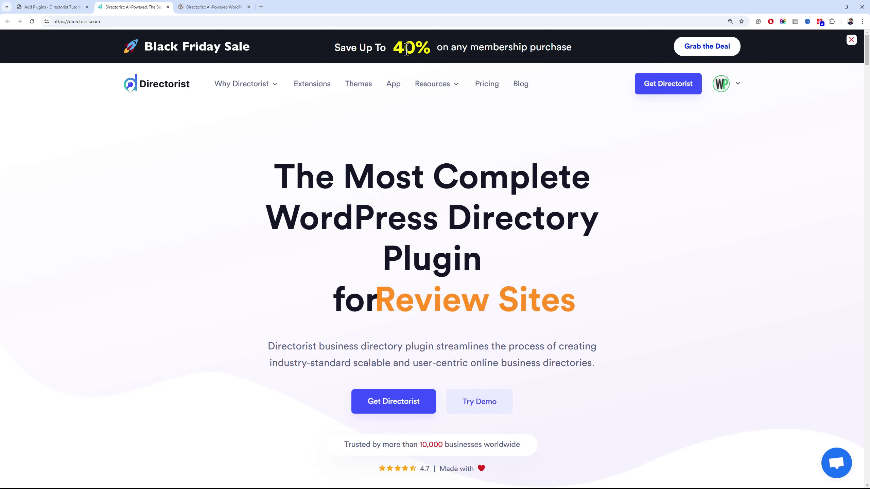
Review the sale offer on the Directorist homepage and the plugin's description and ratings on its WordPress.org page
{"action": "left_click_drag", "start_coordinate": [430, 48], "coordinate": [394, 46]}
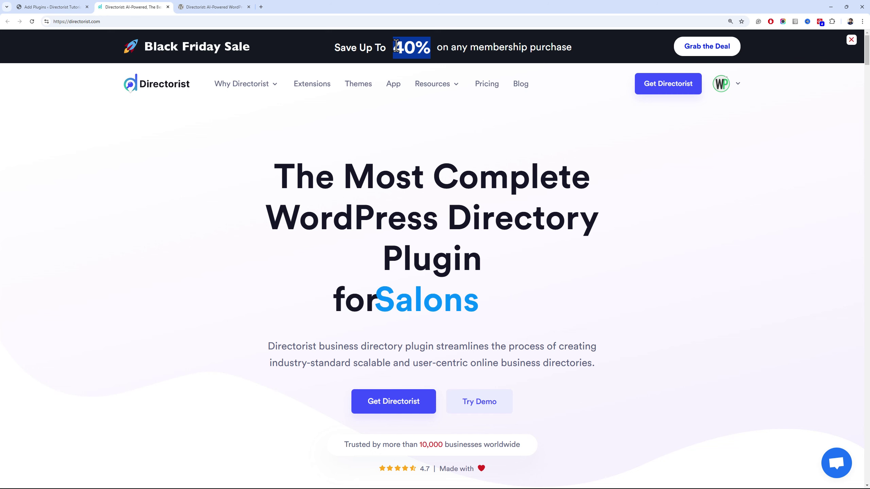
{"action": "left_click_drag", "start_coordinate": [867, 57], "coordinate": [867, 373]}
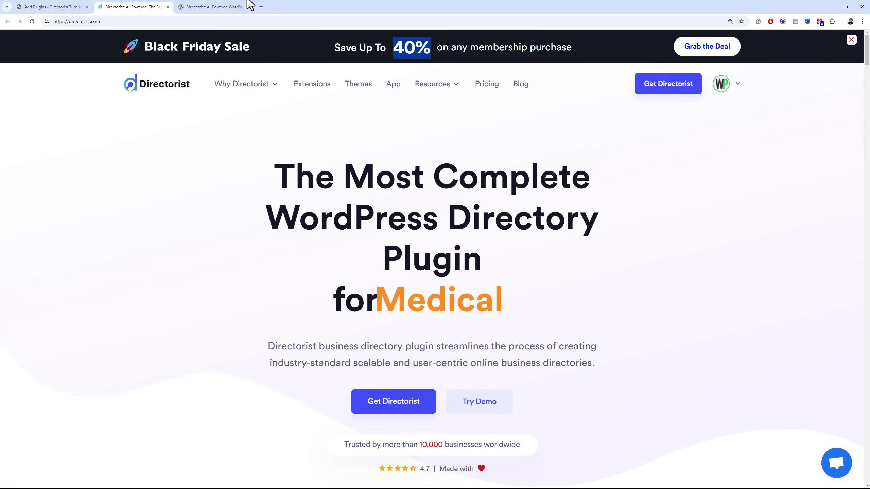
{"action": "left_click", "coordinate": [234, 6]}
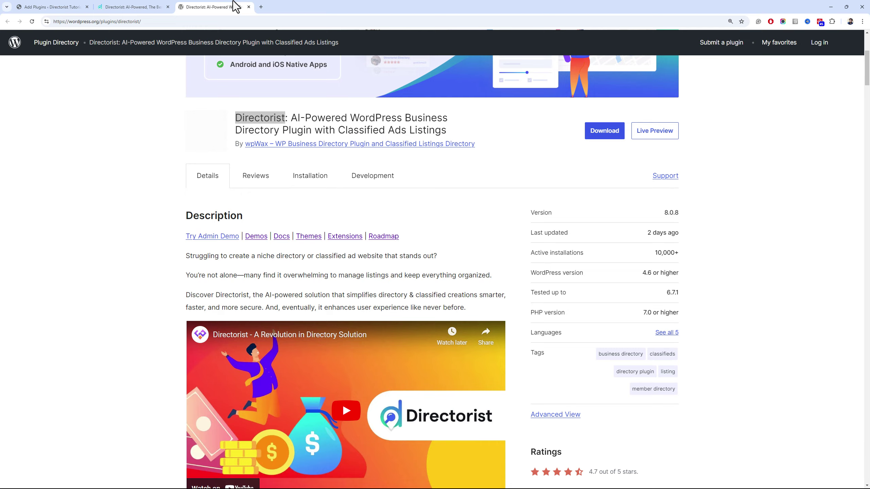
{"action": "mouse_move", "coordinate": [868, 86]}
{"action": "left_mouse_down"}
{"action": "mouse_move", "coordinate": [868, 76]}
{"action": "mouse_move", "coordinate": [869, 95]}
{"action": "left_mouse_up"}
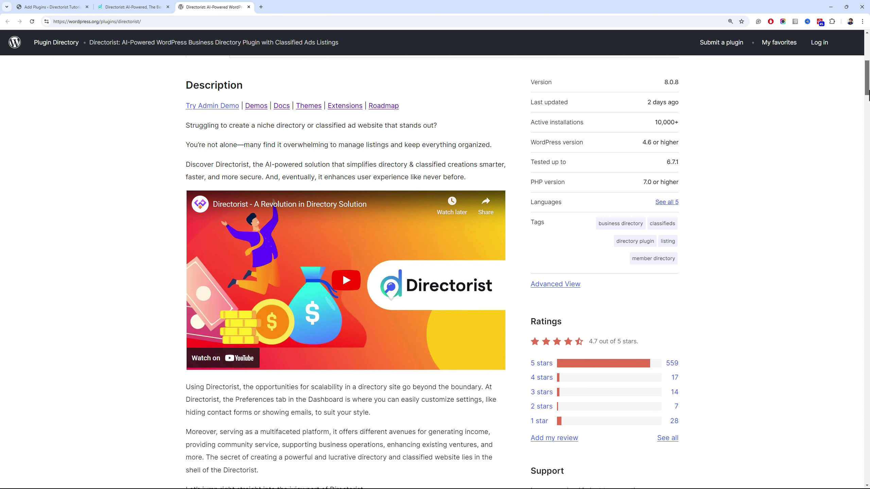
{"action": "left_click_drag", "start_coordinate": [868, 95], "coordinate": [869, 113]}
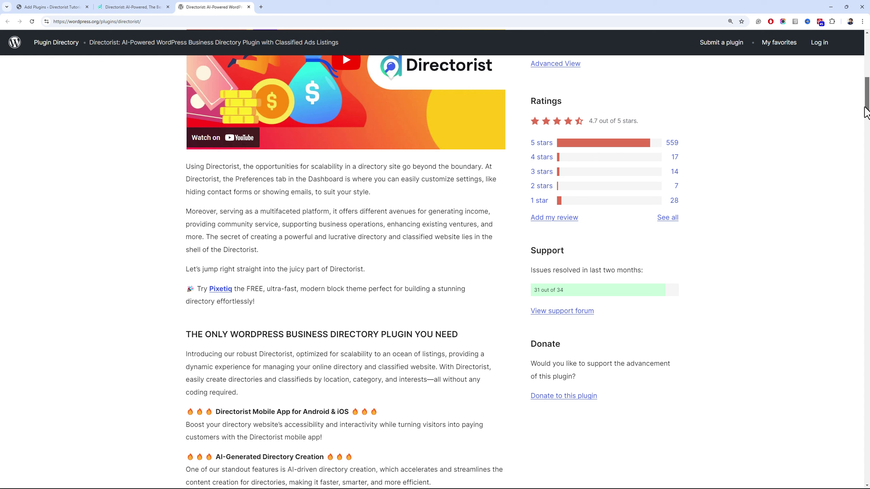
{"action": "left_click_drag", "start_coordinate": [866, 113], "coordinate": [863, 96]}
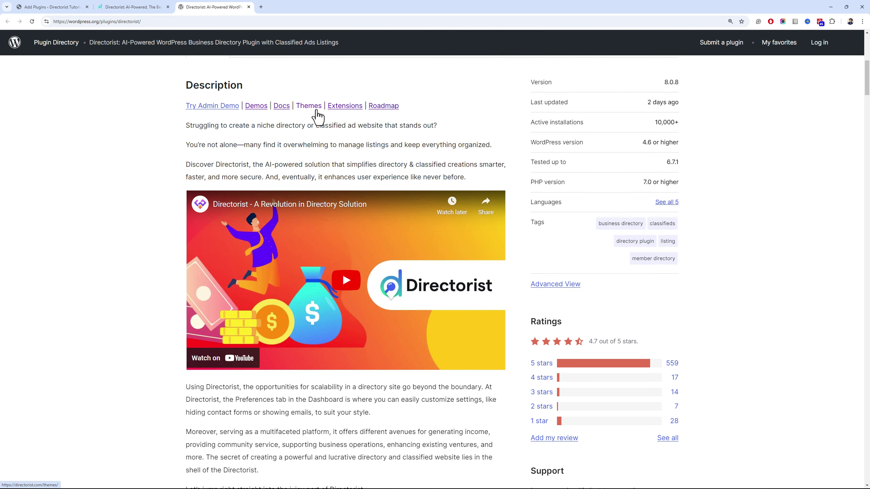
Examine the Directorist pricing plans, comparing the 1 Year and unlimited Lifetime Access prices and their included features
{"action": "key", "text": "ctrl+shift+Tab"}
{"action": "left_click_drag", "start_coordinate": [867, 60], "coordinate": [869, 113]}
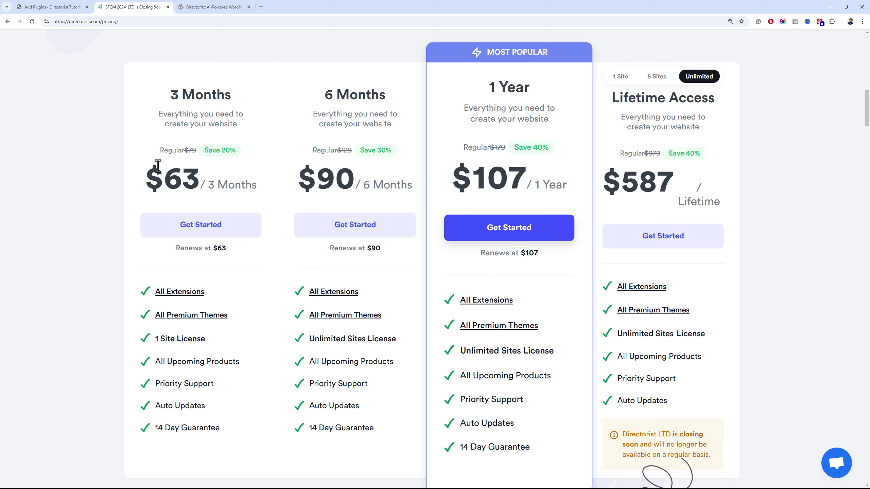
{"action": "left_click_drag", "start_coordinate": [521, 177], "coordinate": [479, 175]}
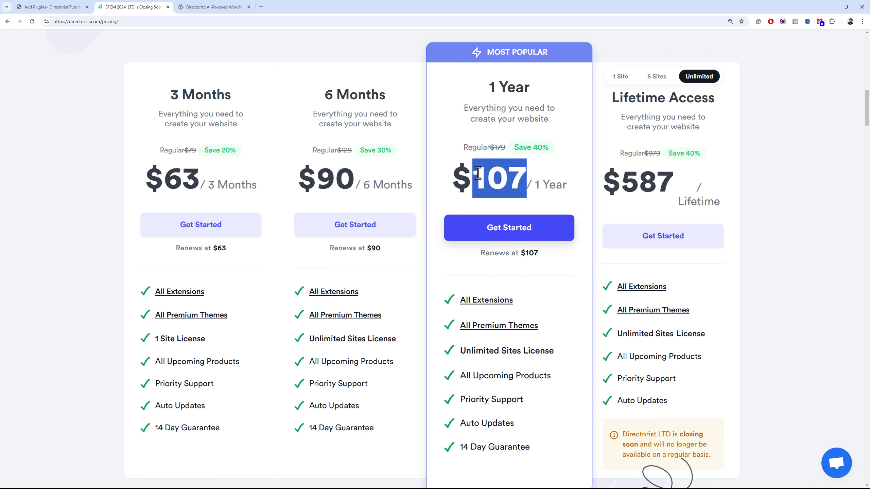
{"action": "left_click", "coordinate": [567, 184]}
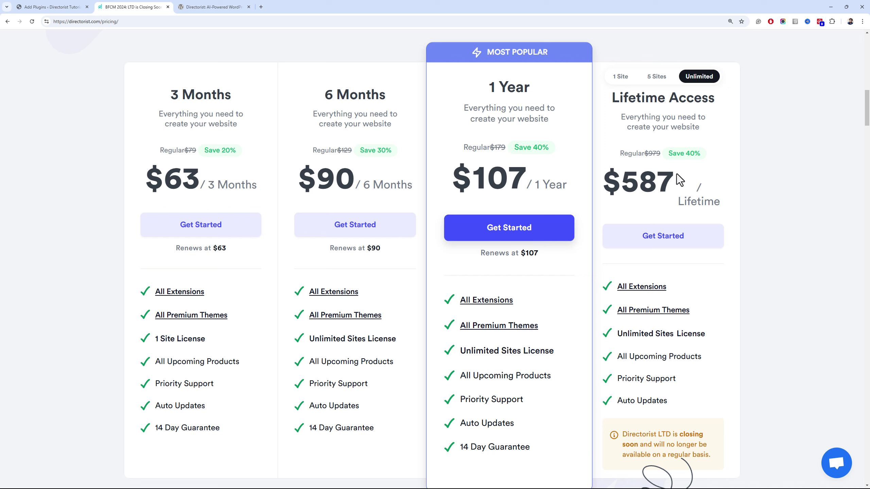
{"action": "left_click_drag", "start_coordinate": [674, 173], "coordinate": [637, 171]}
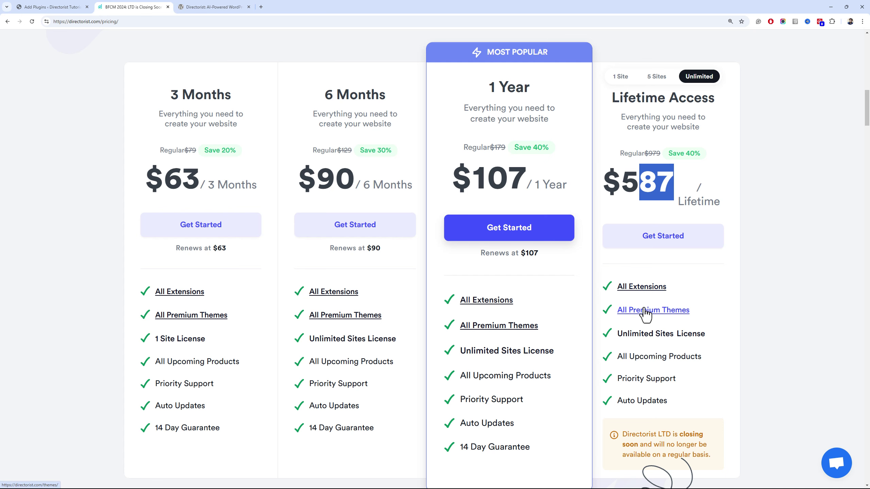
{"action": "scroll", "coordinate": [646, 314], "scroll_direction": "down", "scroll_amount": 3}
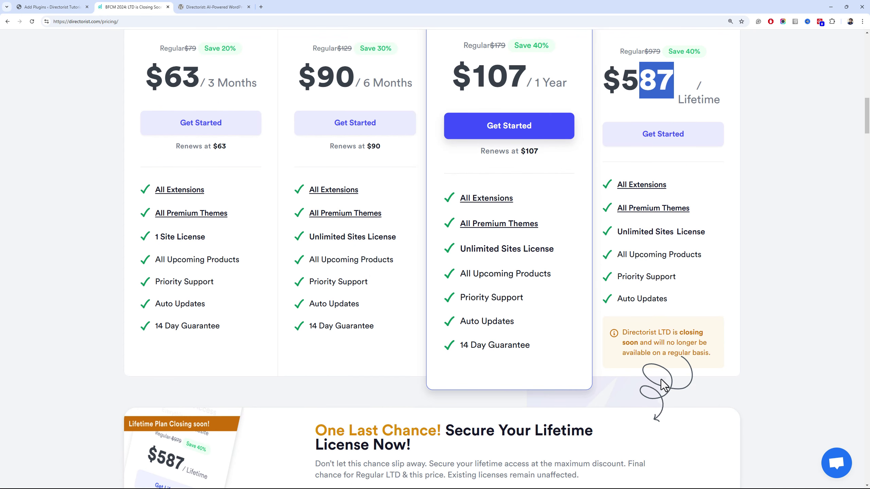
{"action": "scroll", "coordinate": [404, 219], "scroll_direction": "up", "scroll_amount": 3}
Revisit the Directorist plugin's WordPress.org page and examine its banner and header details
{"action": "left_click", "coordinate": [213, 7]}
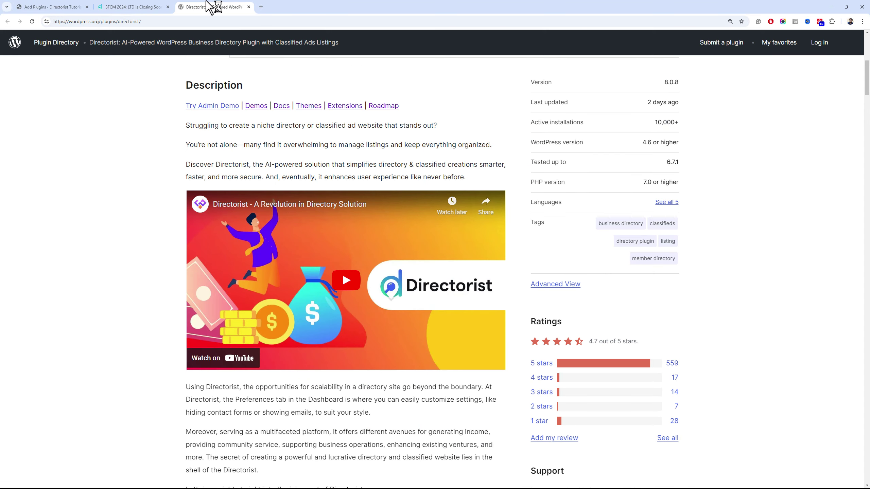
{"action": "scroll", "coordinate": [868, 69], "scroll_direction": "up", "scroll_amount": 3}
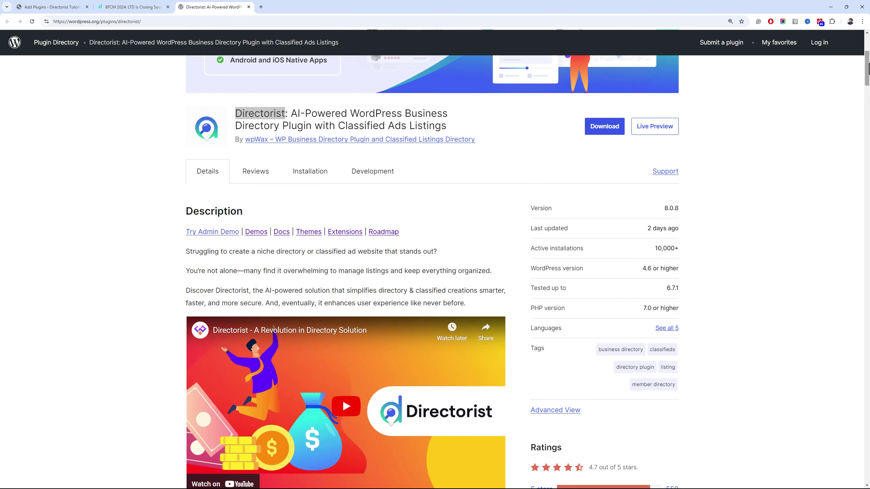
{"action": "scroll", "coordinate": [868, 69], "scroll_direction": "up", "scroll_amount": 3}
{"action": "left_click", "coordinate": [66, 8]}
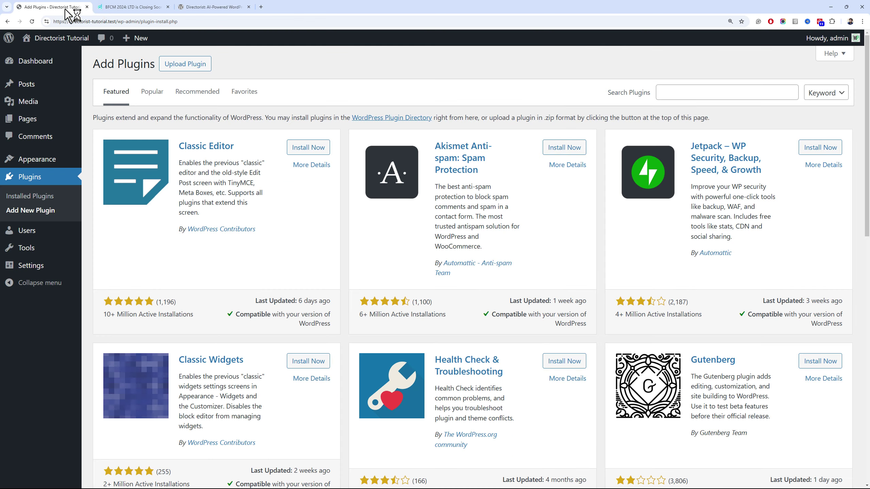
{"action": "left_click", "coordinate": [205, 7]}
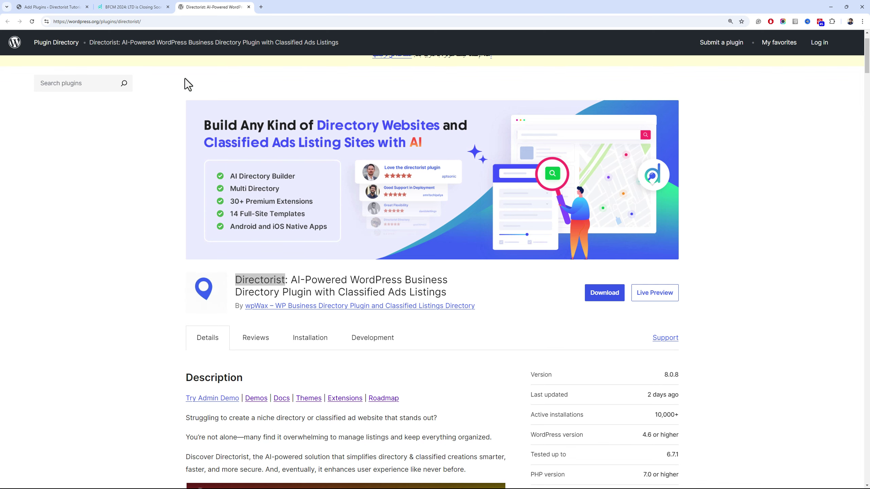
In the WordPress admin, search the new plugins for "directorist" and install Directorist: AI-Powered WordPress Business Directory Plugin
{"action": "key", "text": "ctrl+1"}
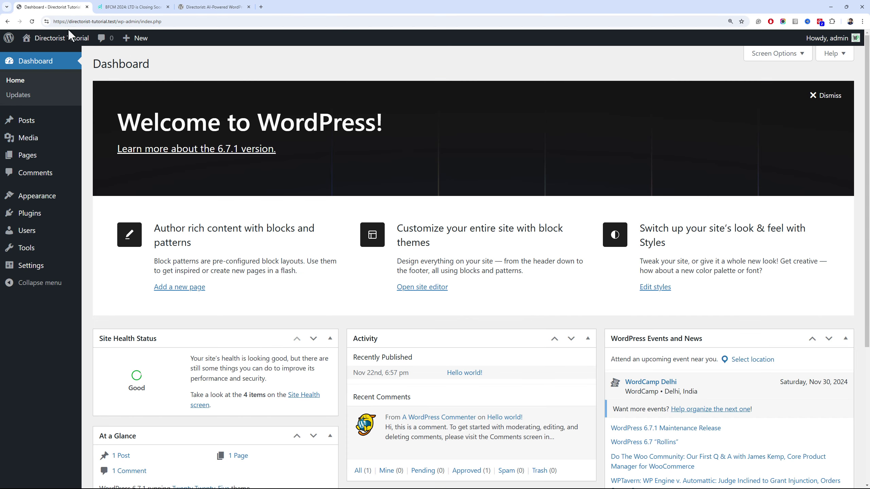
{"action": "mouse_move", "coordinate": [57, 236]}
{"action": "mouse_move", "coordinate": [51, 220]}
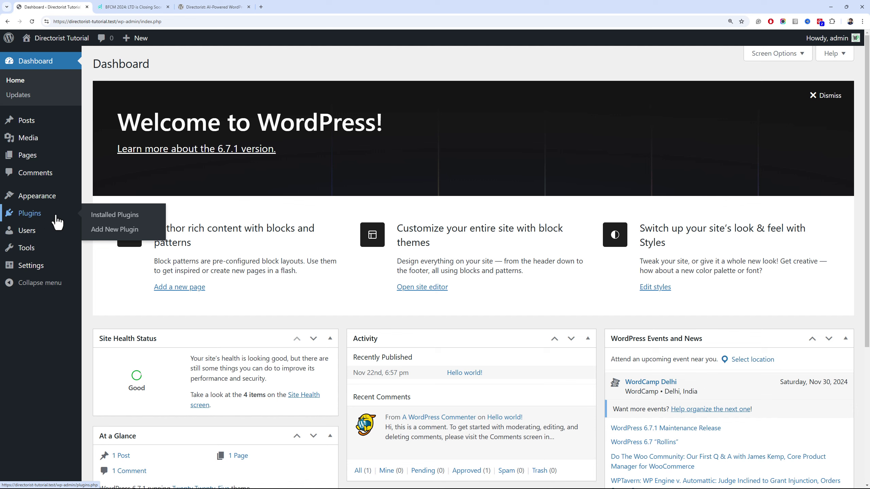
{"action": "left_click", "coordinate": [98, 230]}
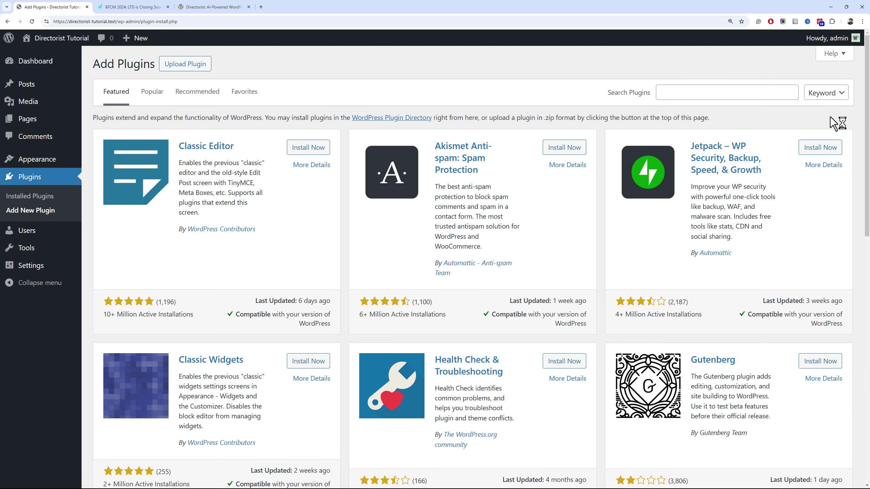
{"action": "left_click", "coordinate": [774, 98]}
{"action": "type", "text": "director"}
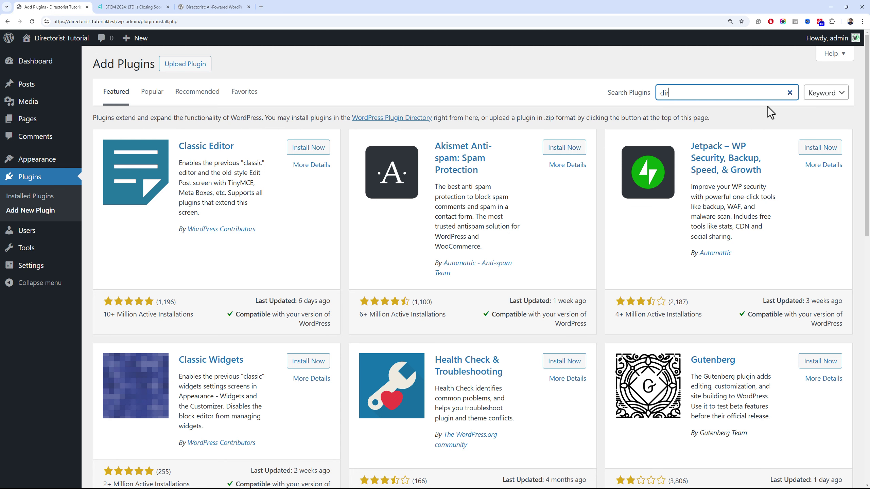
{"action": "type", "text": "ist"}
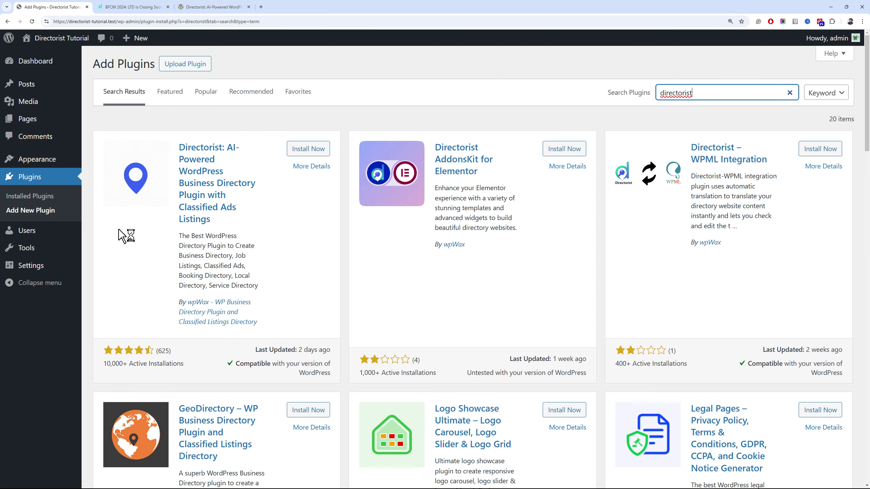
{"action": "left_click", "coordinate": [301, 150]}
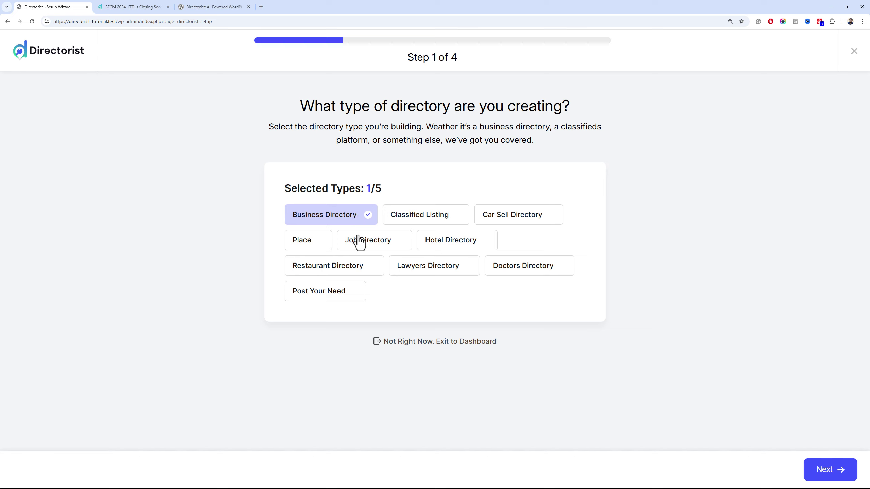
Add Job, Hotel, Car Sell and Doctors Directory to the selected directory types and continue the setup wizard
{"action": "left_click", "coordinate": [393, 245]}
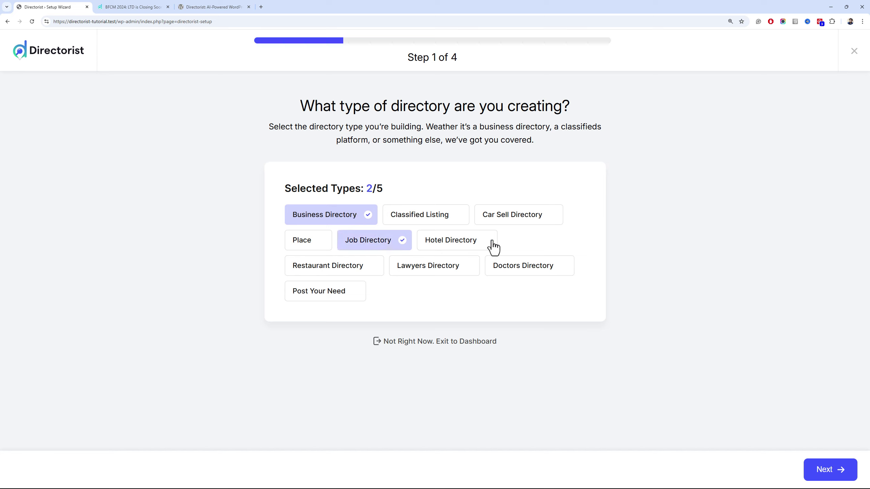
{"action": "left_click", "coordinate": [474, 241]}
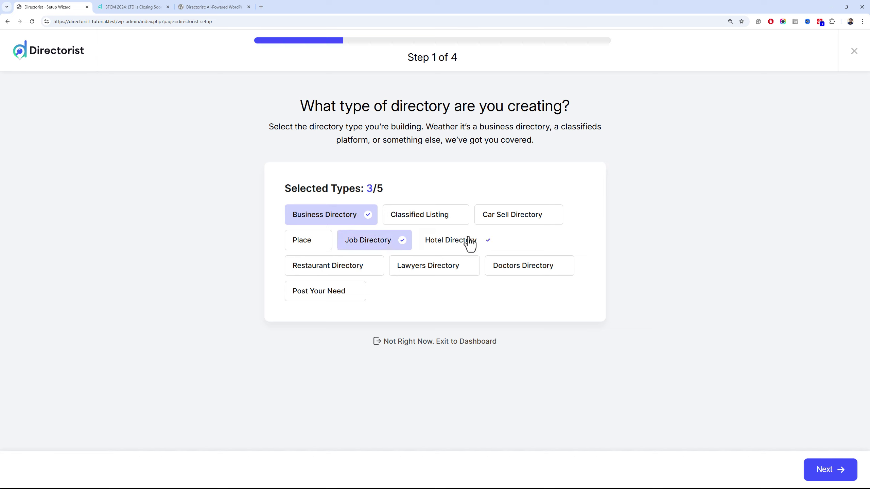
{"action": "left_click", "coordinate": [495, 222]}
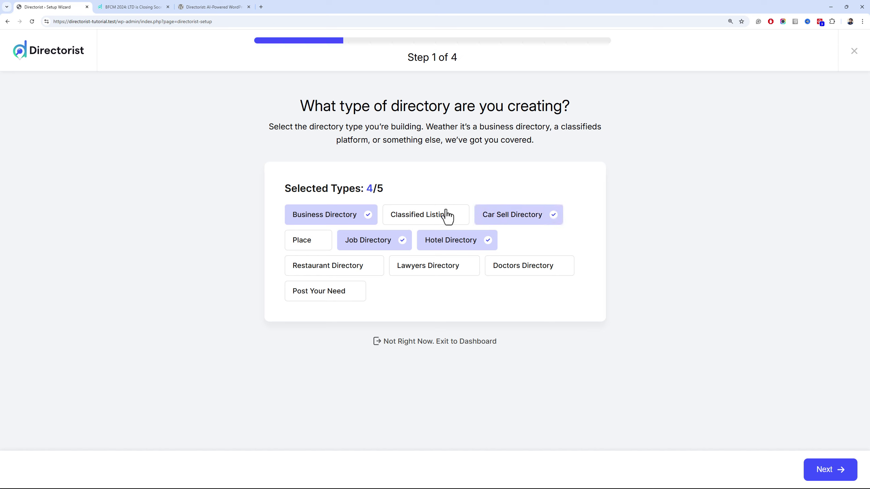
{"action": "left_click", "coordinate": [515, 266]}
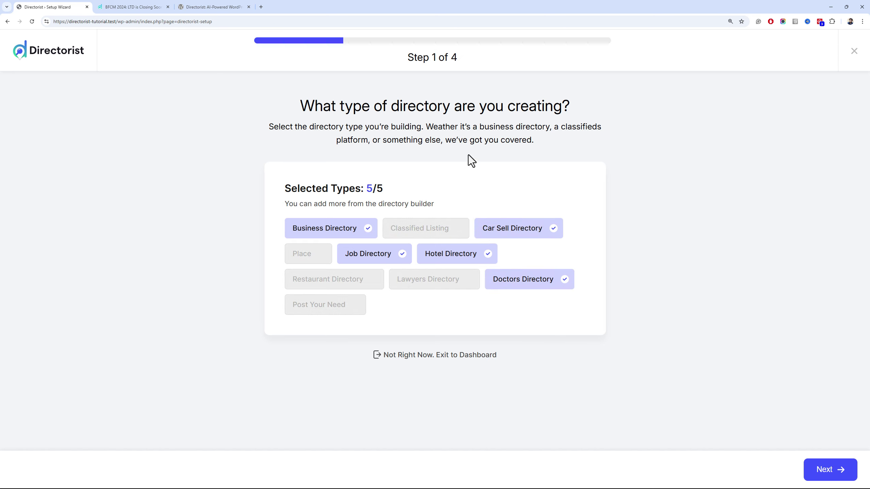
{"action": "left_click", "coordinate": [832, 470]}
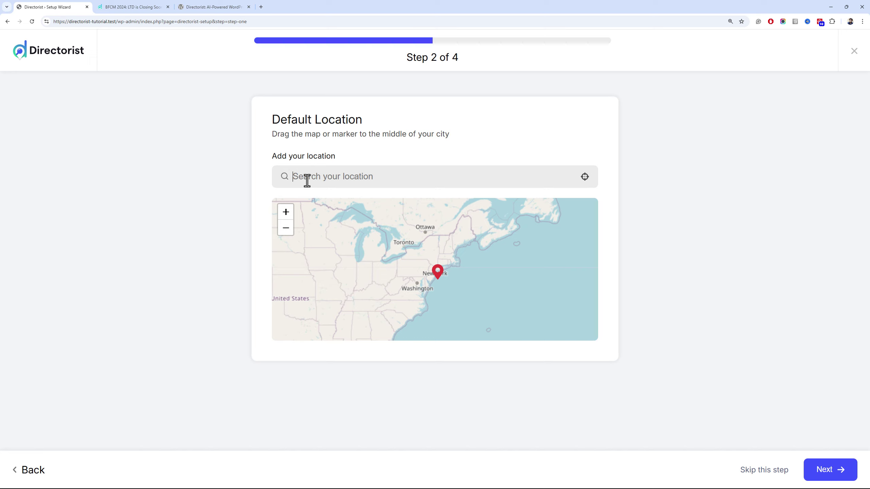
Set the directory's default location to Pakistan and enable featured listings for monetization
{"action": "type", "text": "Pakistan"}
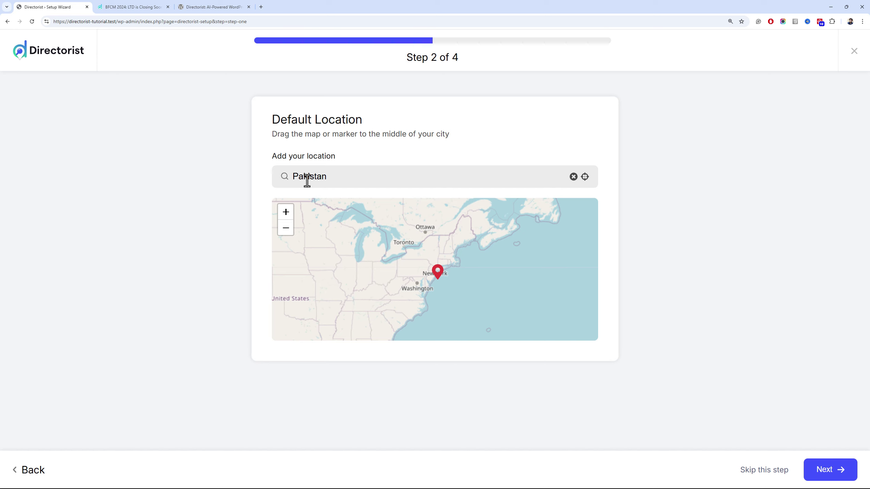
{"action": "key", "text": "Return"}
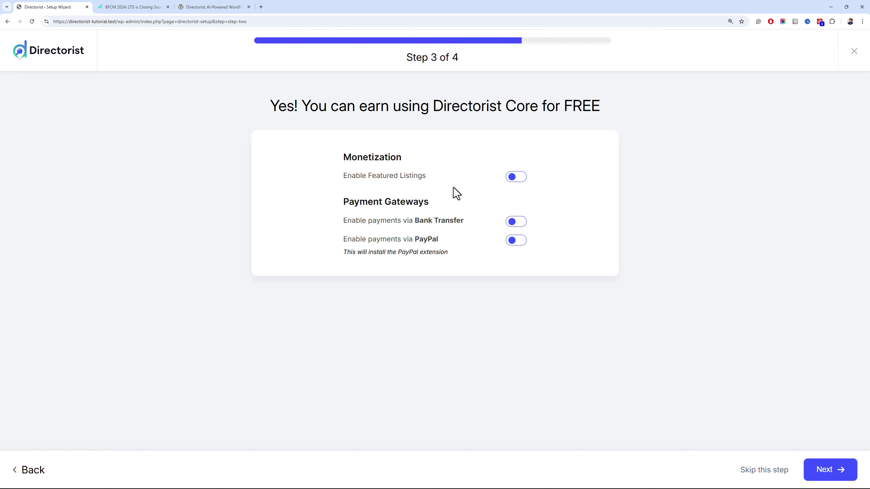
{"action": "left_click", "coordinate": [518, 180]}
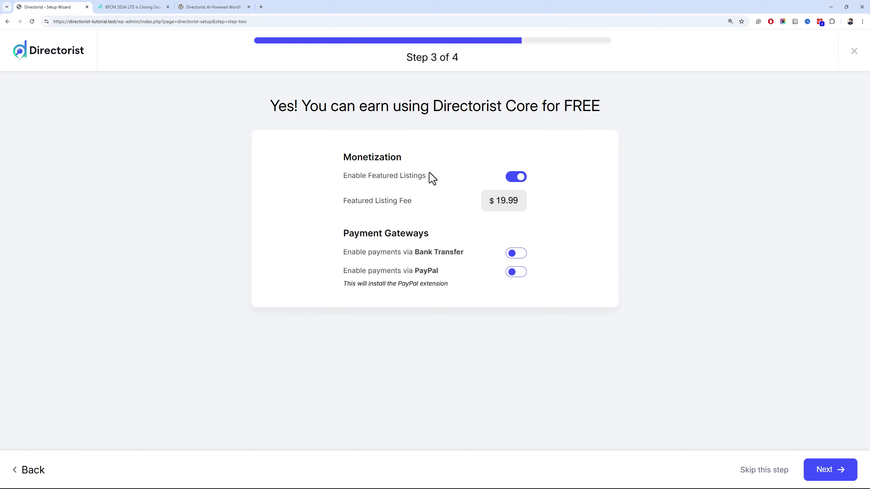
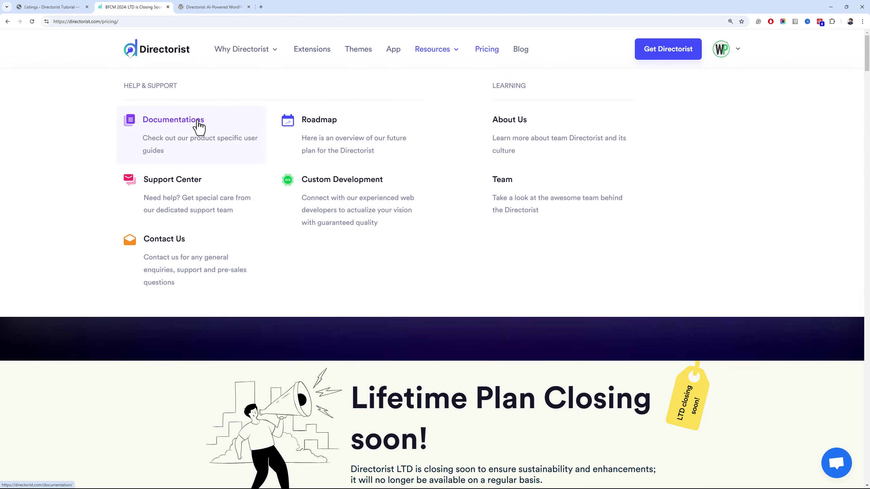
Open the Directorist core plugin documentation and look through its topic sections, from Getting Started to Shortcodes
{"action": "left_click", "coordinate": [198, 128]}
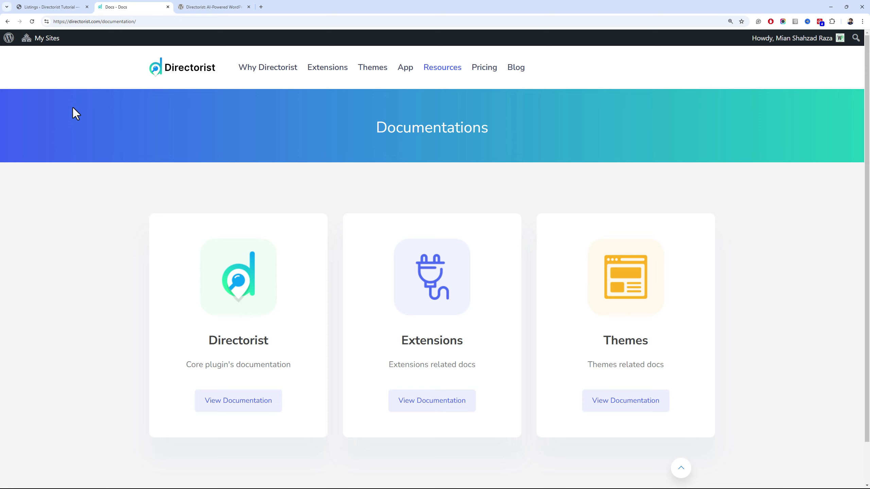
{"action": "scroll", "coordinate": [144, 240], "scroll_direction": "down", "scroll_amount": 2}
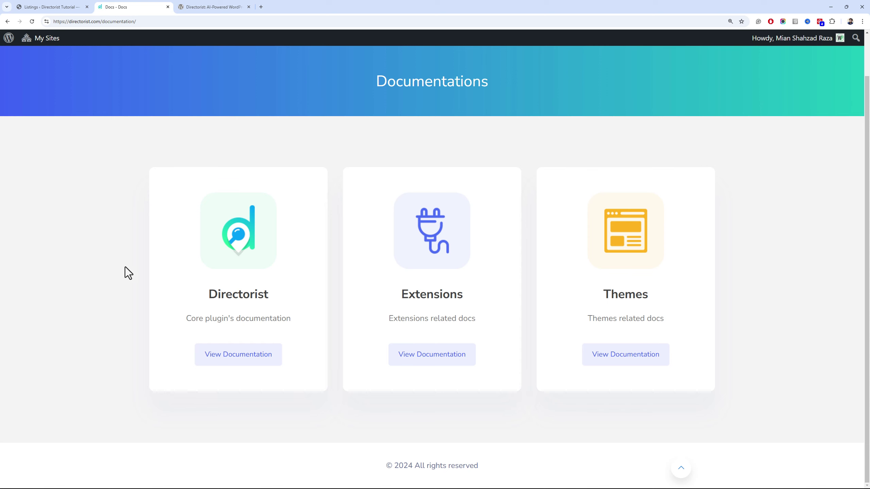
{"action": "left_click", "coordinate": [231, 351]}
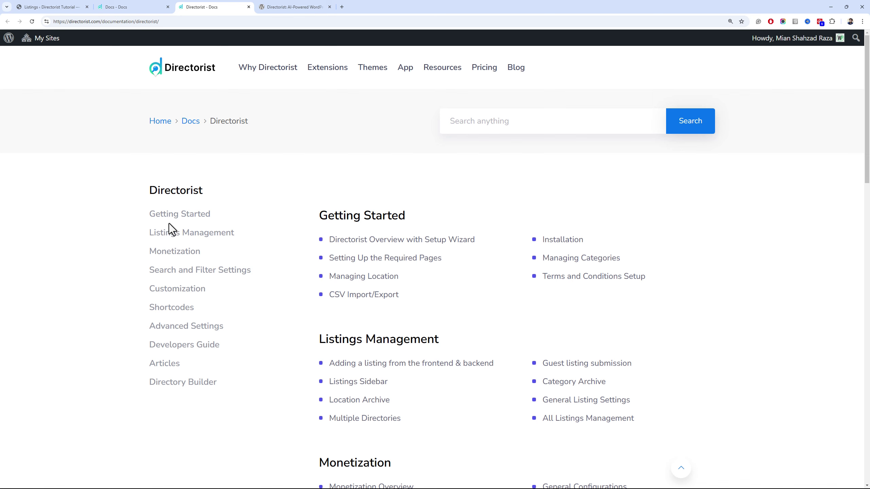
{"action": "scroll", "coordinate": [166, 232], "scroll_direction": "down", "scroll_amount": 5}
{"action": "scroll", "coordinate": [166, 232], "scroll_direction": "down", "scroll_amount": 12}
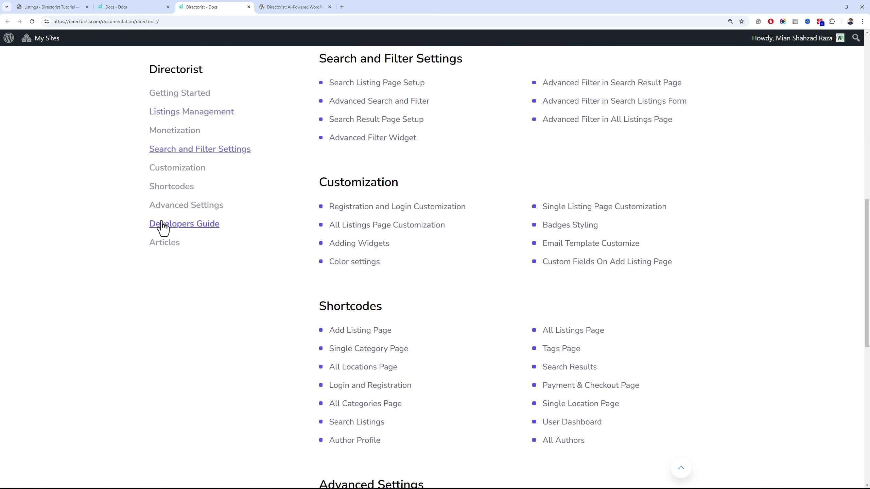
{"action": "left_click_drag", "start_coordinate": [868, 326], "coordinate": [868, 87]}
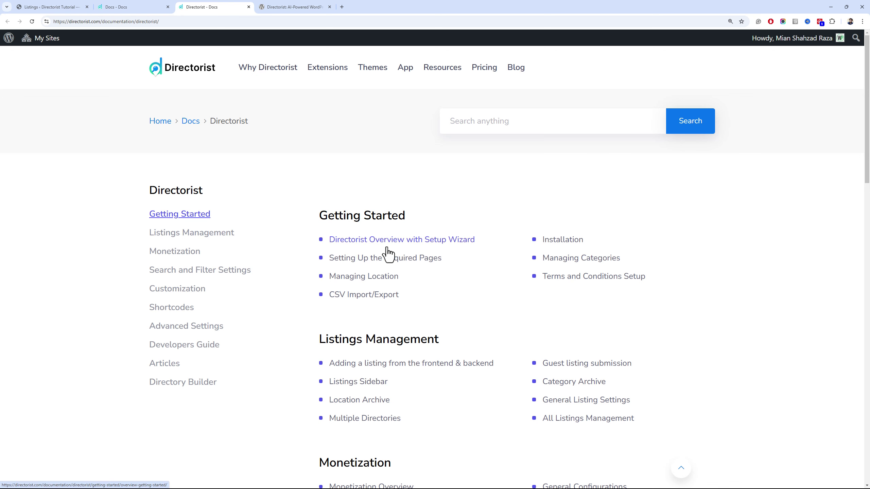
Switch back to the WordPress admin and look over the Directory Listings page
{"action": "left_click", "coordinate": [51, 7]}
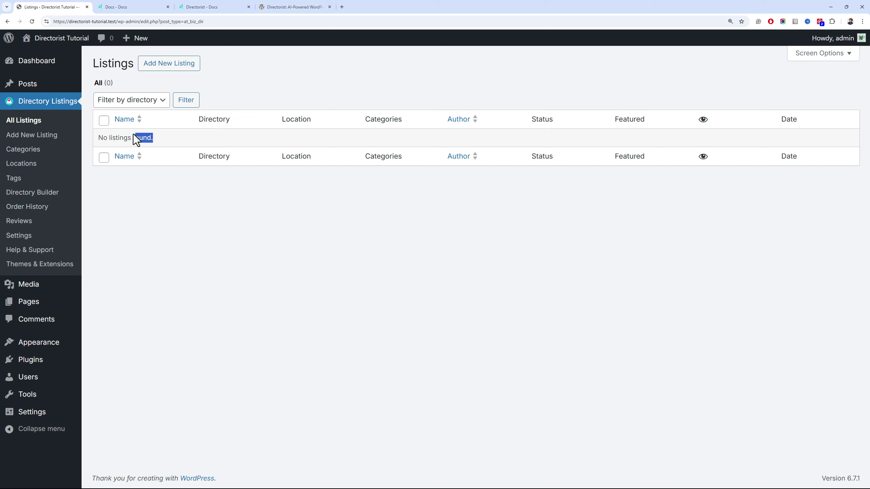
{"action": "left_click_drag", "start_coordinate": [136, 139], "coordinate": [96, 138]}
{"action": "left_click", "coordinate": [104, 138]}
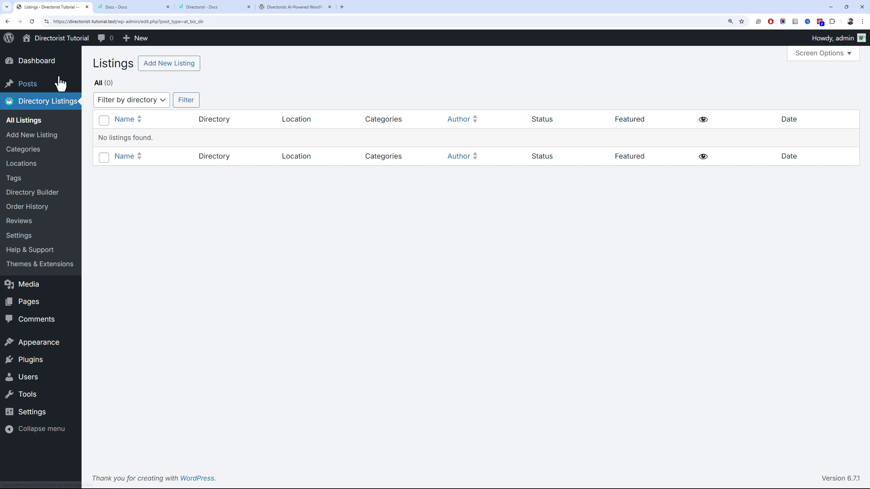
{"action": "mouse_move", "coordinate": [51, 84]}
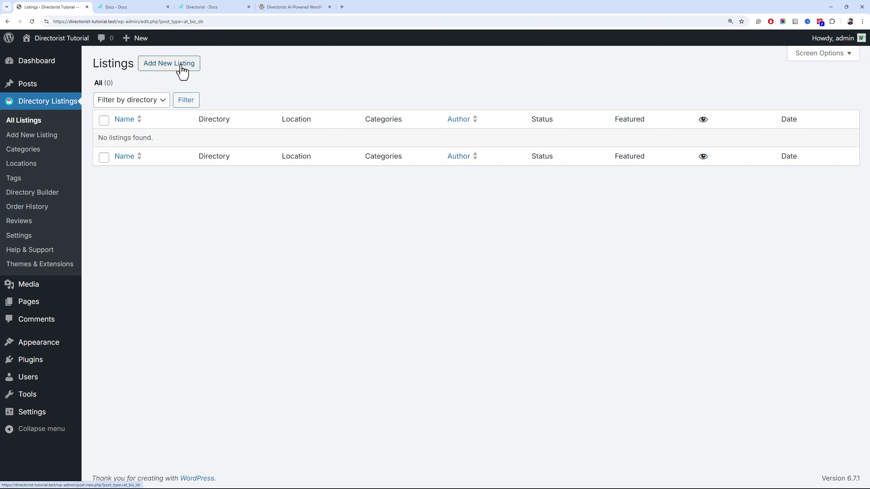
Add the listing categories Single Room and Double Room, both assigned to the Hotels directory type
{"action": "left_click", "coordinate": [49, 151]}
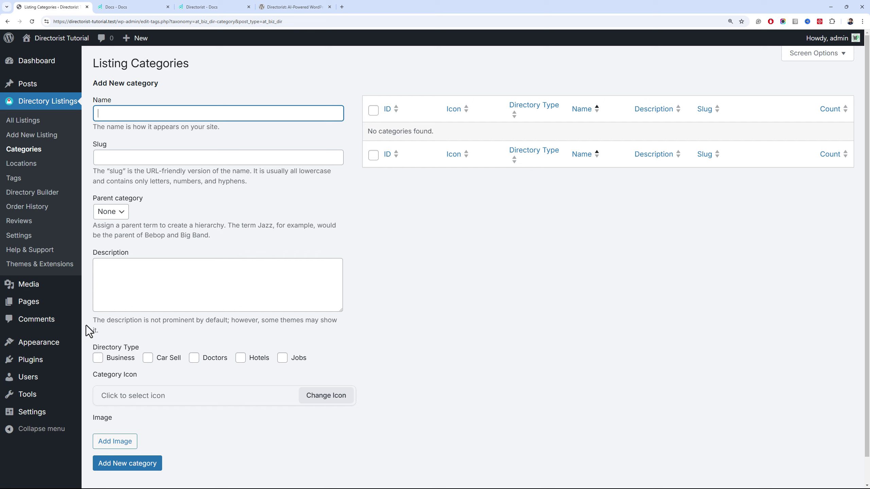
{"action": "left_click", "coordinate": [199, 161]}
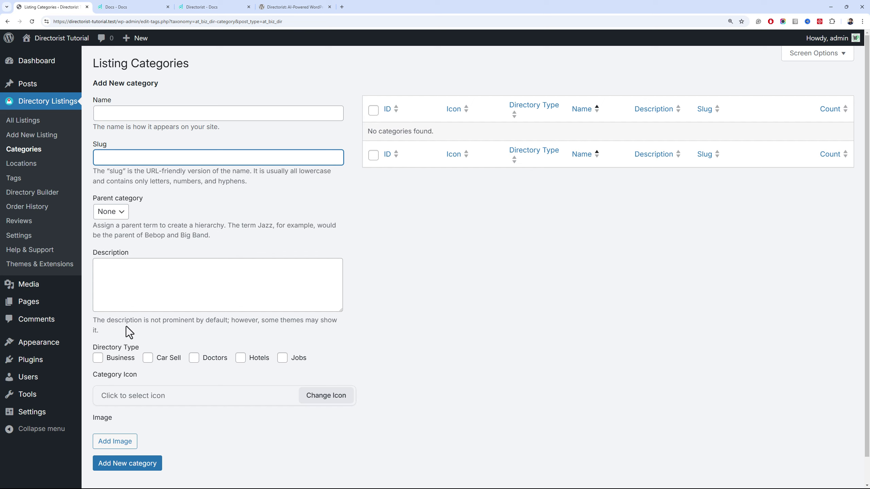
{"action": "left_click", "coordinate": [174, 114]}
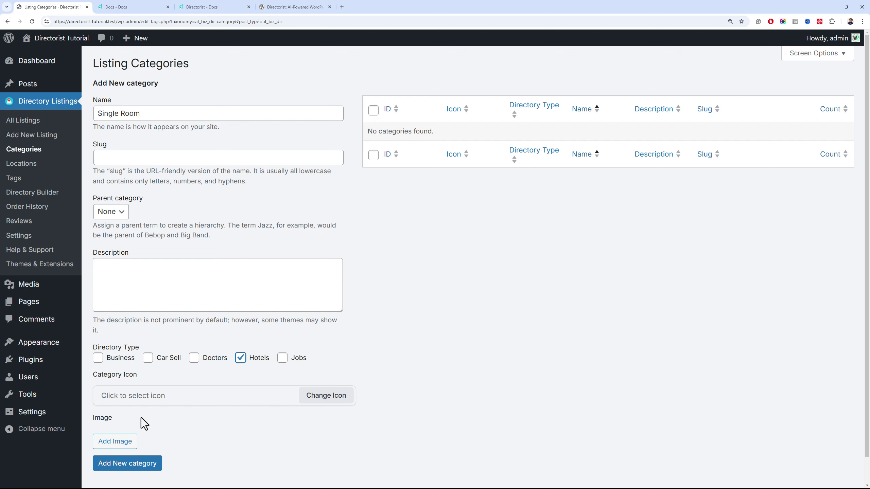
{"action": "left_click", "coordinate": [153, 463]}
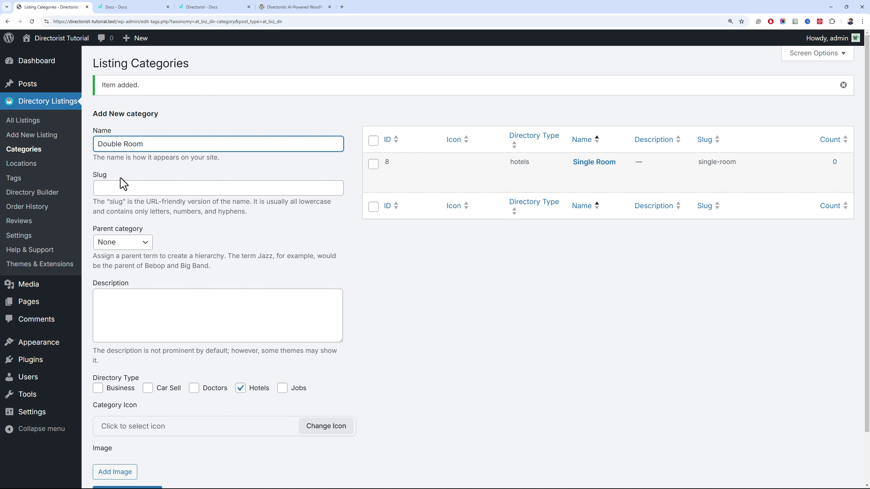
{"action": "scroll", "coordinate": [179, 472], "scroll_direction": "down", "scroll_amount": 2}
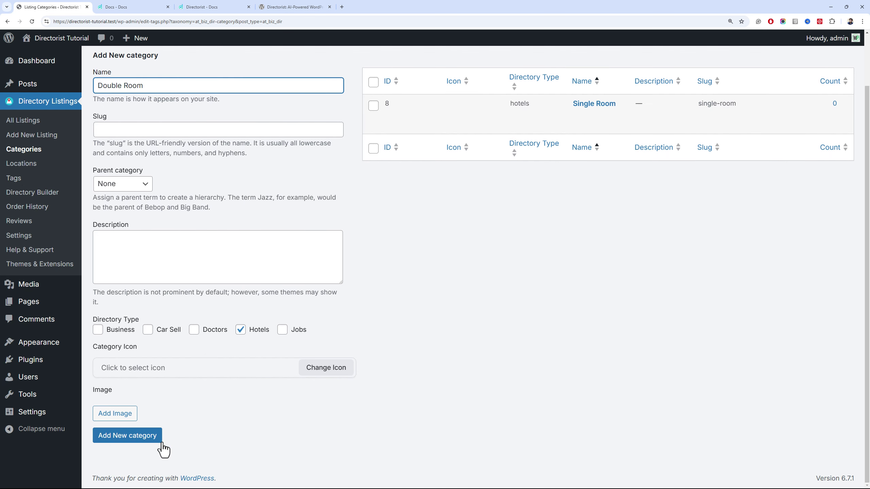
{"action": "left_click", "coordinate": [157, 442]}
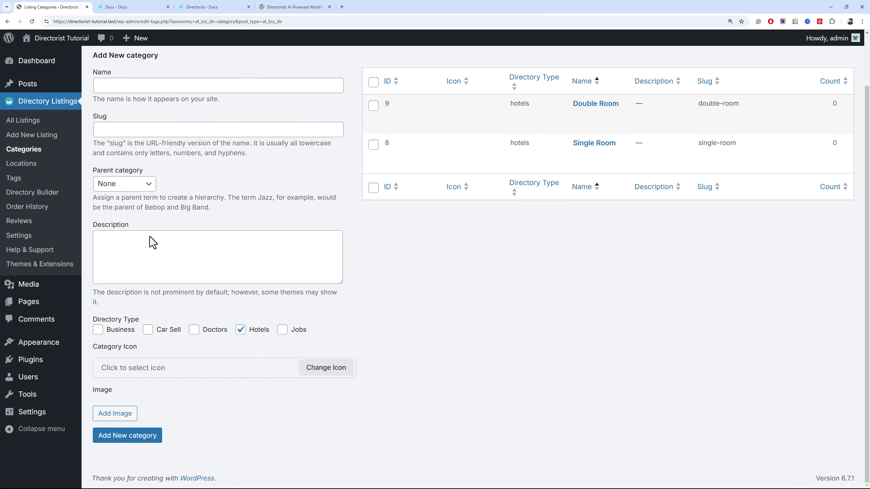
Add the listing categories Toyota and Honda, assigned to the Car Sell directory type instead of Hotels
{"action": "left_click", "coordinate": [147, 330]}
{"action": "left_click", "coordinate": [130, 86]}
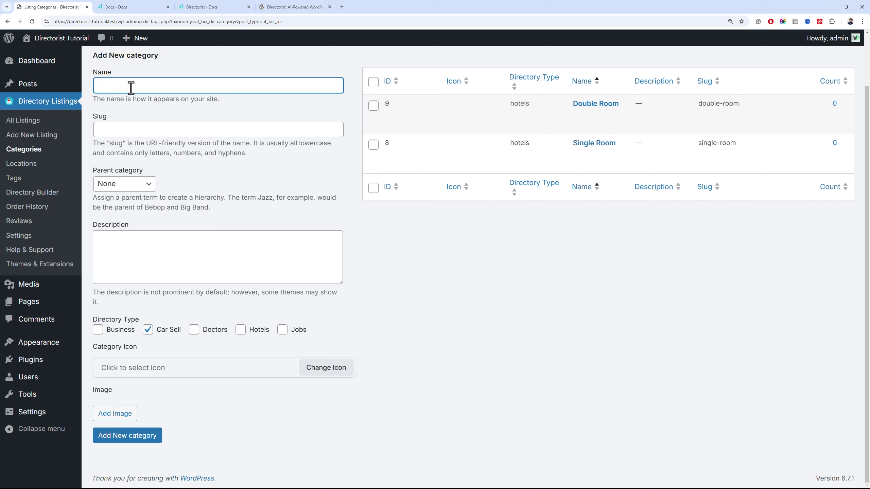
{"action": "type", "text": "Toyota"}
{"action": "left_click", "coordinate": [113, 437]}
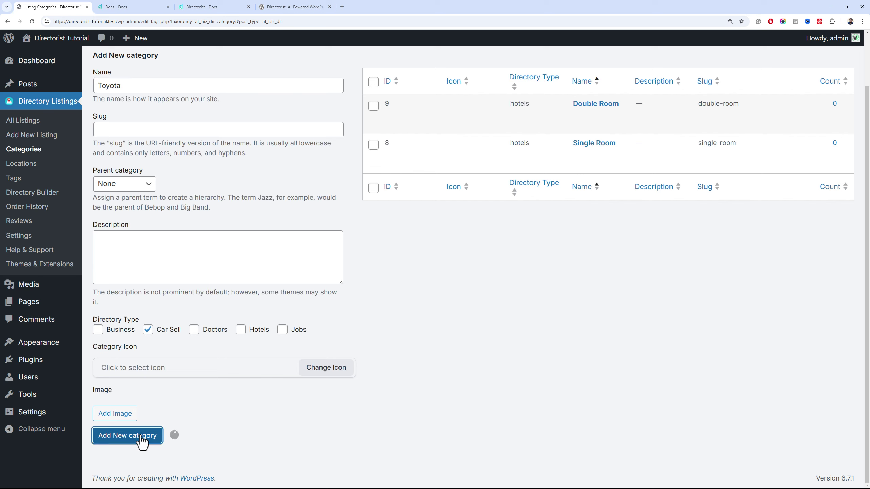
{"action": "left_click", "coordinate": [111, 85]}
{"action": "type", "text": "Honda"}
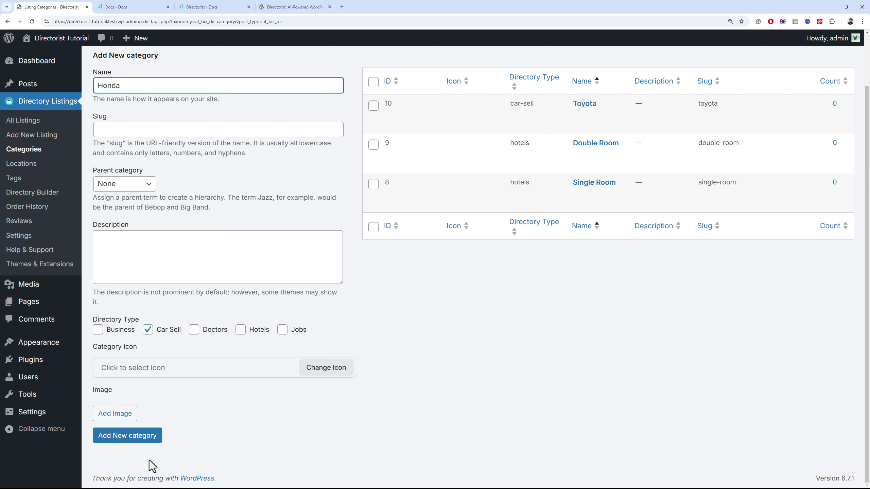
{"action": "left_click", "coordinate": [140, 437]}
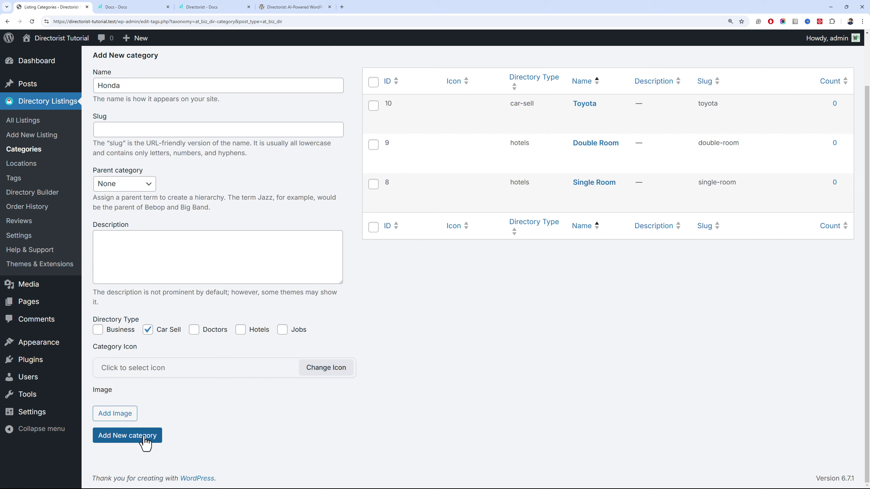
Add a BMW category under the Car Sell directory type and clear the Car Sell selection in the form
{"action": "left_click", "coordinate": [158, 88]}
{"action": "type", "text": "BMW"}
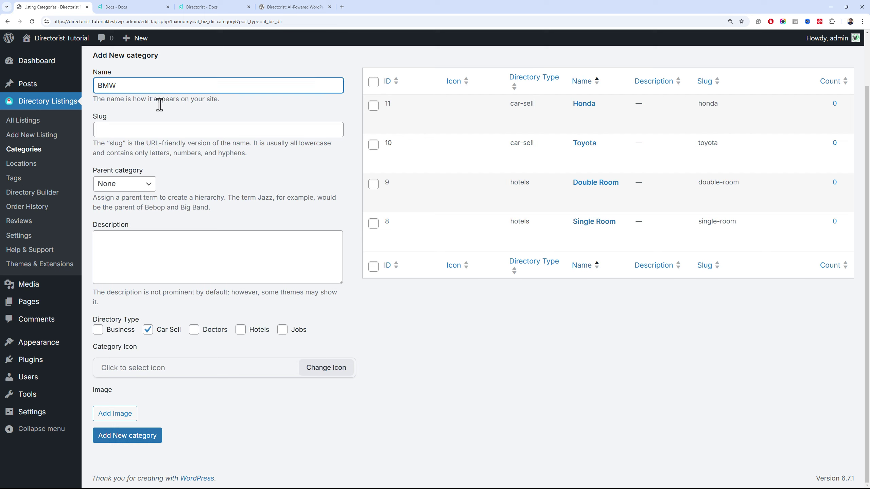
{"action": "left_click", "coordinate": [158, 439]}
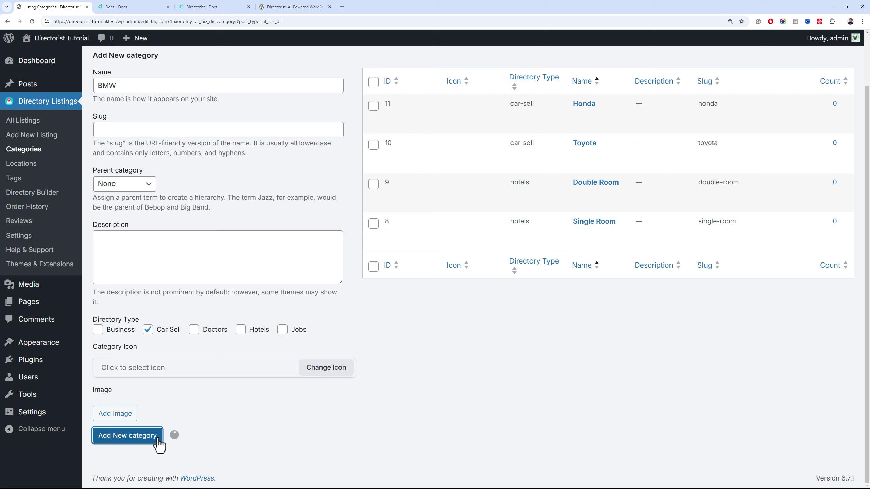
{"action": "left_click", "coordinate": [147, 330]}
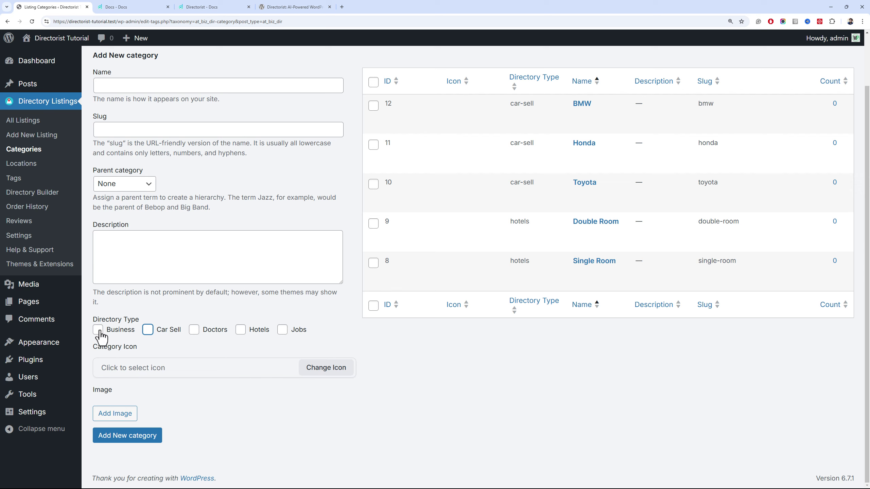
{"action": "left_click", "coordinate": [144, 248]}
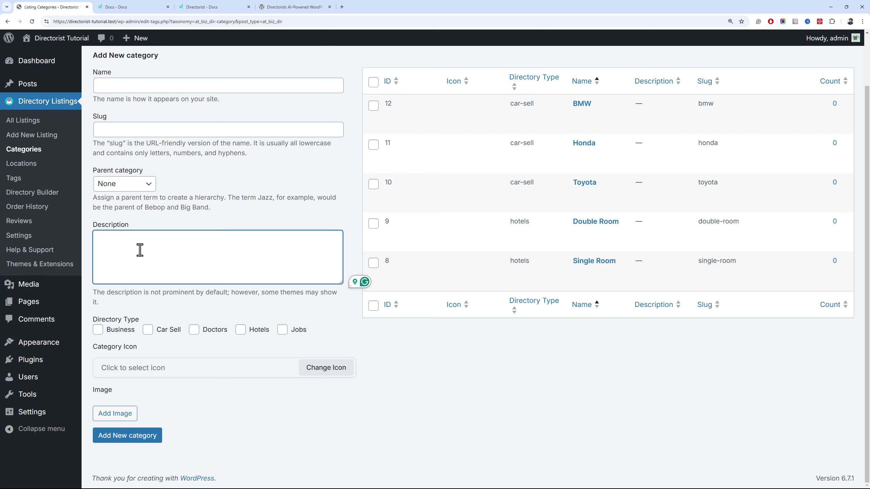
Add the listing location Lahore for the Business, Car Sell, Doctors, Hotels and Jobs directory types, leaving the slug blank
{"action": "left_click", "coordinate": [59, 168]}
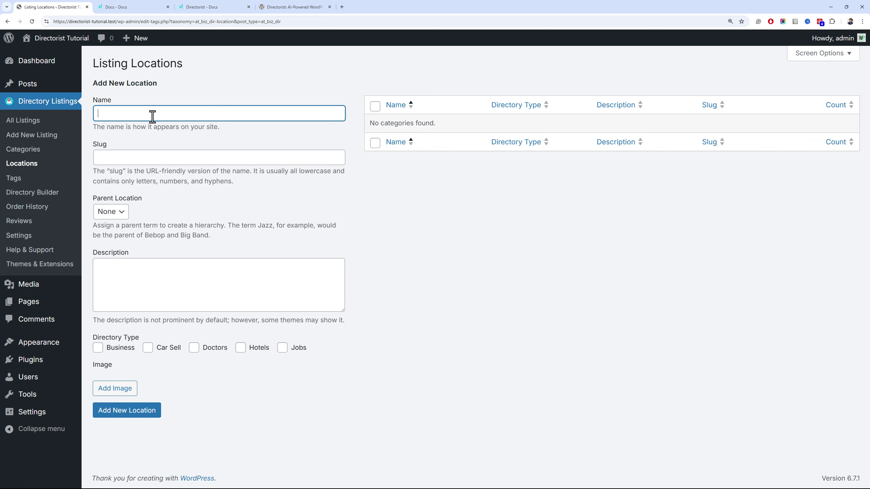
{"action": "type", "text": "Lahore"}
{"action": "left_click", "coordinate": [97, 348]}
{"action": "left_click", "coordinate": [148, 348]}
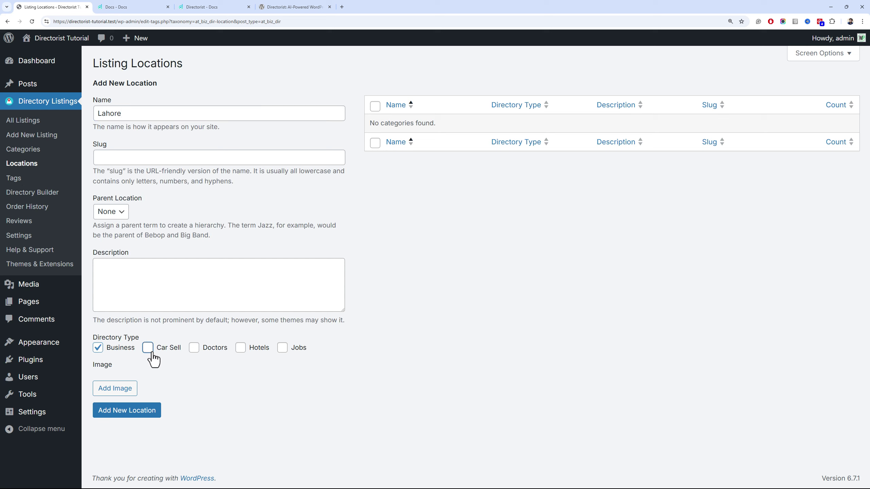
{"action": "left_click", "coordinate": [193, 349]}
{"action": "left_click", "coordinate": [240, 348]}
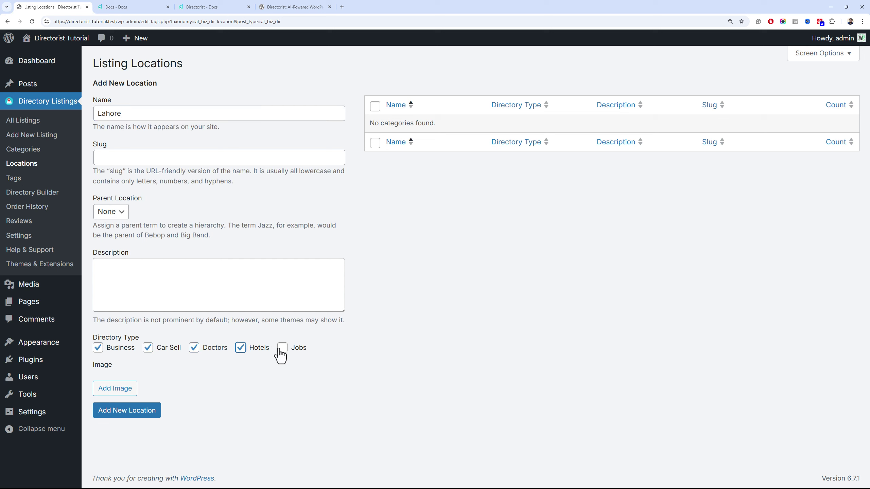
{"action": "left_click", "coordinate": [282, 348]}
{"action": "left_click", "coordinate": [160, 117]}
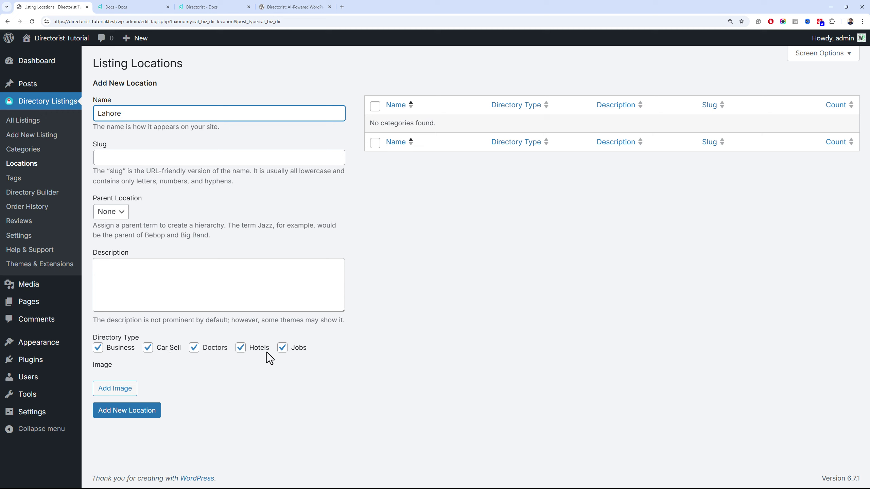
{"action": "left_click", "coordinate": [152, 155]}
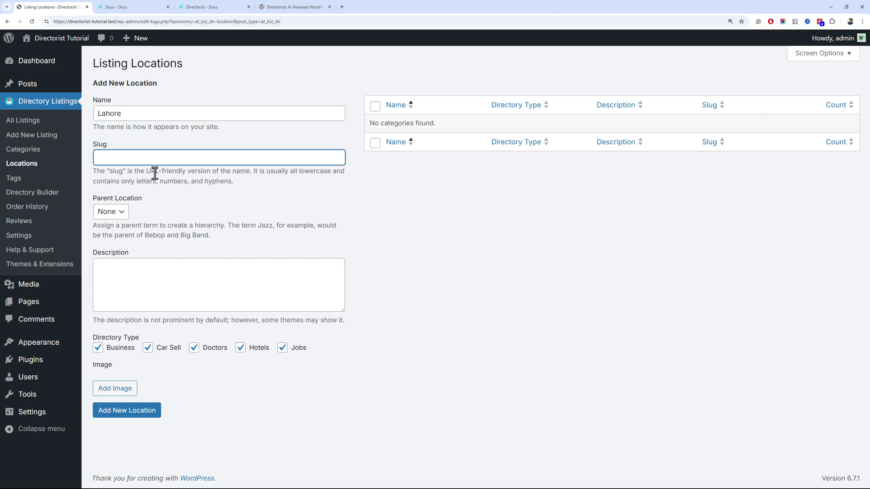
{"action": "left_click", "coordinate": [146, 411]}
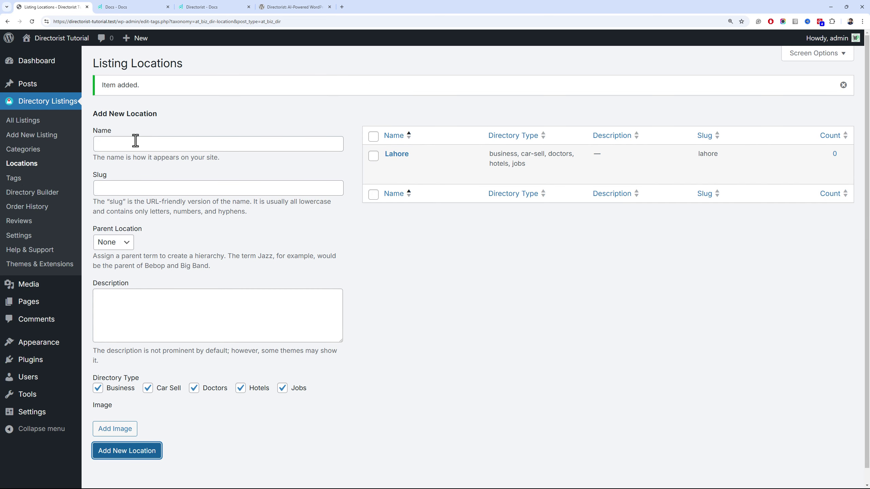
Add a second listing location named Karachi with all five directory types selected
{"action": "left_click", "coordinate": [135, 141]}
{"action": "type", "text": "Karacgh"}
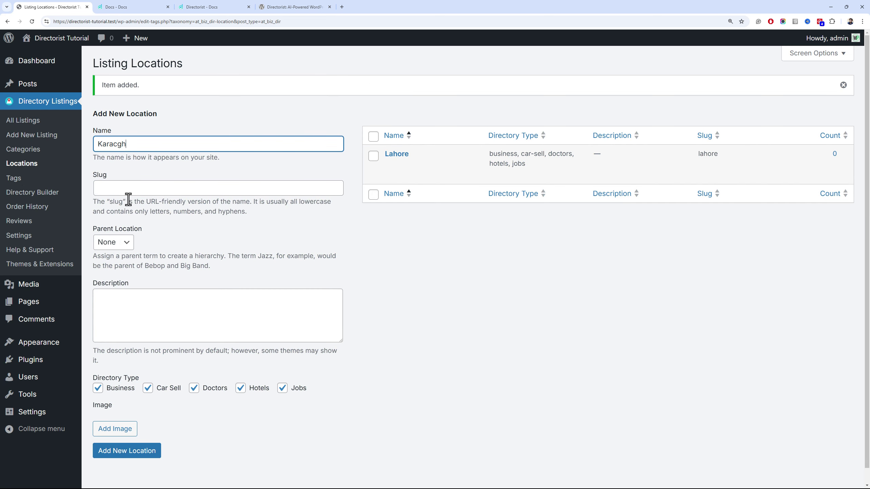
{"action": "key", "text": "BackSpace"}
{"action": "key", "text": "BackSpace"}
{"action": "type", "text": "hi"}
{"action": "left_click", "coordinate": [132, 457]}
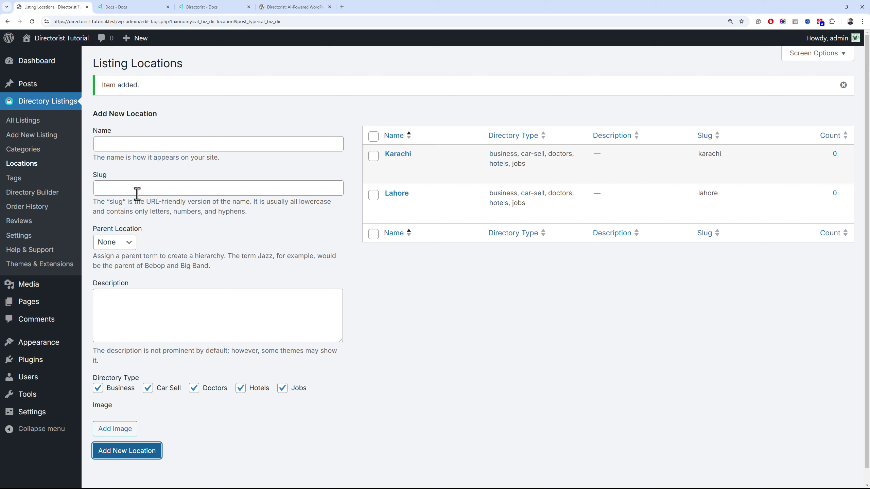
Add the listing location DHA Phase 1 with Lahore as its parent location
{"action": "left_click", "coordinate": [195, 141]}
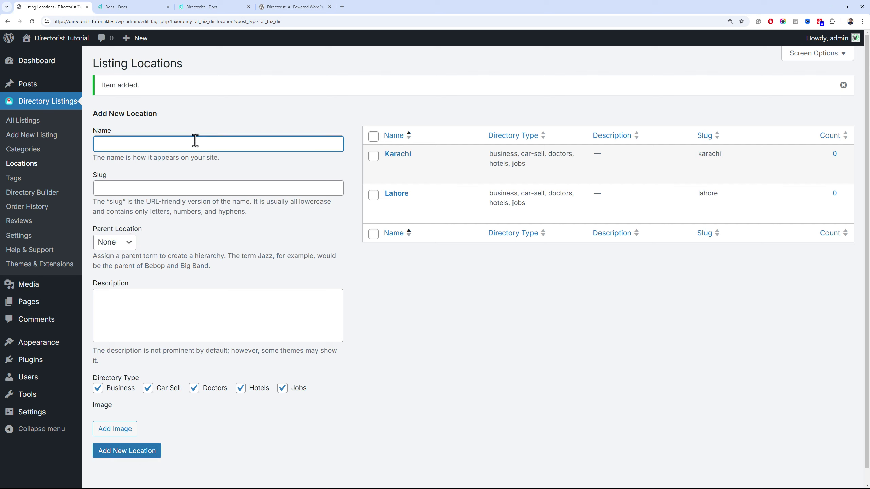
{"action": "type", "text": "DHA Phase 1"}
{"action": "left_click", "coordinate": [128, 242]}
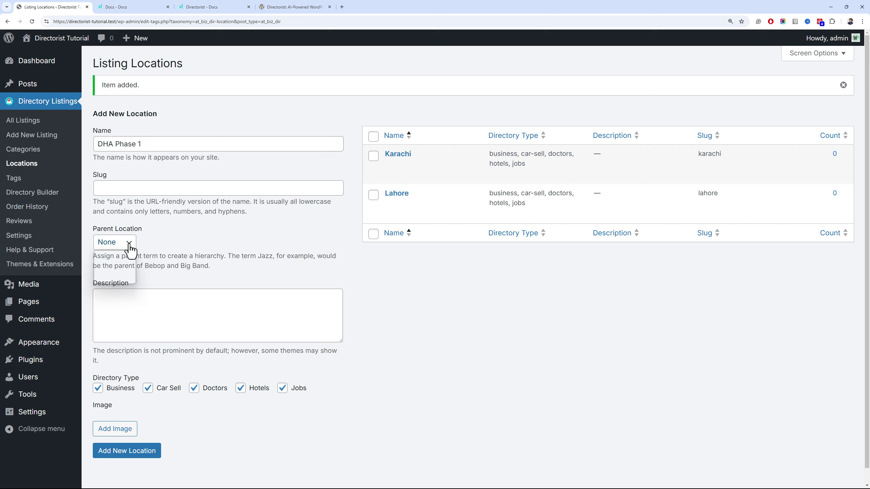
{"action": "left_click", "coordinate": [118, 279]}
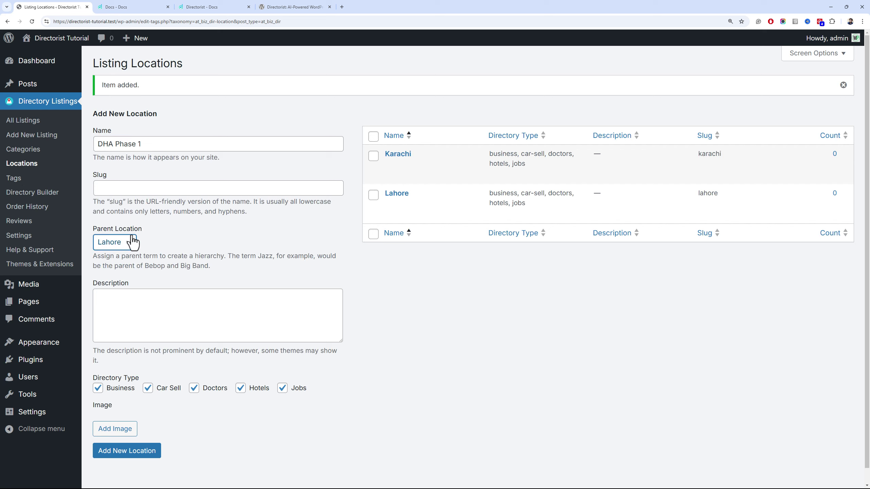
{"action": "left_click", "coordinate": [133, 453]}
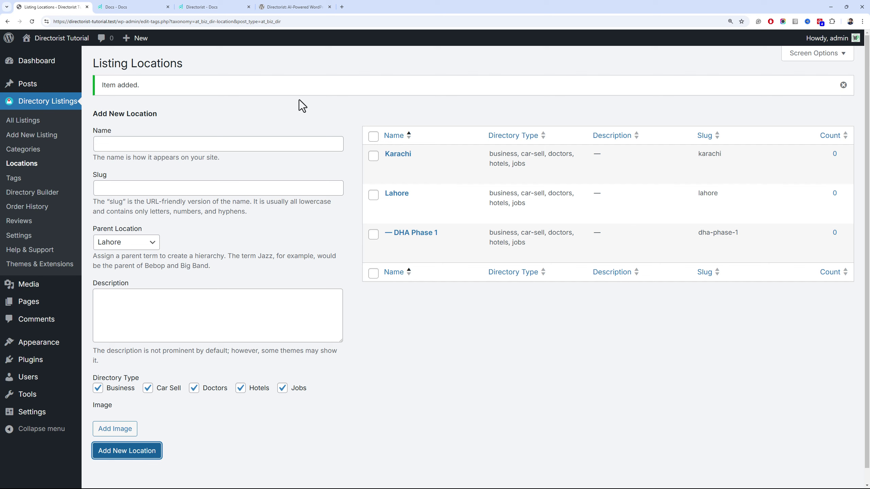
{"action": "left_click", "coordinate": [263, 147]}
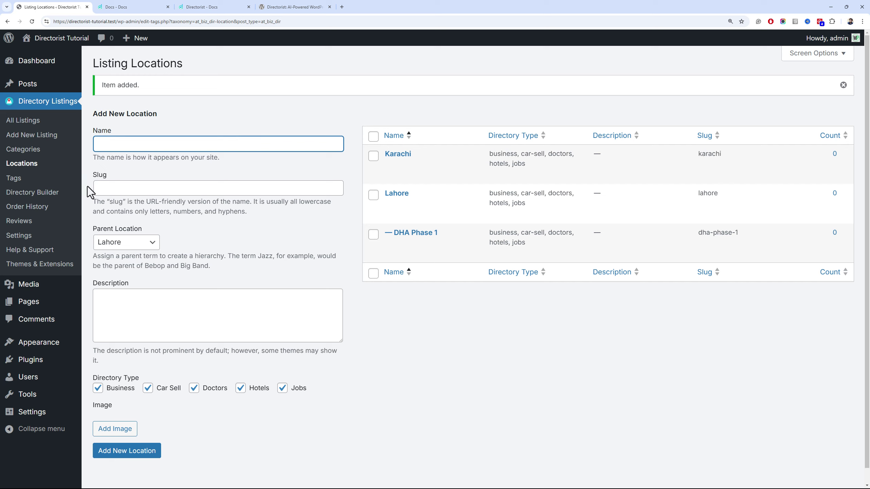
Look over the listing tags page and the Directory Builder's directory types, including the extra options for the Jobs directory
{"action": "left_click", "coordinate": [58, 184]}
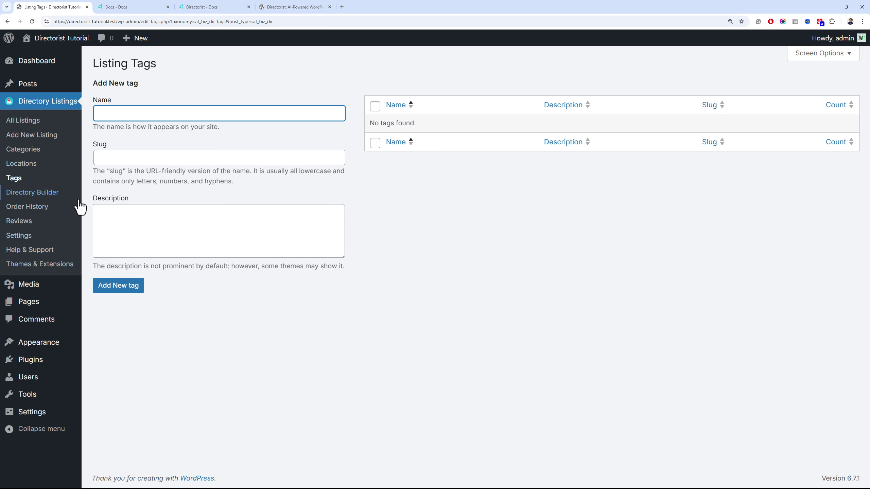
{"action": "left_click", "coordinate": [60, 200]}
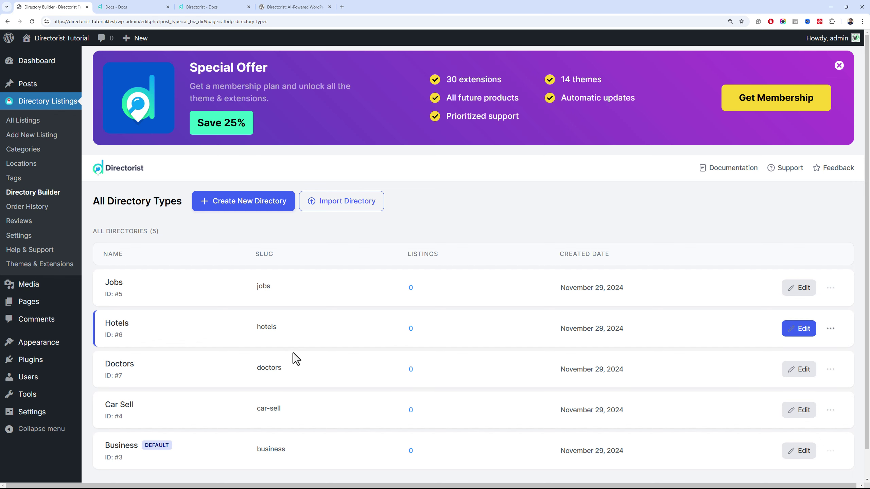
{"action": "scroll", "coordinate": [168, 301], "scroll_direction": "down", "scroll_amount": 2}
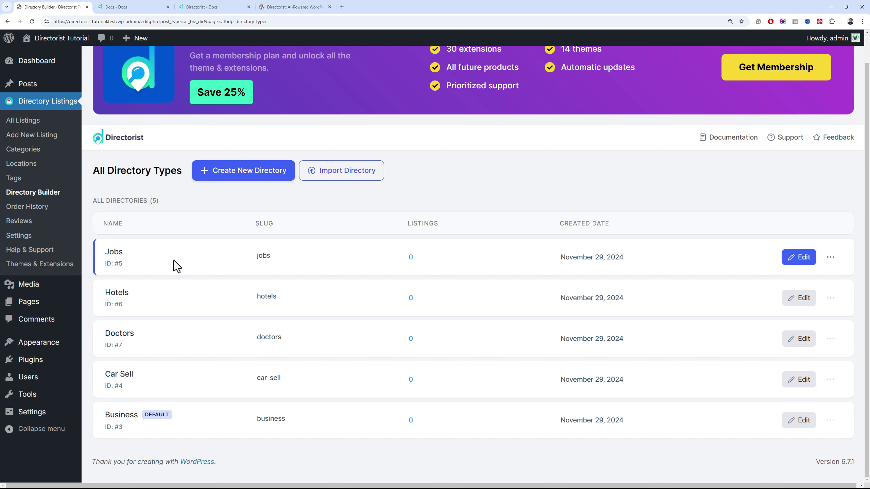
{"action": "left_click", "coordinate": [828, 260]}
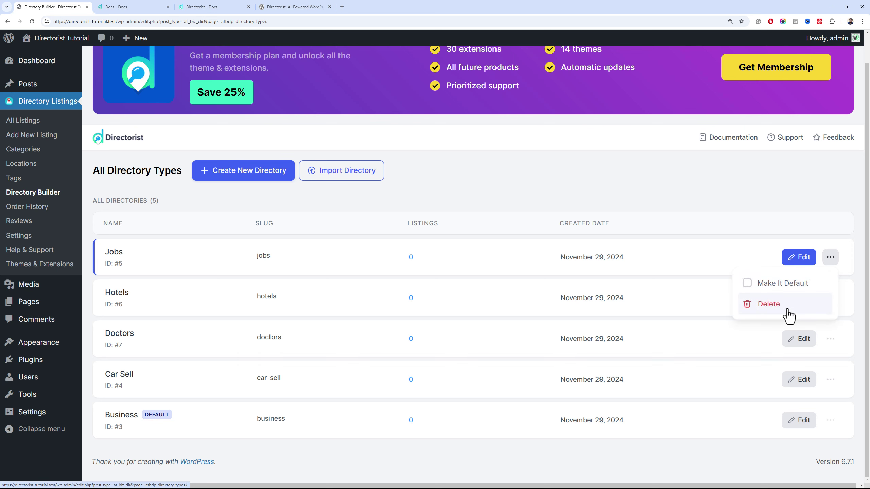
{"action": "left_click", "coordinate": [844, 312]}
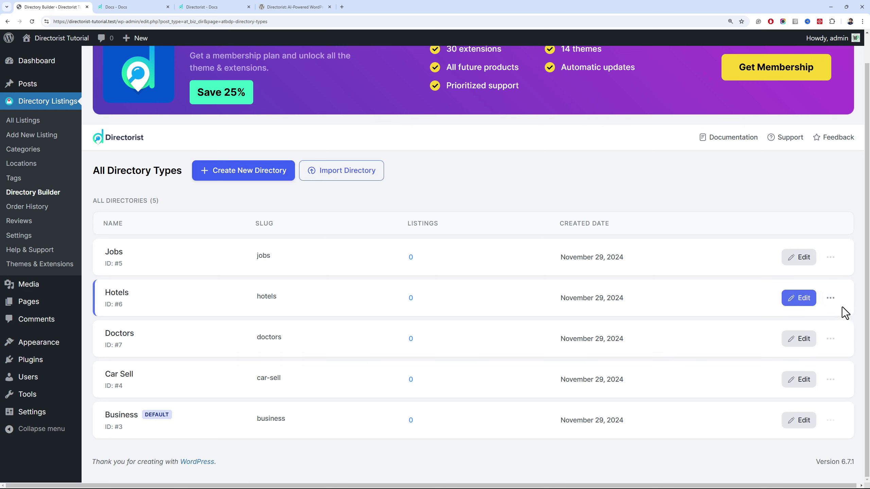
Delete the Hotels, Doctors and Car Sell directory types from the Directory Builder
{"action": "left_click", "coordinate": [830, 297]}
{"action": "left_click", "coordinate": [782, 355]}
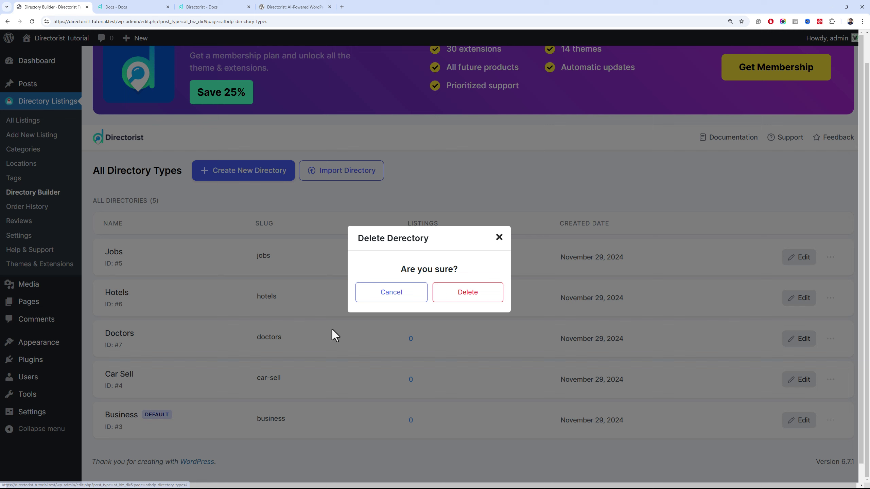
{"action": "left_click", "coordinate": [476, 302]}
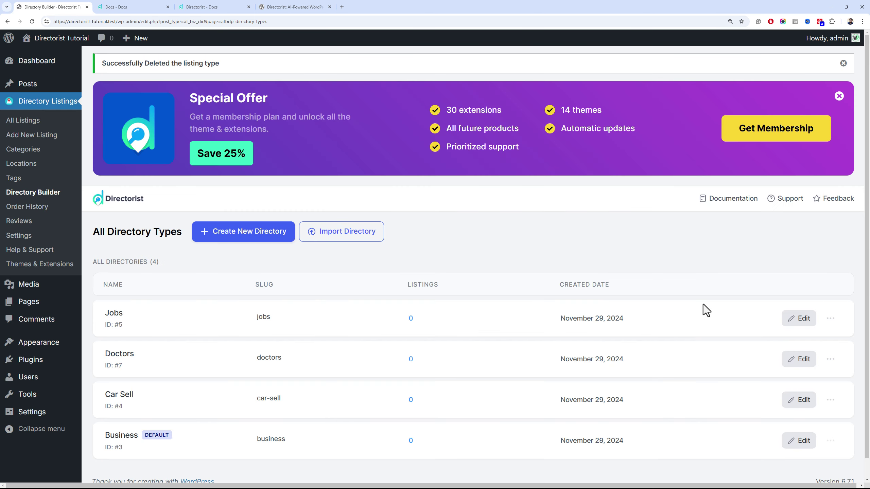
{"action": "left_click", "coordinate": [830, 359]}
{"action": "left_click", "coordinate": [776, 409]}
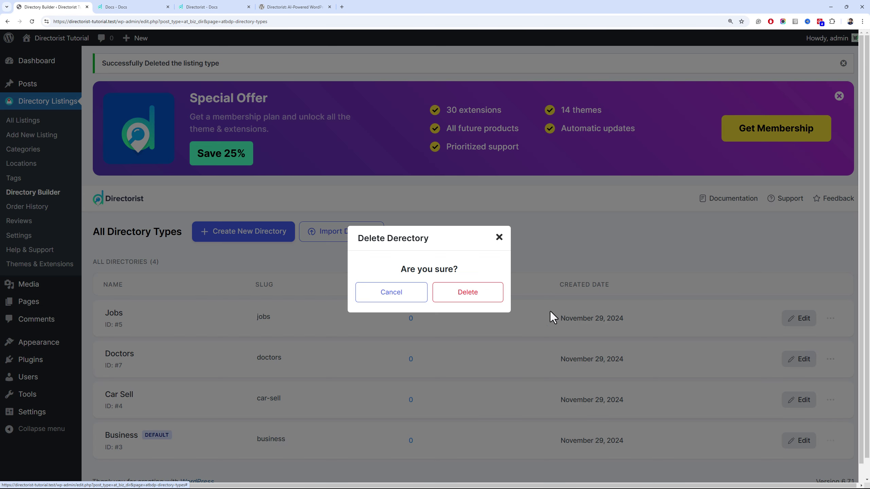
{"action": "left_click", "coordinate": [478, 301]}
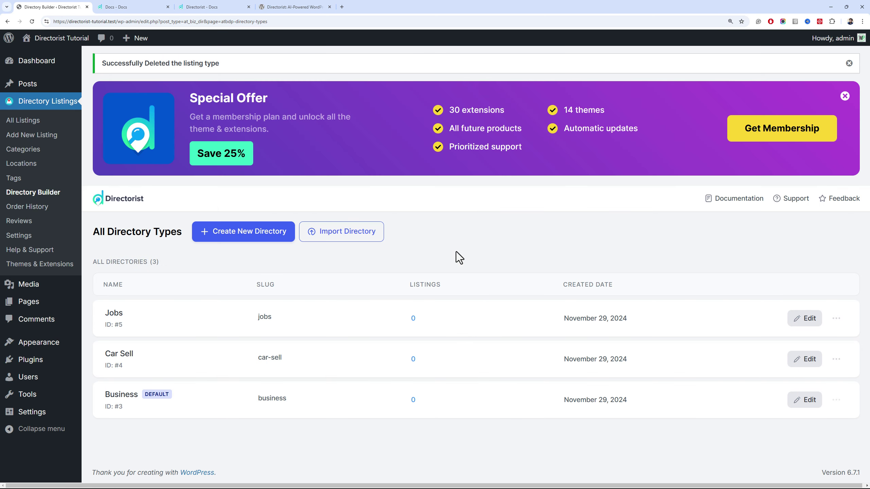
{"action": "left_click", "coordinate": [836, 360]}
{"action": "left_click", "coordinate": [787, 407]}
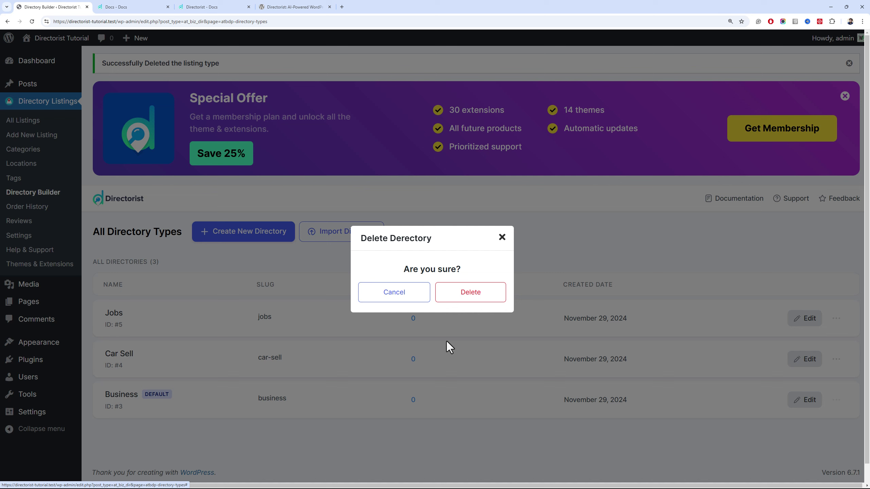
{"action": "left_click", "coordinate": [461, 301]}
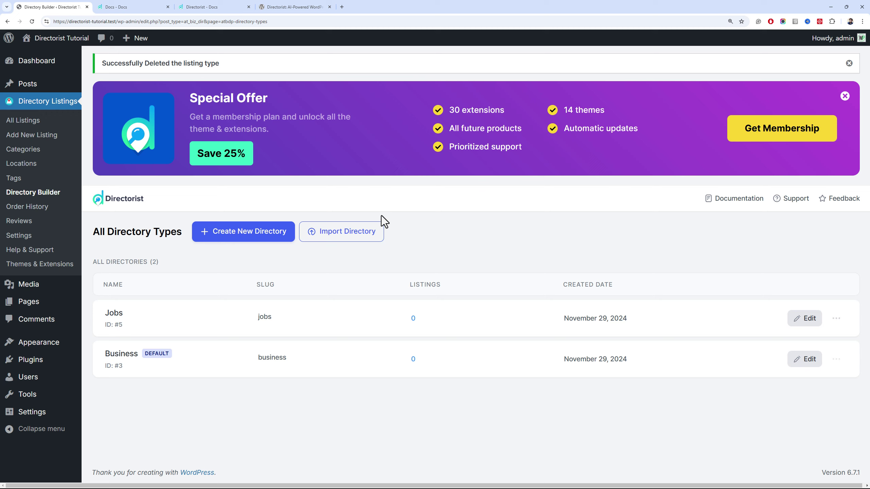
{"action": "left_click", "coordinate": [220, 241]}
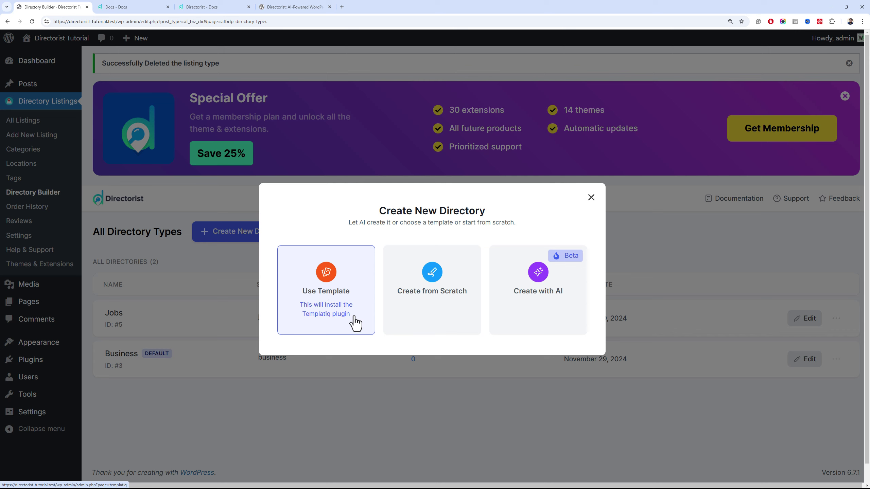
{"action": "left_click", "coordinate": [411, 296]}
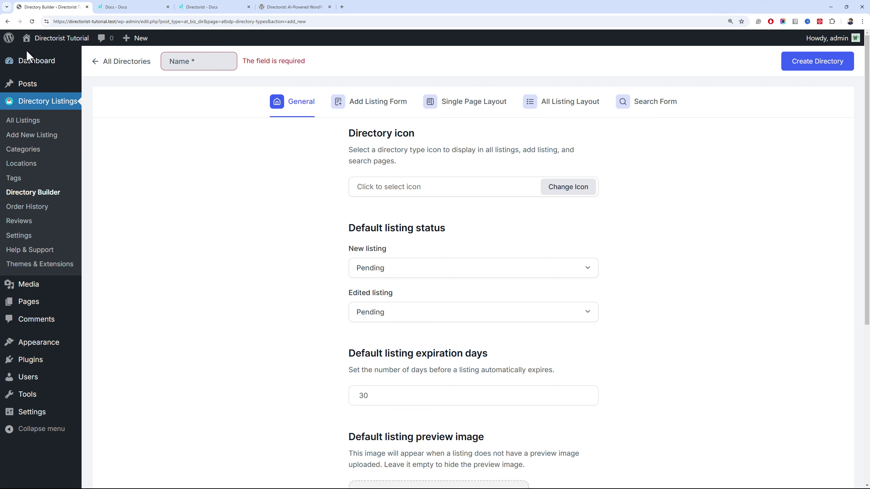
{"action": "left_click", "coordinate": [7, 22]}
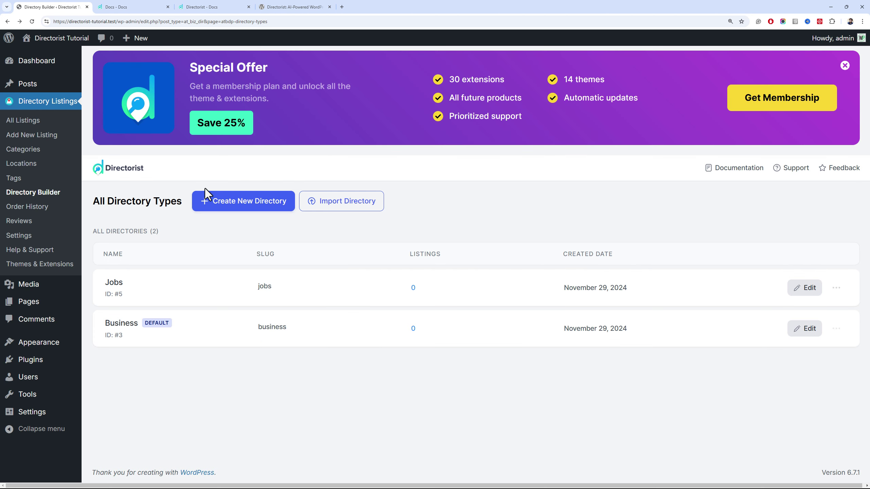
Start a new directory from a template, which installs the Templatiq plugin, and browse all templates in its library
{"action": "left_click", "coordinate": [226, 203]}
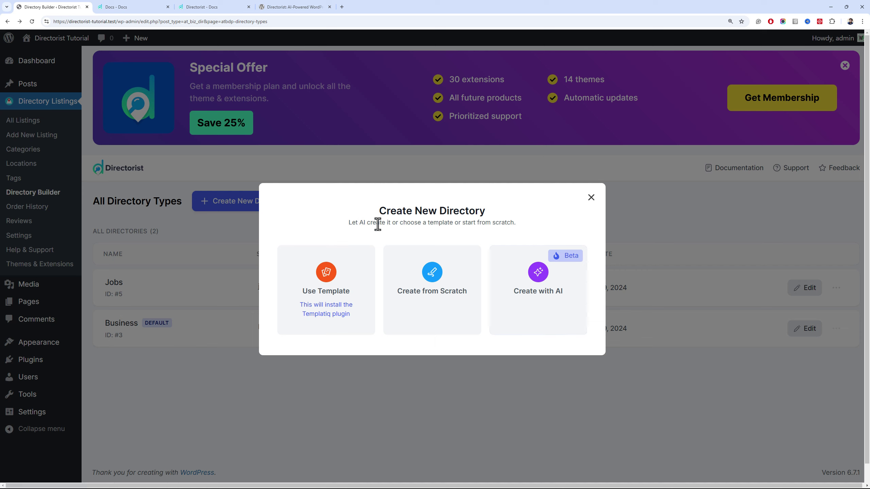
{"action": "left_click", "coordinate": [341, 301]}
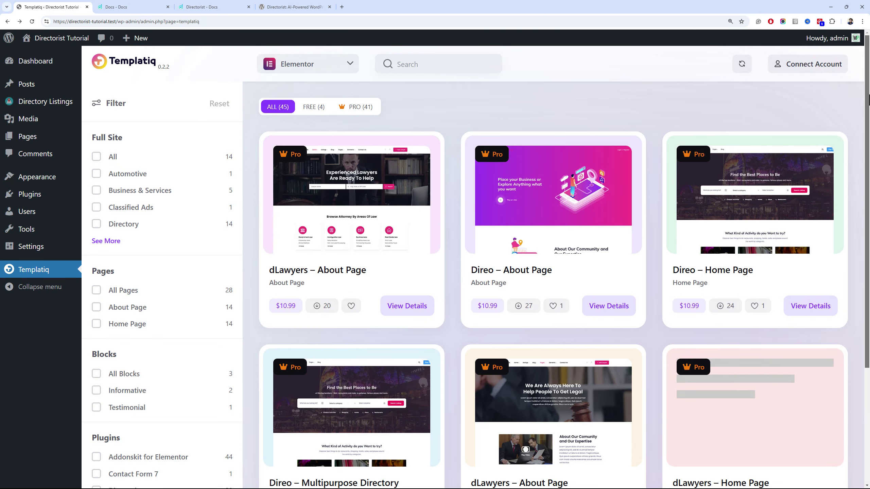
{"action": "left_click_drag", "start_coordinate": [869, 100], "coordinate": [857, 201]}
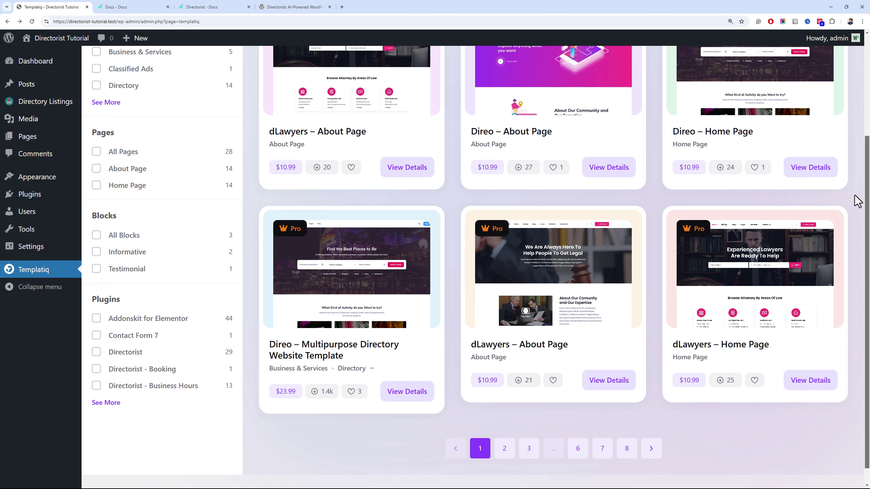
{"action": "left_click_drag", "start_coordinate": [857, 200], "coordinate": [842, 122]}
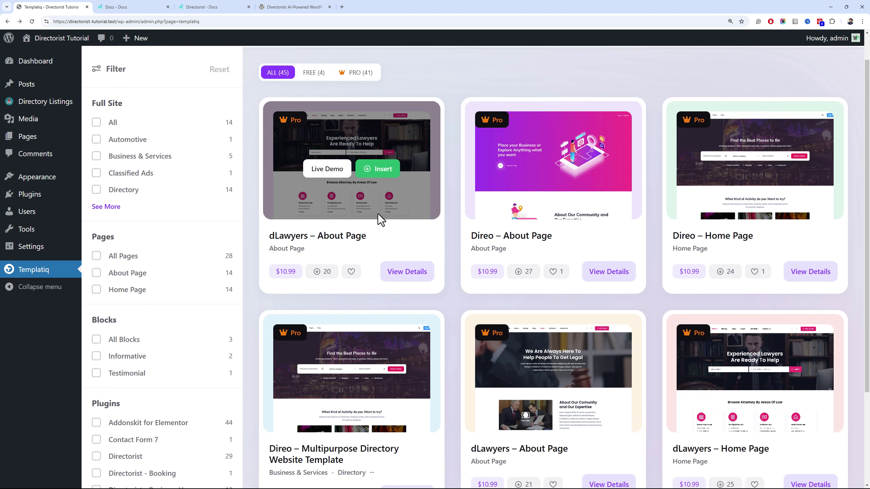
{"action": "scroll", "coordinate": [378, 214], "scroll_direction": "down", "scroll_amount": 3}
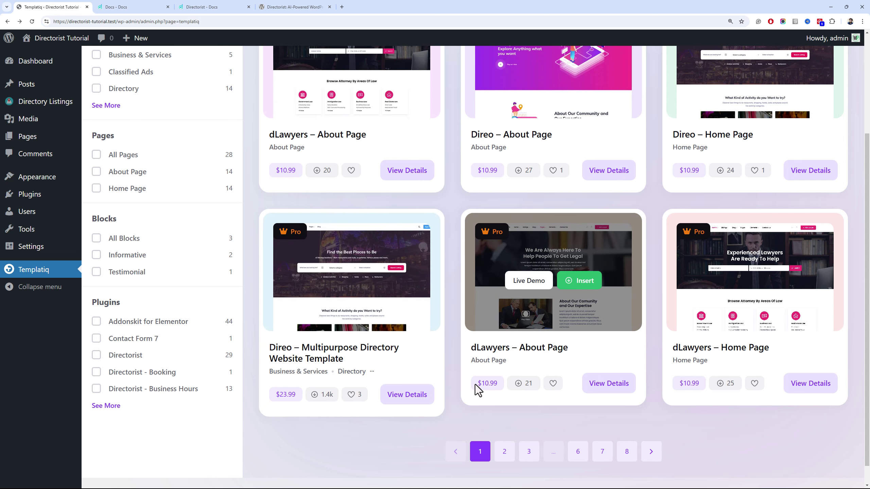
{"action": "mouse_move", "coordinate": [425, 366]}
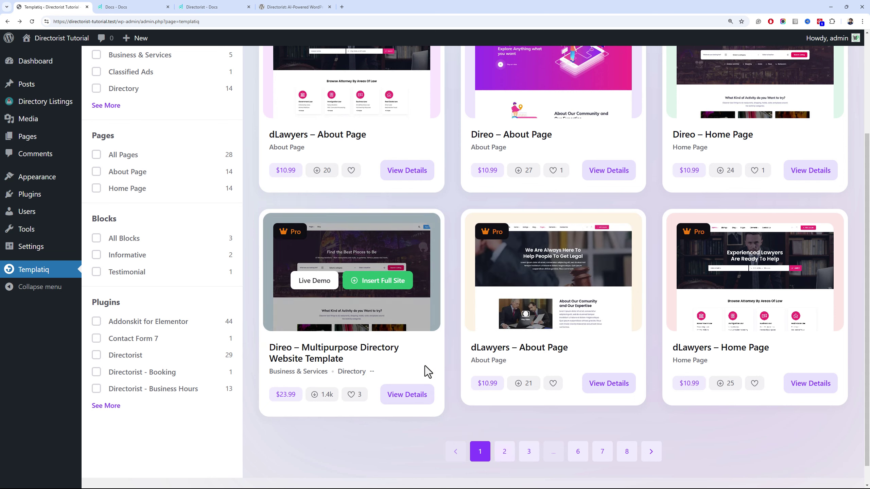
{"action": "scroll", "coordinate": [424, 366], "scroll_direction": "up", "scroll_amount": 4}
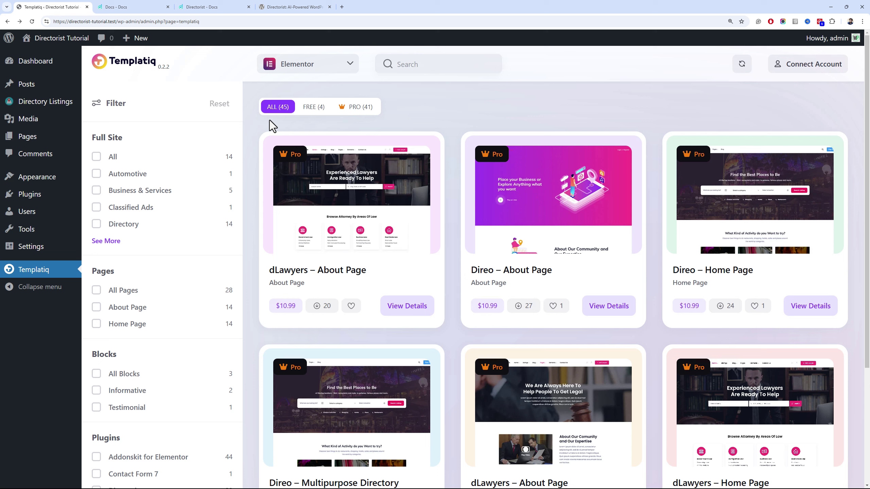
Filter the Templatiq library to free templates and look through them
{"action": "mouse_move", "coordinate": [260, 136]}
{"action": "left_click", "coordinate": [315, 112]}
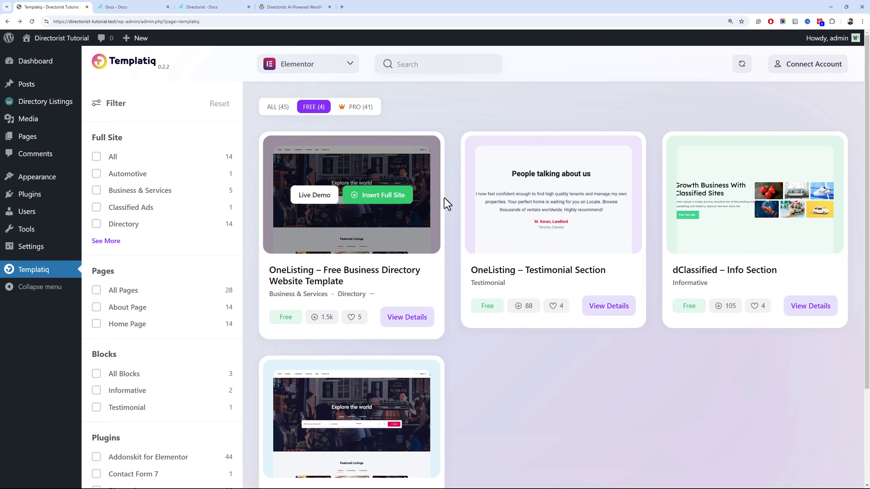
{"action": "scroll", "coordinate": [472, 153], "scroll_direction": "down", "scroll_amount": 3}
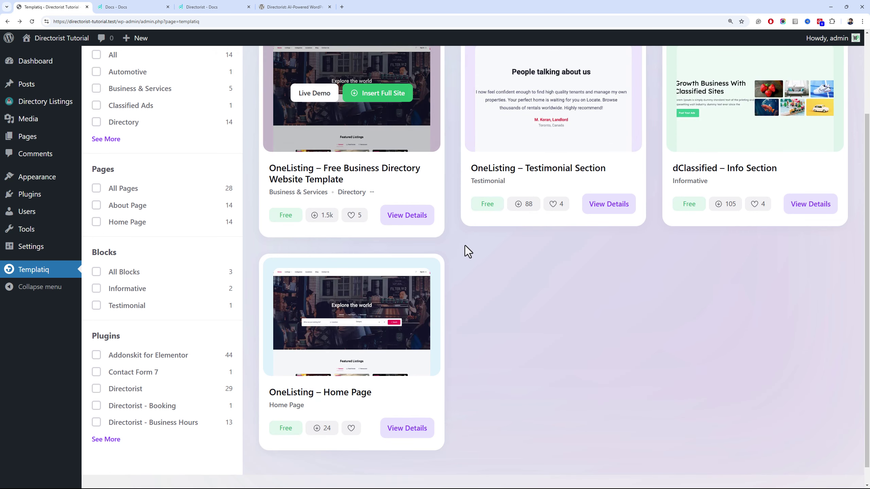
{"action": "scroll", "coordinate": [467, 246], "scroll_direction": "up", "scroll_amount": 3}
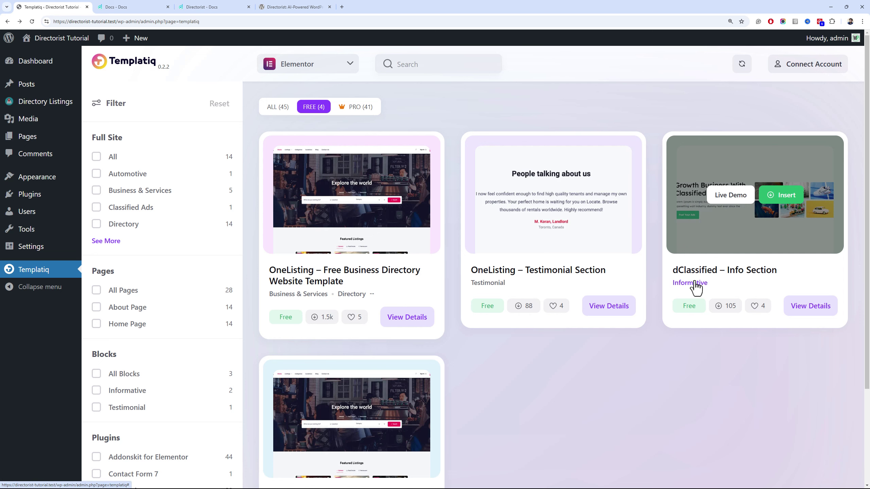
{"action": "scroll", "coordinate": [486, 397], "scroll_direction": "down", "scroll_amount": 3}
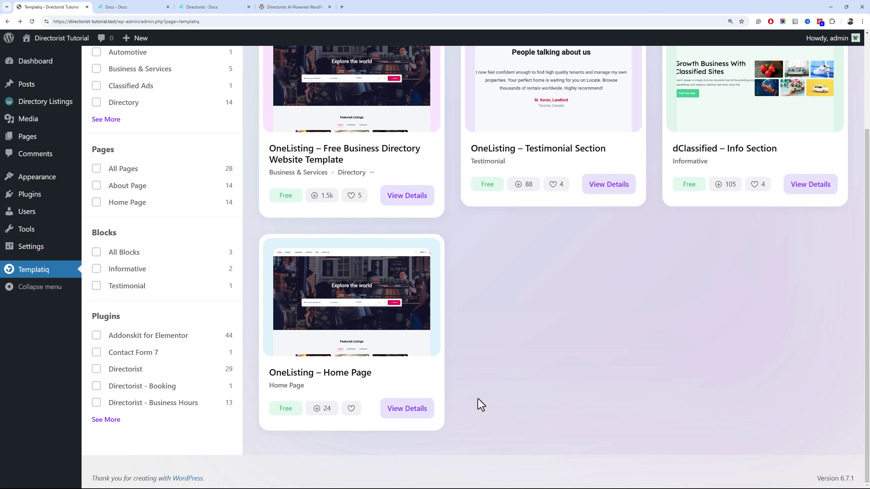
{"action": "scroll", "coordinate": [477, 399], "scroll_direction": "up", "scroll_amount": 3}
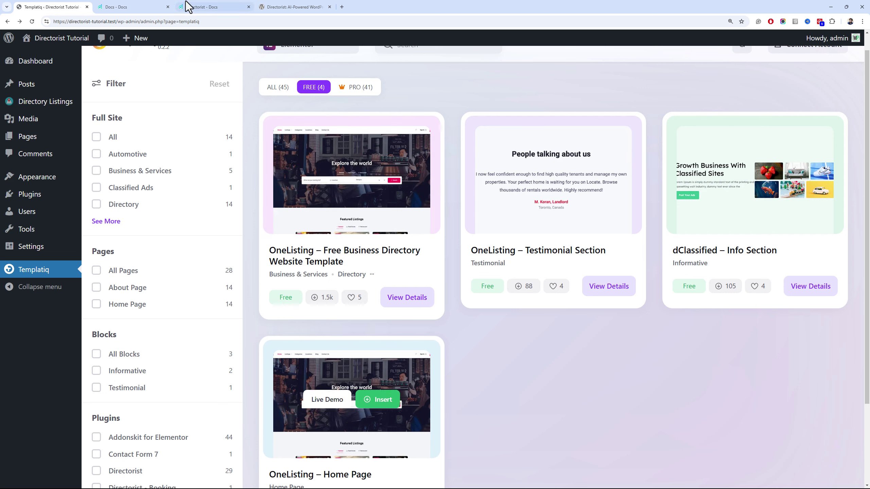
Preview the live demo of the OneListing – Free Business Directory Website Template and close it
{"action": "mouse_move", "coordinate": [332, 173]}
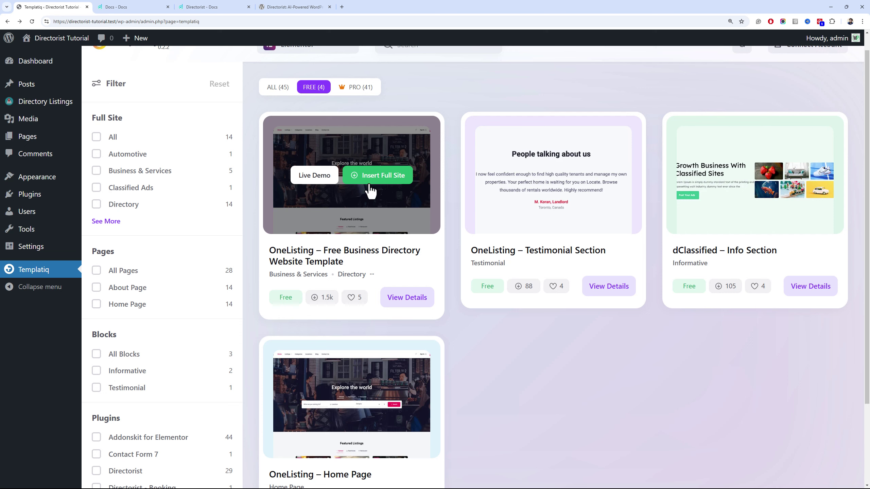
{"action": "left_click", "coordinate": [325, 185]}
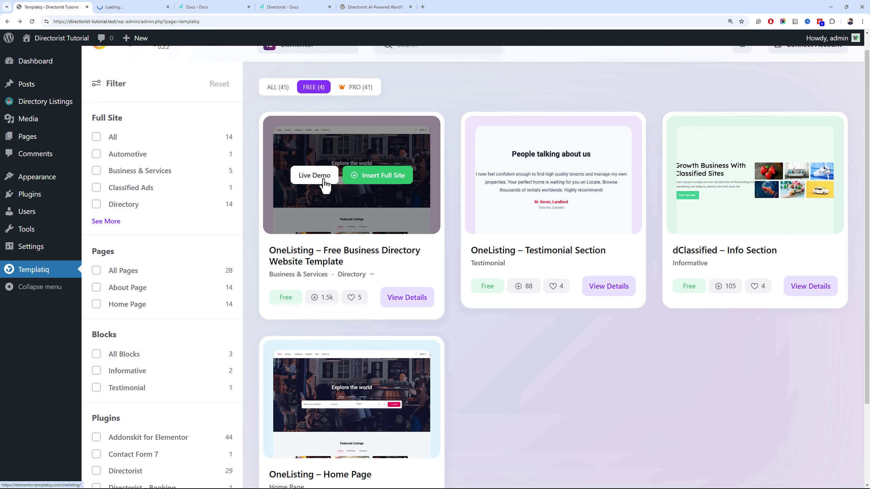
{"action": "left_click", "coordinate": [150, 7]}
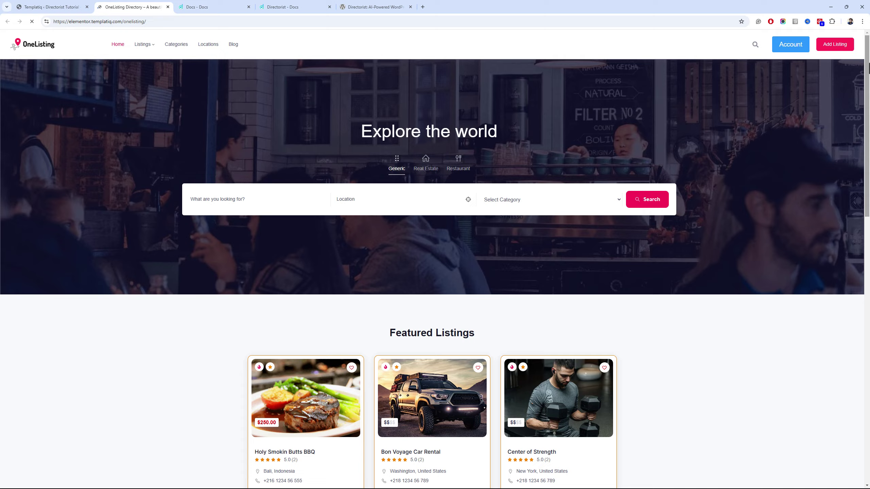
{"action": "left_click_drag", "start_coordinate": [868, 69], "coordinate": [868, 347]}
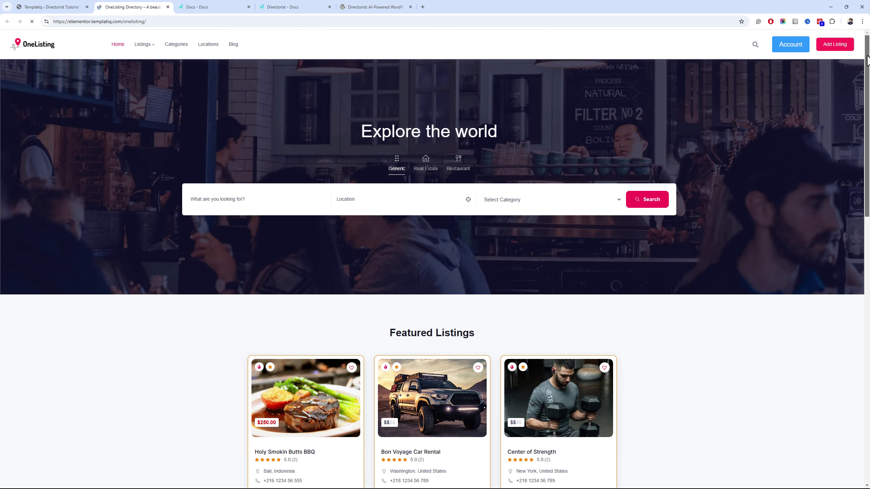
{"action": "left_click", "coordinate": [167, 6]}
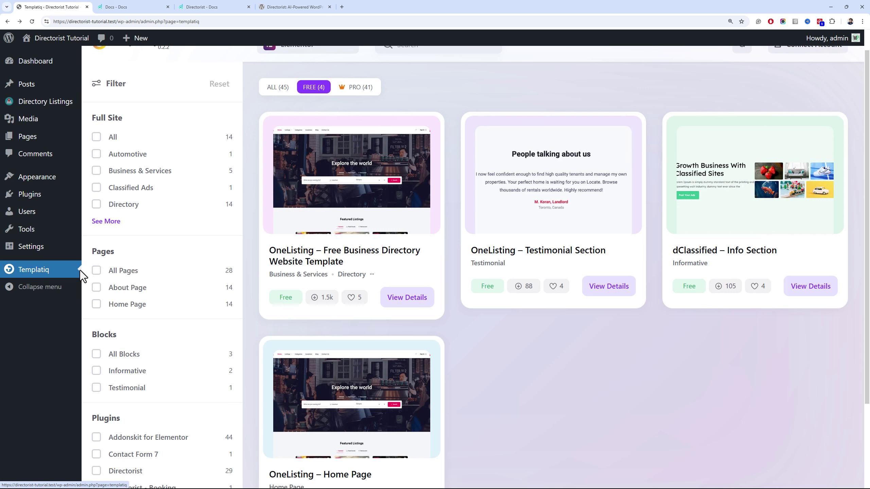
{"action": "mouse_move", "coordinate": [287, 203]}
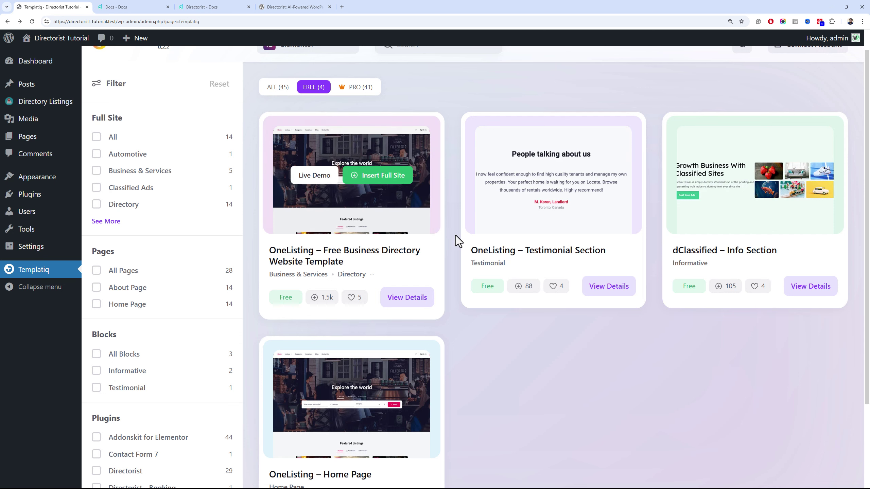
{"action": "scroll", "coordinate": [331, 286], "scroll_direction": "up", "scroll_amount": 1}
{"action": "scroll", "coordinate": [332, 286], "scroll_direction": "down", "scroll_amount": 1}
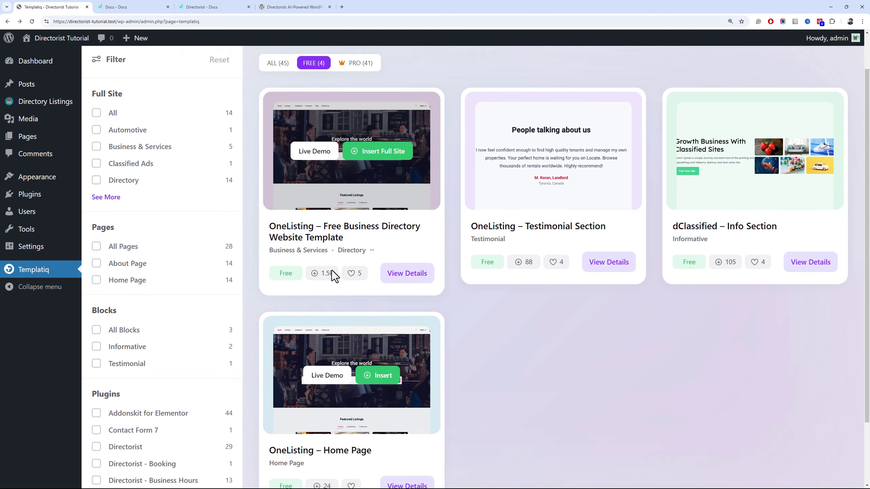
{"action": "scroll", "coordinate": [331, 270], "scroll_direction": "up", "scroll_amount": 2}
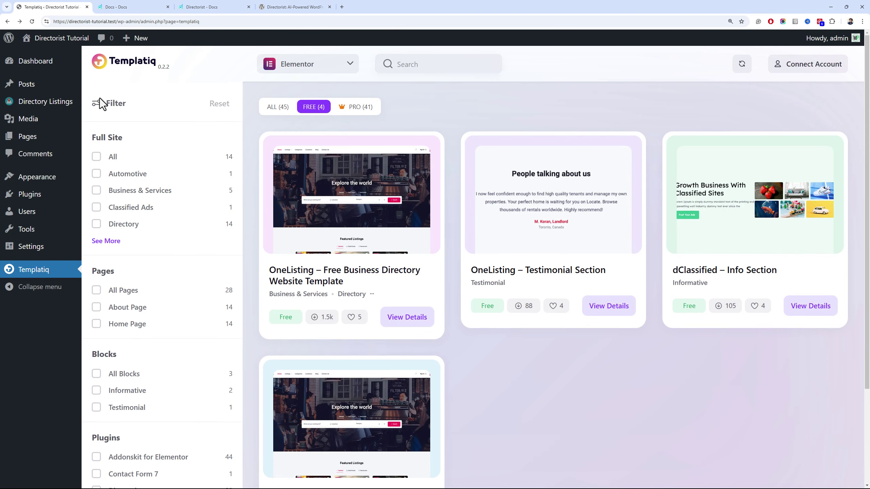
Start a new directory from scratch in the Directory Builder, name it Classifieds and look over its general settings
{"action": "mouse_move", "coordinate": [48, 105]}
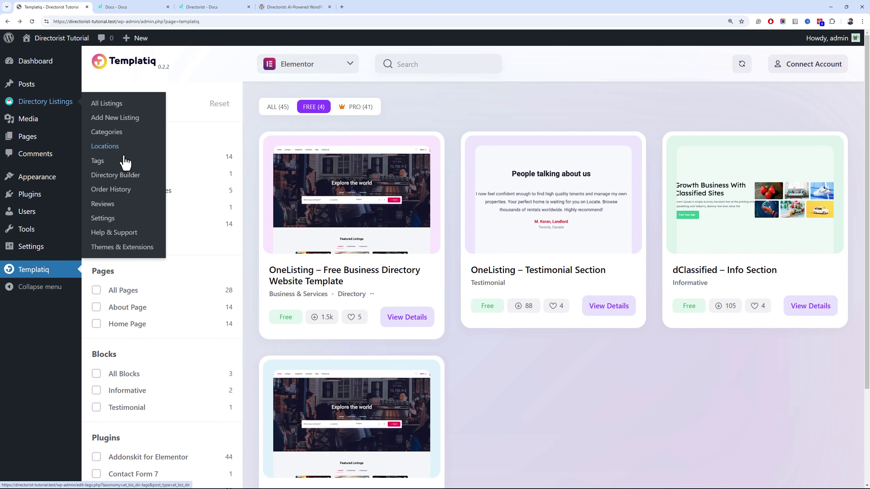
{"action": "left_click", "coordinate": [129, 176]}
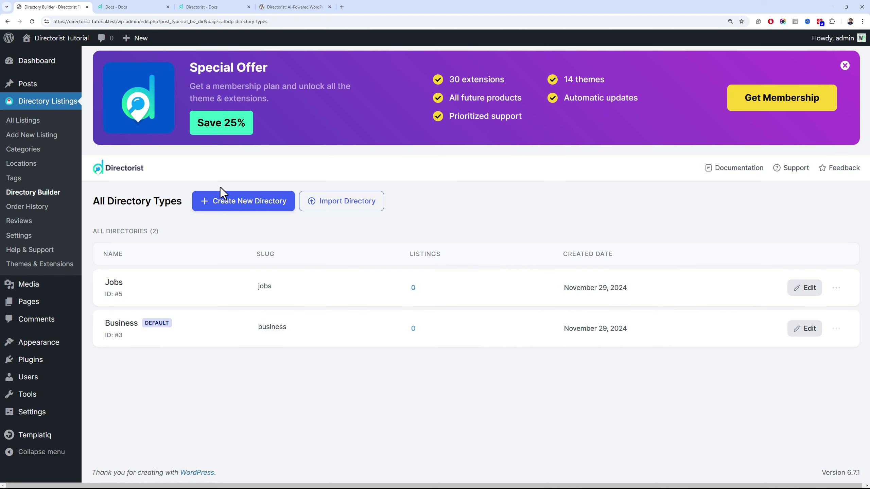
{"action": "left_click", "coordinate": [229, 207]}
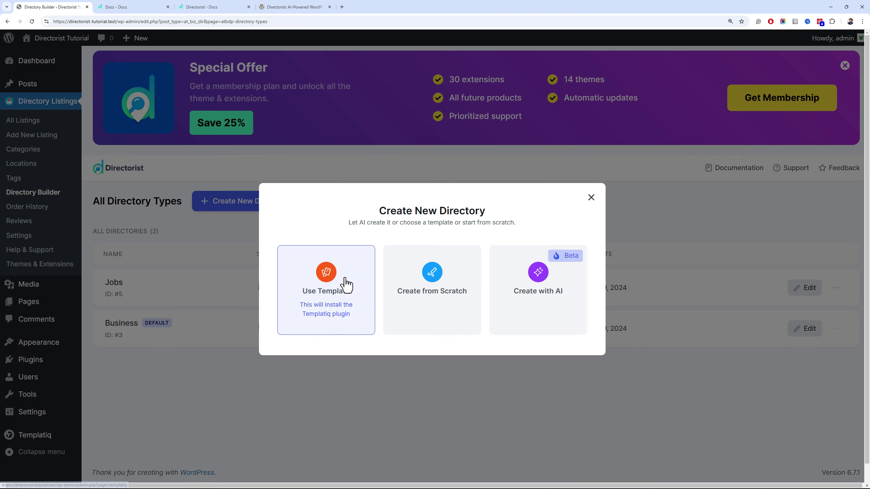
{"action": "left_click", "coordinate": [457, 313]}
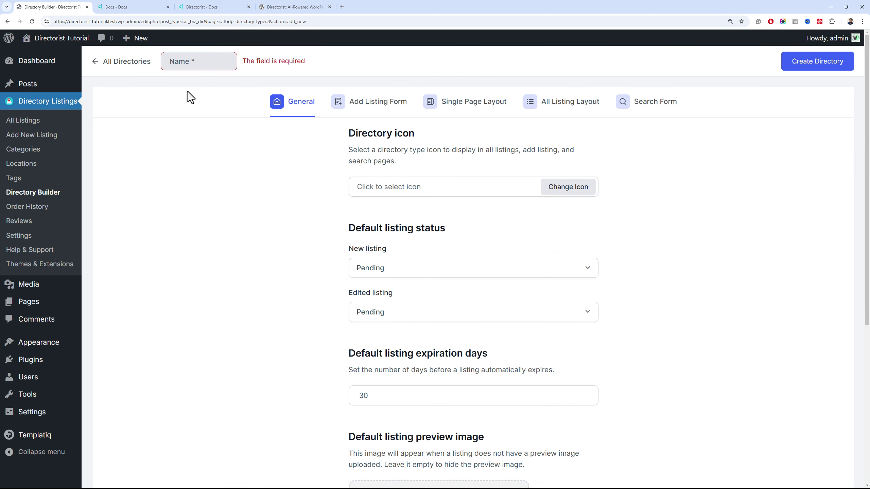
{"action": "left_click", "coordinate": [185, 62]}
{"action": "type", "text": "Clas"}
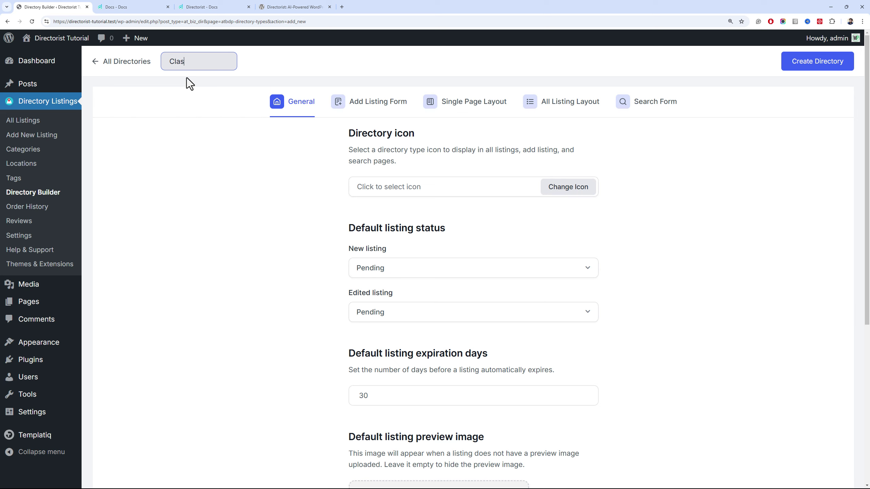
{"action": "type", "text": "sifieds"}
{"action": "scroll", "coordinate": [290, 155], "scroll_direction": "down", "scroll_amount": 3}
{"action": "scroll", "coordinate": [289, 155], "scroll_direction": "up", "scroll_amount": 3}
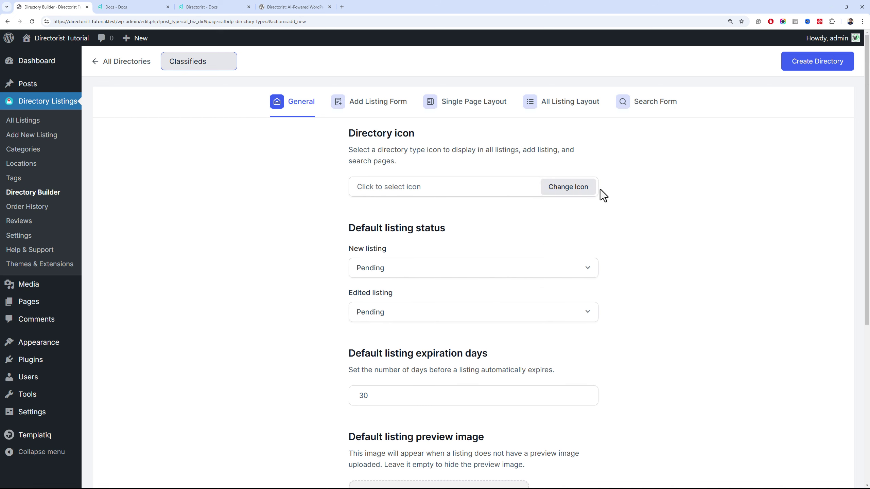
Set the Classifieds directory icon to la-periscope from the Line Awesome icon pack
{"action": "left_click", "coordinate": [559, 199]}
{"action": "left_click", "coordinate": [452, 174]}
{"action": "left_click", "coordinate": [369, 181]}
{"action": "left_click", "coordinate": [496, 218]}
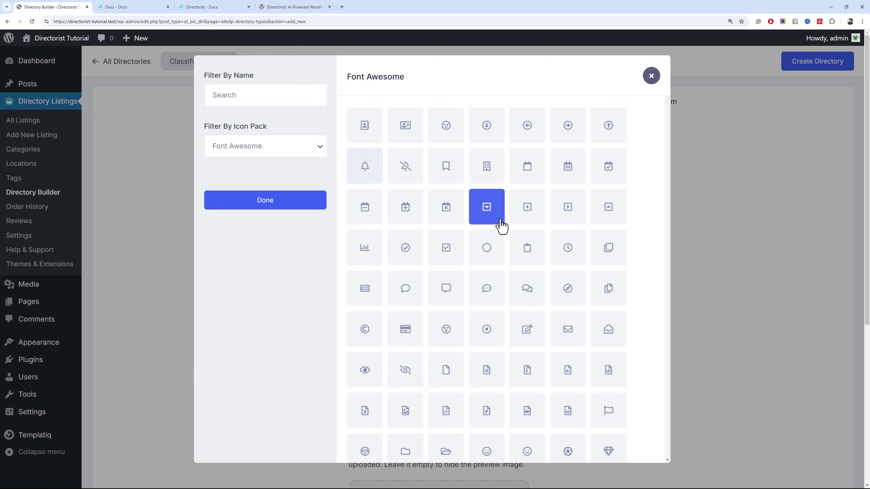
{"action": "left_click", "coordinate": [433, 254]}
{"action": "left_click", "coordinate": [408, 221]}
{"action": "scroll", "coordinate": [409, 229], "scroll_direction": "down", "scroll_amount": 2}
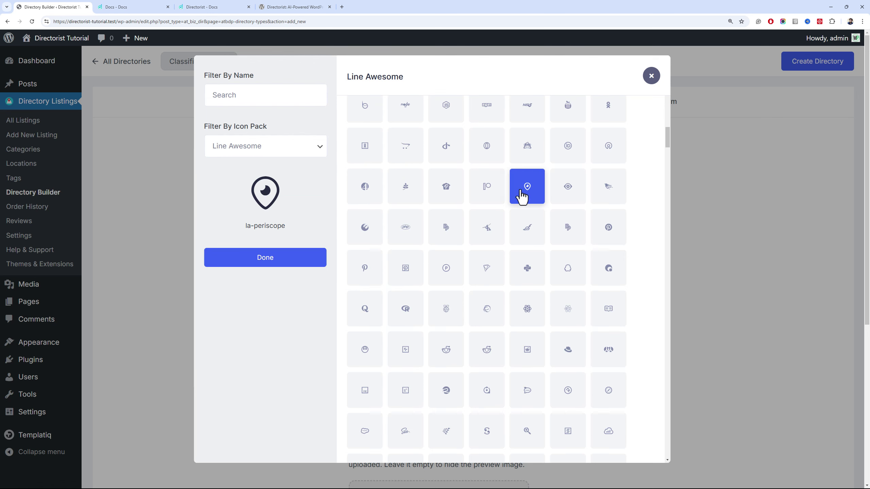
{"action": "left_click", "coordinate": [312, 257]}
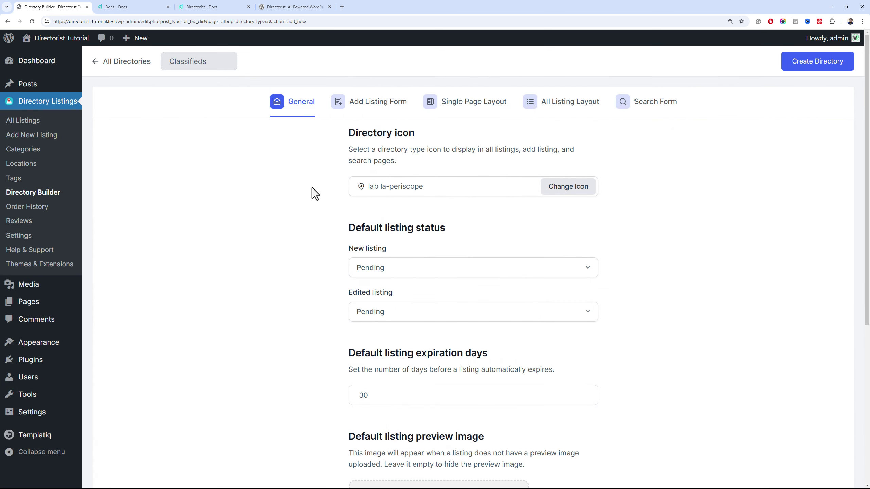
Examine the default status choices for new listings, Pending and Publish, without changing the selection
{"action": "scroll", "coordinate": [377, 192], "scroll_direction": "down", "scroll_amount": 3}
{"action": "left_click", "coordinate": [411, 173]}
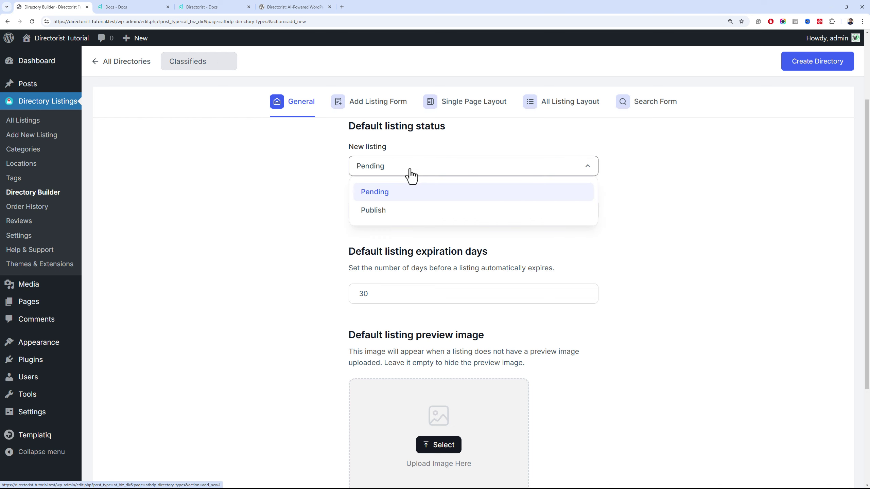
{"action": "left_click", "coordinate": [296, 189]}
{"action": "scroll", "coordinate": [303, 193], "scroll_direction": "up", "scroll_amount": 3}
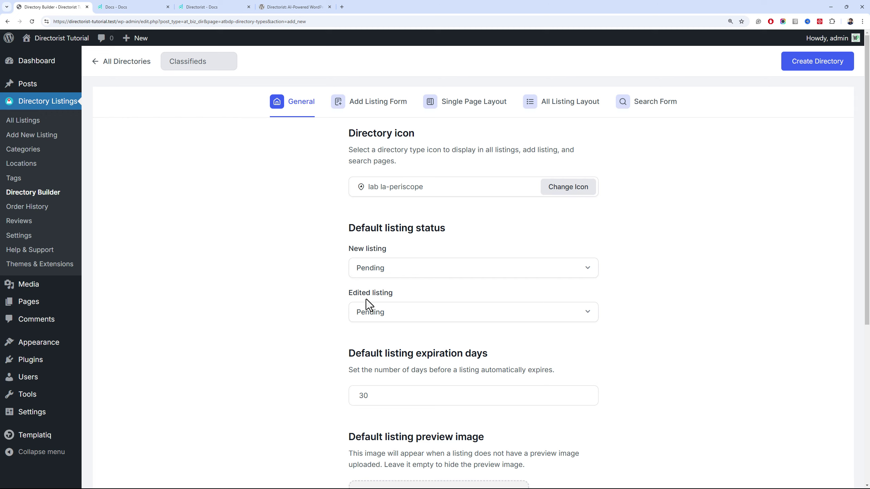
{"action": "left_click", "coordinate": [383, 274]}
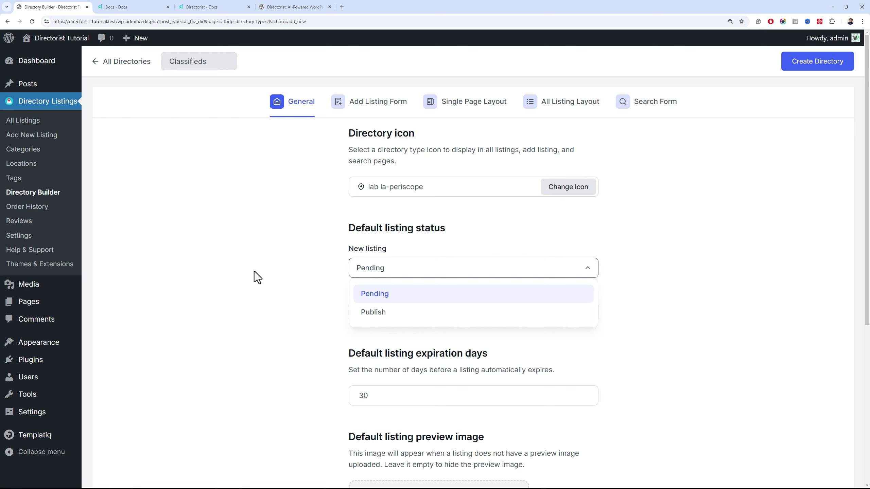
{"action": "left_click", "coordinate": [400, 276]}
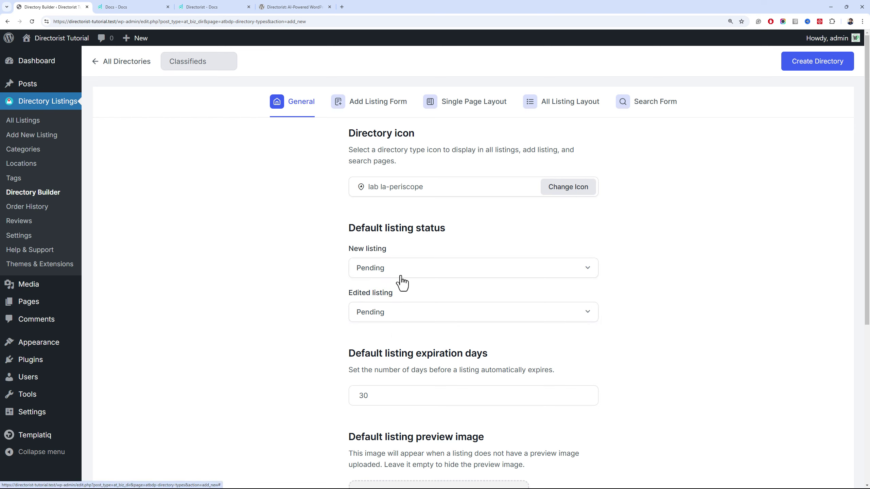
{"action": "left_click", "coordinate": [403, 274]}
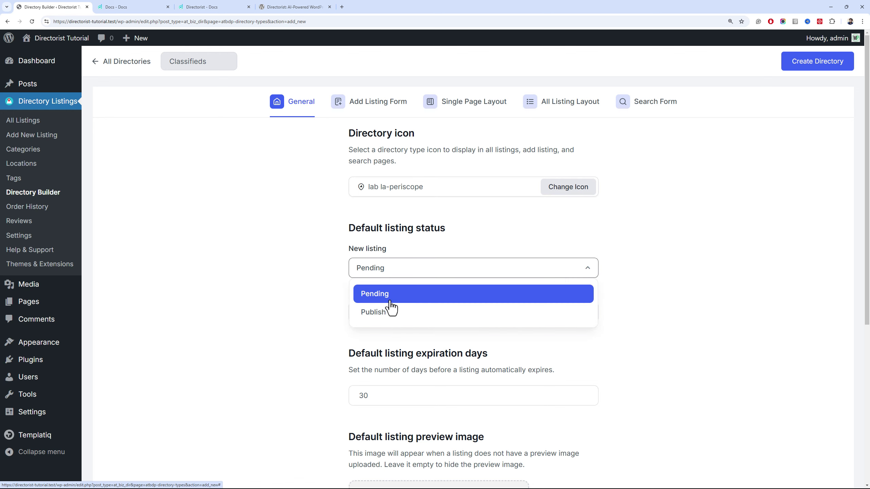
{"action": "left_click", "coordinate": [285, 291]}
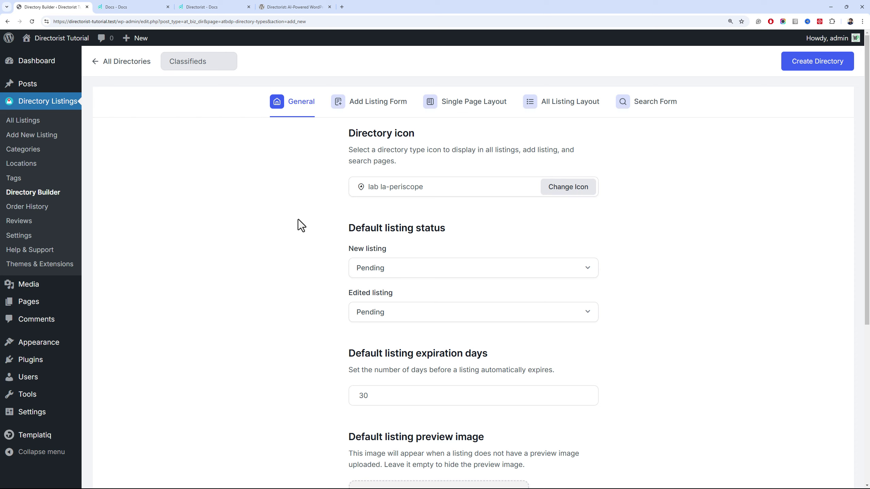
{"action": "left_click", "coordinate": [374, 268]}
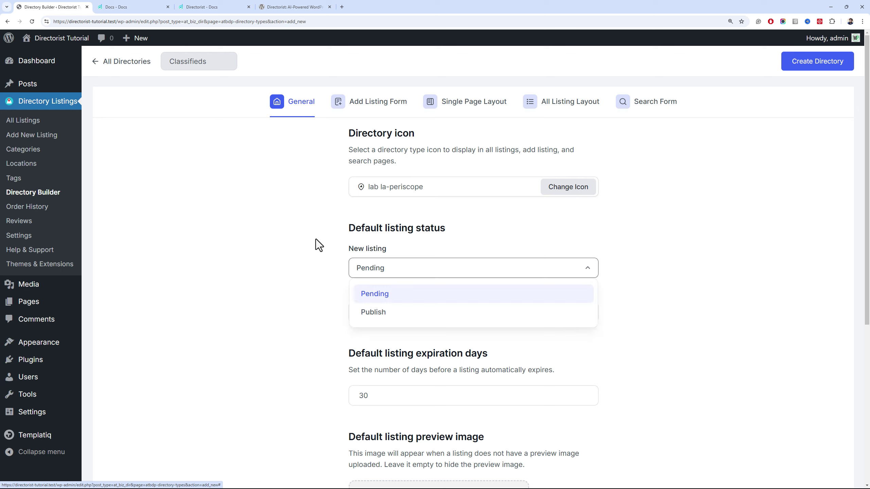
{"action": "left_click", "coordinate": [313, 238]}
{"action": "scroll", "coordinate": [327, 230], "scroll_direction": "down", "scroll_amount": 3}
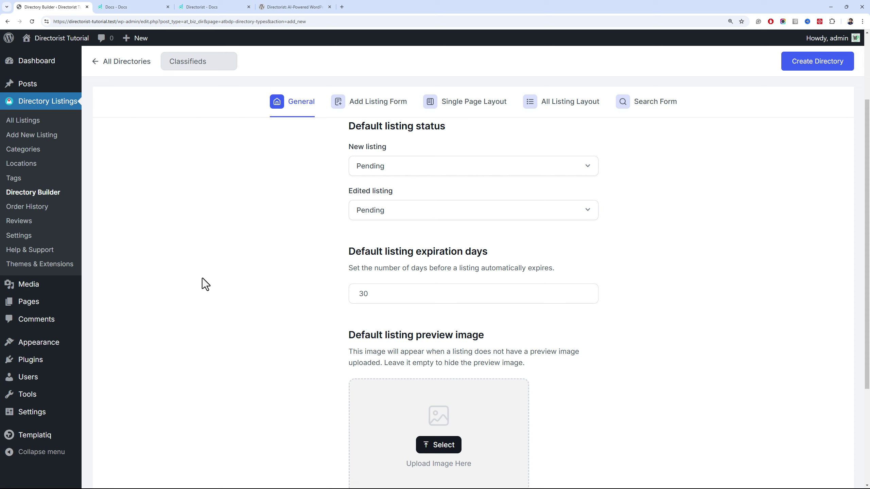
{"action": "left_click", "coordinate": [394, 167]}
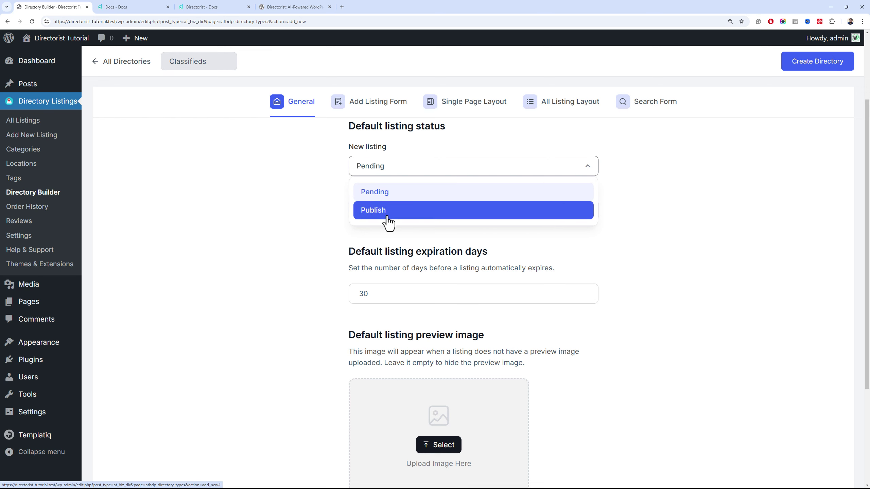
{"action": "left_click", "coordinate": [302, 216]}
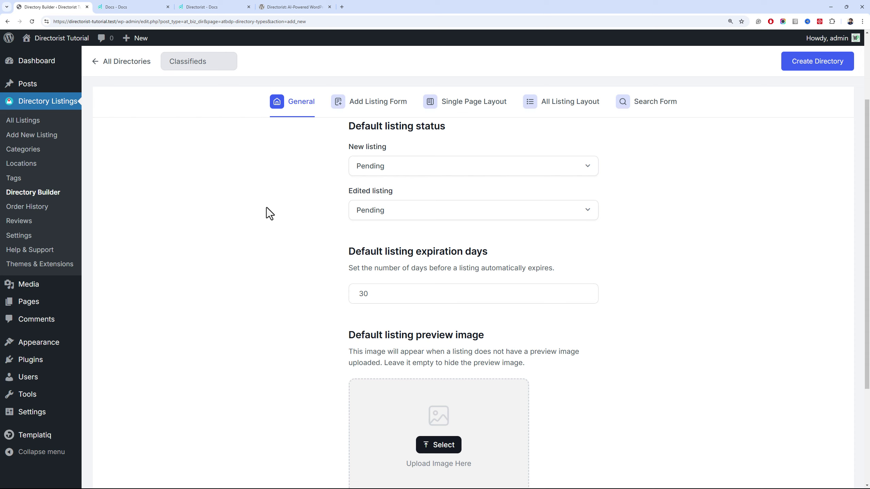
{"action": "left_click", "coordinate": [364, 172]}
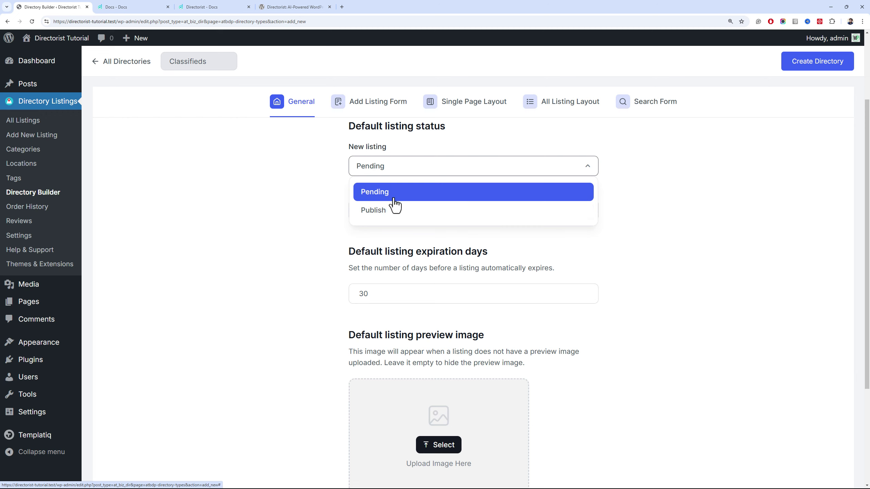
{"action": "left_click", "coordinate": [350, 199]}
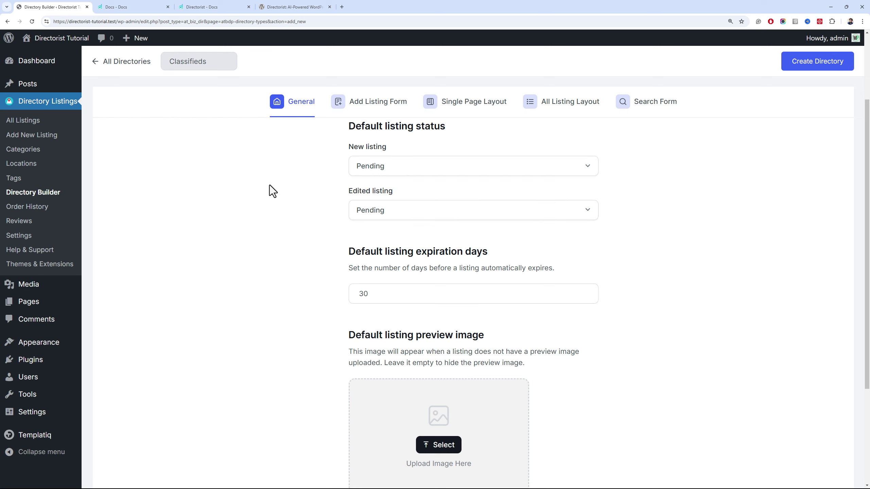
Examine the default status choices for edited listings without changing the selection
{"action": "left_click", "coordinate": [378, 215]}
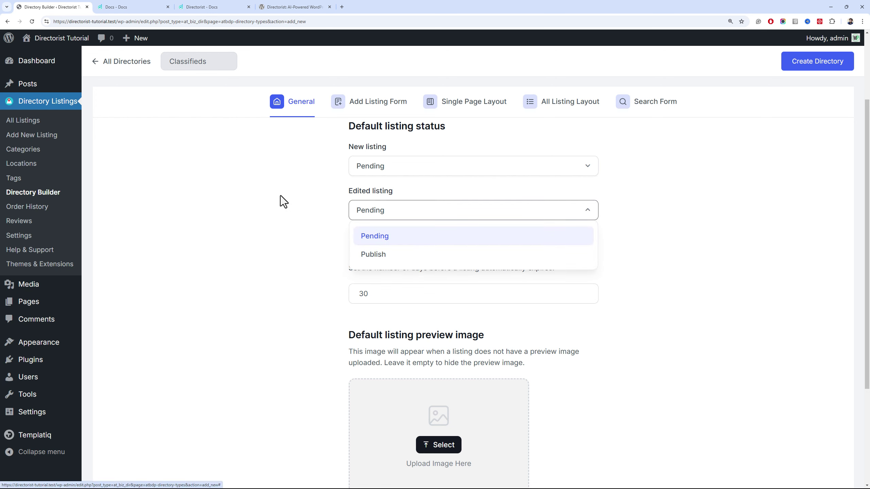
{"action": "left_click", "coordinate": [280, 196]}
{"action": "left_click", "coordinate": [378, 207]}
{"action": "left_click", "coordinate": [310, 220]}
{"action": "left_click", "coordinate": [352, 213]}
{"action": "left_click", "coordinate": [253, 216]}
{"action": "left_click", "coordinate": [384, 217]}
{"action": "double_click", "coordinate": [322, 219]}
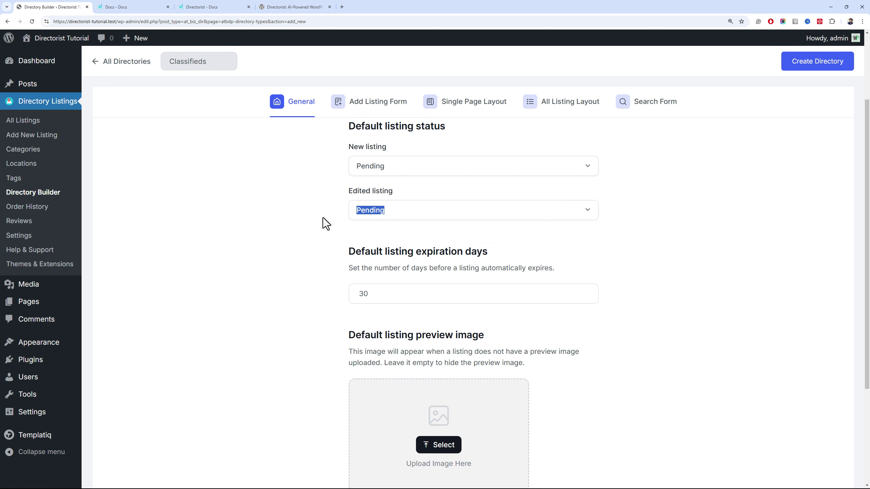
{"action": "left_click", "coordinate": [329, 215]}
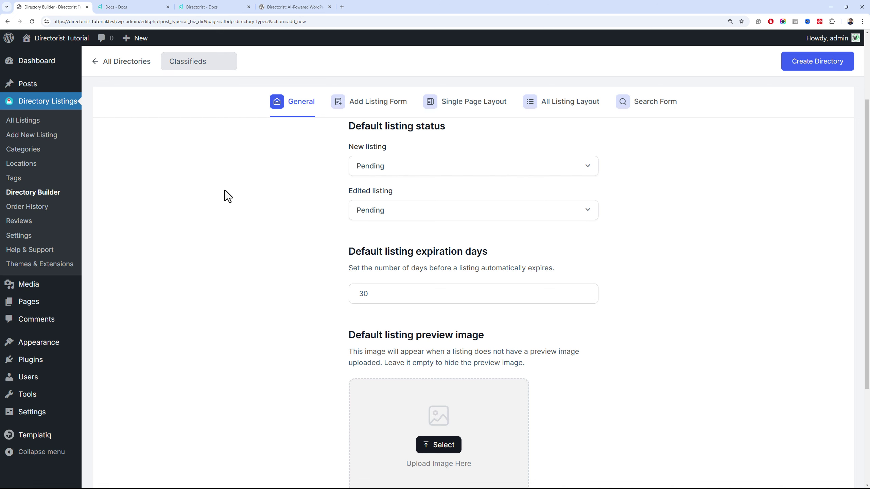
Review the default listing expiration days, preview image and config export settings of the directory
{"action": "scroll", "coordinate": [271, 211], "scroll_direction": "down", "scroll_amount": 3}
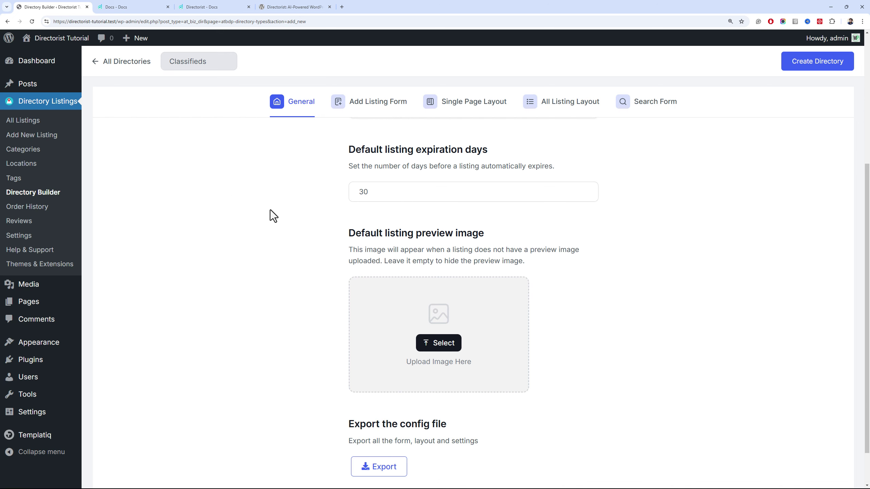
{"action": "double_click", "coordinate": [375, 195]}
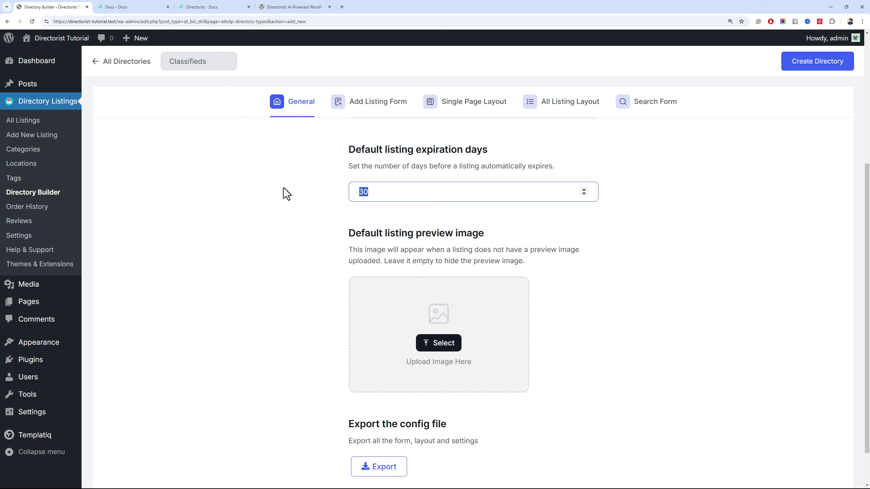
{"action": "scroll", "coordinate": [429, 223], "scroll_direction": "down", "scroll_amount": 2}
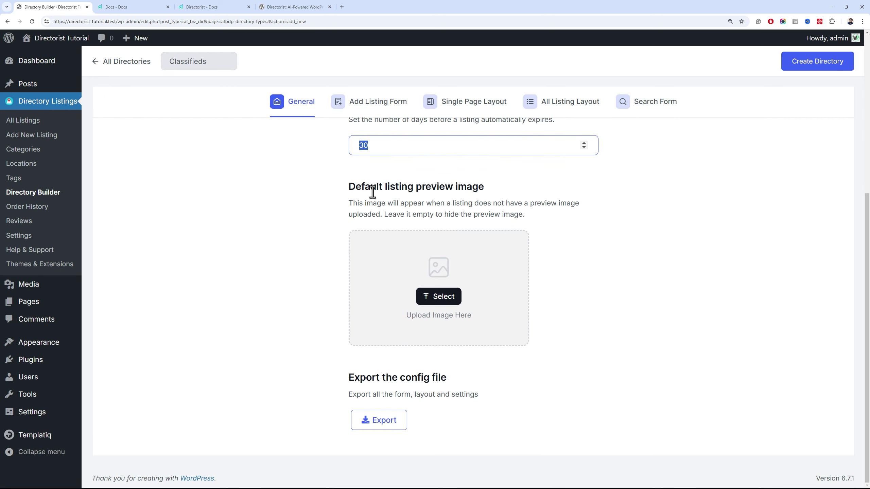
{"action": "left_click", "coordinate": [413, 209]}
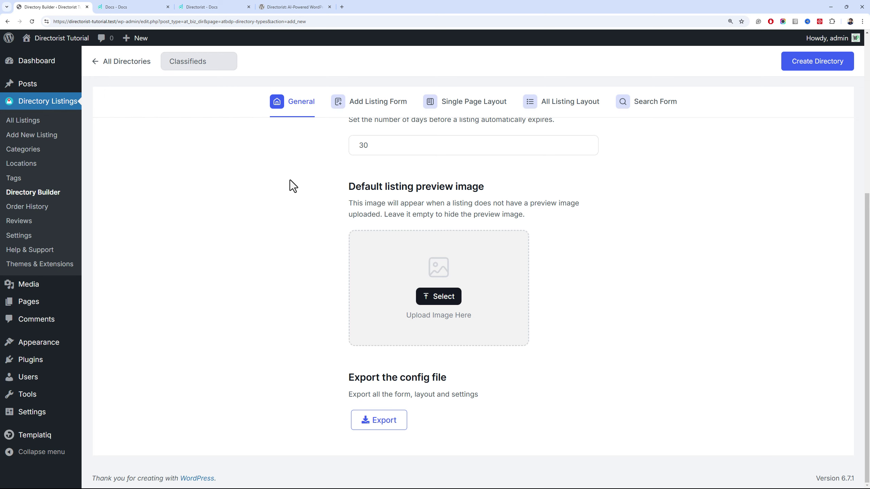
{"action": "scroll", "coordinate": [300, 213], "scroll_direction": "up", "scroll_amount": 5}
{"action": "scroll", "coordinate": [345, 168], "scroll_direction": "down", "scroll_amount": 5}
{"action": "scroll", "coordinate": [370, 158], "scroll_direction": "up", "scroll_amount": 5}
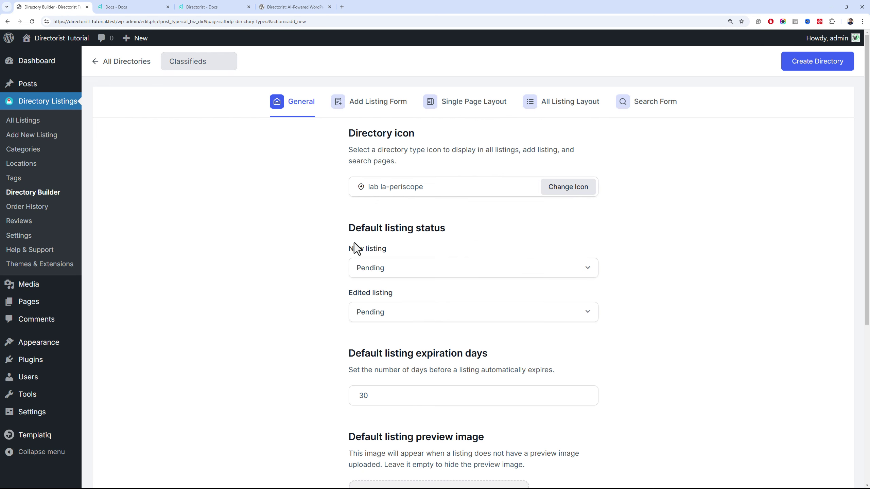
Open the directory's Add Listing Form and look over its preset fields, custom fields and General Section
{"action": "left_click", "coordinate": [344, 113]}
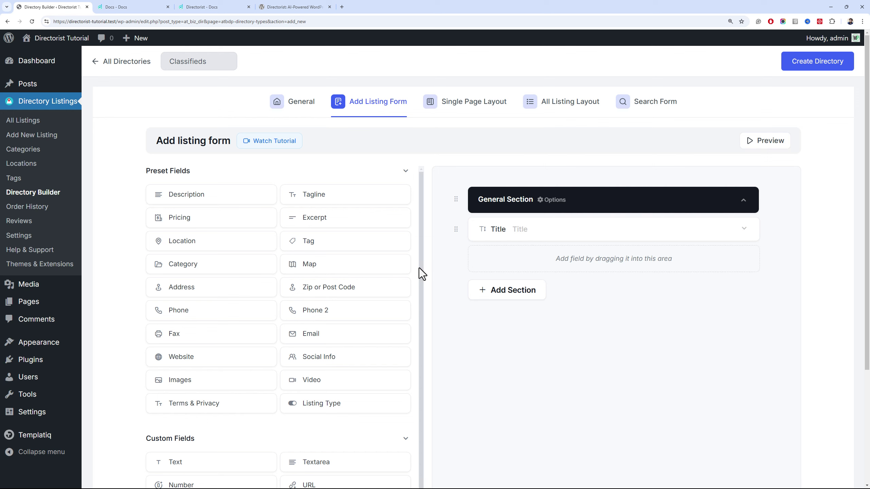
{"action": "scroll", "coordinate": [418, 268], "scroll_direction": "down", "scroll_amount": 1}
{"action": "scroll", "coordinate": [423, 265], "scroll_direction": "down", "scroll_amount": 3}
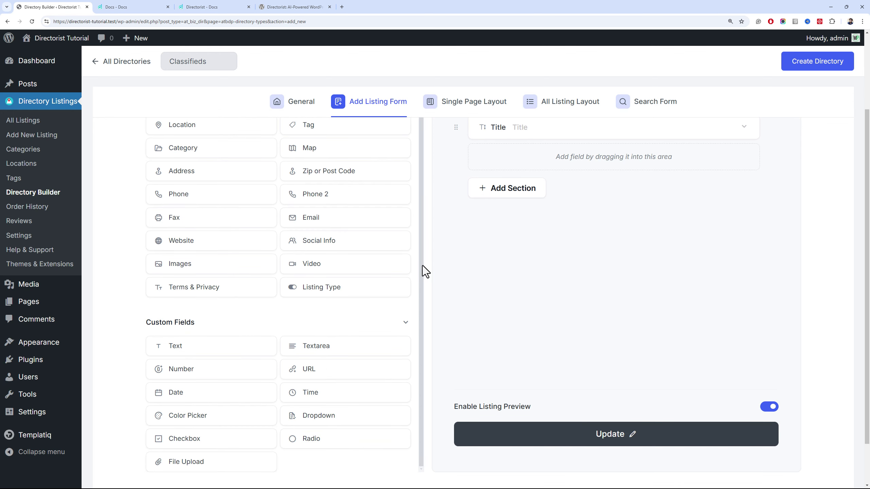
{"action": "scroll", "coordinate": [349, 262], "scroll_direction": "down", "scroll_amount": 1}
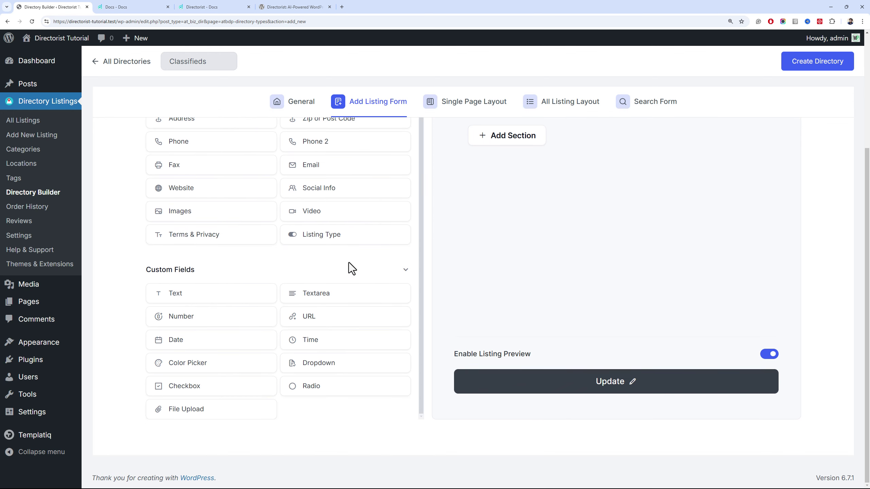
{"action": "scroll", "coordinate": [349, 262], "scroll_direction": "up", "scroll_amount": 1}
{"action": "scroll", "coordinate": [268, 225], "scroll_direction": "up", "scroll_amount": 5}
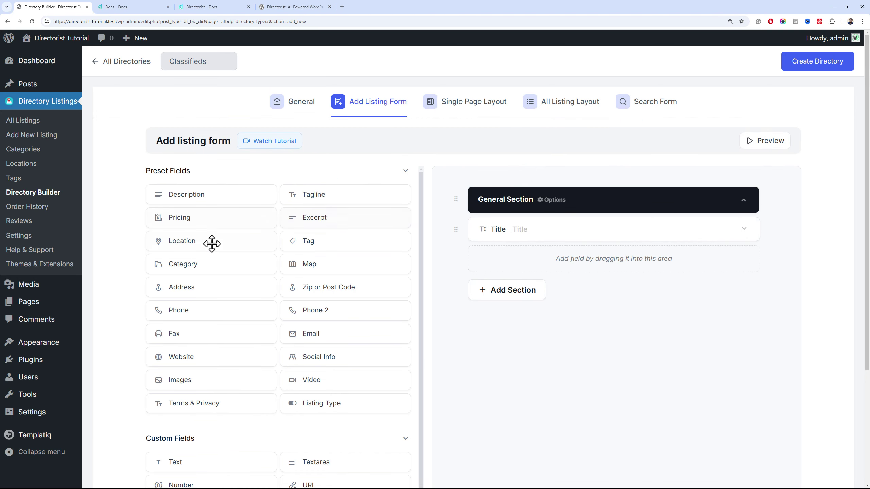
{"action": "scroll", "coordinate": [227, 274], "scroll_direction": "down", "scroll_amount": 4}
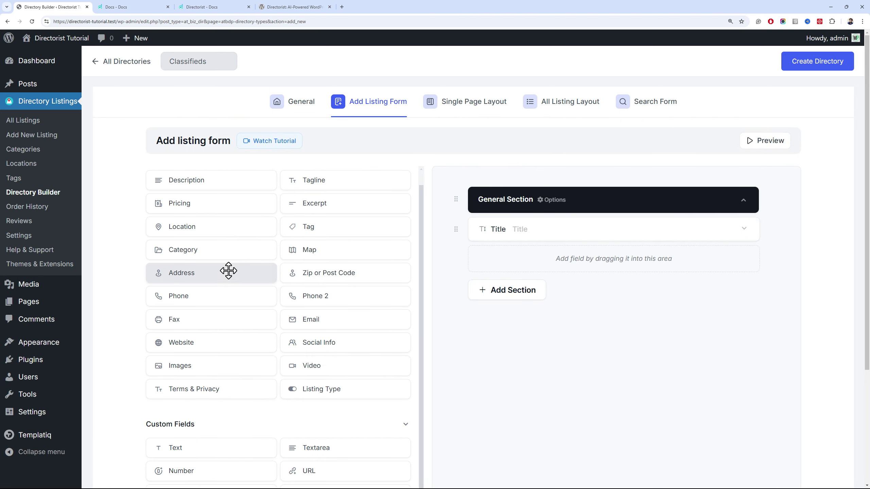
{"action": "scroll", "coordinate": [353, 226], "scroll_direction": "up", "scroll_amount": 1}
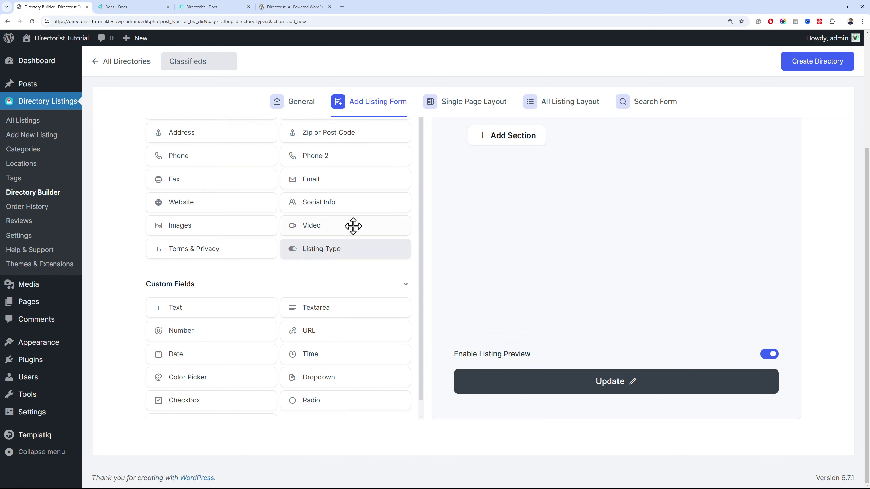
{"action": "scroll", "coordinate": [548, 256], "scroll_direction": "up", "scroll_amount": 3}
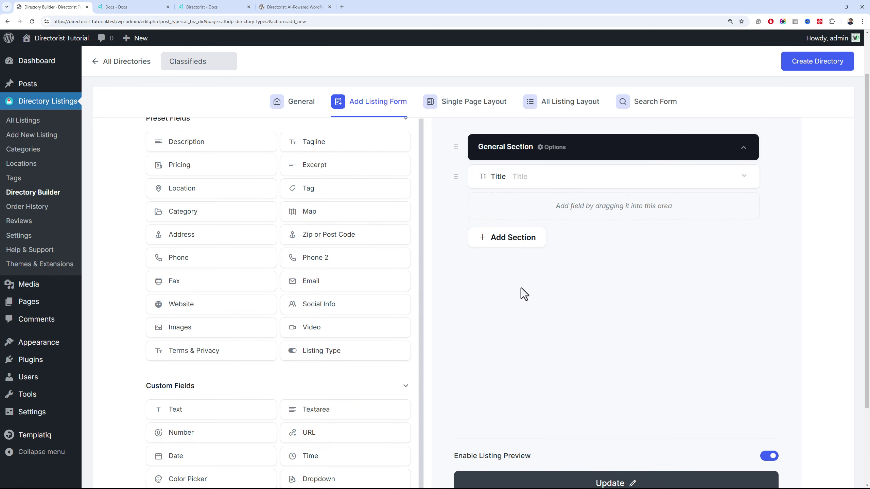
{"action": "scroll", "coordinate": [521, 282], "scroll_direction": "up", "scroll_amount": 2}
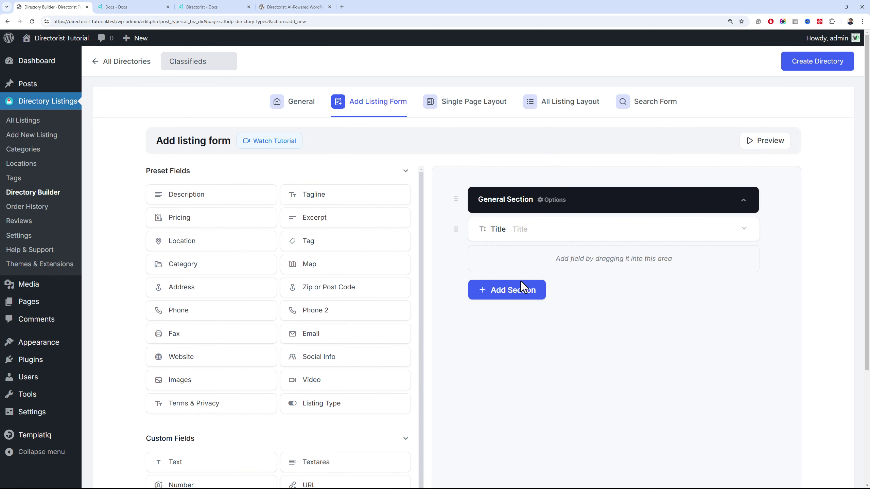
Open and close the tutorial video for the add listing form, and review the form layout
{"action": "left_click", "coordinate": [282, 147]}
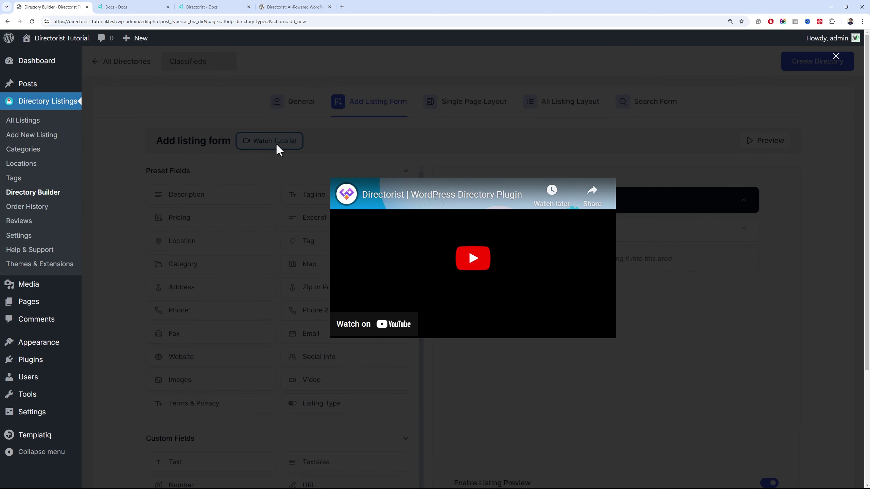
{"action": "left_click", "coordinate": [703, 206]}
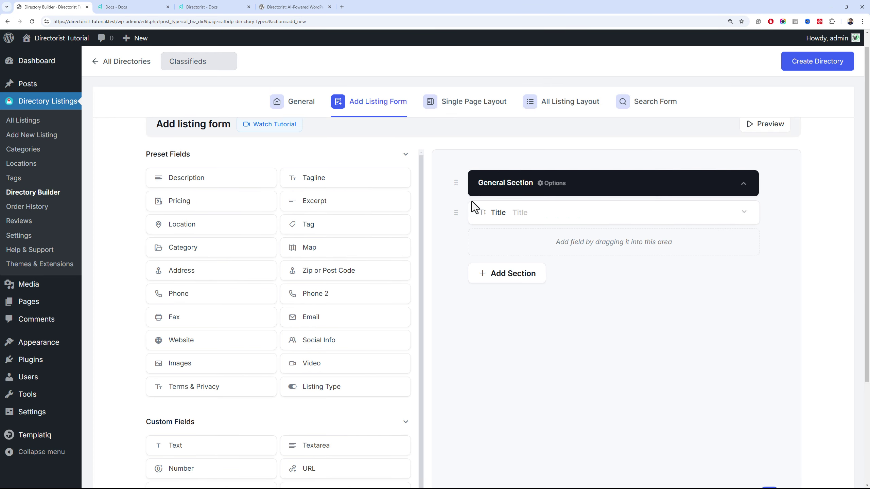
{"action": "scroll", "coordinate": [472, 203], "scroll_direction": "down", "scroll_amount": 4}
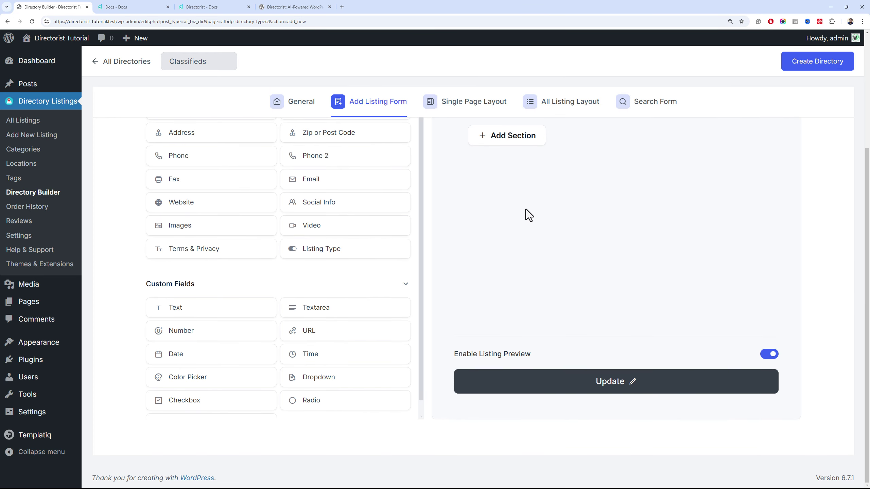
{"action": "scroll", "coordinate": [528, 209], "scroll_direction": "up", "scroll_amount": 4}
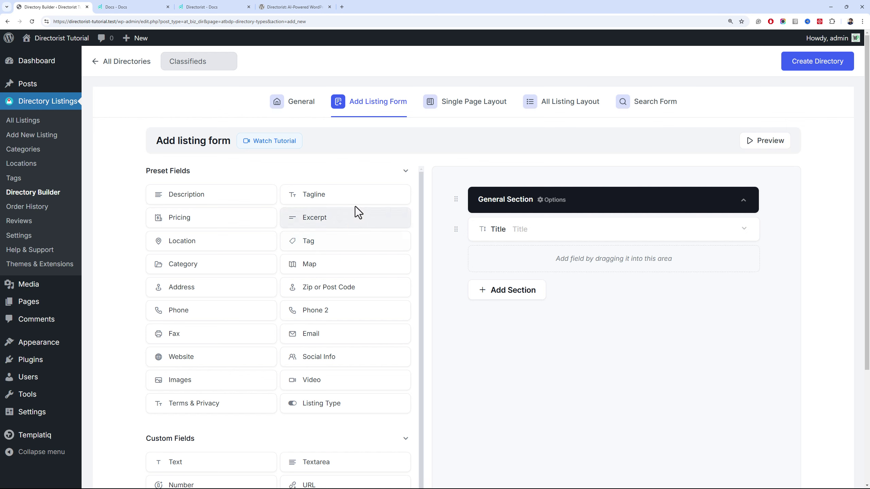
{"action": "scroll", "coordinate": [441, 214], "scroll_direction": "down", "scroll_amount": 3}
{"action": "scroll", "coordinate": [466, 230], "scroll_direction": "down", "scroll_amount": 2}
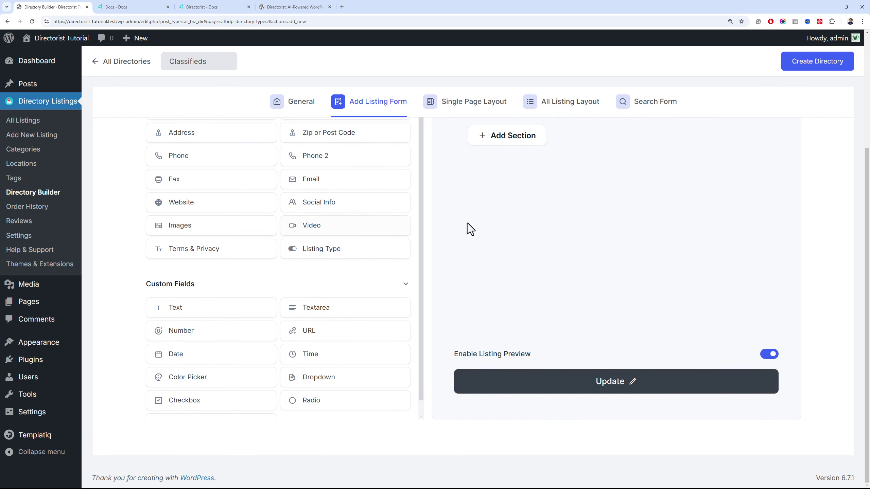
{"action": "scroll", "coordinate": [457, 225], "scroll_direction": "up", "scroll_amount": 3}
{"action": "scroll", "coordinate": [457, 224], "scroll_direction": "up", "scroll_amount": 2}
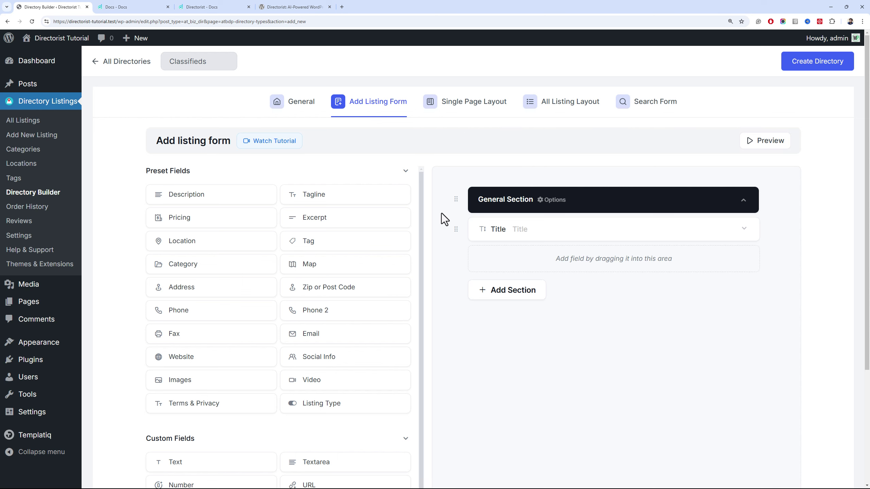
Open the single page layout and insert the Back element into the listing header's Quick info area
{"action": "left_click", "coordinate": [462, 111]}
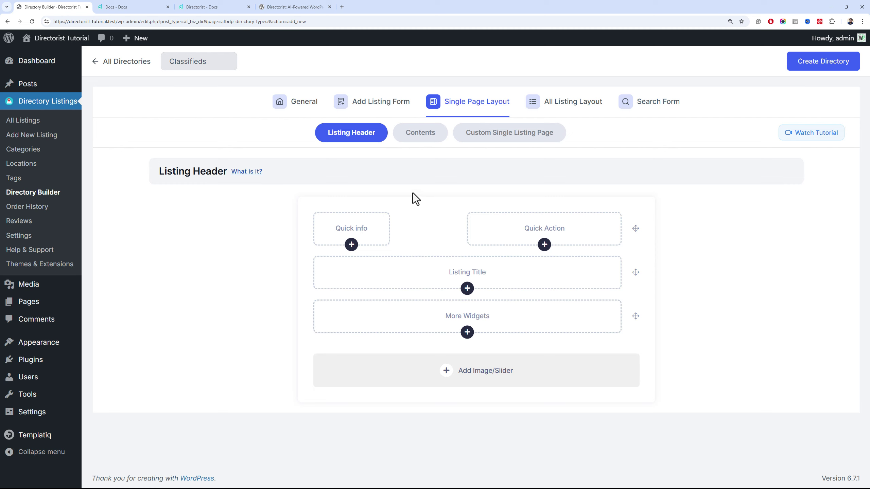
{"action": "left_click", "coordinate": [351, 245]}
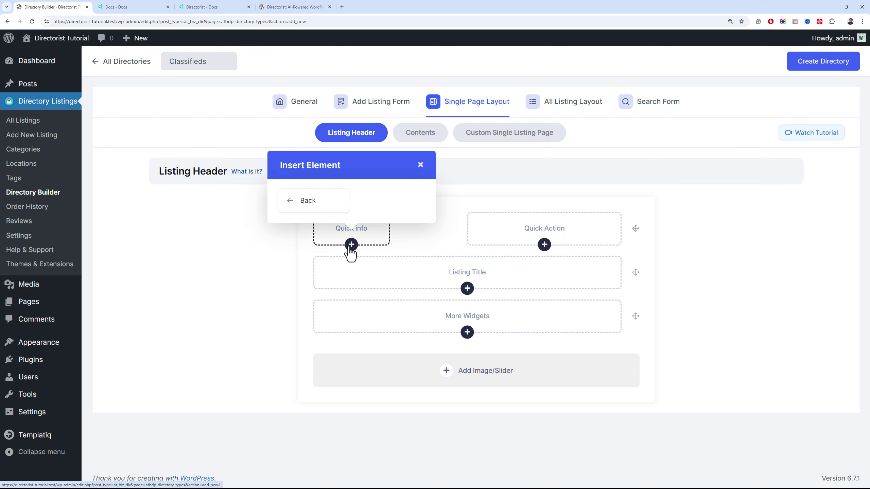
{"action": "left_click", "coordinate": [333, 207]}
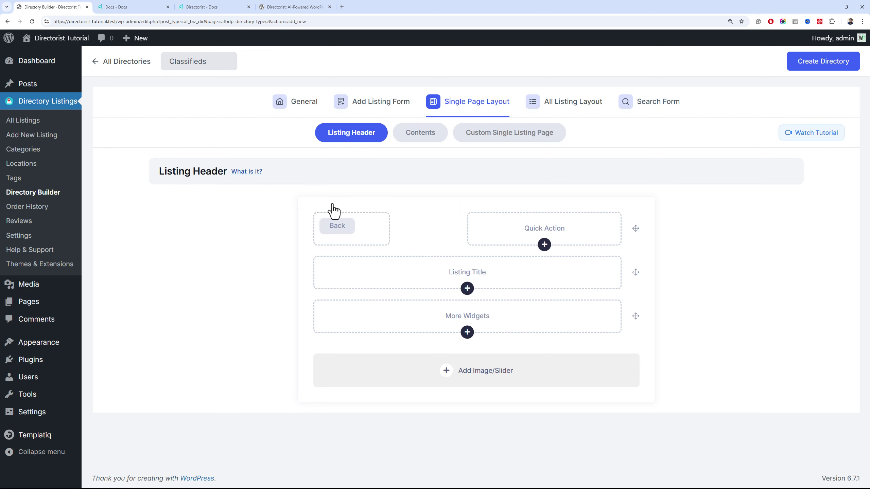
Insert Report and Share into the header's Quick Action area, and add the listing title element to the Listing Title area
{"action": "left_click", "coordinate": [480, 221]}
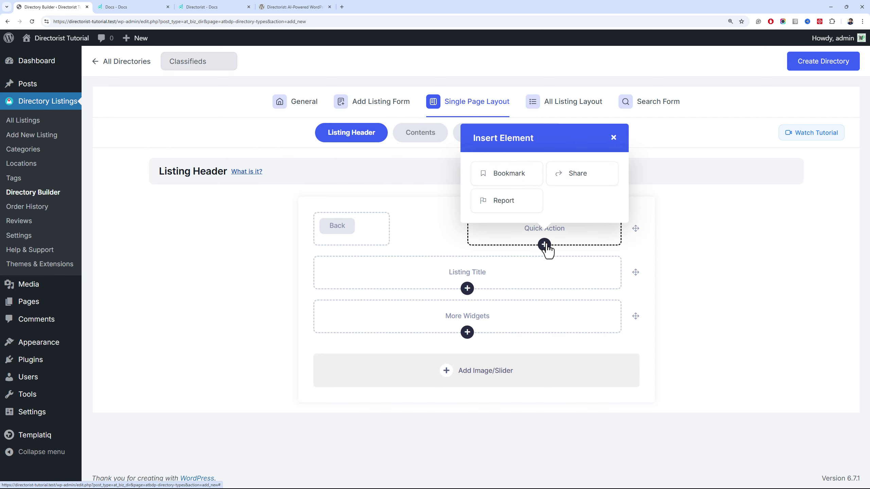
{"action": "left_click", "coordinate": [520, 202]}
{"action": "left_click", "coordinate": [620, 244]}
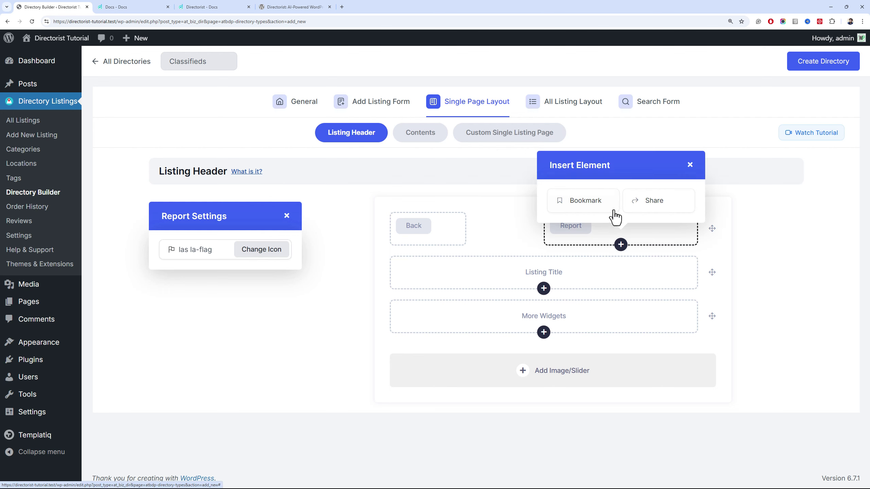
{"action": "left_click", "coordinate": [633, 202]}
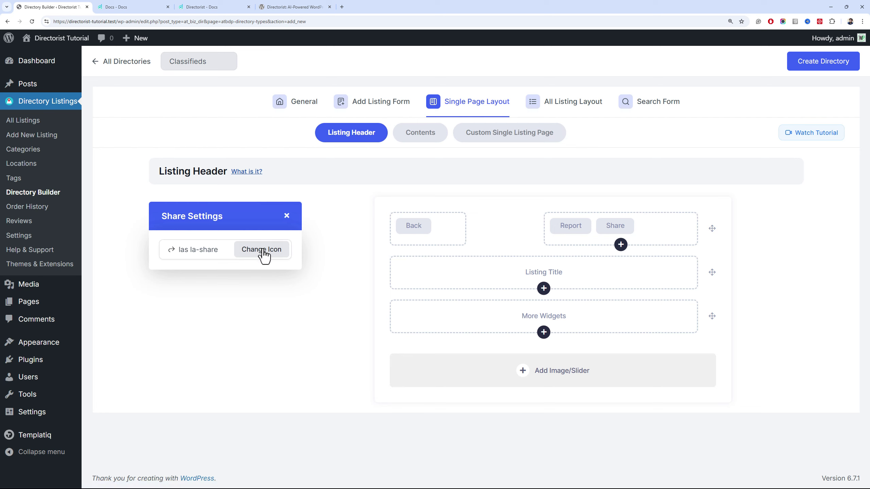
{"action": "left_click", "coordinate": [543, 288]}
{"action": "left_click", "coordinate": [500, 247]}
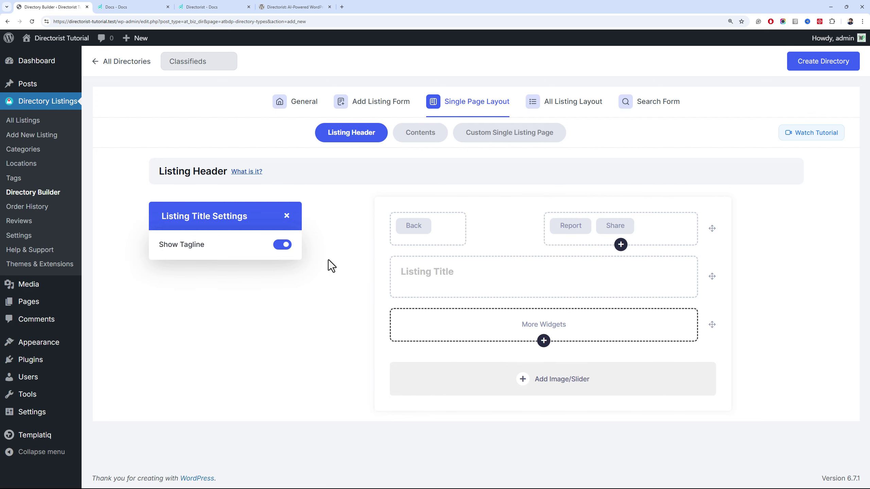
Insert Badges, Rating and Pricing into the header's More Widgets area and move Pricing to the front
{"action": "left_click", "coordinate": [544, 341]}
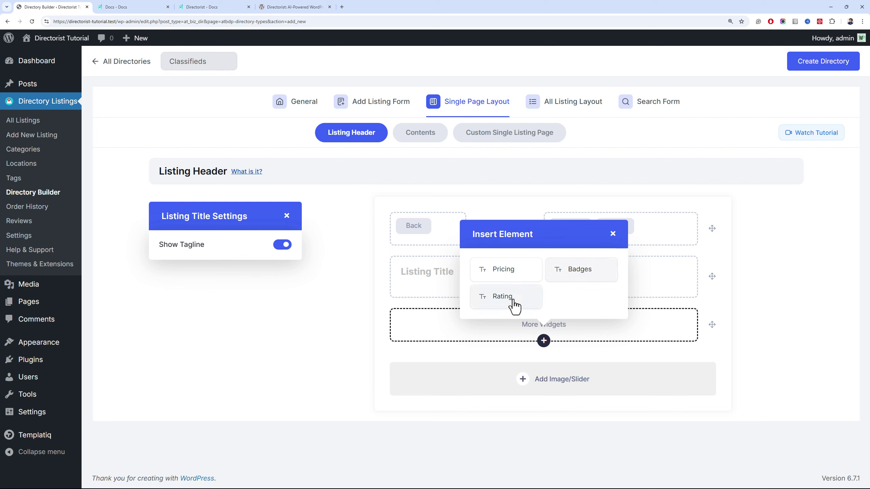
{"action": "left_click", "coordinate": [571, 275]}
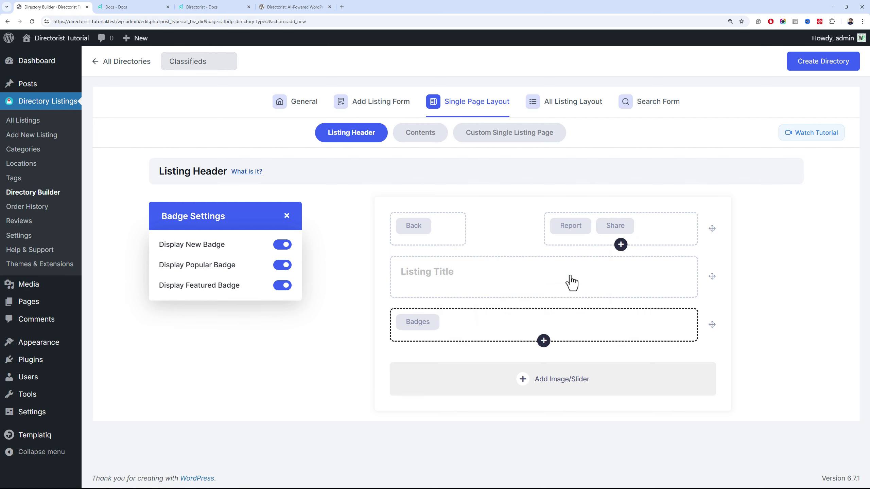
{"action": "left_click", "coordinate": [543, 340]}
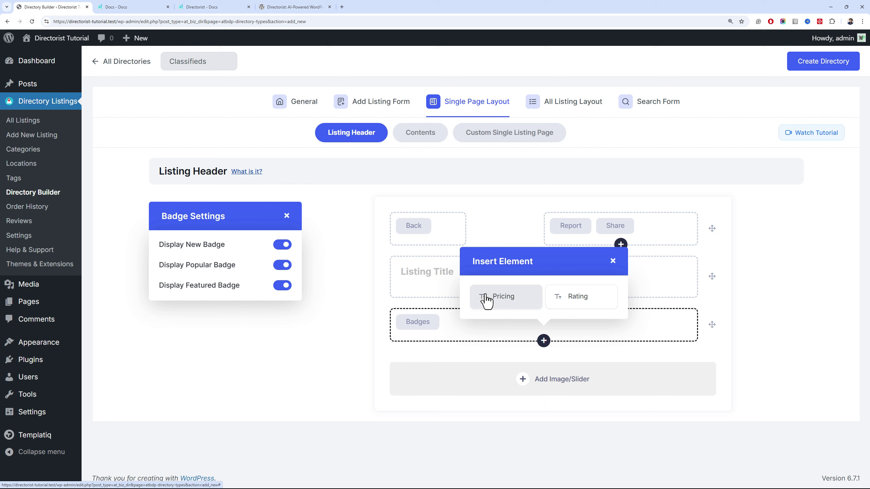
{"action": "left_click", "coordinate": [576, 299]}
{"action": "left_click", "coordinate": [544, 340]}
{"action": "left_click", "coordinate": [504, 298]}
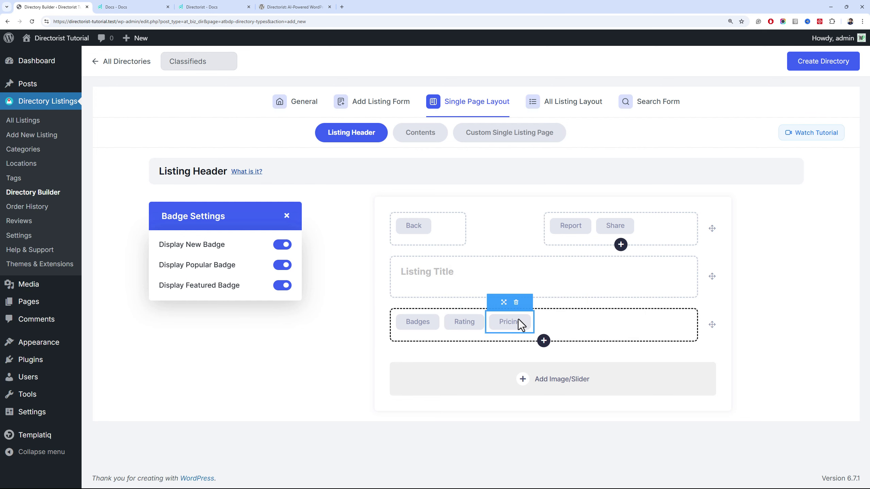
{"action": "left_click_drag", "start_coordinate": [503, 302], "coordinate": [405, 321]}
Add the listing image/slider to the listing header and close the badge settings
{"action": "left_click", "coordinate": [543, 378]}
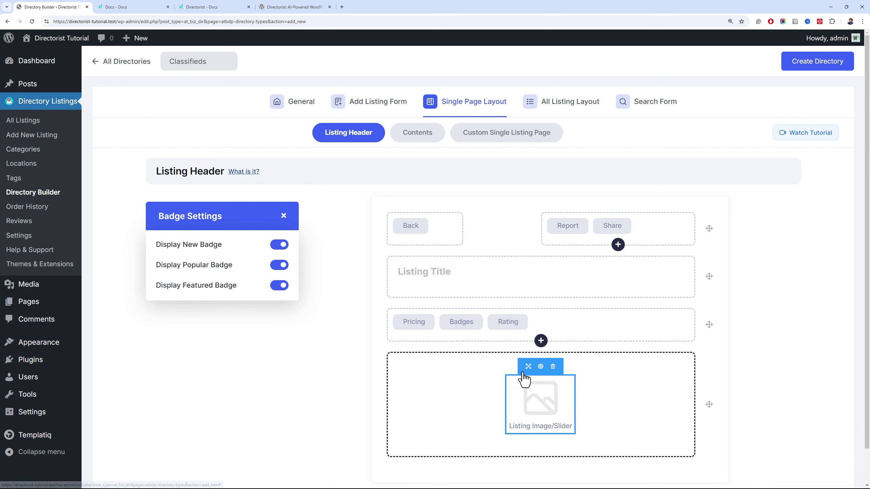
{"action": "scroll", "coordinate": [524, 383], "scroll_direction": "down", "scroll_amount": 1}
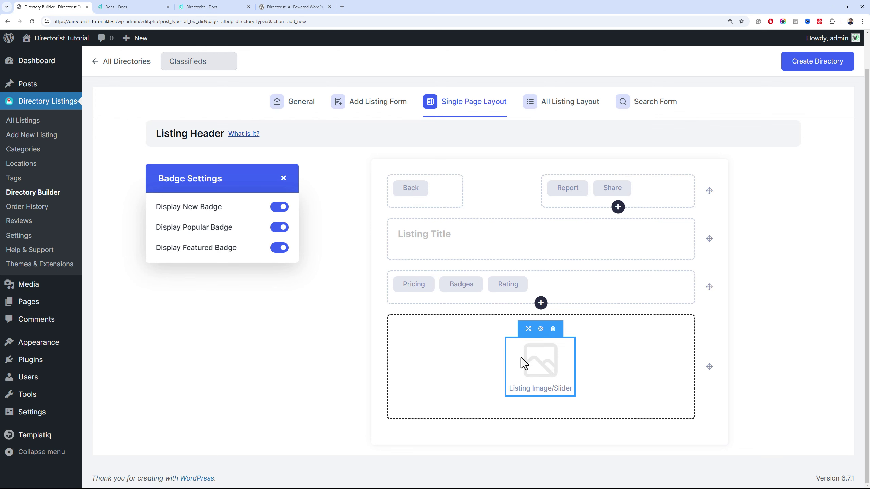
{"action": "scroll", "coordinate": [380, 271], "scroll_direction": "up", "scroll_amount": 1}
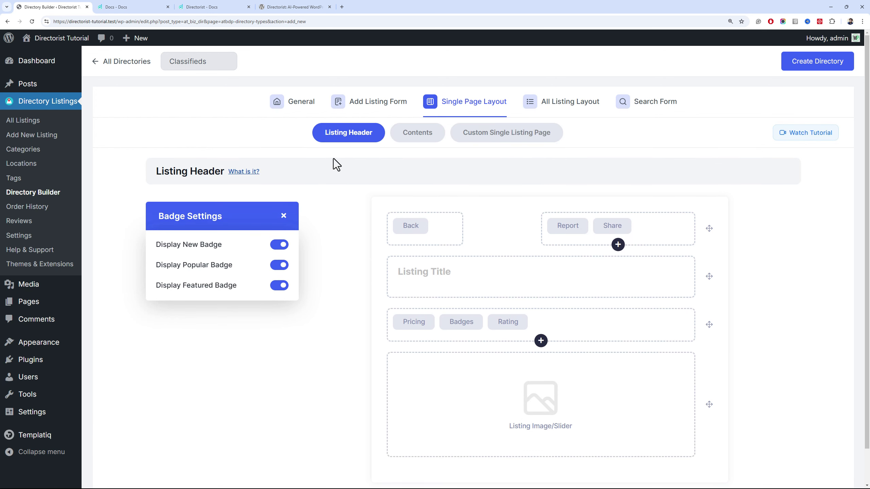
{"action": "left_click", "coordinate": [285, 216]}
Open the single page contents, add the Author Info section and delete the empty generic section
{"action": "left_click", "coordinate": [405, 133]}
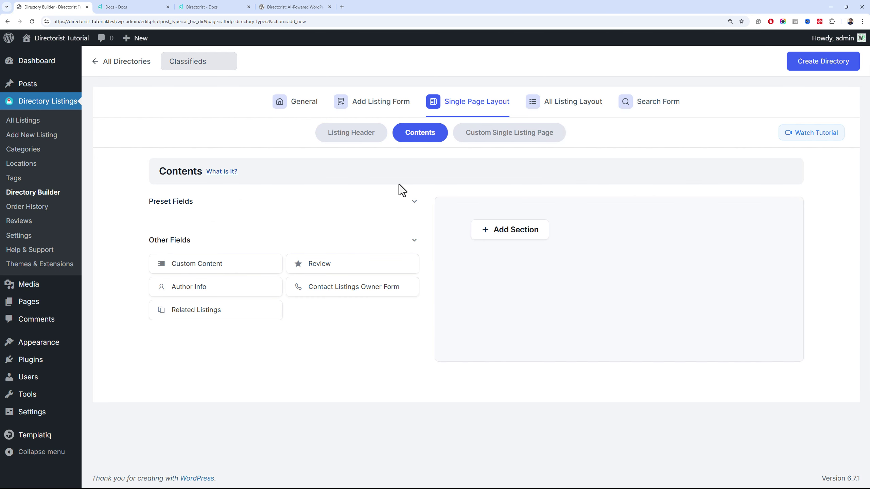
{"action": "left_click_drag", "start_coordinate": [273, 263], "coordinate": [475, 252]}
{"action": "left_click_drag", "start_coordinate": [192, 291], "coordinate": [515, 283]}
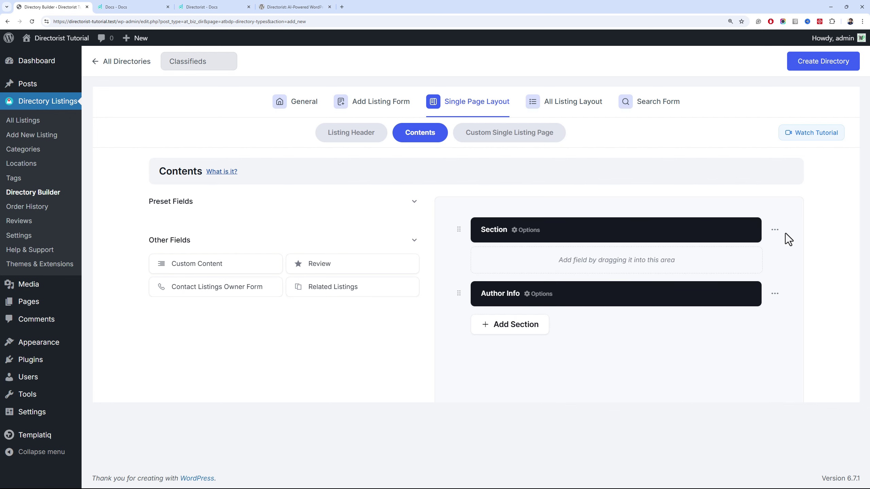
{"action": "left_click", "coordinate": [775, 230]}
{"action": "left_click", "coordinate": [731, 266]}
Add Review above Author Info, with the Contact Listings Owner Form and Related Listings sections below it
{"action": "left_click", "coordinate": [413, 278]}
{"action": "left_click_drag", "start_coordinate": [334, 271], "coordinate": [528, 268]}
{"action": "left_click", "coordinate": [744, 233]}
{"action": "left_click_drag", "start_coordinate": [240, 265], "coordinate": [257, 272]}
{"action": "left_click_drag", "start_coordinate": [311, 264], "coordinate": [549, 429]}
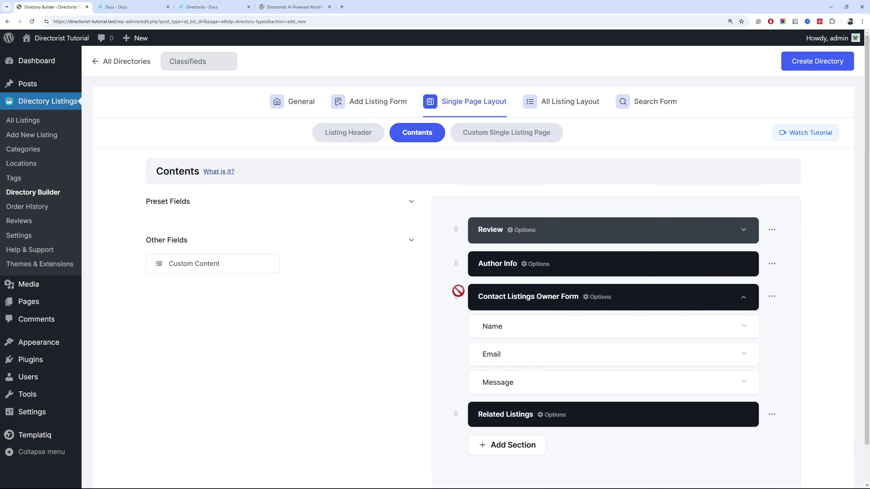
{"action": "mouse_move", "coordinate": [458, 291]}
{"action": "left_mouse_down"}
{"action": "mouse_move", "coordinate": [458, 265]}
{"action": "mouse_move", "coordinate": [468, 306]}
{"action": "mouse_move", "coordinate": [449, 302]}
{"action": "left_mouse_up"}
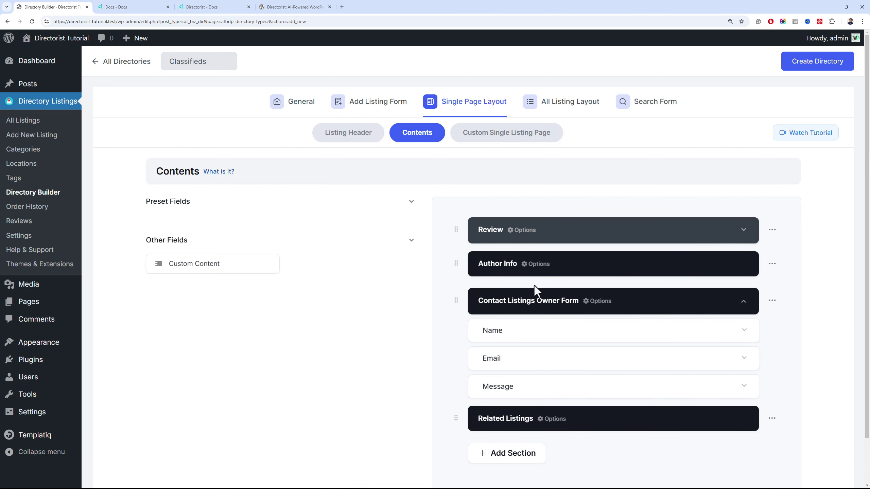
Turn off Display Email in the Author Info section and look through its advanced section ID and custom block fields
{"action": "left_click", "coordinate": [536, 271]}
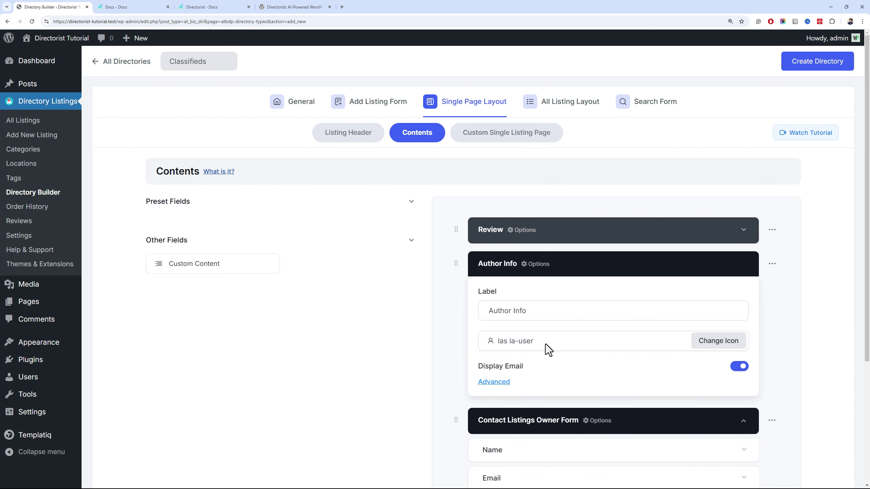
{"action": "left_click", "coordinate": [733, 367]}
{"action": "left_click", "coordinate": [494, 381]}
{"action": "scroll", "coordinate": [527, 343], "scroll_direction": "down", "scroll_amount": 2}
{"action": "scroll", "coordinate": [529, 309], "scroll_direction": "up", "scroll_amount": 3}
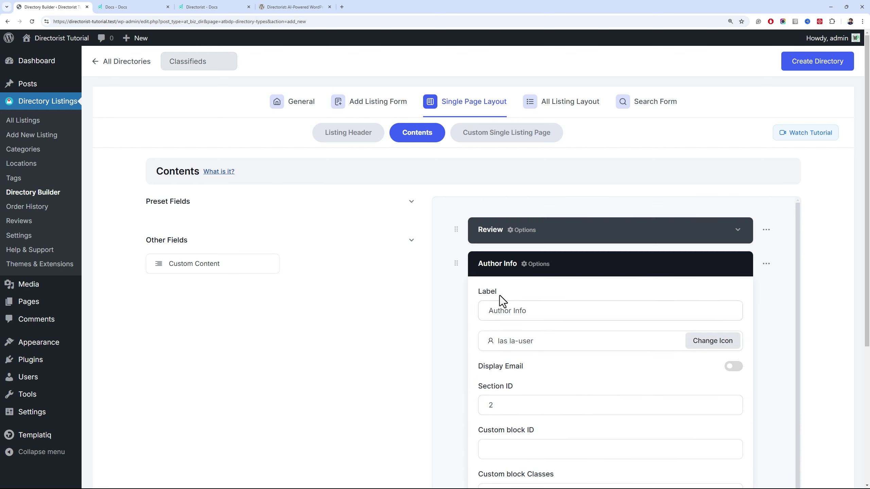
{"action": "scroll", "coordinate": [504, 301], "scroll_direction": "down", "scroll_amount": 3}
{"action": "left_click", "coordinate": [506, 348]}
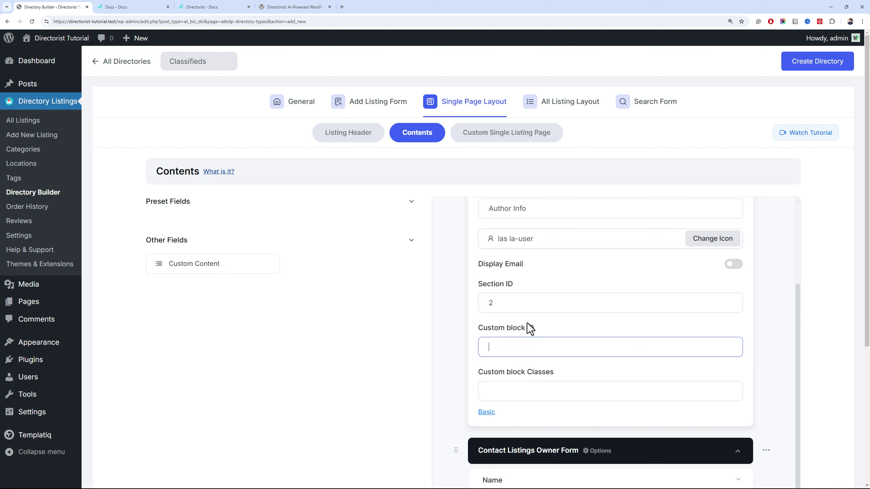
{"action": "left_click", "coordinate": [532, 301]}
{"action": "scroll", "coordinate": [514, 350], "scroll_direction": "up", "scroll_amount": 1}
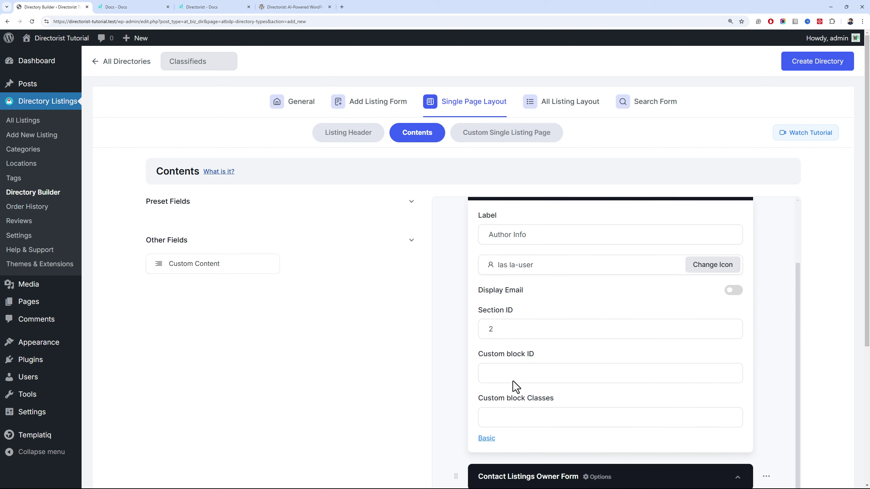
{"action": "scroll", "coordinate": [513, 381], "scroll_direction": "up", "scroll_amount": 3}
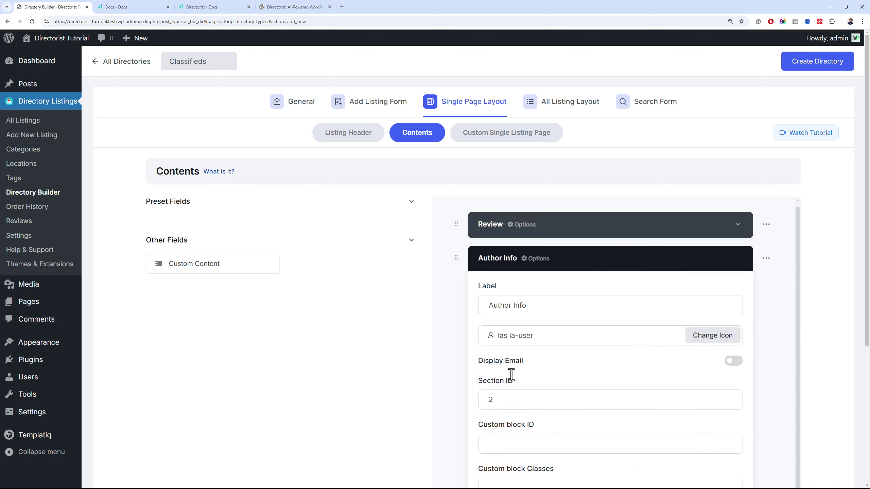
Examine the Review section's label, icon and consent options, and look over the remaining content sections
{"action": "left_click", "coordinate": [526, 227]}
{"action": "scroll", "coordinate": [534, 329], "scroll_direction": "down", "scroll_amount": 3}
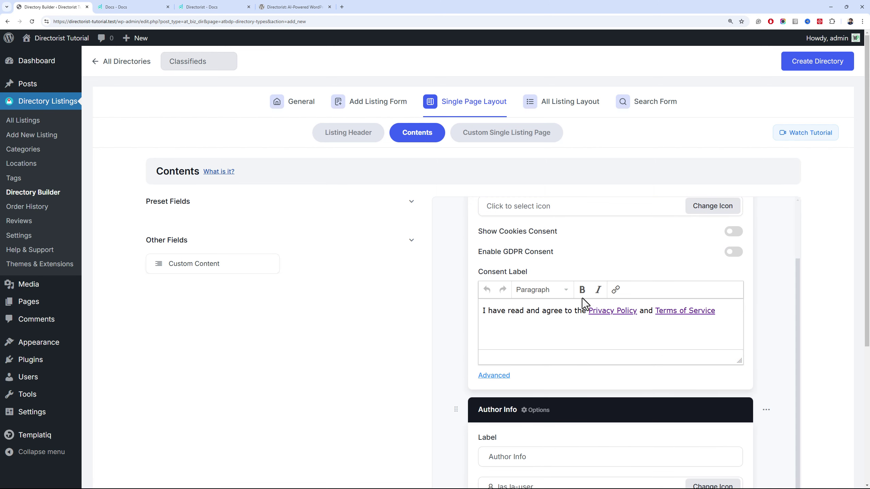
{"action": "scroll", "coordinate": [587, 312], "scroll_direction": "up", "scroll_amount": 3}
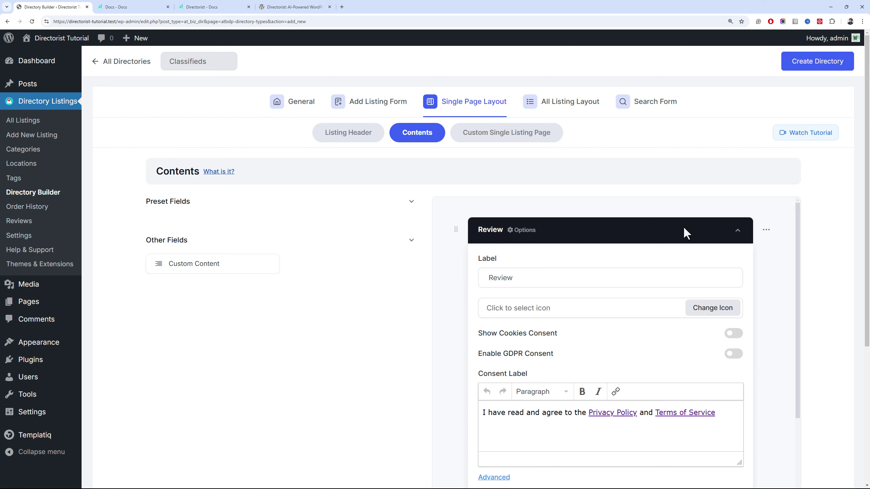
{"action": "left_click", "coordinate": [711, 240]}
{"action": "scroll", "coordinate": [596, 313], "scroll_direction": "down", "scroll_amount": 6}
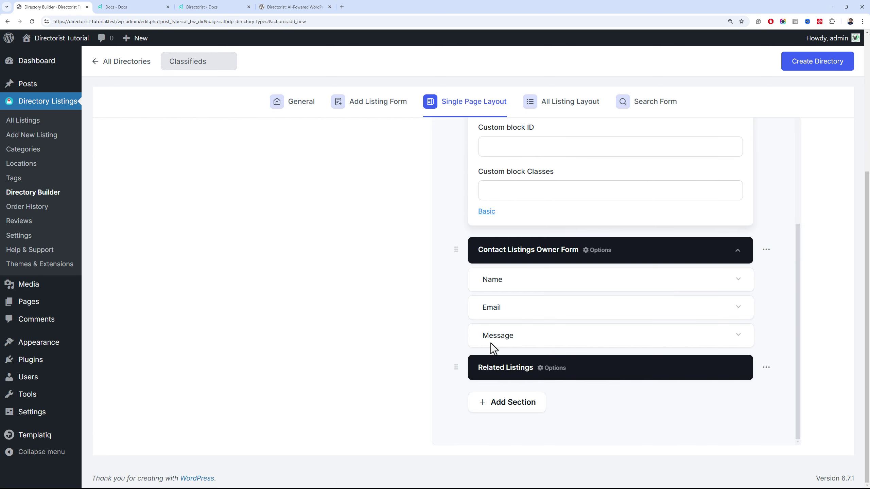
{"action": "scroll", "coordinate": [490, 342], "scroll_direction": "up", "scroll_amount": 15}
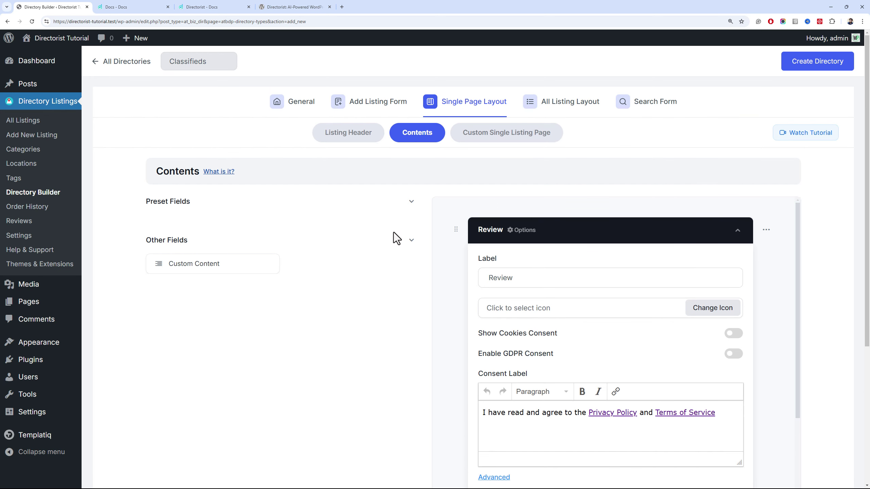
Enable the custom single listing page and view its page choices without selecting one
{"action": "left_click", "coordinate": [476, 132]}
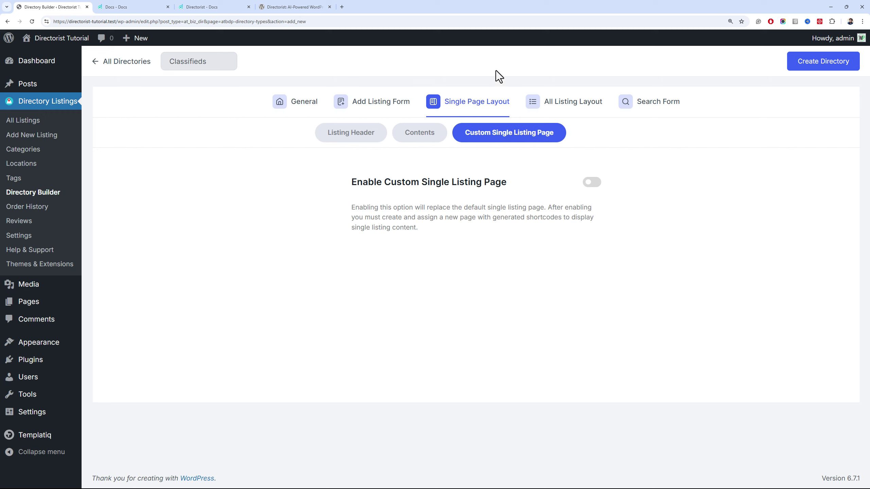
{"action": "left_click", "coordinate": [592, 182]}
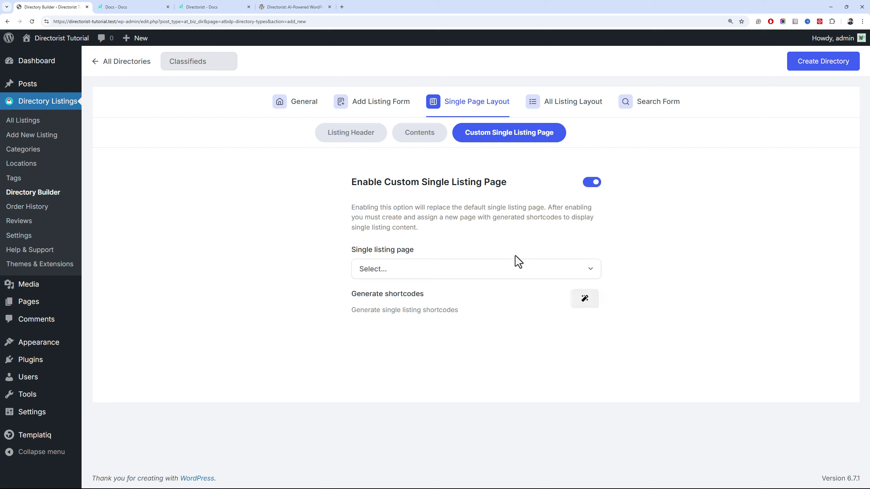
{"action": "left_click", "coordinate": [514, 274]}
{"action": "left_click", "coordinate": [508, 242]}
Look over the Listing Header and Contents layouts and the page choices for the custom single listing page without selecting one
{"action": "left_click", "coordinate": [341, 137]}
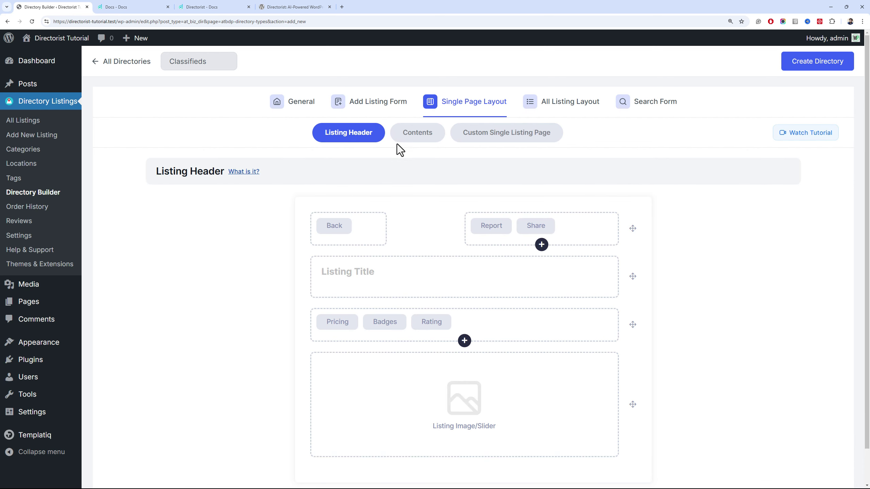
{"action": "left_click", "coordinate": [392, 140]}
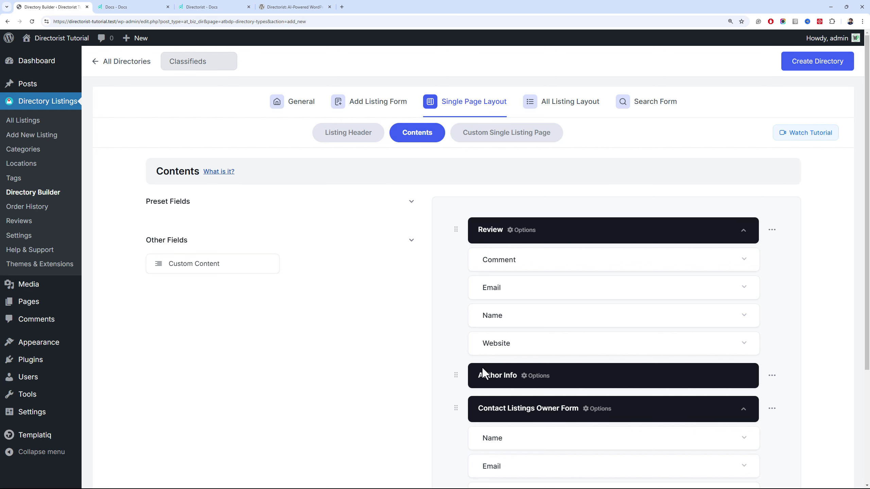
{"action": "left_click", "coordinate": [509, 140]}
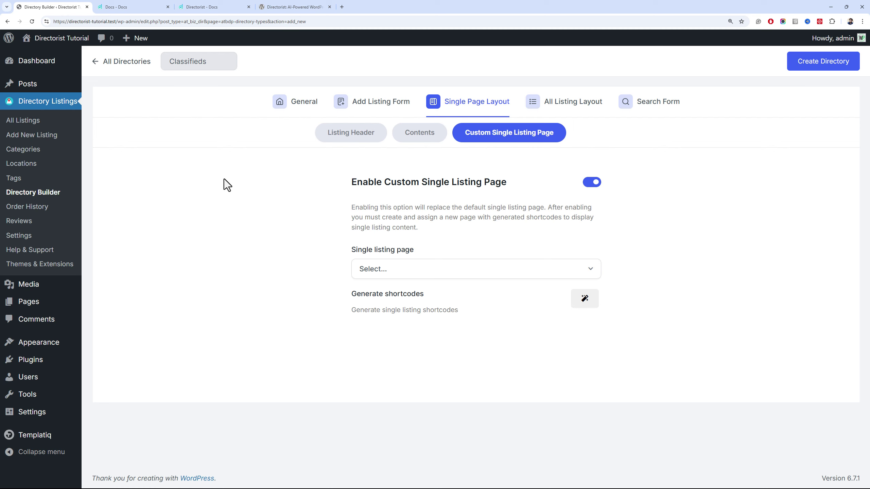
{"action": "left_click", "coordinate": [422, 274]}
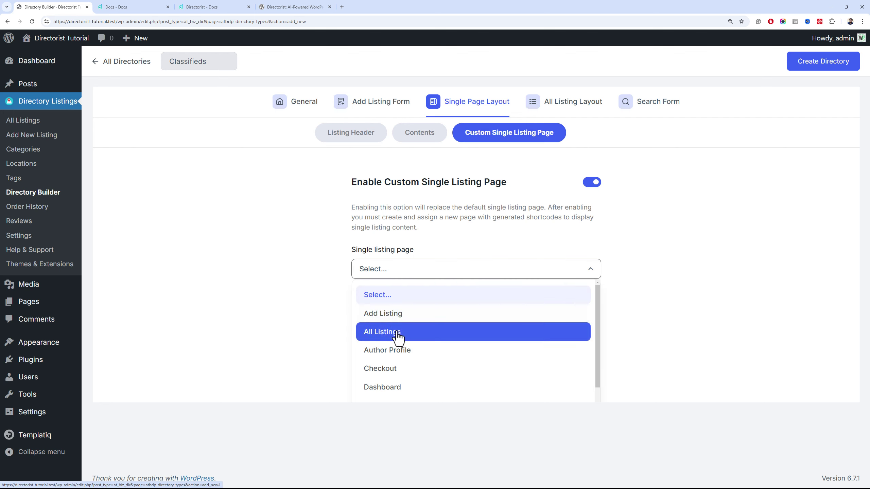
{"action": "scroll", "coordinate": [398, 334], "scroll_direction": "down", "scroll_amount": 3}
{"action": "left_click", "coordinate": [353, 313]}
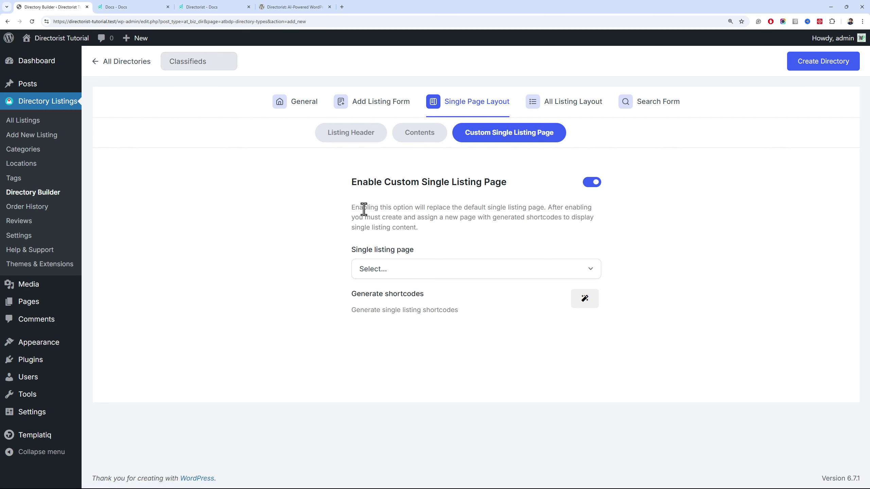
Generate the single listing shortcodes for the custom page and examine the listings header shortcode
{"action": "left_click", "coordinate": [581, 303]}
{"action": "scroll", "coordinate": [490, 284], "scroll_direction": "down", "scroll_amount": 2}
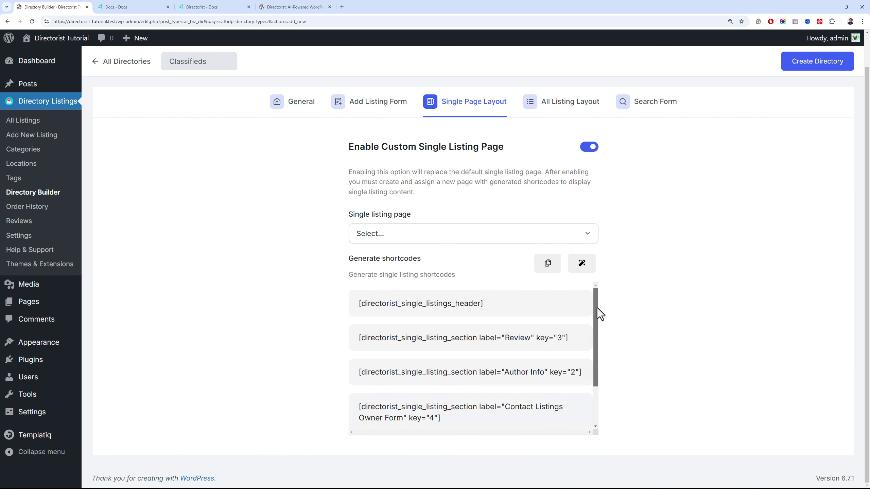
{"action": "mouse_move", "coordinate": [596, 308]}
{"action": "left_mouse_down"}
{"action": "mouse_move", "coordinate": [594, 348]}
{"action": "mouse_move", "coordinate": [592, 296]}
{"action": "left_mouse_up"}
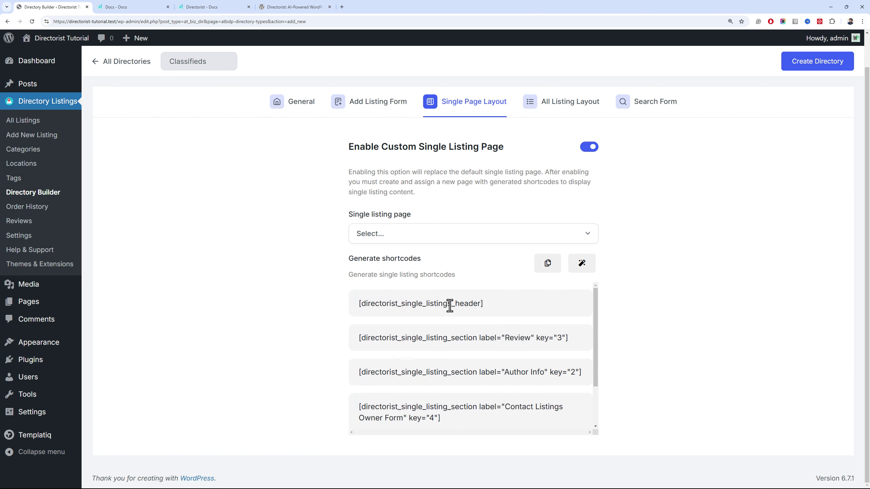
{"action": "left_click_drag", "start_coordinate": [483, 305], "coordinate": [375, 306]}
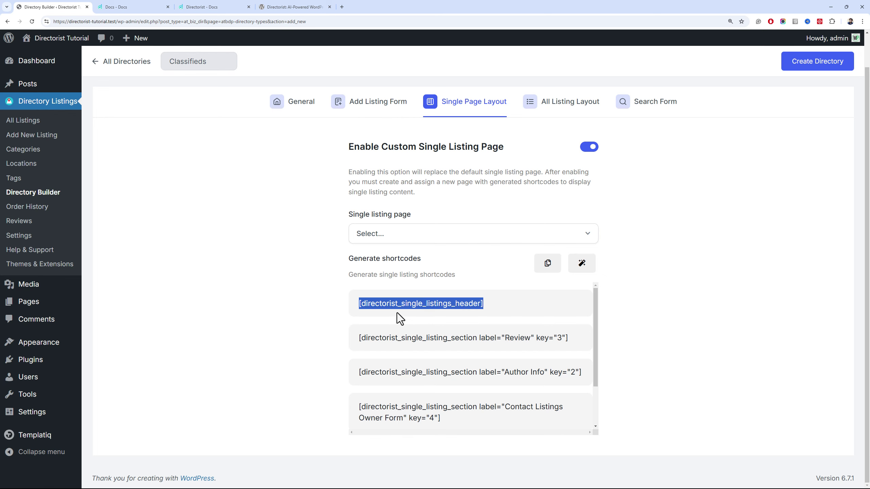
{"action": "scroll", "coordinate": [397, 313], "scroll_direction": "down", "scroll_amount": 2}
{"action": "scroll", "coordinate": [402, 310], "scroll_direction": "up", "scroll_amount": 2}
{"action": "scroll", "coordinate": [428, 204], "scroll_direction": "up", "scroll_amount": 1}
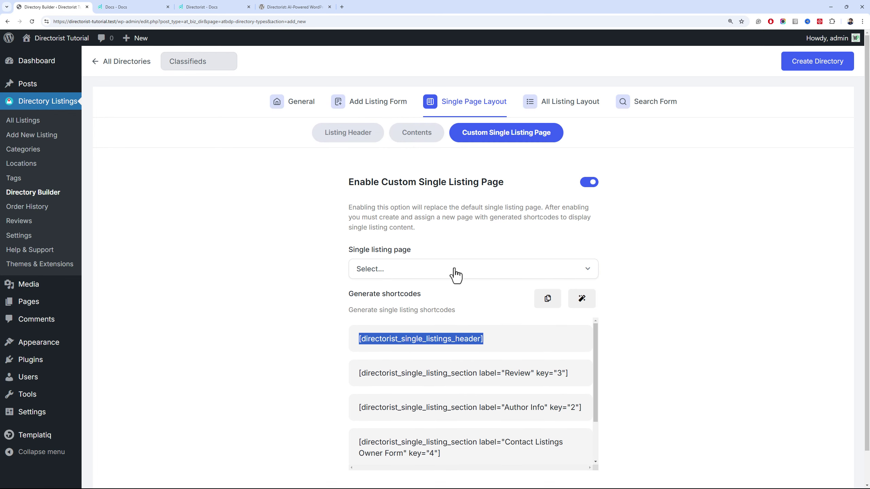
Recheck the Contents and Listing Header layouts and generate the single listing shortcodes again
{"action": "left_click", "coordinate": [421, 137]}
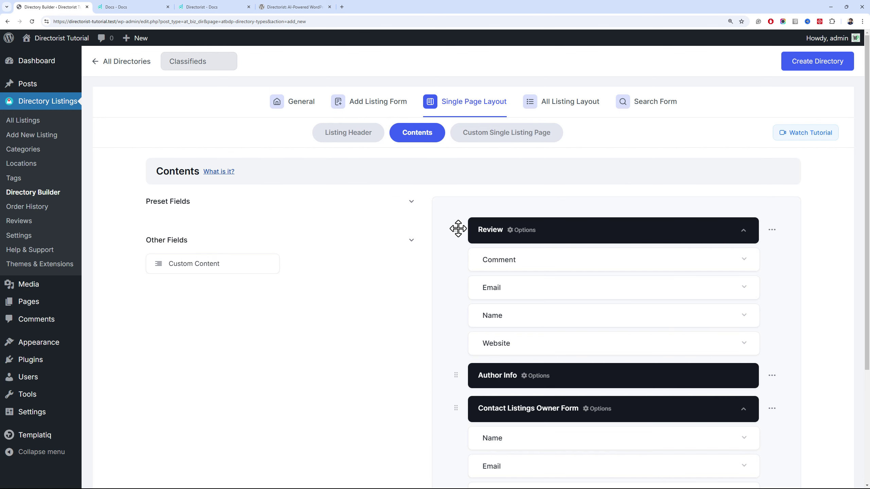
{"action": "left_click", "coordinate": [365, 136]}
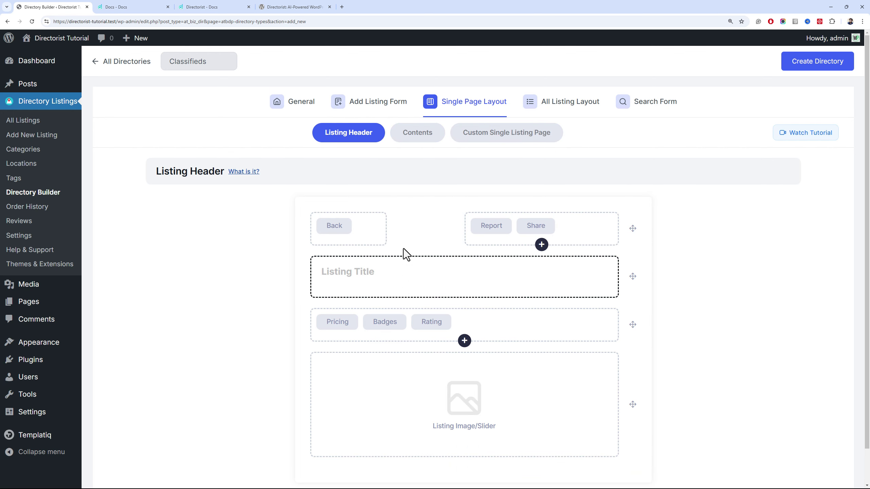
{"action": "left_click", "coordinate": [417, 132]}
{"action": "left_click", "coordinate": [507, 133]}
{"action": "left_click", "coordinate": [579, 301]}
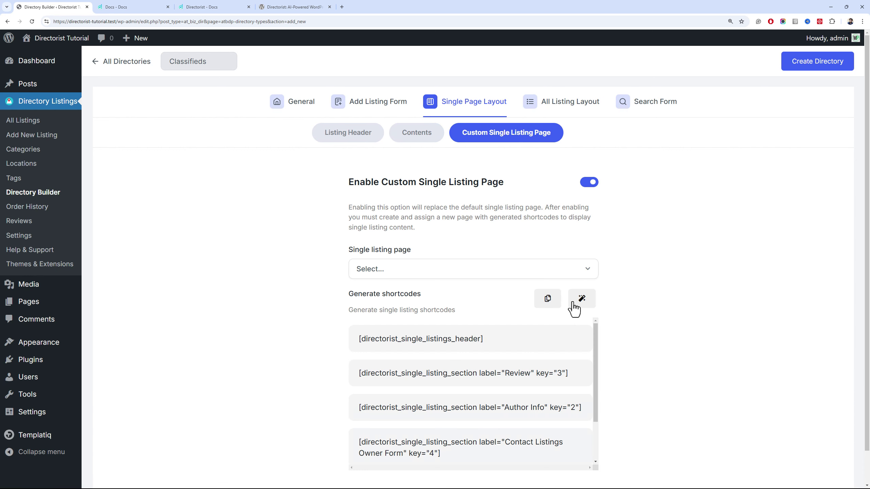
Look through the generated section shortcodes and turn off the custom single listing page
{"action": "left_click_drag", "start_coordinate": [596, 339], "coordinate": [594, 404]}
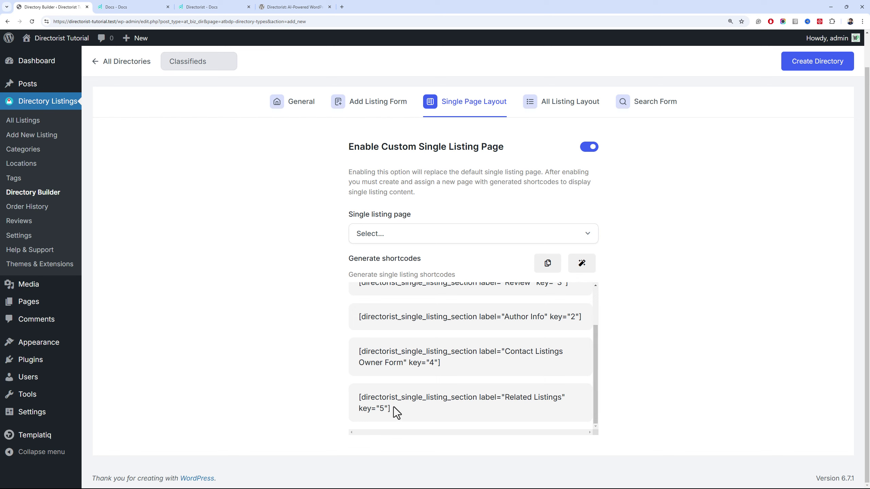
{"action": "scroll", "coordinate": [411, 402], "scroll_direction": "up", "scroll_amount": 3}
{"action": "scroll", "coordinate": [424, 392], "scroll_direction": "down", "scroll_amount": 2}
{"action": "scroll", "coordinate": [424, 385], "scroll_direction": "down", "scroll_amount": 1}
{"action": "scroll", "coordinate": [509, 326], "scroll_direction": "up", "scroll_amount": 2}
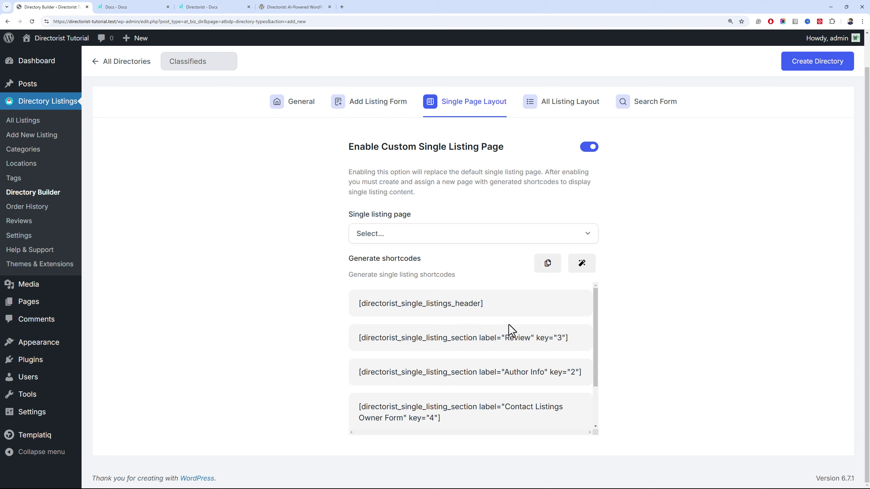
{"action": "left_click", "coordinate": [590, 147]}
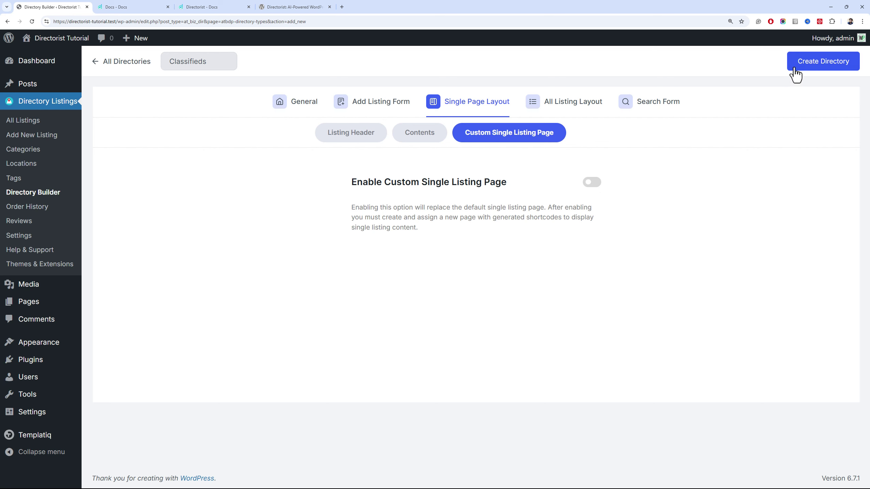
Examine the placement areas of the All Listing grid layout and list layout
{"action": "left_click", "coordinate": [566, 109]}
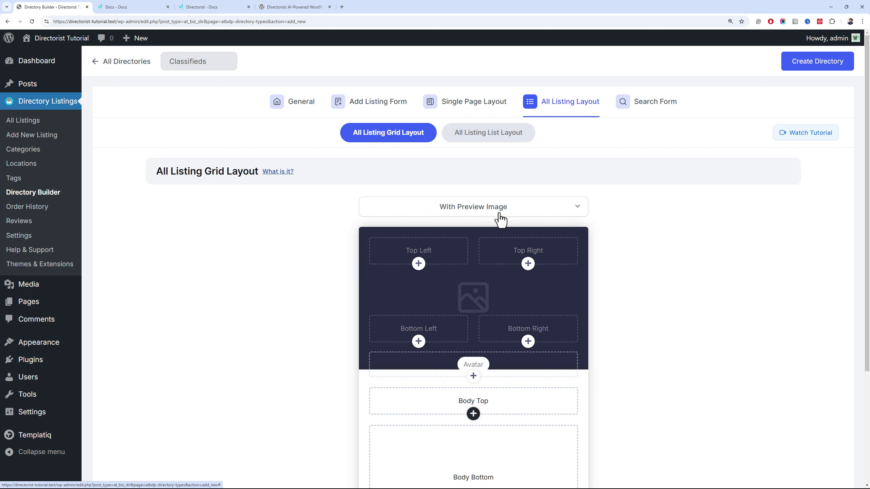
{"action": "scroll", "coordinate": [305, 254], "scroll_direction": "down", "scroll_amount": 2}
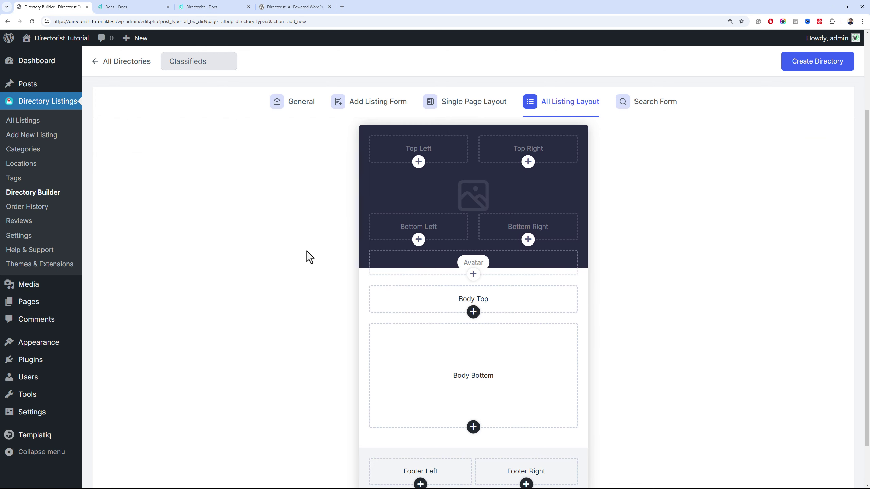
{"action": "scroll", "coordinate": [306, 251], "scroll_direction": "up", "scroll_amount": 3}
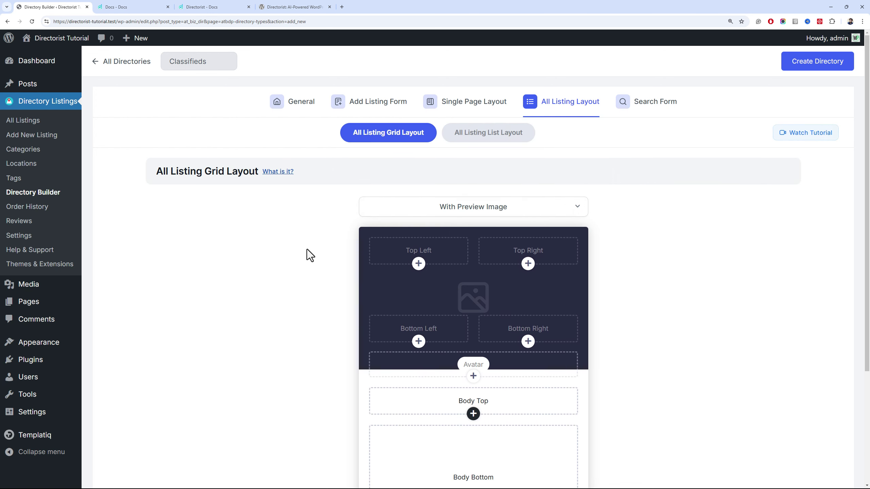
{"action": "left_click", "coordinate": [467, 116]}
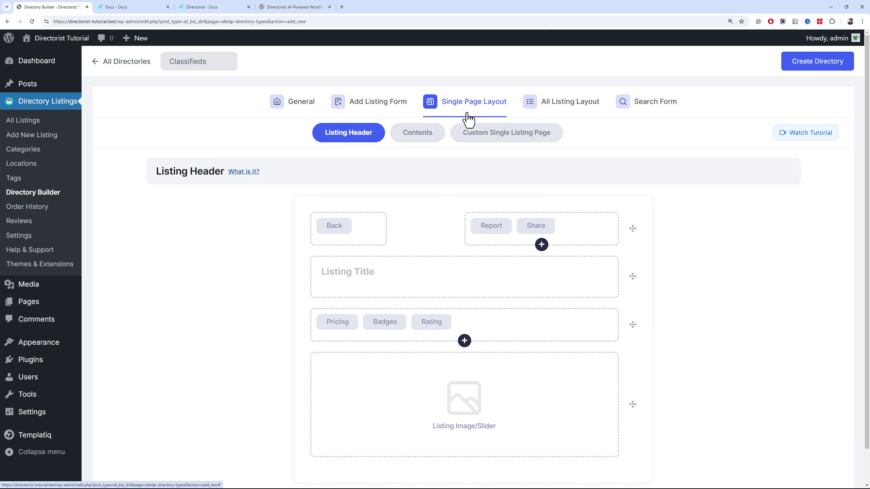
{"action": "left_click", "coordinate": [538, 109]}
{"action": "scroll", "coordinate": [391, 283], "scroll_direction": "down", "scroll_amount": 3}
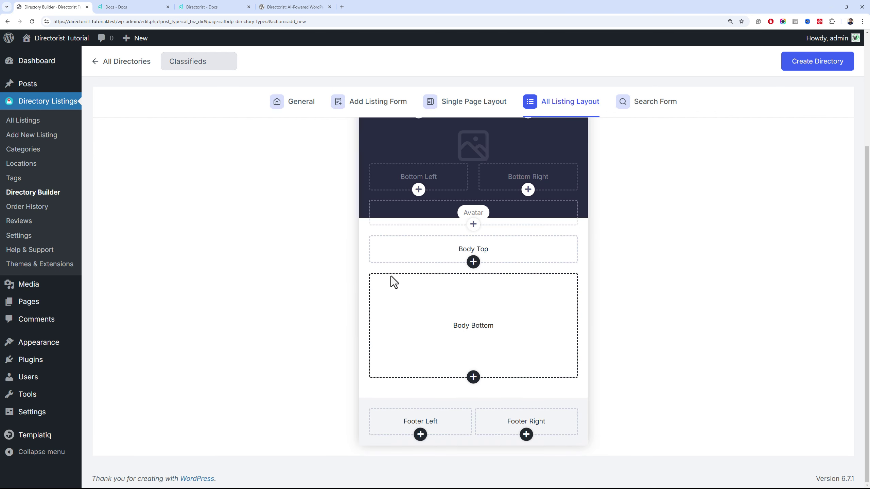
{"action": "scroll", "coordinate": [391, 274], "scroll_direction": "up", "scroll_amount": 3}
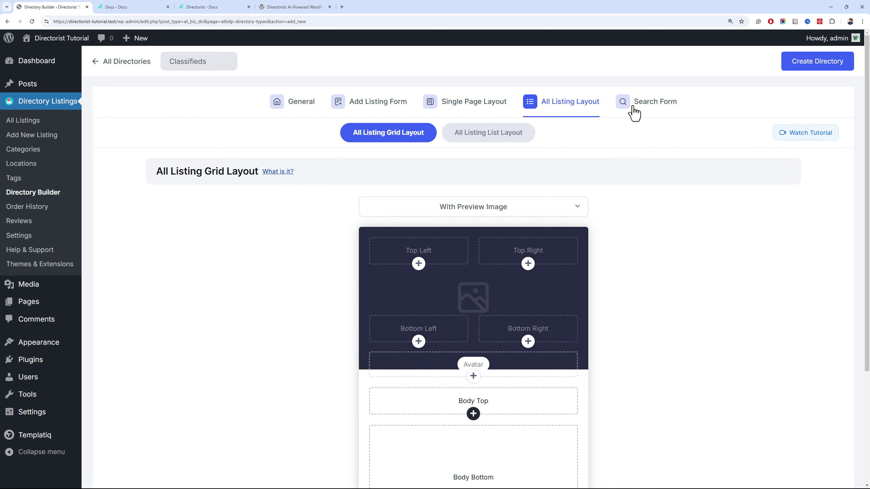
{"action": "left_click", "coordinate": [507, 134]}
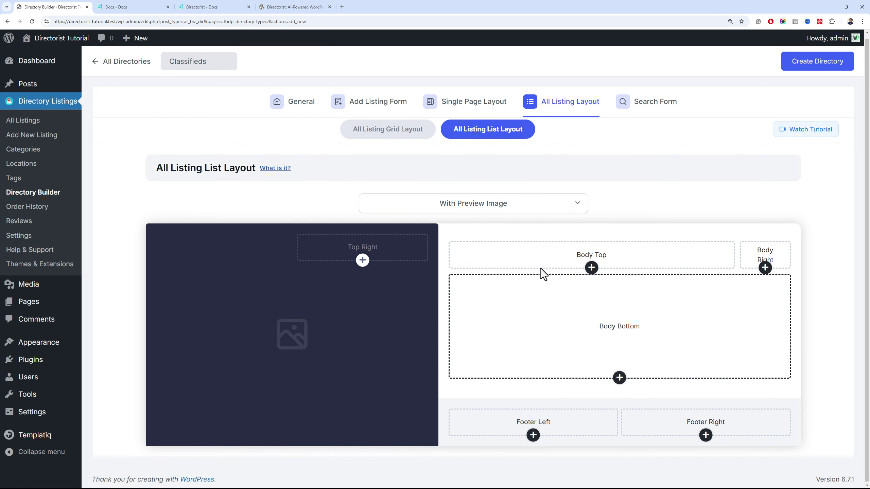
Look over the Search Form's preset and other fields, and open and close its tutorial video
{"action": "left_click", "coordinate": [637, 115]}
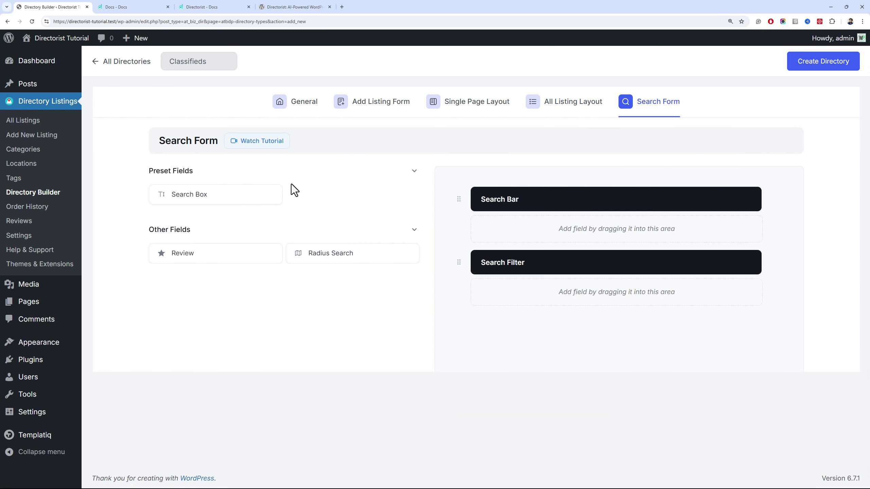
{"action": "left_click", "coordinate": [567, 108]}
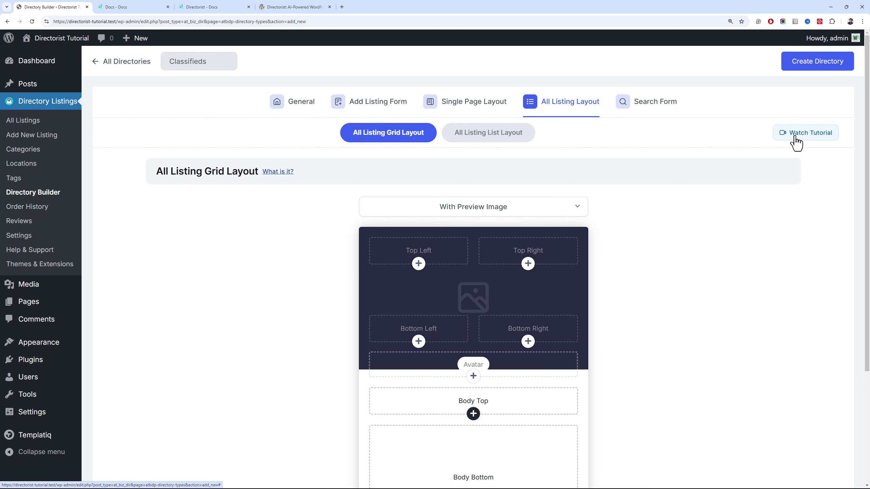
{"action": "left_click", "coordinate": [662, 101]}
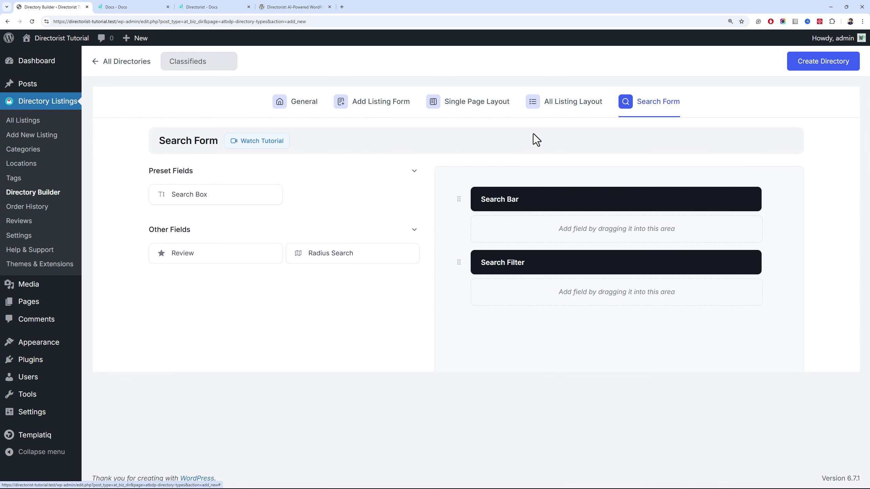
{"action": "left_click", "coordinate": [269, 146]}
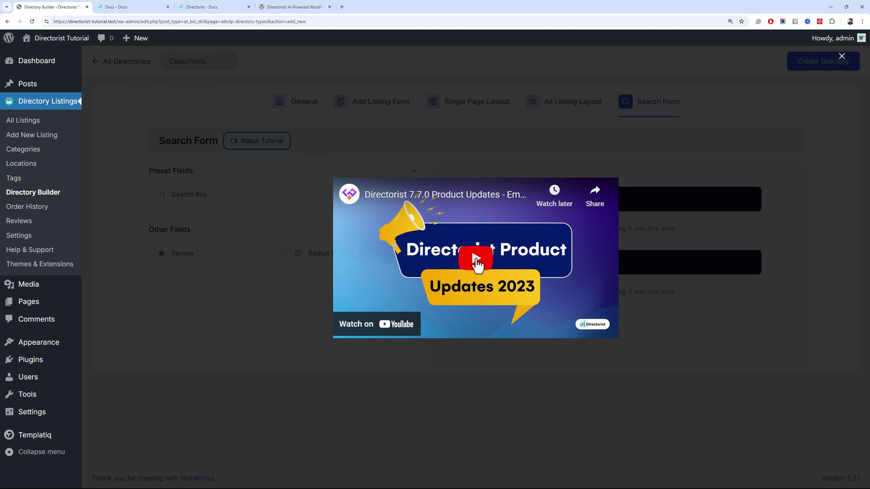
{"action": "left_click", "coordinate": [582, 171]}
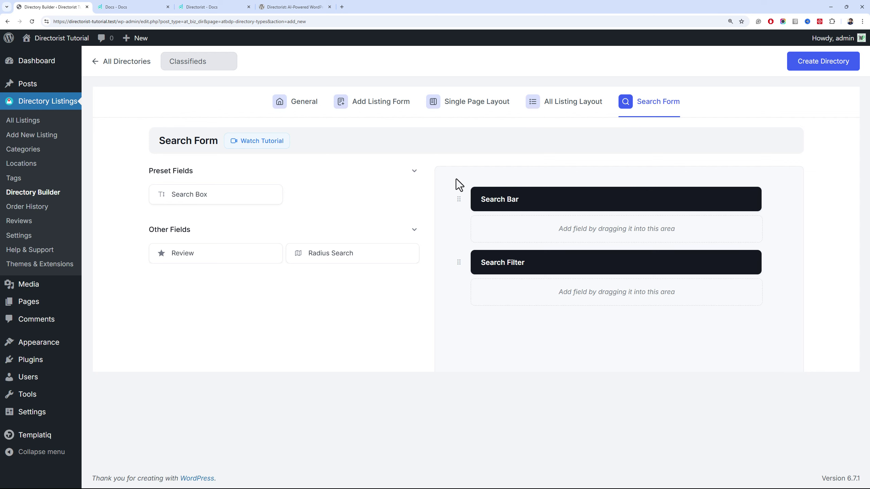
Create the Classifieds directory with its current layouts and return to the list of all directory types
{"action": "left_click", "coordinate": [467, 103]}
{"action": "left_click", "coordinate": [532, 102]}
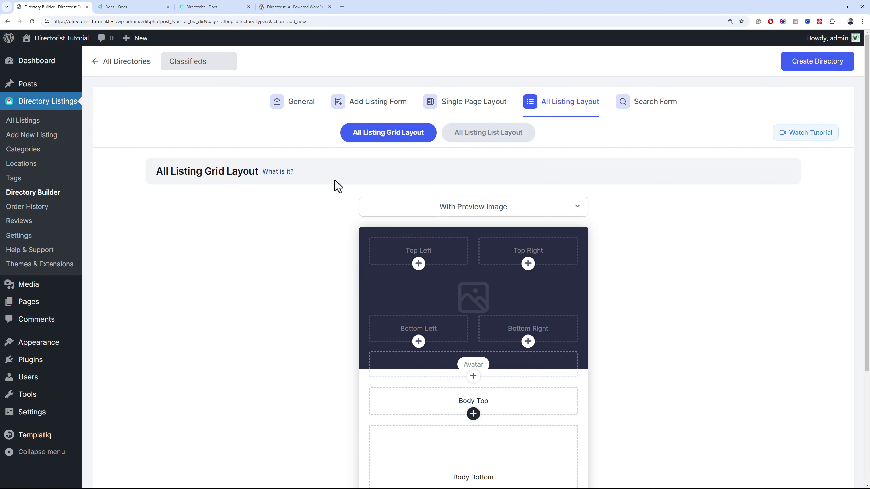
{"action": "scroll", "coordinate": [334, 180], "scroll_direction": "down", "scroll_amount": 4}
{"action": "scroll", "coordinate": [337, 157], "scroll_direction": "up", "scroll_amount": 4}
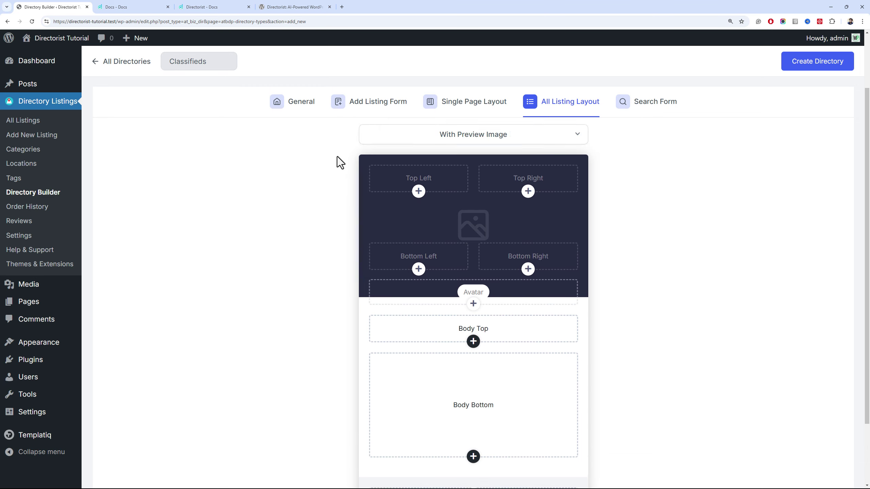
{"action": "left_click", "coordinate": [783, 69]}
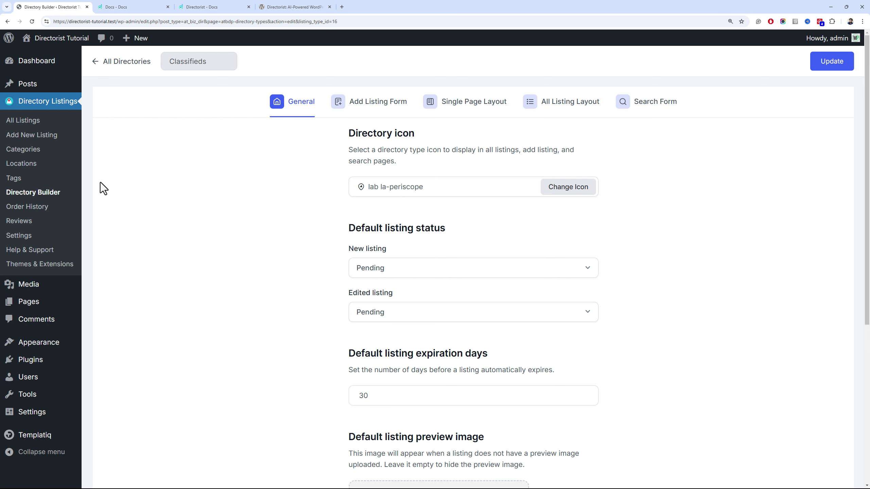
{"action": "left_click", "coordinate": [17, 193]}
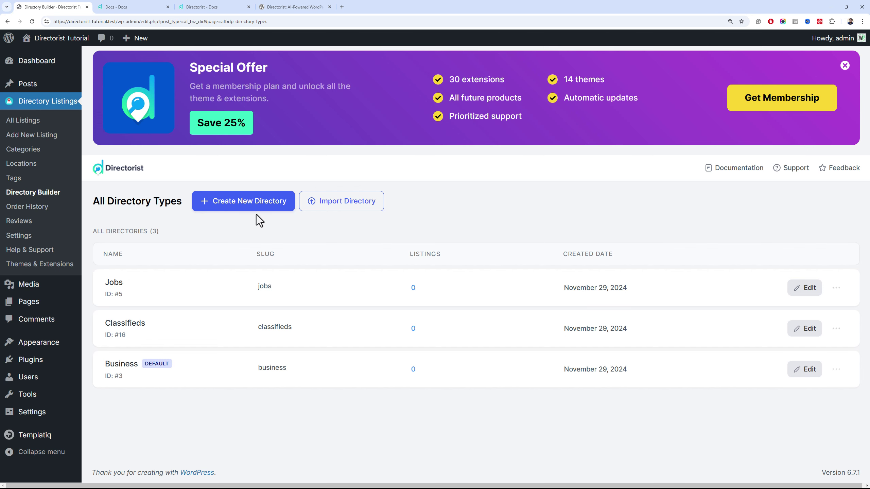
Start a new AI-created directory named Doctors with the location Pakistan and continue to the business description
{"action": "left_click", "coordinate": [255, 204]}
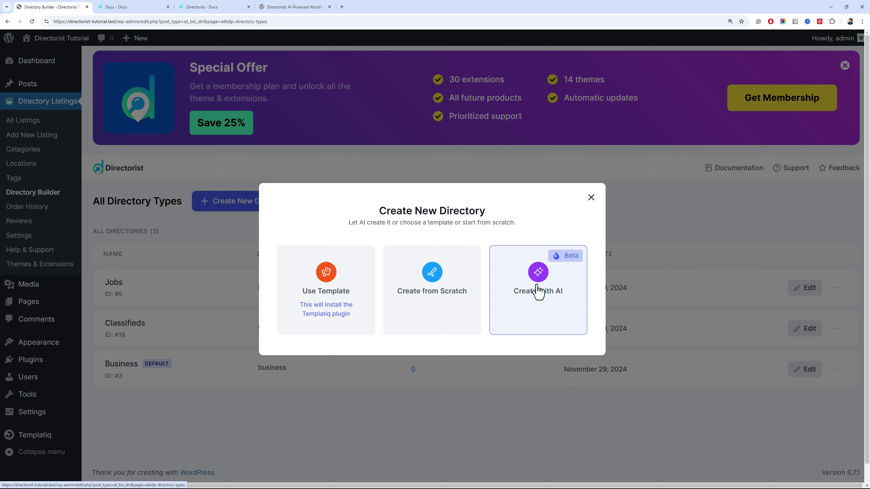
{"action": "left_click", "coordinate": [562, 289]}
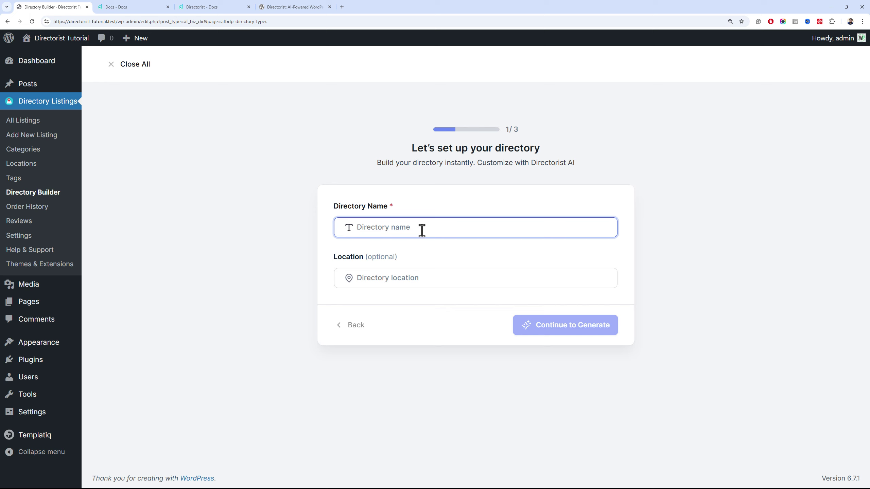
{"action": "type", "text": "Doctors"}
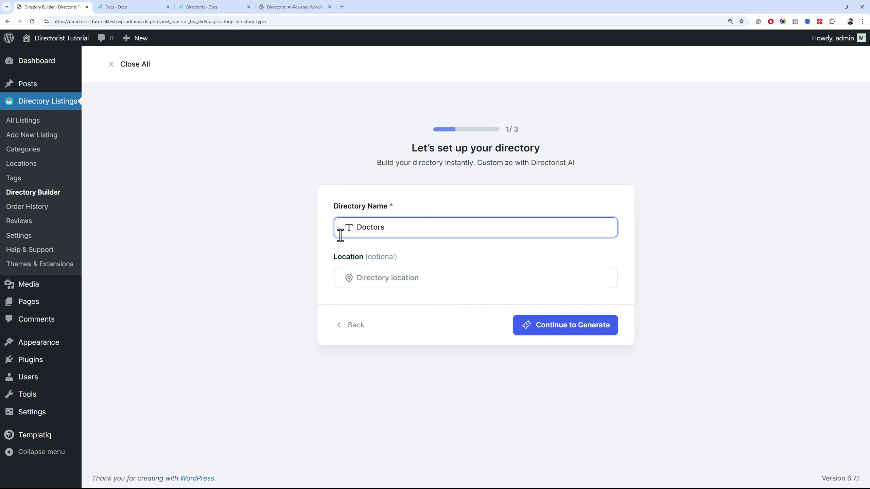
{"action": "left_click", "coordinate": [378, 285]}
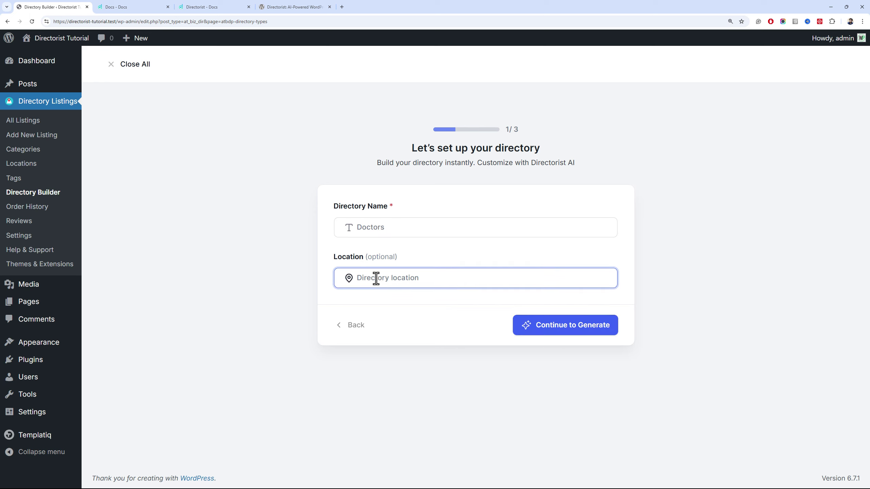
{"action": "type", "text": "Pakistan"}
{"action": "left_click", "coordinate": [558, 340]}
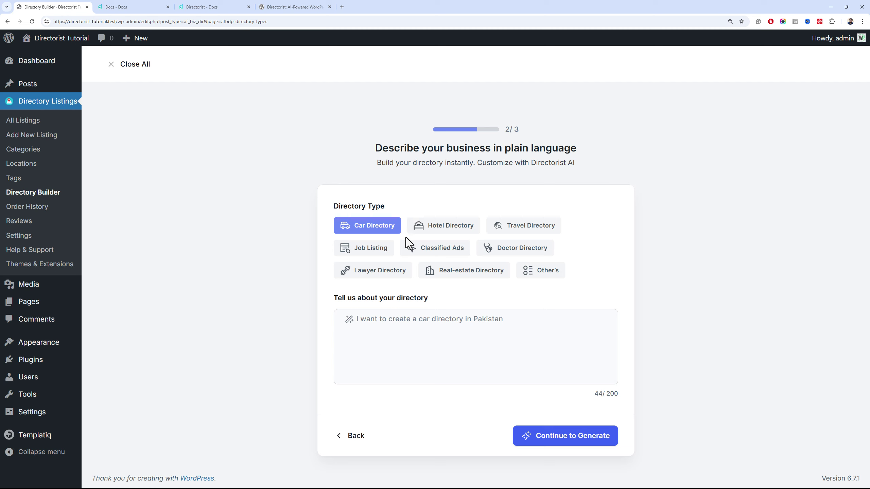
Choose the Doctor Directory type, keep the description "I want to create a doctors directory in Pakistan" and continue to the keywords
{"action": "left_click", "coordinate": [515, 249]}
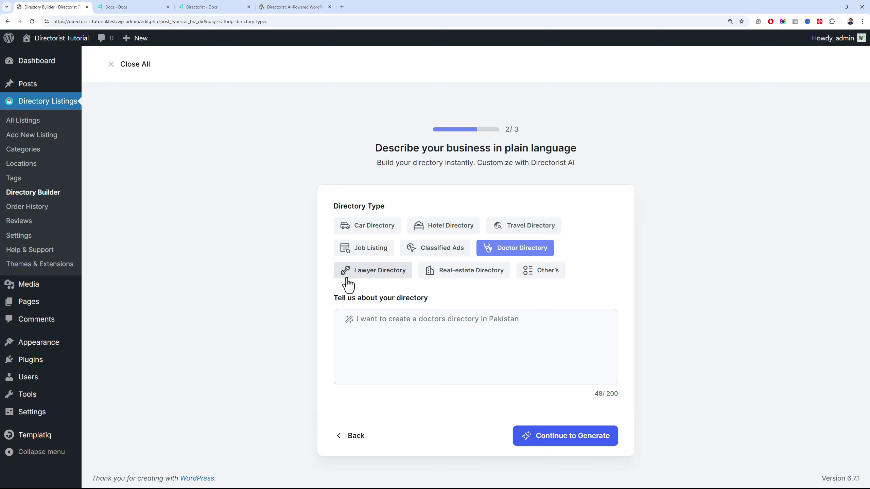
{"action": "left_click", "coordinate": [520, 274]}
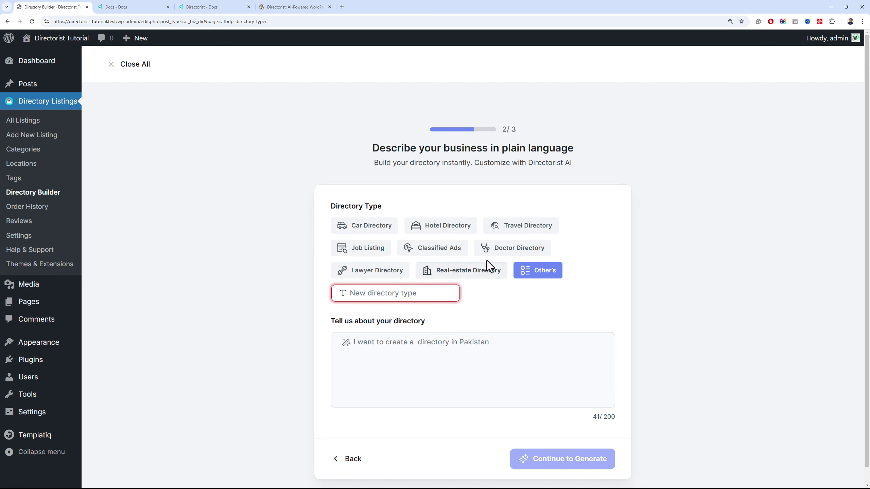
{"action": "left_click", "coordinate": [509, 249]}
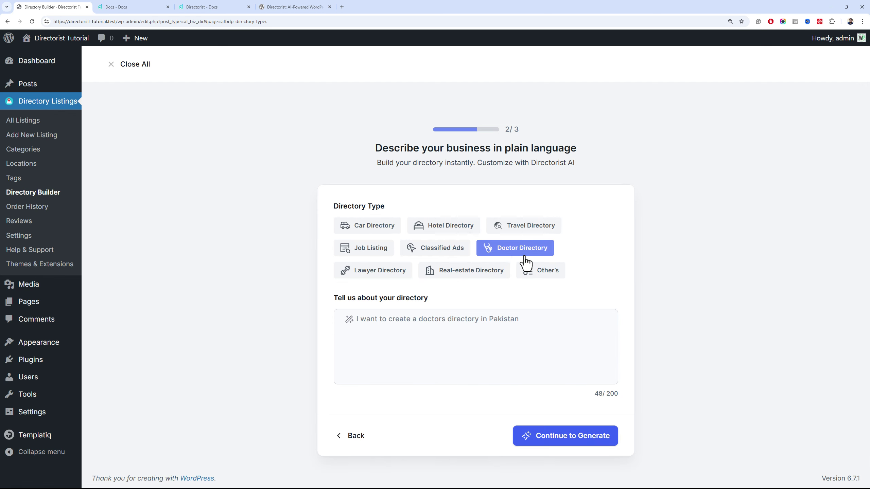
{"action": "left_click", "coordinate": [418, 357]}
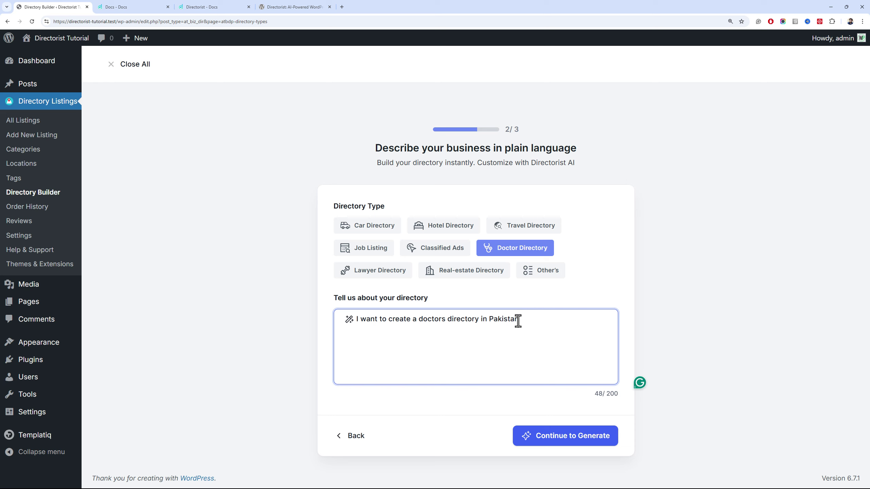
{"action": "left_click", "coordinate": [570, 436]}
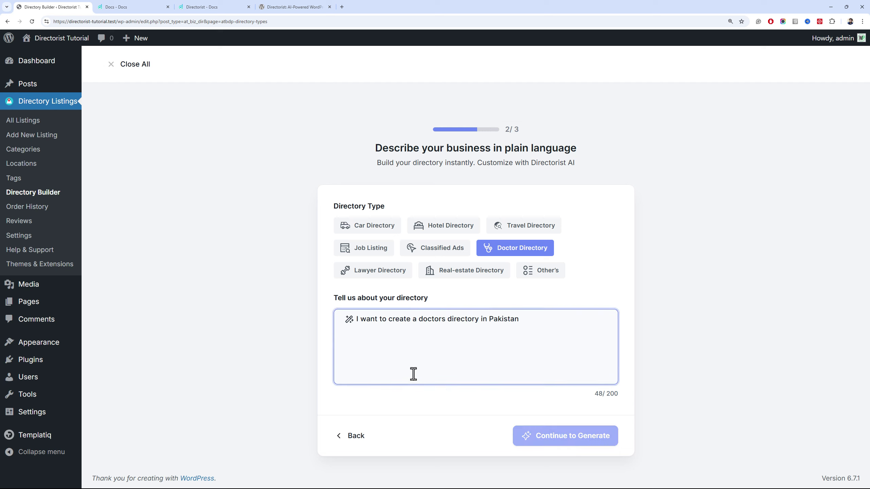
Add the keywords Pakistan Doctors, Doctors Directory Pakistan, Pakistan Doctor Finder, Pakistan Healthcare Directory and Doctors In Pakistan, and generate the directory
{"action": "left_click", "coordinate": [408, 247]}
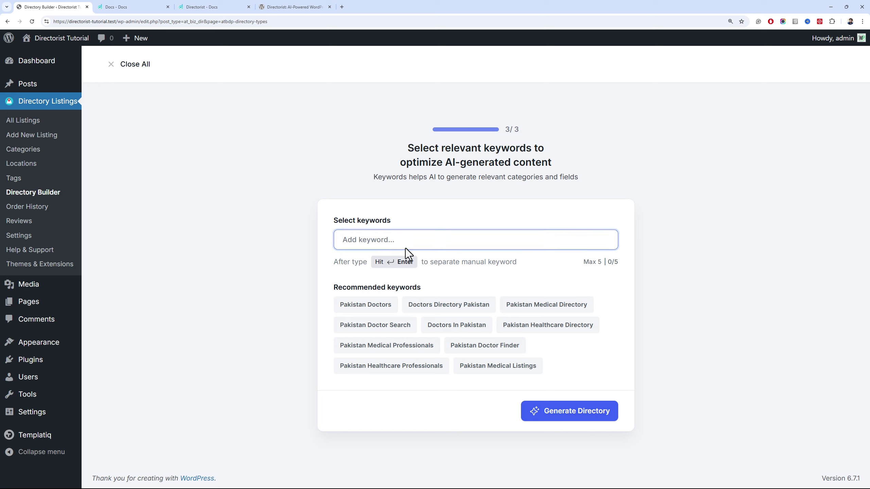
{"action": "left_click", "coordinate": [439, 331]}
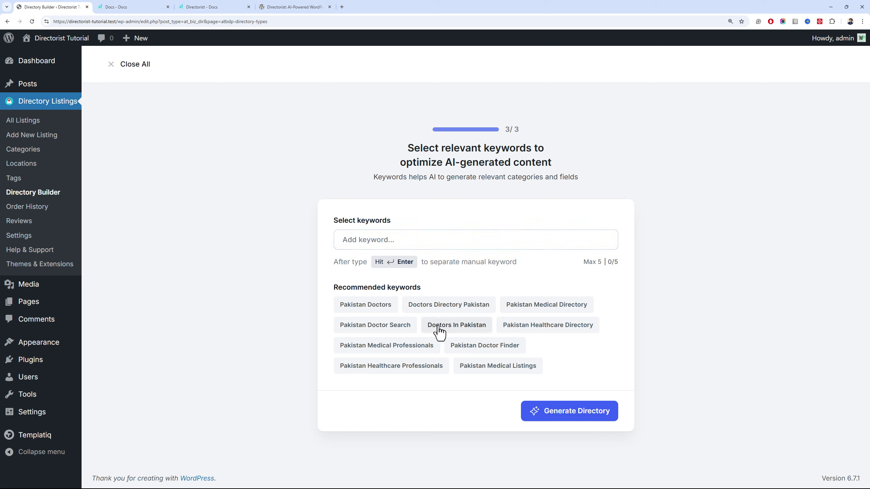
{"action": "left_click", "coordinate": [393, 306]}
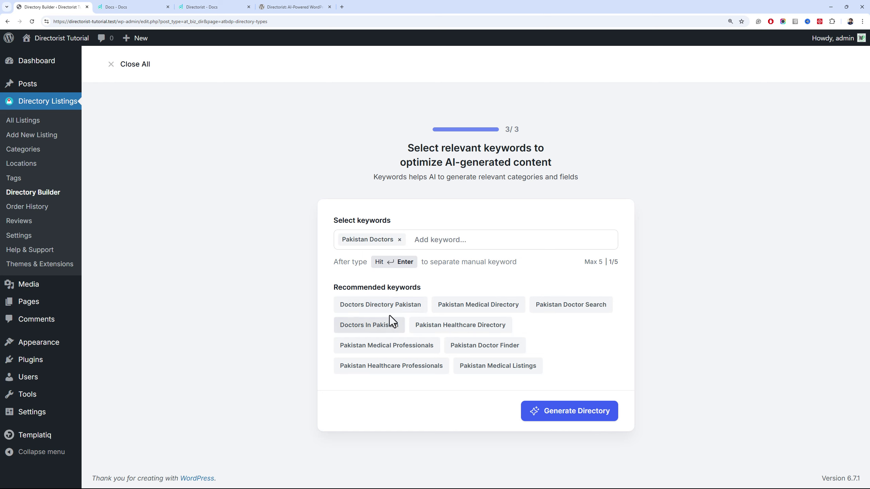
{"action": "left_click", "coordinate": [389, 307]}
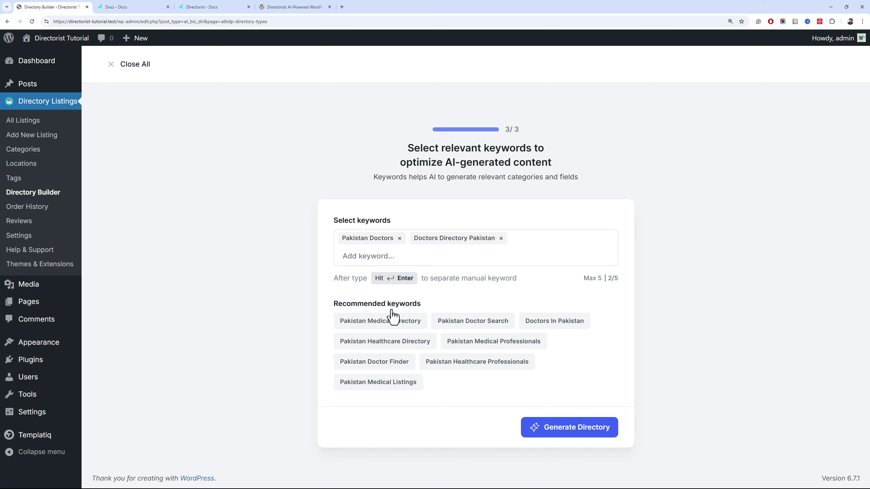
{"action": "left_click", "coordinate": [401, 374]}
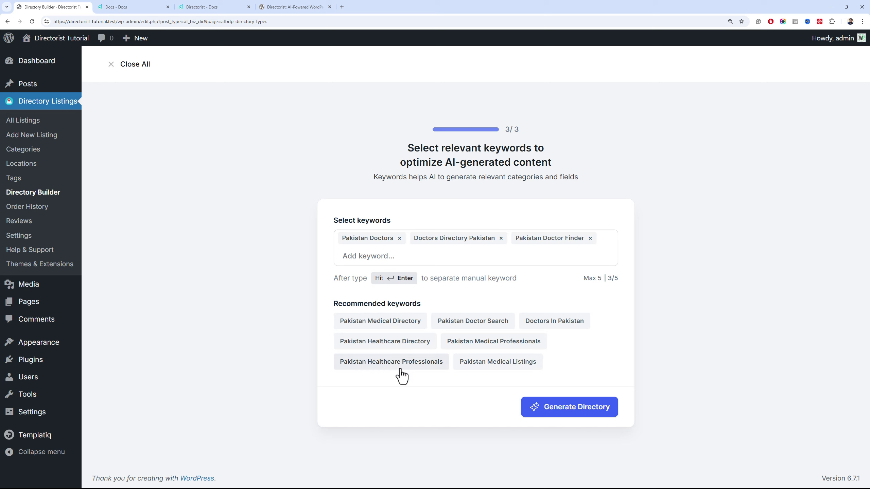
{"action": "left_click", "coordinate": [413, 344]}
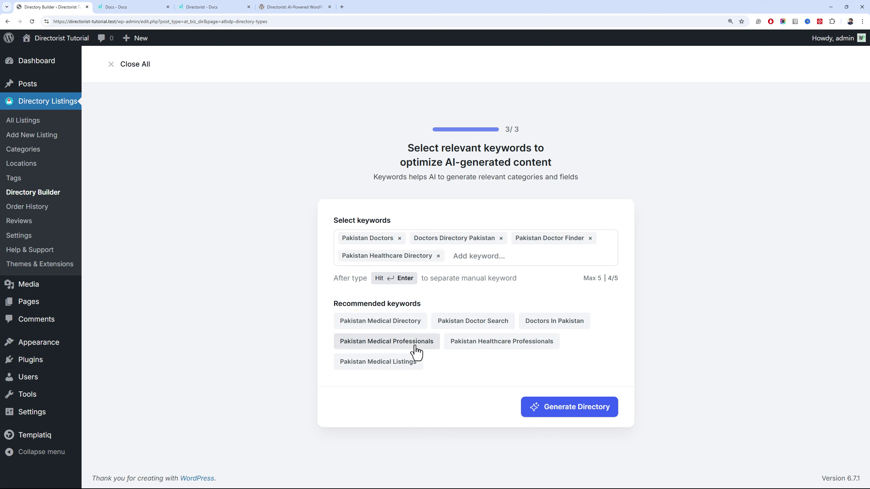
{"action": "left_click", "coordinate": [560, 324]}
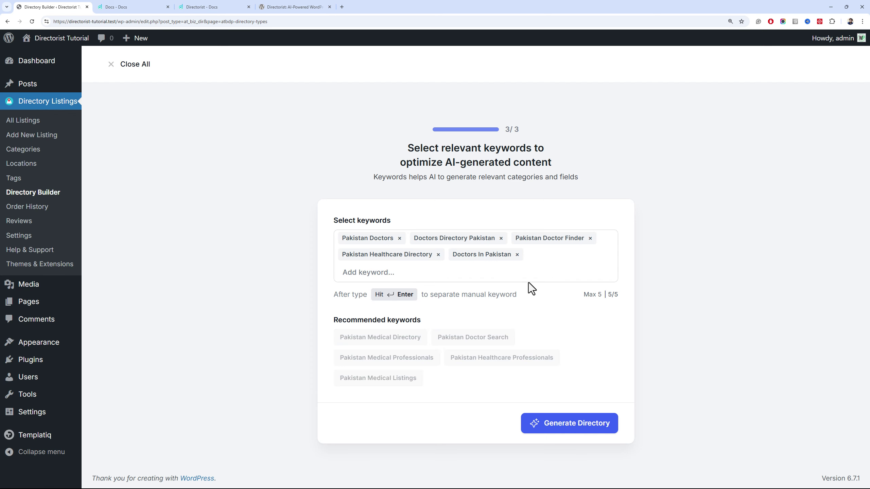
{"action": "left_click", "coordinate": [579, 426]}
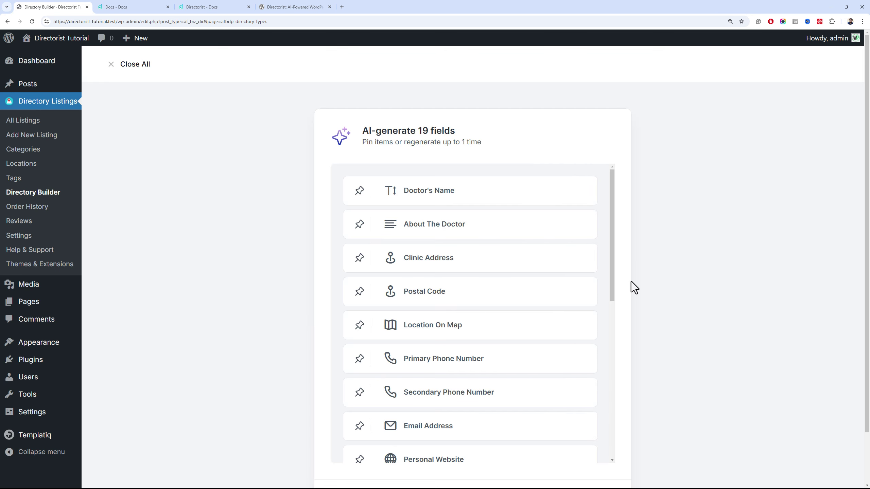
Review the AI-generated fields and pin those from Doctor's Name through Availability
{"action": "scroll", "coordinate": [774, 240], "scroll_direction": "down", "scroll_amount": 3}
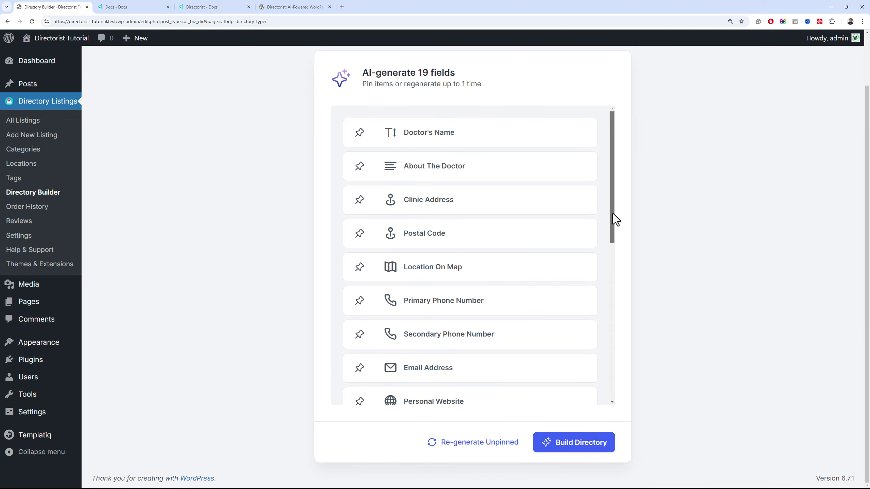
{"action": "left_click_drag", "start_coordinate": [613, 214], "coordinate": [607, 388]}
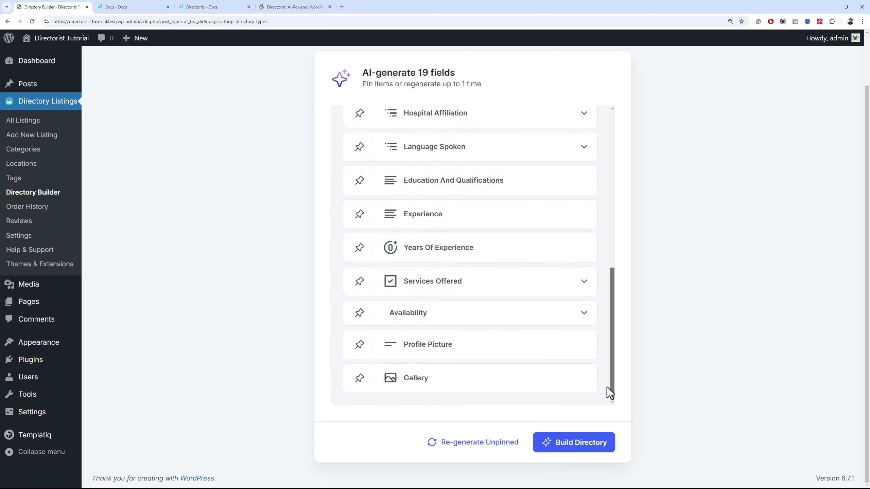
{"action": "left_click_drag", "start_coordinate": [607, 387], "coordinate": [364, 140]}
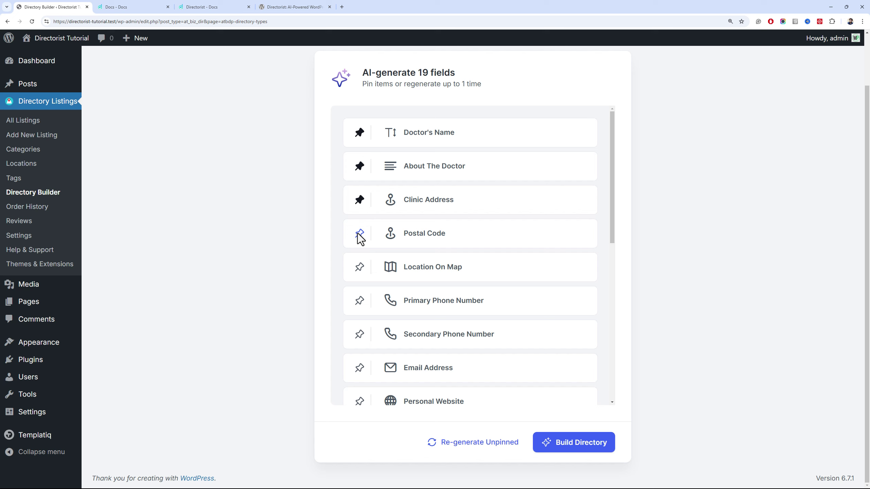
{"action": "scroll", "coordinate": [377, 260], "scroll_direction": "down", "scroll_amount": 6}
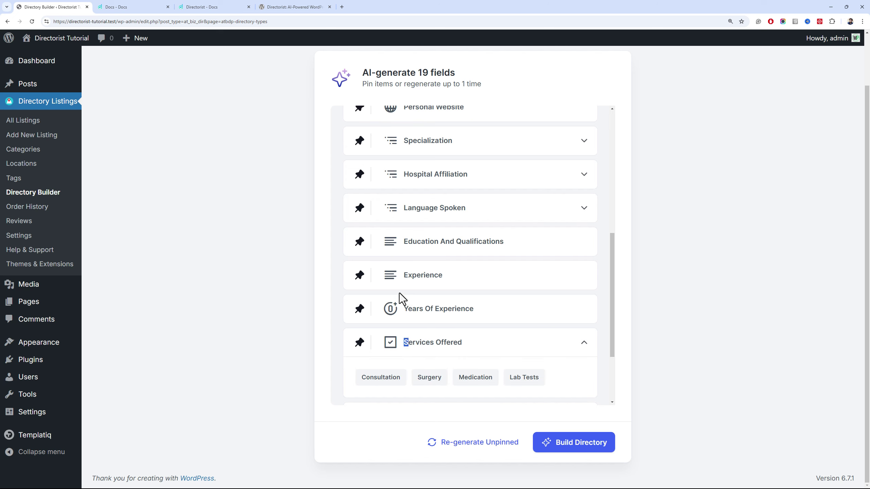
{"action": "left_click", "coordinate": [363, 345]}
{"action": "left_click", "coordinate": [366, 346]}
{"action": "left_click", "coordinate": [369, 347]}
Expand the Language Spoken and Hospital Affiliation fields to examine their suggested options, and collapse them again
{"action": "left_click", "coordinate": [584, 209]}
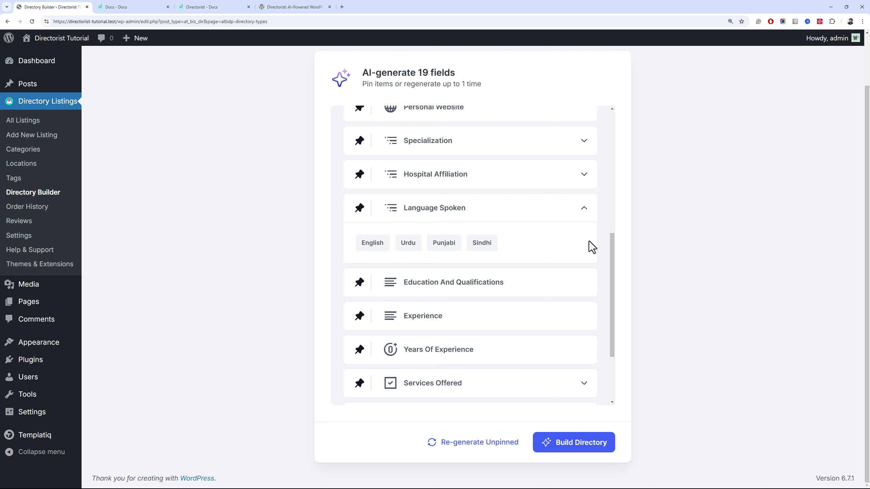
{"action": "left_click", "coordinate": [583, 175]}
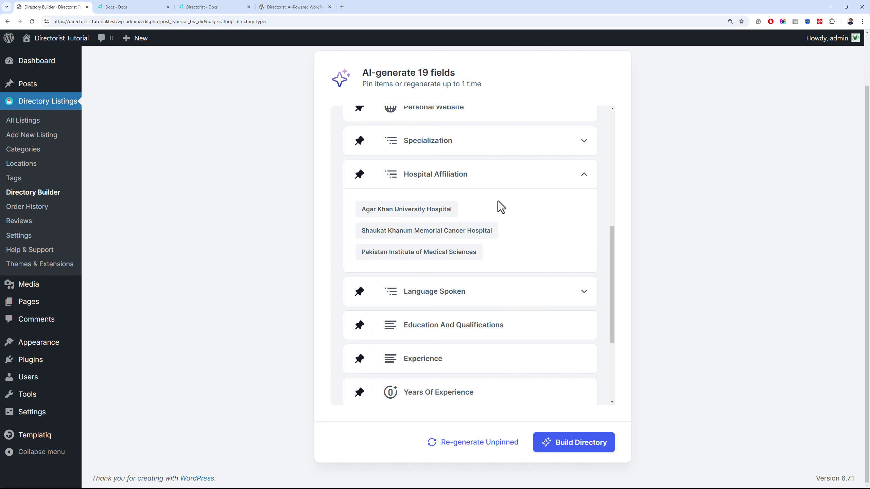
{"action": "left_click", "coordinate": [584, 175]}
{"action": "left_click", "coordinate": [582, 175]}
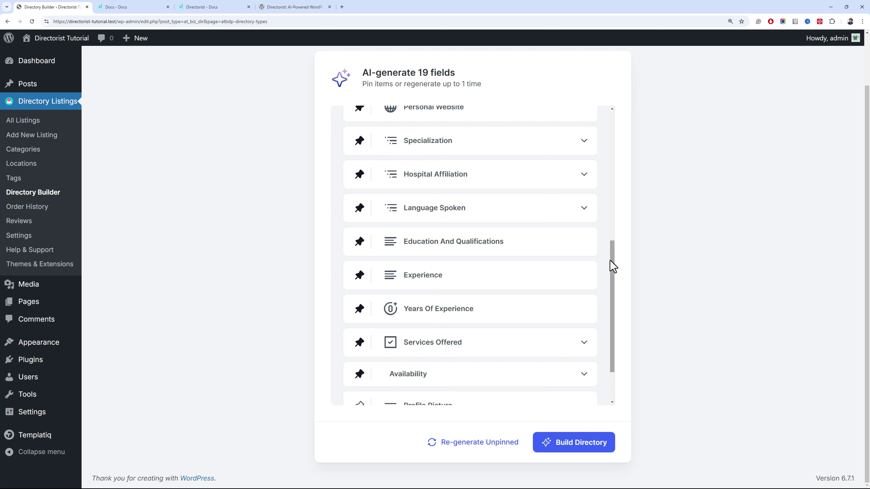
Pin the Profile Picture field and regenerate the fields left unpinned
{"action": "left_click_drag", "start_coordinate": [611, 260], "coordinate": [606, 314]}
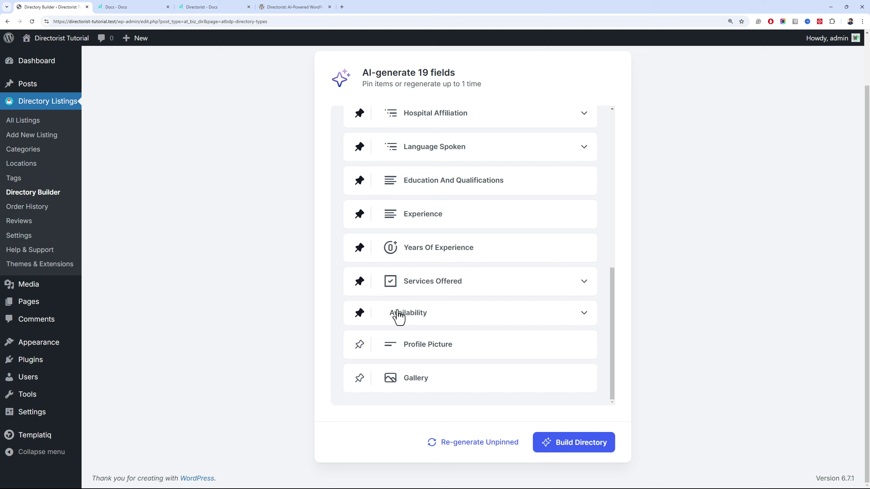
{"action": "left_click", "coordinate": [359, 343]}
{"action": "left_click", "coordinate": [457, 442]}
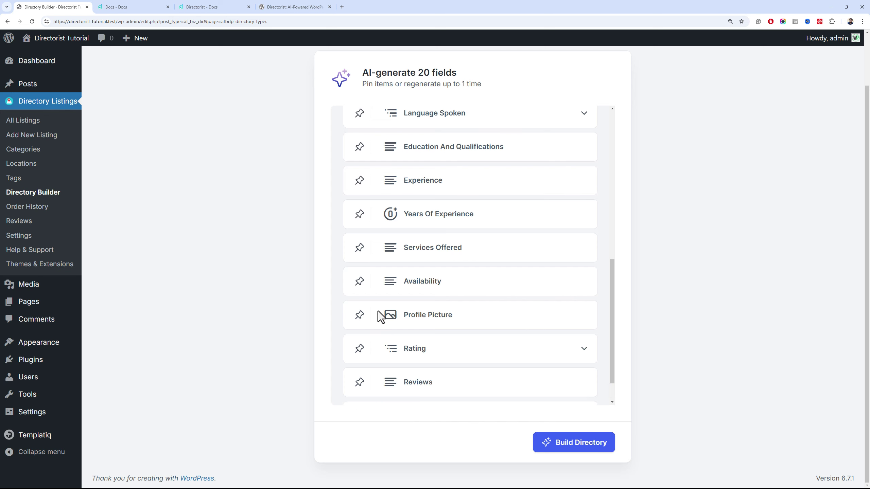
Look through the whole regenerated list of AI fields for the Doctors directory
{"action": "scroll", "coordinate": [380, 309], "scroll_direction": "up", "scroll_amount": 4}
{"action": "scroll", "coordinate": [378, 301], "scroll_direction": "down", "scroll_amount": 5}
{"action": "scroll", "coordinate": [378, 301], "scroll_direction": "down", "scroll_amount": 1}
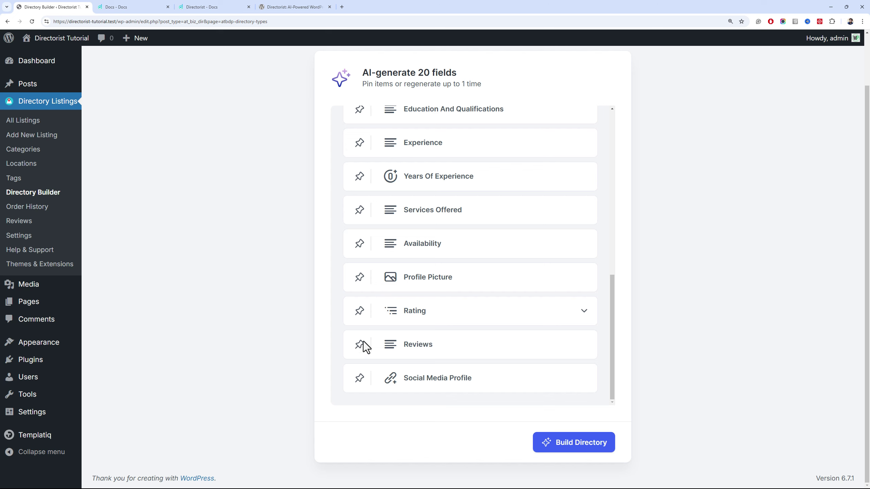
{"action": "scroll", "coordinate": [343, 356], "scroll_direction": "up", "scroll_amount": 10}
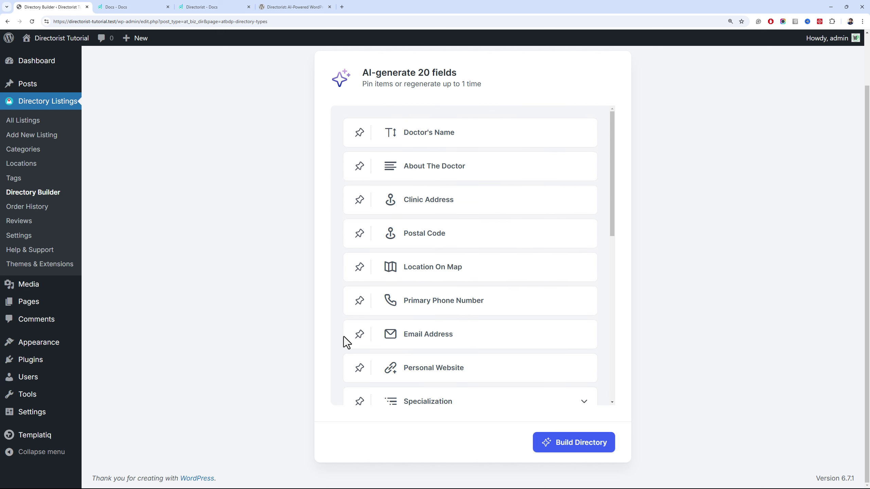
{"action": "scroll", "coordinate": [359, 290], "scroll_direction": "down", "scroll_amount": 10}
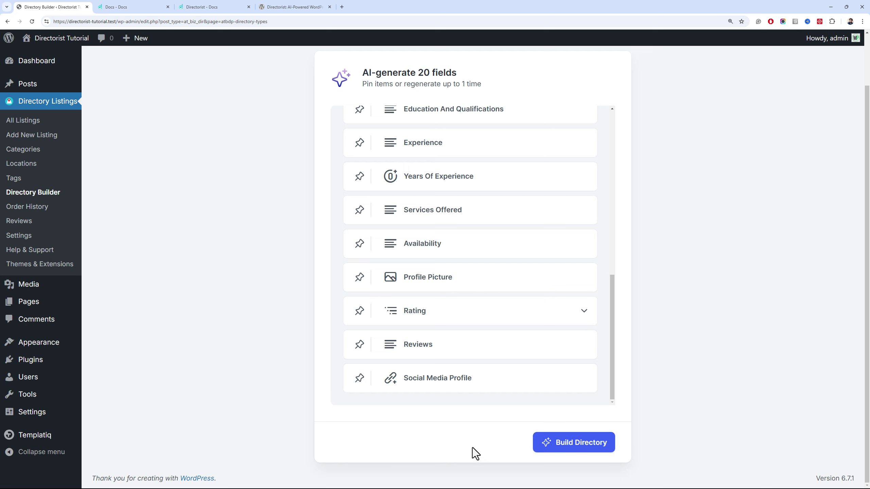
{"action": "scroll", "coordinate": [356, 385], "scroll_direction": "up", "scroll_amount": 10}
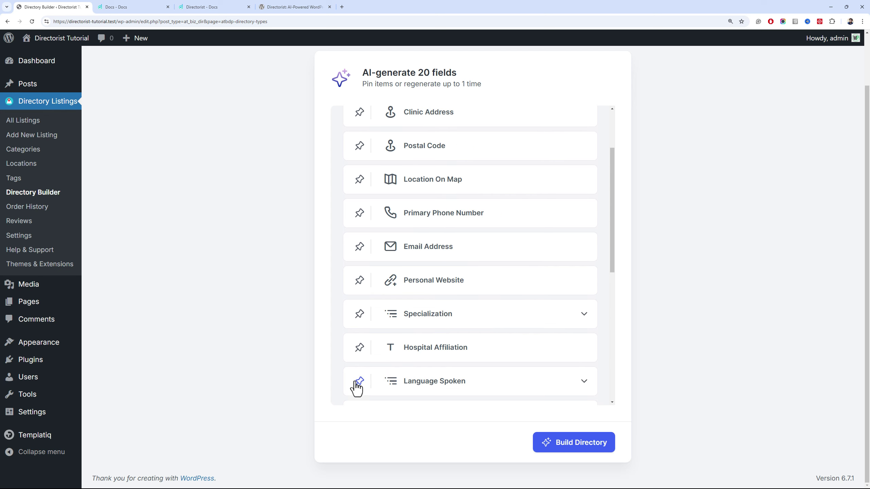
{"action": "scroll", "coordinate": [341, 301], "scroll_direction": "down", "scroll_amount": 10}
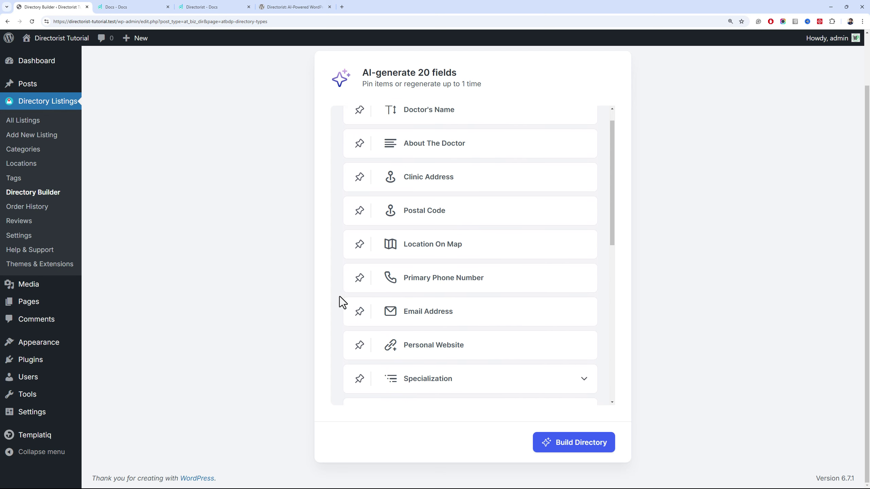
Build the Doctors directory from the generated fields and open it for customization to review its General settings
{"action": "left_click", "coordinate": [582, 452]}
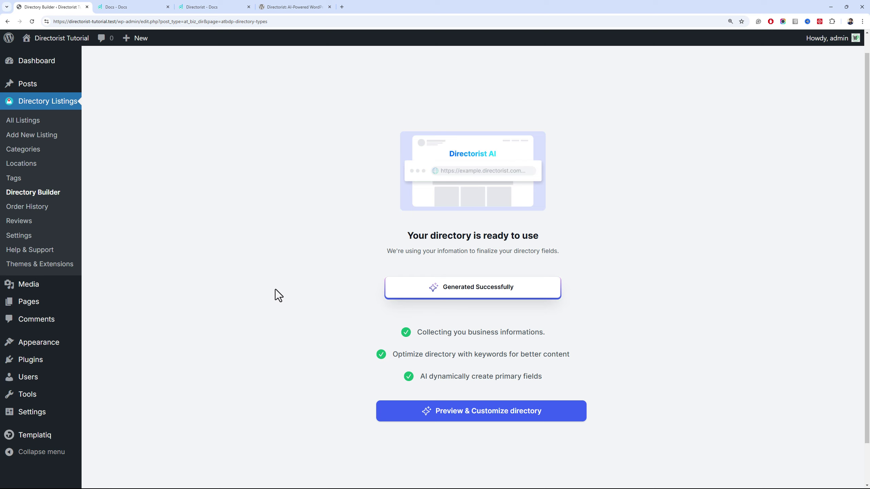
{"action": "left_click", "coordinate": [463, 415]}
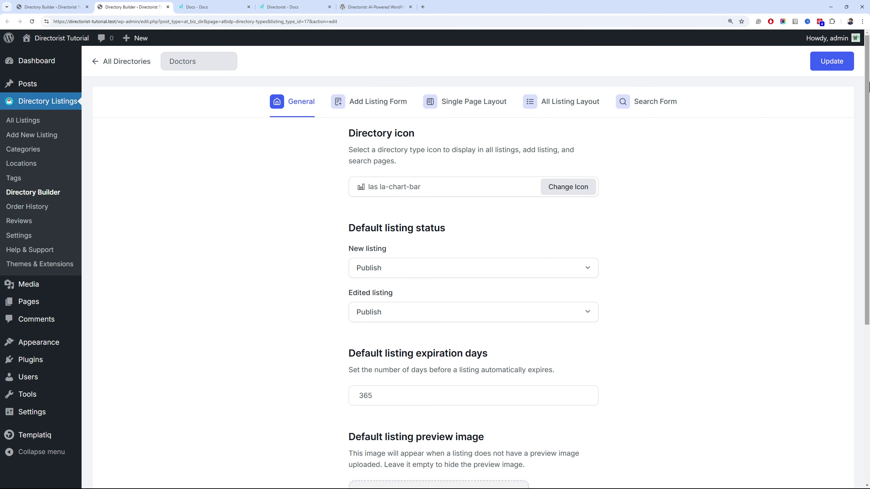
{"action": "scroll", "coordinate": [868, 121], "scroll_direction": "down", "scroll_amount": 1}
{"action": "left_click_drag", "start_coordinate": [869, 122], "coordinate": [859, 265]}
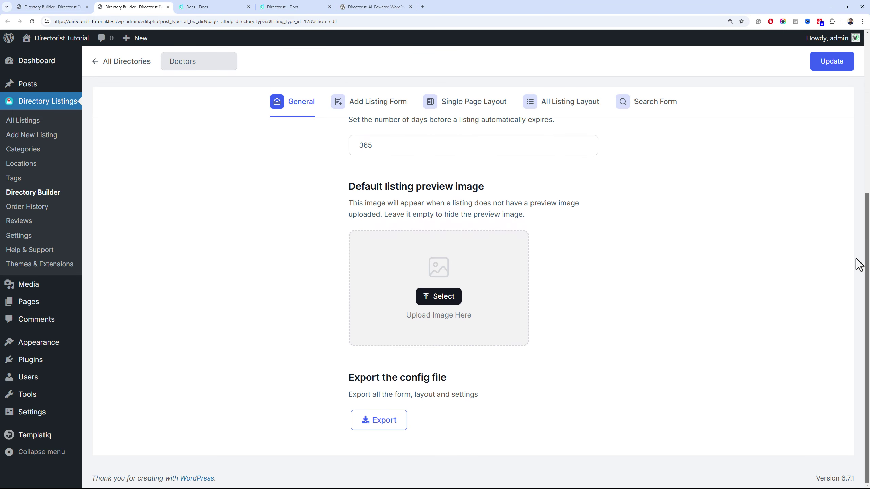
Review the Doctors directory's add listing form from the Basic Information section down to Social Media
{"action": "scroll", "coordinate": [848, 209], "scroll_direction": "up", "scroll_amount": 4}
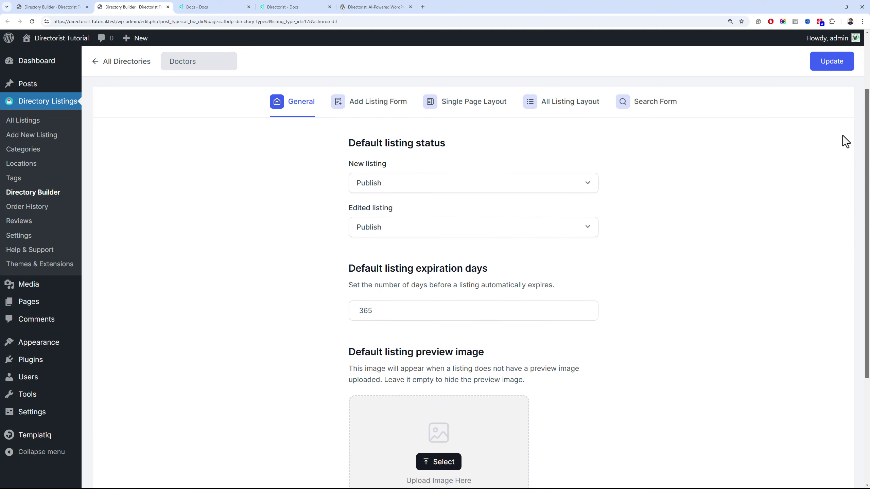
{"action": "scroll", "coordinate": [837, 106], "scroll_direction": "up", "scroll_amount": 1}
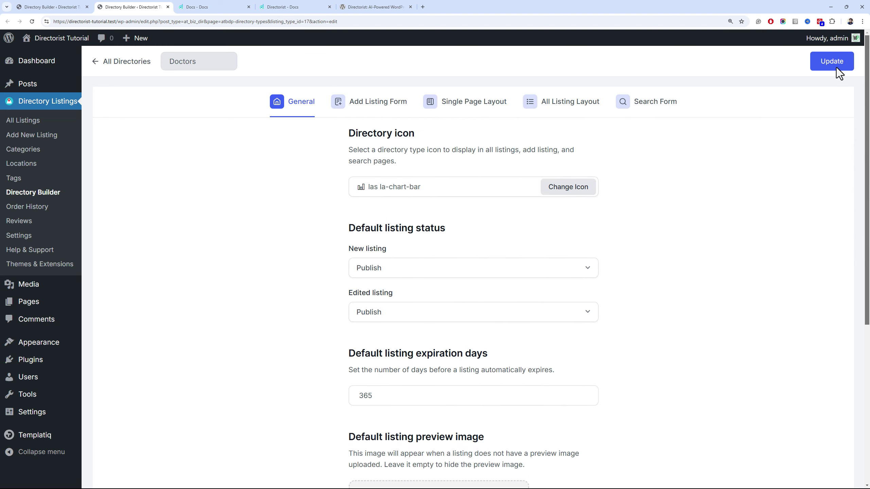
{"action": "left_click", "coordinate": [339, 107]}
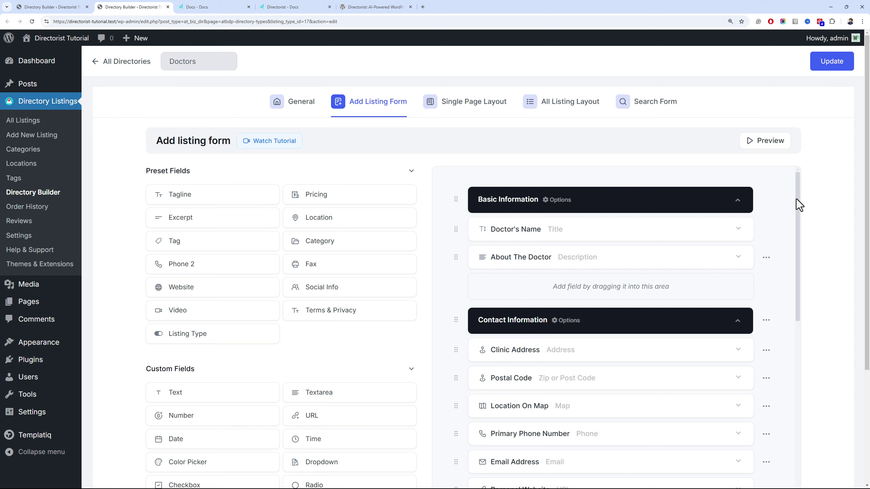
{"action": "left_click_drag", "start_coordinate": [796, 198], "coordinate": [791, 438]}
{"action": "scroll", "coordinate": [558, 356], "scroll_direction": "down", "scroll_amount": 5}
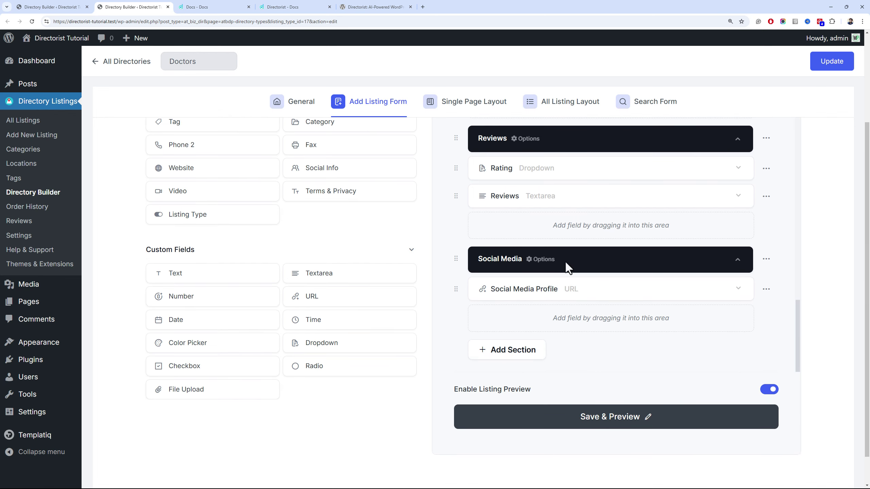
{"action": "scroll", "coordinate": [501, 272], "scroll_direction": "up", "scroll_amount": 3}
Look through the Doctors single page layout, covering the listing header, contents and custom single listing page options
{"action": "left_click", "coordinate": [430, 104]}
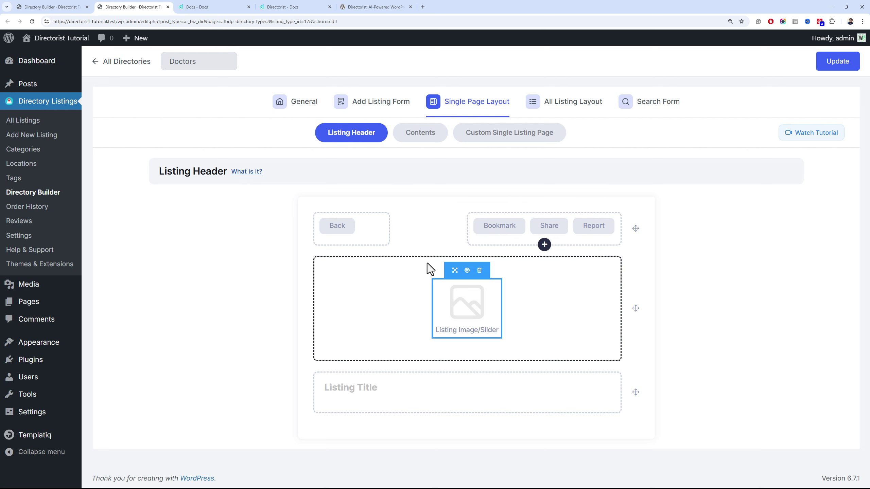
{"action": "left_click", "coordinate": [416, 137]}
{"action": "scroll", "coordinate": [484, 301], "scroll_direction": "down", "scroll_amount": 10}
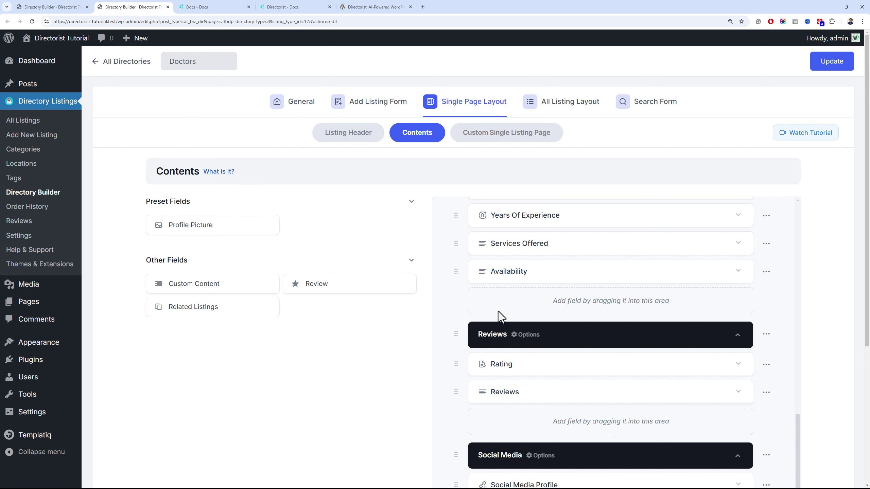
{"action": "scroll", "coordinate": [498, 308], "scroll_direction": "up", "scroll_amount": 10}
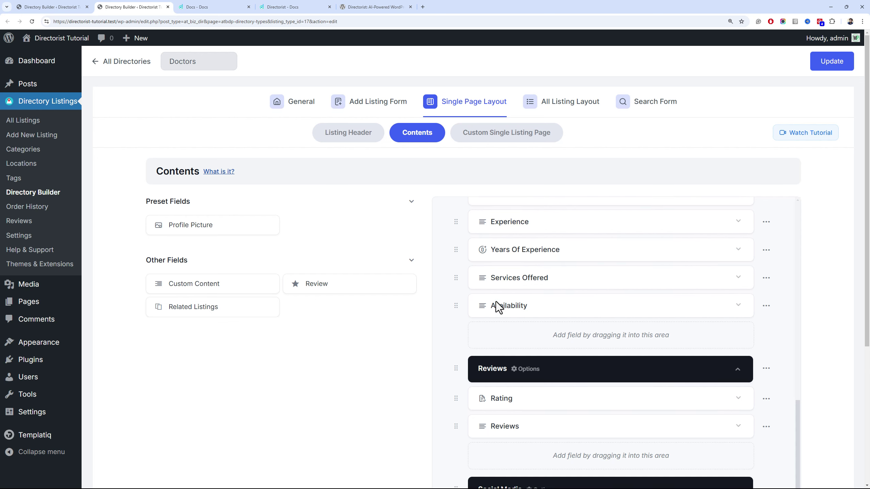
{"action": "left_click", "coordinate": [492, 138]}
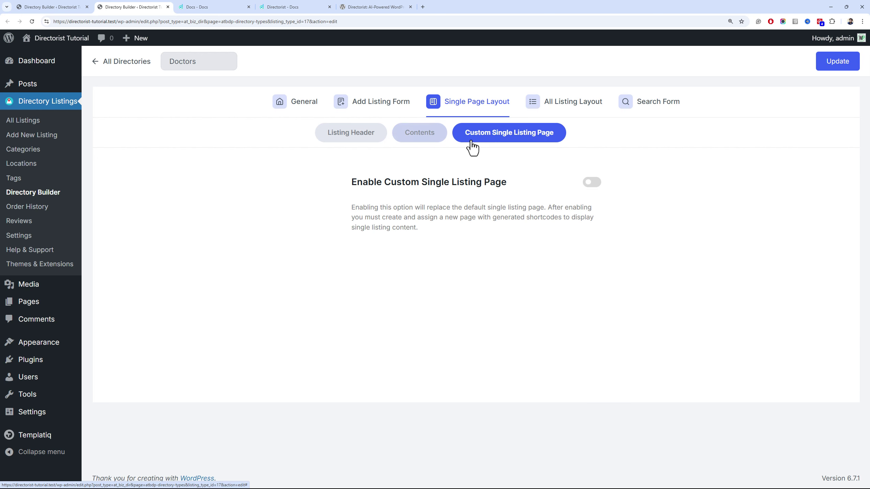
{"action": "left_click", "coordinate": [440, 138]}
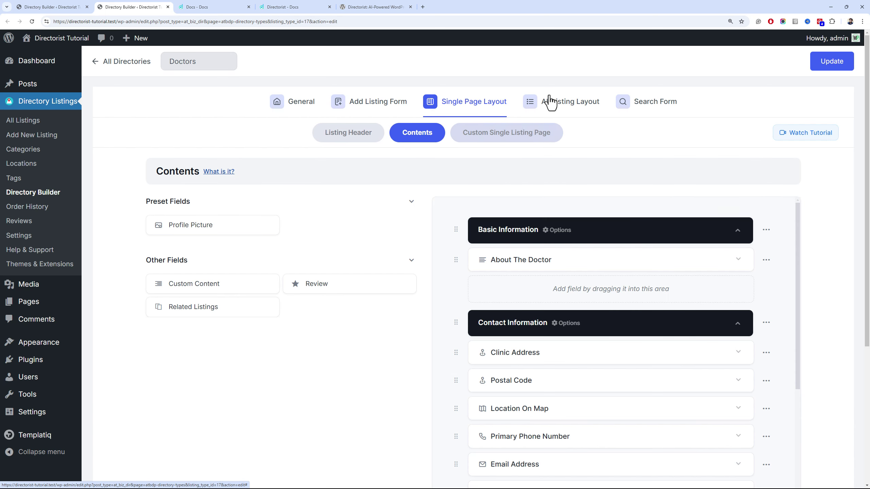
Review the All Listing grid layout and the search form, and save the Doctors directory
{"action": "left_click", "coordinate": [550, 101]}
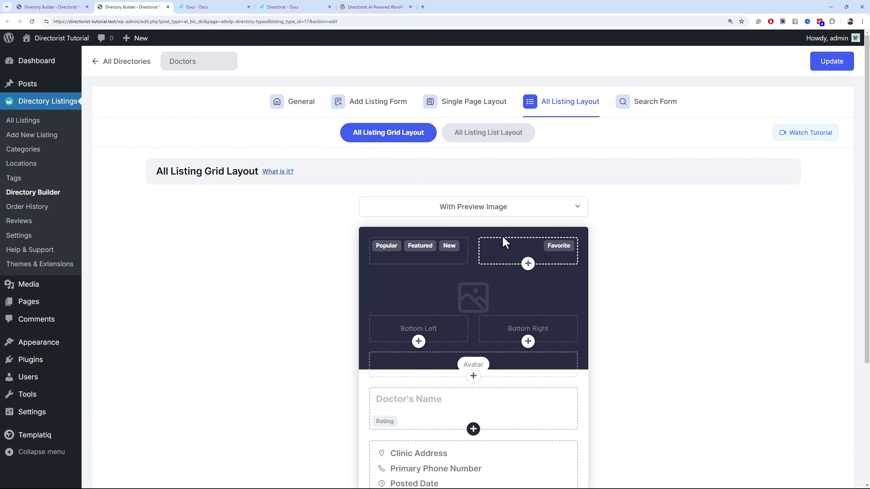
{"action": "scroll", "coordinate": [501, 235], "scroll_direction": "down", "scroll_amount": 5}
{"action": "scroll", "coordinate": [402, 258], "scroll_direction": "up", "scroll_amount": 3}
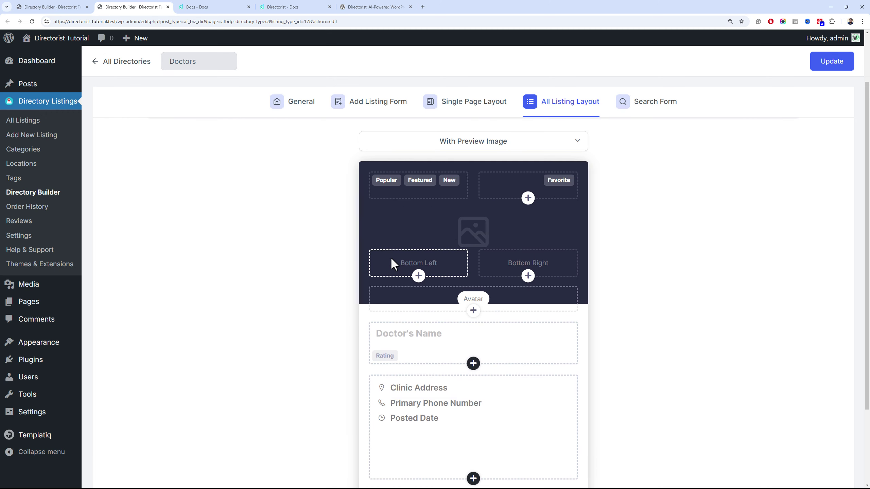
{"action": "left_click", "coordinate": [632, 105]}
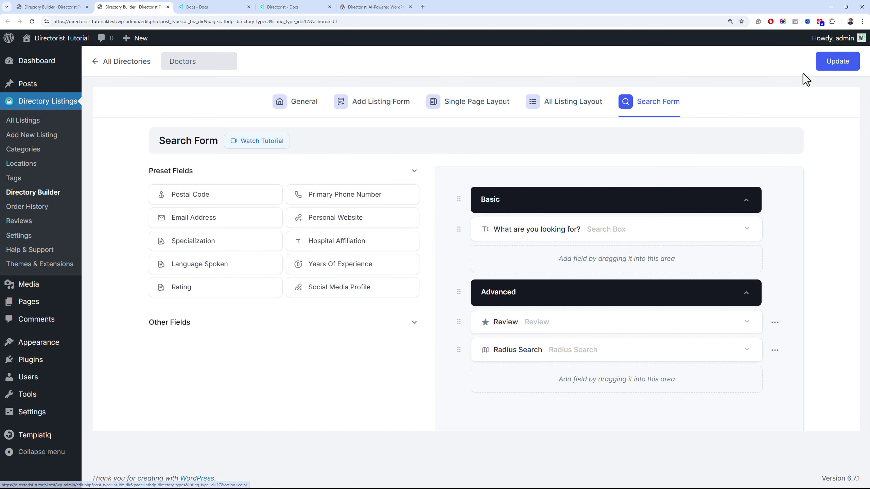
{"action": "left_click", "coordinate": [830, 65]}
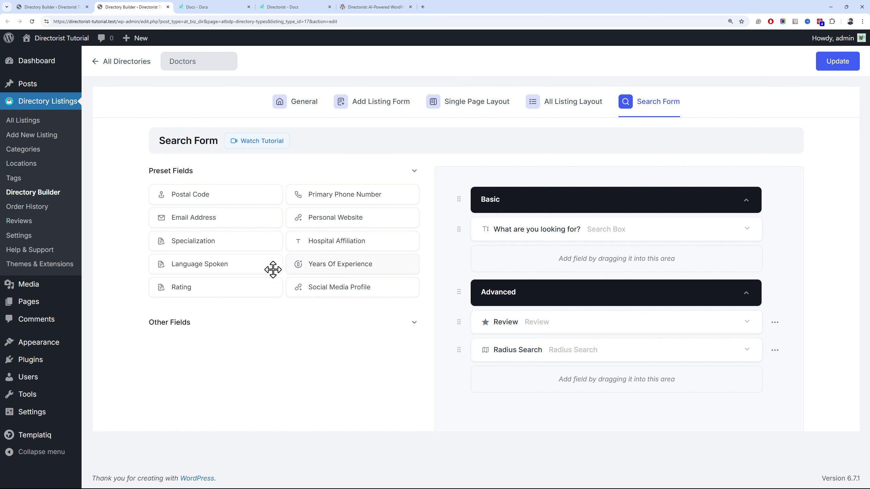
Return to the list of directory types, view the options for creating a new directory, and dismiss them
{"action": "left_click", "coordinate": [63, 196]}
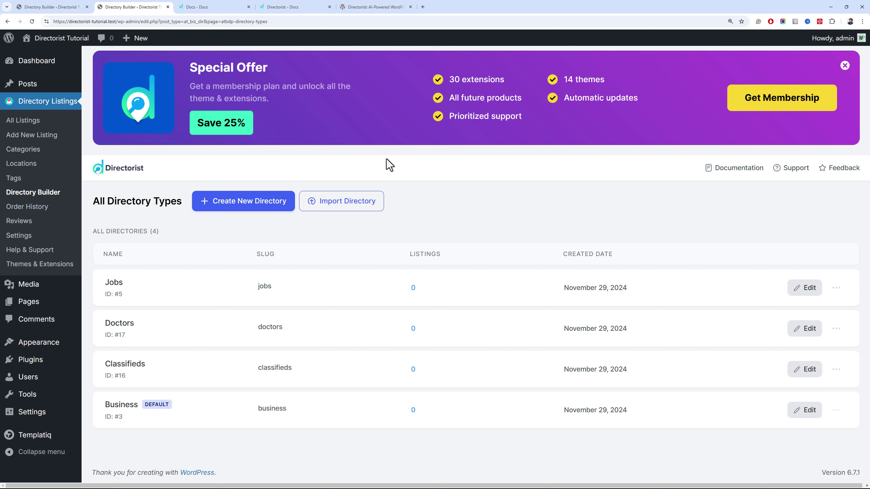
{"action": "left_click", "coordinate": [205, 202]}
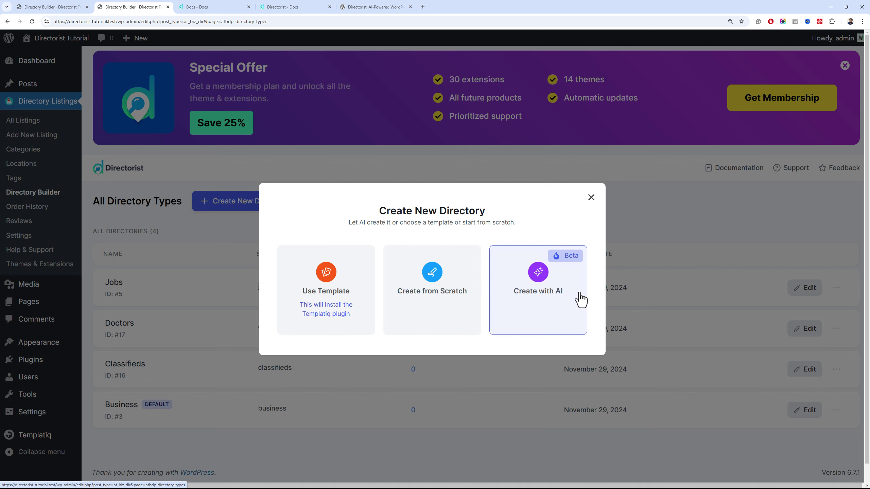
{"action": "left_click", "coordinate": [591, 197]}
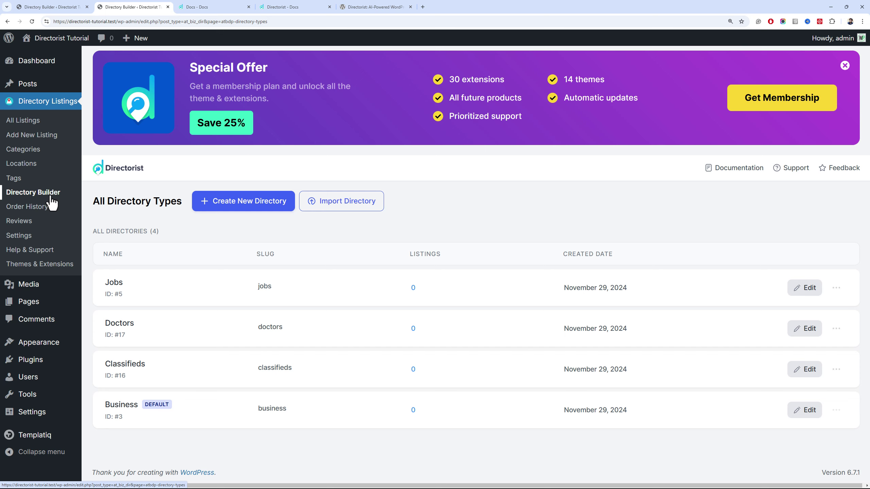
Check the Directorist documentation pages open in the browser and return to the directory types list
{"action": "left_click", "coordinate": [227, 7]}
{"action": "left_click", "coordinate": [279, 6]}
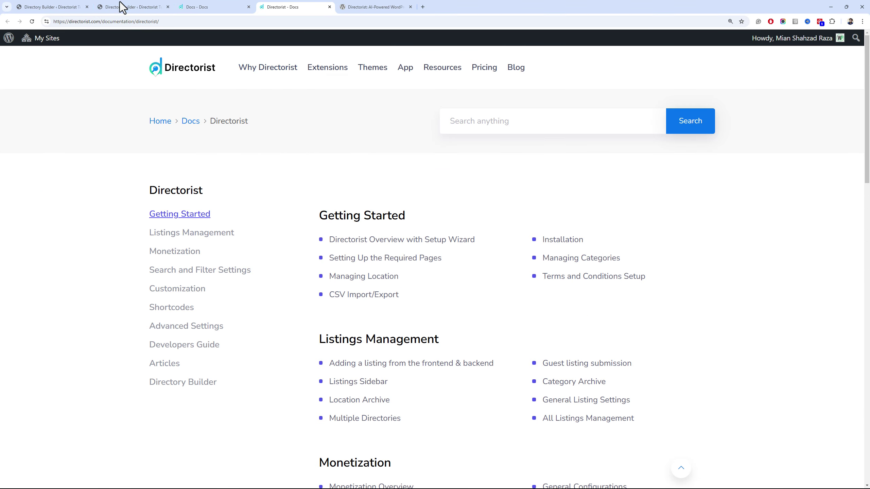
{"action": "left_click", "coordinate": [137, 6]}
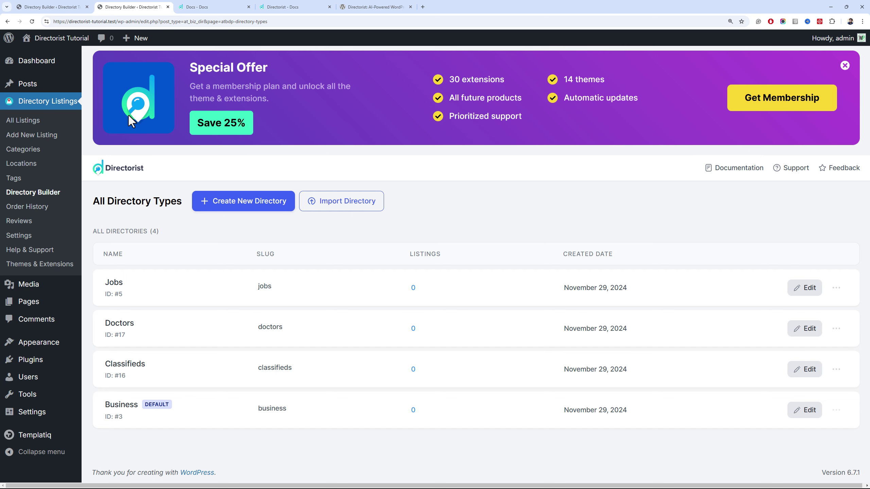
View the directory plugin's Order History and Reviews pages
{"action": "left_click", "coordinate": [30, 207]}
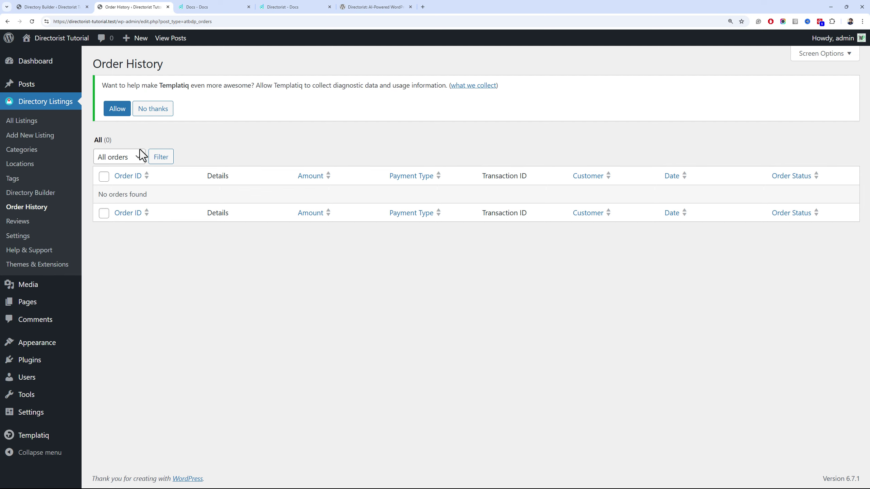
{"action": "left_click", "coordinate": [69, 222]}
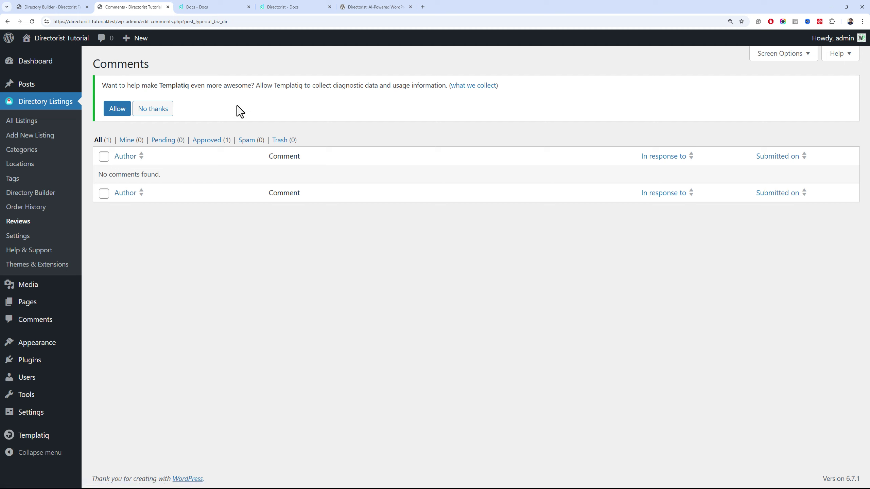
Open the directory plugin's settings and look through the General listing settings
{"action": "left_click", "coordinate": [36, 240]}
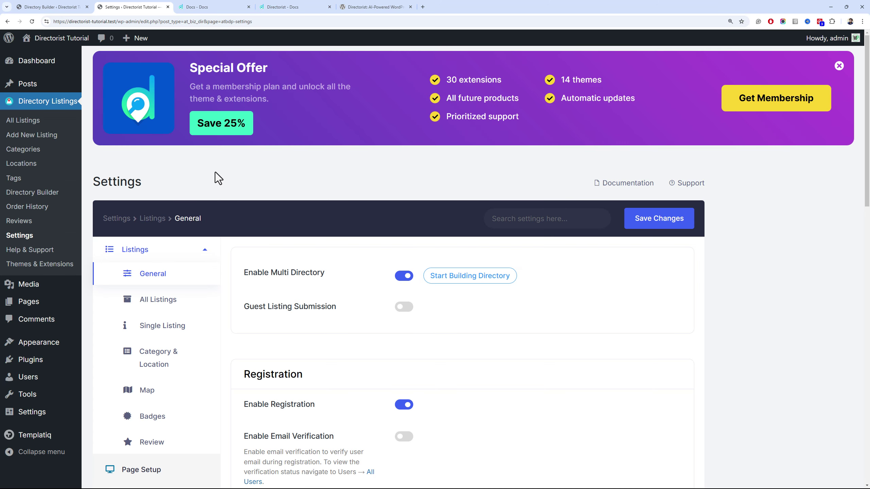
{"action": "scroll", "coordinate": [230, 154], "scroll_direction": "down", "scroll_amount": 5}
{"action": "scroll", "coordinate": [237, 151], "scroll_direction": "down", "scroll_amount": 4}
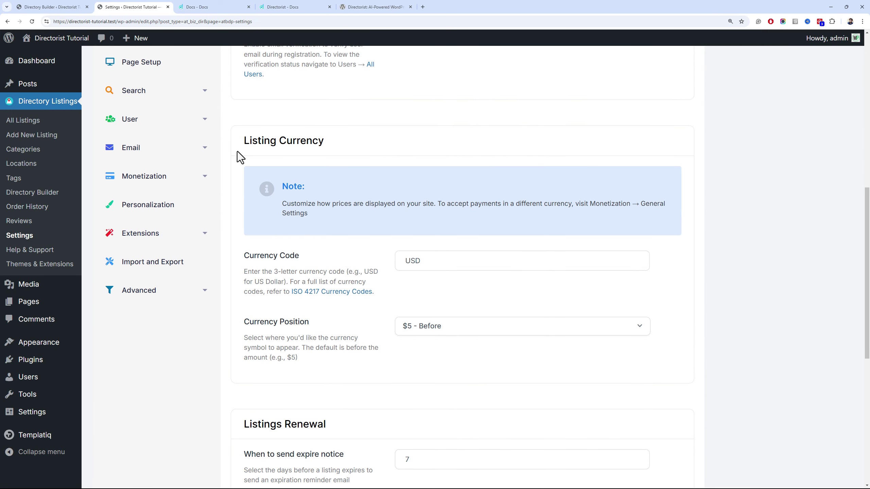
{"action": "scroll", "coordinate": [237, 151], "scroll_direction": "up", "scroll_amount": 8}
{"action": "scroll", "coordinate": [237, 151], "scroll_direction": "down", "scroll_amount": 2}
{"action": "scroll", "coordinate": [237, 151], "scroll_direction": "up", "scroll_amount": 3}
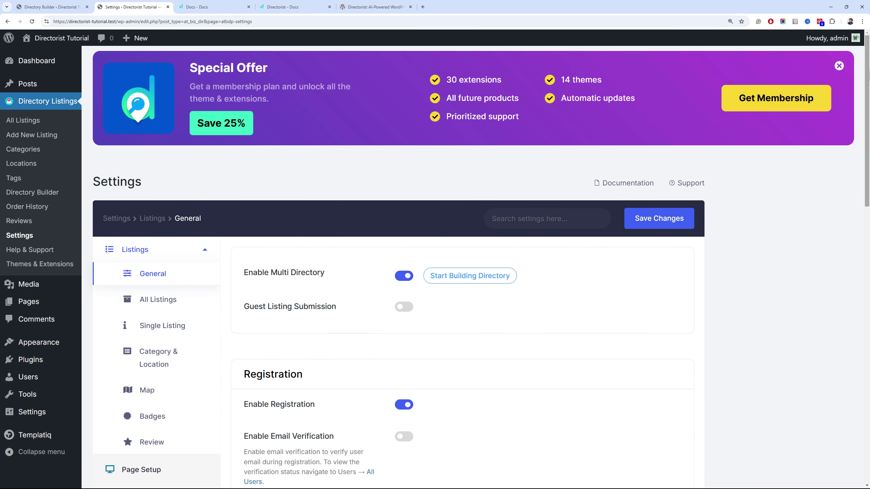
Dismiss the Special Offer banner and look over the General settings and the other settings categories
{"action": "left_click", "coordinate": [839, 67]}
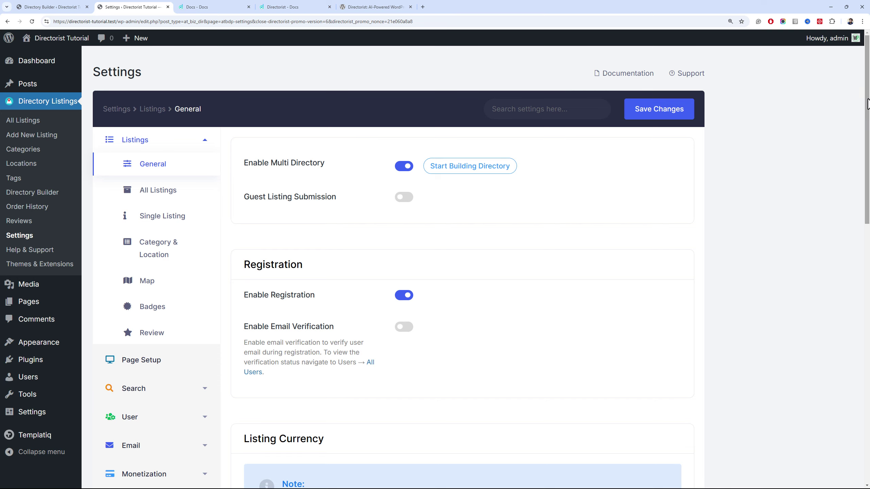
{"action": "scroll", "coordinate": [852, 117], "scroll_direction": "down", "scroll_amount": 6}
{"action": "scroll", "coordinate": [853, 117], "scroll_direction": "up", "scroll_amount": 5}
{"action": "scroll", "coordinate": [852, 116], "scroll_direction": "up", "scroll_amount": 1}
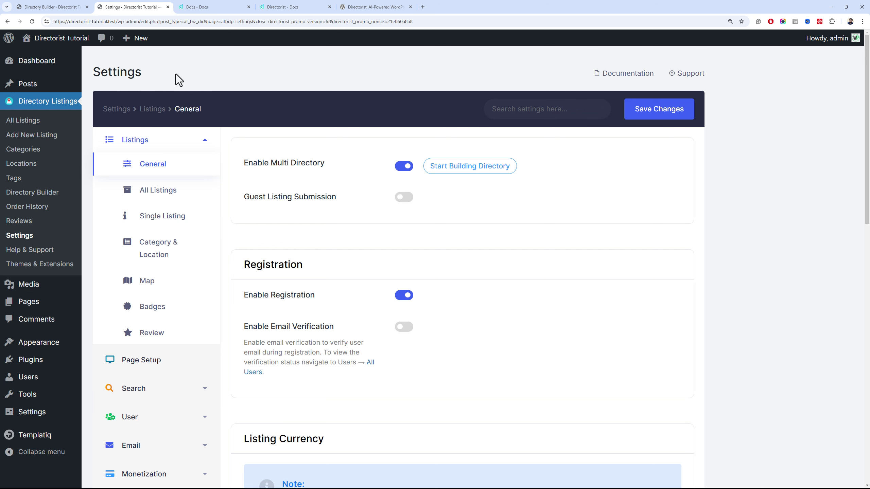
{"action": "scroll", "coordinate": [175, 72], "scroll_direction": "down", "scroll_amount": 5}
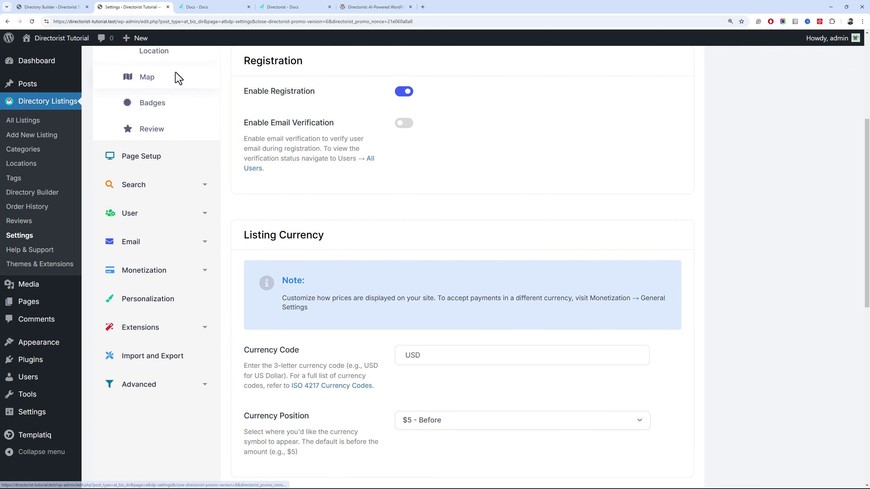
{"action": "scroll", "coordinate": [175, 72], "scroll_direction": "up", "scroll_amount": 5}
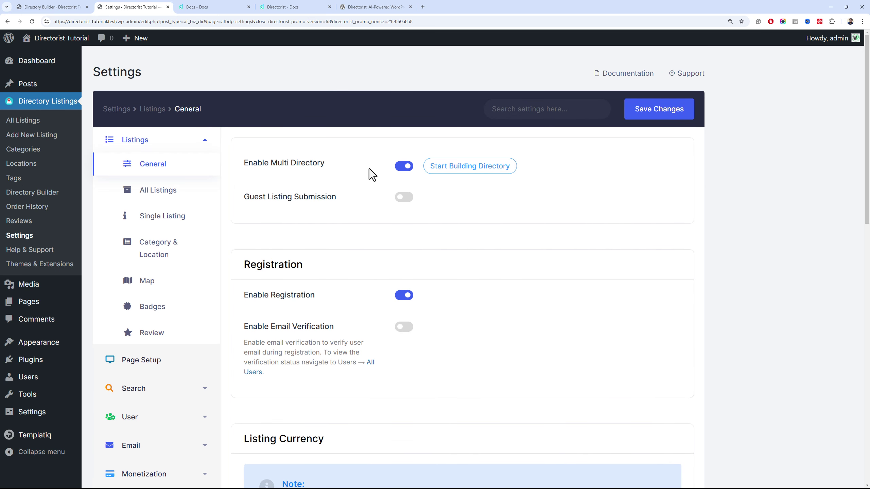
Try switching off Multi Directory and cancel the confirmation, and turn Guest Listing Submission on and off again
{"action": "left_click", "coordinate": [404, 166]}
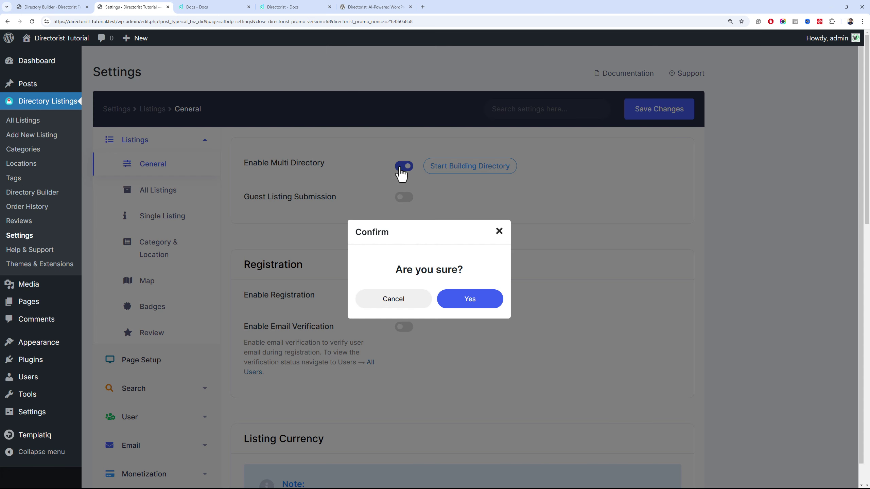
{"action": "left_click", "coordinate": [397, 146]}
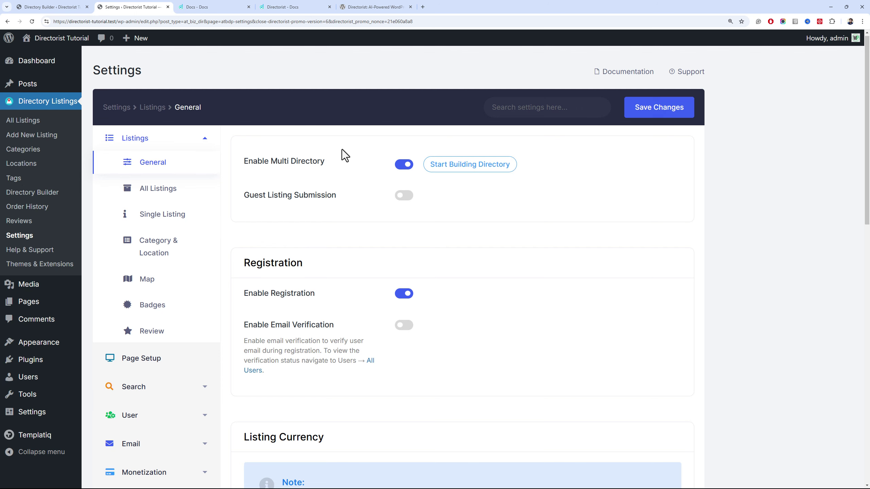
{"action": "scroll", "coordinate": [398, 109], "scroll_direction": "down", "scroll_amount": 3}
{"action": "left_click", "coordinate": [405, 96]}
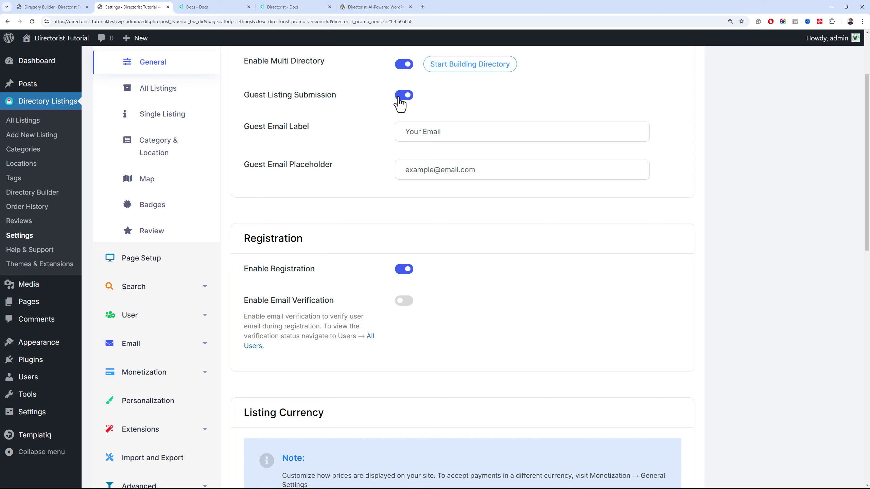
{"action": "left_click", "coordinate": [399, 97]}
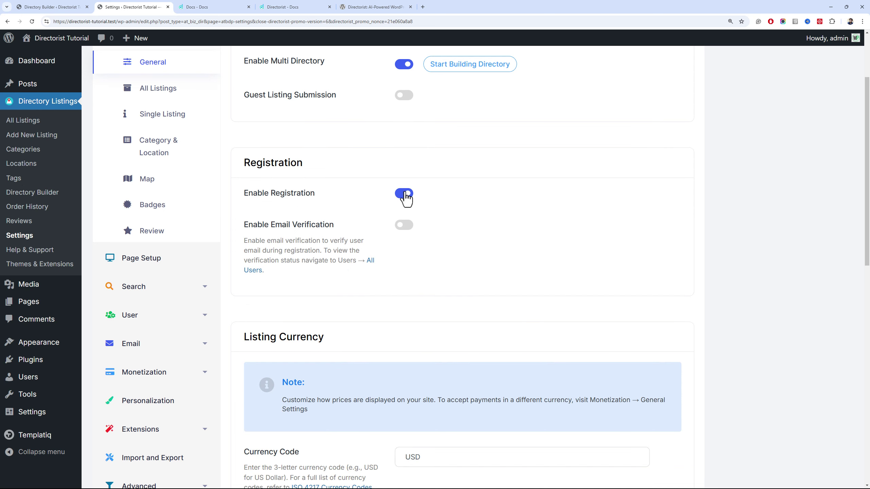
Toggle Enable Email Verification for registration and look over the Listing Currency and Listings Renewal settings
{"action": "left_click", "coordinate": [407, 226]}
{"action": "scroll", "coordinate": [304, 222], "scroll_direction": "down", "scroll_amount": 5}
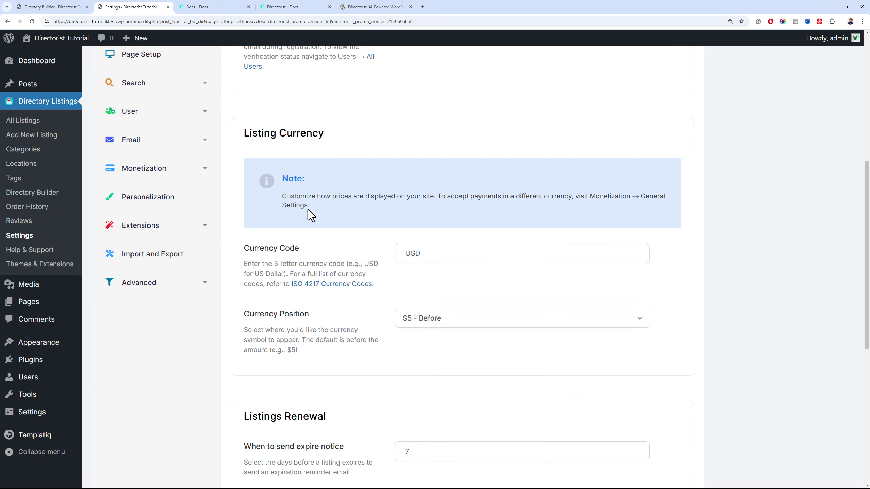
{"action": "scroll", "coordinate": [308, 209], "scroll_direction": "down", "scroll_amount": 6}
{"action": "scroll", "coordinate": [355, 200], "scroll_direction": "up", "scroll_amount": 6}
Set the listing currency code to PKR
{"action": "left_click", "coordinate": [447, 253]}
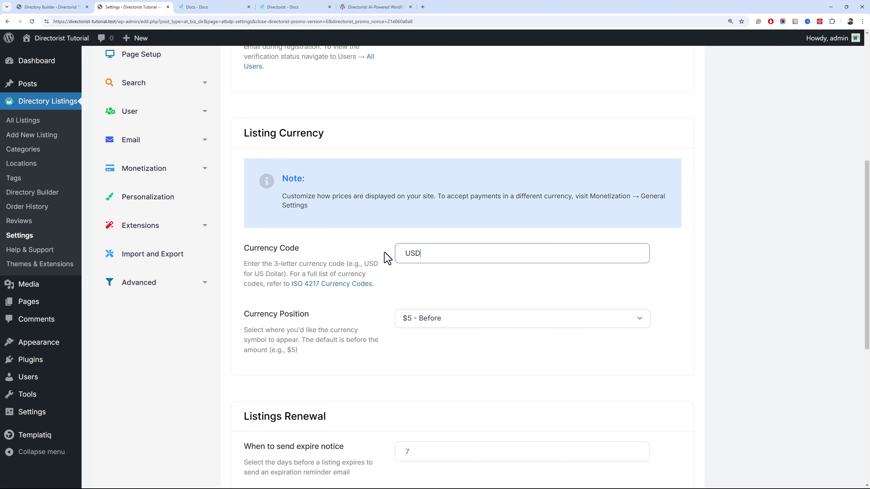
{"action": "left_click", "coordinate": [358, 253]}
{"action": "left_click", "coordinate": [418, 254]}
{"action": "double_click", "coordinate": [420, 256]}
{"action": "type", "text": "PKR"}
Look over the Currency Position options and the Listings Renewal expire notice and renewal reminder settings
{"action": "scroll", "coordinate": [565, 208], "scroll_direction": "down", "scroll_amount": 3}
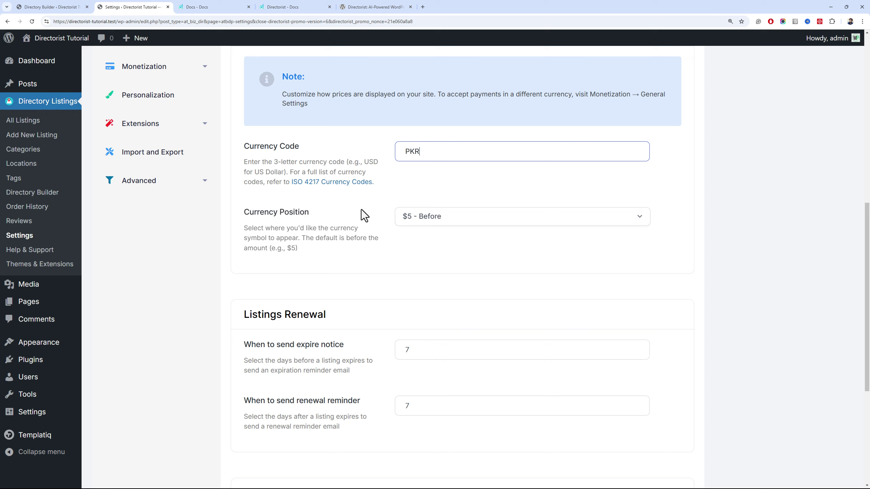
{"action": "left_click", "coordinate": [424, 222]}
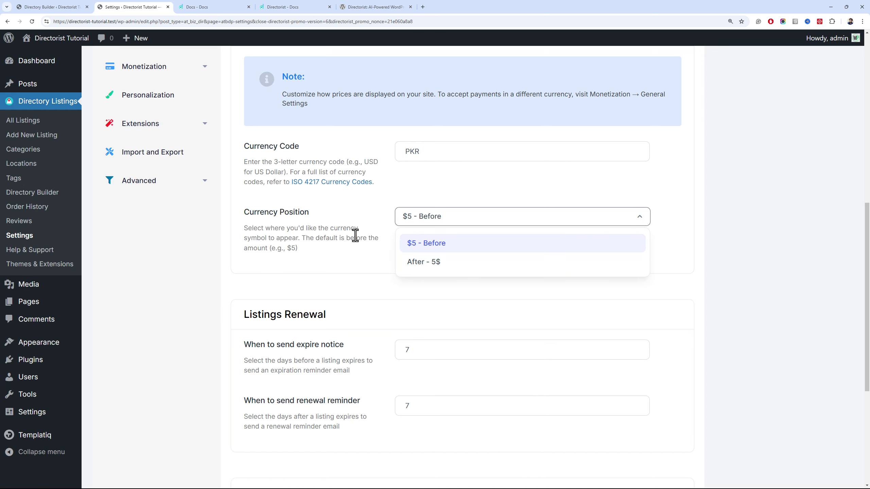
{"action": "scroll", "coordinate": [356, 234], "scroll_direction": "down", "scroll_amount": 5}
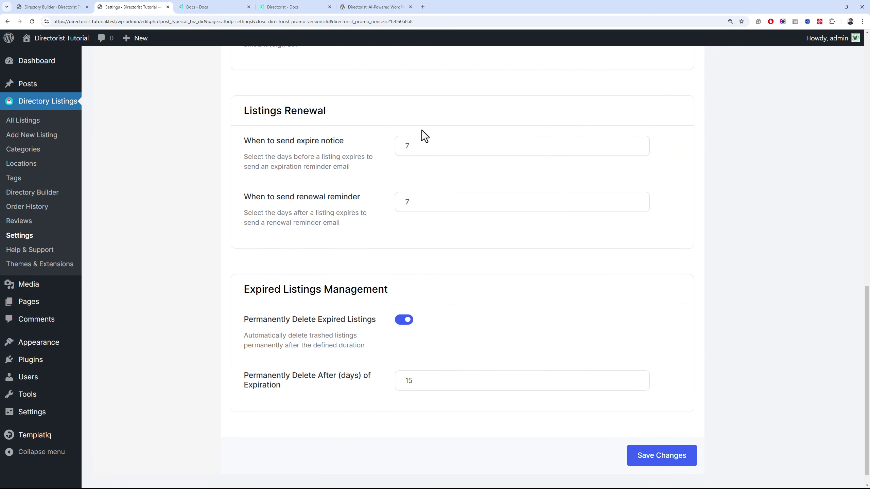
{"action": "left_click", "coordinate": [431, 148]}
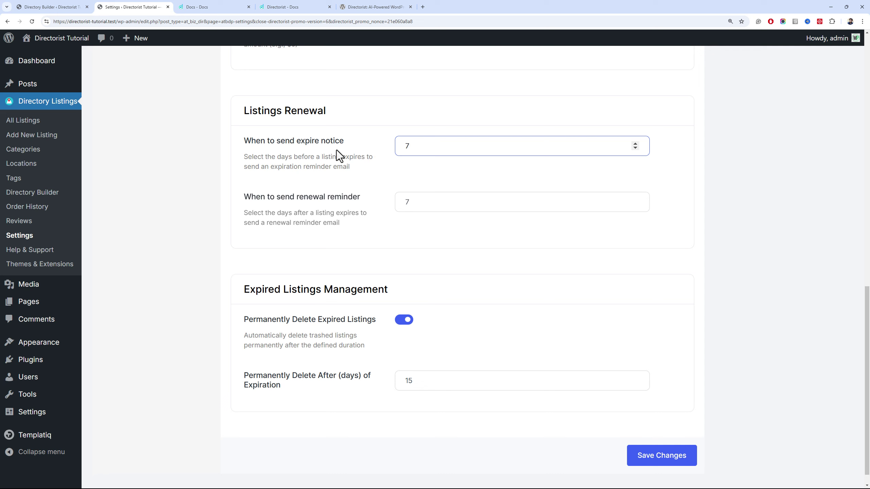
{"action": "left_click", "coordinate": [460, 212]}
{"action": "left_click", "coordinate": [455, 144]}
{"action": "key", "text": "ctrl+a"}
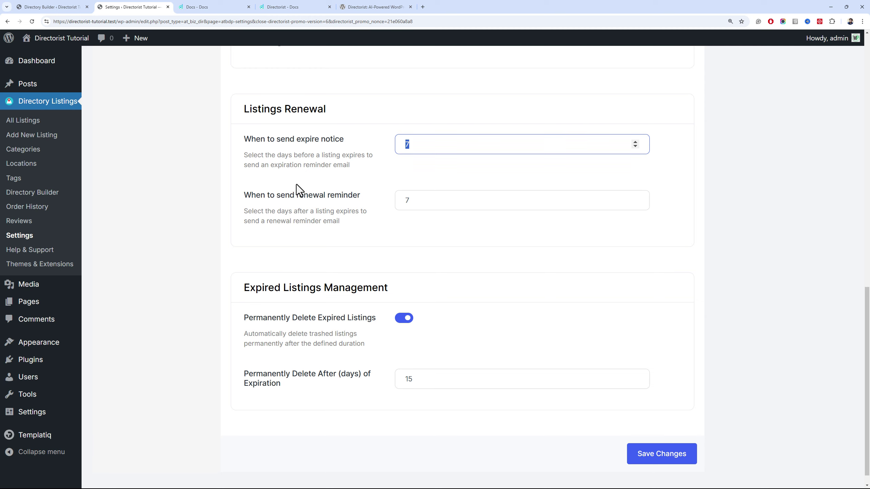
{"action": "scroll", "coordinate": [296, 185], "scroll_direction": "down", "scroll_amount": 1}
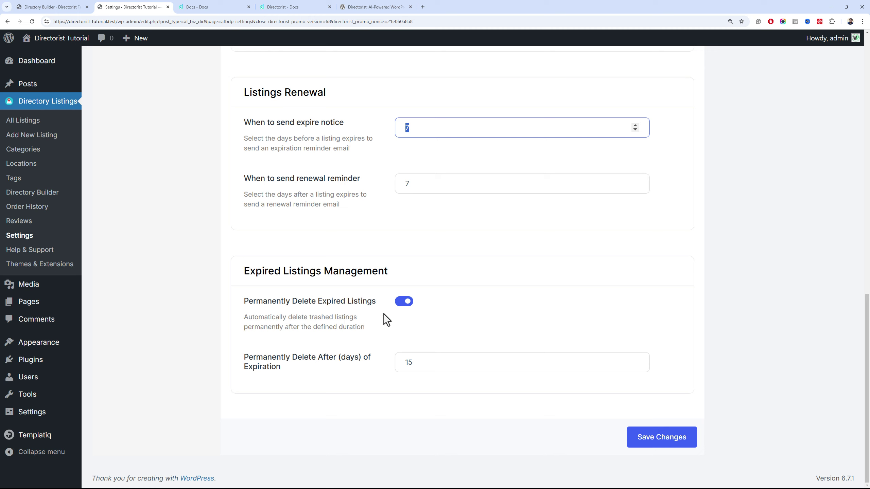
Check the permanent deletion period under Expired Listings Management and turn Permanently Delete Expired Listings off and on again
{"action": "left_click_drag", "start_coordinate": [435, 371], "coordinate": [372, 365]}
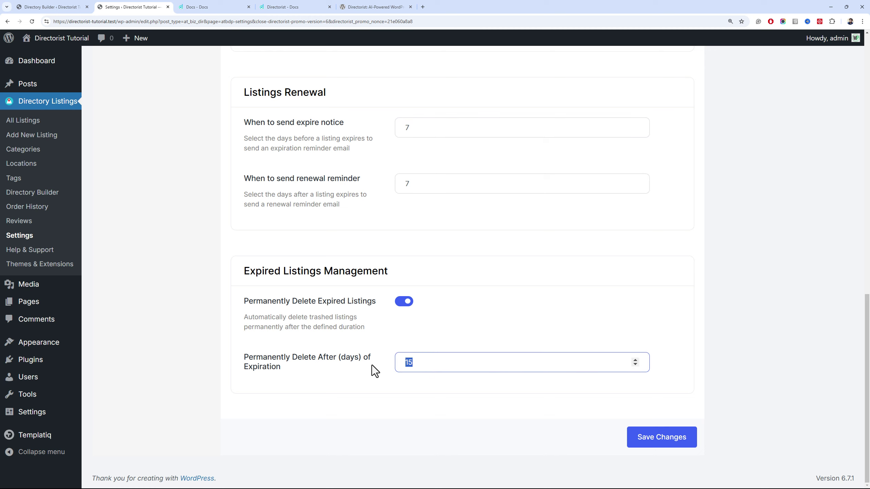
{"action": "left_click", "coordinate": [399, 304]}
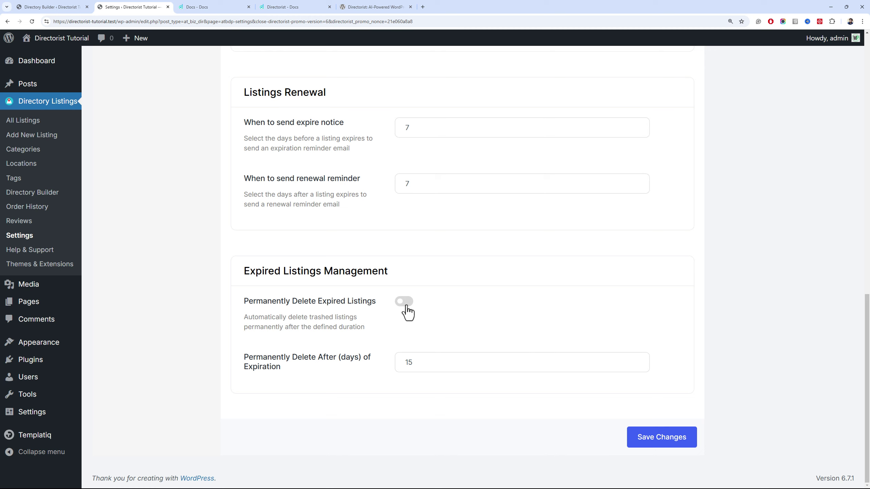
{"action": "left_click", "coordinate": [406, 307]}
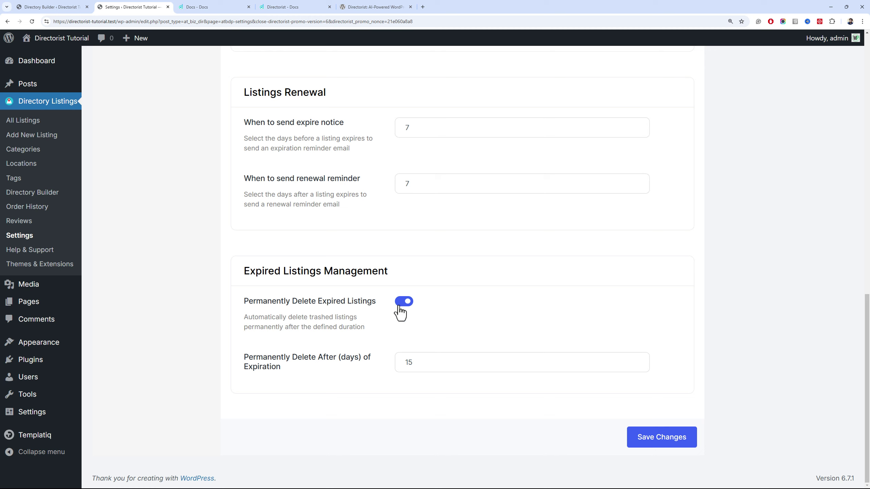
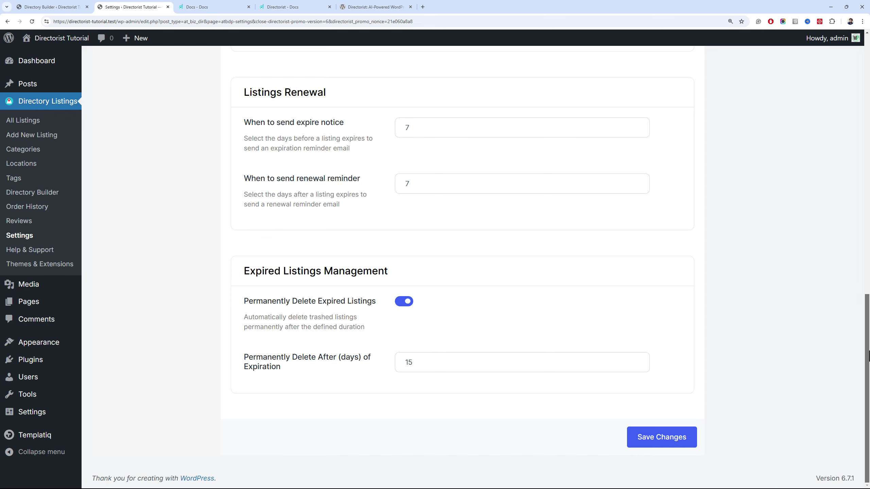
Look over the settings categories and examine the All Listings layout, header, sorting and Preview Image options
{"action": "left_click_drag", "start_coordinate": [869, 353], "coordinate": [869, 103]}
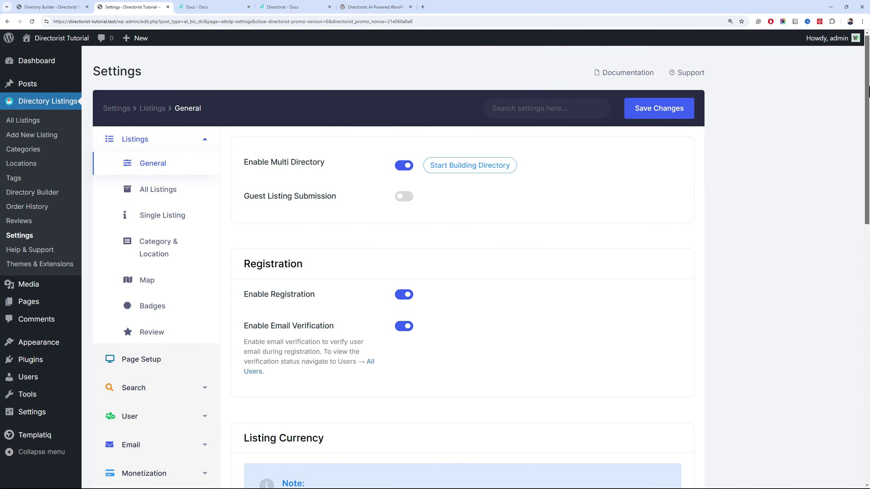
{"action": "scroll", "coordinate": [182, 274], "scroll_direction": "down", "scroll_amount": 1}
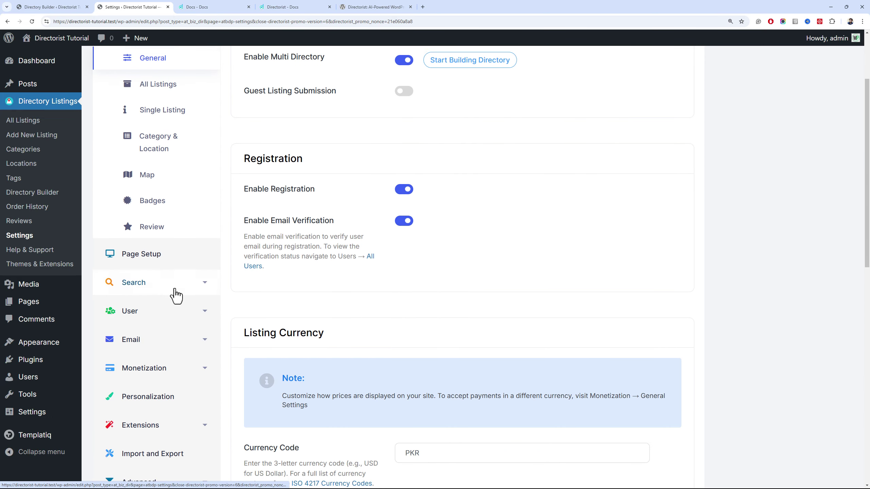
{"action": "scroll", "coordinate": [174, 291], "scroll_direction": "down", "scroll_amount": 2}
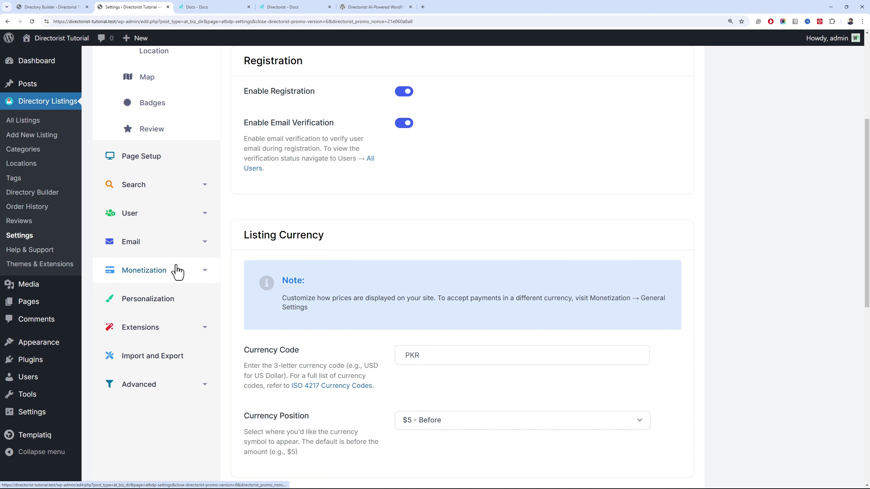
{"action": "scroll", "coordinate": [164, 253], "scroll_direction": "up", "scroll_amount": 4}
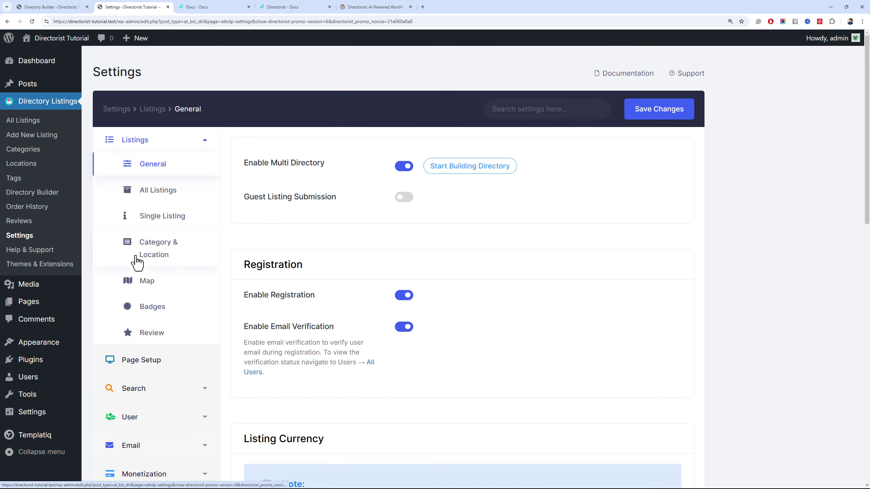
{"action": "left_click", "coordinate": [213, 202]}
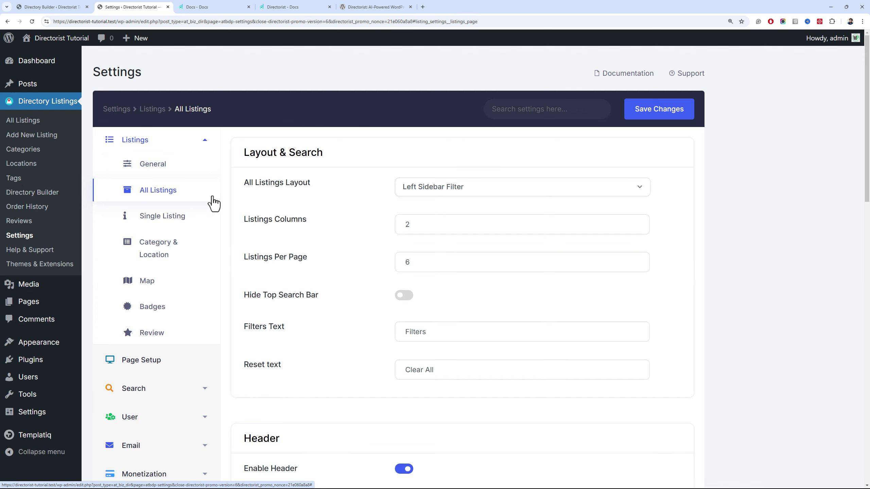
{"action": "scroll", "coordinate": [423, 172], "scroll_direction": "down", "scroll_amount": 3}
{"action": "scroll", "coordinate": [423, 171], "scroll_direction": "up", "scroll_amount": 3}
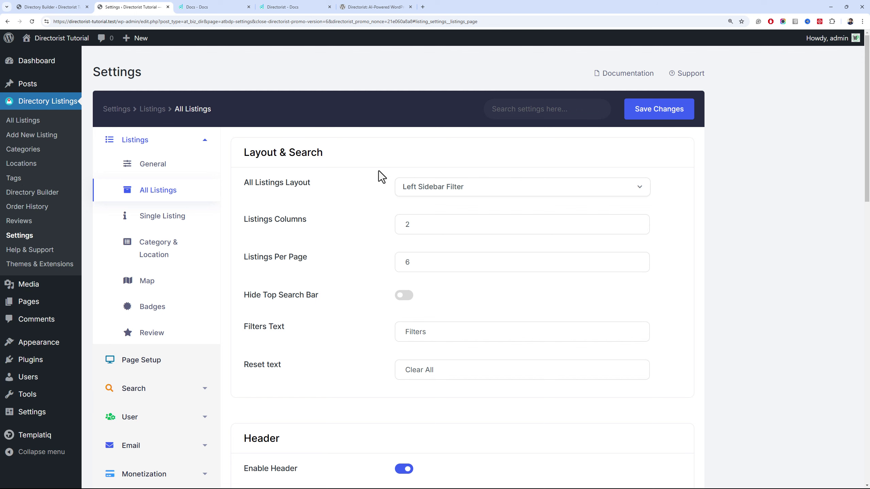
{"action": "scroll", "coordinate": [408, 176], "scroll_direction": "down", "scroll_amount": 9}
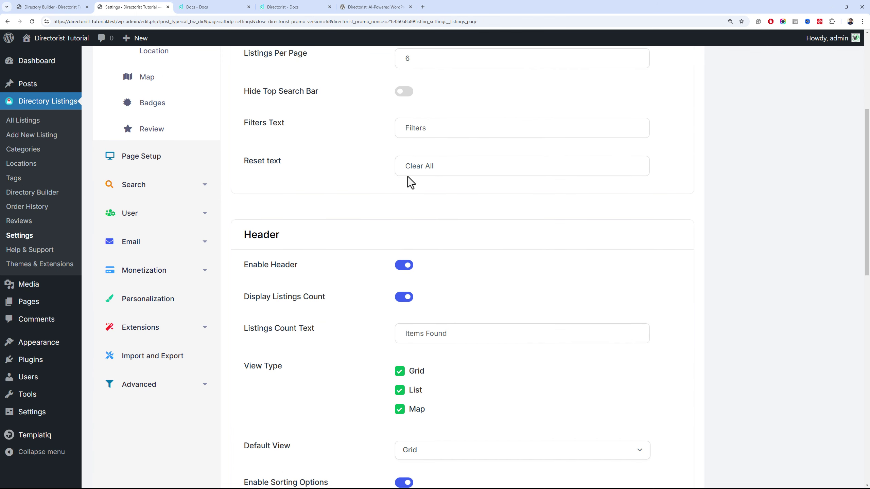
{"action": "scroll", "coordinate": [353, 192], "scroll_direction": "down", "scroll_amount": 12}
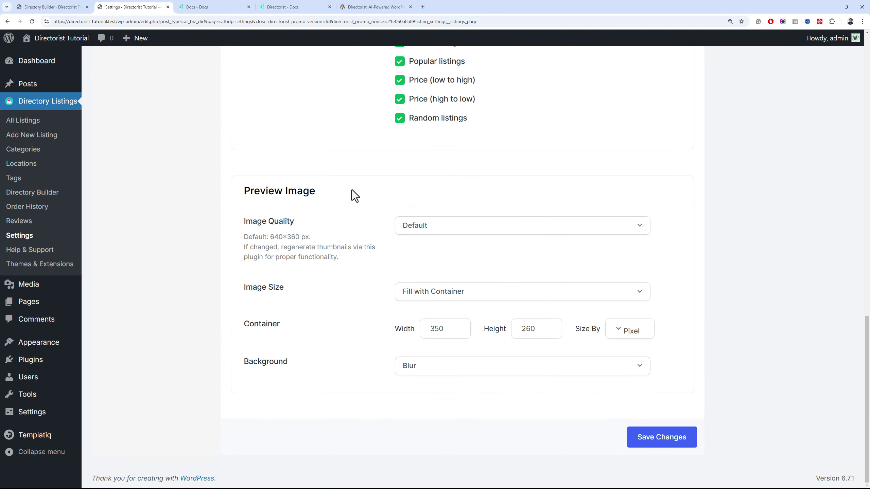
{"action": "scroll", "coordinate": [352, 190], "scroll_direction": "up", "scroll_amount": 20}
Look over the Single Listing settings including its template options, and view the Category & Location settings
{"action": "left_click", "coordinate": [194, 221]}
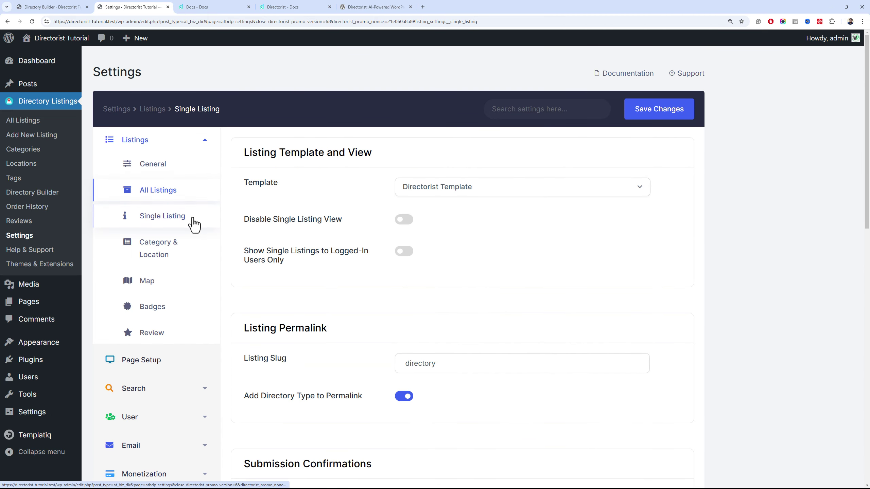
{"action": "left_click", "coordinate": [435, 190]}
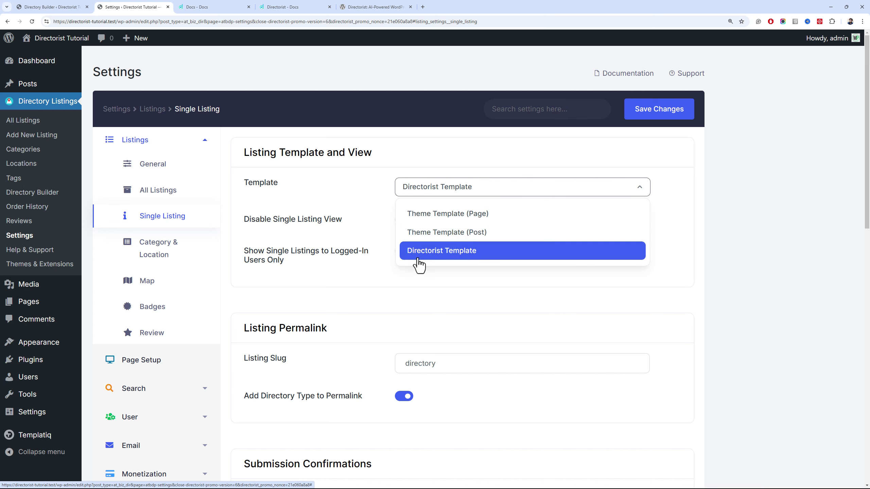
{"action": "left_click", "coordinate": [352, 238]}
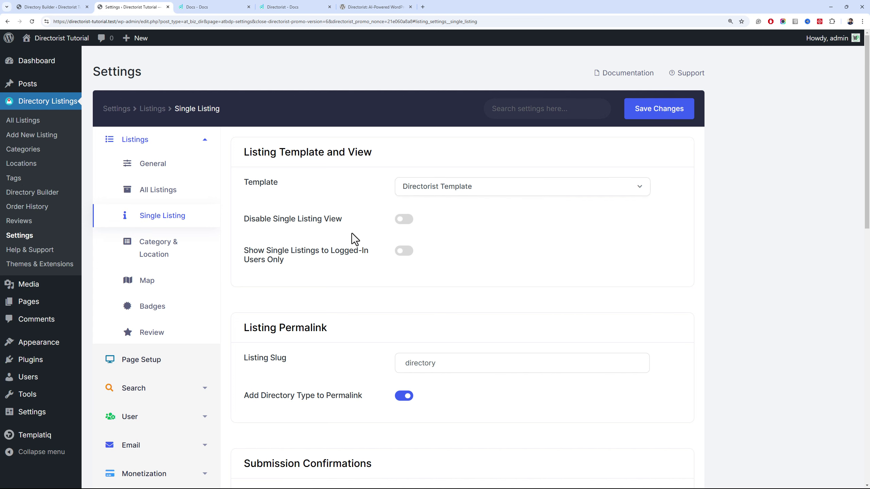
{"action": "scroll", "coordinate": [376, 194], "scroll_direction": "down", "scroll_amount": 5}
{"action": "scroll", "coordinate": [372, 187], "scroll_direction": "up", "scroll_amount": 5}
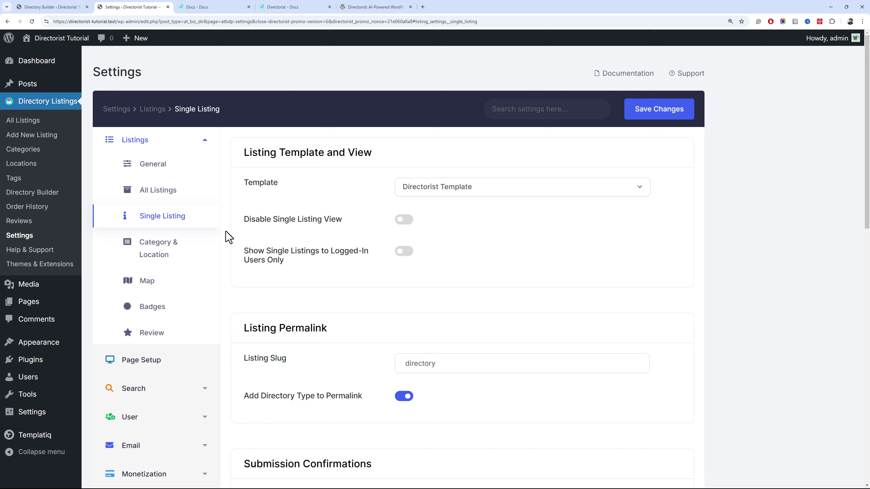
{"action": "left_click", "coordinate": [201, 252]}
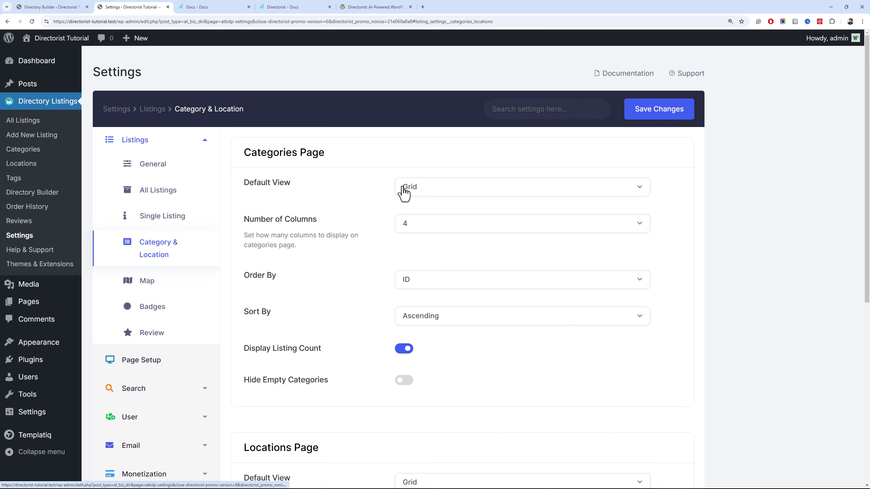
Try Google Map as the map provider in the Map settings and check its API key field
{"action": "left_click", "coordinate": [155, 288]}
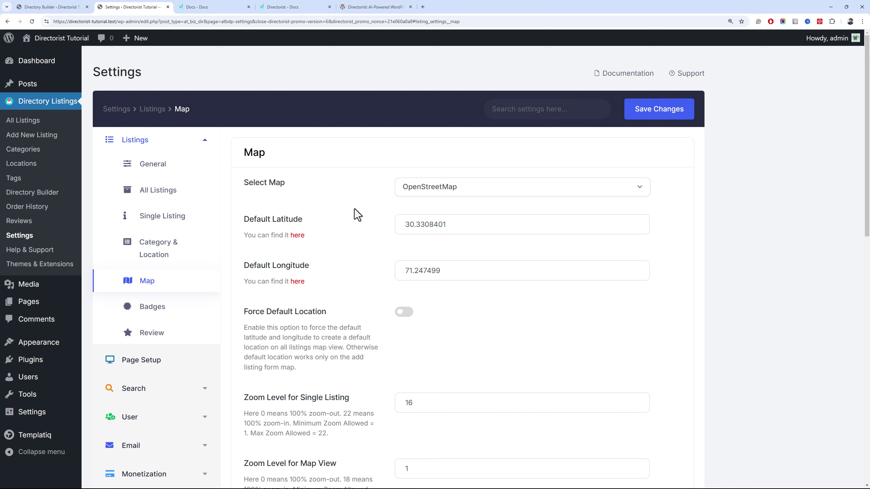
{"action": "left_click", "coordinate": [418, 195]}
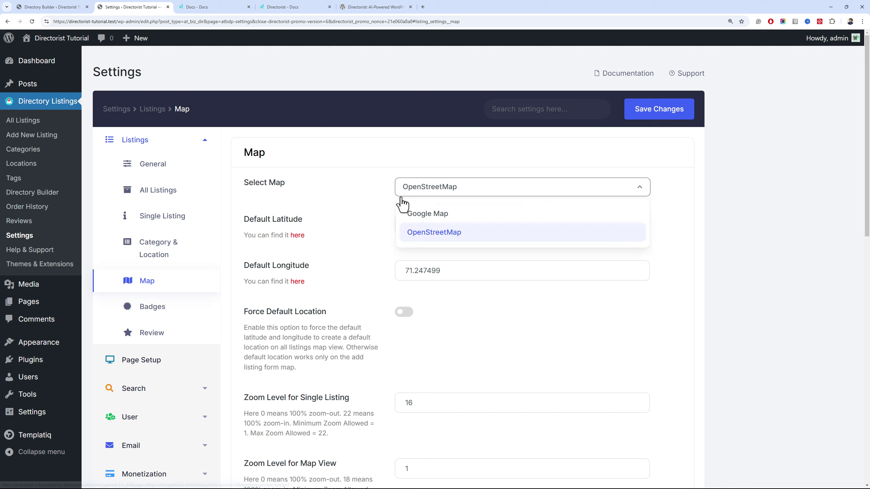
{"action": "left_click", "coordinate": [428, 218]}
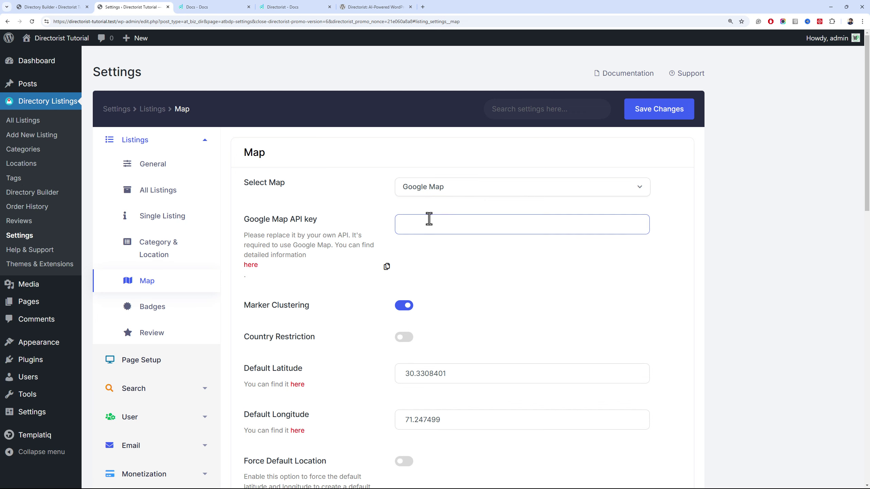
{"action": "left_click", "coordinate": [409, 191]}
{"action": "left_click", "coordinate": [361, 217]}
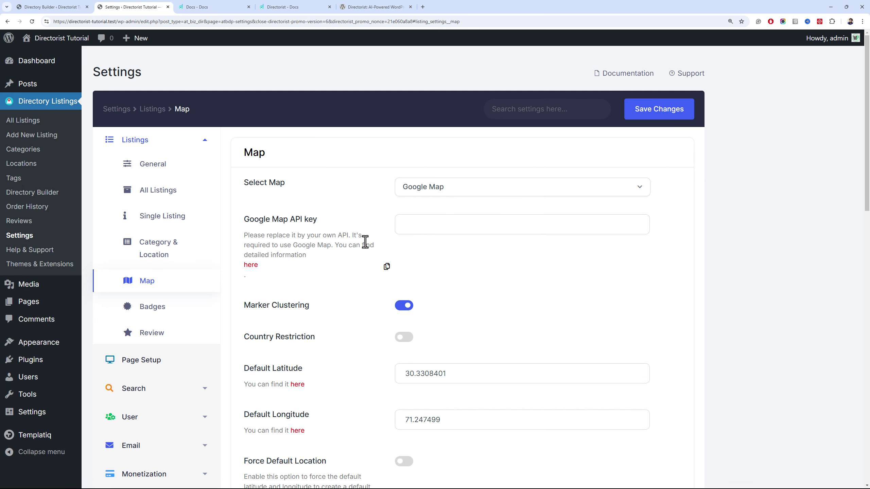
{"action": "left_click", "coordinate": [413, 230]}
{"action": "left_click", "coordinate": [428, 186]}
{"action": "left_click", "coordinate": [327, 233]}
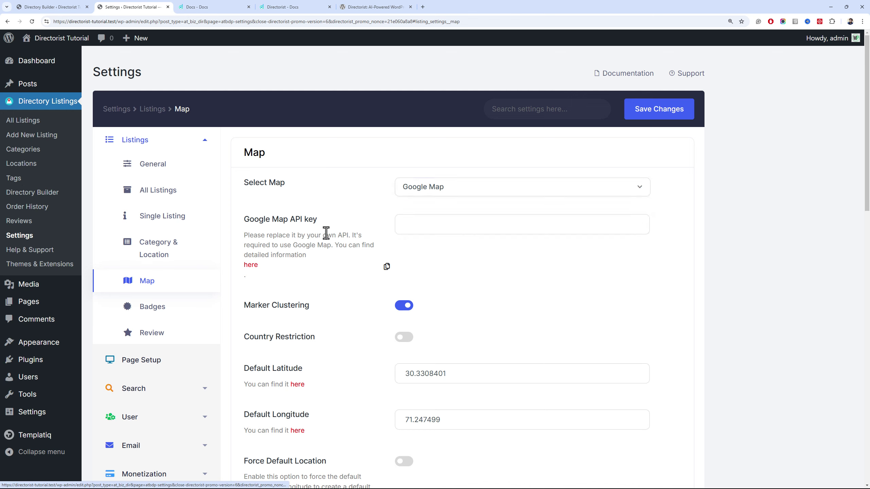
Open the linked Google Maps Platform guide, read how to create and restrict API keys, and close it
{"action": "left_click", "coordinate": [250, 268]}
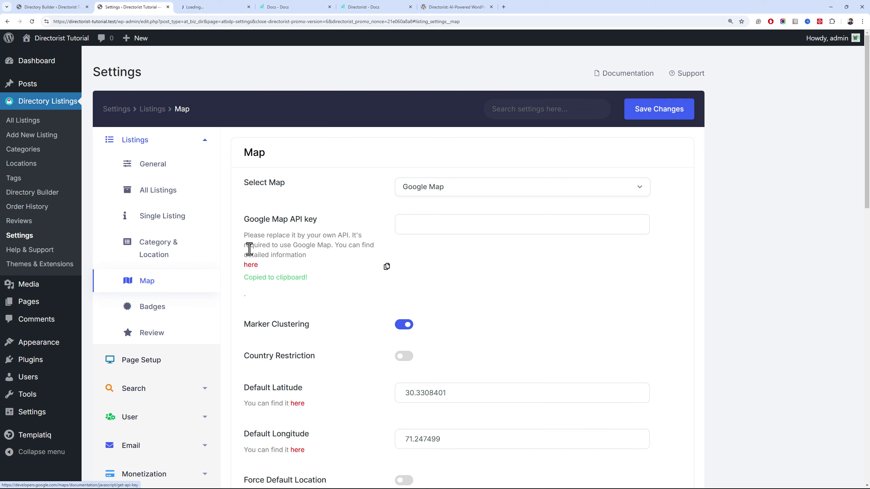
{"action": "scroll", "coordinate": [216, 232], "scroll_direction": "down", "scroll_amount": 5}
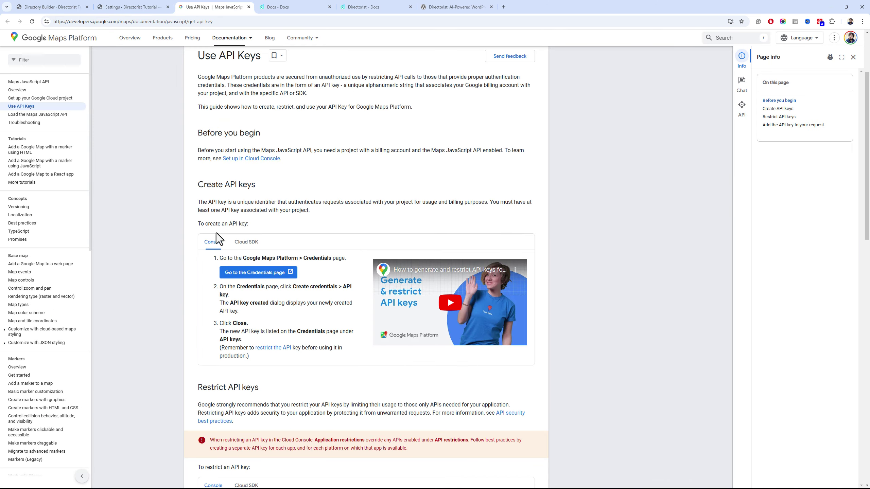
{"action": "scroll", "coordinate": [216, 230], "scroll_direction": "up", "scroll_amount": 6}
{"action": "scroll", "coordinate": [219, 228], "scroll_direction": "down", "scroll_amount": 9}
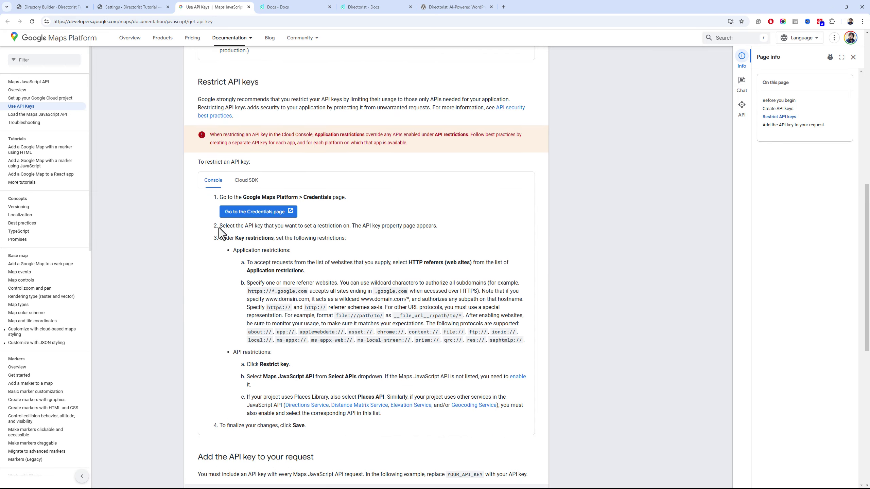
{"action": "scroll", "coordinate": [218, 228], "scroll_direction": "up", "scroll_amount": 12}
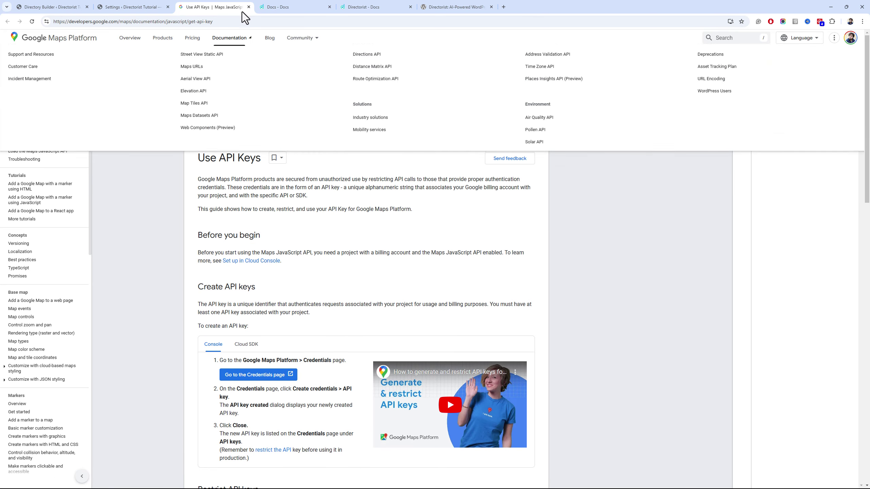
{"action": "left_click", "coordinate": [248, 7]}
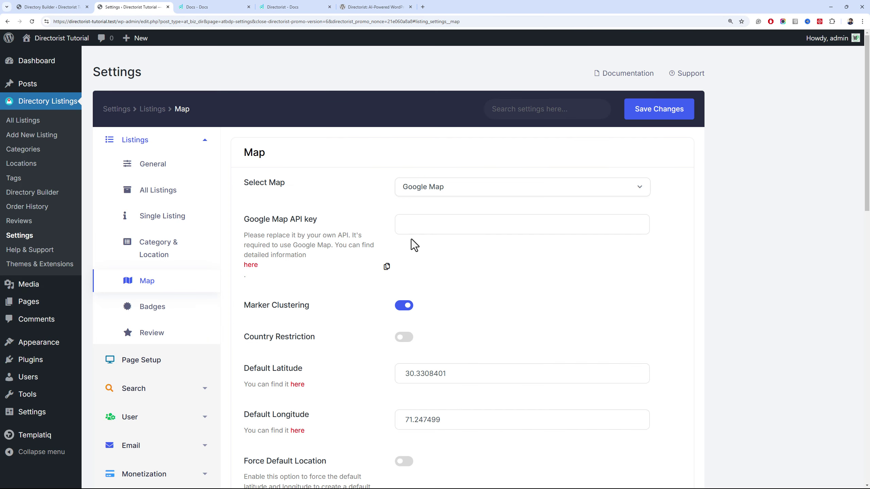
Set the map provider to OpenStreetMap in the Map settings
{"action": "left_click", "coordinate": [420, 229]}
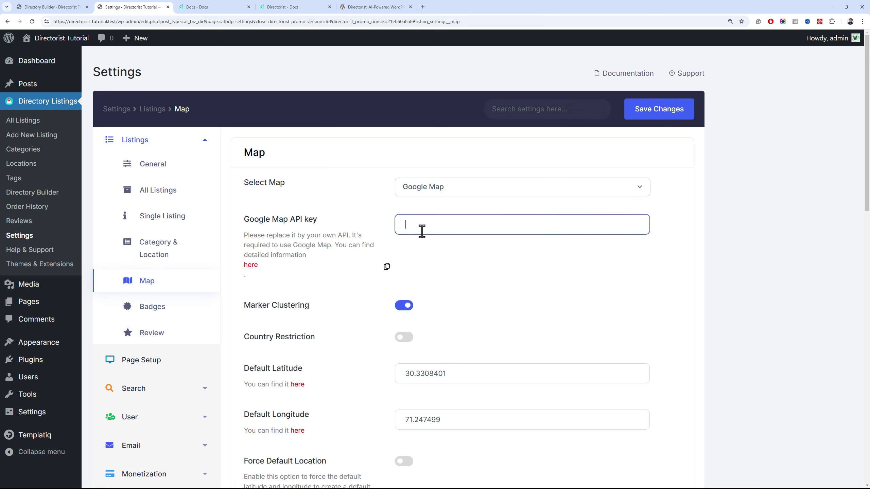
{"action": "left_click", "coordinate": [450, 202]}
{"action": "left_click", "coordinate": [460, 243]}
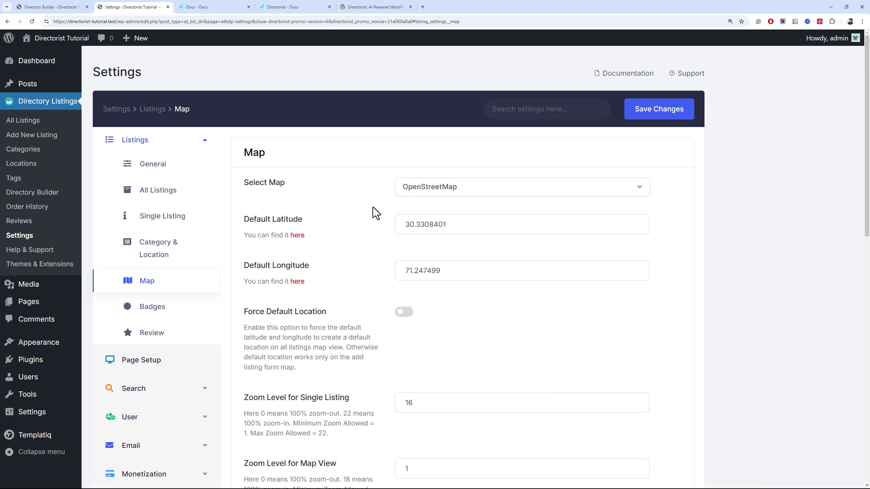
Examine the remaining Map settings, including default coordinates, zoom levels, map height and the Map Info Window display options
{"action": "scroll", "coordinate": [372, 207], "scroll_direction": "down", "scroll_amount": 3}
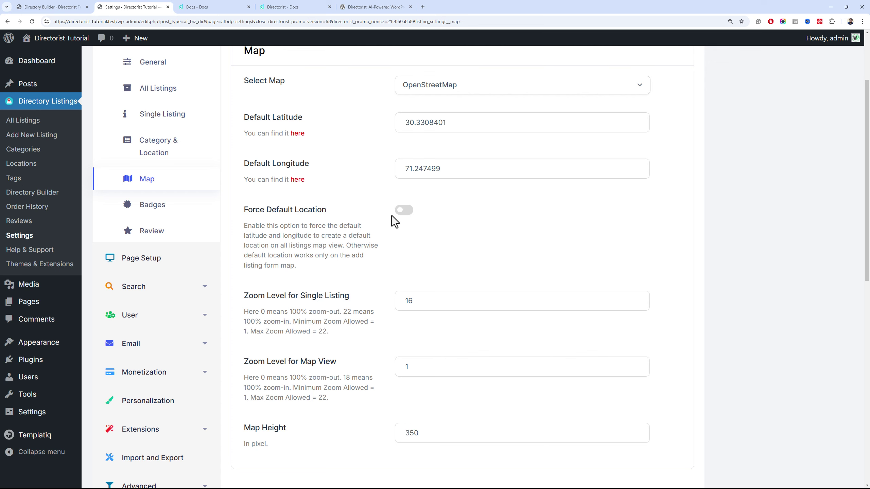
{"action": "scroll", "coordinate": [390, 216], "scroll_direction": "down", "scroll_amount": 3}
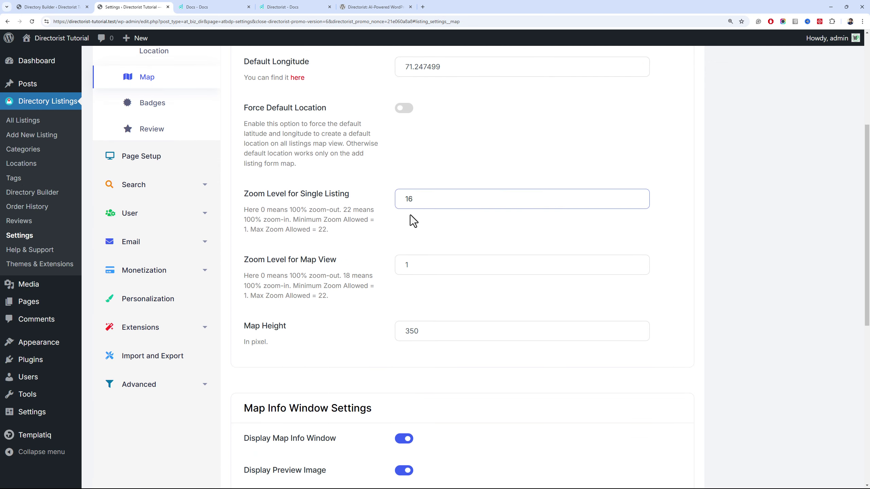
{"action": "scroll", "coordinate": [324, 252], "scroll_direction": "down", "scroll_amount": 3}
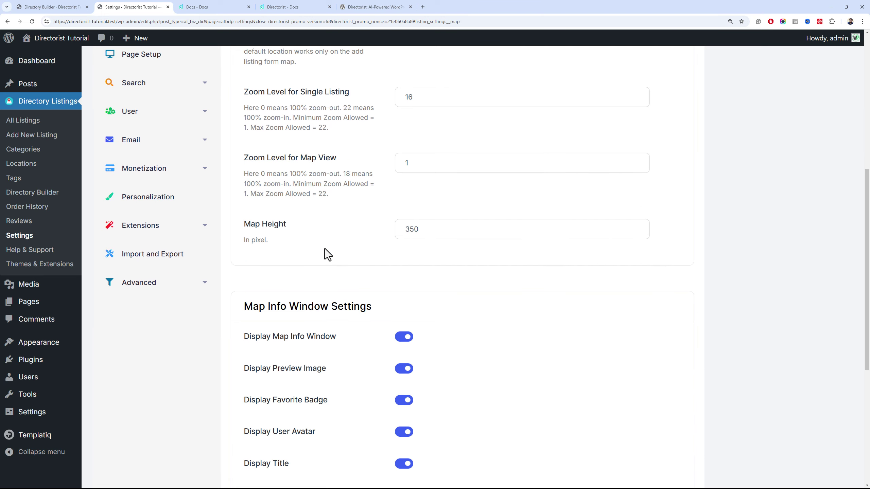
{"action": "scroll", "coordinate": [327, 247], "scroll_direction": "down", "scroll_amount": 6}
{"action": "scroll", "coordinate": [329, 246], "scroll_direction": "down", "scroll_amount": 2}
{"action": "scroll", "coordinate": [329, 246], "scroll_direction": "up", "scroll_amount": 5}
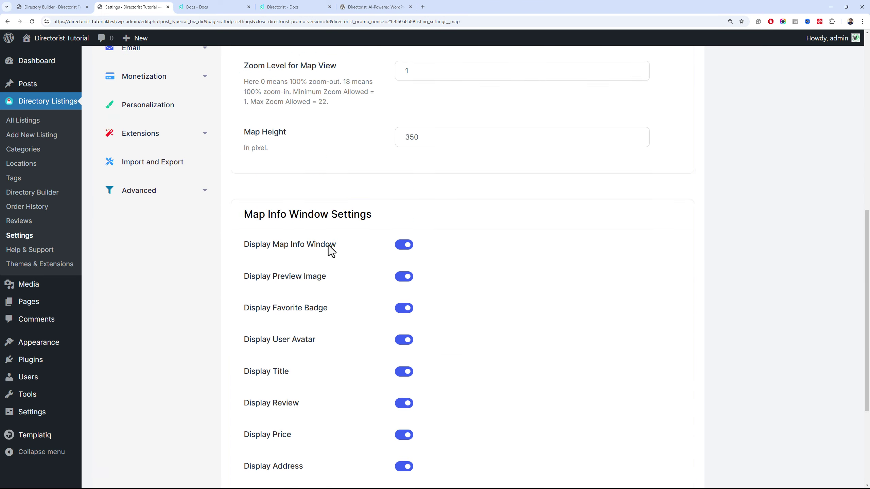
{"action": "scroll", "coordinate": [327, 245], "scroll_direction": "up", "scroll_amount": 12}
{"action": "scroll", "coordinate": [329, 246], "scroll_direction": "down", "scroll_amount": 13}
{"action": "scroll", "coordinate": [404, 283], "scroll_direction": "up", "scroll_amount": 1}
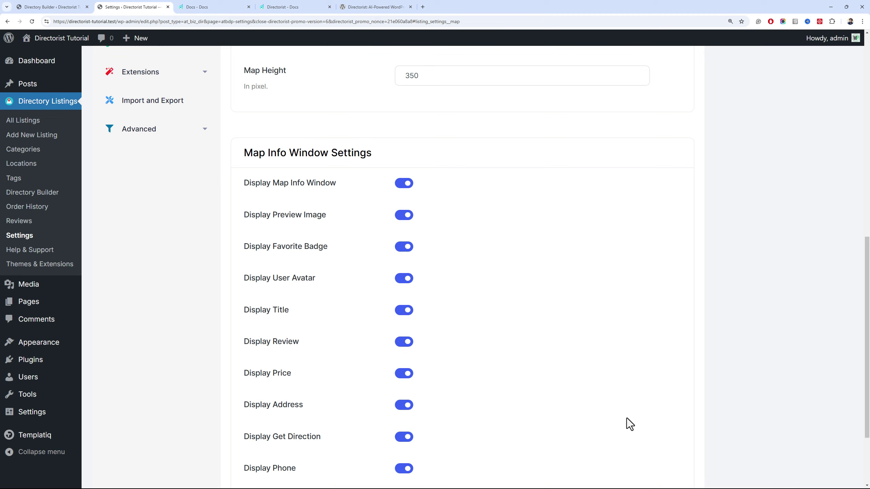
Save the changes made to the Map settings
{"action": "scroll", "coordinate": [646, 452], "scroll_direction": "down", "scroll_amount": 3}
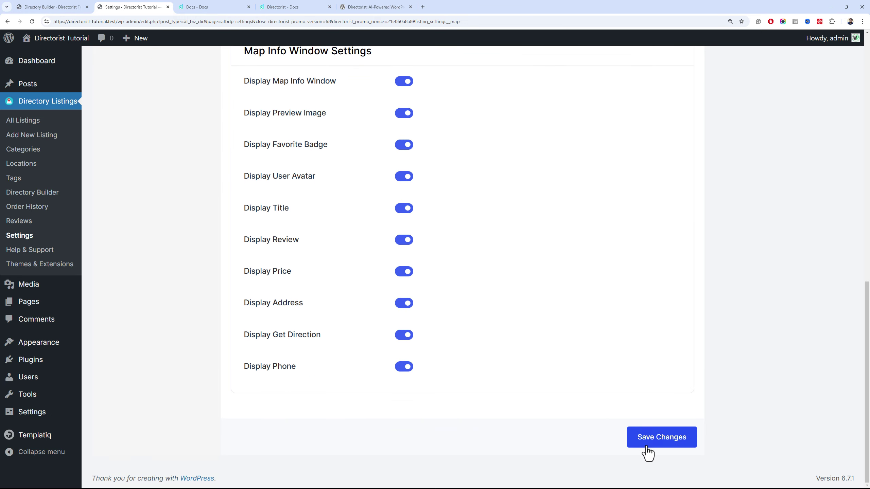
{"action": "left_click", "coordinate": [647, 448]}
{"action": "scroll", "coordinate": [337, 333], "scroll_direction": "up", "scroll_amount": 16}
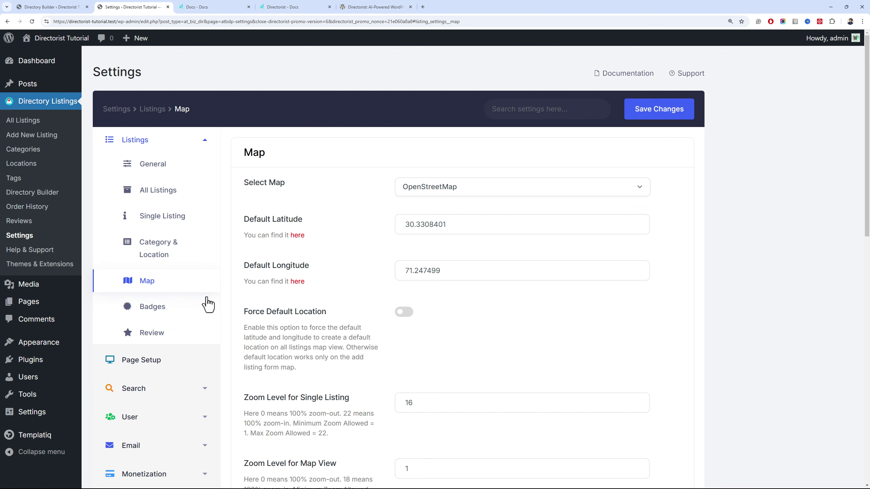
View the Badges settings for new and popular listings, and the Review settings
{"action": "left_click", "coordinate": [206, 308]}
{"action": "scroll", "coordinate": [342, 264], "scroll_direction": "down", "scroll_amount": 3}
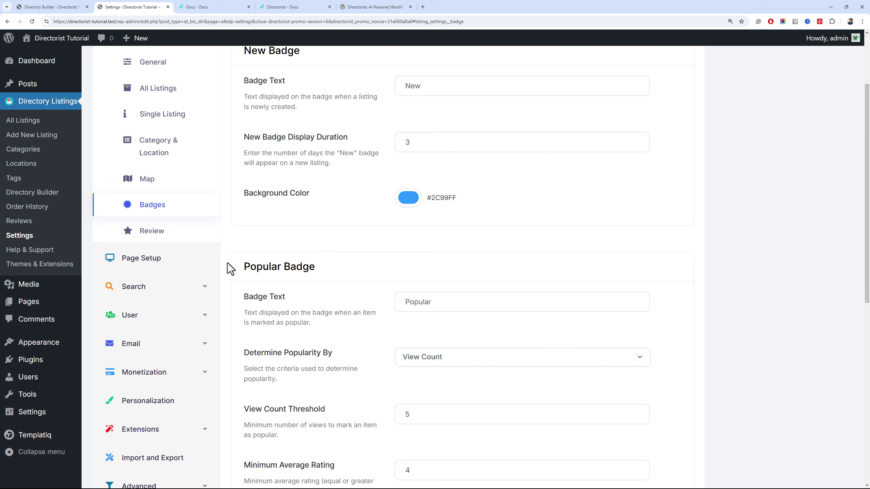
{"action": "left_click", "coordinate": [179, 233]}
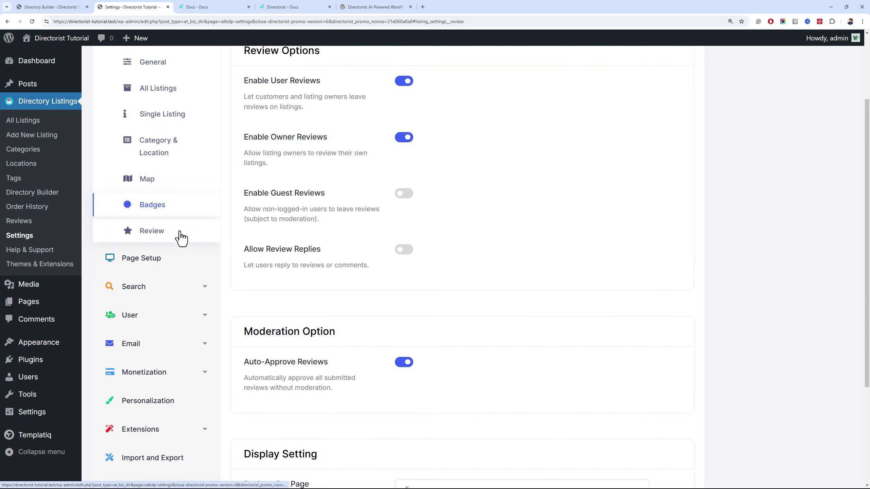
Look over the Page Setup settings with their page assignments and check which pages are offered for the All Categories Page
{"action": "left_click", "coordinate": [171, 268]}
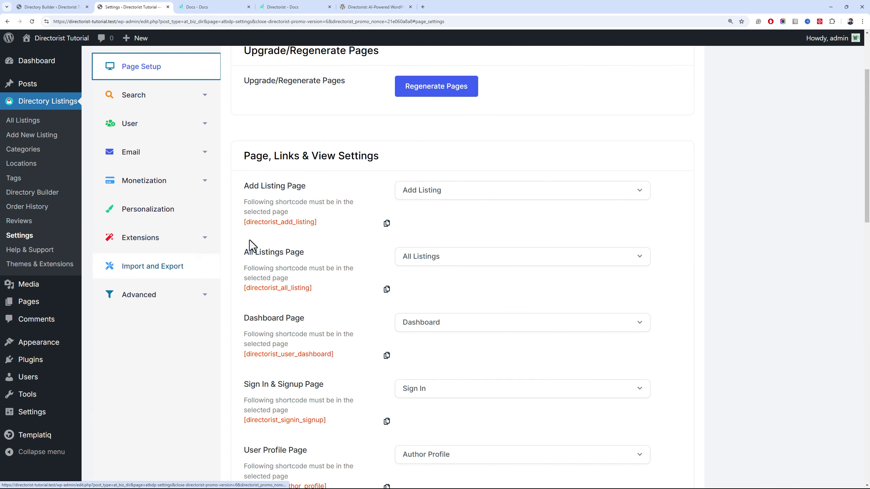
{"action": "scroll", "coordinate": [291, 219], "scroll_direction": "up", "scroll_amount": 3}
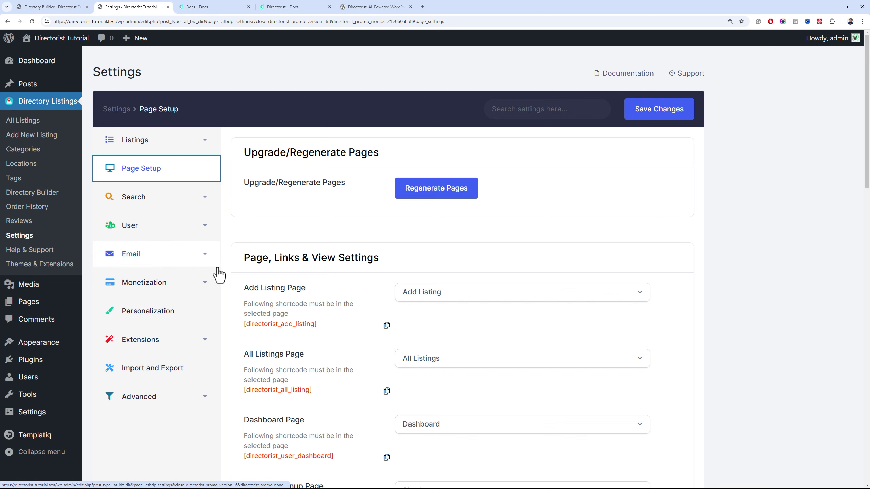
{"action": "scroll", "coordinate": [358, 272], "scroll_direction": "down", "scroll_amount": 3}
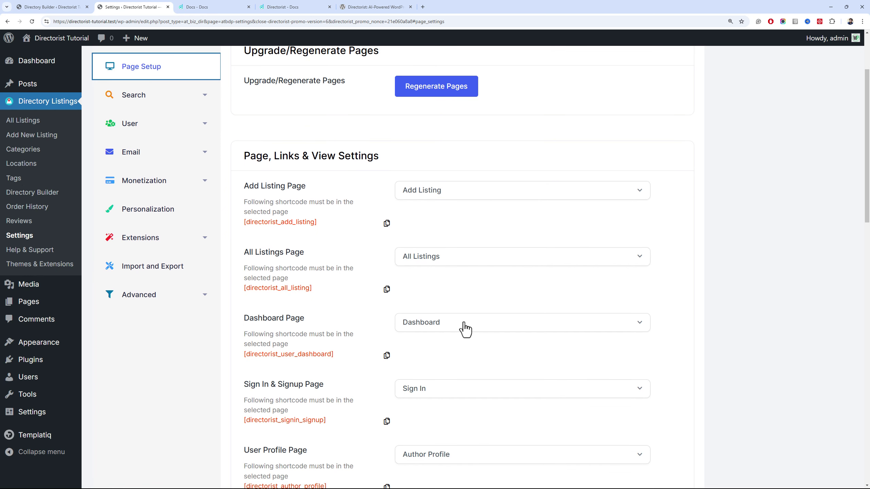
{"action": "scroll", "coordinate": [458, 296], "scroll_direction": "down", "scroll_amount": 3}
{"action": "scroll", "coordinate": [464, 338], "scroll_direction": "down", "scroll_amount": 3}
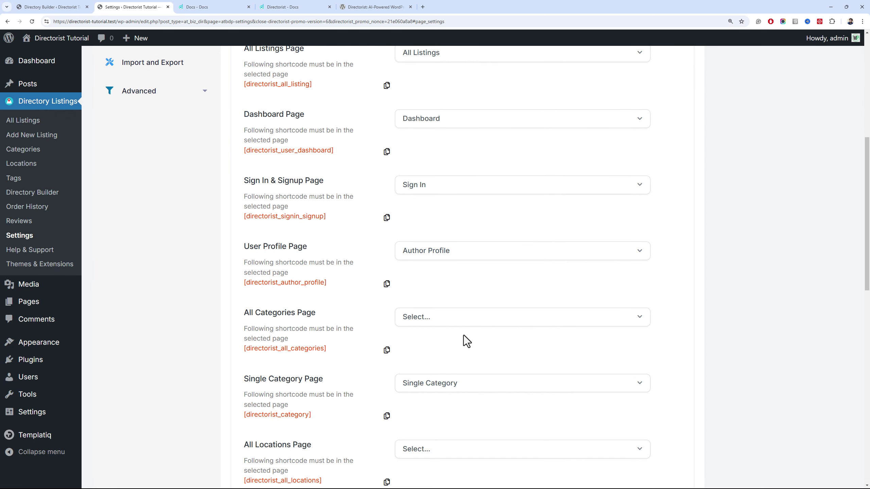
{"action": "left_click", "coordinate": [454, 325]}
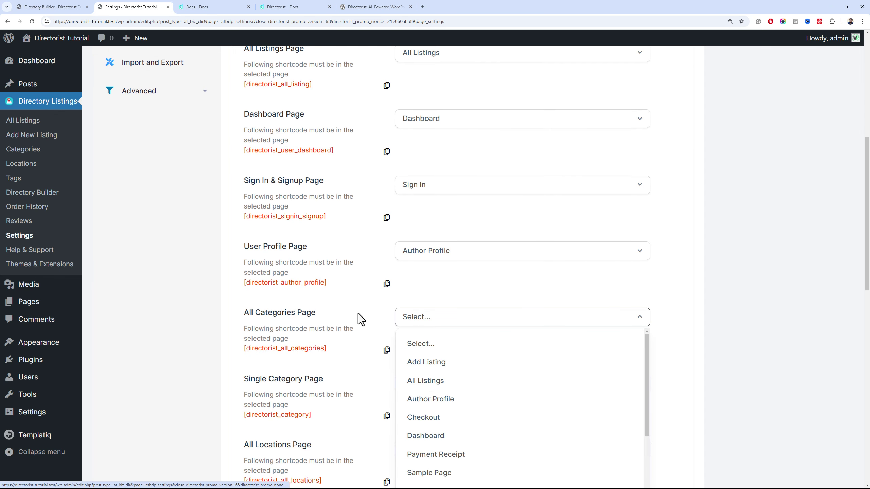
{"action": "left_click", "coordinate": [356, 313]}
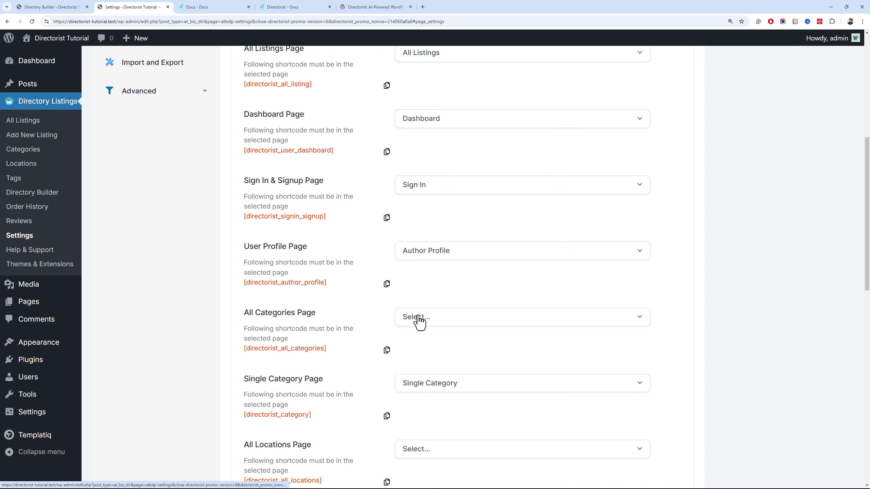
Open the site's Pages list in a separate browser tab, review the existing pages, and start a new page
{"action": "middle_click", "coordinate": [59, 302]}
{"action": "left_click", "coordinate": [220, 14]}
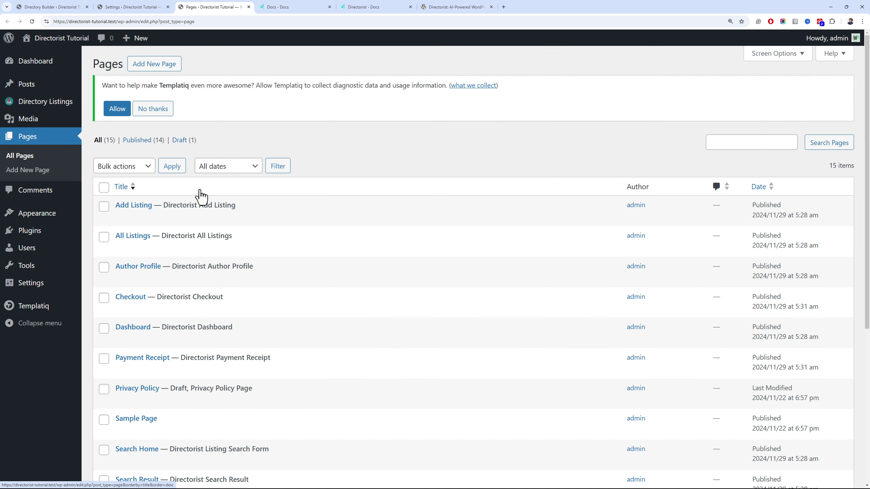
{"action": "scroll", "coordinate": [200, 195], "scroll_direction": "down", "scroll_amount": 5}
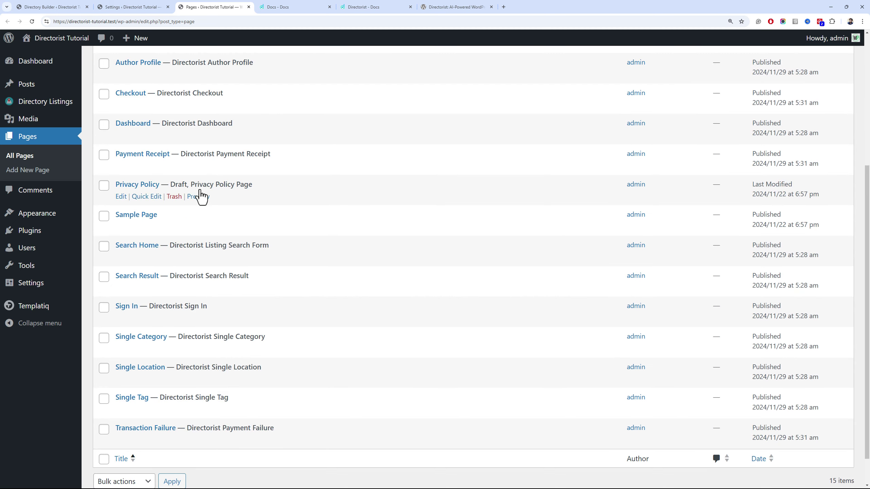
{"action": "scroll", "coordinate": [200, 189], "scroll_direction": "up", "scroll_amount": 5}
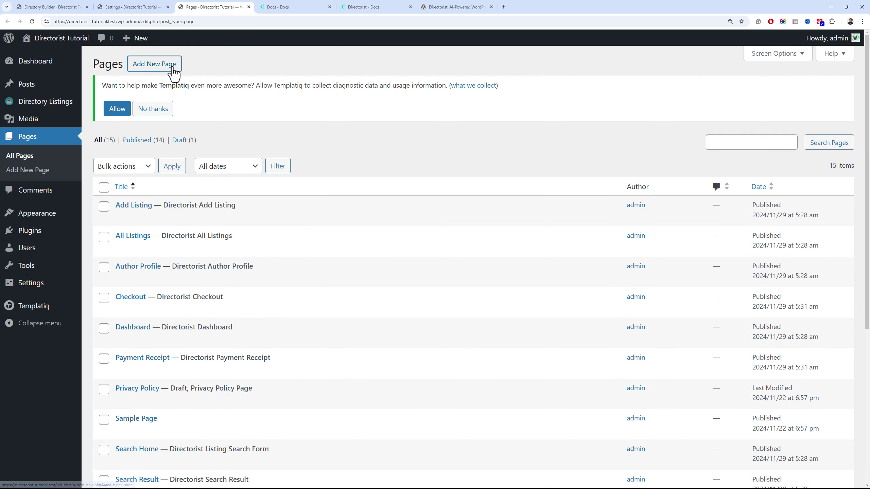
Copy the [directorist_all_categories] shortcode from Page Setup and return to the new page, dismissing the pattern chooser
{"action": "left_click", "coordinate": [154, 6]}
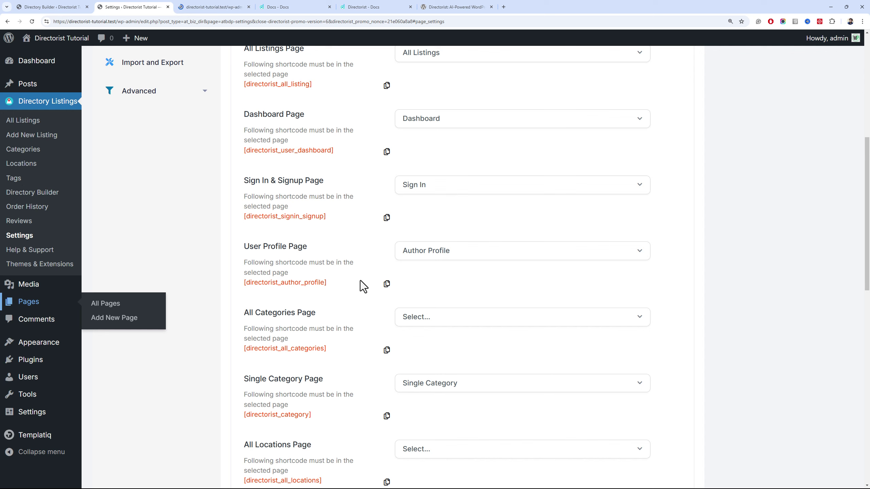
{"action": "left_click", "coordinate": [386, 349]}
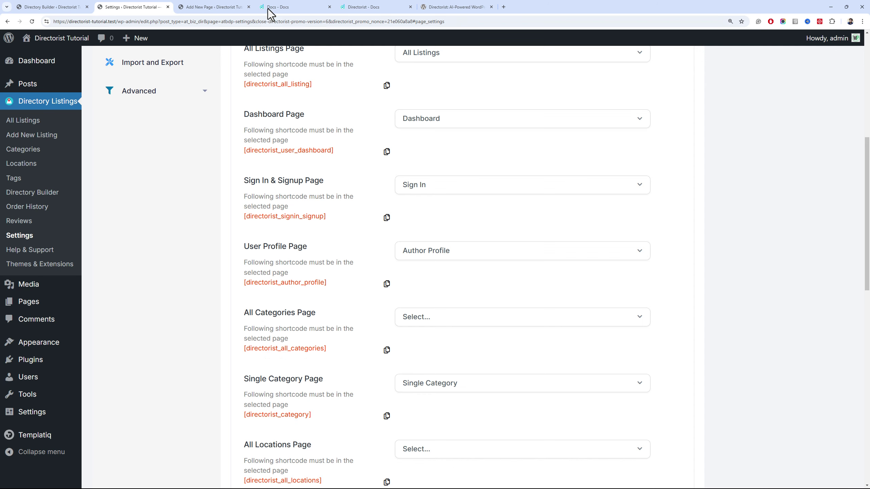
{"action": "left_click", "coordinate": [212, 7]}
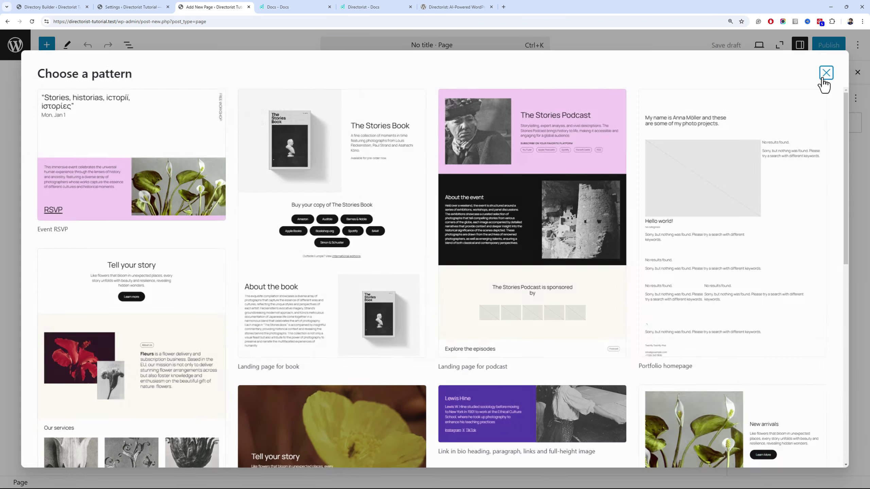
{"action": "left_click", "coordinate": [826, 73]}
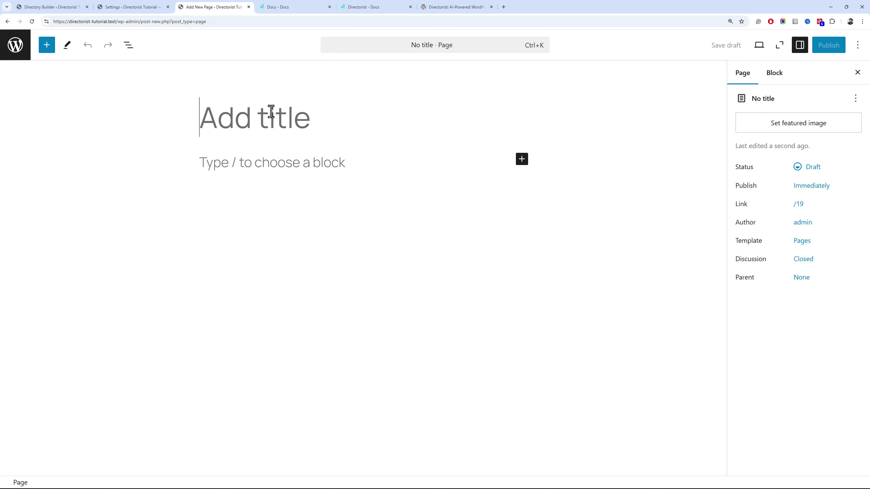
Title the new page "Categories"
{"action": "type", "text": "Catego"}
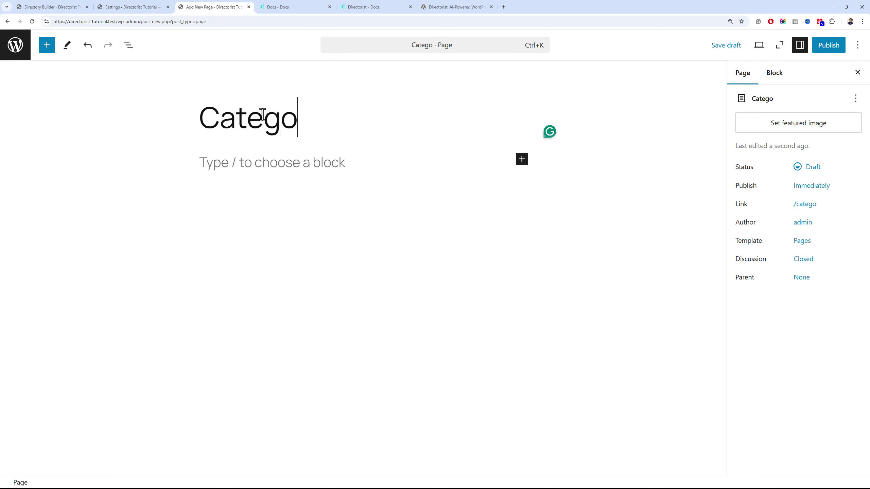
{"action": "type", "text": "riues"}
{"action": "key", "text": "BackSpace"}
{"action": "key", "text": "BackSpace"}
{"action": "key", "text": "BackSpace"}
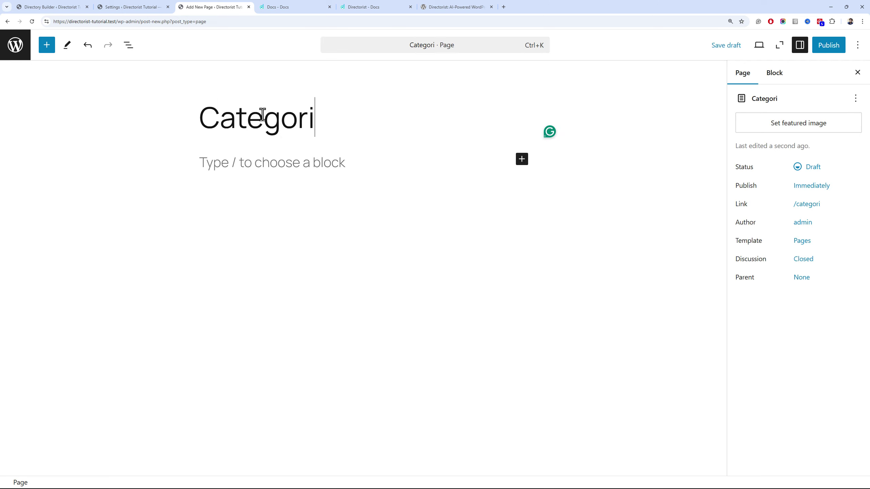
{"action": "type", "text": "es"}
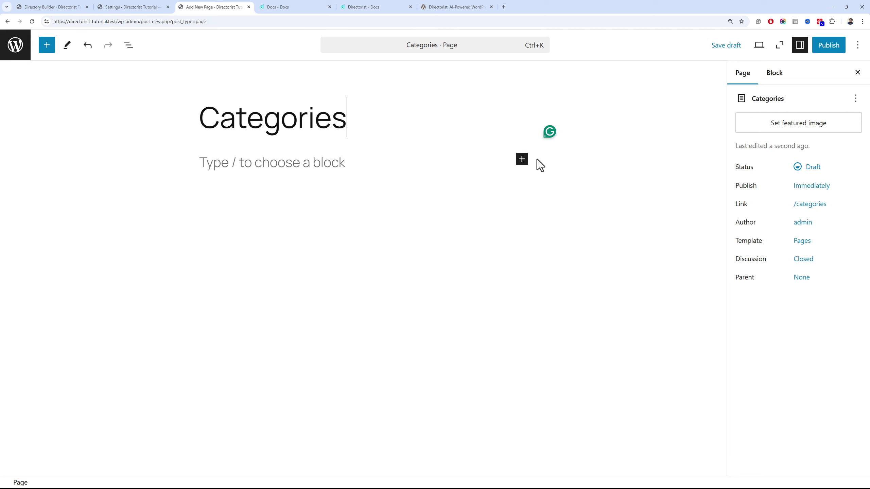
Add a Shortcode block containing [directorist_all_categories] to the Categories page and publish the page
{"action": "left_click", "coordinate": [471, 159]}
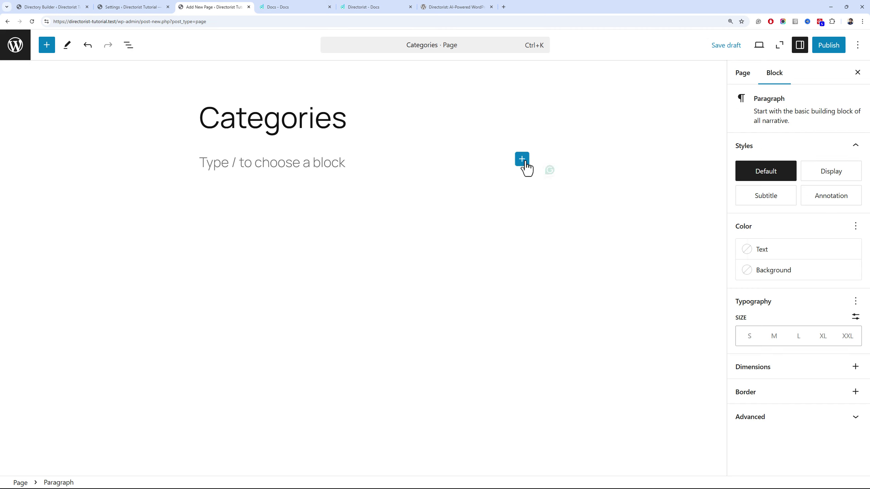
{"action": "left_click", "coordinate": [522, 160]}
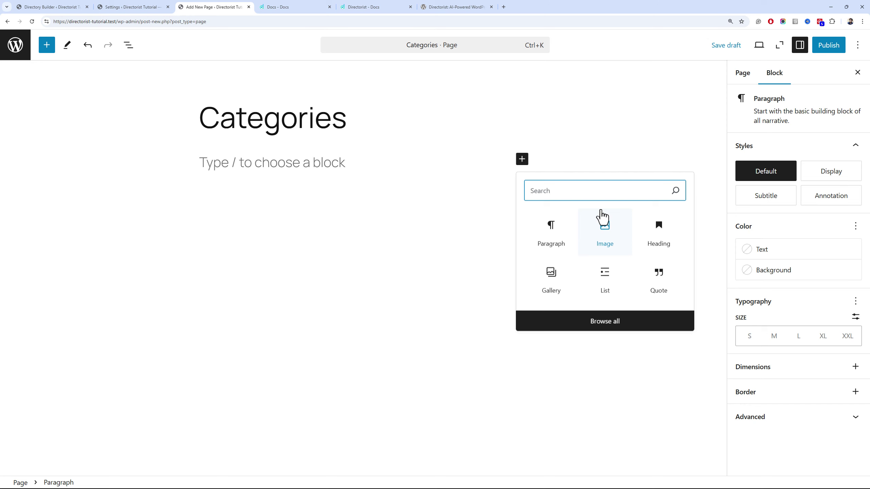
{"action": "type", "text": "sho"}
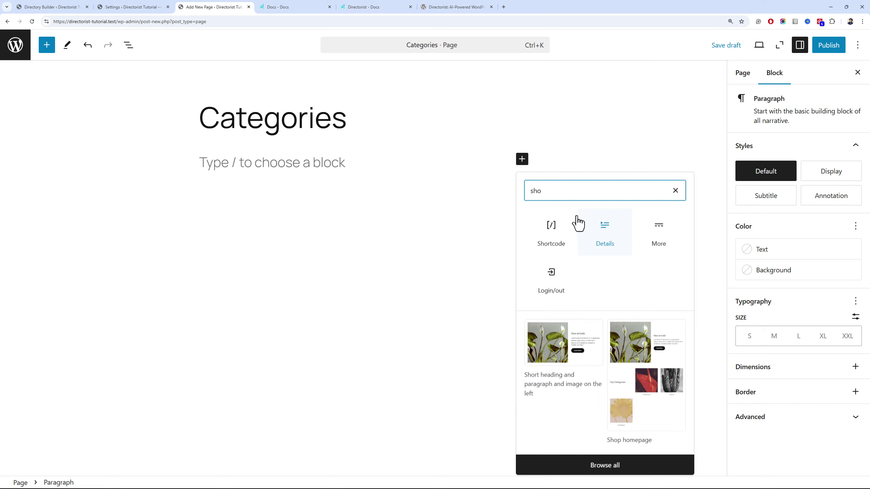
{"action": "left_click", "coordinate": [565, 224]}
{"action": "key", "text": "ctrl+v"}
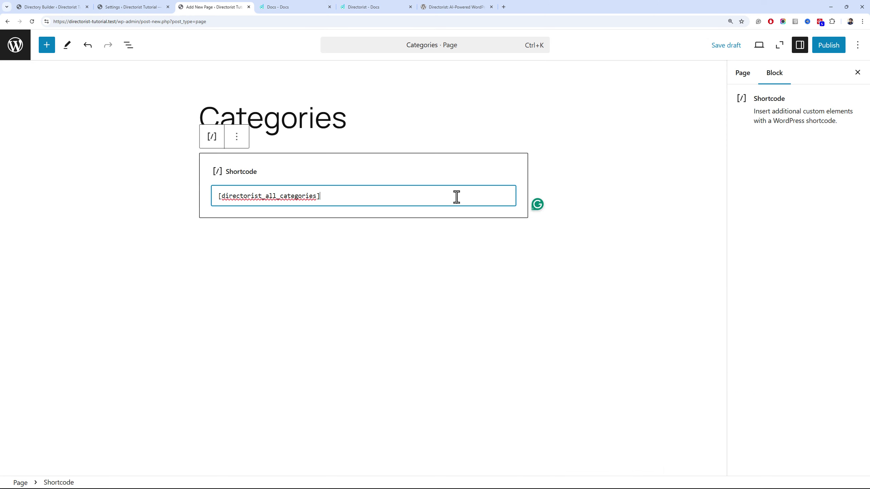
{"action": "left_click", "coordinate": [825, 48]}
{"action": "left_click", "coordinate": [845, 52]}
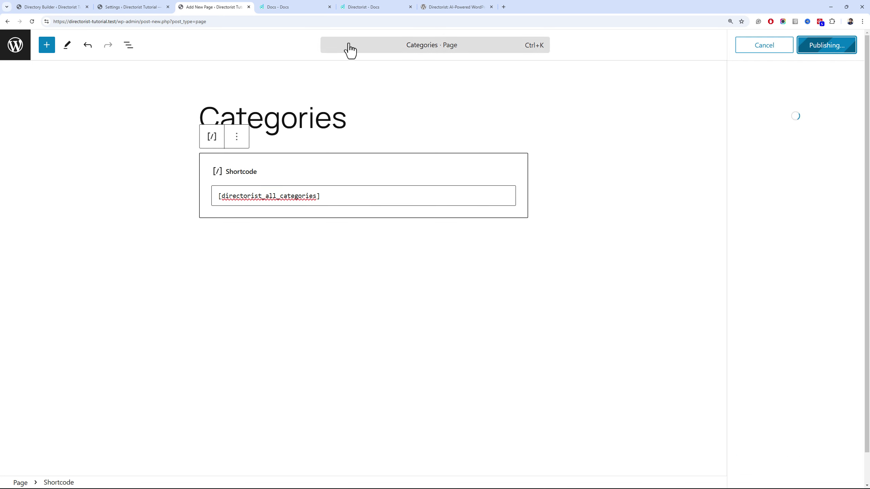
Return to the Page Setup settings and copy the [directorist_all_locations] shortcode for the All Locations Page
{"action": "left_click", "coordinate": [153, 6]}
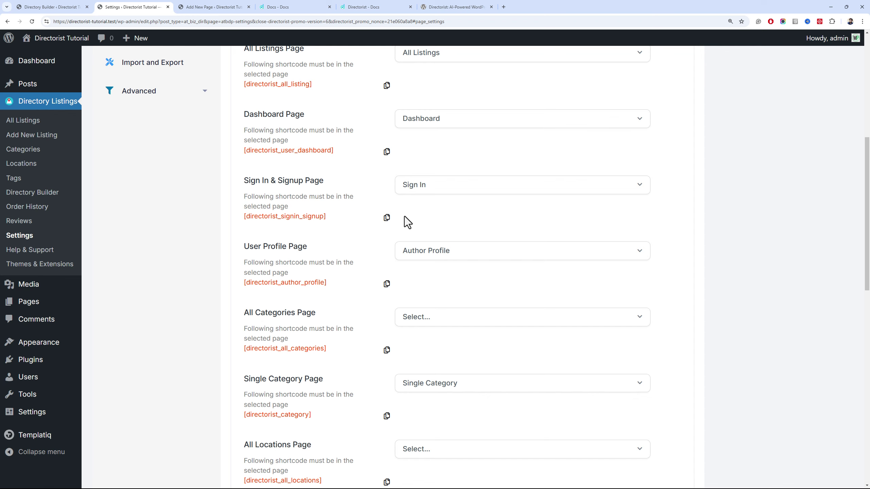
{"action": "scroll", "coordinate": [445, 289], "scroll_direction": "down", "scroll_amount": 3}
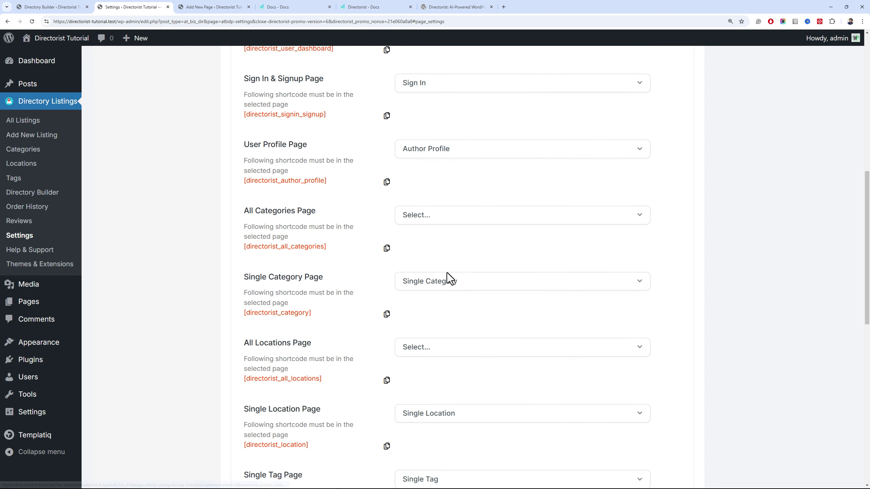
{"action": "scroll", "coordinate": [377, 274], "scroll_direction": "down", "scroll_amount": 3}
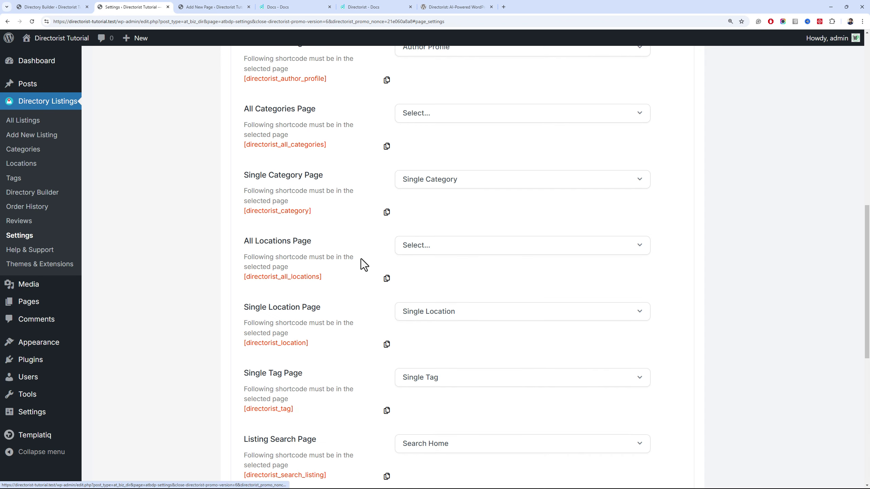
{"action": "scroll", "coordinate": [333, 244], "scroll_direction": "down", "scroll_amount": 3}
{"action": "left_click", "coordinate": [405, 151]}
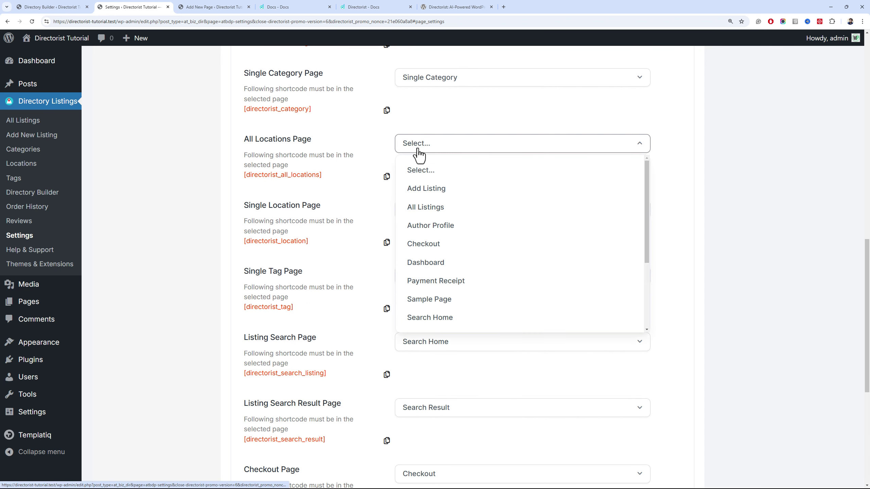
{"action": "left_click", "coordinate": [386, 182]}
{"action": "left_click", "coordinate": [386, 181]}
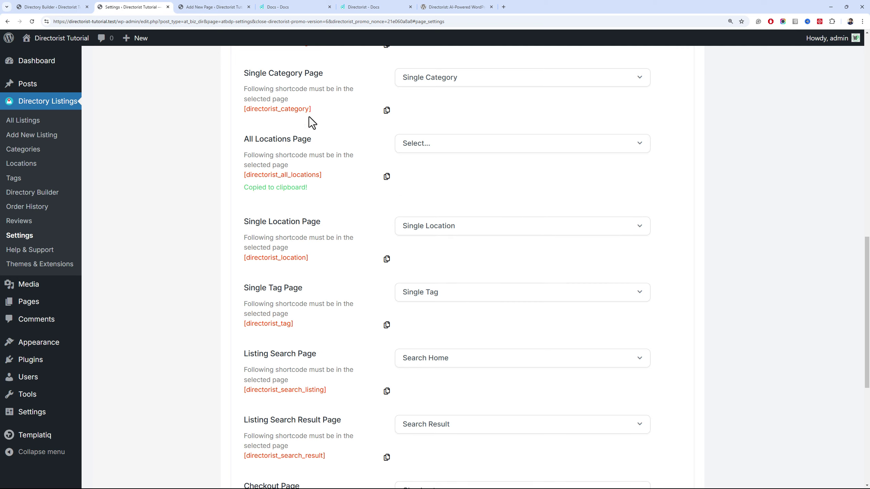
Check the All Locations page, then return to Page Setup and review the remaining page shortcodes through the Transaction Failure Page
{"action": "left_click", "coordinate": [233, 6]}
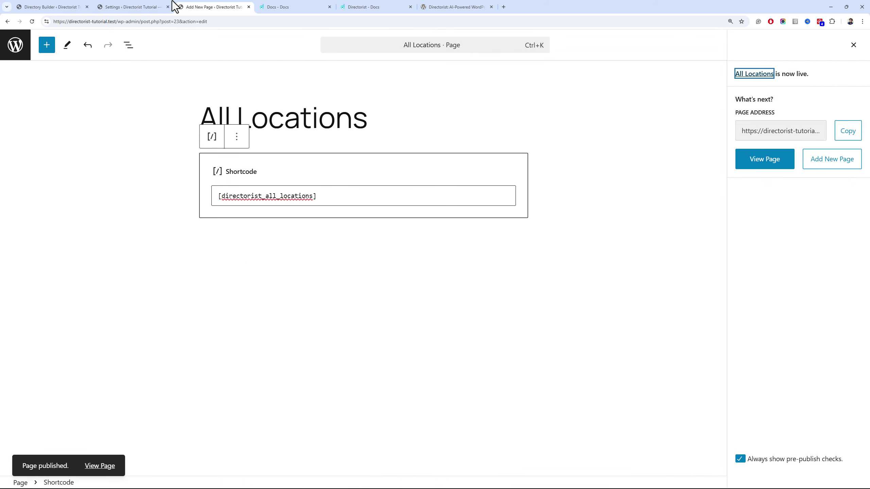
{"action": "left_click", "coordinate": [173, 7]}
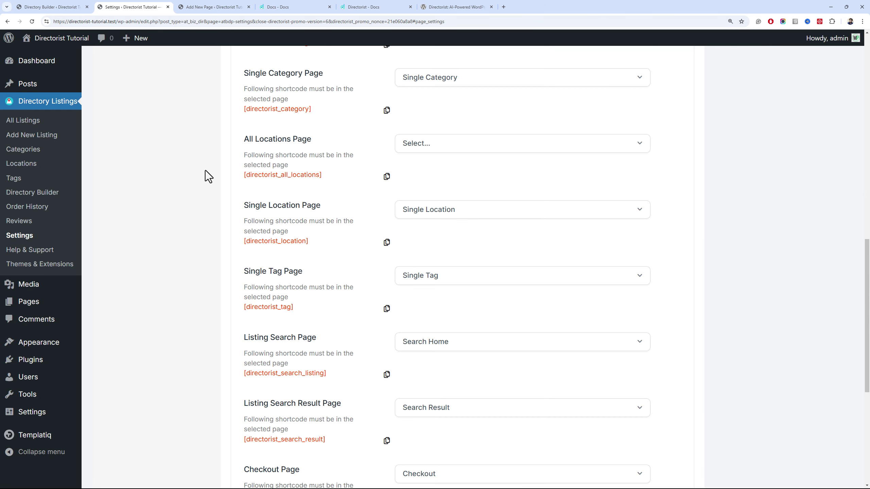
{"action": "scroll", "coordinate": [207, 170], "scroll_direction": "down", "scroll_amount": 8}
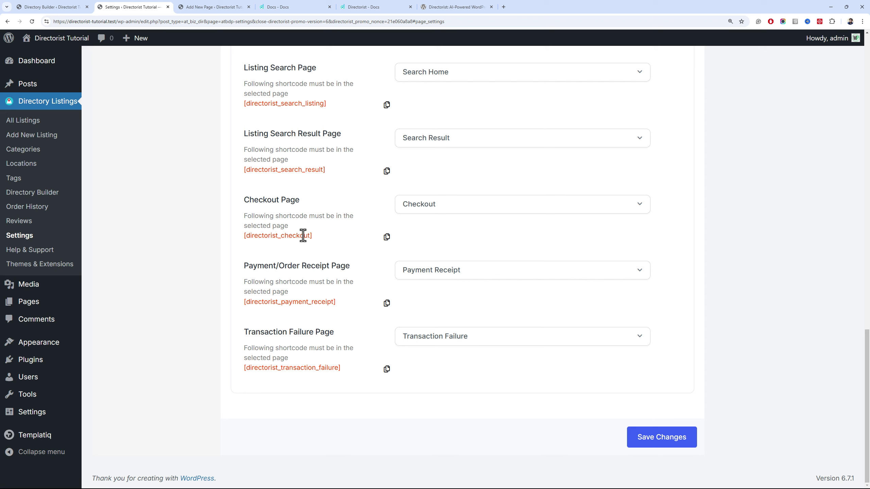
{"action": "left_click_drag", "start_coordinate": [315, 236], "coordinate": [254, 227]}
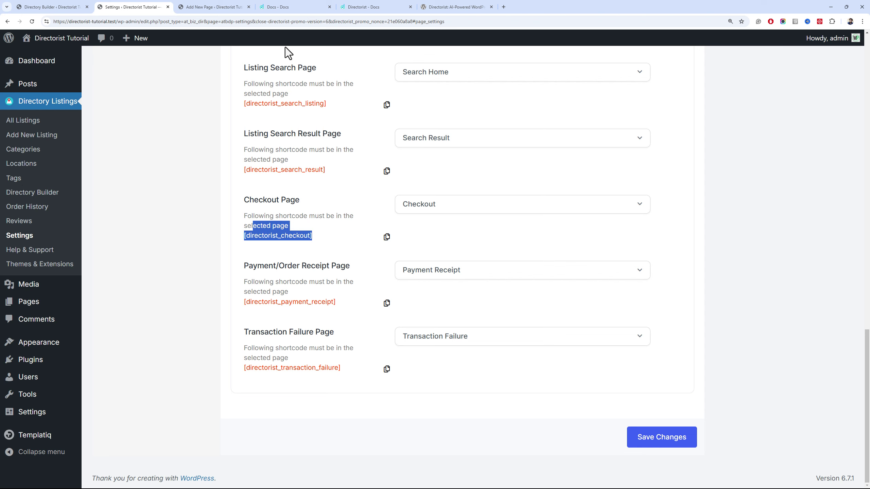
Open the Single Category Page article from the Shortcodes section of the Directorist documentation and examine the [directorist_category] parameters
{"action": "left_click", "coordinate": [284, 5]}
{"action": "left_click", "coordinate": [363, 7]}
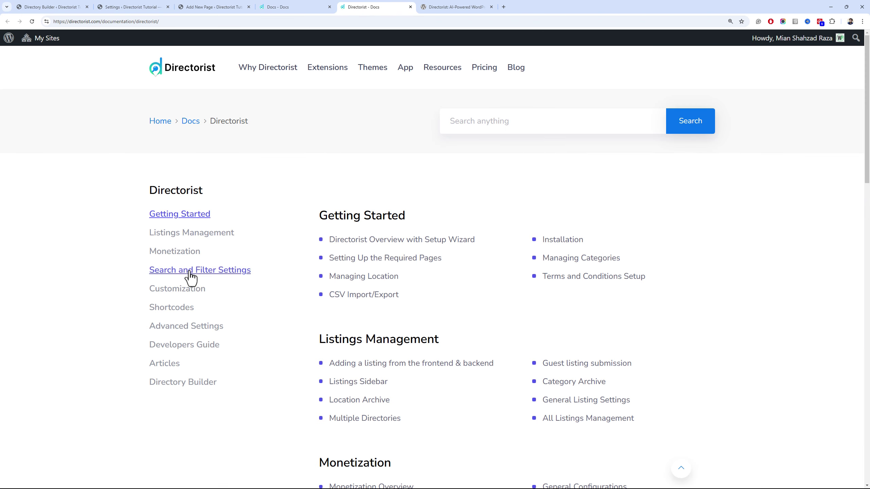
{"action": "left_click", "coordinate": [190, 302]}
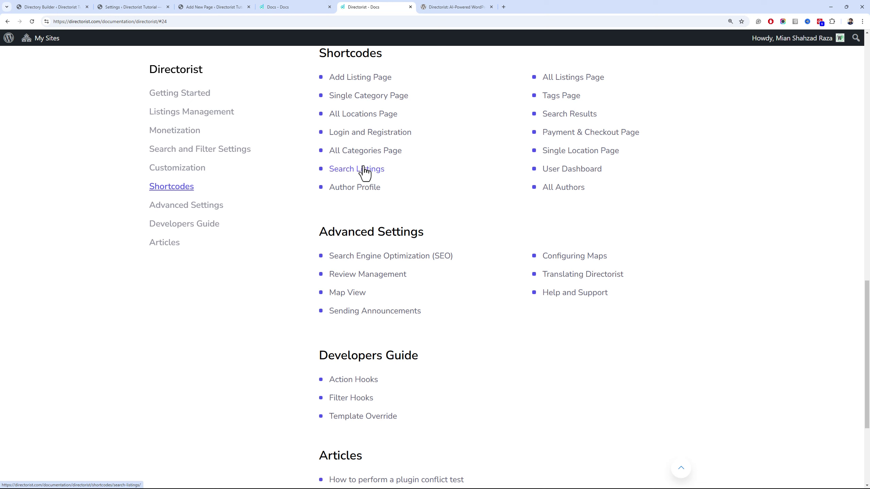
{"action": "left_click", "coordinate": [394, 98]}
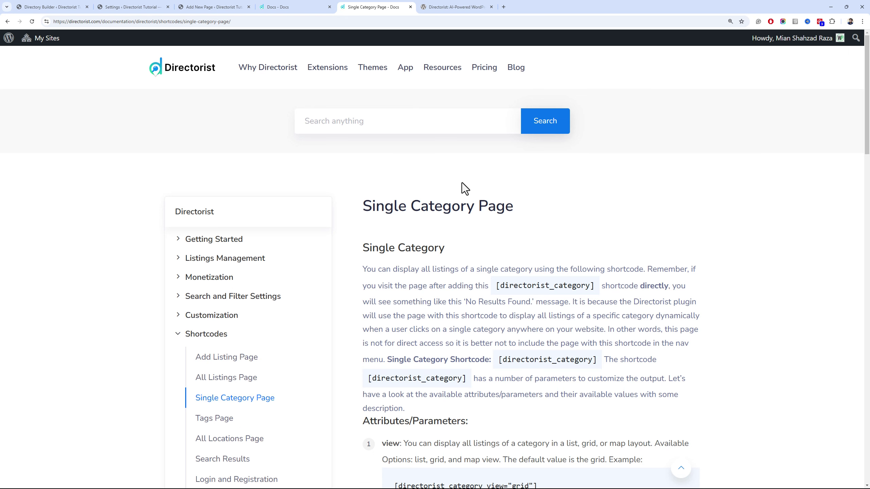
{"action": "scroll", "coordinate": [462, 182], "scroll_direction": "down", "scroll_amount": 6}
{"action": "scroll", "coordinate": [462, 182], "scroll_direction": "down", "scroll_amount": 18}
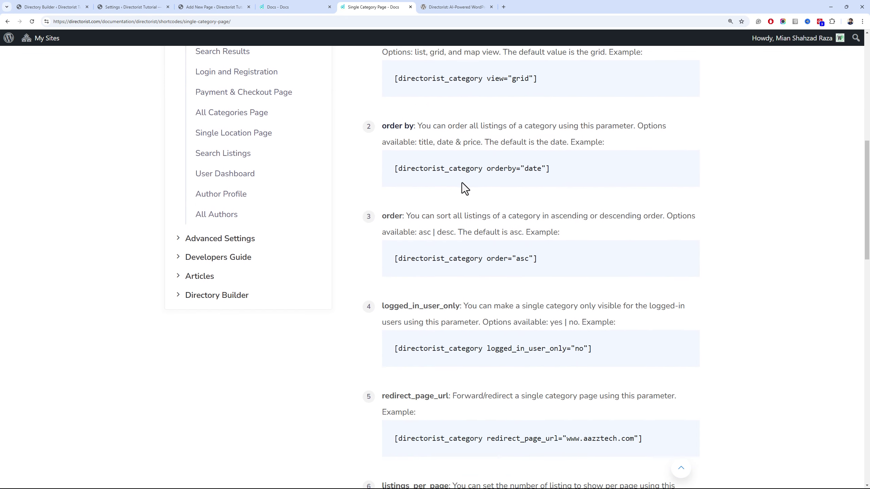
{"action": "scroll", "coordinate": [459, 181], "scroll_direction": "down", "scroll_amount": 8}
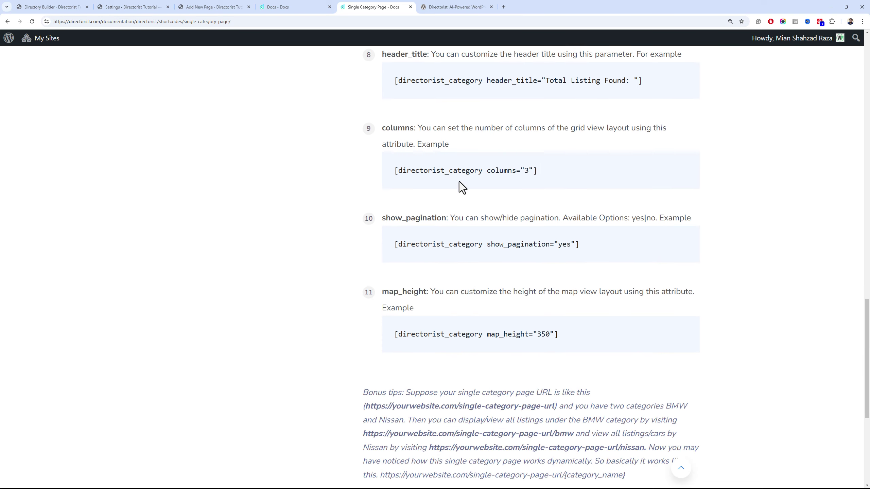
{"action": "left_click_drag", "start_coordinate": [868, 399], "coordinate": [854, 174]}
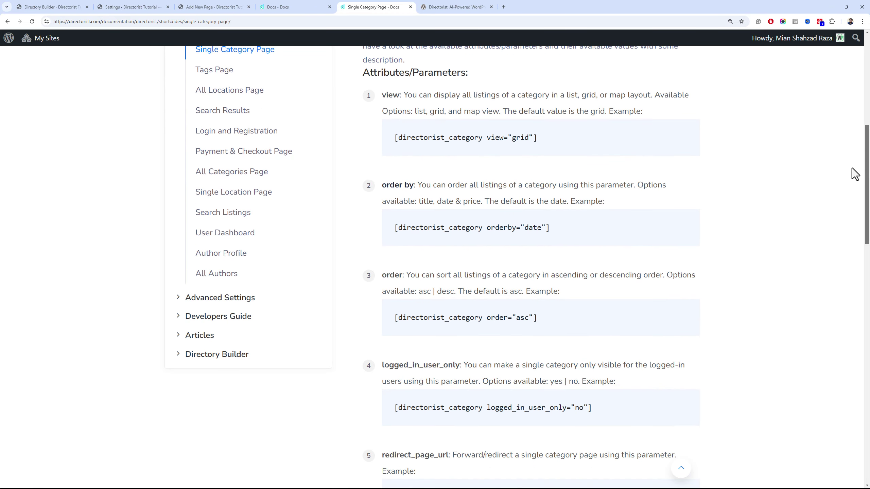
Return to the Directorist settings, save the Page Setup changes, and open the Search Listing settings
{"action": "left_click", "coordinate": [246, 7]}
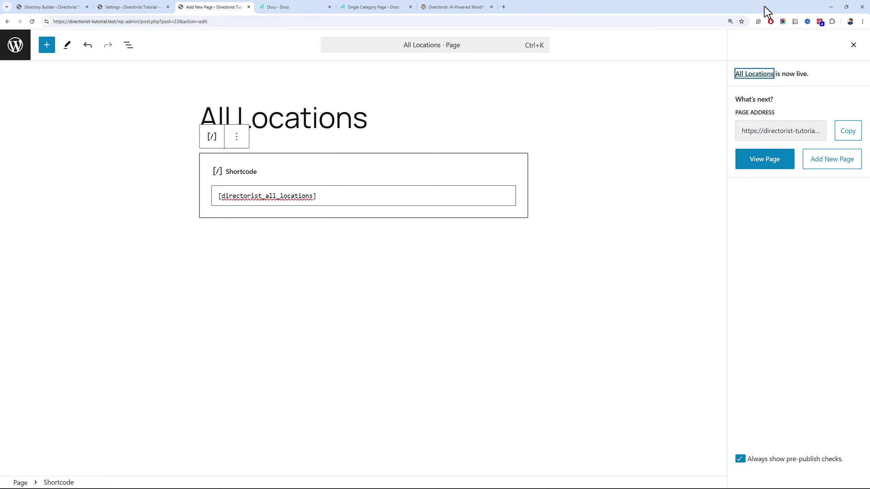
{"action": "left_click", "coordinate": [156, 7]}
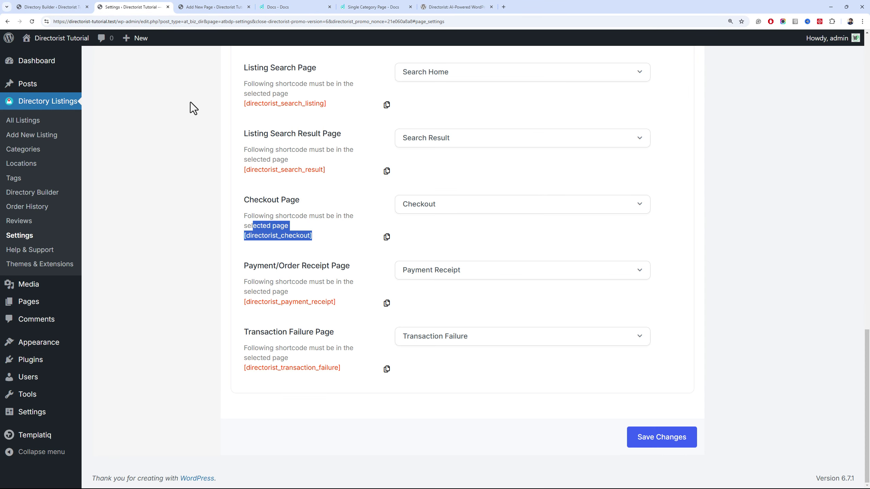
{"action": "left_click", "coordinate": [651, 443]}
{"action": "scroll", "coordinate": [387, 284], "scroll_direction": "up", "scroll_amount": 20}
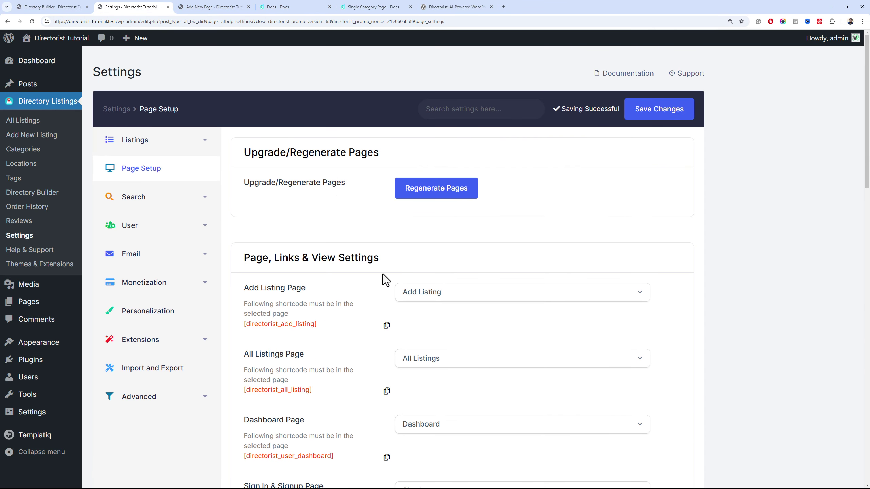
{"action": "left_click", "coordinate": [165, 201]}
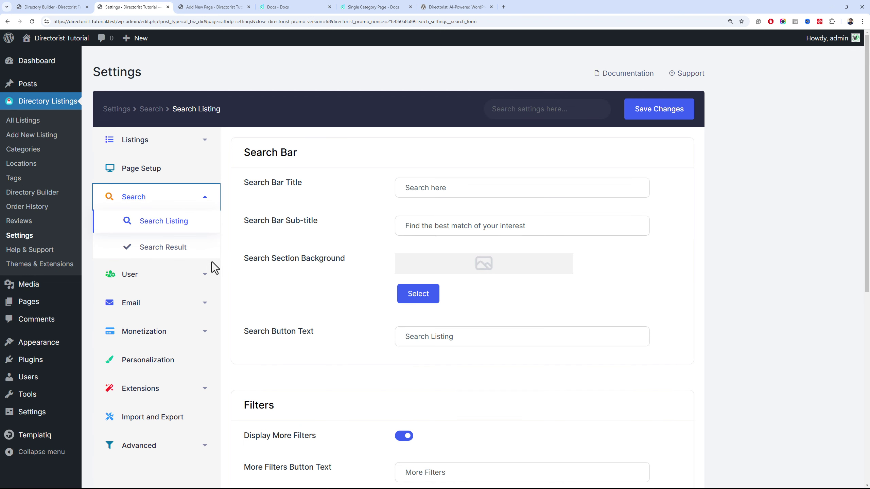
Review the user registration form settings, from the username and password fields through terms, sign-up button, login message and redirection
{"action": "left_click", "coordinate": [202, 274]}
{"action": "scroll", "coordinate": [353, 219], "scroll_direction": "down", "scroll_amount": 3}
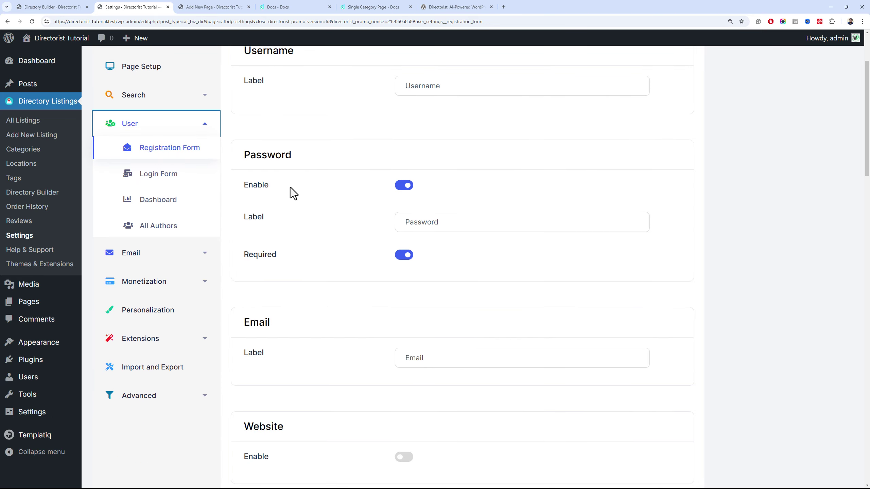
{"action": "scroll", "coordinate": [301, 188], "scroll_direction": "down", "scroll_amount": 15}
{"action": "scroll", "coordinate": [308, 187], "scroll_direction": "down", "scroll_amount": 10}
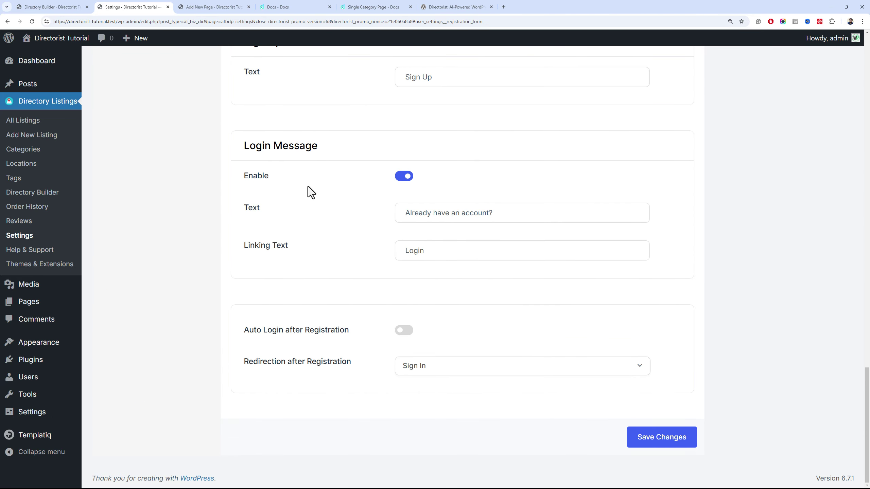
{"action": "scroll", "coordinate": [426, 227], "scroll_direction": "up", "scroll_amount": 20}
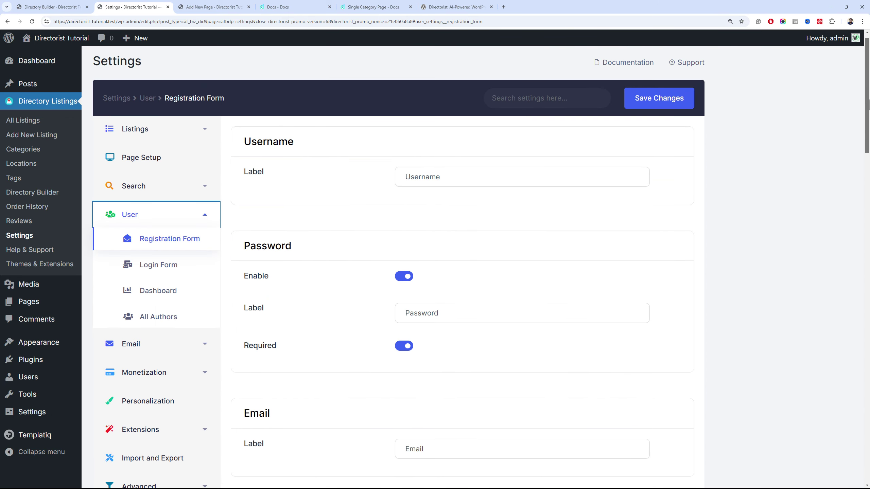
{"action": "scroll", "coordinate": [423, 226], "scroll_direction": "down", "scroll_amount": 10}
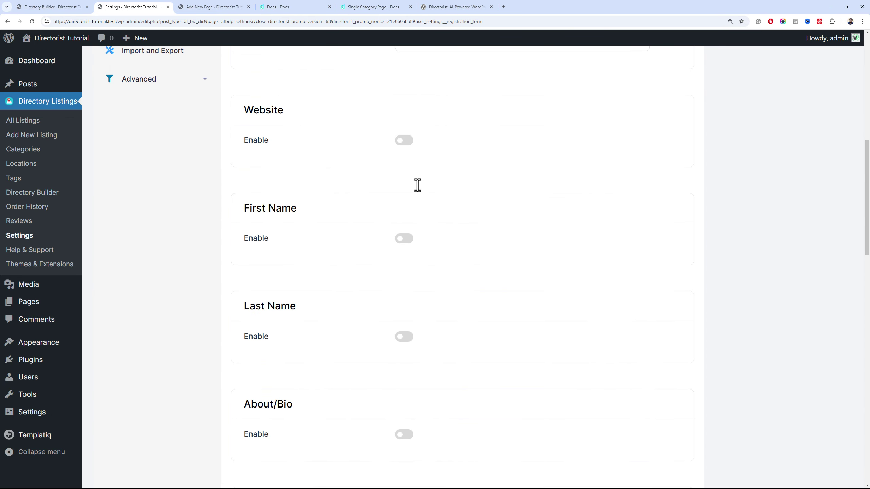
{"action": "scroll", "coordinate": [418, 185], "scroll_direction": "down", "scroll_amount": 15}
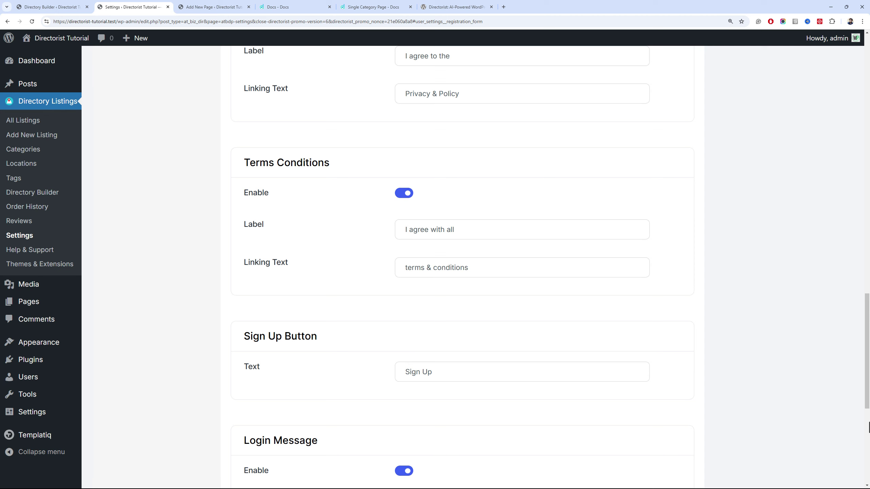
{"action": "left_click_drag", "start_coordinate": [867, 383], "coordinate": [868, 130]}
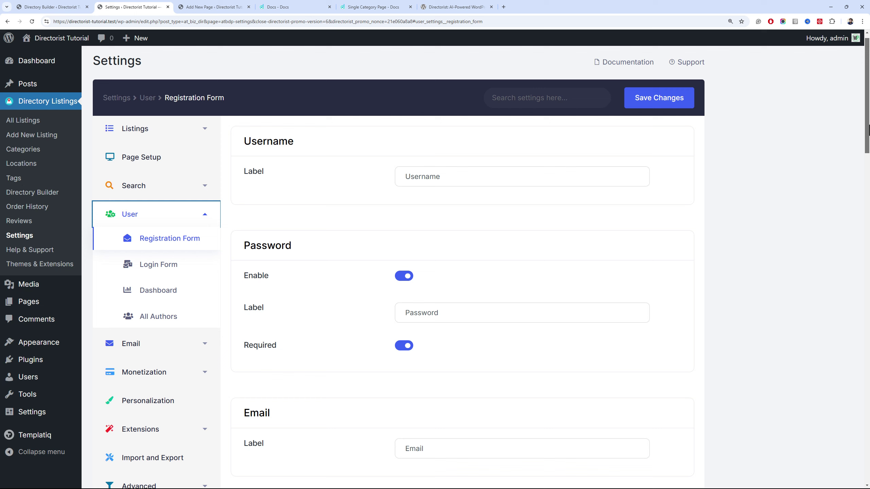
Review the user login form settings, including field labels, remember login, login button, sign-up message and password recovery
{"action": "left_click", "coordinate": [193, 268]}
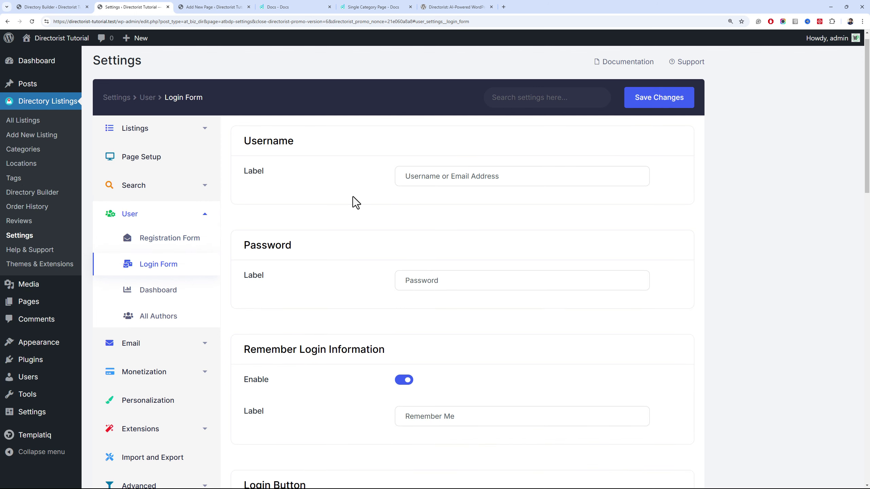
{"action": "scroll", "coordinate": [353, 198], "scroll_direction": "down", "scroll_amount": 4}
{"action": "scroll", "coordinate": [353, 199], "scroll_direction": "up", "scroll_amount": 2}
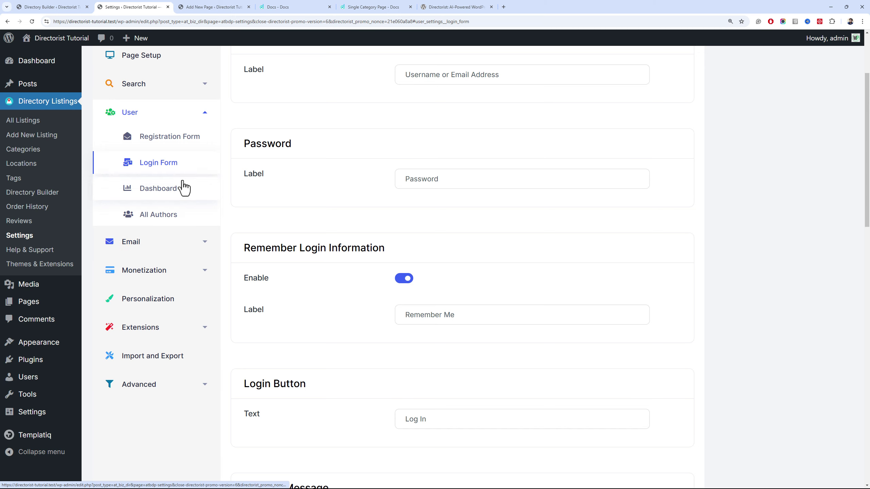
{"action": "scroll", "coordinate": [389, 304], "scroll_direction": "down", "scroll_amount": 8}
{"action": "scroll", "coordinate": [410, 271], "scroll_direction": "down", "scroll_amount": 8}
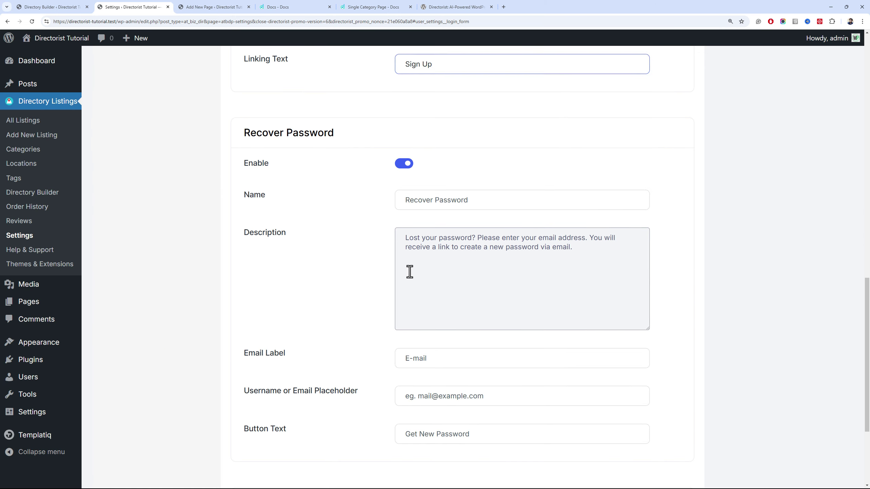
{"action": "scroll", "coordinate": [402, 275], "scroll_direction": "up", "scroll_amount": 11}
{"action": "scroll", "coordinate": [296, 277], "scroll_direction": "up", "scroll_amount": 5}
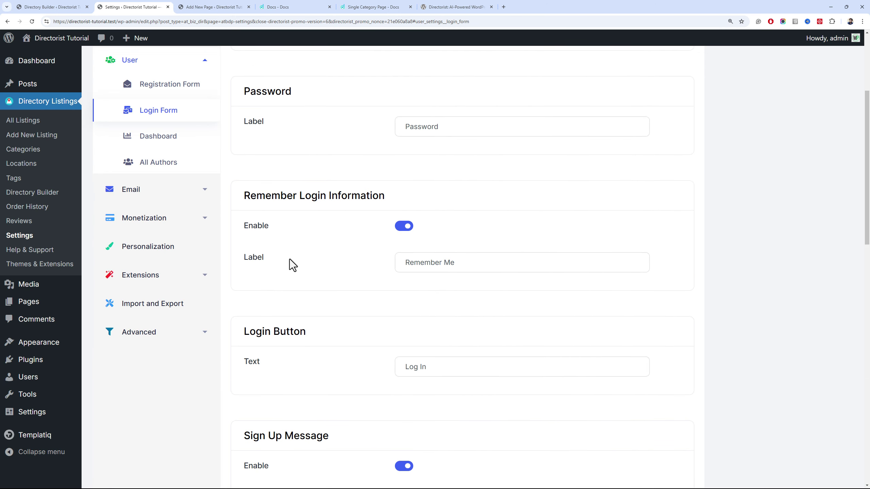
{"action": "scroll", "coordinate": [188, 144], "scroll_direction": "up", "scroll_amount": 3}
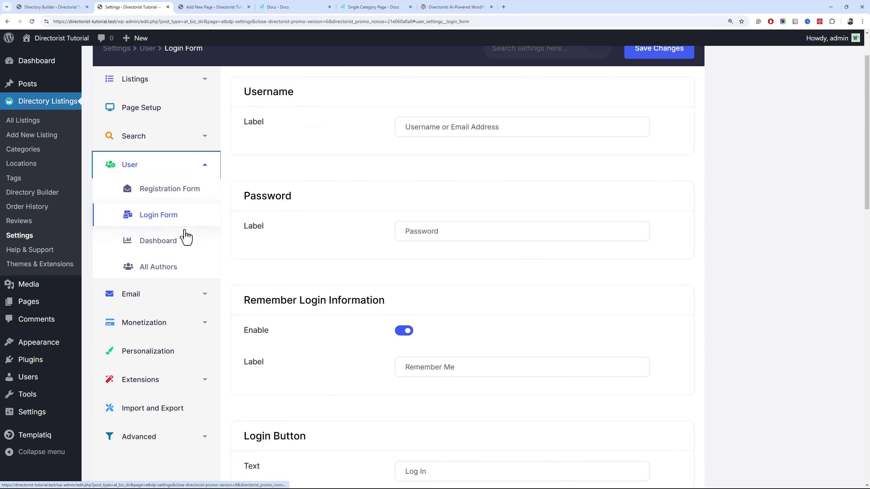
Review the user dashboard settings, covering the profile and favourite listings tabs, the Author Dashboard and the User Dashboard
{"action": "left_click", "coordinate": [185, 240]}
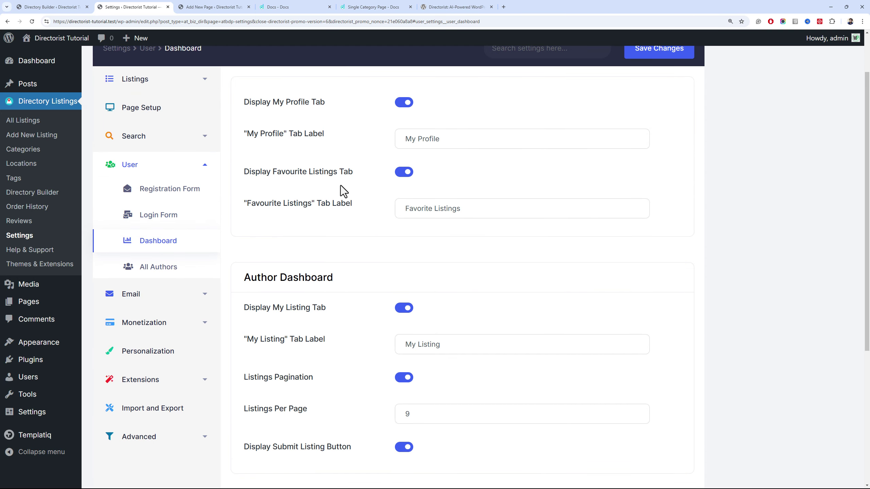
{"action": "scroll", "coordinate": [340, 188], "scroll_direction": "up", "scroll_amount": 2}
{"action": "scroll", "coordinate": [340, 188], "scroll_direction": "down", "scroll_amount": 5}
{"action": "scroll", "coordinate": [341, 187], "scroll_direction": "up", "scroll_amount": 5}
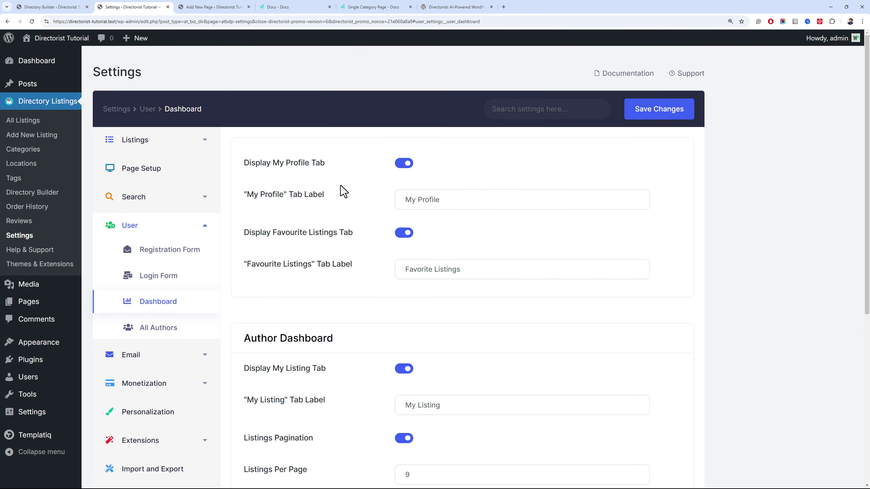
{"action": "left_click", "coordinate": [409, 198]}
{"action": "left_click_drag", "start_coordinate": [440, 200], "coordinate": [340, 193]}
{"action": "scroll", "coordinate": [352, 190], "scroll_direction": "down", "scroll_amount": 5}
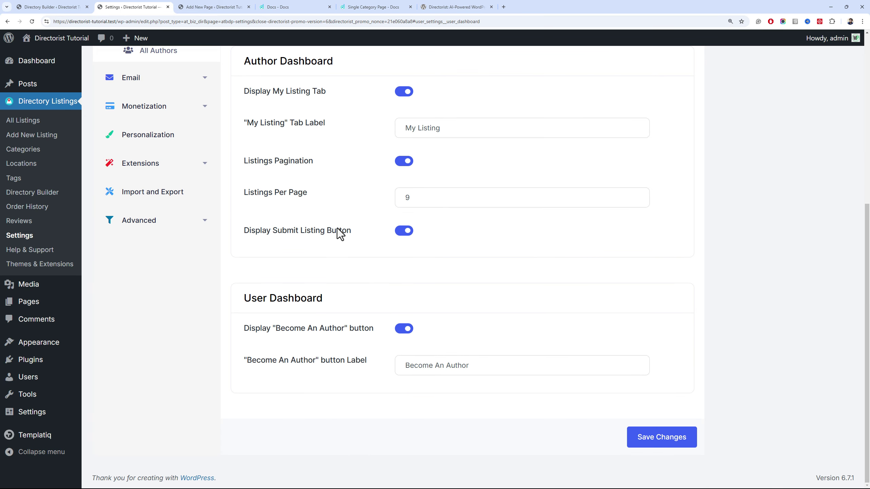
{"action": "scroll", "coordinate": [339, 228], "scroll_direction": "up", "scroll_amount": 5}
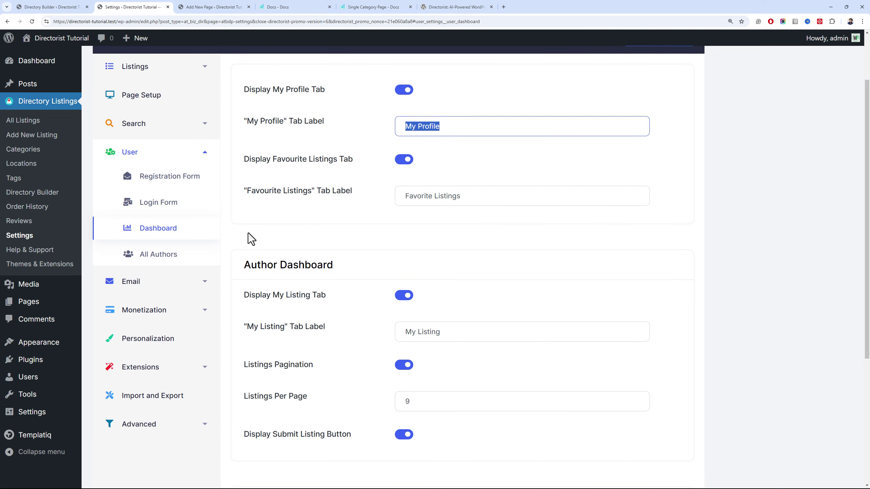
Examine the All Authors display settings, including columns, sorting, role, contact info and description options
{"action": "left_click", "coordinate": [158, 254]}
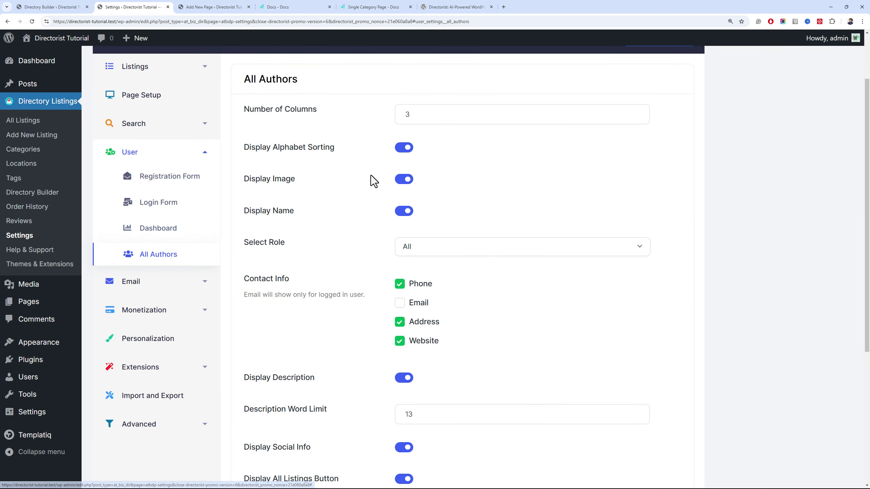
{"action": "scroll", "coordinate": [373, 178], "scroll_direction": "down", "scroll_amount": 5}
{"action": "scroll", "coordinate": [374, 178], "scroll_direction": "up", "scroll_amount": 8}
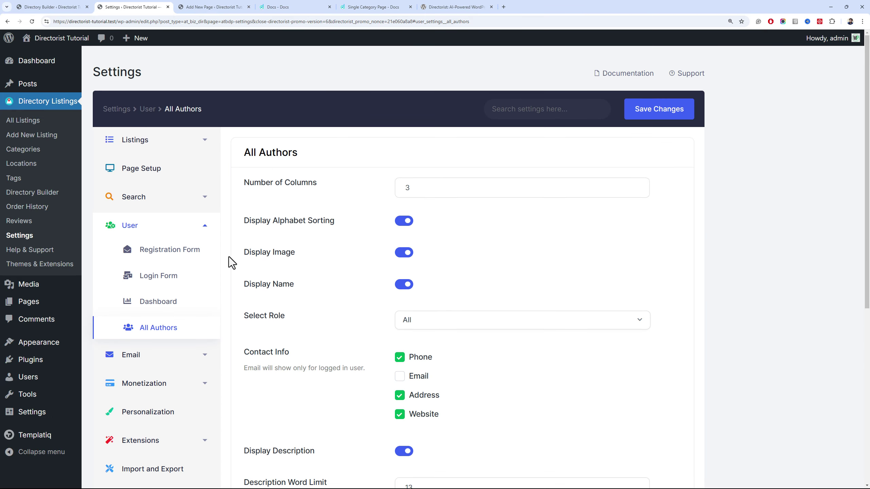
Examine the general email settings for sender details, admin notification addresses and notification events
{"action": "left_click", "coordinate": [158, 362]}
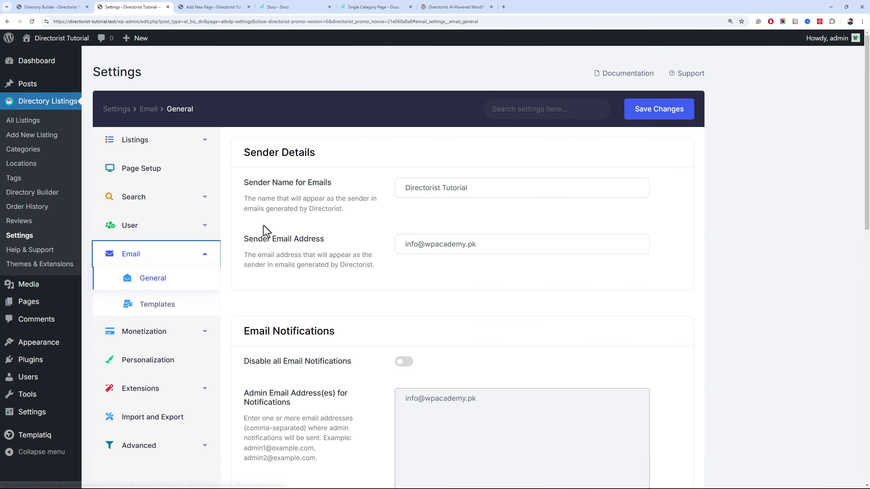
{"action": "scroll", "coordinate": [255, 223], "scroll_direction": "down", "scroll_amount": 3}
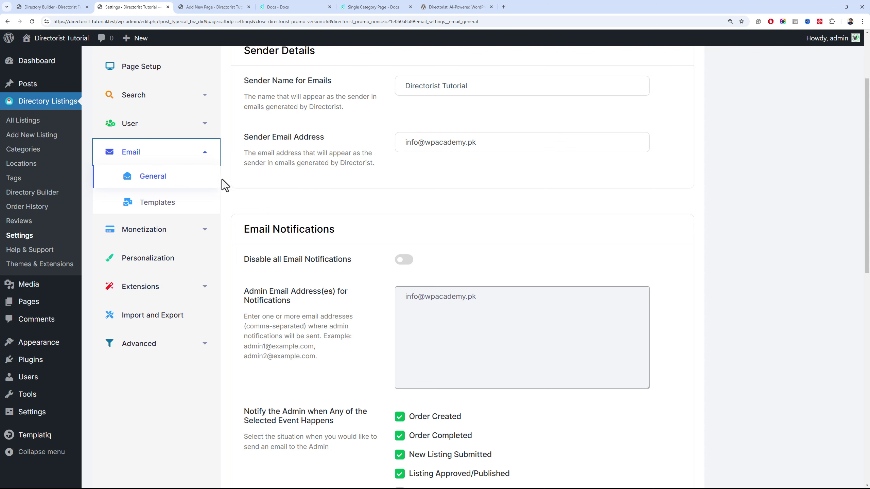
{"action": "scroll", "coordinate": [301, 165], "scroll_direction": "up", "scroll_amount": 3}
{"action": "scroll", "coordinate": [361, 200], "scroll_direction": "down", "scroll_amount": 6}
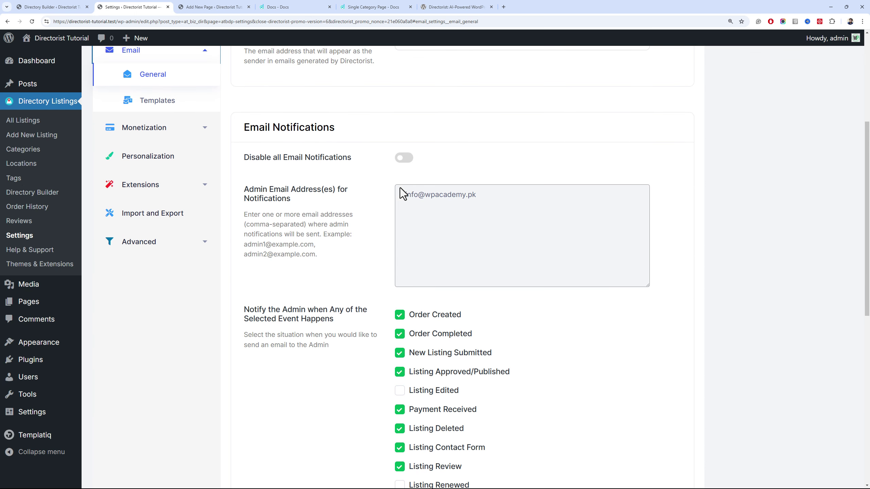
Examine the email template settings, including the placeholders, the new and approved listing emails, and the header options
{"action": "left_click", "coordinate": [174, 103]}
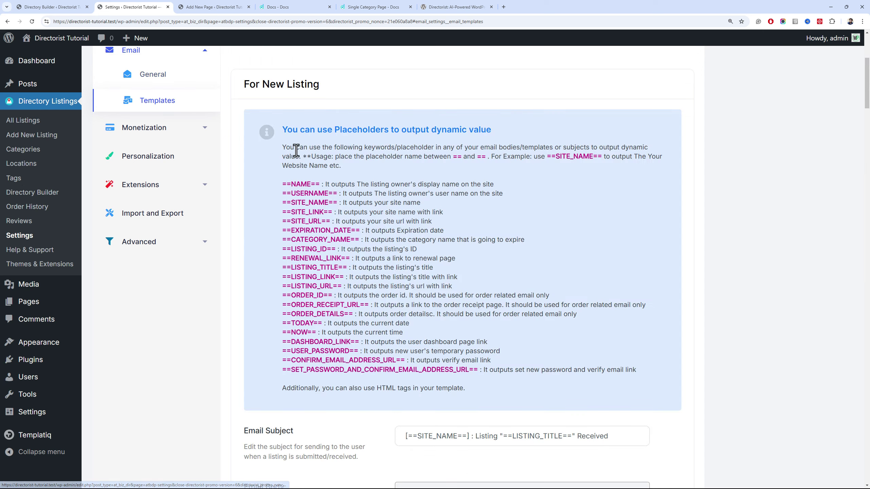
{"action": "scroll", "coordinate": [347, 182], "scroll_direction": "down", "scroll_amount": 15}
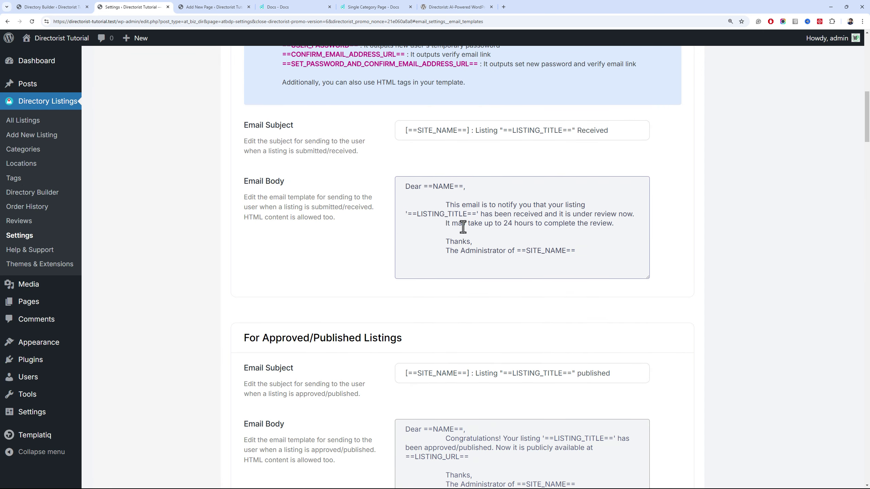
{"action": "left_click_drag", "start_coordinate": [867, 168], "coordinate": [868, 82]}
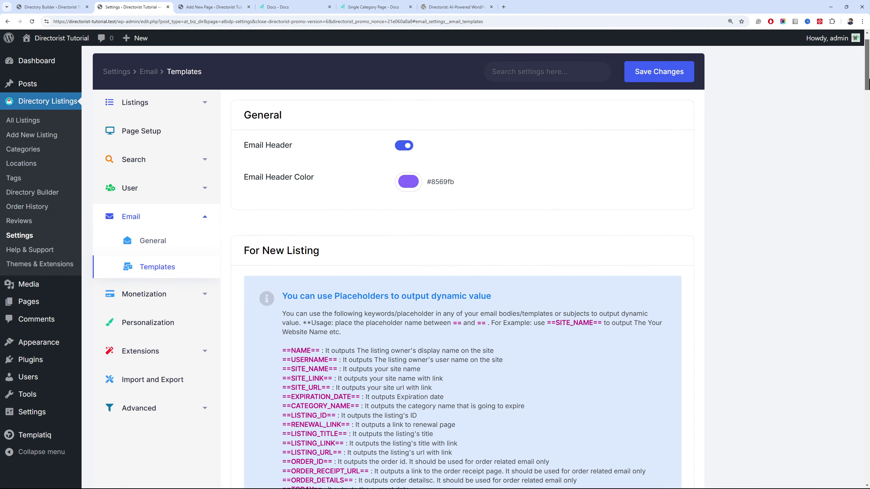
Review the general monetization settings, covering the monetization switch and the currency code, separators and symbol position
{"action": "left_click", "coordinate": [187, 295]}
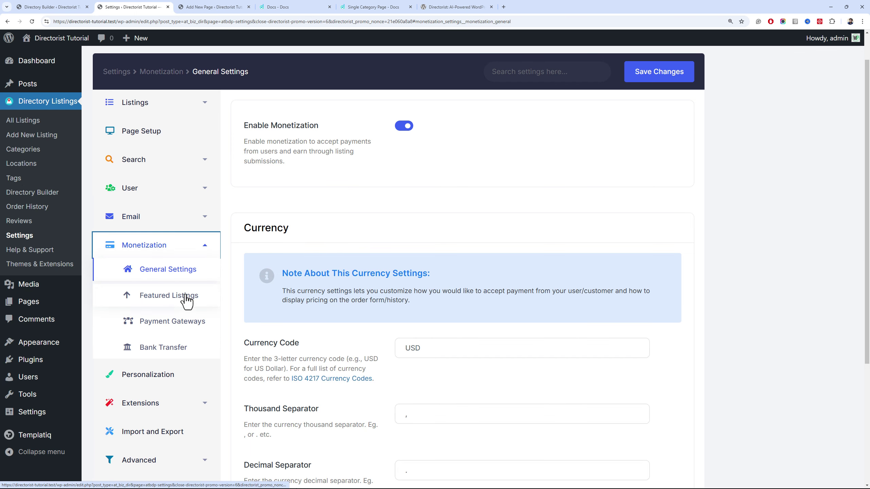
{"action": "scroll", "coordinate": [302, 197], "scroll_direction": "down", "scroll_amount": 3}
{"action": "scroll", "coordinate": [273, 200], "scroll_direction": "up", "scroll_amount": 3}
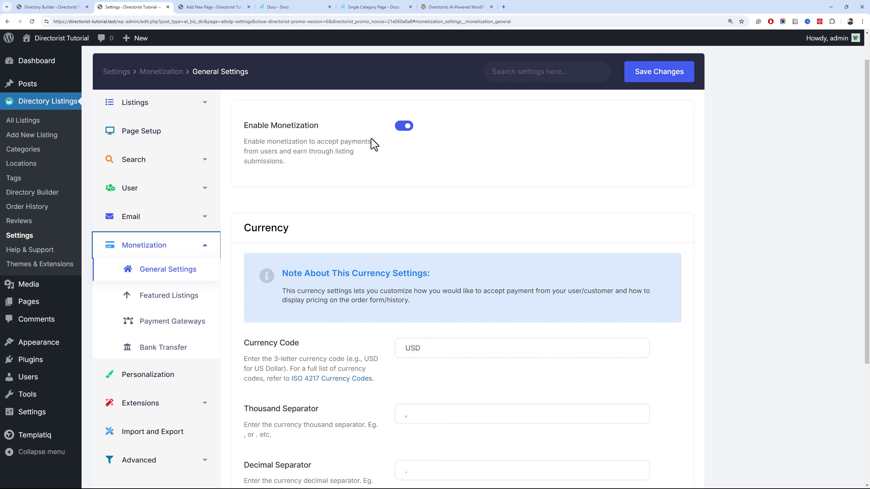
{"action": "scroll", "coordinate": [370, 137], "scroll_direction": "down", "scroll_amount": 5}
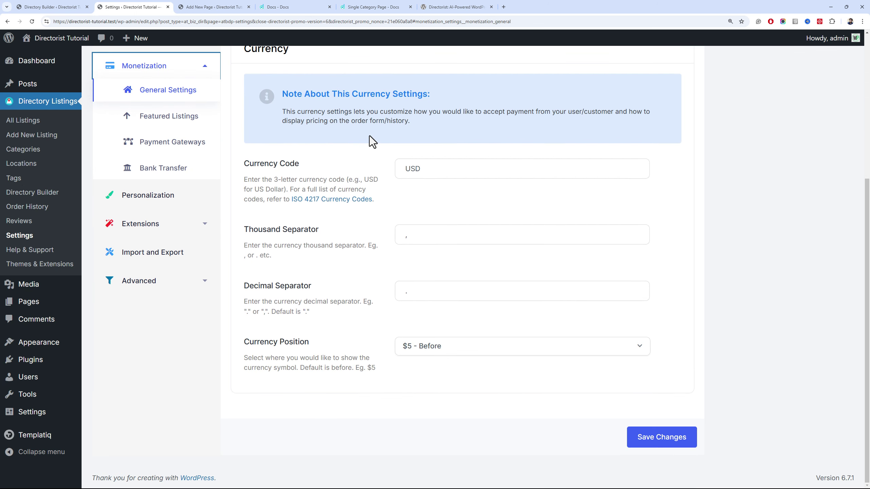
{"action": "scroll", "coordinate": [370, 136], "scroll_direction": "up", "scroll_amount": 3}
{"action": "scroll", "coordinate": [370, 138], "scroll_direction": "up", "scroll_amount": 3}
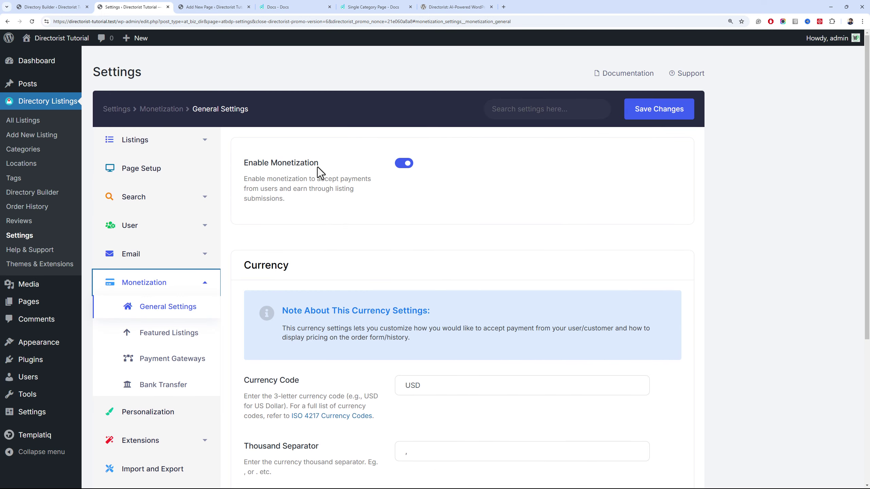
{"action": "scroll", "coordinate": [317, 167], "scroll_direction": "down", "scroll_amount": 5}
{"action": "scroll", "coordinate": [318, 167], "scroll_direction": "up", "scroll_amount": 3}
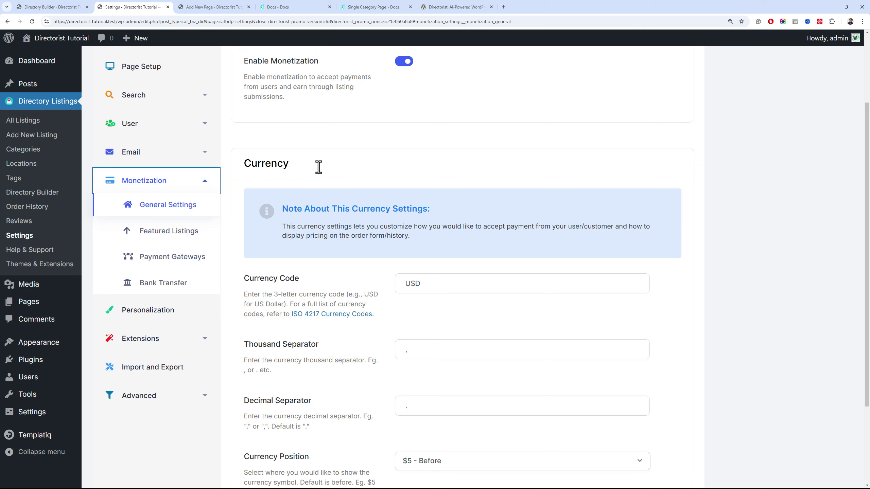
{"action": "scroll", "coordinate": [319, 168], "scroll_direction": "up", "scroll_amount": 3}
{"action": "scroll", "coordinate": [317, 167], "scroll_direction": "down", "scroll_amount": 5}
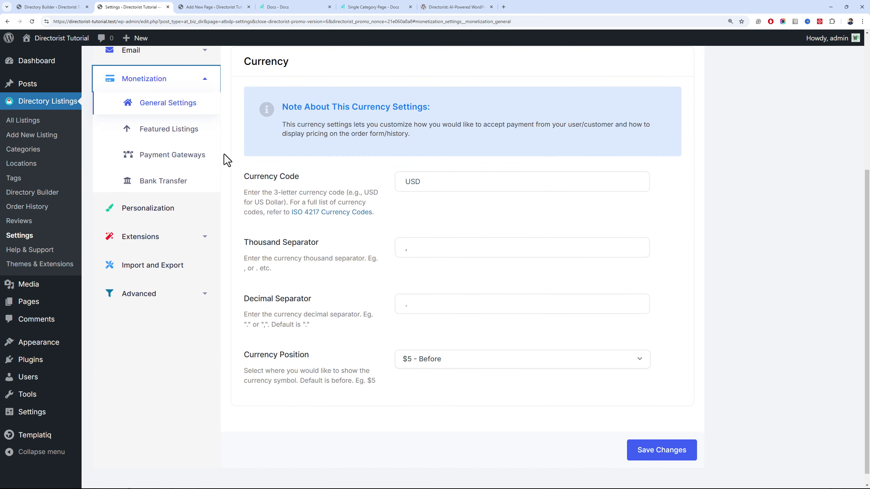
Examine the featured listings monetization settings for the checkout description, listing fee and duration in days
{"action": "left_click", "coordinate": [200, 136]}
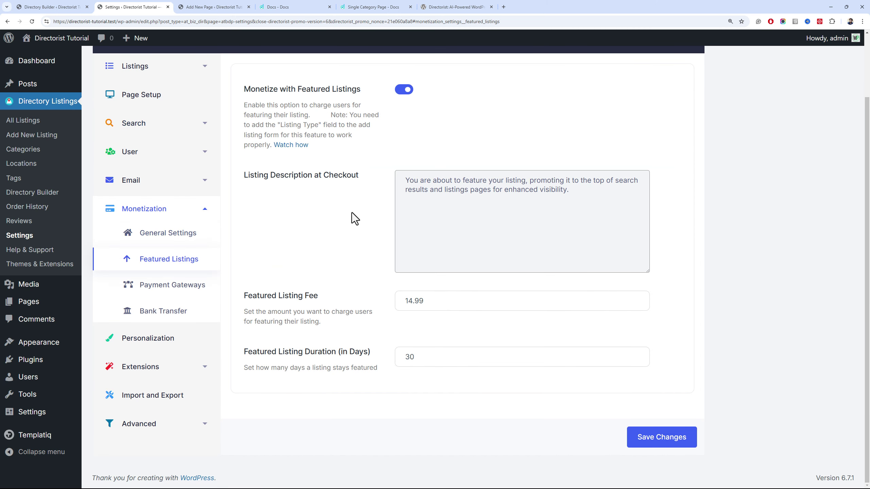
{"action": "scroll", "coordinate": [352, 212], "scroll_direction": "up", "scroll_amount": 2}
{"action": "scroll", "coordinate": [382, 187], "scroll_direction": "down", "scroll_amount": 2}
{"action": "left_click", "coordinate": [420, 218]}
{"action": "key", "text": "Tab"}
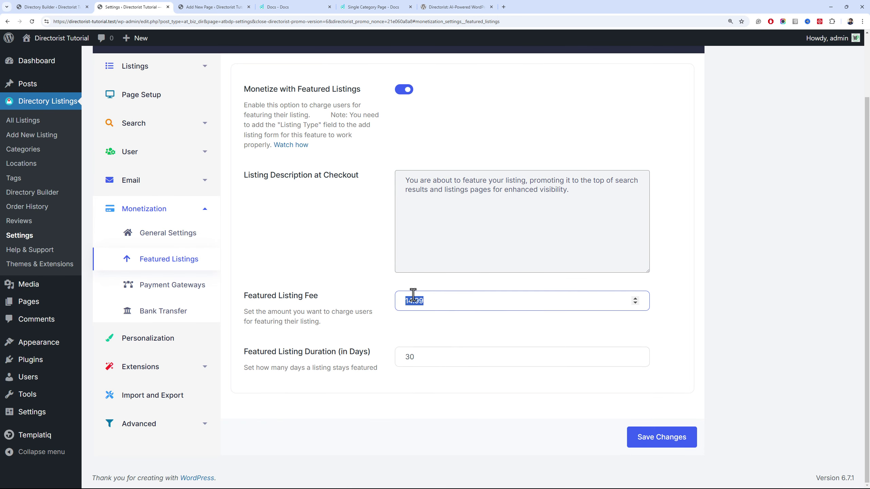
{"action": "key", "text": "Tab"}
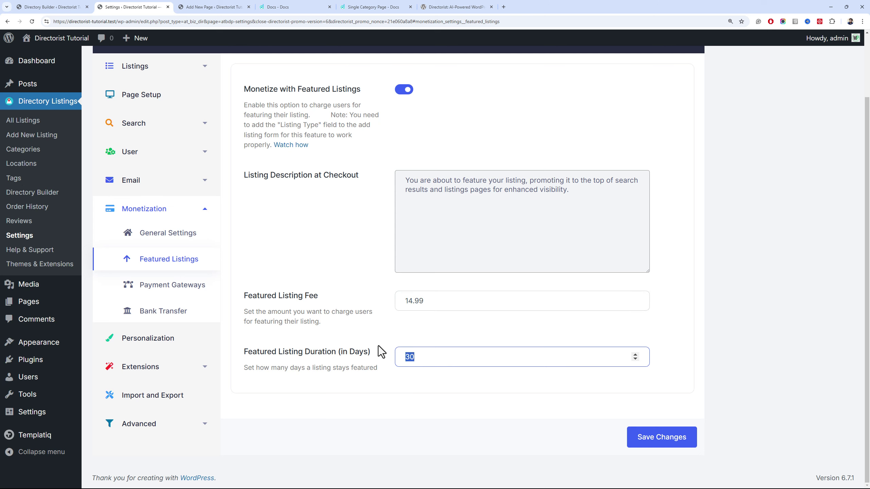
Inspect the payment gateway settings and check which default gateways can be chosen
{"action": "left_click", "coordinate": [200, 290]}
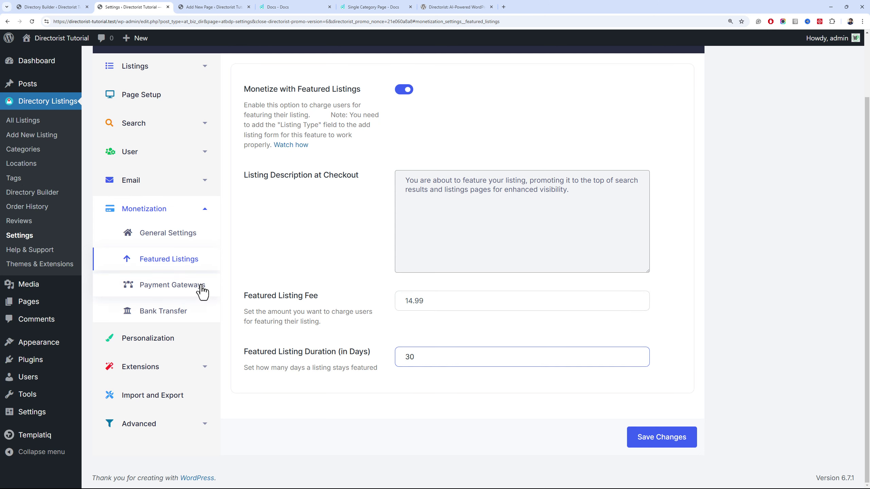
{"action": "left_click", "coordinate": [432, 120]}
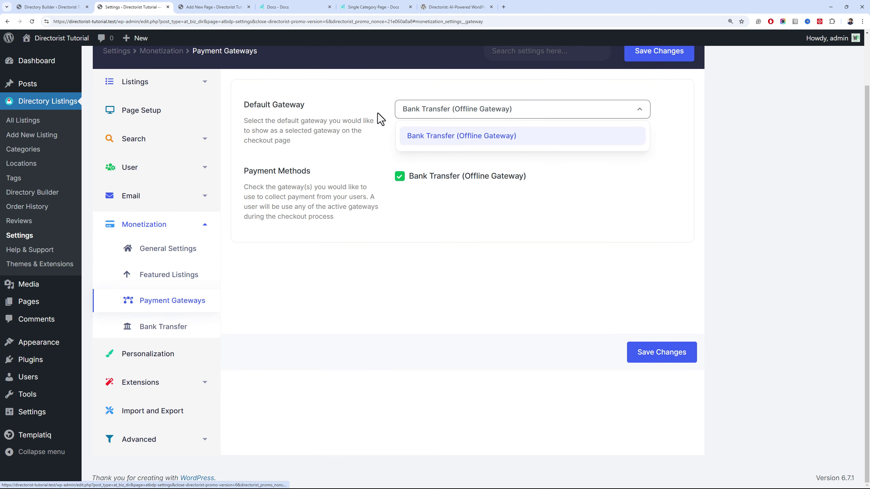
{"action": "left_click", "coordinate": [312, 130]}
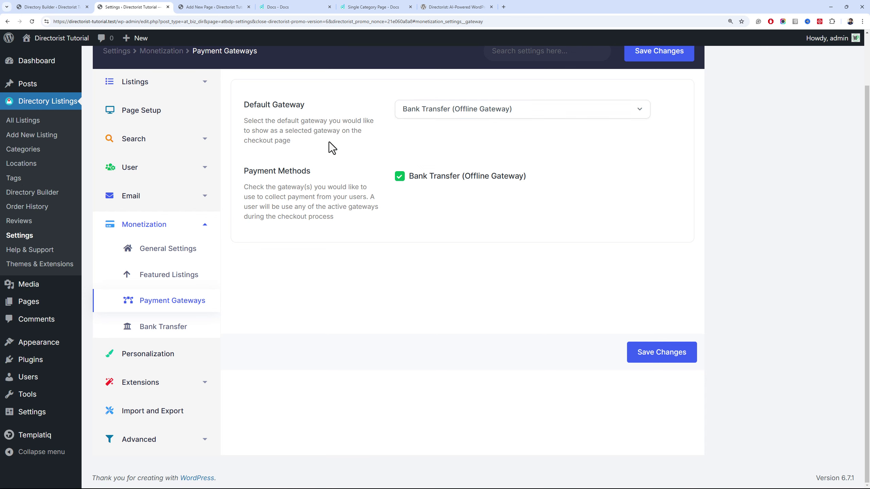
Examine the bank transfer monetization settings, including the gateway note, title, description and bank information
{"action": "left_click", "coordinate": [128, 336]}
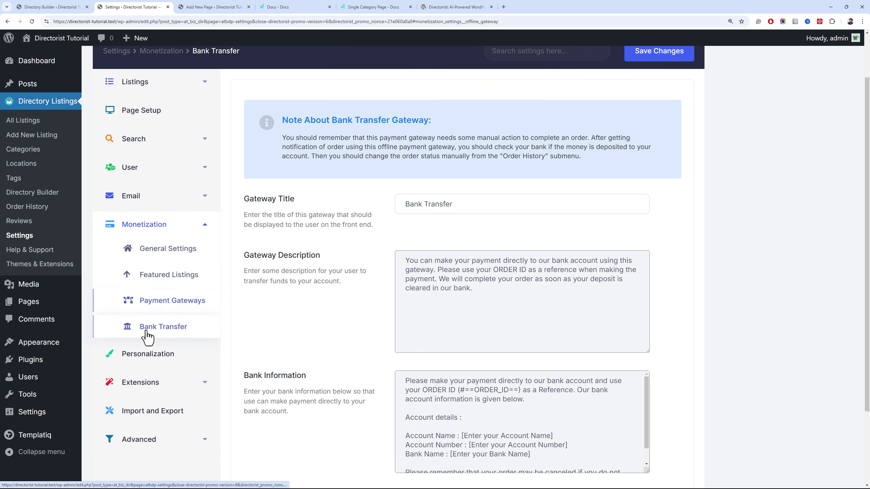
{"action": "scroll", "coordinate": [376, 207], "scroll_direction": "down", "scroll_amount": 3}
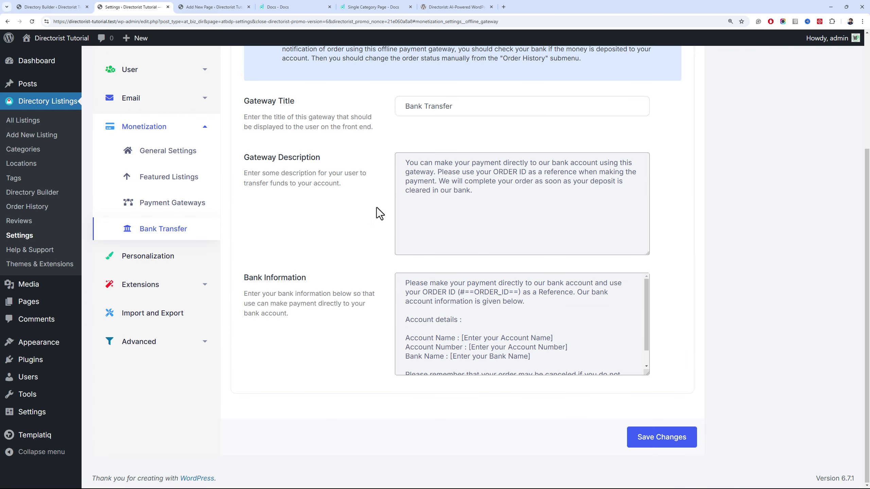
{"action": "left_click", "coordinate": [173, 205]}
{"action": "left_click", "coordinate": [190, 338]}
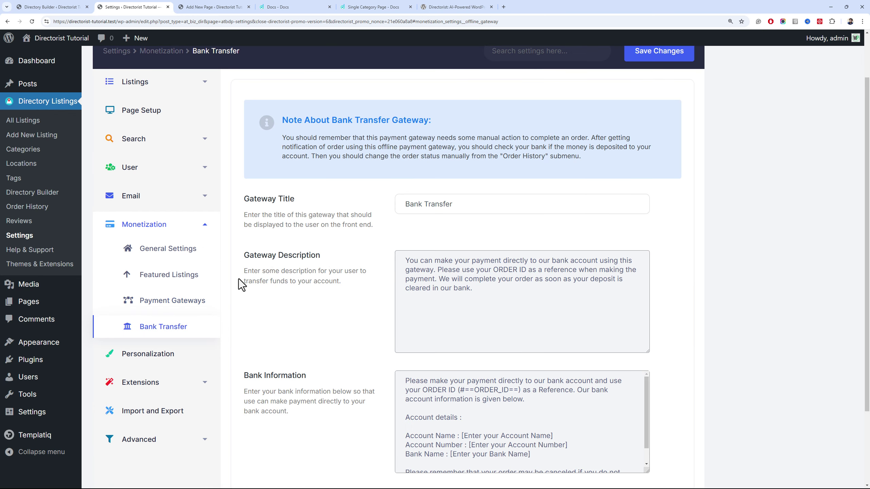
{"action": "scroll", "coordinate": [233, 274], "scroll_direction": "down", "scroll_amount": 3}
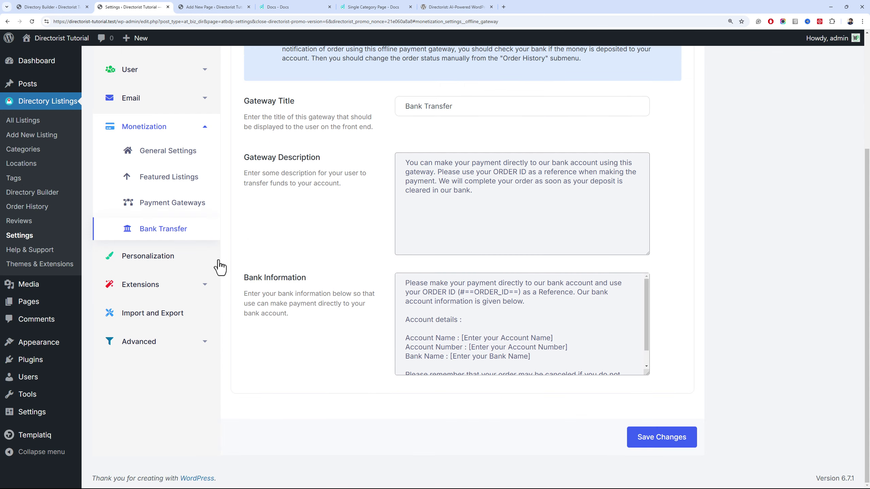
Recheck the default gateway choices in the payment gateway settings against the bank transfer gateway's title and description
{"action": "left_click", "coordinate": [202, 213]}
{"action": "left_click", "coordinate": [443, 110]}
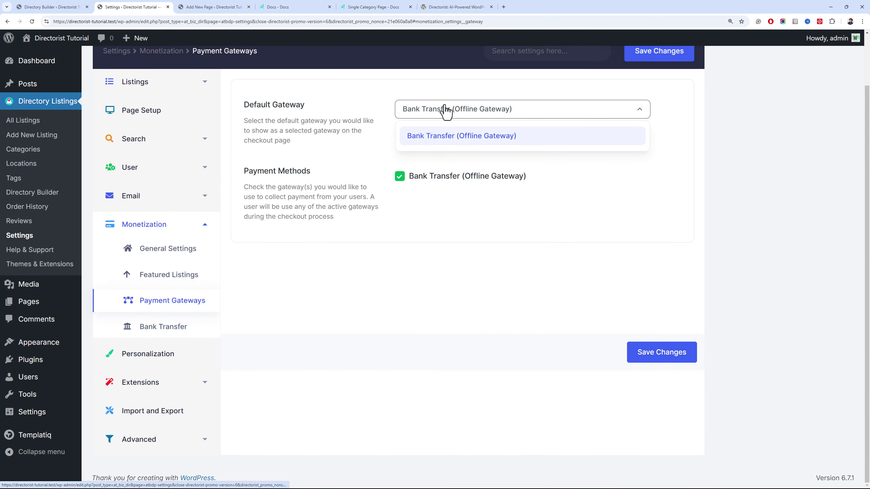
{"action": "left_click", "coordinate": [367, 145]}
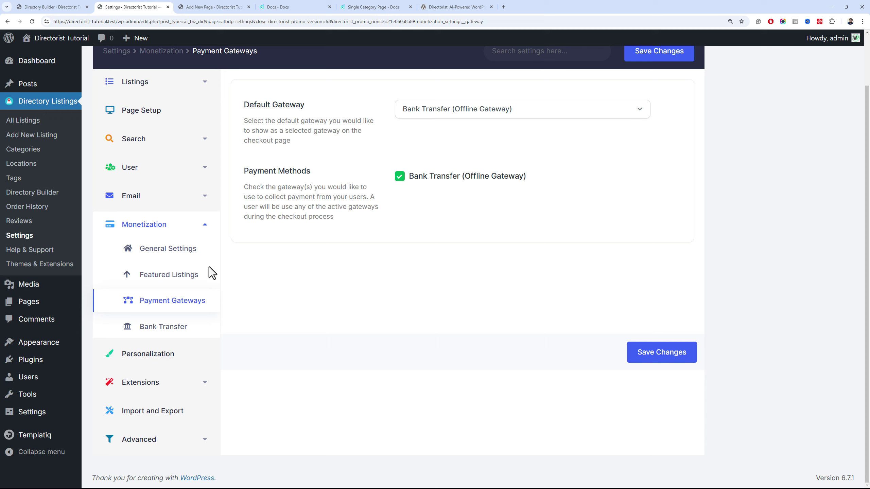
{"action": "left_click", "coordinate": [183, 329]}
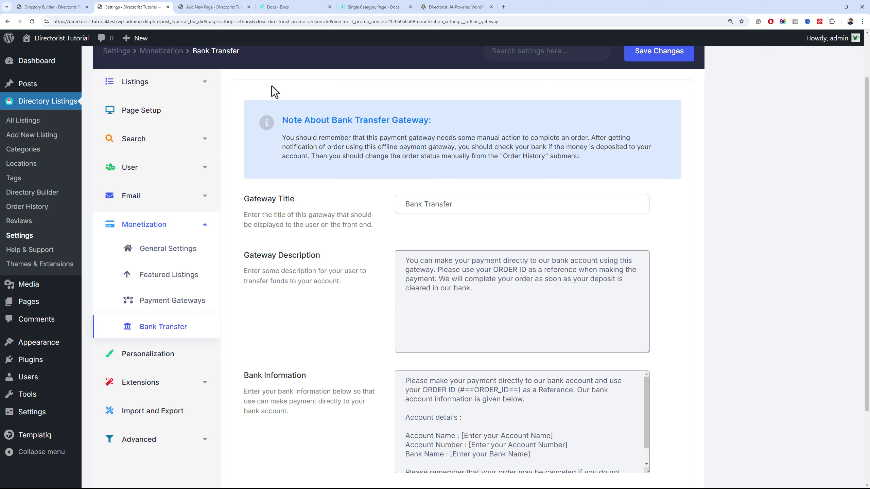
{"action": "scroll", "coordinate": [288, 107], "scroll_direction": "down", "scroll_amount": 3}
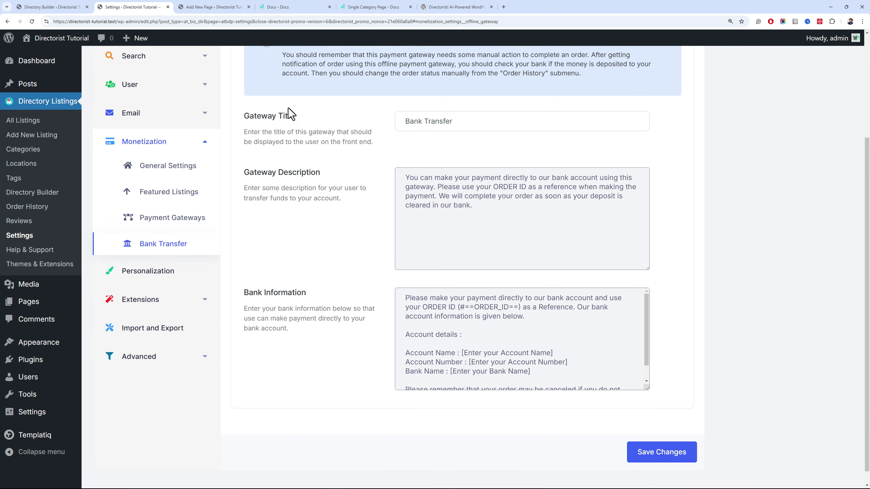
Review the personalization settings for button type and map marker colors, and inspect the brand color picker
{"action": "left_click", "coordinate": [215, 253]}
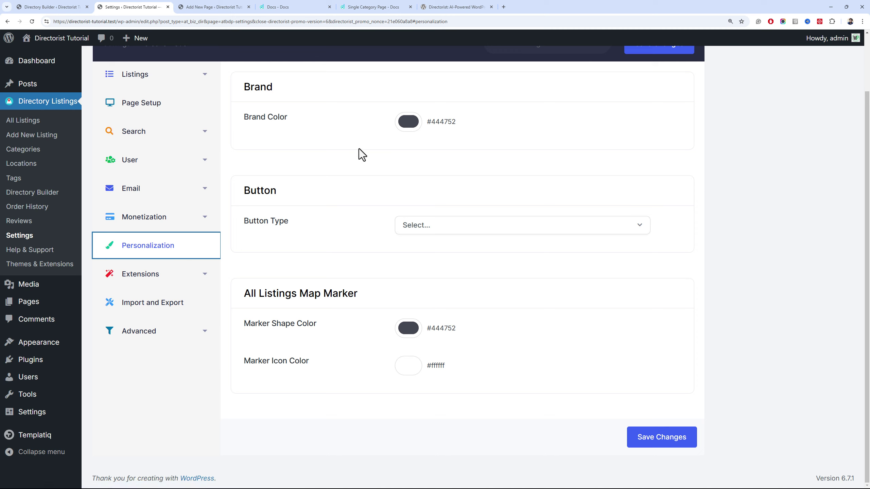
{"action": "left_click", "coordinate": [406, 127]}
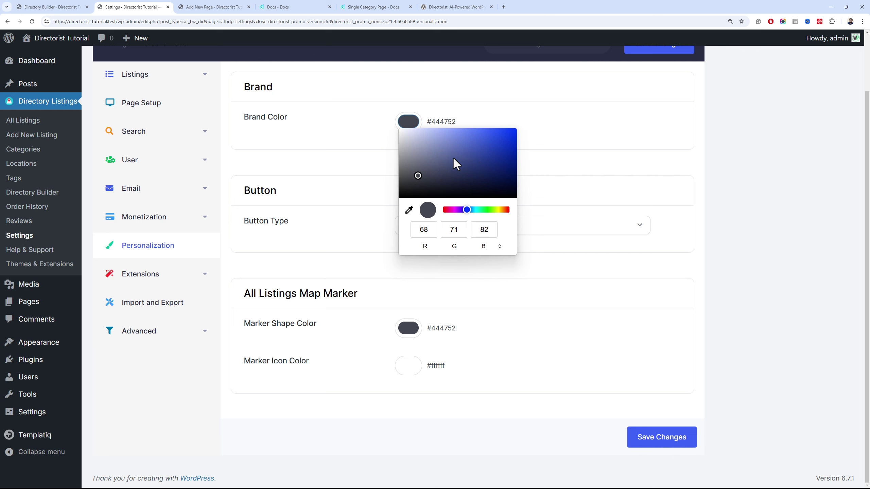
{"action": "left_click", "coordinate": [355, 195]}
Look over the general extensions settings and the import, export and restore options for listings and settings
{"action": "left_click", "coordinate": [173, 275]}
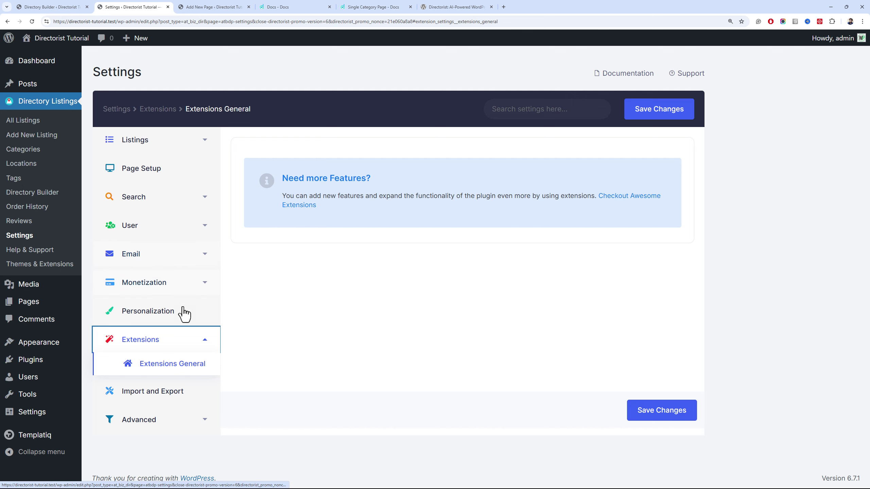
{"action": "left_click", "coordinate": [170, 403]}
{"action": "scroll", "coordinate": [370, 229], "scroll_direction": "down", "scroll_amount": 2}
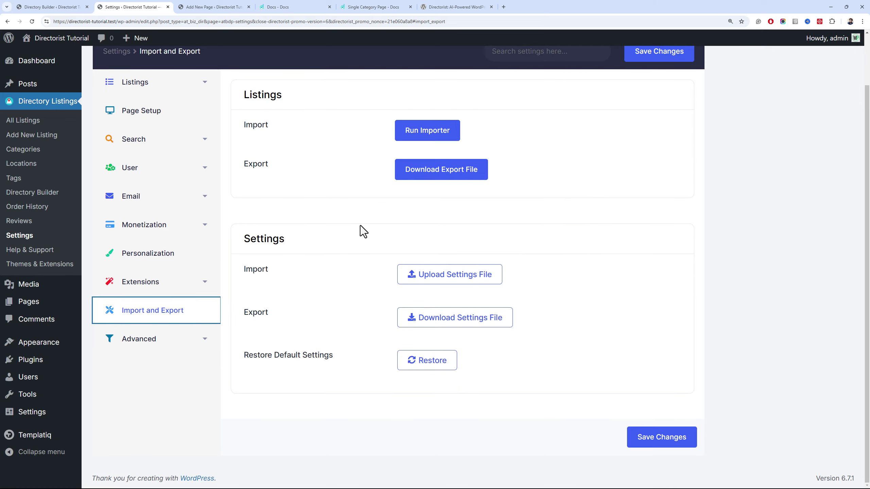
{"action": "scroll", "coordinate": [354, 224], "scroll_direction": "up", "scroll_amount": 2}
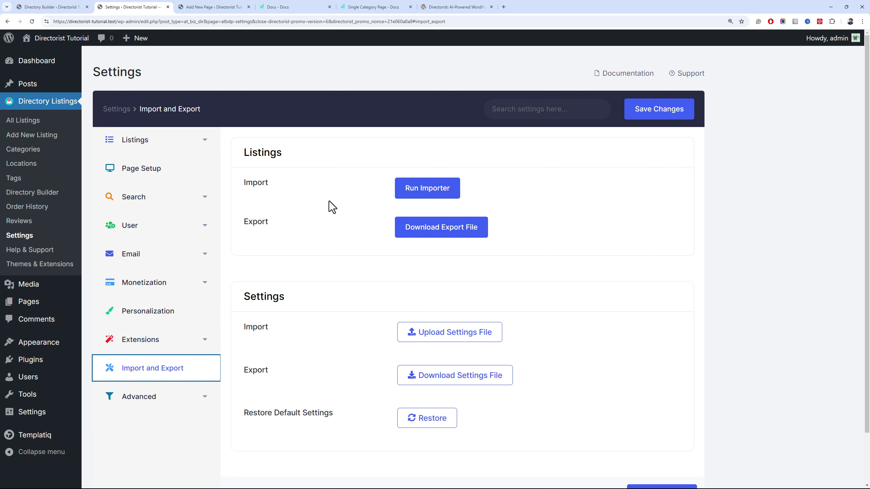
{"action": "scroll", "coordinate": [328, 200], "scroll_direction": "down", "scroll_amount": 2}
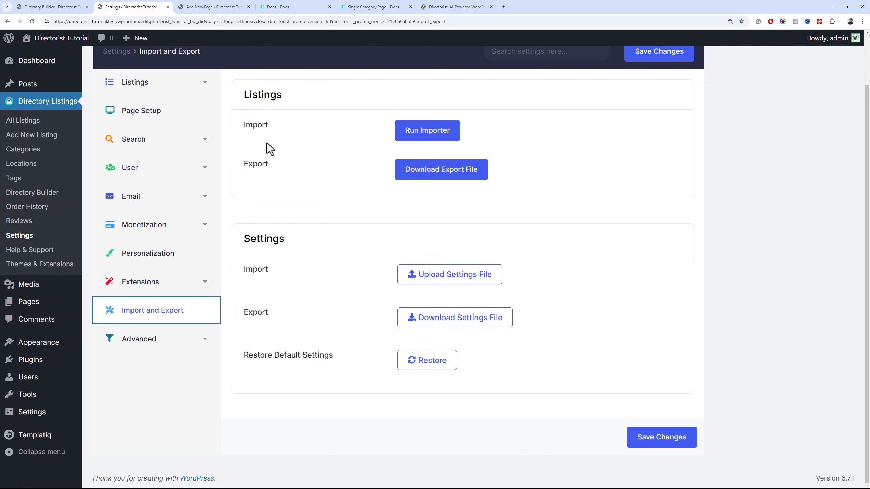
Examine the advanced Title & Meta (SEO) settings, covering the SEO switch and each page's meta title and description
{"action": "left_click", "coordinate": [194, 343]}
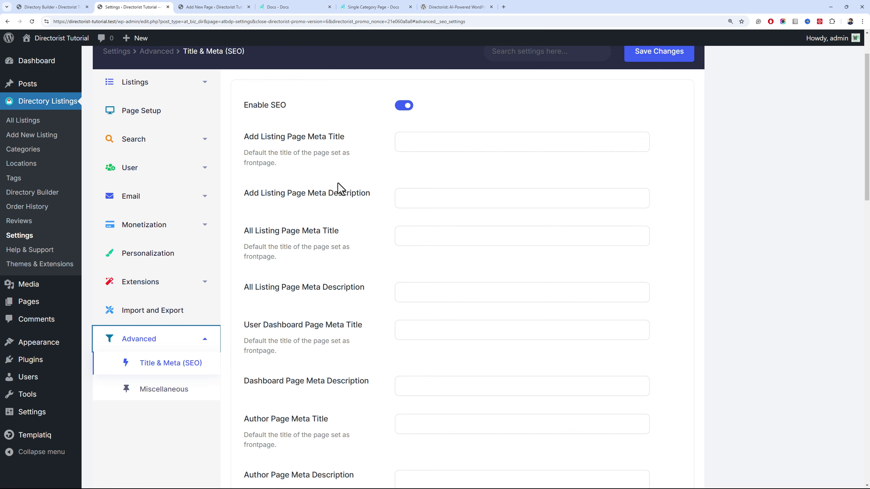
{"action": "scroll", "coordinate": [337, 183], "scroll_direction": "down", "scroll_amount": 10}
{"action": "scroll", "coordinate": [338, 183], "scroll_direction": "up", "scroll_amount": 7}
{"action": "scroll", "coordinate": [338, 183], "scroll_direction": "up", "scroll_amount": 3}
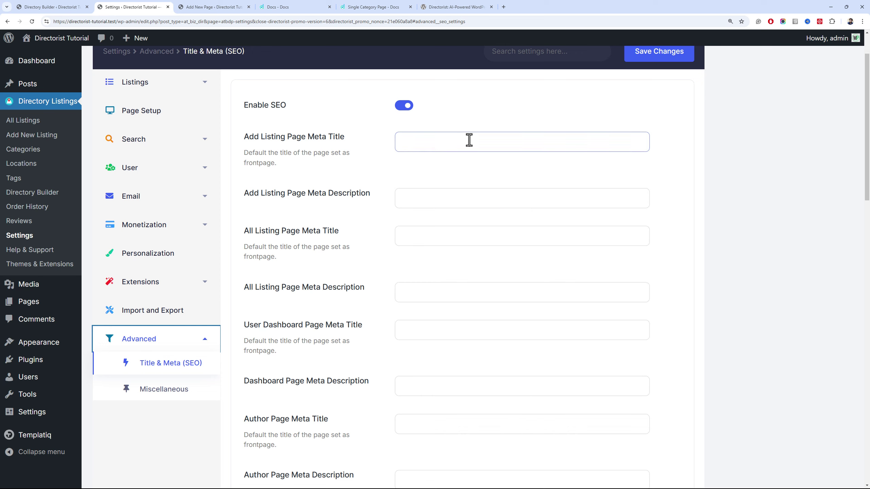
{"action": "left_click_drag", "start_coordinate": [868, 140], "coordinate": [869, 169]}
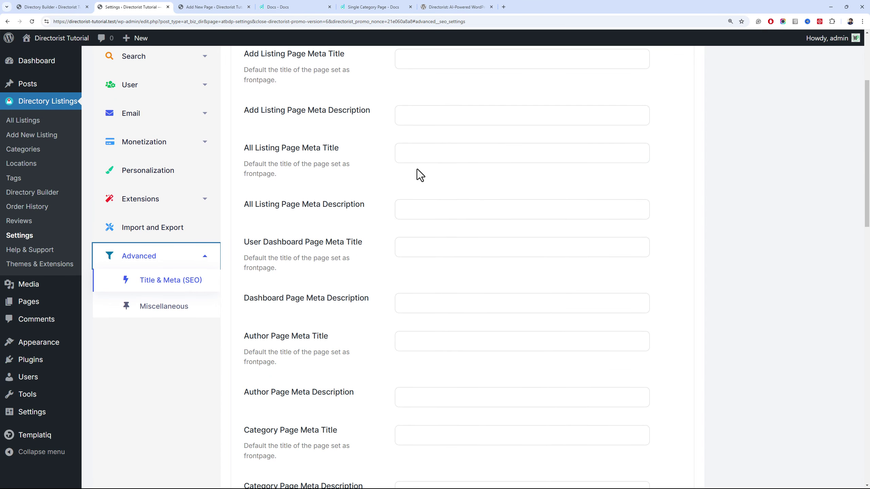
In the advanced miscellaneous settings, switch Remove Data on Uninstall on and back off, and save the settings
{"action": "left_click", "coordinate": [164, 306]}
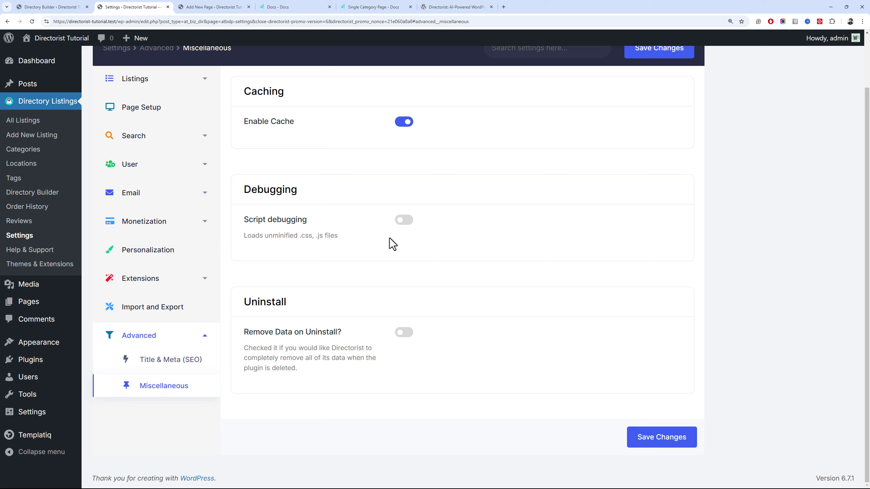
{"action": "left_click", "coordinate": [407, 333]}
{"action": "left_click", "coordinate": [406, 334]}
{"action": "left_click", "coordinate": [629, 440]}
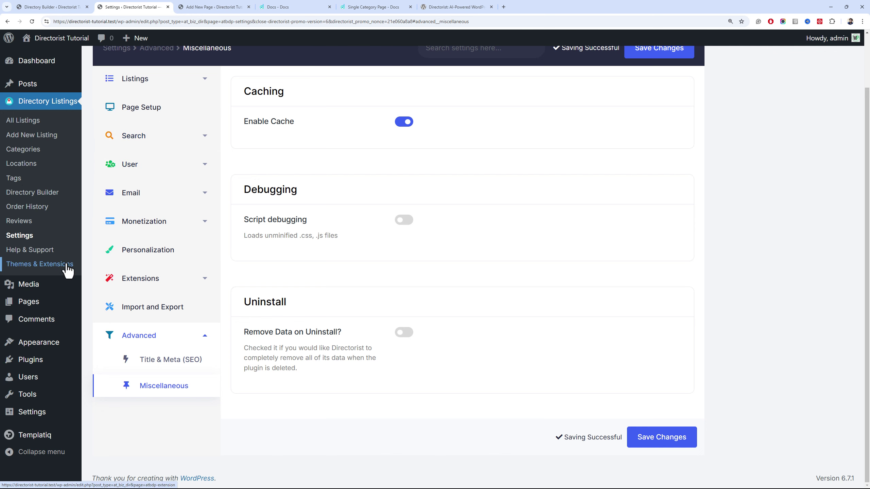
Open the Directorist Themes & Extensions page and look over the first extensions and themes offered
{"action": "left_click", "coordinate": [14, 265]}
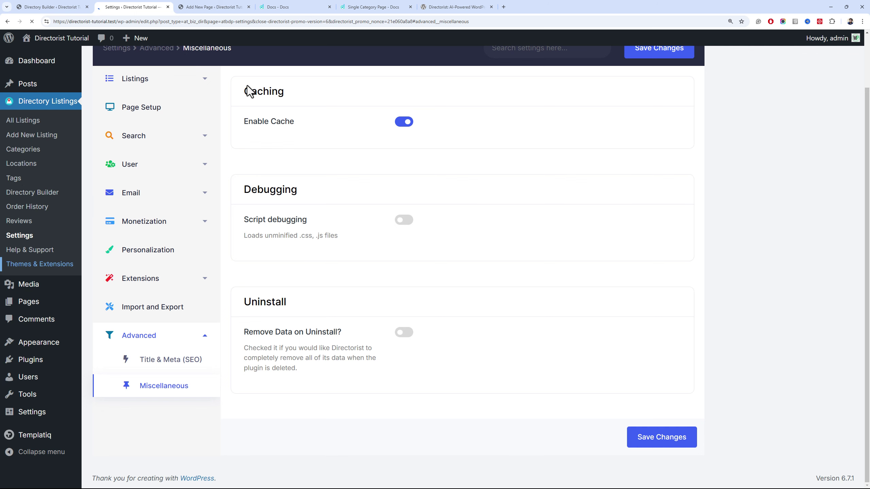
{"action": "scroll", "coordinate": [437, 84], "scroll_direction": "down", "scroll_amount": 10}
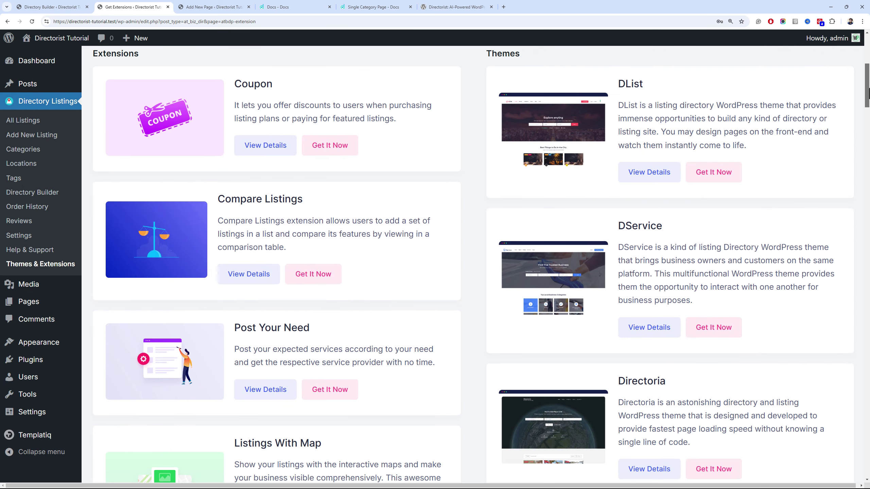
{"action": "mouse_move", "coordinate": [868, 92]}
{"action": "left_mouse_down"}
{"action": "mouse_move", "coordinate": [868, 83]}
{"action": "mouse_move", "coordinate": [868, 95]}
{"action": "left_mouse_up"}
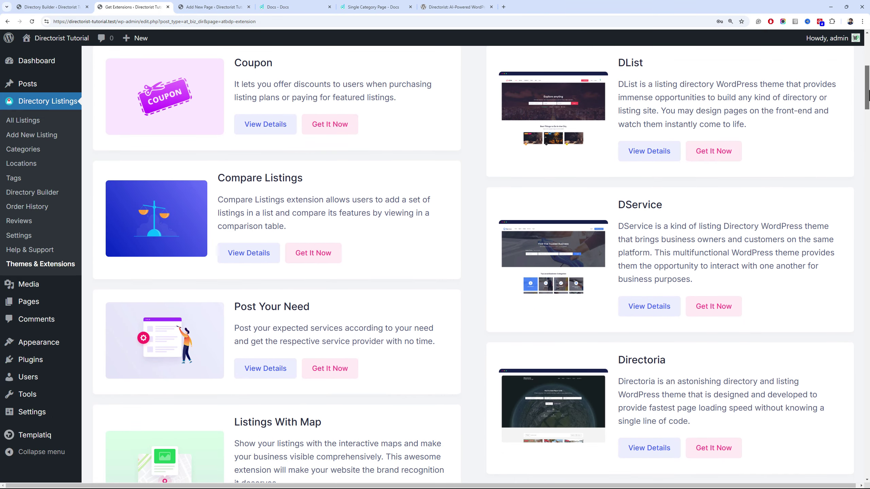
Check the Directorist documentation page in the browser and return to the Themes & Extensions page
{"action": "left_click", "coordinate": [332, 8]}
{"action": "scroll", "coordinate": [214, 84], "scroll_direction": "up", "scroll_amount": 2}
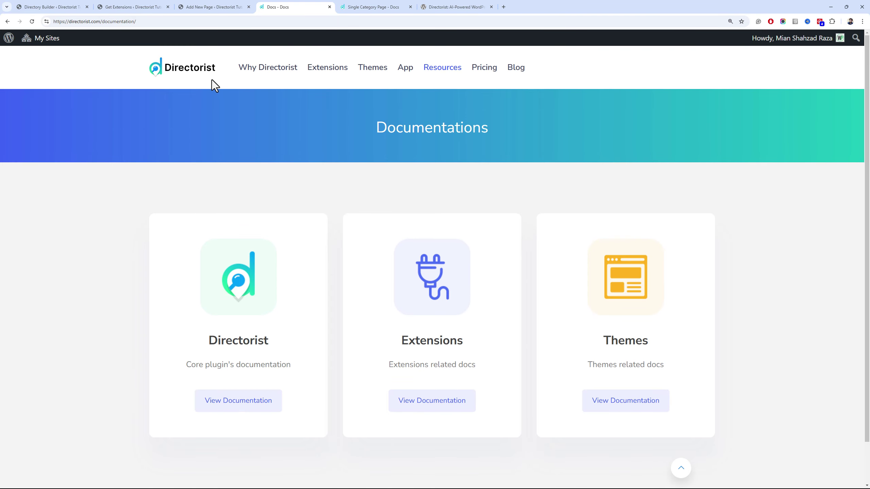
{"action": "left_click", "coordinate": [169, 6]}
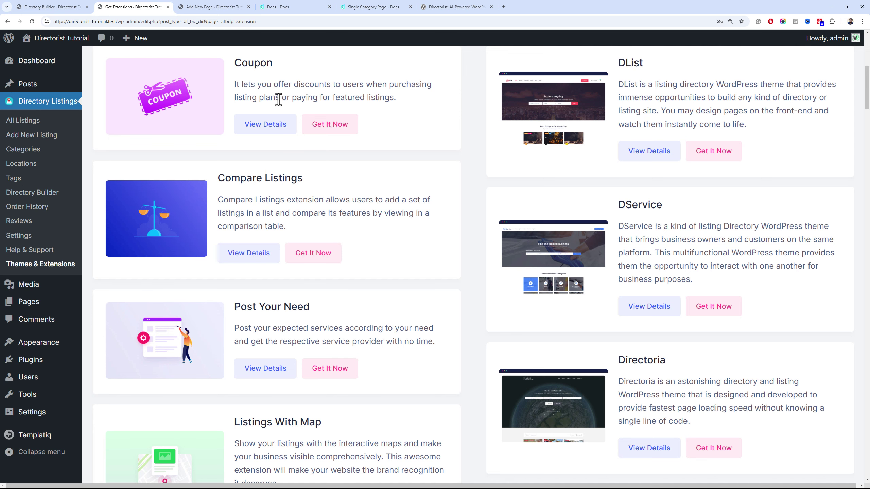
Survey the Themes & Extensions page, covering the Directorist account connection form and the lists of extensions and themes
{"action": "scroll", "coordinate": [867, 93], "scroll_direction": "up", "scroll_amount": 3}
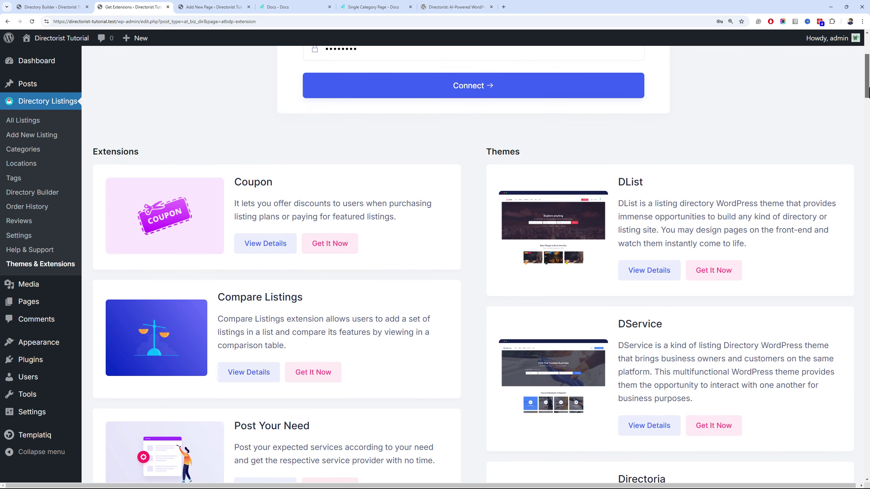
{"action": "scroll", "coordinate": [868, 91], "scroll_direction": "up", "scroll_amount": 2}
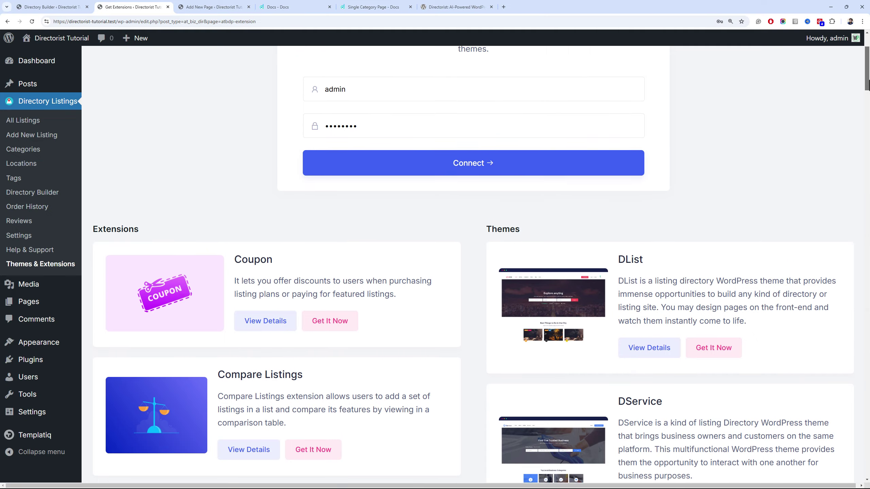
{"action": "left_click_drag", "start_coordinate": [868, 84], "coordinate": [867, 145]}
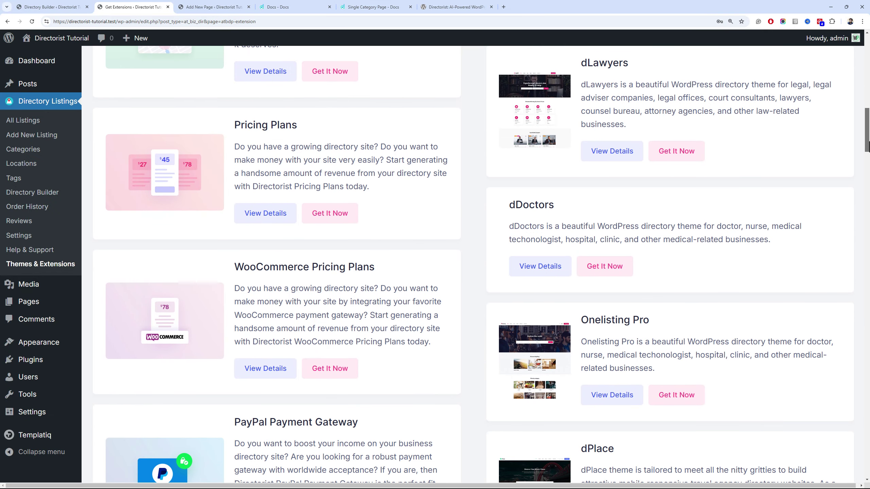
{"action": "scroll", "coordinate": [245, 189], "scroll_direction": "up", "scroll_amount": 6}
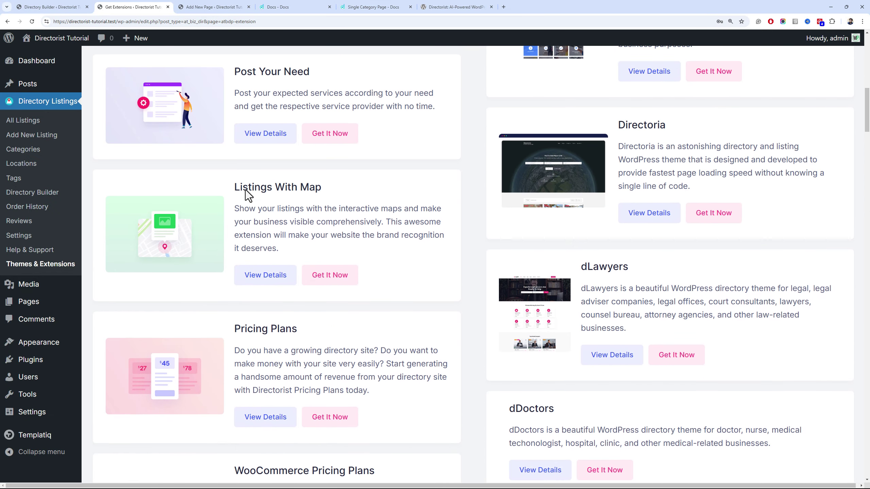
{"action": "scroll", "coordinate": [246, 190], "scroll_direction": "up", "scroll_amount": 3}
{"action": "scroll", "coordinate": [245, 190], "scroll_direction": "up", "scroll_amount": 12}
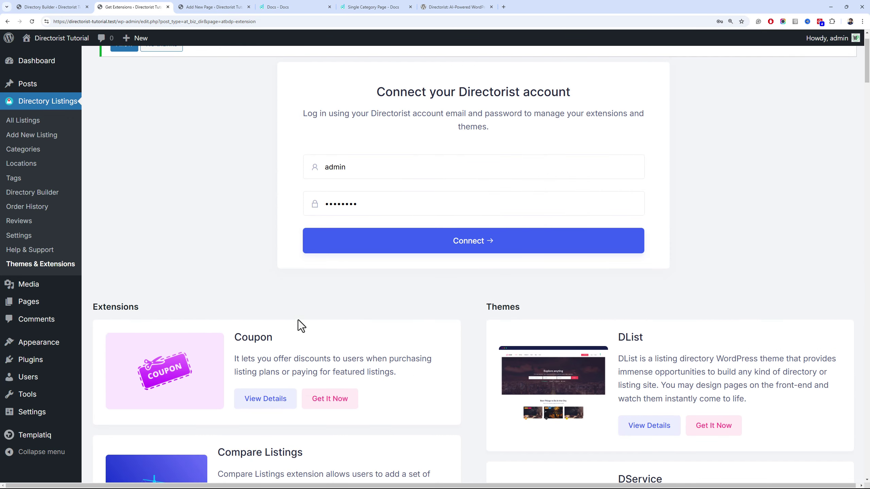
Review the first Directorist extensions, from Coupon and Compare Listings through Pricing Plans and WooCommerce Pricing Plans, alongside the neighbouring themes
{"action": "scroll", "coordinate": [481, 279], "scroll_direction": "down", "scroll_amount": 3}
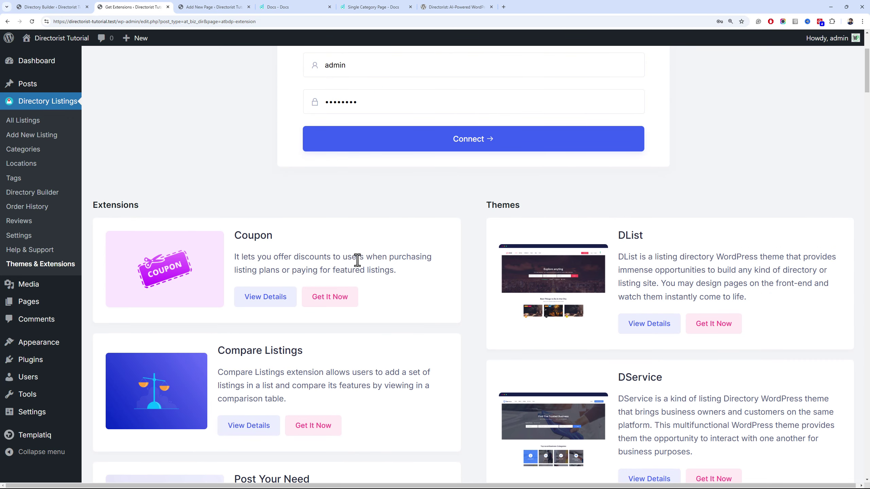
{"action": "scroll", "coordinate": [278, 240], "scroll_direction": "down", "scroll_amount": 6}
{"action": "scroll", "coordinate": [270, 193], "scroll_direction": "down", "scroll_amount": 3}
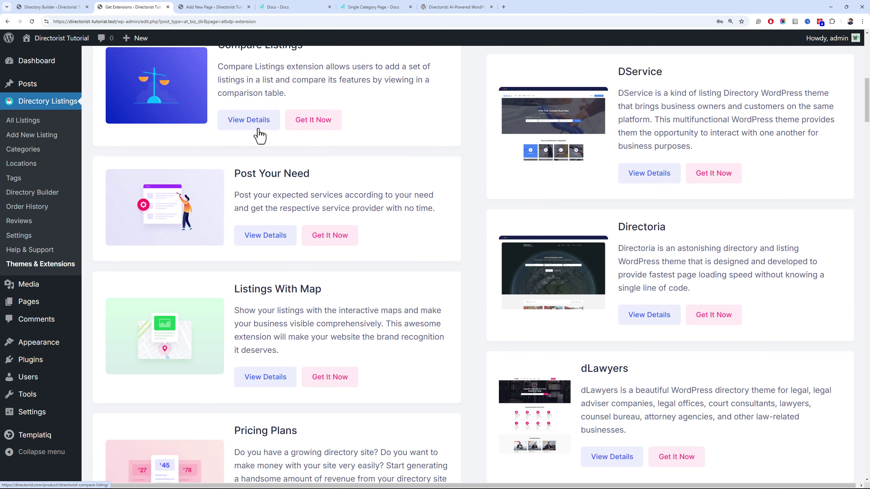
{"action": "scroll", "coordinate": [262, 185], "scroll_direction": "down", "scroll_amount": 3}
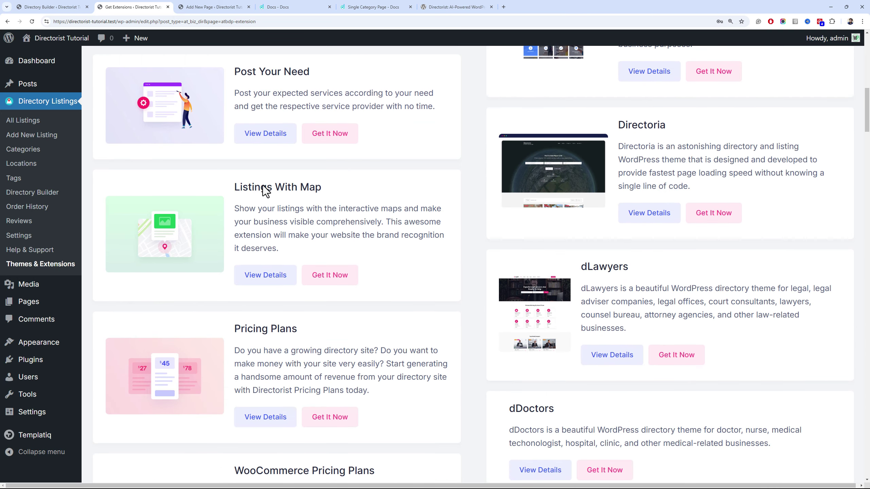
{"action": "scroll", "coordinate": [293, 187], "scroll_direction": "down", "scroll_amount": 6}
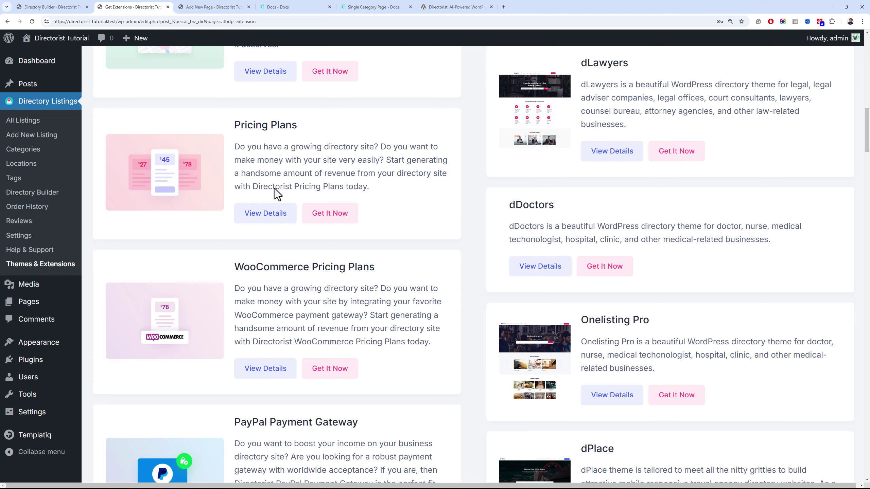
{"action": "scroll", "coordinate": [277, 195], "scroll_direction": "down", "scroll_amount": 3}
{"action": "left_click_drag", "start_coordinate": [375, 169], "coordinate": [233, 165]}
{"action": "scroll", "coordinate": [300, 223], "scroll_direction": "down", "scroll_amount": 3}
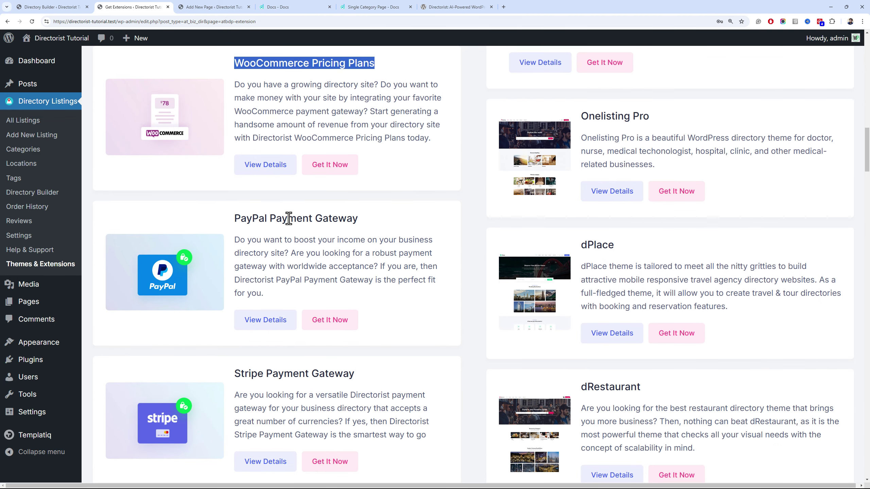
{"action": "left_click", "coordinate": [288, 219]}
Examine the PayPal and Stripe payment gateways and the Claim Listing, Mark as Sold and Social Login extensions
{"action": "scroll", "coordinate": [288, 219], "scroll_direction": "down", "scroll_amount": 3}
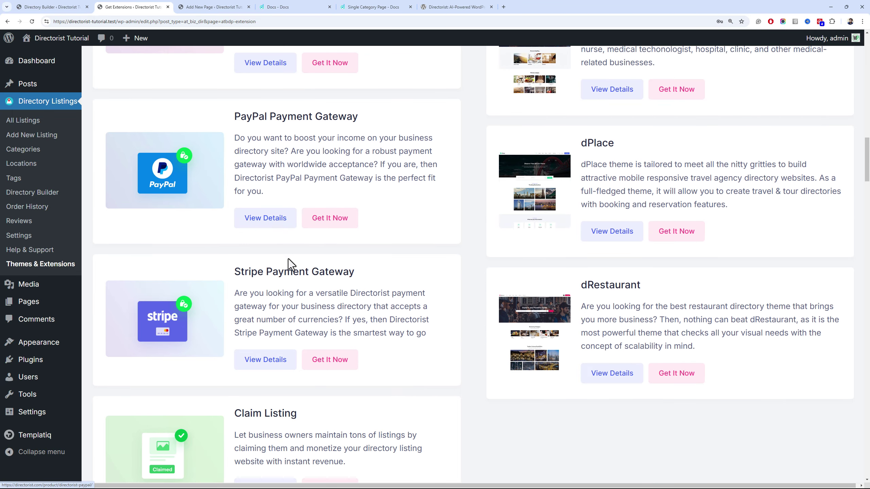
{"action": "scroll", "coordinate": [292, 263], "scroll_direction": "down", "scroll_amount": 6}
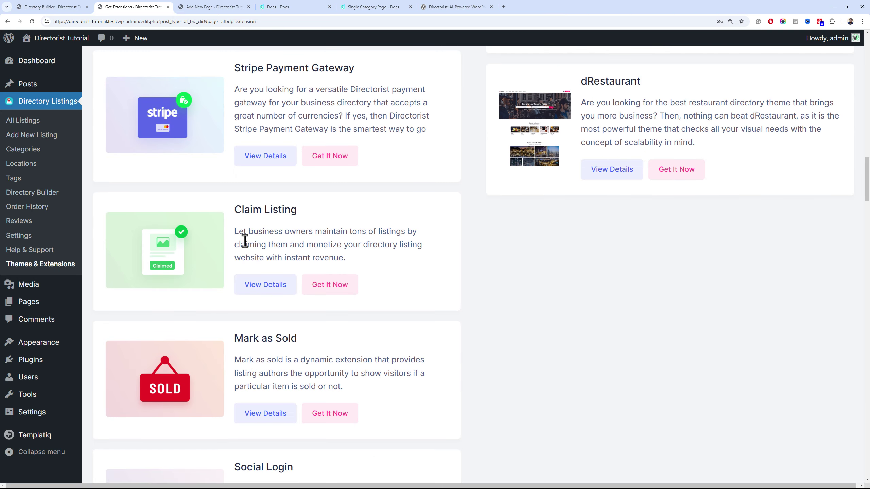
{"action": "scroll", "coordinate": [227, 236], "scroll_direction": "up", "scroll_amount": 3}
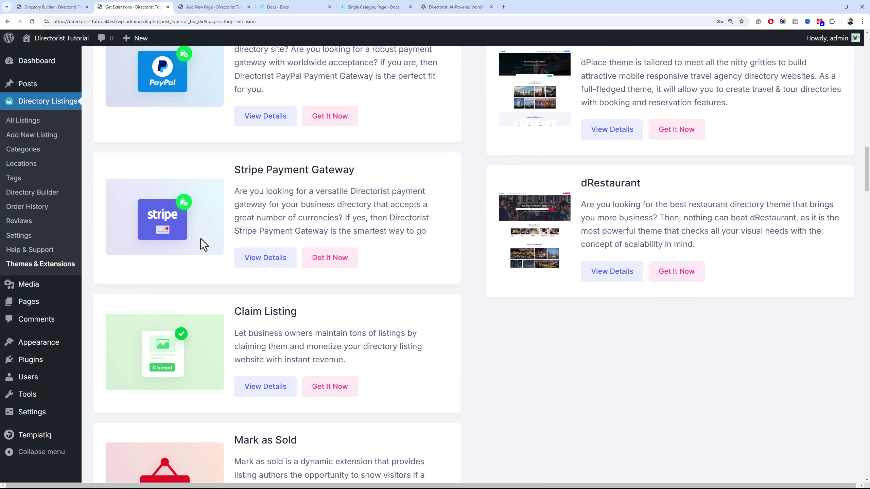
{"action": "scroll", "coordinate": [305, 219], "scroll_direction": "down", "scroll_amount": 3}
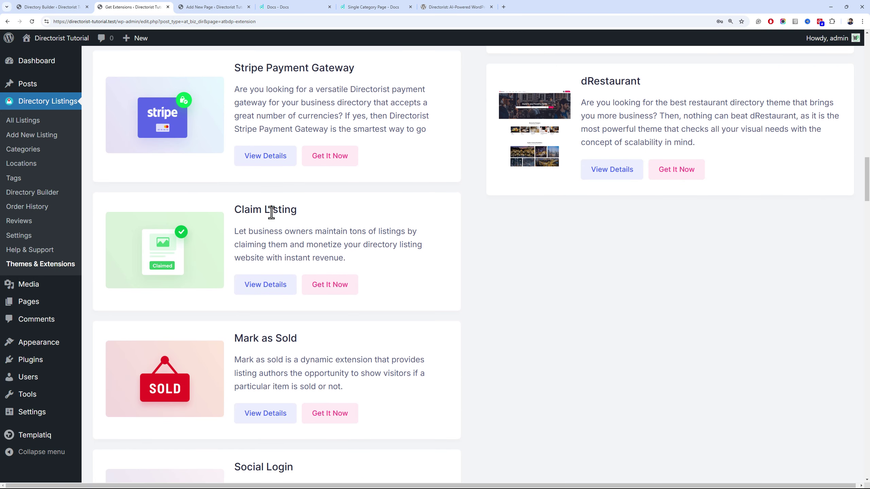
{"action": "scroll", "coordinate": [284, 212], "scroll_direction": "down", "scroll_amount": 5}
{"action": "scroll", "coordinate": [275, 212], "scroll_direction": "down", "scroll_amount": 1}
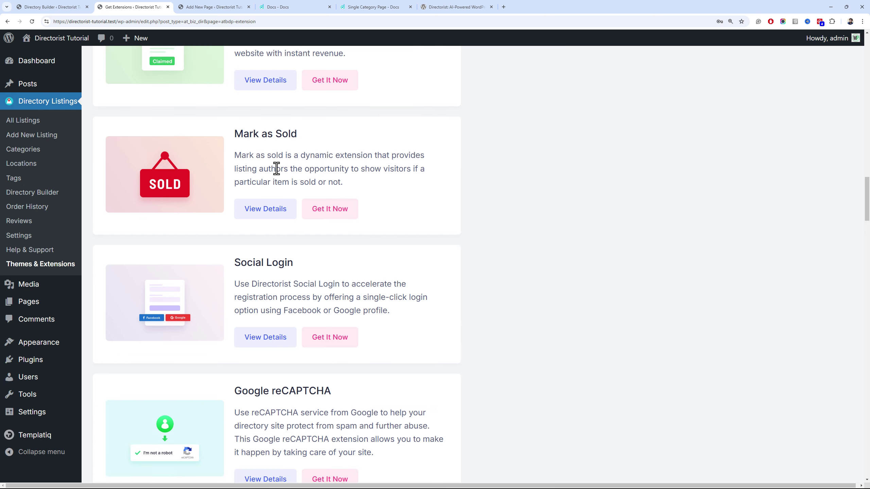
{"action": "scroll", "coordinate": [286, 169], "scroll_direction": "down", "scroll_amount": 3}
{"action": "left_click_drag", "start_coordinate": [296, 170], "coordinate": [243, 162]}
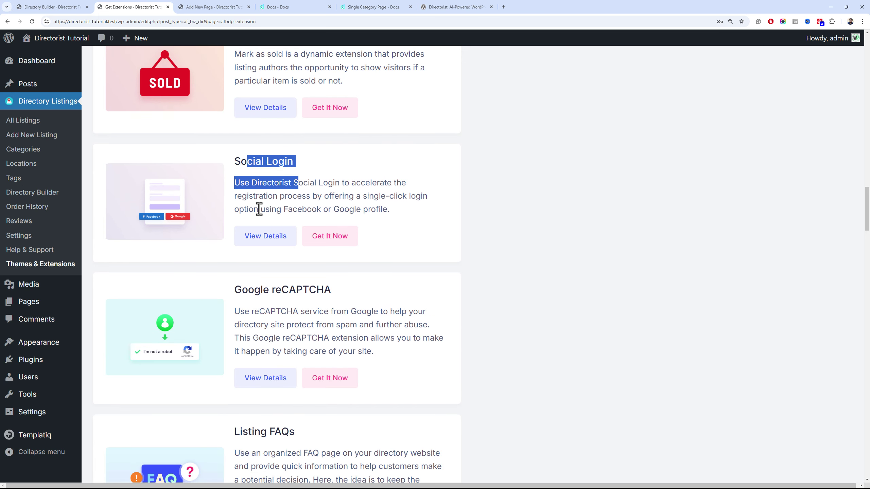
{"action": "left_click", "coordinate": [255, 216]}
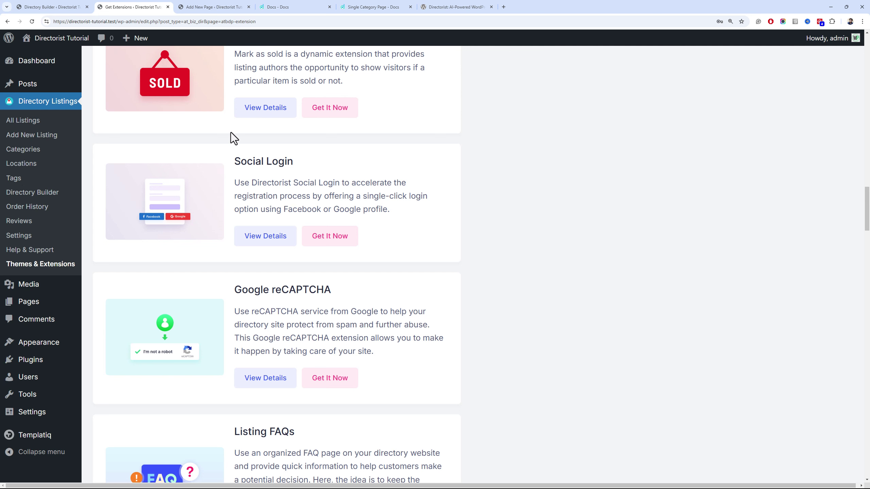
Look over the Google reCAPTCHA, Listing FAQs, Business Hours, Listings Slider & Carousel and Live Chat extensions
{"action": "scroll", "coordinate": [231, 134], "scroll_direction": "down", "scroll_amount": 3}
{"action": "scroll", "coordinate": [293, 199], "scroll_direction": "down", "scroll_amount": 3}
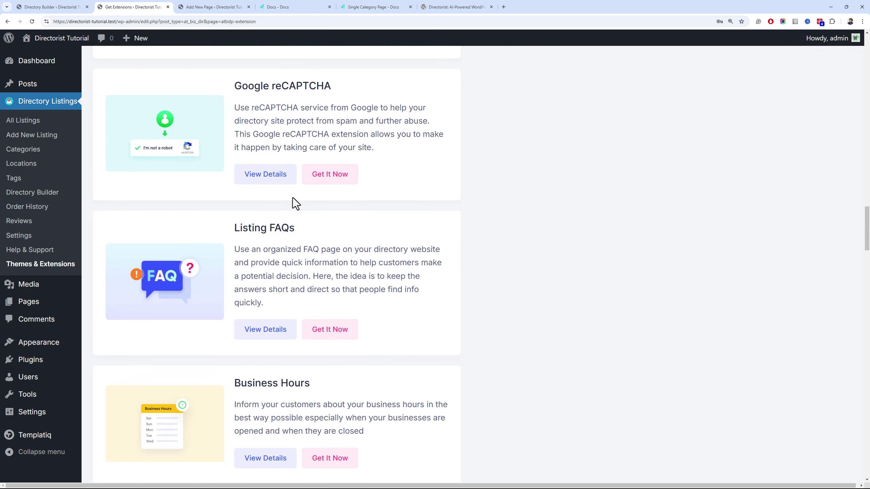
{"action": "scroll", "coordinate": [289, 230], "scroll_direction": "down", "scroll_amount": 9}
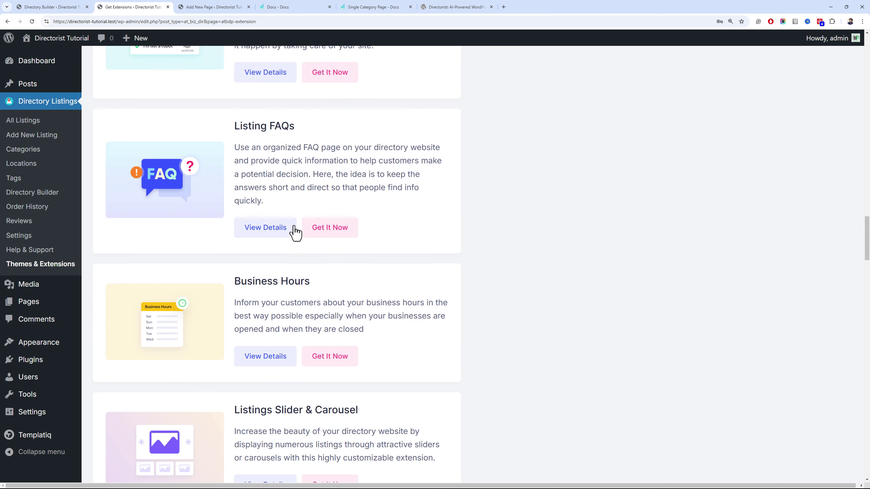
{"action": "left_click_drag", "start_coordinate": [314, 78], "coordinate": [245, 76]}
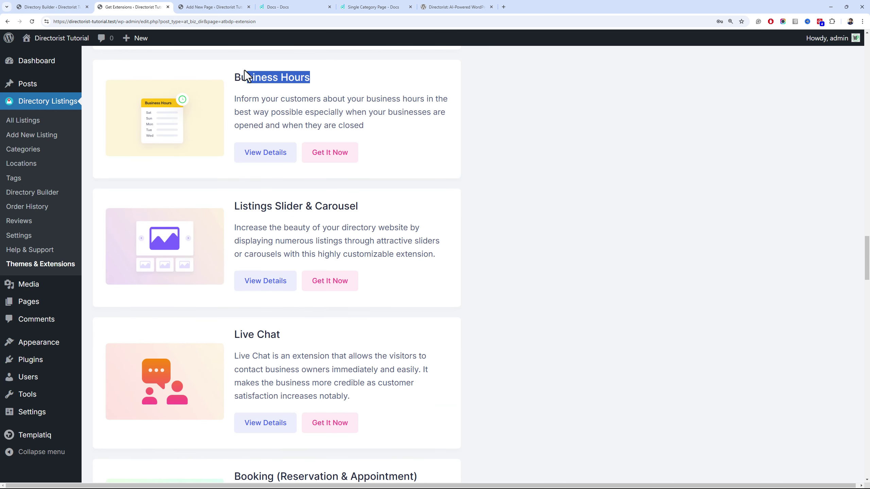
{"action": "left_click", "coordinate": [328, 206]}
{"action": "scroll", "coordinate": [347, 202], "scroll_direction": "down", "scroll_amount": 3}
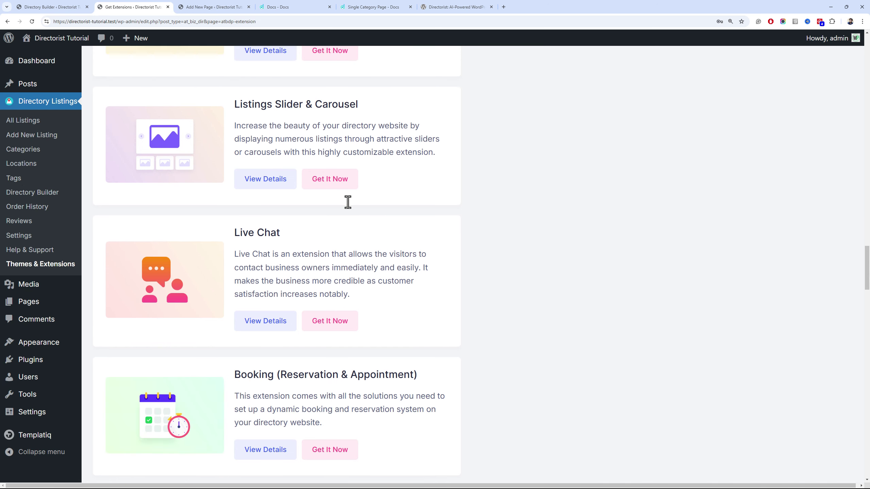
{"action": "left_click_drag", "start_coordinate": [295, 230], "coordinate": [229, 222]}
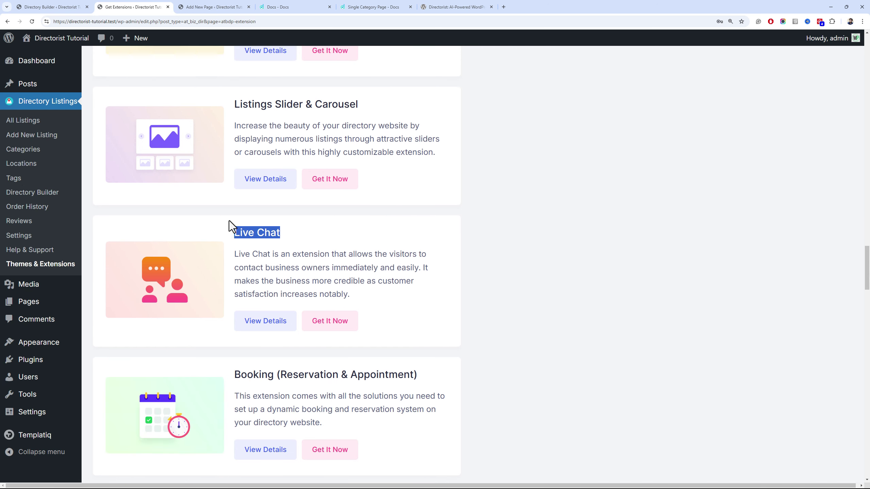
{"action": "left_click", "coordinate": [267, 221]}
Read through the Booking (Reservation & Appointment), Image Gallery and Directorist Ads Manager extension entries
{"action": "scroll", "coordinate": [268, 222], "scroll_direction": "down", "scroll_amount": 3}
{"action": "scroll", "coordinate": [269, 229], "scroll_direction": "down", "scroll_amount": 3}
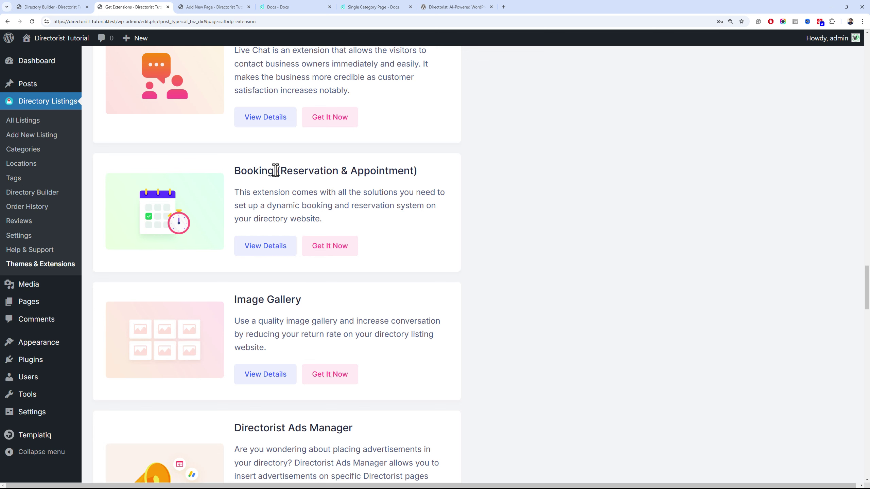
{"action": "scroll", "coordinate": [281, 157], "scroll_direction": "down", "scroll_amount": 2}
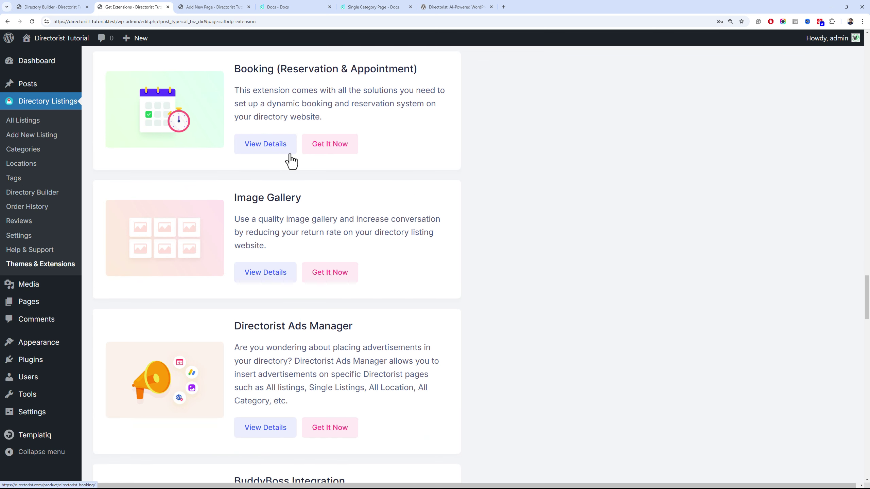
{"action": "scroll", "coordinate": [289, 160], "scroll_direction": "down", "scroll_amount": 3}
{"action": "left_click_drag", "start_coordinate": [311, 117], "coordinate": [233, 119]}
{"action": "scroll", "coordinate": [258, 105], "scroll_direction": "down", "scroll_amount": 2}
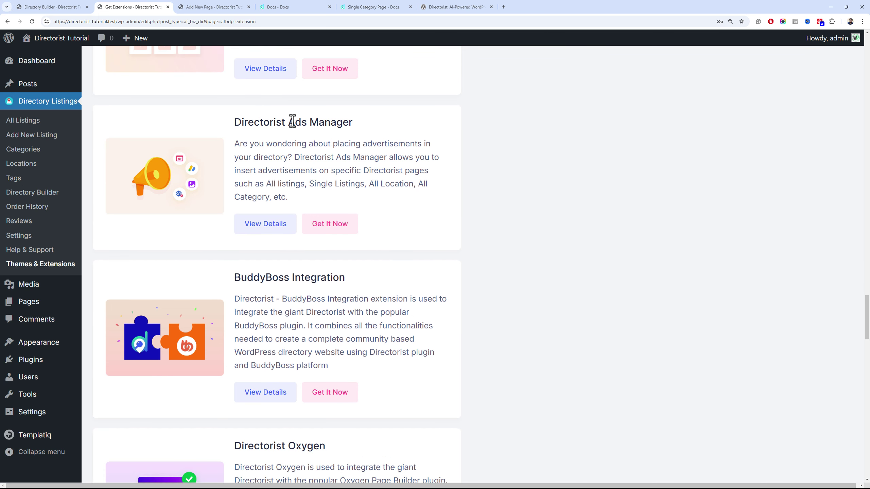
{"action": "left_click_drag", "start_coordinate": [333, 122], "coordinate": [272, 121]}
{"action": "scroll", "coordinate": [274, 120], "scroll_direction": "down", "scroll_amount": 3}
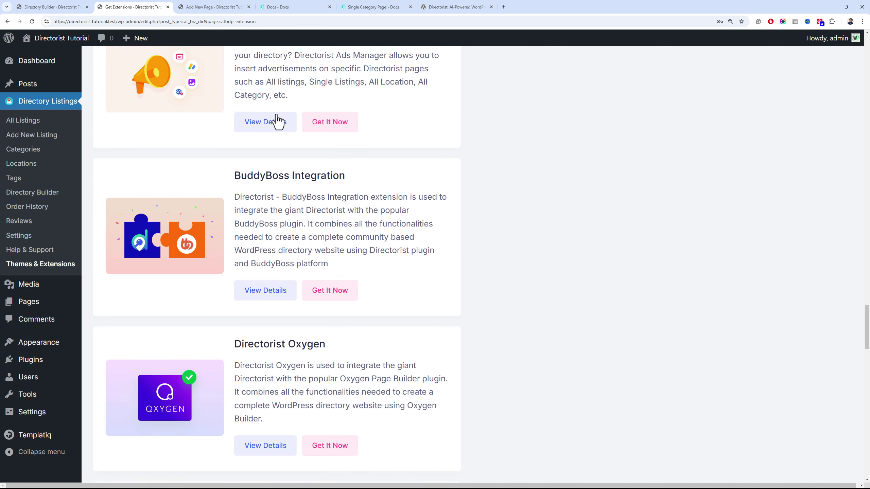
Survey the remaining extensions, from Directorist Oxygen and Authorize.net through Job Manager and Mailchimp Integration, and return to the account connection form
{"action": "scroll", "coordinate": [301, 168], "scroll_direction": "down", "scroll_amount": 4}
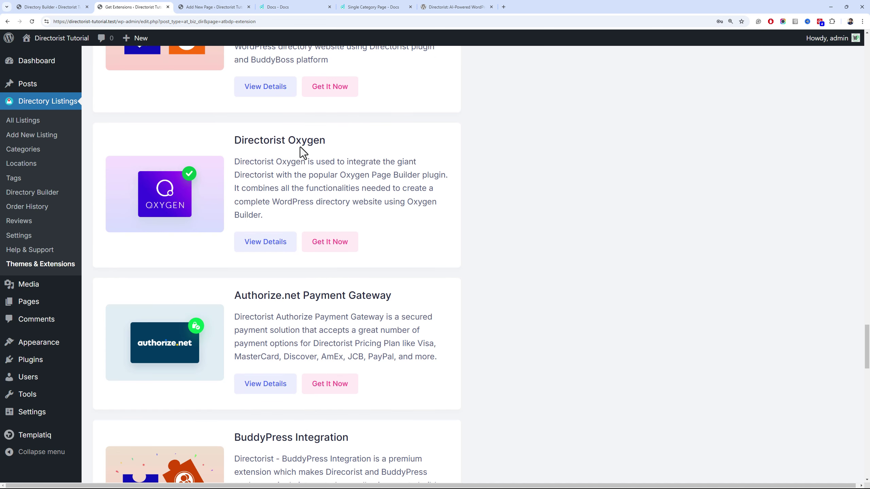
{"action": "scroll", "coordinate": [301, 147], "scroll_direction": "down", "scroll_amount": 4}
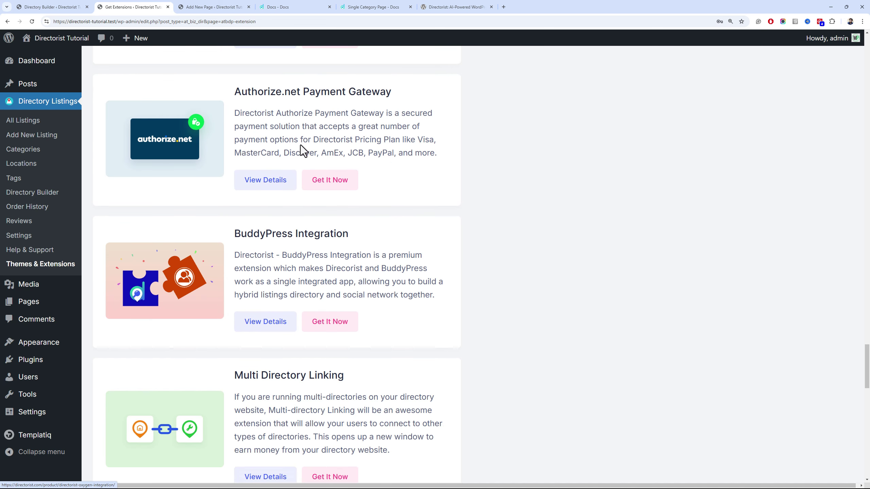
{"action": "left_click_drag", "start_coordinate": [296, 92], "coordinate": [257, 93]}
{"action": "scroll", "coordinate": [258, 93], "scroll_direction": "down", "scroll_amount": 2}
{"action": "scroll", "coordinate": [310, 151], "scroll_direction": "down", "scroll_amount": 3}
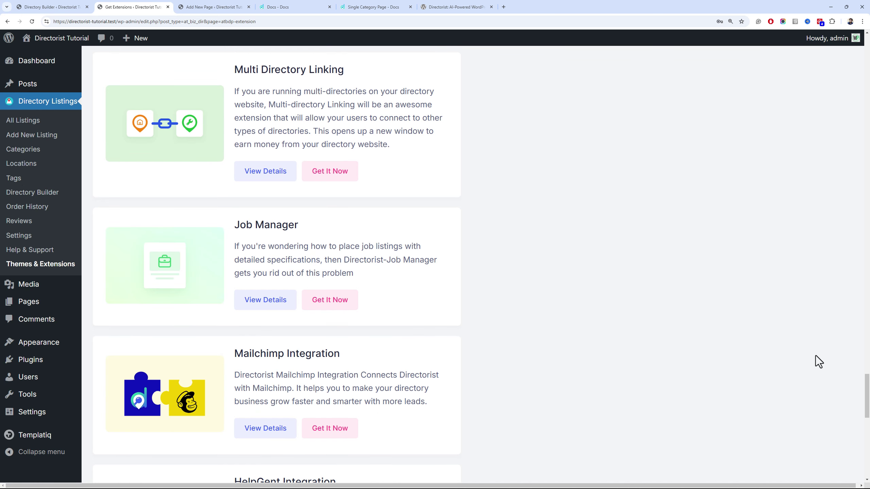
{"action": "left_click", "coordinate": [867, 442]}
{"action": "left_click_drag", "start_coordinate": [868, 455], "coordinate": [868, 36]}
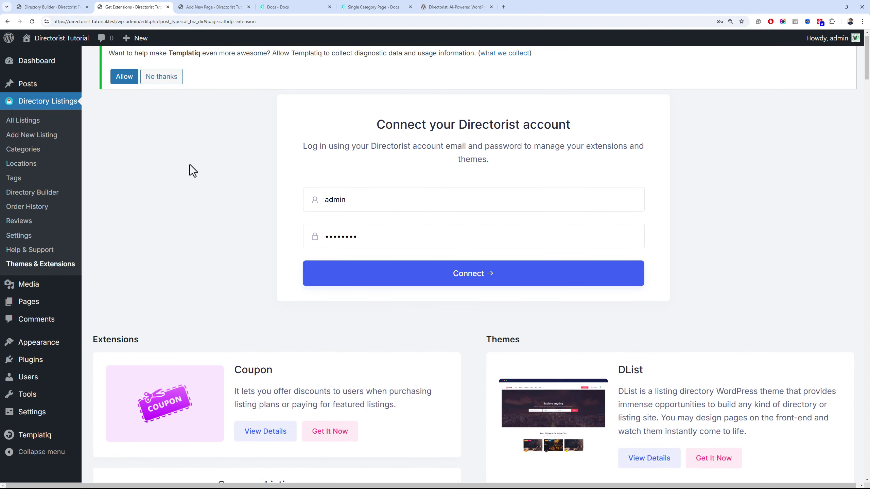
{"action": "scroll", "coordinate": [189, 165], "scroll_direction": "up", "scroll_amount": 1}
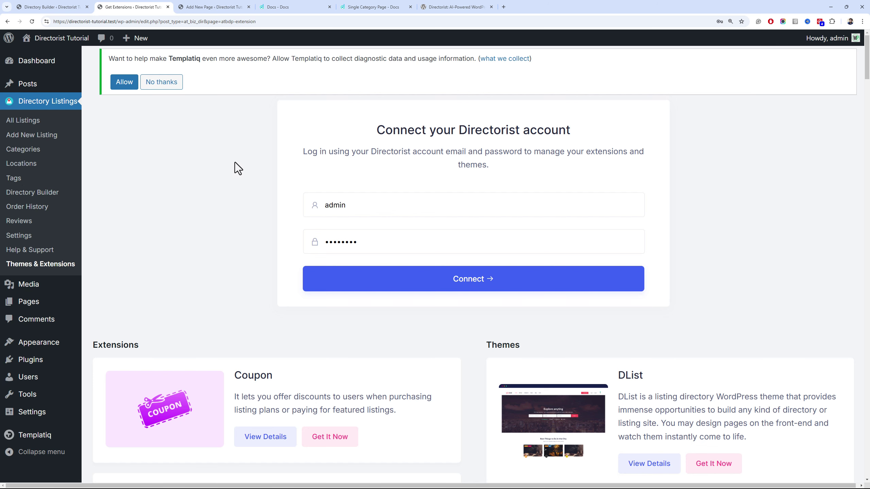
Open the Pricing page on the Directorist website and bring its plan comparison into view
{"action": "left_click", "coordinate": [373, 7]}
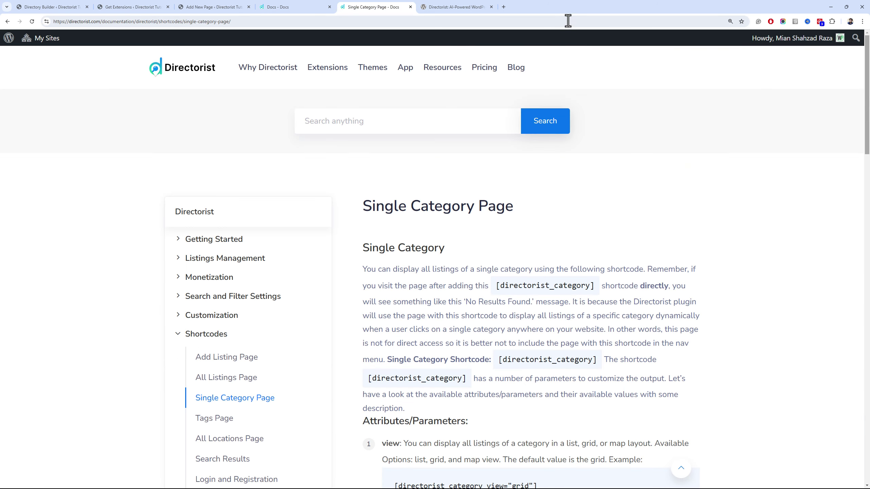
{"action": "left_click", "coordinate": [291, 7]}
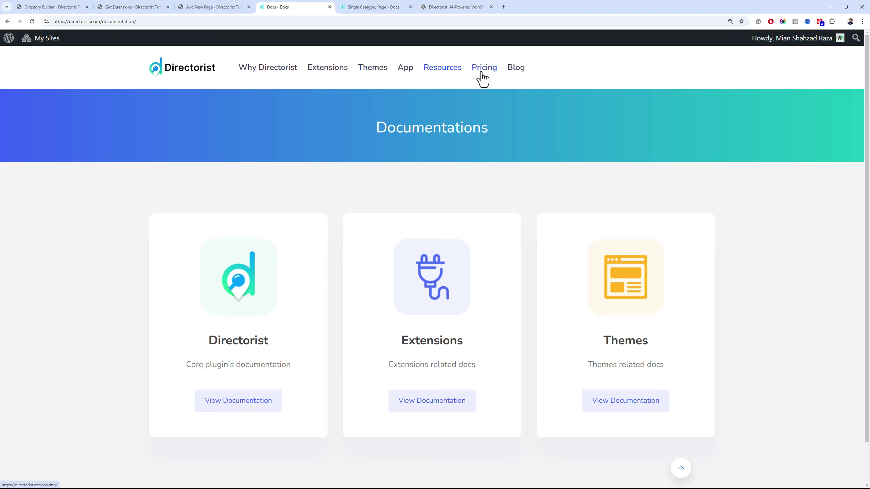
{"action": "left_click", "coordinate": [284, 103]}
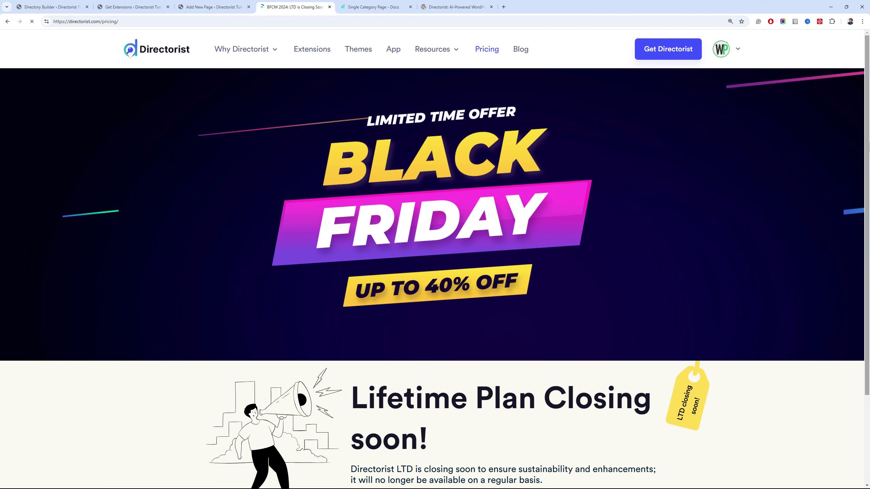
{"action": "left_click_drag", "start_coordinate": [867, 52], "coordinate": [868, 97]}
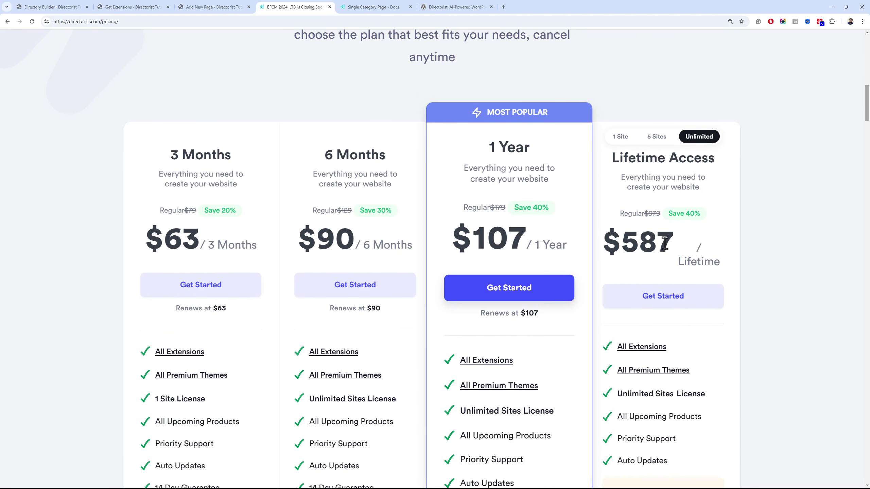
Compare the Lifetime Access and 1 Year plan prices, and check the extensions and premium themes included in the 1 Year plan
{"action": "left_click_drag", "start_coordinate": [666, 243], "coordinate": [612, 242]}
{"action": "left_click_drag", "start_coordinate": [527, 244], "coordinate": [472, 231]}
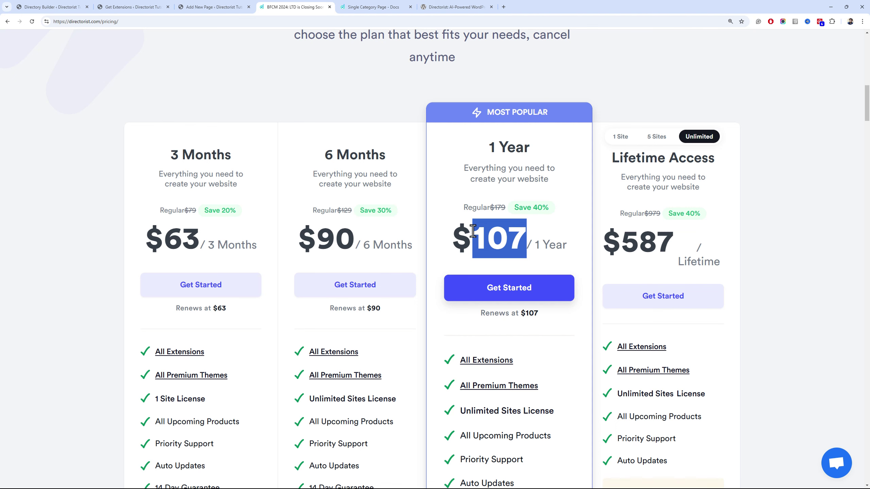
{"action": "scroll", "coordinate": [472, 232], "scroll_direction": "down", "scroll_amount": 3}
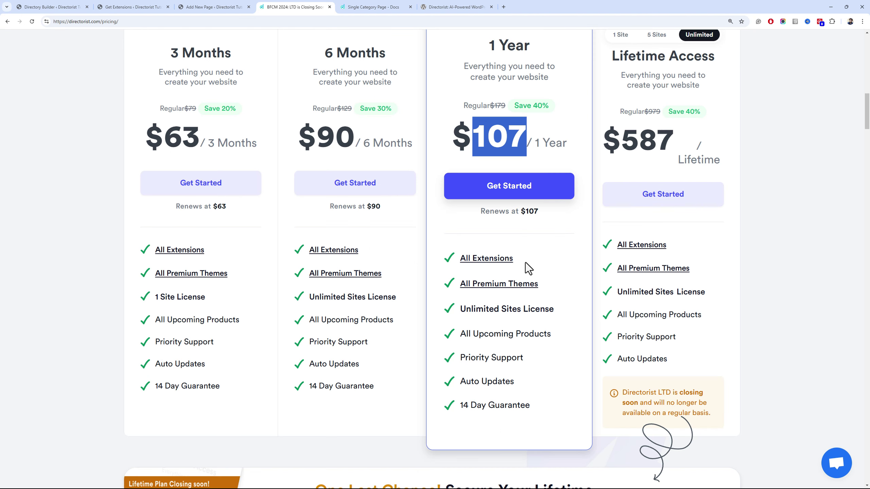
{"action": "left_click_drag", "start_coordinate": [526, 262], "coordinate": [460, 255]}
{"action": "left_click_drag", "start_coordinate": [539, 285], "coordinate": [466, 280]}
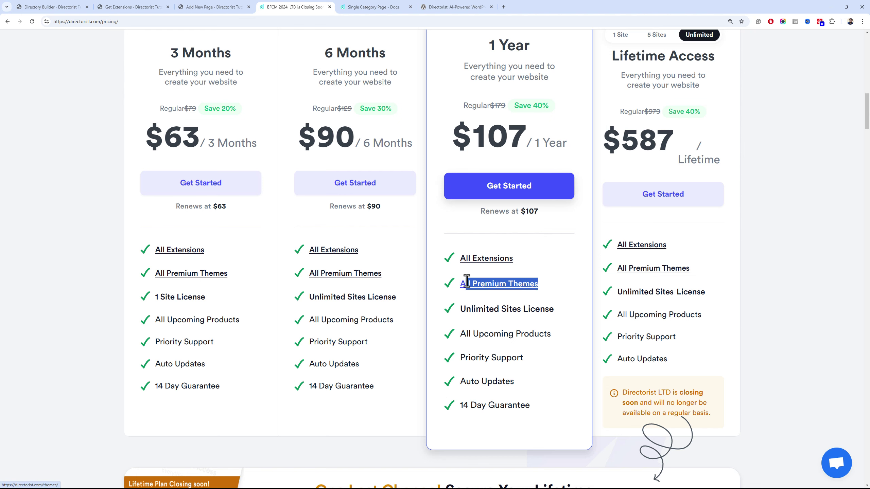
Return to the WordPress Themes & Extensions page and switch to the All Locations page editor
{"action": "left_click", "coordinate": [156, 7]}
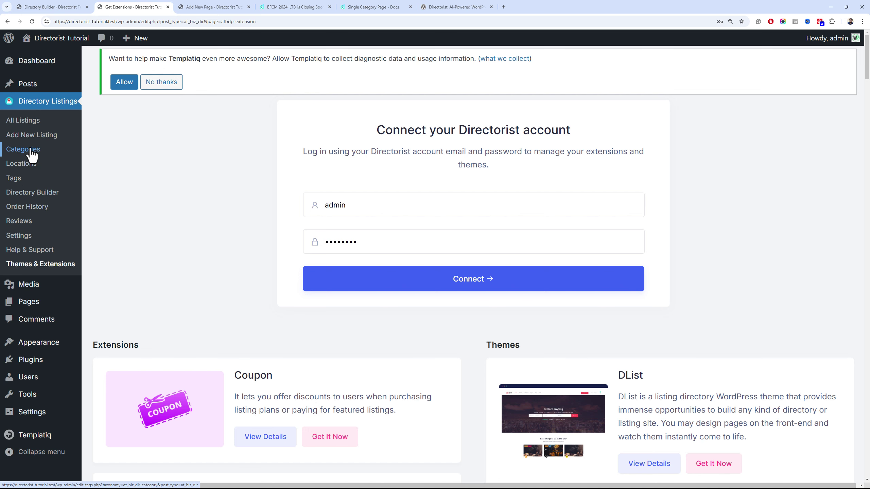
{"action": "left_click", "coordinate": [192, 7]}
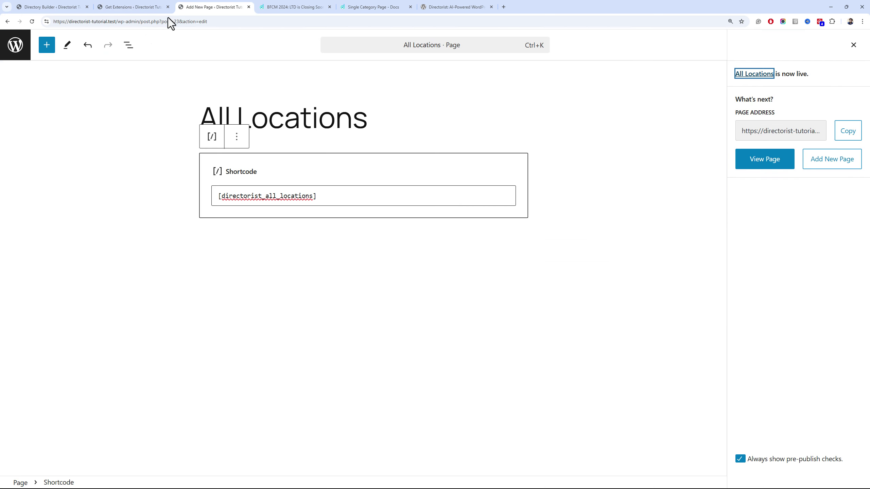
Open the Directorist Tutorial site's front end in a new tab from the WordPress admin and close the All Locations editor
{"action": "left_click", "coordinate": [124, 7]}
{"action": "mouse_move", "coordinate": [60, 38]}
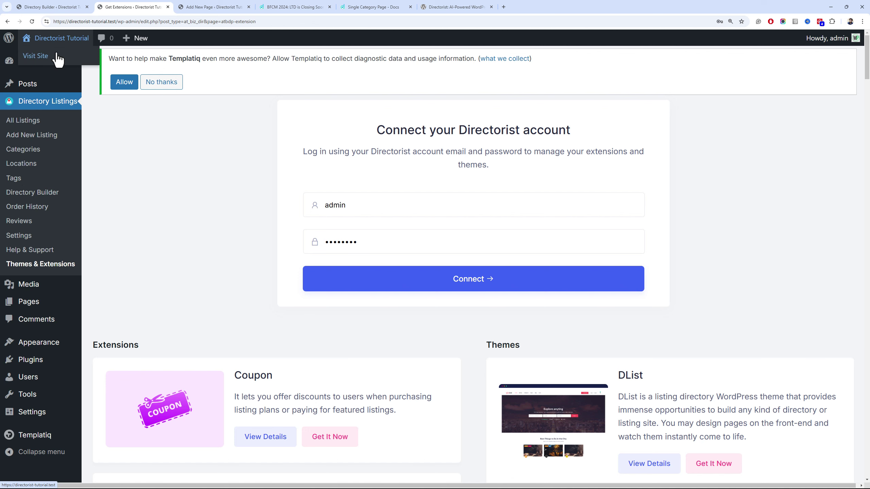
{"action": "middle_click", "coordinate": [56, 58]}
{"action": "left_click", "coordinate": [206, 7]}
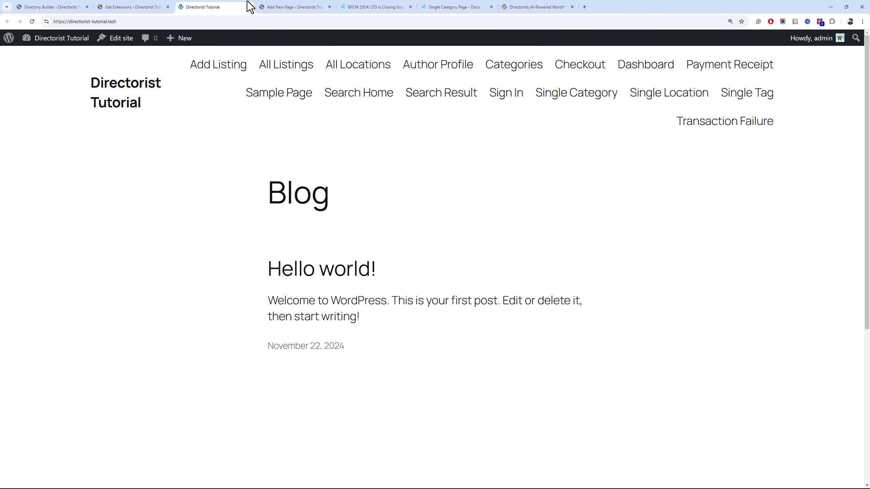
{"action": "left_click", "coordinate": [329, 6]}
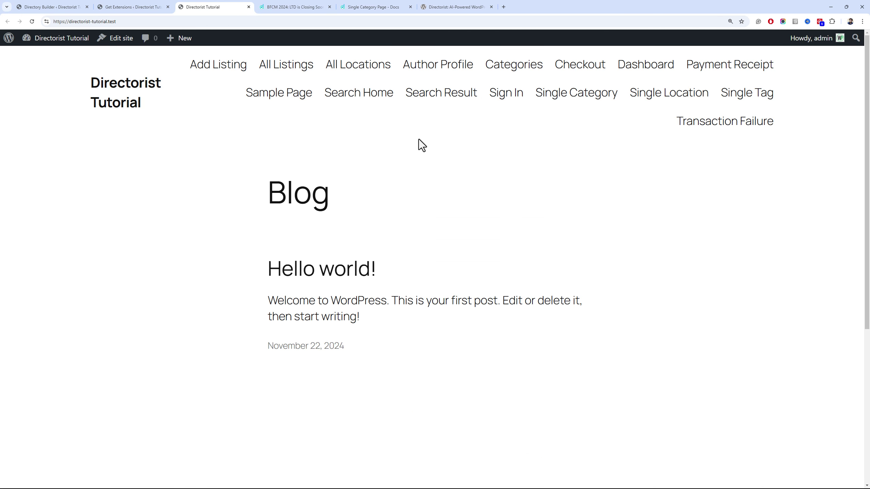
Open the All Listings page and review its search bar and filters for the Business, Classifieds and Doctors directories
{"action": "left_click", "coordinate": [288, 65]}
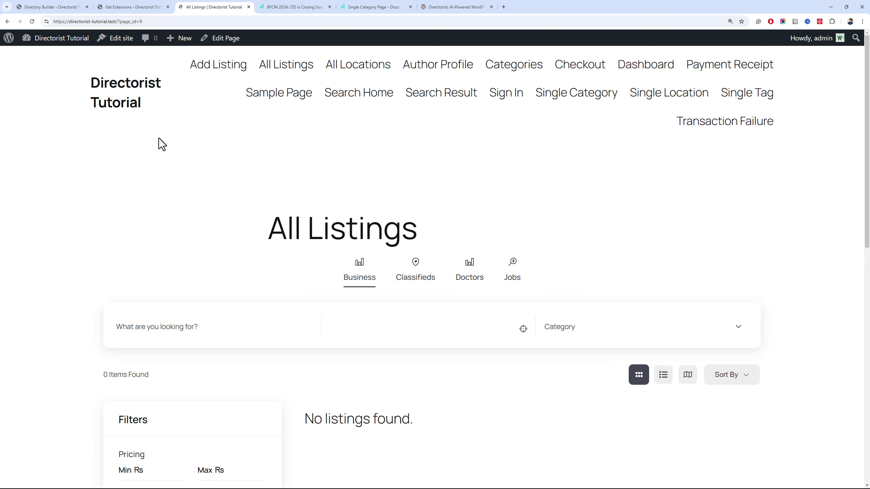
{"action": "scroll", "coordinate": [208, 243], "scroll_direction": "down", "scroll_amount": 3}
{"action": "scroll", "coordinate": [212, 236], "scroll_direction": "down", "scroll_amount": 4}
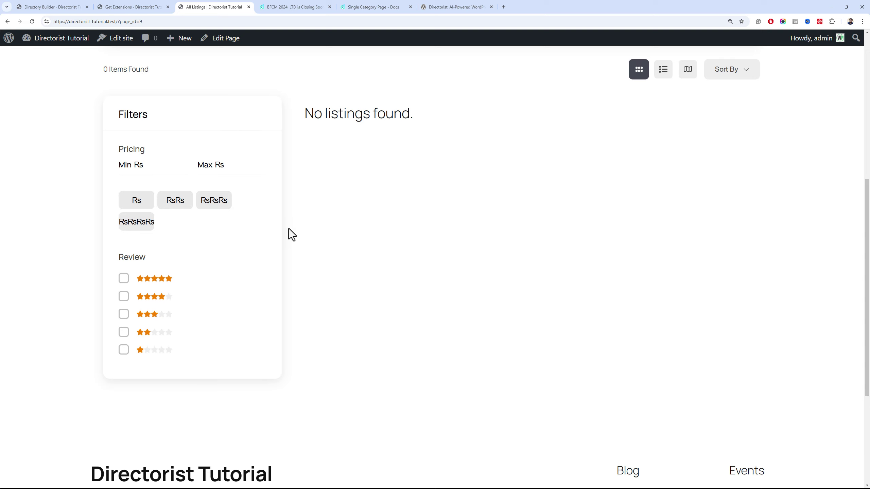
{"action": "scroll", "coordinate": [308, 229], "scroll_direction": "up", "scroll_amount": 2}
{"action": "scroll", "coordinate": [320, 138], "scroll_direction": "up", "scroll_amount": 3}
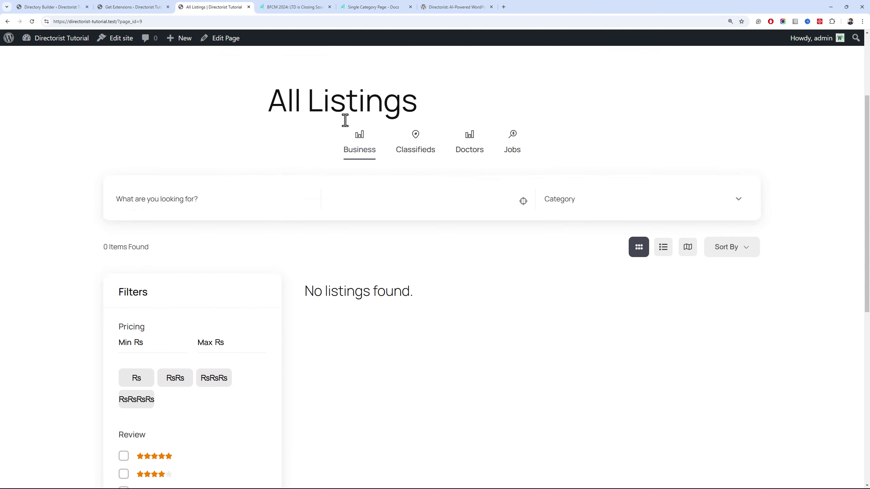
{"action": "left_click", "coordinate": [404, 176]}
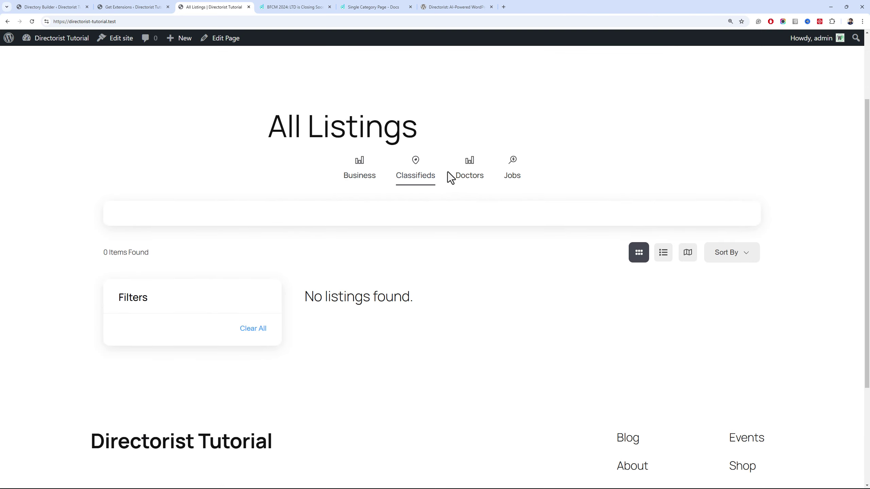
{"action": "left_click", "coordinate": [463, 176]}
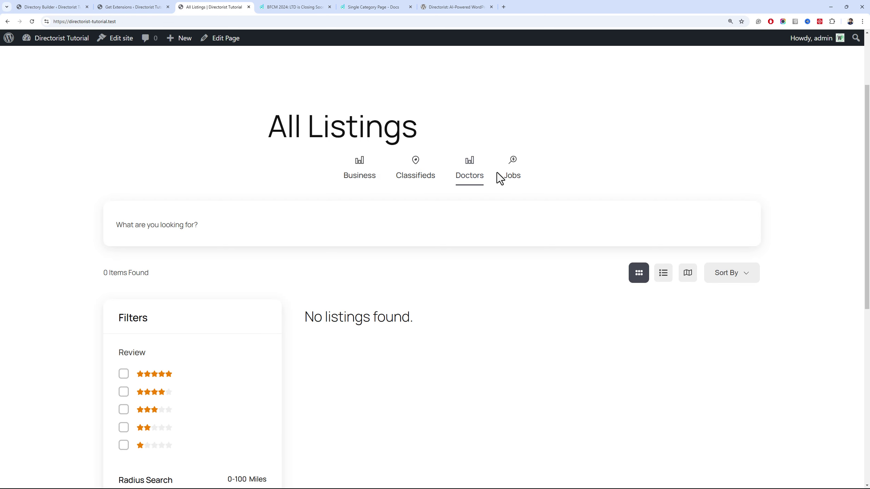
{"action": "scroll", "coordinate": [474, 177], "scroll_direction": "up", "scroll_amount": 3}
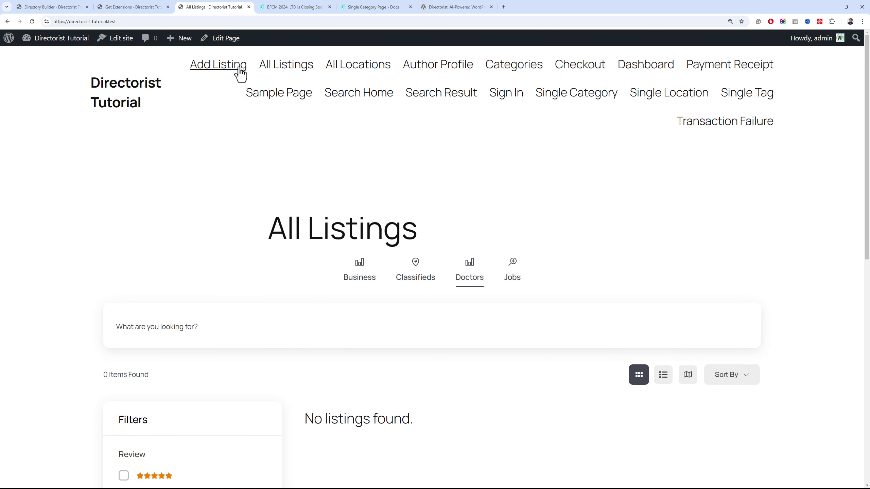
Open the Add Listing page, look through the Classifieds submission form, and return to the directory type choice
{"action": "left_click", "coordinate": [240, 70]}
{"action": "scroll", "coordinate": [185, 124], "scroll_direction": "down", "scroll_amount": 2}
{"action": "scroll", "coordinate": [206, 127], "scroll_direction": "down", "scroll_amount": 1}
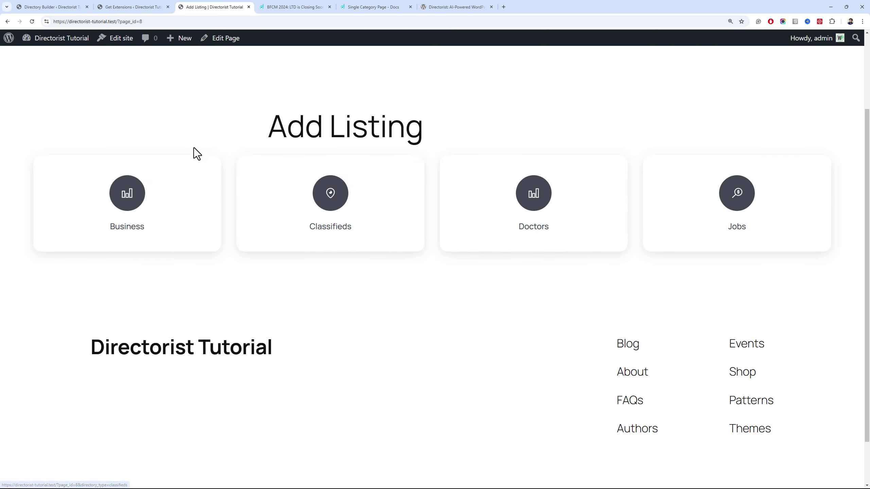
{"action": "left_click", "coordinate": [373, 212]}
{"action": "scroll", "coordinate": [298, 161], "scroll_direction": "down", "scroll_amount": 2}
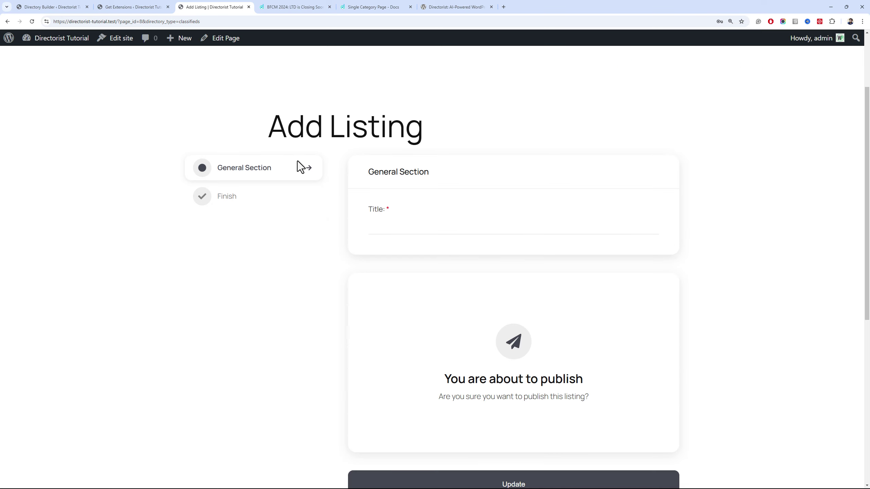
{"action": "scroll", "coordinate": [362, 164], "scroll_direction": "down", "scroll_amount": 3}
{"action": "scroll", "coordinate": [363, 163], "scroll_direction": "up", "scroll_amount": 3}
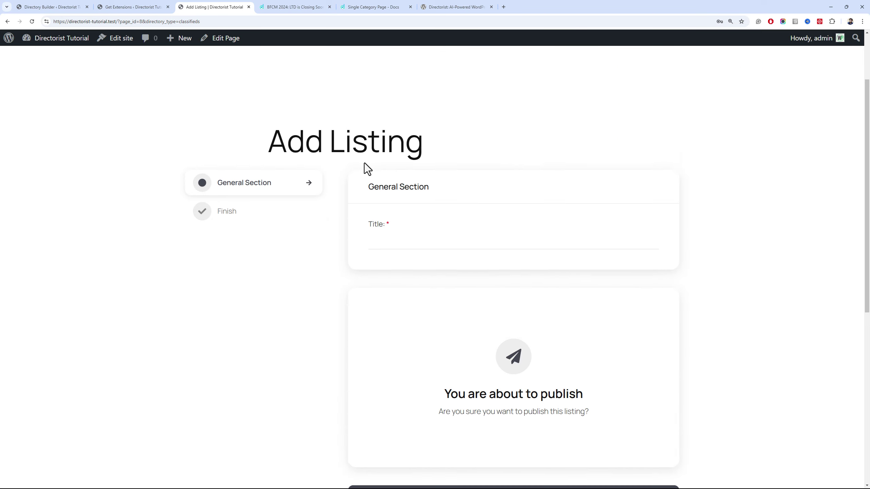
{"action": "scroll", "coordinate": [364, 163], "scroll_direction": "up", "scroll_amount": 3}
{"action": "left_click", "coordinate": [32, 21]}
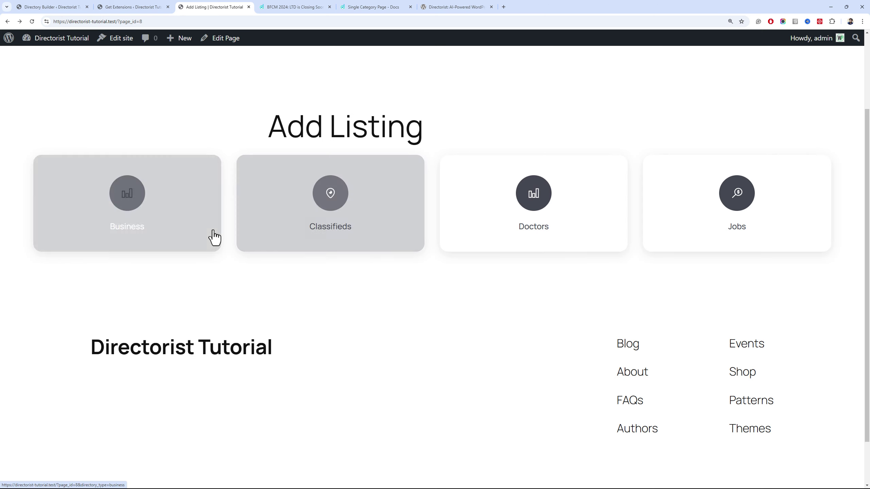
Open the Doctors submission form on the Add Listing page and skim through its fields
{"action": "left_click", "coordinate": [593, 228]}
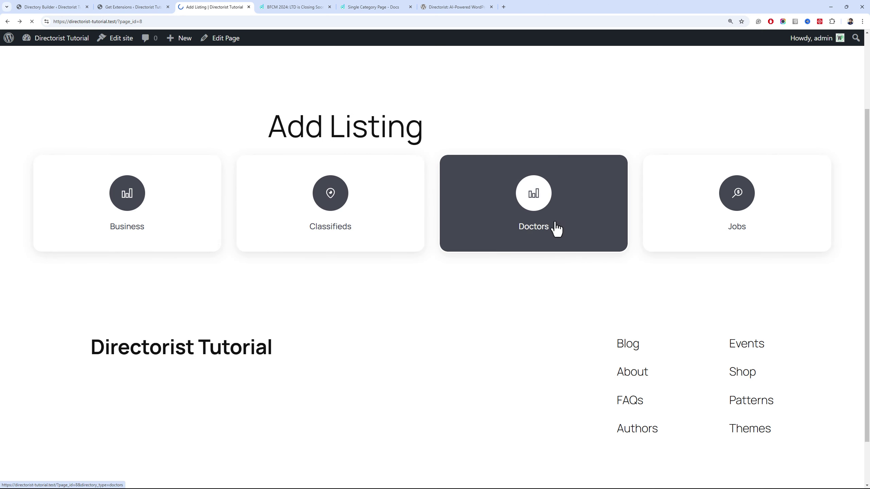
{"action": "scroll", "coordinate": [318, 260], "scroll_direction": "down", "scroll_amount": 4}
{"action": "scroll", "coordinate": [308, 254], "scroll_direction": "up", "scroll_amount": 2}
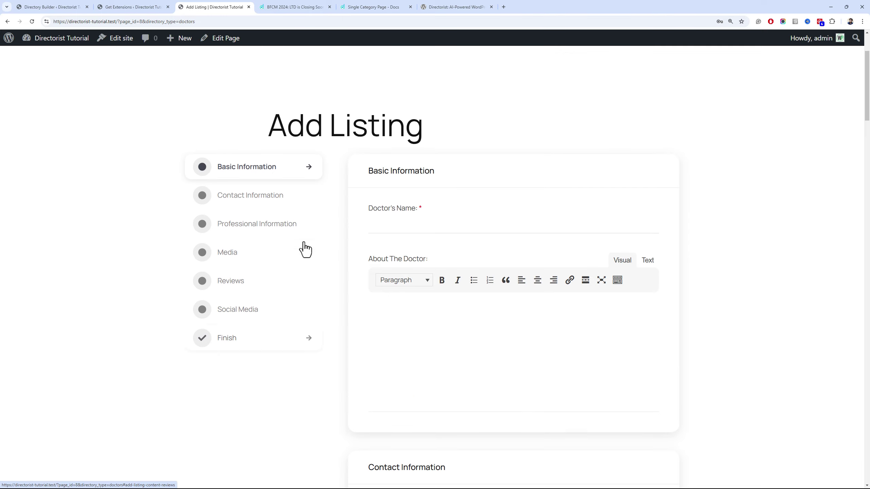
{"action": "scroll", "coordinate": [467, 227], "scroll_direction": "down", "scroll_amount": 8}
{"action": "left_click_drag", "start_coordinate": [868, 137], "coordinate": [866, 68]}
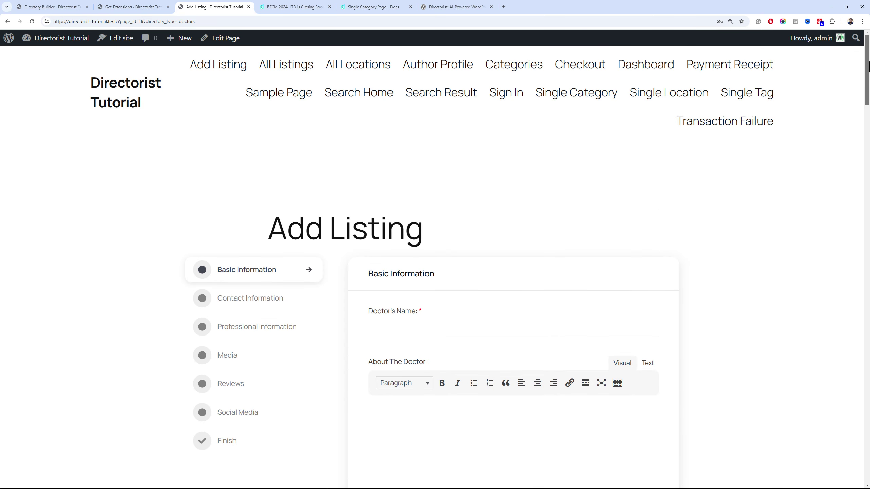
Check the site's active theme on the WordPress Themes page and return to the Doctors submission form
{"action": "left_click", "coordinate": [84, 3]}
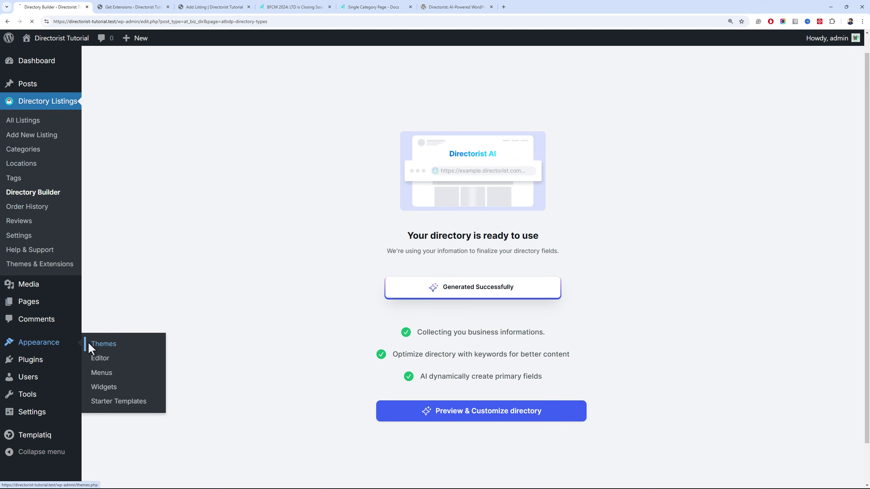
{"action": "left_click", "coordinate": [89, 343]}
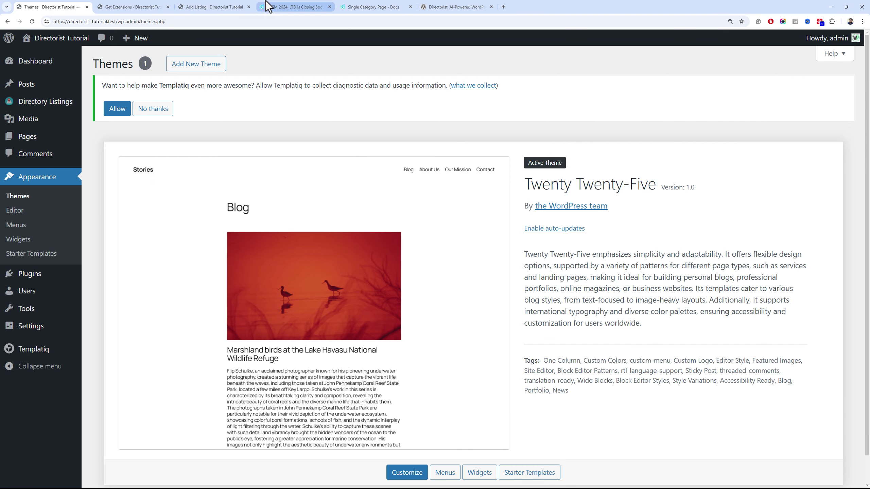
{"action": "left_click", "coordinate": [246, 6]}
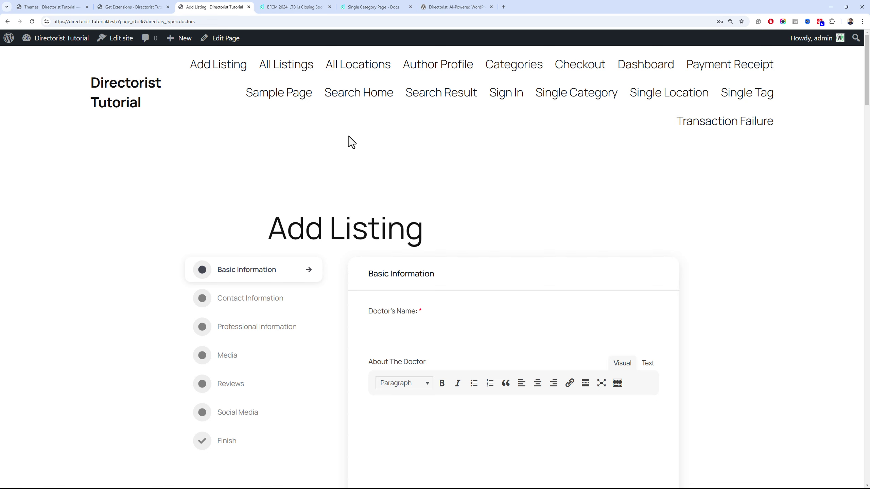
Examine the Doctors form's sections from Contact Information and Professional Information through Media, Reviews and Social Media
{"action": "mouse_move", "coordinate": [868, 79]}
{"action": "left_mouse_down"}
{"action": "mouse_move", "coordinate": [867, 97]}
{"action": "mouse_move", "coordinate": [868, 73]}
{"action": "left_mouse_up"}
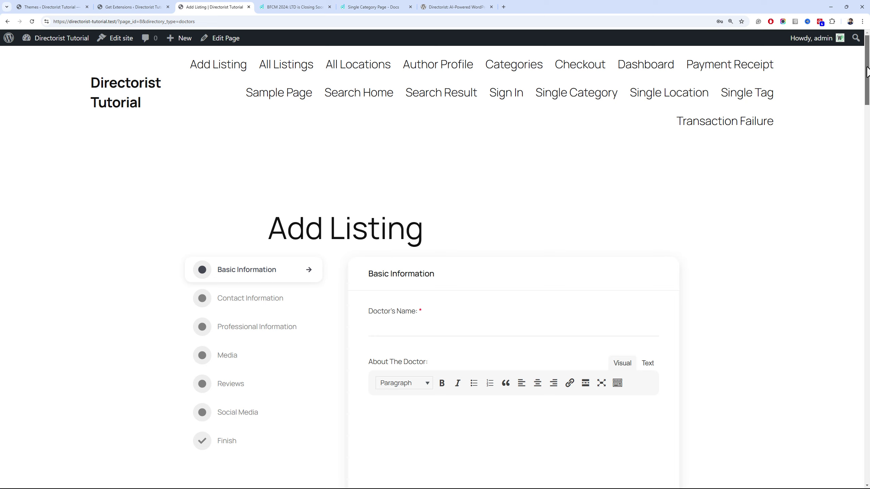
{"action": "left_click_drag", "start_coordinate": [866, 86], "coordinate": [868, 104]}
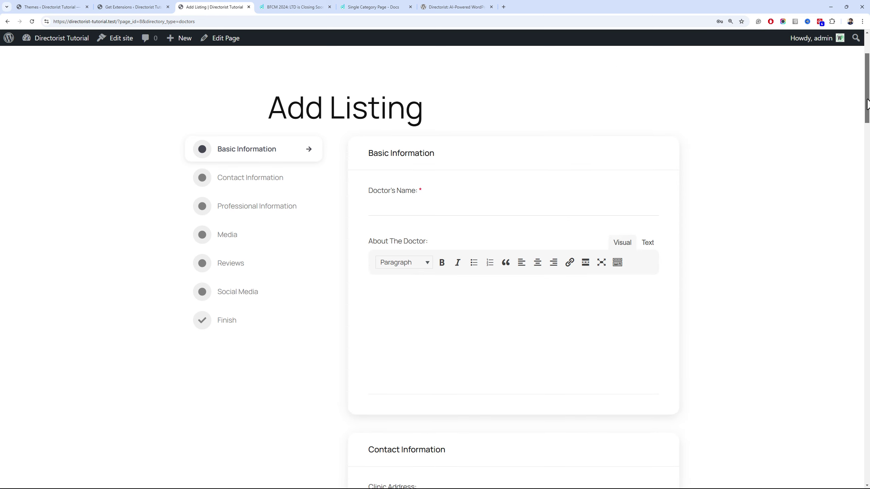
{"action": "left_click", "coordinate": [276, 176]}
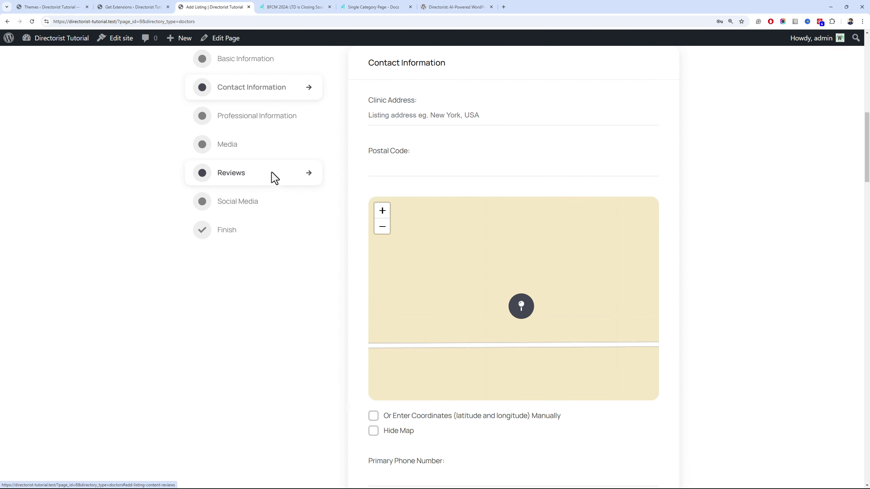
{"action": "left_click", "coordinate": [262, 152]}
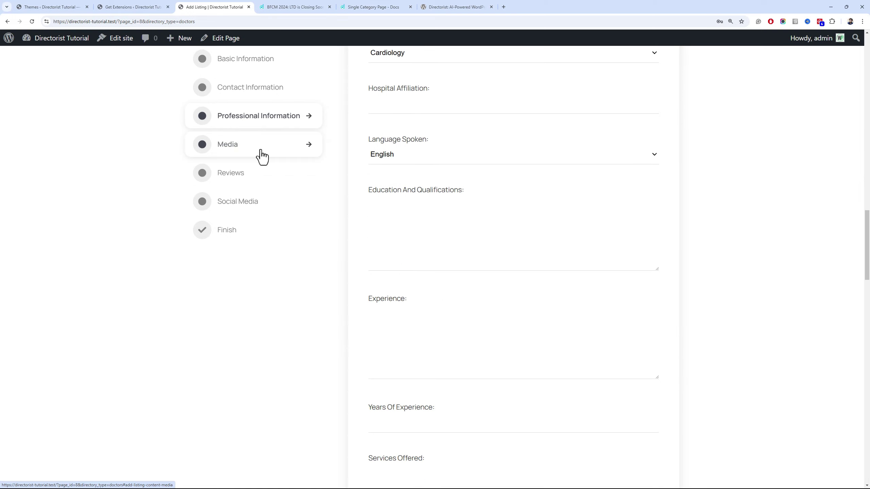
{"action": "left_click", "coordinate": [260, 171]}
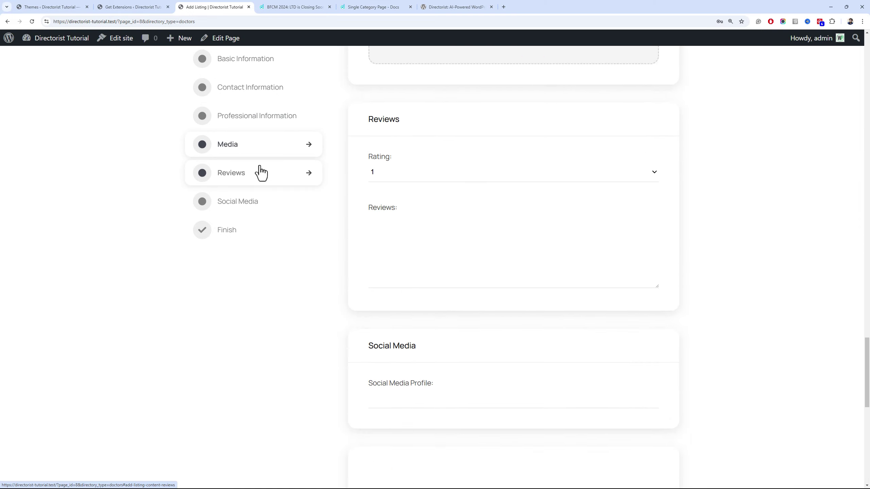
{"action": "left_click", "coordinate": [259, 199]}
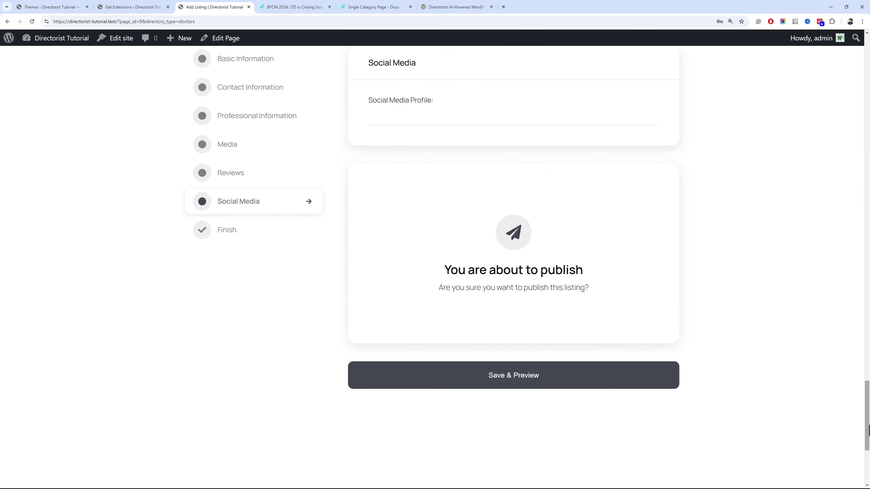
{"action": "left_click_drag", "start_coordinate": [867, 416], "coordinate": [844, 58]}
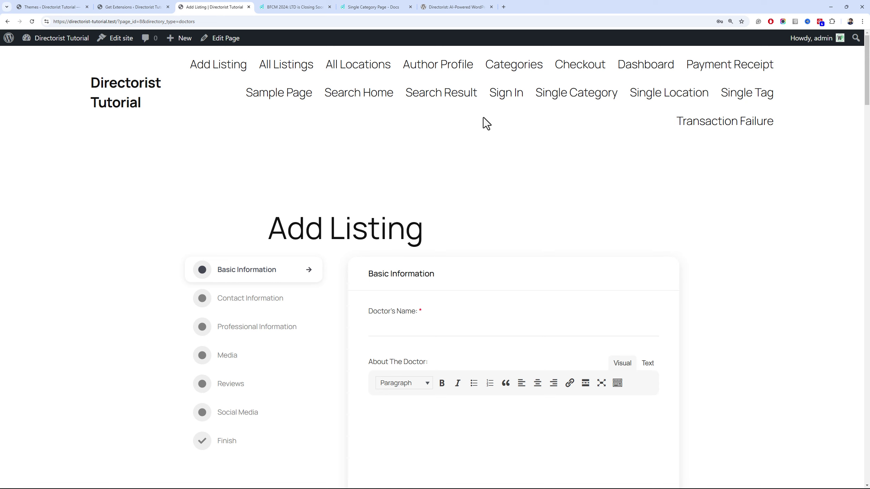
Open the Author Profile page and review its profile details, contact info and author listings by directory type
{"action": "left_click", "coordinate": [448, 71]}
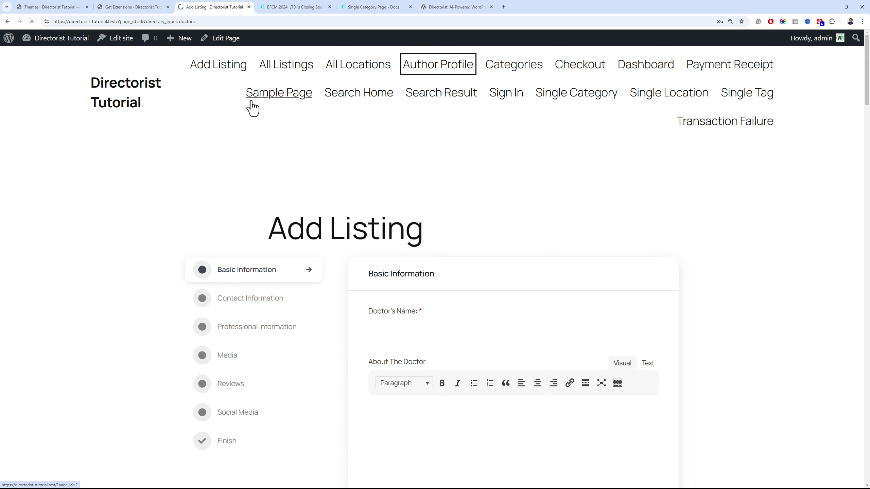
{"action": "scroll", "coordinate": [171, 137], "scroll_direction": "down", "scroll_amount": 5}
{"action": "scroll", "coordinate": [171, 137], "scroll_direction": "up", "scroll_amount": 3}
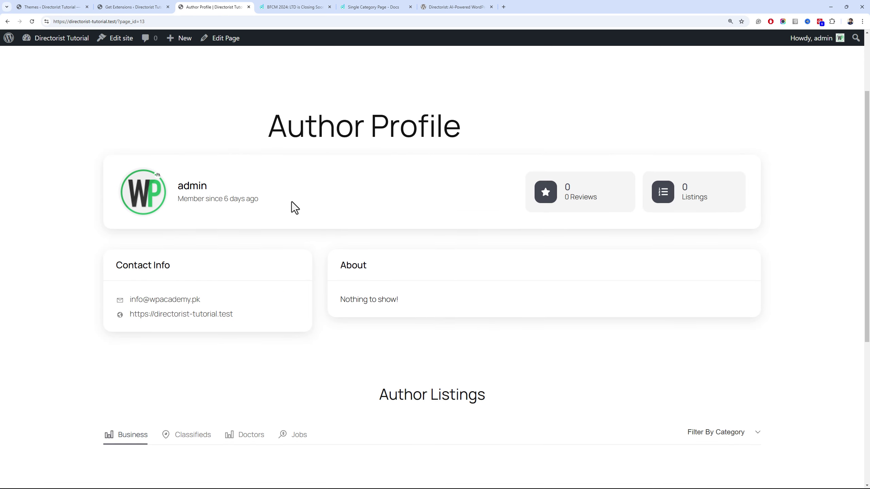
{"action": "scroll", "coordinate": [308, 209], "scroll_direction": "down", "scroll_amount": 6}
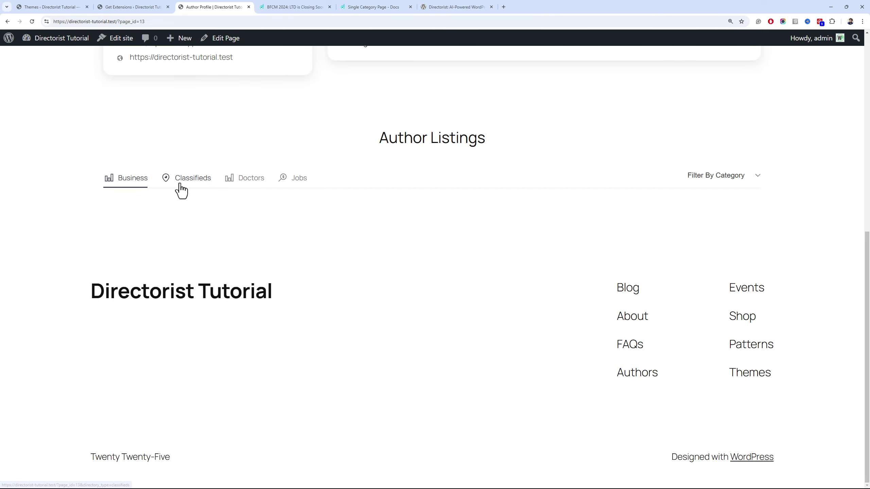
{"action": "scroll", "coordinate": [271, 240], "scroll_direction": "up", "scroll_amount": 8}
{"action": "scroll", "coordinate": [270, 237], "scroll_direction": "up", "scroll_amount": 1}
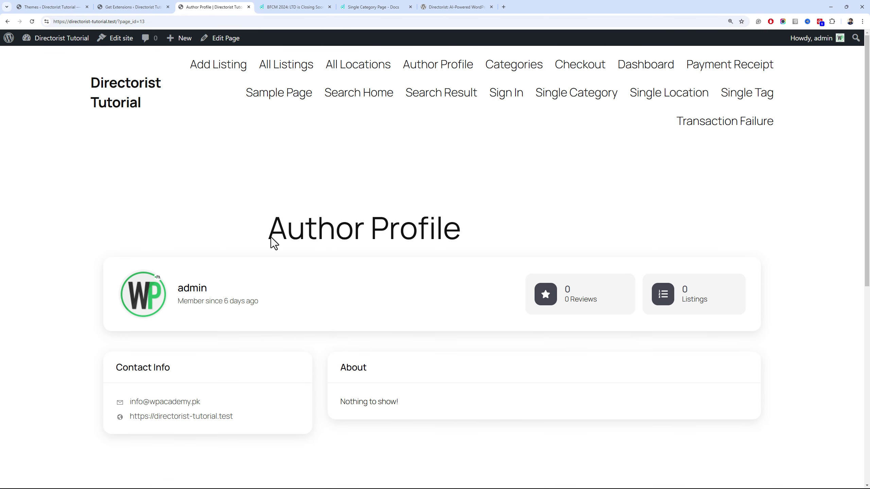
View the front-end Dashboard page with its listings table and account options, and return to the WordPress admin
{"action": "left_click", "coordinate": [645, 65]}
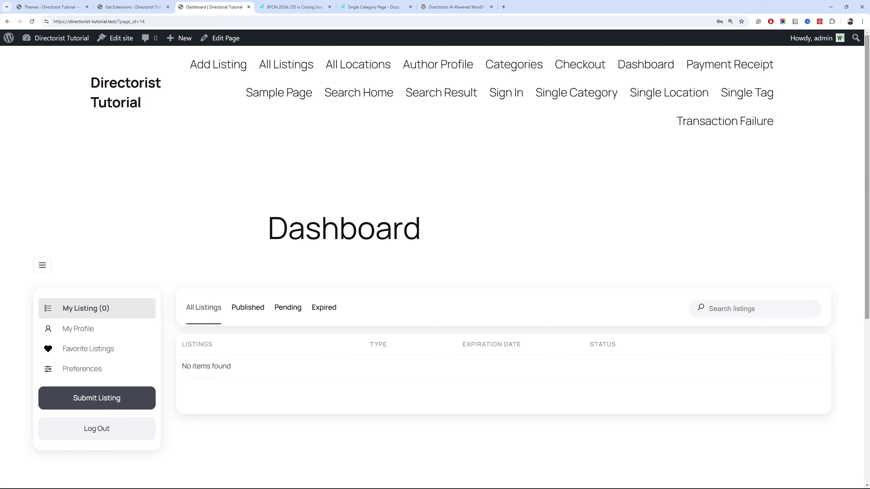
{"action": "scroll", "coordinate": [668, 169], "scroll_direction": "down", "scroll_amount": 5}
{"action": "scroll", "coordinate": [221, 196], "scroll_direction": "up", "scroll_amount": 5}
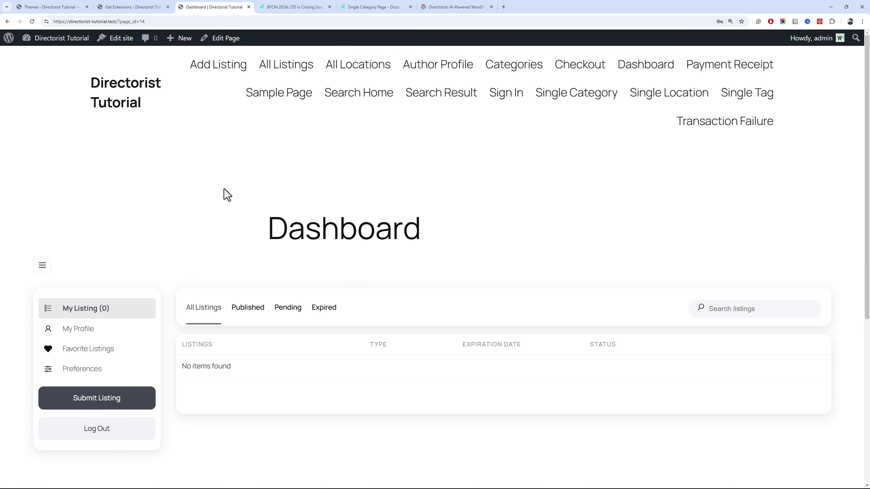
{"action": "left_click", "coordinate": [64, 7]}
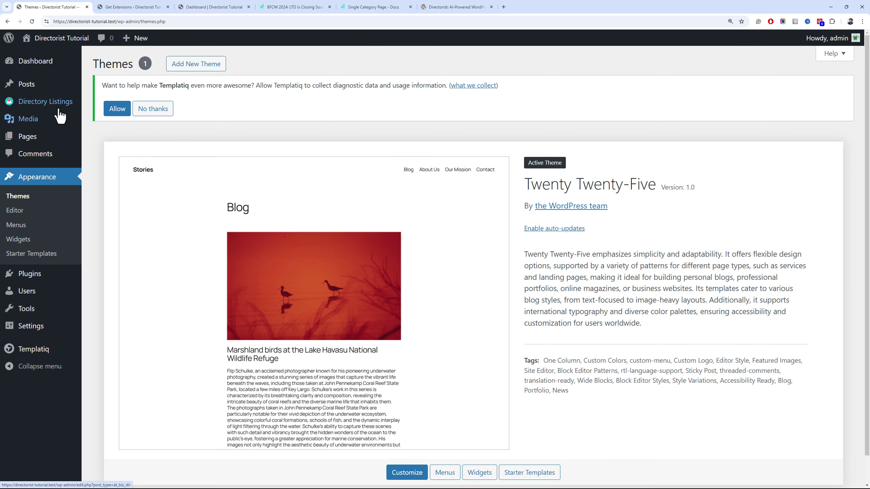
{"action": "mouse_move", "coordinate": [66, 108]}
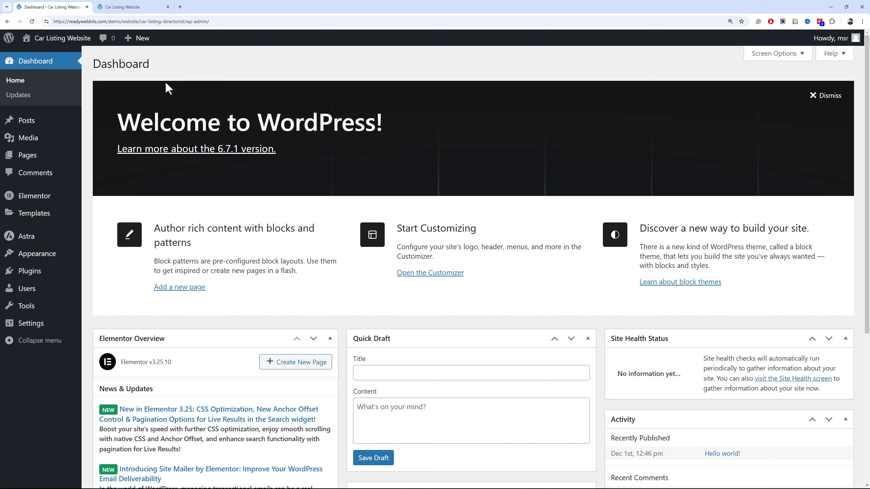
Check the installed plugins and the site's active theme, and return to the Plugins page
{"action": "left_click", "coordinate": [49, 273]}
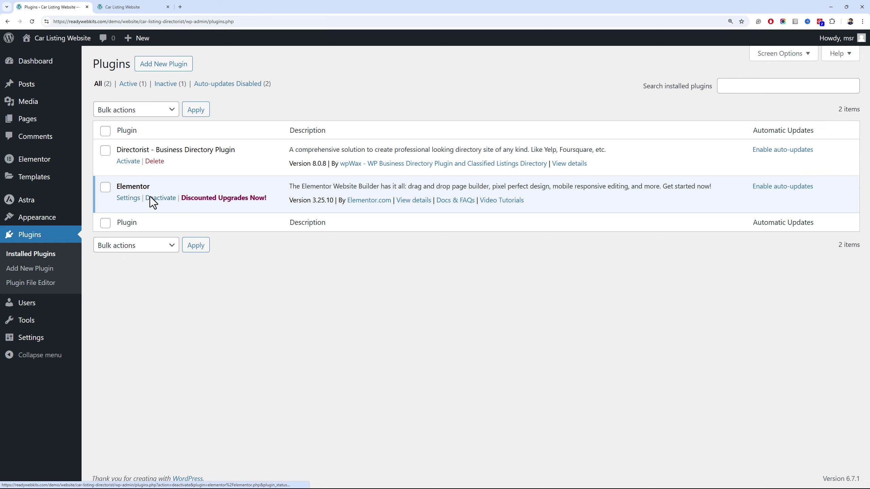
{"action": "left_click", "coordinate": [96, 216]}
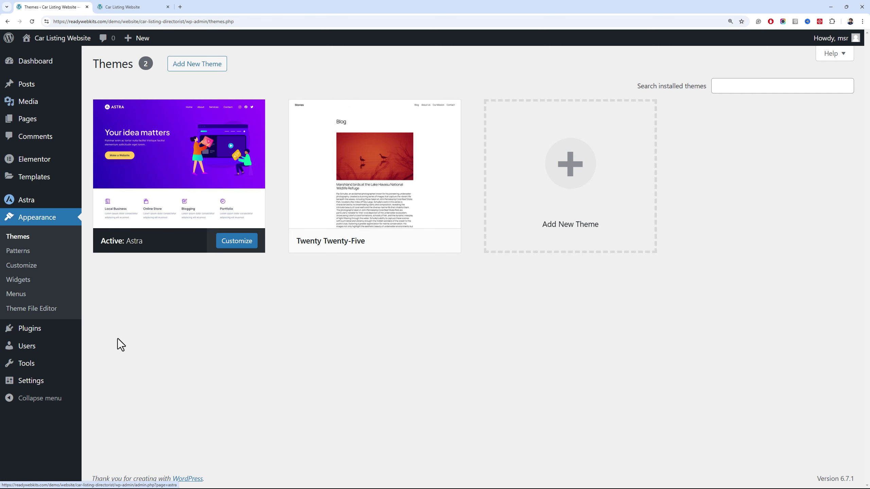
{"action": "left_click", "coordinate": [35, 333]}
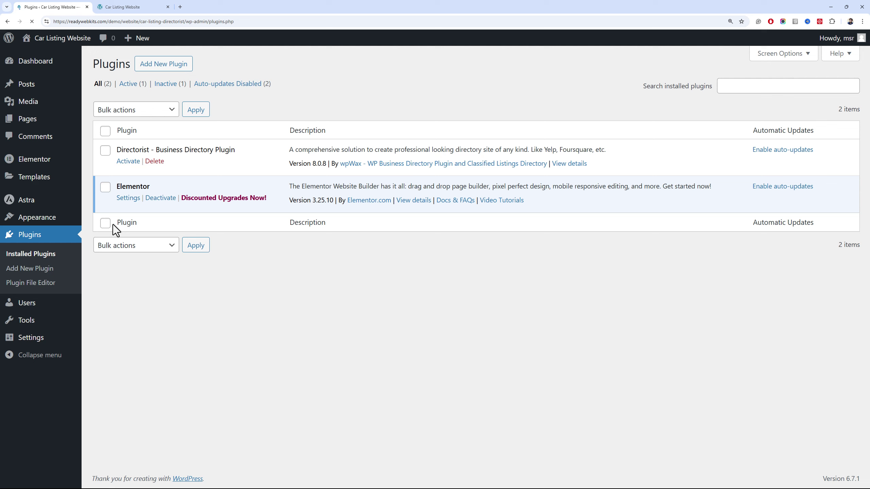
Search for "directorist" among new plugins, then install and activate Directorist AddonsKit for Elementor
{"action": "left_click", "coordinate": [146, 66]}
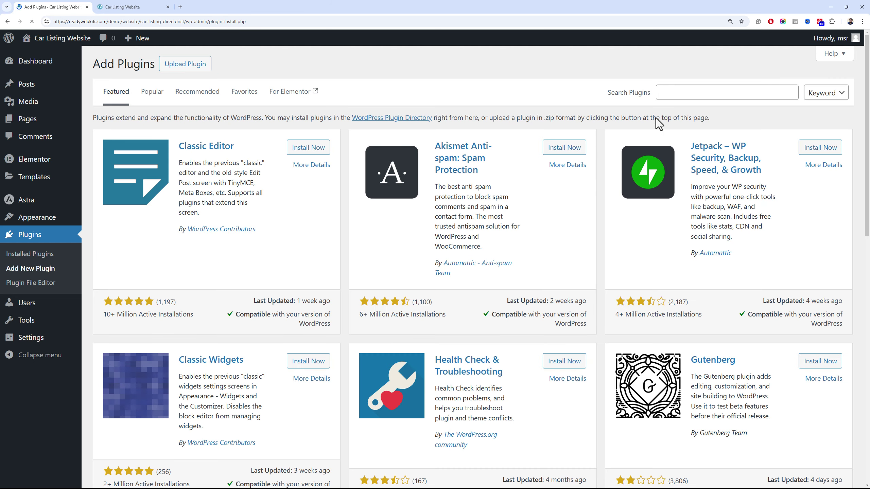
{"action": "left_click", "coordinate": [675, 99]}
{"action": "type", "text": "directorist"}
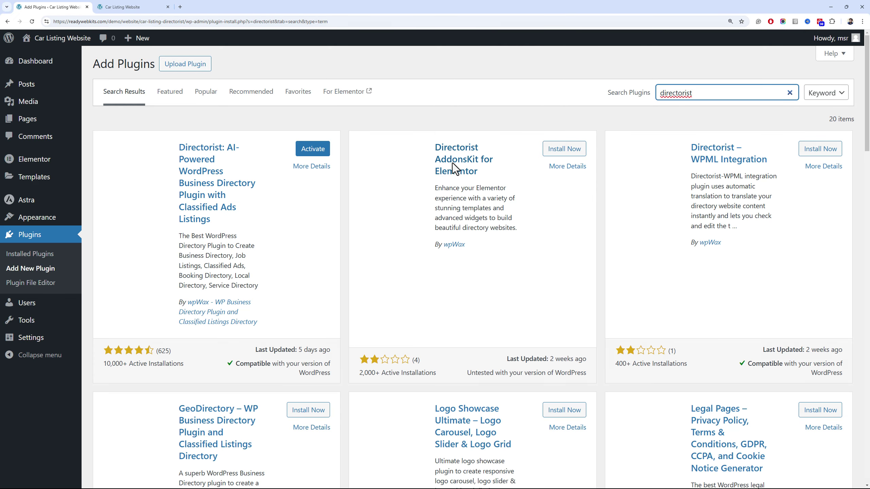
{"action": "left_click", "coordinate": [553, 149]}
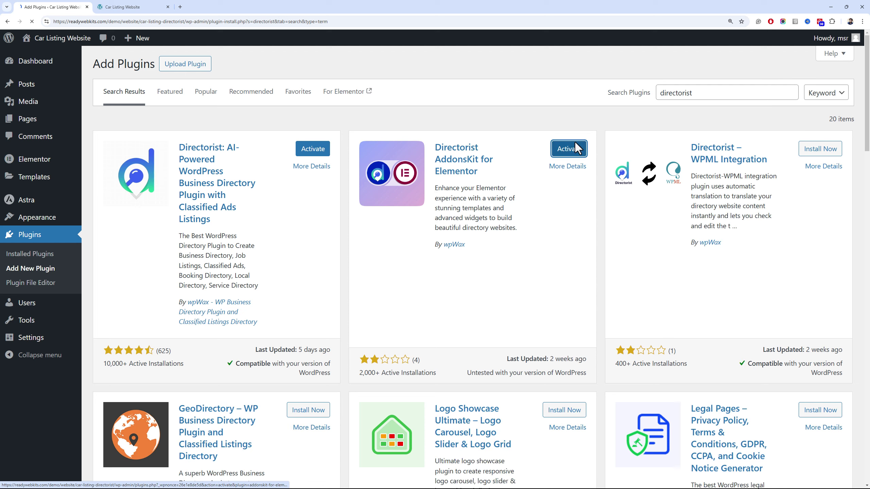
{"action": "left_click", "coordinate": [570, 149]}
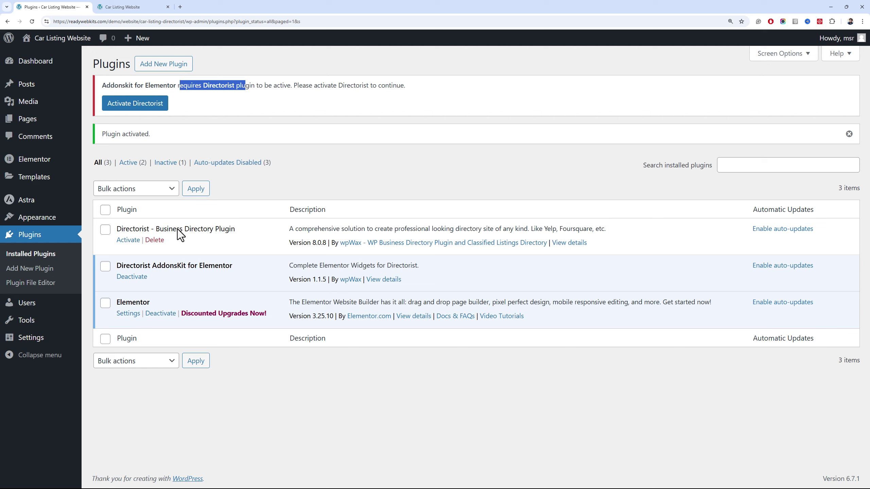
Activate the Directorist plugin and choose Car Sell Directory as the only directory type in its setup wizard
{"action": "left_click", "coordinate": [129, 240]}
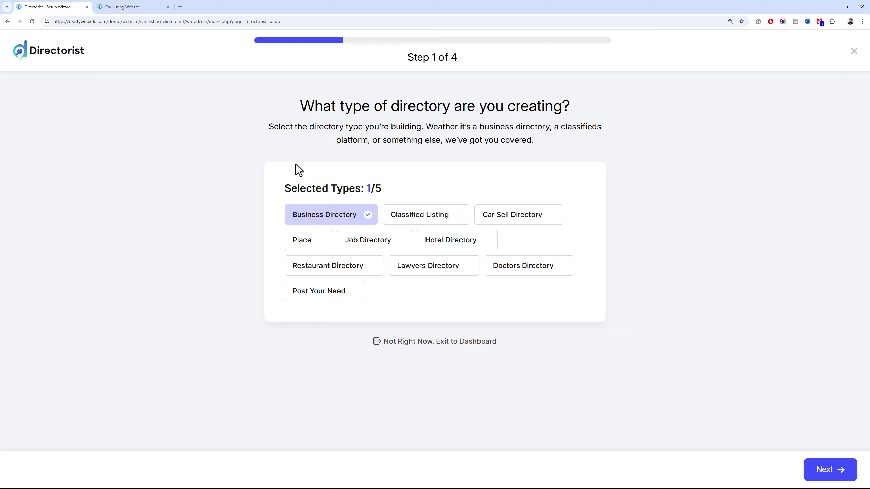
{"action": "left_click", "coordinate": [519, 215]}
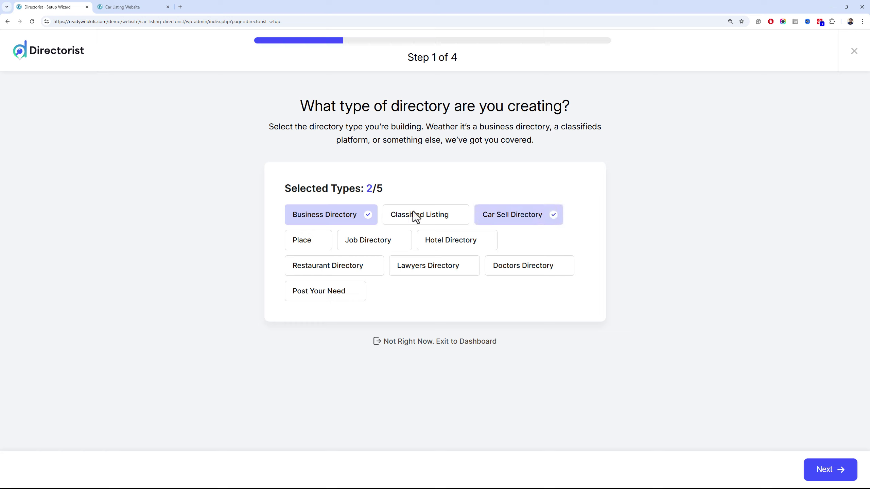
{"action": "left_click", "coordinate": [314, 223]}
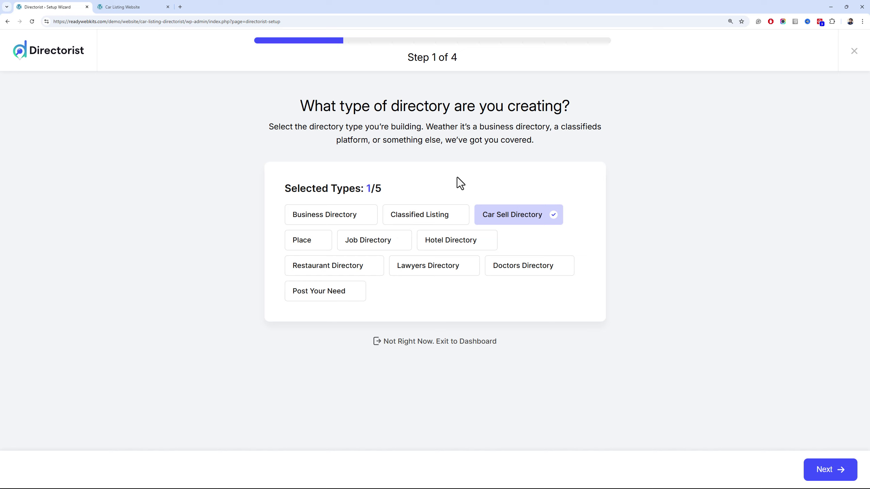
{"action": "left_click", "coordinate": [837, 471]}
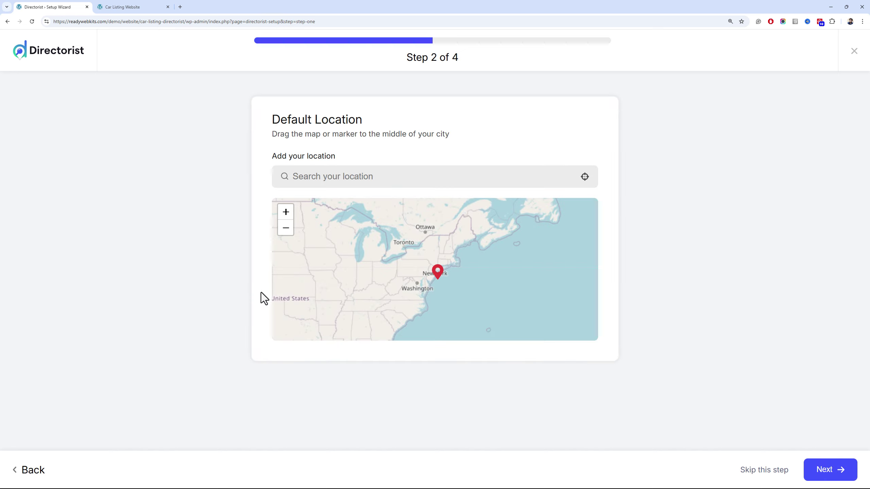
Finish the setup wizard with Pakistan as the default location, featured listings, bank transfer payments and demo content enabled
{"action": "type", "text": "Pakistan"}
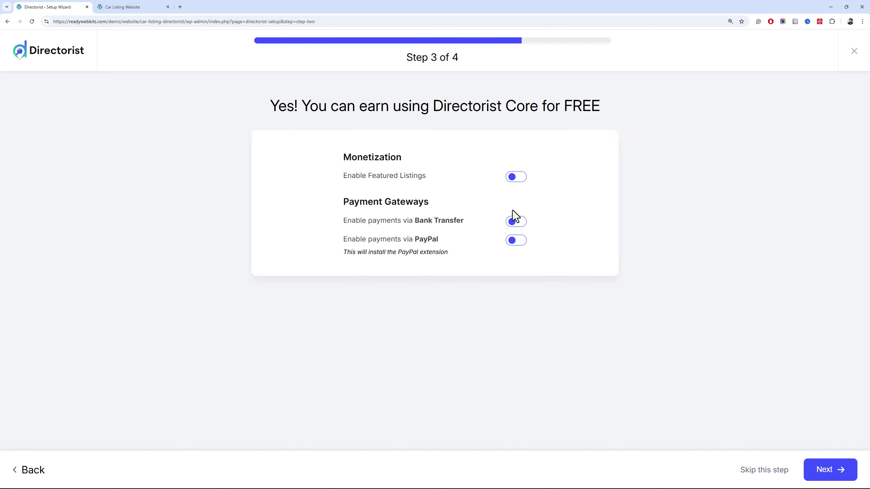
{"action": "left_click", "coordinate": [516, 177]}
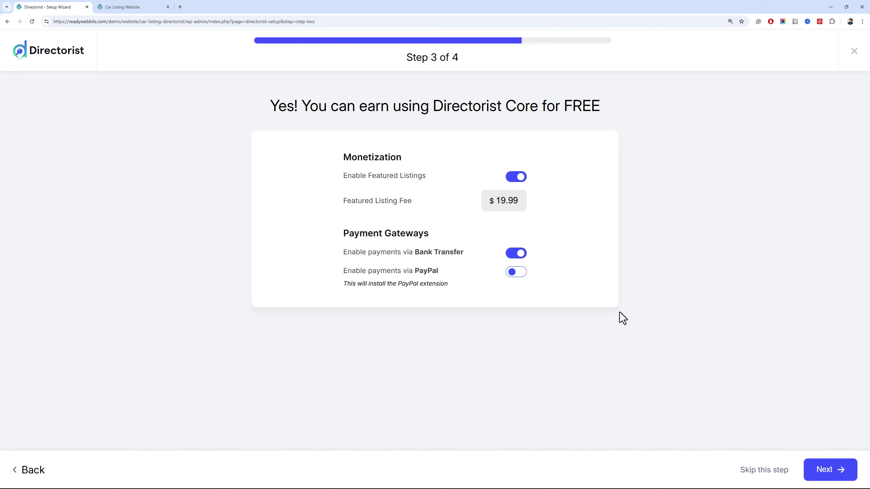
{"action": "left_click", "coordinate": [838, 470]}
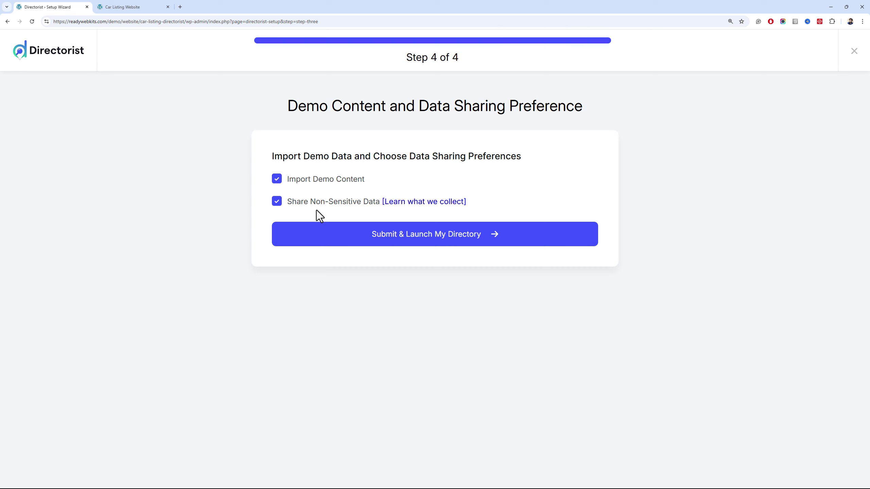
{"action": "left_click", "coordinate": [319, 228]}
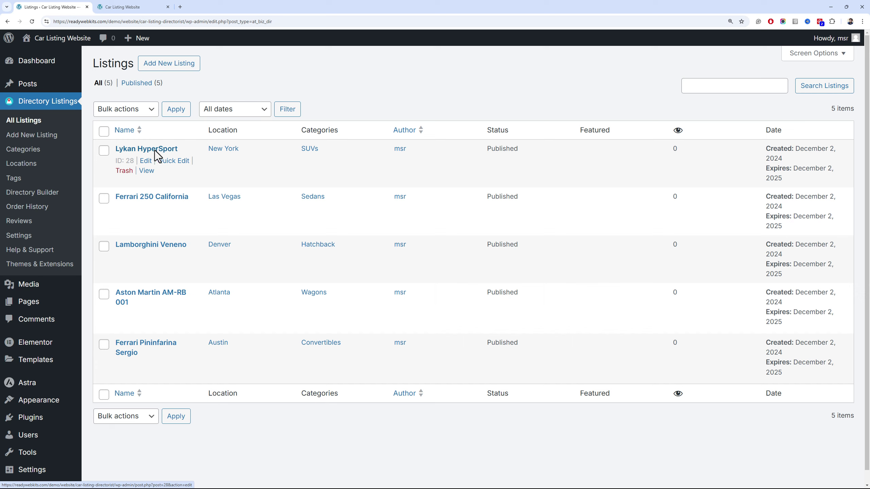
View the general listing settings of Directorist and return to the WordPress Dashboard
{"action": "left_click", "coordinate": [59, 235]}
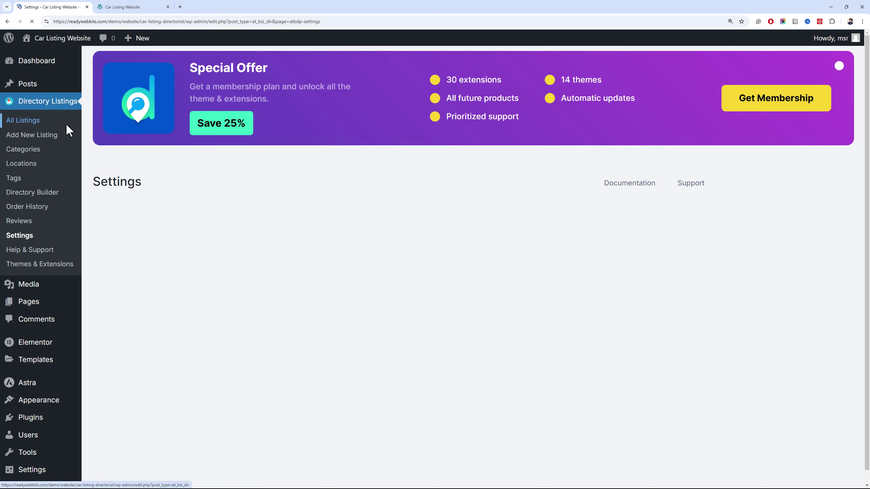
{"action": "scroll", "coordinate": [187, 203], "scroll_direction": "down", "scroll_amount": 3}
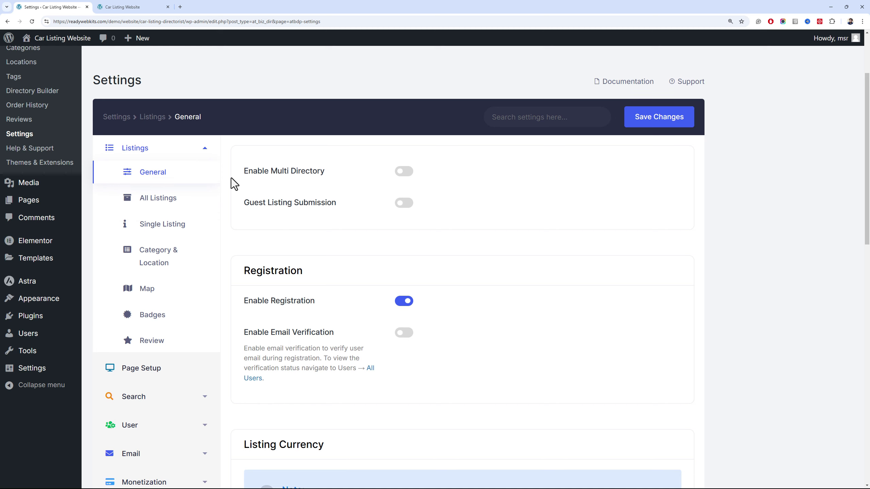
{"action": "scroll", "coordinate": [231, 178], "scroll_direction": "up", "scroll_amount": 3}
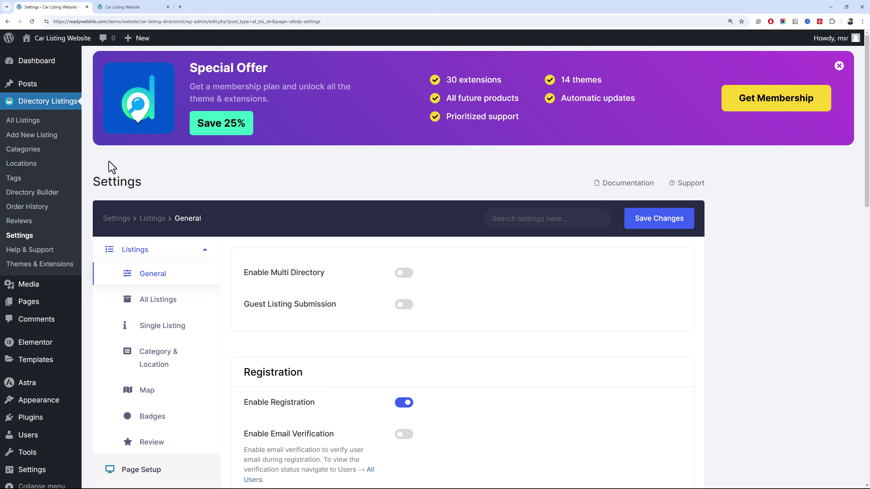
{"action": "left_click", "coordinate": [37, 62]}
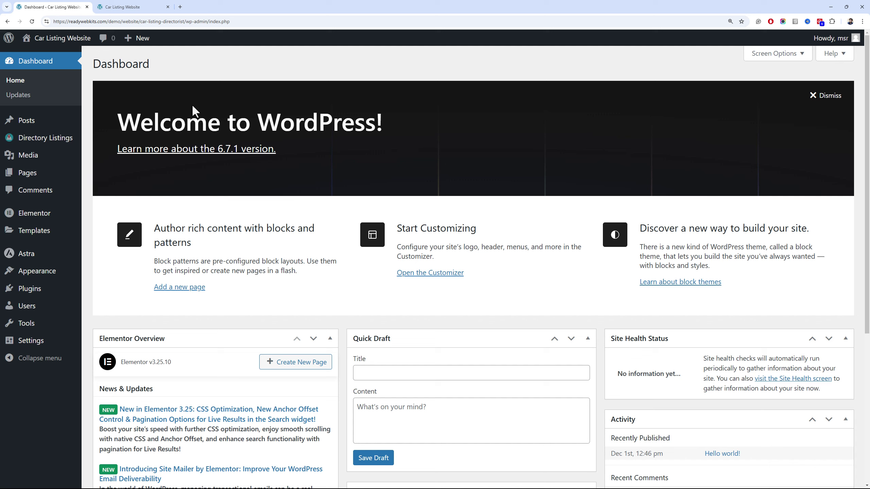
Switch to File Explorer and look through the Directorist graphics folder, including its Locations subfolder
{"action": "key", "text": "alt+Tab"}
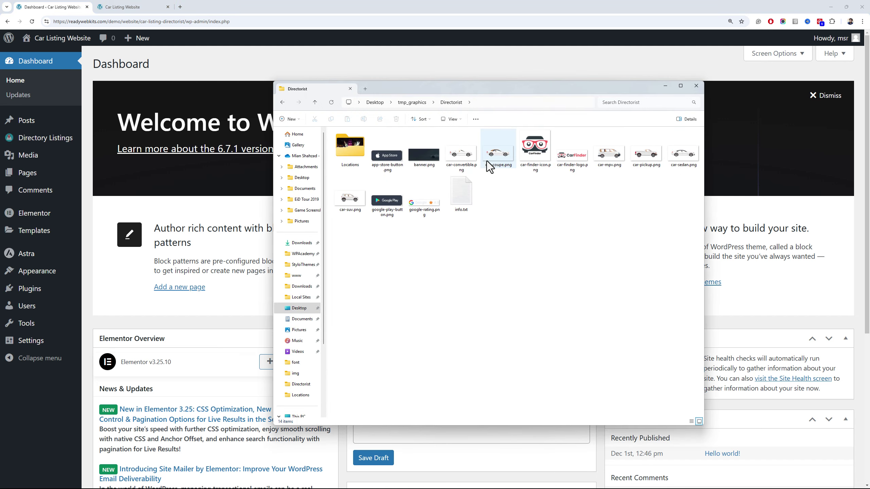
{"action": "double_click", "coordinate": [352, 162]}
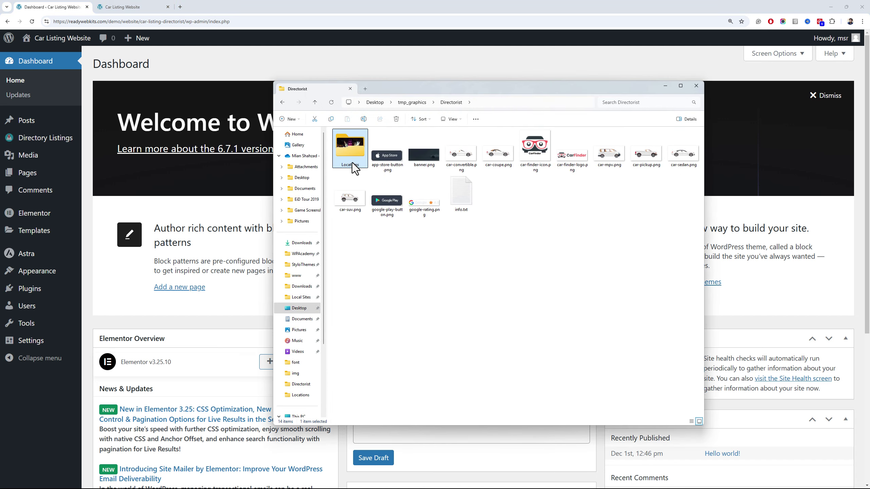
{"action": "left_click", "coordinate": [282, 102]}
{"action": "left_click", "coordinate": [467, 200]}
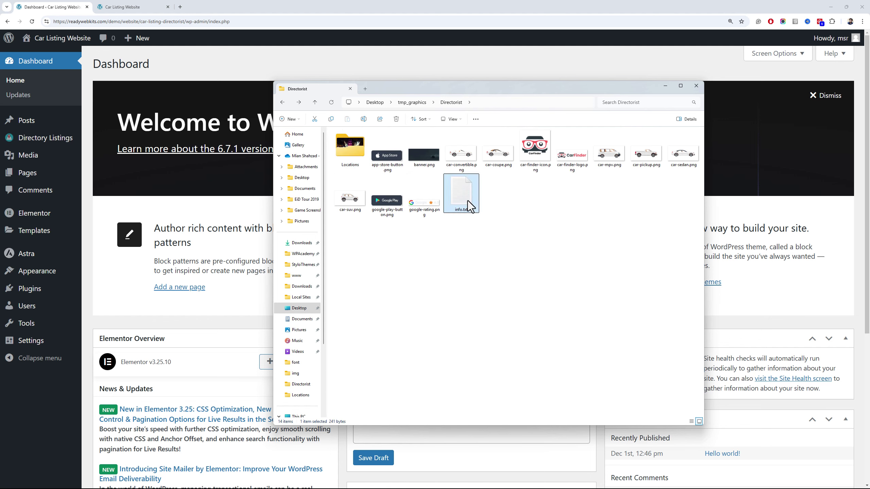
Open info.txt, review its fonts, color codes and CSS gist link, and return to the WordPress Dashboard in the browser
{"action": "double_click", "coordinate": [468, 201]}
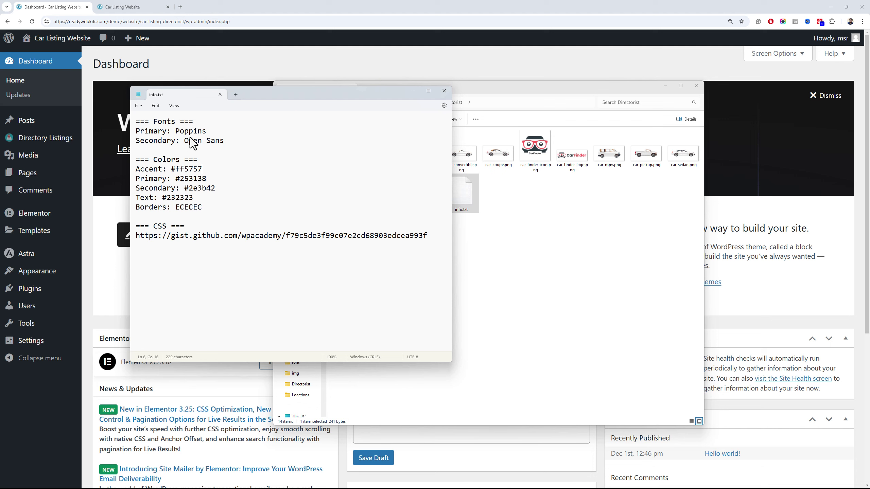
{"action": "left_click", "coordinate": [225, 132]}
{"action": "left_click_drag", "start_coordinate": [225, 207], "coordinate": [111, 170]}
{"action": "left_click", "coordinate": [264, 229]}
{"action": "left_click_drag", "start_coordinate": [381, 233], "coordinate": [156, 233]}
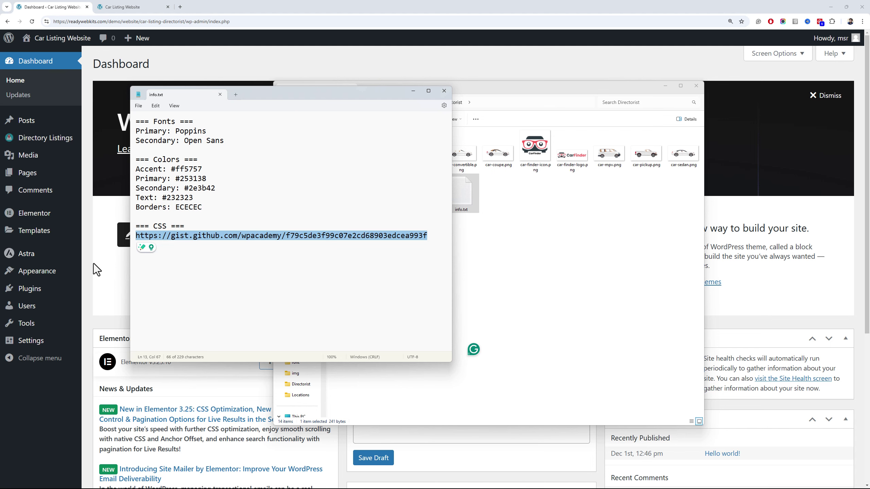
{"action": "left_click", "coordinate": [165, 243]}
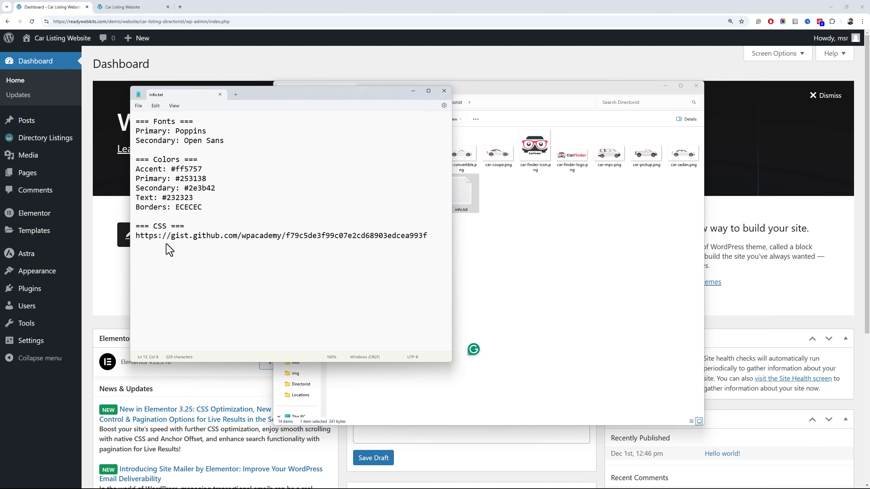
{"action": "left_click", "coordinate": [141, 80]}
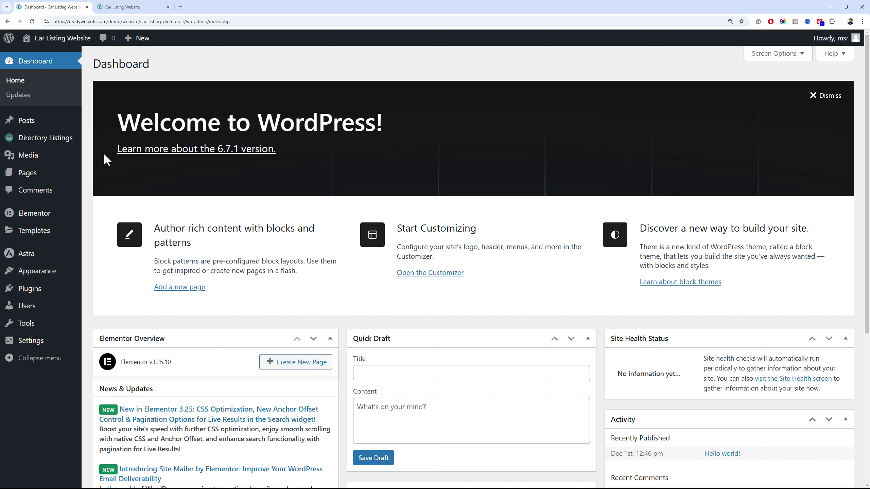
Open the Page Setup section of the Directory Listings settings
{"action": "mouse_move", "coordinate": [67, 173]}
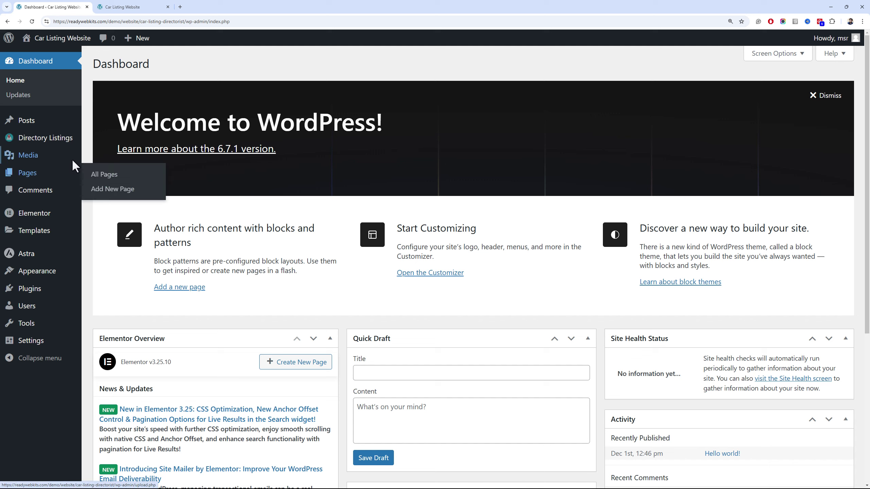
{"action": "mouse_move", "coordinate": [78, 140]}
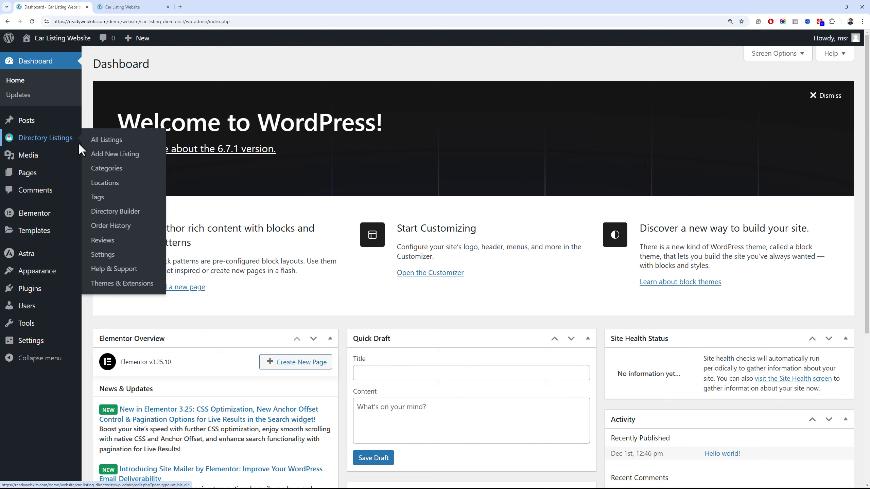
{"action": "left_click", "coordinate": [131, 253]}
{"action": "scroll", "coordinate": [178, 268], "scroll_direction": "down", "scroll_amount": 8}
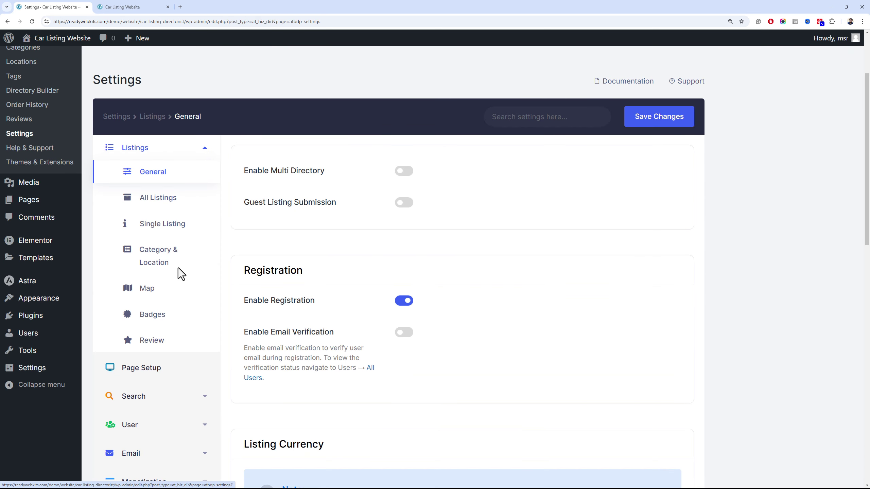
{"action": "left_click", "coordinate": [168, 177]}
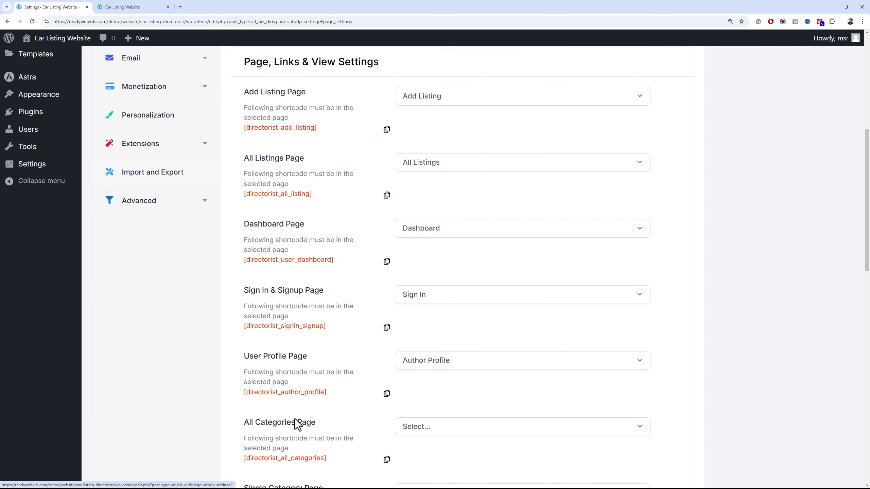
Examine the page assignments and shortcodes in Page Setup, especially the All Categories Page and All Locations Page
{"action": "scroll", "coordinate": [380, 244], "scroll_direction": "down", "scroll_amount": 5}
{"action": "scroll", "coordinate": [378, 239], "scroll_direction": "down", "scroll_amount": 5}
{"action": "scroll", "coordinate": [381, 245], "scroll_direction": "up", "scroll_amount": 3}
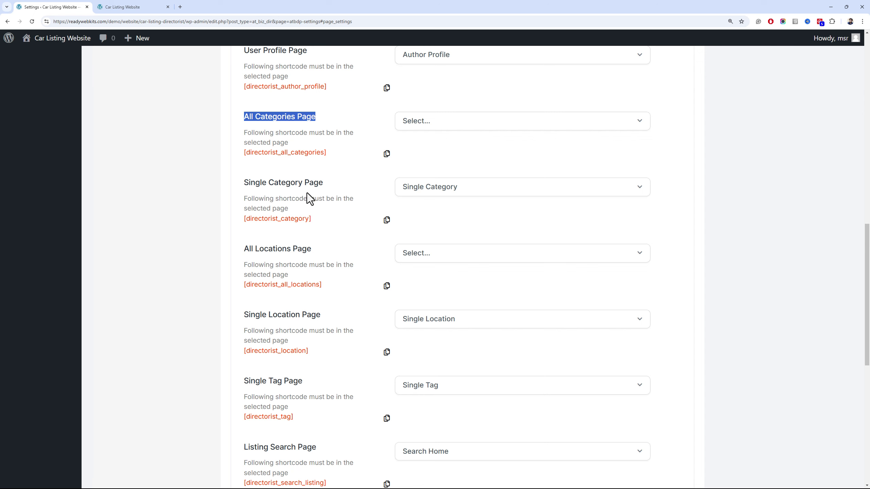
{"action": "scroll", "coordinate": [307, 193], "scroll_direction": "down", "scroll_amount": 3}
{"action": "triple_click", "coordinate": [334, 151]}
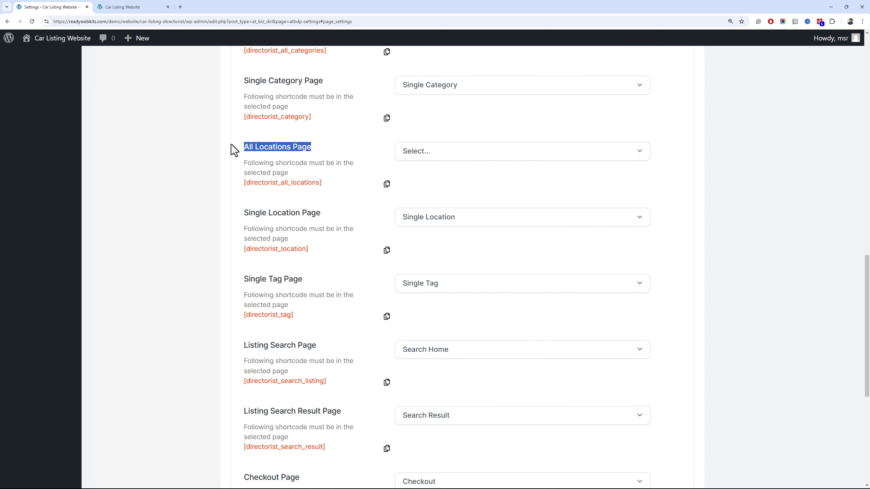
{"action": "scroll", "coordinate": [273, 251], "scroll_direction": "down", "scroll_amount": 3}
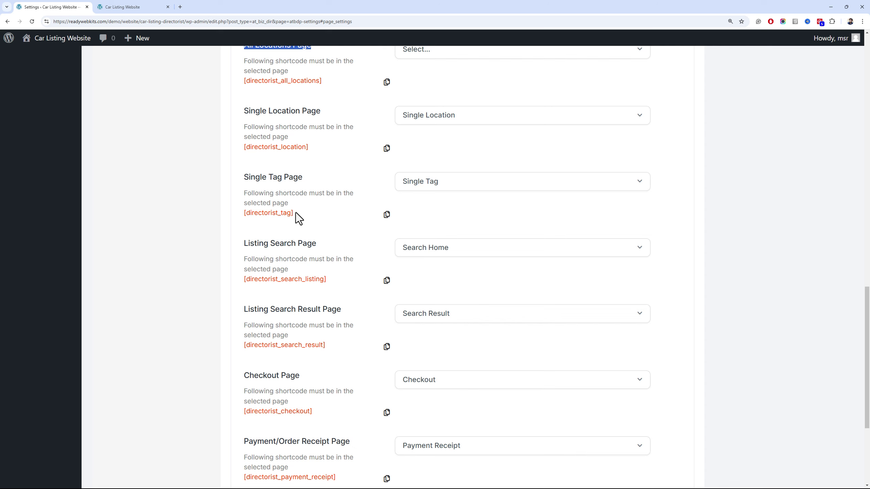
{"action": "scroll", "coordinate": [295, 212], "scroll_direction": "down", "scroll_amount": 5}
{"action": "scroll", "coordinate": [295, 213], "scroll_direction": "up", "scroll_amount": 5}
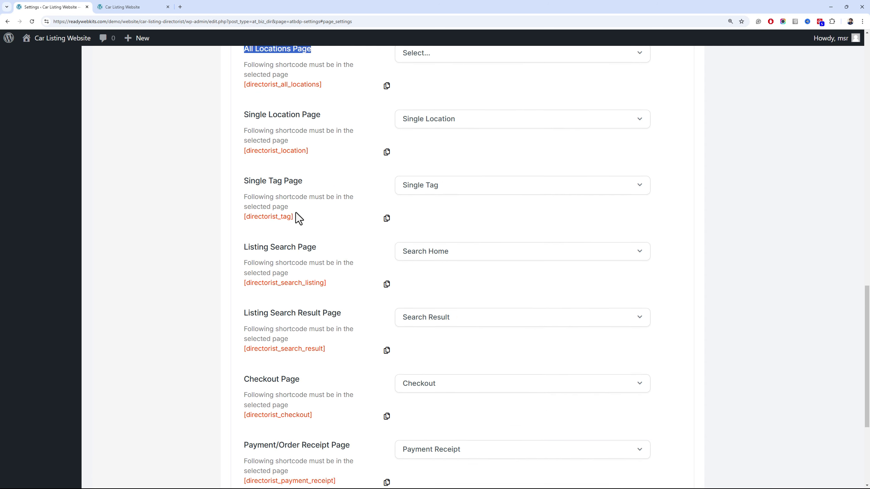
{"action": "scroll", "coordinate": [295, 212], "scroll_direction": "down", "scroll_amount": 5}
{"action": "scroll", "coordinate": [295, 212], "scroll_direction": "up", "scroll_amount": 15}
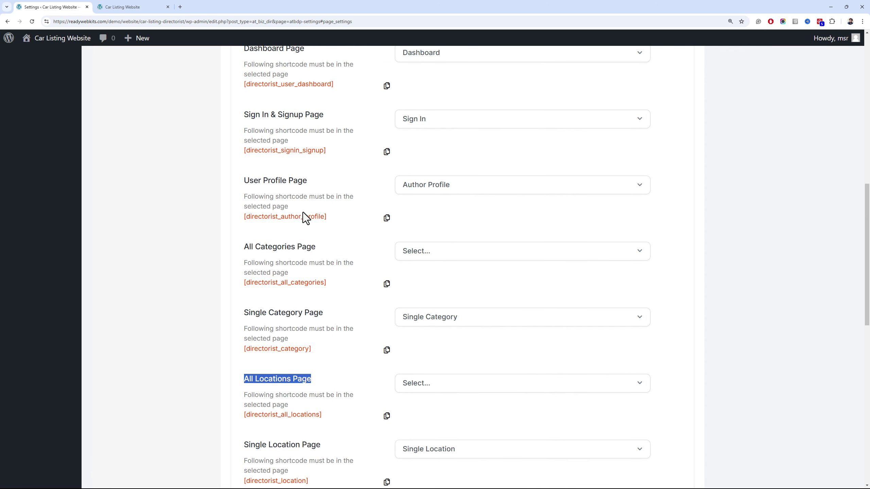
{"action": "scroll", "coordinate": [303, 213], "scroll_direction": "up", "scroll_amount": 6}
{"action": "scroll", "coordinate": [303, 212], "scroll_direction": "down", "scroll_amount": 6}
{"action": "scroll", "coordinate": [303, 213], "scroll_direction": "up", "scroll_amount": 3}
{"action": "scroll", "coordinate": [303, 212], "scroll_direction": "down", "scroll_amount": 3}
{"action": "scroll", "coordinate": [186, 300], "scroll_direction": "up", "scroll_amount": 3}
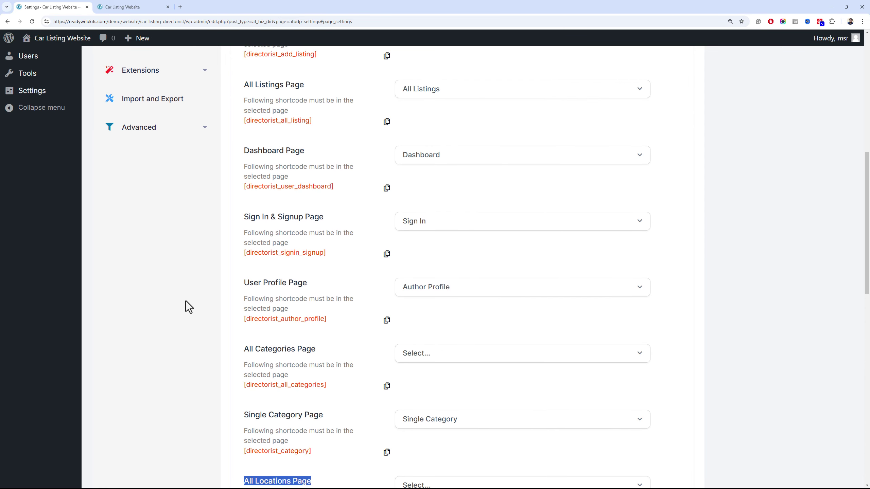
Open the Pages list in a separate browser tab and start a new page titled Categories
{"action": "scroll", "coordinate": [185, 301], "scroll_direction": "up", "scroll_amount": 10}
{"action": "mouse_move", "coordinate": [73, 309]}
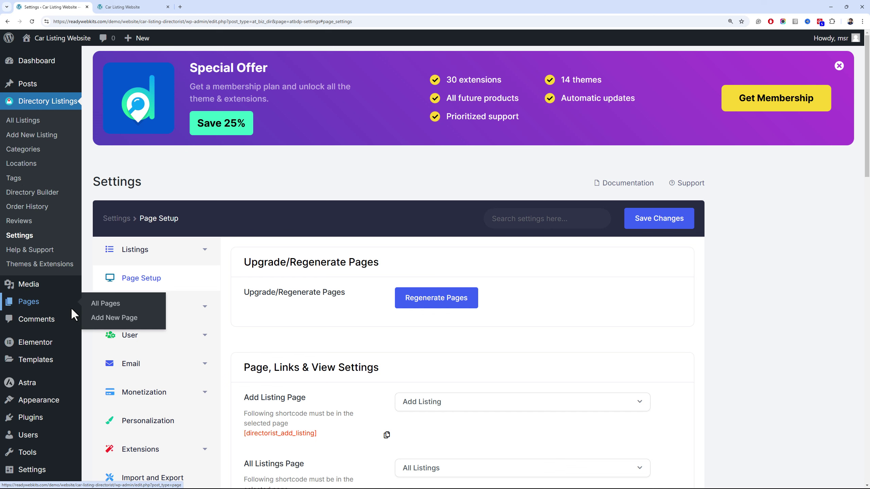
{"action": "left_click_drag", "start_coordinate": [191, 7], "coordinate": [101, 5]}
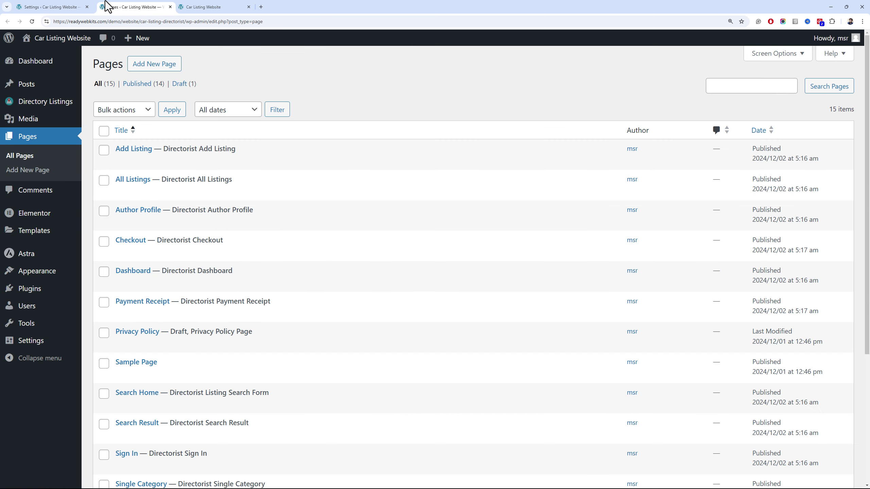
{"action": "left_click", "coordinate": [134, 60]}
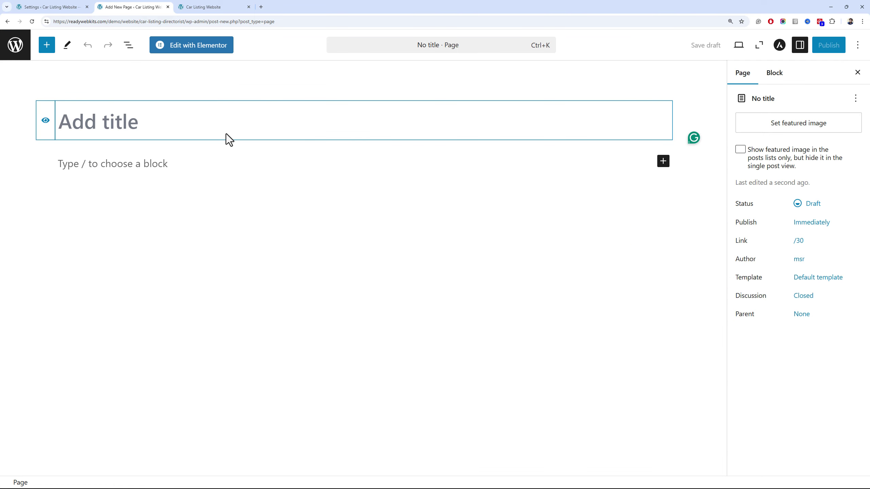
{"action": "type", "text": "Ca"}
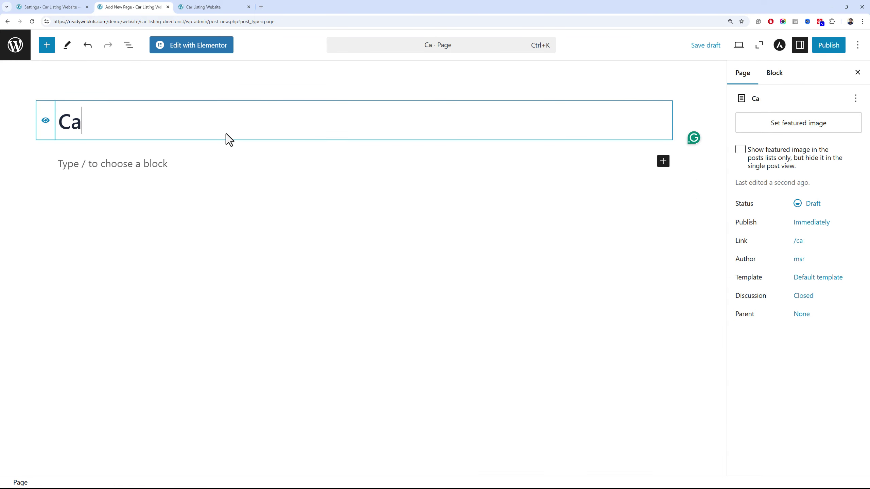
{"action": "type", "text": "tegories"}
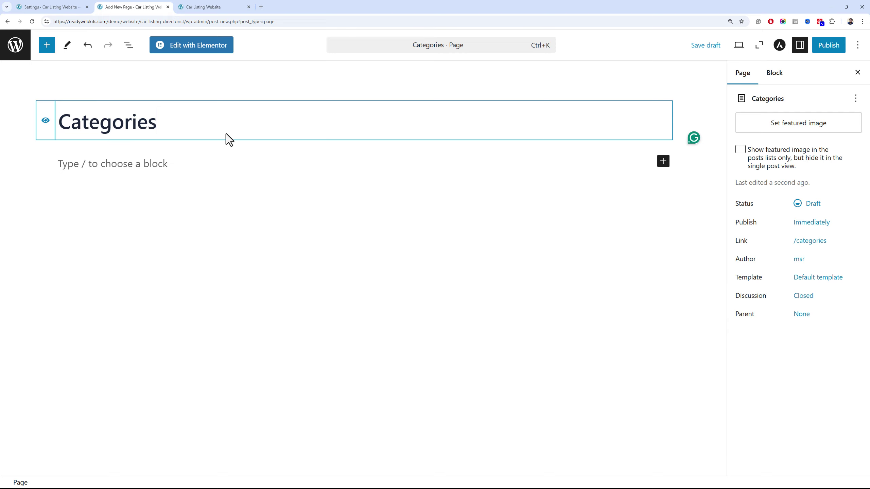
Check the All Categories Page shortcode in the Page Setup settings, and insert the Directorist Categories block into the Categories page
{"action": "key", "text": "ctrl+shift+Tab"}
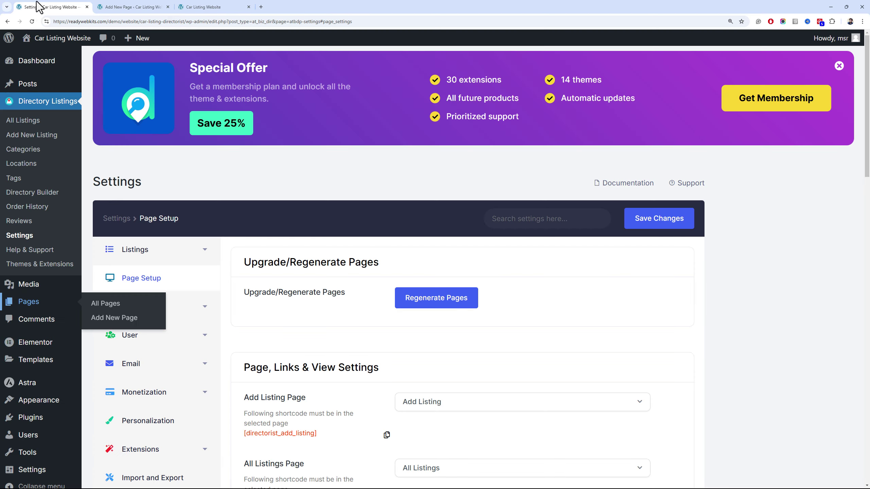
{"action": "scroll", "coordinate": [301, 296], "scroll_direction": "down", "scroll_amount": 6}
{"action": "scroll", "coordinate": [329, 322], "scroll_direction": "down", "scroll_amount": 3}
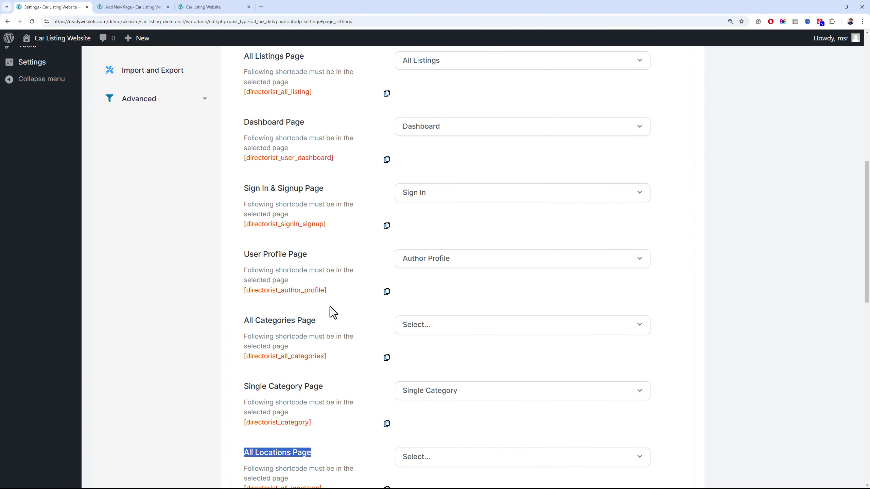
{"action": "scroll", "coordinate": [327, 308], "scroll_direction": "down", "scroll_amount": 3}
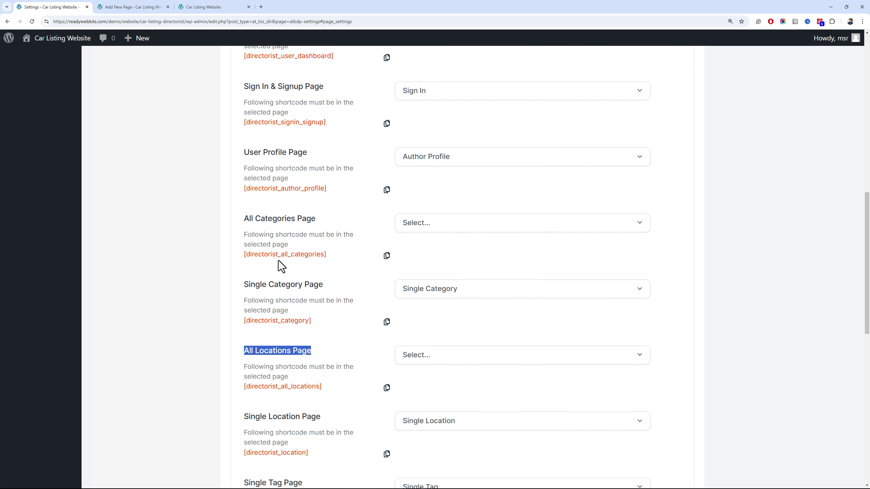
{"action": "left_click", "coordinate": [150, 7]}
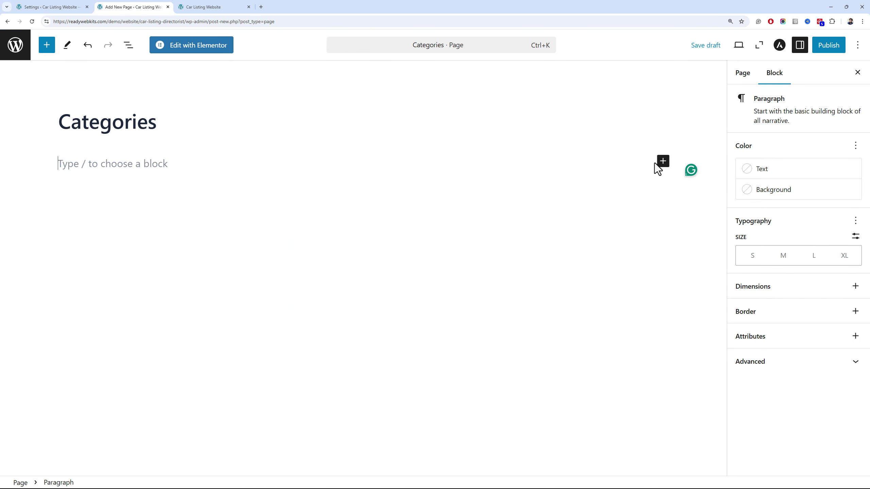
{"action": "left_click", "coordinate": [662, 162]}
{"action": "left_click", "coordinate": [765, 323]}
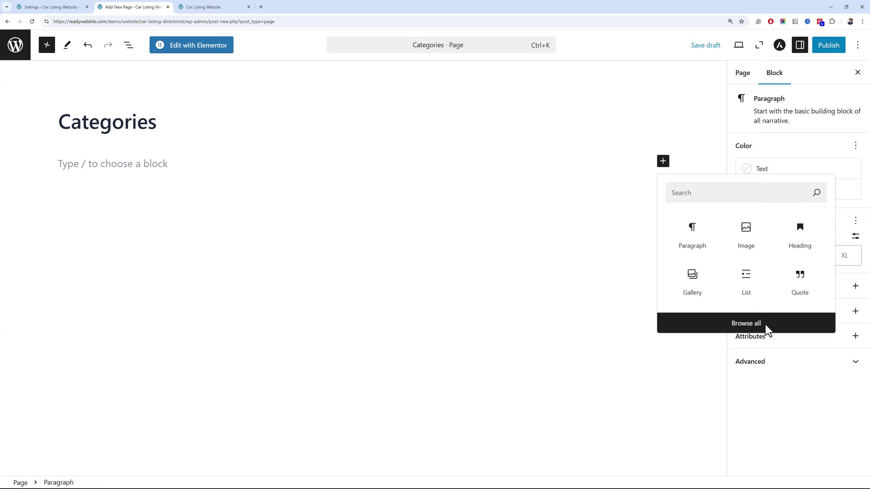
{"action": "scroll", "coordinate": [138, 253], "scroll_direction": "down", "scroll_amount": 15}
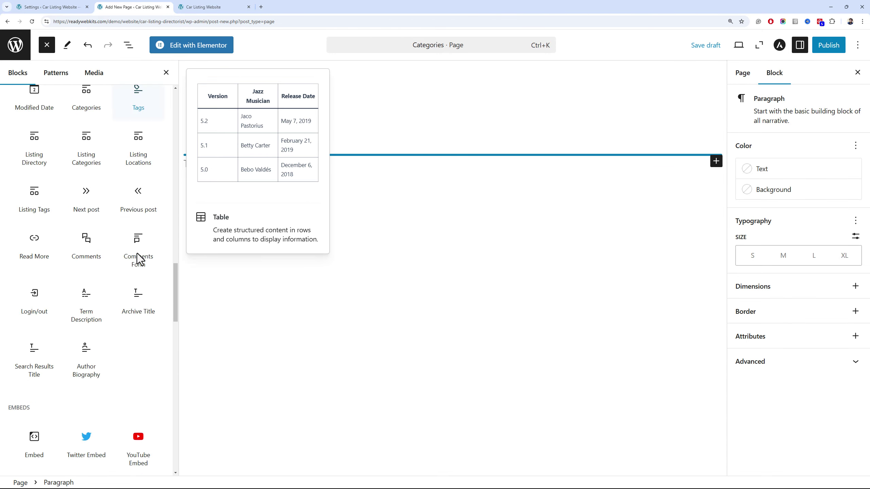
{"action": "scroll", "coordinate": [137, 252], "scroll_direction": "down", "scroll_amount": 10}
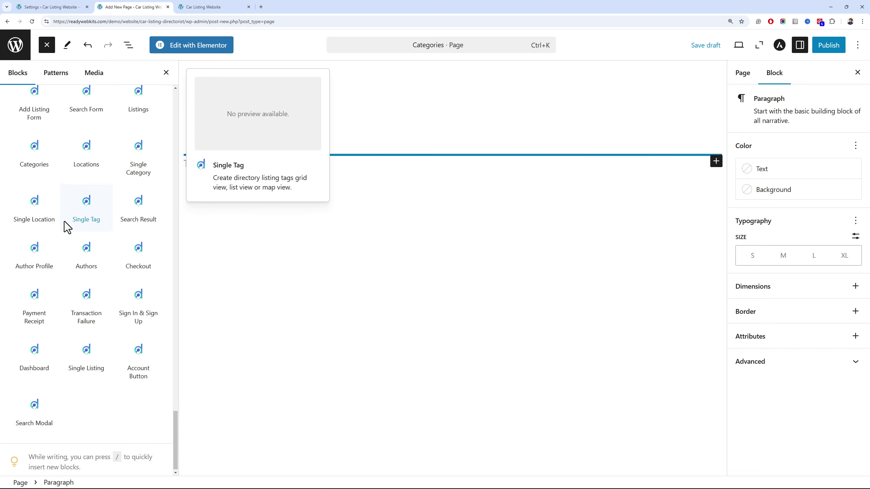
{"action": "scroll", "coordinate": [64, 221], "scroll_direction": "up", "scroll_amount": 3}
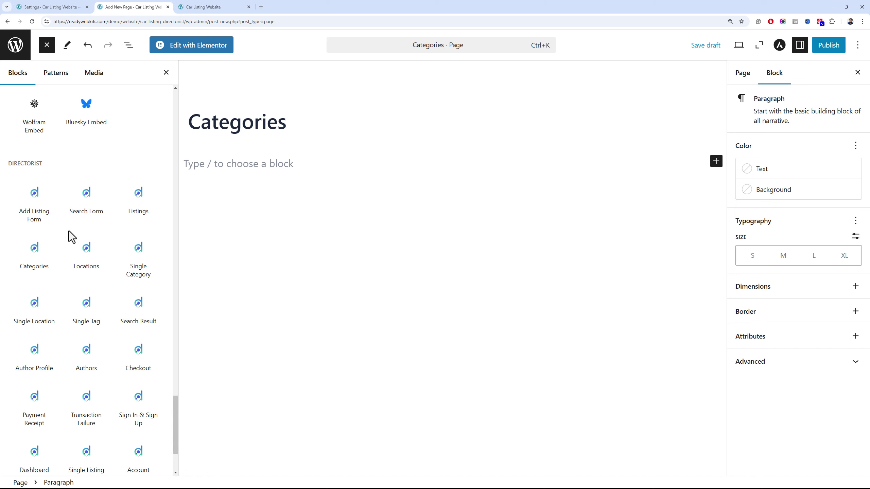
{"action": "left_click", "coordinate": [46, 270]}
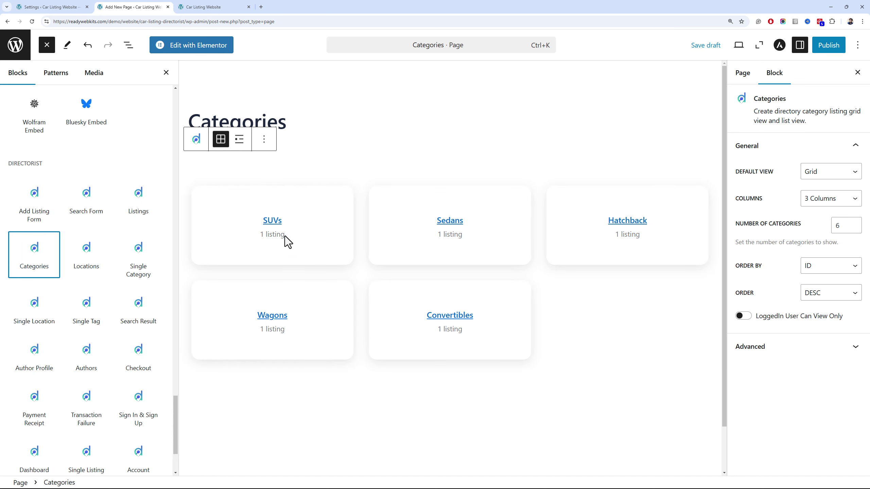
Try the 4 Columns layout on the Categories block and set it back to 3 Columns
{"action": "left_click", "coordinate": [557, 280]}
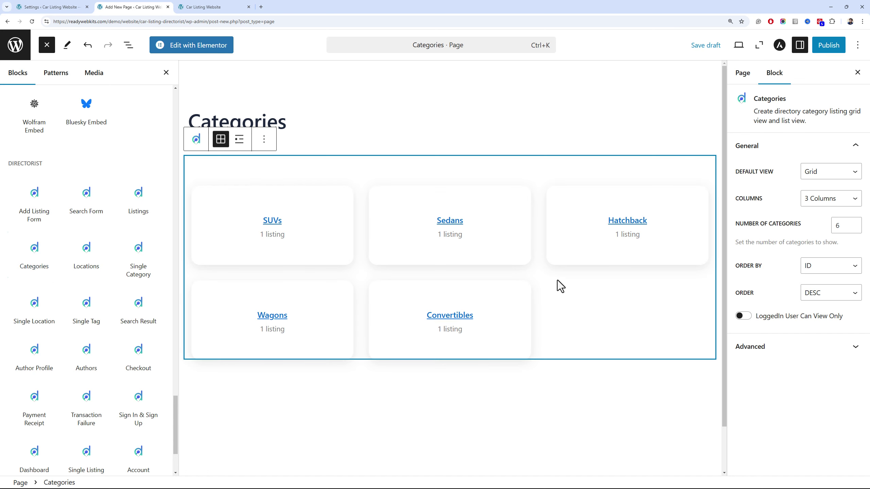
{"action": "left_click", "coordinate": [825, 176]}
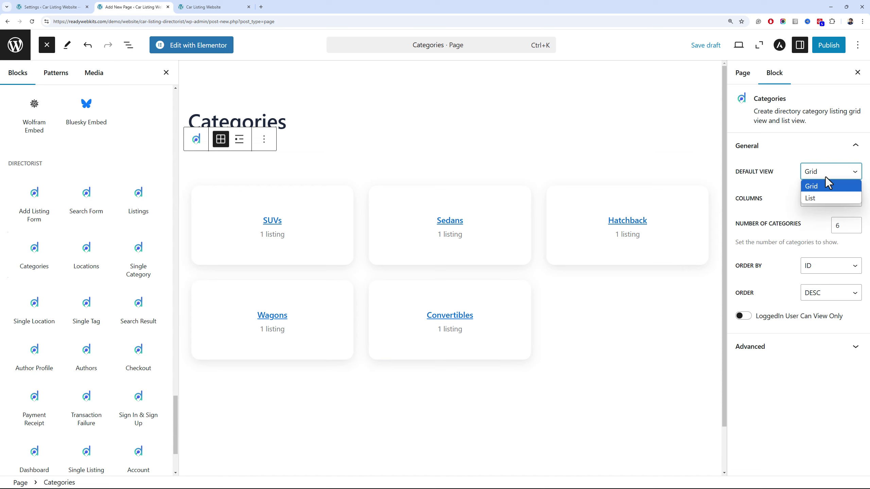
{"action": "left_click", "coordinate": [799, 200]}
{"action": "left_click", "coordinate": [818, 201]}
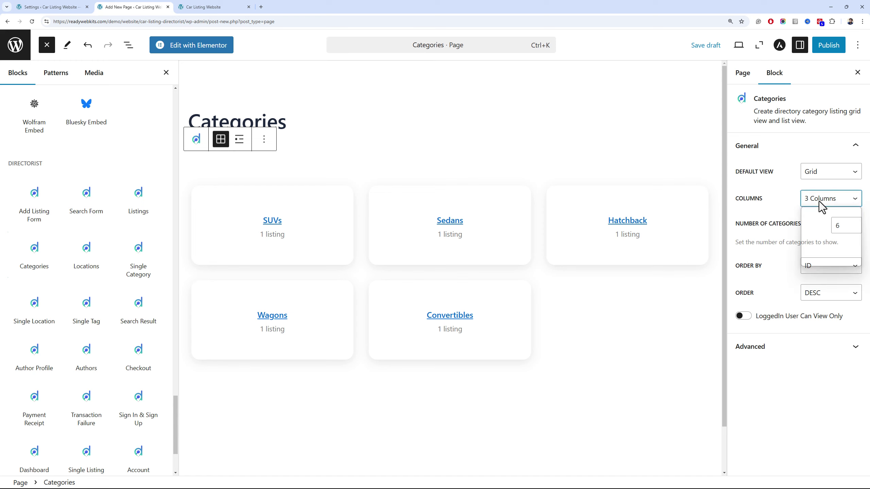
{"action": "left_click", "coordinate": [824, 250]}
{"action": "left_click", "coordinate": [821, 194]}
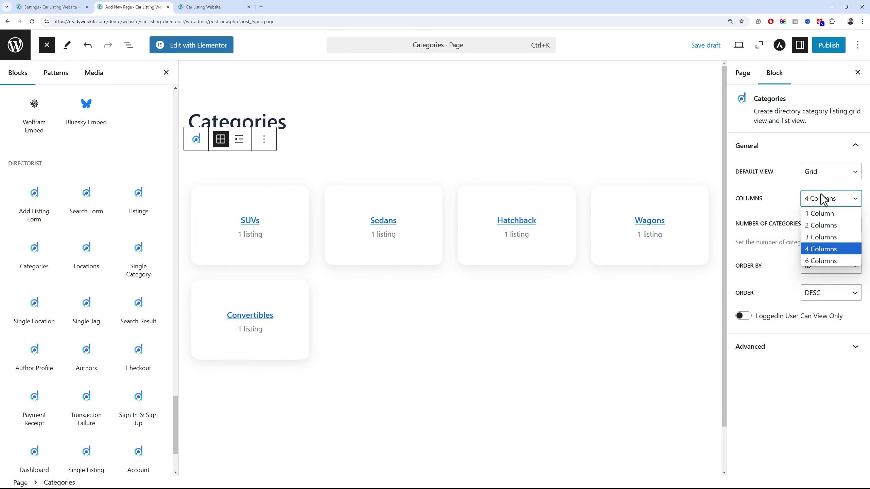
{"action": "left_click", "coordinate": [825, 239]}
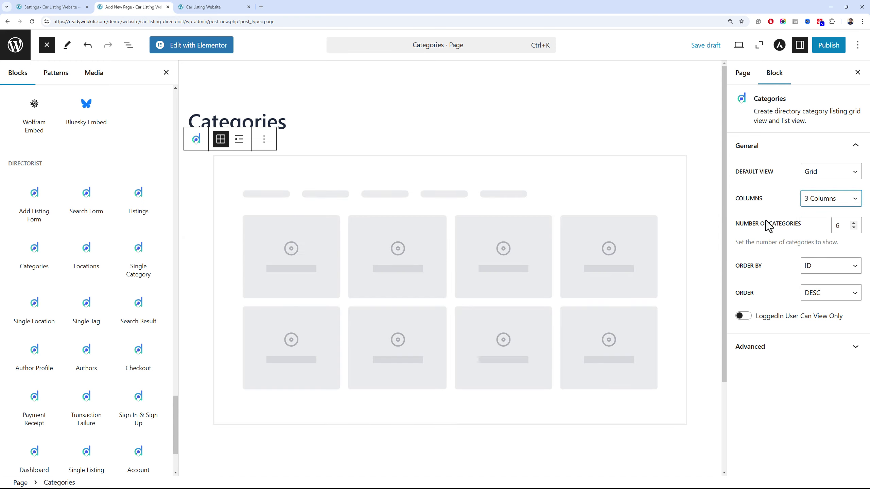
Publish the Categories page and check the All Locations Page requirement in the Page Setup settings
{"action": "left_click", "coordinate": [828, 45]}
{"action": "left_click", "coordinate": [828, 44]}
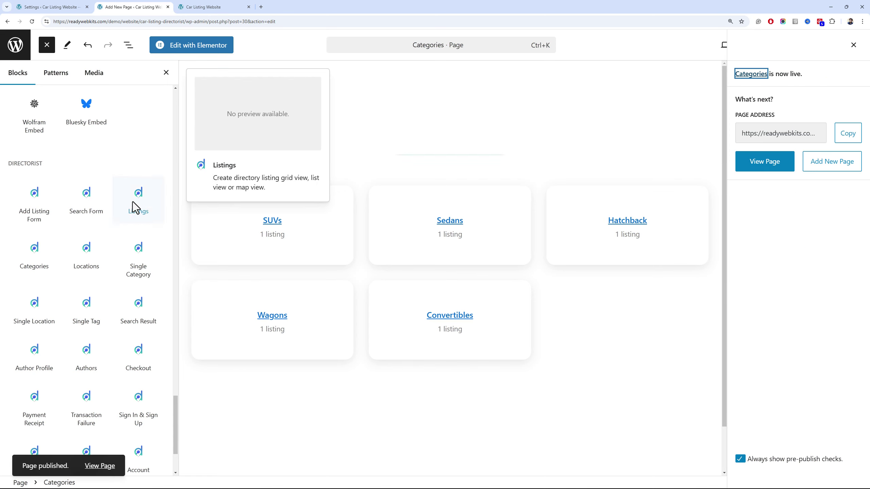
{"action": "left_click", "coordinate": [51, 7]}
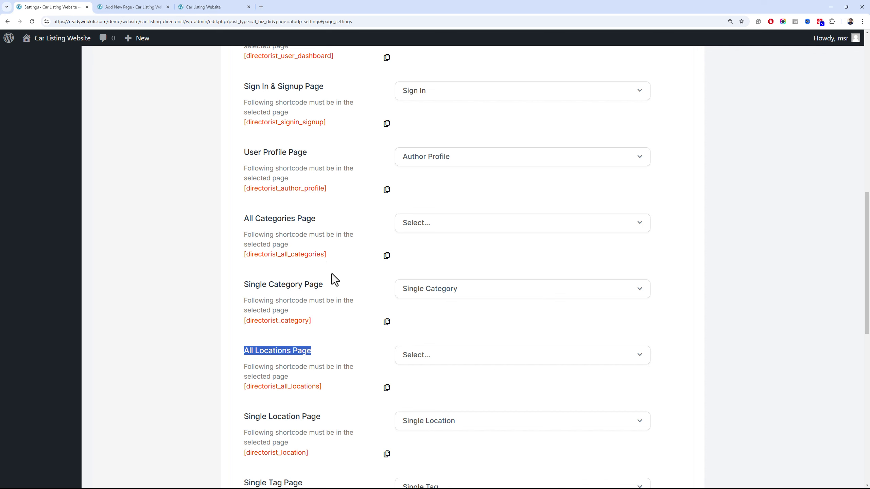
{"action": "scroll", "coordinate": [361, 335], "scroll_direction": "down", "scroll_amount": 3}
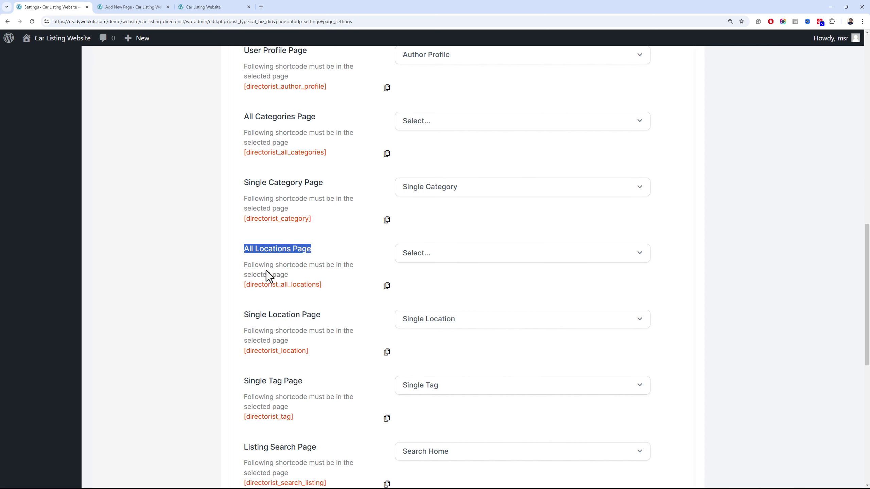
Return from the Categories editor to the Pages list and start a new page titled Locations
{"action": "left_click", "coordinate": [161, 7]}
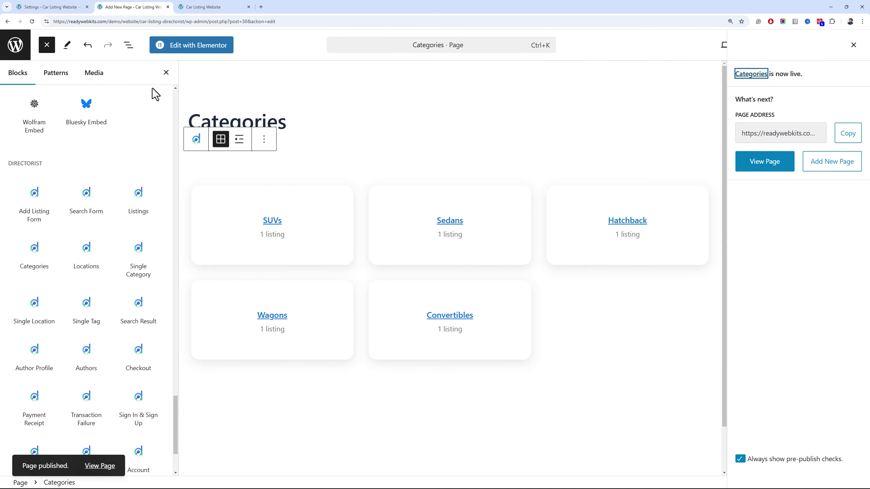
{"action": "left_click", "coordinate": [14, 51]}
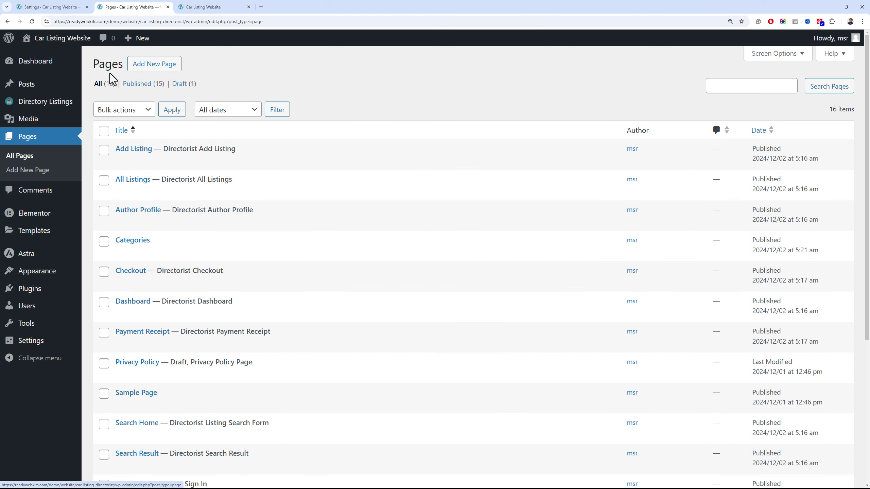
{"action": "left_click", "coordinate": [150, 61]}
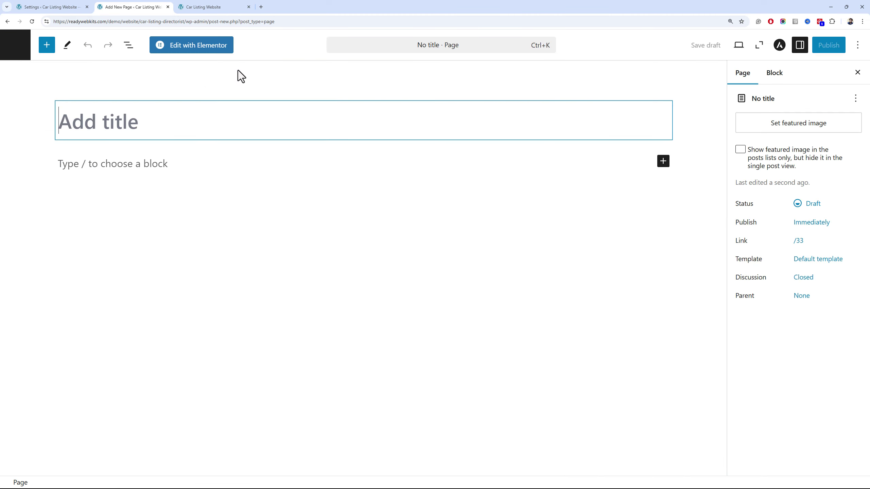
{"action": "type", "text": "Locatiojns"}
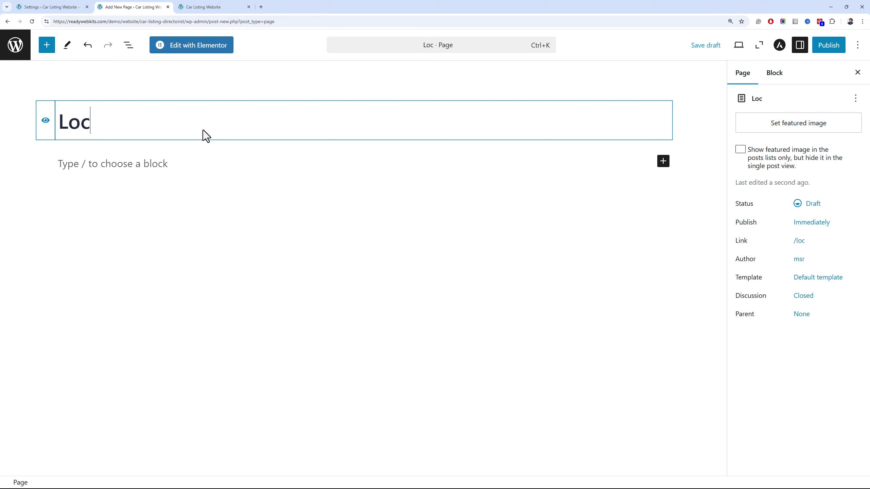
{"action": "key", "text": "BackSpace"}
{"action": "key", "text": "BackSpace"}
{"action": "key", "text": "BackSpace"}
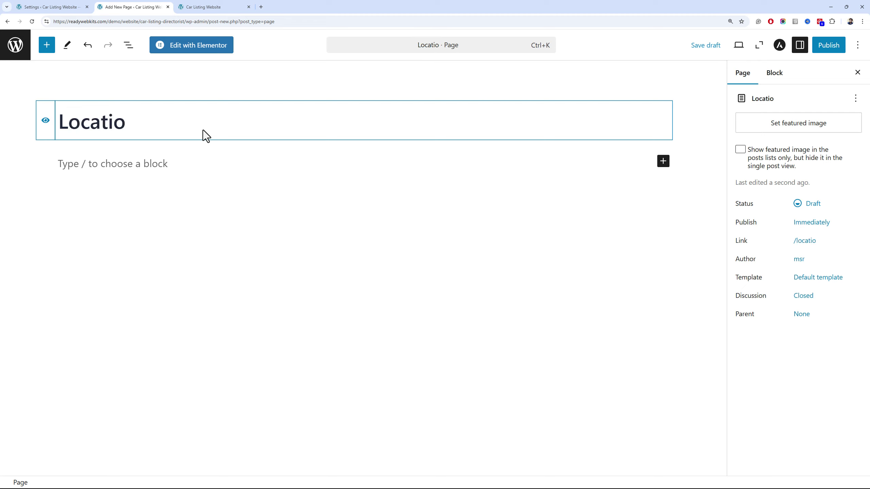
{"action": "type", "text": "ns"}
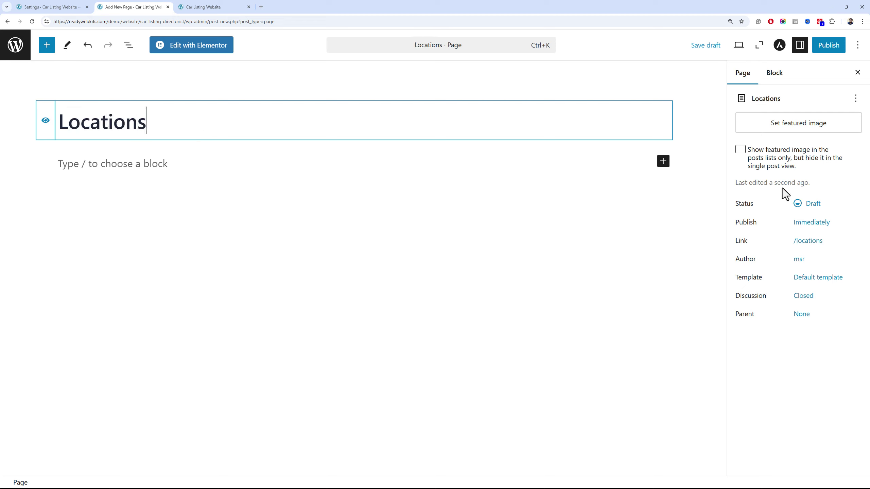
Insert the Directorist Locations block into the body of the Locations page
{"action": "left_click", "coordinate": [261, 166]}
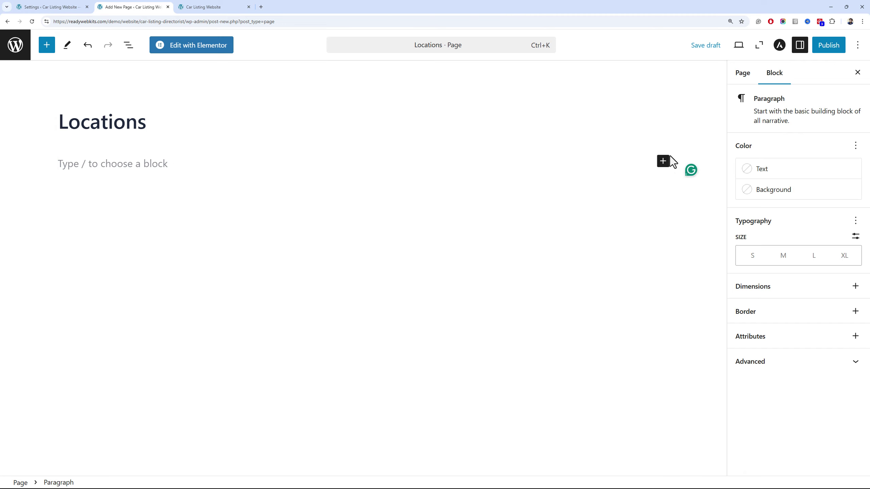
{"action": "left_click", "coordinate": [662, 161]}
{"action": "left_click", "coordinate": [728, 324]}
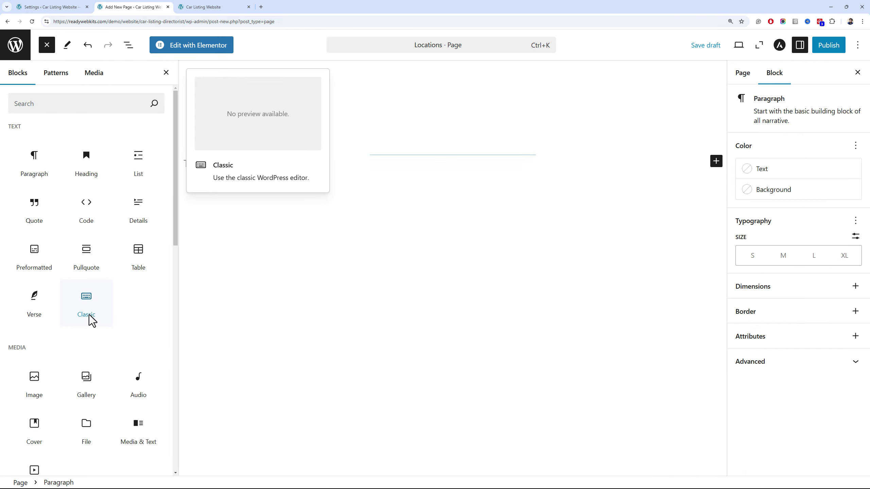
{"action": "scroll", "coordinate": [87, 319], "scroll_direction": "down", "scroll_amount": 15}
{"action": "scroll", "coordinate": [85, 325], "scroll_direction": "down", "scroll_amount": 10}
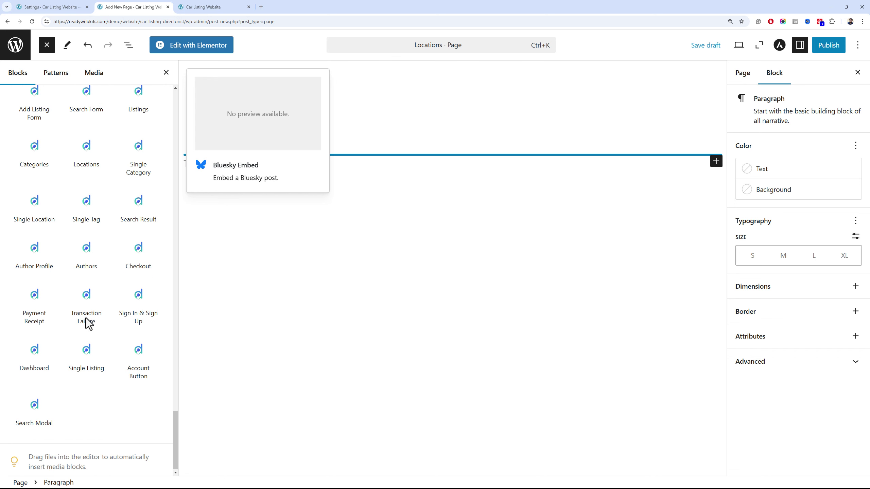
{"action": "left_click", "coordinate": [87, 166]}
{"action": "left_click", "coordinate": [536, 228]}
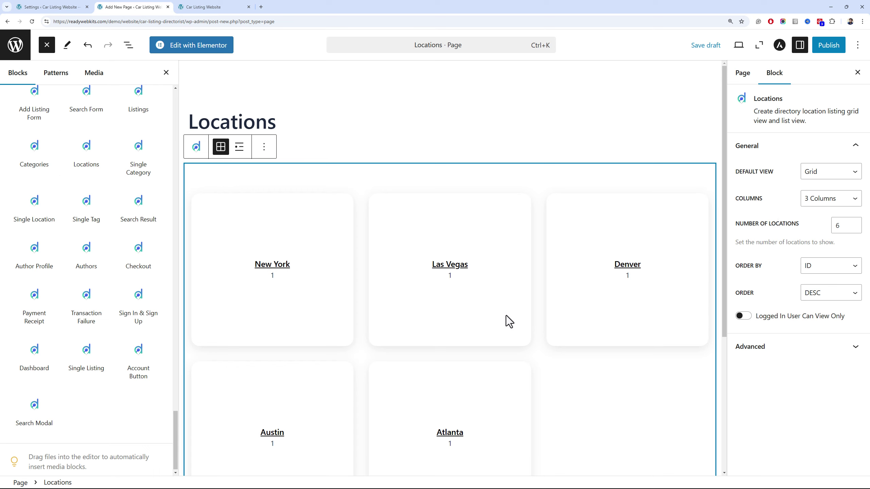
Publish the Locations page and return to the directory's Page Setup settings
{"action": "left_click", "coordinate": [818, 201]}
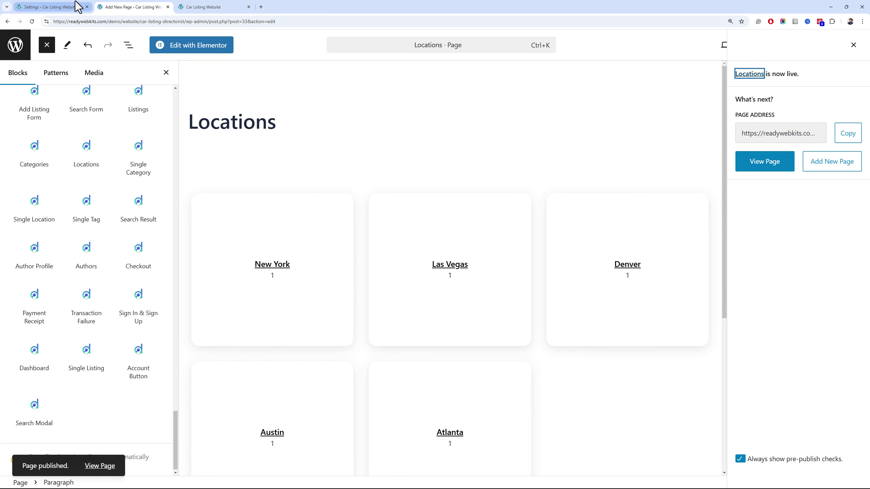
{"action": "left_click", "coordinate": [54, 6]}
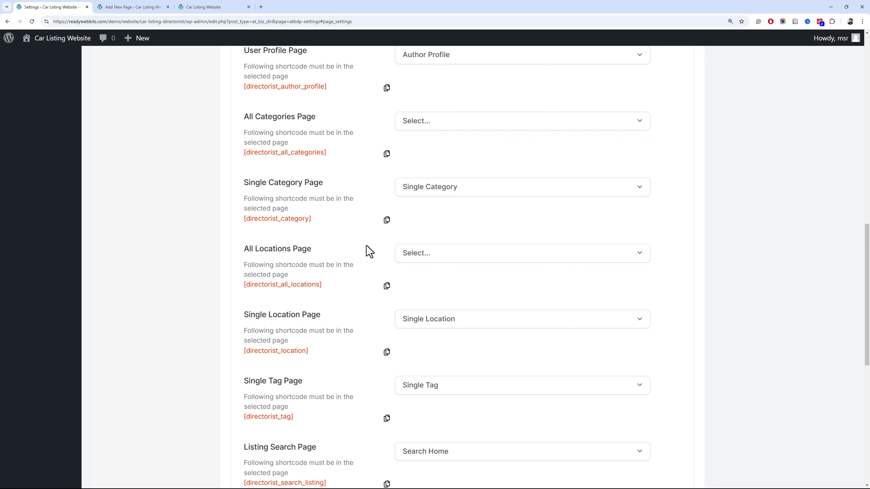
Assign Locations as the All Locations Page and Categories as the All Categories Page, and save the Page Setup settings
{"action": "left_click", "coordinate": [414, 253]}
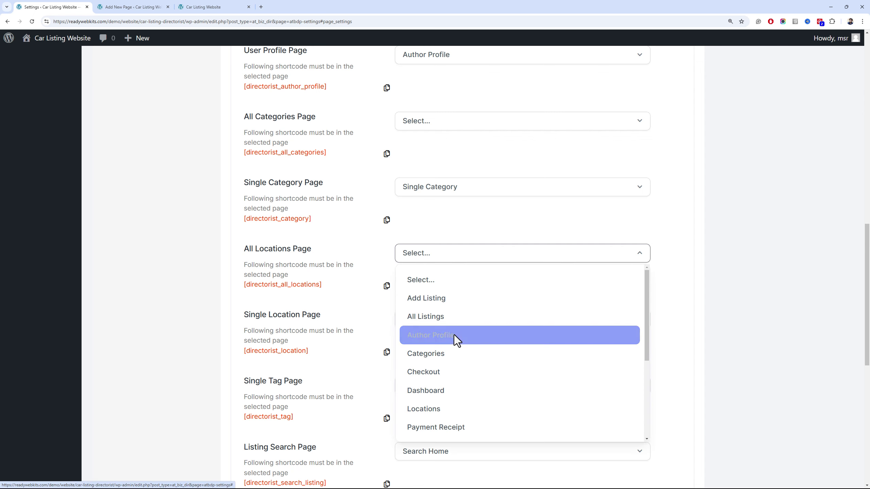
{"action": "scroll", "coordinate": [454, 335], "scroll_direction": "down", "scroll_amount": 3}
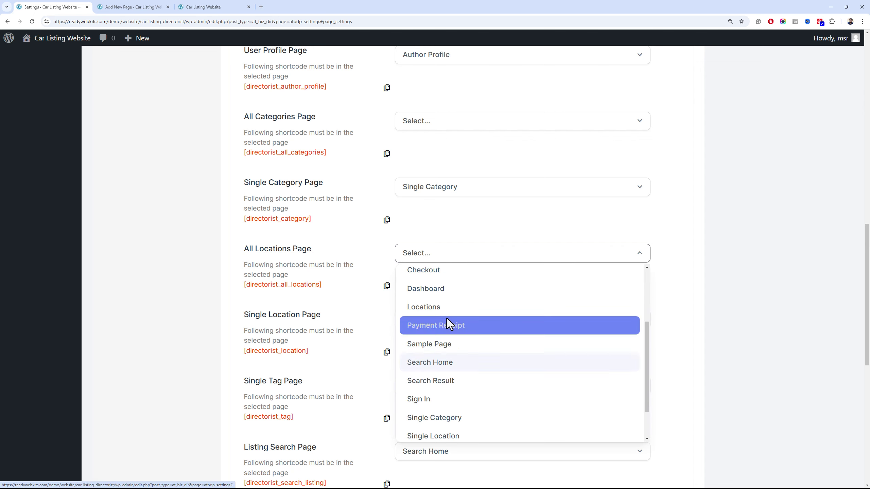
{"action": "left_click", "coordinate": [428, 307]}
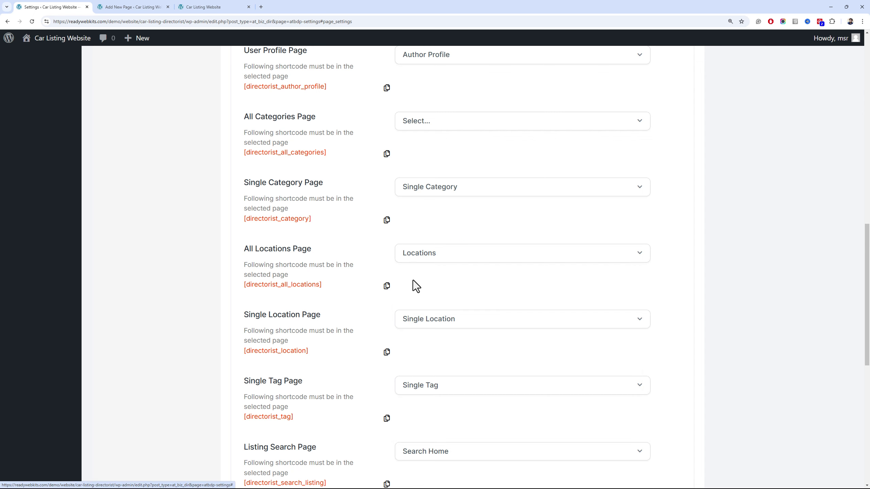
{"action": "left_click", "coordinate": [438, 129]}
{"action": "left_click", "coordinate": [471, 220]}
{"action": "scroll", "coordinate": [582, 223], "scroll_direction": "up", "scroll_amount": 20}
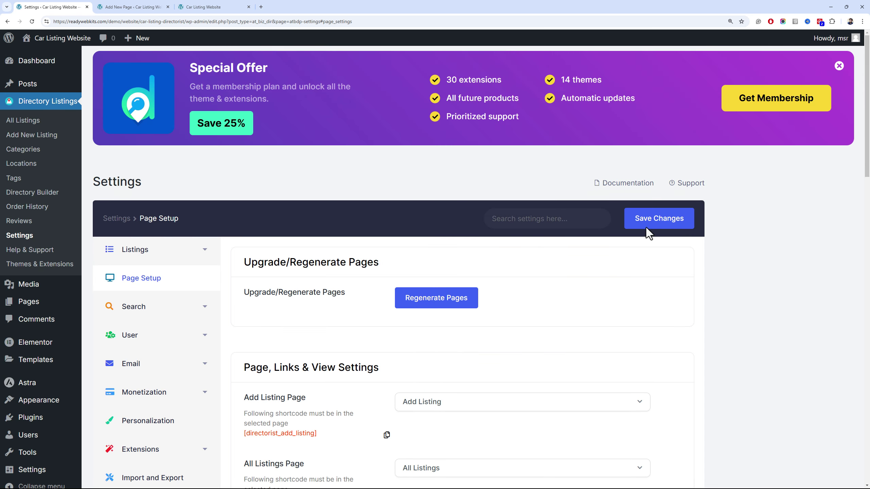
{"action": "left_click", "coordinate": [646, 227]}
Return to the Pages list and rename the All Listings page to Car Listings with the slug car-listings
{"action": "left_click", "coordinate": [131, 6]}
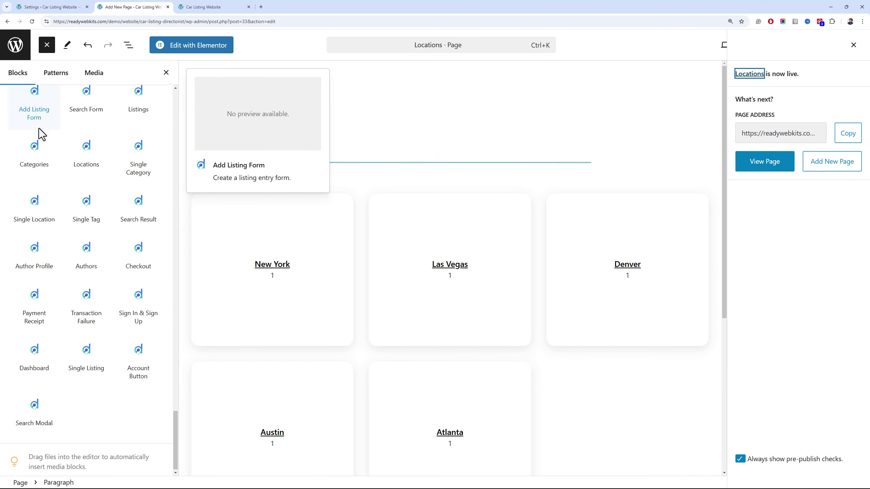
{"action": "left_click", "coordinate": [23, 55]}
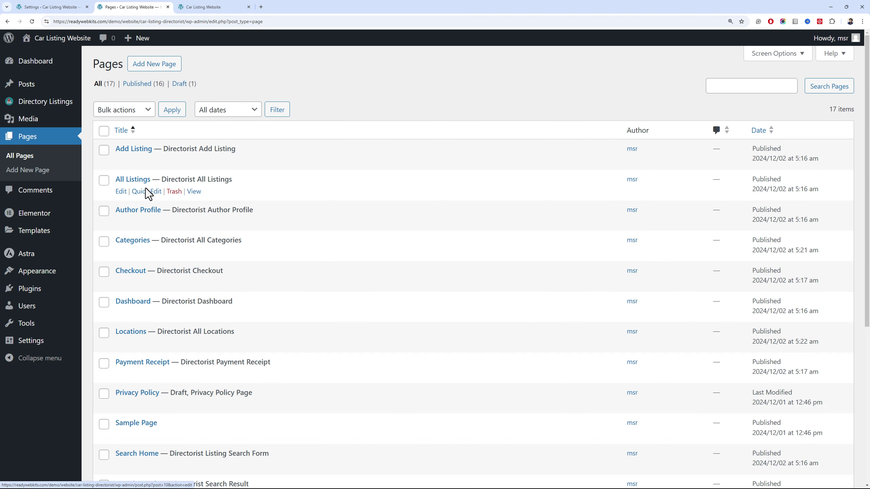
{"action": "left_click", "coordinate": [148, 192]}
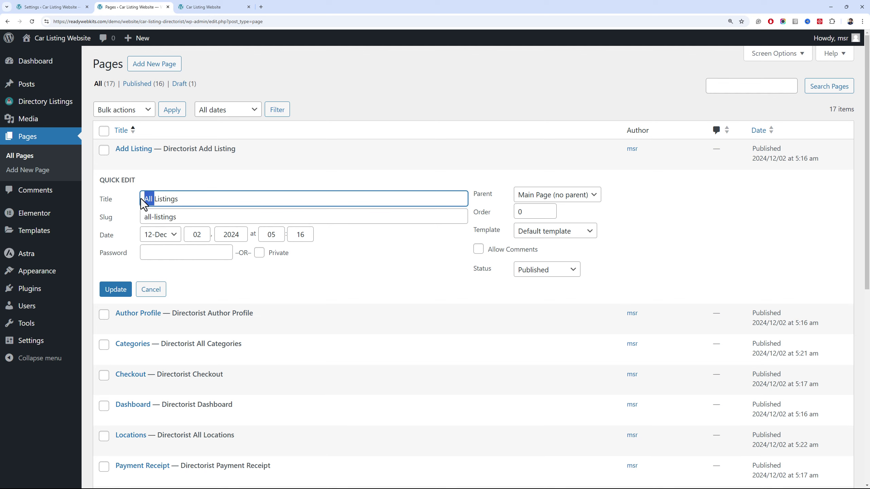
{"action": "double_click", "coordinate": [151, 217]}
{"action": "mouse_move", "coordinate": [7, 291]}
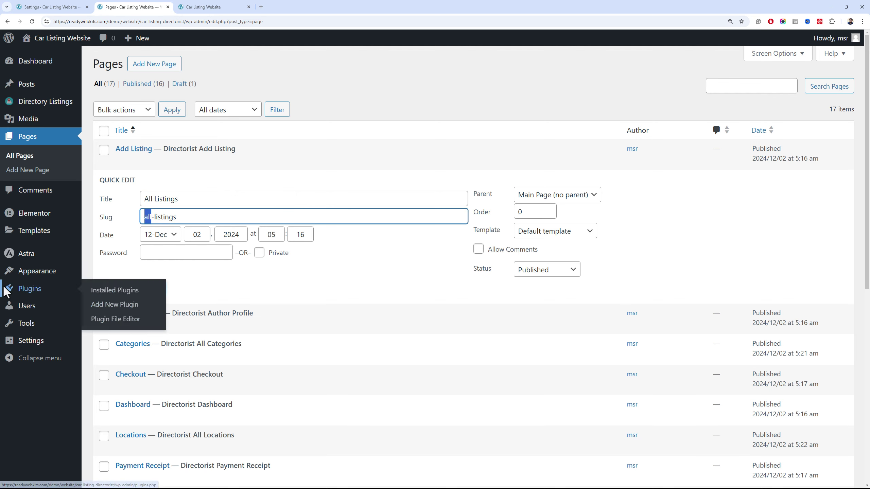
{"action": "type", "text": "car"}
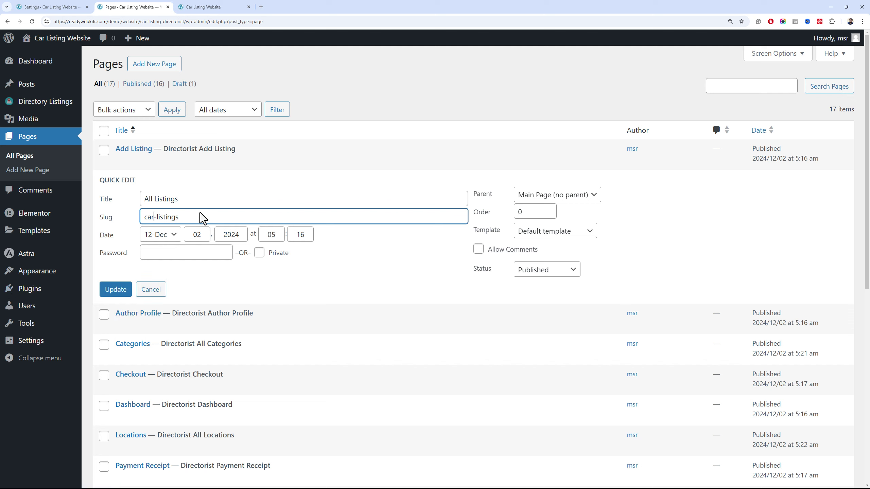
{"action": "left_click", "coordinate": [153, 202]}
{"action": "double_click", "coordinate": [150, 200]}
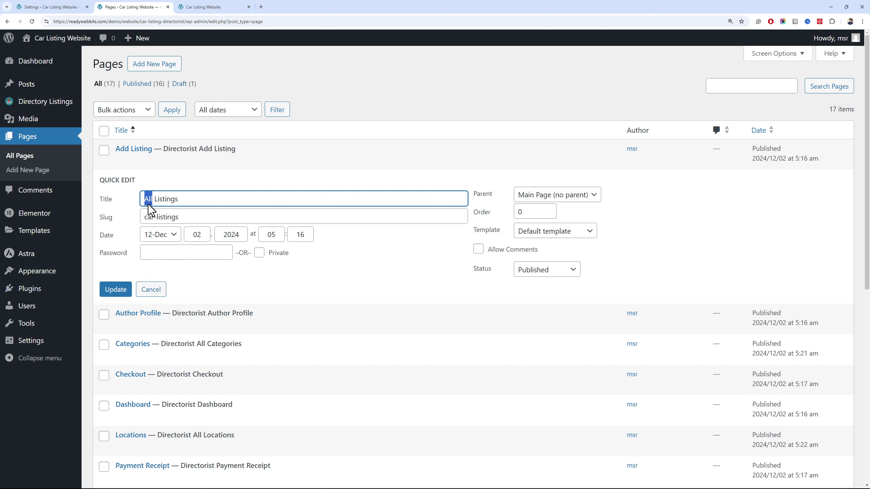
{"action": "type", "text": "Car"}
{"action": "left_click", "coordinate": [120, 290]}
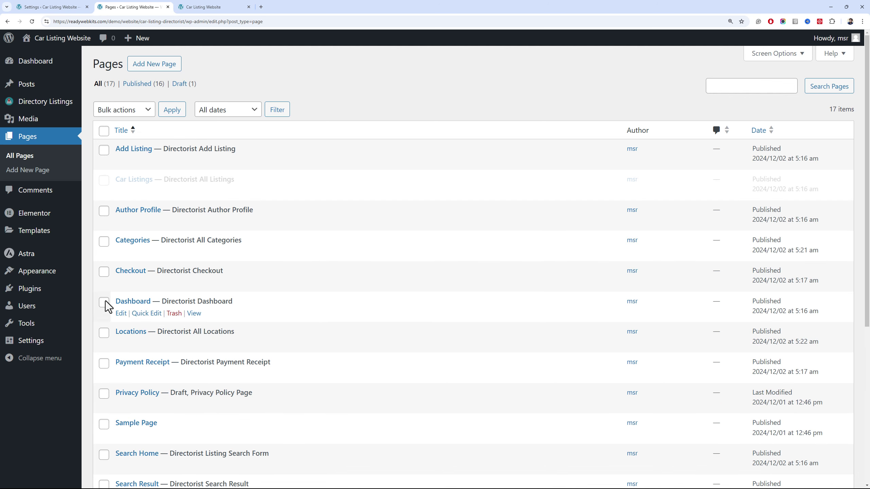
{"action": "left_click", "coordinate": [197, 5]}
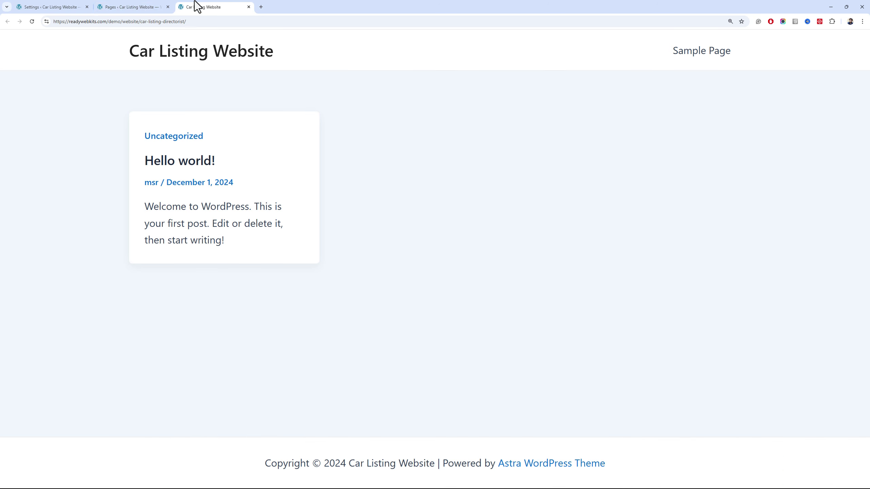
{"action": "left_click", "coordinate": [62, 7]}
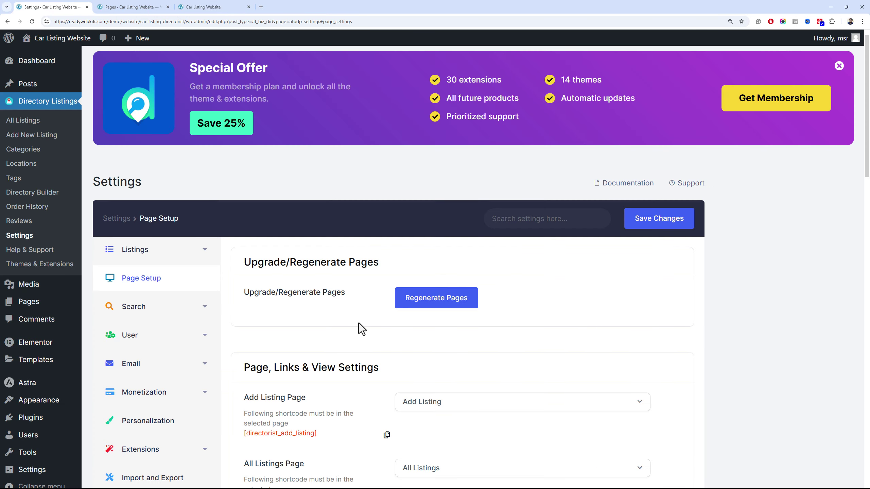
{"action": "scroll", "coordinate": [359, 324], "scroll_direction": "down", "scroll_amount": 3}
{"action": "scroll", "coordinate": [339, 270], "scroll_direction": "up", "scroll_amount": 3}
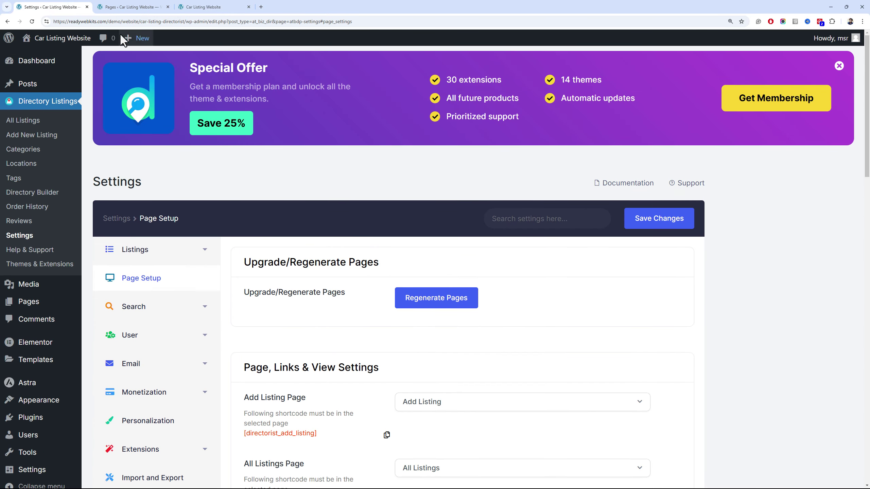
Start a new page from the Pages list and title it Dealers
{"action": "left_click", "coordinate": [127, 6]}
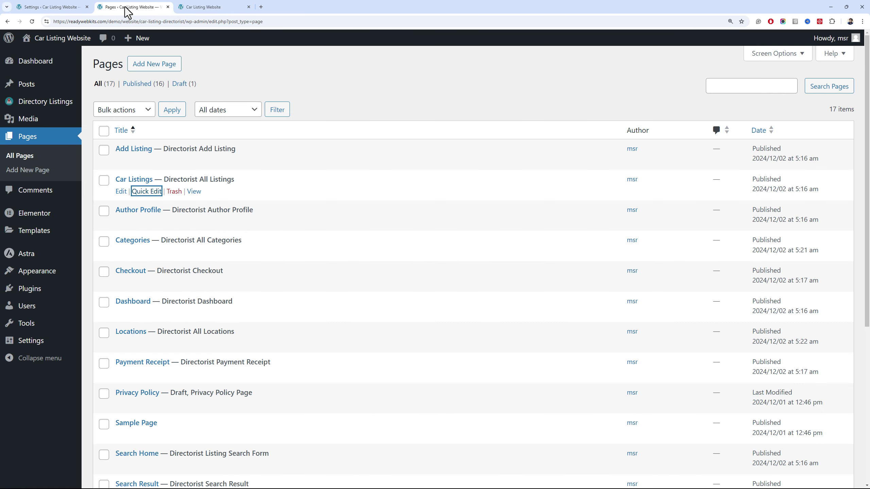
{"action": "left_click", "coordinate": [145, 70]}
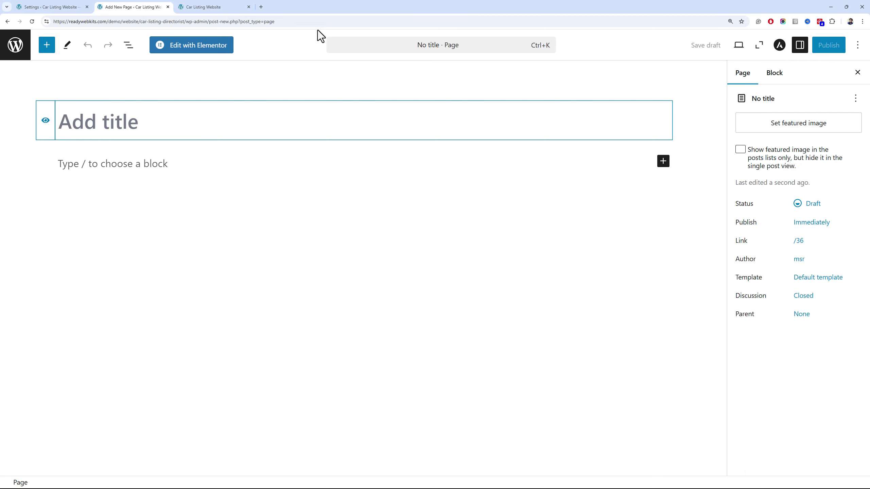
{"action": "type", "text": "Dealers"}
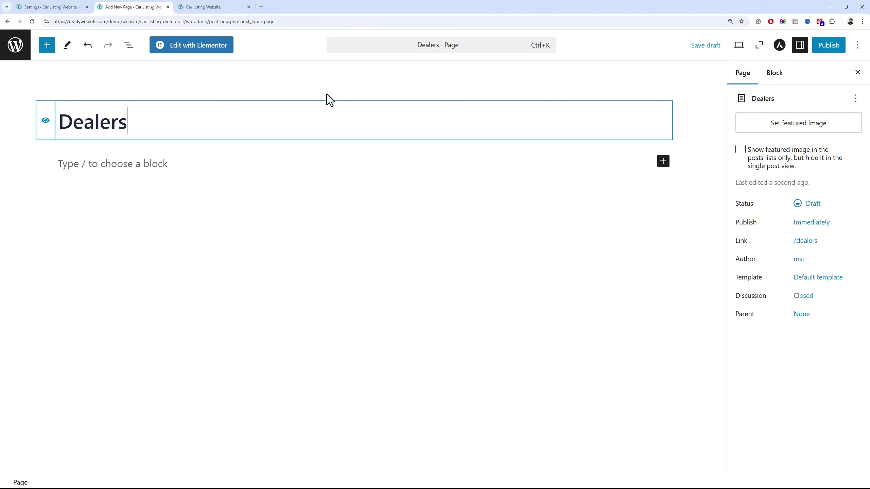
Insert the Directorist Authors block into the body of the Dealers page
{"action": "left_click", "coordinate": [663, 162]}
{"action": "left_click", "coordinate": [683, 319]}
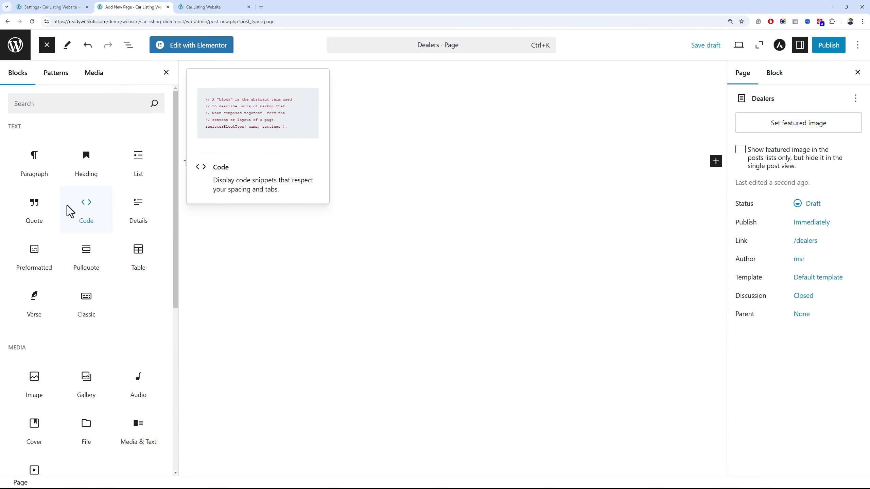
{"action": "scroll", "coordinate": [74, 203], "scroll_direction": "down", "scroll_amount": 15}
{"action": "scroll", "coordinate": [77, 203], "scroll_direction": "down", "scroll_amount": 15}
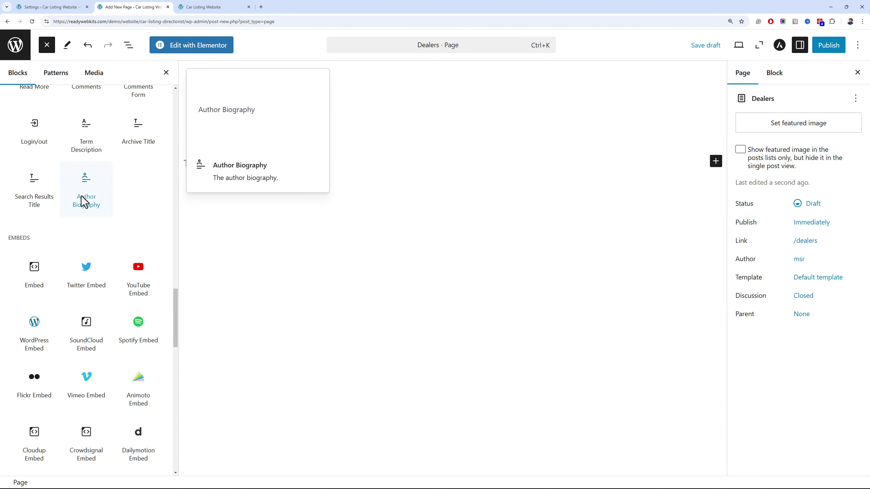
{"action": "scroll", "coordinate": [85, 195], "scroll_direction": "down", "scroll_amount": 12}
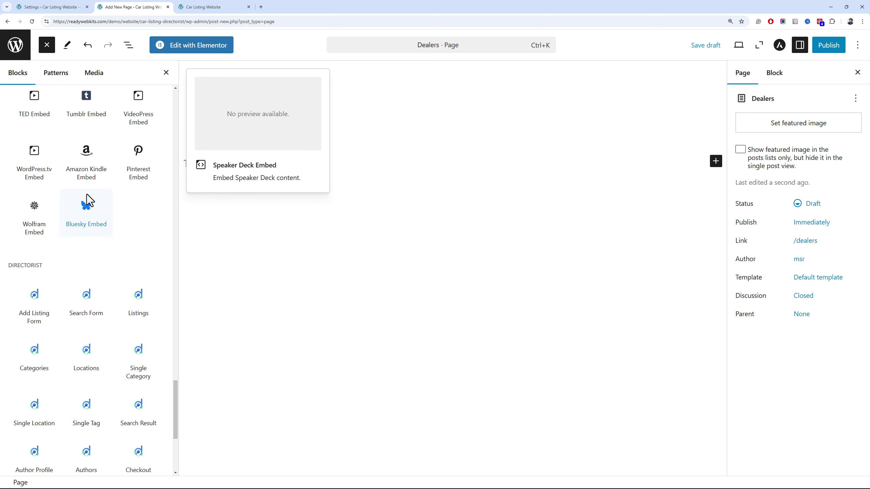
{"action": "left_click", "coordinate": [100, 258]}
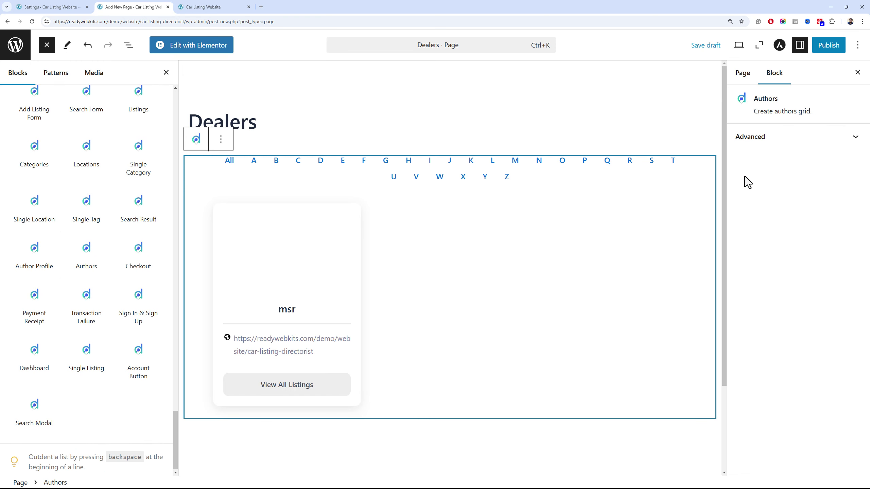
Publish the Dealers page and check the site's front page
{"action": "left_click", "coordinate": [815, 45]}
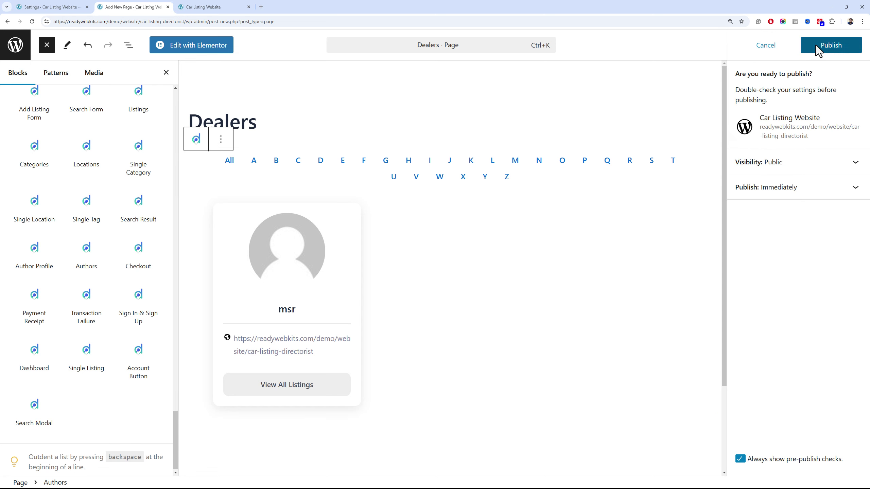
{"action": "left_click", "coordinate": [815, 45]}
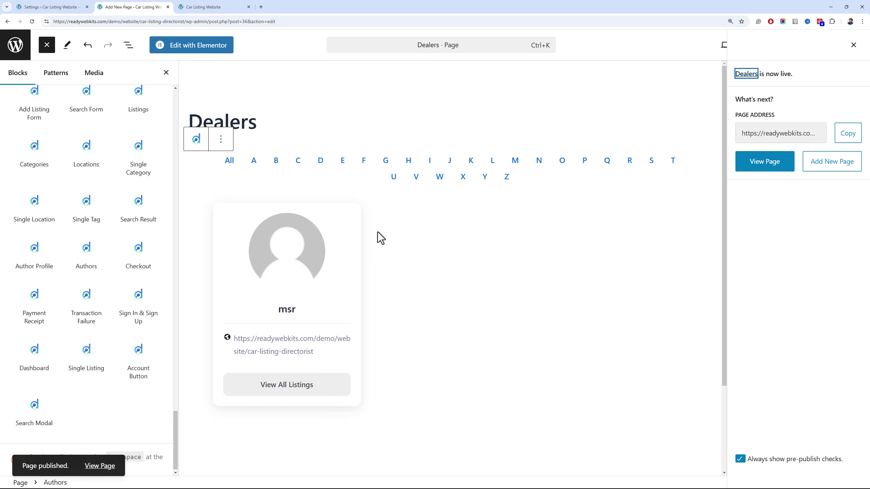
{"action": "left_click", "coordinate": [186, 6]}
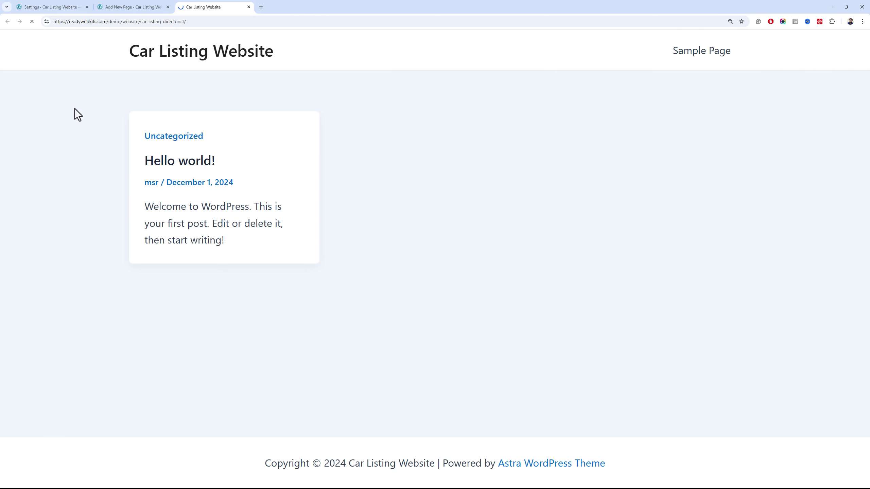
{"action": "left_click", "coordinate": [120, 5]}
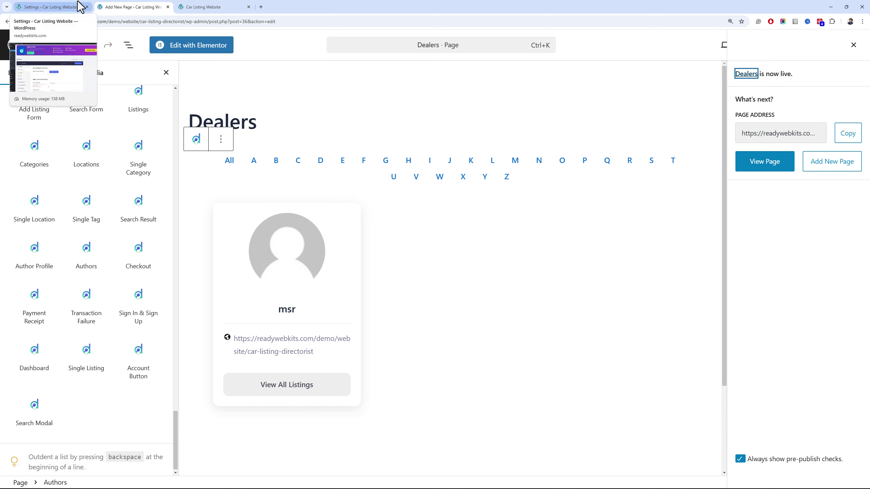
Create a navigation menu named Main Menu and assign it to the Primary Menu display location
{"action": "left_click", "coordinate": [83, 6]}
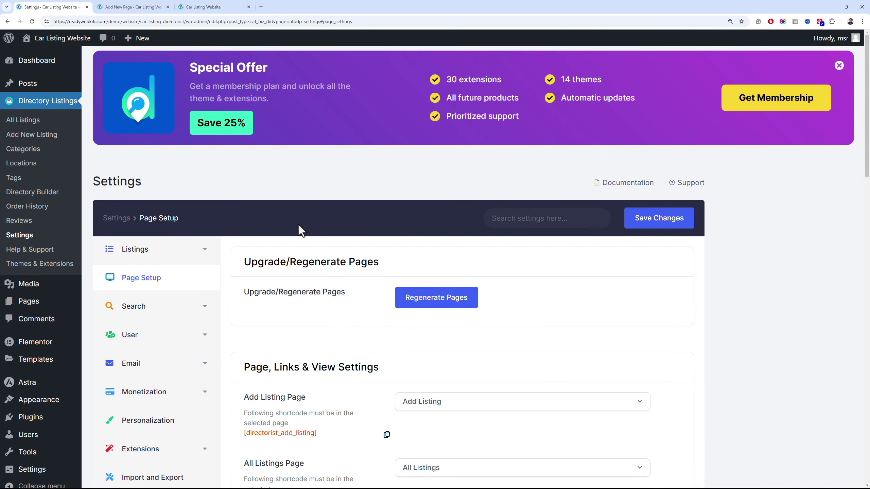
{"action": "scroll", "coordinate": [297, 223], "scroll_direction": "down", "scroll_amount": 5}
{"action": "scroll", "coordinate": [297, 223], "scroll_direction": "up", "scroll_amount": 5}
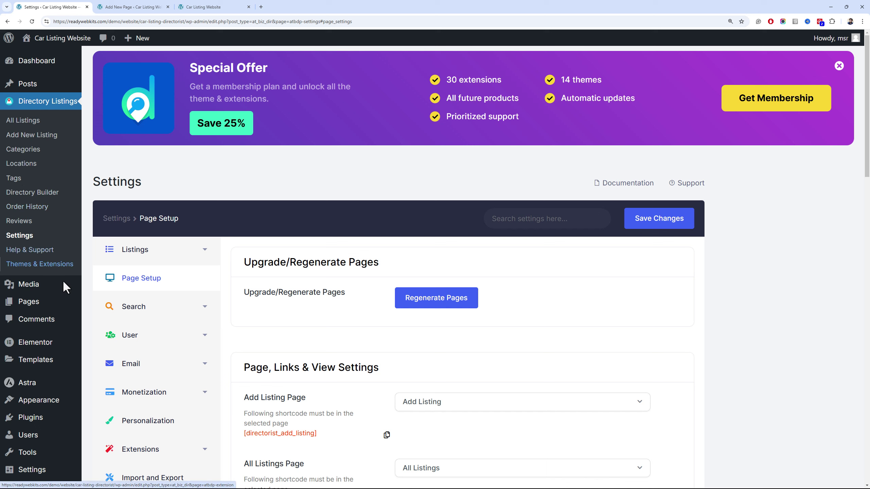
{"action": "mouse_move", "coordinate": [75, 398]}
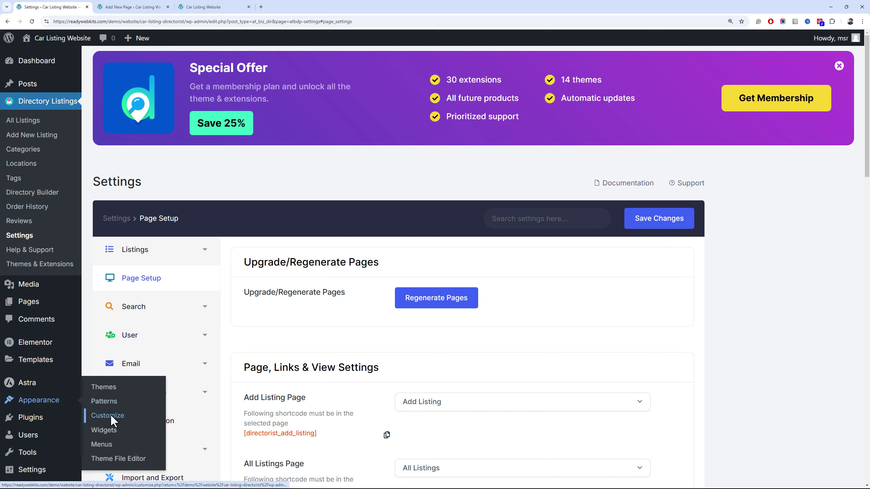
{"action": "left_click", "coordinate": [129, 443]}
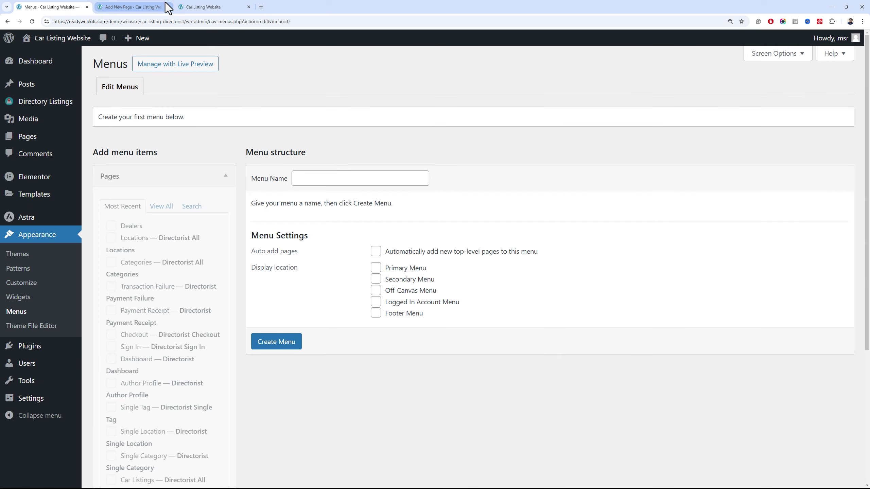
{"action": "left_click", "coordinate": [298, 178]}
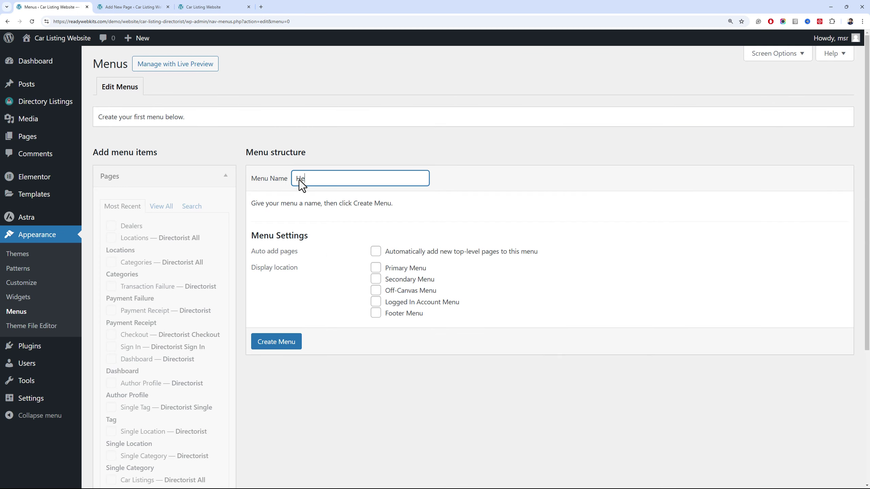
{"action": "key", "text": "ctrl+a"}
{"action": "type", "text": "Main Menu"}
{"action": "left_click", "coordinate": [377, 267]}
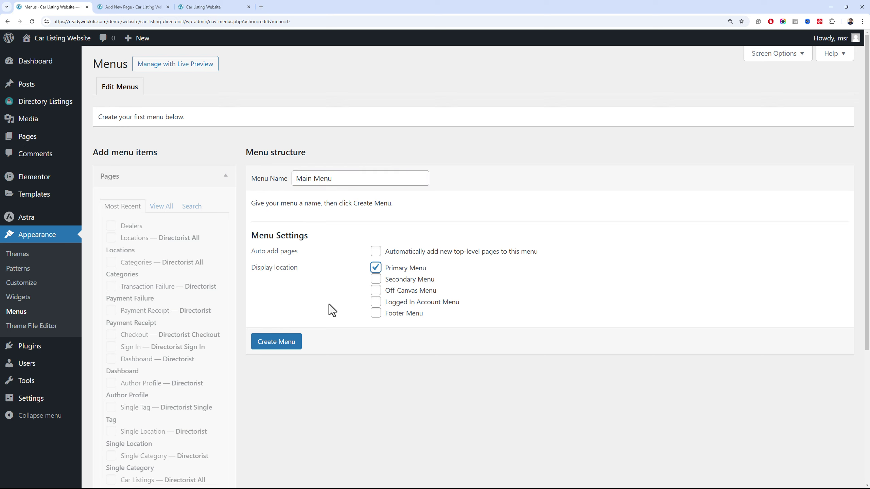
{"action": "left_click", "coordinate": [290, 335]}
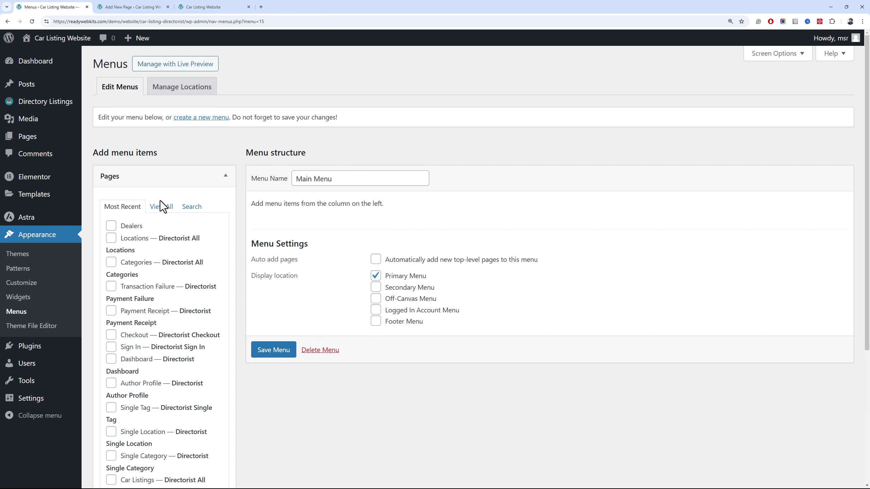
Create a new page titled Home from the Pages list and publish it
{"action": "left_click", "coordinate": [161, 212]}
{"action": "mouse_move", "coordinate": [45, 345]}
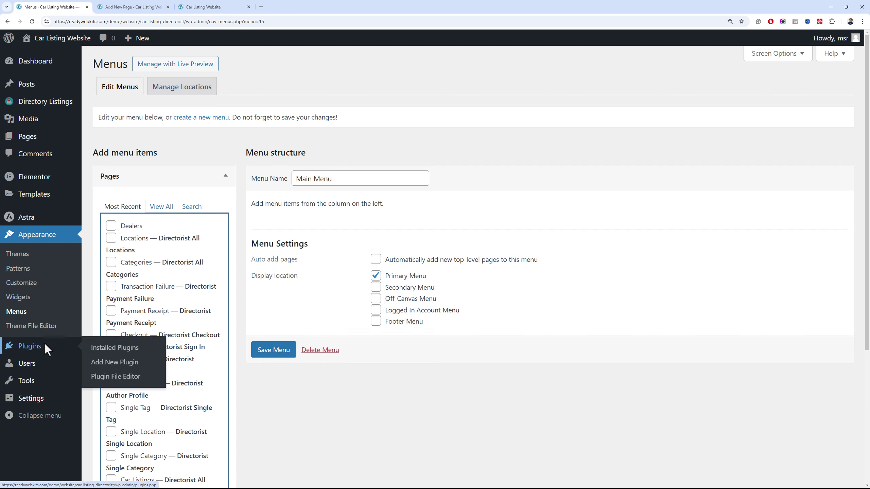
{"action": "left_click", "coordinate": [61, 134]}
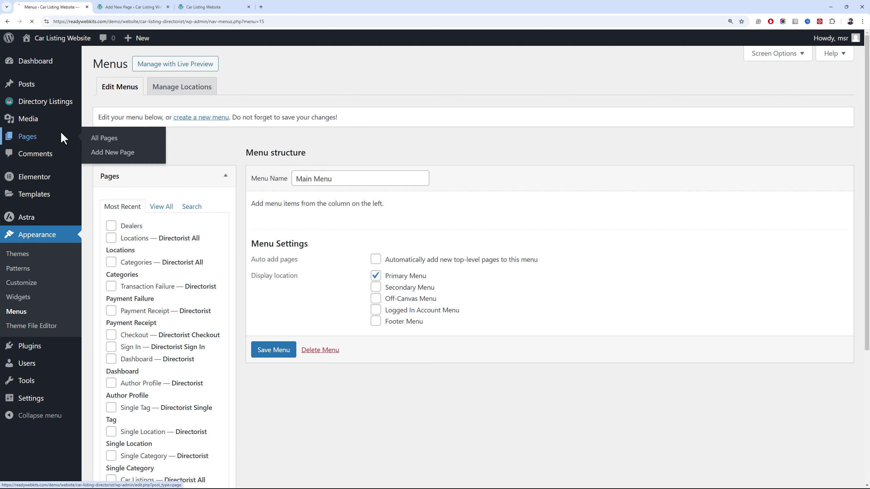
{"action": "left_click", "coordinate": [133, 6]}
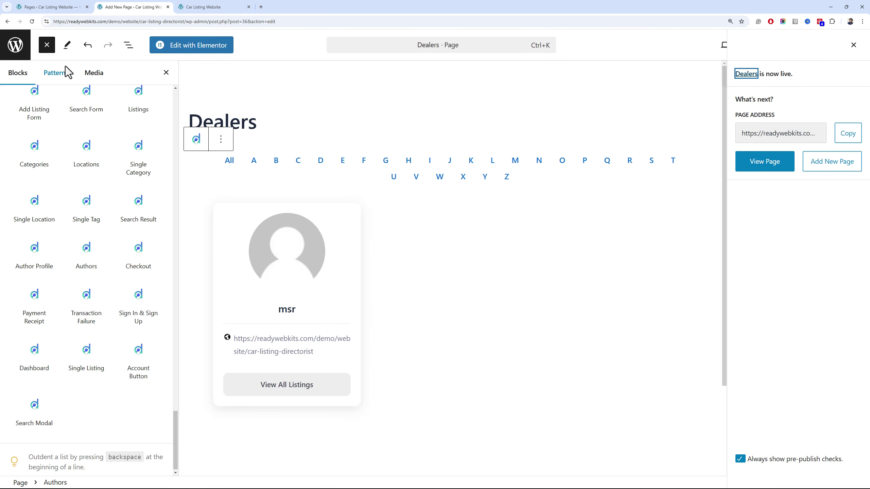
{"action": "left_click", "coordinate": [15, 44]}
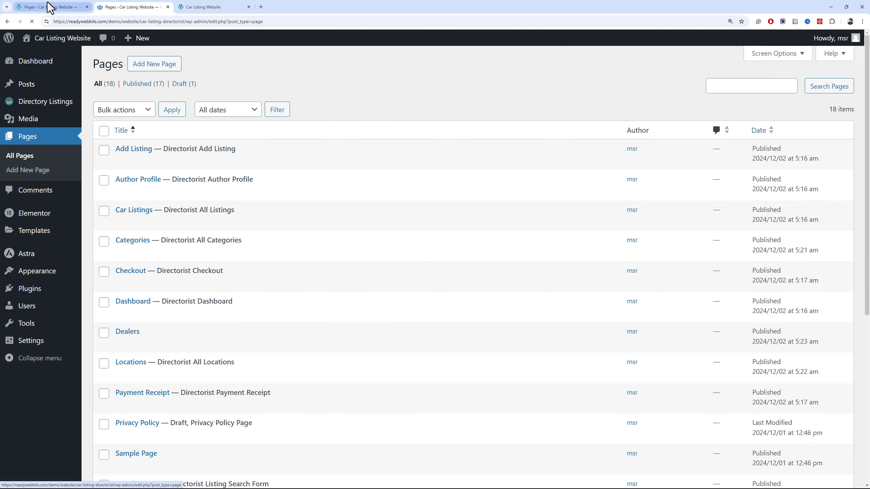
{"action": "left_click", "coordinate": [162, 65]}
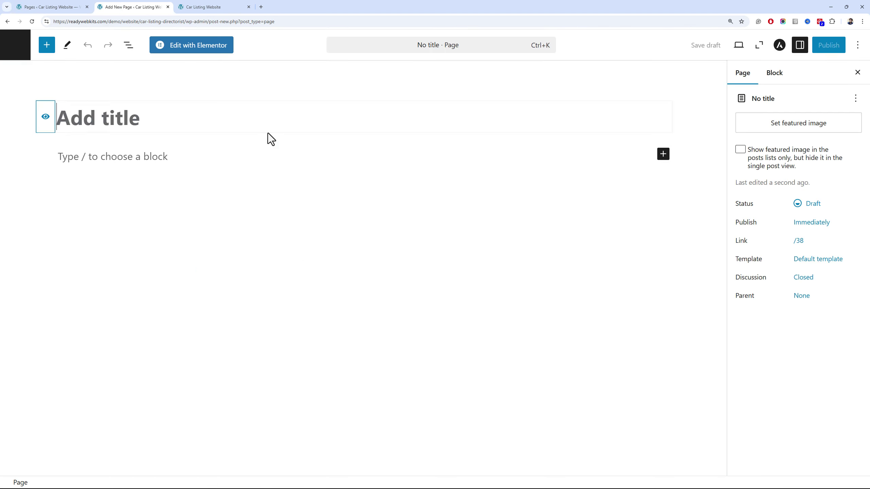
{"action": "type", "text": "Home"}
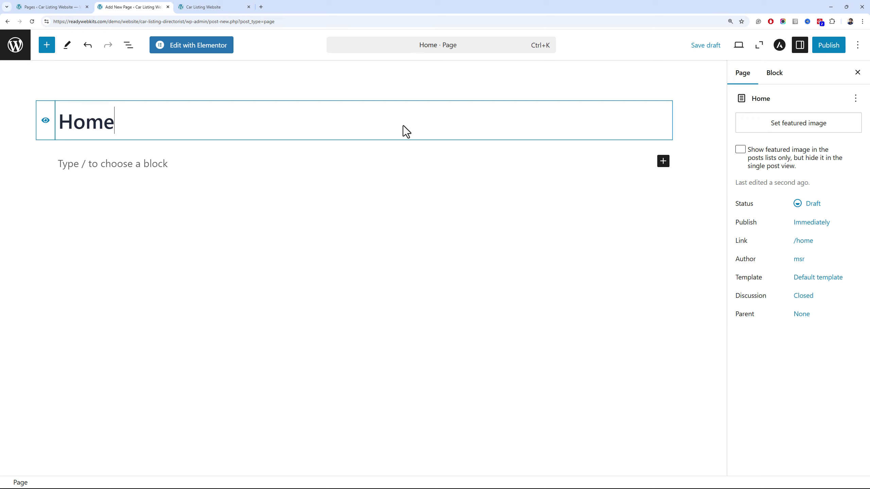
{"action": "left_click", "coordinate": [820, 45]}
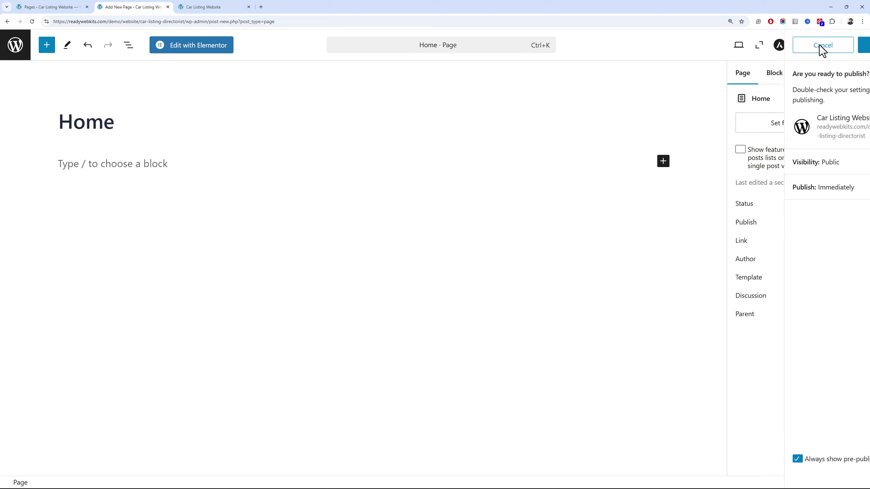
{"action": "left_click", "coordinate": [821, 47]}
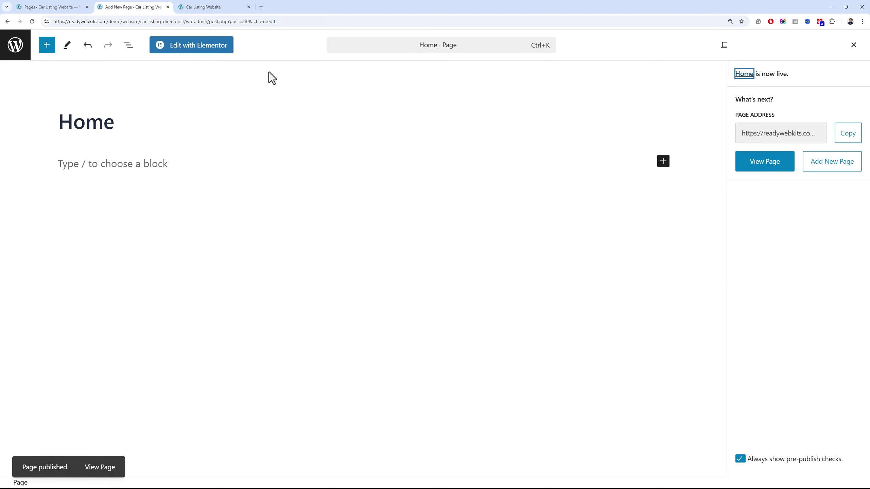
Create another new page titled Blog and publish it
{"action": "left_click", "coordinate": [24, 56]}
{"action": "left_click", "coordinate": [163, 67]}
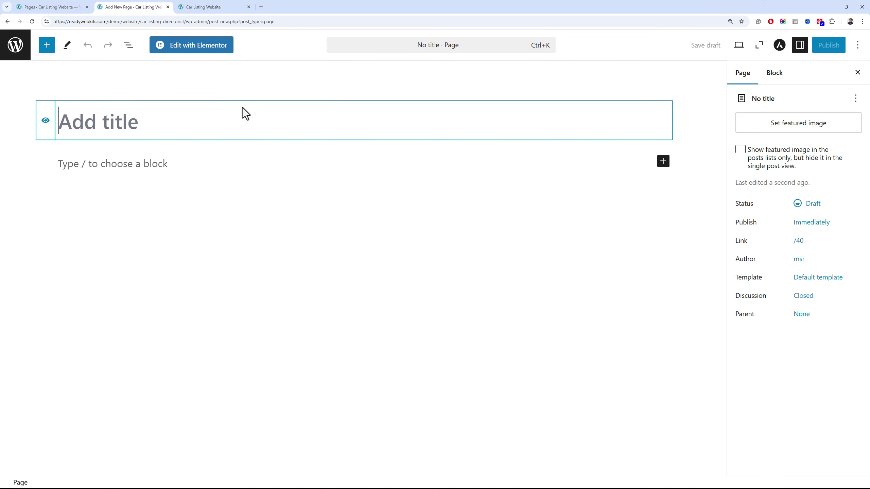
{"action": "type", "text": "Blog"}
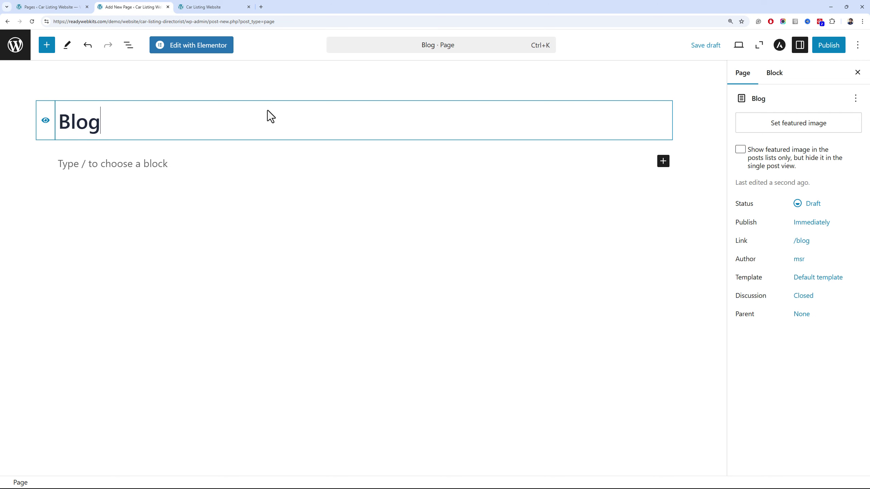
{"action": "left_click", "coordinate": [829, 40]}
{"action": "left_click", "coordinate": [829, 40]}
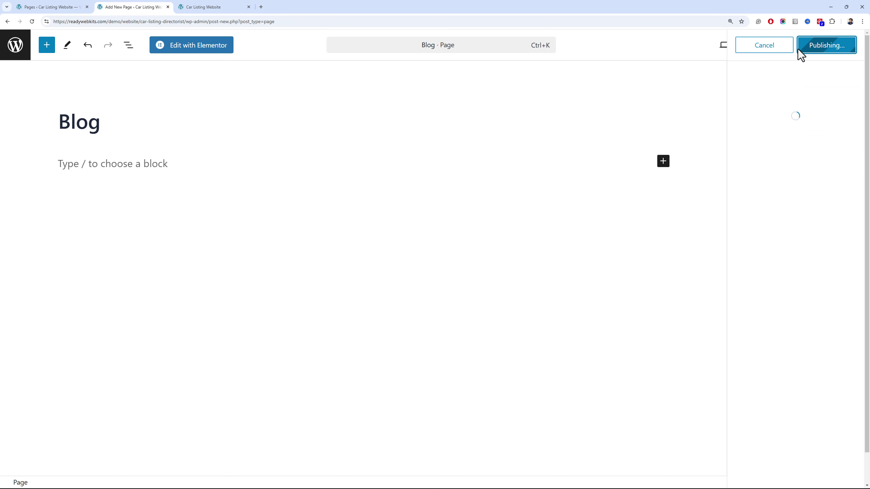
In the Reading settings, use a static homepage with Home as homepage and Blog as posts page, and save
{"action": "left_click", "coordinate": [35, 7]}
{"action": "mouse_move", "coordinate": [42, 341]}
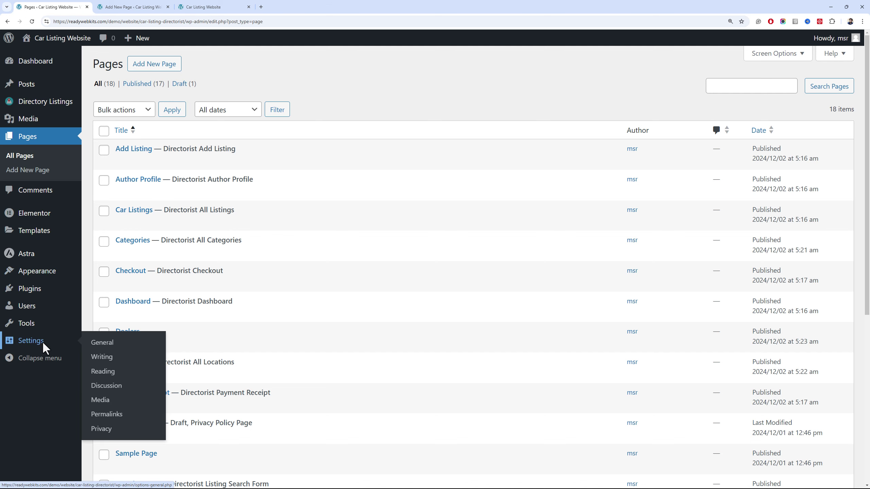
{"action": "left_click", "coordinate": [98, 370]}
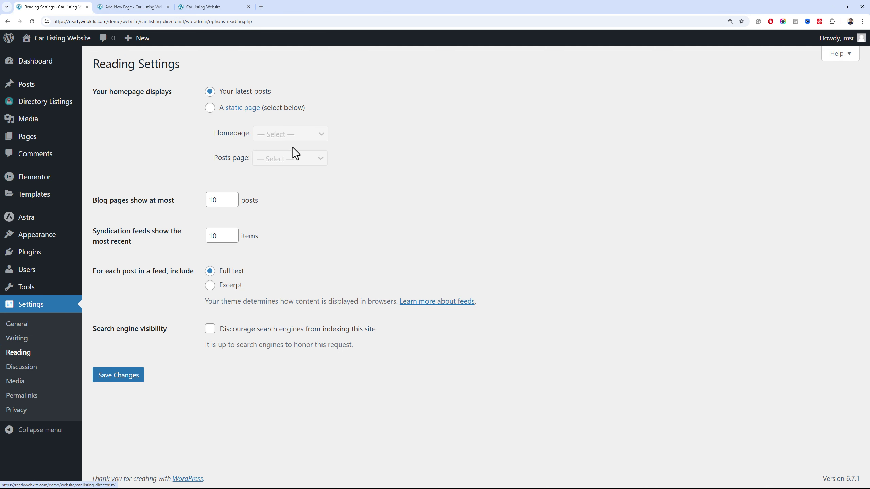
{"action": "left_click", "coordinate": [208, 109]}
{"action": "left_click", "coordinate": [264, 140]}
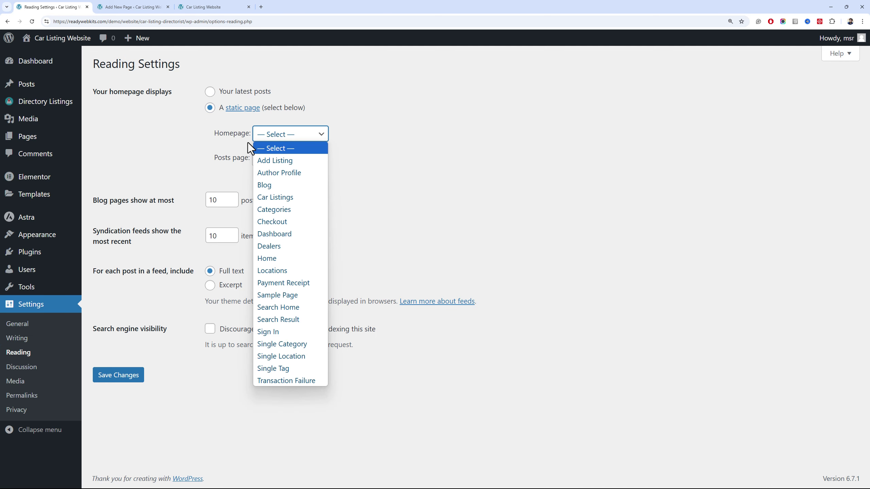
{"action": "left_click", "coordinate": [283, 257]}
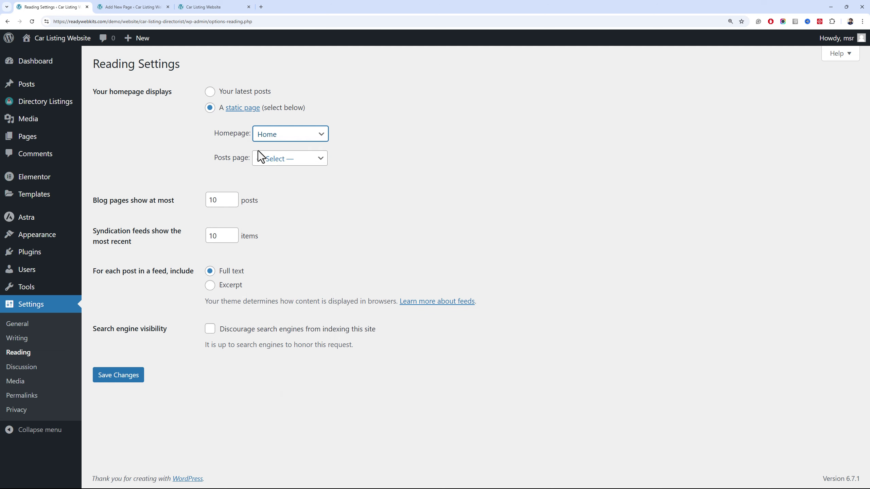
{"action": "left_click", "coordinate": [282, 165]}
{"action": "left_click", "coordinate": [277, 209]}
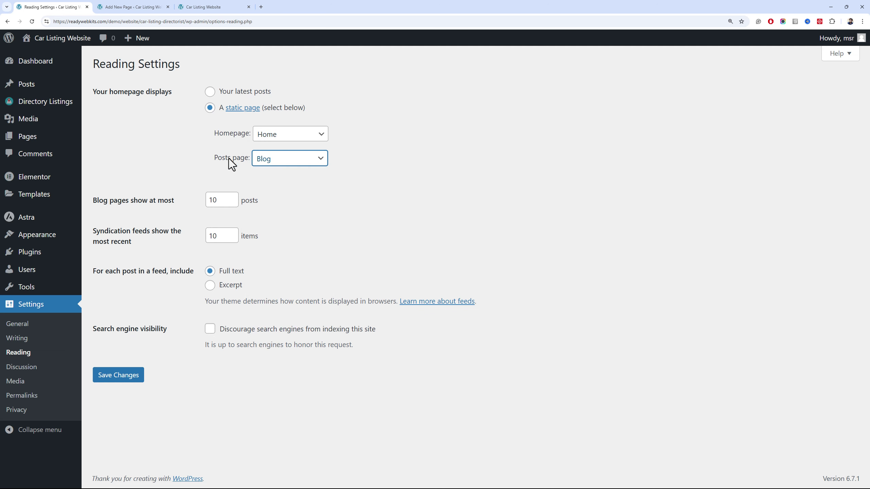
{"action": "left_click", "coordinate": [110, 375]}
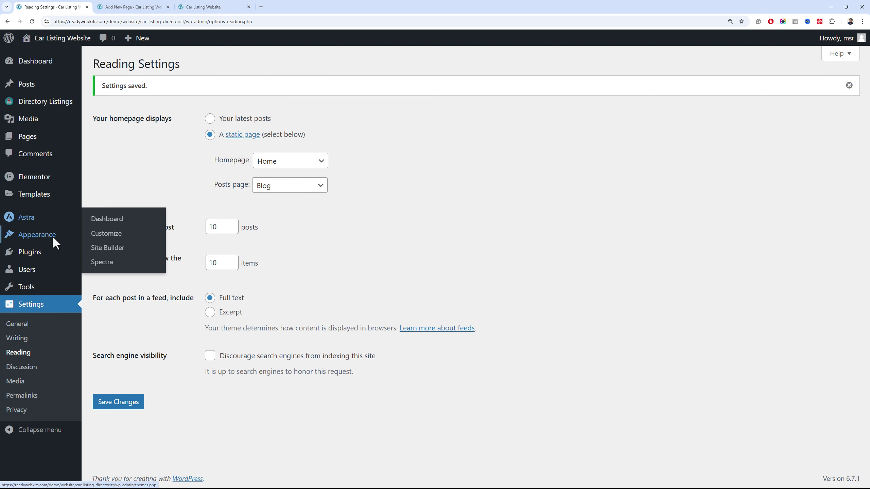
Add the Home, Blog, Car Listings, Categories, Dealers and Locations pages to the Main Menu
{"action": "mouse_move", "coordinate": [52, 235]}
{"action": "left_click", "coordinate": [127, 291]}
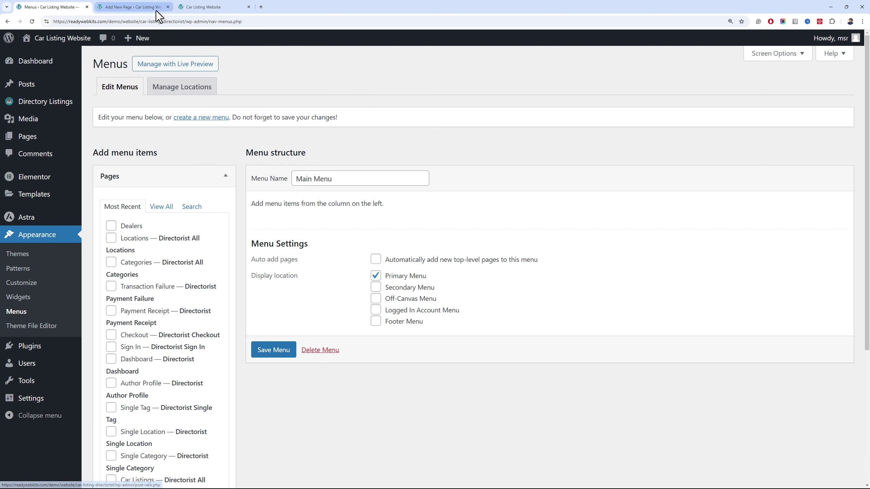
{"action": "left_click", "coordinate": [168, 8]}
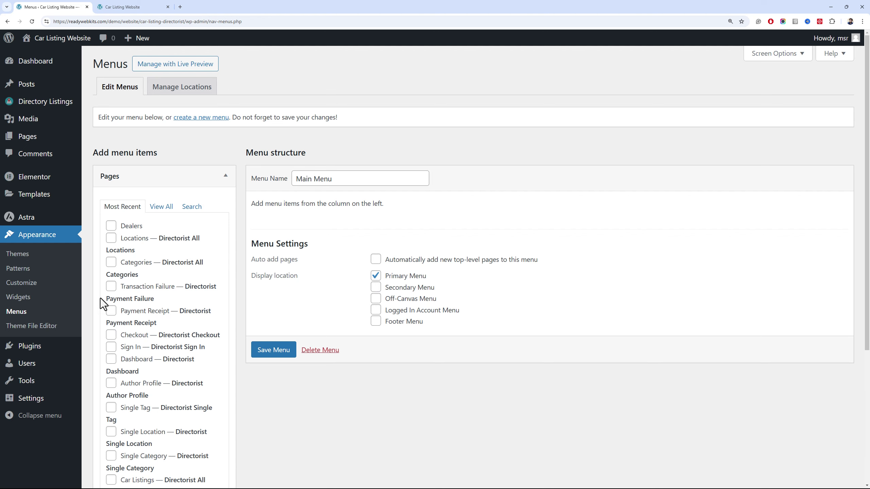
{"action": "left_click", "coordinate": [167, 207]}
{"action": "left_click", "coordinate": [131, 227]}
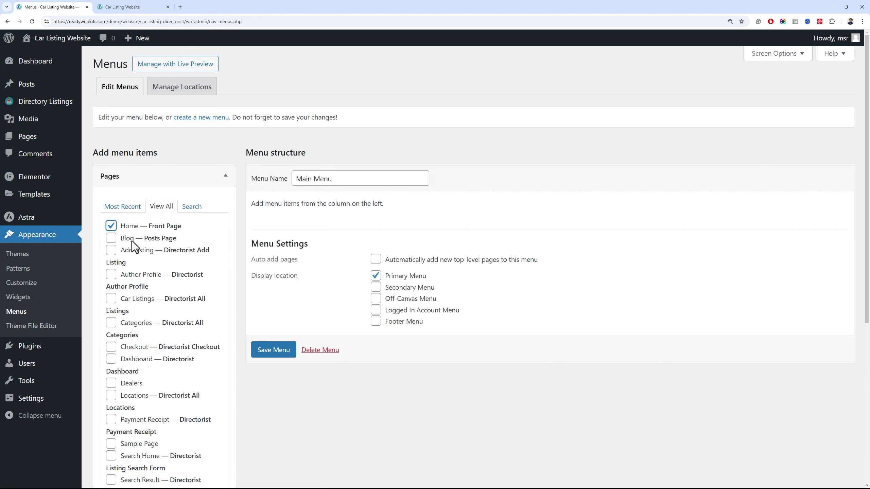
{"action": "left_click", "coordinate": [131, 240]}
{"action": "scroll", "coordinate": [142, 251], "scroll_direction": "down", "scroll_amount": 3}
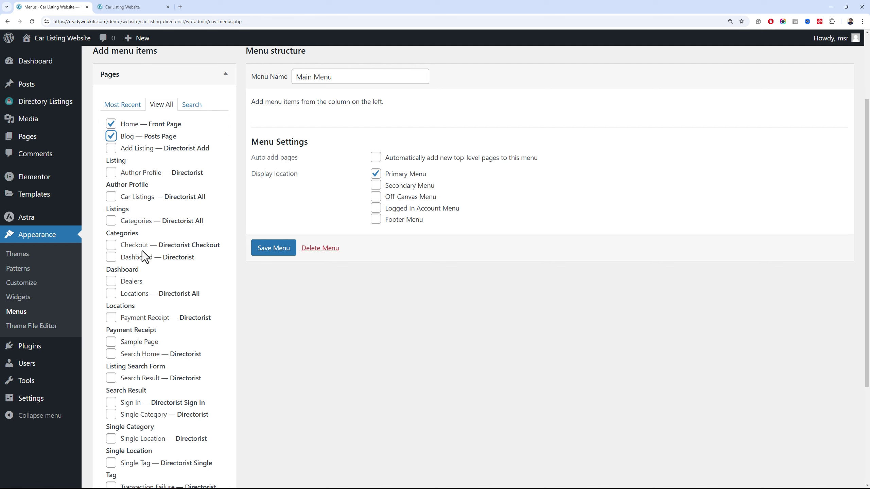
{"action": "left_click", "coordinate": [145, 201]}
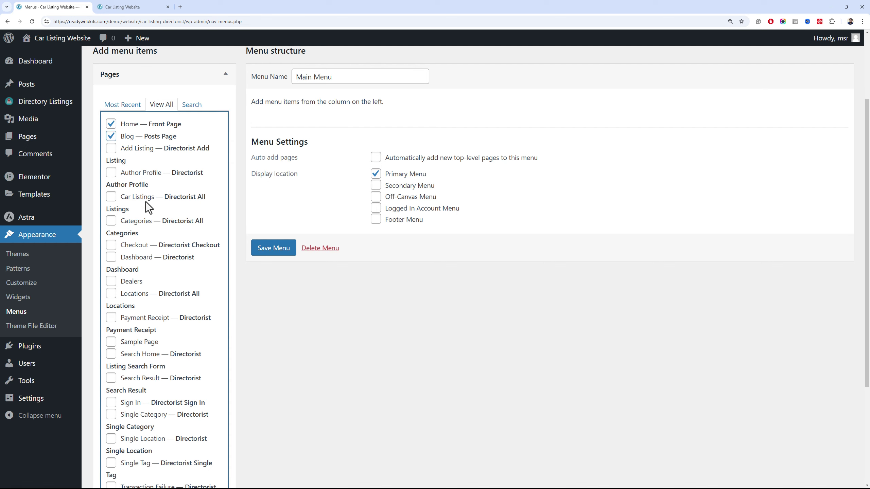
{"action": "left_click", "coordinate": [131, 201]}
{"action": "scroll", "coordinate": [137, 260], "scroll_direction": "up", "scroll_amount": 3}
{"action": "left_click", "coordinate": [141, 322]}
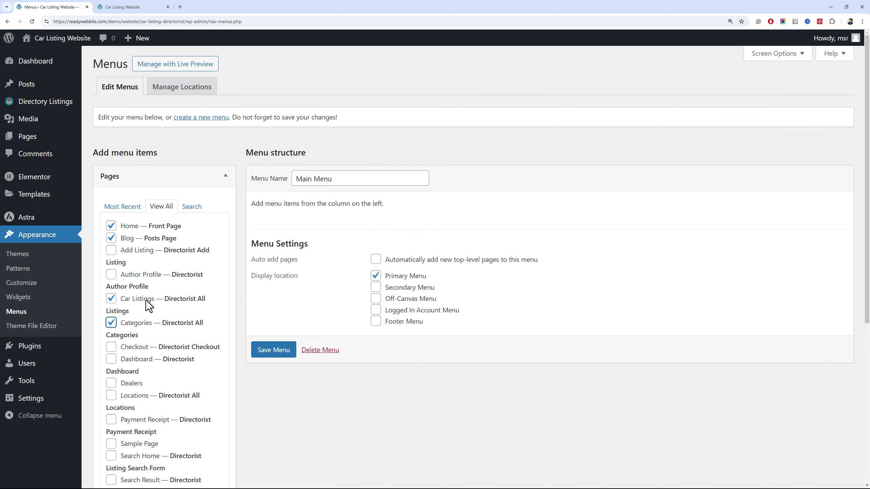
{"action": "scroll", "coordinate": [151, 281], "scroll_direction": "down", "scroll_amount": 3}
{"action": "scroll", "coordinate": [143, 203], "scroll_direction": "down", "scroll_amount": 3}
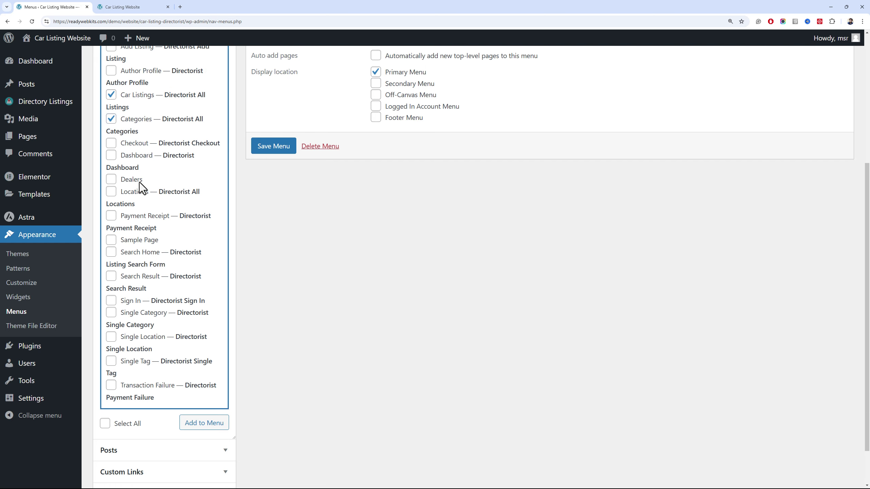
{"action": "left_click", "coordinate": [139, 181]}
{"action": "left_click", "coordinate": [140, 192]}
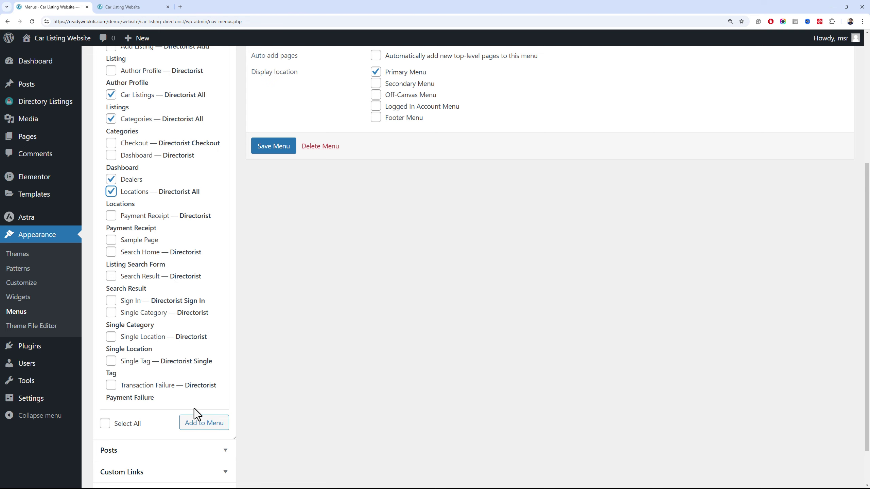
{"action": "scroll", "coordinate": [193, 413], "scroll_direction": "down", "scroll_amount": 2}
{"action": "left_click", "coordinate": [206, 374]}
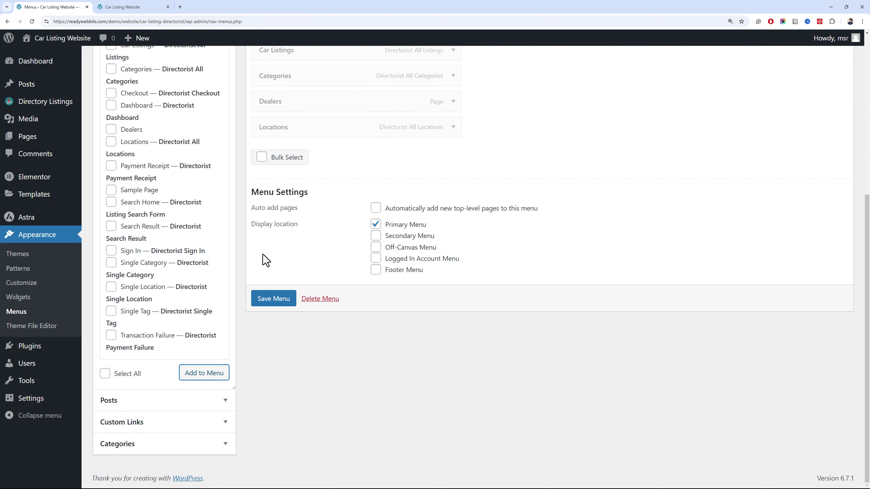
Add a custom link named Auto Shop with URL # to the menu and move Blog to the end
{"action": "left_click", "coordinate": [190, 426]}
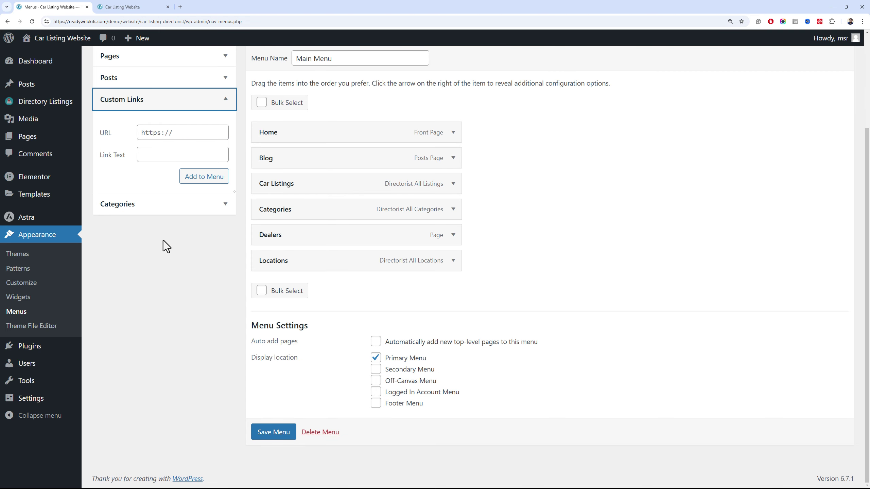
{"action": "left_click", "coordinate": [168, 138]}
{"action": "type", "text": "#"}
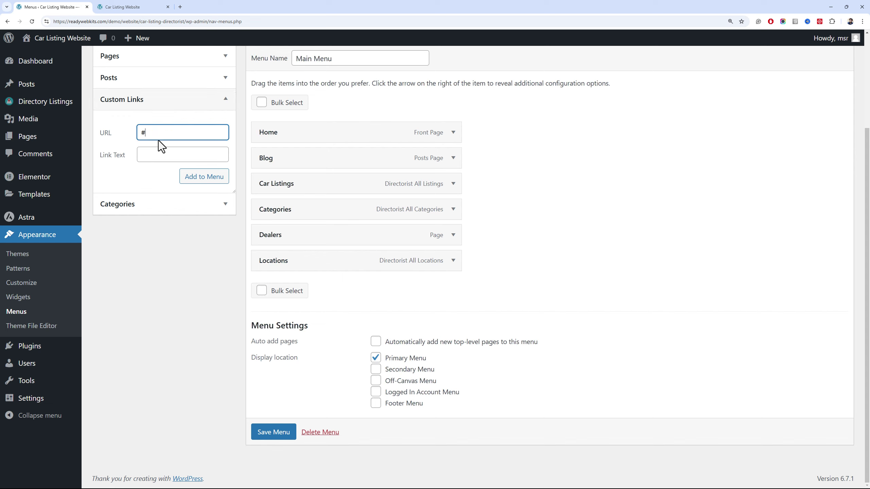
{"action": "key", "text": "Tab"}
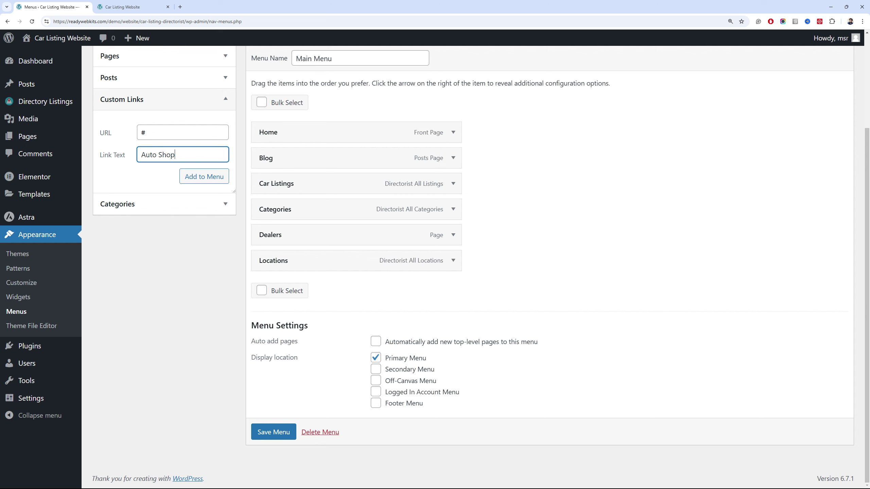
{"action": "left_click", "coordinate": [211, 177]}
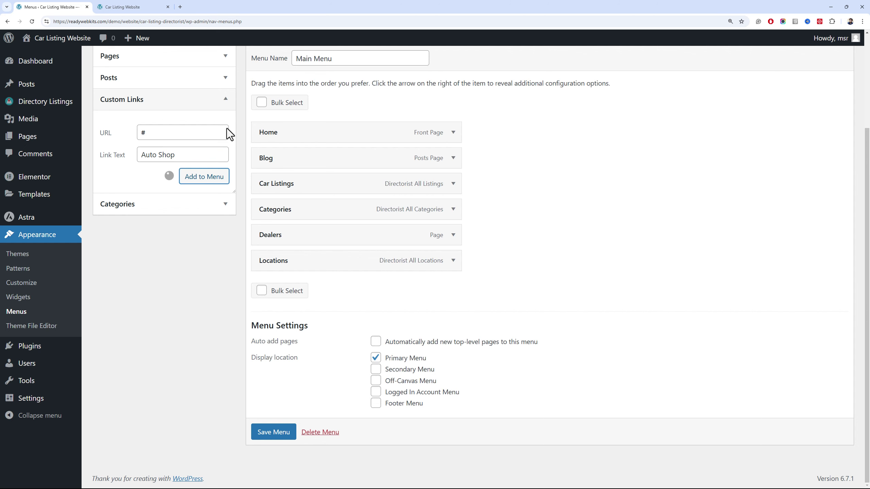
{"action": "left_click_drag", "start_coordinate": [320, 160], "coordinate": [322, 292]}
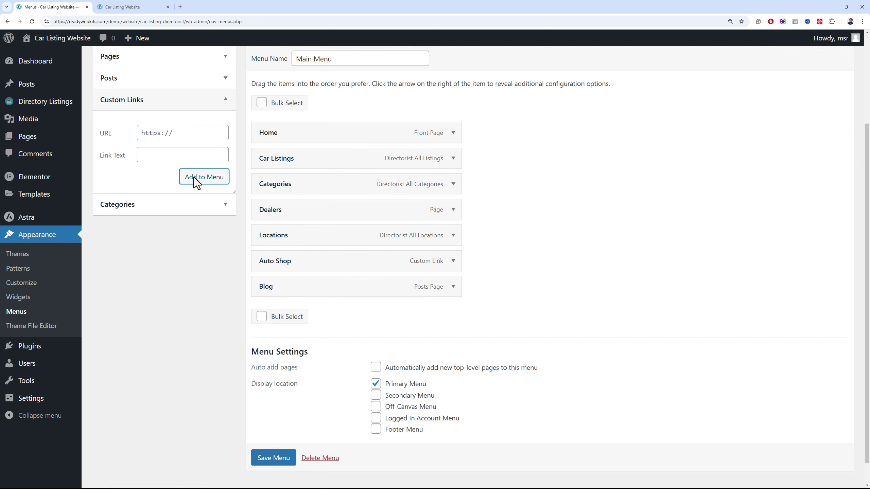
Add two custom links named New Cars and Used Cars to the menu, each with the URL #
{"action": "scroll", "coordinate": [194, 177], "scroll_direction": "up", "scroll_amount": 3}
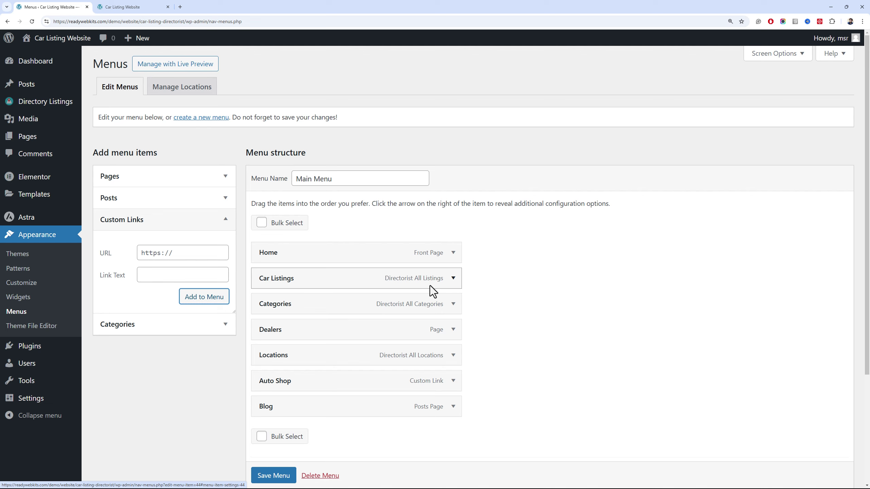
{"action": "left_click", "coordinate": [173, 257]}
{"action": "type", "text": "#"}
{"action": "key", "text": "Tab"}
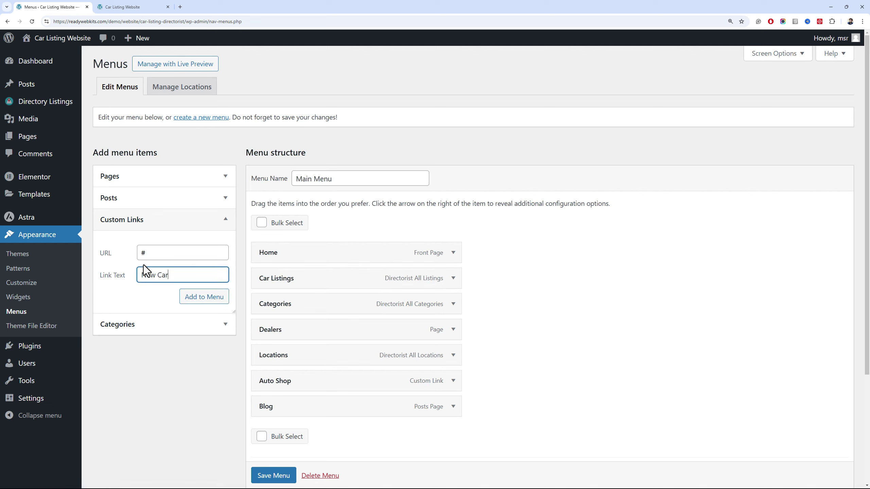
{"action": "type", "text": "New Cars"}
{"action": "key", "text": "Return"}
{"action": "type", "text": "Used Car"}
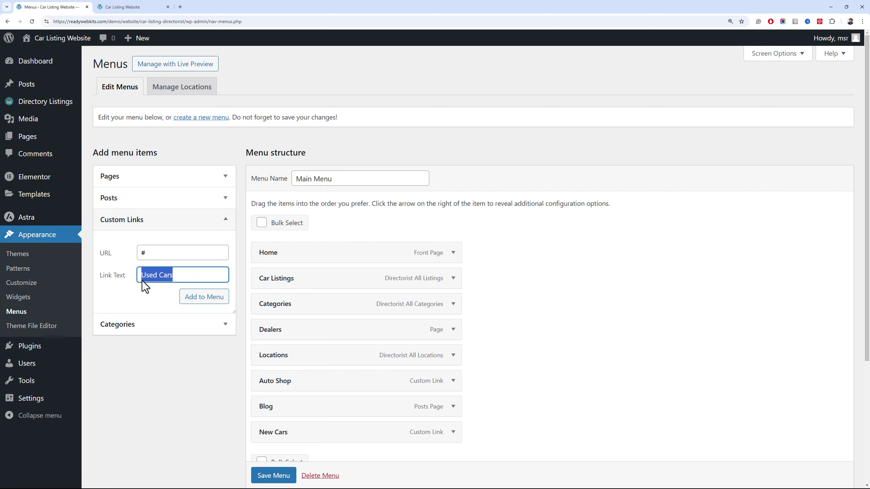
{"action": "left_click", "coordinate": [189, 298]}
Keep # as the URL for another custom link, and open the Directory Builder in a separate browser tab
{"action": "left_click", "coordinate": [199, 254]}
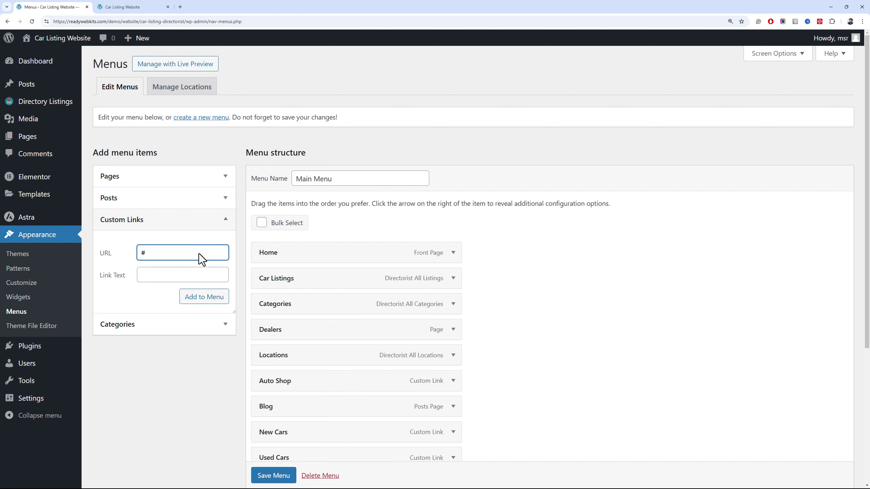
{"action": "key", "text": "Tab"}
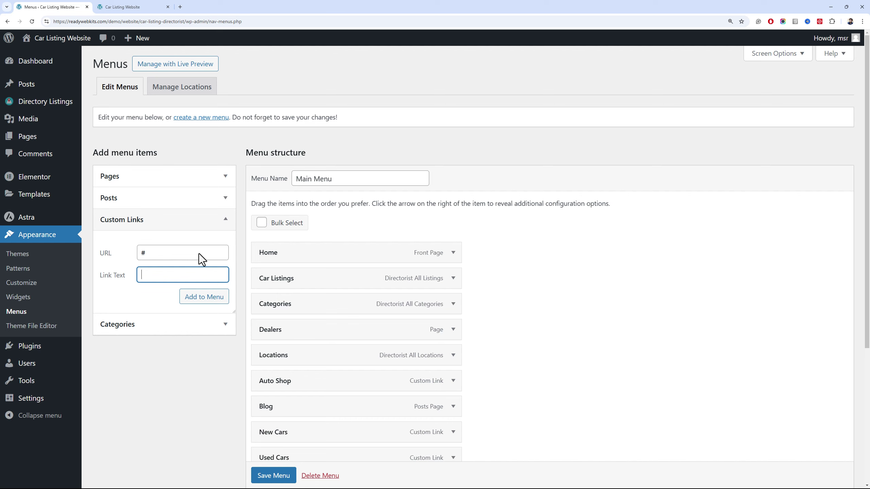
{"action": "mouse_move", "coordinate": [61, 101]}
{"action": "middle_click", "coordinate": [135, 172]}
{"action": "left_click_drag", "start_coordinate": [225, 6], "coordinate": [165, 5]}
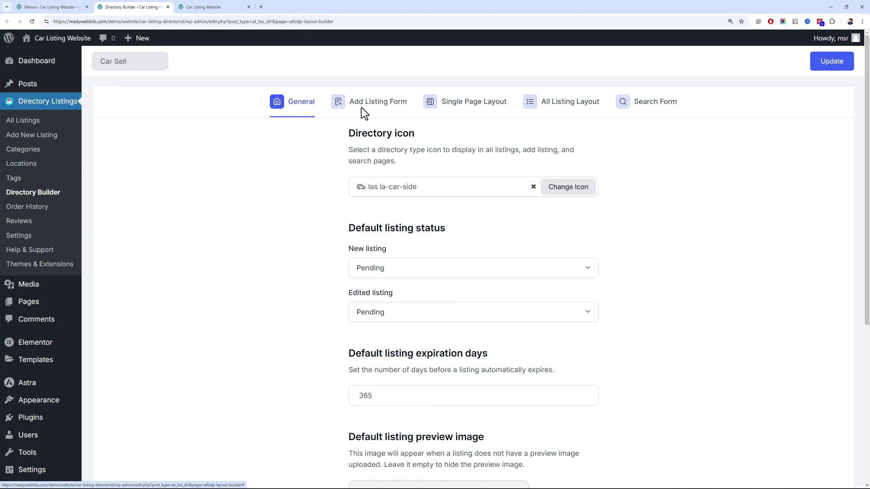
Review the fields in the General and Features sections of the Car Sell directory's add listing form
{"action": "left_click", "coordinate": [365, 105]}
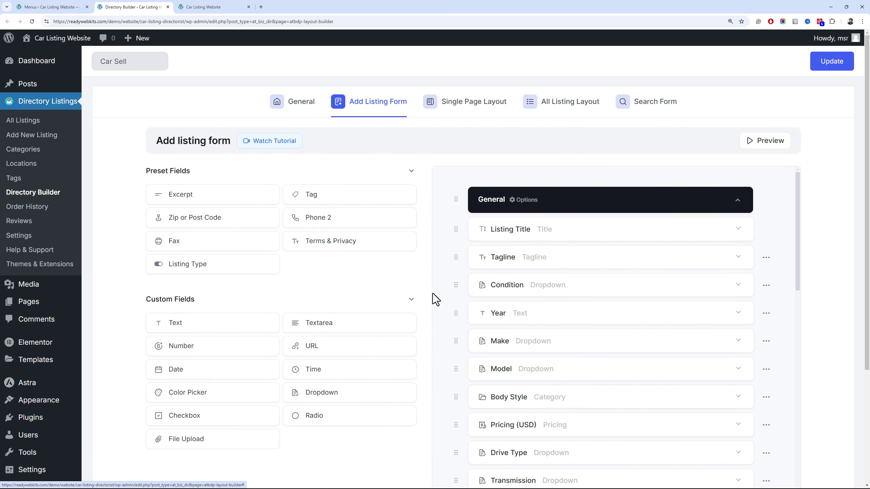
{"action": "scroll", "coordinate": [605, 267], "scroll_direction": "down", "scroll_amount": 10}
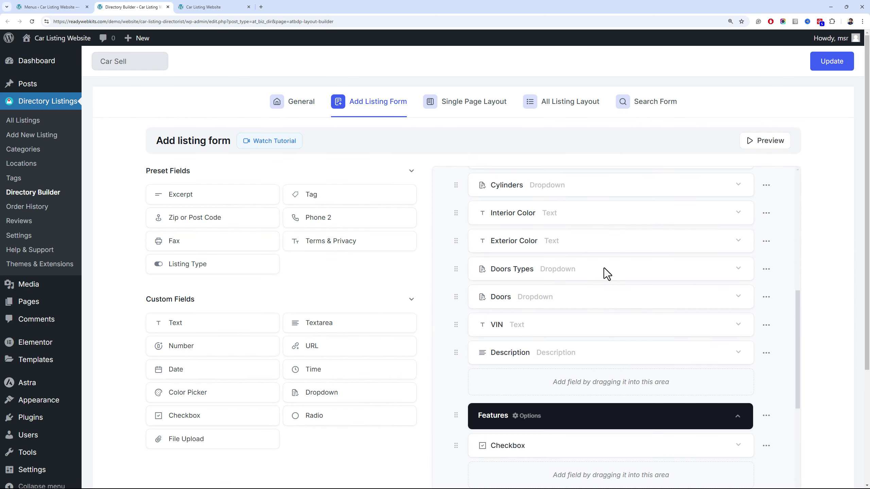
{"action": "scroll", "coordinate": [604, 269], "scroll_direction": "up", "scroll_amount": 4}
{"action": "scroll", "coordinate": [604, 269], "scroll_direction": "down", "scroll_amount": 4}
{"action": "scroll", "coordinate": [278, 330], "scroll_direction": "down", "scroll_amount": 3}
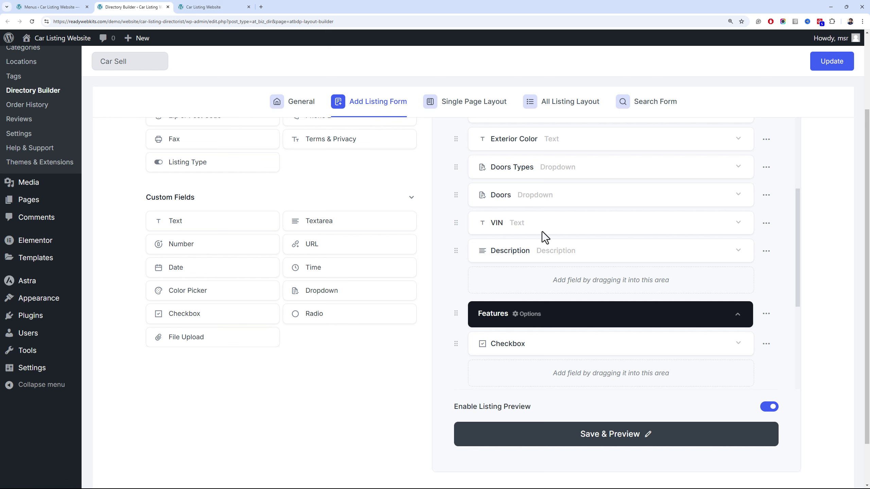
{"action": "scroll", "coordinate": [543, 240], "scroll_direction": "up", "scroll_amount": 9}
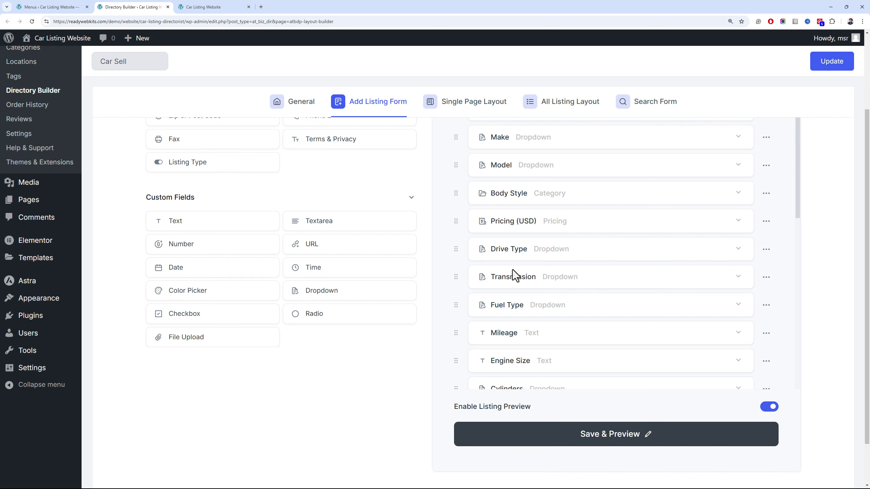
{"action": "scroll", "coordinate": [515, 268], "scroll_direction": "down", "scroll_amount": 6}
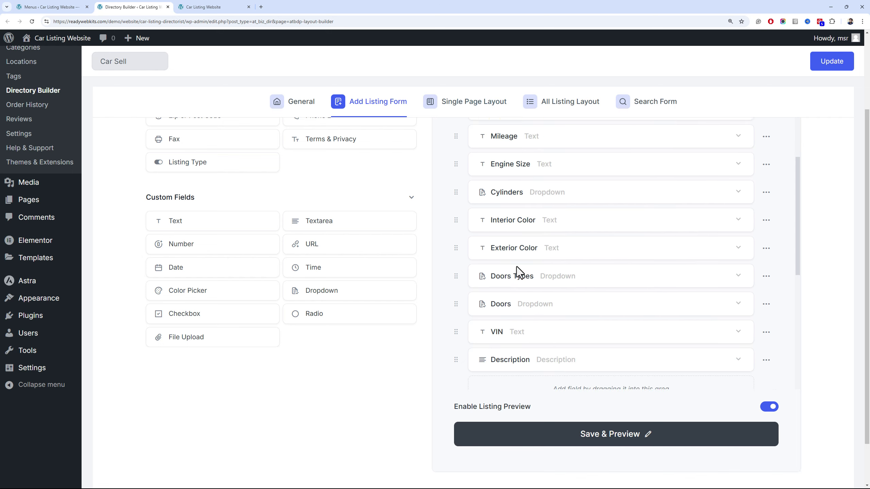
{"action": "scroll", "coordinate": [516, 266], "scroll_direction": "up", "scroll_amount": 3}
{"action": "scroll", "coordinate": [517, 271], "scroll_direction": "up", "scroll_amount": 3}
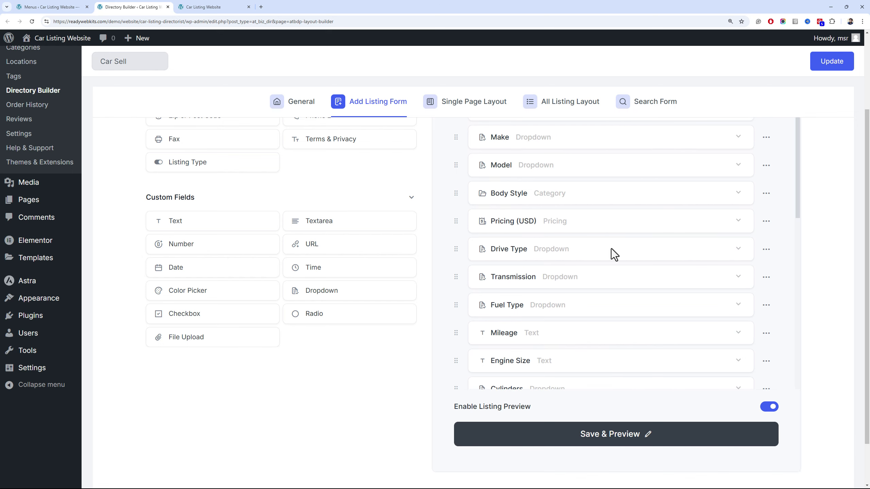
Check the option values of the Condition dropdown field in the add listing form
{"action": "scroll", "coordinate": [750, 286], "scroll_direction": "up", "scroll_amount": 6}
{"action": "left_click", "coordinate": [742, 285]}
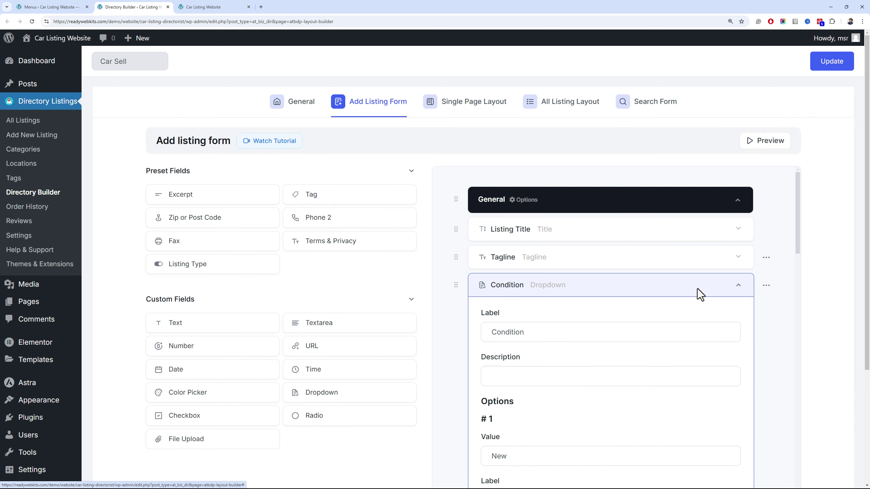
{"action": "scroll", "coordinate": [618, 310], "scroll_direction": "down", "scroll_amount": 5}
{"action": "scroll", "coordinate": [520, 291], "scroll_direction": "down", "scroll_amount": 5}
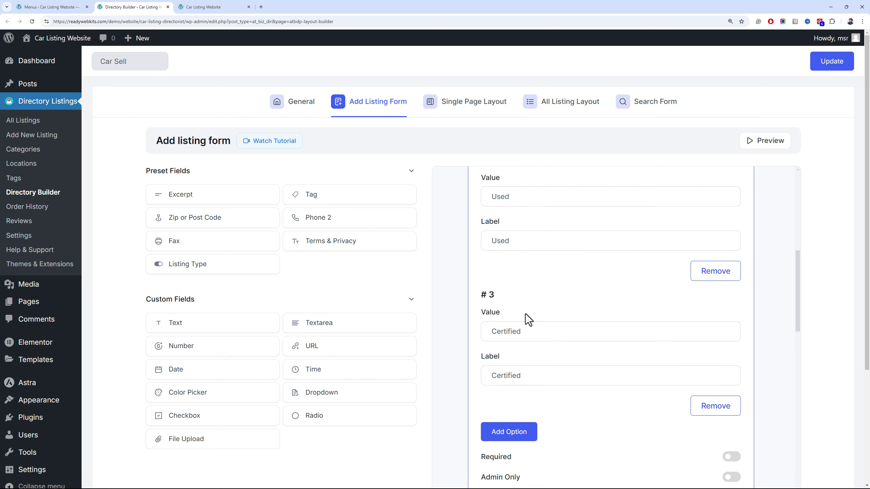
{"action": "double_click", "coordinate": [529, 323]}
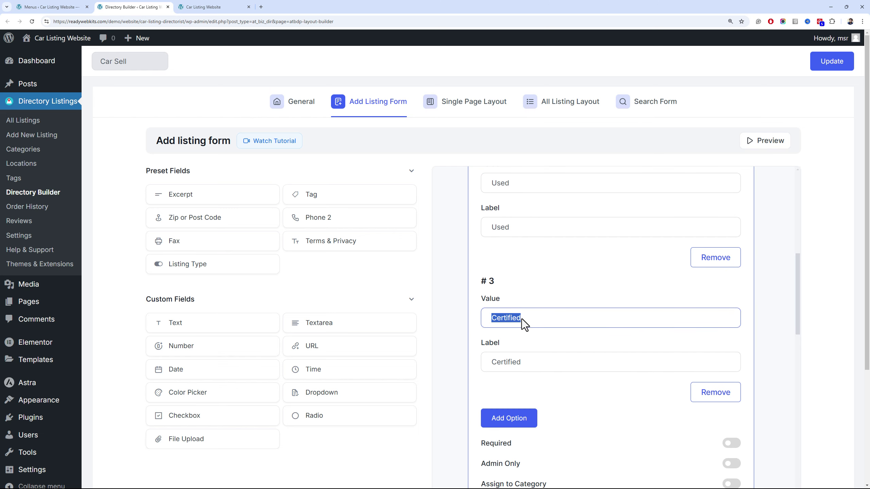
Return to the menu editor and add a custom link named Certified with the URL # to the Main Menu
{"action": "left_click", "coordinate": [51, 7]}
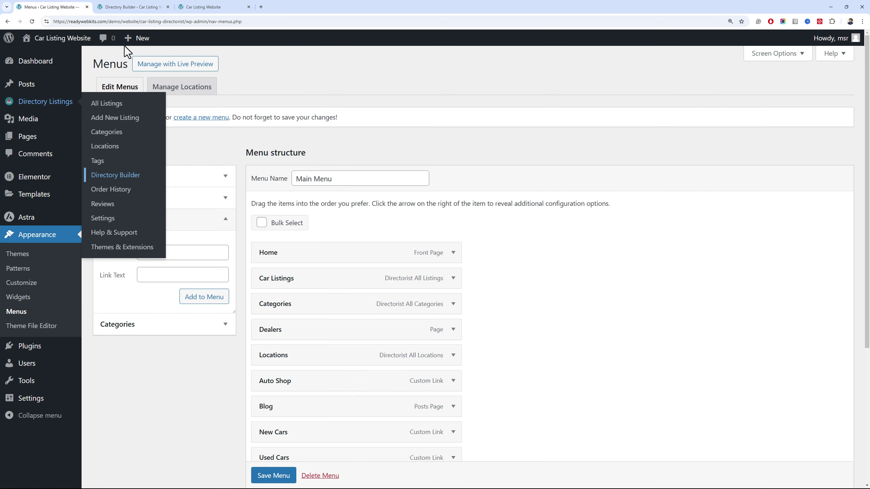
{"action": "scroll", "coordinate": [360, 339], "scroll_direction": "down", "scroll_amount": 5}
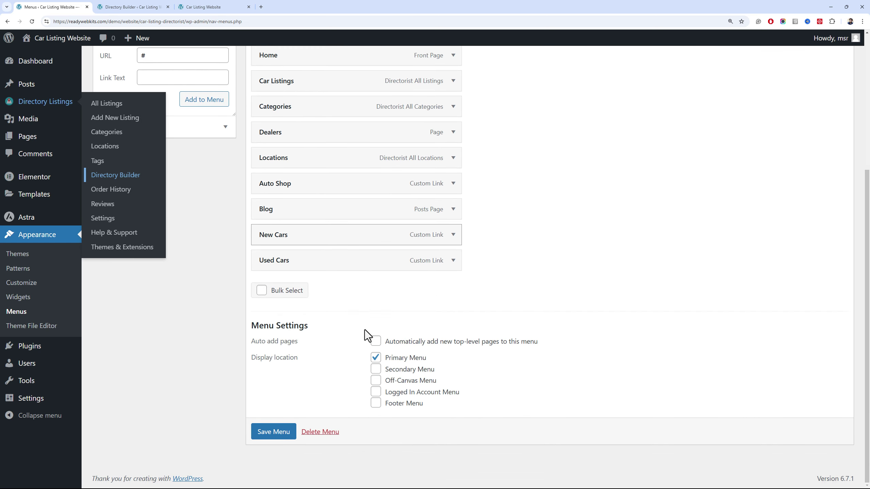
{"action": "scroll", "coordinate": [236, 233], "scroll_direction": "up", "scroll_amount": 3}
{"action": "left_click", "coordinate": [197, 181]}
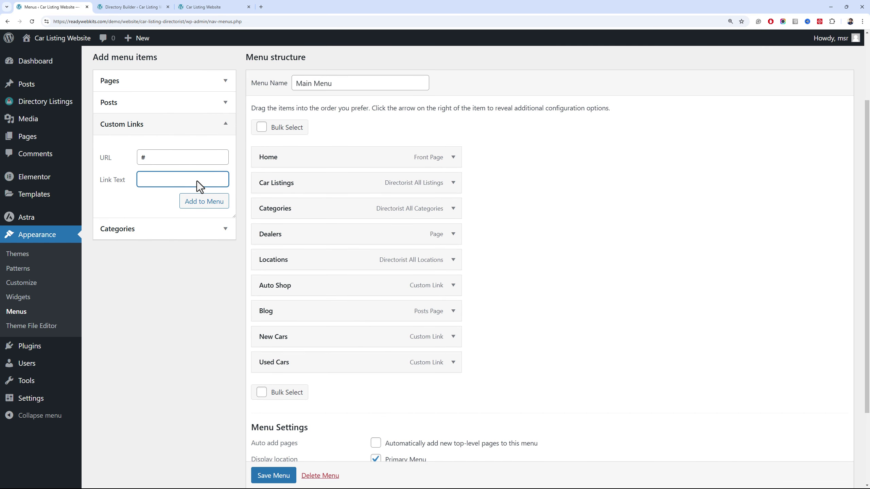
{"action": "type", "text": "Certified"}
{"action": "left_click", "coordinate": [202, 202]}
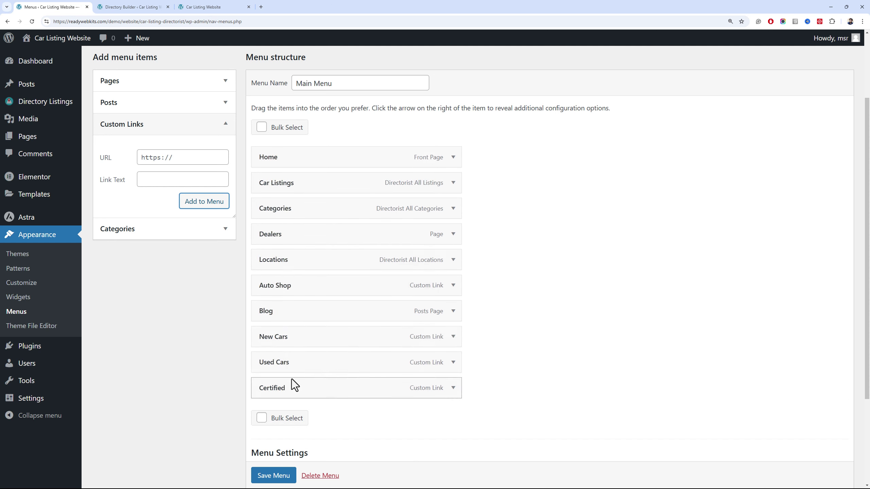
Nest New Cars, Used Cars and Certified as sub items under Car Listings in the menu structure
{"action": "left_click_drag", "start_coordinate": [295, 336], "coordinate": [326, 202]}
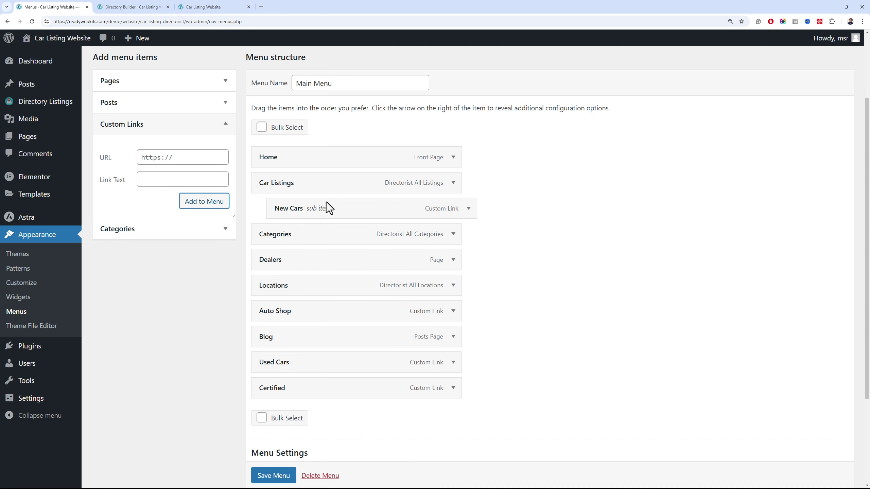
{"action": "left_click_drag", "start_coordinate": [320, 363], "coordinate": [337, 240]}
{"action": "left_click_drag", "start_coordinate": [331, 397], "coordinate": [346, 267]}
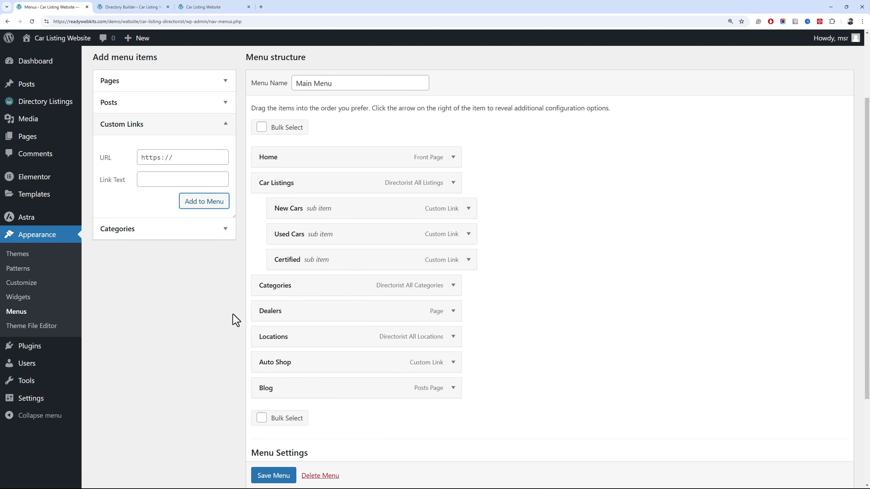
Enable the Listing Categories, Listing Locations and Listing Directory elements in the menu editor's screen options
{"action": "scroll", "coordinate": [202, 282], "scroll_direction": "up", "scroll_amount": 3}
{"action": "scroll", "coordinate": [233, 312], "scroll_direction": "down", "scroll_amount": 2}
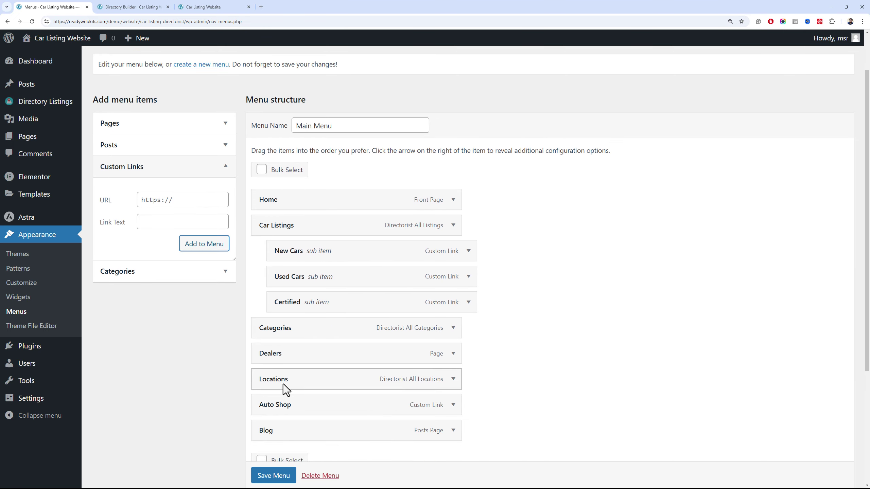
{"action": "scroll", "coordinate": [283, 383], "scroll_direction": "down", "scroll_amount": 2}
{"action": "scroll", "coordinate": [562, 247], "scroll_direction": "up", "scroll_amount": 3}
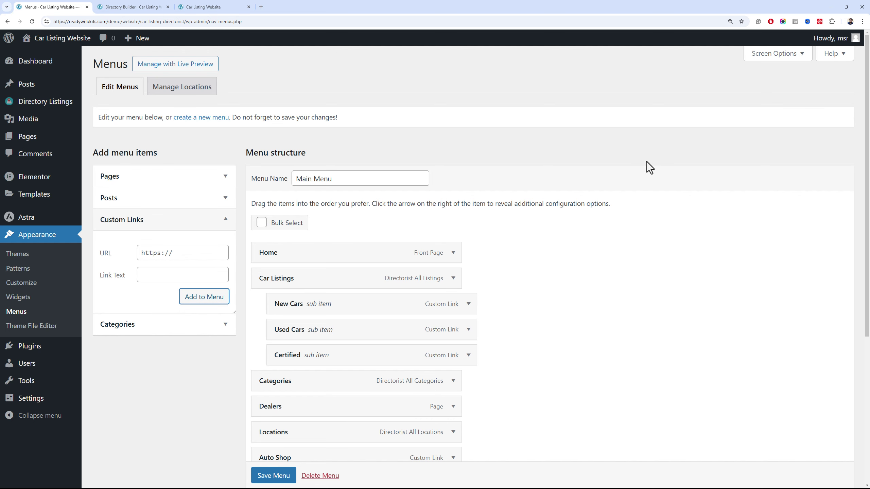
{"action": "left_click", "coordinate": [794, 54]}
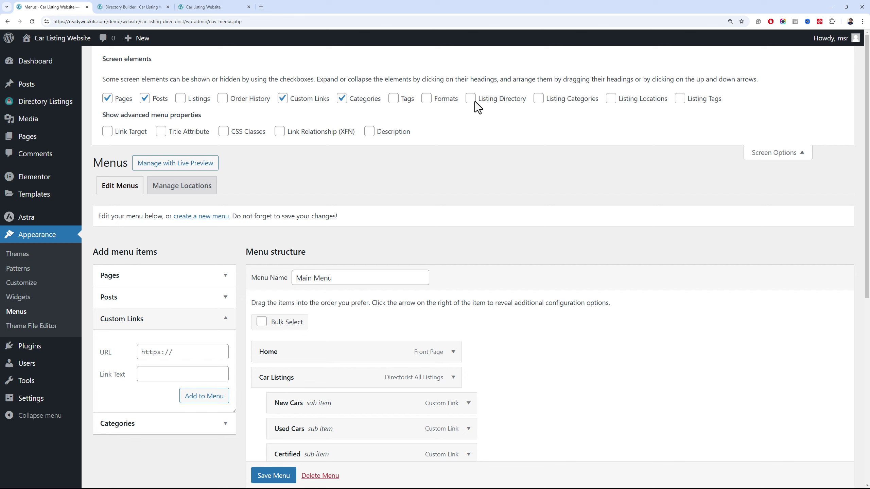
{"action": "left_click", "coordinate": [536, 100]}
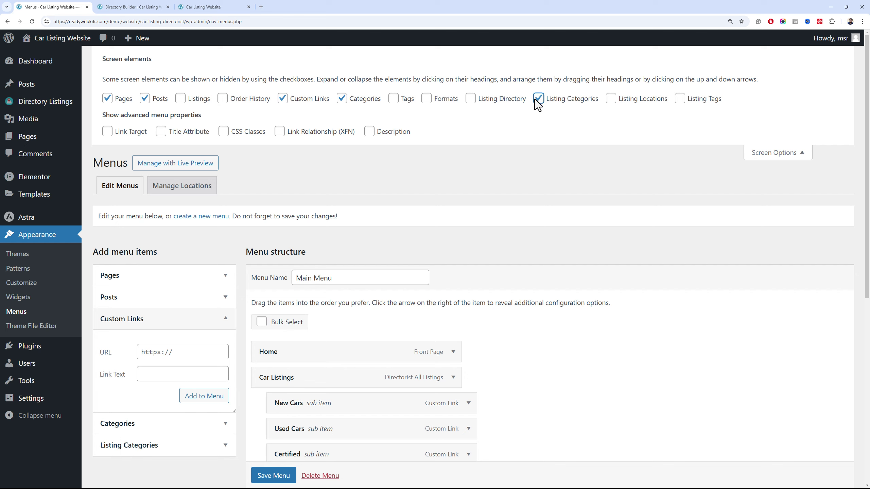
{"action": "left_click", "coordinate": [611, 99]}
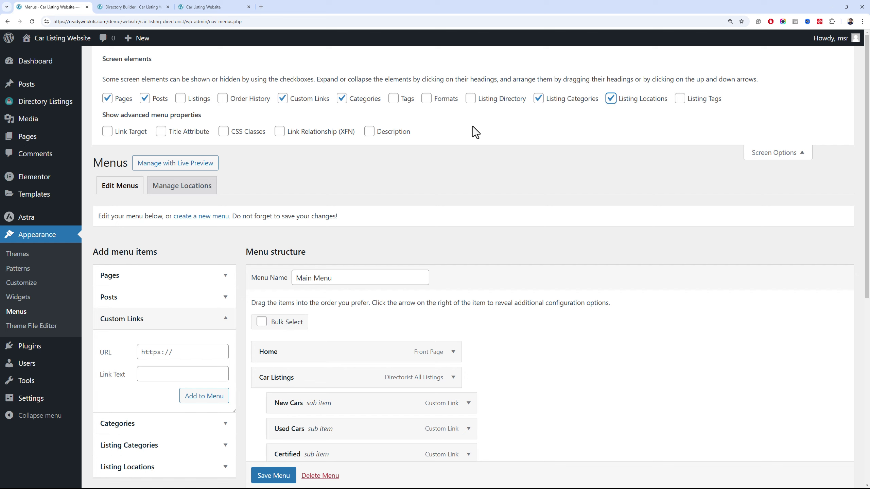
{"action": "left_click", "coordinate": [470, 101]}
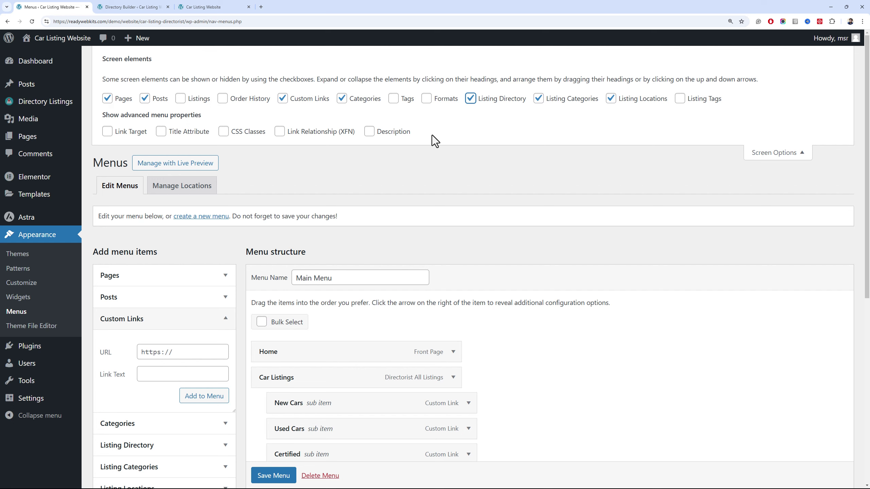
{"action": "left_click", "coordinate": [768, 152]}
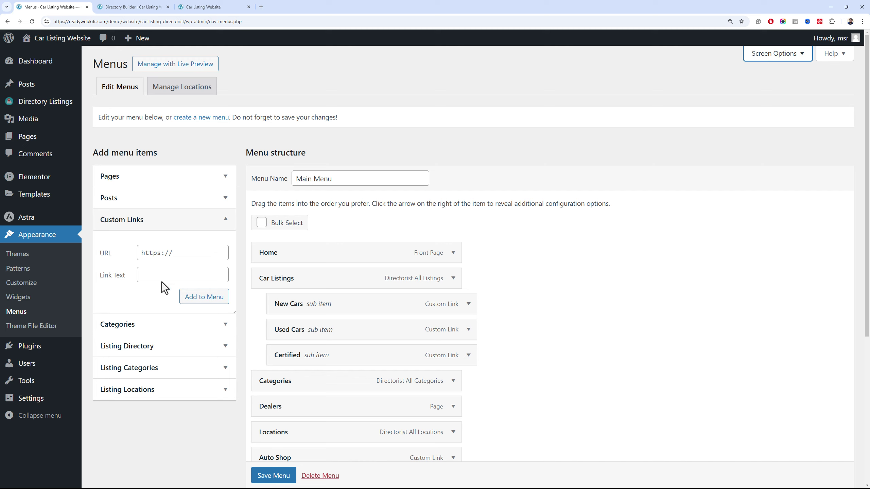
Add the listing categories Convertibles, Wagons, Hatchback, Sedans and SUVs to the Main Menu
{"action": "left_click", "coordinate": [181, 351]}
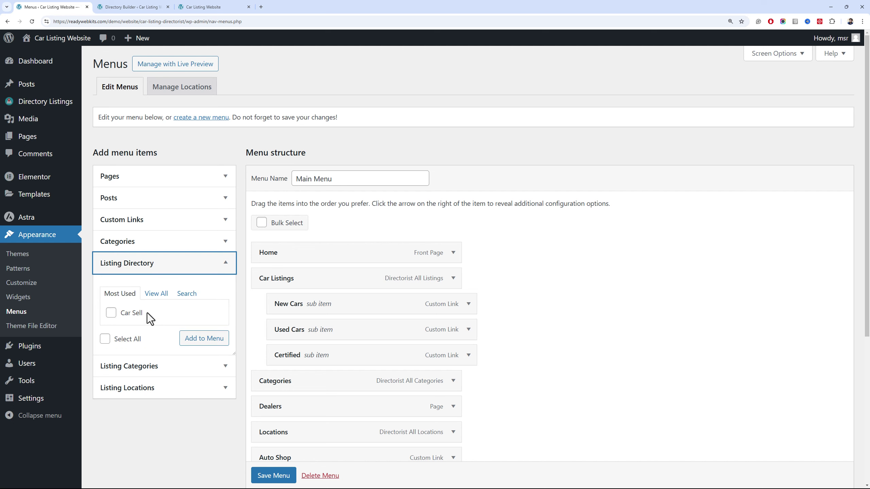
{"action": "left_click", "coordinate": [173, 366]}
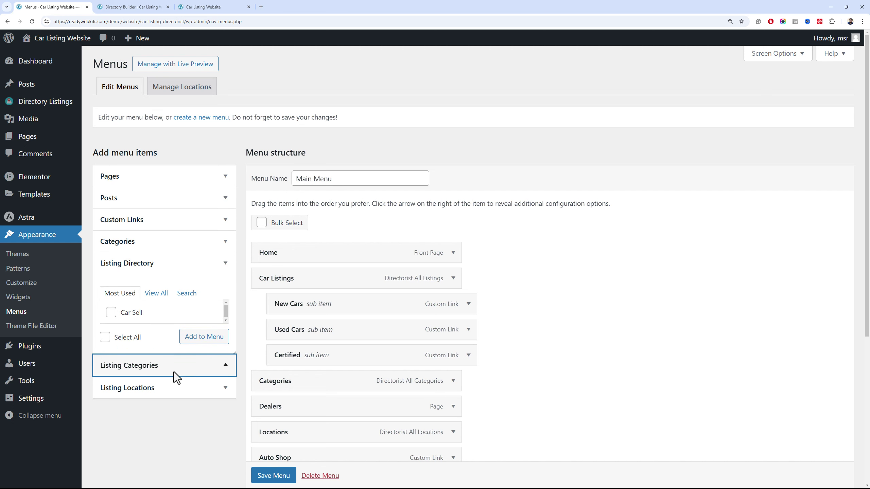
{"action": "scroll", "coordinate": [187, 276], "scroll_direction": "down", "scroll_amount": 2}
{"action": "left_click", "coordinate": [131, 234]}
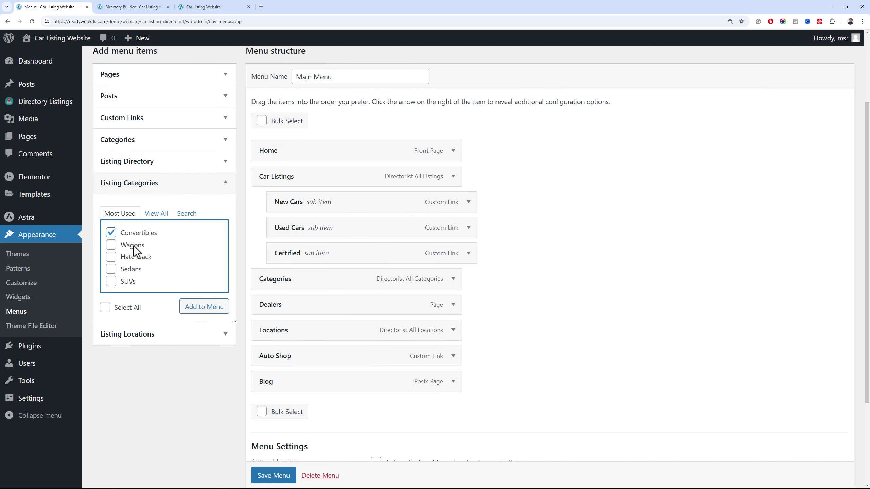
{"action": "left_click", "coordinate": [133, 245]}
{"action": "left_click", "coordinate": [135, 256]}
{"action": "left_click", "coordinate": [131, 269]}
{"action": "left_click", "coordinate": [131, 281]}
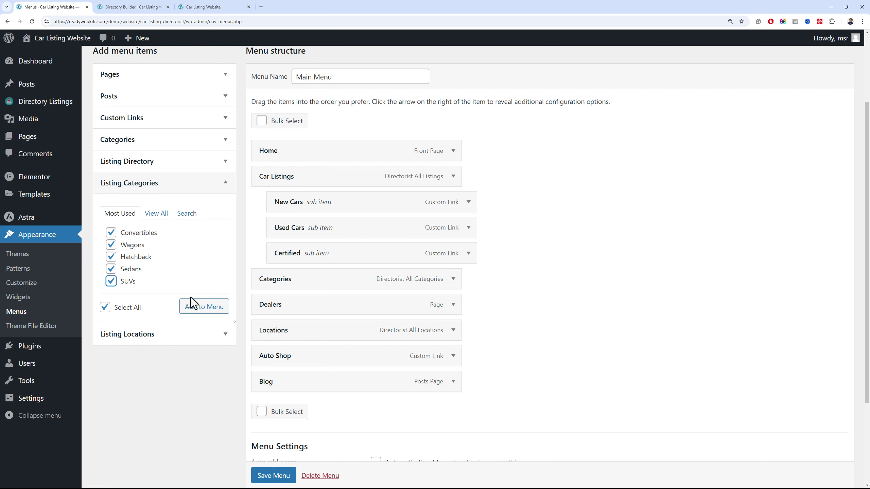
{"action": "left_click", "coordinate": [205, 305]}
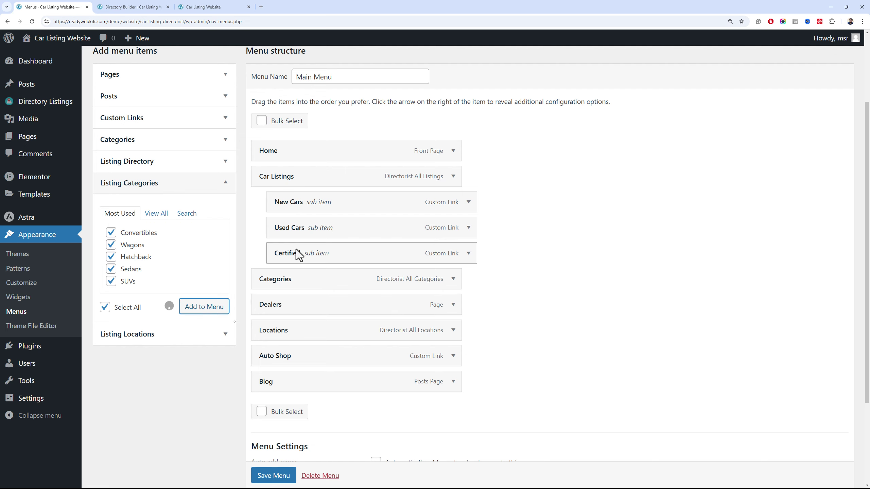
Nest Convertibles, Wagons, Hatchback, Sedans and SUVs as sub items under Categories and save the menu
{"action": "scroll", "coordinate": [298, 249], "scroll_direction": "down", "scroll_amount": 3}
{"action": "mouse_move", "coordinate": [297, 312]}
{"action": "left_mouse_down"}
{"action": "mouse_move", "coordinate": [323, 218]}
{"action": "mouse_move", "coordinate": [310, 201]}
{"action": "left_mouse_up"}
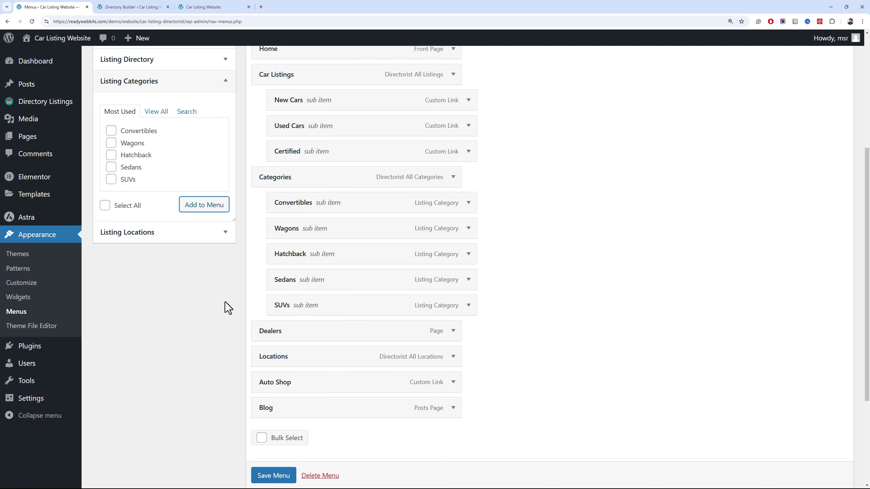
{"action": "scroll", "coordinate": [197, 295], "scroll_direction": "up", "scroll_amount": 4}
{"action": "scroll", "coordinate": [223, 300], "scroll_direction": "down", "scroll_amount": 7}
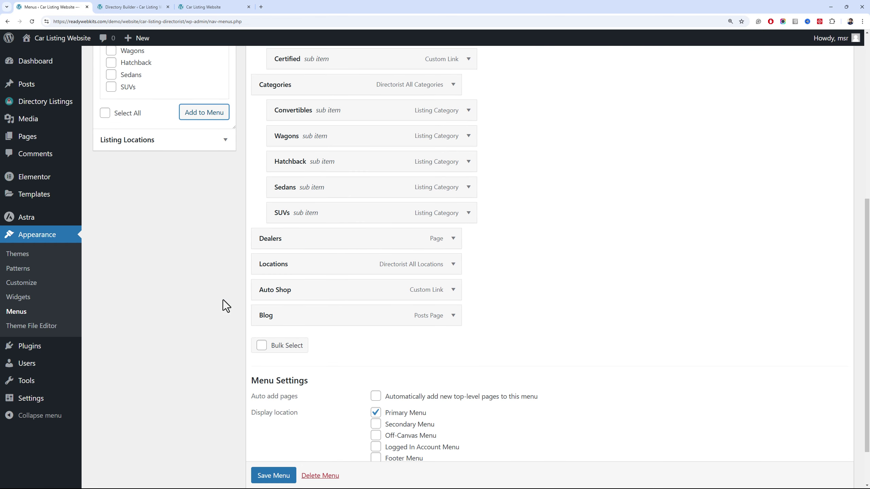
{"action": "scroll", "coordinate": [260, 445], "scroll_direction": "down", "scroll_amount": 1}
{"action": "left_click", "coordinate": [266, 449]}
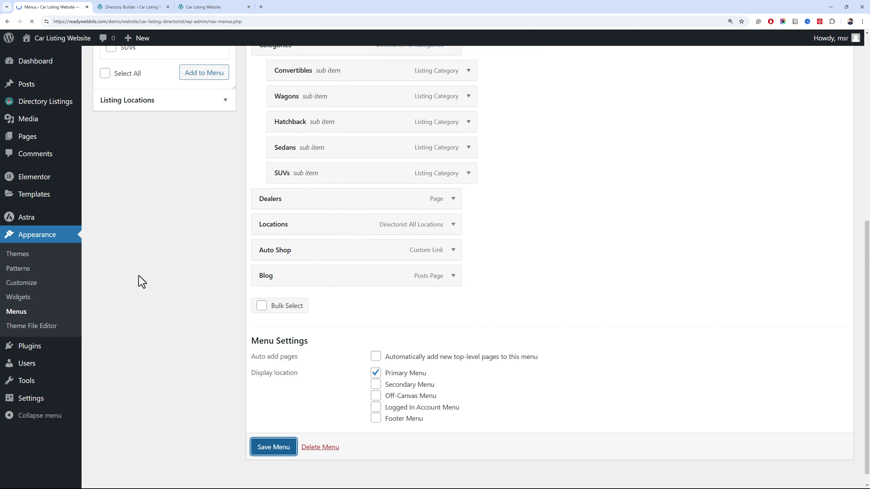
Open the list of locations for the directory listings
{"action": "mouse_move", "coordinate": [57, 103]}
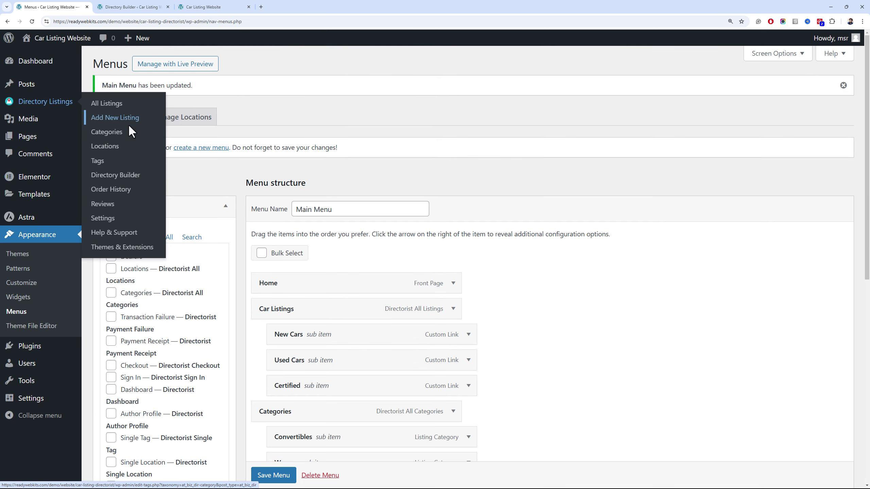
{"action": "left_click", "coordinate": [134, 144]}
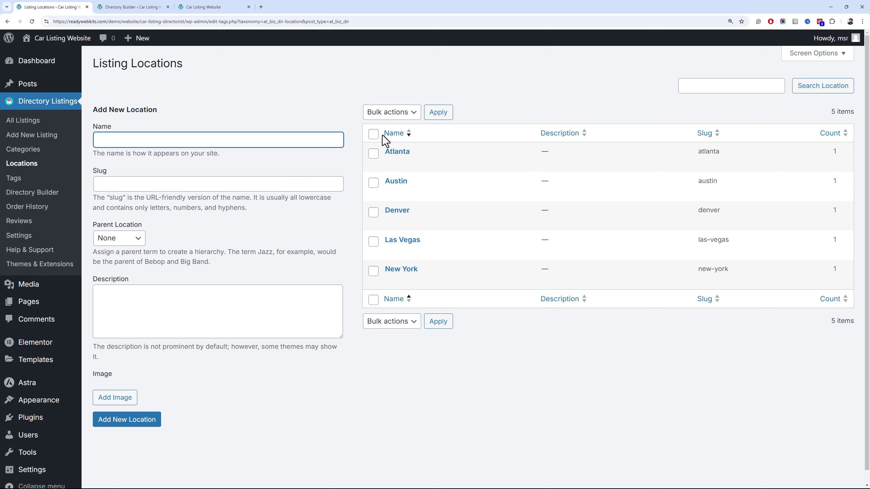
Delete all existing listing locations: Atlanta, Austin, Denver, Las Vegas and New York
{"action": "left_click", "coordinate": [374, 134]}
{"action": "left_click", "coordinate": [381, 116]}
{"action": "left_click", "coordinate": [387, 137]}
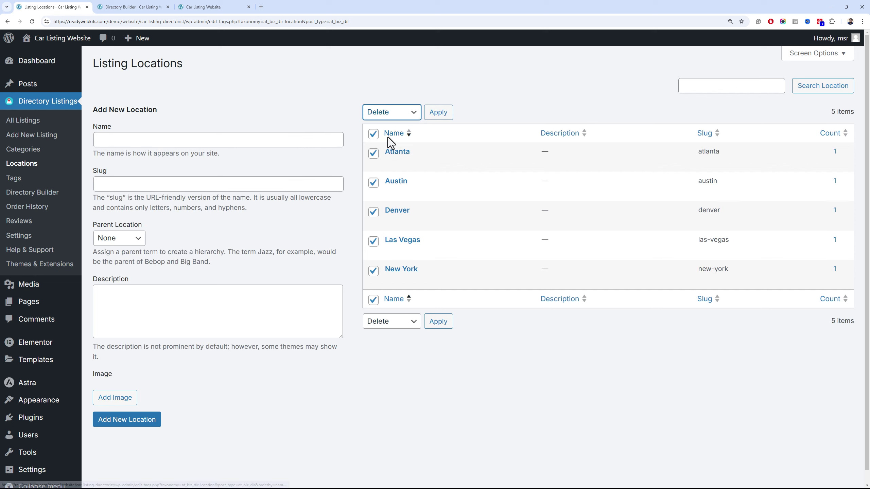
{"action": "mouse_move", "coordinate": [423, 197]}
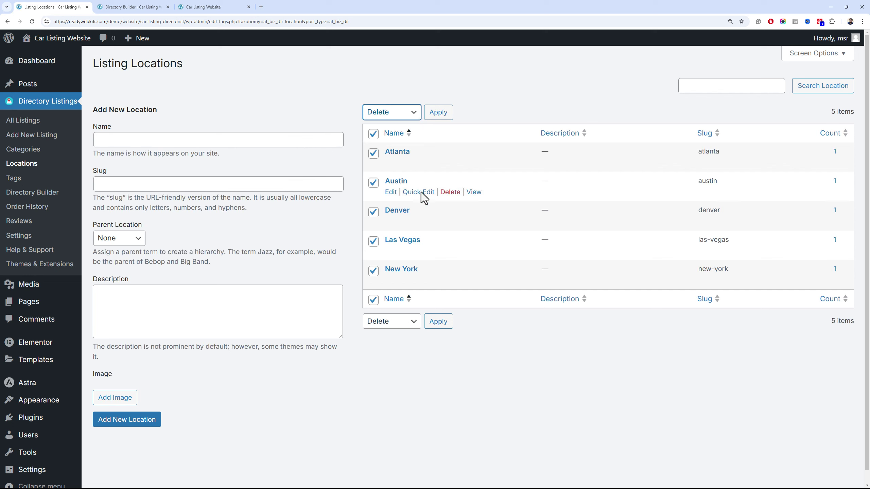
{"action": "left_click", "coordinate": [433, 115]}
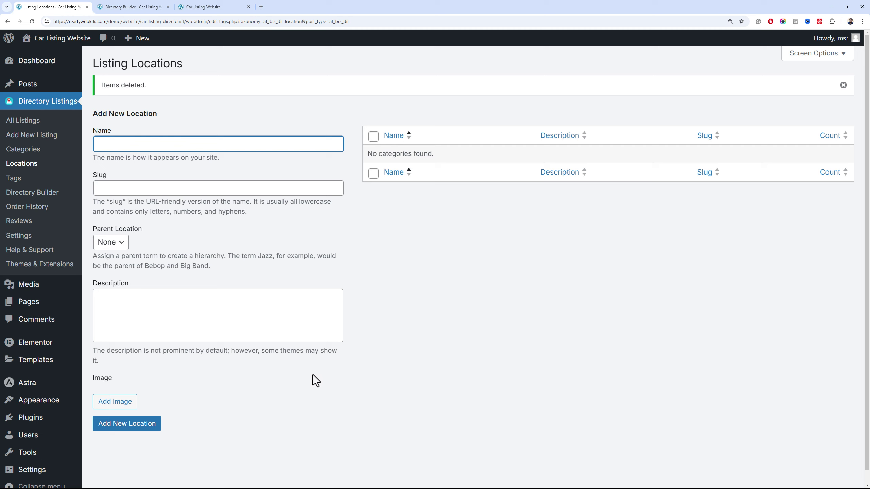
Add the listing location Lahore and update it with lahore.jpg from the Locations folder as its image
{"action": "type", "text": "re"}
{"action": "left_click", "coordinate": [143, 421]}
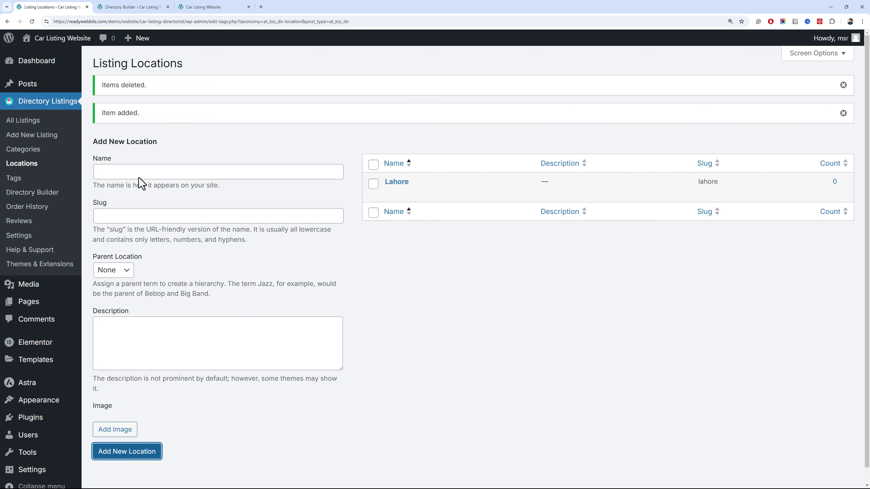
{"action": "left_click", "coordinate": [137, 176]}
{"action": "type", "text": "Karachi"}
{"action": "left_click", "coordinate": [392, 192]}
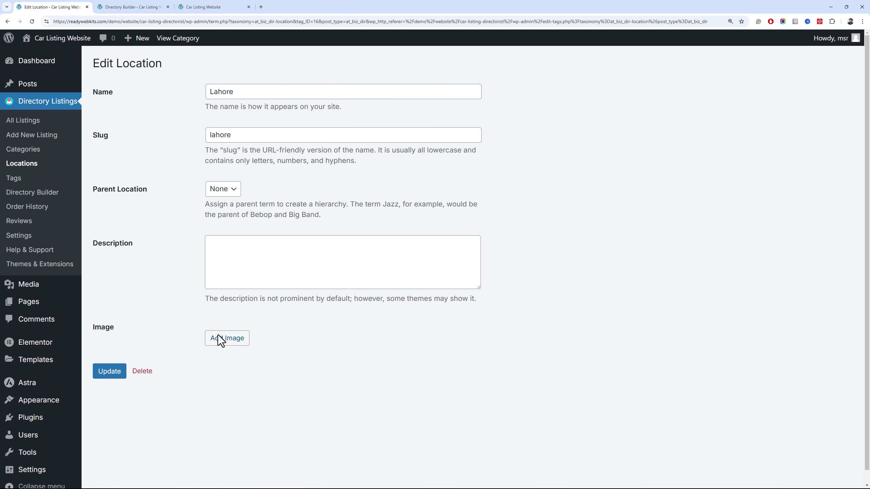
{"action": "left_click", "coordinate": [219, 338]}
{"action": "key", "text": "alt+Tab"}
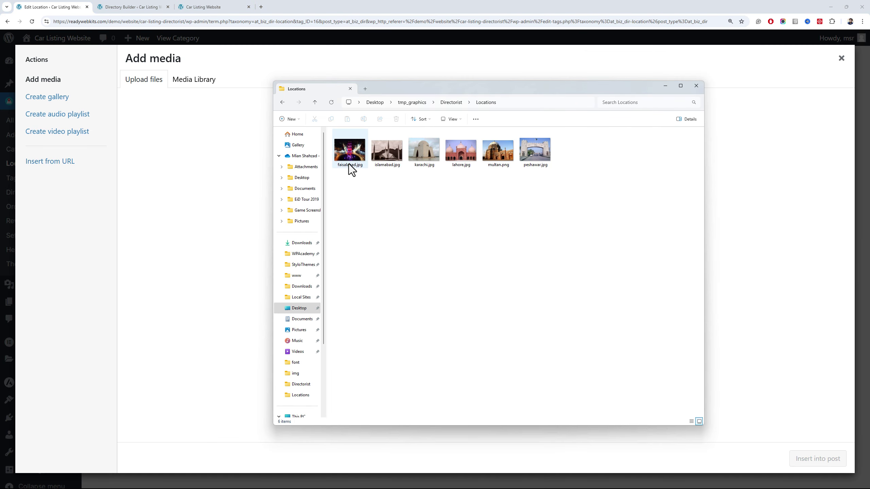
{"action": "left_click_drag", "start_coordinate": [461, 151], "coordinate": [240, 268]}
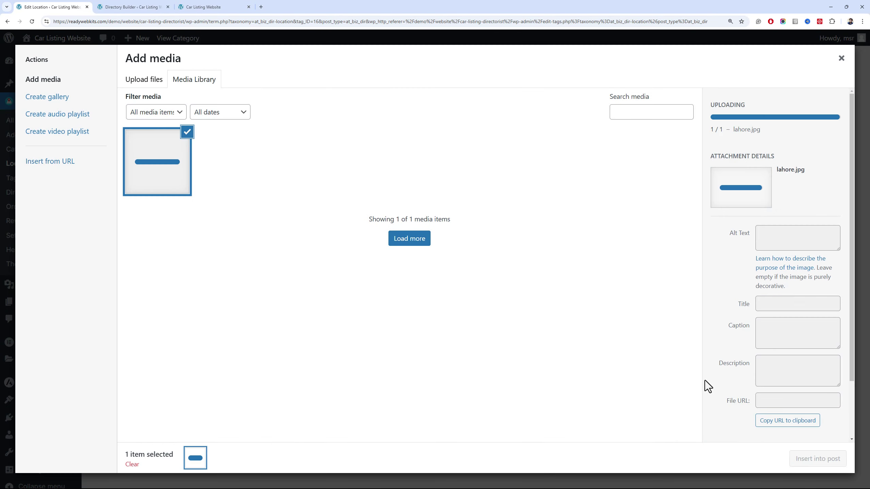
{"action": "left_click", "coordinate": [817, 459]}
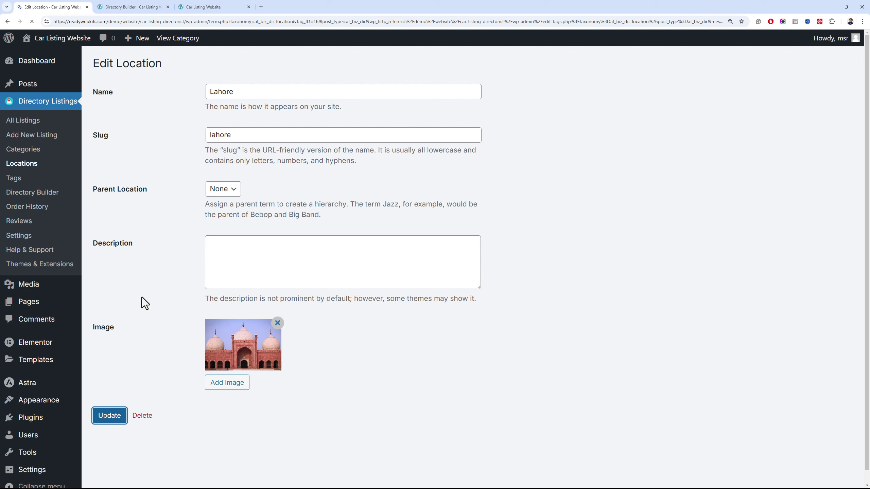
Add the listing location Karachi with karachi.jpg from the Locations folder as its image
{"action": "left_click", "coordinate": [25, 165]}
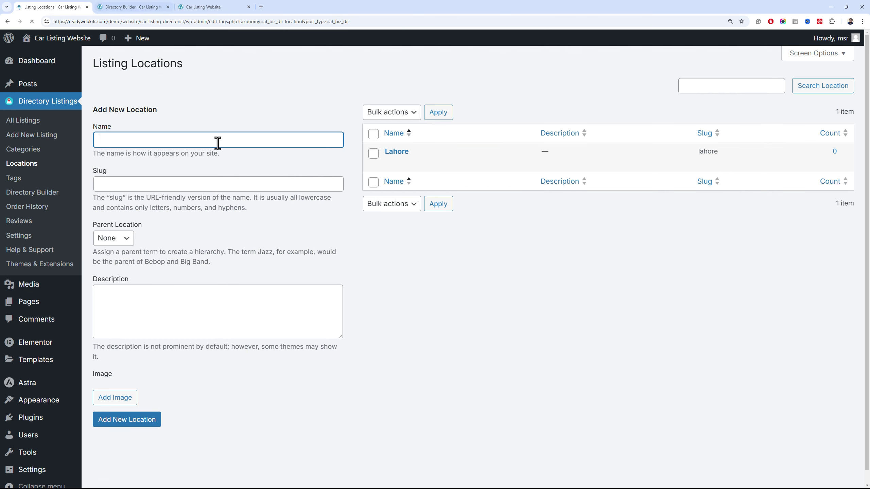
{"action": "type", "text": "Karachi"}
{"action": "left_click", "coordinate": [127, 419]}
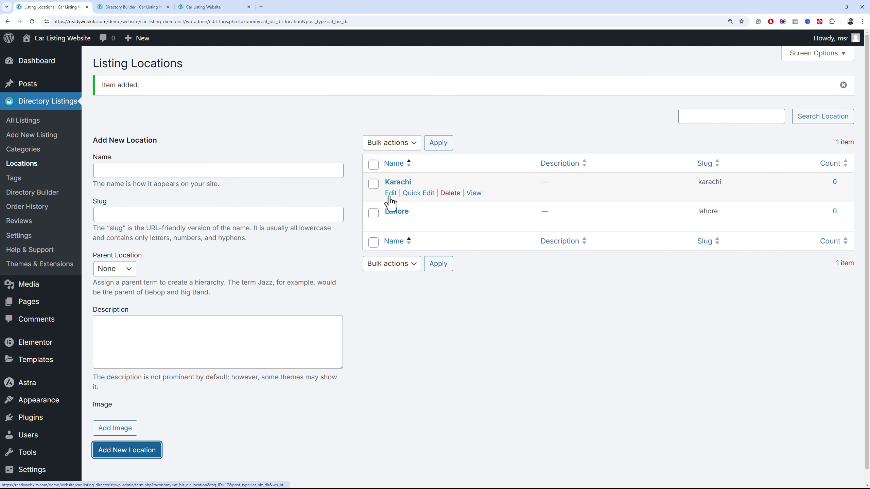
{"action": "left_click", "coordinate": [449, 193]}
{"action": "left_click", "coordinate": [466, 84]}
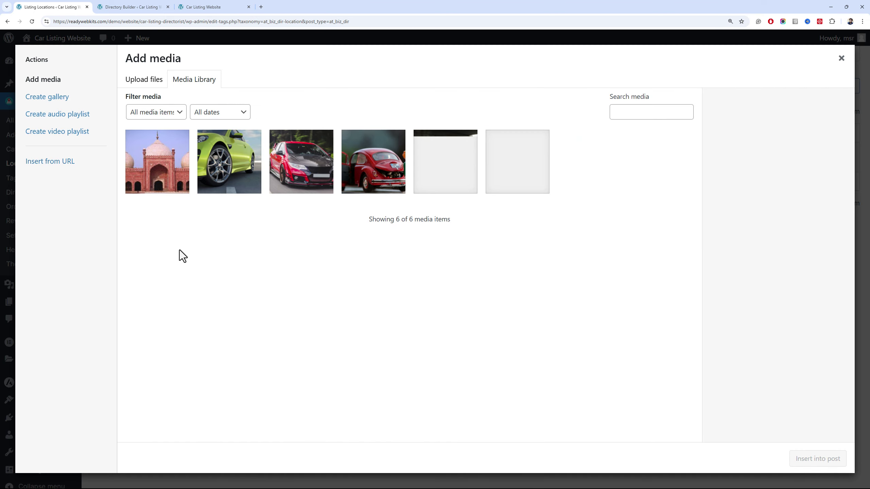
{"action": "key", "text": "alt+Tab"}
{"action": "key", "text": "alt+Tab"}
{"action": "key", "text": "alt+Tab"}
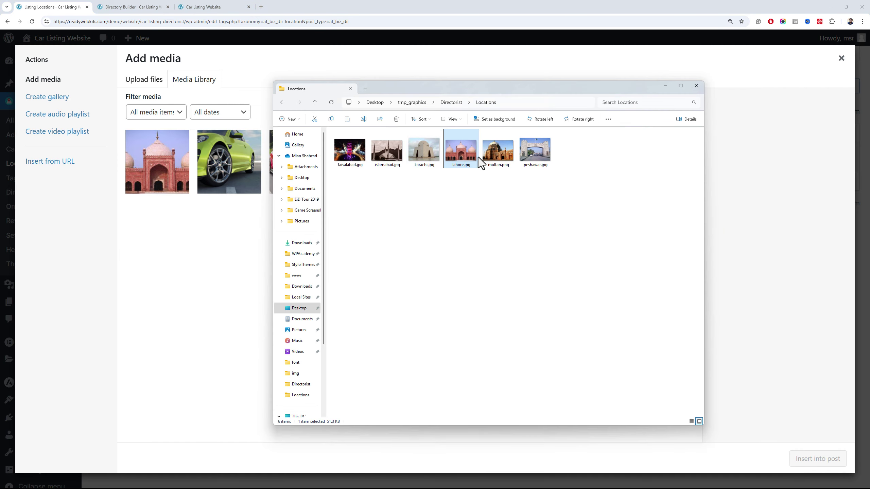
{"action": "left_click_drag", "start_coordinate": [423, 150], "coordinate": [203, 267]}
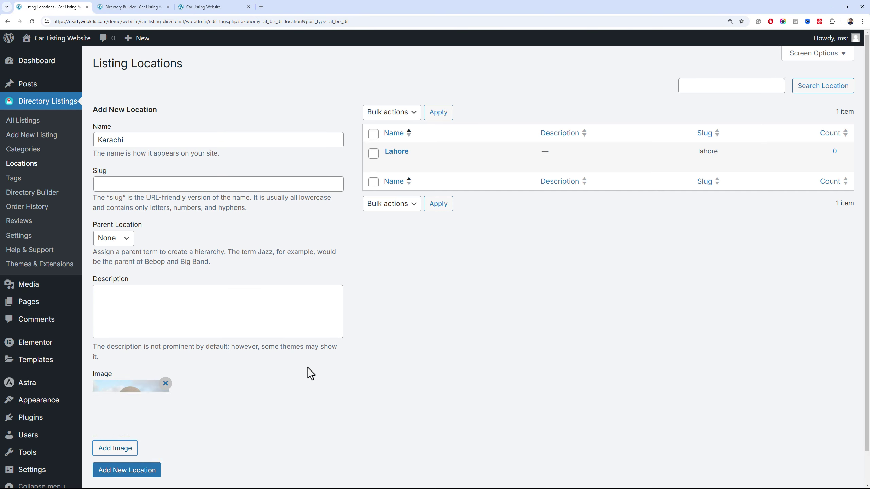
{"action": "left_click", "coordinate": [124, 468]}
Add the listing location Islamabad with islamabad.jpg from the Locations folder as its image
{"action": "left_click", "coordinate": [160, 173]}
{"action": "type", "text": "Islamabad"}
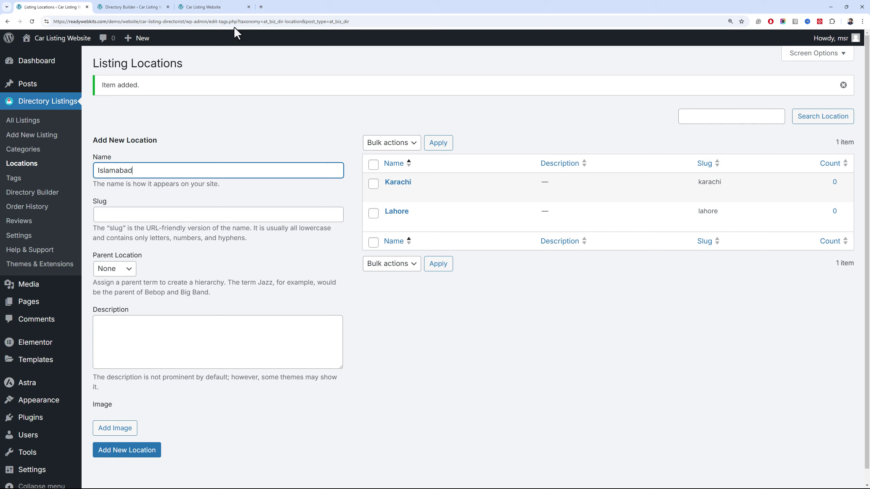
{"action": "left_click", "coordinate": [115, 427]}
{"action": "key", "text": "alt+Tab"}
{"action": "left_click_drag", "start_coordinate": [388, 150], "coordinate": [207, 238]}
{"action": "left_click_drag", "start_coordinate": [208, 239], "coordinate": [206, 240]}
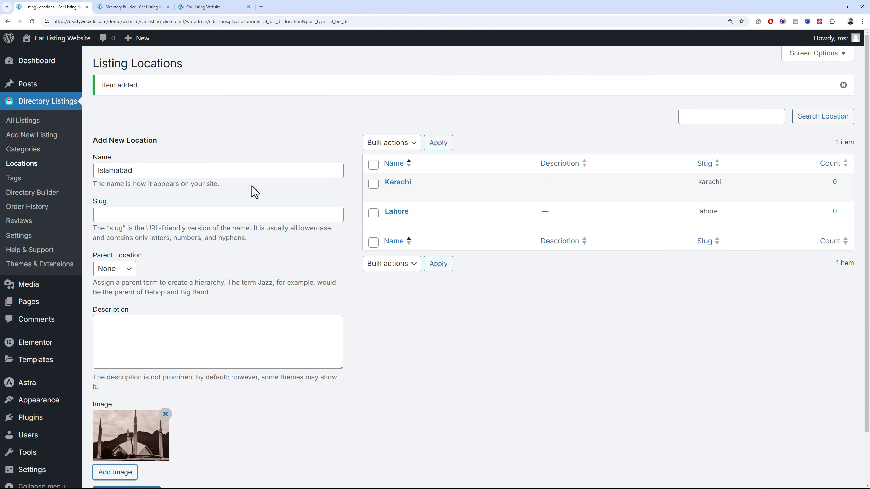
{"action": "left_click", "coordinate": [127, 485]}
Add the listing location Faisalabad with faisalabad.jpg from the Locations folder as its image
{"action": "left_click", "coordinate": [203, 167]}
{"action": "type", "text": "Faisalabad"}
{"action": "left_click", "coordinate": [116, 429]}
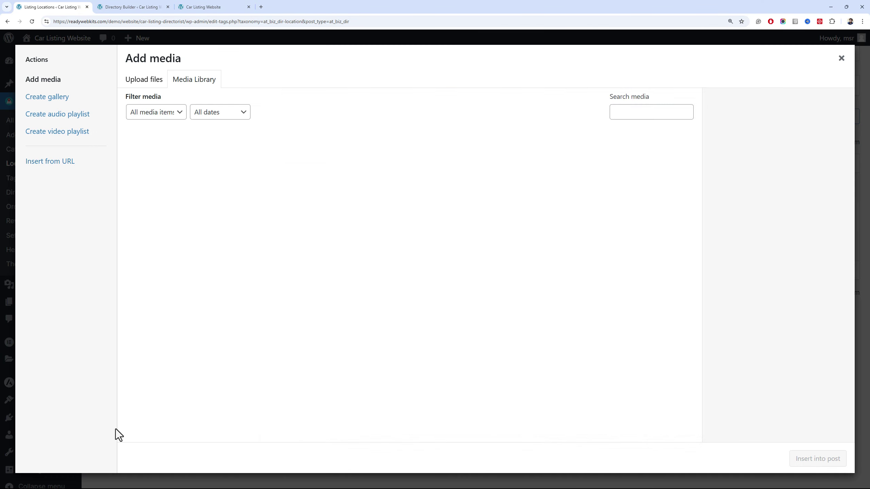
{"action": "key", "text": "alt+Tab"}
{"action": "left_click_drag", "start_coordinate": [359, 165], "coordinate": [206, 240]}
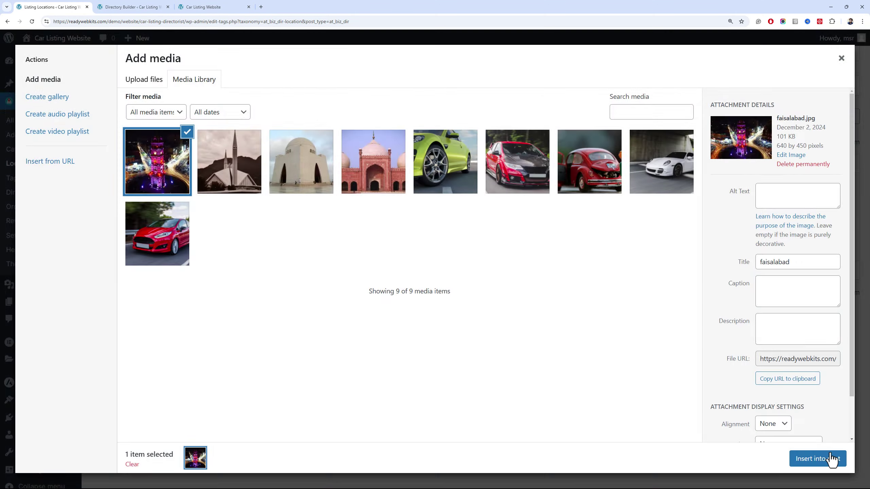
{"action": "left_click", "coordinate": [818, 459]}
{"action": "left_click", "coordinate": [127, 435]}
Add the listing location Multan with multan.png from the Locations folder as its image
{"action": "left_click", "coordinate": [242, 159]}
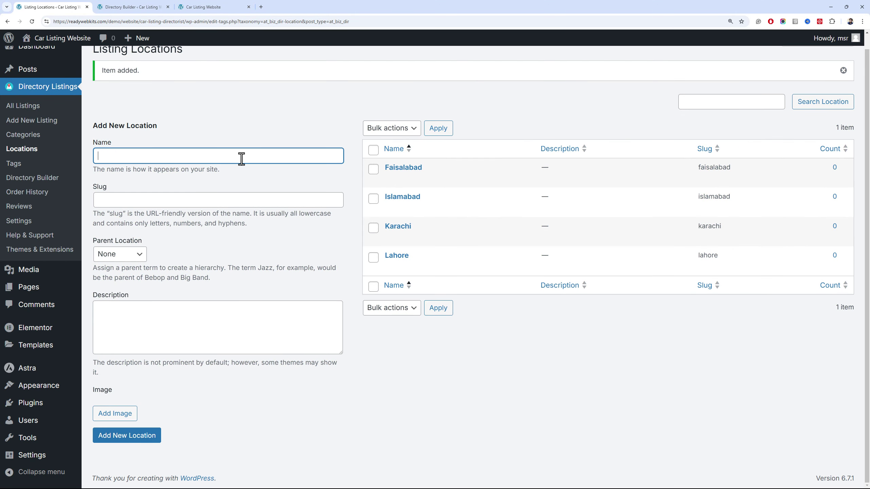
{"action": "left_click", "coordinate": [115, 413]}
{"action": "key", "text": "alt+Tab"}
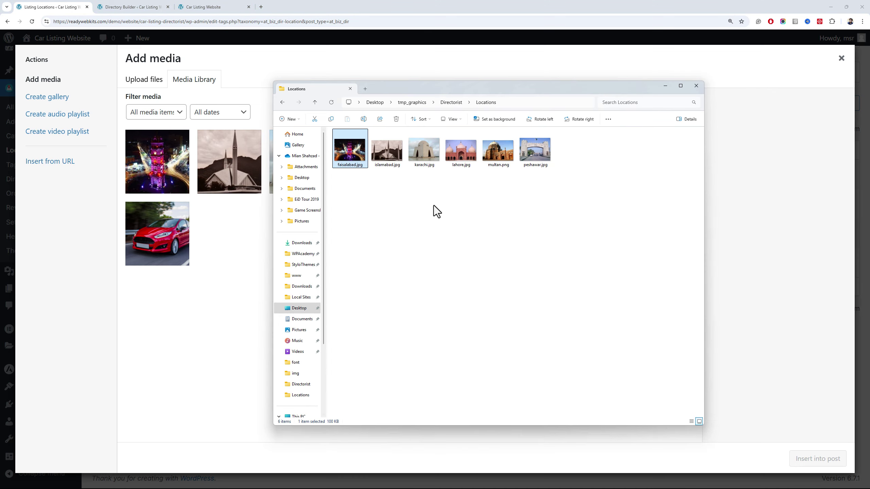
{"action": "left_click_drag", "start_coordinate": [495, 150], "coordinate": [246, 249]}
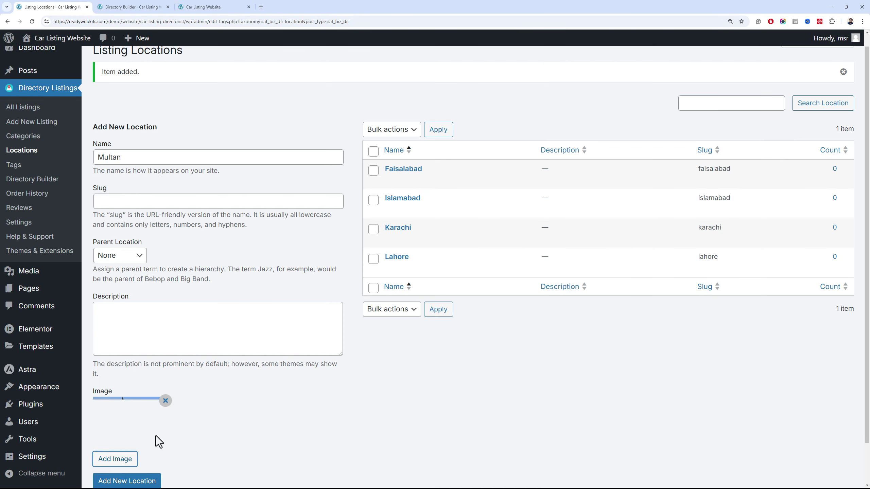
{"action": "left_click", "coordinate": [127, 478]}
Add the listing location Peshawar with peshawar.jpg from the Locations folder as its image
{"action": "left_click", "coordinate": [226, 160]}
{"action": "type", "text": "Pesha"}
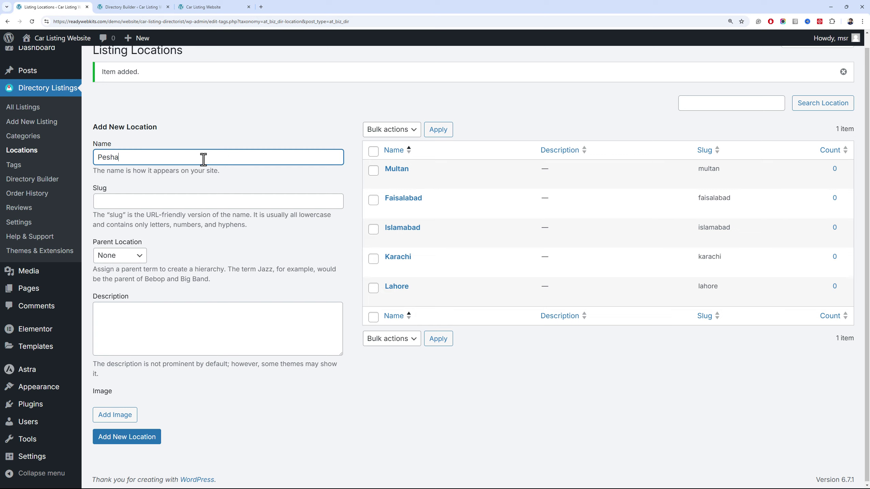
{"action": "type", "text": "war"}
{"action": "left_click", "coordinate": [130, 416]}
{"action": "key", "text": "alt+Tab"}
{"action": "left_click_drag", "start_coordinate": [533, 150], "coordinate": [226, 266]}
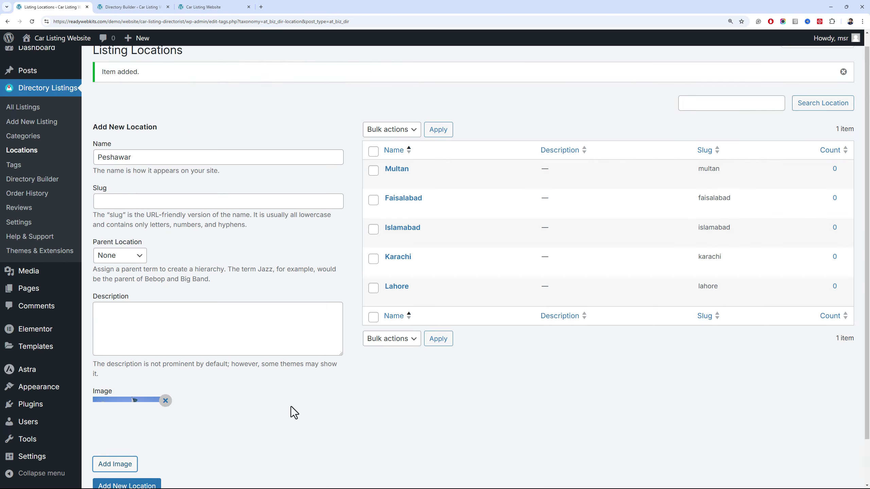
{"action": "left_click", "coordinate": [126, 485]}
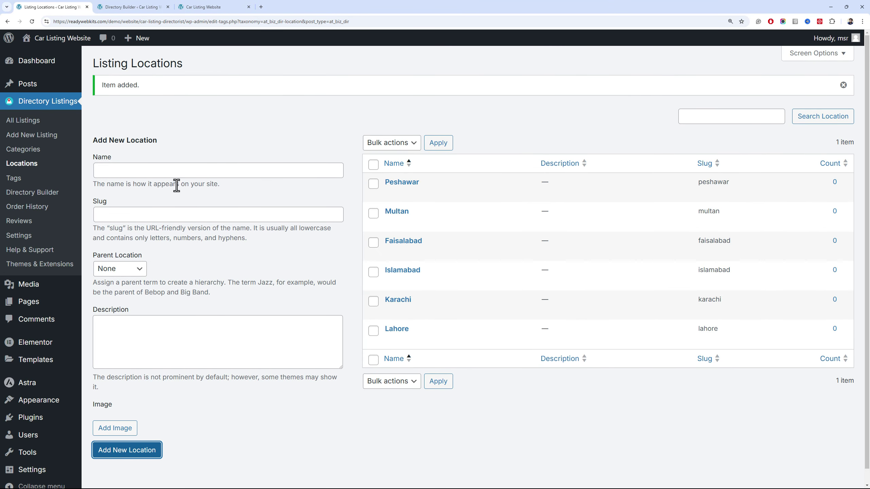
Assign Faisalabad to Lykan HyperSport, Islamabad and Lahore to Ferrari 250 California, Peshawar to Lamborghini Veneno, Multan to Aston Martin AM-RB 001, all six to Ferrari Pininfarina Sergio
{"action": "left_click", "coordinate": [58, 128]}
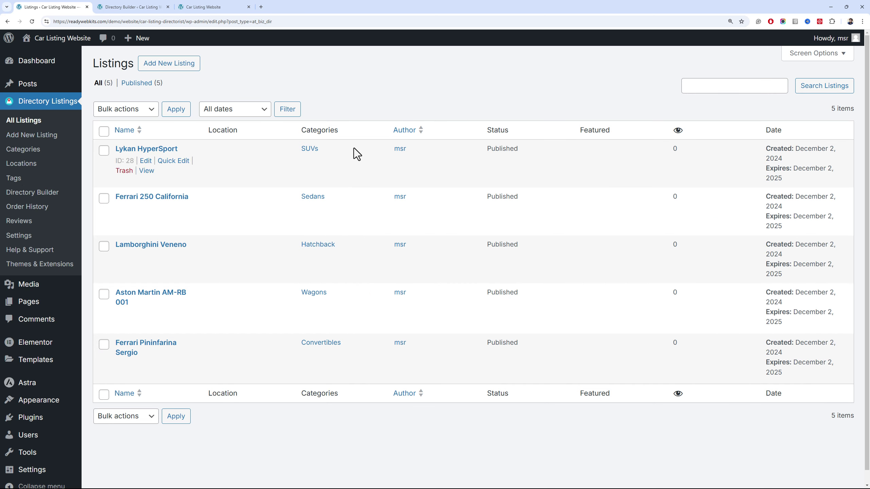
{"action": "left_click", "coordinate": [170, 160]}
{"action": "left_click", "coordinate": [407, 284]}
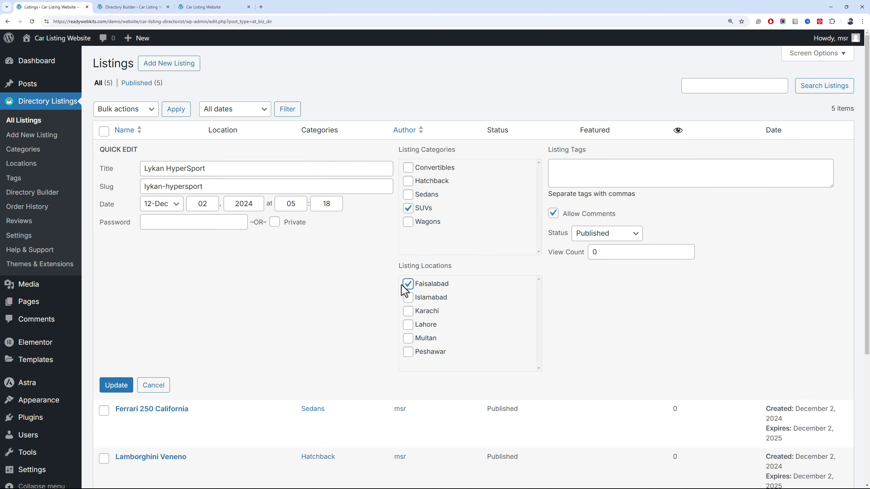
{"action": "left_click", "coordinate": [117, 385]}
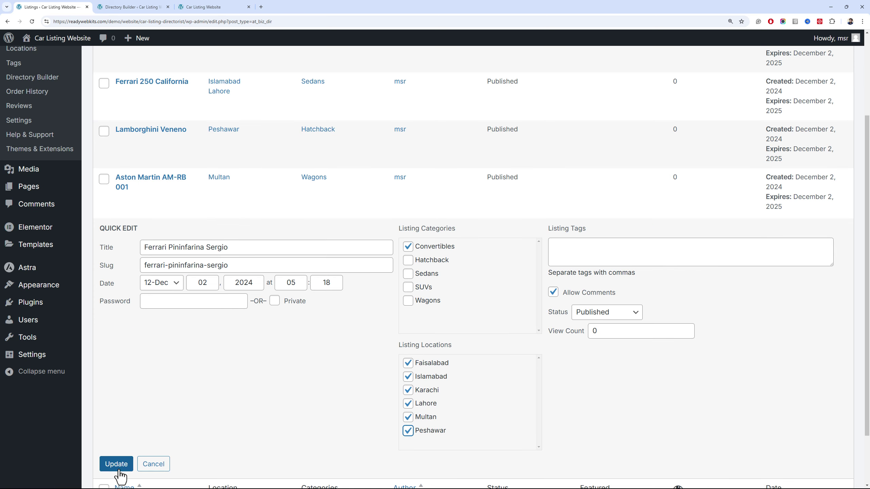
{"action": "left_click", "coordinate": [118, 469]}
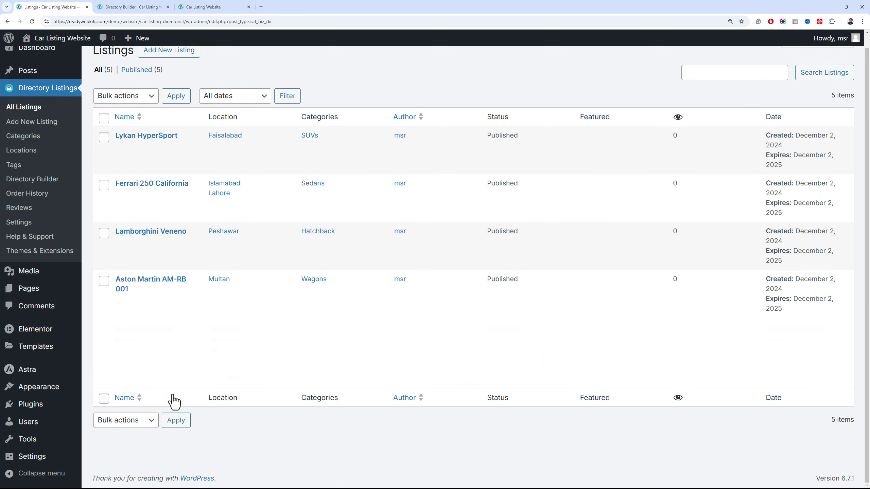
{"action": "scroll", "coordinate": [137, 377], "scroll_direction": "up", "scroll_amount": 1}
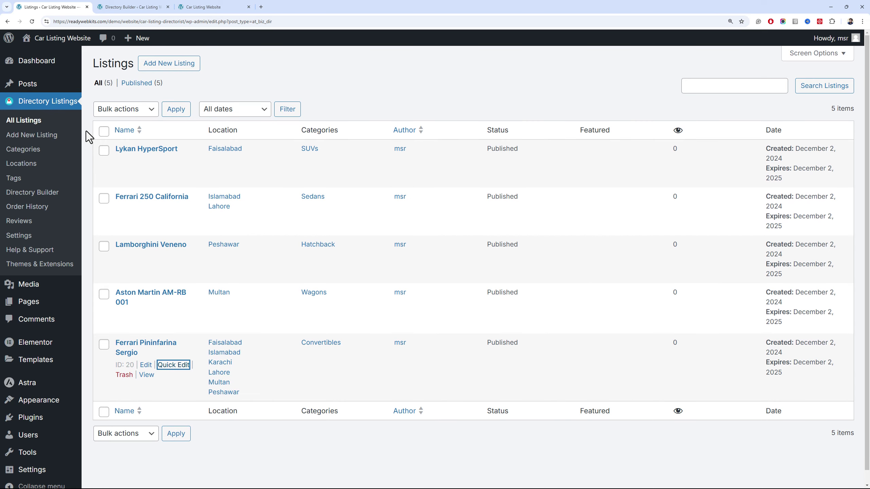
Add the listing locations Lahore, Islamabad, Faisalabad, Multan, Peshawar and Karachi to the Main Menu
{"action": "mouse_move", "coordinate": [52, 42]}
{"action": "mouse_move", "coordinate": [86, 406]}
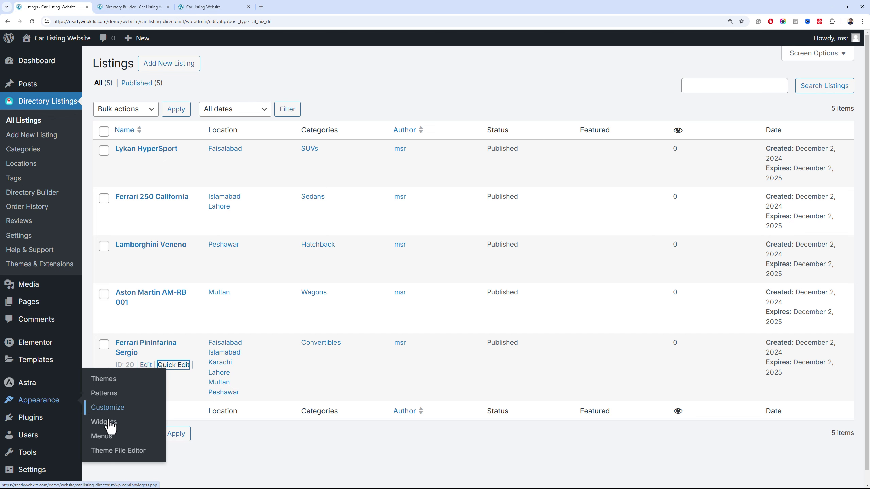
{"action": "left_click", "coordinate": [113, 437]}
{"action": "mouse_move", "coordinate": [106, 124]}
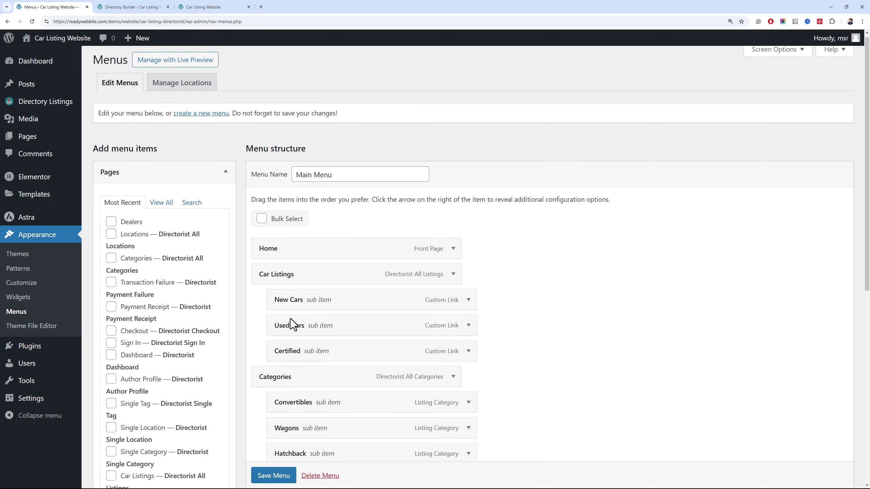
{"action": "scroll", "coordinate": [298, 296], "scroll_direction": "down", "scroll_amount": 8}
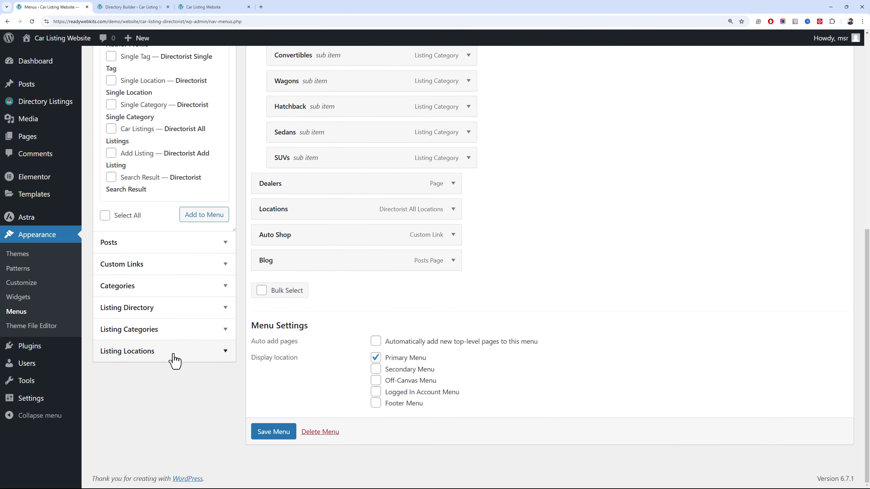
{"action": "left_click", "coordinate": [174, 353]}
{"action": "scroll", "coordinate": [176, 194], "scroll_direction": "up", "scroll_amount": 4}
{"action": "scroll", "coordinate": [173, 193], "scroll_direction": "up", "scroll_amount": 2}
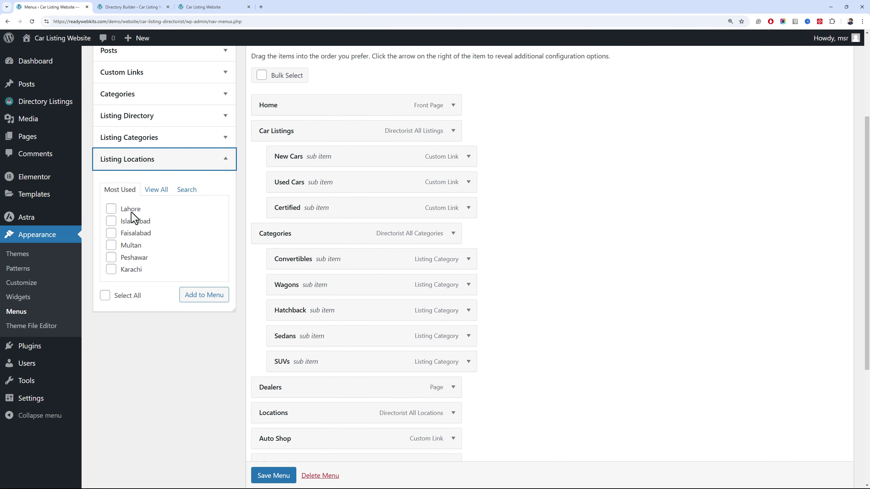
{"action": "left_click", "coordinate": [133, 293]}
{"action": "left_click", "coordinate": [187, 296]}
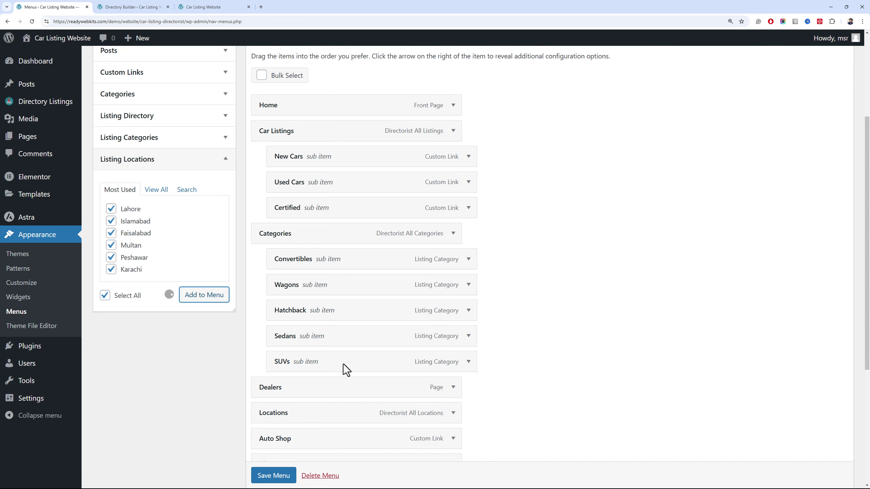
Nest the six listing locations as sub items under Locations and move the Locations group between Categories and Dealers
{"action": "scroll", "coordinate": [329, 353], "scroll_direction": "down", "scroll_amount": 3}
{"action": "scroll", "coordinate": [309, 324], "scroll_direction": "down", "scroll_amount": 3}
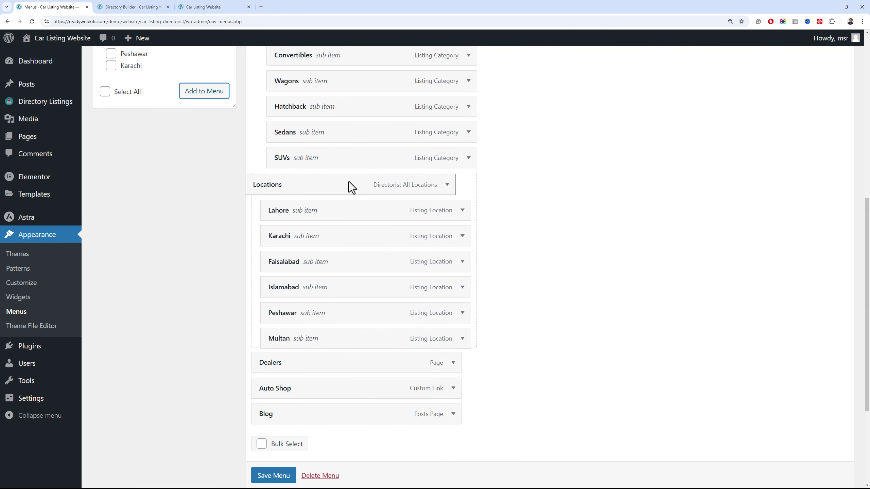
{"action": "left_click_drag", "start_coordinate": [350, 187], "coordinate": [359, 204]}
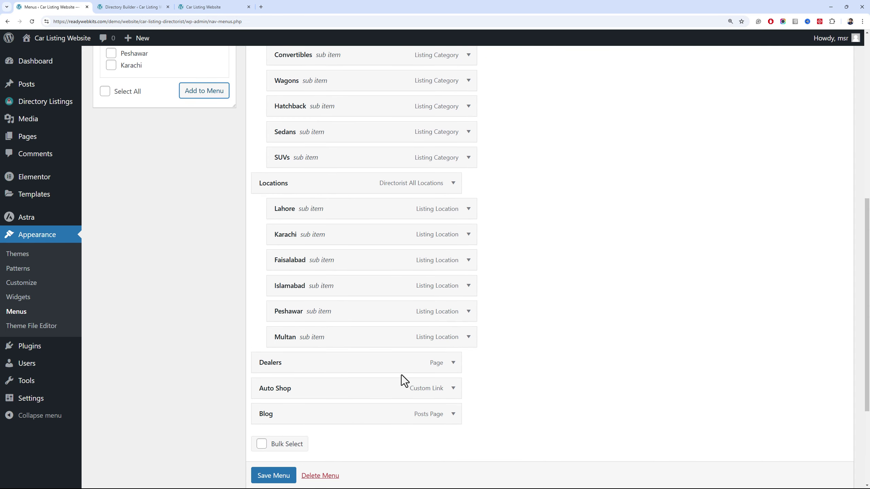
Save the Main Menu with its category and location sub items
{"action": "scroll", "coordinate": [402, 378], "scroll_direction": "down", "scroll_amount": 3}
{"action": "left_click_drag", "start_coordinate": [868, 391], "coordinate": [868, 181]}
{"action": "left_click", "coordinate": [264, 476]}
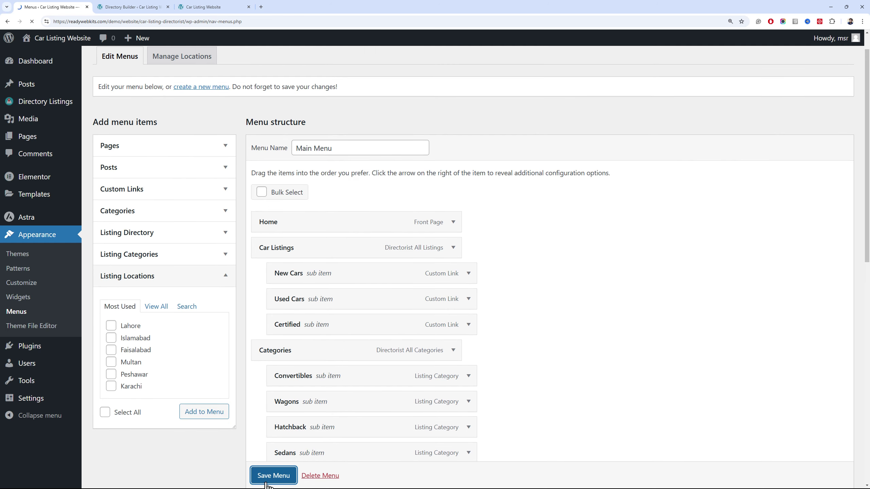
{"action": "scroll", "coordinate": [230, 192], "scroll_direction": "down", "scroll_amount": 12}
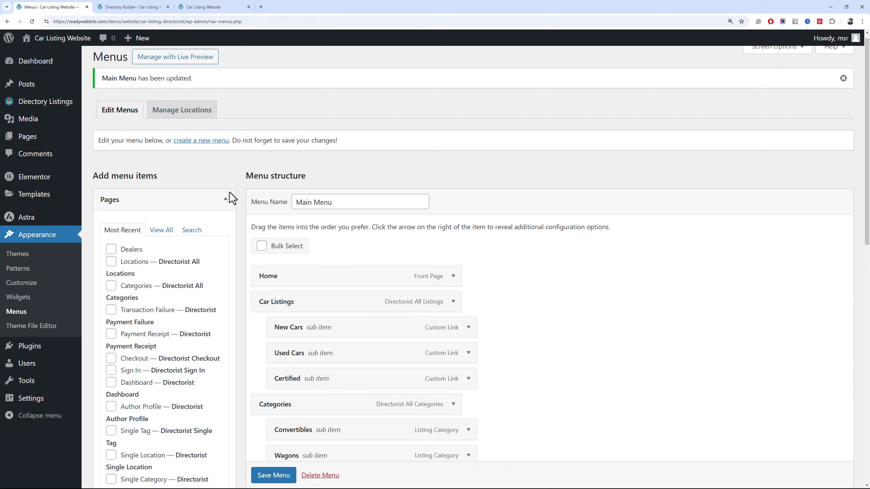
Reload the website's front page and check the navigation menu in its header
{"action": "left_click", "coordinate": [143, 7]}
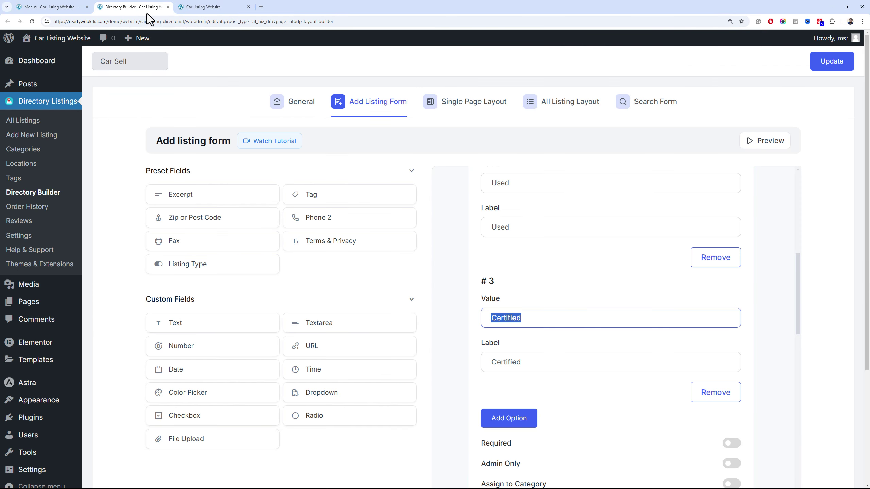
{"action": "left_click", "coordinate": [179, 7]}
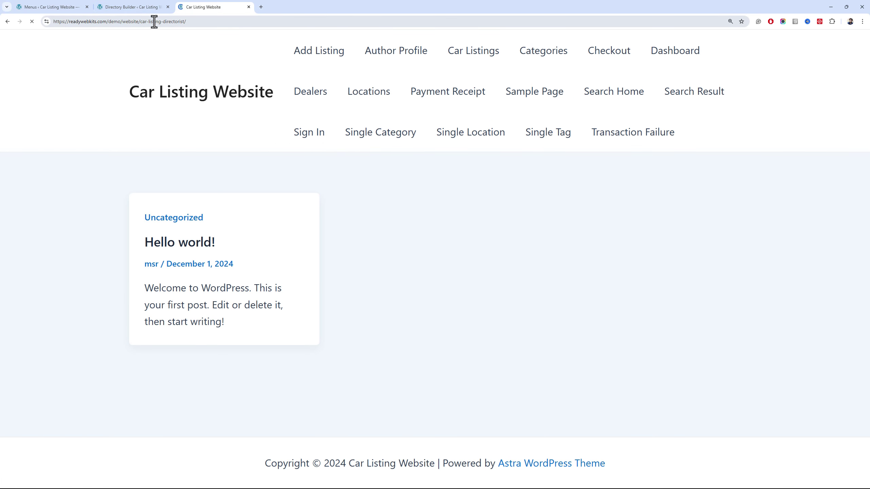
{"action": "key", "text": "F5"}
{"action": "mouse_move", "coordinate": [390, 74]}
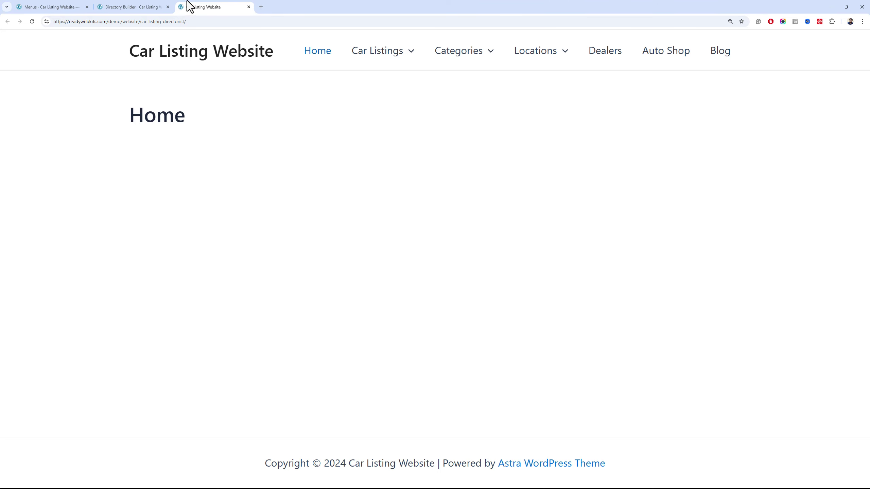
Create a new navigation menu named Footer 1 without assigning a display location
{"action": "left_click", "coordinate": [49, 7]}
{"action": "scroll", "coordinate": [228, 327], "scroll_direction": "up", "scroll_amount": 15}
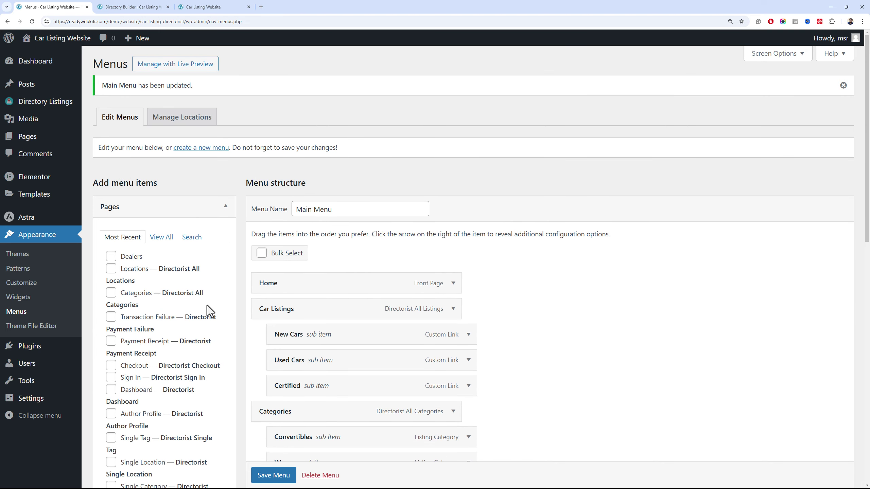
{"action": "left_click", "coordinate": [223, 148]}
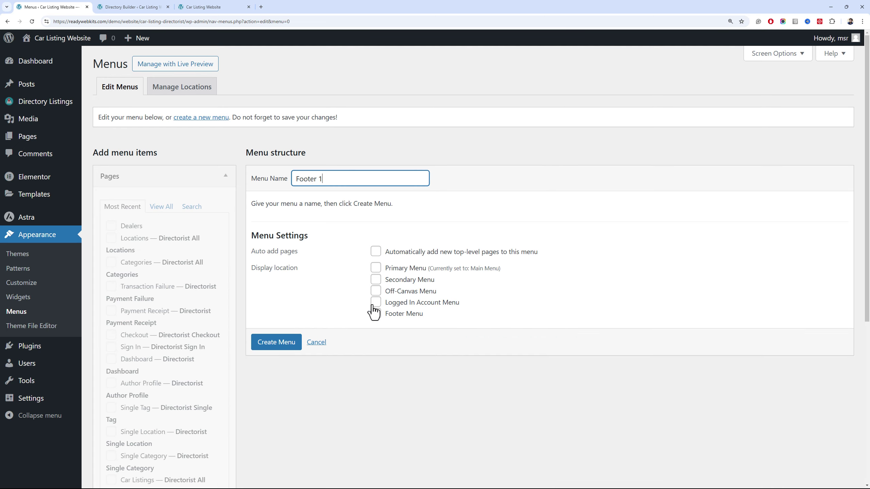
{"action": "left_click", "coordinate": [273, 342]}
{"action": "scroll", "coordinate": [206, 309], "scroll_direction": "down", "scroll_amount": 7}
Add the Search Home page to the Footer 1 menu and set its navigation label to Find Cars
{"action": "left_click", "coordinate": [178, 356]}
{"action": "scroll", "coordinate": [183, 291], "scroll_direction": "up", "scroll_amount": 10}
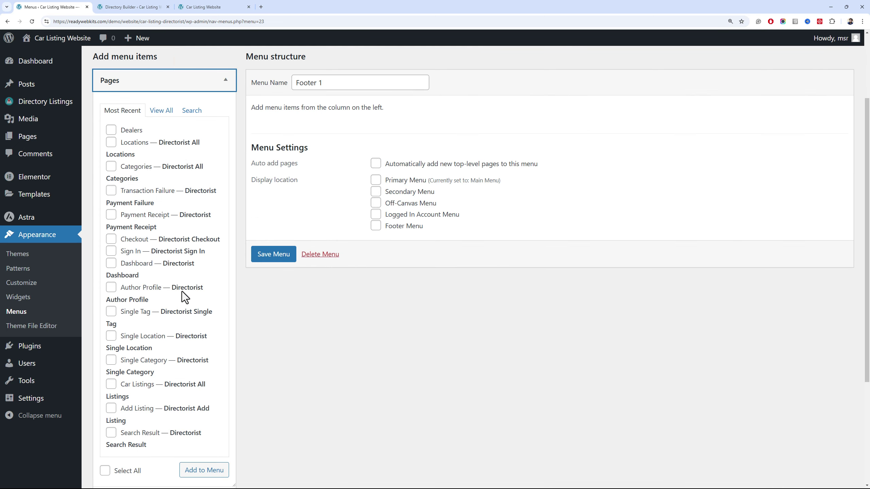
{"action": "left_click", "coordinate": [164, 214]}
{"action": "scroll", "coordinate": [182, 240], "scroll_direction": "down", "scroll_amount": 5}
{"action": "left_click", "coordinate": [110, 255]}
{"action": "left_click", "coordinate": [204, 426]}
{"action": "scroll", "coordinate": [240, 309], "scroll_direction": "up", "scroll_amount": 5}
{"action": "left_click", "coordinate": [453, 157]}
{"action": "triple_click", "coordinate": [291, 192]}
{"action": "type", "text": "Find Cars"}
{"action": "scroll", "coordinate": [235, 165], "scroll_direction": "up", "scroll_amount": 3}
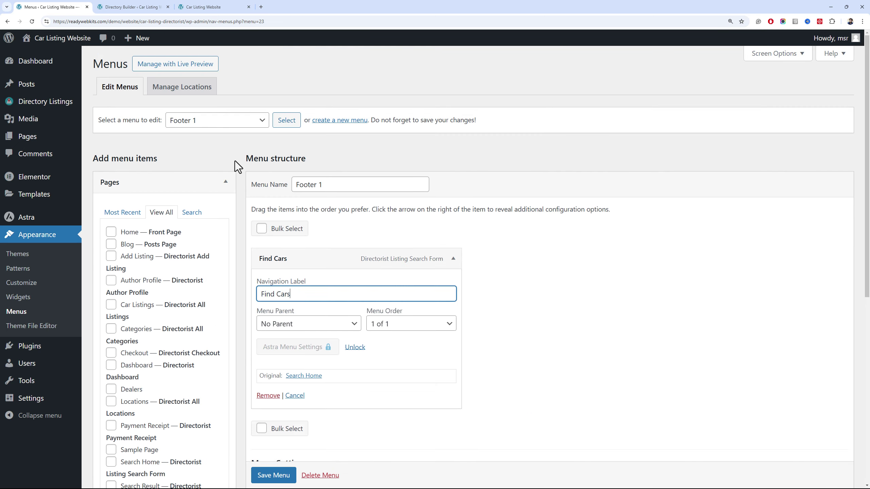
Add the Add Listing, Dealers and Locations pages to Footer 1 and label the Add Listing item Sell your car
{"action": "scroll", "coordinate": [171, 205], "scroll_direction": "down", "scroll_amount": 6}
{"action": "left_click", "coordinate": [111, 52]}
{"action": "left_click", "coordinate": [111, 197]}
{"action": "left_click", "coordinate": [132, 185]}
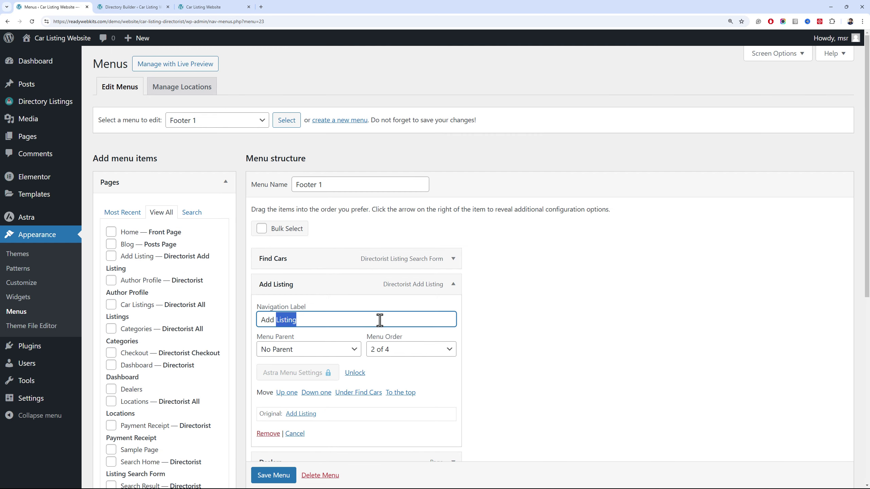
{"action": "type", "text": "Sell your car"}
{"action": "left_click", "coordinate": [453, 284]}
Set the navigation label of the Dealers item to Authorised Dealers and of the Locations item to Cars Near You
{"action": "left_click", "coordinate": [453, 311]}
{"action": "triple_click", "coordinate": [292, 345]}
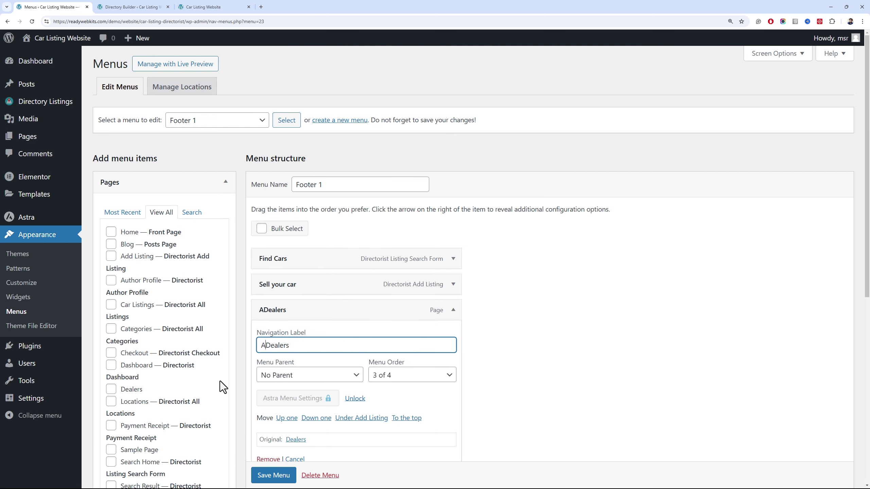
{"action": "type", "text": "Authorised Dealers"}
{"action": "scroll", "coordinate": [356, 239], "scroll_direction": "down", "scroll_amount": 5}
{"action": "left_click", "coordinate": [453, 284]}
{"action": "triple_click", "coordinate": [291, 167]}
{"action": "type", "text": "Cars near you"}
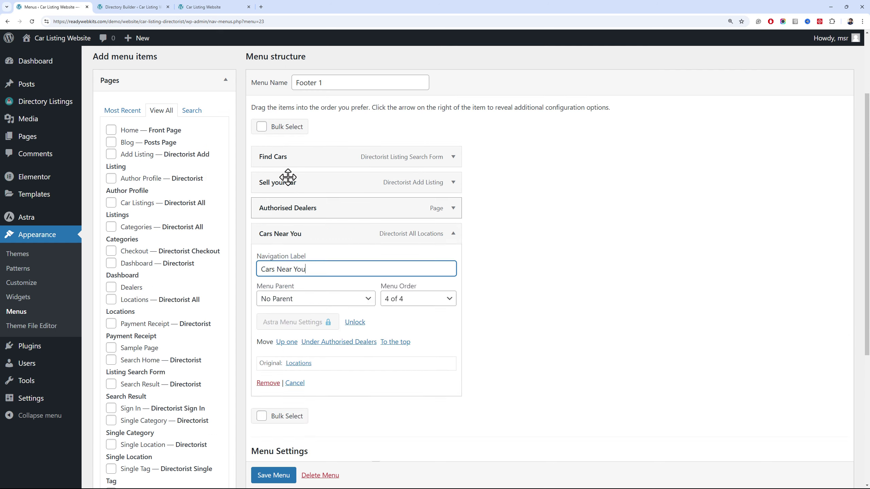
Capitalize the second item's label as Sell Your Car and save Footer 1 with an added Car Accessories custom link
{"action": "left_click", "coordinate": [287, 182]}
{"action": "triple_click", "coordinate": [293, 218]}
{"action": "type", "text": "Sell Y"}
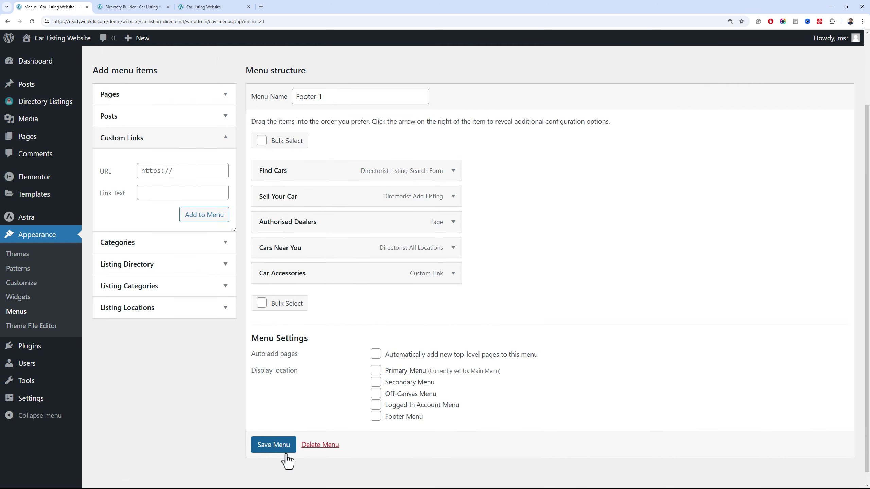
{"action": "left_click", "coordinate": [273, 444]}
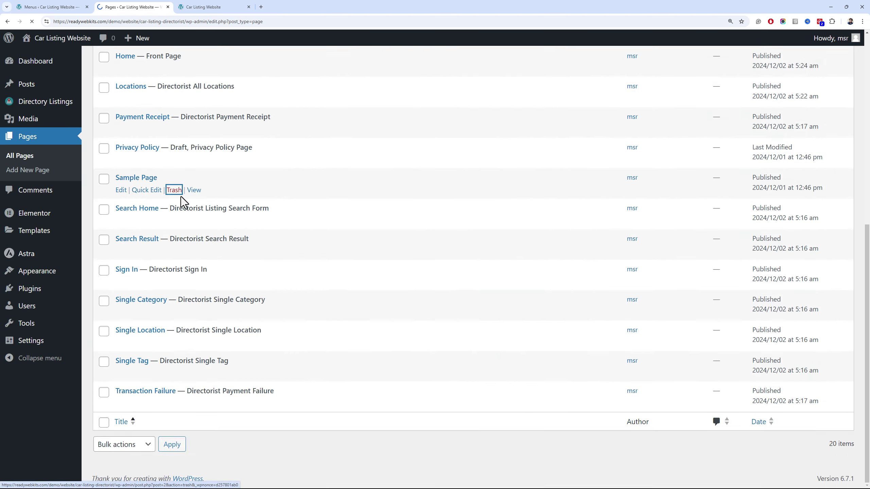
Publish the draft Privacy Policy page through Quick Edit
{"action": "left_click", "coordinate": [146, 221]}
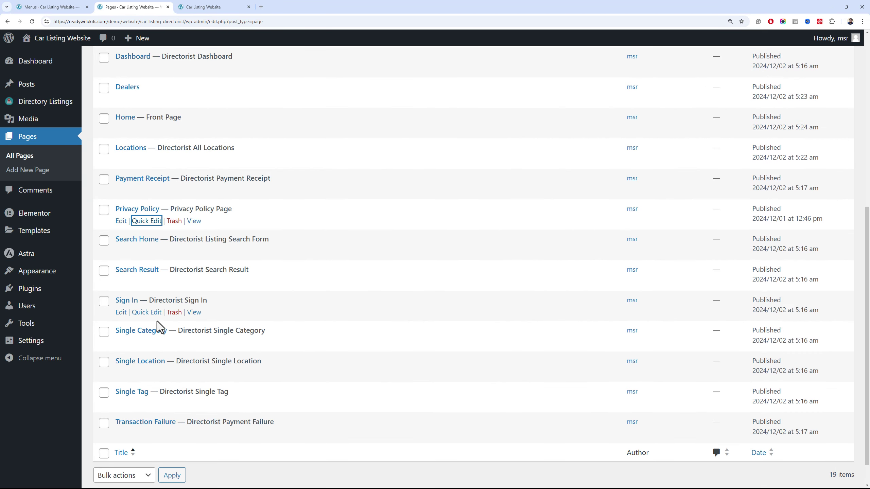
Create and publish two new pages titled Terms & Conditions and Affiliate Program
{"action": "scroll", "coordinate": [167, 361], "scroll_direction": "up", "scroll_amount": 8}
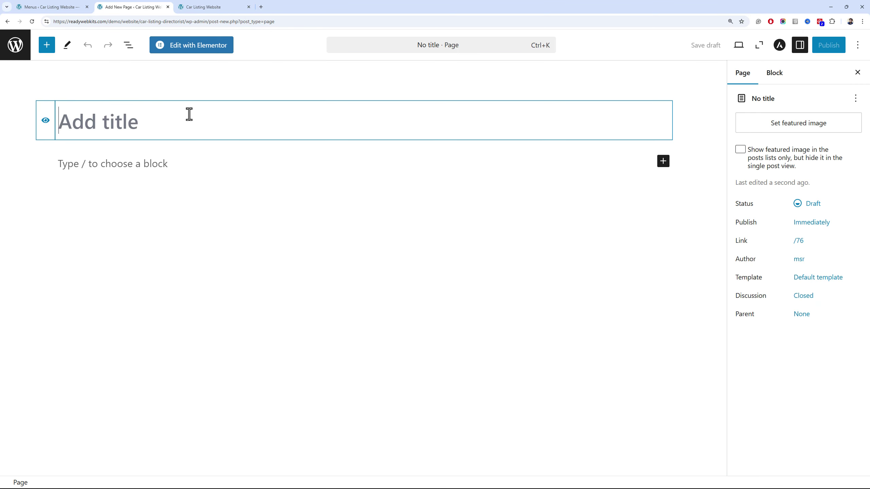
{"action": "type", "text": "Terms & Conditions"}
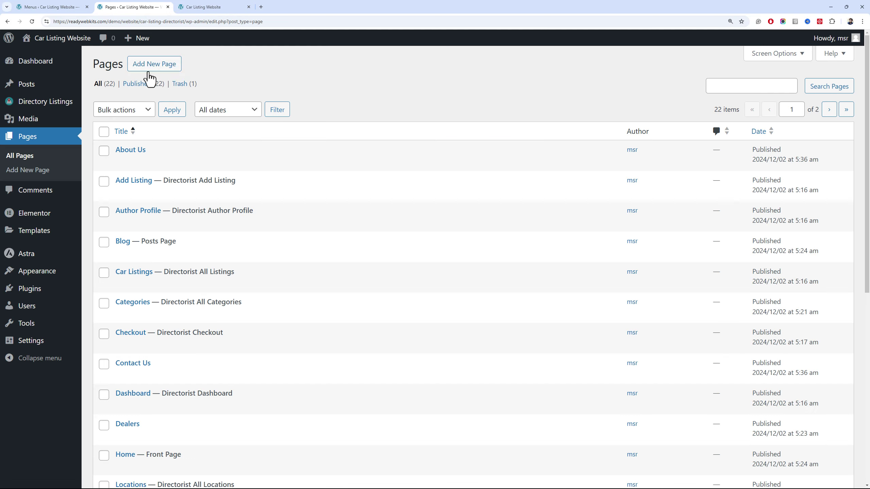
{"action": "left_click", "coordinate": [154, 64]}
{"action": "type", "text": "Affiliate Program"}
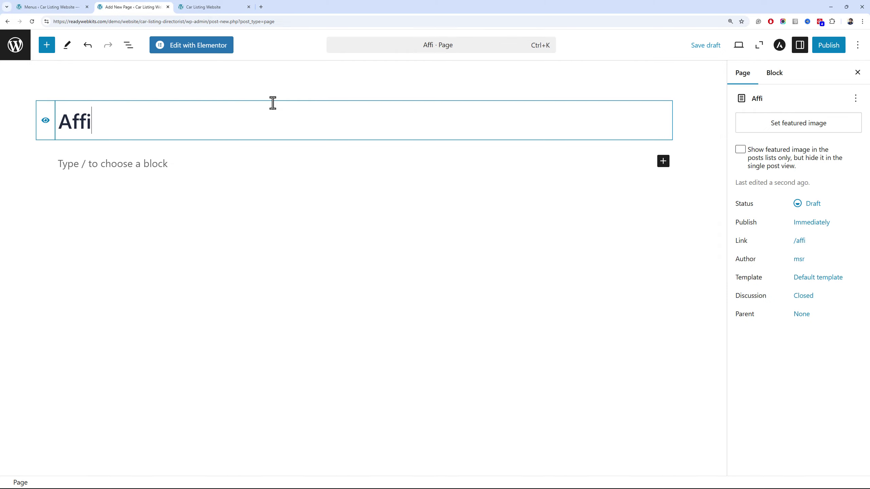
{"action": "left_click", "coordinate": [826, 43]}
{"action": "left_click", "coordinate": [824, 44]}
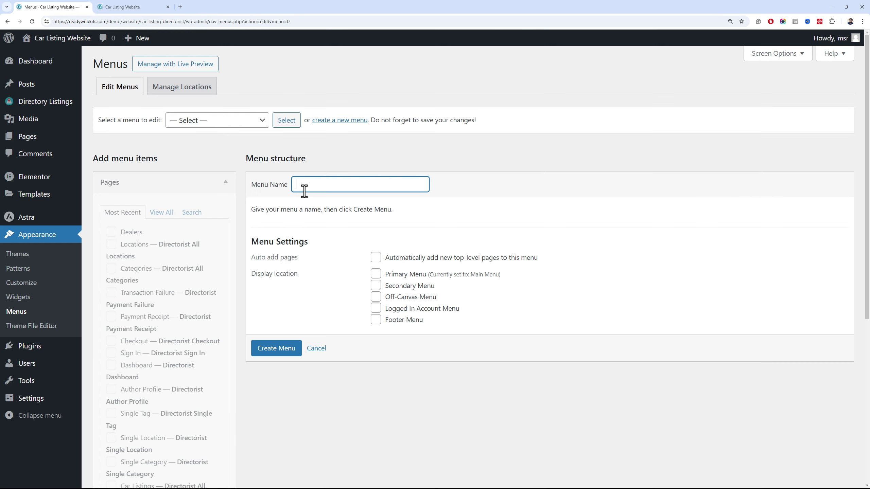
Create a menu named Footer Widget 2 with page items including Contact Us, About Us and Terms & Conditions
{"action": "type", "text": "Footer Widget 2"}
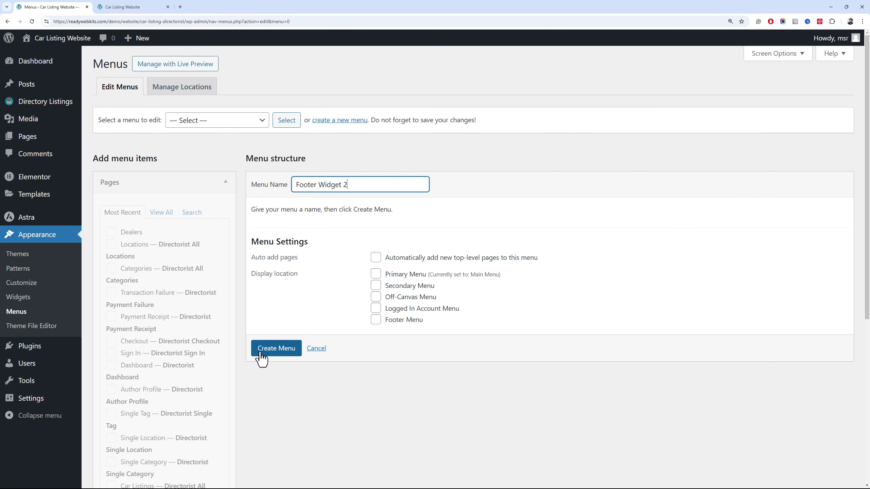
{"action": "left_click", "coordinate": [259, 360]}
{"action": "scroll", "coordinate": [145, 312], "scroll_direction": "down", "scroll_amount": 3}
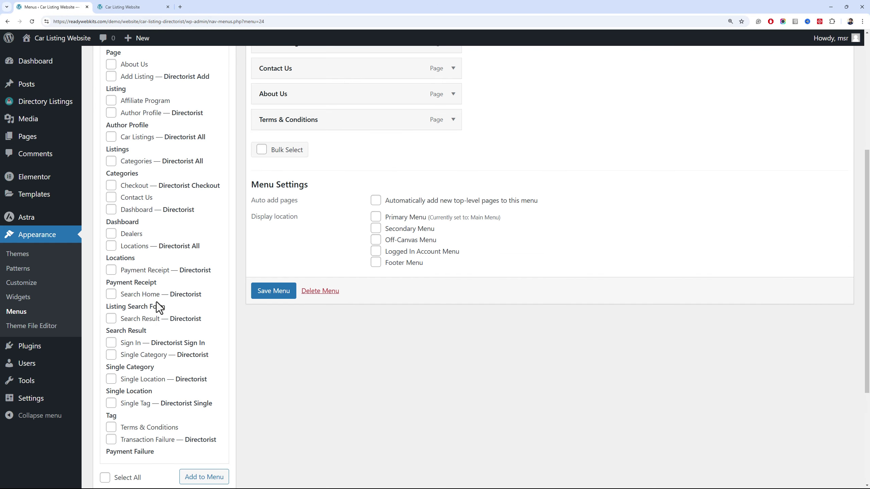
{"action": "scroll", "coordinate": [158, 297], "scroll_direction": "up", "scroll_amount": 3}
{"action": "scroll", "coordinate": [159, 294], "scroll_direction": "down", "scroll_amount": 5}
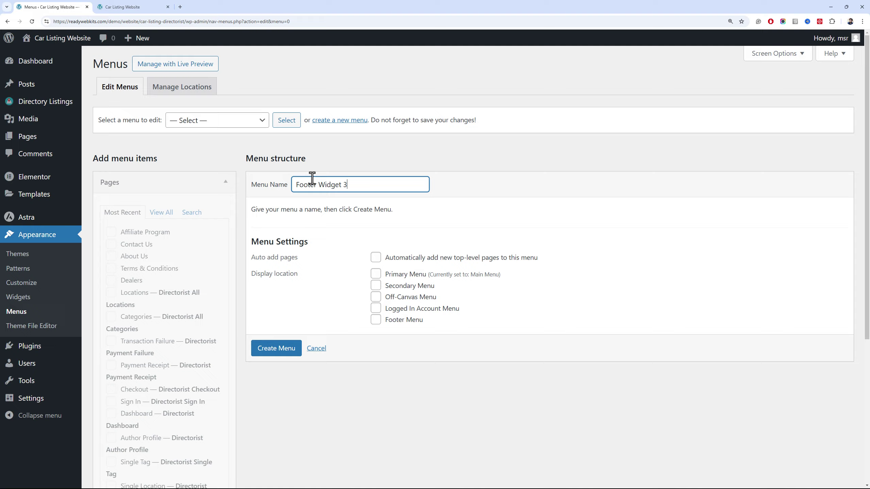
Create the Footer Widget 3 menu and add the Author Profile page to it
{"action": "left_click", "coordinate": [276, 349]}
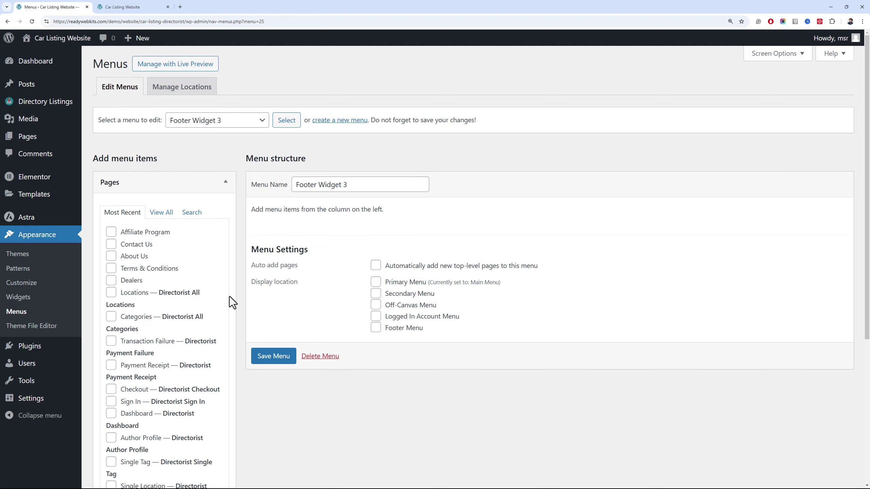
{"action": "scroll", "coordinate": [230, 296], "scroll_direction": "down", "scroll_amount": 3}
{"action": "left_click", "coordinate": [111, 334]}
{"action": "left_click", "coordinate": [202, 422]}
{"action": "scroll", "coordinate": [202, 422], "scroll_direction": "down", "scroll_amount": 3}
{"action": "left_click", "coordinate": [194, 367]}
Change the Author Profile menu item's navigation label to My Profile
{"action": "left_click", "coordinate": [453, 258]}
{"action": "double_click", "coordinate": [284, 293]}
{"action": "type", "text": "My"}
Add two custom links, Wishlist and My Listings, to the menu with # as their URL
{"action": "left_click", "coordinate": [182, 259]}
{"action": "type", "text": "#"}
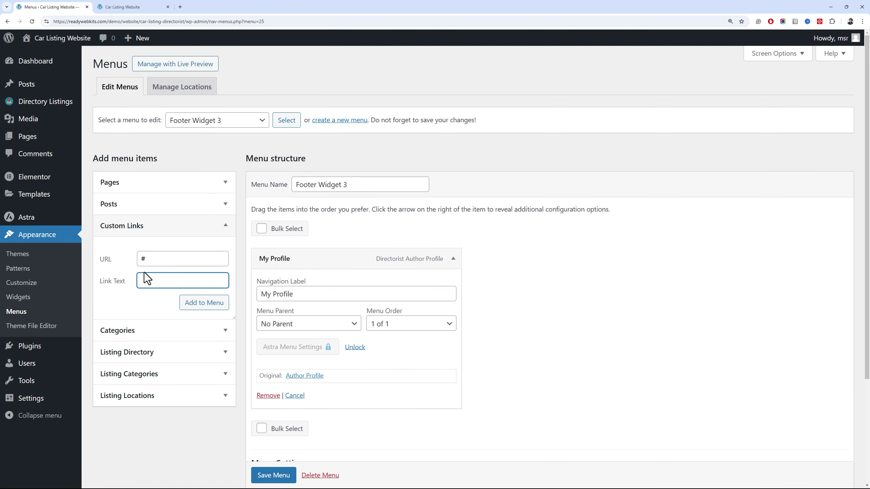
{"action": "type", "text": "Wishlist"}
{"action": "left_click", "coordinate": [204, 302]}
{"action": "type", "text": "My Listings"}
{"action": "left_click", "coordinate": [204, 303]}
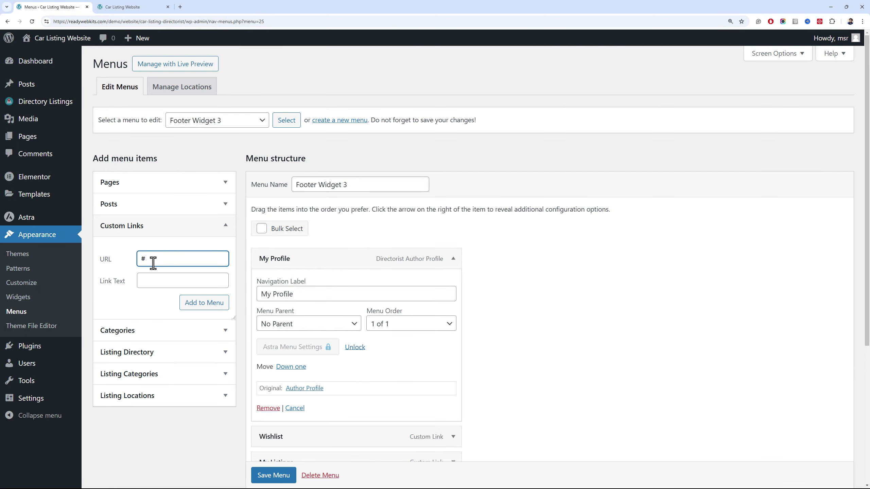
Add two custom links, User Settings and Get Help, to the menu with # as their URL
{"action": "key", "text": "Tab"}
{"action": "type", "text": "User Settings"}
{"action": "left_click", "coordinate": [220, 303]}
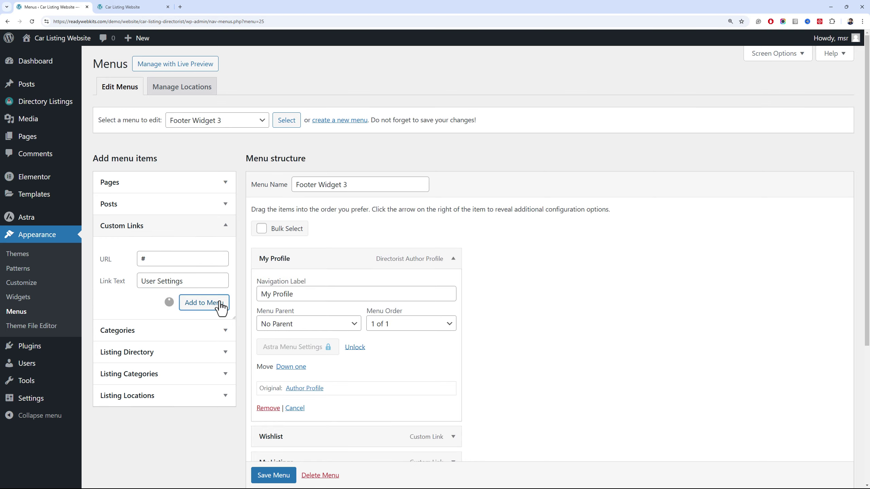
{"action": "left_click", "coordinate": [182, 258]}
{"action": "type", "text": "#"}
{"action": "key", "text": "Tab"}
{"action": "type", "text": "Get Help"}
{"action": "left_click", "coordinate": [204, 303]}
Collapse the My Profile item and save the Footer Widget 3 menu
{"action": "left_click", "coordinate": [453, 258]}
{"action": "left_click", "coordinate": [274, 475]}
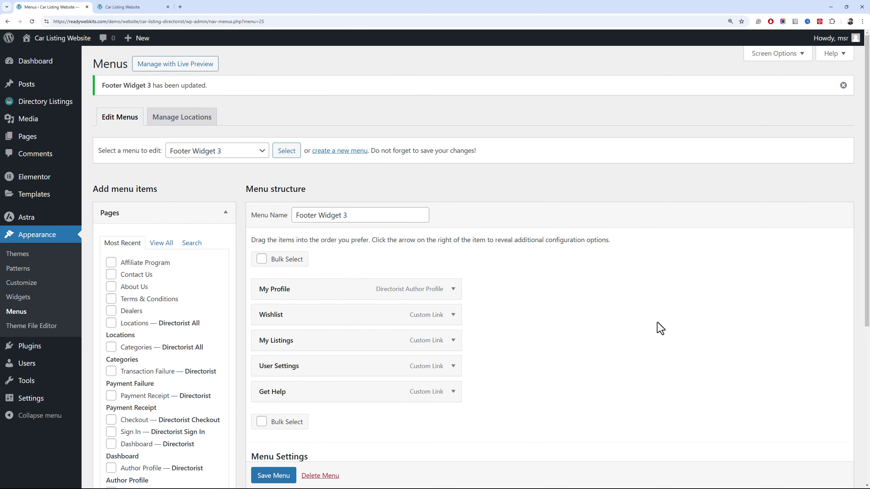
{"action": "scroll", "coordinate": [338, 279], "scroll_direction": "down", "scroll_amount": 3}
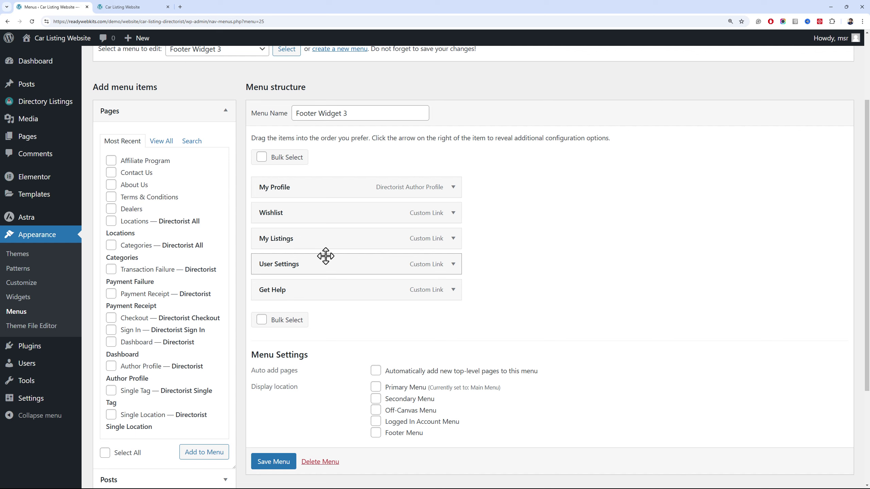
{"action": "scroll", "coordinate": [327, 209], "scroll_direction": "up", "scroll_amount": 3}
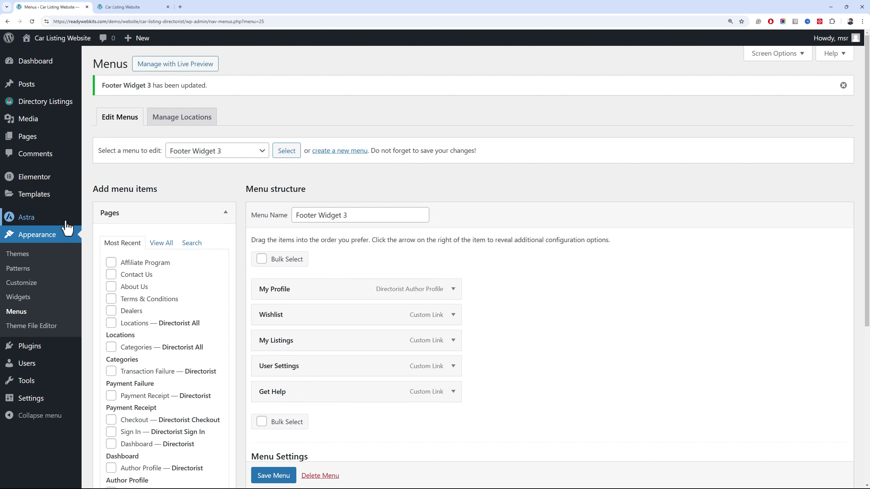
Open the theme customizer in a new browser tab and switch to the info.txt design notes in Notepad
{"action": "middle_click", "coordinate": [52, 285]}
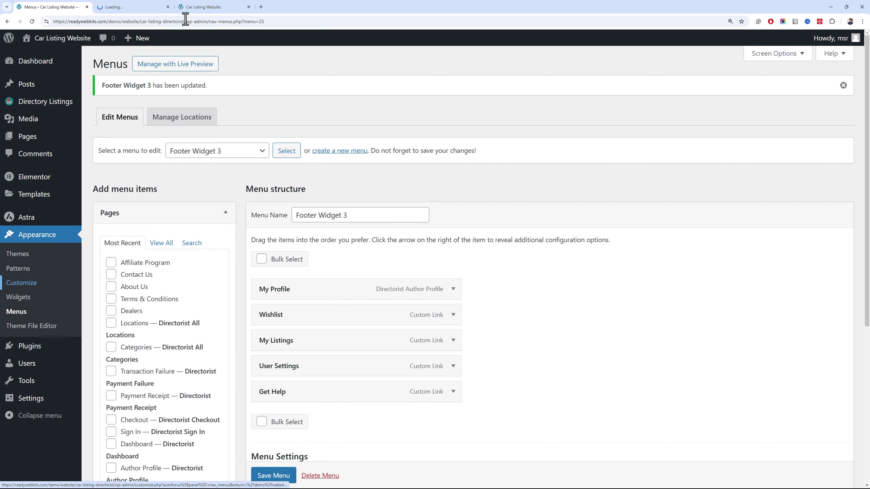
{"action": "left_click", "coordinate": [158, 7]}
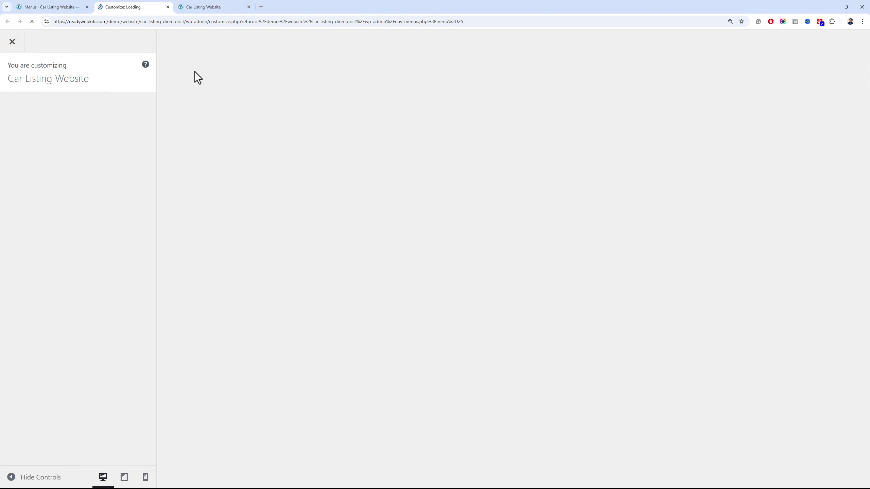
{"action": "key", "text": "alt+Tab"}
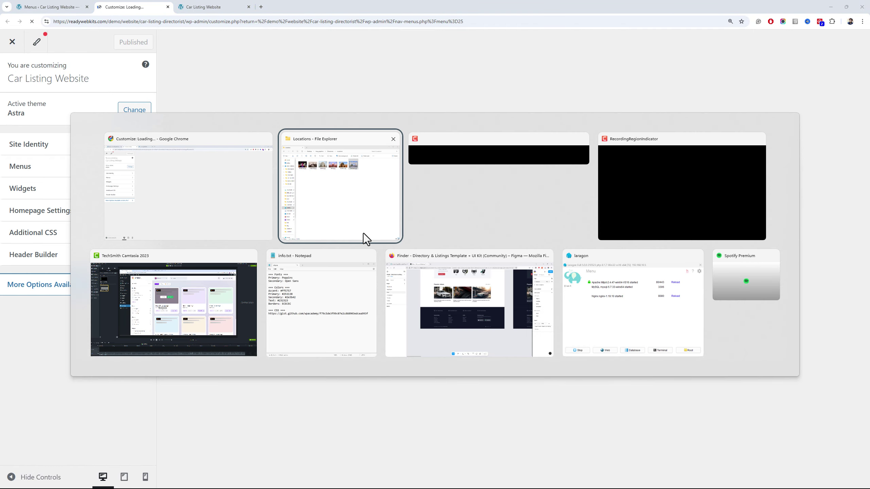
{"action": "left_click", "coordinate": [342, 260]}
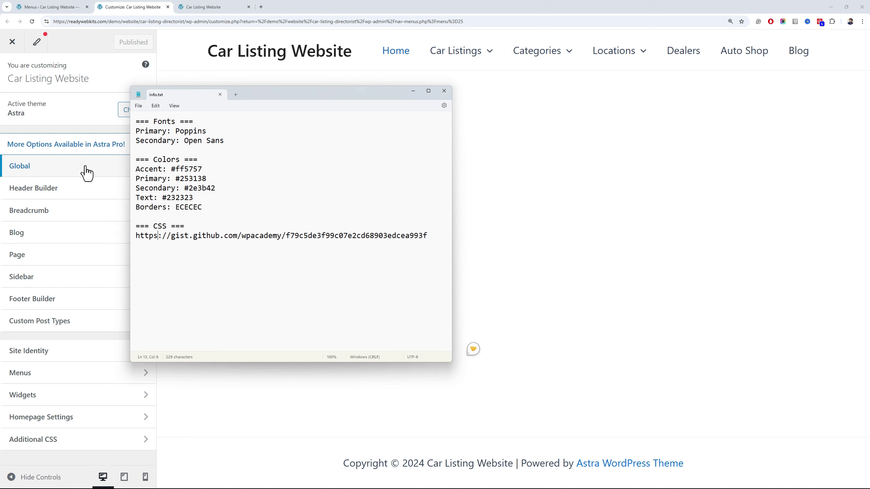
Return to the customizer and open the global color settings
{"action": "left_click", "coordinate": [100, 111]}
{"action": "left_click", "coordinate": [96, 168]}
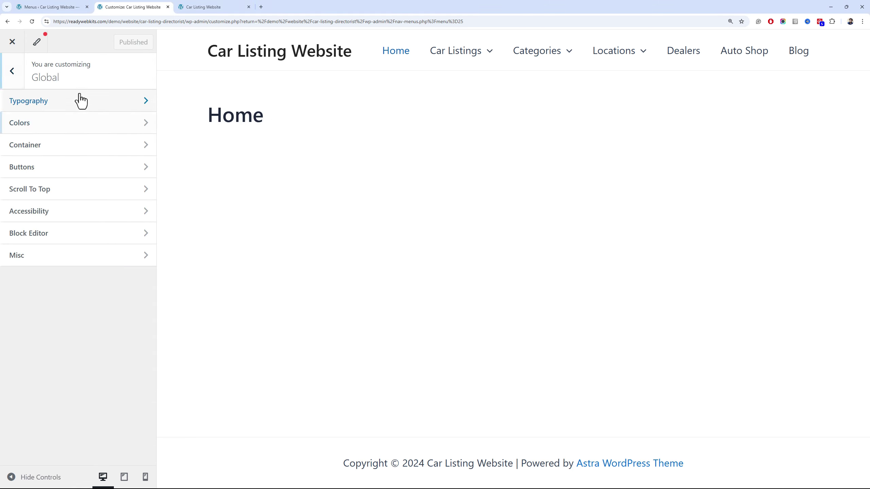
{"action": "left_click", "coordinate": [71, 116]}
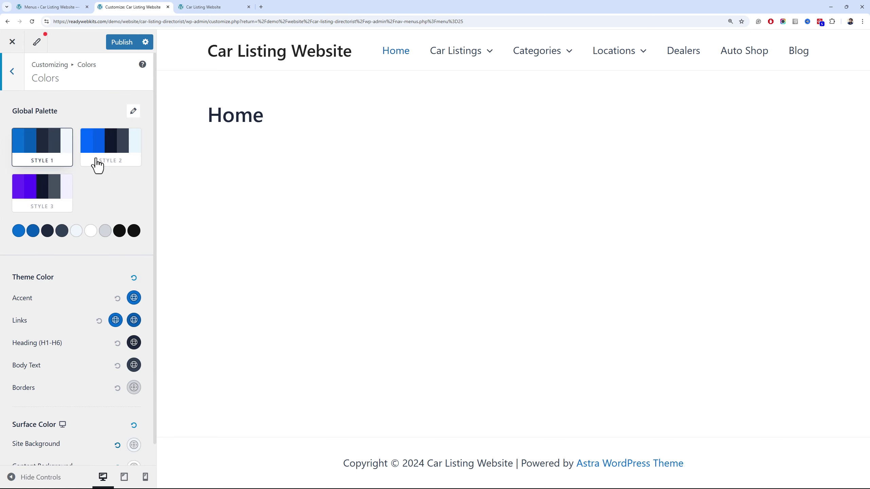
{"action": "left_click", "coordinate": [133, 111]}
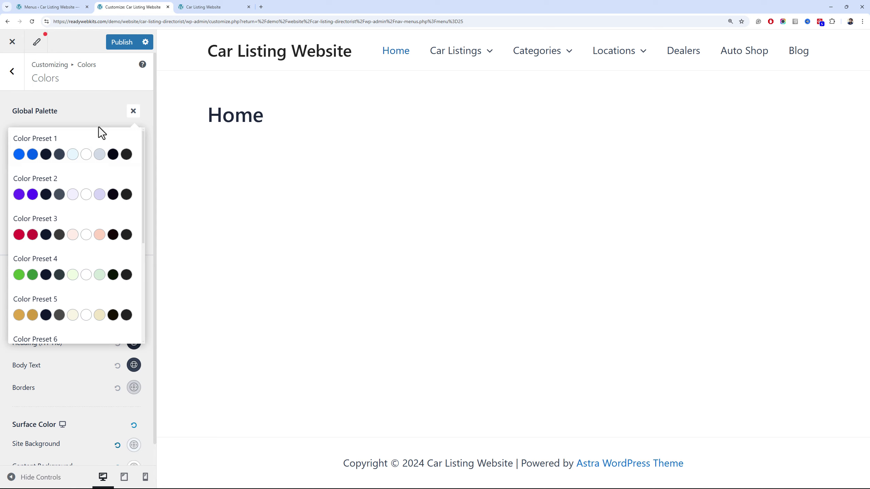
{"action": "scroll", "coordinate": [103, 169], "scroll_direction": "down", "scroll_amount": 5}
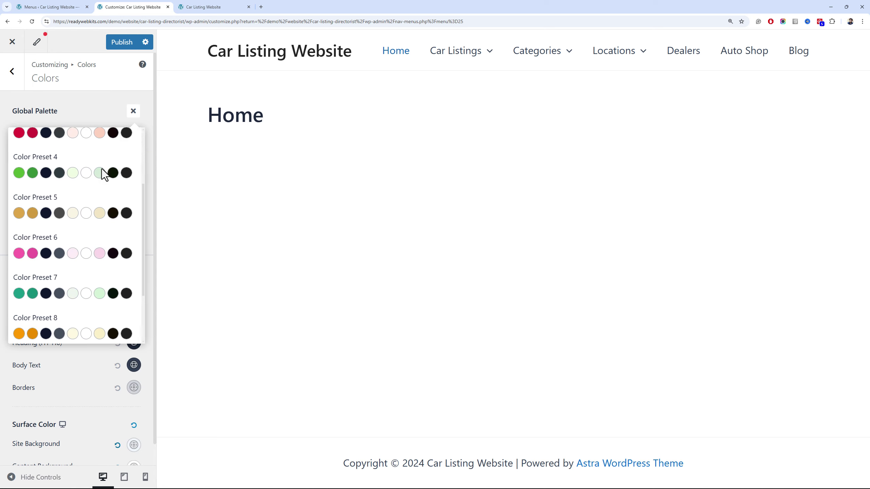
{"action": "left_click", "coordinate": [82, 92]}
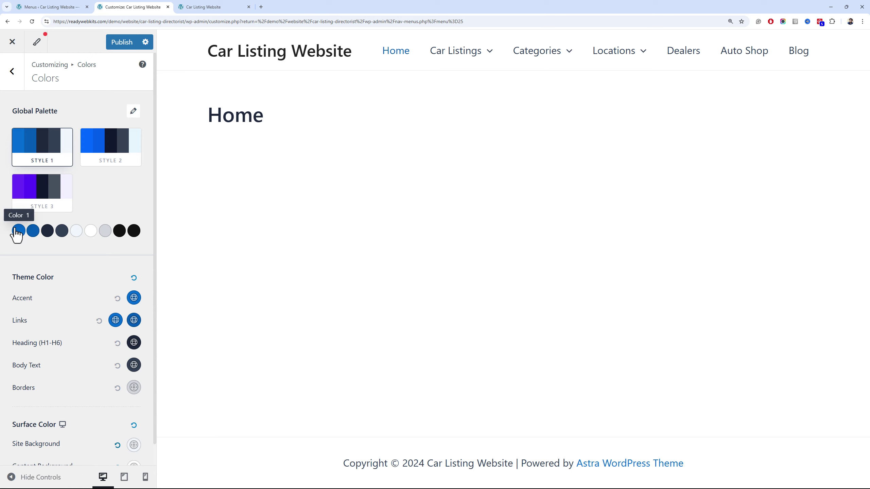
Copy the accent color ff5757 from info.txt and set it as Color 1 of the global palette
{"action": "key", "text": "alt+Tab"}
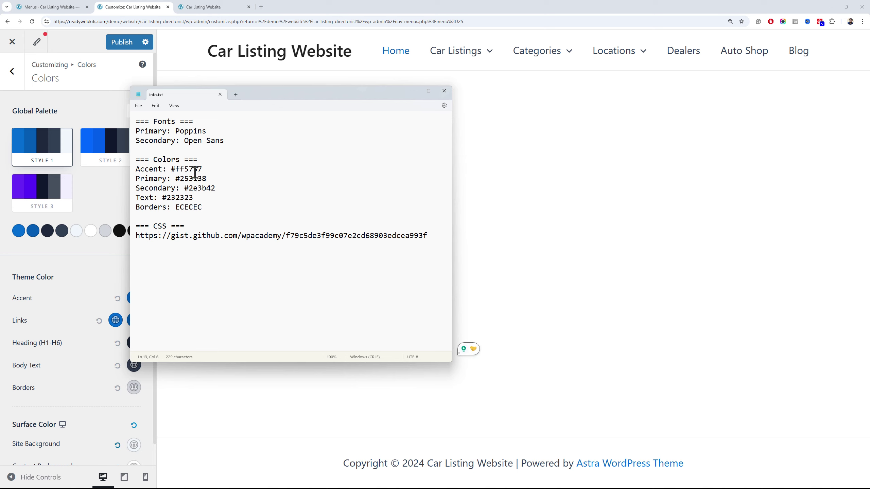
{"action": "double_click", "coordinate": [194, 169]}
{"action": "key", "text": "ctrl+c"}
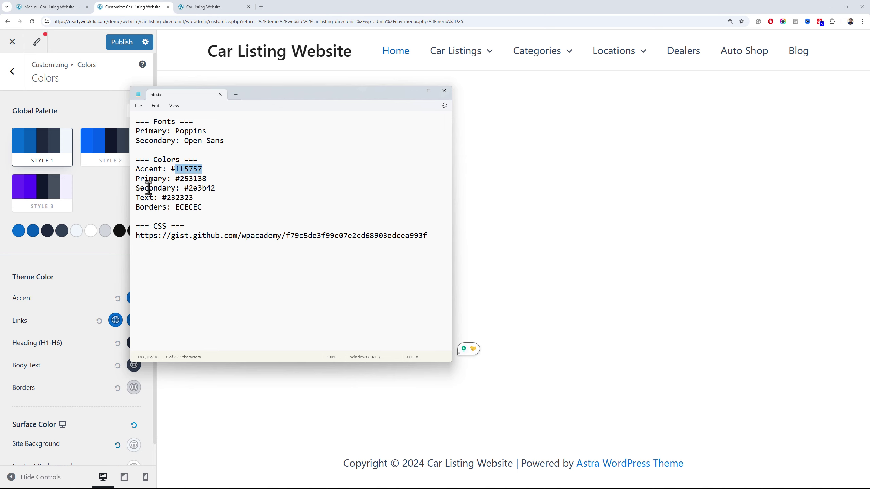
{"action": "left_click", "coordinate": [22, 231]}
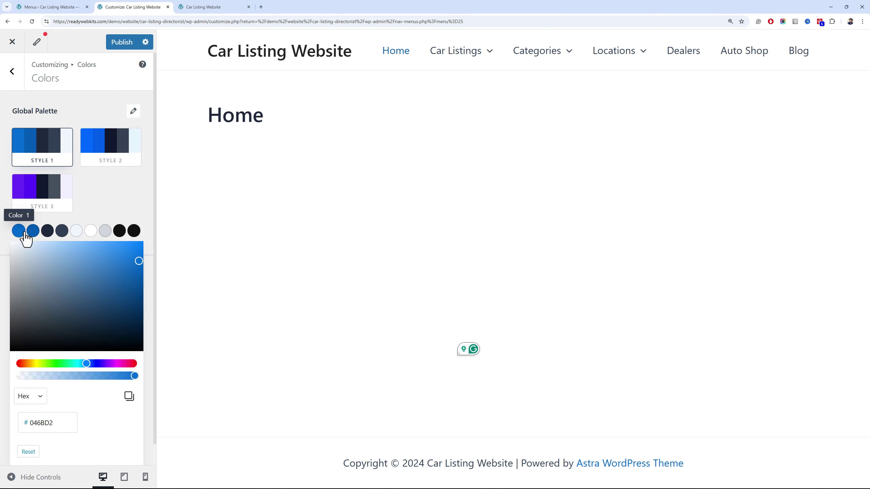
{"action": "double_click", "coordinate": [70, 417]}
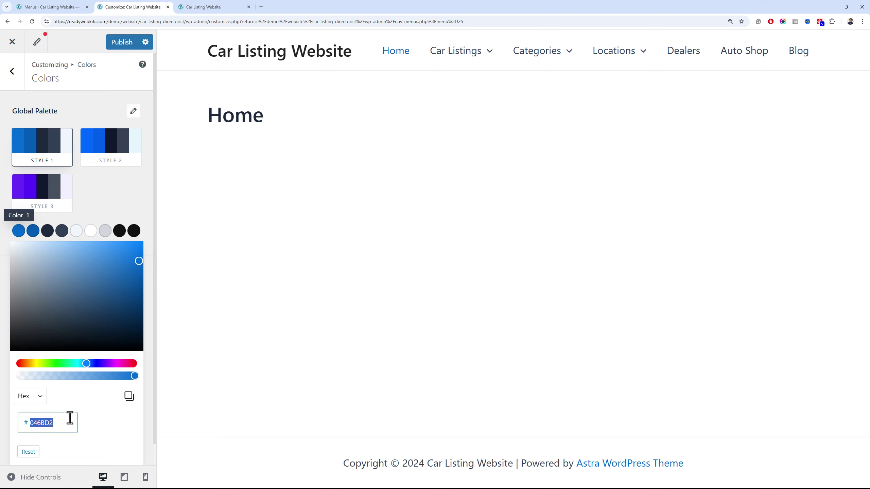
{"action": "key", "text": "ctrl+v"}
{"action": "left_click", "coordinate": [92, 214]}
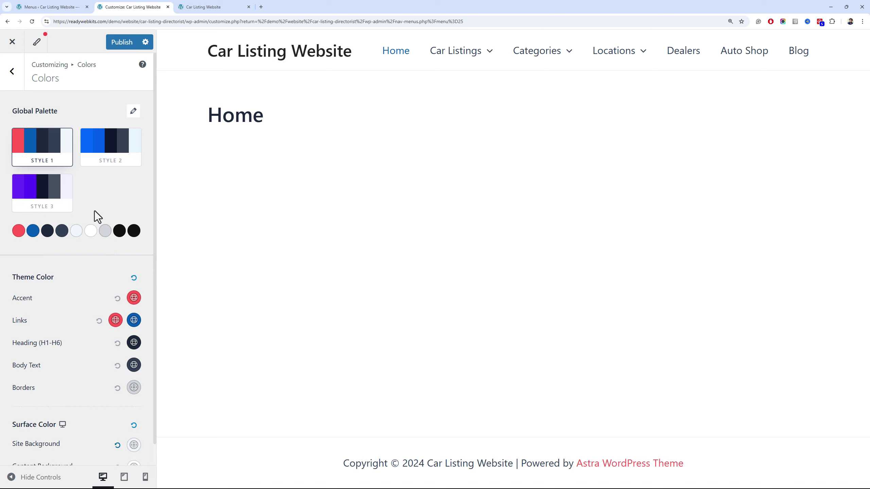
Set Color 2 of the global palette to FF5757 and shift it to a slightly darker red
{"action": "left_click", "coordinate": [33, 236]}
{"action": "double_click", "coordinate": [50, 418]}
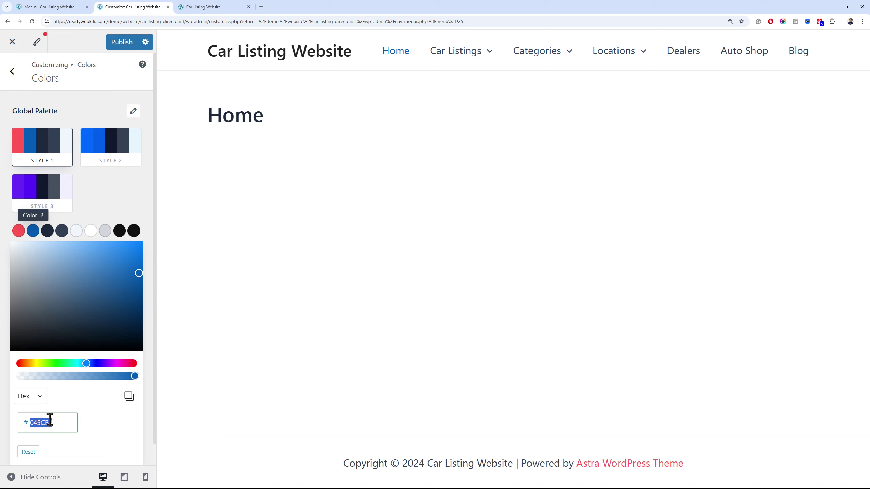
{"action": "type", "text": "FF5757"}
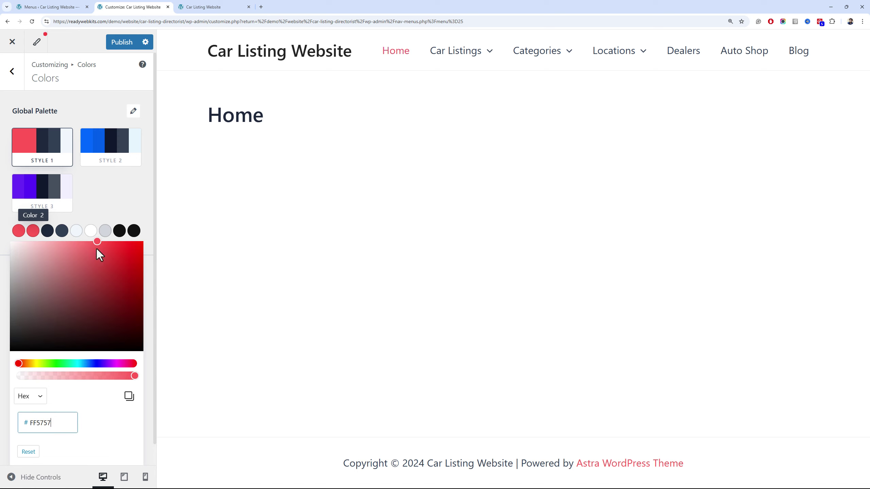
{"action": "left_click", "coordinate": [119, 208]}
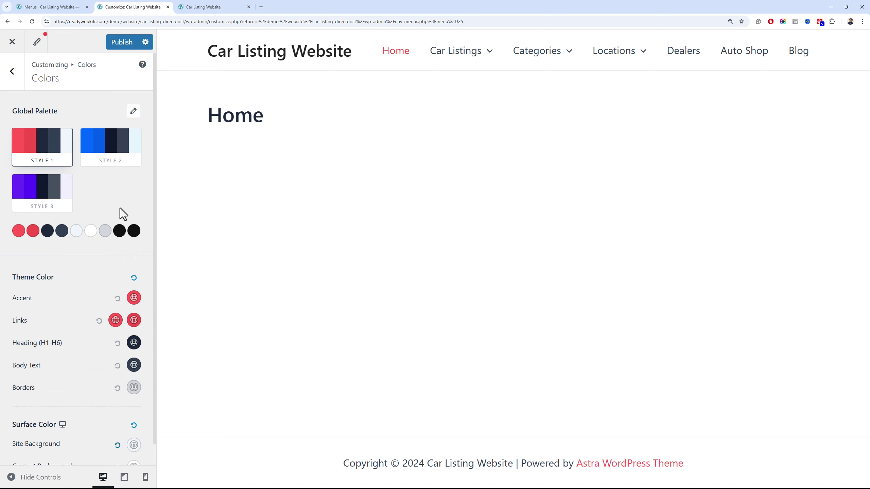
Copy the primary color 253138 from info.txt and set it as Color 3 of the global palette
{"action": "key", "text": "alt+Tab"}
{"action": "double_click", "coordinate": [188, 178]}
{"action": "key", "text": "ctrl+c"}
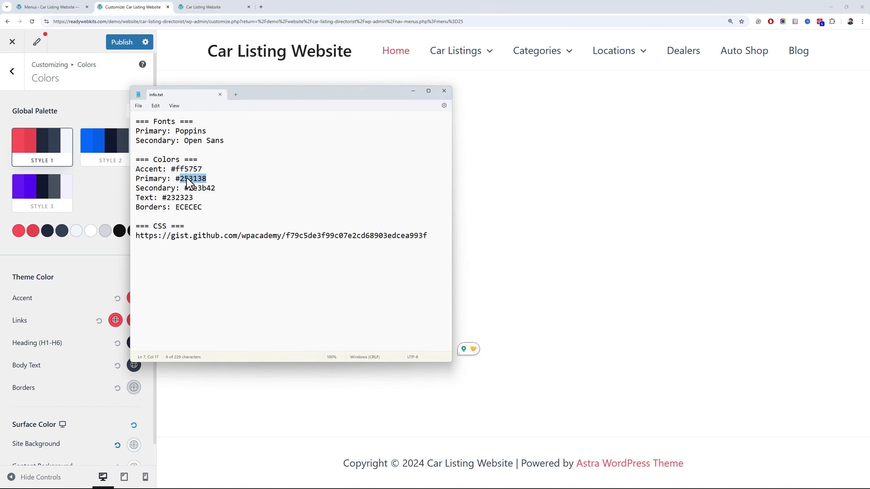
{"action": "left_click", "coordinate": [48, 231]}
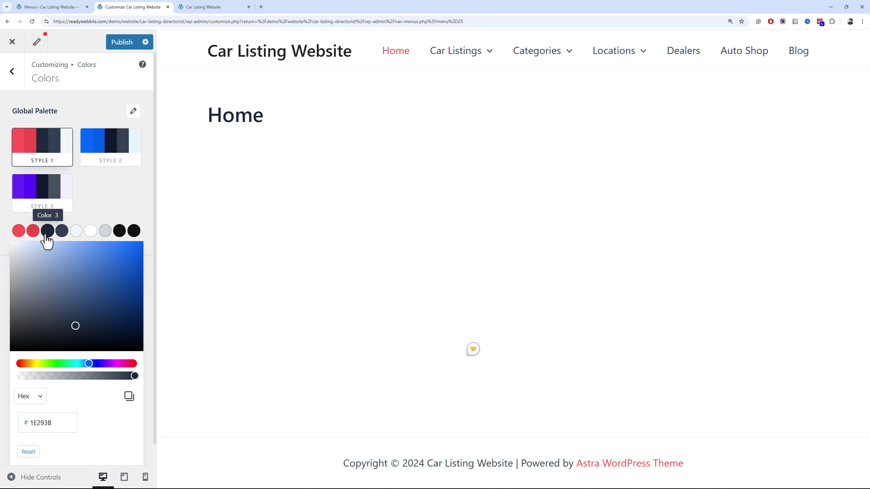
{"action": "double_click", "coordinate": [60, 416]}
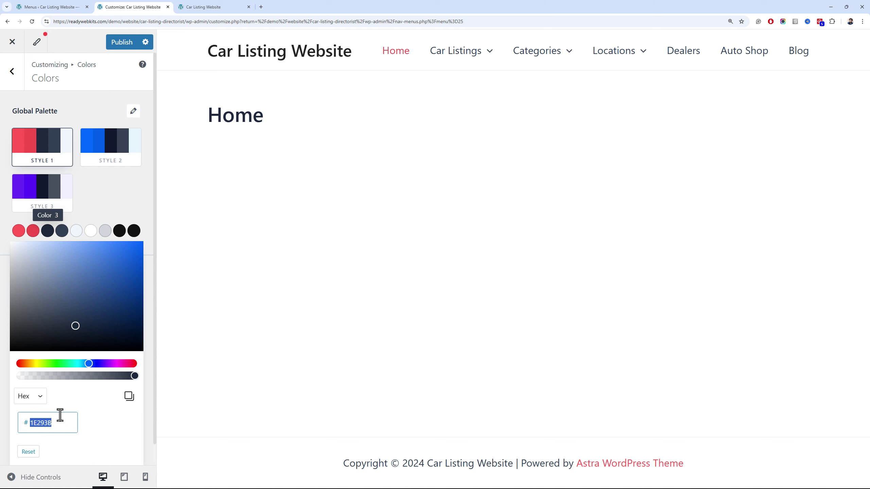
{"action": "key", "text": "ctrl+v"}
Copy the secondary color 2e3b42 from info.txt and set it as Color 4 of the global palette
{"action": "key", "text": "alt+Tab"}
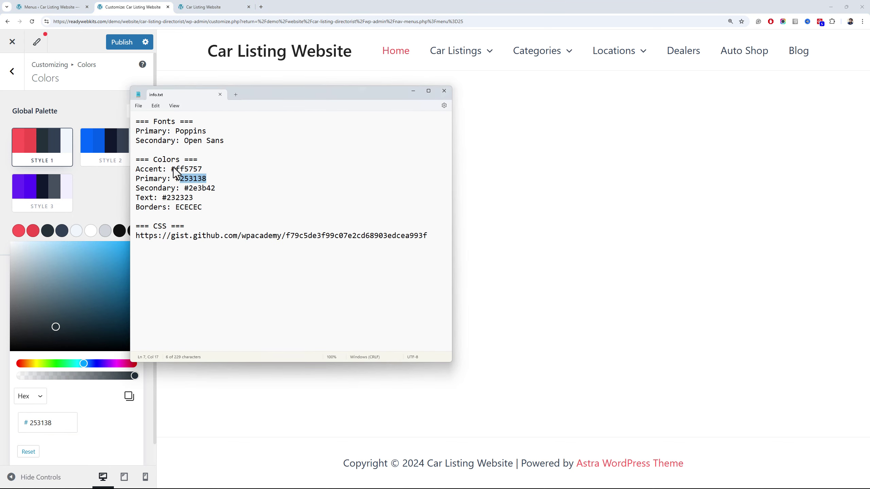
{"action": "double_click", "coordinate": [202, 189]}
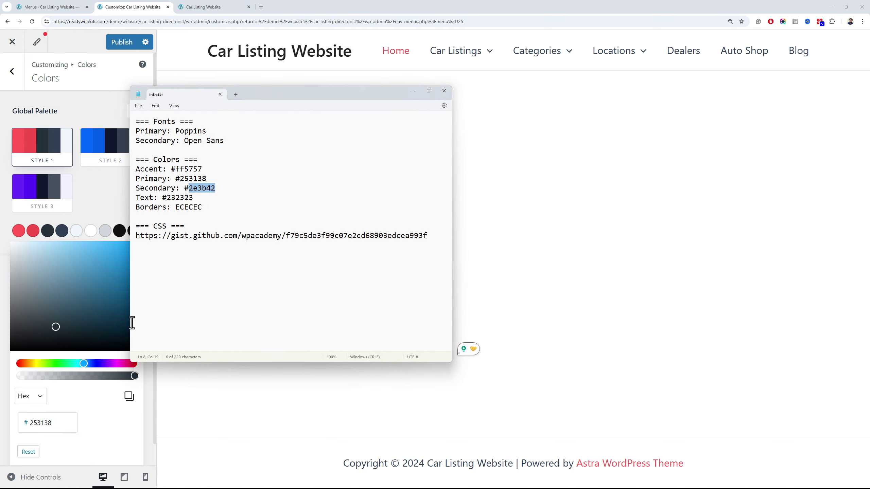
{"action": "left_click", "coordinate": [62, 231]}
{"action": "left_click", "coordinate": [61, 420]}
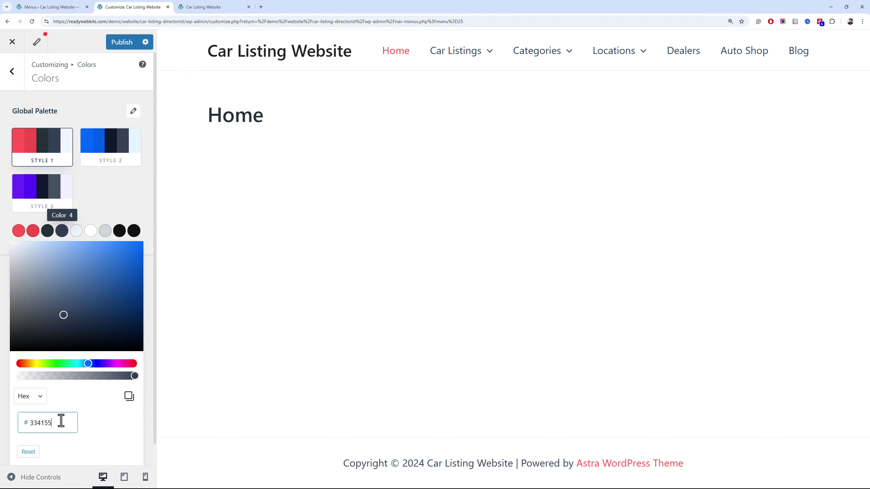
{"action": "key", "text": "ctrl+a"}
{"action": "type", "text": "2E3B42"}
{"action": "left_click", "coordinate": [109, 208]}
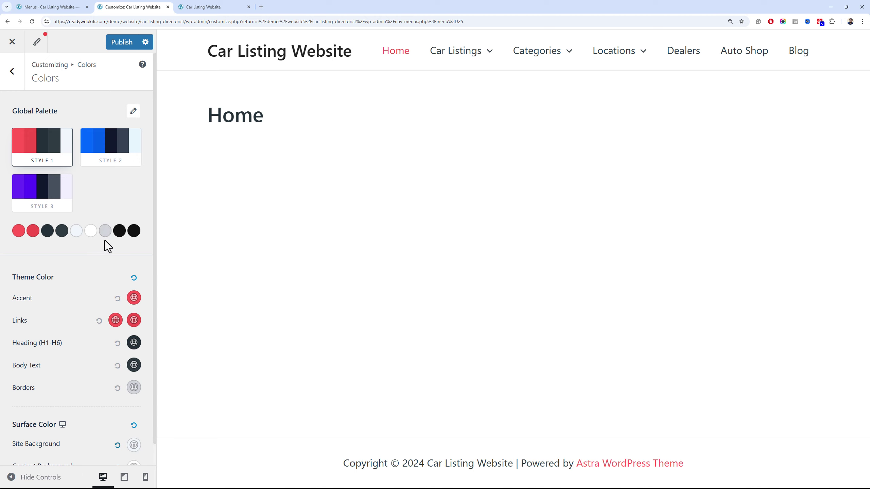
Copy the borders color ECECEC from info.txt and set it as Color 7 of the global palette
{"action": "key", "text": "alt+Tab"}
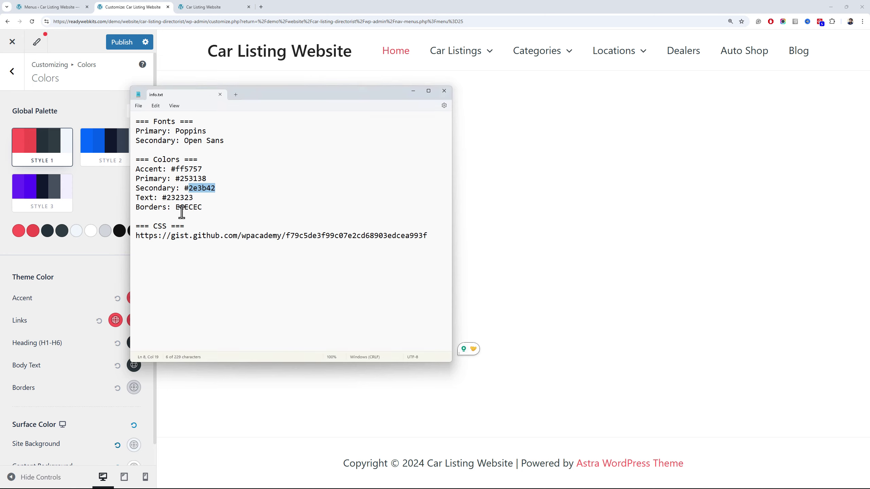
{"action": "left_click", "coordinate": [184, 214]}
{"action": "double_click", "coordinate": [188, 208]}
{"action": "key", "text": "ctrl+c"}
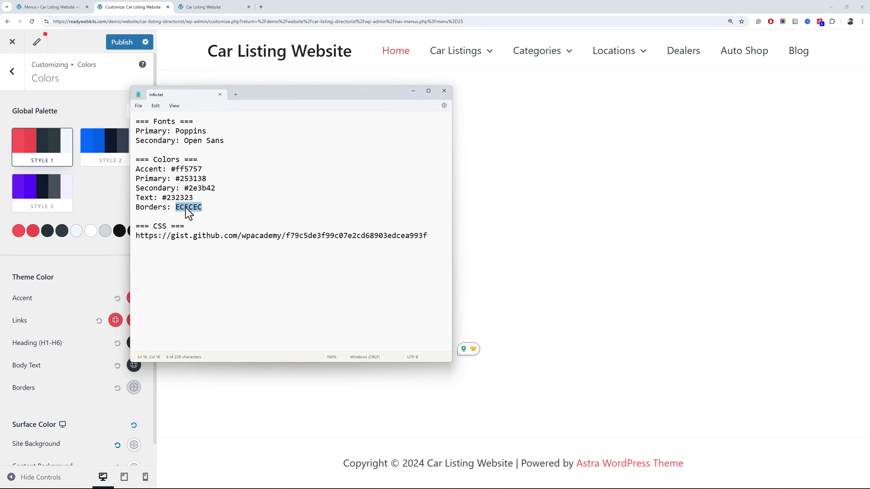
{"action": "left_click", "coordinate": [105, 230]}
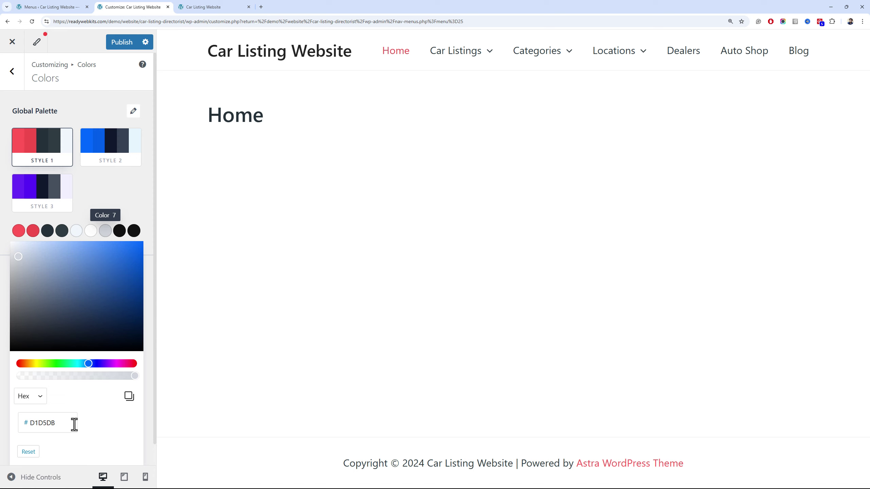
{"action": "left_click", "coordinate": [64, 422]}
{"action": "key", "text": "ctrl+a"}
{"action": "key", "text": "ctrl+v"}
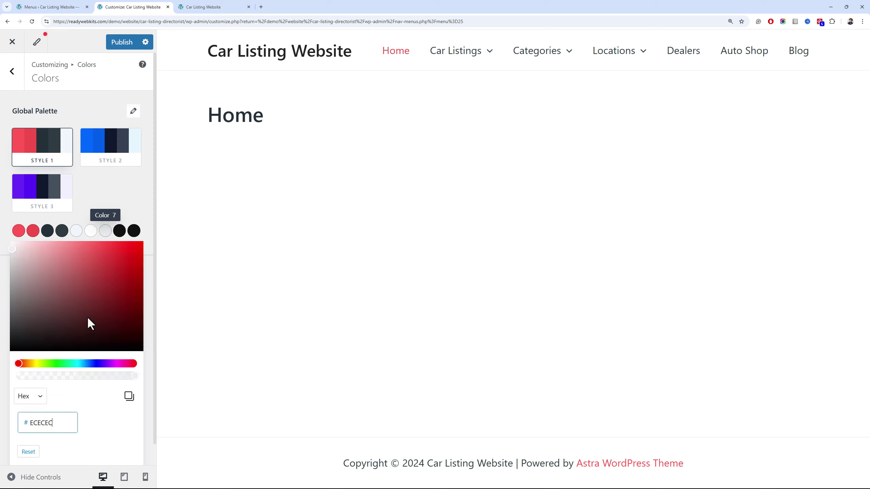
{"action": "left_click", "coordinate": [137, 197]}
Publish the global color changes made in the customizer
{"action": "scroll", "coordinate": [137, 197], "scroll_direction": "down", "scroll_amount": 1}
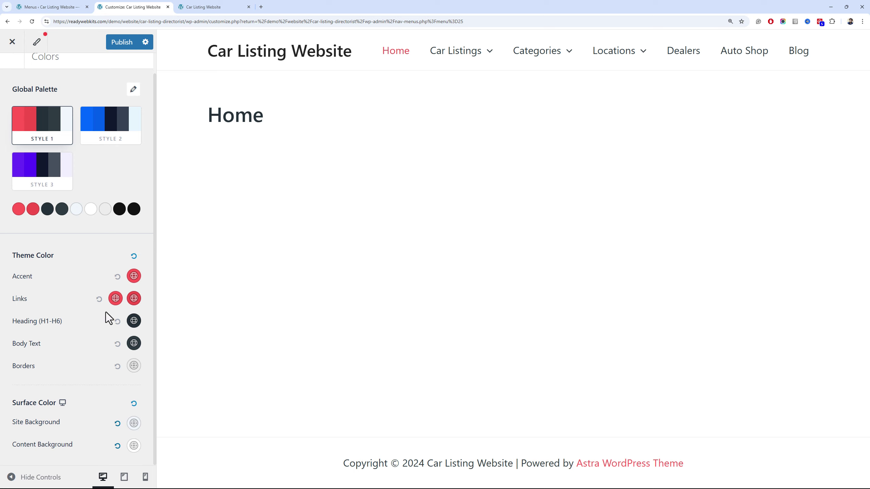
{"action": "scroll", "coordinate": [132, 113], "scroll_direction": "up", "scroll_amount": 1}
{"action": "left_click", "coordinate": [122, 43]}
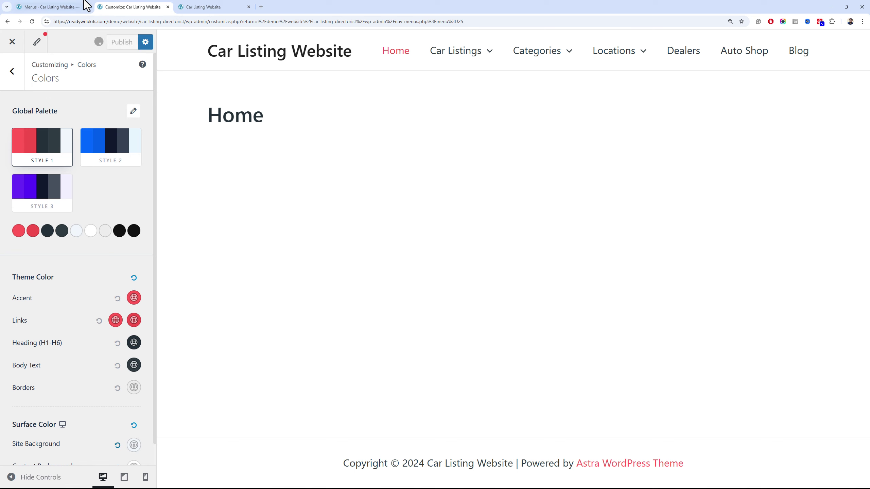
Return to the WordPress dashboard and open the Personalization section of the Directory Listings settings
{"action": "left_click", "coordinate": [82, 6]}
{"action": "mouse_move", "coordinate": [70, 102]}
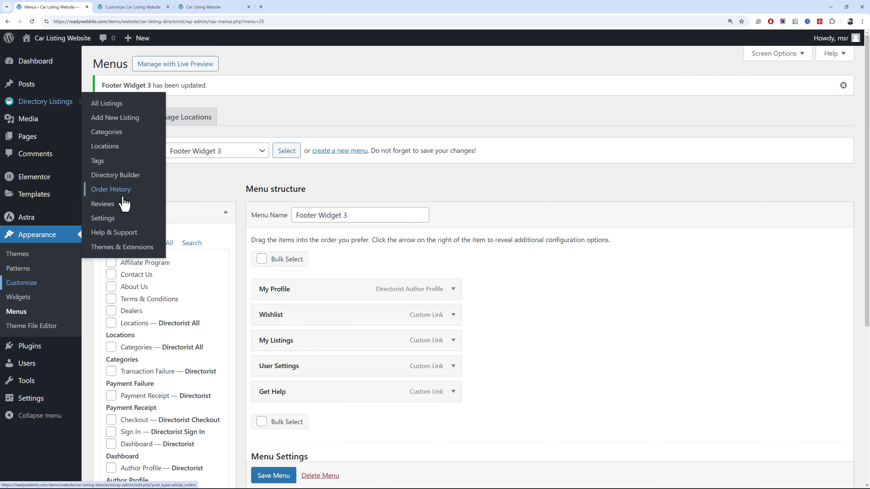
{"action": "left_click", "coordinate": [119, 218]}
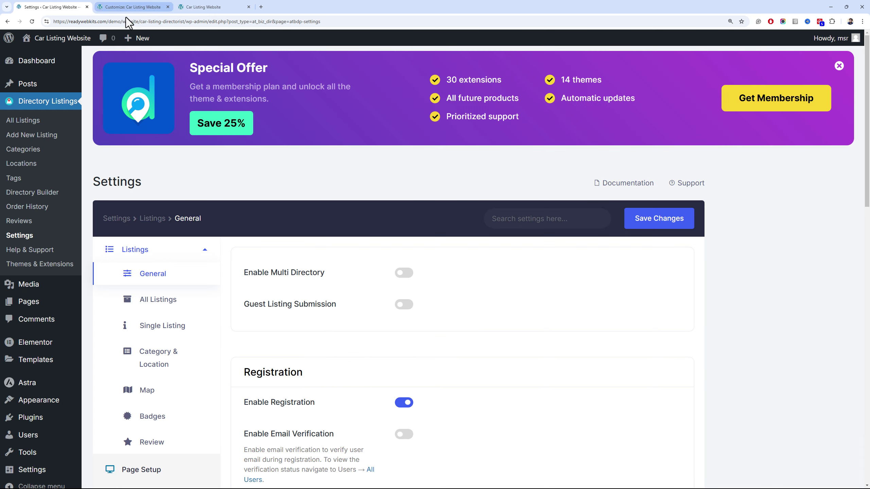
{"action": "scroll", "coordinate": [135, 168], "scroll_direction": "down", "scroll_amount": 4}
{"action": "scroll", "coordinate": [135, 169], "scroll_direction": "down", "scroll_amount": 3}
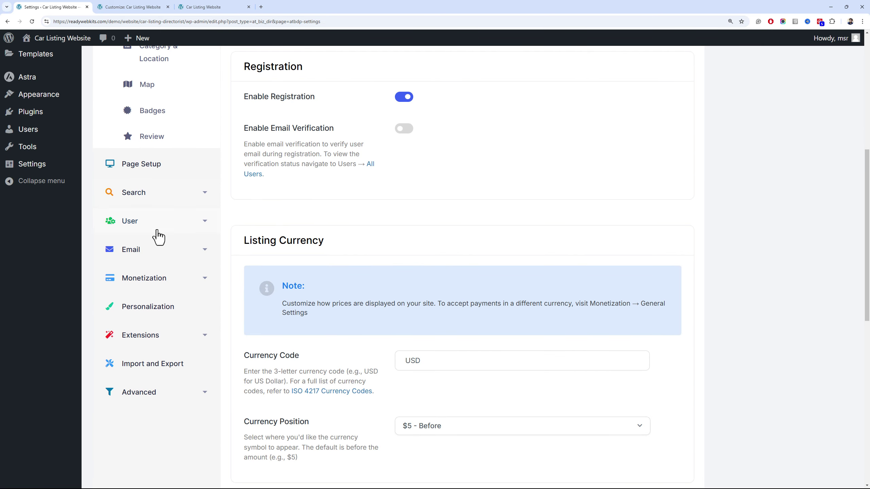
{"action": "left_click", "coordinate": [168, 310]}
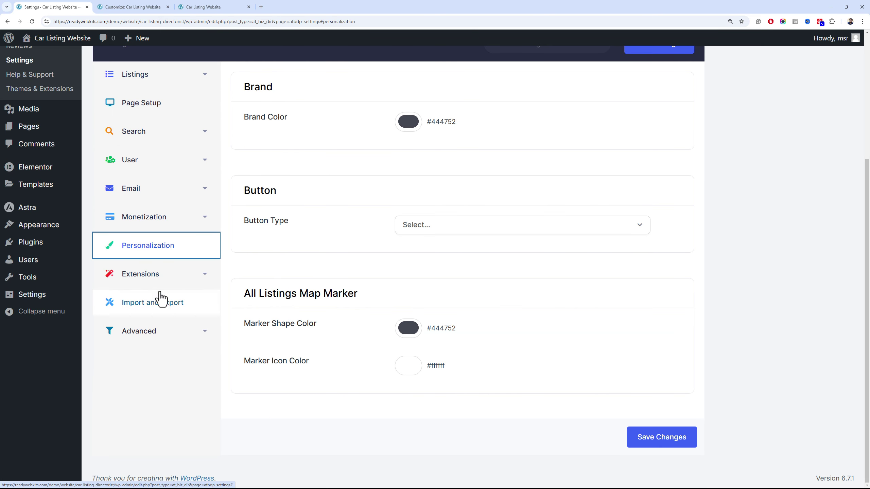
{"action": "left_click", "coordinate": [405, 125]}
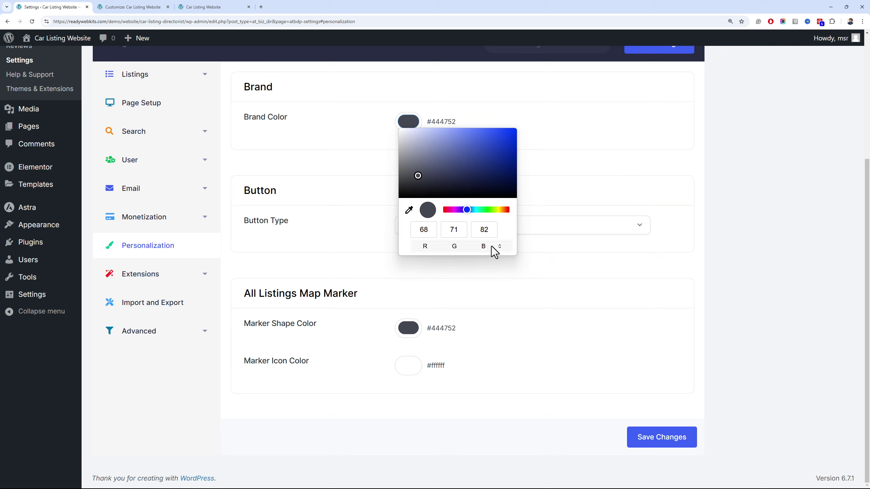
{"action": "left_click", "coordinate": [498, 246]}
{"action": "left_click", "coordinate": [498, 246]}
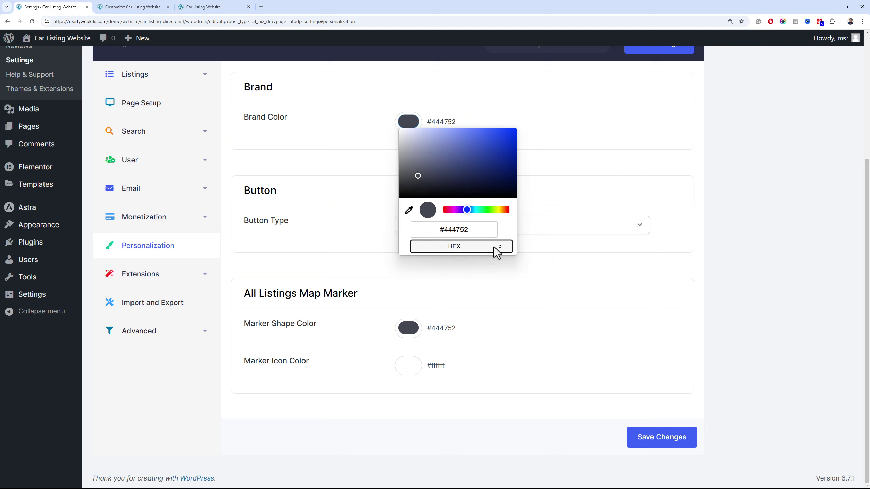
{"action": "left_click", "coordinate": [472, 232]}
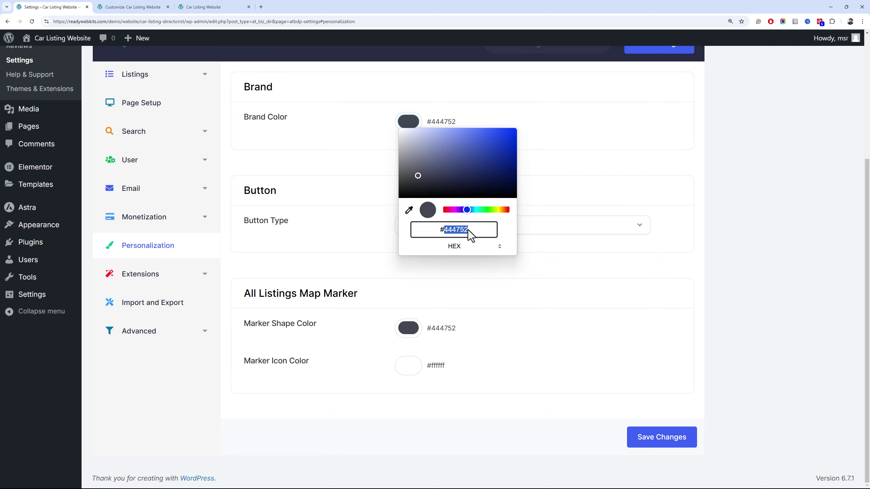
{"action": "key", "text": "BackSpace"}
{"action": "key", "text": "alt+Tab"}
{"action": "left_click_drag", "start_coordinate": [365, 101], "coordinate": [0, 147]}
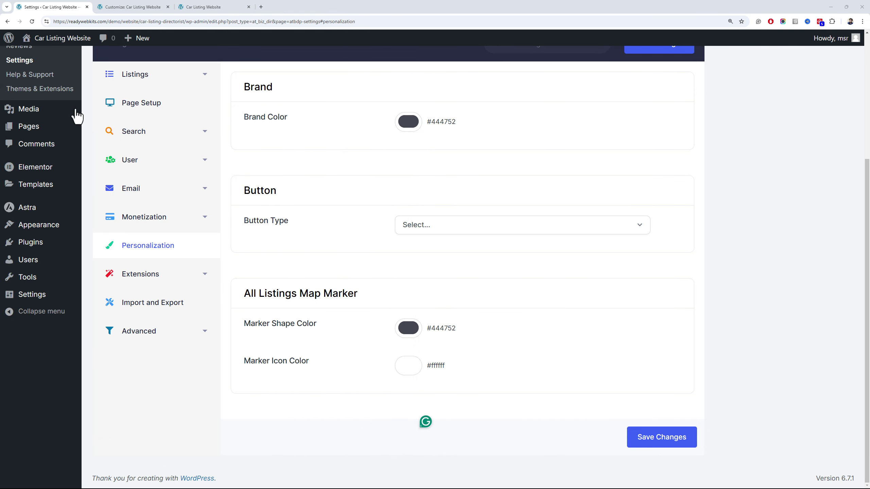
Set the directory's Brand Color to the hex value FF5757
{"action": "left_click", "coordinate": [410, 123]}
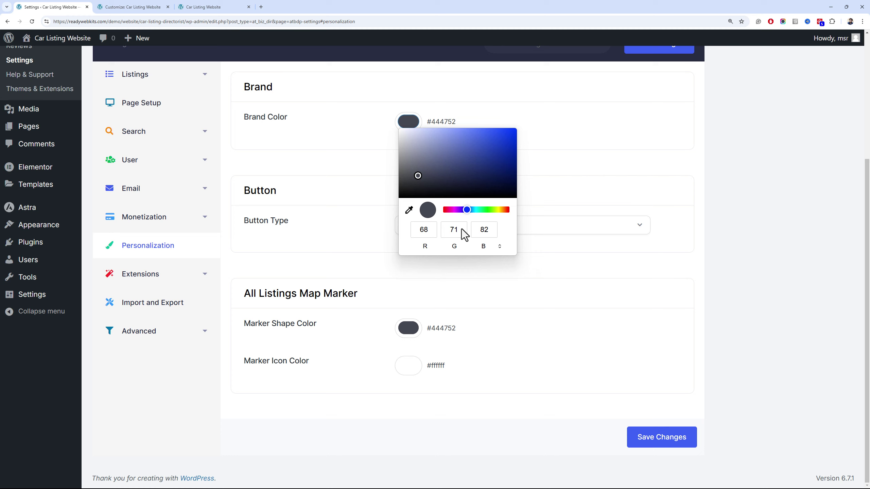
{"action": "left_click", "coordinate": [497, 247]}
{"action": "left_click", "coordinate": [496, 245]}
{"action": "left_click", "coordinate": [469, 236]}
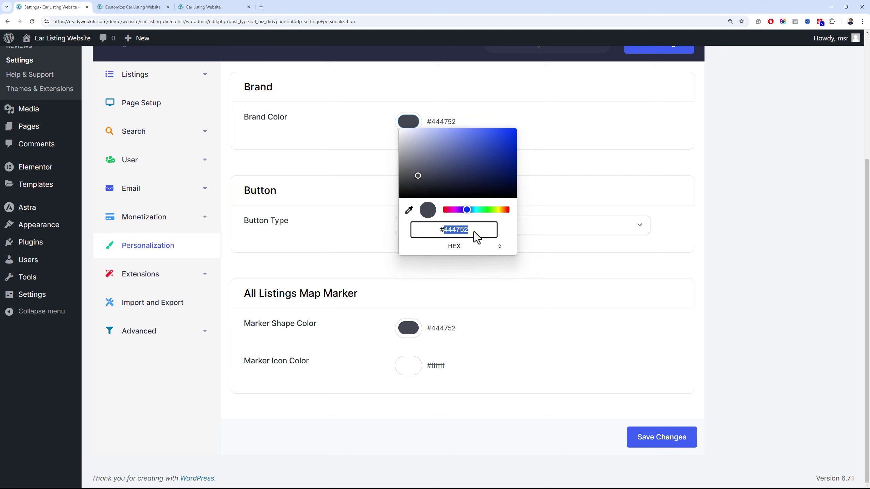
{"action": "type", "text": "FF5757"}
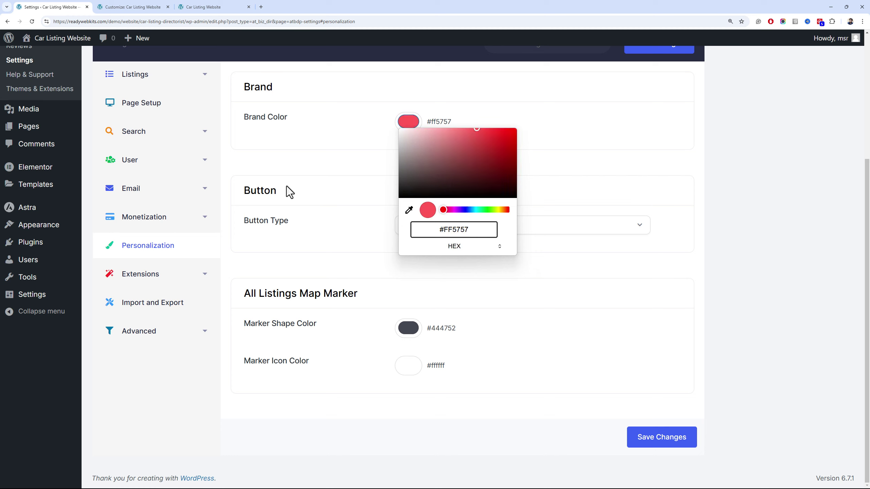
{"action": "left_click", "coordinate": [237, 120]}
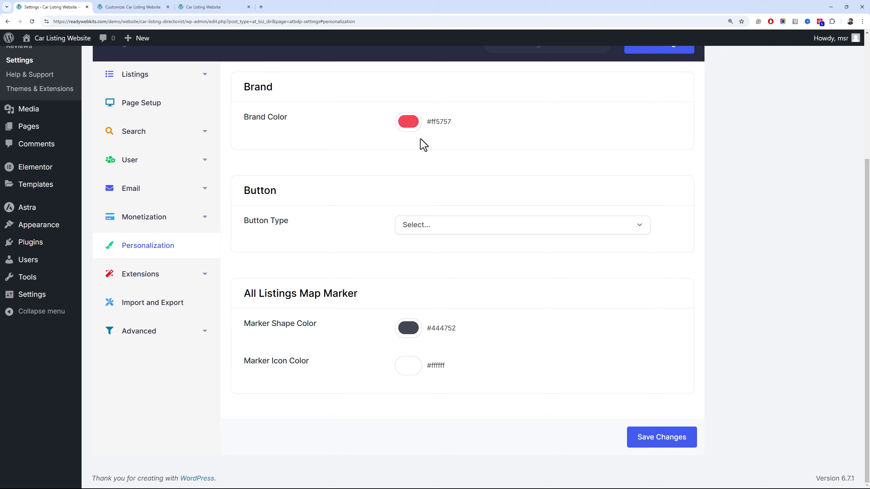
Set the Marker Shape Color of the All Listings Map Marker to #FF5757
{"action": "left_click", "coordinate": [410, 330]}
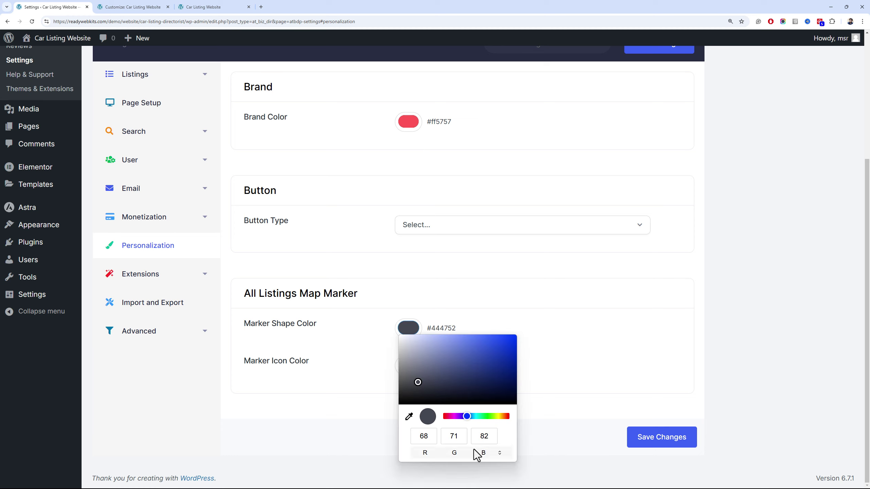
{"action": "left_click", "coordinate": [474, 435]}
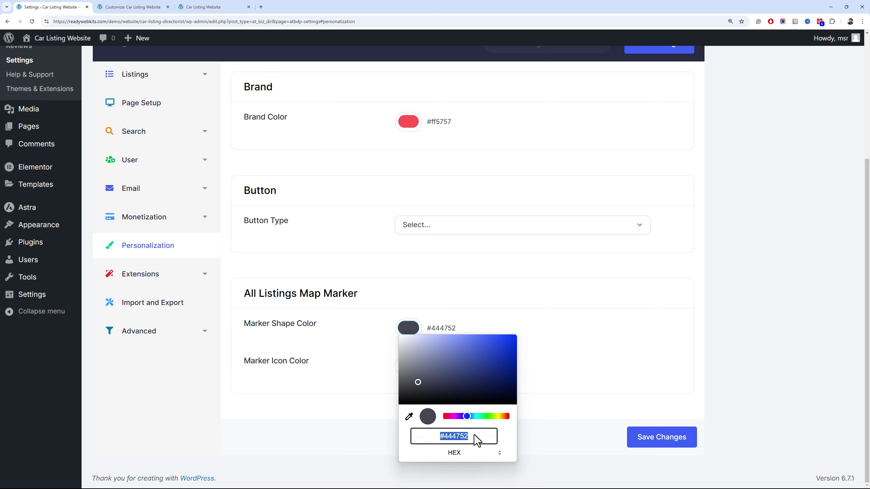
{"action": "type", "text": "#FF5"}
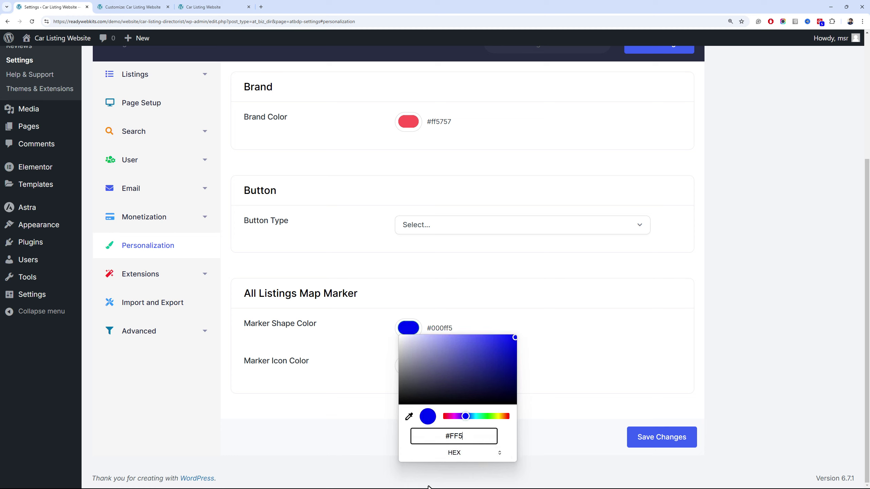
{"action": "type", "text": "757"}
{"action": "left_click", "coordinate": [435, 230]}
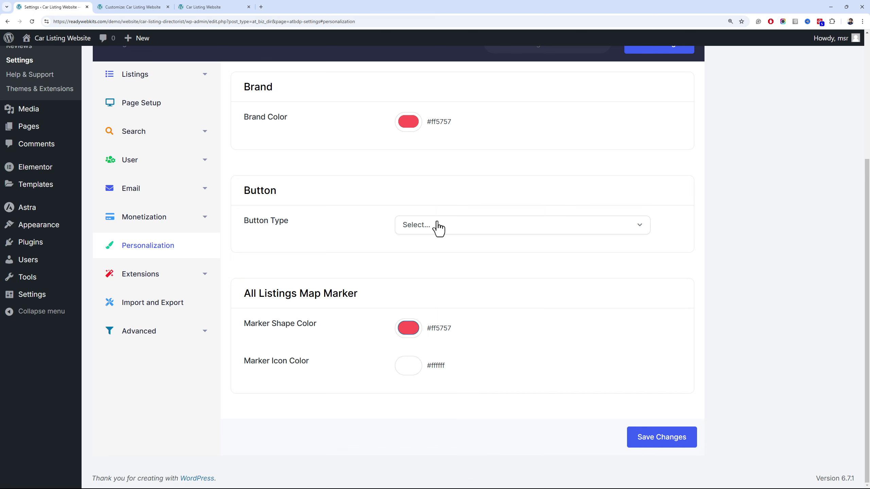
Choose the Primary button type and set its background color to ff5757
{"action": "left_click", "coordinate": [438, 230]}
{"action": "left_click", "coordinate": [459, 271]}
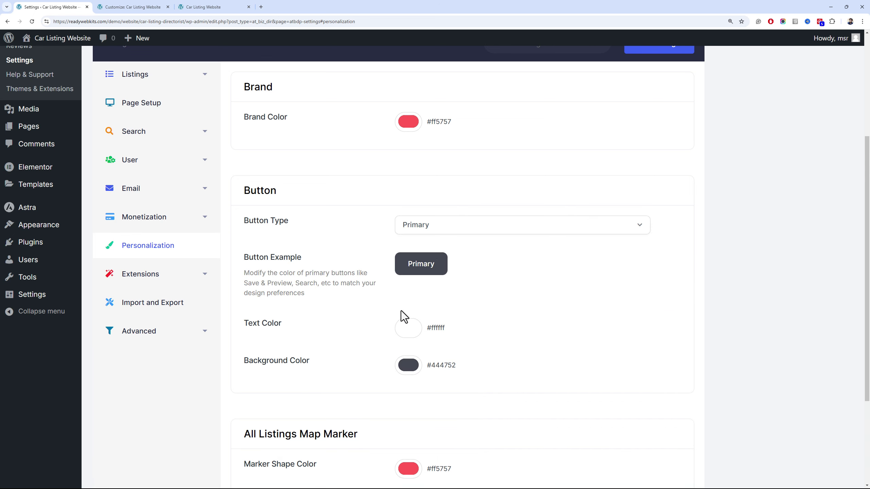
{"action": "left_click", "coordinate": [408, 365]}
{"action": "type", "text": "ff5757"}
{"action": "left_click", "coordinate": [369, 351]}
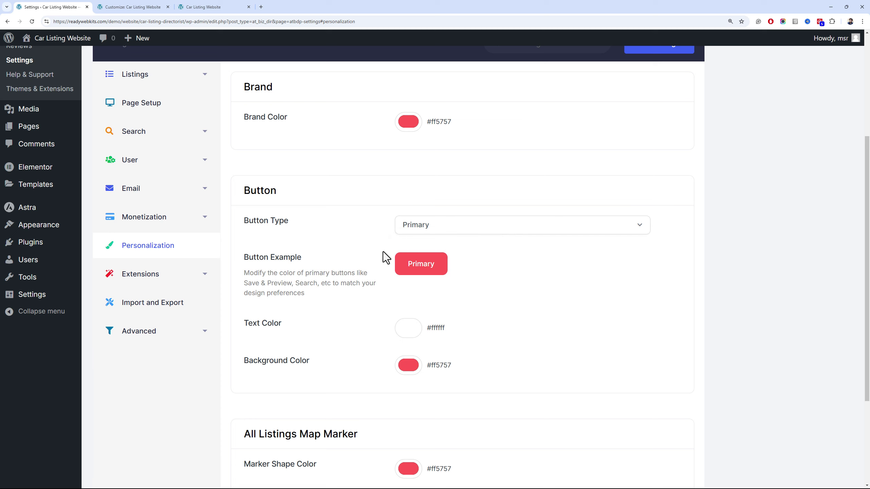
Choose the Secondary button type and set its text color to the hex value 253138
{"action": "left_click", "coordinate": [426, 231]}
{"action": "left_click", "coordinate": [437, 290]}
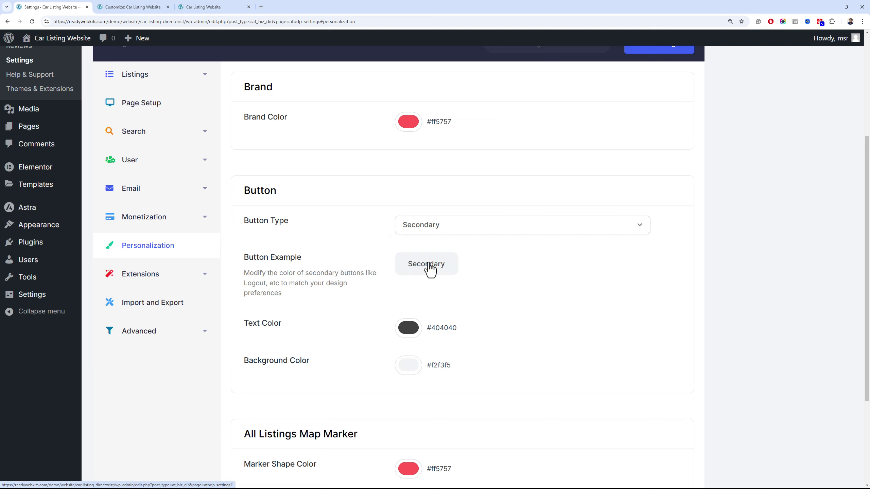
{"action": "left_click", "coordinate": [408, 327]}
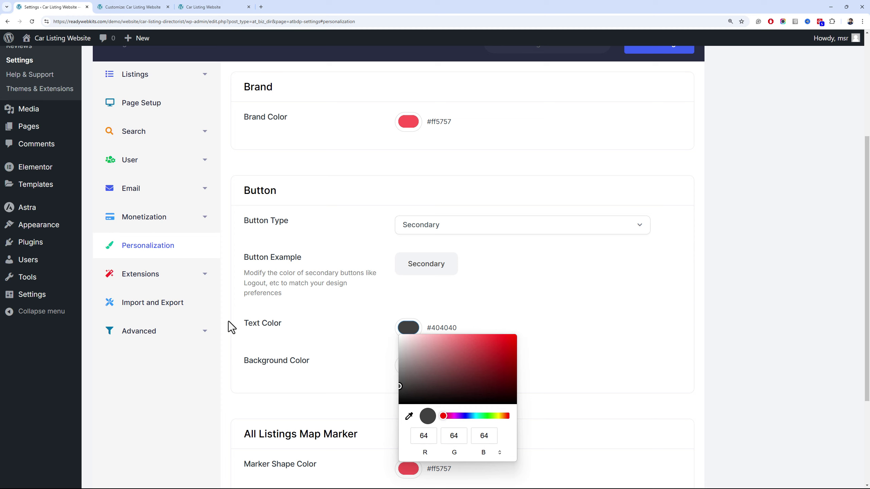
{"action": "left_click", "coordinate": [432, 455]}
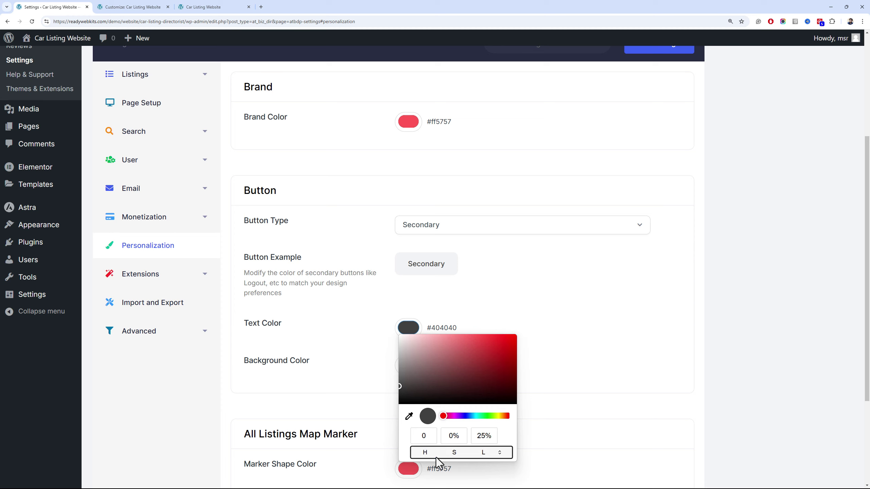
{"action": "left_click", "coordinate": [435, 455]}
{"action": "double_click", "coordinate": [457, 441]}
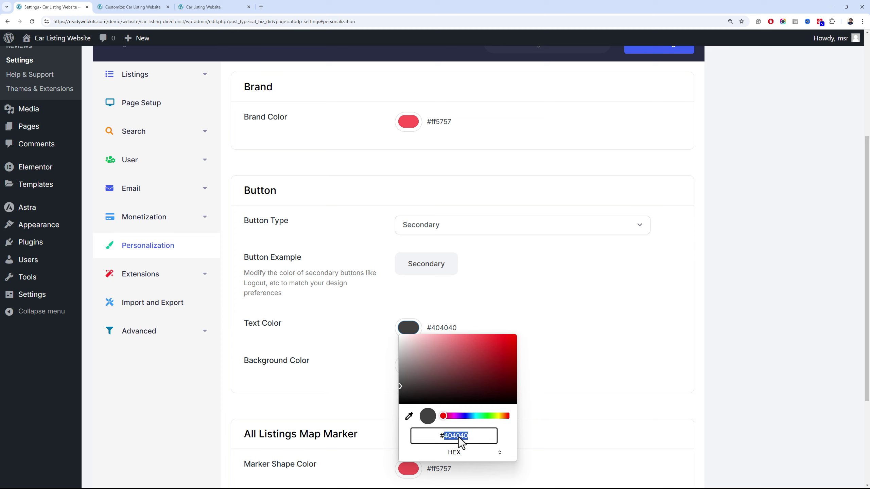
{"action": "type", "text": "2"}
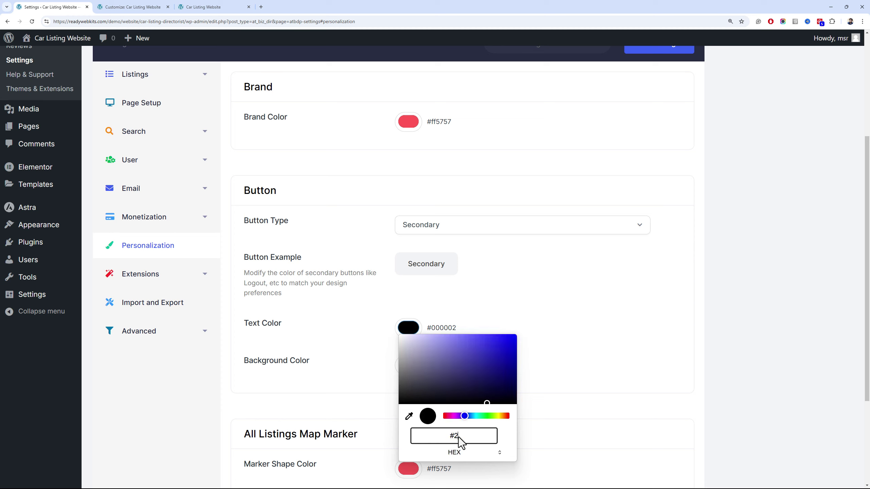
{"action": "type", "text": "531"}
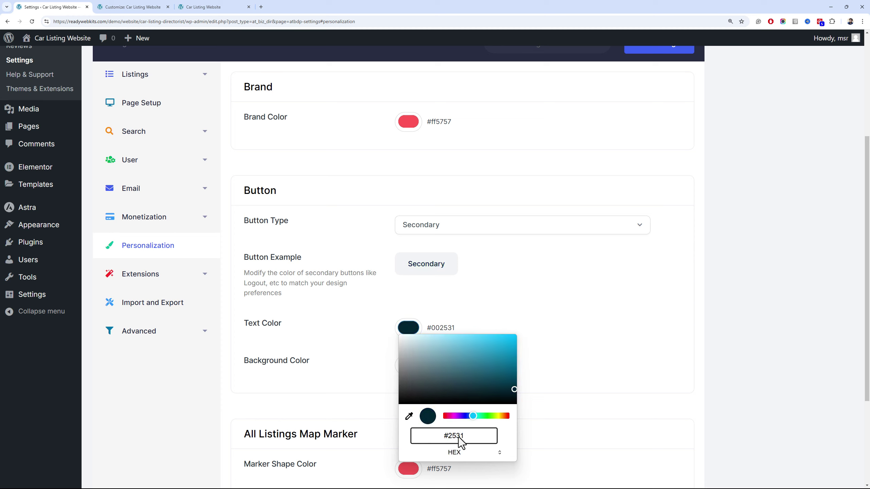
{"action": "type", "text": "38"}
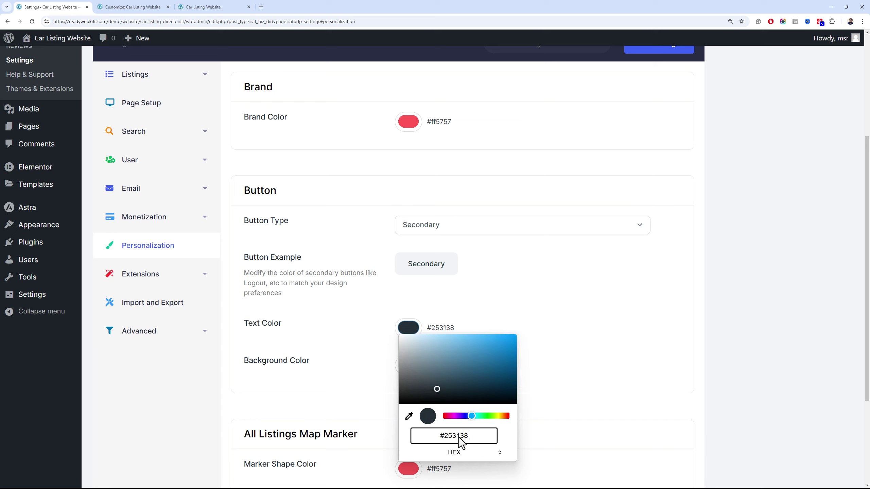
Close the color picker and save the directory's personalization settings
{"action": "left_click", "coordinate": [490, 304]}
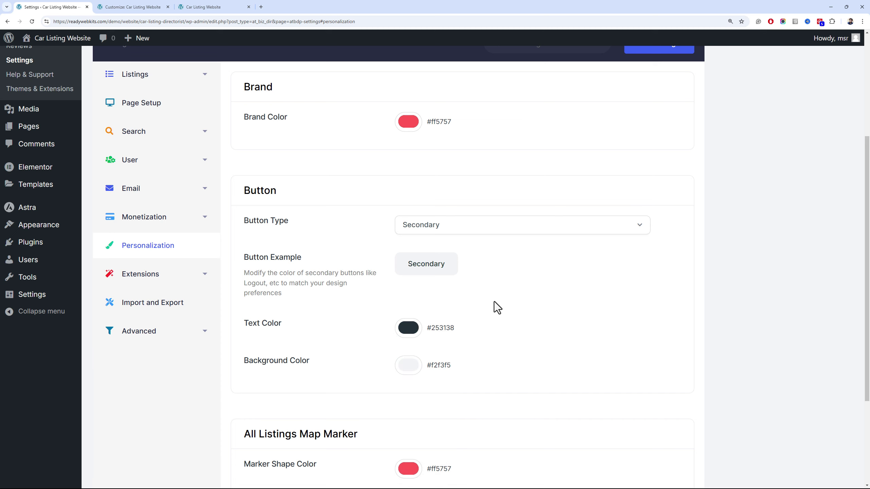
{"action": "scroll", "coordinate": [866, 344], "scroll_direction": "down", "scroll_amount": 4}
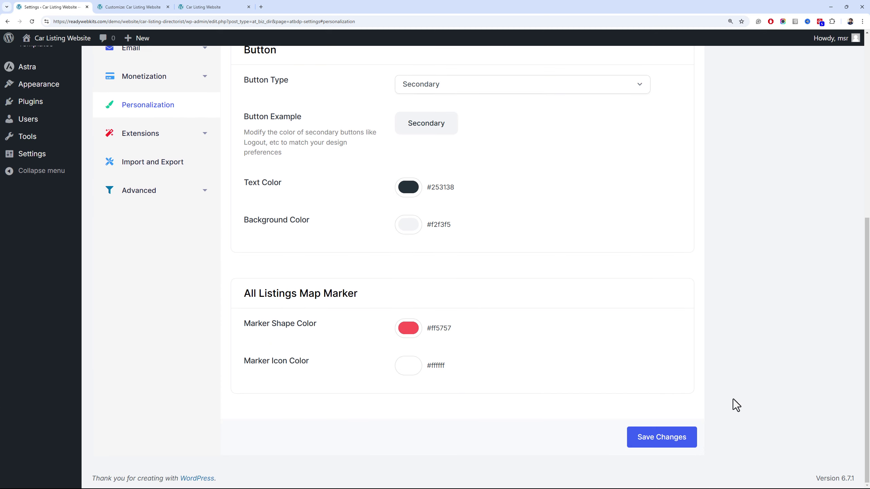
{"action": "left_click", "coordinate": [661, 437]}
{"action": "scroll", "coordinate": [411, 314], "scroll_direction": "up", "scroll_amount": 9}
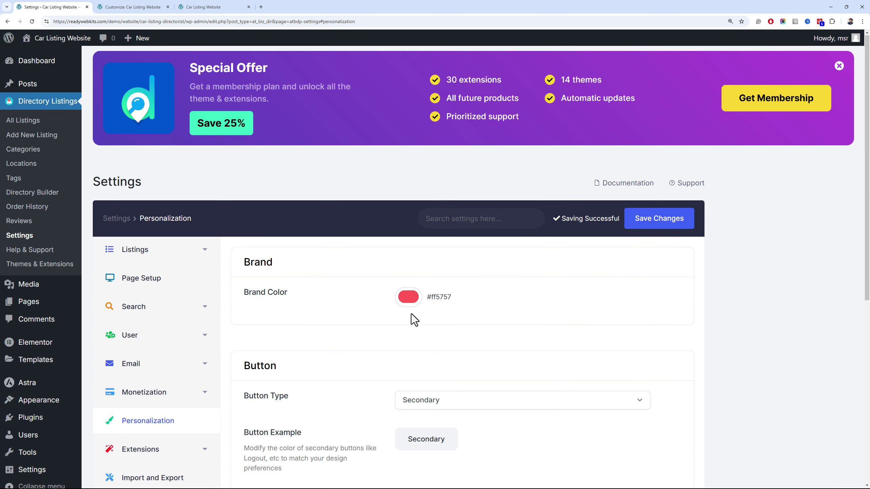
Switch to the theme customizer and set the global Body Font family to Open Sans
{"action": "left_click", "coordinate": [118, 6]}
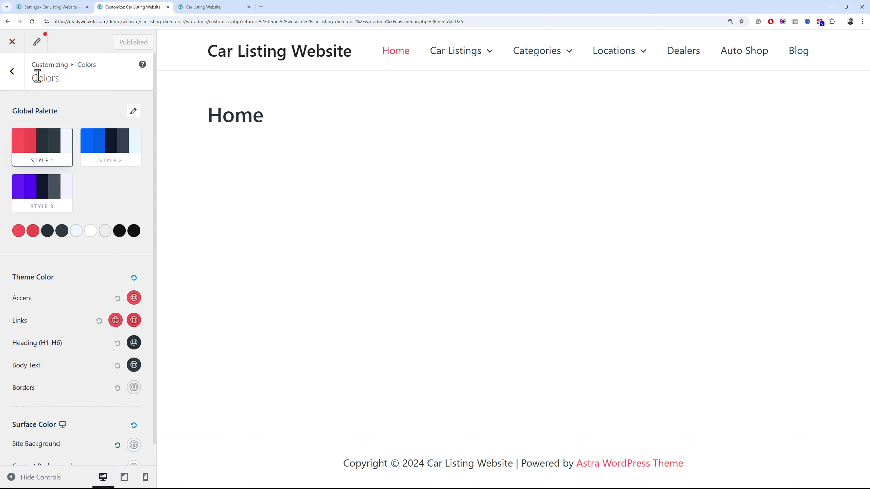
{"action": "left_click", "coordinate": [14, 77]}
{"action": "left_click", "coordinate": [53, 105]}
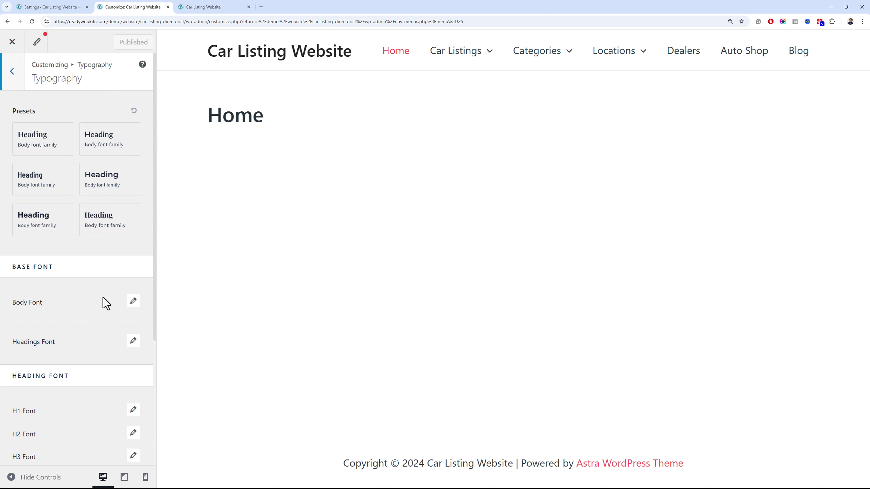
{"action": "left_click", "coordinate": [133, 301]}
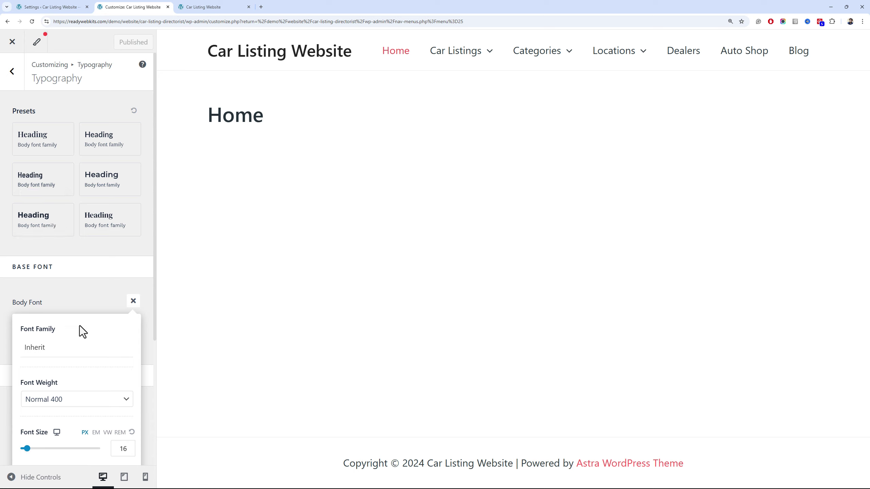
{"action": "left_click", "coordinate": [81, 356]}
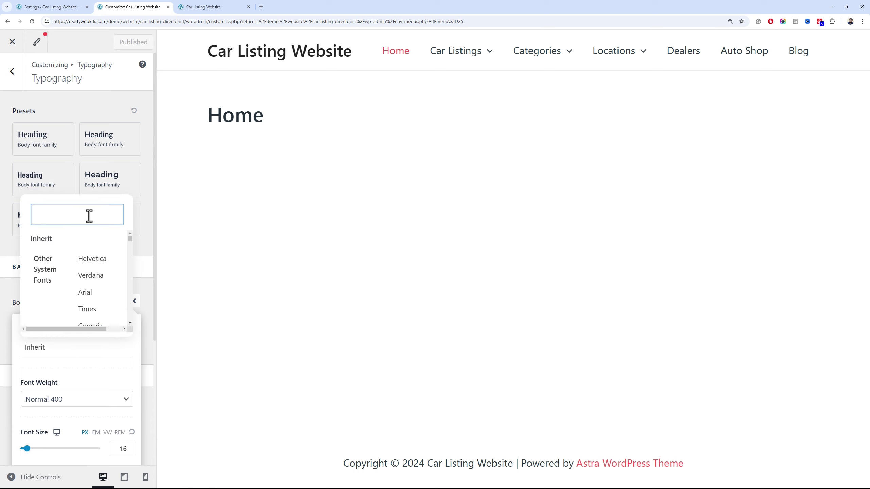
{"action": "type", "text": "opn"}
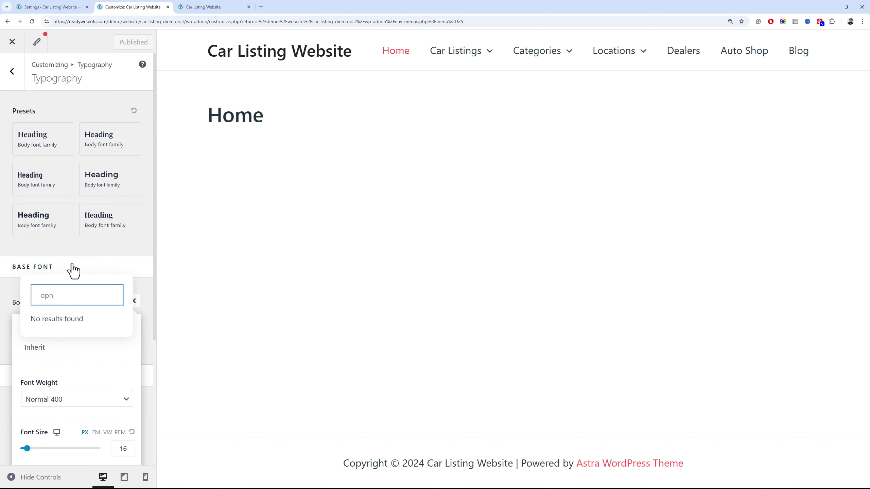
{"action": "key", "text": "BackSpace"}
{"action": "type", "text": "en"}
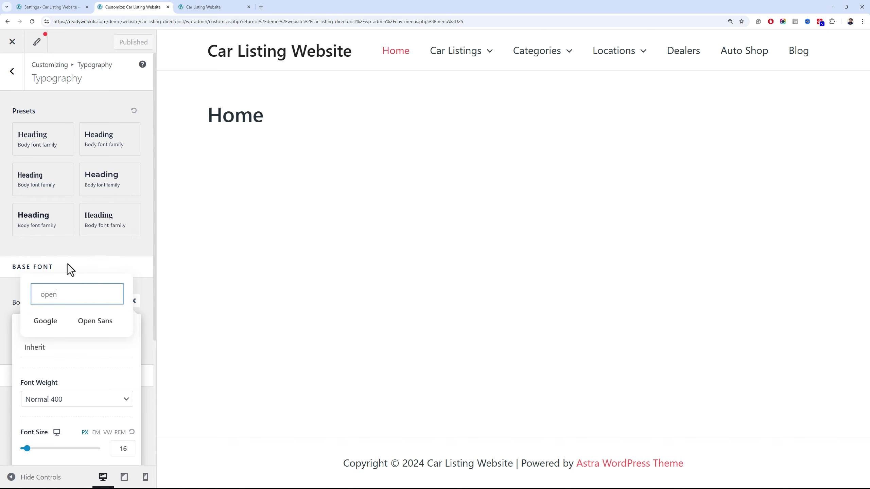
{"action": "left_click", "coordinate": [91, 320]}
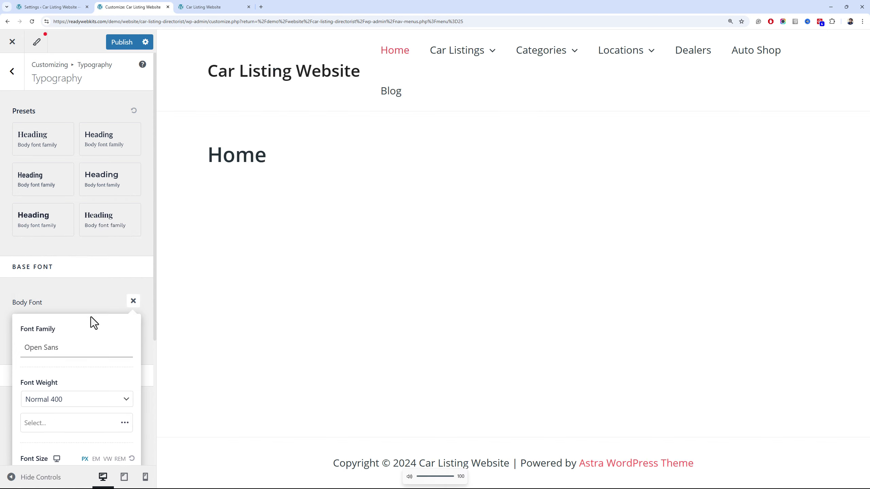
{"action": "left_click", "coordinate": [94, 293]}
Set the global Headings Font family to Poppins
{"action": "scroll", "coordinate": [109, 263], "scroll_direction": "down", "scroll_amount": 3}
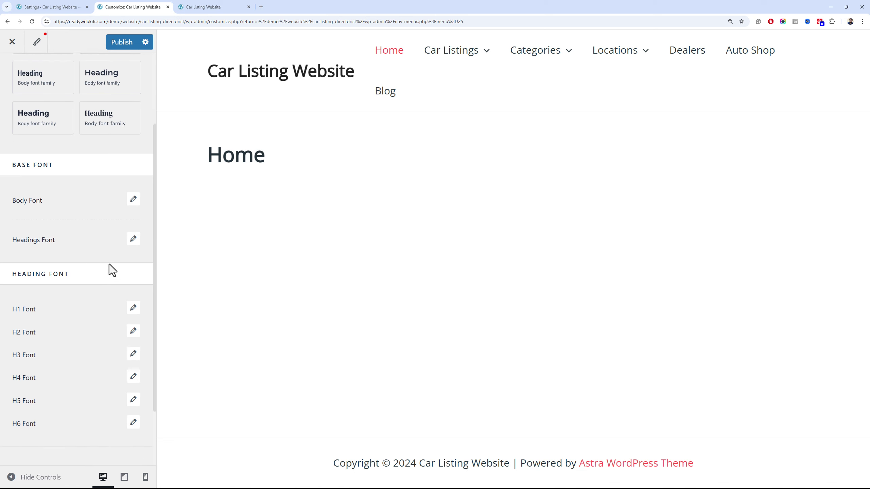
{"action": "left_click", "coordinate": [135, 240]}
{"action": "left_click", "coordinate": [84, 291]}
{"action": "left_click", "coordinate": [82, 316]}
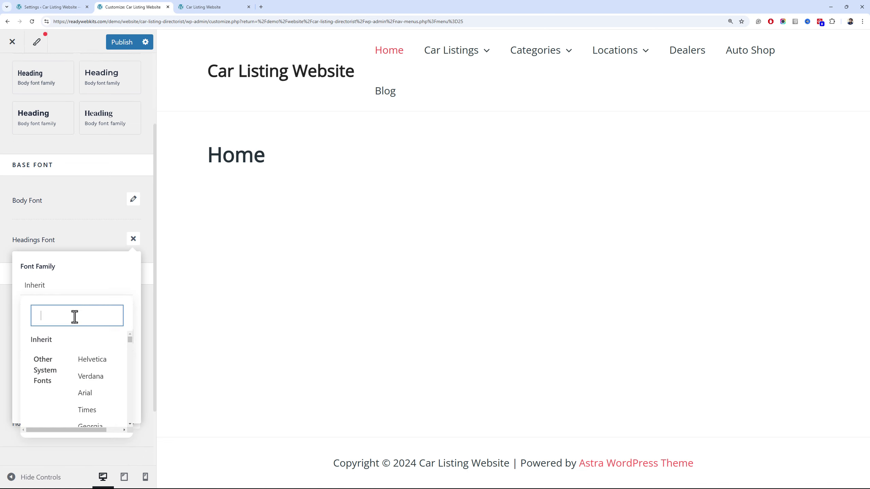
{"action": "type", "text": "o"}
{"action": "key", "text": "BackSpace"}
{"action": "type", "text": "popp"}
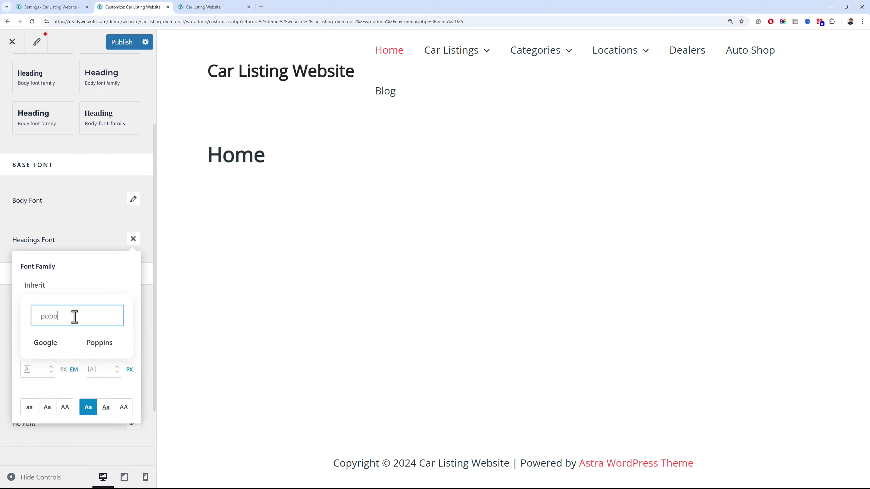
{"action": "key", "text": "Tab"}
{"action": "left_click", "coordinate": [97, 348]}
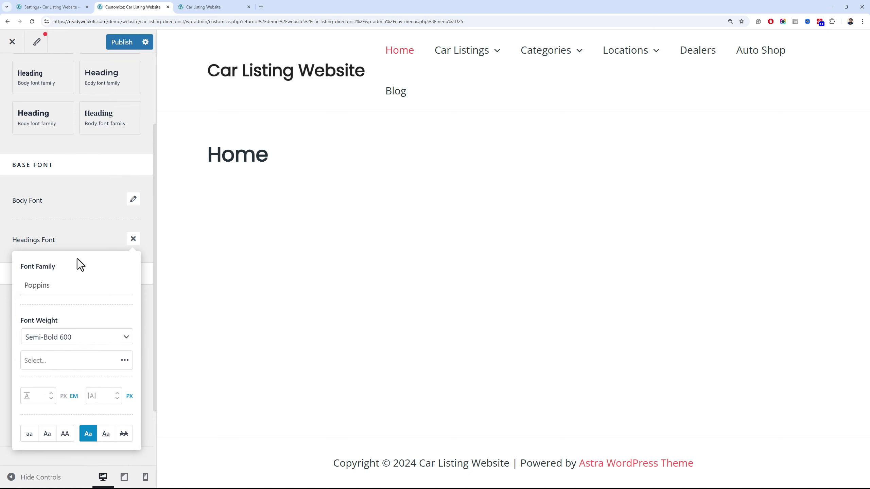
{"action": "left_click", "coordinate": [79, 236]}
Publish the typography changes
{"action": "scroll", "coordinate": [79, 233], "scroll_direction": "down", "scroll_amount": 2}
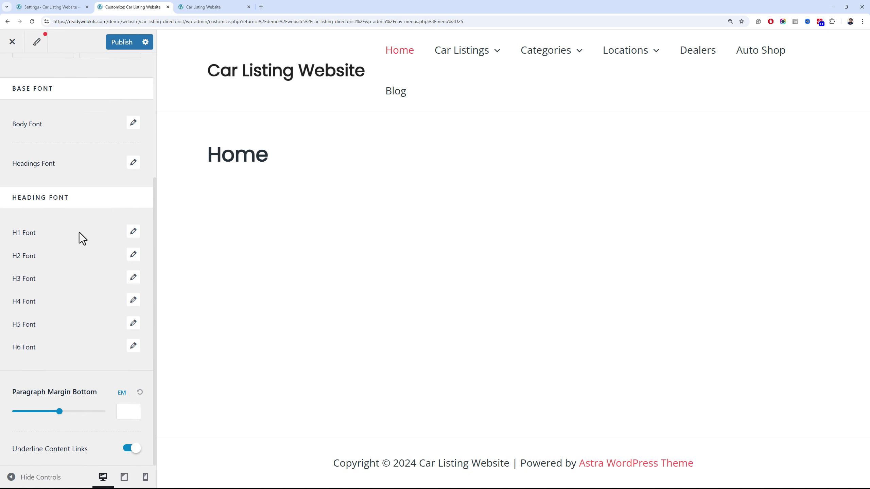
{"action": "scroll", "coordinate": [79, 233], "scroll_direction": "up", "scroll_amount": 5}
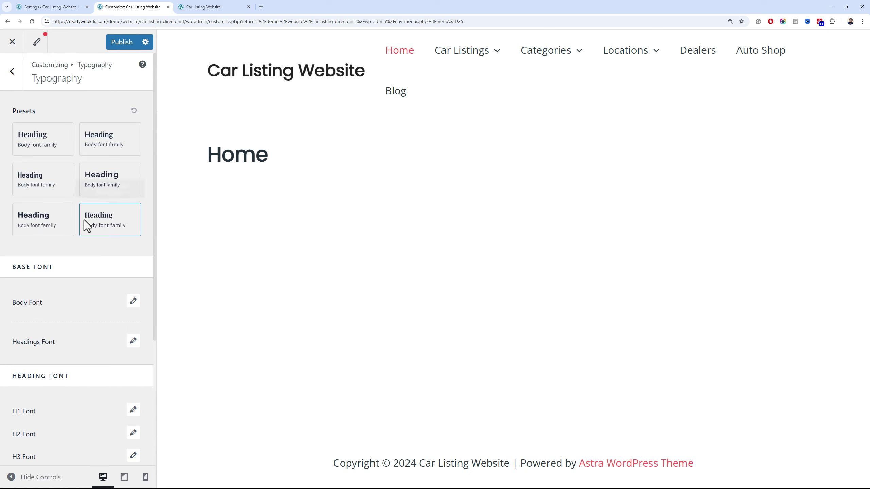
{"action": "left_click", "coordinate": [121, 42]}
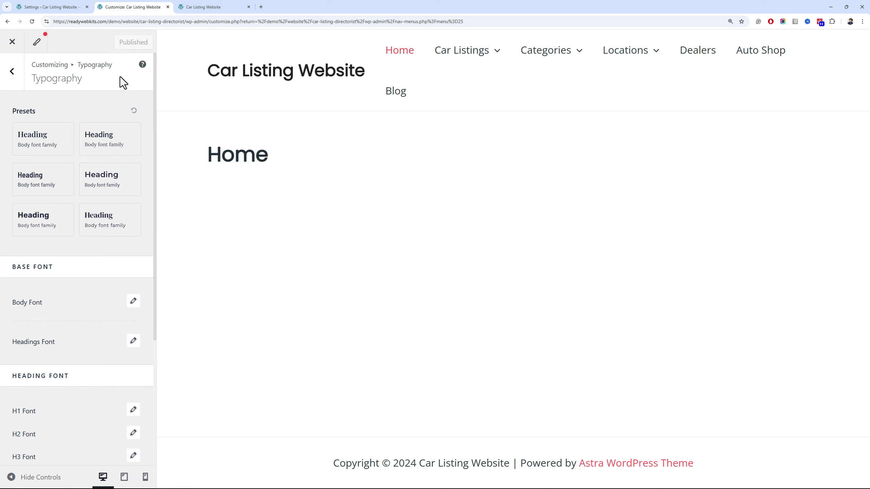
Upload car-finder-logo.png as the site logo in the Header Builder without cropping and set its width to 160 px
{"action": "left_click", "coordinate": [19, 81]}
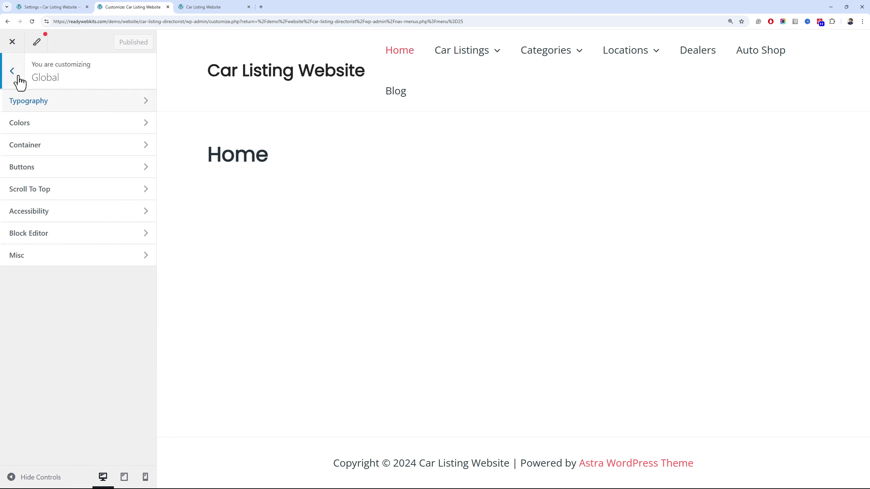
{"action": "left_click", "coordinate": [20, 83]}
{"action": "left_click", "coordinate": [77, 188]}
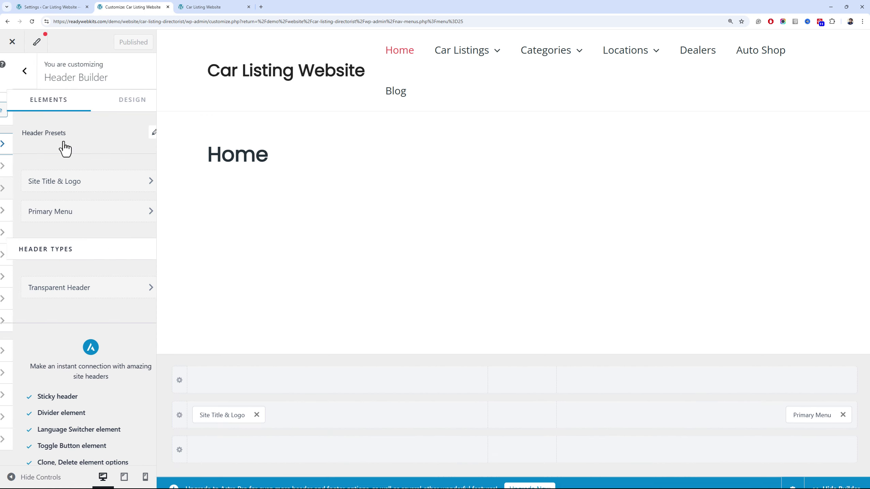
{"action": "left_click", "coordinate": [225, 404]}
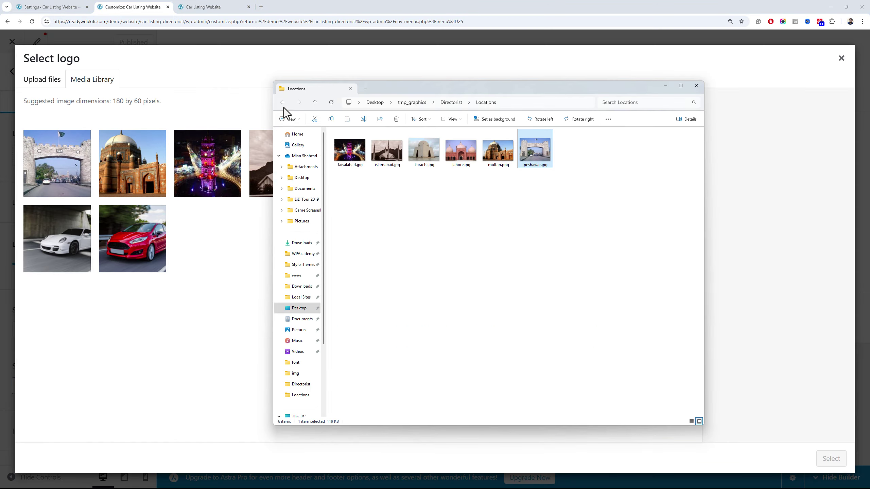
{"action": "left_click", "coordinate": [283, 107]}
{"action": "left_click", "coordinate": [558, 159]}
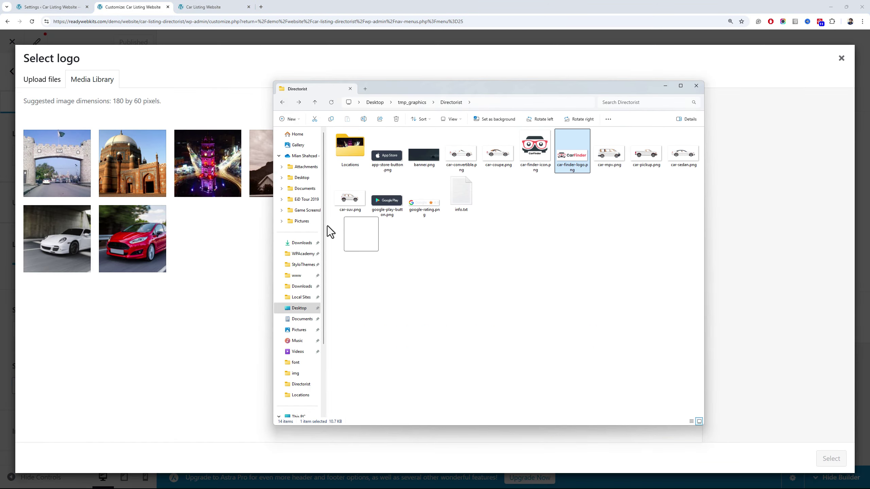
{"action": "left_click_drag", "start_coordinate": [327, 226], "coordinate": [239, 257]}
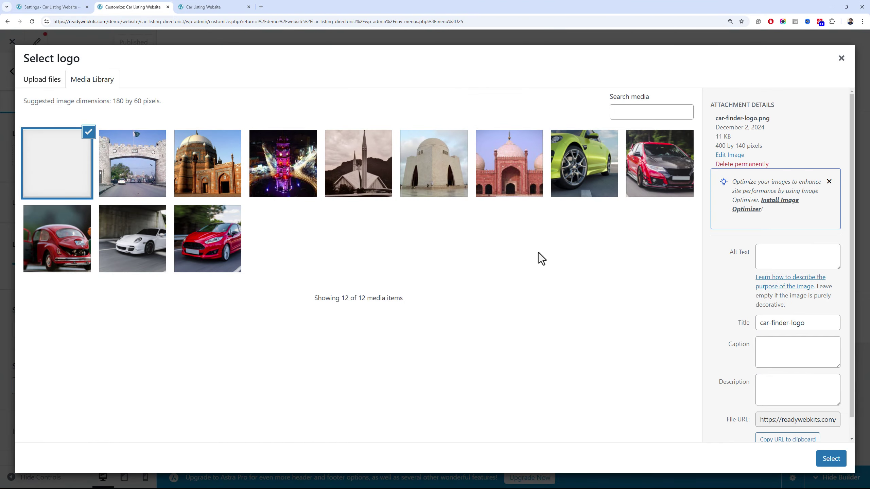
{"action": "left_click", "coordinate": [830, 459]}
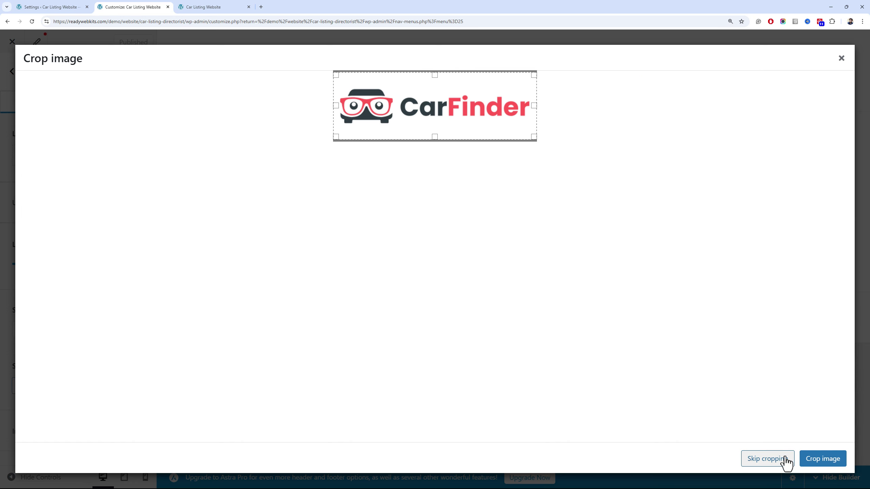
{"action": "left_click", "coordinate": [775, 462]}
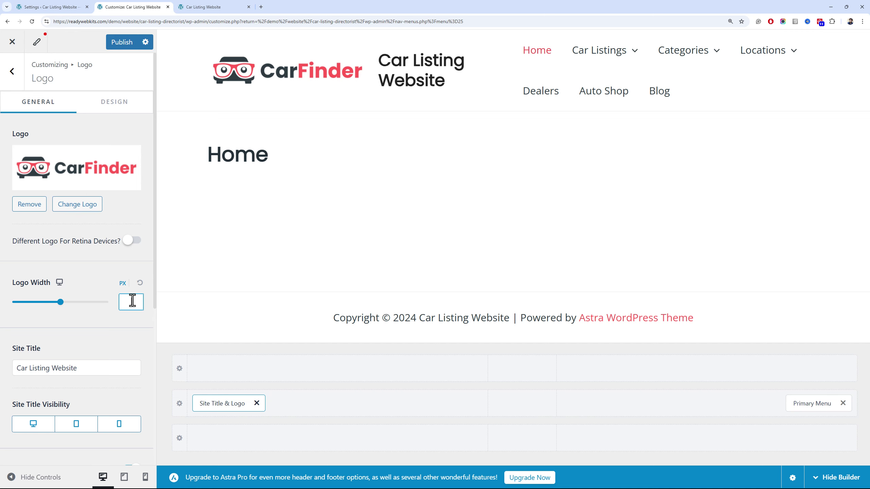
{"action": "type", "text": "160"}
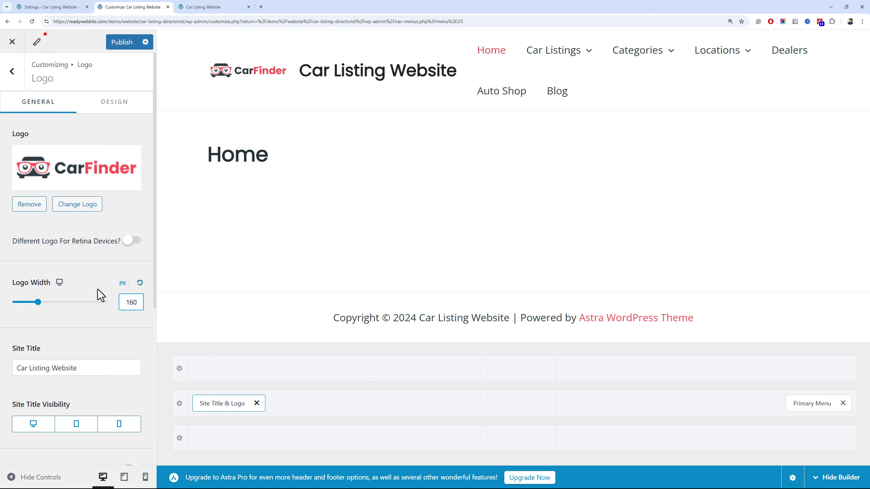
{"action": "scroll", "coordinate": [96, 295], "scroll_direction": "down", "scroll_amount": 3}
{"action": "scroll", "coordinate": [95, 302], "scroll_direction": "down", "scroll_amount": 3}
{"action": "left_click", "coordinate": [128, 266]}
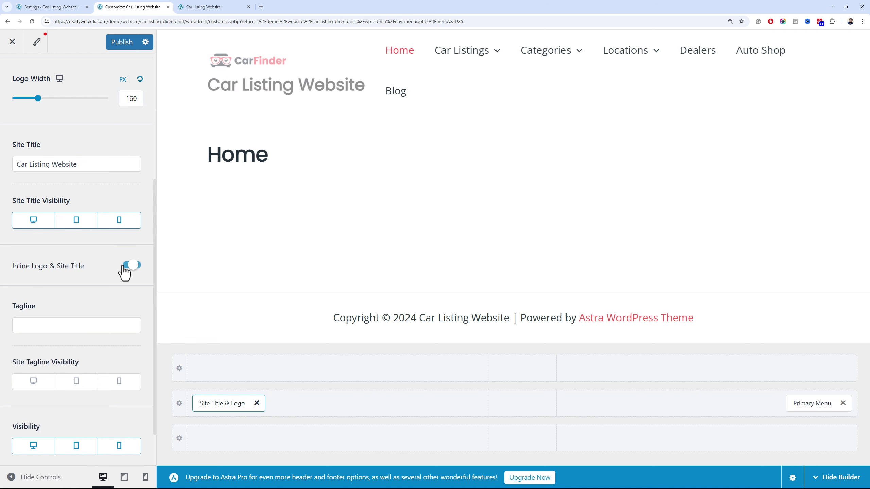
{"action": "scroll", "coordinate": [128, 268], "scroll_direction": "up", "scroll_amount": 3}
{"action": "left_click", "coordinate": [133, 367]}
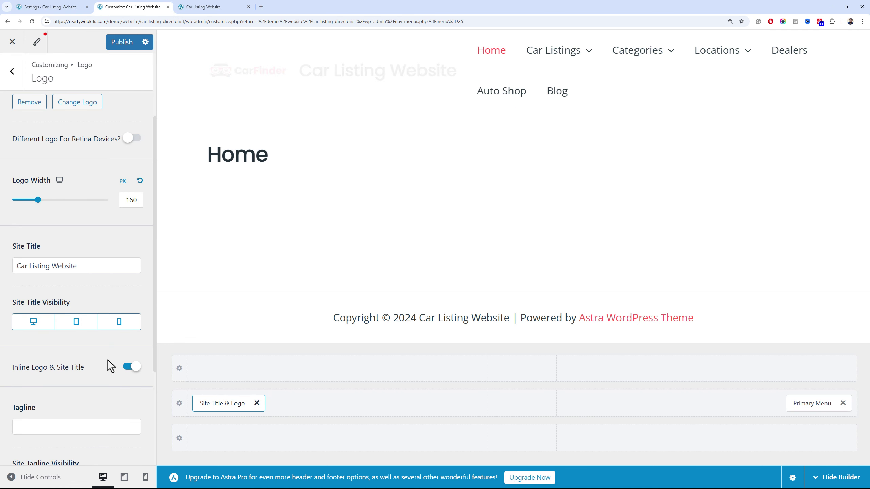
Hide the site title in the header on desktop, tablet and mobile
{"action": "left_click", "coordinate": [33, 325]}
{"action": "left_click", "coordinate": [90, 328]}
{"action": "left_click", "coordinate": [110, 326]}
{"action": "scroll", "coordinate": [75, 304], "scroll_direction": "down", "scroll_amount": 5}
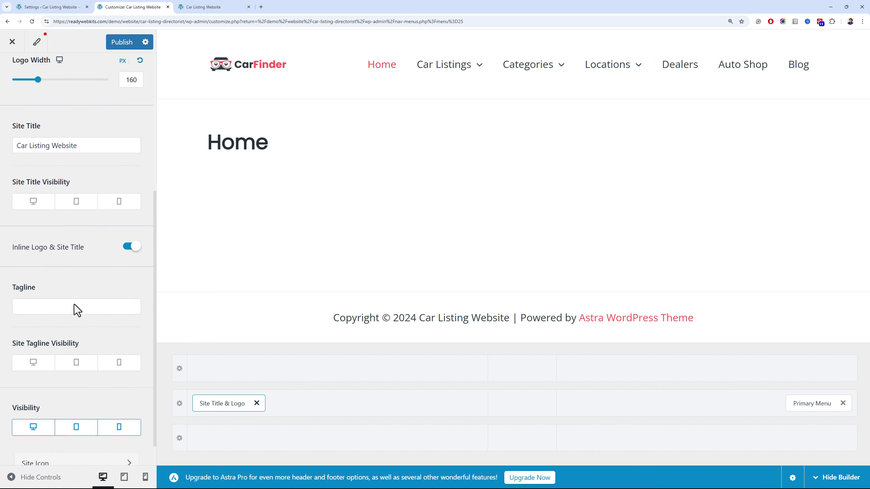
{"action": "scroll", "coordinate": [88, 319], "scroll_direction": "up", "scroll_amount": 1}
{"action": "scroll", "coordinate": [85, 312], "scroll_direction": "up", "scroll_amount": 5}
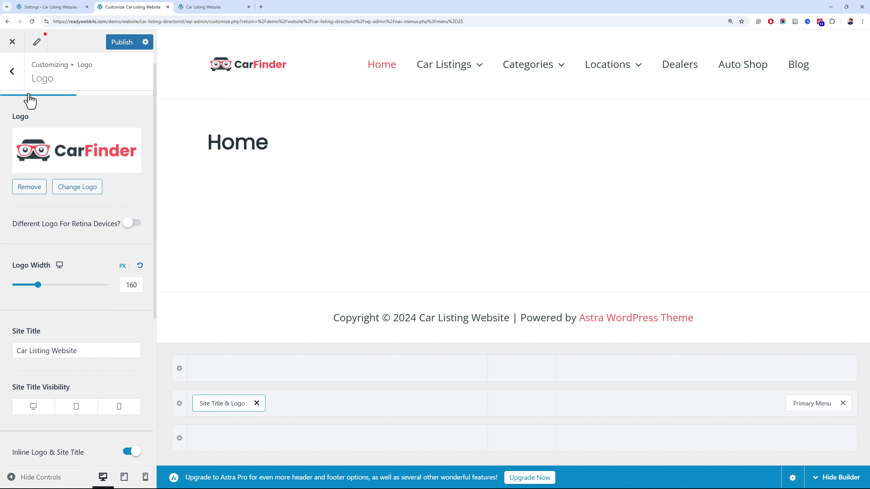
Open the Primary Menu's design settings from the Header Builder and choose an option for Submenu Animation
{"action": "left_click", "coordinate": [19, 84]}
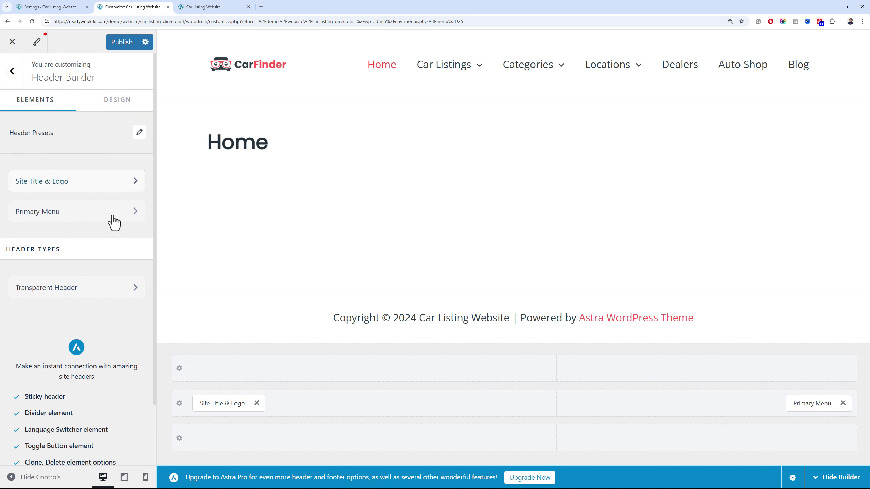
{"action": "mouse_move", "coordinate": [546, 80]}
{"action": "left_click", "coordinate": [808, 404]}
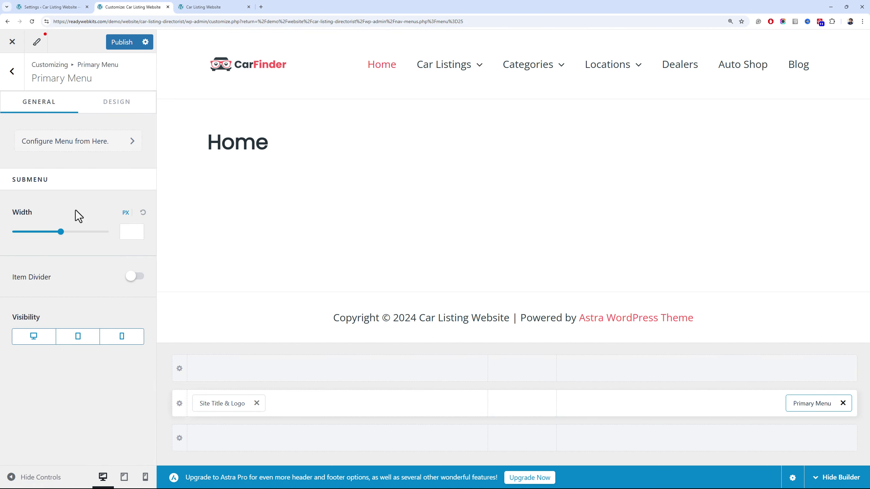
{"action": "left_click", "coordinate": [128, 235]}
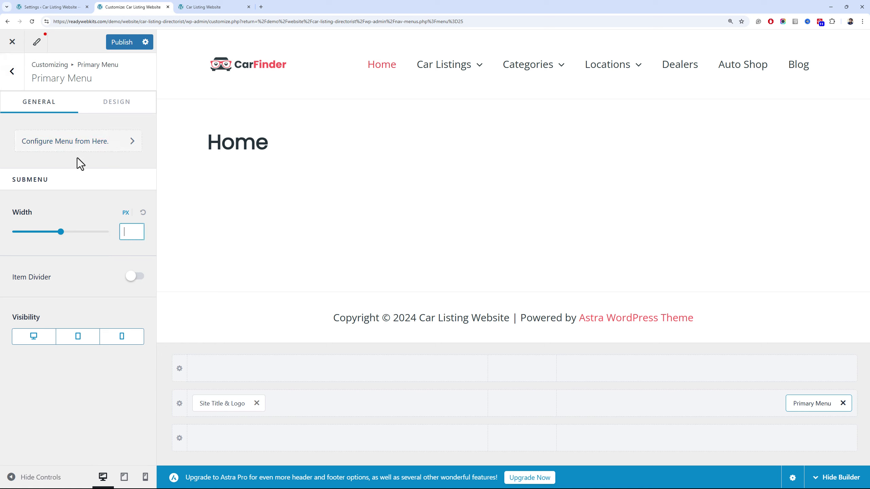
{"action": "left_click", "coordinate": [109, 104]}
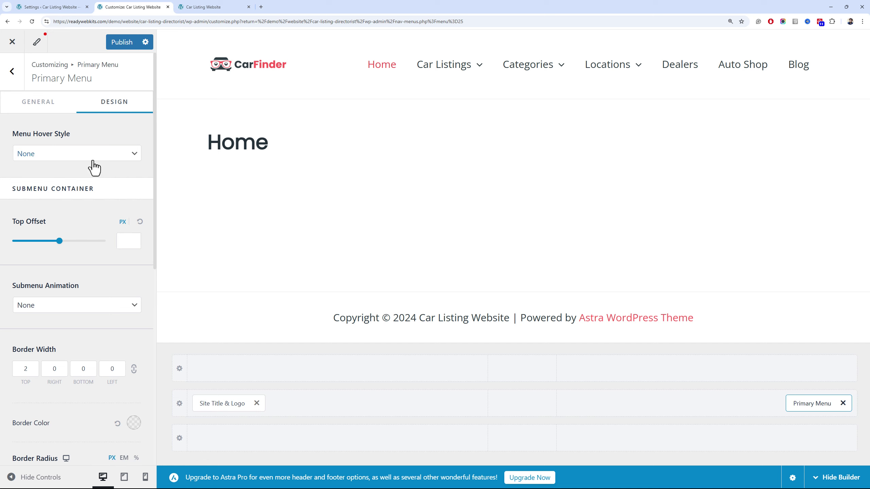
{"action": "scroll", "coordinate": [107, 233], "scroll_direction": "down", "scroll_amount": 6}
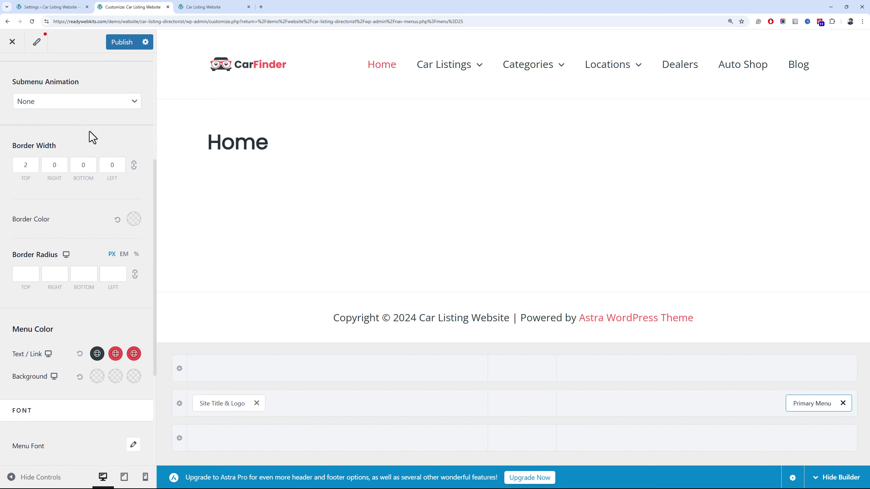
{"action": "left_click", "coordinate": [89, 102]}
{"action": "left_click", "coordinate": [90, 132]}
Set the Primary Menu's normal Text / Link color to the dark navy swatch, third in the palette
{"action": "scroll", "coordinate": [69, 257], "scroll_direction": "down", "scroll_amount": 3}
{"action": "left_click", "coordinate": [96, 251]}
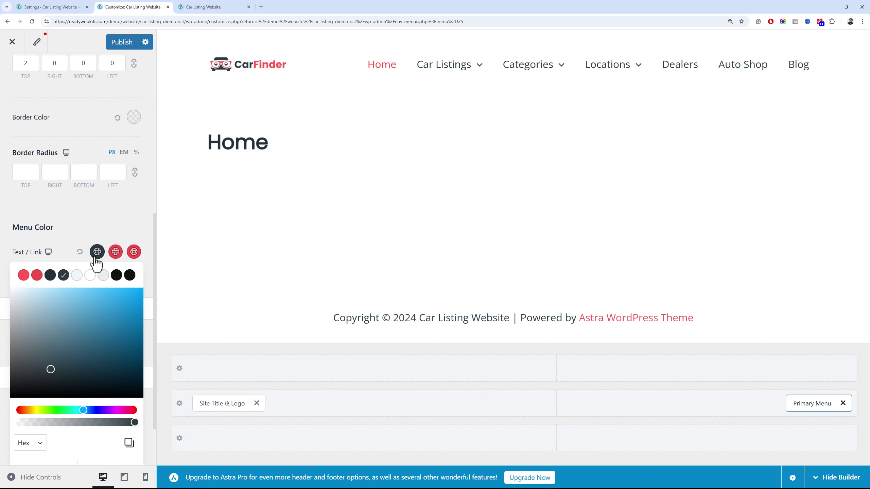
{"action": "left_click", "coordinate": [58, 278]}
{"action": "left_click", "coordinate": [64, 246]}
Set the Primary Menu's font family to Poppins
{"action": "scroll", "coordinate": [131, 284], "scroll_direction": "down", "scroll_amount": 2}
{"action": "left_click", "coordinate": [133, 275]}
{"action": "left_click", "coordinate": [103, 322]}
{"action": "type", "text": "poppins"}
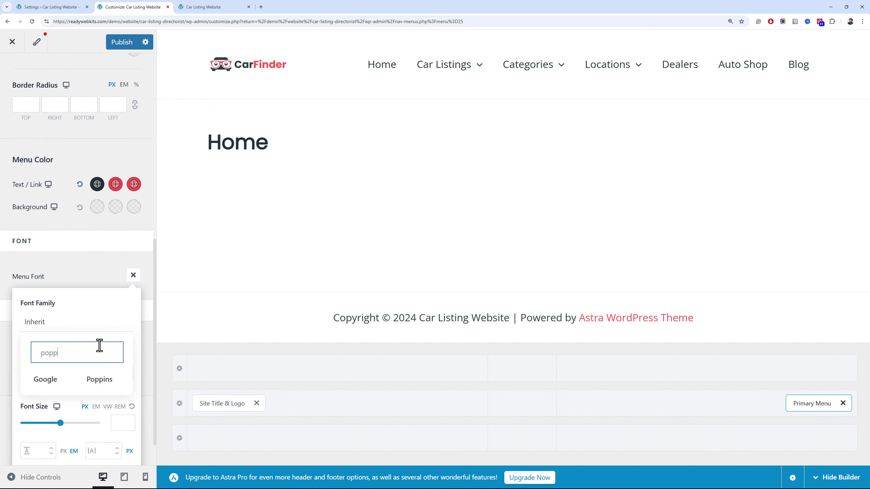
{"action": "left_click", "coordinate": [99, 379]}
{"action": "left_click", "coordinate": [78, 283]}
{"action": "left_click", "coordinate": [133, 275]}
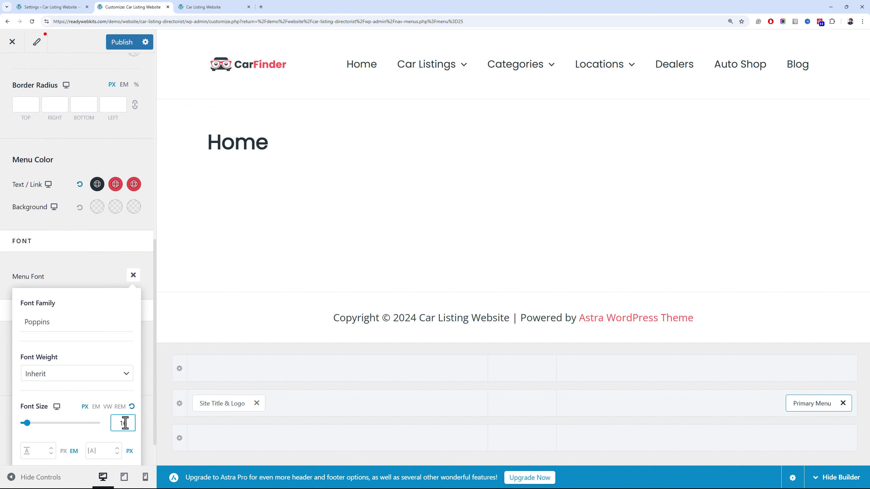
Set the Primary Menu font's weight to Medium 500 and its size to 16 px
{"action": "scroll", "coordinate": [44, 414], "scroll_direction": "down", "scroll_amount": 1}
{"action": "left_click", "coordinate": [77, 334]}
{"action": "left_click", "coordinate": [83, 409]}
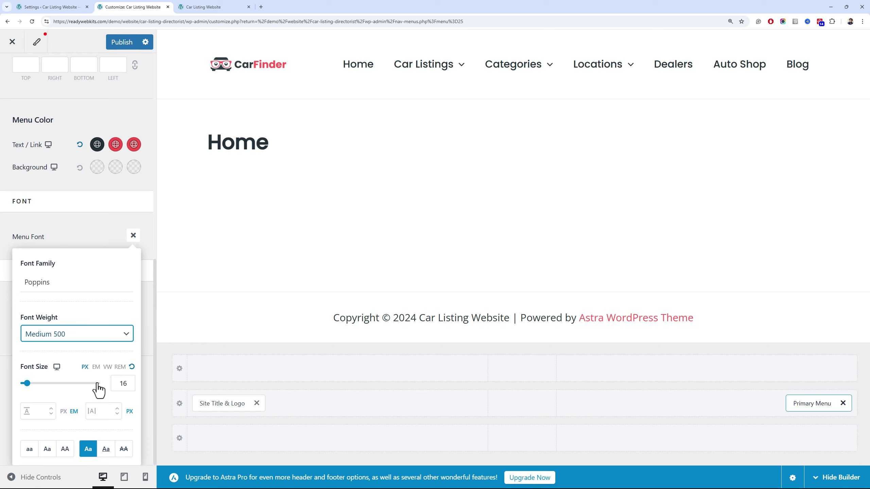
{"action": "left_click", "coordinate": [123, 383]}
{"action": "type", "text": "16"}
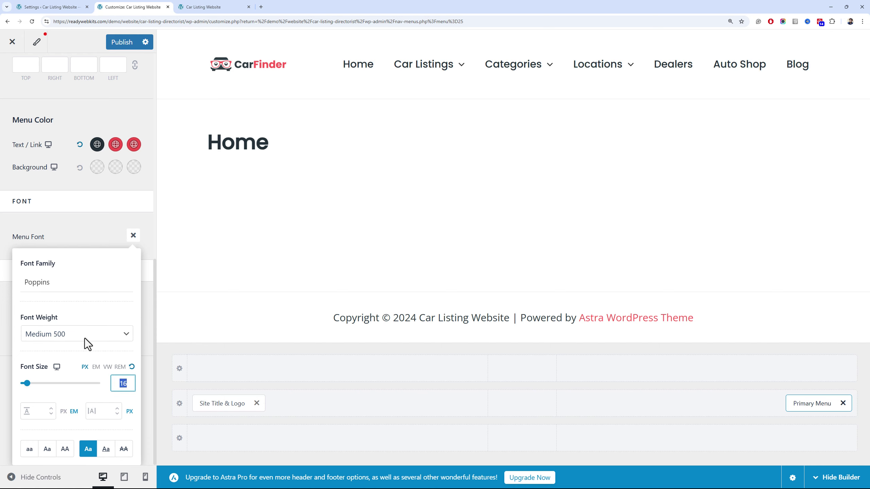
{"action": "left_click", "coordinate": [82, 245]}
Set the Primary Menu's linked menu spacing to 10 px on all four sides
{"action": "scroll", "coordinate": [84, 254], "scroll_direction": "up", "scroll_amount": 2}
{"action": "left_click", "coordinate": [45, 393]}
{"action": "scroll", "coordinate": [45, 393], "scroll_direction": "down", "scroll_amount": 1}
{"action": "type", "text": "5"}
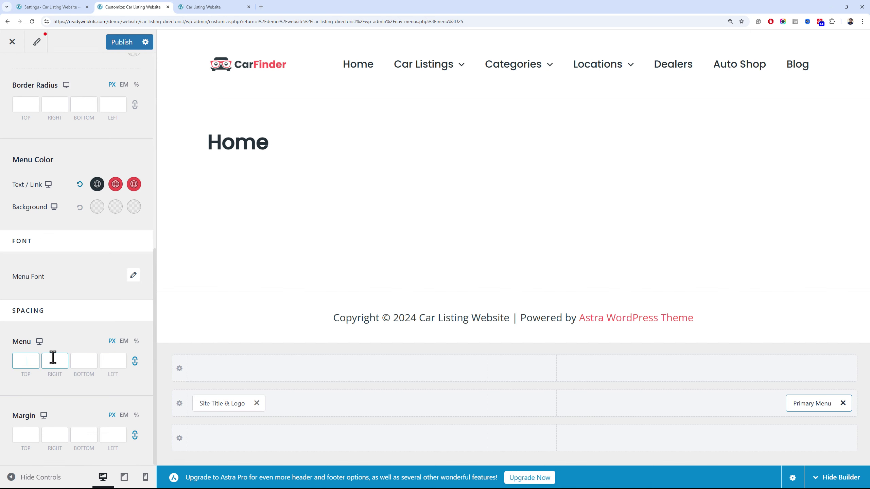
{"action": "key", "text": "BackSpace"}
{"action": "type", "text": "10"}
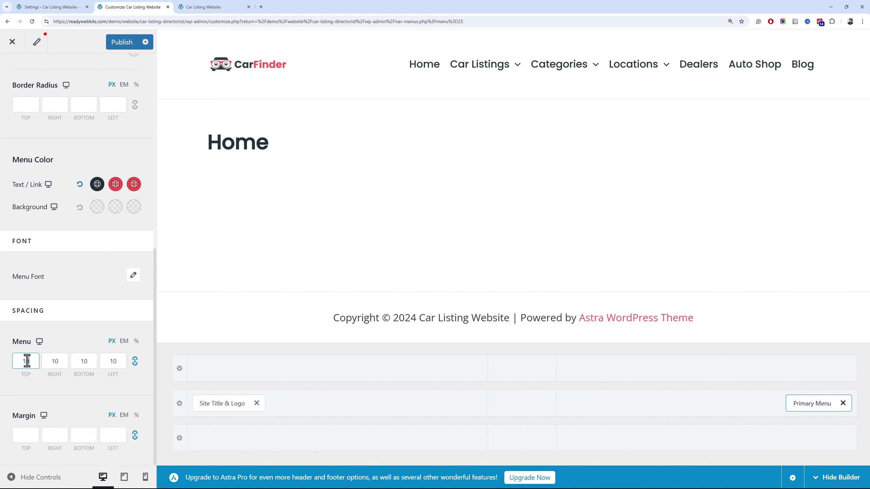
Unlink the menu spacing values, set the right and left spacing to 15 px, and publish the changes
{"action": "left_click", "coordinate": [135, 361]}
{"action": "left_click", "coordinate": [116, 361]}
{"action": "key", "text": "BackSpace"}
{"action": "type", "text": "5"}
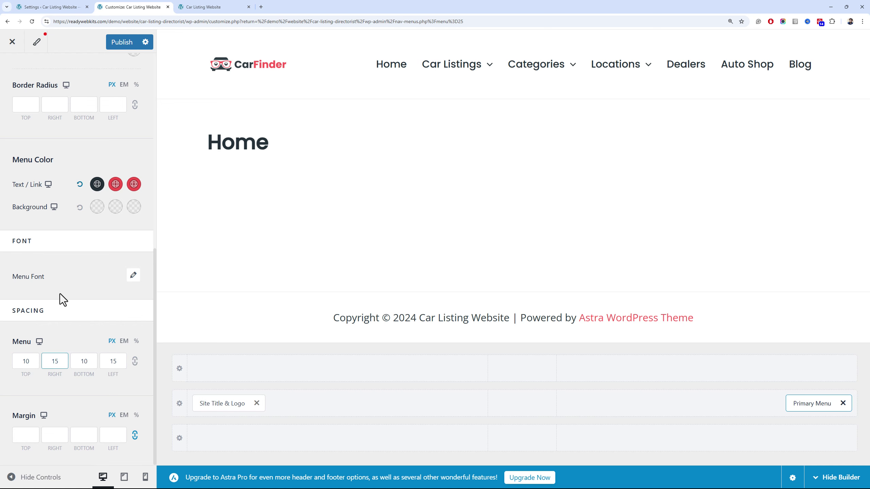
{"action": "scroll", "coordinate": [65, 292], "scroll_direction": "up", "scroll_amount": 10}
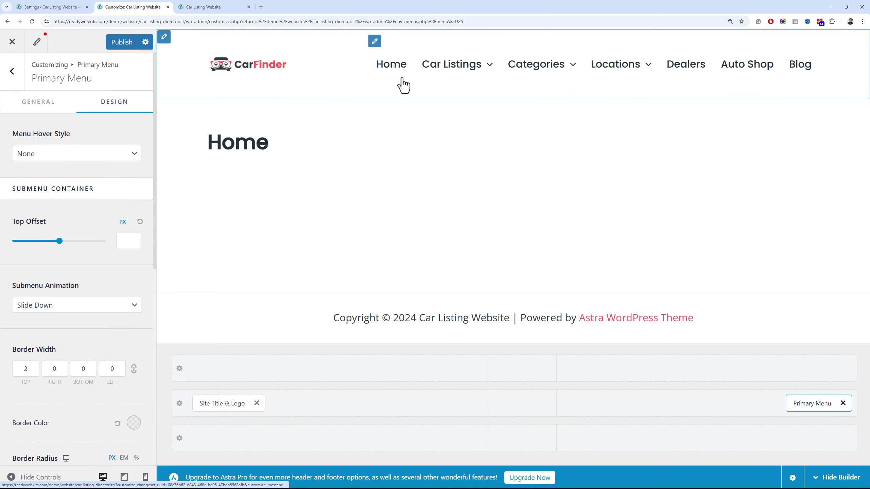
{"action": "left_click", "coordinate": [117, 41]}
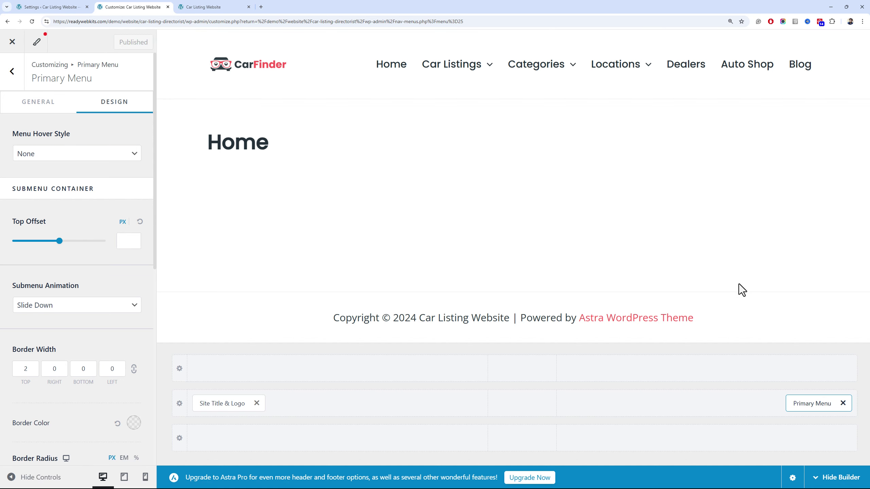
Add an Account element to the header's middle row and place it before the Primary Menu
{"action": "left_click", "coordinate": [706, 402]}
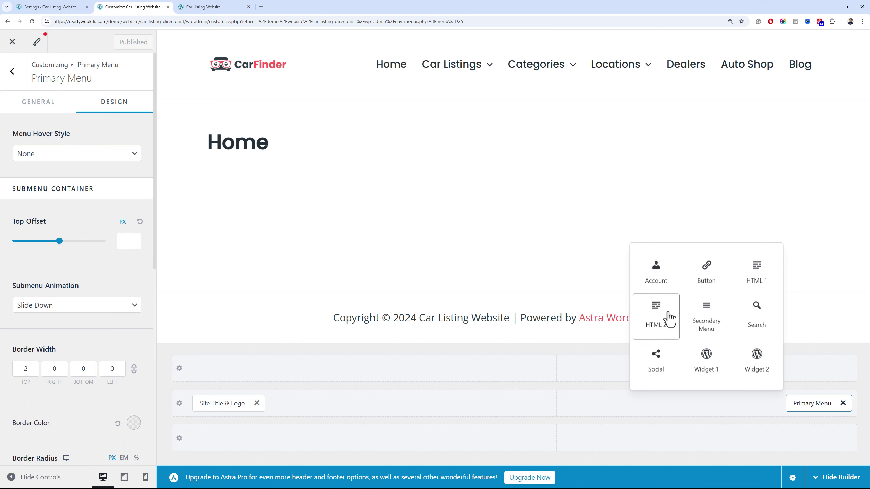
{"action": "left_click", "coordinate": [665, 284]}
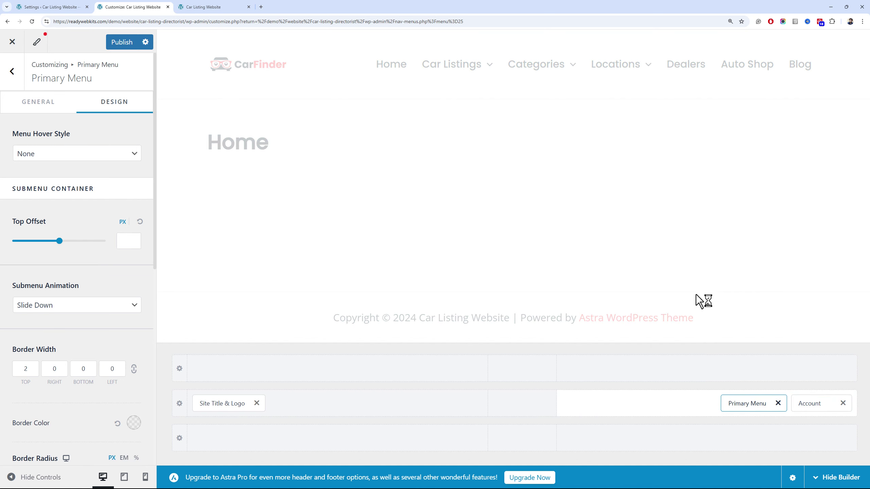
{"action": "left_click_drag", "start_coordinate": [801, 399], "coordinate": [726, 414]}
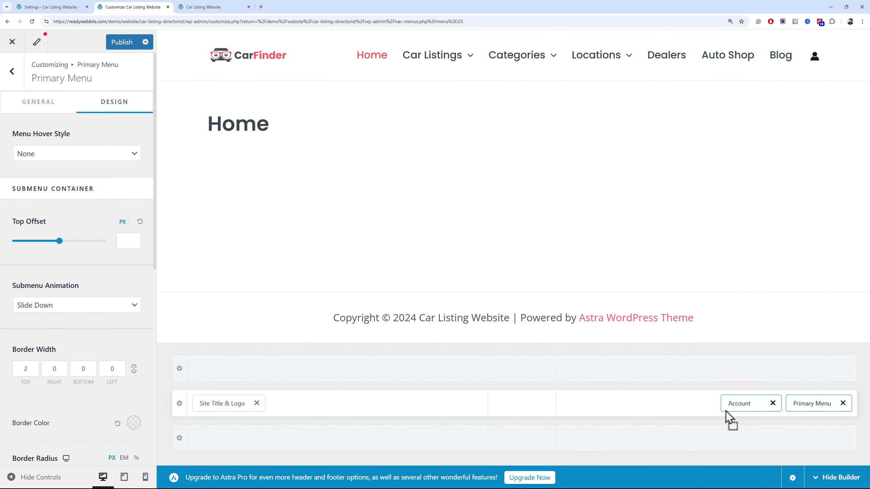
Set the Account element's logged-in Profile Type to Avatar and move the element after the Primary Menu
{"action": "left_click", "coordinate": [734, 402]}
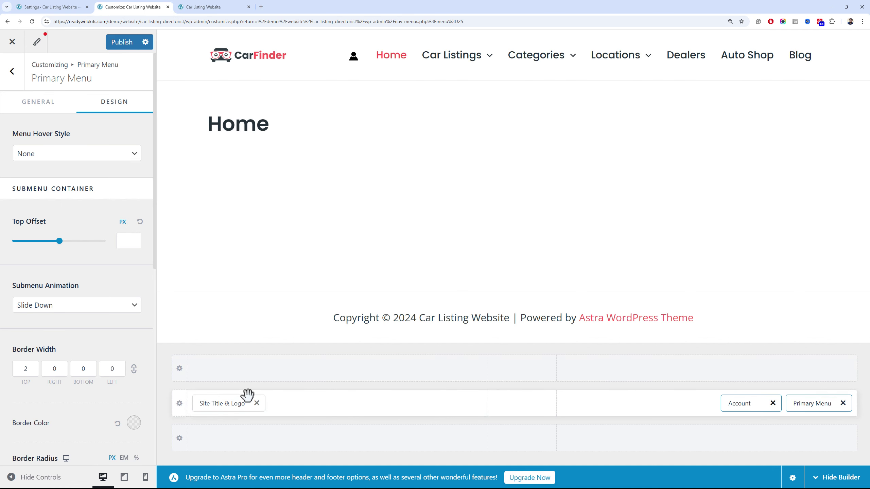
{"action": "left_click", "coordinate": [110, 187]}
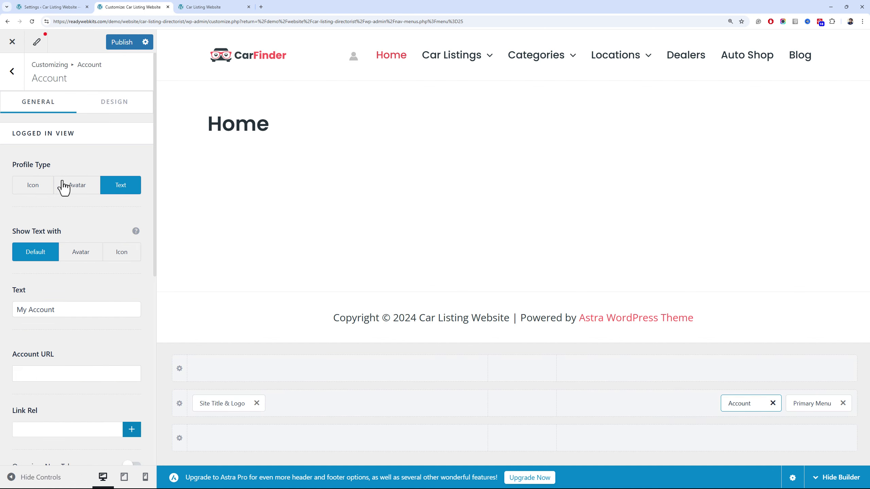
{"action": "left_click", "coordinate": [49, 188]}
{"action": "scroll", "coordinate": [62, 223], "scroll_direction": "down", "scroll_amount": 3}
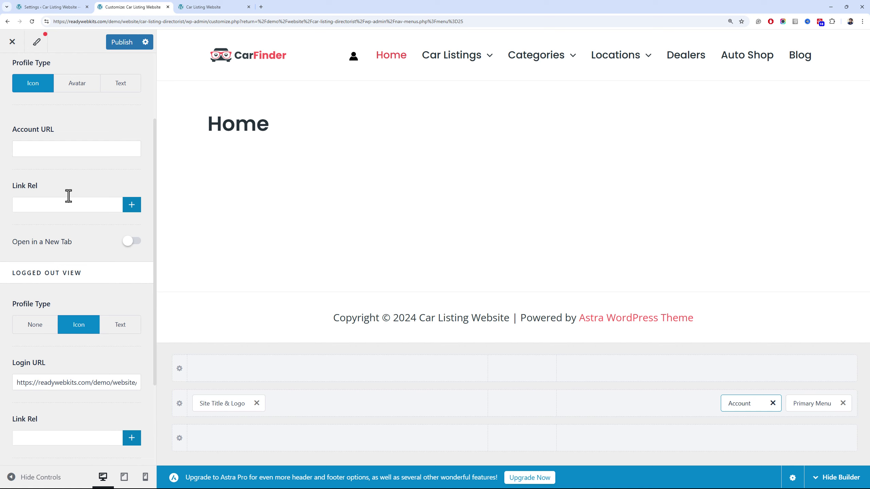
{"action": "left_click", "coordinate": [88, 88]}
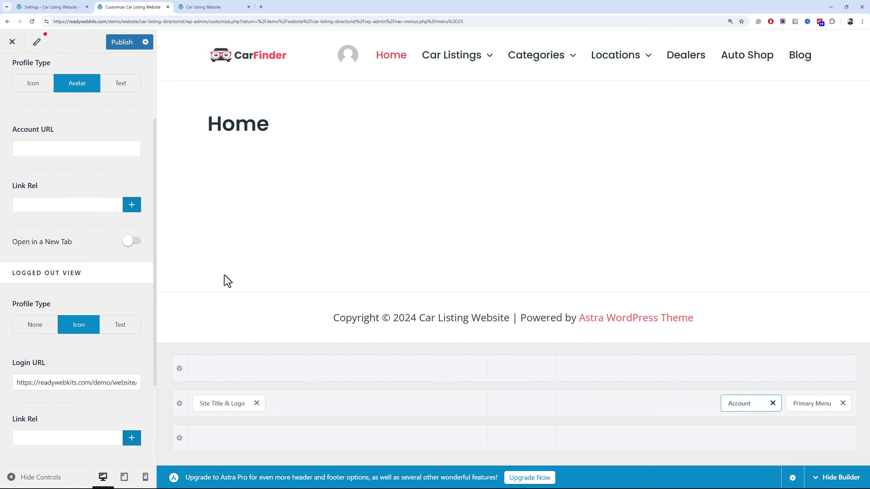
{"action": "left_click_drag", "start_coordinate": [800, 404], "coordinate": [704, 419]}
{"action": "left_click", "coordinate": [792, 404]}
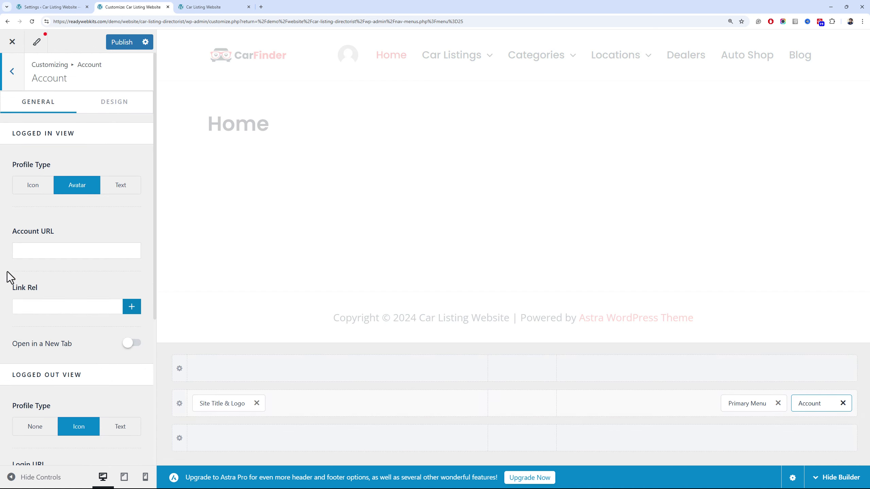
Copy the Directorist Dashboard page's link from the WordPress pages list and paste it as the Account URL in the Customizer
{"action": "left_click", "coordinate": [78, 6]}
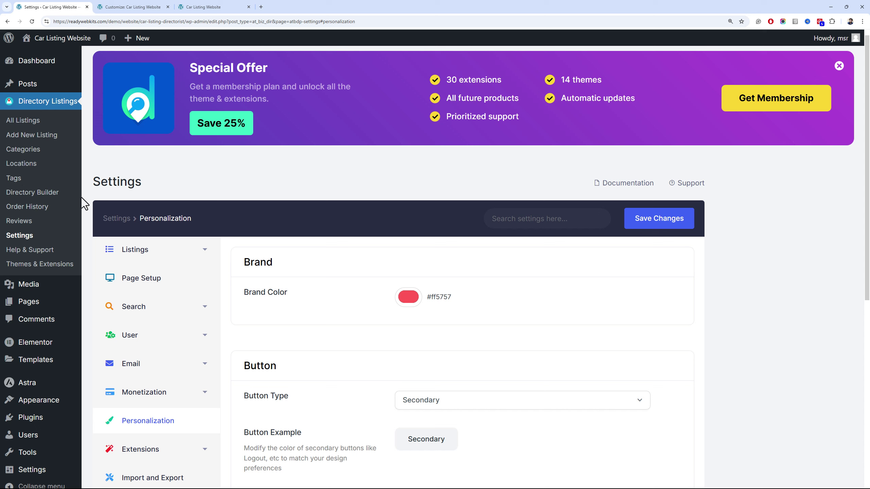
{"action": "mouse_move", "coordinate": [69, 400]}
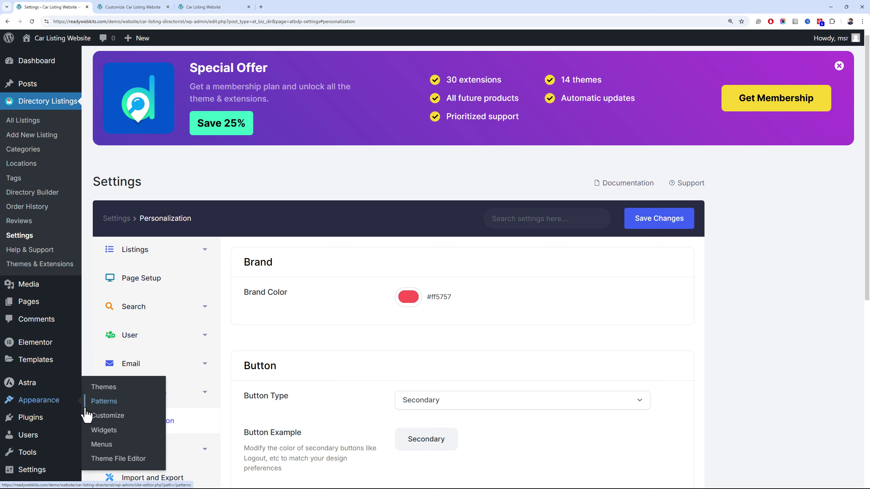
{"action": "left_click", "coordinate": [74, 303]}
{"action": "scroll", "coordinate": [183, 233], "scroll_direction": "down", "scroll_amount": 3}
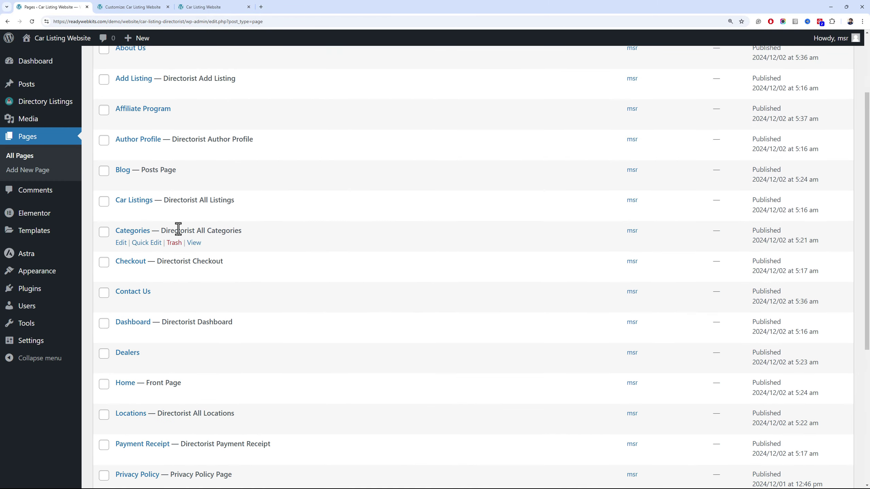
{"action": "scroll", "coordinate": [178, 229], "scroll_direction": "down", "scroll_amount": 3}
{"action": "right_click", "coordinate": [194, 233]}
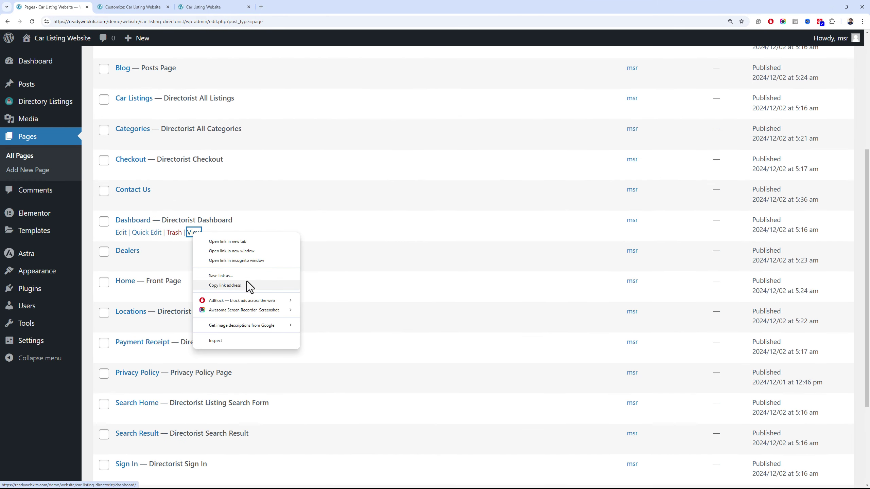
{"action": "left_click", "coordinate": [248, 285]}
{"action": "left_click", "coordinate": [159, 7]}
{"action": "left_click", "coordinate": [70, 246]}
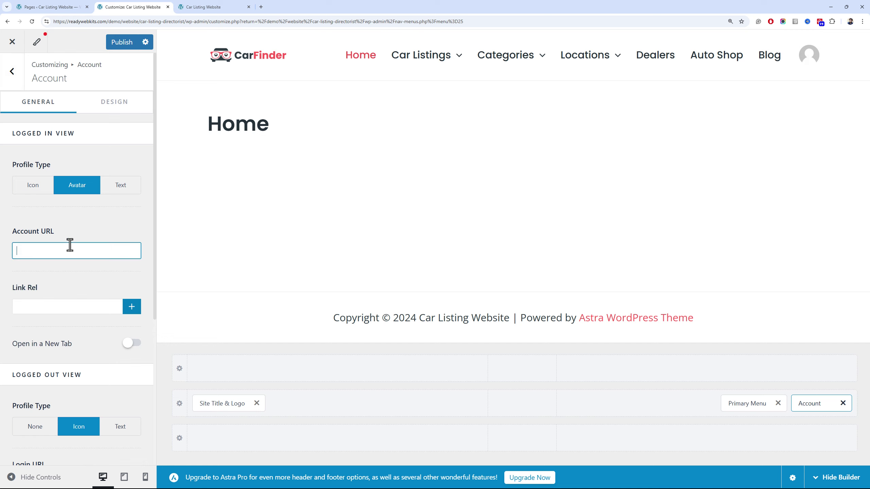
{"action": "key", "text": "ctrl+v"}
Set the Account element's logged-out Profile Type to Text
{"action": "scroll", "coordinate": [63, 296], "scroll_direction": "down", "scroll_amount": 6}
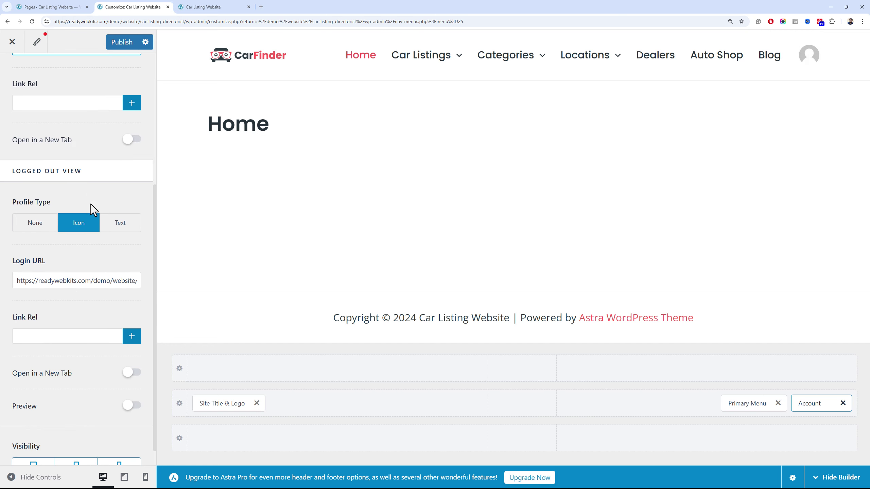
{"action": "scroll", "coordinate": [91, 216], "scroll_direction": "up", "scroll_amount": 3}
{"action": "scroll", "coordinate": [89, 252], "scroll_direction": "down", "scroll_amount": 4}
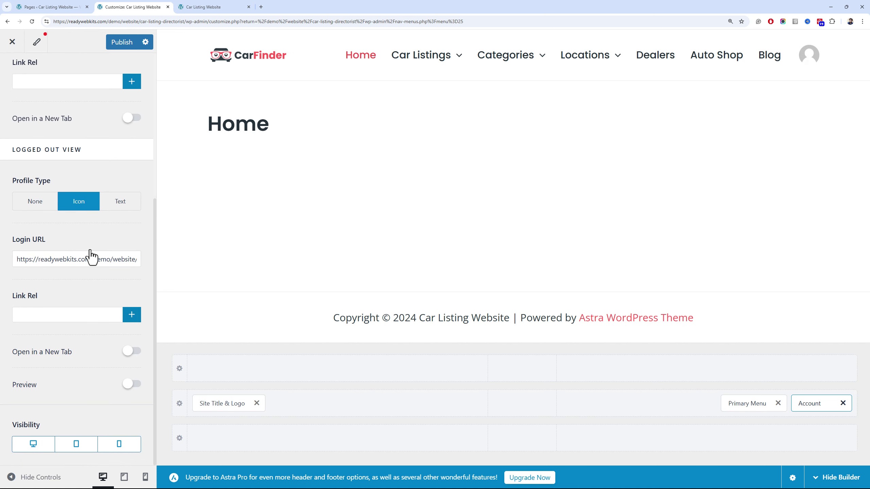
{"action": "left_click", "coordinate": [114, 209]}
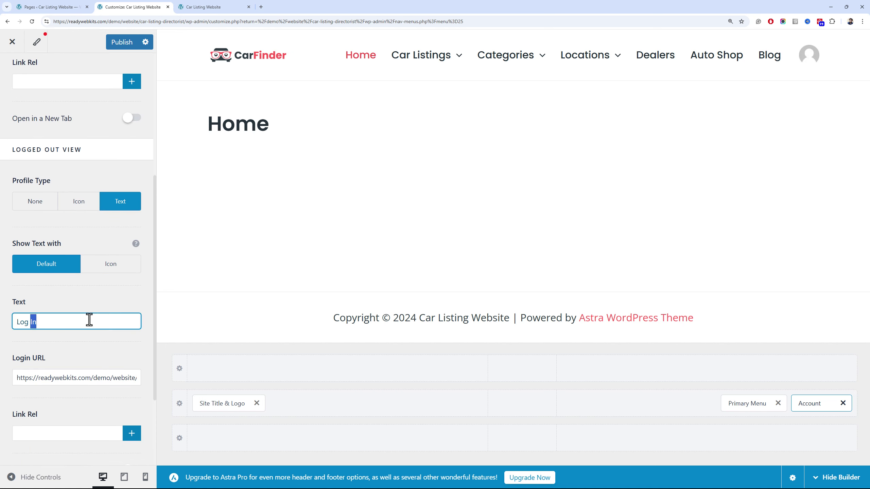
Replace the logged-out Login URL with the link of the Directorist Sign In page copied from the pages list
{"action": "left_click", "coordinate": [101, 378]}
{"action": "key", "text": "ctrl+a"}
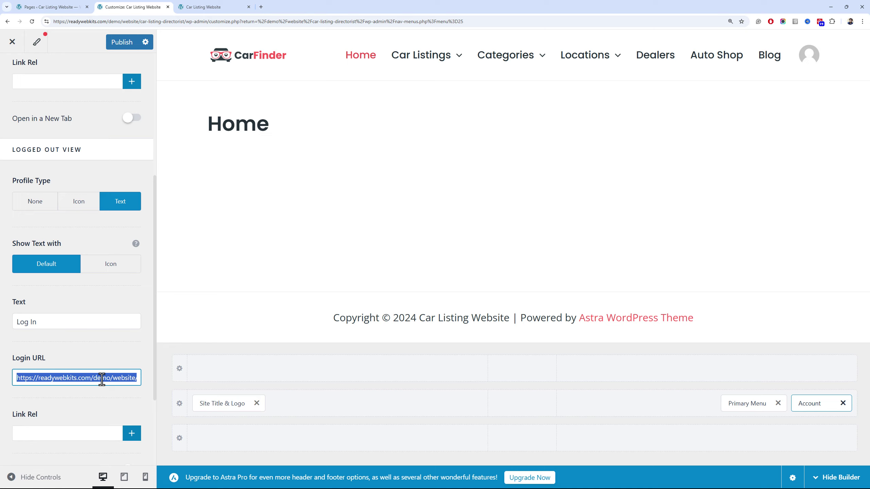
{"action": "left_click", "coordinate": [57, 6]}
{"action": "scroll", "coordinate": [172, 218], "scroll_direction": "down", "scroll_amount": 3}
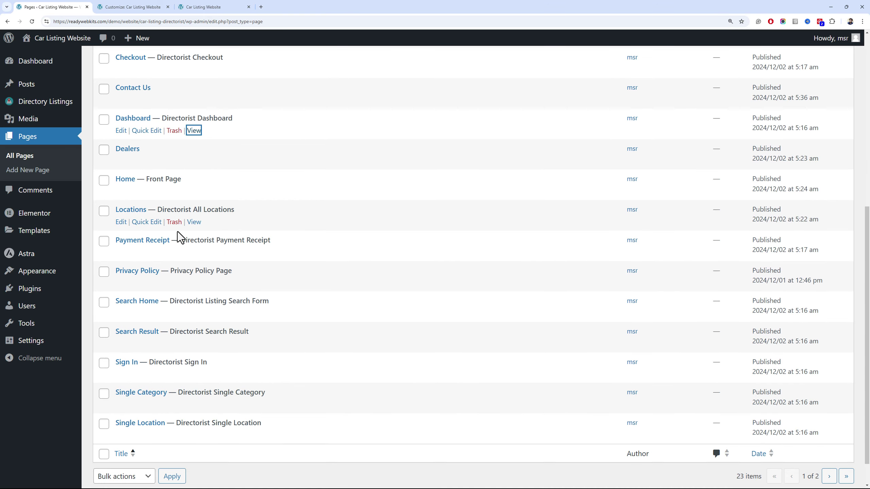
{"action": "right_click", "coordinate": [194, 374]}
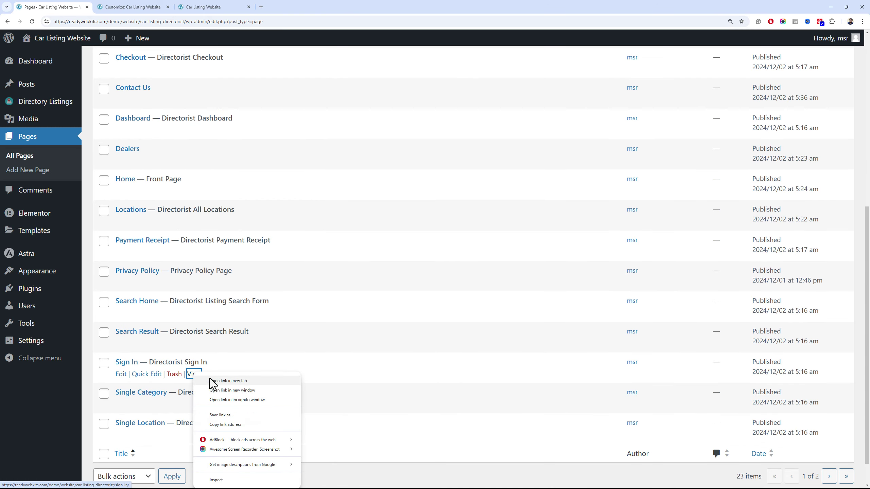
{"action": "left_click", "coordinate": [241, 424]}
{"action": "left_click", "coordinate": [133, 6]}
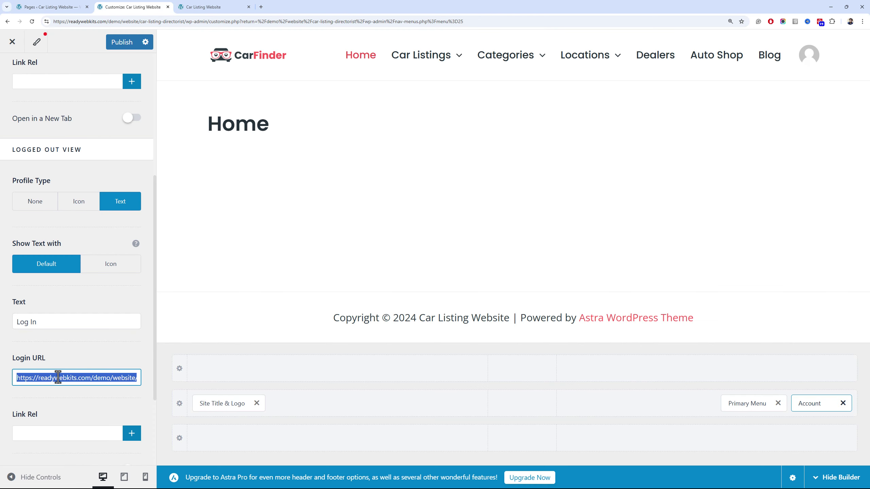
{"action": "key", "text": "ctrl+v"}
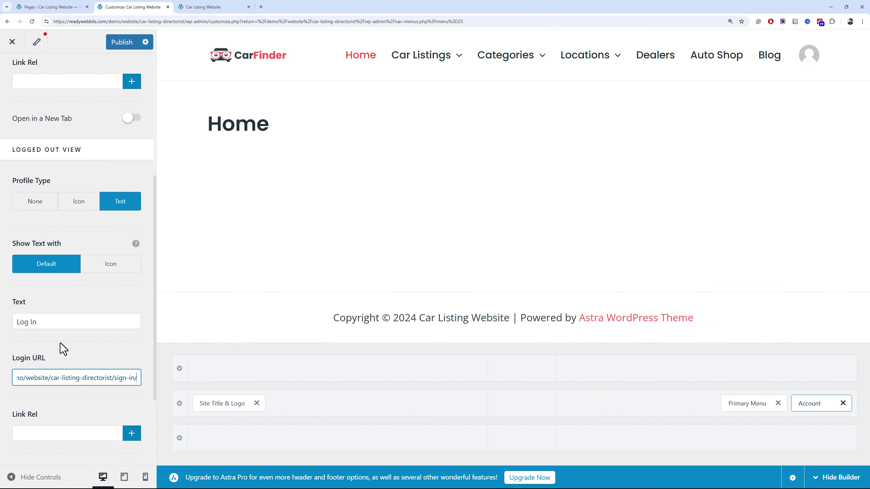
Set the Account element's text font size to 16 px
{"action": "scroll", "coordinate": [48, 321], "scroll_direction": "down", "scroll_amount": 3}
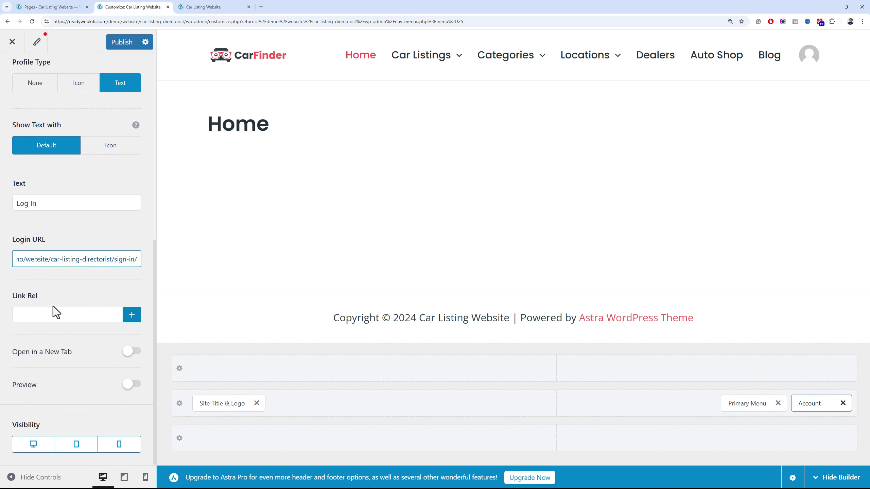
{"action": "scroll", "coordinate": [68, 255], "scroll_direction": "up", "scroll_amount": 9}
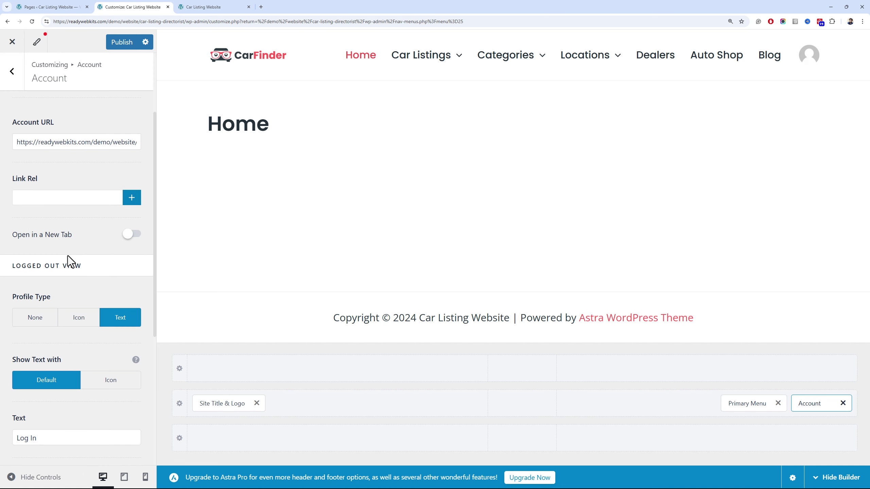
{"action": "scroll", "coordinate": [65, 235], "scroll_direction": "down", "scroll_amount": 5}
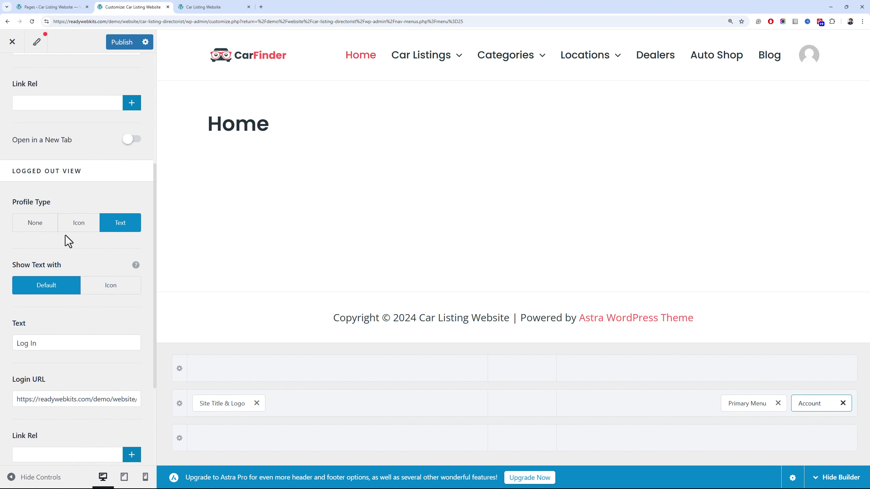
{"action": "scroll", "coordinate": [65, 235], "scroll_direction": "up", "scroll_amount": 5}
{"action": "left_click", "coordinate": [103, 107]}
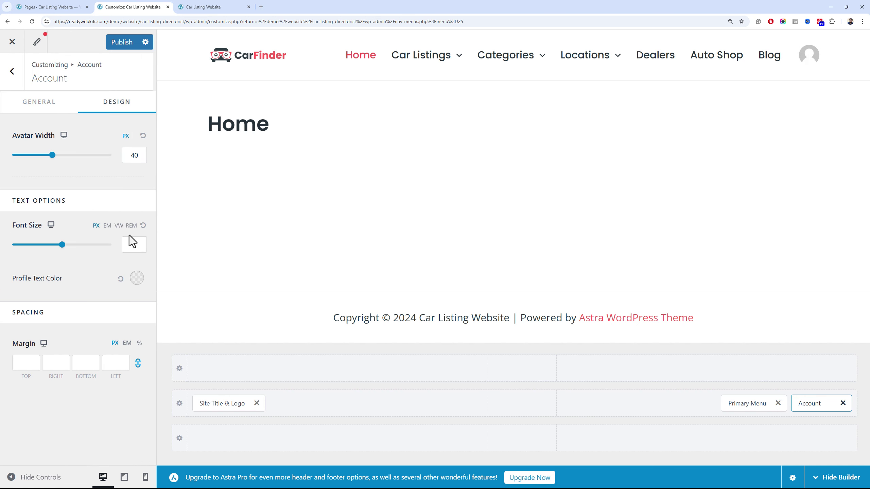
{"action": "left_click", "coordinate": [133, 246]}
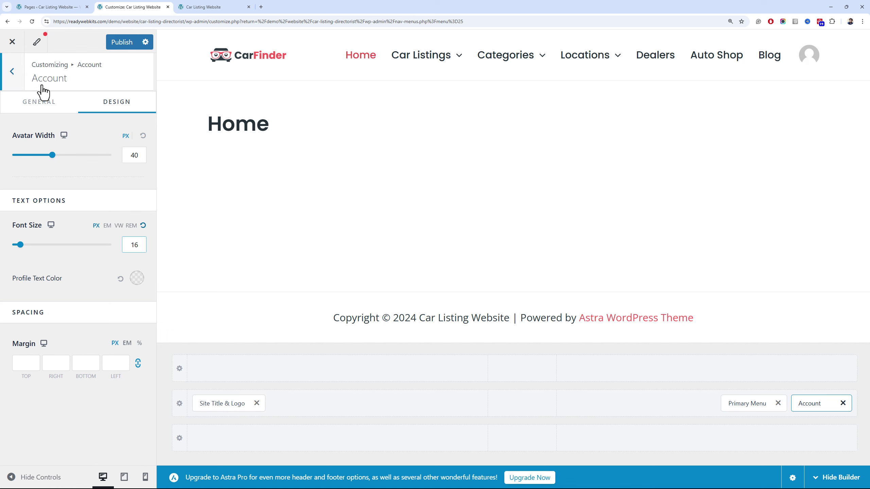
Add a Button element after Account in the header's primary row and set its text to Sell Car
{"action": "left_click", "coordinate": [12, 71]}
{"action": "left_click", "coordinate": [633, 400]}
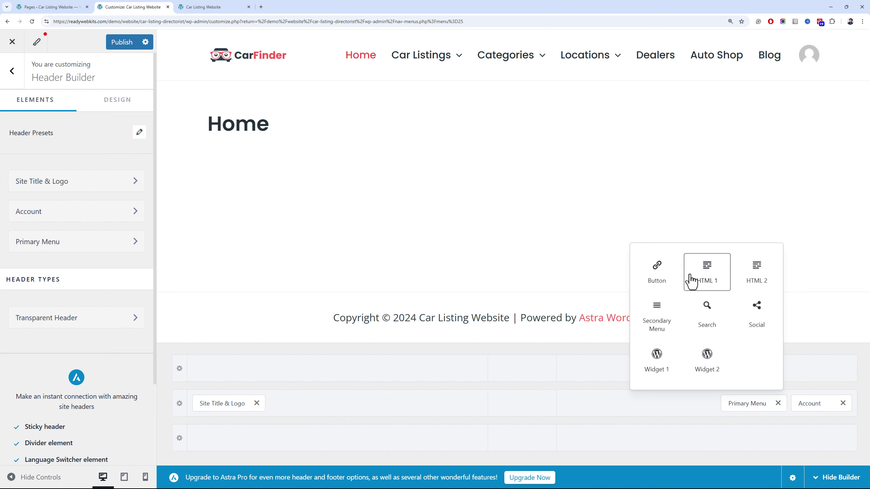
{"action": "left_click", "coordinate": [675, 276]}
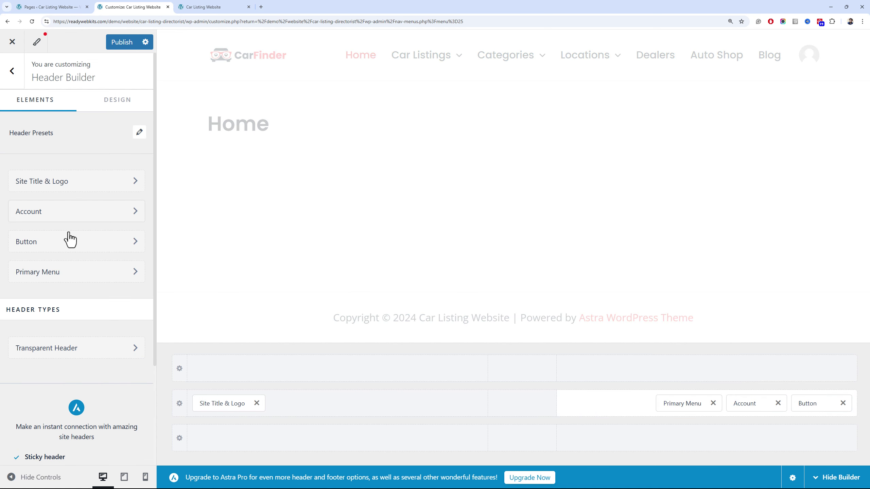
{"action": "left_click", "coordinate": [807, 404]}
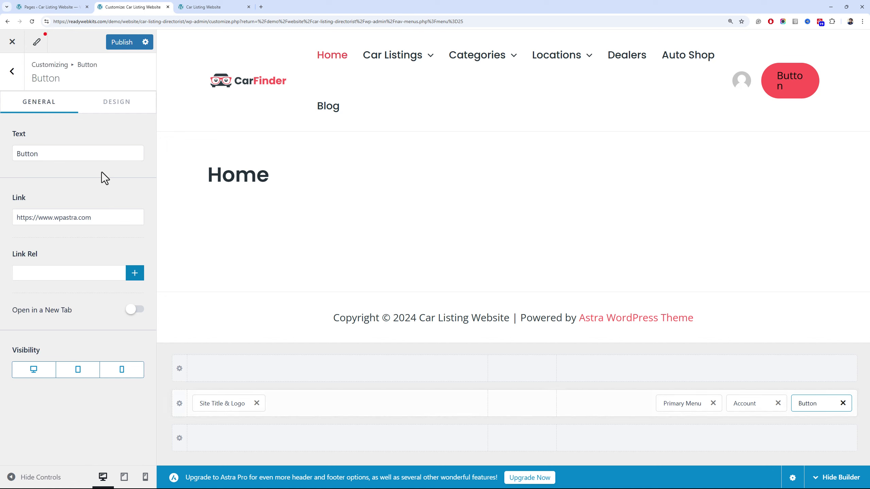
{"action": "double_click", "coordinate": [91, 158]}
{"action": "type", "text": "Se"}
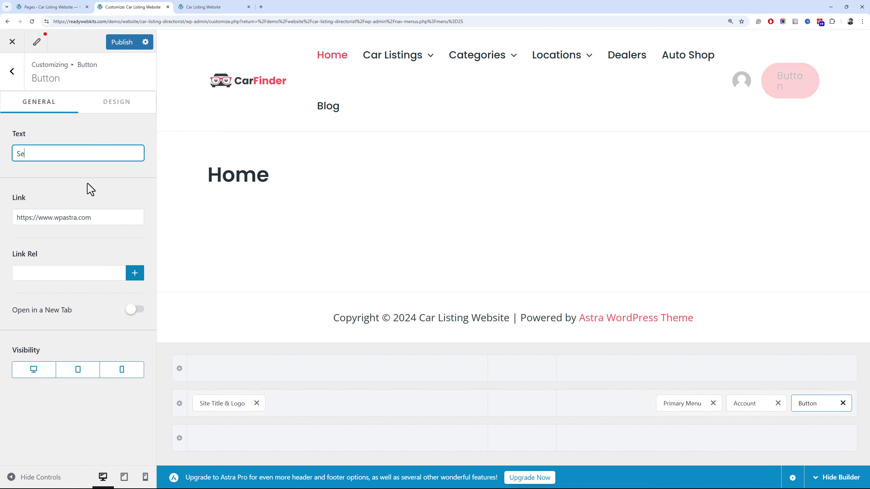
{"action": "type", "text": "ll Car"}
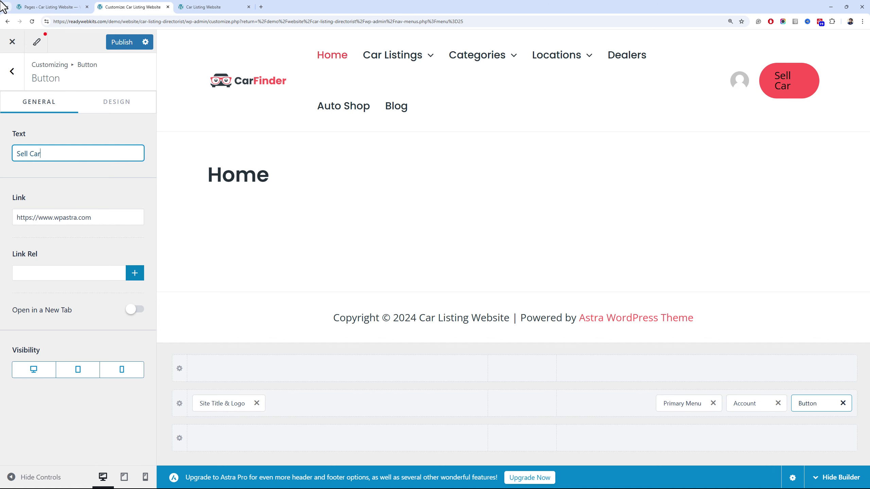
Replace the Sell Car button's link with the Directorist Add Listing page's link copied from the WordPress pages list
{"action": "left_click", "coordinate": [61, 5]}
{"action": "scroll", "coordinate": [253, 203], "scroll_direction": "up", "scroll_amount": 10}
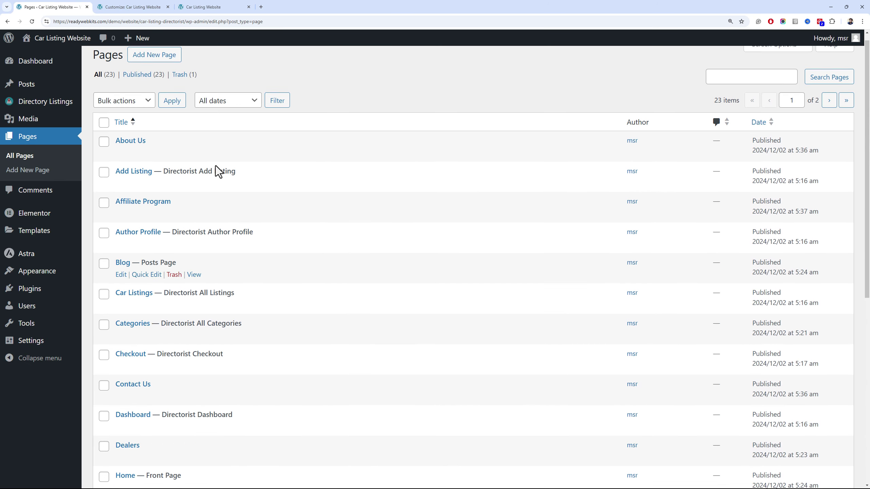
{"action": "right_click", "coordinate": [194, 194]}
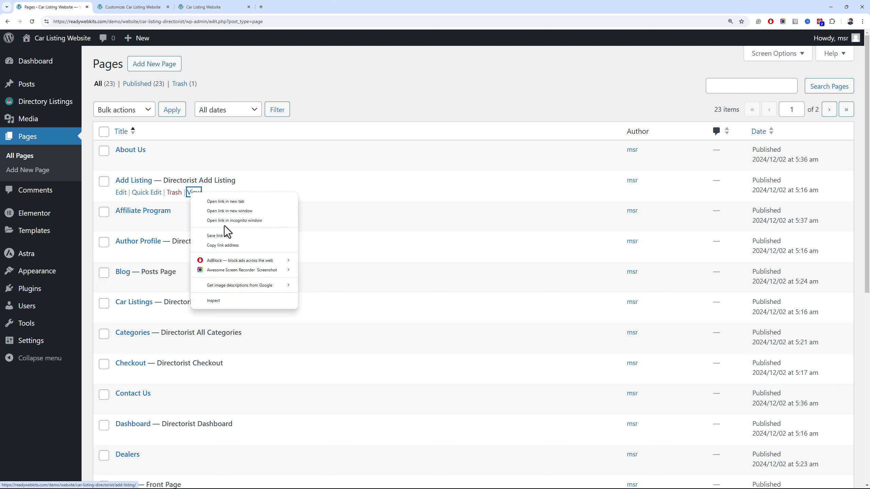
{"action": "left_click", "coordinate": [233, 243]}
{"action": "left_click", "coordinate": [130, 10]}
{"action": "left_click", "coordinate": [85, 214]}
{"action": "key", "text": "ctrl+a"}
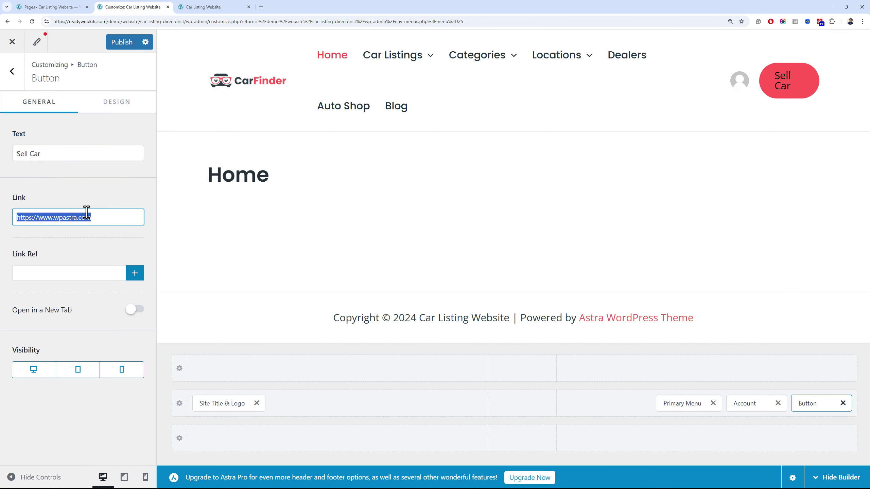
{"action": "key", "text": "ctrl+v"}
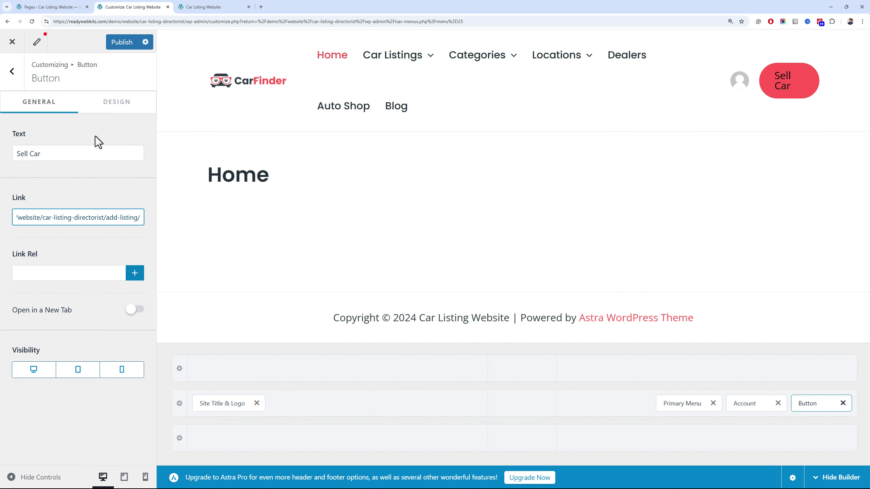
Set the Sell Car button's border radius to 8 px on all four corners with the values linked
{"action": "left_click", "coordinate": [114, 101]}
{"action": "double_click", "coordinate": [21, 366]}
{"action": "type", "text": "8"}
{"action": "left_click", "coordinate": [135, 367]}
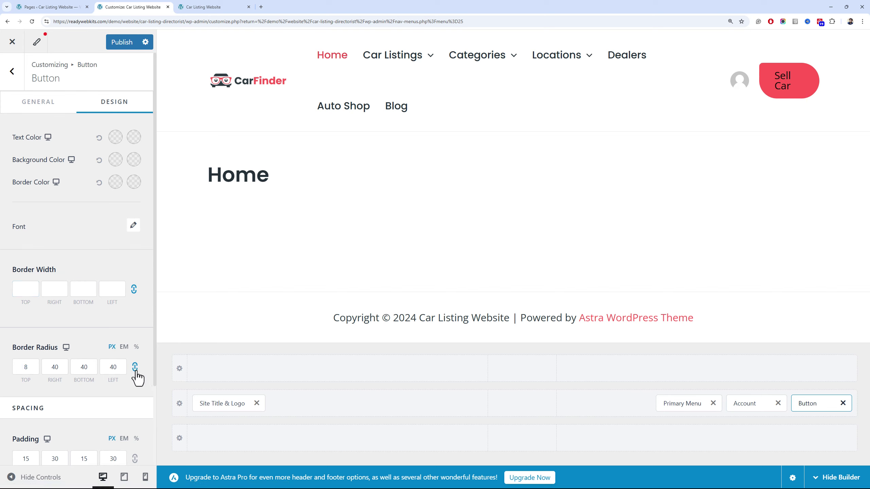
{"action": "left_click", "coordinate": [110, 367]}
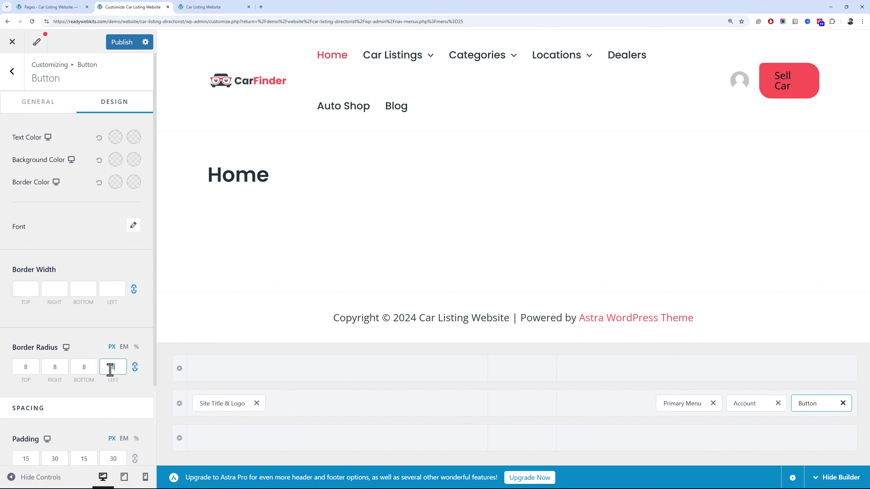
Set the Sell Car button's normal and hover text colors to white and its hover background to the dark global color
{"action": "left_click", "coordinate": [115, 137]}
{"action": "left_click", "coordinate": [87, 159]}
{"action": "left_click", "coordinate": [115, 137]}
{"action": "left_click", "coordinate": [78, 161]}
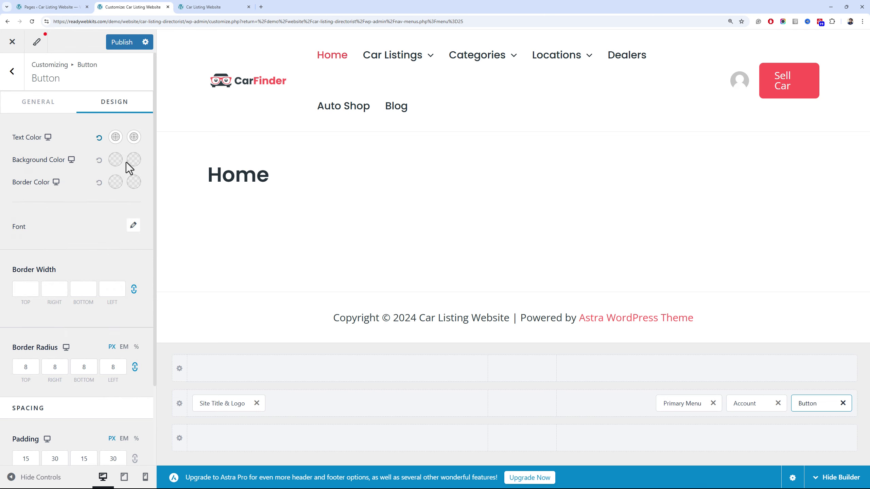
{"action": "left_click", "coordinate": [117, 162]}
{"action": "left_click", "coordinate": [130, 183]}
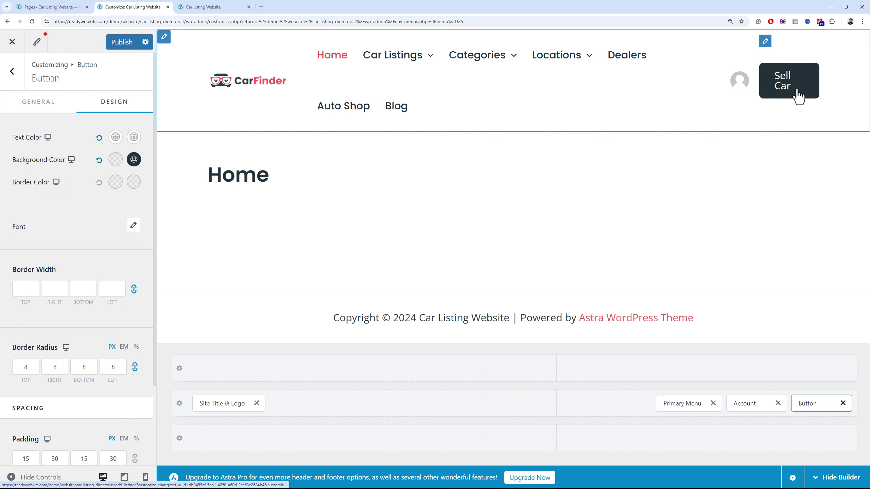
Set the Sell Car button's font family to Poppins and its font size to 16 px
{"action": "left_click", "coordinate": [134, 225]}
{"action": "left_click", "coordinate": [105, 276]}
{"action": "type", "text": "poppi"}
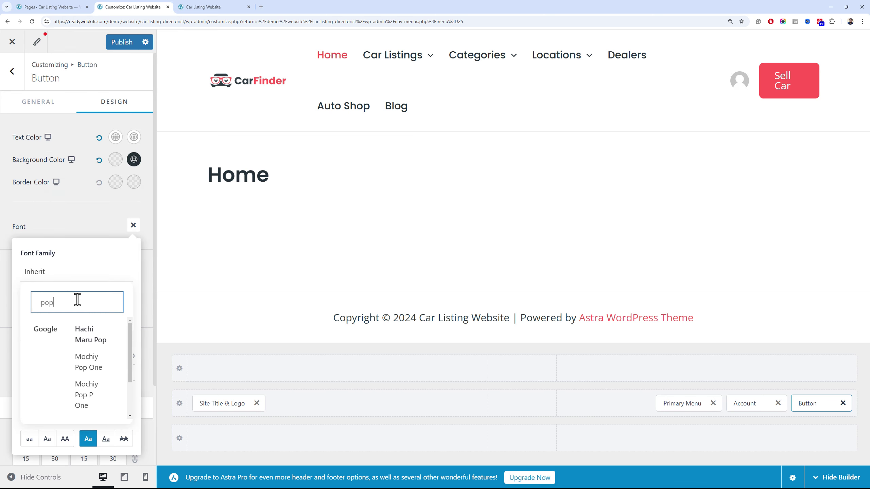
{"action": "left_click", "coordinate": [87, 330]}
{"action": "left_click", "coordinate": [121, 373]}
{"action": "type", "text": "15"}
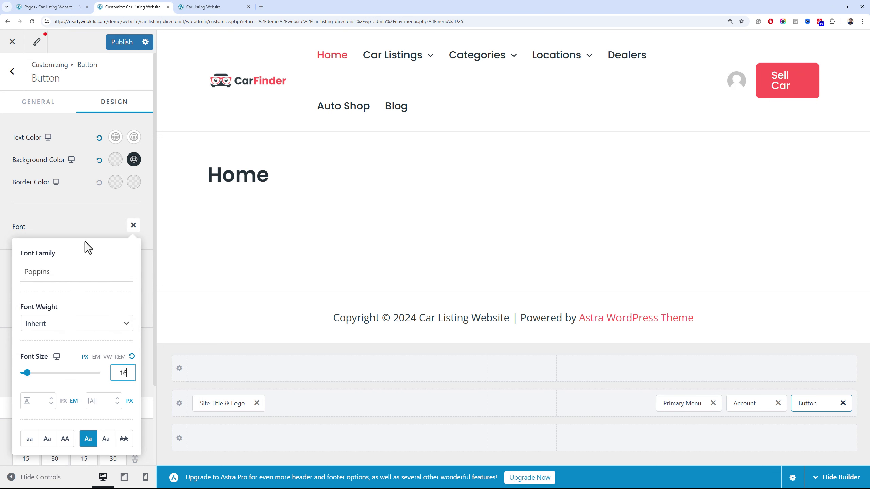
{"action": "left_click", "coordinate": [240, 244]}
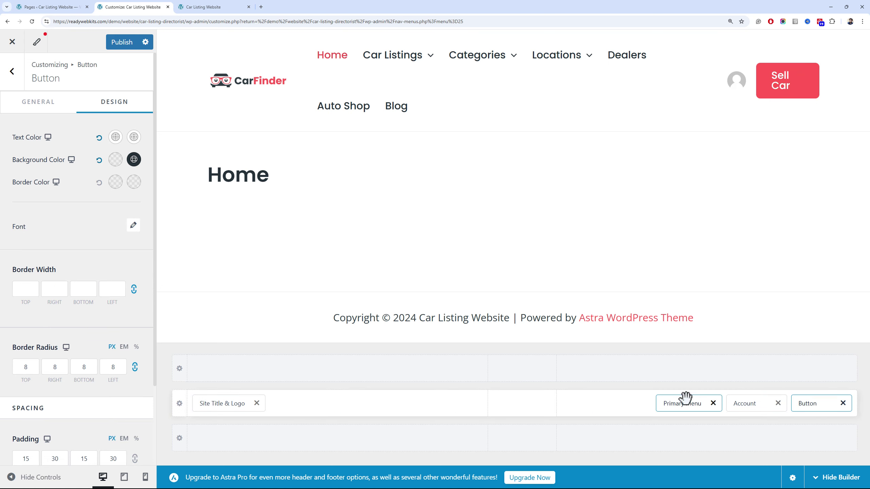
Set the Account element's text font size to 15 px
{"action": "left_click", "coordinate": [739, 403]}
{"action": "left_click", "coordinate": [117, 101]}
{"action": "left_click", "coordinate": [134, 245]}
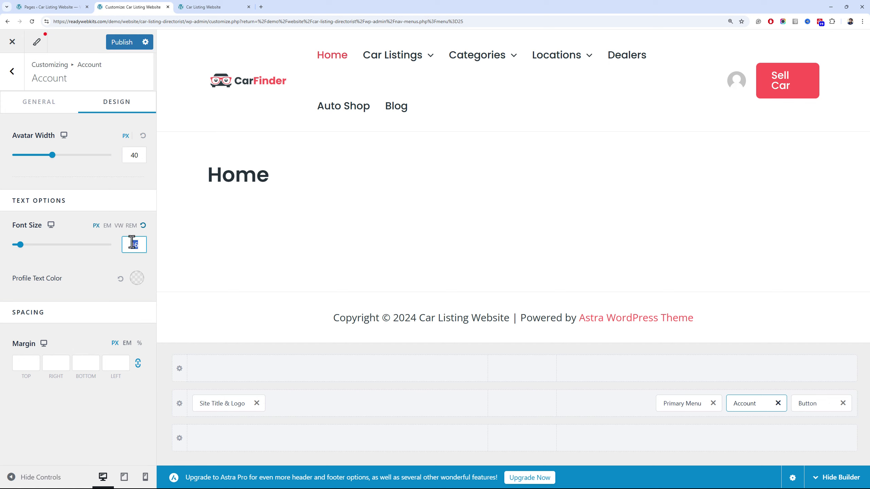
{"action": "type", "text": "15"}
Set the Primary Menu's menu spacing to 10 px on all sides and its menu font size to 14 px
{"action": "left_click", "coordinate": [681, 403]}
{"action": "scroll", "coordinate": [81, 355], "scroll_direction": "down", "scroll_amount": 10}
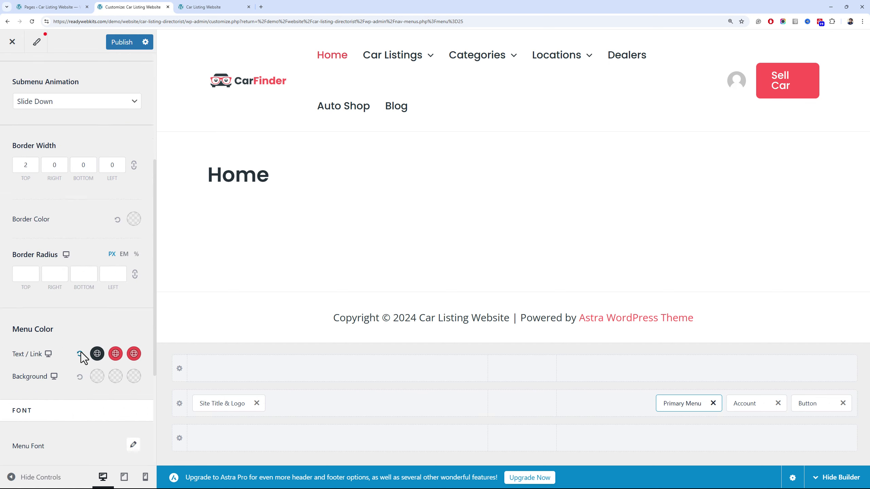
{"action": "double_click", "coordinate": [106, 361]}
{"action": "type", "text": "10"}
{"action": "double_click", "coordinate": [56, 360]}
{"action": "type", "text": "10"}
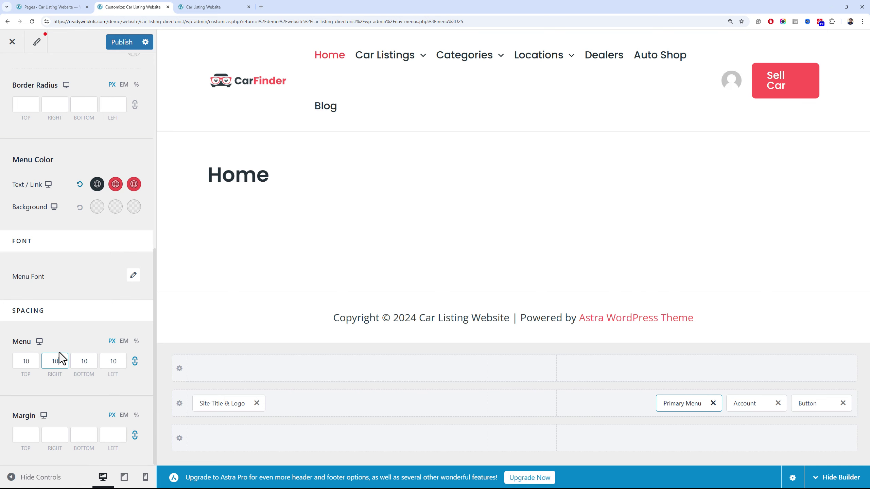
{"action": "left_click", "coordinate": [134, 275]}
{"action": "type", "text": "14"}
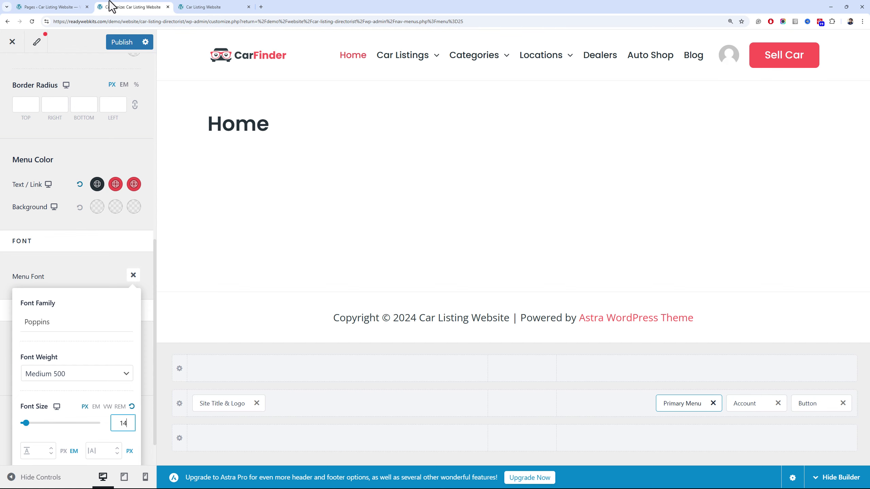
Remove the Blog item from the Main Menu in the WordPress menu editor and save the menu
{"action": "left_click", "coordinate": [85, 6]}
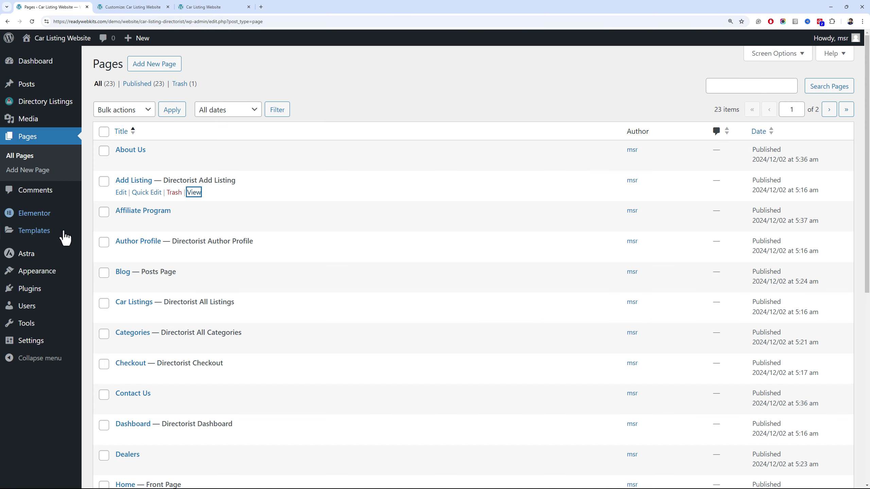
{"action": "mouse_move", "coordinate": [66, 275]}
{"action": "left_click", "coordinate": [103, 330]}
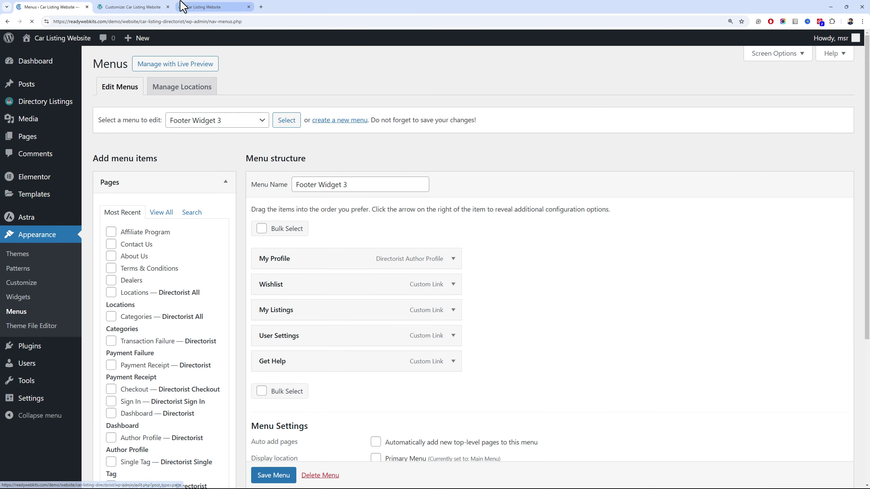
{"action": "left_click", "coordinate": [250, 123]}
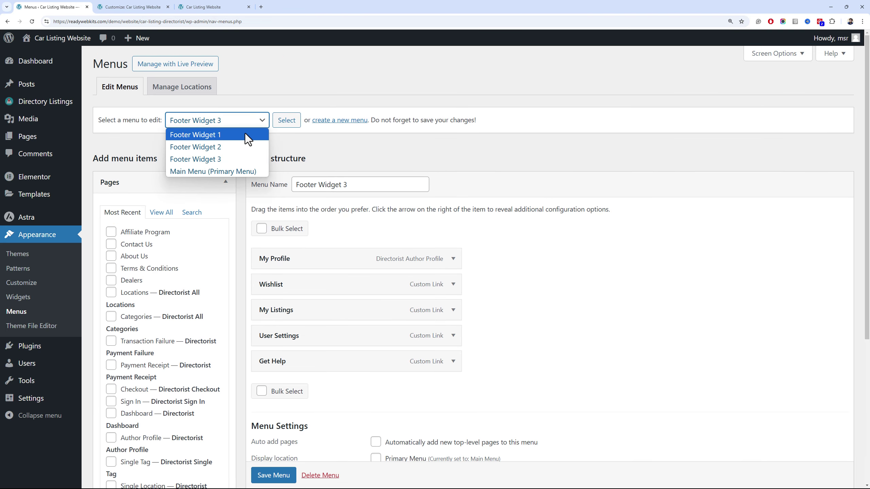
{"action": "left_click", "coordinate": [240, 171]}
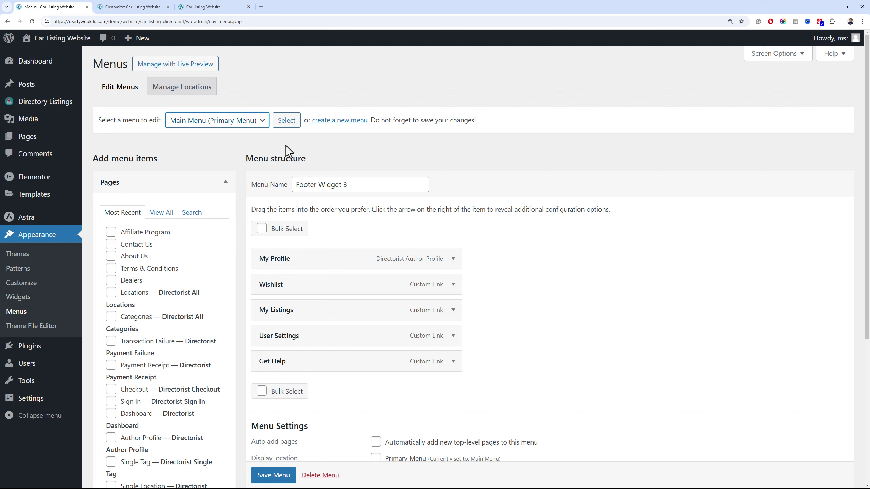
{"action": "left_click", "coordinate": [286, 120]}
{"action": "scroll", "coordinate": [393, 254], "scroll_direction": "down", "scroll_amount": 5}
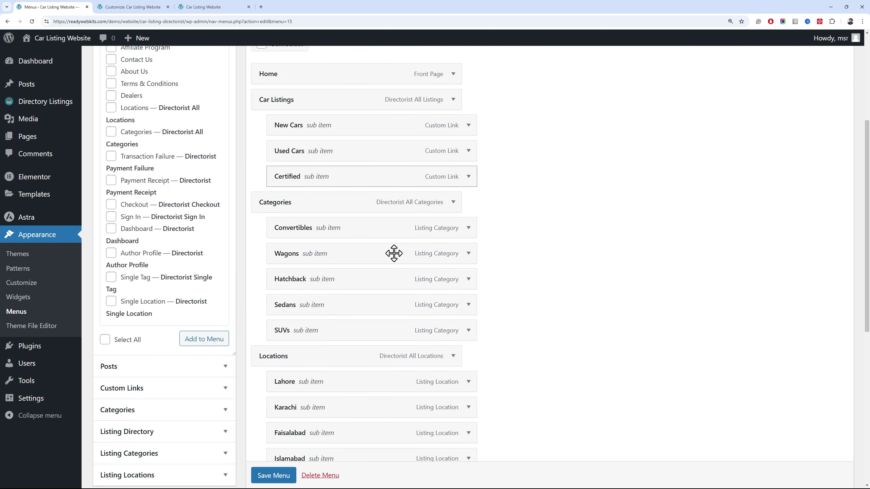
{"action": "scroll", "coordinate": [394, 253], "scroll_direction": "down", "scroll_amount": 7}
{"action": "left_click", "coordinate": [453, 262]}
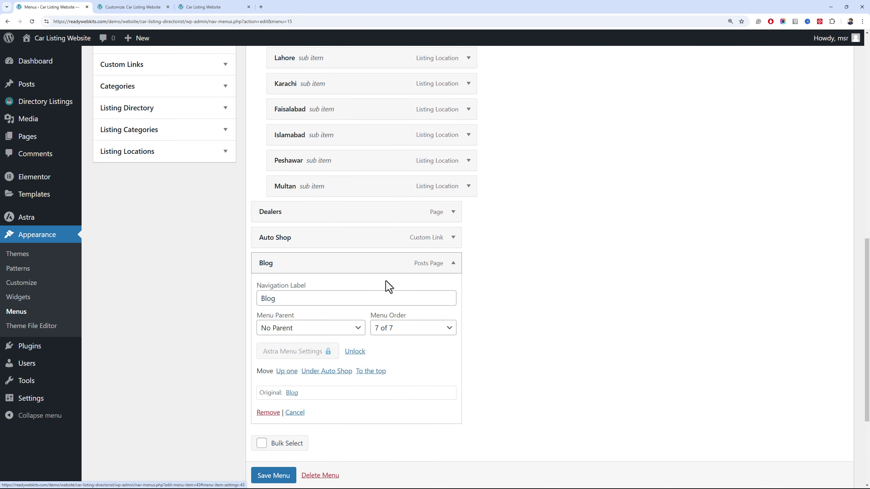
{"action": "left_click", "coordinate": [269, 412]}
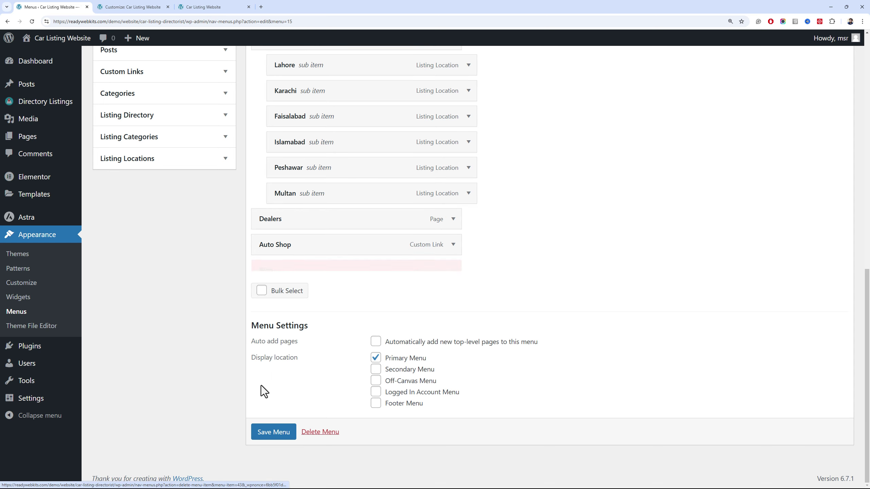
{"action": "left_click", "coordinate": [274, 432]}
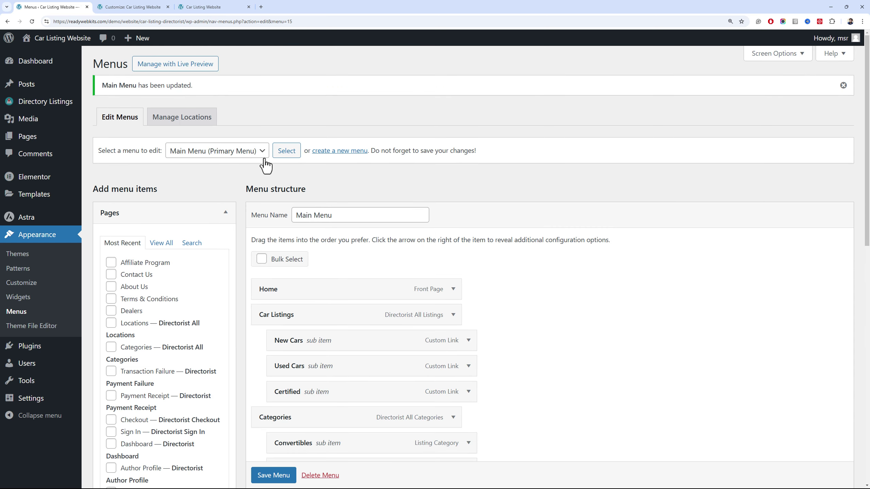
Add the Blog page to the Footer Widget 2 menu and place it directly below About Us
{"action": "left_click", "coordinate": [264, 157]}
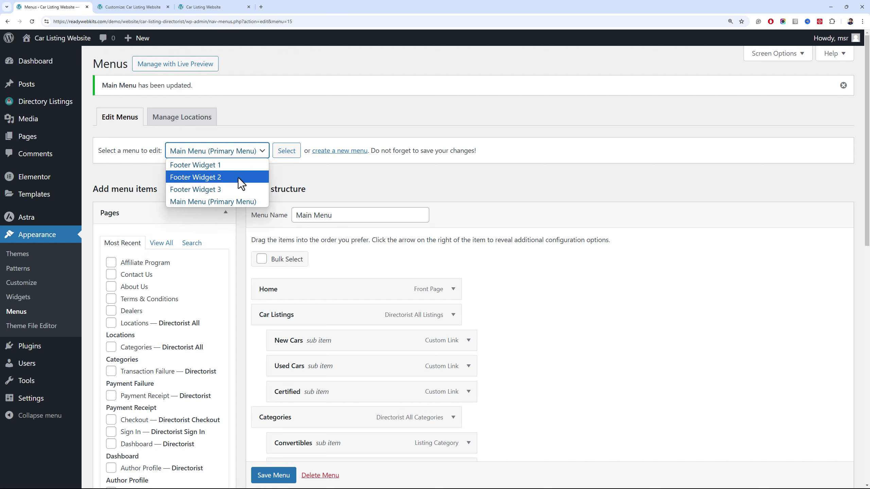
{"action": "left_click", "coordinate": [238, 177]}
{"action": "left_click", "coordinate": [285, 153]}
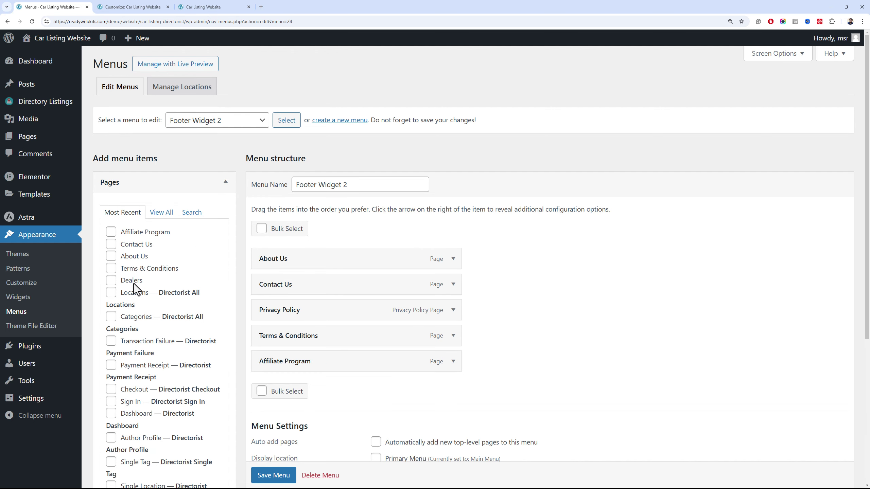
{"action": "scroll", "coordinate": [134, 279], "scroll_direction": "down", "scroll_amount": 3}
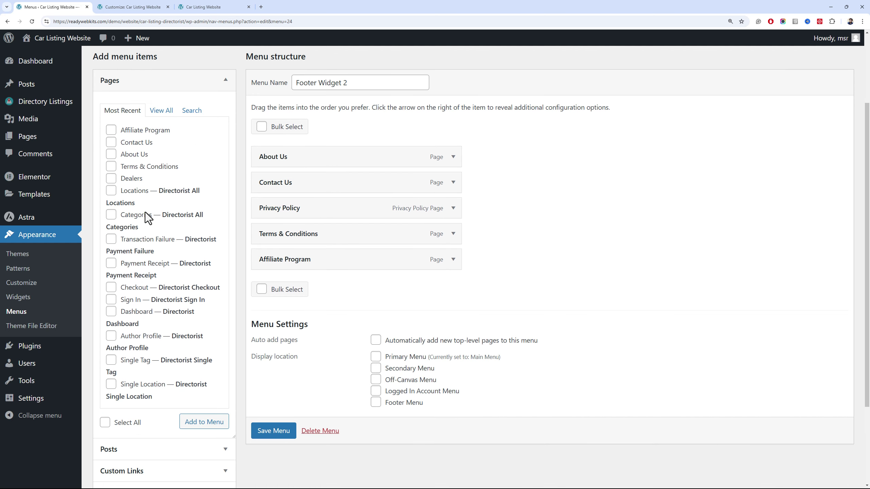
{"action": "left_click", "coordinate": [161, 113]}
{"action": "left_click", "coordinate": [127, 143]}
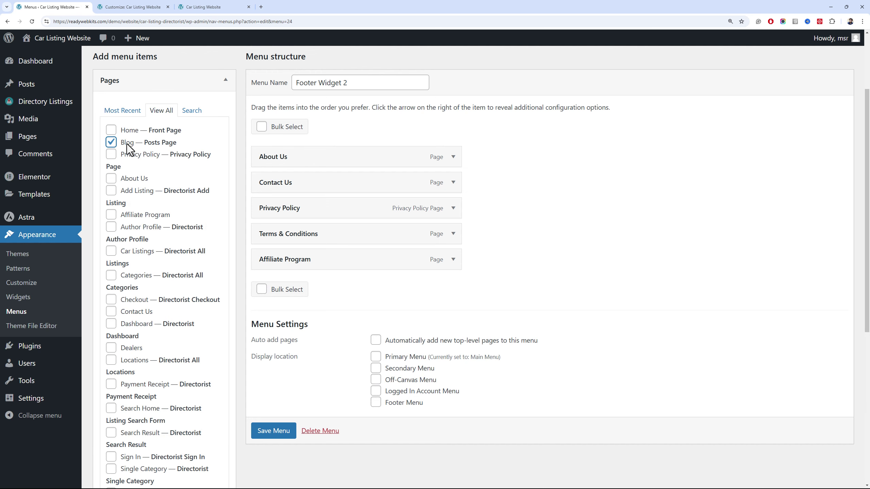
{"action": "scroll", "coordinate": [224, 405], "scroll_direction": "down", "scroll_amount": 6}
{"action": "left_click", "coordinate": [205, 391]}
{"action": "scroll", "coordinate": [287, 325], "scroll_direction": "up", "scroll_amount": 9}
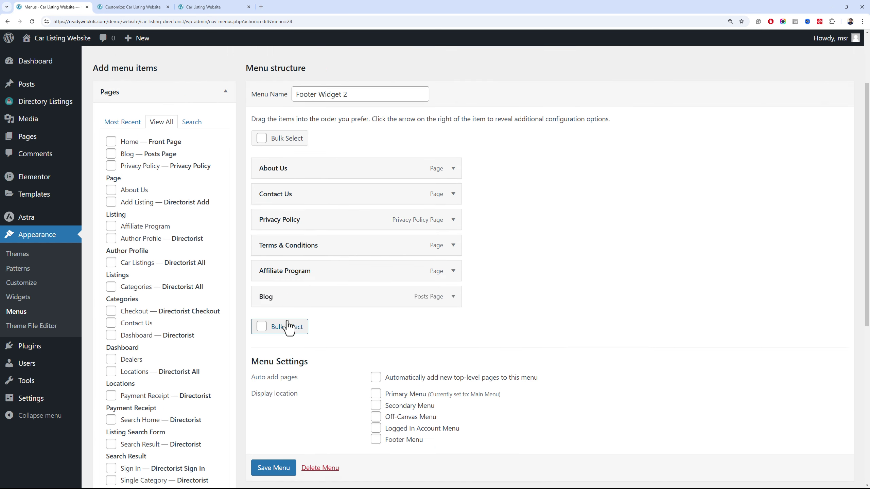
{"action": "left_click_drag", "start_coordinate": [308, 382], "coordinate": [308, 283]}
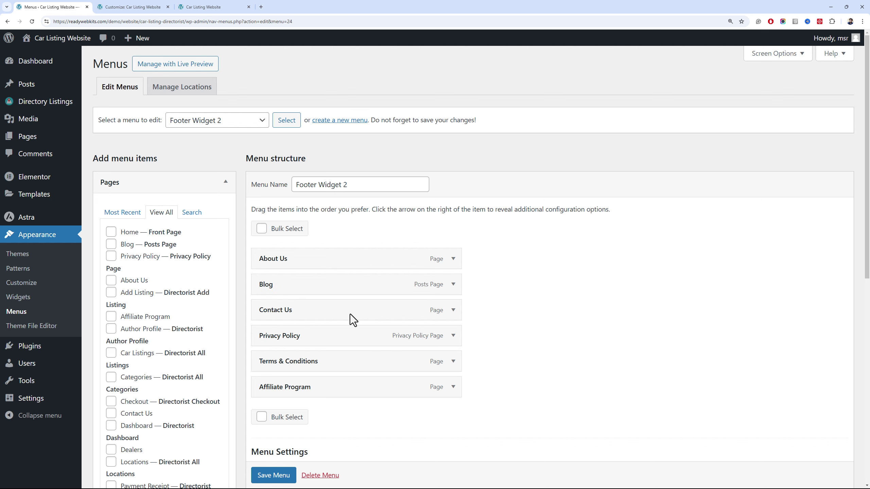
Remove the Affiliate Program item from the Footer Widget 2 menu and save the menu
{"action": "left_click", "coordinate": [453, 387]}
{"action": "scroll", "coordinate": [284, 326], "scroll_direction": "down", "scroll_amount": 9}
{"action": "left_click", "coordinate": [262, 233]}
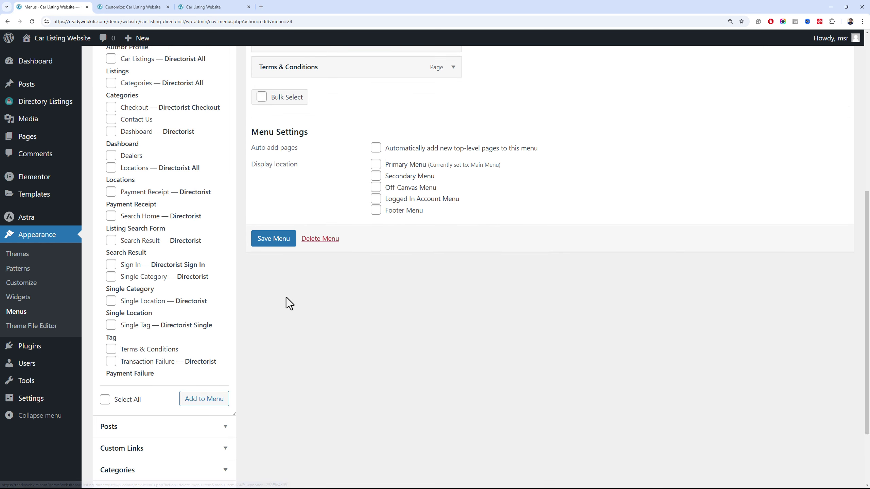
{"action": "scroll", "coordinate": [284, 342], "scroll_direction": "up", "scroll_amount": 5}
{"action": "left_click", "coordinate": [276, 432]}
Publish the pending customizer changes and reload the customizer to check the updated header against the live site
{"action": "left_click", "coordinate": [147, 7]}
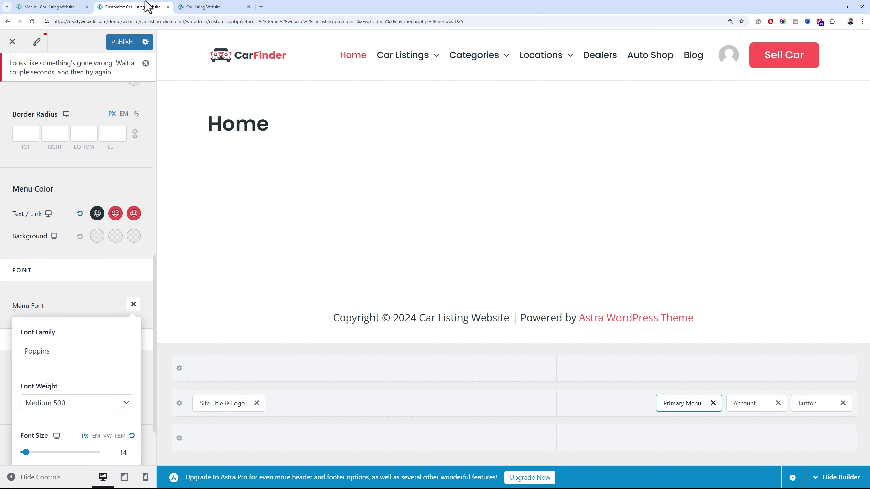
{"action": "left_click", "coordinate": [137, 41]}
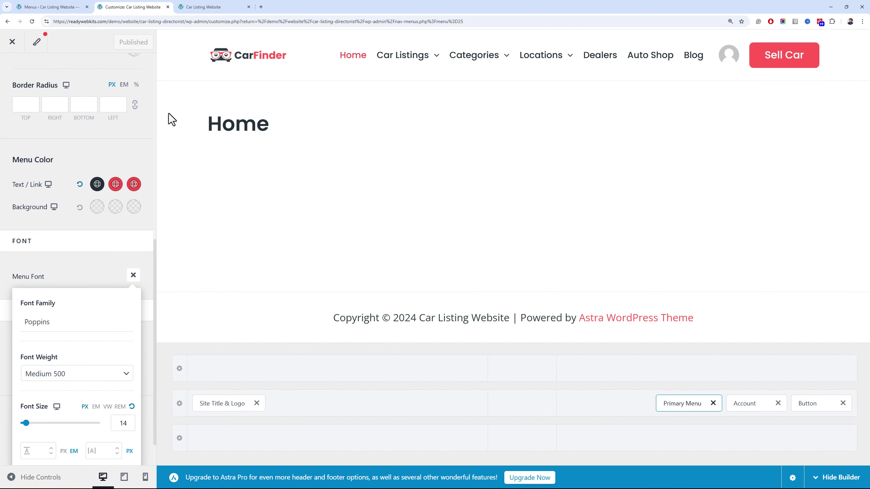
{"action": "key", "text": "F5"}
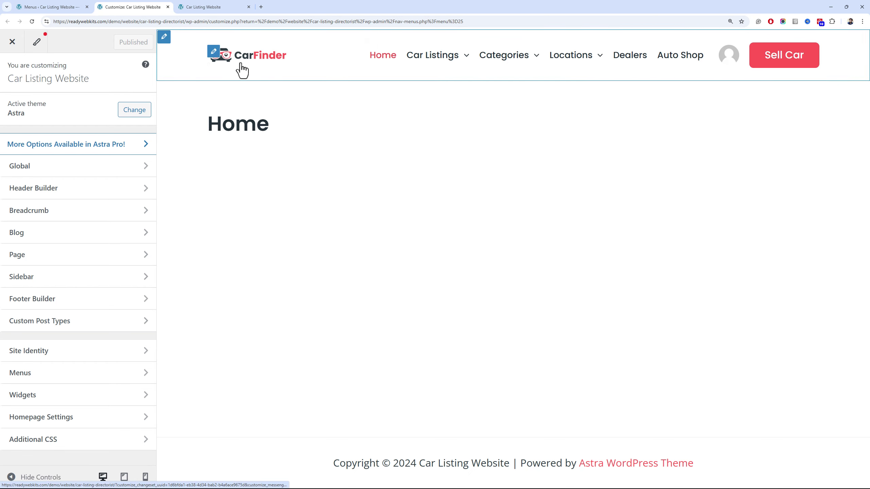
{"action": "left_click", "coordinate": [206, 7]}
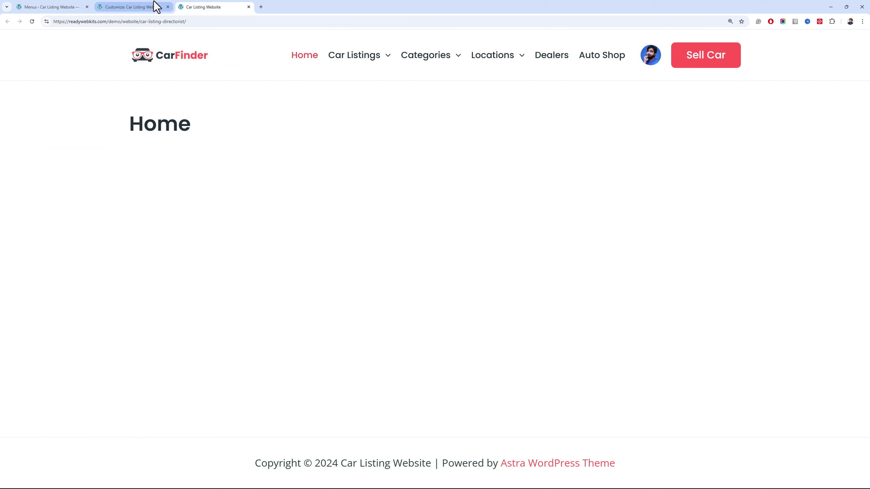
{"action": "left_click", "coordinate": [156, 6]}
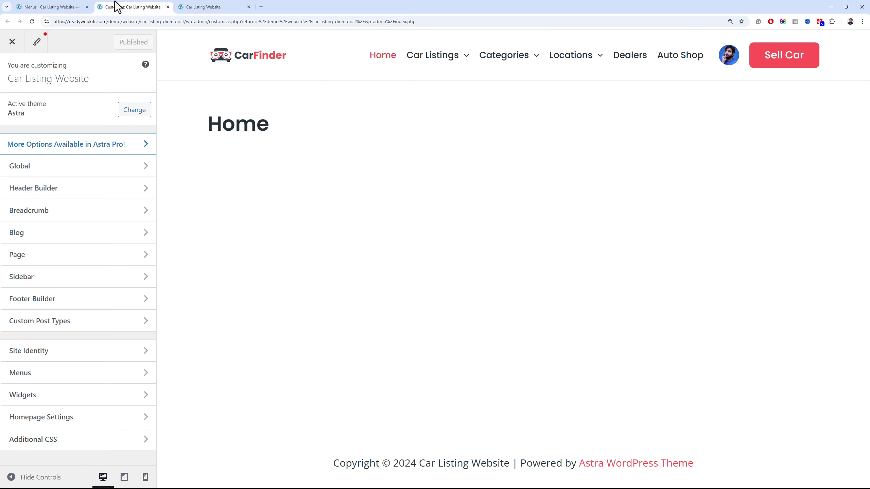
{"action": "left_click", "coordinate": [51, 7]}
{"action": "left_click", "coordinate": [57, 138]}
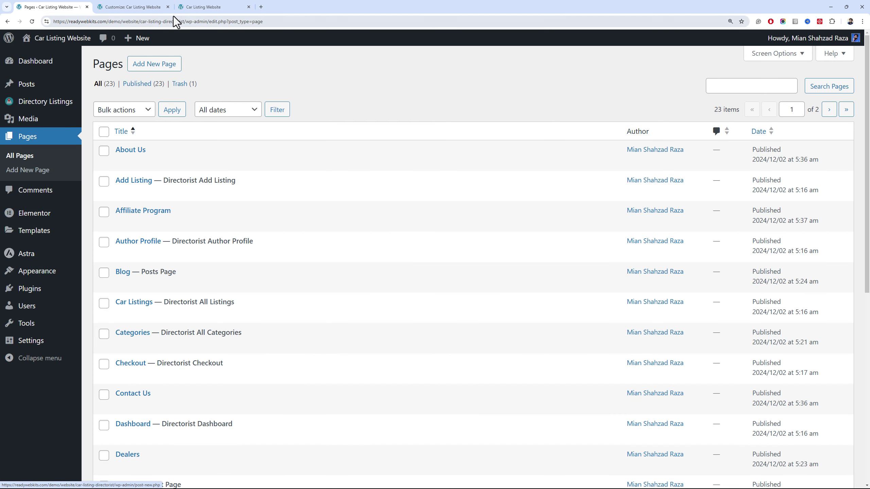
{"action": "scroll", "coordinate": [194, 285], "scroll_direction": "down", "scroll_amount": 8}
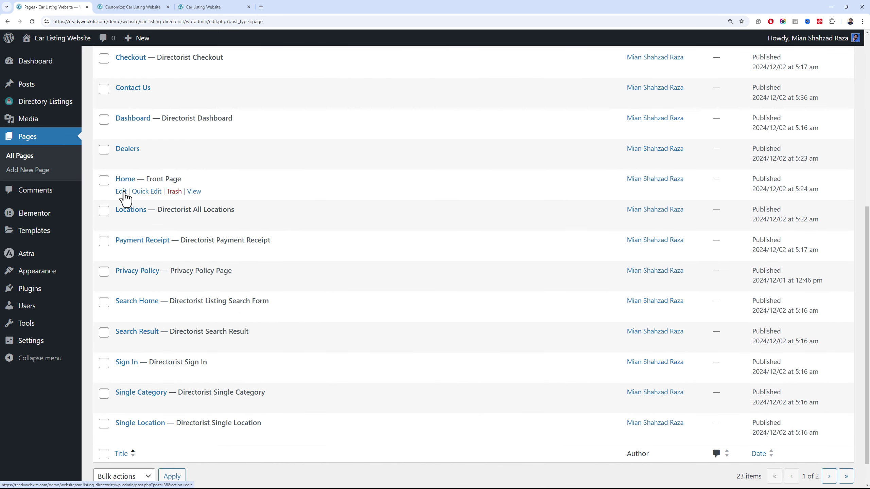
{"action": "middle_click", "coordinate": [126, 193]}
{"action": "left_click", "coordinate": [130, 7]}
{"action": "left_click", "coordinate": [167, 6]}
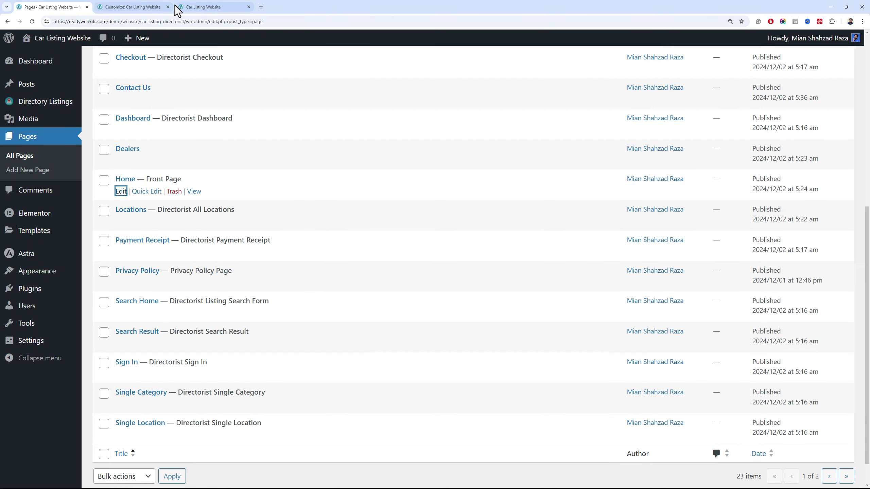
In the customizer's Footer Builder, remove "| Powered by [theme_author]" from the Copyright element's text
{"action": "left_click", "coordinate": [140, 8]}
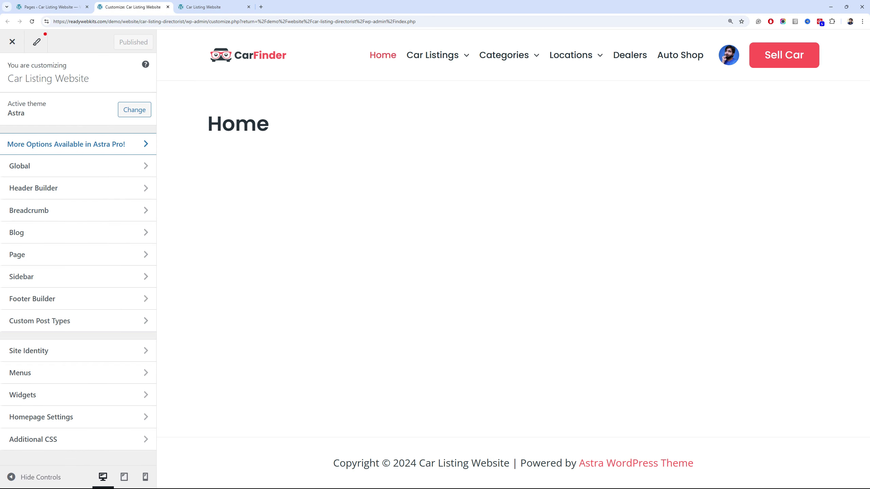
{"action": "left_click", "coordinate": [113, 306]}
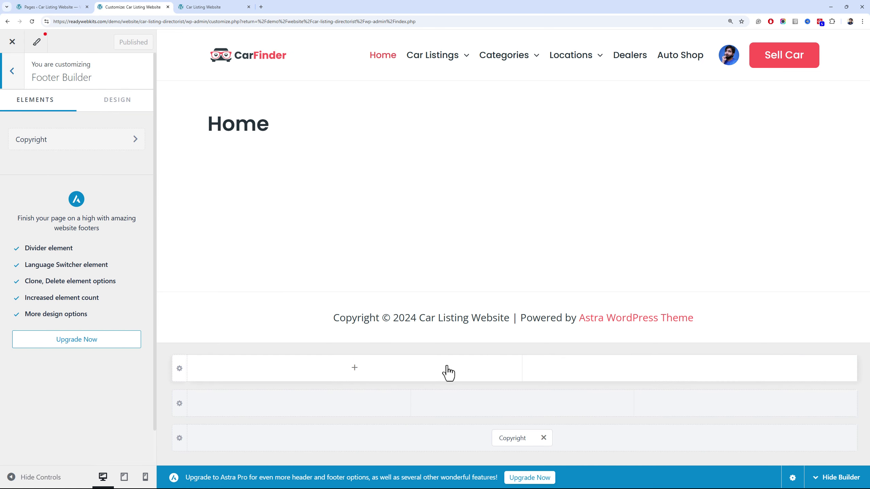
{"action": "left_click", "coordinate": [513, 437]}
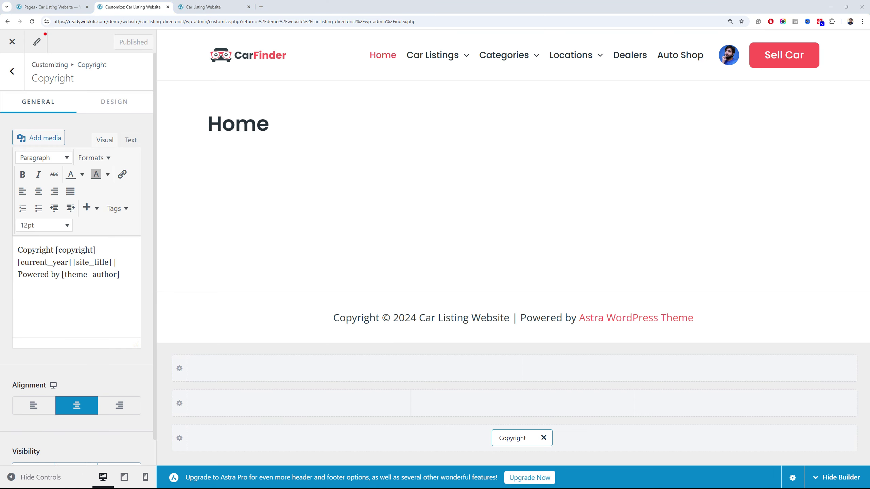
{"action": "left_click_drag", "start_coordinate": [119, 282], "coordinate": [7, 277]}
{"action": "key", "text": "BackSpace"}
{"action": "key", "text": "BackSpace"}
{"action": "key", "text": "BackSpace"}
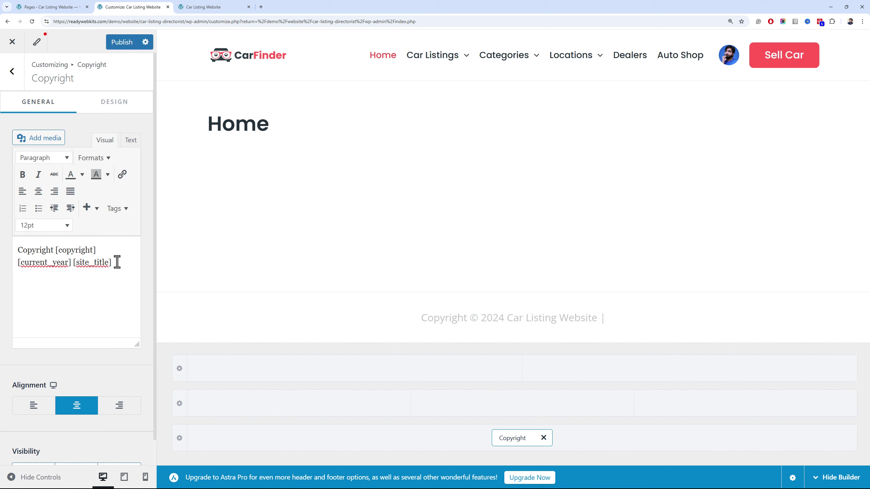
Set the Below Footer row's background to the dark slate color from the global palette
{"action": "left_click", "coordinate": [180, 438]}
{"action": "left_click", "coordinate": [114, 101]}
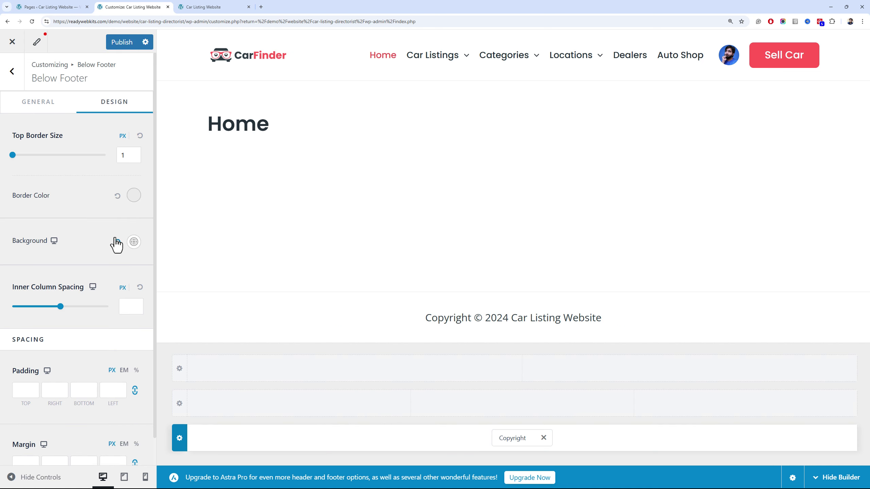
{"action": "left_click", "coordinate": [134, 241]}
{"action": "left_click", "coordinate": [52, 291]}
{"action": "left_click", "coordinate": [76, 241]}
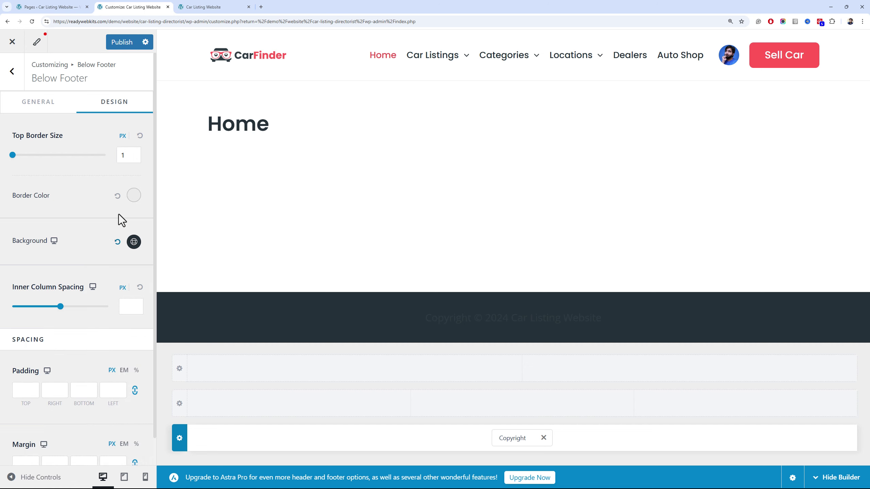
Set the Copyright element's text color to the light palette color #F0F5FA and its font size to 12 px
{"action": "left_click", "coordinate": [512, 438]}
{"action": "left_click", "coordinate": [116, 101]}
{"action": "left_click", "coordinate": [136, 129]}
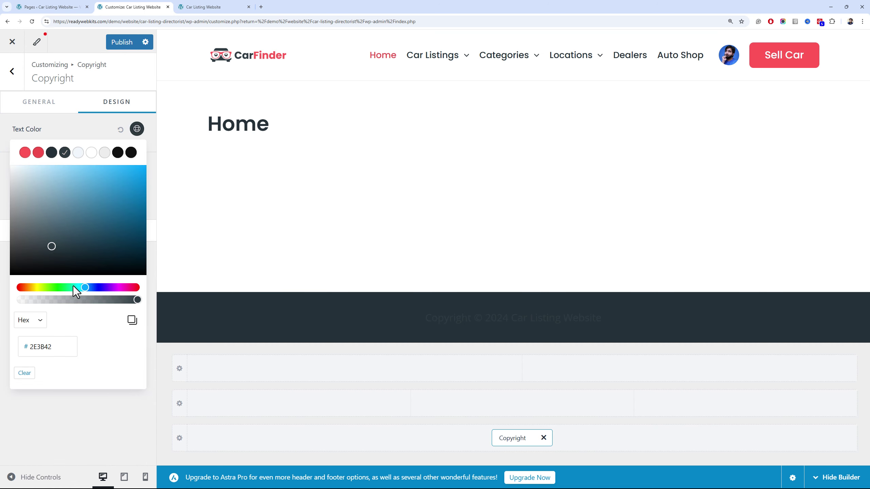
{"action": "left_click", "coordinate": [91, 153]}
{"action": "left_click", "coordinate": [88, 132]}
{"action": "left_click", "coordinate": [132, 195]}
{"action": "type", "text": "12"}
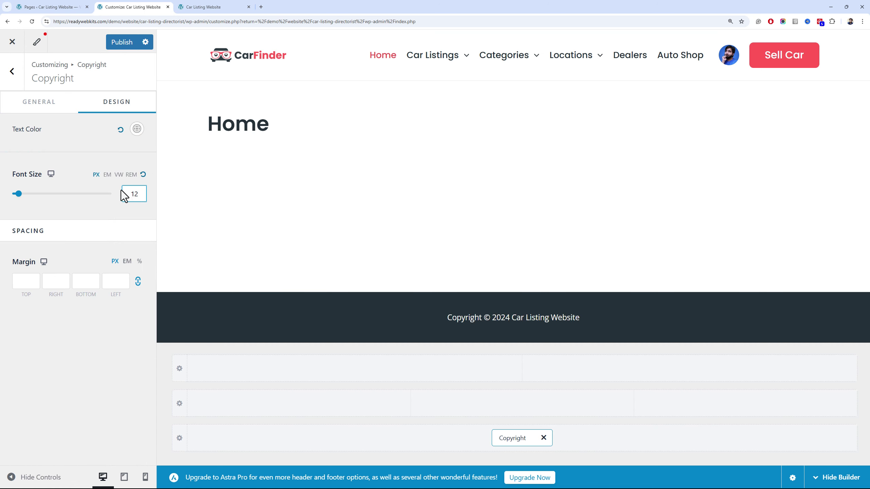
{"action": "left_click", "coordinate": [137, 129]}
{"action": "left_click", "coordinate": [78, 152]}
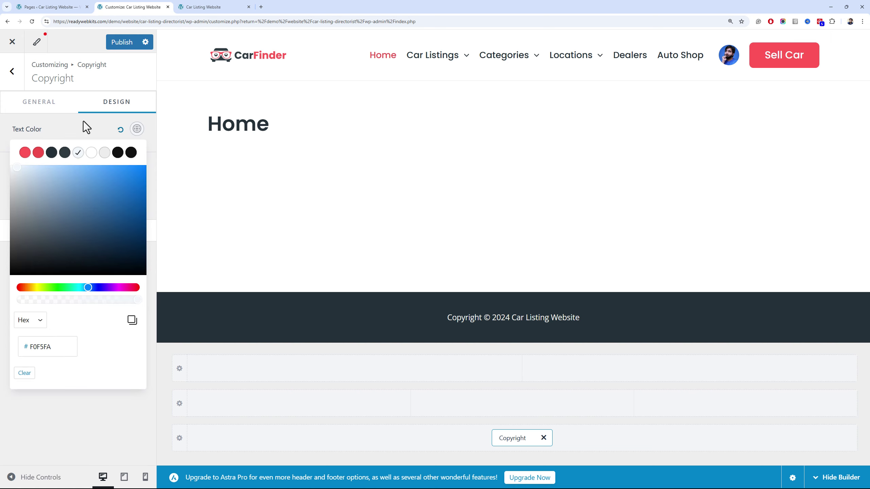
{"action": "left_click", "coordinate": [83, 121]}
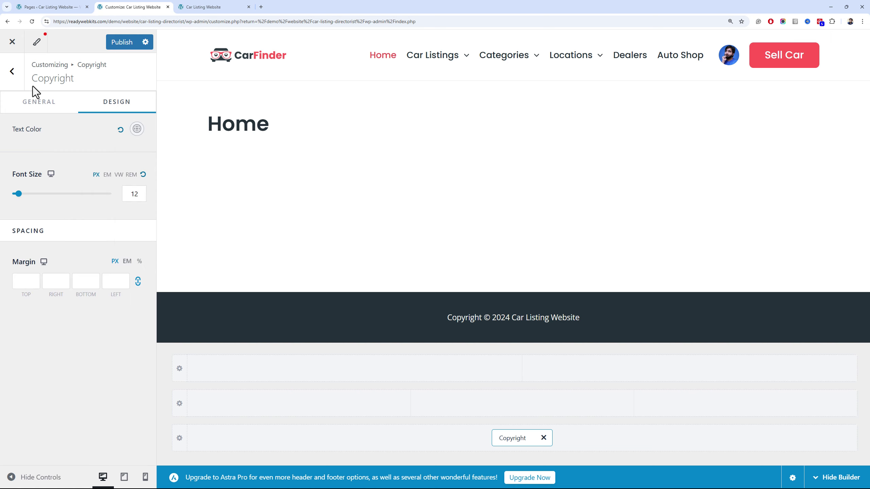
Set the Primary Footer row to a four-column layout
{"action": "left_click", "coordinate": [12, 71]}
{"action": "left_click", "coordinate": [344, 411]}
{"action": "left_click", "coordinate": [87, 155]}
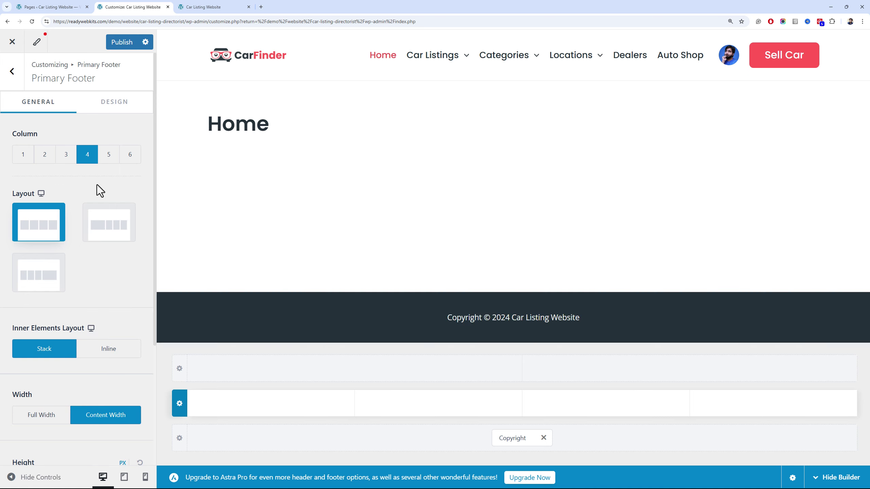
Place Widget 1, Widget 2, Widget 3 and Widget 4 in order in the Primary Footer's four columns and publish
{"action": "left_click", "coordinate": [270, 408]}
{"action": "left_click", "coordinate": [269, 319]}
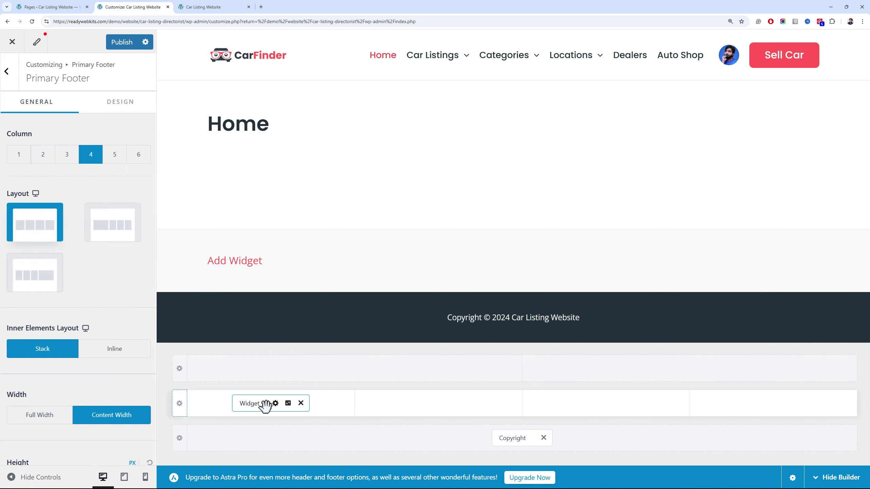
{"action": "left_click", "coordinate": [438, 404]}
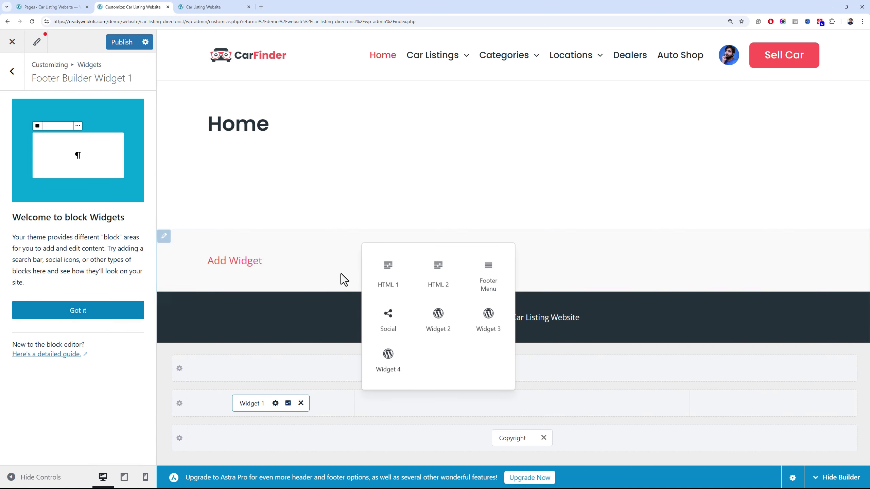
{"action": "left_click", "coordinate": [451, 338]}
{"action": "left_click", "coordinate": [547, 411]}
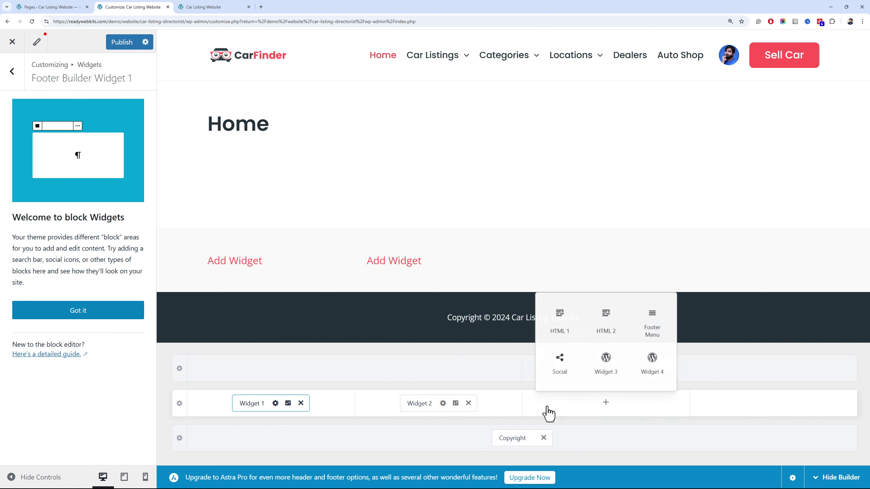
{"action": "left_click", "coordinate": [622, 367]}
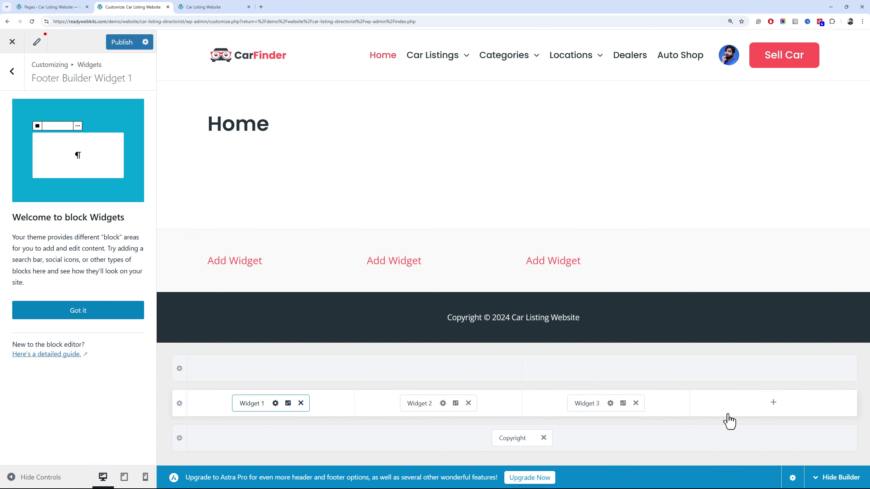
{"action": "left_click", "coordinate": [732, 404]}
{"action": "left_click", "coordinate": [772, 366]}
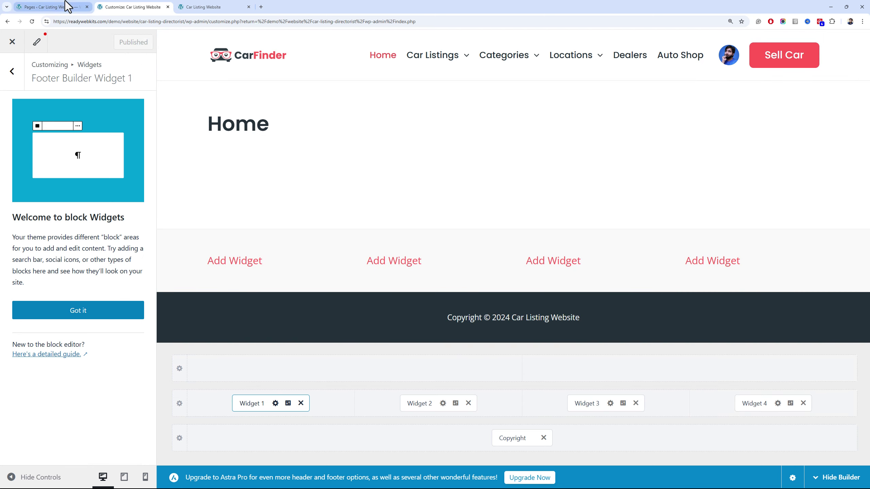
Switch to the WordPress admin tab, open the Appearance widgets page and dismiss its welcome guide
{"action": "left_click", "coordinate": [51, 7]}
{"action": "mouse_move", "coordinate": [58, 275]}
{"action": "left_click", "coordinate": [105, 317]}
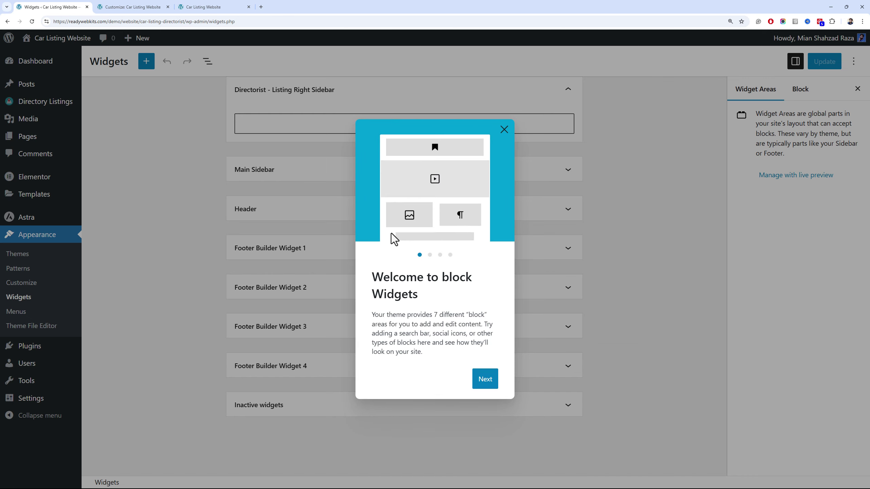
{"action": "left_click", "coordinate": [504, 129]}
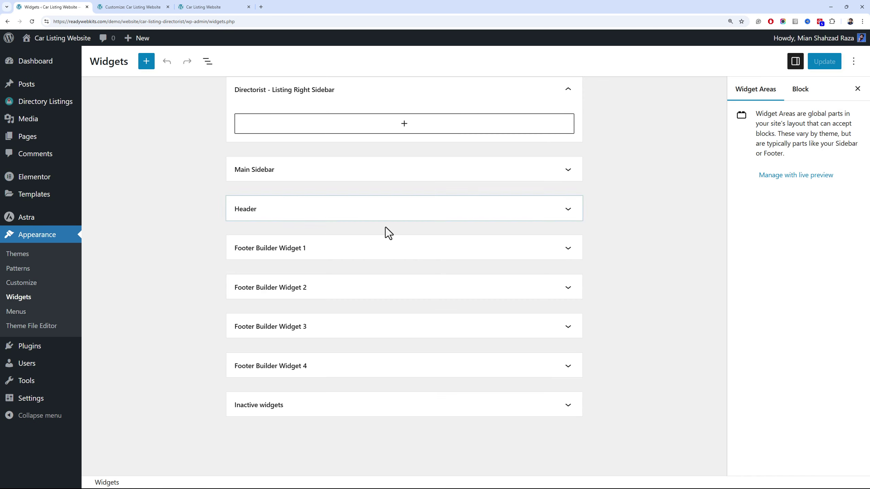
Search for "menu" in Footer Builder Widget 1's block inserter and add a Navigation Menu widget
{"action": "left_click", "coordinate": [471, 249]}
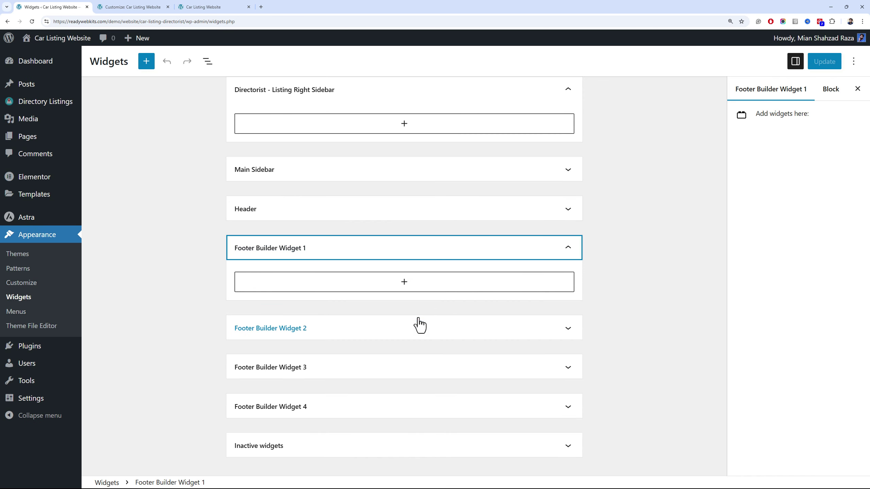
{"action": "left_click", "coordinate": [392, 286]}
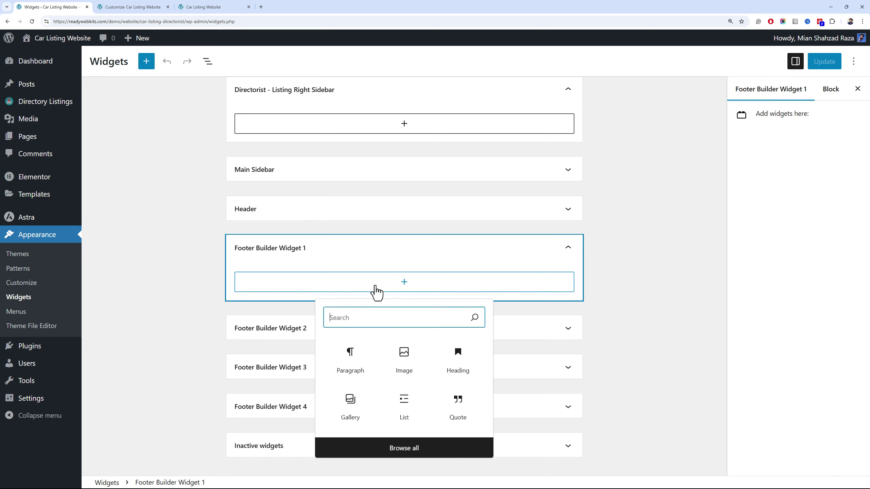
{"action": "type", "text": "me"}
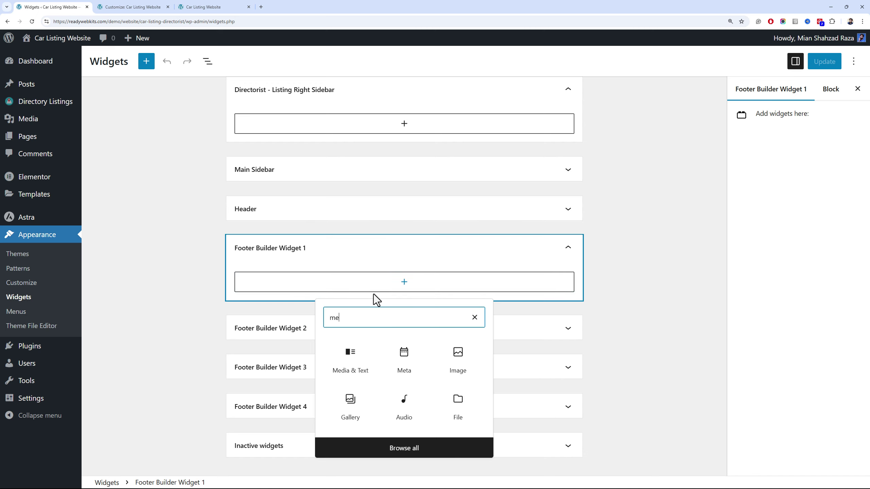
{"action": "type", "text": "nu"}
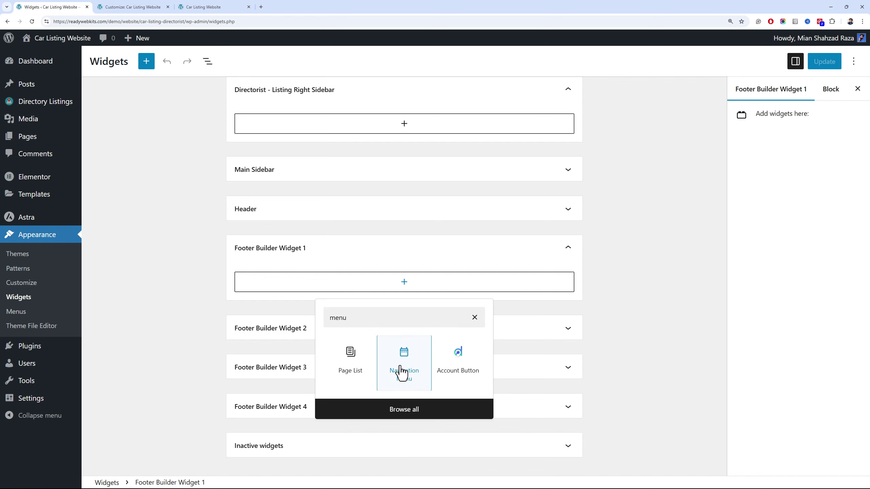
{"action": "left_click", "coordinate": [403, 370]}
Assign the Footer Widget 1 menu to the navigation widget and title it "Buying & Selling"
{"action": "left_click", "coordinate": [328, 357]}
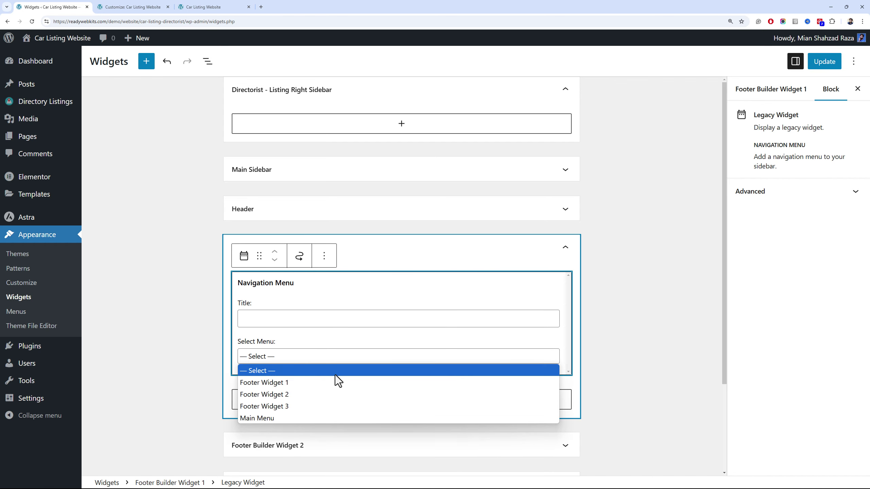
{"action": "left_click", "coordinate": [338, 378]}
{"action": "left_click", "coordinate": [309, 318]}
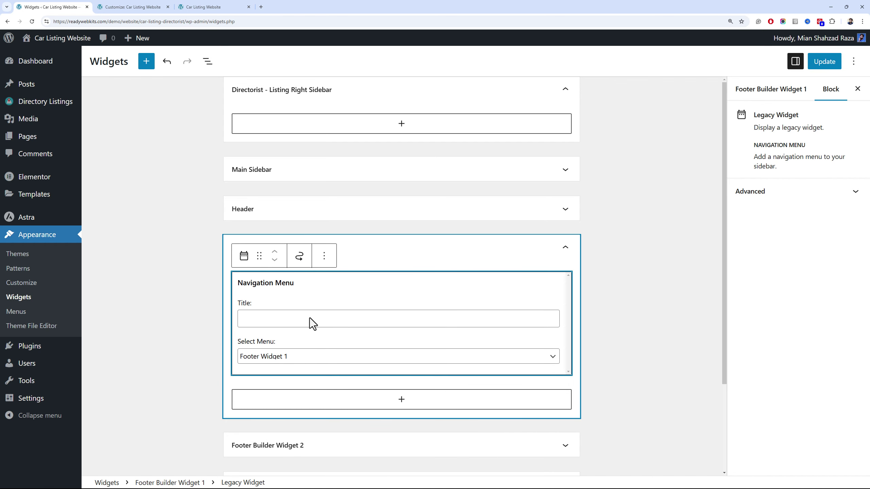
{"action": "type", "text": "Buying & Selling"}
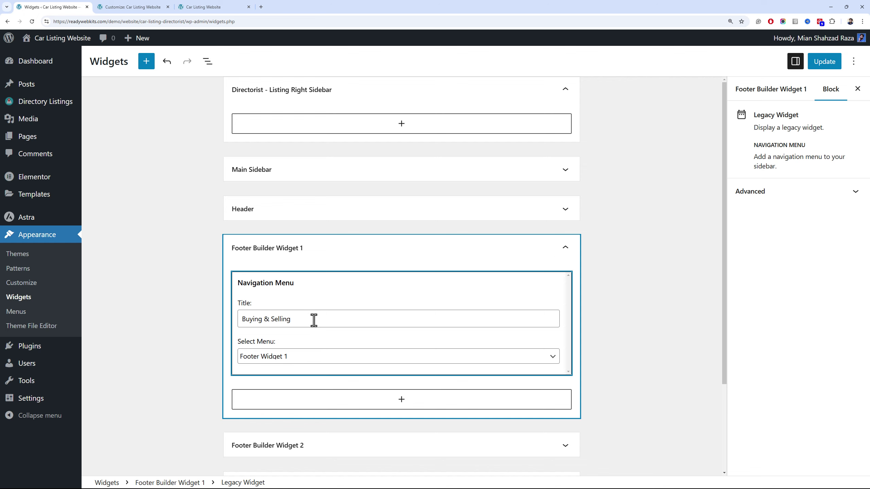
Add a Legacy Widget to Footer Builder Widget 2 and choose Navigation Menu as its type
{"action": "scroll", "coordinate": [466, 252], "scroll_direction": "down", "scroll_amount": 3}
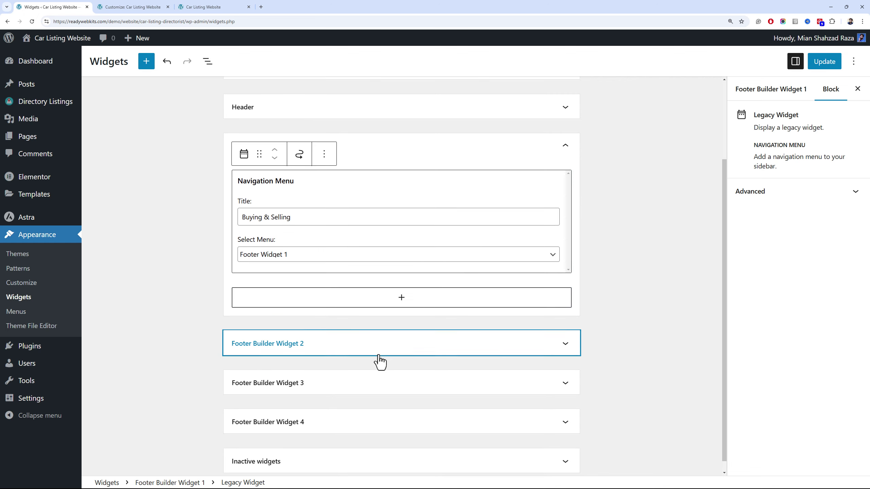
{"action": "left_click", "coordinate": [379, 356]}
{"action": "left_click", "coordinate": [378, 379]}
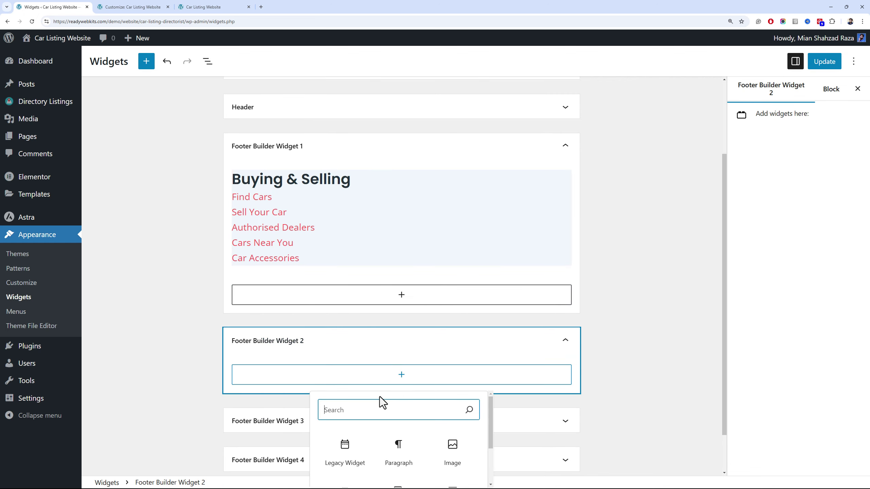
{"action": "scroll", "coordinate": [397, 429], "scroll_direction": "down", "scroll_amount": 2}
{"action": "scroll", "coordinate": [400, 429], "scroll_direction": "up", "scroll_amount": 2}
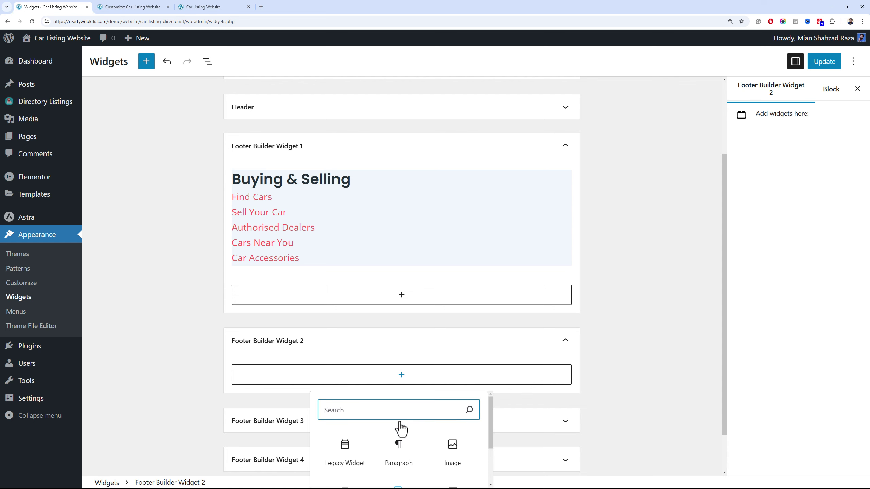
{"action": "left_click", "coordinate": [352, 455]}
{"action": "left_click", "coordinate": [381, 422]}
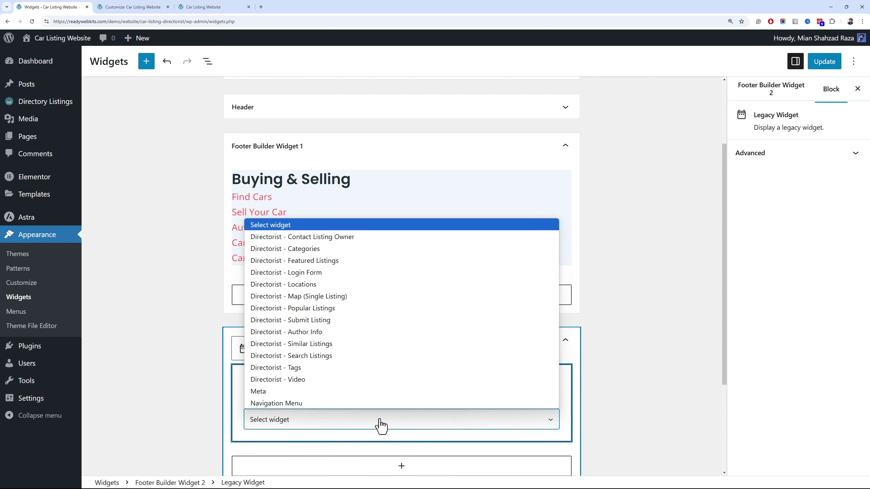
{"action": "left_click", "coordinate": [356, 403]}
Title the Footer Builder Widget 2 navigation menu "Company" and assign it the Footer Widget 2 menu
{"action": "scroll", "coordinate": [373, 379], "scroll_direction": "down", "scroll_amount": 3}
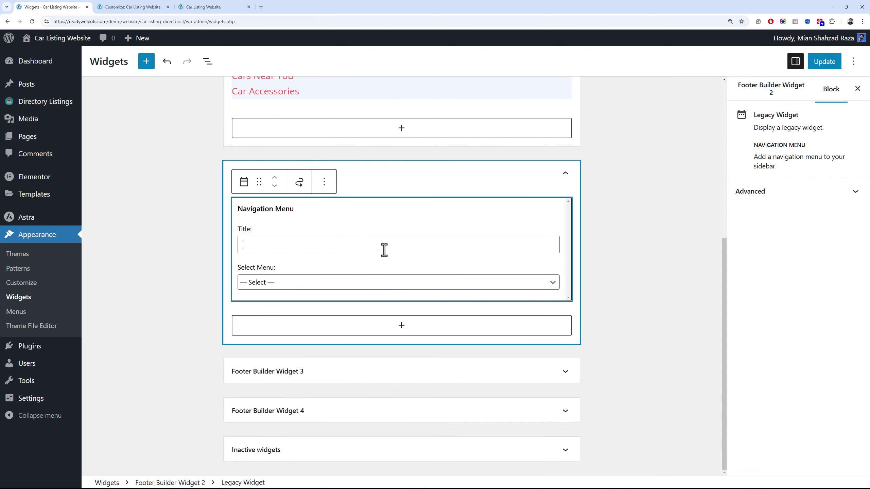
{"action": "type", "text": "A"}
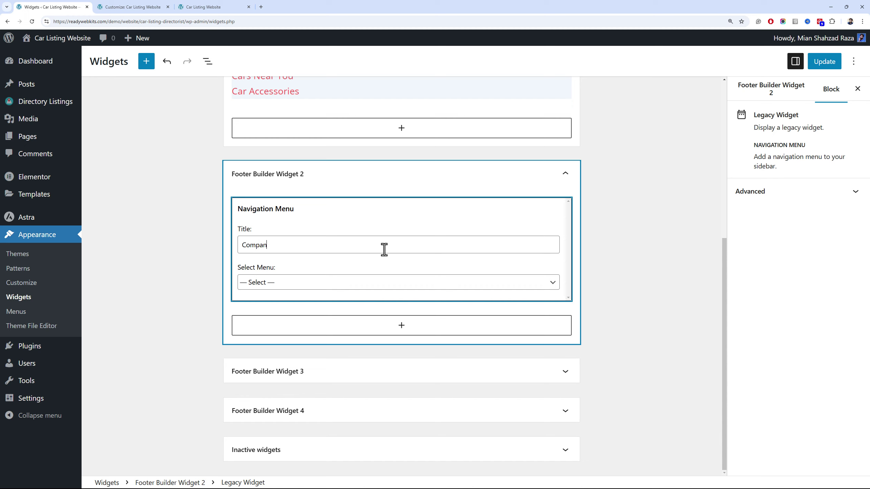
{"action": "left_click", "coordinate": [381, 283]}
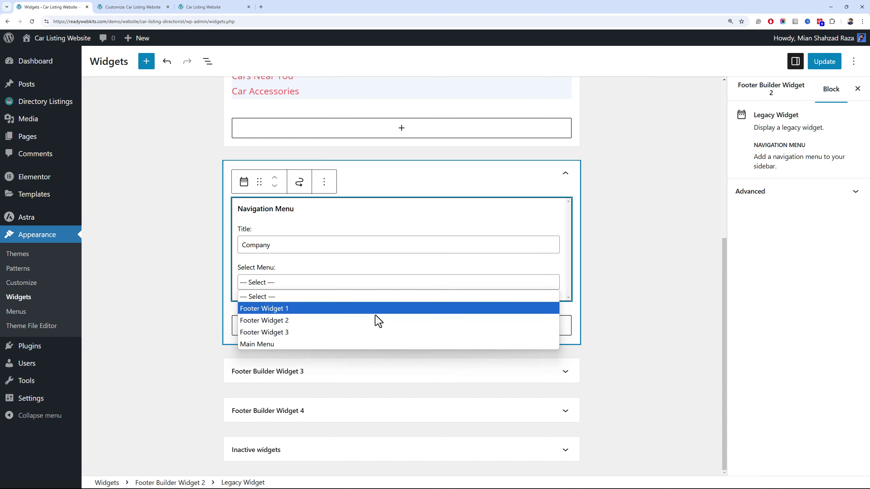
{"action": "left_click", "coordinate": [374, 318]}
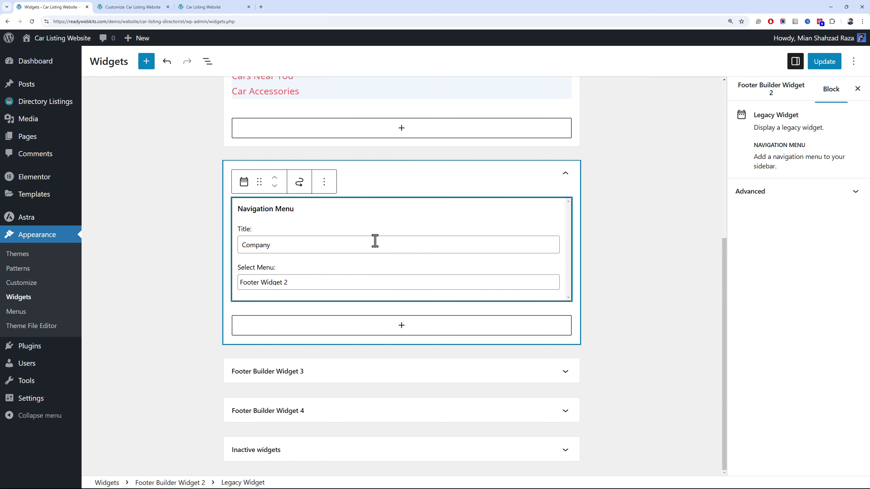
Add a Navigation Menu titled "Profile" with the Footer Widget 3 menu to Footer Builder Widget 3 and save the widgets
{"action": "left_click", "coordinate": [390, 371]}
{"action": "scroll", "coordinate": [390, 375], "scroll_direction": "down", "scroll_amount": 1}
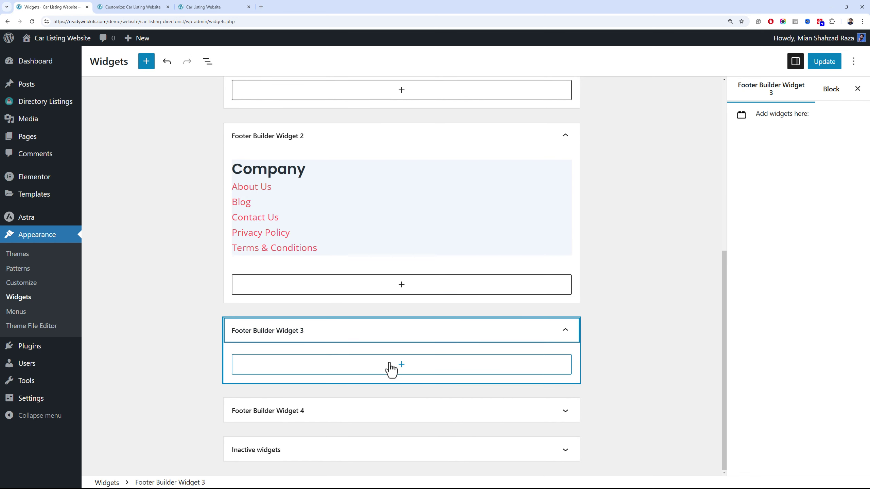
{"action": "left_click", "coordinate": [409, 368]}
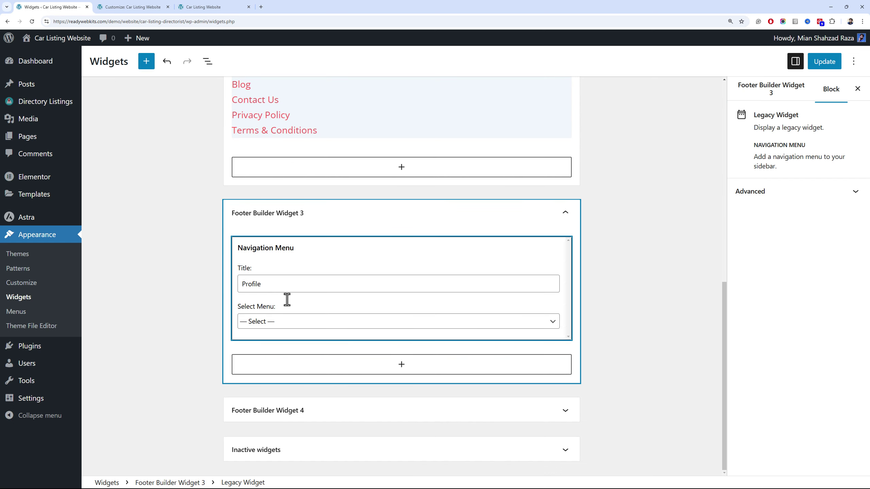
{"action": "left_click", "coordinate": [321, 322]}
{"action": "left_click", "coordinate": [333, 369]}
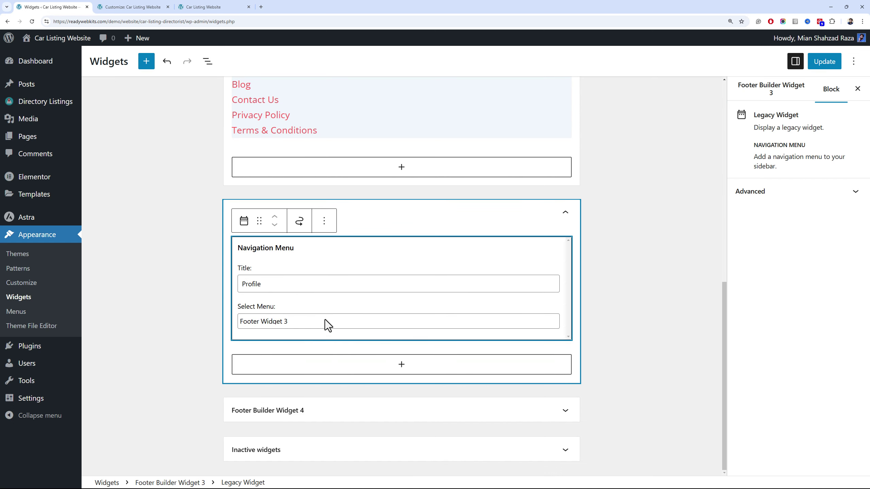
{"action": "left_click", "coordinate": [824, 61]}
Add an H4 heading reading "Download our App" to Footer Builder Widget 4
{"action": "left_click", "coordinate": [411, 419]}
{"action": "scroll", "coordinate": [377, 408], "scroll_direction": "down", "scroll_amount": 1}
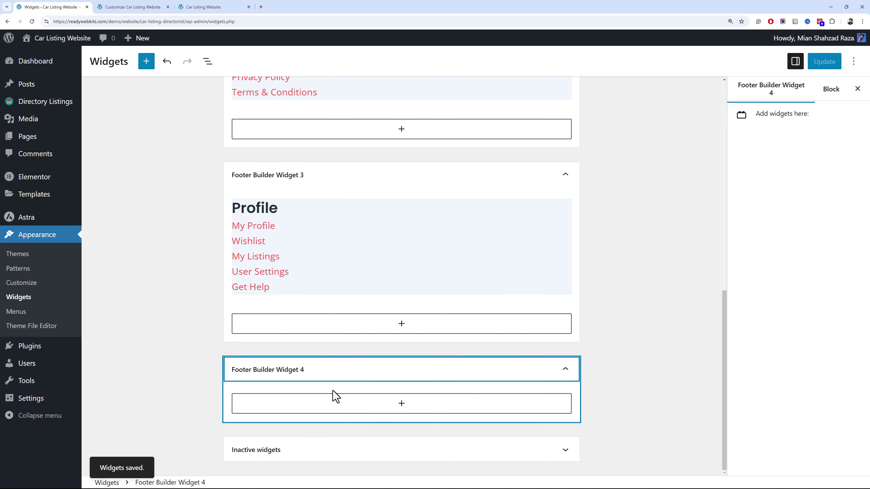
{"action": "left_click", "coordinate": [373, 406]}
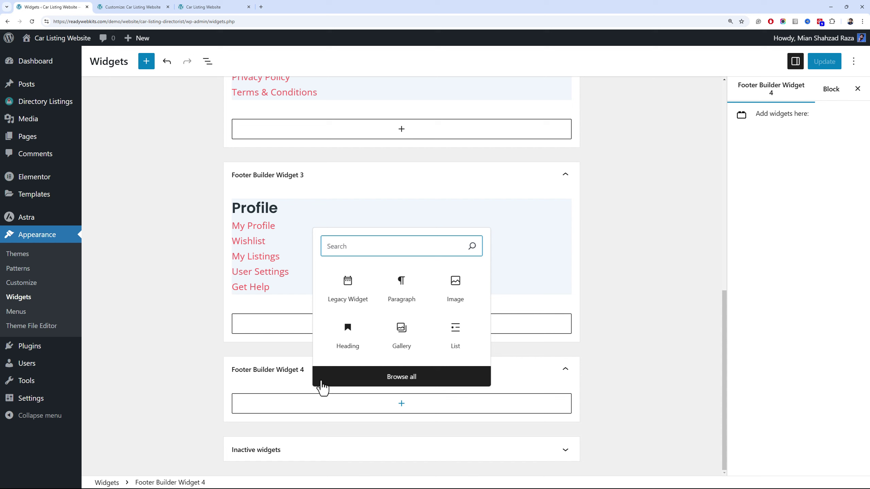
{"action": "left_click", "coordinate": [353, 346]}
{"action": "left_click", "coordinate": [317, 394]}
{"action": "left_click", "coordinate": [343, 335]}
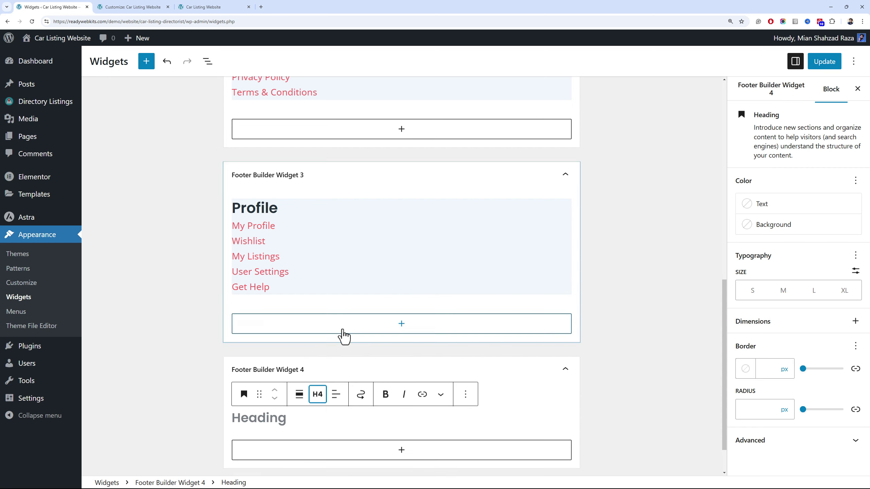
{"action": "type", "text": "Download our App"}
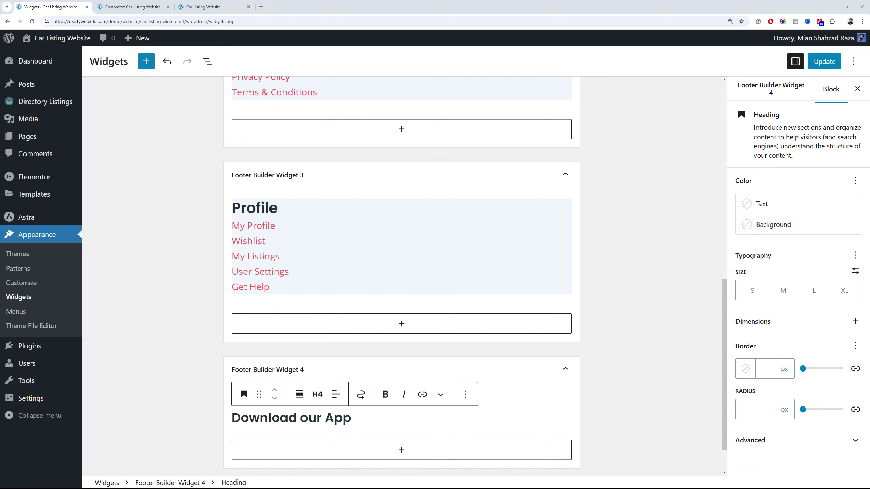
Add a paragraph below the heading reading "Download Finder App and join the community of car enthusiasts."
{"action": "scroll", "coordinate": [263, 411], "scroll_direction": "down", "scroll_amount": 1}
{"action": "left_click", "coordinate": [262, 407]}
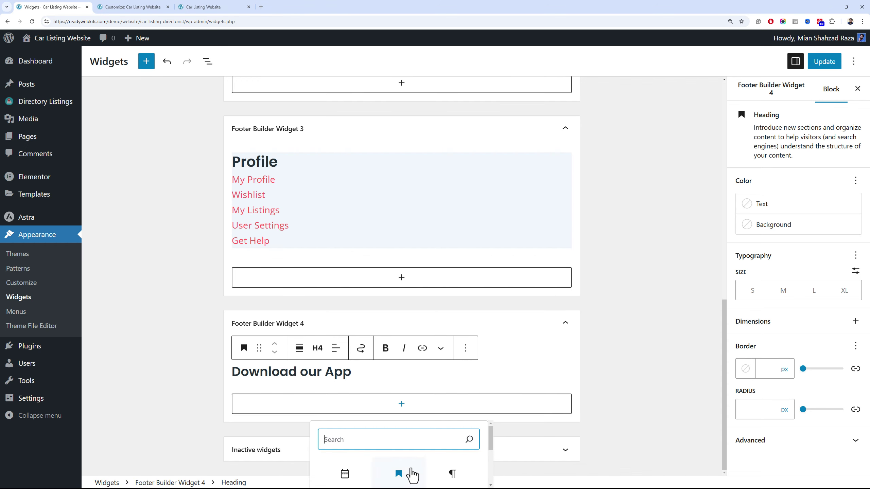
{"action": "left_click", "coordinate": [409, 472]}
{"action": "type", "text": "Download Finder App and join the community of car enthusiasts."}
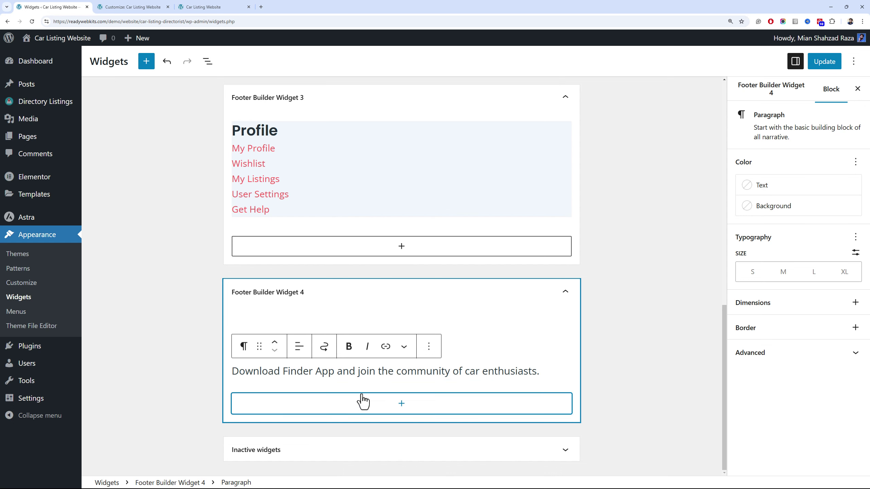
Set the "Download our App" heading's text color to the white theme color
{"action": "type", "text": "Download our App"}
{"action": "left_click", "coordinate": [753, 204]}
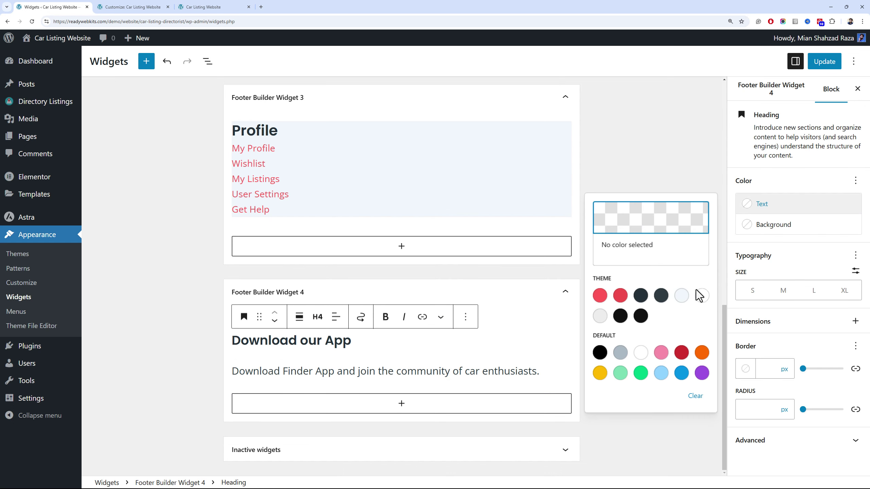
{"action": "left_click", "coordinate": [701, 295]}
Set the app download paragraph's font size to S and its text color to the light blue-gray theme color
{"action": "left_click", "coordinate": [459, 370]}
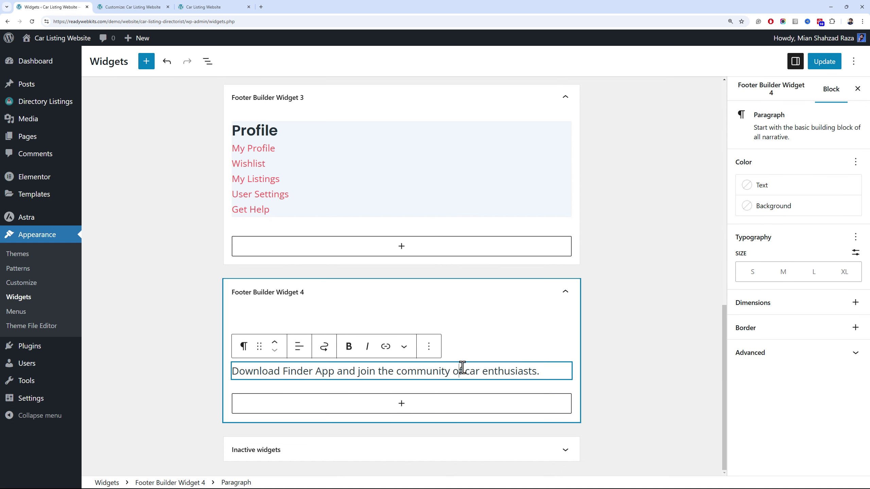
{"action": "left_click", "coordinate": [752, 273]}
{"action": "left_click", "coordinate": [774, 196]}
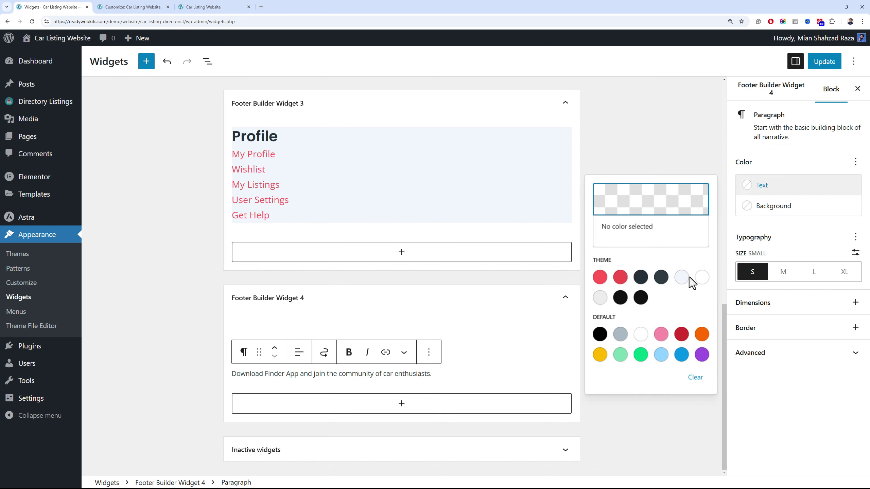
{"action": "left_click", "coordinate": [689, 281]}
Insert a two-column Columns block below the app download paragraph in Footer Builder Widget 4
{"action": "left_click", "coordinate": [420, 409]}
{"action": "type", "text": "col"}
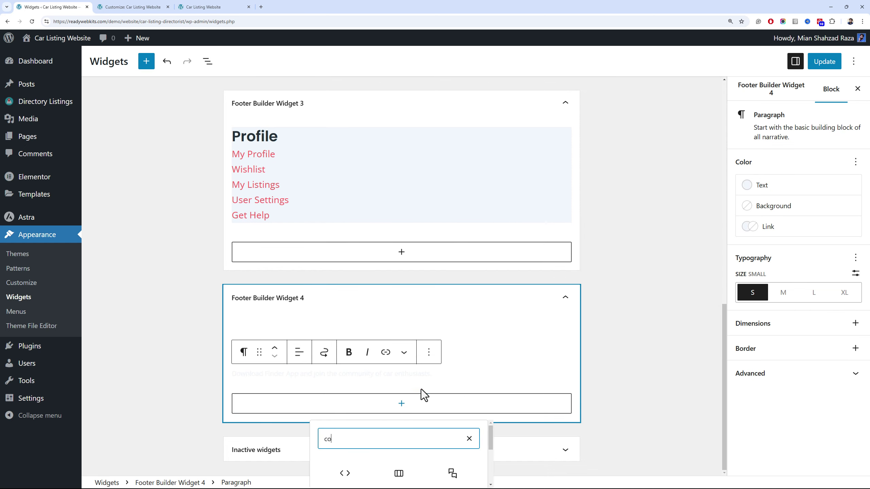
{"action": "left_click", "coordinate": [346, 473]}
{"action": "left_click", "coordinate": [291, 357]}
Add an image to the first column, uploading the App Store button graphic from the Directorist folder
{"action": "left_click", "coordinate": [325, 410]}
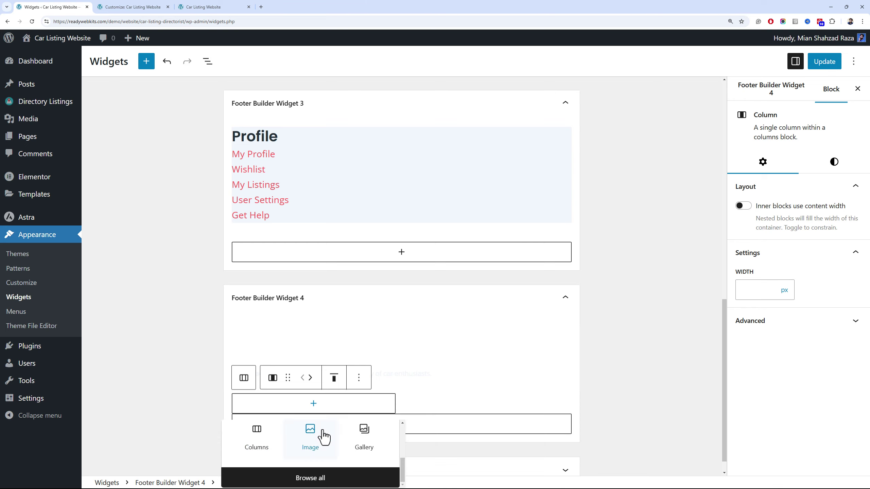
{"action": "left_click", "coordinate": [318, 437]}
{"action": "left_click", "coordinate": [303, 361]}
{"action": "key", "text": "alt+Tab"}
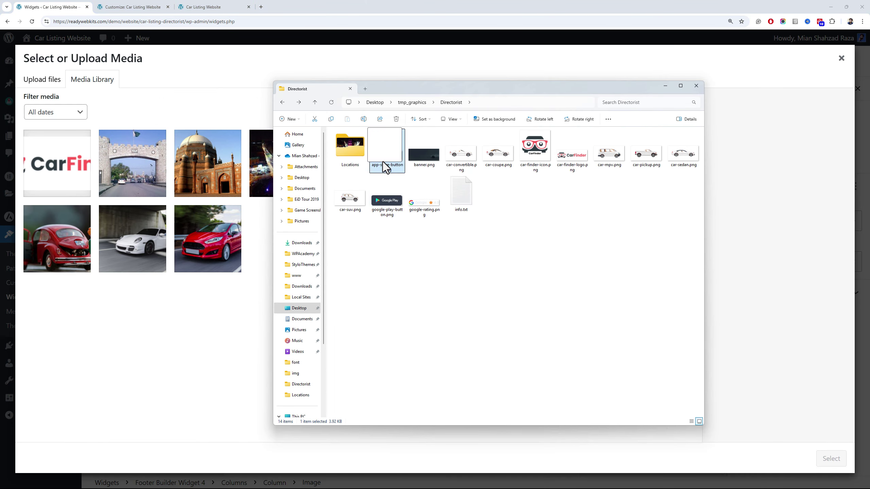
{"action": "left_click_drag", "start_coordinate": [384, 161], "coordinate": [860, 384]}
{"action": "left_click", "coordinate": [831, 458]}
{"action": "left_click", "coordinate": [328, 315]}
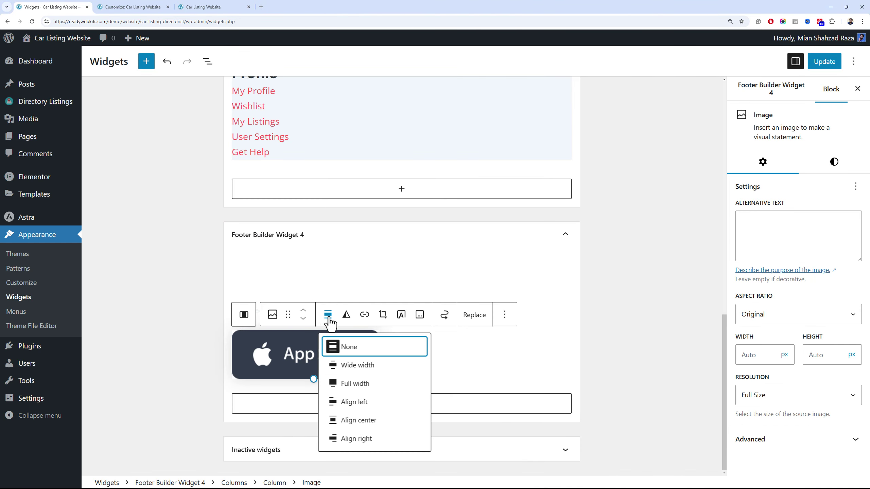
{"action": "left_click", "coordinate": [360, 416]}
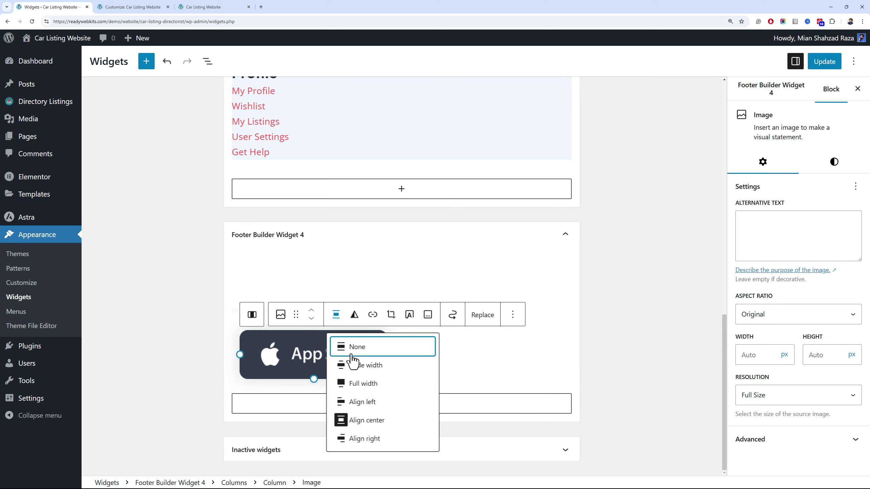
{"action": "left_click", "coordinate": [342, 345]}
Add the uploaded Google Play button graphic as an image in the second column of Footer Builder Widget 4 and save the widgets
{"action": "left_click", "coordinate": [489, 354]}
{"action": "left_click", "coordinate": [539, 432]}
{"action": "left_click", "coordinate": [489, 416]}
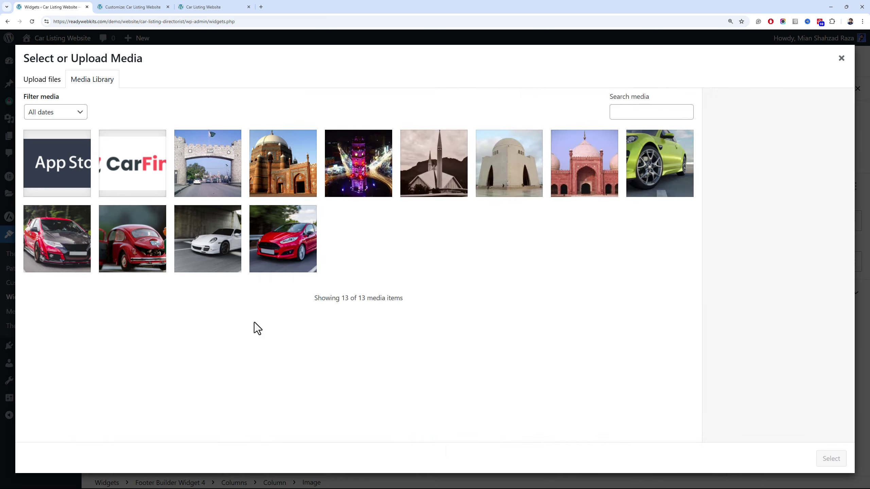
{"action": "key", "text": "alt+Tab"}
{"action": "left_click_drag", "start_coordinate": [379, 200], "coordinate": [222, 278]}
{"action": "key", "text": "Escape"}
{"action": "left_click", "coordinate": [489, 416]}
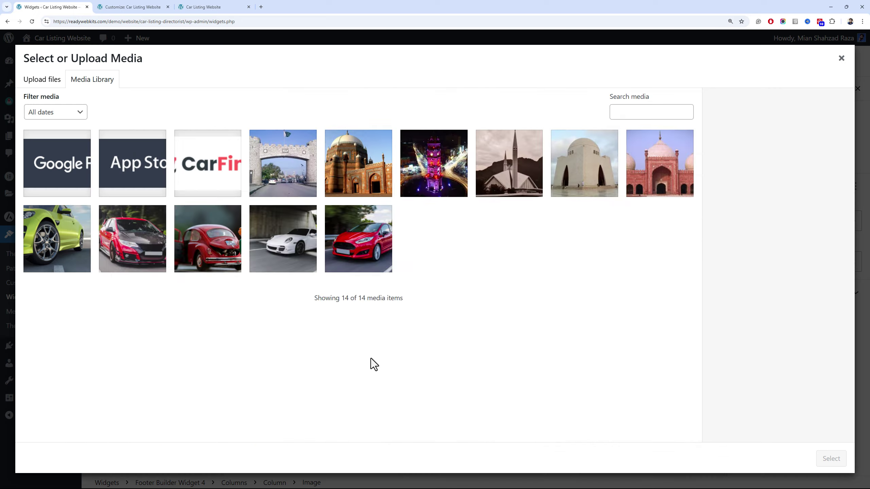
{"action": "key", "text": "alt+Tab"}
{"action": "left_click_drag", "start_coordinate": [386, 200], "coordinate": [253, 295]}
{"action": "left_click", "coordinate": [825, 458]}
{"action": "left_click", "coordinate": [825, 62]}
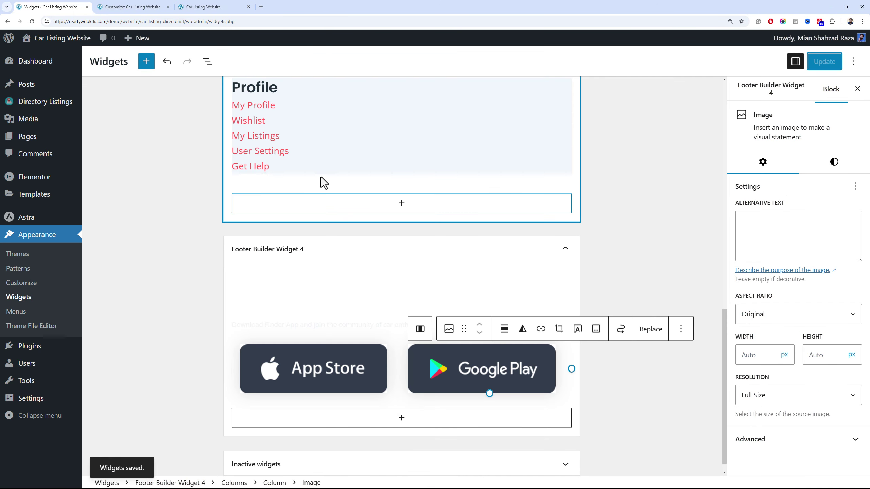
Inspect the four footer columns on the live site, including the app download text in the fourth
{"action": "left_click", "coordinate": [235, 6]}
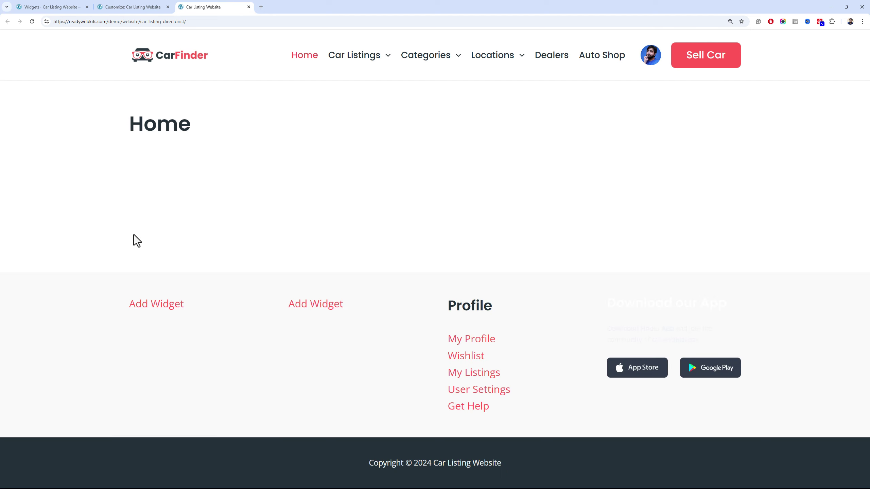
{"action": "left_click_drag", "start_coordinate": [314, 335], "coordinate": [302, 324]}
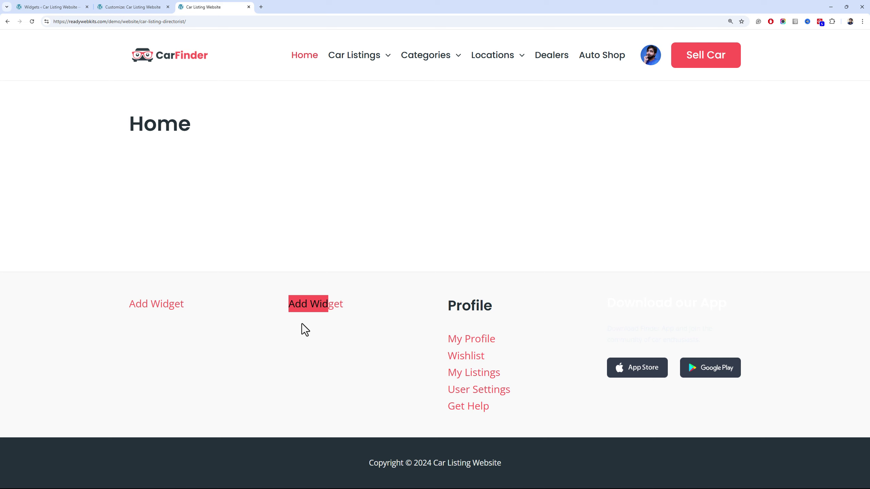
{"action": "left_click", "coordinate": [445, 336]}
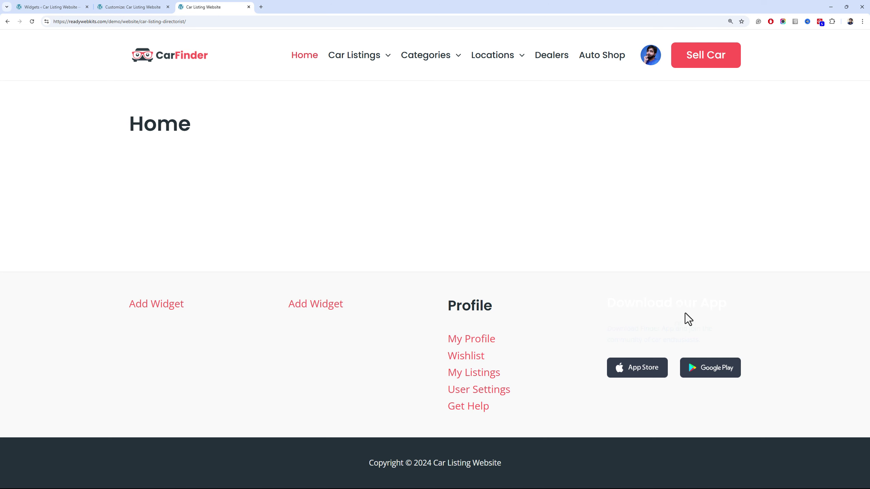
{"action": "left_click_drag", "start_coordinate": [695, 328], "coordinate": [223, 98]}
Set the Primary Footer's background to the dark navy theme color in the Customizer and publish the change
{"action": "key", "text": "ctrl+shift+Tab"}
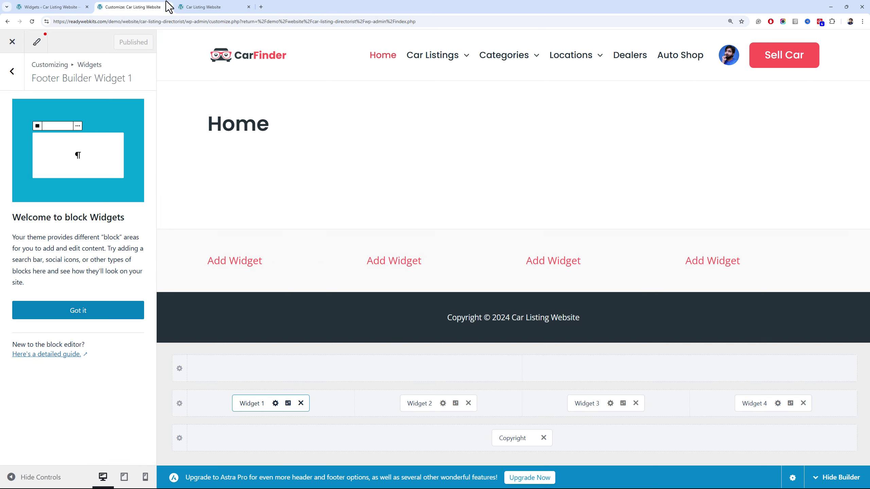
{"action": "left_click", "coordinate": [176, 402]}
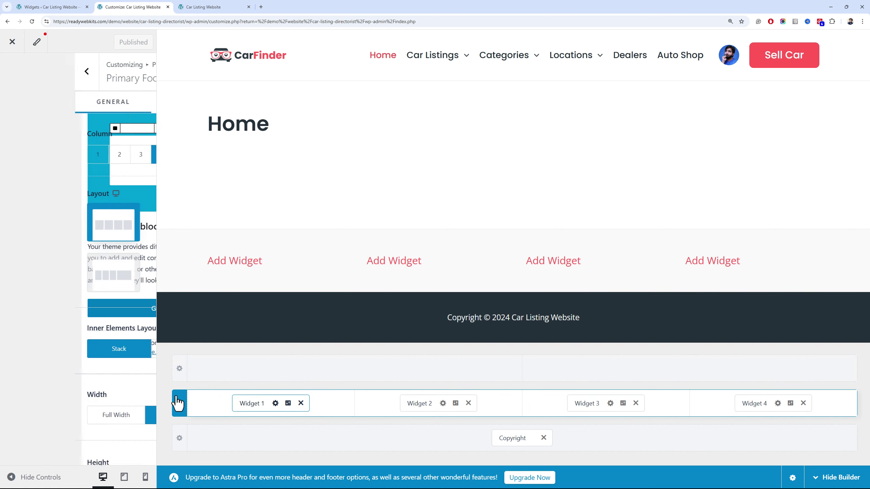
{"action": "left_click", "coordinate": [109, 103]}
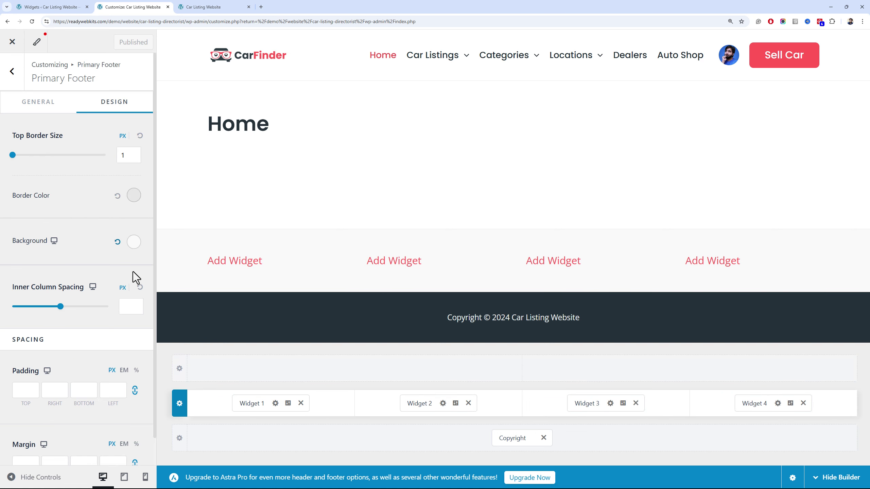
{"action": "scroll", "coordinate": [130, 209], "scroll_direction": "down", "scroll_amount": 1}
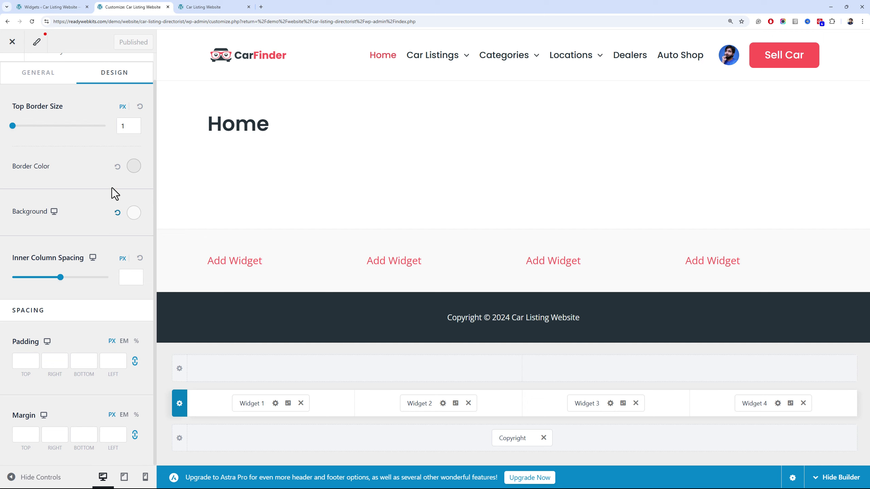
{"action": "scroll", "coordinate": [134, 223], "scroll_direction": "up", "scroll_amount": 1}
{"action": "left_click", "coordinate": [133, 241]}
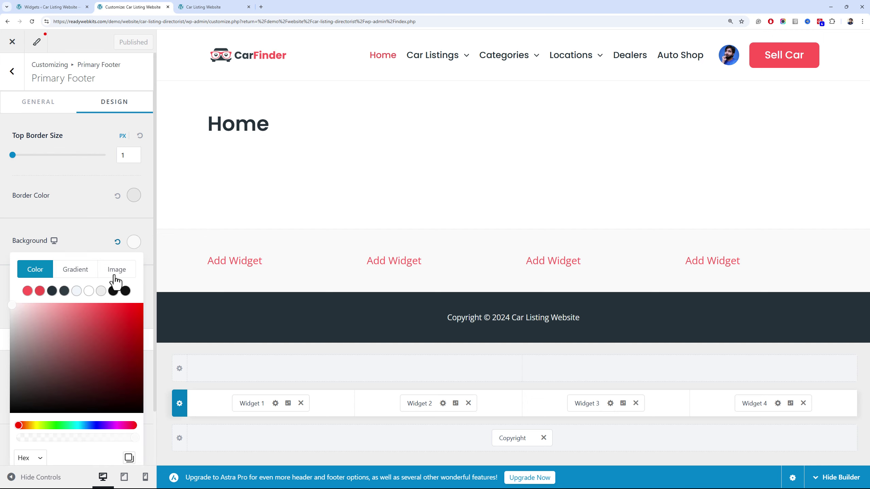
{"action": "left_click", "coordinate": [52, 291]}
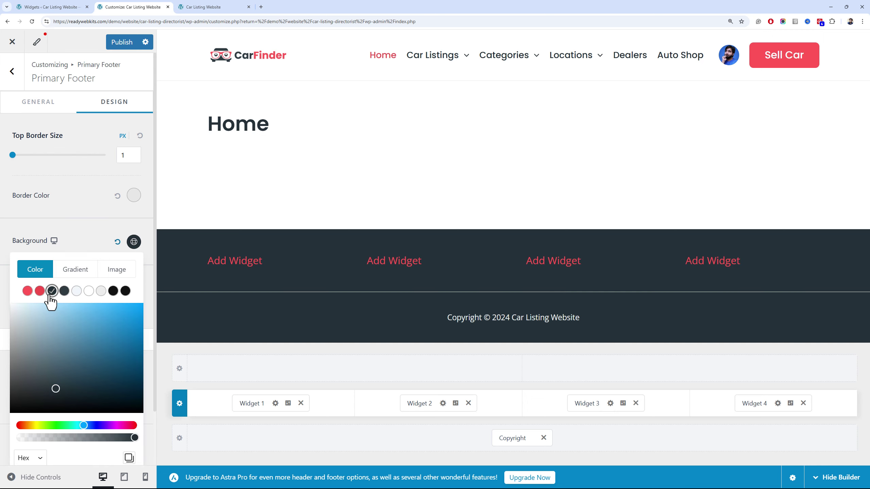
{"action": "left_click", "coordinate": [51, 212]}
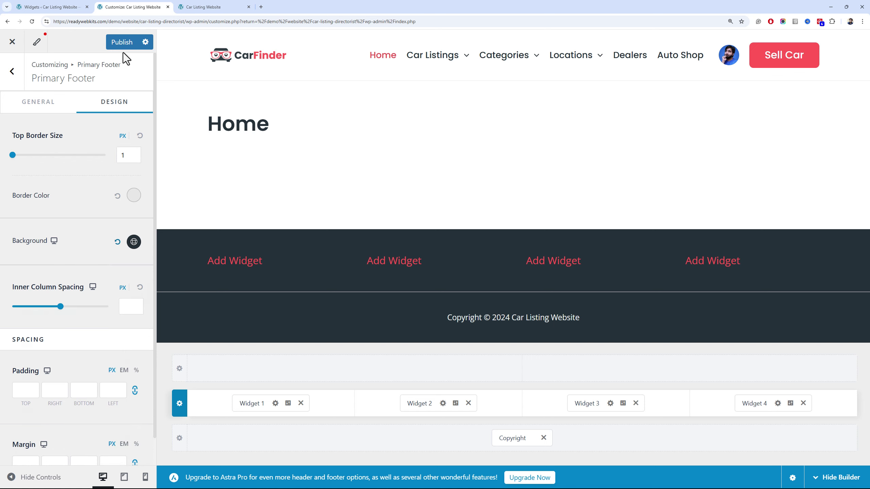
{"action": "left_click", "coordinate": [121, 41]}
Review the dark footer on the live site, follow the second column's Add Widget link, and return to the home page
{"action": "left_click", "coordinate": [191, 7]}
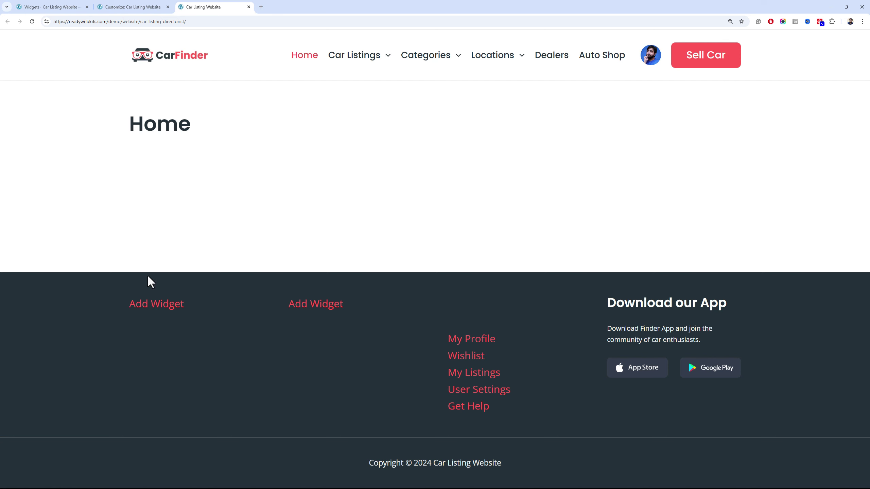
{"action": "left_click", "coordinate": [77, 7]}
{"action": "left_click", "coordinate": [206, 7]}
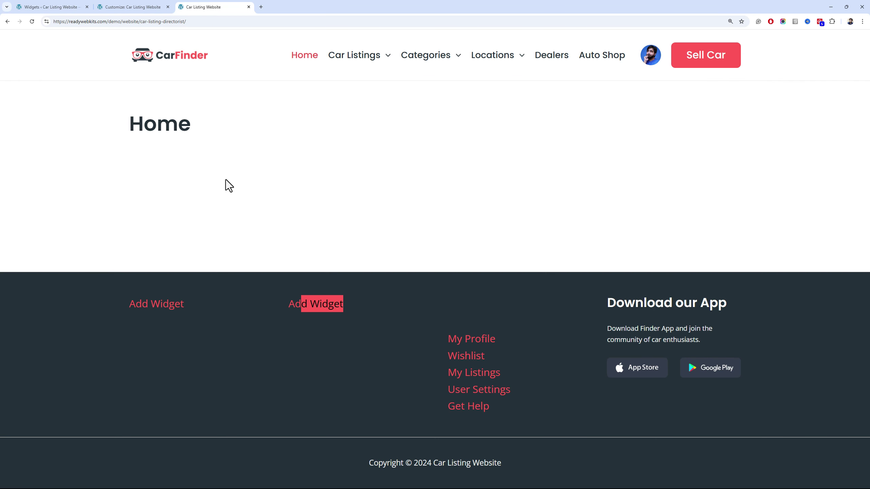
{"action": "left_click", "coordinate": [245, 366]}
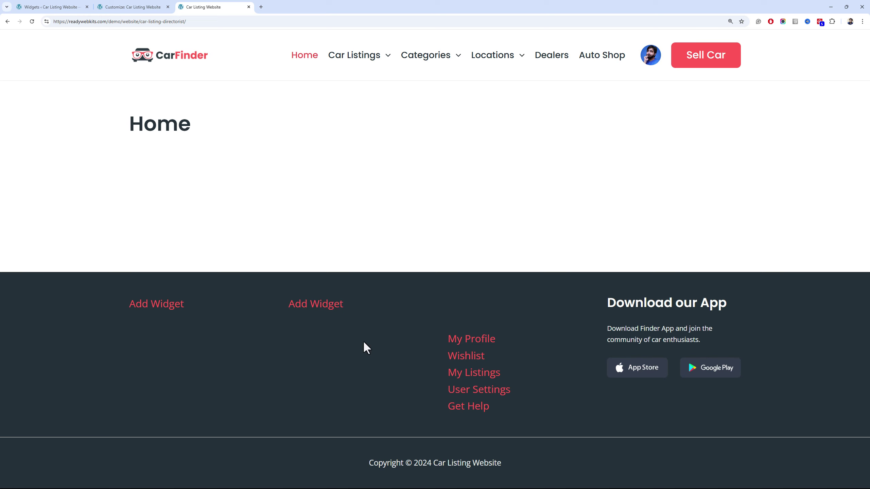
{"action": "left_click_drag", "start_coordinate": [331, 343], "coordinate": [291, 311]}
{"action": "left_click", "coordinate": [296, 307]}
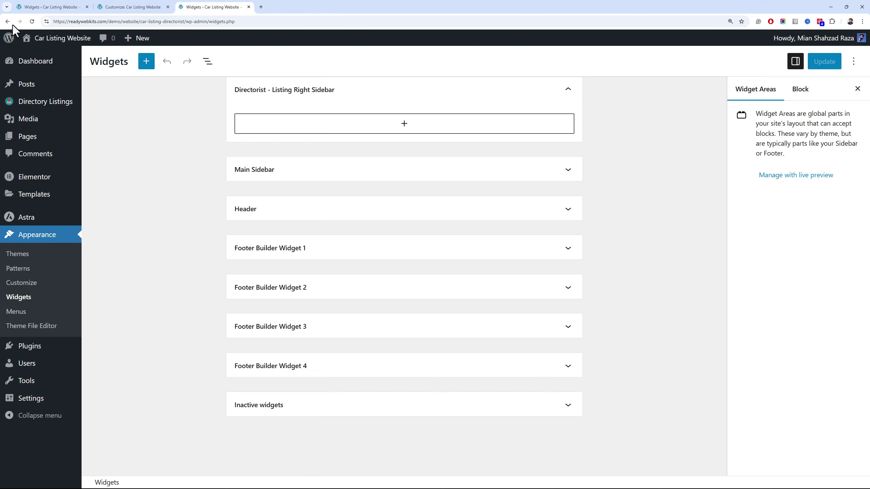
{"action": "key", "text": "alt+Left"}
Reselect the Footer Widget 2 menu for the Company navigation menu in Footer Builder Widget 2
{"action": "left_click", "coordinate": [51, 6]}
{"action": "left_click", "coordinate": [216, 254]}
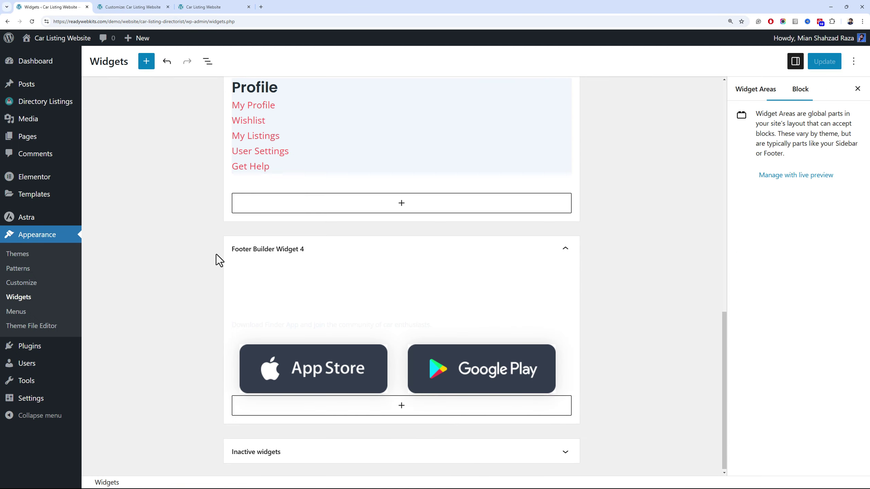
{"action": "scroll", "coordinate": [193, 247], "scroll_direction": "up", "scroll_amount": 6}
{"action": "left_click", "coordinate": [301, 189]}
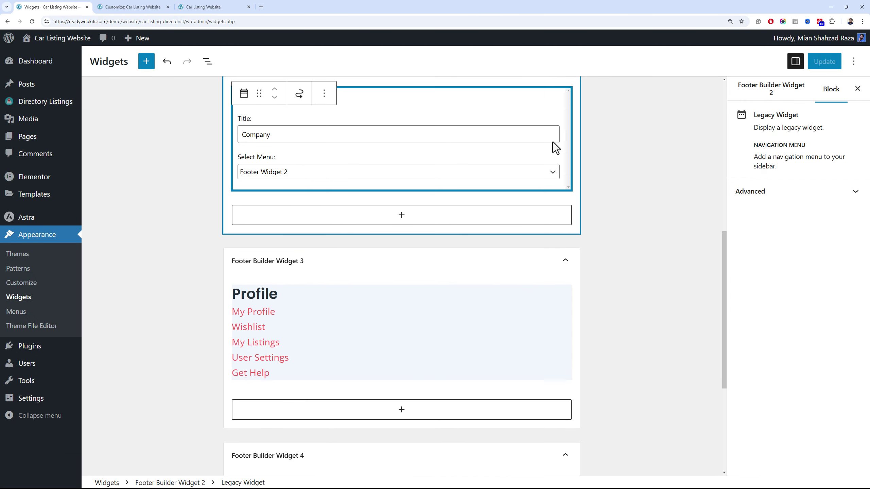
{"action": "scroll", "coordinate": [418, 228], "scroll_direction": "up", "scroll_amount": 3}
{"action": "left_click", "coordinate": [422, 236]}
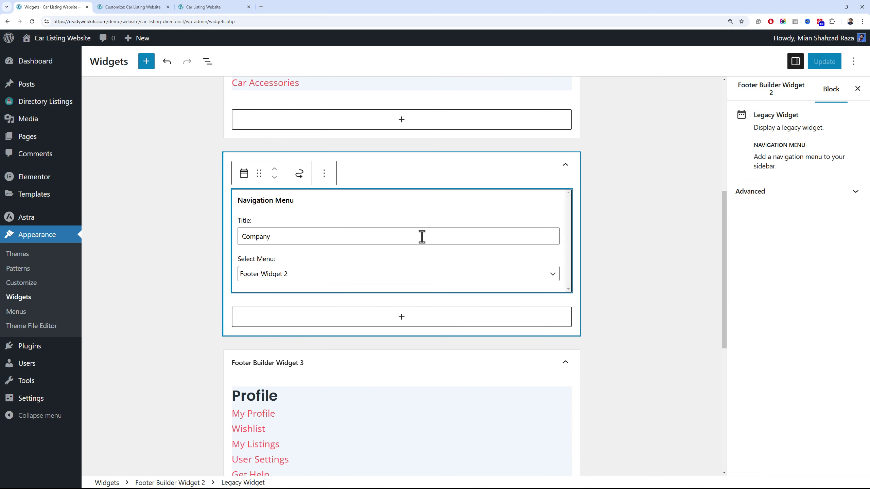
{"action": "left_click", "coordinate": [413, 276]}
{"action": "left_click", "coordinate": [343, 278]}
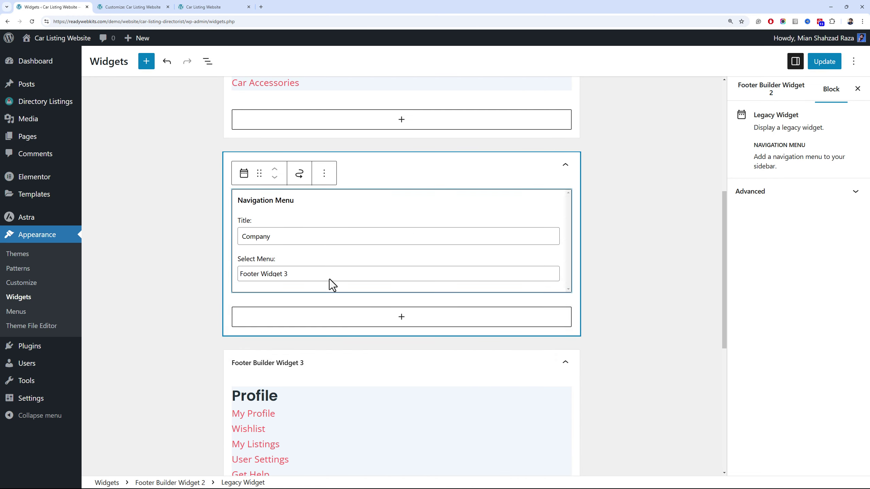
{"action": "left_click", "coordinate": [324, 257]}
Reselect the Footer Widget 1 menu for the Buying & Selling navigation menu in Footer Builder Widget 1 and save the widgets
{"action": "scroll", "coordinate": [340, 196], "scroll_direction": "up", "scroll_amount": 3}
{"action": "left_click", "coordinate": [343, 195]}
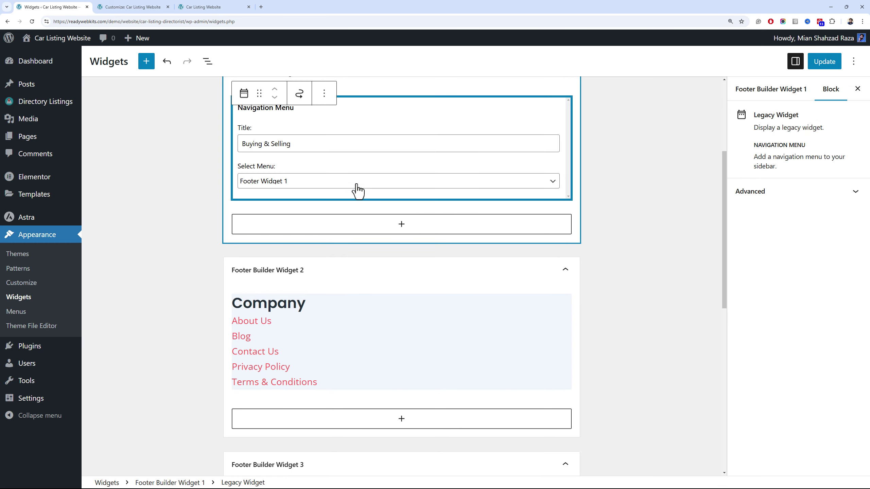
{"action": "left_click", "coordinate": [355, 183]}
{"action": "left_click", "coordinate": [337, 207]}
{"action": "left_click", "coordinate": [337, 181]}
{"action": "left_click", "coordinate": [329, 207]}
{"action": "left_click", "coordinate": [330, 206]}
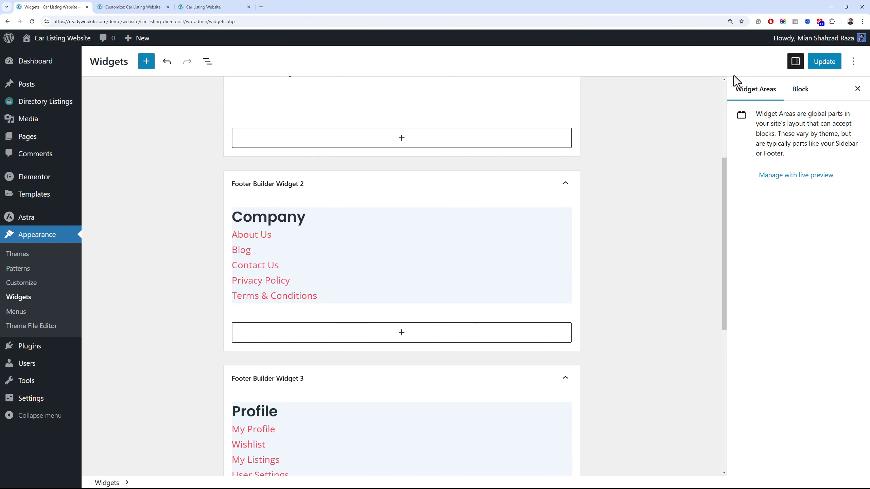
{"action": "left_click", "coordinate": [823, 61]}
Check the headings and menu links in the first two footer columns on the live site
{"action": "left_click", "coordinate": [203, 7]}
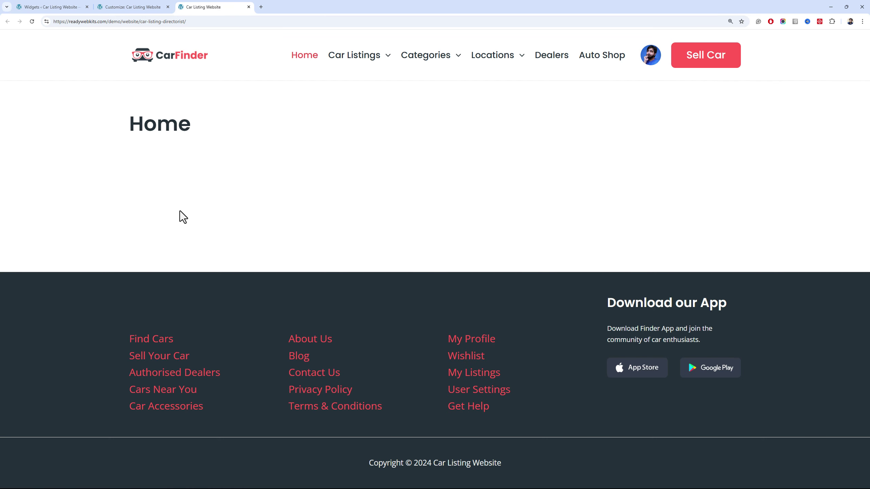
{"action": "double_click", "coordinate": [174, 315]}
{"action": "left_click_drag", "start_coordinate": [352, 304], "coordinate": [287, 305]}
{"action": "left_click", "coordinate": [310, 292]}
Open the design settings of Widget 1 in the Customizer's Footer Builder
{"action": "key", "text": "ctrl+shift+Tab"}
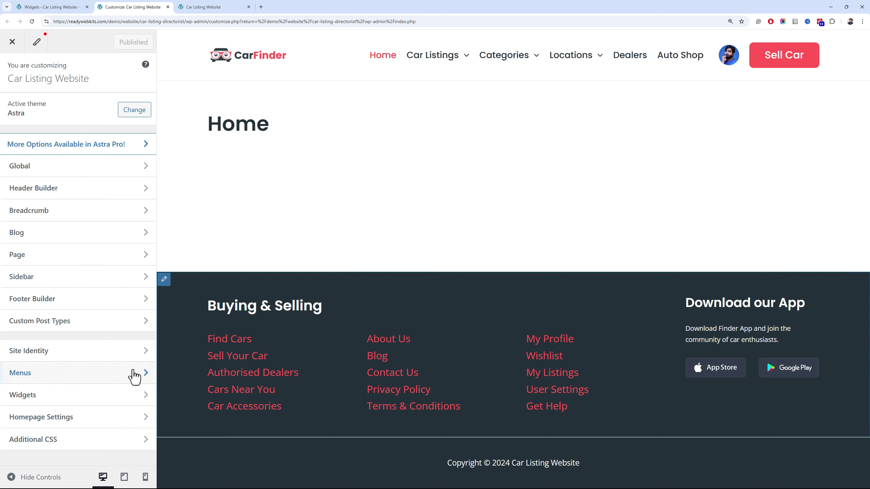
{"action": "left_click", "coordinate": [90, 298]}
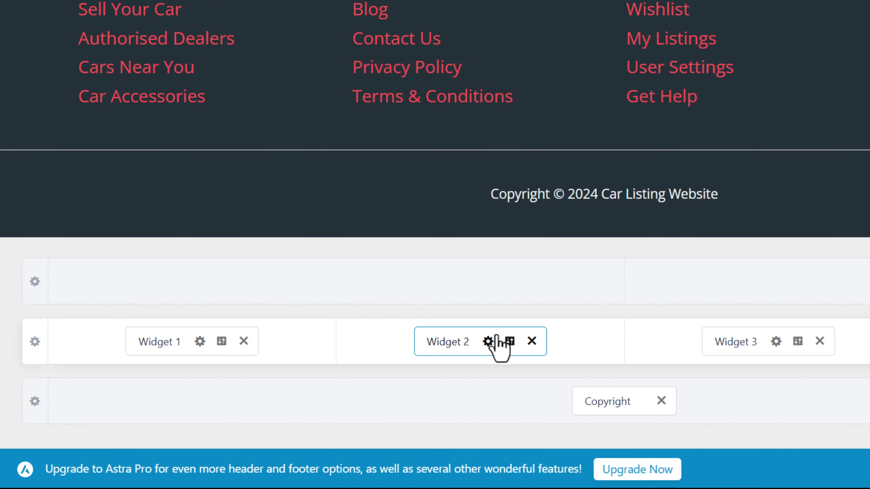
{"action": "left_click", "coordinate": [221, 342]}
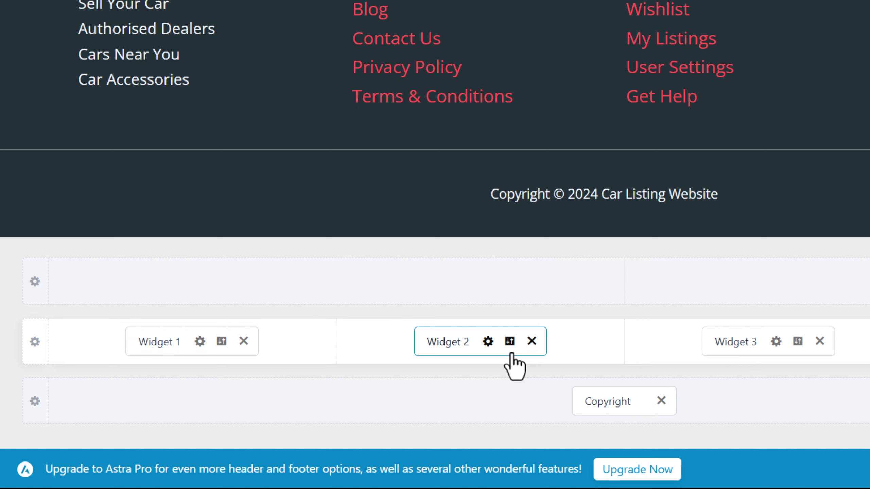
Give Widget 2 a light heading and normal link color, a red link hover color, and a 14 px title font size
{"action": "left_click", "coordinate": [510, 341]}
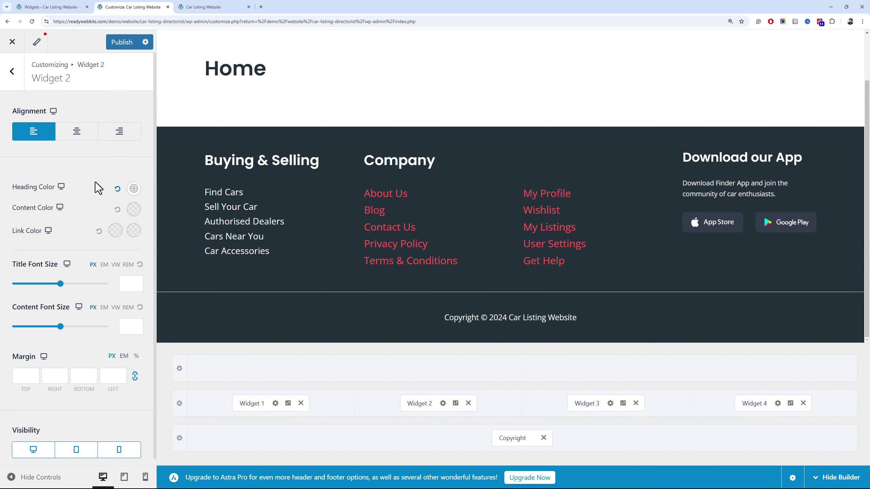
{"action": "left_click", "coordinate": [115, 230]}
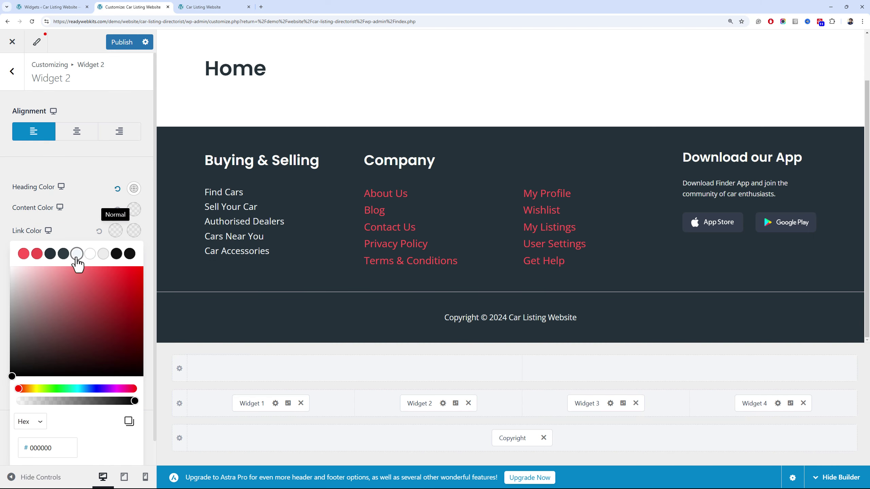
{"action": "left_click", "coordinate": [78, 254]}
{"action": "left_click", "coordinate": [130, 282]}
{"action": "type", "text": "14"}
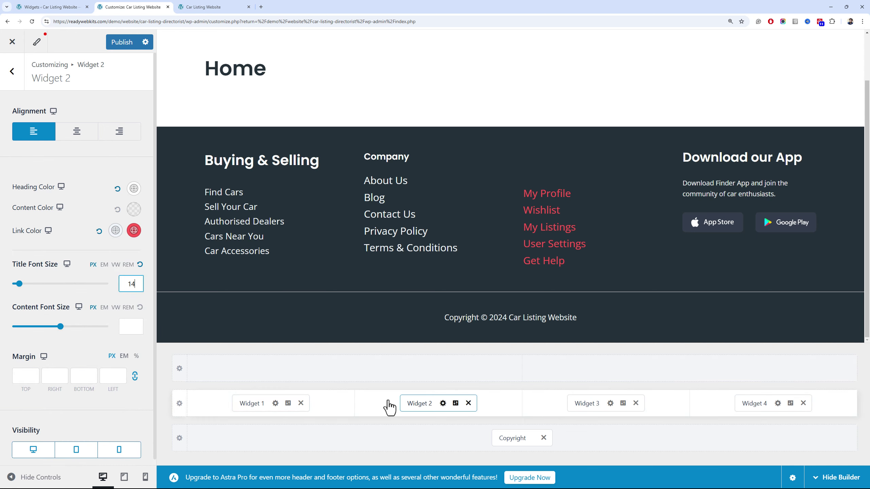
Give Widget 3 a light heading color, link color F0F5FA, a red link hover color, and a 14 px title font size
{"action": "left_click", "coordinate": [603, 403]}
{"action": "left_click", "coordinate": [133, 230]}
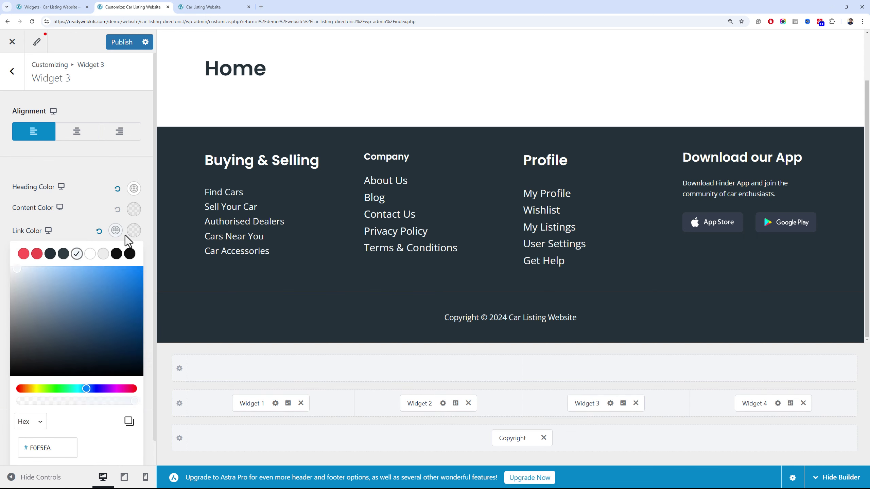
{"action": "left_click", "coordinate": [23, 252]}
{"action": "left_click", "coordinate": [131, 283]}
{"action": "type", "text": "14"}
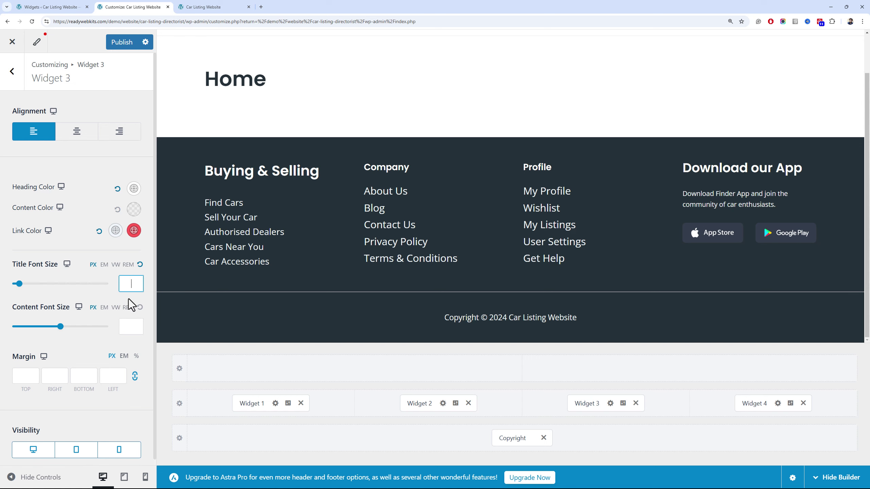
Reset the title font size of Widgets 3 and 2 and set their content font size to 14 px instead
{"action": "left_click", "coordinate": [140, 264]}
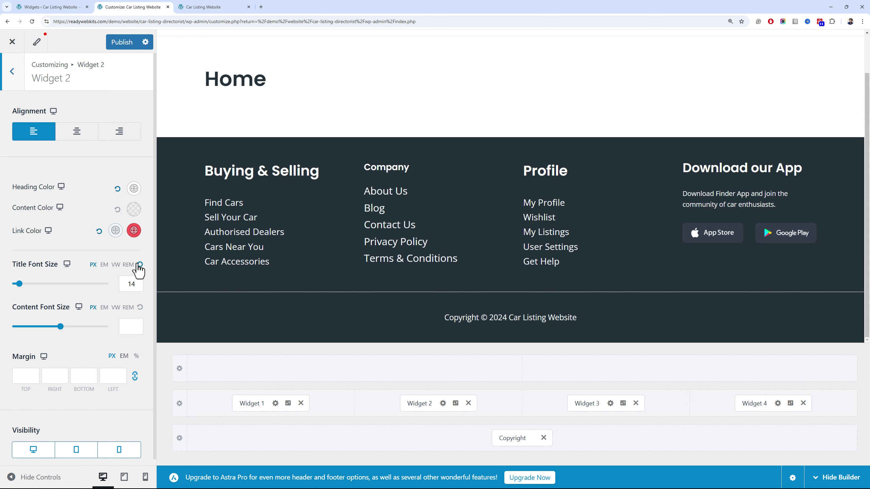
{"action": "left_click", "coordinate": [140, 264]}
{"action": "left_click", "coordinate": [131, 326]}
{"action": "type", "text": "14"}
Set the Primary Footer's top border size to 0 and give the Below Footer's border a dark palette color
{"action": "left_click", "coordinate": [179, 404]}
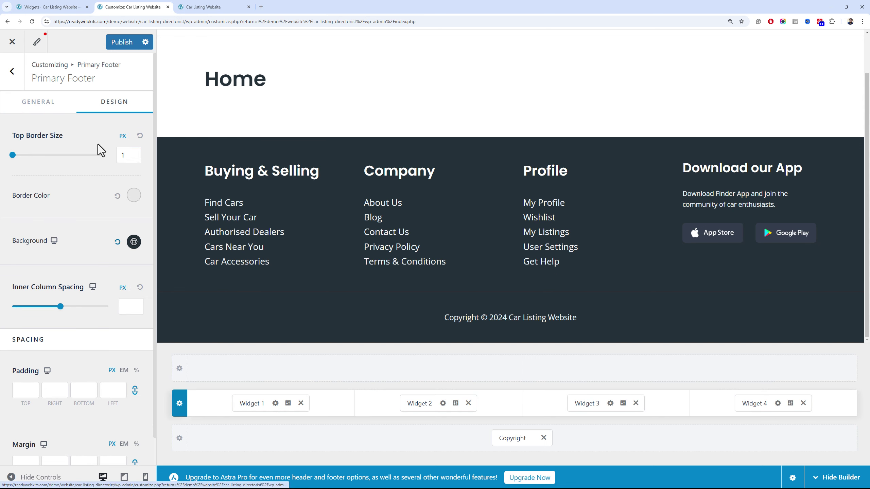
{"action": "left_click", "coordinate": [121, 152]}
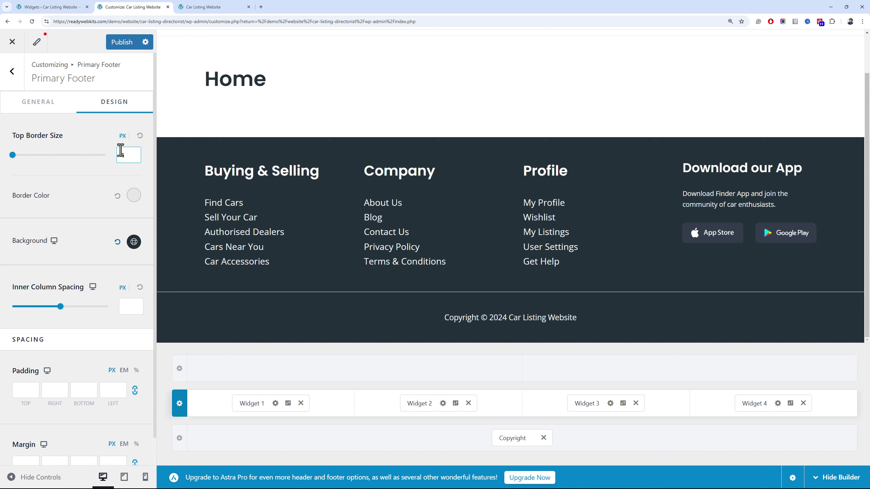
{"action": "left_click", "coordinate": [180, 438]}
{"action": "left_click", "coordinate": [121, 154]}
{"action": "left_click", "coordinate": [134, 195]}
{"action": "left_click", "coordinate": [65, 219]}
{"action": "left_click", "coordinate": [78, 182]}
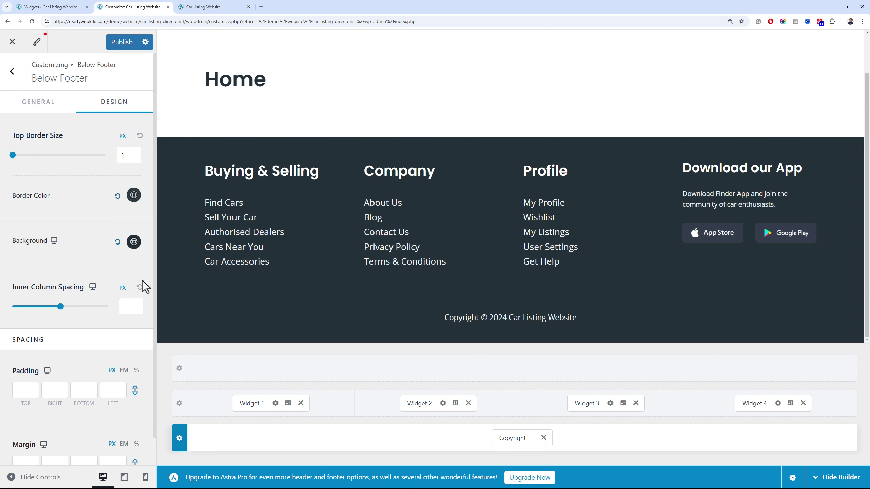
Change the Below Footer's background to the near-black custom color 121A1E
{"action": "left_click", "coordinate": [134, 241]}
{"action": "left_click", "coordinate": [113, 291]}
{"action": "left_click", "coordinate": [52, 291]}
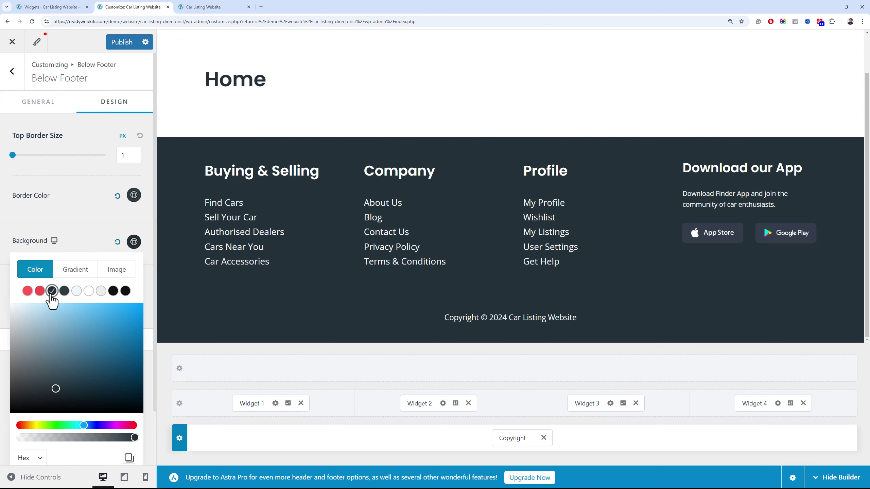
{"action": "left_click", "coordinate": [63, 398]}
{"action": "left_click_drag", "start_coordinate": [63, 397], "coordinate": [63, 399]}
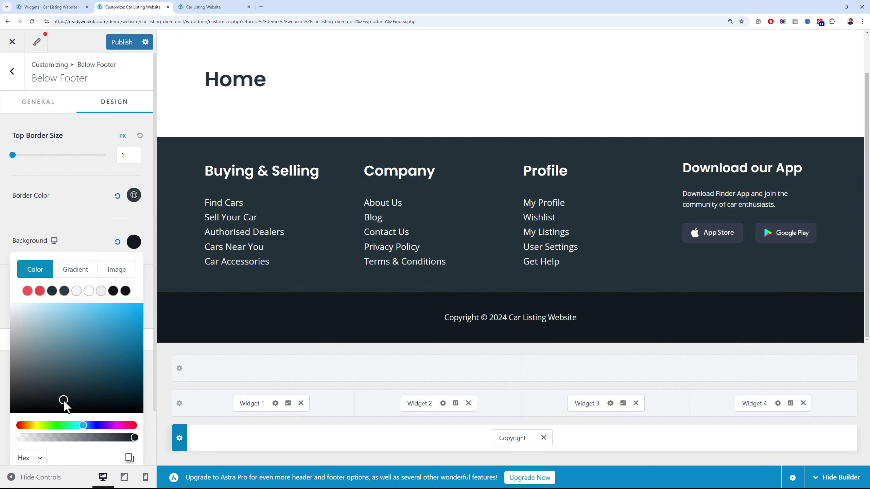
{"action": "left_click", "coordinate": [130, 217]}
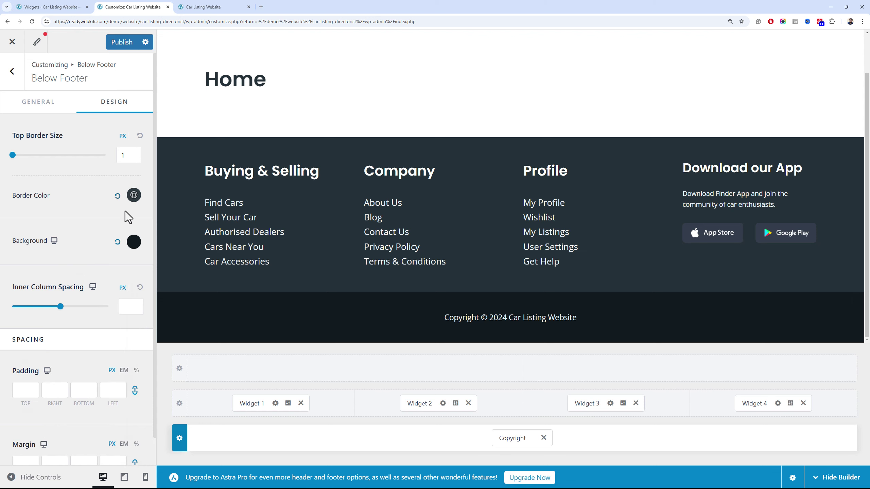
Copy the hex code of the Below Footer's background color
{"action": "left_click", "coordinate": [186, 403]}
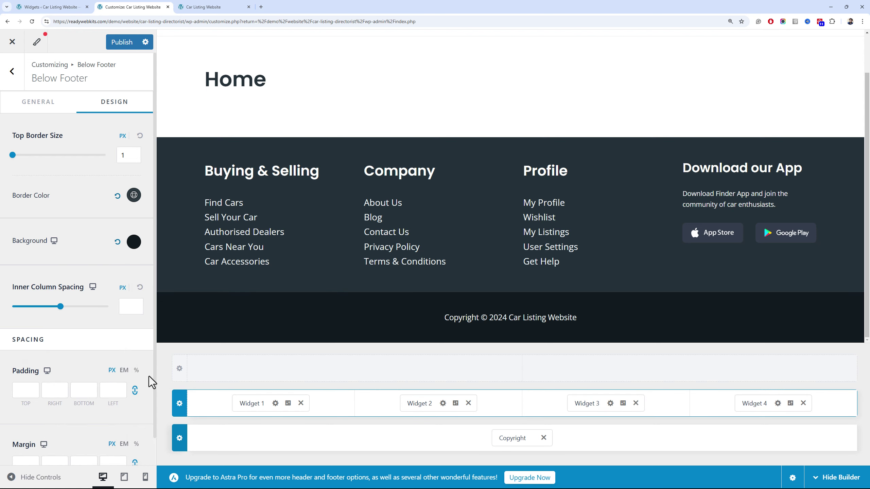
{"action": "left_click", "coordinate": [179, 439]}
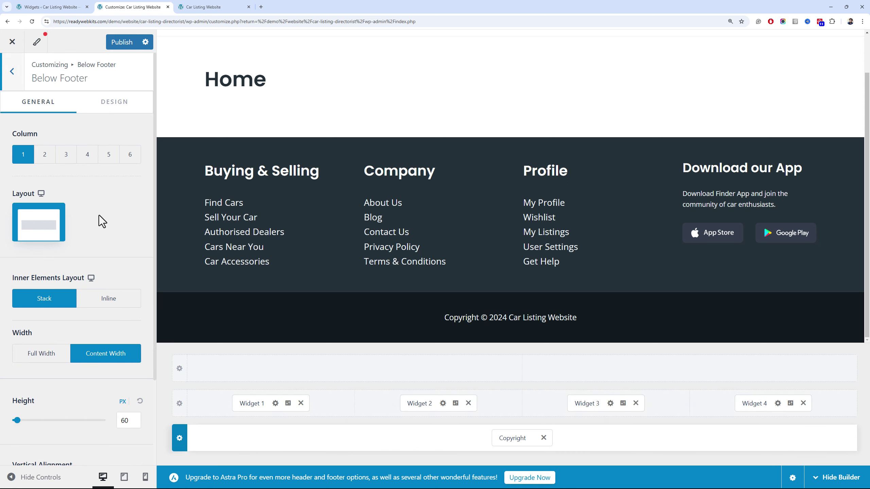
{"action": "left_click", "coordinate": [114, 102]}
{"action": "left_click", "coordinate": [132, 241]}
{"action": "scroll", "coordinate": [76, 445], "scroll_direction": "down", "scroll_amount": 2}
{"action": "double_click", "coordinate": [60, 423]}
{"action": "key", "text": "ctrl+c"}
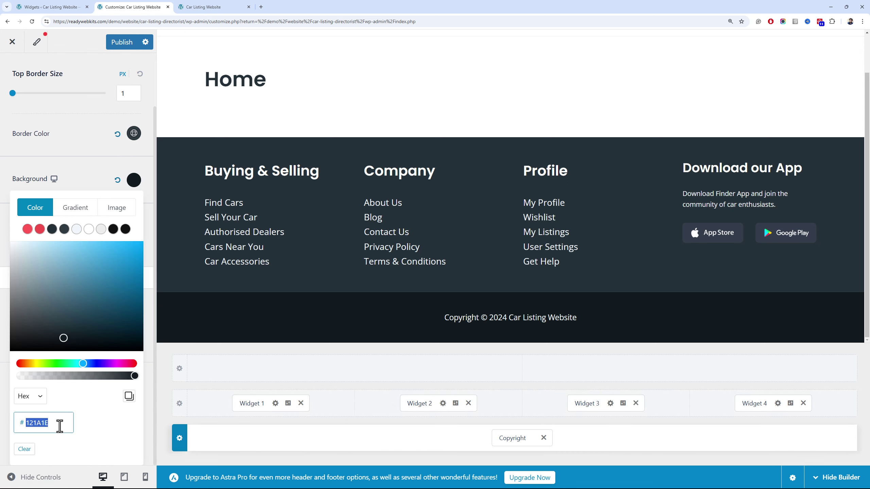
Apply the copied color 121A1E as the Primary Footer's background
{"action": "left_click", "coordinate": [180, 404]}
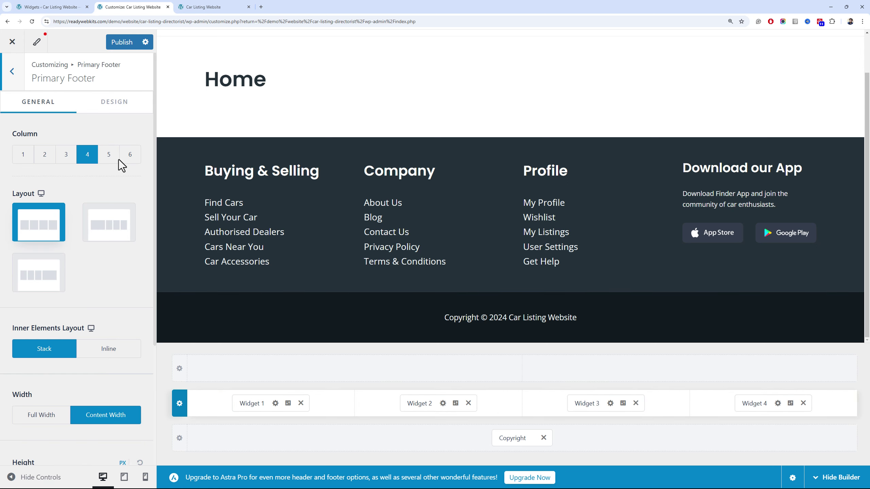
{"action": "left_click", "coordinate": [115, 103]}
{"action": "double_click", "coordinate": [50, 437]}
{"action": "key", "text": "ctrl+v"}
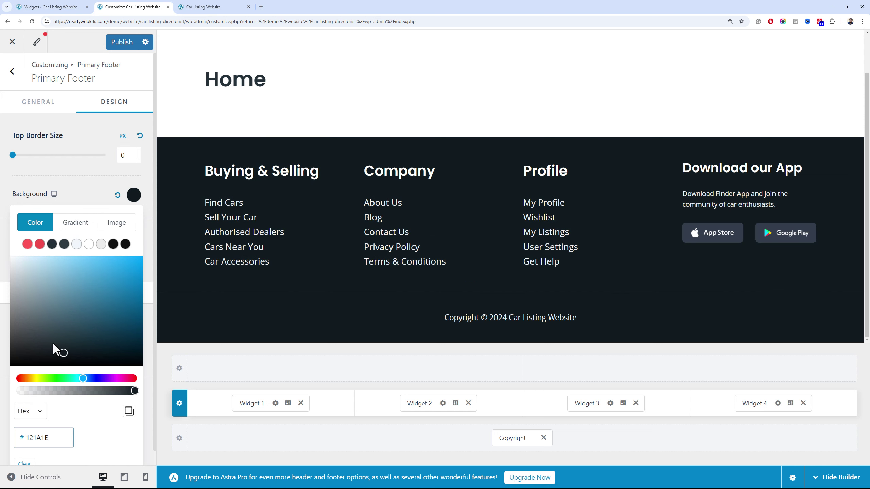
{"action": "left_click", "coordinate": [101, 173]}
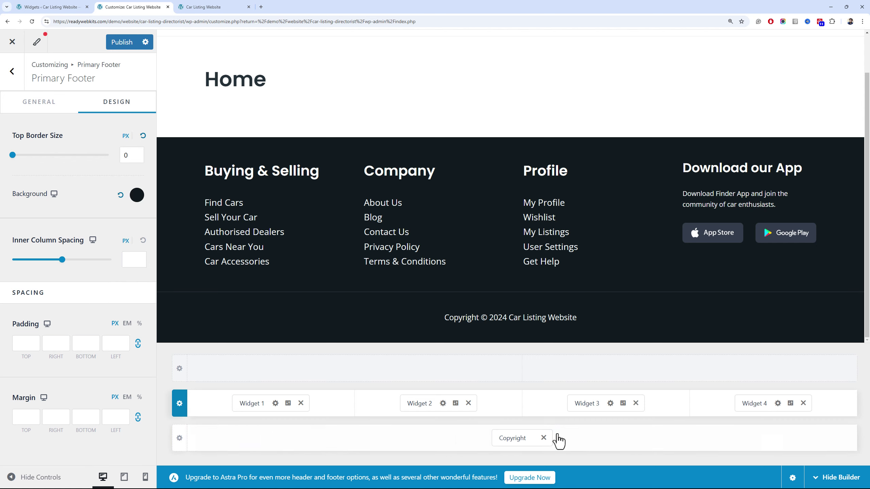
Change the Below Footer to two columns and add the Social element to its empty second column
{"action": "left_click", "coordinate": [180, 439]}
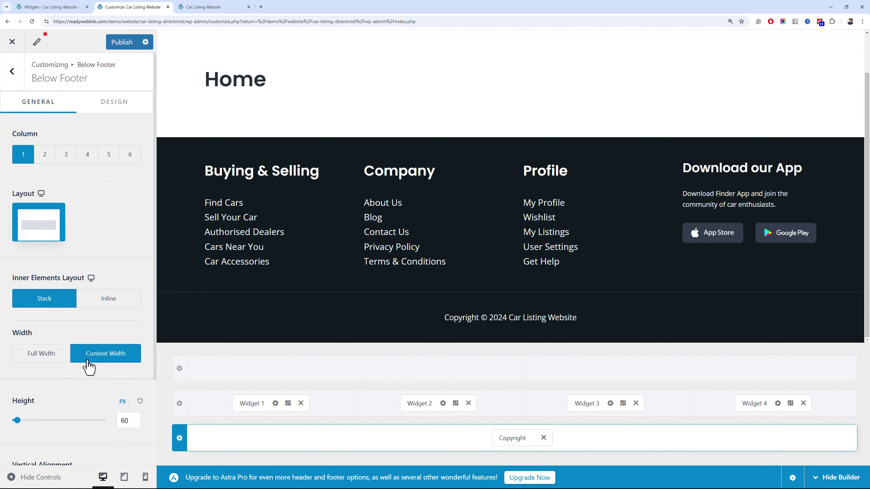
{"action": "left_click", "coordinate": [49, 154]}
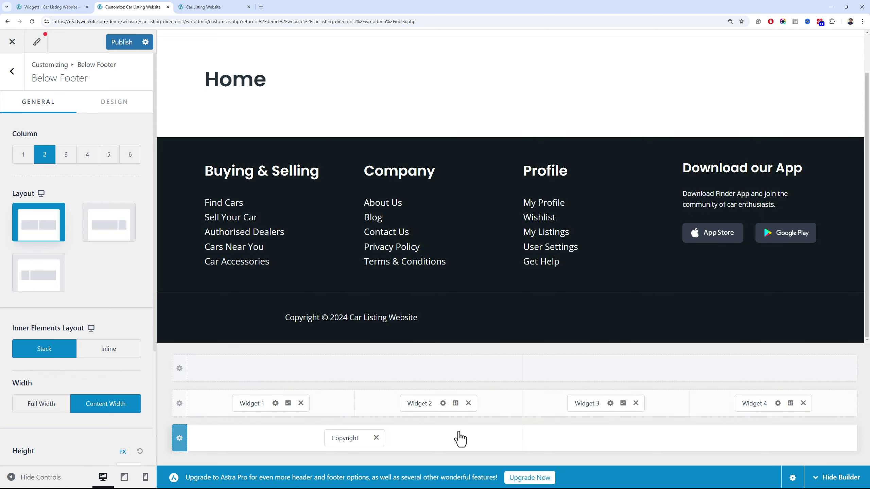
{"action": "left_click", "coordinate": [589, 439]}
{"action": "left_click", "coordinate": [623, 380]}
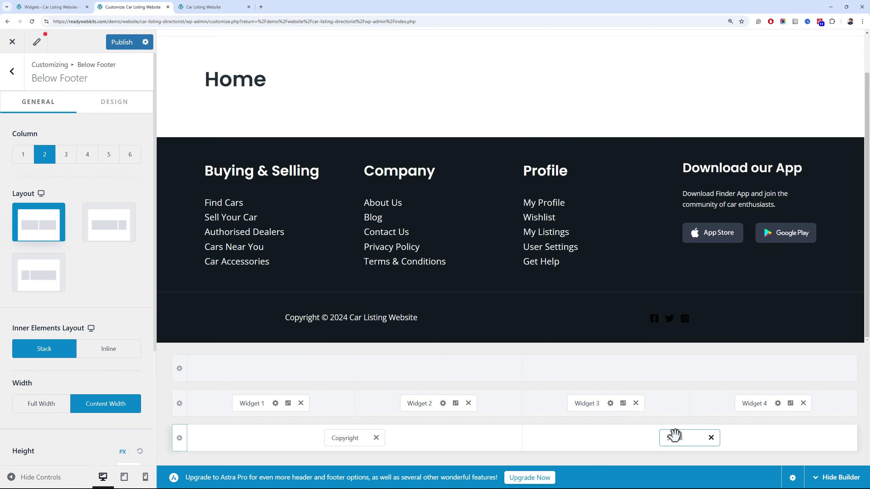
Align the footer's social icons to the right and set their normal icon color to F0F5FA
{"action": "left_click", "coordinate": [675, 438]}
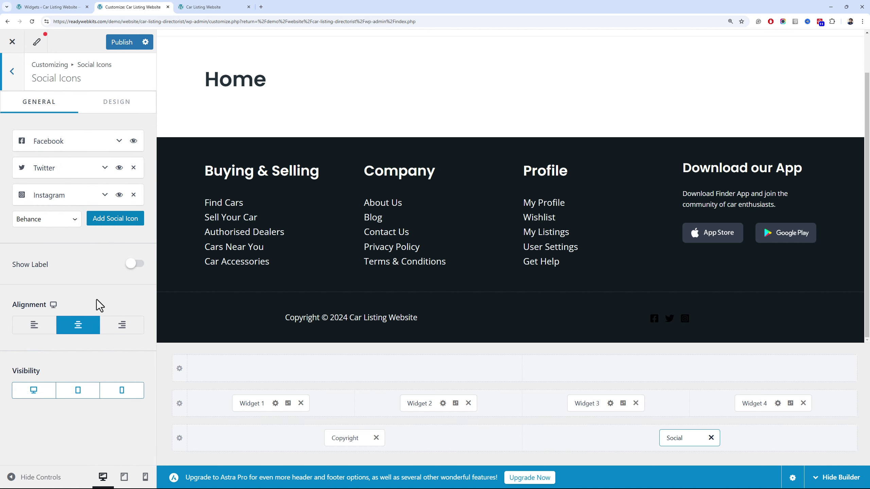
{"action": "left_click", "coordinate": [115, 329]}
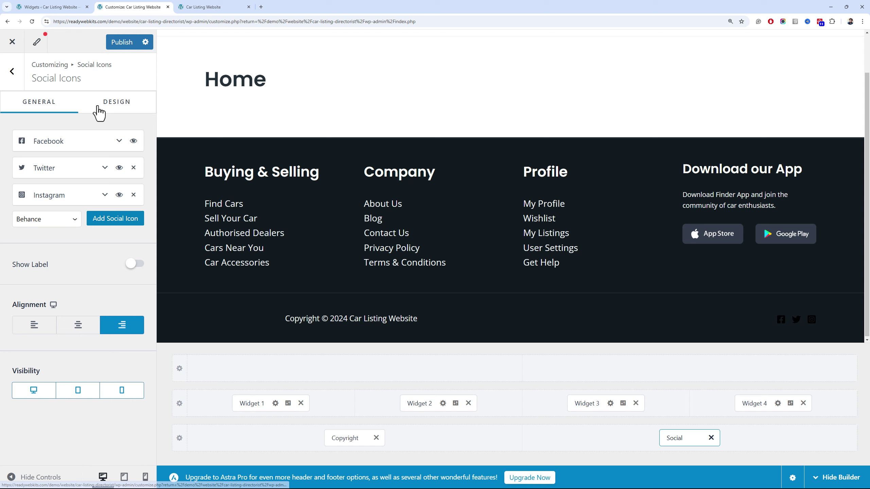
{"action": "left_click", "coordinate": [97, 109]}
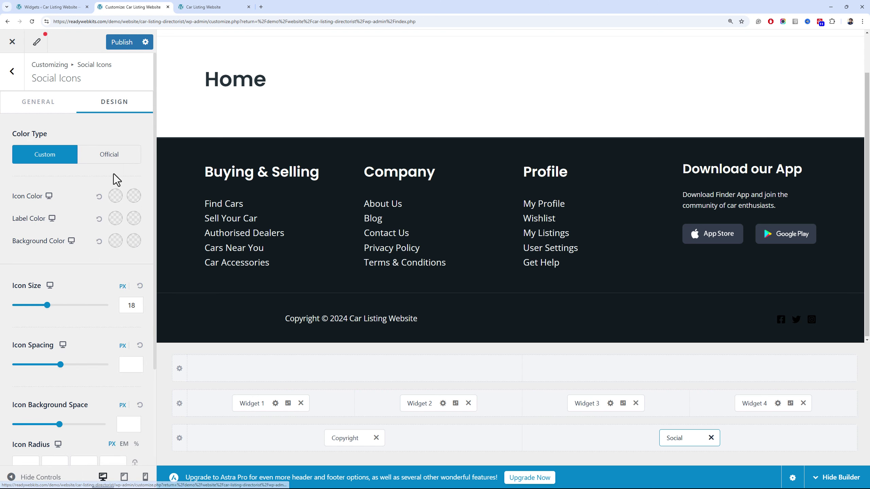
{"action": "left_click", "coordinate": [113, 201]}
{"action": "left_click", "coordinate": [77, 219]}
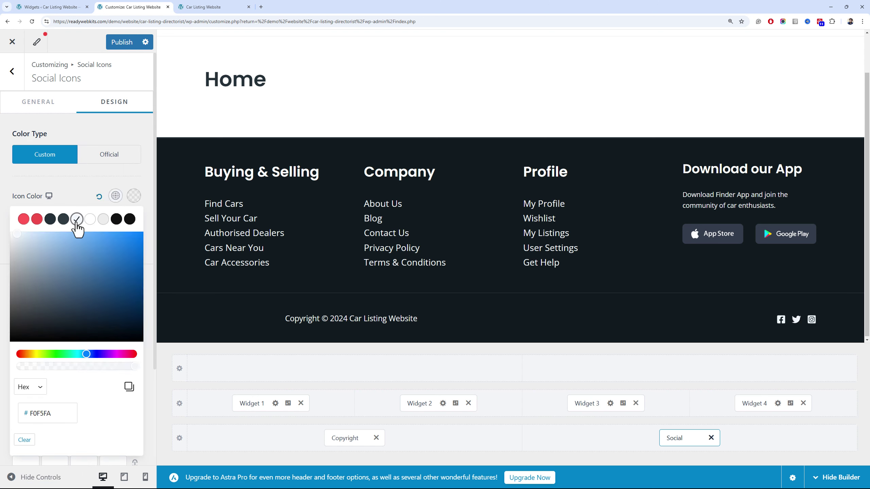
{"action": "left_click", "coordinate": [80, 195]}
Search the icons for "face" and replace the square Facebook icon with the plain "f" version
{"action": "left_click", "coordinate": [42, 102]}
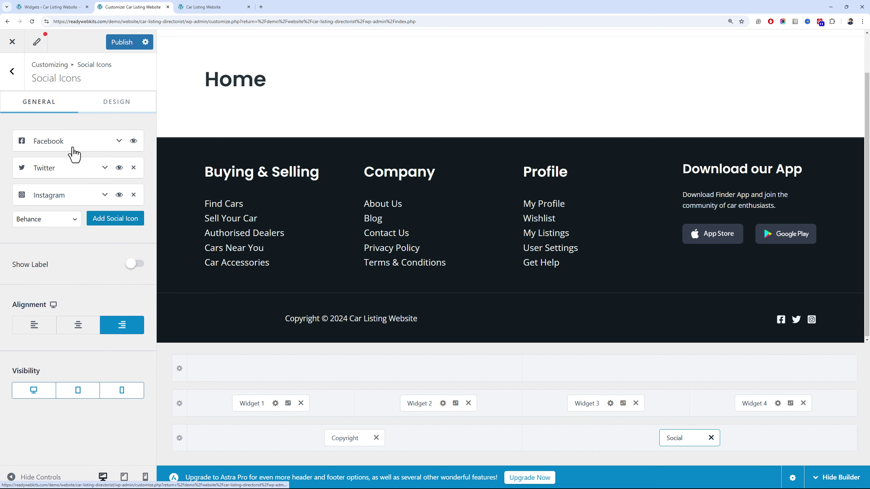
{"action": "left_click", "coordinate": [69, 149]}
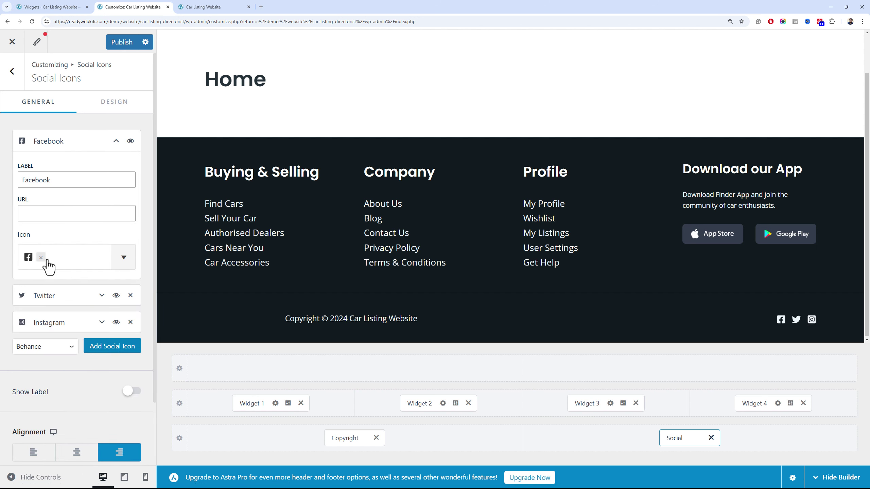
{"action": "left_click", "coordinate": [74, 268]}
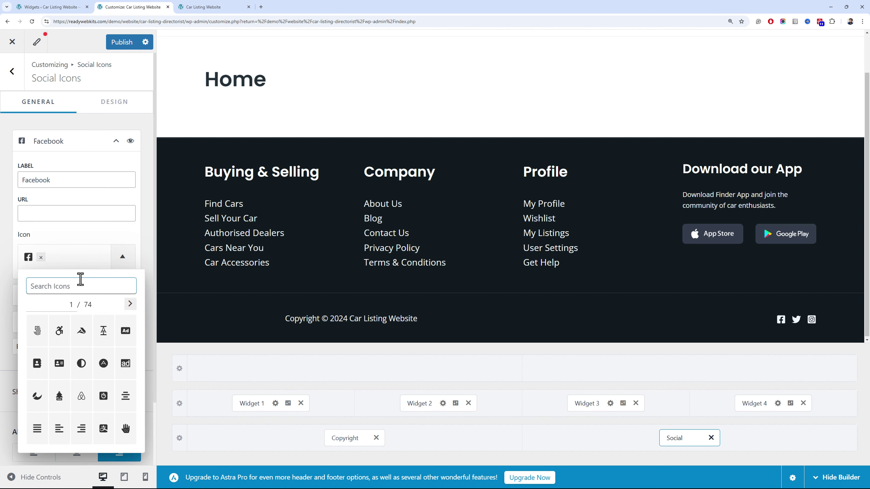
{"action": "type", "text": "face"}
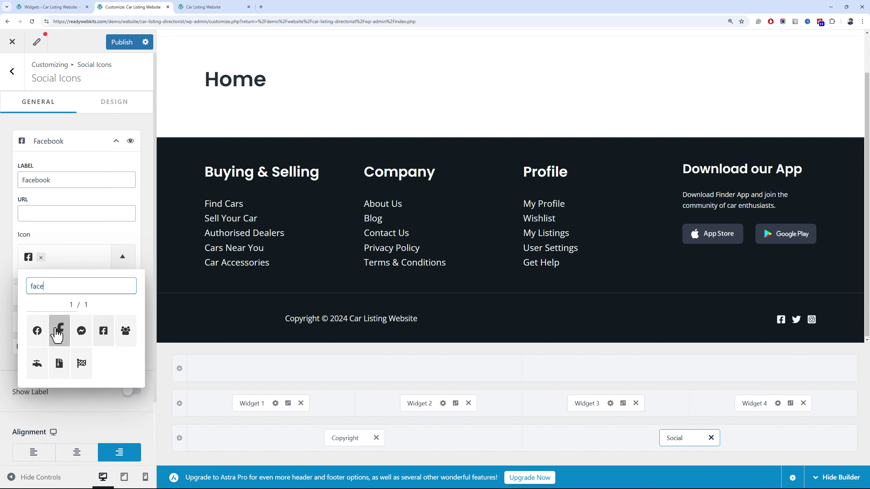
{"action": "left_click", "coordinate": [58, 330]}
{"action": "left_click", "coordinate": [70, 146]}
Search the icons for "insta" and replace the solid square Instagram icon with the outlined version
{"action": "left_click", "coordinate": [68, 195]}
{"action": "left_click", "coordinate": [122, 311]}
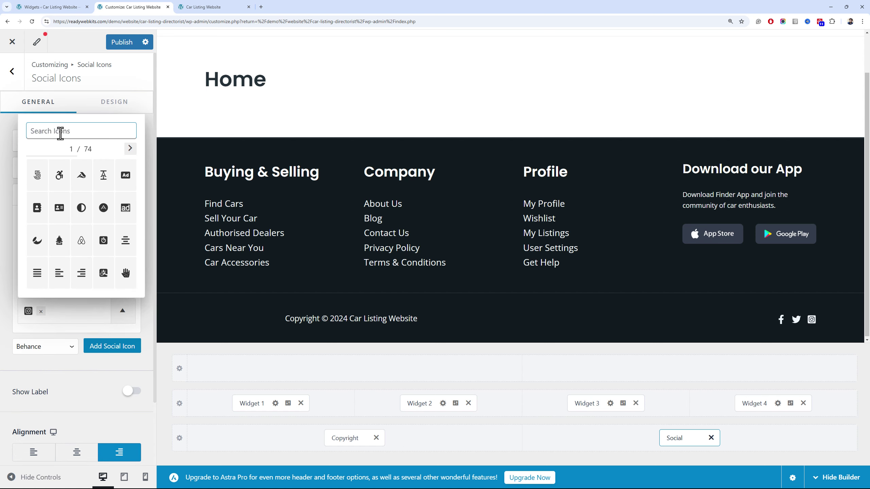
{"action": "type", "text": "insta"}
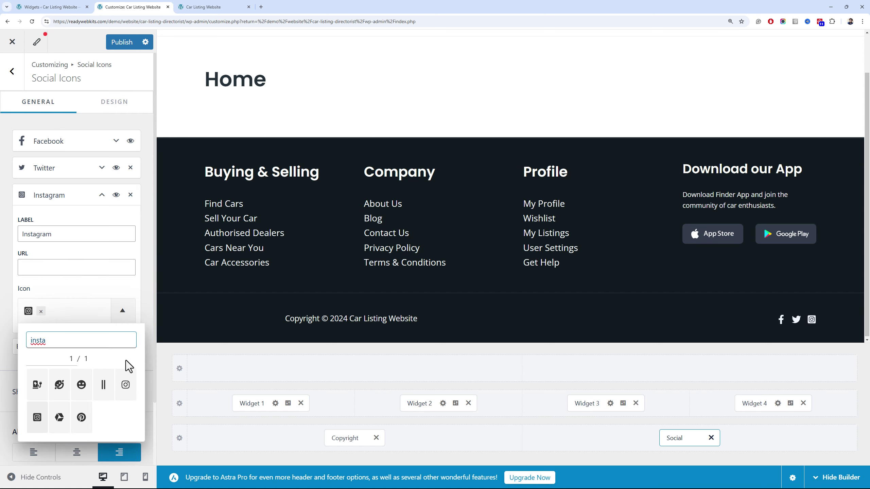
{"action": "left_click", "coordinate": [126, 384]}
Replace the Twitter bird icon with the X logo, searching for "twitt", and publish the footer changes
{"action": "left_click", "coordinate": [95, 171]}
{"action": "left_click", "coordinate": [116, 282]}
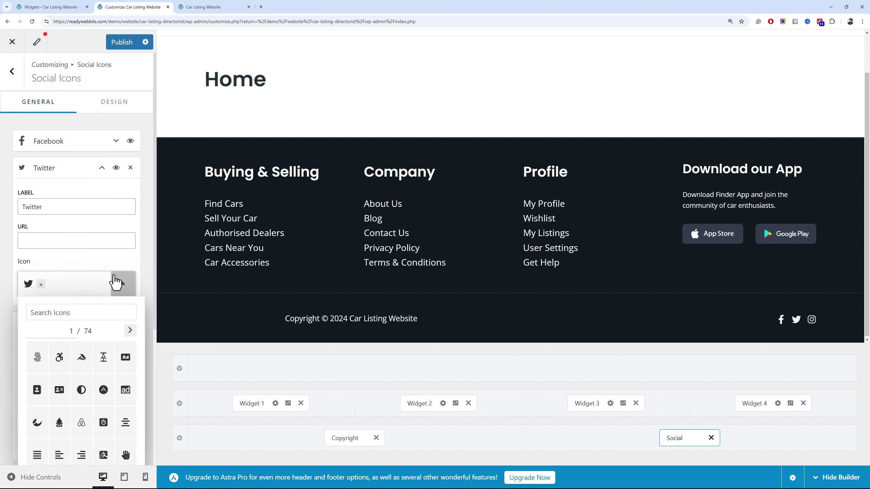
{"action": "left_click", "coordinate": [100, 315]}
{"action": "type", "text": "x"}
{"action": "type", "text": "twitt"}
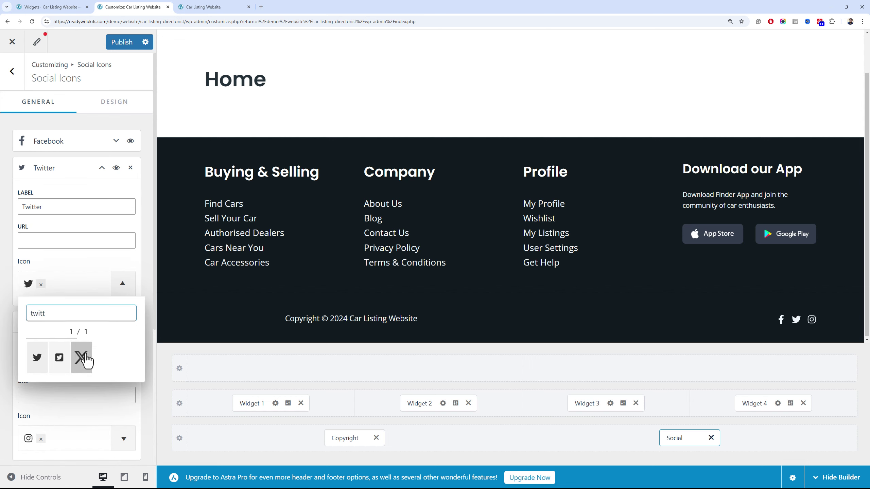
{"action": "left_click", "coordinate": [82, 358]}
{"action": "left_click", "coordinate": [92, 266]}
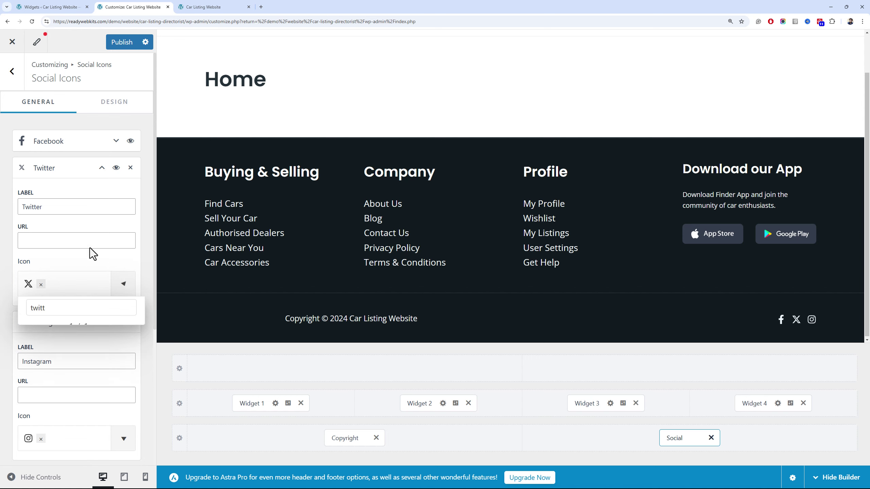
{"action": "left_click", "coordinate": [121, 42]}
{"action": "left_click", "coordinate": [203, 6]}
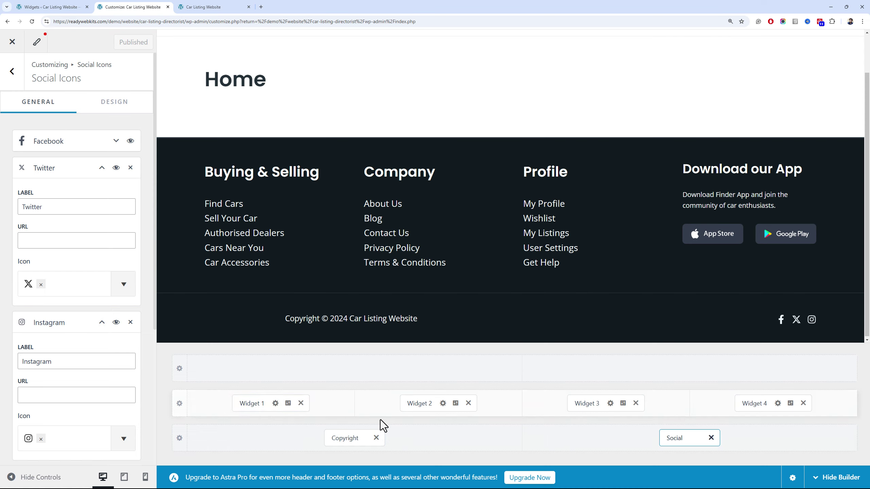
Set the content font size of the footer menu widgets to 12 px
{"action": "left_click", "coordinate": [251, 403]}
{"action": "left_click", "coordinate": [443, 403]}
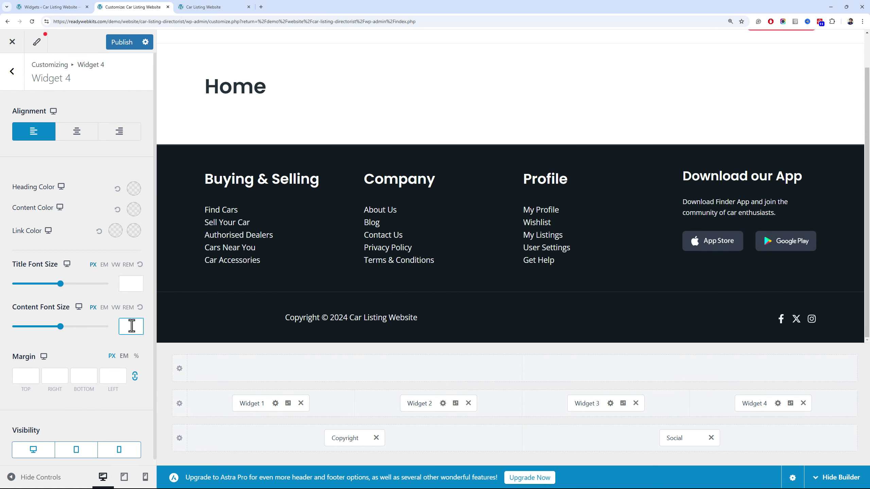
{"action": "left_click", "coordinate": [418, 403]}
Give the footer copyright text a smaller font size and left alignment, and publish the changes
{"action": "left_click", "coordinate": [345, 438]}
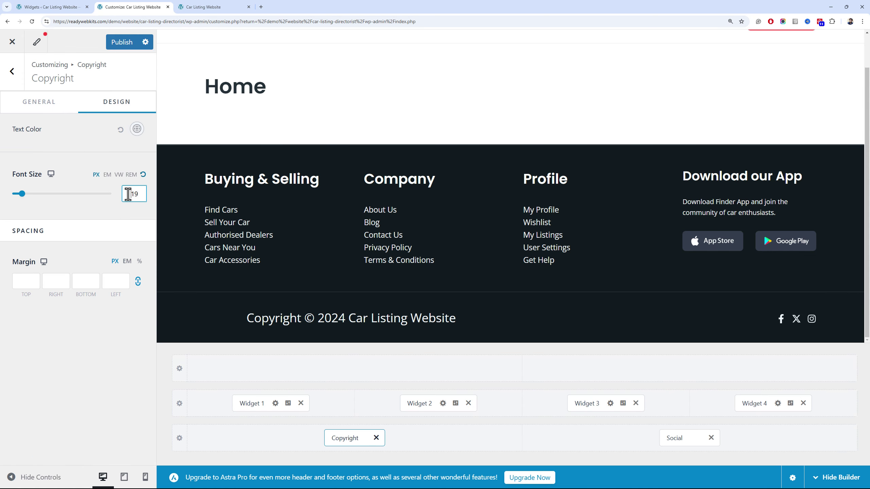
{"action": "left_click", "coordinate": [163, 297]}
{"action": "left_click", "coordinate": [118, 41]}
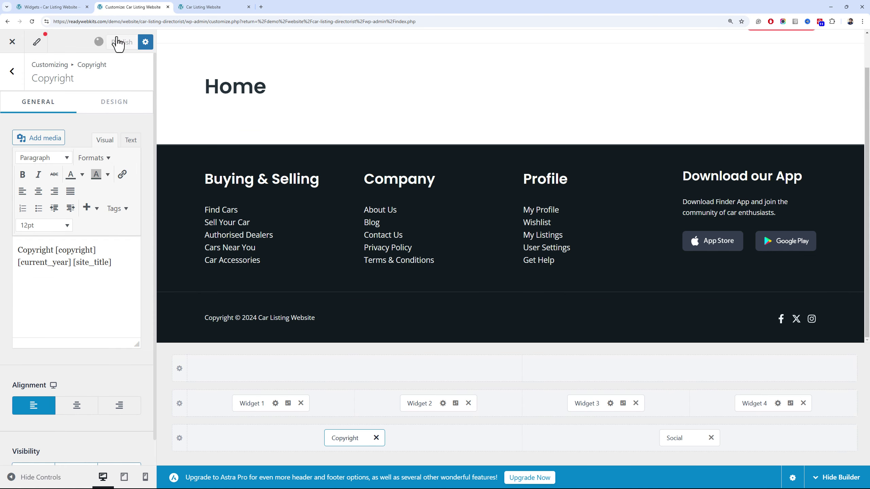
Check Widget 1's design settings and the footer on the live site, and return to the Widgets admin page
{"action": "left_click", "coordinate": [291, 404]}
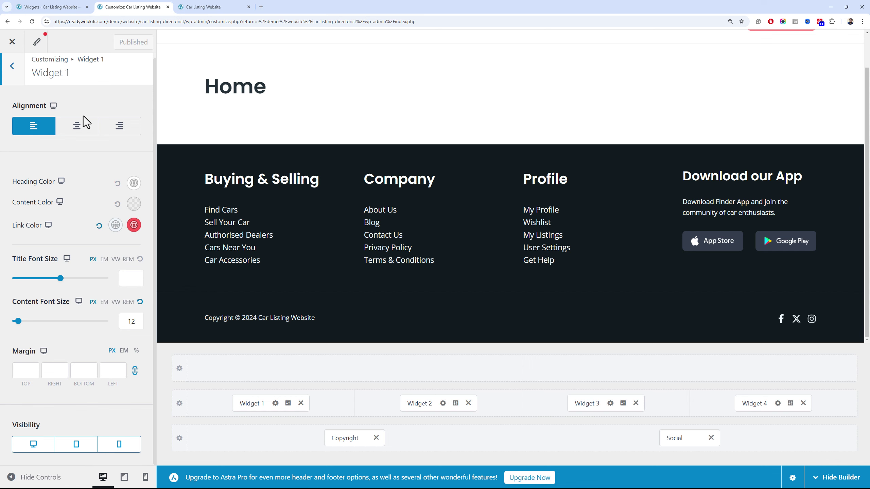
{"action": "key", "text": "ctrl+Tab"}
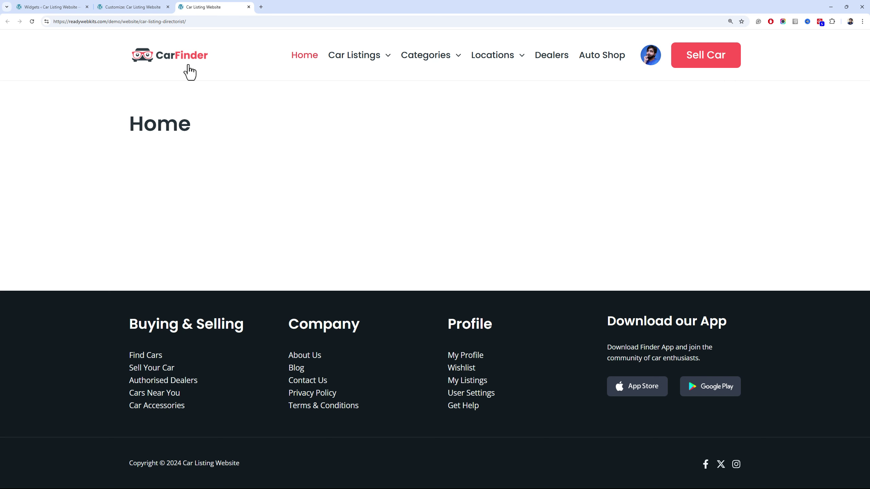
{"action": "left_click", "coordinate": [56, 7]}
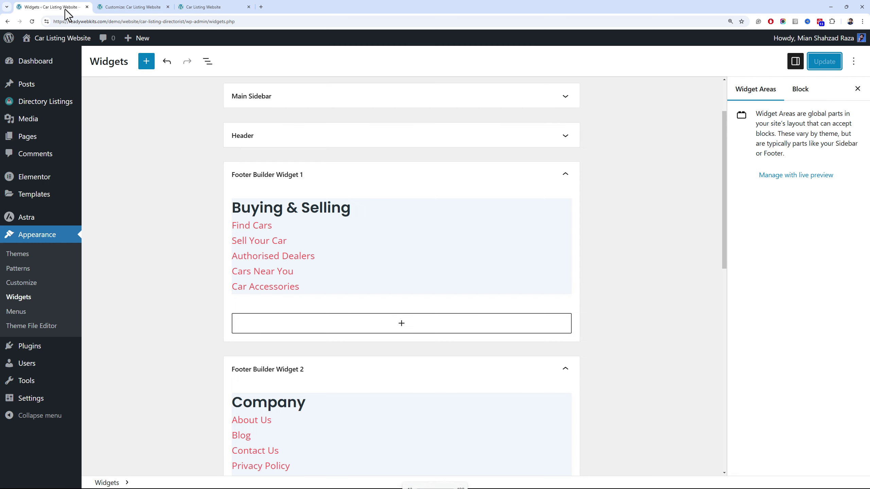
Open the Home page for editing in a separate tab from the pages list and dismiss the welcome guide
{"action": "left_click", "coordinate": [48, 139]}
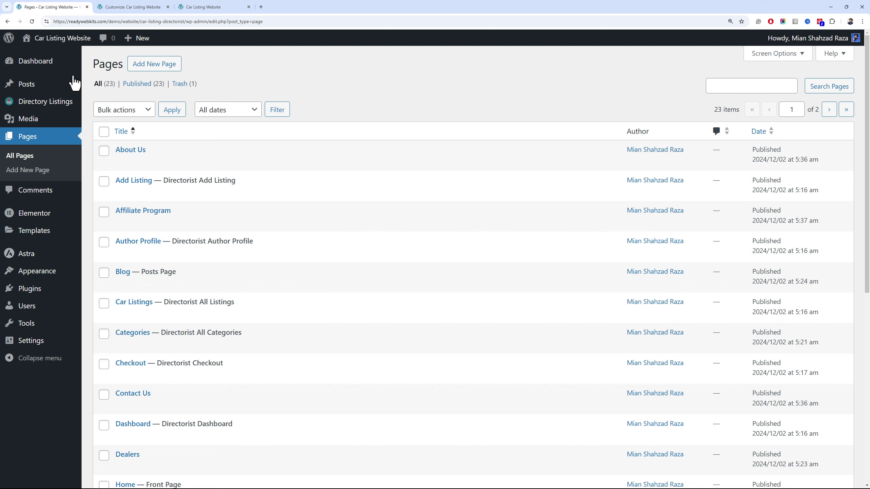
{"action": "scroll", "coordinate": [190, 222], "scroll_direction": "down", "scroll_amount": 5}
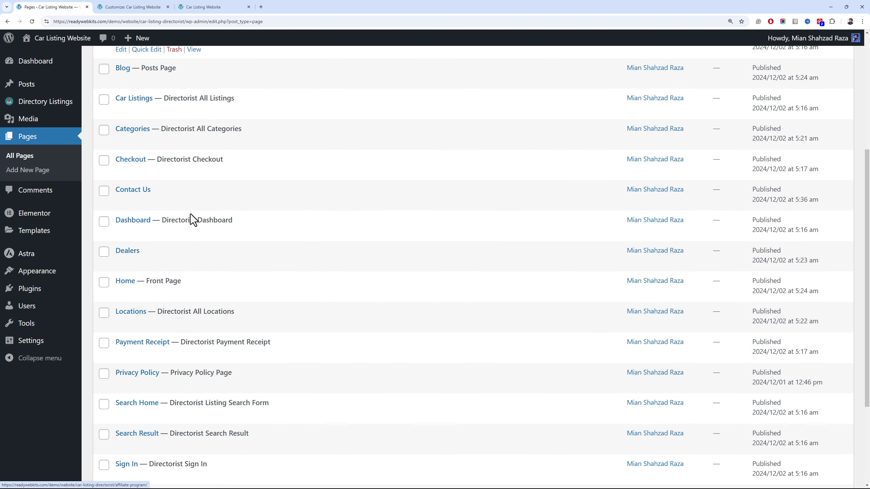
{"action": "left_click", "coordinate": [121, 293], "text": "ctrl"}
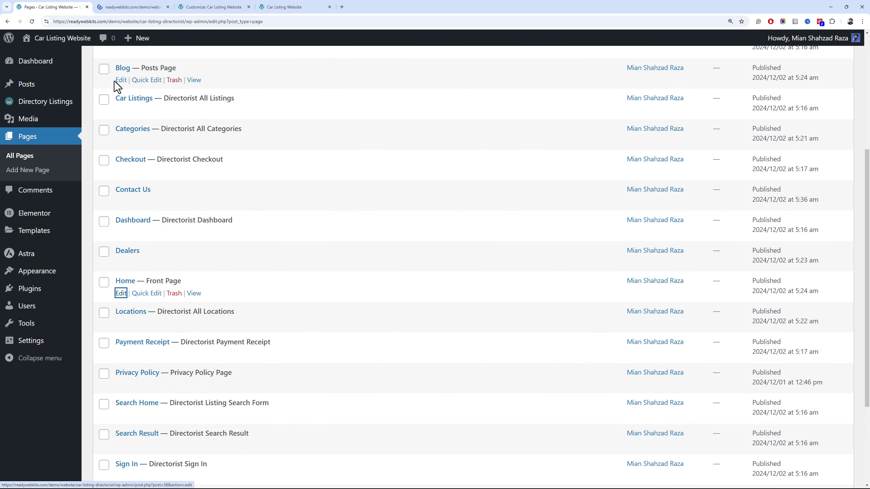
{"action": "left_click", "coordinate": [123, 7]}
{"action": "left_click_drag", "start_coordinate": [123, 7], "coordinate": [197, 6]}
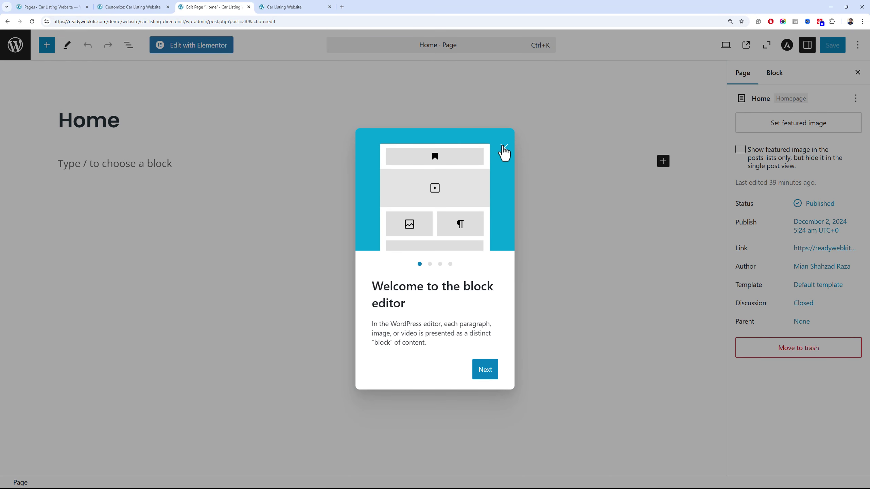
{"action": "left_click", "coordinate": [503, 149]}
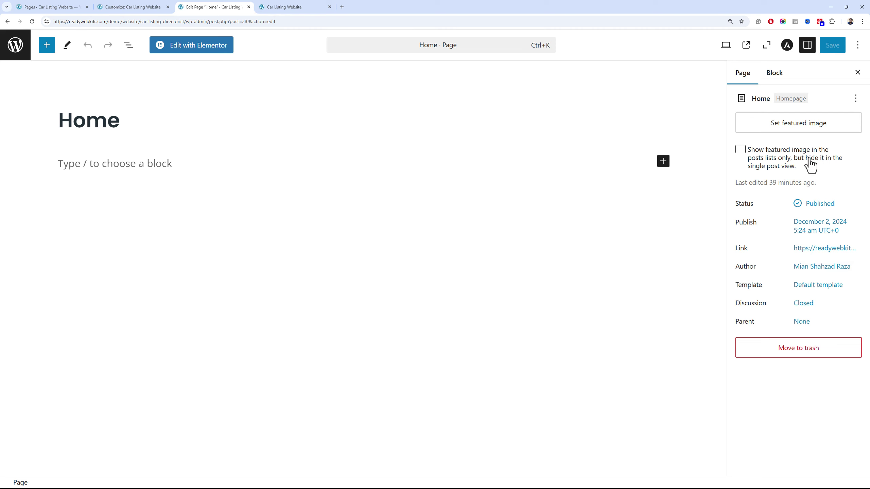
Change the Home page's template to Elementor Full Width and save the page
{"action": "left_click", "coordinate": [814, 286]}
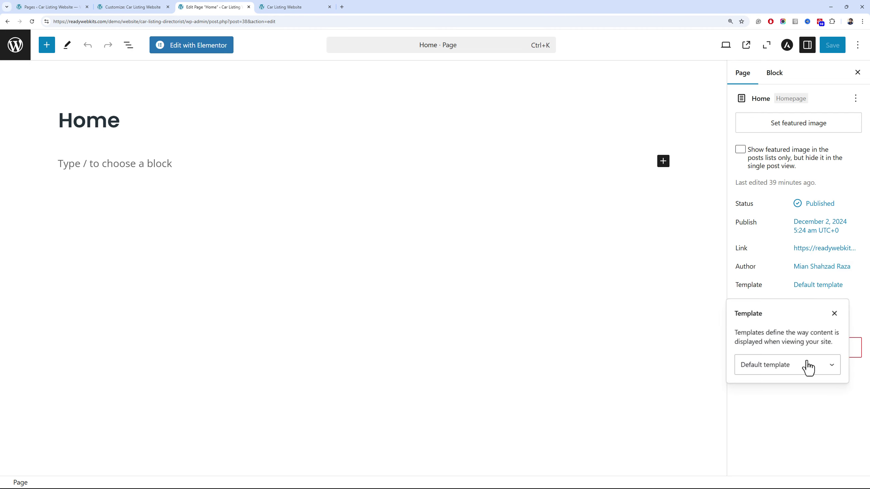
{"action": "left_click", "coordinate": [789, 365]}
{"action": "left_click", "coordinate": [795, 405]}
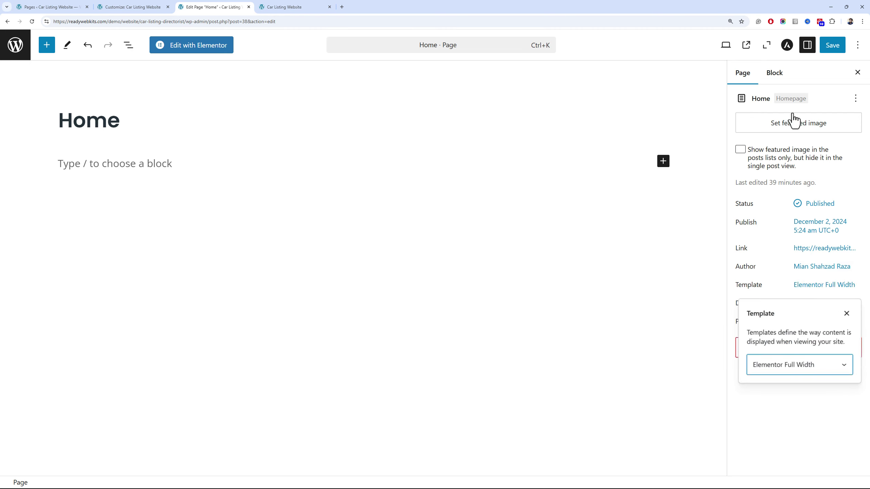
{"action": "left_click", "coordinate": [830, 48]}
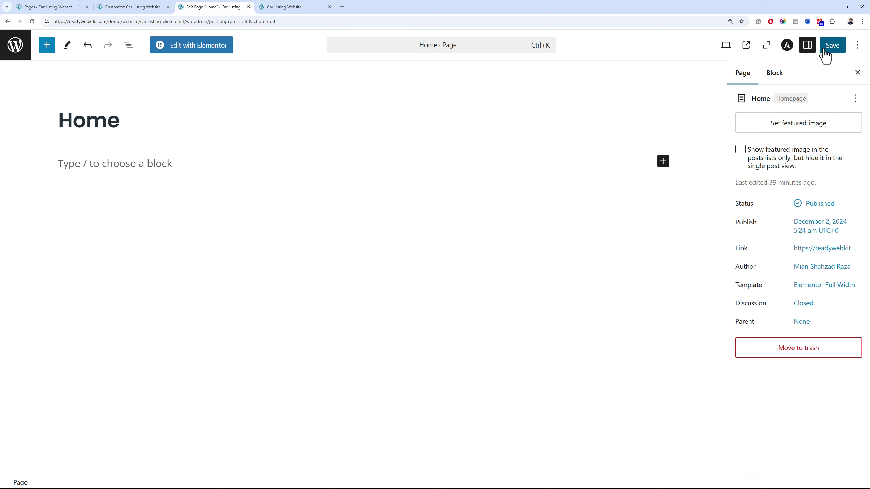
Open the Home page in the Elementor editor and check the live home page while it loads
{"action": "left_click", "coordinate": [205, 51]}
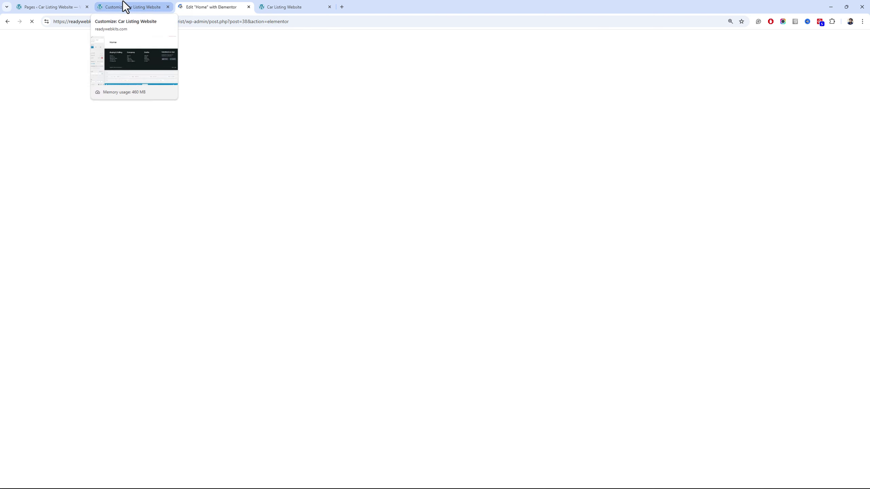
{"action": "left_click", "coordinate": [284, 6]}
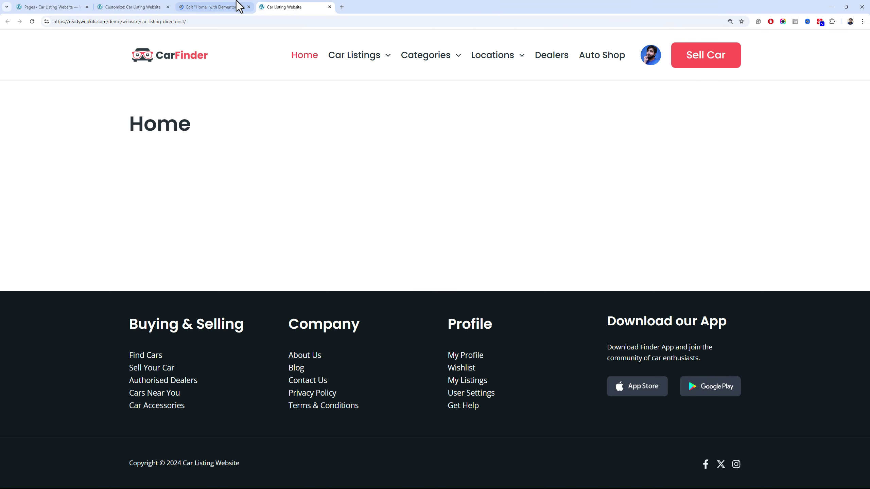
{"action": "left_click", "coordinate": [238, 6]}
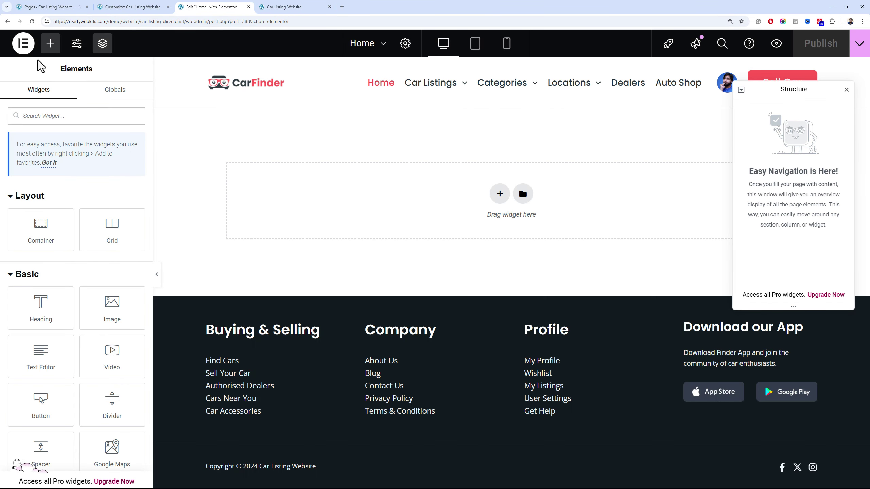
Set the Primary global font family to Poppins in Elementor's site settings
{"action": "left_click", "coordinate": [77, 43]}
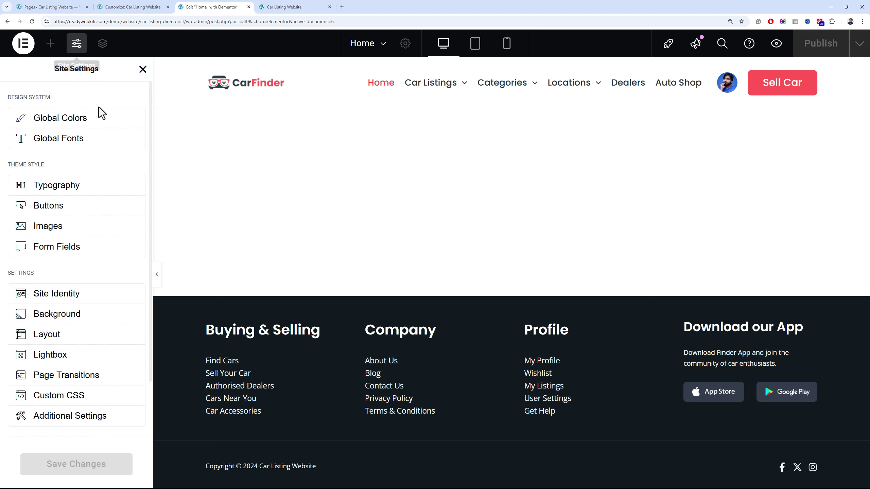
{"action": "left_click", "coordinate": [106, 138]}
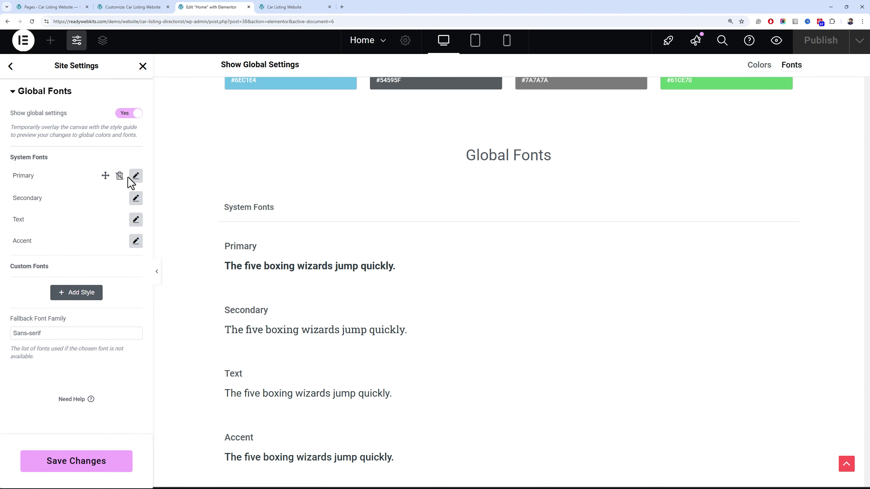
{"action": "left_click", "coordinate": [135, 176]}
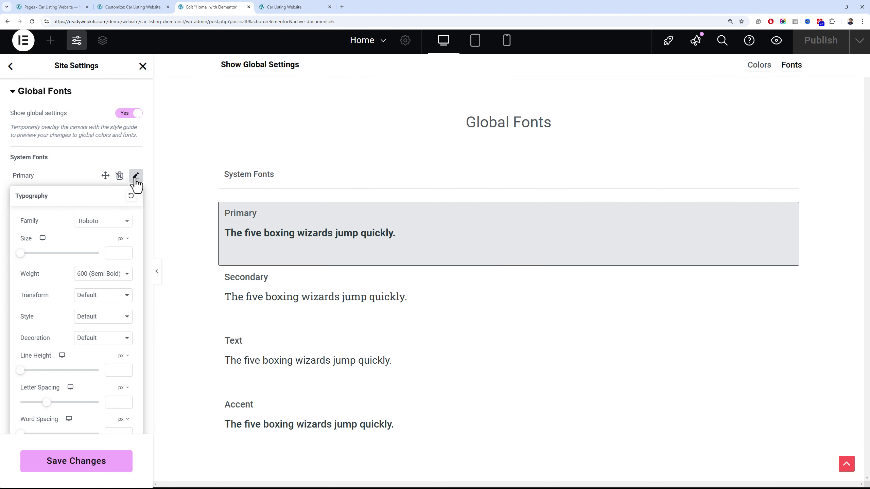
{"action": "left_click", "coordinate": [102, 221]}
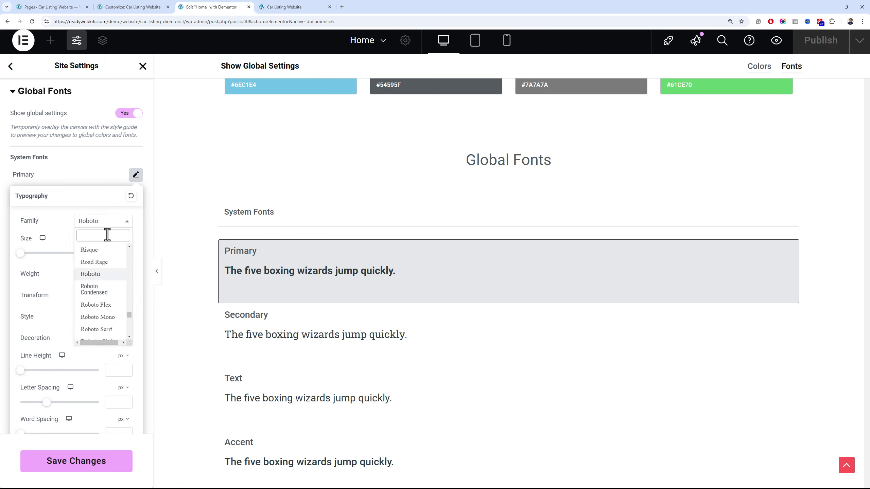
{"action": "type", "text": "pop"}
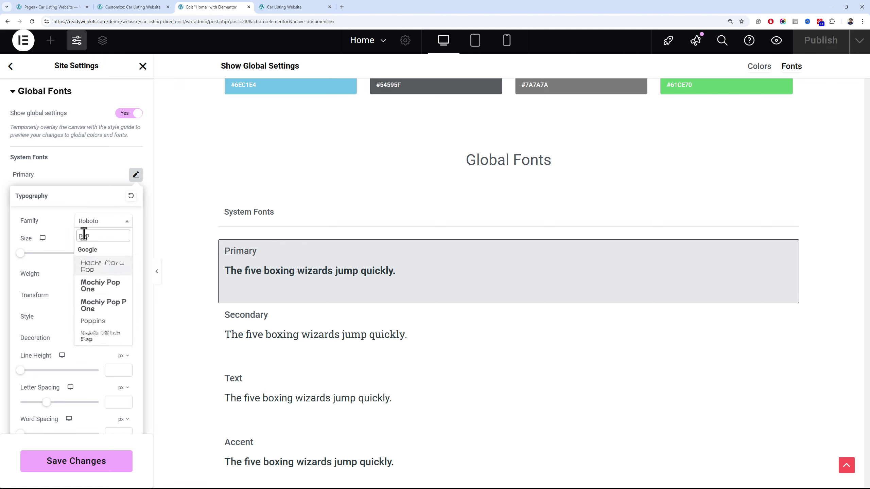
{"action": "type", "text": "p"}
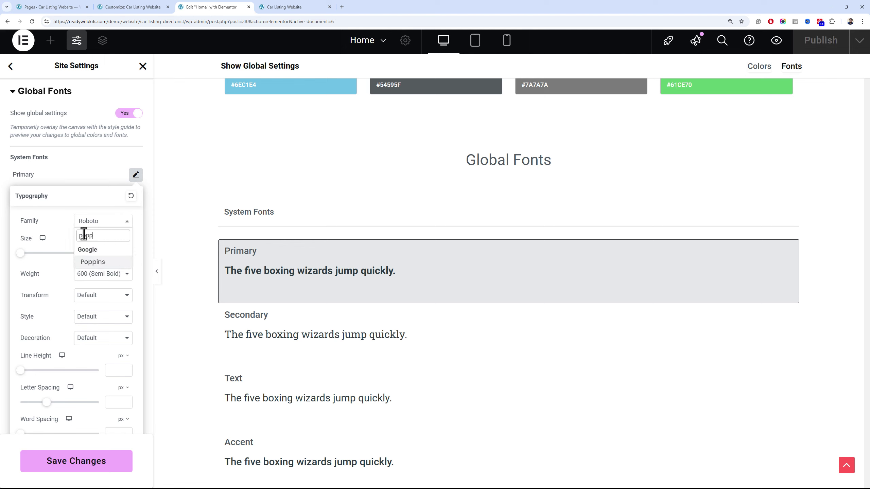
{"action": "left_click", "coordinate": [112, 262]}
{"action": "left_click", "coordinate": [81, 166]}
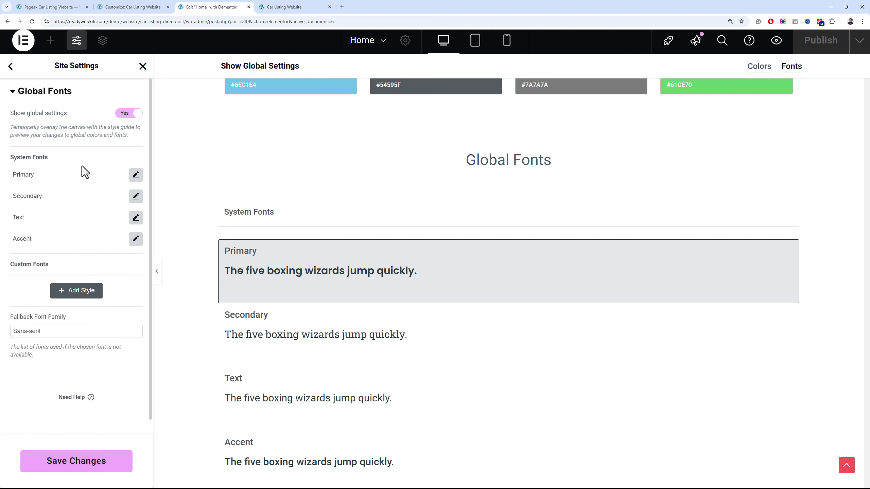
Set the Secondary global font family to Poppins
{"action": "left_click", "coordinate": [136, 202]}
{"action": "left_click", "coordinate": [109, 244]}
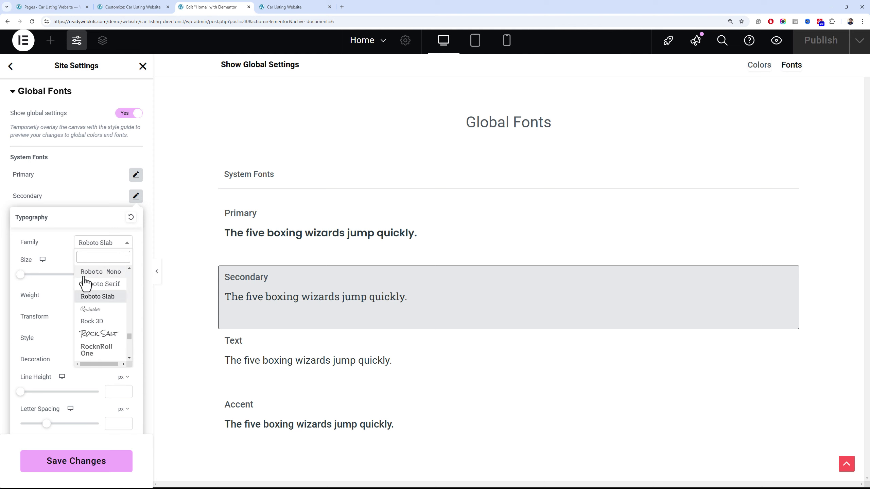
{"action": "type", "text": "po"}
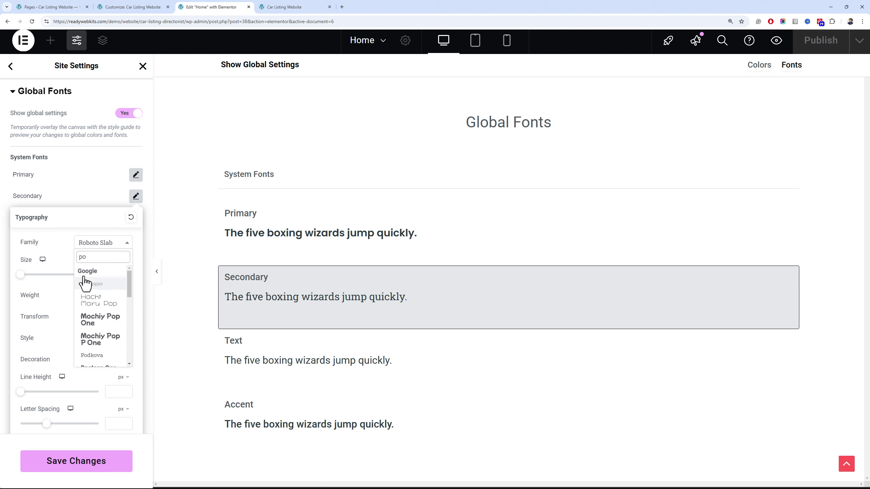
{"action": "type", "text": "p"}
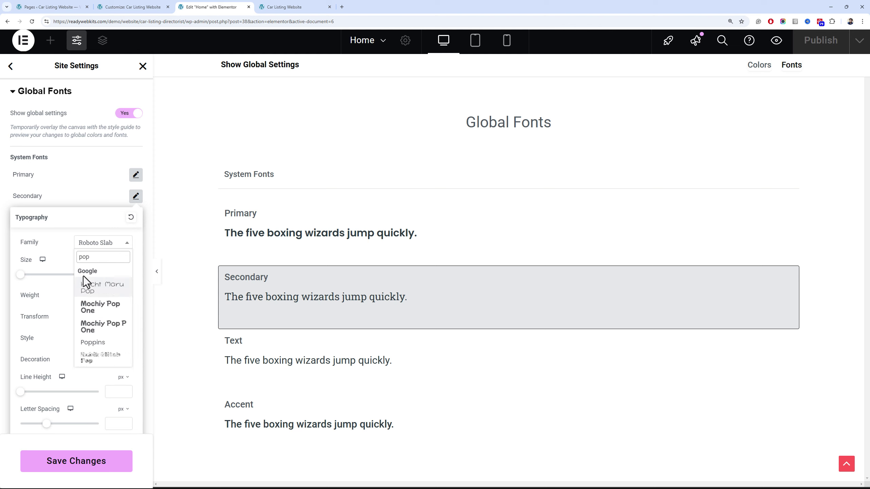
{"action": "type", "text": "p"}
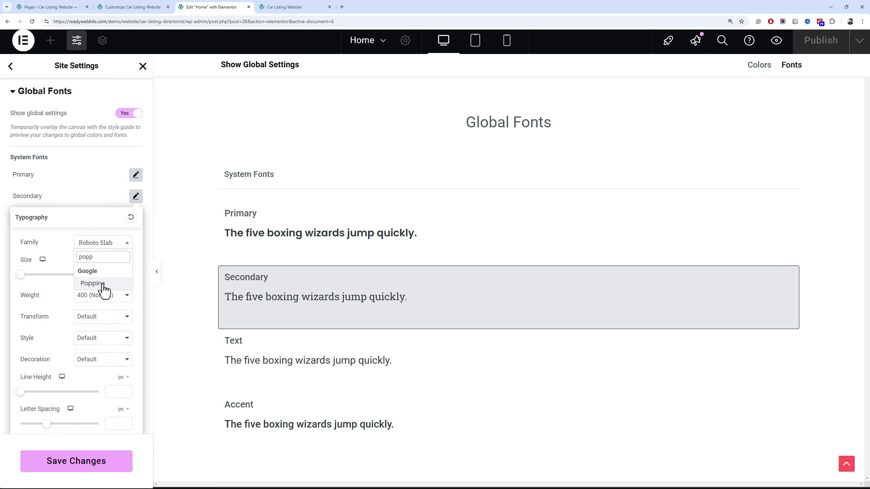
{"action": "left_click", "coordinate": [99, 287]}
{"action": "left_click", "coordinate": [76, 195]}
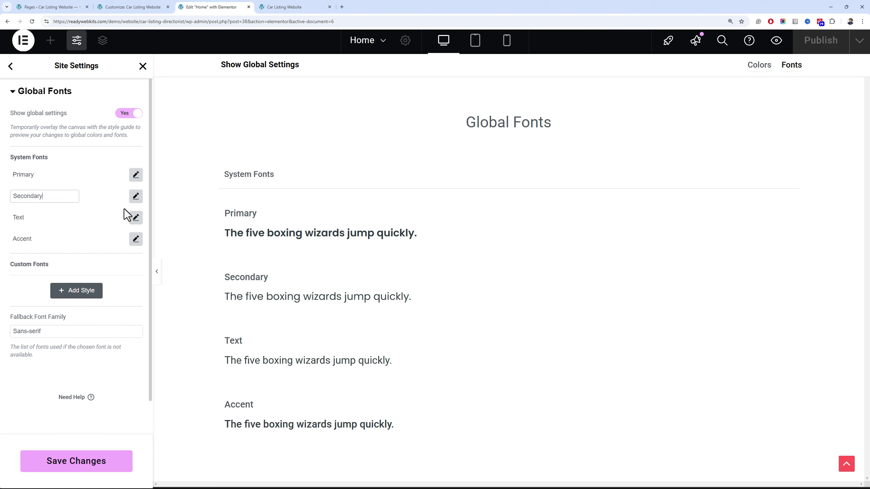
Set the Text global font family to Open Sans
{"action": "left_click", "coordinate": [135, 219]}
{"action": "left_click", "coordinate": [103, 271]}
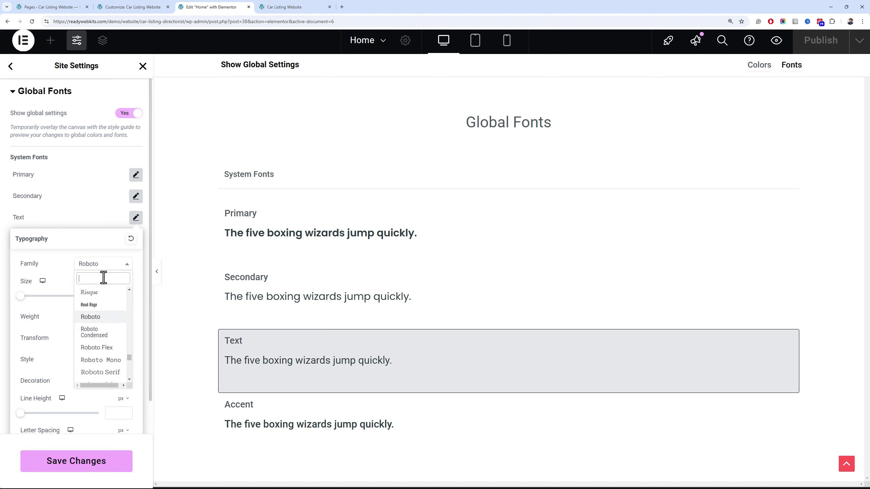
{"action": "type", "text": "open"}
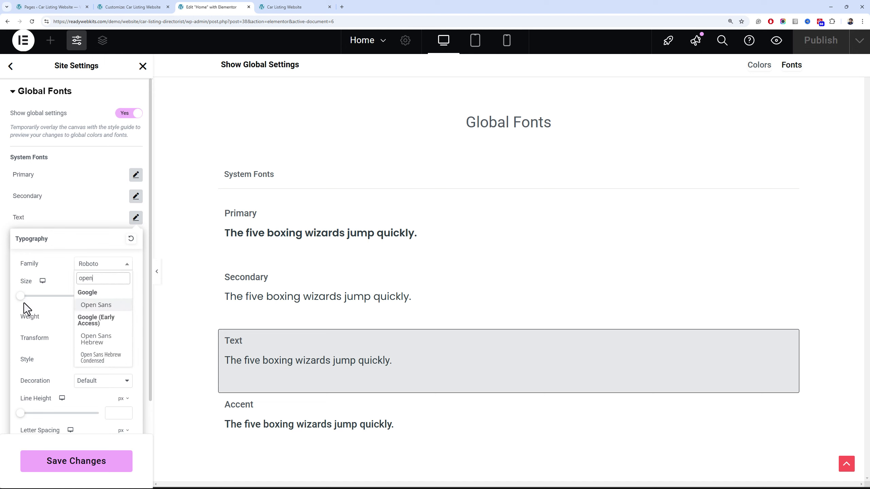
{"action": "left_click", "coordinate": [76, 305]}
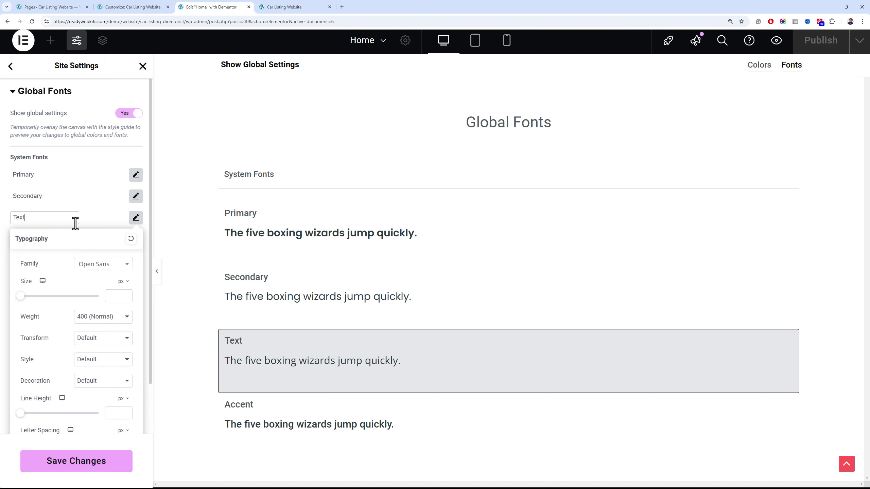
{"action": "left_click", "coordinate": [76, 224]}
Set the Accent global font family to Poppins and save the global font changes
{"action": "left_click", "coordinate": [136, 239]}
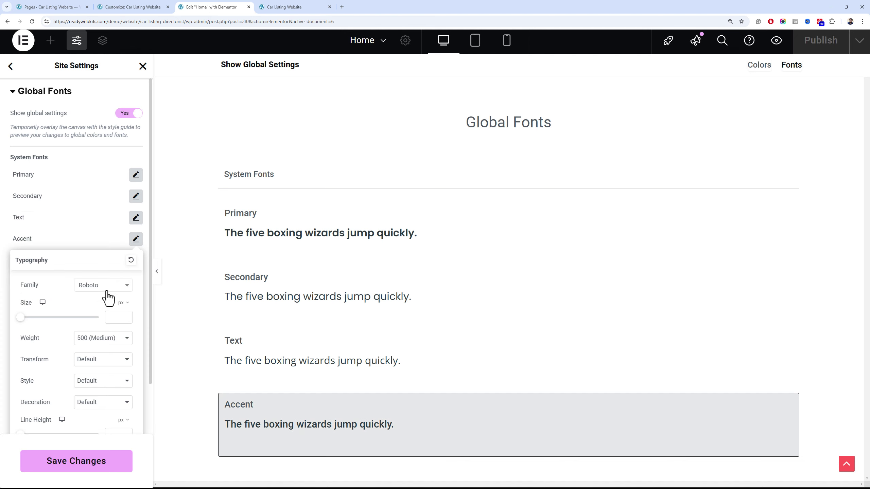
{"action": "left_click", "coordinate": [107, 289]}
{"action": "type", "text": "popp"}
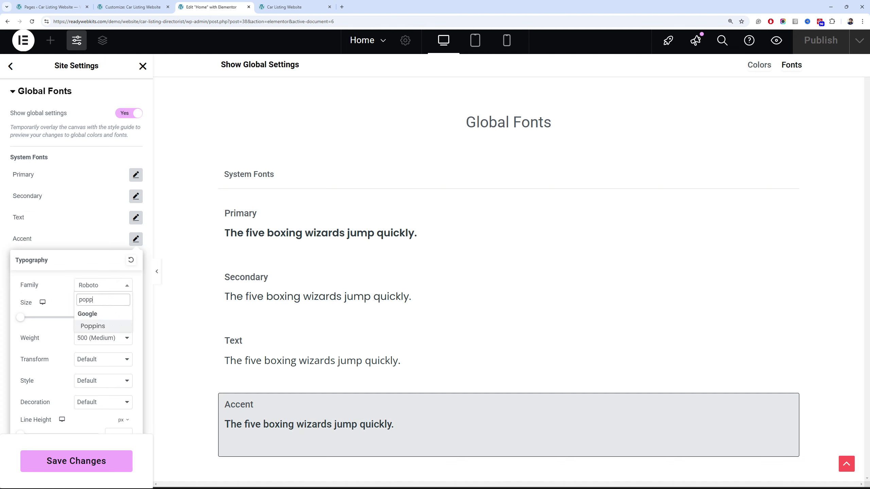
{"action": "left_click", "coordinate": [103, 326]}
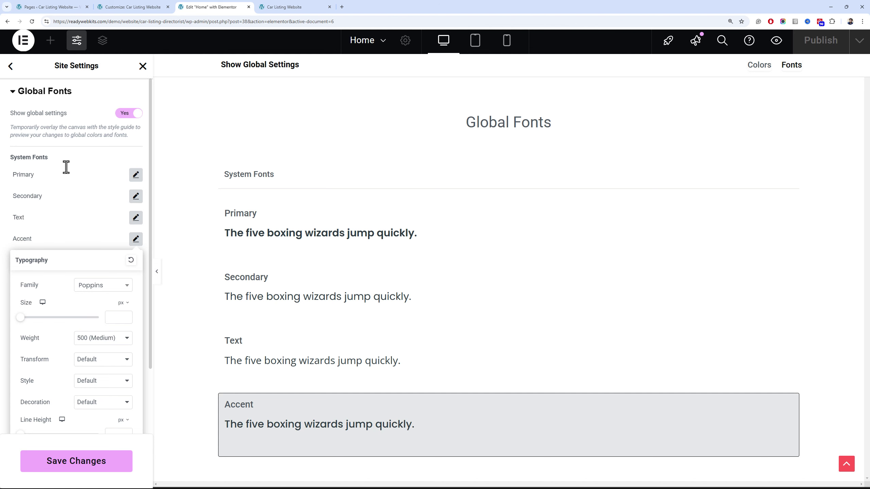
{"action": "left_click", "coordinate": [62, 122]}
{"action": "left_click", "coordinate": [112, 467]}
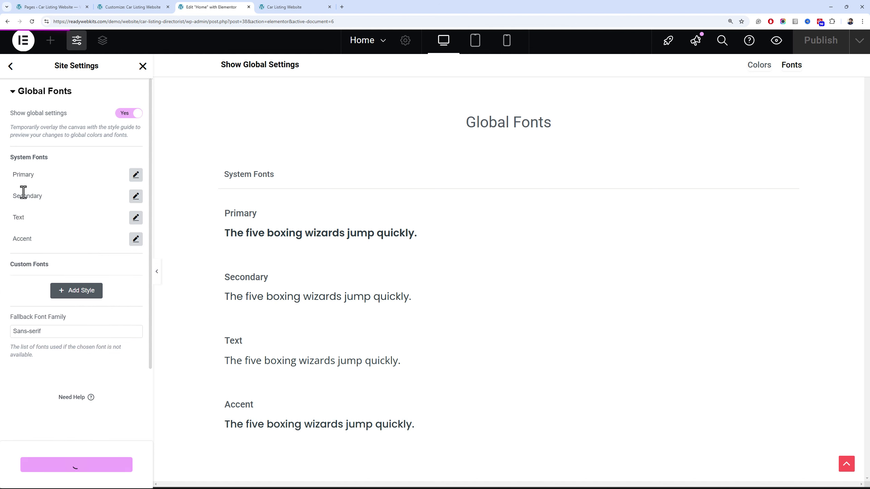
Close the site settings and dock the floating Structure window beside the page canvas
{"action": "left_click", "coordinate": [15, 68]}
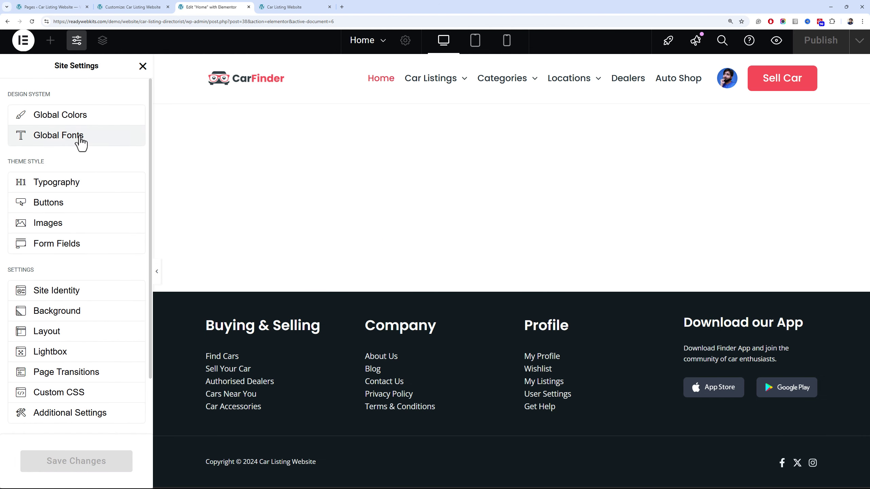
{"action": "left_click", "coordinate": [142, 66]}
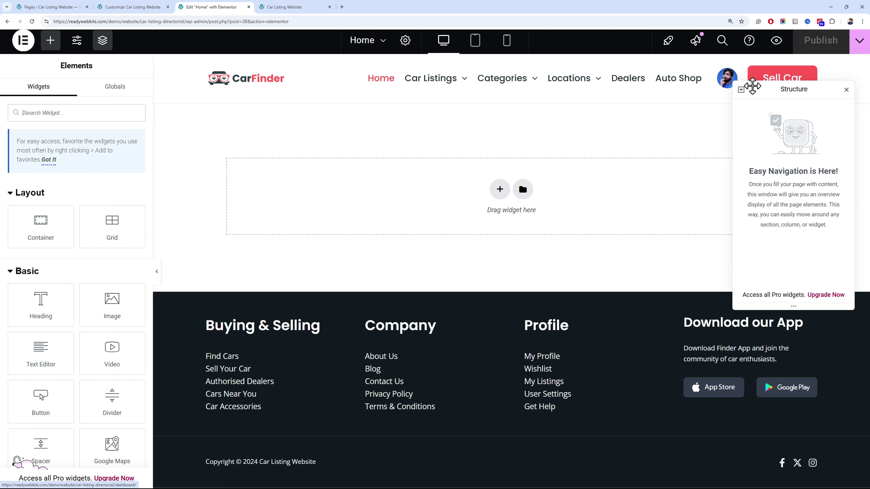
{"action": "left_click_drag", "start_coordinate": [757, 88], "coordinate": [858, 52]}
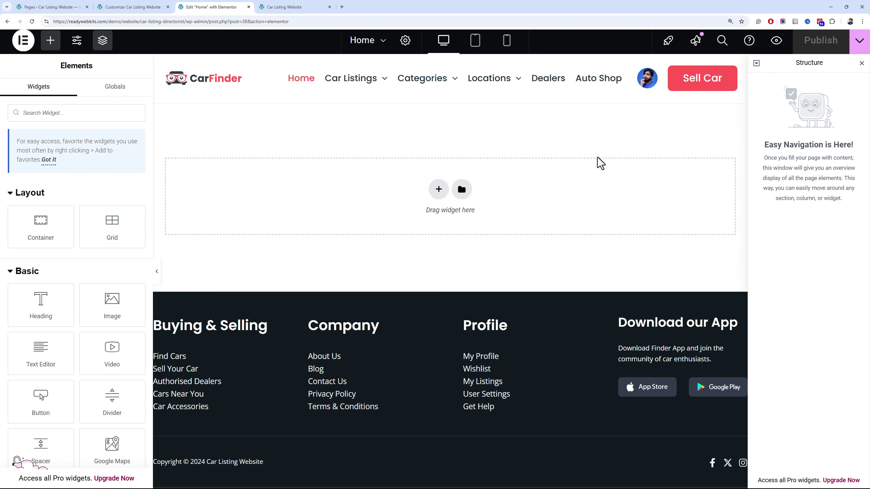
{"action": "key", "text": "ctrl+minus"}
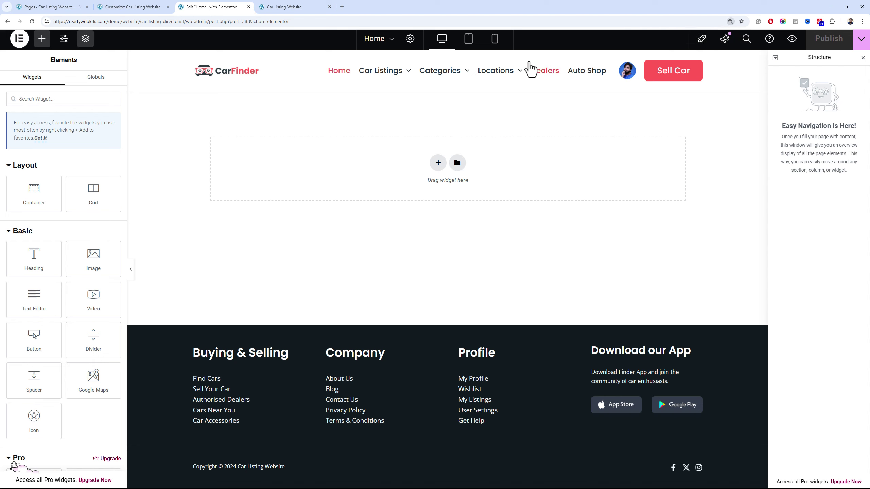
{"action": "mouse_move", "coordinate": [469, 71]}
{"action": "key", "text": "ctrl+plus"}
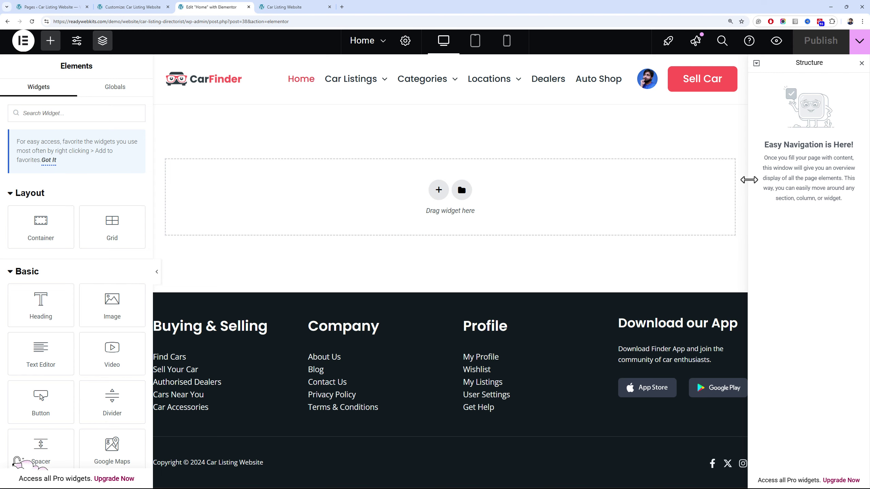
Widen the page canvas by narrowing both the Structure panel and the Elements panel
{"action": "left_click_drag", "start_coordinate": [749, 179], "coordinate": [770, 179]}
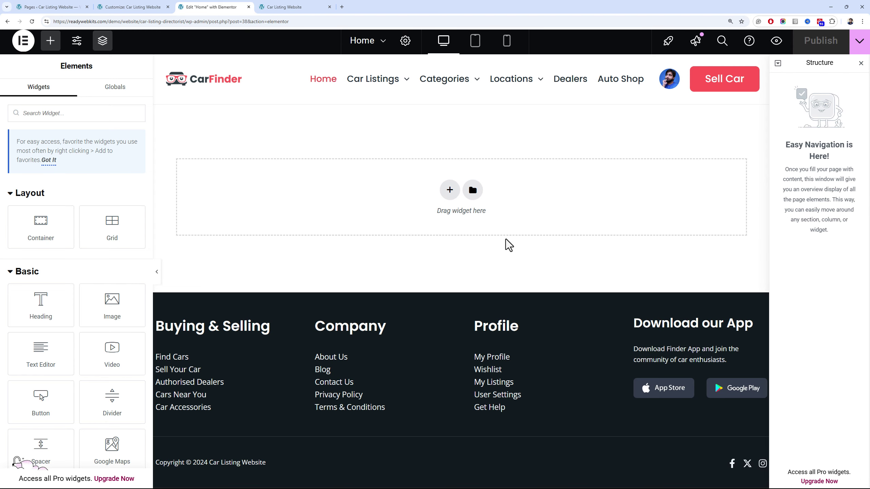
{"action": "left_click_drag", "start_coordinate": [151, 227], "coordinate": [129, 229]}
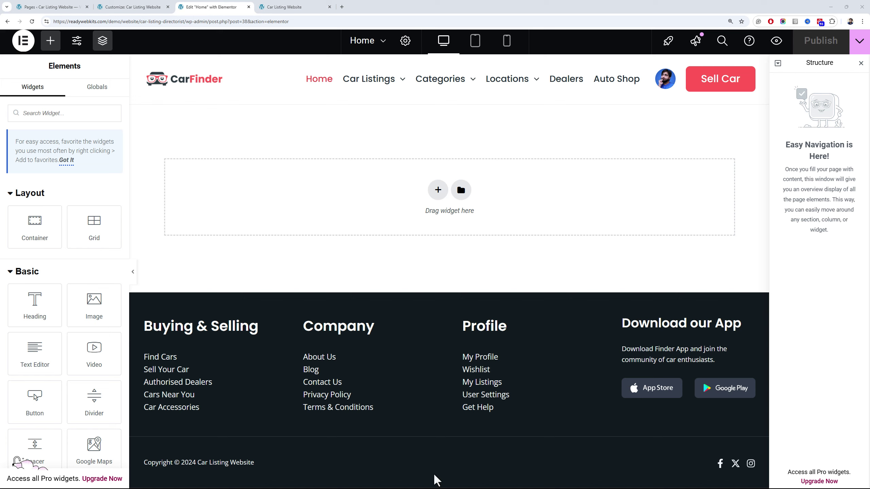
Add a single Flexbox container with column direction to the Home page and publish the page
{"action": "left_click", "coordinate": [445, 196]}
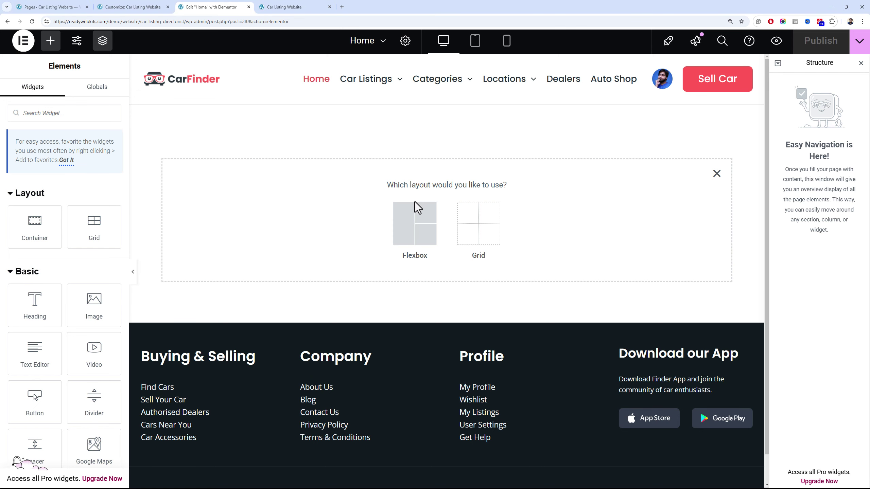
{"action": "left_click", "coordinate": [415, 219]}
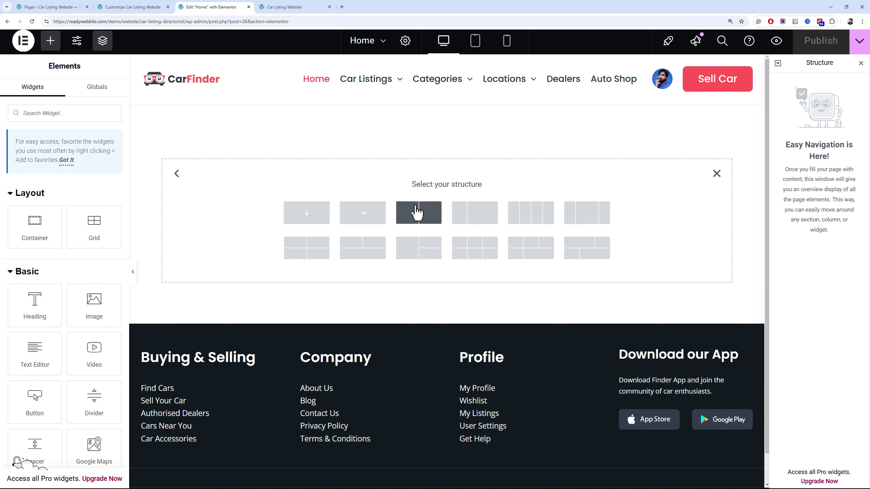
{"action": "left_click", "coordinate": [308, 213]}
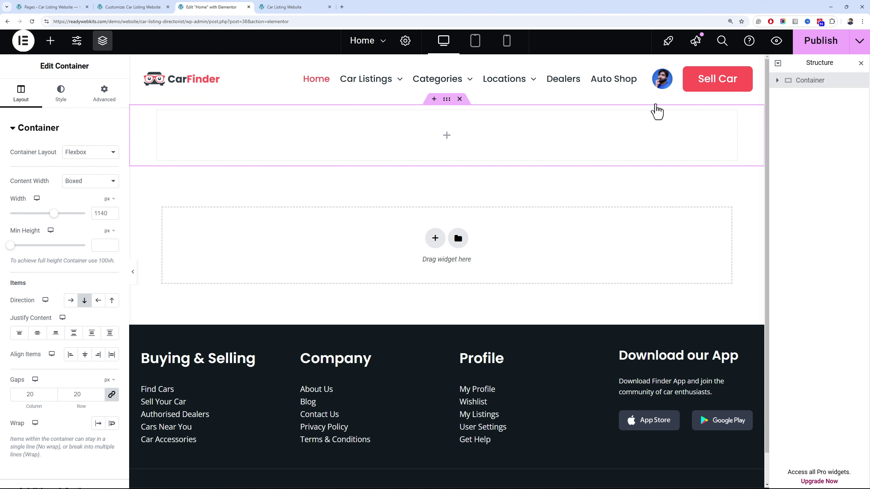
{"action": "left_click", "coordinate": [813, 40]}
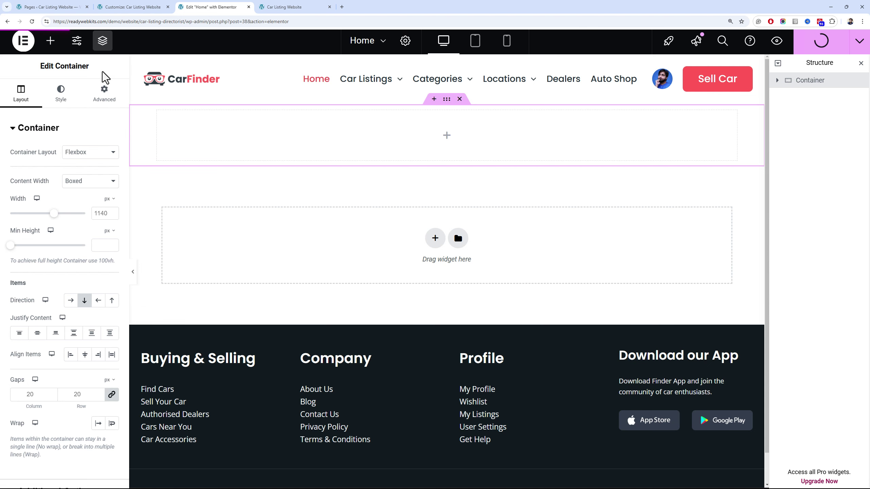
Set the site-wide default content width to 1240 px in the layout settings, save, and return to the page editor
{"action": "left_click", "coordinate": [77, 40]}
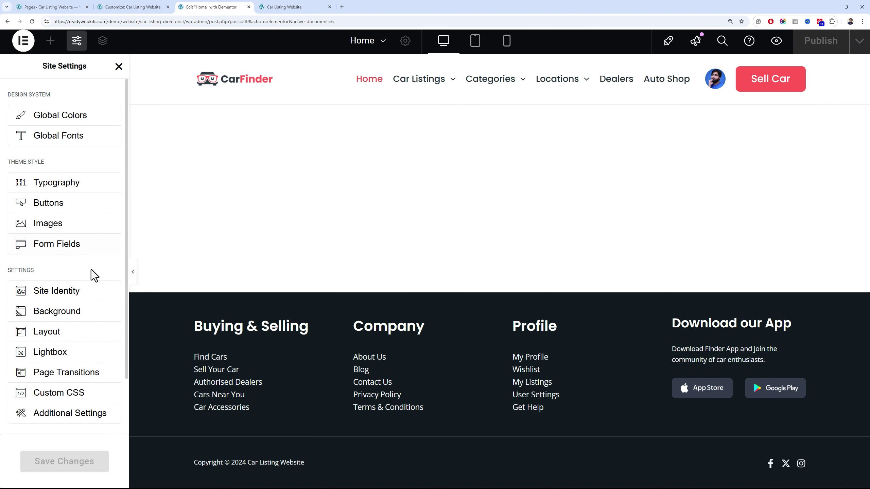
{"action": "left_click", "coordinate": [79, 331]}
{"action": "double_click", "coordinate": [101, 126]}
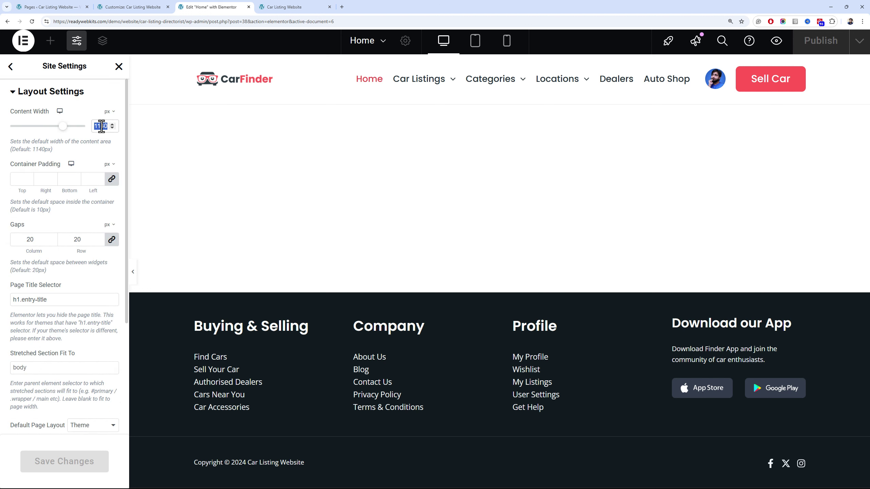
{"action": "type", "text": "1240"}
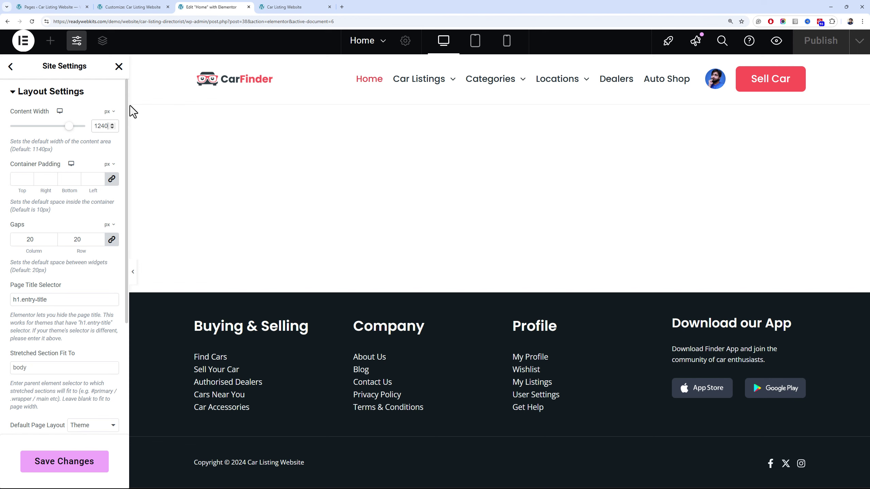
{"action": "left_click", "coordinate": [56, 466]}
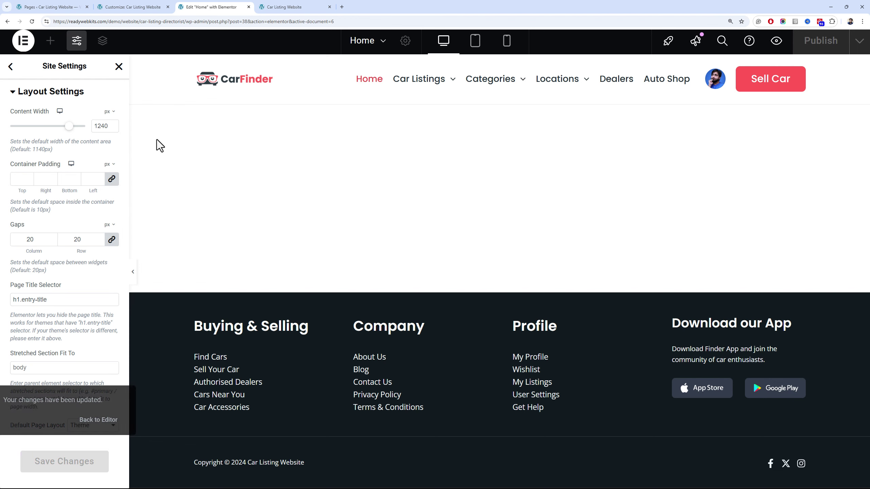
{"action": "left_click", "coordinate": [119, 67]}
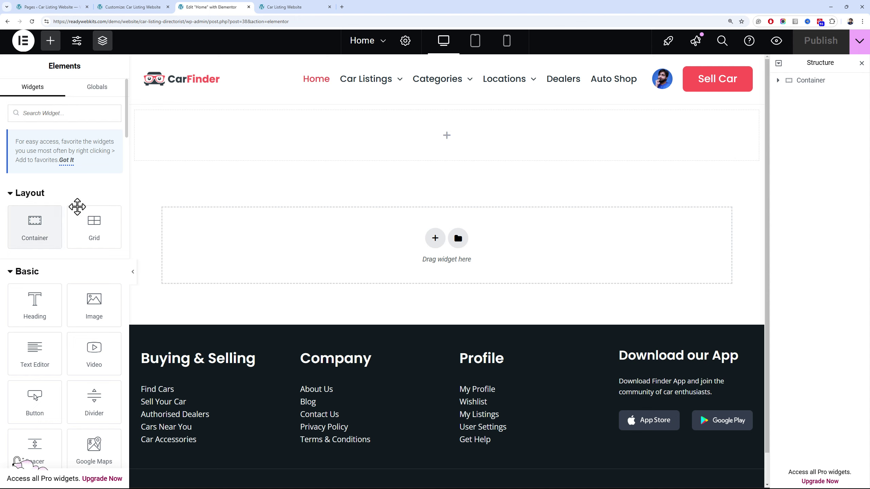
Set the container's direction to Row - horizontal and nest a new container inside it
{"action": "left_click", "coordinate": [446, 100]}
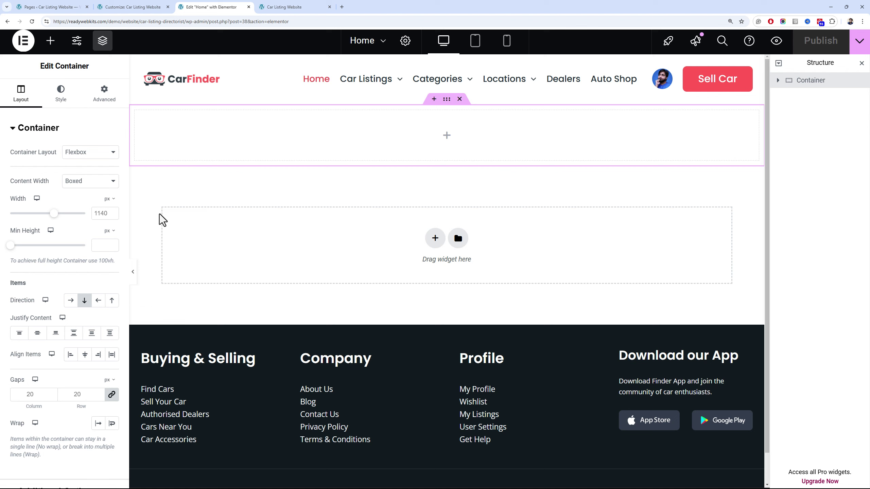
{"action": "left_click", "coordinate": [71, 299]}
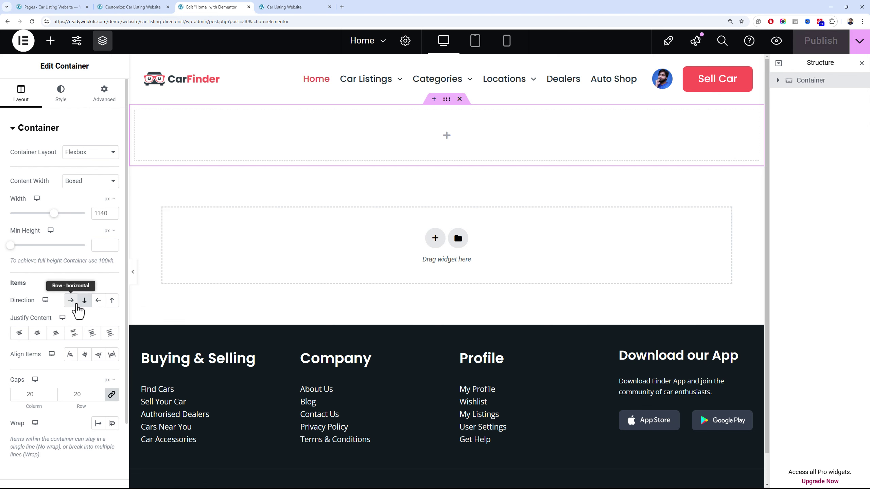
{"action": "left_click", "coordinate": [51, 48]}
{"action": "left_click_drag", "start_coordinate": [52, 227], "coordinate": [218, 152]}
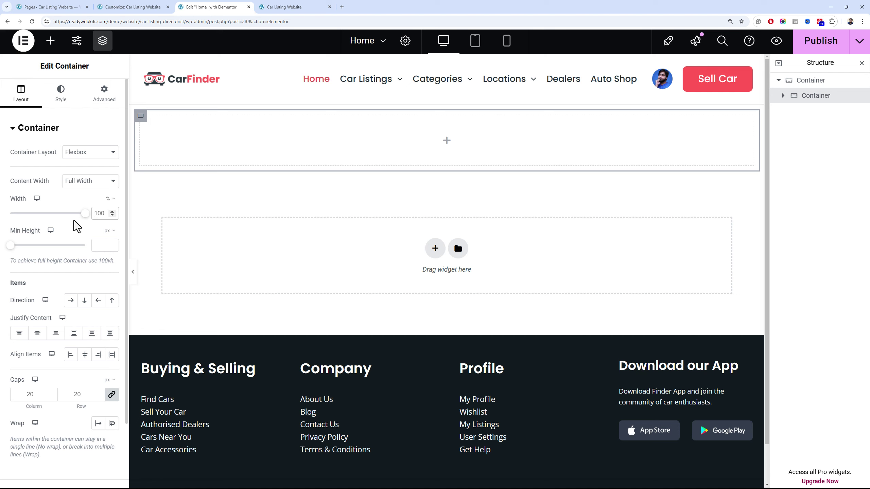
Set the nested container's width to 68%
{"action": "key", "text": "BackSpace"}
{"action": "key", "text": "BackSpace"}
{"action": "key", "text": "BackSpace"}
{"action": "type", "text": "70"}
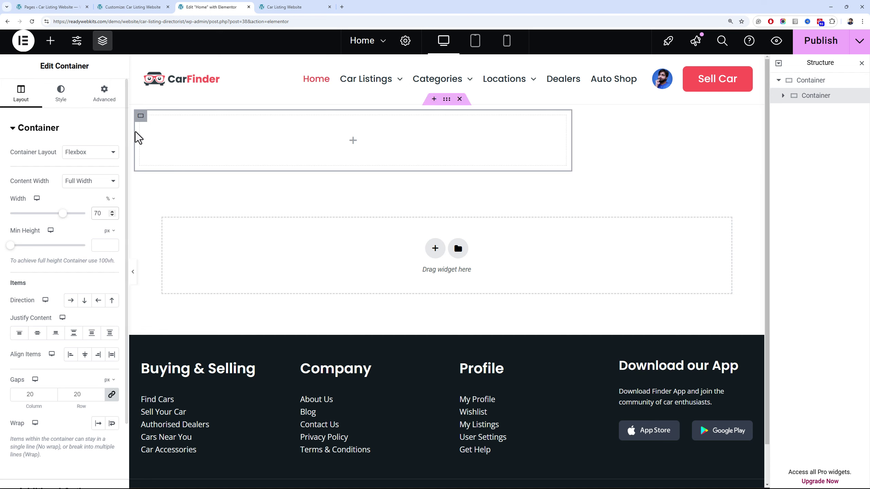
{"action": "left_click", "coordinate": [112, 215]}
{"action": "left_click", "coordinate": [112, 215]}
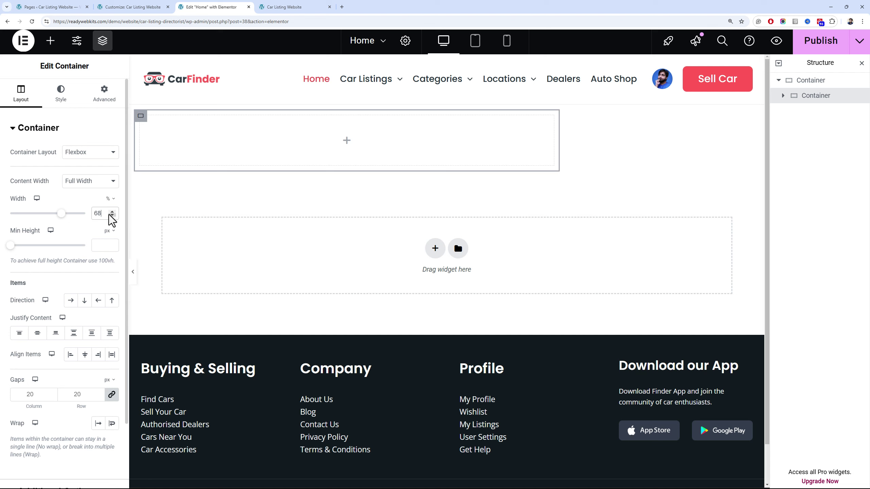
Duplicate the nested container, set the copy's width to 32%, and select the original nested container again
{"action": "right_click", "coordinate": [142, 121]}
{"action": "left_click", "coordinate": [179, 152]}
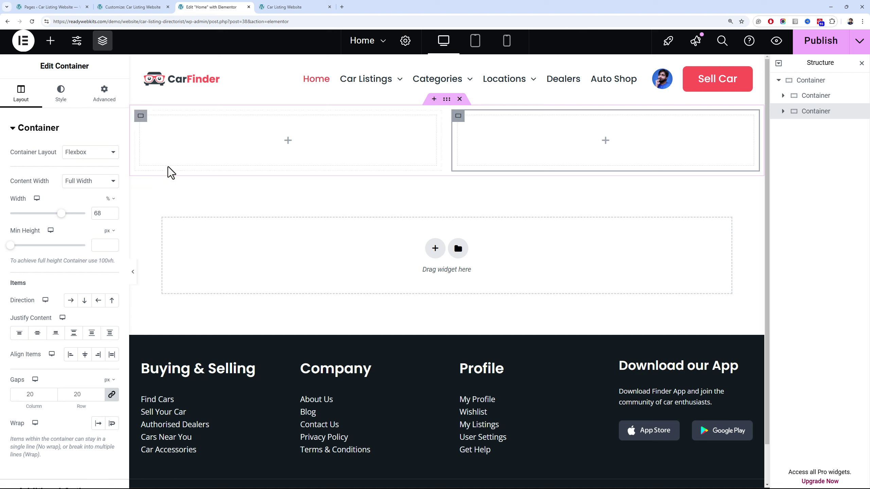
{"action": "type", "text": "32"}
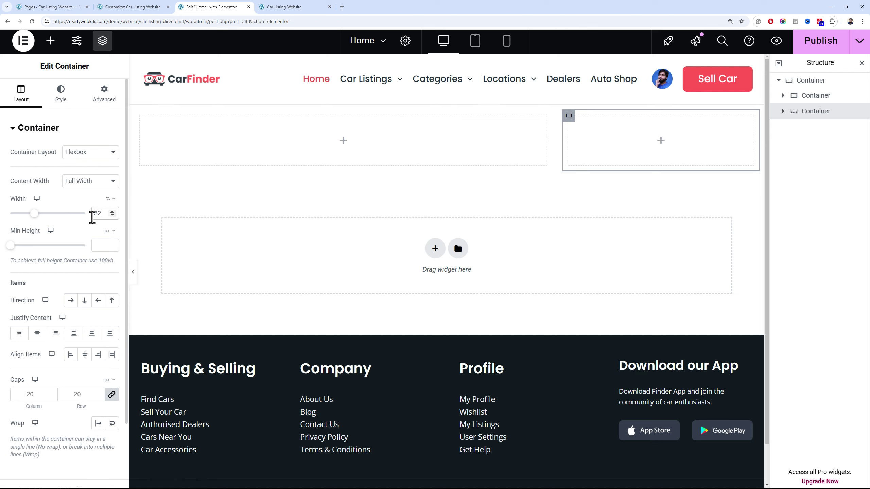
{"action": "left_click", "coordinate": [139, 129]}
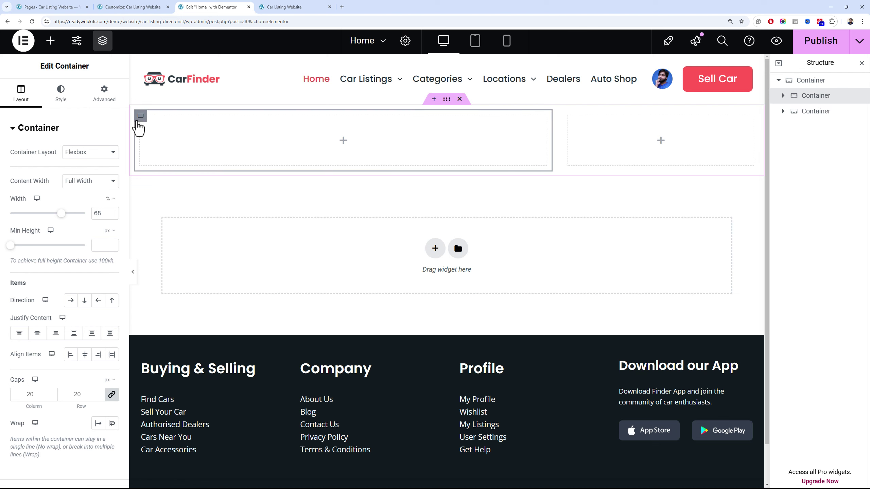
Give the outer container a classic background in a dark global theme color
{"action": "left_click", "coordinate": [442, 107]}
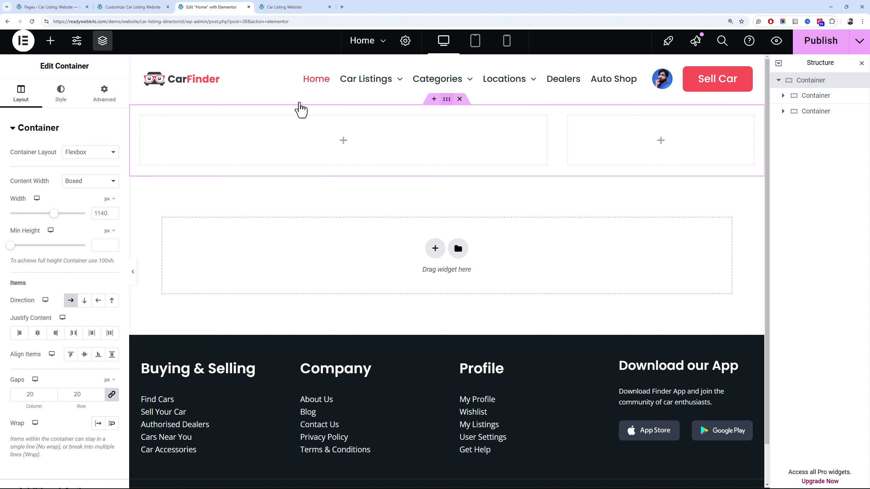
{"action": "left_click", "coordinate": [61, 93]}
{"action": "left_click", "coordinate": [70, 173]}
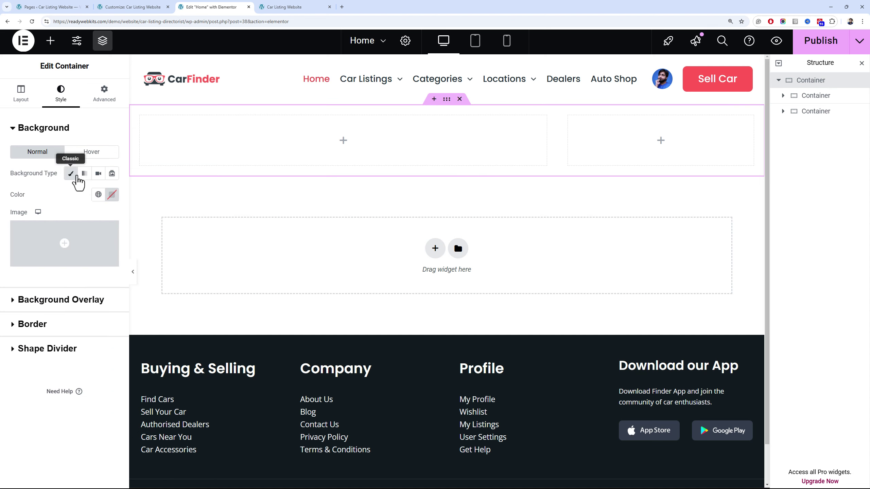
{"action": "left_click", "coordinate": [97, 194]}
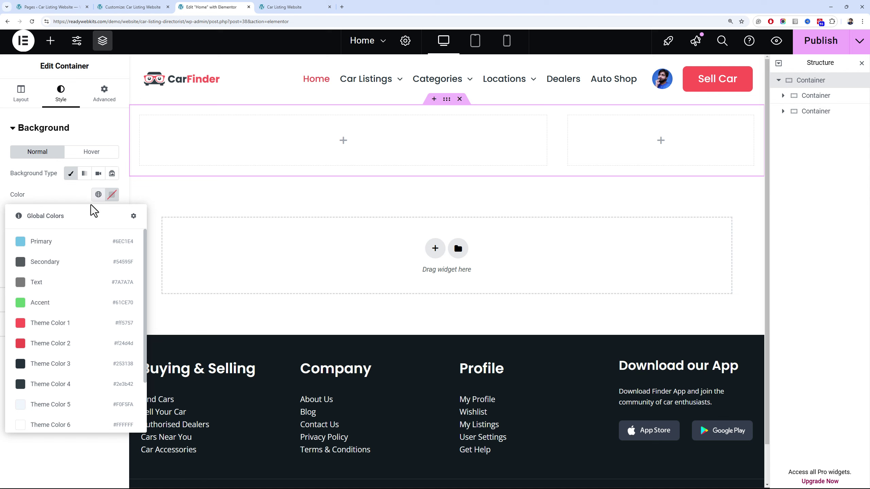
{"action": "scroll", "coordinate": [70, 362], "scroll_direction": "down", "scroll_amount": 2}
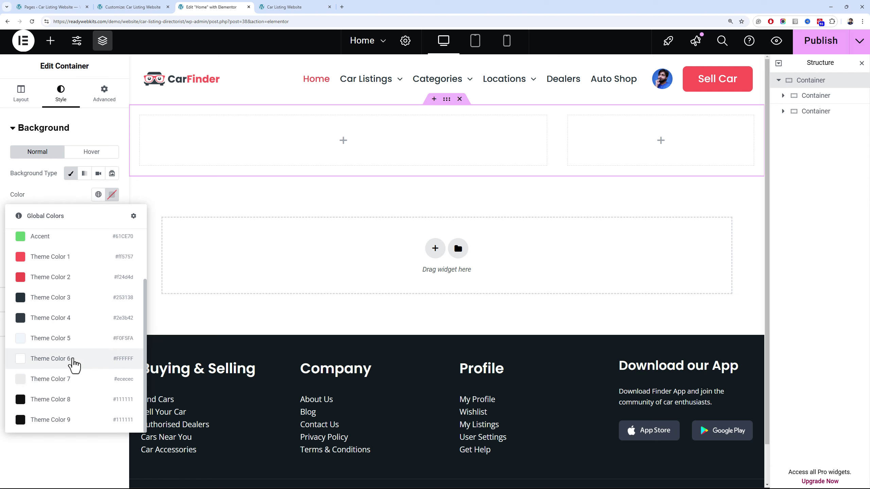
{"action": "left_click", "coordinate": [68, 313]}
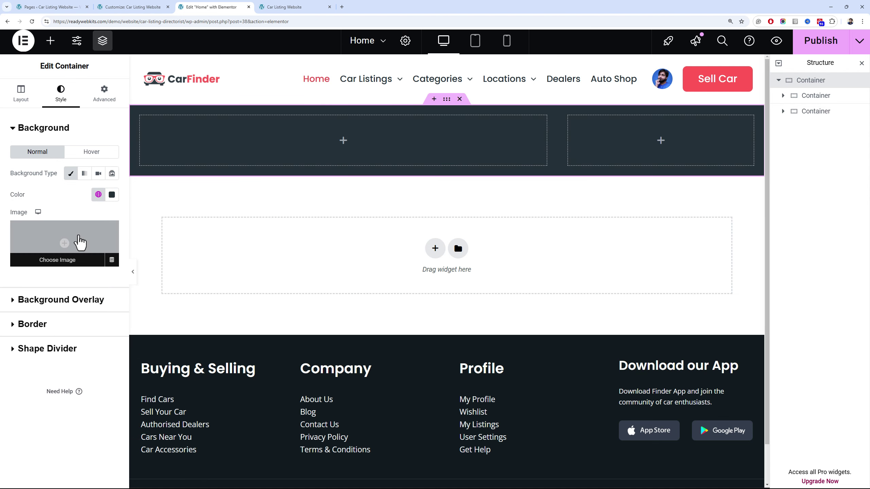
Upload banner.png to the media library for the container's background image and permanently delete it from there
{"action": "left_click", "coordinate": [76, 263]}
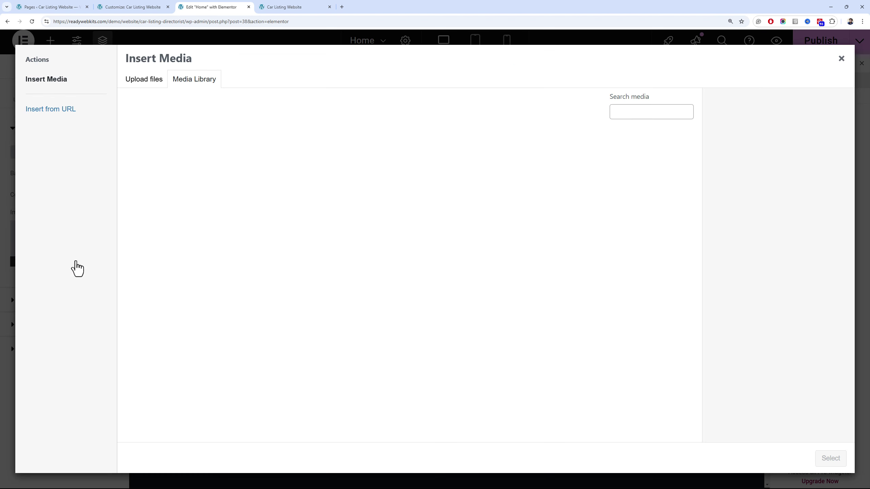
{"action": "key", "text": "alt+Tab"}
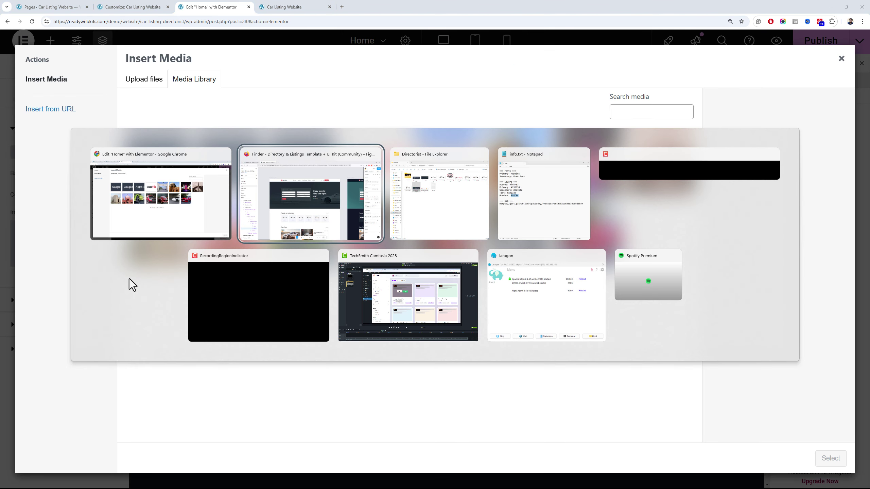
{"action": "key", "text": "Escape"}
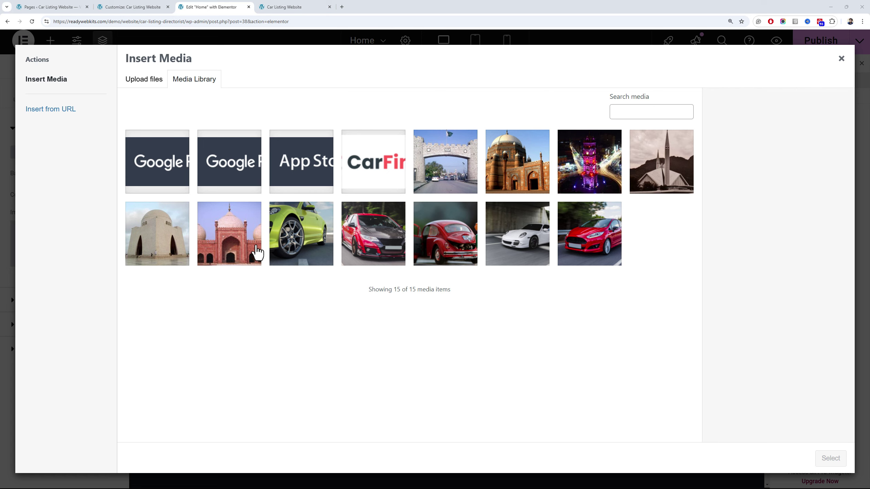
{"action": "key", "text": "alt+Tab"}
{"action": "key", "text": "alt+Tab"}
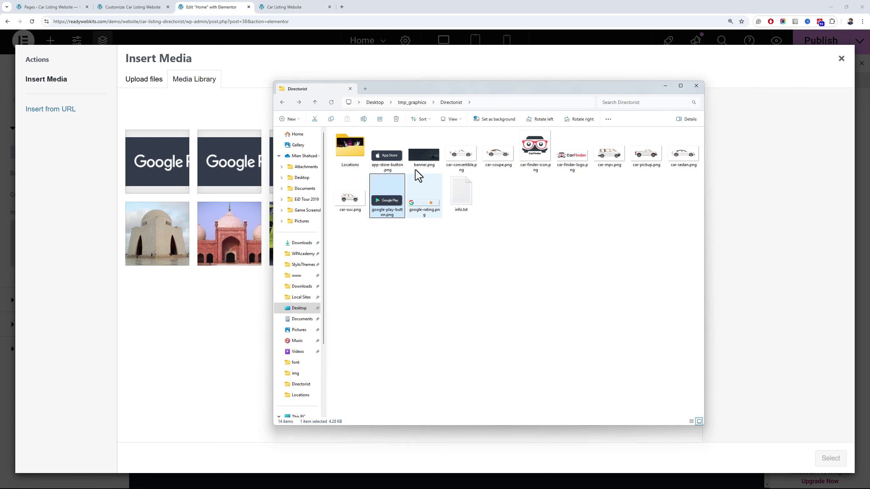
{"action": "left_click_drag", "start_coordinate": [424, 153], "coordinate": [255, 249]}
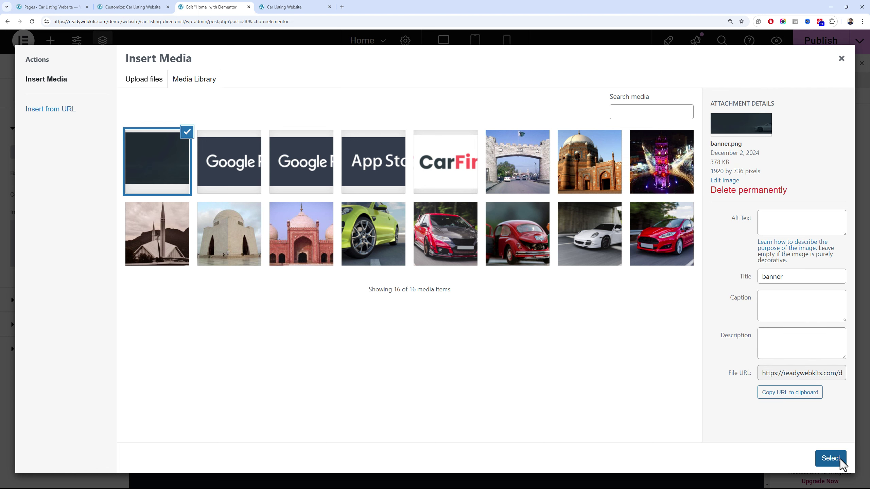
{"action": "left_click", "coordinate": [839, 460]}
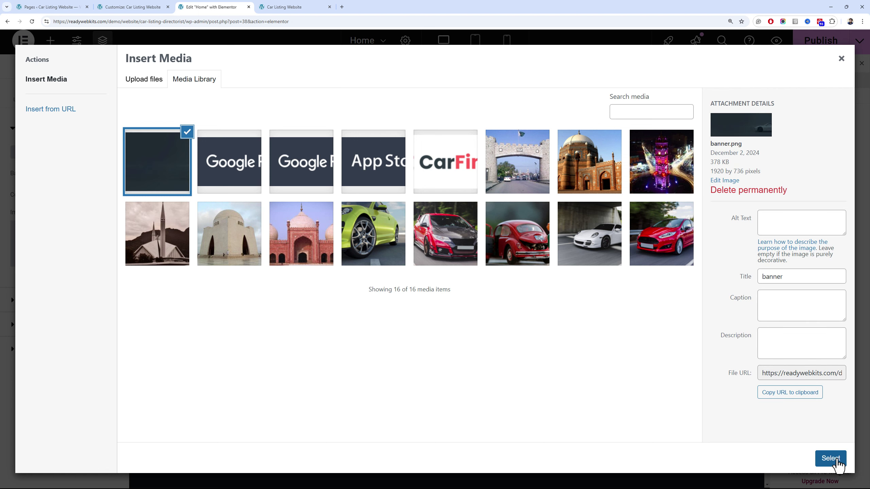
{"action": "left_click", "coordinate": [738, 197]}
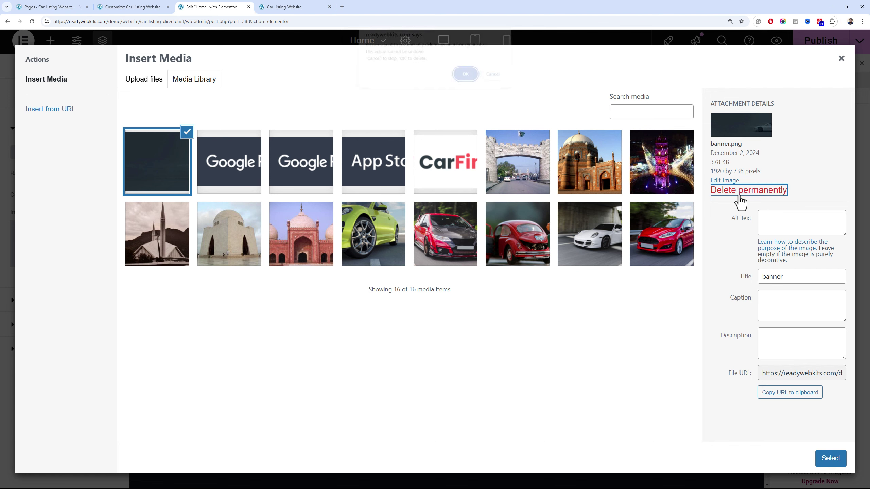
{"action": "left_click", "coordinate": [464, 77]}
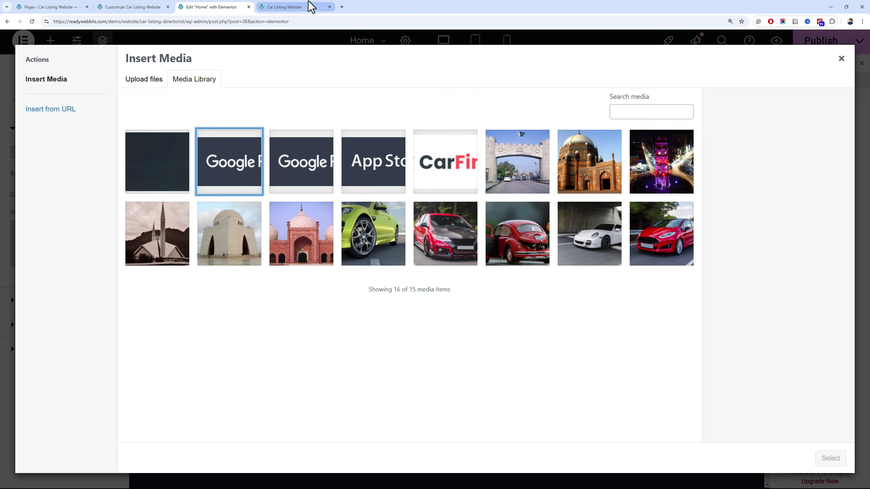
Open compresspng.com in a new browser tab, compress banner.png from the Directorist folder and download the compressed file
{"action": "left_click", "coordinate": [342, 6]}
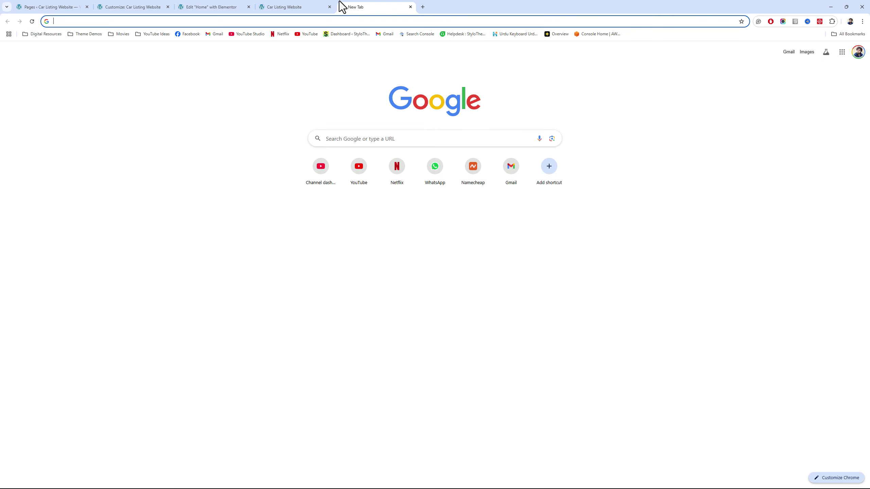
{"action": "type", "text": "compresspng.com"}
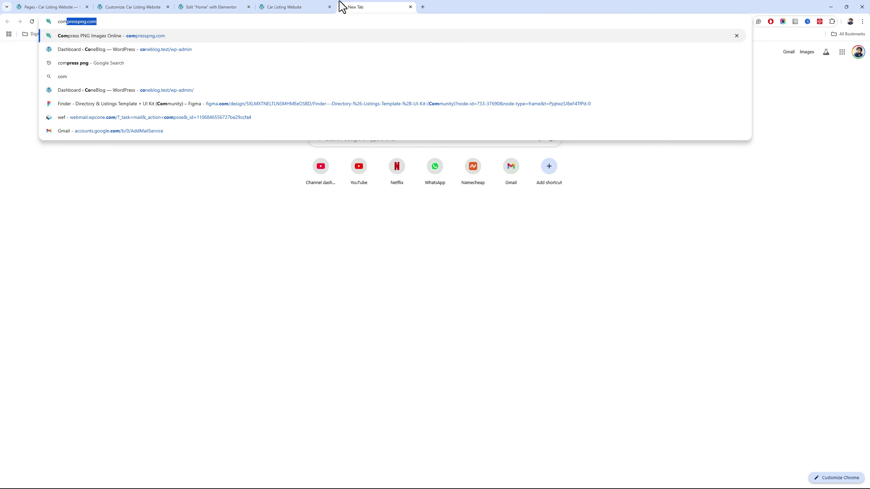
{"action": "key", "text": "Return"}
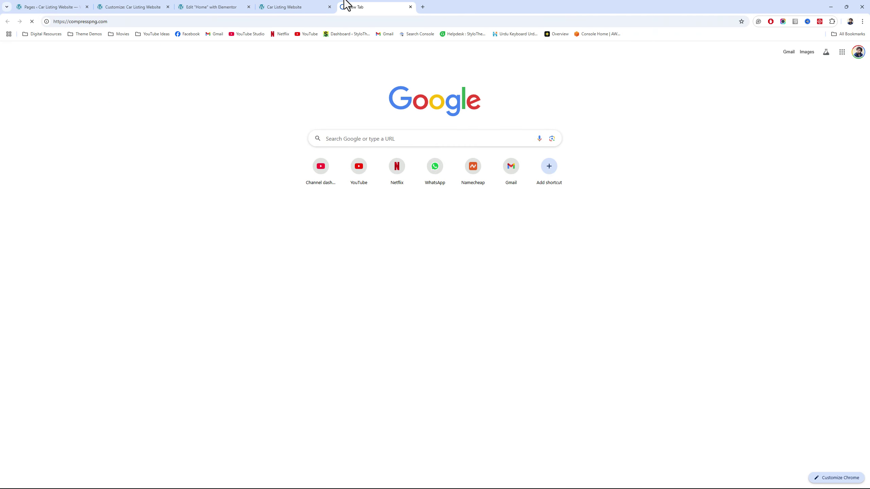
{"action": "key", "text": "alt+Tab"}
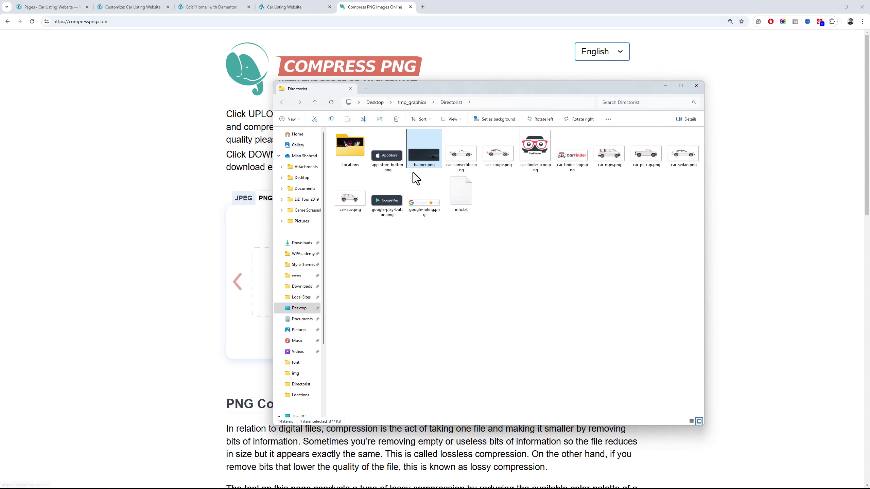
{"action": "left_click_drag", "start_coordinate": [380, 175], "coordinate": [269, 269]}
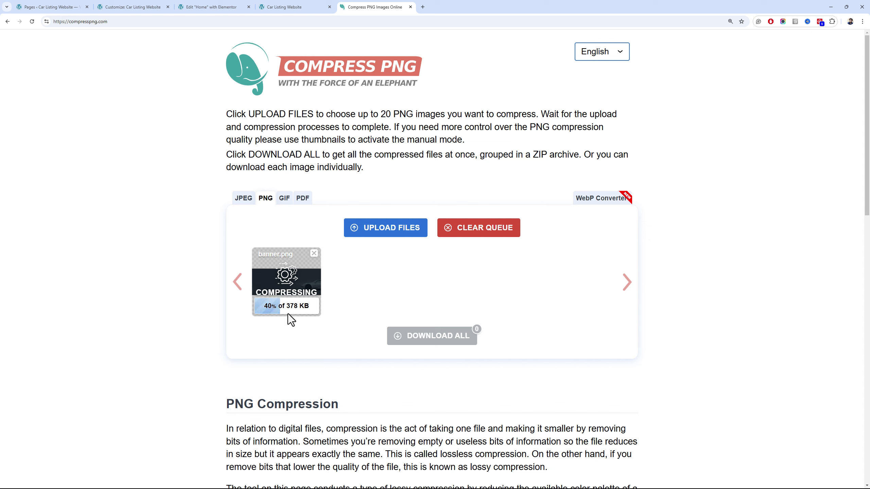
{"action": "left_click", "coordinate": [300, 309]}
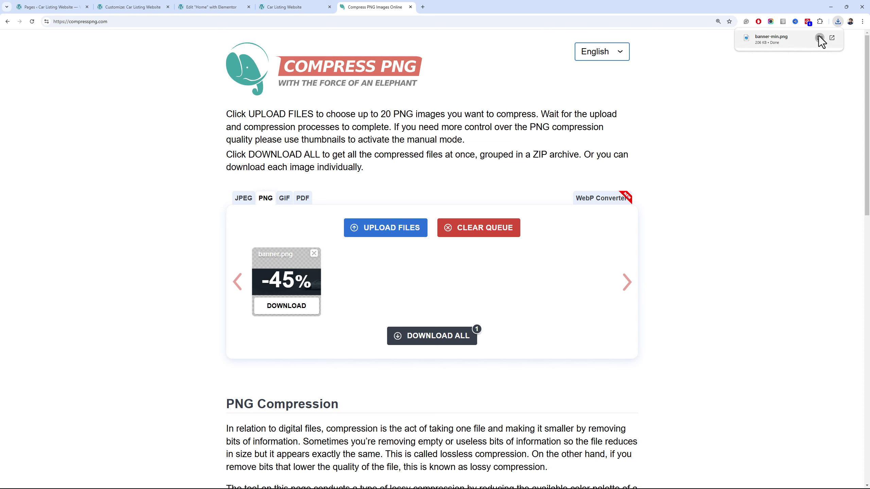
Move banner-min.png from the Downloads folder to the Directorist folder in tmp_graphics
{"action": "left_click", "coordinate": [819, 37]}
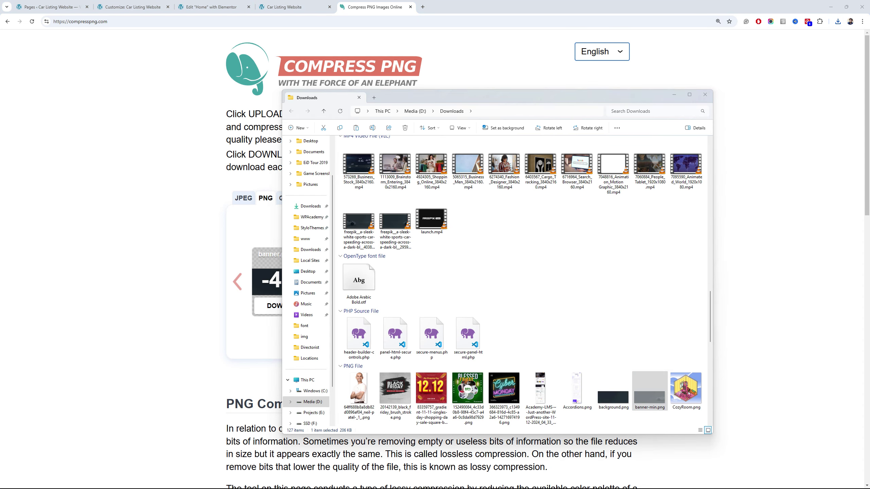
{"action": "key", "text": "alt+Tab"}
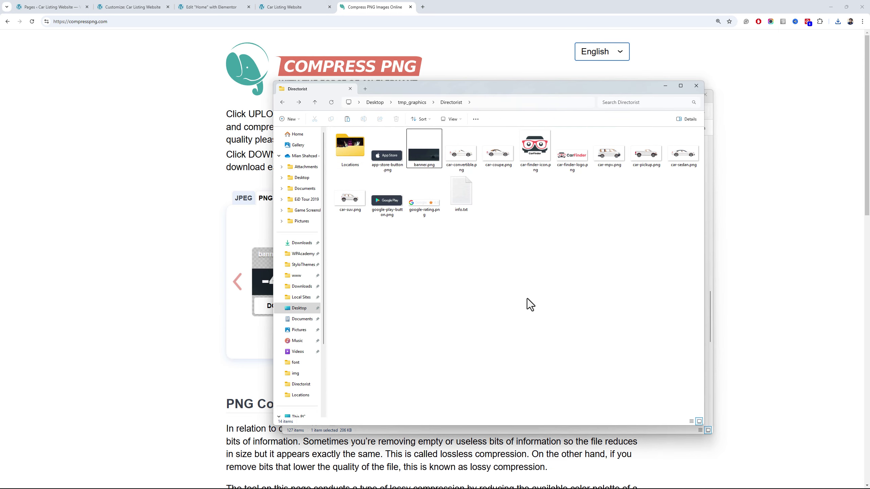
{"action": "key", "text": "ctrl+v"}
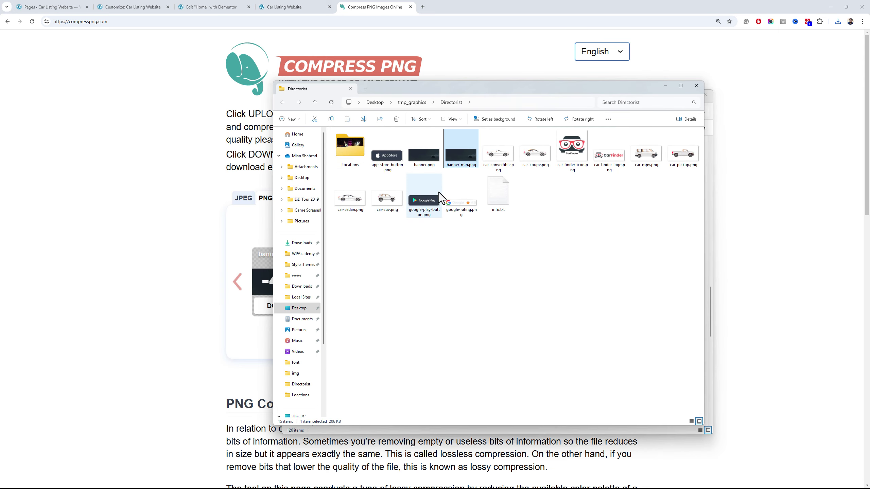
Return to the Elementor editor, upload banner-min.png to the media library and insert it as the container's background image
{"action": "left_click", "coordinate": [230, 6]}
{"action": "key", "text": "alt+Tab"}
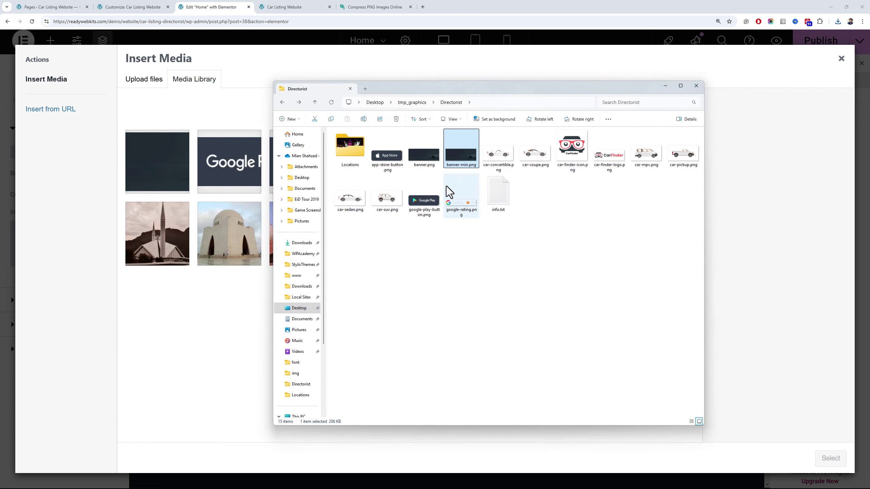
{"action": "left_click_drag", "start_coordinate": [461, 155], "coordinate": [250, 259]}
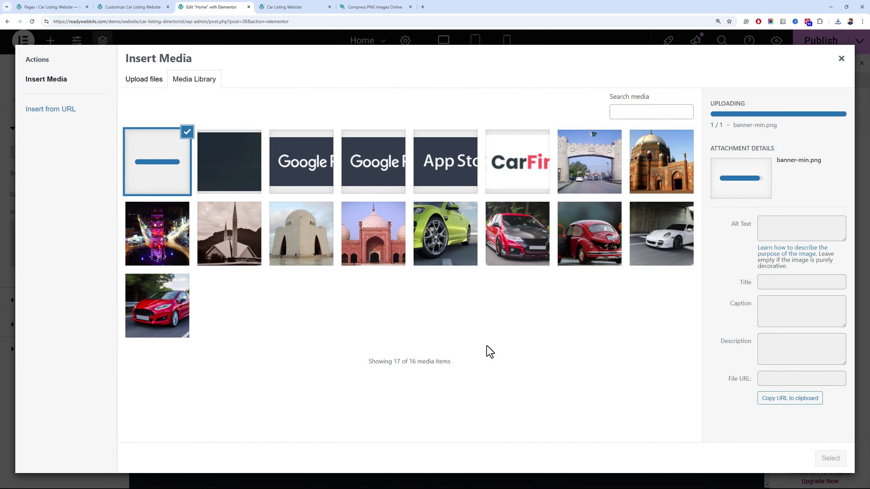
{"action": "left_click", "coordinate": [830, 458]}
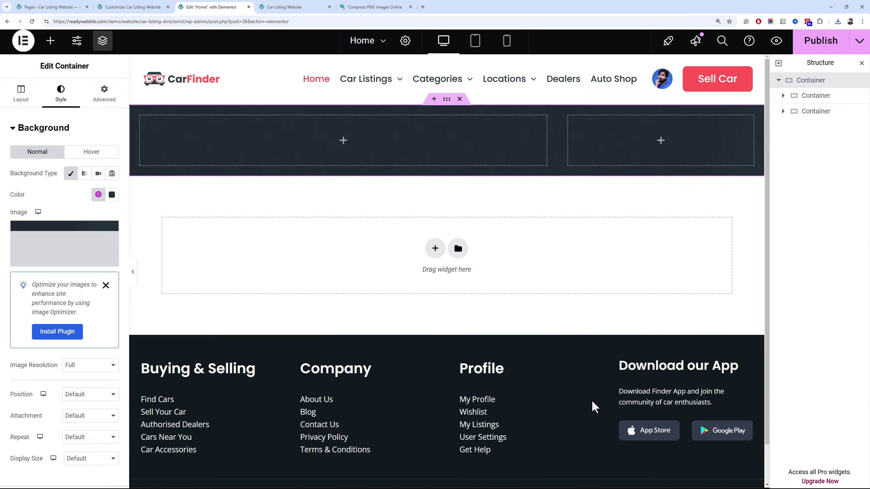
Set the background image's position to Bottom Right and its display size to Cover
{"action": "scroll", "coordinate": [73, 344], "scroll_direction": "down", "scroll_amount": 3}
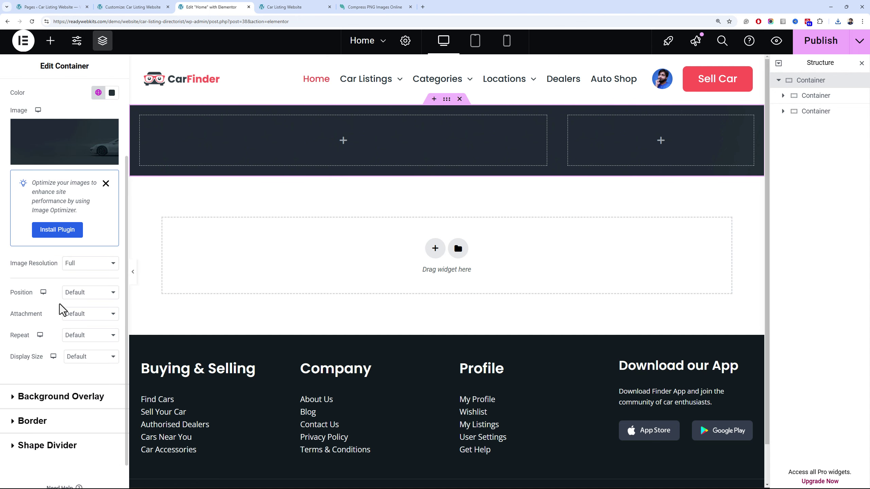
{"action": "left_click", "coordinate": [73, 293]}
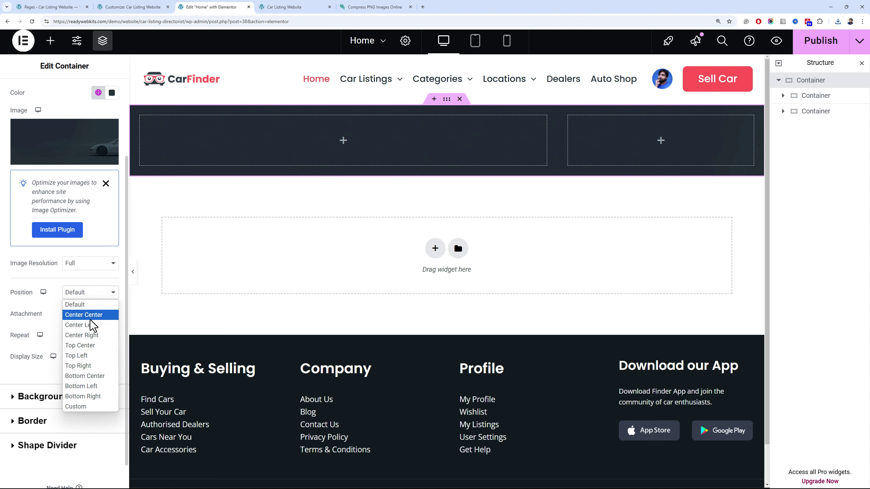
{"action": "left_click", "coordinate": [107, 395]}
{"action": "left_click", "coordinate": [95, 360]}
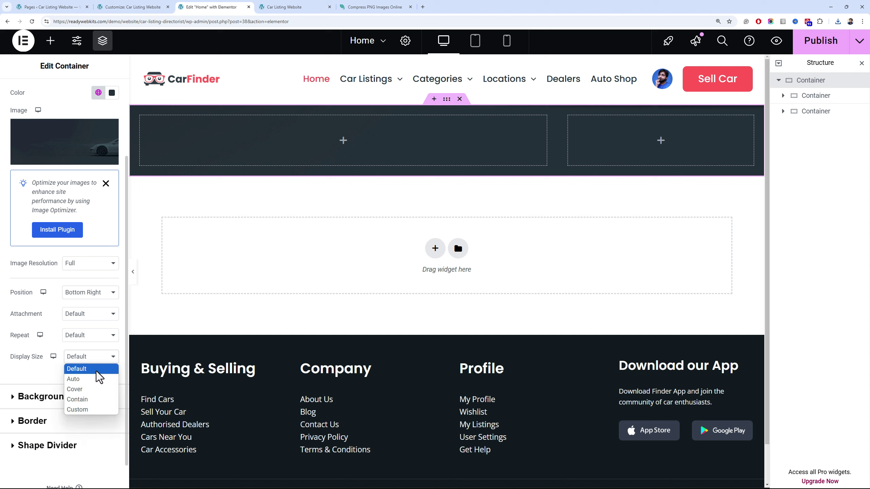
{"action": "left_click", "coordinate": [96, 389]}
Set the outer container's minimum height to 550 px and its column and row gaps to 0
{"action": "scroll", "coordinate": [62, 127], "scroll_direction": "up", "scroll_amount": 3}
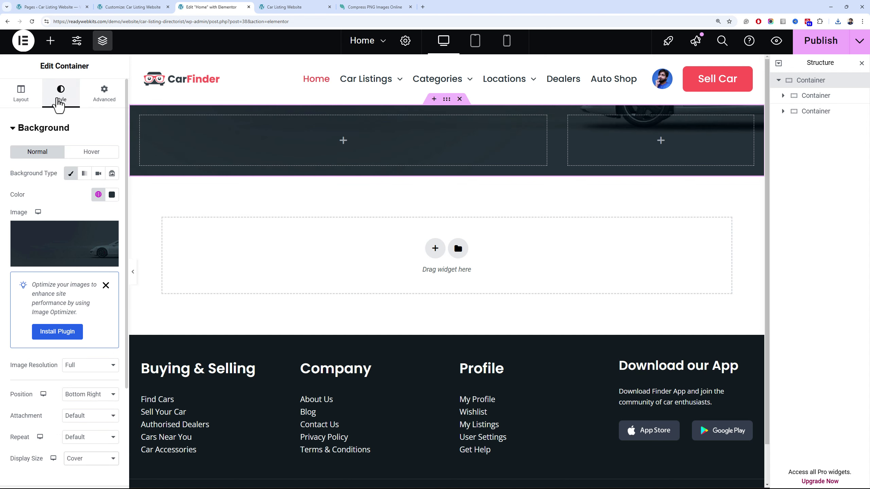
{"action": "left_click", "coordinate": [30, 96]}
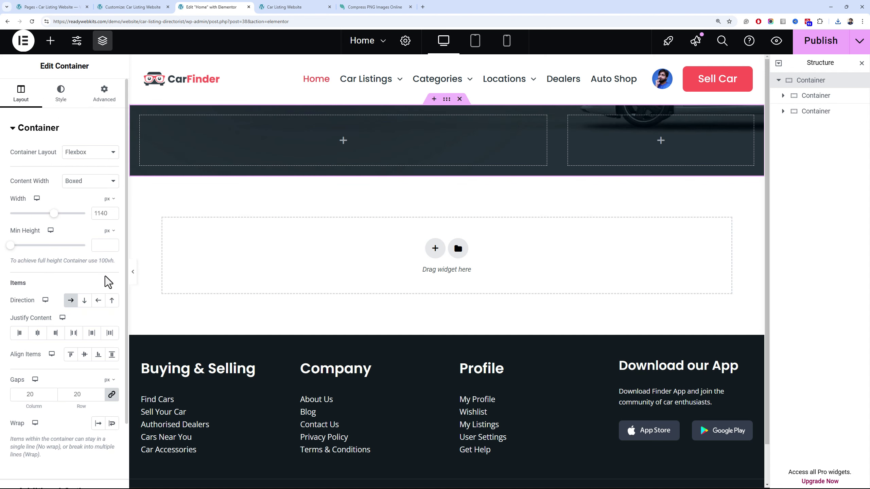
{"action": "left_click", "coordinate": [102, 245]}
{"action": "type", "text": "550"}
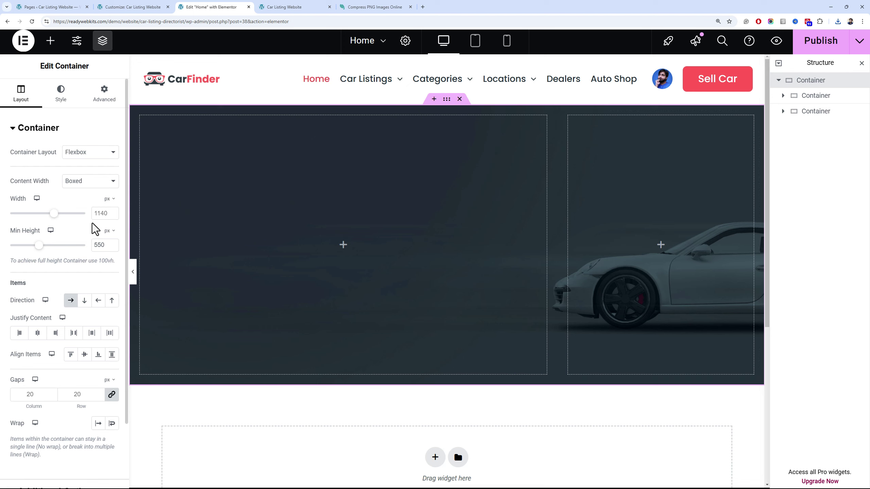
{"action": "double_click", "coordinate": [79, 394]}
{"action": "type", "text": "0"}
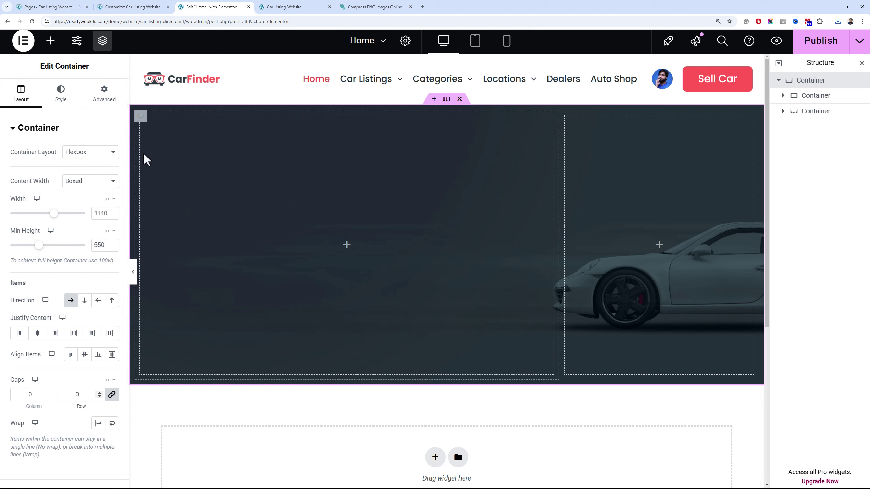
Set the first inner container's width to 65% and the second's to 35%, and publish the page
{"action": "left_click", "coordinate": [141, 116]}
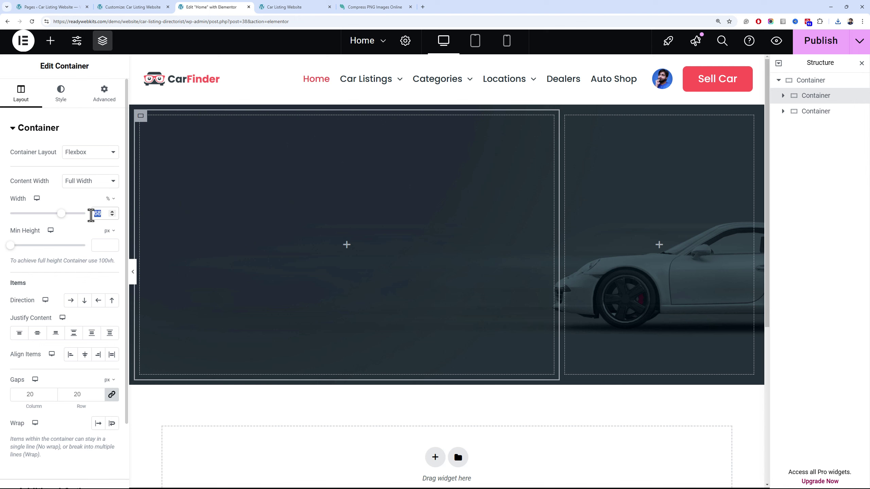
{"action": "type", "text": "65"}
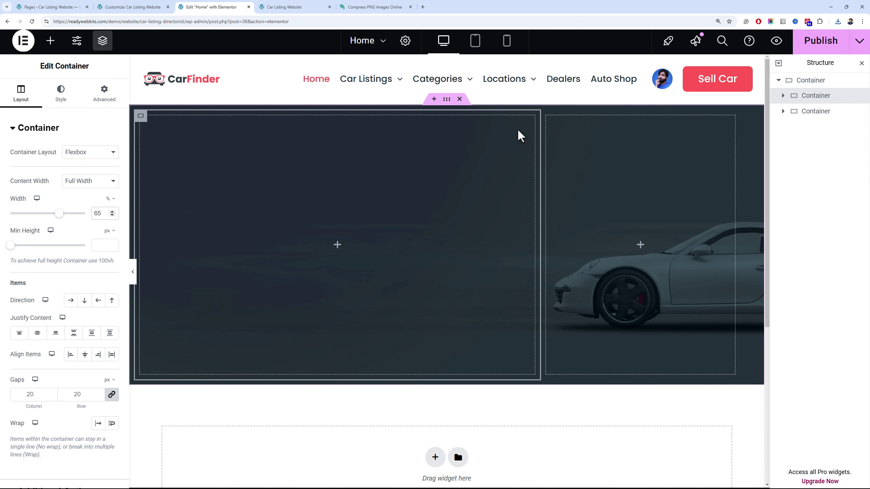
{"action": "left_click", "coordinate": [546, 118]}
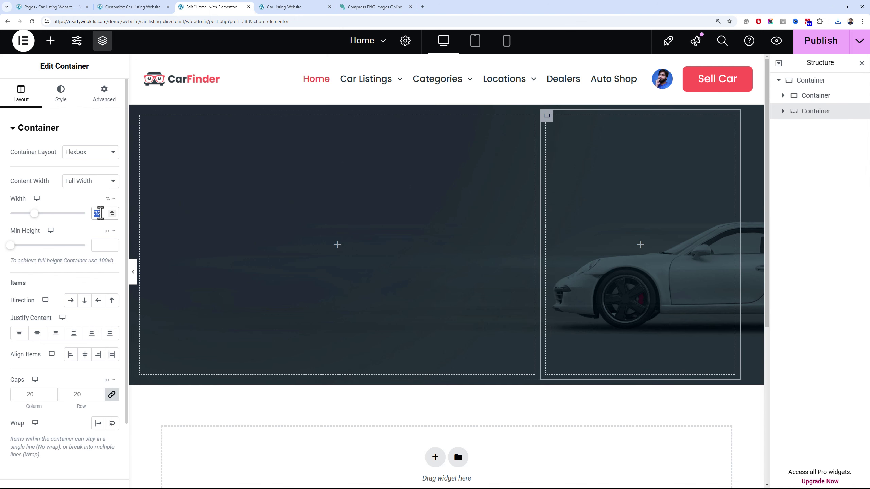
{"action": "type", "text": "35"}
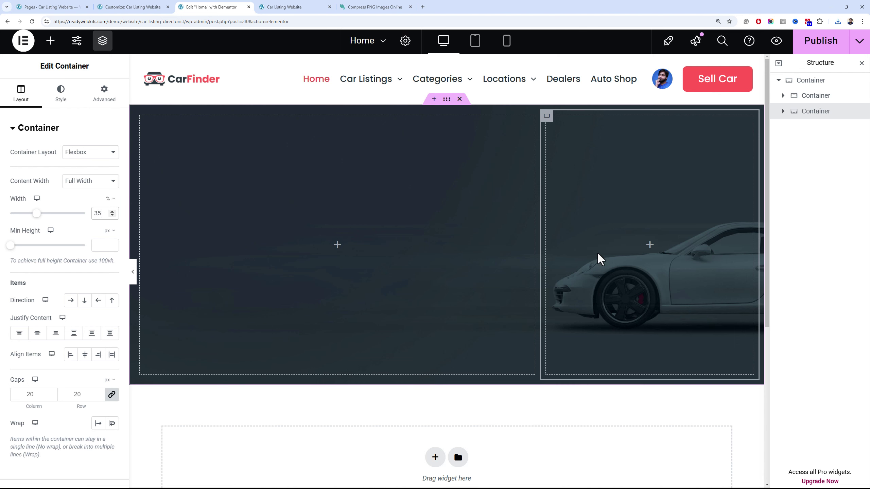
{"action": "left_click", "coordinate": [446, 99]}
{"action": "left_click", "coordinate": [821, 40]}
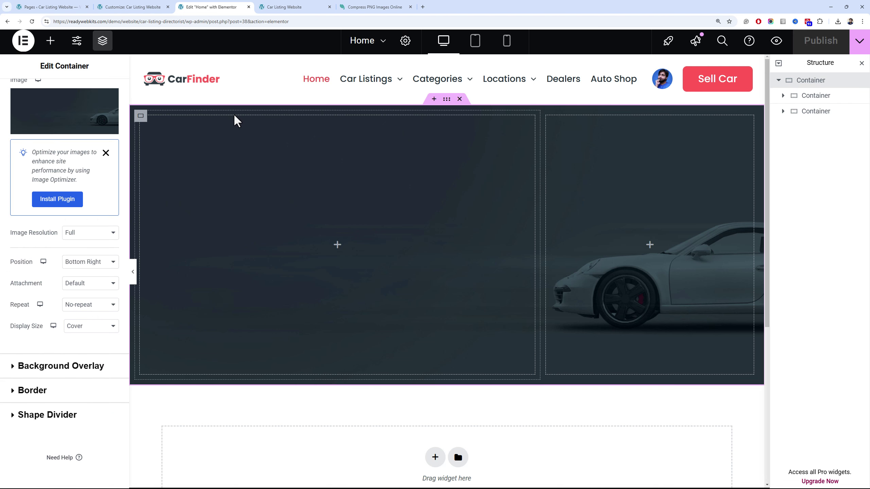
Examine the Directorist widgets available in the Elementor element list
{"action": "scroll", "coordinate": [43, 157], "scroll_direction": "up", "scroll_amount": 4}
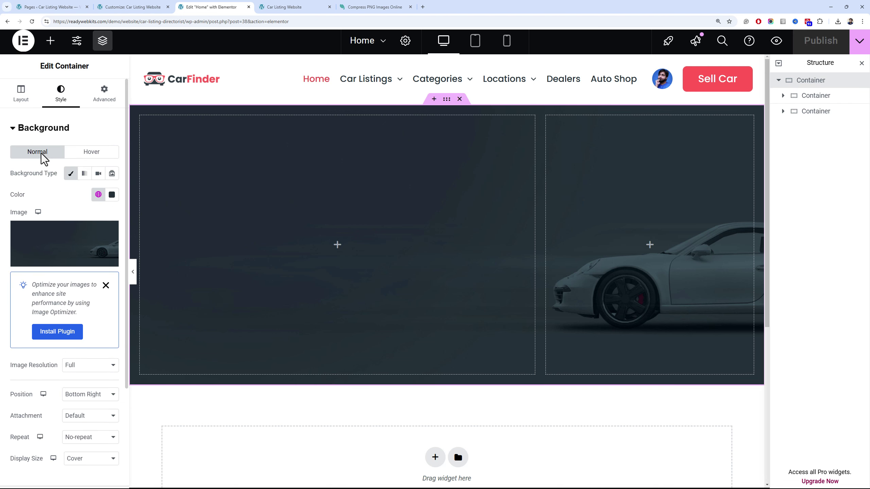
{"action": "left_click", "coordinate": [51, 47]}
{"action": "scroll", "coordinate": [55, 156], "scroll_direction": "down", "scroll_amount": 20}
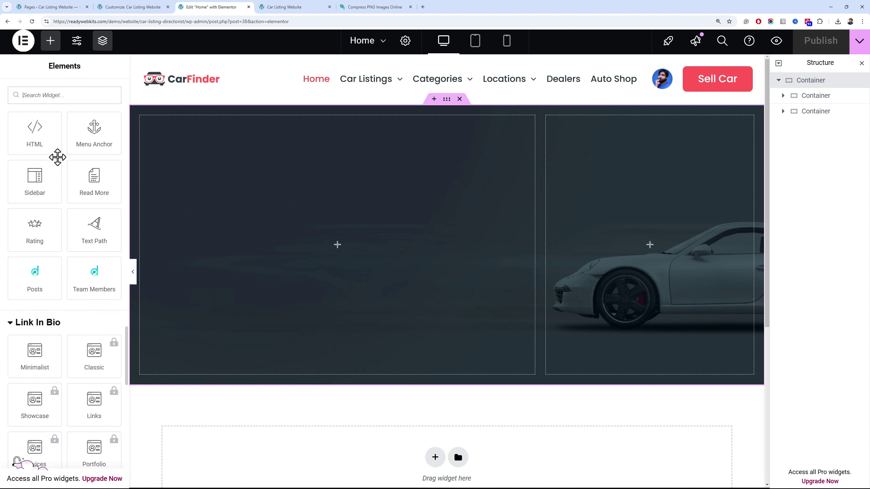
{"action": "scroll", "coordinate": [53, 153], "scroll_direction": "down", "scroll_amount": 3}
{"action": "scroll", "coordinate": [59, 214], "scroll_direction": "up", "scroll_amount": 6}
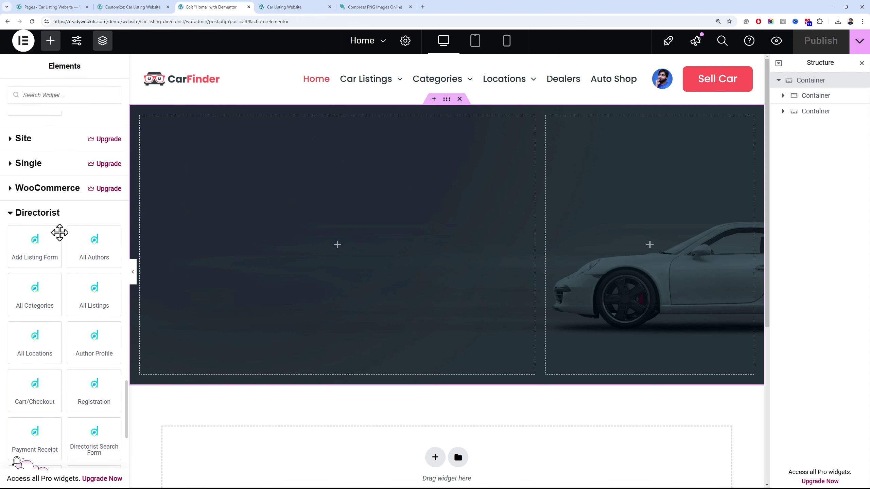
{"action": "scroll", "coordinate": [60, 236], "scroll_direction": "down", "scroll_amount": 6}
{"action": "scroll", "coordinate": [68, 219], "scroll_direction": "down", "scroll_amount": 4}
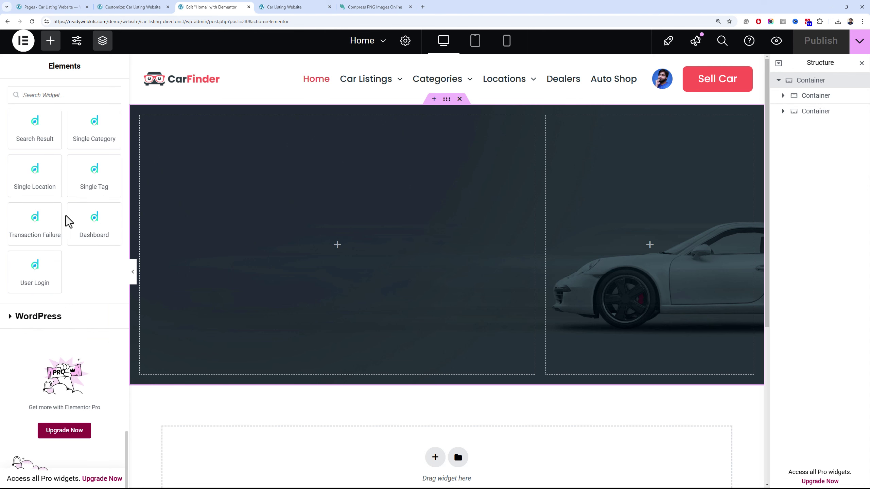
{"action": "scroll", "coordinate": [68, 222], "scroll_direction": "up", "scroll_amount": 5}
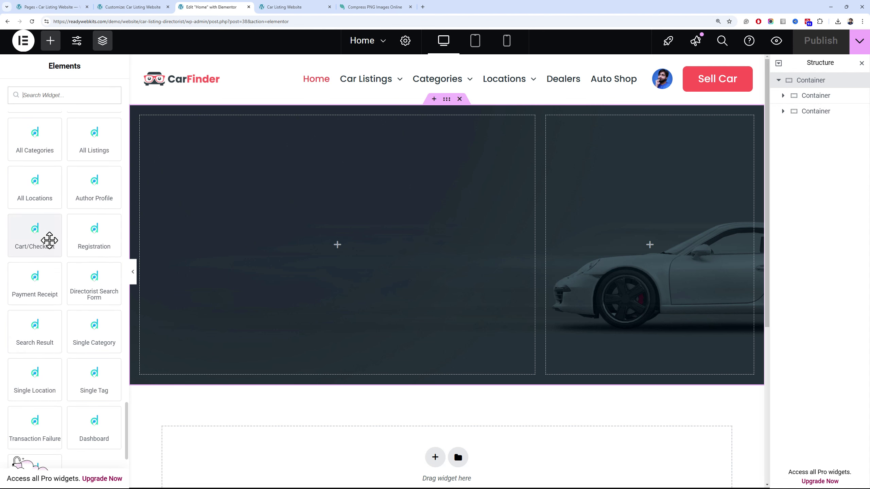
Switch to the WordPress dashboard, open the Car Sell directory's search form in Directory Builder and review its Basic and Advanced fields
{"action": "left_click", "coordinate": [48, 7]}
{"action": "scroll", "coordinate": [74, 165], "scroll_direction": "up", "scroll_amount": 3}
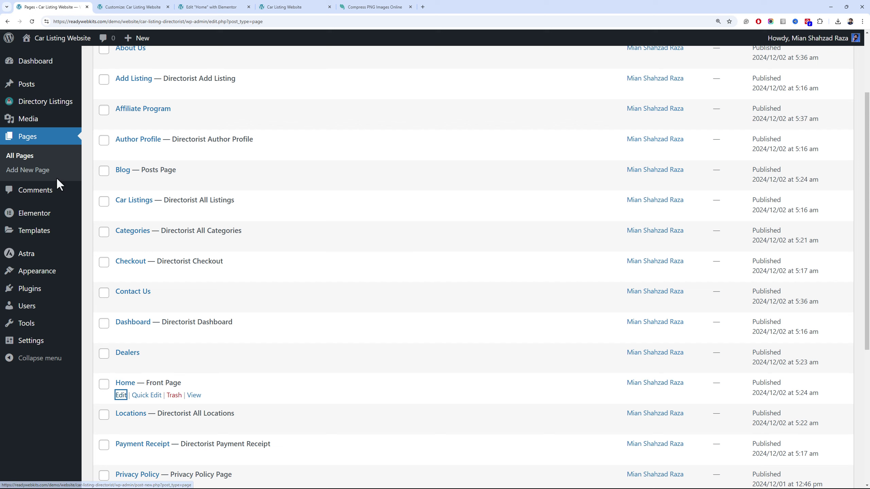
{"action": "mouse_move", "coordinate": [47, 103]}
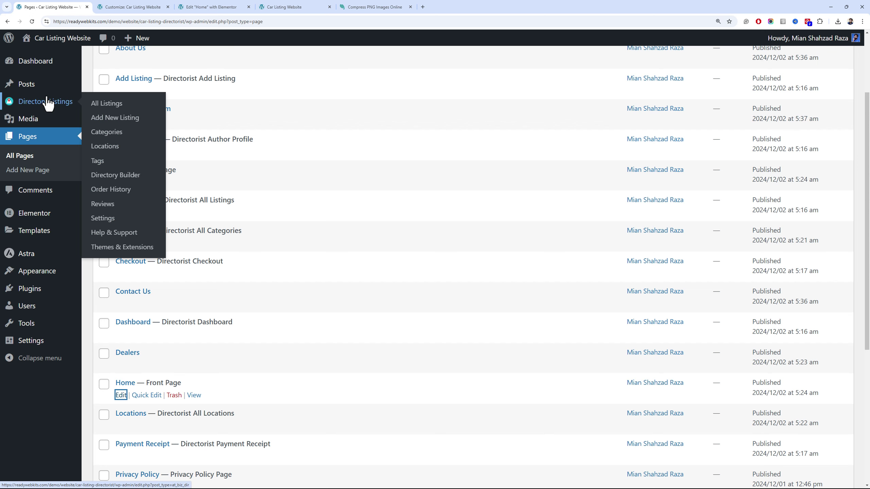
{"action": "left_click", "coordinate": [132, 175]}
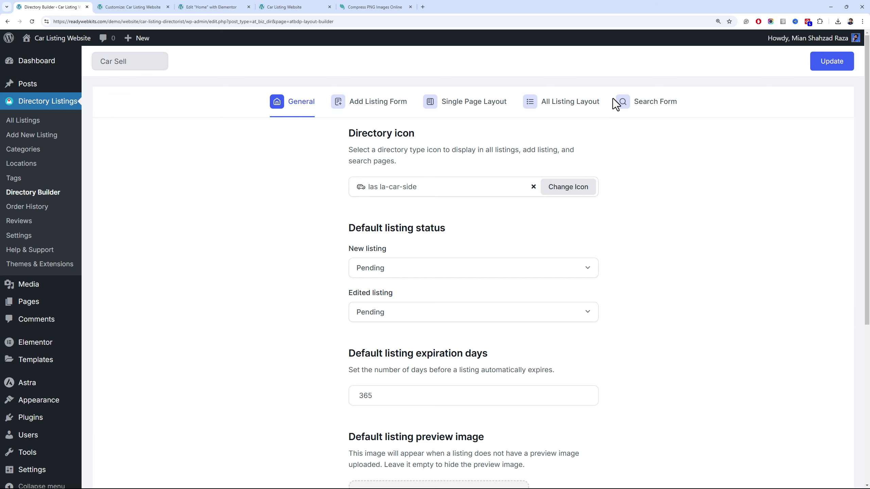
{"action": "left_click", "coordinate": [616, 101]}
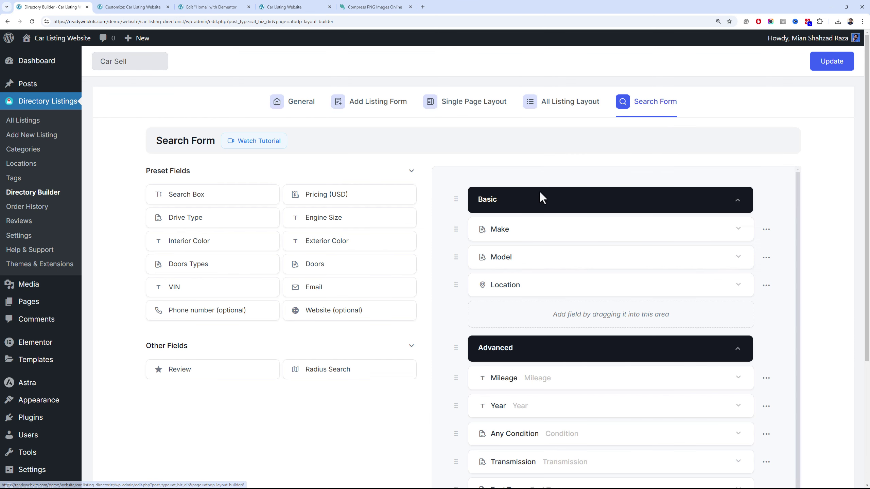
{"action": "scroll", "coordinate": [544, 235], "scroll_direction": "down", "scroll_amount": 1}
{"action": "scroll", "coordinate": [543, 234], "scroll_direction": "up", "scroll_amount": 1}
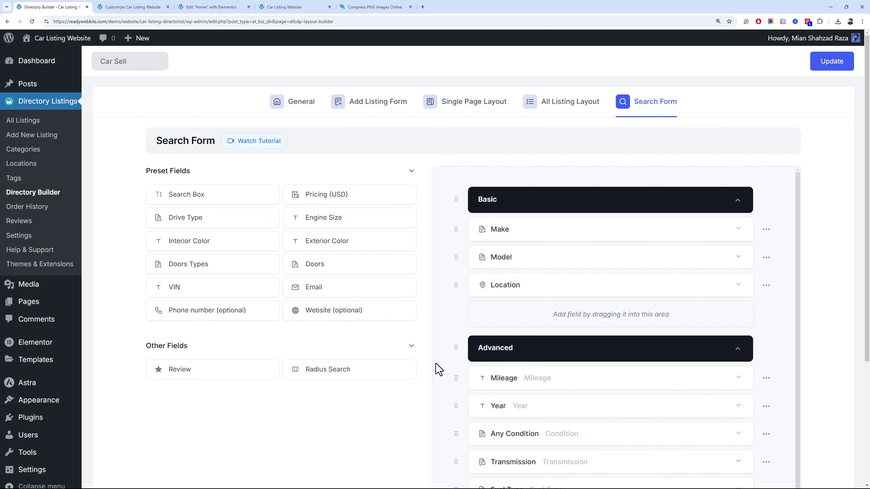
{"action": "scroll", "coordinate": [465, 360], "scroll_direction": "down", "scroll_amount": 3}
{"action": "scroll", "coordinate": [490, 334], "scroll_direction": "up", "scroll_amount": 1}
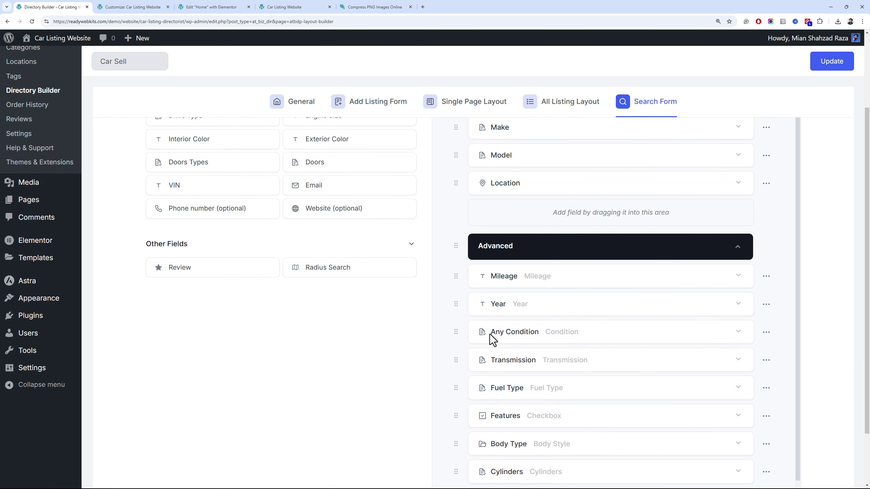
{"action": "scroll", "coordinate": [415, 292], "scroll_direction": "up", "scroll_amount": 4}
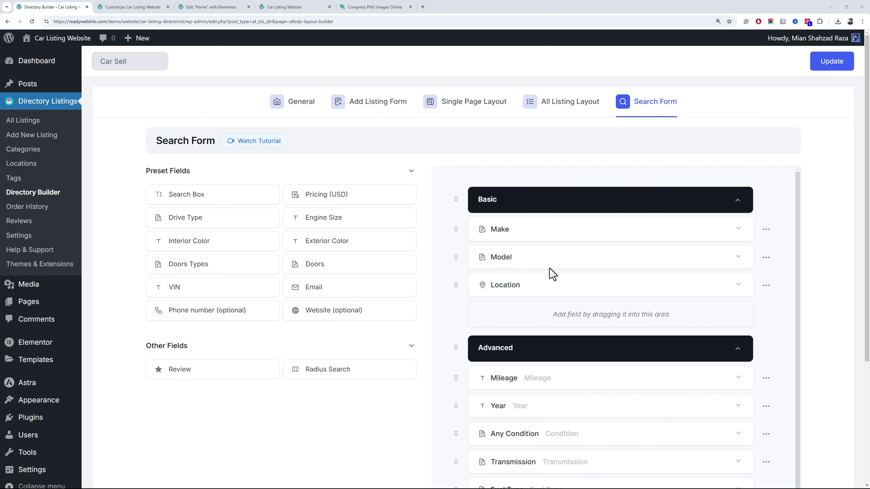
Move the Any Condition field from the Advanced group to Basic between Model and Location, and shorten its label to "Condition"
{"action": "scroll", "coordinate": [493, 386], "scroll_direction": "down", "scroll_amount": 1}
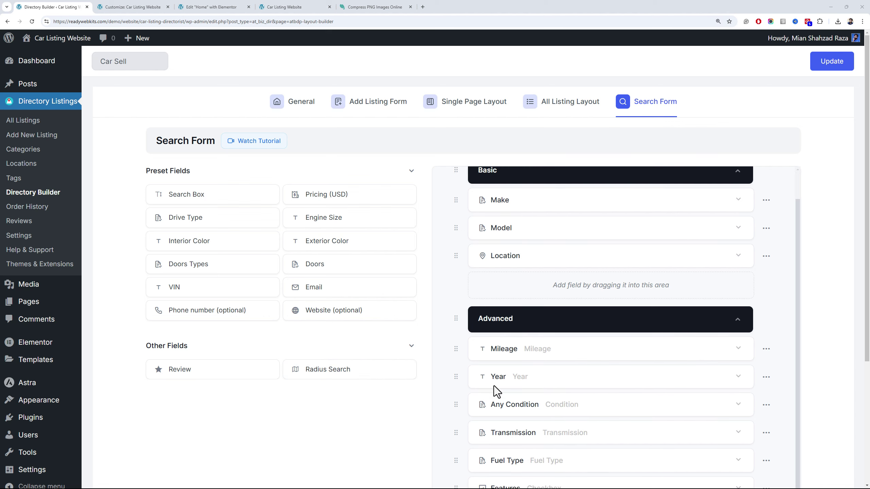
{"action": "left_click_drag", "start_coordinate": [457, 402], "coordinate": [613, 277]}
{"action": "left_click", "coordinate": [737, 257]}
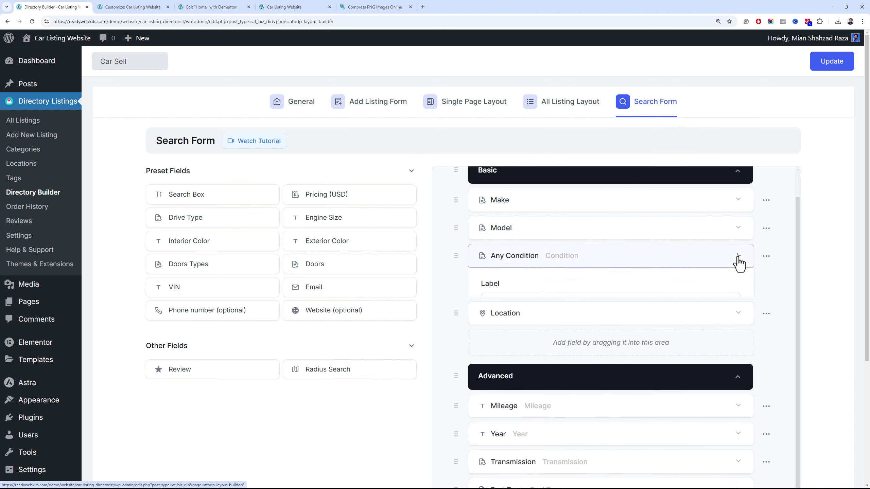
{"action": "left_click", "coordinate": [508, 301]}
{"action": "left_click_drag", "start_coordinate": [509, 302], "coordinate": [481, 301]}
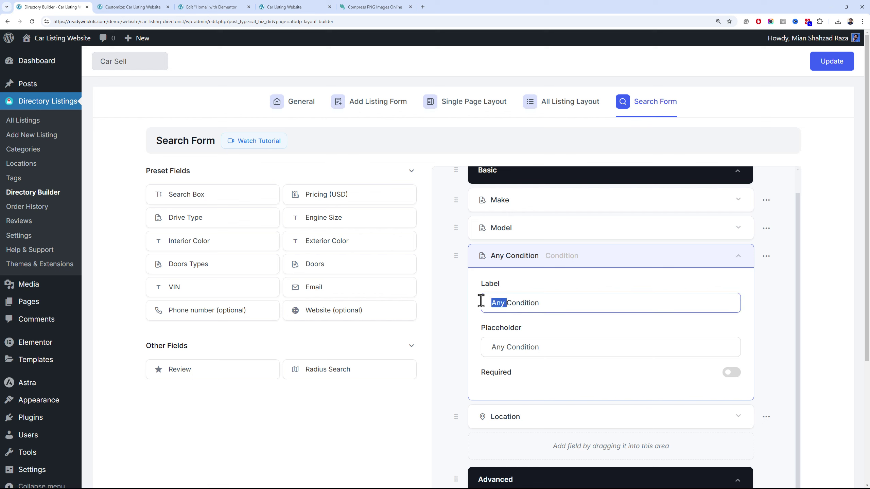
{"action": "key", "text": "BackSpace"}
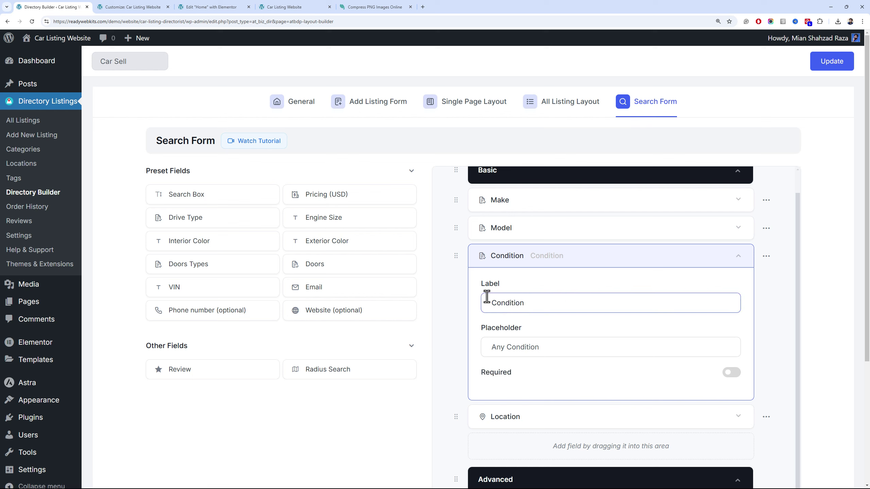
{"action": "left_click", "coordinate": [738, 257]}
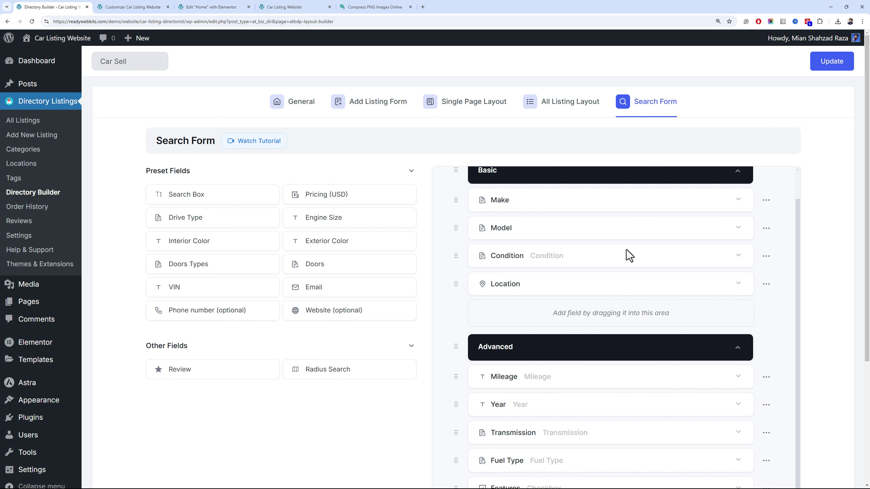
Move the Transmission field to the Basic group above Location, and set the Location field's source to Display from Listing Location
{"action": "scroll", "coordinate": [500, 330], "scroll_direction": "down", "scroll_amount": 3}
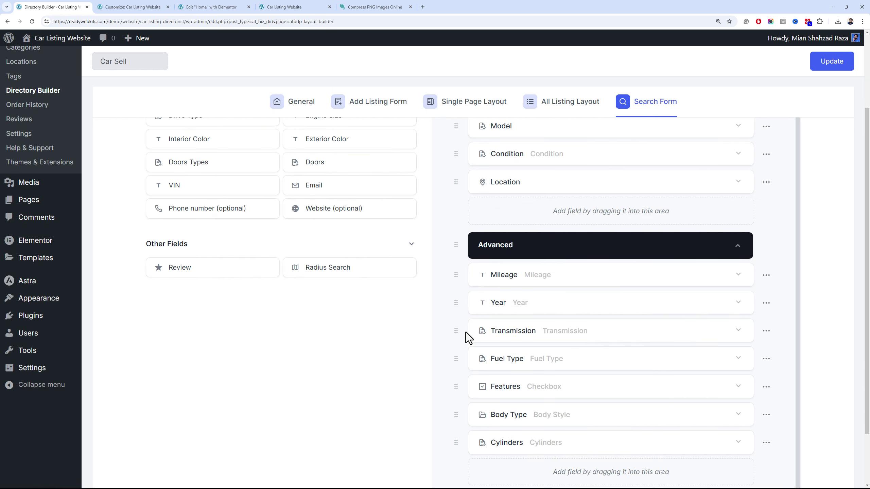
{"action": "left_click_drag", "start_coordinate": [456, 330], "coordinate": [518, 186]}
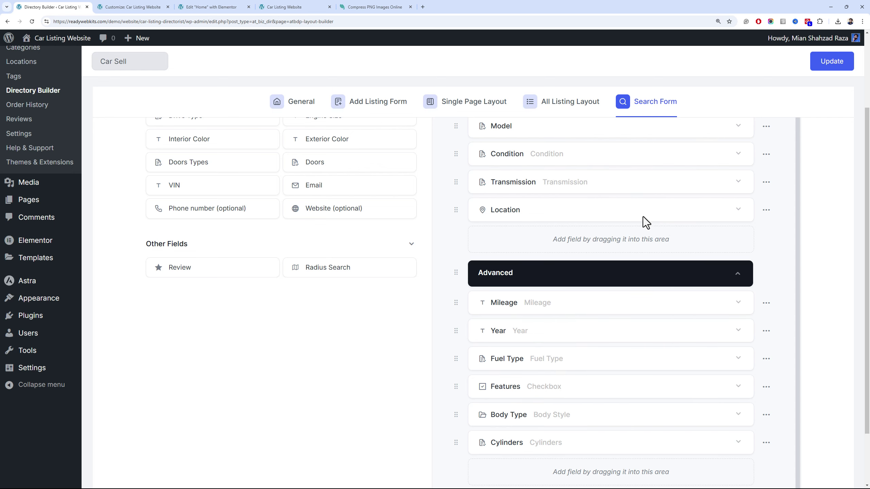
{"action": "left_click", "coordinate": [738, 215]}
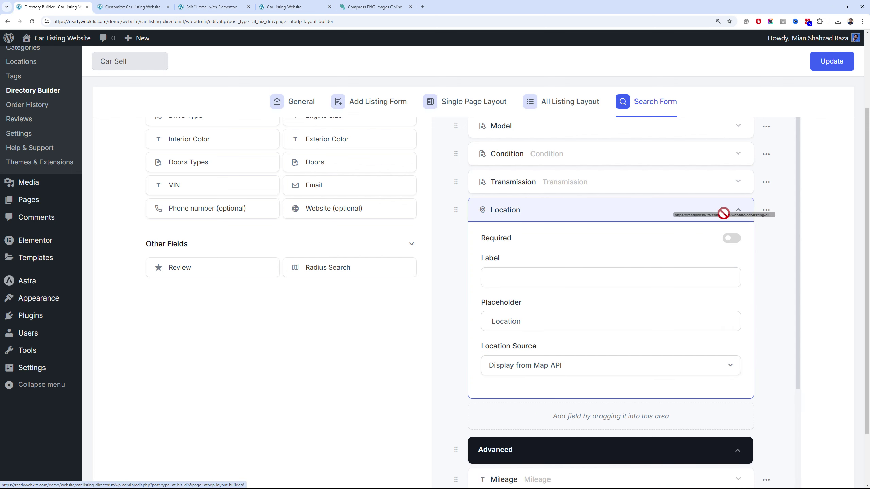
{"action": "left_click", "coordinate": [612, 373]}
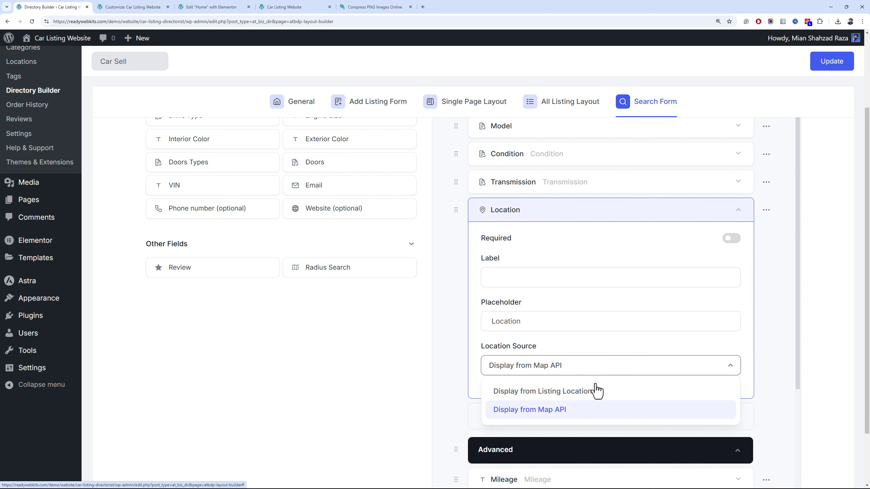
{"action": "left_click", "coordinate": [581, 397]}
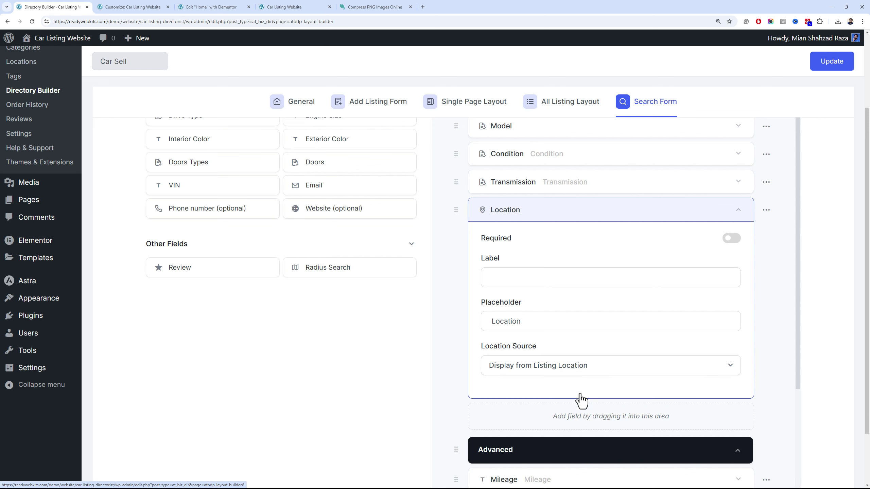
{"action": "left_click", "coordinate": [575, 367]}
{"action": "left_click", "coordinate": [572, 360]}
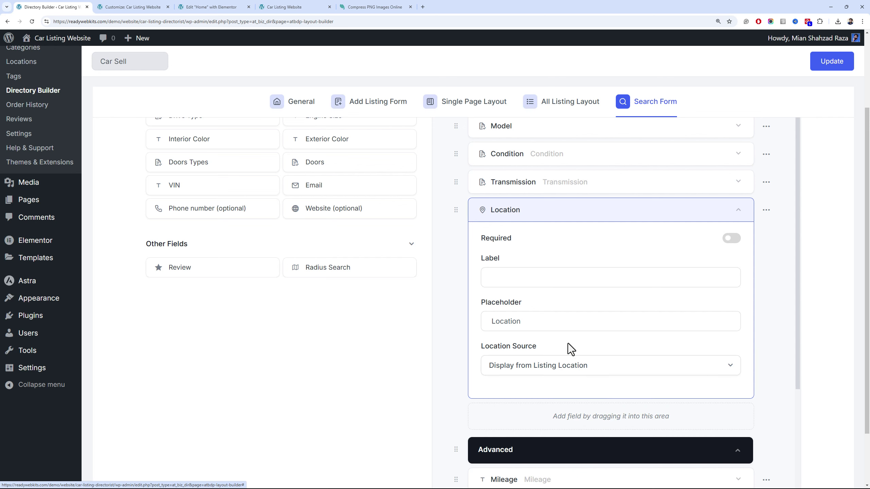
{"action": "left_click", "coordinate": [739, 213]}
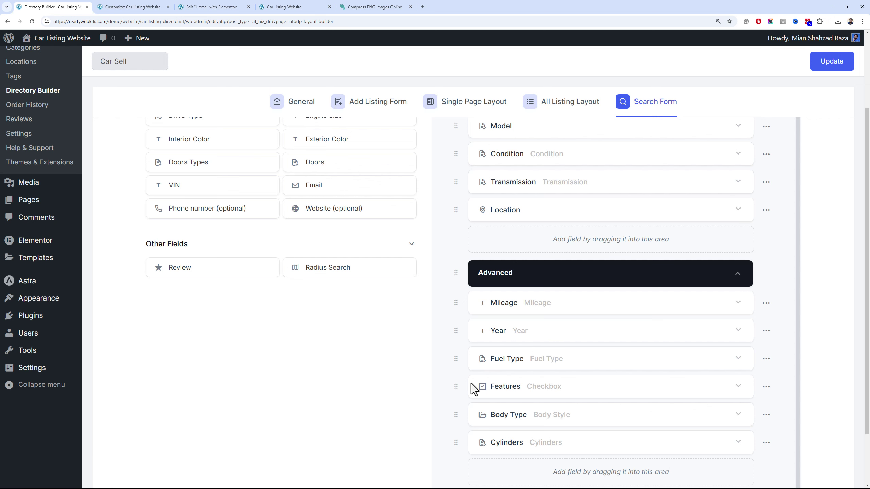
Try the Features field in the Basic group above Location, and return it to the Advanced group between Mileage and Year
{"action": "scroll", "coordinate": [460, 358], "scroll_direction": "down", "scroll_amount": 3}
{"action": "left_click_drag", "start_coordinate": [456, 345], "coordinate": [500, 178]}
{"action": "scroll", "coordinate": [500, 178], "scroll_direction": "up", "scroll_amount": 5}
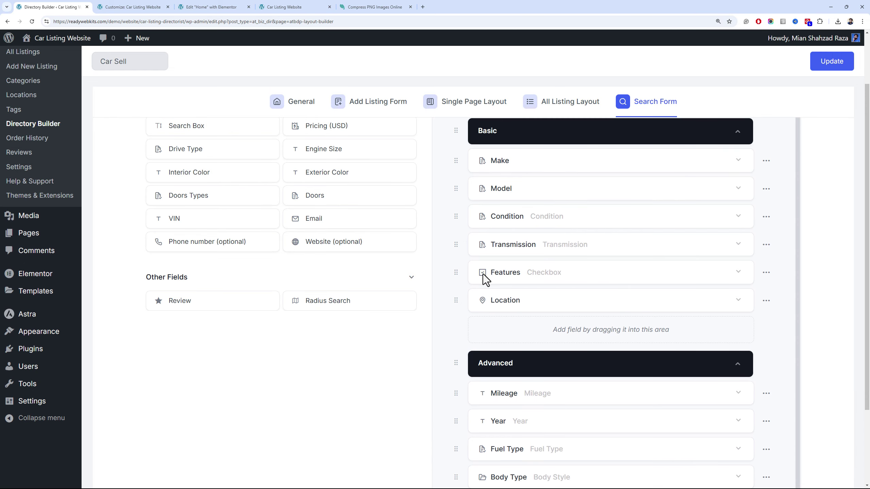
{"action": "left_click_drag", "start_coordinate": [455, 273], "coordinate": [462, 380]}
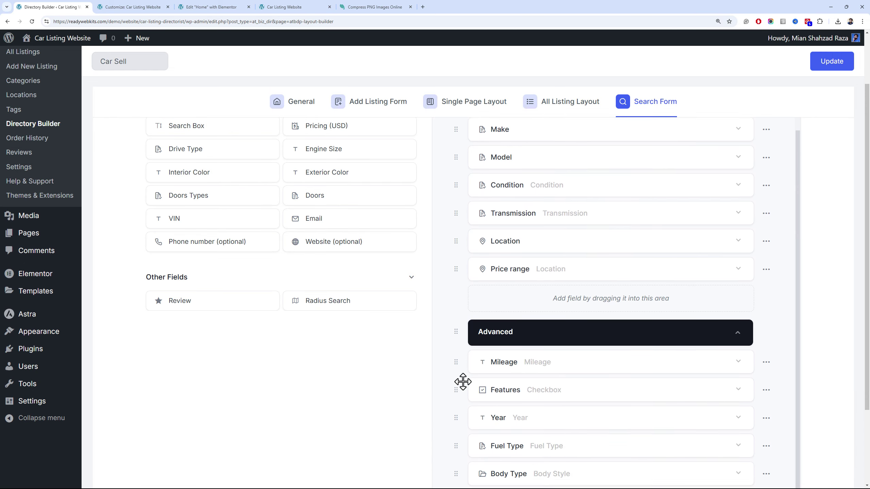
Move the Body Type field from the Advanced group to Basic between Transmission and Location
{"action": "scroll", "coordinate": [465, 429], "scroll_direction": "down", "scroll_amount": 1}
{"action": "left_click_drag", "start_coordinate": [458, 443], "coordinate": [513, 214]}
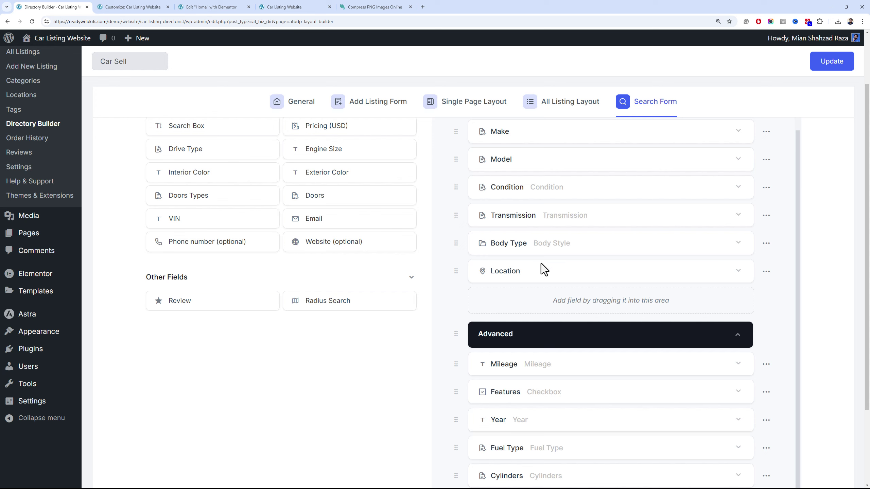
{"action": "scroll", "coordinate": [479, 253], "scroll_direction": "up", "scroll_amount": 1}
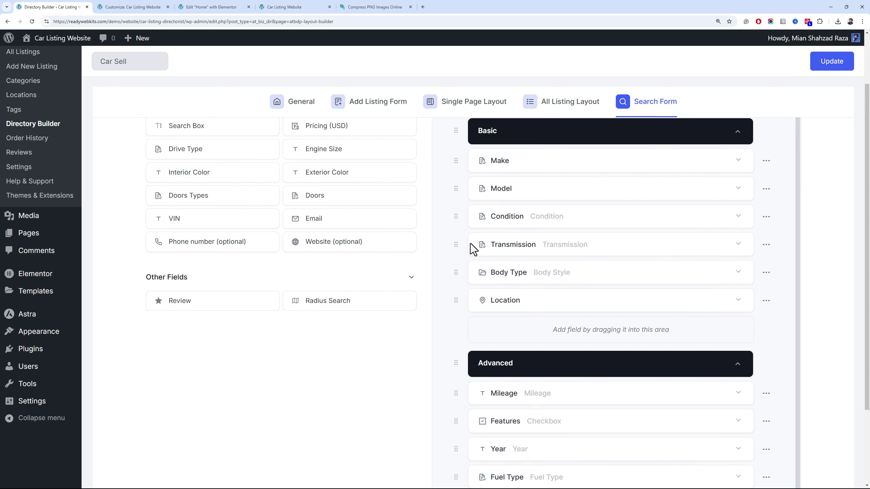
Add the preset Pricing (USD) field at the start of the Advanced group, above Mileage
{"action": "scroll", "coordinate": [377, 231], "scroll_direction": "up", "scroll_amount": 2}
{"action": "scroll", "coordinate": [337, 219], "scroll_direction": "down", "scroll_amount": 3}
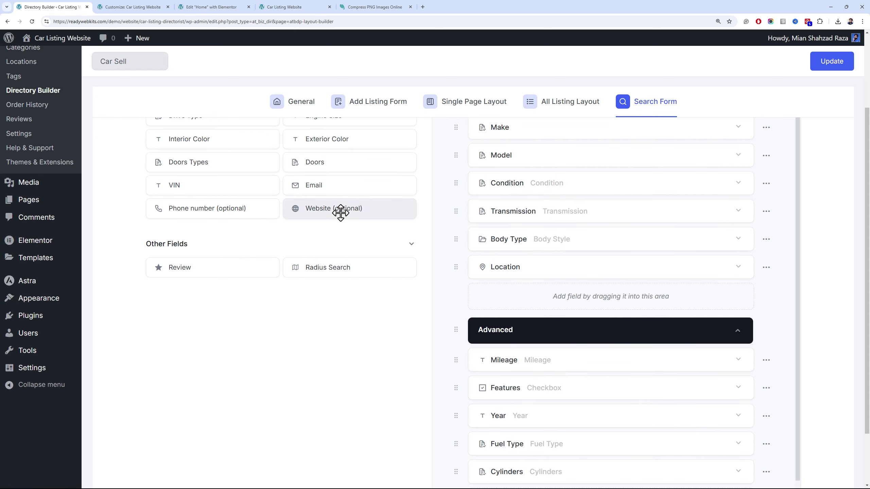
{"action": "scroll", "coordinate": [348, 192], "scroll_direction": "up", "scroll_amount": 3}
{"action": "left_click_drag", "start_coordinate": [347, 188], "coordinate": [574, 456]}
{"action": "scroll", "coordinate": [547, 433], "scroll_direction": "down", "scroll_amount": 2}
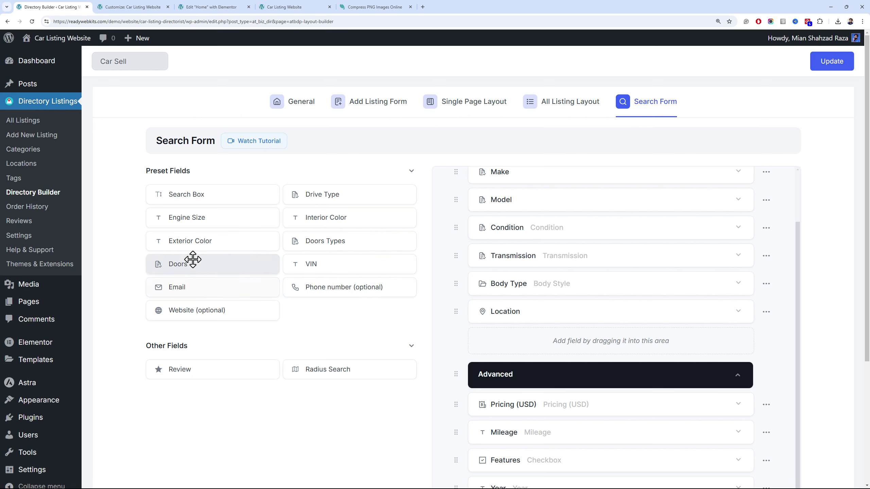
Review the Basic and Advanced search fields, save the directory's search form, and reload the Home page in Elementor
{"action": "scroll", "coordinate": [539, 323], "scroll_direction": "down", "scroll_amount": 3}
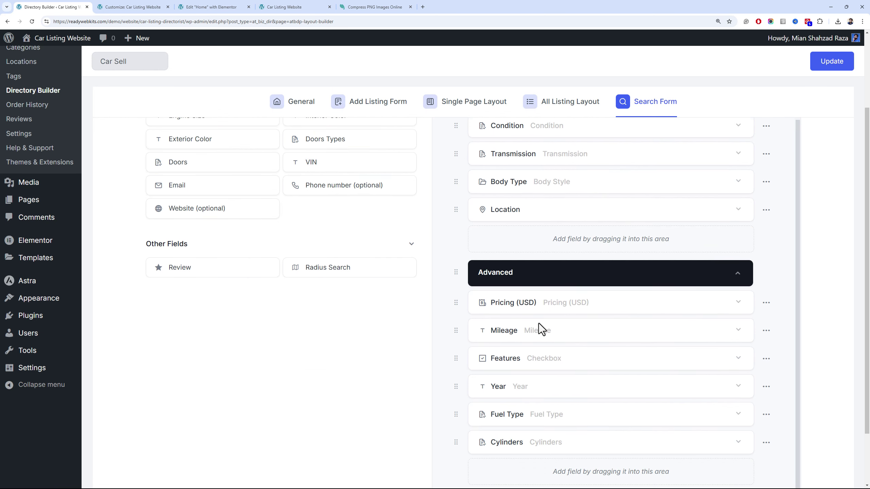
{"action": "scroll", "coordinate": [539, 323], "scroll_direction": "down", "scroll_amount": 2}
{"action": "scroll", "coordinate": [538, 323], "scroll_direction": "up", "scroll_amount": 5}
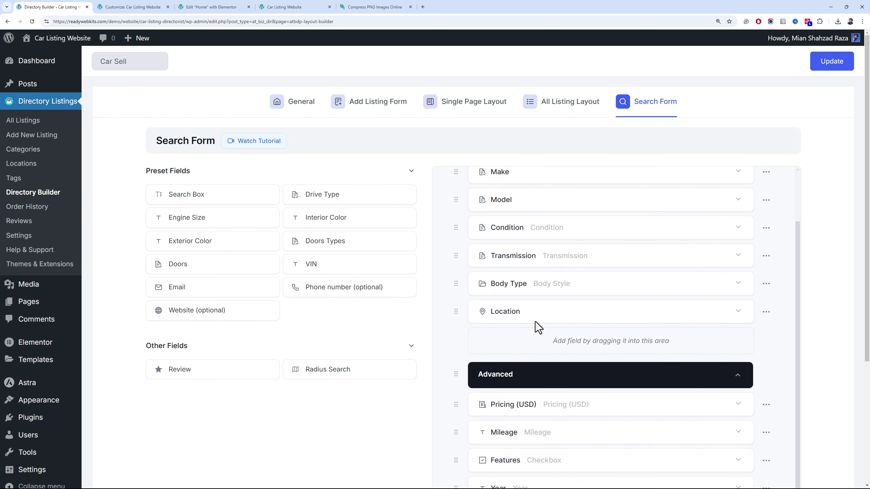
{"action": "left_click", "coordinate": [831, 65]}
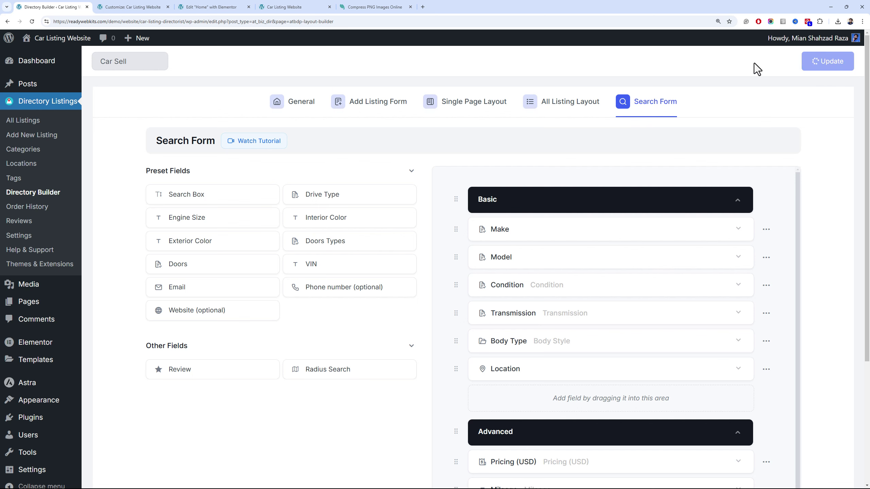
{"action": "left_click", "coordinate": [203, 6]}
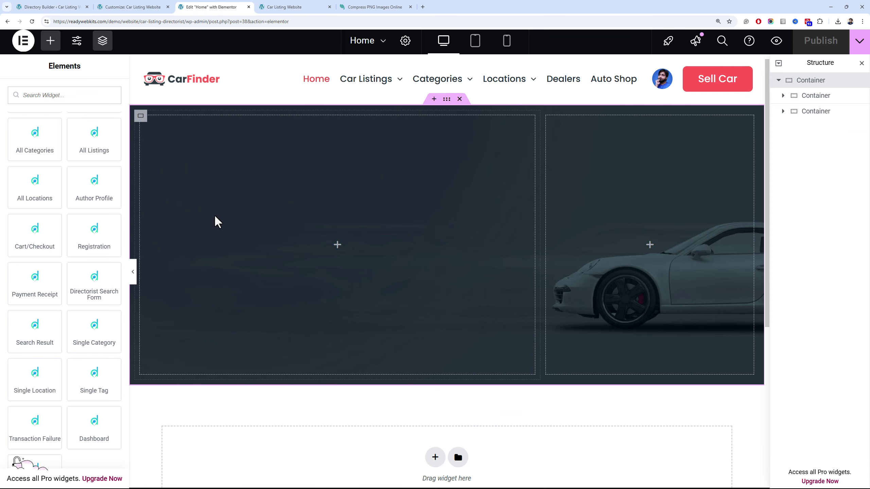
{"action": "key", "text": "F5"}
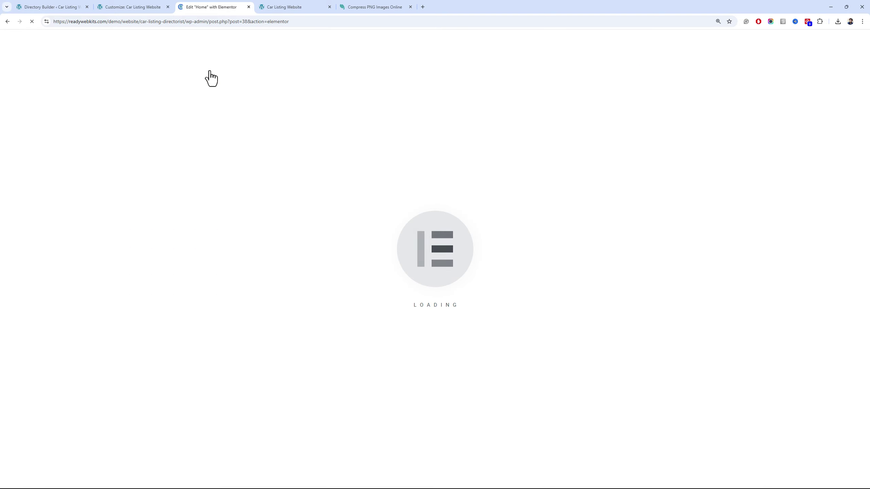
Switch to the site Customizer and go back from the footer's Widget 1 settings to the main section list
{"action": "left_click", "coordinate": [135, 7]}
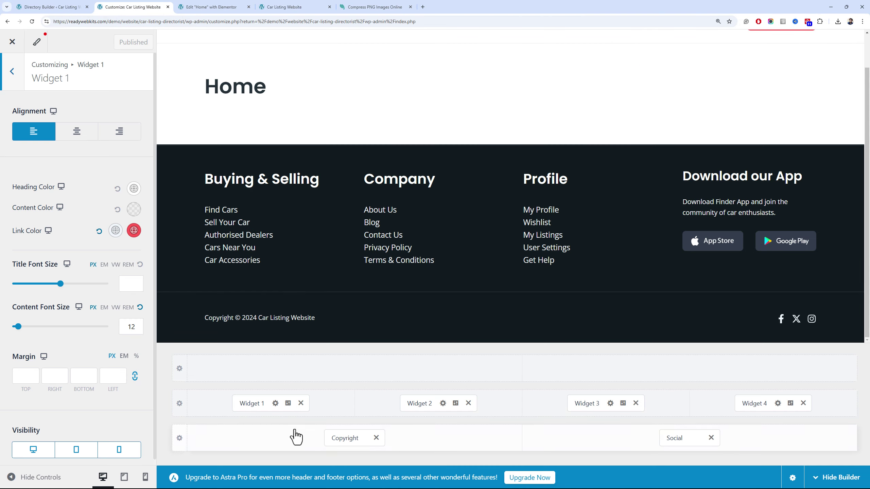
{"action": "left_click", "coordinate": [34, 131]}
{"action": "left_click", "coordinate": [10, 71]}
{"action": "left_click", "coordinate": [9, 72]}
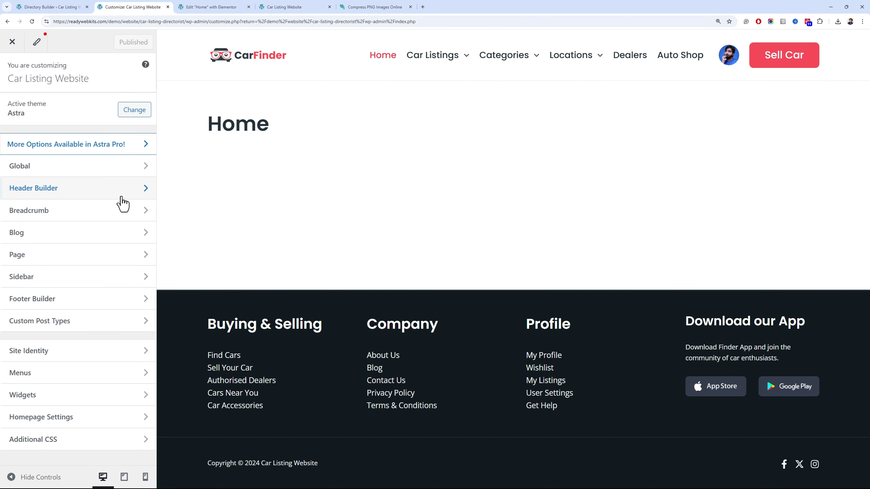
{"action": "key", "text": "alt+Tab"}
{"action": "key", "text": "Tab"}
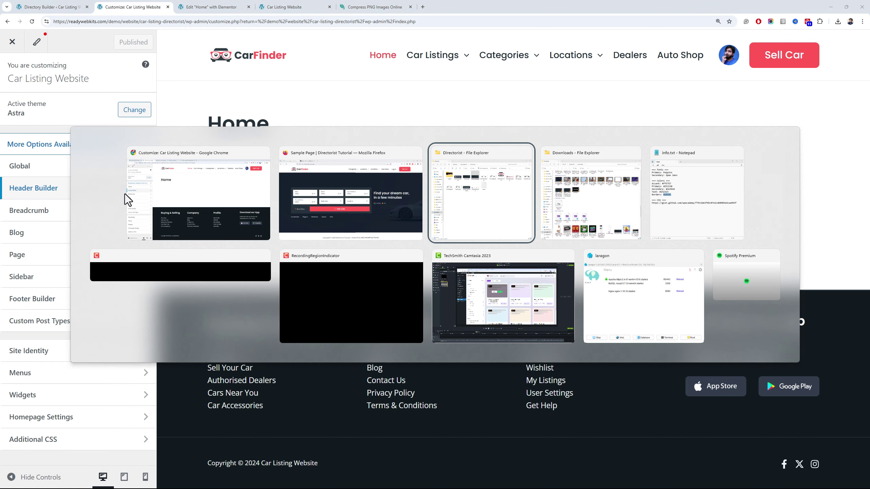
{"action": "key", "text": "Escape"}
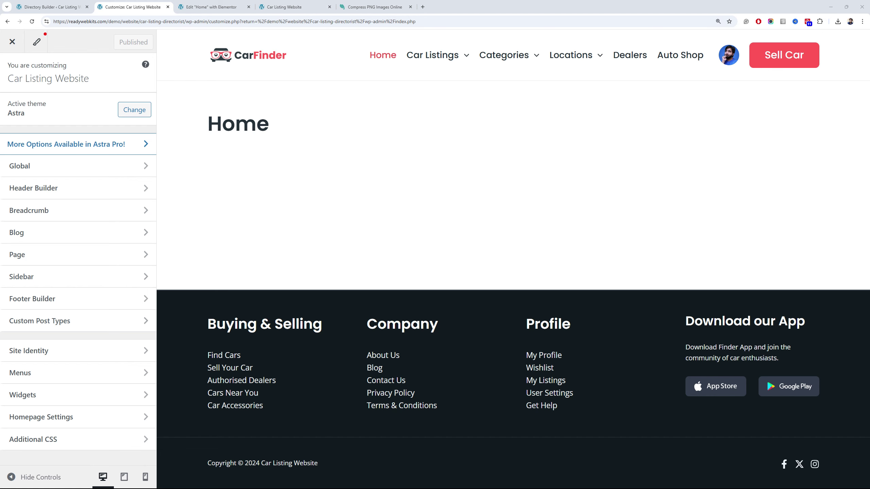
{"action": "left_click", "coordinate": [423, 7]}
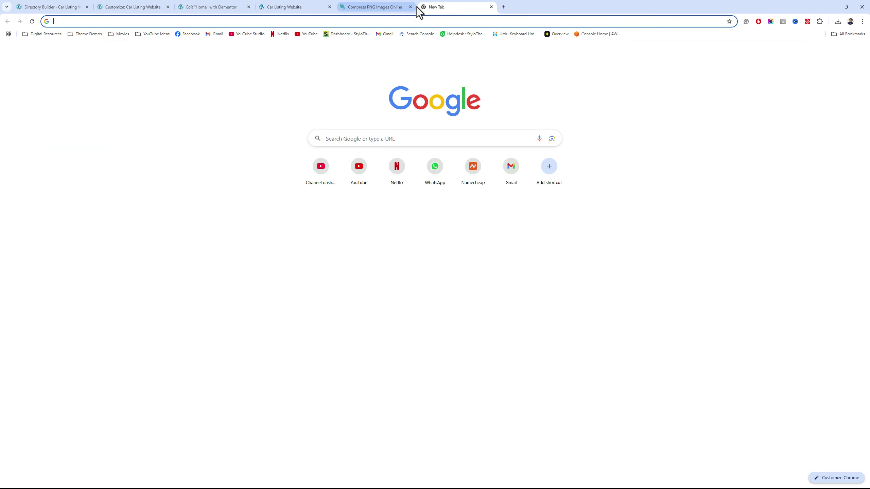
{"action": "type", "text": "https://gist.github.com/wpacademy/f79c5de3f99c07e2cd68903edcea993f"}
{"action": "key", "text": "Return"}
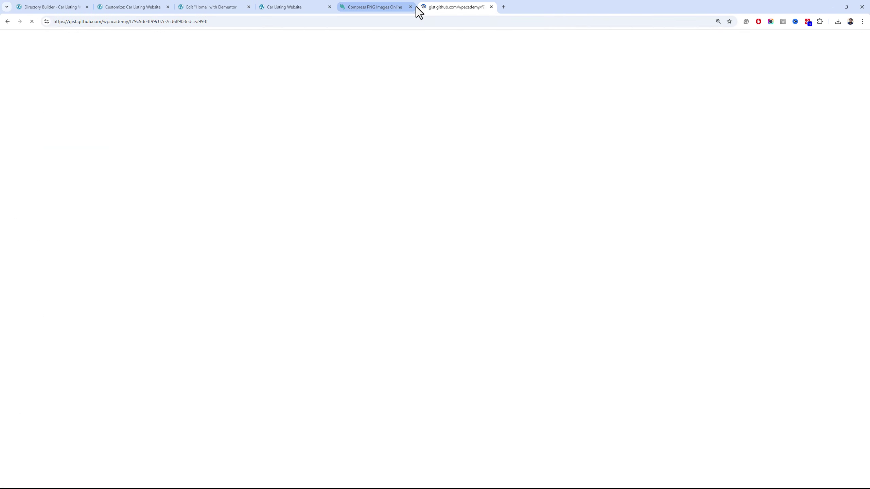
Look through main.css in the gist and copy all 57 lines of its code
{"action": "scroll", "coordinate": [379, 222], "scroll_direction": "down", "scroll_amount": 5}
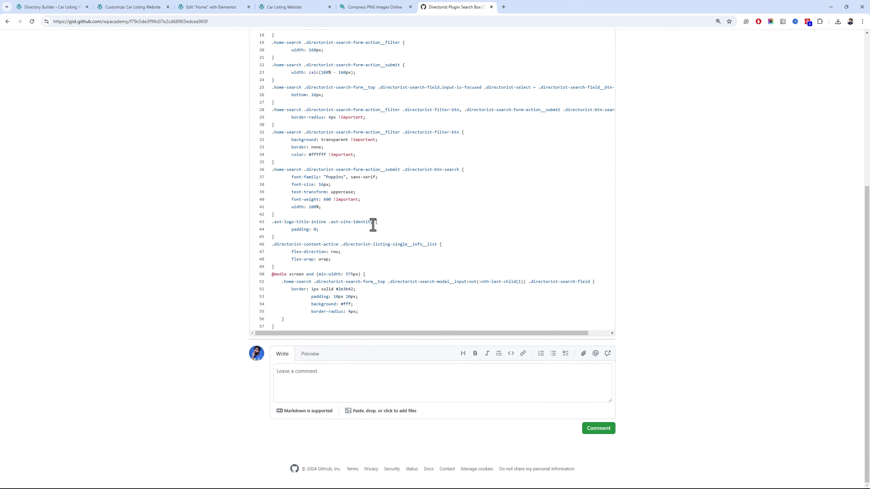
{"action": "scroll", "coordinate": [356, 284], "scroll_direction": "up", "scroll_amount": 5}
{"action": "scroll", "coordinate": [329, 353], "scroll_direction": "down", "scroll_amount": 3}
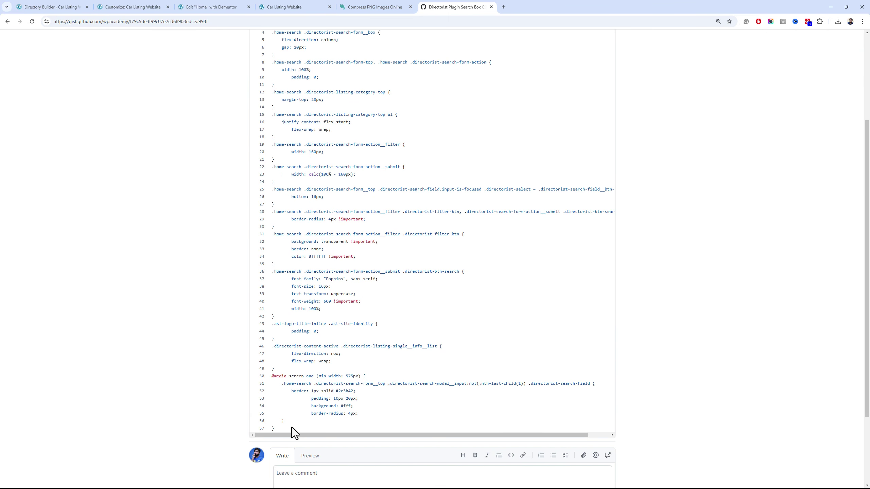
{"action": "left_click_drag", "start_coordinate": [292, 431], "coordinate": [262, 136]}
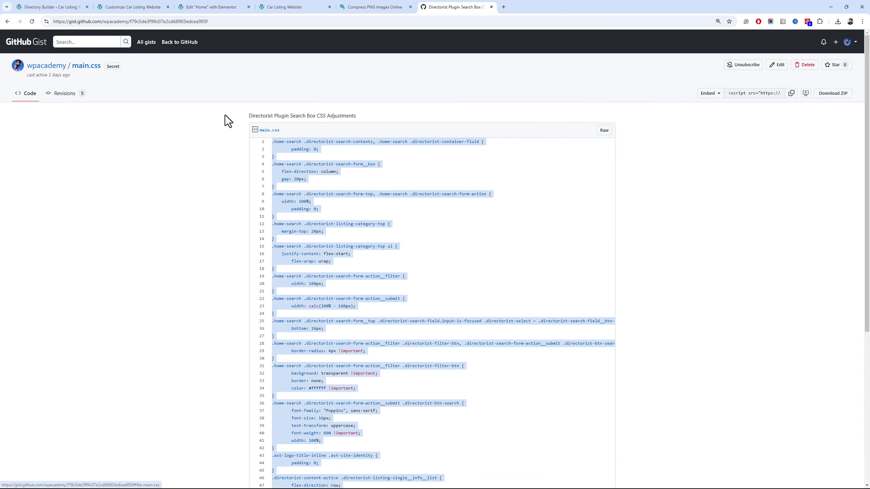
Paste the copied search box CSS into the Customizer's empty Additional CSS editor
{"action": "left_click", "coordinate": [162, 6]}
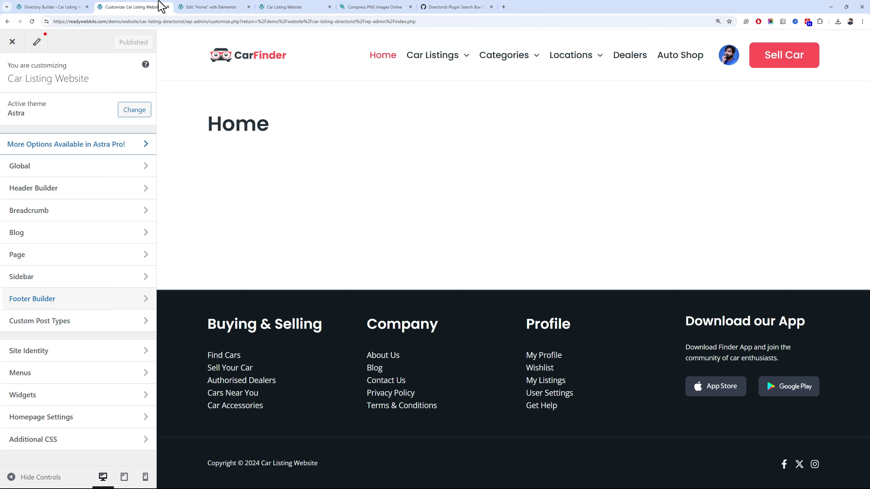
{"action": "left_click", "coordinate": [105, 439]}
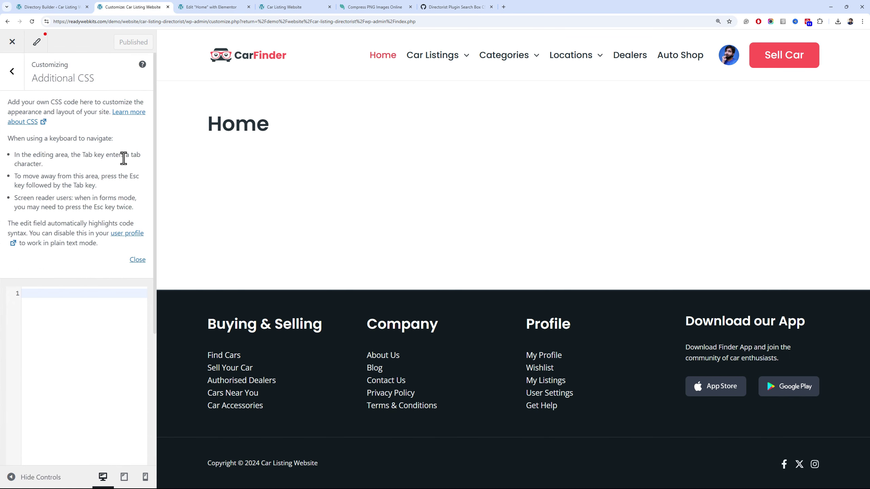
{"action": "left_click", "coordinate": [136, 259]}
{"action": "left_click", "coordinate": [100, 167]}
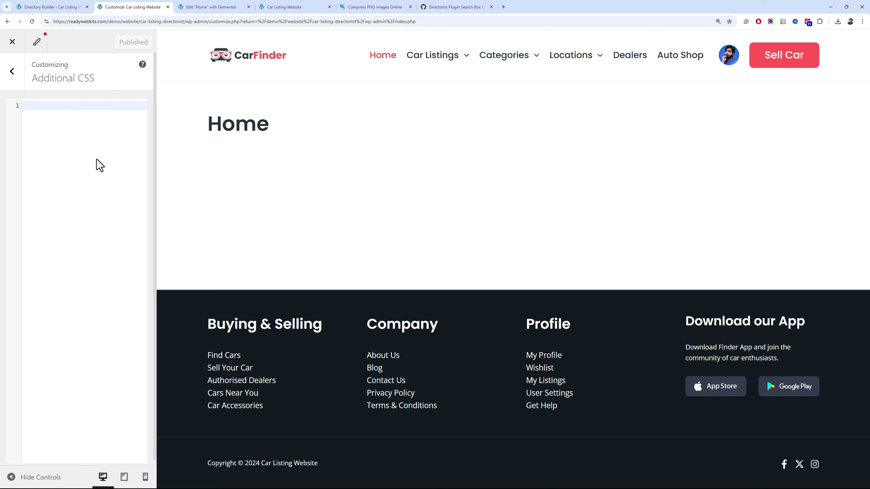
{"action": "key", "text": "ctrl+v"}
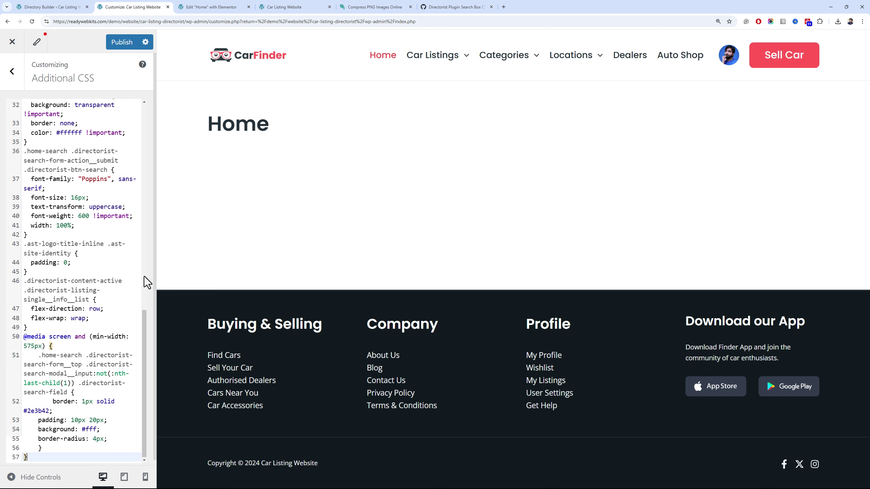
Reopen the Additional CSS, check the pasted code from its beginning, and publish it
{"action": "left_click", "coordinate": [12, 71]}
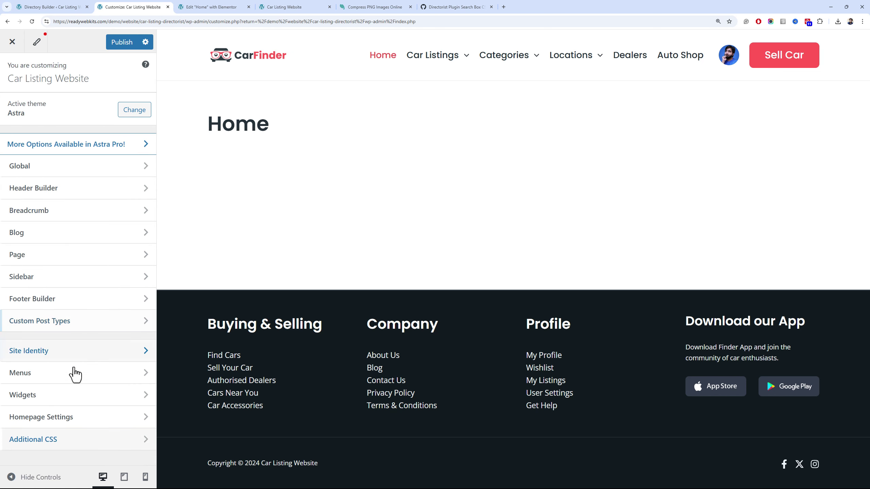
{"action": "left_click", "coordinate": [72, 445]}
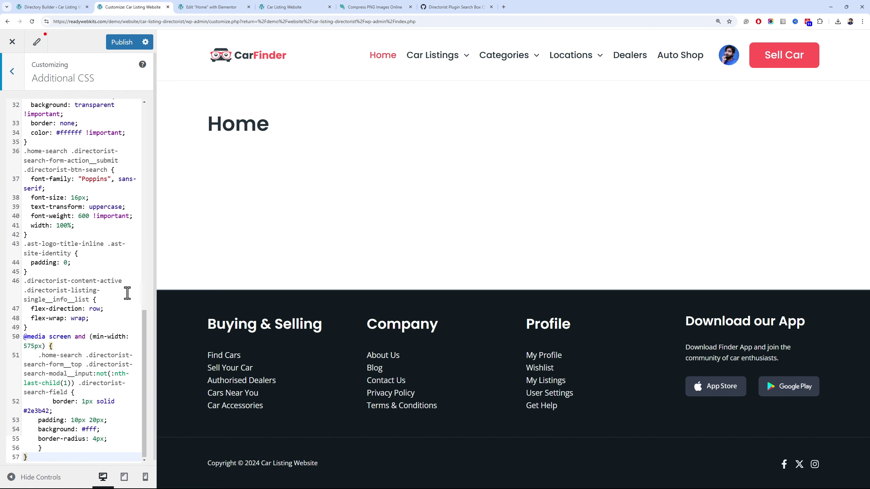
{"action": "scroll", "coordinate": [137, 295], "scroll_direction": "up", "scroll_amount": 15}
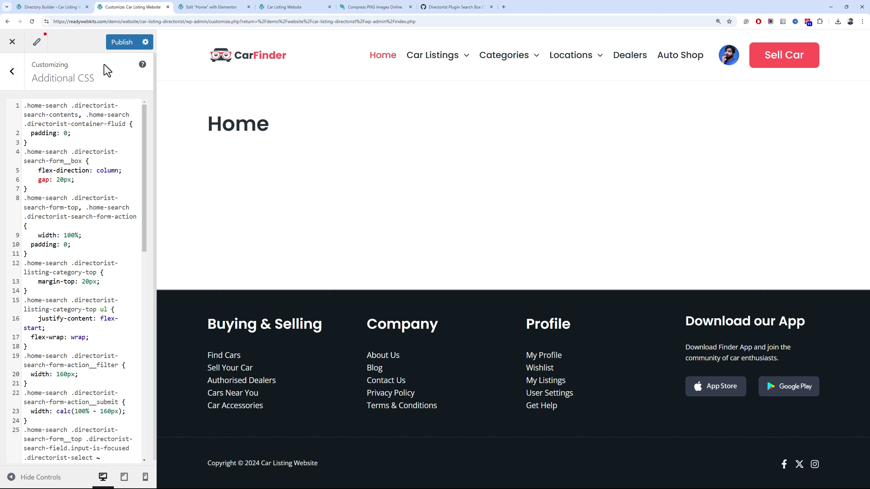
{"action": "left_click", "coordinate": [115, 43]}
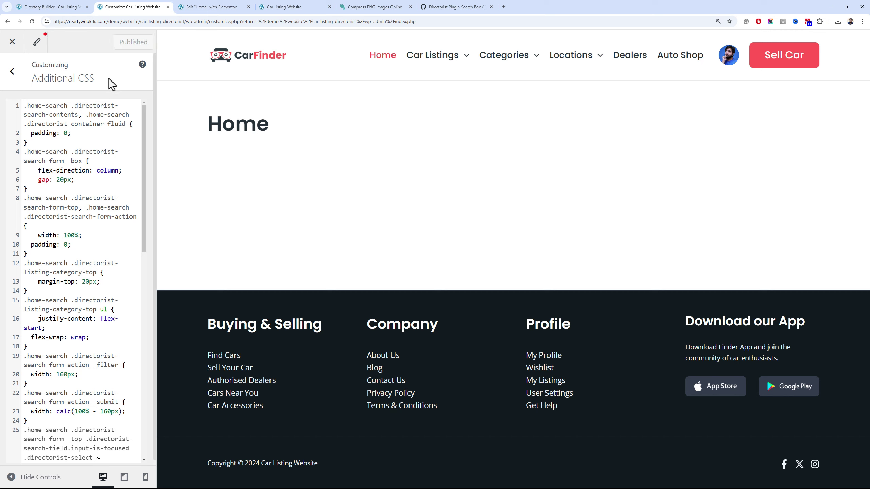
Set the menu font's line height to 1 em in the header Primary Menu's design settings and publish the change
{"action": "left_click", "coordinate": [14, 77]}
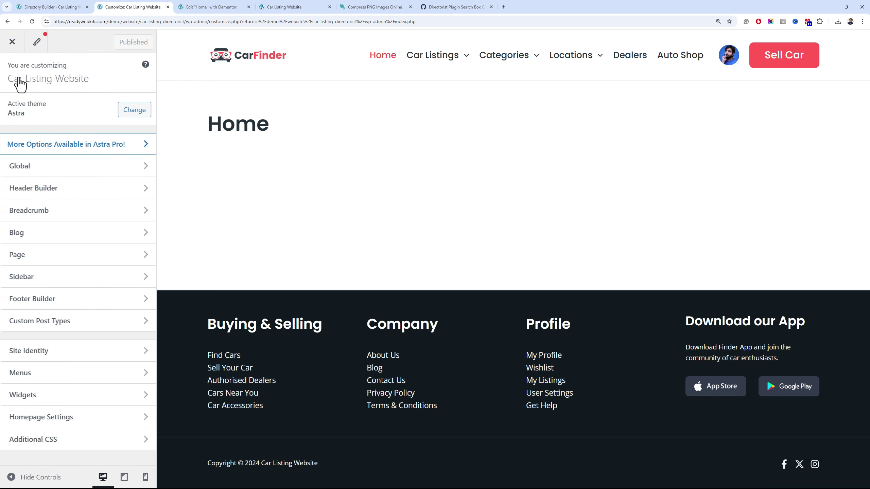
{"action": "left_click", "coordinate": [62, 192]}
{"action": "left_click", "coordinate": [703, 404]}
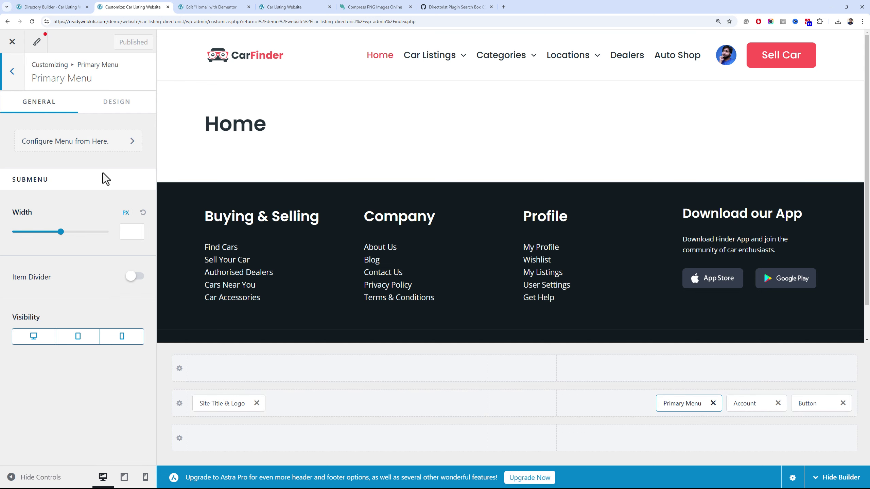
{"action": "left_click", "coordinate": [117, 101]}
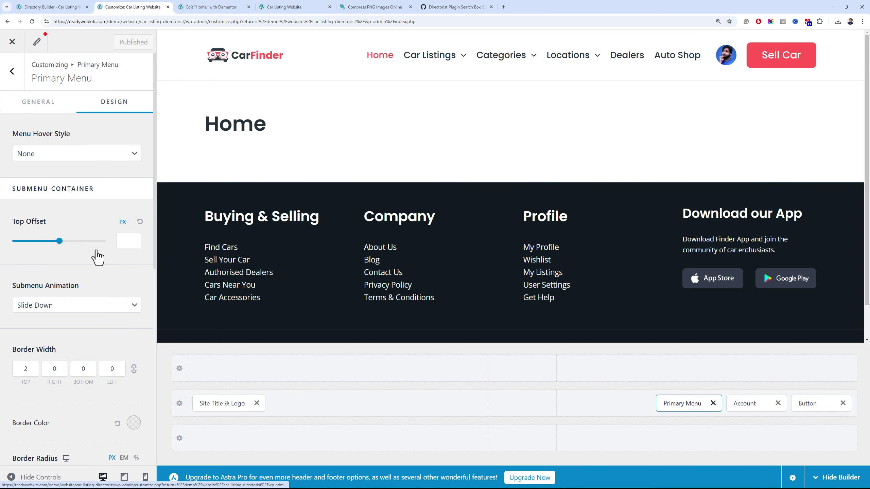
{"action": "scroll", "coordinate": [98, 255], "scroll_direction": "down", "scroll_amount": 5}
{"action": "scroll", "coordinate": [76, 305], "scroll_direction": "down", "scroll_amount": 5}
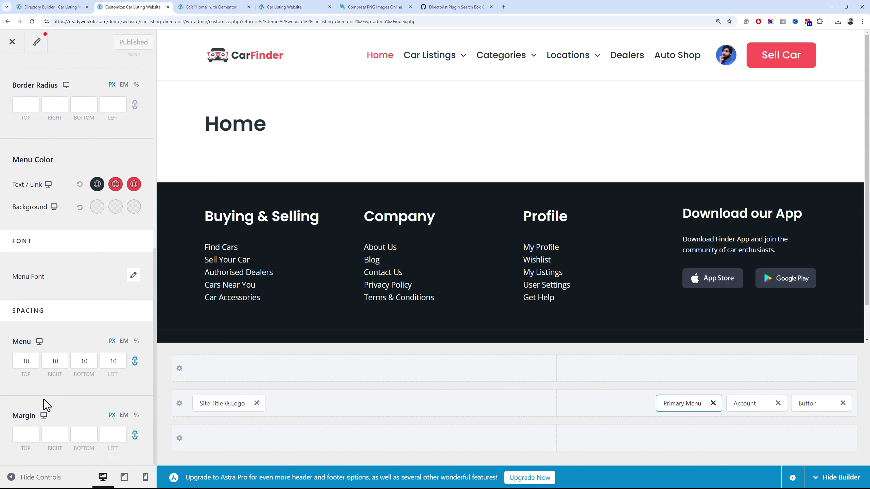
{"action": "left_click", "coordinate": [40, 411]}
{"action": "type", "text": "1"}
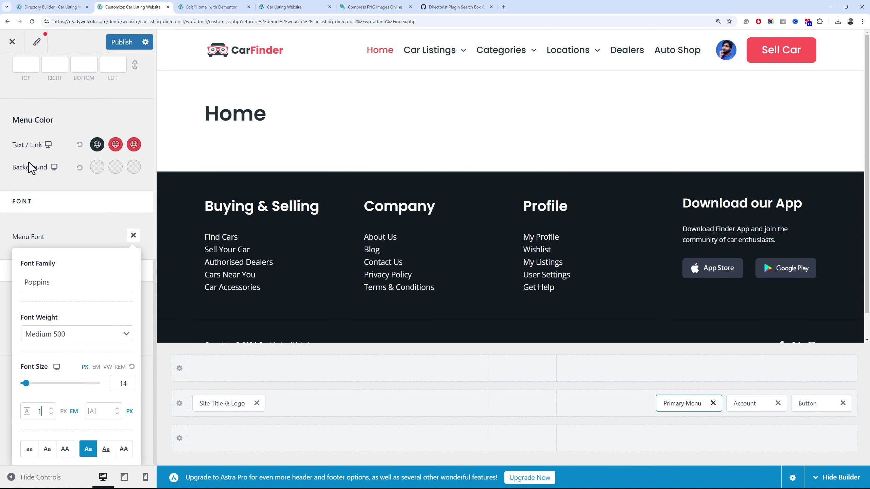
{"action": "left_click", "coordinate": [109, 43]}
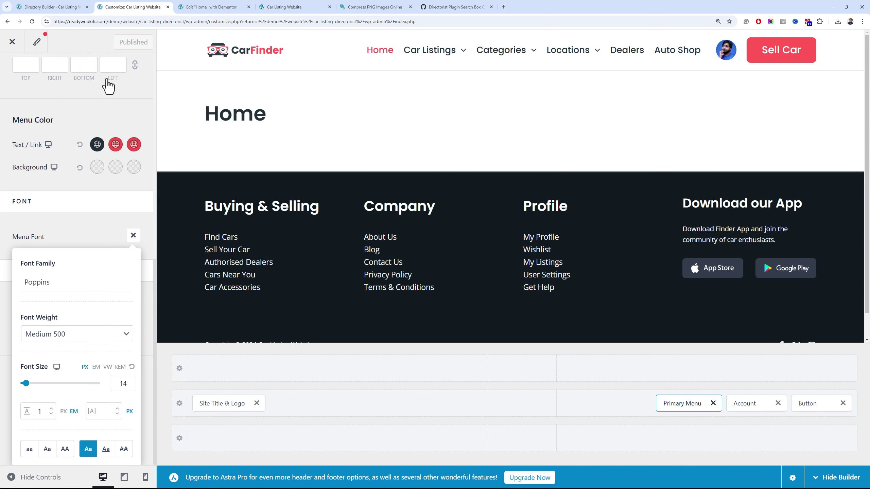
Check the header and its Car Listings submenu on the live home page, and look at the Home page in Elementor
{"action": "left_click", "coordinate": [267, 7]}
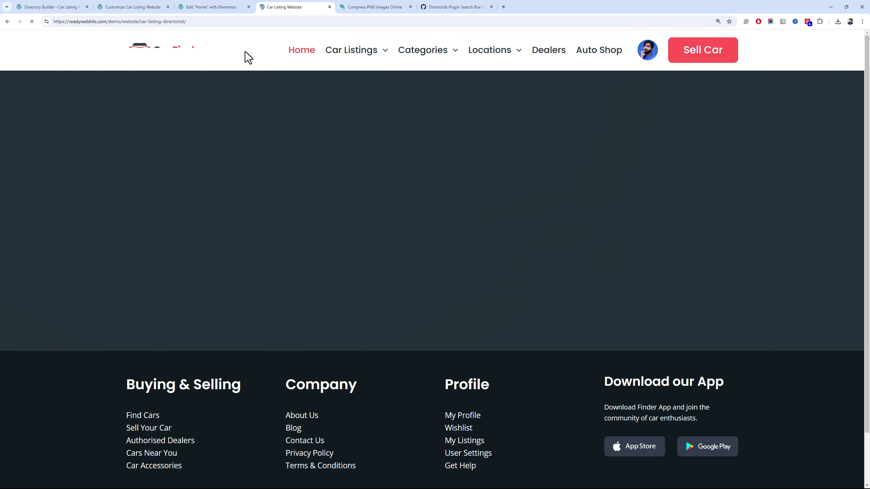
{"action": "mouse_move", "coordinate": [327, 54]}
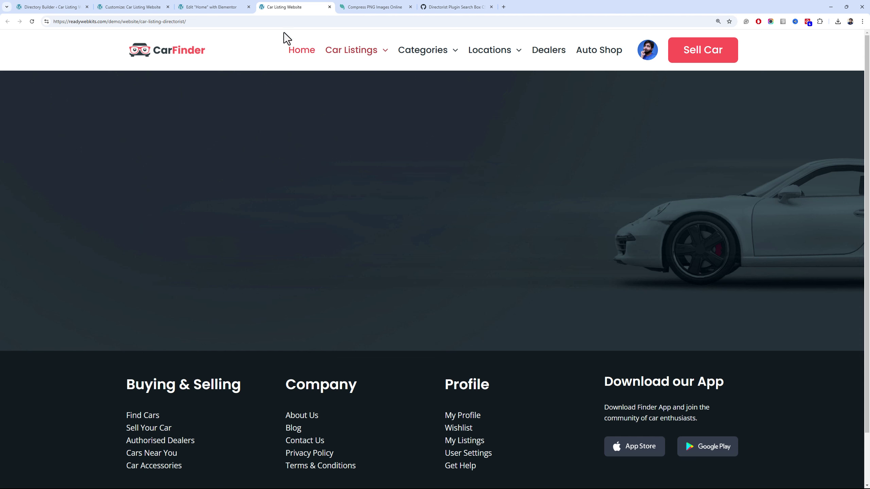
{"action": "left_click", "coordinate": [221, 5]}
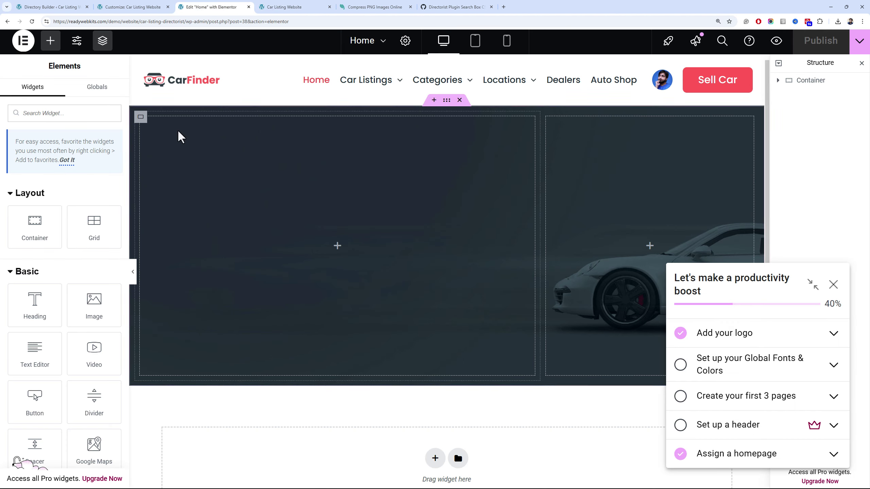
Return to the Customizer and set the Primary Menu's submenu container top offset to 17 px
{"action": "left_click", "coordinate": [154, 7]}
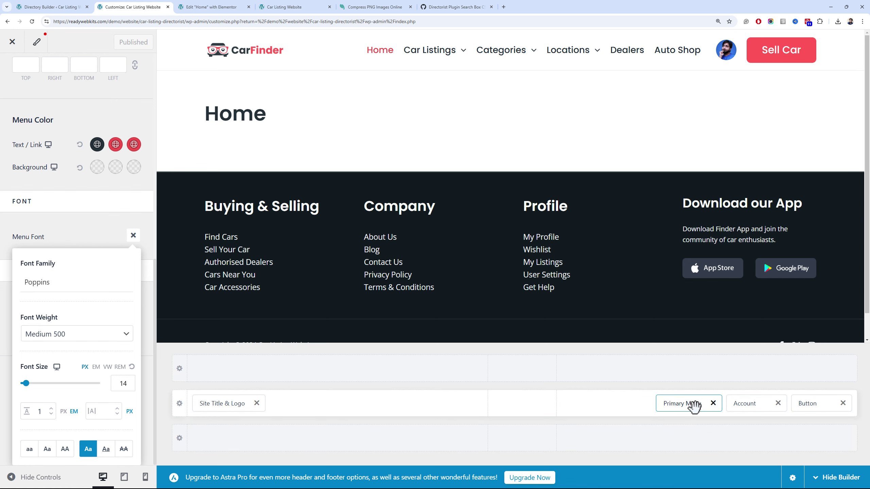
{"action": "mouse_move", "coordinate": [420, 60]}
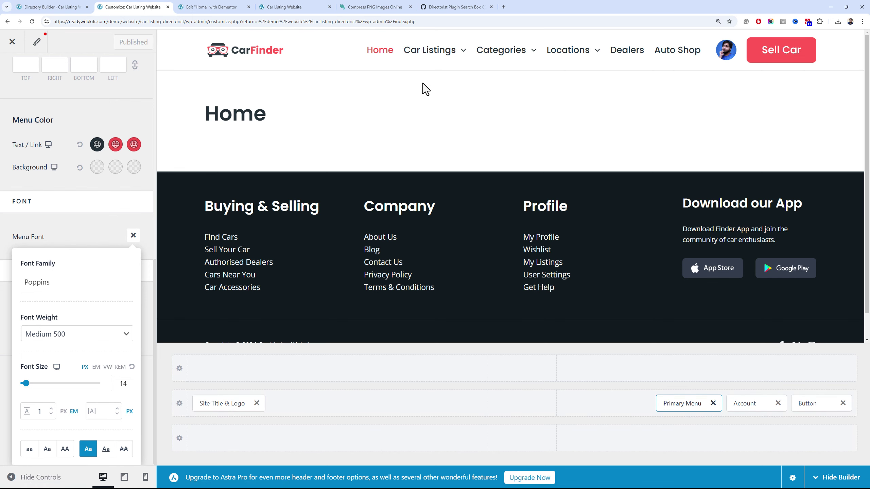
{"action": "scroll", "coordinate": [103, 240], "scroll_direction": "up", "scroll_amount": 2}
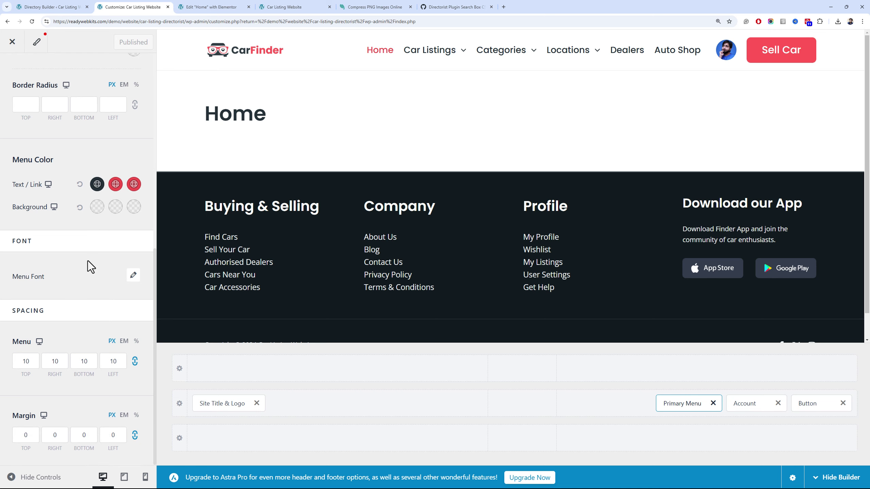
{"action": "scroll", "coordinate": [86, 253], "scroll_direction": "up", "scroll_amount": 5}
{"action": "scroll", "coordinate": [73, 215], "scroll_direction": "up", "scroll_amount": 2}
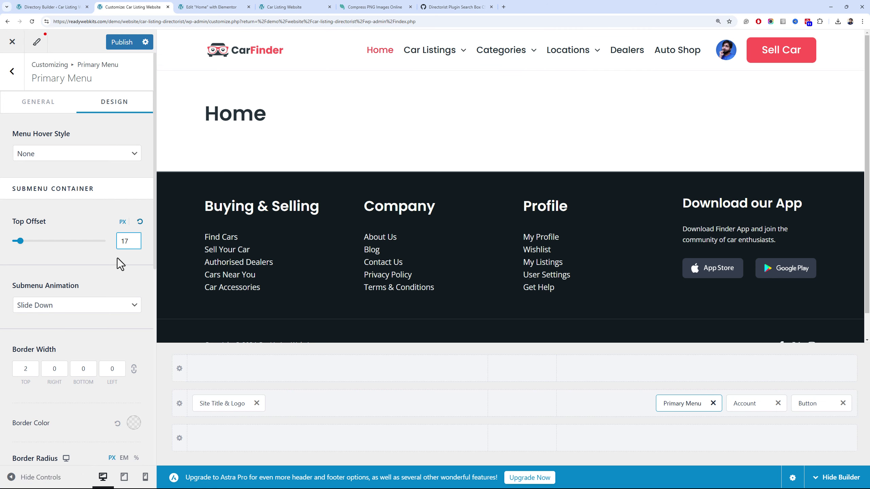
Set the submenu container's top offset to 20 px, publish it, and check the Categories and Locations submenus on the live home page
{"action": "type", "text": "20"}
{"action": "left_click", "coordinate": [122, 42]}
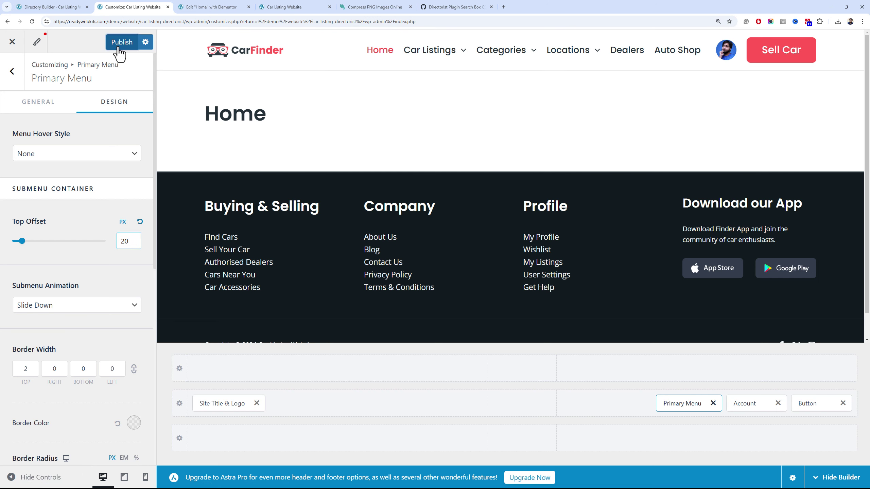
{"action": "left_click", "coordinate": [281, 7]}
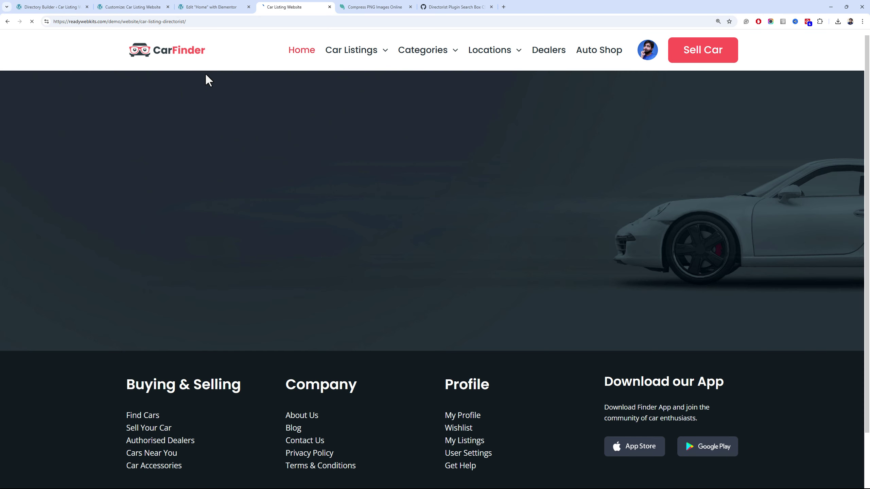
{"action": "mouse_move", "coordinate": [359, 52]}
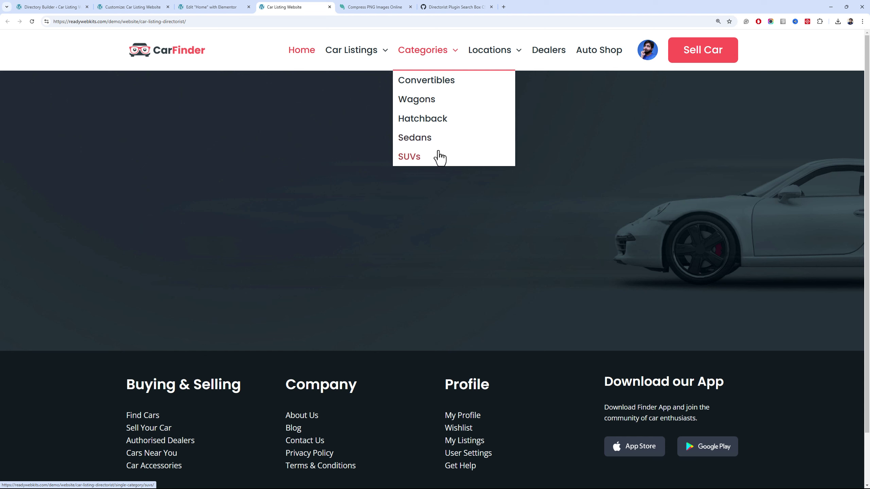
{"action": "mouse_move", "coordinate": [504, 54]}
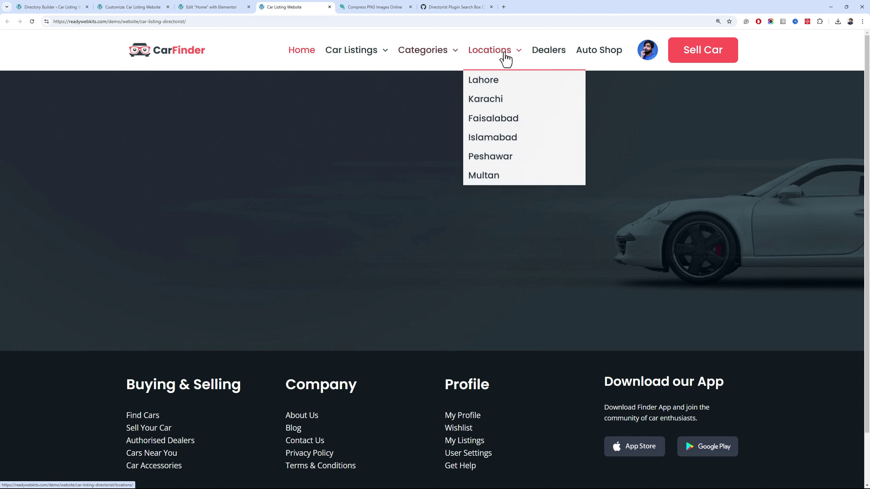
Return to the Home page in Elementor, dismiss the productivity checklist, and add a Directorist Search Form widget to the wider hero container
{"action": "left_click", "coordinate": [191, 7]}
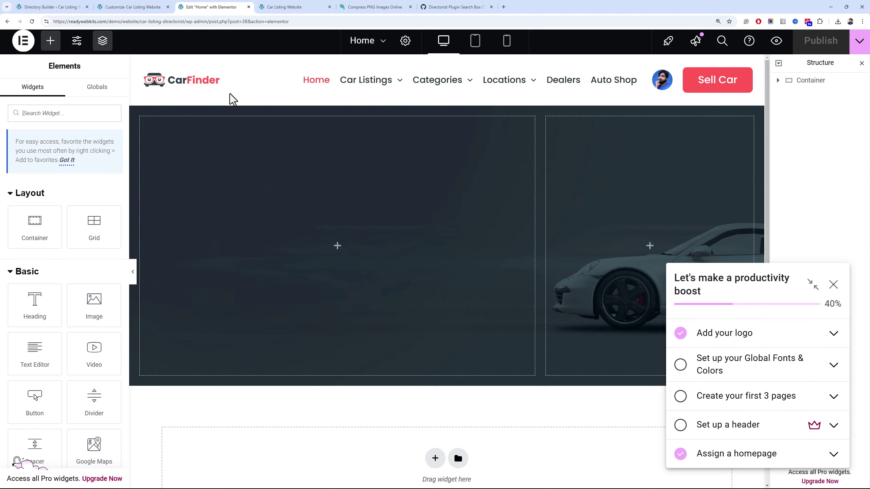
{"action": "left_click", "coordinate": [833, 284]}
{"action": "left_click", "coordinate": [798, 150]}
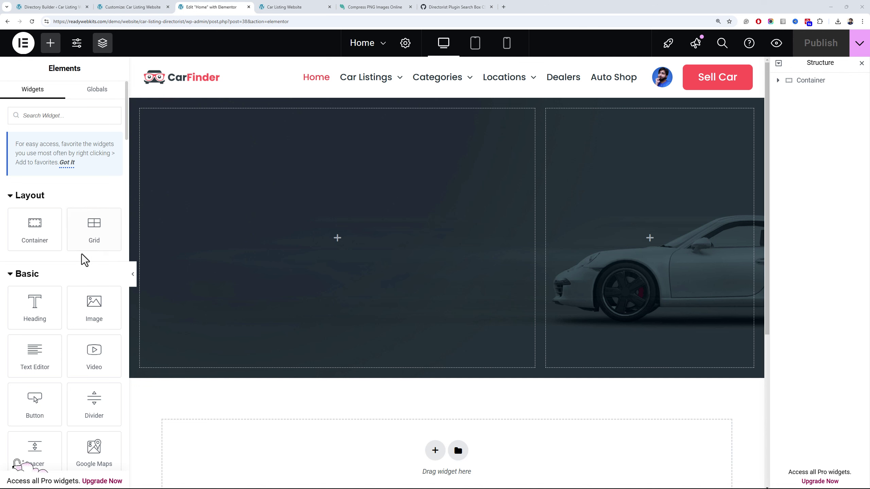
{"action": "scroll", "coordinate": [78, 254], "scroll_direction": "down", "scroll_amount": 20}
{"action": "scroll", "coordinate": [72, 251], "scroll_direction": "down", "scroll_amount": 6}
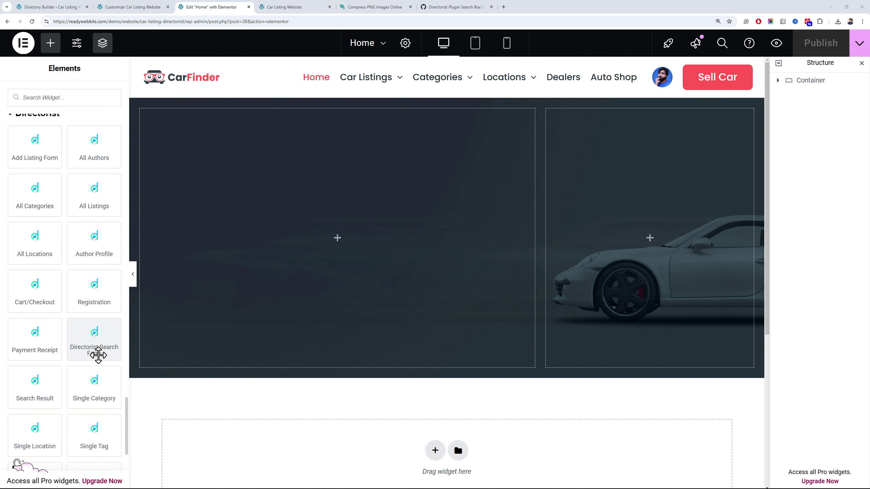
{"action": "left_click_drag", "start_coordinate": [97, 355], "coordinate": [242, 123]}
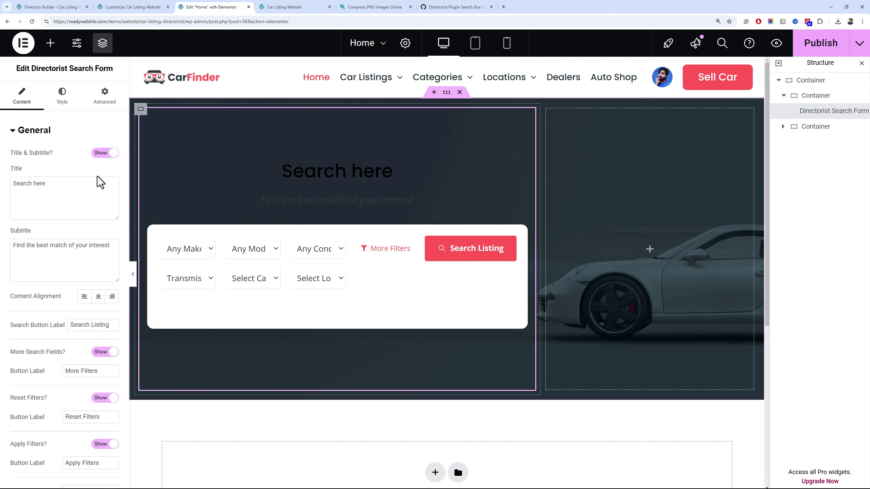
Copy the home-search class name from the first rule of the Additional CSS in the Customizer
{"action": "left_click", "coordinate": [120, 6]}
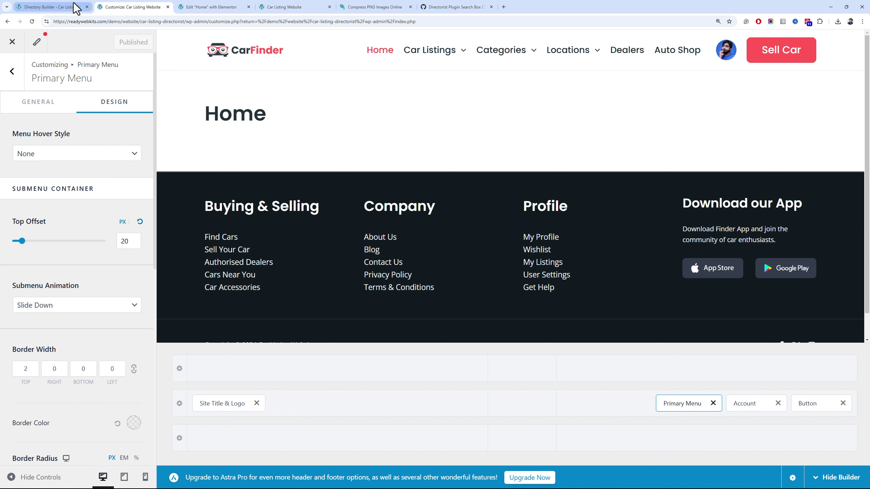
{"action": "left_click", "coordinate": [13, 71]}
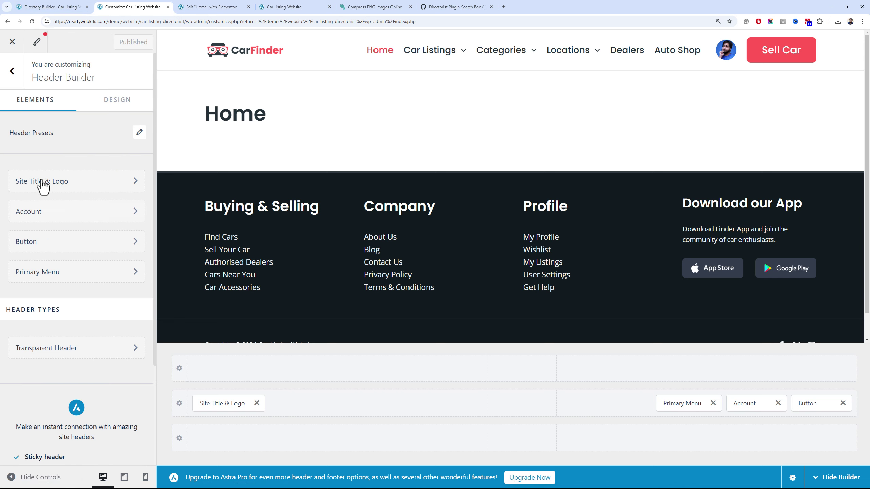
{"action": "left_click", "coordinate": [20, 80]}
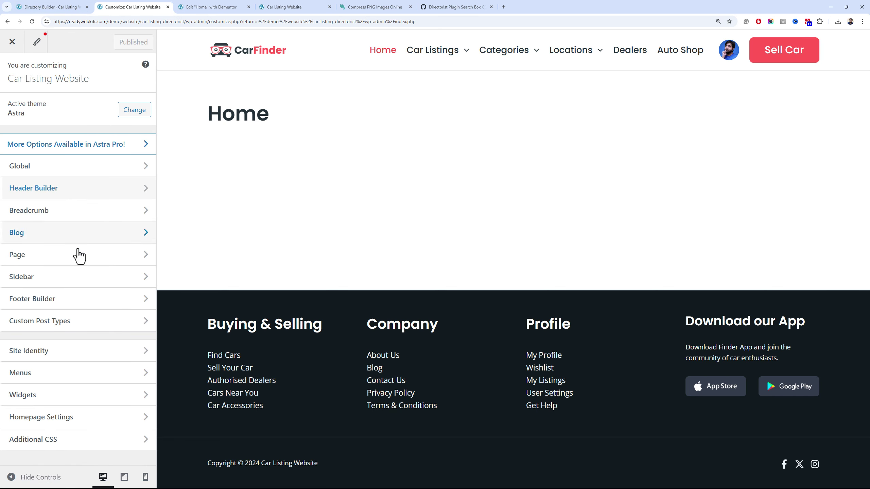
{"action": "left_click", "coordinate": [81, 444]}
{"action": "left_click_drag", "start_coordinate": [66, 106], "coordinate": [27, 105]}
{"action": "key", "text": "ctrl+c"}
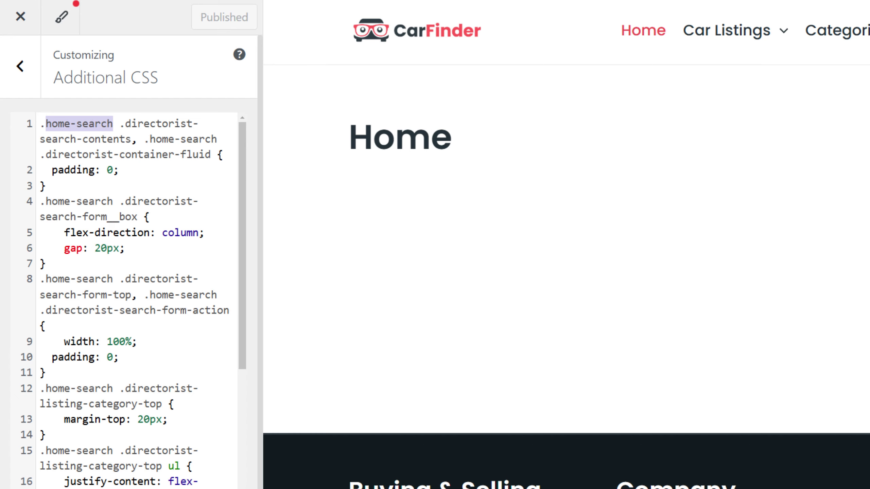
Back in Elementor, hide the search form's title and subtitle and enable its popular categories
{"action": "left_click", "coordinate": [361, 1]}
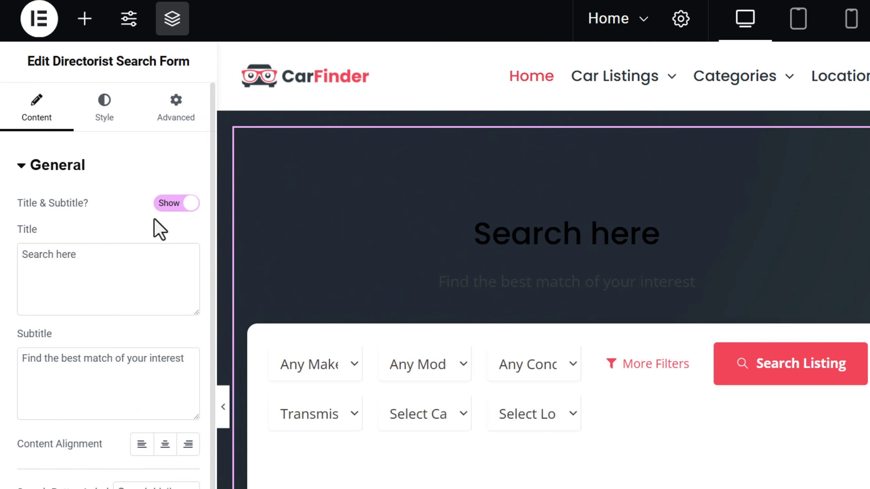
{"action": "right_click", "coordinate": [531, 332]}
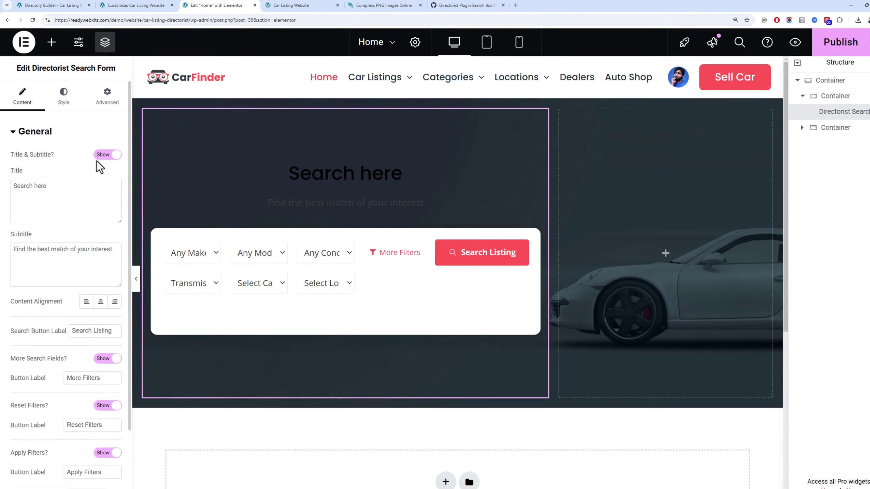
{"action": "left_click", "coordinate": [100, 156]}
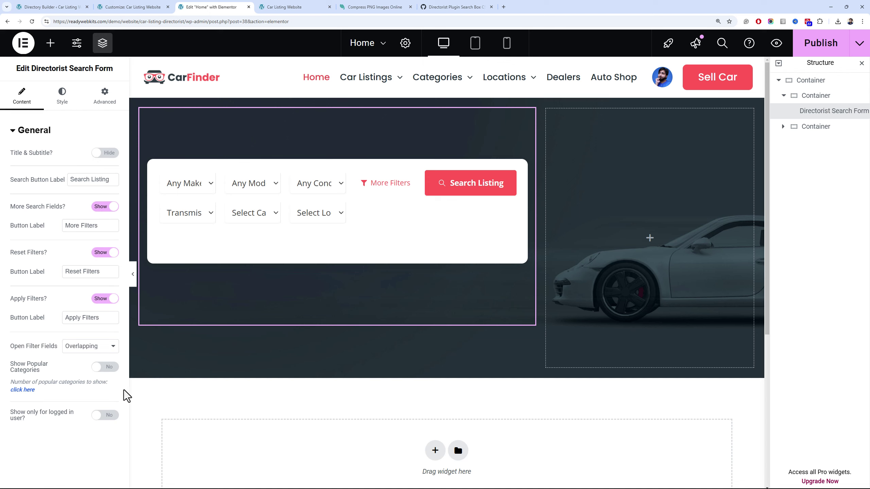
{"action": "left_click", "coordinate": [110, 369]}
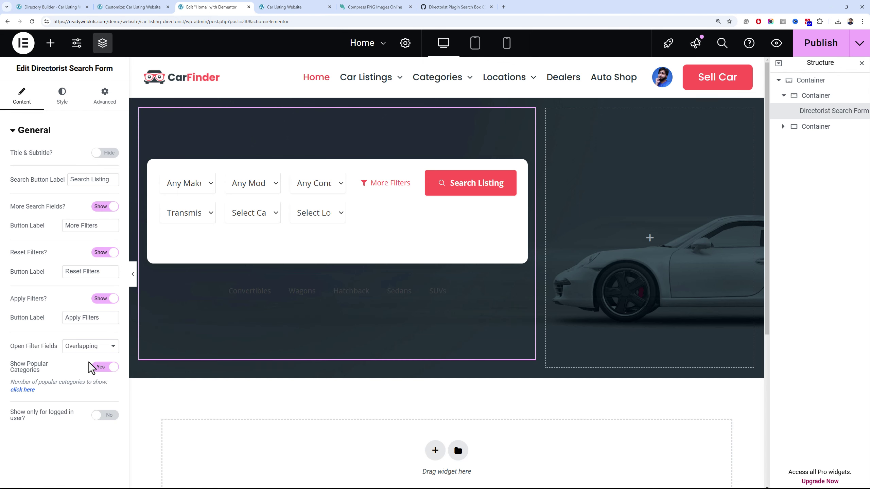
Assign the CSS class home-search to the Directorist Search Form widget
{"action": "left_click", "coordinate": [105, 95]}
{"action": "scroll", "coordinate": [98, 343], "scroll_direction": "down", "scroll_amount": 5}
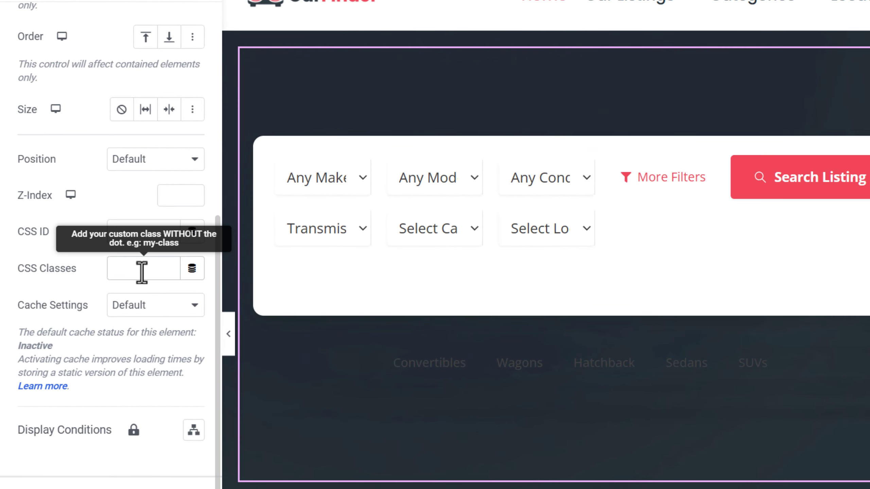
{"action": "key", "text": "ctrl+v"}
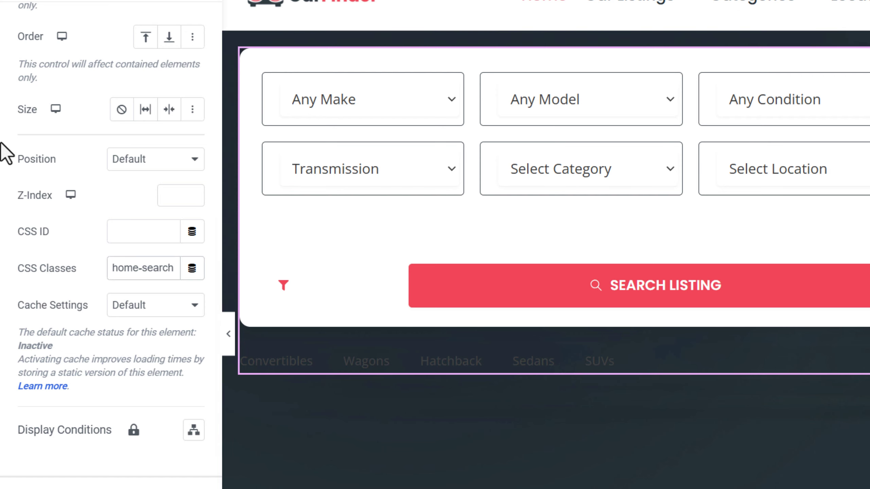
Set the search form's Form Container background to the global Theme Color 4 after trying another dark theme color
{"action": "scroll", "coordinate": [106, 87], "scroll_direction": "up", "scroll_amount": 8}
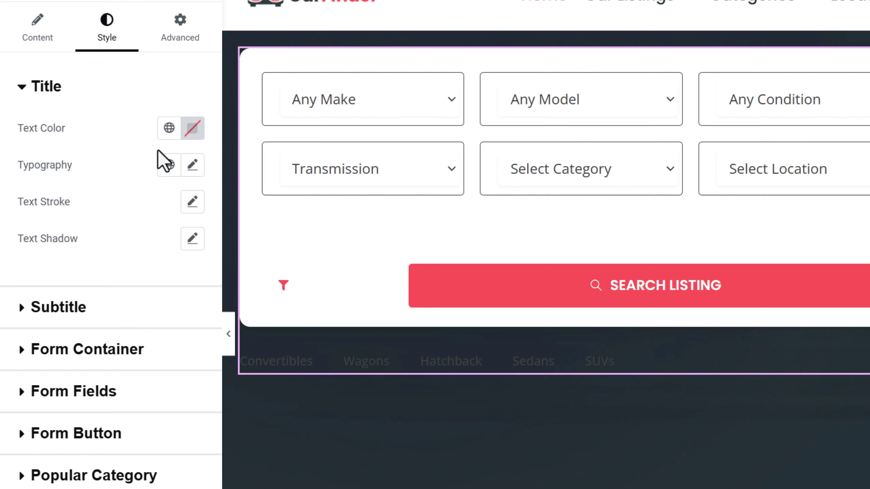
{"action": "left_click", "coordinate": [169, 359]}
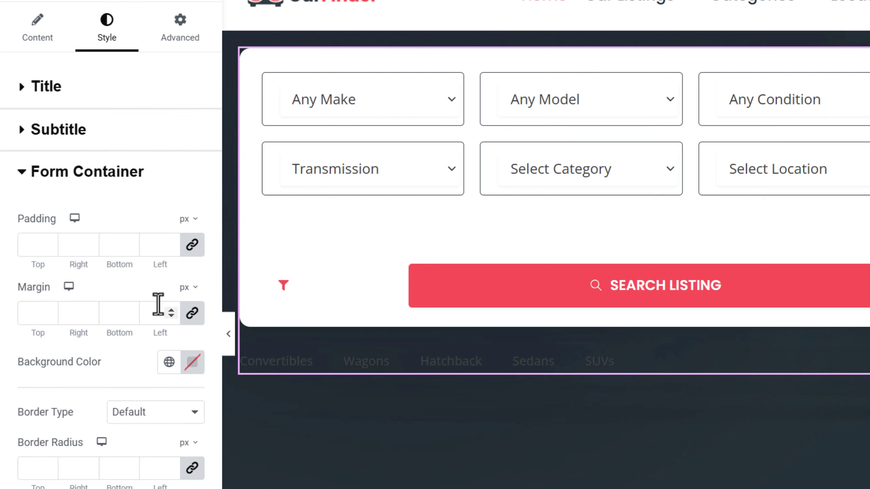
{"action": "left_click", "coordinate": [169, 362]}
{"action": "left_click", "coordinate": [116, 275]}
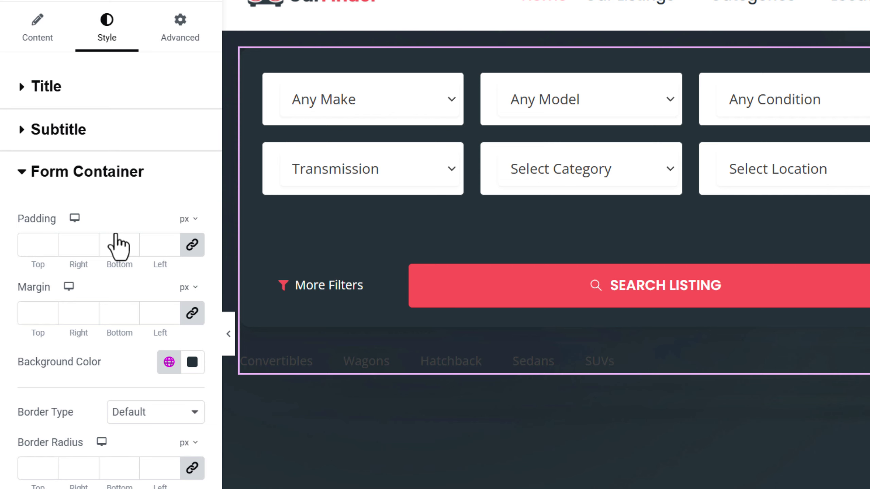
{"action": "left_click", "coordinate": [169, 362]}
{"action": "left_click", "coordinate": [109, 262]}
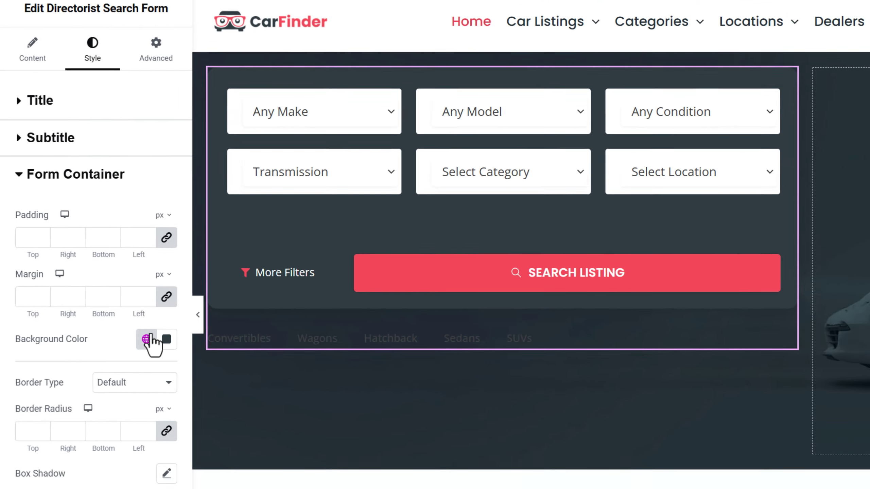
Try a #111111 form container background with reduced opacity as #11111173, and restore the global Theme Color 4
{"action": "left_click", "coordinate": [169, 362]}
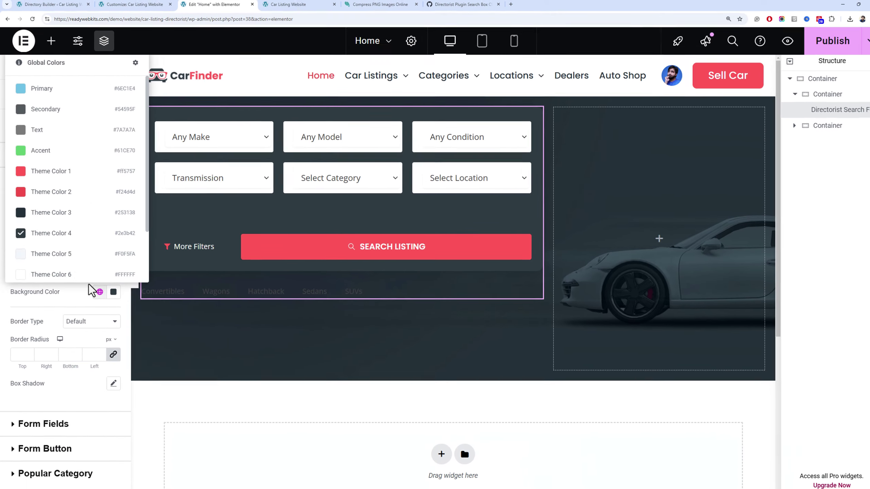
{"action": "left_click", "coordinate": [76, 247]}
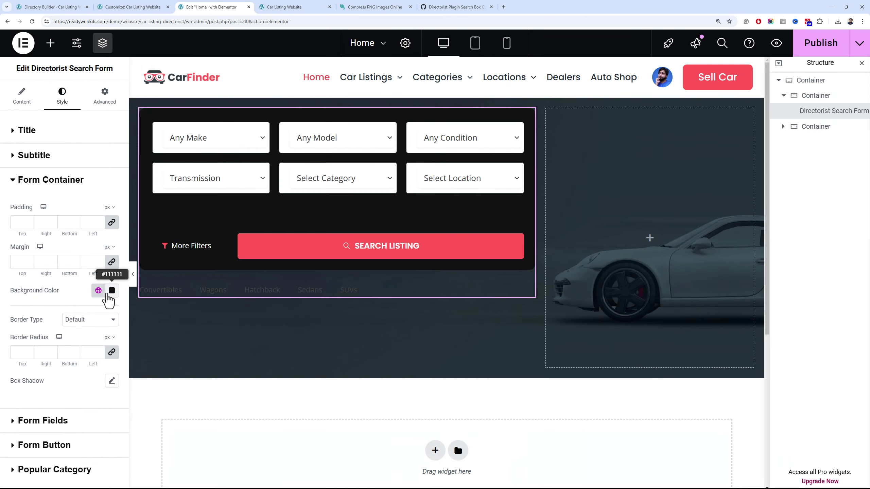
{"action": "left_click", "coordinate": [111, 290]}
{"action": "left_click_drag", "start_coordinate": [157, 423], "coordinate": [113, 437]}
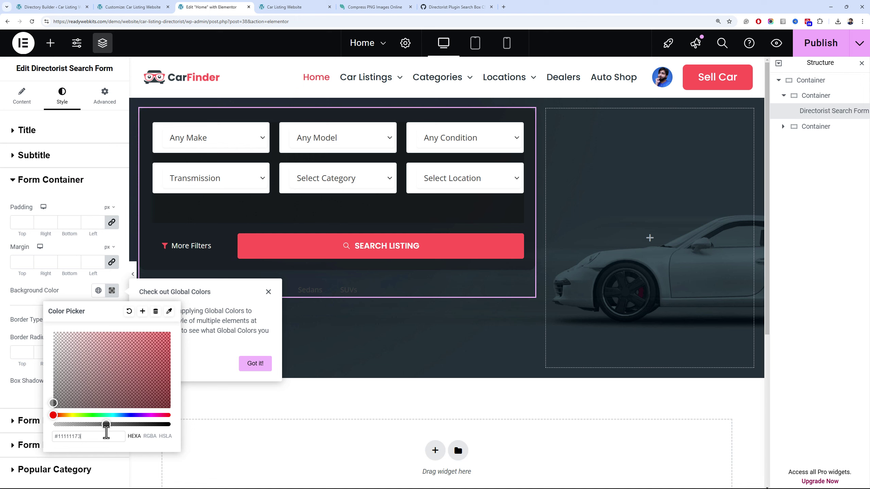
{"action": "left_click", "coordinate": [106, 432]}
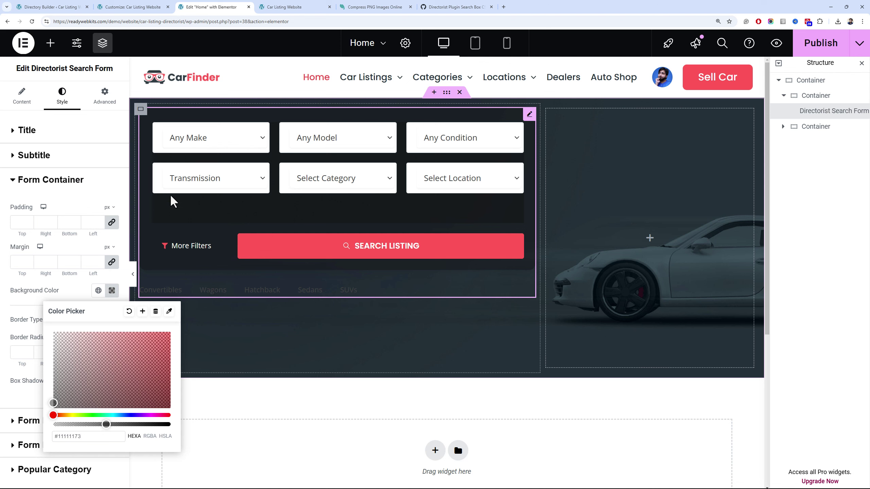
{"action": "left_click", "coordinate": [98, 290]}
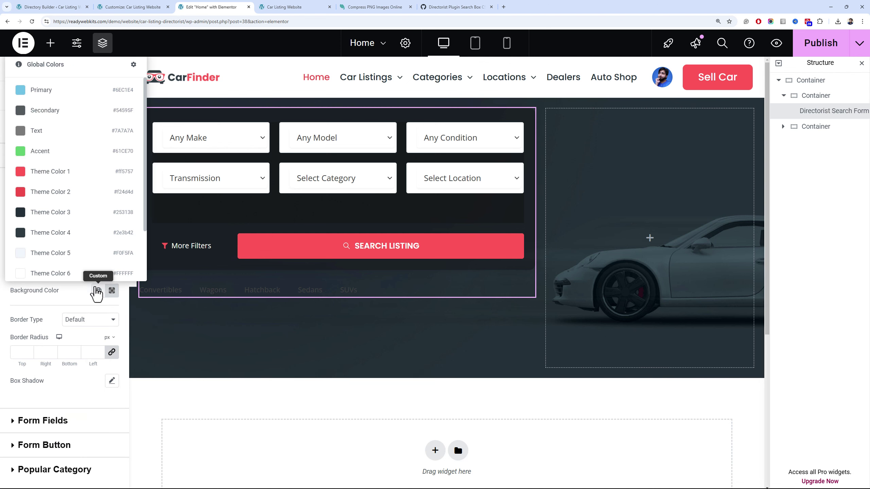
{"action": "left_click", "coordinate": [86, 240]}
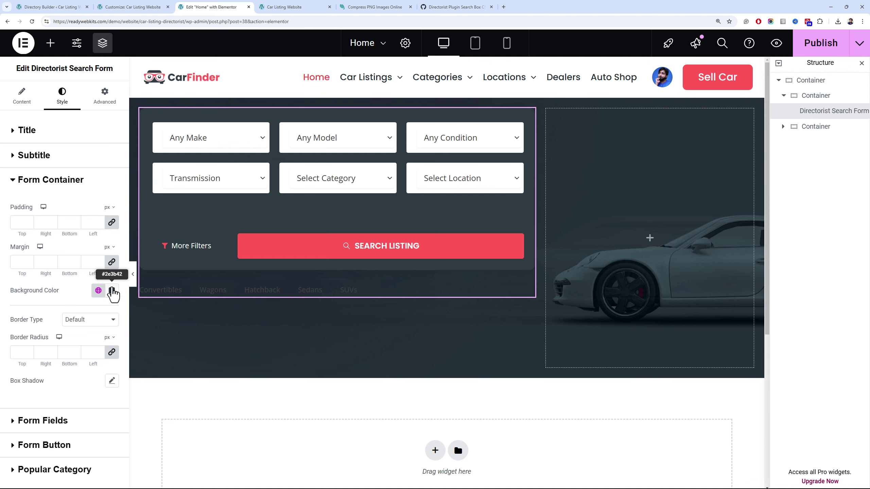
{"action": "left_click", "coordinate": [98, 291]}
{"action": "left_click", "coordinate": [98, 291]}
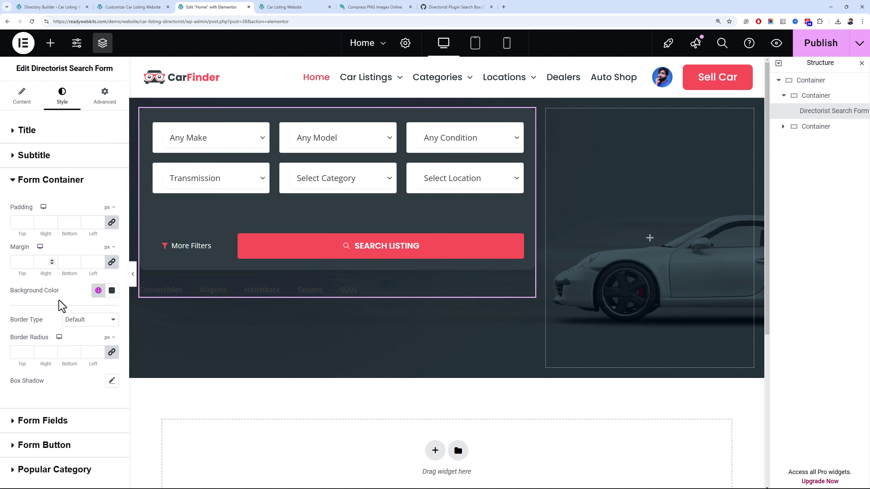
Set the search form's Popular Category text color to a light global theme color
{"action": "left_click", "coordinate": [53, 470]}
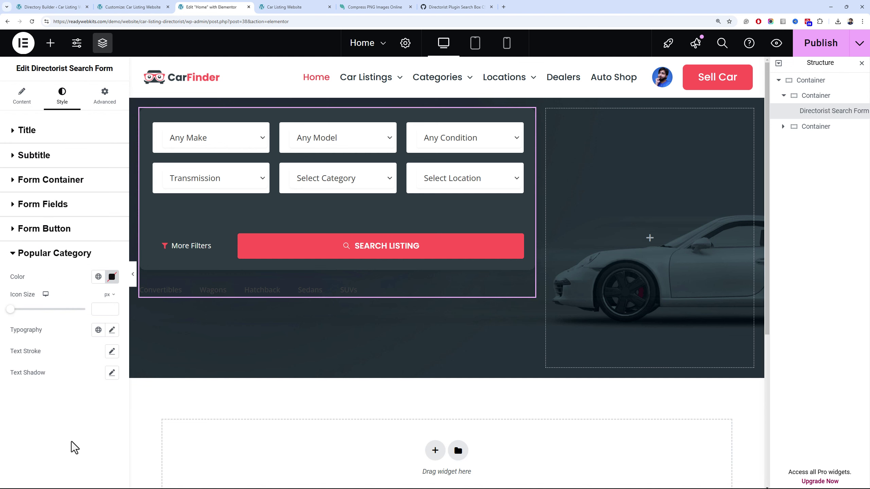
{"action": "left_click", "coordinate": [98, 276]}
{"action": "left_click", "coordinate": [72, 245]}
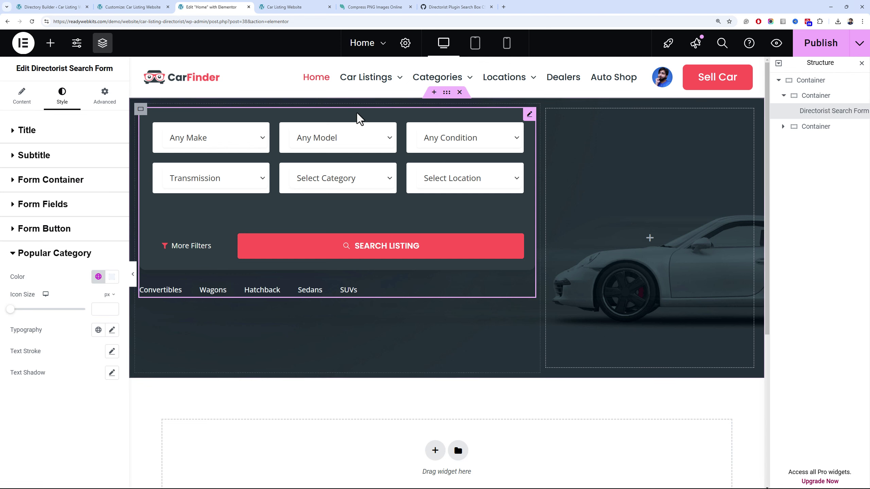
Vertically center the content of the search form's hero container and publish the page for a check on the live site
{"action": "left_click", "coordinate": [140, 110]}
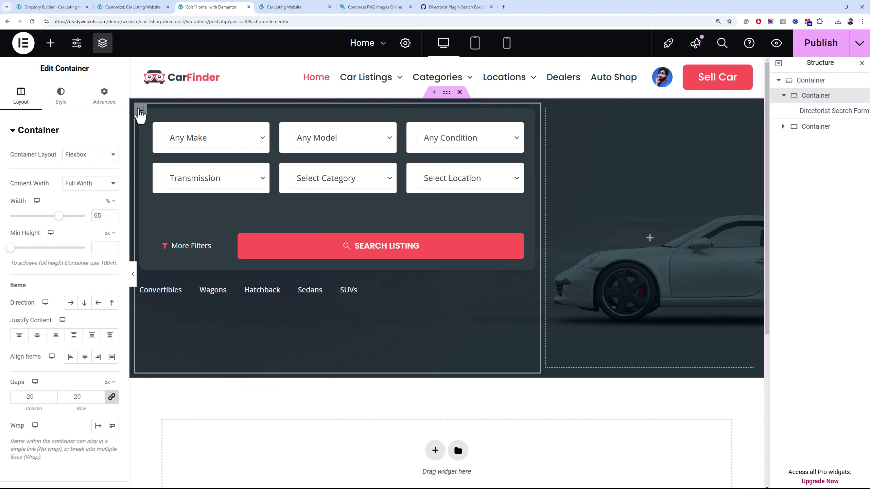
{"action": "left_click", "coordinate": [37, 335]}
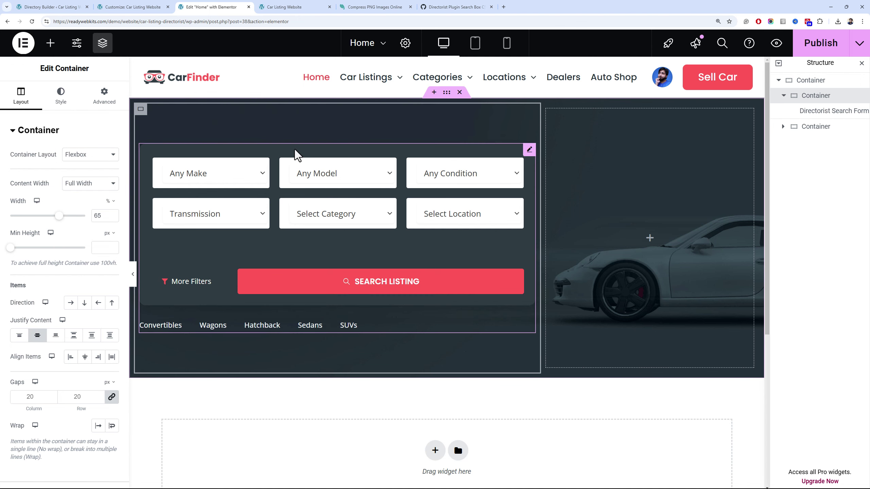
{"action": "left_click", "coordinate": [808, 42]}
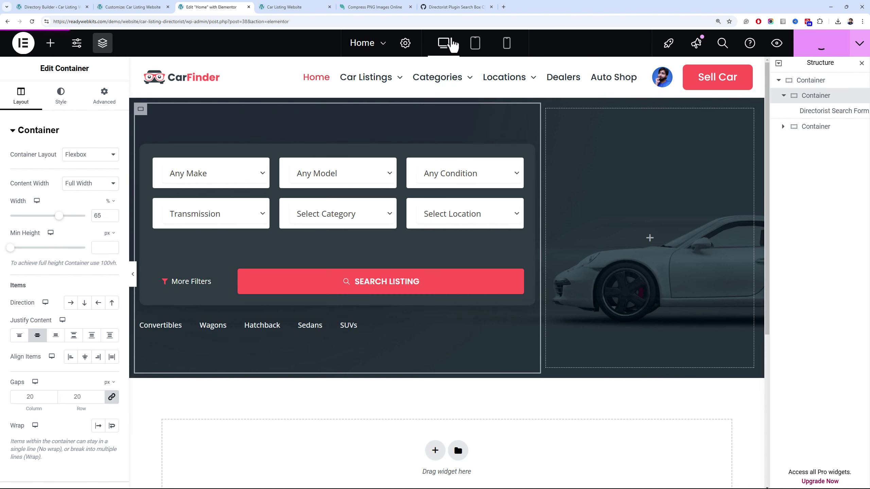
{"action": "left_click", "coordinate": [301, 7]}
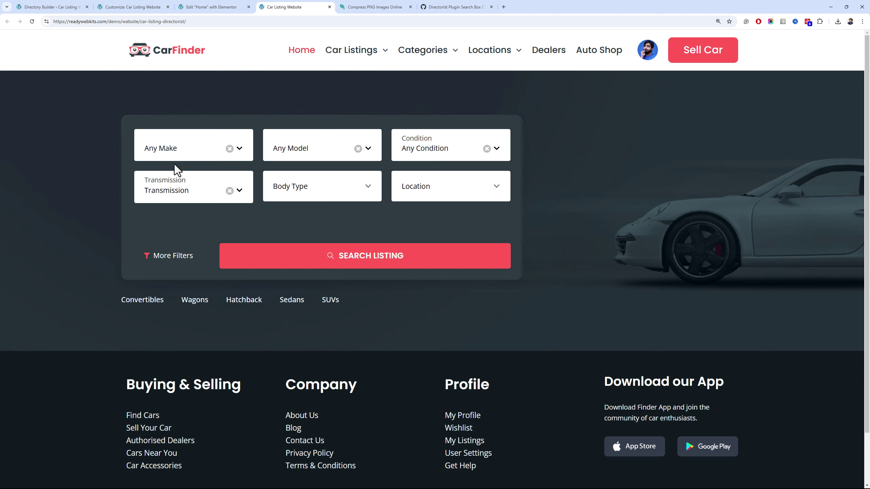
Add a Heading widget to the empty hero container beside the search form and vertically center that container's content
{"action": "left_click", "coordinate": [191, 149]}
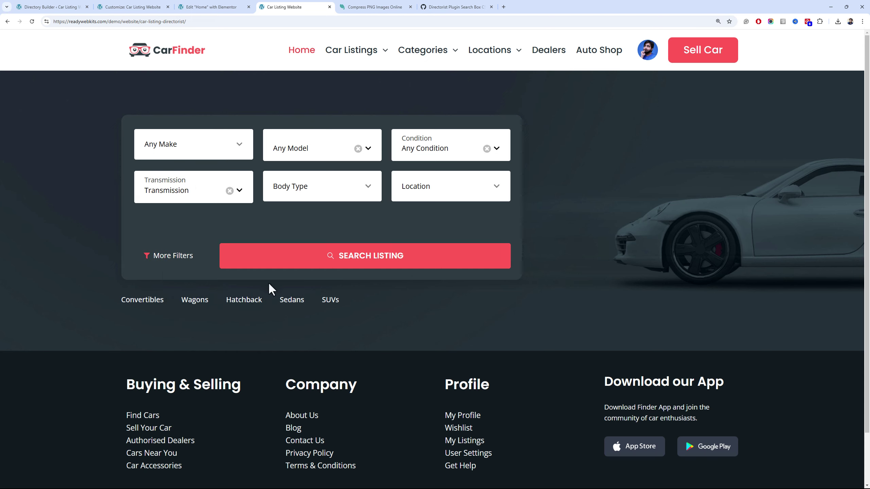
{"action": "left_click", "coordinate": [209, 11]}
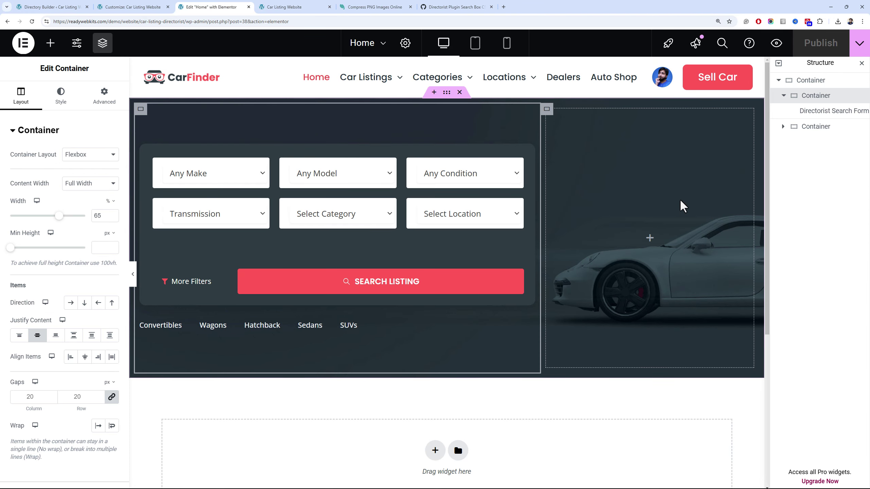
{"action": "left_click", "coordinate": [50, 42]}
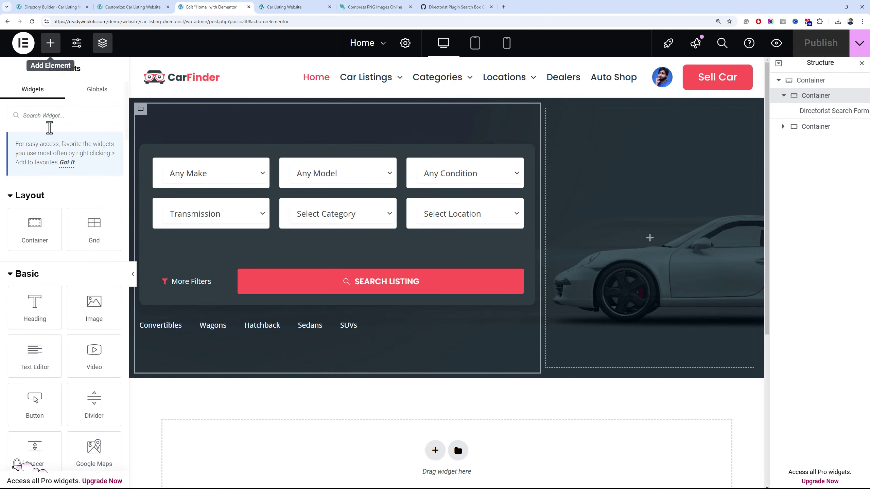
{"action": "left_click_drag", "start_coordinate": [34, 308], "coordinate": [637, 233]}
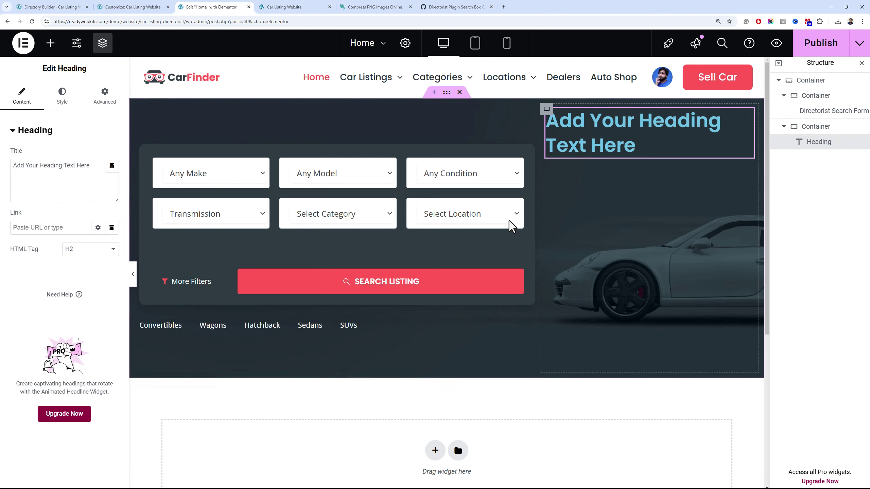
{"action": "left_click", "coordinate": [547, 109]}
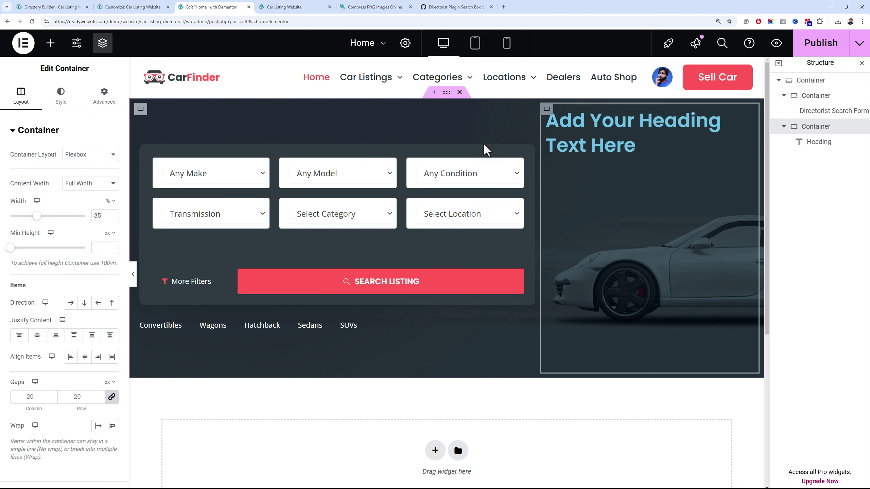
{"action": "left_click", "coordinate": [44, 338]}
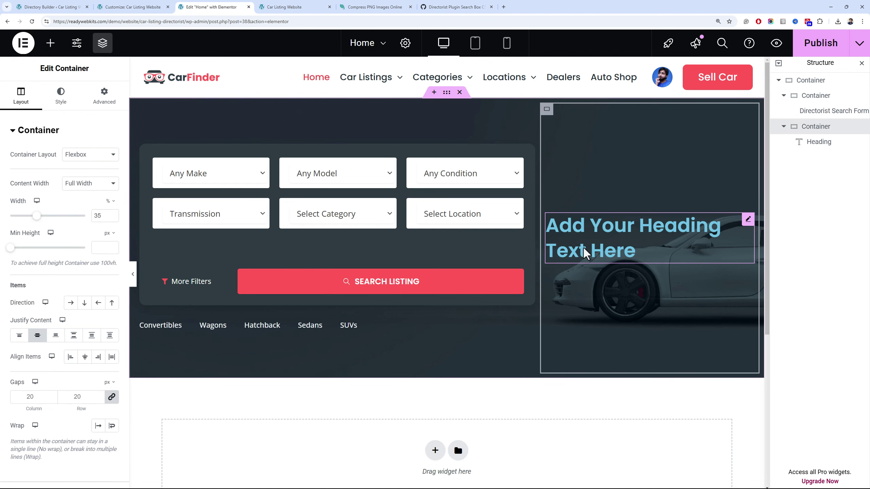
Set the heading's title to "Find your dream car, <br> in a few minutes", with the second part on its own line
{"action": "left_click", "coordinate": [635, 250]}
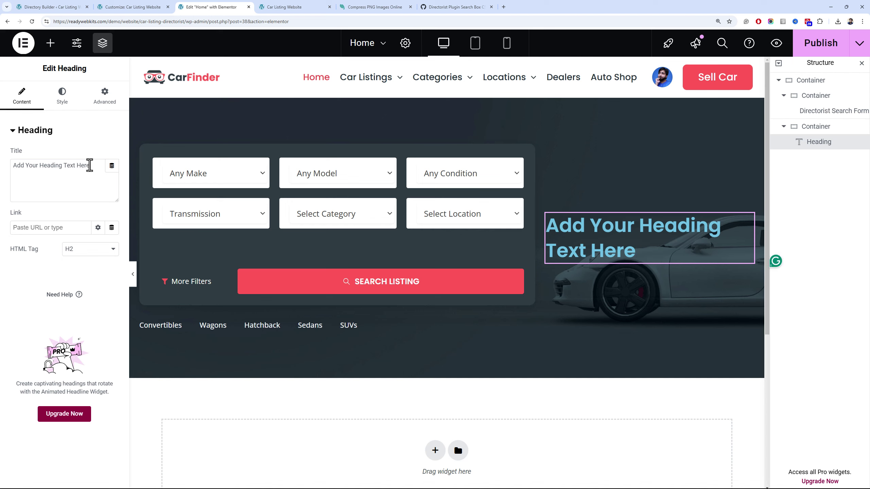
{"action": "key", "text": "ctrl+a"}
{"action": "type", "text": "Find "}
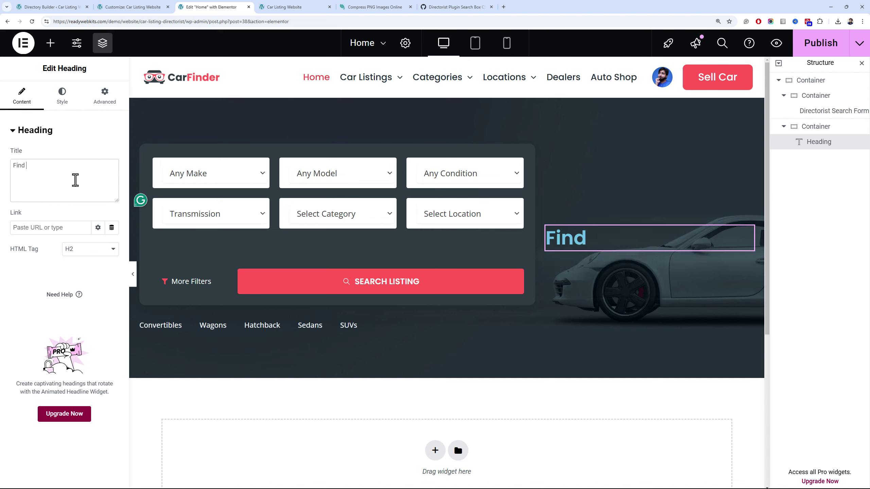
{"action": "type", "text": "your dream car,"}
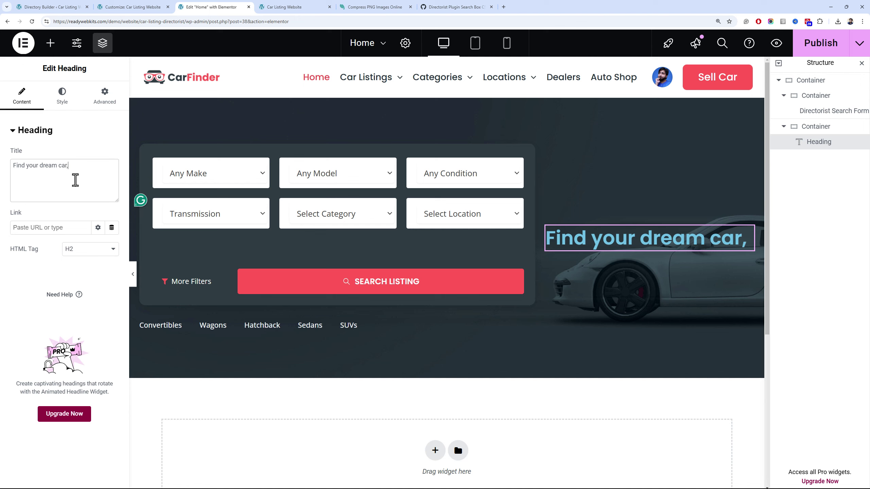
{"action": "type", "text": " <br>"}
{"action": "key", "text": "Return"}
{"action": "type", "text": "in a few minutes"}
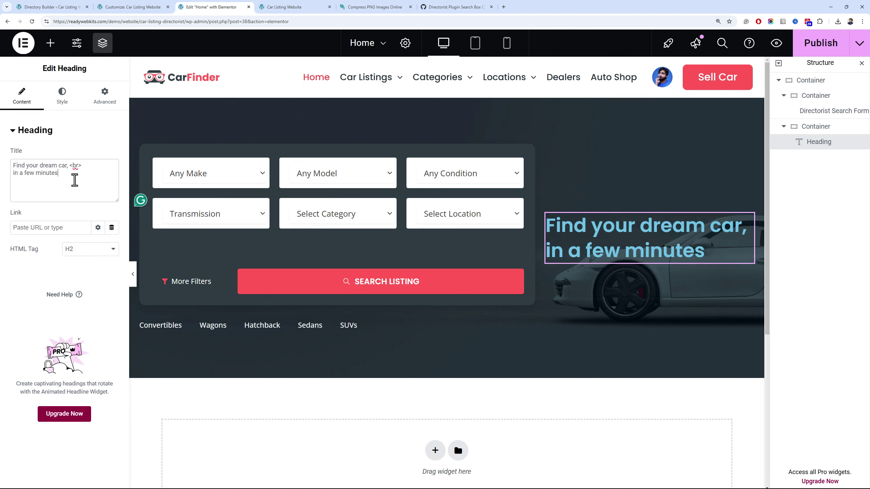
Set the hero heading's text color to a light global theme color
{"action": "left_click", "coordinate": [61, 96]}
{"action": "left_click", "coordinate": [99, 176]}
{"action": "left_click", "coordinate": [65, 314]}
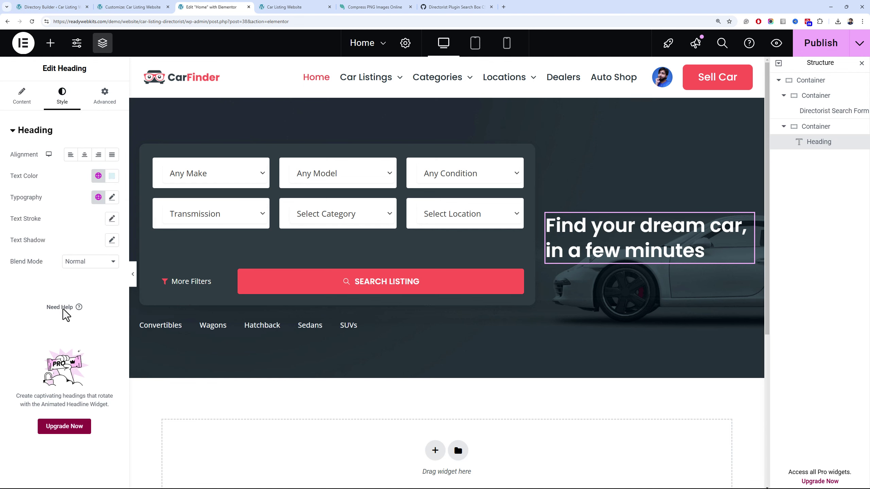
Add an Image widget below the hero heading, using the Google 4.9 rating graphic from the local Directorist folder
{"action": "left_click", "coordinate": [50, 42]}
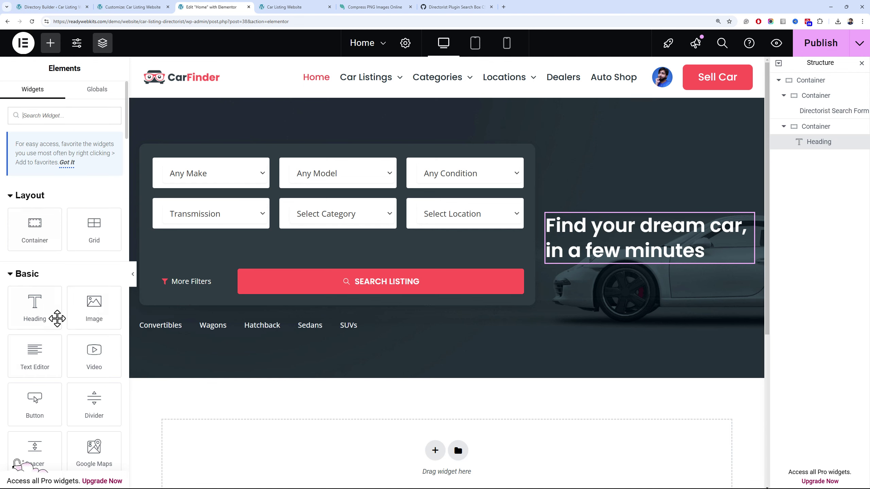
{"action": "left_click_drag", "start_coordinate": [91, 307], "coordinate": [572, 262]}
{"action": "key", "text": "alt+Tab"}
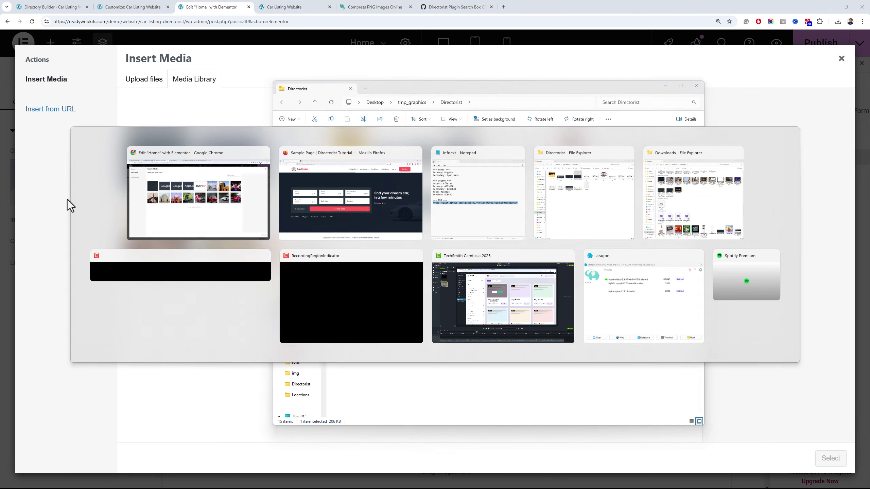
{"action": "left_click_drag", "start_coordinate": [423, 200], "coordinate": [205, 275]}
{"action": "left_click", "coordinate": [830, 458]}
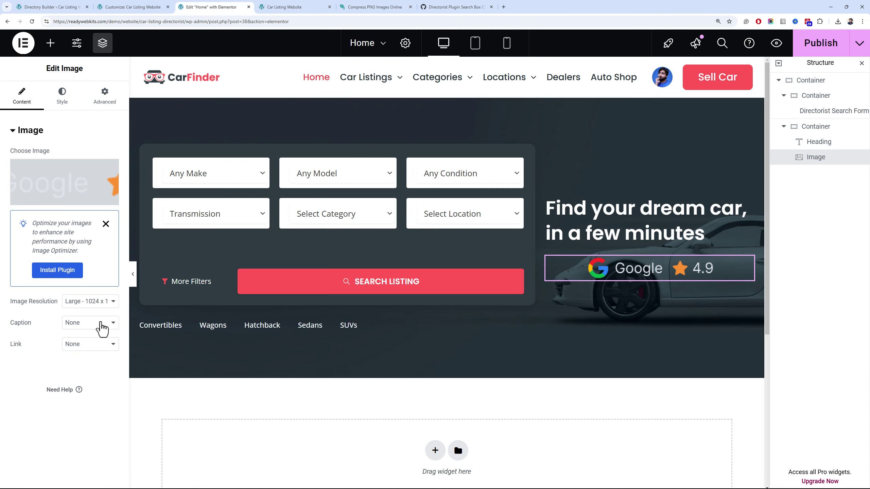
Change the Google rating image's resolution and align the image left
{"action": "left_click", "coordinate": [103, 301]}
{"action": "left_click", "coordinate": [78, 365]}
{"action": "left_click", "coordinate": [62, 96]}
{"action": "left_click", "coordinate": [84, 155]}
Set the Google rating image's width to 142 px
{"action": "left_click", "coordinate": [105, 187]}
{"action": "type", "text": "120"}
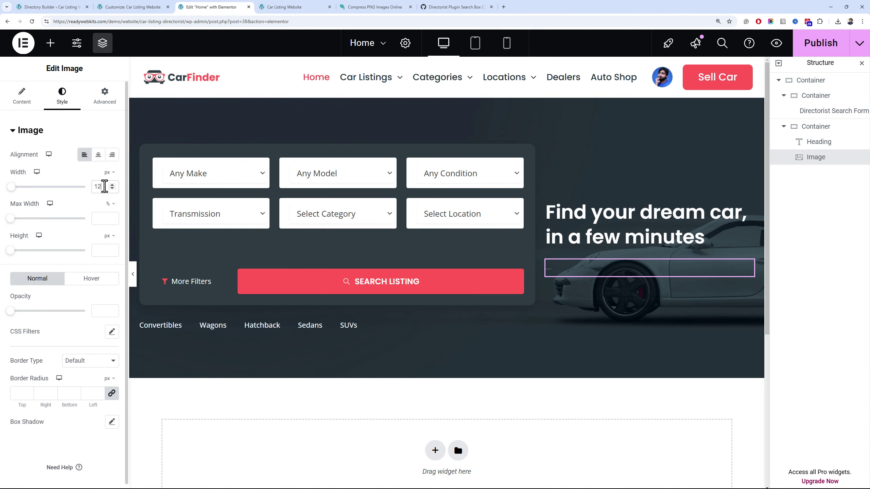
{"action": "key", "text": "BackSpace"}
{"action": "key", "text": "BackSpace"}
{"action": "type", "text": "30"}
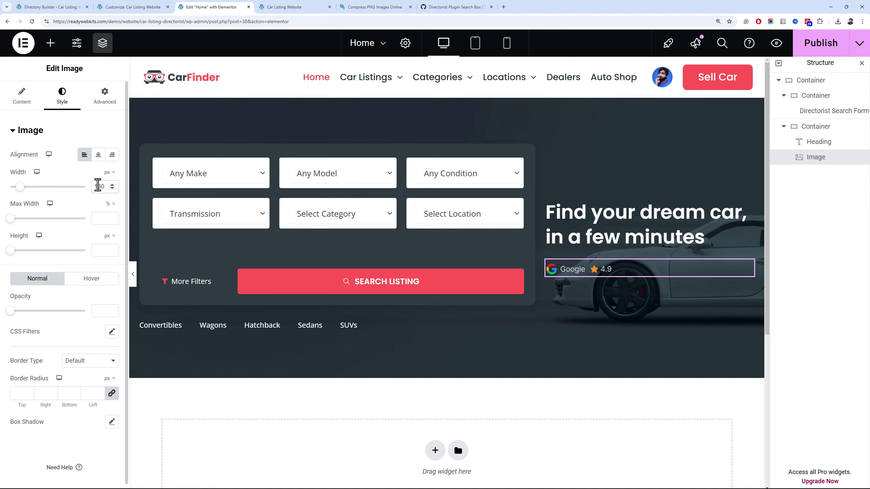
{"action": "key", "text": "Up"}
{"action": "key", "text": "Up"}
{"action": "key", "text": "Up"}
{"action": "key", "text": "Up"}
{"action": "key", "text": "Up"}
{"action": "key", "text": "Up"}
{"action": "key", "text": "Up"}
{"action": "key", "text": "Up"}
{"action": "key", "text": "Up"}
{"action": "key", "text": "Up"}
{"action": "key", "text": "Up"}
{"action": "key", "text": "Up"}
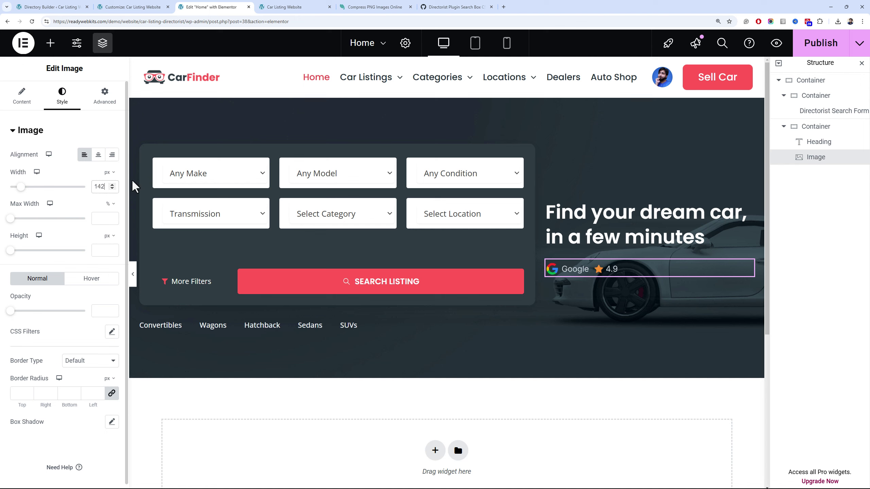
Add an 80 px Spacer below the Google rating image and publish the page for a check on the live site
{"action": "left_click", "coordinate": [50, 43]}
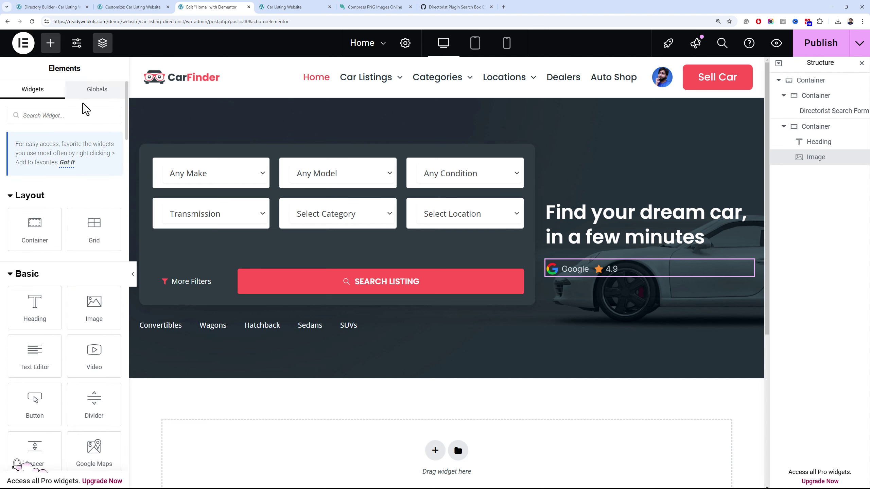
{"action": "type", "text": "spac"}
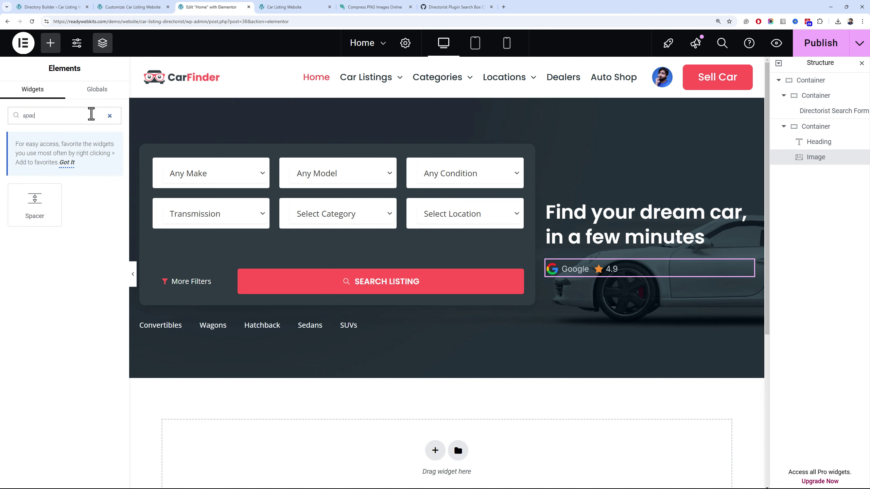
{"action": "left_click_drag", "start_coordinate": [58, 207], "coordinate": [650, 277]}
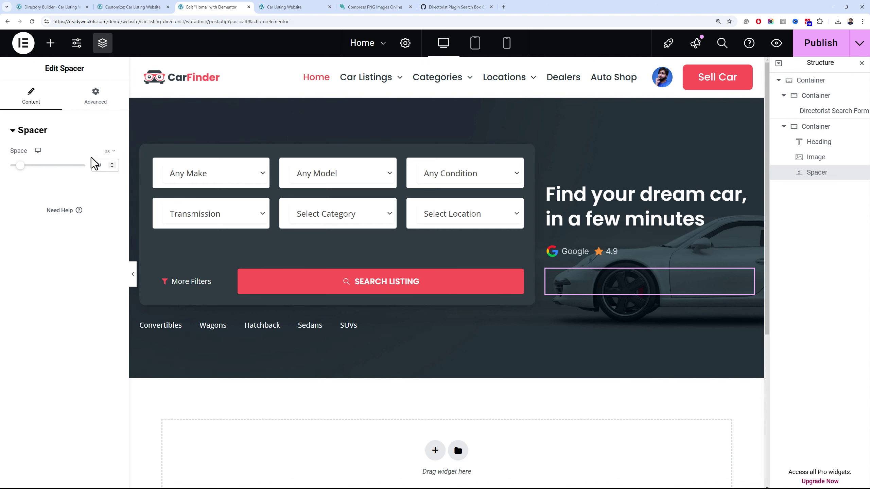
{"action": "left_click", "coordinate": [829, 49]}
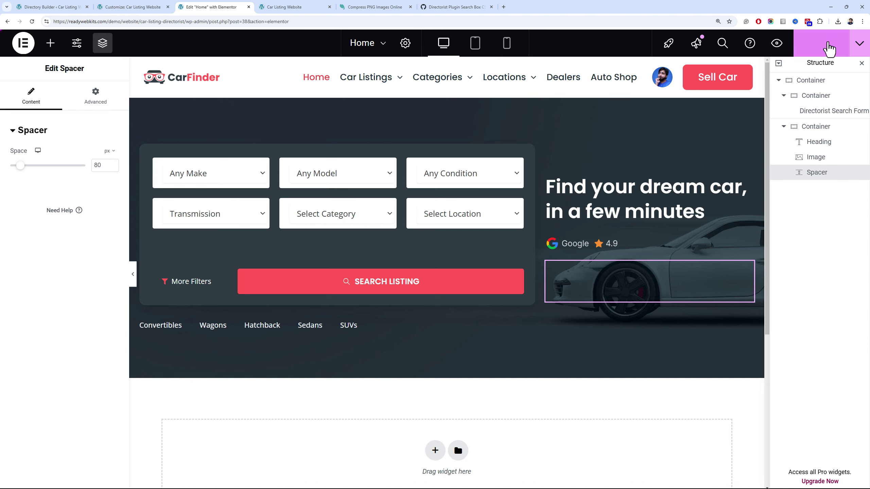
{"action": "left_click", "coordinate": [291, 7]}
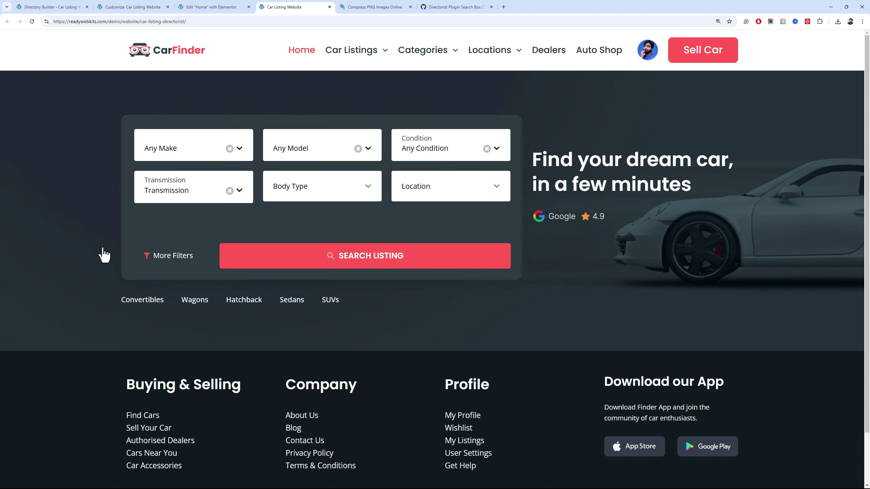
{"action": "key", "text": "F5"}
Add a column-direction Flexbox container below the hero section and nest another container inside it
{"action": "left_click", "coordinate": [232, 6]}
{"action": "scroll", "coordinate": [457, 444], "scroll_direction": "down", "scroll_amount": 3}
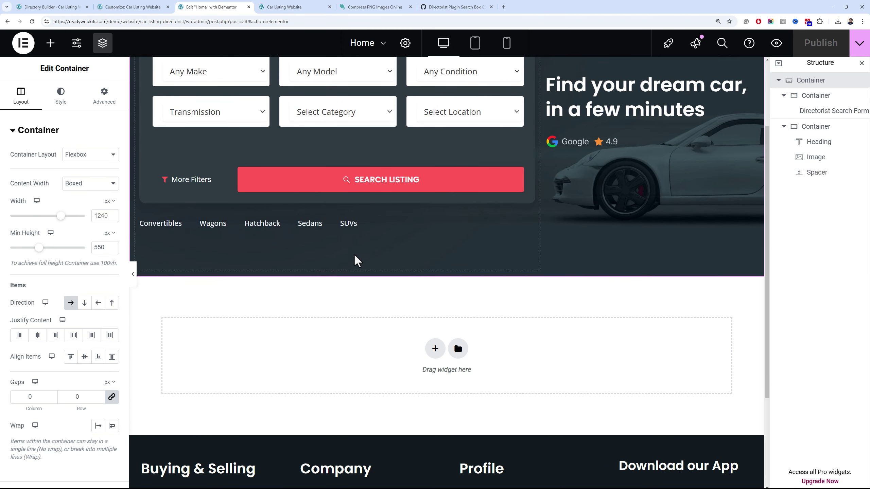
{"action": "left_click", "coordinate": [432, 348]}
{"action": "left_click", "coordinate": [406, 383]}
{"action": "left_click", "coordinate": [320, 373]}
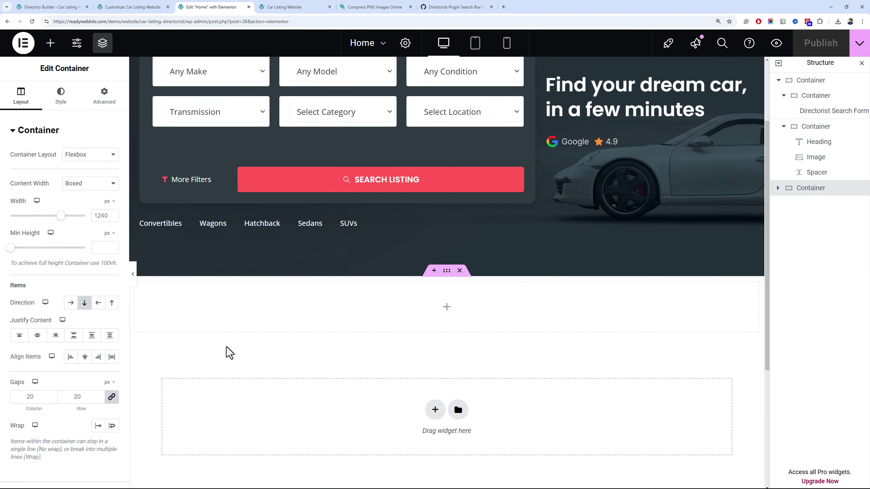
{"action": "left_click", "coordinate": [50, 43]}
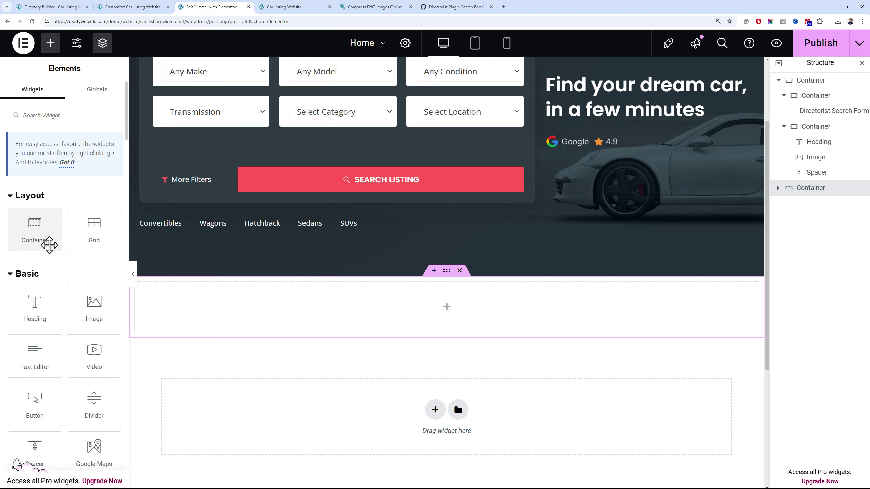
{"action": "left_click_drag", "start_coordinate": [46, 243], "coordinate": [187, 308]}
Rename the hero section's outer container to Hero and the new section's outer container to Categories
{"action": "double_click", "coordinate": [808, 81]}
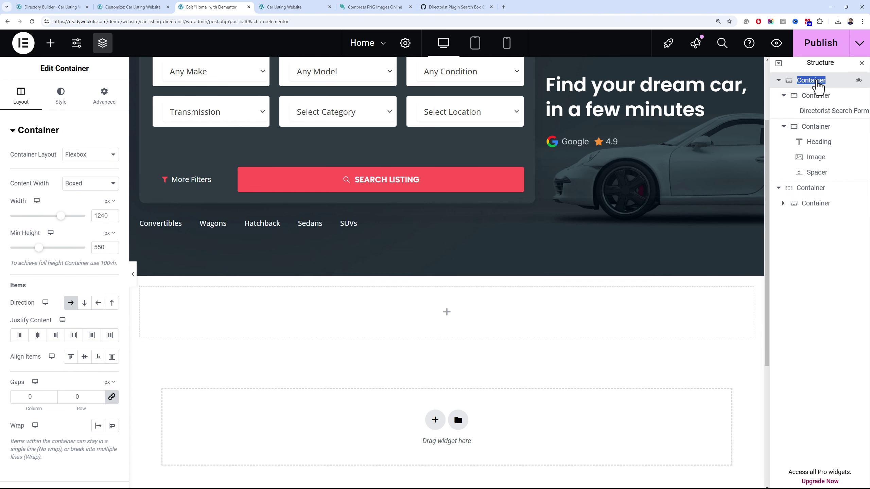
{"action": "type", "text": "H"}
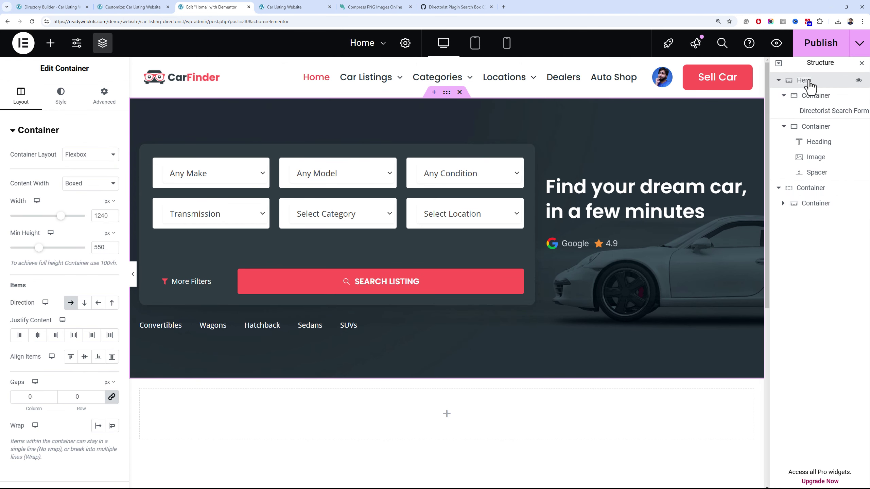
{"action": "type", "text": "ero"}
{"action": "left_click", "coordinate": [778, 81]}
{"action": "left_click", "coordinate": [808, 98]}
{"action": "double_click", "coordinate": [809, 99]}
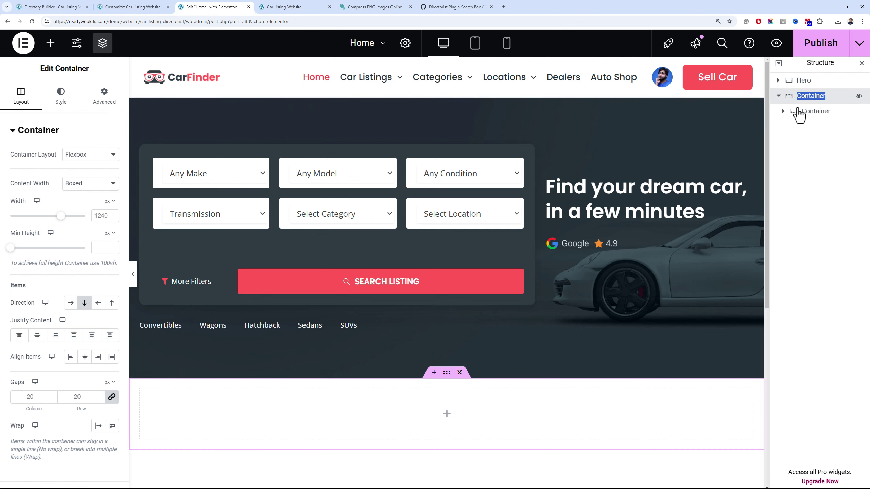
{"action": "type", "text": "Categories"}
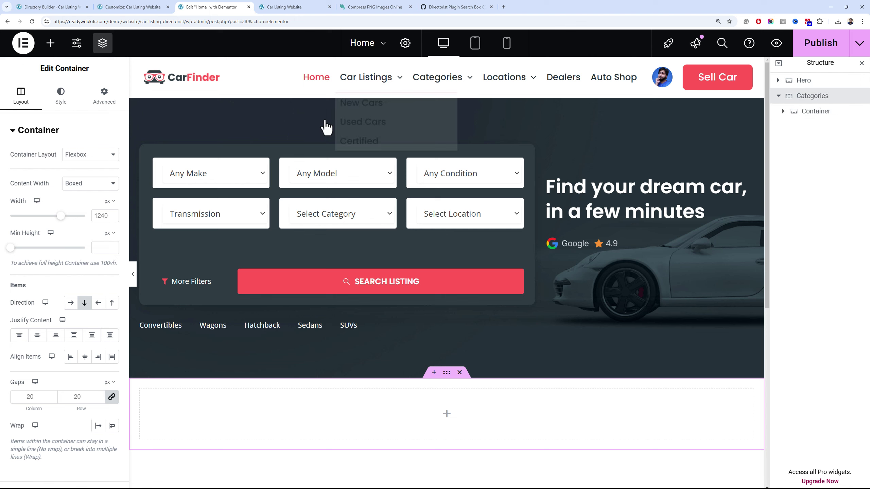
Add the Directorist All Categories widget to the Categories section's inner container and publish the page
{"action": "left_click", "coordinate": [50, 48]}
{"action": "scroll", "coordinate": [35, 320], "scroll_direction": "down", "scroll_amount": 15}
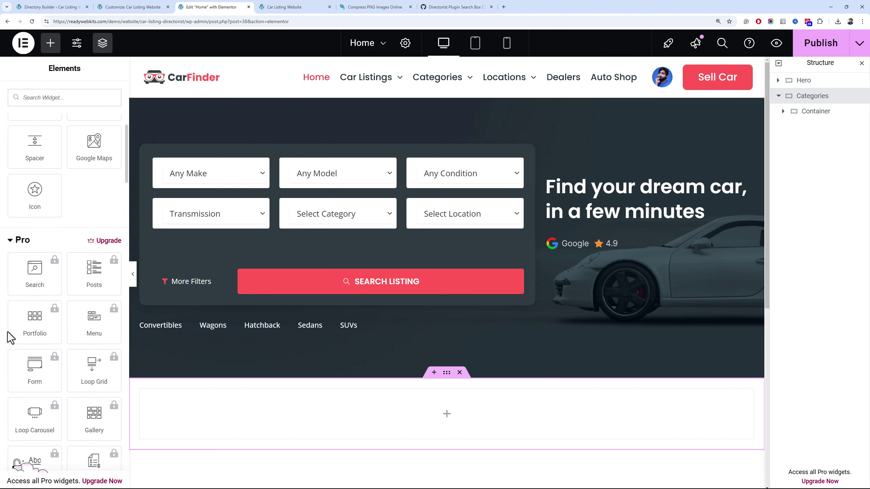
{"action": "scroll", "coordinate": [36, 322], "scroll_direction": "down", "scroll_amount": 20}
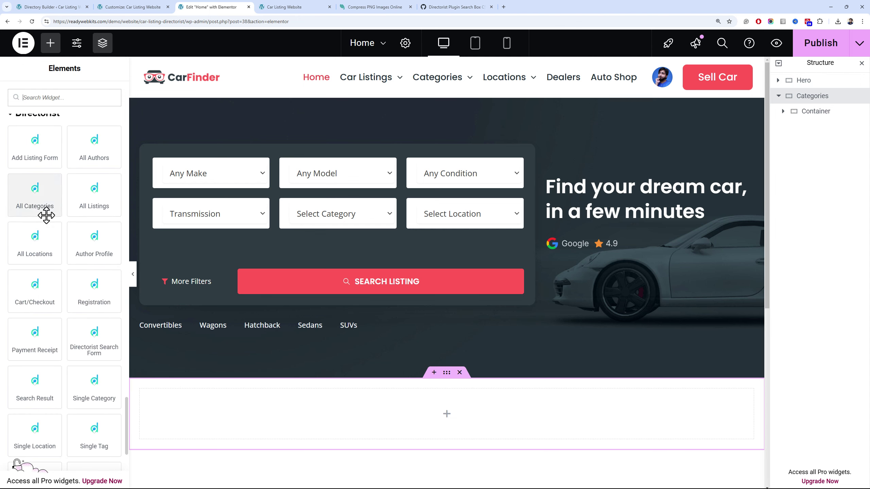
{"action": "left_click_drag", "start_coordinate": [43, 212], "coordinate": [244, 421]}
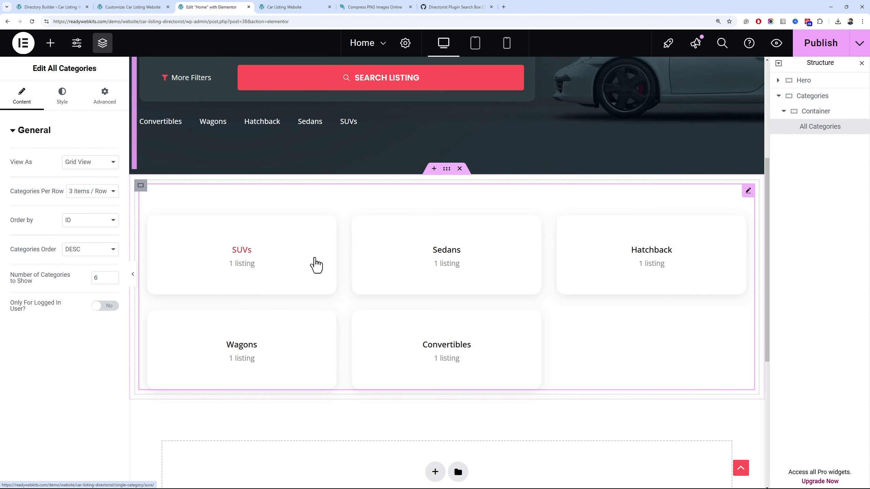
{"action": "left_click", "coordinate": [824, 40]}
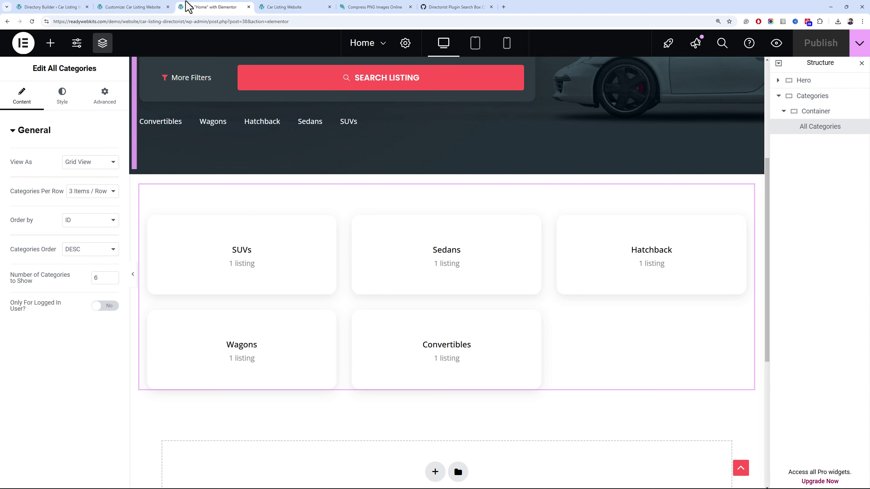
Go to the directory's listing categories and open Convertibles, Hatchback, Sedans, SUVs and Wagons for editing in separate browser tabs
{"action": "left_click", "coordinate": [77, 6]}
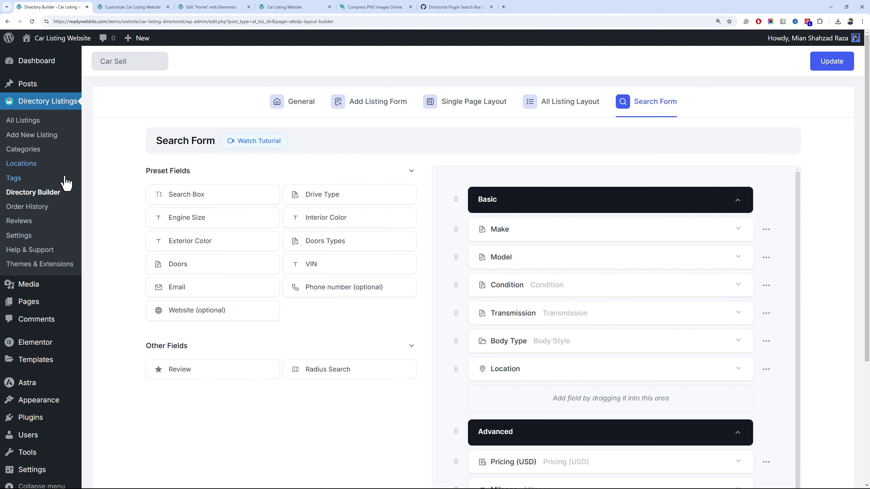
{"action": "left_click", "coordinate": [46, 155]}
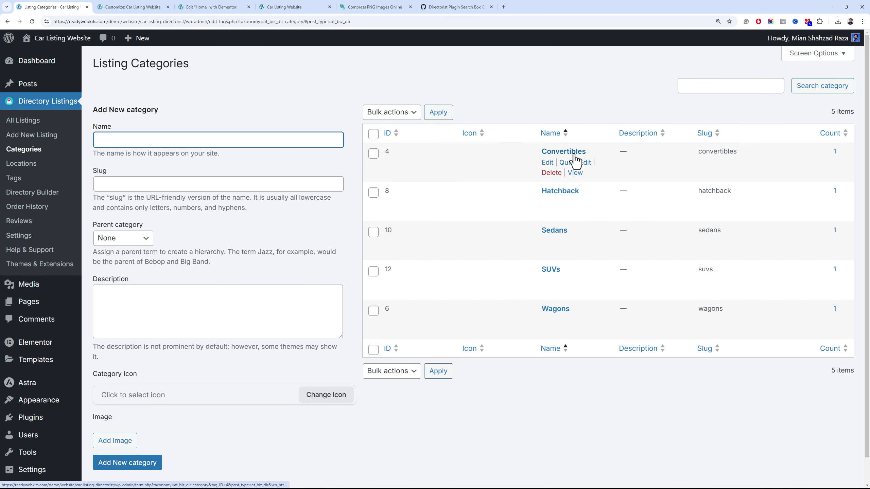
{"action": "middle_click", "coordinate": [582, 153]}
{"action": "middle_click", "coordinate": [560, 194]}
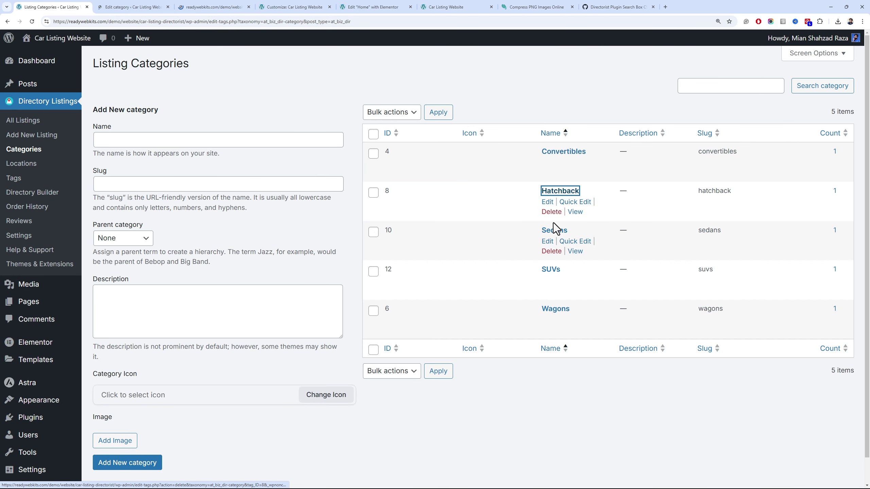
{"action": "middle_click", "coordinate": [553, 232]}
{"action": "middle_click", "coordinate": [551, 272]}
{"action": "middle_click", "coordinate": [555, 310]}
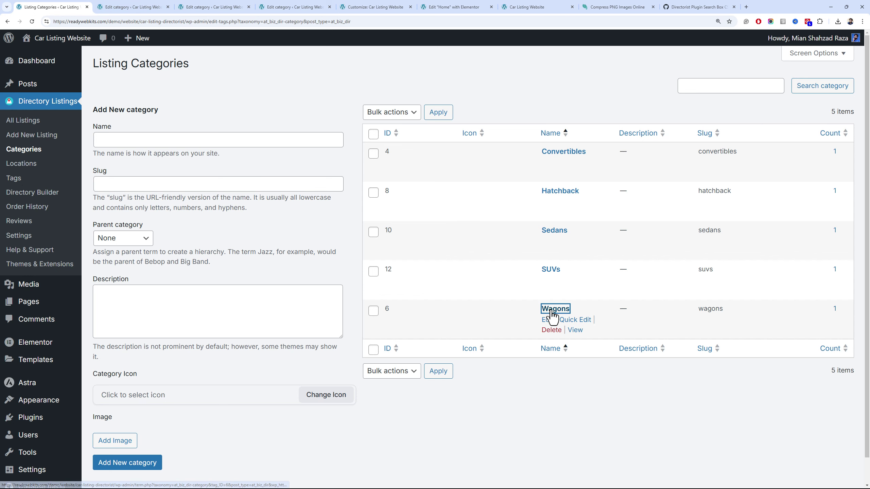
Upload car-convertible.png from the Directorist folder and set it as the Convertibles category's image
{"action": "left_click", "coordinate": [151, 6]}
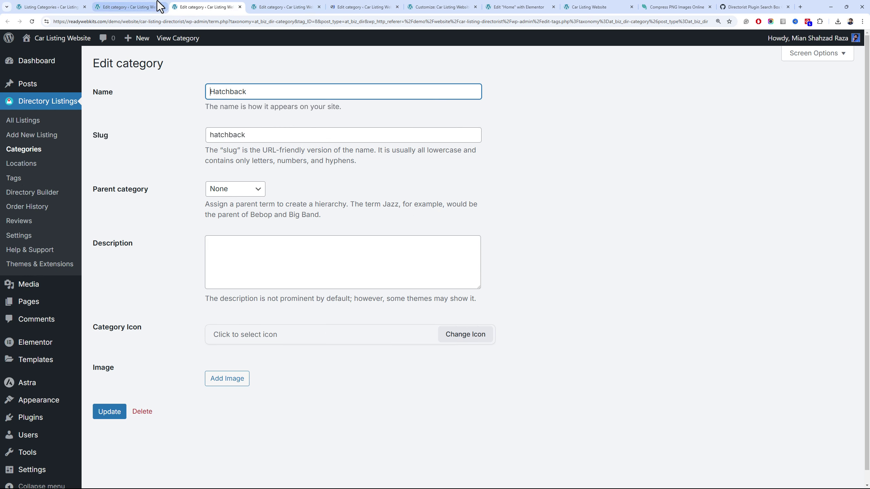
{"action": "left_click", "coordinate": [237, 371]}
{"action": "key", "text": "alt+Tab"}
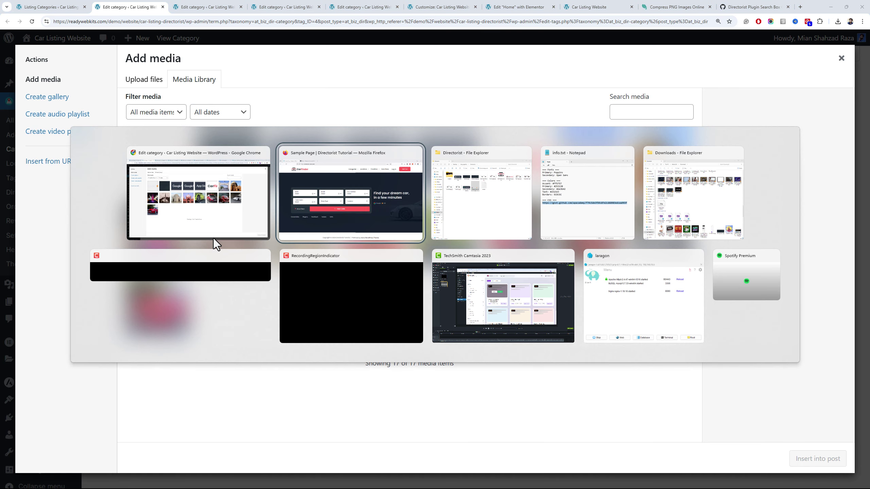
{"action": "key", "text": "alt+Tab"}
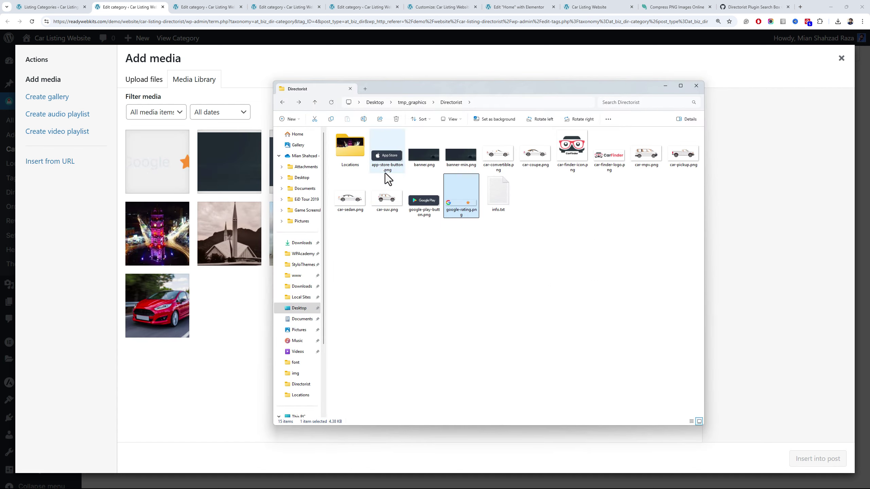
{"action": "left_click_drag", "start_coordinate": [442, 89], "coordinate": [378, 135]}
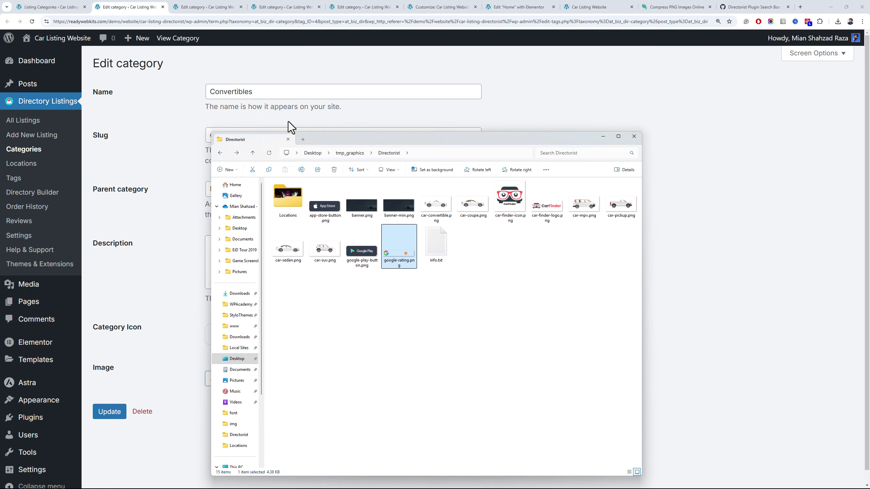
{"action": "left_click", "coordinate": [207, 378]}
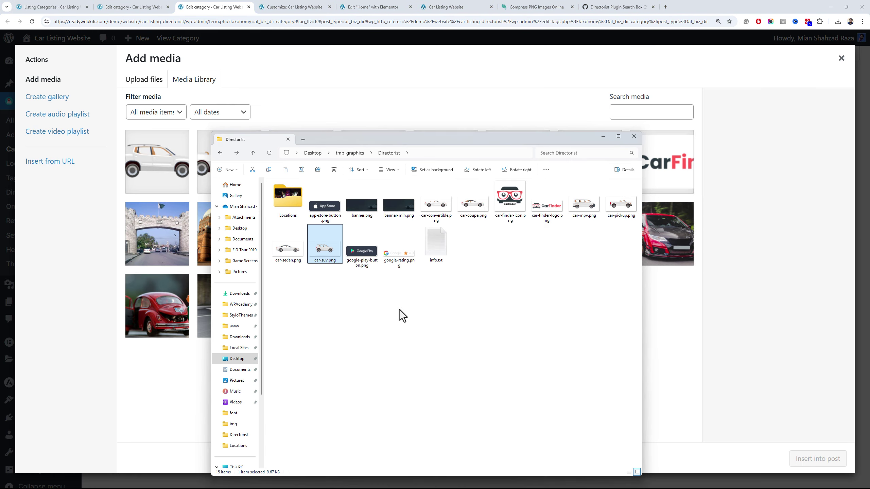
Rename the Wagons category to Pickups with the slug pickups and set car-pickup.png as its image
{"action": "type", "text": "ickup"}
{"action": "key", "text": "Tab"}
{"action": "type", "text": "pickup"}
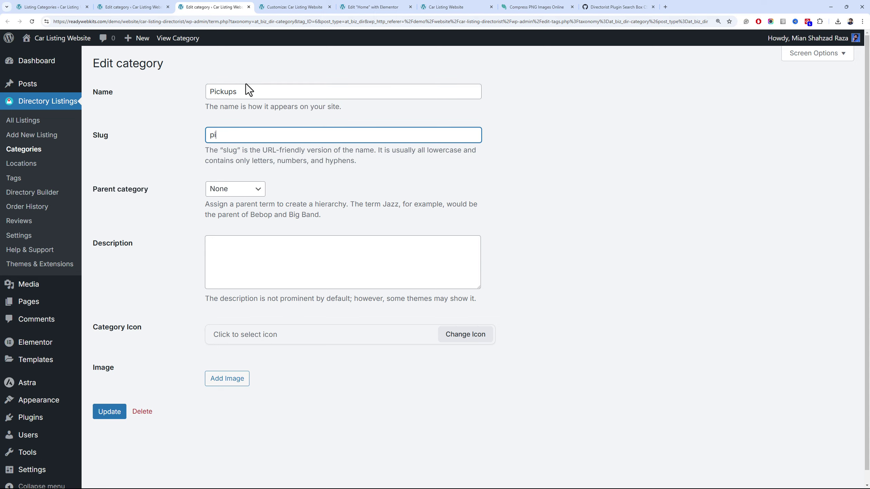
{"action": "left_click", "coordinate": [224, 380]}
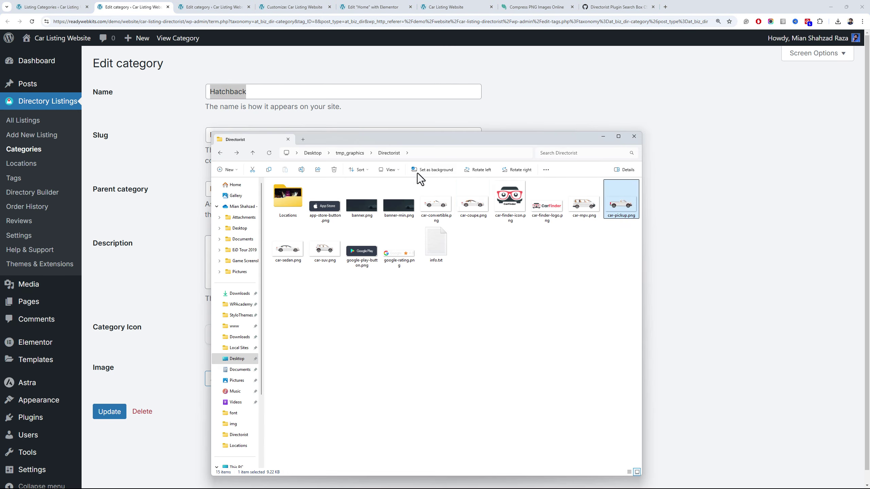
Upload car-sedan.png as the Sedans category's image, update the category and close its tab
{"action": "left_click", "coordinate": [278, 7]}
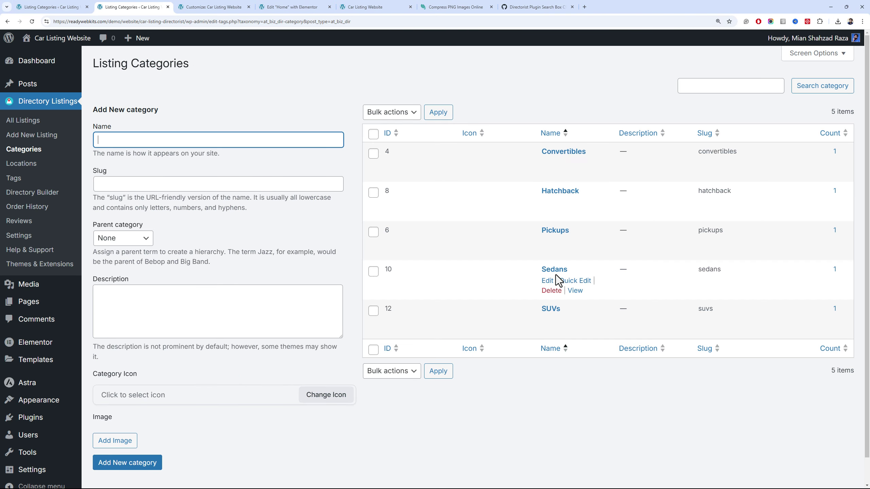
{"action": "middle_click", "coordinate": [554, 268]}
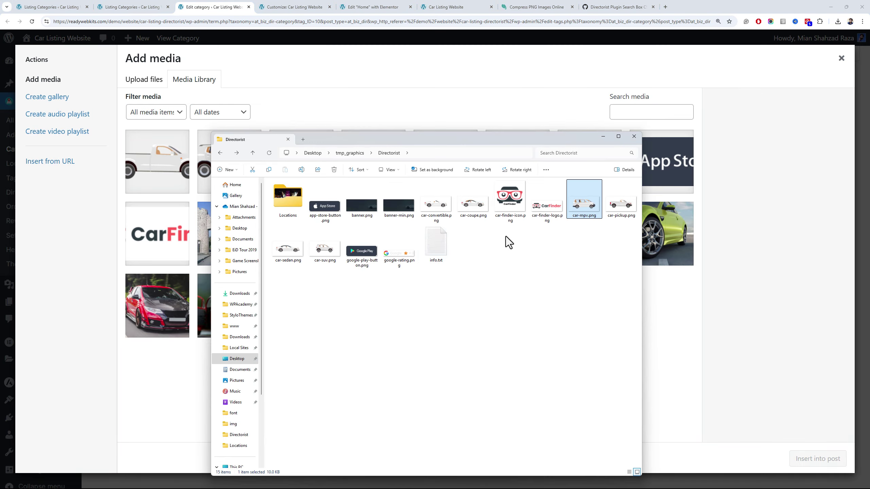
{"action": "left_click", "coordinate": [288, 249]}
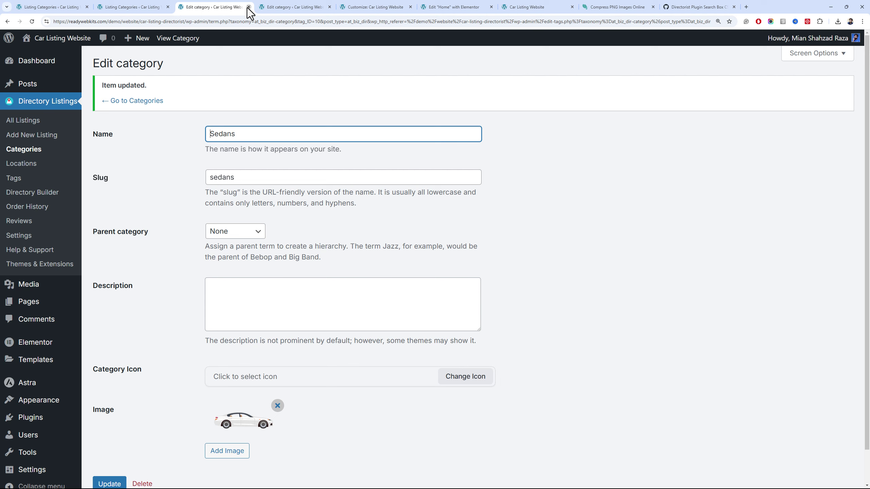
{"action": "left_click", "coordinate": [248, 7]}
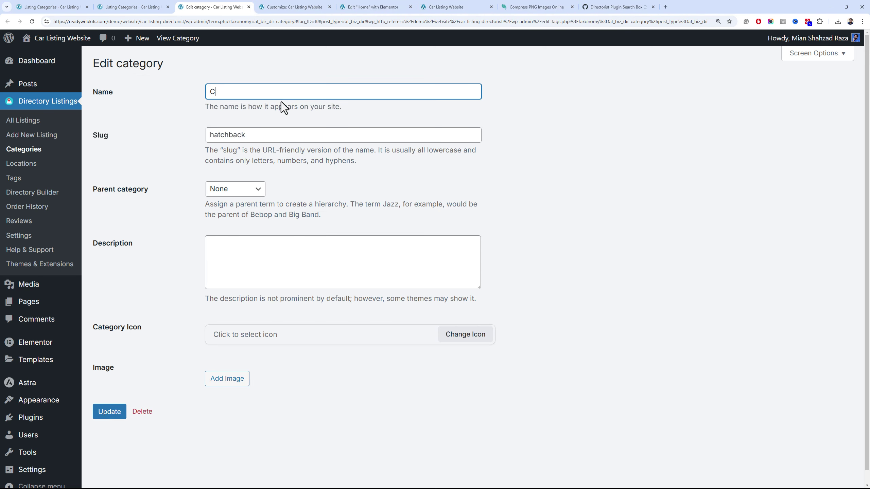
Rename the Hatchback category to Coupe, set car-coupe.png as its image and update it
{"action": "type", "text": "oupe"}
{"action": "left_click", "coordinate": [227, 378]}
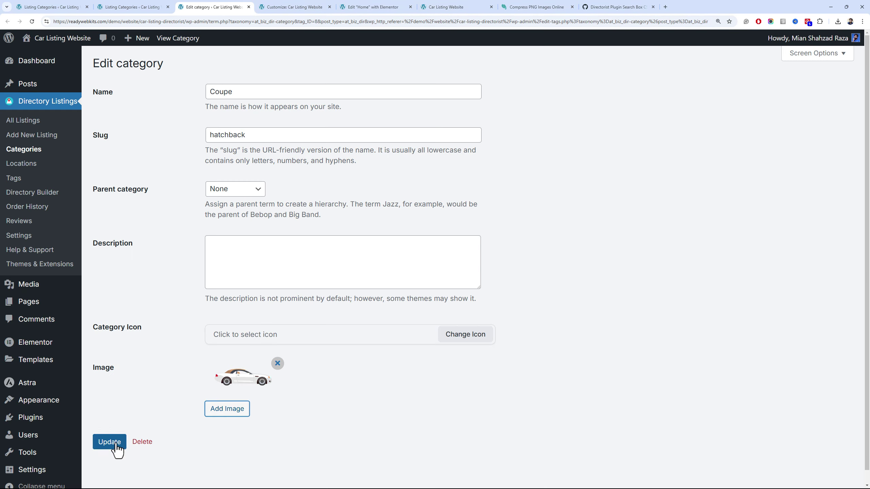
{"action": "left_click", "coordinate": [112, 444]}
Add a new listing category named MPV with car-mpv.png as its image
{"action": "left_click", "coordinate": [134, 6]}
{"action": "left_click", "coordinate": [127, 462]}
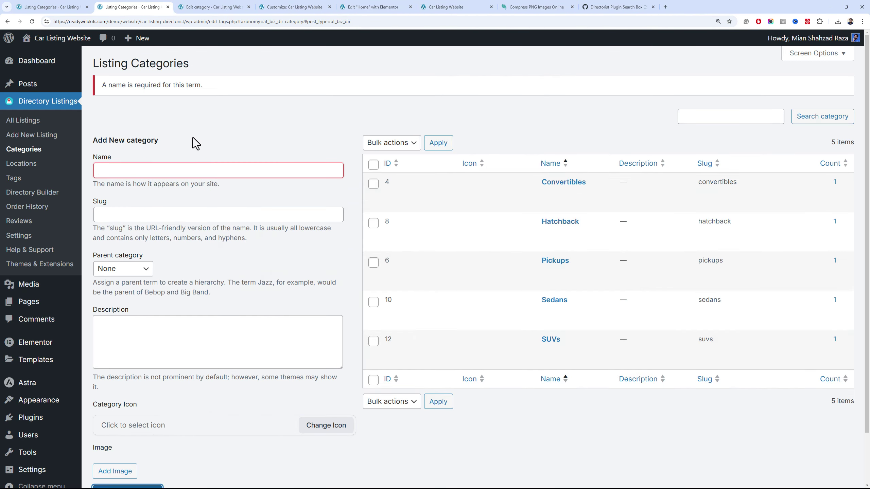
{"action": "type", "text": "MPV"}
{"action": "left_click", "coordinate": [127, 465]}
{"action": "left_click_drag", "start_coordinate": [584, 203], "coordinate": [334, 262]}
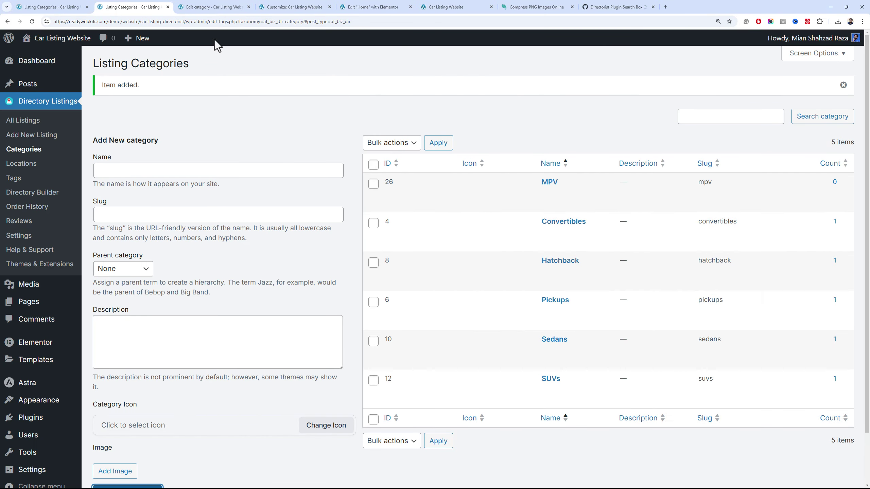
Reload the Home page in the Elementor editor and open the All Categories widget's settings to examine the updated category cards
{"action": "left_click", "coordinate": [295, 7]}
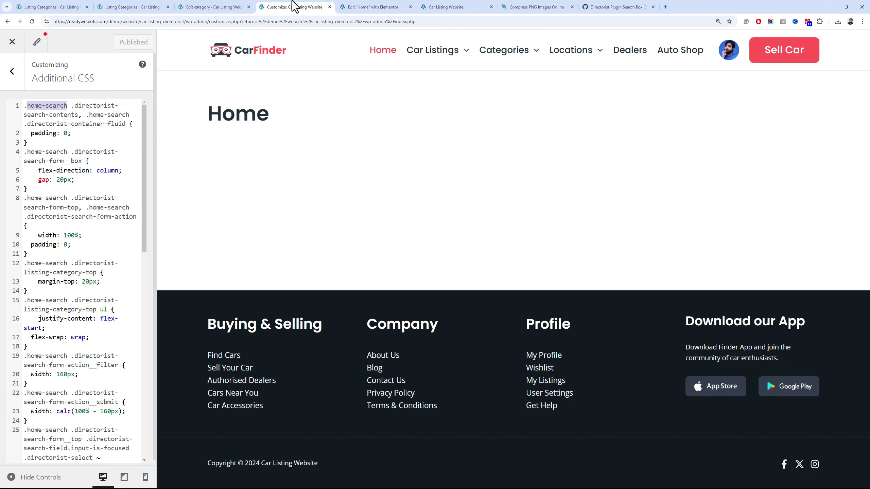
{"action": "left_click", "coordinate": [353, 6]}
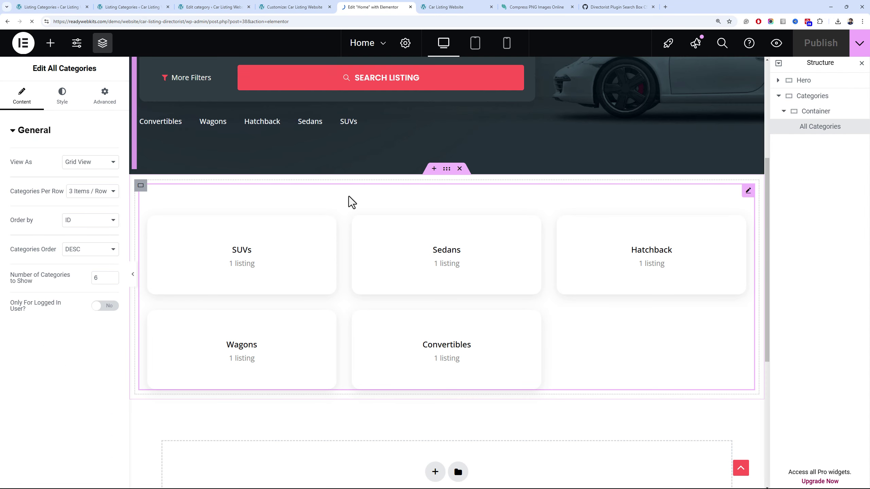
{"action": "key", "text": "F5"}
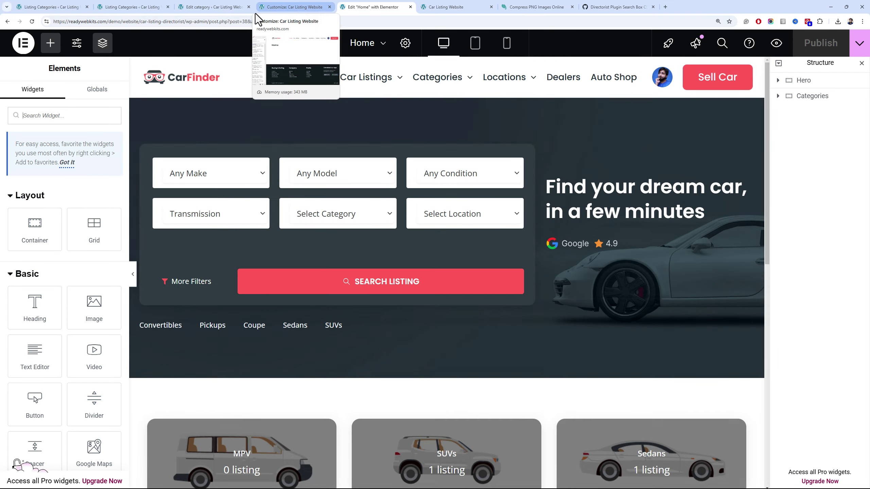
{"action": "scroll", "coordinate": [448, 306], "scroll_direction": "down", "scroll_amount": 5}
{"action": "right_click", "coordinate": [447, 272]}
{"action": "left_click", "coordinate": [485, 262]}
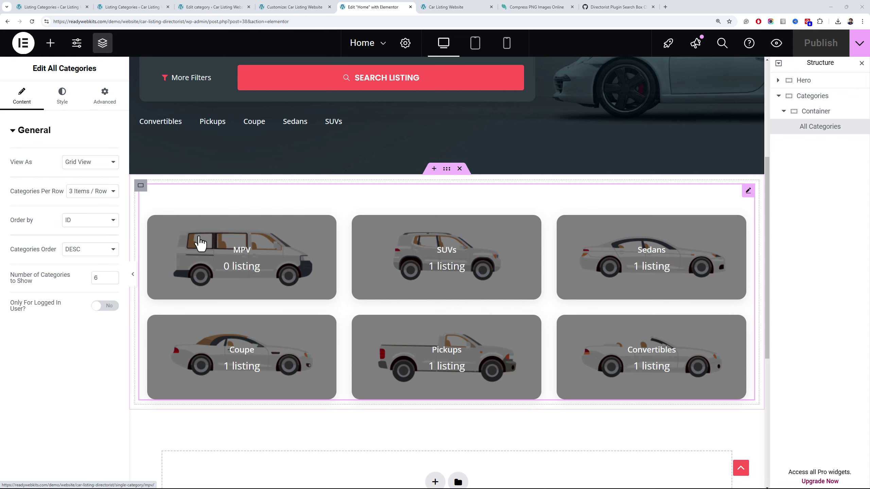
Delete the All Categories widget from the Categories section and set the inner container's direction to row
{"action": "right_click", "coordinate": [201, 216]}
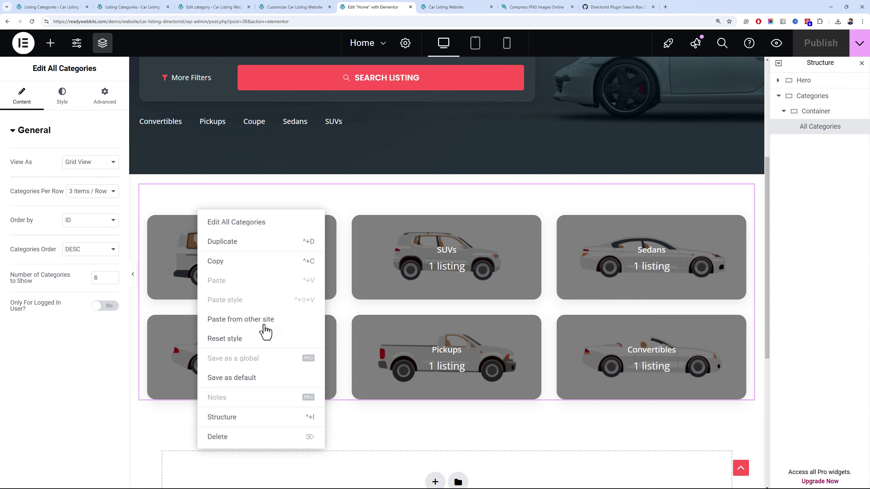
{"action": "left_click", "coordinate": [258, 439]}
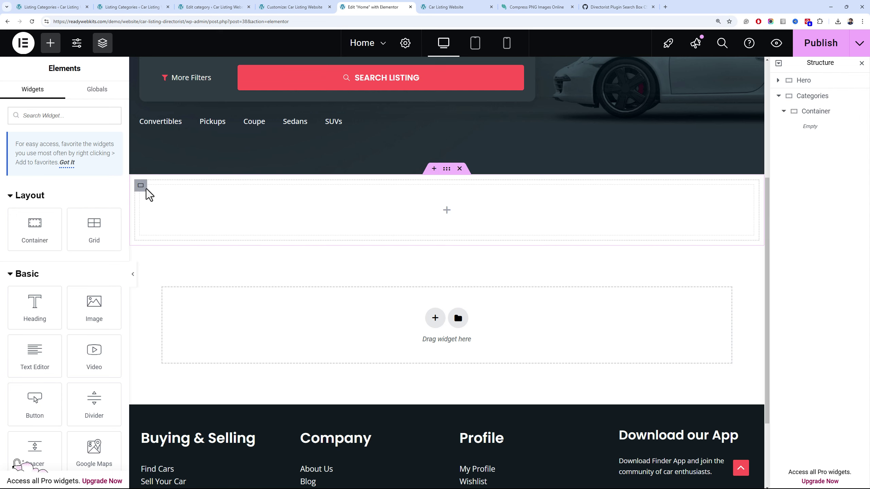
{"action": "left_click", "coordinate": [141, 187]}
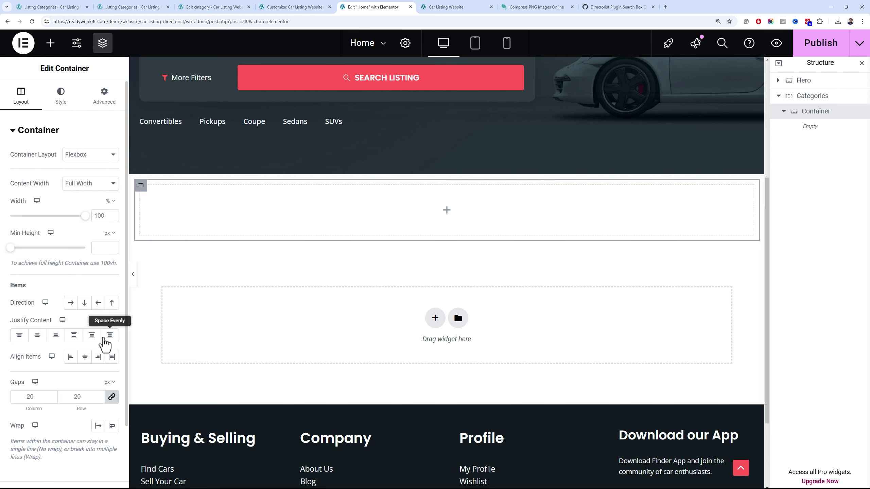
{"action": "left_click", "coordinate": [70, 302]}
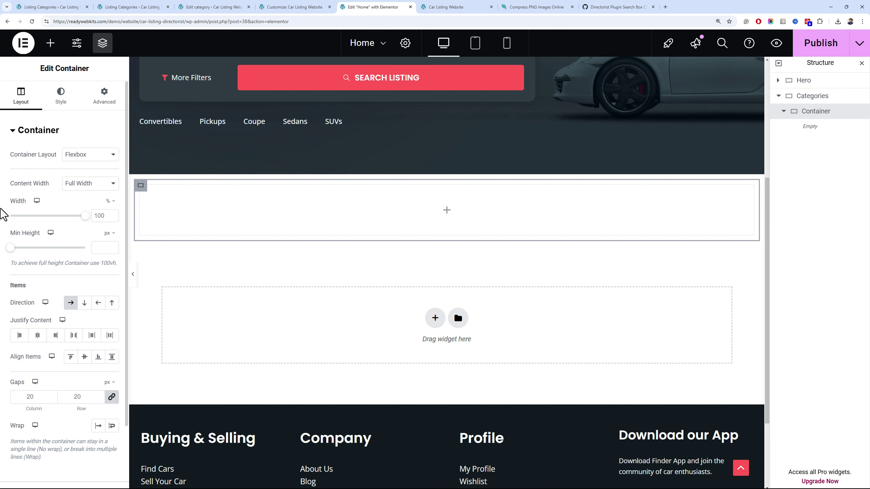
Add an Image Box widget to the Categories section's inner container
{"action": "left_click", "coordinate": [50, 43]}
{"action": "left_click_drag", "start_coordinate": [56, 235], "coordinate": [64, 160]}
{"action": "left_click", "coordinate": [64, 115]}
{"action": "type", "text": "imahg"}
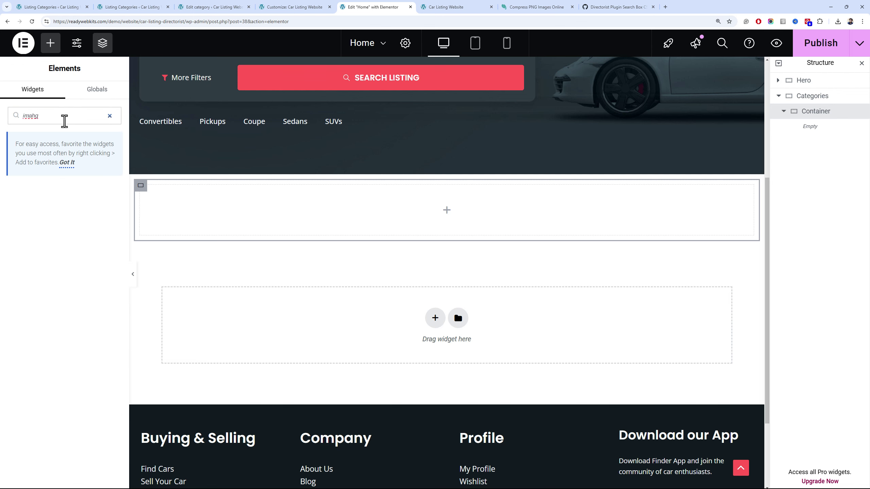
{"action": "key", "text": "BackSpace"}
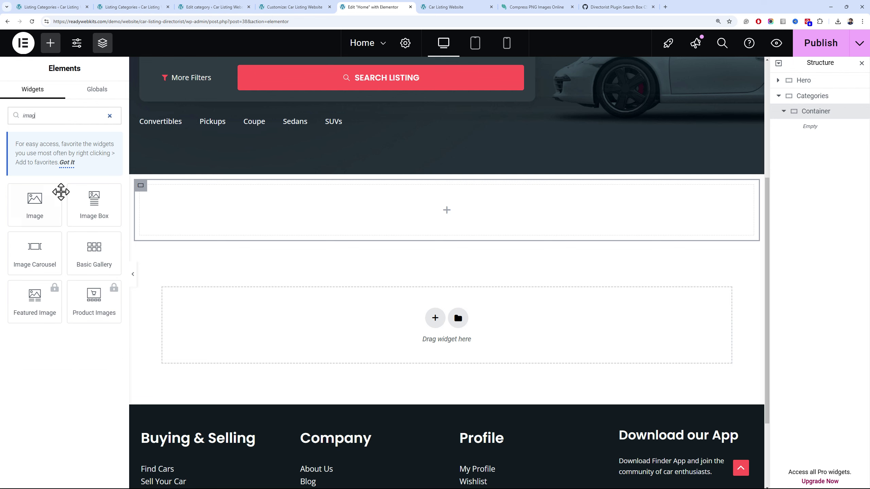
{"action": "left_click_drag", "start_coordinate": [76, 204], "coordinate": [173, 228]}
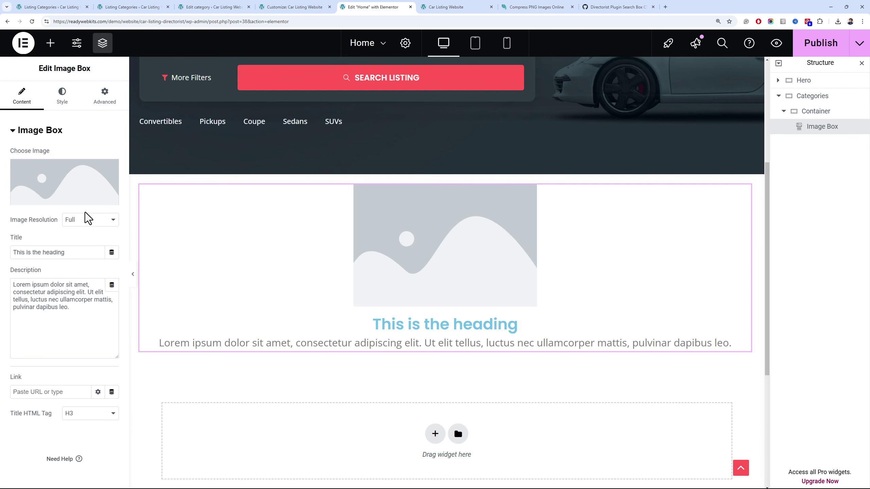
Set the Image Box's image to car-convertible.png from the media library
{"action": "left_click", "coordinate": [76, 202]}
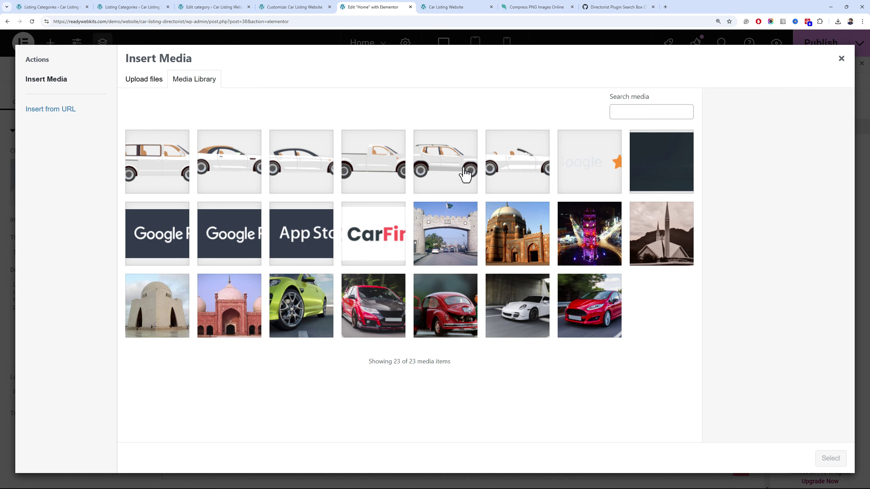
{"action": "left_click", "coordinate": [488, 163]}
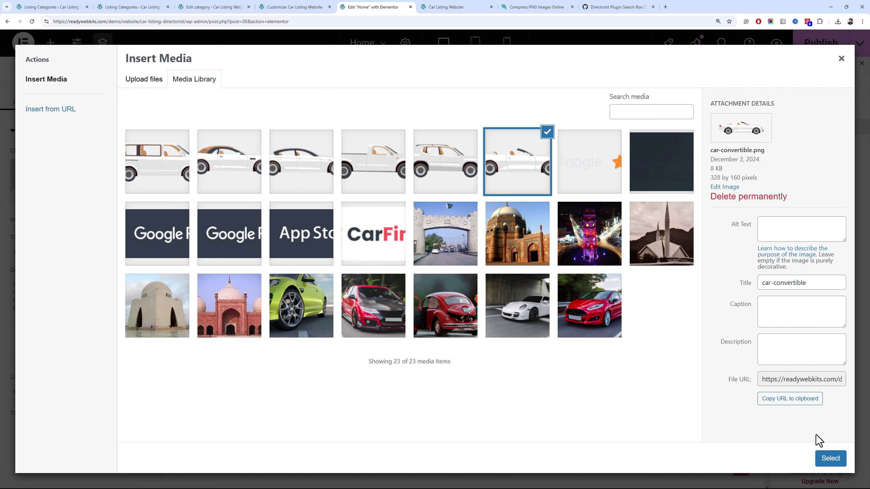
{"action": "left_click", "coordinate": [829, 458]}
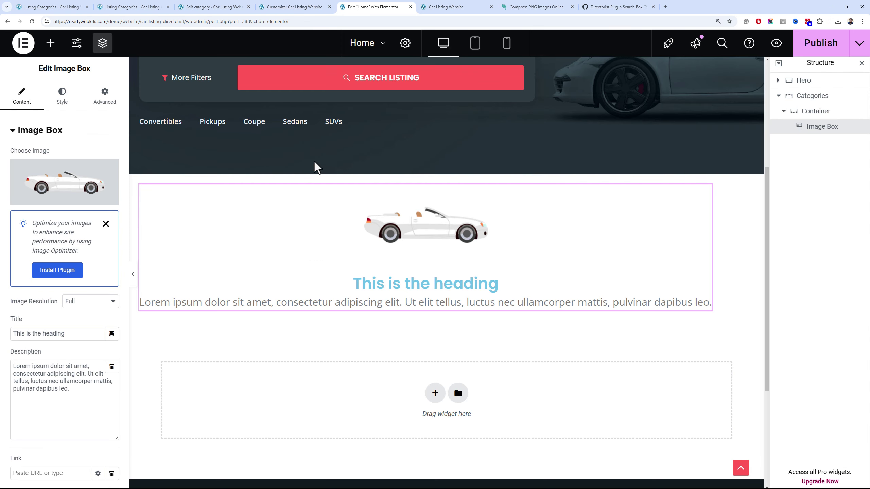
Copy the Convertibles name from the Listing Categories page into the Image Box's title and set its description to "0 offers"
{"action": "left_click", "coordinate": [51, 7]}
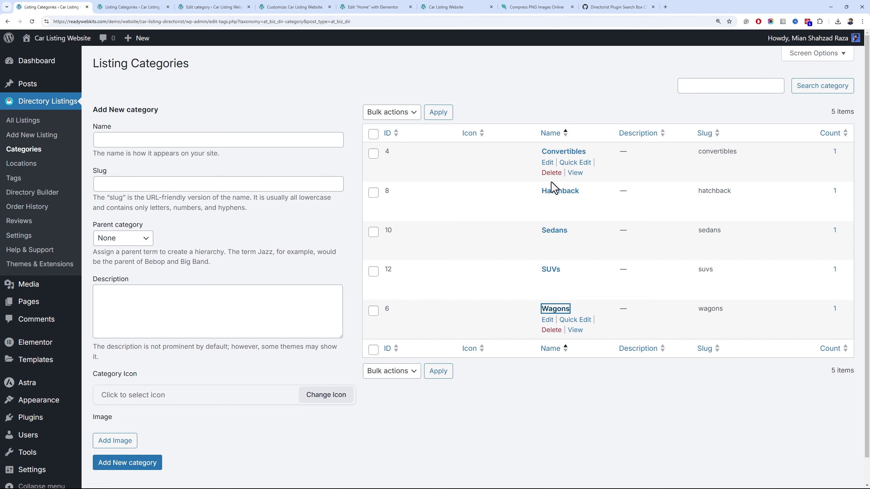
{"action": "left_click", "coordinate": [584, 164]}
{"action": "double_click", "coordinate": [584, 168]}
{"action": "key", "text": "ctrl+c"}
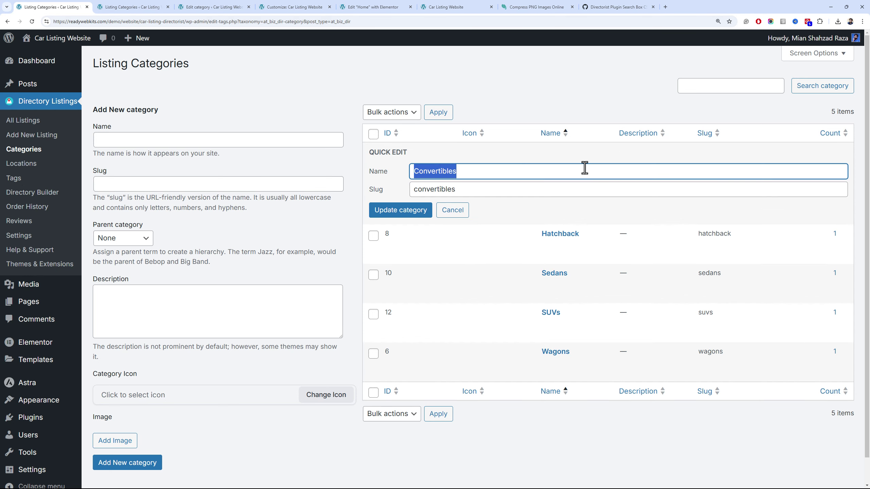
{"action": "left_click", "coordinate": [211, 7]}
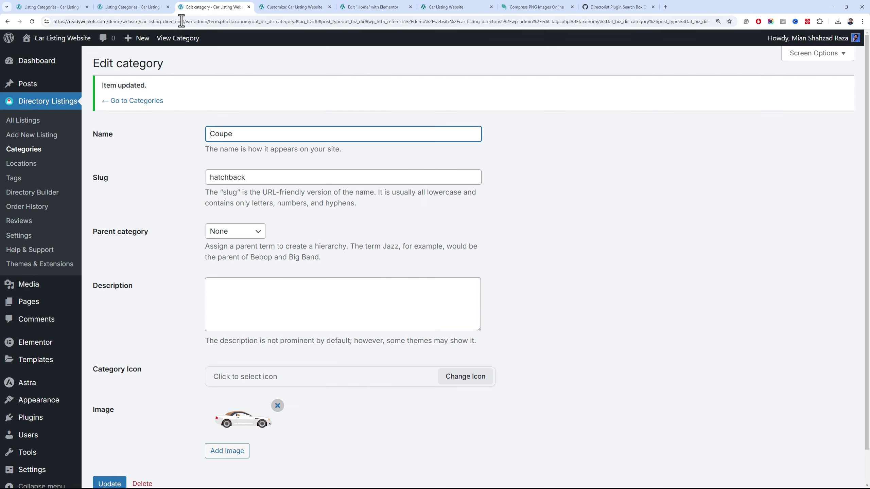
{"action": "left_click", "coordinate": [290, 6]}
{"action": "left_click", "coordinate": [352, 7]}
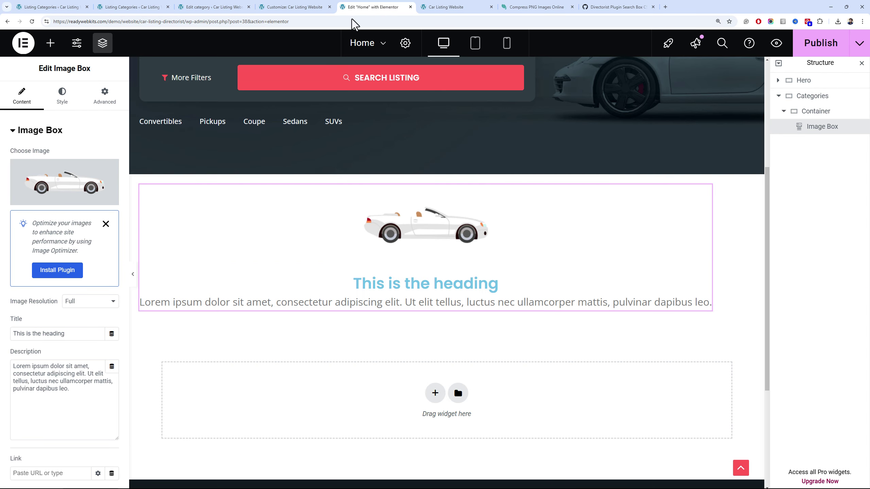
{"action": "triple_click", "coordinate": [87, 333]}
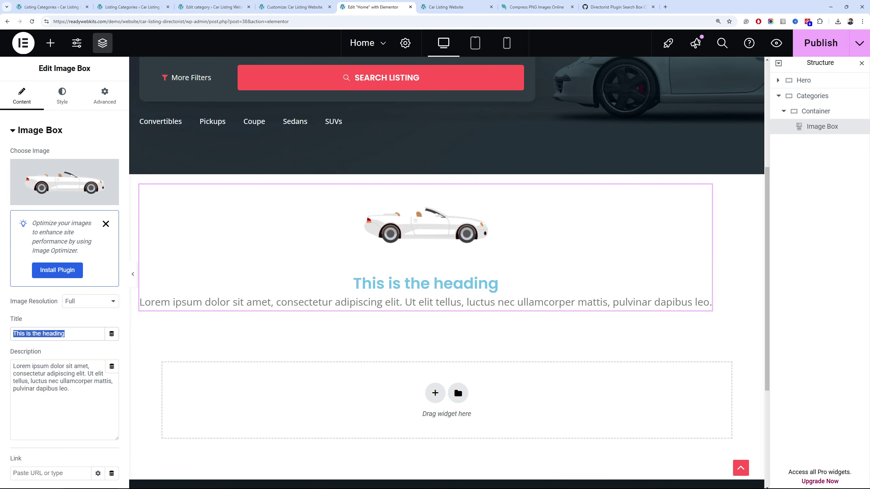
{"action": "key", "text": "ctrl+v"}
{"action": "triple_click", "coordinate": [70, 390]}
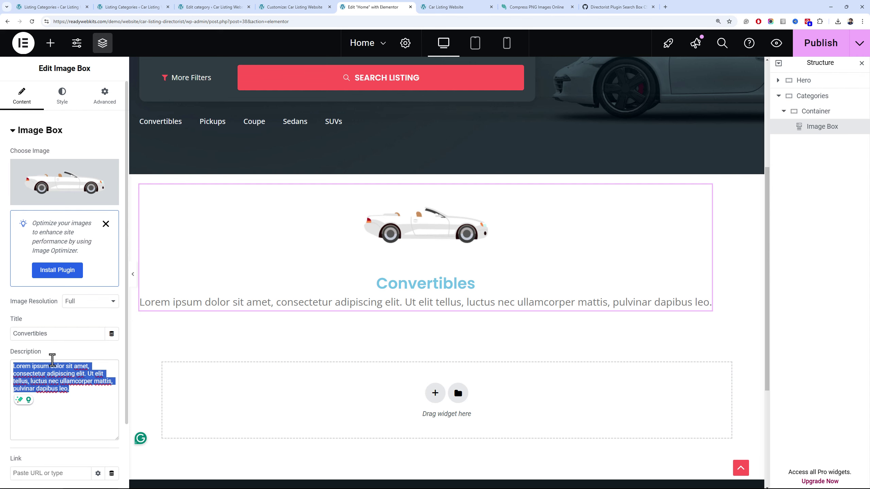
{"action": "type", "text": "0 offers"}
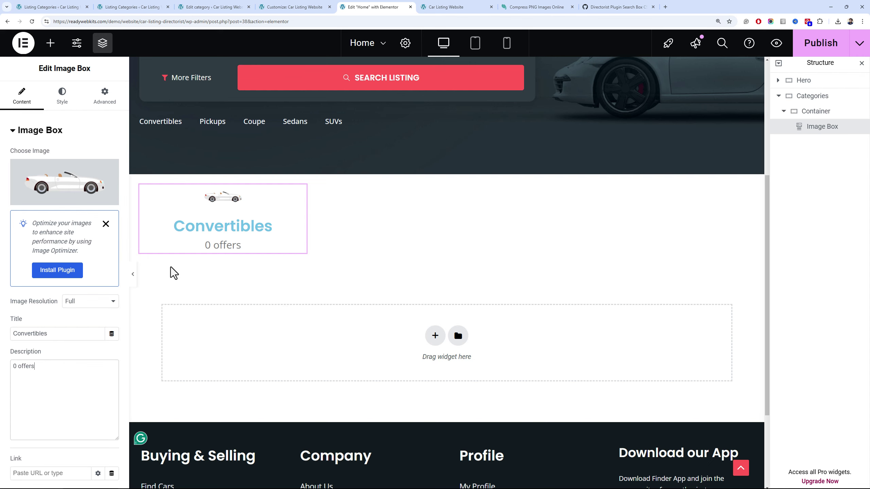
Set the Image Box's title colour to the black global colour
{"action": "left_click", "coordinate": [62, 98]}
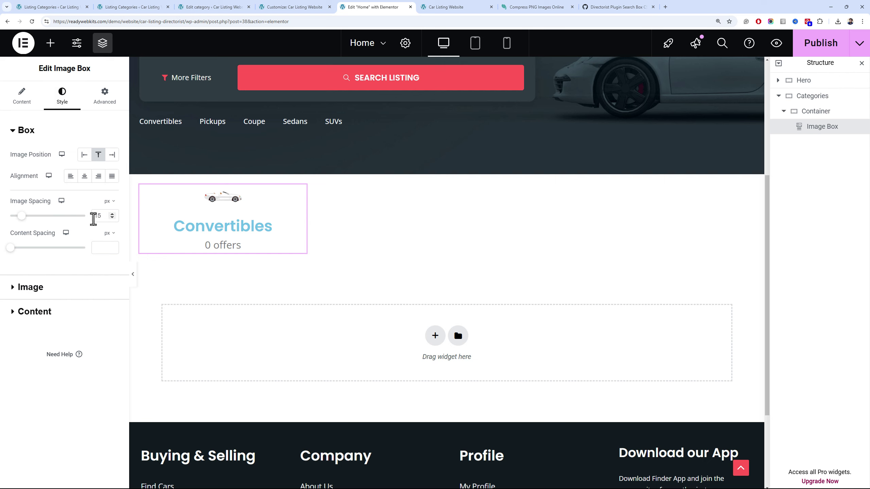
{"action": "left_click", "coordinate": [70, 312]}
{"action": "left_click", "coordinate": [98, 225]}
{"action": "scroll", "coordinate": [79, 375], "scroll_direction": "down", "scroll_amount": 2}
{"action": "left_click", "coordinate": [80, 368]}
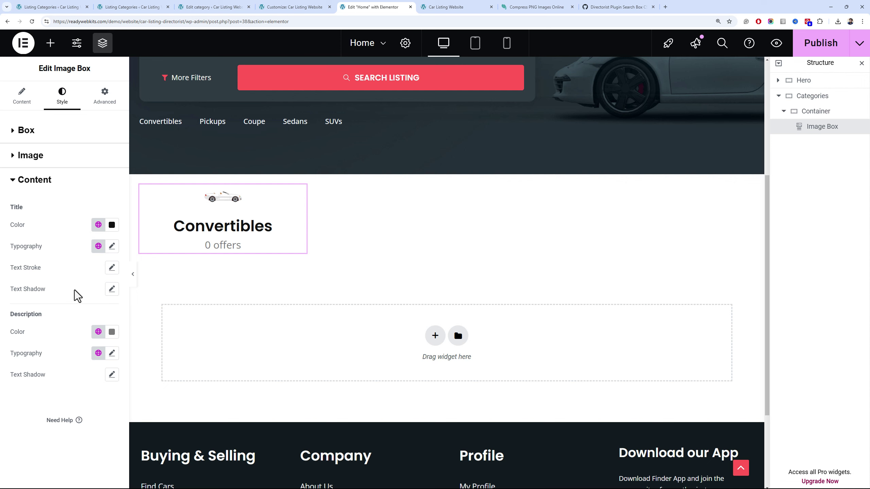
Set the font size of the Image Box's title to 18 px
{"action": "left_click", "coordinate": [112, 246]}
{"action": "left_click", "coordinate": [21, 97]}
{"action": "scroll", "coordinate": [65, 308], "scroll_direction": "down", "scroll_amount": 5}
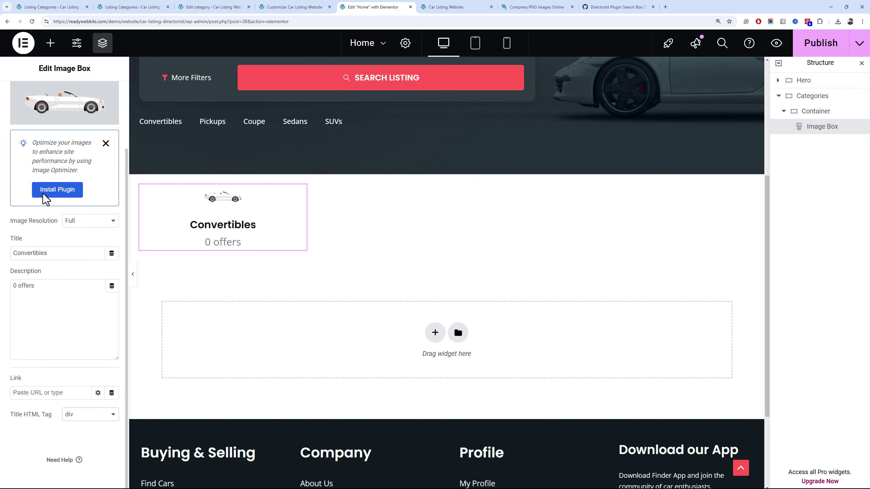
{"action": "left_click", "coordinate": [62, 97]}
{"action": "left_click", "coordinate": [34, 180]}
{"action": "left_click", "coordinate": [111, 245]}
{"action": "double_click", "coordinate": [95, 326]}
{"action": "type", "text": "1"}
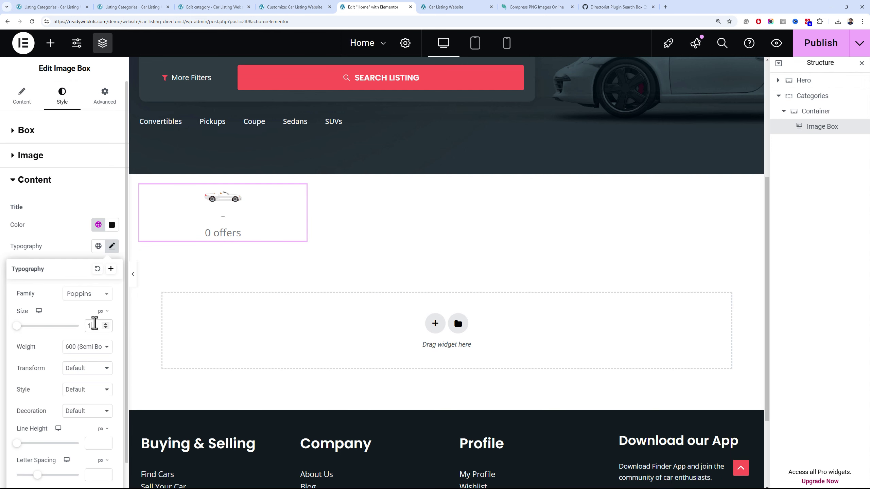
{"action": "type", "text": "8"}
{"action": "left_click", "coordinate": [112, 246]}
Give the Image Box's description a dark slate global colour and a smaller font size
{"action": "left_click", "coordinate": [98, 331]}
{"action": "left_click", "coordinate": [98, 331]}
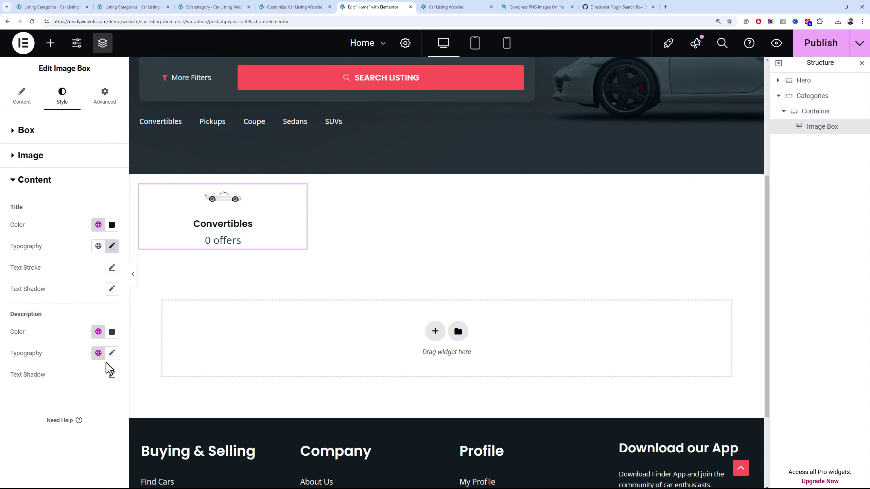
{"action": "left_click", "coordinate": [112, 353]}
{"action": "left_click", "coordinate": [95, 431]}
{"action": "left_click", "coordinate": [85, 188]}
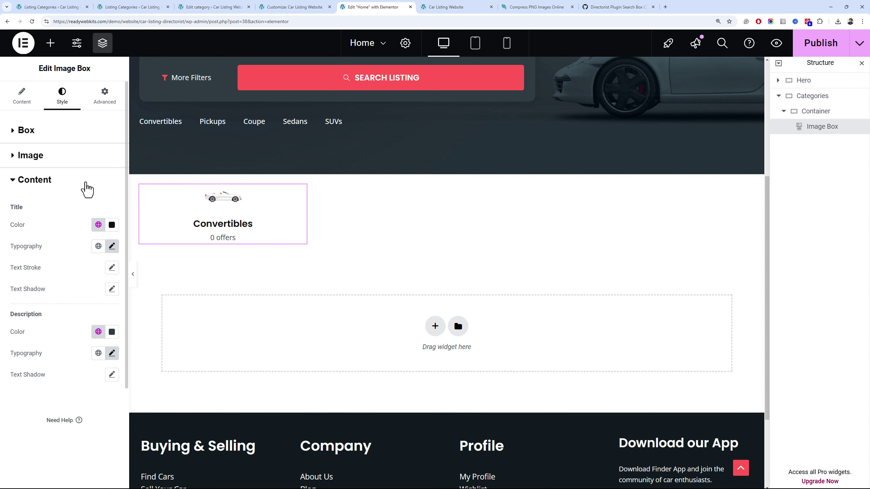
Set the Image Box's padding to 15 px on all sides
{"action": "left_click", "coordinate": [92, 99]}
{"action": "left_click", "coordinate": [18, 205]}
{"action": "type", "text": "15"}
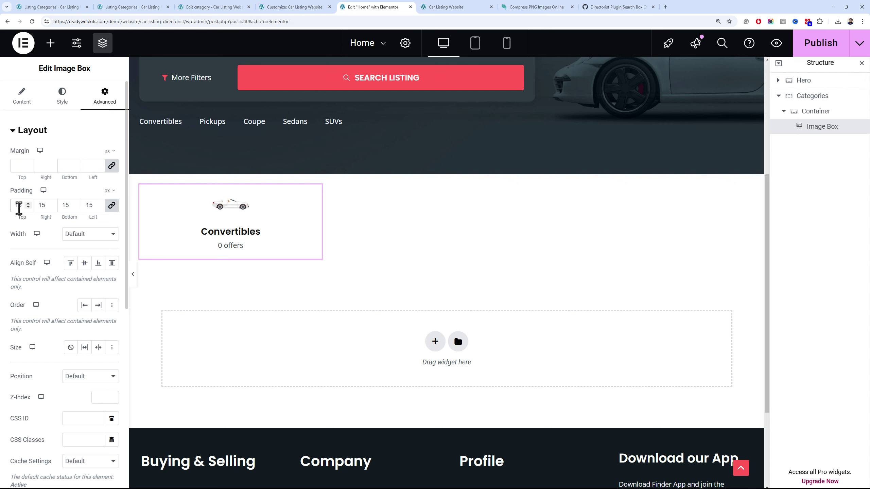
{"action": "left_click", "coordinate": [62, 99]}
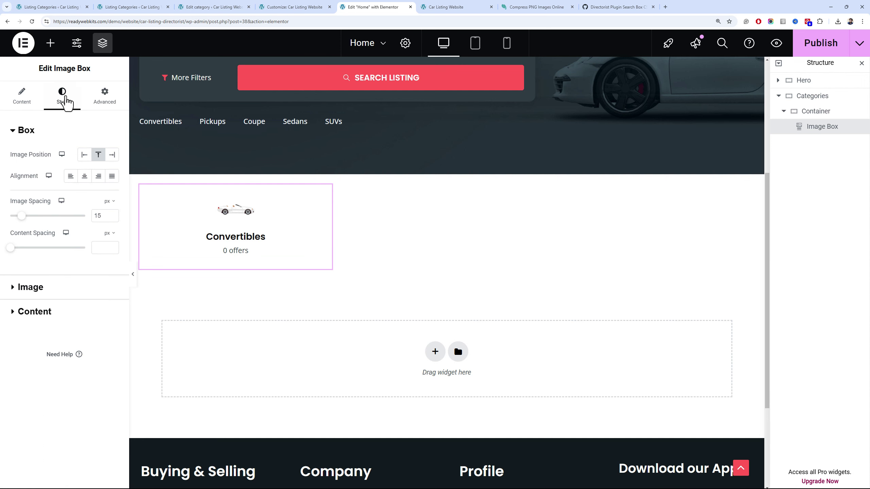
Give the Image Box a Theme Color 5 background and an 8 px border radius on all corners
{"action": "left_click", "coordinate": [101, 103]}
{"action": "scroll", "coordinate": [72, 308], "scroll_direction": "down", "scroll_amount": 5}
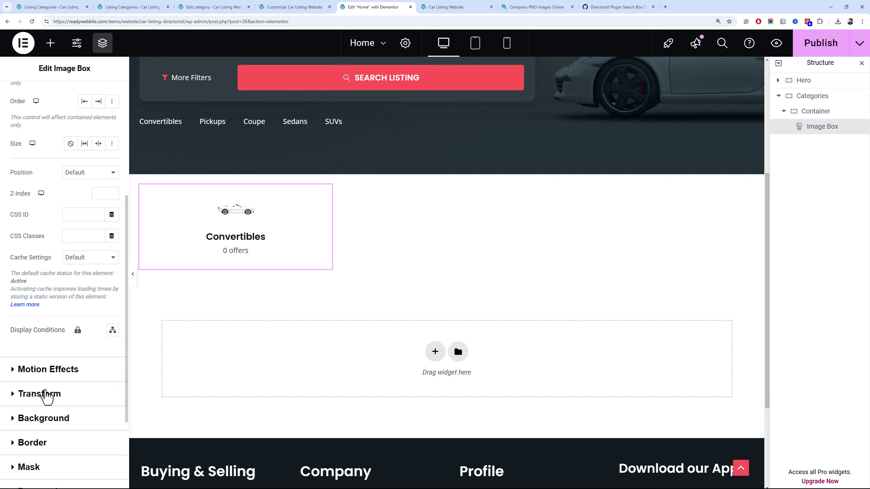
{"action": "left_click", "coordinate": [43, 418]}
{"action": "left_click", "coordinate": [97, 249]}
{"action": "left_click", "coordinate": [98, 271]}
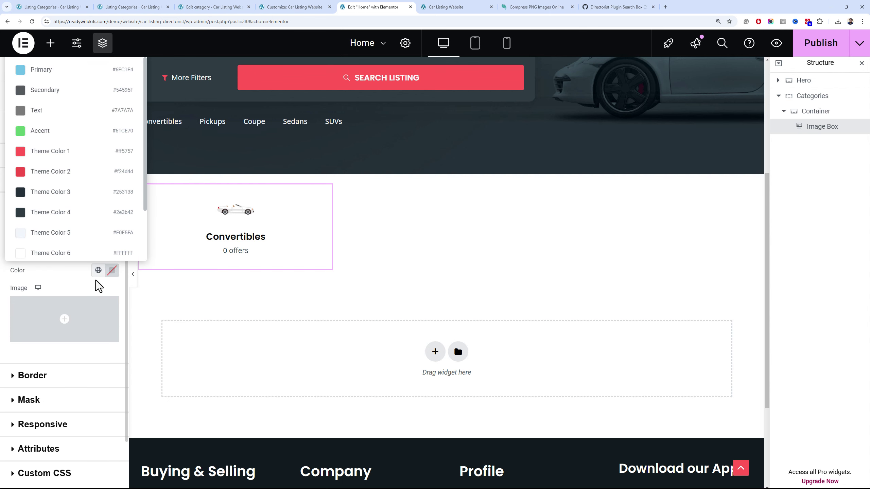
{"action": "left_click", "coordinate": [78, 245]}
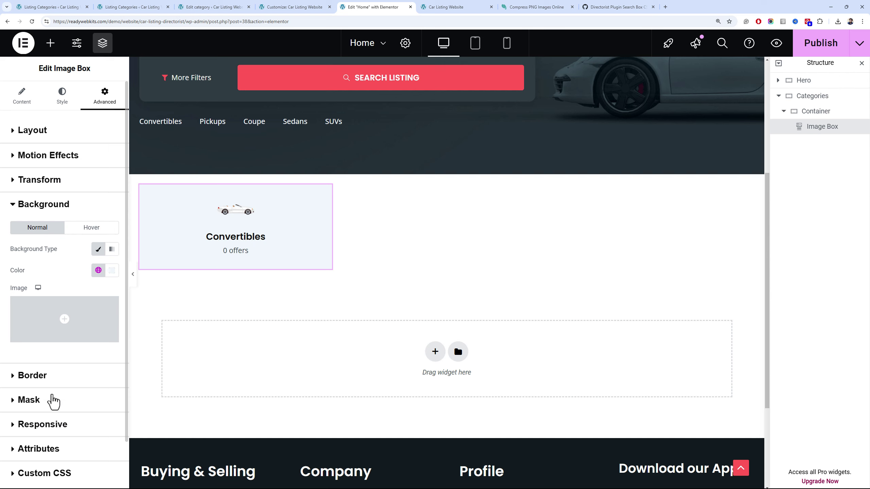
{"action": "left_click", "coordinate": [51, 376]}
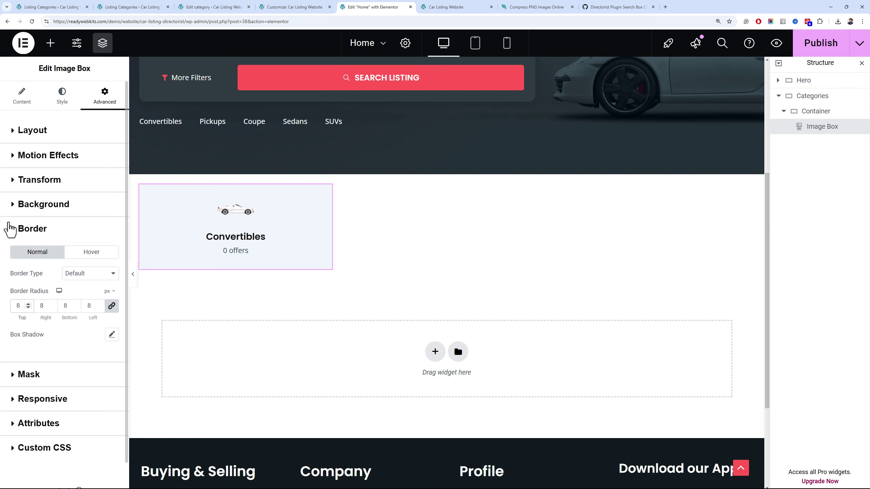
Enlarge the Image Box's image width and set the box's padding to 35 px top and bottom, 25 px right and left
{"action": "left_click", "coordinate": [57, 101]}
{"action": "left_click", "coordinate": [52, 291]}
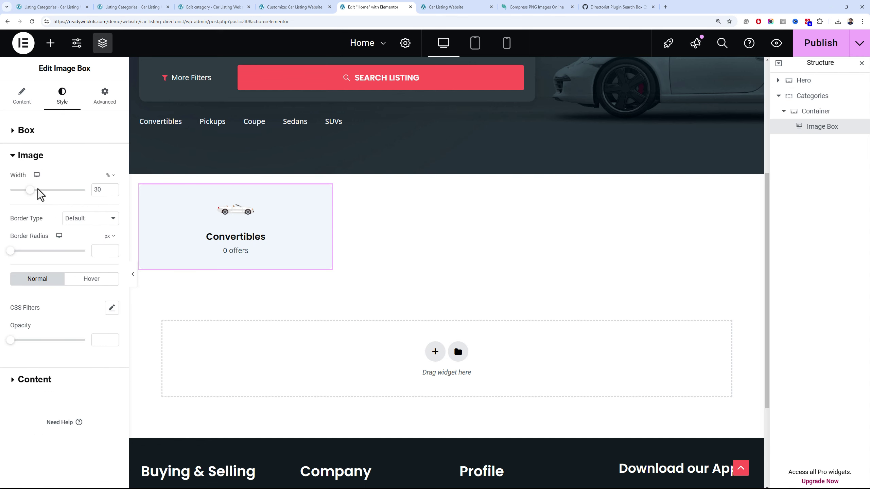
{"action": "left_click_drag", "start_coordinate": [31, 191], "coordinate": [66, 196]}
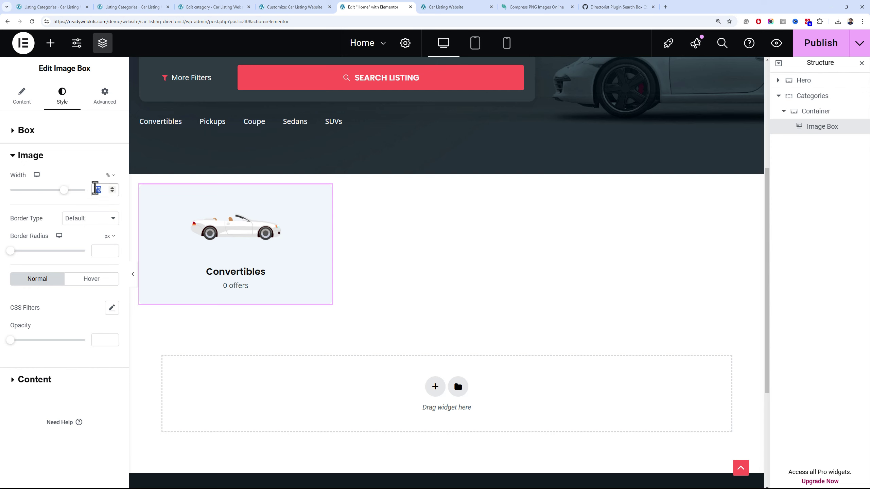
{"action": "type", "text": "5"}
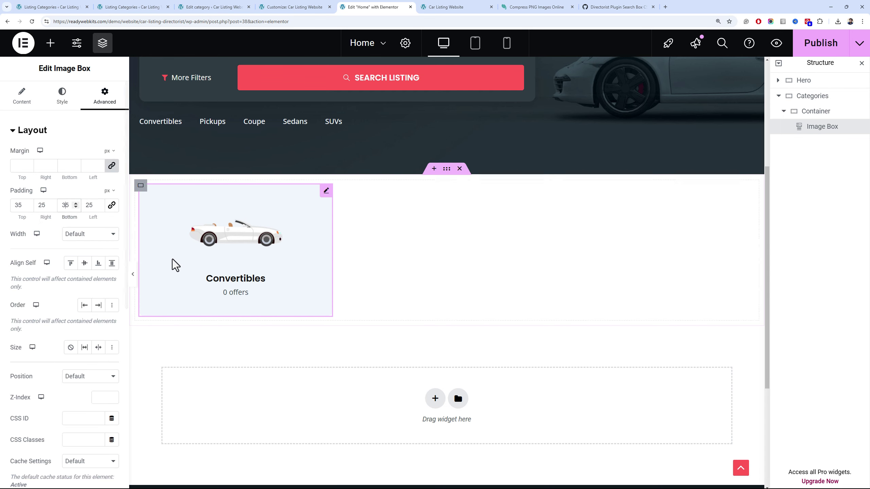
Check the dynamic tag options for the Image Box's description
{"action": "left_click", "coordinate": [23, 99]}
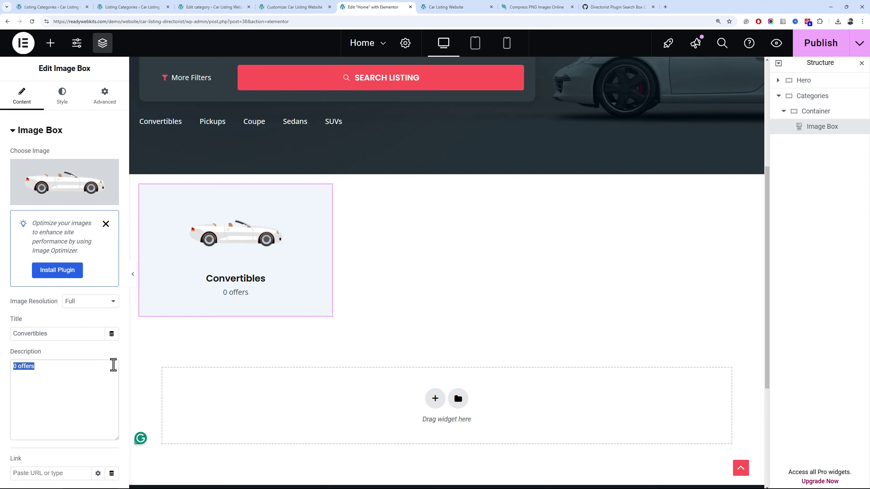
{"action": "left_click", "coordinate": [105, 355]}
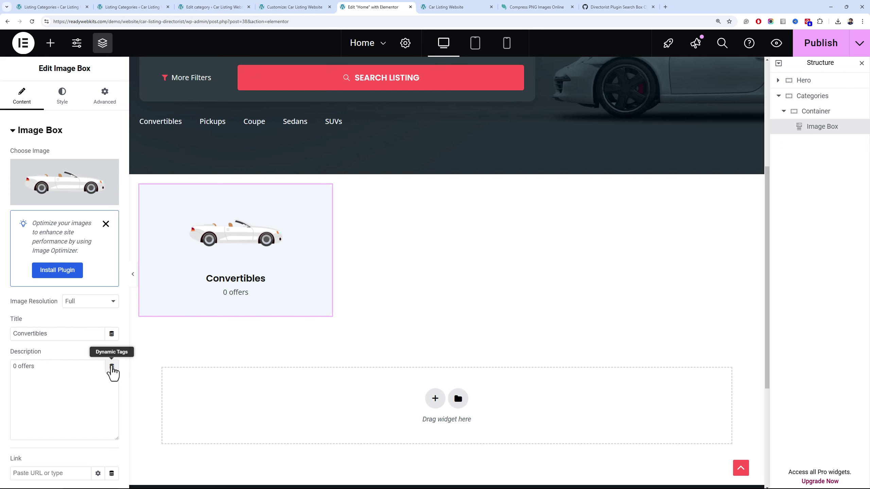
{"action": "left_click", "coordinate": [112, 368]}
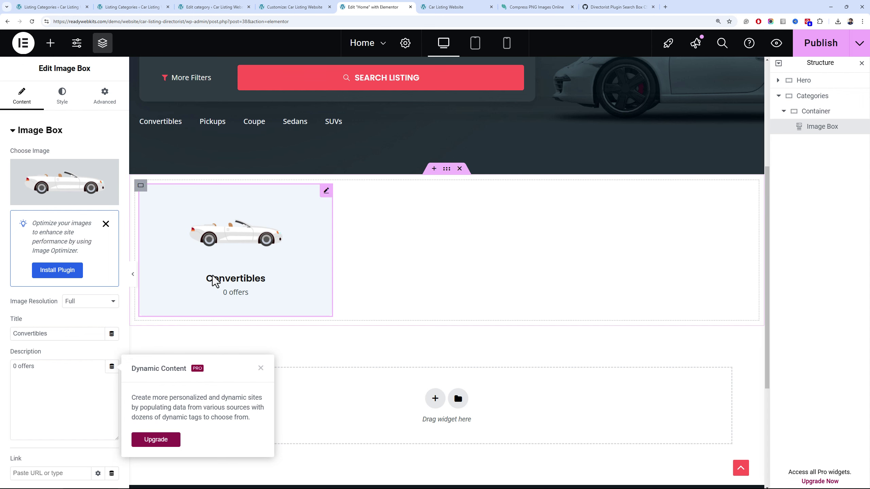
{"action": "left_click", "coordinate": [78, 360]}
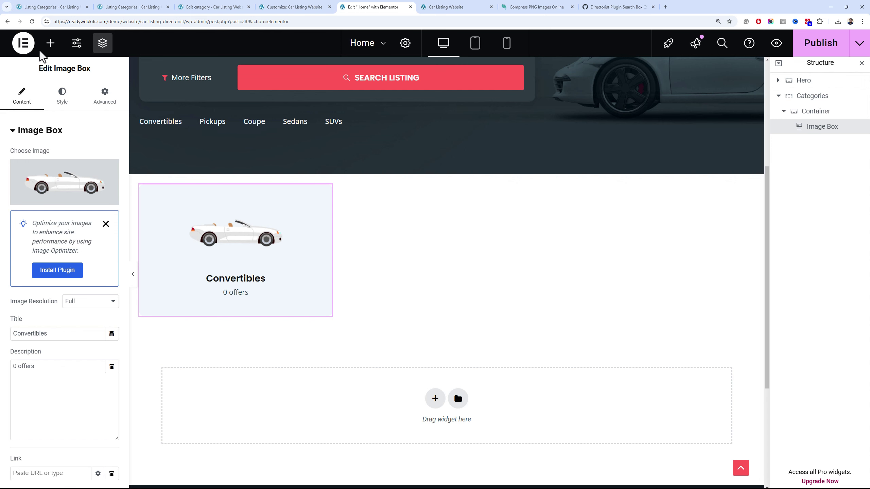
Add a new container before the Image Box in the Categories section and set its width to 20%
{"action": "left_click", "coordinate": [51, 43]}
{"action": "left_click_drag", "start_coordinate": [53, 231], "coordinate": [222, 230]}
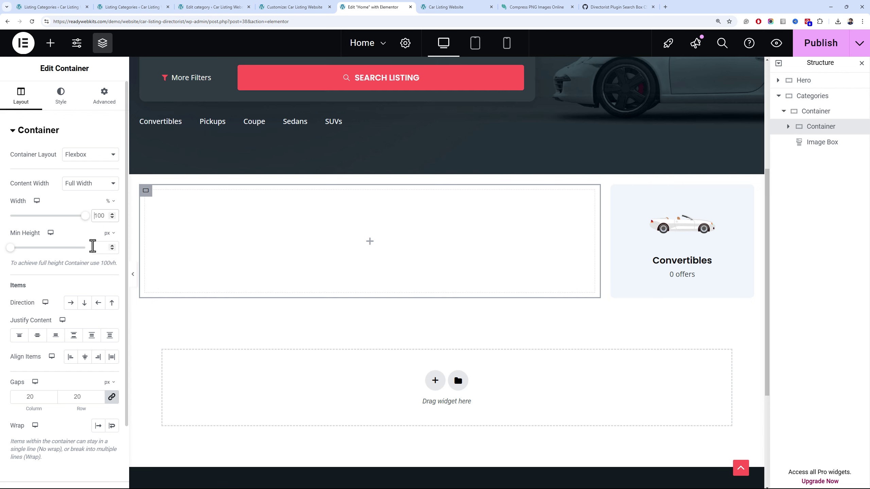
{"action": "key", "text": "BackSpace"}
{"action": "key", "text": "BackSpace"}
{"action": "key", "text": "BackSpace"}
{"action": "type", "text": "2"}
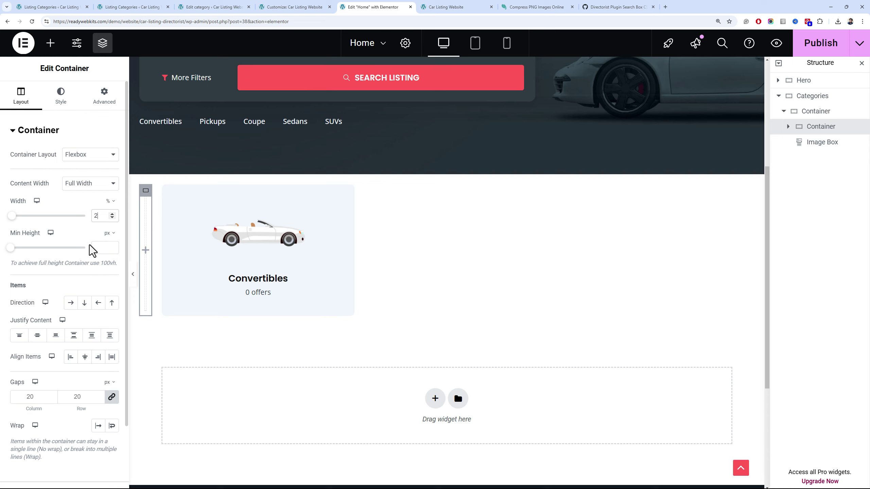
{"action": "type", "text": "0"}
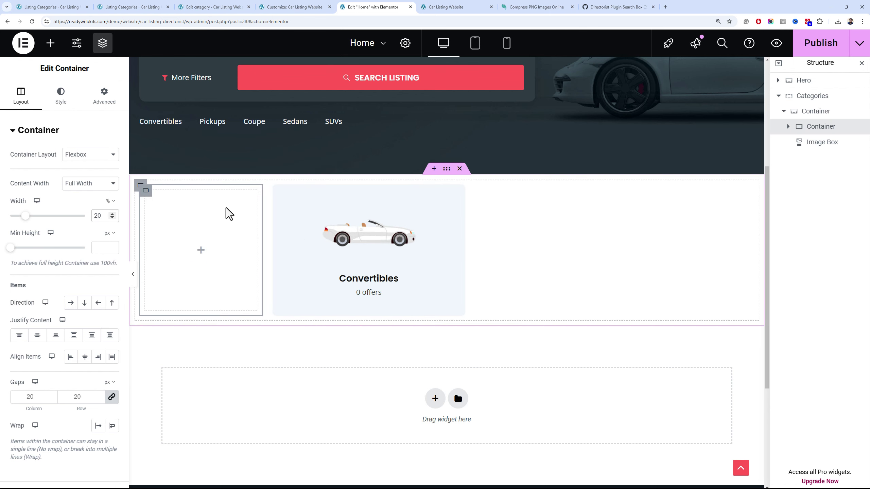
Give the new container a Theme Color 5 background and an 8 px border radius on all corners
{"action": "left_click", "coordinate": [60, 95]}
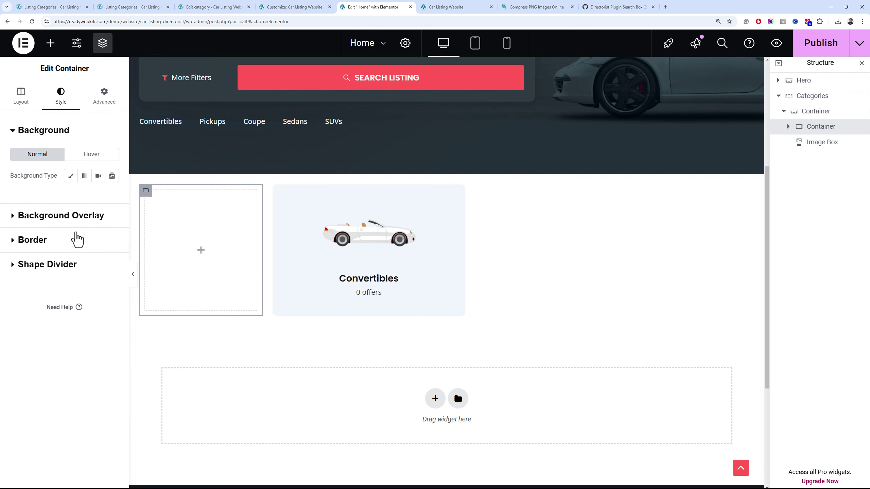
{"action": "left_click", "coordinate": [71, 176]}
{"action": "left_click", "coordinate": [98, 197]}
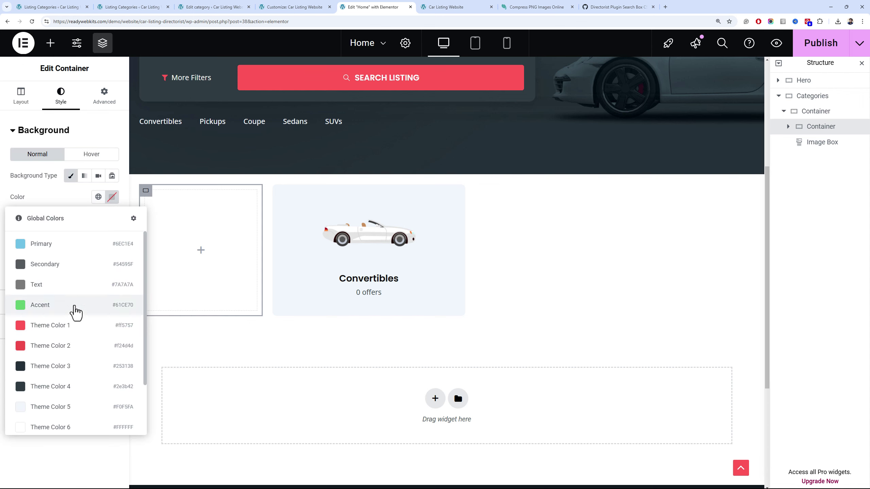
{"action": "left_click", "coordinate": [75, 408]}
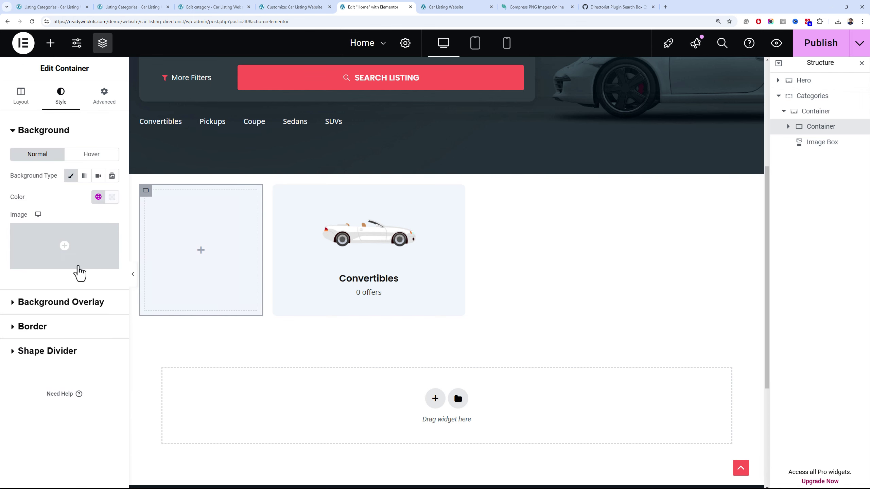
{"action": "left_click", "coordinate": [78, 328]}
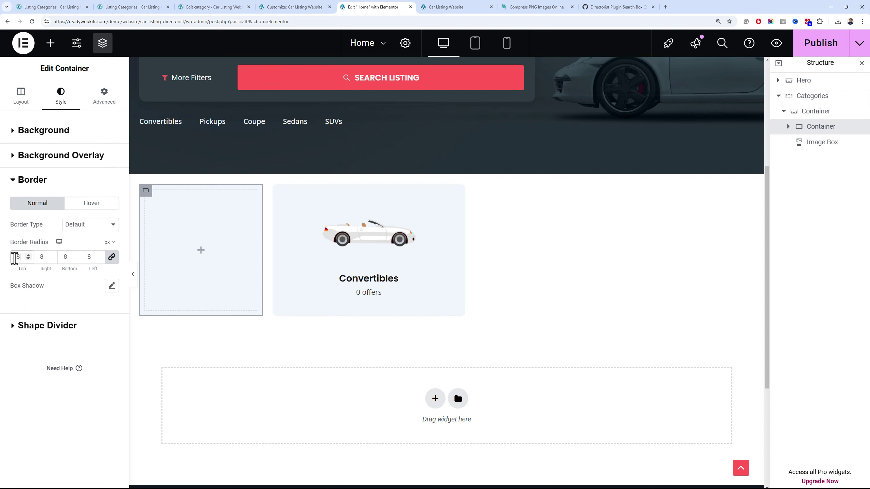
Set the new container's padding to 25 px on all sides
{"action": "left_click", "coordinate": [103, 101]}
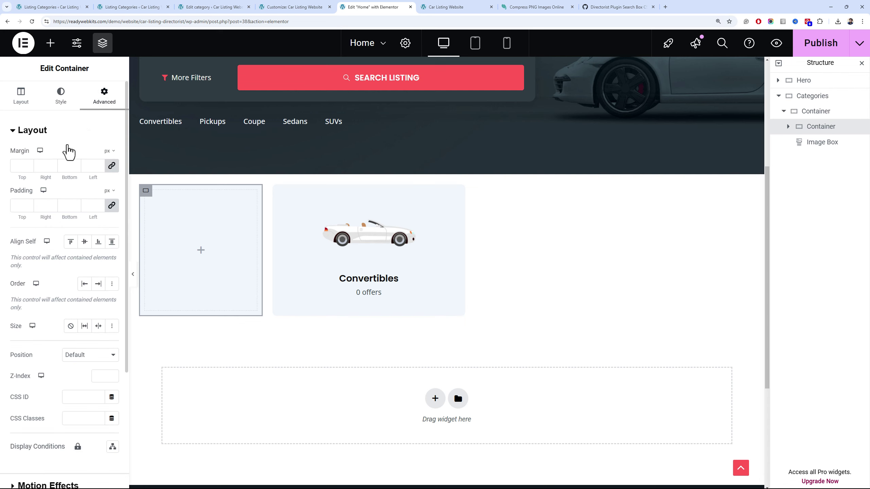
{"action": "left_click", "coordinate": [16, 205]}
{"action": "type", "text": "25"}
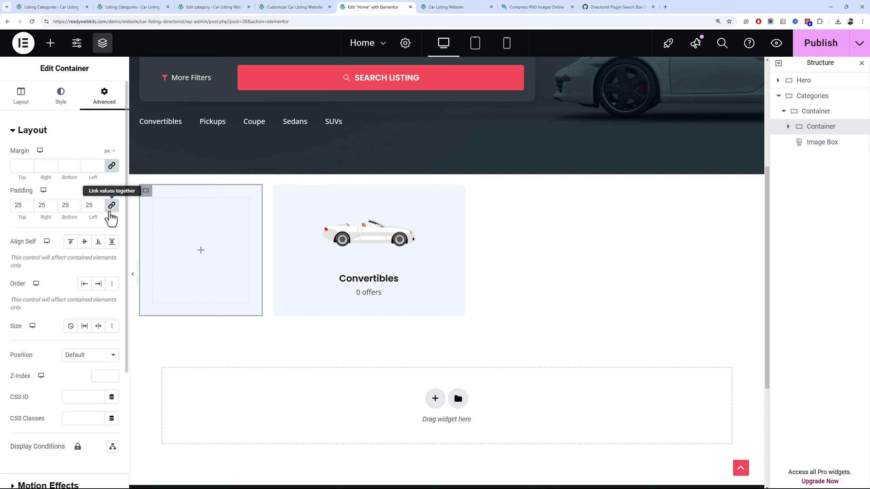
Set the new container's top and bottom padding to 35 px and add an Image widget in it showing car-sedan.png
{"action": "type", "text": "3"}
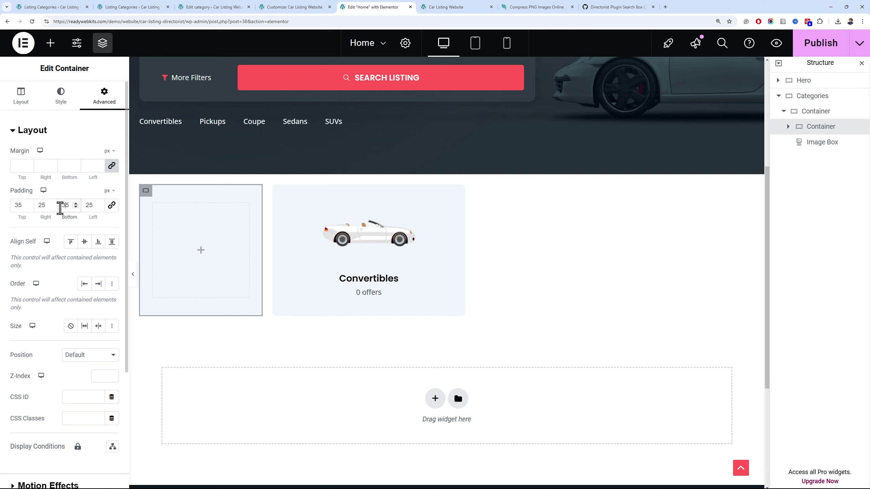
{"action": "left_click", "coordinate": [50, 43]}
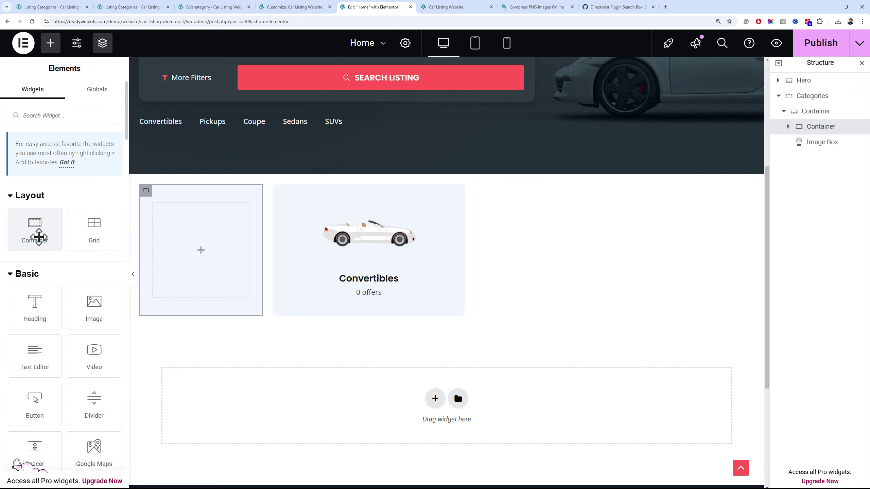
{"action": "left_click_drag", "start_coordinate": [93, 305], "coordinate": [192, 251]}
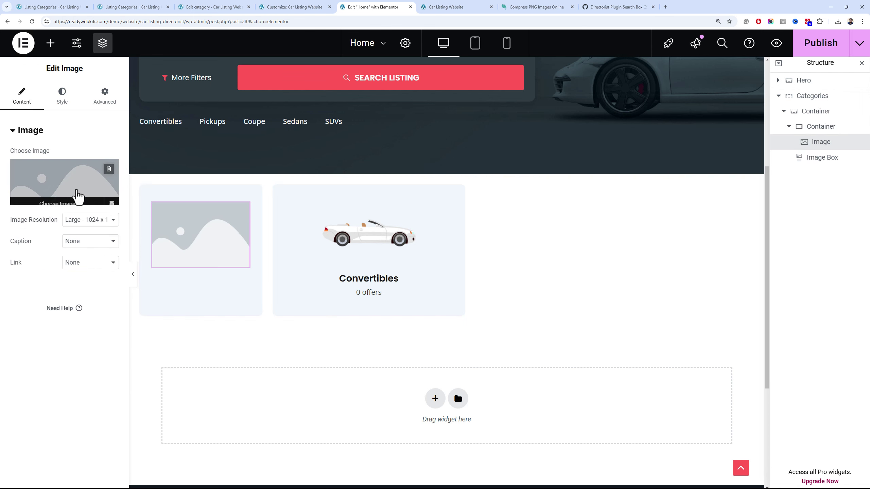
{"action": "left_click", "coordinate": [78, 205]}
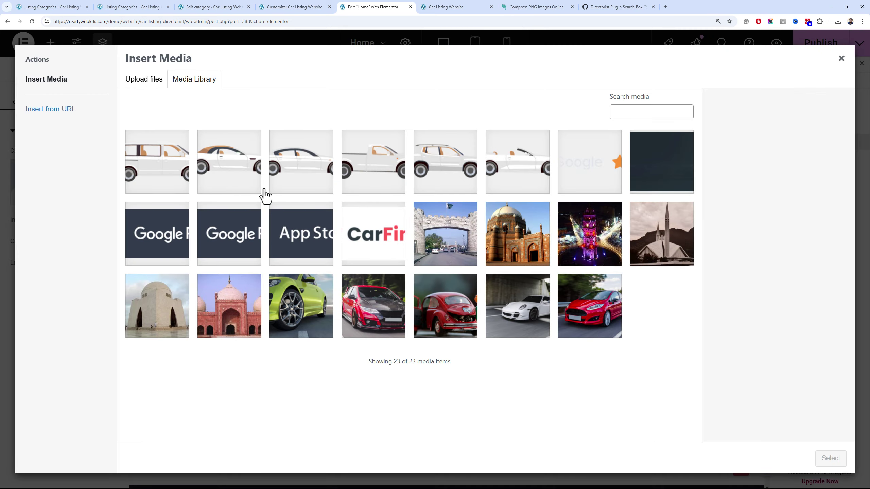
{"action": "left_click", "coordinate": [286, 184]}
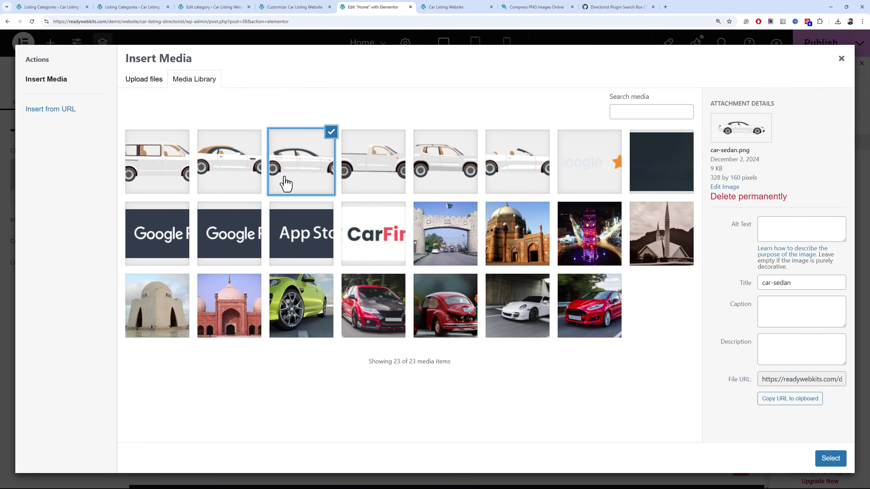
{"action": "left_click", "coordinate": [838, 457]}
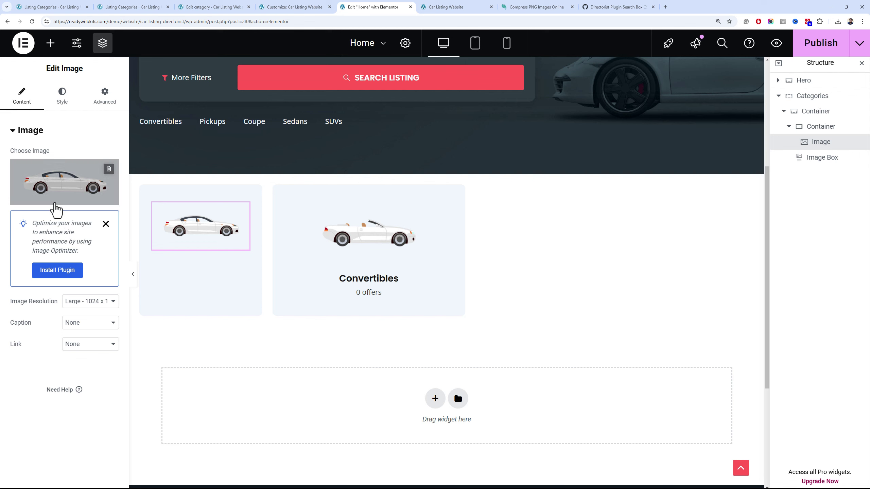
Set the sedan image's width to the maximum in its style settings
{"action": "left_click", "coordinate": [62, 96]}
{"action": "left_click", "coordinate": [14, 186]}
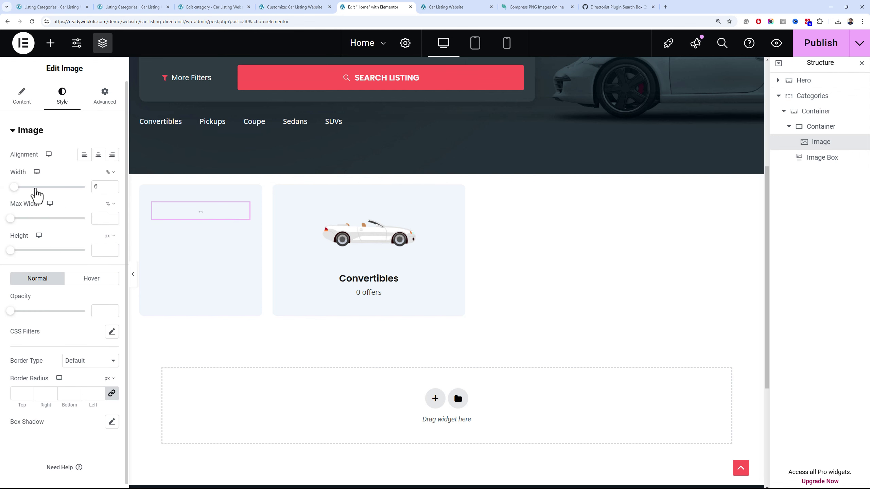
{"action": "left_click_drag", "start_coordinate": [36, 188], "coordinate": [104, 189]}
{"action": "left_click", "coordinate": [34, 106]}
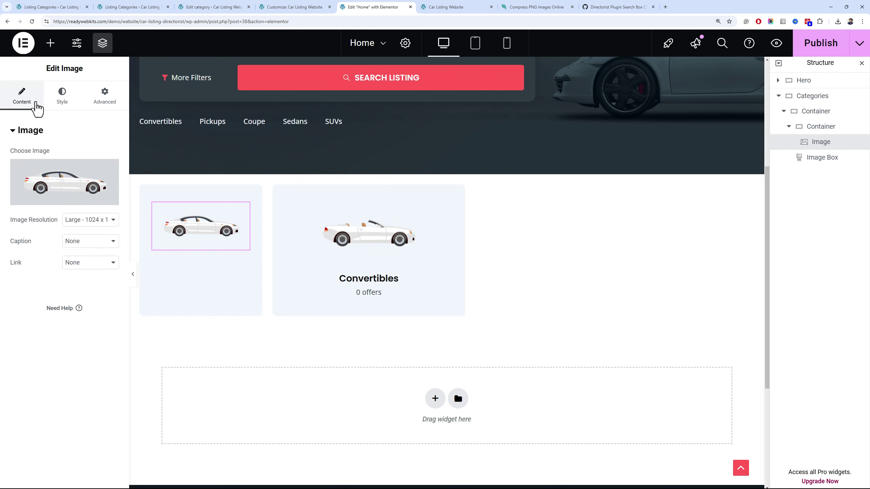
Add a Heading below the sedan image with the HTML tag div and the title "Sedan"
{"action": "left_click", "coordinate": [51, 43]}
{"action": "left_click_drag", "start_coordinate": [53, 303], "coordinate": [202, 256]}
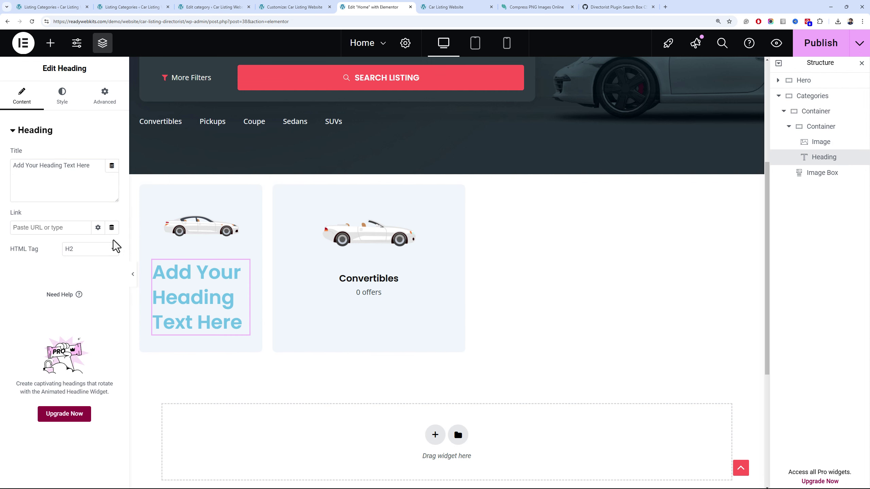
{"action": "left_click", "coordinate": [81, 254]}
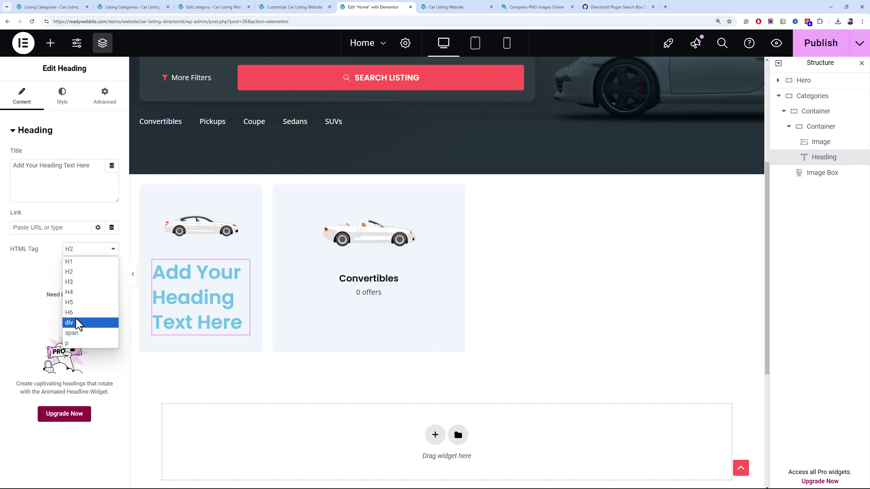
{"action": "left_click", "coordinate": [84, 323]}
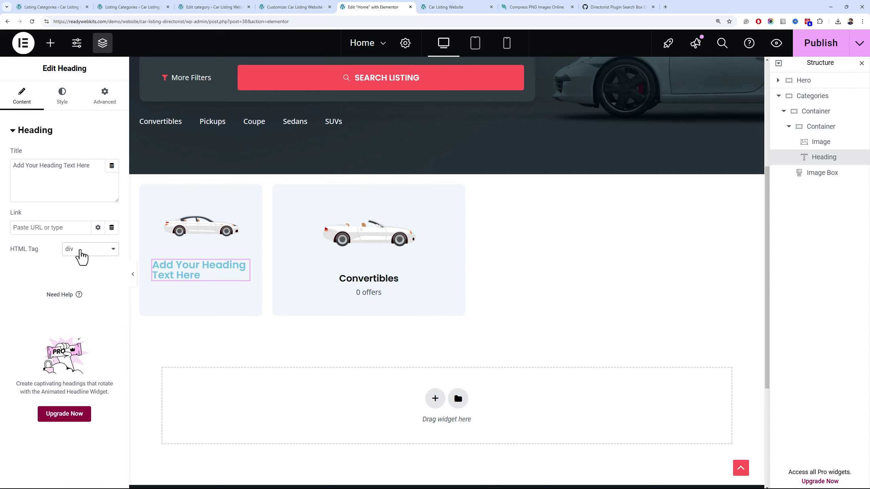
{"action": "key", "text": "ctrl+a"}
{"action": "type", "text": "Sedan"}
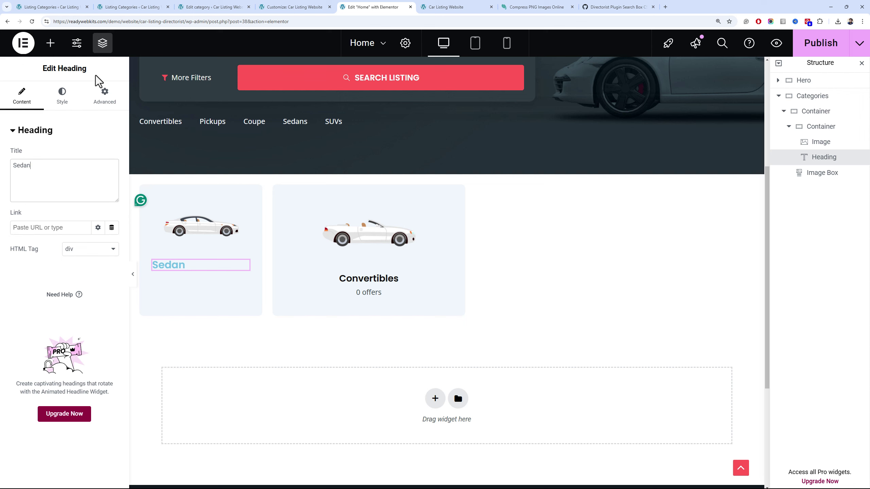
Set the Sedan heading's text color to Theme Color 8 and center its alignment
{"action": "left_click", "coordinate": [72, 107]}
{"action": "left_click", "coordinate": [98, 175]}
{"action": "scroll", "coordinate": [91, 334], "scroll_direction": "down", "scroll_amount": 3}
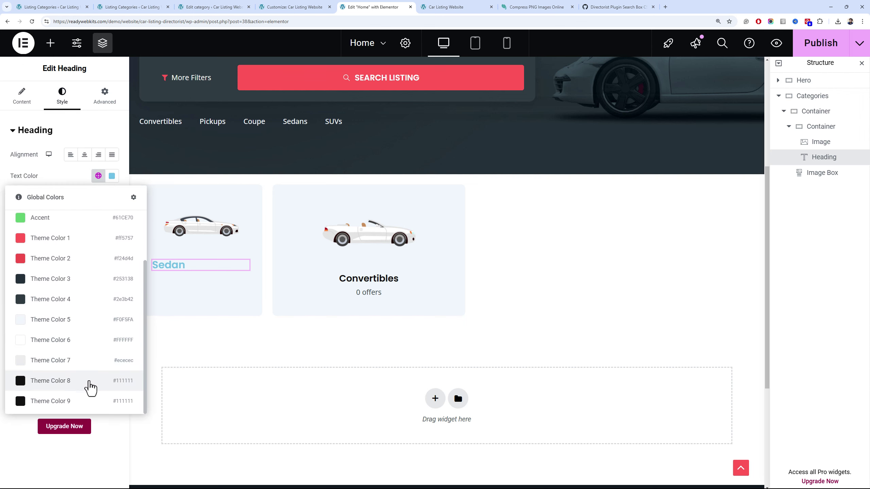
{"action": "left_click", "coordinate": [88, 389]}
{"action": "left_click", "coordinate": [84, 155]}
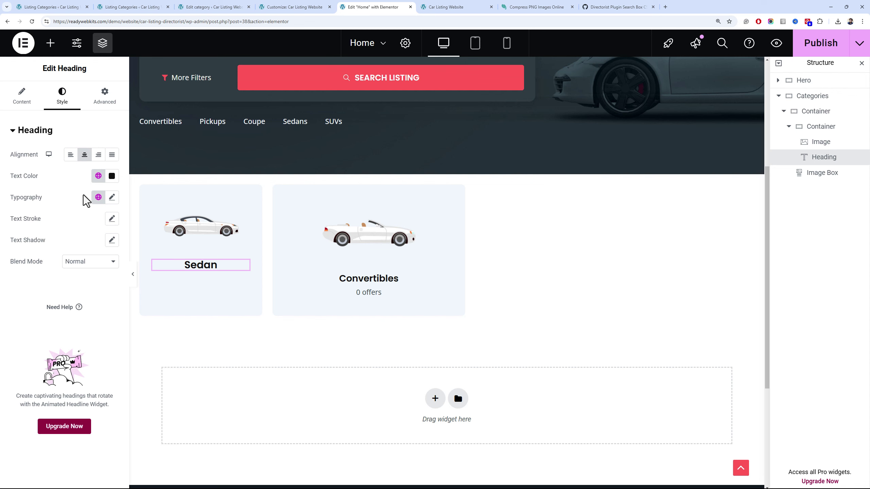
Add a Shortcode widget below the Sedan heading
{"action": "left_click", "coordinate": [50, 43]}
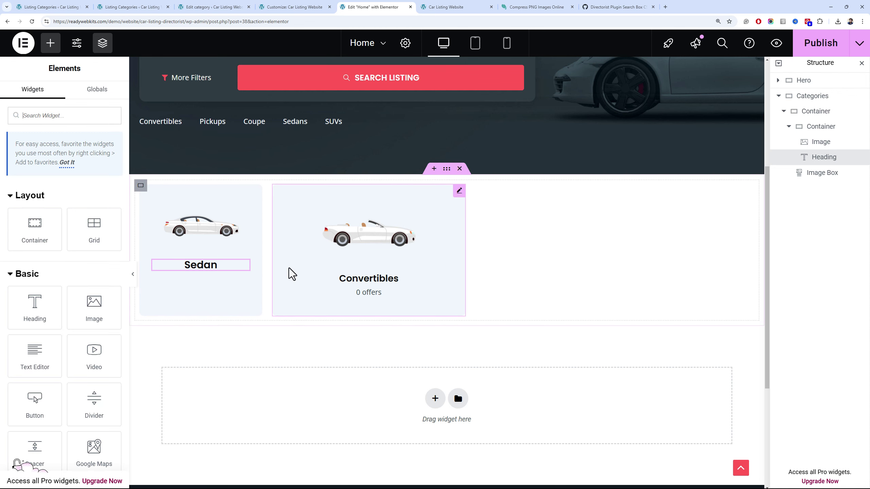
{"action": "scroll", "coordinate": [208, 276], "scroll_direction": "down", "scroll_amount": 3}
{"action": "scroll", "coordinate": [218, 266], "scroll_direction": "up", "scroll_amount": 3}
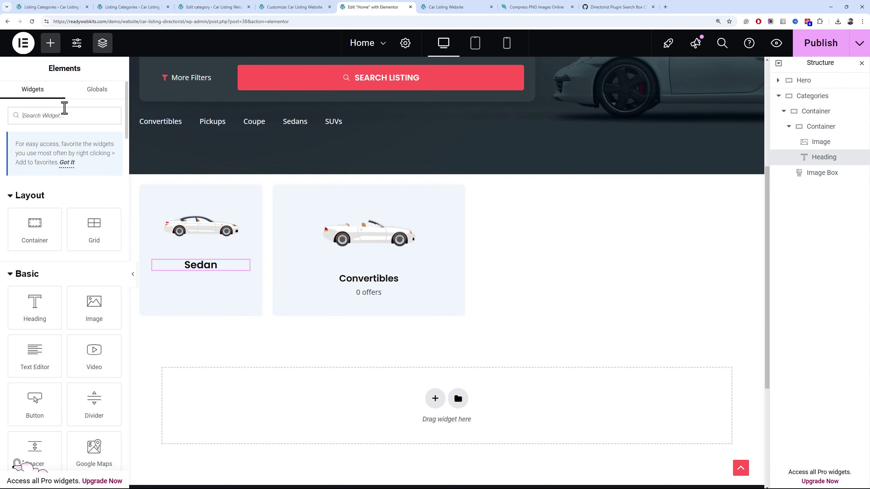
{"action": "type", "text": "sho"}
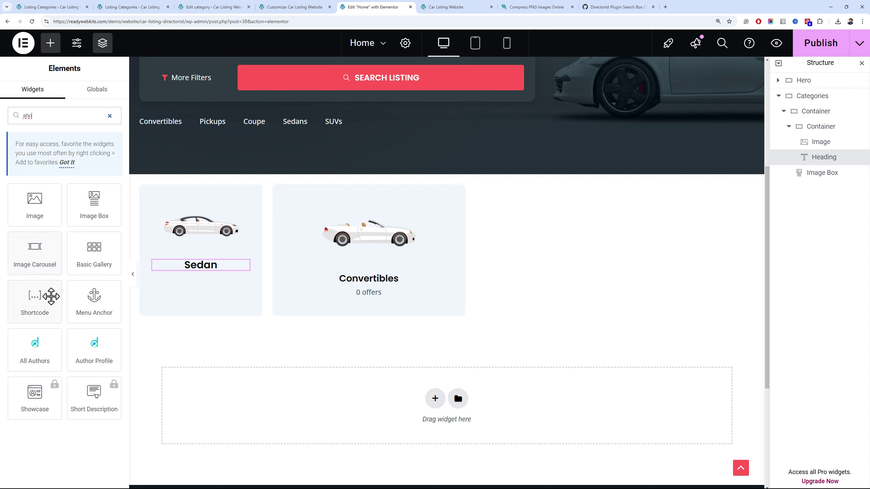
{"action": "left_click_drag", "start_coordinate": [51, 296], "coordinate": [233, 266]}
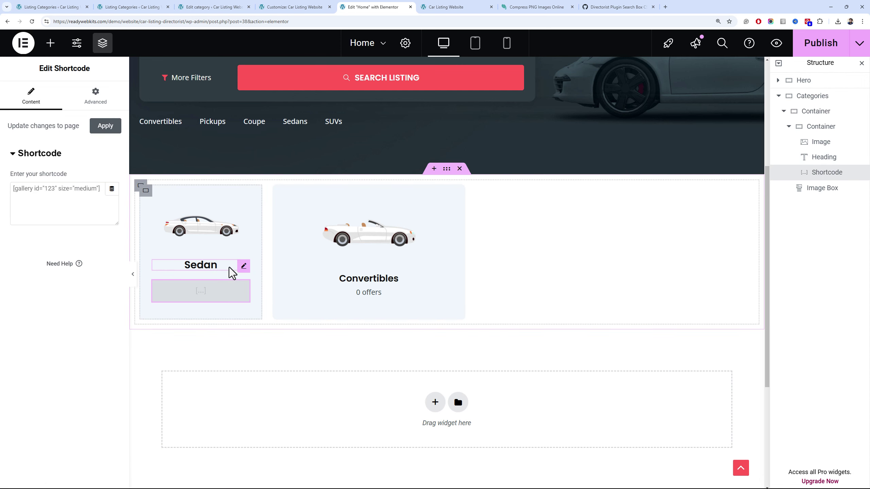
Set the Sedan heading's font size to 18 px and select the Shortcode widget below it
{"action": "left_click", "coordinate": [226, 268]}
{"action": "left_click", "coordinate": [112, 198]}
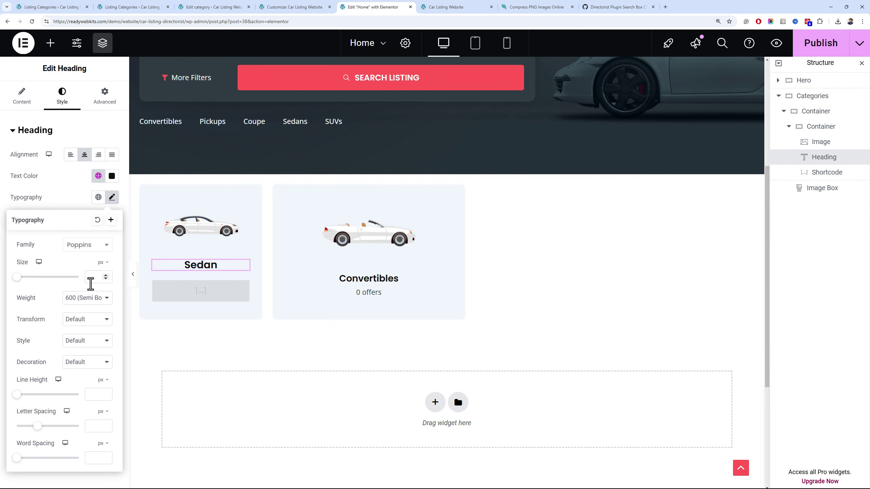
{"action": "type", "text": "18"}
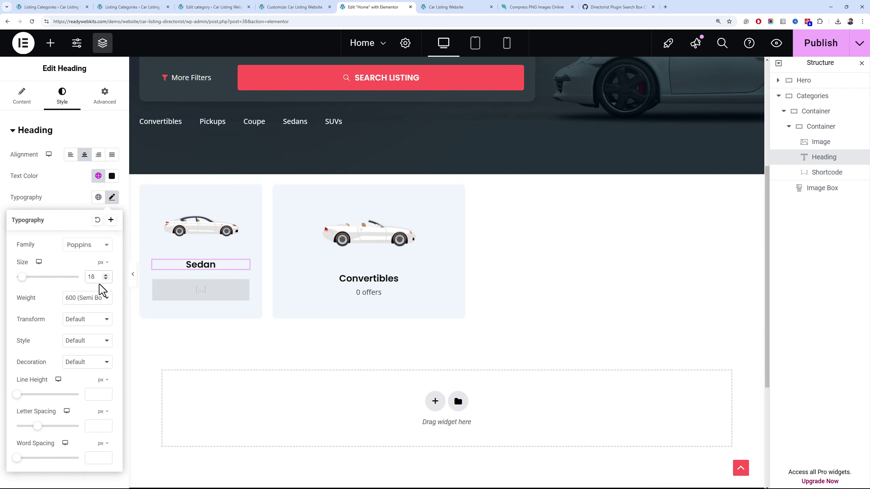
{"action": "left_click", "coordinate": [66, 206]}
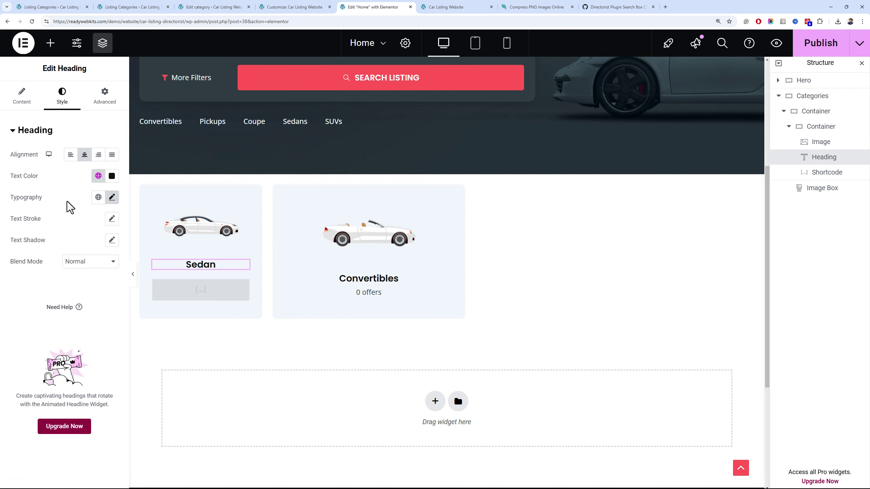
{"action": "left_click", "coordinate": [176, 292]}
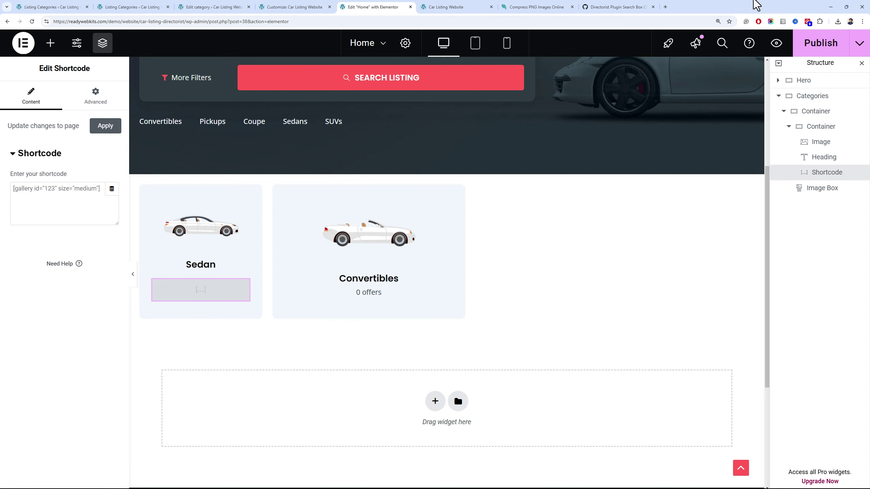
Open ChatGPT in a new browser tab, copy the PHP code from the Taxonomy Post Count Shortcode chat and review its usage notes
{"action": "left_click", "coordinate": [665, 7]}
{"action": "type", "text": "chat"}
{"action": "key", "text": "Return"}
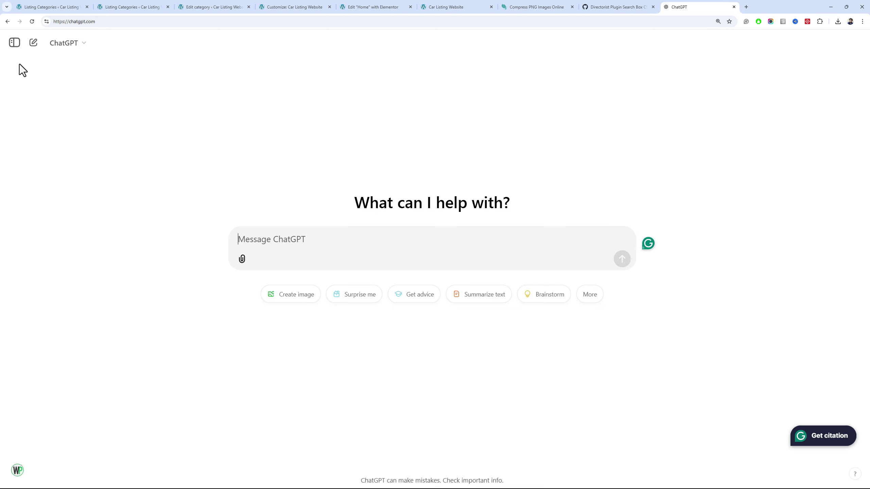
{"action": "left_click", "coordinate": [10, 43]}
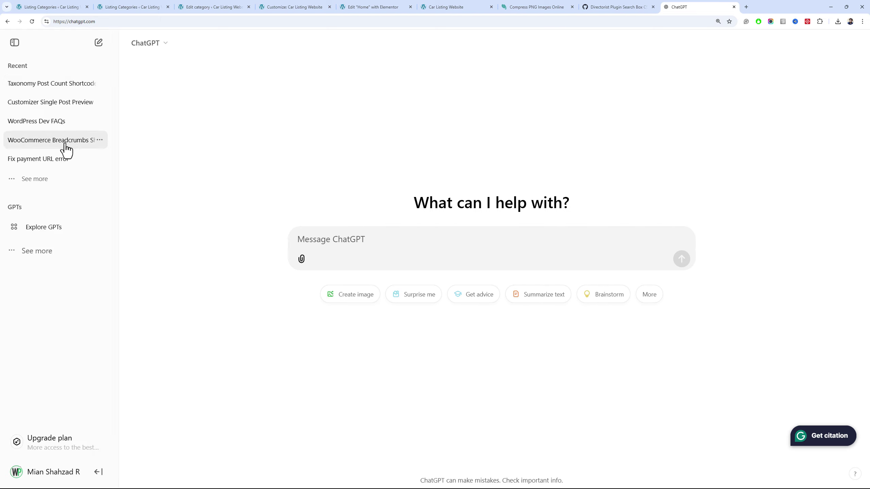
{"action": "left_click", "coordinate": [73, 92]}
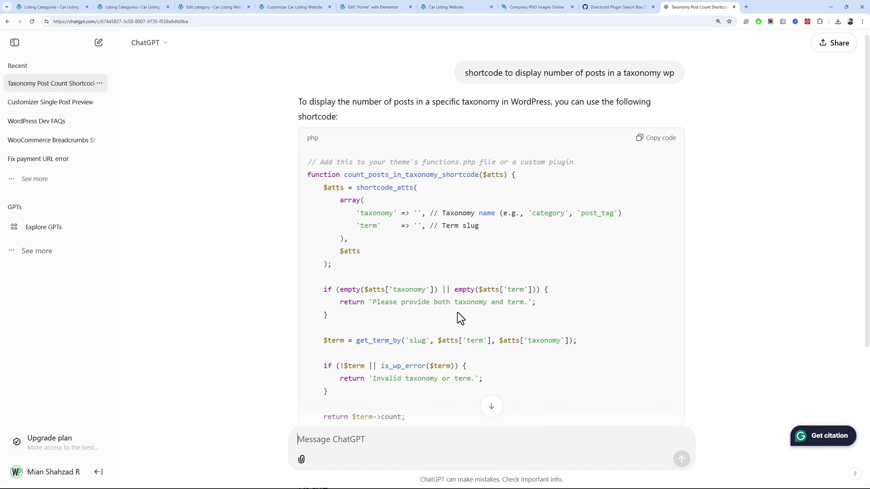
{"action": "left_click", "coordinate": [641, 140]}
{"action": "scroll", "coordinate": [429, 213], "scroll_direction": "down", "scroll_amount": 3}
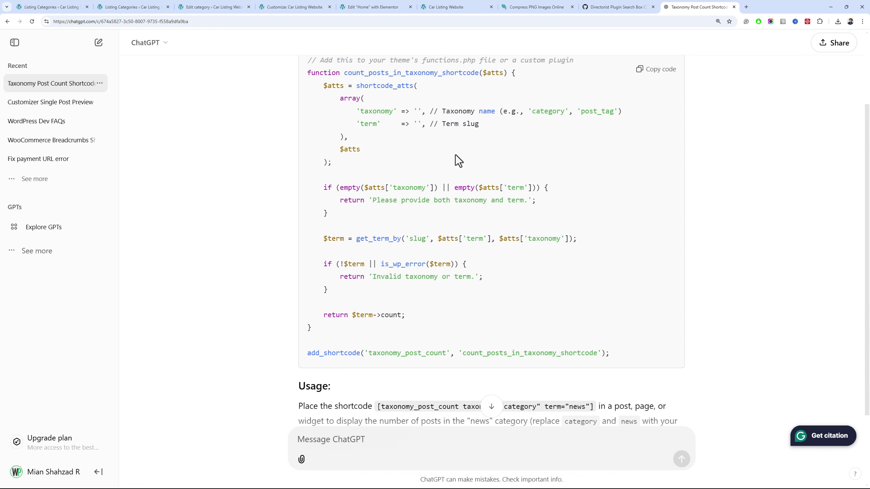
{"action": "scroll", "coordinate": [459, 161], "scroll_direction": "down", "scroll_amount": 3}
{"action": "scroll", "coordinate": [442, 194], "scroll_direction": "up", "scroll_amount": 3}
{"action": "scroll", "coordinate": [441, 194], "scroll_direction": "down", "scroll_amount": 3}
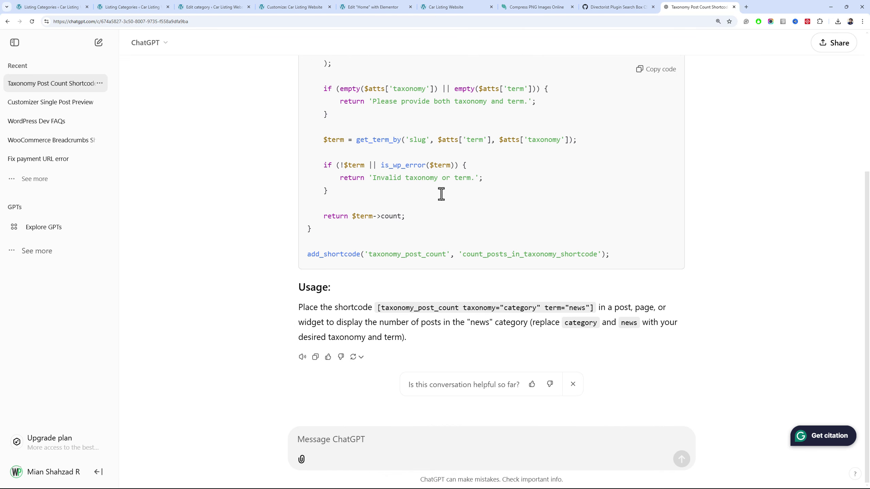
{"action": "scroll", "coordinate": [441, 194], "scroll_direction": "up", "scroll_amount": 3}
{"action": "scroll", "coordinate": [440, 194], "scroll_direction": "down", "scroll_amount": 3}
Return to the WordPress dashboard, then search for, install and activate the WPCode plugin
{"action": "left_click", "coordinate": [51, 7]}
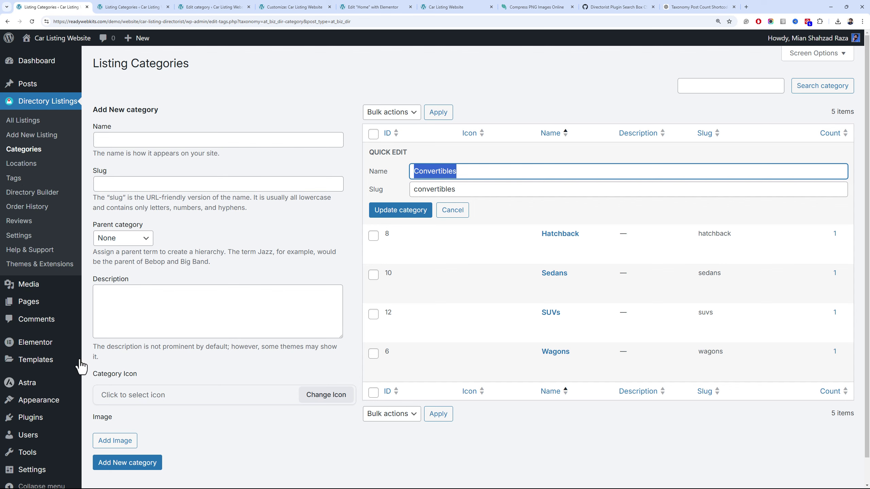
{"action": "mouse_move", "coordinate": [57, 419]}
{"action": "left_click", "coordinate": [100, 437]}
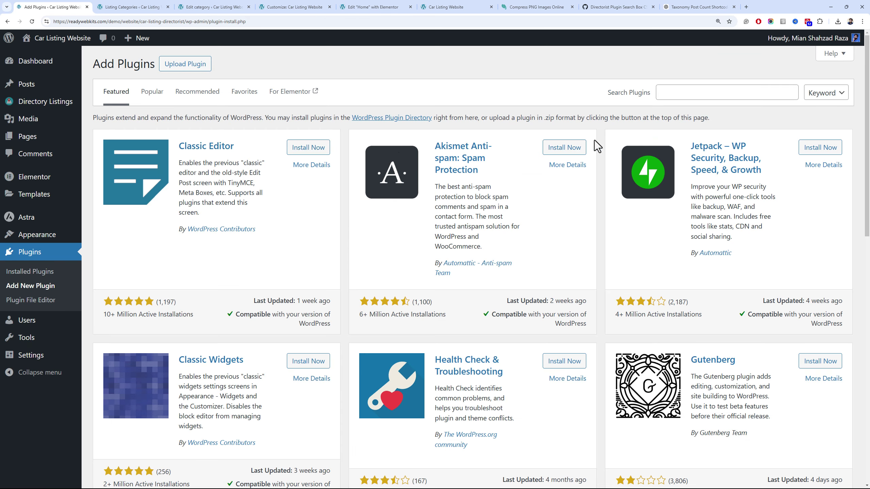
{"action": "left_click", "coordinate": [666, 99]}
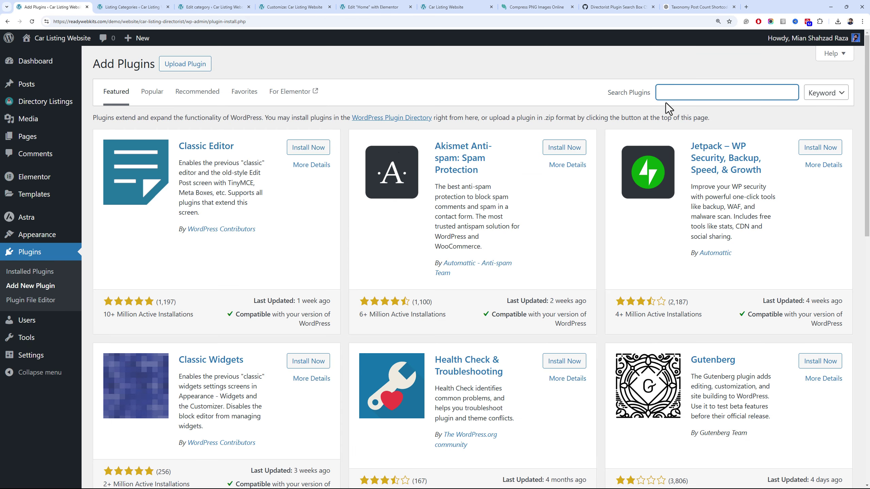
{"action": "type", "text": "wpcode"}
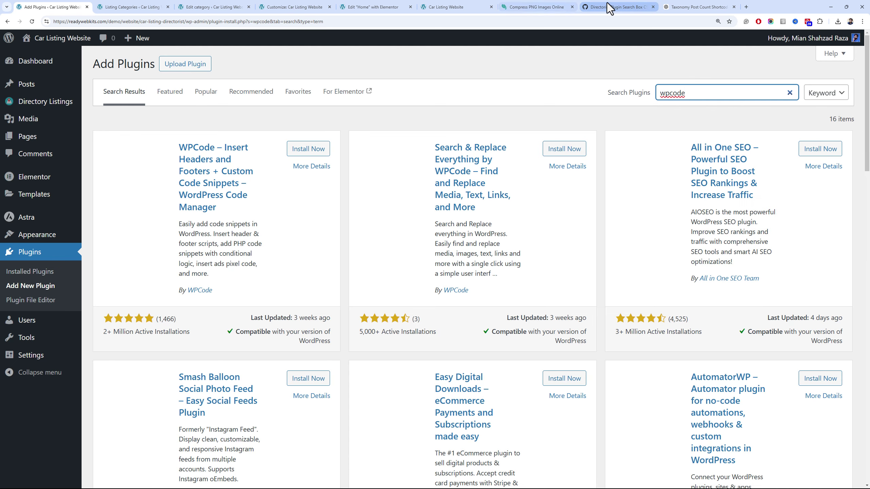
{"action": "left_click", "coordinate": [312, 149]}
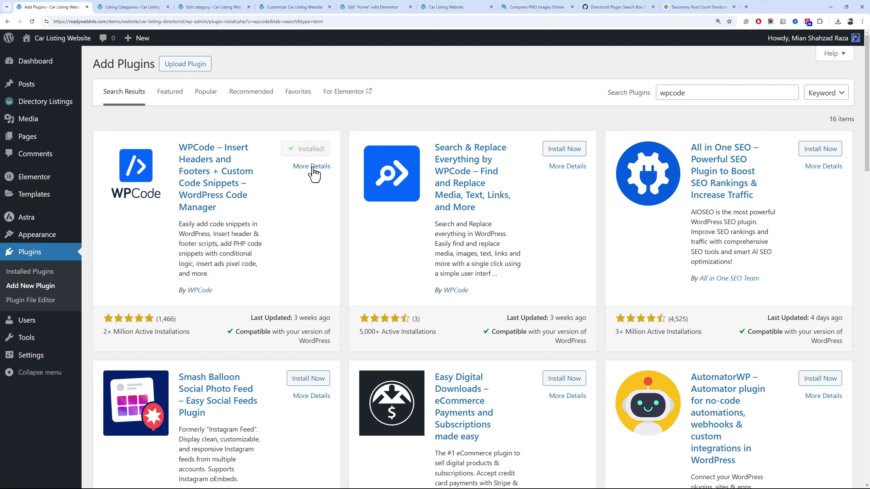
{"action": "left_click", "coordinate": [301, 150]}
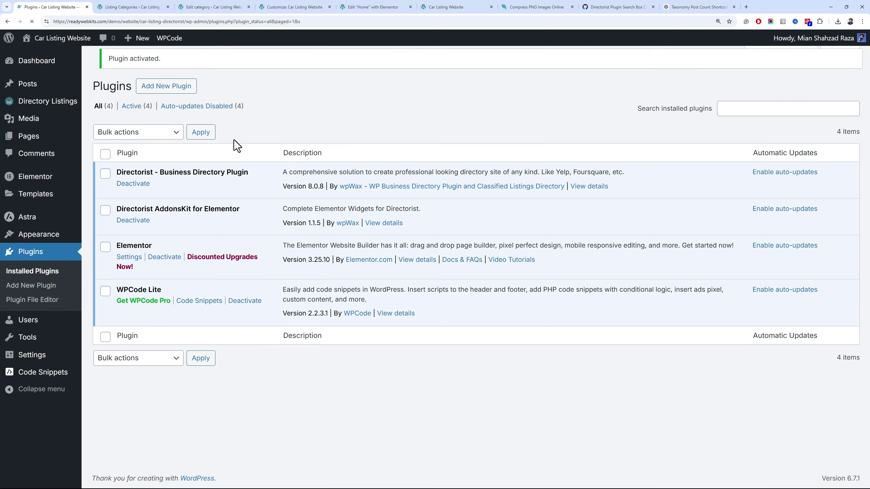
Start a new custom code snippet in WPCode with PHP Snippet as its code type
{"action": "mouse_move", "coordinate": [168, 39]}
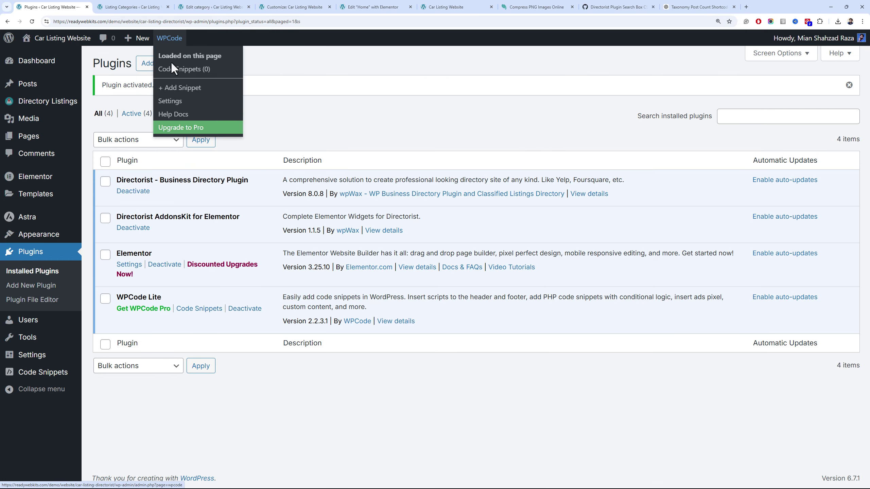
{"action": "left_click", "coordinate": [180, 87]}
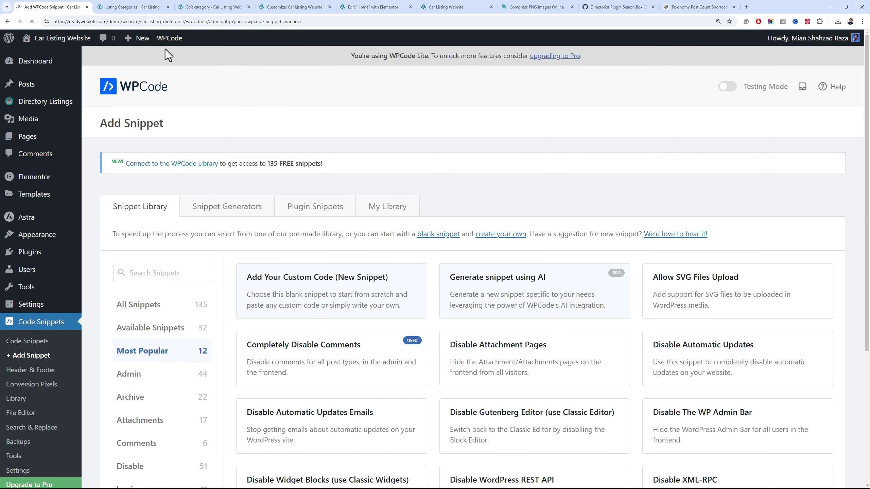
{"action": "left_click", "coordinate": [301, 299]}
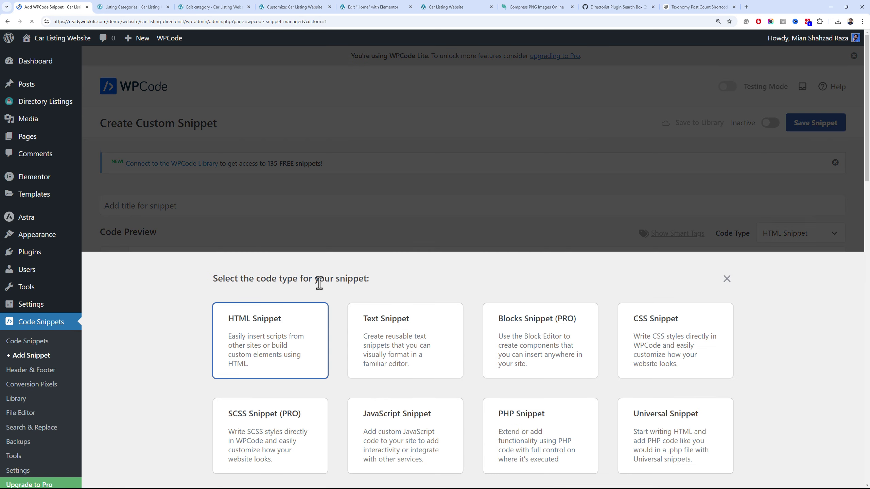
{"action": "left_click", "coordinate": [508, 449]}
Title the snippet "Listing Count" and paste the copied PHP shortcode code into its code area
{"action": "left_click", "coordinate": [289, 199]}
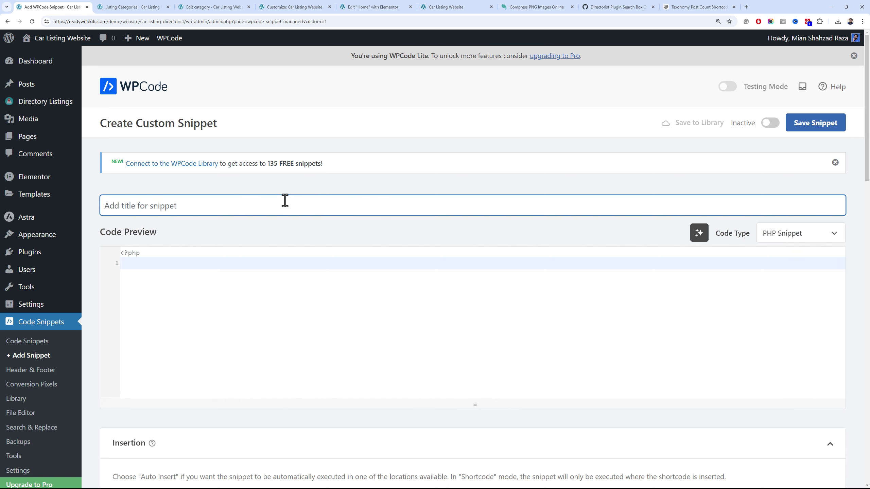
{"action": "type", "text": "Listing Count"}
{"action": "left_click", "coordinate": [377, 267]}
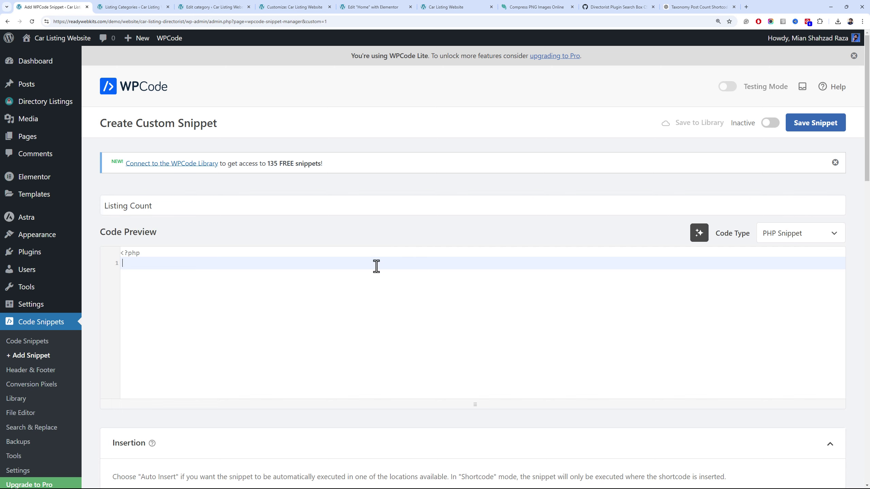
{"action": "key", "text": "ctrl+v"}
{"action": "scroll", "coordinate": [388, 311], "scroll_direction": "up", "scroll_amount": 5}
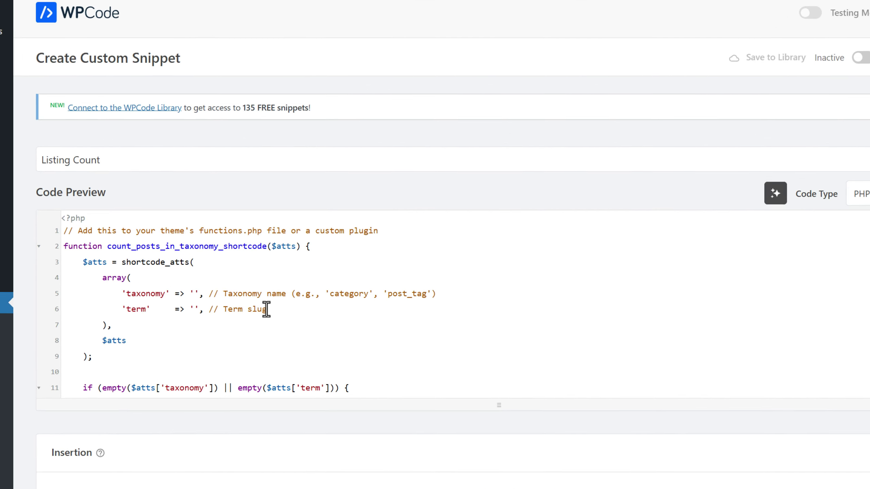
Open the directory listing Categories page in a new browser tab and copy the taxonomy name at_biz_dir-category from its URL
{"action": "left_click", "coordinate": [194, 293]}
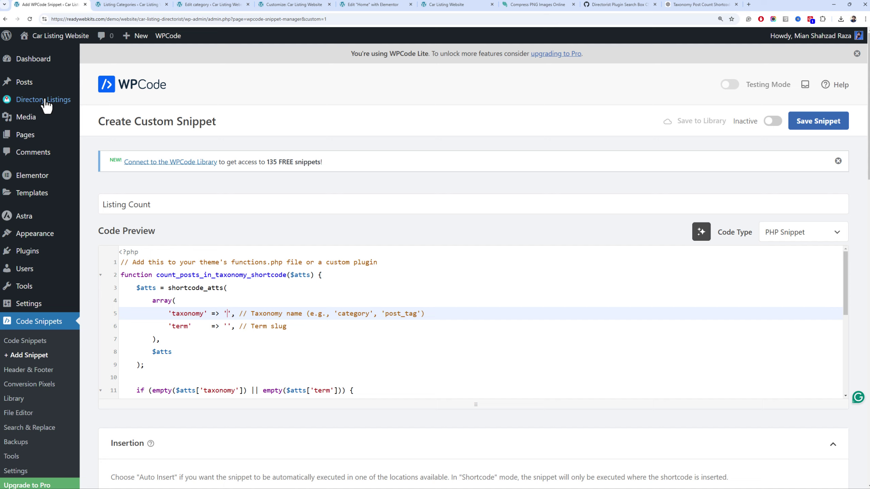
{"action": "mouse_move", "coordinate": [71, 112]}
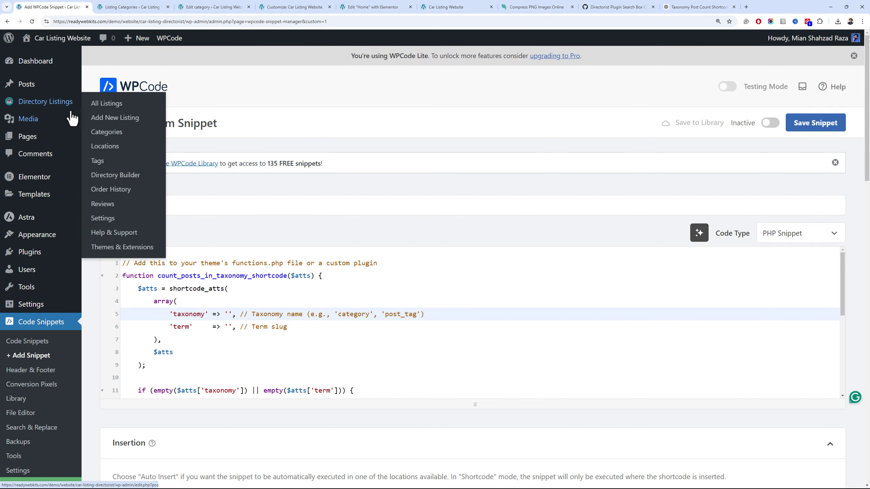
{"action": "middle_click", "coordinate": [104, 137]}
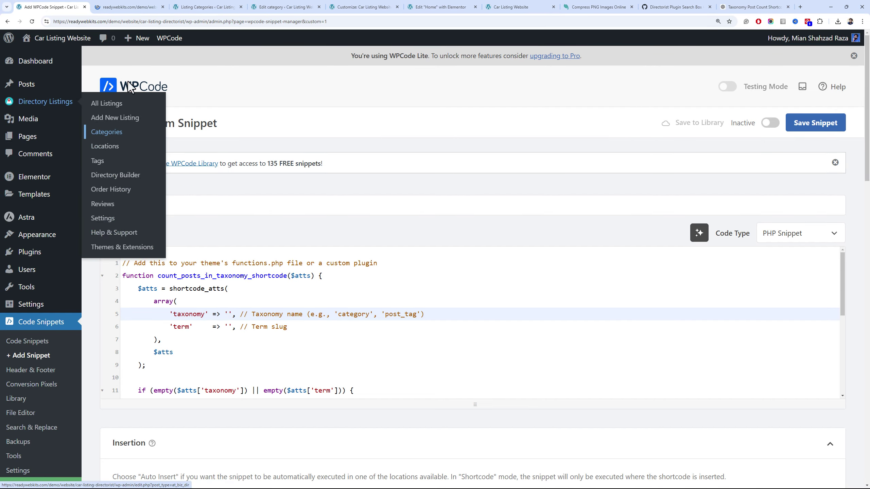
{"action": "left_click", "coordinate": [156, 7]}
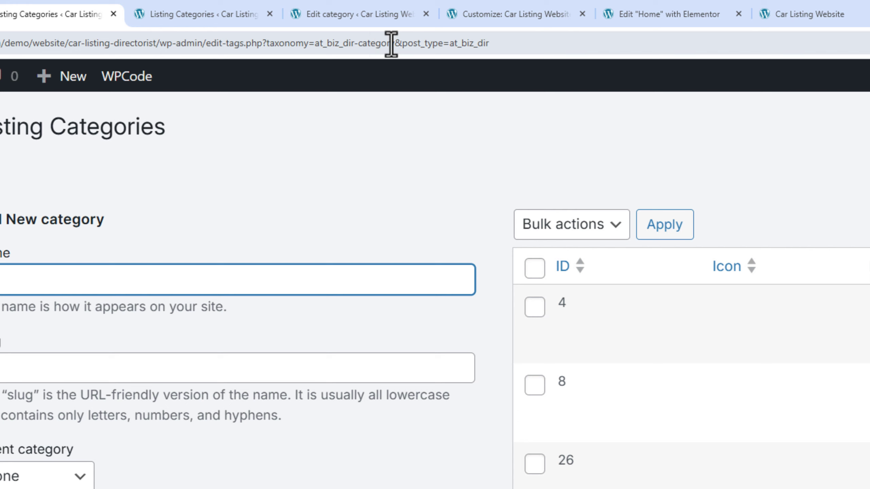
{"action": "left_click_drag", "start_coordinate": [394, 43], "coordinate": [314, 43]}
{"action": "key", "text": "ctrl+c"}
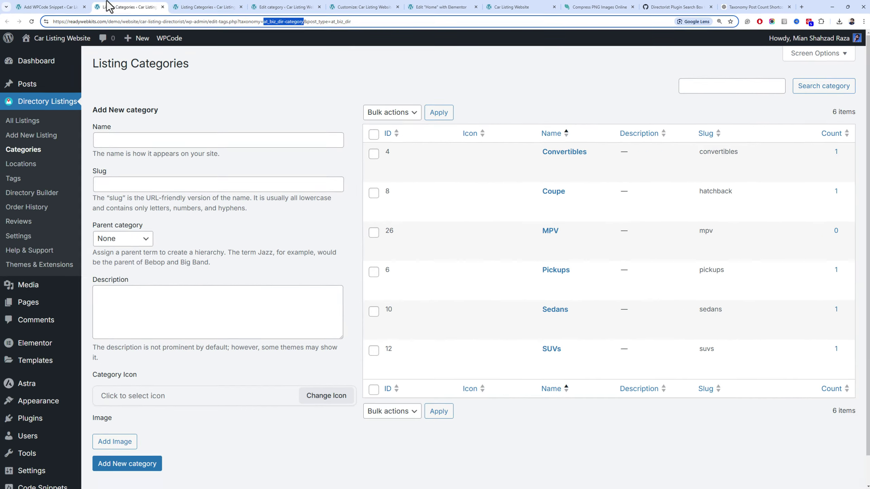
Return to the snippet and set the default 'taxonomy' value on line 5 to at_biz_dir-category
{"action": "left_click", "coordinate": [51, 7]}
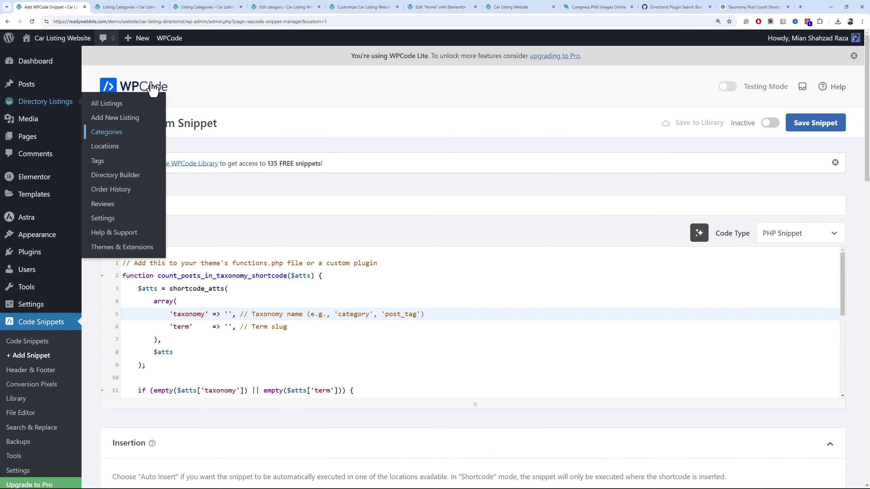
{"action": "left_click", "coordinate": [245, 304]}
{"action": "left_click", "coordinate": [228, 314]}
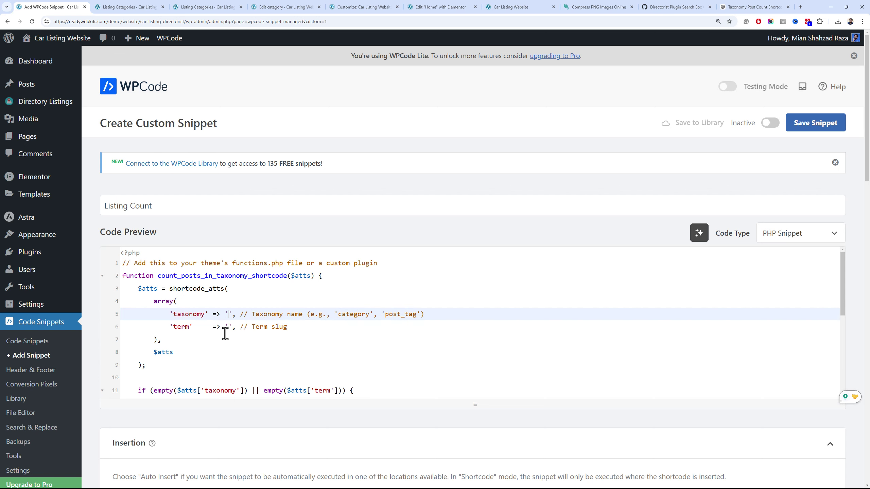
{"action": "key", "text": "ctrl+v"}
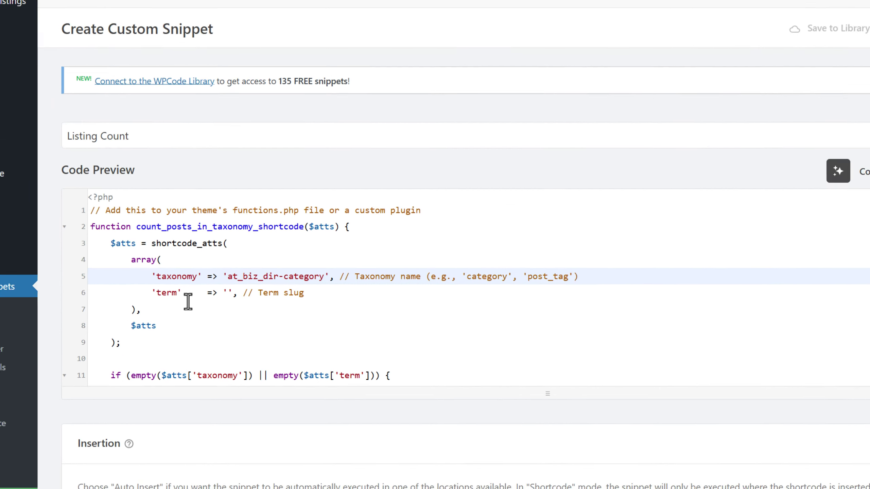
Review the snippet's code with the 'term' value left empty, then activate and save the snippet
{"action": "scroll", "coordinate": [198, 332], "scroll_direction": "down", "scroll_amount": 3}
{"action": "scroll", "coordinate": [198, 333], "scroll_direction": "up", "scroll_amount": 3}
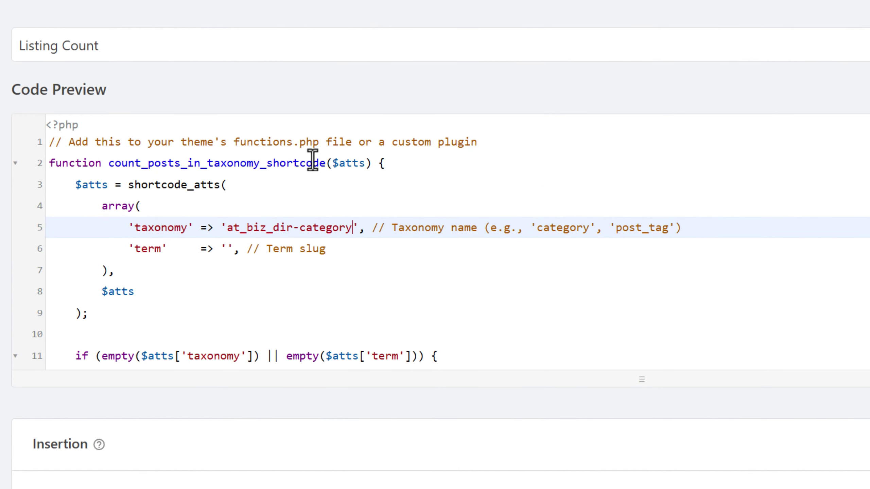
{"action": "double_click", "coordinate": [355, 162]}
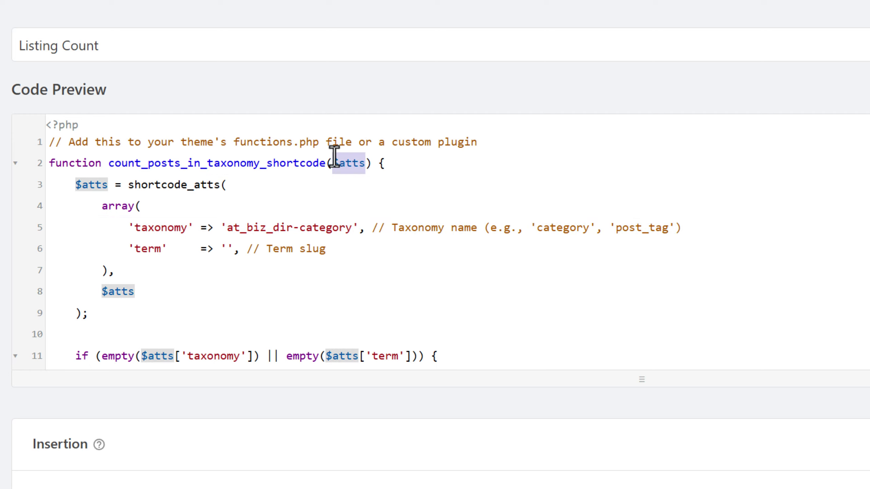
{"action": "left_click", "coordinate": [242, 248]}
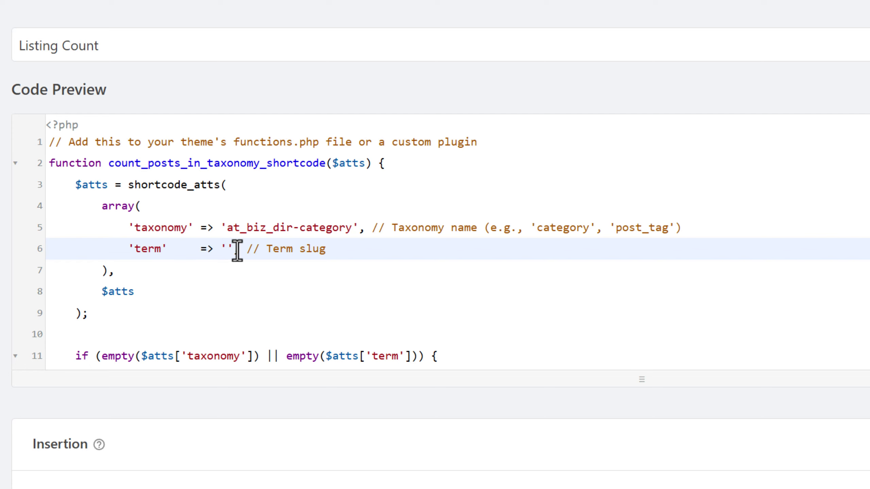
{"action": "scroll", "coordinate": [236, 249], "scroll_direction": "down", "scroll_amount": 5}
{"action": "scroll", "coordinate": [237, 249], "scroll_direction": "up", "scroll_amount": 5}
{"action": "scroll", "coordinate": [295, 198], "scroll_direction": "down", "scroll_amount": 8}
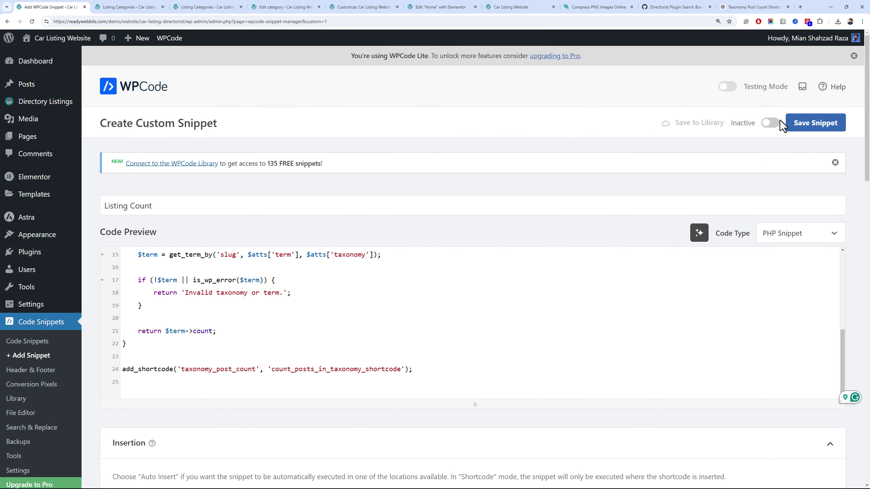
{"action": "left_click", "coordinate": [771, 124]}
{"action": "left_click", "coordinate": [833, 130]}
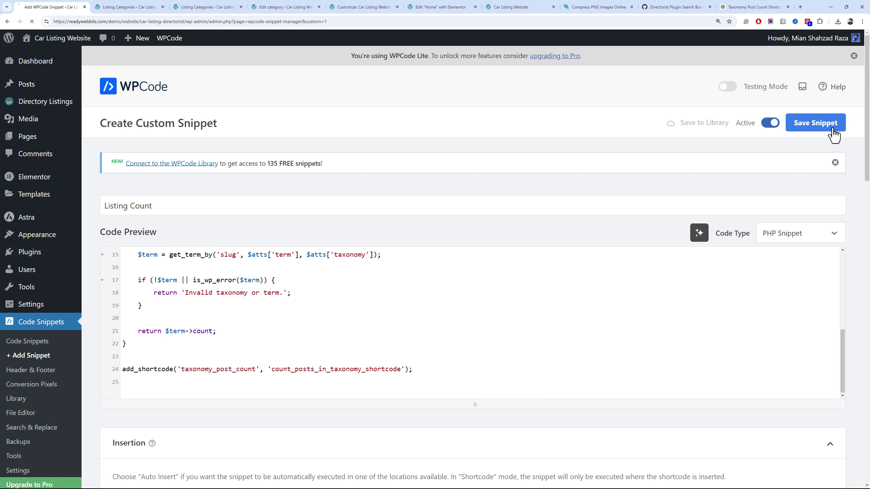
Prefix the function name on line 2 with directorist_ to make it directorist_count_posts_in_taxonomy_shortcode
{"action": "scroll", "coordinate": [403, 257], "scroll_direction": "down", "scroll_amount": 4}
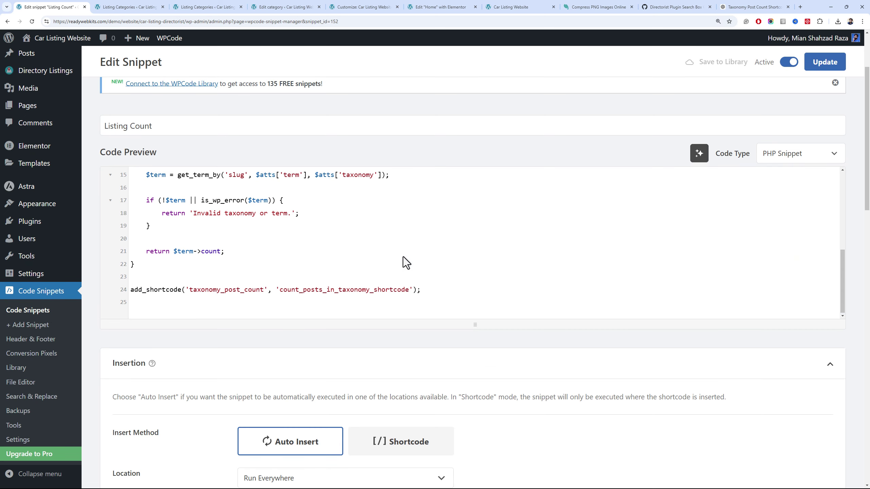
{"action": "scroll", "coordinate": [209, 363], "scroll_direction": "up", "scroll_amount": 1}
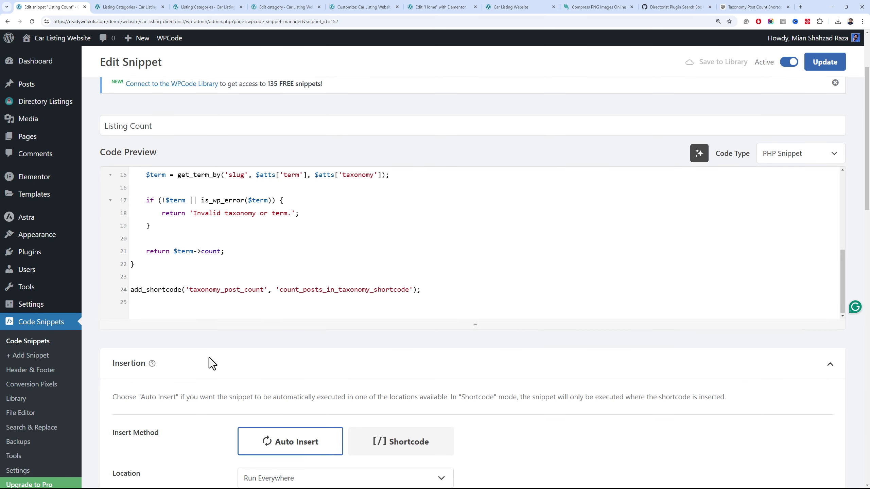
{"action": "double_click", "coordinate": [224, 291]}
{"action": "left_click", "coordinate": [224, 290]}
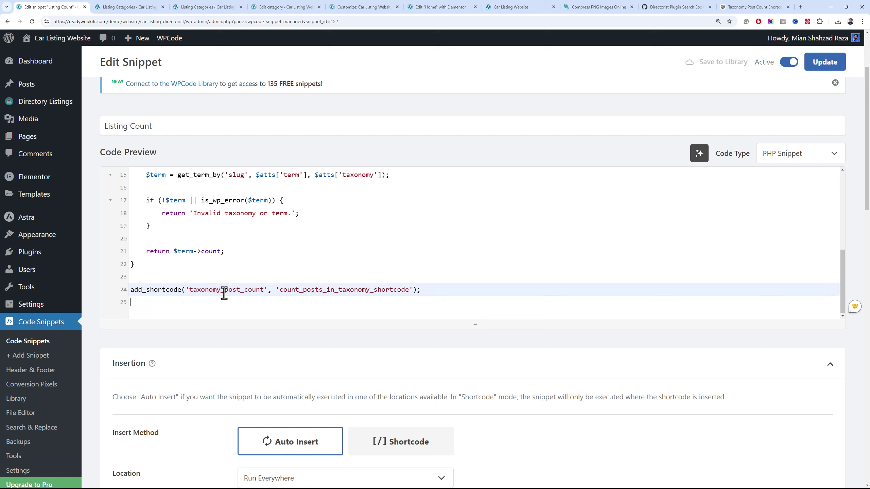
{"action": "scroll", "coordinate": [195, 289], "scroll_direction": "up", "scroll_amount": 3}
{"action": "scroll", "coordinate": [195, 290], "scroll_direction": "up", "scroll_amount": 2}
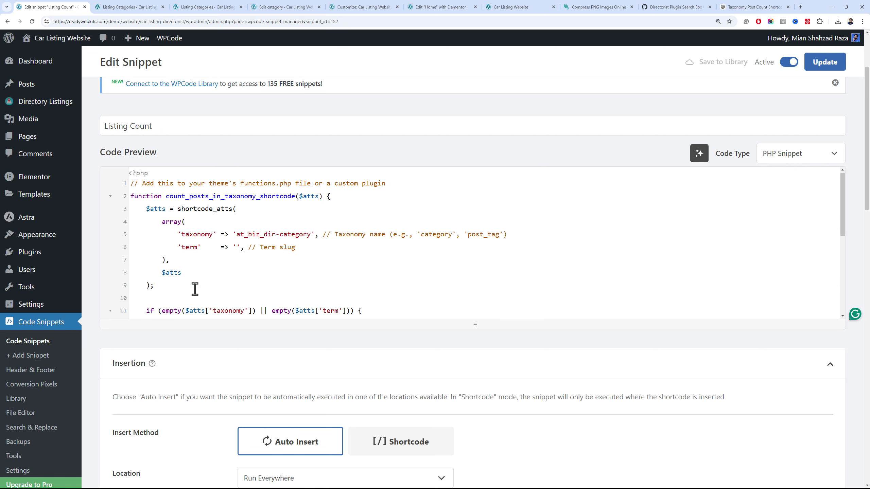
{"action": "scroll", "coordinate": [248, 285], "scroll_direction": "down", "scroll_amount": 2}
{"action": "scroll", "coordinate": [247, 285], "scroll_direction": "up", "scroll_amount": 2}
{"action": "left_click", "coordinate": [163, 197]}
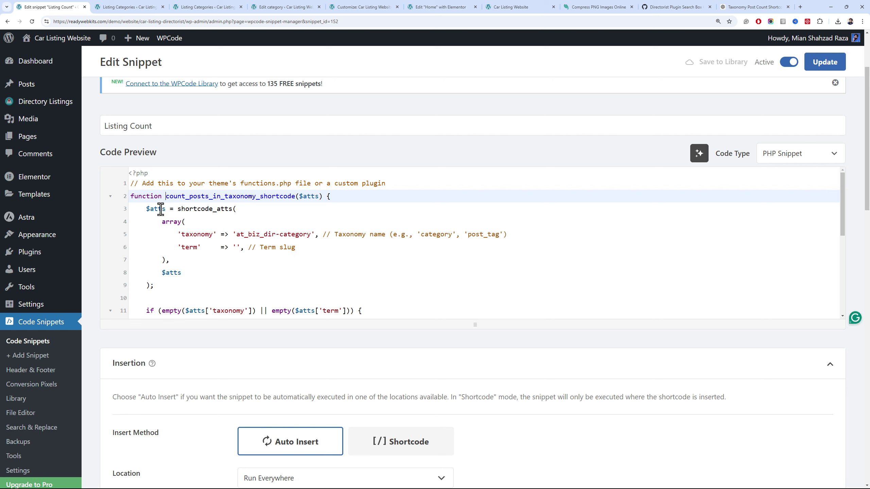
{"action": "type", "text": "directo"}
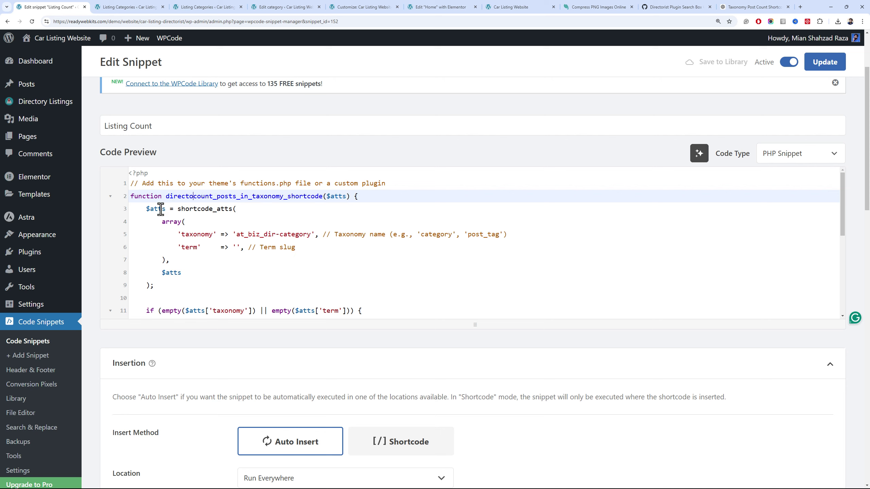
{"action": "type", "text": "r"}
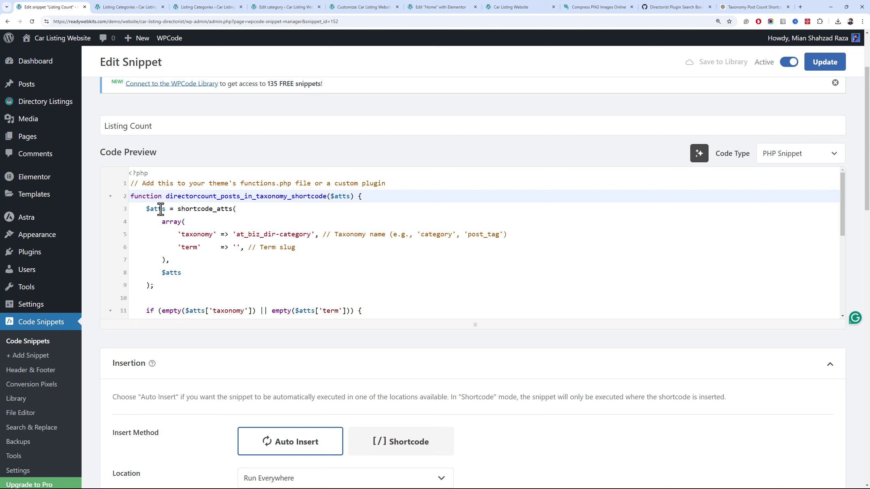
{"action": "type", "text": "ist"}
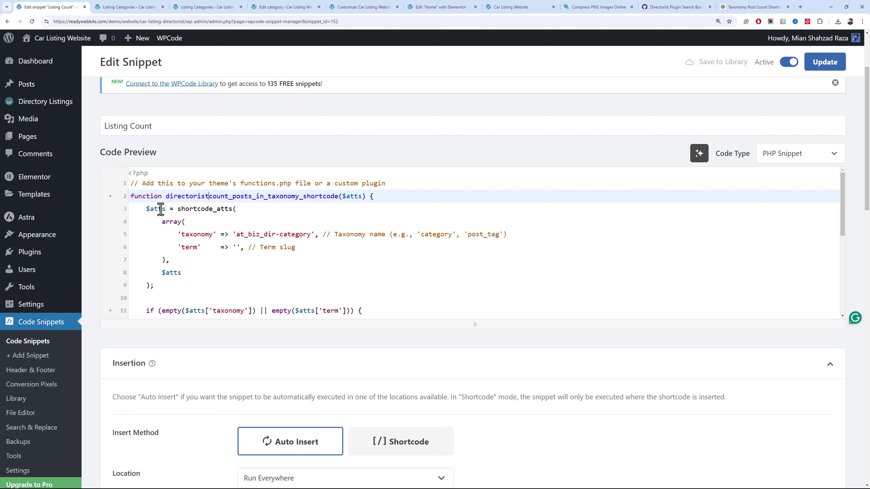
{"action": "type", "text": "_"}
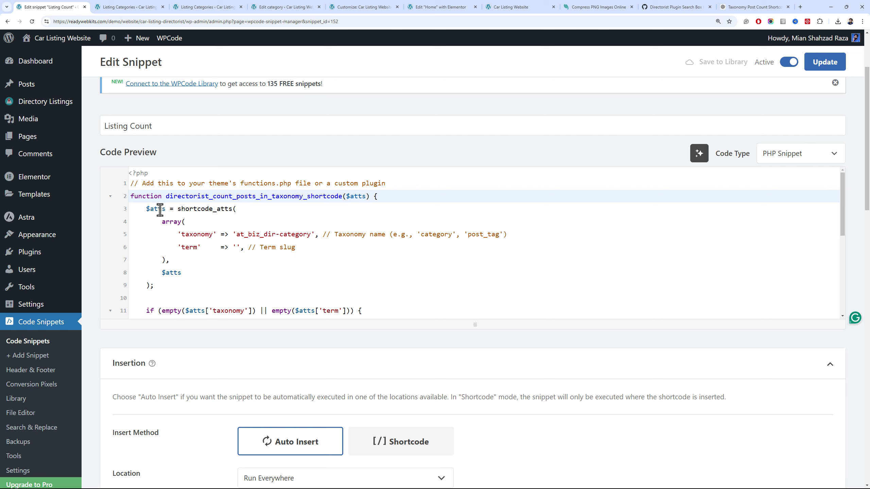
Copy the new function name and replace the callback name in the add_shortcode line with directorist_count_posts_in_taxonomy_shortcode
{"action": "double_click", "coordinate": [208, 200]}
{"action": "key", "text": "ctrl+c"}
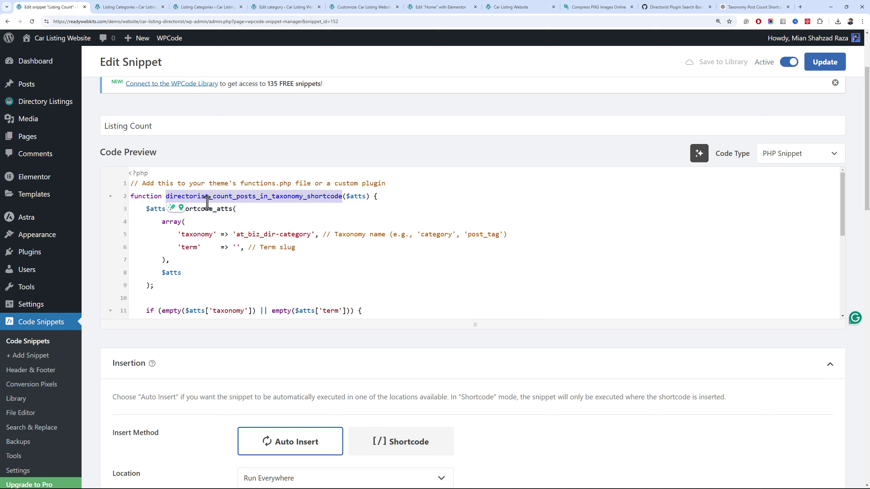
{"action": "scroll", "coordinate": [207, 202], "scroll_direction": "down", "scroll_amount": 5}
{"action": "double_click", "coordinate": [321, 290]}
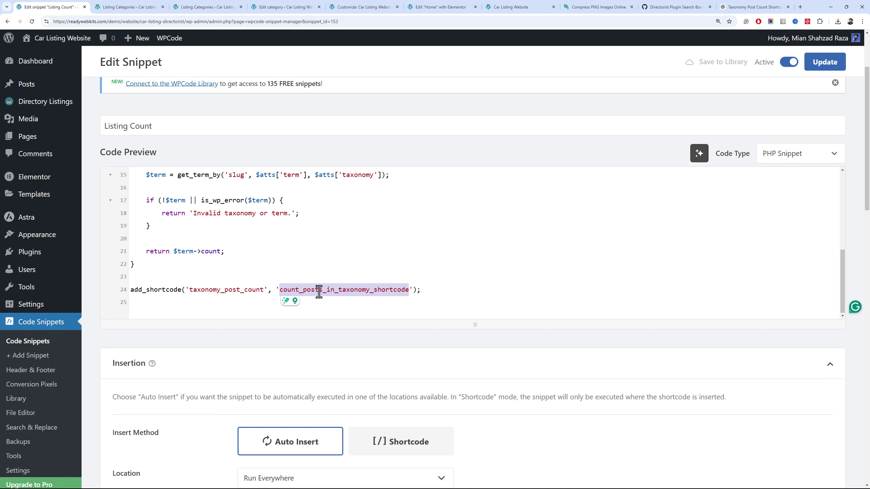
{"action": "key", "text": "ctrl+v"}
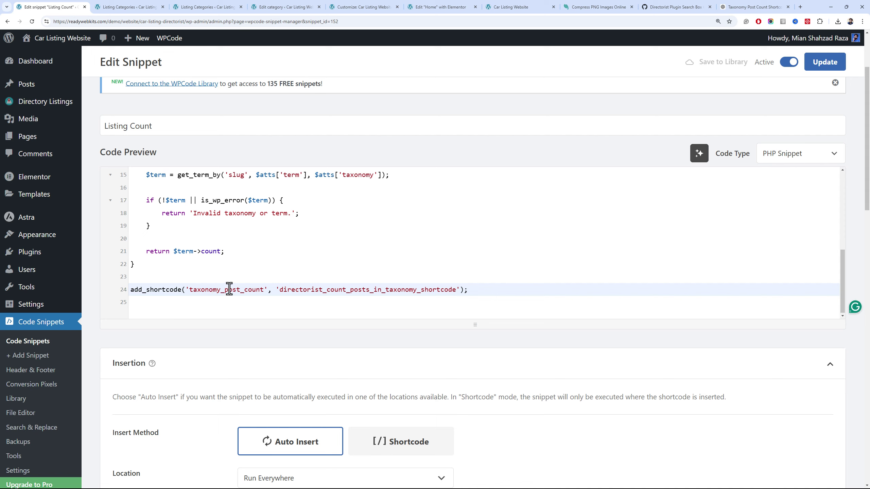
Replace "taxonomy" in the add_shortcode tag so it reads dierctorist_category_post_count
{"action": "left_click_drag", "start_coordinate": [222, 289], "coordinate": [190, 287]}
{"action": "type", "text": "dierctori"}
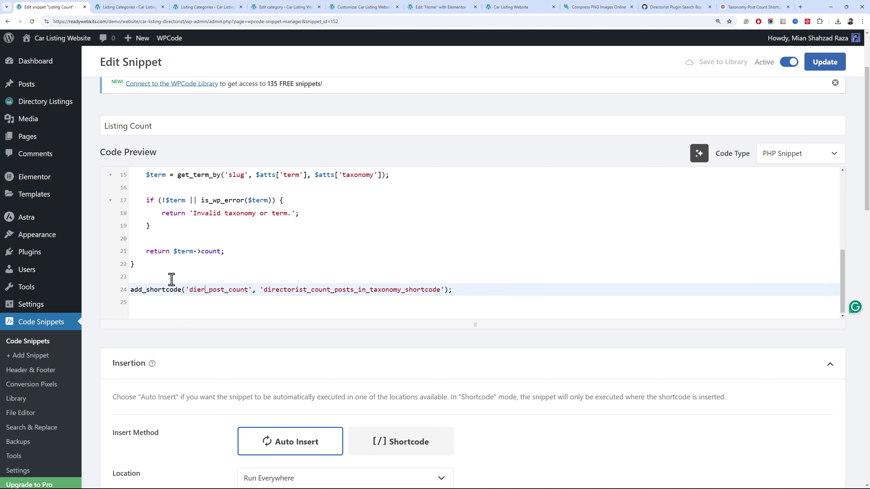
{"action": "type", "text": "st"}
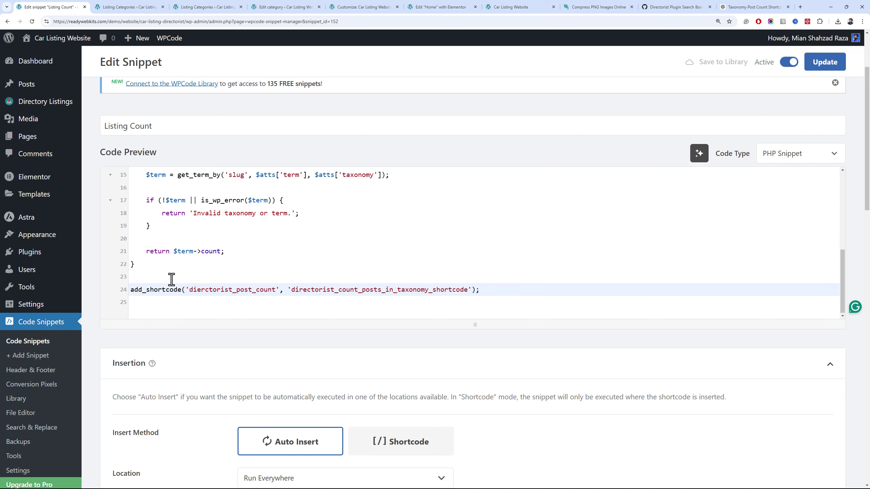
{"action": "type", "text": "_categor"}
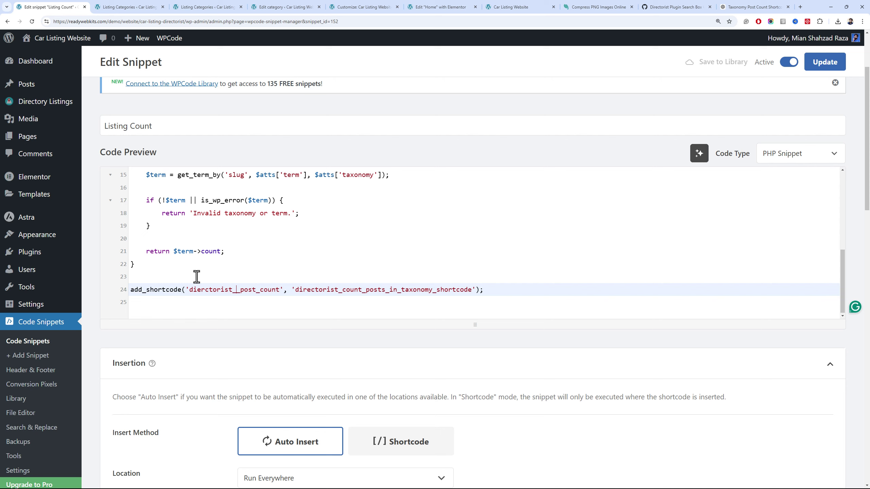
{"action": "type", "text": "y"}
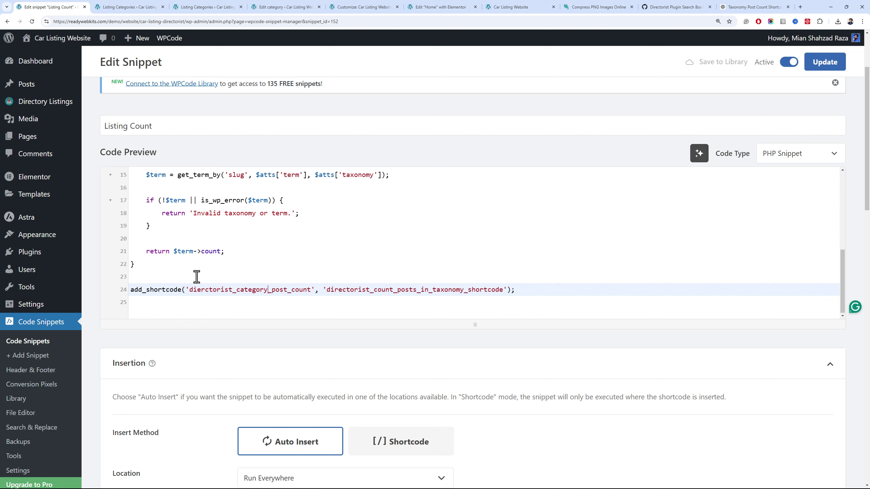
Copy the dierctorist_category_post_count tag from the add_shortcode line, update the snippet, and switch to the Home page in Elementor
{"action": "double_click", "coordinate": [252, 289]}
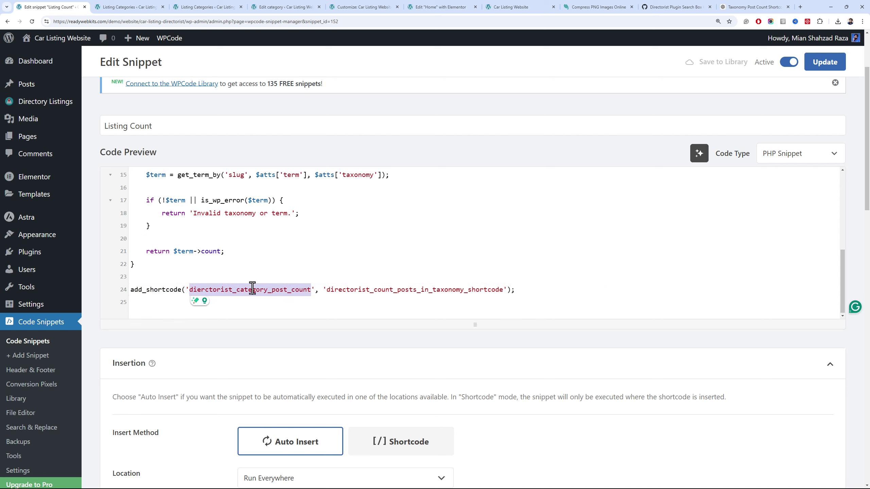
{"action": "left_click", "coordinate": [822, 61]}
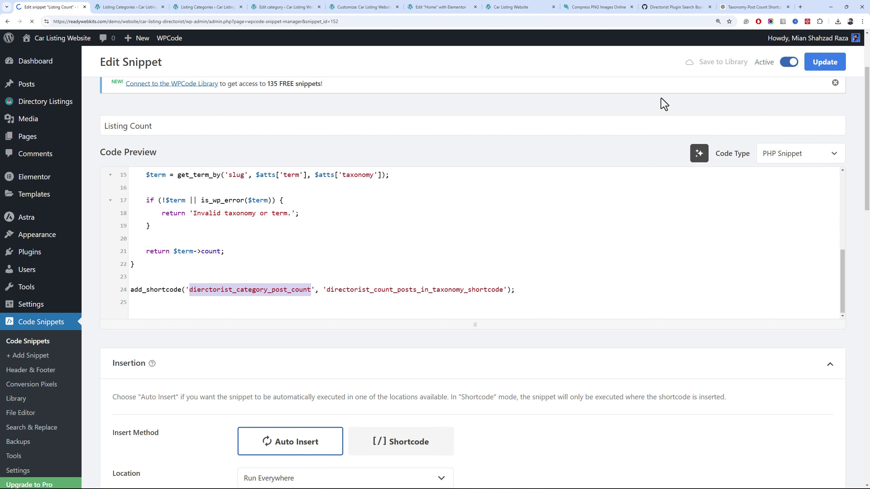
{"action": "left_click", "coordinate": [342, 6]}
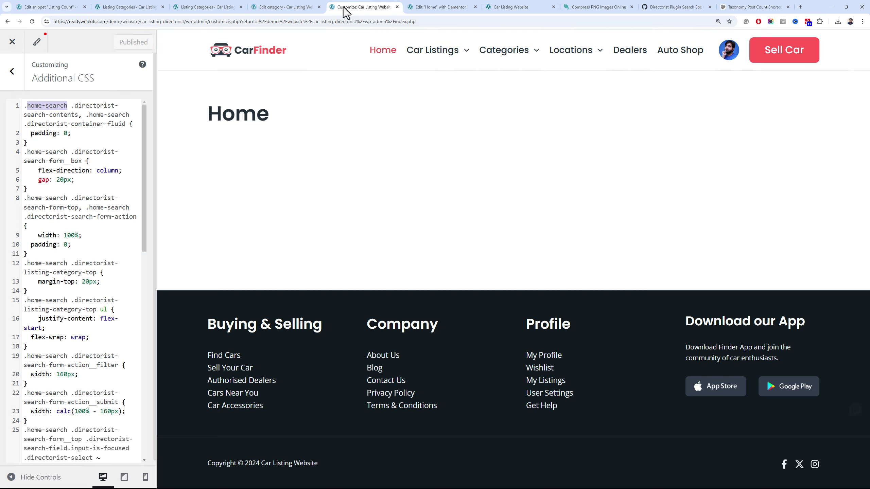
{"action": "left_click", "coordinate": [415, 7]}
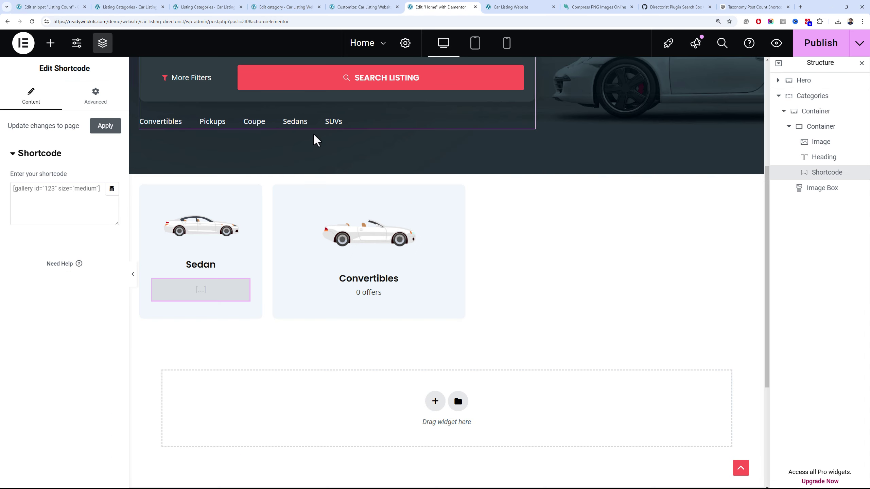
Enter the shortcode [dierctorist_category_post_count term=""] in the Sedan card's Shortcode widget
{"action": "left_click", "coordinate": [106, 211]}
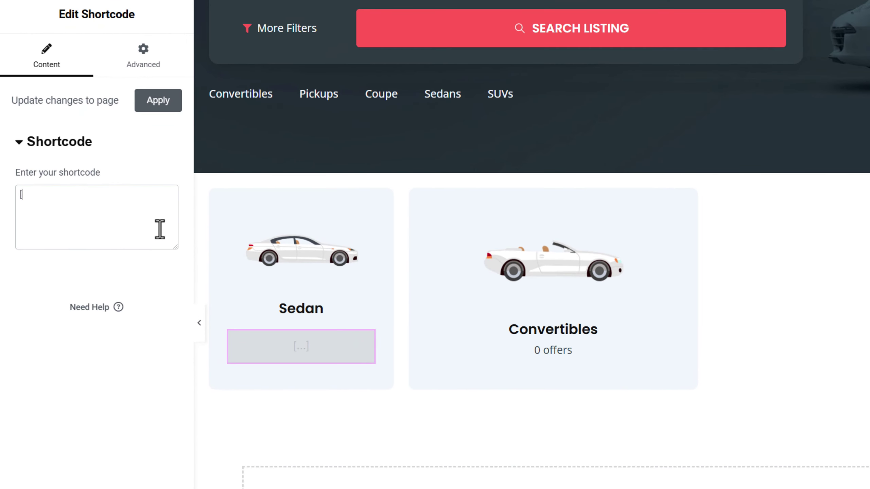
{"action": "type", "text": "[dierctorist_category_post_count]"}
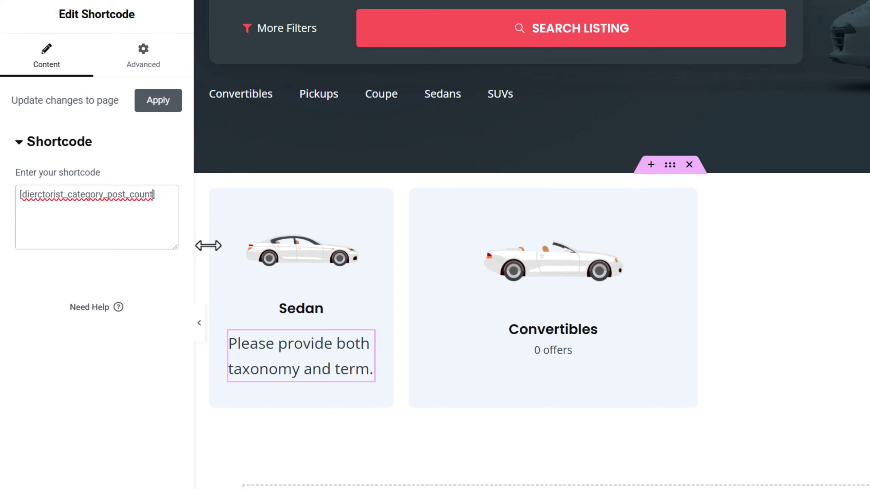
{"action": "type", "text": "term="}
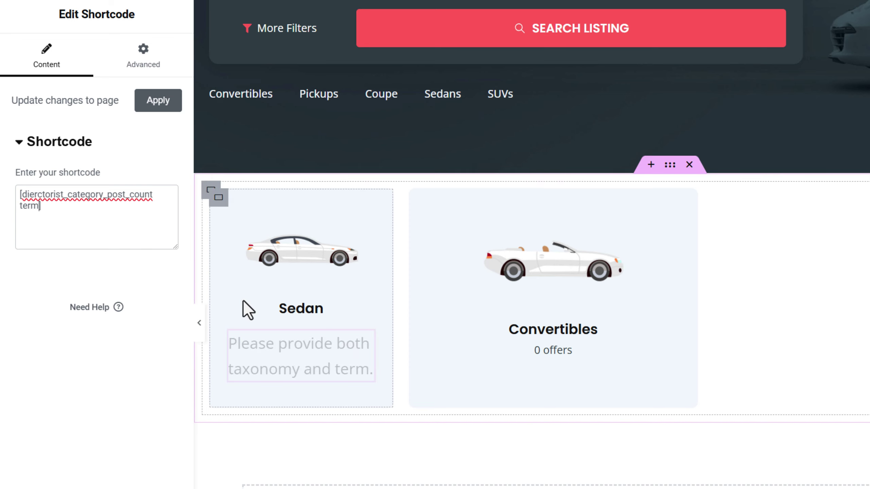
{"action": "type", "text": "\"\""}
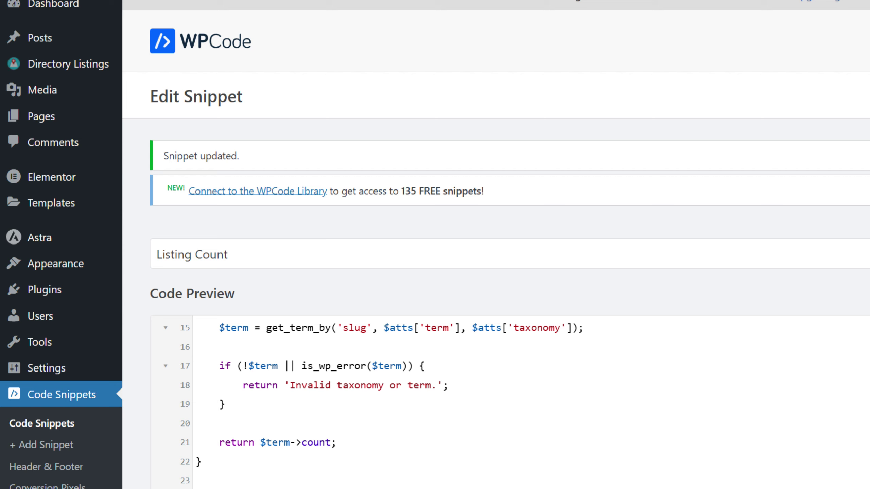
Copy the slug of the Convertibles category from the directory's listing categories without changing the category
{"action": "mouse_move", "coordinate": [50, 77]}
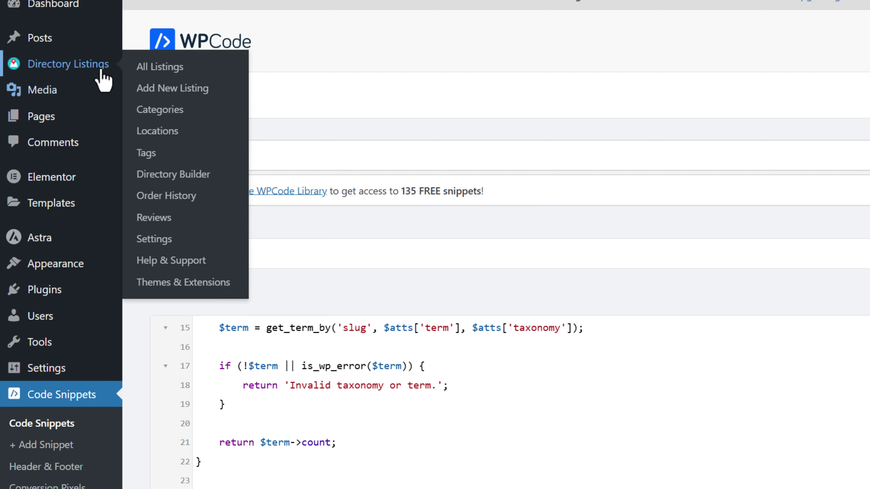
{"action": "left_click", "coordinate": [160, 109]}
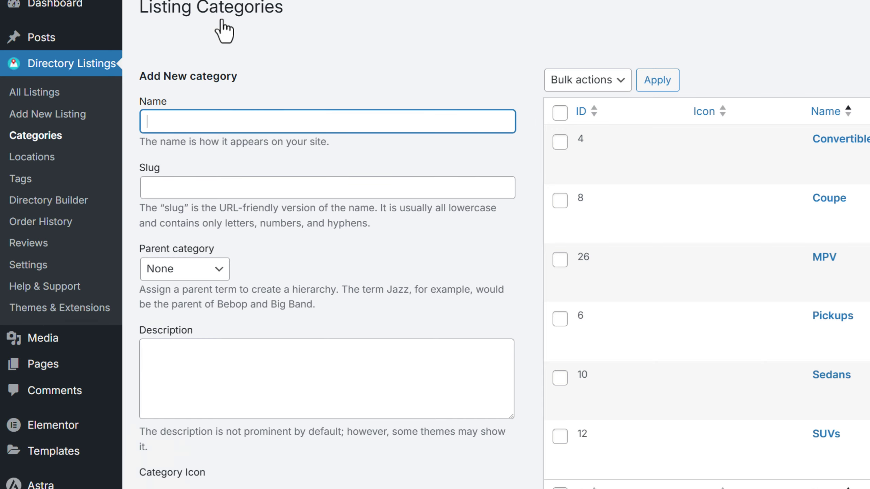
{"action": "mouse_move", "coordinate": [621, 186]}
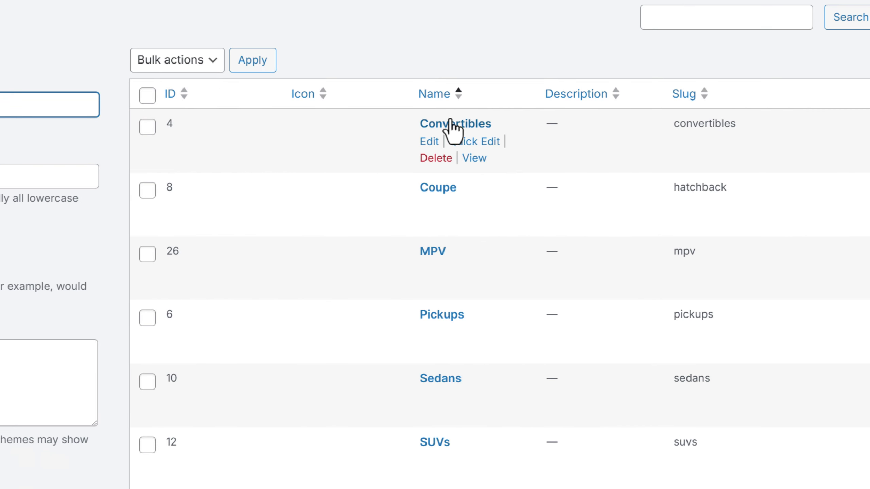
{"action": "left_click", "coordinate": [464, 141]}
{"action": "left_click_drag", "start_coordinate": [312, 185], "coordinate": [208, 188]}
{"action": "key", "text": "ctrl+c"}
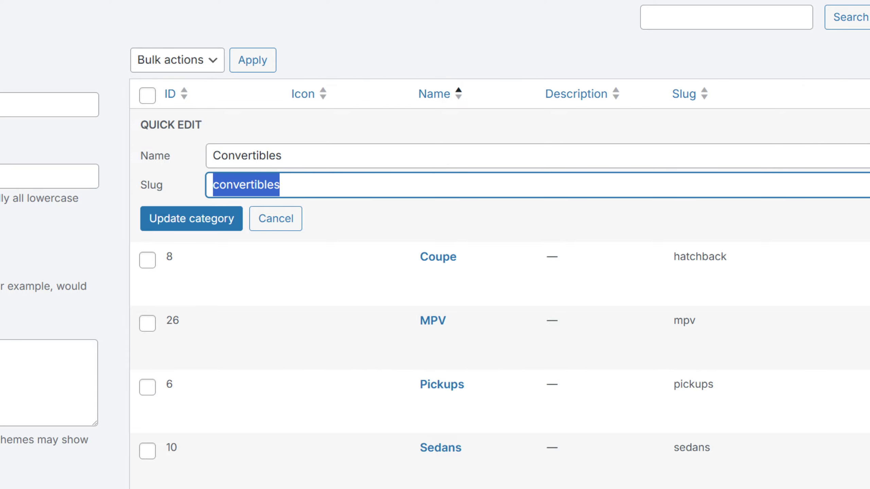
{"action": "key", "text": "Escape"}
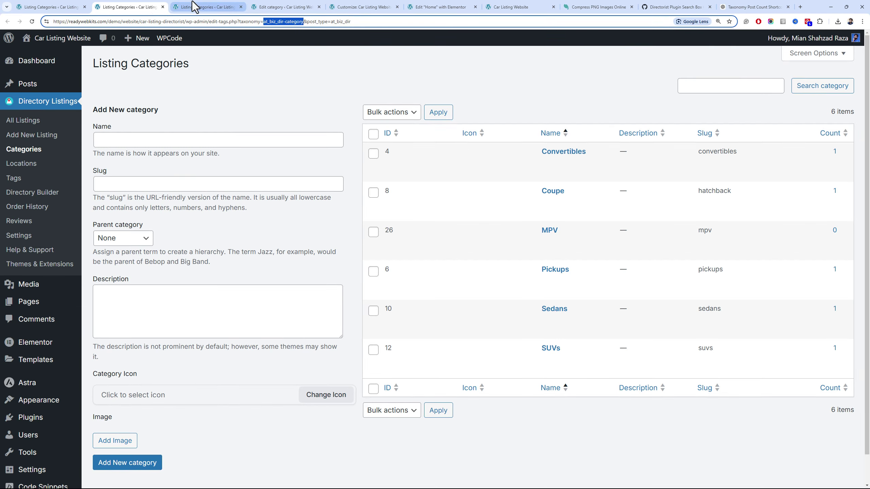
Back in the Elementor editor, fill the Sedan card shortcode's term attribute with the copied slug convertibles
{"action": "left_click", "coordinate": [363, 7]}
{"action": "left_click", "coordinate": [412, 6]}
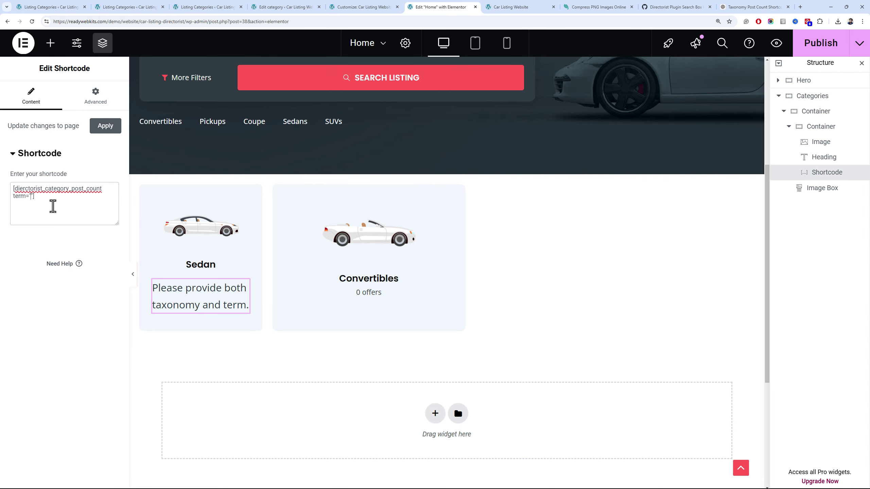
{"action": "key", "text": "ctrl+v"}
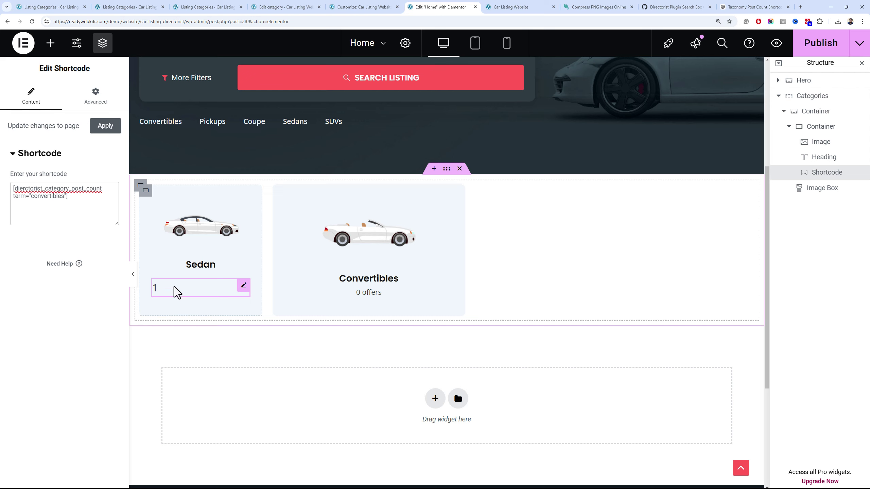
Wrap the Sedan card's count shortcode in a new container with a horizontal row direction
{"action": "left_click", "coordinate": [50, 43]}
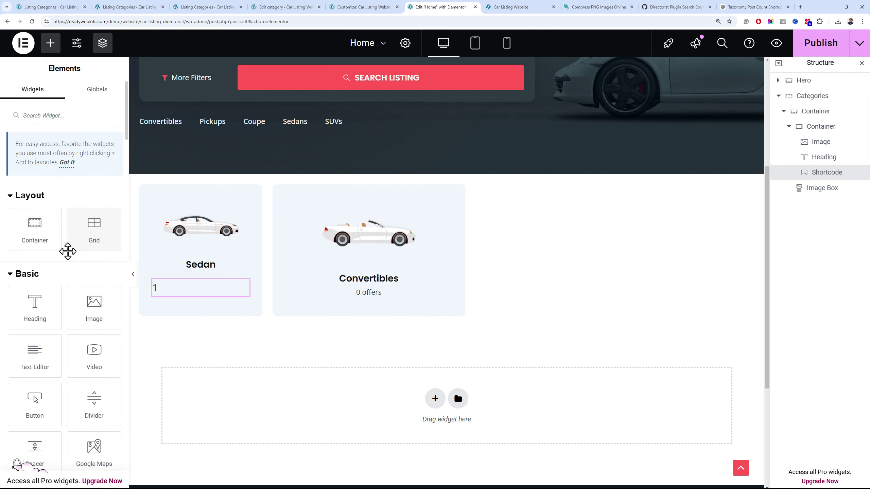
{"action": "left_click_drag", "start_coordinate": [37, 241], "coordinate": [184, 294]}
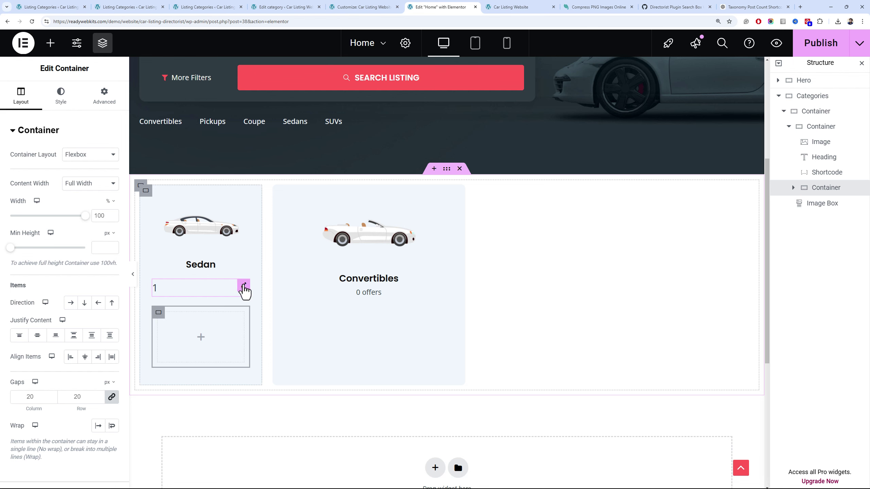
{"action": "left_click_drag", "start_coordinate": [244, 289], "coordinate": [229, 336]}
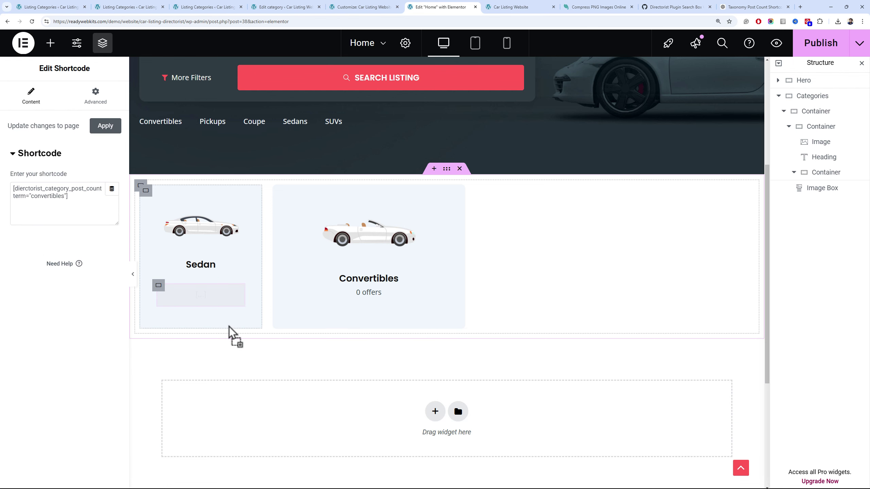
{"action": "left_click", "coordinate": [159, 288]}
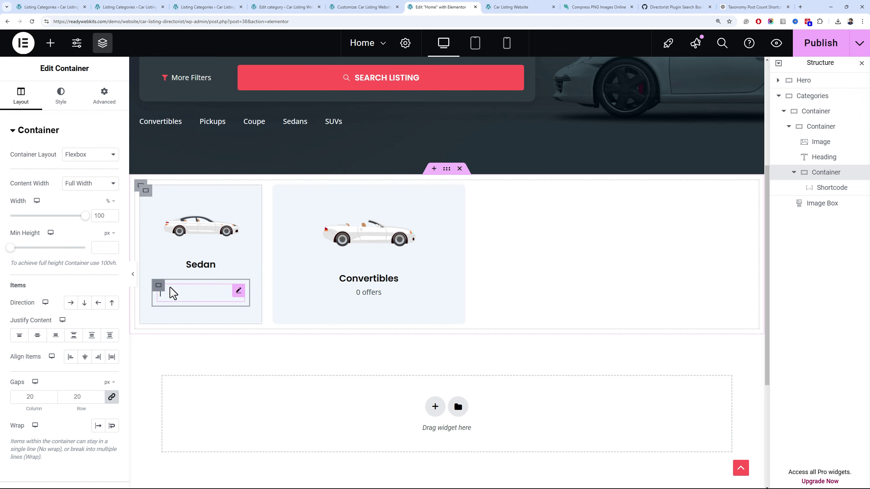
{"action": "left_click", "coordinate": [71, 303]}
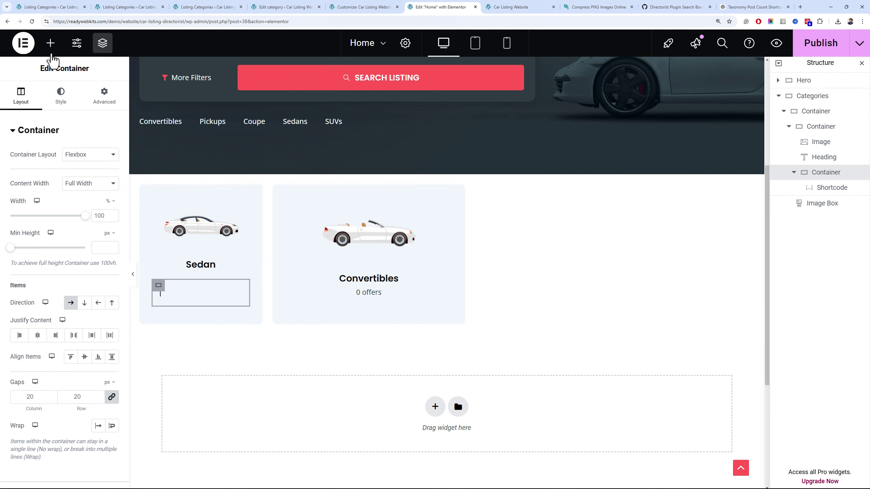
Add a heading with the div HTML tag to the new container and order it after the shortcode
{"action": "left_click", "coordinate": [50, 43]}
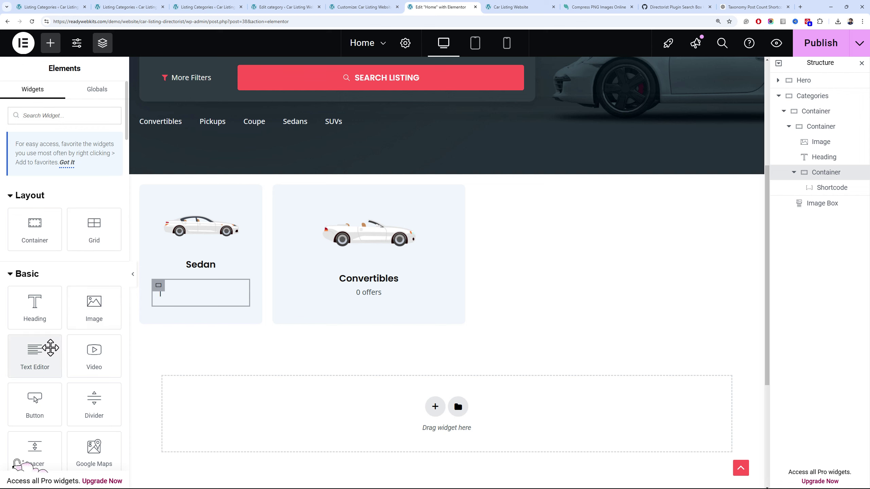
{"action": "left_click_drag", "start_coordinate": [37, 310], "coordinate": [165, 299]}
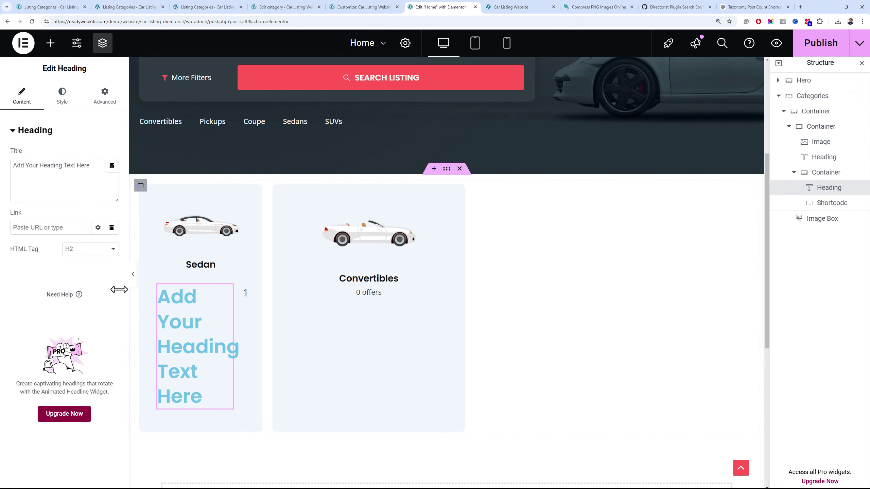
{"action": "left_click", "coordinate": [93, 251]}
{"action": "left_click", "coordinate": [93, 324]}
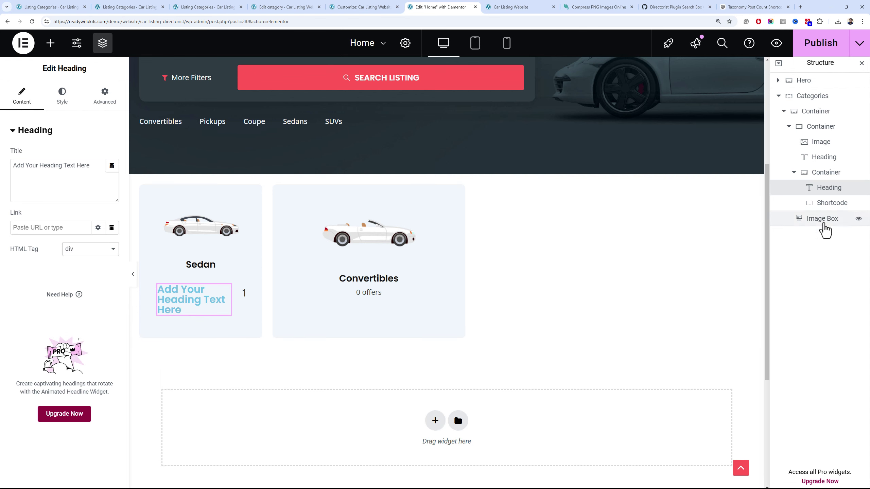
{"action": "left_click_drag", "start_coordinate": [822, 203], "coordinate": [835, 190]}
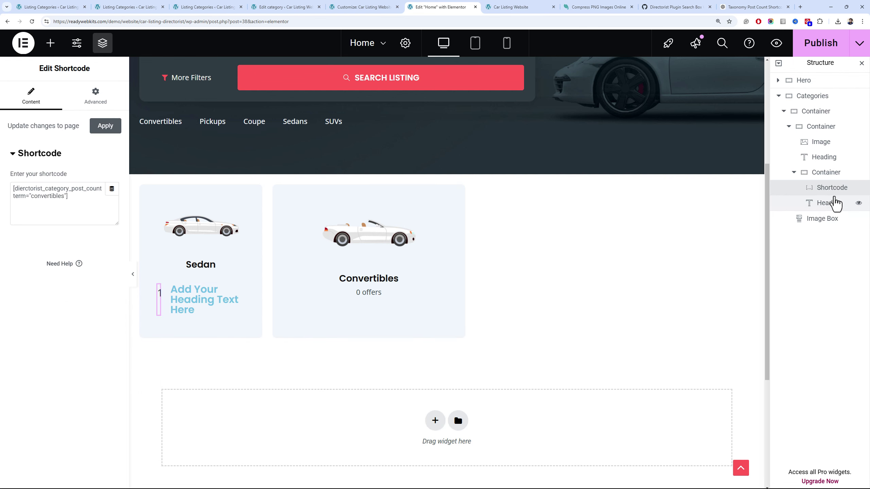
Replace the placeholder title of the heading beside the count with "offers"
{"action": "left_click", "coordinate": [834, 203]}
{"action": "left_click_drag", "start_coordinate": [90, 166], "coordinate": [12, 166]}
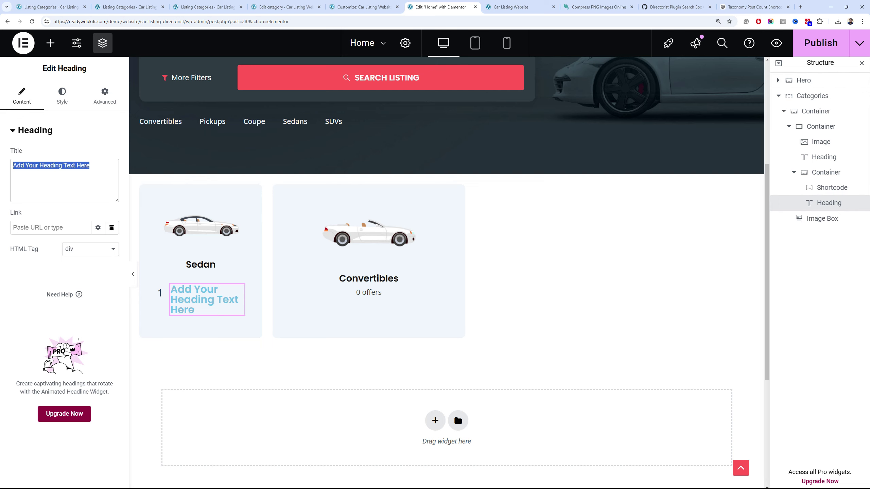
{"action": "type", "text": "o"}
{"action": "key", "text": "BackSpace"}
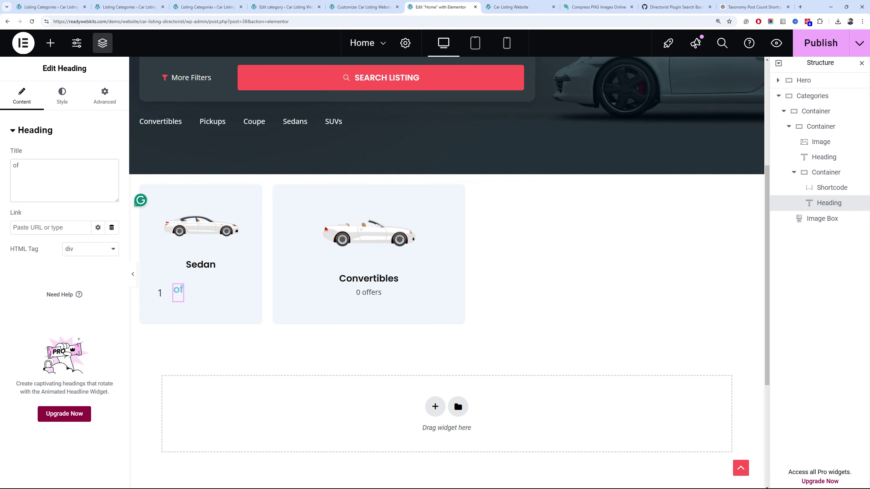
{"action": "key", "text": "BackSpace"}
{"action": "type", "text": "listings"}
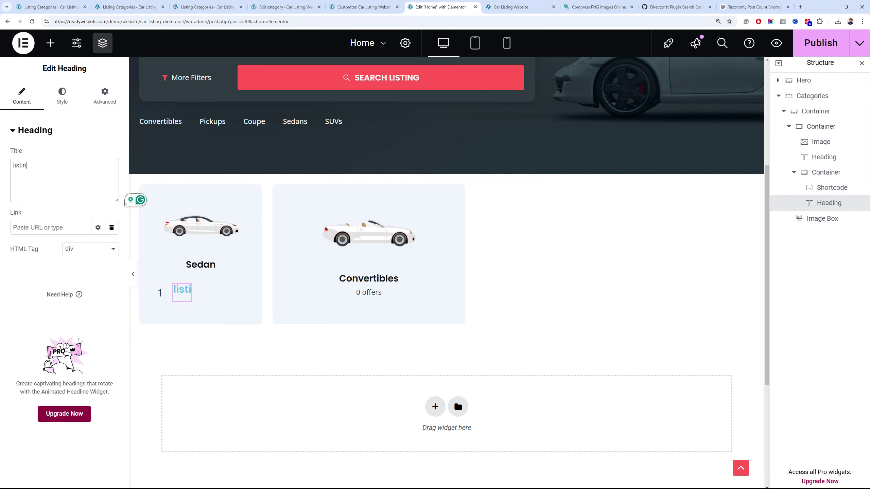
{"action": "key", "text": "ctrl+a"}
{"action": "key", "text": "BackSpace"}
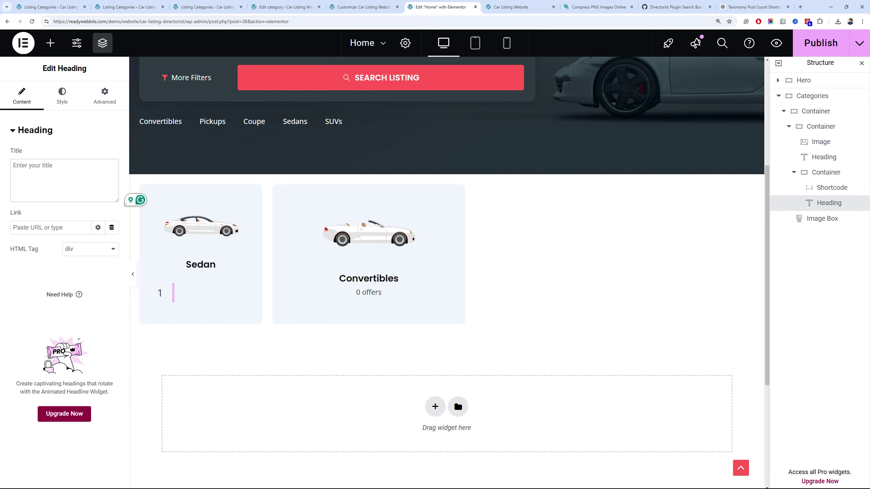
{"action": "type", "text": "offers"}
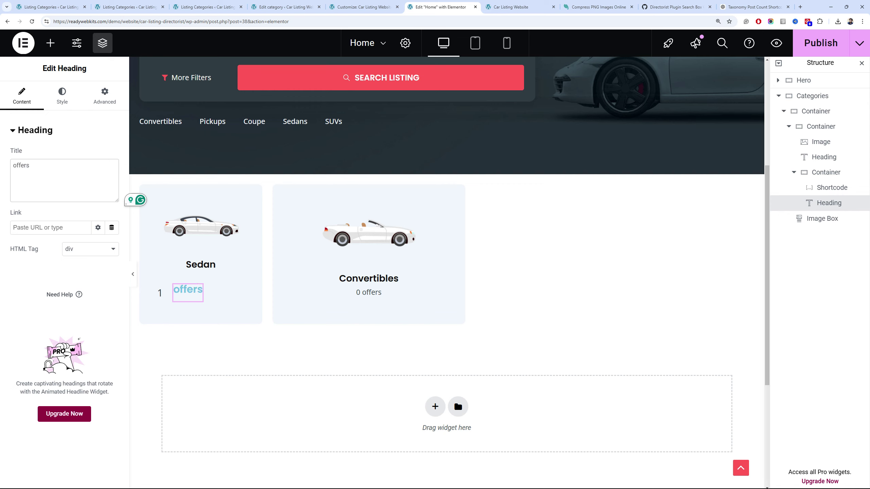
Set the "offers" heading's text color to the global Theme Color 4
{"action": "left_click", "coordinate": [56, 106]}
{"action": "left_click", "coordinate": [98, 175]}
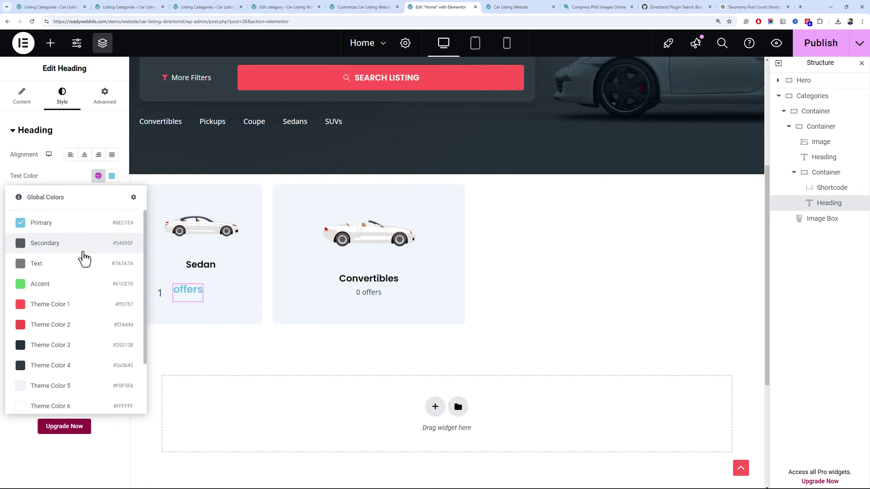
{"action": "scroll", "coordinate": [82, 260], "scroll_direction": "down", "scroll_amount": 2}
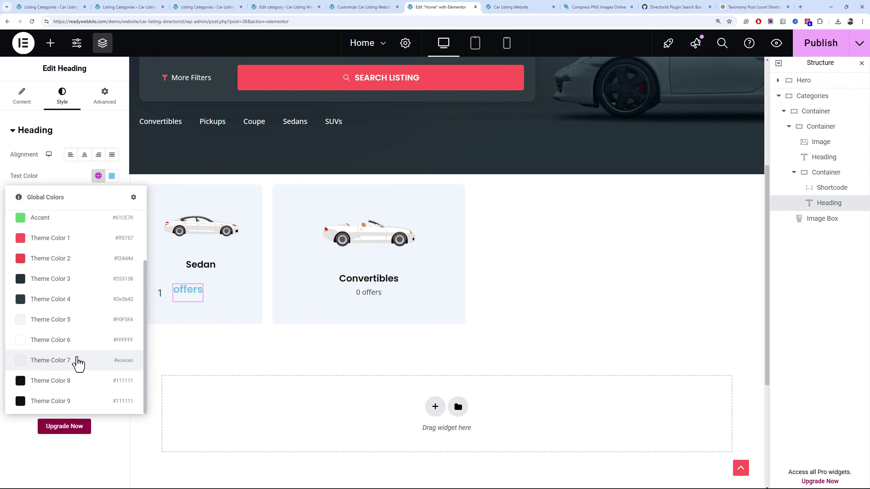
{"action": "left_click", "coordinate": [72, 300]}
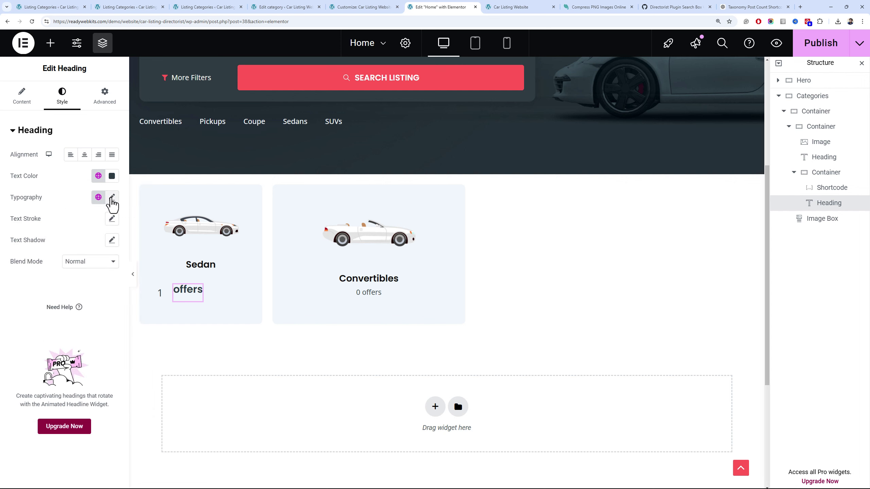
Apply the global Text font to the "offers" heading and set its size to 16 px
{"action": "left_click", "coordinate": [99, 198]}
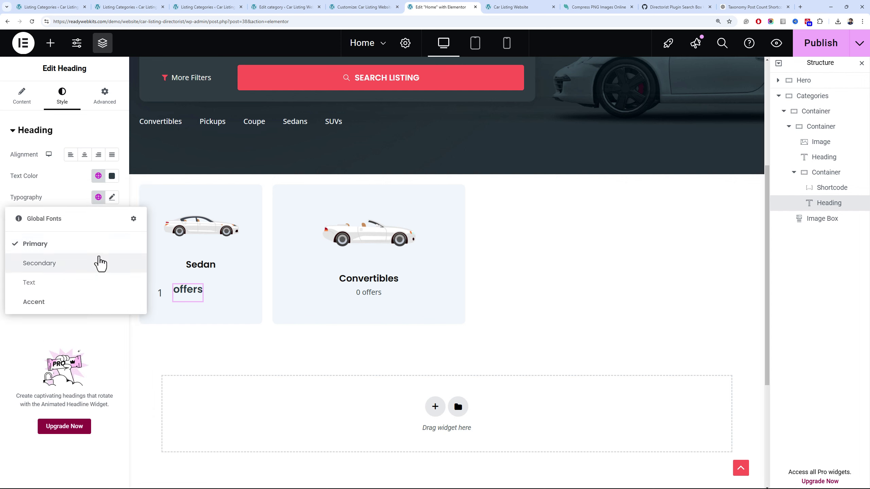
{"action": "left_click", "coordinate": [97, 282]}
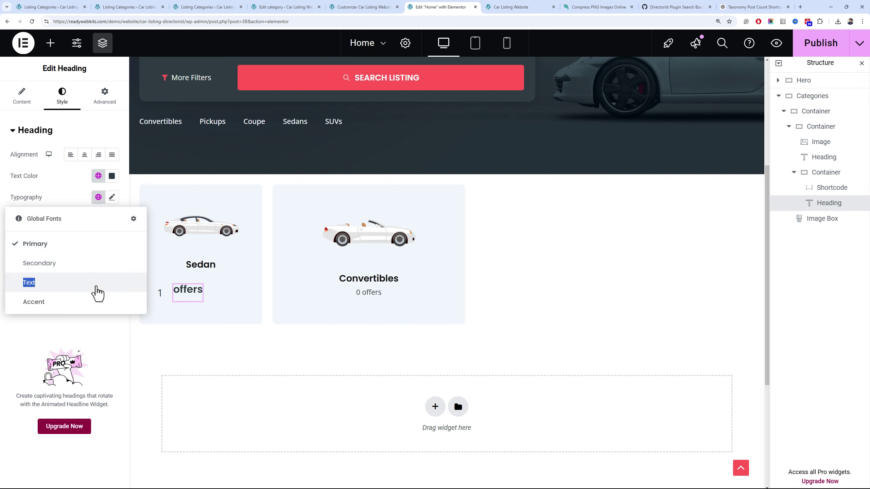
{"action": "left_click", "coordinate": [112, 197]}
{"action": "left_click", "coordinate": [101, 276]}
{"action": "type", "text": "14"}
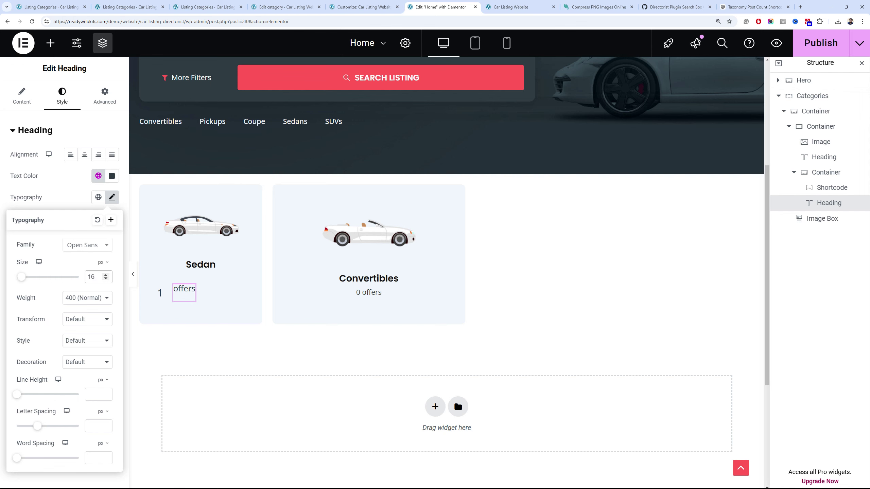
Align the items of the container holding the count and "offers" to the vertical center and set its gaps to 0
{"action": "left_click", "coordinate": [817, 175]}
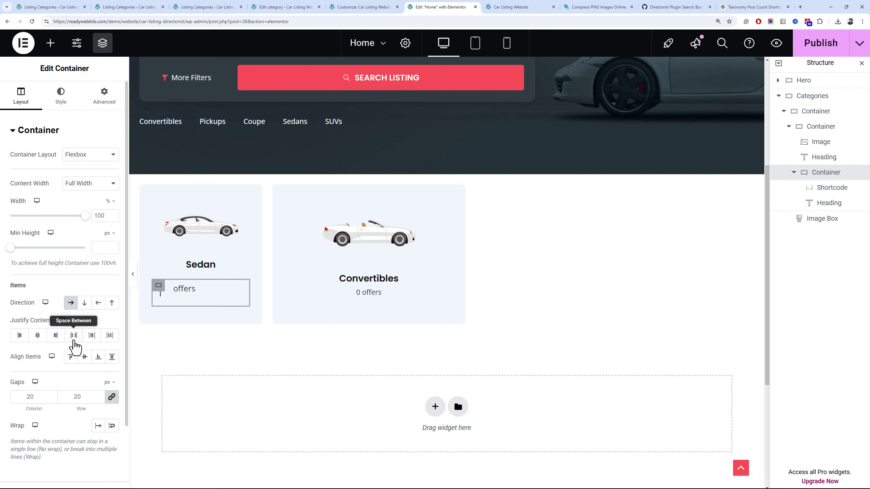
{"action": "left_click", "coordinate": [84, 357]}
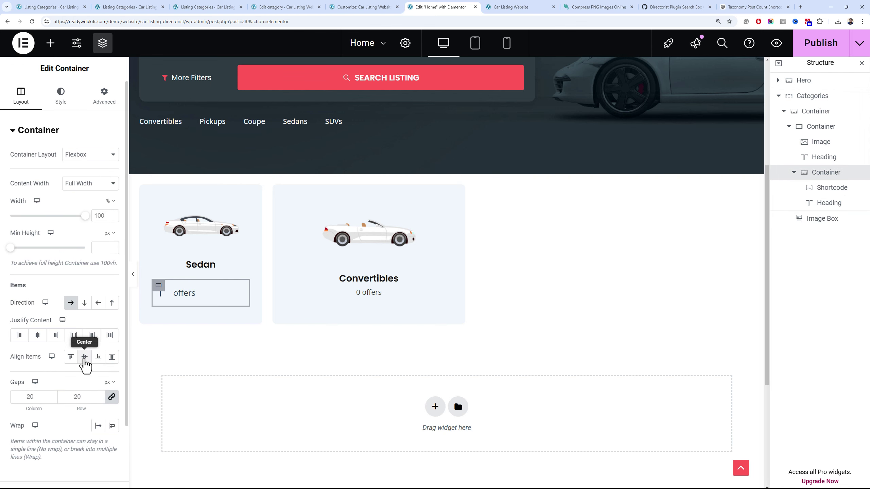
{"action": "double_click", "coordinate": [57, 397]}
{"action": "type", "text": "0"}
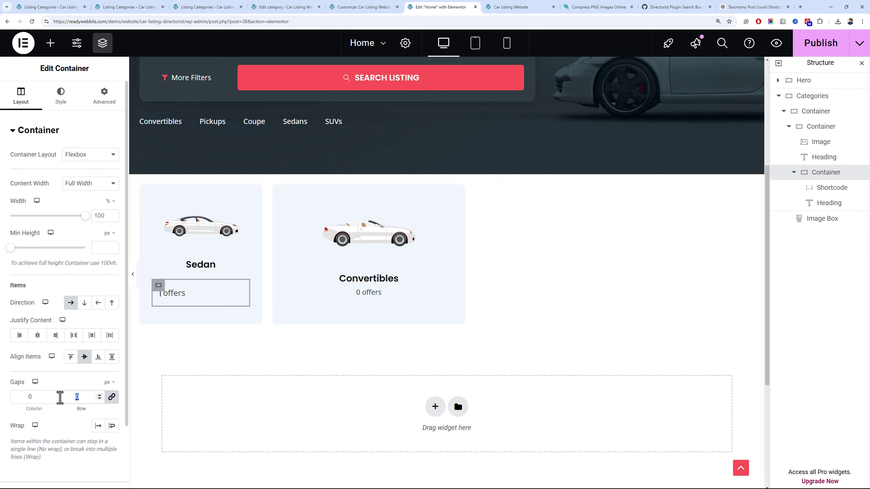
{"action": "left_click", "coordinate": [159, 295]}
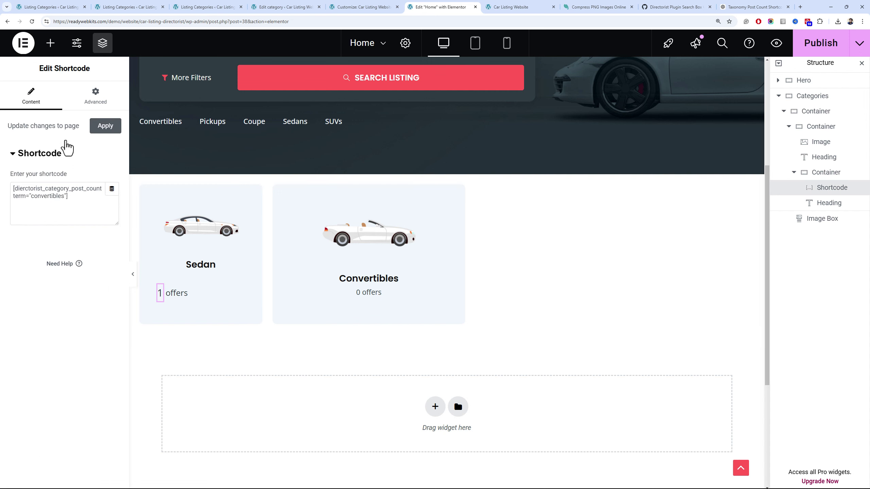
{"action": "left_click", "coordinate": [83, 100]}
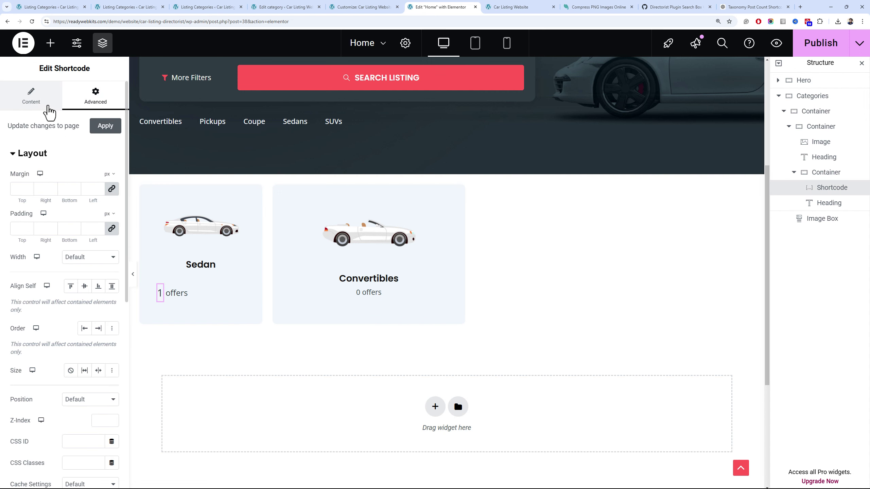
{"action": "left_click", "coordinate": [49, 112]}
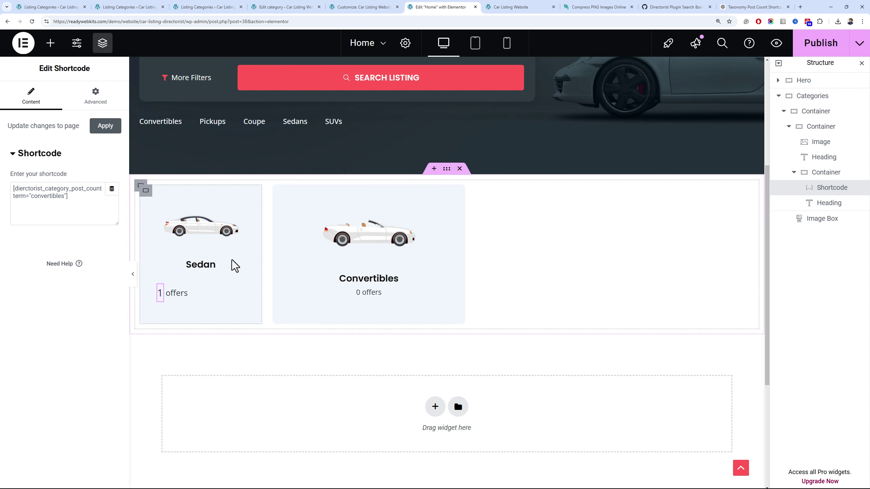
Center the count row's contents horizontally with 5 px gaps, and set the gaps of the surrounding Sedan card container to 0
{"action": "left_click", "coordinate": [157, 286]}
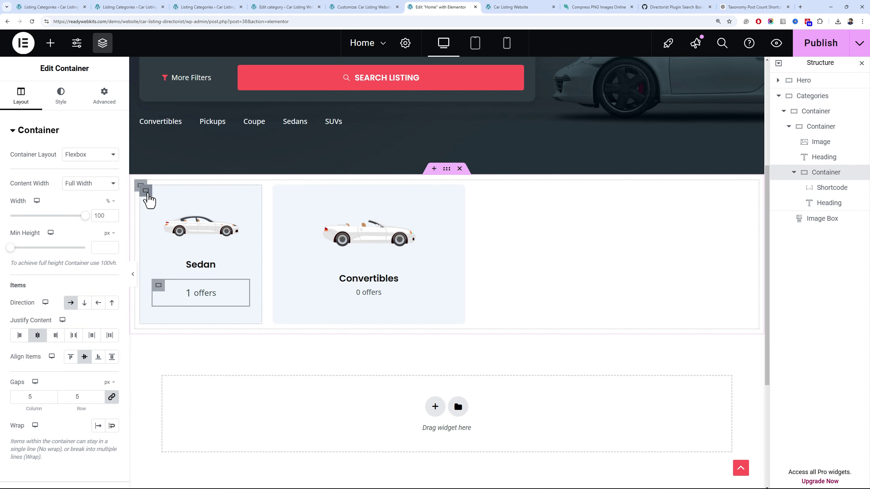
{"action": "left_click", "coordinate": [145, 190]}
{"action": "left_click", "coordinate": [21, 98]}
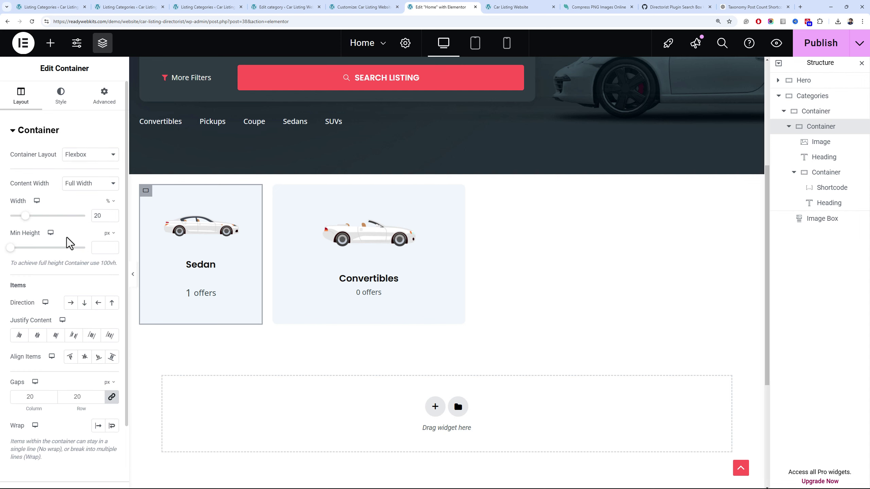
{"action": "left_click", "coordinate": [73, 396]}
{"action": "type", "text": "0"}
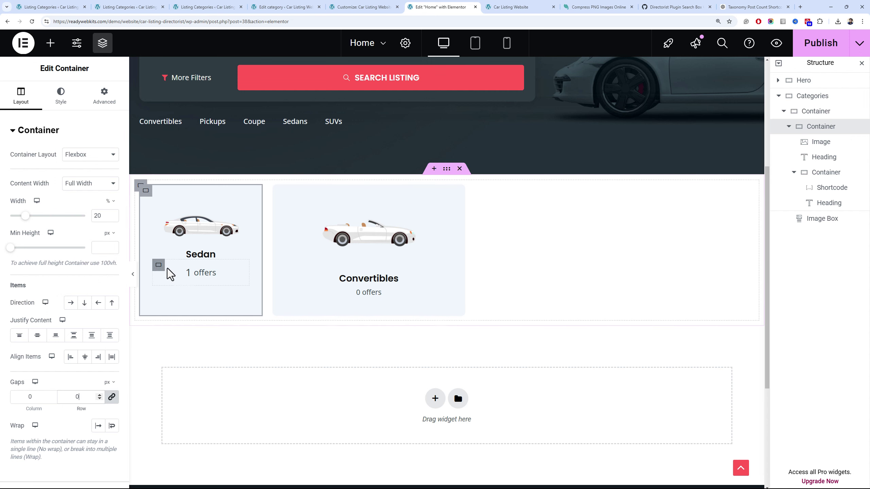
Assign the CSS class category-count-number to the count shortcode in the Sedan card and select the class name
{"action": "left_click", "coordinate": [186, 271]}
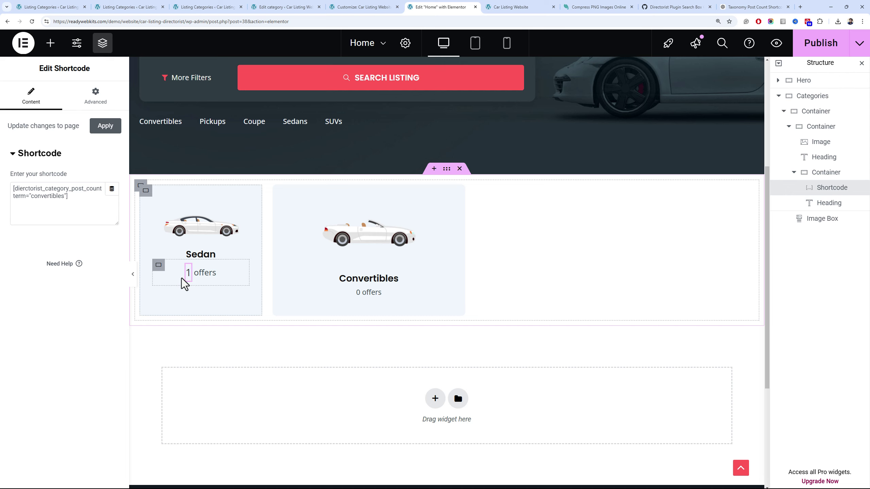
{"action": "left_click", "coordinate": [90, 103]}
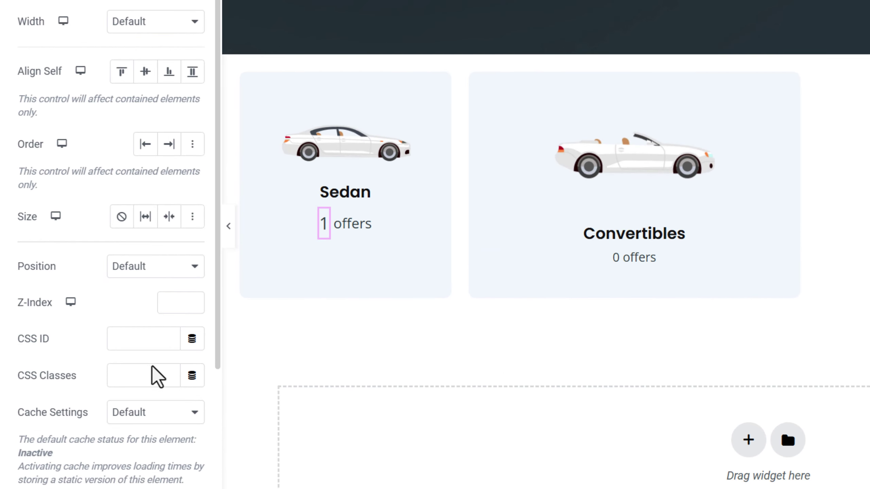
{"action": "left_click", "coordinate": [88, 461]}
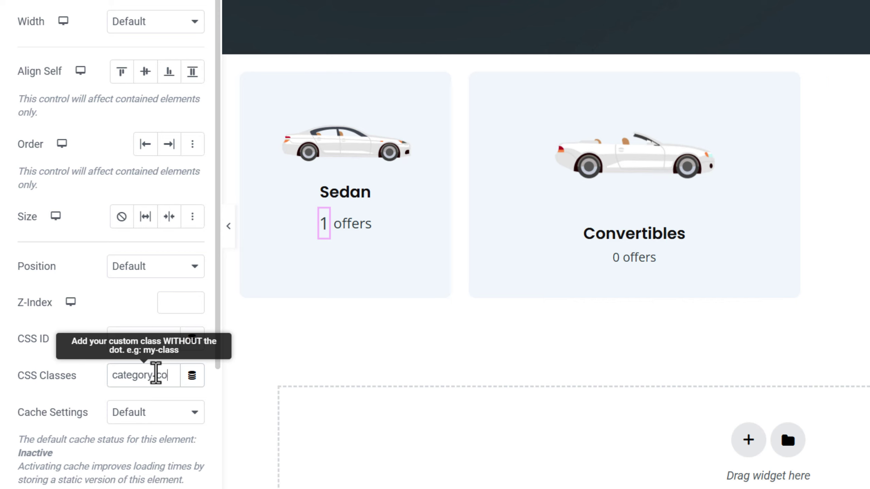
{"action": "type", "text": "unt"}
{"action": "key", "text": "BackSpace"}
{"action": "key", "text": "ctrl+a"}
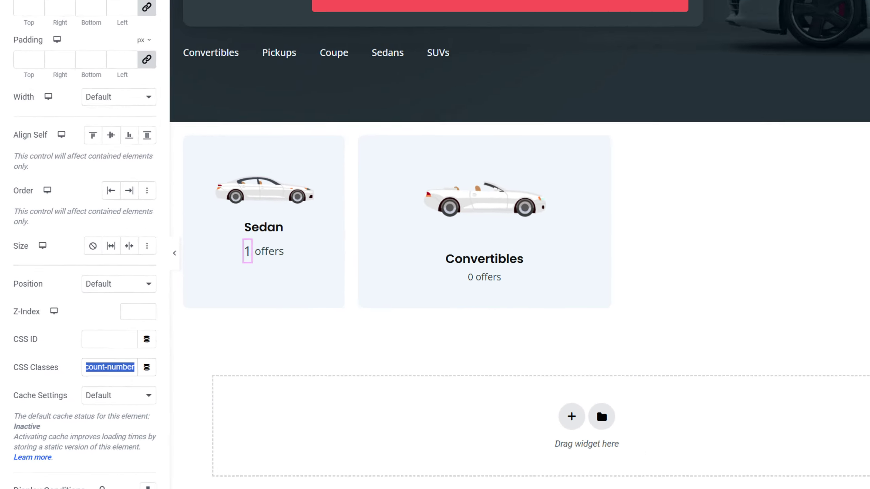
Open the save options of the Home page
{"action": "left_click", "coordinate": [858, 43]}
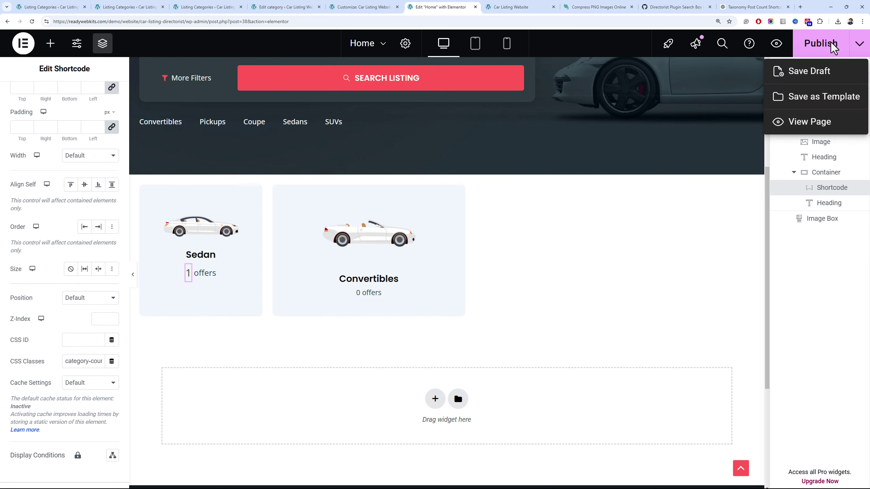
Start a .category-count-number rule in the site's Additional CSS, just before the min-width 575px media query
{"action": "left_click", "coordinate": [205, 6]}
{"action": "left_click", "coordinate": [274, 6]}
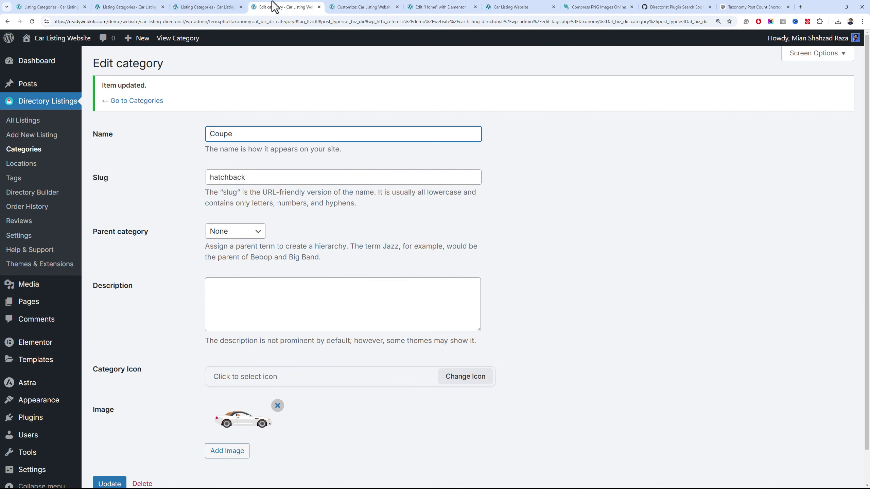
{"action": "left_click", "coordinate": [318, 7]}
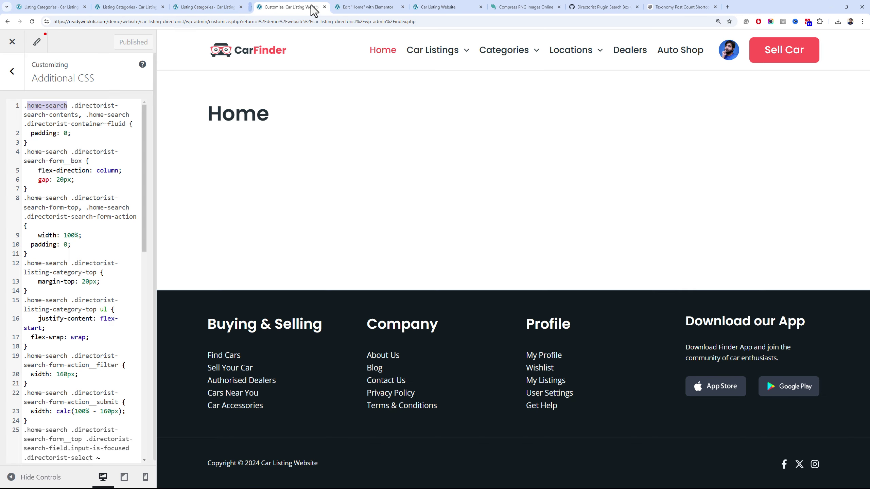
{"action": "scroll", "coordinate": [86, 274], "scroll_direction": "down", "scroll_amount": 5}
{"action": "scroll", "coordinate": [89, 314], "scroll_direction": "down", "scroll_amount": 5}
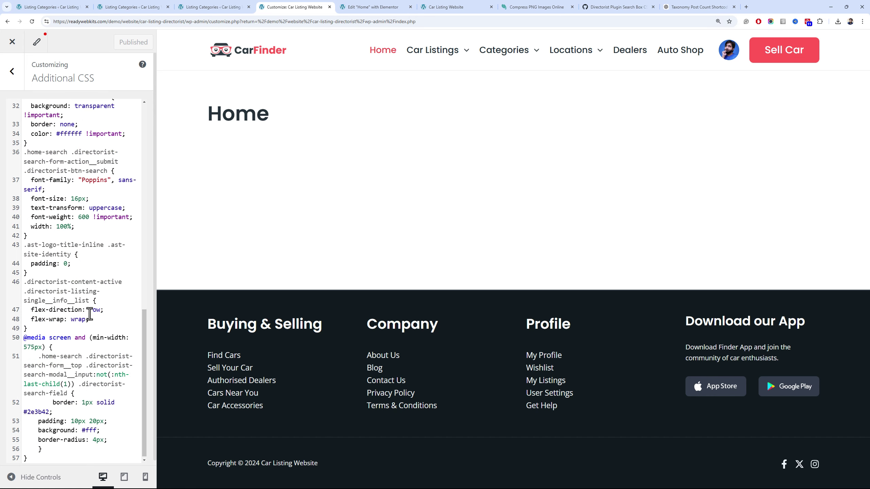
{"action": "left_click", "coordinate": [53, 327]}
{"action": "key", "text": "Return"}
{"action": "type", "text": "."}
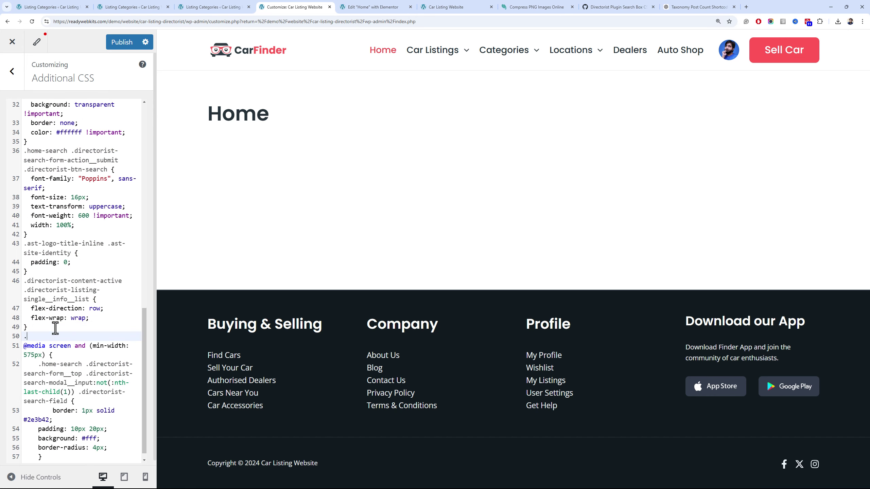
{"action": "type", "text": "category-count-number {"}
{"action": "key", "text": "Return"}
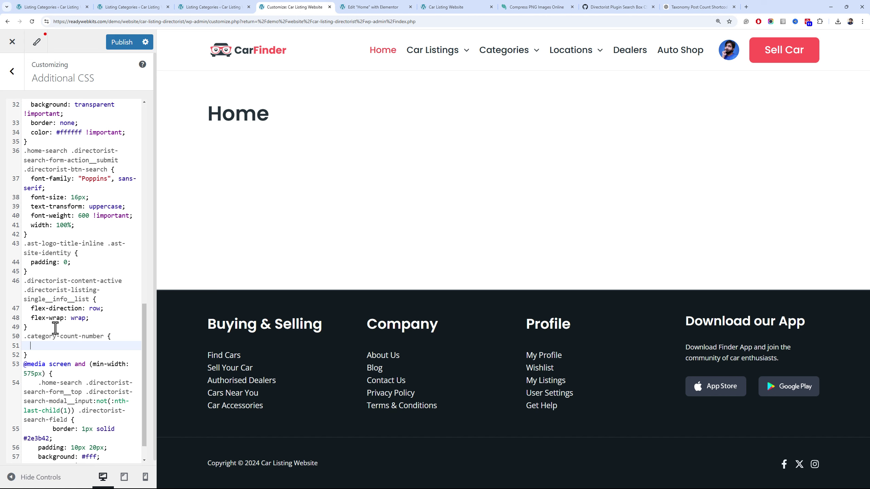
Set font-size to 16px in the .category-count-number rule and publish the custom CSS
{"action": "type", "text": "font-size"}
{"action": "key", "text": "Return"}
{"action": "type", "text": ": 16px;"}
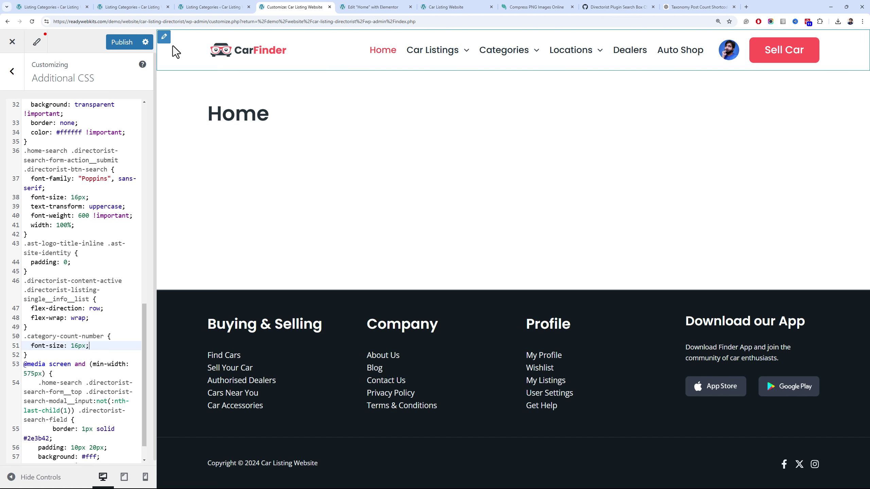
{"action": "left_click", "coordinate": [127, 42]}
Inspect the offers text on the Sedan card of the live home page
{"action": "left_click", "coordinate": [466, 7]}
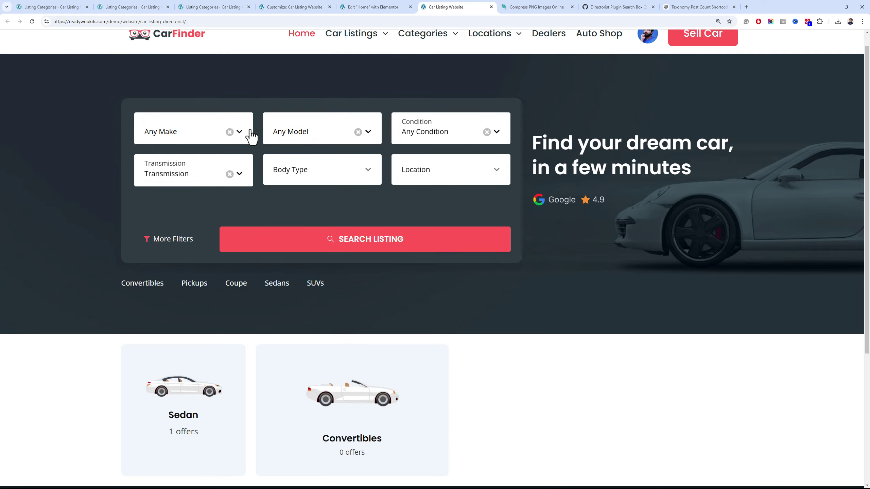
{"action": "scroll", "coordinate": [215, 219], "scroll_direction": "down", "scroll_amount": 5}
{"action": "left_click_drag", "start_coordinate": [204, 241], "coordinate": [146, 247]}
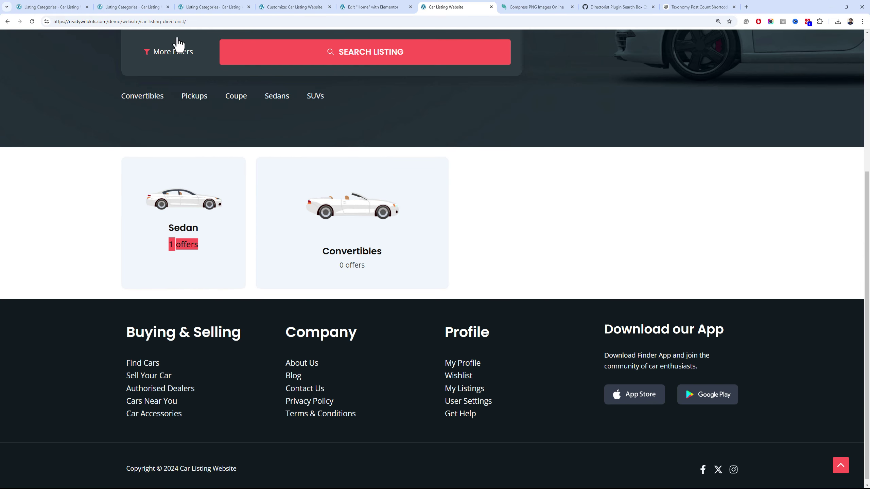
Review the site's Additional CSS against the main.css gist on GitHub
{"action": "left_click", "coordinate": [152, 6]}
{"action": "left_click", "coordinate": [184, 6]}
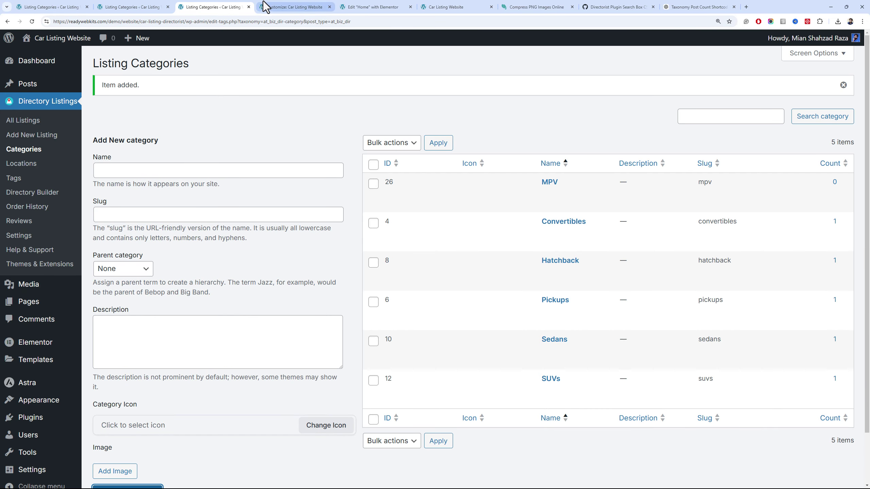
{"action": "left_click", "coordinate": [265, 6]}
{"action": "left_click", "coordinate": [101, 271]}
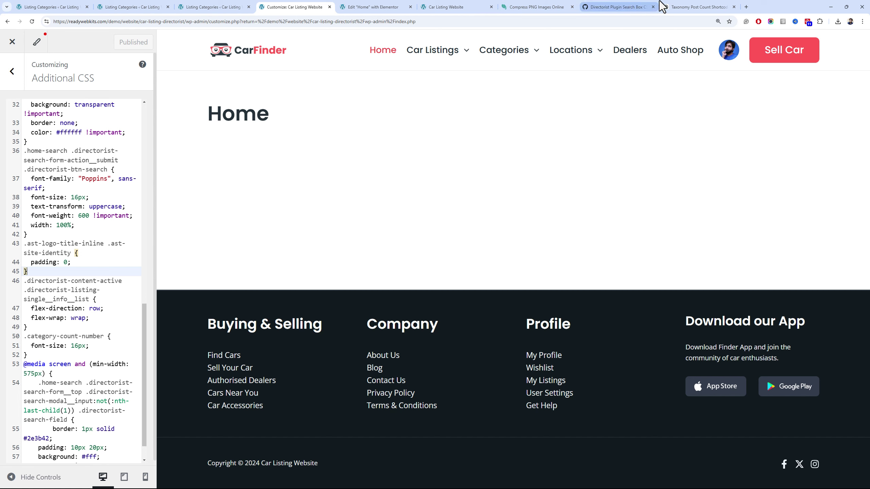
{"action": "left_click", "coordinate": [643, 6]}
{"action": "left_click", "coordinate": [481, 217]}
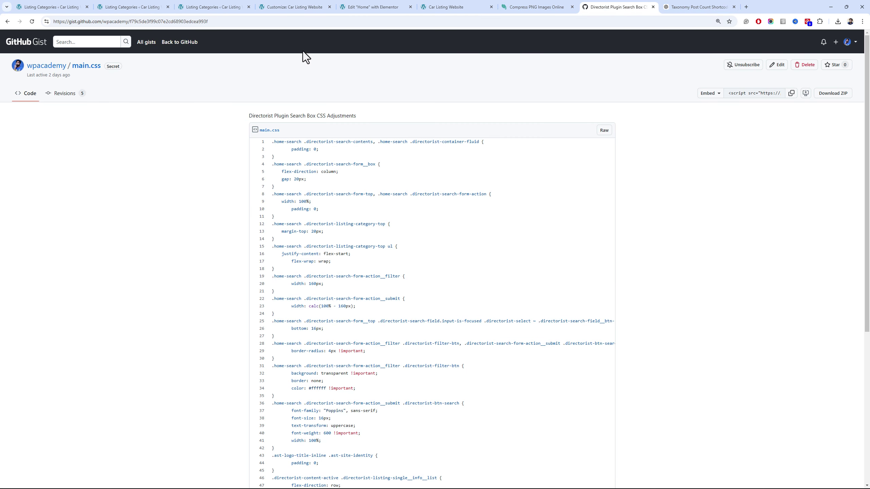
{"action": "left_click", "coordinate": [279, 6]}
Delete the Convertibles image box from the Categories section of the Home page in Elementor
{"action": "left_click", "coordinate": [402, 6]}
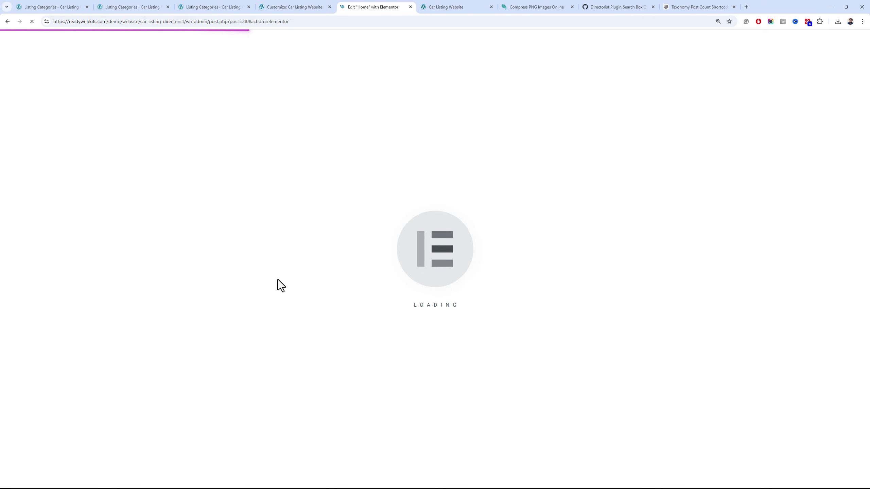
{"action": "scroll", "coordinate": [351, 228], "scroll_direction": "down", "scroll_amount": 8}
{"action": "scroll", "coordinate": [289, 189], "scroll_direction": "up", "scroll_amount": 3}
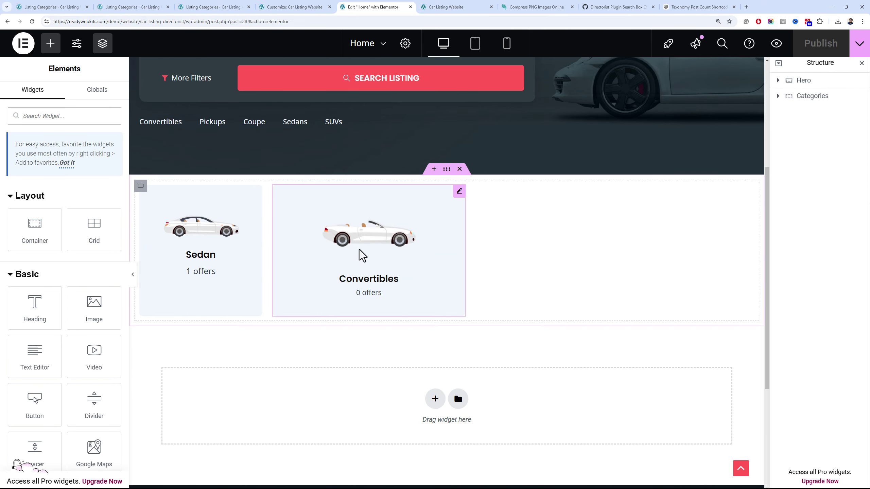
{"action": "right_click", "coordinate": [359, 249]}
{"action": "left_click", "coordinate": [442, 476]}
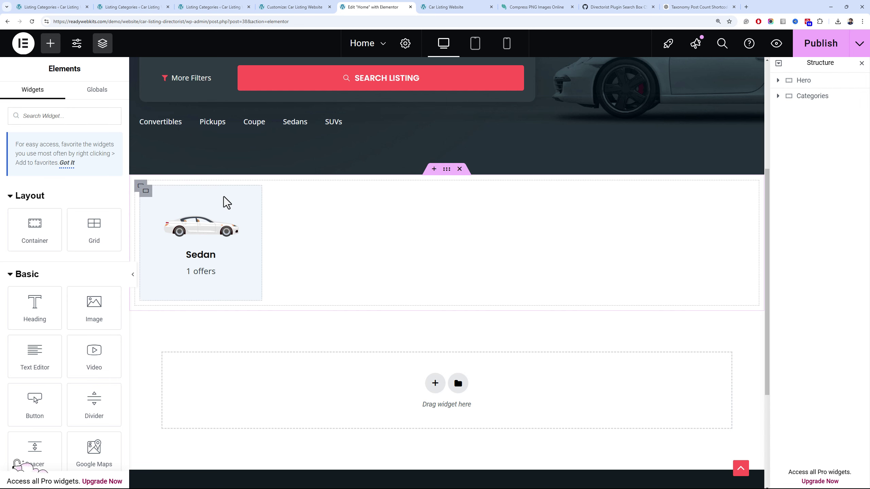
Duplicate the Sedan card container until the row holds five cards, and title the second card SUVs
{"action": "right_click", "coordinate": [142, 192]}
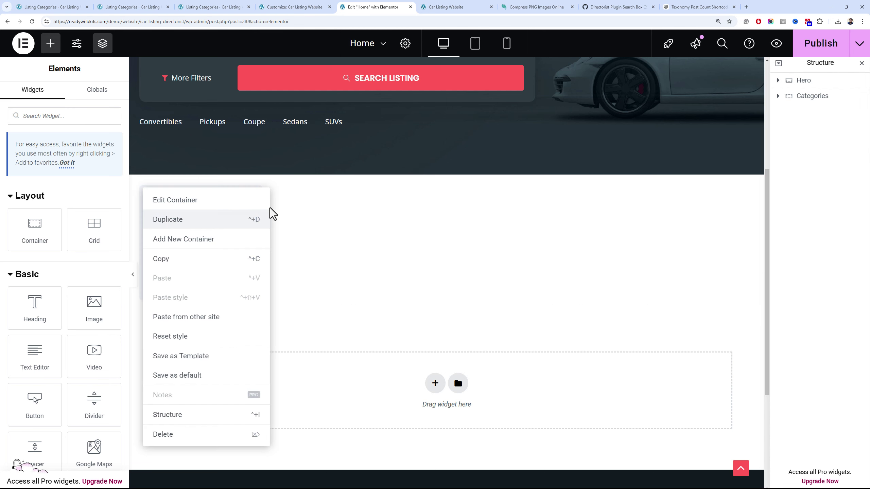
{"action": "left_click", "coordinate": [269, 219]}
{"action": "right_click", "coordinate": [284, 199]}
{"action": "left_click", "coordinate": [408, 219]}
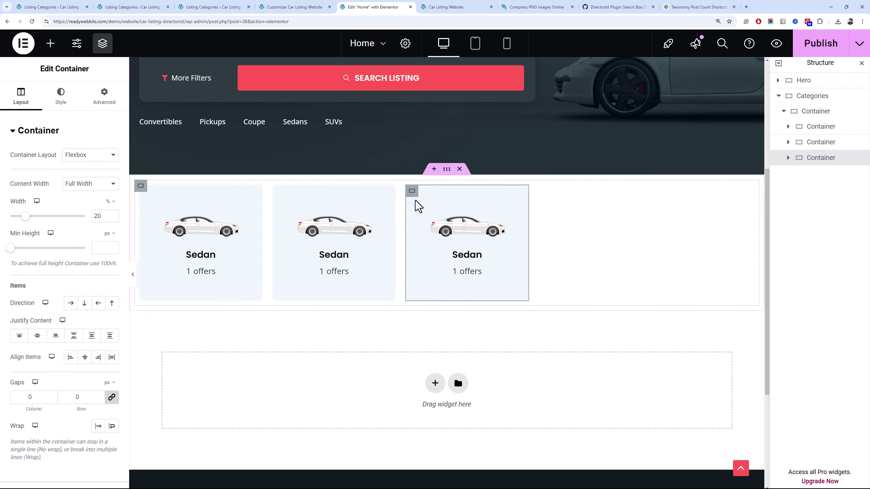
{"action": "scroll", "coordinate": [415, 200], "scroll_direction": "up", "scroll_amount": 3}
{"action": "right_click", "coordinate": [417, 192]}
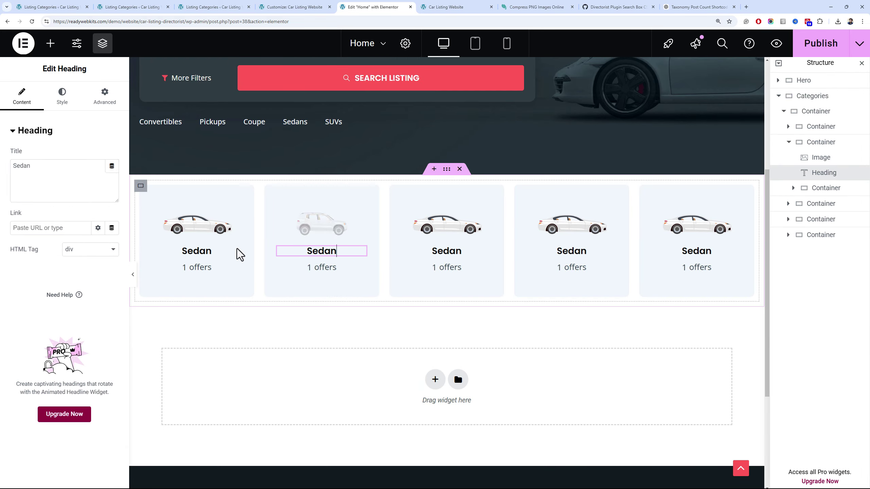
{"action": "type", "text": "SUVs"}
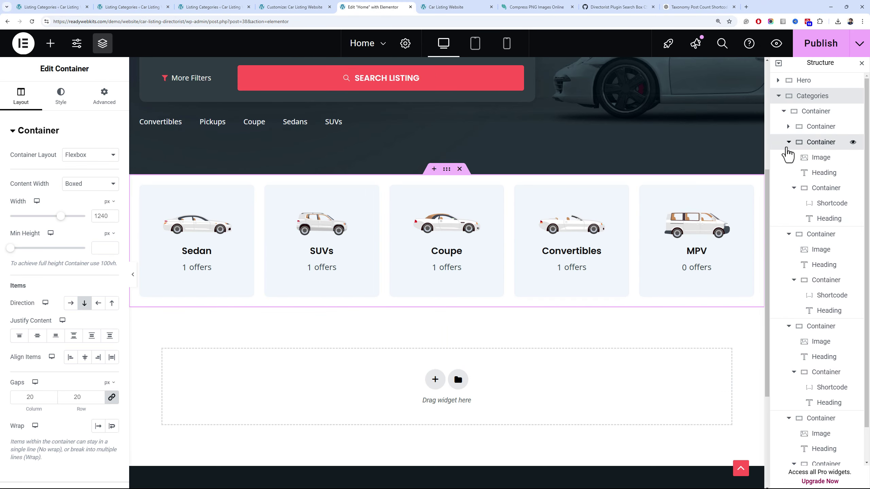
Rename the container that holds the five category cards as Boxes
{"action": "double_click", "coordinate": [812, 111]}
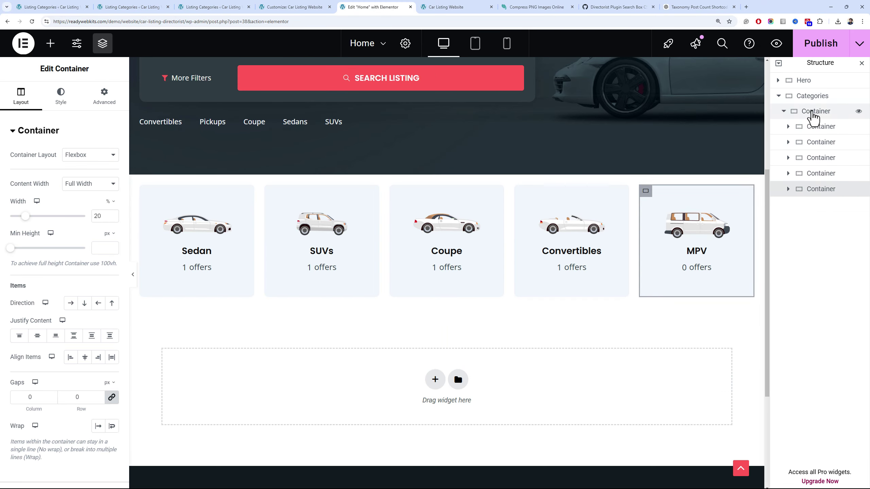
{"action": "type", "text": "Boxes"}
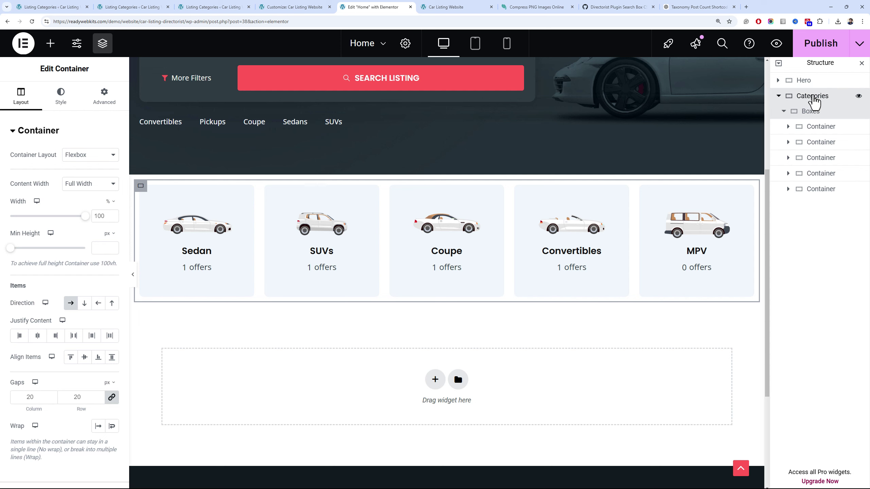
Add a new container inside Categories, move it above Boxes and name it Header
{"action": "left_click", "coordinate": [811, 95]}
{"action": "left_click", "coordinate": [51, 44]}
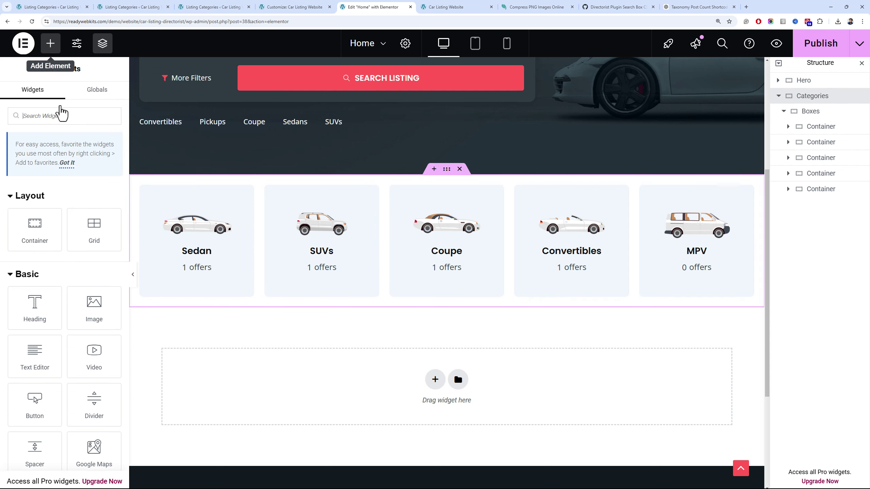
{"action": "left_click", "coordinate": [62, 227]}
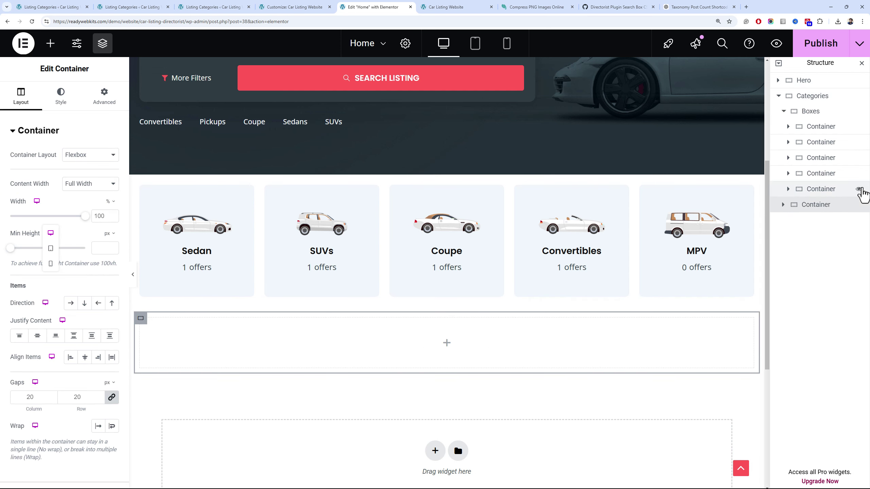
{"action": "left_click_drag", "start_coordinate": [831, 206], "coordinate": [815, 114]}
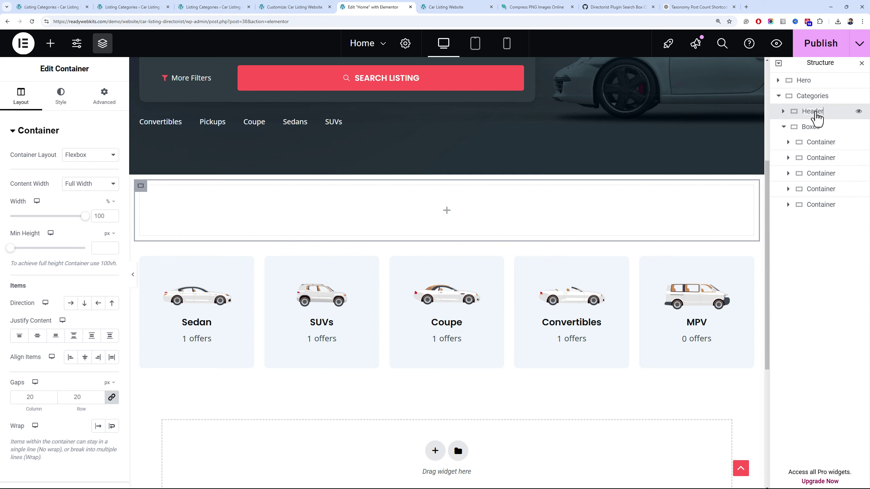
{"action": "key", "text": "Return"}
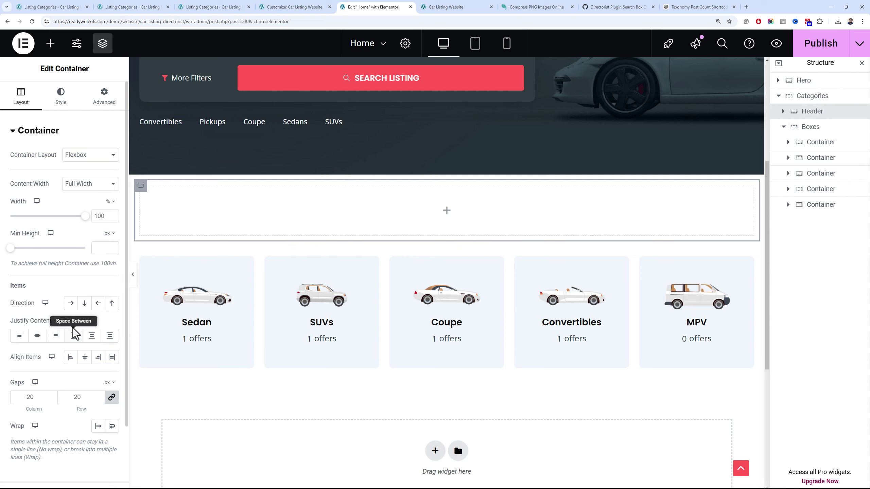
Add a heading to the Header container with the title "Popular car body types"
{"action": "left_click", "coordinate": [50, 43]}
{"action": "left_click_drag", "start_coordinate": [34, 295], "coordinate": [147, 223]}
{"action": "triple_click", "coordinate": [54, 167]}
{"action": "type", "text": "P"}
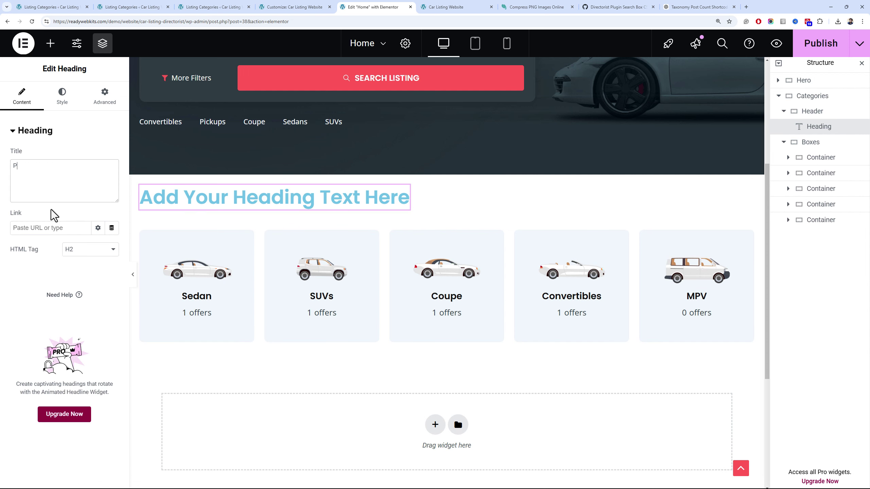
{"action": "type", "text": "opular Car body types"}
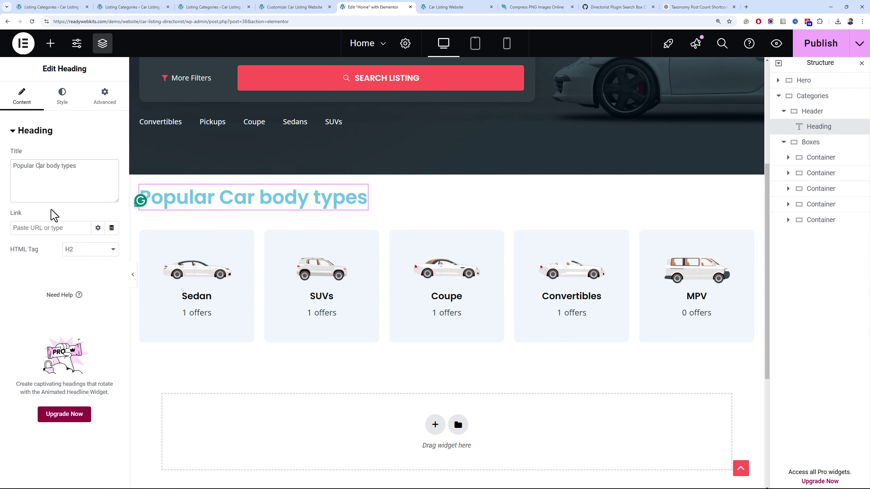
{"action": "key", "text": "BackSpace"}
{"action": "type", "text": "c"}
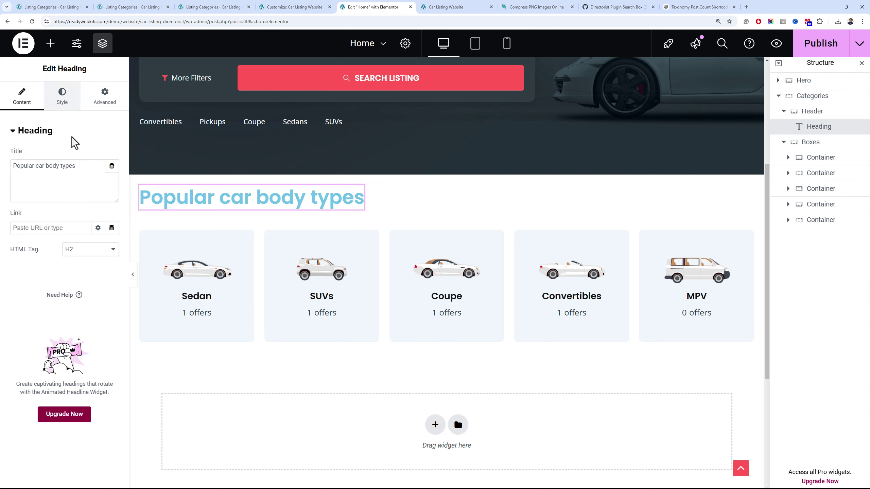
Change the heading's HTML tag and style it with a black global text color and 22 px semi-bold Poppins typography
{"action": "left_click", "coordinate": [62, 96]}
{"action": "left_click", "coordinate": [22, 97]}
{"action": "left_click", "coordinate": [90, 249]}
{"action": "left_click", "coordinate": [85, 262]}
{"action": "left_click", "coordinate": [62, 96]}
{"action": "left_click", "coordinate": [98, 176]}
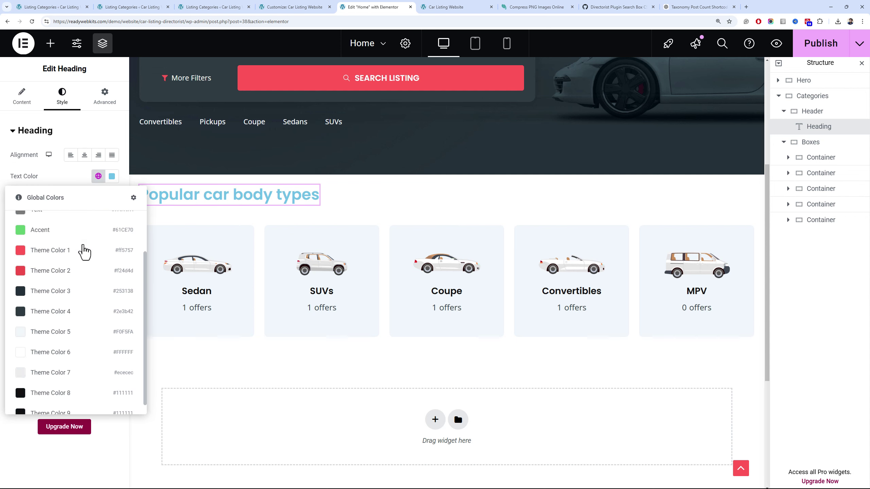
{"action": "left_click", "coordinate": [81, 248]}
{"action": "left_click", "coordinate": [112, 198]}
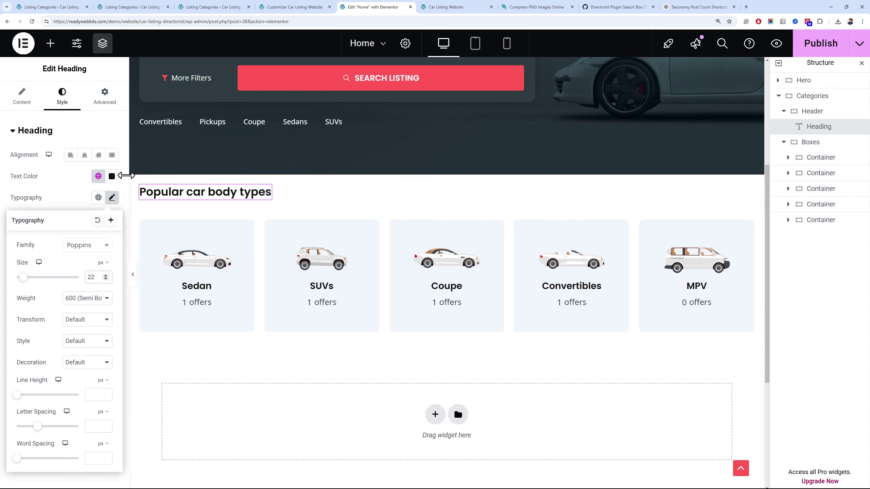
Add a button widget to the Header container after the heading
{"action": "left_click", "coordinate": [51, 43]}
{"action": "type", "text": "button"}
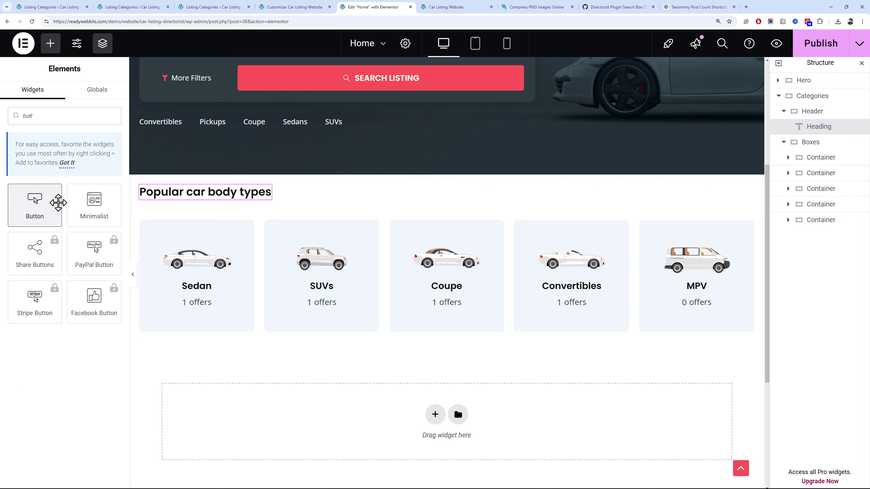
{"action": "left_click_drag", "start_coordinate": [51, 202], "coordinate": [235, 219]}
{"action": "left_click_drag", "start_coordinate": [811, 141], "coordinate": [824, 120]}
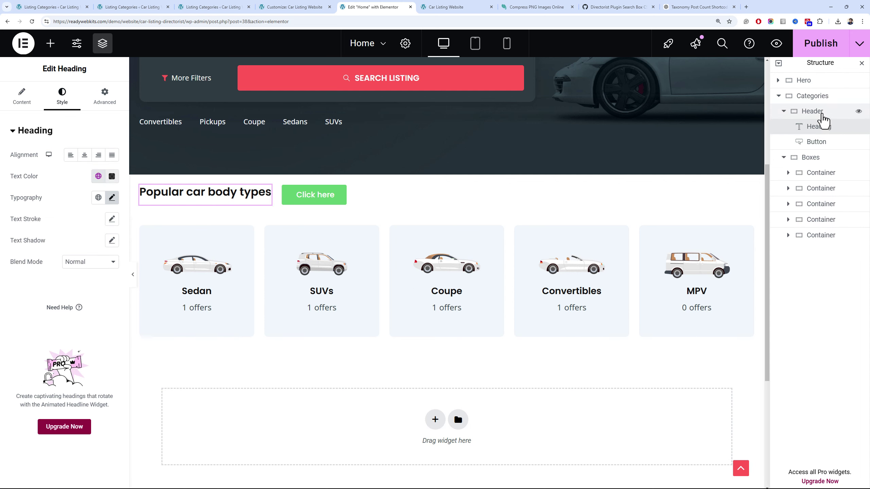
Set the Header container's content justification to Space Between and align its items to the center
{"action": "left_click", "coordinate": [813, 112]}
{"action": "left_click", "coordinate": [74, 336]}
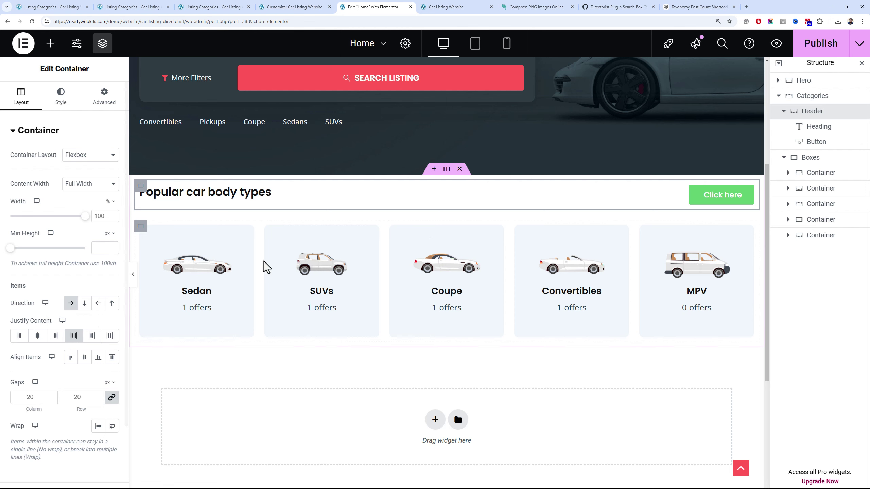
{"action": "left_click", "coordinate": [84, 357]}
Change the text of the Header button to "View All"
{"action": "left_click", "coordinate": [744, 194]}
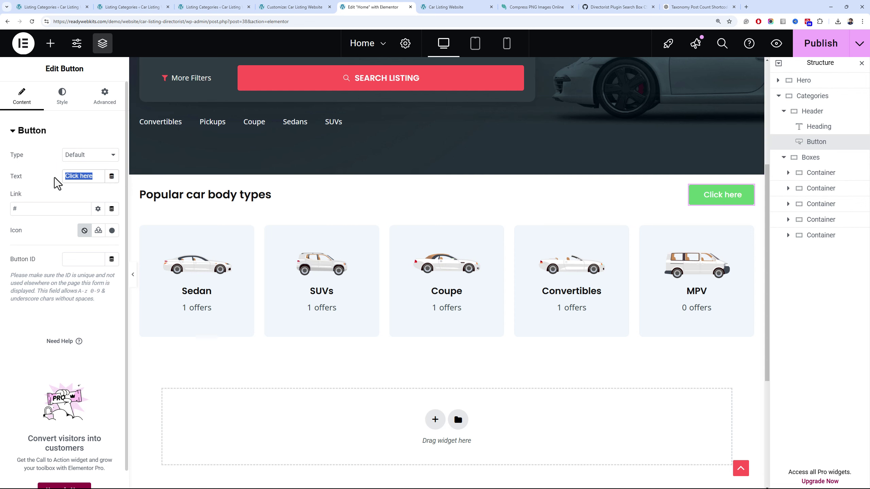
{"action": "type", "text": "View Al"}
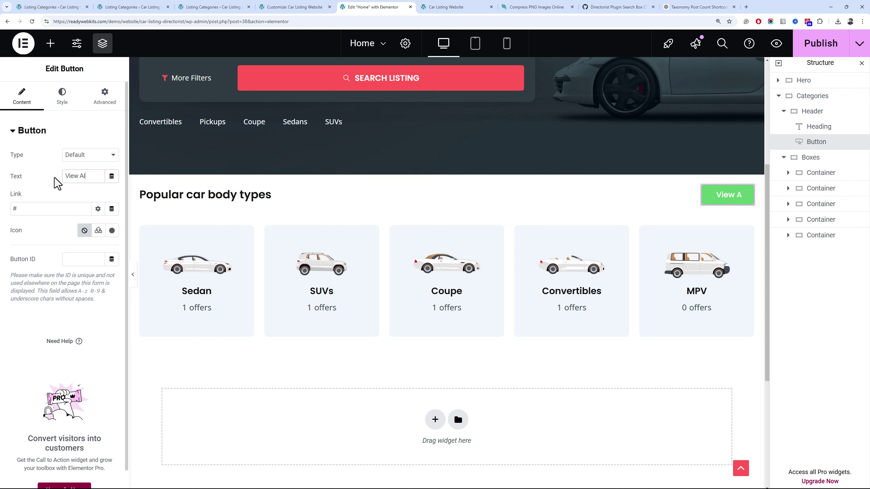
{"action": "type", "text": "l"}
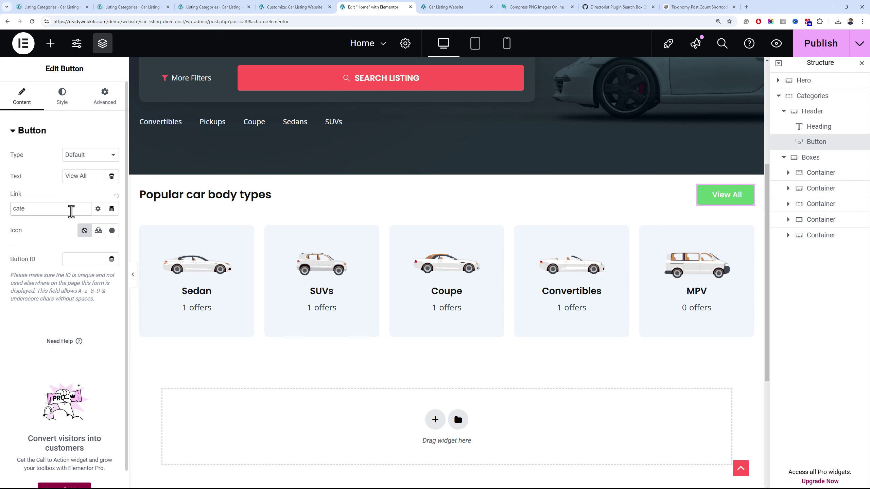
Link the View All button to the site's categories page
{"action": "left_click", "coordinate": [71, 211]}
{"action": "type", "text": "cate"}
{"action": "left_click", "coordinate": [74, 237]}
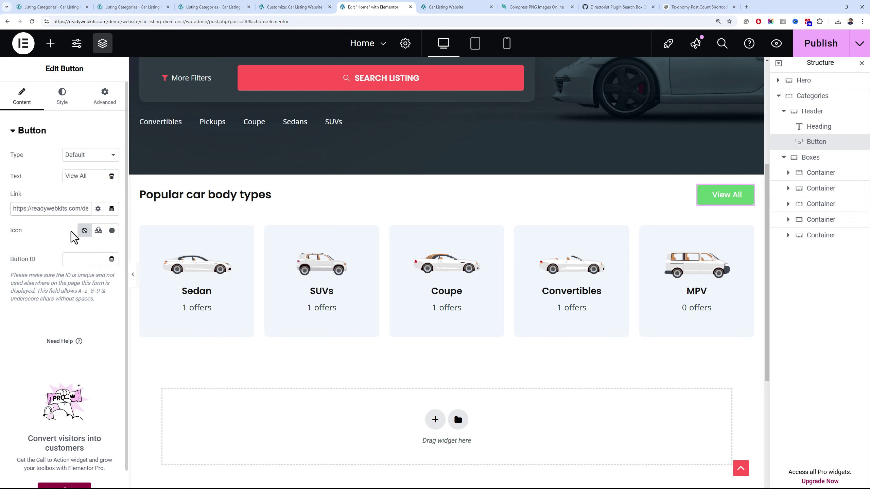
Give the View All button a white global background color and a dark global text color
{"action": "left_click", "coordinate": [62, 96]}
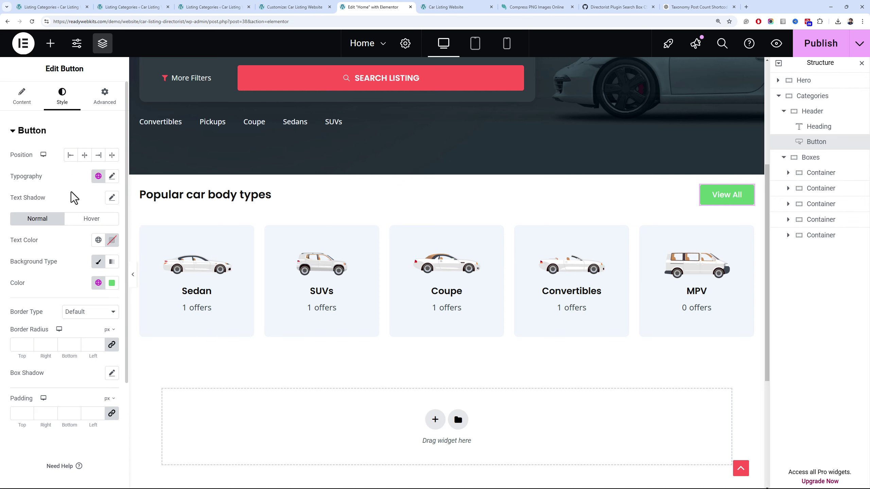
{"action": "left_click", "coordinate": [99, 283]}
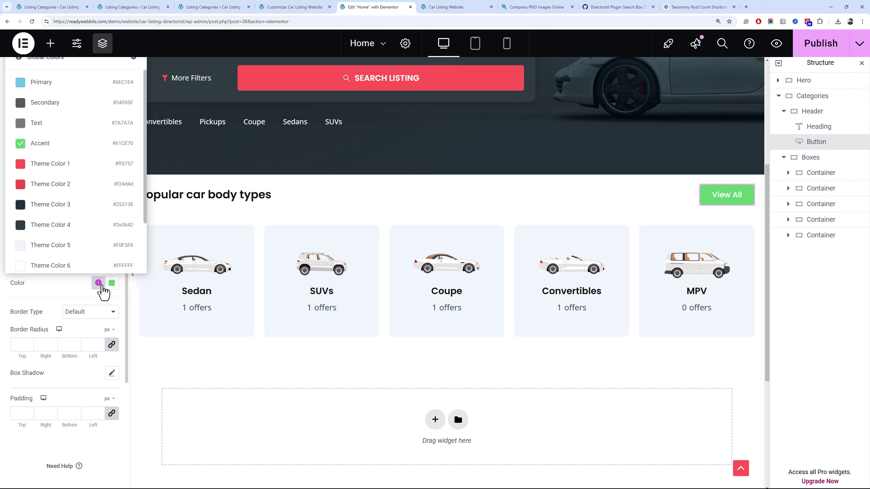
{"action": "scroll", "coordinate": [97, 271], "scroll_direction": "down", "scroll_amount": 2}
{"action": "left_click", "coordinate": [86, 202]}
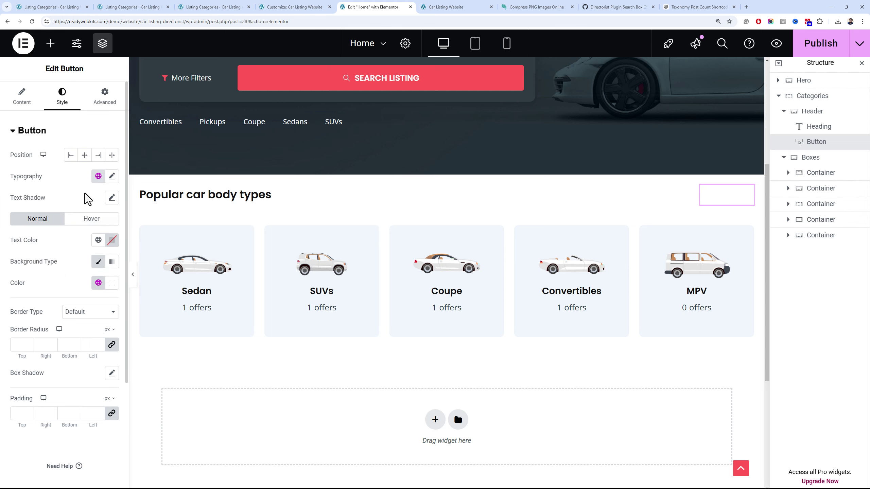
{"action": "left_click", "coordinate": [98, 240]}
{"action": "left_click", "coordinate": [70, 409]}
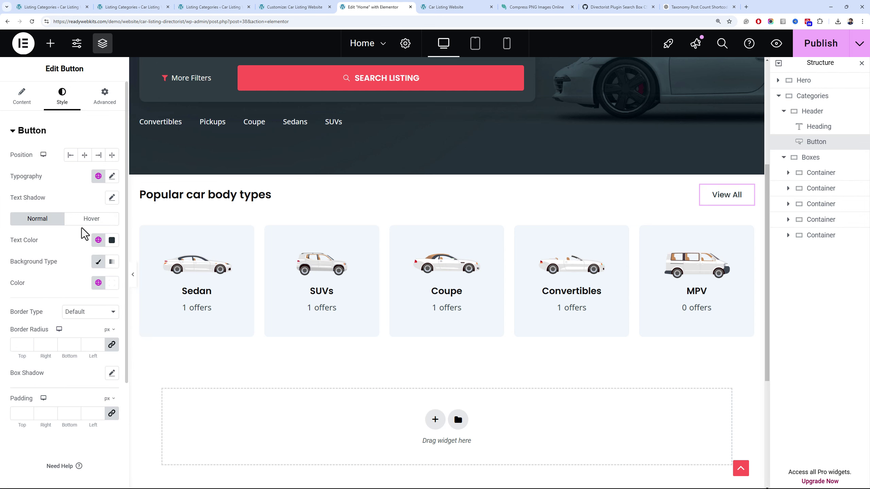
Place a long right-arrow icon after the View All button's text with 11 px icon spacing
{"action": "left_click", "coordinate": [41, 110]}
{"action": "left_click", "coordinate": [111, 231]}
{"action": "type", "text": "arrow"}
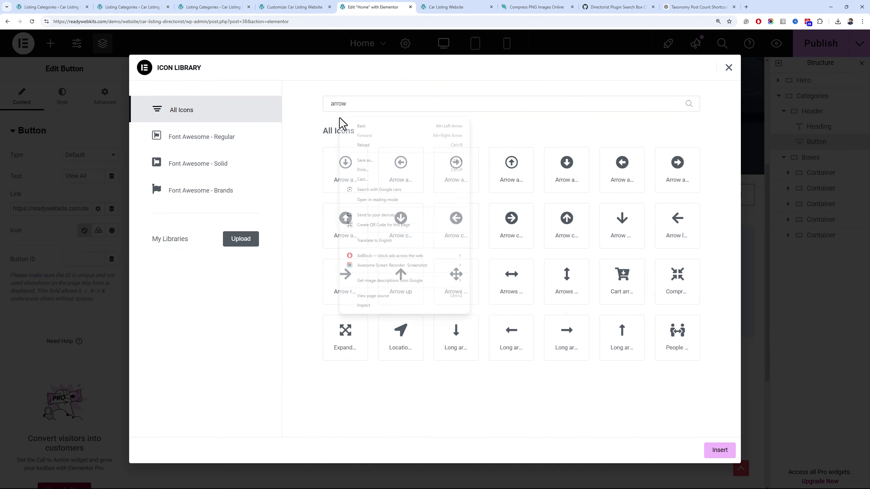
{"action": "left_click", "coordinate": [566, 337]}
{"action": "left_click", "coordinate": [719, 450]}
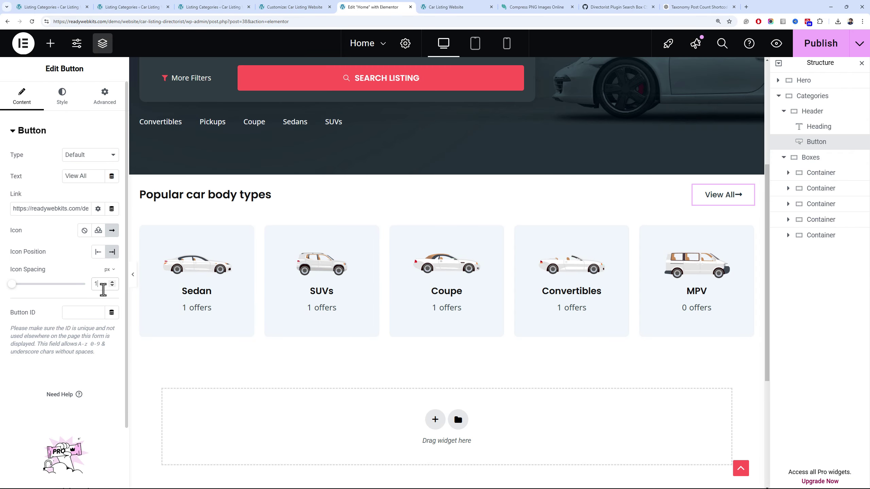
Increase the font size of the "Popular car body types" heading in its typography settings
{"action": "left_click", "coordinate": [205, 195]}
{"action": "left_click", "coordinate": [61, 95]}
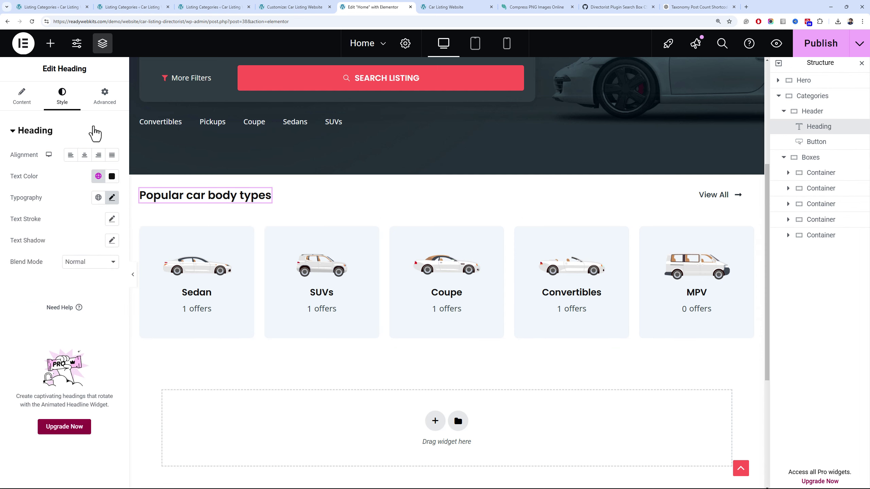
{"action": "left_click", "coordinate": [112, 198]}
{"action": "left_click", "coordinate": [107, 276]}
{"action": "left_click", "coordinate": [79, 202]}
Set the Categories container's top and bottom margins to 30 px and publish the page
{"action": "left_click", "coordinate": [426, 187]}
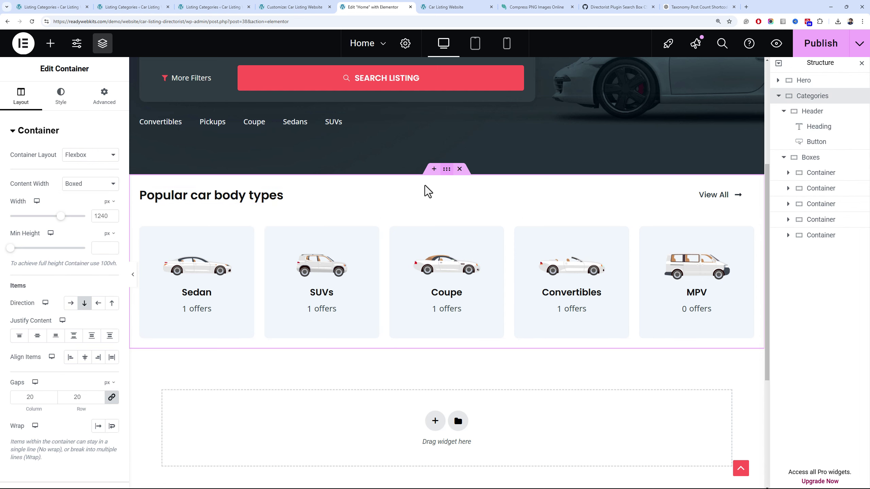
{"action": "left_click", "coordinate": [111, 109]}
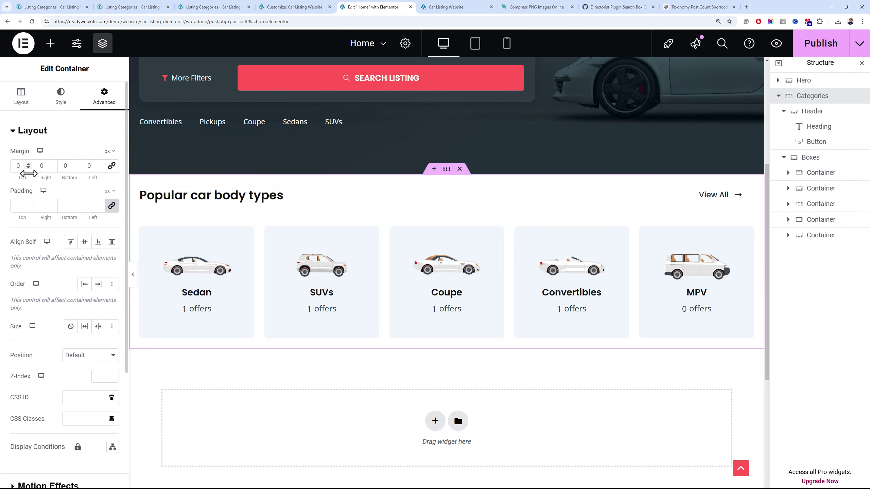
{"action": "type", "text": "40"}
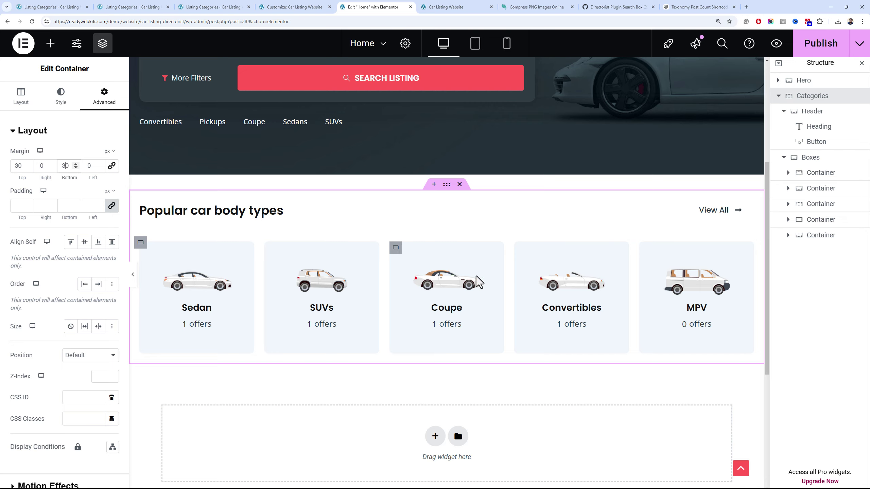
{"action": "scroll", "coordinate": [418, 271], "scroll_direction": "down", "scroll_amount": 5}
{"action": "scroll", "coordinate": [419, 271], "scroll_direction": "up", "scroll_amount": 3}
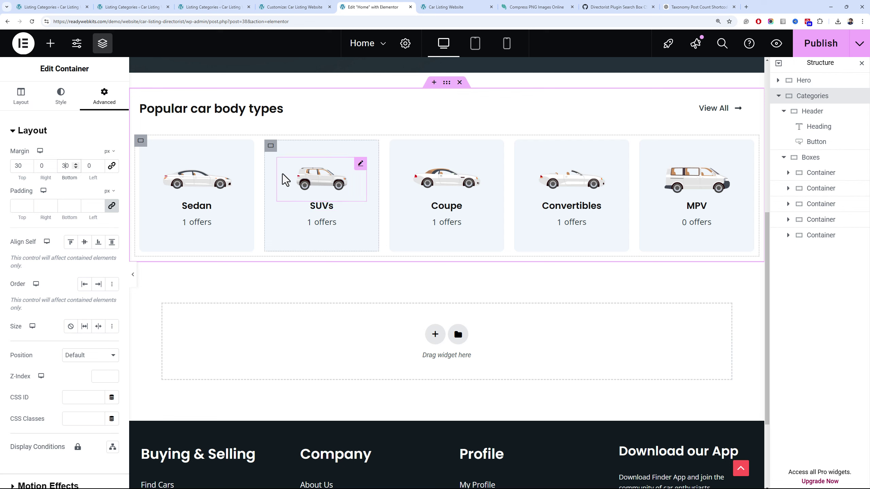
{"action": "left_click", "coordinate": [821, 48]}
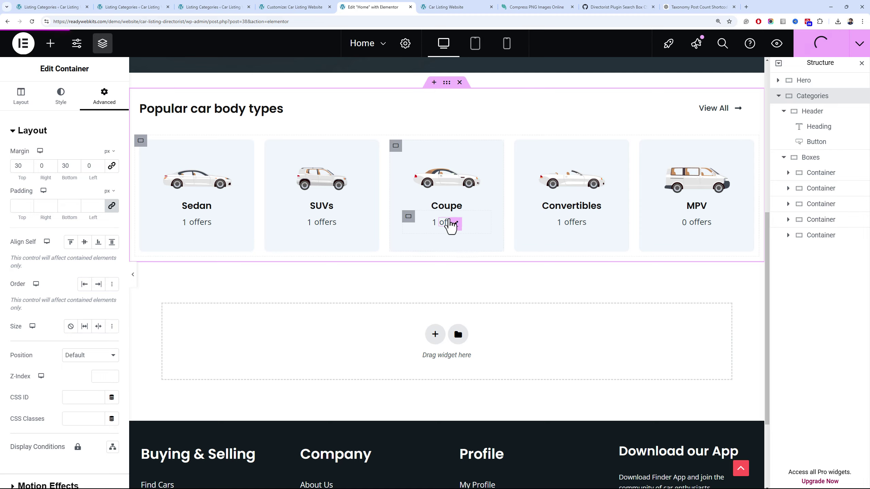
Add a new flexbox container below the Categories section and rename it "Featured Listings"
{"action": "scroll", "coordinate": [310, 244], "scroll_direction": "up", "scroll_amount": 7}
{"action": "scroll", "coordinate": [264, 249], "scroll_direction": "down", "scroll_amount": 5}
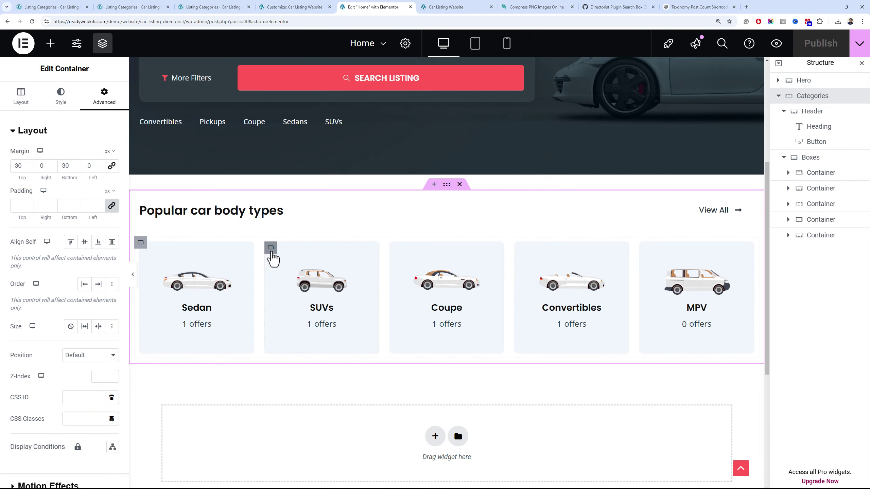
{"action": "scroll", "coordinate": [272, 255], "scroll_direction": "down", "scroll_amount": 5}
{"action": "scroll", "coordinate": [285, 301], "scroll_direction": "up", "scroll_amount": 2}
{"action": "scroll", "coordinate": [271, 299], "scroll_direction": "down", "scroll_amount": 3}
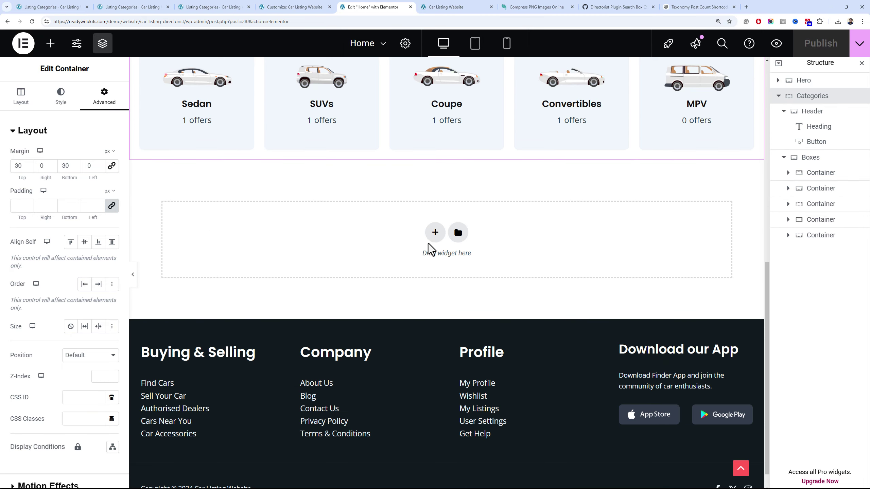
{"action": "left_click", "coordinate": [432, 239]}
{"action": "left_click", "coordinate": [422, 253]}
{"action": "left_click", "coordinate": [346, 257]}
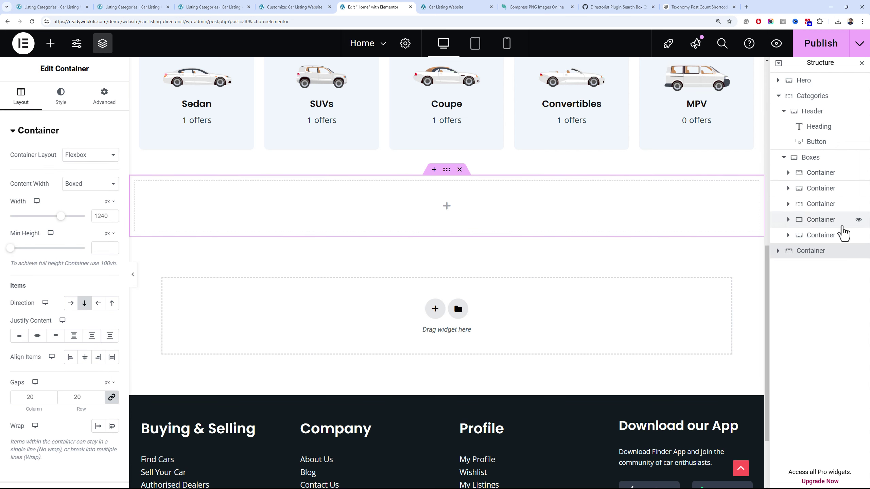
{"action": "type", "text": "Featured Listings"}
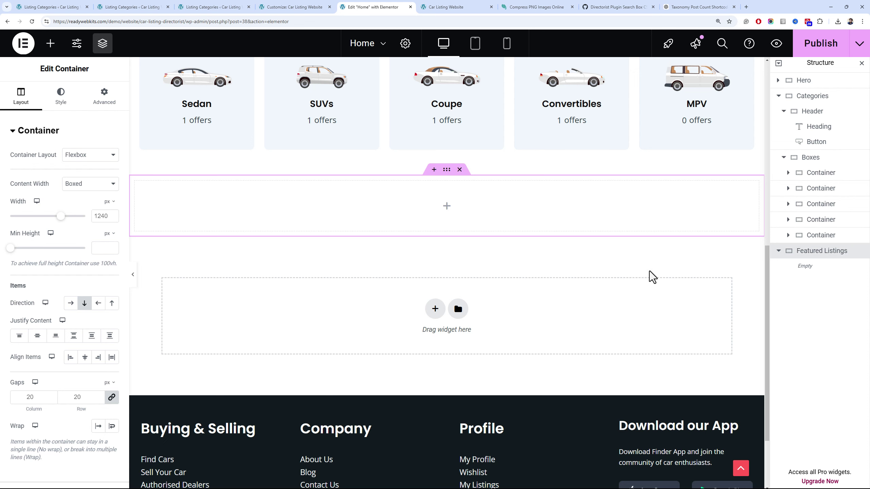
Add a nested container inside Featured Listings and rename it "Heade"
{"action": "left_click", "coordinate": [50, 43]}
{"action": "left_click", "coordinate": [50, 236]}
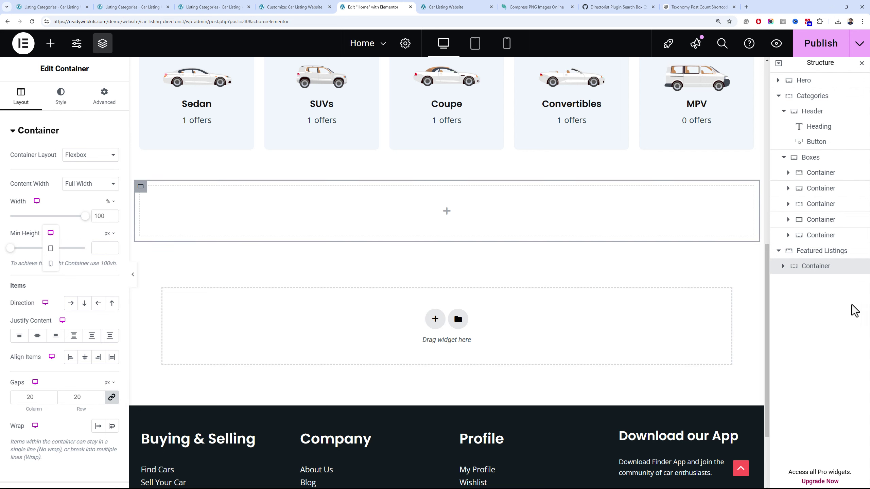
{"action": "double_click", "coordinate": [809, 270]}
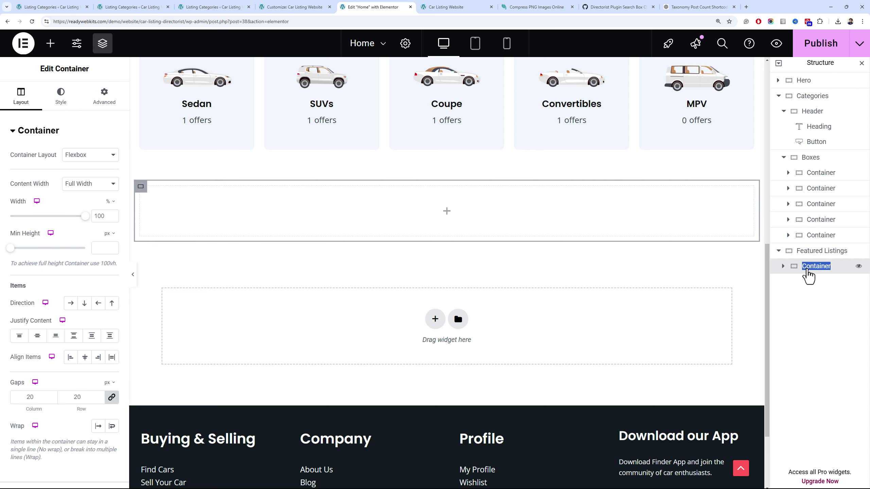
{"action": "type", "text": "Heade"}
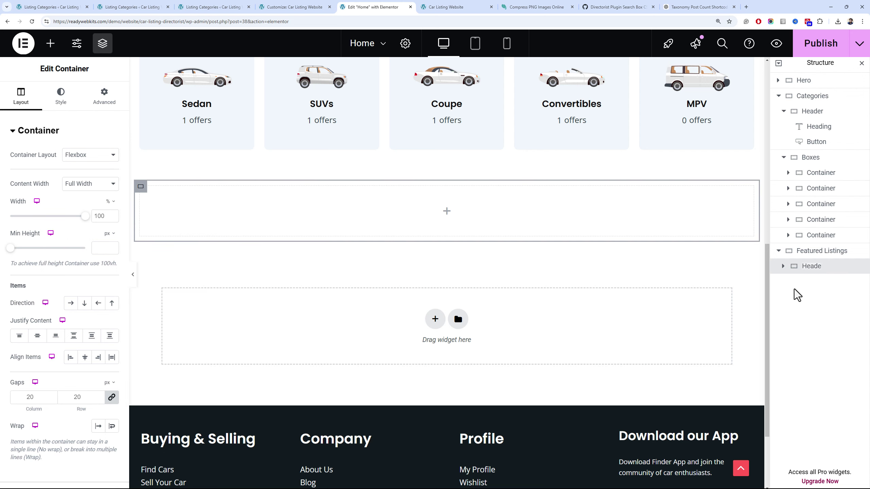
Copy the Header container from Categories into Featured Listings and delete the empty "Heade" container there
{"action": "scroll", "coordinate": [617, 293], "scroll_direction": "up", "scroll_amount": 2}
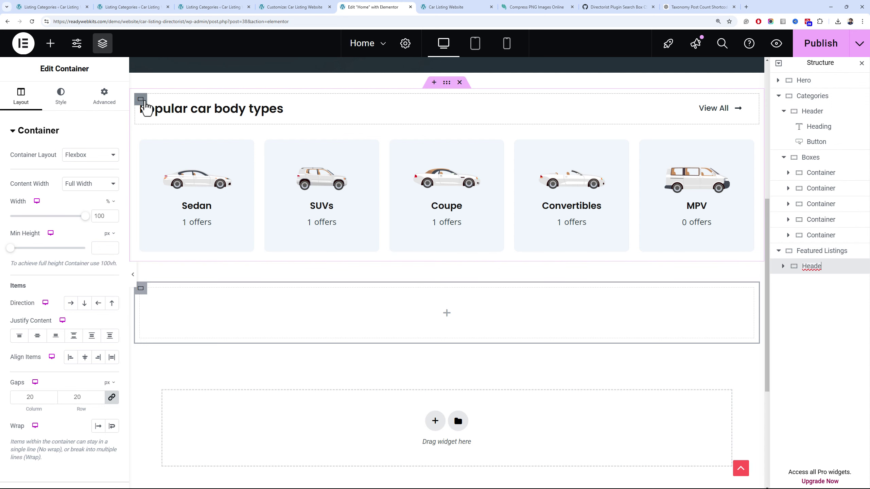
{"action": "left_click", "coordinate": [150, 122]}
{"action": "right_click", "coordinate": [150, 122]}
{"action": "left_click", "coordinate": [170, 168]}
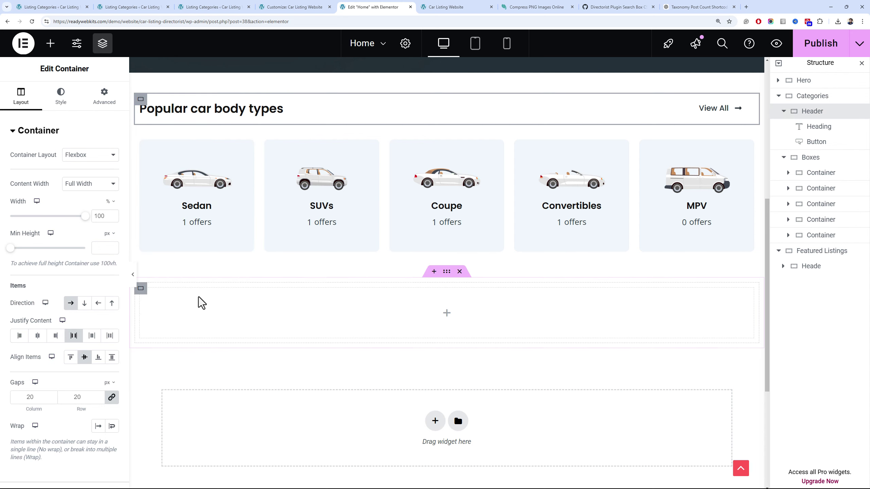
{"action": "right_click", "coordinate": [811, 254]}
{"action": "left_click", "coordinate": [811, 320]}
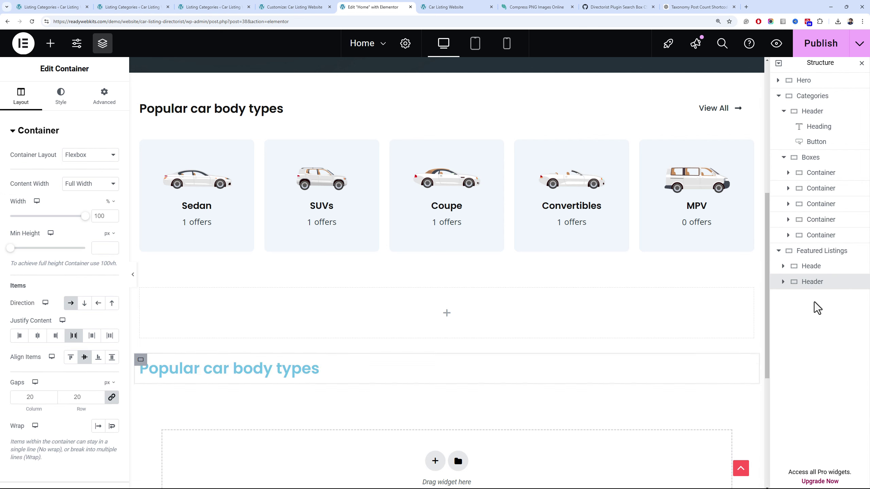
{"action": "right_click", "coordinate": [818, 268]}
{"action": "left_click", "coordinate": [801, 481]}
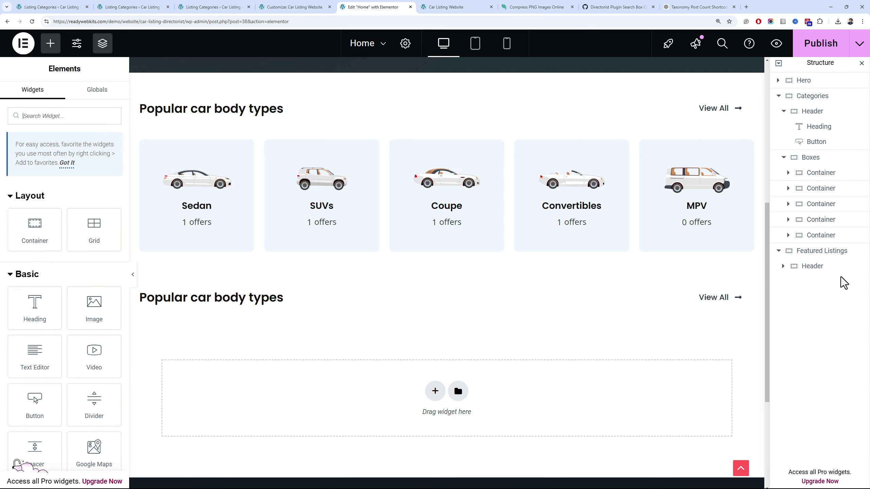
Add another container inside Featured Listings below its Header and rename it "Content"
{"action": "left_click", "coordinate": [824, 252]}
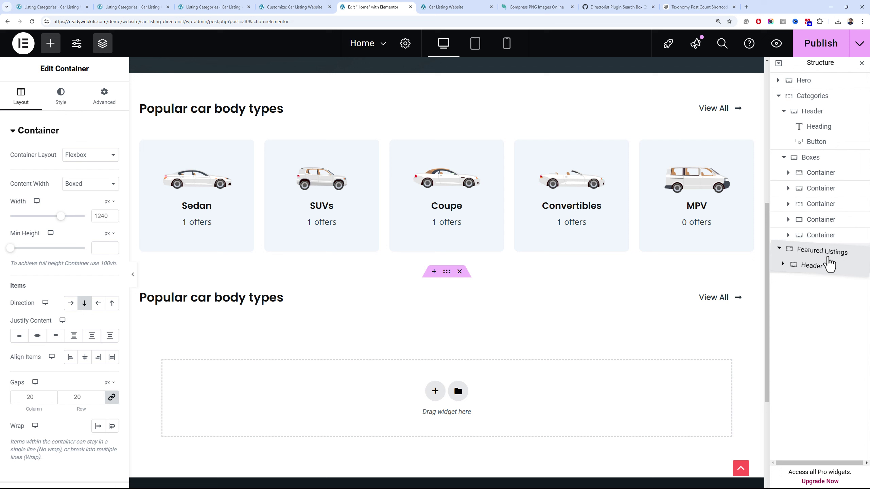
{"action": "left_click", "coordinate": [50, 43]}
{"action": "left_click", "coordinate": [34, 226]}
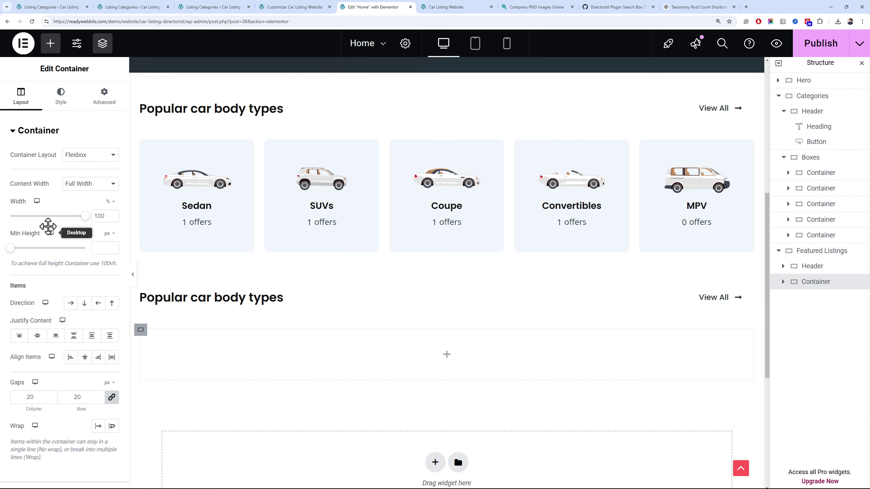
{"action": "double_click", "coordinate": [823, 282]}
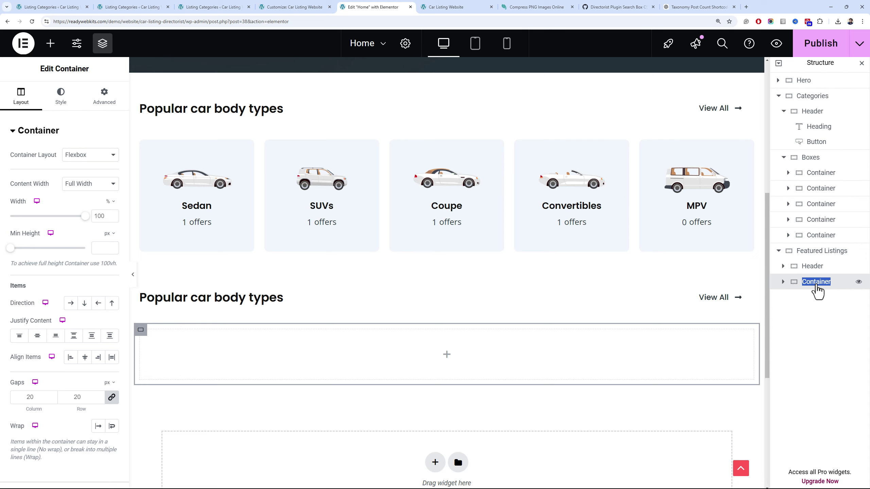
{"action": "type", "text": "Co"}
Change the heading title in the Featured Listings header to "Featured Listings"
{"action": "left_click", "coordinate": [810, 263]}
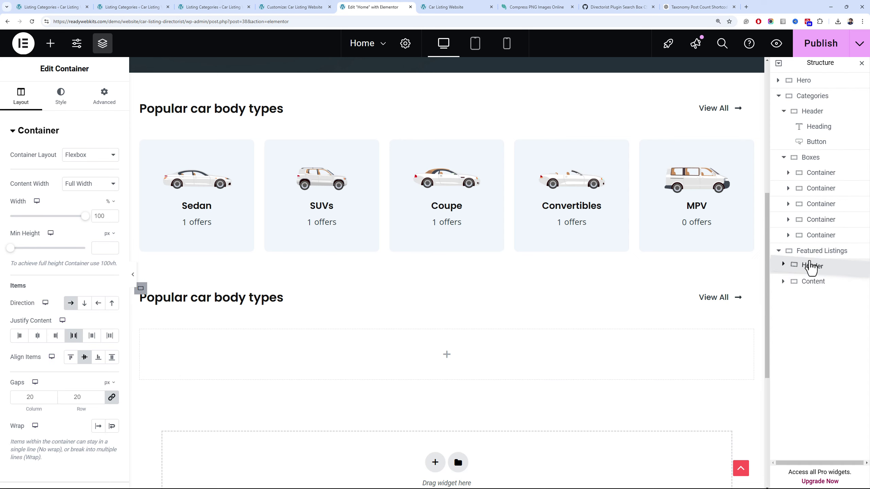
{"action": "left_click", "coordinate": [171, 297]}
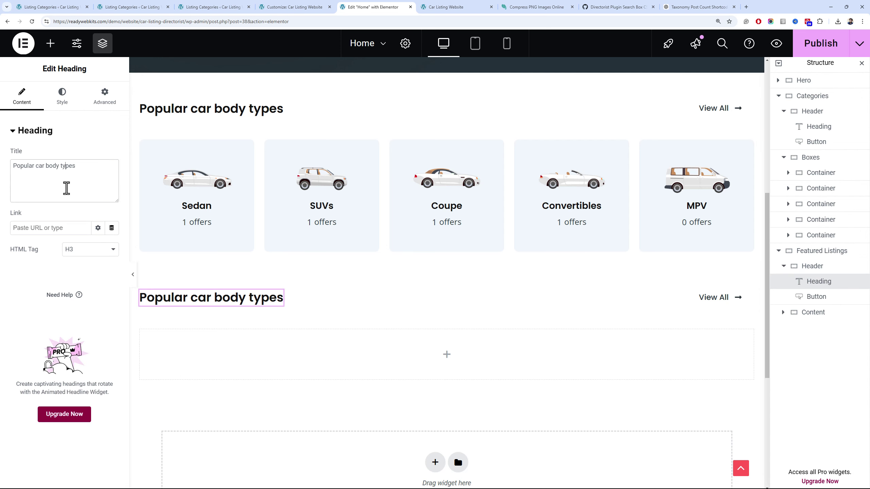
{"action": "triple_click", "coordinate": [66, 188]}
{"action": "type", "text": "Featu"}
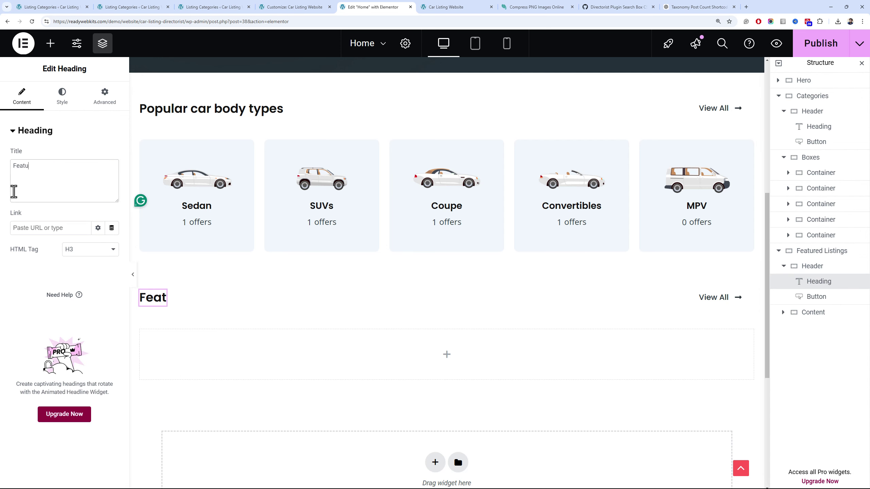
{"action": "type", "text": "red Listings"}
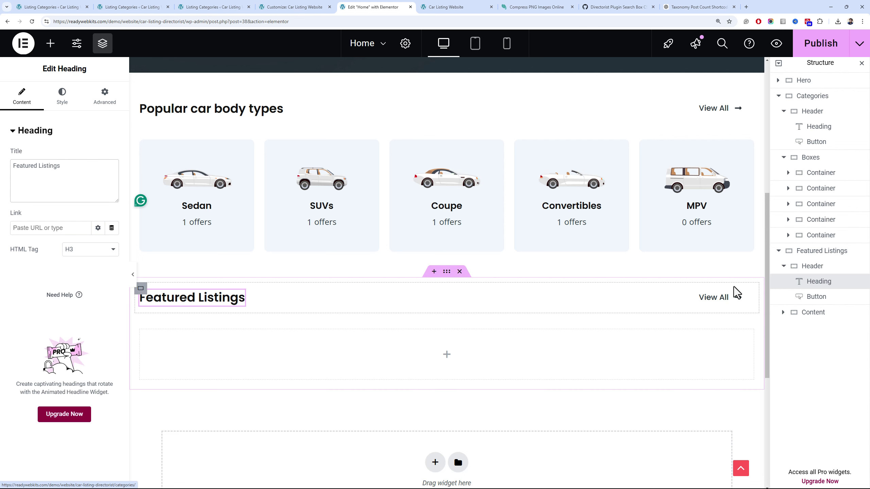
Change the button text in the Featured Listings header to "Feature Your Car Here"
{"action": "left_click", "coordinate": [748, 297]}
{"action": "double_click", "coordinate": [58, 207]}
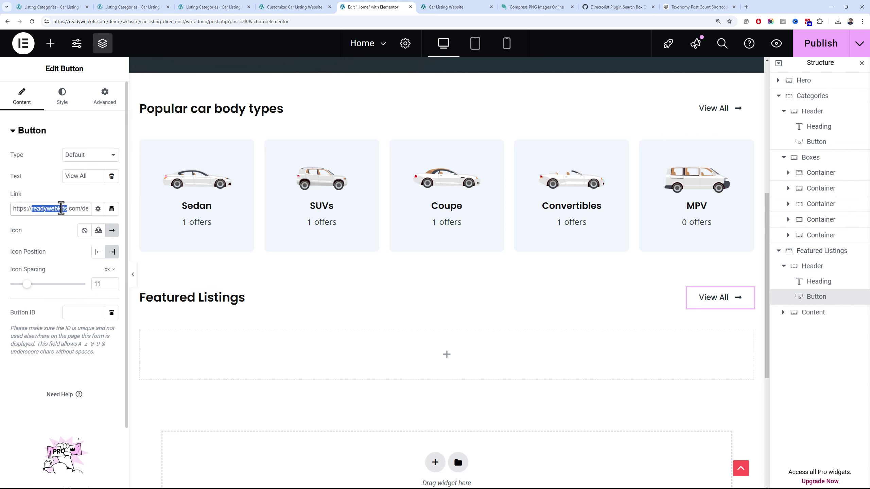
{"action": "left_click", "coordinate": [89, 181]}
{"action": "left_click_drag", "start_coordinate": [88, 181], "coordinate": [62, 182]}
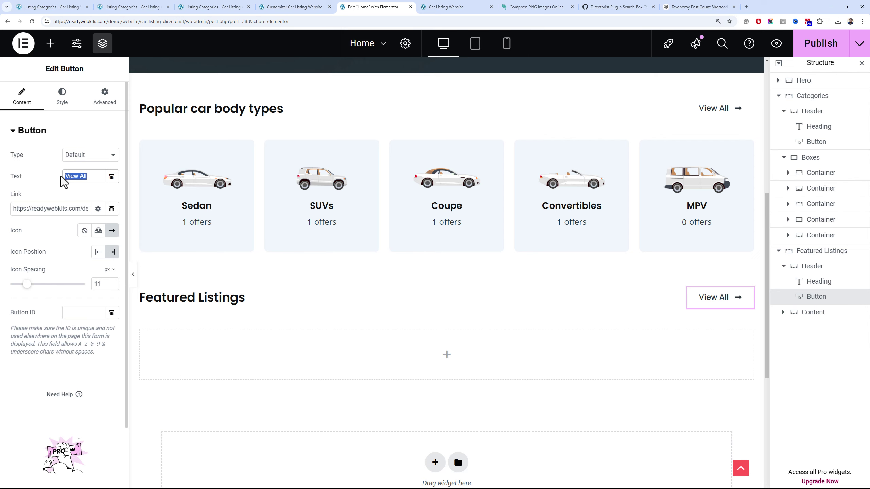
{"action": "type", "text": "Feature Y"}
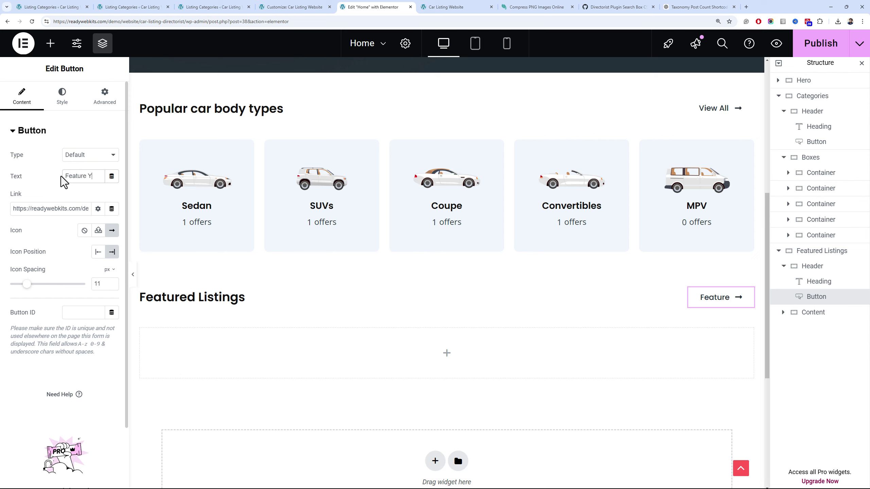
{"action": "type", "text": "our Car H"}
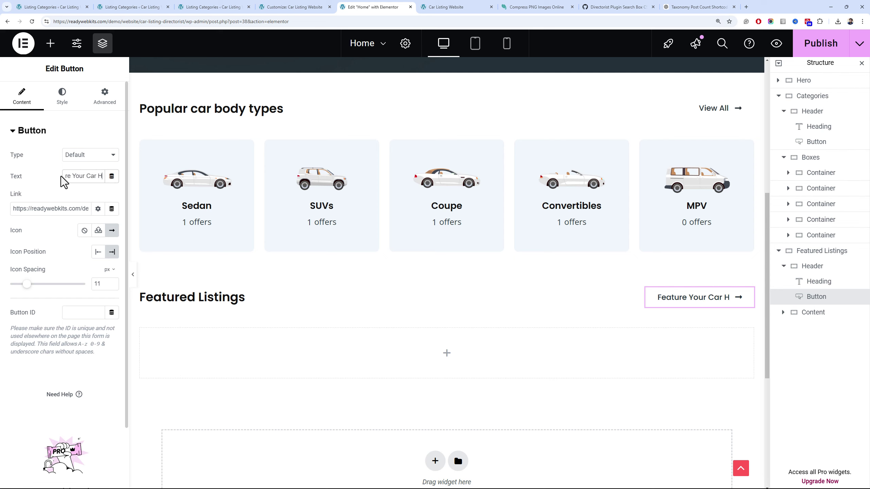
{"action": "type", "text": "ere"}
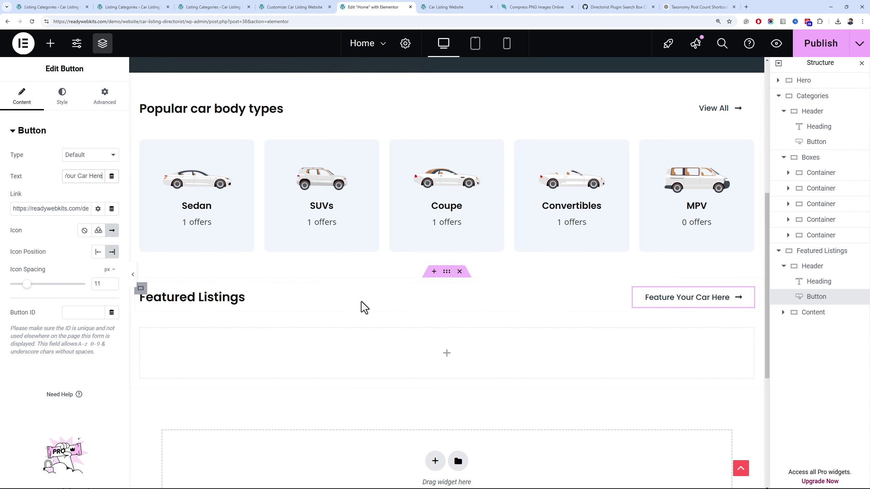
Add the Directorist All Listings widget to the empty Content container under Featured Listings
{"action": "scroll", "coordinate": [327, 262], "scroll_direction": "down", "scroll_amount": 5}
{"action": "scroll", "coordinate": [366, 205], "scroll_direction": "up", "scroll_amount": 3}
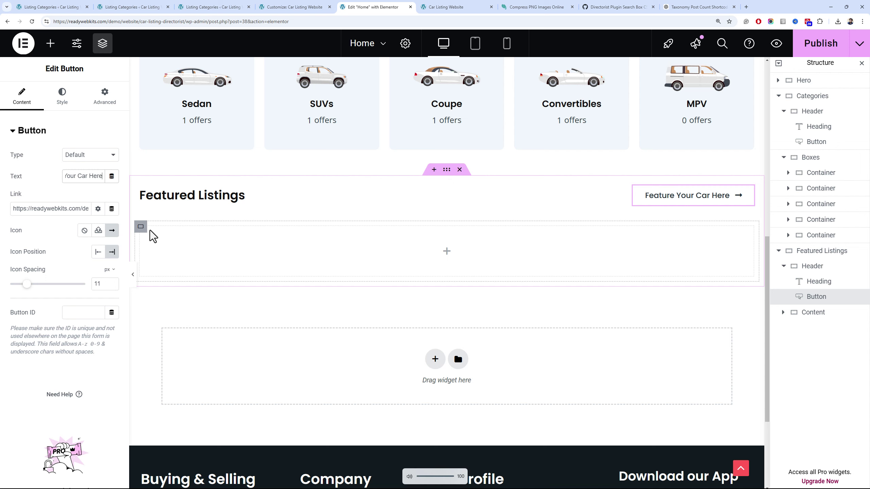
{"action": "left_click", "coordinate": [447, 255]}
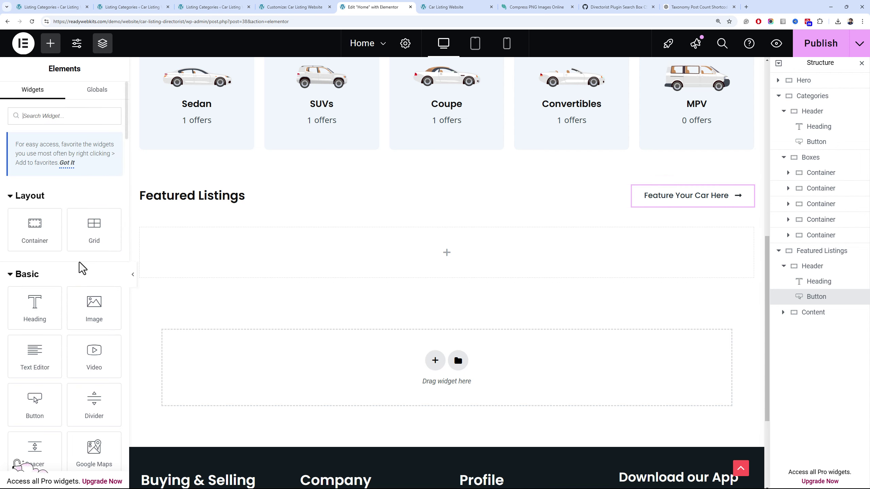
{"action": "scroll", "coordinate": [79, 267], "scroll_direction": "down", "scroll_amount": 20}
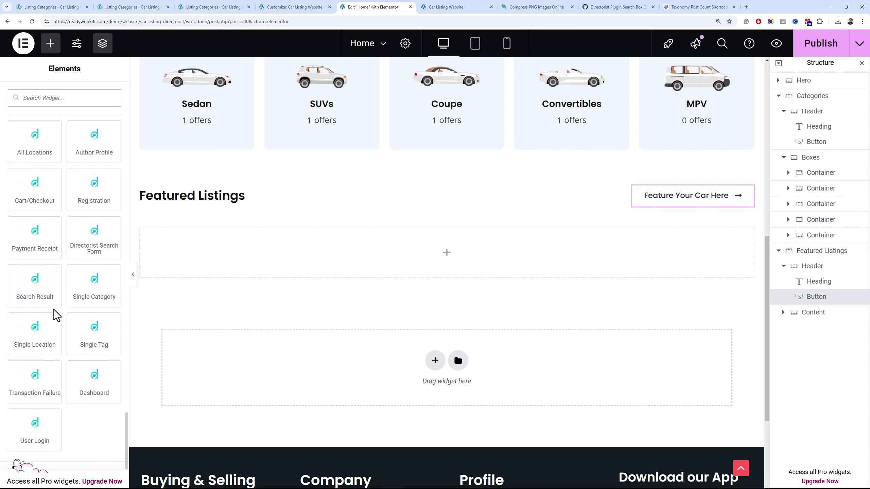
{"action": "scroll", "coordinate": [53, 309], "scroll_direction": "up", "scroll_amount": 5}
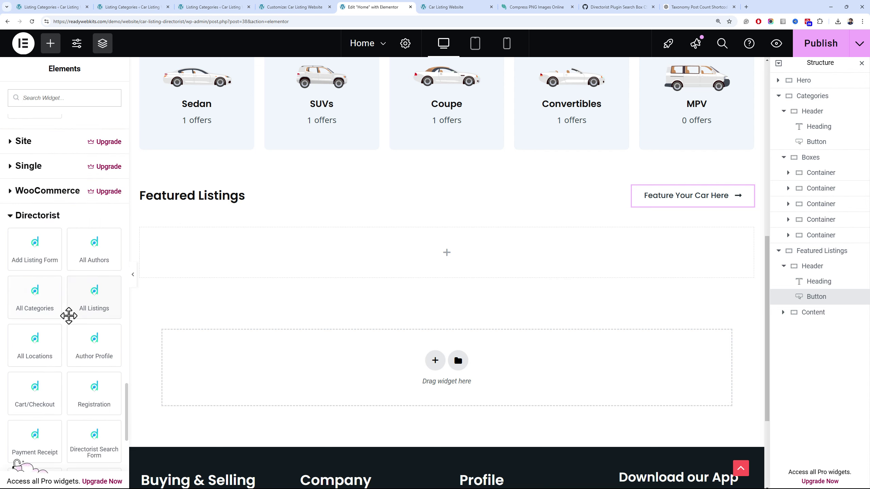
{"action": "left_click_drag", "start_coordinate": [89, 293], "coordinate": [304, 254]}
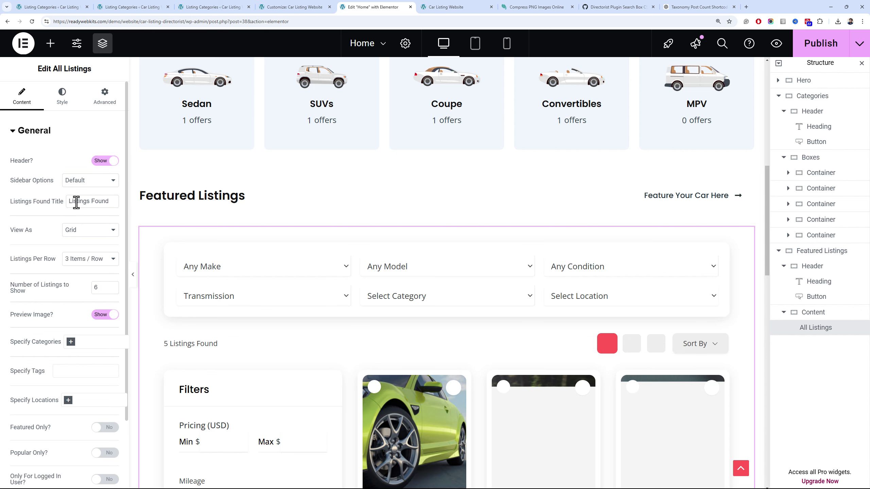
Configure the All Listings widget with its header hidden, No Sidebar and 4 Items / Row
{"action": "left_click", "coordinate": [100, 161]}
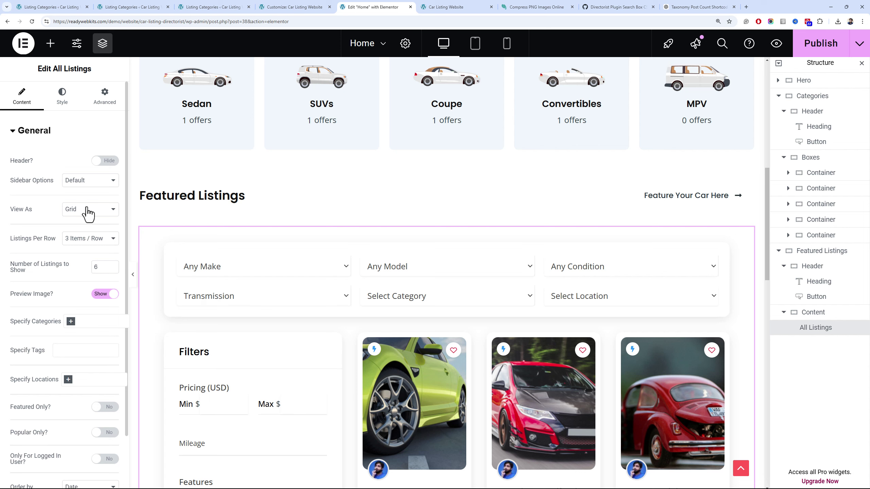
{"action": "left_click", "coordinate": [87, 181]}
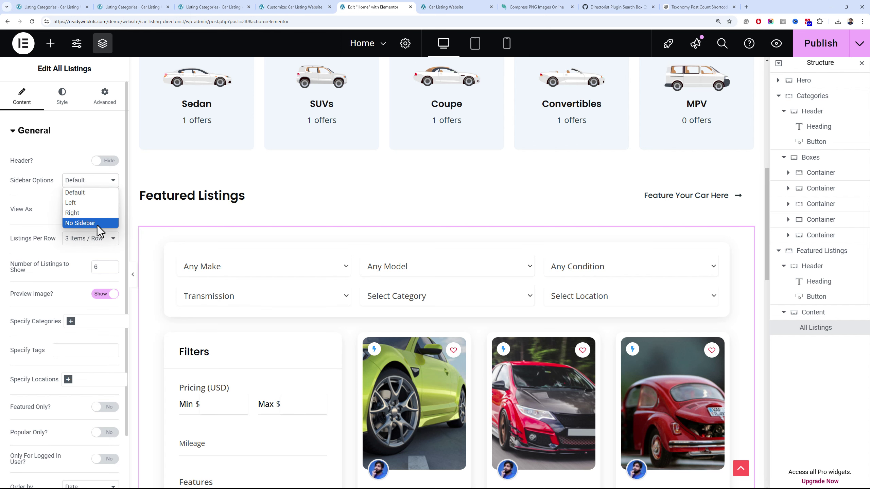
{"action": "left_click", "coordinate": [98, 226]}
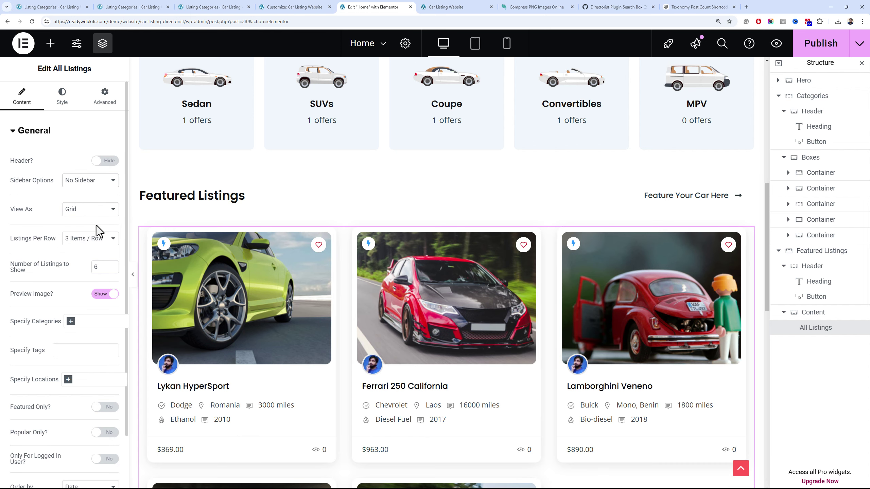
{"action": "left_click", "coordinate": [98, 241]}
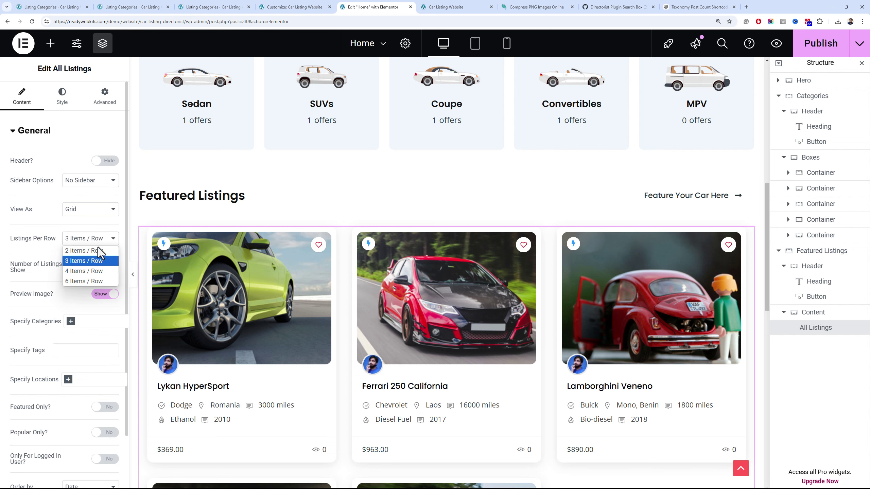
{"action": "left_click", "coordinate": [100, 270]}
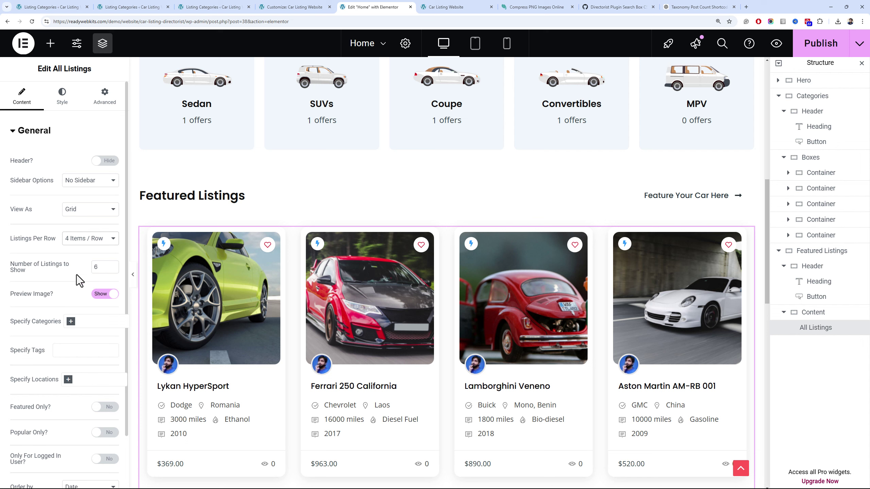
Restrict the All Listings widget to featured listings only and publish the page
{"action": "scroll", "coordinate": [72, 248], "scroll_direction": "down", "scroll_amount": 2}
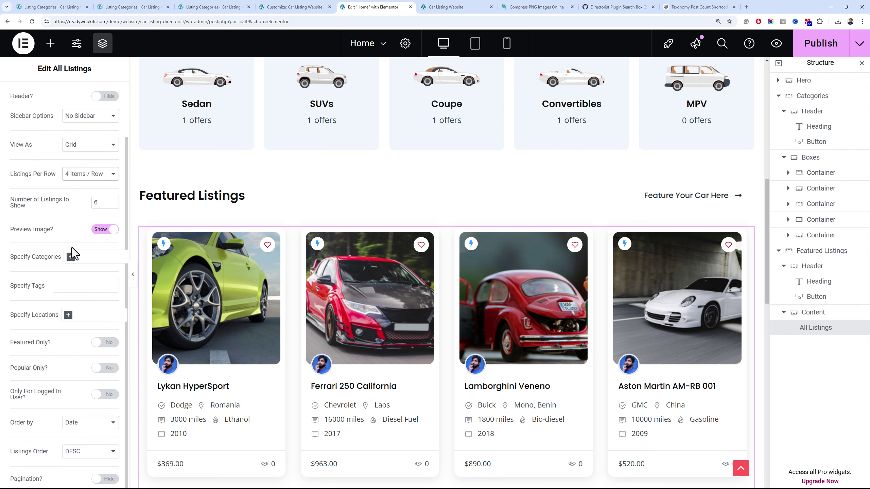
{"action": "left_click", "coordinate": [74, 146]}
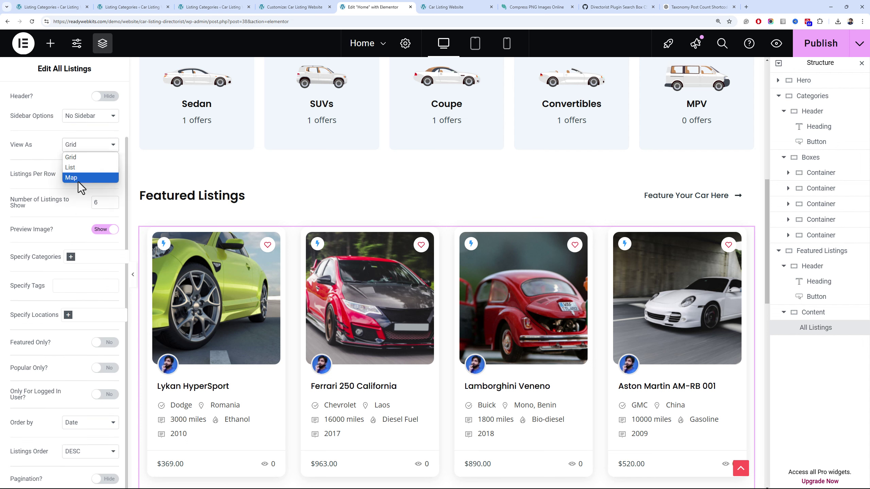
{"action": "left_click", "coordinate": [43, 175]}
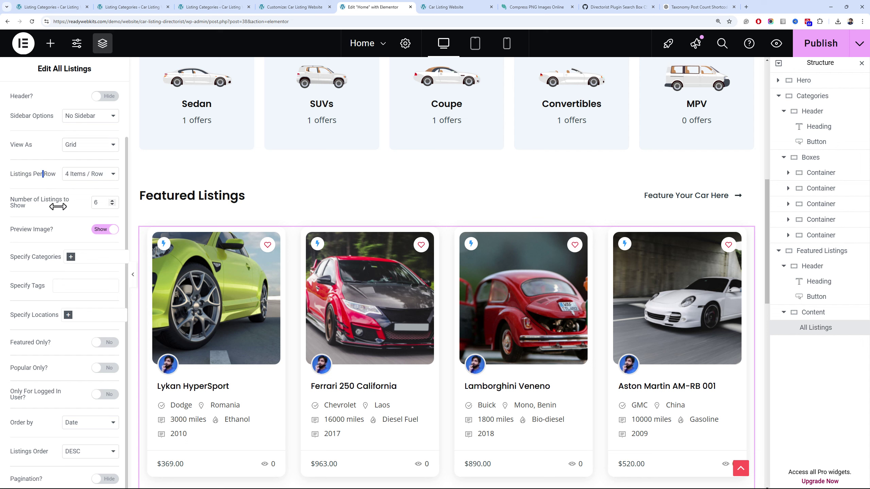
{"action": "left_click", "coordinate": [111, 343]}
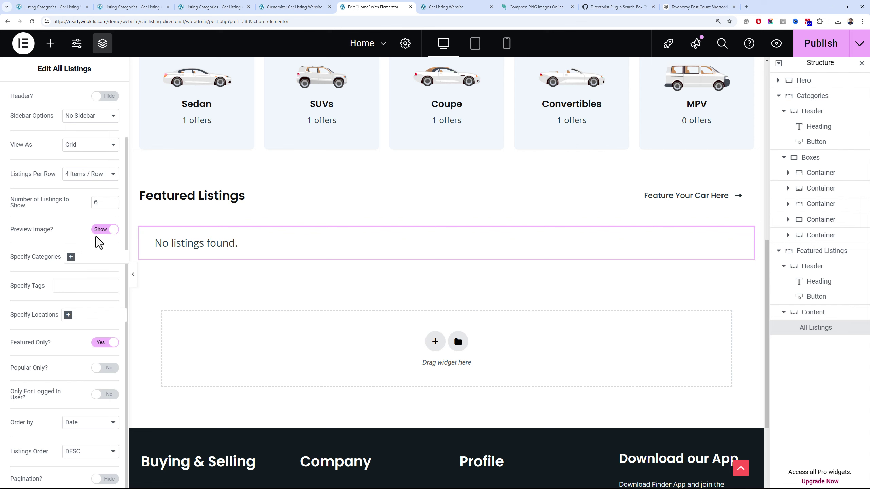
{"action": "left_click", "coordinate": [844, 42]}
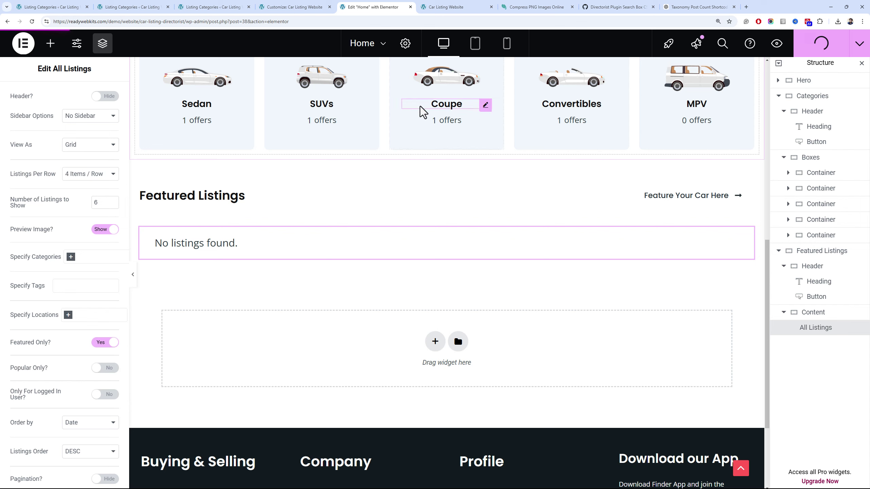
Open the Lykan HyperSport listing from the site's directory listings, mark it as featured and update it, returning to the listings overview
{"action": "left_click", "coordinate": [65, 7]}
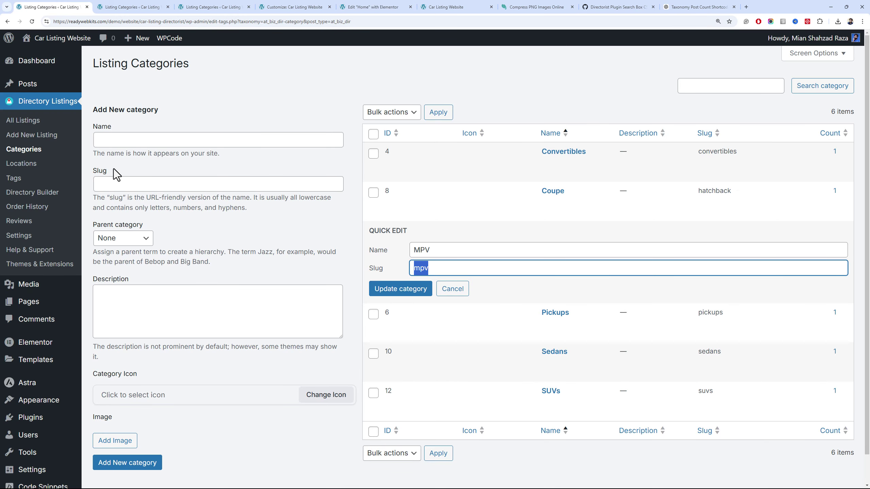
{"action": "left_click", "coordinate": [245, 184]}
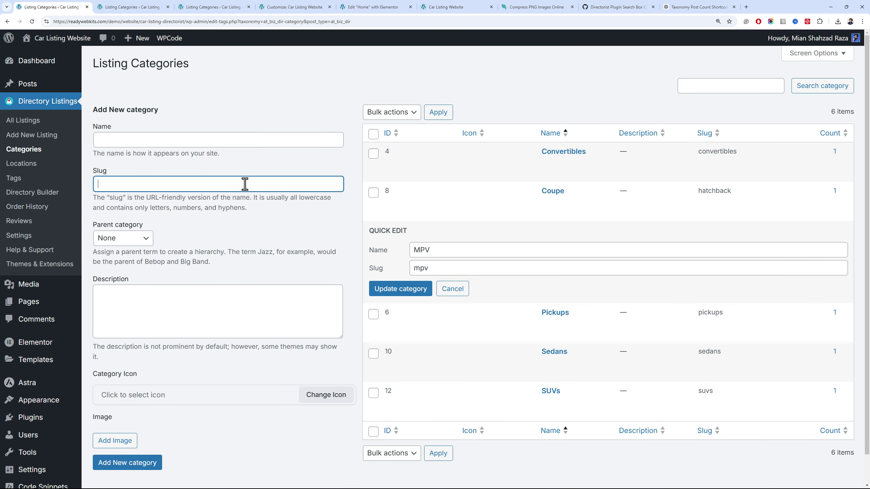
{"action": "left_click", "coordinate": [26, 120]}
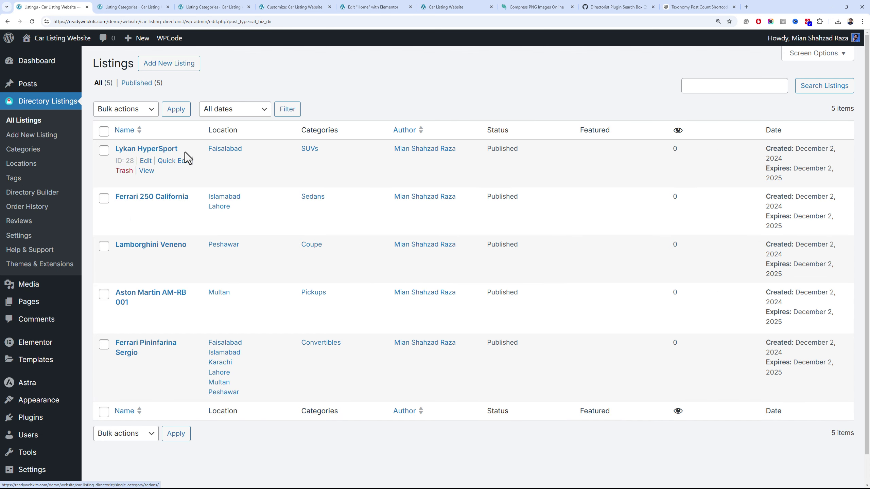
{"action": "left_click", "coordinate": [185, 152]}
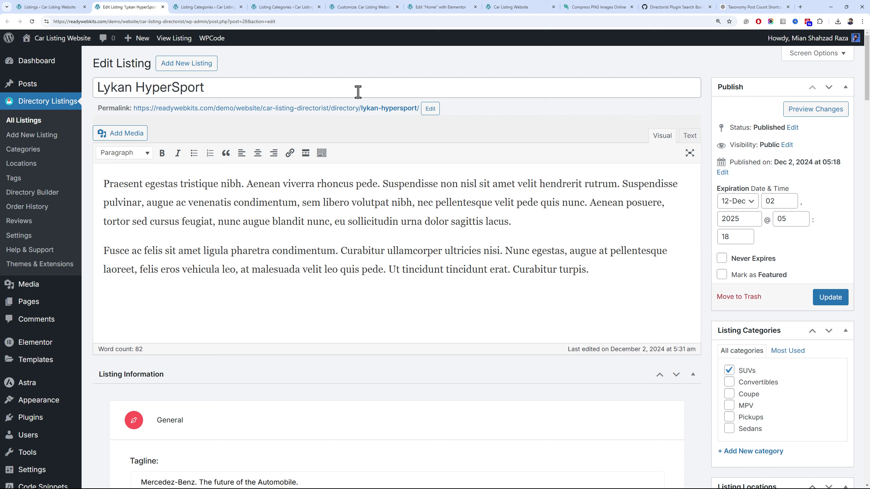
{"action": "left_click", "coordinate": [721, 275]}
{"action": "left_click", "coordinate": [829, 297]}
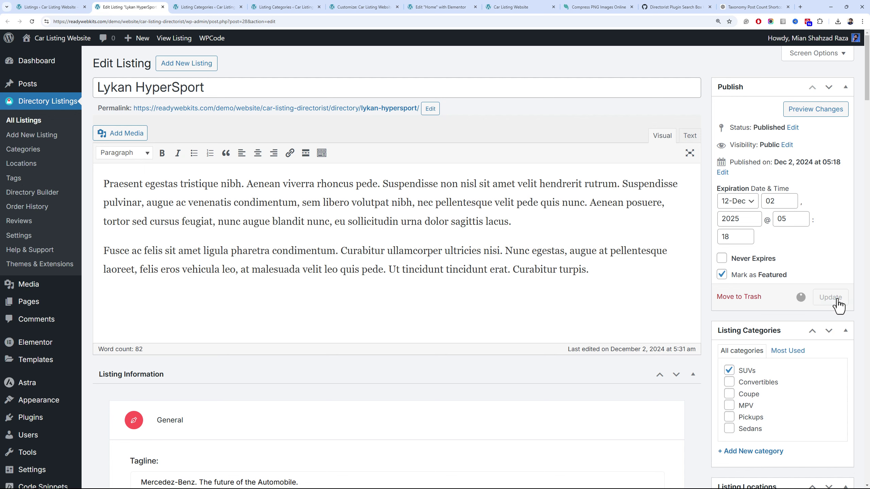
{"action": "left_click", "coordinate": [48, 7]}
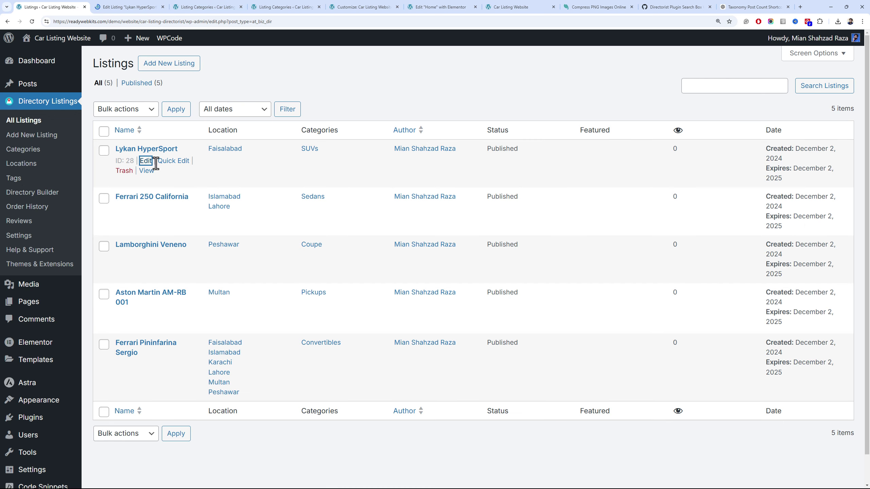
{"action": "left_click", "coordinate": [155, 202]}
{"action": "scroll", "coordinate": [339, 299], "scroll_direction": "down", "scroll_amount": 3}
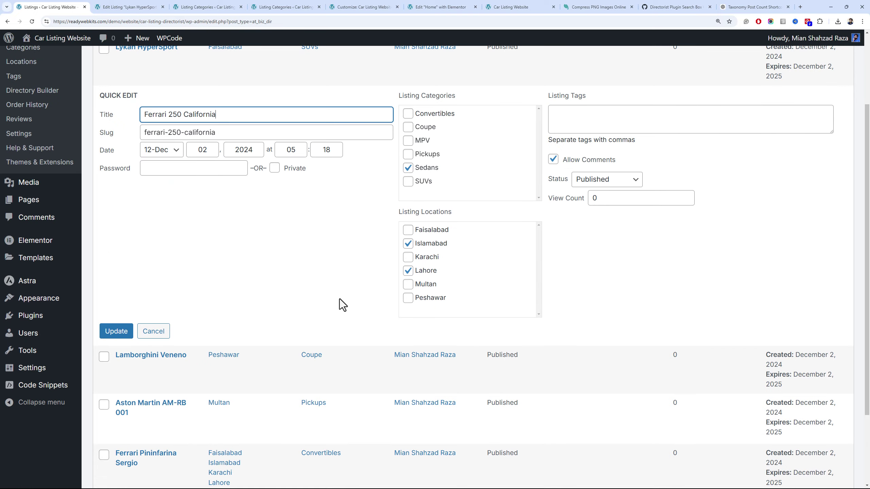
{"action": "scroll", "coordinate": [399, 238], "scroll_direction": "up", "scroll_amount": 3}
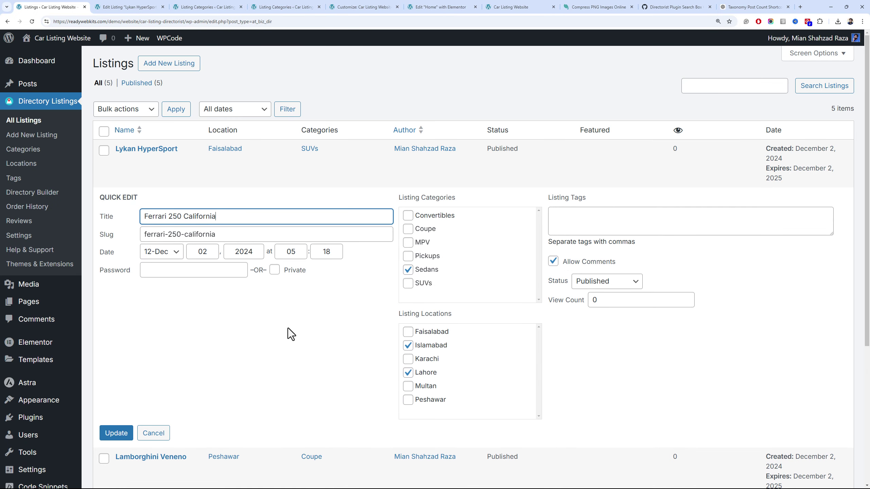
{"action": "left_click", "coordinate": [153, 433]}
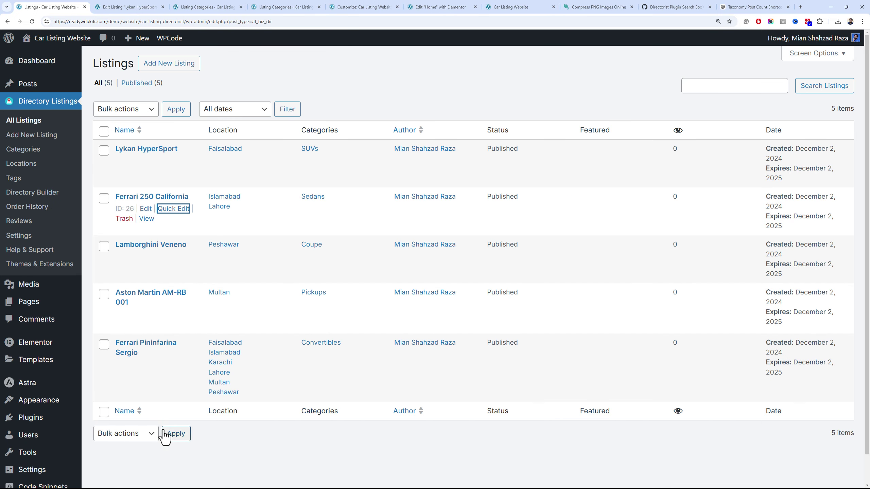
Open the Ferrari 250 California, Lamborghini Veneno, Aston Martin AM-RB 001 and Ferrari Pininfarina Sergio listings for editing in separate browser tabs
{"action": "left_click", "coordinate": [172, 199]}
{"action": "left_click", "coordinate": [173, 246], "text": "ctrl"}
{"action": "left_click", "coordinate": [172, 296], "text": "ctrl"}
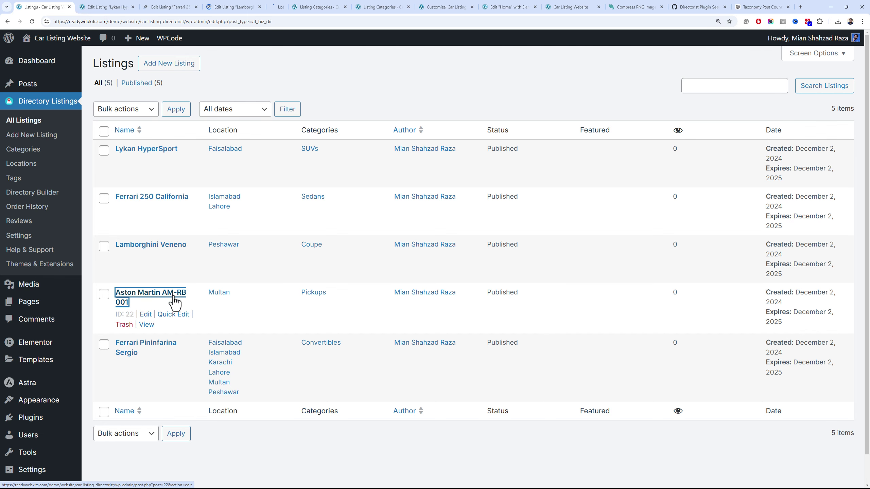
{"action": "left_click", "coordinate": [168, 348], "text": "ctrl"}
Close the Lykan HyperSport editor, then mark the Ferrari 250 California and Lamborghini Veneno listings as featured and update both
{"action": "left_click", "coordinate": [114, 8]}
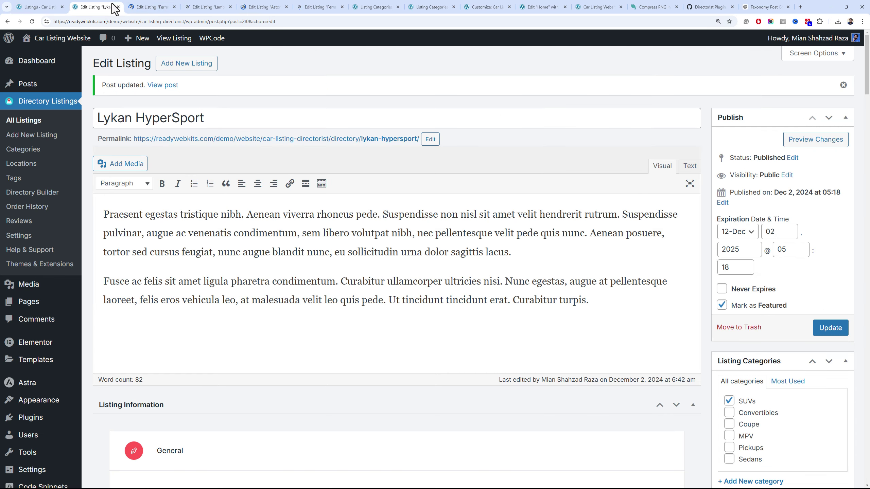
{"action": "left_click", "coordinate": [119, 6]}
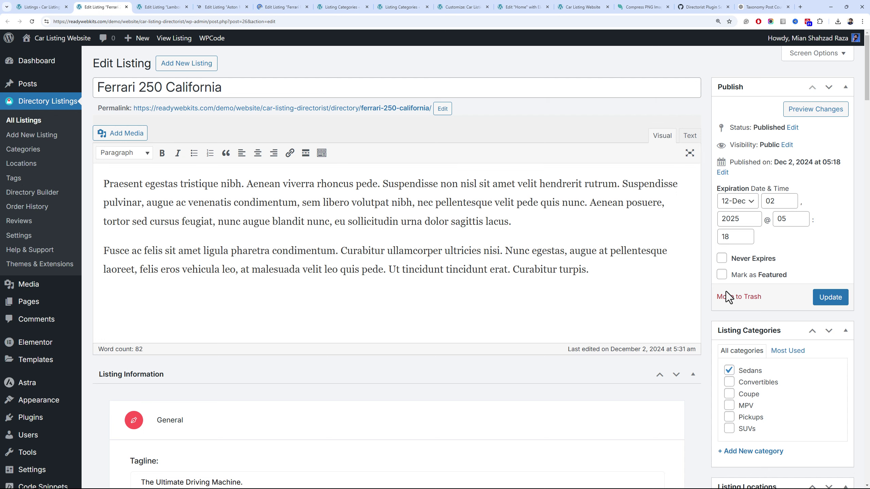
{"action": "left_click", "coordinate": [825, 297]}
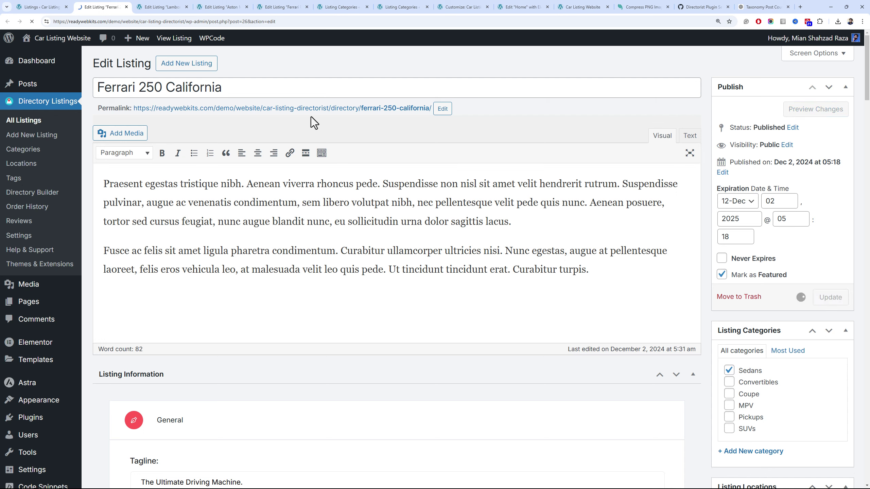
{"action": "left_click", "coordinate": [181, 7]}
{"action": "left_click", "coordinate": [772, 277]}
{"action": "left_click", "coordinate": [831, 297]}
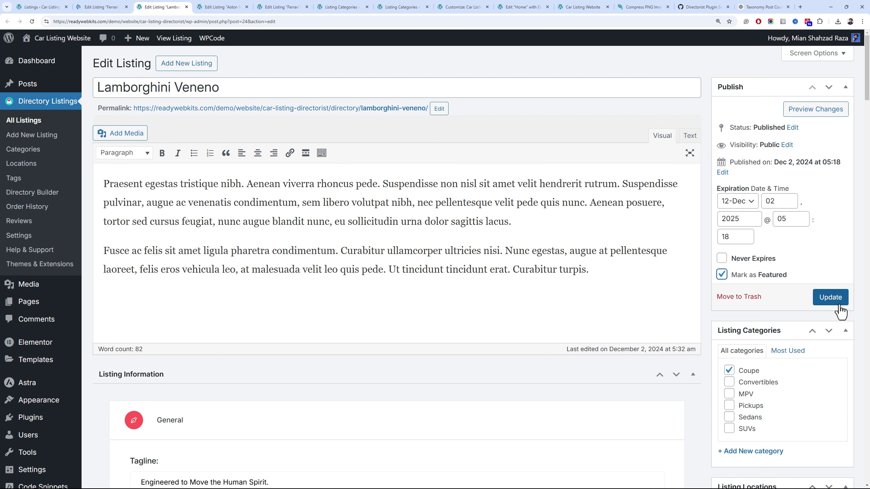
Mark the Aston Martin AM-RB 001 and Ferrari Pininfarina Sergio listings as featured and update both
{"action": "left_click", "coordinate": [226, 7]}
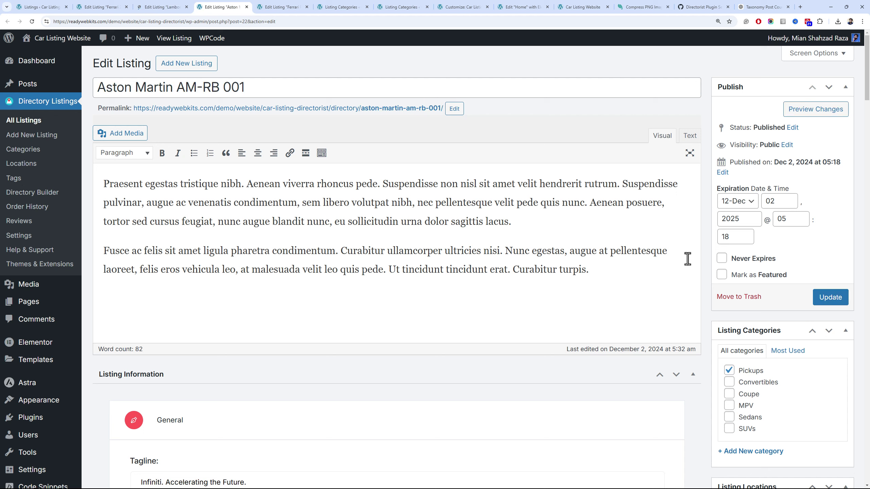
{"action": "left_click", "coordinate": [721, 274]}
{"action": "left_click", "coordinate": [831, 297]}
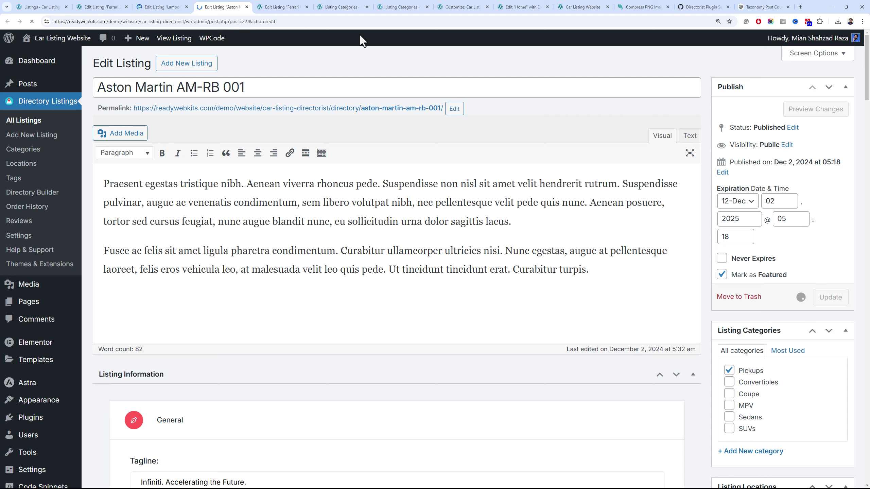
{"action": "left_click", "coordinate": [304, 5]}
{"action": "left_click", "coordinate": [721, 275]}
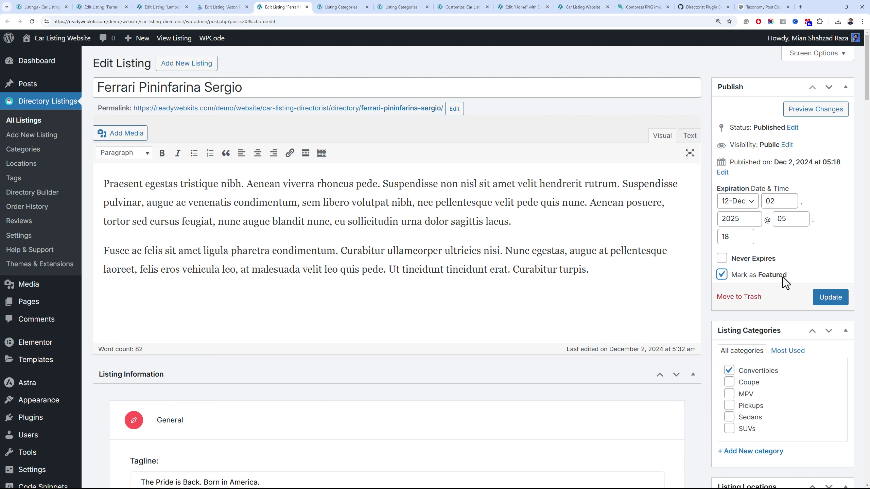
{"action": "left_click", "coordinate": [831, 297]}
Close the browser tabs of the four edited car listings and the two Listing Categories pages
{"action": "left_click", "coordinate": [349, 6]}
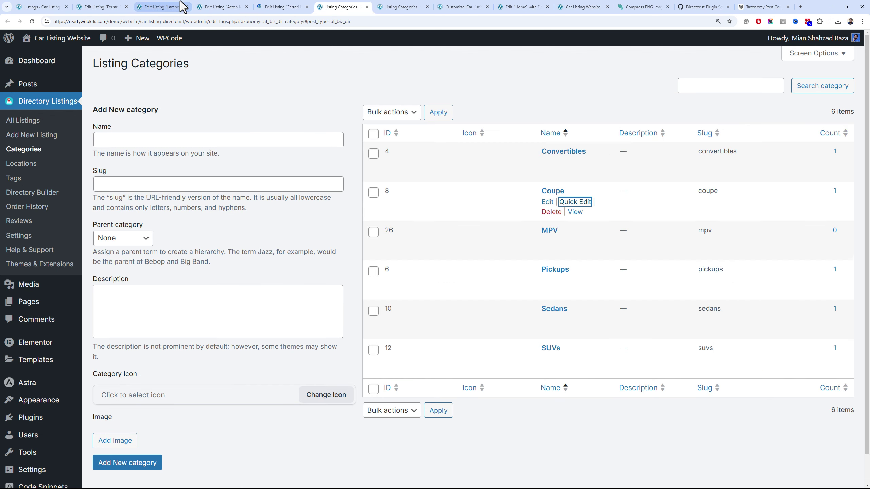
{"action": "left_click", "coordinate": [122, 7]}
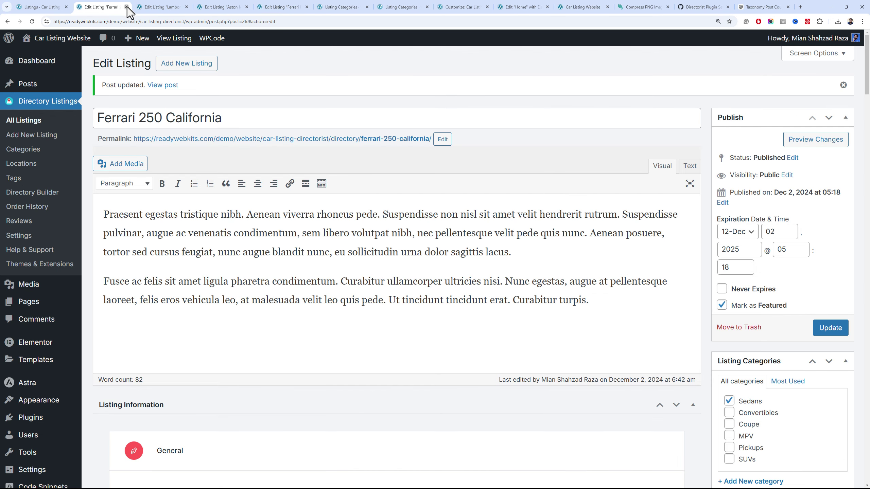
{"action": "left_click", "coordinate": [126, 7]}
{"action": "left_click", "coordinate": [126, 7]}
{"action": "left_click", "coordinate": [127, 6]}
{"action": "left_click", "coordinate": [126, 7]}
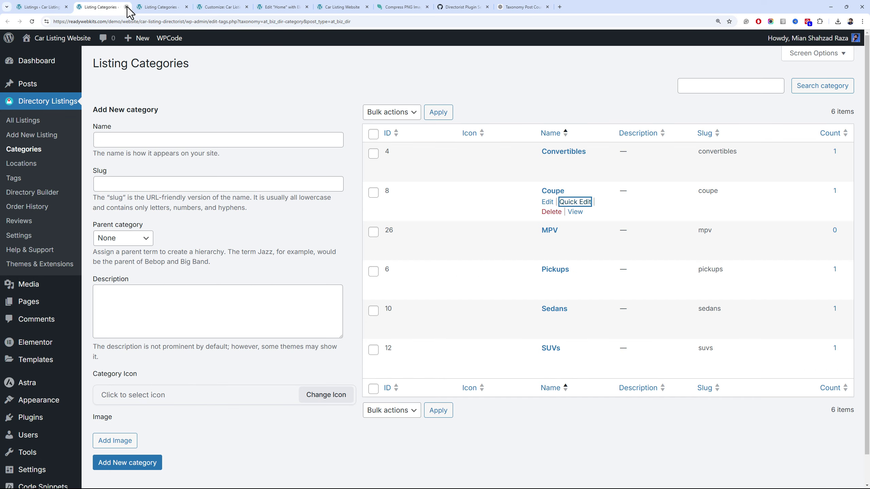
{"action": "left_click", "coordinate": [126, 7]}
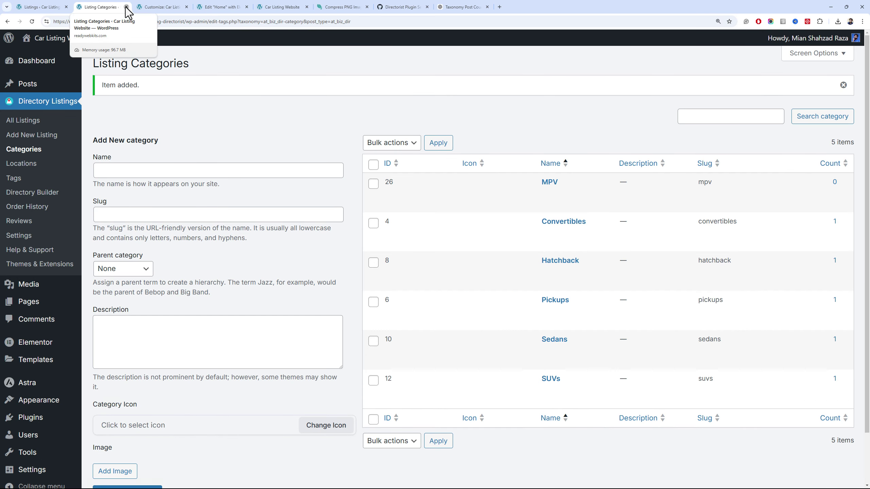
{"action": "left_click", "coordinate": [126, 7]}
Open the All Listings widget for editing on the Home page and set it to 3 items per row
{"action": "left_click", "coordinate": [146, 6]}
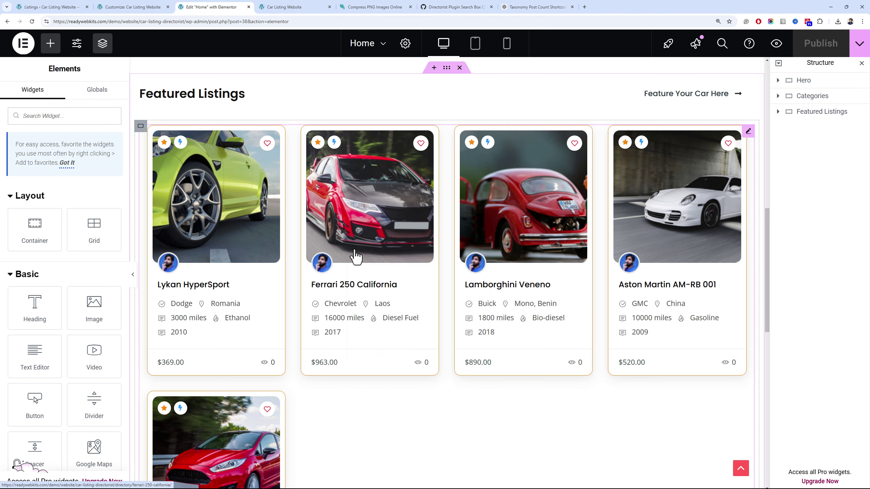
{"action": "right_click", "coordinate": [355, 252]}
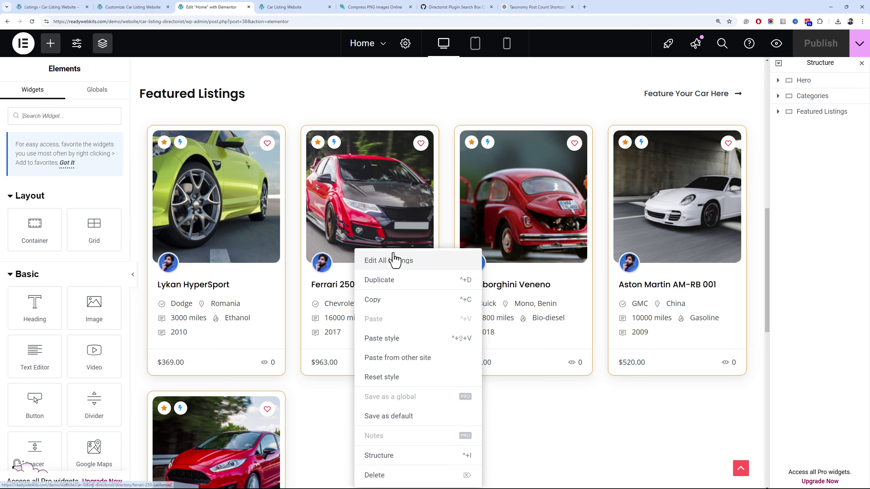
{"action": "left_click", "coordinate": [394, 260]}
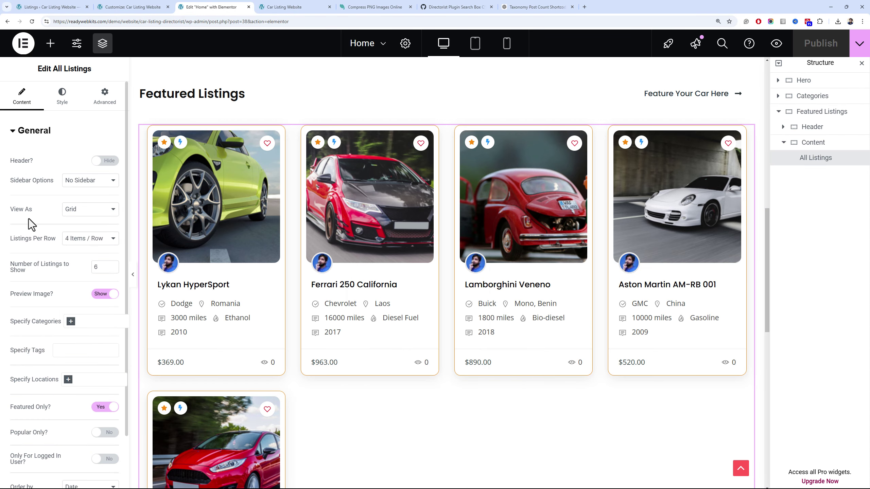
{"action": "scroll", "coordinate": [284, 289], "scroll_direction": "down", "scroll_amount": 3}
{"action": "scroll", "coordinate": [284, 290], "scroll_direction": "up", "scroll_amount": 5}
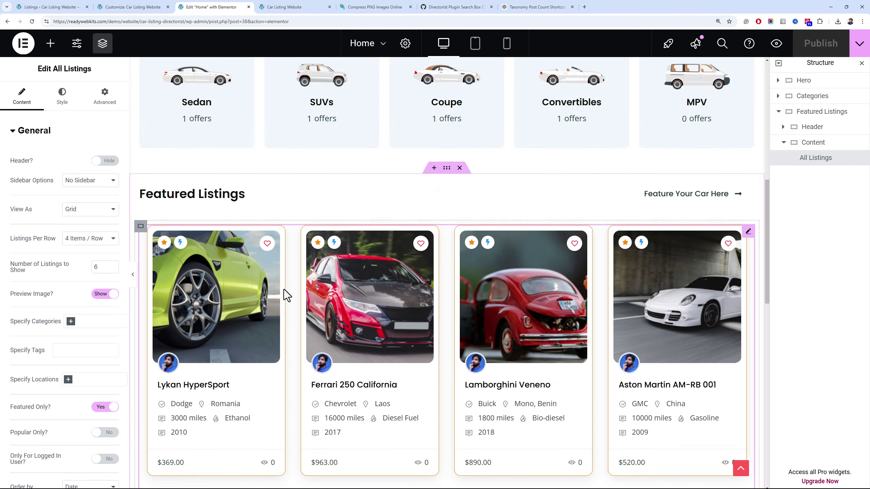
{"action": "scroll", "coordinate": [284, 289], "scroll_direction": "down", "scroll_amount": 3}
{"action": "scroll", "coordinate": [284, 289], "scroll_direction": "up", "scroll_amount": 4}
{"action": "left_click", "coordinate": [109, 238]}
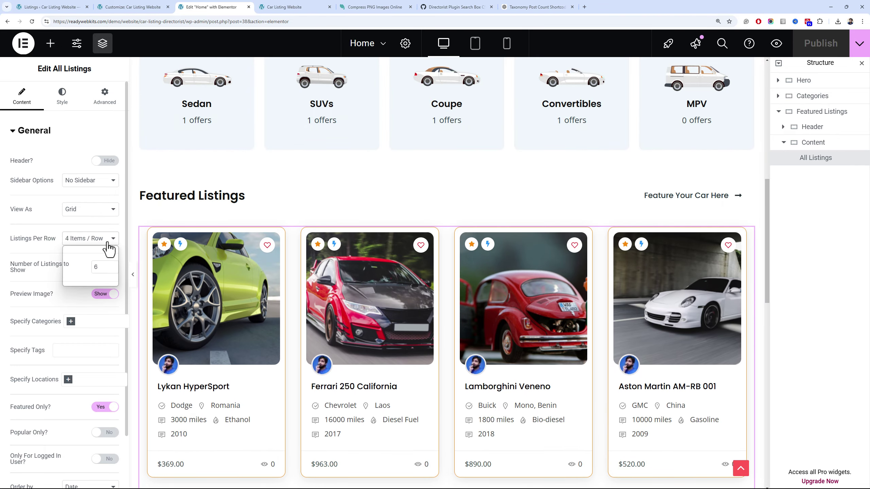
{"action": "left_click", "coordinate": [106, 260]}
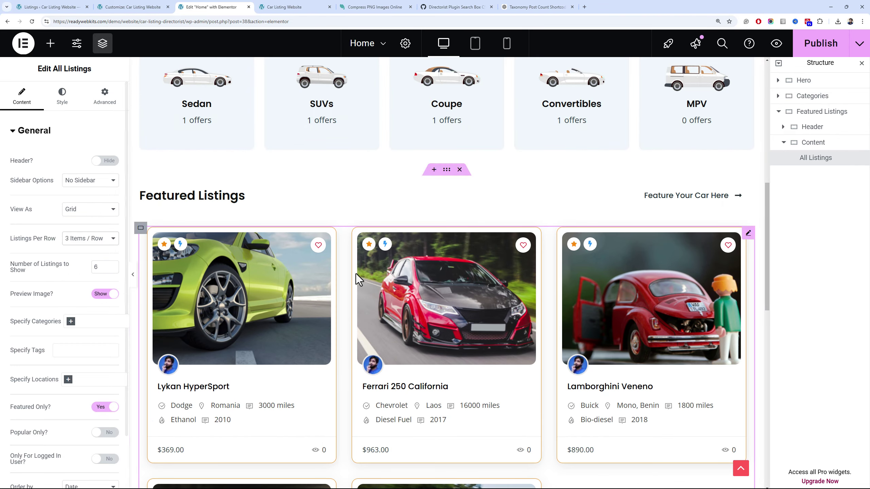
Examine how the featured cars fill the three-column grid and compare them with the site's listings overview
{"action": "scroll", "coordinate": [356, 274], "scroll_direction": "down", "scroll_amount": 5}
{"action": "scroll", "coordinate": [356, 273], "scroll_direction": "up", "scroll_amount": 5}
{"action": "scroll", "coordinate": [351, 273], "scroll_direction": "down", "scroll_amount": 5}
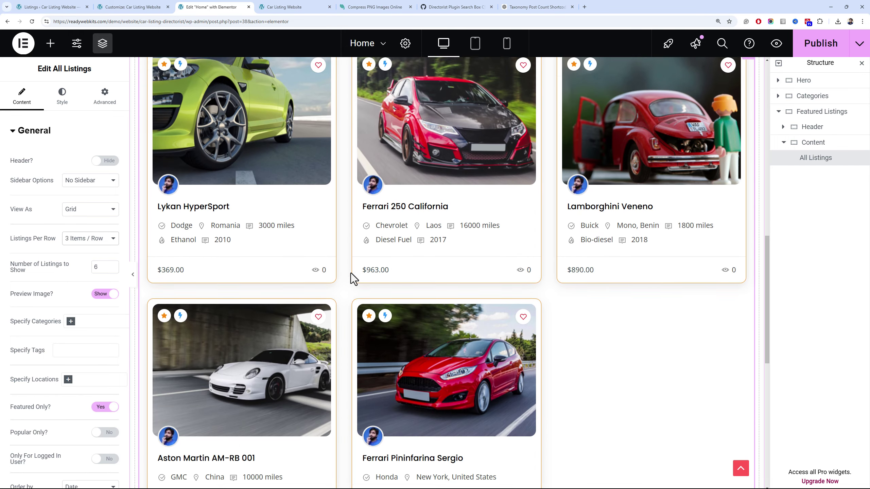
{"action": "scroll", "coordinate": [350, 274], "scroll_direction": "up", "scroll_amount": 5}
{"action": "scroll", "coordinate": [351, 274], "scroll_direction": "down", "scroll_amount": 3}
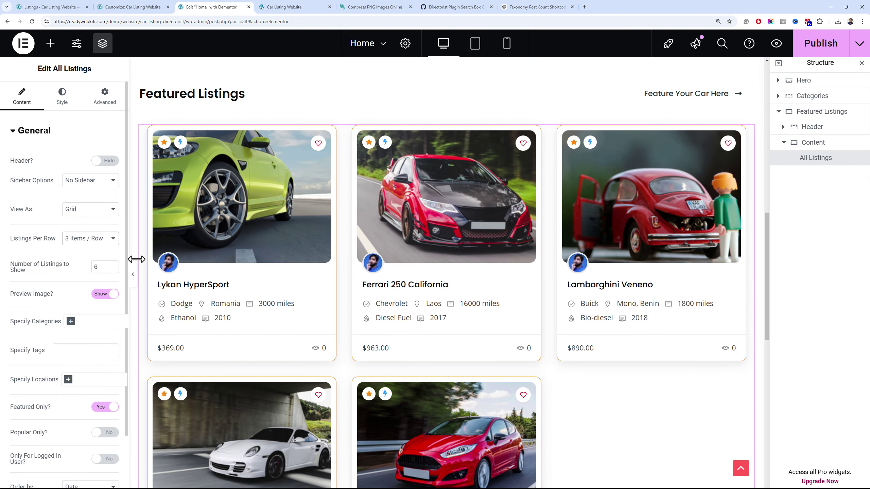
{"action": "scroll", "coordinate": [206, 260], "scroll_direction": "down", "scroll_amount": 3}
{"action": "left_click", "coordinate": [51, 7]}
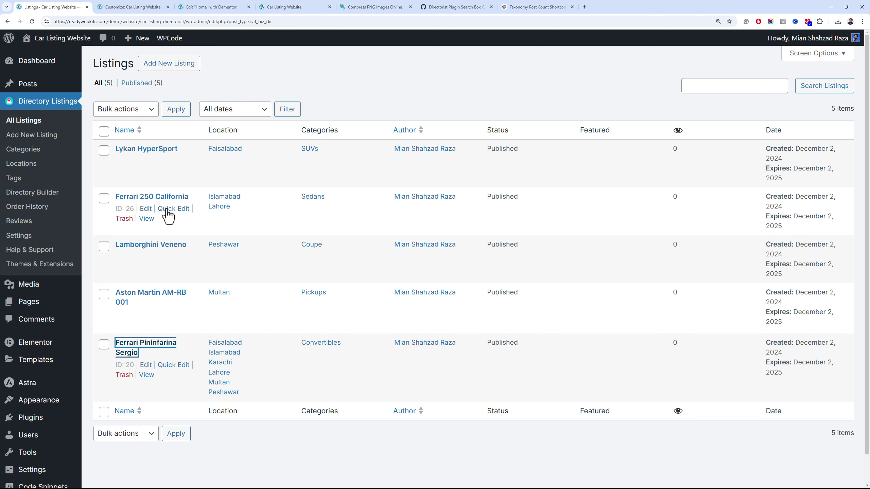
{"action": "left_click", "coordinate": [250, 80]}
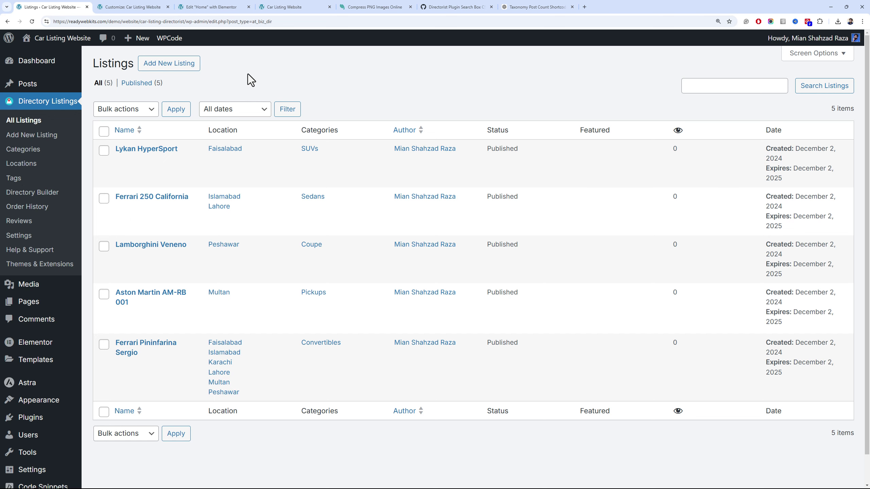
{"action": "left_click", "coordinate": [205, 7]}
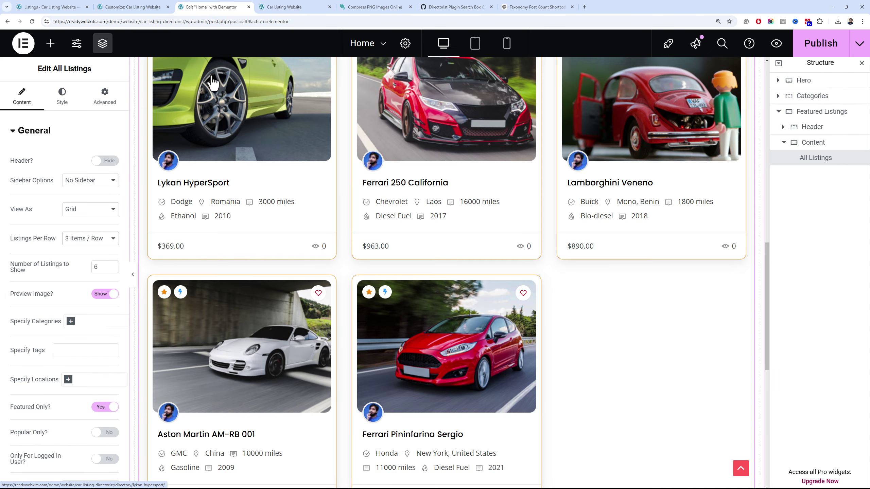
Start a new directory listing in a separate tab, enter "Honda Civic" as its title, and open a blank browser tab
{"action": "left_click", "coordinate": [70, 7]}
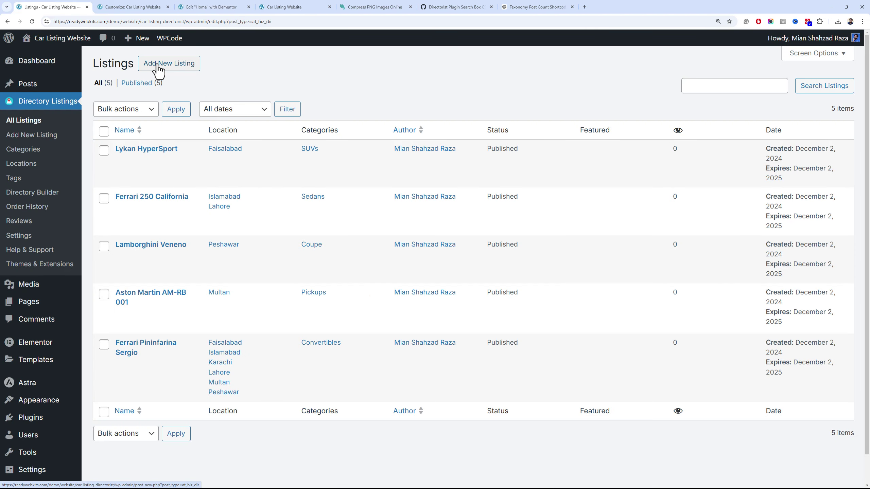
{"action": "middle_click", "coordinate": [158, 69]}
{"action": "left_click", "coordinate": [134, 7]}
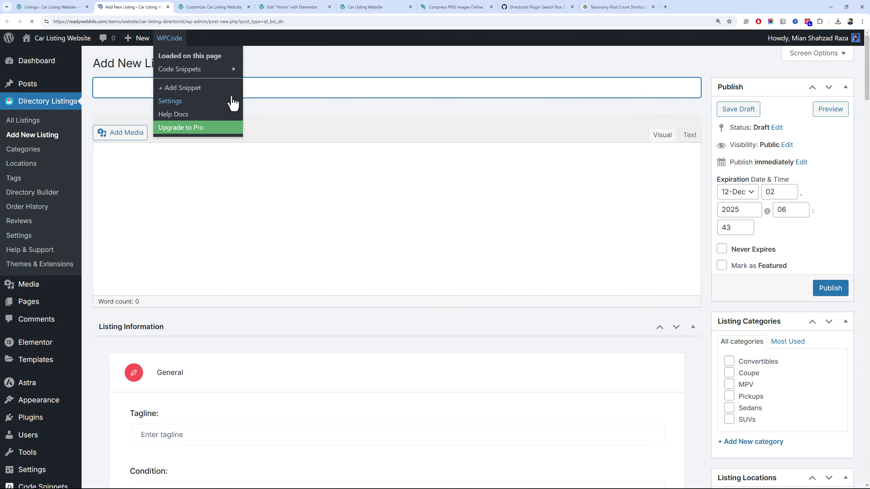
{"action": "left_click", "coordinate": [256, 95]}
{"action": "type", "text": "Honda Civic"}
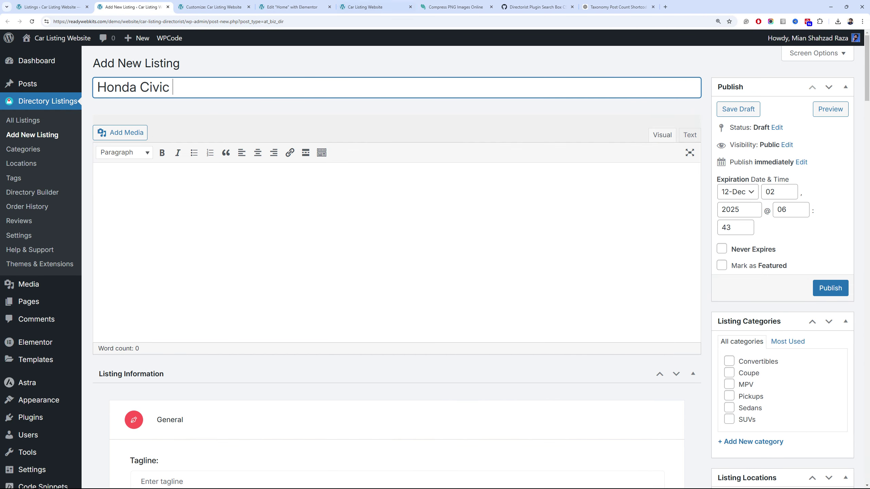
{"action": "left_click", "coordinate": [664, 6]}
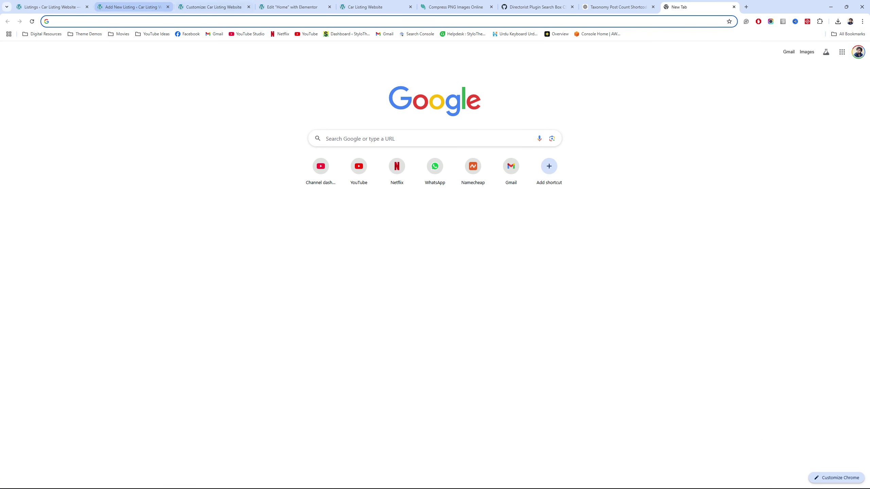
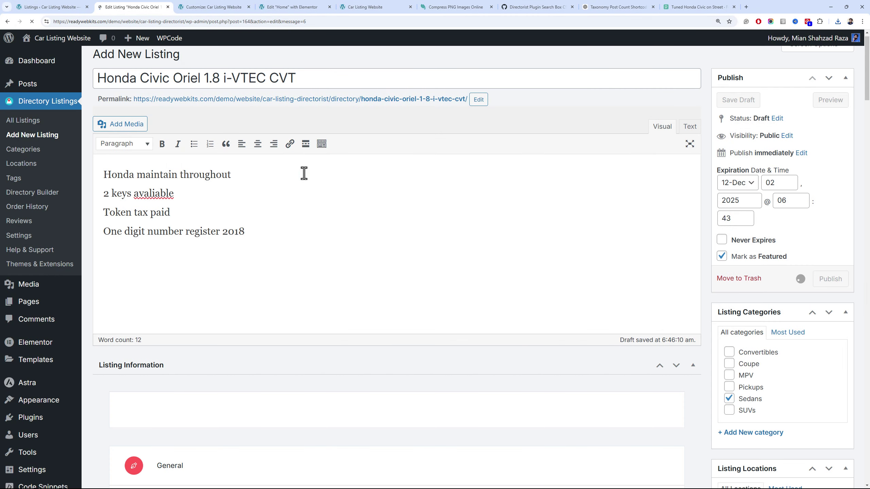
Return to the Home page in Elementor, publish its pending changes and reload the editor
{"action": "left_click", "coordinate": [320, 6]}
{"action": "key", "text": "F5"}
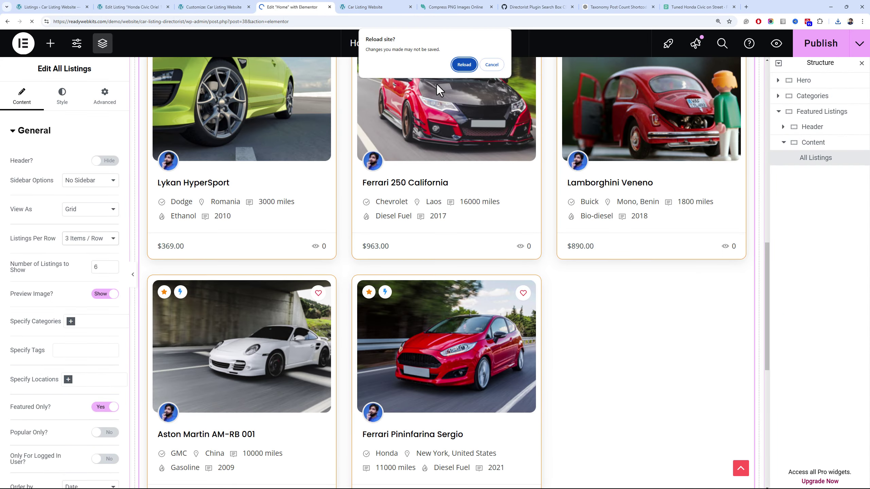
{"action": "left_click", "coordinate": [491, 64]}
{"action": "left_click", "coordinate": [834, 52]}
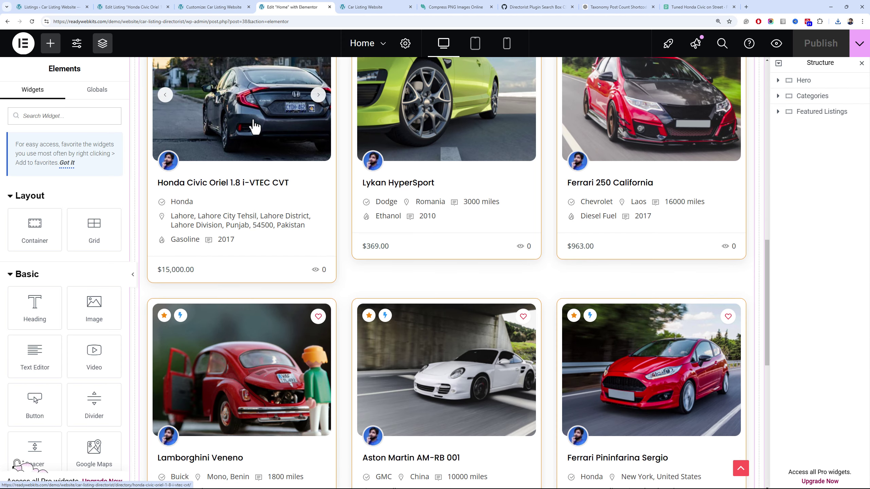
Open the All Listings widget's settings and review its options against the featured car cards in the grid
{"action": "scroll", "coordinate": [254, 127], "scroll_direction": "up", "scroll_amount": 3}
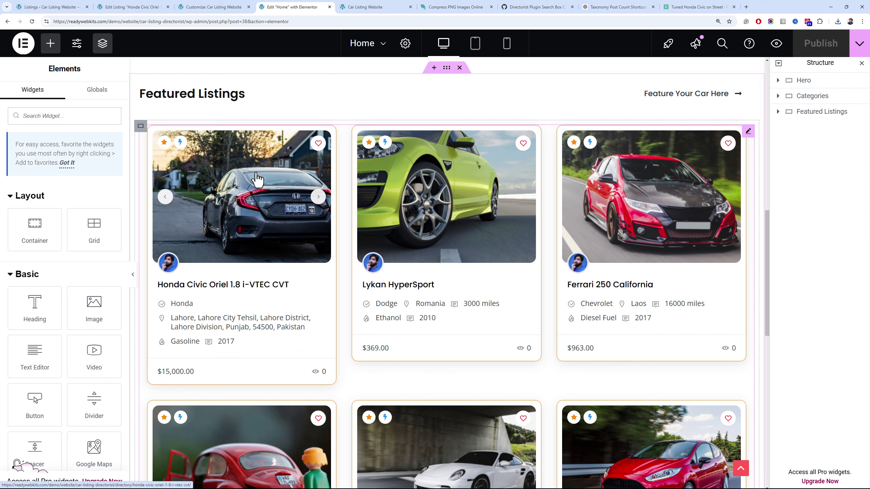
{"action": "scroll", "coordinate": [220, 110], "scroll_direction": "up", "scroll_amount": 3}
{"action": "right_click", "coordinate": [270, 153]}
{"action": "right_click", "coordinate": [259, 246]}
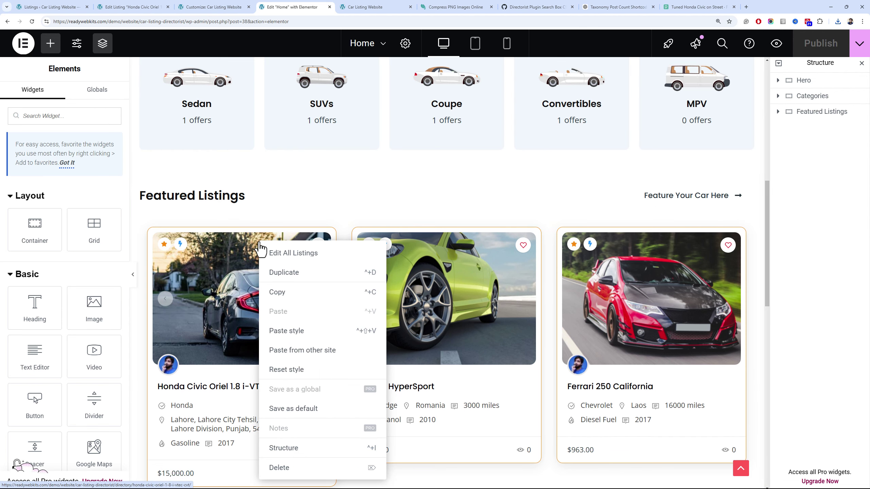
{"action": "left_click", "coordinate": [272, 253]}
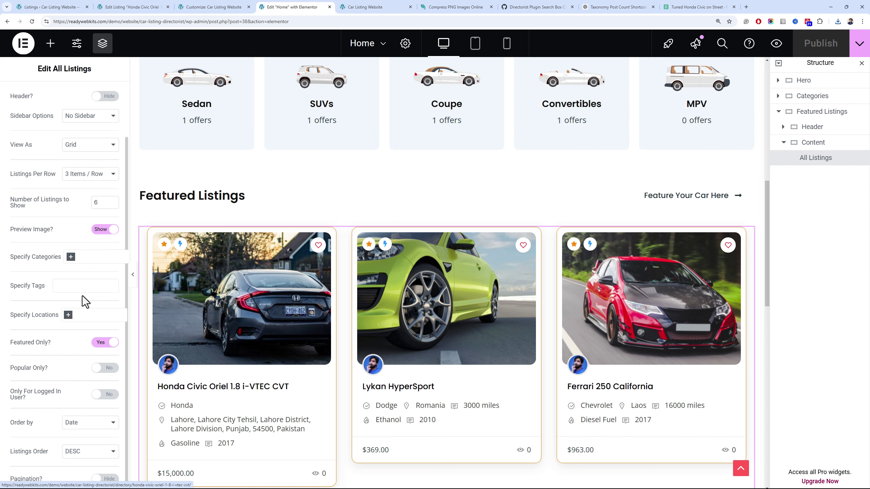
{"action": "scroll", "coordinate": [280, 274], "scroll_direction": "down", "scroll_amount": 5}
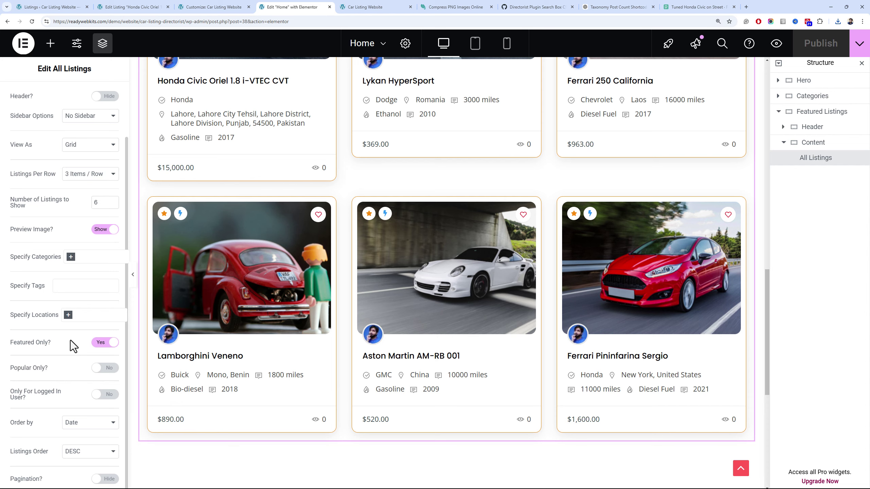
{"action": "scroll", "coordinate": [278, 264], "scroll_direction": "up", "scroll_amount": 2}
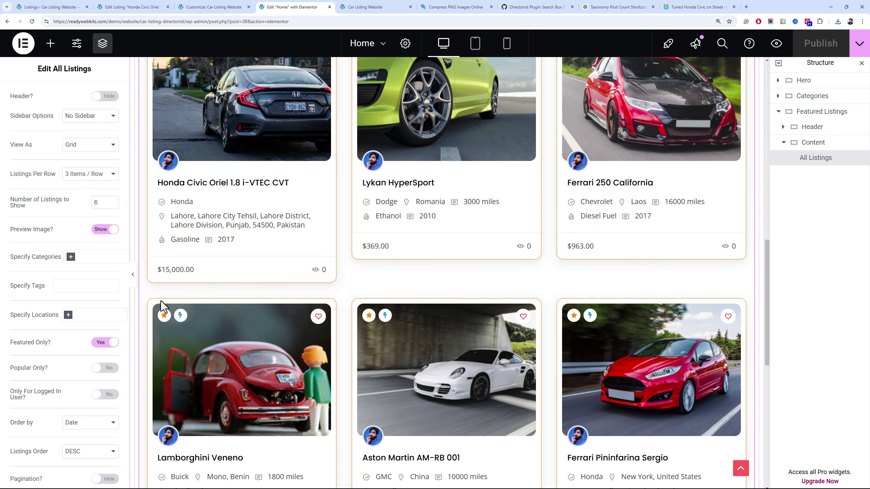
Examine the Honda Civic listing's address field and compare it with how the address displays on its featured card
{"action": "left_click", "coordinate": [106, 7]}
{"action": "scroll", "coordinate": [177, 317], "scroll_direction": "down", "scroll_amount": 20}
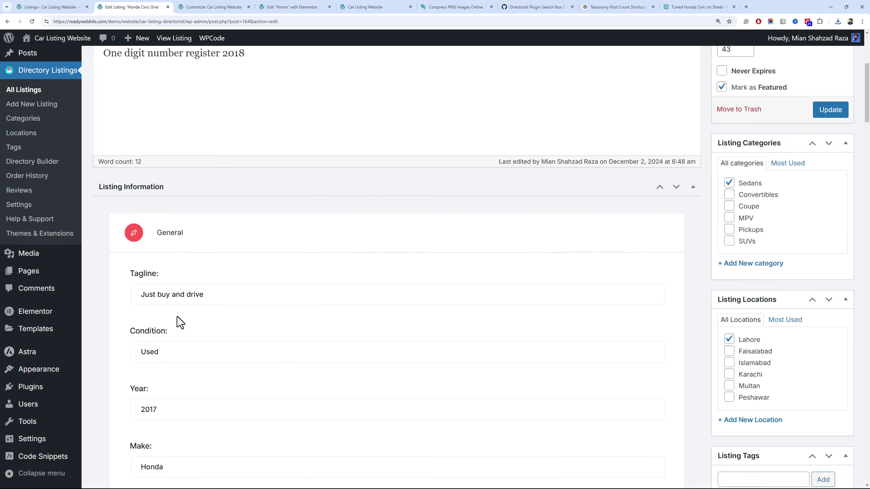
{"action": "scroll", "coordinate": [205, 291], "scroll_direction": "down", "scroll_amount": 5}
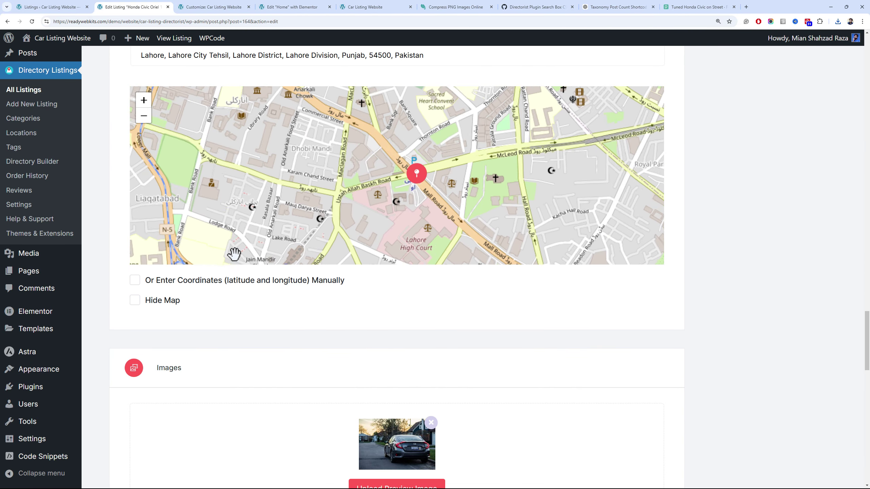
{"action": "scroll", "coordinate": [234, 242], "scroll_direction": "down", "scroll_amount": 4}
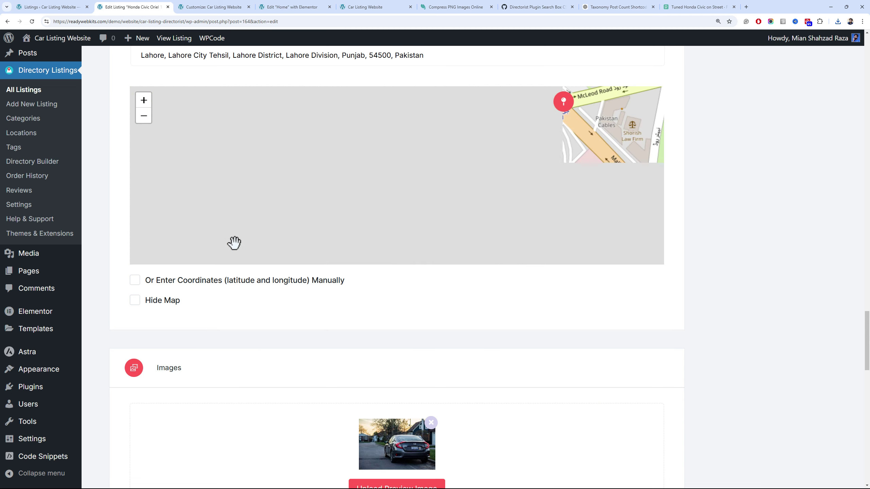
{"action": "scroll", "coordinate": [415, 357], "scroll_direction": "up", "scroll_amount": 10}
{"action": "scroll", "coordinate": [410, 356], "scroll_direction": "down", "scroll_amount": 3}
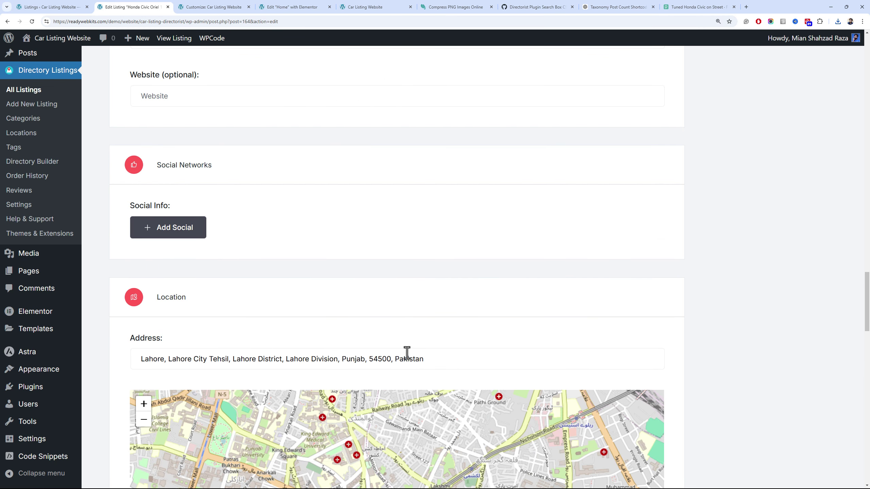
{"action": "left_click_drag", "start_coordinate": [389, 360], "coordinate": [186, 365]}
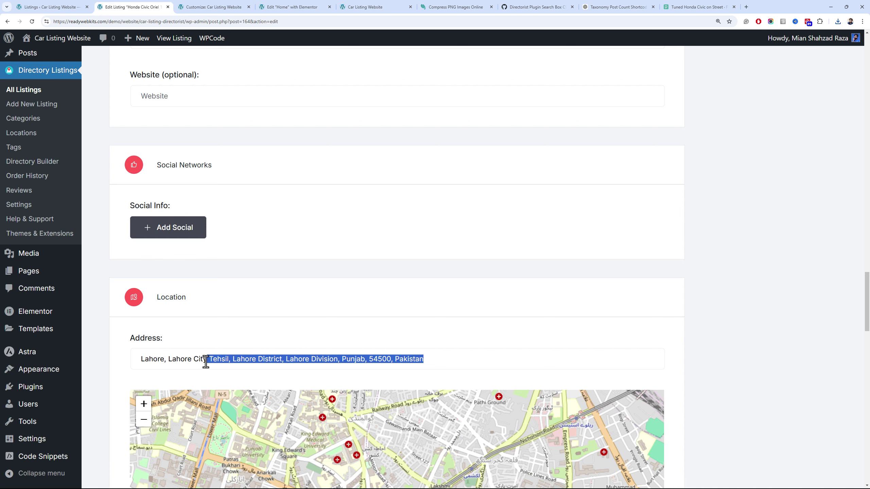
{"action": "left_click", "coordinate": [243, 7]}
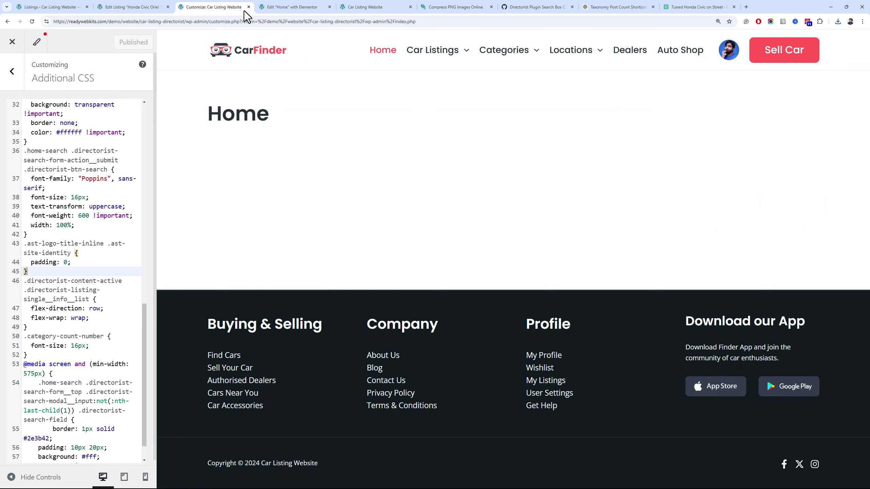
{"action": "left_click", "coordinate": [282, 7]}
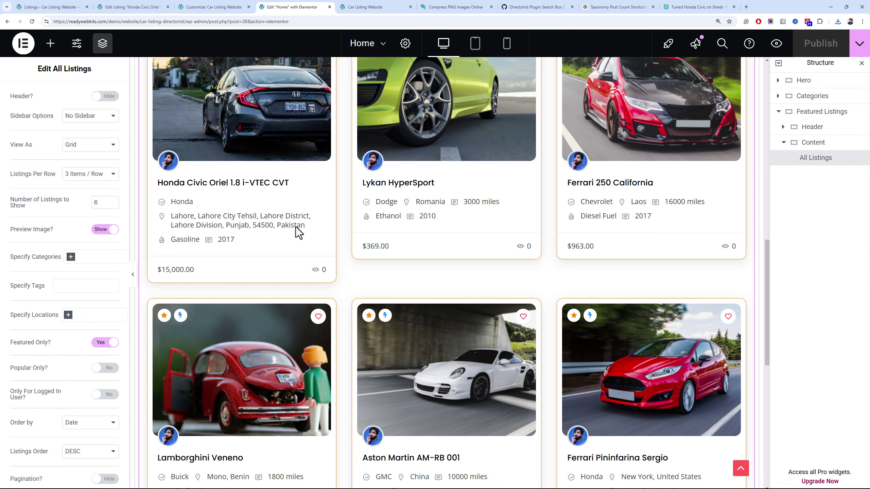
Remove the Address field from the Car Sell directory's All Listing grid card layout, update the directory and reload the Home page editor
{"action": "left_click", "coordinate": [56, 7]}
{"action": "left_click", "coordinate": [52, 197]}
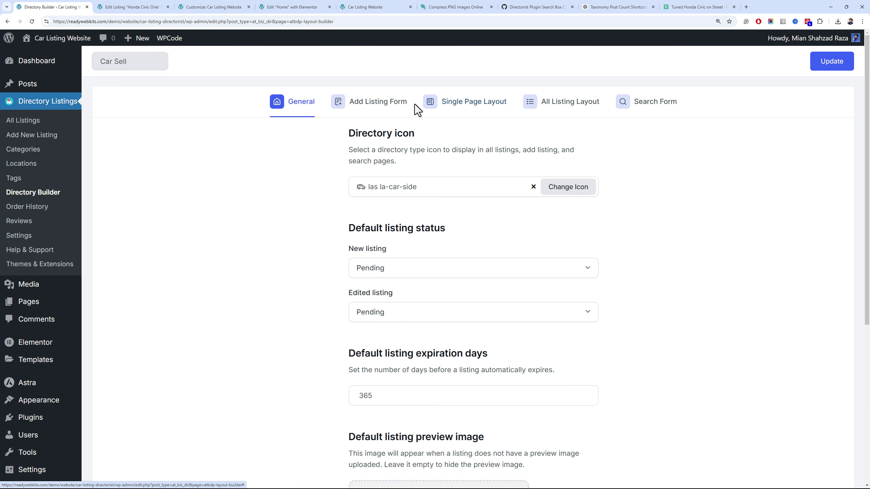
{"action": "left_click", "coordinate": [569, 107]}
{"action": "scroll", "coordinate": [396, 192], "scroll_direction": "down", "scroll_amount": 5}
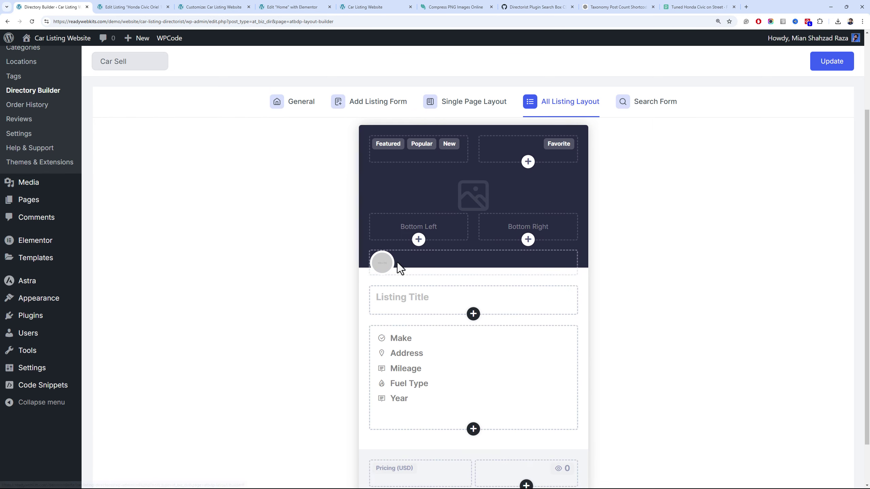
{"action": "left_click", "coordinate": [486, 283]}
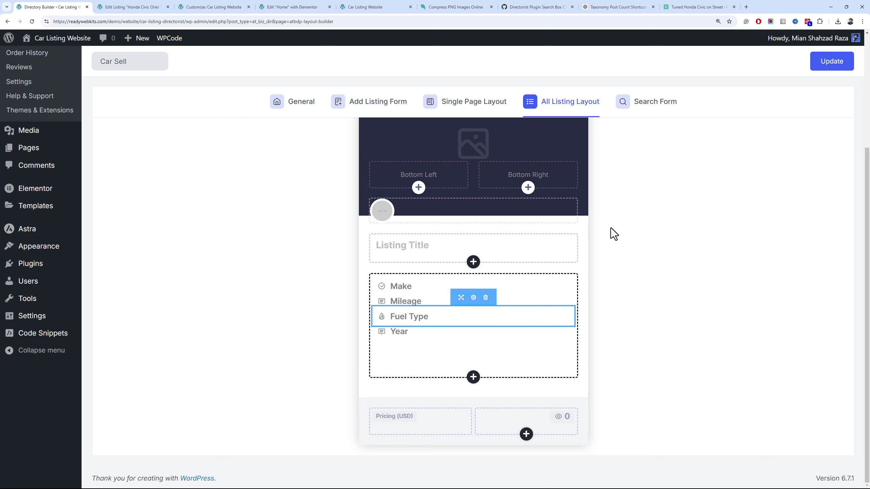
{"action": "left_click", "coordinate": [828, 67]}
{"action": "left_click", "coordinate": [308, 7]}
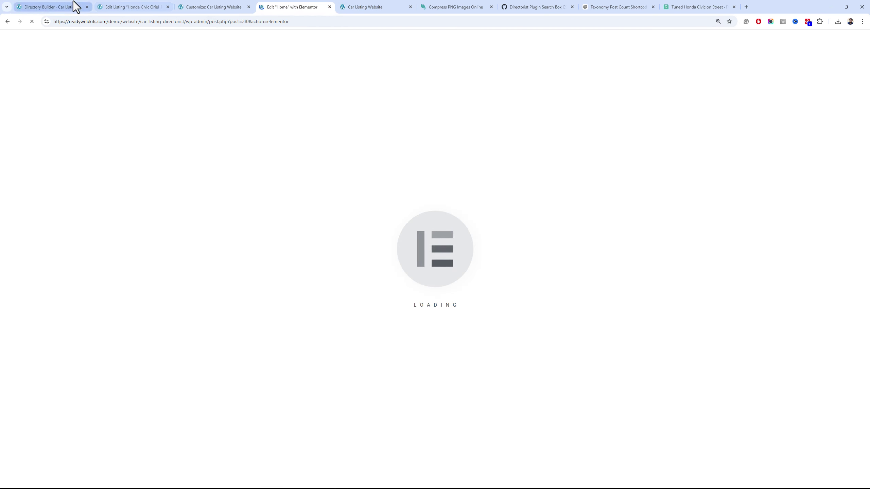
Remove the author avatar from the grid card layout, update the directory and check the Featured Listings on the live home page
{"action": "left_click", "coordinate": [77, 6]}
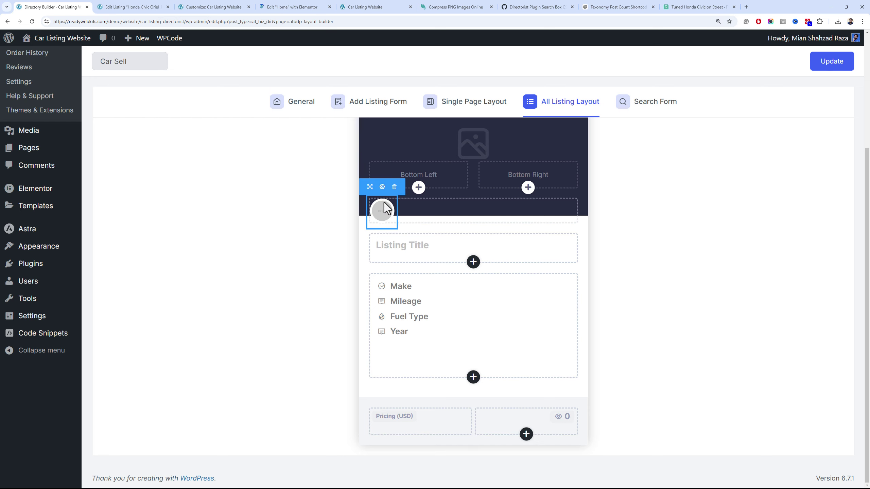
{"action": "left_click", "coordinate": [818, 69]}
{"action": "left_click", "coordinate": [270, 6]}
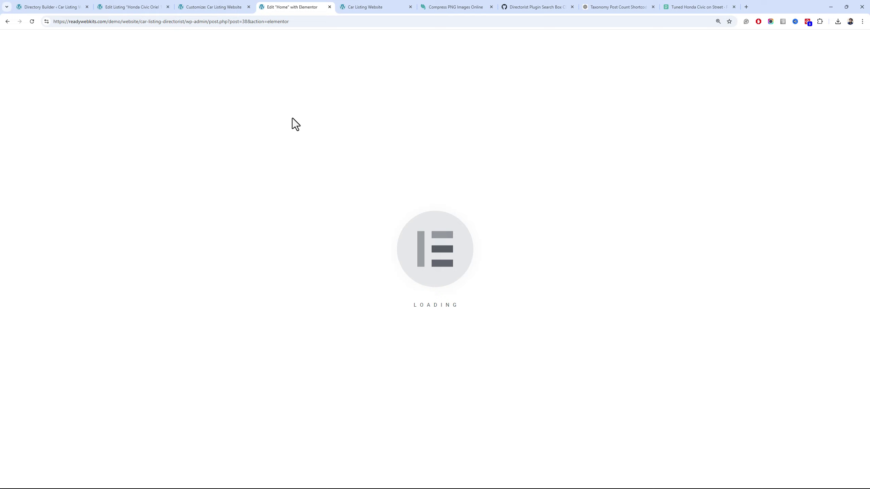
{"action": "left_click", "coordinate": [339, 4]}
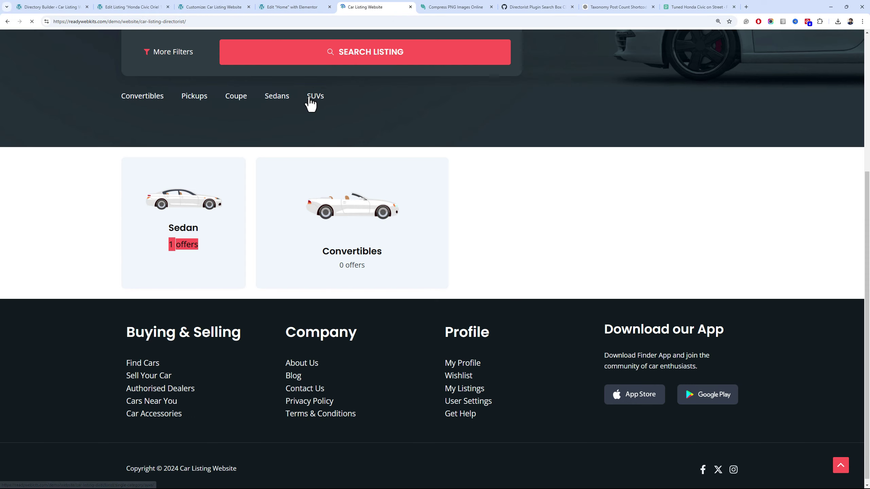
{"action": "scroll", "coordinate": [313, 110], "scroll_direction": "down", "scroll_amount": 9}
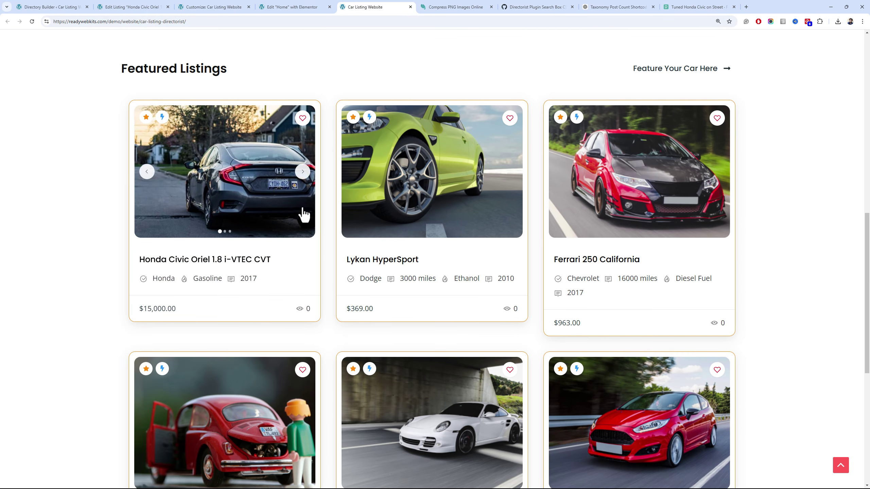
{"action": "scroll", "coordinate": [444, 322], "scroll_direction": "down", "scroll_amount": 3}
{"action": "scroll", "coordinate": [440, 322], "scroll_direction": "up", "scroll_amount": 3}
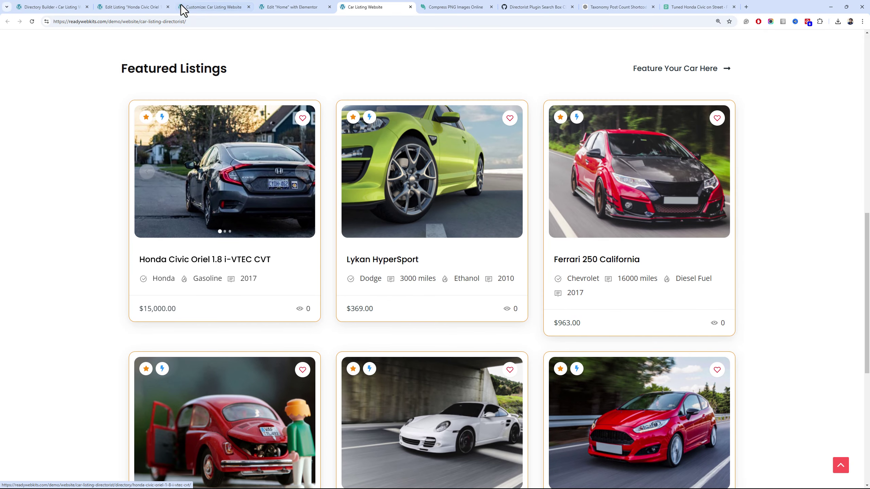
Remove the Fuel Type field from the grid card layout, update the directory and refresh the live home page
{"action": "left_click", "coordinate": [143, 7]}
{"action": "left_click", "coordinate": [60, 6]}
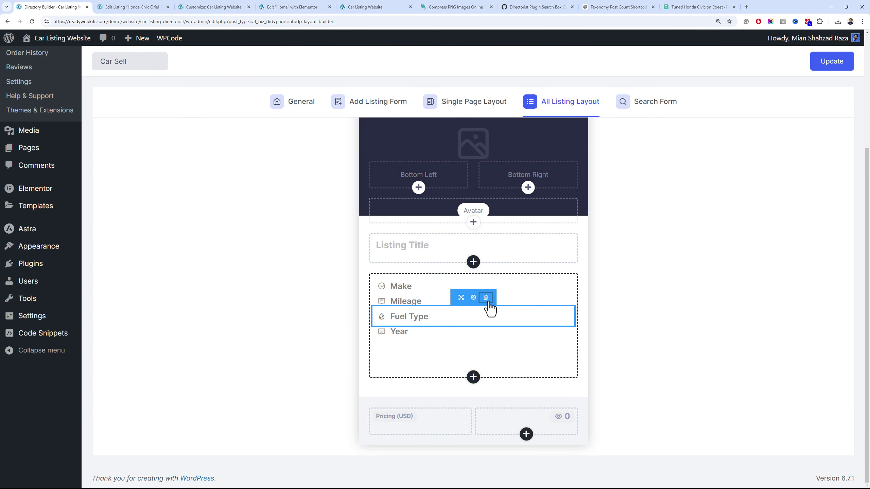
{"action": "left_click", "coordinate": [486, 297]}
{"action": "left_click", "coordinate": [825, 73]}
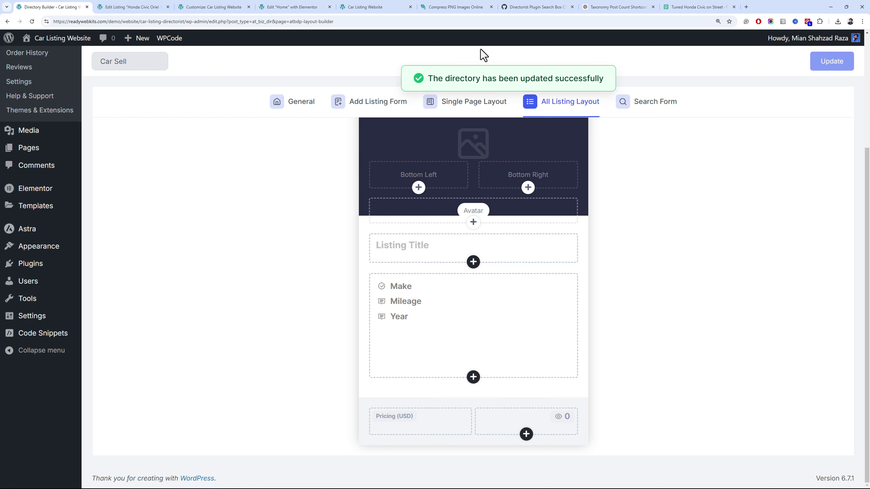
{"action": "left_click", "coordinate": [388, 6]}
{"action": "key", "text": "F5"}
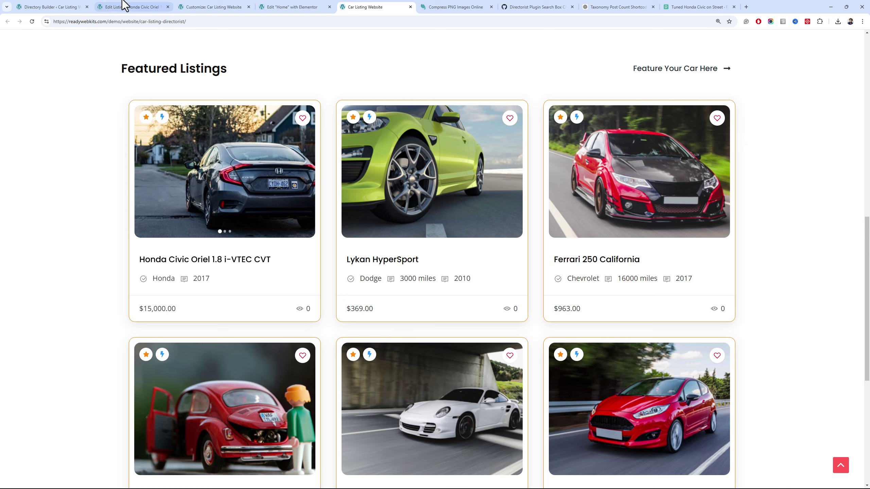
Change the Make field's icon to the Line Awesome la-car icon, update the directory and check the featured cards
{"action": "left_click", "coordinate": [69, 7]}
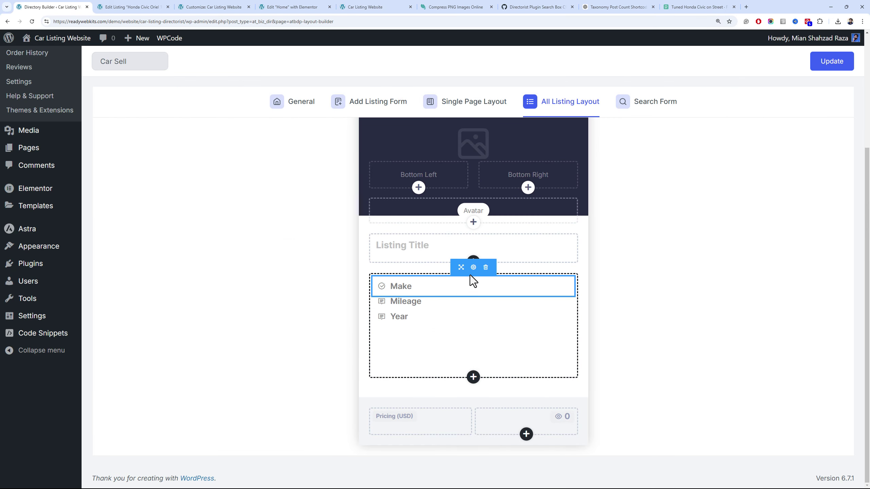
{"action": "left_click", "coordinate": [473, 268]}
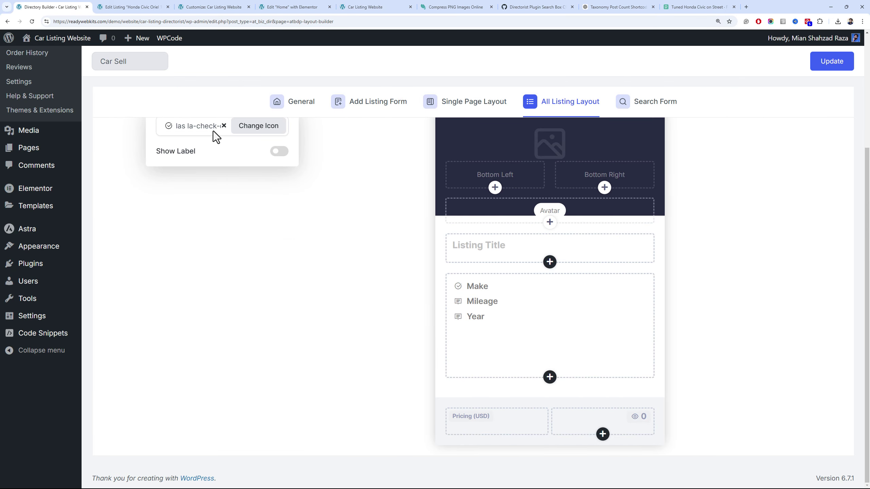
{"action": "left_click", "coordinate": [256, 133]}
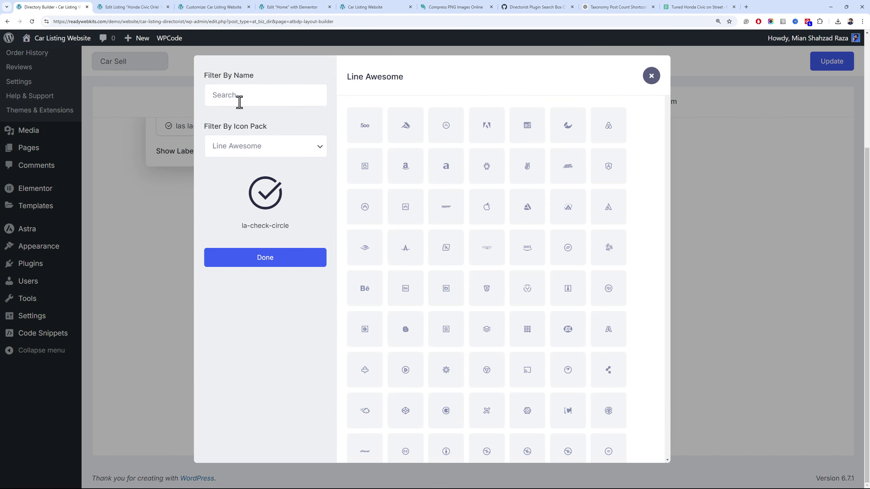
{"action": "left_click", "coordinate": [254, 145]}
{"action": "left_click", "coordinate": [245, 99]}
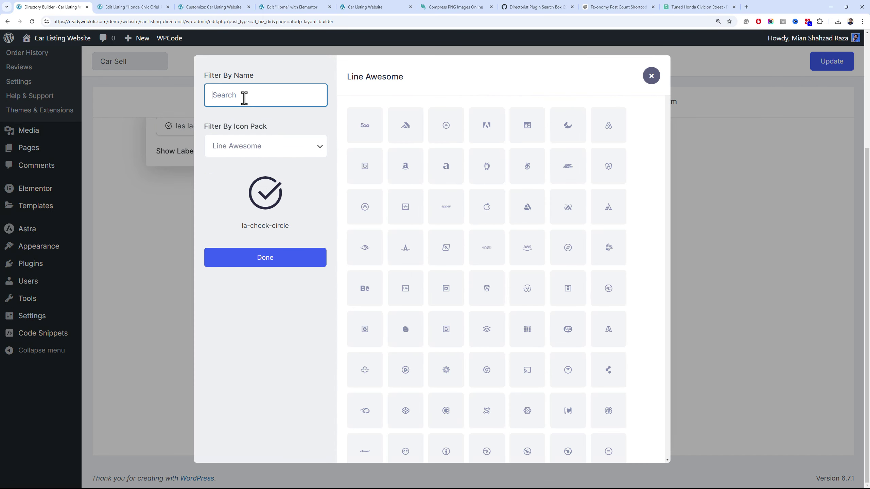
{"action": "type", "text": "car"}
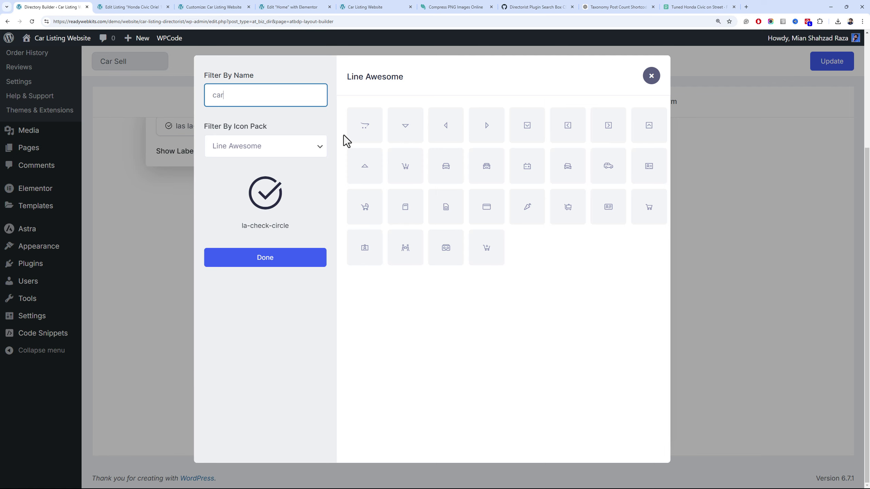
{"action": "left_click", "coordinate": [433, 161]}
{"action": "key", "text": "ctrl+5"}
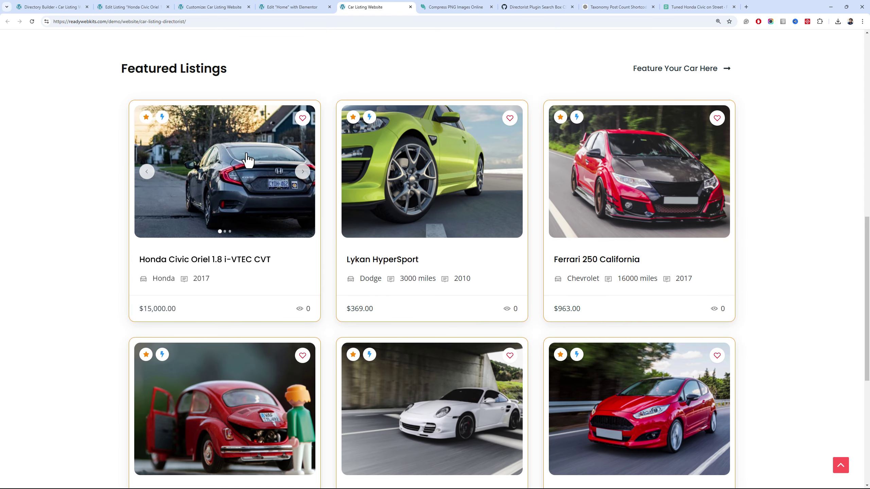
Compare the card badges with the grid layout and check which elements can be inserted in the Bottom Left and Bottom Right image areas
{"action": "left_click", "coordinate": [143, 7]}
{"action": "key", "text": "ctrl+1"}
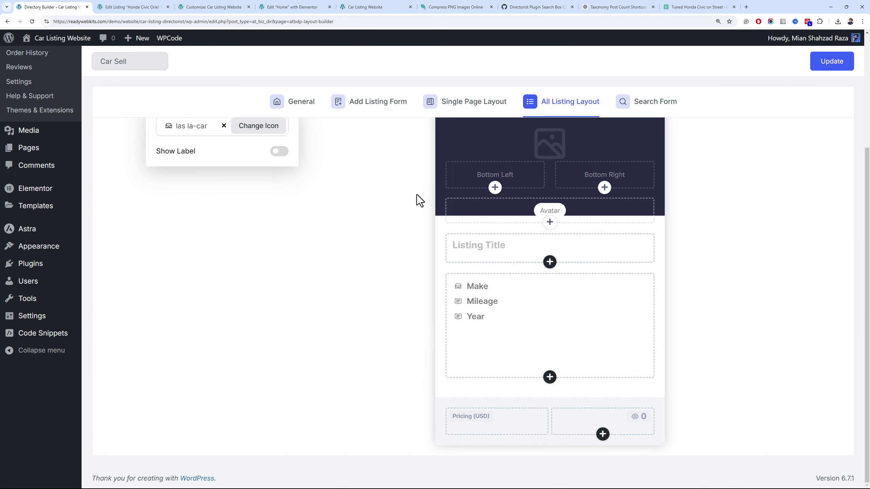
{"action": "scroll", "coordinate": [416, 194], "scroll_direction": "up", "scroll_amount": 3}
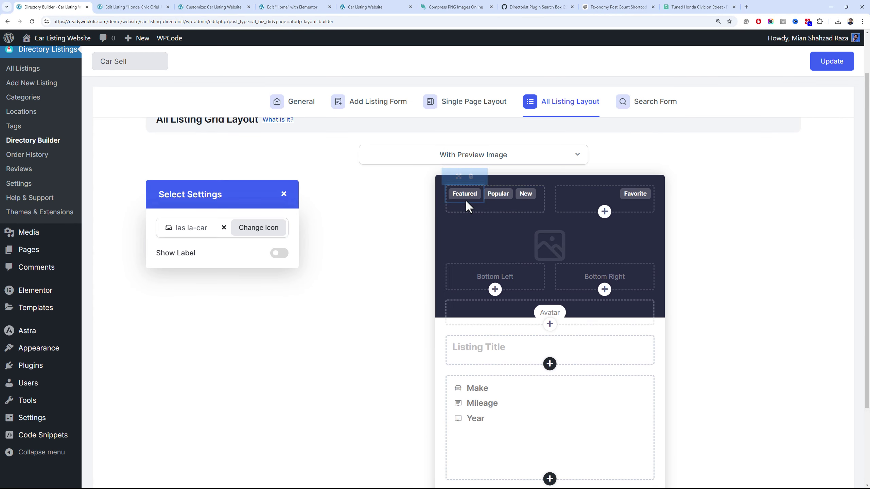
{"action": "left_click", "coordinate": [377, 7]}
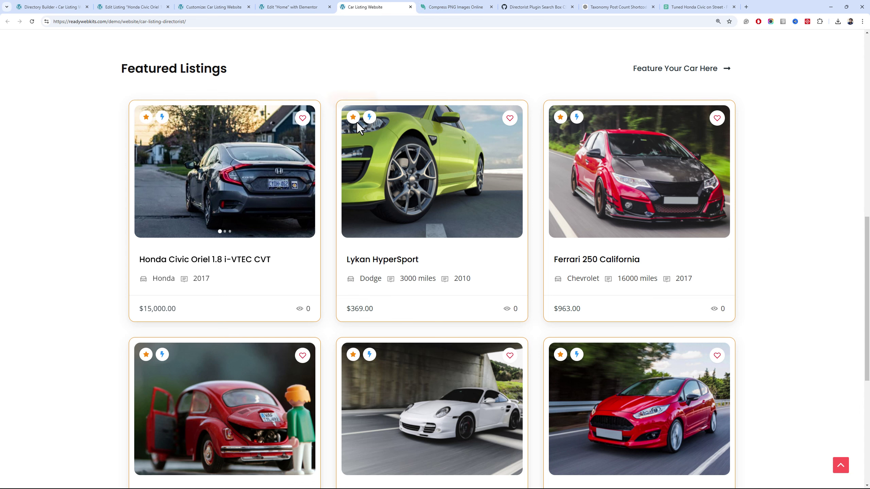
{"action": "left_click", "coordinate": [51, 6]}
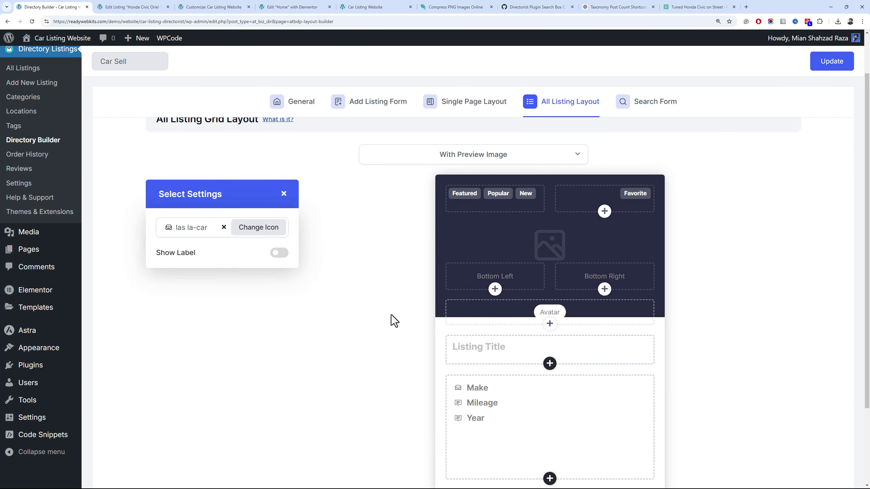
{"action": "scroll", "coordinate": [504, 282], "scroll_direction": "up", "scroll_amount": 1}
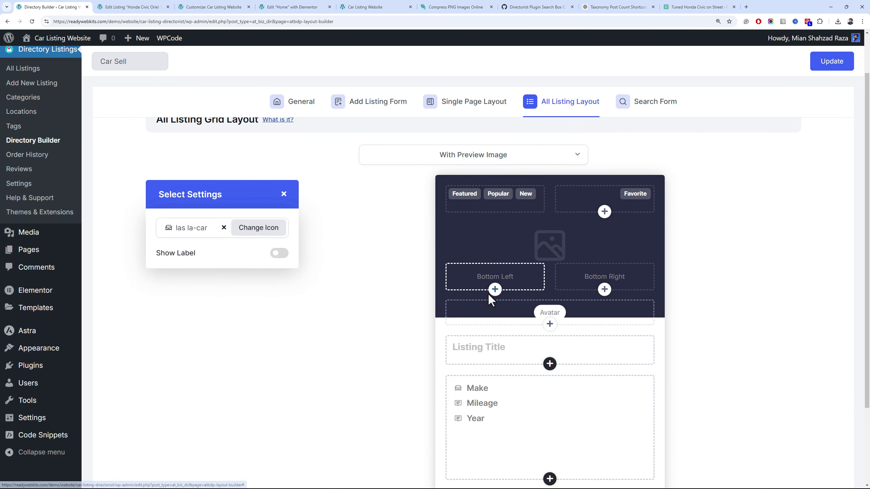
{"action": "scroll", "coordinate": [498, 297], "scroll_direction": "up", "scroll_amount": 1}
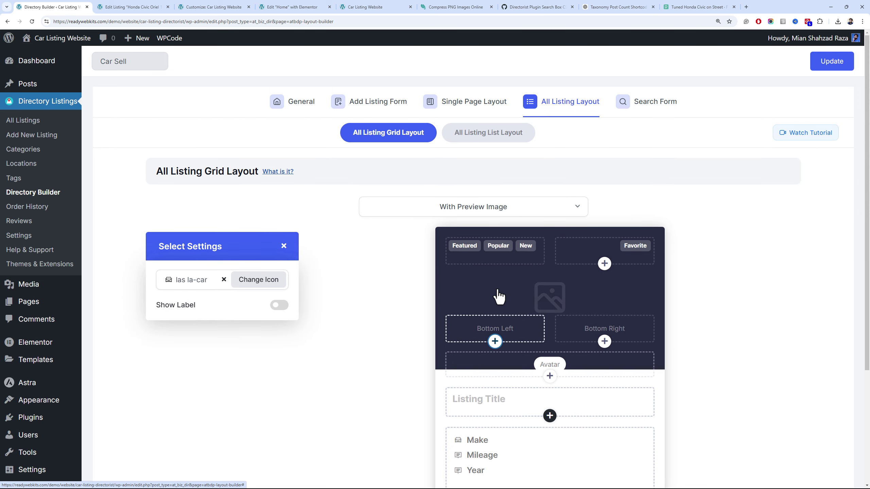
{"action": "left_click", "coordinate": [495, 341]}
{"action": "left_click", "coordinate": [602, 341]}
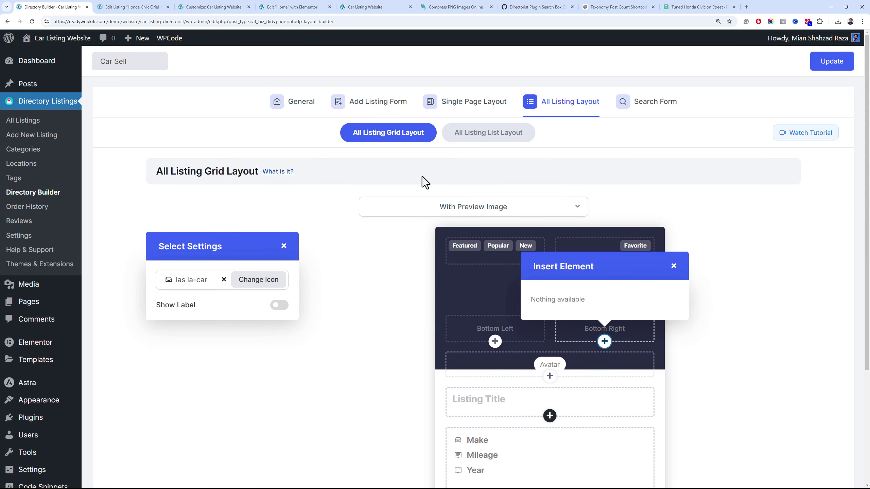
Open the All Listings widget in the Home page's Featured Listings for editing and examine its card info and footer style settings
{"action": "left_click", "coordinate": [277, 7]}
{"action": "left_click", "coordinate": [361, 8]}
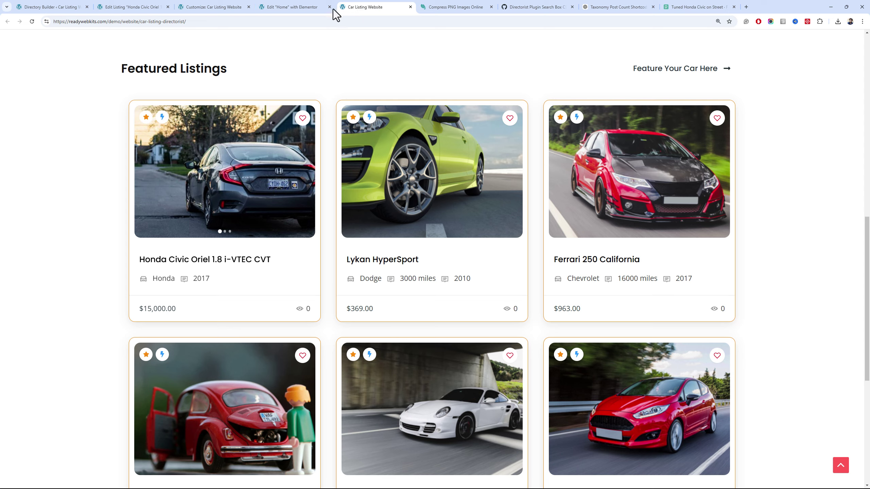
{"action": "mouse_move", "coordinate": [311, 168]}
{"action": "left_click", "coordinate": [292, 7]}
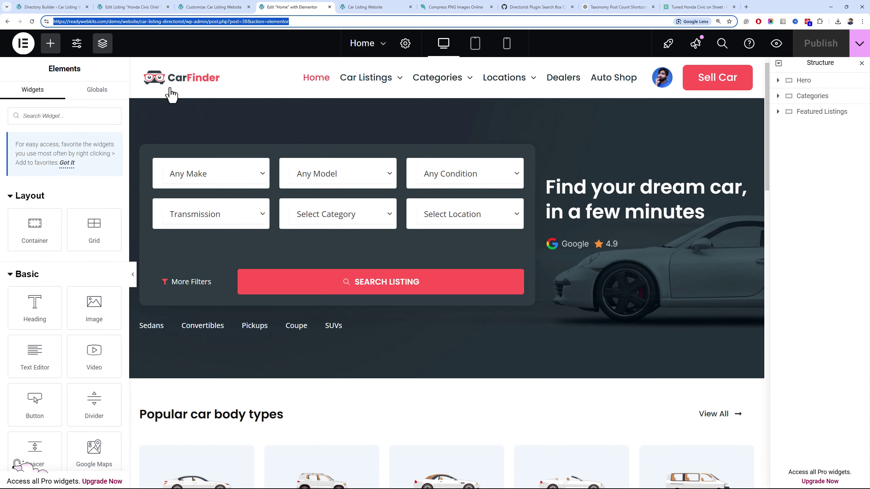
{"action": "scroll", "coordinate": [201, 209], "scroll_direction": "down", "scroll_amount": 10}
{"action": "right_click", "coordinate": [280, 271]}
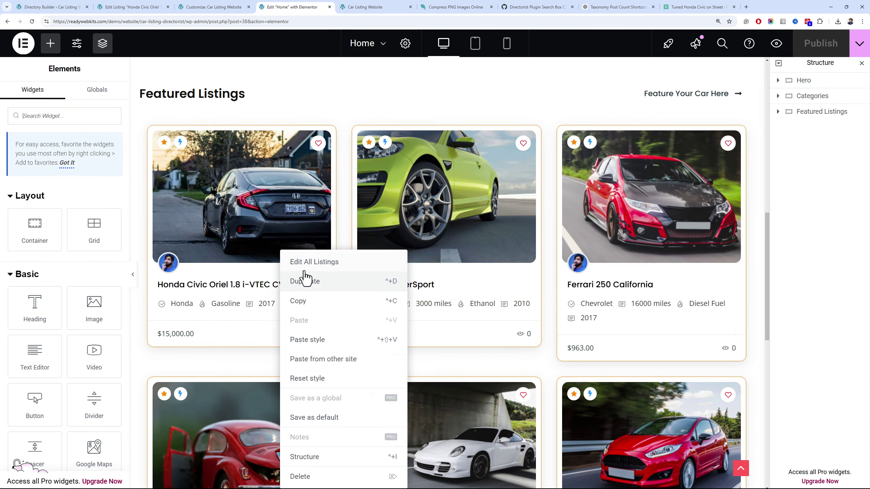
{"action": "left_click", "coordinate": [303, 261]}
{"action": "left_click", "coordinate": [63, 105]}
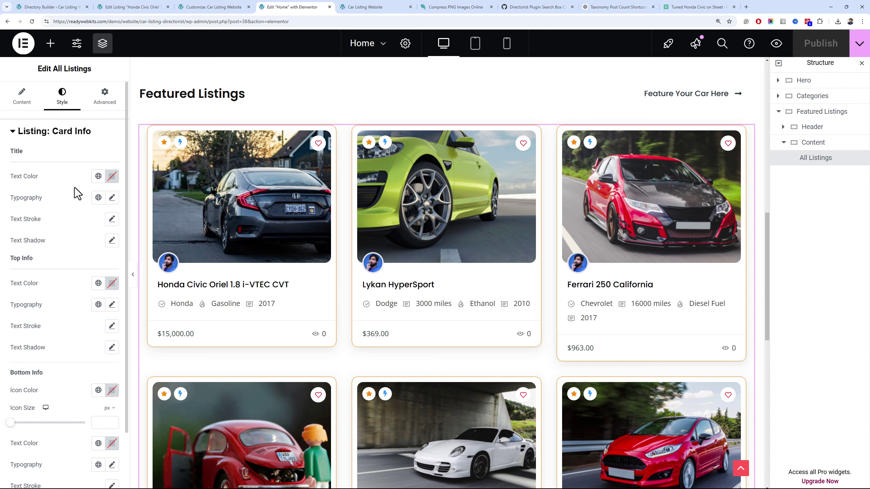
{"action": "scroll", "coordinate": [58, 159], "scroll_direction": "down", "scroll_amount": 2}
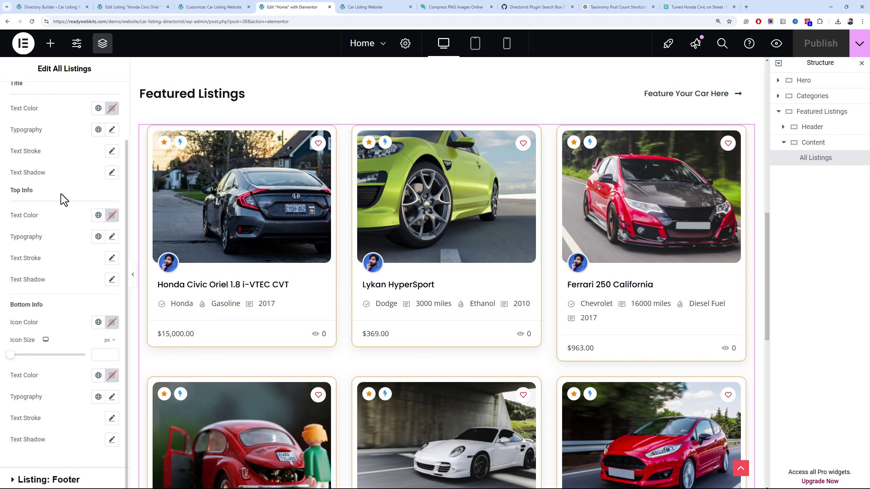
{"action": "left_click", "coordinate": [86, 474]}
{"action": "left_click", "coordinate": [71, 134]}
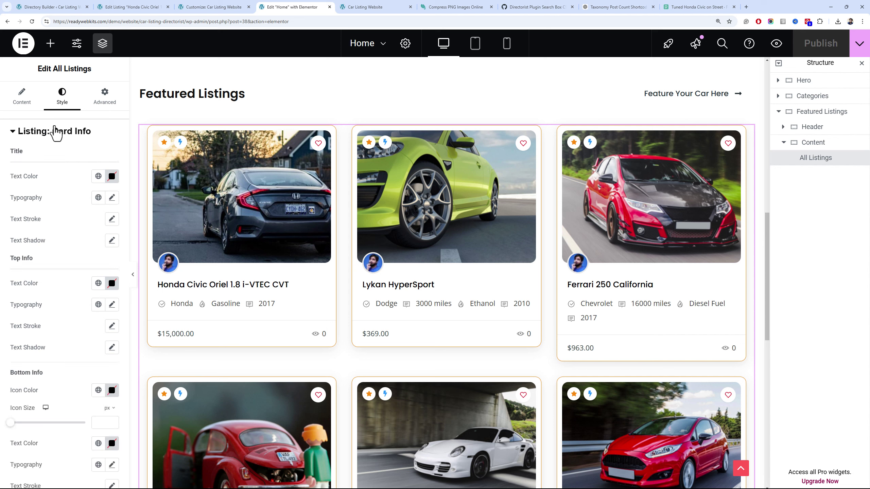
{"action": "scroll", "coordinate": [59, 234], "scroll_direction": "down", "scroll_amount": 2}
{"action": "scroll", "coordinate": [59, 234], "scroll_direction": "up", "scroll_amount": 2}
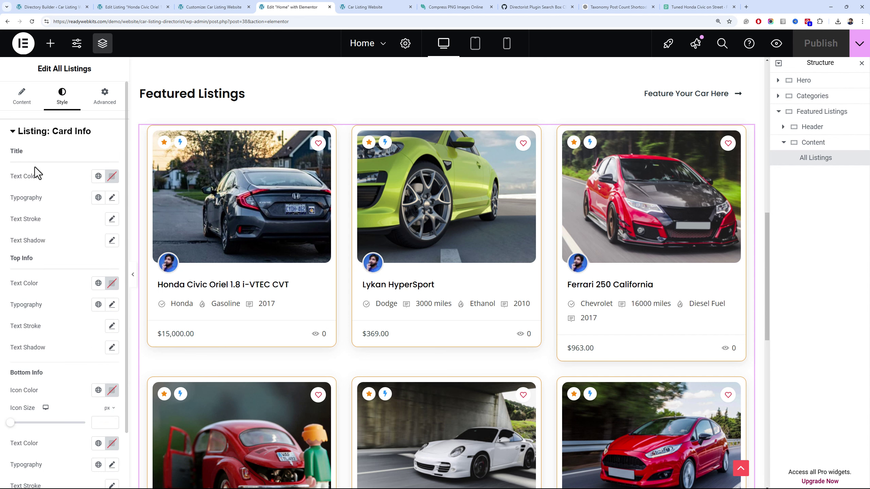
Set the All Listings widget to 4 items per row and 4 listings, keeping the Grid view
{"action": "left_click", "coordinate": [13, 101]}
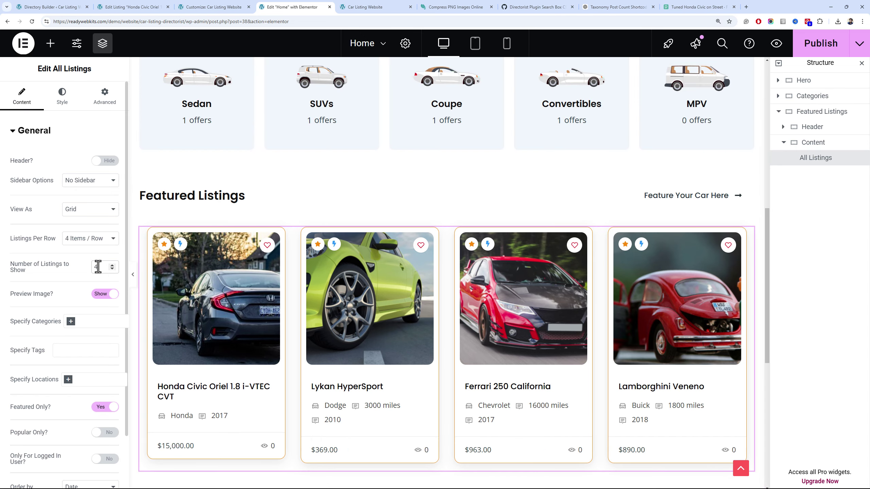
{"action": "key", "text": "Down"}
{"action": "scroll", "coordinate": [98, 267], "scroll_direction": "down", "scroll_amount": 2}
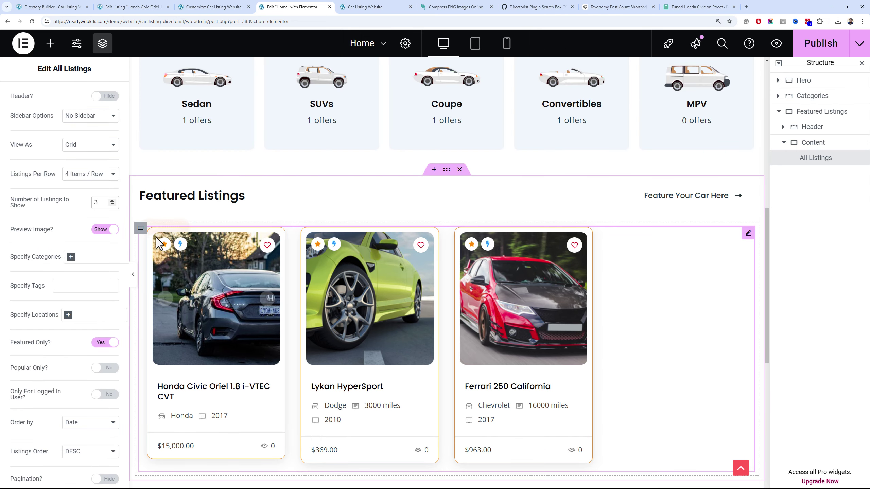
{"action": "left_click", "coordinate": [112, 200]}
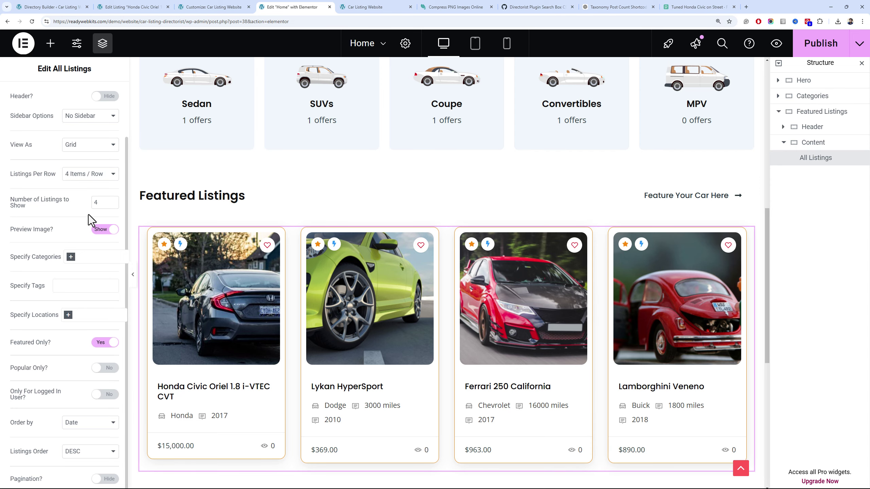
{"action": "scroll", "coordinate": [326, 242], "scroll_direction": "down", "scroll_amount": 4}
{"action": "scroll", "coordinate": [319, 246], "scroll_direction": "up", "scroll_amount": 2}
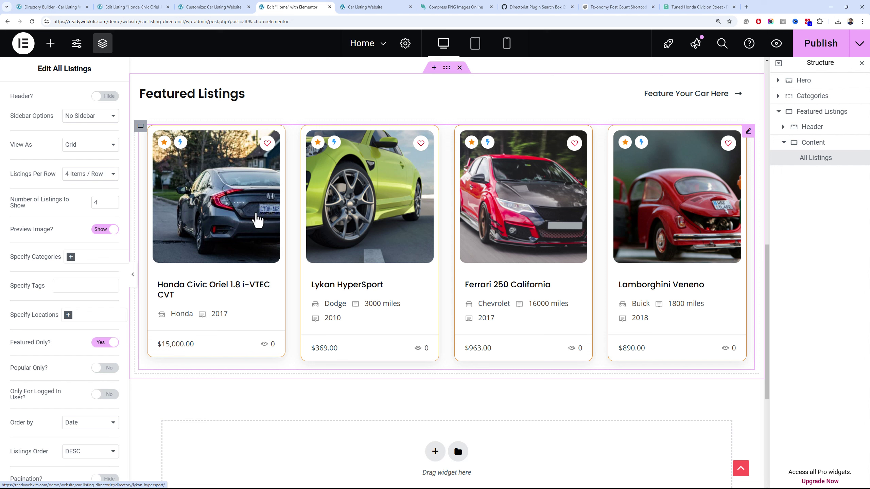
{"action": "mouse_move", "coordinate": [262, 208]}
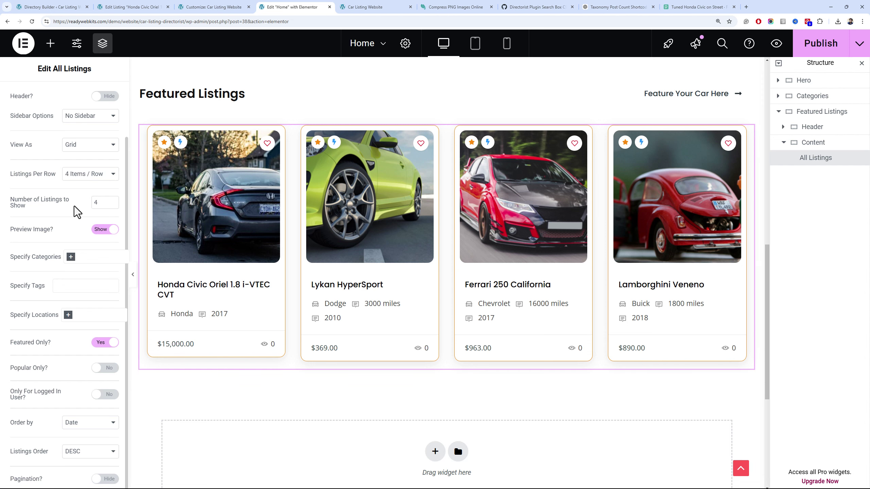
{"action": "left_click", "coordinate": [83, 147]}
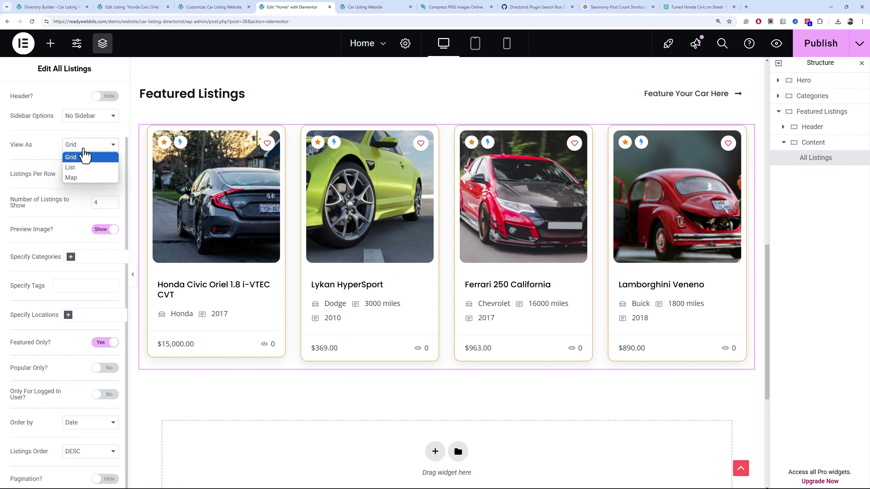
{"action": "left_click", "coordinate": [49, 173]}
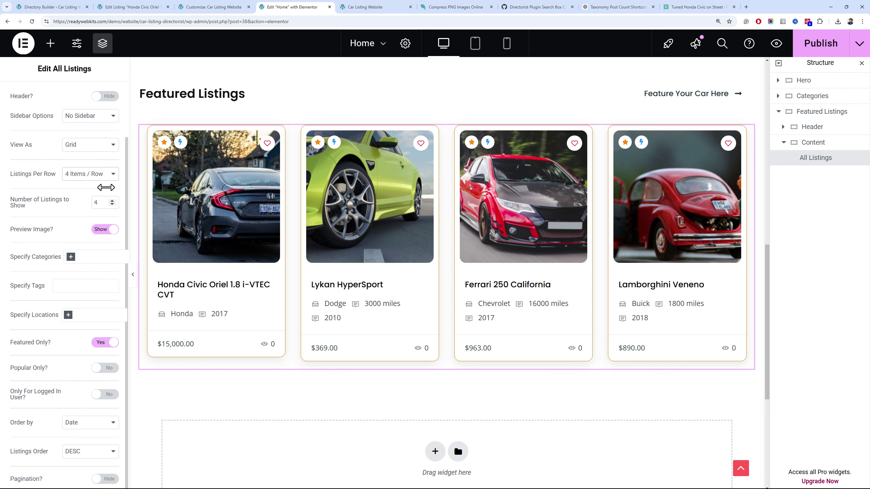
Publish the Home page and check the Featured Listings row on the live home page
{"action": "left_click", "coordinate": [397, 7]}
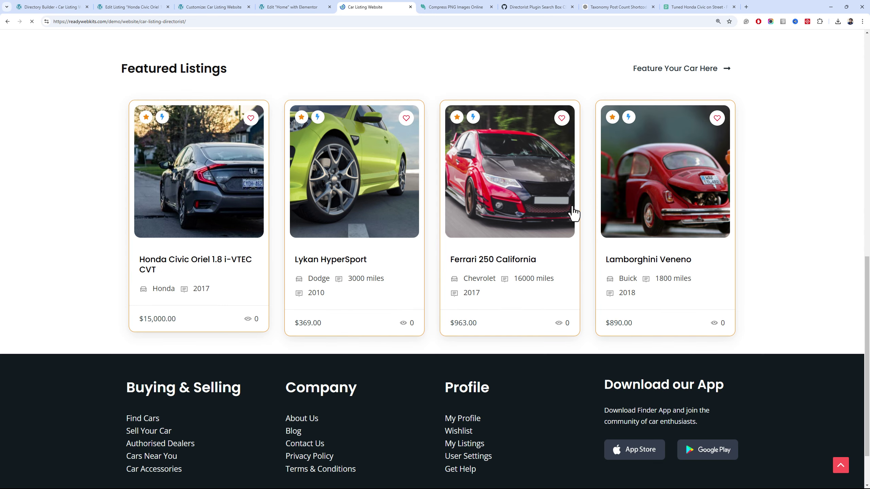
{"action": "scroll", "coordinate": [621, 266], "scroll_direction": "up", "scroll_amount": 4}
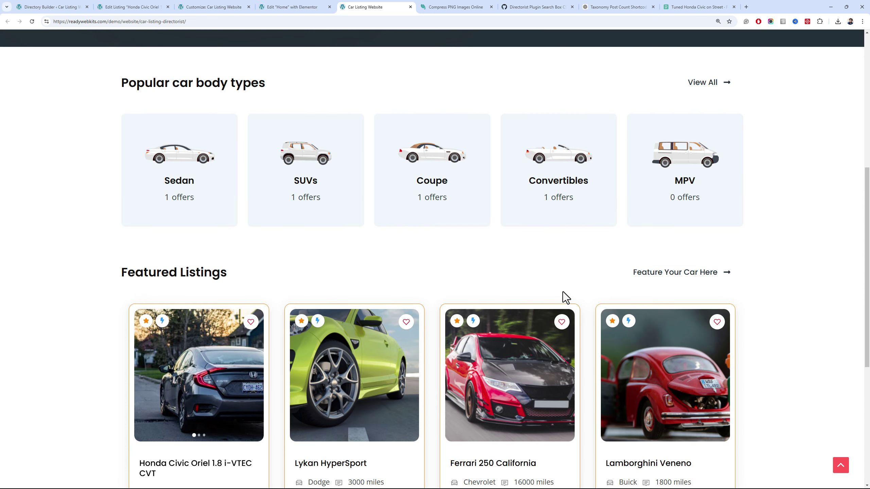
{"action": "scroll", "coordinate": [563, 295], "scroll_direction": "down", "scroll_amount": 2}
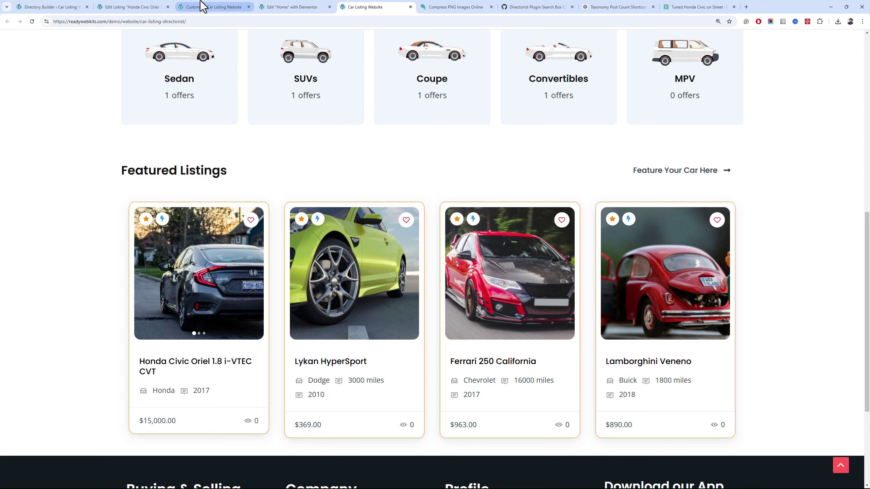
Inspect the first featured card's column markup and look through the All Listings widget's content and style settings
{"action": "right_click", "coordinate": [274, 232]}
{"action": "left_click", "coordinate": [73, 269]}
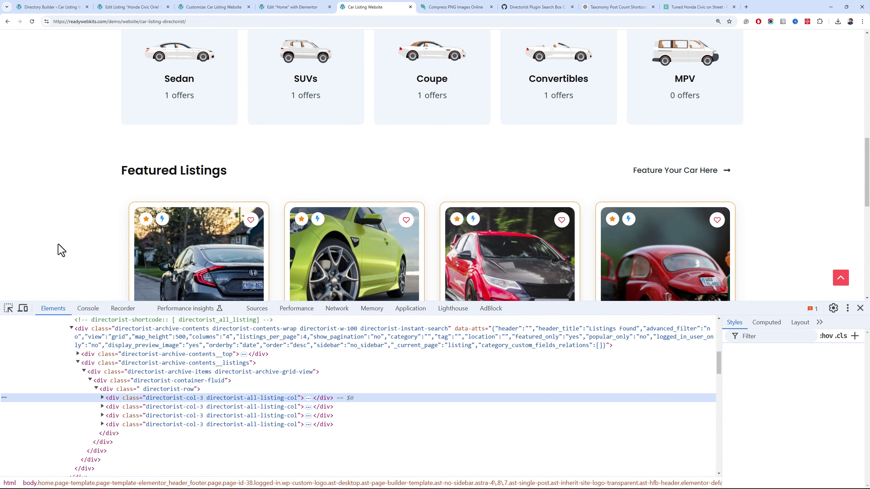
{"action": "left_click", "coordinate": [281, 7]}
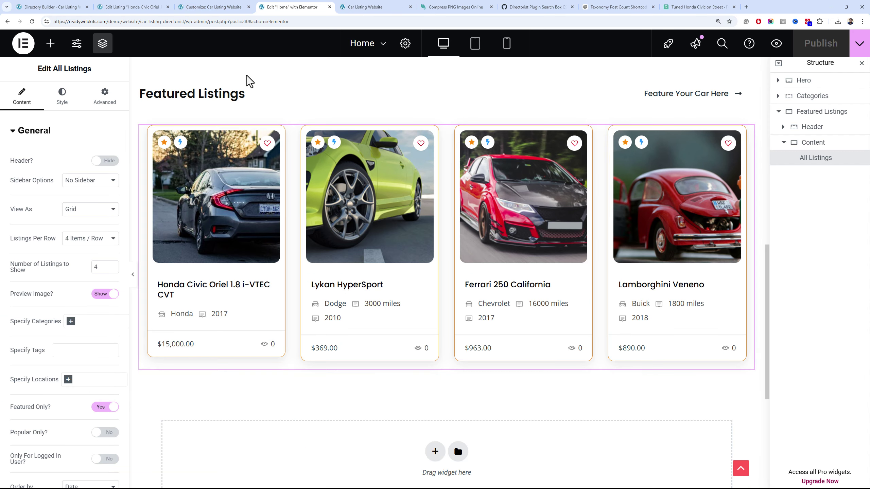
{"action": "scroll", "coordinate": [55, 221], "scroll_direction": "down", "scroll_amount": 2}
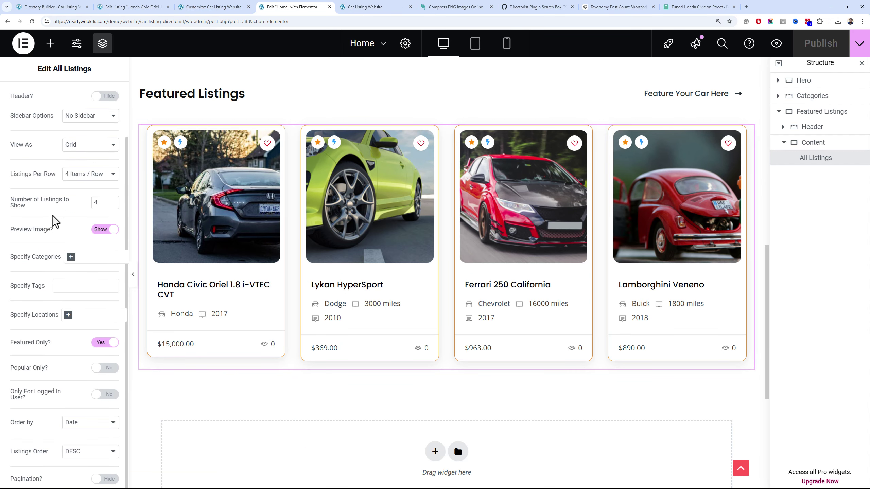
{"action": "scroll", "coordinate": [72, 157], "scroll_direction": "up", "scroll_amount": 3}
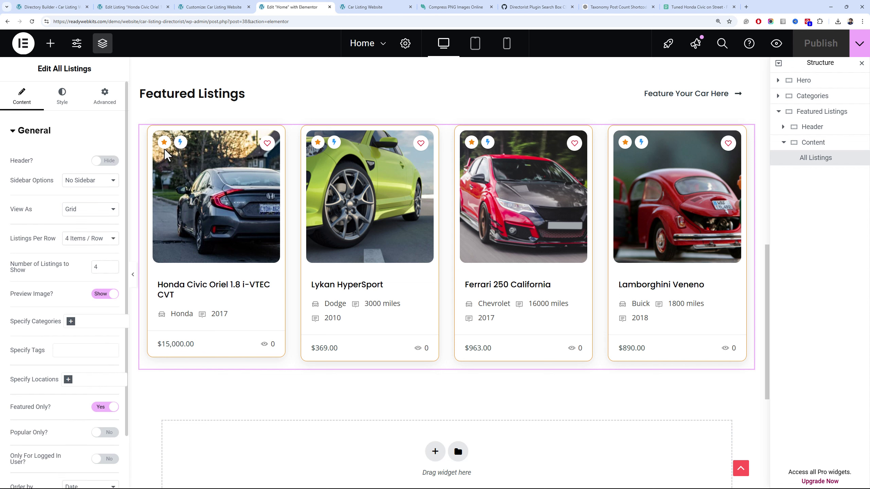
{"action": "left_click", "coordinate": [76, 109]}
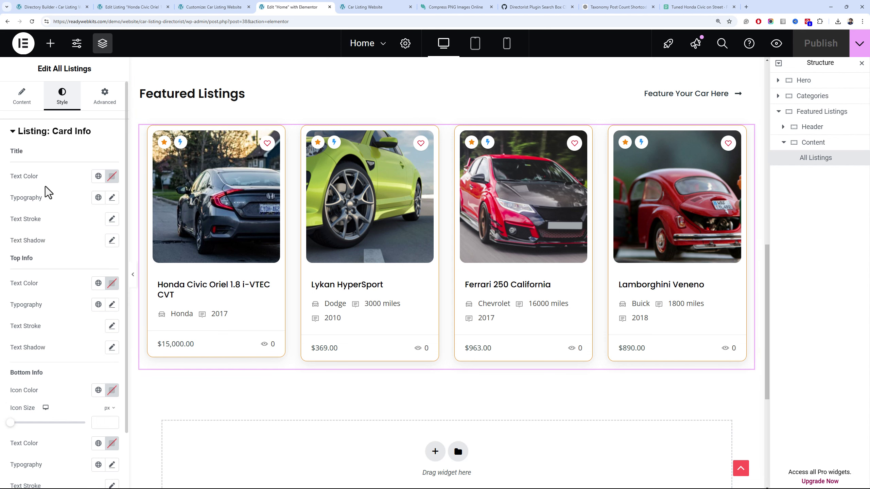
{"action": "scroll", "coordinate": [48, 192], "scroll_direction": "down", "scroll_amount": 2}
{"action": "scroll", "coordinate": [36, 132], "scroll_direction": "up", "scroll_amount": 2}
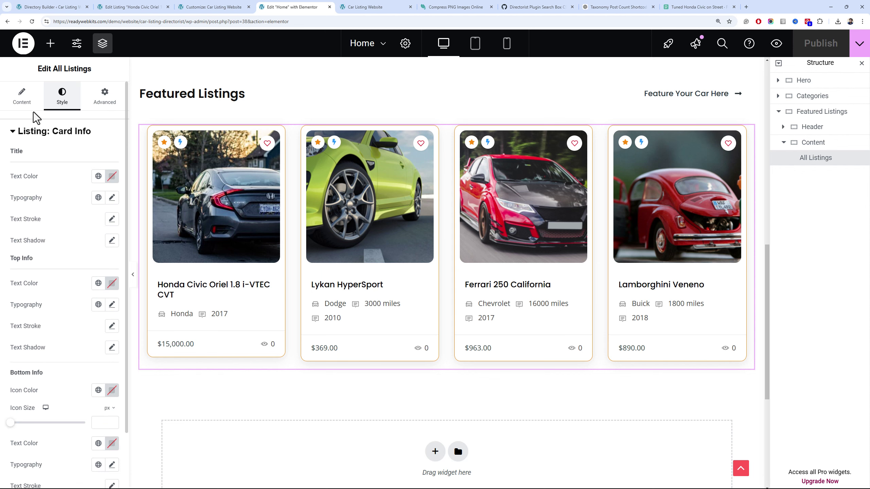
{"action": "left_click", "coordinate": [23, 97]}
Give the first directorist-all-listing-col element on the live page a trial inline style of padding: 0
{"action": "left_click", "coordinate": [365, 6]}
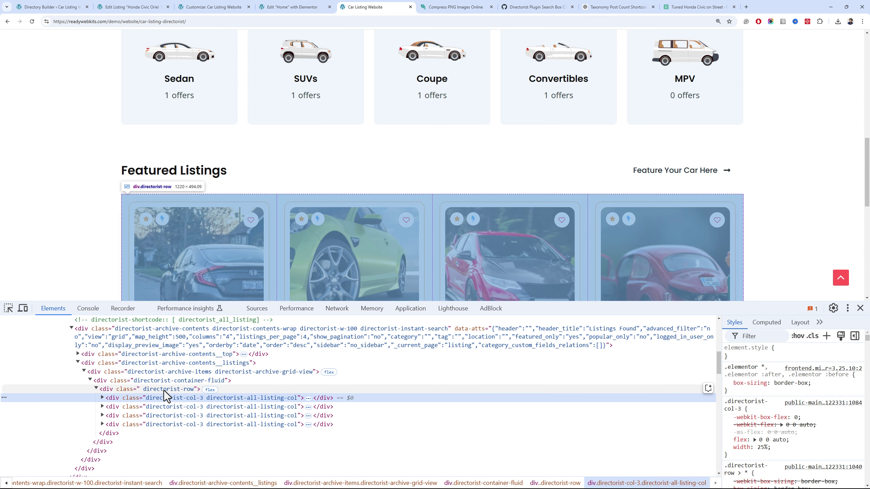
{"action": "left_click", "coordinate": [163, 390]}
{"action": "left_click", "coordinate": [173, 400]}
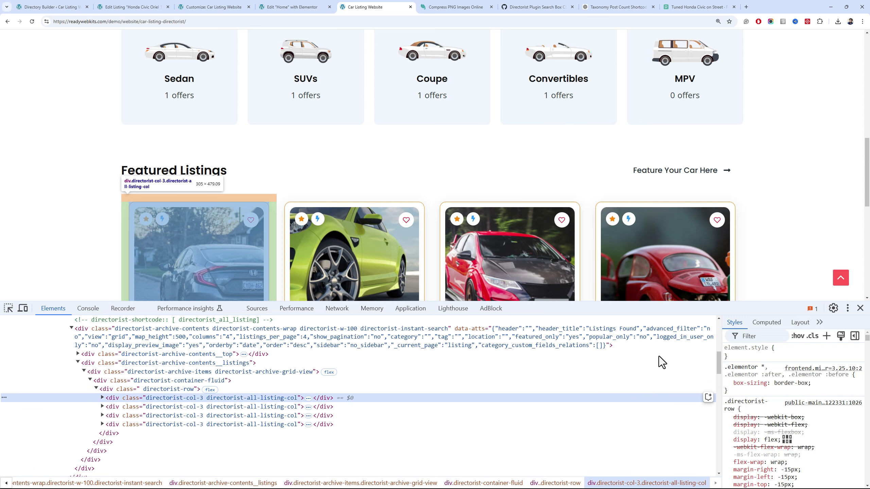
{"action": "left_click", "coordinate": [783, 359]}
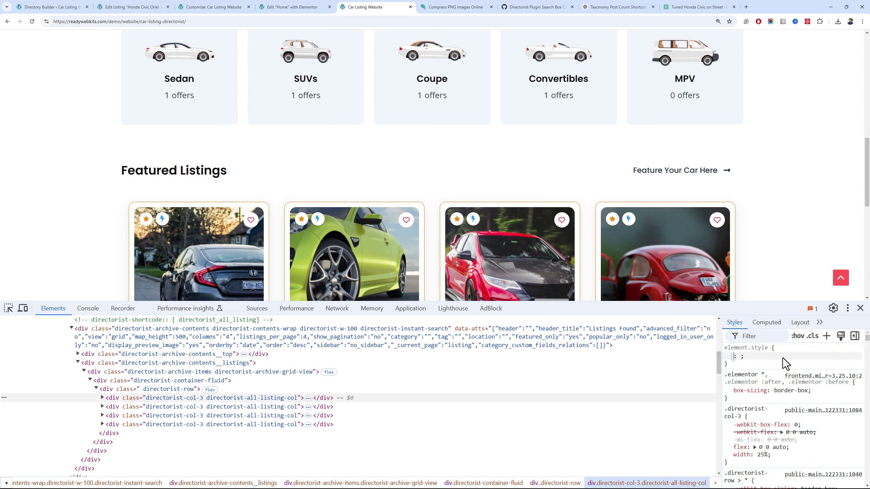
{"action": "type", "text": "padding:0"}
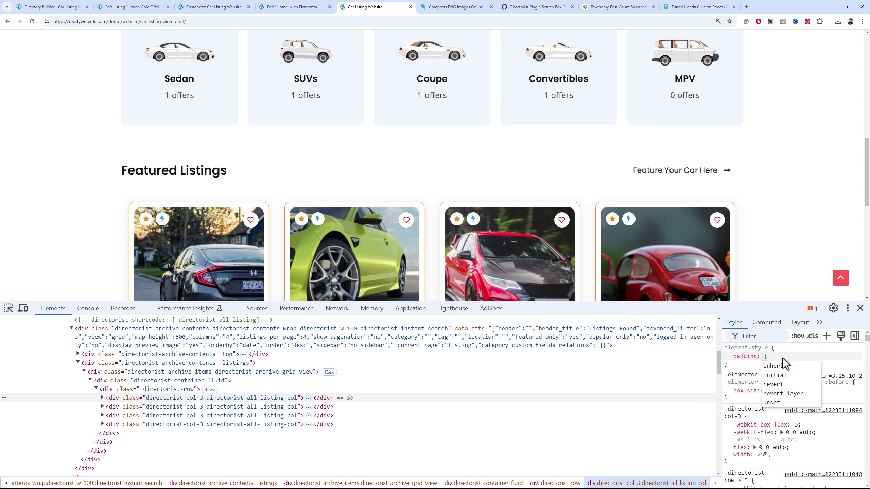
{"action": "key", "text": "Return"}
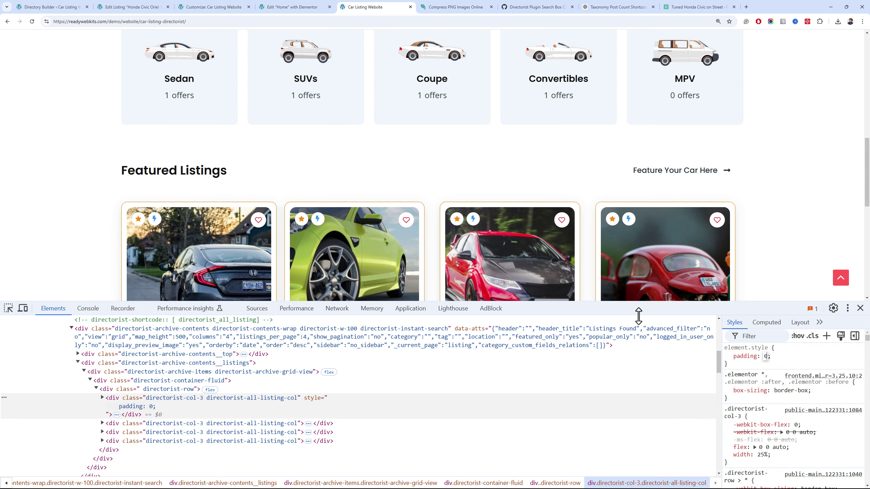
Select the row's directorist-row class name in the inspected markup, then reload the site Customizer and open its Additional CSS
{"action": "left_click", "coordinate": [179, 401]}
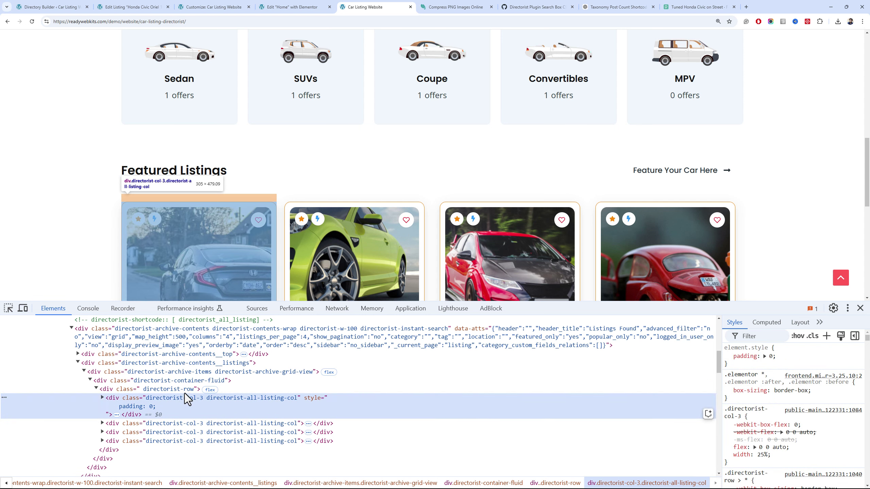
{"action": "double_click", "coordinate": [184, 392]}
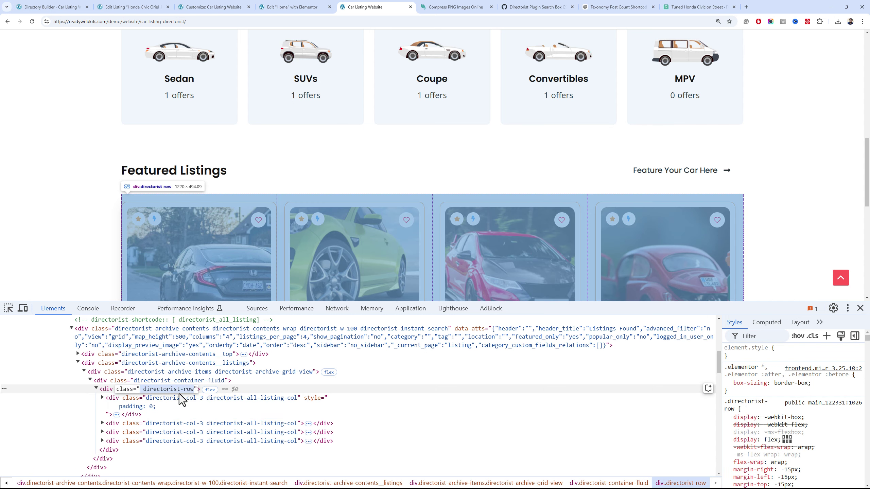
{"action": "left_click", "coordinate": [212, 6]}
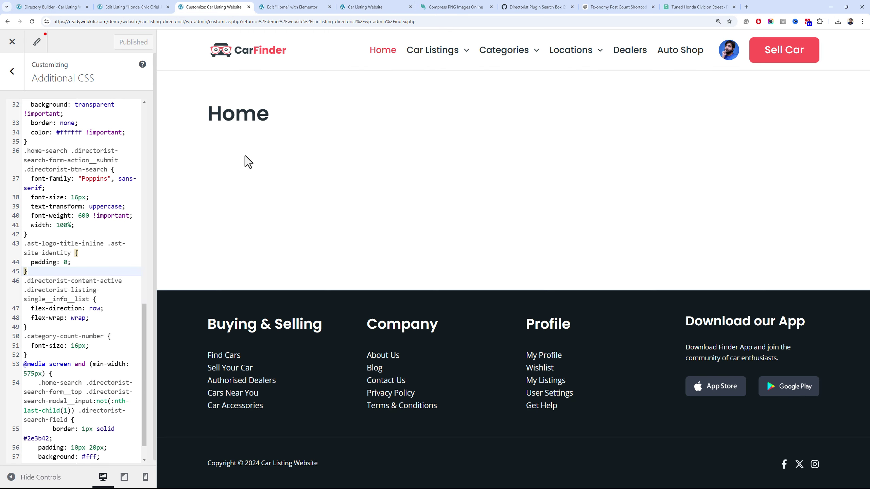
{"action": "key", "text": "F5"}
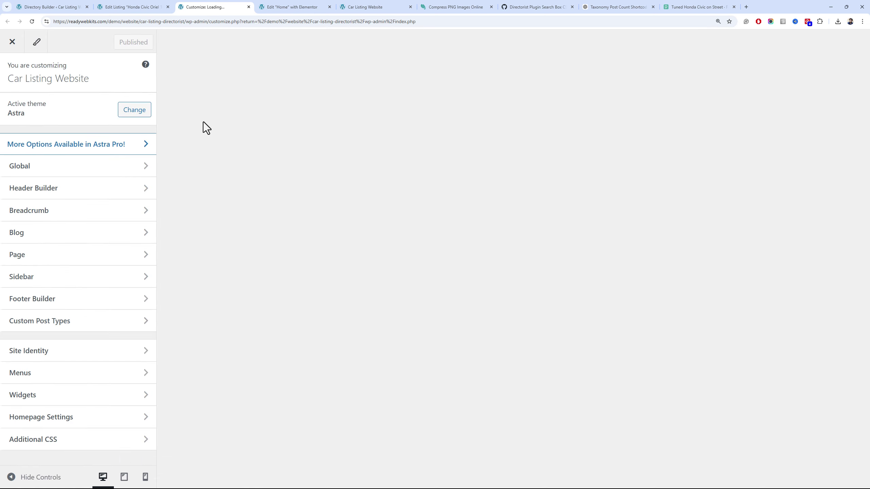
{"action": "scroll", "coordinate": [204, 122], "scroll_direction": "down", "scroll_amount": 10}
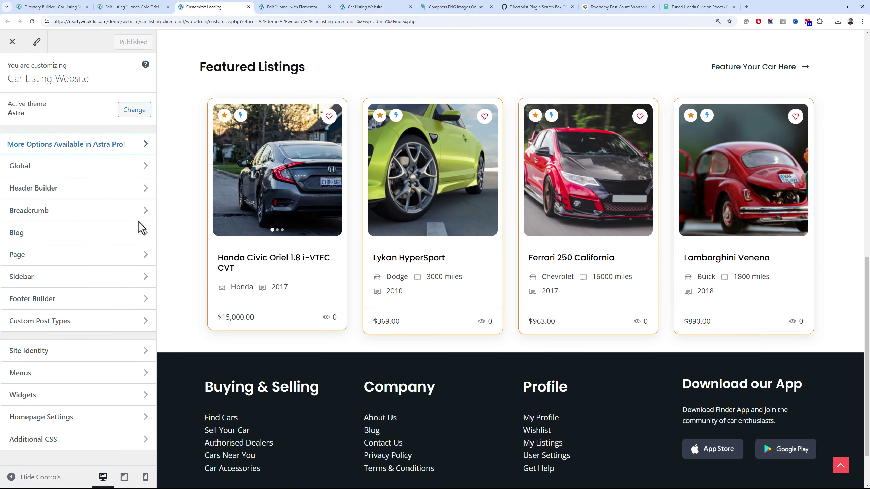
{"action": "scroll", "coordinate": [272, 287], "scroll_direction": "down", "scroll_amount": 11}
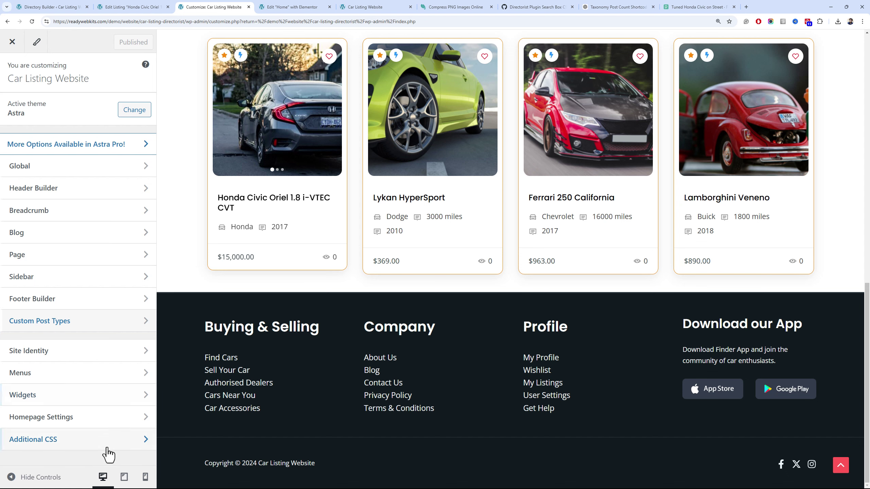
{"action": "left_click", "coordinate": [69, 439]}
{"action": "scroll", "coordinate": [78, 286], "scroll_direction": "down", "scroll_amount": 5}
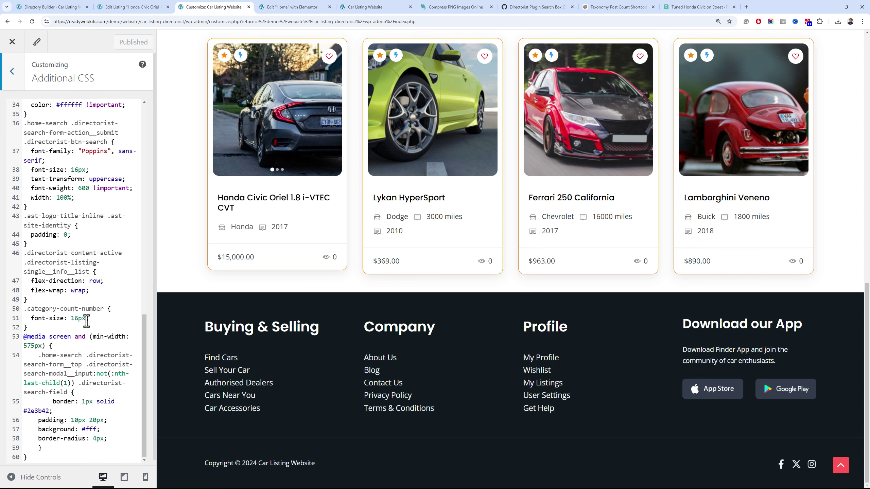
Start a new rule with the selector .directorist-row on its own line below the .category-count-number rule
{"action": "left_click", "coordinate": [87, 335]}
{"action": "left_click", "coordinate": [80, 327]}
{"action": "key", "text": "Return"}
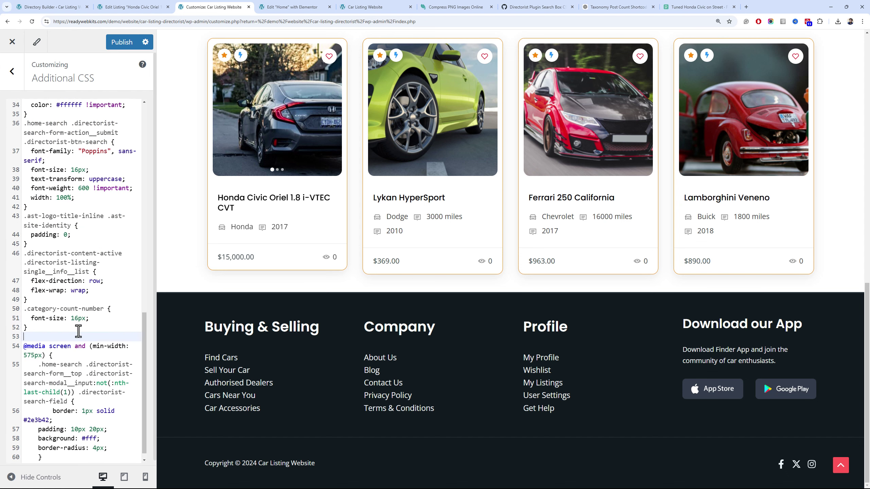
{"action": "type", "text": ". directorist-row"}
{"action": "key", "text": "Home"}
{"action": "key", "text": "Right"}
{"action": "key", "text": "Right"}
{"action": "key", "text": "BackSpace"}
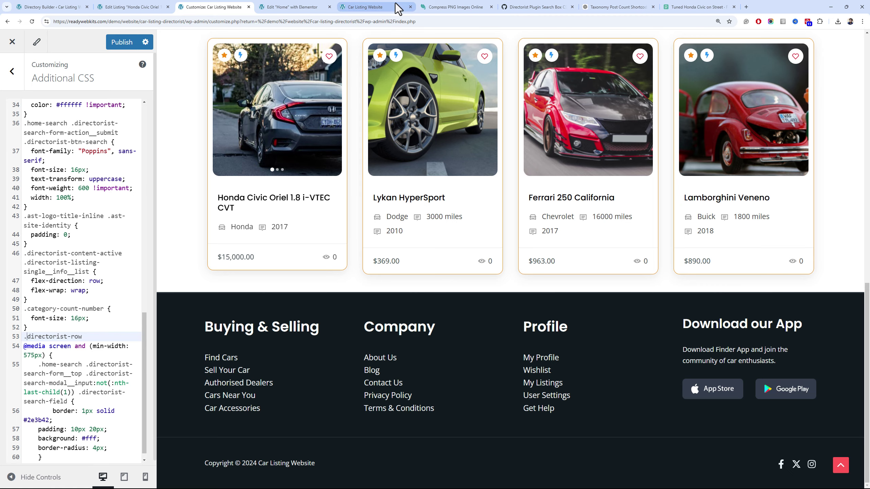
Assign the CSS class home-listing to the Home page's All Listings widget in Elementor, copy the class name and publish the page
{"action": "left_click", "coordinate": [294, 7]}
{"action": "right_click", "coordinate": [306, 174]}
{"action": "left_click", "coordinate": [226, 229]}
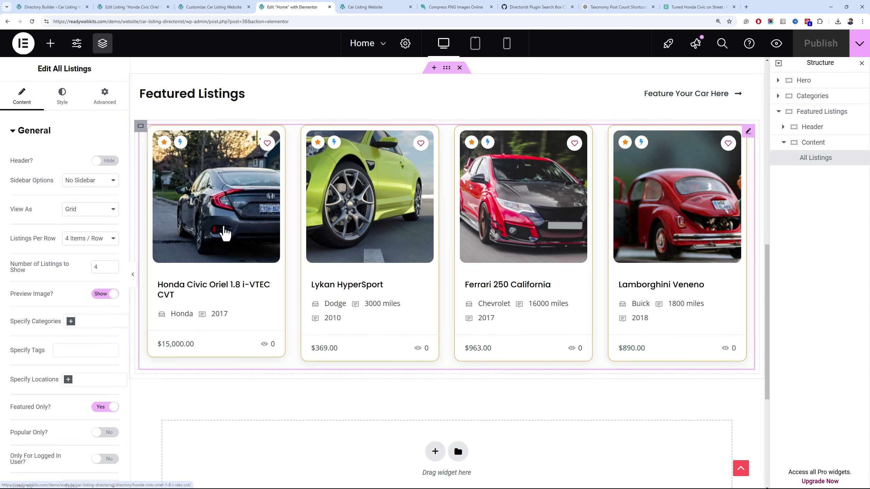
{"action": "left_click", "coordinate": [104, 97]}
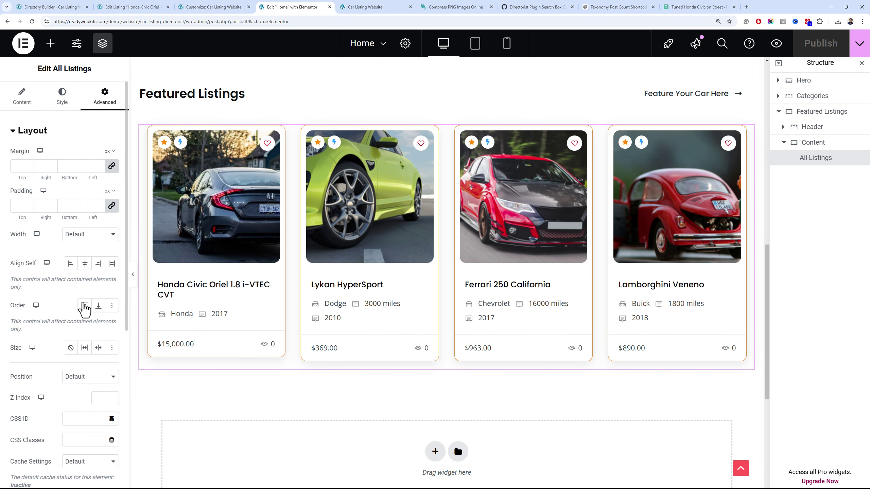
{"action": "scroll", "coordinate": [86, 457], "scroll_direction": "down", "scroll_amount": 8}
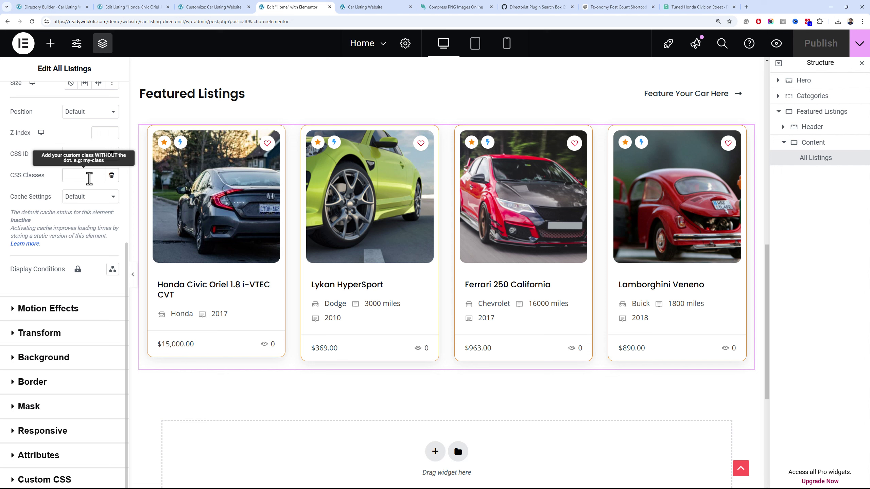
{"action": "type", "text": "home-listing"}
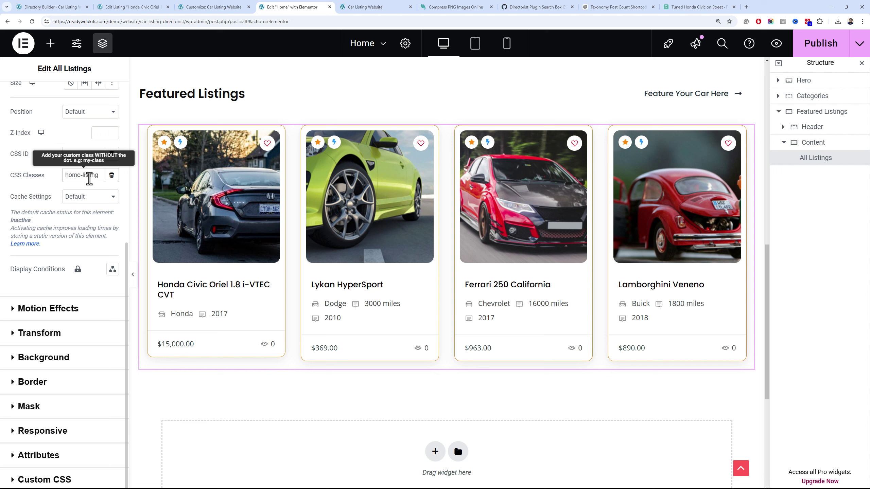
{"action": "key", "text": "ctrl+a"}
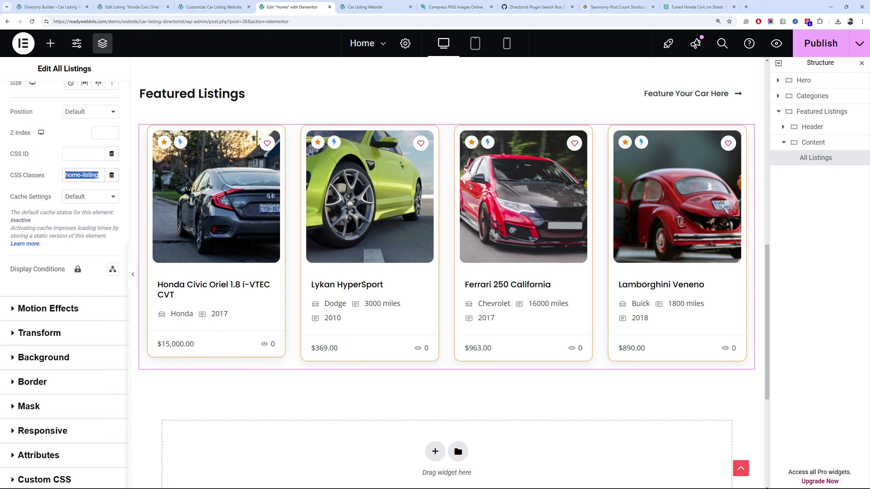
{"action": "left_click", "coordinate": [801, 42]}
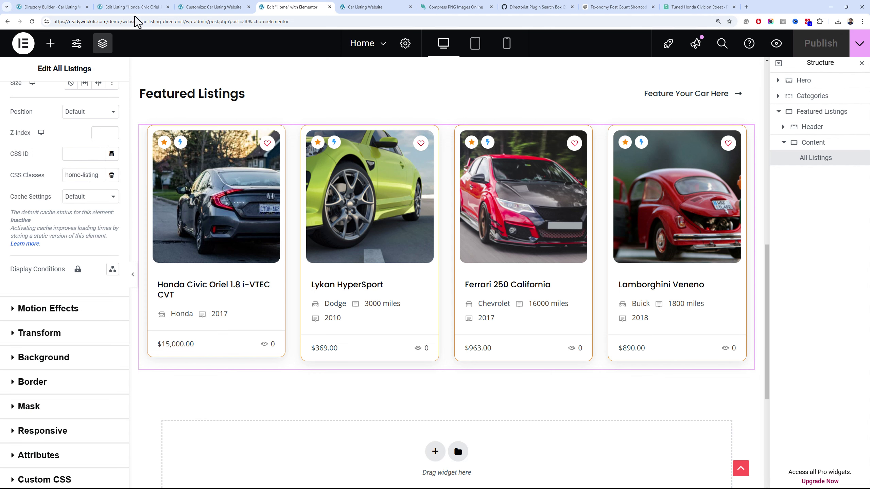
Extend the Customizer's new selector to .home-listing .directorist-row and cut it out of the CSS for reuse
{"action": "left_click", "coordinate": [176, 8]}
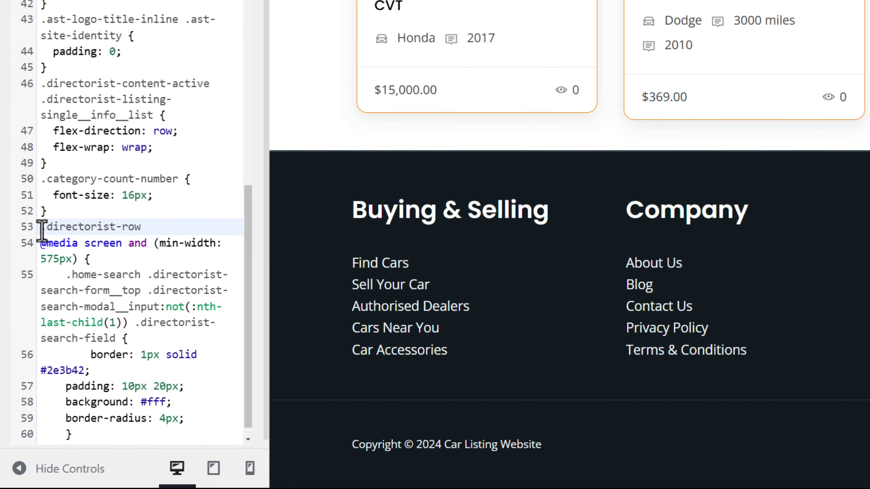
{"action": "type", "text": ".home-listing"}
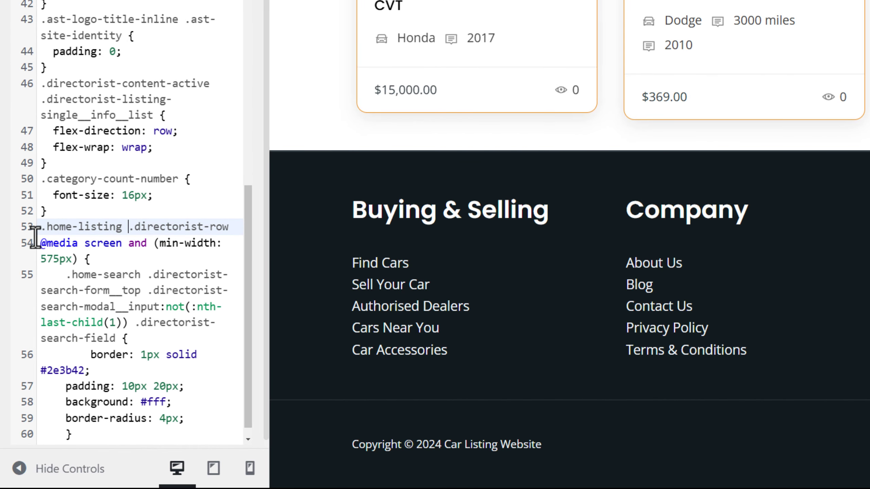
{"action": "left_click_drag", "start_coordinate": [233, 228], "coordinate": [37, 236]}
{"action": "key", "text": "ctrl+c"}
{"action": "key", "text": "BackSpace"}
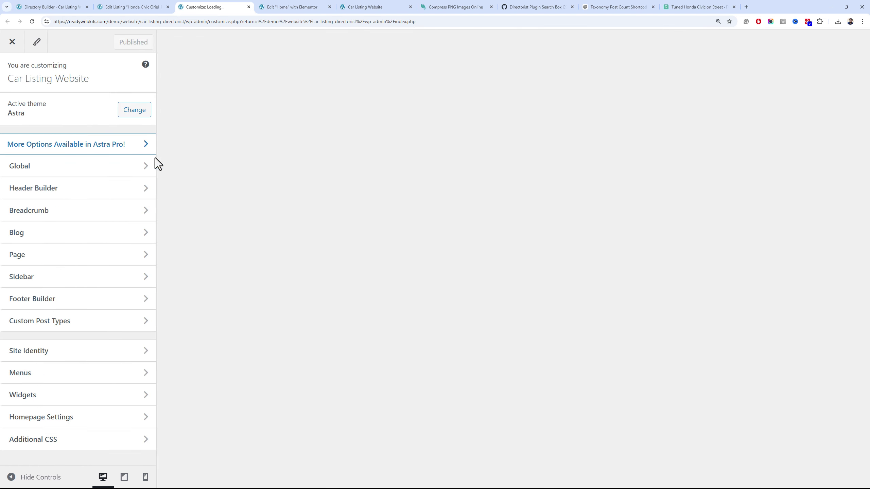
Reopen Additional CSS in the reloaded Customizer and insert the .home-listing .directorist-row selector below the .category-count-number rule
{"action": "scroll", "coordinate": [275, 171], "scroll_direction": "down", "scroll_amount": 8}
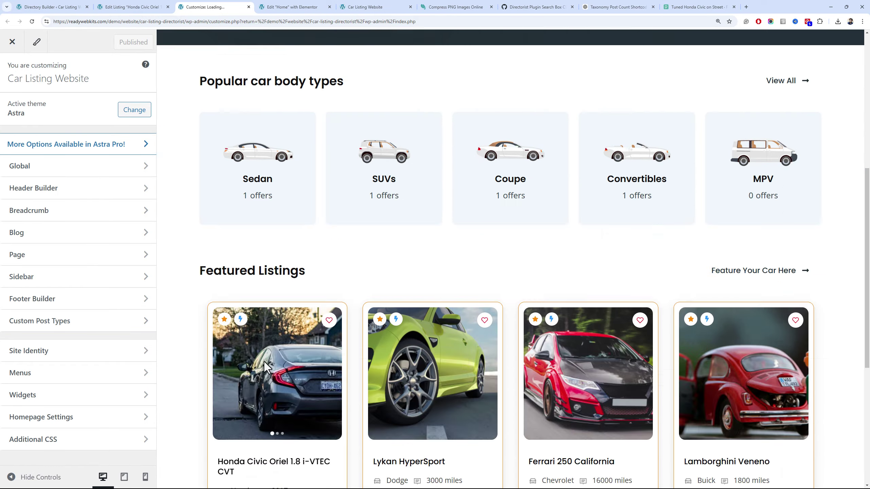
{"action": "scroll", "coordinate": [280, 321], "scroll_direction": "up", "scroll_amount": 9}
{"action": "scroll", "coordinate": [281, 324], "scroll_direction": "down", "scroll_amount": 10}
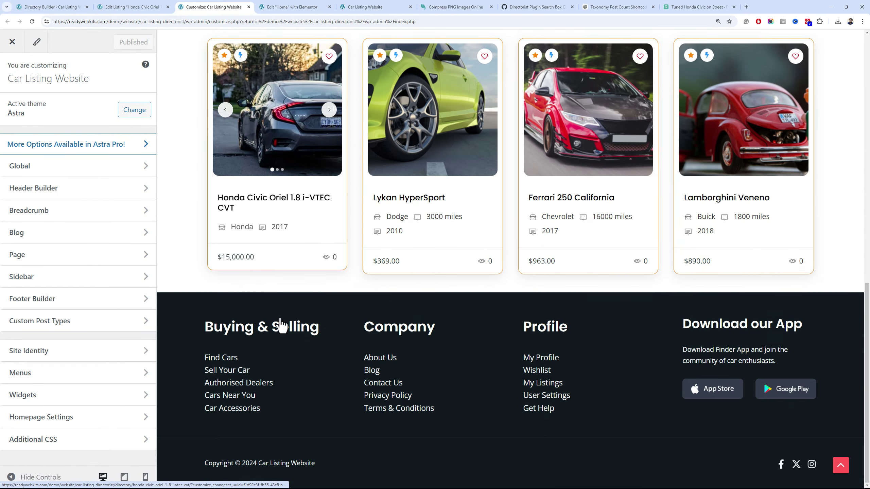
{"action": "left_click", "coordinate": [101, 300]}
{"action": "left_click", "coordinate": [9, 67]}
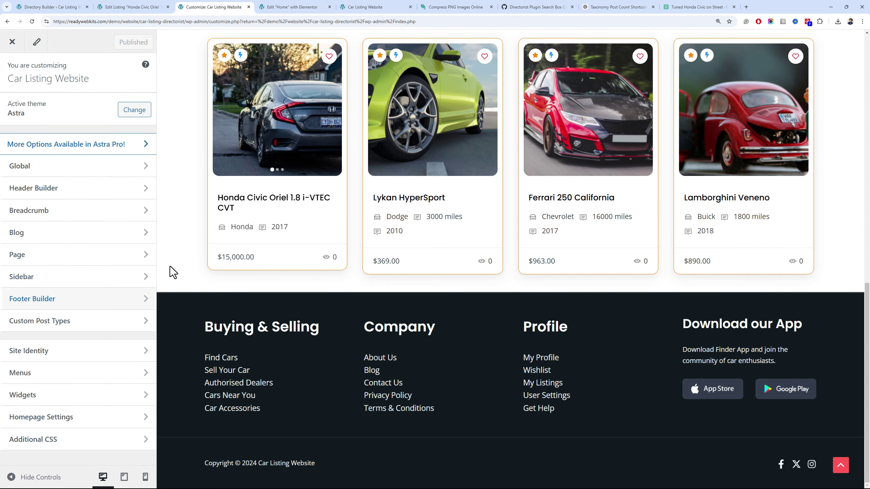
{"action": "left_click", "coordinate": [81, 439]}
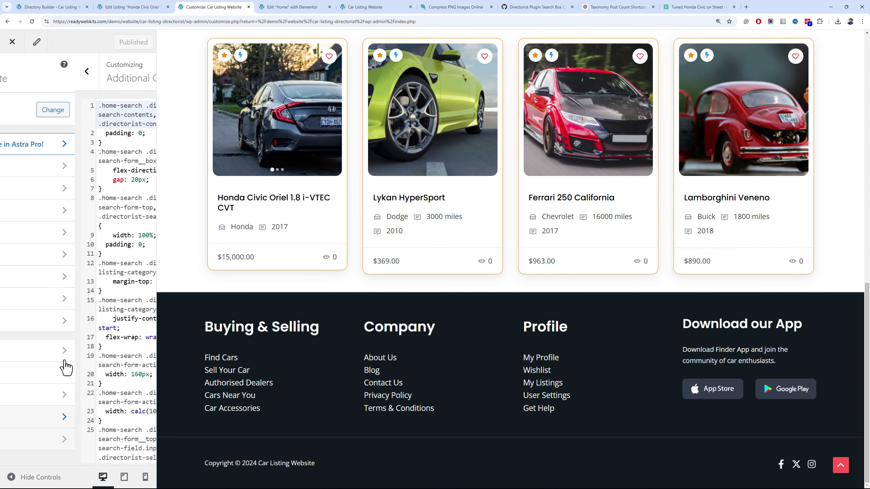
{"action": "scroll", "coordinate": [71, 308], "scroll_direction": "down", "scroll_amount": 5}
{"action": "left_click", "coordinate": [68, 318]}
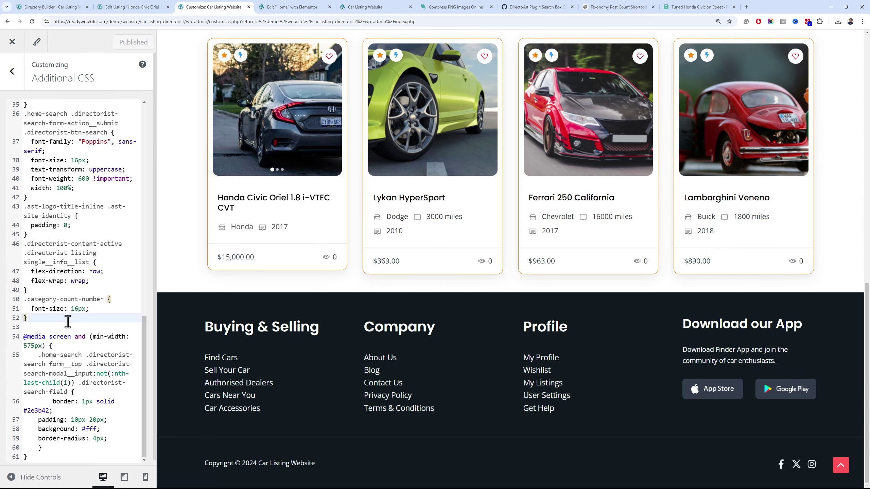
{"action": "key", "text": "Return"}
{"action": "key", "text": "ctrl+v"}
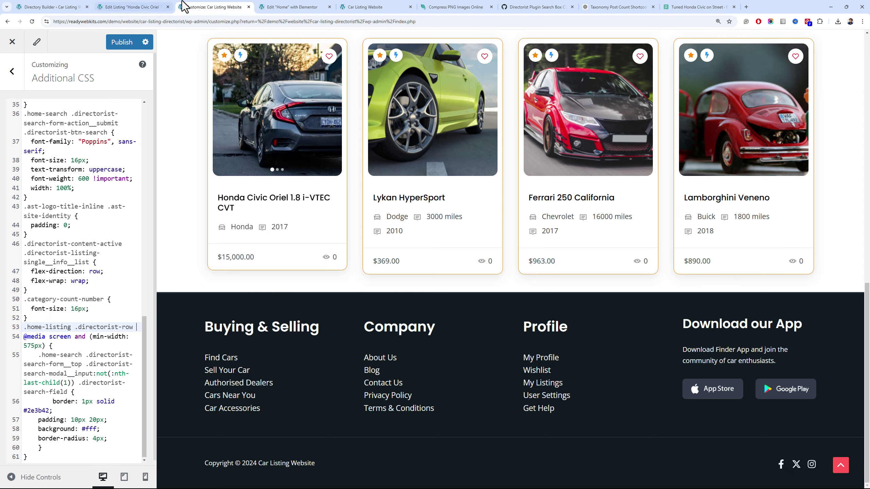
Copy the class name directorist-all-listing-col from the first card's markup on the live page and return to the Customizer
{"action": "left_click", "coordinate": [374, 7]}
{"action": "double_click", "coordinate": [238, 397]}
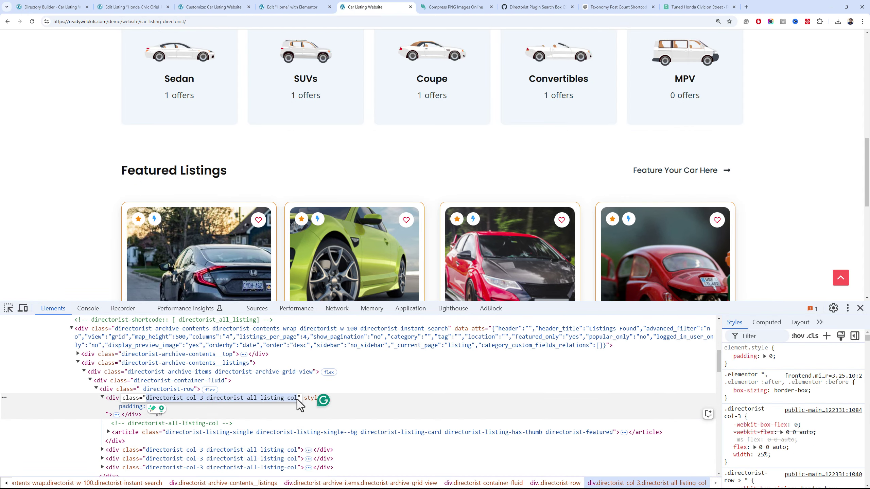
{"action": "left_click_drag", "start_coordinate": [299, 398], "coordinate": [206, 399]}
{"action": "key", "text": "ctrl+c"}
{"action": "key", "text": "ctrl+2"}
{"action": "key", "text": "ctrl+3"}
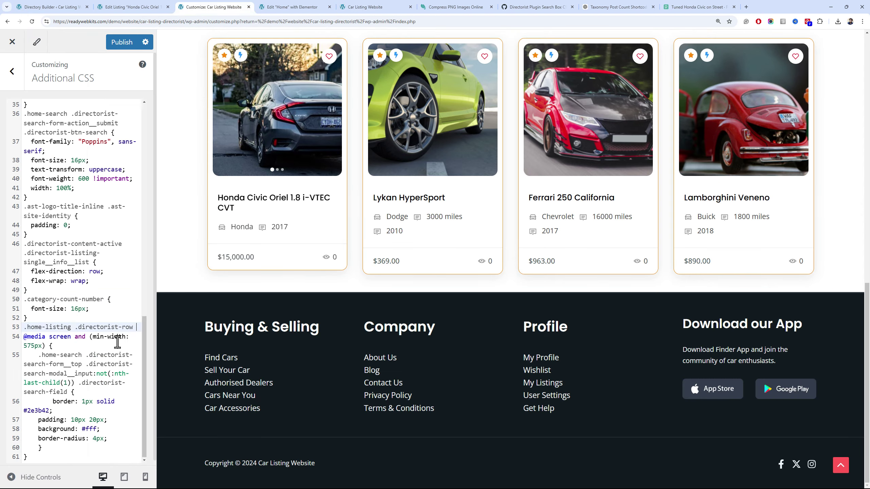
Complete the selector with .directorist-all-listing-col and give the rule padding: 0
{"action": "type", "text": "."}
{"action": "key", "text": "ctrl+v"}
{"action": "type", "text": "{"}
{"action": "key", "text": "Return"}
{"action": "type", "text": "pad"}
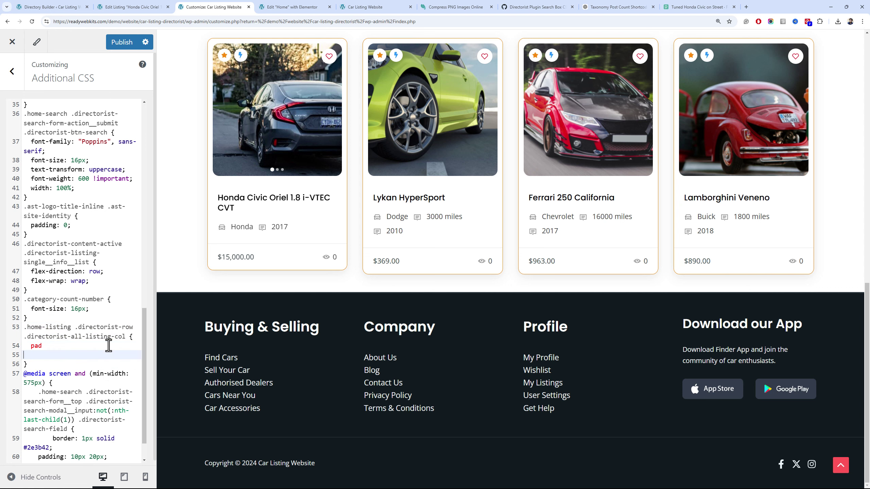
{"action": "type", "text": "d"}
{"action": "key", "text": "Return"}
{"action": "type", "text": "0;"}
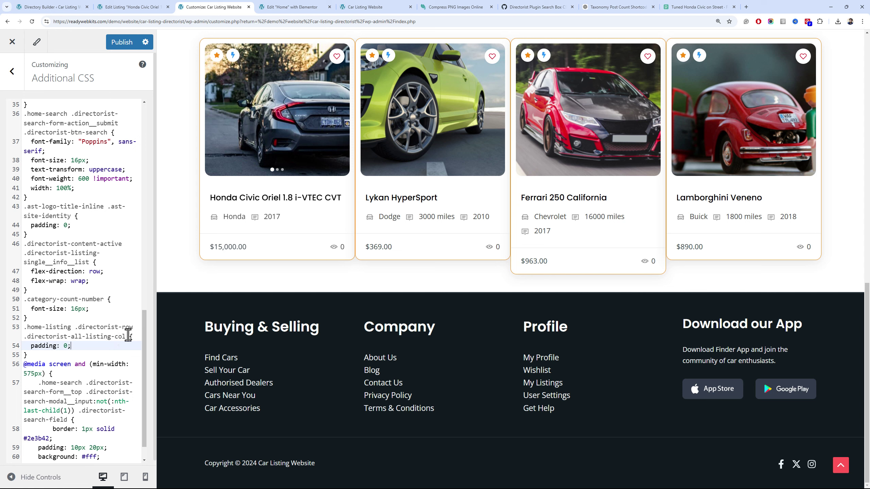
Add a .home-listing .directorist-row rule with gap: 10px above the column padding rule
{"action": "left_click_drag", "start_coordinate": [132, 330], "coordinate": [19, 331]}
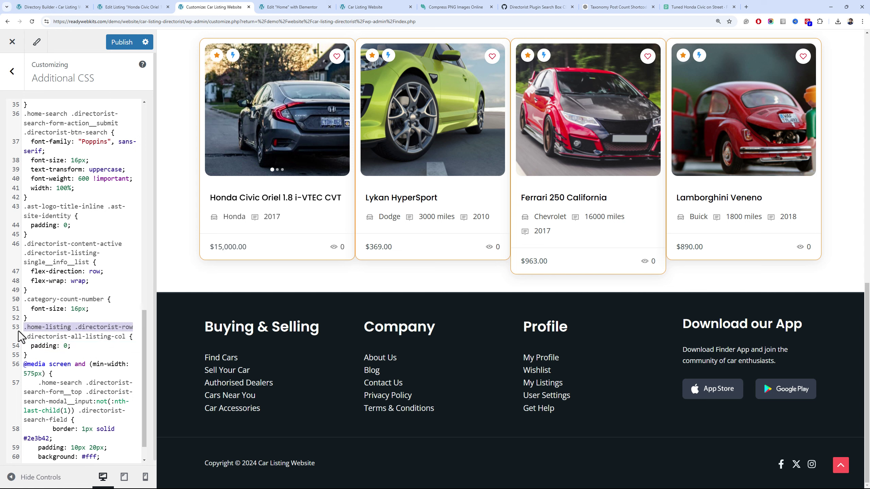
{"action": "key", "text": "ctrl+c"}
{"action": "key", "text": "Home"}
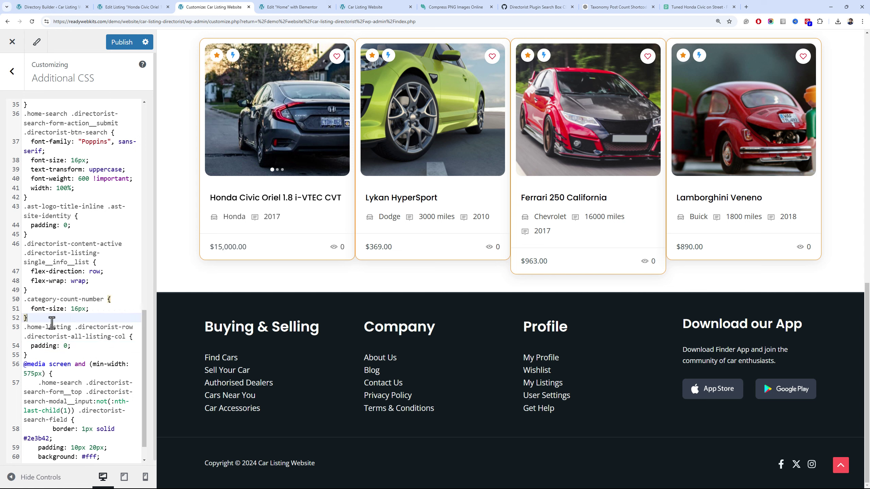
{"action": "key", "text": "Return"}
{"action": "key", "text": "ctrl+v"}
{"action": "type", "text": "{"}
{"action": "key", "text": "Return"}
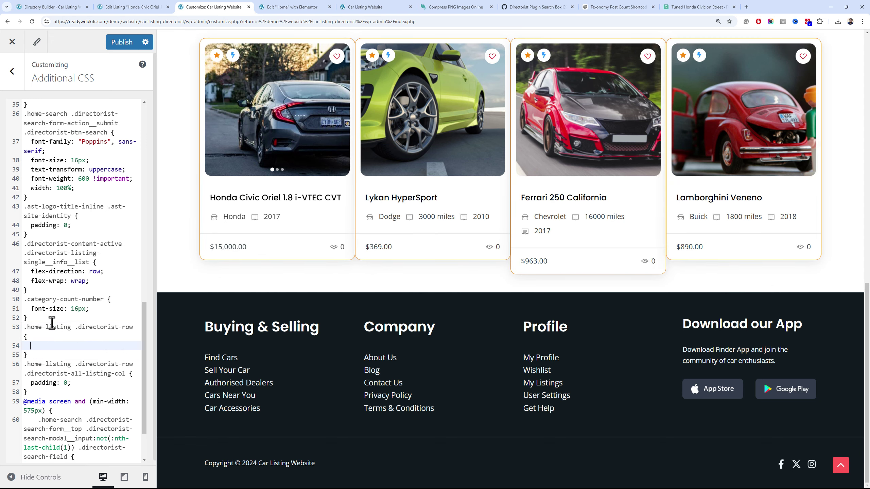
{"action": "type", "text": "gap: 10px;"}
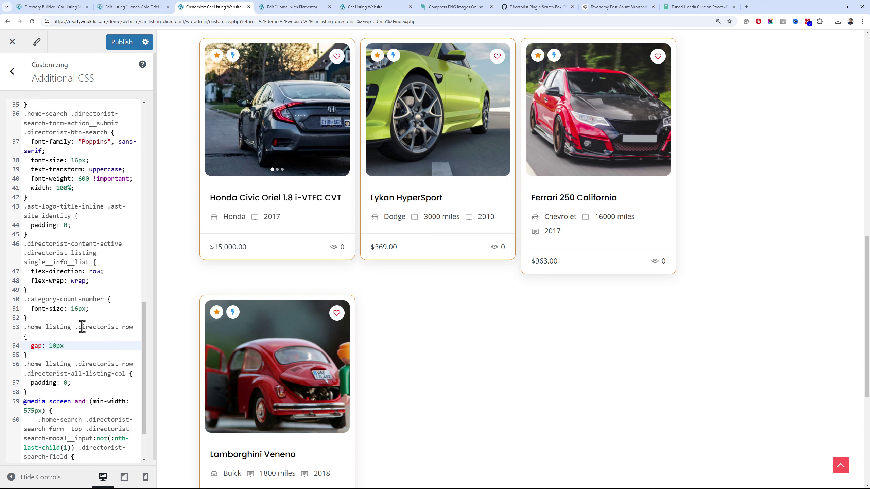
Add width: calc(100% - 10px) below the padding in the .directorist-all-listing-col rule
{"action": "scroll", "coordinate": [84, 320], "scroll_direction": "down", "scroll_amount": 2}
{"action": "left_click", "coordinate": [92, 317]}
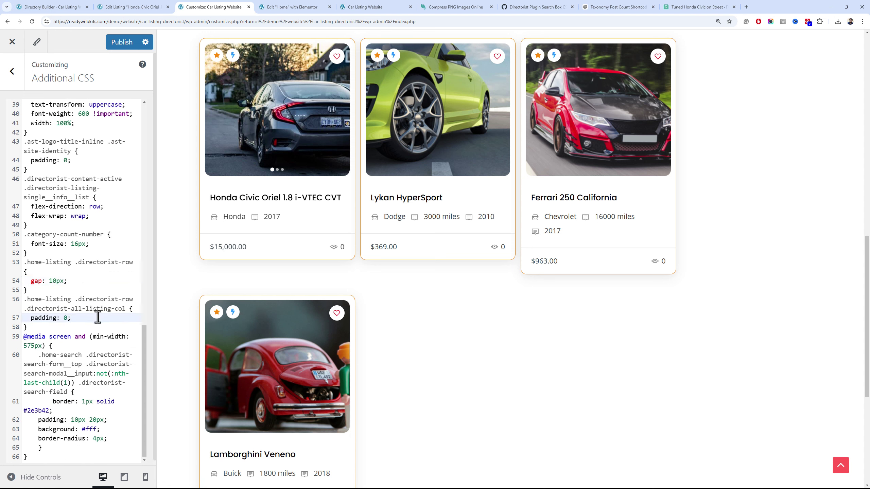
{"action": "key", "text": "Return"}
{"action": "type", "text": "wid"}
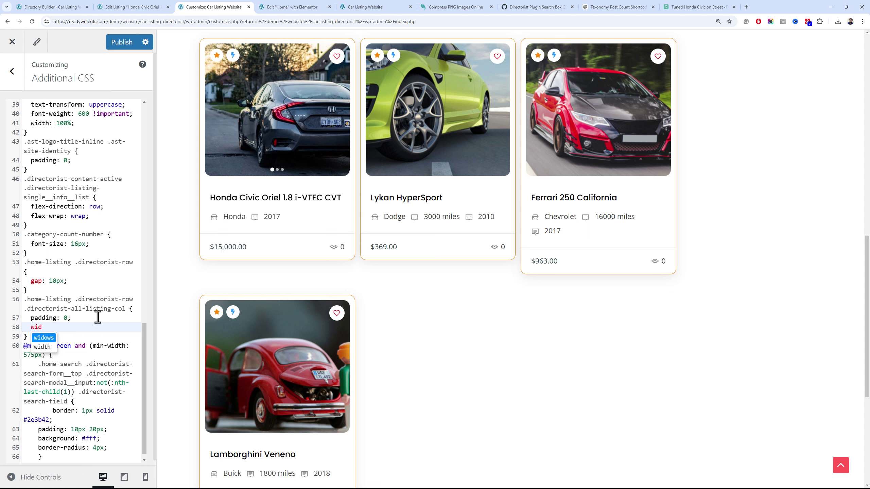
{"action": "key", "text": "Escape"}
{"action": "key", "text": "Down"}
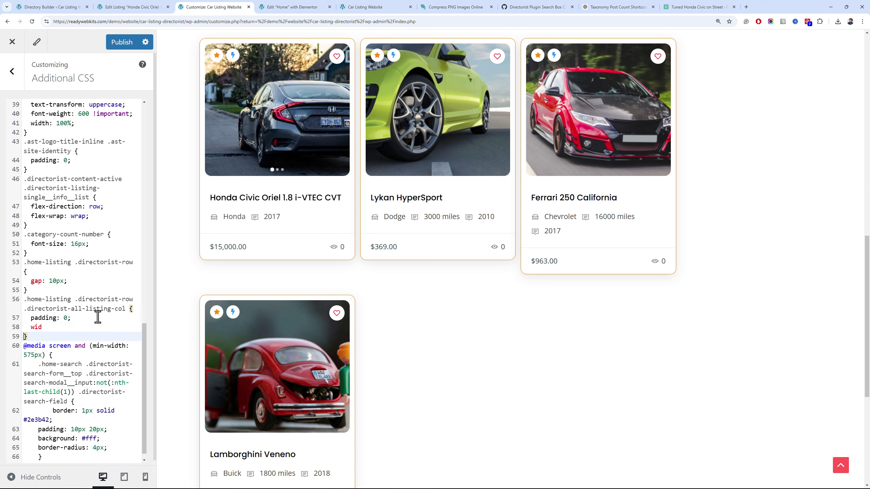
{"action": "key", "text": "Up"}
{"action": "key", "text": "ctrl+space"}
{"action": "key", "text": "Return"}
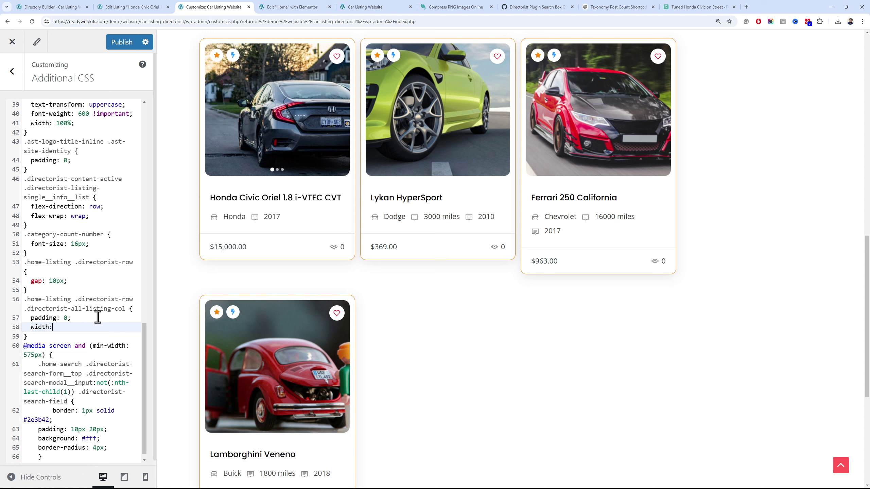
{"action": "type", "text": ":"}
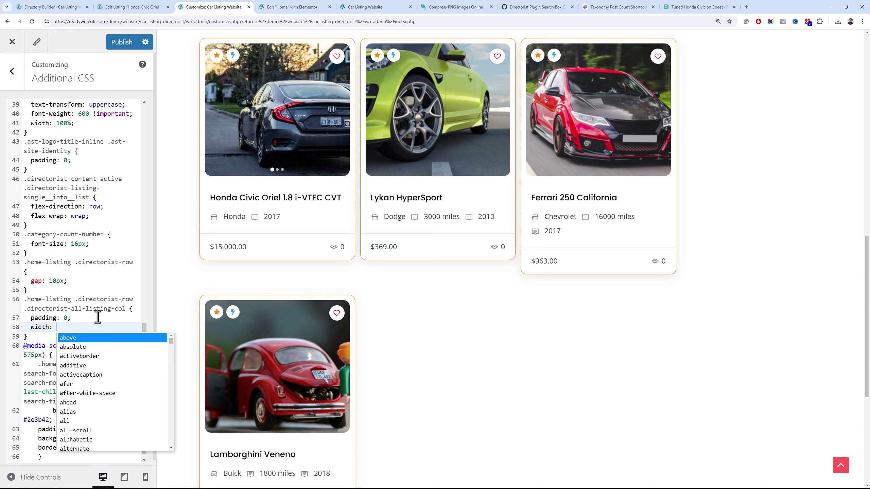
{"action": "type", "text": "calc("}
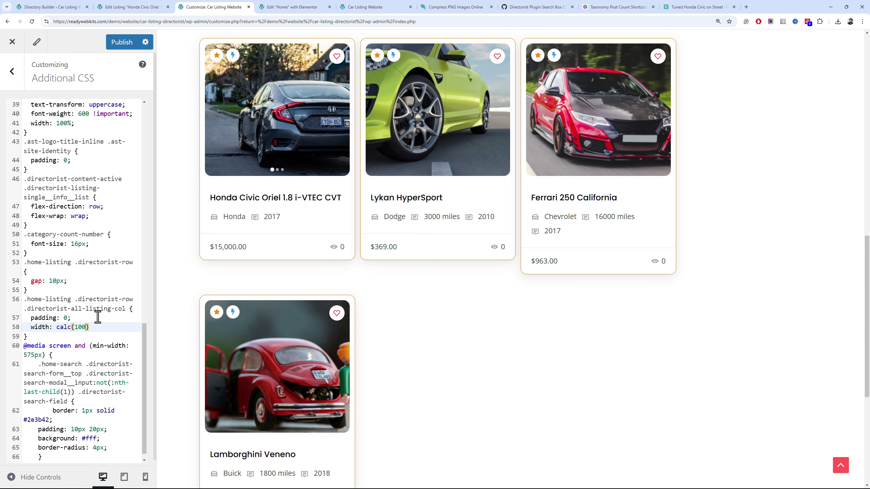
{"action": "type", "text": "100% - 10px"}
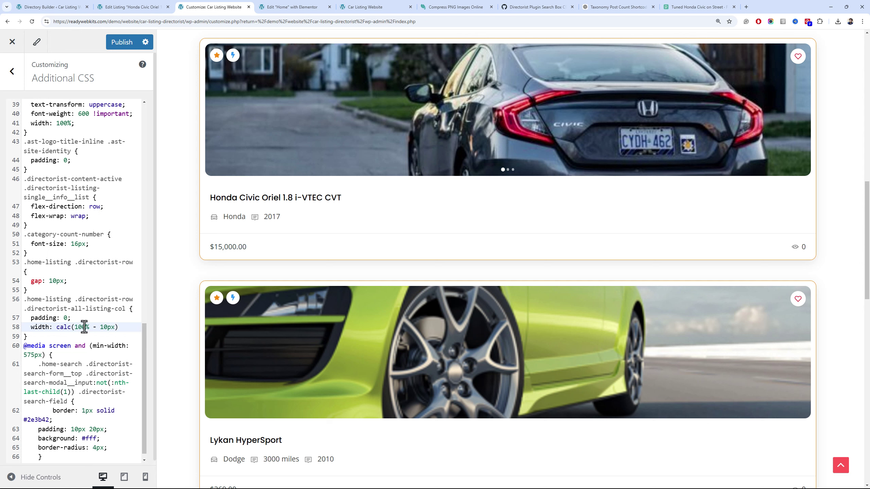
Change the column width to calc(25% - 10px) and check the card row in the preview
{"action": "left_click_drag", "start_coordinate": [84, 327], "coordinate": [79, 327]}
{"action": "type", "text": "25"}
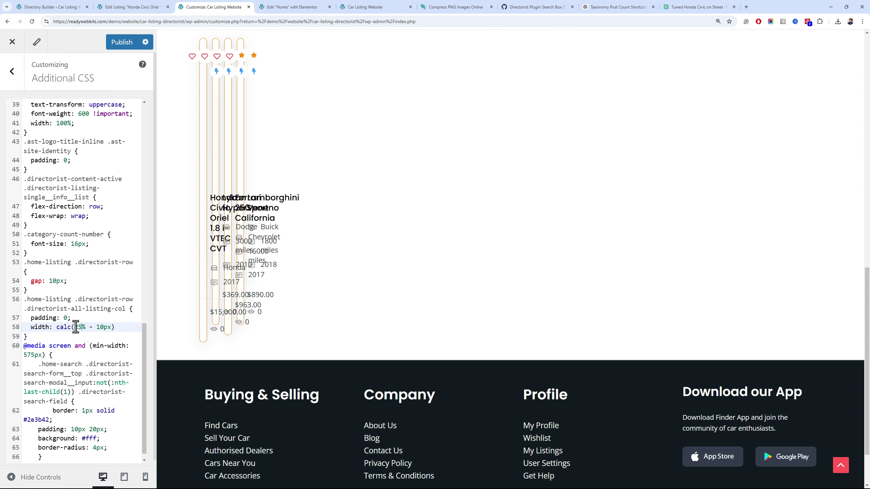
{"action": "scroll", "coordinate": [330, 287], "scroll_direction": "up", "scroll_amount": 3}
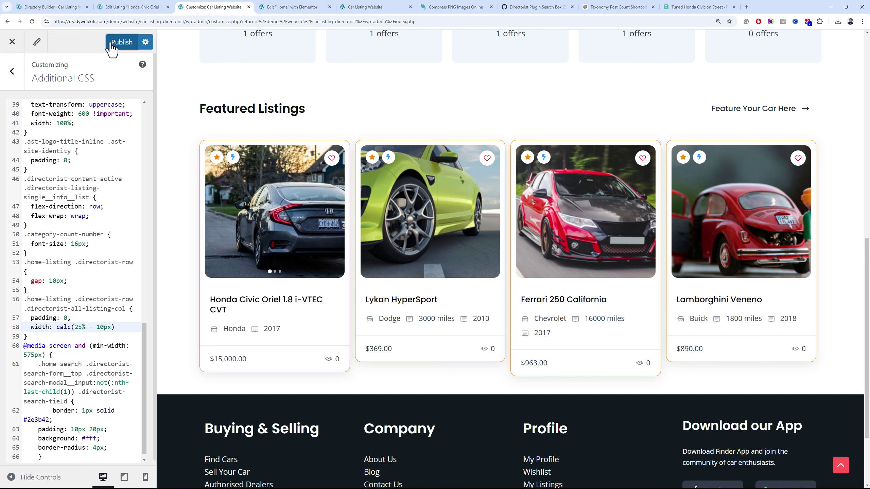
Publish the Additional CSS changes and switch to the live home page
{"action": "left_click", "coordinate": [130, 40]}
{"action": "left_click", "coordinate": [291, 7]}
{"action": "left_click", "coordinate": [366, 7]}
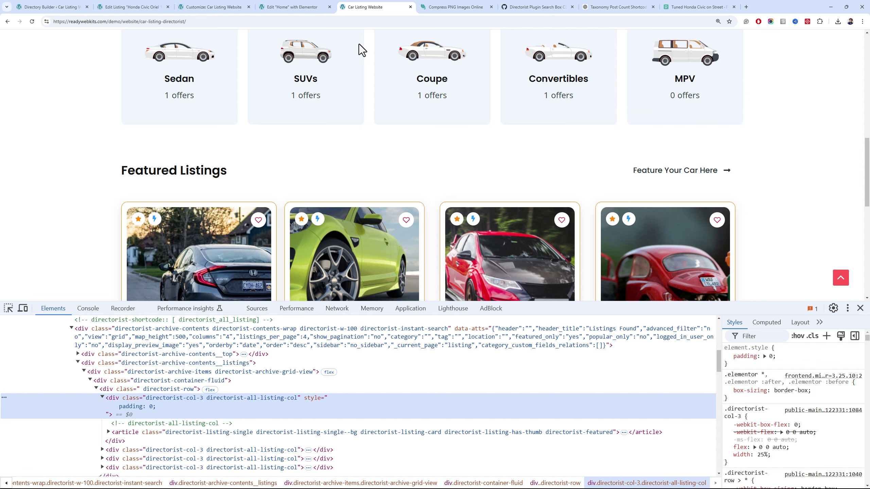
Reload the live home page, close the developer tools and check the spacing of the Featured Listings cards
{"action": "key", "text": "F5"}
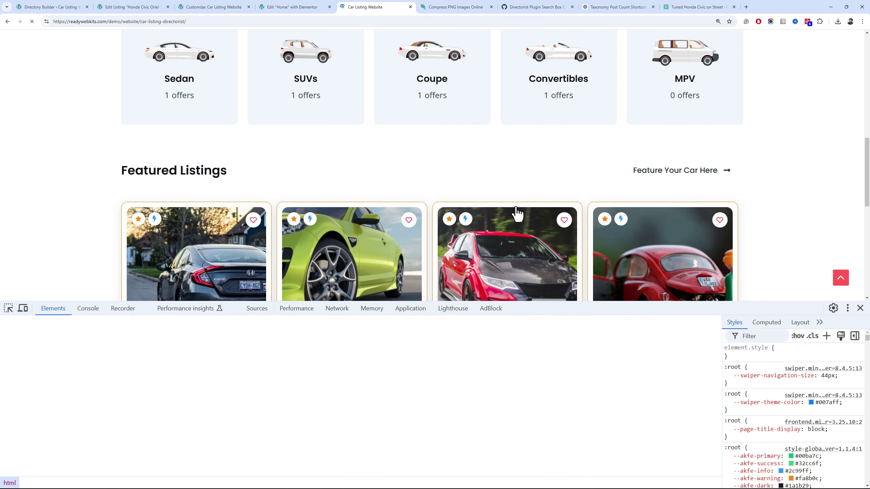
{"action": "left_click", "coordinate": [860, 308]}
{"action": "scroll", "coordinate": [281, 235], "scroll_direction": "down", "scroll_amount": 2}
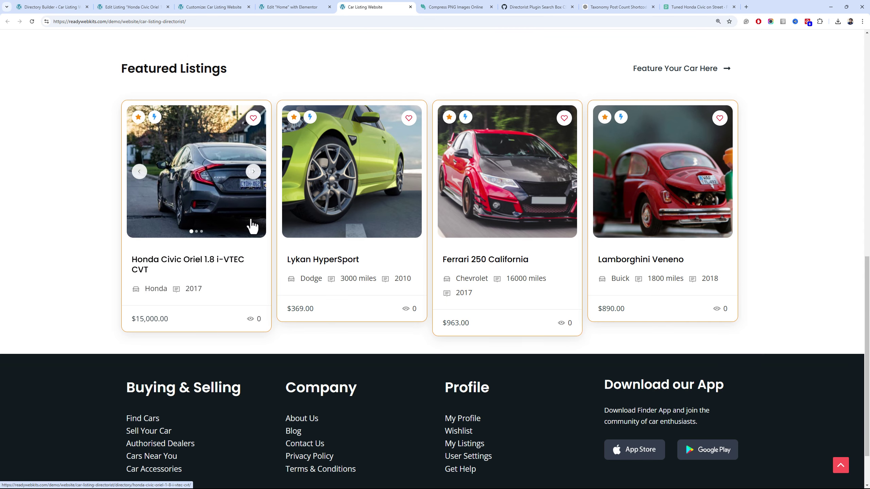
Remove the Mileage field from the All Listing Layout card in Directory Builder, update it and reload the live home page
{"action": "left_click", "coordinate": [146, 6]}
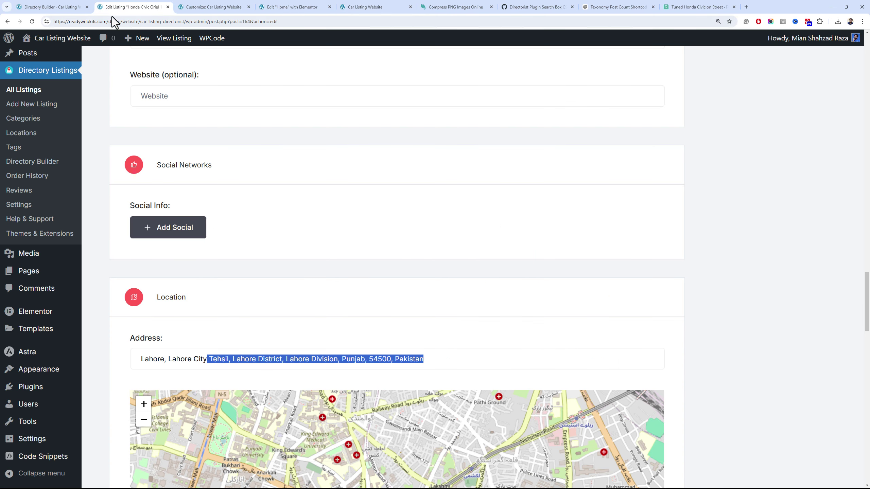
{"action": "left_click", "coordinate": [51, 7]}
{"action": "scroll", "coordinate": [543, 359], "scroll_direction": "down", "scroll_amount": 4}
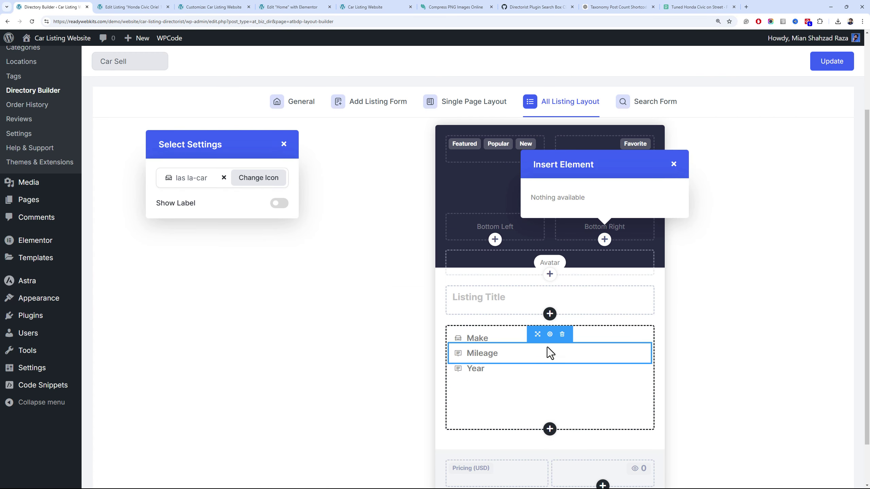
{"action": "left_click", "coordinate": [561, 335]}
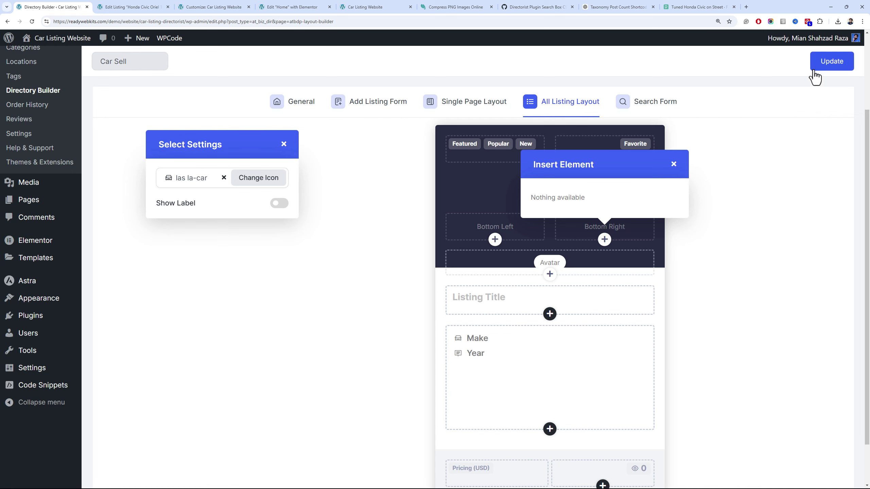
{"action": "left_click", "coordinate": [832, 60]}
{"action": "left_click", "coordinate": [364, 6]}
{"action": "key", "text": "F5"}
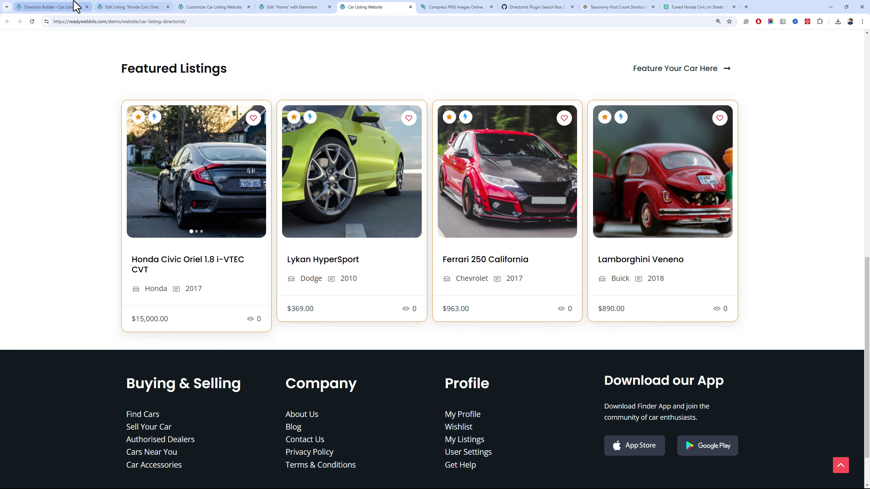
Shorten the Honda Civic listing's title to "Honda Civic Oriel 1.8", update the listing and check its card on the live home page
{"action": "left_click", "coordinate": [113, 6]}
{"action": "scroll", "coordinate": [187, 117], "scroll_direction": "up", "scroll_amount": 8}
{"action": "scroll", "coordinate": [181, 124], "scroll_direction": "up", "scroll_amount": 20}
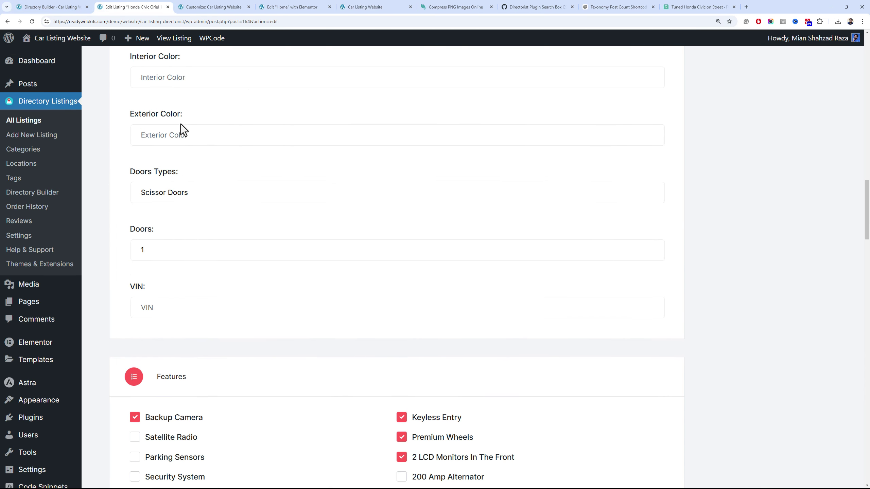
{"action": "scroll", "coordinate": [178, 127], "scroll_direction": "up", "scroll_amount": 3}
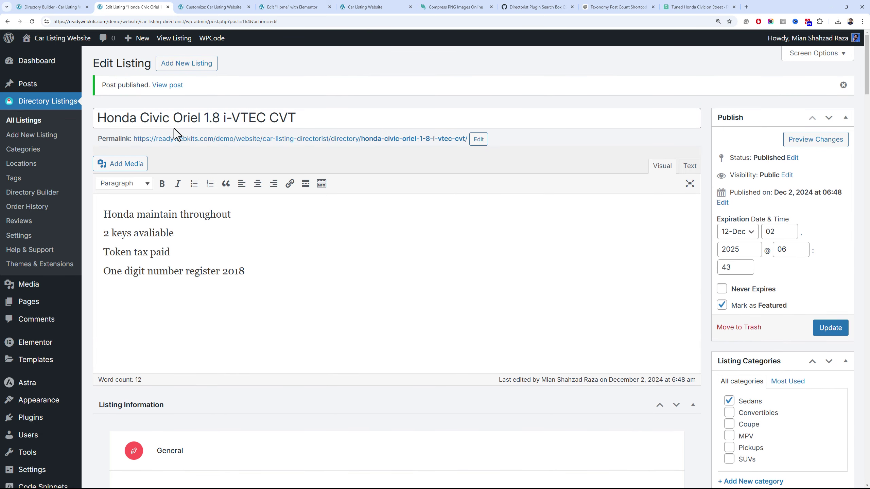
{"action": "left_click_drag", "start_coordinate": [202, 118], "coordinate": [334, 136]}
{"action": "left_click", "coordinate": [223, 125]}
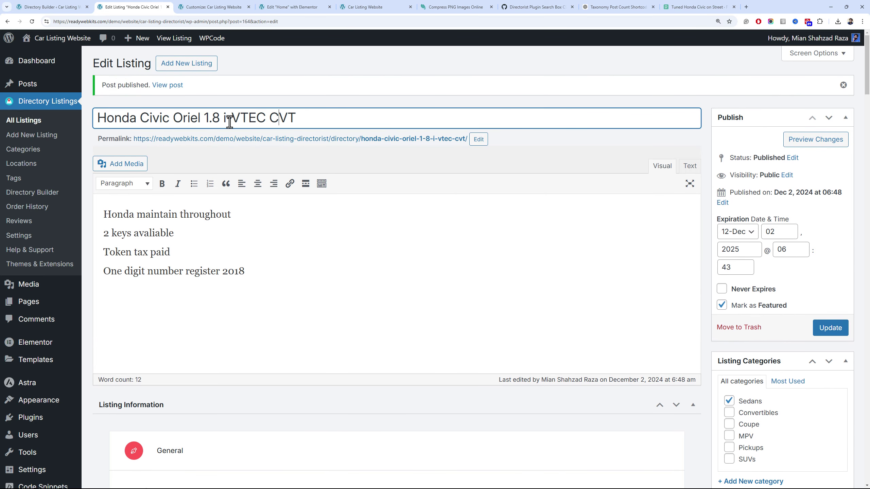
{"action": "left_click_drag", "start_coordinate": [221, 118], "coordinate": [365, 125]}
{"action": "key", "text": "BackSpace"}
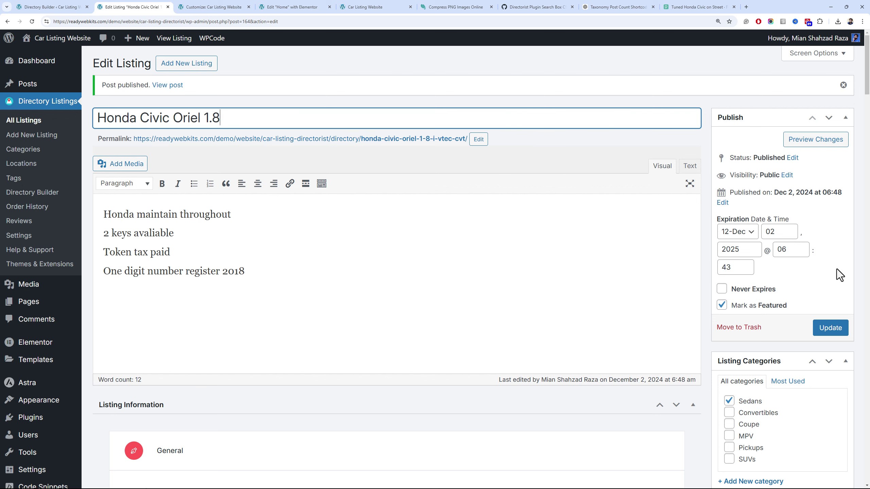
{"action": "left_click", "coordinate": [832, 327]}
{"action": "left_click", "coordinate": [342, 3]}
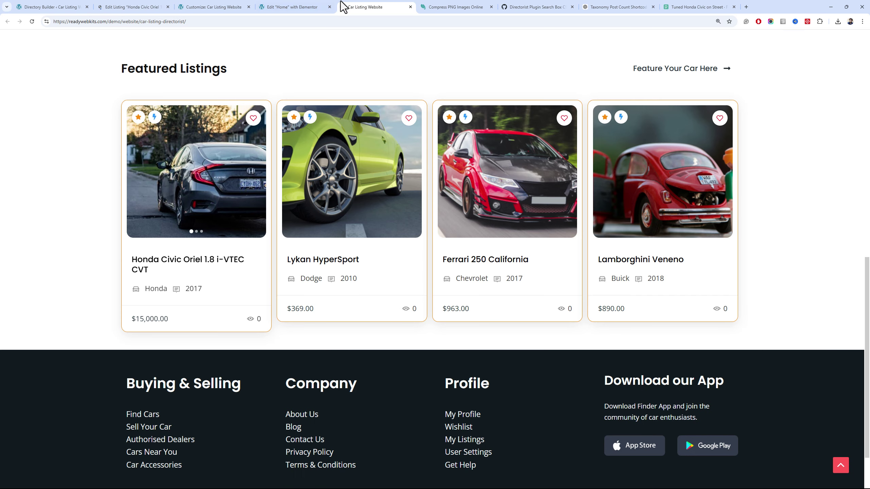
{"action": "key", "text": "F5"}
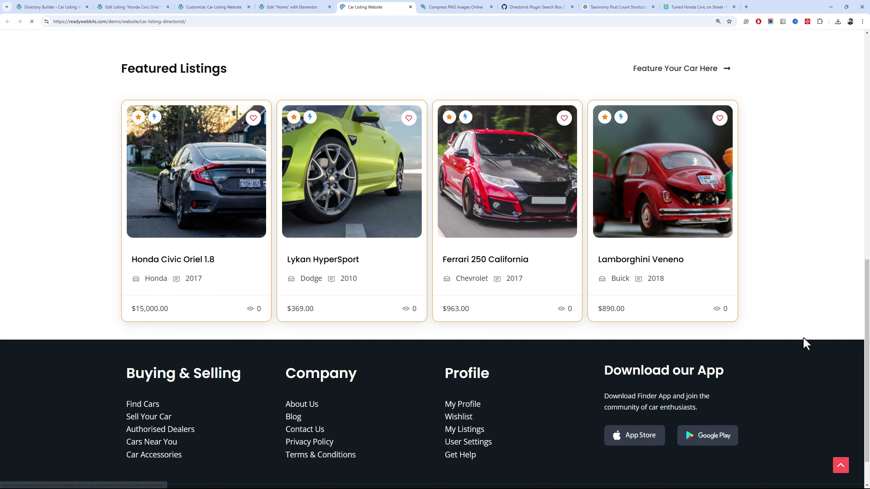
{"action": "mouse_move", "coordinate": [868, 363]}
{"action": "left_mouse_down"}
{"action": "mouse_move", "coordinate": [868, 399]}
{"action": "mouse_move", "coordinate": [867, 330]}
{"action": "mouse_move", "coordinate": [868, 359]}
{"action": "left_mouse_up"}
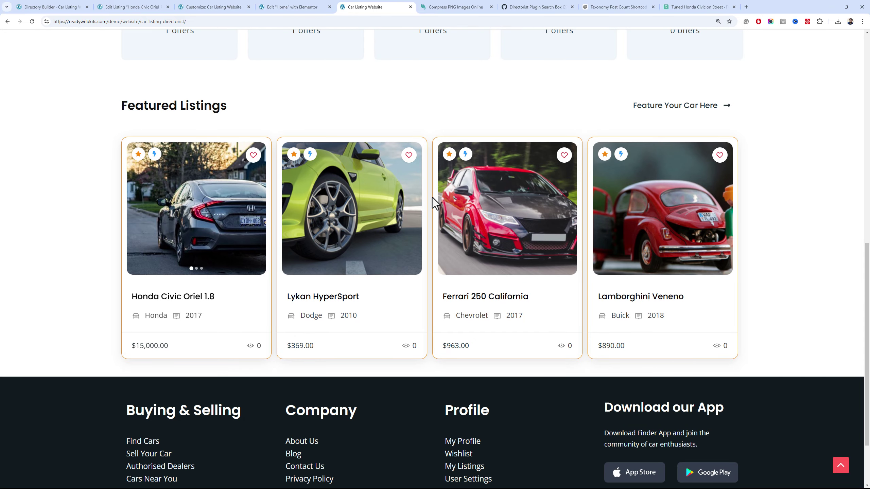
Set the Feature Your Car Here button's padding to 0 on all sides in Elementor, publish and check the live home page
{"action": "left_click", "coordinate": [304, 7]}
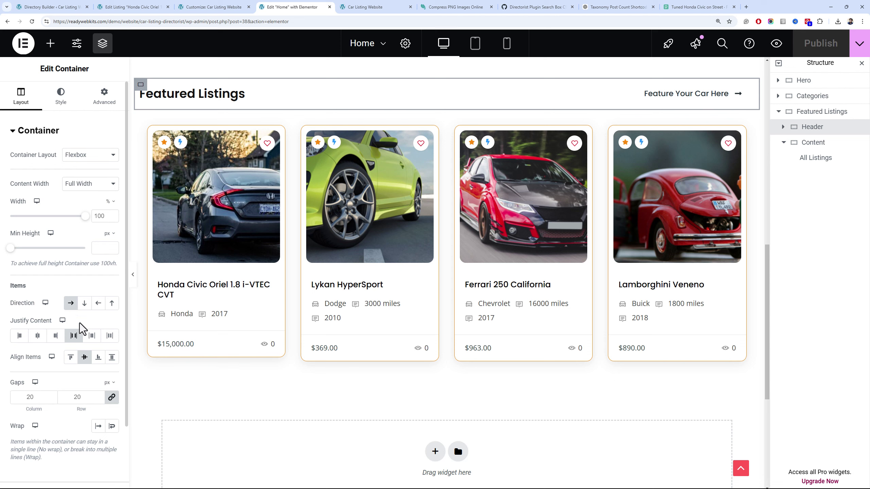
{"action": "left_click", "coordinate": [658, 100]}
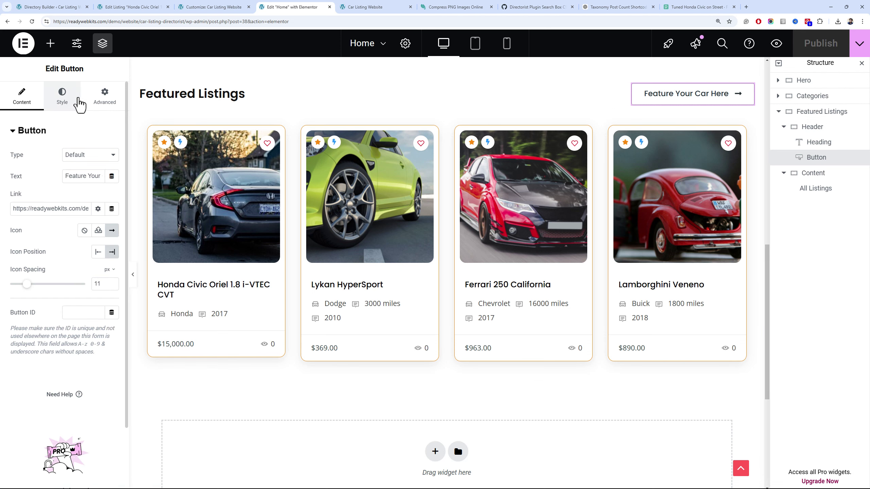
{"action": "left_click", "coordinate": [61, 95]}
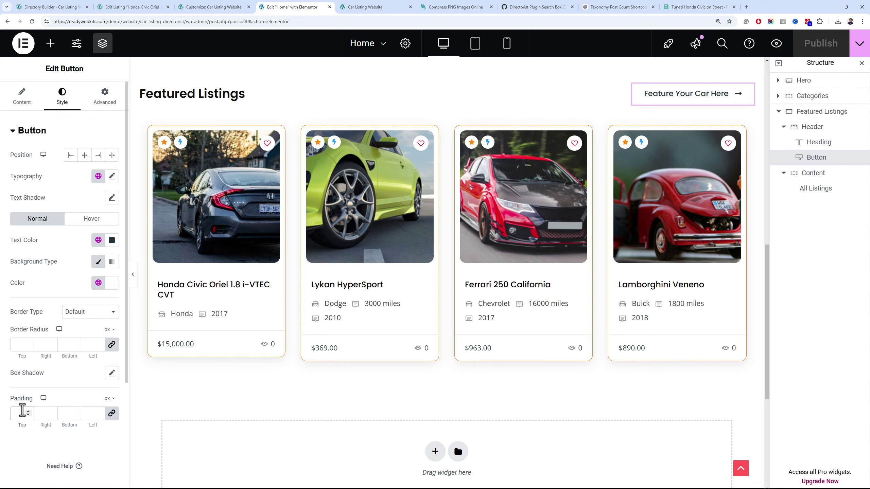
{"action": "key", "text": "ctrl+Tab"}
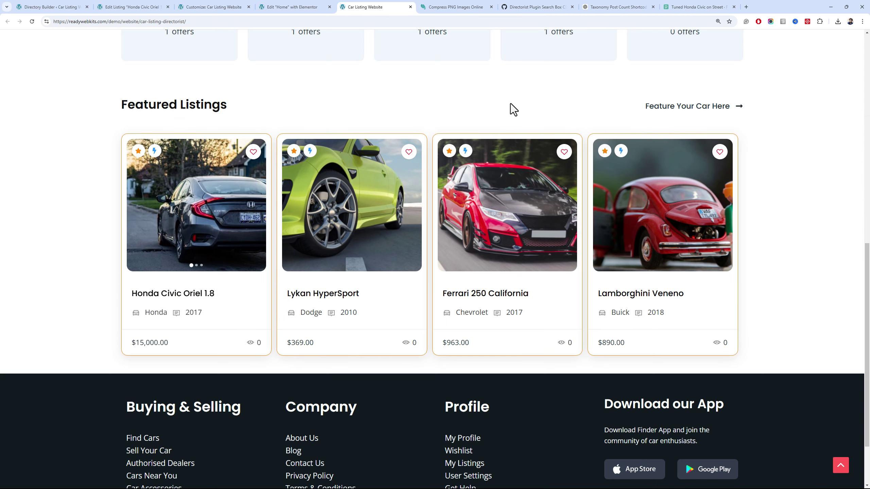
Set the Featured Listings heading's font size to 28 px in the Elementor editor
{"action": "left_click", "coordinate": [322, 7]}
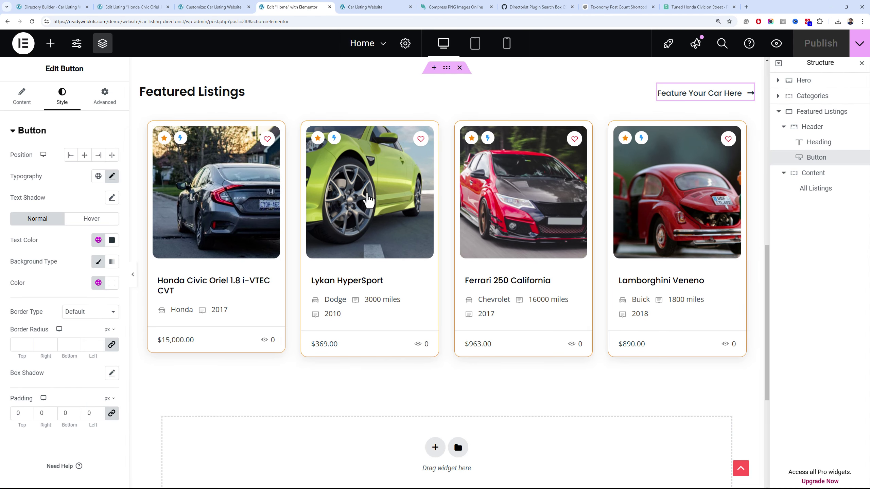
{"action": "right_click", "coordinate": [447, 68]}
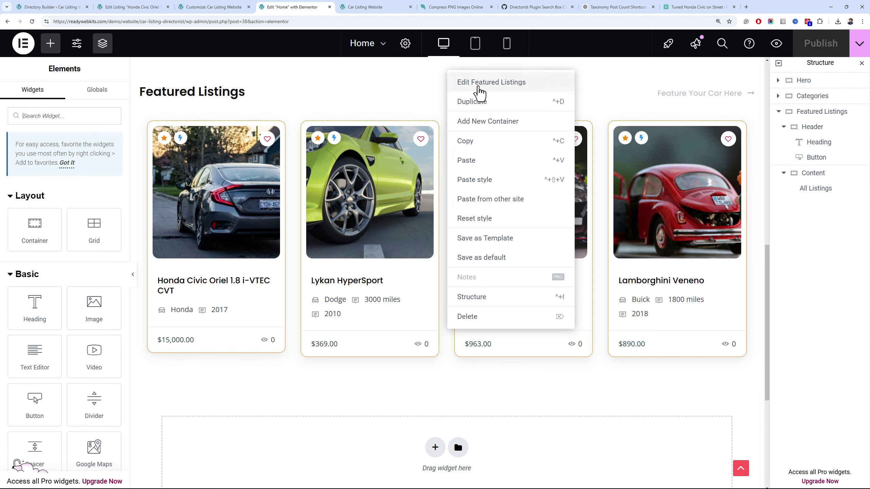
{"action": "left_click", "coordinate": [267, 106]}
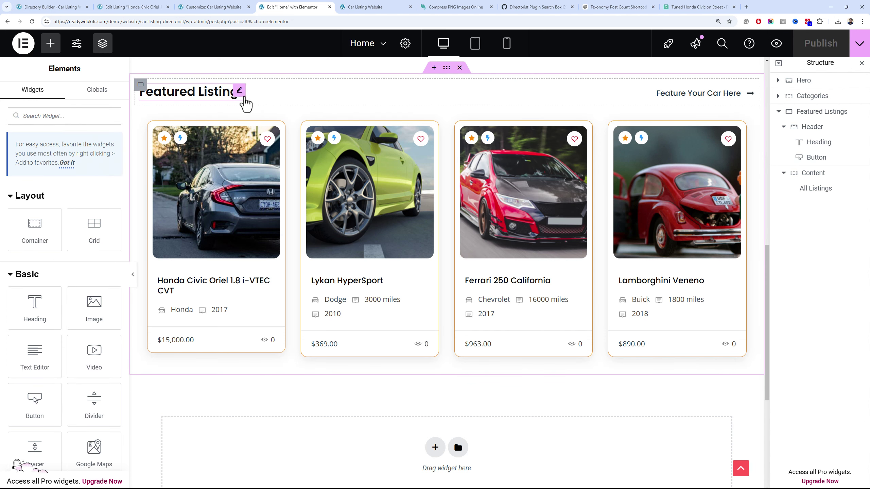
{"action": "left_click", "coordinate": [245, 97]}
{"action": "left_click", "coordinate": [62, 96]}
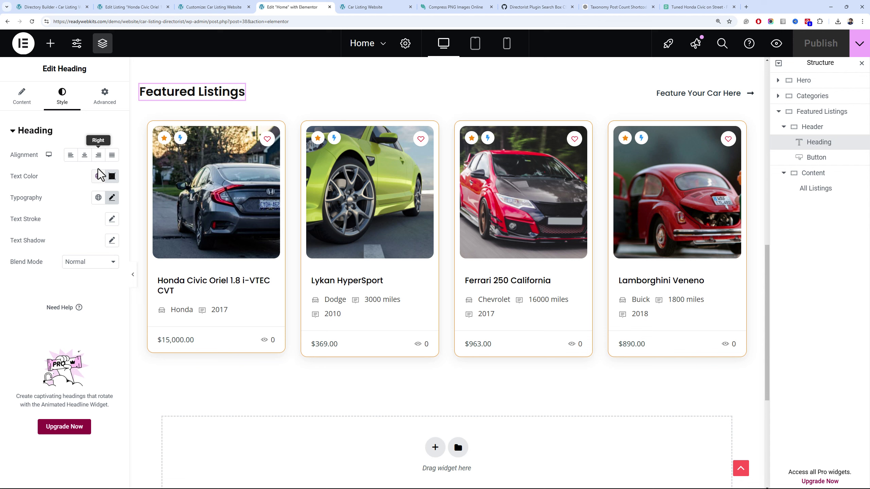
{"action": "left_click", "coordinate": [112, 198]}
{"action": "left_click", "coordinate": [105, 275]}
{"action": "left_click", "coordinate": [106, 275]}
{"action": "left_click", "coordinate": [106, 275]}
{"action": "left_click", "coordinate": [106, 275]}
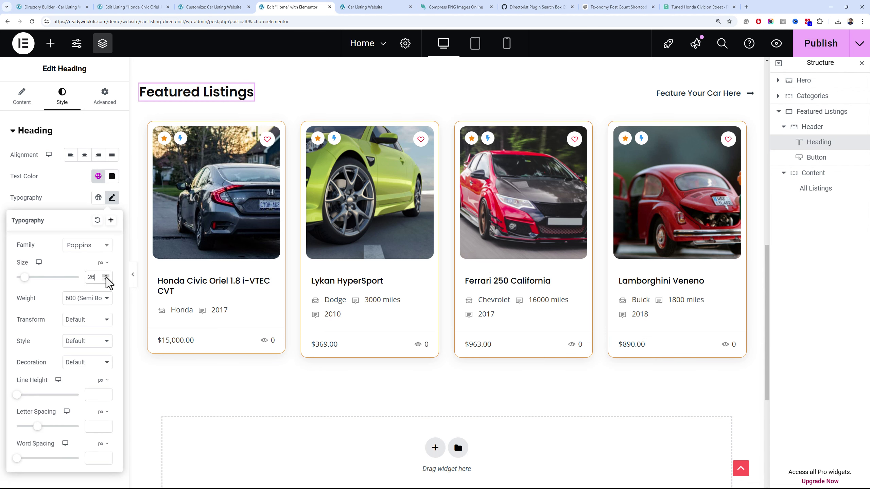
Set the Popular car body types heading's font size to 28 px
{"action": "scroll", "coordinate": [284, 156], "scroll_direction": "up", "scroll_amount": 10}
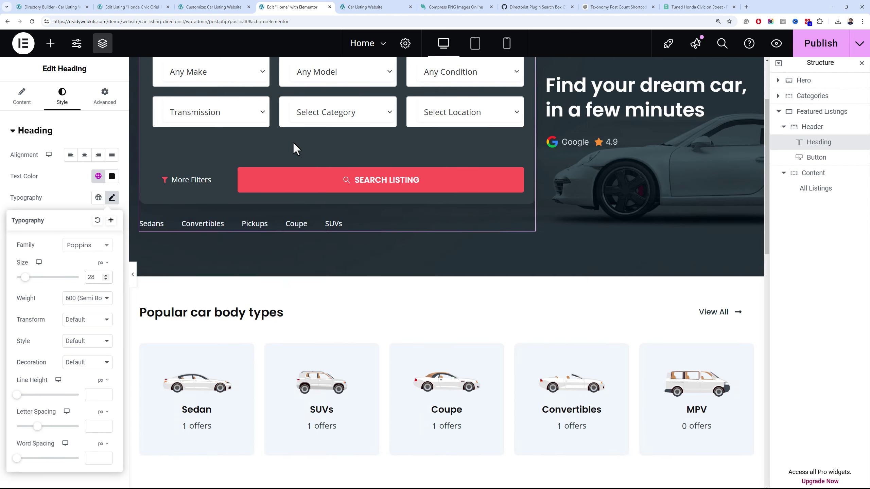
{"action": "left_click", "coordinate": [277, 311]}
{"action": "left_click", "coordinate": [62, 95]}
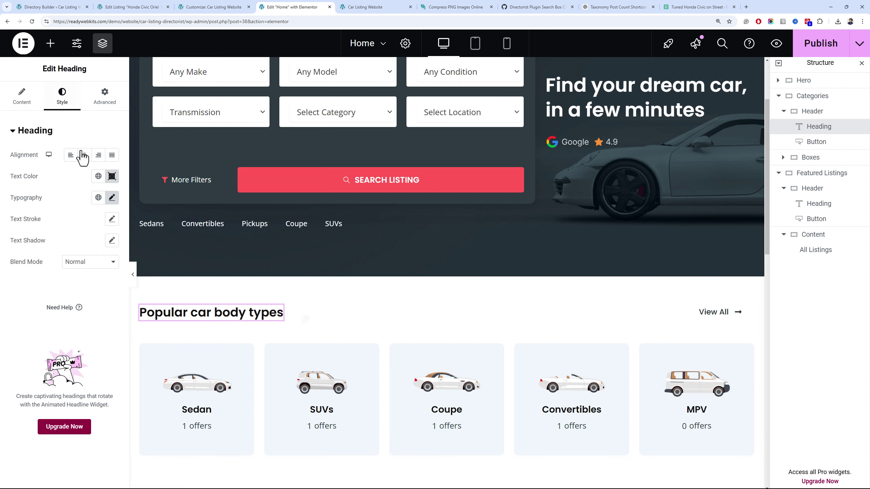
{"action": "left_click", "coordinate": [112, 198]}
{"action": "left_click", "coordinate": [106, 276]}
{"action": "left_click", "coordinate": [106, 275]}
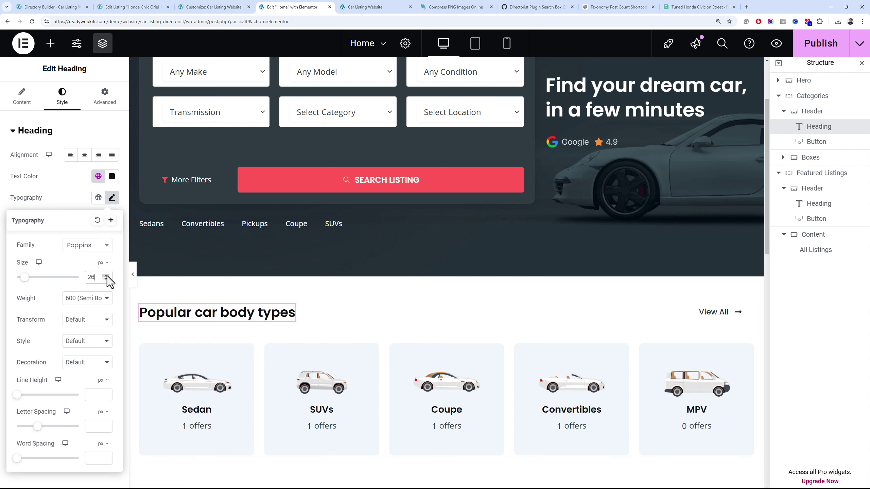
{"action": "left_click", "coordinate": [106, 275]}
{"action": "left_click", "coordinate": [106, 275]}
Publish the heading changes and reload the live home page to check the Featured Listings section
{"action": "scroll", "coordinate": [208, 246], "scroll_direction": "down", "scroll_amount": 8}
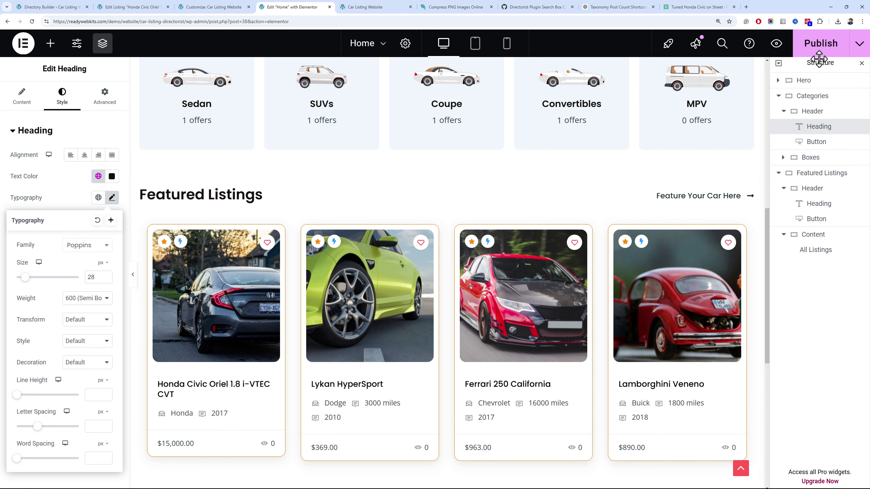
{"action": "left_click", "coordinate": [821, 43]}
{"action": "left_click", "coordinate": [364, 6]}
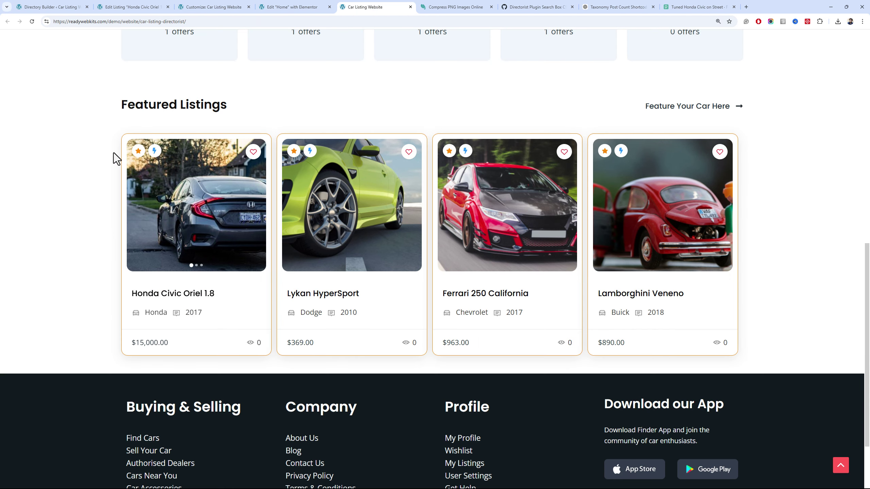
{"action": "key", "text": "F5"}
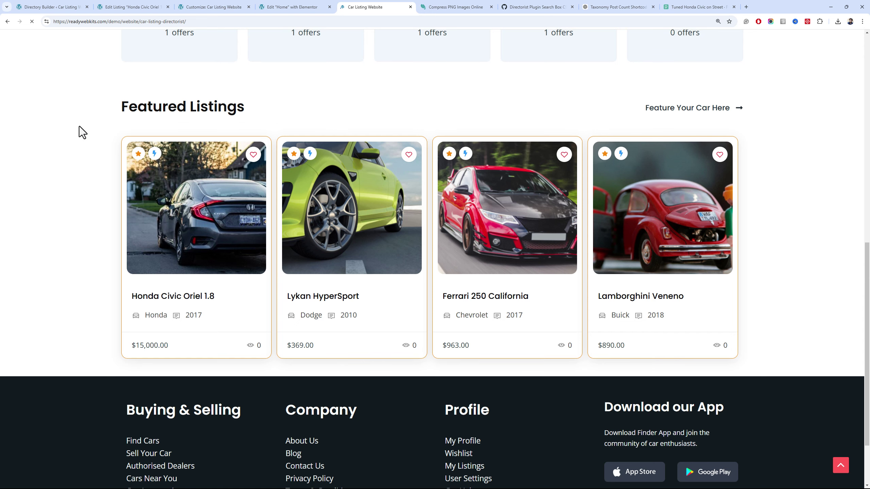
Duplicate the Featured Listings section in the Elementor editor
{"action": "left_click", "coordinate": [289, 5]}
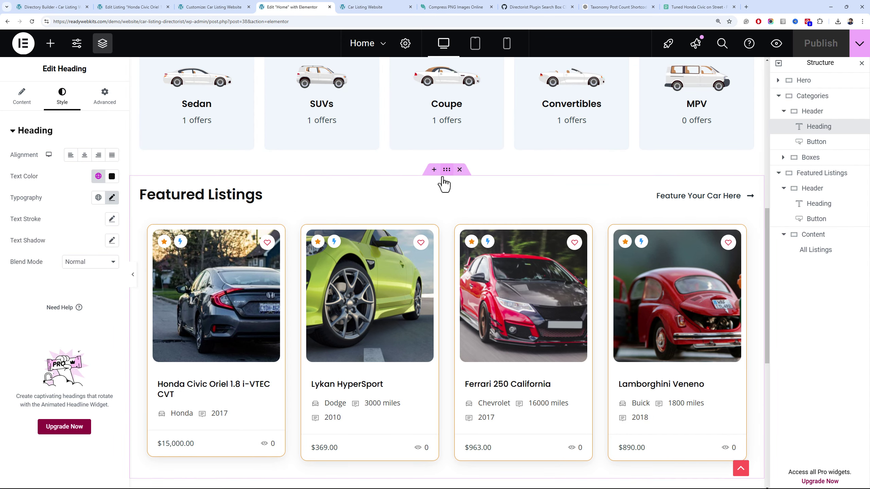
{"action": "right_click", "coordinate": [444, 185]}
{"action": "left_click", "coordinate": [466, 207]}
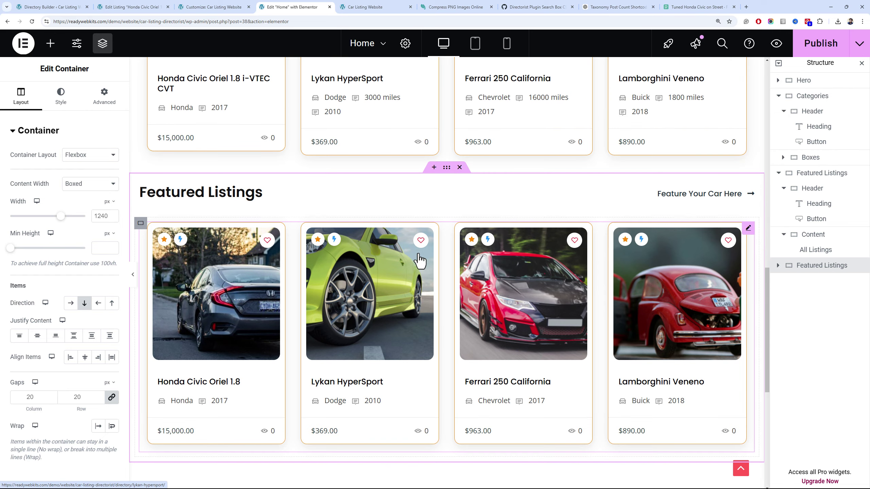
Change the duplicated section's heading text to "Popular Listings"
{"action": "left_click", "coordinate": [232, 197]}
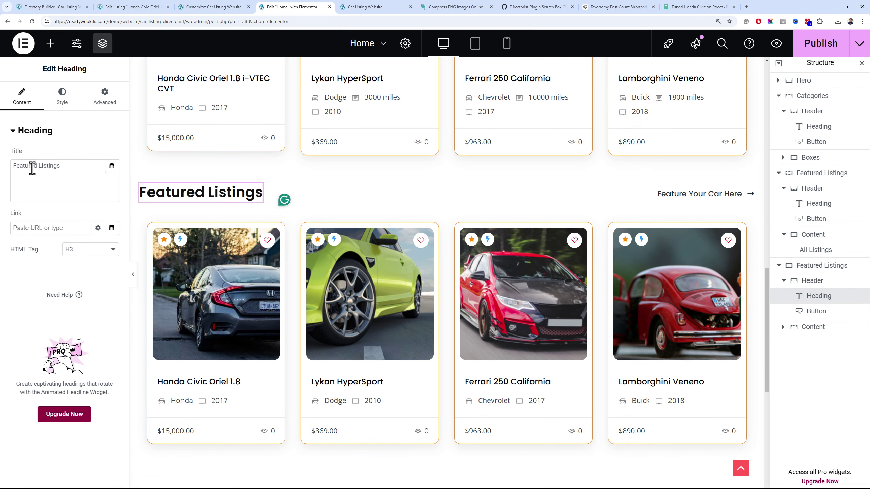
{"action": "type", "text": "Popul"}
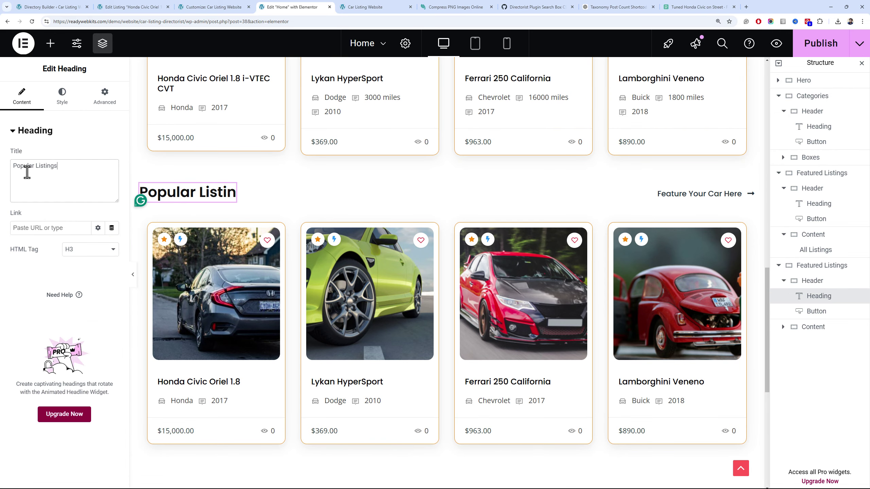
{"action": "key", "text": "ctrl+a"}
{"action": "type", "text": "Jus"}
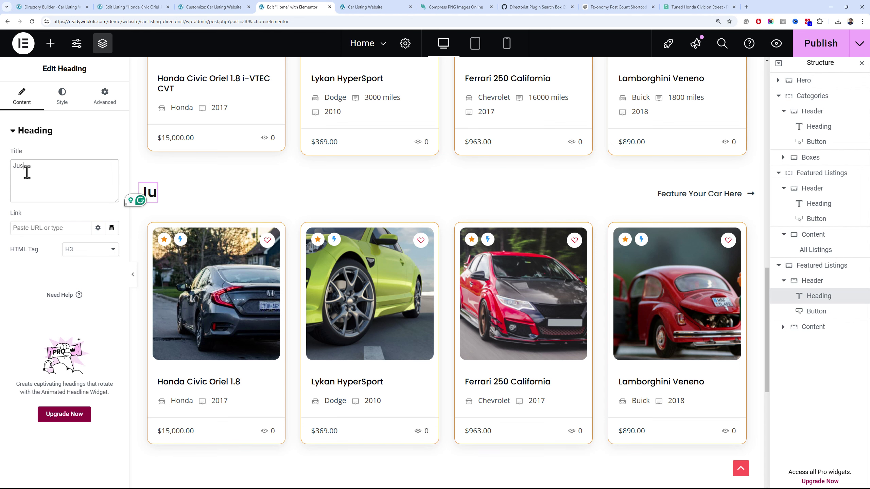
{"action": "type", "text": "t for"}
{"action": "key", "text": "ctrl+a"}
{"action": "type", "text": "Popular L"}
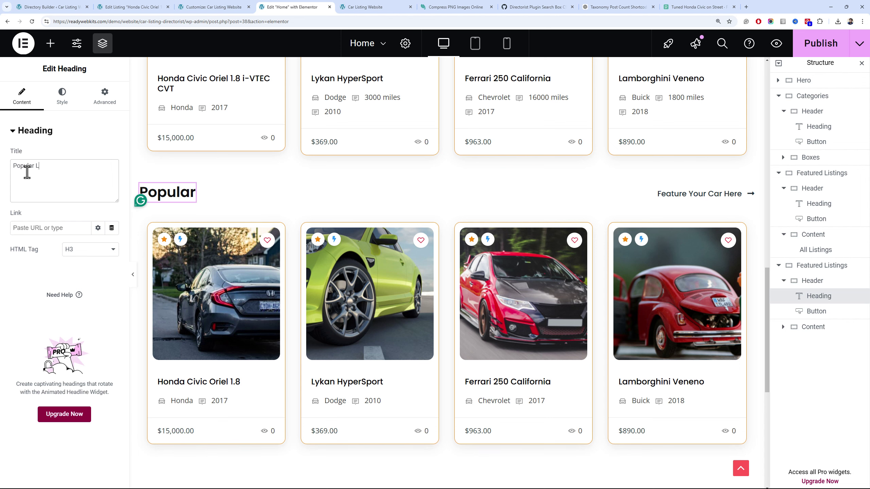
Change the text of the button beside the Popular Listings heading to "View More"
{"action": "right_click", "coordinate": [726, 194]}
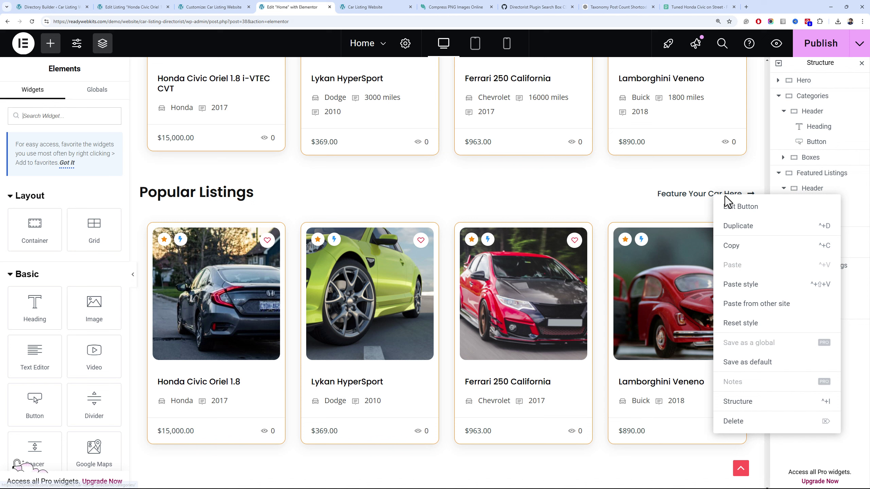
{"action": "left_click", "coordinate": [742, 206]}
{"action": "triple_click", "coordinate": [82, 176]}
{"action": "type", "text": "Vierw"}
{"action": "type", "text": " More"}
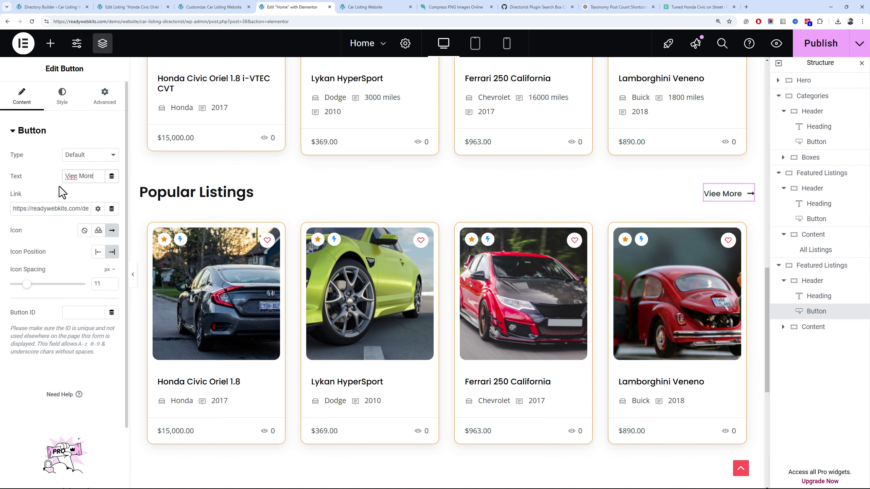
{"action": "left_click", "coordinate": [78, 177]}
{"action": "key", "text": "BackSpace"}
{"action": "type", "text": "w"}
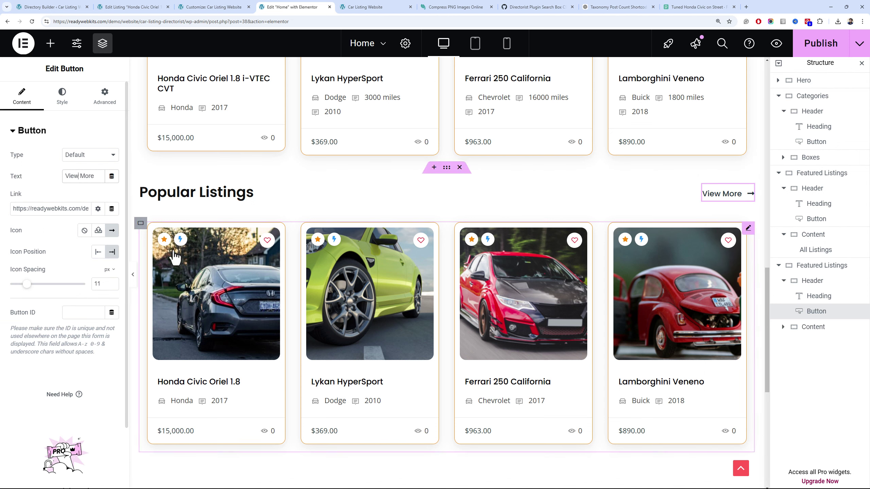
Link the View More button to the Car Listings page
{"action": "triple_click", "coordinate": [64, 208]}
{"action": "type", "text": "listing"}
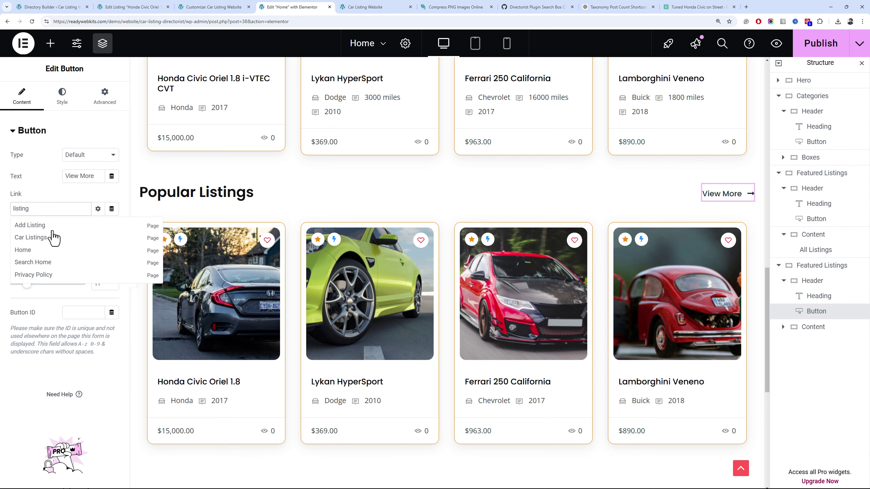
{"action": "left_click", "coordinate": [55, 233]}
In the Popular Listings section's All Listings widget, turn off Featured Only and turn on Popular Only
{"action": "right_click", "coordinate": [408, 225]}
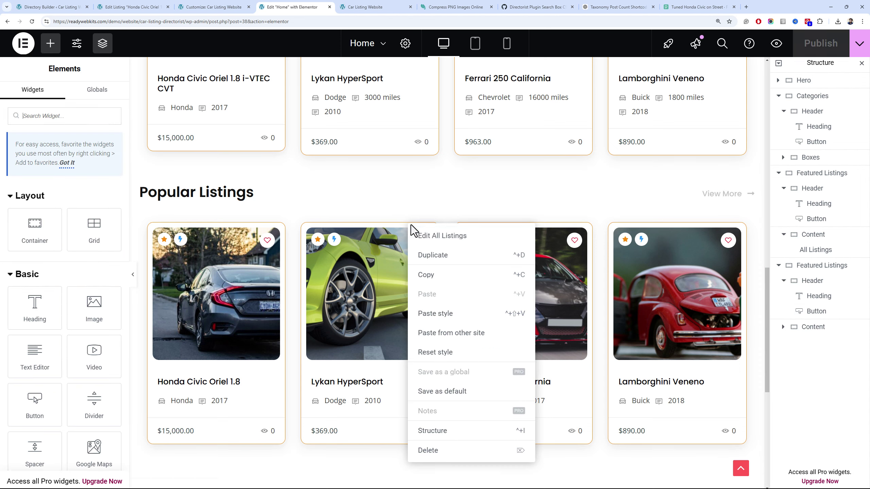
{"action": "left_click", "coordinate": [425, 235]}
{"action": "left_click", "coordinate": [102, 342]}
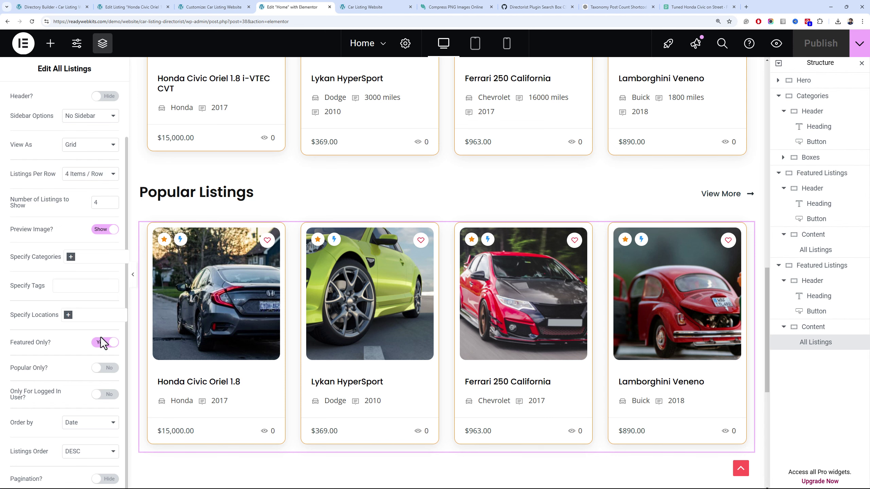
{"action": "left_click", "coordinate": [106, 369]}
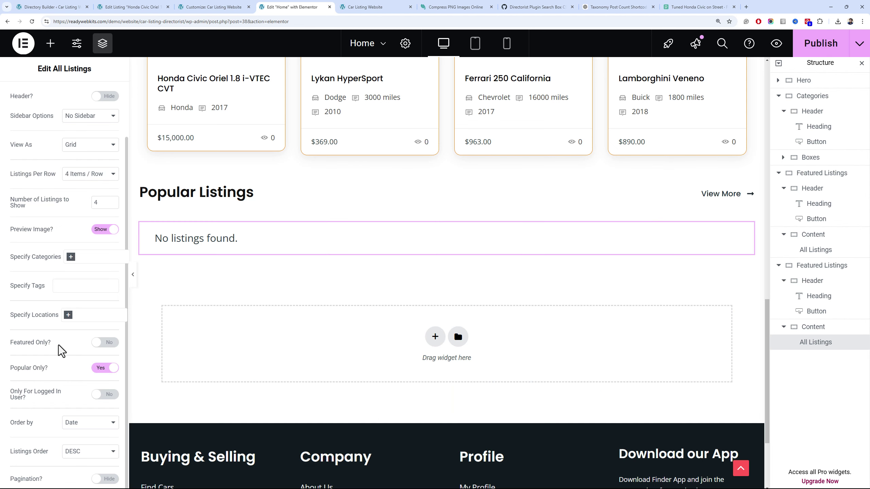
Publish the page and check the Popular Listings section on the live home page
{"action": "left_click", "coordinate": [819, 51]}
{"action": "left_click", "coordinate": [363, 7]}
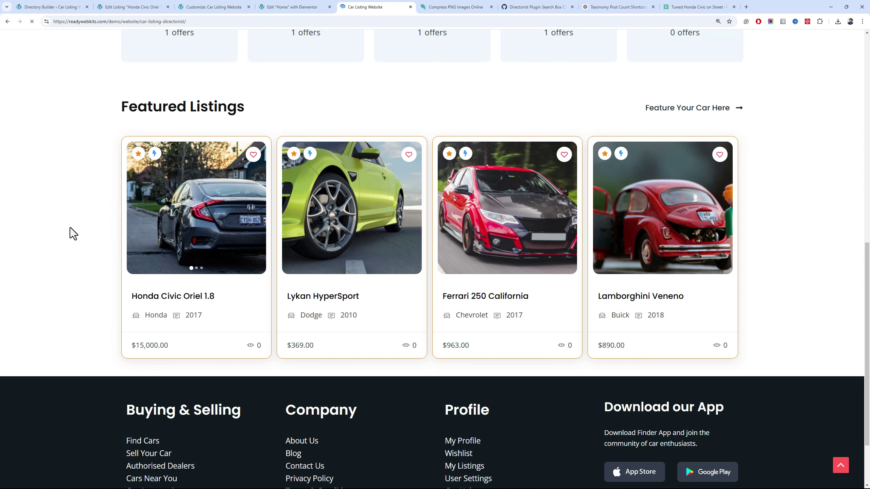
{"action": "scroll", "coordinate": [75, 229], "scroll_direction": "down", "scroll_amount": 3}
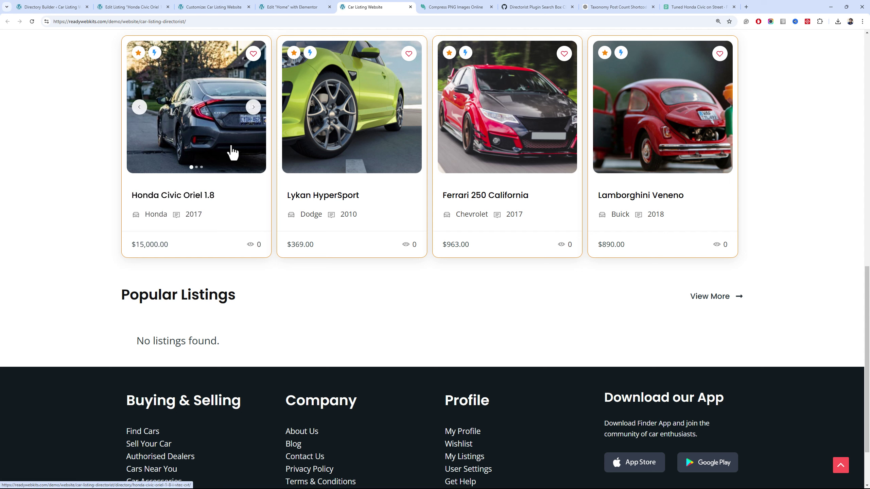
Visit the four featured cars' detail pages in separate tabs, recheck the live home page, and close the detail pages
{"action": "left_click", "coordinate": [196, 196], "text": "ctrl"}
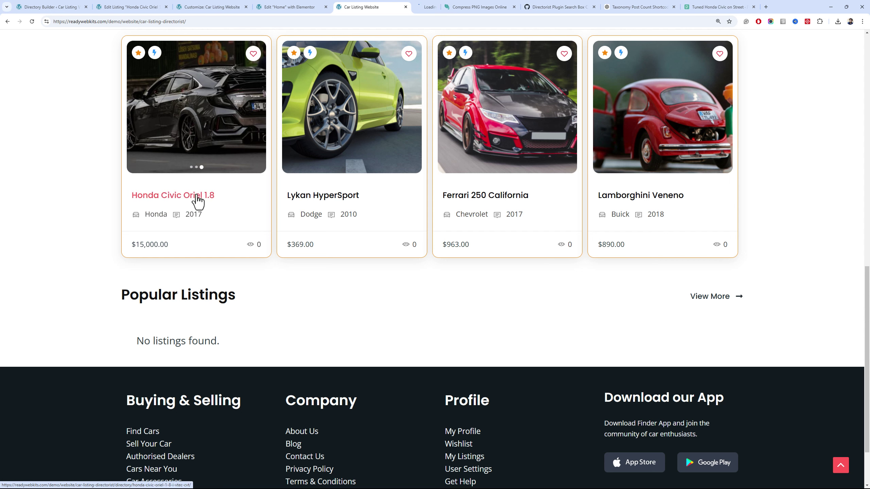
{"action": "left_click", "coordinate": [329, 197], "text": "ctrl"}
{"action": "left_click", "coordinate": [492, 198], "text": "ctrl"}
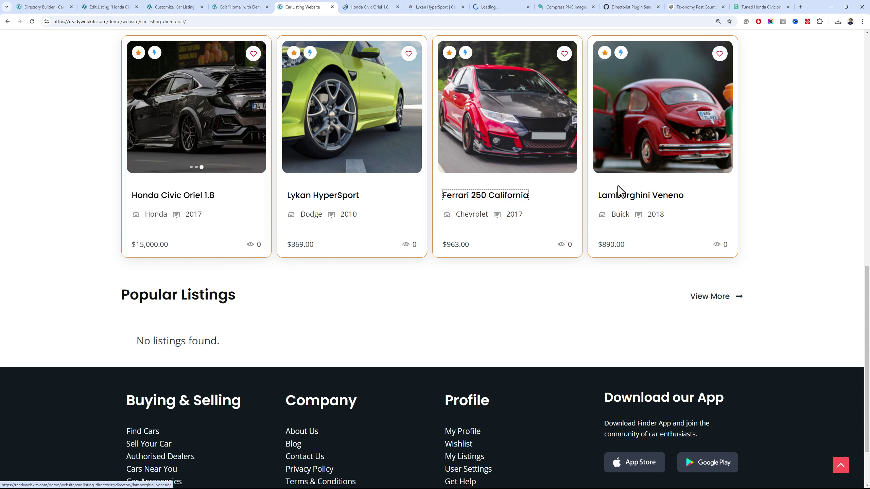
{"action": "left_click", "coordinate": [612, 195], "text": "ctrl"}
{"action": "left_click", "coordinate": [345, 7]}
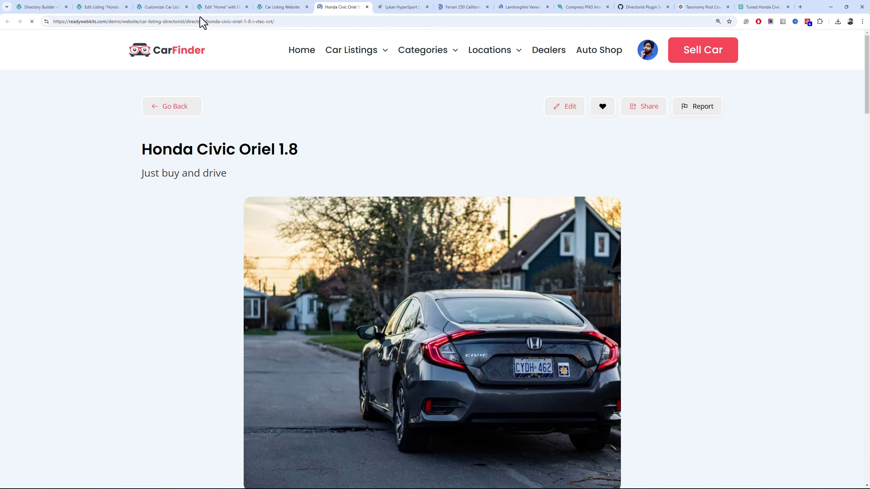
{"action": "left_click", "coordinate": [274, 6]}
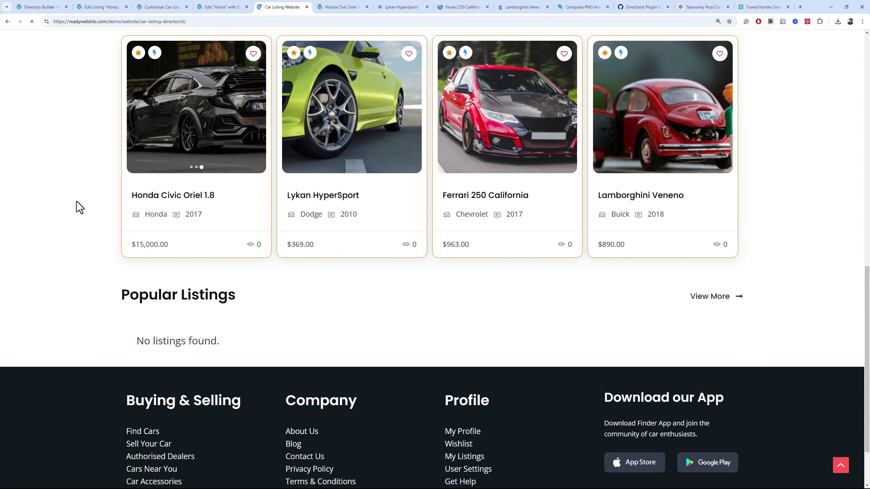
{"action": "left_click", "coordinate": [327, 5]}
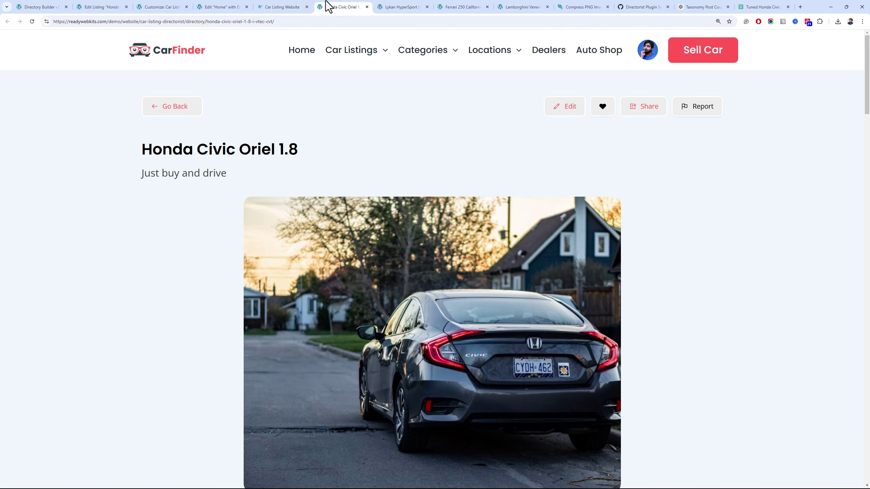
{"action": "key", "text": "F5"}
{"action": "left_click", "coordinate": [366, 7]}
{"action": "left_click", "coordinate": [367, 6]}
{"action": "left_click", "coordinate": [367, 6]}
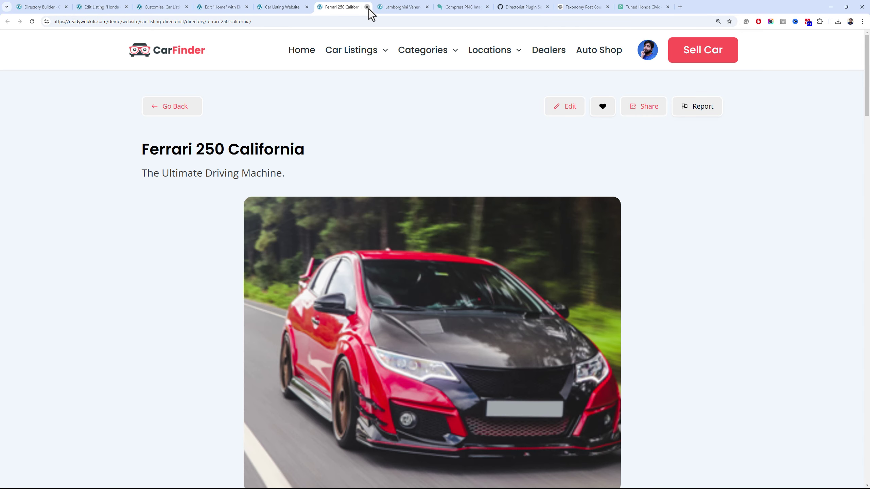
{"action": "left_click", "coordinate": [367, 7]}
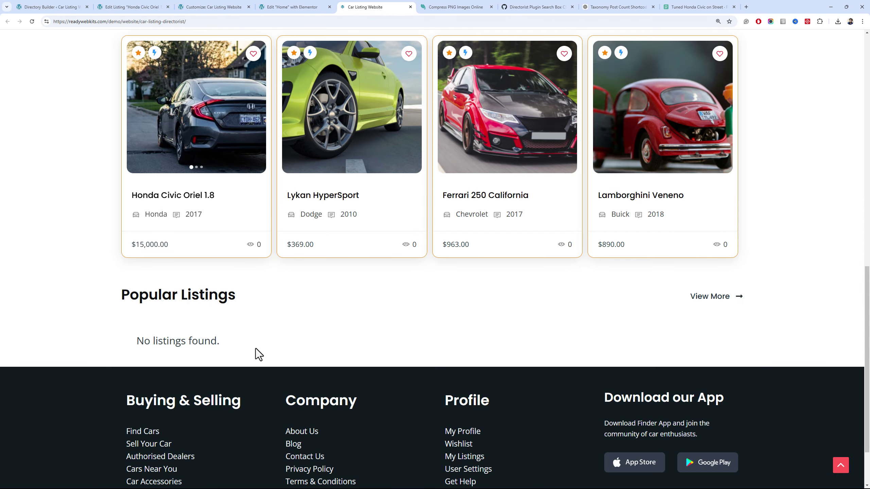
Turn off Popular Only for the Popular Listings widget in the Elementor editor and review its cards
{"action": "left_click", "coordinate": [292, 7]}
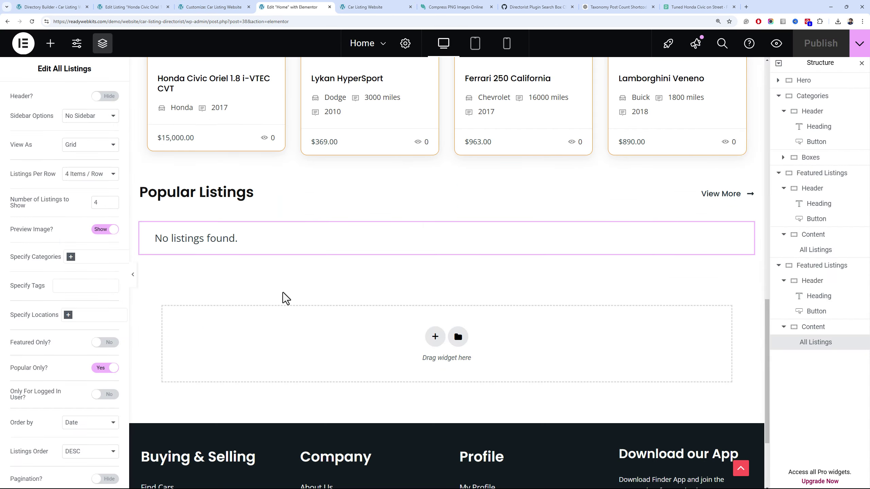
{"action": "right_click", "coordinate": [271, 242]}
{"action": "left_click", "coordinate": [301, 254]}
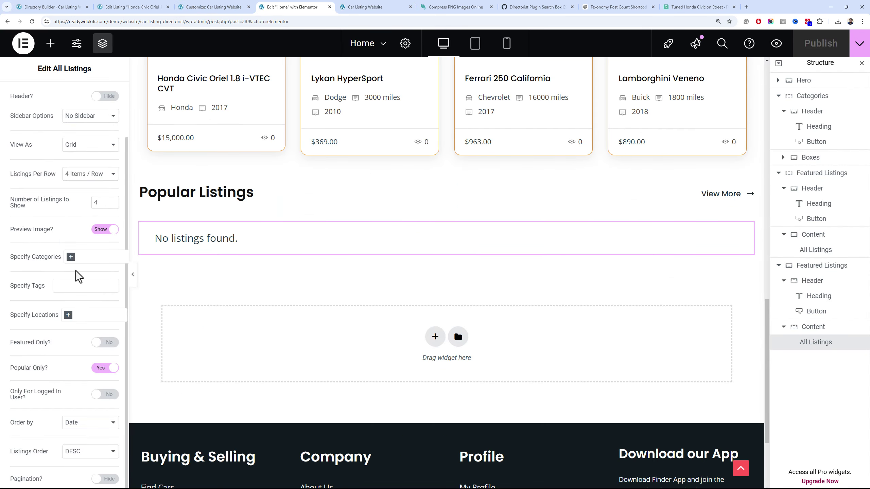
{"action": "left_click", "coordinate": [103, 367]}
{"action": "scroll", "coordinate": [92, 240], "scroll_direction": "up", "scroll_amount": 2}
{"action": "scroll", "coordinate": [331, 326], "scroll_direction": "down", "scroll_amount": 3}
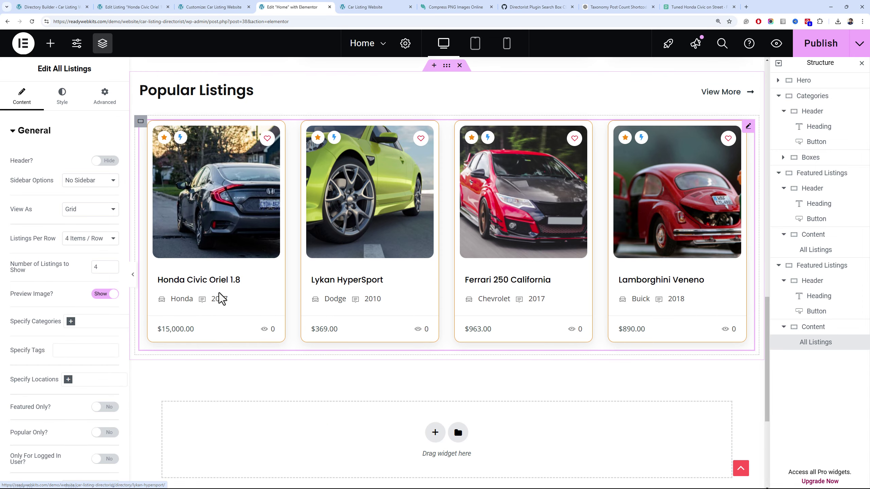
{"action": "scroll", "coordinate": [198, 319], "scroll_direction": "up", "scroll_amount": 3}
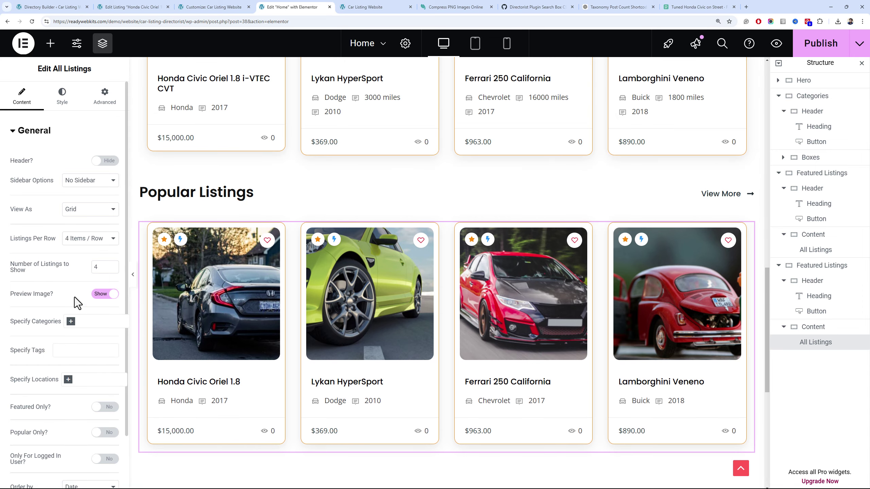
Try the List view for the Popular Listings cards and switch back to Grid
{"action": "key", "text": "Down"}
{"action": "scroll", "coordinate": [200, 206], "scroll_direction": "up", "scroll_amount": 5}
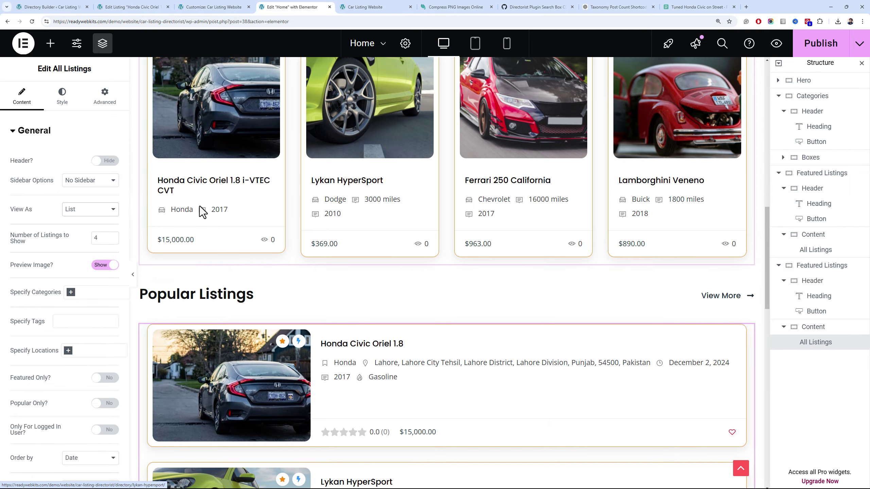
{"action": "scroll", "coordinate": [203, 210], "scroll_direction": "down", "scroll_amount": 2}
{"action": "scroll", "coordinate": [204, 210], "scroll_direction": "down", "scroll_amount": 5}
{"action": "scroll", "coordinate": [204, 210], "scroll_direction": "up", "scroll_amount": 5}
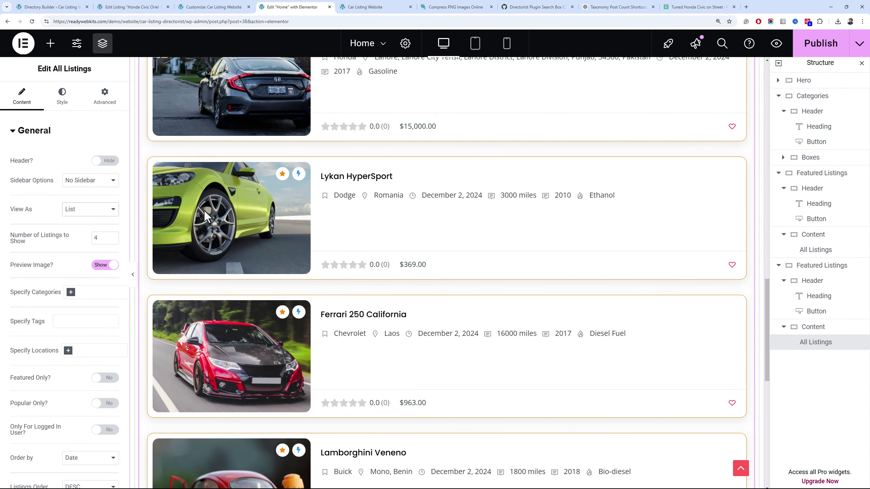
{"action": "left_click", "coordinate": [91, 209]}
{"action": "left_click", "coordinate": [91, 220]}
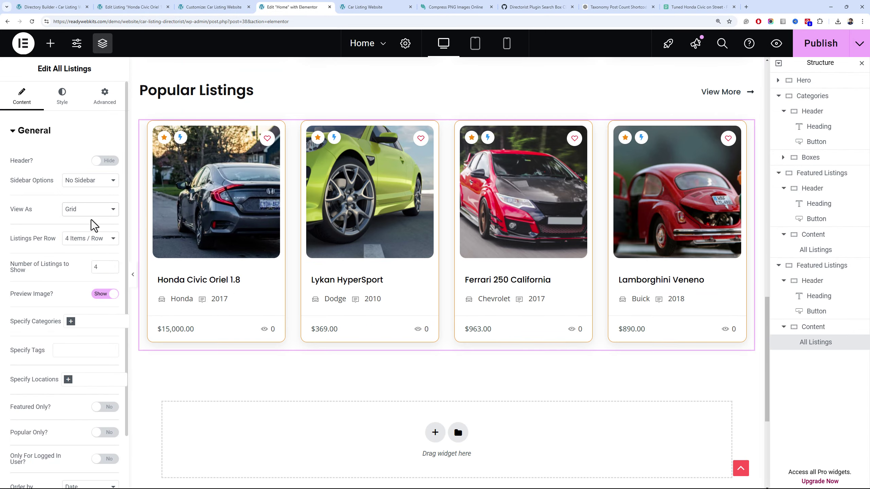
Reload the live home page to check the Popular Listings card layout and return to the Elementor editor
{"action": "key", "text": "ctrl+Tab"}
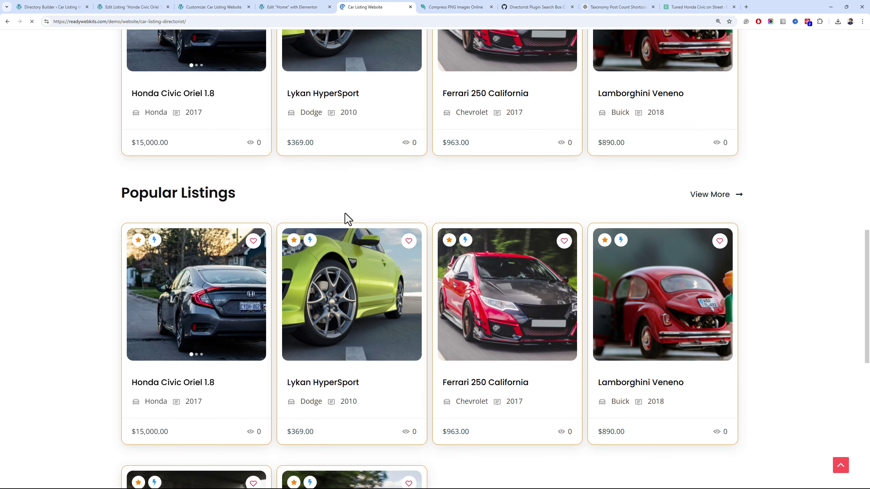
{"action": "key", "text": "F5"}
{"action": "left_click", "coordinate": [244, 7]}
{"action": "left_click", "coordinate": [270, 7]}
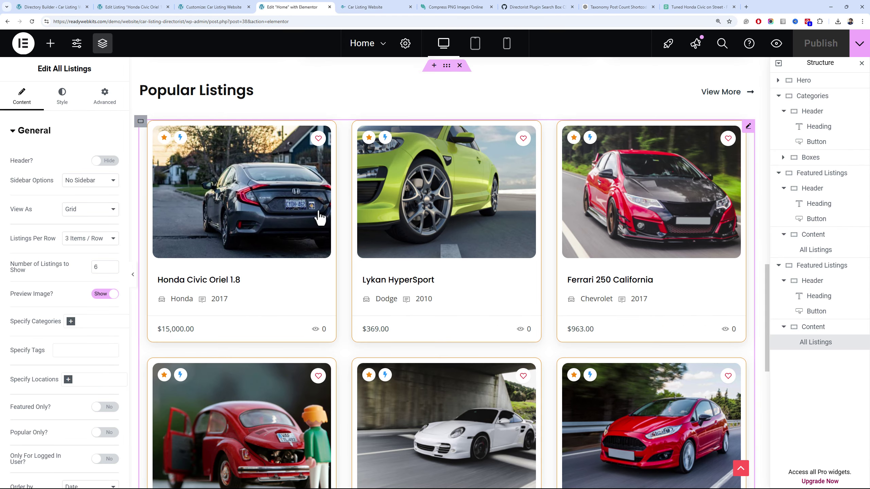
Try clearing the Popular Listings widget's CSS class, publish the page and check the live layout
{"action": "right_click", "coordinate": [289, 290]}
{"action": "left_click", "coordinate": [320, 263]}
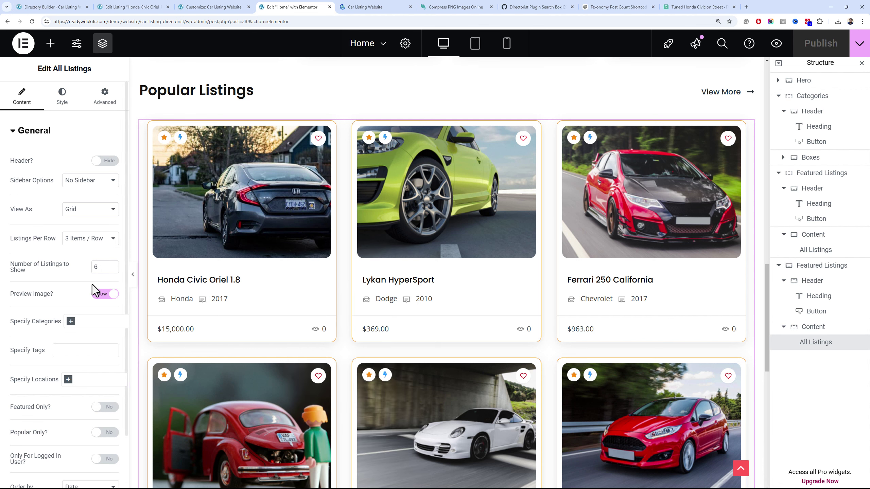
{"action": "left_click", "coordinate": [106, 101]}
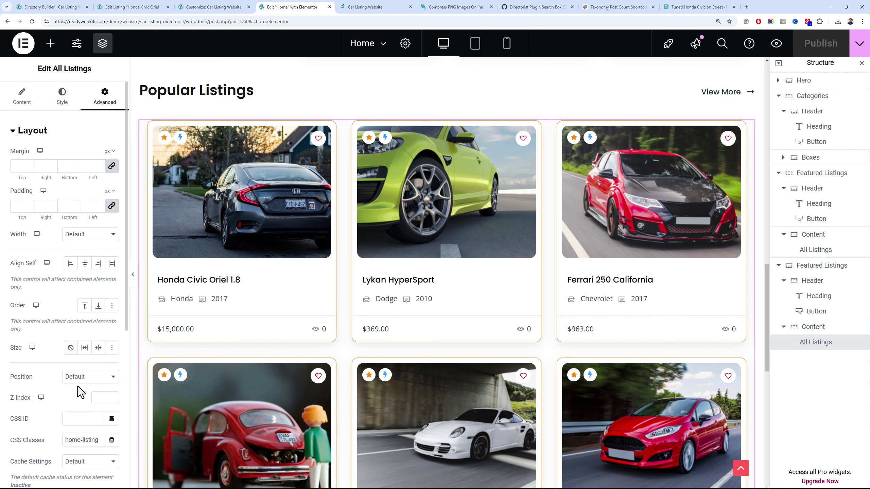
{"action": "key", "text": "BackSpace"}
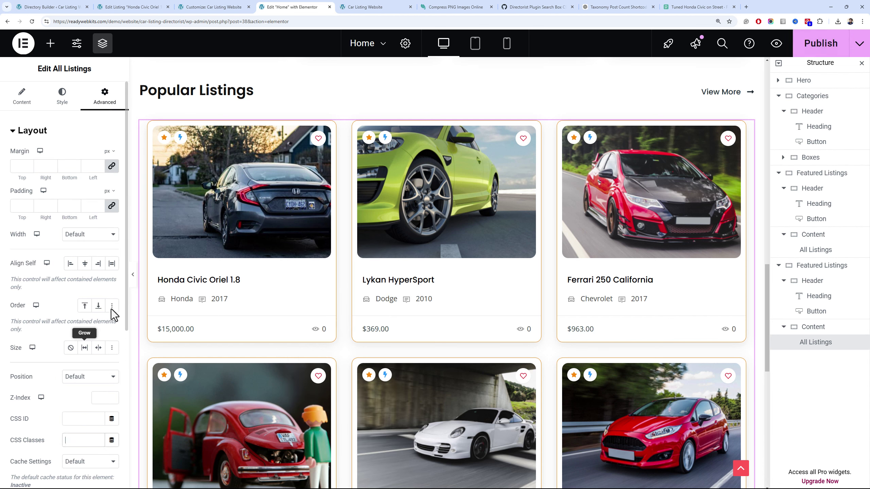
{"action": "left_click", "coordinate": [818, 44]}
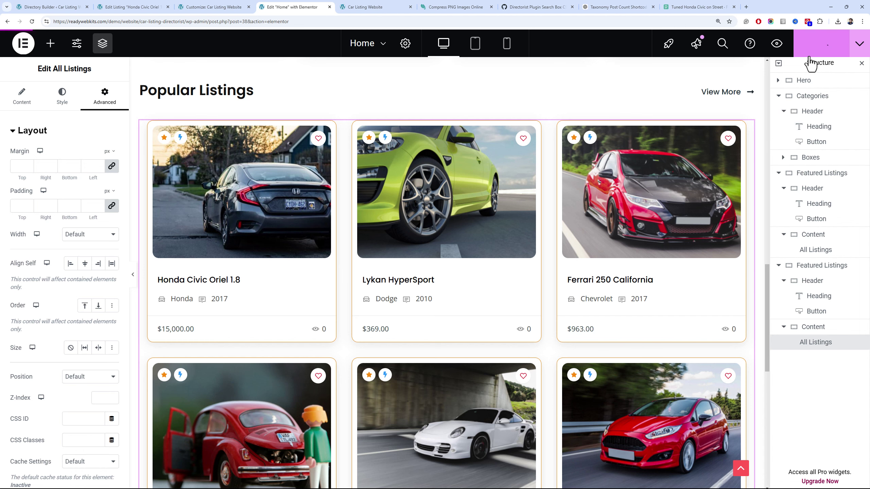
{"action": "left_click", "coordinate": [365, 6]}
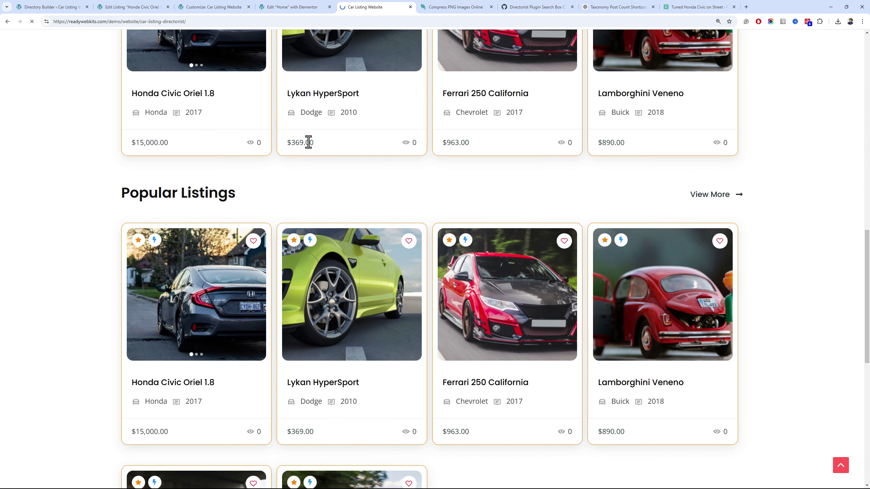
{"action": "key", "text": "ctrl+shift+Tab"}
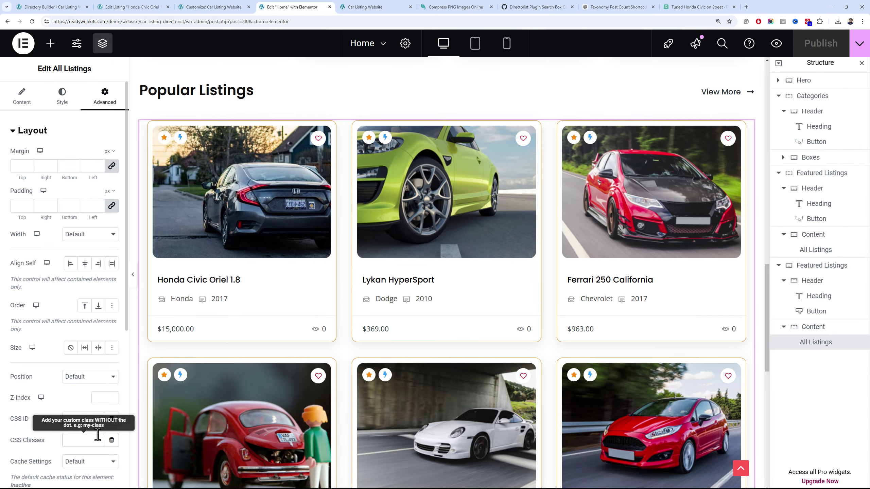
Set the Popular Listings widget's CSS class to home-listing and publish the page
{"action": "type", "text": "directorist-row"}
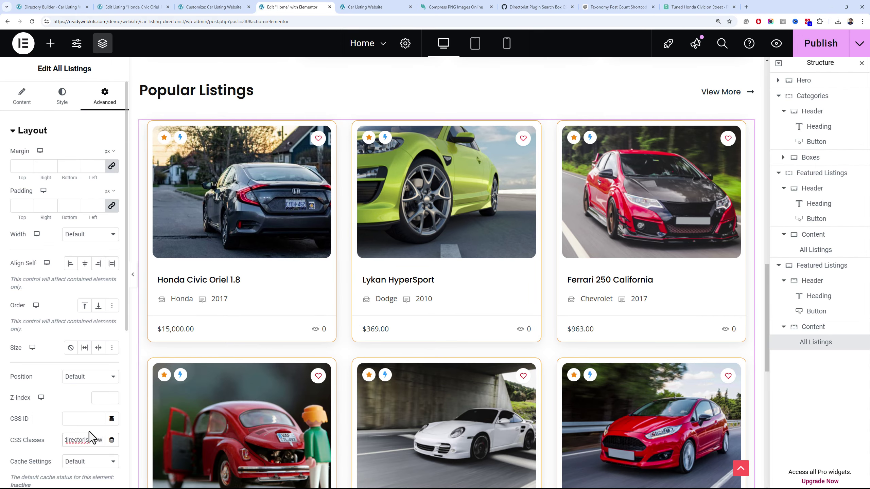
{"action": "left_click", "coordinate": [90, 439]}
{"action": "type", "text": "home-listing"}
{"action": "key", "text": "ctrl+a"}
{"action": "left_click", "coordinate": [795, 48]}
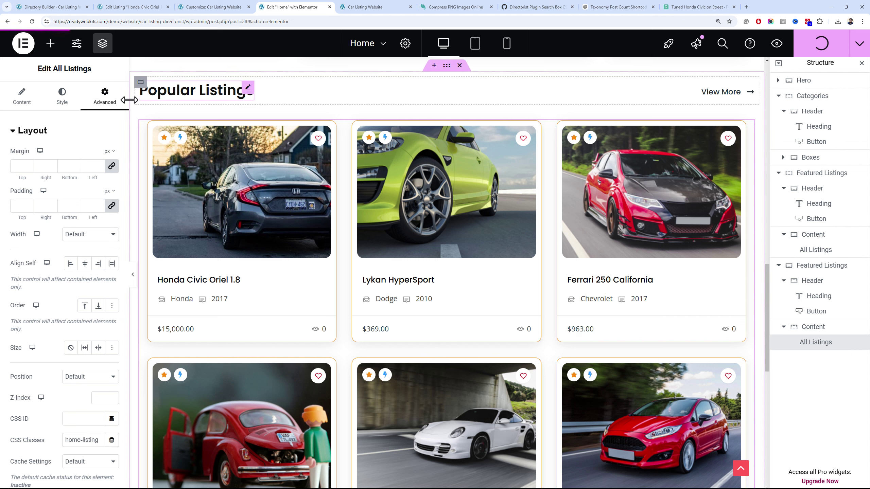
Set the Popular Listings widget to show 8 listings at 4 items per row and publish the page
{"action": "left_click", "coordinate": [21, 97]}
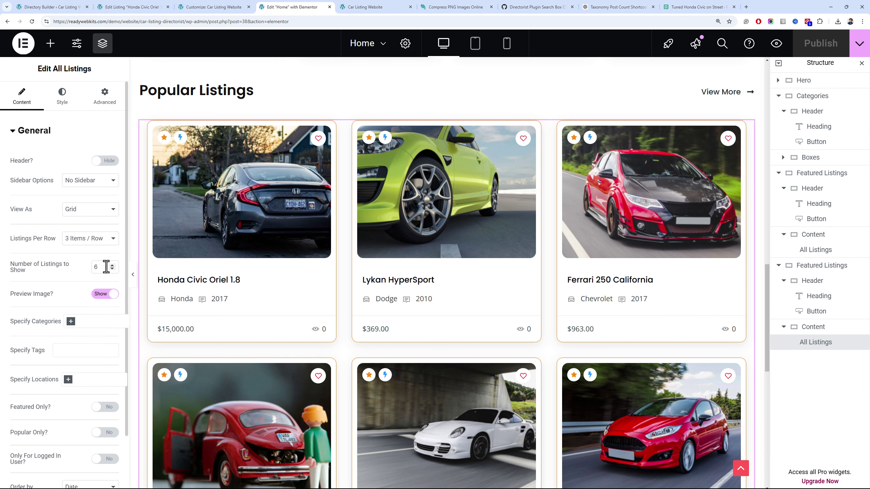
{"action": "left_click", "coordinate": [109, 250]}
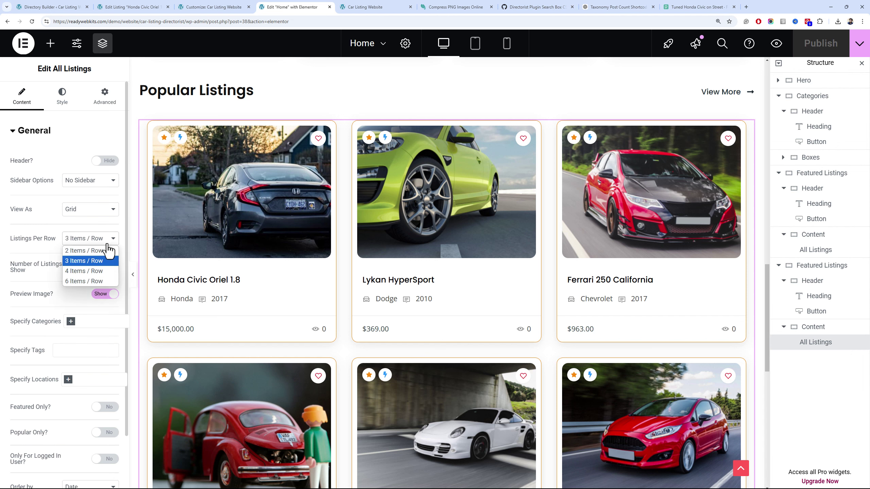
{"action": "left_click", "coordinate": [102, 272]}
Compare the Featured and Popular Listings card rows on the live home page and return to the Elementor editor
{"action": "key", "text": "ctrl+Tab"}
{"action": "scroll", "coordinate": [44, 146], "scroll_direction": "up", "scroll_amount": 5}
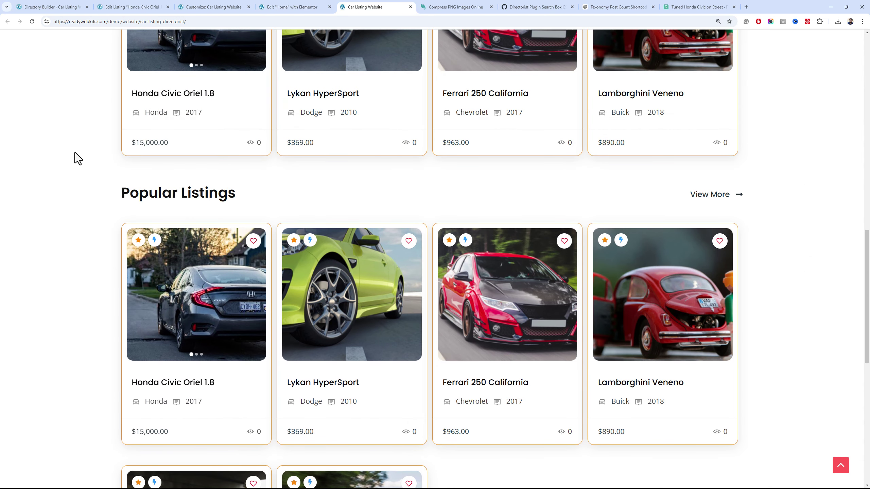
{"action": "scroll", "coordinate": [179, 221], "scroll_direction": "up", "scroll_amount": 3}
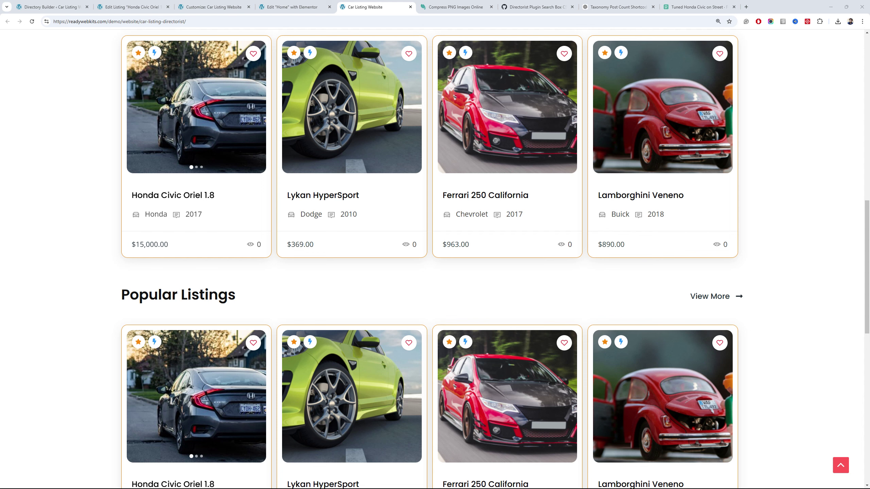
{"action": "scroll", "coordinate": [344, 403], "scroll_direction": "down", "scroll_amount": 12}
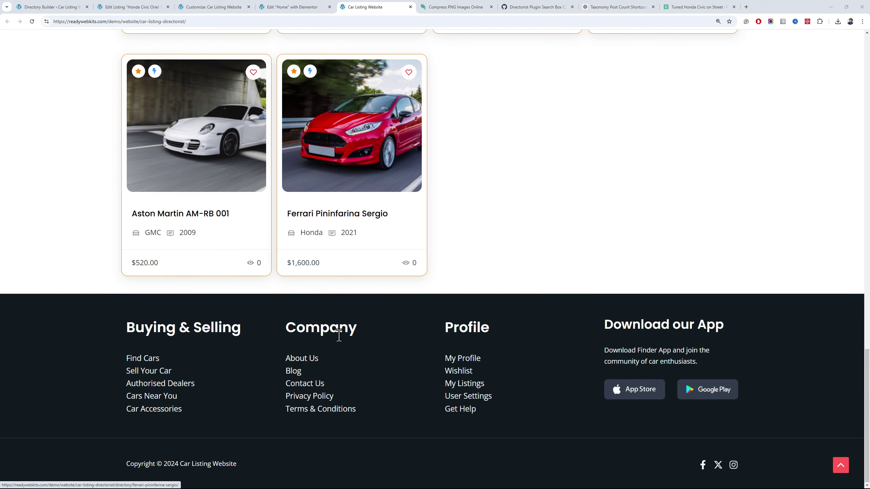
{"action": "scroll", "coordinate": [330, 319], "scroll_direction": "up", "scroll_amount": 9}
{"action": "scroll", "coordinate": [330, 319], "scroll_direction": "up", "scroll_amount": 10}
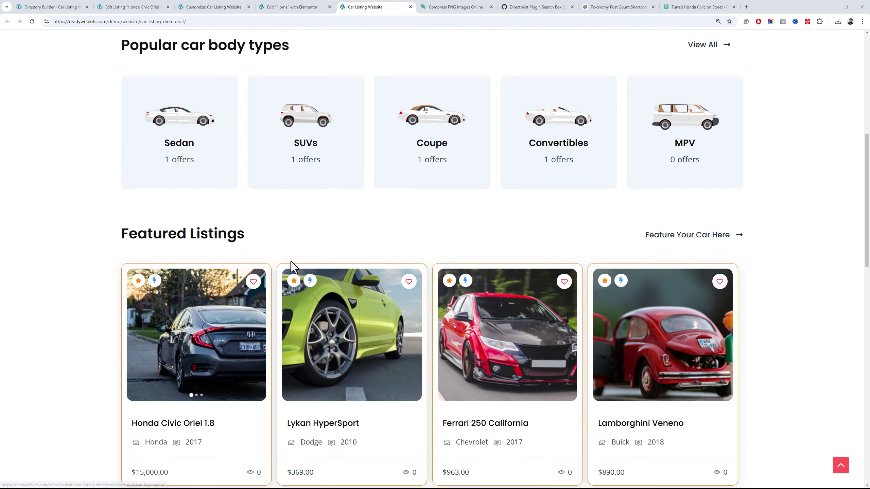
{"action": "scroll", "coordinate": [243, 159], "scroll_direction": "down", "scroll_amount": 6}
{"action": "left_click", "coordinate": [295, 6]}
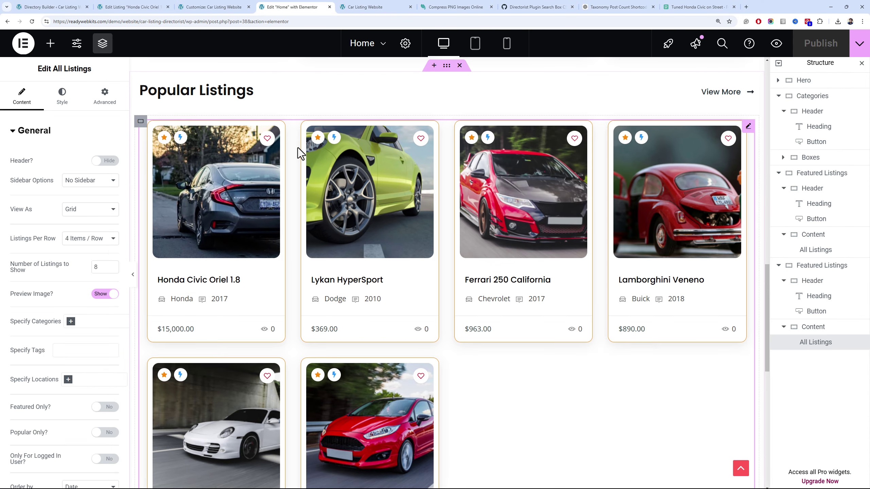
Add a single-column Flexbox container below the Popular Listings section
{"action": "scroll", "coordinate": [383, 225], "scroll_direction": "down", "scroll_amount": 10}
{"action": "left_click", "coordinate": [435, 209]}
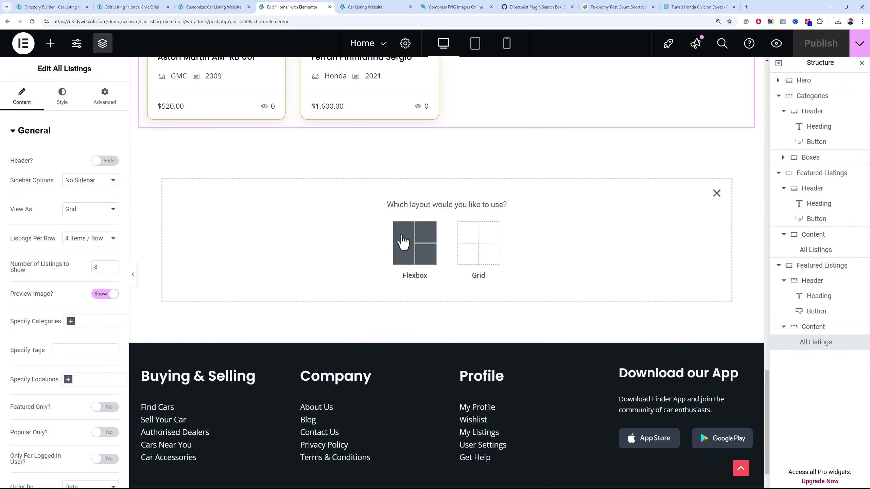
{"action": "left_click", "coordinate": [414, 241]}
{"action": "left_click", "coordinate": [308, 234]}
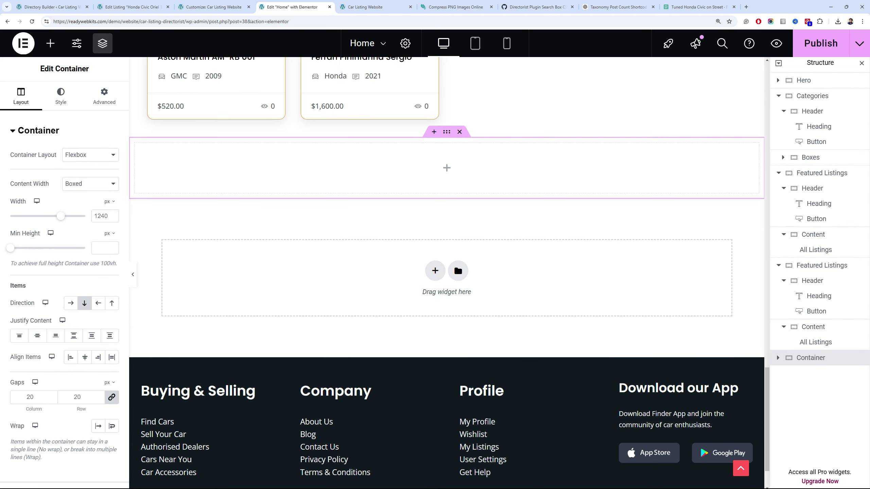
Copy the Popular Listings header container and paste it into the new empty container
{"action": "scroll", "coordinate": [385, 295], "scroll_direction": "up", "scroll_amount": 5}
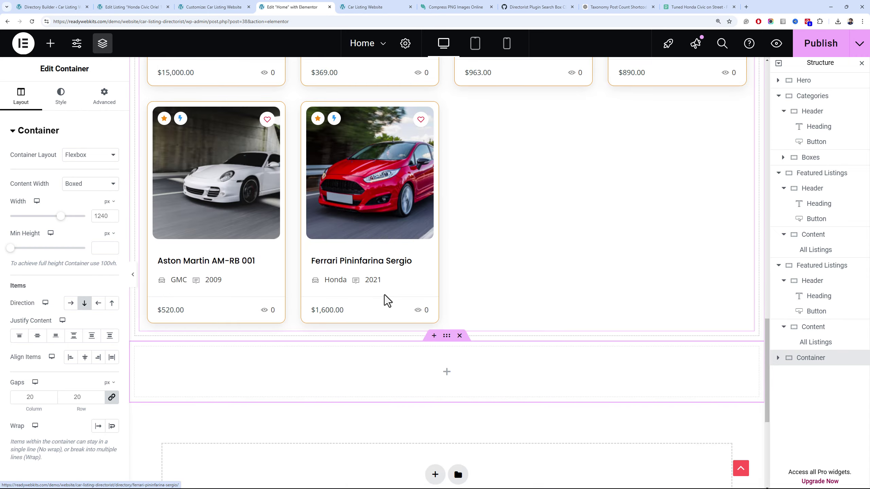
{"action": "left_click", "coordinate": [810, 296]}
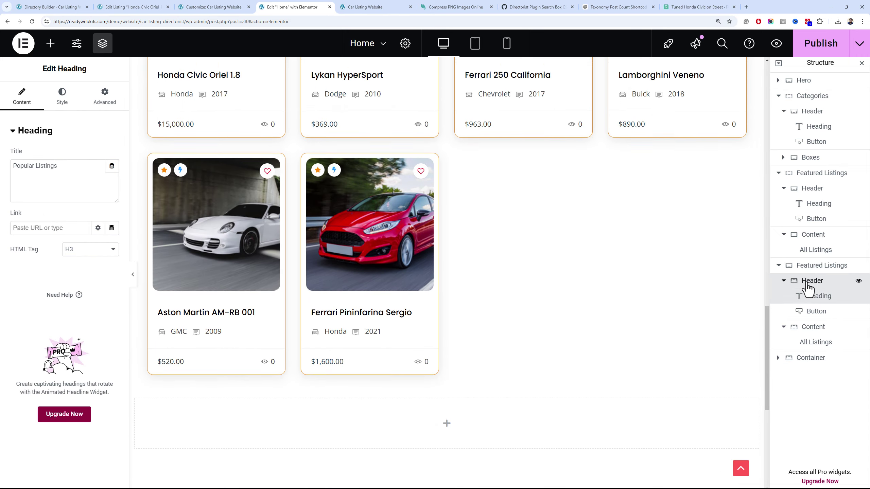
{"action": "right_click", "coordinate": [808, 281]}
{"action": "left_click", "coordinate": [789, 301]}
{"action": "scroll", "coordinate": [453, 327], "scroll_direction": "down", "scroll_amount": 4}
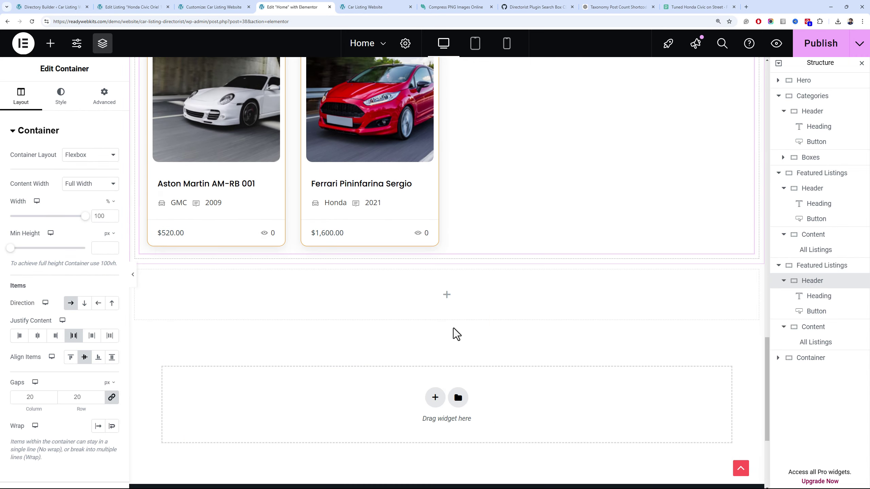
{"action": "right_click", "coordinate": [422, 303]}
{"action": "left_click", "coordinate": [458, 322]}
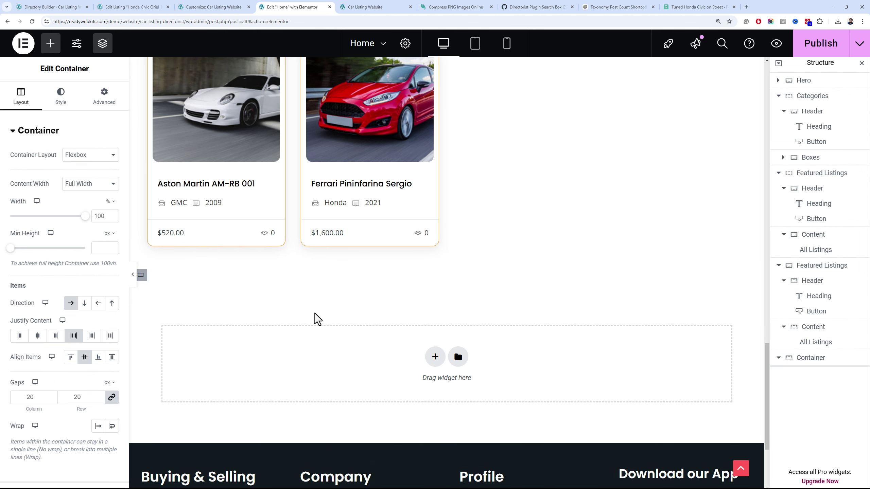
Change the pasted heading to "Why use CarFinder?" and delete the View More button beside it
{"action": "left_click", "coordinate": [187, 290]}
{"action": "triple_click", "coordinate": [29, 177]}
{"action": "type", "text": "Why use CarFinder?"}
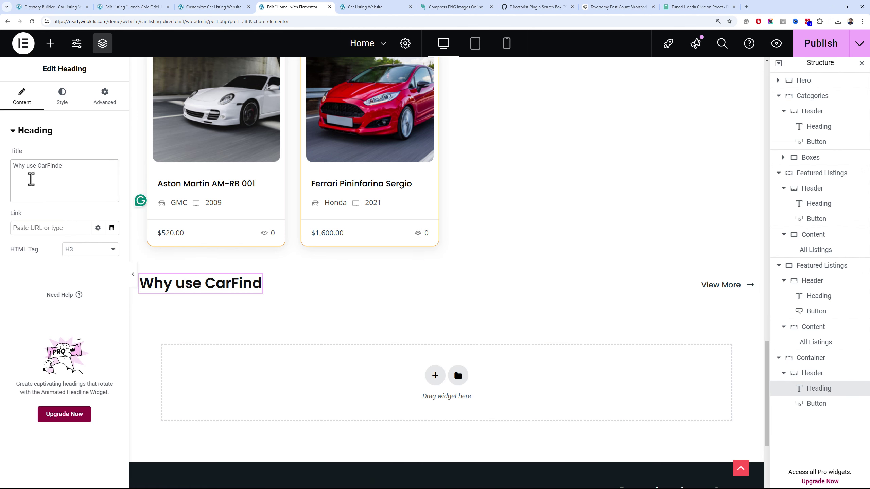
{"action": "left_click", "coordinate": [743, 284]}
{"action": "key", "text": "Delete"}
Name the new section Features and the box container inside it Feature Box, with the box width set to 25%
{"action": "left_click", "coordinate": [444, 264]}
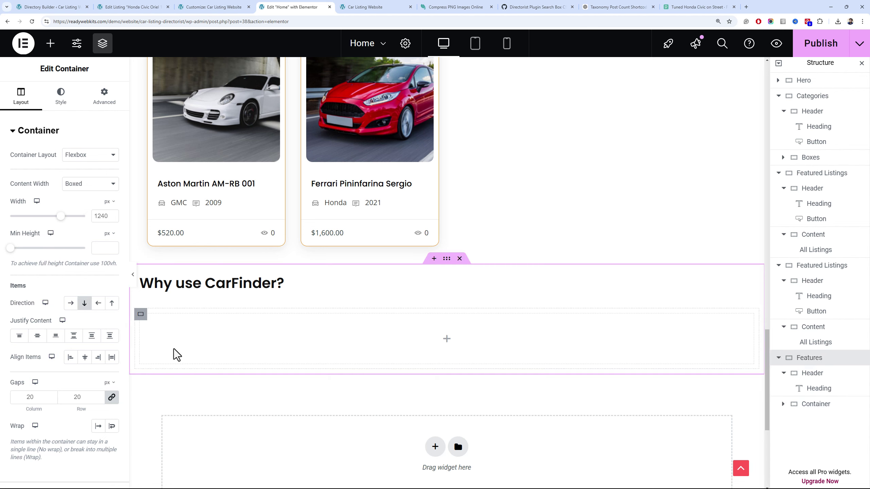
{"action": "double_click", "coordinate": [820, 419]}
{"action": "type", "text": "Feature Box"}
{"action": "key", "text": "Return"}
{"action": "double_click", "coordinate": [105, 216]}
{"action": "type", "text": "25"}
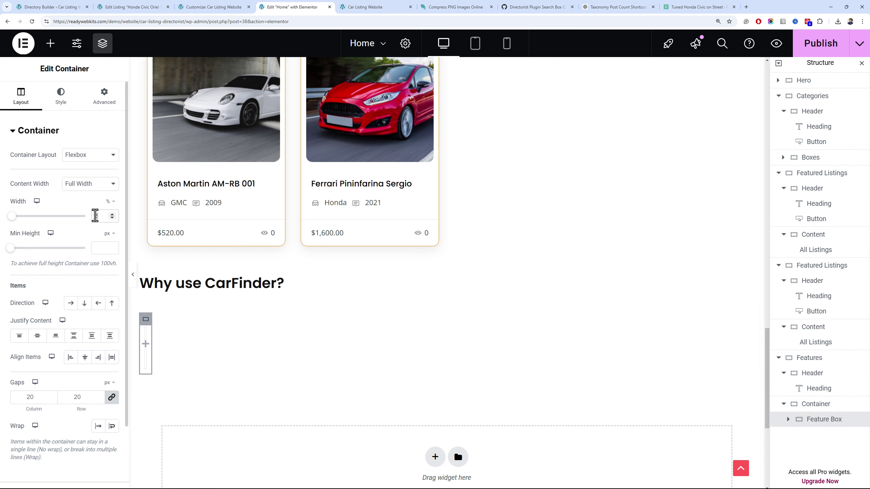
Give the Feature Box a light blue background and equal padding on all sides
{"action": "left_click", "coordinate": [60, 95]}
{"action": "left_click", "coordinate": [70, 176]}
{"action": "left_click", "coordinate": [98, 197]}
{"action": "left_click", "coordinate": [52, 327]}
{"action": "left_click", "coordinate": [112, 99]}
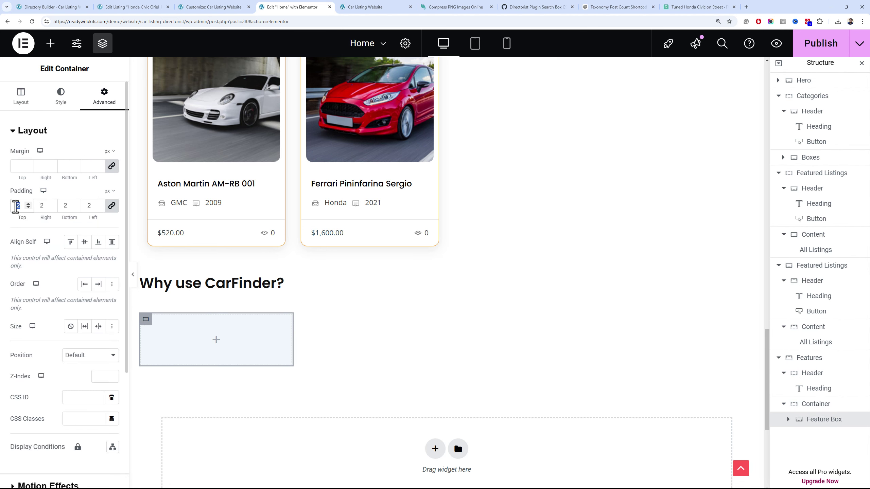
Add an Icon Box to the Feature Box with the Clone icon and the title "Over 1 million listings"
{"action": "left_click", "coordinate": [216, 343]}
{"action": "left_click_drag", "start_coordinate": [34, 466], "coordinate": [216, 344]}
{"action": "left_click", "coordinate": [65, 182]}
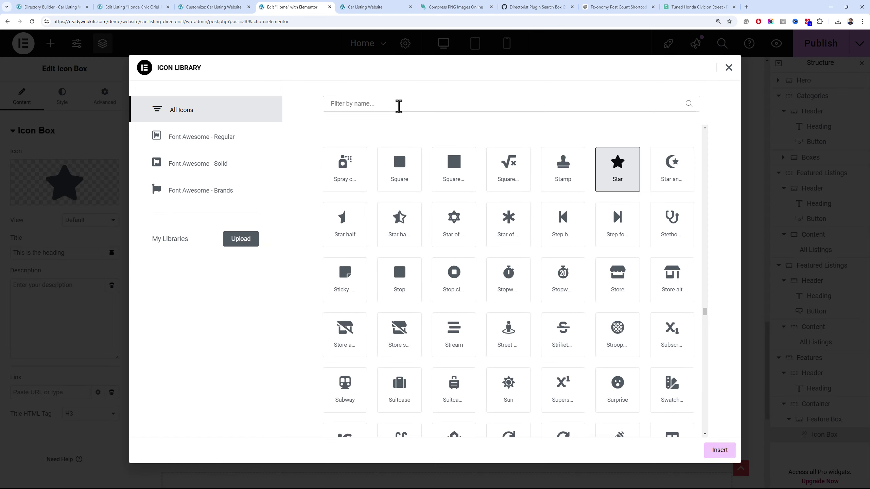
{"action": "left_click", "coordinate": [228, 140]}
{"action": "scroll", "coordinate": [718, 190], "scroll_direction": "down", "scroll_amount": 3}
{"action": "double_click", "coordinate": [690, 200]}
{"action": "triple_click", "coordinate": [64, 254]}
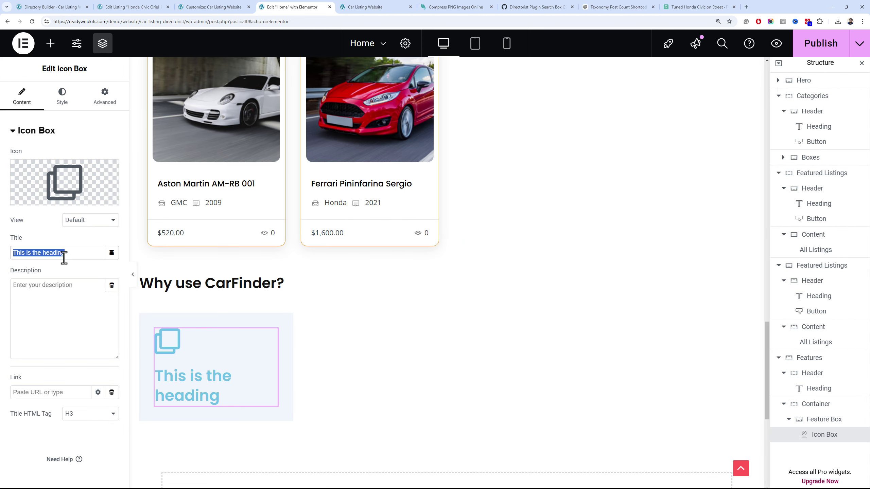
{"action": "type", "text": "Over 1 million listings"}
Style the Icon Box with a smaller dark icon and title, and set the Feature Box border radius to 8 px
{"action": "left_click", "coordinate": [62, 96]}
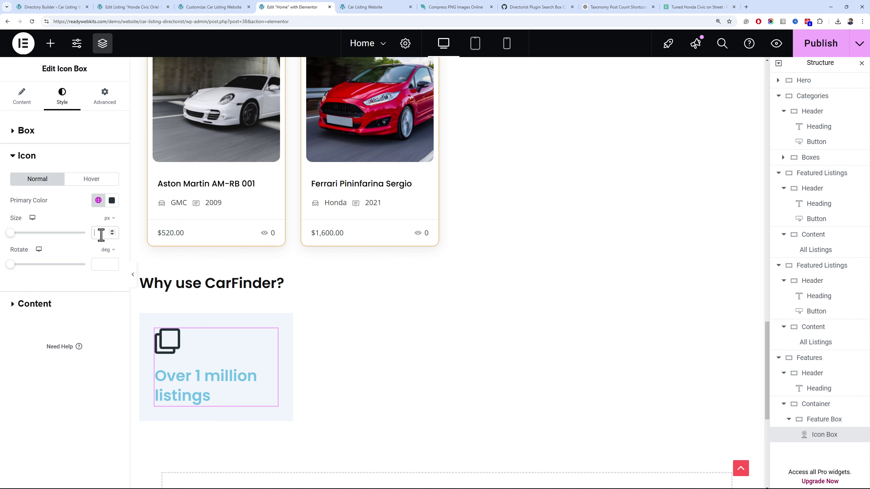
{"action": "left_click", "coordinate": [112, 246]}
{"action": "left_click", "coordinate": [147, 321]}
{"action": "left_click", "coordinate": [61, 96]}
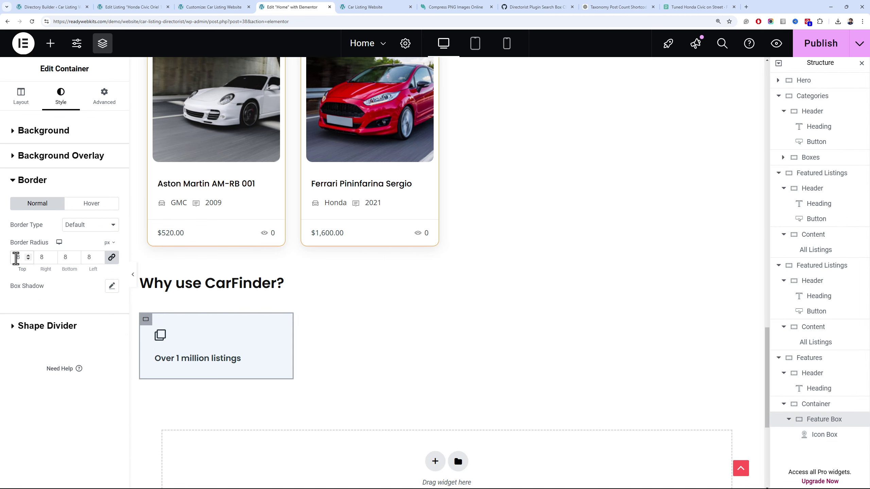
Duplicate the Feature Box and change the copy's icon to the outlined User icon
{"action": "key", "text": "ctrl+d"}
{"action": "left_click", "coordinate": [403, 360]}
{"action": "scroll", "coordinate": [539, 222], "scroll_direction": "down", "scroll_amount": 10}
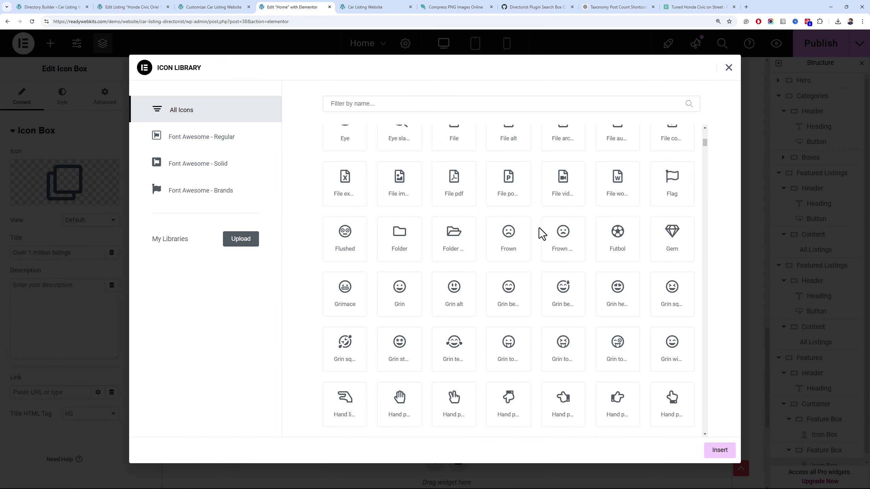
{"action": "scroll", "coordinate": [539, 227], "scroll_direction": "down", "scroll_amount": 5}
{"action": "left_click", "coordinate": [614, 187]}
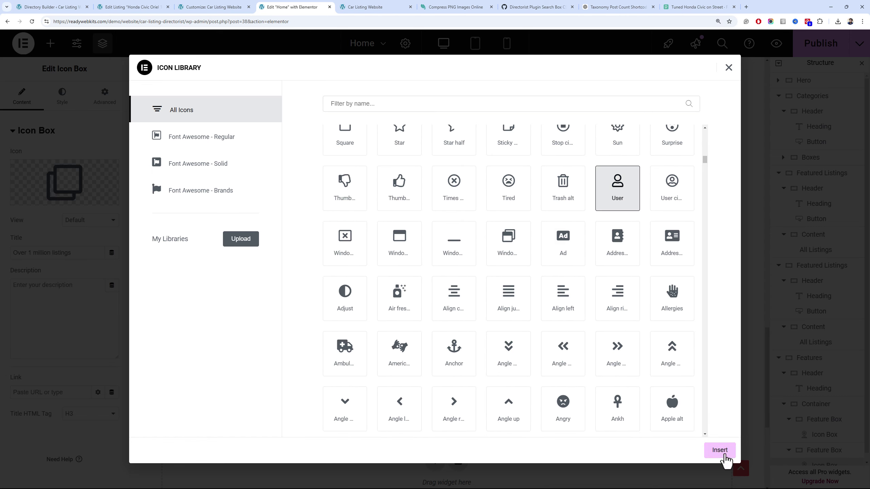
{"action": "left_click", "coordinate": [719, 450]}
Change the second Icon Box's title to "Over 1 billion monthly visitors"
{"action": "left_click", "coordinate": [80, 252]}
{"action": "key", "text": "BackSpace"}
{"action": "key", "text": "BackSpace"}
{"action": "key", "text": "BackSpace"}
{"action": "key", "text": "BackSpace"}
{"action": "key", "text": "BackSpace"}
{"action": "key", "text": "BackSpace"}
{"action": "key", "text": "BackSpace"}
{"action": "key", "text": "BackSpace"}
{"action": "key", "text": "BackSpace"}
{"action": "key", "text": "BackSpace"}
{"action": "key", "text": "BackSpace"}
{"action": "key", "text": "BackSpace"}
{"action": "key", "text": "BackSpace"}
{"action": "key", "text": "BackSpace"}
{"action": "key", "text": "BackSpace"}
{"action": "key", "text": "BackSpace"}
{"action": "type", "text": "Billion monthly visitors"}
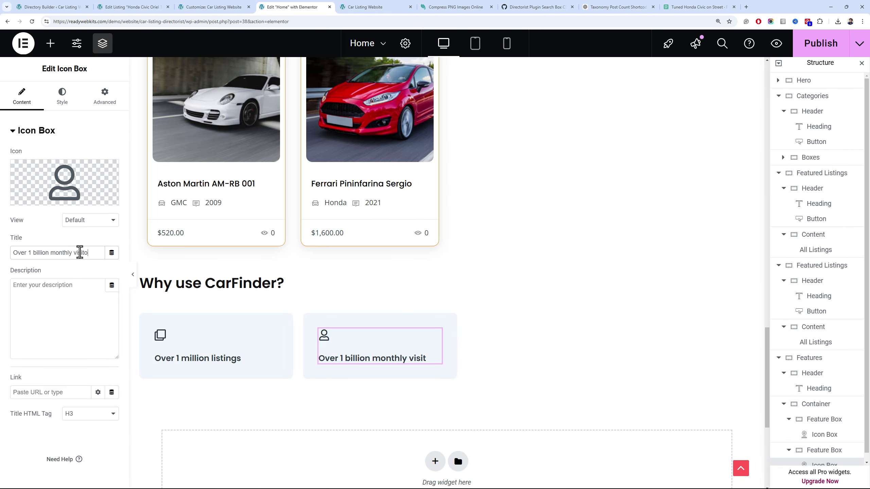
Reduce the title font weight in both Icon Boxes so they match
{"action": "scroll", "coordinate": [180, 190], "scroll_direction": "down", "scroll_amount": 3}
{"action": "left_click", "coordinate": [62, 96]}
{"action": "right_click", "coordinate": [343, 250]}
Duplicate the second Feature Box and give the copy the comment-dots icon and the title "Excellent community support"
{"action": "right_click", "coordinate": [305, 219]}
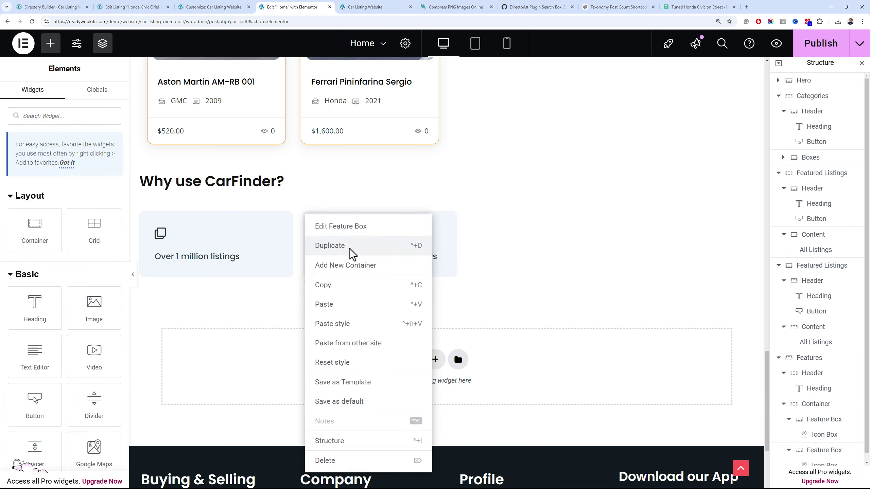
{"action": "left_click", "coordinate": [399, 246]}
{"action": "left_click", "coordinate": [513, 255]}
{"action": "left_click", "coordinate": [35, 196]}
{"action": "scroll", "coordinate": [514, 199], "scroll_direction": "up", "scroll_amount": 10}
{"action": "left_click", "coordinate": [508, 287]}
{"action": "left_click", "coordinate": [720, 450]}
{"action": "triple_click", "coordinate": [55, 252]}
{"action": "type", "text": "Excellent community support"}
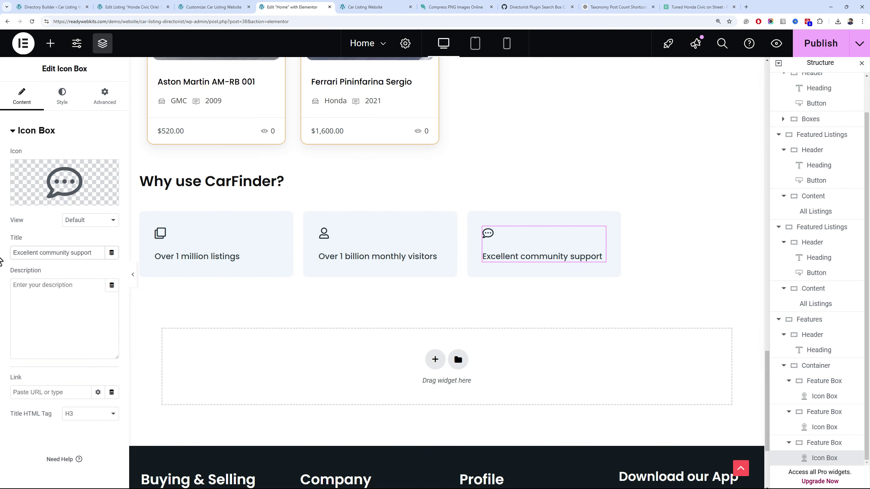
Duplicate the "Excellent community support" Feature Box and choose the Award icon for the copy
{"action": "key", "text": "ctrl+d"}
{"action": "left_click", "coordinate": [506, 263]}
{"action": "scroll", "coordinate": [520, 196], "scroll_direction": "down", "scroll_amount": 10}
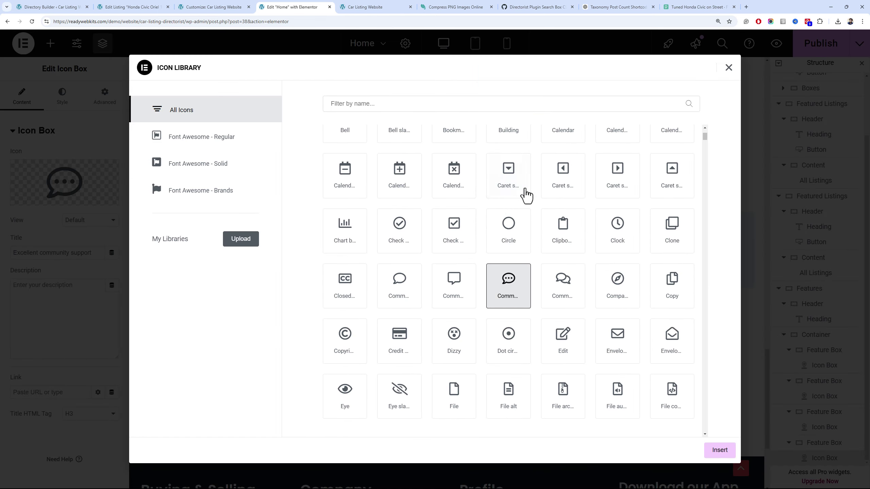
{"action": "scroll", "coordinate": [528, 195], "scroll_direction": "down", "scroll_amount": 10}
{"action": "left_click", "coordinate": [454, 284]}
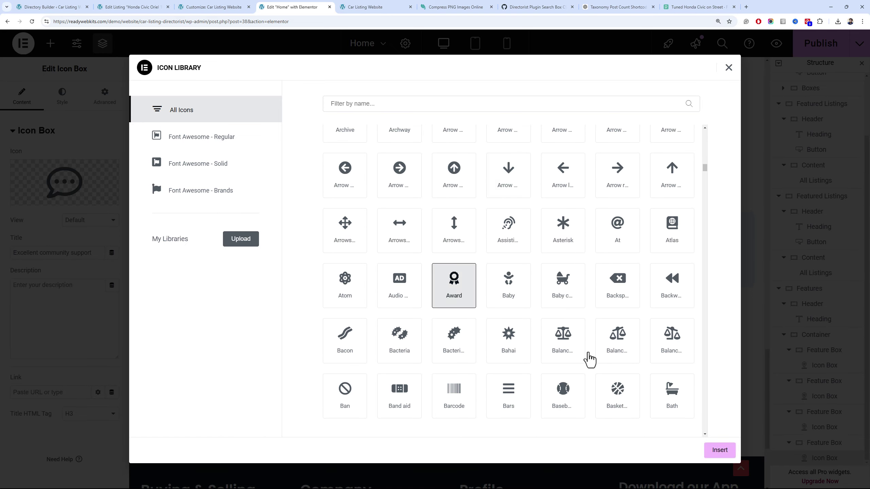
Replace the fourth box's icon with Gem and set its title to "Free car inspection service"
{"action": "left_click_drag", "start_coordinate": [704, 163], "coordinate": [705, 135]}
{"action": "scroll", "coordinate": [416, 243], "scroll_direction": "down", "scroll_amount": 8}
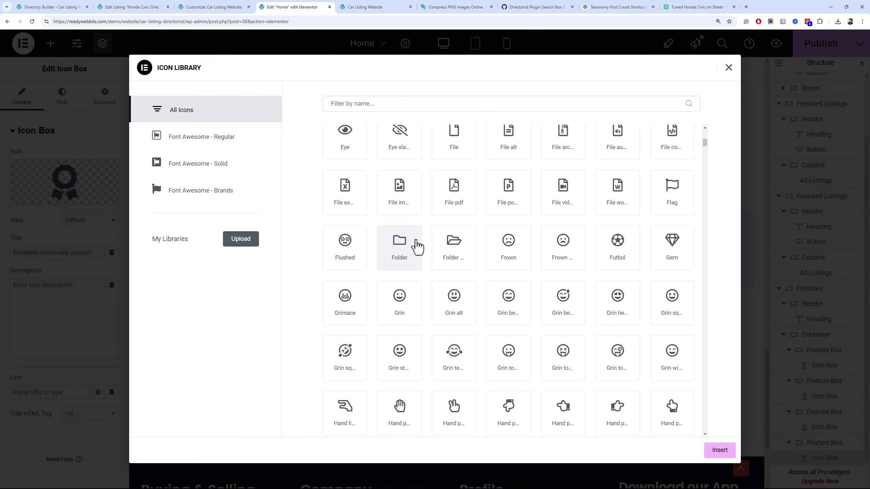
{"action": "double_click", "coordinate": [669, 239]}
{"action": "left_click_drag", "start_coordinate": [92, 254], "coordinate": [5, 254]}
{"action": "type", "text": "Free car inspection service"}
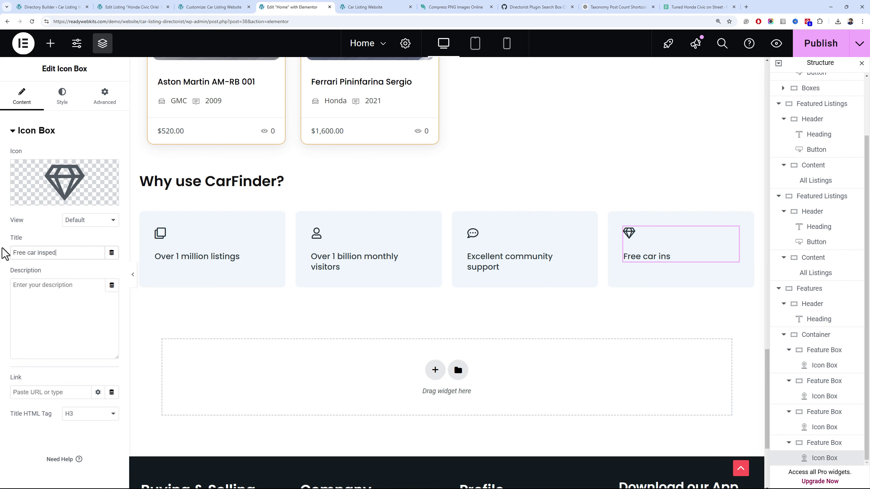
Reduce the title font size of the first Icon Box and apply its style to the other three boxes
{"action": "left_click", "coordinate": [195, 257]}
{"action": "left_click", "coordinate": [202, 258]}
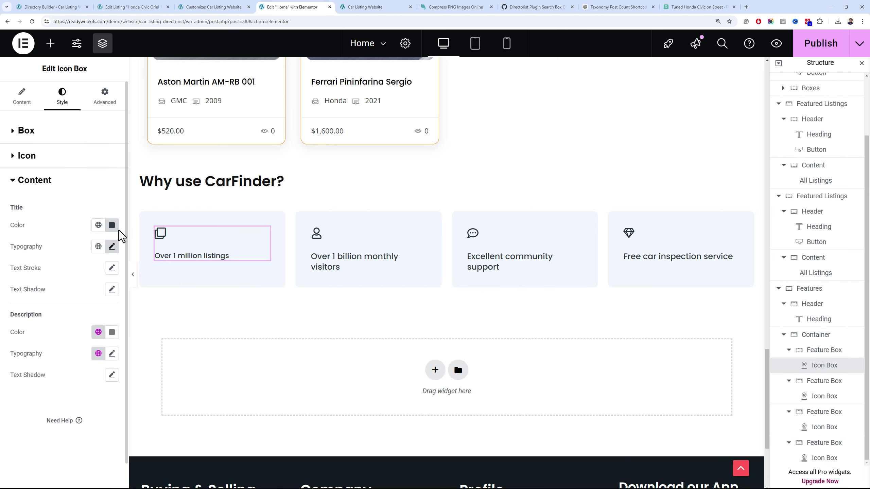
{"action": "right_click", "coordinate": [640, 254]}
{"action": "left_click", "coordinate": [671, 303]}
Set the top and bottom margins of the Features container to 30 px
{"action": "scroll", "coordinate": [289, 289], "scroll_direction": "up", "scroll_amount": 2}
{"action": "scroll", "coordinate": [289, 289], "scroll_direction": "up", "scroll_amount": 1}
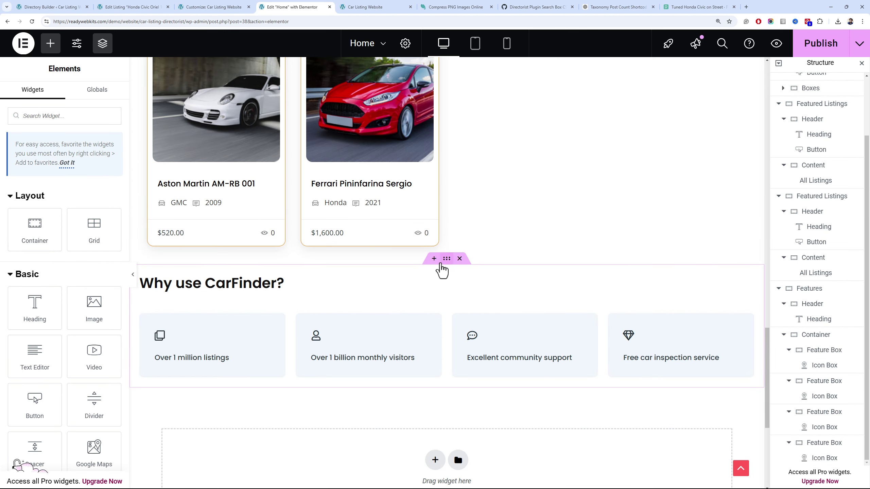
{"action": "left_click", "coordinate": [445, 260]}
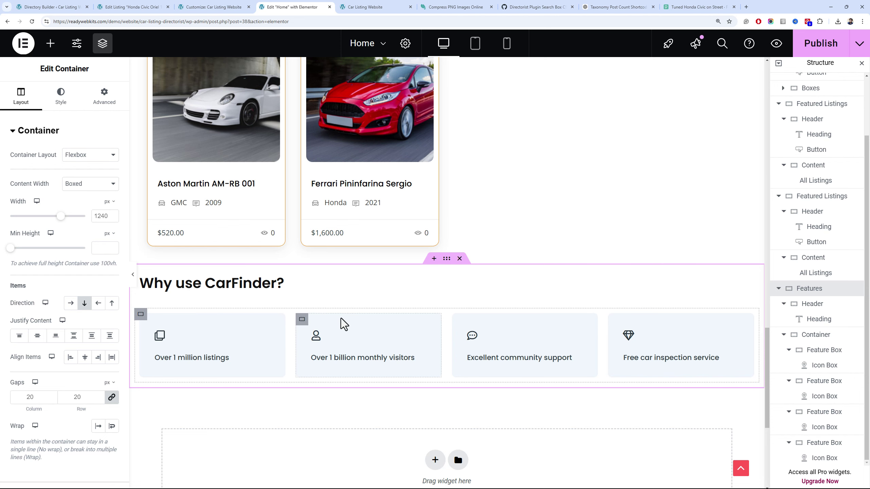
{"action": "scroll", "coordinate": [348, 307], "scroll_direction": "down", "scroll_amount": 3}
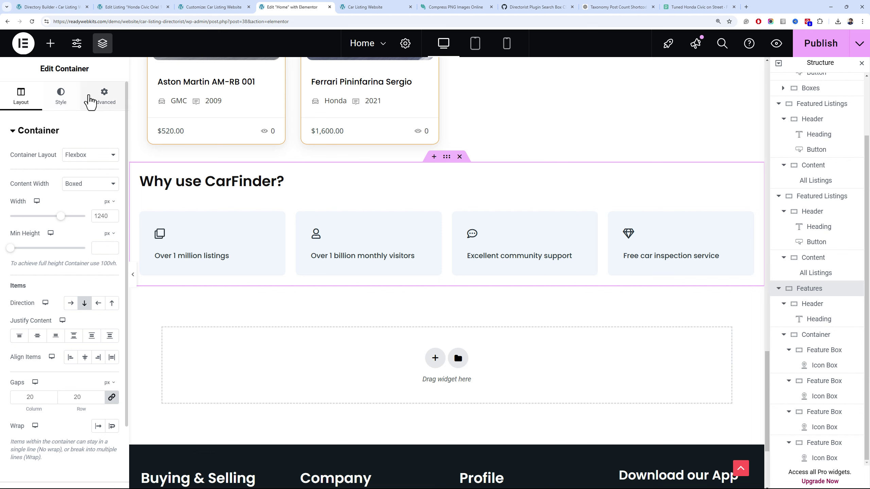
{"action": "left_click", "coordinate": [102, 97]}
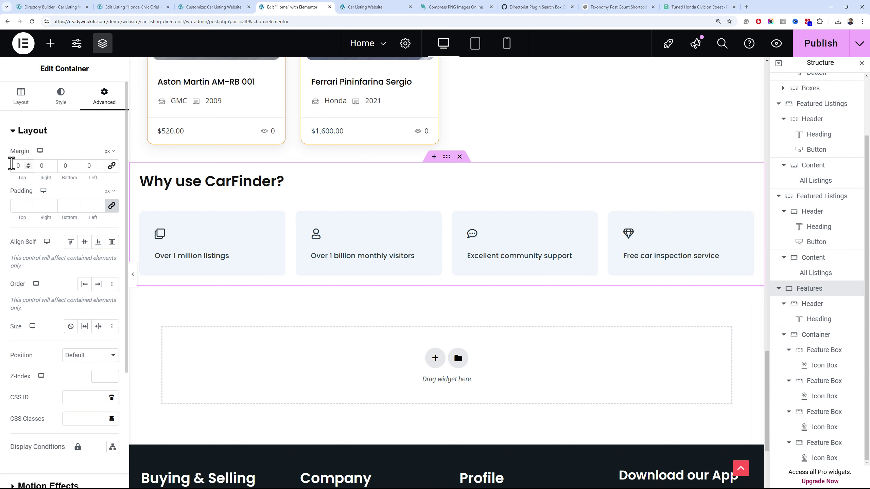
{"action": "type", "text": "3"}
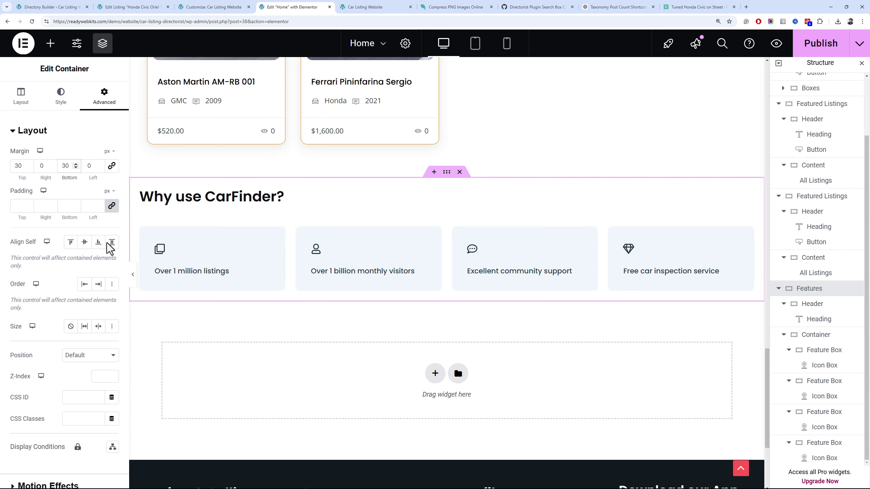
Add a column Flexbox container below the Features section and name it Marketplace
{"action": "scroll", "coordinate": [363, 226], "scroll_direction": "down", "scroll_amount": 5}
{"action": "left_click", "coordinate": [434, 210]}
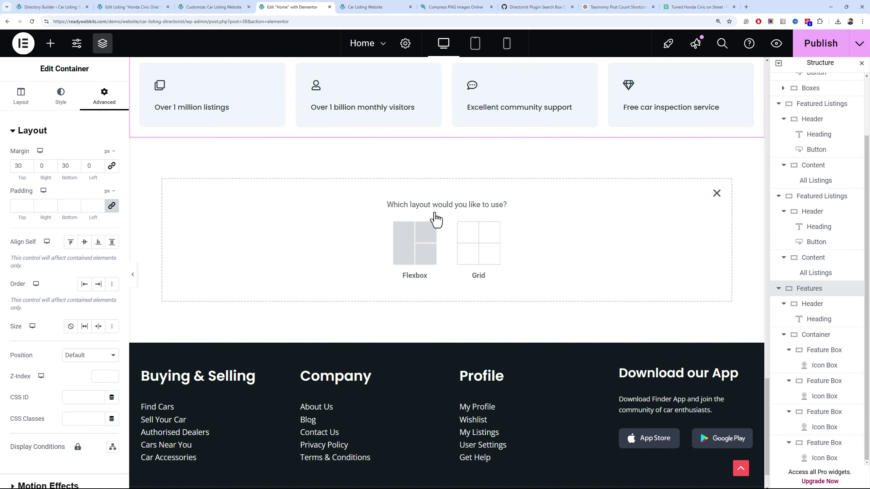
{"action": "left_click", "coordinate": [398, 236]}
{"action": "left_click", "coordinate": [361, 231]}
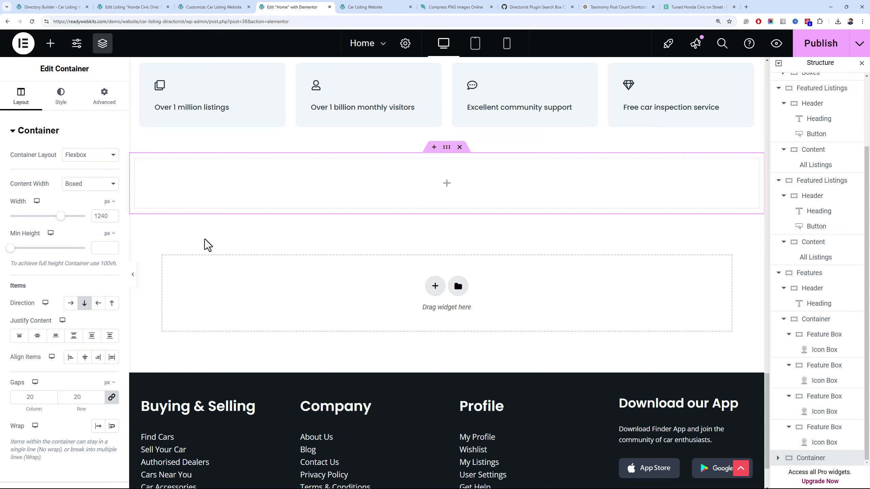
{"action": "scroll", "coordinate": [267, 138], "scroll_direction": "up", "scroll_amount": 3}
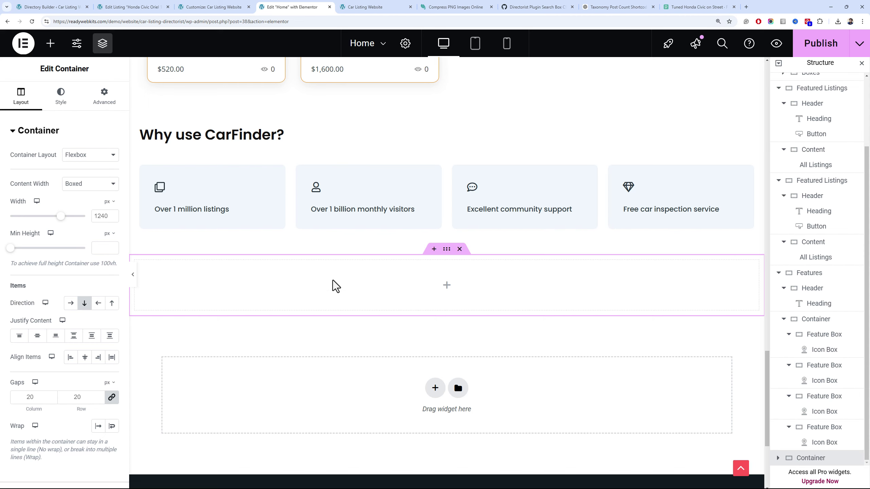
{"action": "scroll", "coordinate": [397, 288], "scroll_direction": "down", "scroll_amount": 1}
{"action": "scroll", "coordinate": [377, 291], "scroll_direction": "up", "scroll_amount": 4}
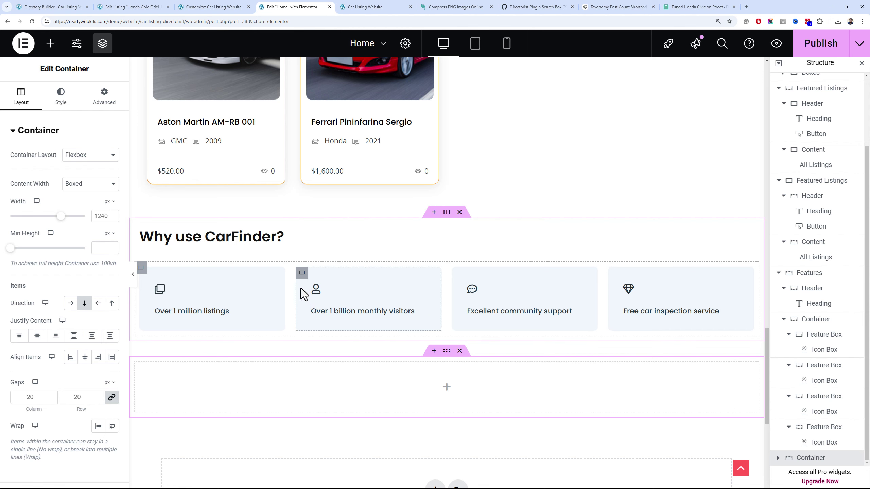
{"action": "scroll", "coordinate": [758, 451], "scroll_direction": "down", "scroll_amount": 5}
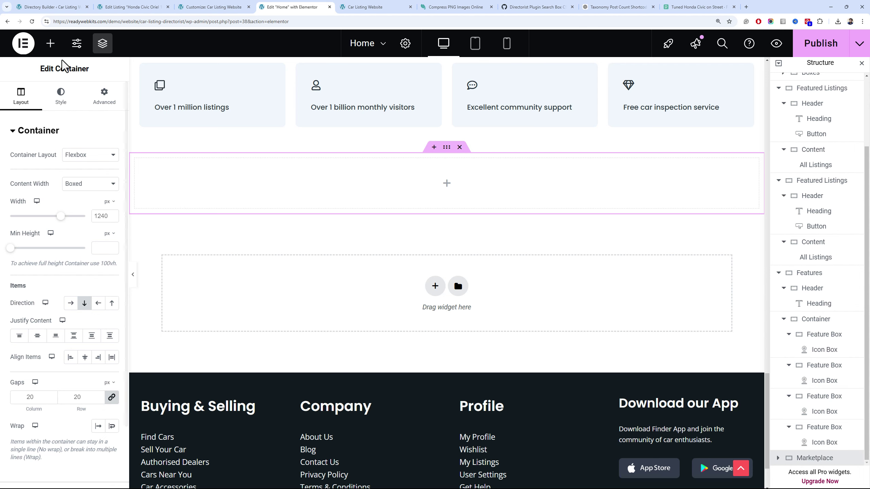
Add a row container inside Marketplace holding two nested containers, the first 25% wide and the second filling the remaining width
{"action": "left_click", "coordinate": [50, 43]}
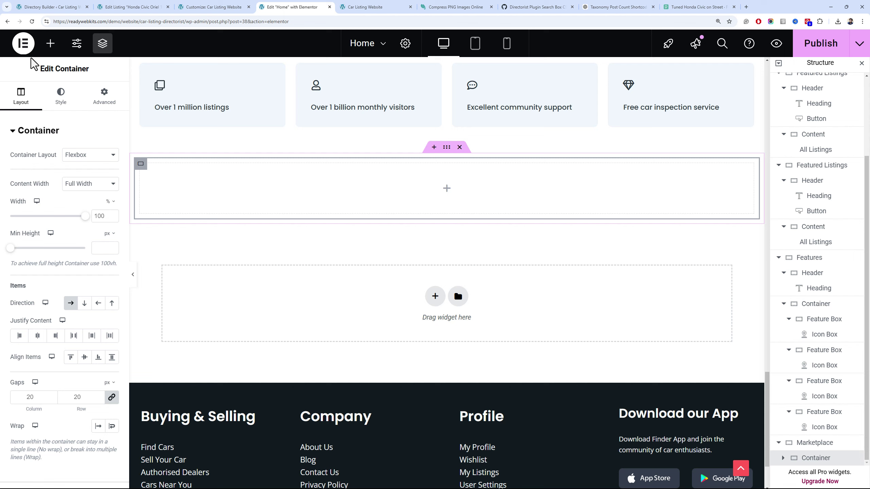
{"action": "left_click", "coordinate": [50, 43]}
{"action": "left_click_drag", "start_coordinate": [35, 230], "coordinate": [209, 204]}
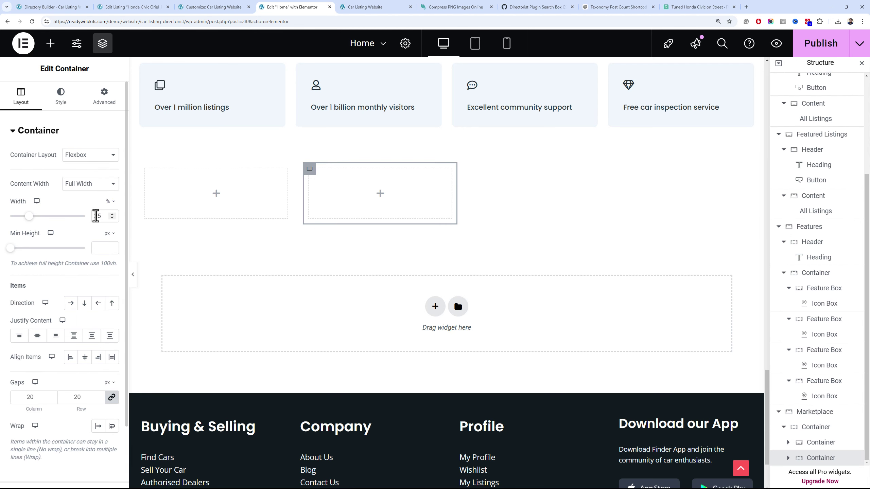
Give the row container inside Marketplace a classic background and open the global colors for it
{"action": "left_click", "coordinate": [141, 163]}
{"action": "left_click", "coordinate": [61, 95]}
{"action": "left_click", "coordinate": [71, 176]}
{"action": "left_click", "coordinate": [99, 197]}
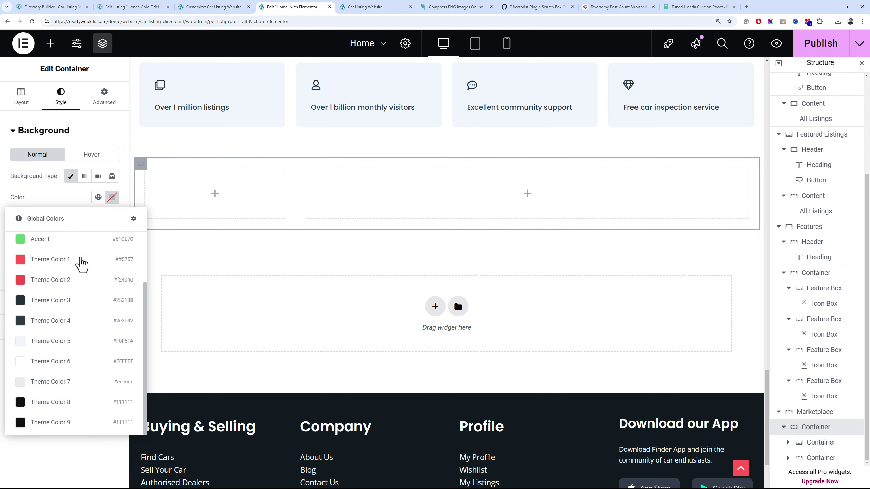
Try light background colors on the row container, including custom #E6F0F5 and the global Theme Color 5
{"action": "left_click", "coordinate": [80, 260]}
{"action": "left_click", "coordinate": [112, 197]}
{"action": "left_click", "coordinate": [64, 239]}
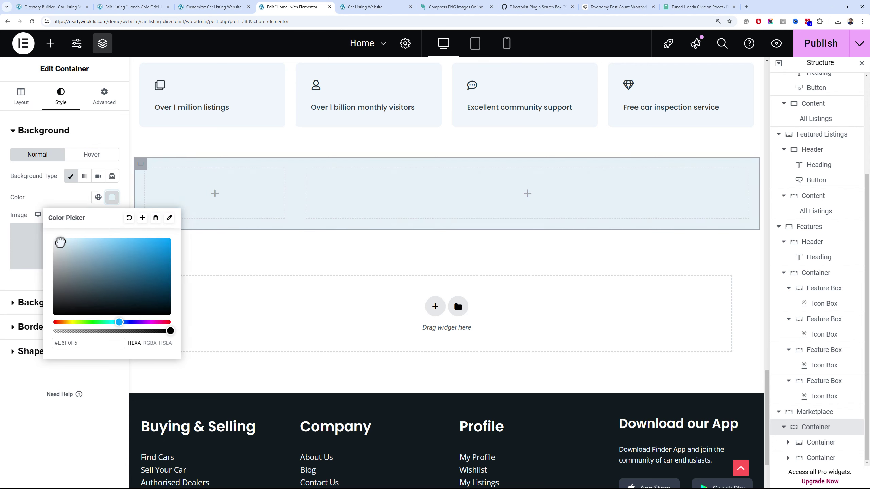
{"action": "left_click", "coordinate": [98, 197]}
{"action": "left_click", "coordinate": [50, 407]}
{"action": "left_click", "coordinate": [98, 197]}
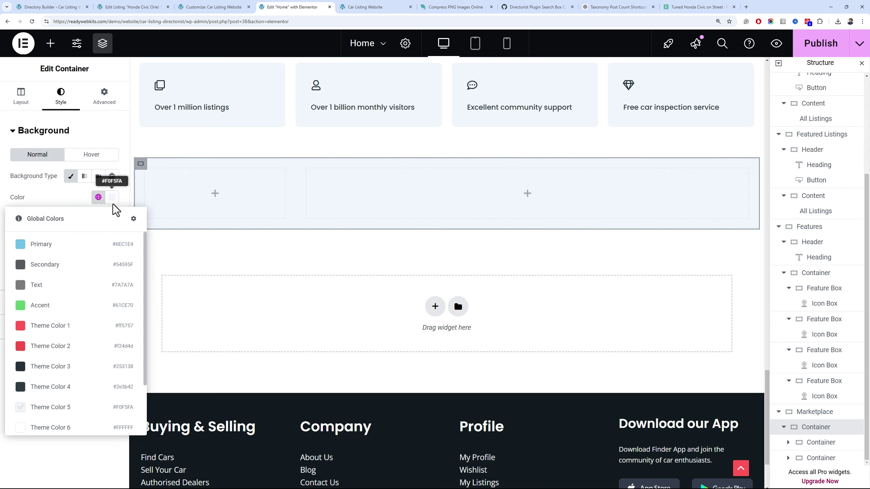
Try a dark #253138 background and a nearly transparent blue #029CF714 on the row container
{"action": "left_click", "coordinate": [112, 198]}
{"action": "left_click", "coordinate": [55, 243]}
{"action": "left_click", "coordinate": [98, 197]}
{"action": "left_click", "coordinate": [77, 284]}
{"action": "left_click", "coordinate": [112, 197]}
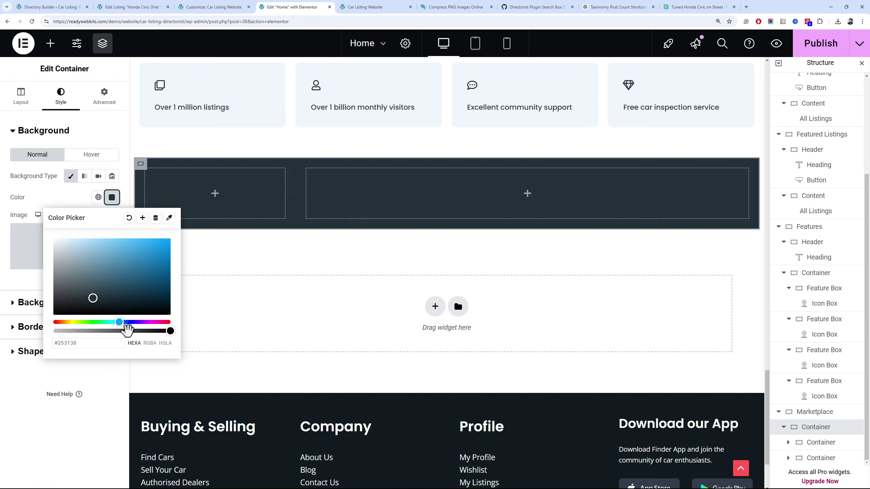
{"action": "left_click_drag", "start_coordinate": [170, 331], "coordinate": [67, 331]}
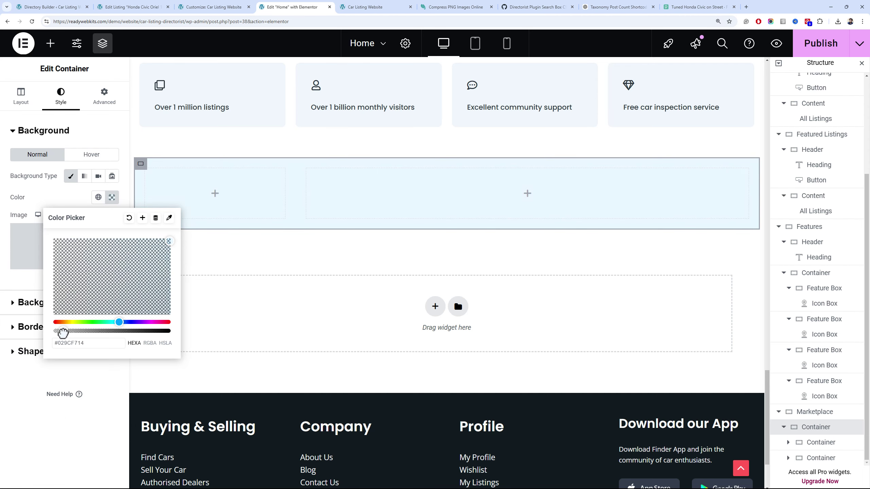
Set the row container's background to the dark slate global Theme Color 4 and round its corners
{"action": "left_click", "coordinate": [98, 197]}
{"action": "left_click", "coordinate": [79, 263]}
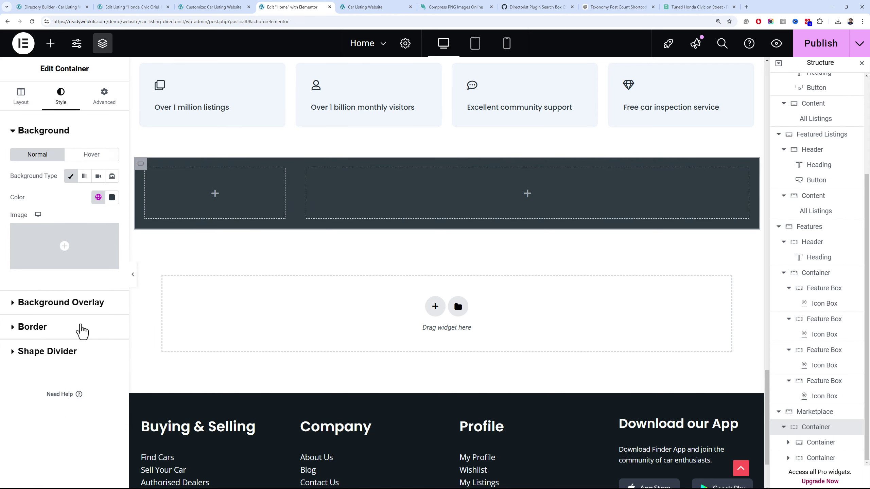
{"action": "left_click", "coordinate": [81, 328]}
Add the heading "Auto Market" to the narrow container, giving it a smaller heading size and white color
{"action": "left_click", "coordinate": [50, 43]}
{"action": "left_click_drag", "start_coordinate": [35, 311], "coordinate": [215, 193]}
{"action": "triple_click", "coordinate": [81, 198]}
{"action": "type", "text": "Auto Market"}
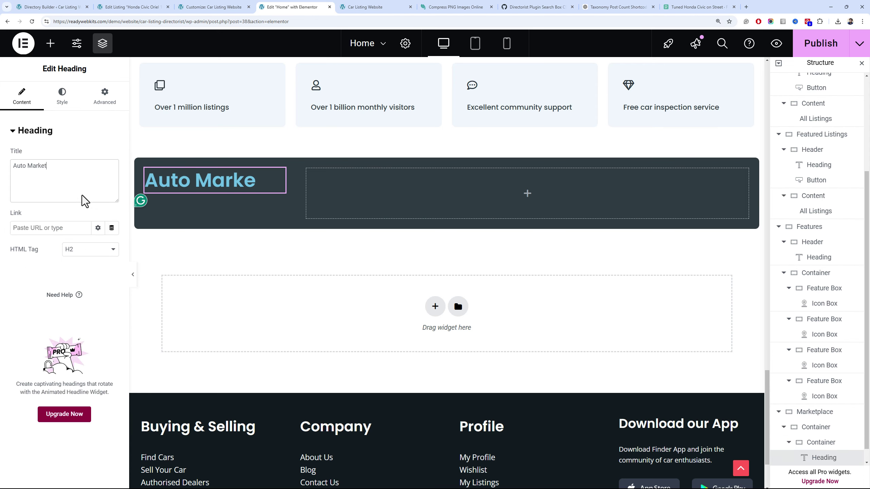
{"action": "left_click", "coordinate": [91, 249]}
{"action": "left_click", "coordinate": [78, 287]}
{"action": "left_click", "coordinate": [62, 95]}
Add a Text Editor below the Auto Market heading with the text "Shop car accessories from our marketplace"
{"action": "left_click", "coordinate": [50, 44]}
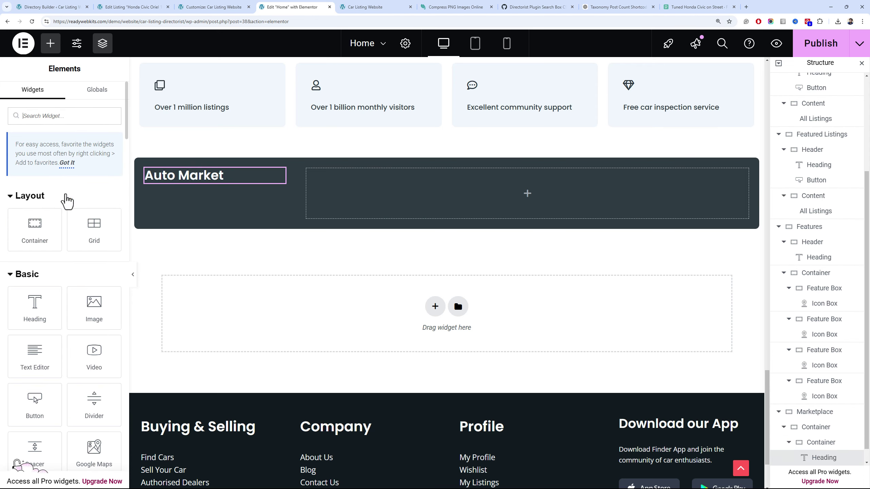
{"action": "left_click_drag", "start_coordinate": [34, 357], "coordinate": [165, 202]}
{"action": "key", "text": "ctrl+a"}
{"action": "type", "text": "Shop car accesorie"}
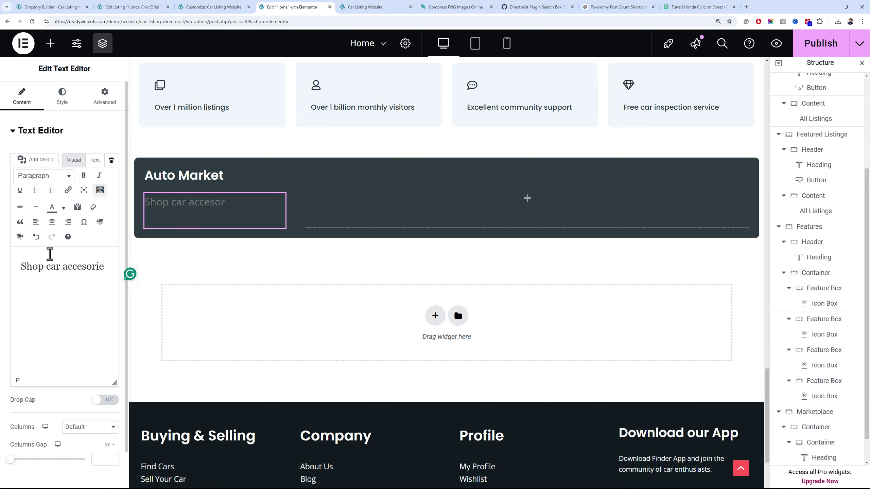
{"action": "type", "text": "s from our marketplace"}
{"action": "mouse_move", "coordinate": [83, 263]}
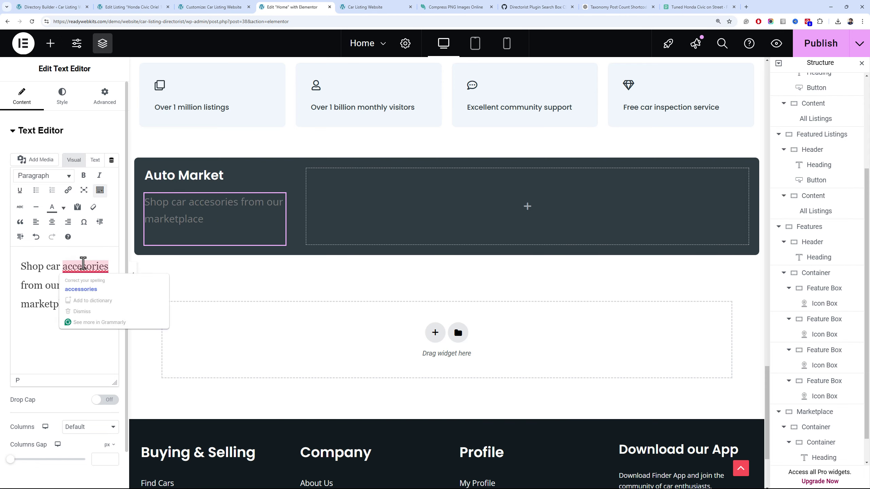
{"action": "left_click", "coordinate": [80, 289]}
Color the marketplace text white and reduce its font size
{"action": "left_click", "coordinate": [62, 96]}
{"action": "left_click", "coordinate": [98, 176]}
{"action": "left_click", "coordinate": [87, 306]}
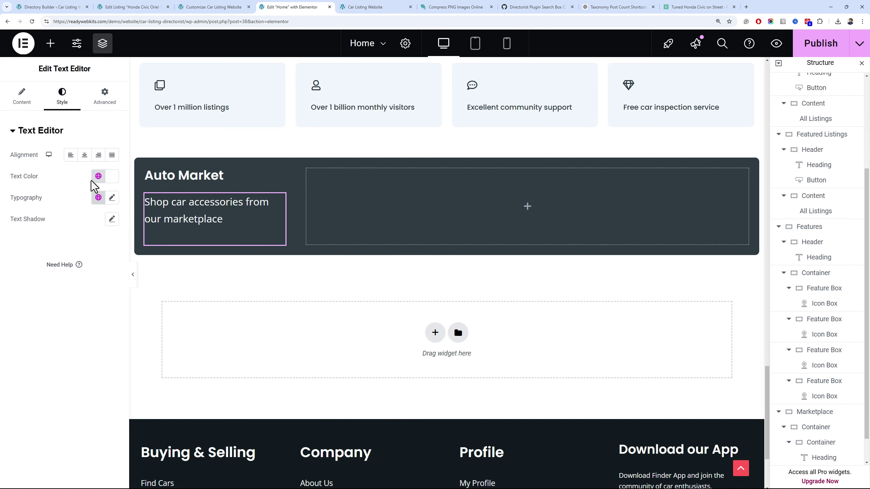
{"action": "left_click", "coordinate": [112, 197]}
Add another Heading widget below the marketplace text in the narrow container
{"action": "left_click", "coordinate": [51, 43]}
{"action": "left_click_drag", "start_coordinate": [33, 117], "coordinate": [178, 240]}
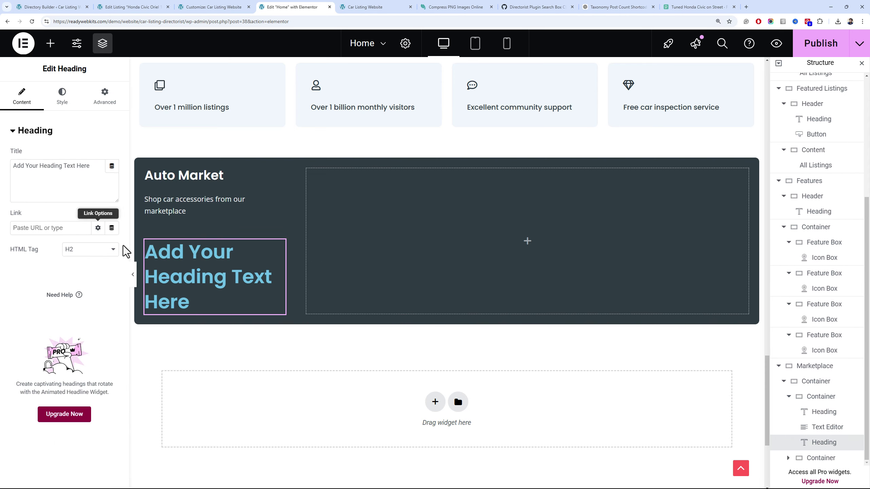
Replace the placeholder heading below the Auto Market description with a Button widget, and open the description's margin settings
{"action": "key", "text": "Delete"}
{"action": "left_click_drag", "start_coordinate": [35, 399], "coordinate": [169, 227]}
{"action": "left_click", "coordinate": [169, 228]}
{"action": "left_click", "coordinate": [104, 96]}
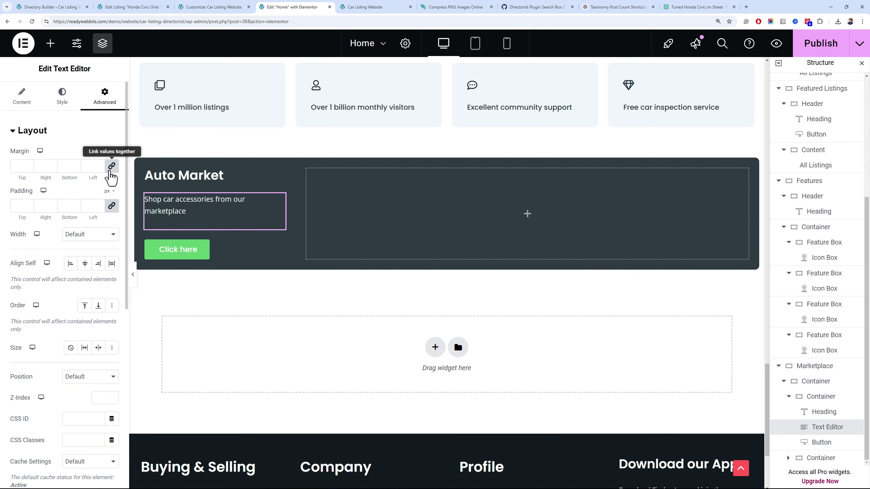
Label the new button "Visit Shop" and give it the red global background colour
{"action": "left_click", "coordinate": [253, 246]}
{"action": "triple_click", "coordinate": [83, 176]}
{"action": "type", "text": "Visit Shop"}
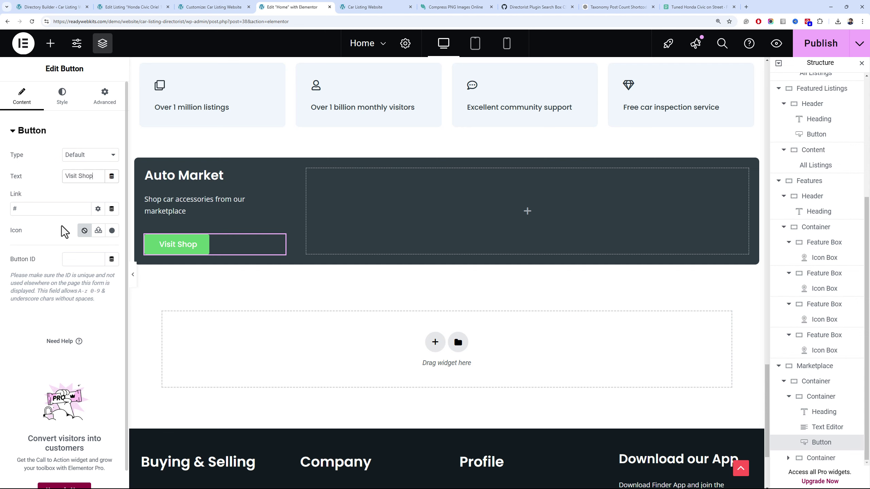
{"action": "left_click", "coordinate": [62, 96]}
{"action": "left_click", "coordinate": [93, 282]}
{"action": "left_click", "coordinate": [70, 188]}
Add a right-pointing chevron icon after the button text and set the Auto Market text column's gaps to 5 px
{"action": "left_click", "coordinate": [22, 96]}
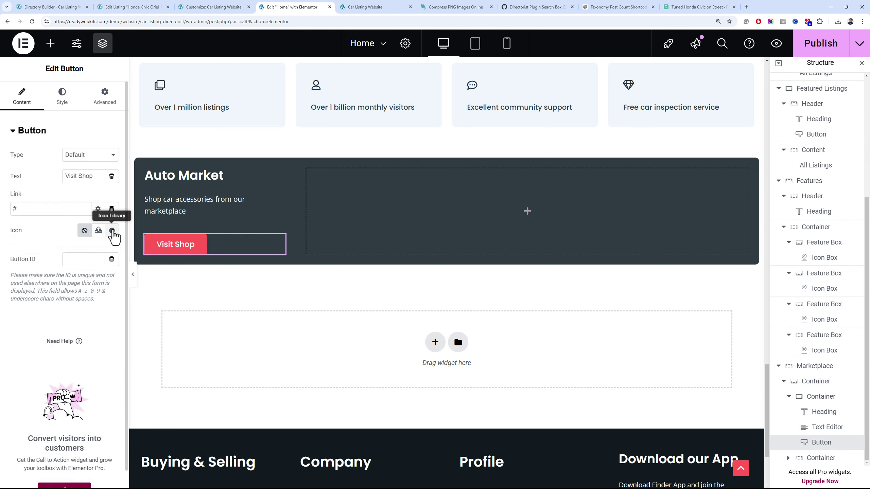
{"action": "left_click", "coordinate": [113, 230]}
{"action": "double_click", "coordinate": [460, 433]}
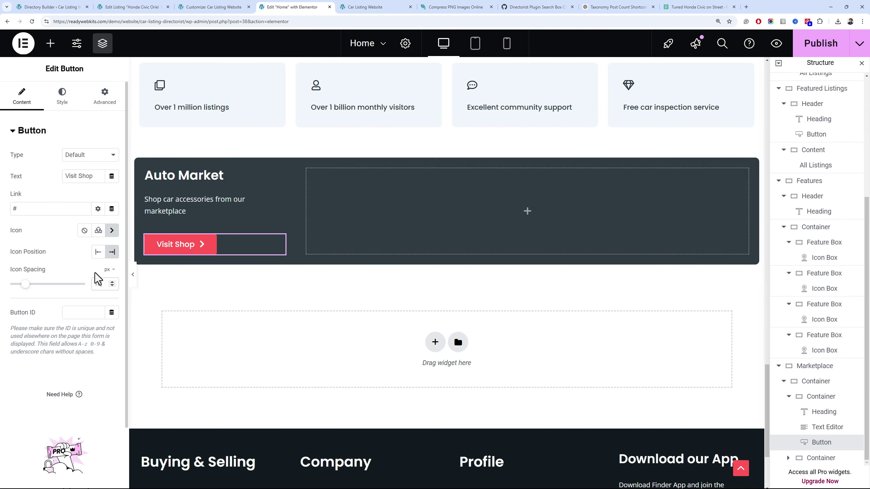
{"action": "left_click", "coordinate": [145, 169]}
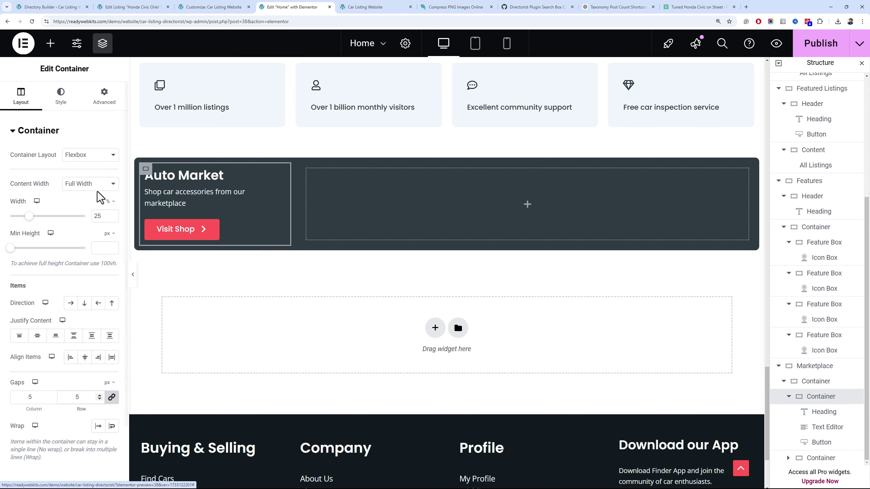
Add an Image Box widget to the empty 75% wide container beside the Auto Market text
{"action": "left_click", "coordinate": [311, 172]}
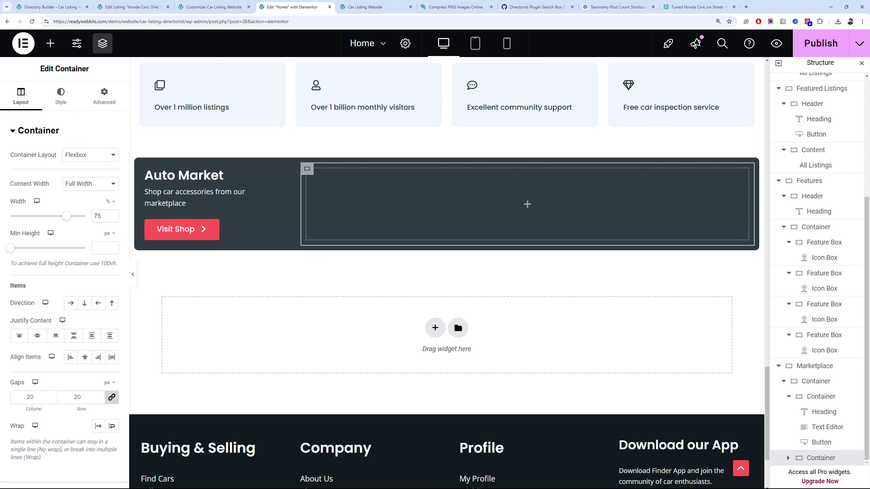
{"action": "left_click", "coordinate": [50, 43]}
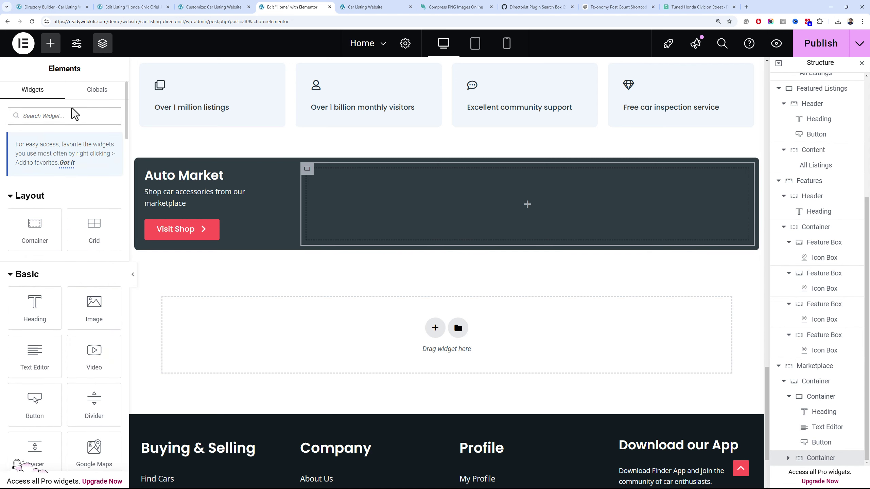
{"action": "type", "text": "imag"}
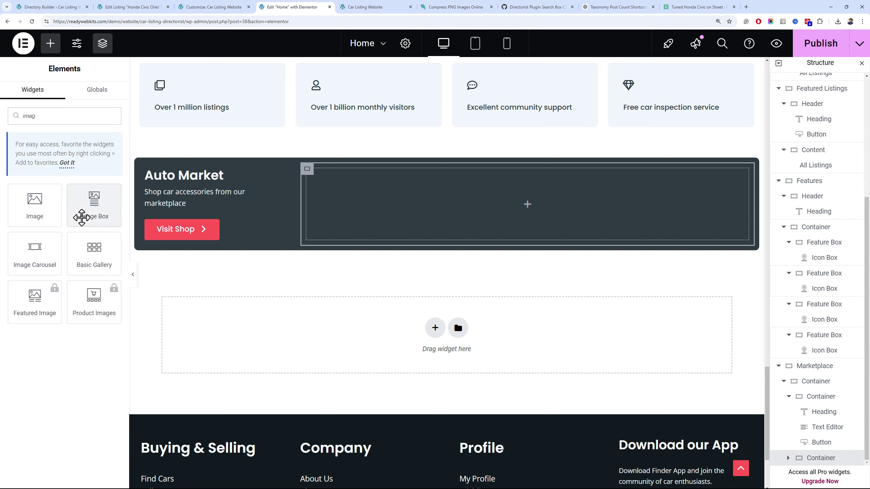
{"action": "left_click_drag", "start_coordinate": [85, 213], "coordinate": [524, 205]}
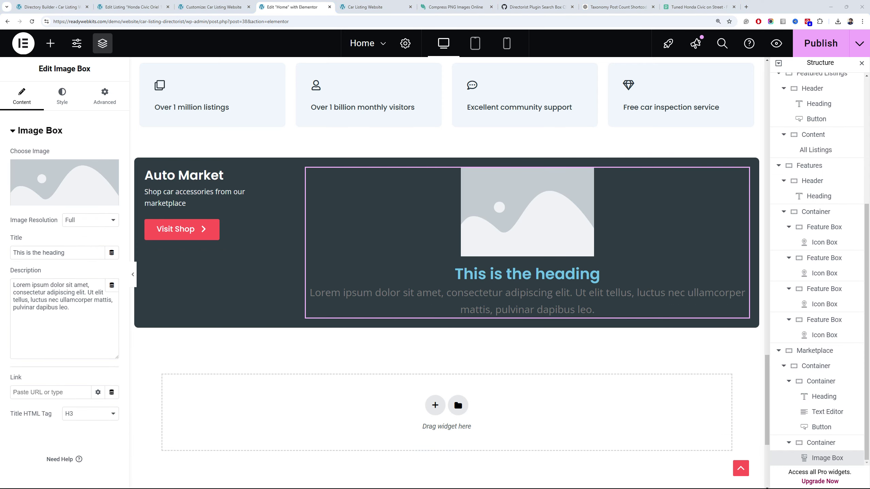
Upload tires.png to the media library and insert it as the image box's picture
{"action": "key", "text": "alt+Tab"}
{"action": "key", "text": "alt+Tab"}
{"action": "key", "text": "alt+Tab"}
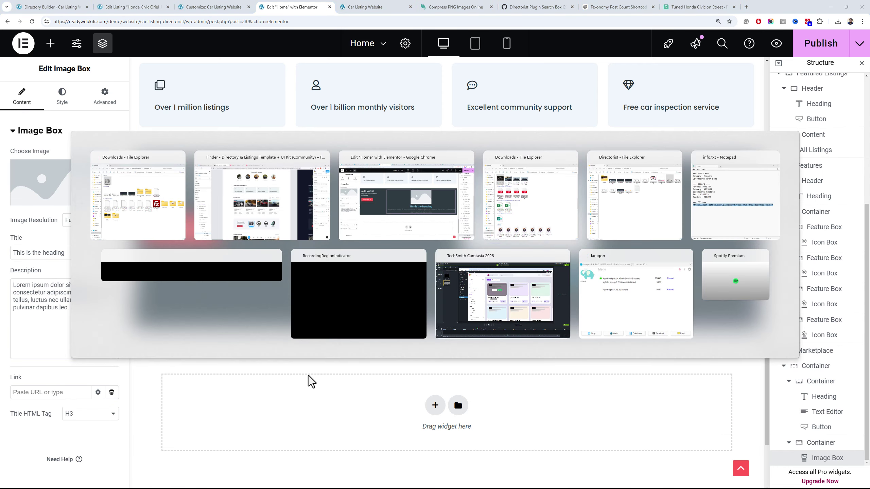
{"action": "key", "text": "alt+Tab"}
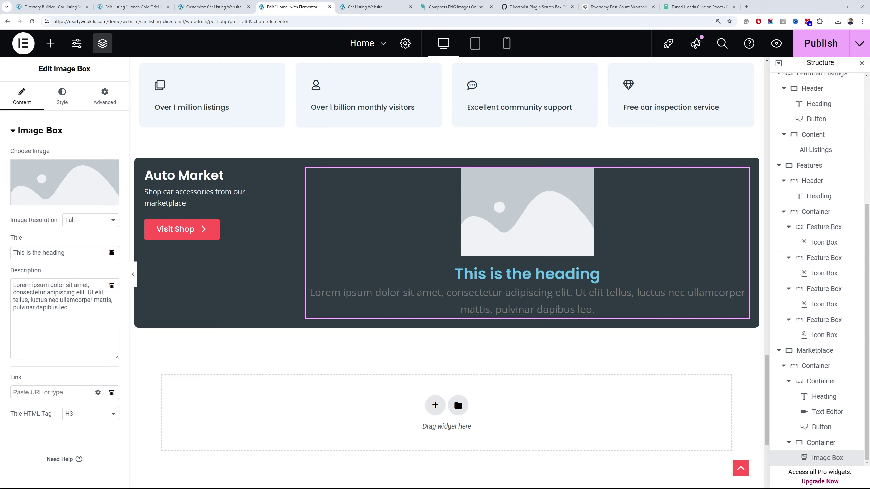
{"action": "left_click", "coordinate": [64, 182]}
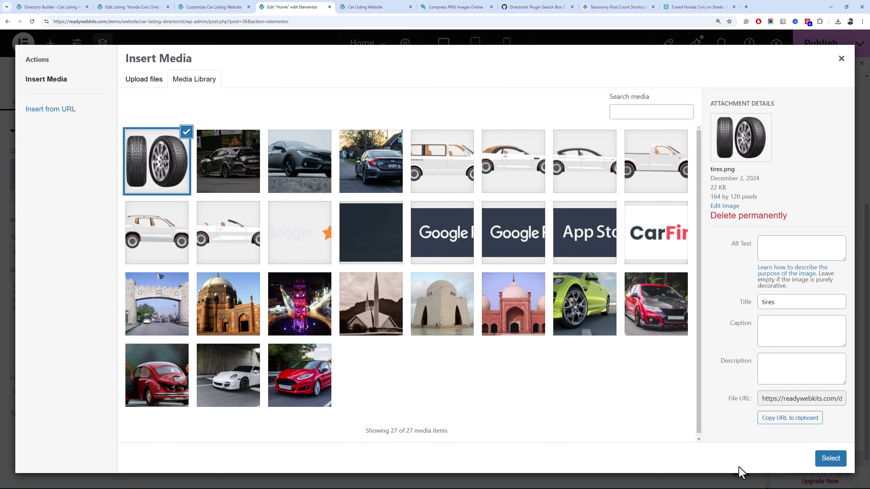
{"action": "left_click", "coordinate": [829, 458]}
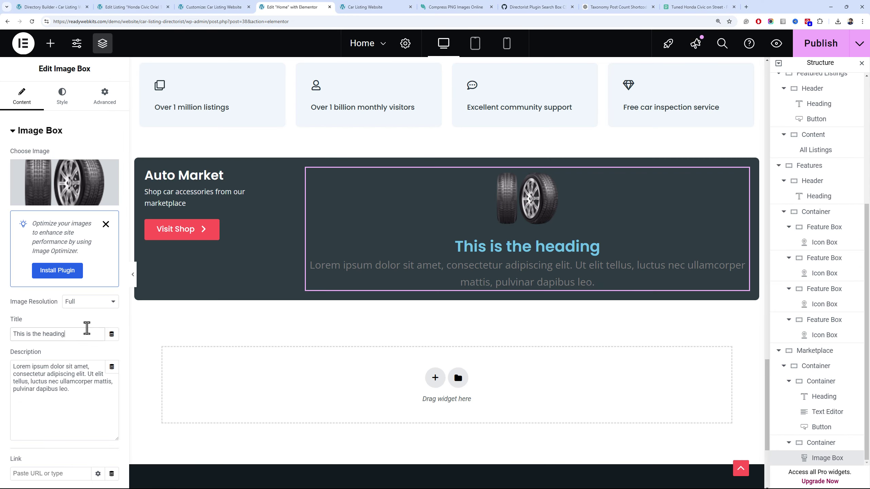
Title the image box "Tires", clear its description and set the title's HTML tag to div
{"action": "triple_click", "coordinate": [88, 334]}
{"action": "type", "text": "Tires"}
{"action": "triple_click", "coordinate": [42, 396]}
{"action": "key", "text": "Delete"}
{"action": "scroll", "coordinate": [65, 343], "scroll_direction": "down", "scroll_amount": 4}
{"action": "left_click", "coordinate": [87, 388]}
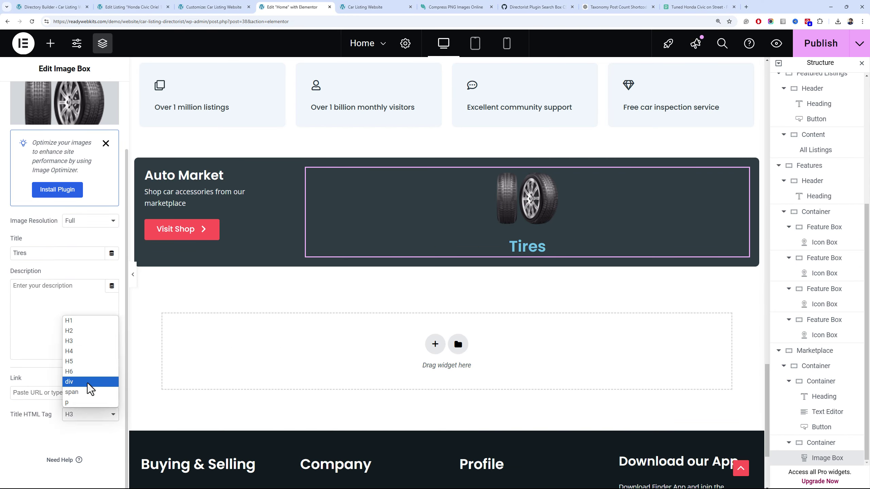
{"action": "left_click", "coordinate": [87, 388]}
Style the Tires title with the white colour and a smaller global typography preset
{"action": "left_click", "coordinate": [61, 96]}
{"action": "left_click", "coordinate": [80, 285]}
{"action": "left_click", "coordinate": [60, 380]}
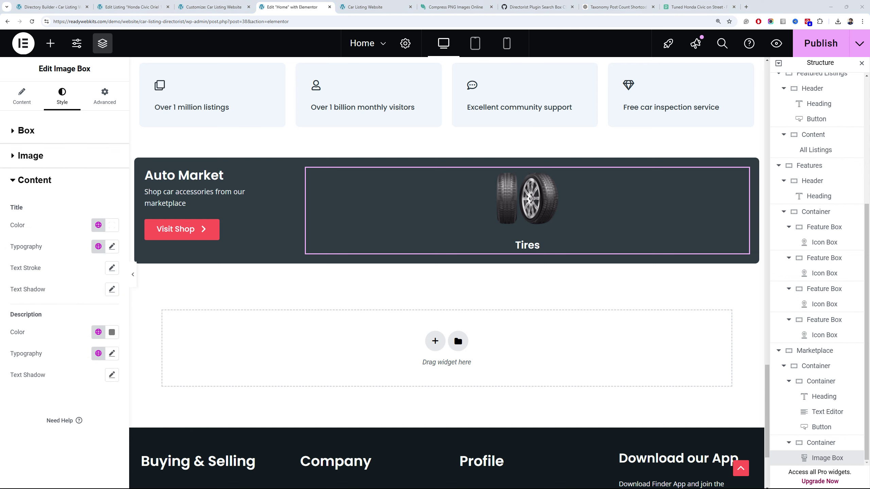
Duplicate the Tires image box and arrange its container as a horizontal row with items aligned to the centre
{"action": "right_click", "coordinate": [351, 215]}
{"action": "left_click", "coordinate": [383, 188]}
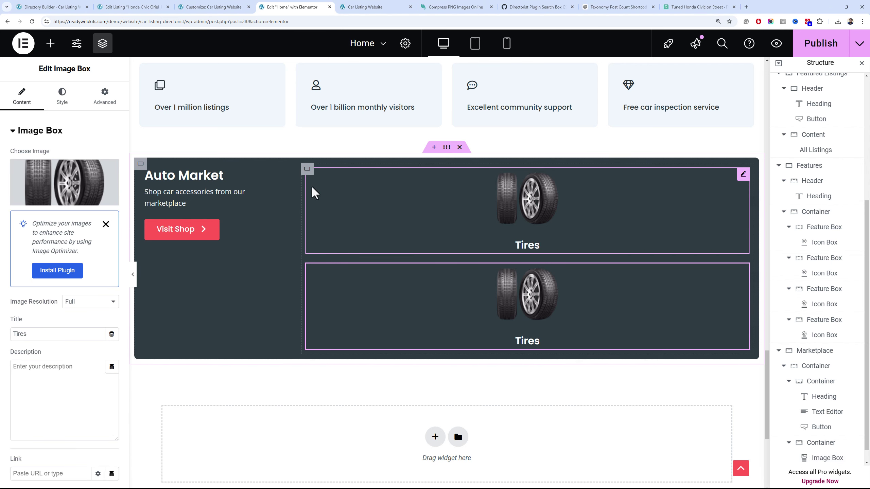
{"action": "left_click", "coordinate": [306, 169]}
{"action": "left_click", "coordinate": [71, 303]}
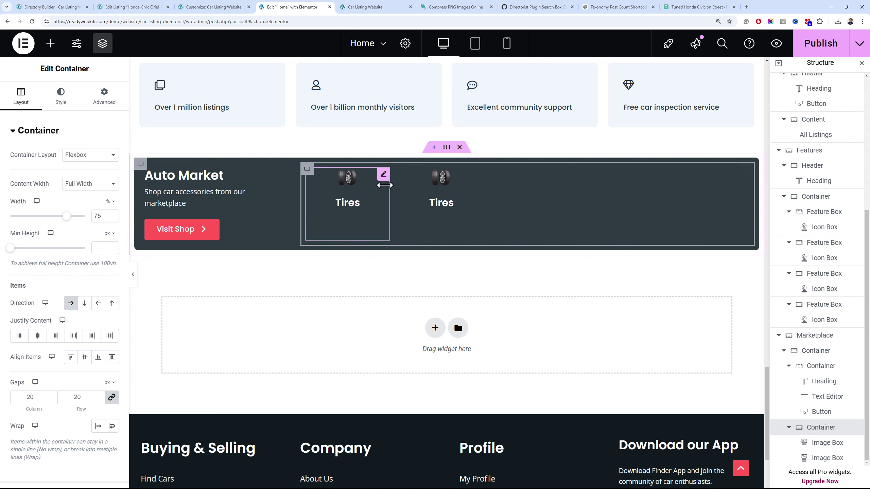
{"action": "left_click", "coordinate": [84, 357]}
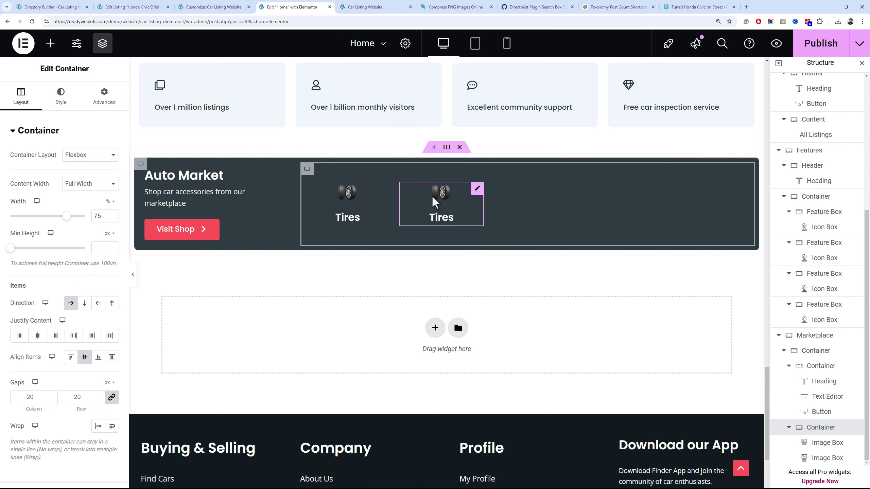
Set the image width of the first Tires box to 70%
{"action": "left_click", "coordinate": [347, 205]}
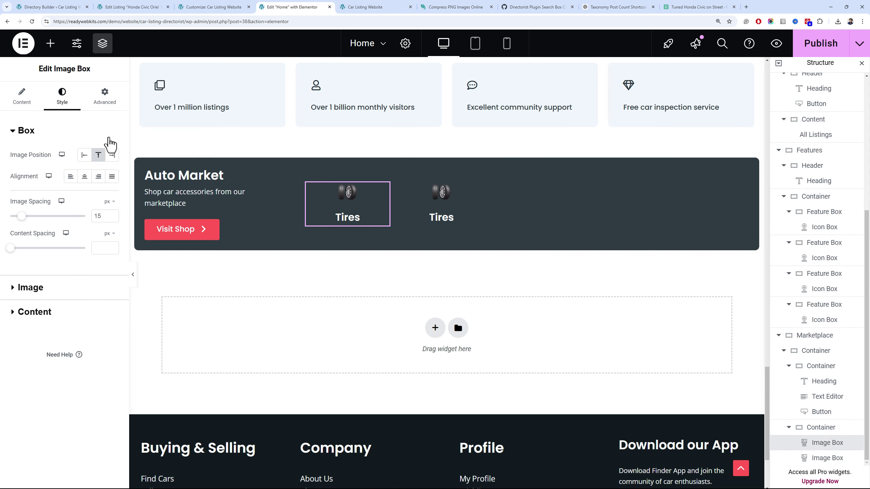
{"action": "left_click", "coordinate": [54, 288]}
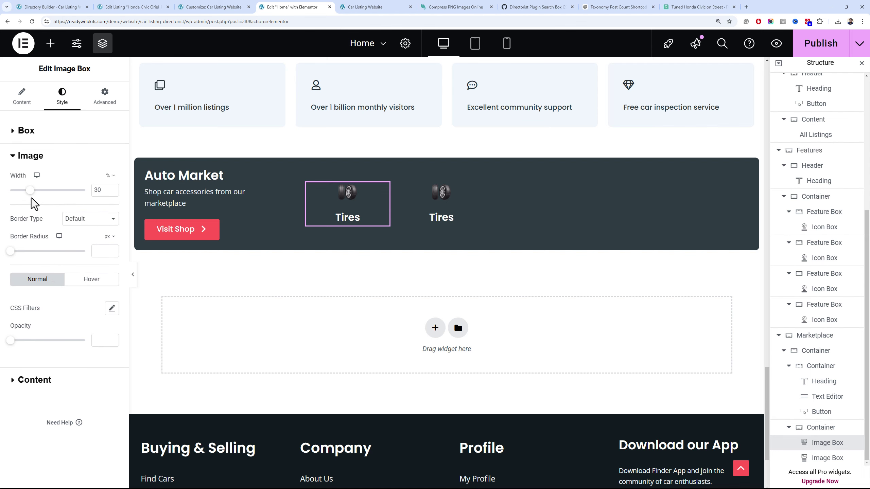
{"action": "left_click_drag", "start_coordinate": [31, 190], "coordinate": [84, 192]}
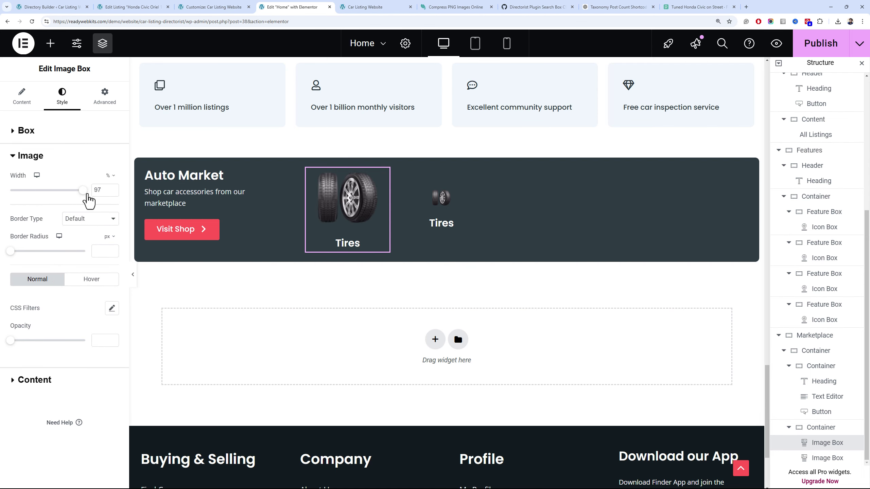
{"action": "double_click", "coordinate": [96, 191]}
{"action": "type", "text": "75"}
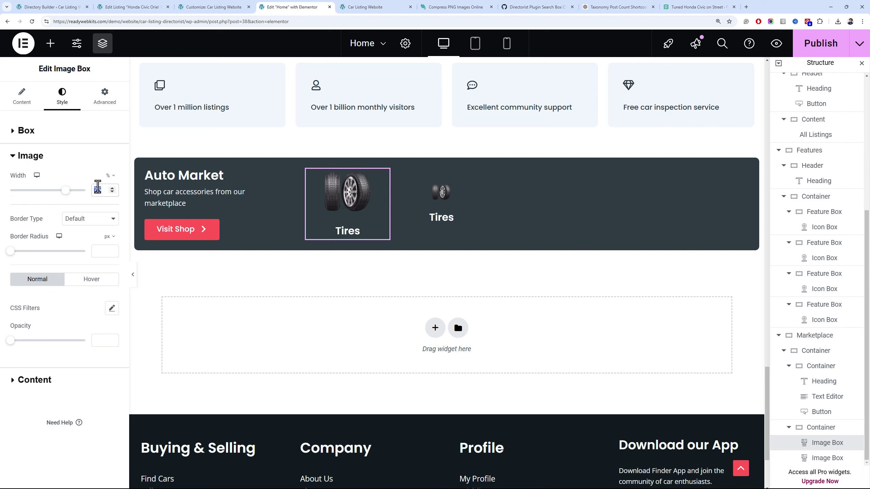
{"action": "type", "text": "70"}
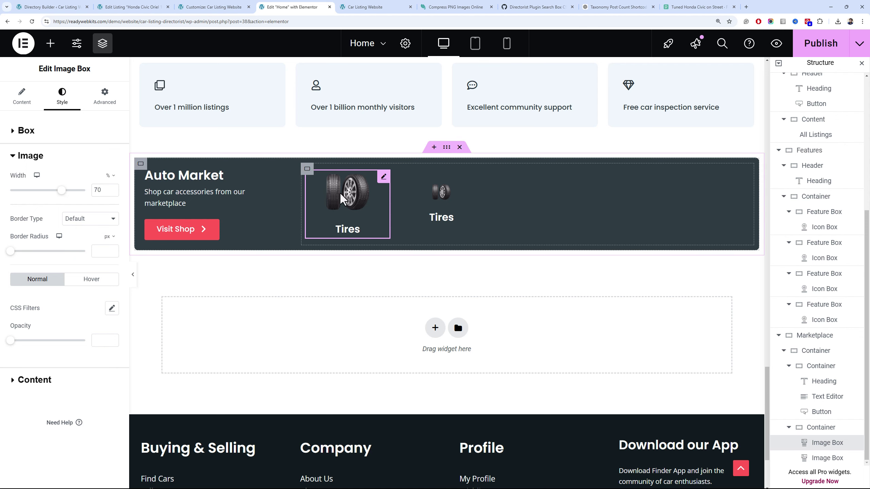
Copy the first Tires box and paste its style onto the duplicate image box
{"action": "right_click", "coordinate": [341, 194]}
{"action": "left_click", "coordinate": [382, 245]}
{"action": "right_click", "coordinate": [459, 190]}
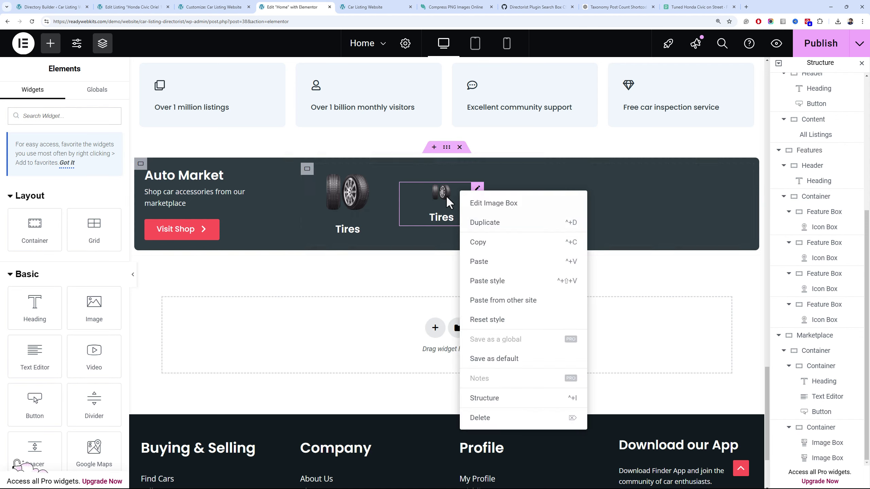
{"action": "left_click", "coordinate": [487, 280]}
Build the Disks, Tuning, Child Seat and Filters image boxes with matching pictures, using disks.png for Disks
{"action": "key", "text": "alt+Tab"}
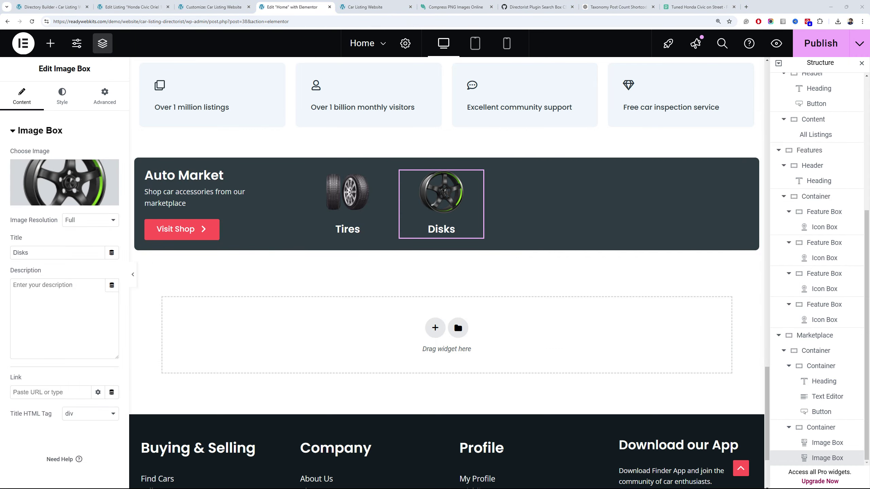
{"action": "key", "text": "alt+Tab"}
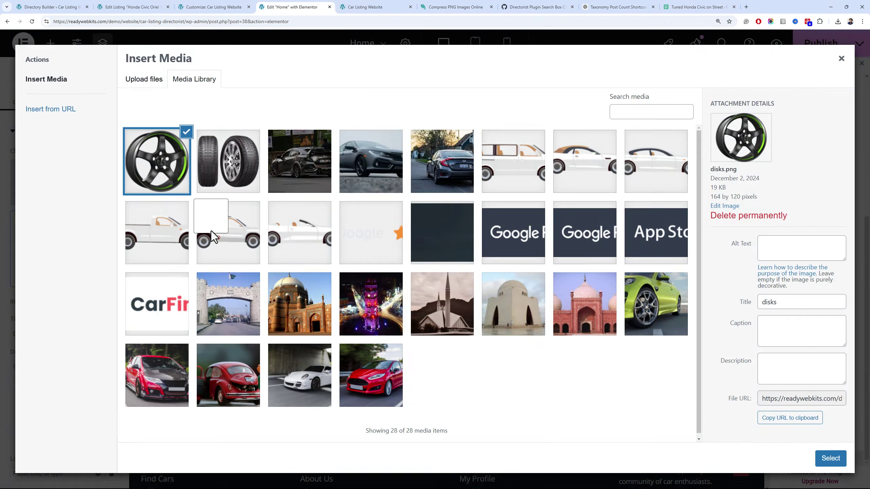
{"action": "type", "text": "Tu"}
{"action": "type", "text": "ning"}
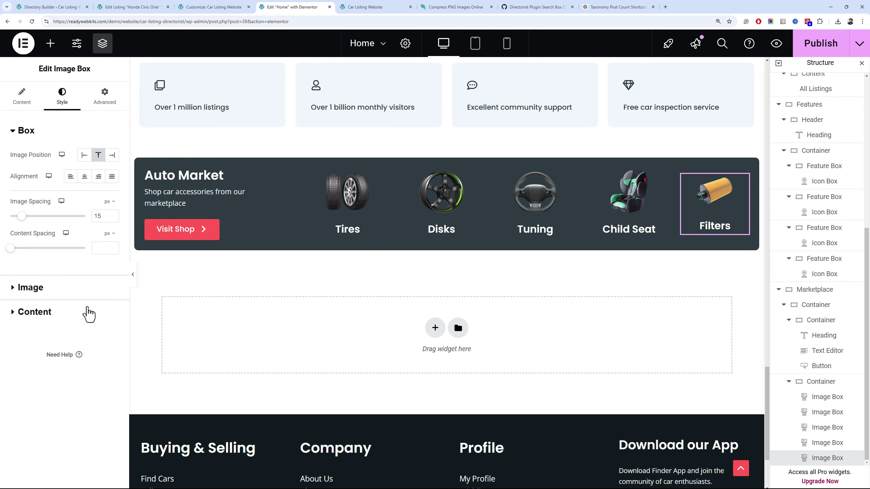
{"action": "left_click", "coordinate": [85, 311]}
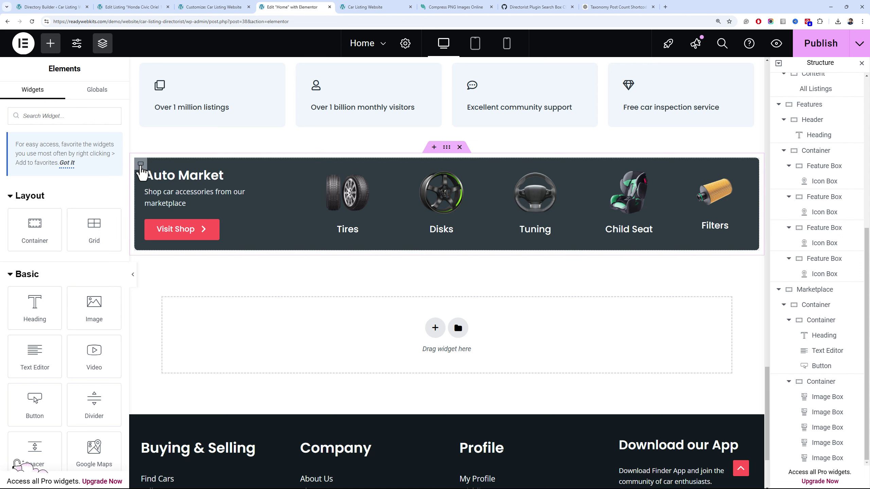
Set the padding of the dark Auto Market banner container to 25 px on all sides
{"action": "left_click", "coordinate": [440, 158]}
{"action": "left_click", "coordinate": [104, 96]}
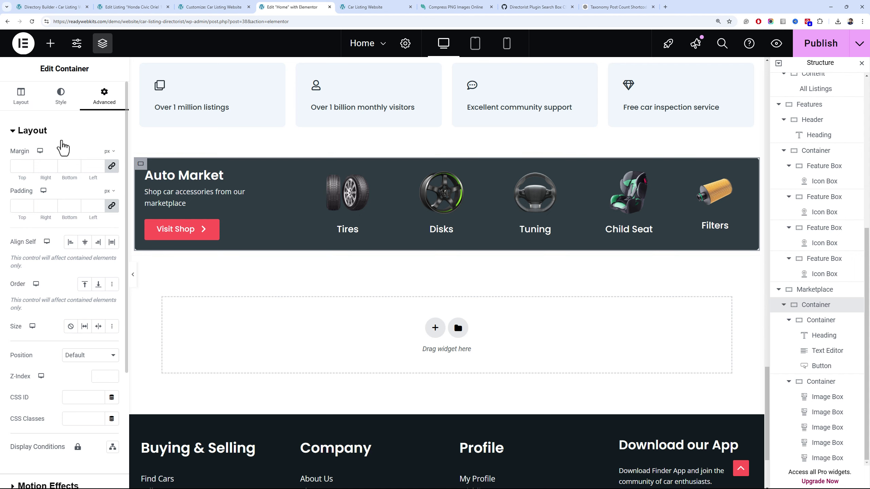
{"action": "left_click", "coordinate": [21, 205]}
{"action": "type", "text": "25"}
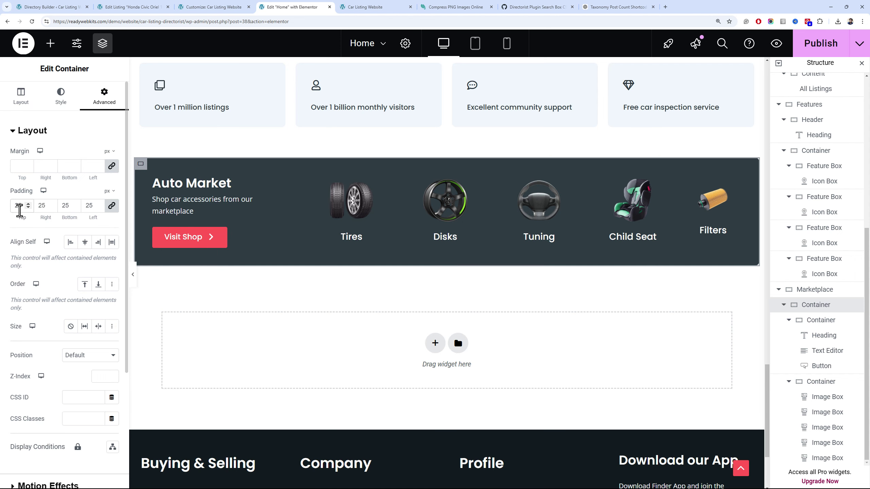
Give the Tires image box a custom width of 25% in its advanced layout settings
{"action": "left_click", "coordinate": [688, 215]}
{"action": "left_click", "coordinate": [105, 96]}
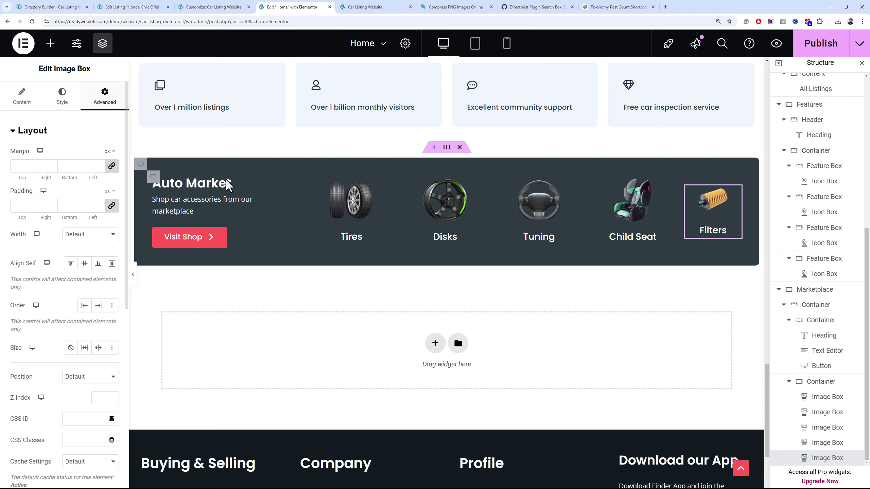
{"action": "left_click", "coordinate": [350, 206]}
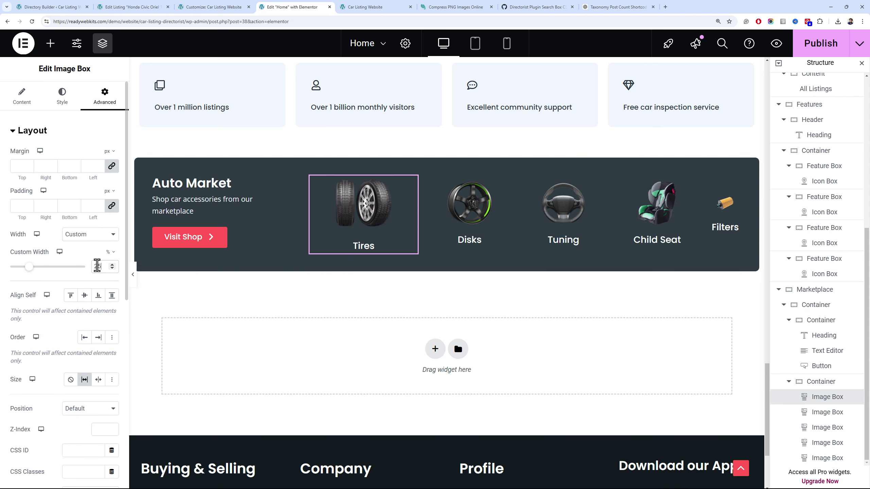
Paste the Tires box style onto the Disks, Tuning and Child Seat boxes, and open their container's layout settings
{"action": "right_click", "coordinate": [569, 205]}
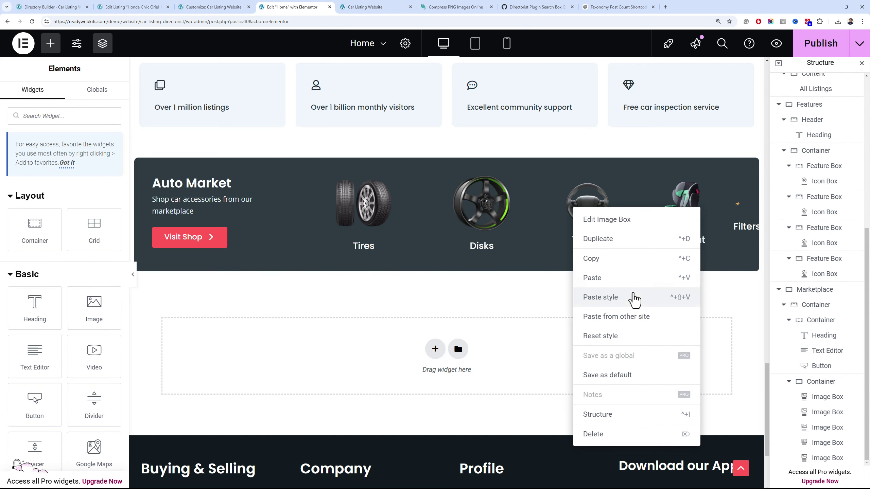
{"action": "left_click", "coordinate": [635, 299]}
{"action": "right_click", "coordinate": [700, 205]}
{"action": "left_click", "coordinate": [722, 291]}
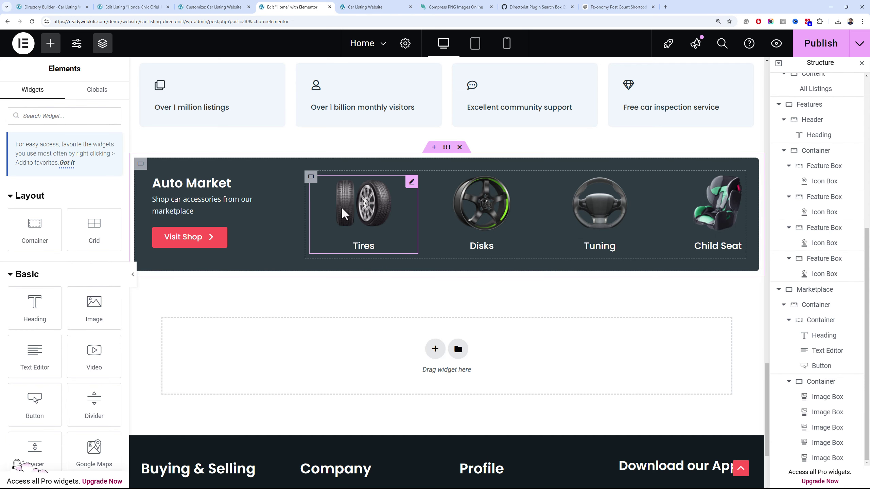
{"action": "left_click", "coordinate": [311, 176]}
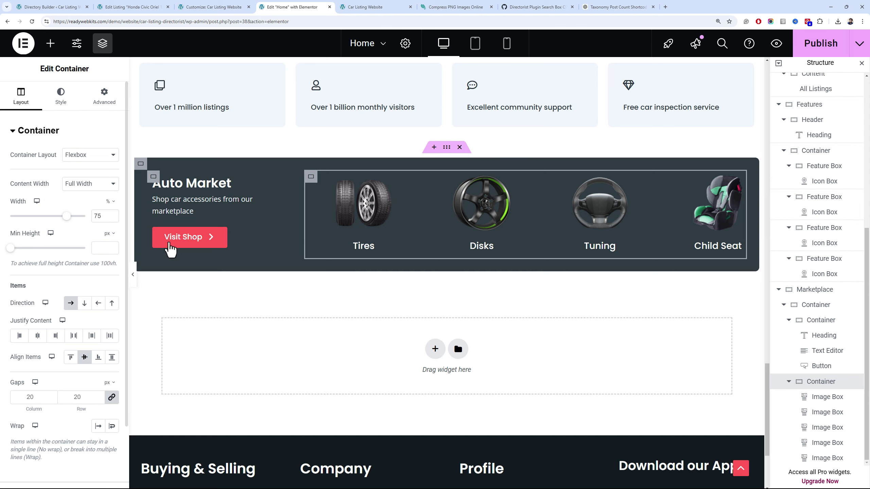
Copy the Tires image box and paste its style onto the Disks, Tuning, Child Seat and Filters boxes
{"action": "left_click", "coordinate": [362, 205]}
{"action": "right_click", "coordinate": [342, 214]}
{"action": "left_click", "coordinate": [382, 263]}
{"action": "right_click", "coordinate": [452, 220]}
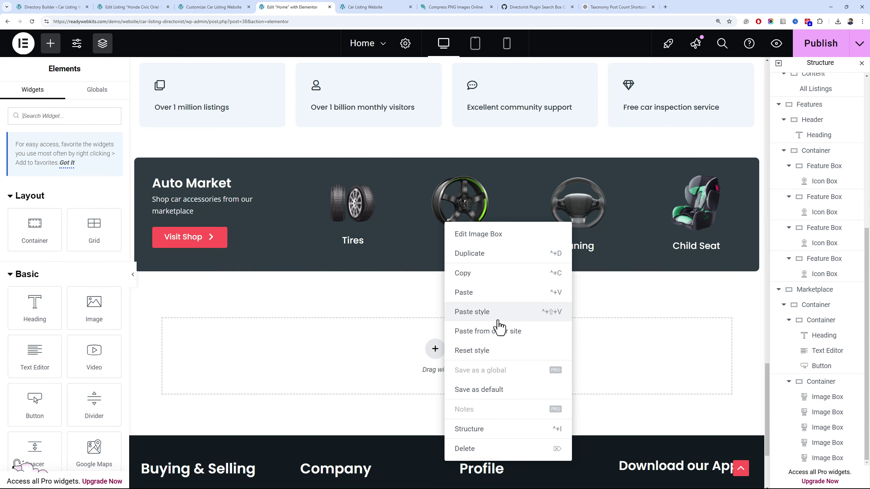
{"action": "left_click", "coordinate": [493, 310]}
{"action": "right_click", "coordinate": [548, 214]}
{"action": "left_click", "coordinate": [600, 305]}
{"action": "right_click", "coordinate": [632, 203]}
{"action": "left_click", "coordinate": [673, 293]}
{"action": "right_click", "coordinate": [697, 201]}
{"action": "left_click", "coordinate": [738, 289]}
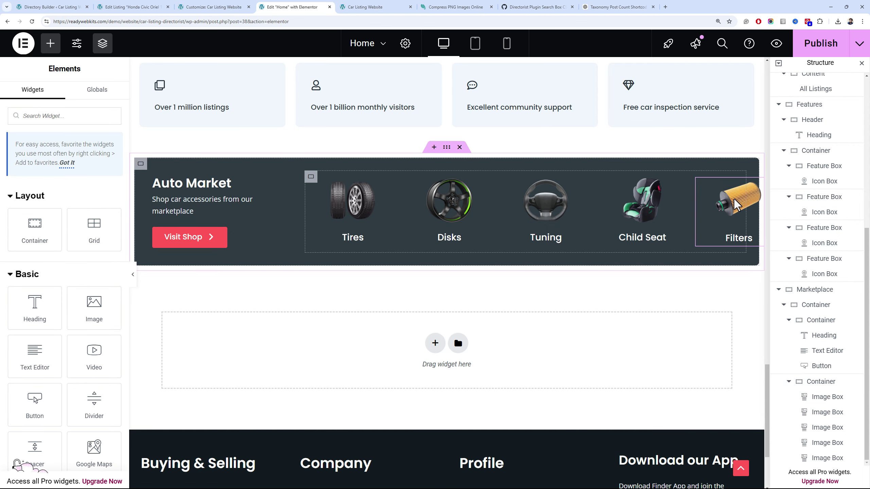
Set the Tires box's custom width to 18% and reapply its style to the other accessory image boxes
{"action": "left_click", "coordinate": [344, 215]}
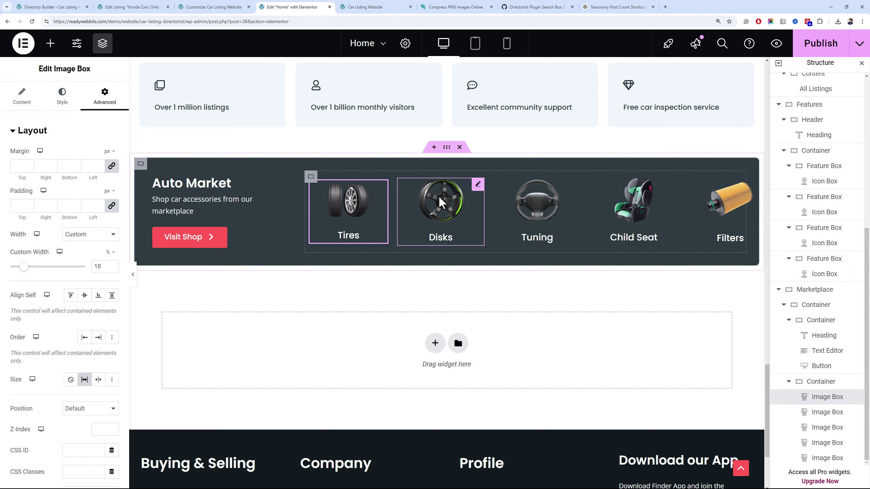
{"action": "right_click", "coordinate": [609, 212]}
{"action": "right_click", "coordinate": [701, 209]}
{"action": "left_click", "coordinate": [727, 297]}
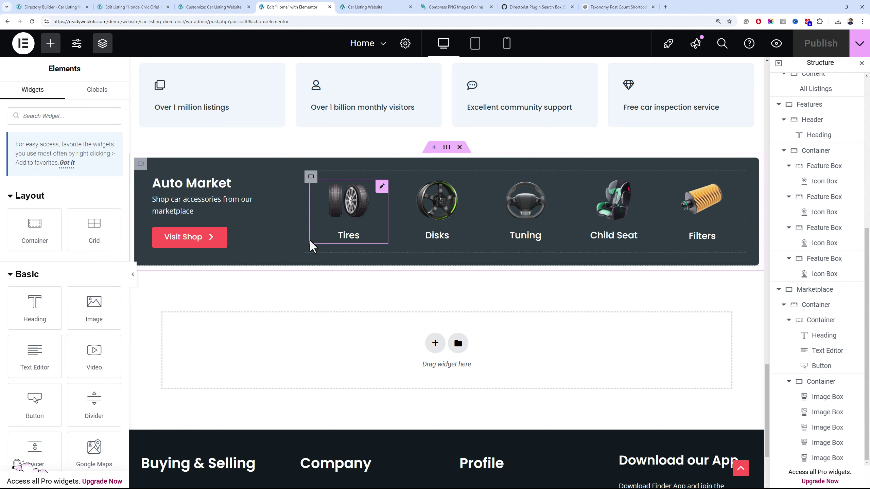
Set the Auto Market banner container's background to the global Theme Color 5
{"action": "scroll", "coordinate": [202, 217], "scroll_direction": "up", "scroll_amount": 6}
{"action": "scroll", "coordinate": [234, 237], "scroll_direction": "down", "scroll_amount": 3}
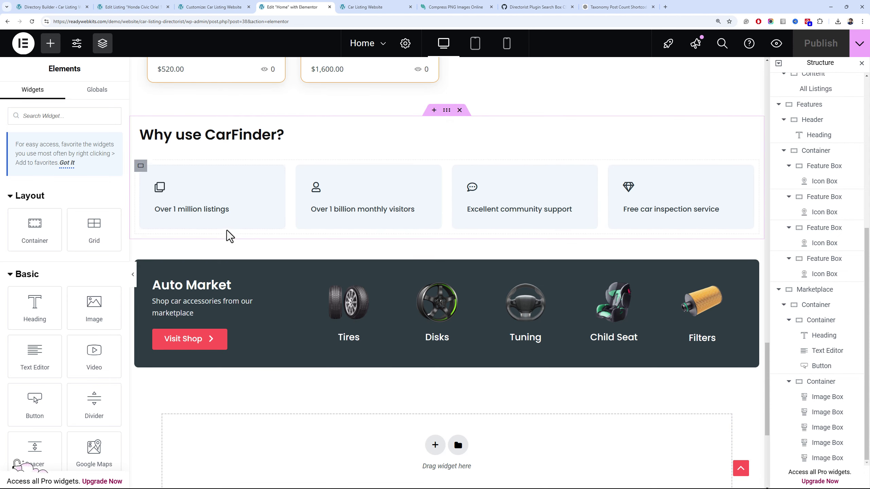
{"action": "scroll", "coordinate": [226, 197], "scroll_direction": "up", "scroll_amount": 5}
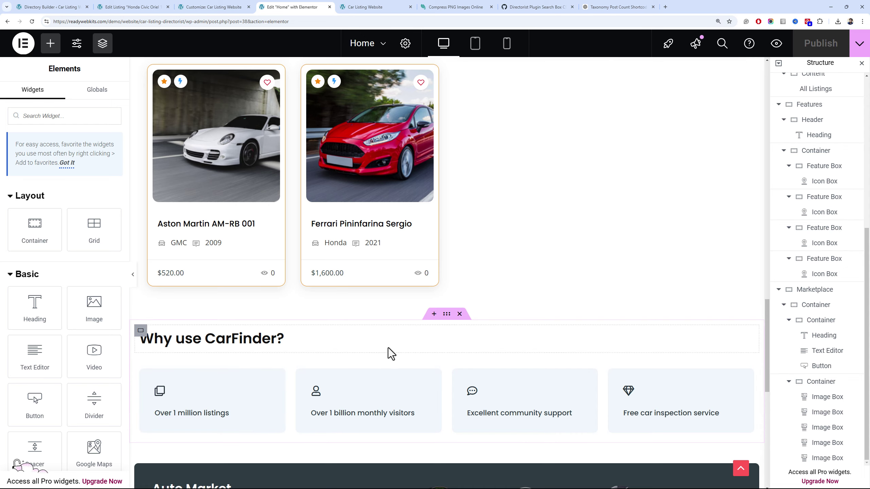
{"action": "scroll", "coordinate": [397, 342], "scroll_direction": "down", "scroll_amount": 5}
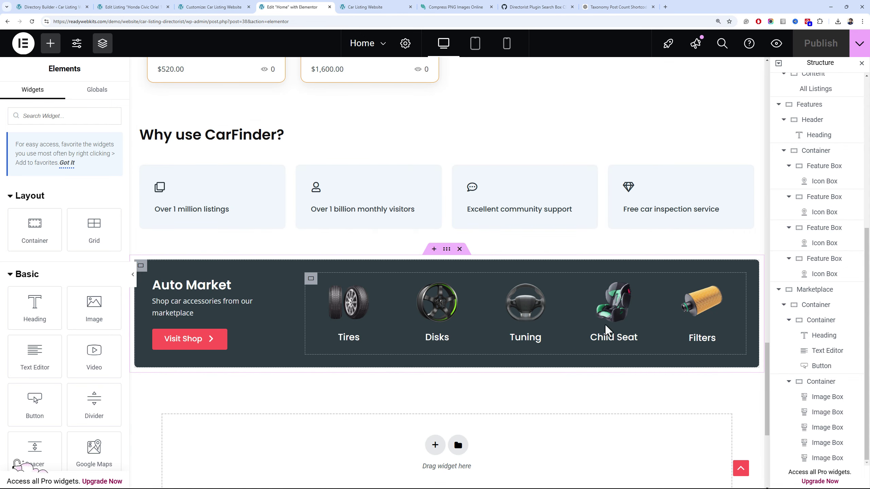
{"action": "scroll", "coordinate": [463, 310], "scroll_direction": "down", "scroll_amount": 2}
{"action": "scroll", "coordinate": [464, 316], "scroll_direction": "down", "scroll_amount": 1}
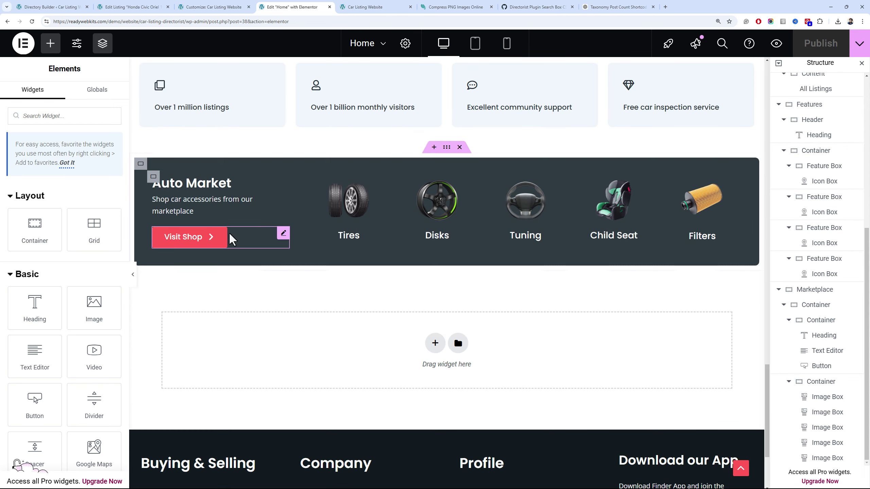
{"action": "left_click", "coordinate": [145, 178]}
{"action": "left_click", "coordinate": [67, 94]}
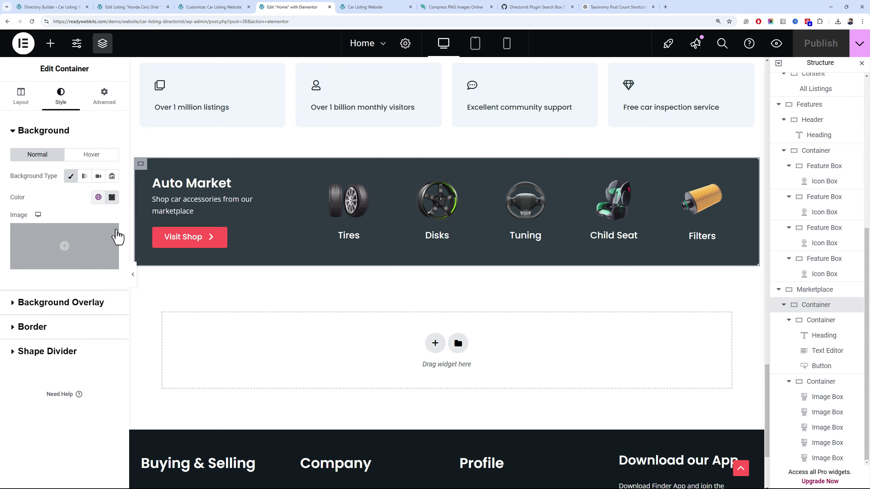
{"action": "left_click", "coordinate": [98, 198]}
{"action": "scroll", "coordinate": [97, 358], "scroll_direction": "down", "scroll_amount": 2}
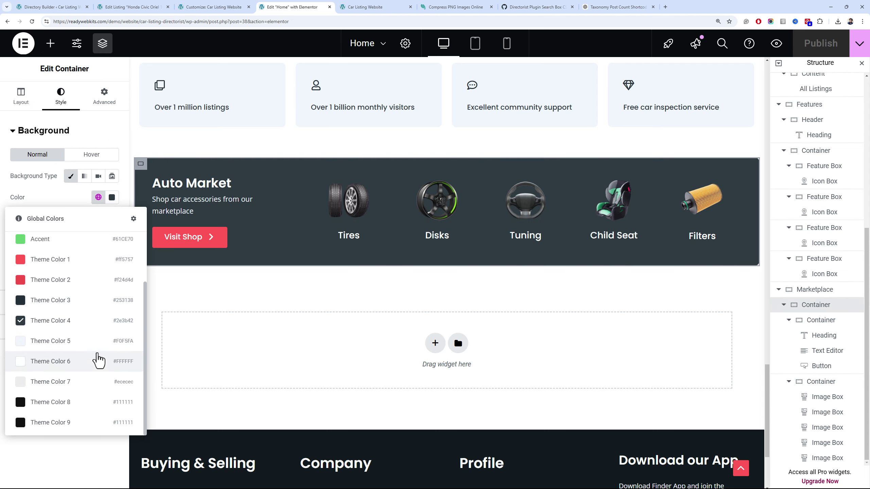
{"action": "left_click", "coordinate": [98, 354]}
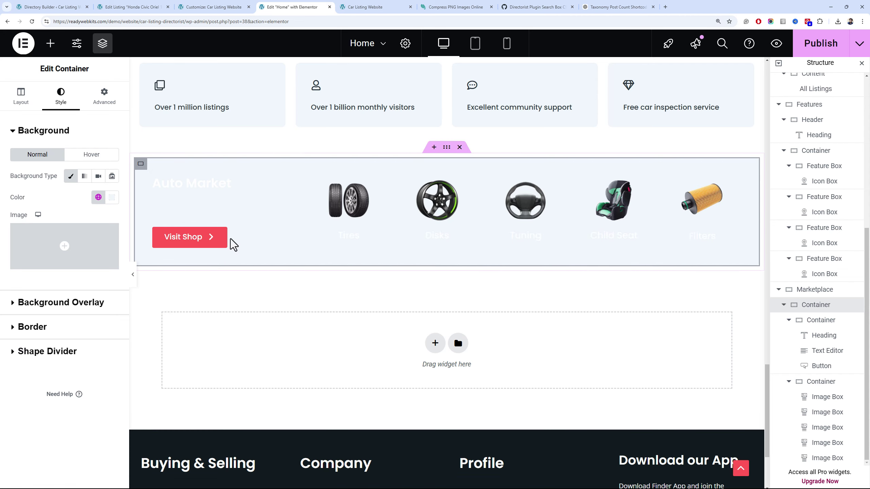
Set the Tires box's title color to a black global color and copy the box
{"action": "left_click", "coordinate": [346, 212]}
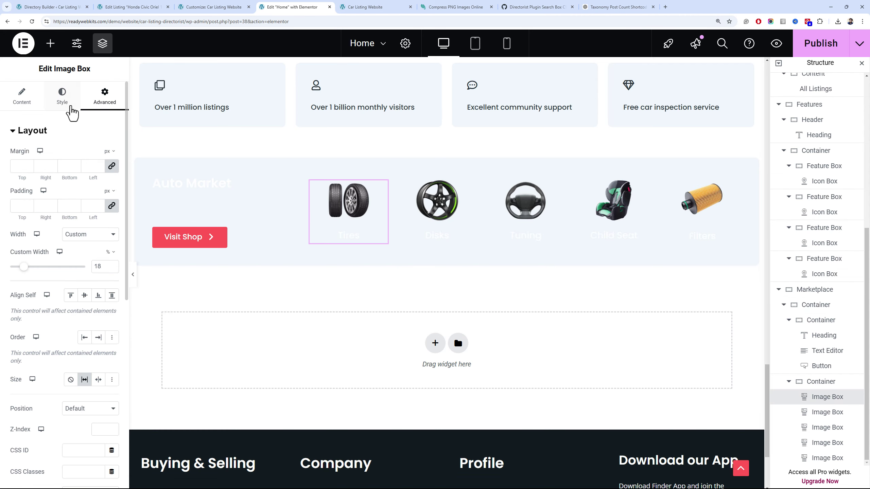
{"action": "left_click", "coordinate": [61, 94]}
{"action": "left_click", "coordinate": [91, 326]}
{"action": "left_click", "coordinate": [98, 225]}
{"action": "left_click", "coordinate": [68, 415]}
{"action": "key", "text": "ctrl+c"}
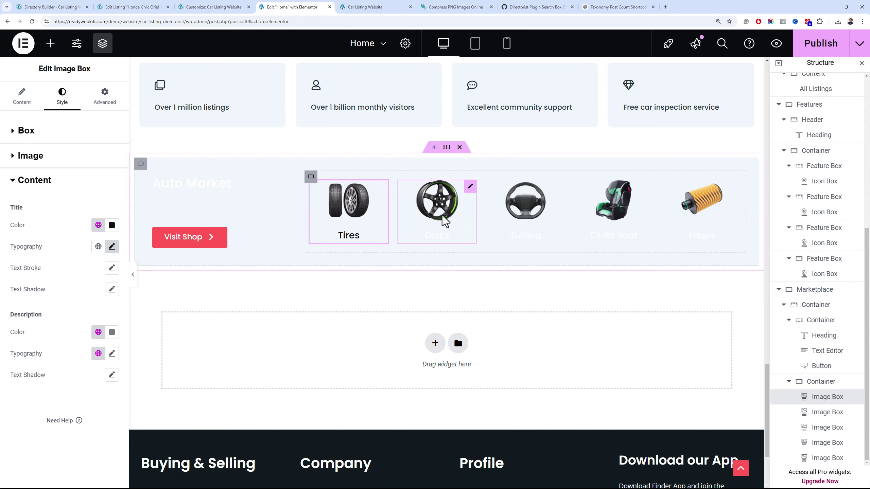
Paste the copied Tires title styling onto the Disks, Tuning, Child Seat and Filters boxes
{"action": "key", "text": "ctrl+shift+v"}
{"action": "key", "text": "ctrl+shift+v"}
{"action": "key", "text": "ctrl+shift+v"}
{"action": "key", "text": "ctrl+shift+v"}
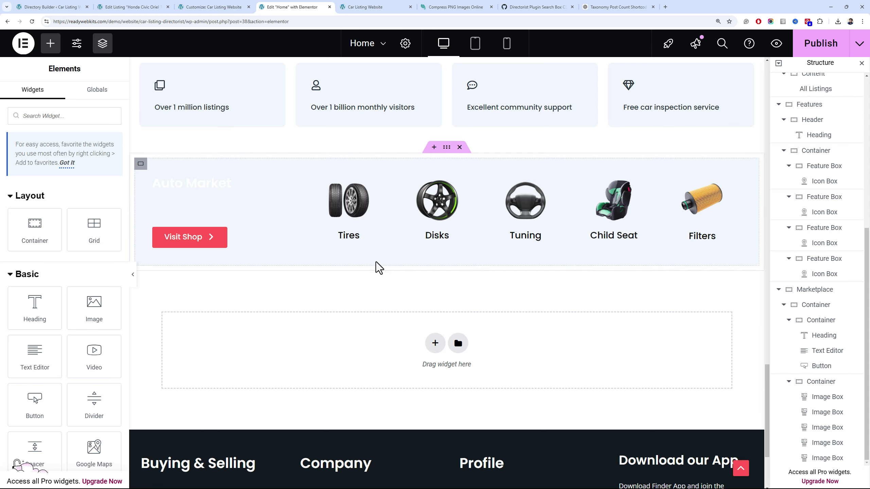
Recolor the Auto Market heading with a black global color and the description below it with a dark slate one
{"action": "left_click", "coordinate": [156, 185]}
{"action": "left_click", "coordinate": [98, 176]}
{"action": "left_click", "coordinate": [78, 302]}
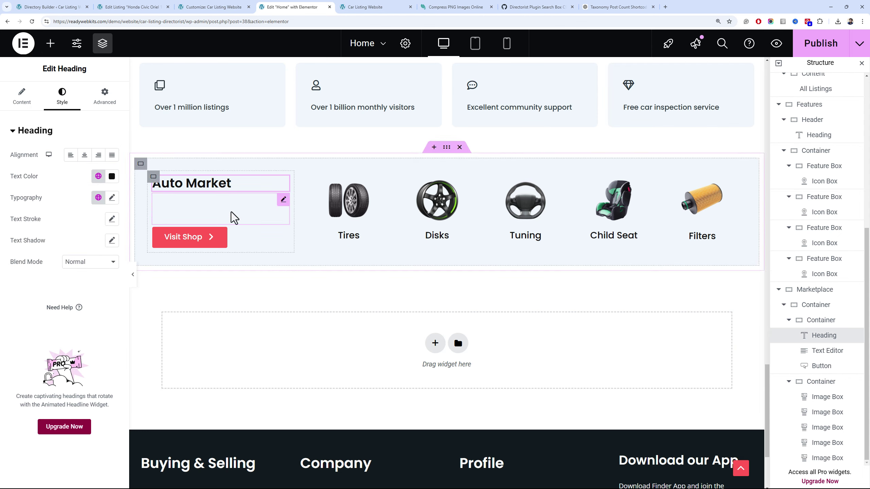
{"action": "left_click", "coordinate": [233, 218]}
{"action": "left_click", "coordinate": [98, 176]}
{"action": "left_click", "coordinate": [96, 364]}
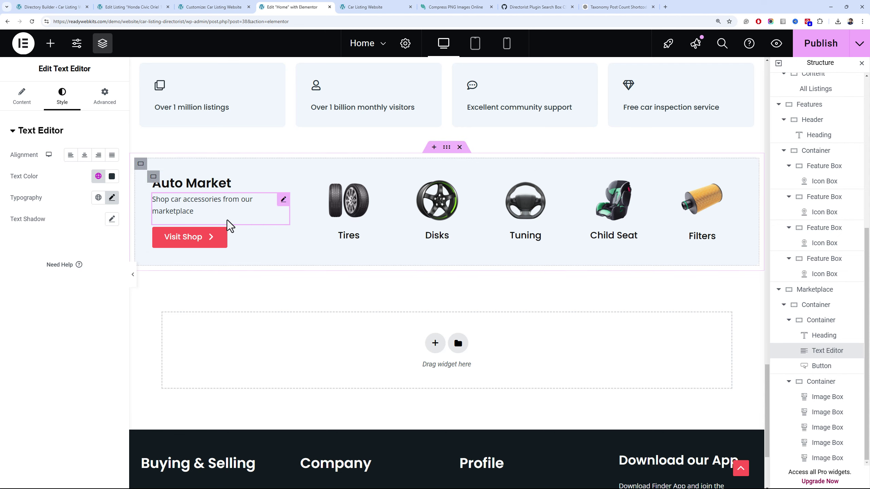
Give the Auto Market banner container a solid border in a dark global color
{"action": "left_click", "coordinate": [140, 164]}
{"action": "left_click", "coordinate": [32, 326]}
{"action": "left_click", "coordinate": [90, 225]}
{"action": "left_click", "coordinate": [99, 258]}
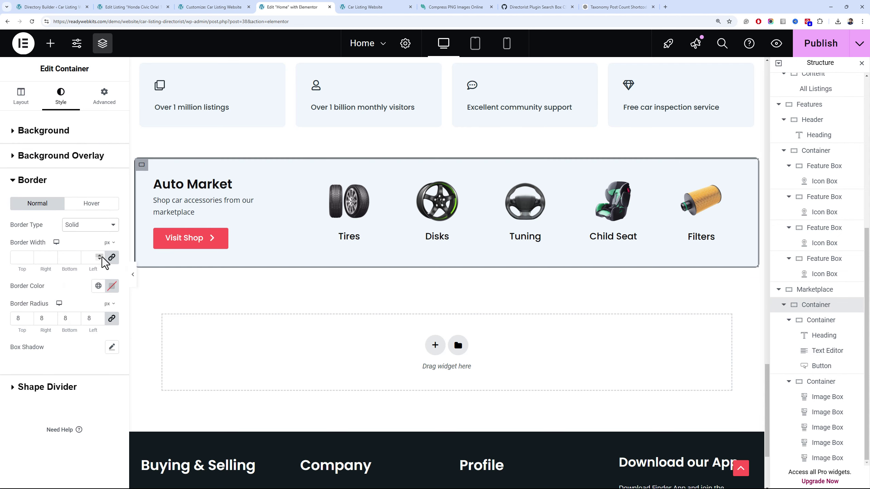
{"action": "left_click", "coordinate": [98, 285]}
{"action": "left_click", "coordinate": [72, 226]}
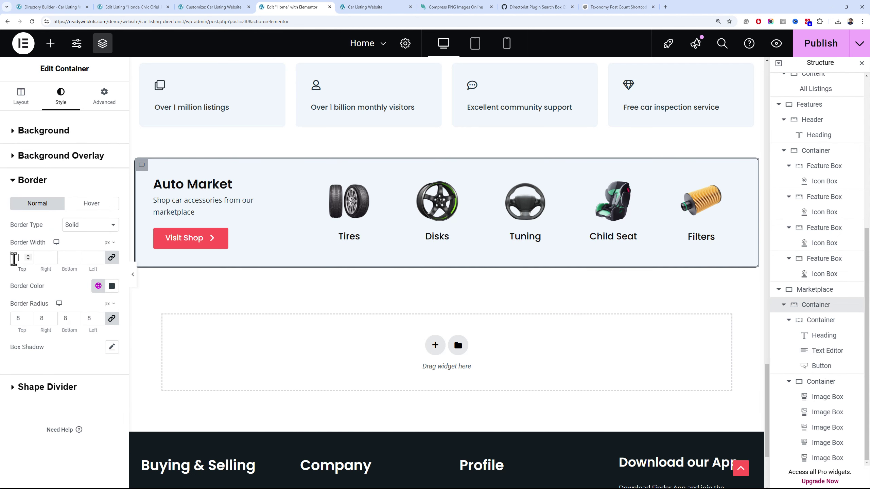
Give the "Over 1 million listings" feature box a solid 1 px border in a dark global color
{"action": "left_click", "coordinate": [178, 112]}
{"action": "scroll", "coordinate": [140, 171], "scroll_direction": "up", "scroll_amount": 3}
{"action": "left_click", "coordinate": [146, 171]}
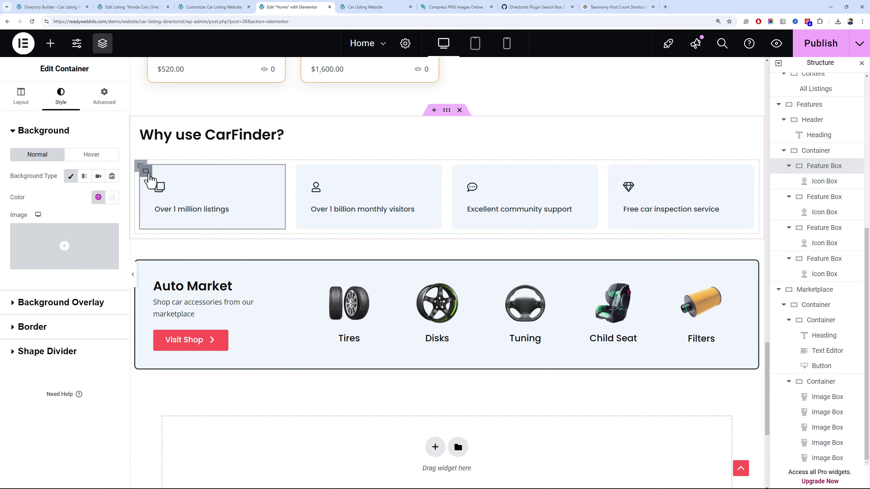
{"action": "left_click", "coordinate": [138, 169]}
{"action": "left_click", "coordinate": [61, 96]}
{"action": "left_click", "coordinate": [33, 326]}
{"action": "left_click", "coordinate": [90, 225]}
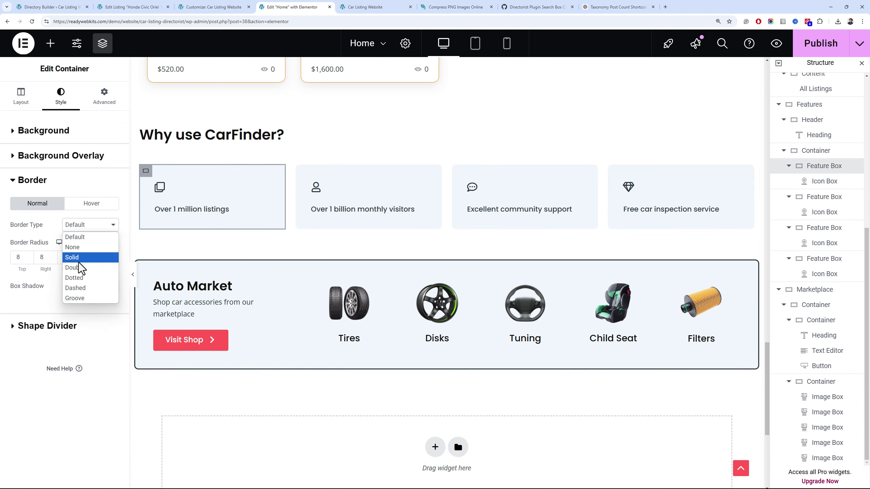
{"action": "left_click", "coordinate": [79, 257]}
{"action": "left_click", "coordinate": [98, 285]}
{"action": "left_click", "coordinate": [41, 236]}
{"action": "left_click", "coordinate": [15, 258]}
{"action": "type", "text": "1"}
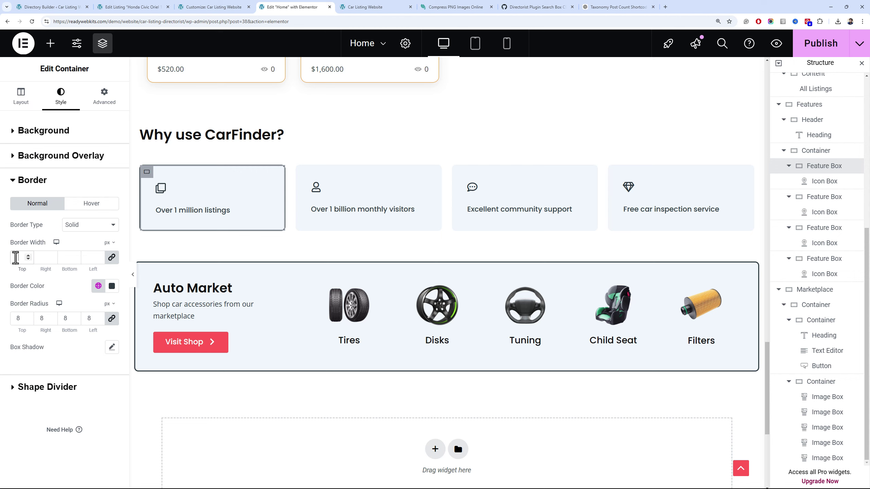
Change the border color of the "Over 1 million listings" feature box to #D4DDE7
{"action": "left_click", "coordinate": [315, 205]}
{"action": "left_click", "coordinate": [146, 171]}
{"action": "left_click", "coordinate": [61, 95]}
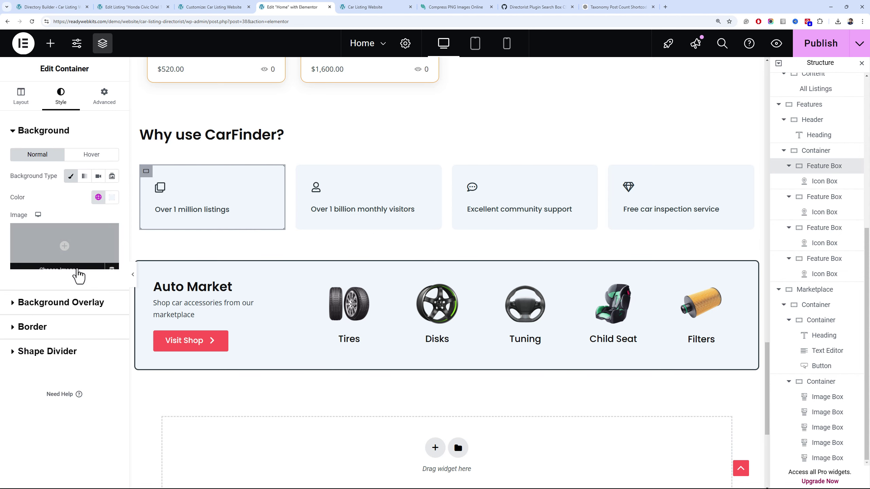
{"action": "left_click", "coordinate": [32, 325]}
{"action": "left_click", "coordinate": [111, 286]}
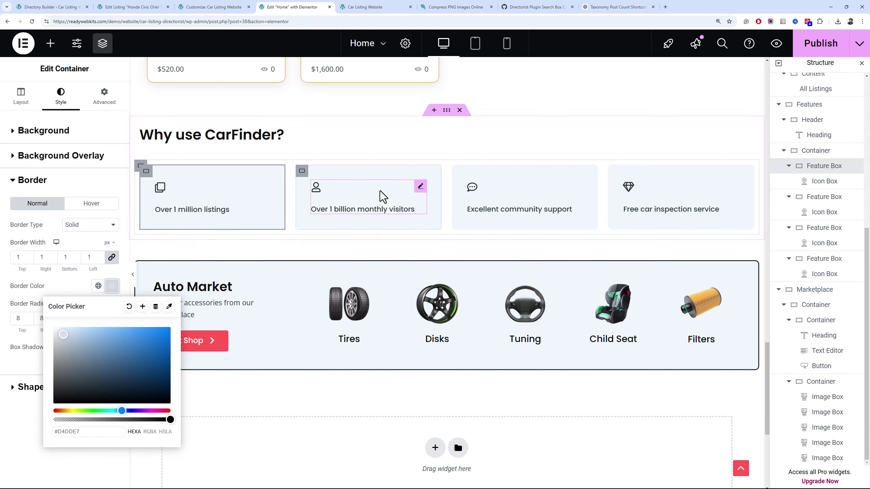
Copy the first feature box and paste its border style onto the other three feature boxes
{"action": "left_click", "coordinate": [139, 171]}
{"action": "right_click", "coordinate": [139, 171]}
{"action": "right_click", "coordinate": [301, 171]}
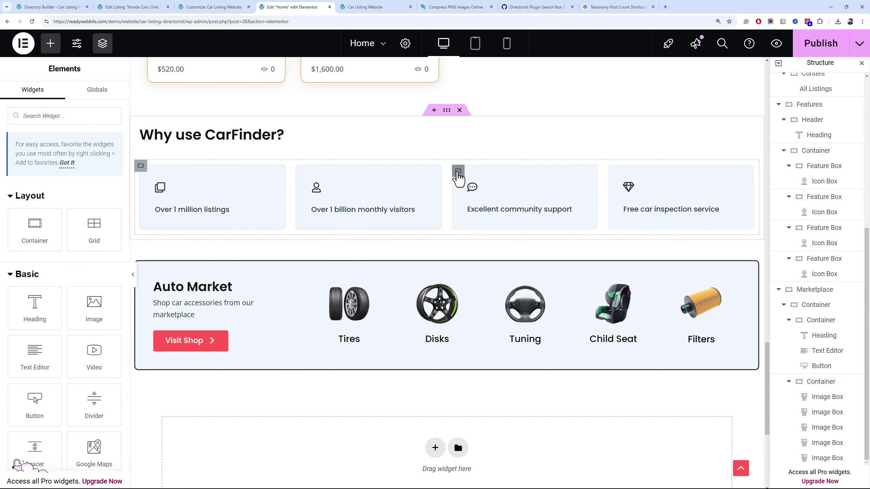
{"action": "left_click_drag", "start_coordinate": [458, 173], "coordinate": [524, 198]}
{"action": "right_click", "coordinate": [614, 173]}
{"action": "key", "text": "Escape"}
Set the padding of the container holding the four feature boxes to 0 px on all sides
{"action": "left_click", "coordinate": [141, 169]}
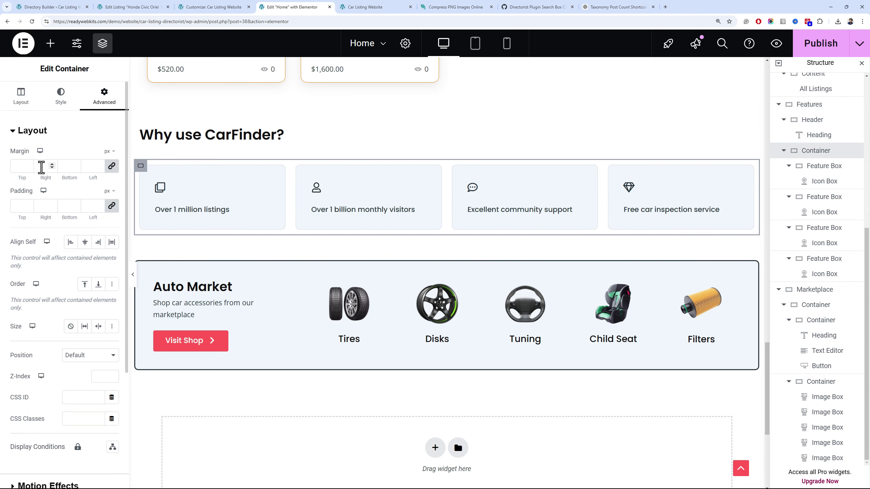
{"action": "left_click", "coordinate": [17, 204]}
{"action": "type", "text": "0"}
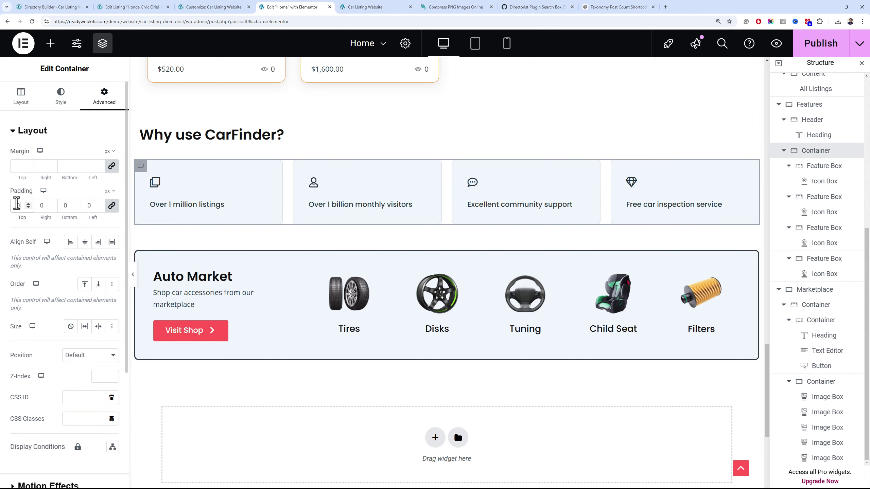
Collapse the Marketplace, Features and second Featured Listings sections in the page structure
{"action": "left_click", "coordinate": [779, 290]}
{"action": "left_click", "coordinate": [778, 274]}
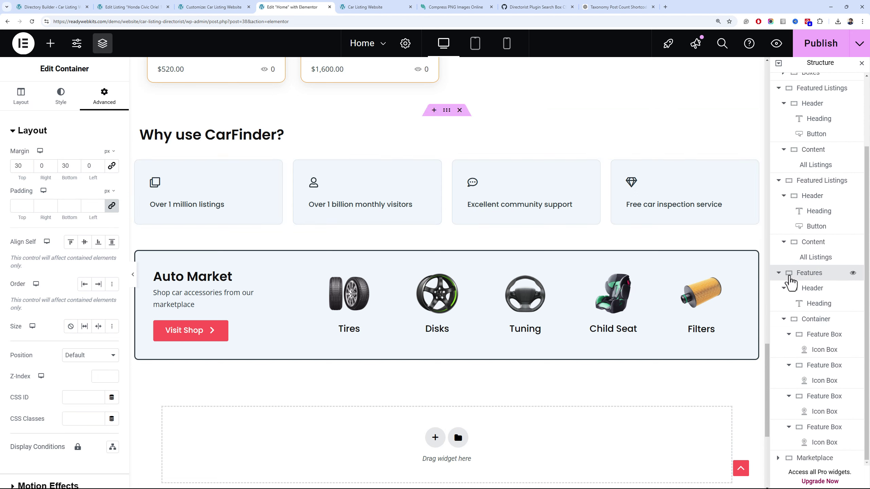
{"action": "left_click", "coordinate": [777, 273]}
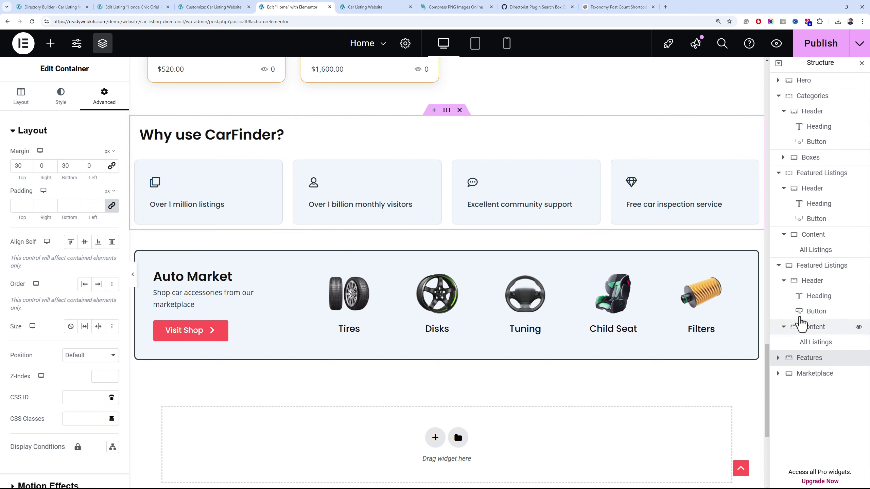
{"action": "left_click", "coordinate": [779, 271]}
Rename the second Featured Listings section as Popular Listings
{"action": "double_click", "coordinate": [815, 270]}
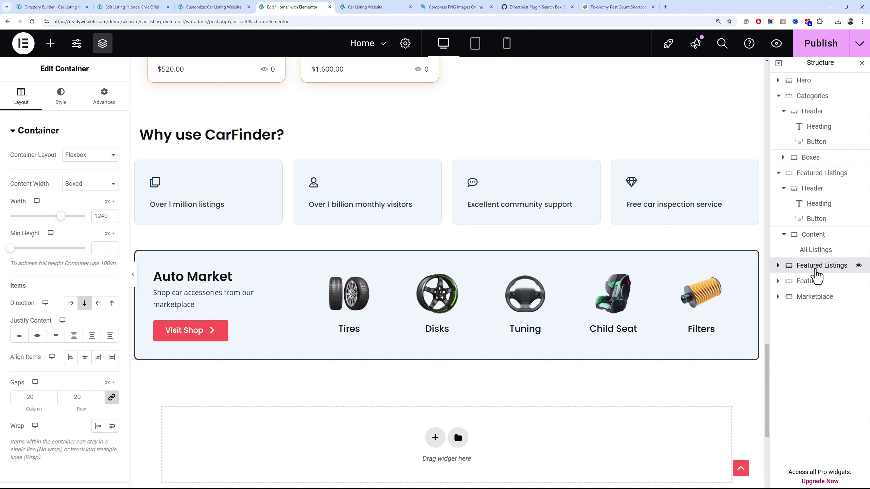
{"action": "type", "text": "Popu"}
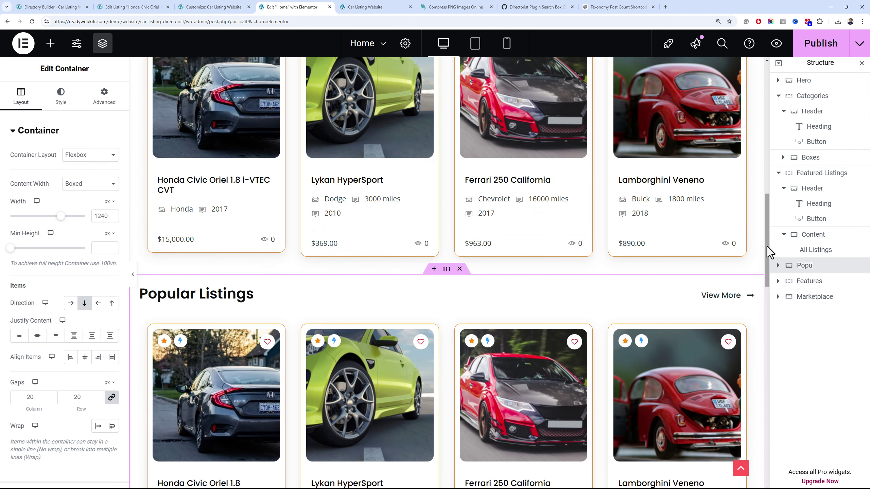
{"action": "type", "text": "lar L"}
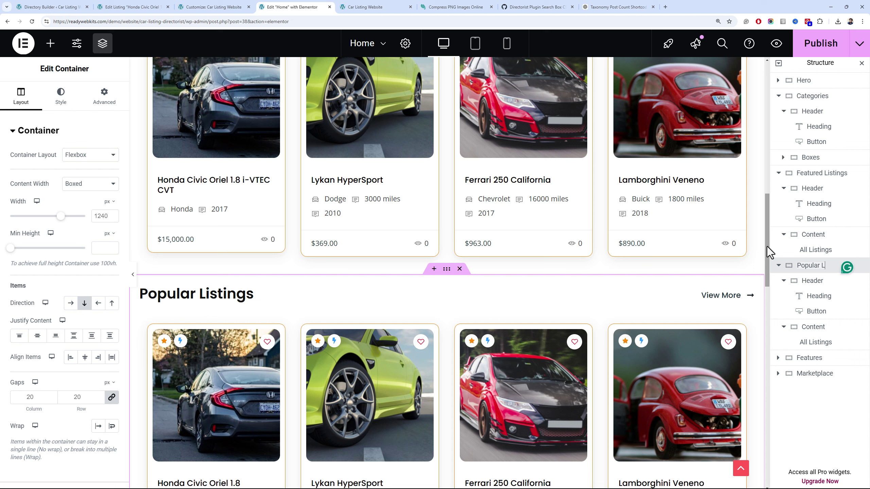
{"action": "type", "text": "istings"}
{"action": "key", "text": "Return"}
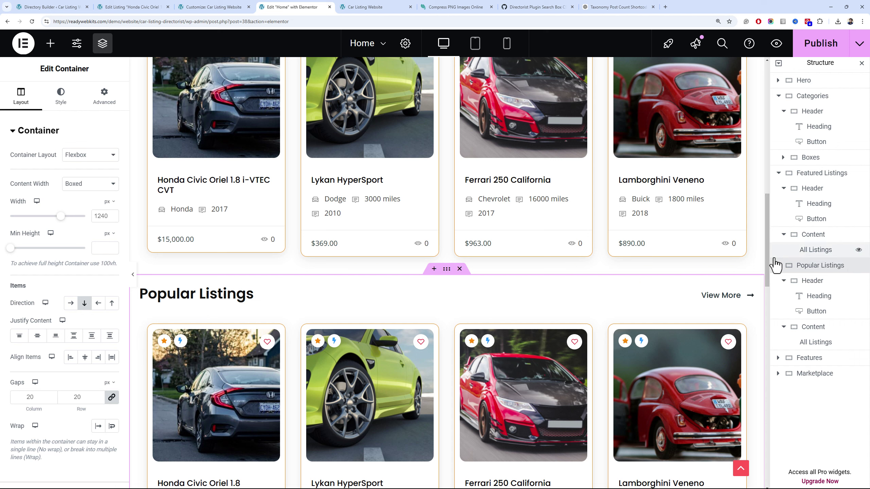
Collapse the Popular Listings section, move the Features section above it, and check the new section order on the page
{"action": "left_click", "coordinate": [778, 266]}
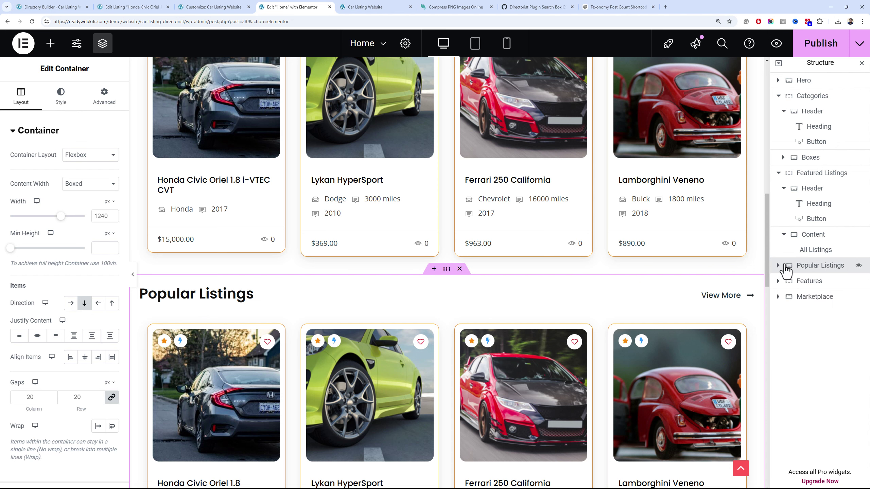
{"action": "left_click", "coordinate": [802, 281]}
{"action": "left_click_drag", "start_coordinate": [802, 280], "coordinate": [807, 266]}
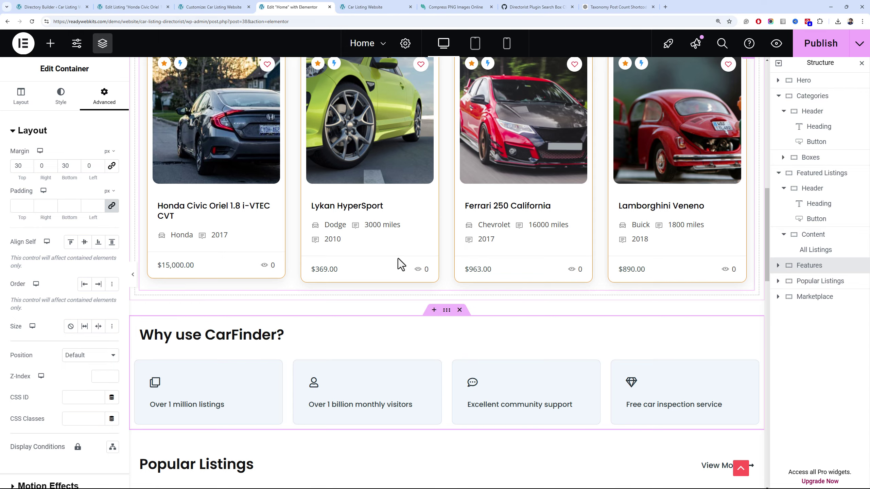
{"action": "scroll", "coordinate": [397, 255], "scroll_direction": "down", "scroll_amount": 4}
{"action": "scroll", "coordinate": [335, 206], "scroll_direction": "down", "scroll_amount": 5}
{"action": "scroll", "coordinate": [340, 207], "scroll_direction": "down", "scroll_amount": 8}
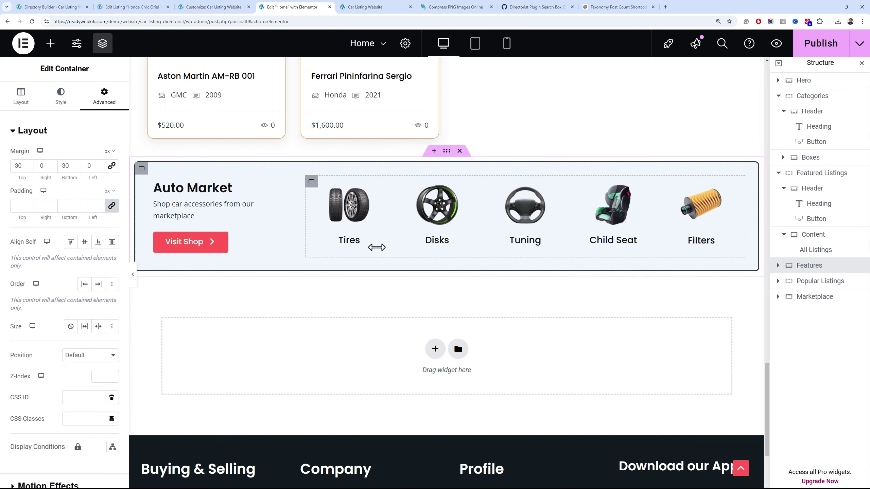
Copy the border color #D4DDE7 from the first feature box under Why use CarFinder?
{"action": "scroll", "coordinate": [253, 219], "scroll_direction": "up", "scroll_amount": 10}
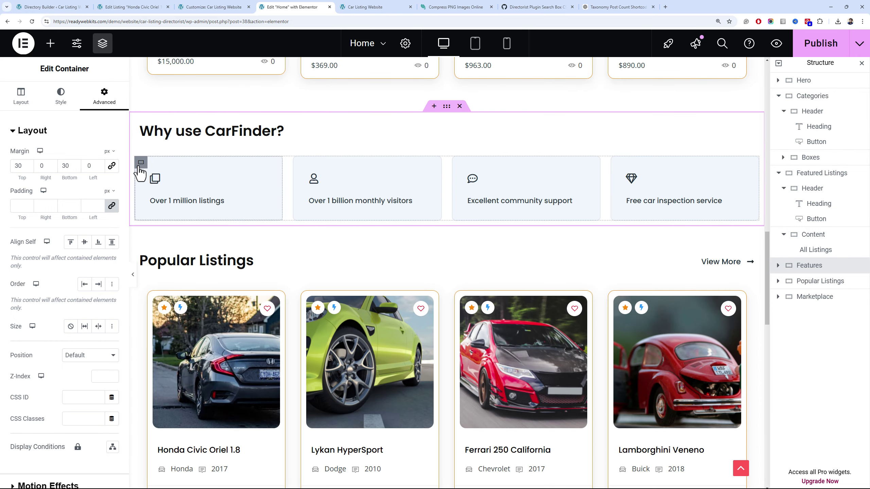
{"action": "left_click", "coordinate": [140, 167]}
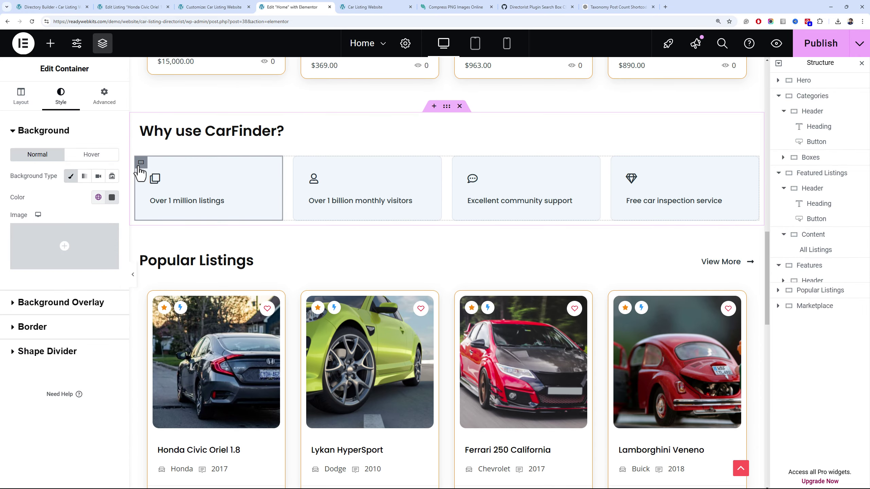
{"action": "left_click", "coordinate": [71, 329]}
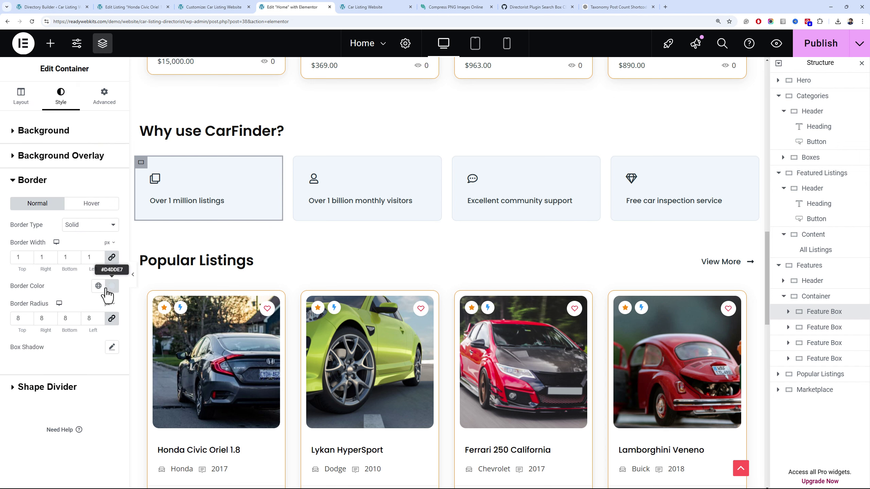
{"action": "left_click", "coordinate": [109, 287]}
{"action": "key", "text": "ctrl+c"}
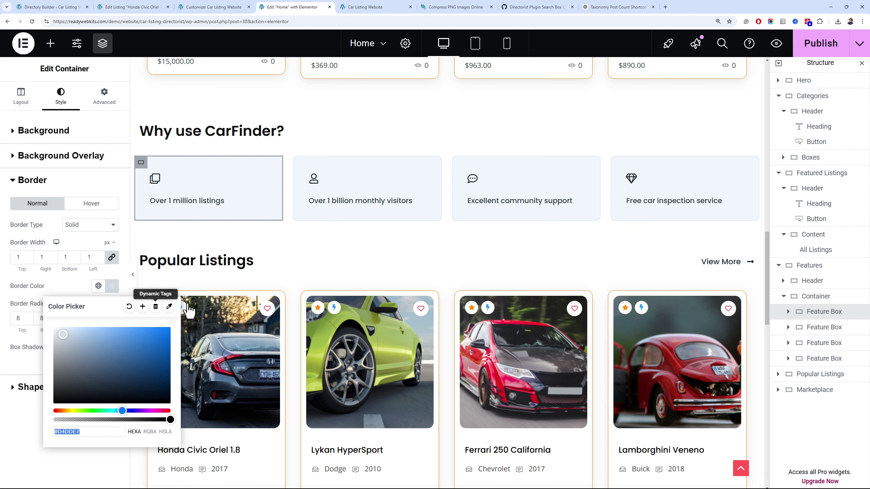
Set the Auto Market banner container's border to color #D4DDE7 with a width of 1 px on all sides
{"action": "scroll", "coordinate": [265, 279], "scroll_direction": "down", "scroll_amount": 10}
{"action": "scroll", "coordinate": [264, 279], "scroll_direction": "down", "scroll_amount": 1}
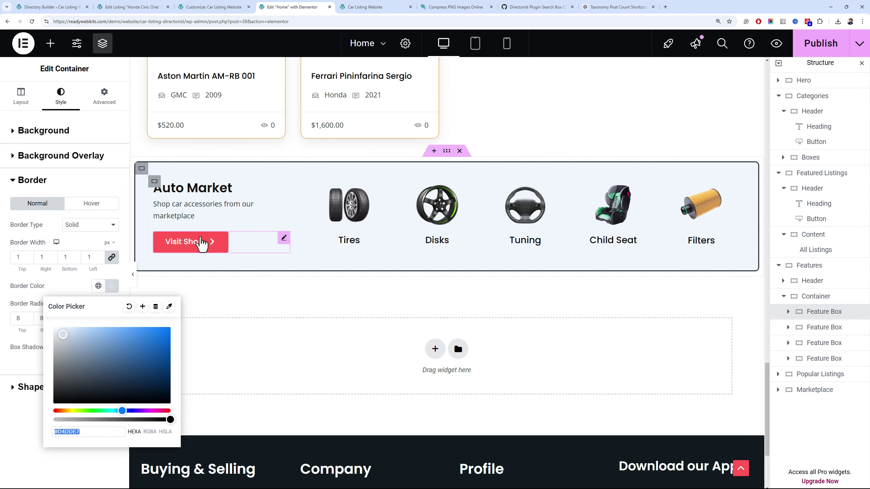
{"action": "left_click", "coordinate": [143, 170]}
{"action": "left_click", "coordinate": [65, 328]}
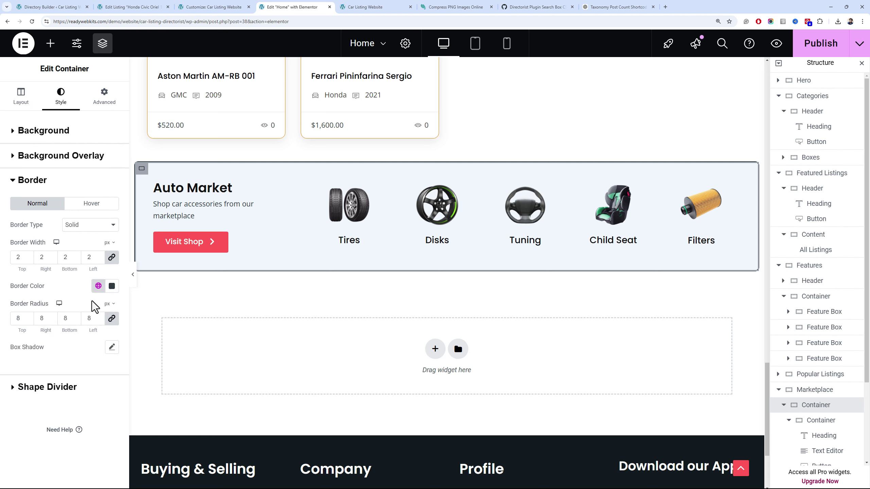
{"action": "left_click", "coordinate": [98, 286]}
{"action": "left_click", "coordinate": [112, 286]}
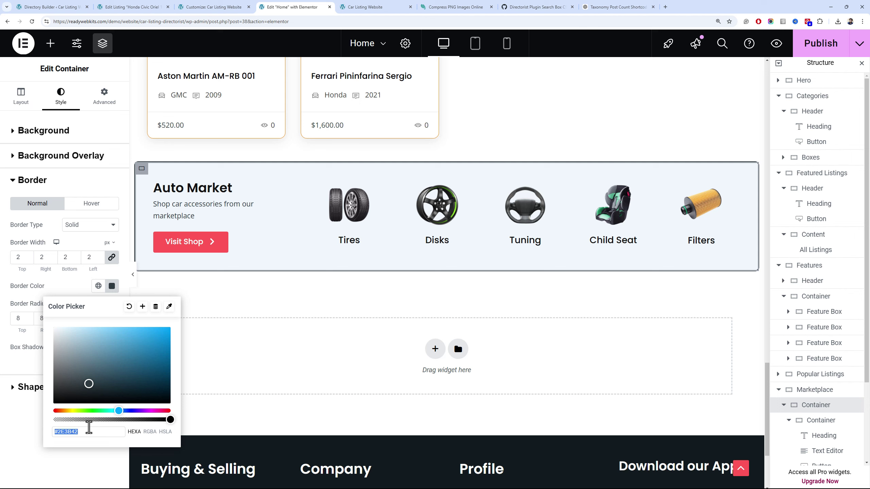
{"action": "key", "text": "ctrl+v"}
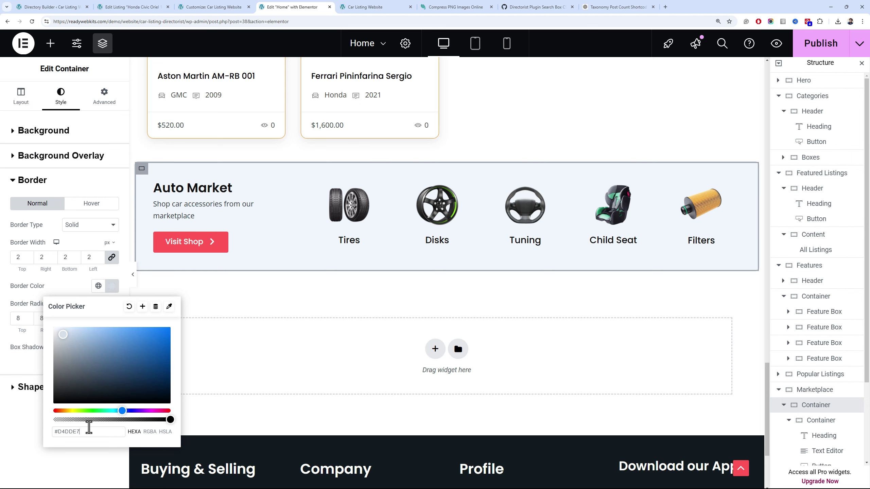
{"action": "double_click", "coordinate": [86, 257]}
{"action": "type", "text": "1"}
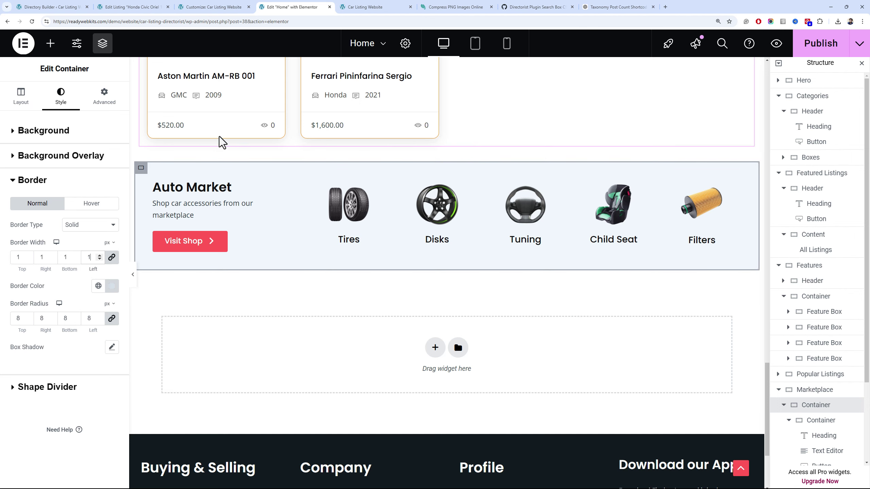
Give the Marketplace section a 30 px top margin with 0 on the other sides, and publish the page
{"action": "left_click", "coordinate": [278, 122]}
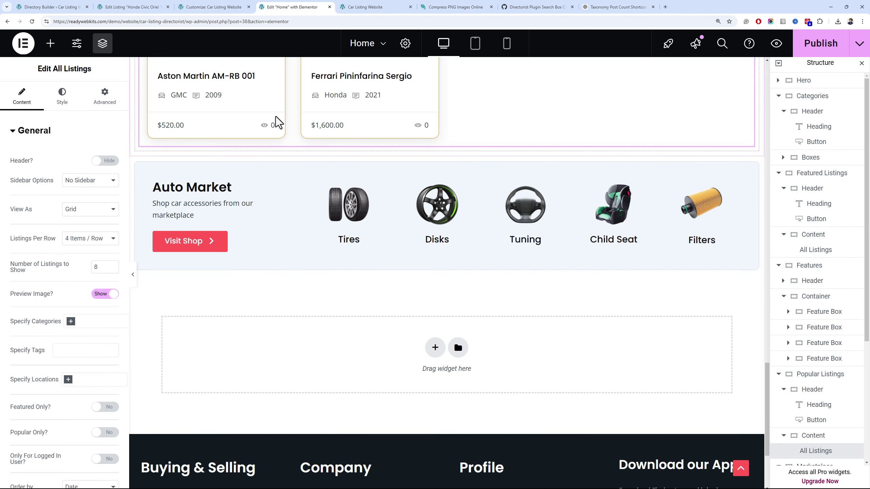
{"action": "scroll", "coordinate": [284, 165], "scroll_direction": "up", "scroll_amount": 5}
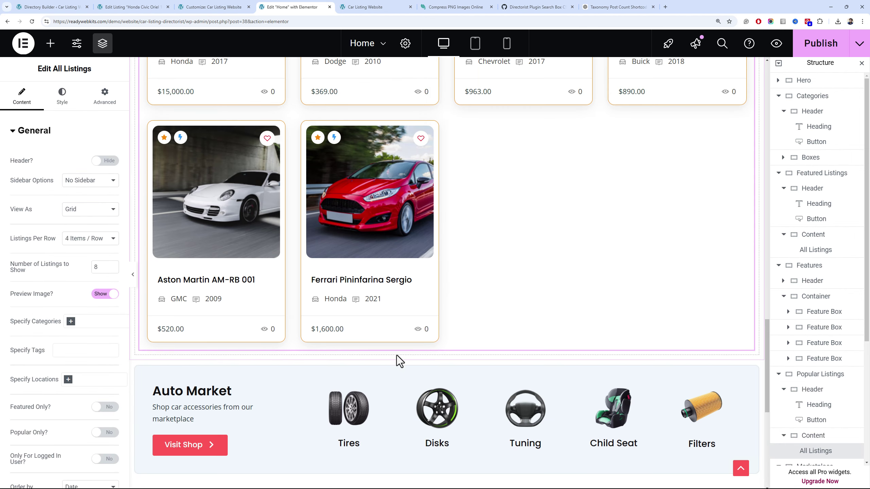
{"action": "left_click", "coordinate": [446, 354]}
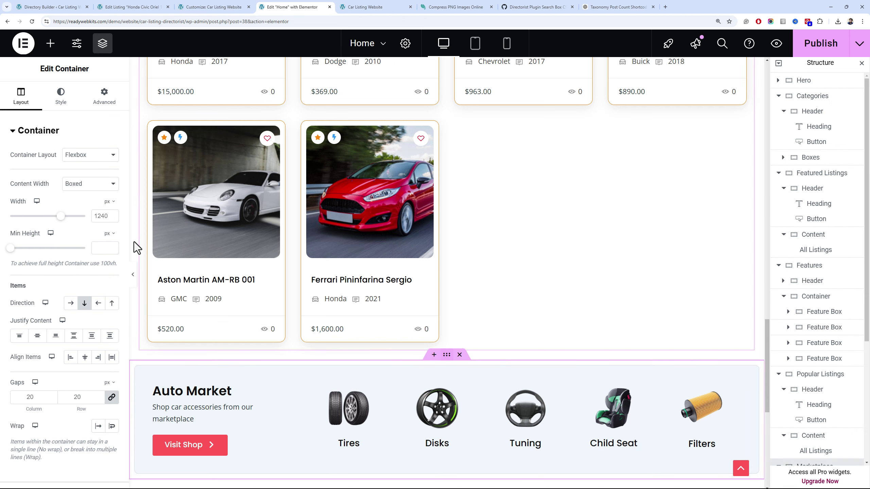
{"action": "left_click", "coordinate": [105, 99]}
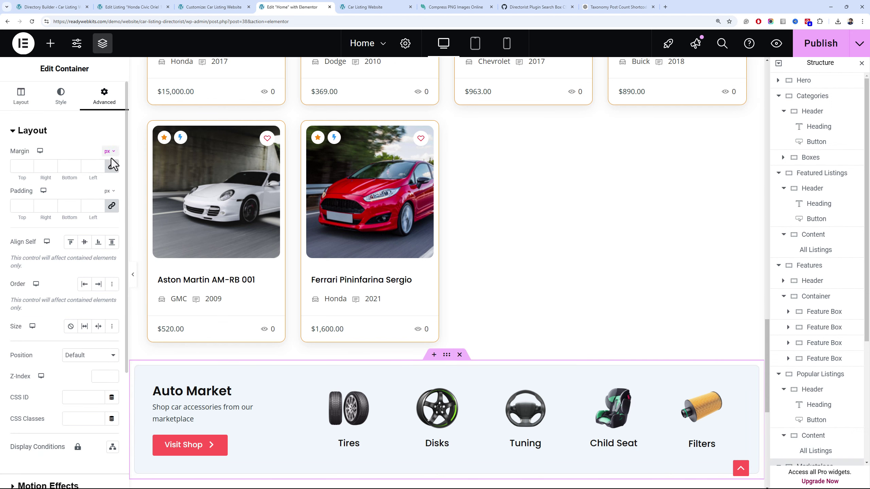
{"action": "left_click", "coordinate": [12, 166]}
{"action": "type", "text": "30"}
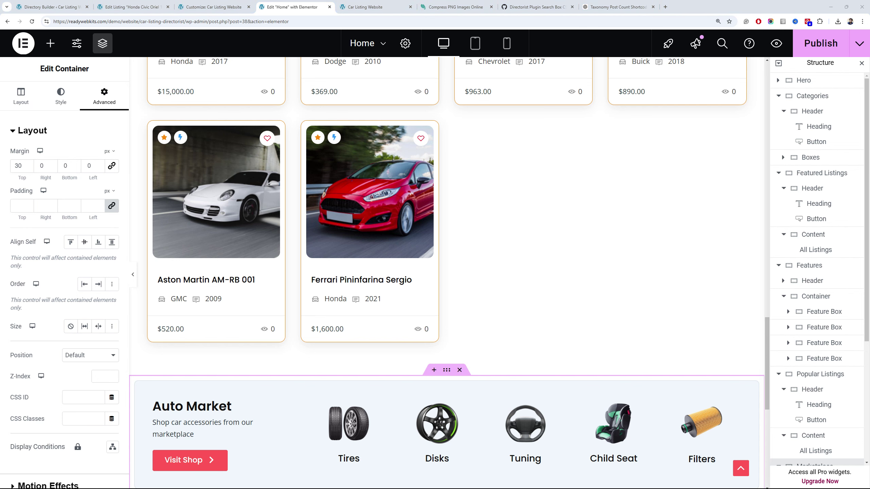
{"action": "scroll", "coordinate": [291, 187], "scroll_direction": "down", "scroll_amount": 8}
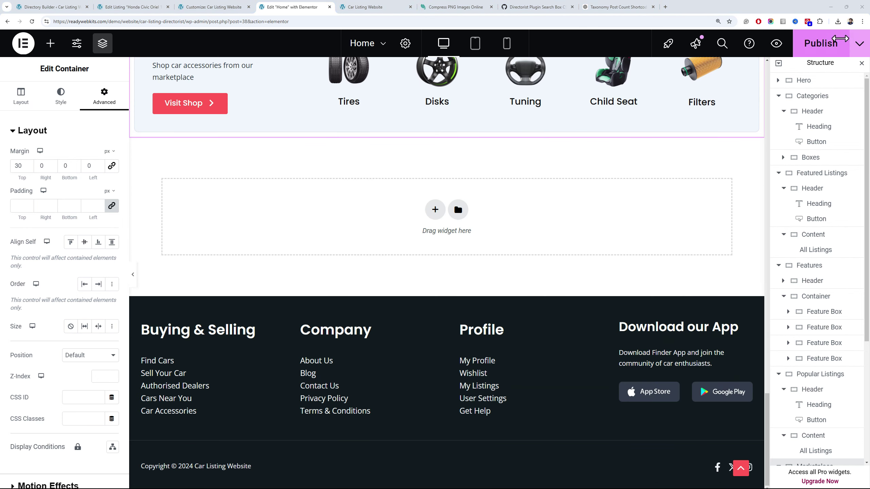
{"action": "left_click", "coordinate": [840, 39]}
Review the live home page from the hero to the body types, clearing the Any Make search filter
{"action": "scroll", "coordinate": [442, 194], "scroll_direction": "up", "scroll_amount": 3}
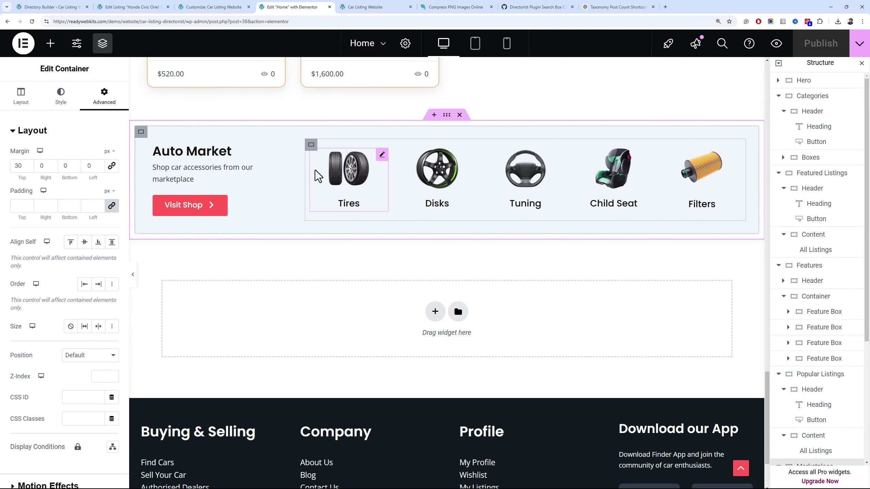
{"action": "left_click", "coordinate": [366, 7]}
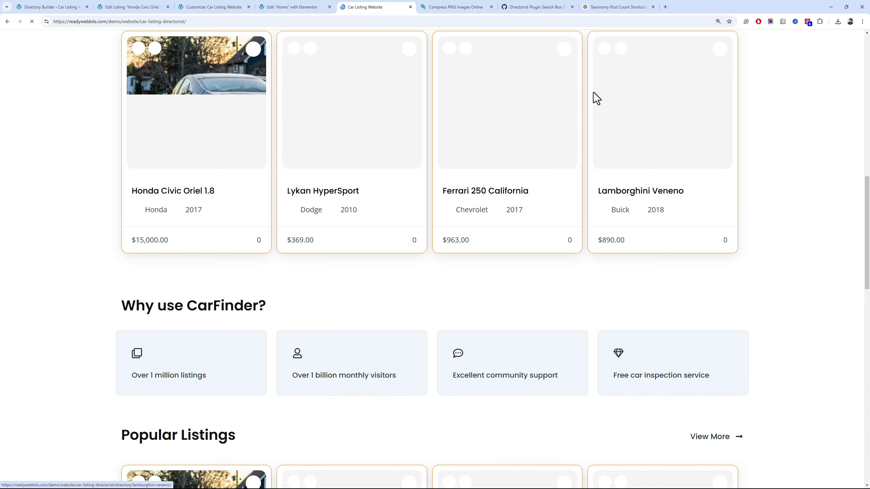
{"action": "left_click_drag", "start_coordinate": [867, 230], "coordinate": [868, 88]}
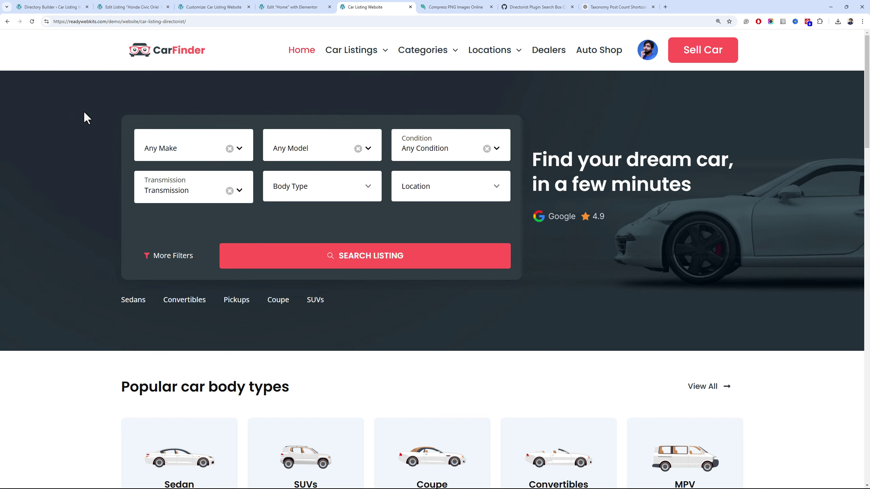
{"action": "left_click", "coordinate": [206, 149]}
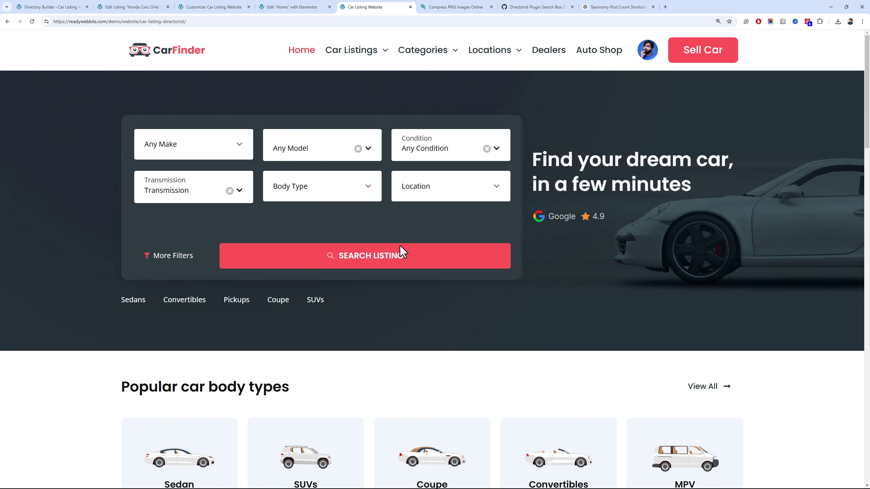
{"action": "scroll", "coordinate": [545, 203], "scroll_direction": "down", "scroll_amount": 6}
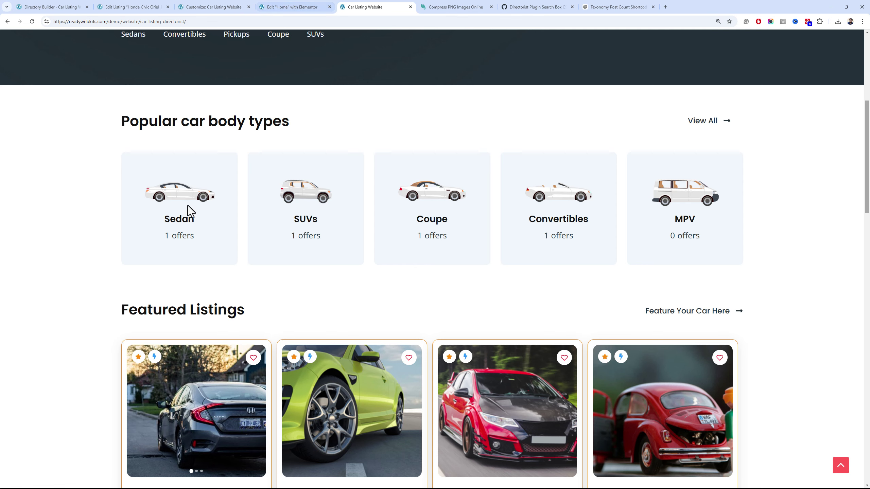
Return to the page editor and set the link type of the Sedan box's image to Custom URL
{"action": "left_click", "coordinate": [212, 5]}
{"action": "left_click", "coordinate": [270, 6]}
{"action": "scroll", "coordinate": [456, 305], "scroll_direction": "up", "scroll_amount": 10}
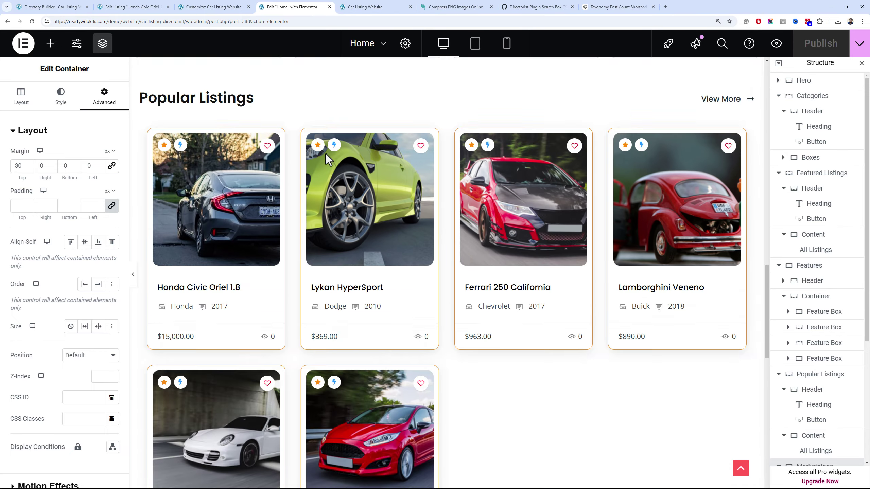
{"action": "scroll", "coordinate": [326, 153], "scroll_direction": "up", "scroll_amount": 10}
{"action": "scroll", "coordinate": [316, 178], "scroll_direction": "down", "scroll_amount": 8}
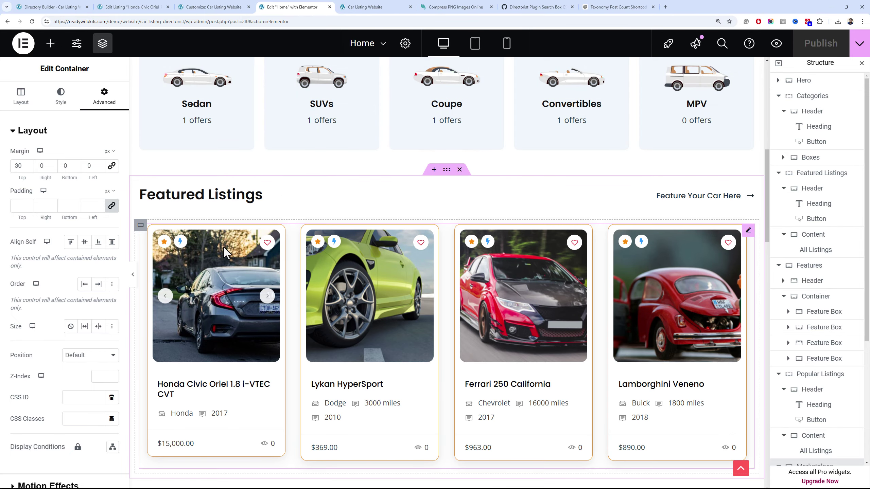
{"action": "scroll", "coordinate": [219, 219], "scroll_direction": "up", "scroll_amount": 2}
{"action": "left_click", "coordinate": [214, 189]}
{"action": "left_click", "coordinate": [100, 344]}
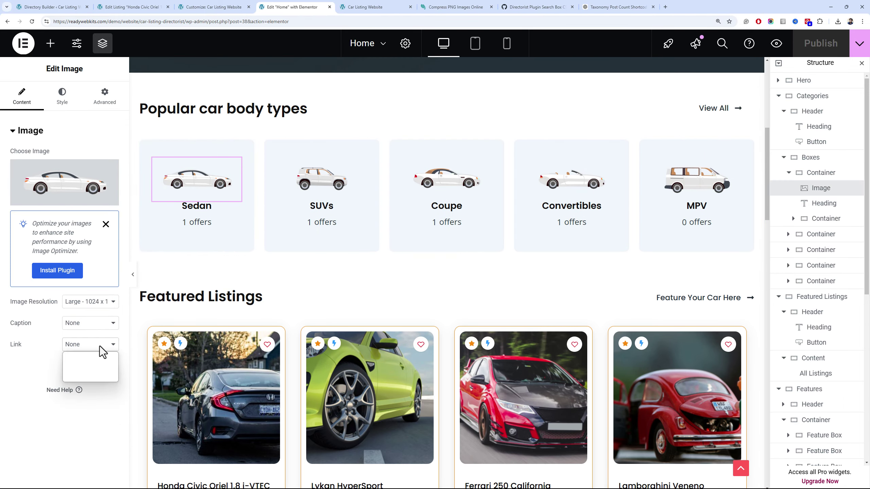
{"action": "left_click", "coordinate": [89, 376]}
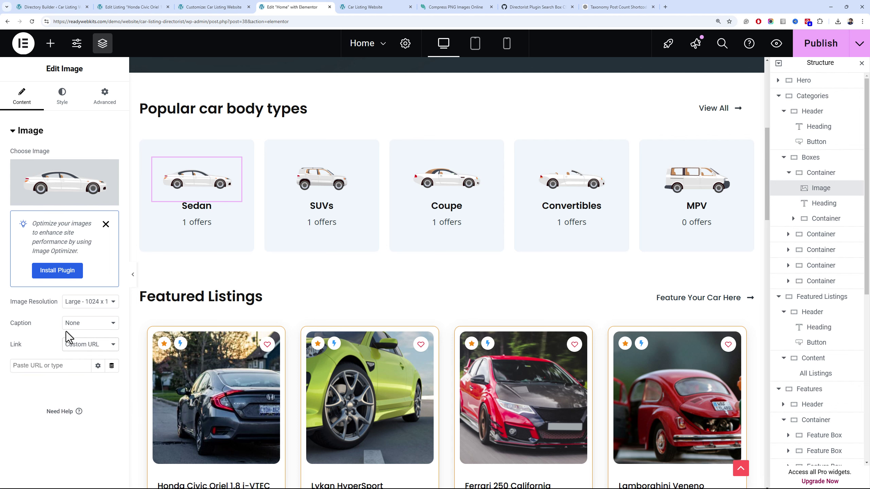
Open the Directory Listings categories in the WordPress dashboard and copy the Sedans category's view link
{"action": "left_click", "coordinate": [62, 7]}
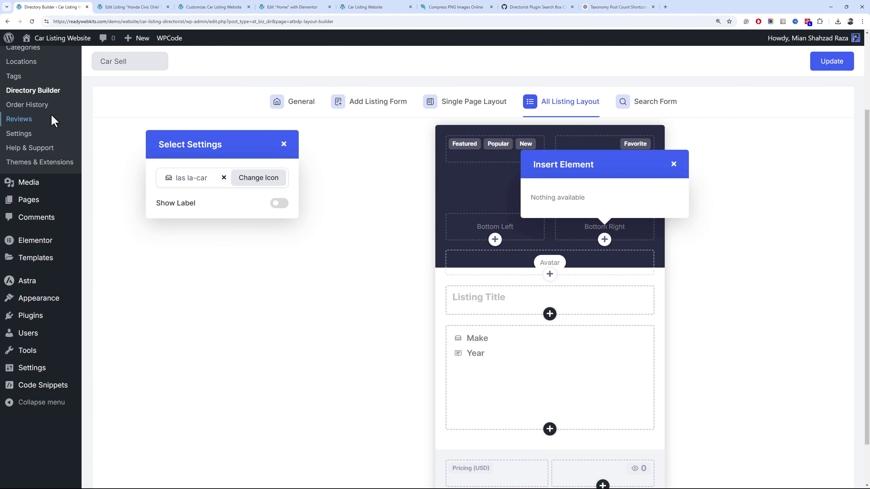
{"action": "scroll", "coordinate": [49, 110], "scroll_direction": "up", "scroll_amount": 3}
{"action": "left_click", "coordinate": [46, 151]}
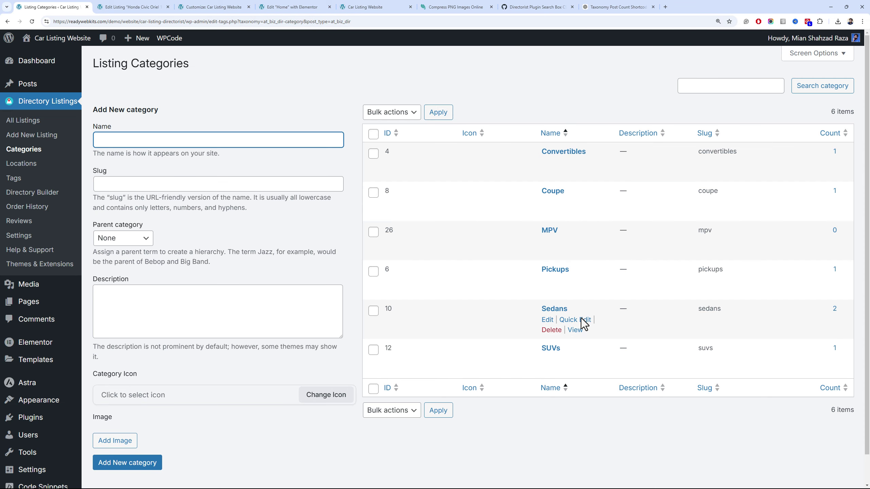
{"action": "right_click", "coordinate": [580, 329]}
{"action": "left_click", "coordinate": [608, 382]}
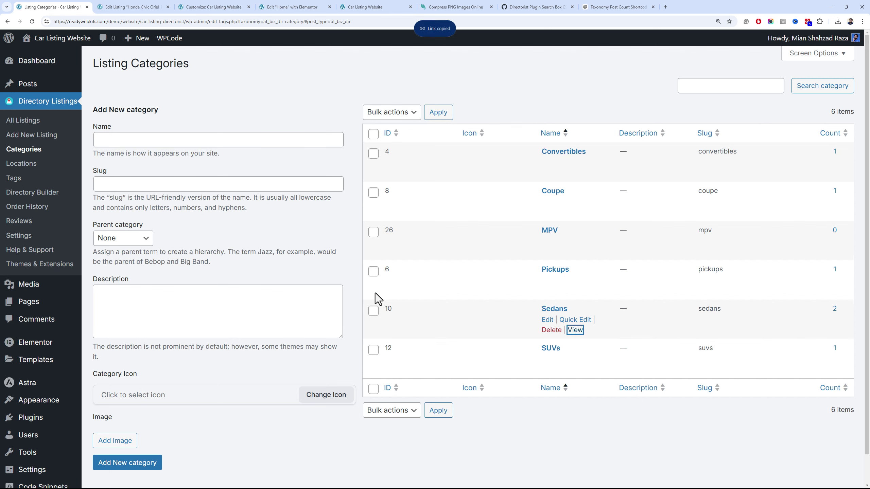
Link the Sedan box's image and heading to the copied Sedans category URL
{"action": "left_click", "coordinate": [183, 7]}
{"action": "left_click", "coordinate": [291, 7]}
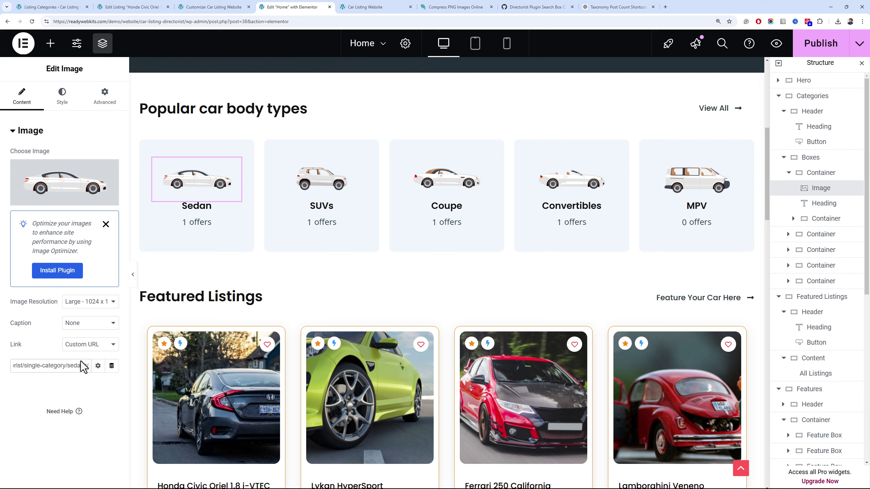
{"action": "left_click", "coordinate": [208, 210]}
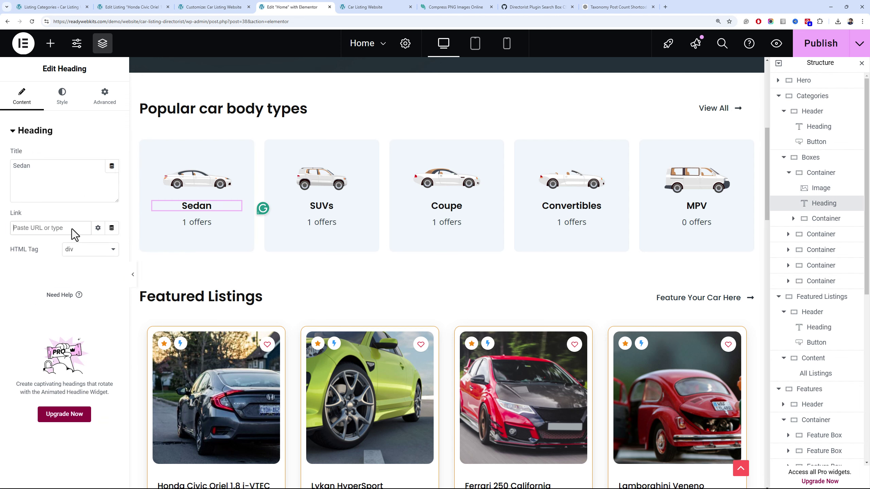
Select the SUVs box's image and copy the SUVs category's view link from Listing Categories
{"action": "left_click", "coordinate": [323, 197]}
{"action": "left_click", "coordinate": [52, 7]}
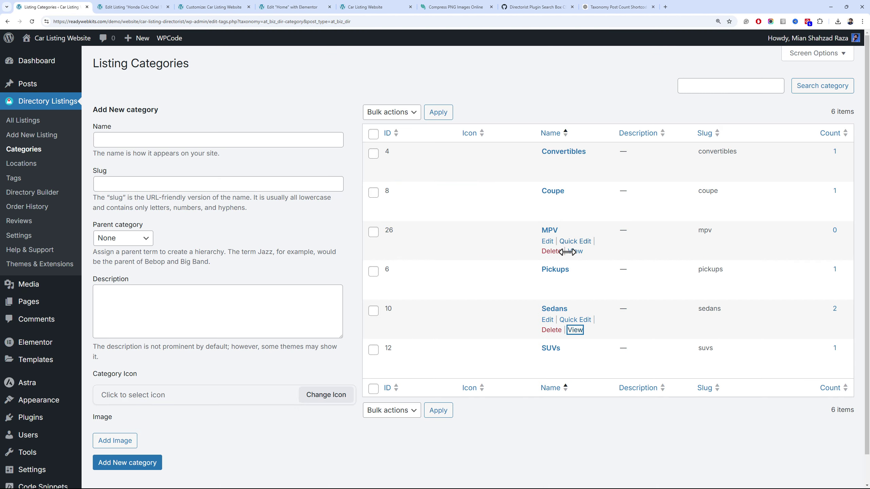
{"action": "right_click", "coordinate": [576, 366]}
{"action": "key", "text": "ctrl+4"}
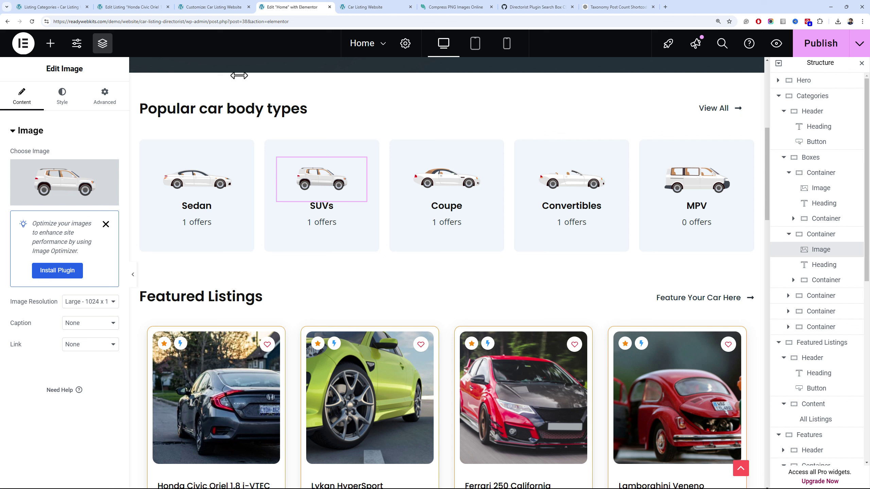
Link the SUVs box's image, using a custom URL, and its heading to the copied SUVs category URL
{"action": "left_click", "coordinate": [92, 346]}
{"action": "left_click", "coordinate": [91, 376]}
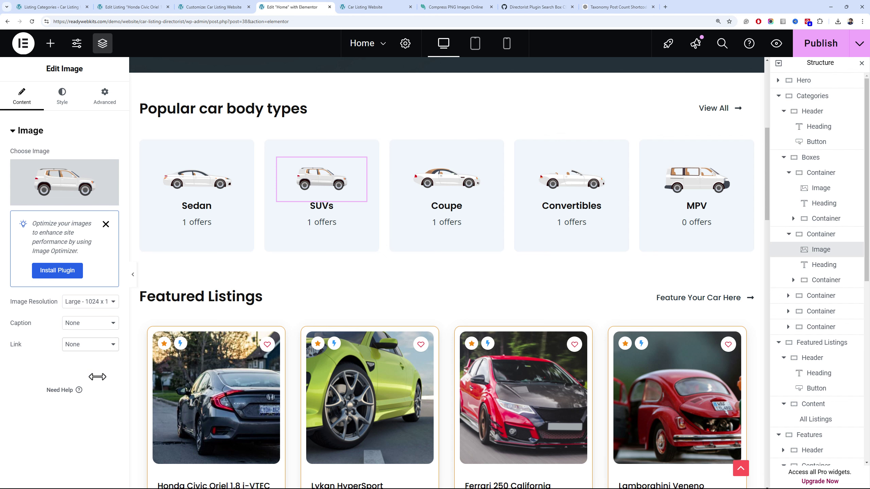
{"action": "left_click", "coordinate": [332, 206]}
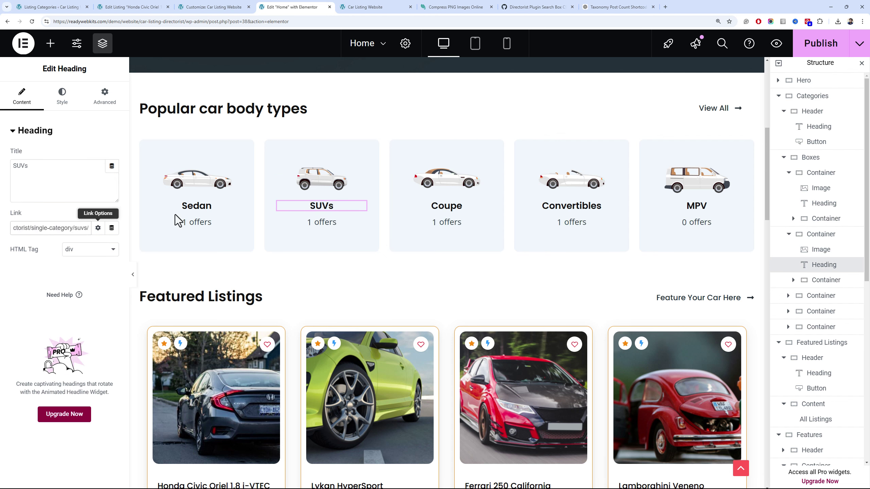
Publish the home page and reload the live site at the Popular car body types section
{"action": "left_click", "coordinate": [819, 43]}
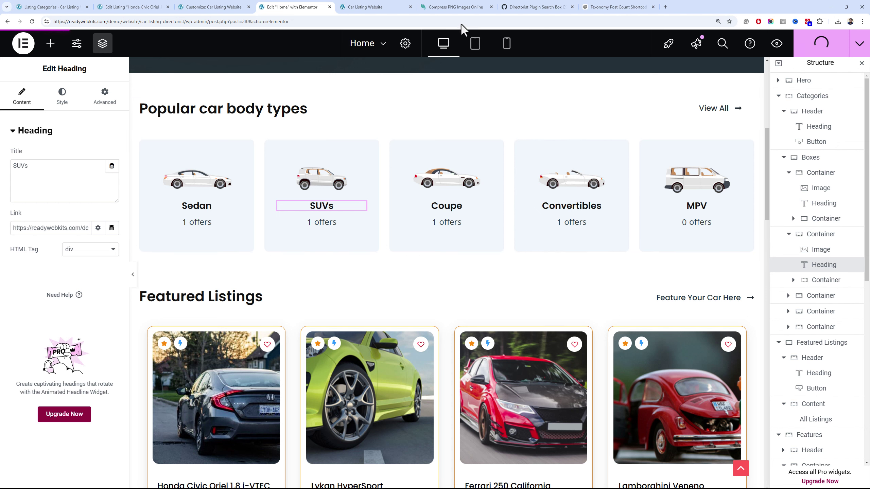
{"action": "left_click", "coordinate": [403, 7]}
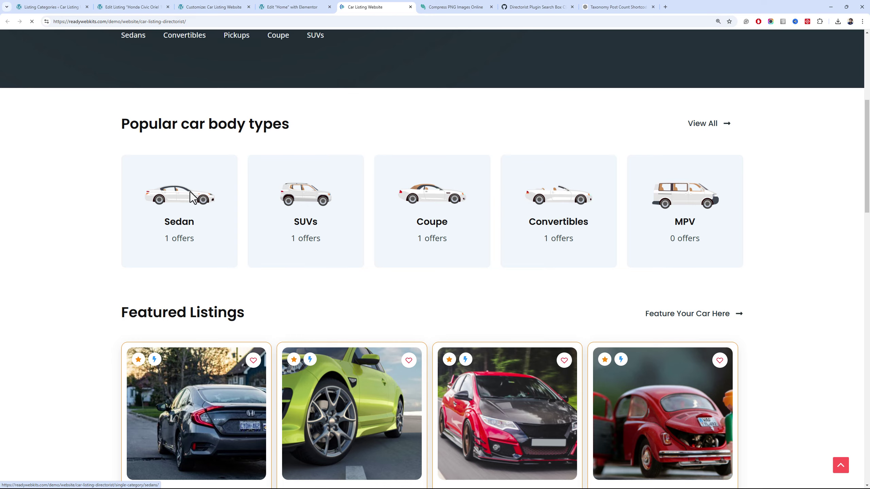
Examine the live home page's sections from Popular car body types down to the Auto Market section and footer
{"action": "scroll", "coordinate": [102, 225], "scroll_direction": "down", "scroll_amount": 5}
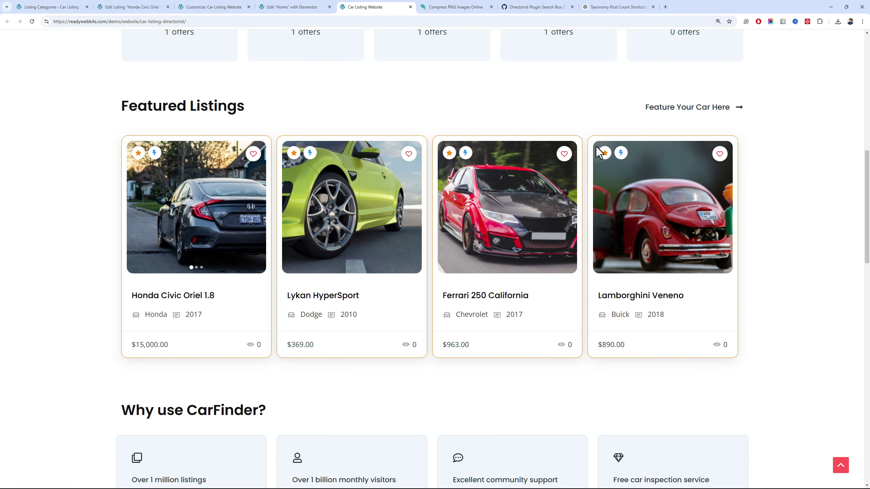
{"action": "scroll", "coordinate": [414, 205], "scroll_direction": "down", "scroll_amount": 5}
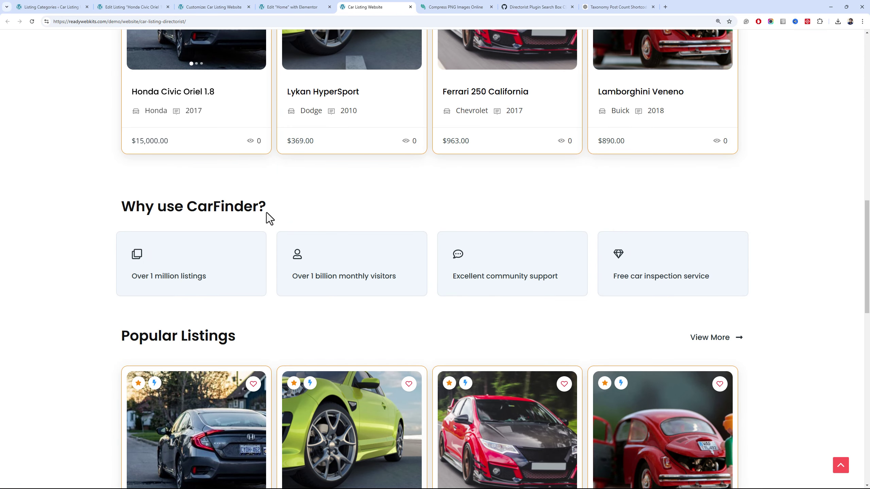
{"action": "scroll", "coordinate": [250, 202], "scroll_direction": "down", "scroll_amount": 3}
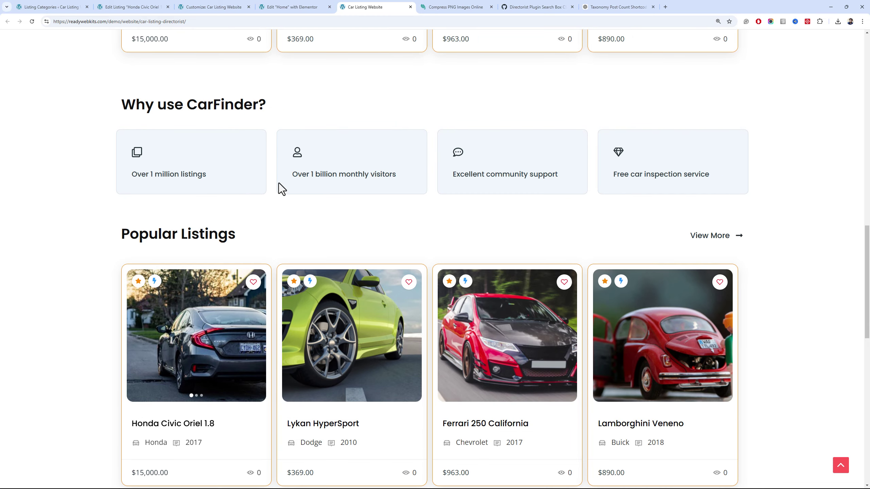
{"action": "scroll", "coordinate": [279, 182], "scroll_direction": "down", "scroll_amount": 5}
{"action": "scroll", "coordinate": [291, 186], "scroll_direction": "up", "scroll_amount": 2}
{"action": "scroll", "coordinate": [305, 189], "scroll_direction": "down", "scroll_amount": 5}
{"action": "scroll", "coordinate": [305, 188], "scroll_direction": "down", "scroll_amount": 7}
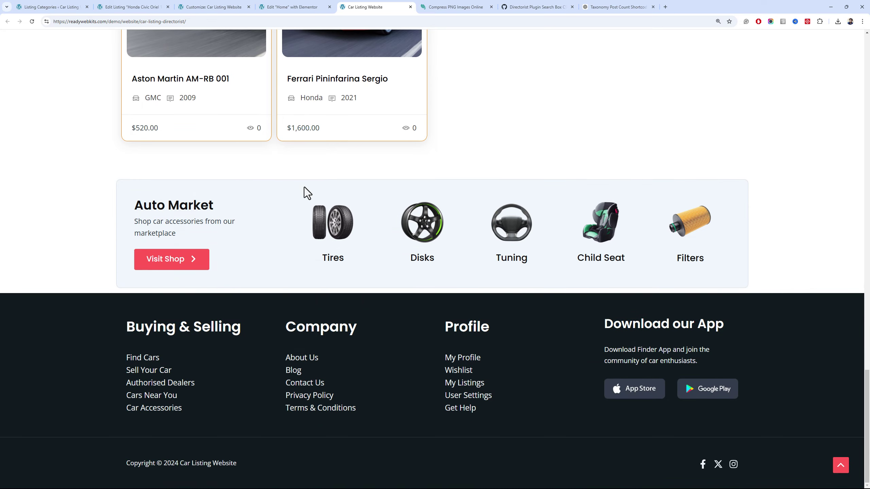
Set the Marketplace container's bottom margin to 30 px in the Elementor home page and publish the change
{"action": "left_click", "coordinate": [195, 7]}
{"action": "left_click", "coordinate": [281, 6]}
{"action": "scroll", "coordinate": [427, 350], "scroll_direction": "down", "scroll_amount": 2}
{"action": "scroll", "coordinate": [427, 350], "scroll_direction": "down", "scroll_amount": 15}
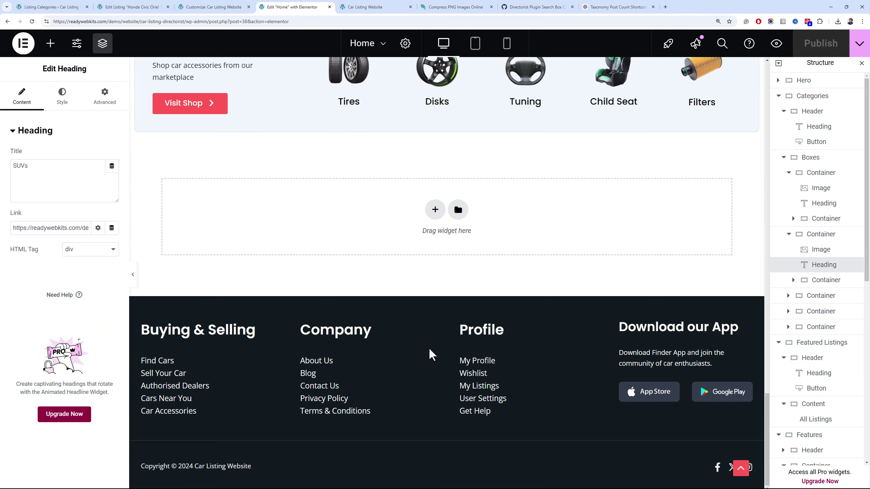
{"action": "scroll", "coordinate": [429, 246], "scroll_direction": "up", "scroll_amount": 3}
{"action": "left_click", "coordinate": [447, 117]}
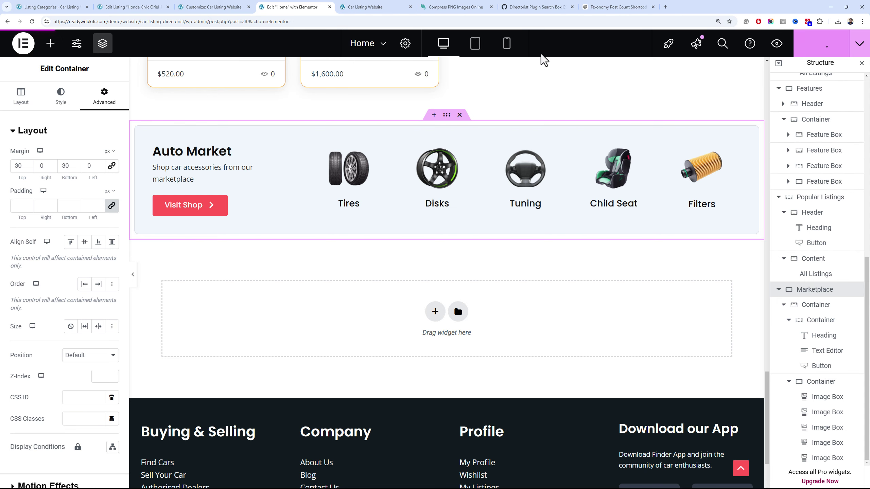
Reload the live home page and check the spacing below Auto Market and the page's overall layout
{"action": "left_click", "coordinate": [346, 7]}
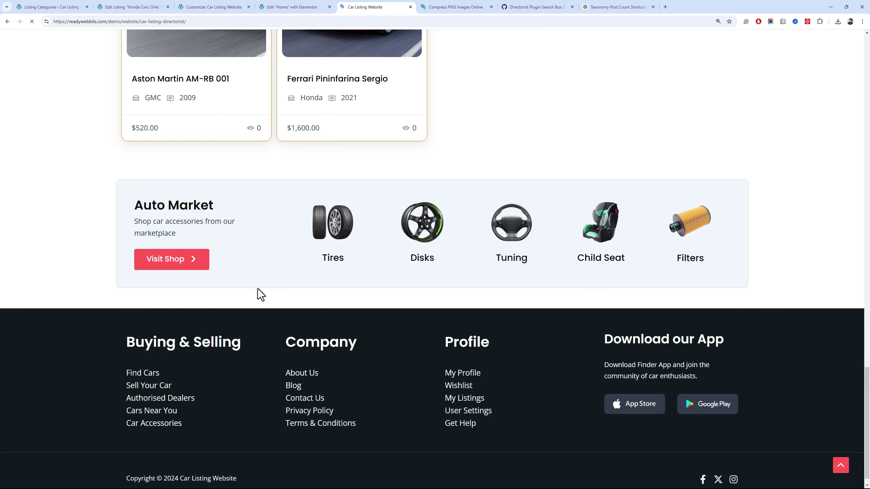
{"action": "scroll", "coordinate": [227, 274], "scroll_direction": "up", "scroll_amount": 10}
{"action": "scroll", "coordinate": [227, 274], "scroll_direction": "down", "scroll_amount": 10}
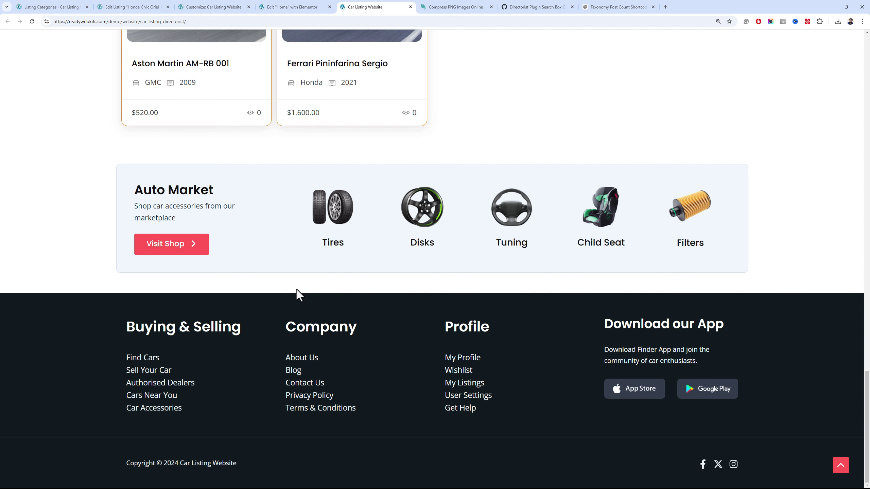
{"action": "scroll", "coordinate": [100, 207], "scroll_direction": "up", "scroll_amount": 15}
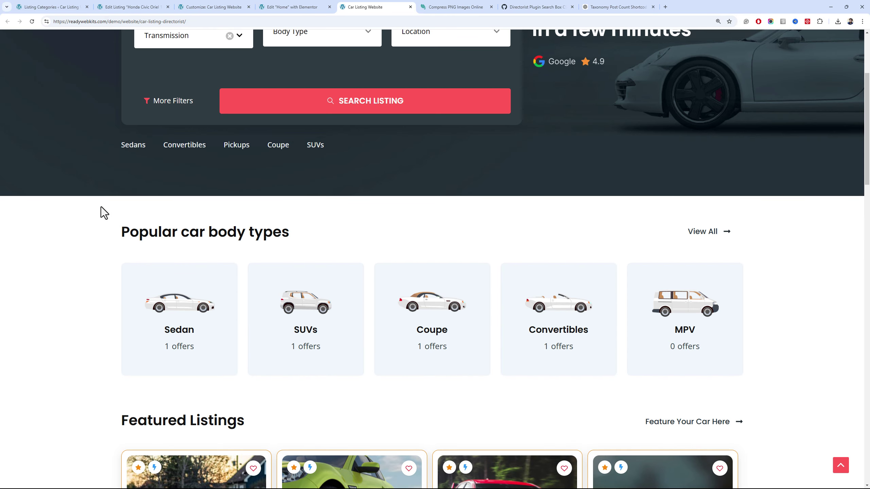
{"action": "scroll", "coordinate": [92, 200], "scroll_direction": "up", "scroll_amount": 5}
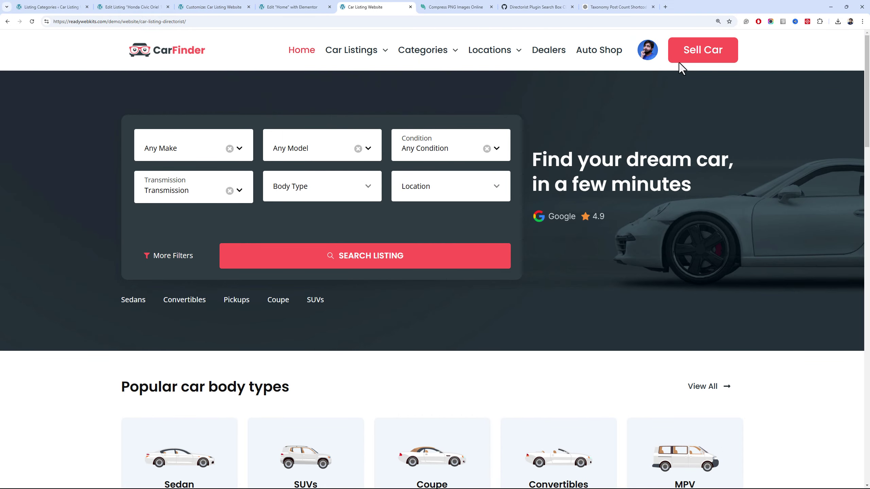
{"action": "scroll", "coordinate": [868, 94], "scroll_direction": "down", "scroll_amount": 1}
{"action": "left_click_drag", "start_coordinate": [868, 94], "coordinate": [867, 406]}
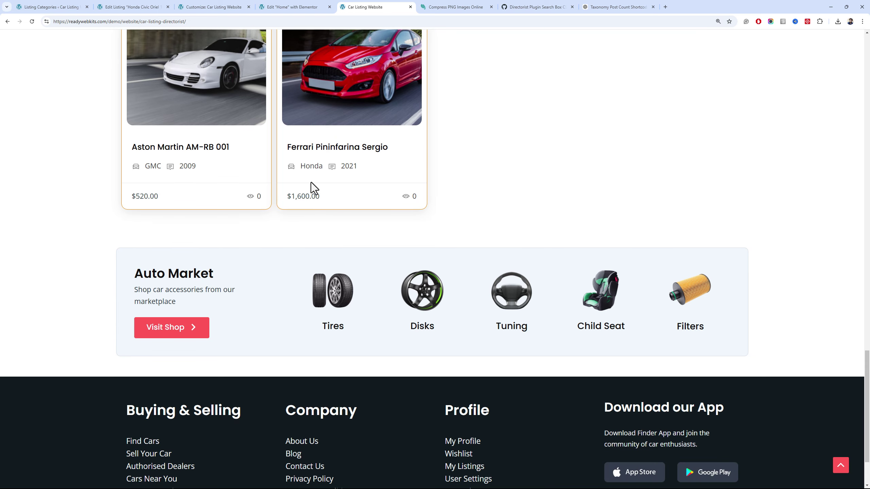
Browse the Directorist widgets available in Elementor, from Add Listing Form to User Login
{"action": "left_click", "coordinate": [270, 6]}
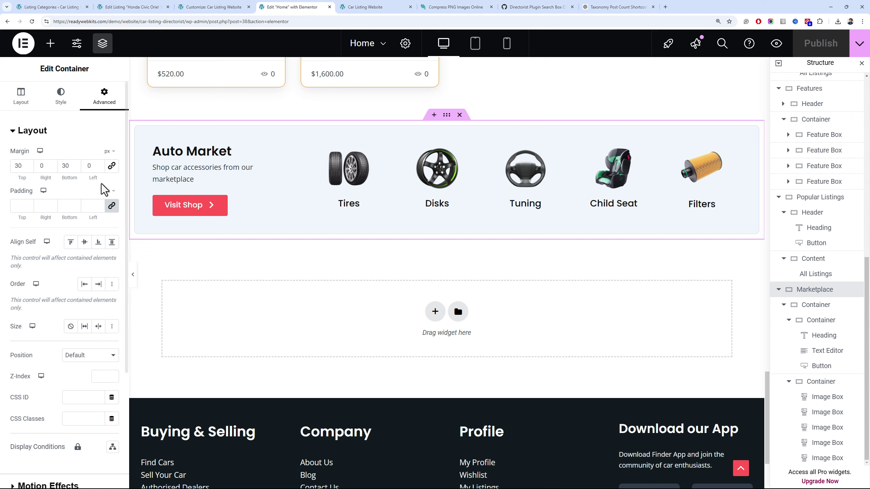
{"action": "left_click", "coordinate": [50, 44]}
{"action": "scroll", "coordinate": [41, 253], "scroll_direction": "down", "scroll_amount": 15}
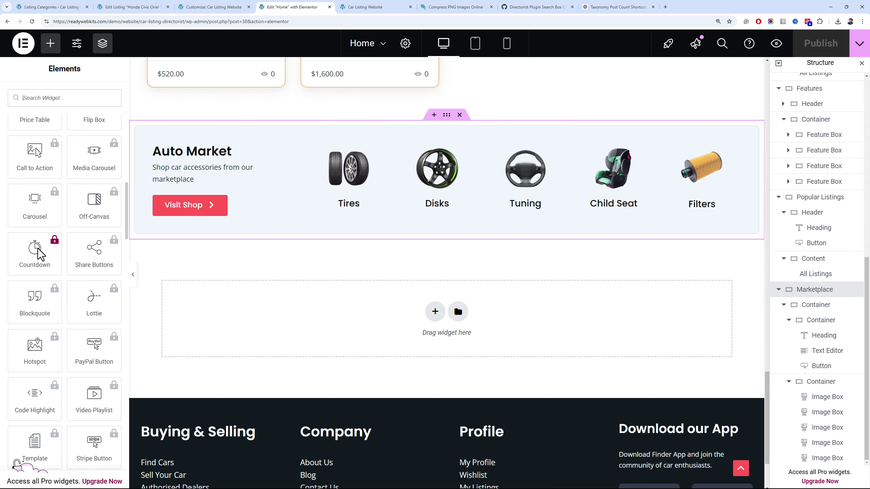
{"action": "scroll", "coordinate": [38, 250], "scroll_direction": "down", "scroll_amount": 10}
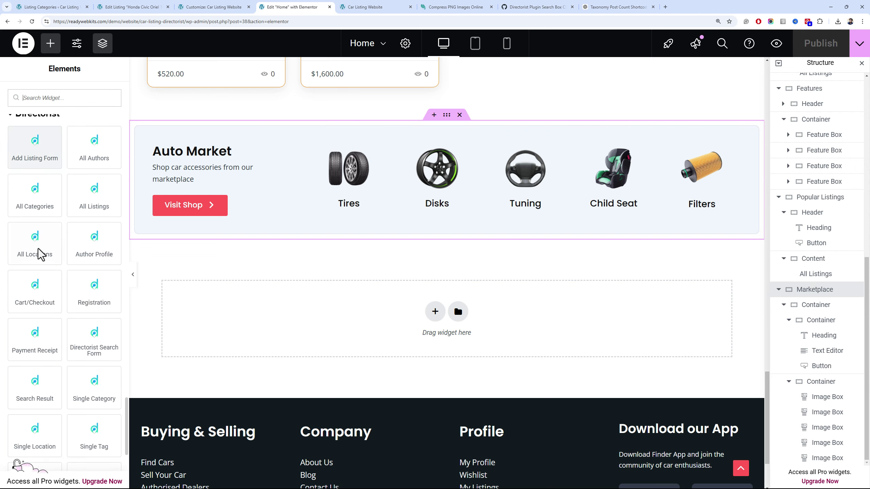
{"action": "scroll", "coordinate": [41, 255], "scroll_direction": "down", "scroll_amount": 3}
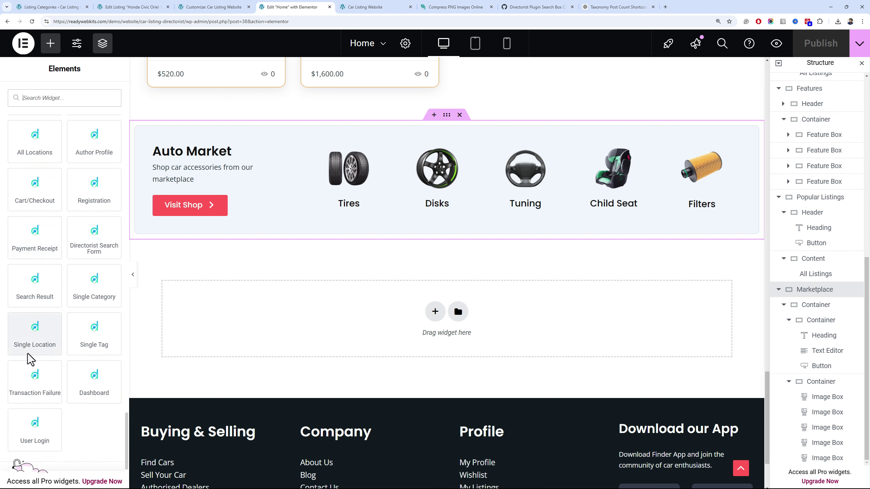
{"action": "scroll", "coordinate": [54, 380], "scroll_direction": "down", "scroll_amount": 3}
{"action": "scroll", "coordinate": [67, 361], "scroll_direction": "up", "scroll_amount": 3}
{"action": "scroll", "coordinate": [59, 349], "scroll_direction": "down", "scroll_amount": 3}
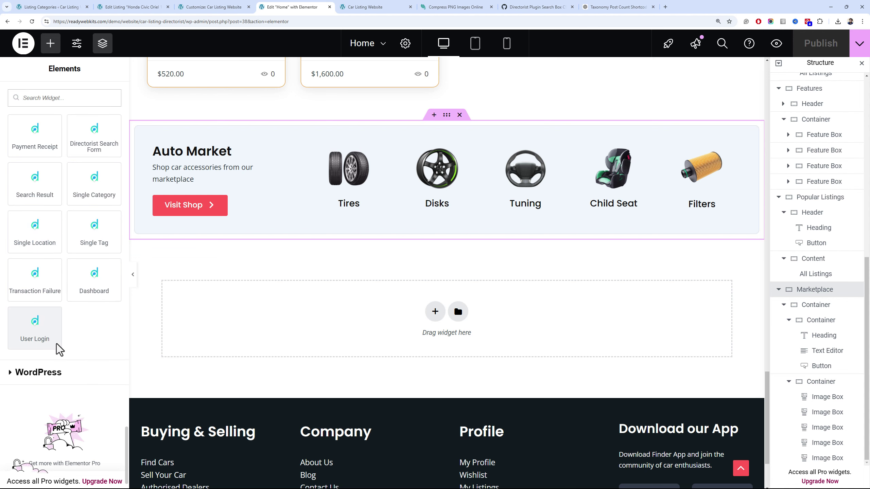
{"action": "scroll", "coordinate": [58, 350], "scroll_direction": "up", "scroll_amount": 3}
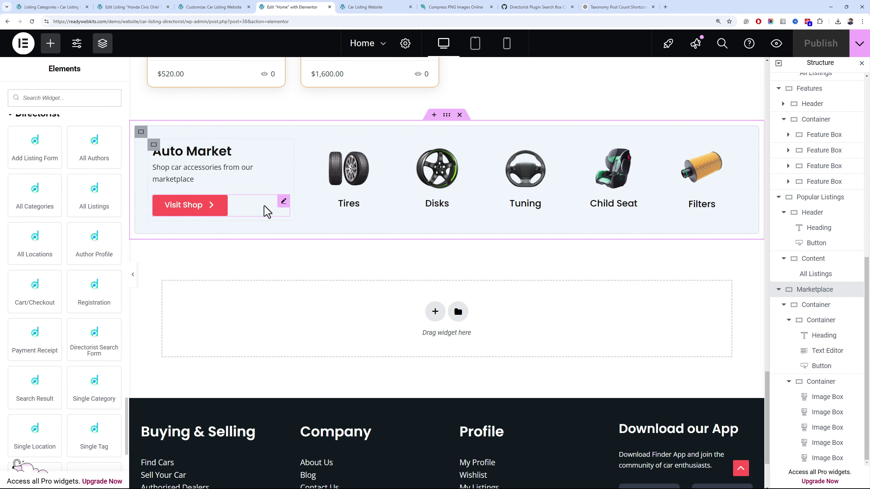
Review the live home page once more and view the site's Car Listings page
{"action": "left_click", "coordinate": [365, 6]}
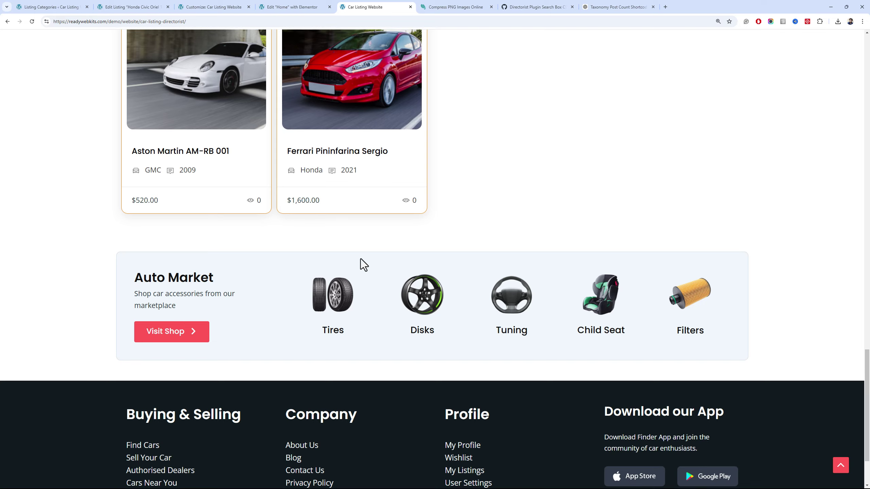
{"action": "scroll", "coordinate": [328, 298], "scroll_direction": "up", "scroll_amount": 5}
{"action": "scroll", "coordinate": [323, 298], "scroll_direction": "down", "scroll_amount": 5}
{"action": "scroll", "coordinate": [320, 298], "scroll_direction": "down", "scroll_amount": 2}
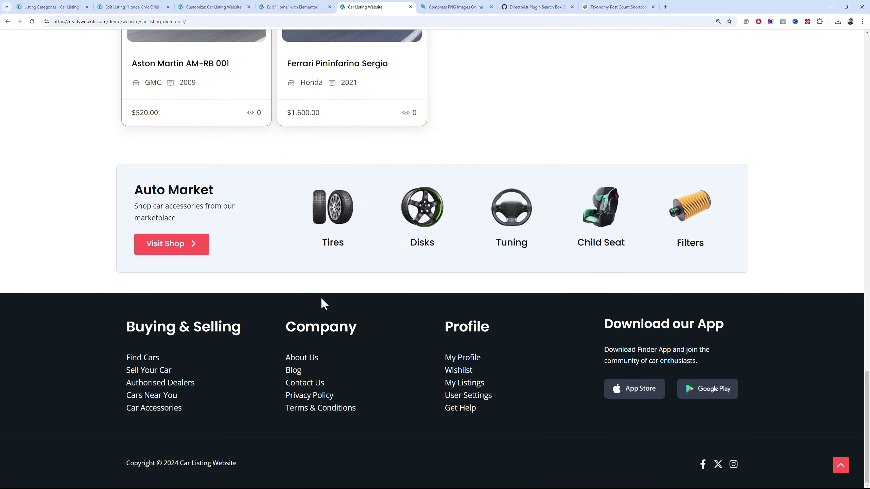
{"action": "scroll", "coordinate": [320, 297], "scroll_direction": "up", "scroll_amount": 18}
{"action": "scroll", "coordinate": [320, 297], "scroll_direction": "up", "scroll_amount": 10}
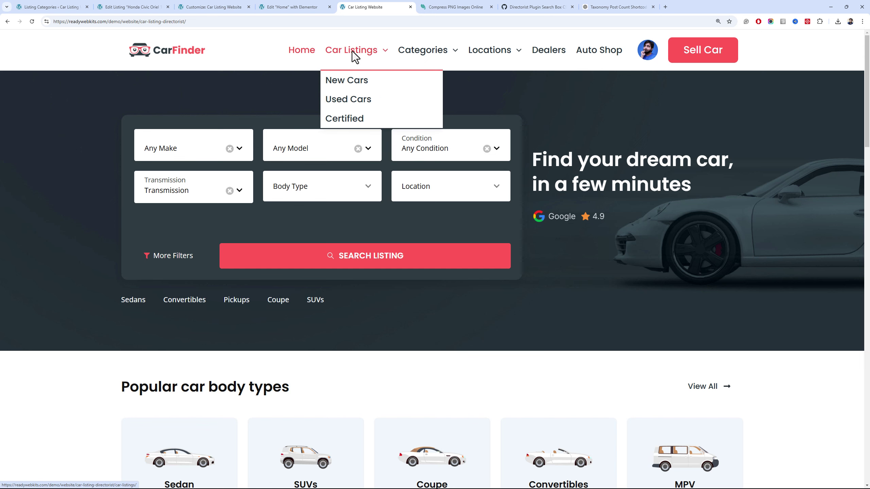
{"action": "left_click", "coordinate": [352, 51]}
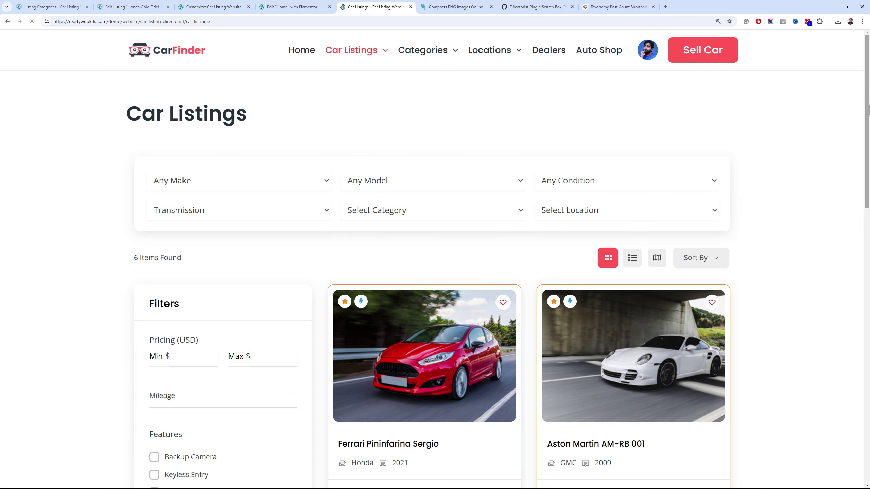
{"action": "mouse_move", "coordinate": [867, 120]}
{"action": "left_mouse_down"}
{"action": "mouse_move", "coordinate": [868, 293]}
{"action": "mouse_move", "coordinate": [867, 116]}
{"action": "left_mouse_up"}
Search the live home page for cars of make Honda and examine the search result listings and filters
{"action": "left_click", "coordinate": [202, 50]}
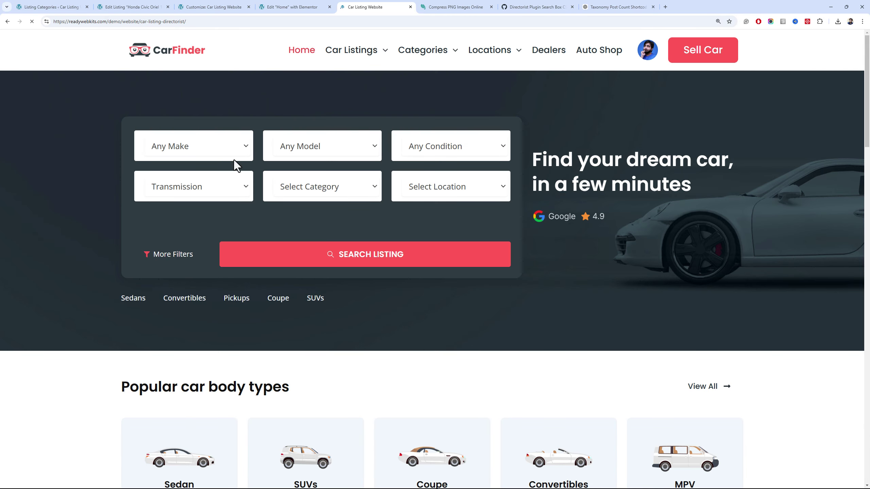
{"action": "left_click", "coordinate": [179, 150]}
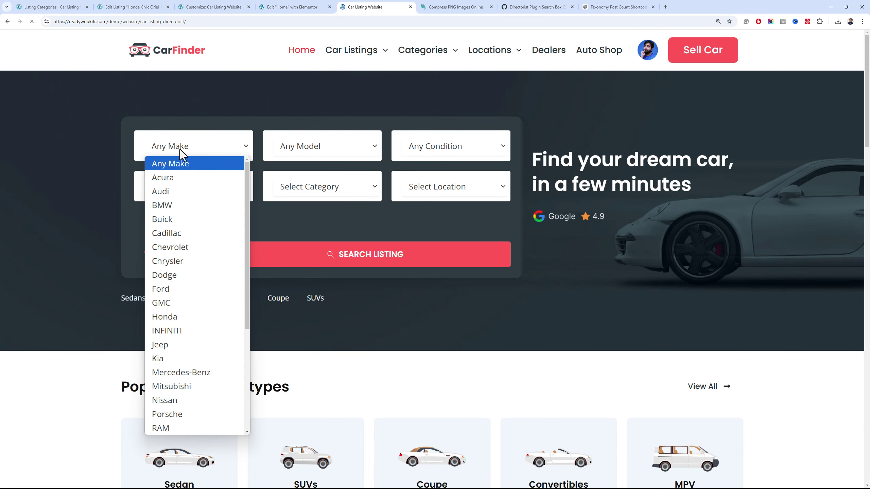
{"action": "left_click", "coordinate": [196, 296]}
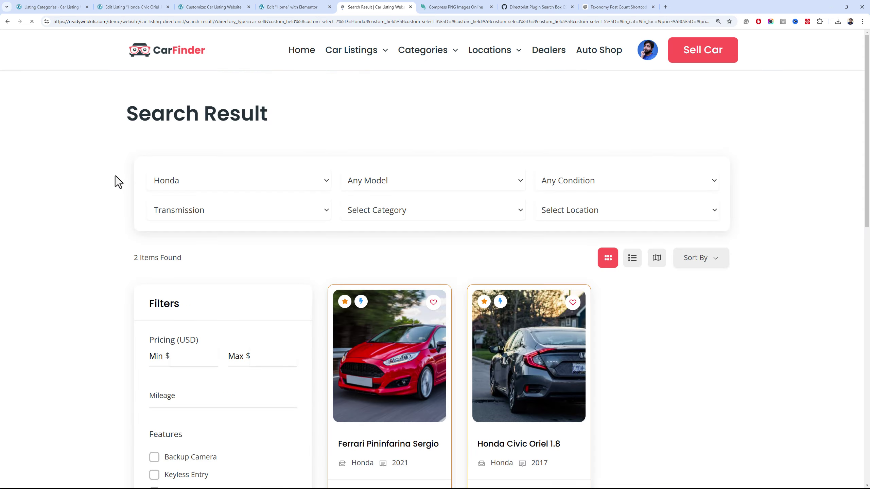
{"action": "scroll", "coordinate": [426, 250], "scroll_direction": "down", "scroll_amount": 8}
{"action": "scroll", "coordinate": [377, 252], "scroll_direction": "up", "scroll_amount": 5}
{"action": "scroll", "coordinate": [377, 247], "scroll_direction": "down", "scroll_amount": 5}
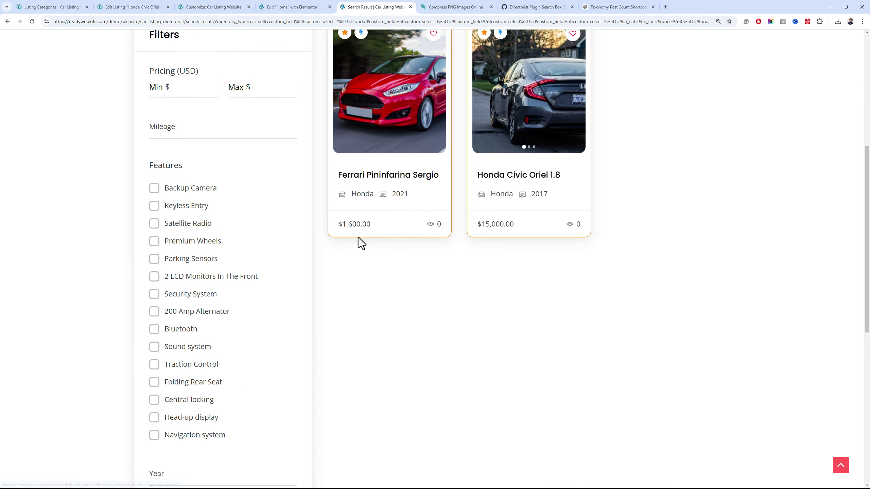
{"action": "scroll", "coordinate": [315, 249], "scroll_direction": "up", "scroll_amount": 8}
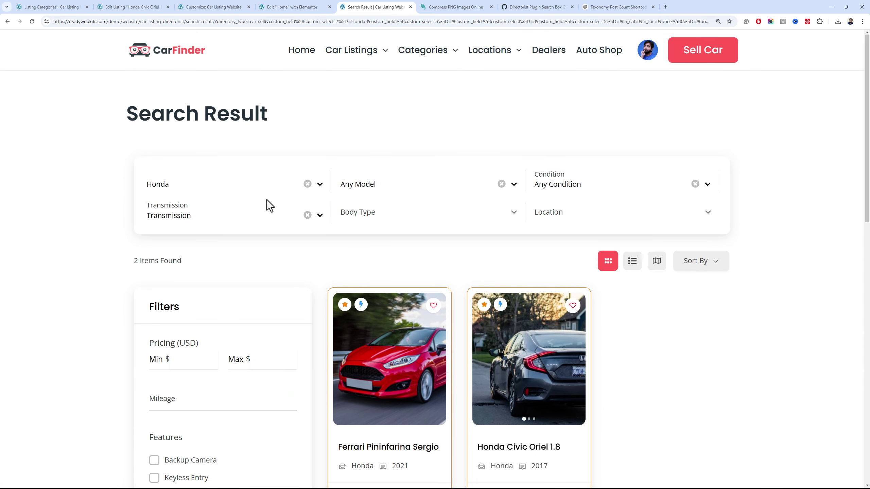
{"action": "scroll", "coordinate": [358, 344], "scroll_direction": "down", "scroll_amount": 3}
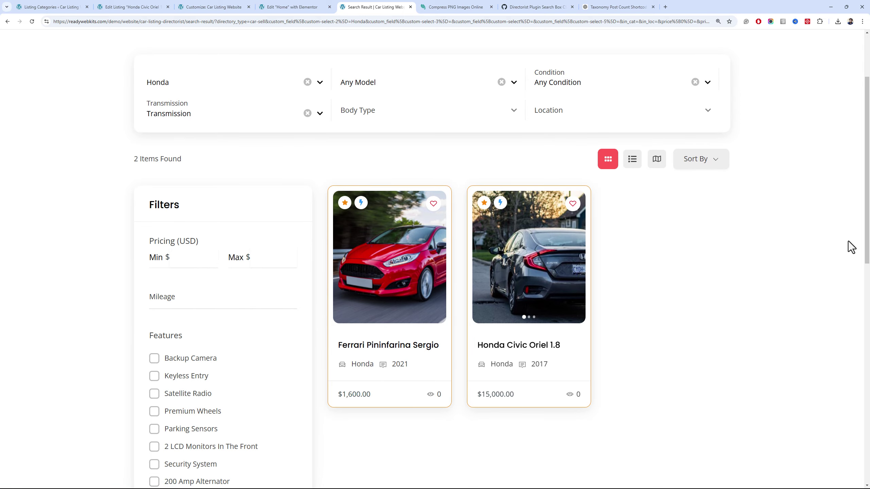
{"action": "left_click_drag", "start_coordinate": [868, 244], "coordinate": [520, 175]}
Examine the All Listing grid and list layouts of the Car Sell directory in Directory Builder
{"action": "left_click", "coordinate": [82, 7]}
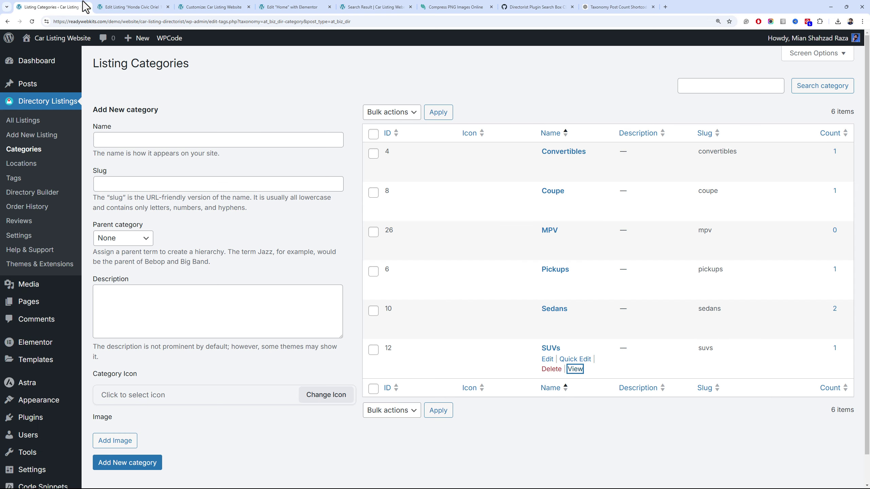
{"action": "left_click", "coordinate": [43, 193]}
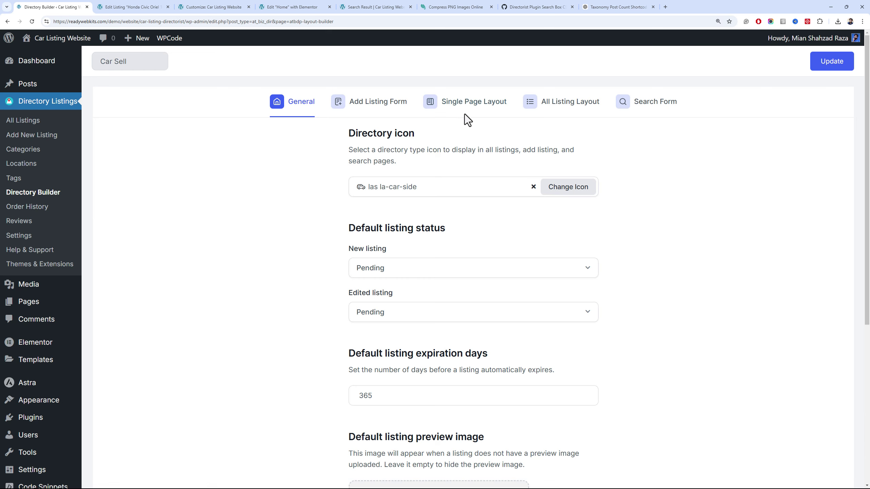
{"action": "left_click", "coordinate": [534, 102]}
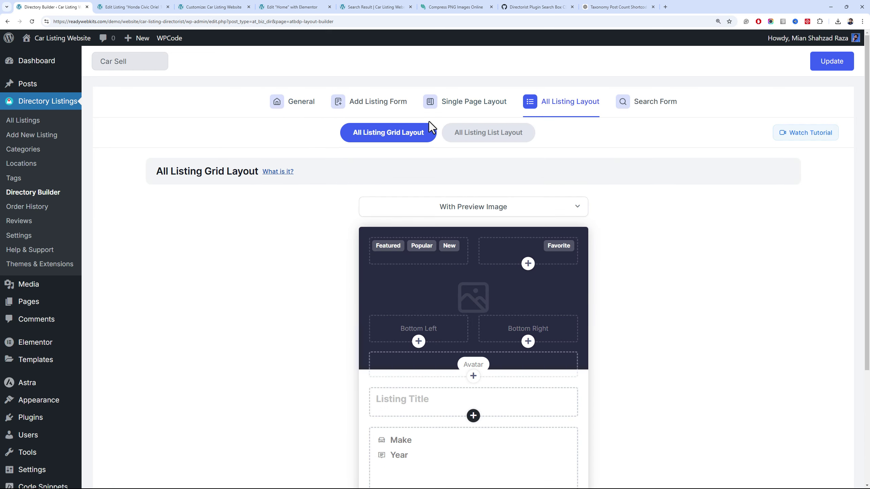
{"action": "scroll", "coordinate": [431, 137], "scroll_direction": "down", "scroll_amount": 4}
{"action": "scroll", "coordinate": [438, 157], "scroll_direction": "up", "scroll_amount": 3}
{"action": "scroll", "coordinate": [411, 192], "scroll_direction": "up", "scroll_amount": 2}
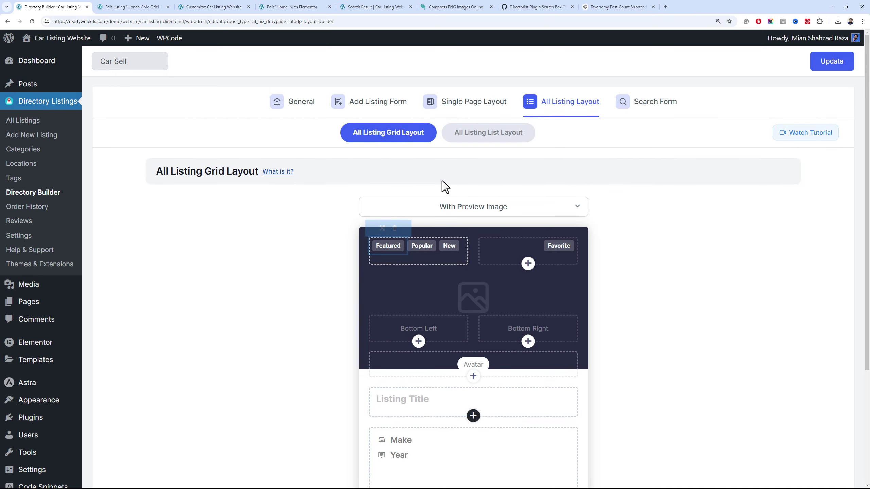
{"action": "left_click", "coordinate": [473, 135]}
{"action": "scroll", "coordinate": [398, 222], "scroll_direction": "down", "scroll_amount": 1}
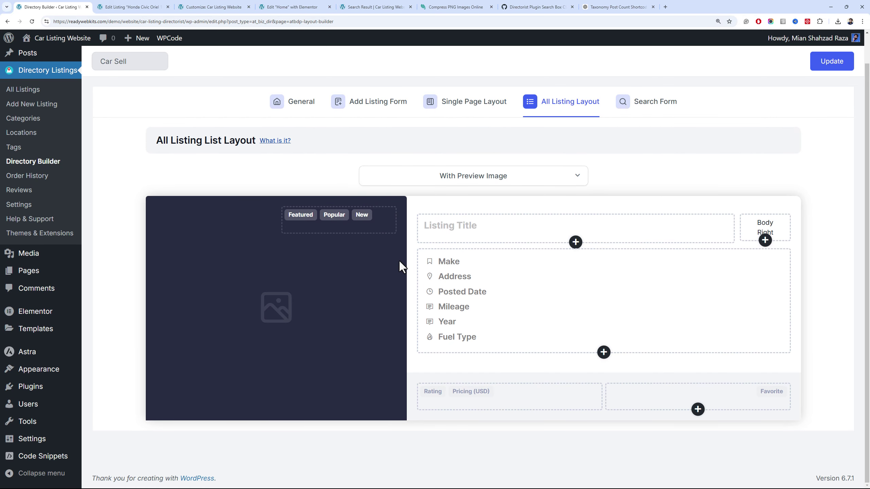
{"action": "scroll", "coordinate": [382, 217], "scroll_direction": "up", "scroll_amount": 1}
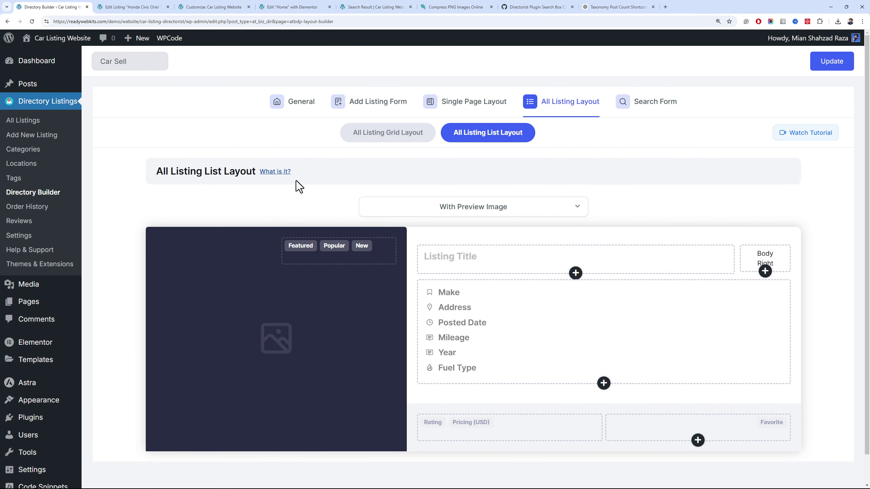
Open the Add Listing page for editing from the site's page list to view its shortcode
{"action": "left_click", "coordinate": [40, 303]}
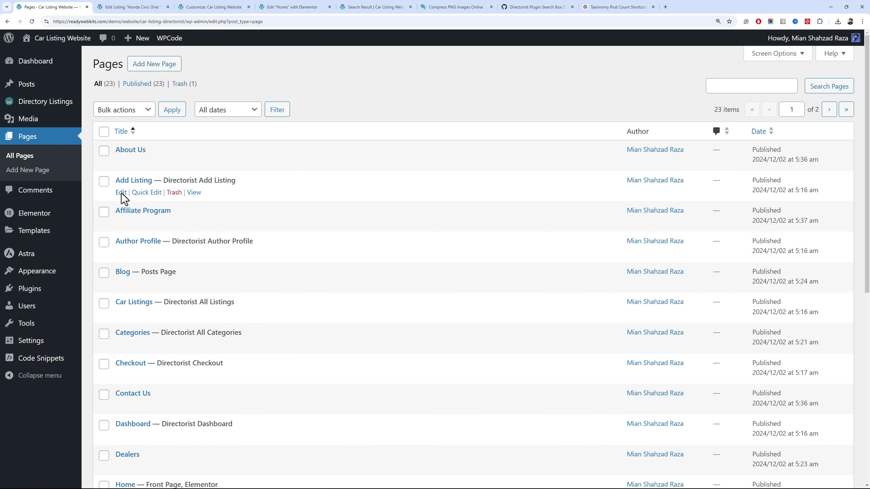
{"action": "left_click", "coordinate": [122, 193]}
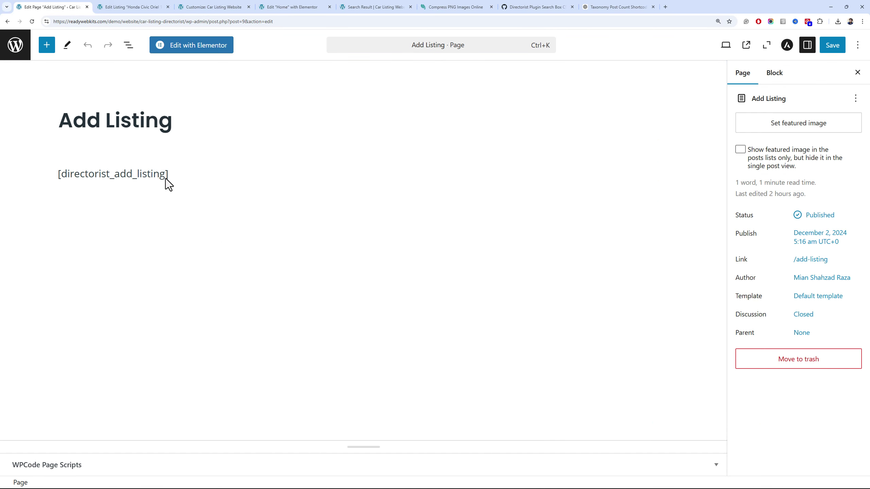
Delete the classic block containing the directorist_add_listing shortcode from the Add Listing page
{"action": "left_click", "coordinate": [166, 177]}
{"action": "triple_click", "coordinate": [168, 177]}
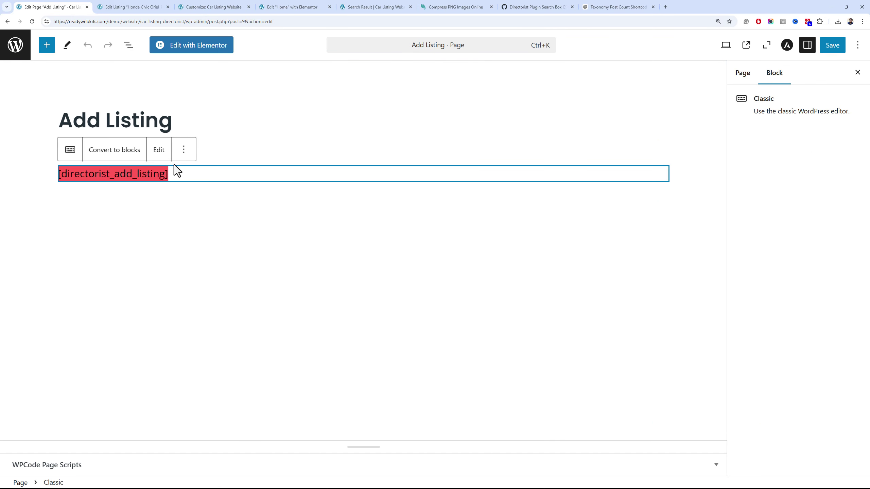
{"action": "left_click", "coordinate": [183, 157]}
{"action": "left_click", "coordinate": [230, 345]}
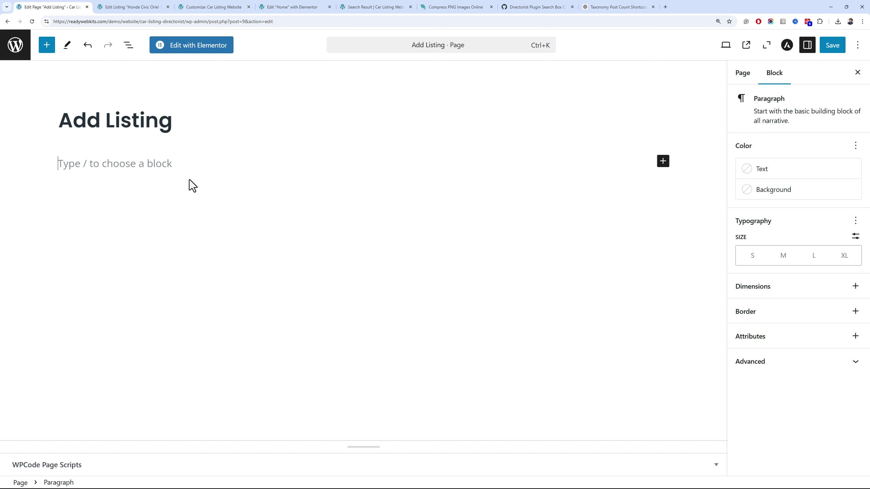
Browse the full block library and insert the Directorist Listings block into the Add Listing page
{"action": "left_click", "coordinate": [663, 161]}
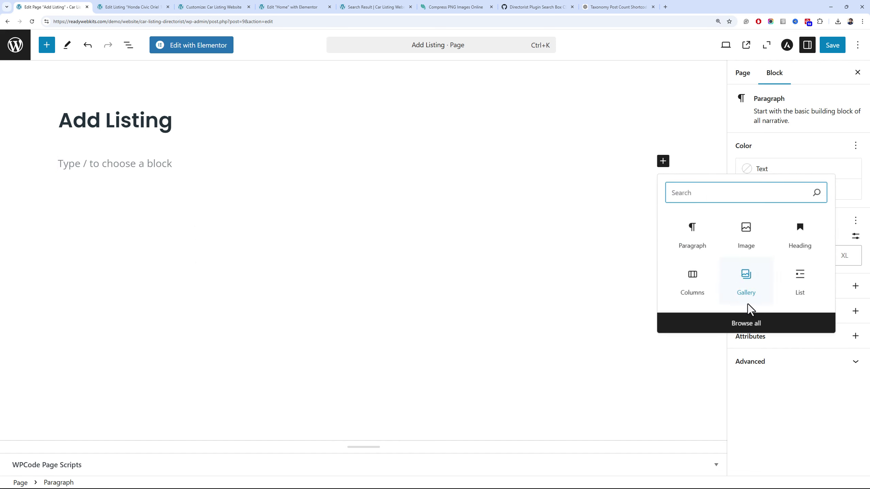
{"action": "left_click", "coordinate": [748, 318]}
{"action": "scroll", "coordinate": [106, 226], "scroll_direction": "down", "scroll_amount": 5}
{"action": "right_click", "coordinate": [106, 224]}
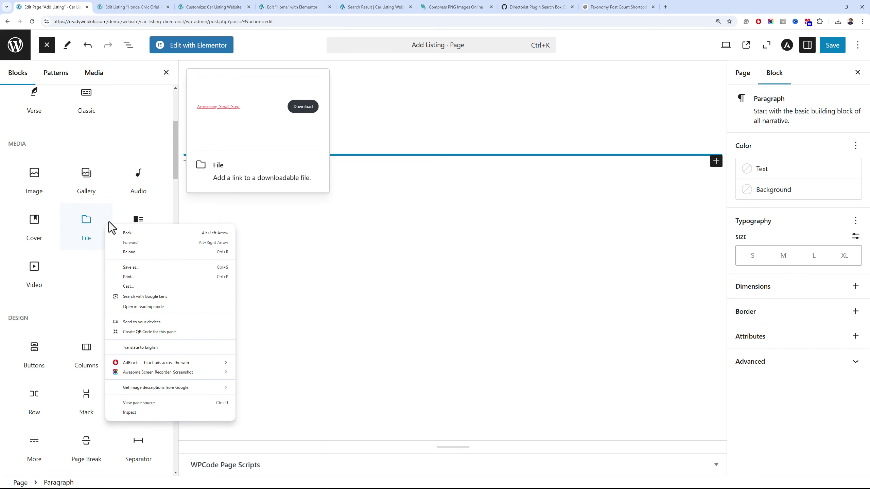
{"action": "left_click", "coordinate": [178, 165]}
{"action": "scroll", "coordinate": [174, 226], "scroll_direction": "down", "scroll_amount": 6}
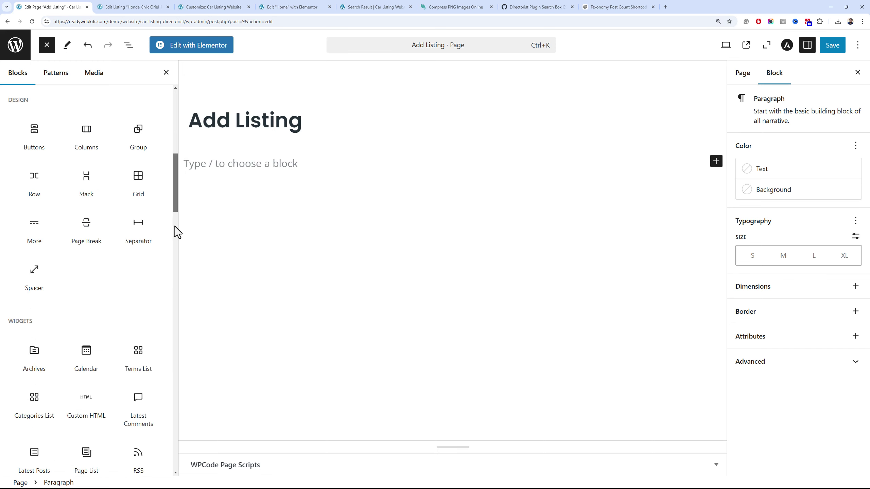
{"action": "left_click_drag", "start_coordinate": [174, 226], "coordinate": [165, 448]}
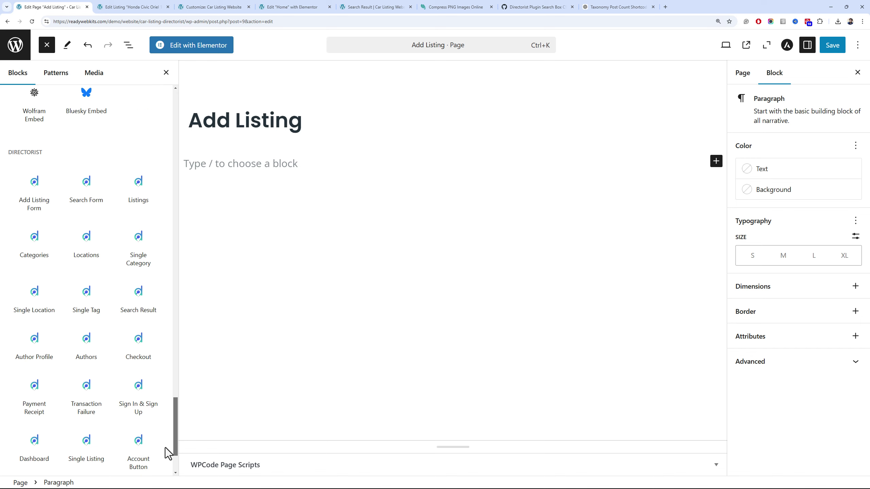
{"action": "left_click", "coordinate": [137, 206]}
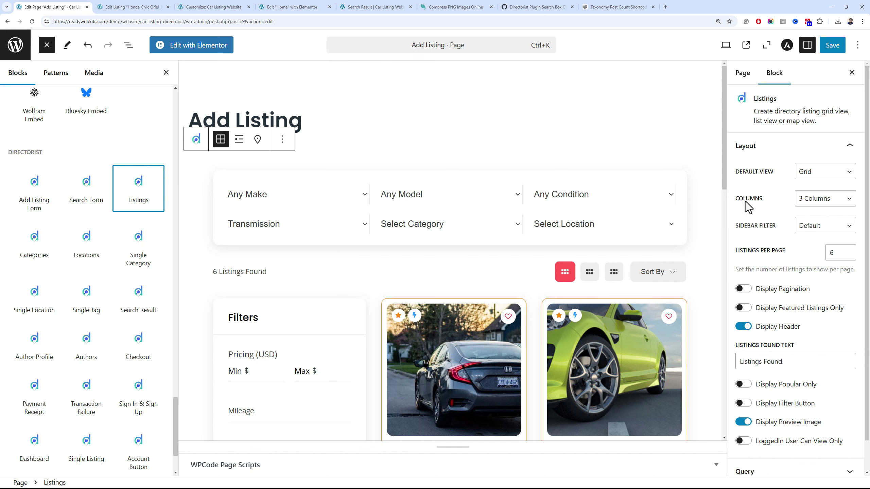
Review the Listings block's preview, turn off its Display Header option and save the Add Listing page
{"action": "scroll", "coordinate": [579, 267], "scroll_direction": "down", "scroll_amount": 3}
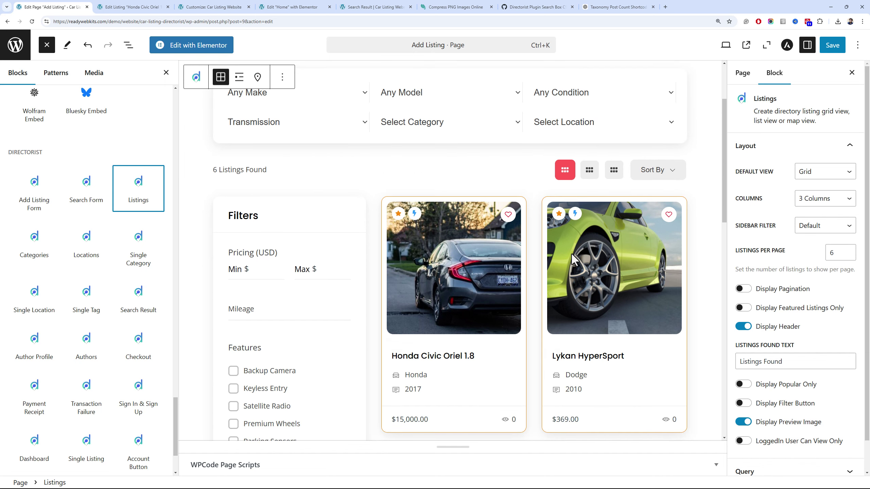
{"action": "scroll", "coordinate": [308, 299], "scroll_direction": "down", "scroll_amount": 12}
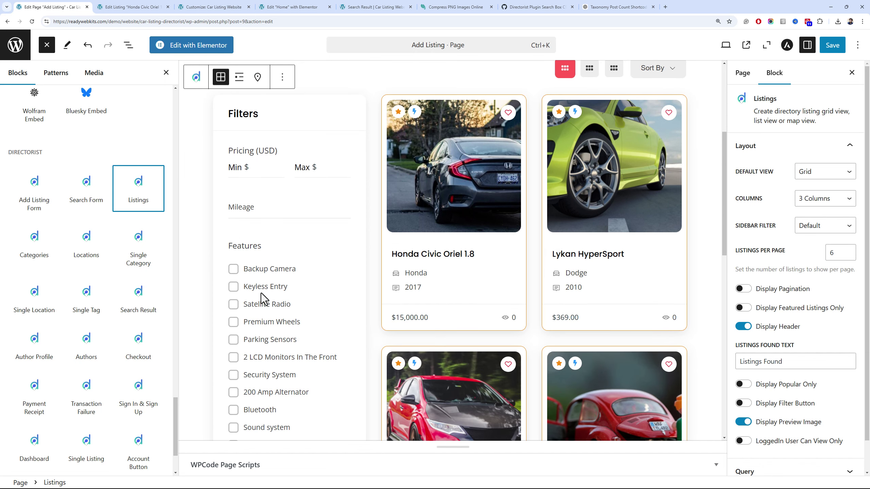
{"action": "scroll", "coordinate": [332, 272], "scroll_direction": "up", "scroll_amount": 10}
{"action": "scroll", "coordinate": [323, 273], "scroll_direction": "up", "scroll_amount": 6}
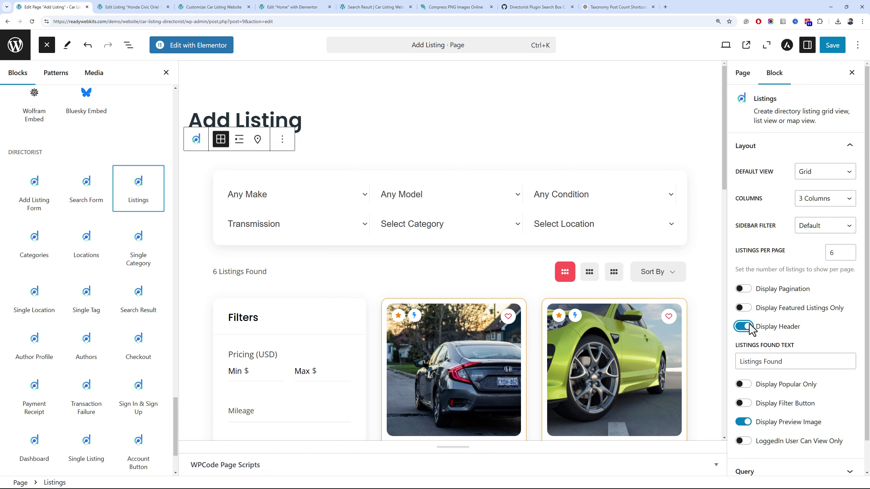
{"action": "left_click", "coordinate": [744, 326]}
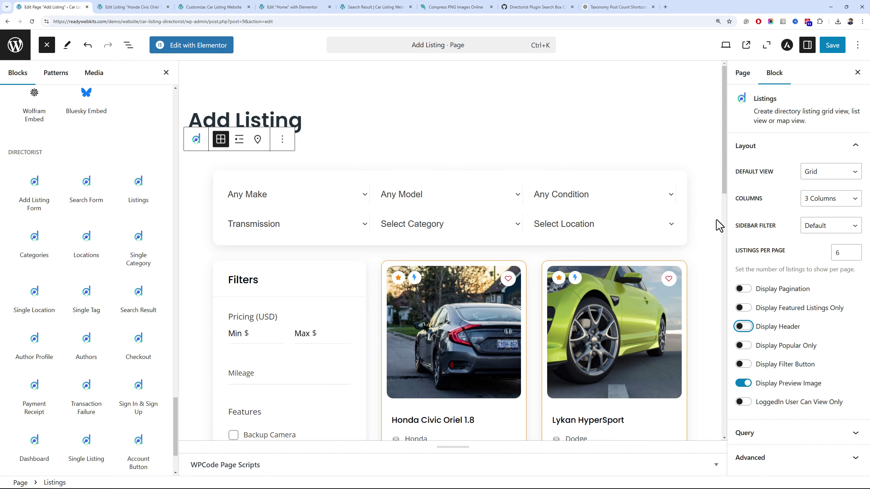
{"action": "left_click", "coordinate": [832, 45]}
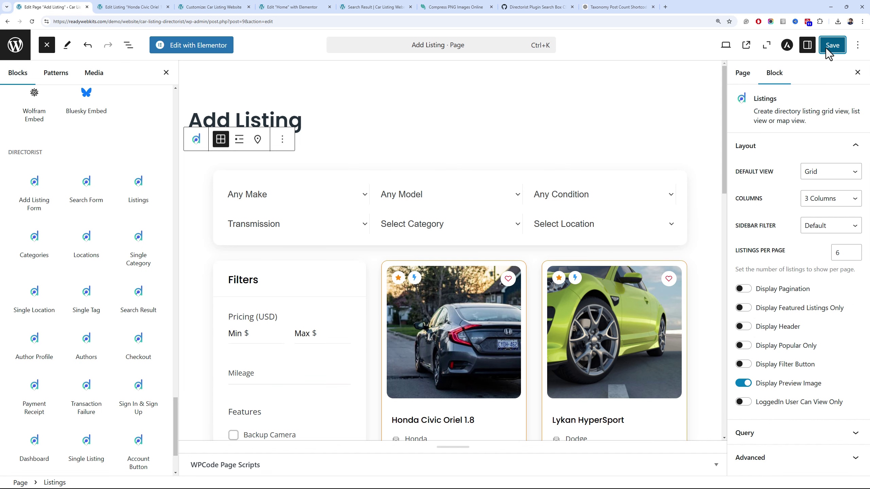
Open the live site's Car Listings page and examine its search bar, sidebar filters and listing grid
{"action": "left_click", "coordinate": [373, 7]}
{"action": "scroll", "coordinate": [295, 72], "scroll_direction": "up", "scroll_amount": 3}
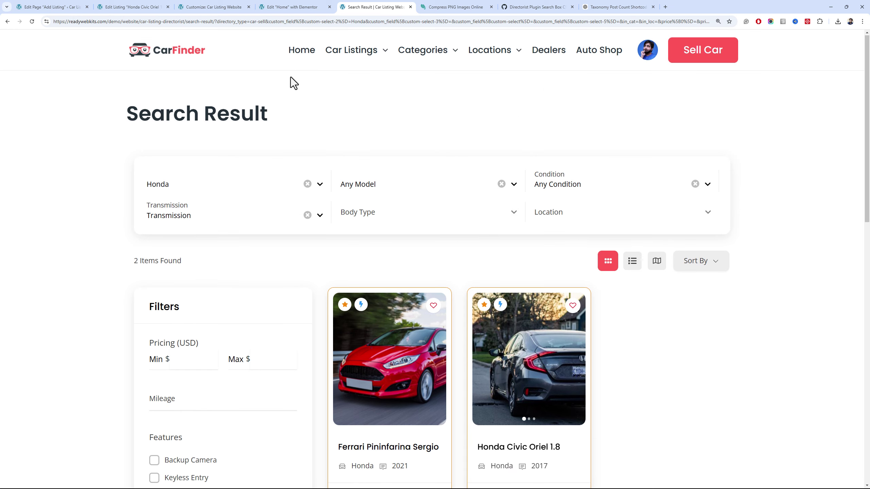
{"action": "left_click", "coordinate": [346, 55]}
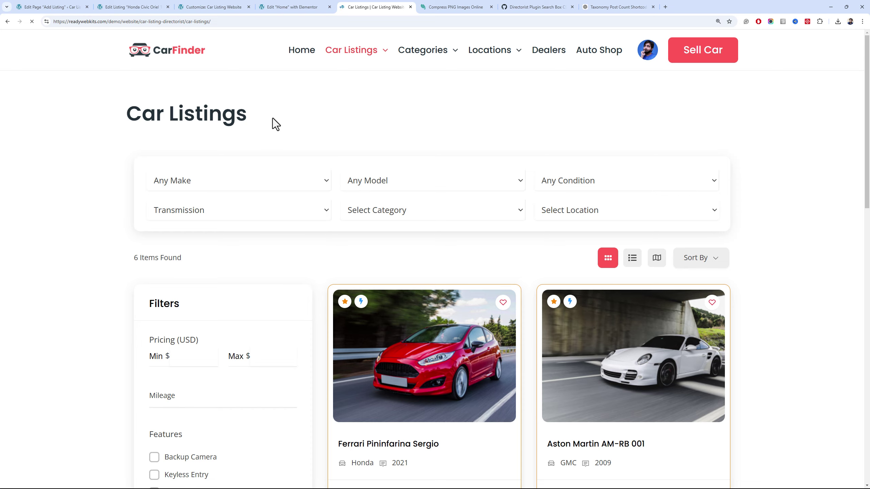
{"action": "scroll", "coordinate": [271, 114], "scroll_direction": "down", "scroll_amount": 3}
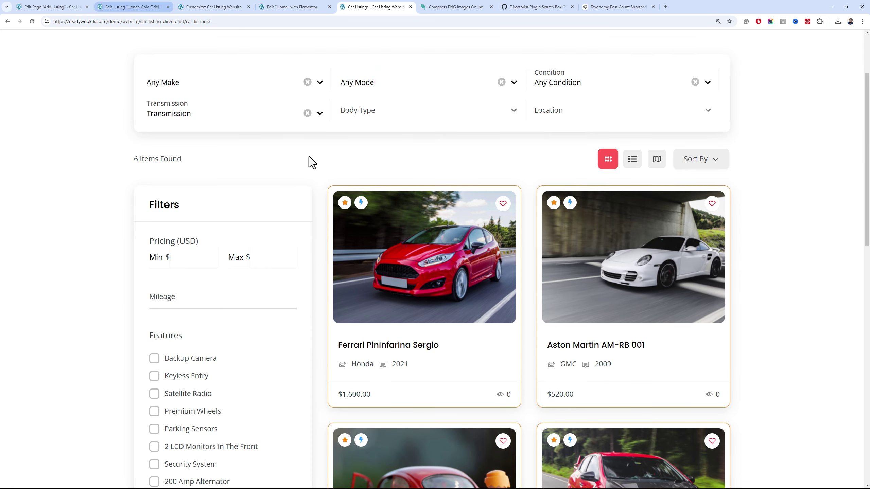
{"action": "scroll", "coordinate": [374, 207], "scroll_direction": "down", "scroll_amount": 6}
{"action": "scroll", "coordinate": [374, 206], "scroll_direction": "up", "scroll_amount": 3}
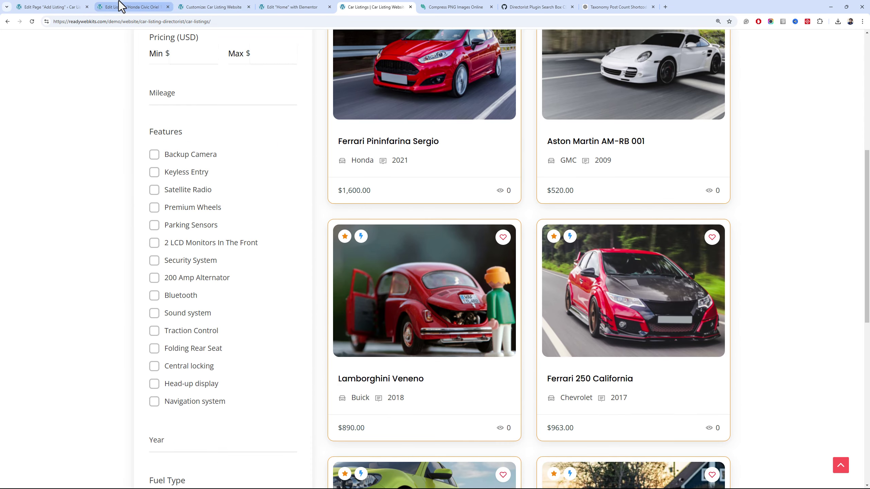
Set the default view of the Add Listing page's Listings block to List and save the page
{"action": "left_click", "coordinate": [51, 7]}
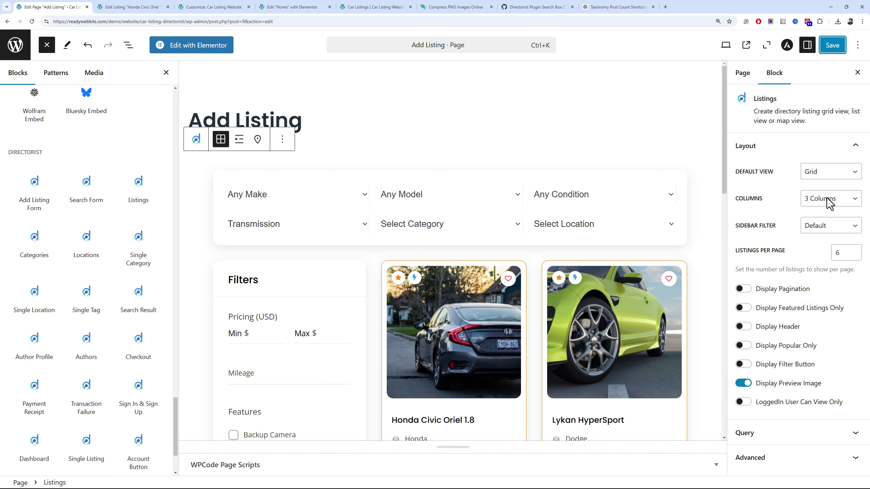
{"action": "left_click", "coordinate": [825, 172]}
{"action": "left_click", "coordinate": [820, 194]}
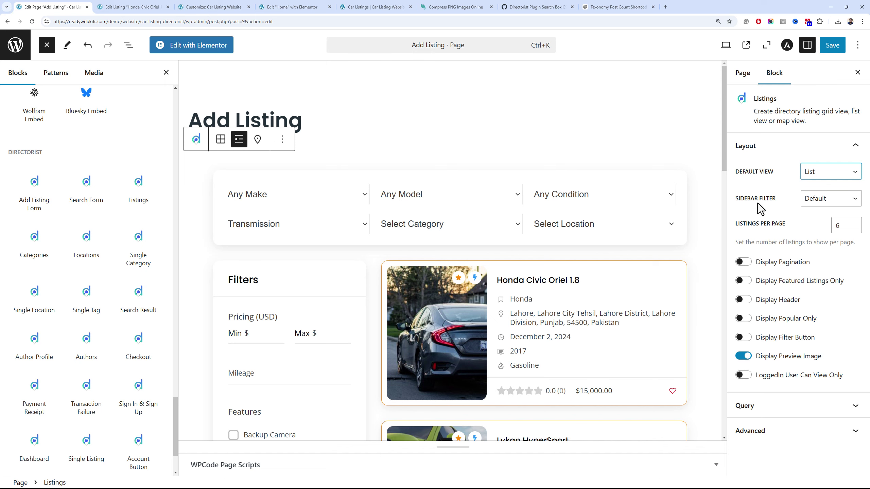
{"action": "left_click", "coordinate": [824, 50]}
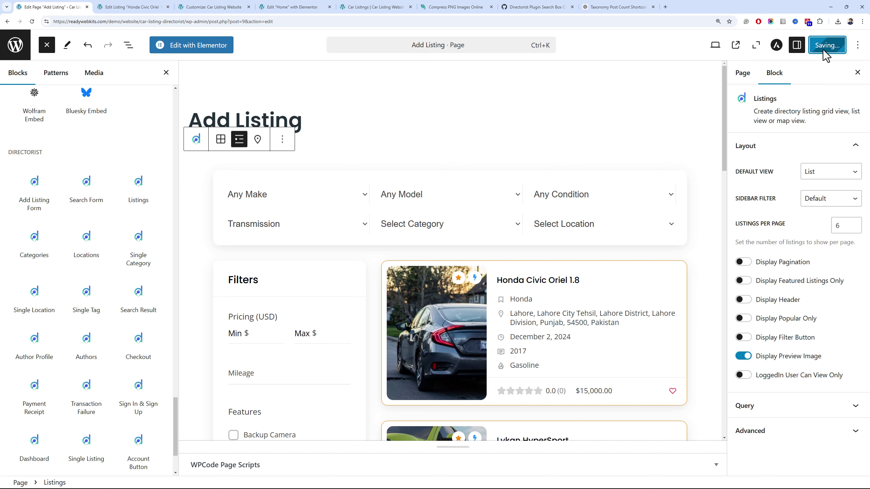
Enable Hide Top Search Bar in the Directorist All Listings settings and save the changes
{"action": "left_click", "coordinate": [130, 8]}
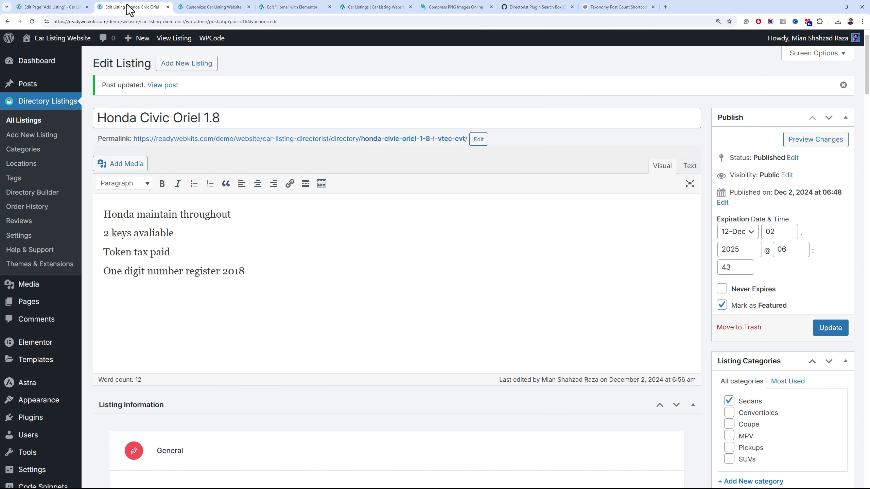
{"action": "left_click", "coordinate": [30, 233]}
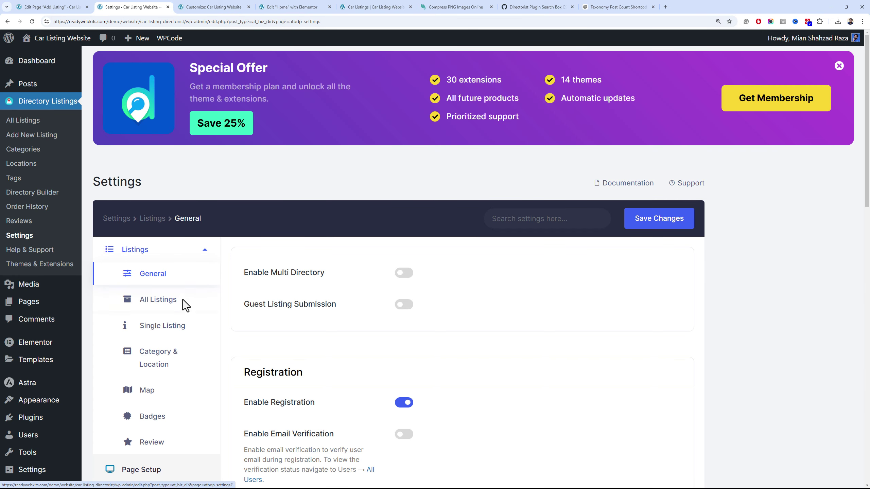
{"action": "left_click", "coordinate": [158, 299]}
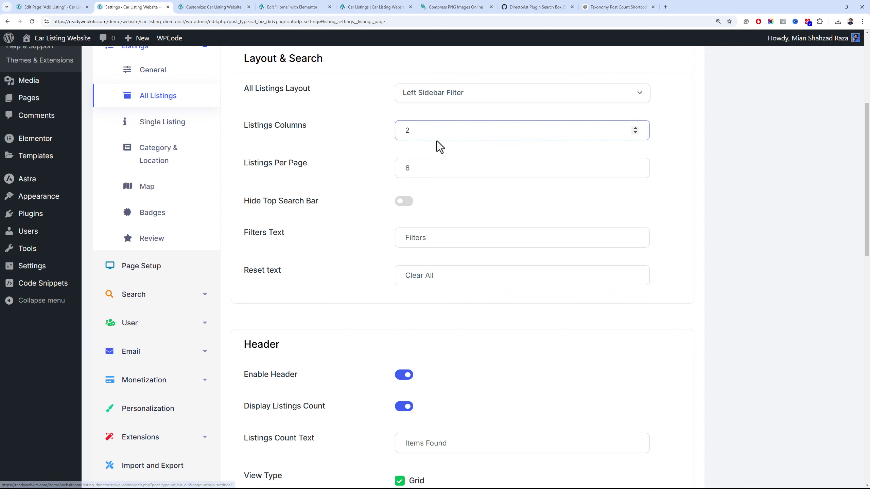
{"action": "left_click", "coordinate": [403, 201]}
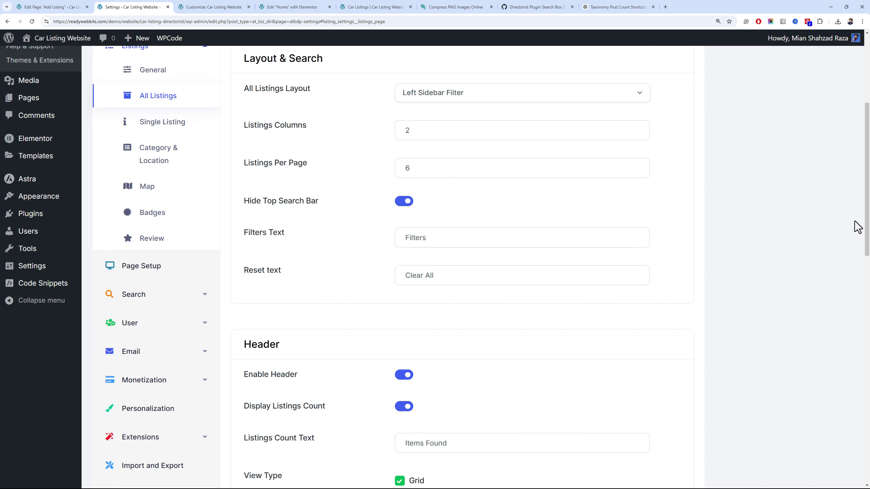
{"action": "scroll", "coordinate": [854, 228], "scroll_direction": "up", "scroll_amount": 3}
{"action": "left_click", "coordinate": [658, 177]}
Reload the live Car Listings page and review its header, sidebar filters and listing grid
{"action": "left_click", "coordinate": [359, 4]}
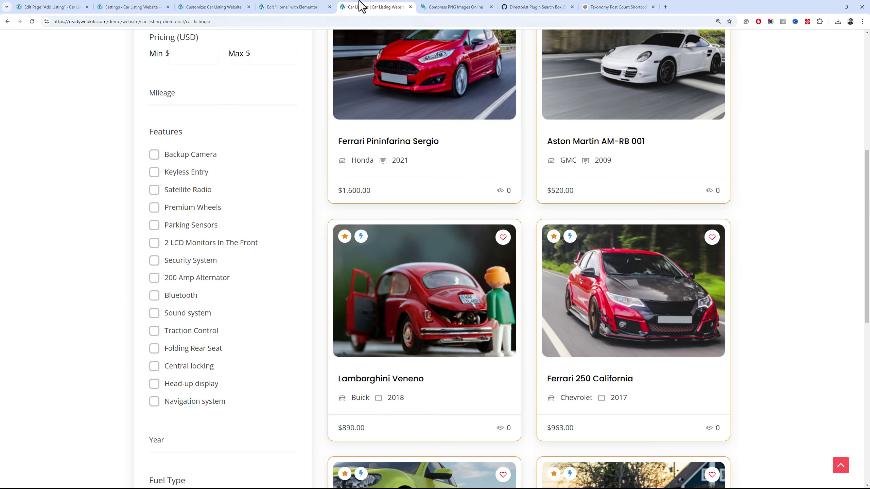
{"action": "key", "text": "F5"}
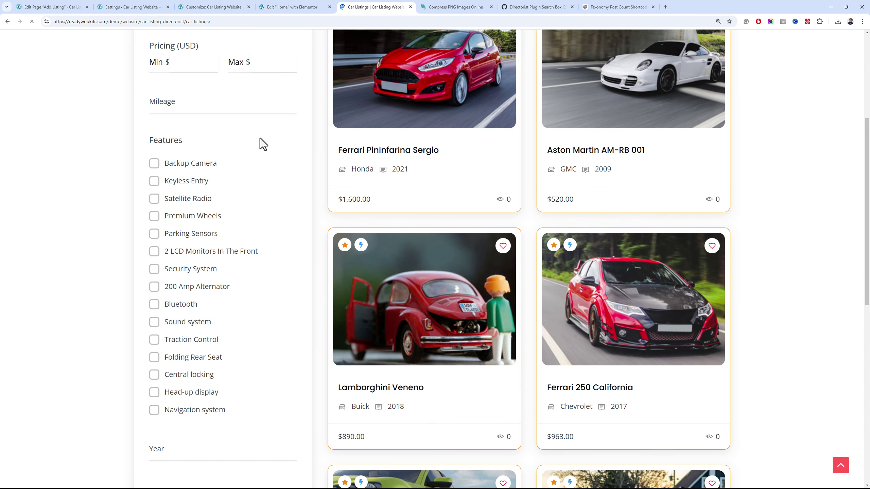
{"action": "scroll", "coordinate": [311, 153], "scroll_direction": "up", "scroll_amount": 5}
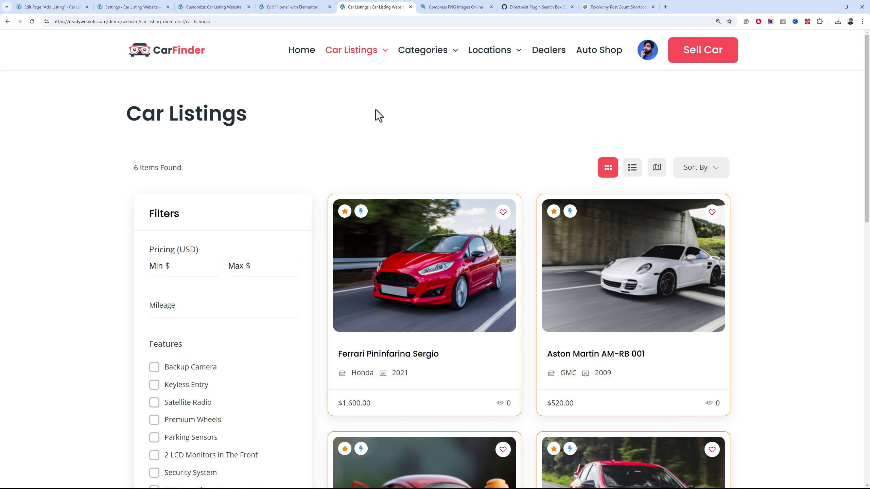
{"action": "scroll", "coordinate": [342, 116], "scroll_direction": "down", "scroll_amount": 8}
{"action": "scroll", "coordinate": [206, 171], "scroll_direction": "up", "scroll_amount": 3}
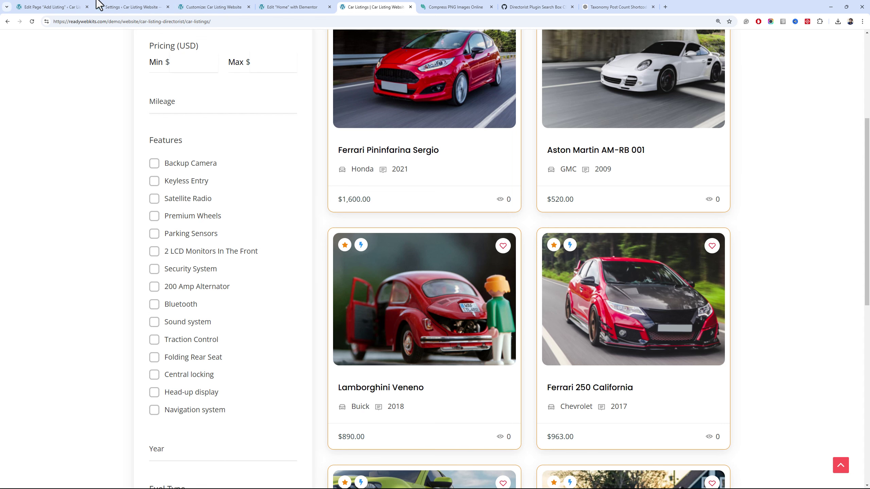
View the sidebar filter options of the Listings block on the Add Listing page
{"action": "left_click", "coordinate": [82, 6]}
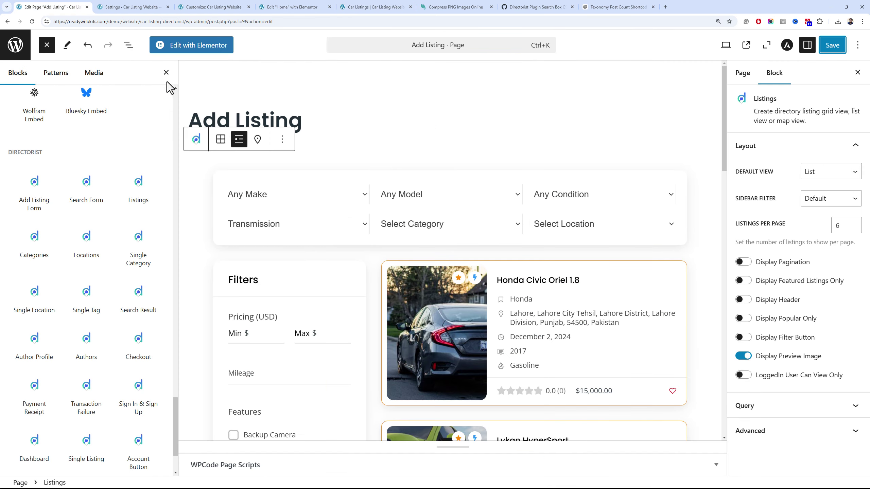
{"action": "left_click", "coordinate": [805, 202]}
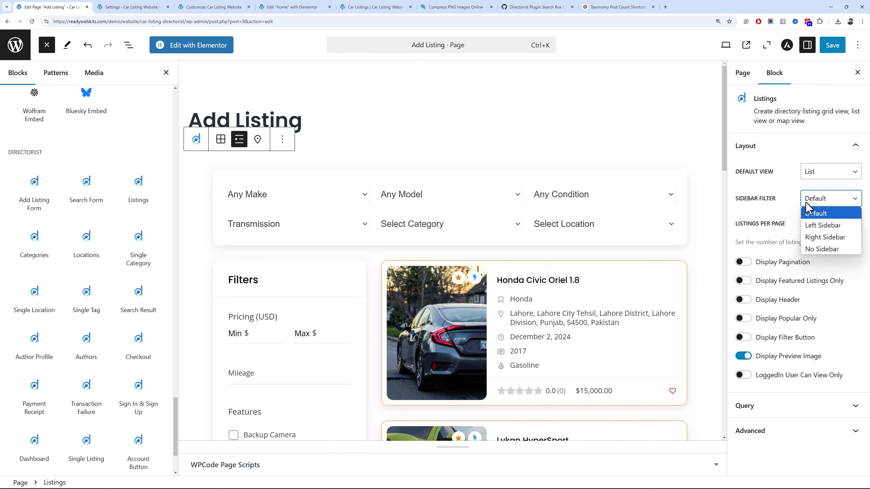
{"action": "left_click", "coordinate": [806, 202]}
Set the All Listings layout to Popup Filter with 3 listings columns in the Directorist settings and save the changes
{"action": "key", "text": "ctrl+Tab"}
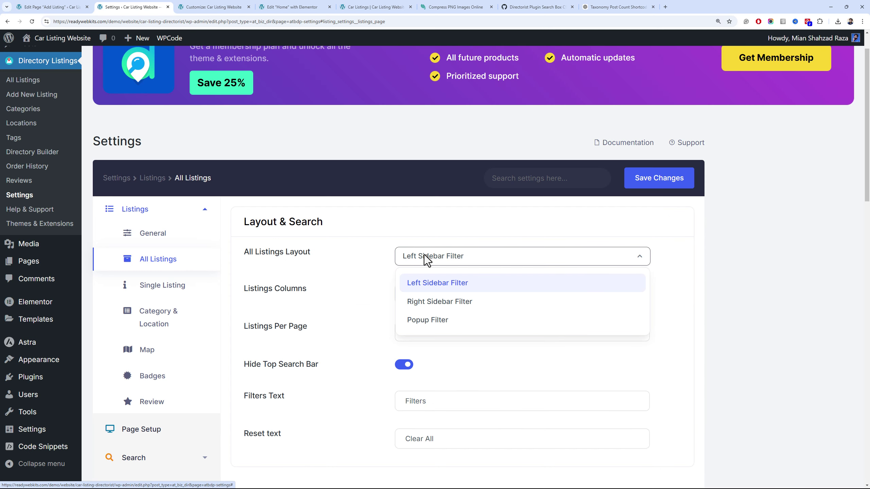
{"action": "left_click", "coordinate": [444, 321]}
{"action": "left_click", "coordinate": [672, 184]}
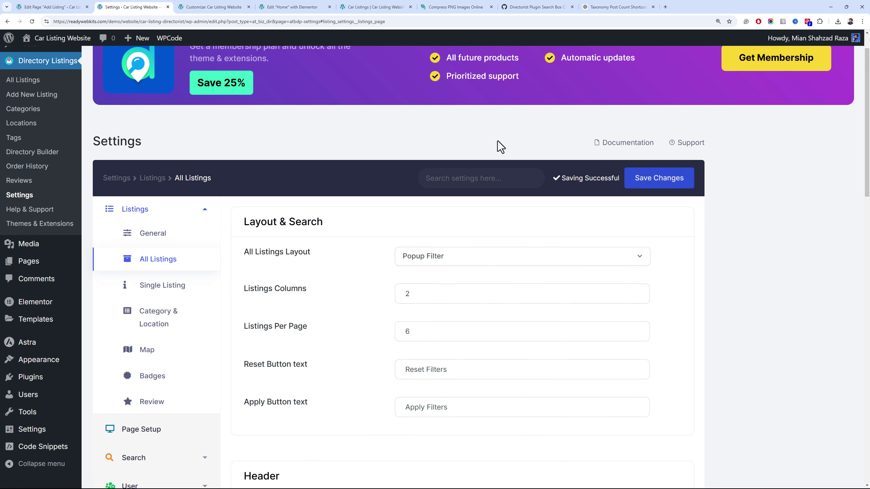
{"action": "left_click", "coordinate": [425, 292]}
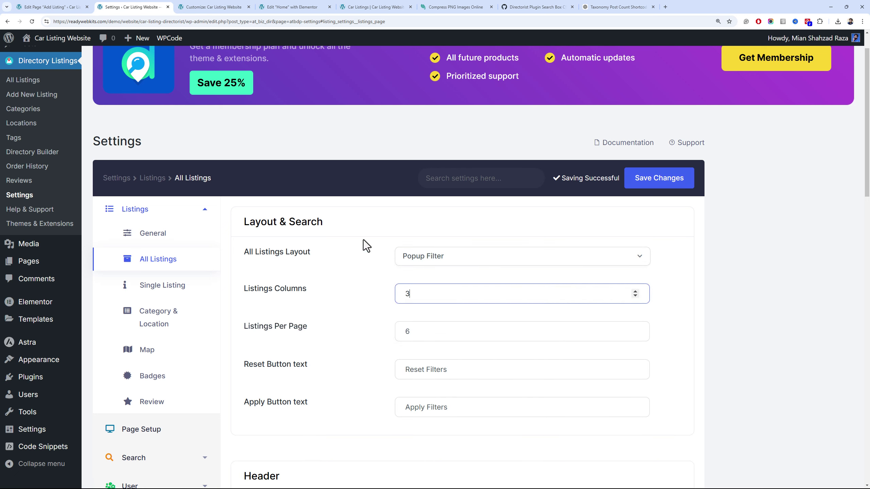
{"action": "left_click", "coordinate": [626, 183]}
Reload the live Car Listings page to check its filter layout and columns, and return to the All Listings settings
{"action": "left_click", "coordinate": [307, 6]}
{"action": "left_click", "coordinate": [346, 6]}
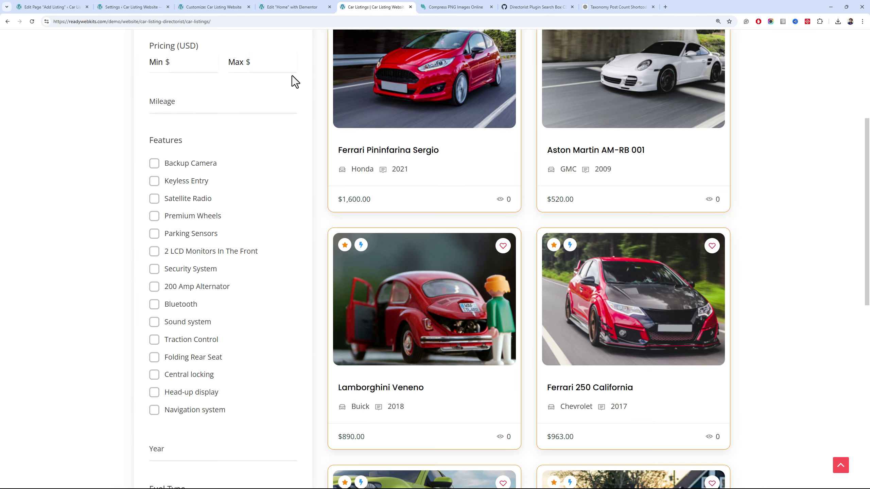
{"action": "key", "text": "F5"}
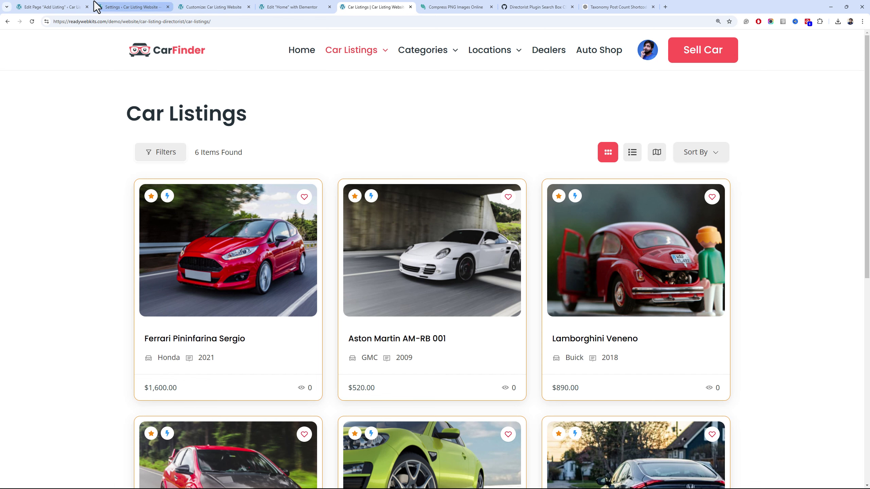
{"action": "left_click", "coordinate": [102, 7]}
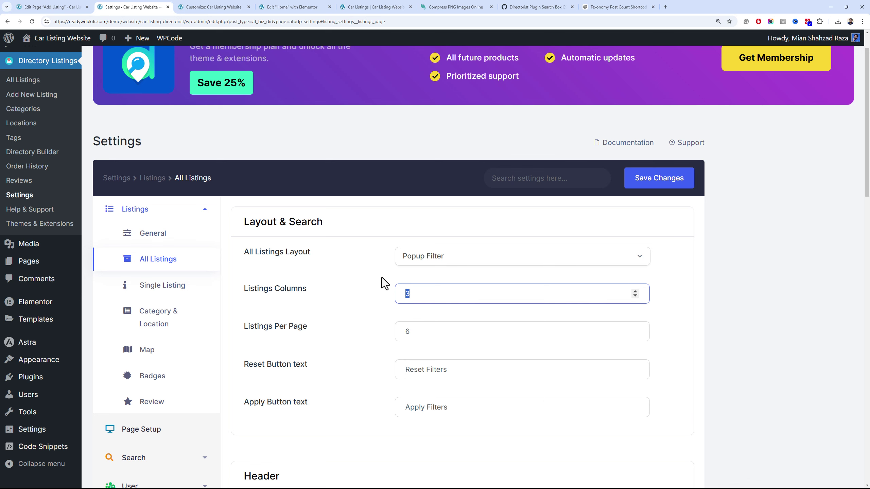
Set the listings columns to 4 in the All Listings settings, save the changes, and go to the live Car Listings page
{"action": "left_click", "coordinate": [658, 178]}
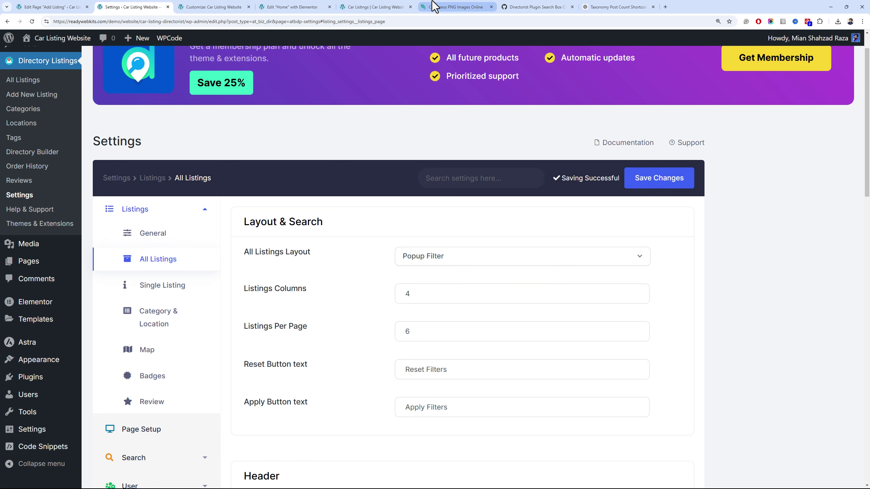
{"action": "left_click", "coordinate": [376, 7]}
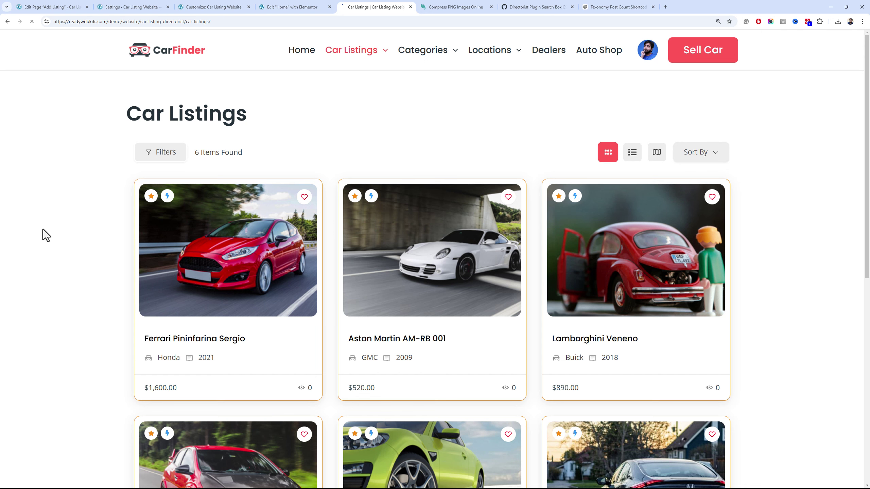
Open the More Filters popup on the Car Listings page, look through its fields, and close it
{"action": "left_click", "coordinate": [148, 159]}
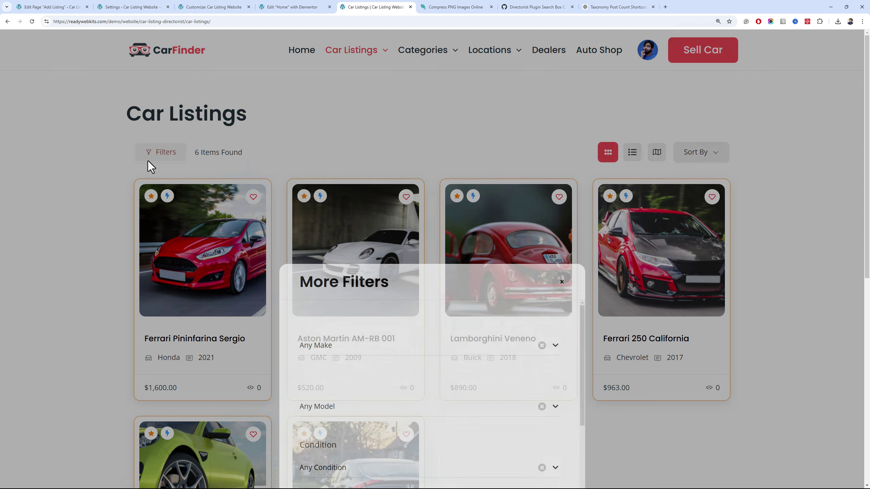
{"action": "scroll", "coordinate": [370, 163], "scroll_direction": "down", "scroll_amount": 10}
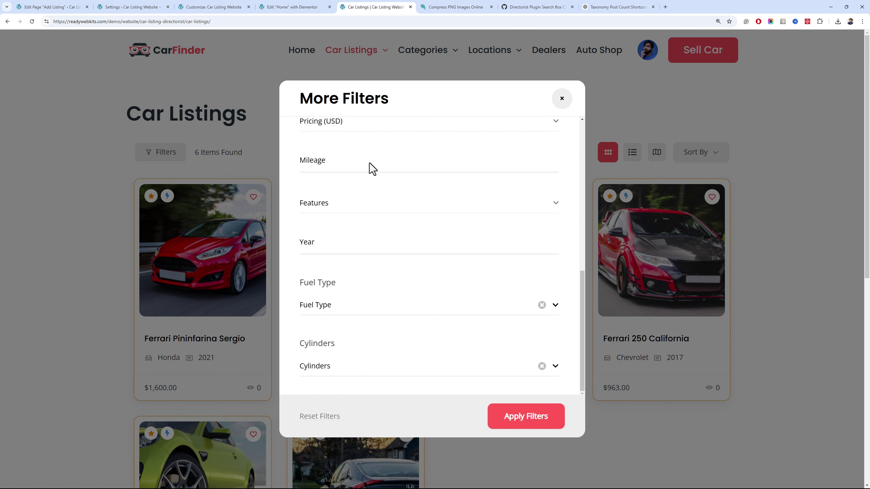
{"action": "scroll", "coordinate": [370, 163], "scroll_direction": "up", "scroll_amount": 3}
{"action": "scroll", "coordinate": [372, 162], "scroll_direction": "up", "scroll_amount": 3}
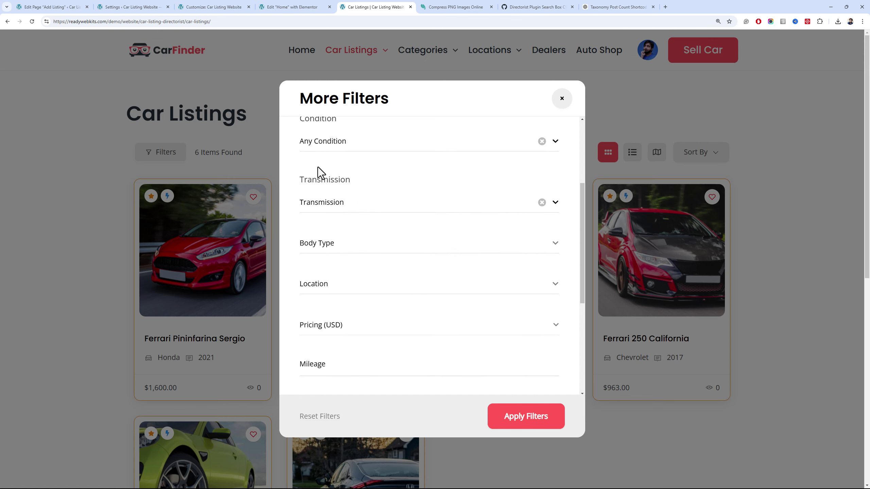
{"action": "left_click", "coordinate": [561, 99]}
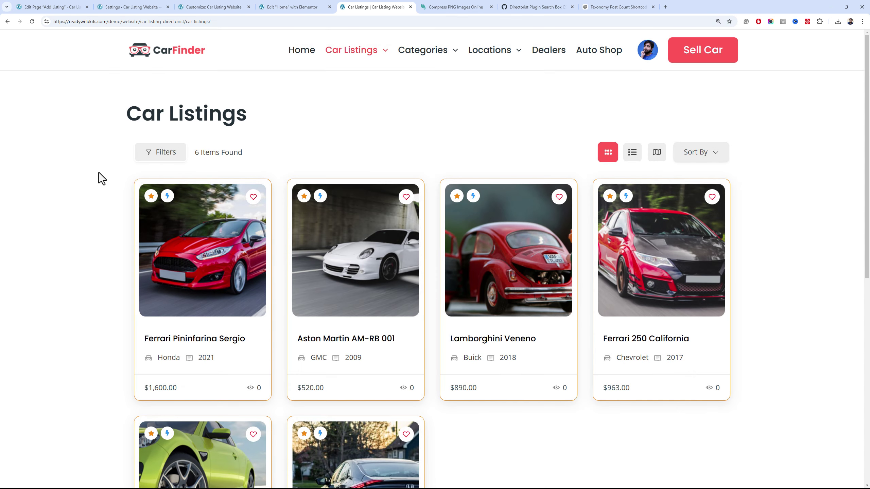
Look over the car listings grid, preview the list and map views, and return to the grid view
{"action": "scroll", "coordinate": [82, 124], "scroll_direction": "down", "scroll_amount": 6}
{"action": "scroll", "coordinate": [82, 124], "scroll_direction": "up", "scroll_amount": 6}
{"action": "left_click", "coordinate": [631, 159]}
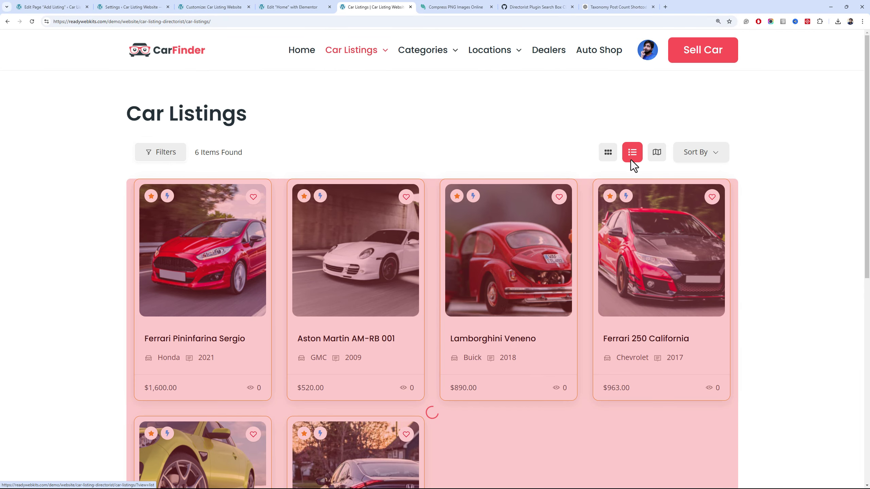
{"action": "left_click", "coordinate": [654, 160]}
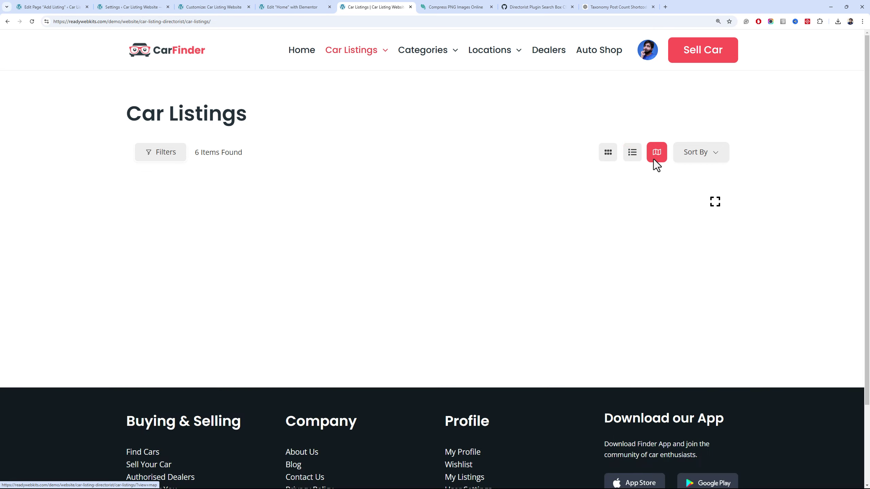
{"action": "left_click", "coordinate": [613, 155]}
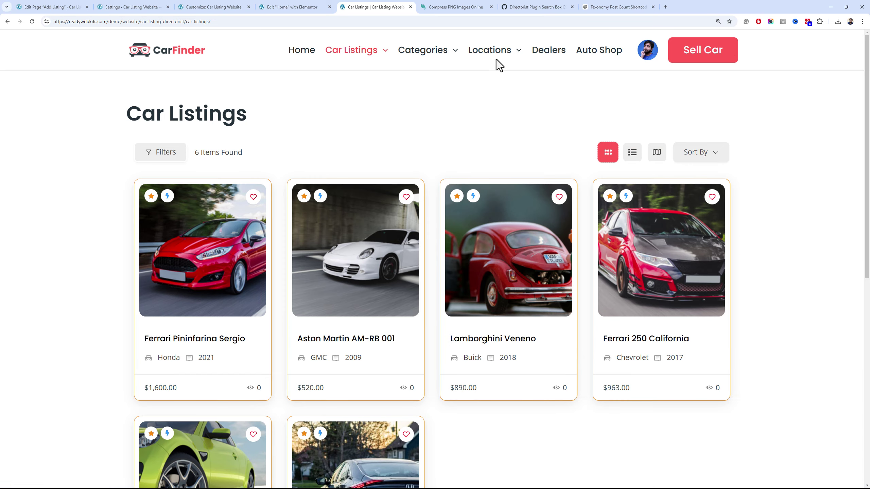
Open the live Locations page, review its location cards, and view the listings for Multan
{"action": "mouse_move", "coordinate": [497, 61]}
{"action": "scroll", "coordinate": [355, 127], "scroll_direction": "down", "scroll_amount": 3}
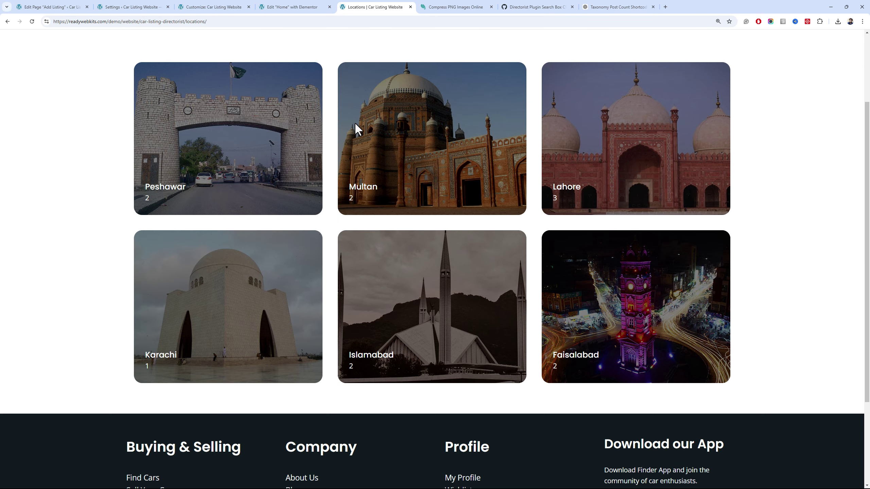
{"action": "scroll", "coordinate": [360, 196], "scroll_direction": "up", "scroll_amount": 2}
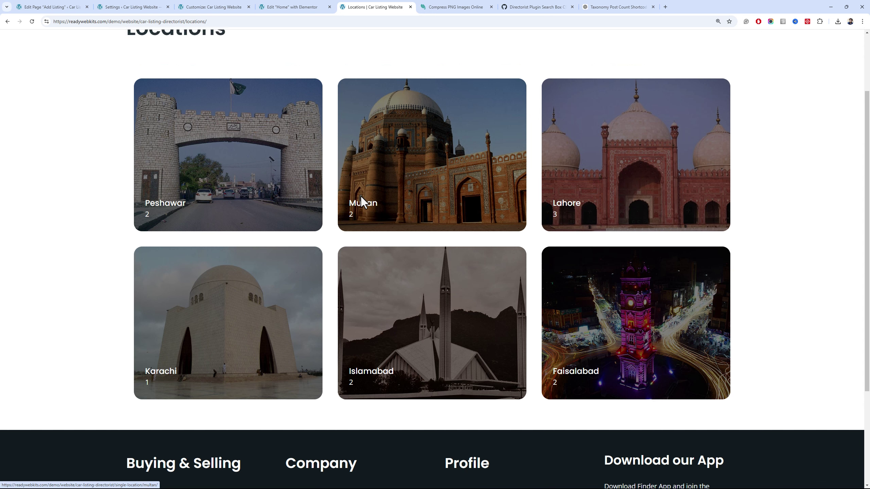
{"action": "scroll", "coordinate": [360, 195], "scroll_direction": "down", "scroll_amount": 4}
{"action": "scroll", "coordinate": [344, 199], "scroll_direction": "up", "scroll_amount": 4}
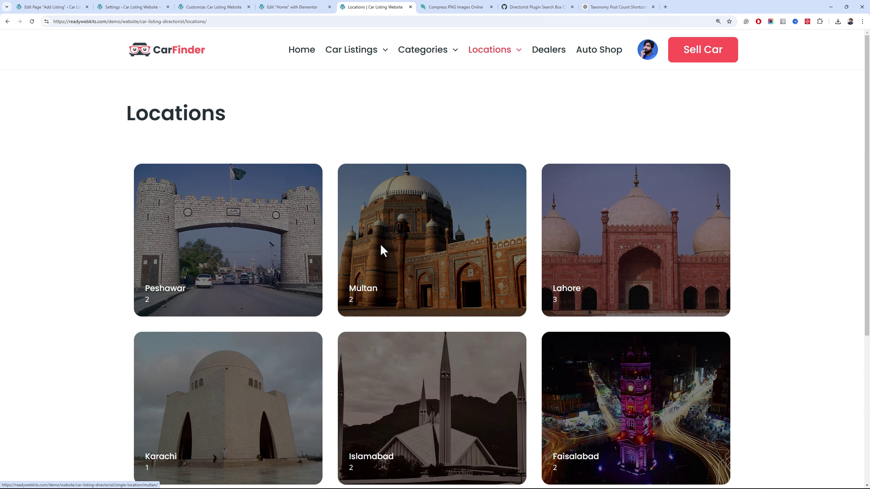
{"action": "scroll", "coordinate": [380, 243], "scroll_direction": "down", "scroll_amount": 4}
{"action": "scroll", "coordinate": [380, 244], "scroll_direction": "up", "scroll_amount": 5}
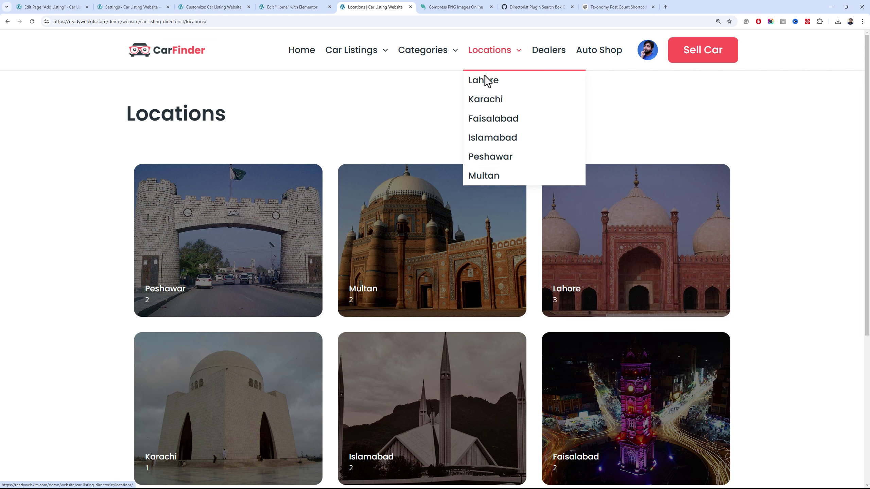
{"action": "left_click", "coordinate": [372, 290]}
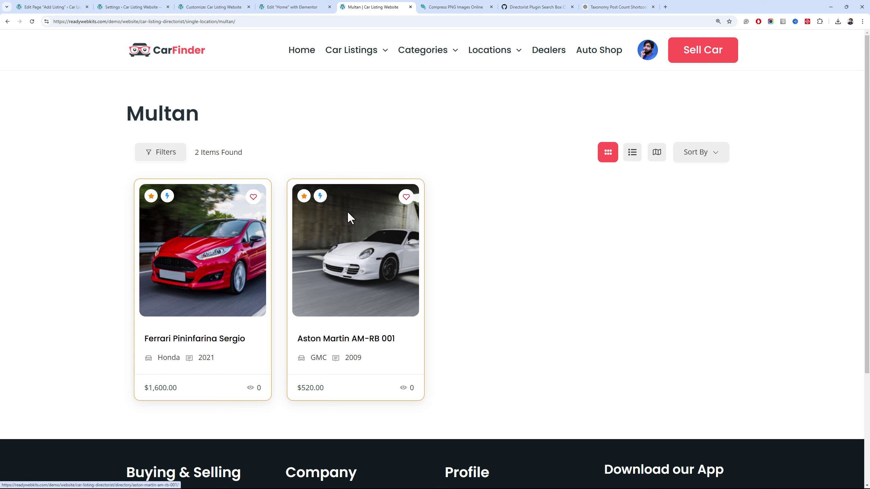
Leave the Add Listing editor for the list of all pages and open the Single Location page for editing
{"action": "left_click", "coordinate": [81, 7]}
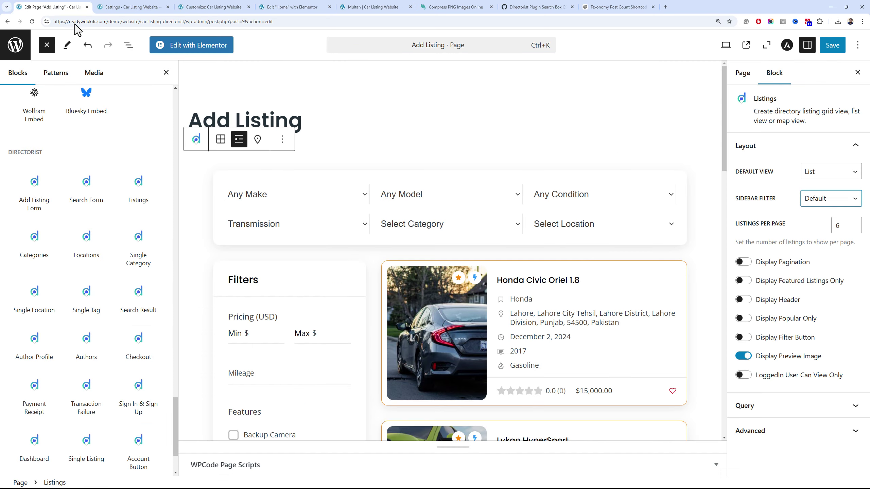
{"action": "left_click", "coordinate": [23, 49]}
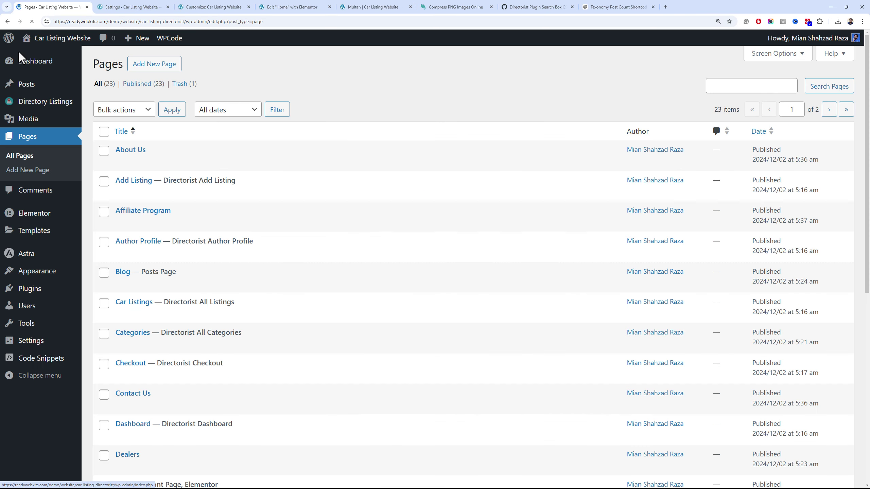
{"action": "scroll", "coordinate": [145, 228], "scroll_direction": "down", "scroll_amount": 10}
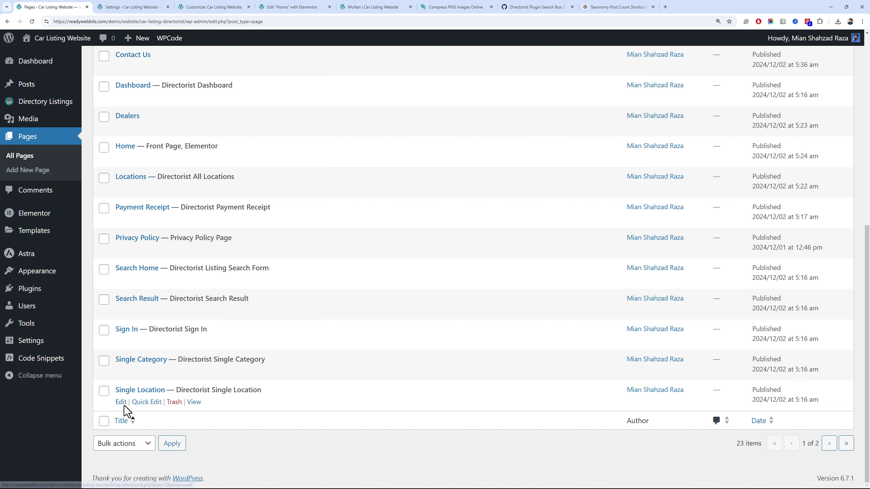
{"action": "scroll", "coordinate": [121, 408], "scroll_direction": "up", "scroll_amount": 3}
{"action": "scroll", "coordinate": [123, 405], "scroll_direction": "down", "scroll_amount": 3}
{"action": "left_click", "coordinate": [122, 403]}
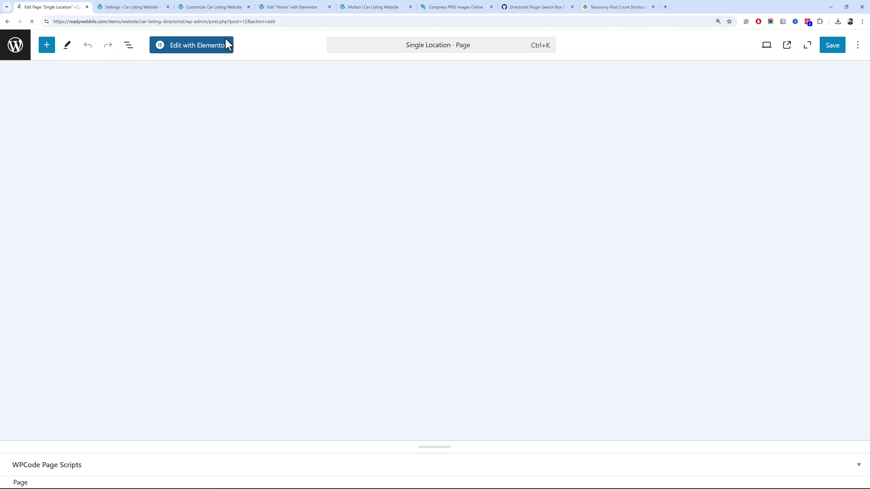
Replace the [directorist_location] shortcode block on the page with the Directorist Single Location block
{"action": "left_click", "coordinate": [180, 180]}
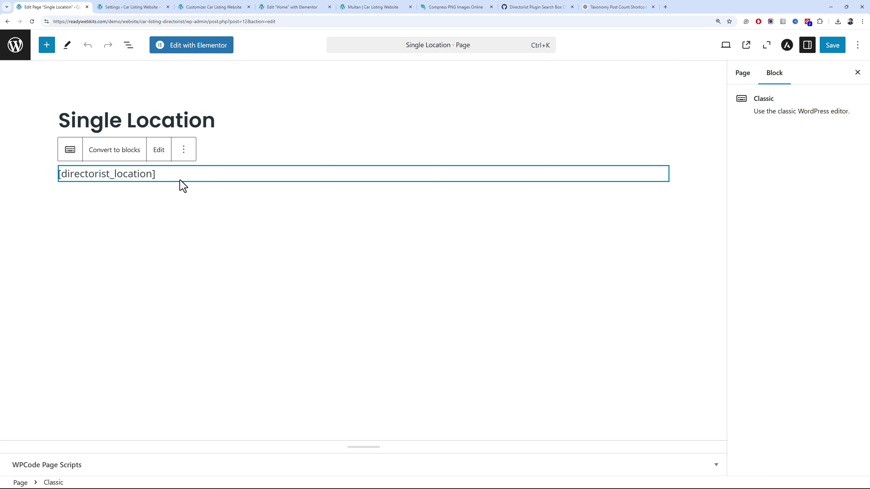
{"action": "left_click", "coordinate": [183, 150]}
{"action": "left_click", "coordinate": [210, 346]}
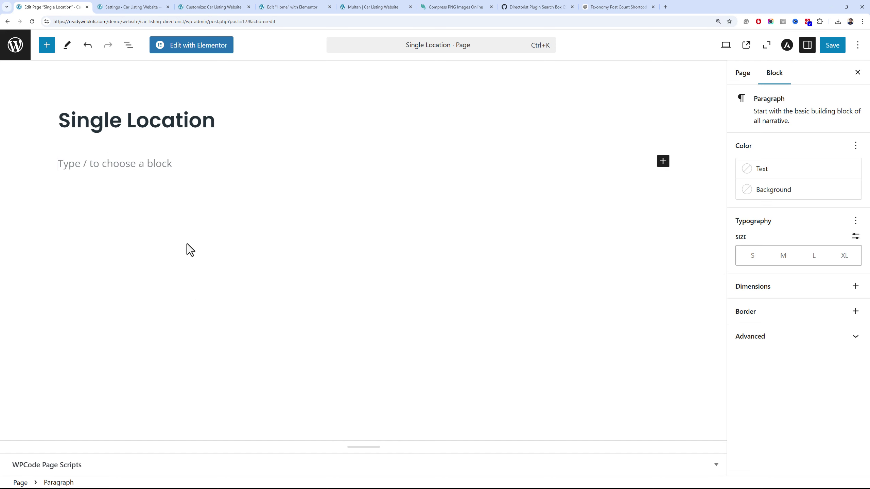
{"action": "left_click", "coordinate": [665, 161]}
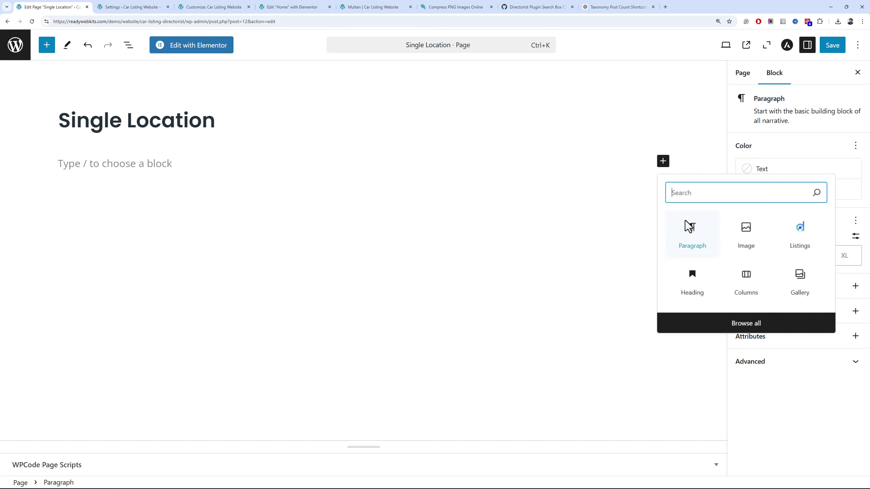
{"action": "left_click", "coordinate": [726, 322]}
{"action": "scroll", "coordinate": [134, 243], "scroll_direction": "down", "scroll_amount": 20}
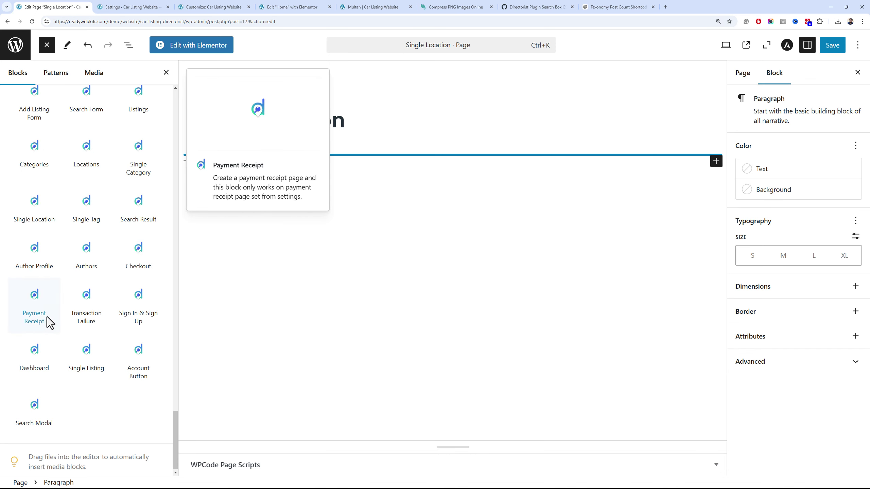
{"action": "left_click", "coordinate": [44, 216]}
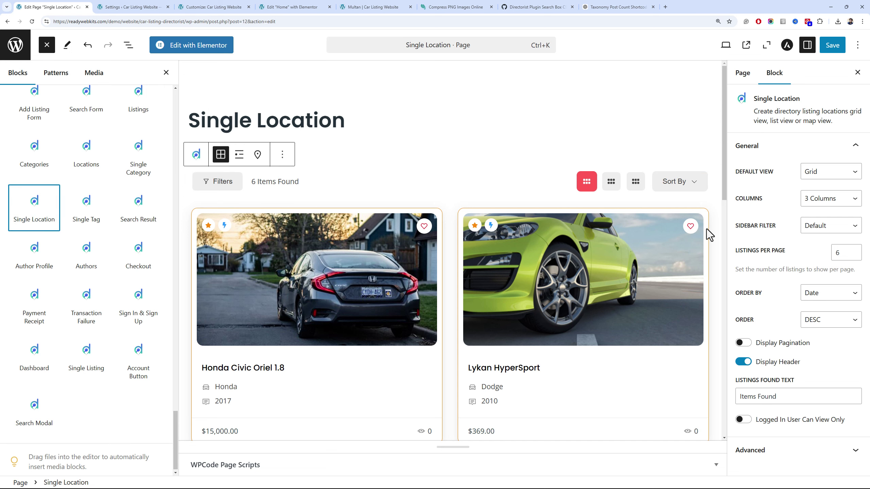
Set the Single Location block's default view to Map and save the page
{"action": "left_click", "coordinate": [818, 175]}
{"action": "left_click", "coordinate": [831, 209]}
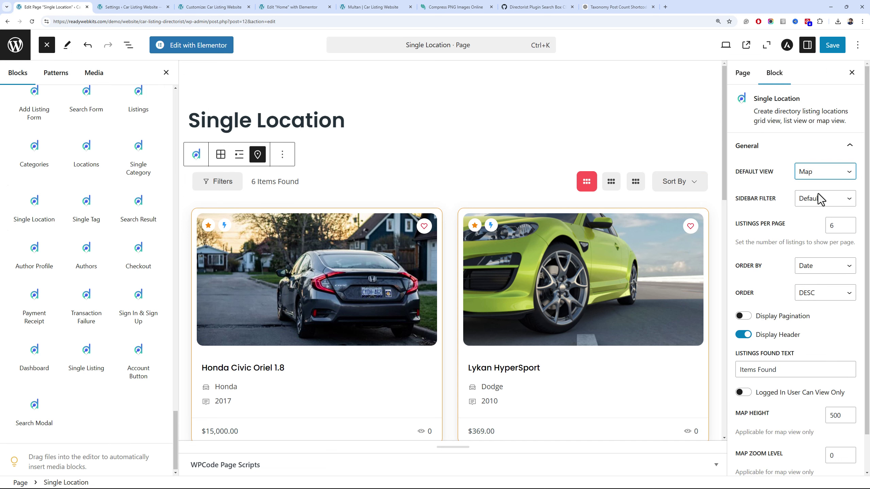
{"action": "left_click", "coordinate": [831, 50]}
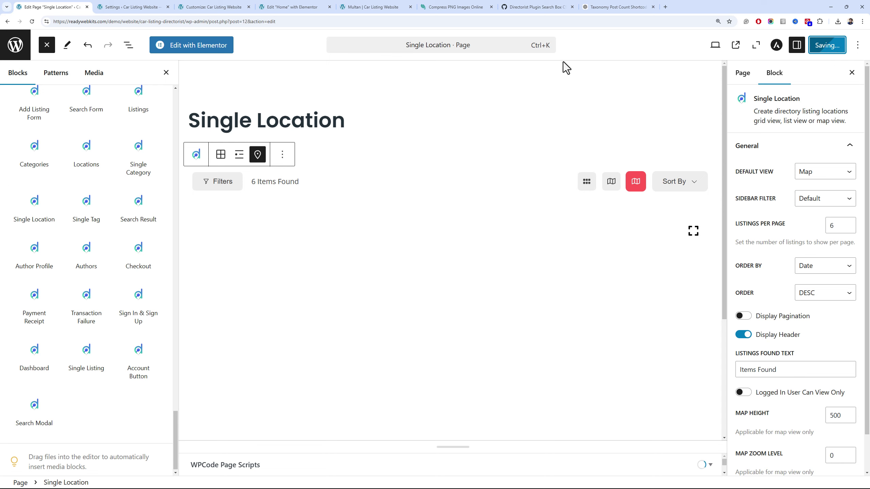
Open the Lahore location page on the live site and review its map layout
{"action": "left_click", "coordinate": [383, 7]}
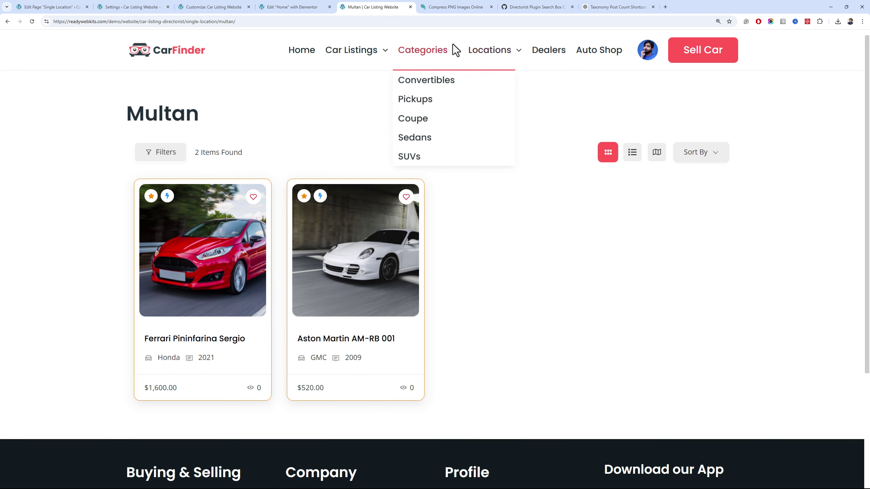
{"action": "left_click", "coordinate": [492, 84]}
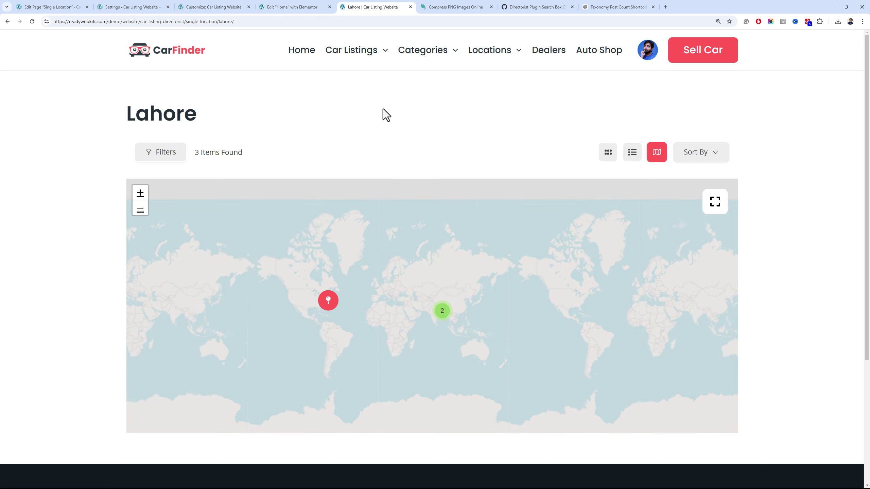
{"action": "scroll", "coordinate": [386, 114], "scroll_direction": "down", "scroll_amount": 3}
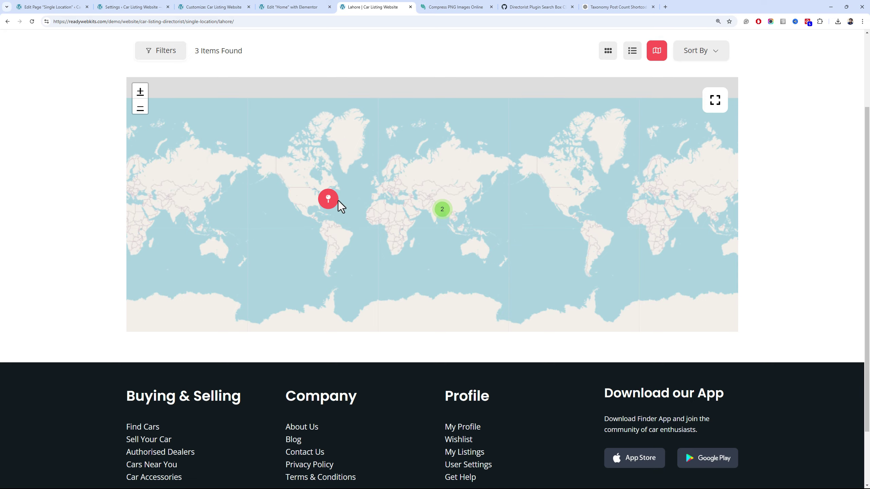
{"action": "scroll", "coordinate": [223, 171], "scroll_direction": "up", "scroll_amount": 3}
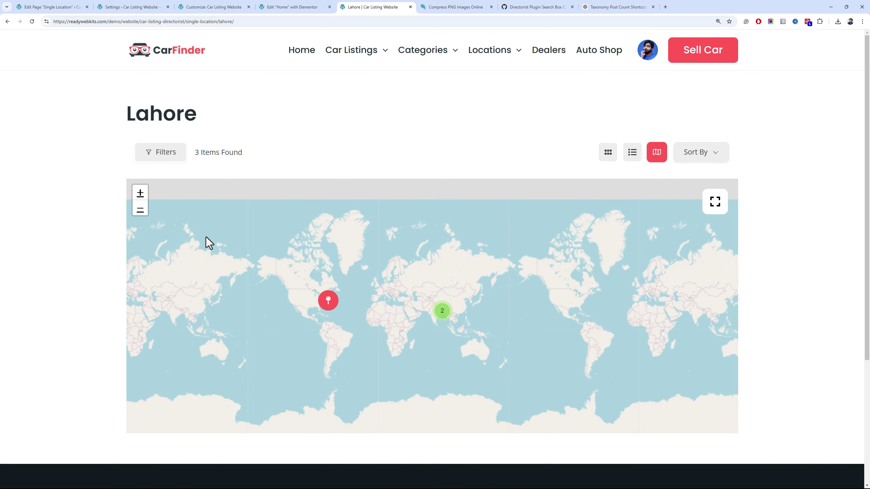
Leave the Single Location editor and open the Map section of the Directorist listing settings
{"action": "left_click", "coordinate": [88, 6]}
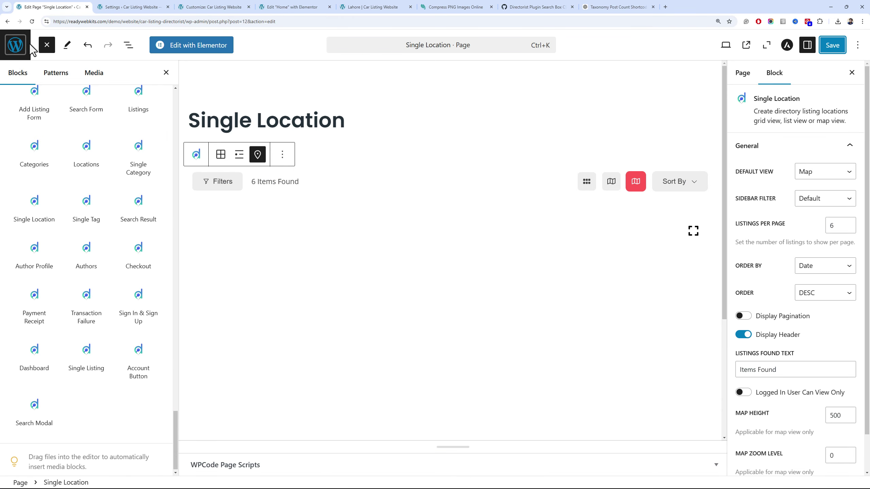
{"action": "left_click", "coordinate": [17, 44]}
{"action": "mouse_move", "coordinate": [71, 232]}
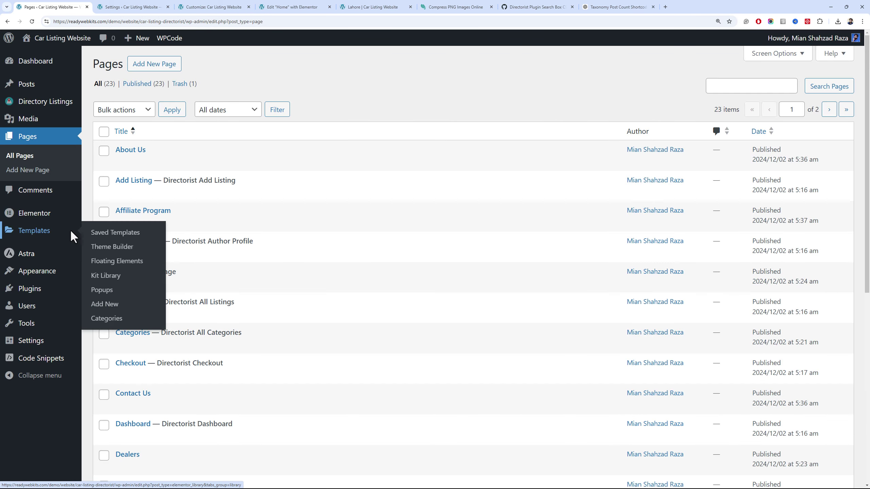
{"action": "mouse_move", "coordinate": [50, 106]}
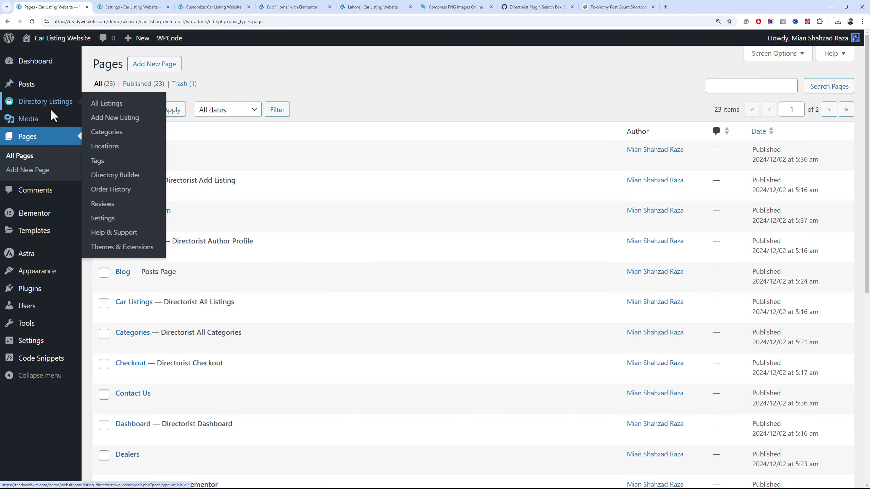
{"action": "left_click", "coordinate": [120, 218]}
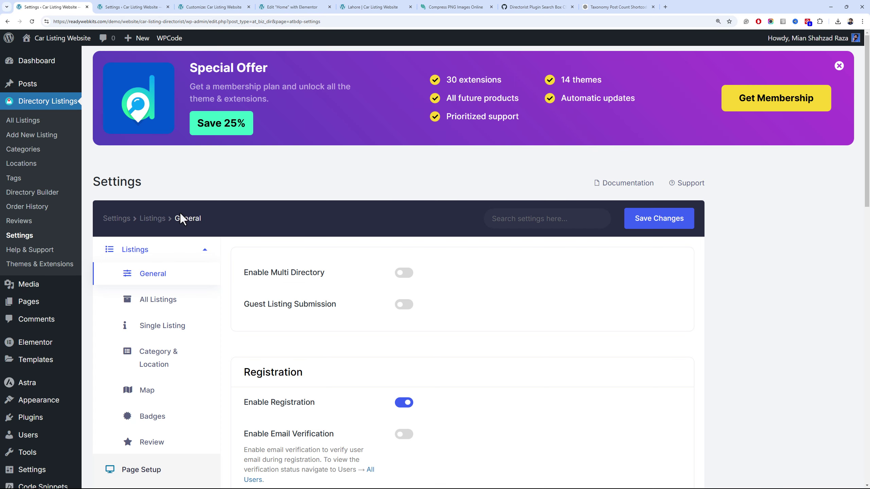
{"action": "scroll", "coordinate": [181, 213], "scroll_direction": "down", "scroll_amount": 3}
{"action": "left_click", "coordinate": [183, 294]}
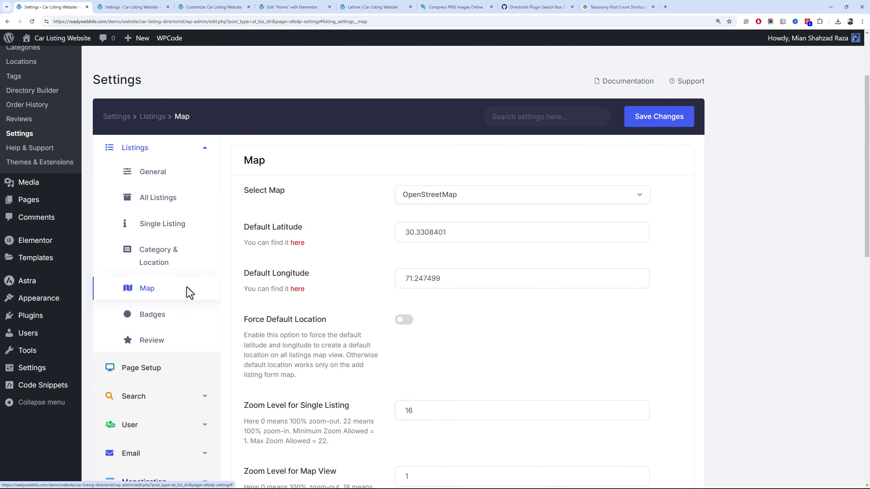
Try Google Map as the map provider and place the cursor in its API key field
{"action": "left_click", "coordinate": [451, 197]}
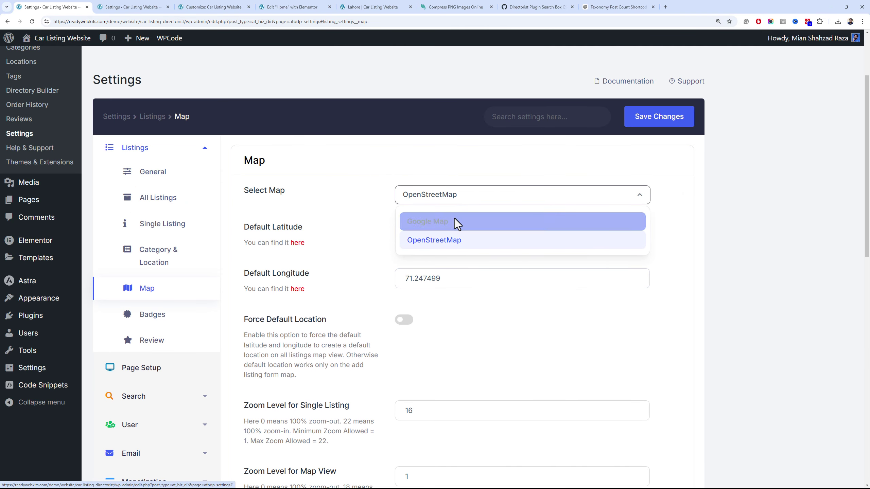
{"action": "left_click", "coordinate": [437, 217]}
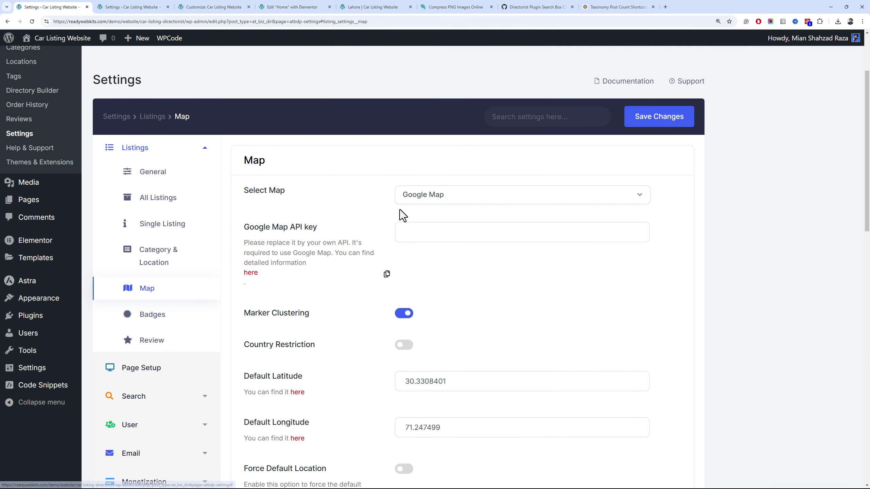
{"action": "left_click", "coordinate": [424, 231]}
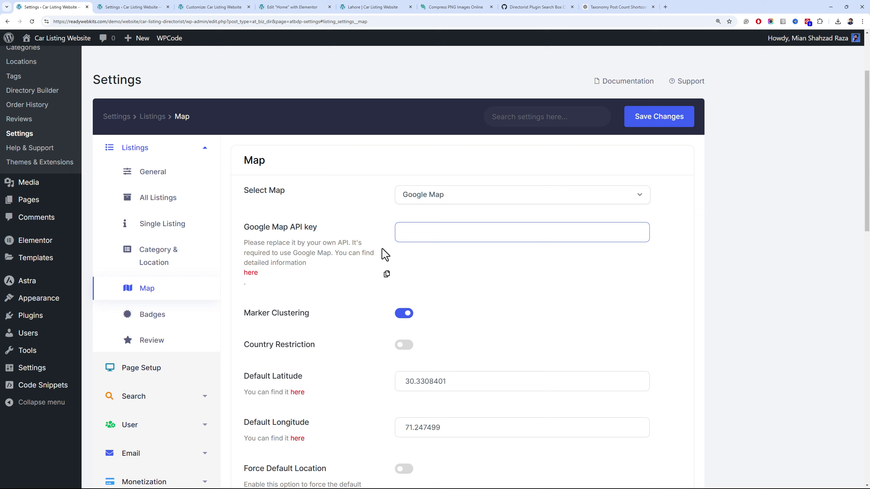
{"action": "left_click", "coordinate": [372, 237]}
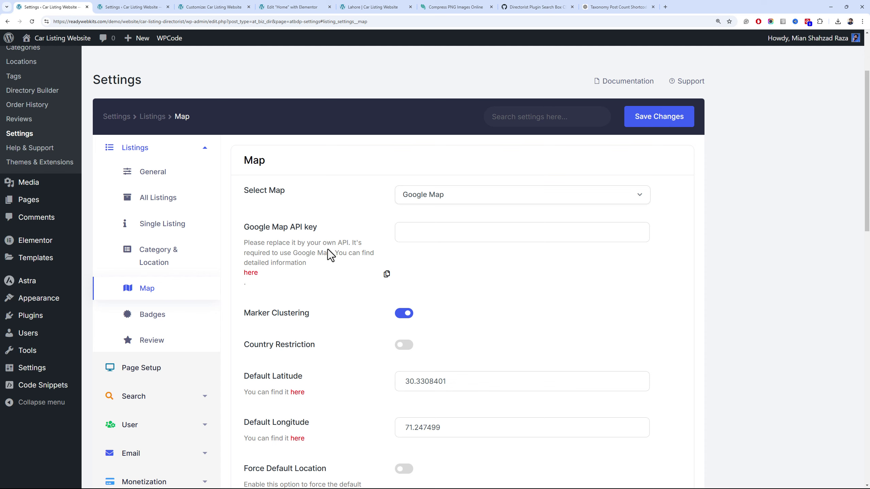
{"action": "left_click", "coordinate": [447, 229]}
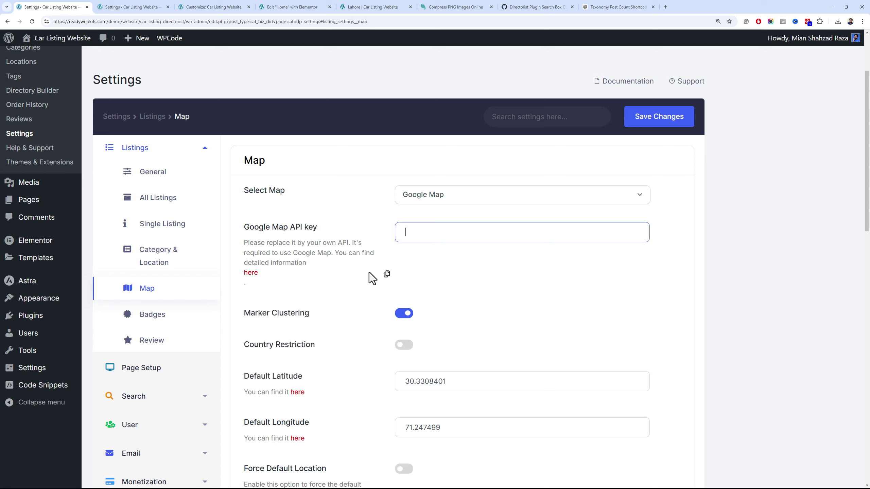
Open the linked Google Maps guide on API keys, skim its instructions for creating a key, and close it
{"action": "left_click", "coordinate": [253, 277], "text": "ctrl"}
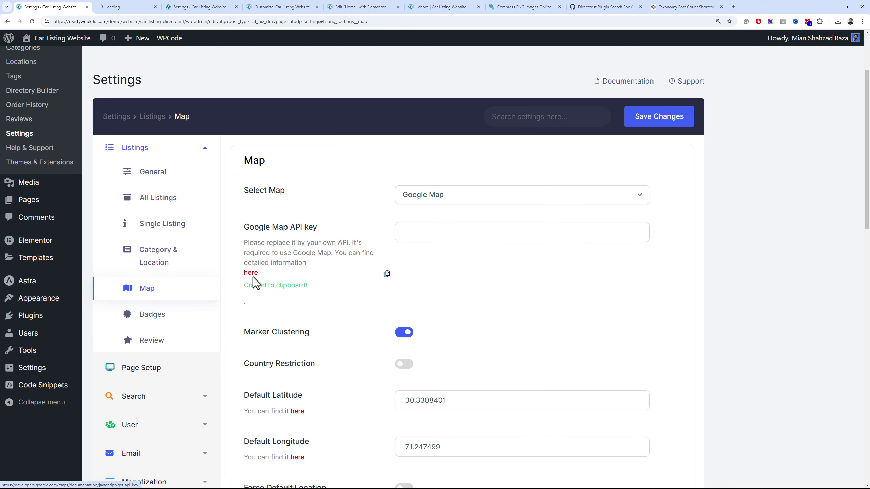
{"action": "left_click", "coordinate": [136, 7]}
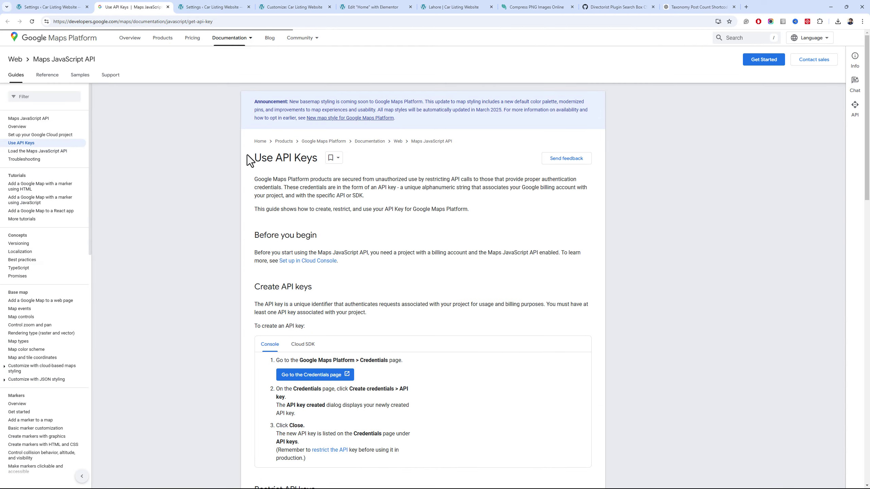
{"action": "scroll", "coordinate": [254, 154], "scroll_direction": "down", "scroll_amount": 10}
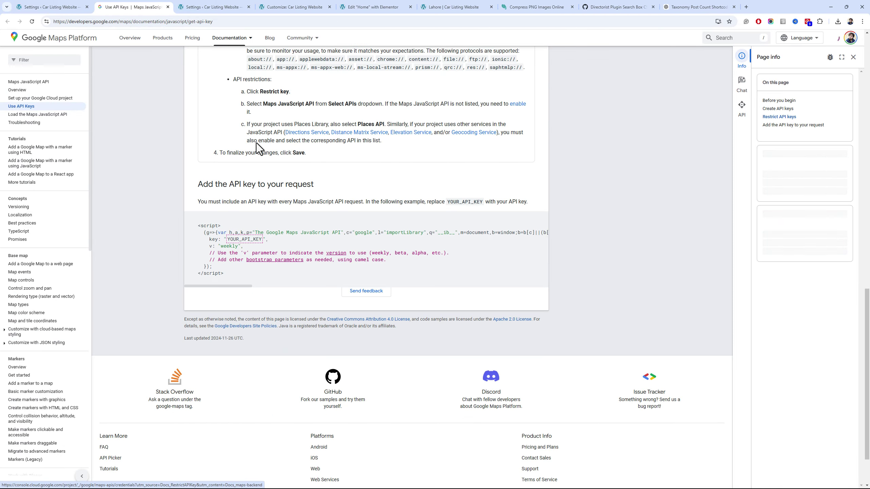
{"action": "scroll", "coordinate": [256, 133], "scroll_direction": "up", "scroll_amount": 10}
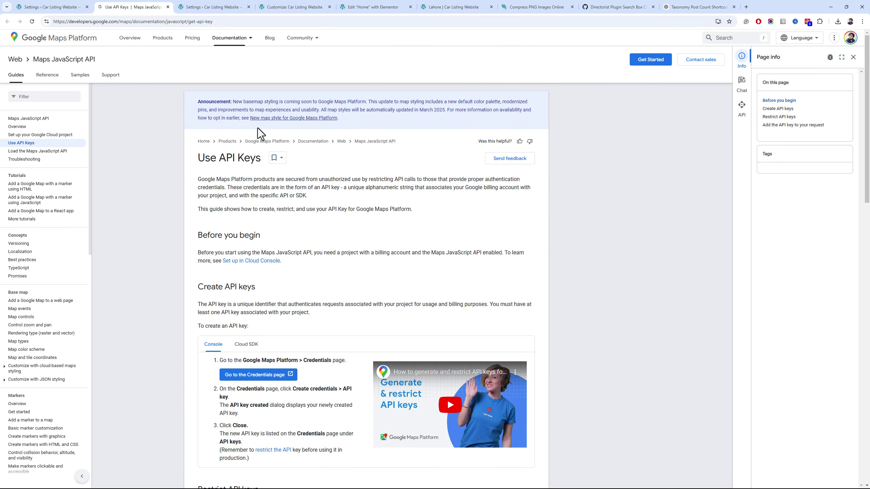
{"action": "left_click", "coordinate": [167, 7]}
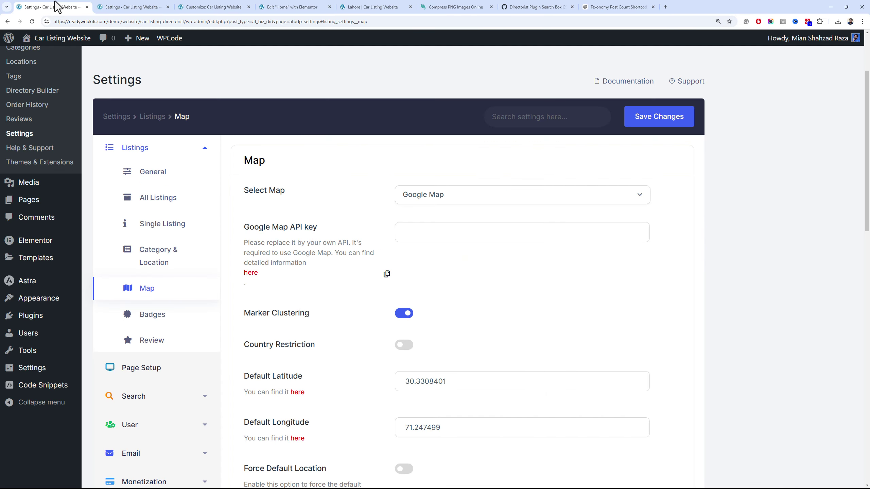
Set the map provider to OpenStreetMap and save the settings
{"action": "left_click", "coordinate": [406, 199]}
{"action": "left_click", "coordinate": [430, 236]}
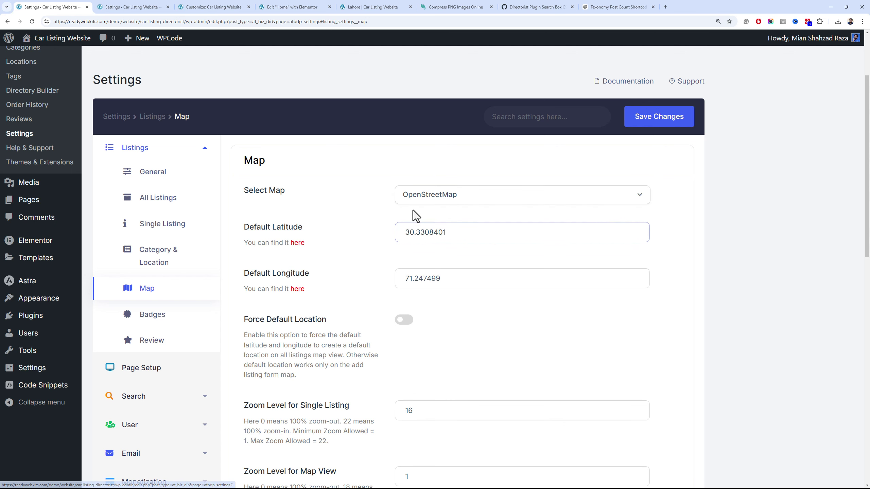
{"action": "left_click", "coordinate": [656, 126]}
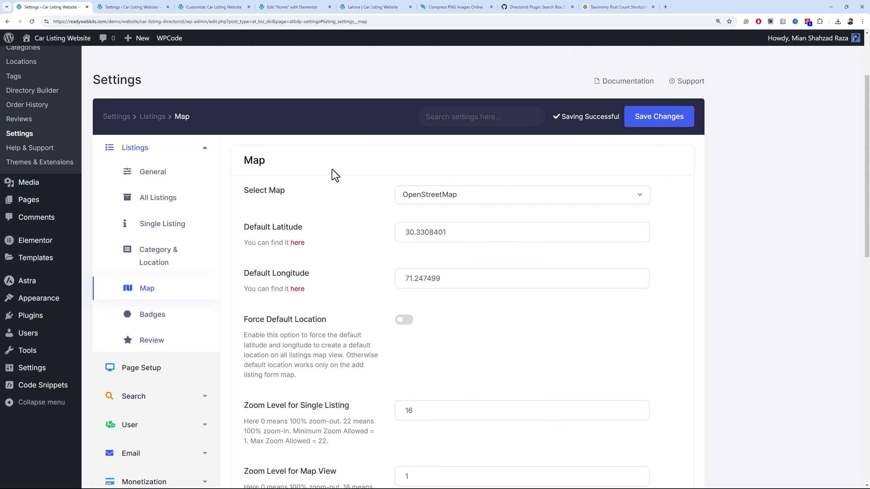
Reload the Lahore location page on the live site and examine its map and listing markers
{"action": "left_click", "coordinate": [362, 6]}
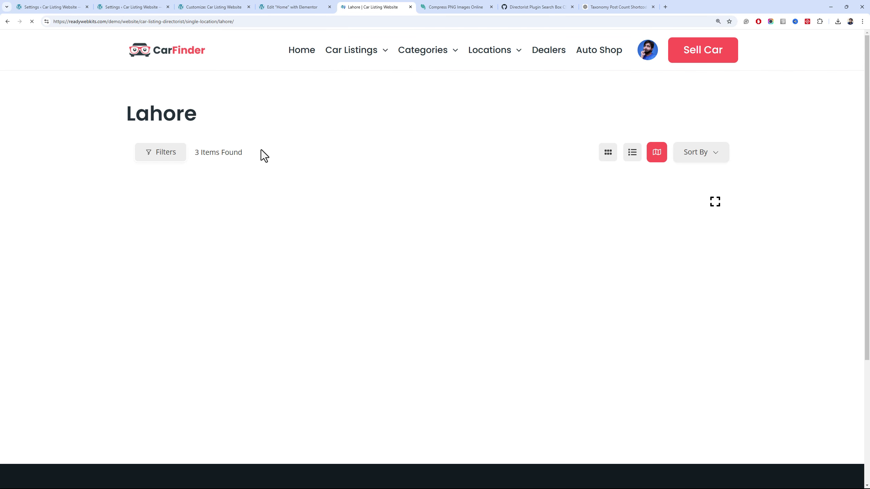
{"action": "scroll", "coordinate": [444, 249], "scroll_direction": "down", "scroll_amount": 3}
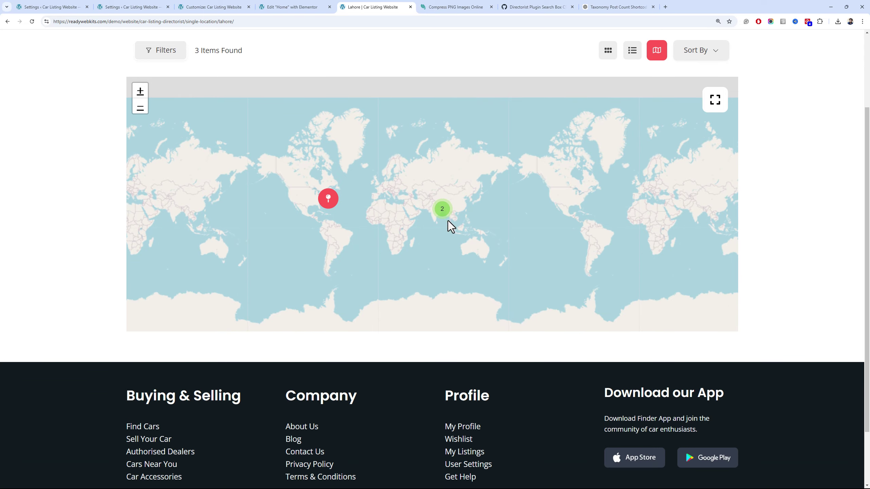
{"action": "scroll", "coordinate": [416, 227], "scroll_direction": "up", "scroll_amount": 3}
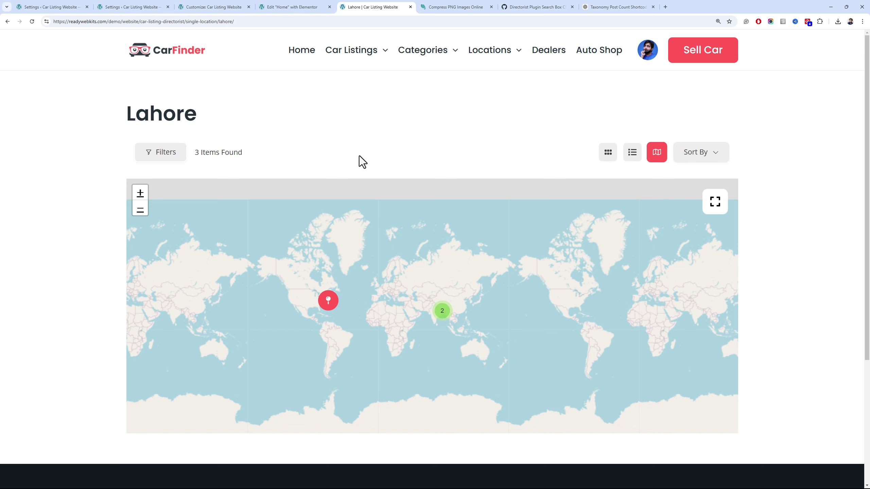
{"action": "scroll", "coordinate": [359, 154], "scroll_direction": "down", "scroll_amount": 5}
{"action": "scroll", "coordinate": [364, 146], "scroll_direction": "up", "scroll_amount": 5}
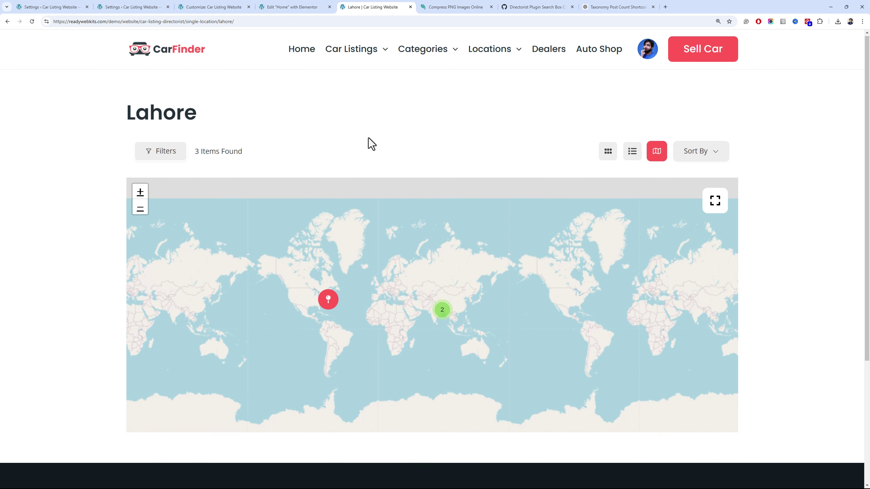
View the live Sell Car page, and open the Add Listing page for editing from the list of all pages
{"action": "left_click", "coordinate": [706, 61]}
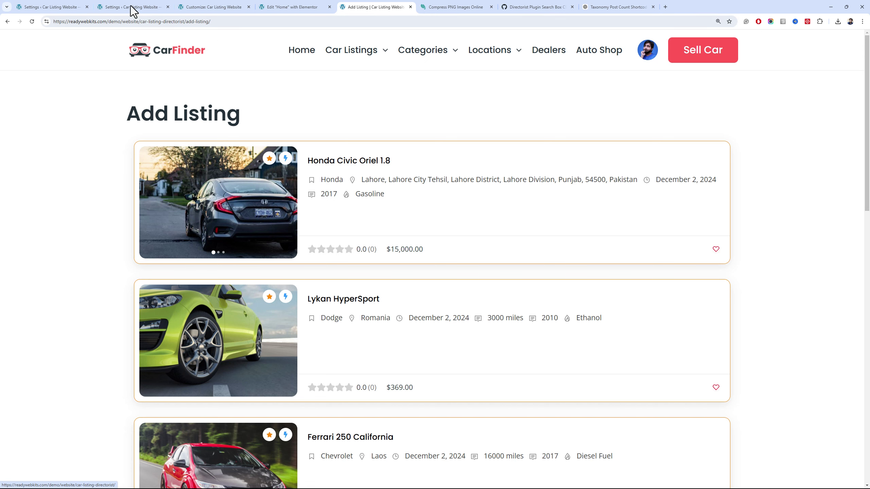
{"action": "left_click", "coordinate": [51, 7]}
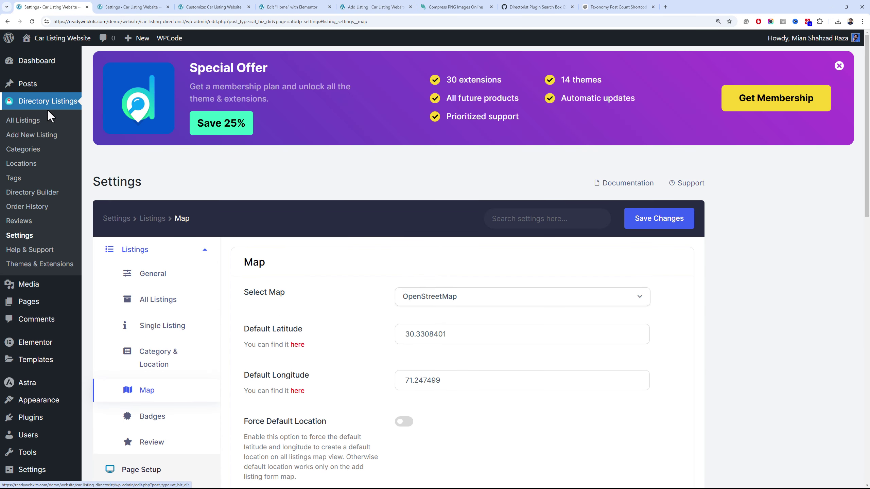
{"action": "left_click", "coordinate": [45, 299]}
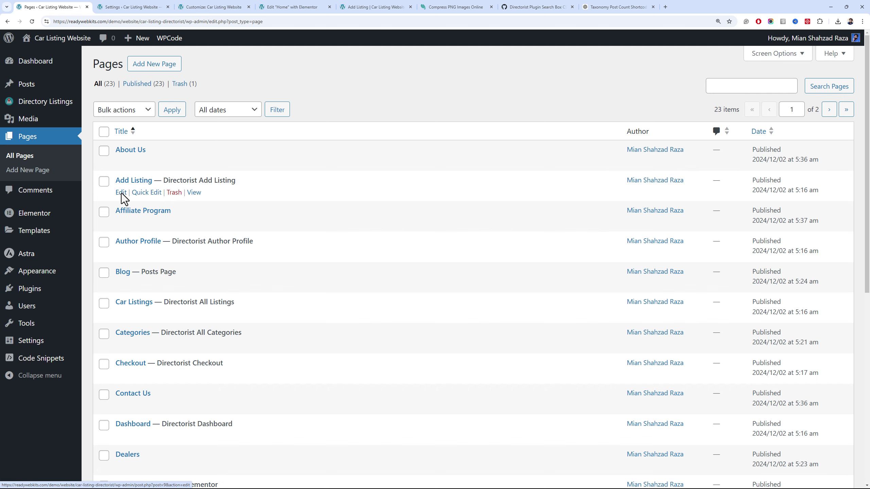
{"action": "middle_click", "coordinate": [119, 193]}
{"action": "left_click", "coordinate": [141, 6]}
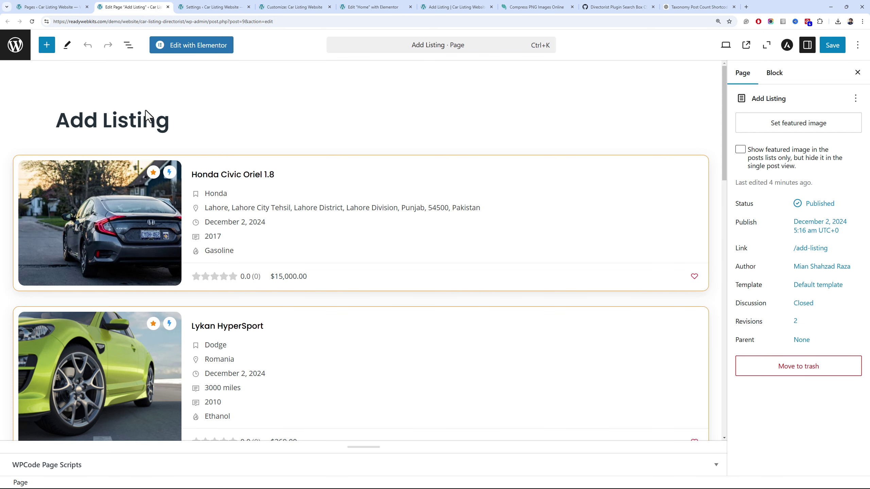
Delete the Directorist Listings block from the Add Listing page
{"action": "left_click", "coordinate": [301, 190]}
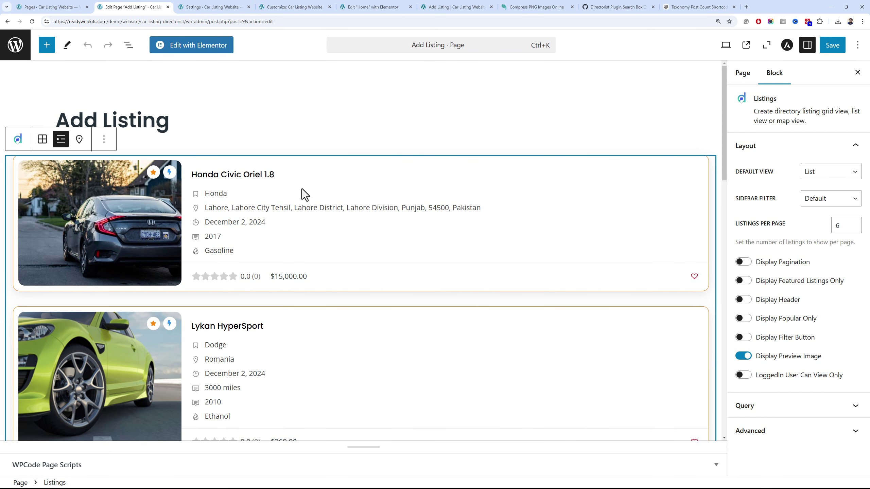
{"action": "right_click", "coordinate": [301, 187]}
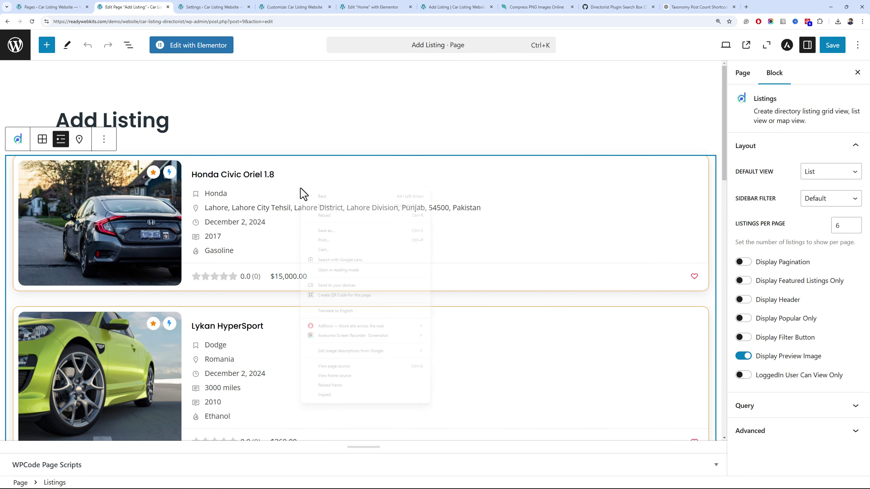
{"action": "left_click", "coordinate": [110, 141]}
{"action": "left_click", "coordinate": [165, 334]}
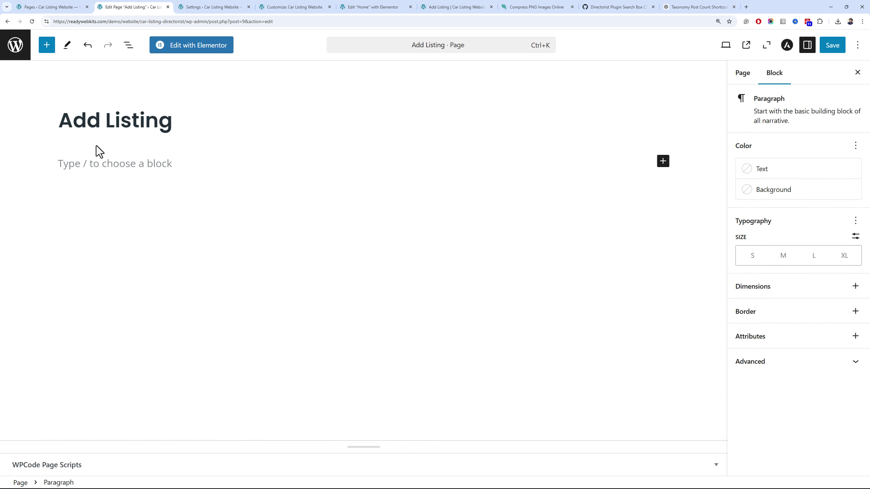
Insert the Directorist Add Listing Form block on the Add Listing page and save the page
{"action": "left_click", "coordinate": [668, 162]}
{"action": "left_click", "coordinate": [677, 320]}
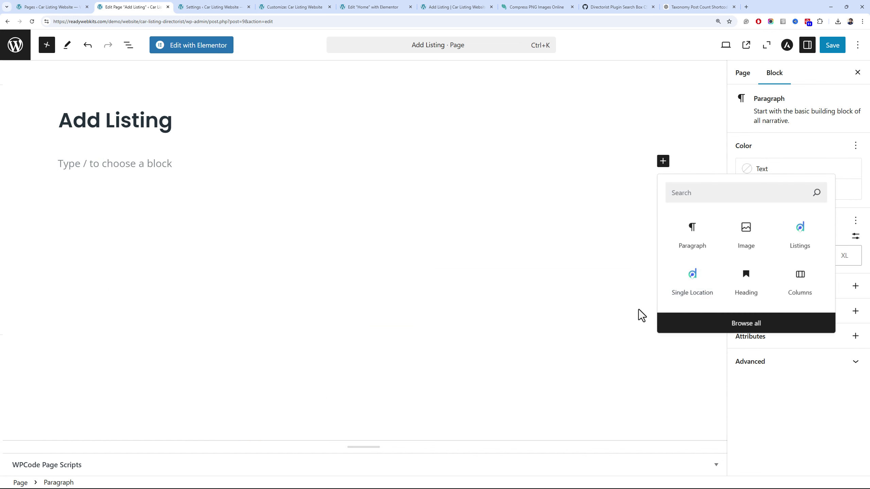
{"action": "scroll", "coordinate": [102, 224], "scroll_direction": "down", "scroll_amount": 15}
{"action": "right_click", "coordinate": [100, 229]}
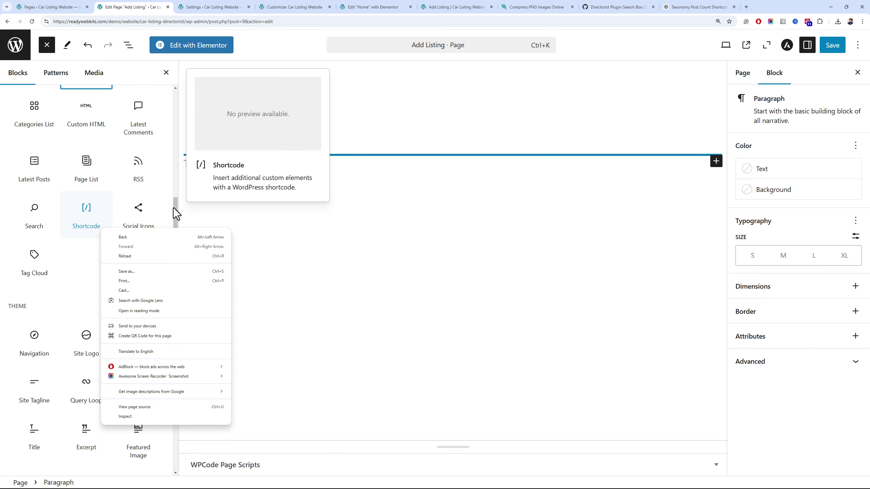
{"action": "left_click", "coordinate": [173, 208]}
{"action": "left_click_drag", "start_coordinate": [174, 208], "coordinate": [163, 397]}
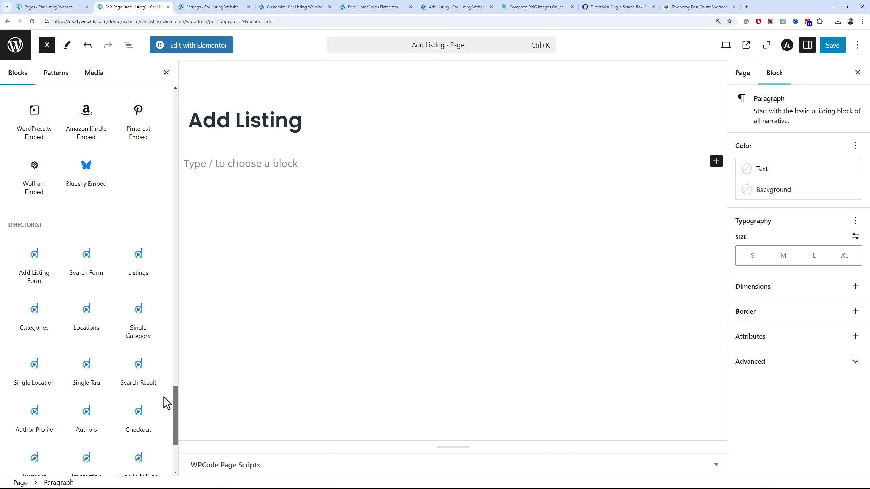
{"action": "left_click", "coordinate": [44, 262]}
{"action": "left_click", "coordinate": [832, 45]}
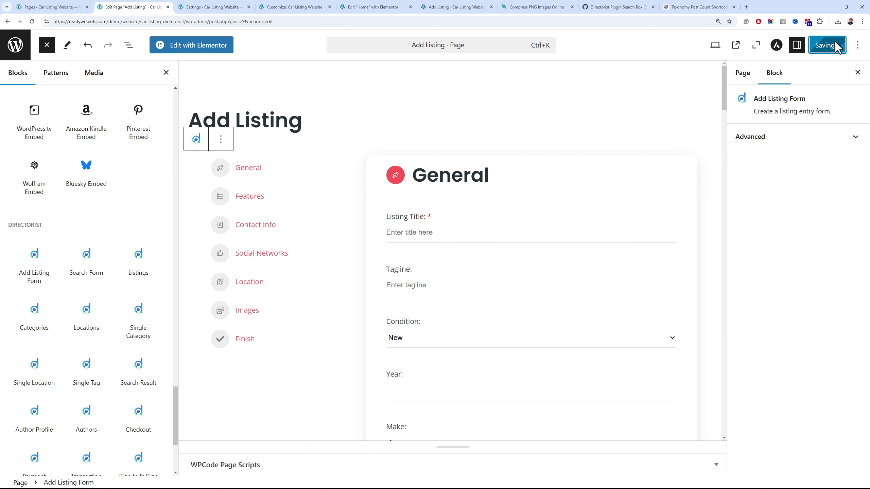
Reload the live Add Listing page to check its submission form, and return to the page editor
{"action": "left_click", "coordinate": [374, 7]}
{"action": "left_click", "coordinate": [437, 5]}
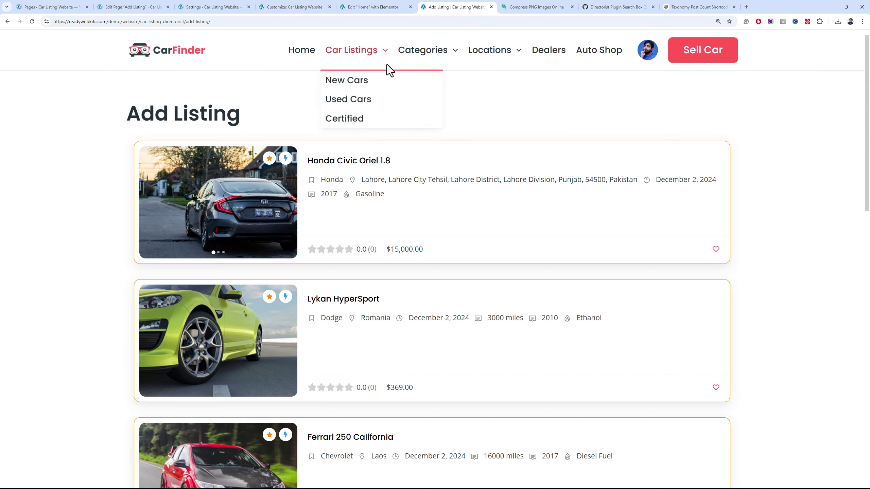
{"action": "key", "text": "F5"}
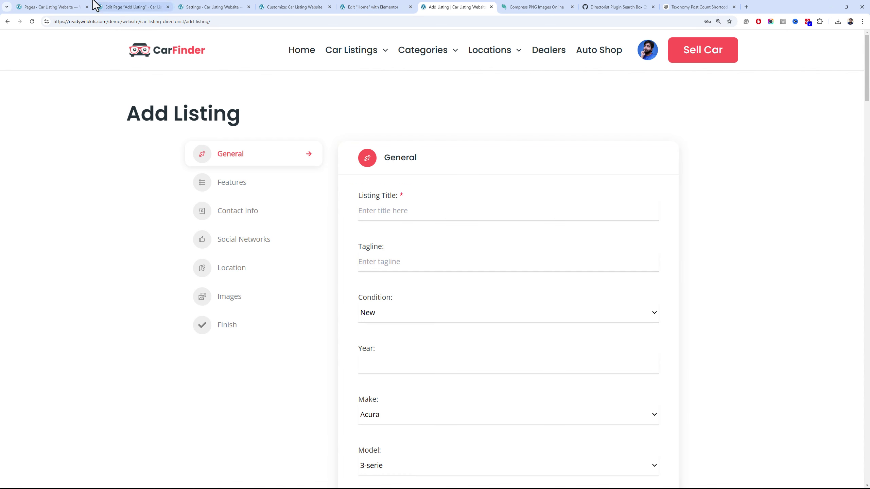
{"action": "left_click", "coordinate": [82, 7]}
{"action": "left_click", "coordinate": [144, 7]}
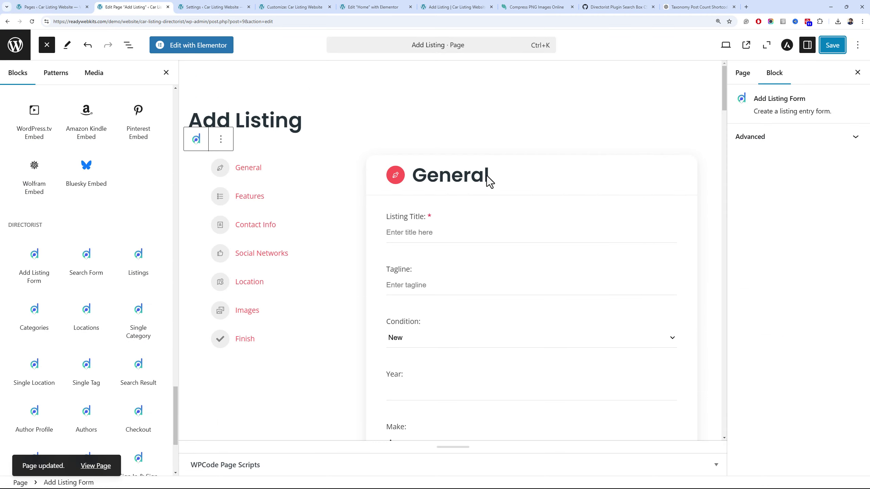
Hide the Add Listing page title and check the live page without it
{"action": "left_click", "coordinate": [532, 198]}
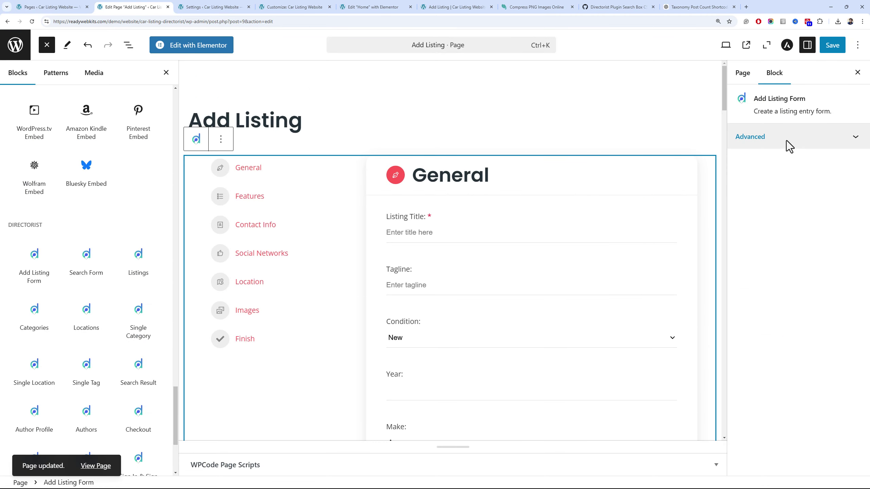
{"action": "left_click", "coordinate": [288, 115]}
{"action": "left_click", "coordinate": [201, 96]}
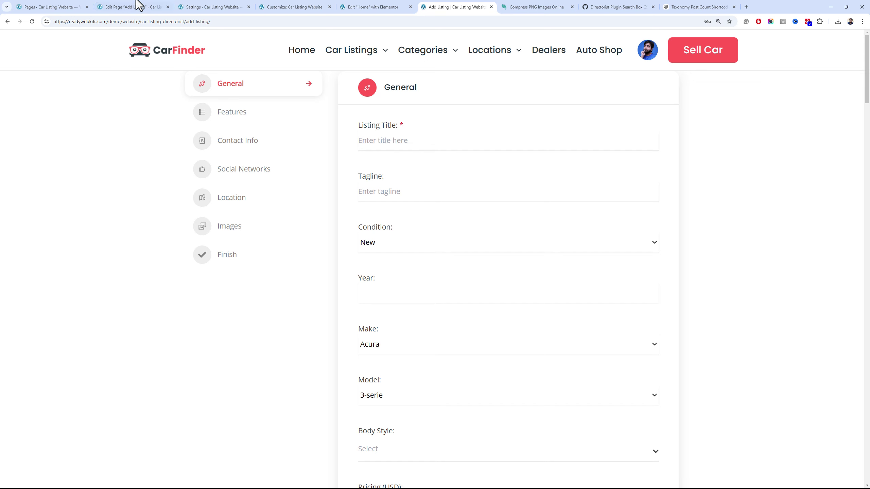
{"action": "left_click", "coordinate": [144, 7]}
Make the Add Listing page title visible again and save the page
{"action": "left_click", "coordinate": [427, 175]}
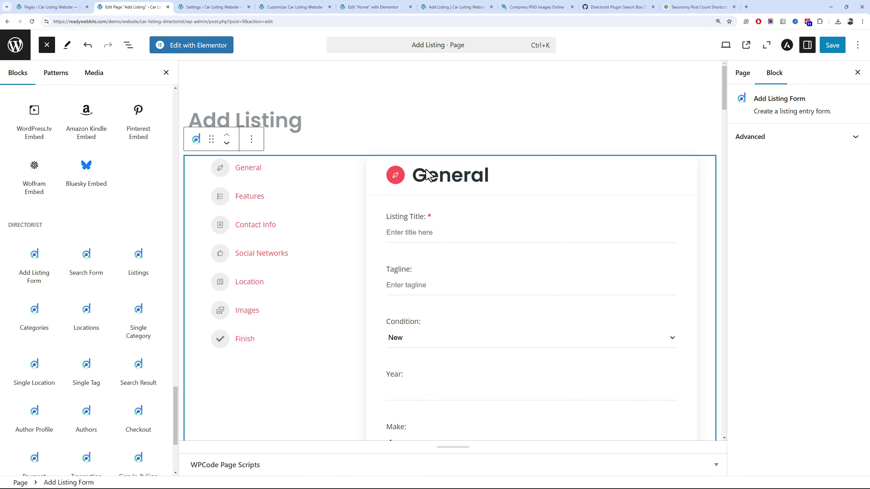
{"action": "left_click", "coordinate": [251, 139]}
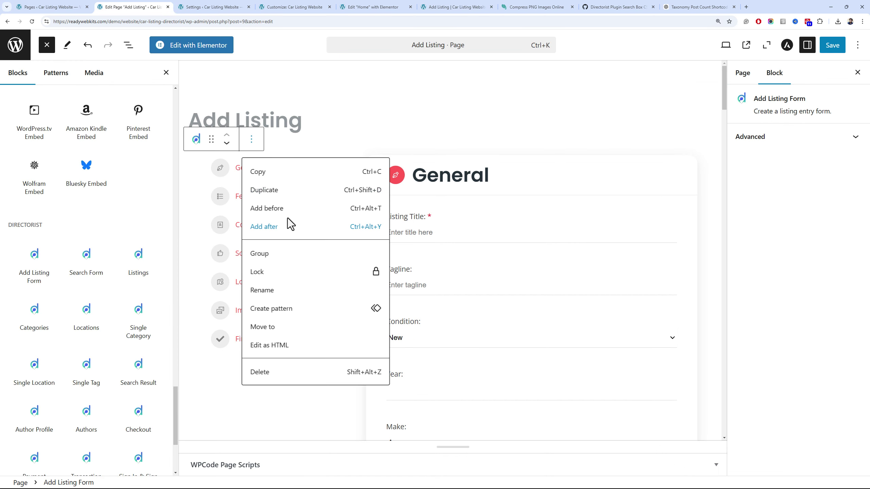
{"action": "left_click", "coordinate": [266, 125]}
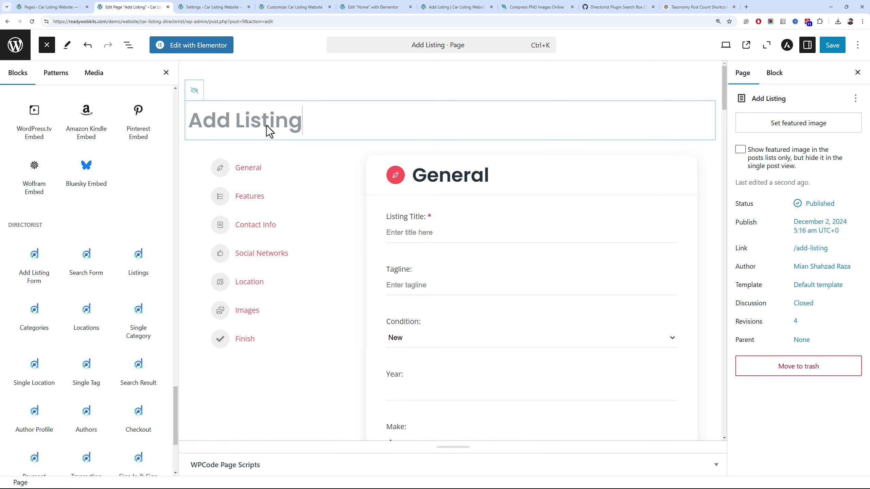
{"action": "left_click", "coordinate": [196, 95]}
{"action": "left_click", "coordinate": [832, 45]}
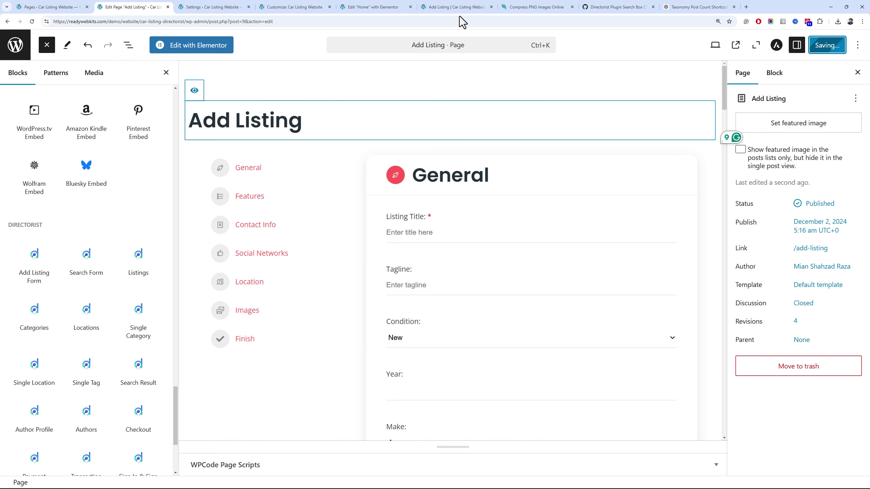
Reload the live Add Listing page to check its title above the submission form
{"action": "left_click", "coordinate": [394, 7]}
{"action": "left_click", "coordinate": [425, 7]}
{"action": "mouse_move", "coordinate": [427, 79]}
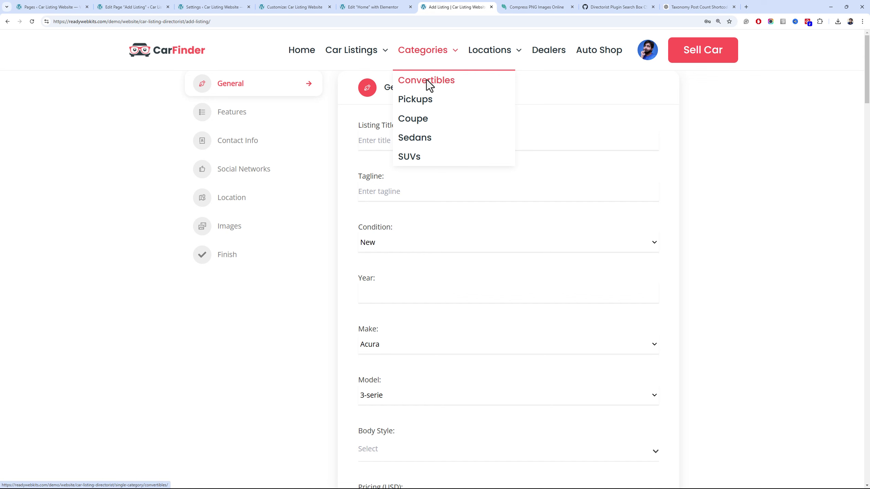
{"action": "key", "text": "F5"}
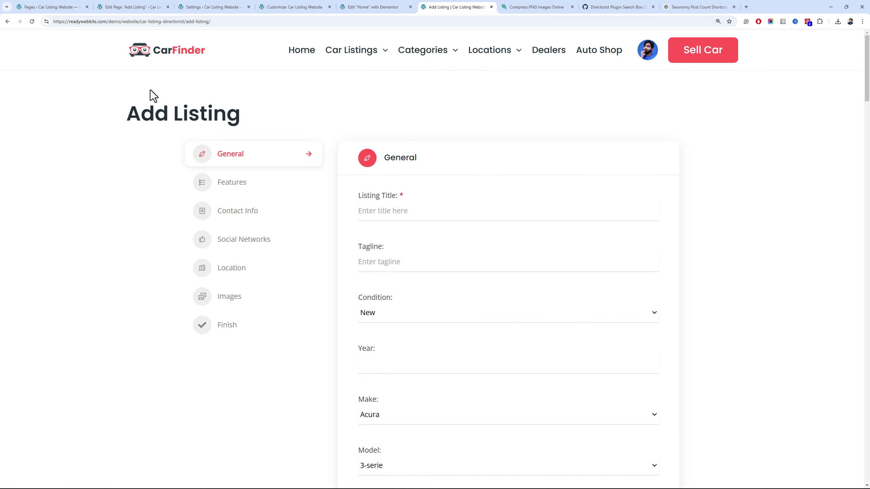
{"action": "left_click", "coordinate": [212, 7]}
{"action": "left_click", "coordinate": [133, 7]}
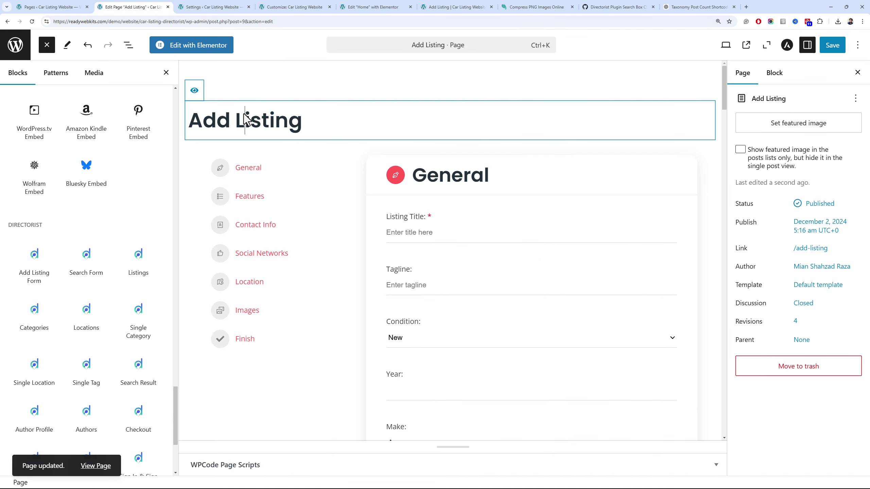
{"action": "left_click", "coordinate": [534, 7]}
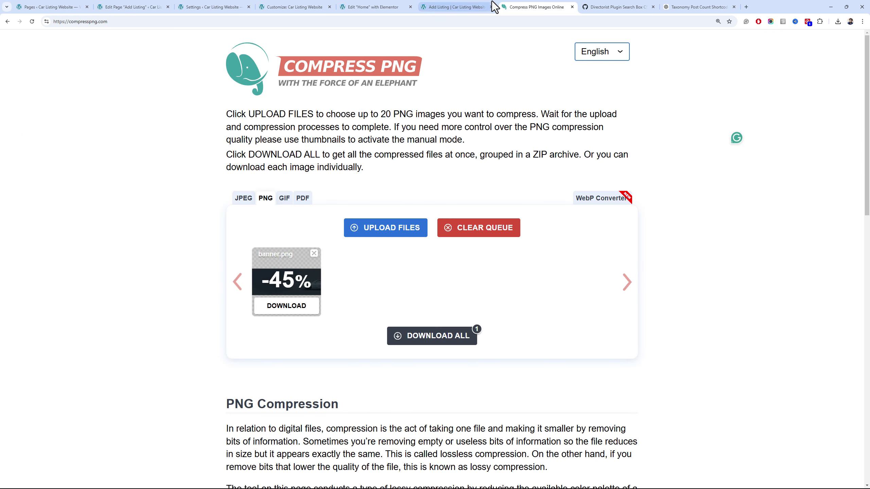
{"action": "left_click", "coordinate": [455, 7]}
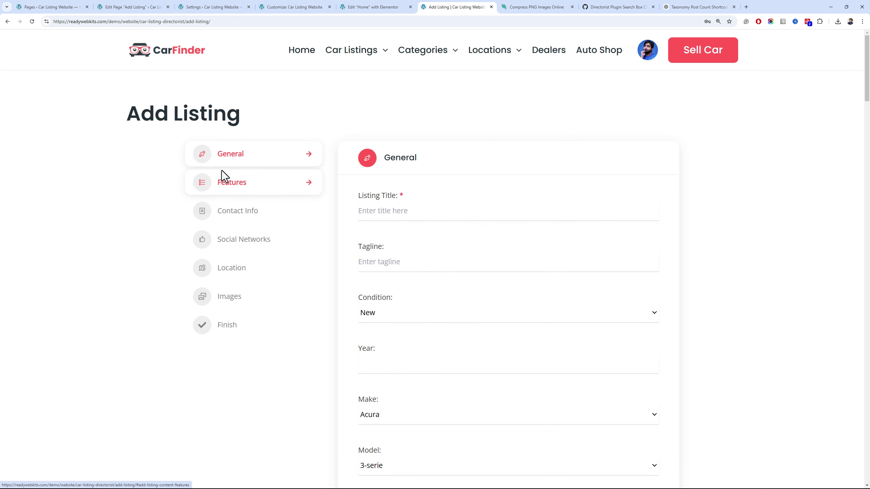
Switch to the site Customizer and examine the general and design settings for single pages
{"action": "left_click", "coordinate": [321, 7]}
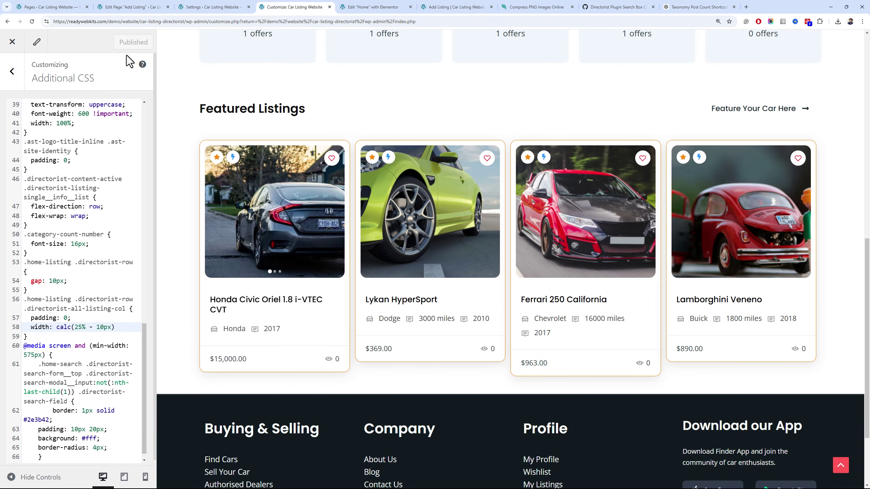
{"action": "left_click", "coordinate": [8, 72]}
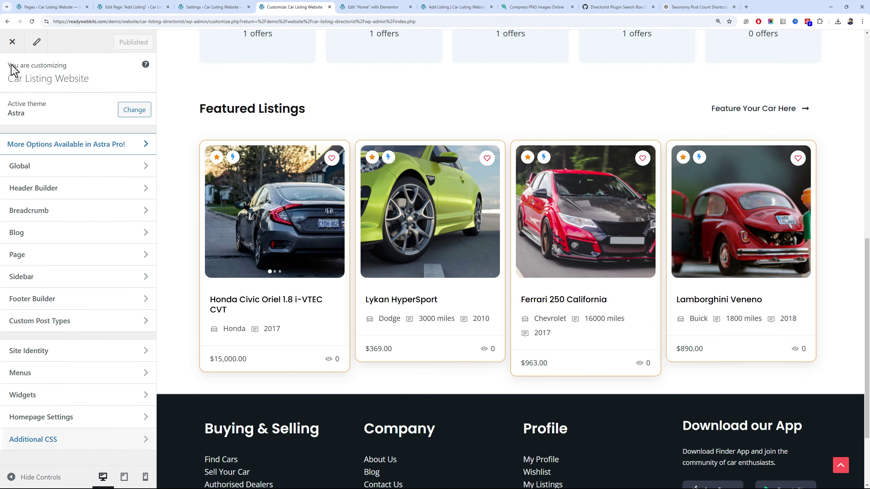
{"action": "left_click", "coordinate": [76, 255]}
{"action": "left_click", "coordinate": [80, 109]}
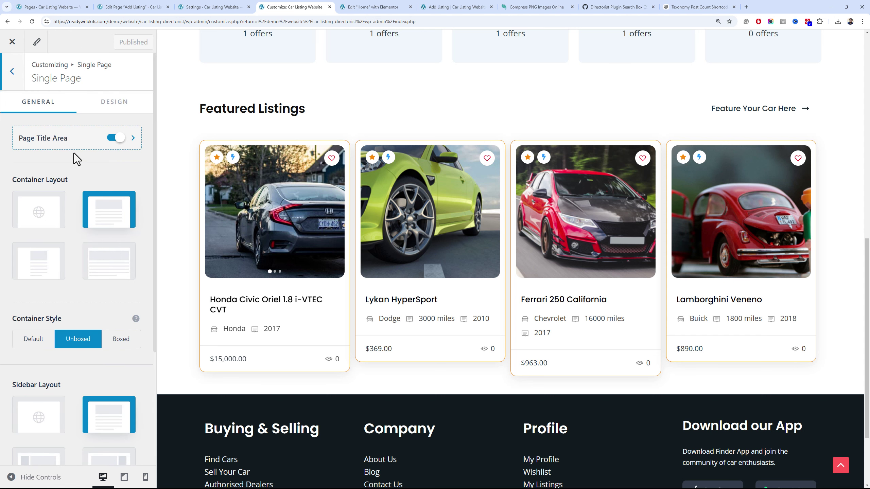
{"action": "left_click", "coordinate": [102, 107]}
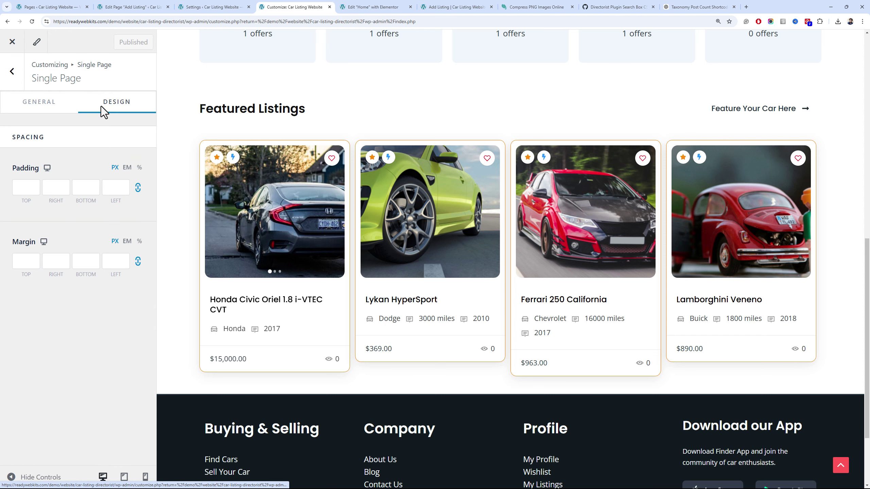
{"action": "left_click", "coordinate": [53, 109]}
{"action": "scroll", "coordinate": [70, 192], "scroll_direction": "down", "scroll_amount": 3}
{"action": "scroll", "coordinate": [70, 190], "scroll_direction": "down", "scroll_amount": 1}
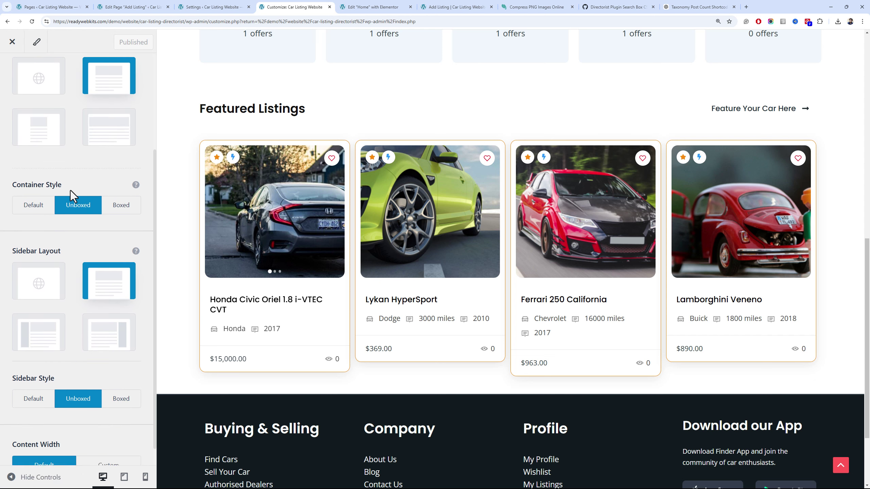
{"action": "scroll", "coordinate": [71, 191], "scroll_direction": "up", "scroll_amount": 3}
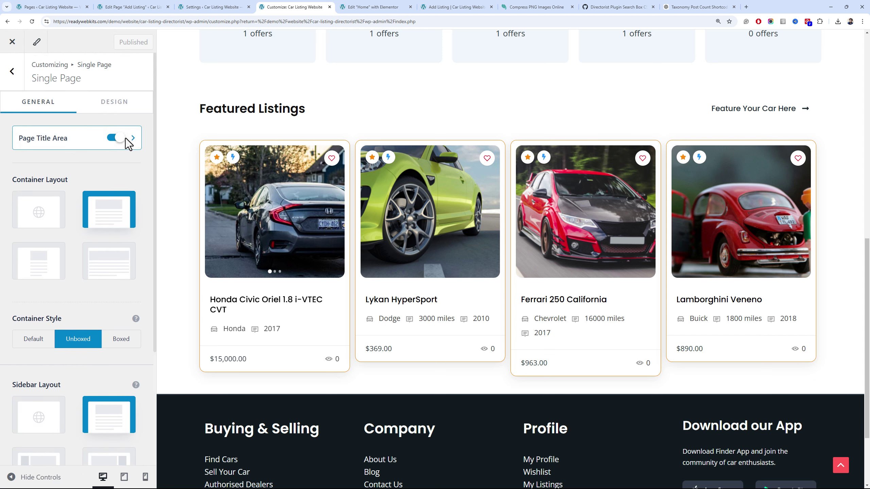
Open the Page Title Area settings and examine the structure, design and title font options
{"action": "left_click", "coordinate": [133, 137]}
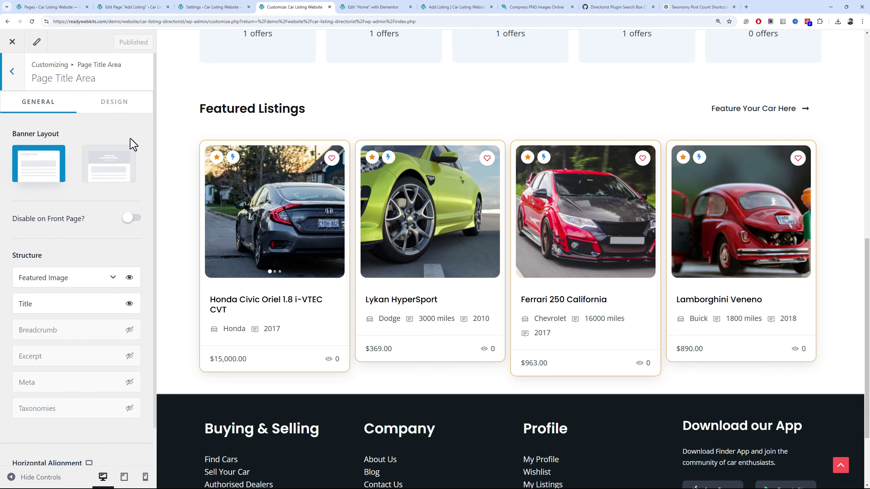
{"action": "scroll", "coordinate": [113, 258], "scroll_direction": "down", "scroll_amount": 1}
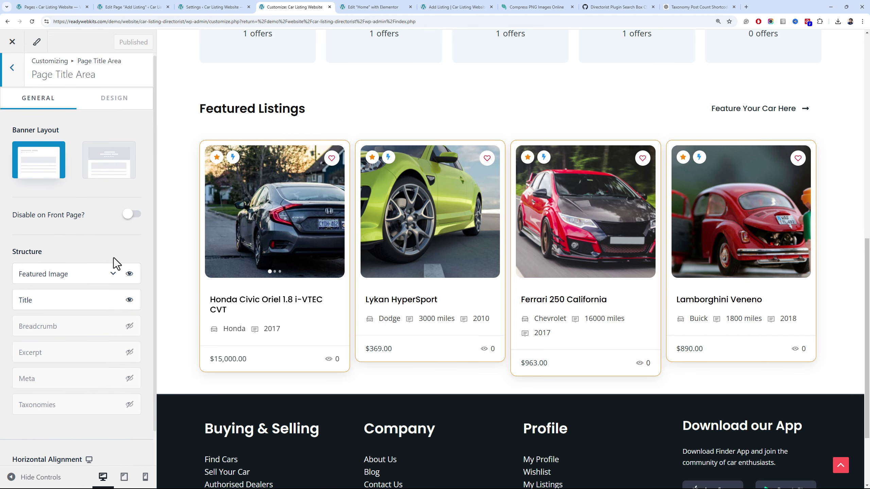
{"action": "left_click", "coordinate": [125, 108]}
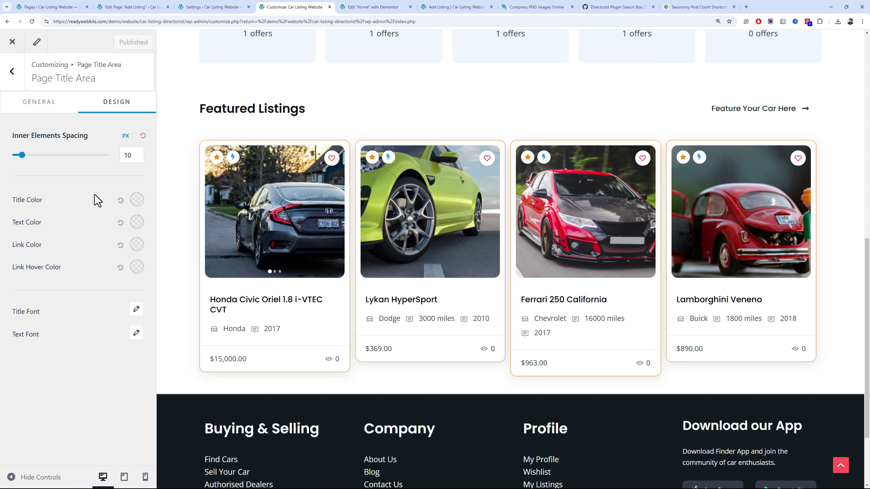
{"action": "left_click", "coordinate": [134, 310]}
{"action": "scroll", "coordinate": [121, 331], "scroll_direction": "down", "scroll_amount": 3}
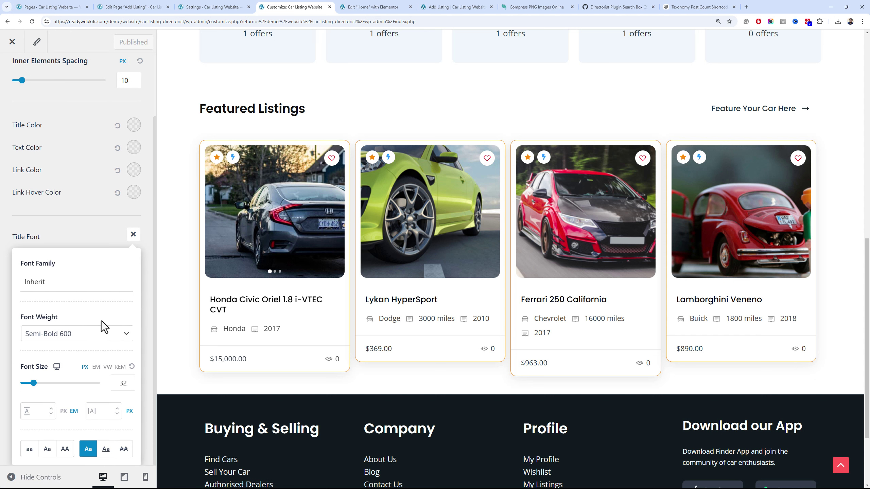
{"action": "scroll", "coordinate": [101, 321], "scroll_direction": "up", "scroll_amount": 3}
{"action": "left_click", "coordinate": [61, 284]}
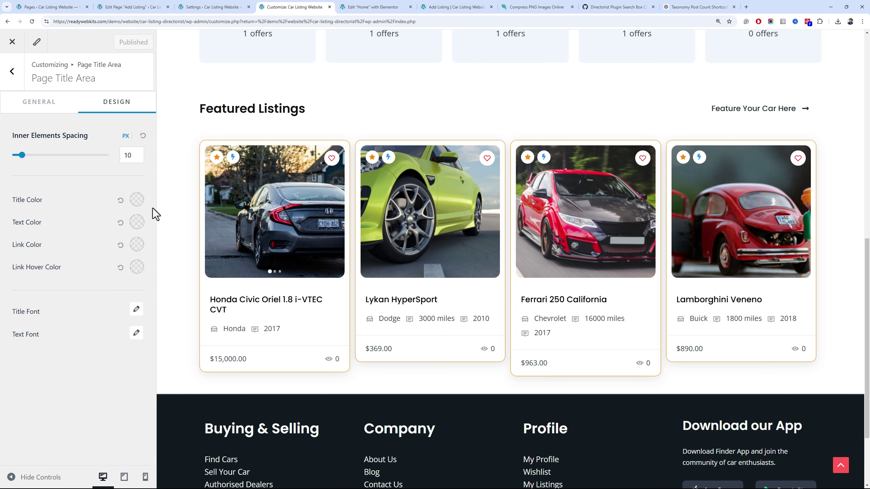
{"action": "scroll", "coordinate": [170, 164], "scroll_direction": "up", "scroll_amount": 5}
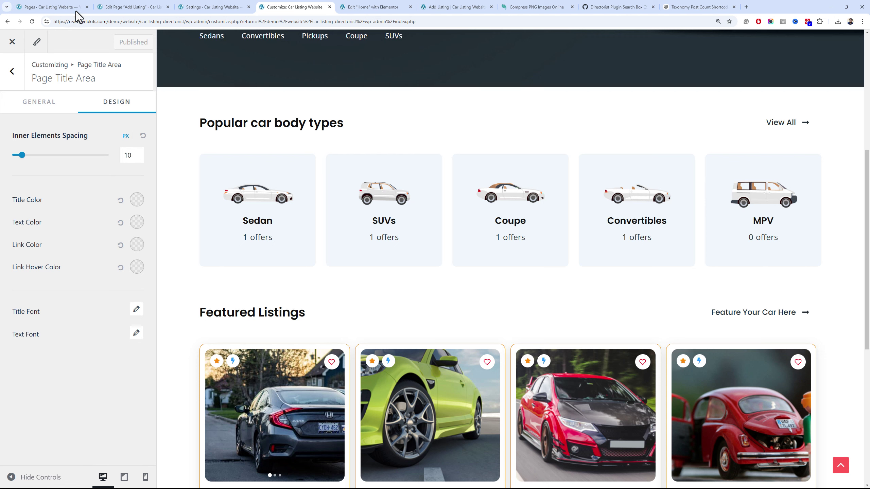
Examine the page title area's text and title font options, and return to the live Add Listing page
{"action": "left_click", "coordinate": [134, 330]}
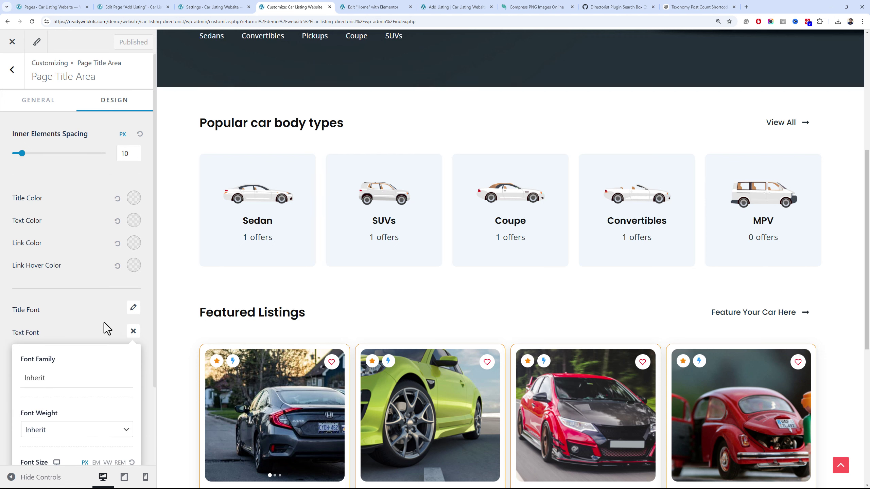
{"action": "scroll", "coordinate": [89, 301], "scroll_direction": "down", "scroll_amount": 2}
{"action": "left_click", "coordinate": [124, 218]}
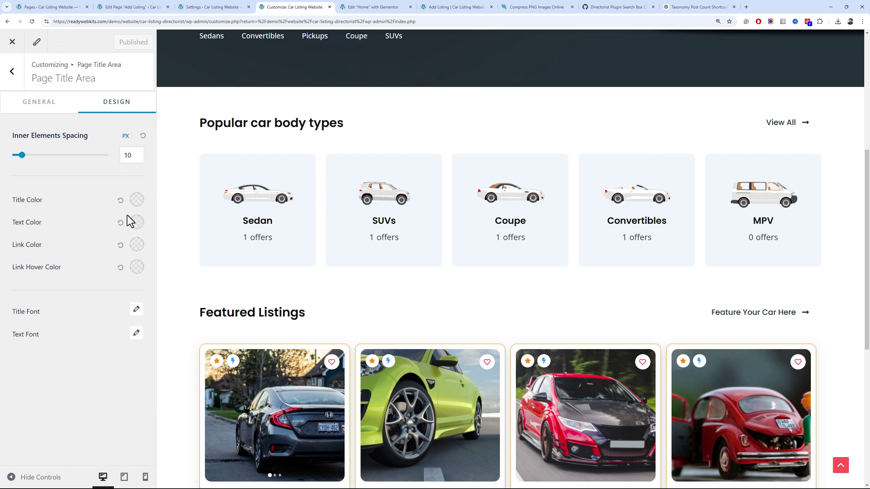
{"action": "left_click", "coordinate": [137, 310]}
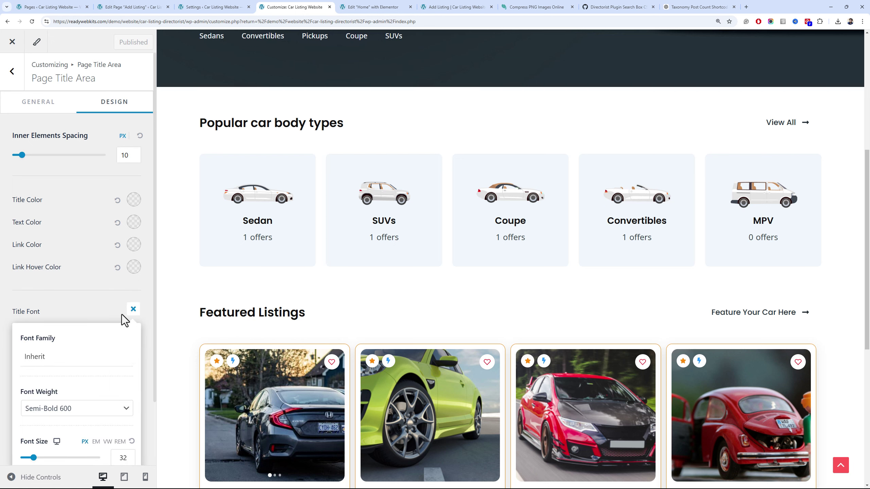
{"action": "left_click", "coordinate": [82, 315]}
{"action": "left_click", "coordinate": [559, 6]}
{"action": "left_click", "coordinate": [496, 6]}
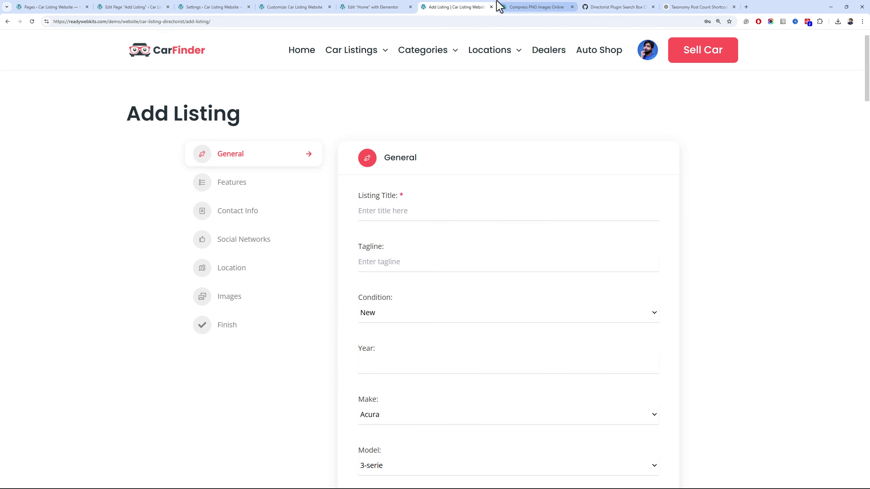
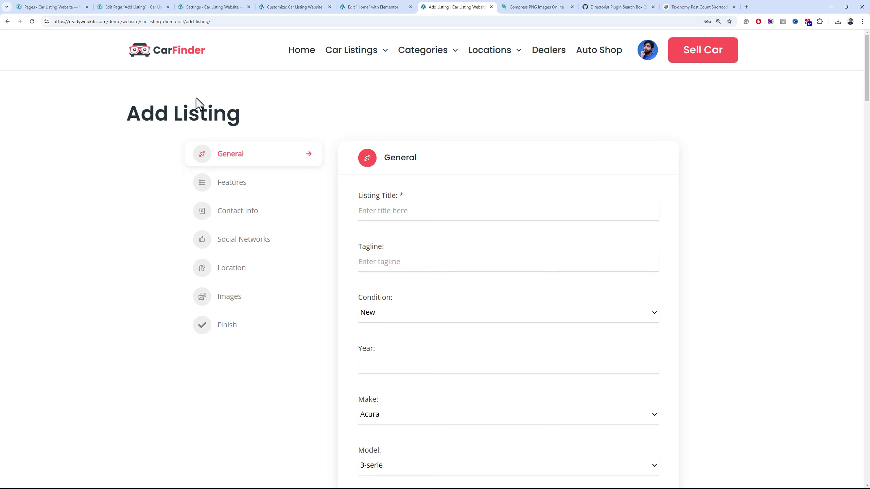
Delete the Add Listing Form block from the Add Listing page and save the page
{"action": "left_click", "coordinate": [96, 7]}
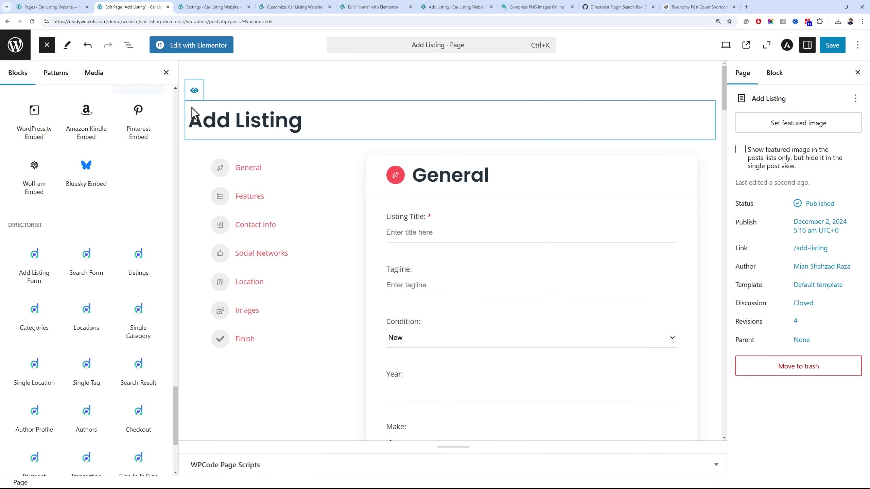
{"action": "left_click", "coordinate": [326, 159]}
{"action": "left_click", "coordinate": [299, 127]}
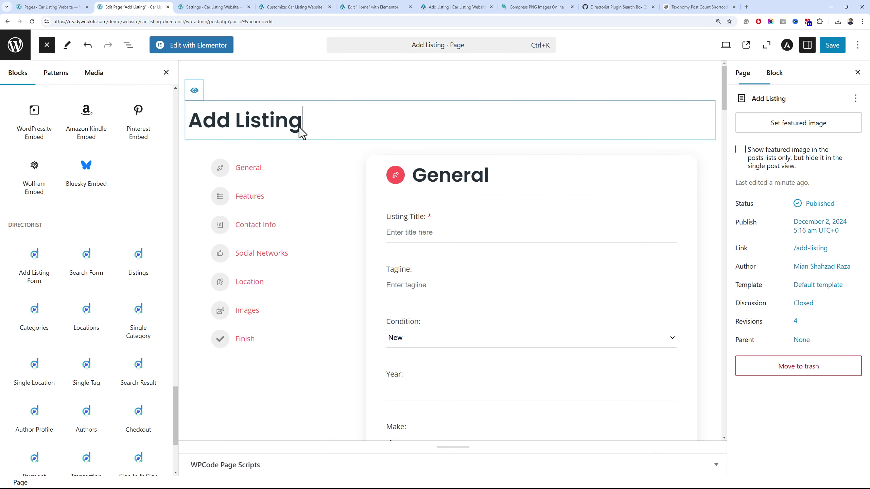
{"action": "left_click", "coordinate": [496, 167]}
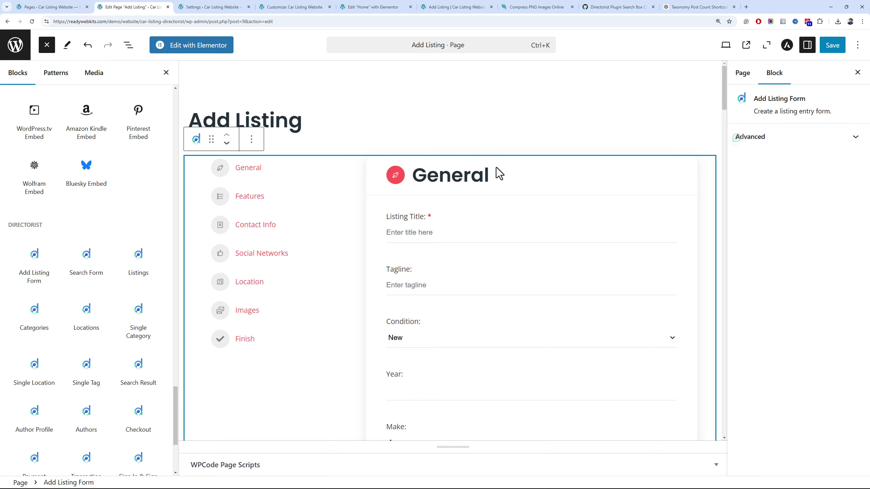
{"action": "right_click", "coordinate": [496, 167]}
{"action": "left_click", "coordinate": [431, 203]}
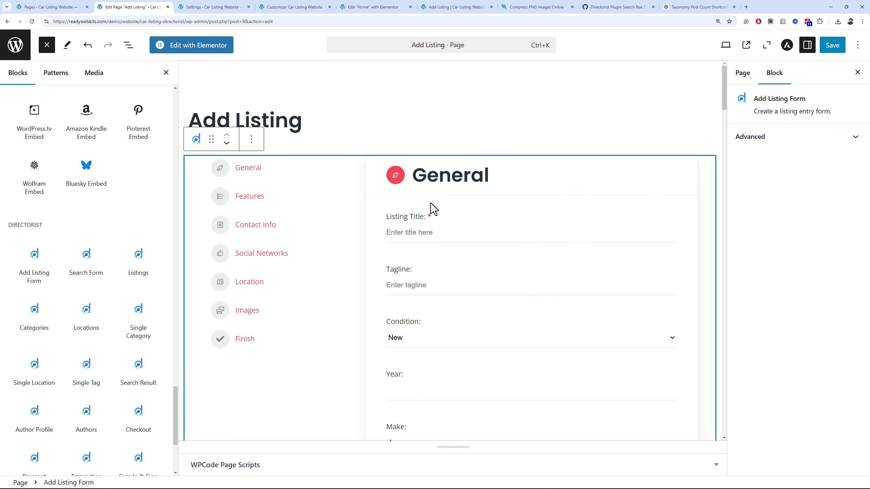
{"action": "left_click", "coordinate": [257, 140]}
{"action": "left_click", "coordinate": [271, 375]}
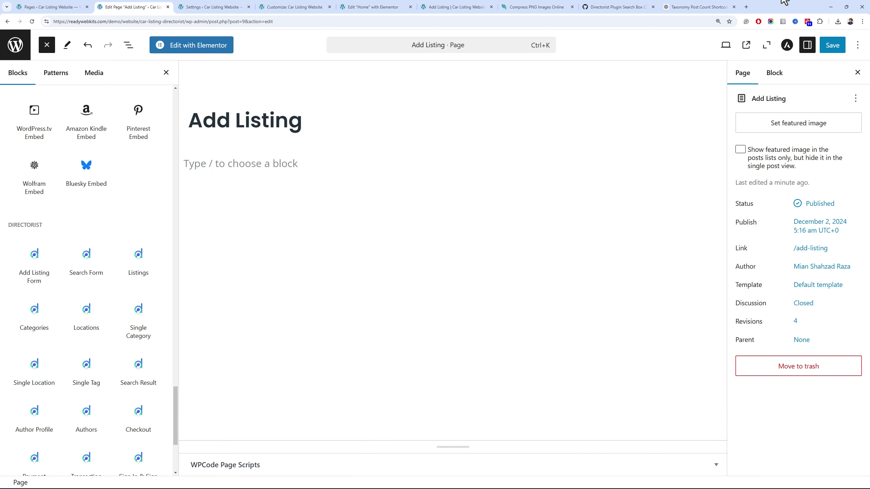
{"action": "left_click", "coordinate": [832, 45]}
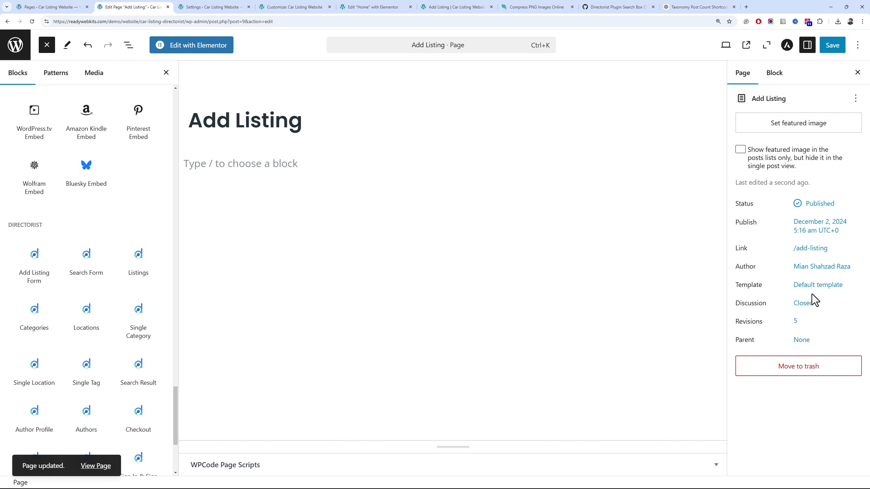
Set the Add Listing page's template to Elementor Full Width, save the page and open it in the Elementor editor
{"action": "left_click", "coordinate": [816, 285]}
{"action": "left_click", "coordinate": [806, 363]}
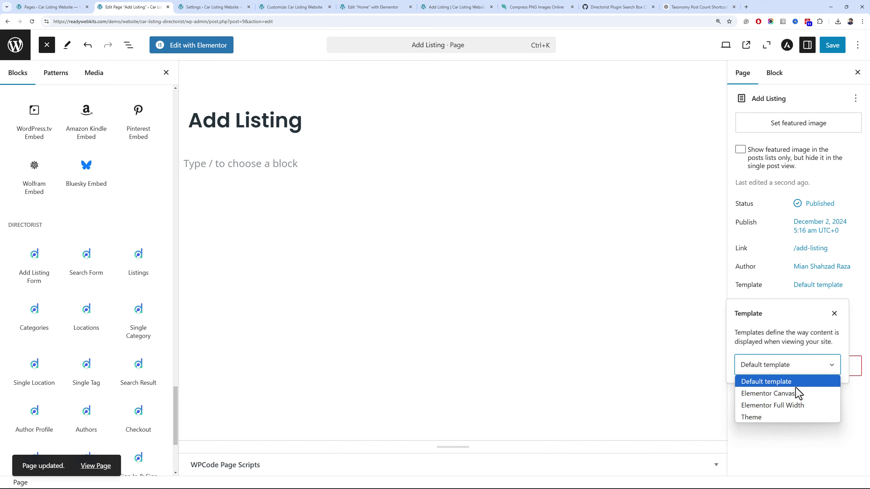
{"action": "left_click", "coordinate": [786, 407]}
{"action": "left_click", "coordinate": [822, 50]}
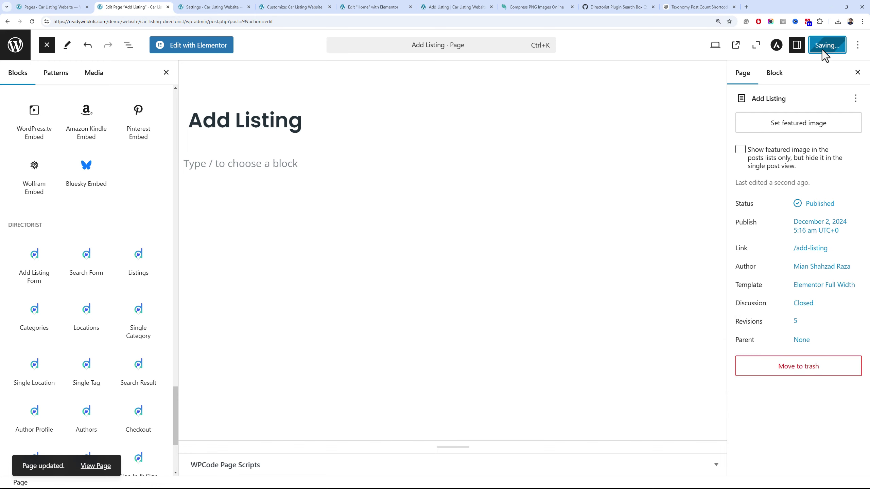
{"action": "left_click", "coordinate": [215, 42]}
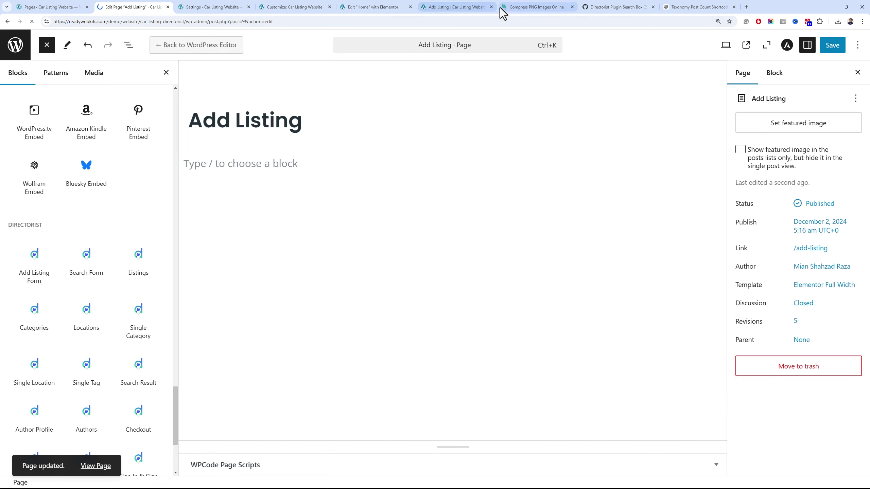
Search the web for "directorist shortcodes" in a new browser tab
{"action": "left_click", "coordinate": [747, 7]}
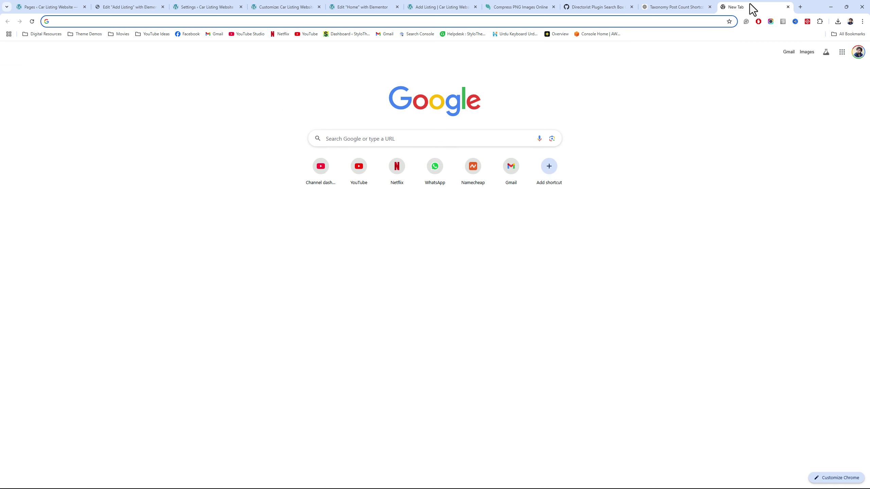
{"action": "type", "text": "direct"}
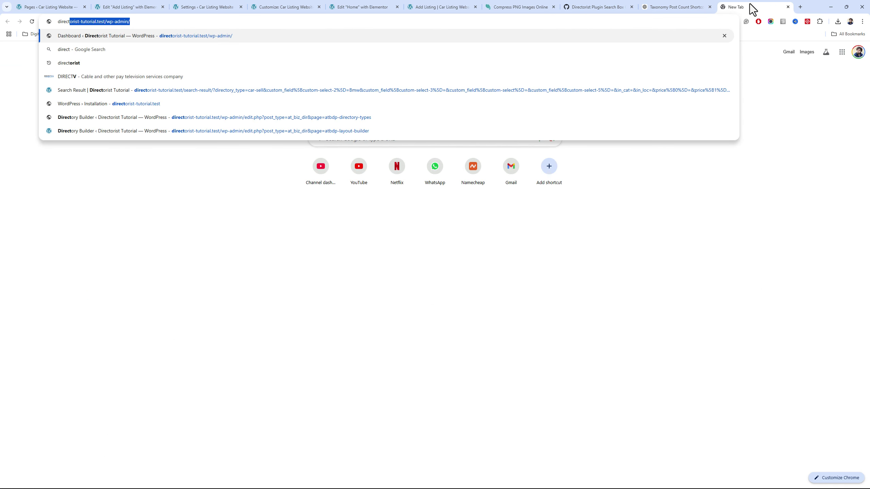
{"action": "type", "text": "orist"}
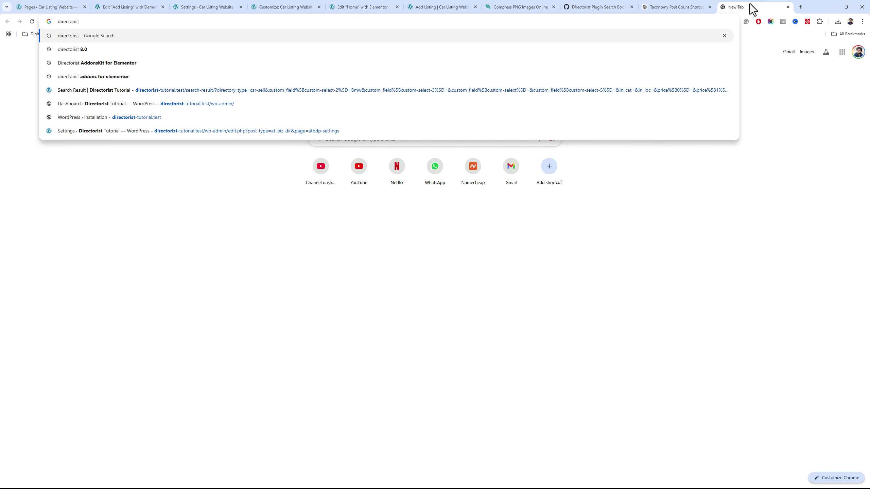
{"action": "type", "text": "shortcodes"}
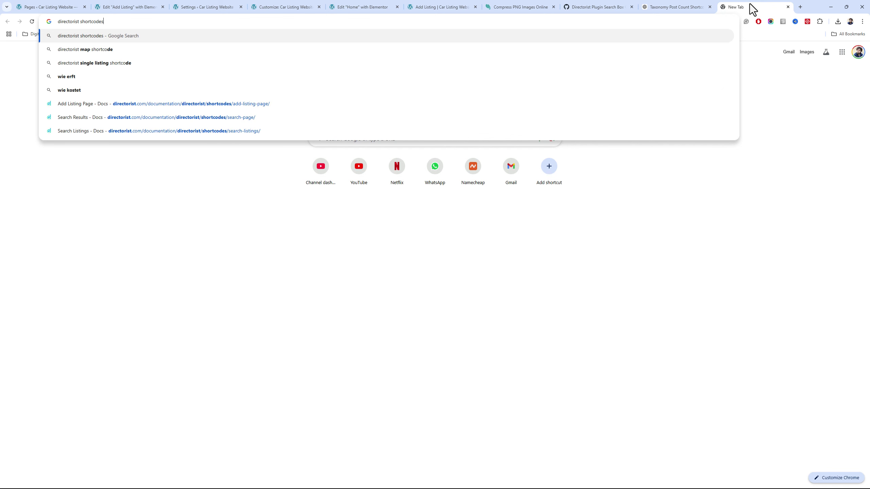
{"action": "key", "text": "Return"}
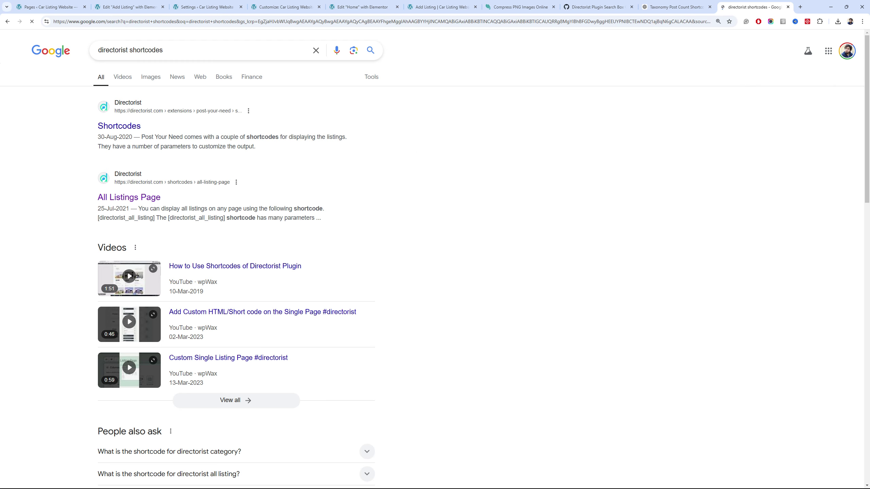
Open the Add Listing Page article under Shortcodes in the Directorist documentation and copy the [directorist_add_listing] shortcode
{"action": "left_click", "coordinate": [131, 111]}
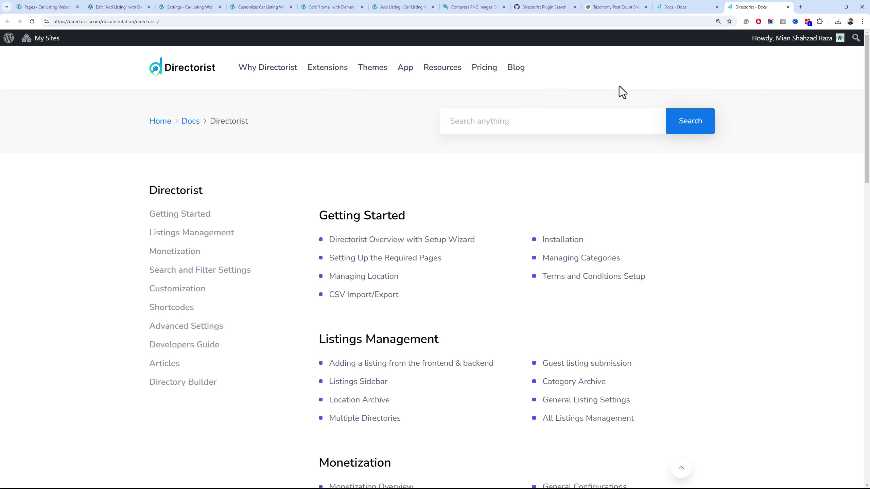
{"action": "left_click", "coordinate": [184, 312]}
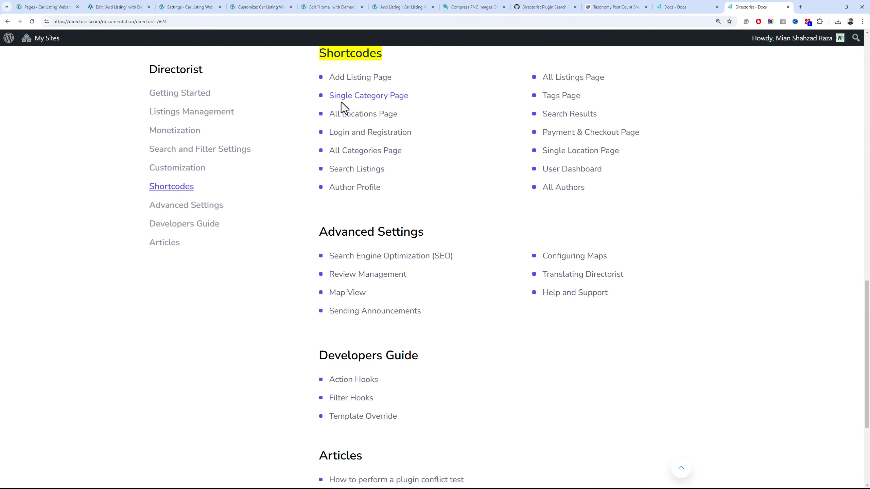
{"action": "left_click", "coordinate": [356, 79]}
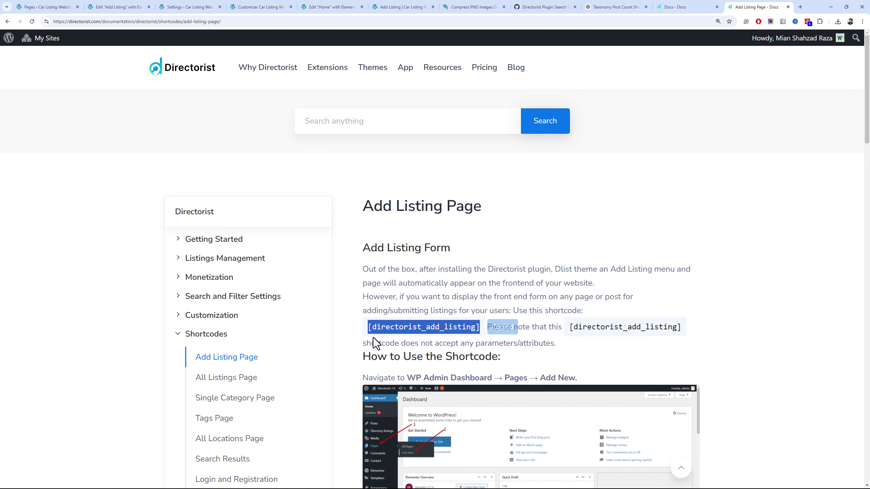
Return to the Add Listing page's Elementor editor and add a Flexbox container with another container nested inside it
{"action": "left_click", "coordinate": [282, 6]}
{"action": "left_click", "coordinate": [309, 6]}
{"action": "left_click", "coordinate": [252, 6]}
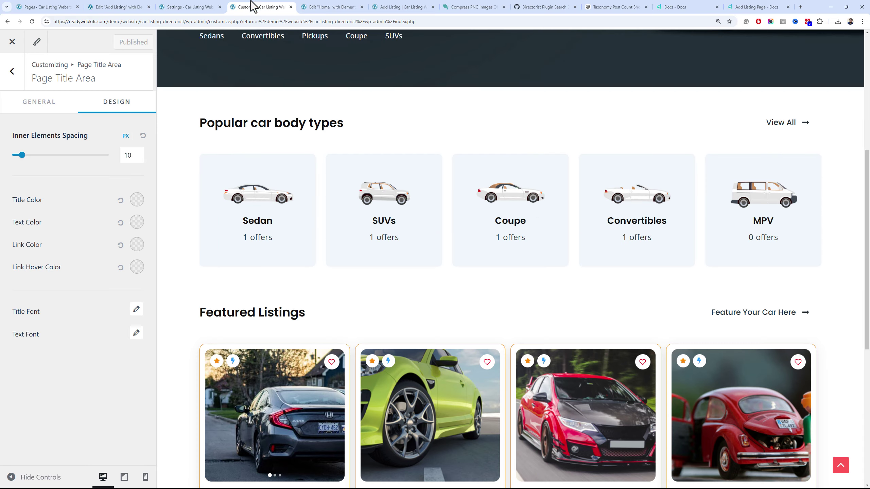
{"action": "left_click", "coordinate": [190, 6]}
{"action": "left_click", "coordinate": [117, 6]}
{"action": "left_click", "coordinate": [436, 180]}
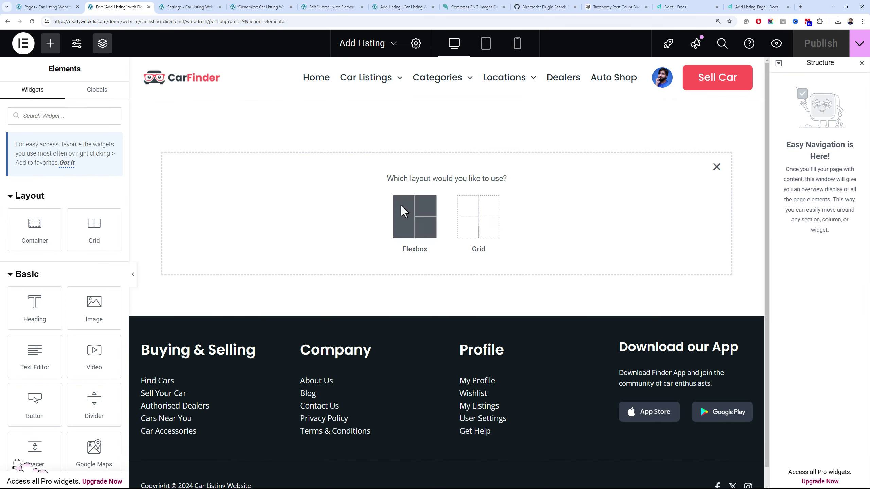
{"action": "left_click", "coordinate": [414, 210]}
{"action": "left_click", "coordinate": [50, 44]}
{"action": "left_click_drag", "start_coordinate": [35, 230], "coordinate": [197, 151]}
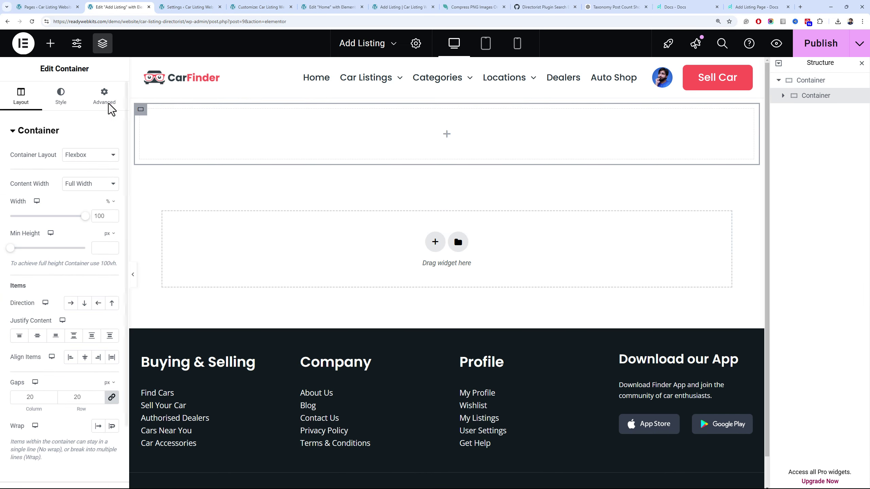
Add a Heading widget to the nested container, center it and give its text a black global color
{"action": "left_click", "coordinate": [50, 43]}
{"action": "left_click", "coordinate": [57, 318]}
{"action": "left_click", "coordinate": [61, 97]}
{"action": "left_click", "coordinate": [84, 155]}
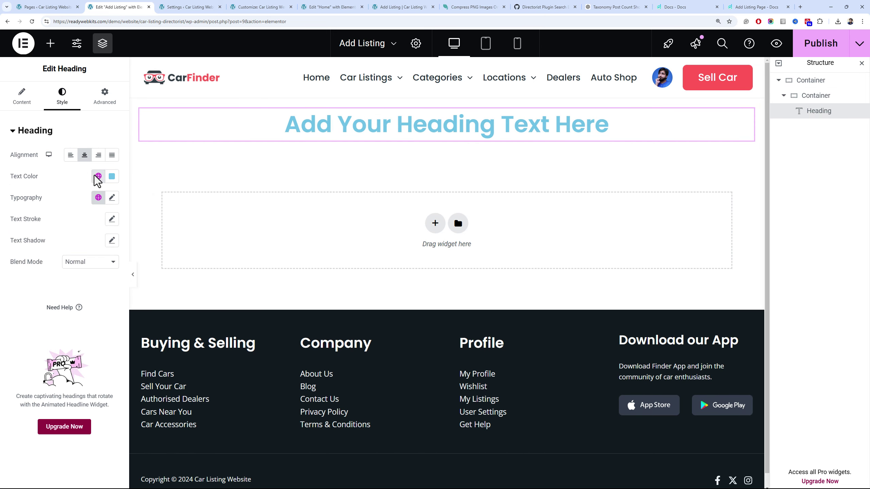
{"action": "left_click", "coordinate": [99, 176]}
{"action": "left_click", "coordinate": [70, 399]}
Replace the heading's placeholder title with "Sell your car"
{"action": "left_click", "coordinate": [21, 96]}
{"action": "double_click", "coordinate": [51, 165]}
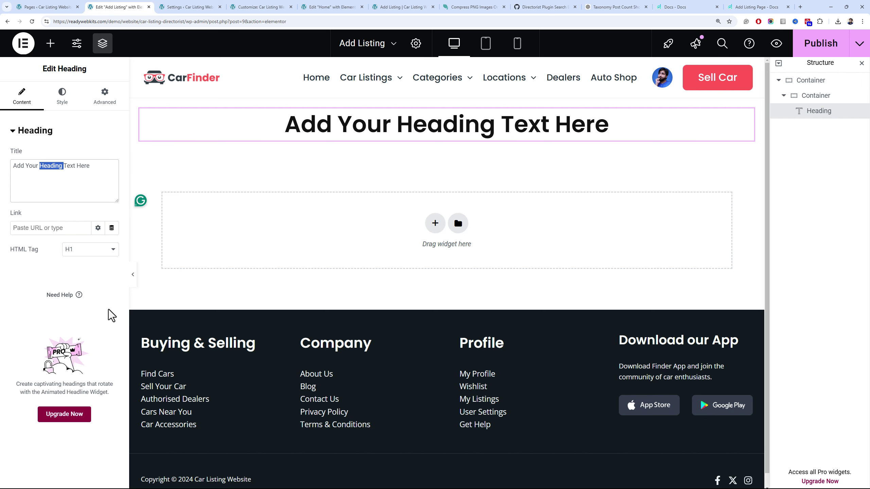
{"action": "key", "text": "ctrl+a"}
{"action": "key", "text": "BackSpace"}
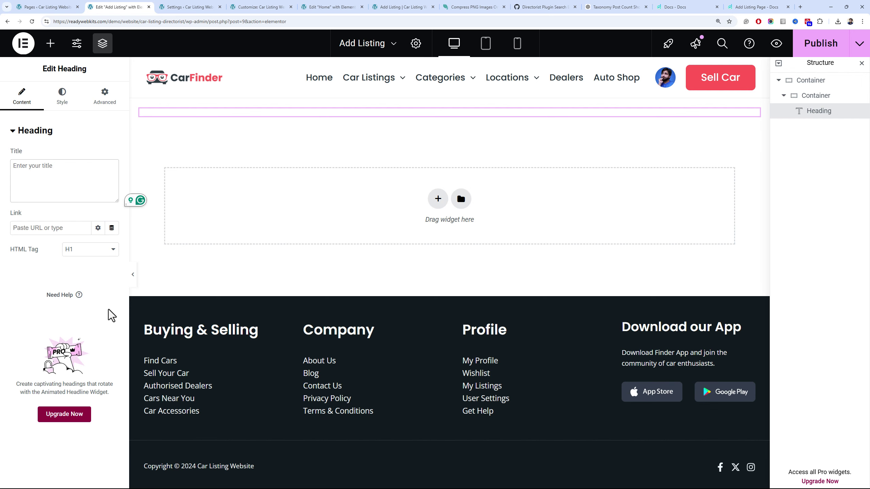
{"action": "type", "text": "Sel"}
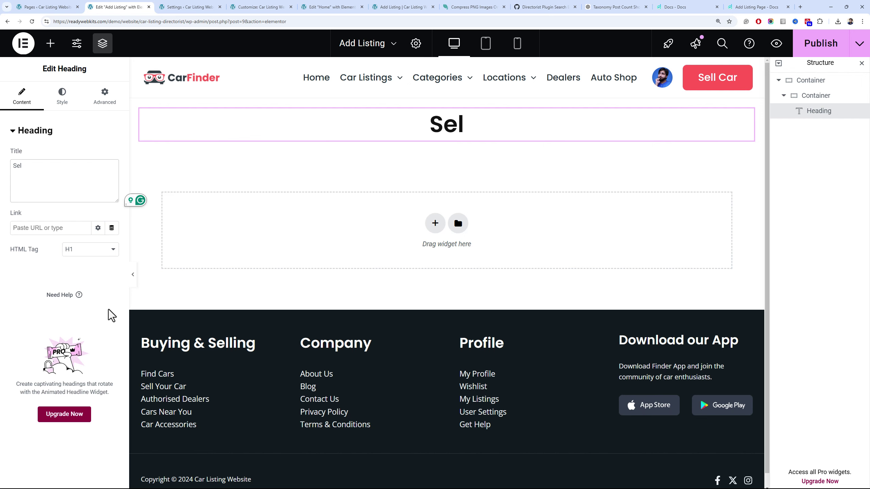
{"action": "type", "text": "l your car"}
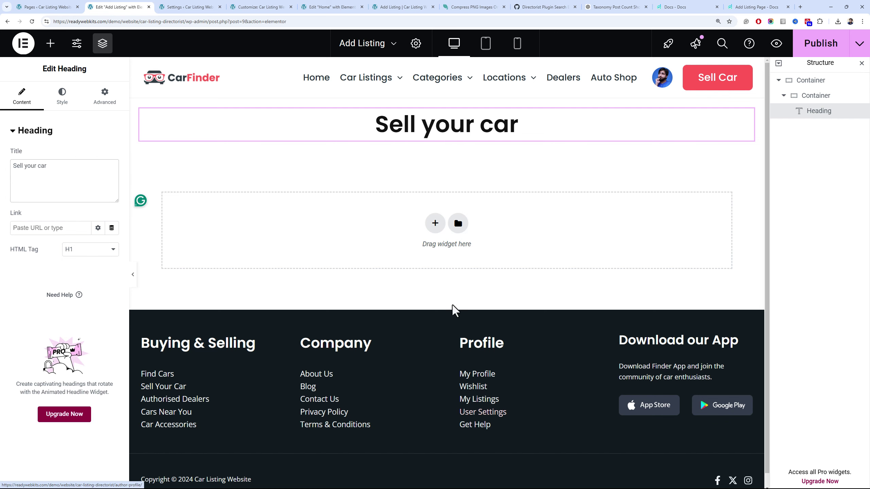
Add a second Flexbox container with the single-column structure below the heading and nest a container inside it
{"action": "left_click", "coordinate": [434, 222]}
{"action": "left_click", "coordinate": [407, 250]}
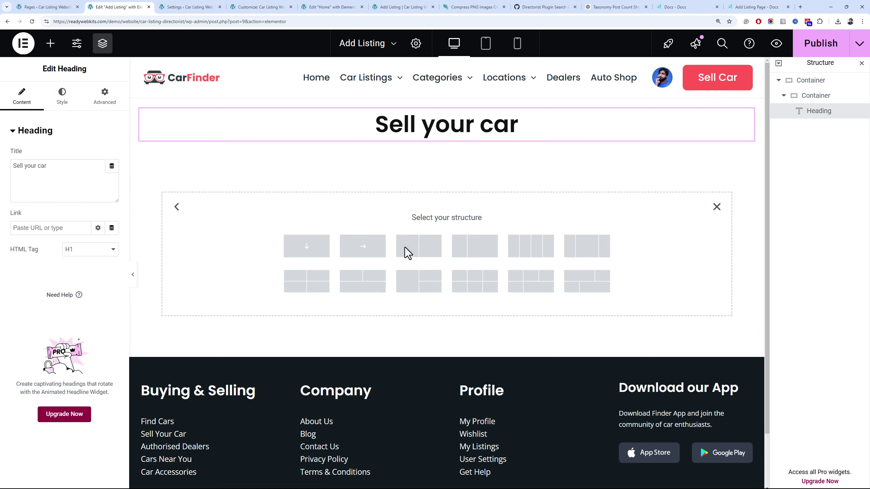
{"action": "left_click", "coordinate": [318, 244]}
{"action": "left_click", "coordinate": [56, 50]}
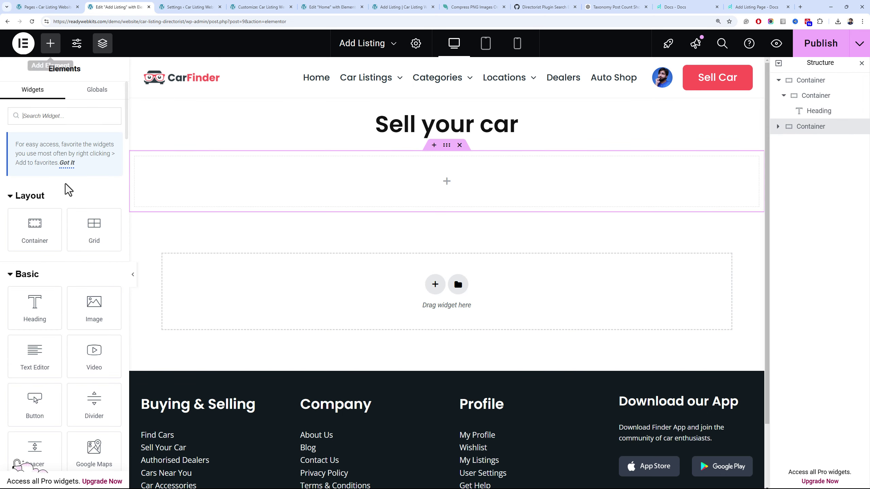
{"action": "left_click_drag", "start_coordinate": [38, 230], "coordinate": [243, 206]}
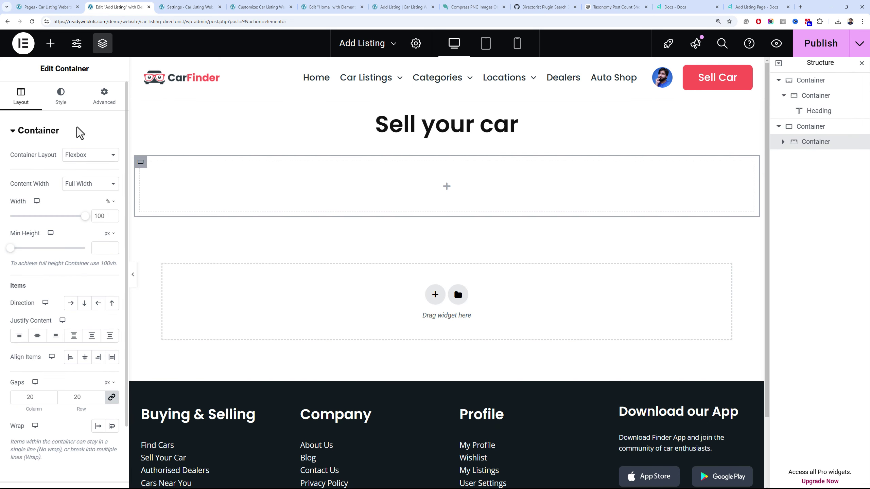
Add a Shortcode widget to the second nested container and enter [directorist_add_listing] as its shortcode
{"action": "left_click", "coordinate": [50, 43]}
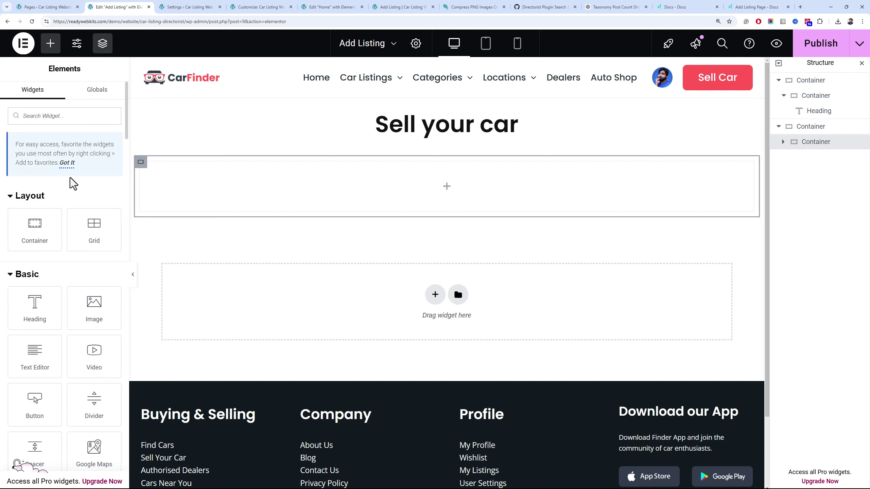
{"action": "type", "text": "sho"}
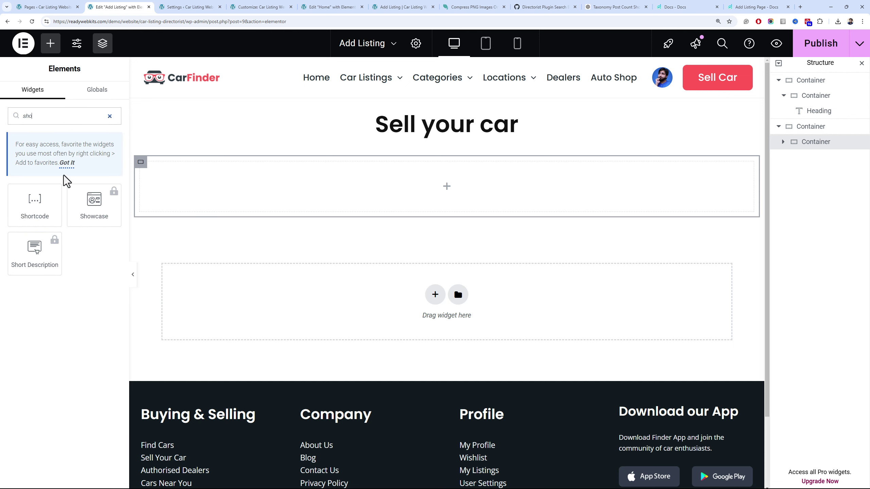
{"action": "left_click", "coordinate": [85, 213]}
{"action": "left_click_drag", "start_coordinate": [39, 219], "coordinate": [326, 196]}
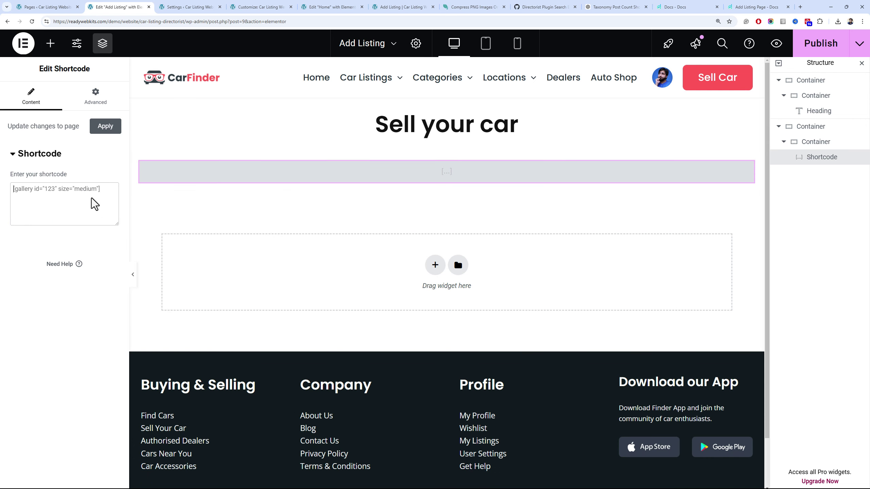
{"action": "key", "text": "ctrl+v"}
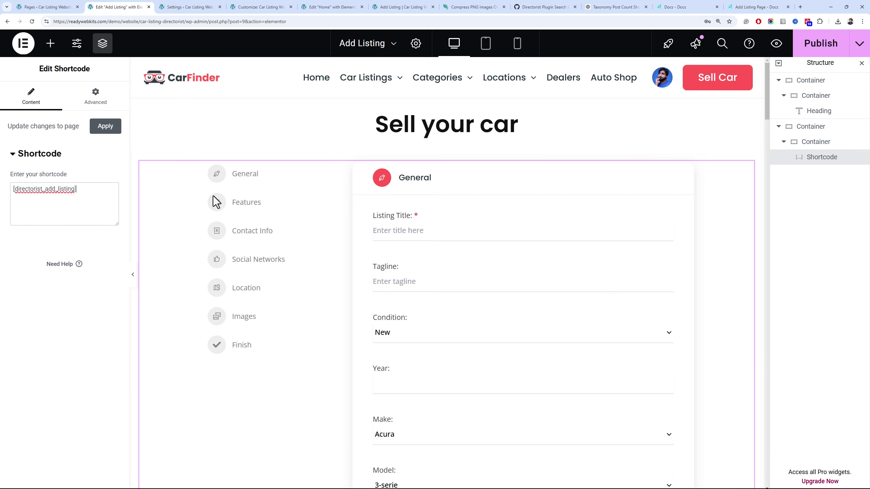
Publish the Add Listing page and reload its live version to check the new heading and form
{"action": "left_click", "coordinate": [821, 43]}
{"action": "mouse_move", "coordinate": [418, 92]}
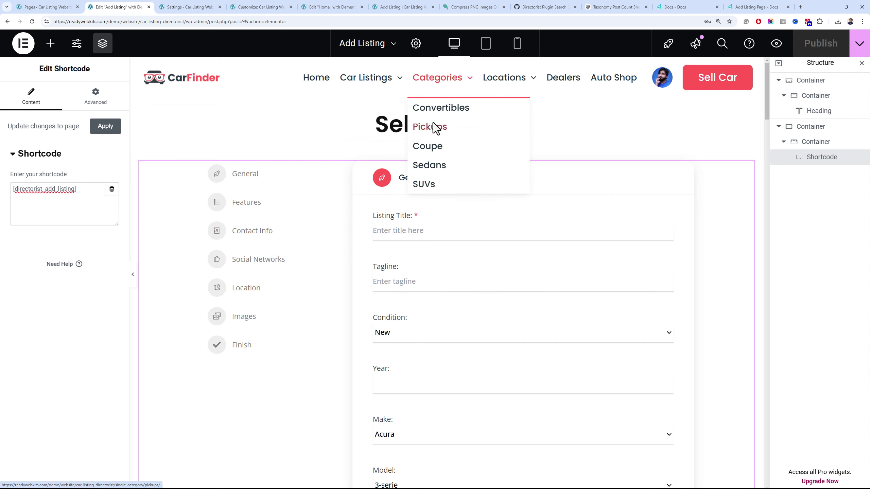
{"action": "left_click", "coordinate": [447, 94]}
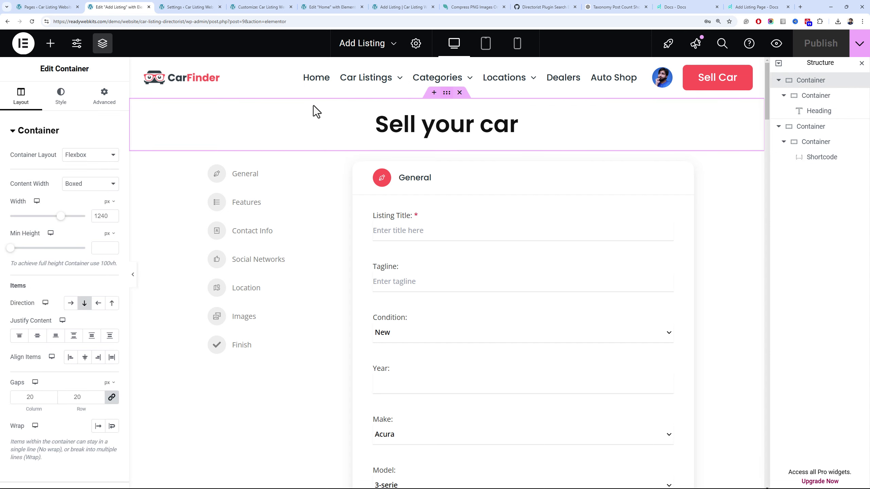
{"action": "left_click", "coordinate": [393, 7]}
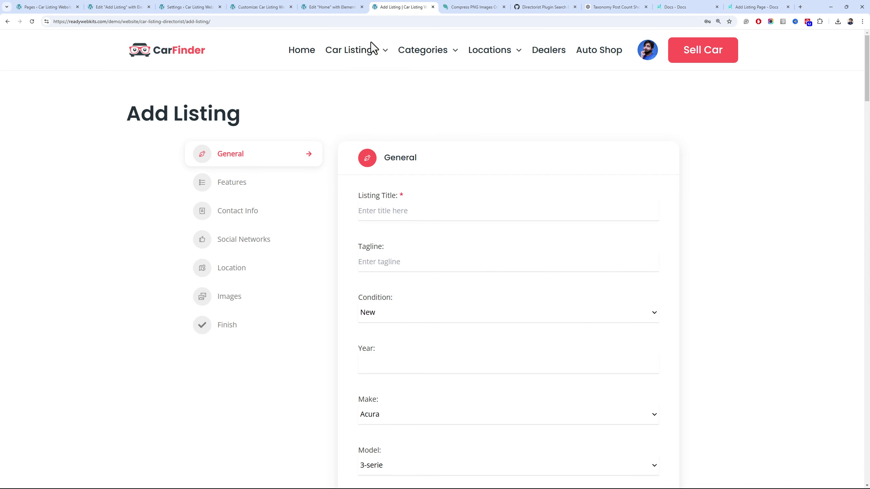
{"action": "mouse_move", "coordinate": [368, 48]}
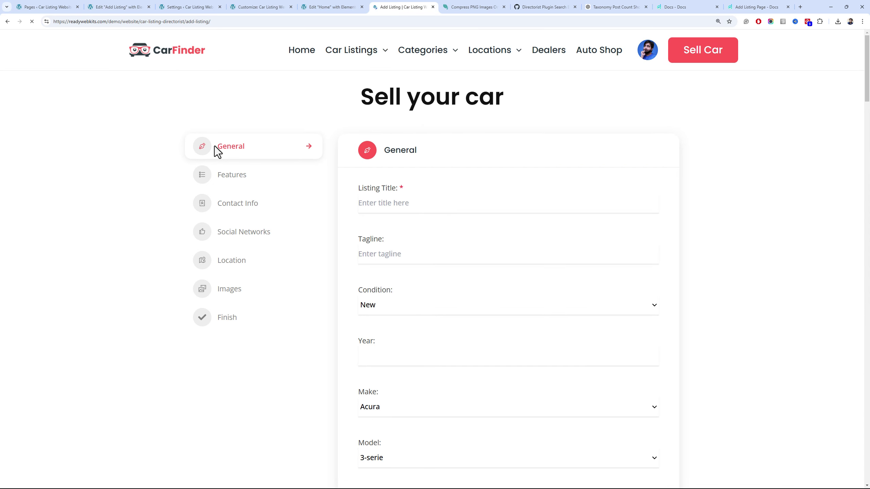
{"action": "left_click", "coordinate": [676, 7]}
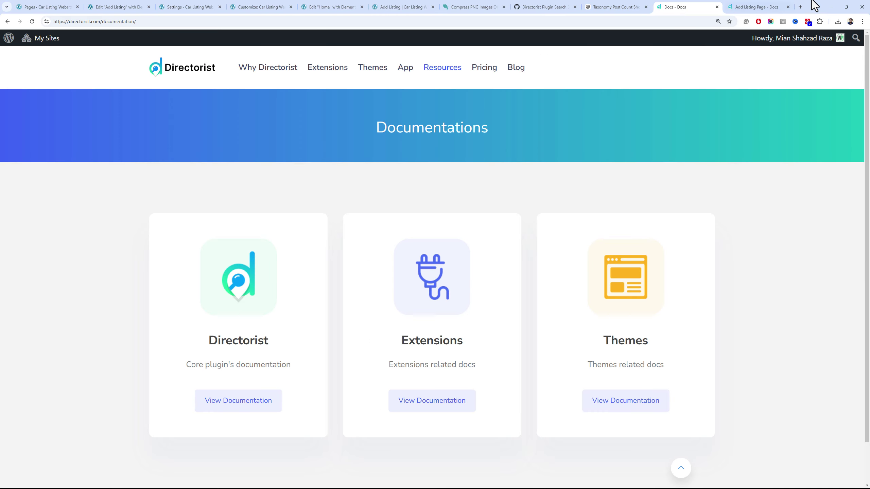
{"action": "left_click", "coordinate": [830, 7]}
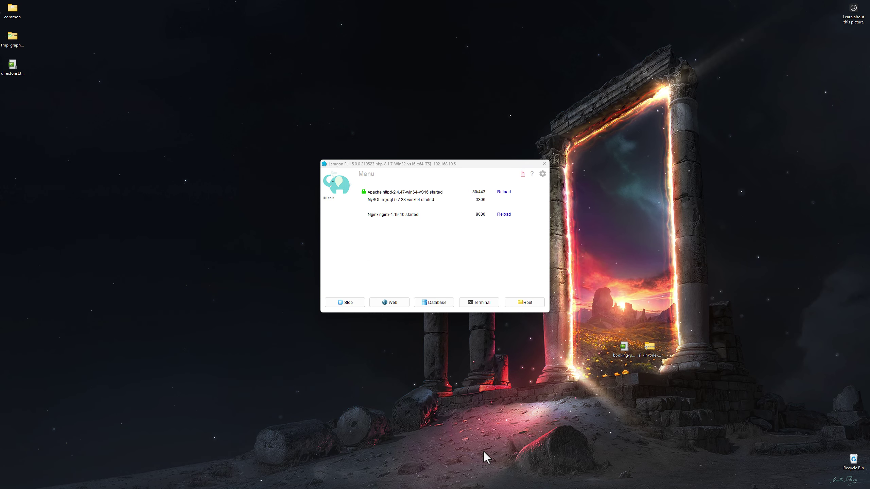
{"action": "left_click", "coordinate": [421, 484]}
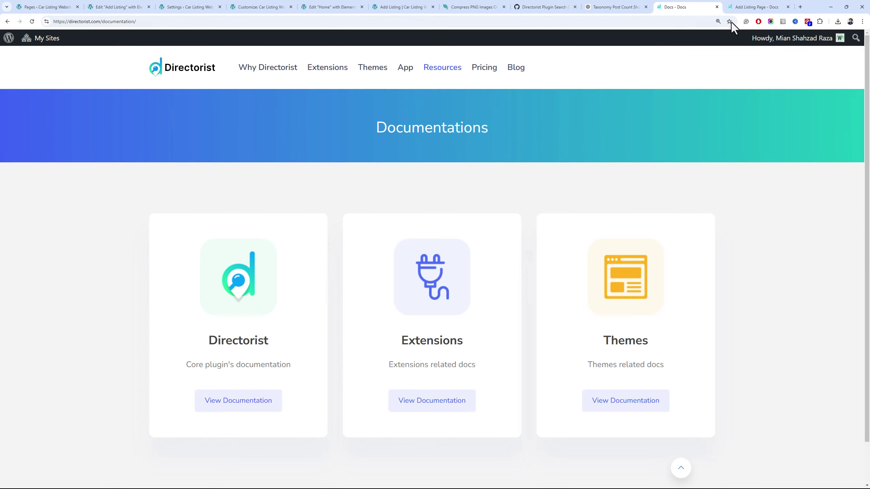
Examine the Add Listing Page documentation on how to use the [directorist_add_listing] shortcode
{"action": "left_click", "coordinate": [741, 7]}
{"action": "scroll", "coordinate": [388, 231], "scroll_direction": "down", "scroll_amount": 12}
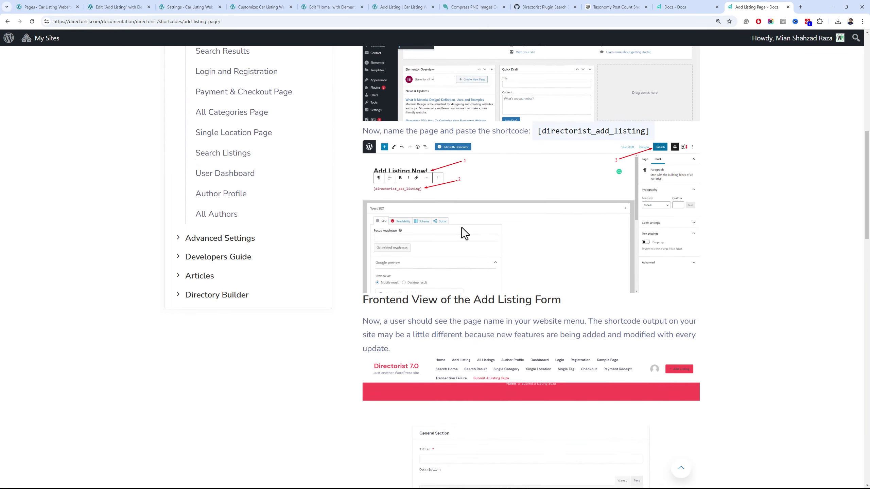
{"action": "scroll", "coordinate": [461, 227], "scroll_direction": "up", "scroll_amount": 10}
{"action": "double_click", "coordinate": [457, 223]}
{"action": "scroll", "coordinate": [562, 244], "scroll_direction": "down", "scroll_amount": 10}
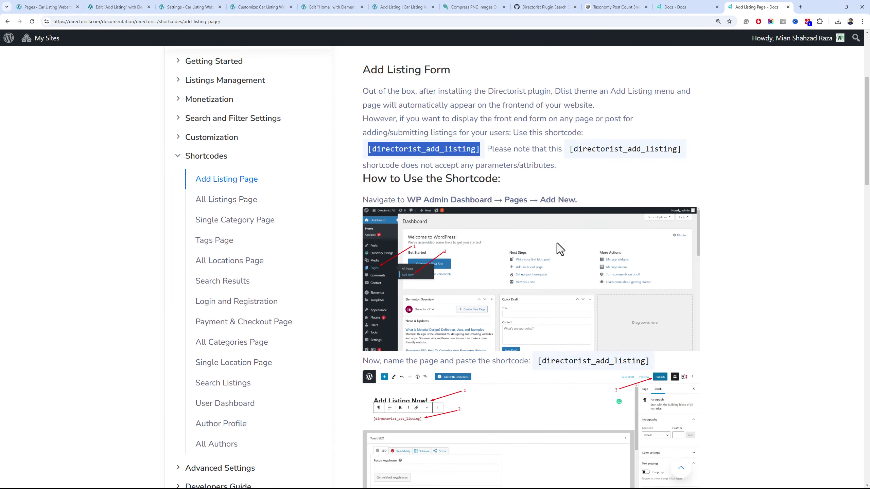
Skim the rest of the shortcode documentation, and return to the live Add Listing page to view its Features section
{"action": "scroll", "coordinate": [400, 250], "scroll_direction": "down", "scroll_amount": 5}
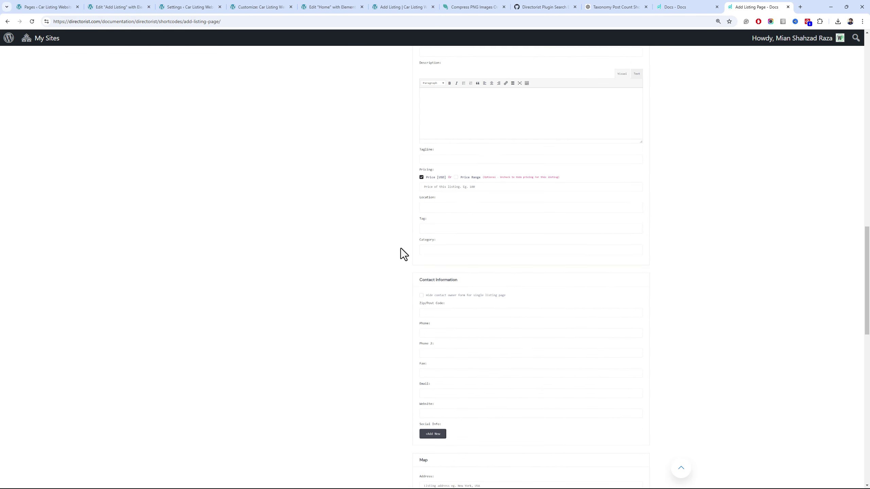
{"action": "scroll", "coordinate": [401, 250], "scroll_direction": "up", "scroll_amount": 15}
{"action": "left_click", "coordinate": [262, 7]}
{"action": "left_click", "coordinate": [308, 6]}
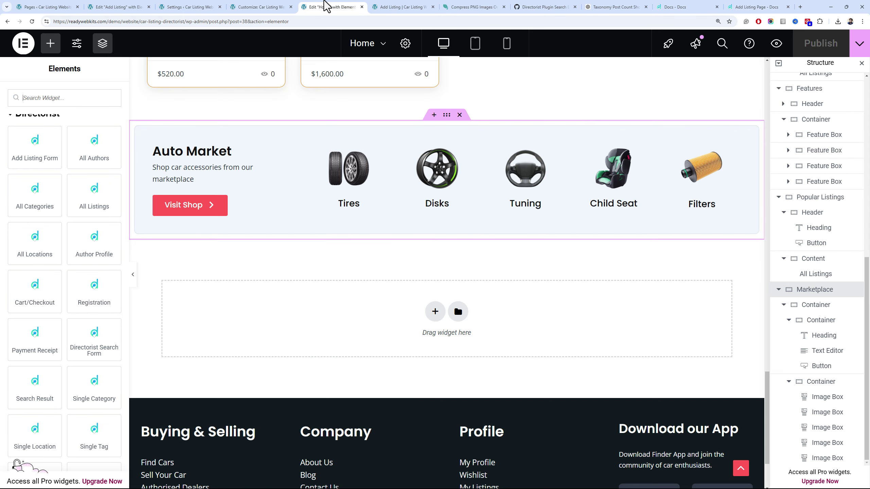
{"action": "left_click", "coordinate": [383, 7]}
{"action": "scroll", "coordinate": [401, 199], "scroll_direction": "down", "scroll_amount": 3}
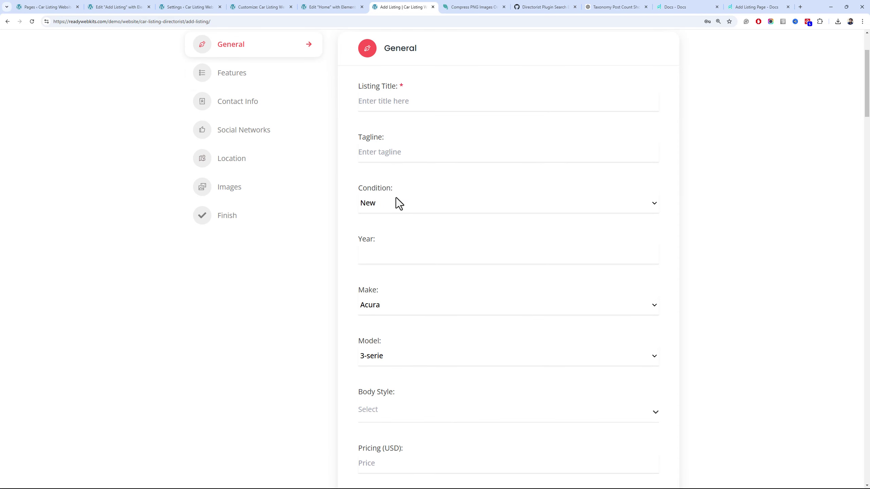
{"action": "left_click", "coordinate": [264, 70]}
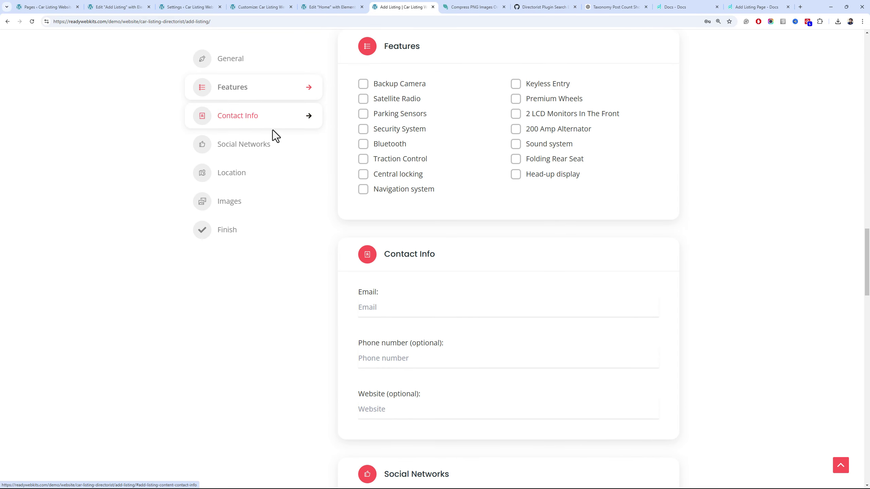
Open the Directory Builder's Add Listing Form and examine its sections and fields
{"action": "left_click", "coordinate": [81, 7]}
{"action": "mouse_move", "coordinate": [78, 95]}
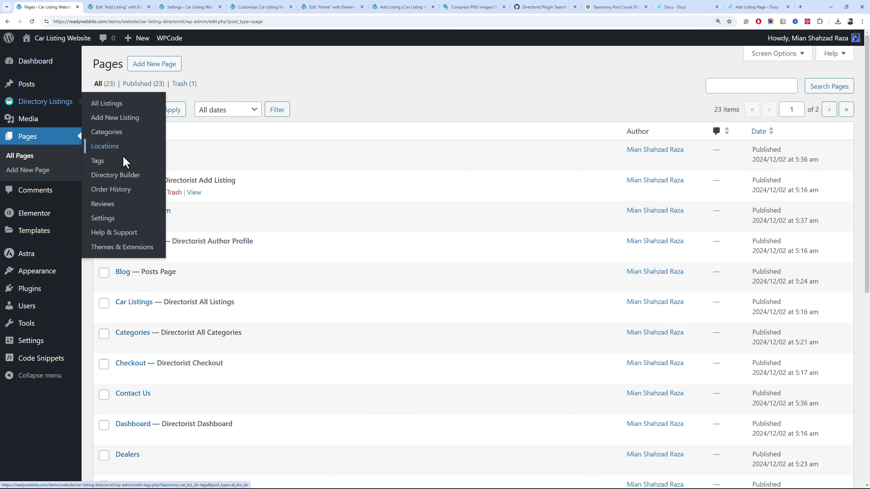
{"action": "left_click", "coordinate": [133, 176]}
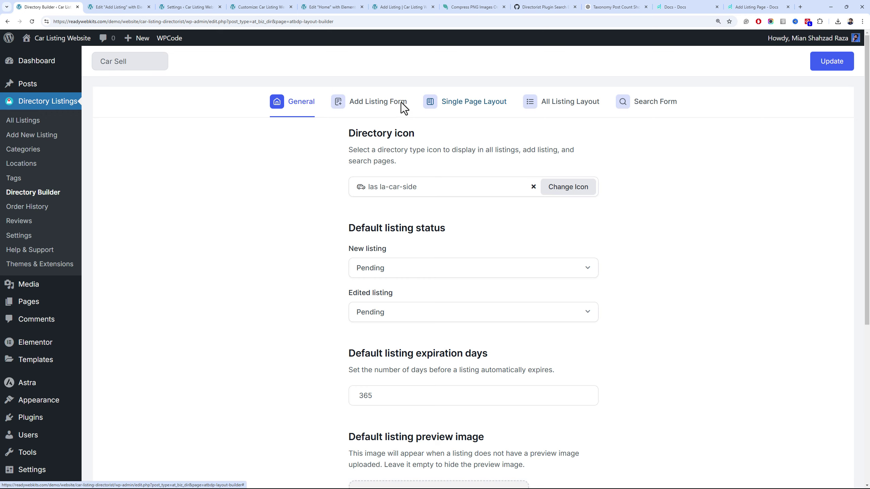
{"action": "left_click", "coordinate": [400, 107]}
{"action": "scroll", "coordinate": [537, 244], "scroll_direction": "down", "scroll_amount": 8}
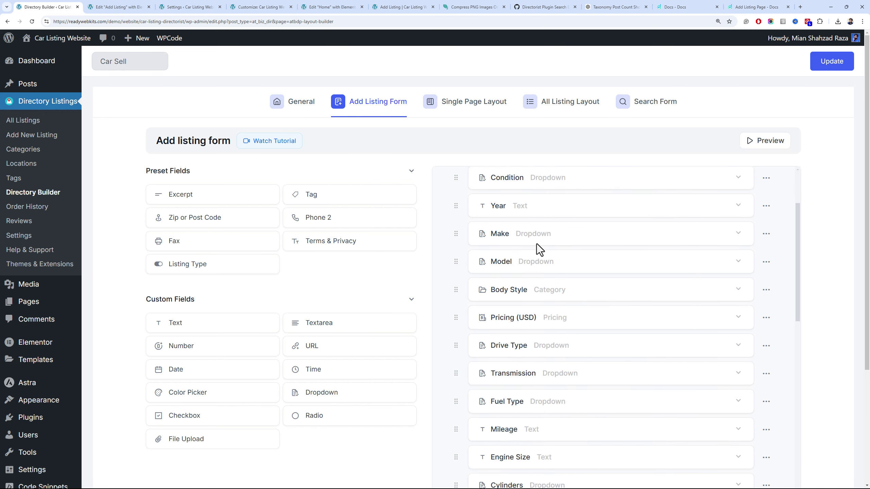
{"action": "scroll", "coordinate": [536, 242], "scroll_direction": "down", "scroll_amount": 10}
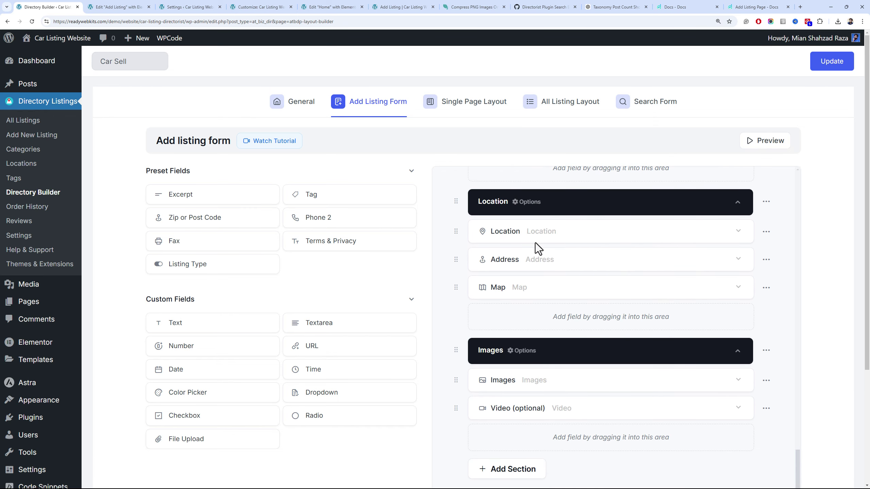
{"action": "scroll", "coordinate": [542, 246], "scroll_direction": "down", "scroll_amount": 5}
{"action": "scroll", "coordinate": [541, 245], "scroll_direction": "up", "scroll_amount": 10}
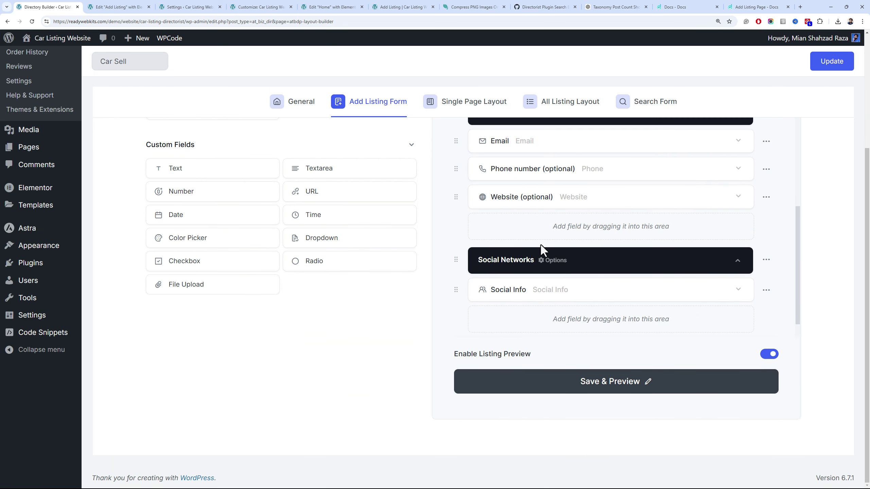
{"action": "scroll", "coordinate": [537, 248], "scroll_direction": "up", "scroll_amount": 2}
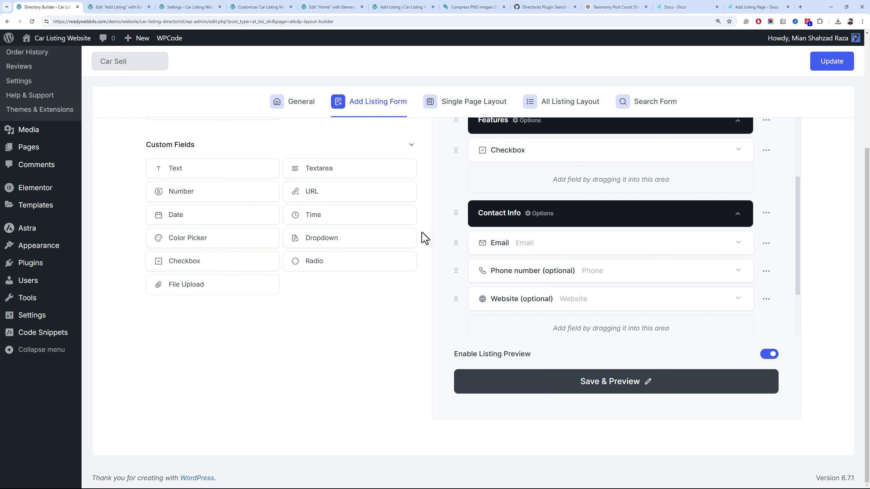
Examine the sections of the live Add Listing form and return to the Sell your car heading
{"action": "left_click", "coordinate": [390, 7]}
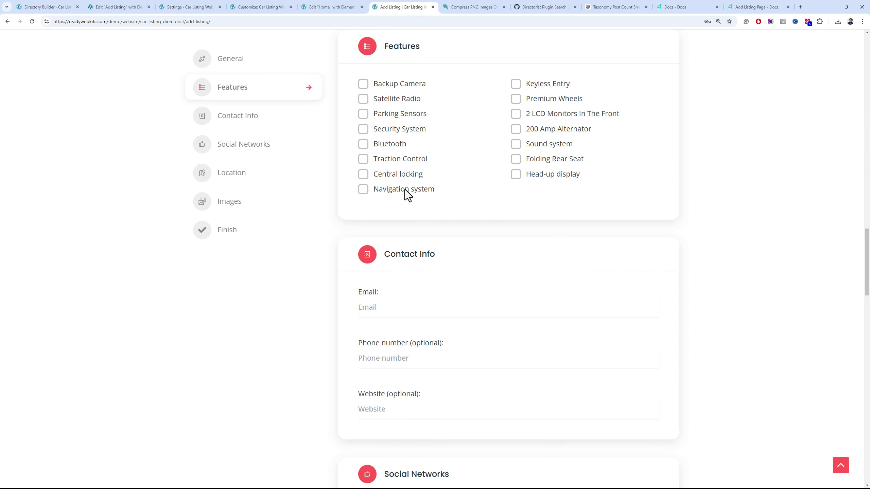
{"action": "scroll", "coordinate": [406, 193], "scroll_direction": "down", "scroll_amount": 15}
{"action": "scroll", "coordinate": [405, 189], "scroll_direction": "up", "scroll_amount": 5}
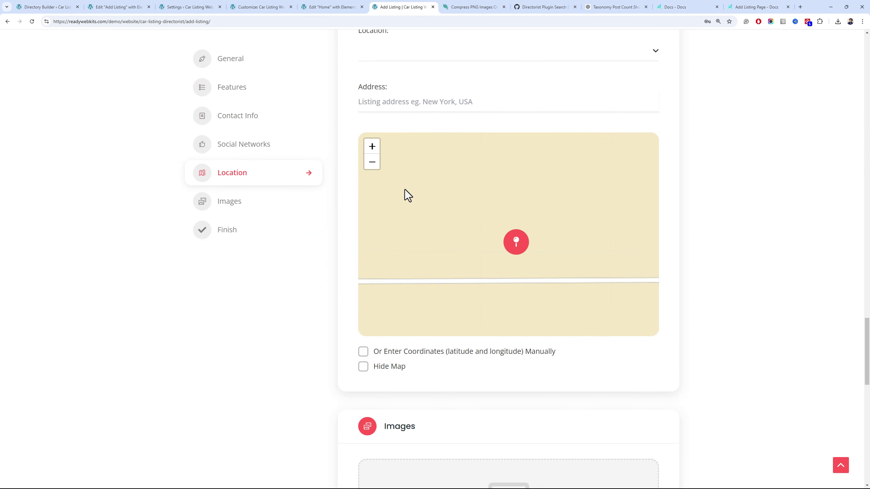
{"action": "left_click_drag", "start_coordinate": [868, 365], "coordinate": [796, 55]}
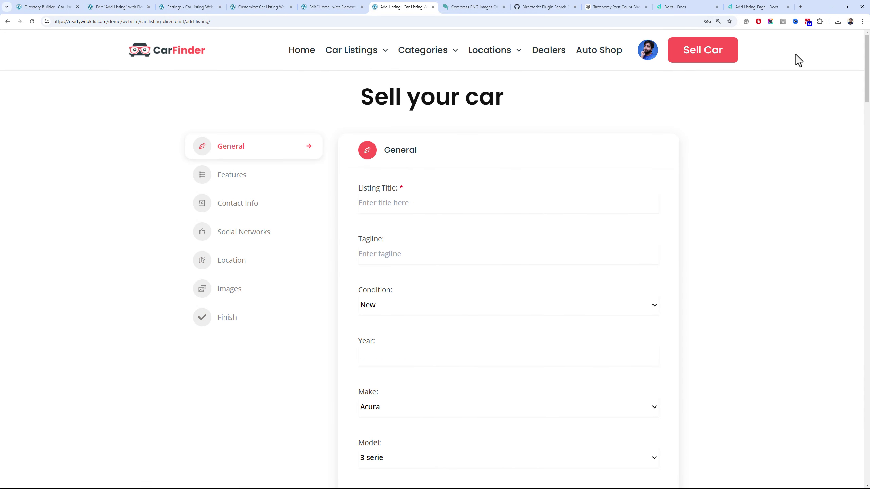
View the directory's All Listings overview, and check the Add Listing page live and in its Elementor editor
{"action": "left_click", "coordinate": [67, 7]}
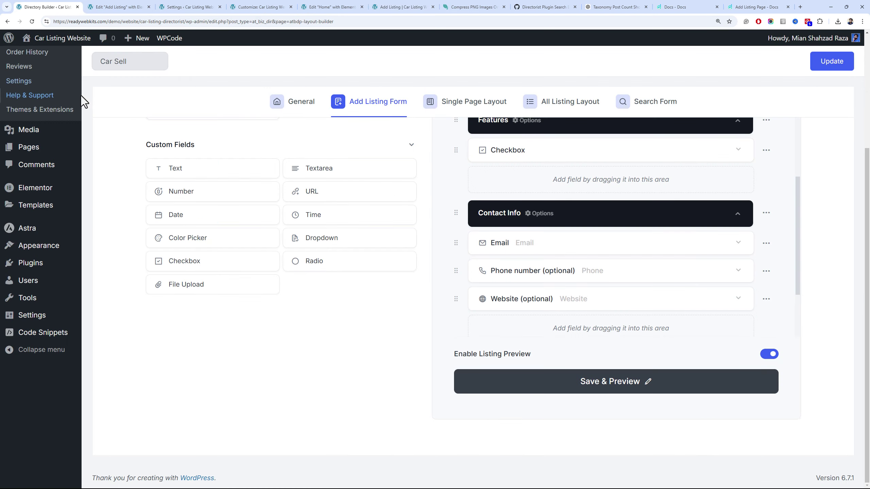
{"action": "left_click", "coordinate": [50, 70]}
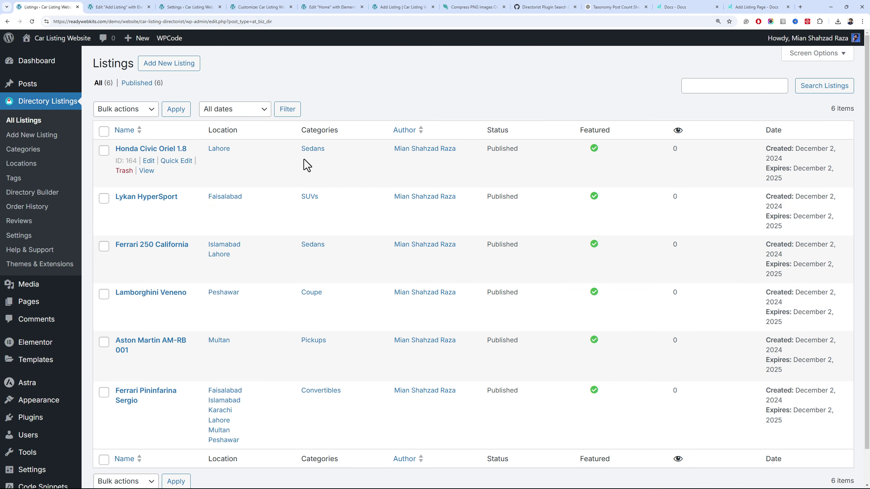
{"action": "left_click", "coordinate": [390, 6]}
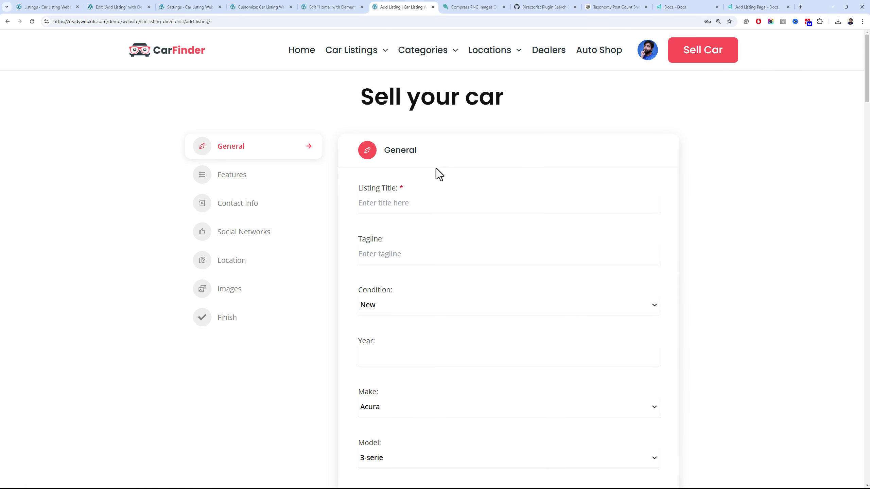
{"action": "left_click", "coordinate": [89, 6]}
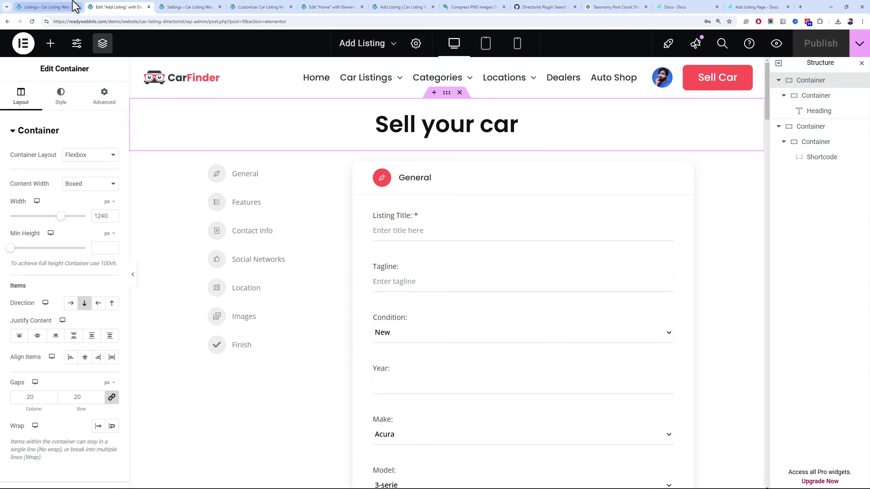
Add the Listing Type preset field above Listing Title in the Add Listing Form's General section and update the directory
{"action": "left_click", "coordinate": [69, 7]}
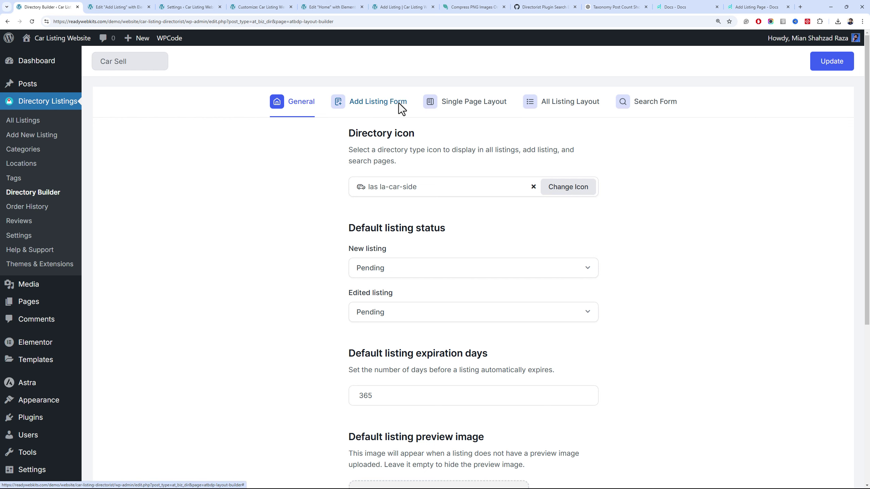
{"action": "left_click", "coordinate": [398, 104]}
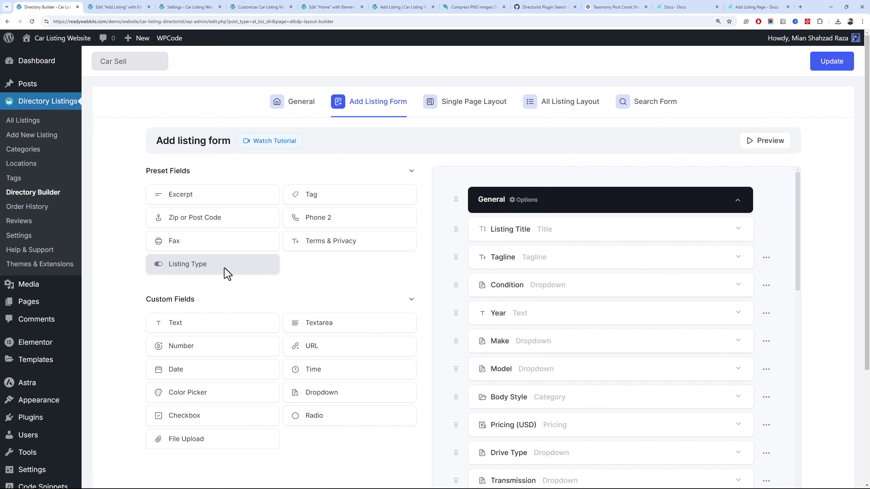
{"action": "left_click_drag", "start_coordinate": [224, 268], "coordinate": [524, 227]}
{"action": "left_click", "coordinate": [833, 60]}
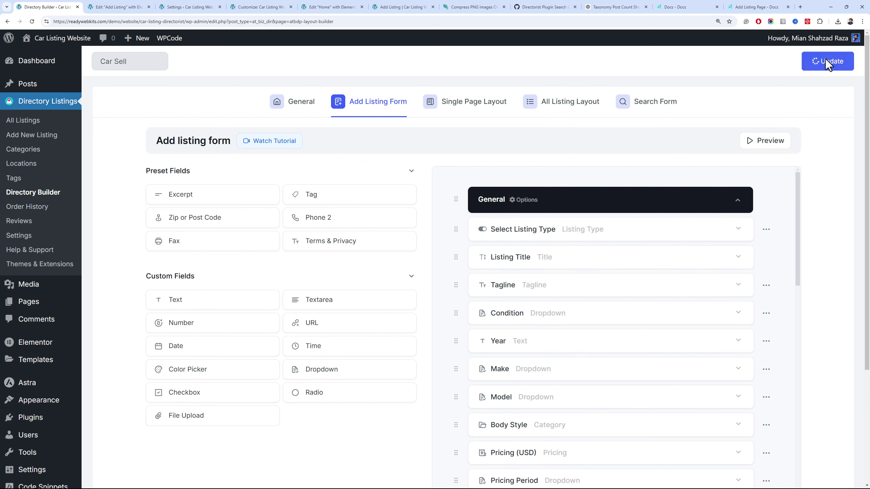
Reload the live Add Listing page and try the Featured option under Select Listing Type
{"action": "left_click", "coordinate": [477, 6]}
{"action": "left_click", "coordinate": [425, 7]}
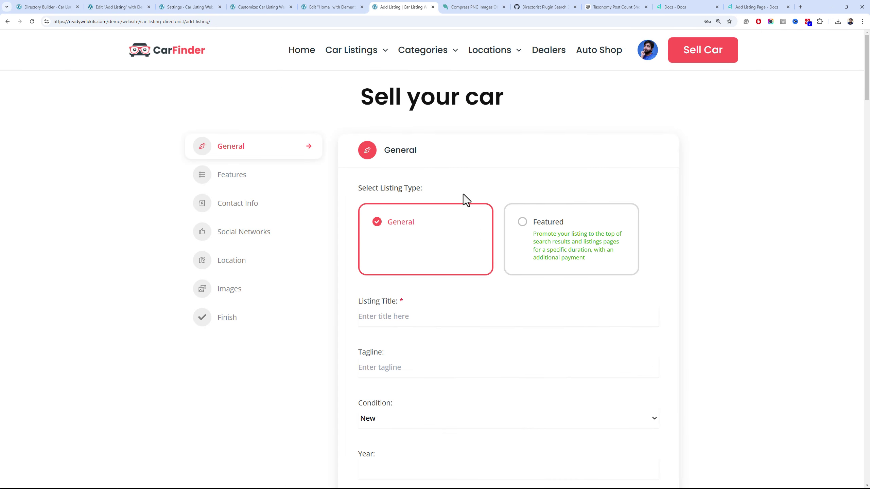
{"action": "scroll", "coordinate": [459, 187], "scroll_direction": "down", "scroll_amount": 3}
{"action": "scroll", "coordinate": [433, 241], "scroll_direction": "up", "scroll_amount": 3}
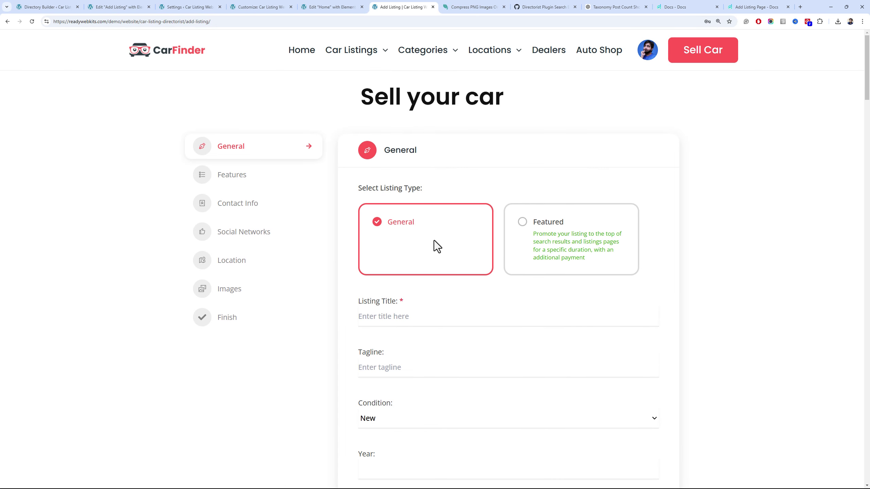
{"action": "left_click", "coordinate": [547, 241]}
{"action": "scroll", "coordinate": [528, 245], "scroll_direction": "down", "scroll_amount": 5}
{"action": "scroll", "coordinate": [526, 246], "scroll_direction": "up", "scroll_amount": 5}
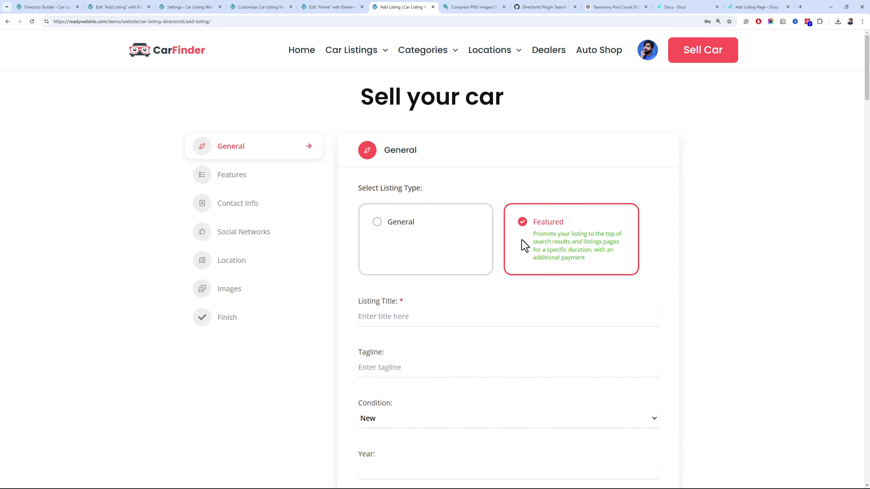
View the directory's Order History and review the live Add Listing form through to its end
{"action": "left_click", "coordinate": [73, 4]}
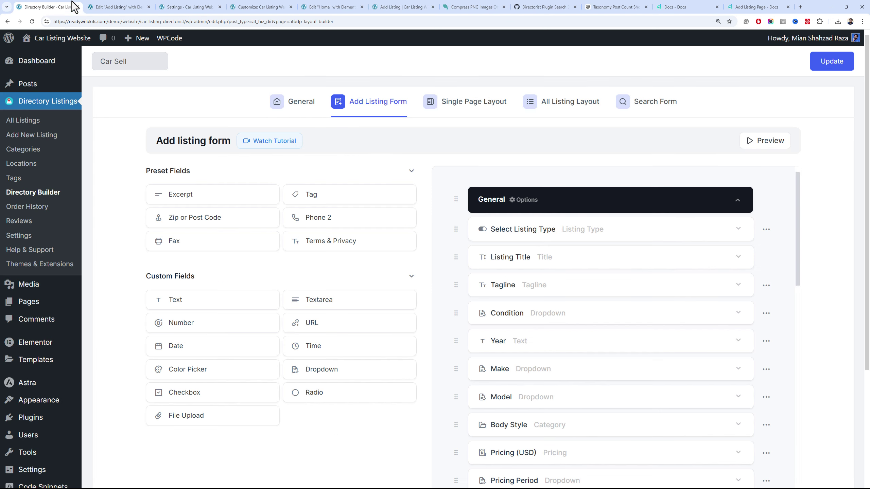
{"action": "left_click", "coordinate": [48, 207]}
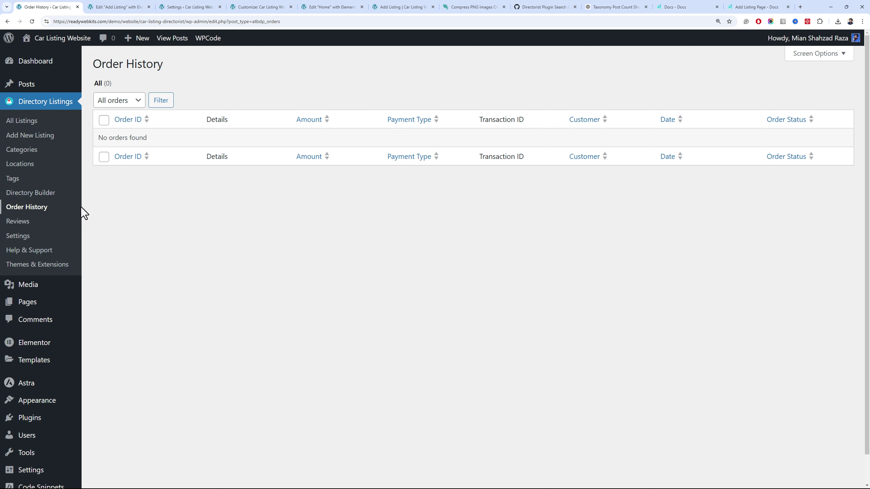
{"action": "left_click", "coordinate": [346, 5]}
{"action": "left_click", "coordinate": [378, 6]}
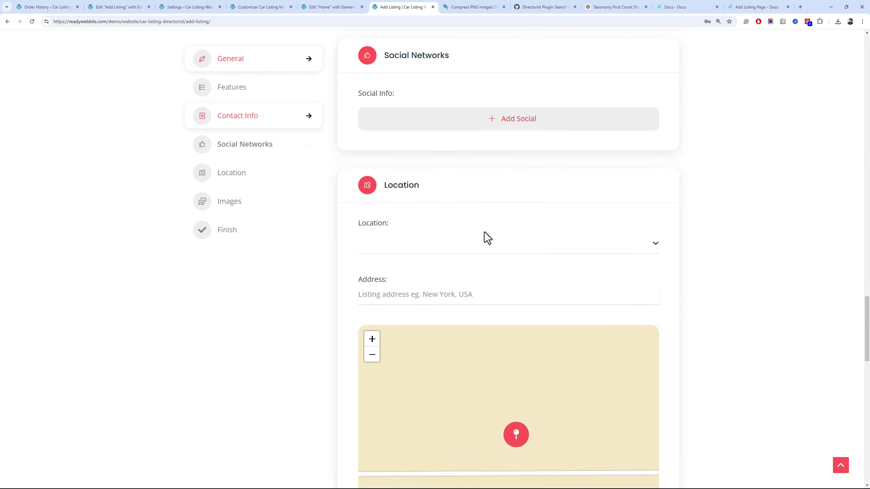
{"action": "scroll", "coordinate": [484, 236], "scroll_direction": "down", "scroll_amount": 15}
{"action": "left_click_drag", "start_coordinate": [868, 436], "coordinate": [868, 41]}
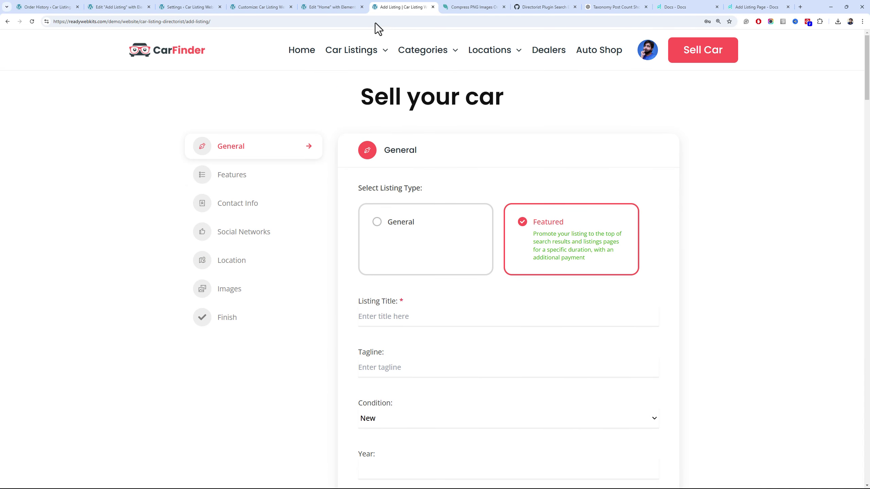
{"action": "mouse_move", "coordinate": [494, 56]}
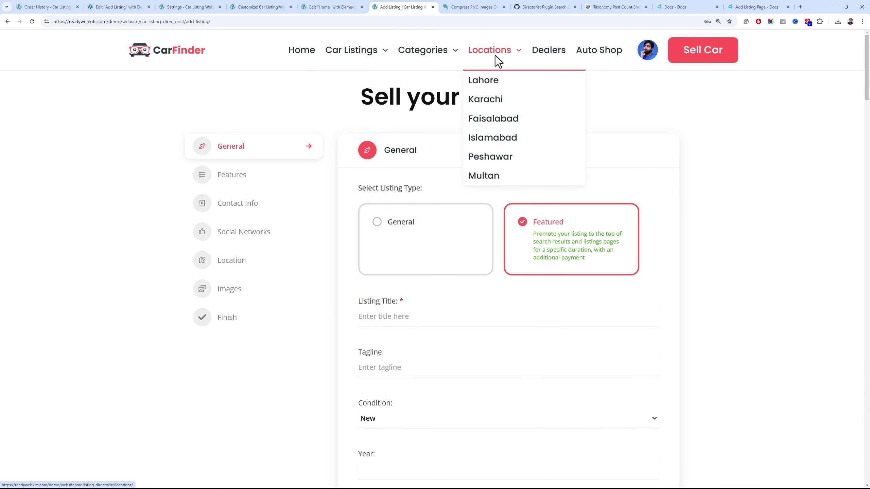
Open the live home page, review its sections from the search form to the footer, and return to the Home page editor
{"action": "left_click", "coordinate": [292, 57]}
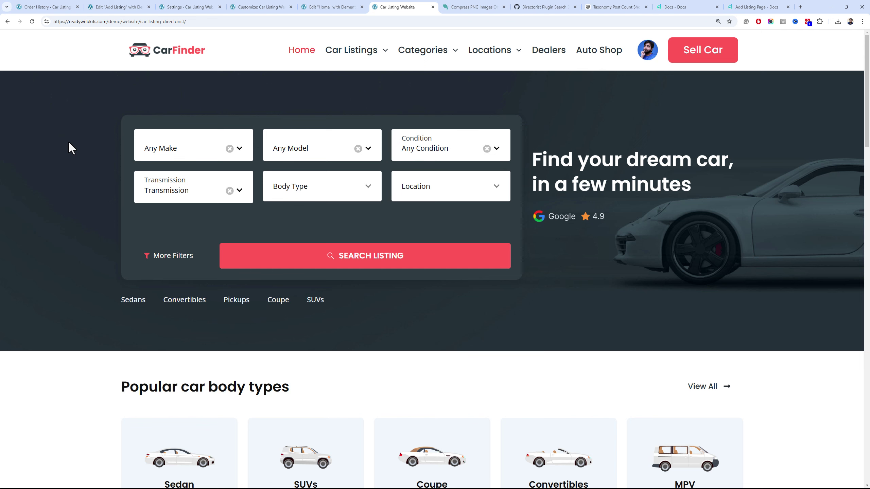
{"action": "scroll", "coordinate": [68, 141], "scroll_direction": "down", "scroll_amount": 15}
{"action": "scroll", "coordinate": [67, 141], "scroll_direction": "down", "scroll_amount": 9}
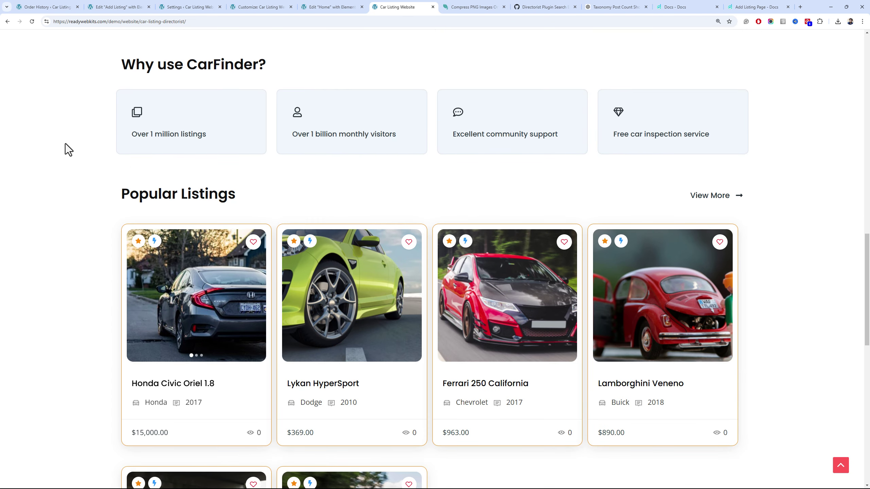
{"action": "scroll", "coordinate": [62, 146], "scroll_direction": "down", "scroll_amount": 5}
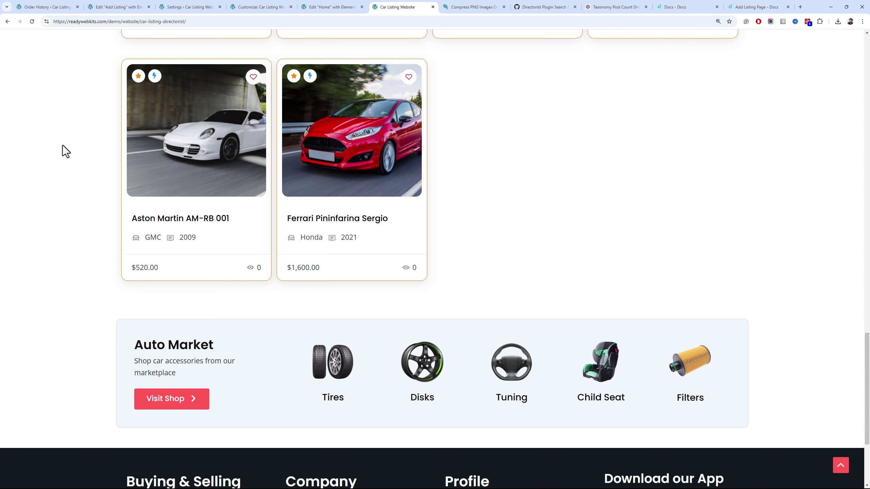
{"action": "scroll", "coordinate": [62, 146], "scroll_direction": "down", "scroll_amount": 4}
{"action": "scroll", "coordinate": [62, 146], "scroll_direction": "up", "scroll_amount": 10}
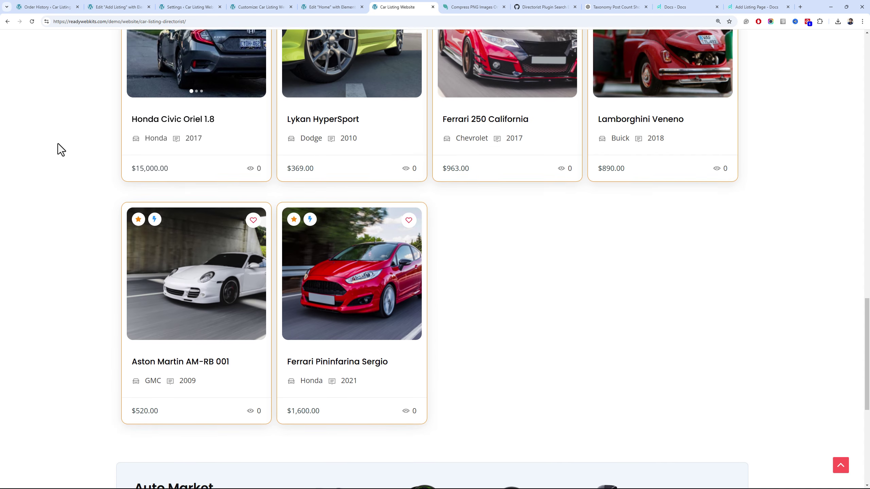
{"action": "scroll", "coordinate": [55, 143], "scroll_direction": "up", "scroll_amount": 12}
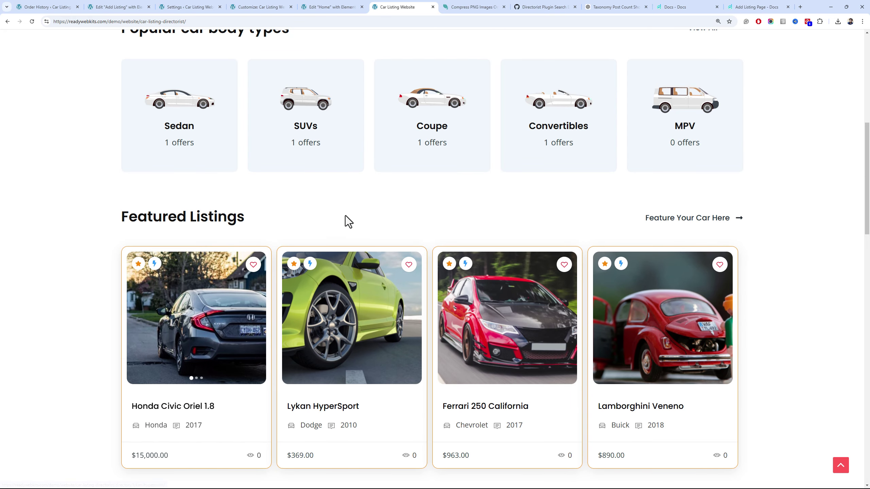
{"action": "scroll", "coordinate": [384, 215], "scroll_direction": "down", "scroll_amount": 3}
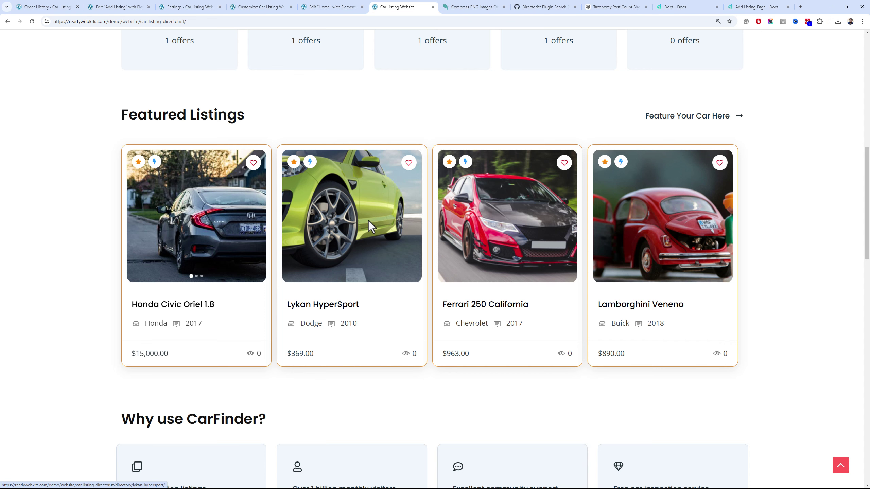
{"action": "key", "text": "ctrl+9"}
{"action": "left_click", "coordinate": [331, 7]}
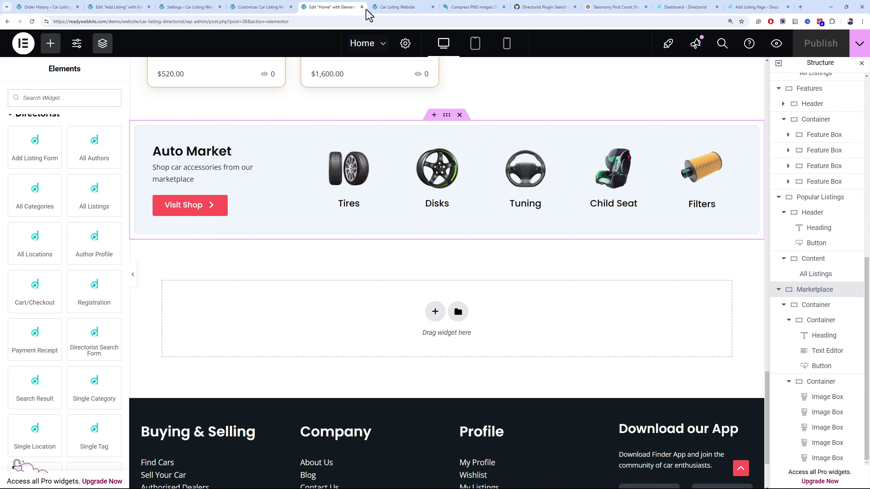
Return to the site's WordPress admin and open the Directory Listings Themes & Extensions page
{"action": "left_click", "coordinate": [386, 7]}
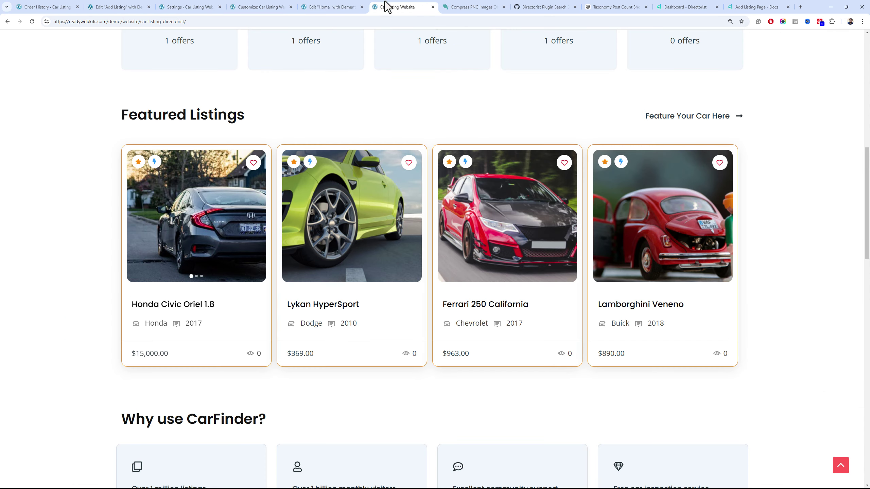
{"action": "left_click", "coordinate": [59, 7]}
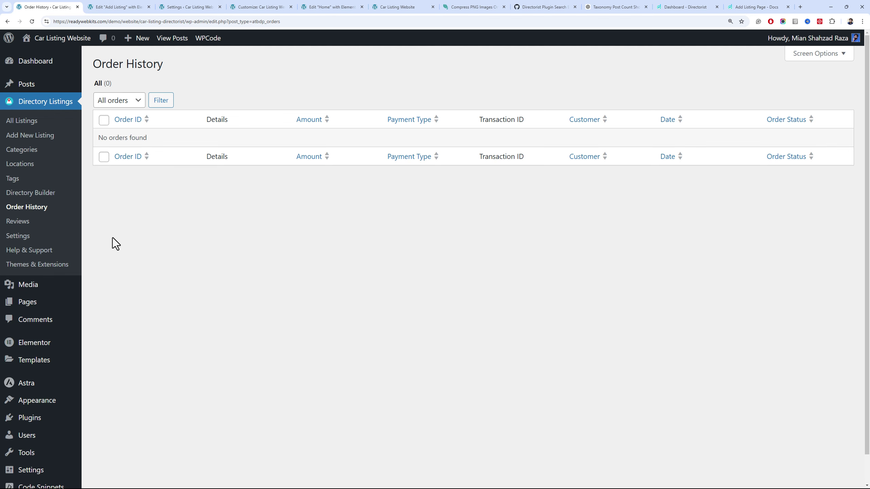
{"action": "left_click", "coordinate": [79, 261]}
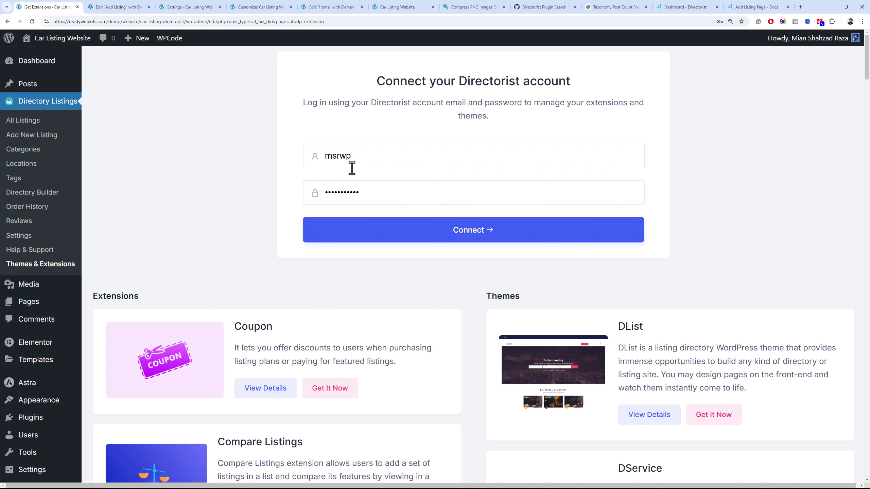
Switch to the Directorist account website and view the account's dashboard overview and subscription plan
{"action": "left_click", "coordinate": [678, 10]}
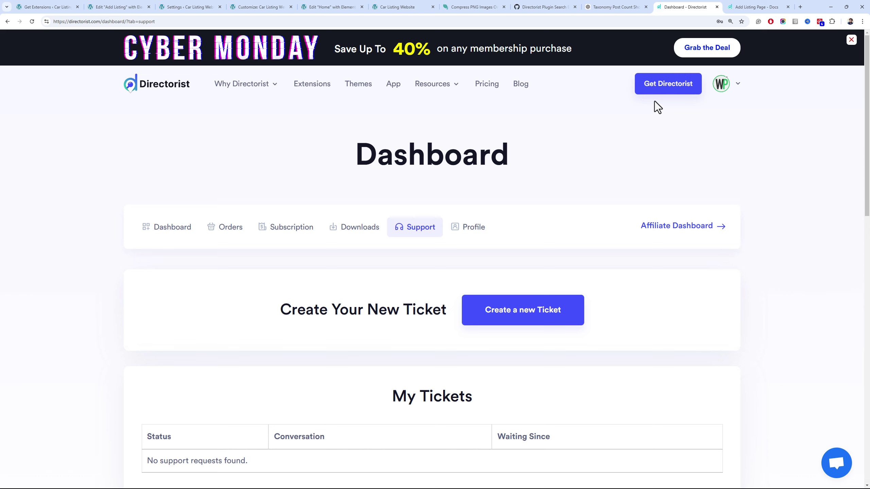
{"action": "left_click", "coordinate": [176, 230]}
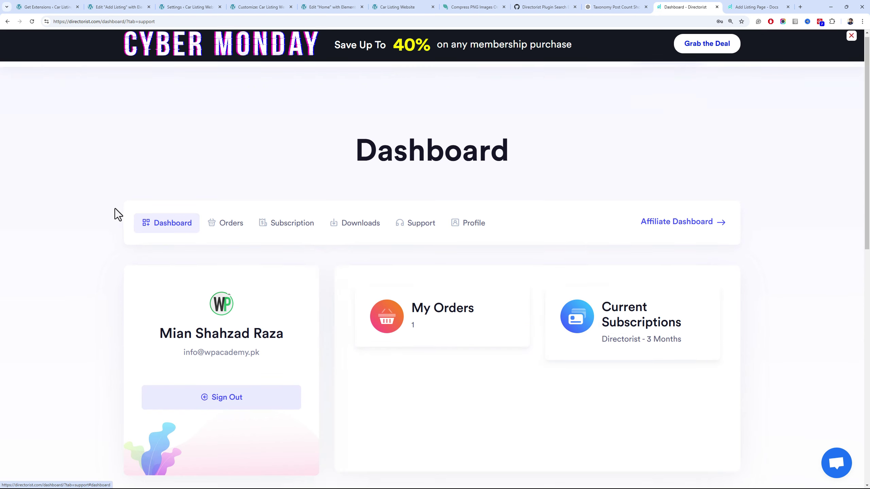
{"action": "scroll", "coordinate": [115, 209], "scroll_direction": "down", "scroll_amount": 3}
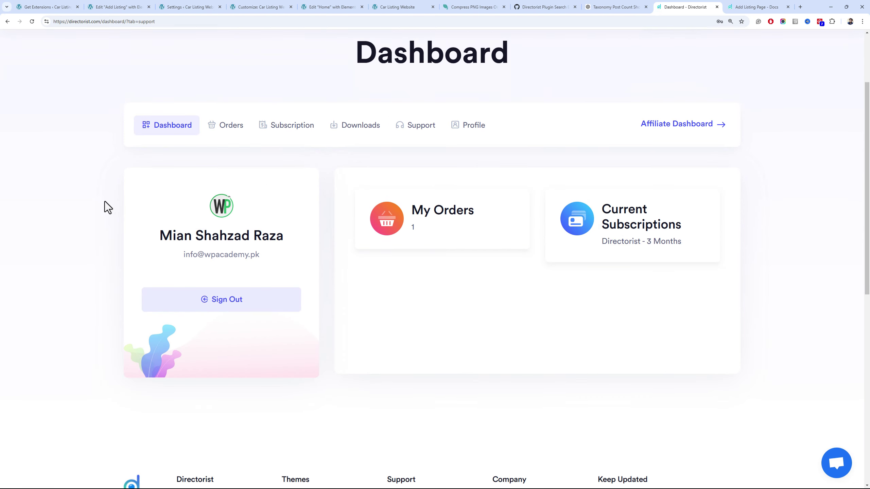
{"action": "left_click", "coordinate": [256, 134]}
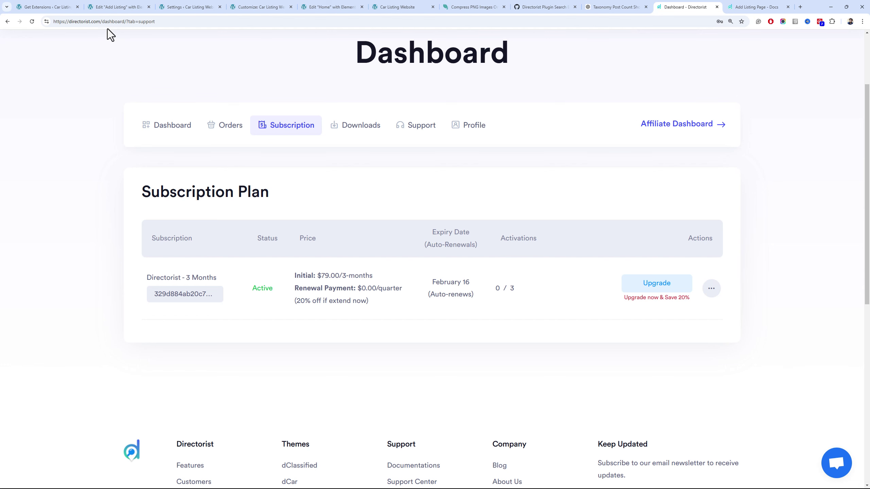
Back in the WordPress admin, connect the Directorist account by entering the account username and password
{"action": "left_click", "coordinate": [61, 10]}
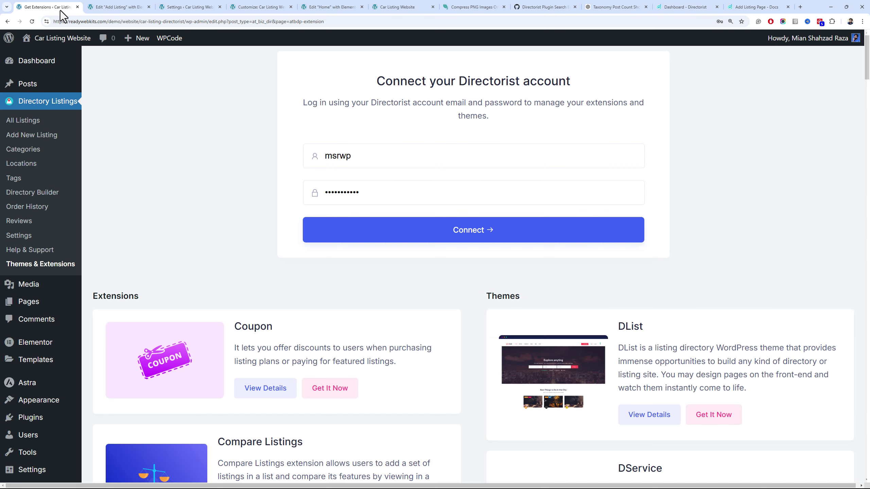
{"action": "double_click", "coordinate": [373, 163]}
{"action": "type", "text": "wpacademy"}
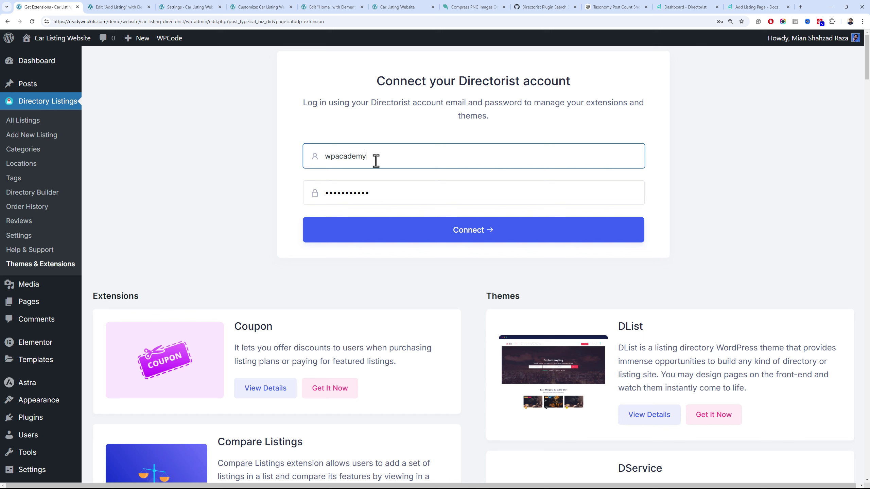
{"action": "key", "text": "Tab"}
{"action": "key", "text": "ctrl+v"}
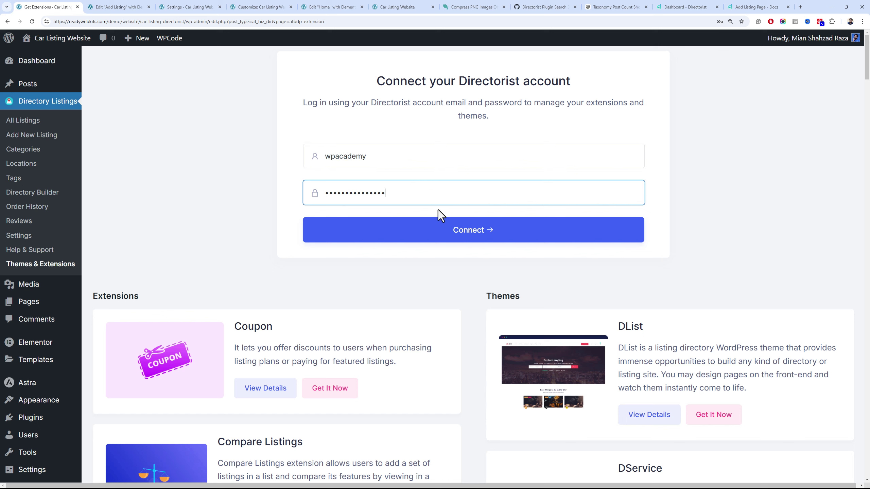
{"action": "left_click", "coordinate": [444, 237]}
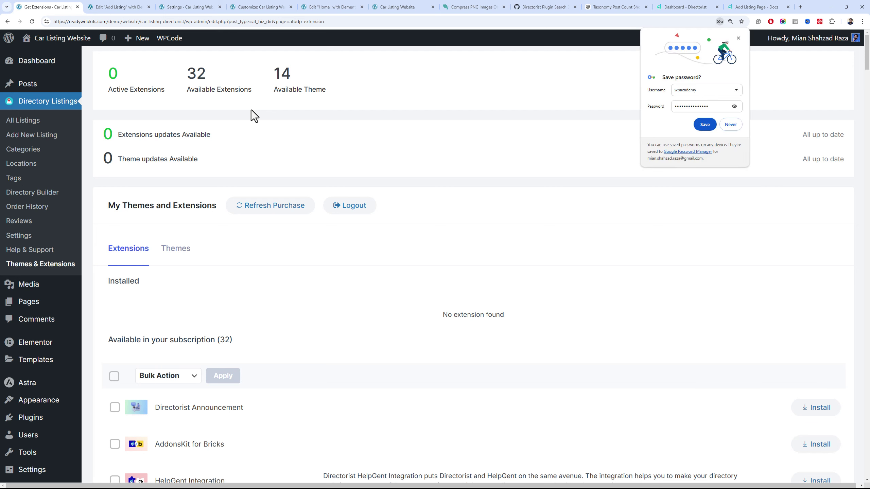
Dismiss the save-password prompt and review the Directorist extensions and themes available in the subscription
{"action": "left_click", "coordinate": [737, 38]}
{"action": "scroll", "coordinate": [429, 125], "scroll_direction": "down", "scroll_amount": 3}
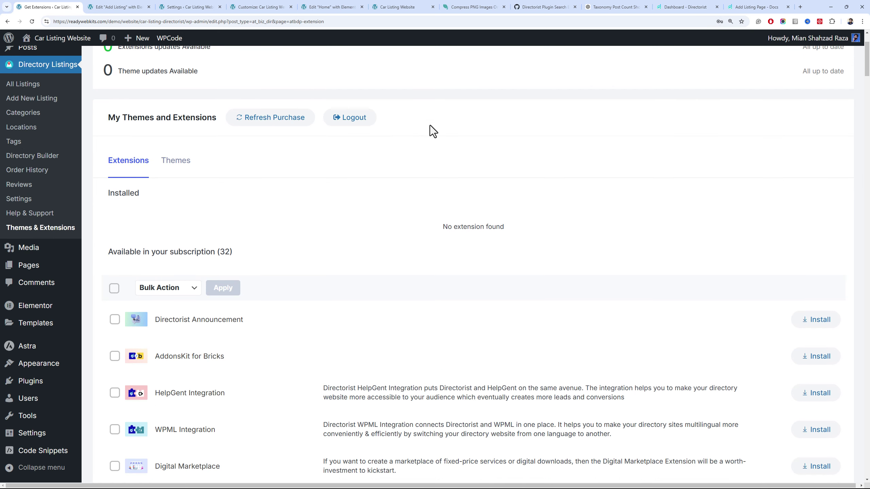
{"action": "scroll", "coordinate": [425, 144], "scroll_direction": "down", "scroll_amount": 6}
{"action": "scroll", "coordinate": [383, 157], "scroll_direction": "up", "scroll_amount": 7}
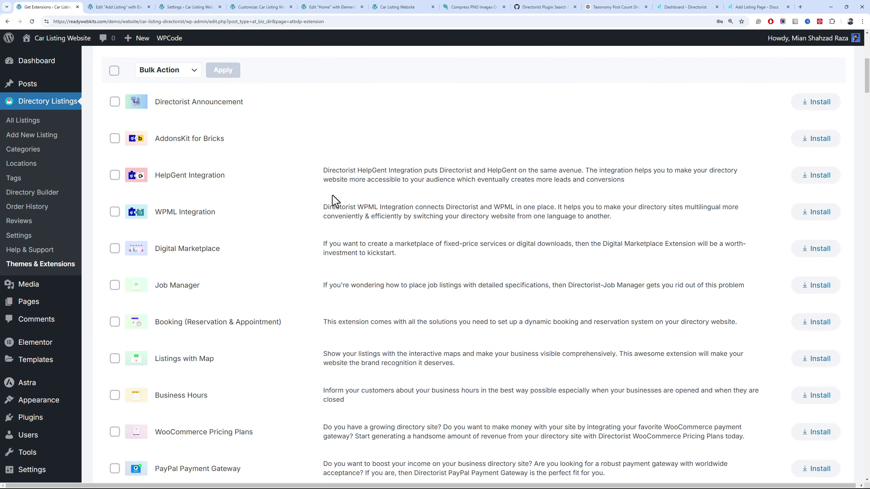
{"action": "left_click", "coordinate": [176, 151]}
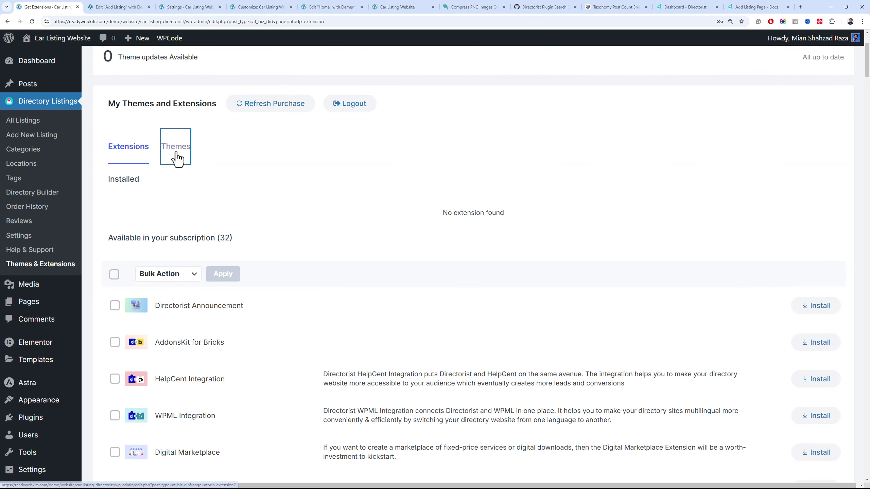
{"action": "scroll", "coordinate": [196, 227], "scroll_direction": "down", "scroll_amount": 4}
{"action": "scroll", "coordinate": [163, 203], "scroll_direction": "up", "scroll_amount": 1}
{"action": "scroll", "coordinate": [163, 203], "scroll_direction": "up", "scroll_amount": 3}
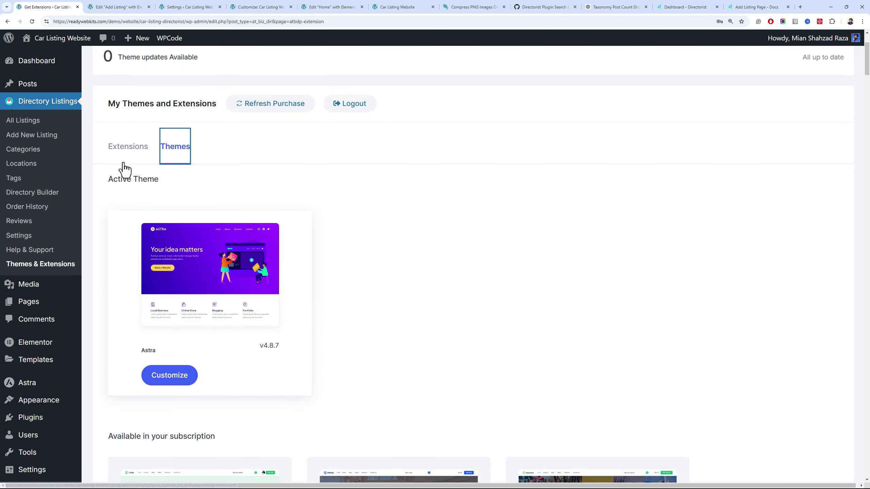
{"action": "left_click", "coordinate": [129, 151]}
{"action": "scroll", "coordinate": [212, 171], "scroll_direction": "down", "scroll_amount": 3}
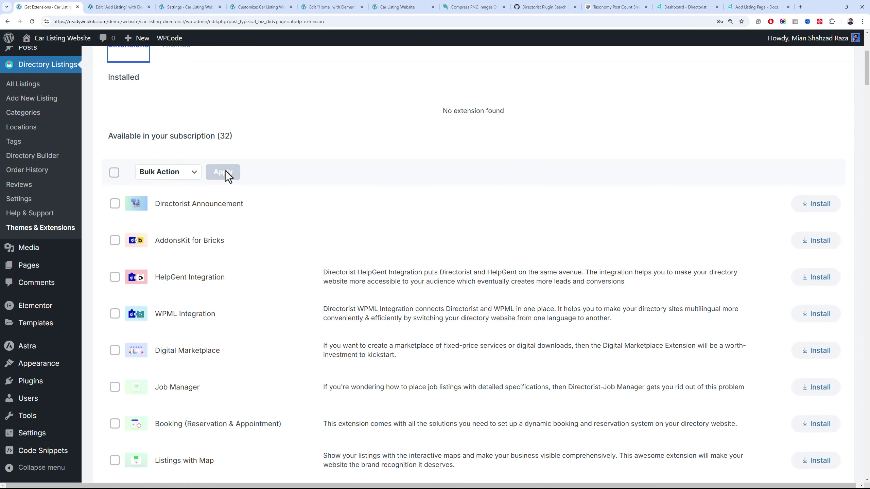
{"action": "scroll", "coordinate": [229, 176], "scroll_direction": "up", "scroll_amount": 2}
{"action": "scroll", "coordinate": [240, 192], "scroll_direction": "down", "scroll_amount": 5}
{"action": "scroll", "coordinate": [250, 219], "scroll_direction": "up", "scroll_amount": 3}
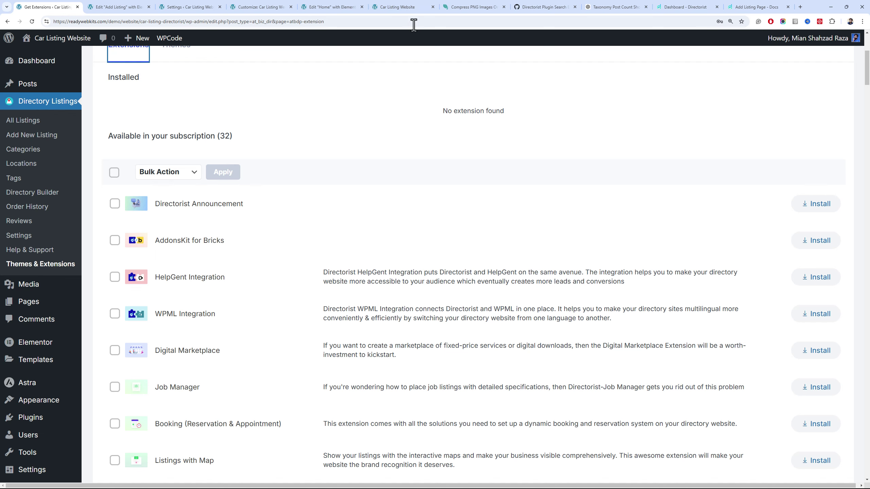
View the Lykan HyperSport and Honda Civic Oriel 1.8 listing pages from the homepage's Featured Listings
{"action": "left_click", "coordinate": [410, 8]}
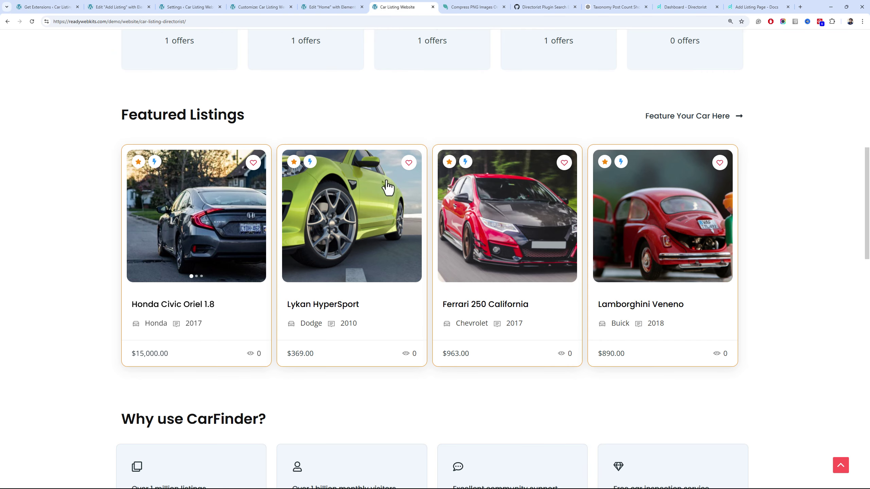
{"action": "left_click", "coordinate": [358, 233]}
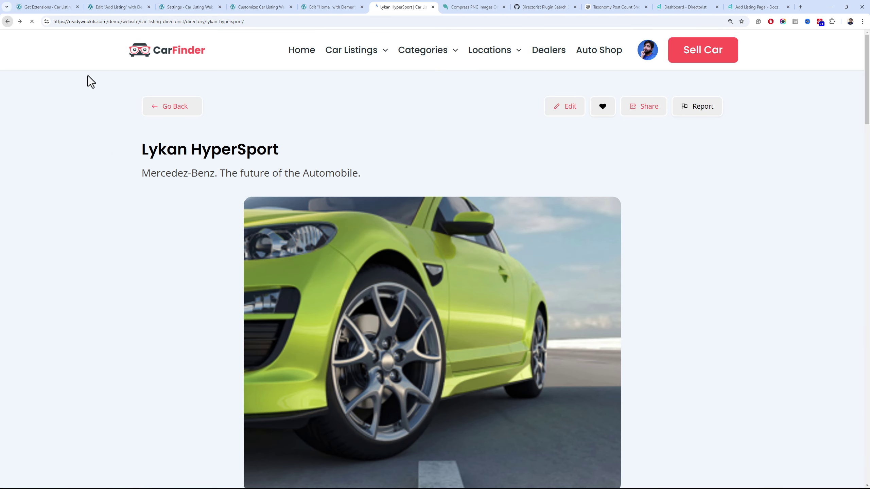
{"action": "key", "text": "alt+Left"}
{"action": "left_click", "coordinate": [253, 232]}
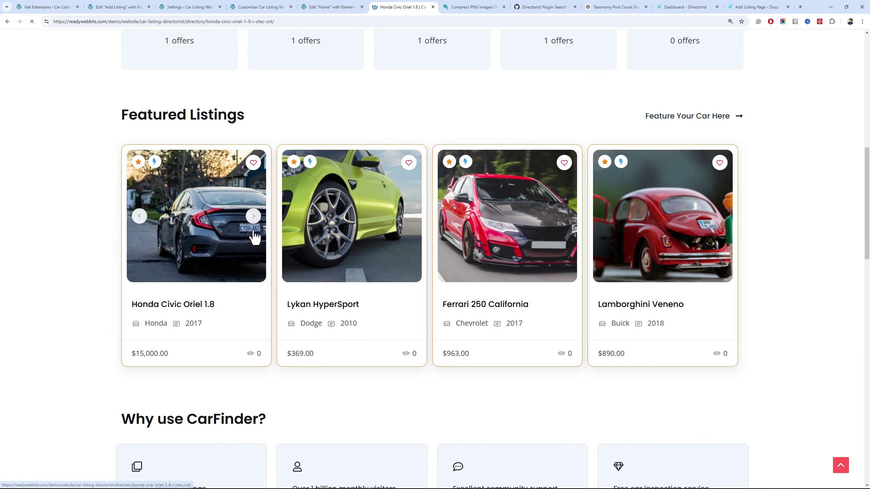
{"action": "mouse_move", "coordinate": [867, 80]}
{"action": "left_mouse_down"}
{"action": "mouse_move", "coordinate": [869, 442]}
{"action": "mouse_move", "coordinate": [869, 82]}
{"action": "left_mouse_up"}
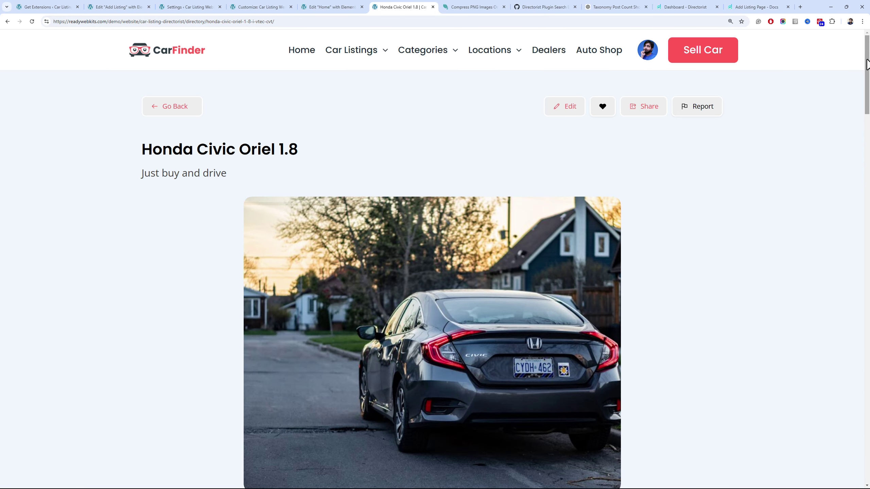
Examine the General and Design options for Single Page in the site customizer, including container layout, sidebar layout and spacing
{"action": "left_click", "coordinate": [246, 7]}
{"action": "left_click", "coordinate": [12, 72]}
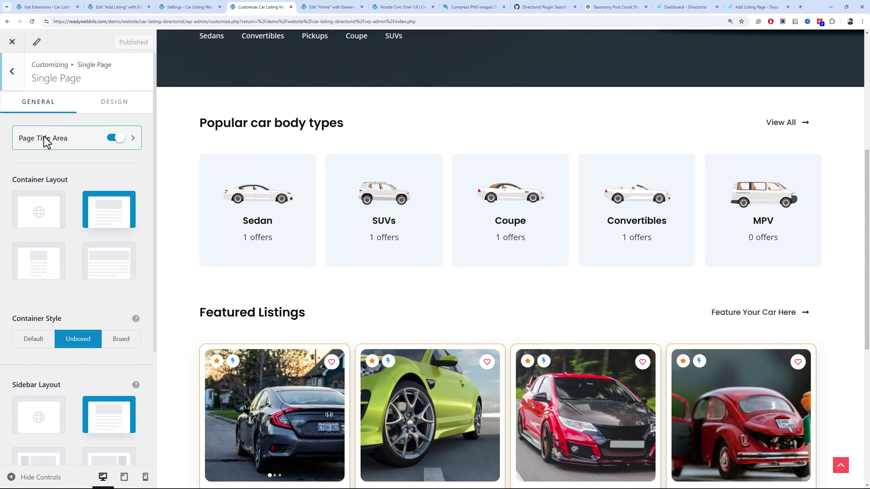
{"action": "left_click", "coordinate": [11, 72]}
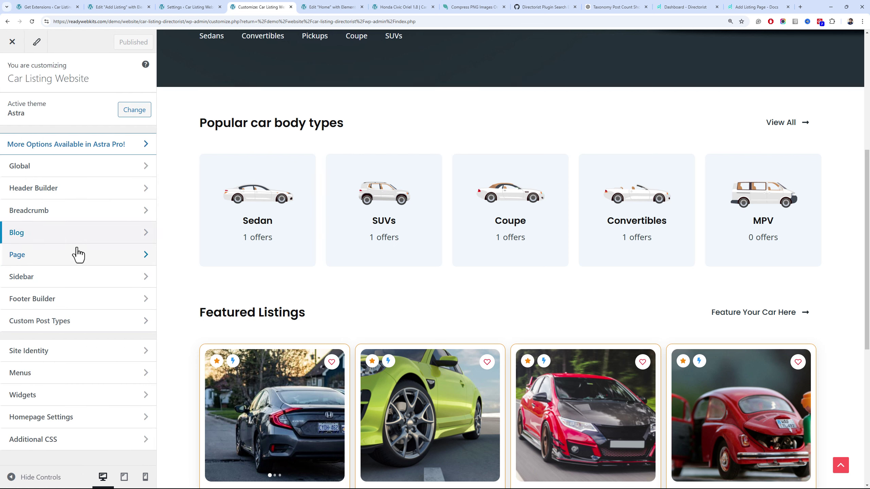
{"action": "left_click", "coordinate": [78, 255]}
{"action": "left_click", "coordinate": [50, 109]}
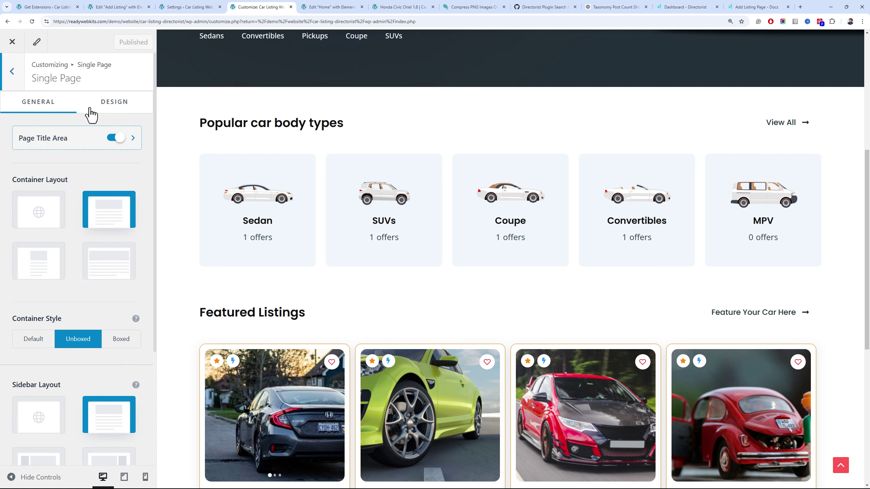
{"action": "left_click", "coordinate": [99, 110]}
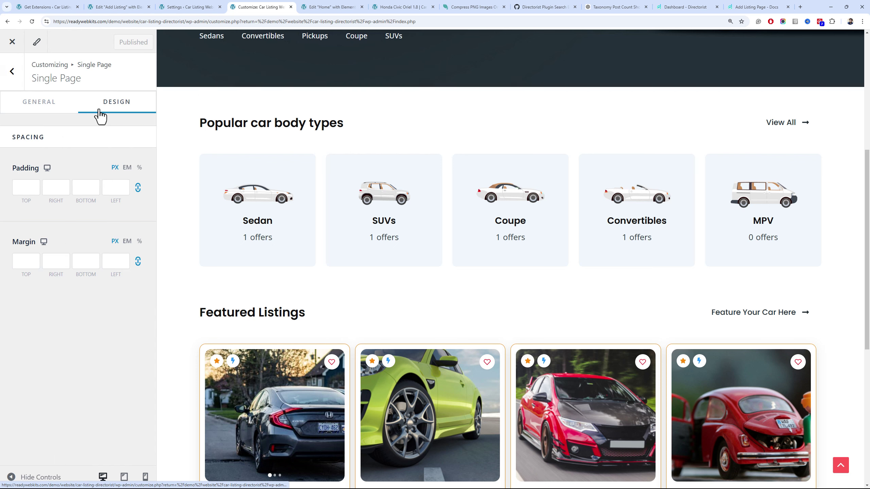
{"action": "left_click", "coordinate": [41, 112]}
{"action": "scroll", "coordinate": [112, 259], "scroll_direction": "down", "scroll_amount": 5}
{"action": "scroll", "coordinate": [113, 259], "scroll_direction": "up", "scroll_amount": 4}
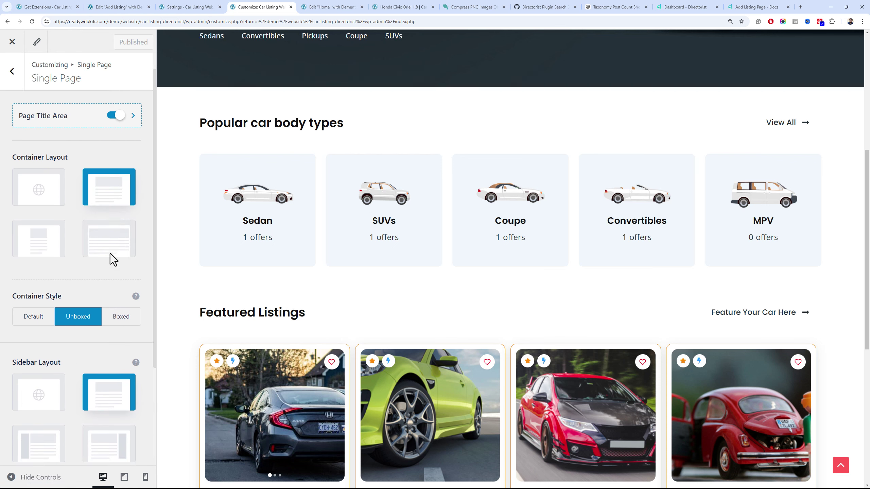
{"action": "scroll", "coordinate": [113, 260], "scroll_direction": "up", "scroll_amount": 1}
{"action": "left_click", "coordinate": [98, 109]}
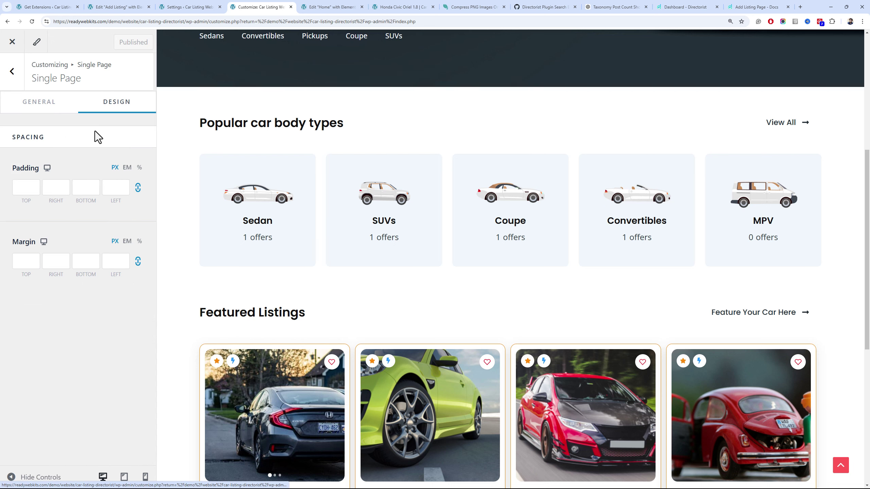
{"action": "left_click", "coordinate": [16, 81]}
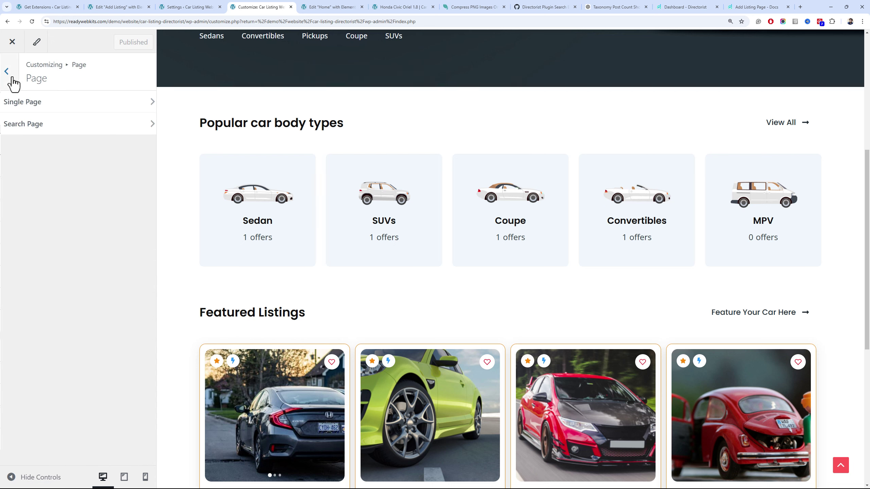
{"action": "left_click", "coordinate": [13, 83]}
Check both pages of the WordPress Pages list for the site's existing pages
{"action": "left_click", "coordinate": [385, 6]}
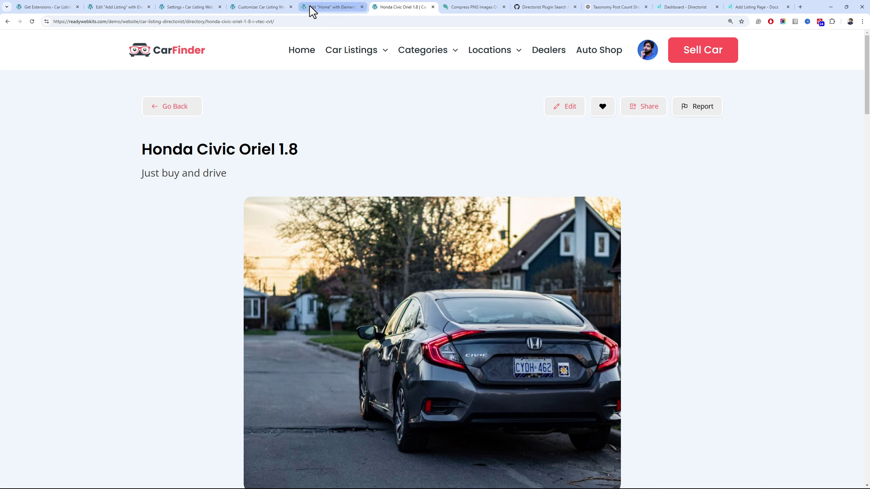
{"action": "left_click", "coordinate": [331, 11]}
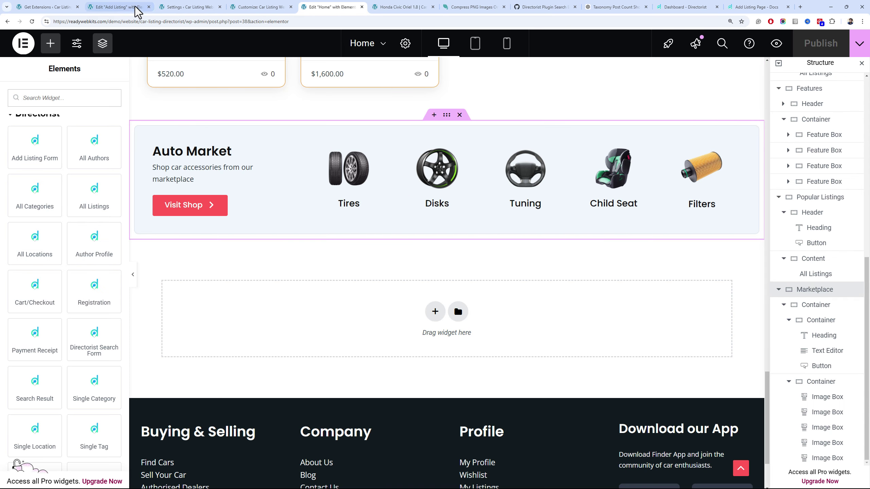
{"action": "left_click", "coordinate": [51, 7]}
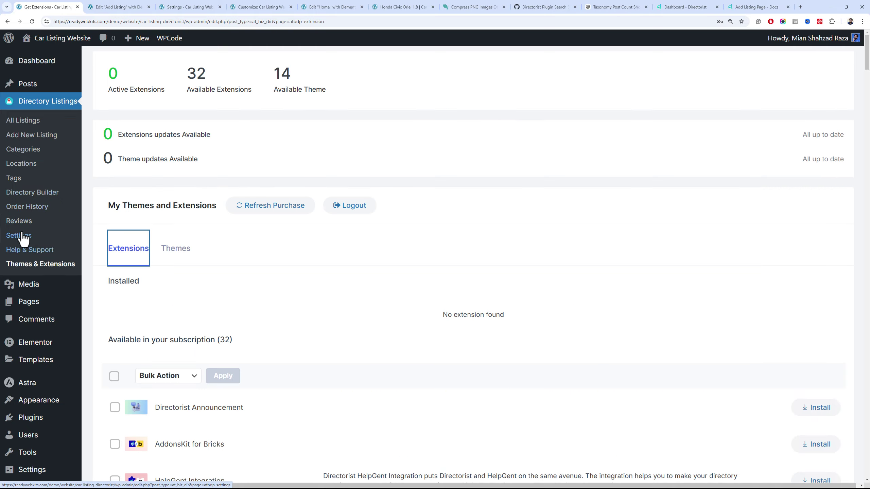
{"action": "left_click", "coordinate": [17, 304]}
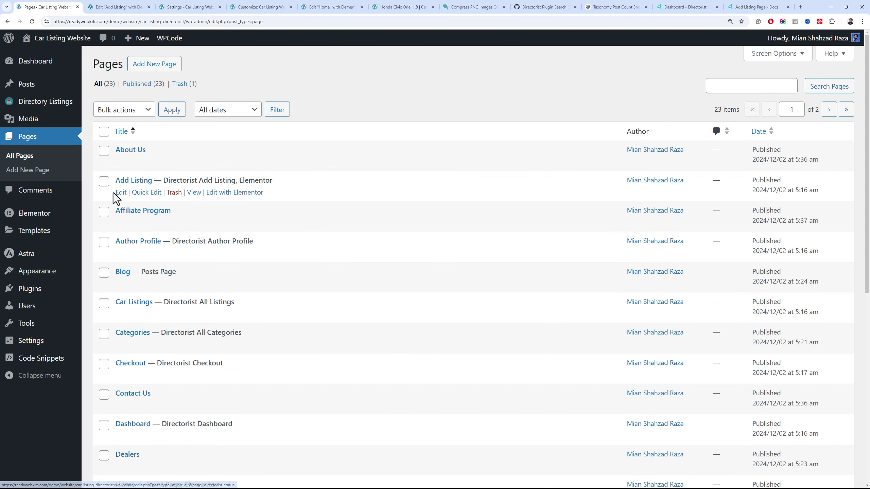
{"action": "scroll", "coordinate": [171, 224], "scroll_direction": "down", "scroll_amount": 8}
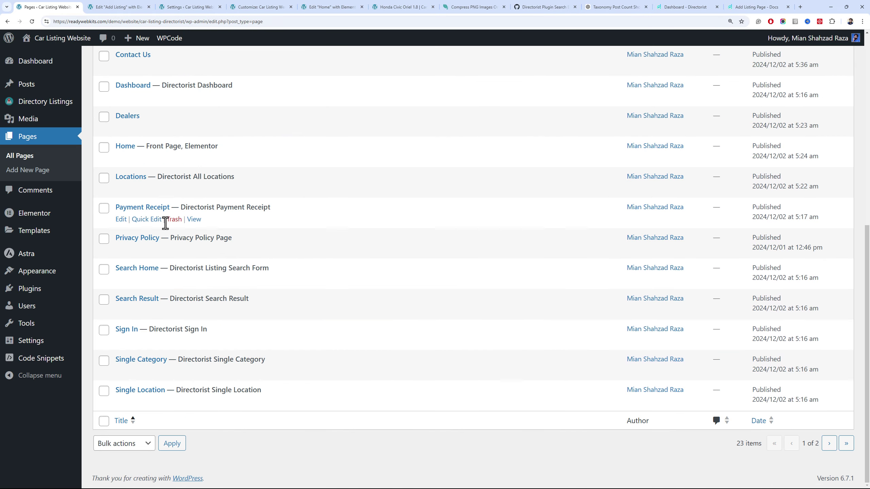
{"action": "left_click", "coordinate": [833, 444]}
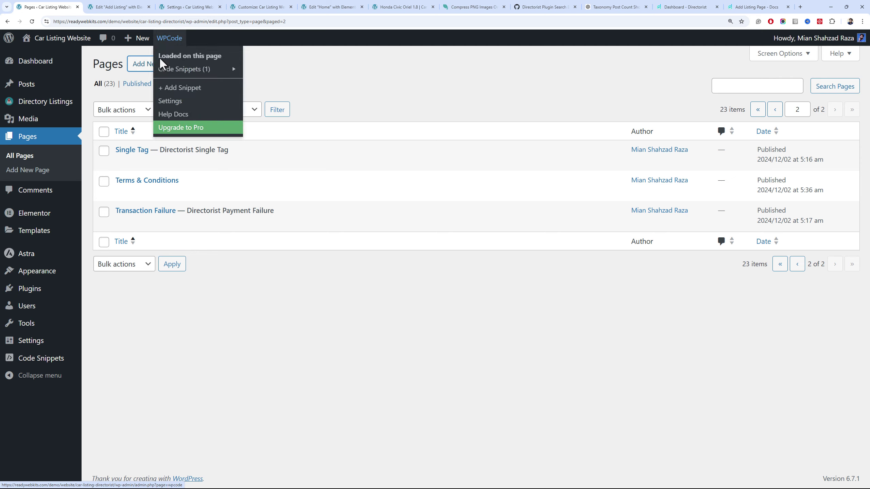
Create a new WordPress page titled "Single Listing"
{"action": "middle_click", "coordinate": [143, 64]}
{"action": "left_click", "coordinate": [111, 9]}
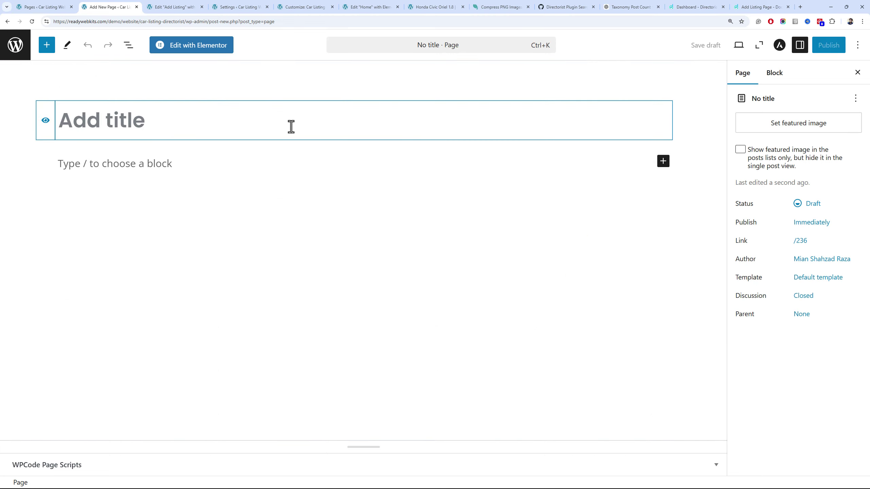
{"action": "type", "text": "Single Liast"}
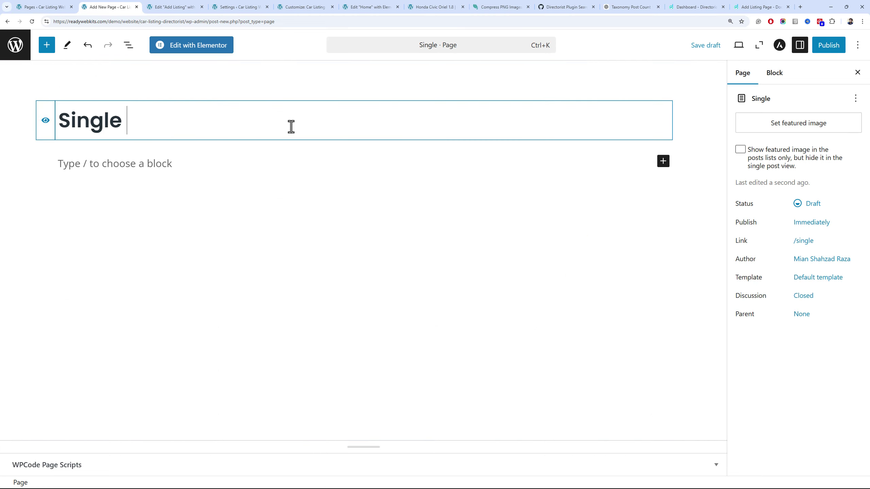
{"action": "key", "text": "BackSpace"}
{"action": "key", "text": "BackSpace"}
{"action": "key", "text": "BackSpace"}
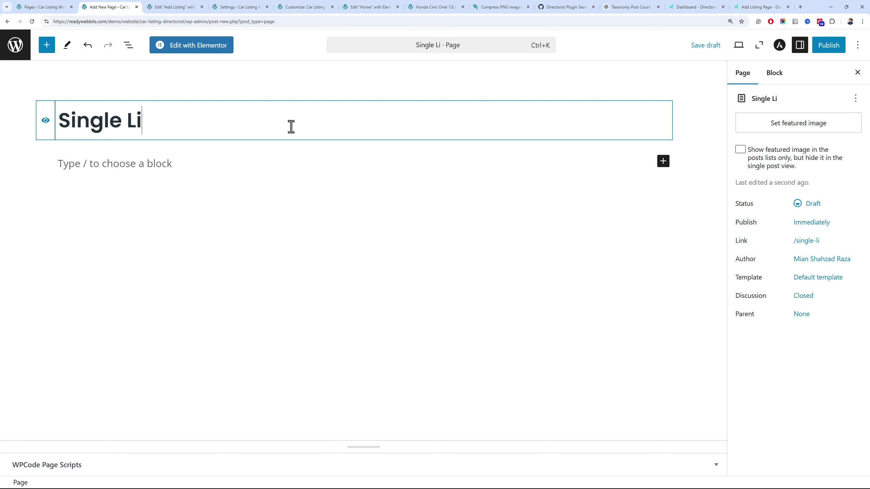
{"action": "type", "text": "sting"}
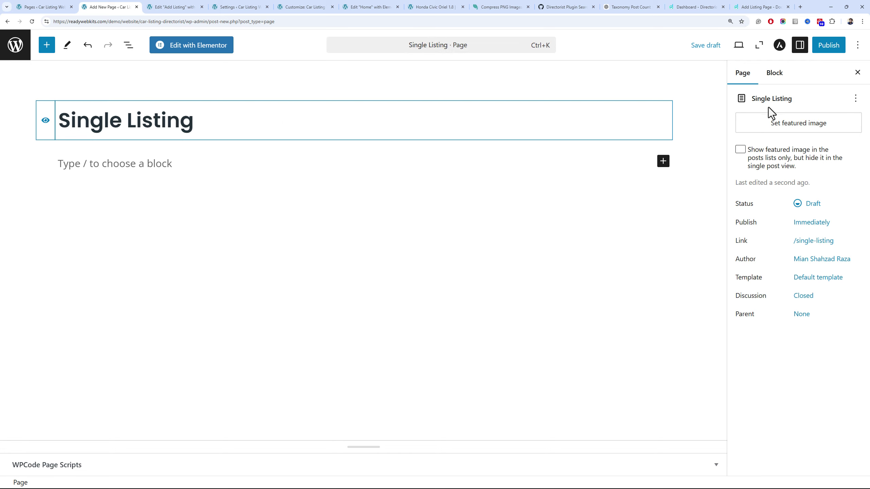
Examine the Single Listing page's Astra settings for container, sidebar, disabled elements and advanced header options
{"action": "left_click", "coordinate": [778, 48]}
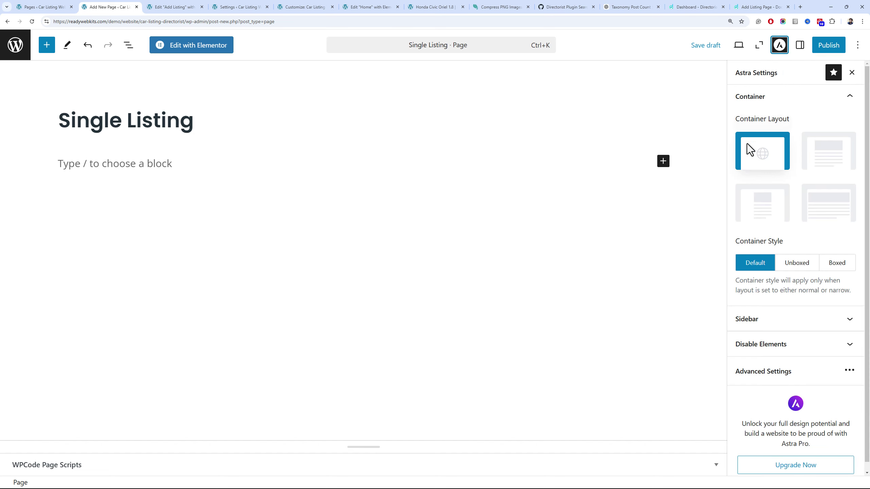
{"action": "scroll", "coordinate": [753, 240], "scroll_direction": "down", "scroll_amount": 1}
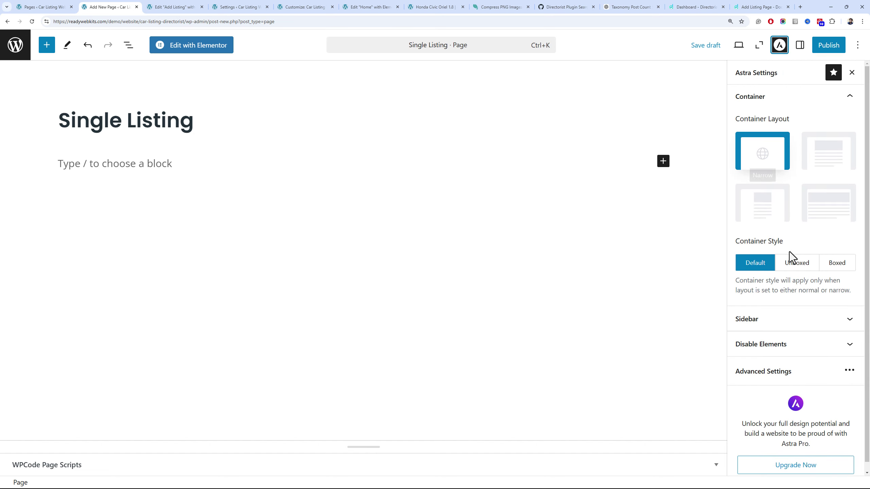
{"action": "left_click", "coordinate": [796, 310]}
{"action": "left_click", "coordinate": [806, 339]}
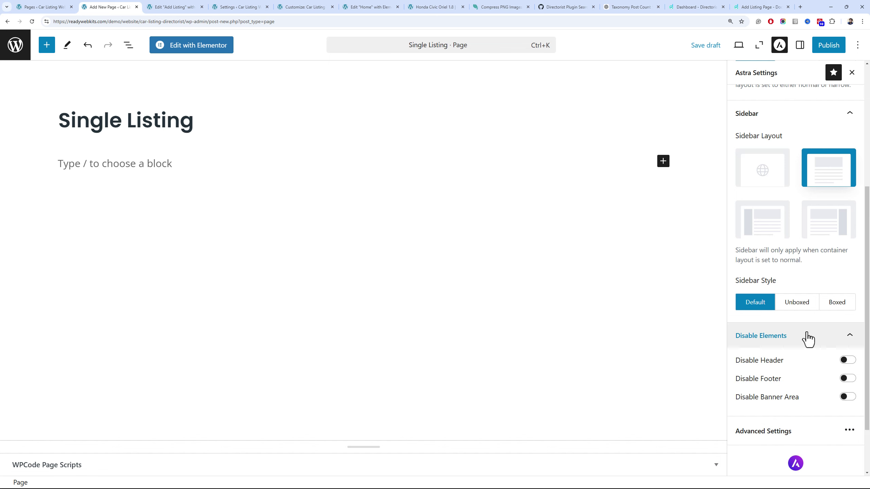
{"action": "left_click", "coordinate": [821, 432]}
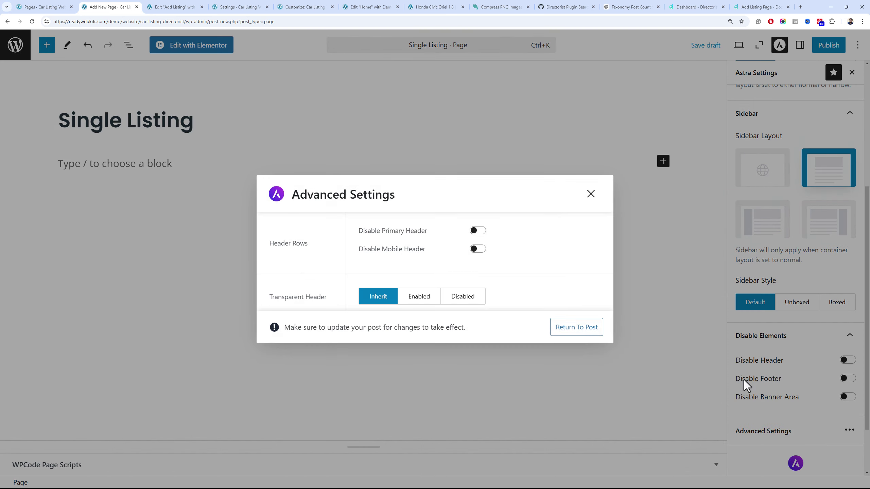
{"action": "left_click", "coordinate": [590, 201]}
{"action": "scroll", "coordinate": [778, 366], "scroll_direction": "up", "scroll_amount": 5}
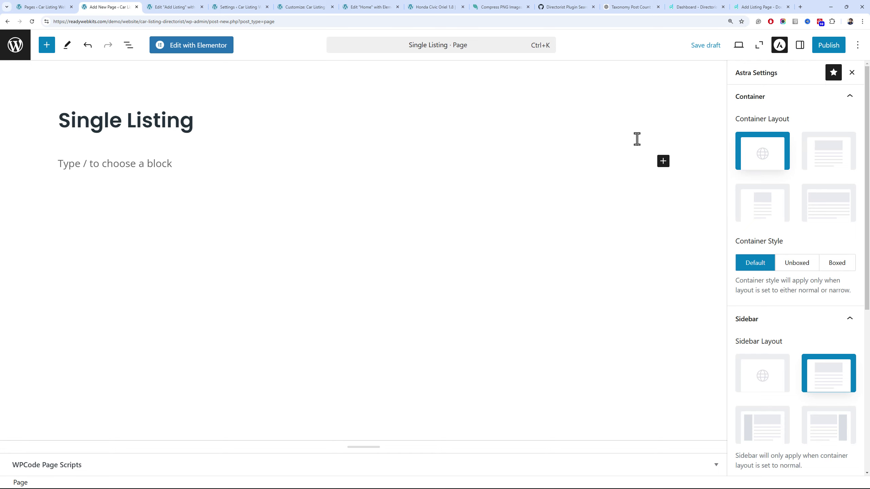
Publish the Single Listing page with public visibility
{"action": "left_click", "coordinate": [826, 48]}
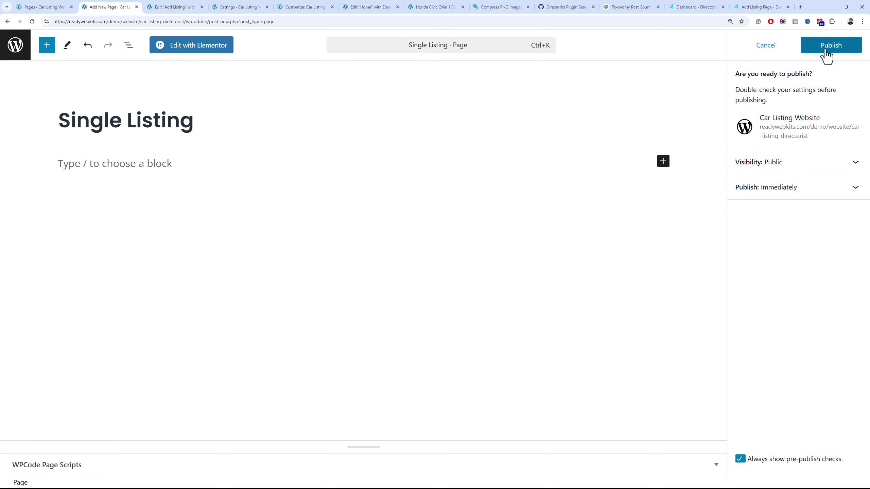
{"action": "left_click", "coordinate": [826, 50]}
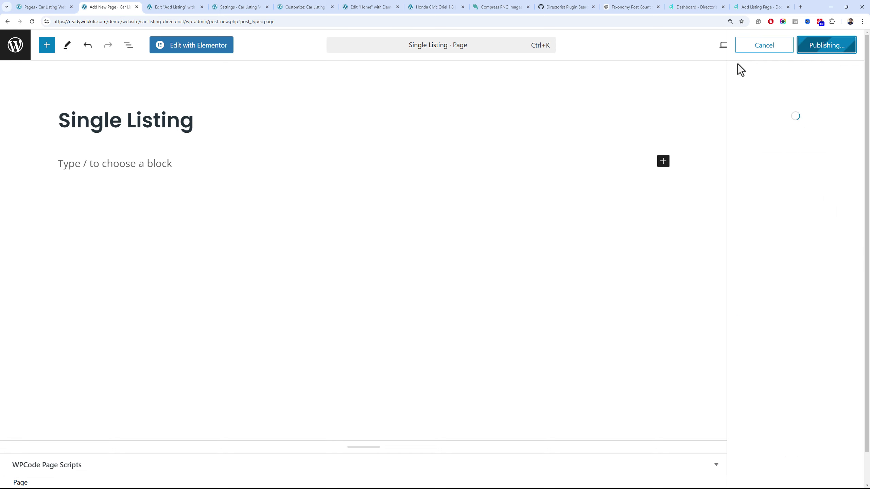
Switch to the theme Customizer and open the global Colors settings
{"action": "left_click", "coordinate": [286, 6]}
{"action": "left_click", "coordinate": [59, 168]}
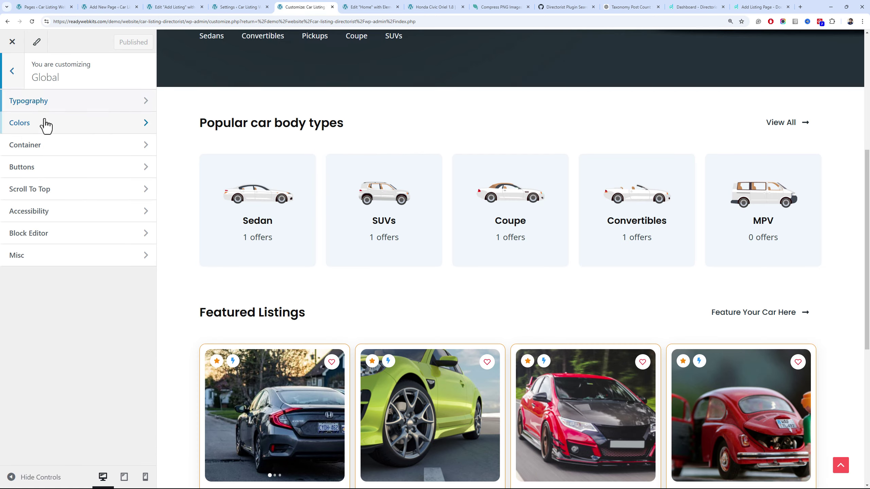
{"action": "left_click", "coordinate": [47, 128]}
{"action": "left_click", "coordinate": [11, 82]}
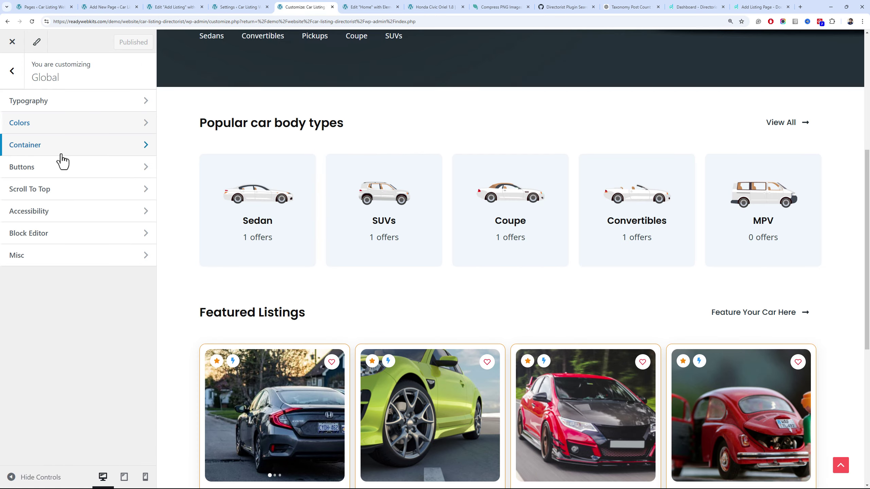
{"action": "left_click", "coordinate": [61, 152]}
{"action": "left_click", "coordinate": [17, 86]}
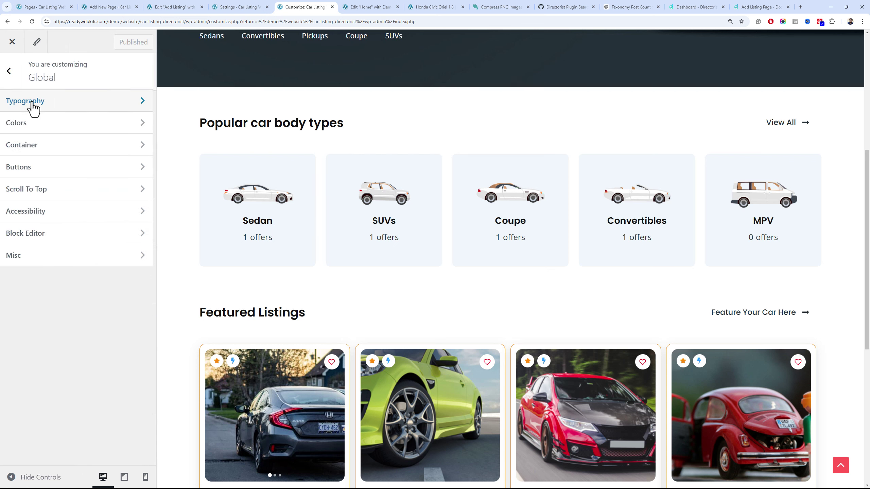
{"action": "left_click", "coordinate": [44, 127]}
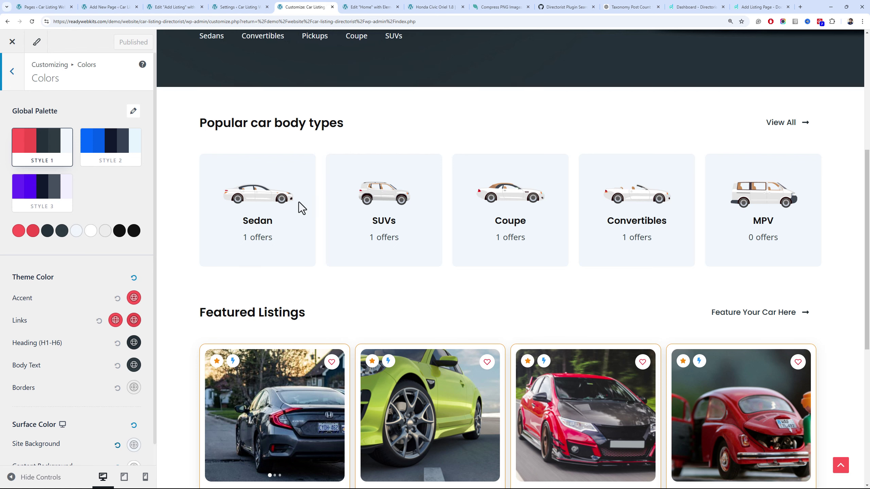
Set the site background surface color to white (#FFFFFF) and publish the Customizer changes
{"action": "scroll", "coordinate": [376, 199], "scroll_direction": "down", "scroll_amount": 5}
{"action": "scroll", "coordinate": [117, 329], "scroll_direction": "down", "scroll_amount": 1}
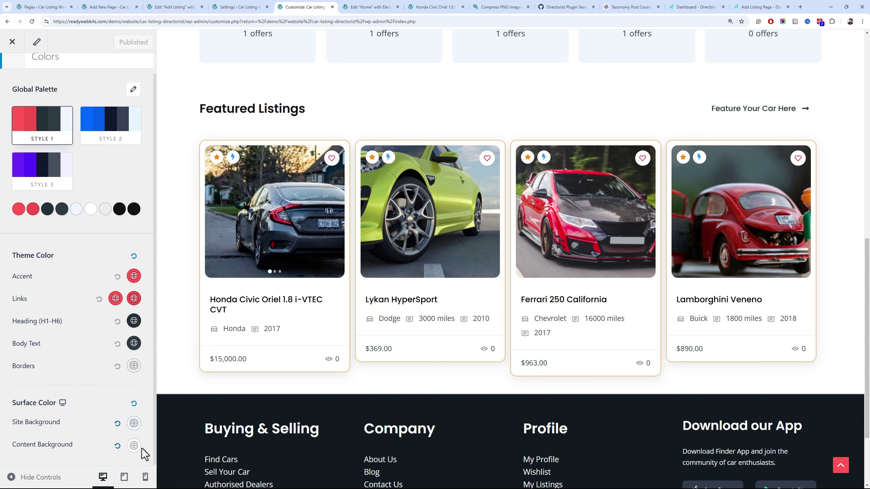
{"action": "left_click", "coordinate": [132, 424]}
{"action": "scroll", "coordinate": [118, 410], "scroll_direction": "down", "scroll_amount": 9}
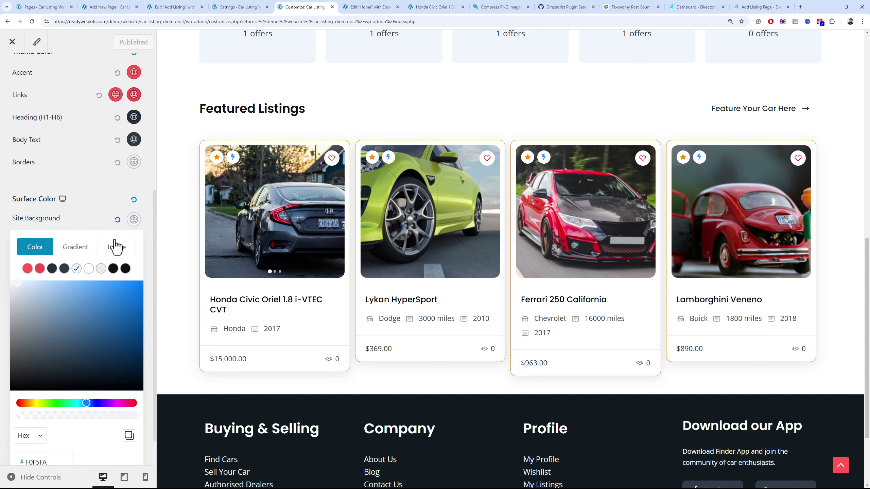
{"action": "left_click", "coordinate": [89, 268]}
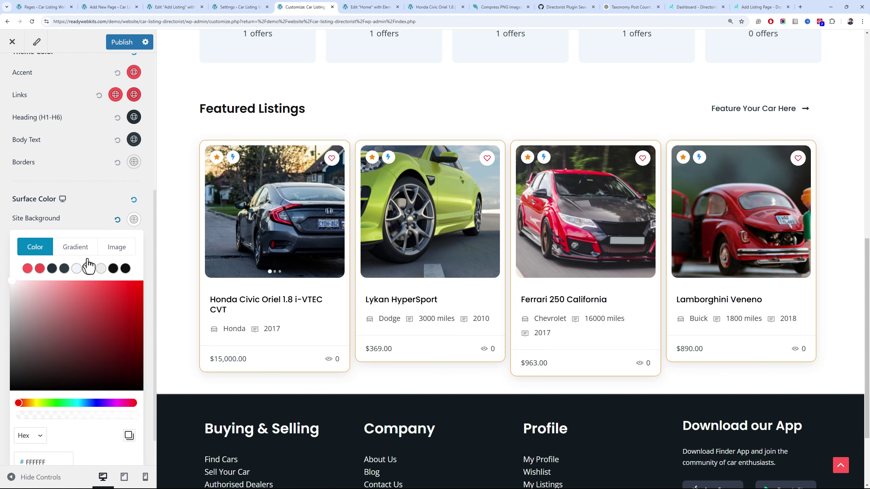
{"action": "left_click", "coordinate": [87, 222]}
{"action": "scroll", "coordinate": [84, 217], "scroll_direction": "up", "scroll_amount": 10}
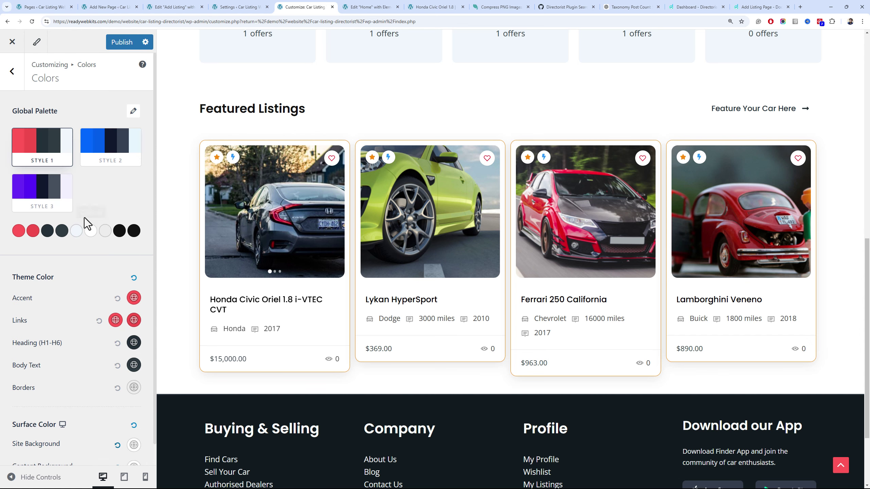
{"action": "left_click", "coordinate": [119, 47]}
Compare the live Honda Civic listing page with the empty Single Listing page in the editor
{"action": "left_click", "coordinate": [426, 7]}
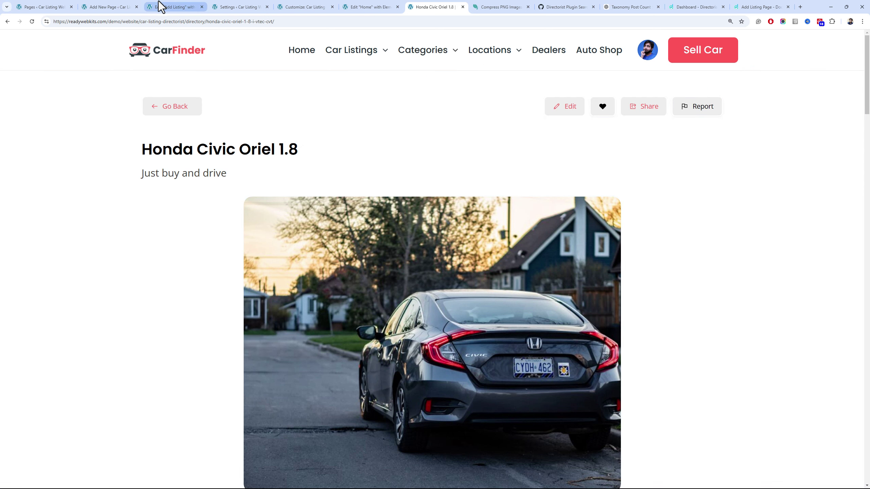
{"action": "left_click", "coordinate": [132, 6]}
{"action": "left_click", "coordinate": [207, 161]}
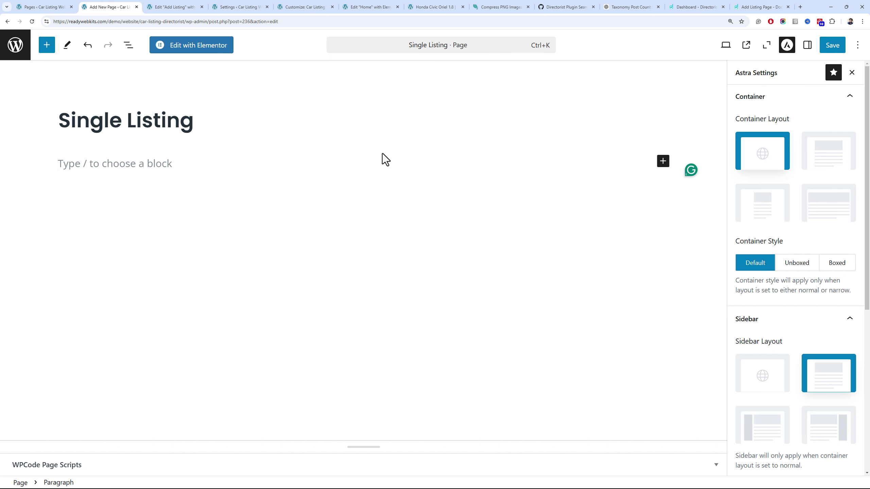
{"action": "left_click", "coordinate": [443, 6]}
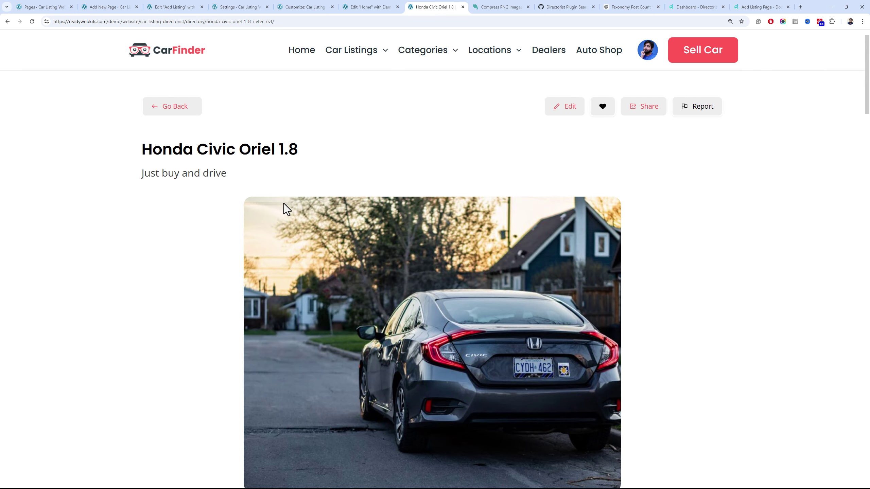
{"action": "left_click", "coordinate": [109, 6]}
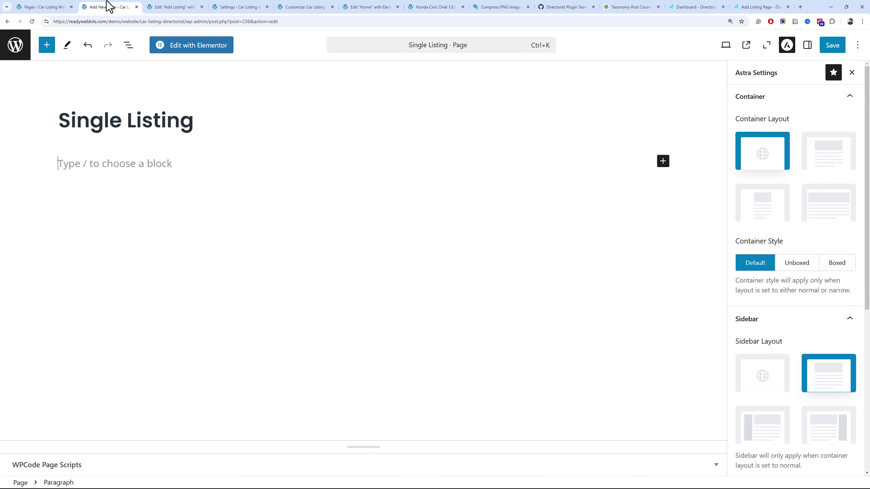
Review the listing header and contents sections of the Car Sell directory's single page layout in the Directory Builder
{"action": "left_click", "coordinate": [61, 6]}
{"action": "mouse_move", "coordinate": [51, 102]}
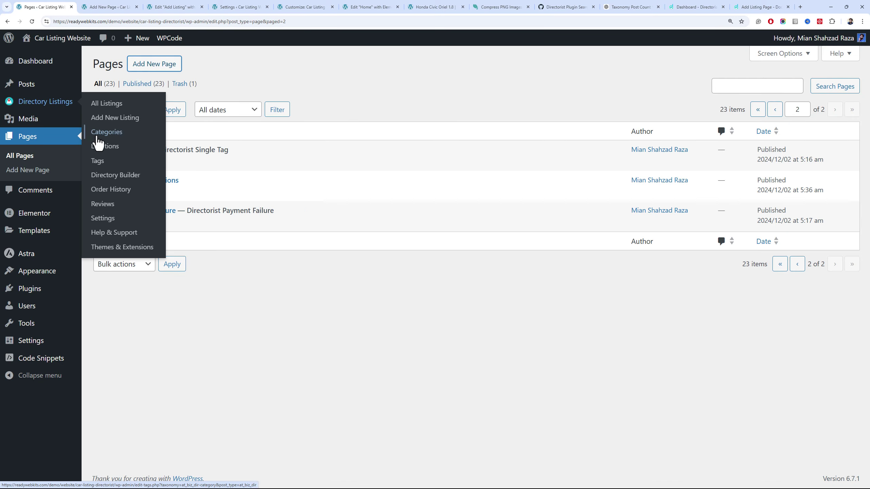
{"action": "left_click", "coordinate": [116, 176]}
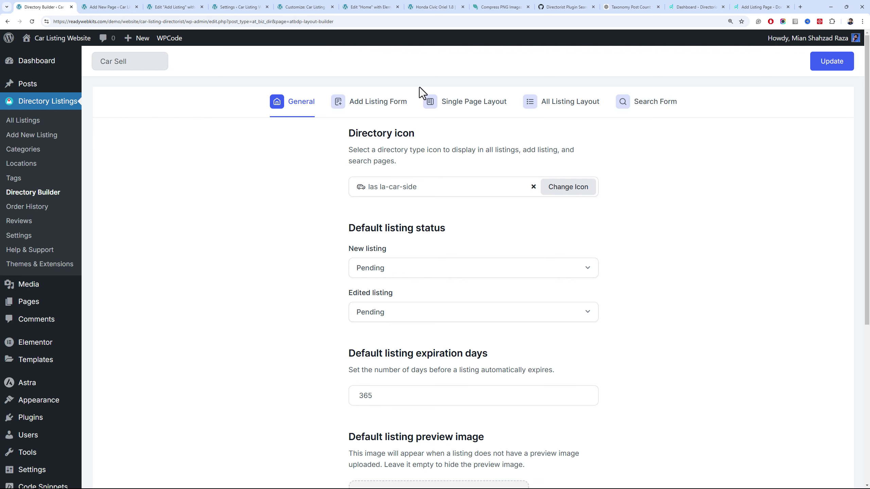
{"action": "left_click", "coordinate": [469, 113]}
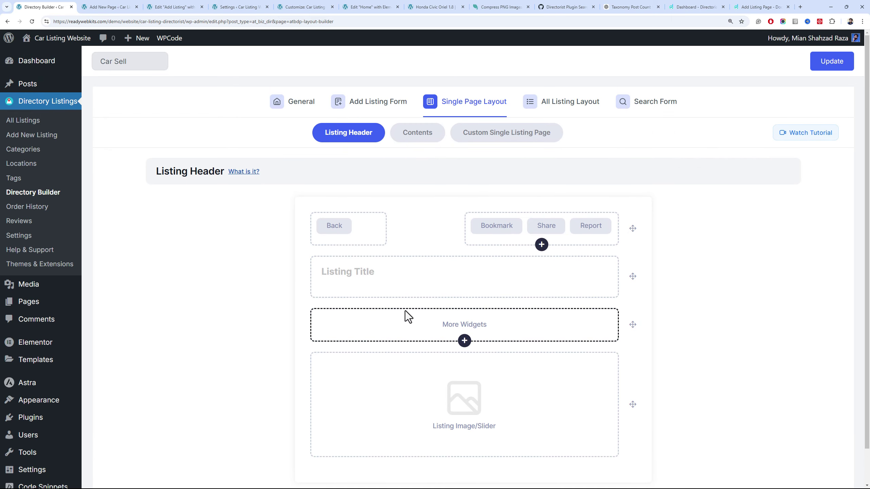
{"action": "left_click", "coordinate": [423, 137]}
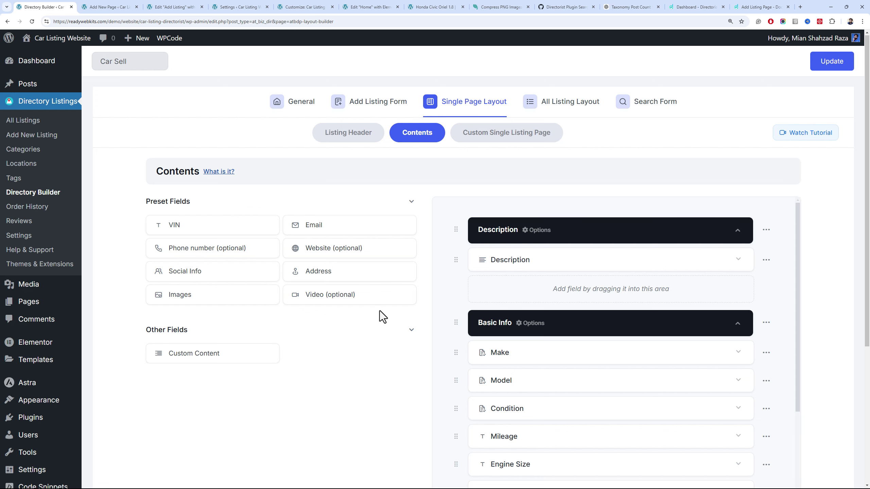
{"action": "scroll", "coordinate": [390, 287], "scroll_direction": "down", "scroll_amount": 1}
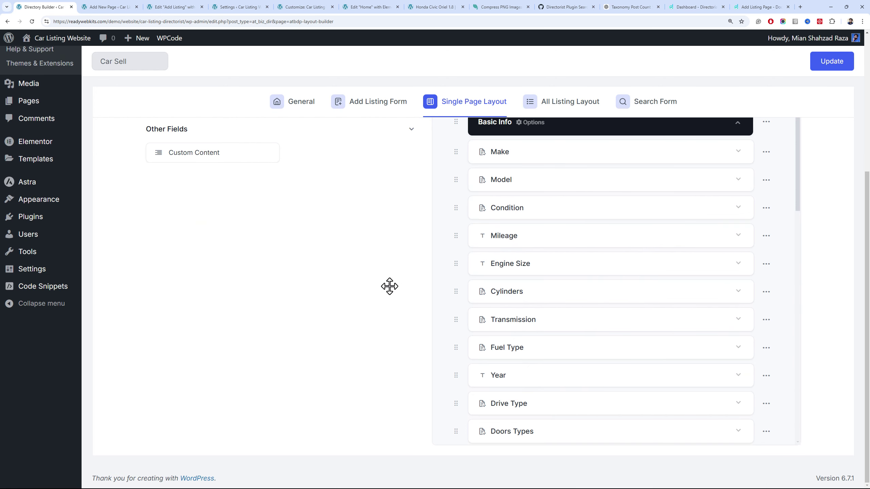
{"action": "scroll", "coordinate": [390, 287], "scroll_direction": "up", "scroll_amount": 2}
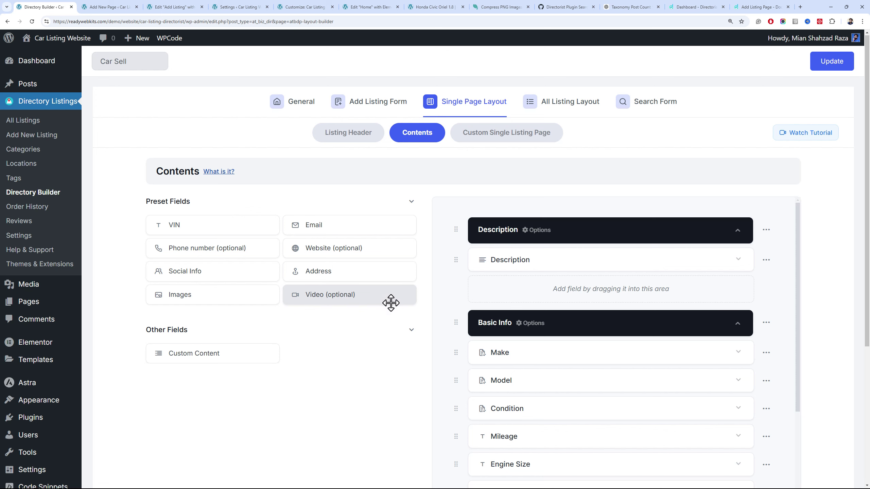
{"action": "scroll", "coordinate": [427, 252], "scroll_direction": "down", "scroll_amount": 5}
{"action": "scroll", "coordinate": [427, 252], "scroll_direction": "up", "scroll_amount": 5}
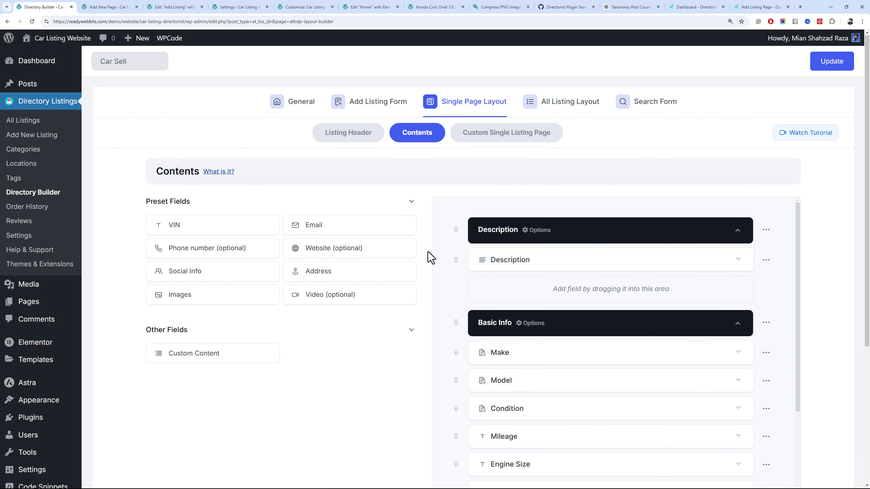
Remove the Listing Image/Slider from the single page listing header and reload the Honda Civic listing to check the layout
{"action": "left_click", "coordinate": [369, 138]}
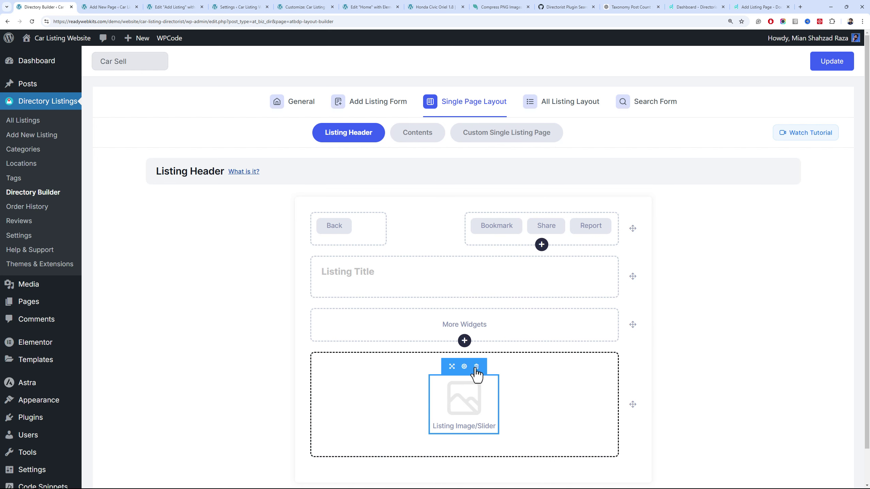
{"action": "left_click", "coordinate": [476, 367]}
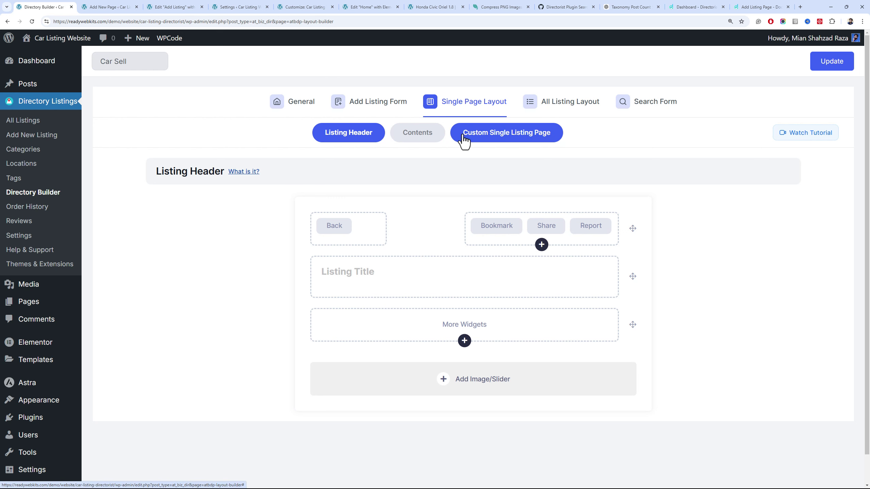
{"action": "left_click", "coordinate": [427, 137]}
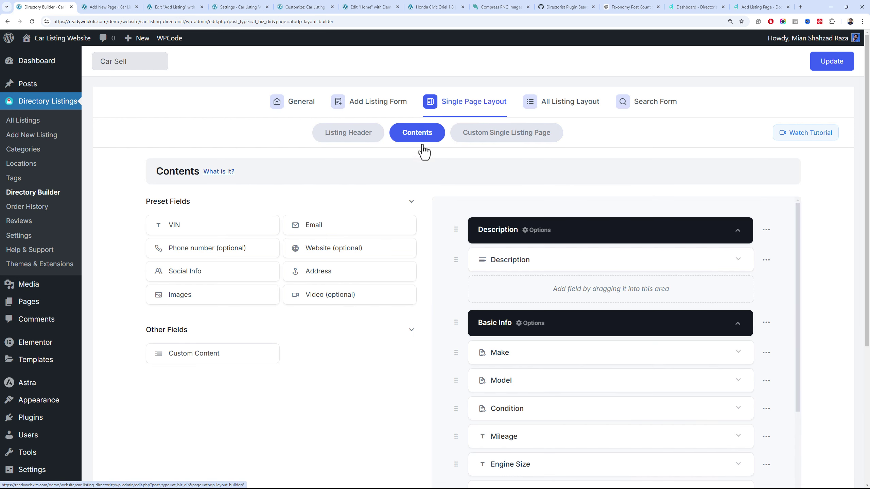
{"action": "scroll", "coordinate": [470, 306], "scroll_direction": "down", "scroll_amount": 5}
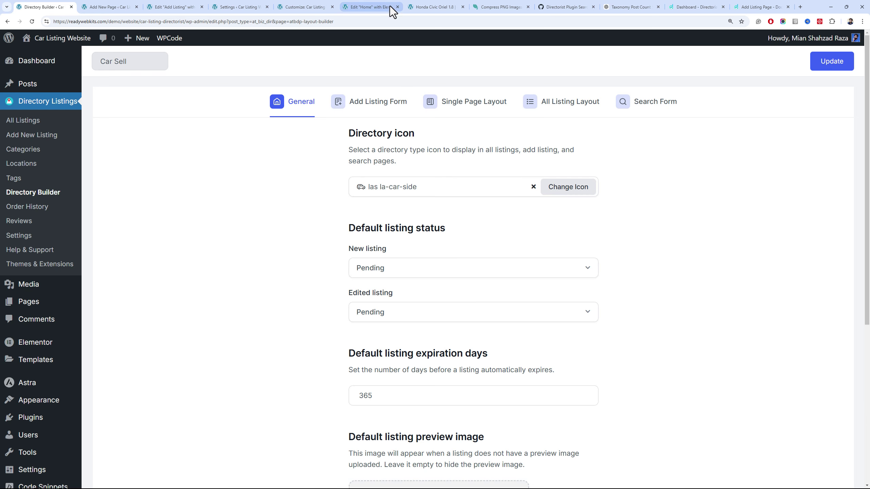
{"action": "left_click", "coordinate": [414, 6]}
{"action": "key", "text": "F5"}
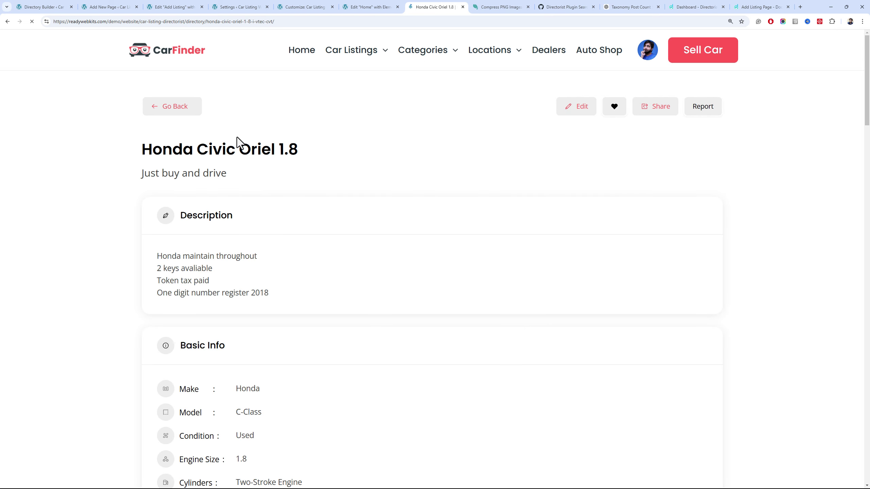
Enable the custom single listing page for the Car Sell directory and assign the Single Listing page to it
{"action": "left_click", "coordinate": [106, 6]}
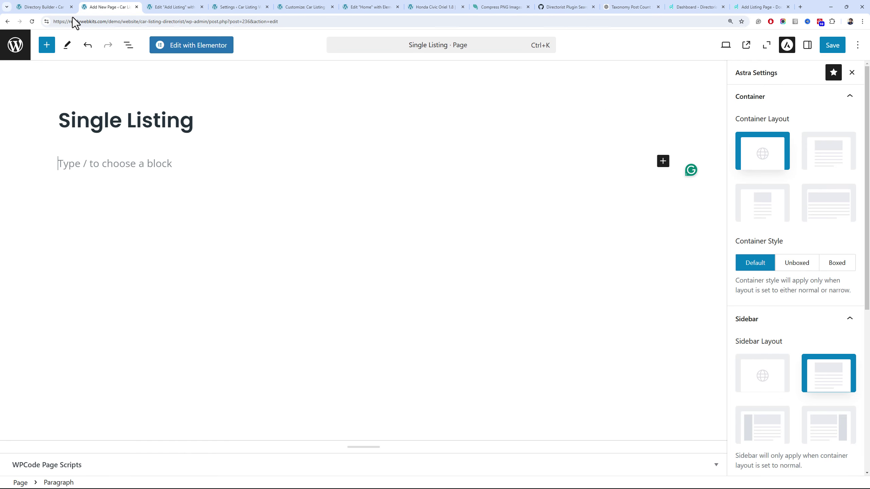
{"action": "left_click", "coordinate": [66, 4]}
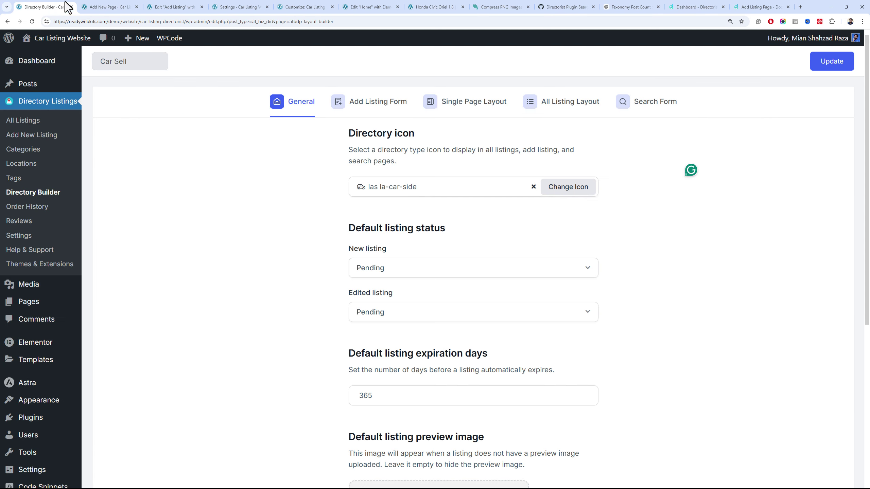
{"action": "left_click", "coordinate": [462, 113]}
{"action": "left_click", "coordinate": [469, 136]}
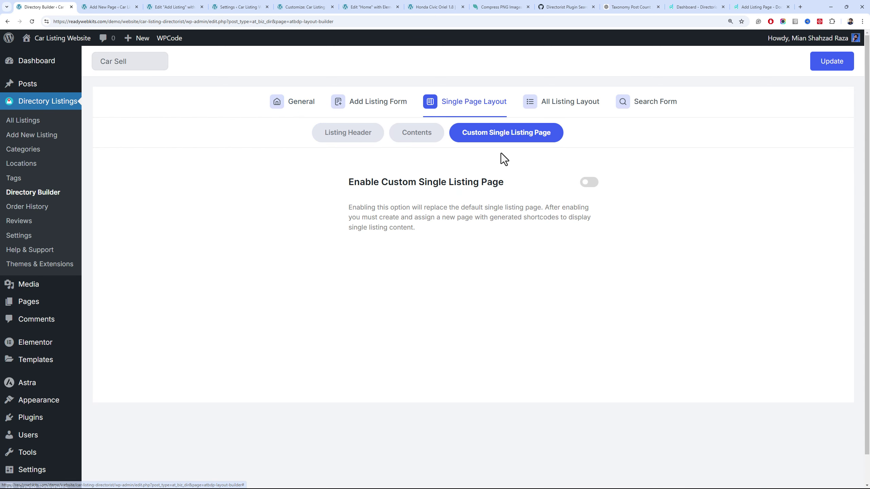
{"action": "left_click", "coordinate": [595, 187]}
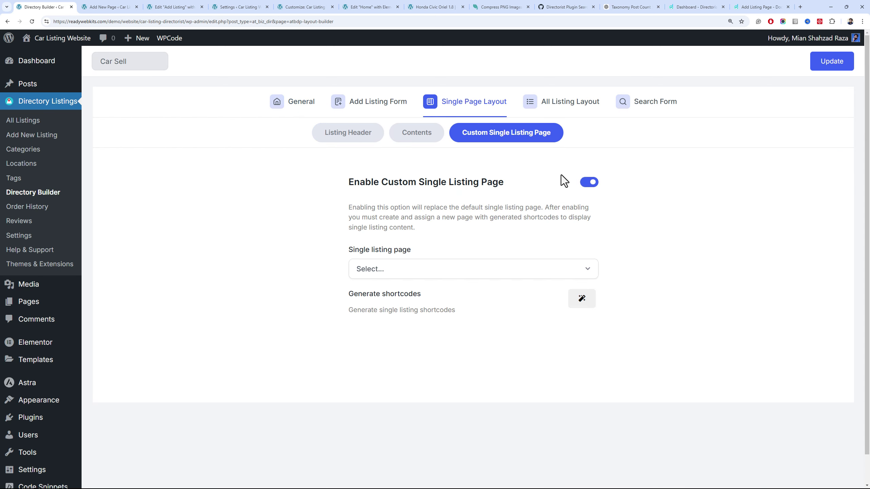
{"action": "left_click", "coordinate": [536, 271]}
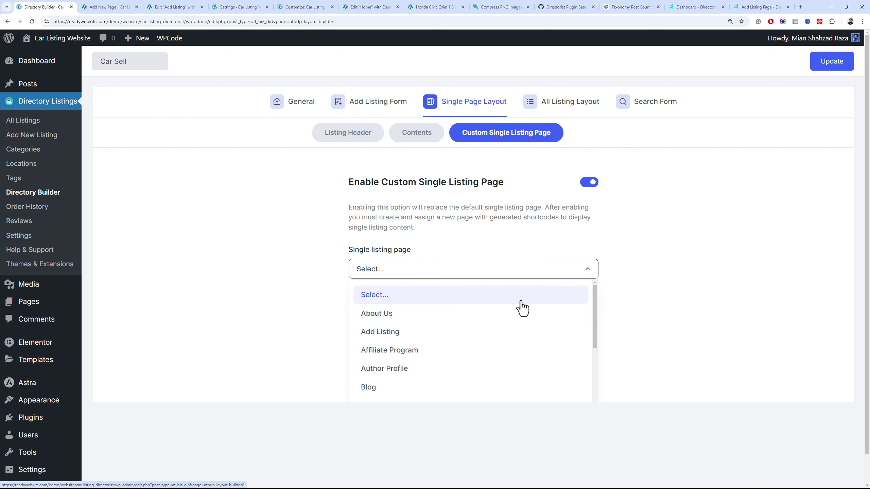
{"action": "scroll", "coordinate": [503, 341], "scroll_direction": "down", "scroll_amount": 8}
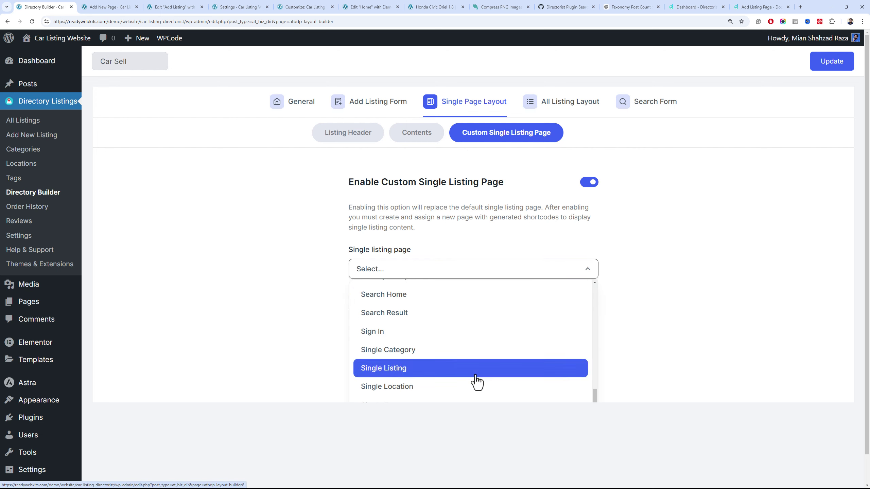
{"action": "left_click", "coordinate": [463, 369]}
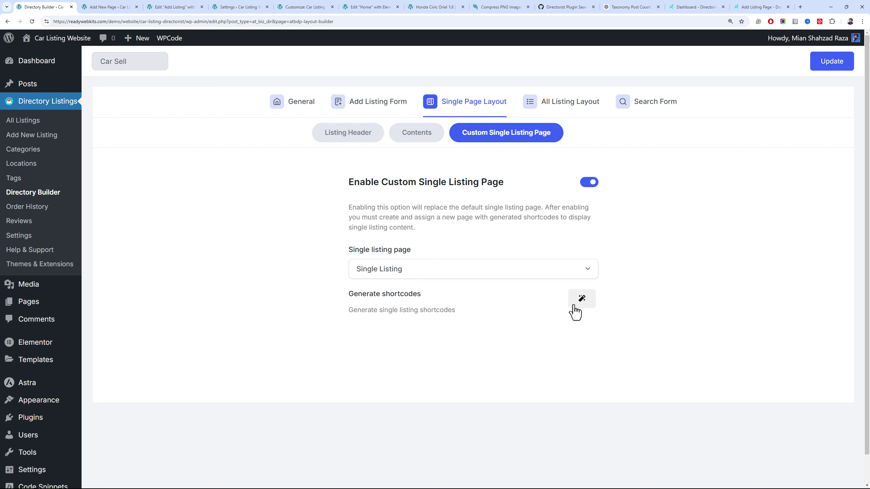
Generate the single listing shortcodes and select the [directorist_single_listings_header] shortcode
{"action": "left_click", "coordinate": [591, 302]}
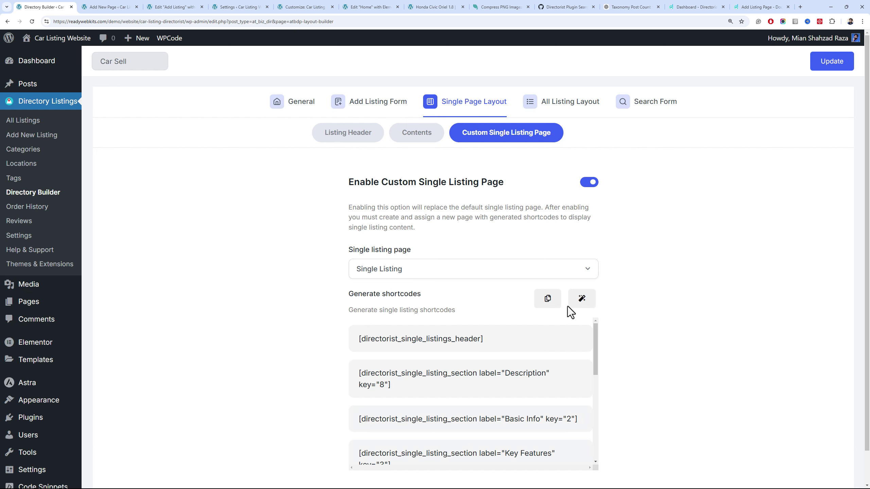
{"action": "scroll", "coordinate": [585, 313], "scroll_direction": "down", "scroll_amount": 1}
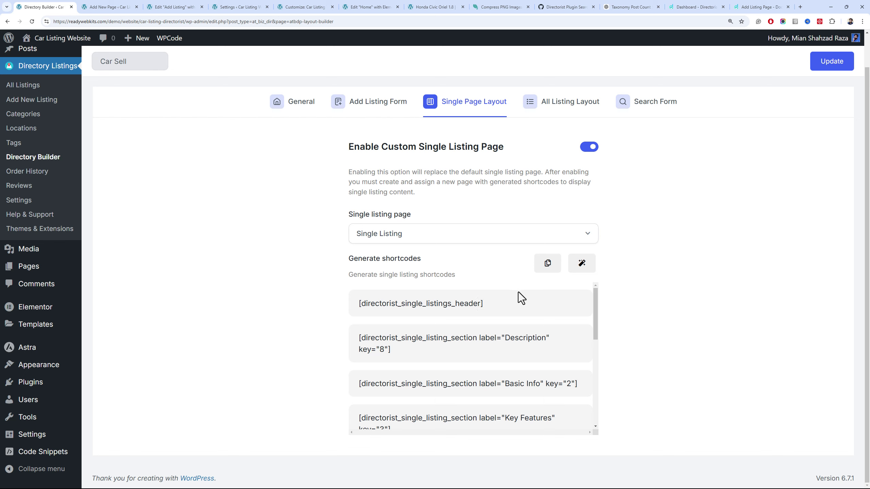
{"action": "left_click_drag", "start_coordinate": [498, 310], "coordinate": [355, 297]}
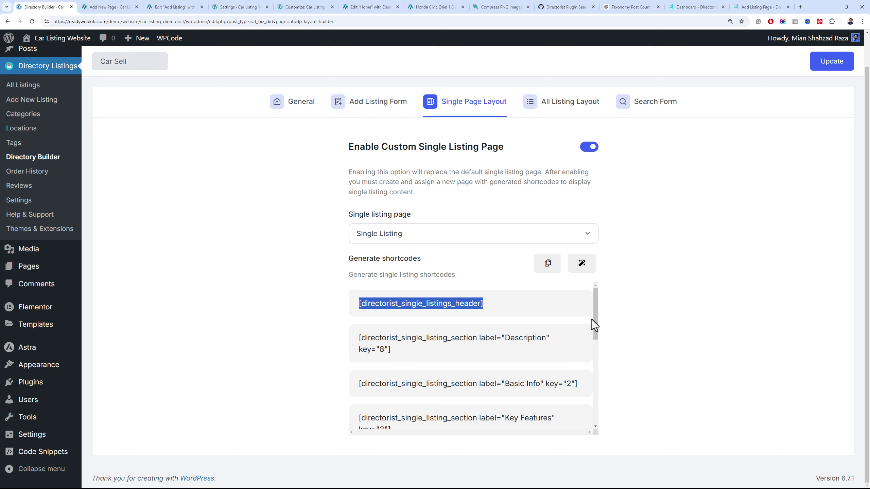
{"action": "mouse_move", "coordinate": [595, 314]}
{"action": "left_mouse_down"}
{"action": "mouse_move", "coordinate": [594, 401]}
{"action": "mouse_move", "coordinate": [603, 310]}
{"action": "mouse_move", "coordinate": [601, 408]}
{"action": "mouse_move", "coordinate": [599, 299]}
{"action": "left_mouse_up"}
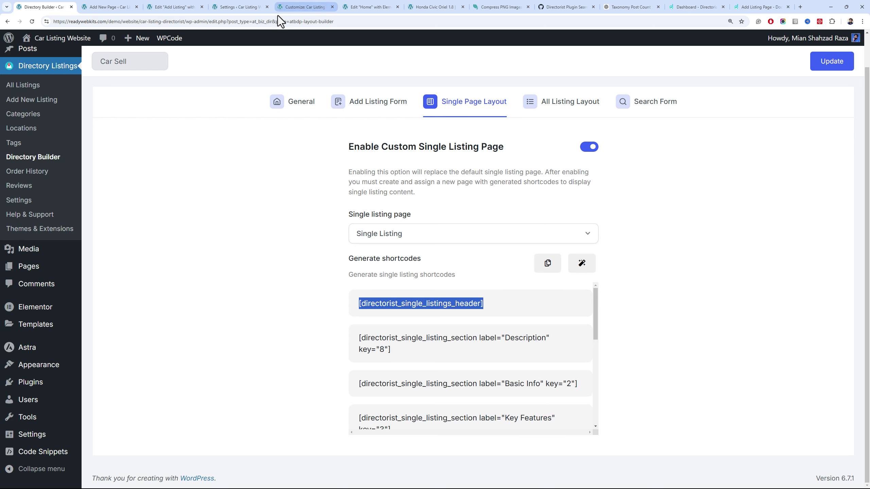
Insert a Columns block with the 100 layout under the Single Listing page title
{"action": "left_click", "coordinate": [140, 5]}
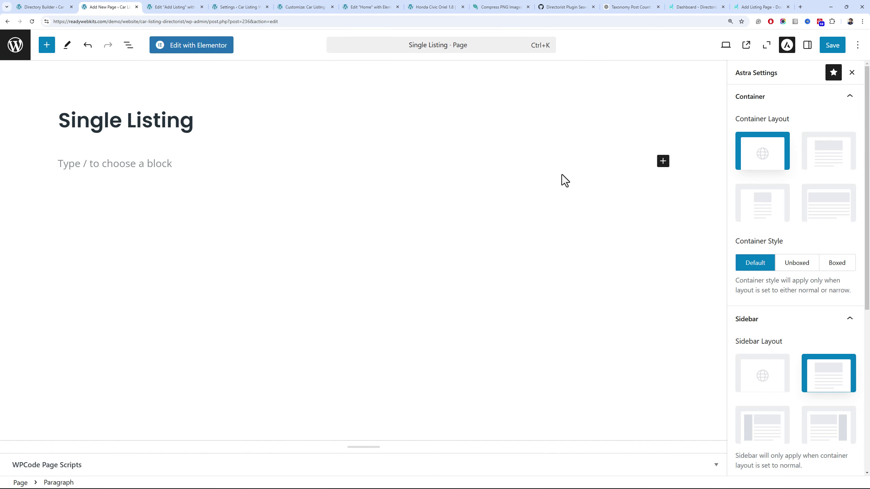
{"action": "left_click", "coordinate": [663, 161]}
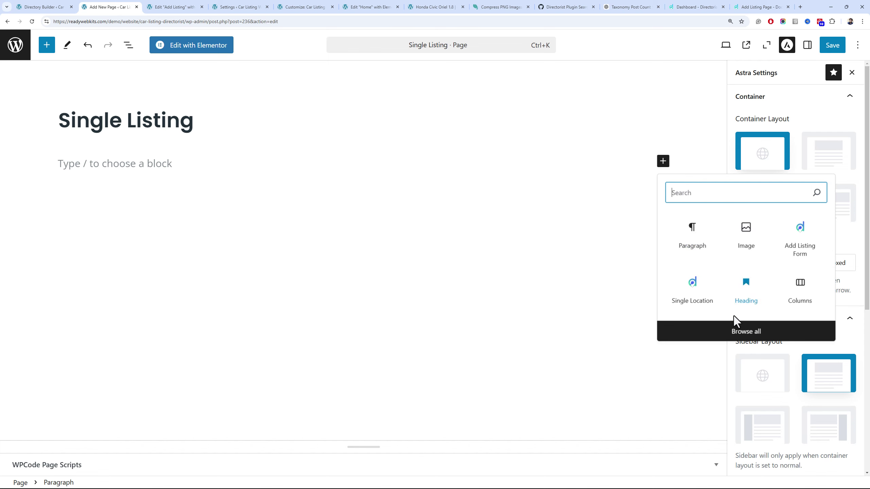
{"action": "left_click", "coordinate": [782, 291]}
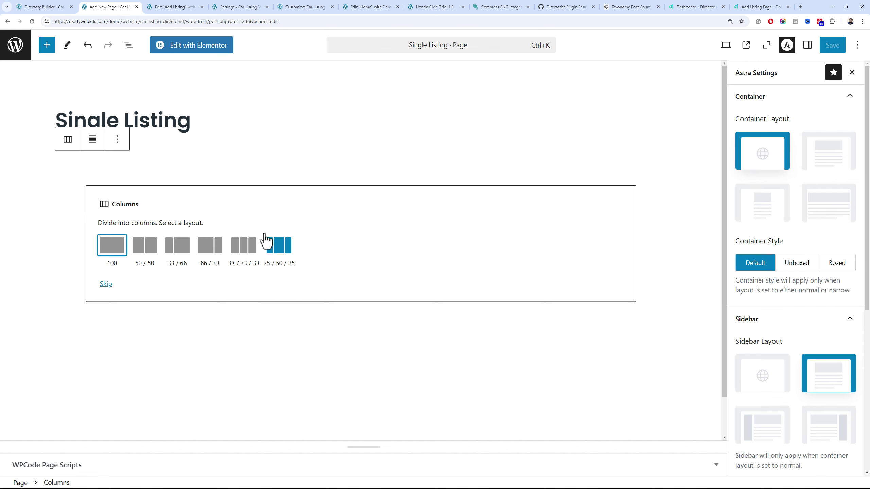
{"action": "left_click", "coordinate": [108, 247]}
Add a Shortcode block inside the full-width column containing [directorist_single_listings_header]
{"action": "left_click", "coordinate": [129, 196]}
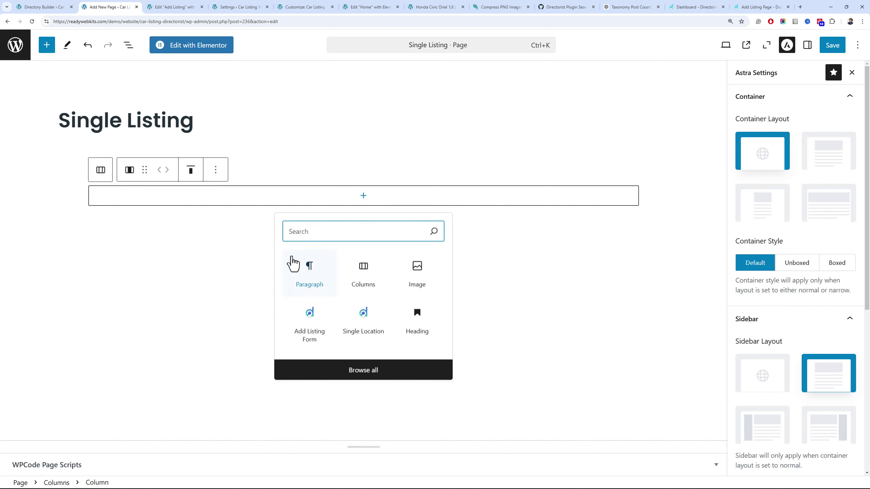
{"action": "type", "text": "sho"}
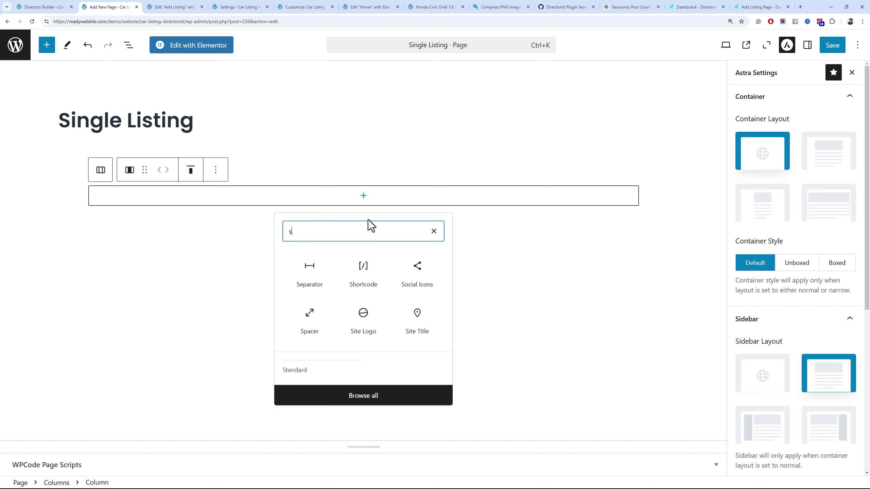
{"action": "left_click", "coordinate": [309, 266]}
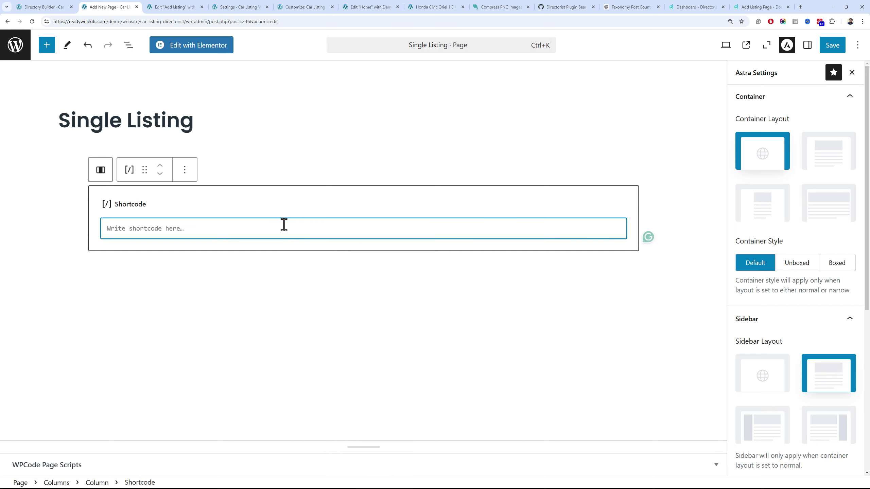
{"action": "key", "text": "ctrl+v"}
{"action": "left_click", "coordinate": [289, 277]}
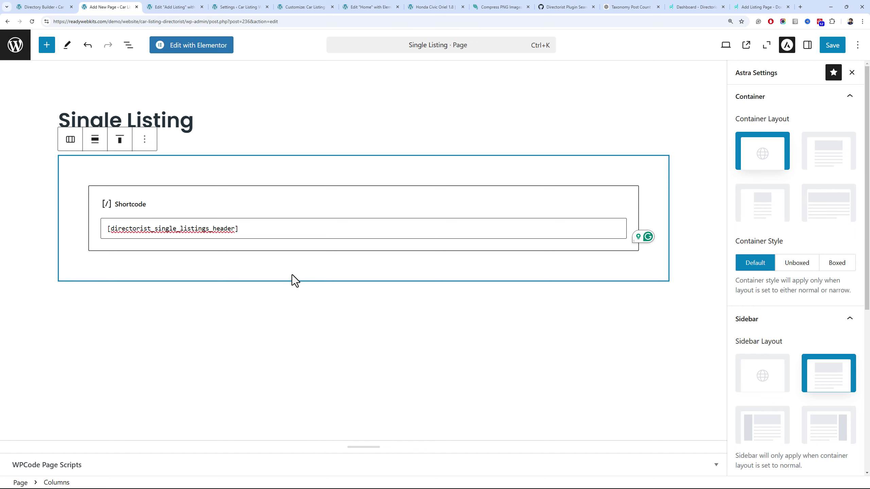
Add a second Columns block with the 66 / 33 layout after the header shortcode's columns
{"action": "left_click", "coordinate": [144, 139]}
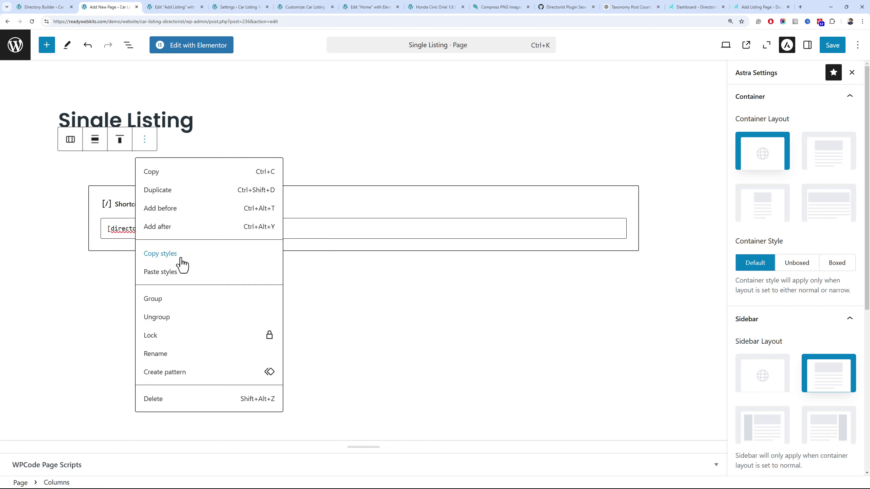
{"action": "left_click", "coordinate": [180, 227]}
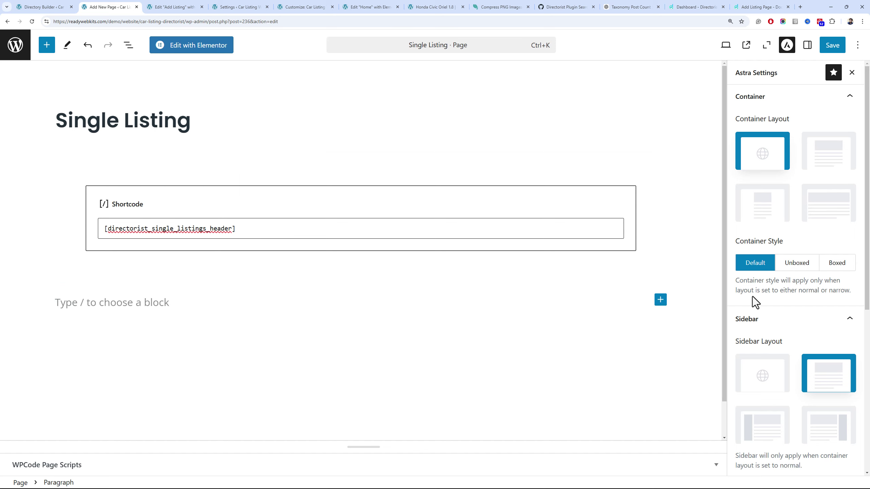
{"action": "left_click", "coordinate": [660, 299]}
{"action": "left_click", "coordinate": [741, 390]}
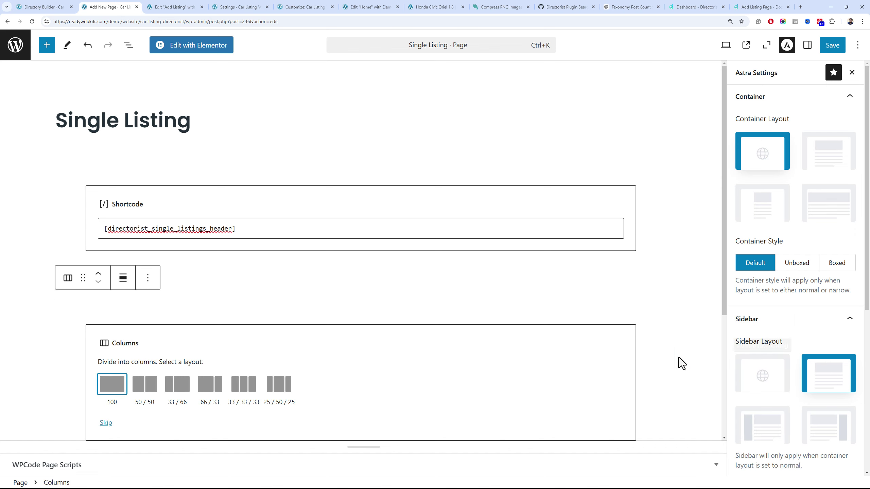
{"action": "left_click", "coordinate": [205, 385]}
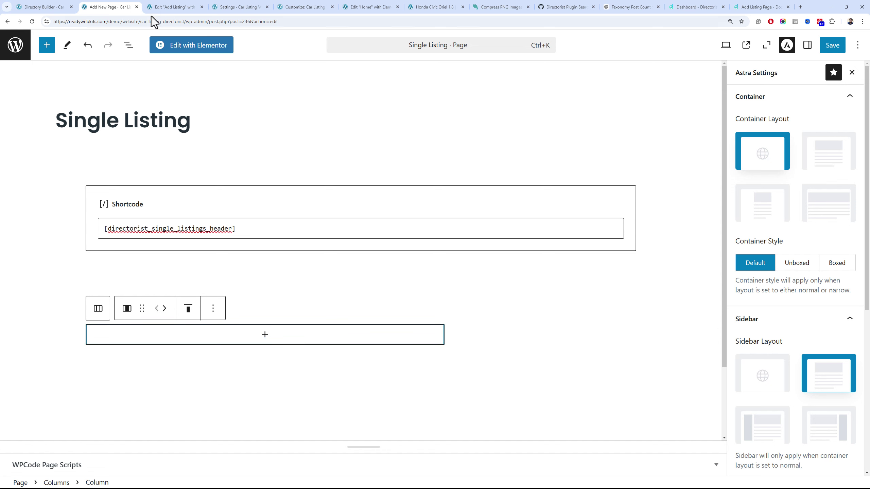
Copy the generated [directorist_single_listing_section label="Description" key="8"] shortcode into a new Shortcode block in the 66 column
{"action": "left_click", "coordinate": [68, 7]}
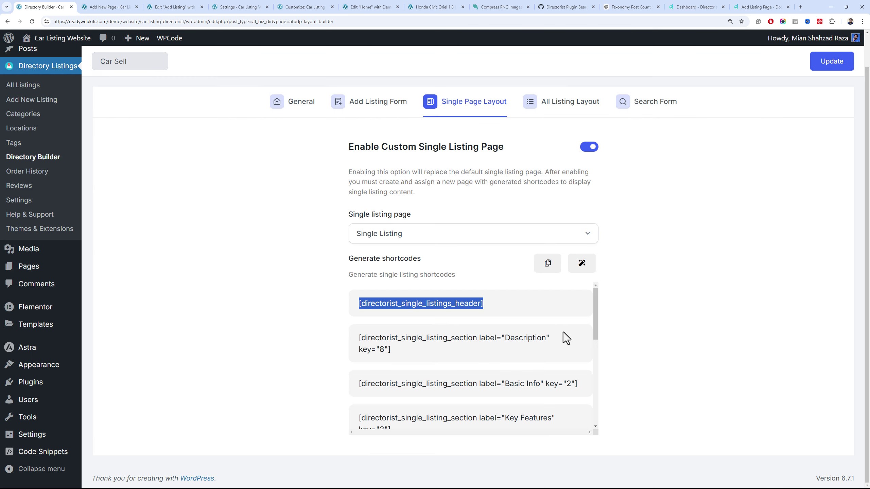
{"action": "left_click", "coordinate": [458, 362]}
{"action": "left_click_drag", "start_coordinate": [420, 358], "coordinate": [395, 349]}
{"action": "key", "text": "ctrl+c"}
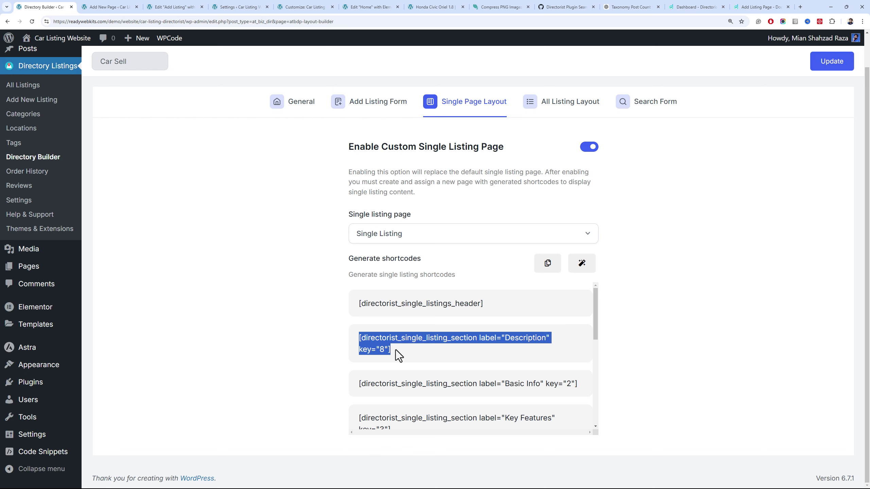
{"action": "left_click", "coordinate": [256, 10]}
{"action": "left_click", "coordinate": [180, 7]}
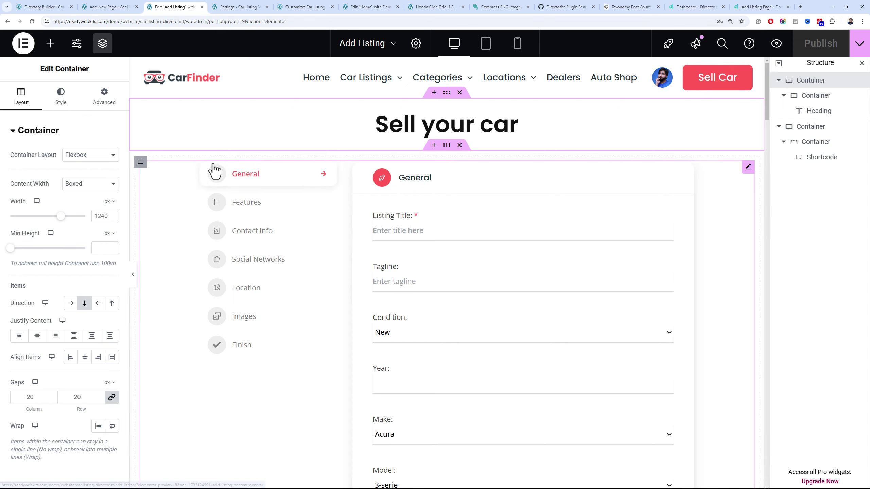
{"action": "left_click", "coordinate": [113, 7]}
{"action": "left_click", "coordinate": [200, 341]}
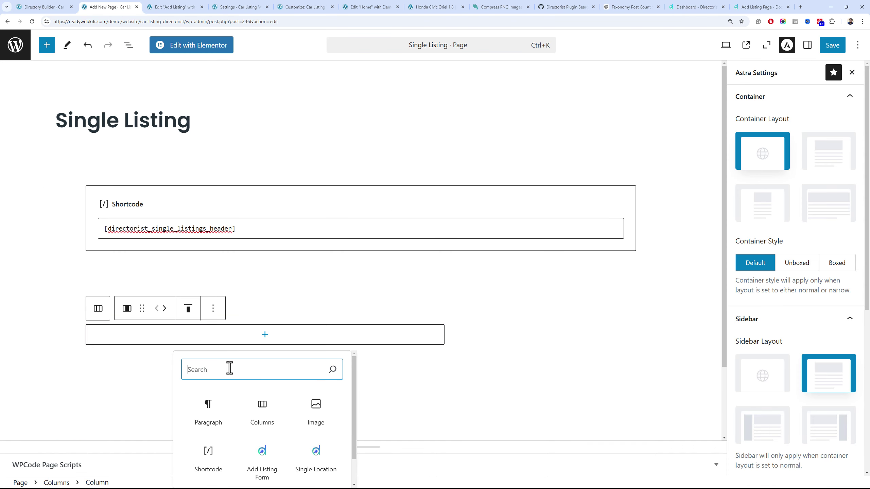
{"action": "left_click", "coordinate": [210, 452]}
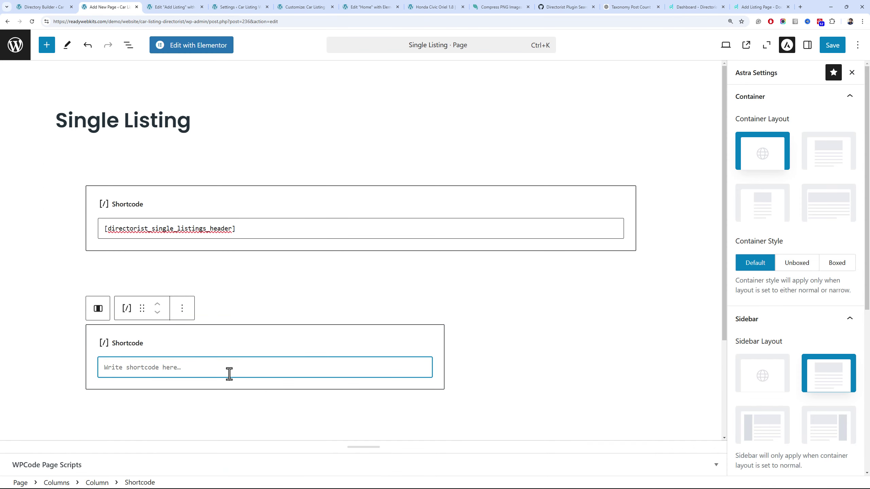
{"action": "key", "text": "ctrl+v"}
{"action": "key", "text": "Return"}
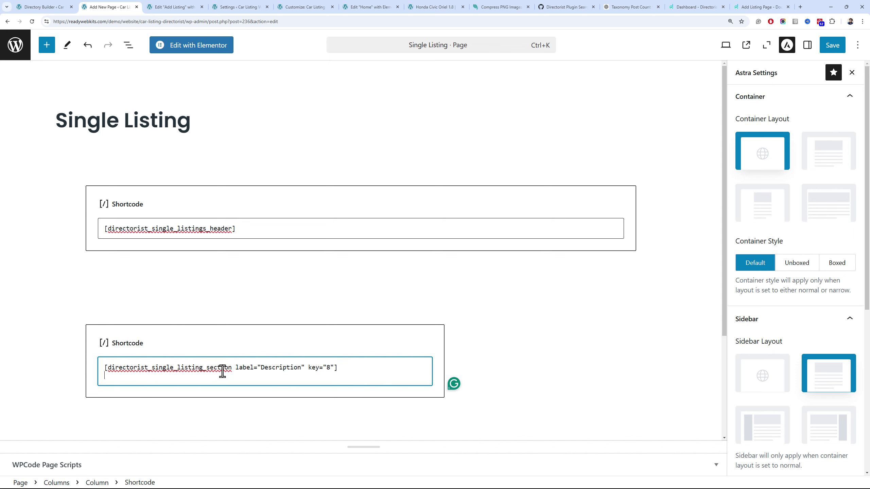
Copy the generated [directorist_single_listing_section label="Basic Info" key="2"] shortcode onto the line below the Description shortcode
{"action": "left_click", "coordinate": [51, 8]}
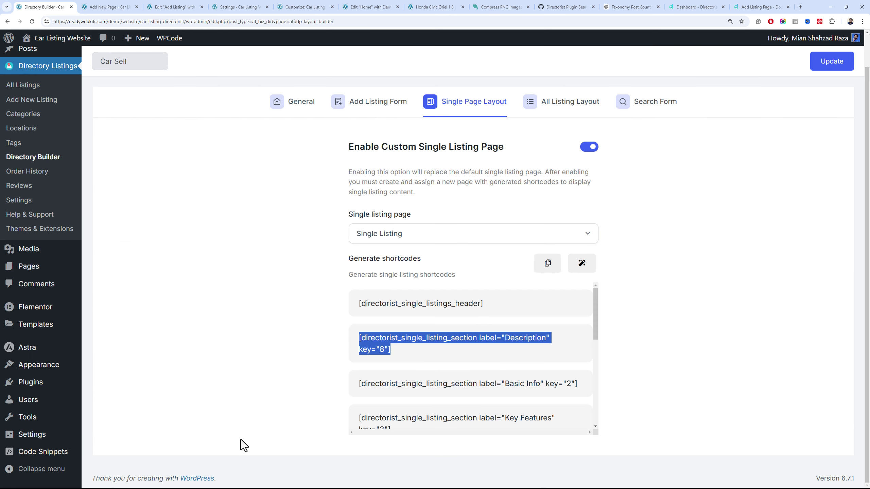
{"action": "left_click", "coordinate": [598, 312]}
{"action": "left_click_drag", "start_coordinate": [597, 316], "coordinate": [596, 321]}
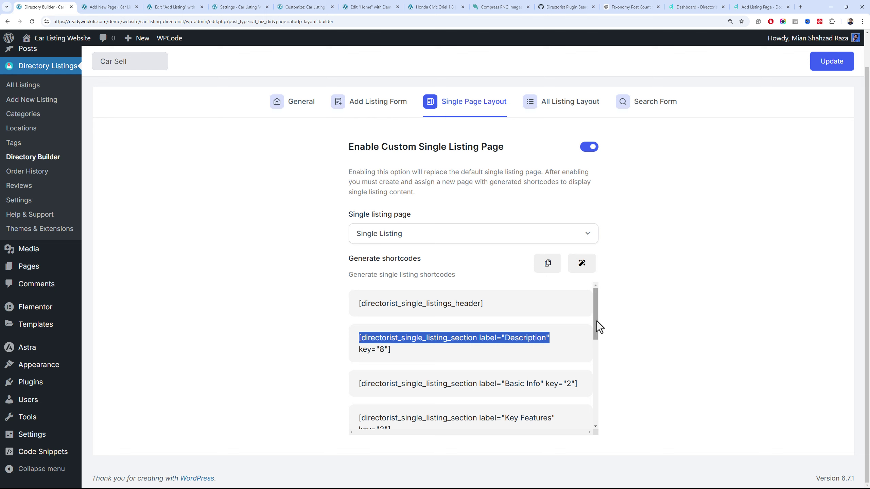
{"action": "scroll", "coordinate": [596, 323], "scroll_direction": "down", "scroll_amount": 2}
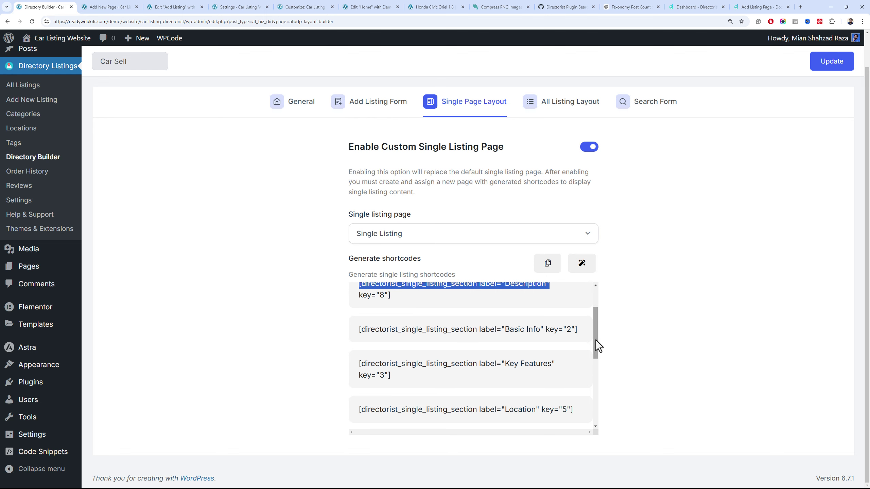
{"action": "triple_click", "coordinate": [413, 340]}
{"action": "key", "text": "ctrl+c"}
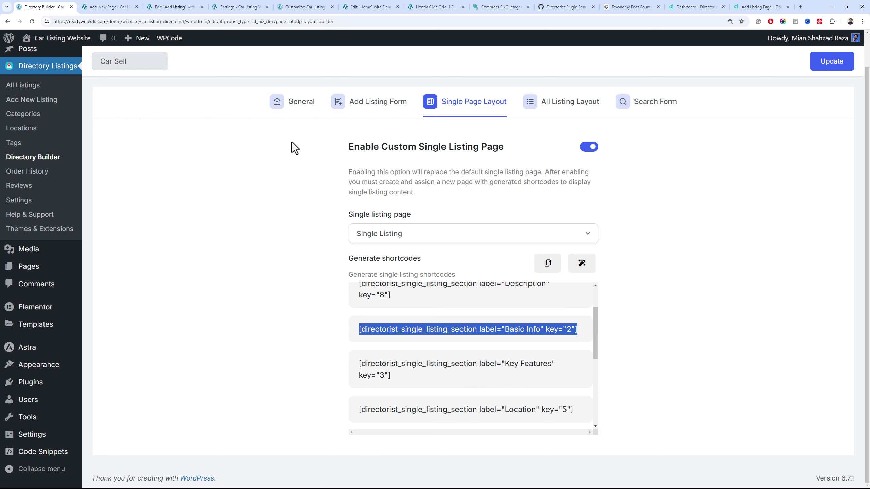
{"action": "left_click", "coordinate": [126, 7]}
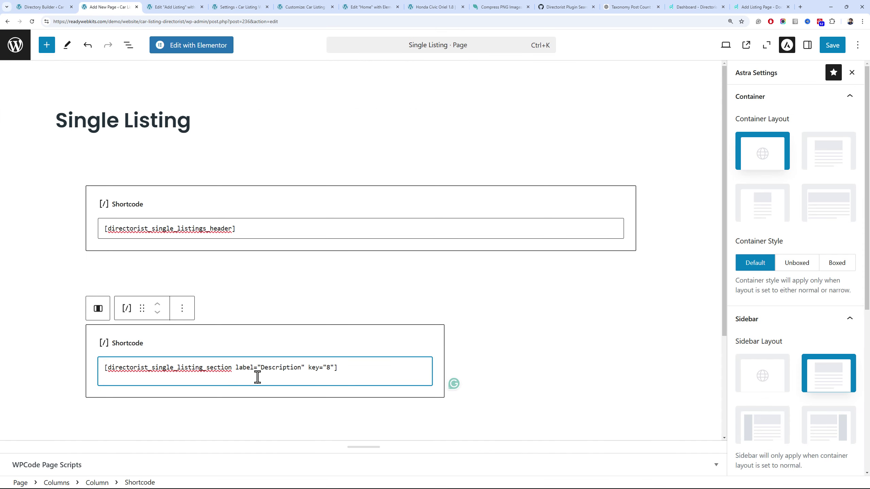
{"action": "key", "text": "Return"}
{"action": "key", "text": "ctrl+v"}
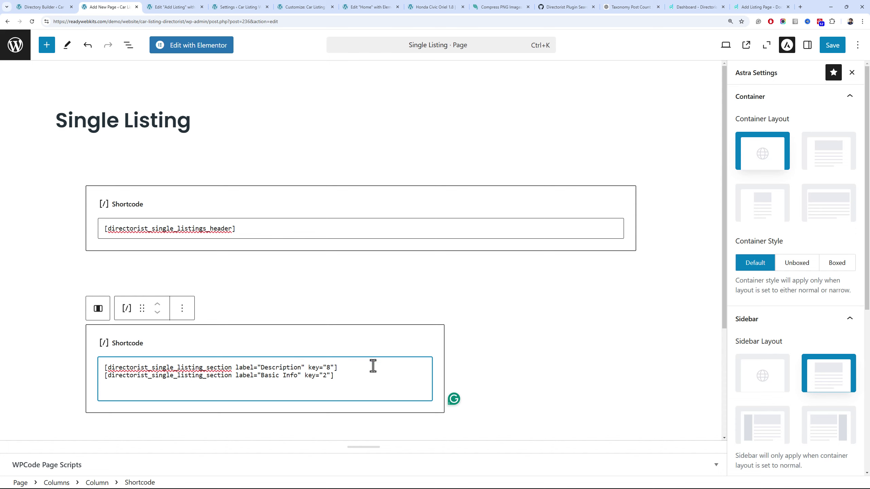
{"action": "key", "text": "BackSpace"}
Add a Shortcode block to the 33 column and fill it with the generated [directorist_single_listing_section label="Key Features" key="3"] shortcode
{"action": "left_click", "coordinate": [534, 358]}
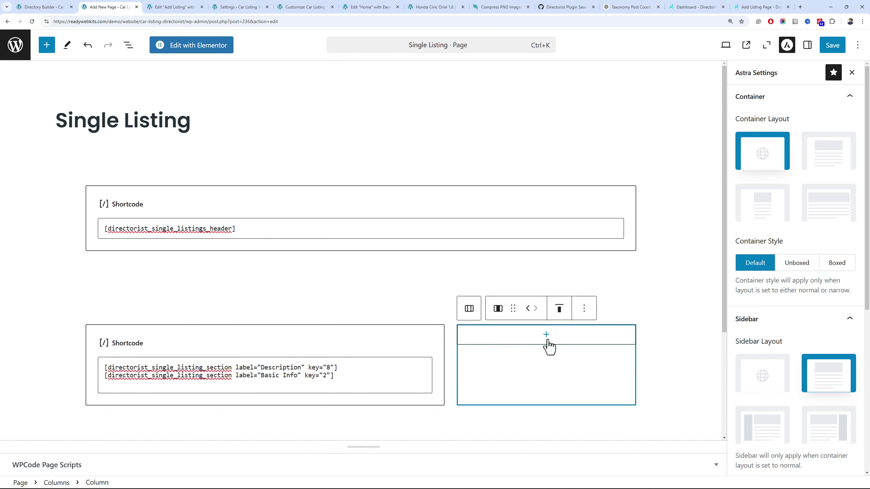
{"action": "left_click", "coordinate": [545, 339]}
{"action": "left_click", "coordinate": [611, 423]}
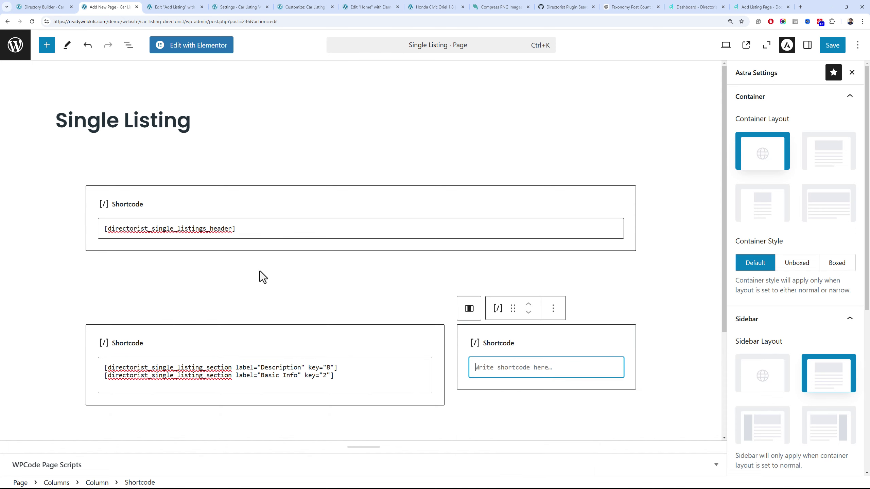
{"action": "left_click", "coordinate": [51, 7]}
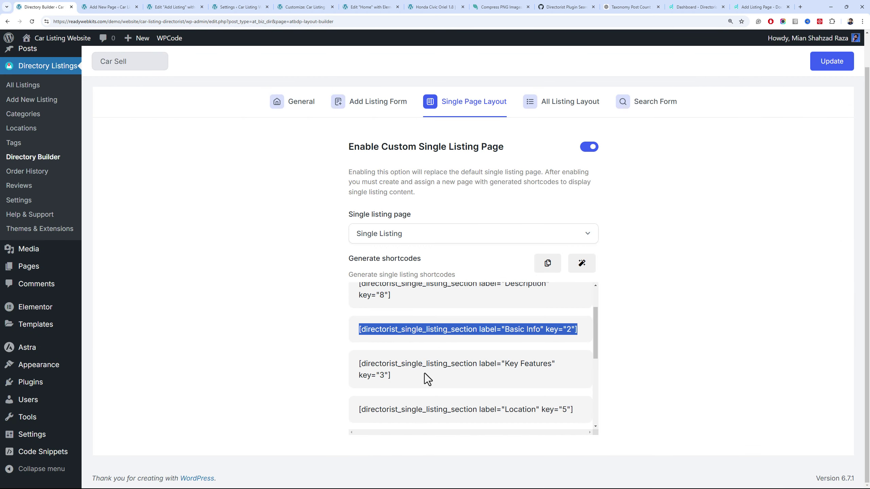
{"action": "left_click_drag", "start_coordinate": [427, 378], "coordinate": [357, 362]}
{"action": "key", "text": "ctrl+c"}
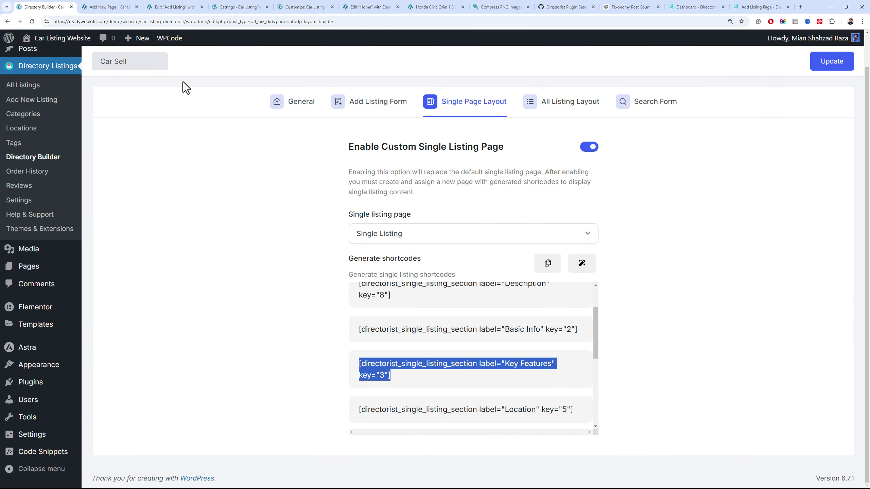
{"action": "left_click", "coordinate": [164, 7]}
{"action": "left_click", "coordinate": [127, 6]}
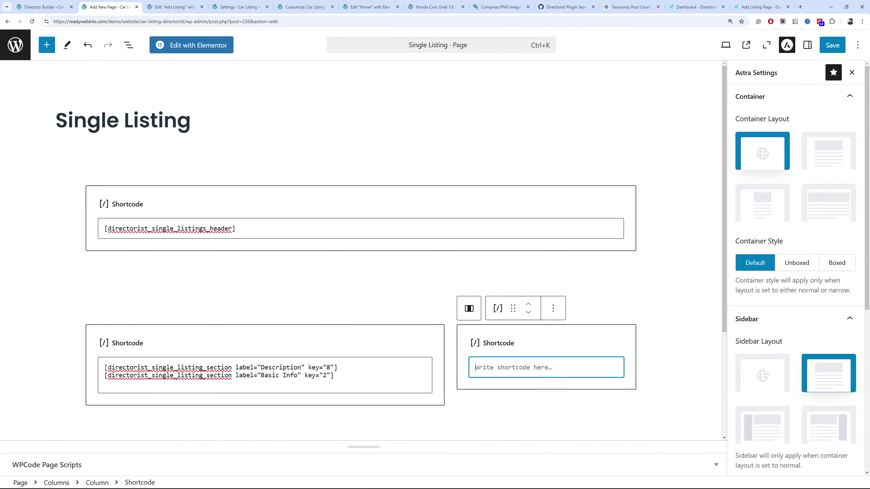
{"action": "key", "text": "ctrl+v"}
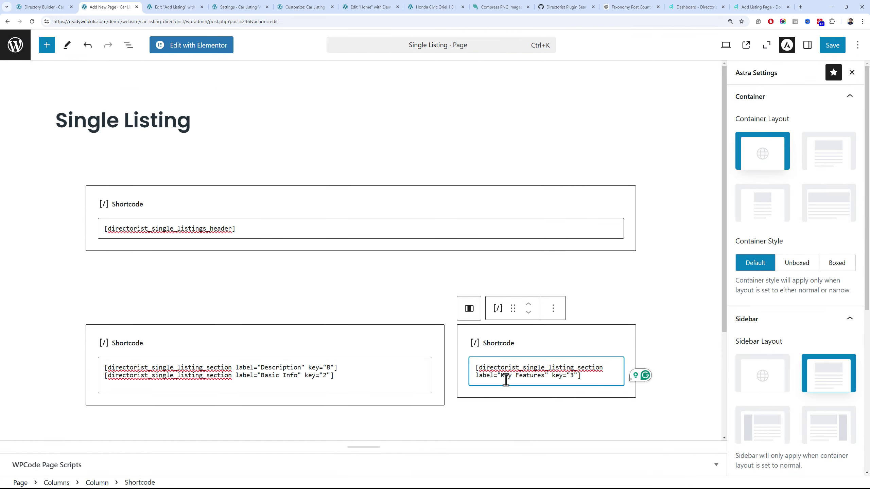
Copy the generated [directorist_single_listing_section label="Location" key="5"] shortcode onto the line below the Key Features shortcode
{"action": "left_click", "coordinate": [42, 7]}
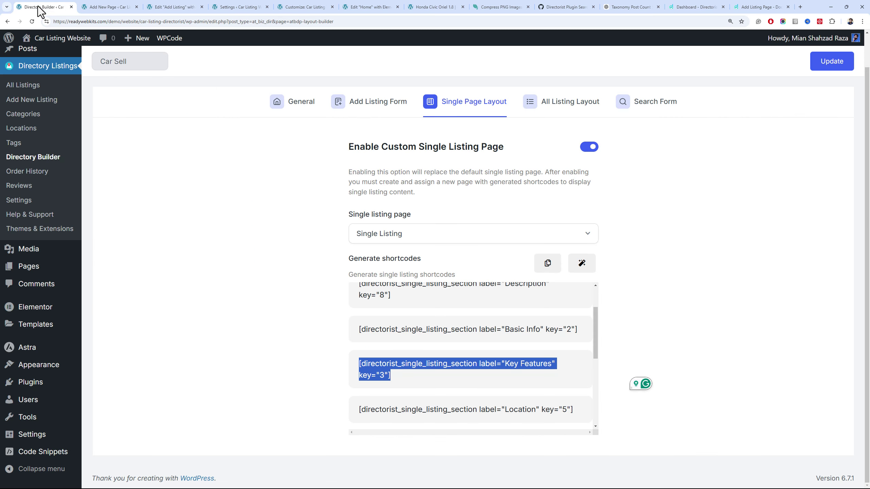
{"action": "scroll", "coordinate": [479, 359], "scroll_direction": "down", "scroll_amount": 3}
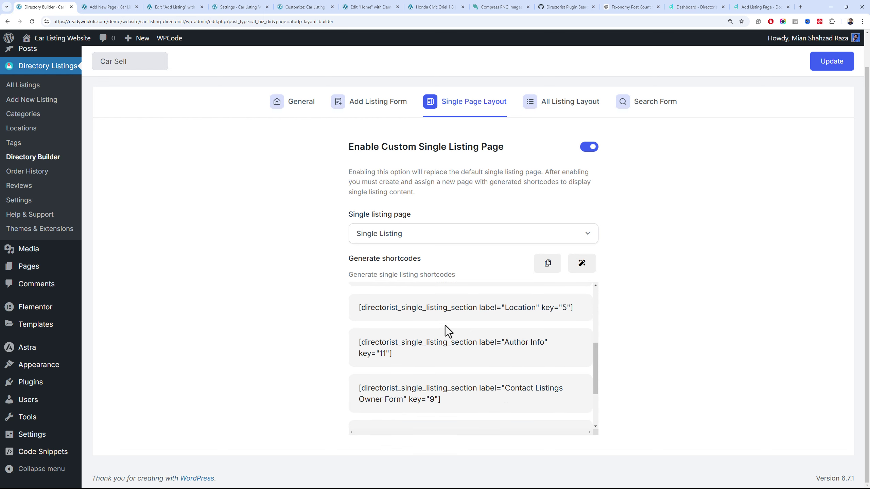
{"action": "triple_click", "coordinate": [543, 311]}
{"action": "key", "text": "ctrl+c"}
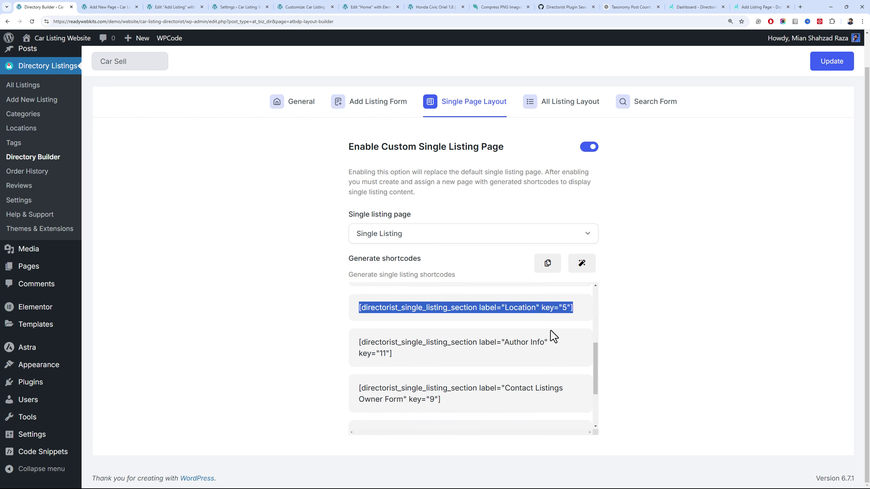
{"action": "left_click", "coordinate": [130, 7]}
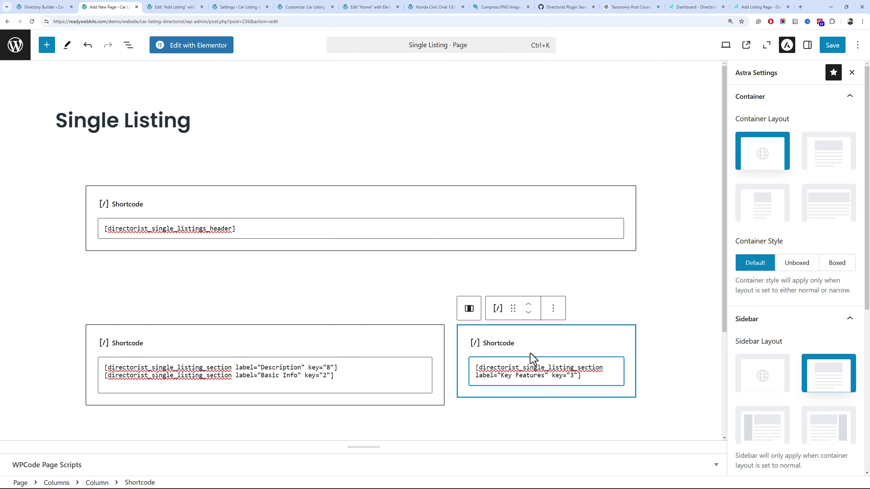
{"action": "left_click", "coordinate": [589, 379]}
{"action": "key", "text": "Return"}
{"action": "key", "text": "ctrl+v"}
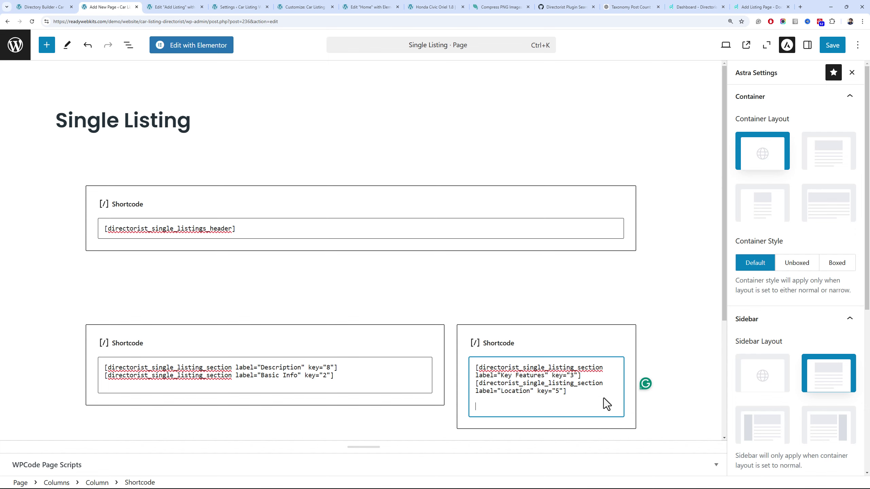
Copy the generated [directorist_single_listing_section label="Author Info" key="11"] shortcode above the Key Features shortcode in the 33 column
{"action": "left_click", "coordinate": [33, 7]}
{"action": "left_click_drag", "start_coordinate": [427, 360], "coordinate": [345, 344]}
{"action": "key", "text": "ctrl+c"}
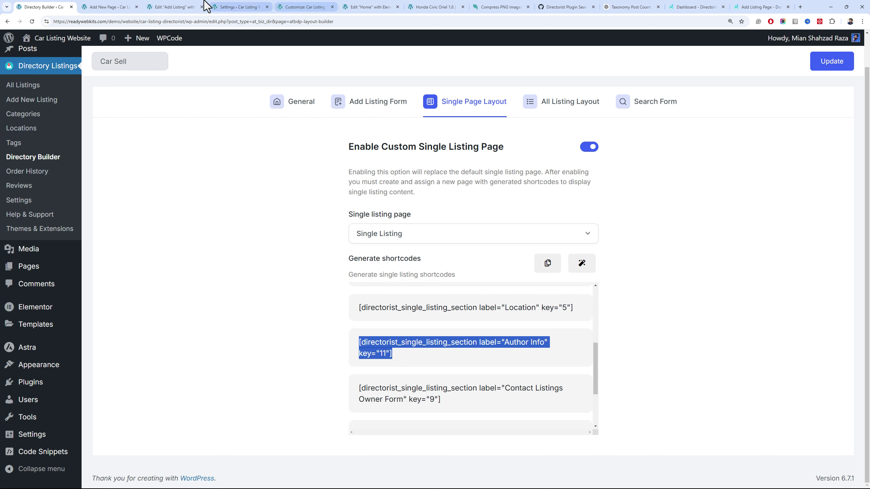
{"action": "left_click", "coordinate": [129, 7]}
{"action": "left_click", "coordinate": [475, 371]}
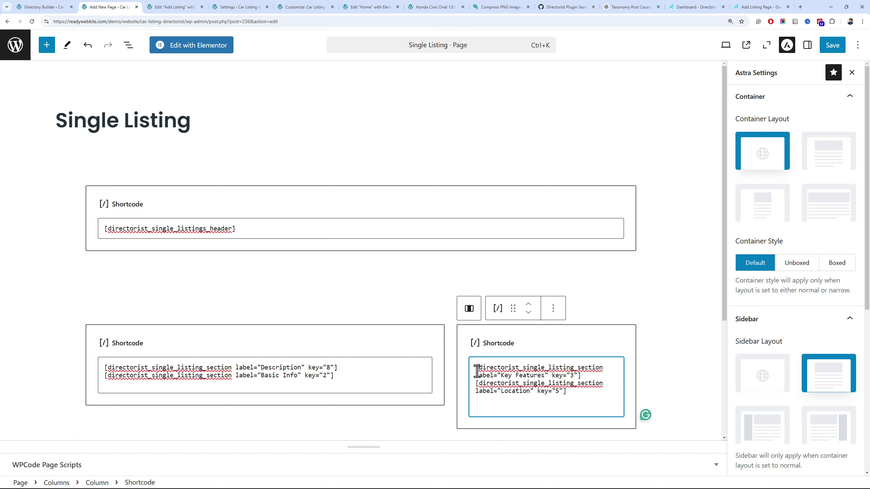
{"action": "key", "text": "Return"}
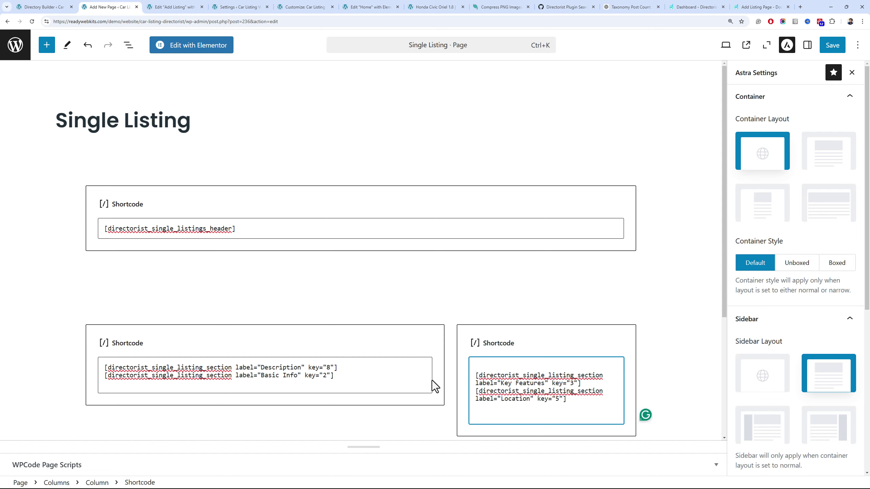
{"action": "key", "text": "ctrl+v"}
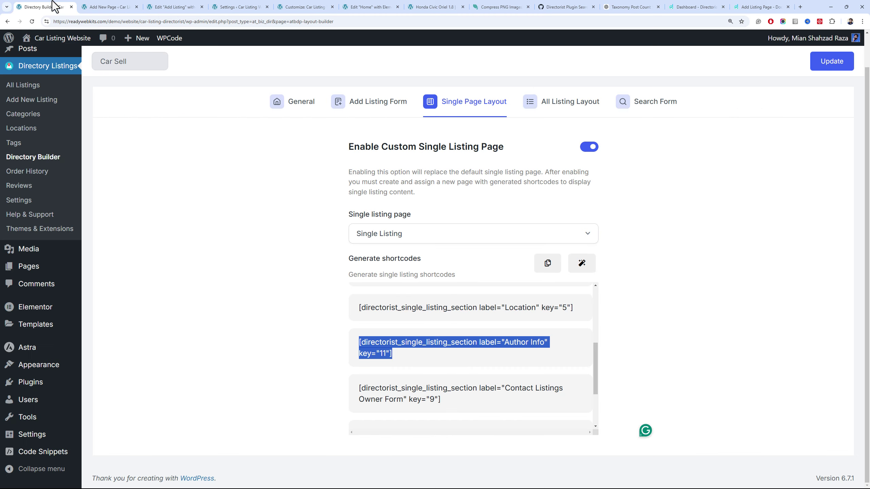
Copy the generated [directorist_single_listing_section label="Contact Listings Owner Form" key="9"] shortcode below the Basic Info shortcode in the 66 column
{"action": "left_click", "coordinate": [43, 7]}
{"action": "scroll", "coordinate": [418, 338], "scroll_direction": "down", "scroll_amount": 5}
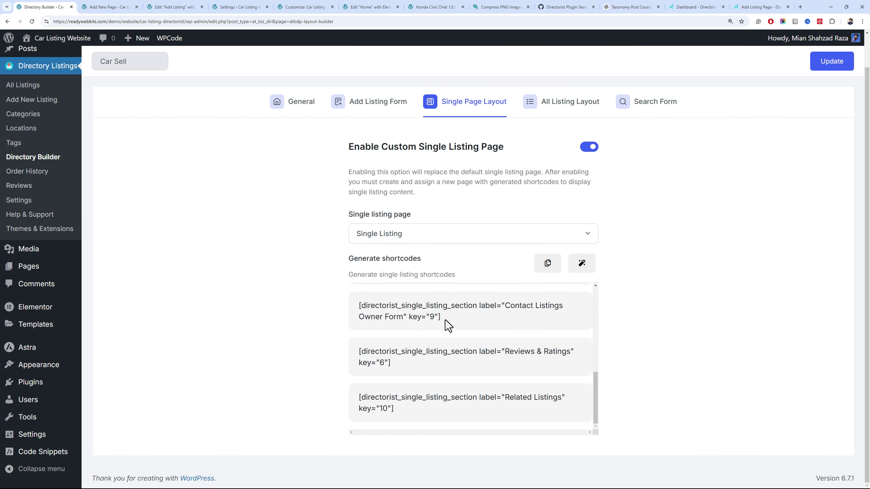
{"action": "left_click_drag", "start_coordinate": [445, 320], "coordinate": [357, 301]}
{"action": "key", "text": "ctrl+c"}
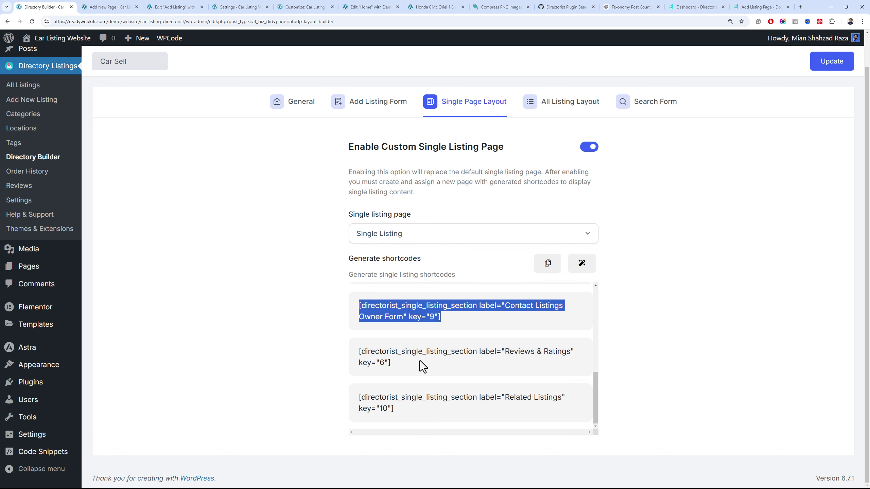
{"action": "left_click", "coordinate": [164, 6]}
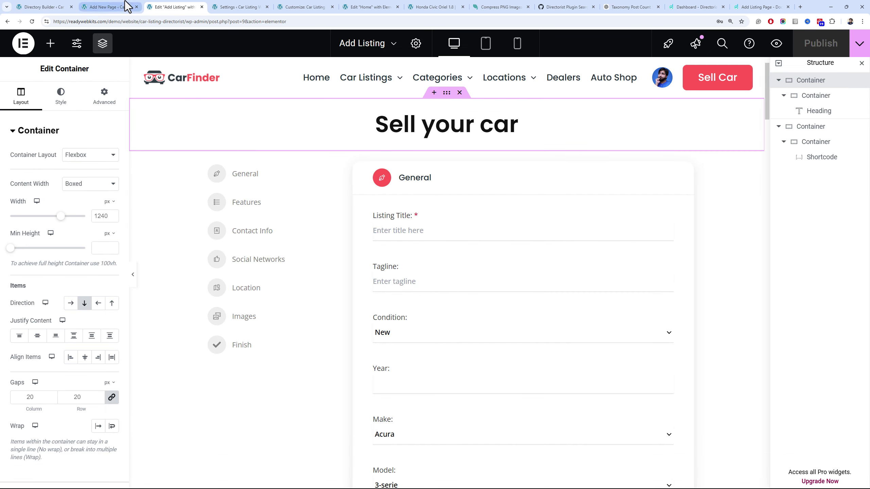
{"action": "left_click", "coordinate": [117, 6]}
{"action": "left_click", "coordinate": [265, 389]}
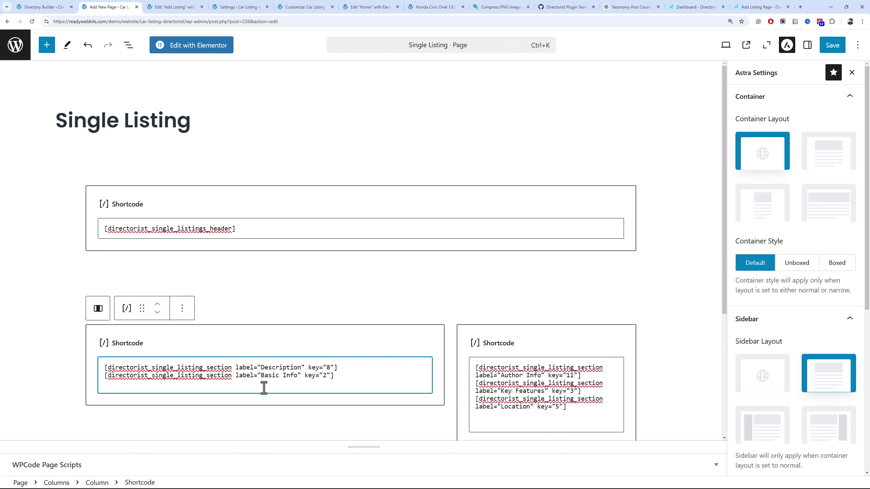
{"action": "key", "text": "ctrl+v"}
Copy the generated [directorist_single_listing_section label="Reviews & Ratings" key="6"] shortcode onto the line below the Contact Listings Owner Form shortcode
{"action": "left_click", "coordinate": [22, 7]}
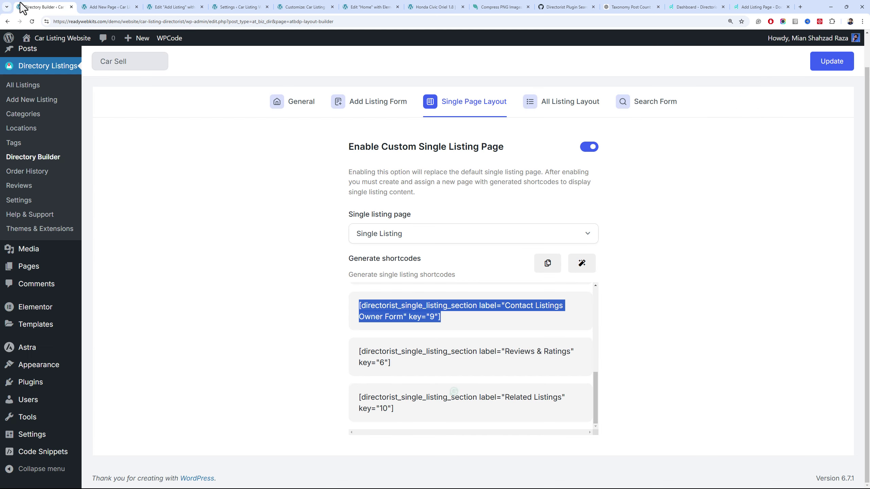
{"action": "left_click", "coordinate": [401, 368]}
{"action": "key", "text": "ctrl+c"}
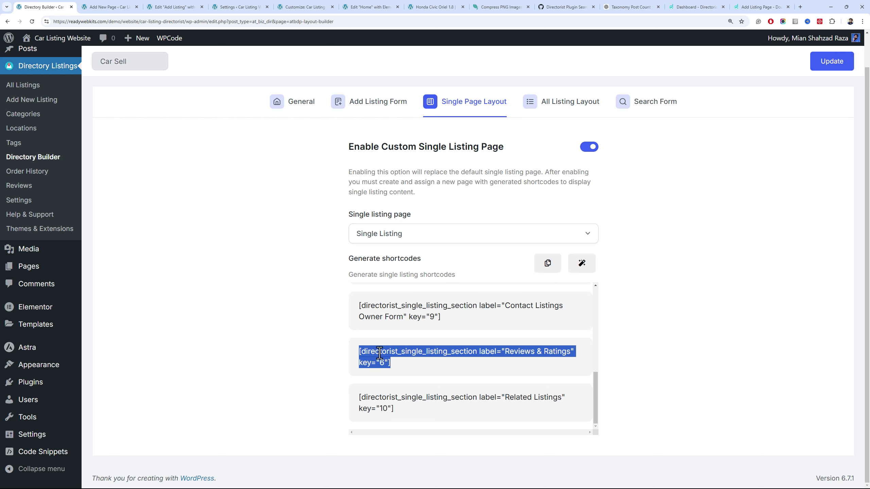
{"action": "left_click", "coordinate": [109, 7]}
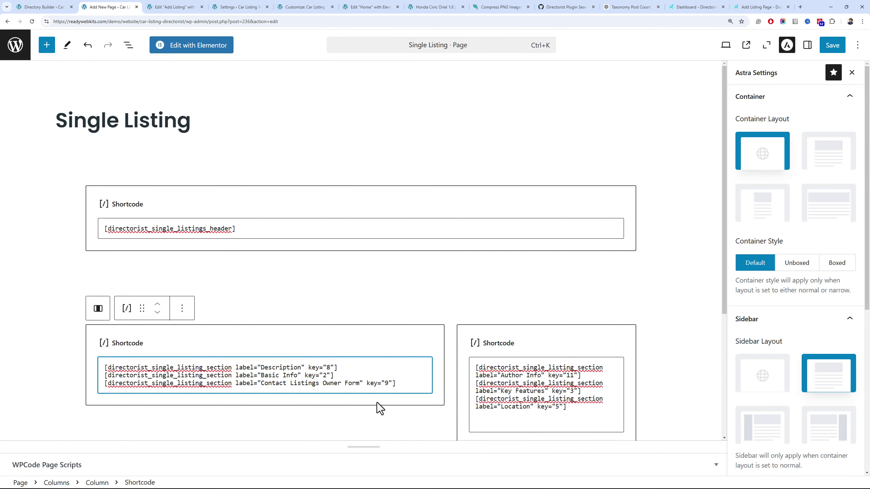
{"action": "left_click", "coordinate": [395, 384]}
{"action": "key", "text": "Return"}
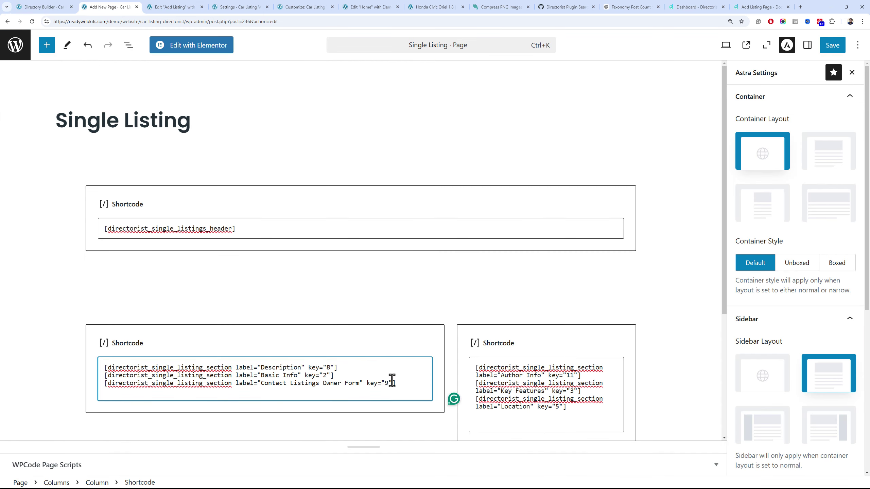
{"action": "key", "text": "ctrl+v"}
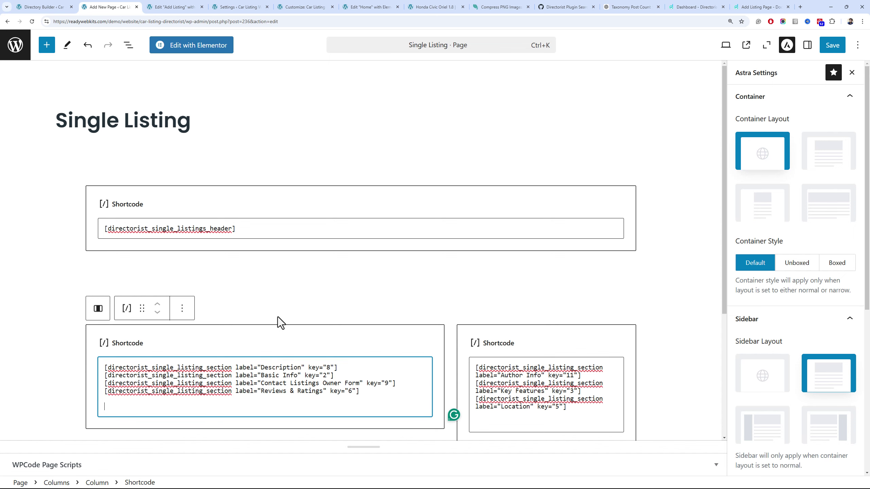
{"action": "key", "text": "BackSpace"}
Copy the generated [directorist_single_listing_section label="Related Listings" key="10"] shortcode below the Reviews & Ratings shortcode and save the page
{"action": "left_click", "coordinate": [58, 6]}
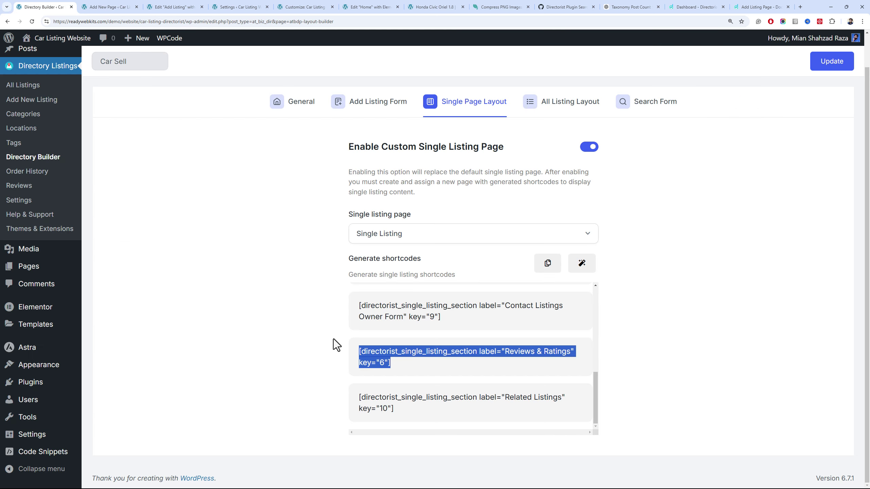
{"action": "left_click_drag", "start_coordinate": [395, 408], "coordinate": [361, 396]}
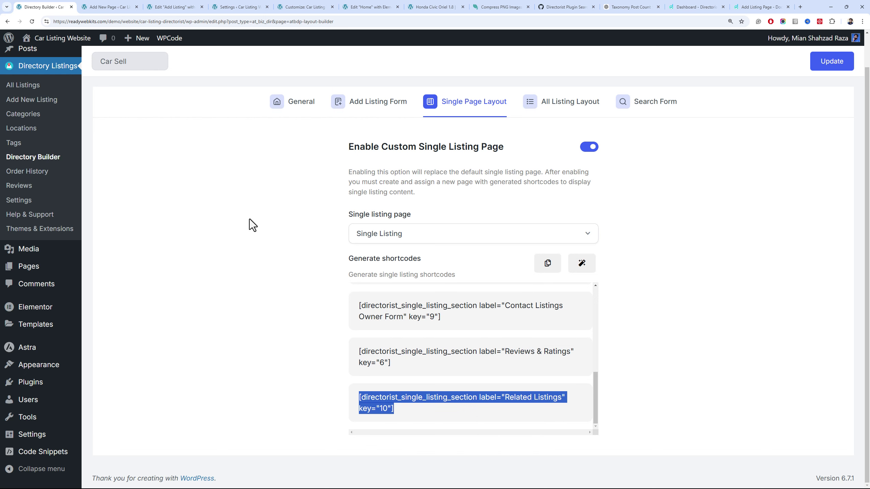
{"action": "left_click", "coordinate": [109, 7]}
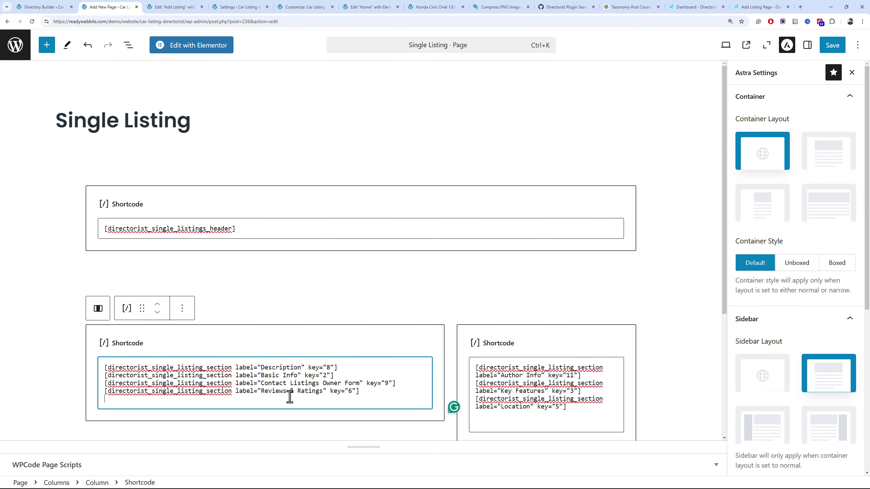
{"action": "type", "text": "[directorist_single_listing_section label=\"Related Listings\" key=\"10\"]"}
{"action": "left_click", "coordinate": [832, 45]}
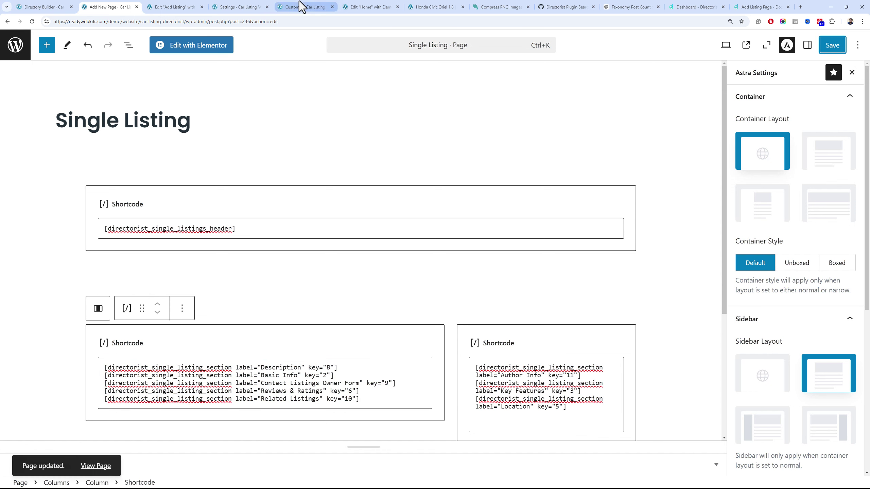
Check the Honda Civic Oriel 1.8 listing on the website for the custom single listing layout
{"action": "left_click", "coordinate": [369, 7]}
{"action": "left_click", "coordinate": [412, 6]}
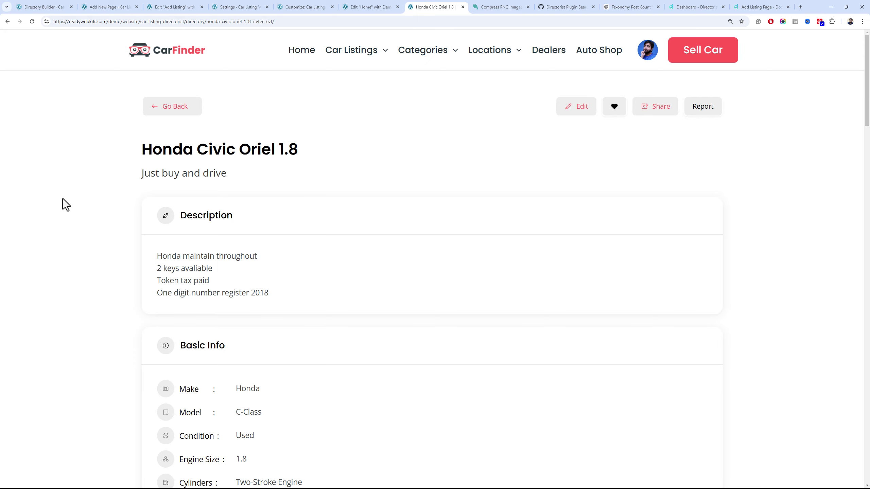
{"action": "scroll", "coordinate": [63, 199], "scroll_direction": "down", "scroll_amount": 5}
{"action": "scroll", "coordinate": [63, 199], "scroll_direction": "up", "scroll_amount": 5}
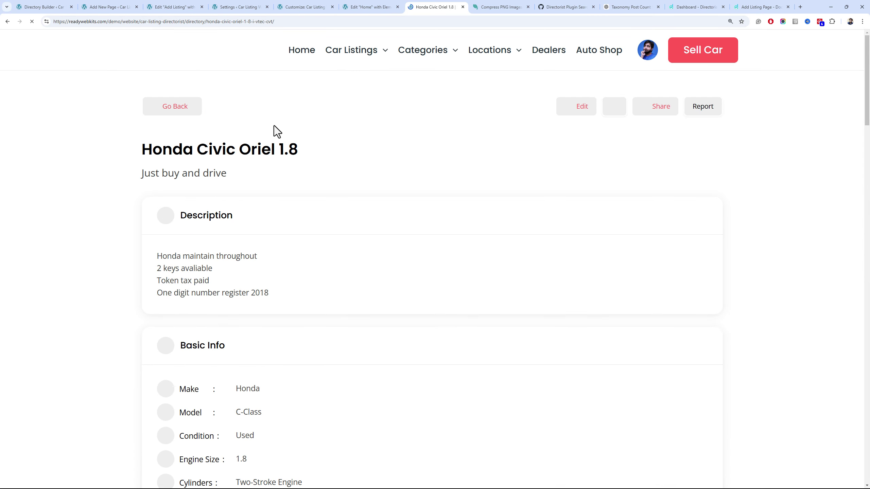
Save the Single Listing page again in the block editor
{"action": "left_click", "coordinate": [113, 7]}
{"action": "left_click", "coordinate": [832, 50]}
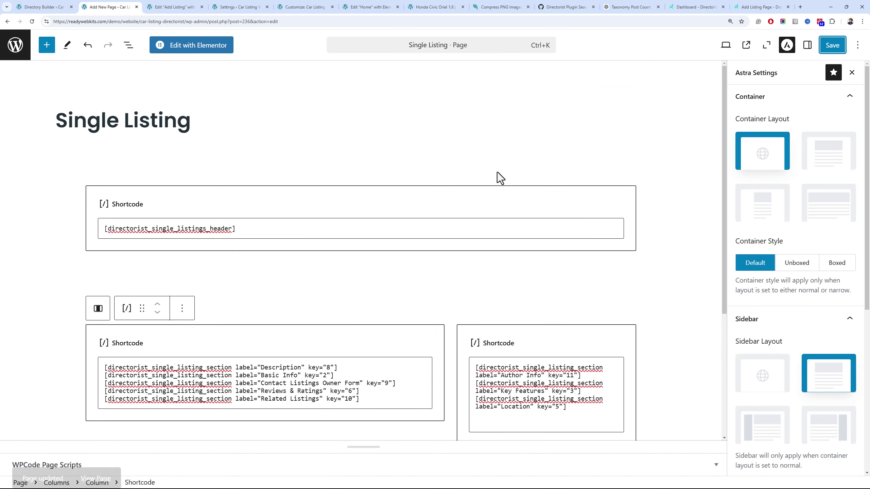
{"action": "left_click", "coordinate": [246, 171]}
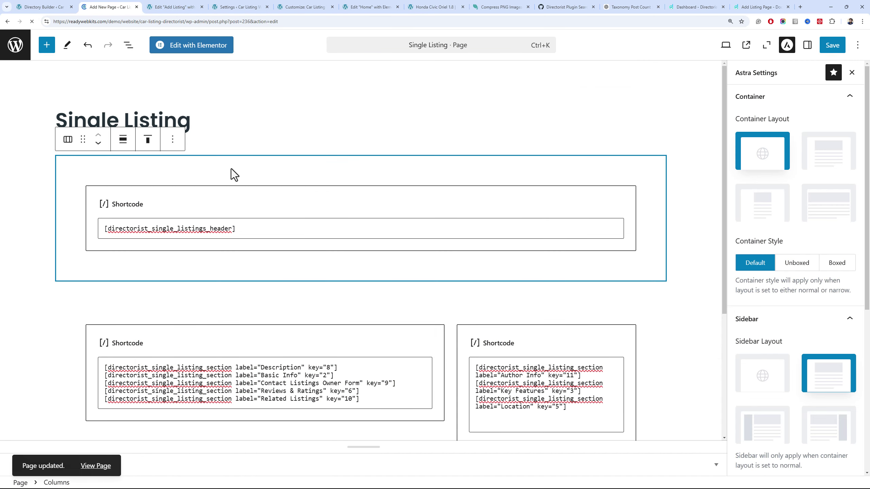
Enable the custom single listing page in the Car Sell directory's single page layout and assign the Single Listing page to it
{"action": "left_click", "coordinate": [42, 6]}
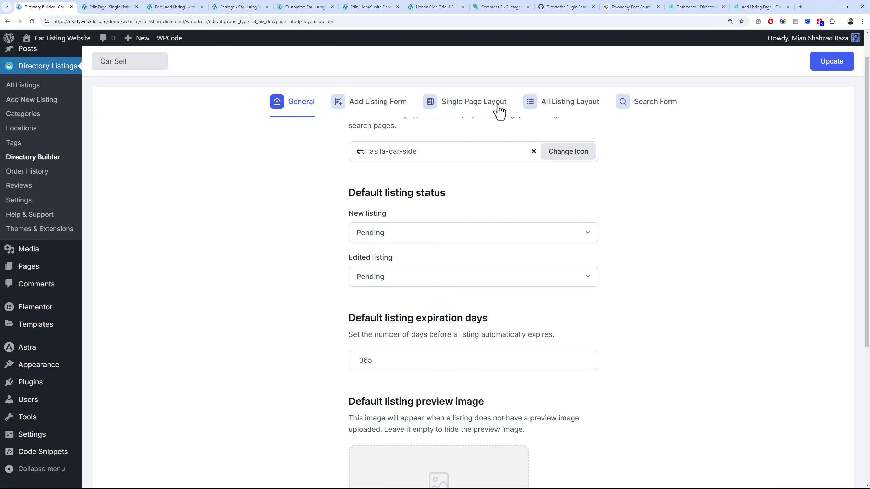
{"action": "left_click", "coordinate": [498, 110]}
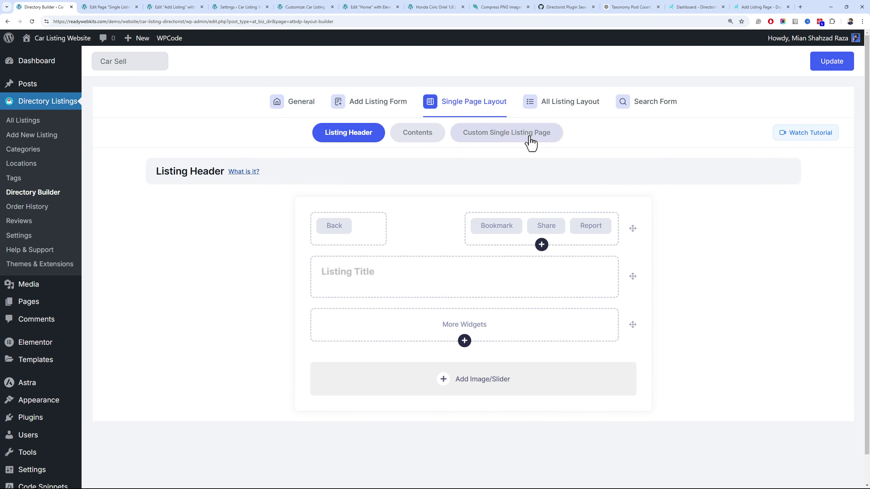
{"action": "left_click", "coordinate": [539, 140]}
{"action": "left_click", "coordinate": [592, 184]}
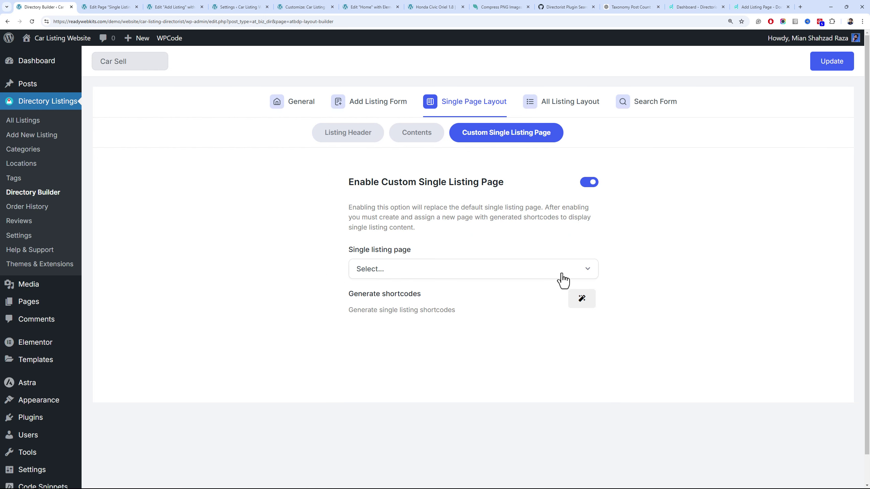
{"action": "left_click", "coordinate": [560, 276]}
{"action": "scroll", "coordinate": [517, 334], "scroll_direction": "down", "scroll_amount": 3}
{"action": "scroll", "coordinate": [503, 366], "scroll_direction": "down", "scroll_amount": 3}
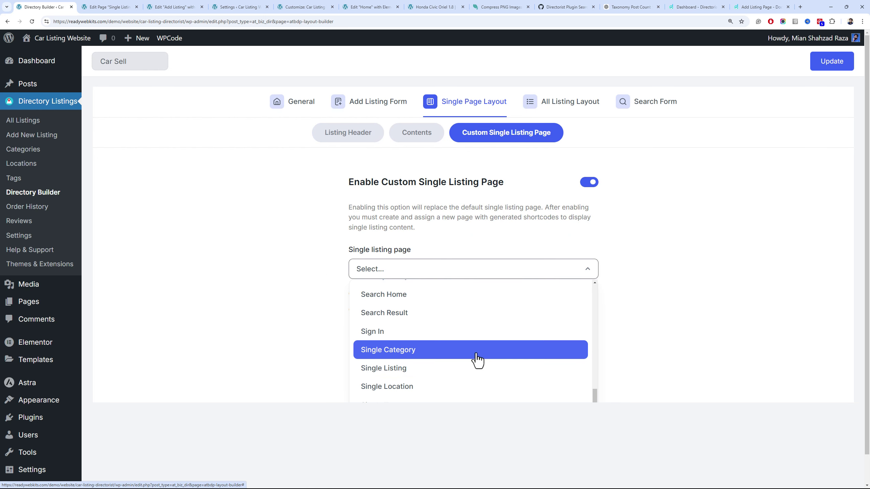
{"action": "left_click", "coordinate": [481, 369]}
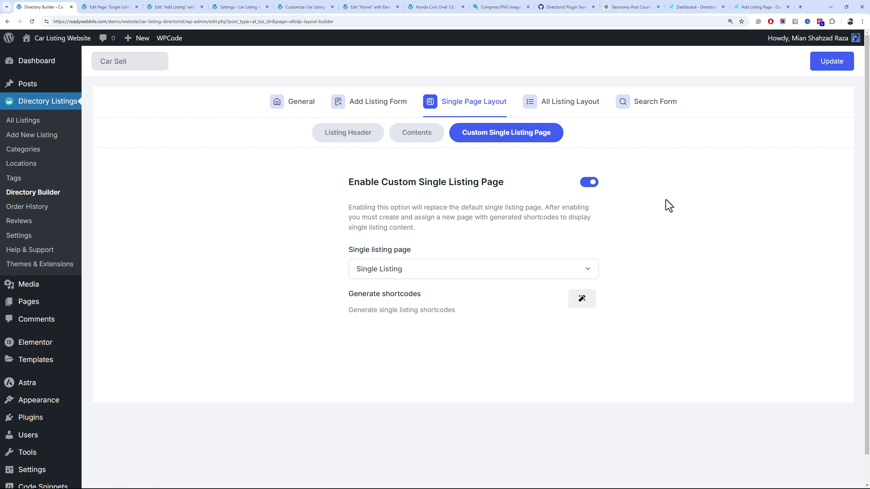
Generate the single listing shortcodes and update the Car Sell directory
{"action": "left_click", "coordinate": [581, 299]}
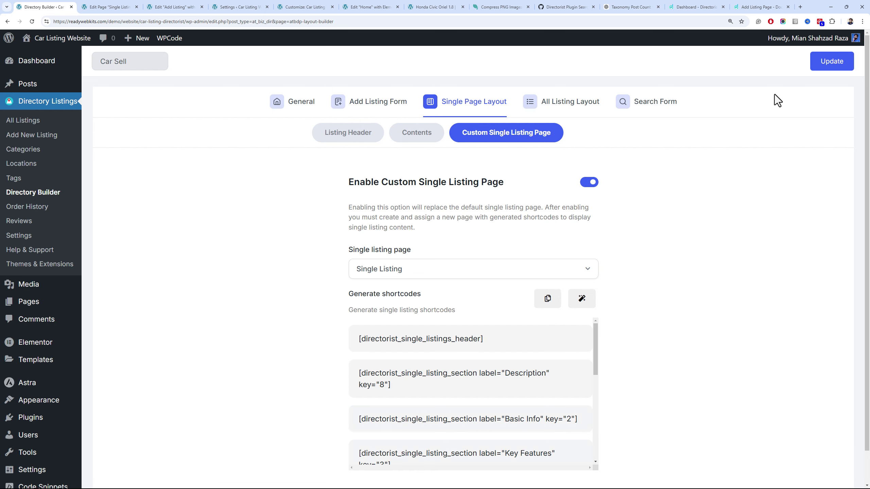
{"action": "left_click", "coordinate": [815, 69]}
Review the Honda Civic Oriel 1.8 listing's column layout and sections on the website
{"action": "left_click", "coordinate": [414, 6]}
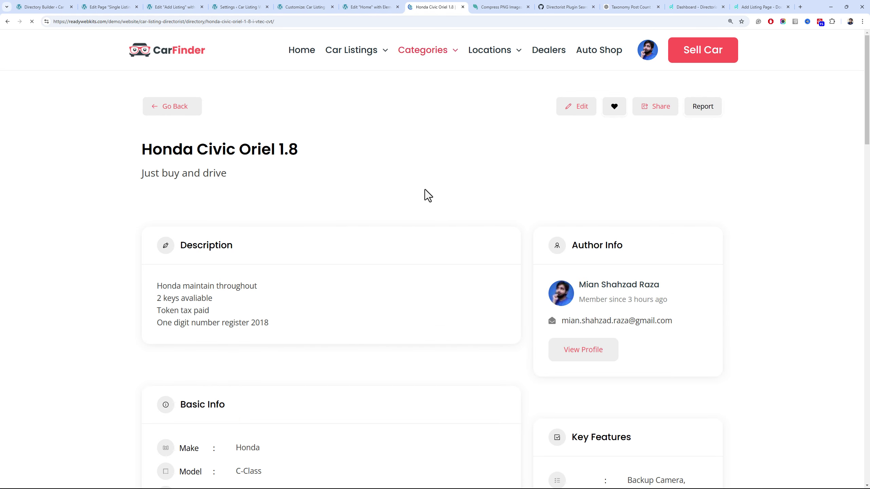
{"action": "scroll", "coordinate": [425, 189], "scroll_direction": "down", "scroll_amount": 10}
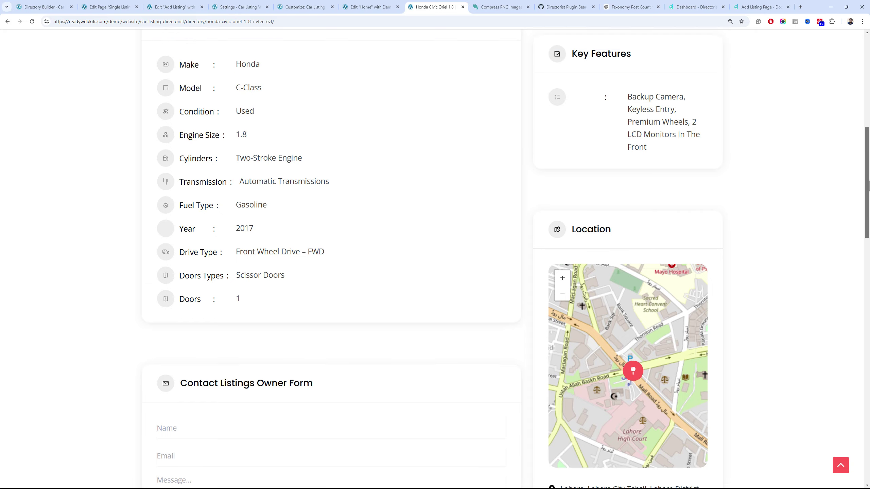
{"action": "left_click_drag", "start_coordinate": [869, 185], "coordinate": [863, 78]}
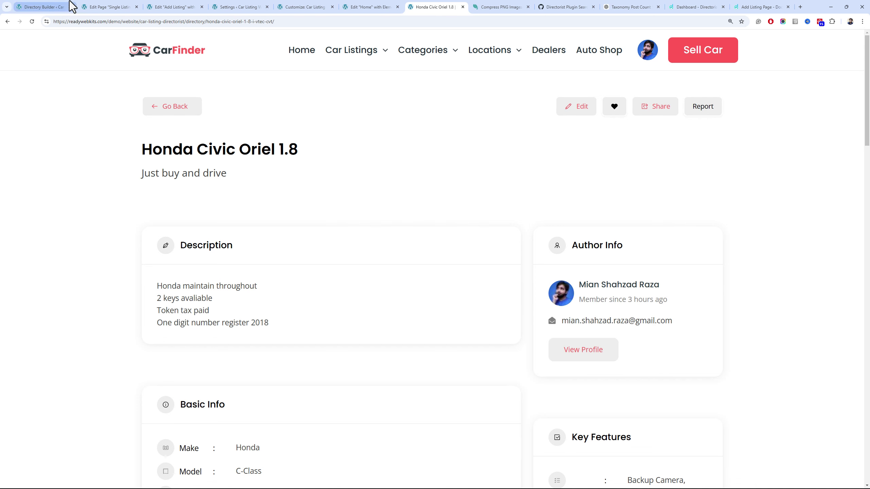
Add the Images preset field above Description in the Description section of the single page contents, and update the directory
{"action": "left_click", "coordinate": [108, 7]}
{"action": "left_click", "coordinate": [34, 7]}
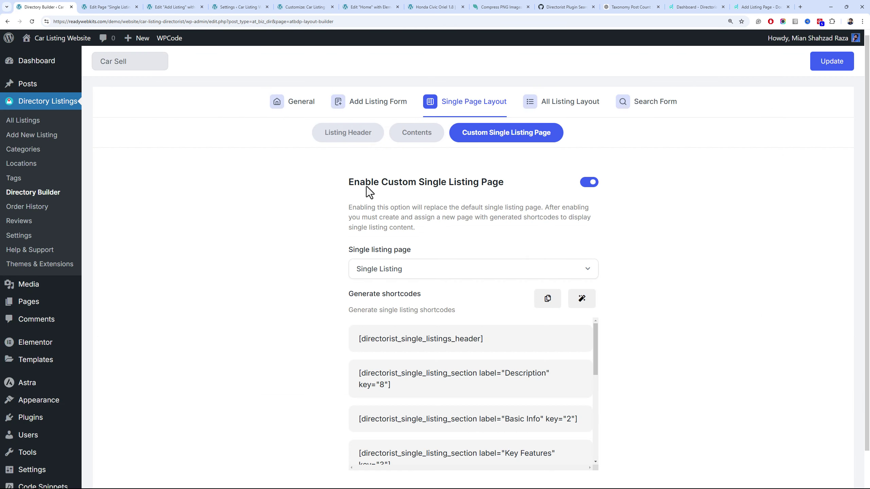
{"action": "scroll", "coordinate": [431, 288], "scroll_direction": "down", "scroll_amount": 1}
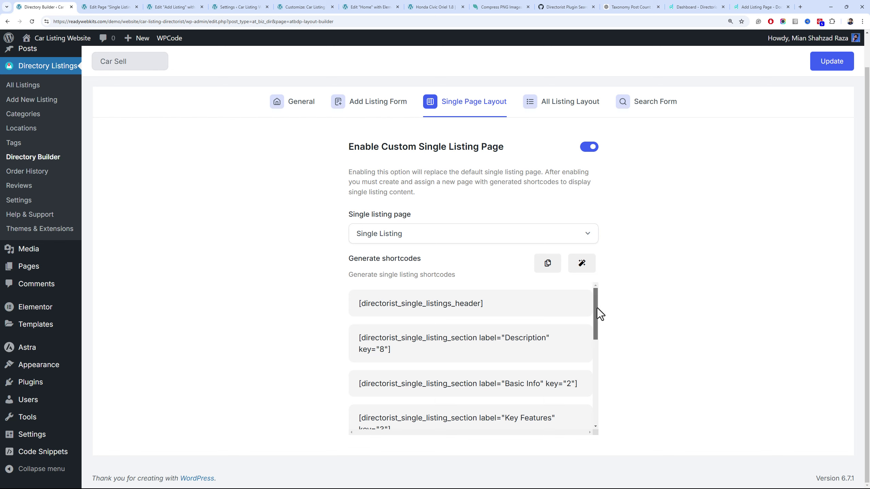
{"action": "scroll", "coordinate": [598, 315], "scroll_direction": "down", "scroll_amount": 1}
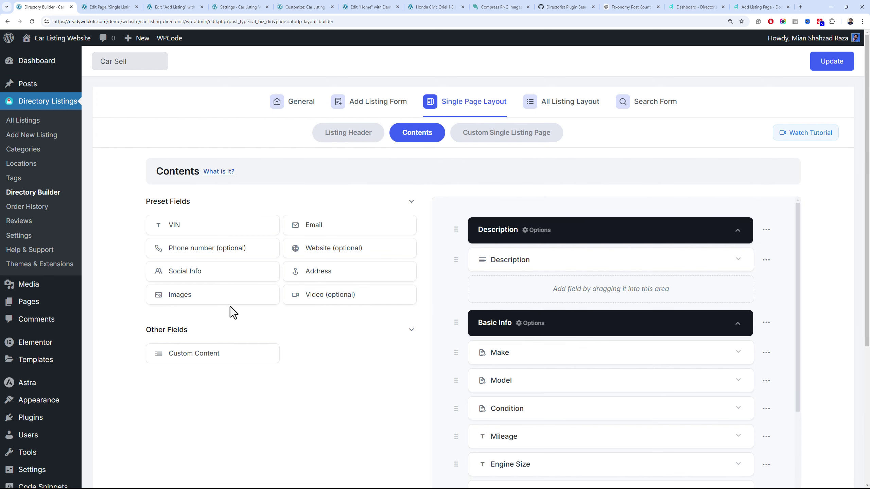
{"action": "left_click_drag", "start_coordinate": [206, 295], "coordinate": [570, 261]}
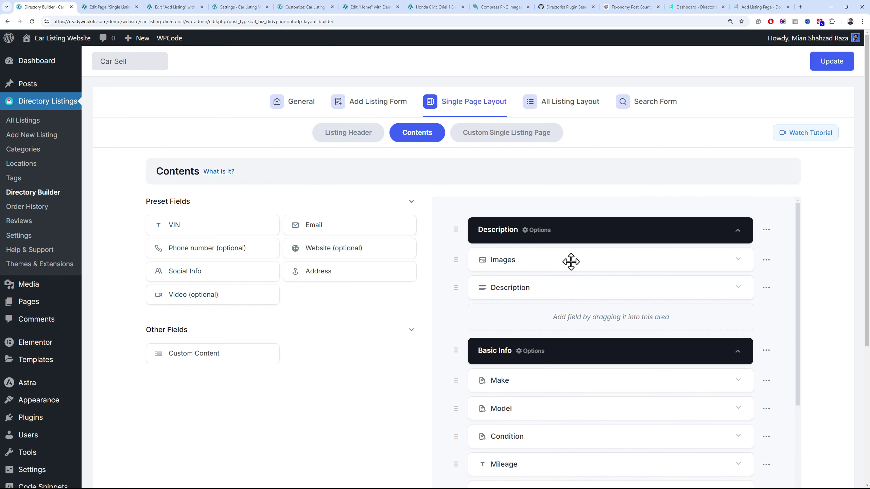
{"action": "left_click", "coordinate": [843, 60]}
Generate the single listing shortcodes again in the custom single listing page settings and review the resulting list
{"action": "left_click", "coordinate": [505, 141]}
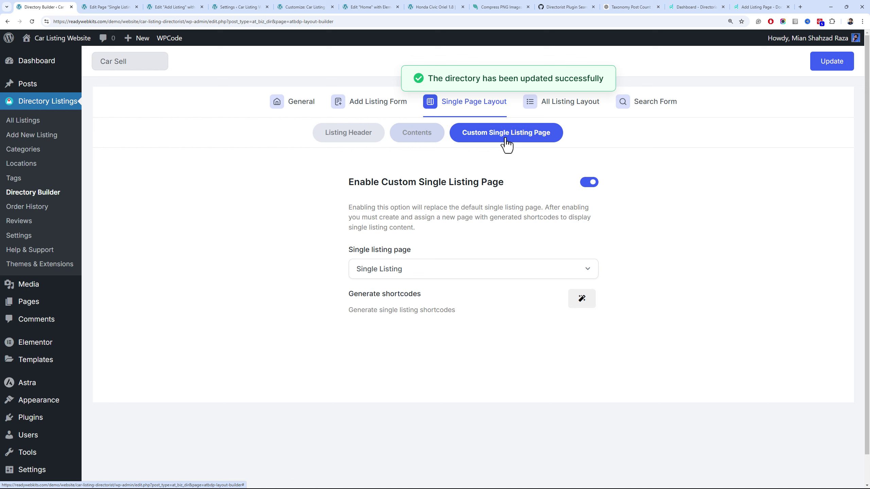
{"action": "left_click", "coordinate": [581, 300]}
{"action": "scroll", "coordinate": [442, 314], "scroll_direction": "down", "scroll_amount": 1}
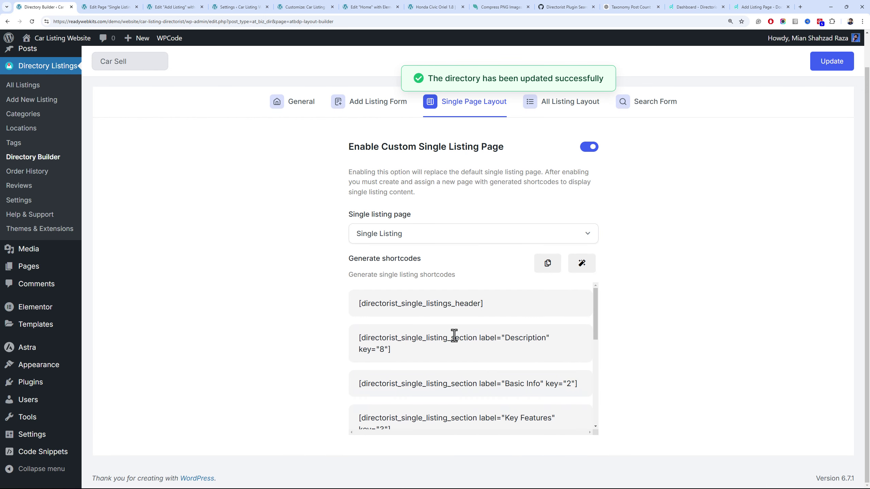
{"action": "scroll", "coordinate": [454, 335], "scroll_direction": "down", "scroll_amount": 5}
{"action": "scroll", "coordinate": [464, 342], "scroll_direction": "up", "scroll_amount": 5}
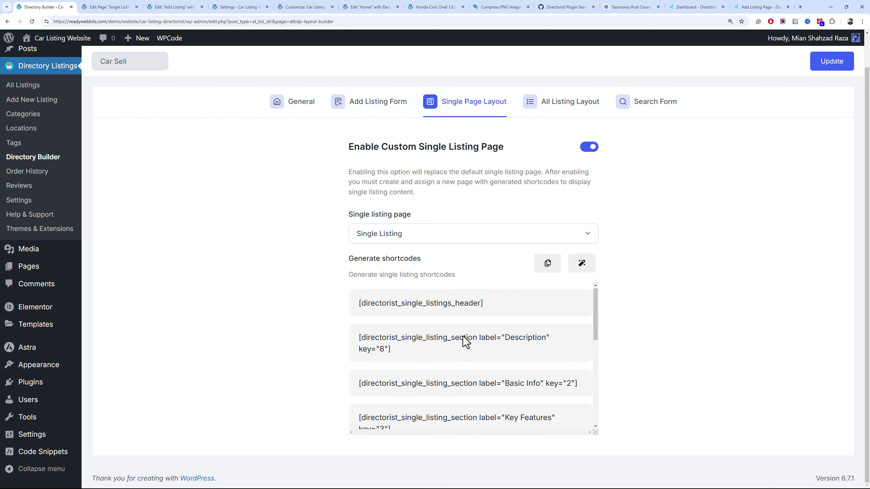
{"action": "scroll", "coordinate": [462, 336], "scroll_direction": "down", "scroll_amount": 4}
{"action": "scroll", "coordinate": [462, 335], "scroll_direction": "up", "scroll_amount": 4}
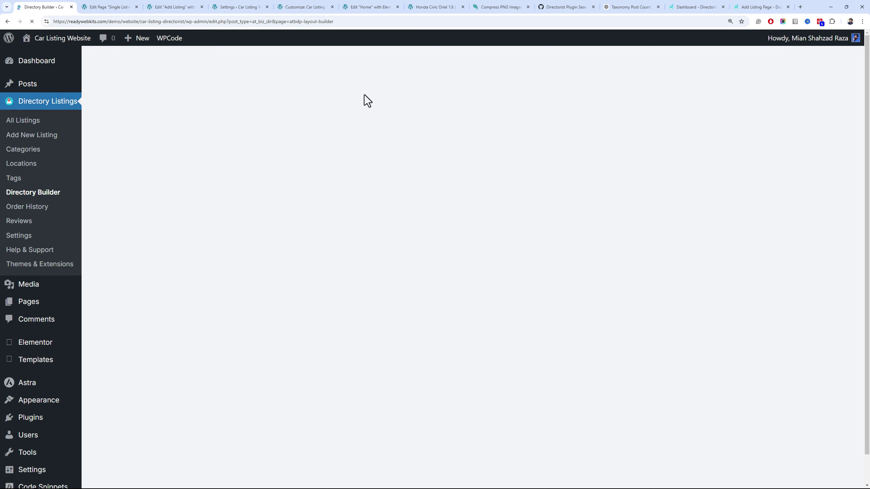
Open the Honda Civic Oriel 1.8 listing on the website and page through its image gallery in the Description section
{"action": "key", "text": "ctrl+7"}
{"action": "scroll", "coordinate": [377, 147], "scroll_direction": "down", "scroll_amount": 3}
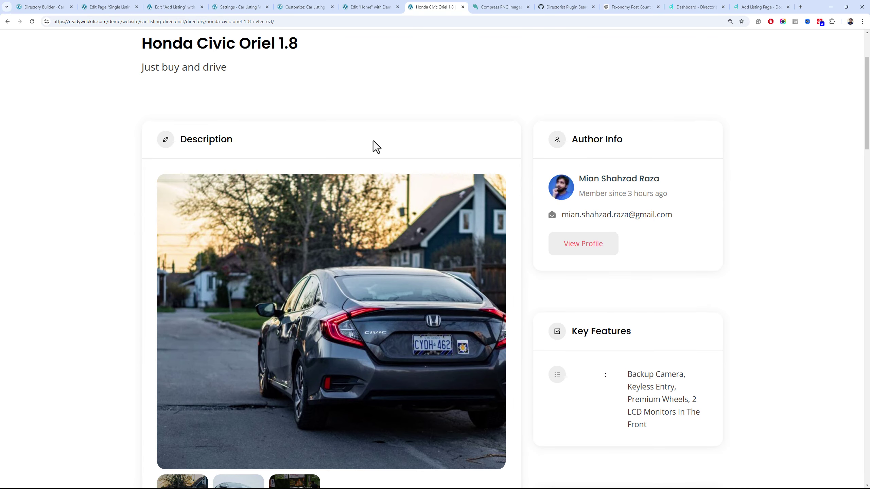
{"action": "scroll", "coordinate": [363, 151], "scroll_direction": "down", "scroll_amount": 5}
{"action": "scroll", "coordinate": [393, 192], "scroll_direction": "up", "scroll_amount": 5}
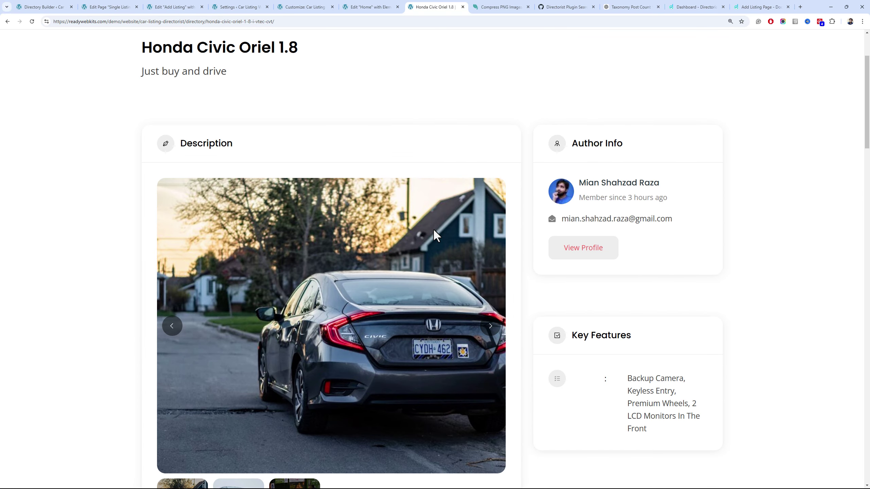
{"action": "left_click", "coordinate": [490, 326]}
{"action": "left_click", "coordinate": [491, 326]}
{"action": "scroll", "coordinate": [468, 324], "scroll_direction": "down", "scroll_amount": 5}
{"action": "scroll", "coordinate": [430, 290], "scroll_direction": "up", "scroll_amount": 3}
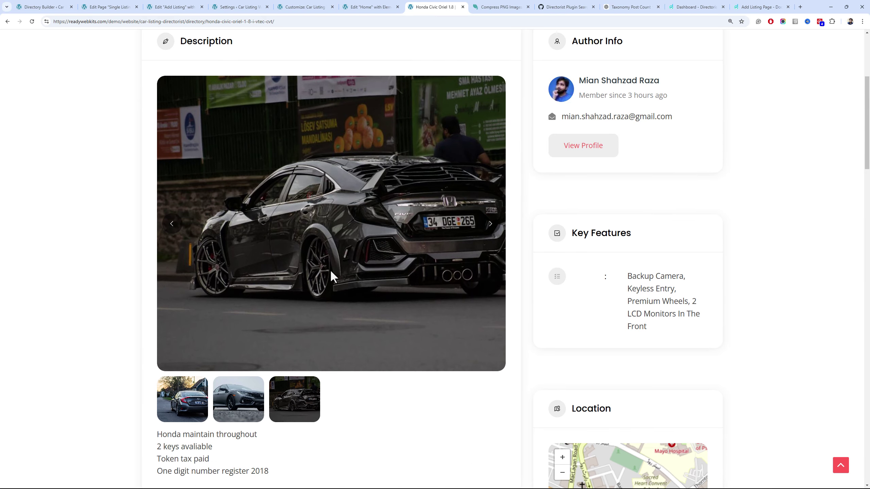
Review the listing's description text, Basic Info fields and Contact Listings Owner Form
{"action": "scroll", "coordinate": [331, 271], "scroll_direction": "down", "scroll_amount": 5}
{"action": "left_click_drag", "start_coordinate": [285, 271], "coordinate": [172, 244]}
{"action": "scroll", "coordinate": [243, 244], "scroll_direction": "down", "scroll_amount": 5}
{"action": "scroll", "coordinate": [243, 244], "scroll_direction": "up", "scroll_amount": 1}
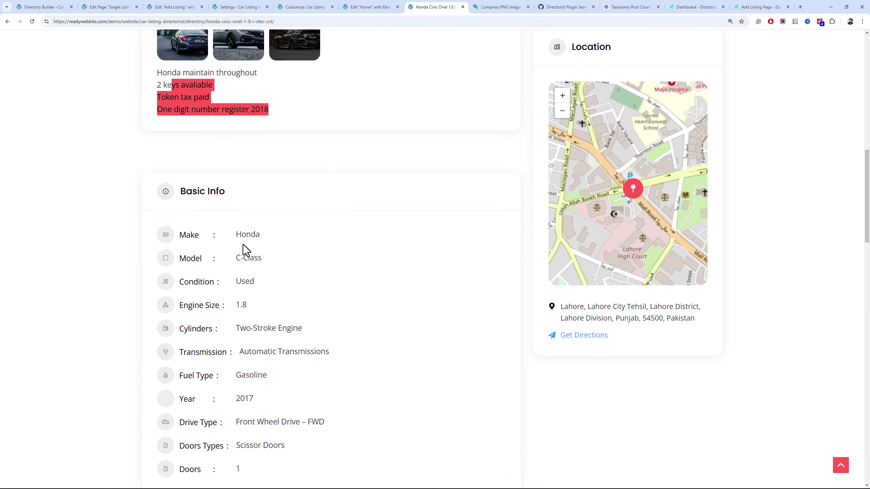
{"action": "scroll", "coordinate": [244, 249], "scroll_direction": "down", "scroll_amount": 4}
{"action": "scroll", "coordinate": [244, 248], "scroll_direction": "up", "scroll_amount": 5}
{"action": "scroll", "coordinate": [489, 242], "scroll_direction": "down", "scroll_amount": 10}
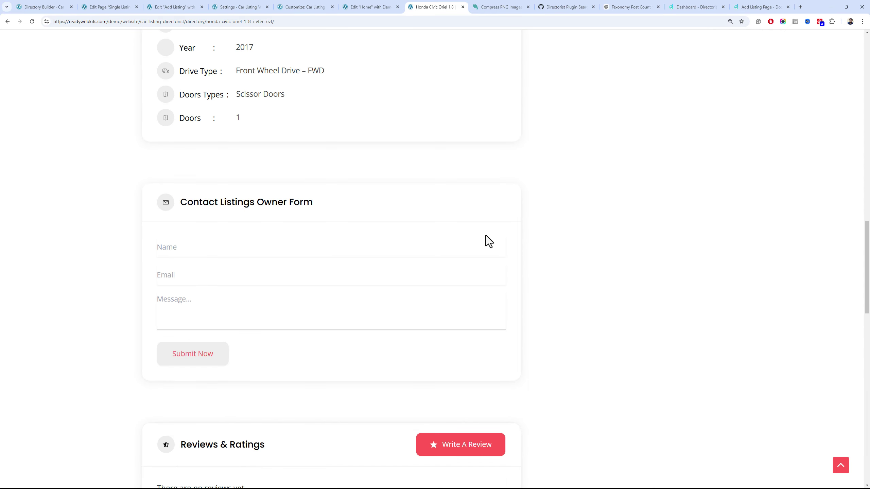
{"action": "scroll", "coordinate": [254, 214], "scroll_direction": "down", "scroll_amount": 3}
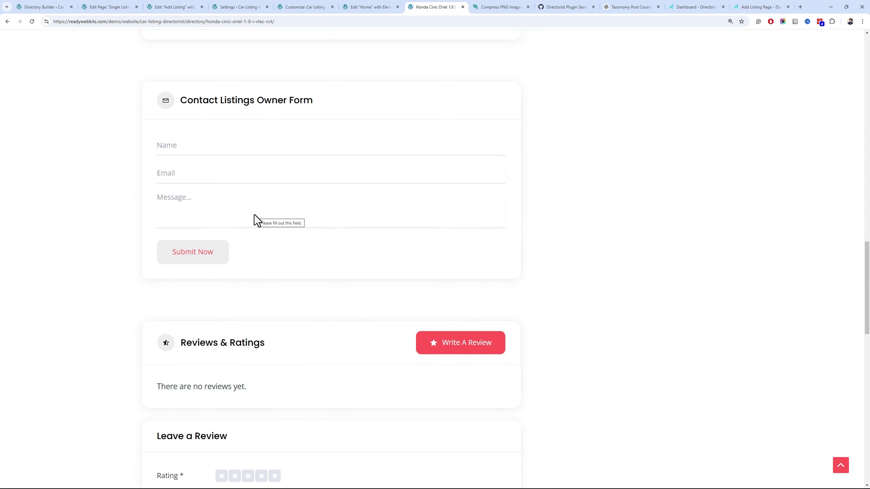
{"action": "scroll", "coordinate": [254, 215], "scroll_direction": "up", "scroll_amount": 2}
{"action": "scroll", "coordinate": [255, 214], "scroll_direction": "up", "scroll_amount": 18}
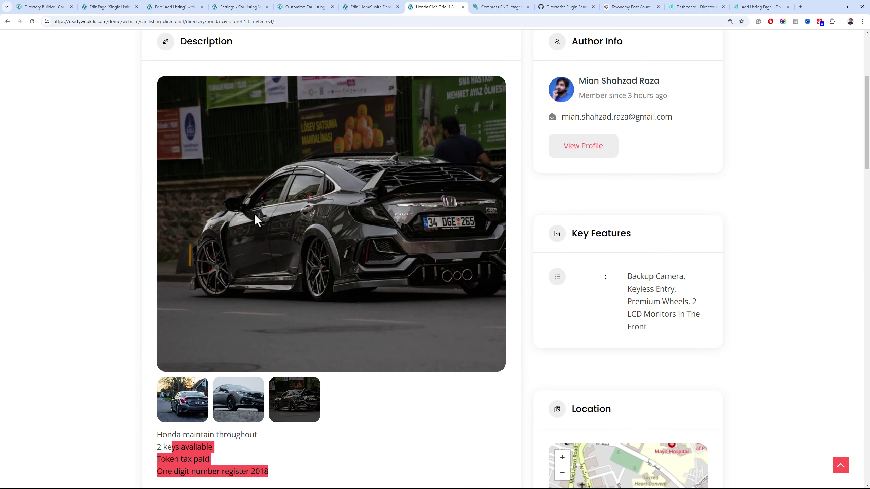
Review the listing's Author Info, Key Features and Location sections, then its review form and related listings
{"action": "scroll", "coordinate": [254, 213], "scroll_direction": "down", "scroll_amount": 1}
{"action": "scroll", "coordinate": [254, 213], "scroll_direction": "down", "scroll_amount": 2}
{"action": "scroll", "coordinate": [548, 219], "scroll_direction": "up", "scroll_amount": 3}
{"action": "scroll", "coordinate": [560, 207], "scroll_direction": "up", "scroll_amount": 3}
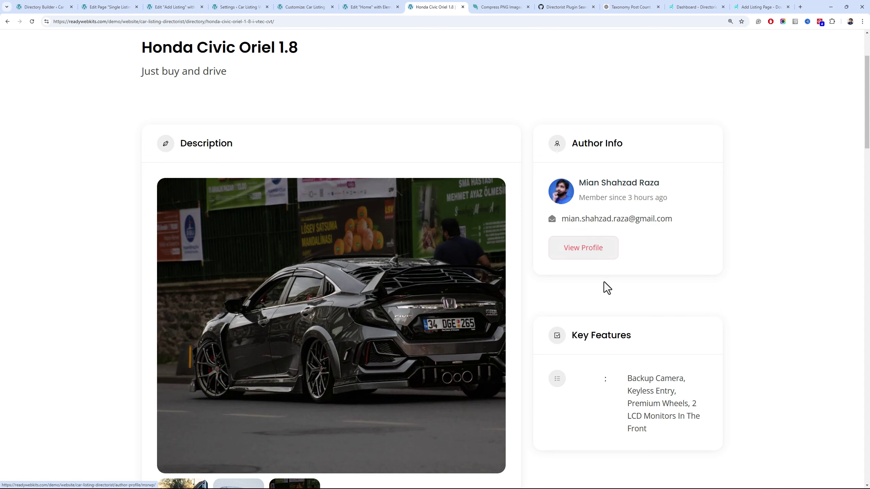
{"action": "scroll", "coordinate": [595, 324], "scroll_direction": "down", "scroll_amount": 5}
{"action": "scroll", "coordinate": [595, 324], "scroll_direction": "down", "scroll_amount": 15}
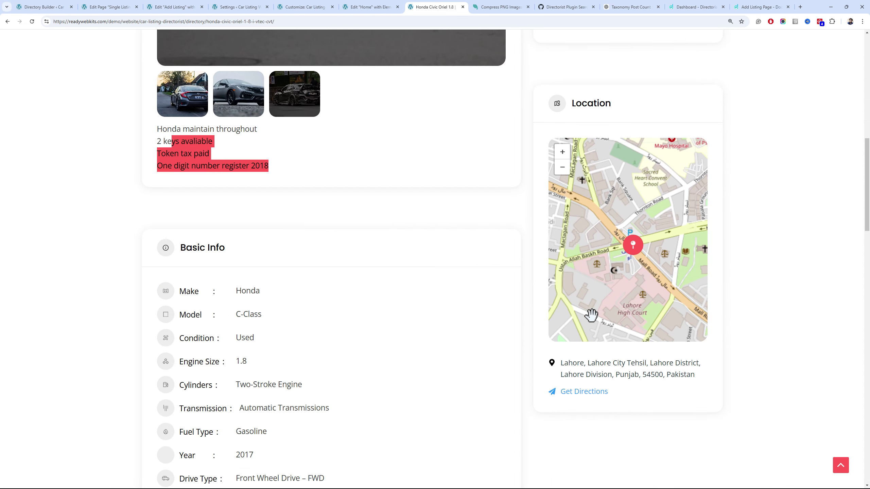
{"action": "scroll", "coordinate": [591, 315], "scroll_direction": "down", "scroll_amount": 5}
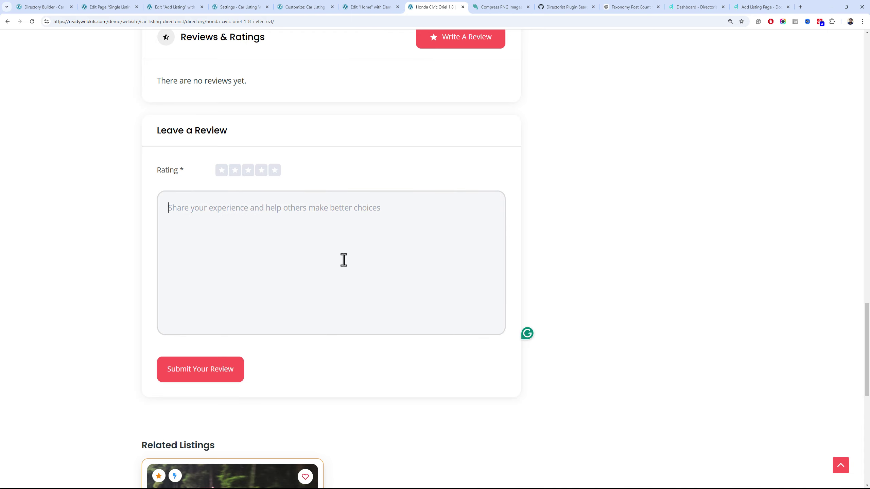
{"action": "scroll", "coordinate": [344, 262], "scroll_direction": "down", "scroll_amount": 7}
{"action": "scroll", "coordinate": [868, 374], "scroll_direction": "up", "scroll_amount": 20}
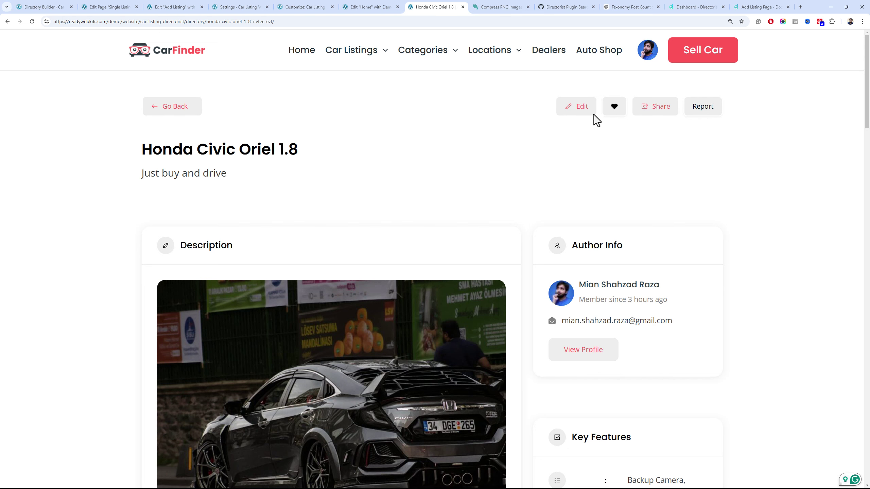
Check the listing's share options, add the Honda Civic Oriel 1.8 to the favorites, and open the account dashboard
{"action": "mouse_move", "coordinate": [646, 116]}
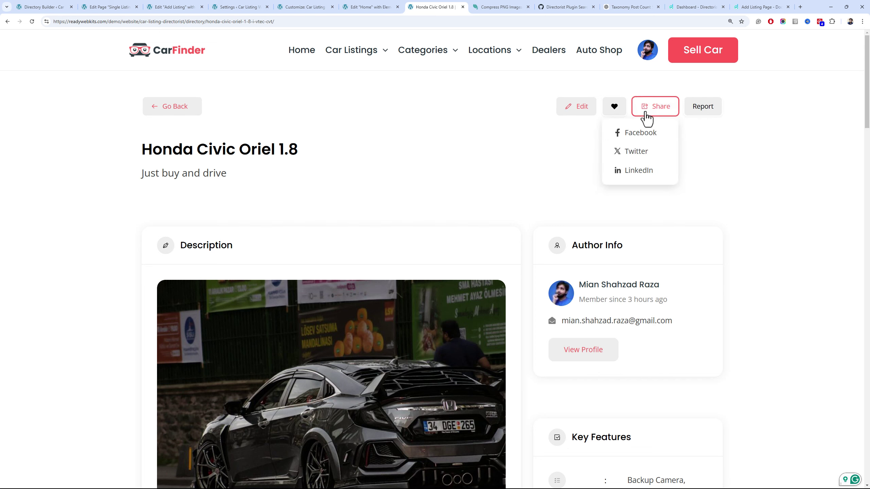
{"action": "left_click", "coordinate": [621, 109]}
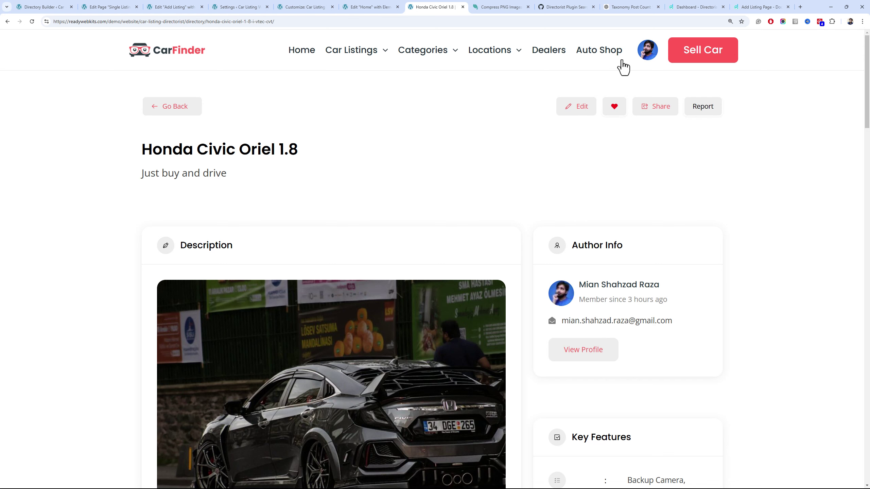
{"action": "left_click", "coordinate": [644, 58]}
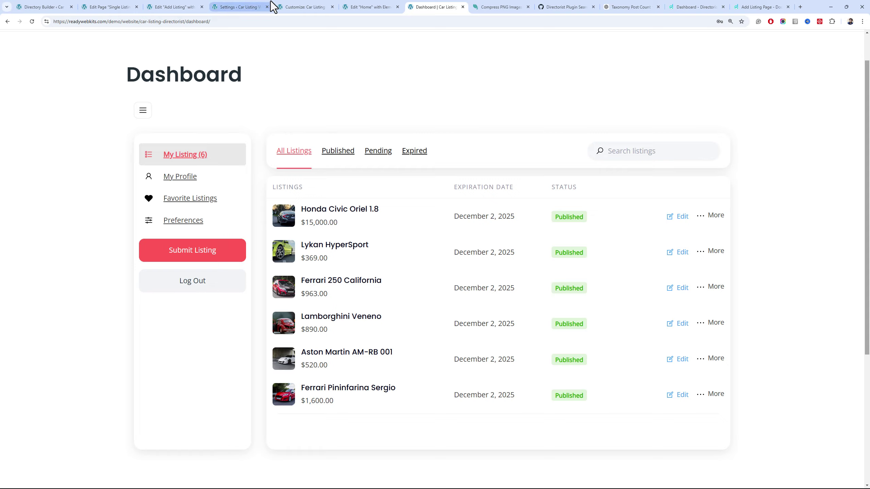
Turn off Underline Content Links in the theme's global typography settings and publish the customization
{"action": "left_click", "coordinate": [275, 6]}
{"action": "left_click", "coordinate": [9, 84]}
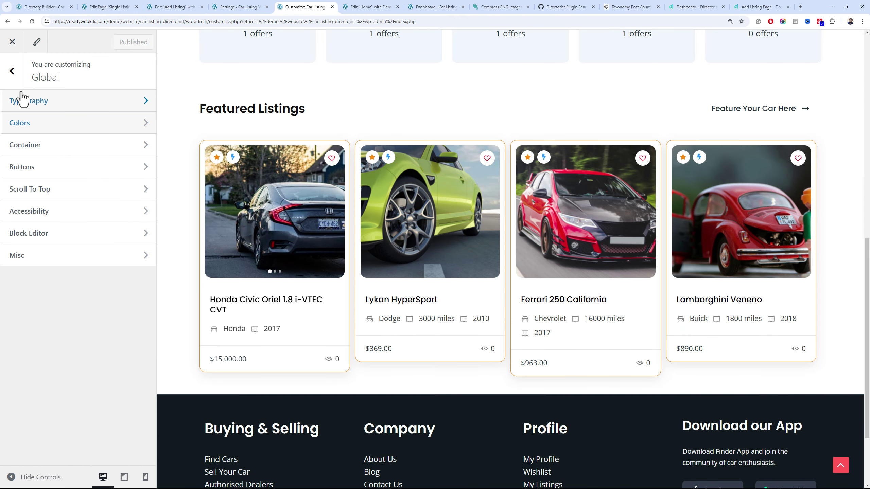
{"action": "left_click", "coordinate": [24, 102]}
{"action": "scroll", "coordinate": [89, 235], "scroll_direction": "down", "scroll_amount": 5}
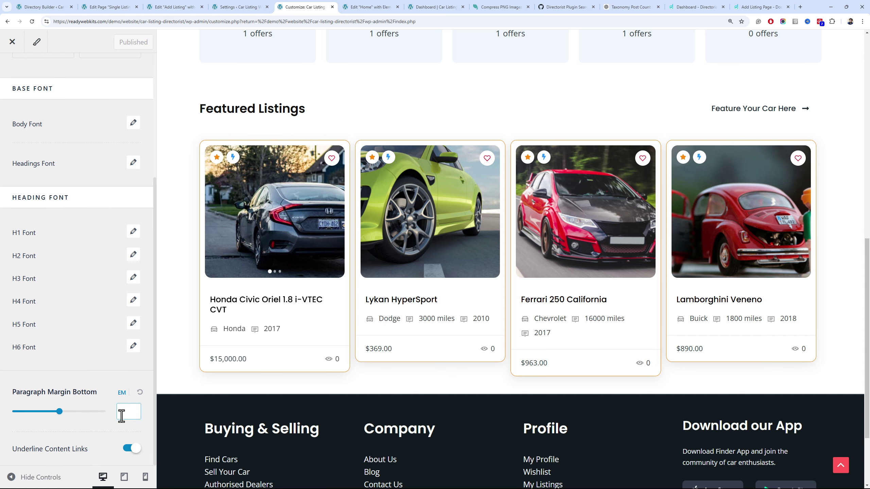
{"action": "left_click", "coordinate": [130, 451]}
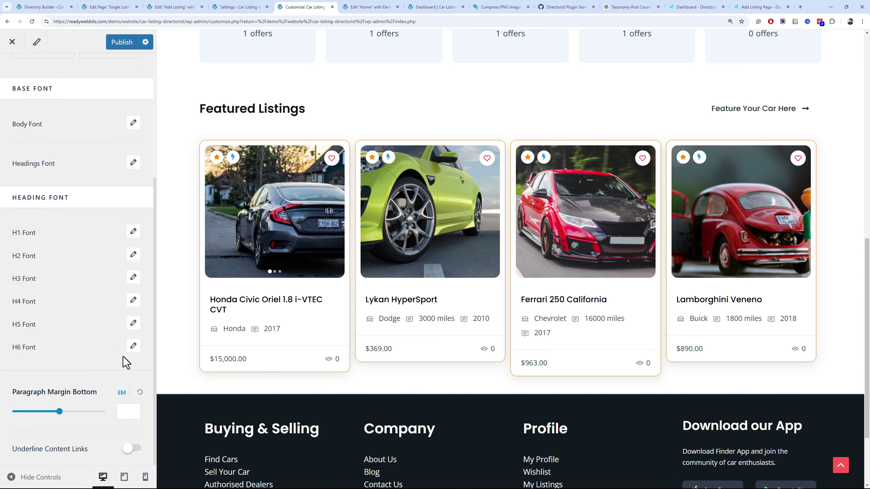
{"action": "left_click", "coordinate": [116, 48]}
Open the Honda Civic Oriel 1.8 listing for editing from the dashboard and set its listing type to Featured
{"action": "left_click", "coordinate": [437, 7]}
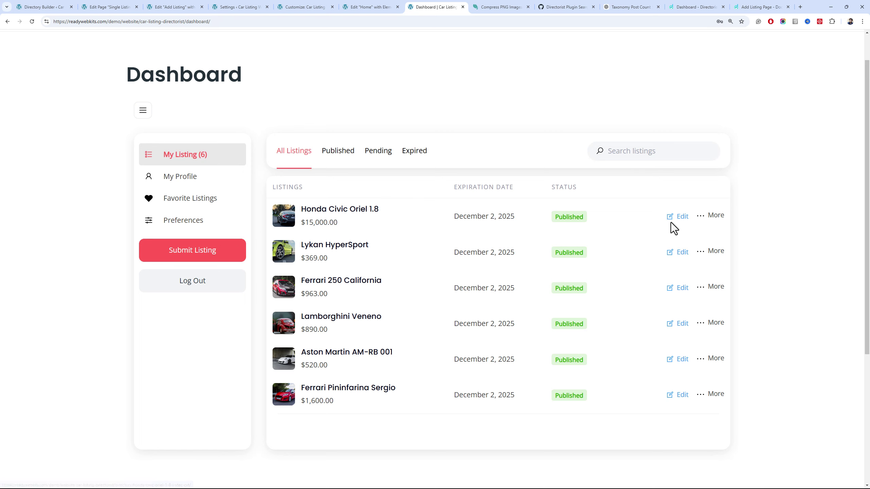
{"action": "left_click", "coordinate": [681, 218]}
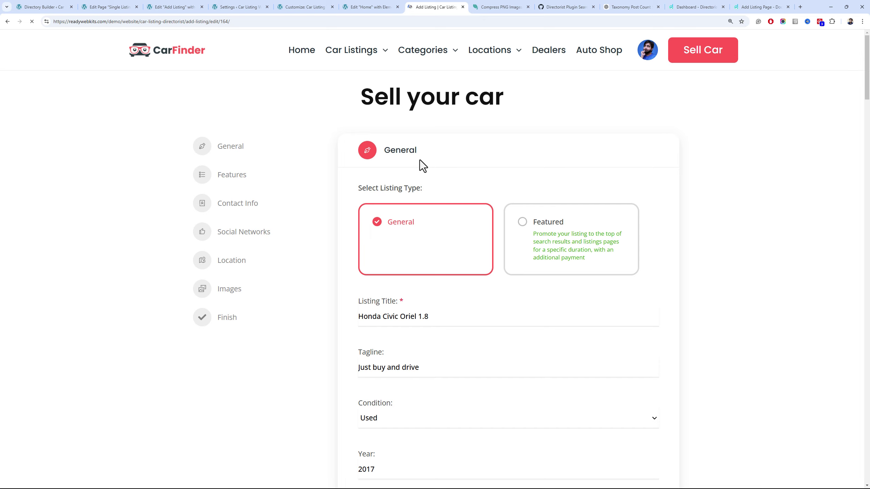
{"action": "left_click", "coordinate": [530, 240]}
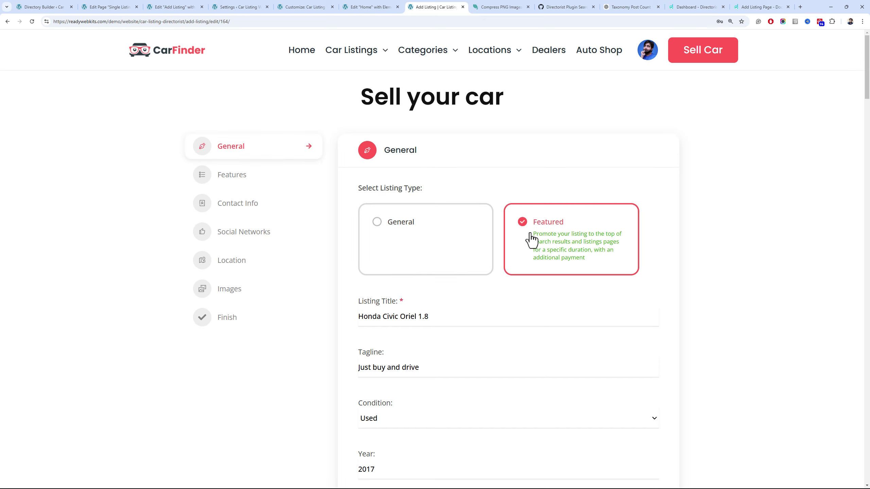
Finish the listing edit by previewing the changes and continuing to publish
{"action": "scroll", "coordinate": [257, 319], "scroll_direction": "down", "scroll_amount": 5}
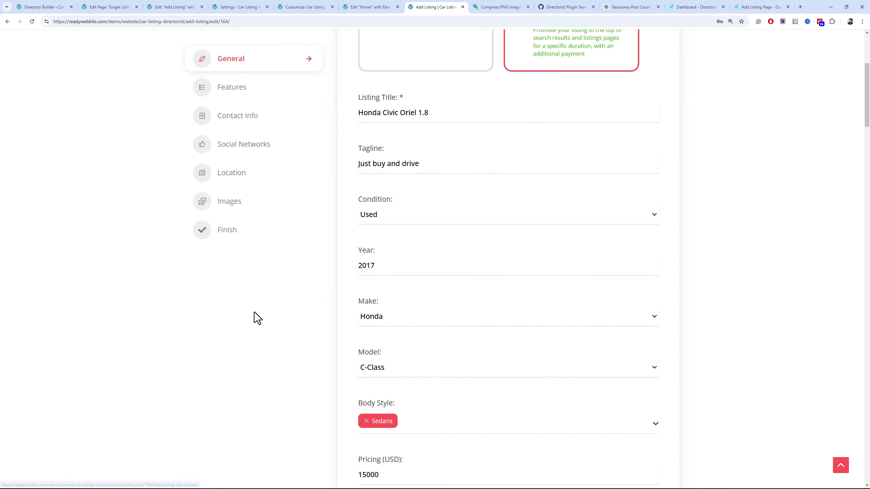
{"action": "left_click", "coordinate": [226, 236]}
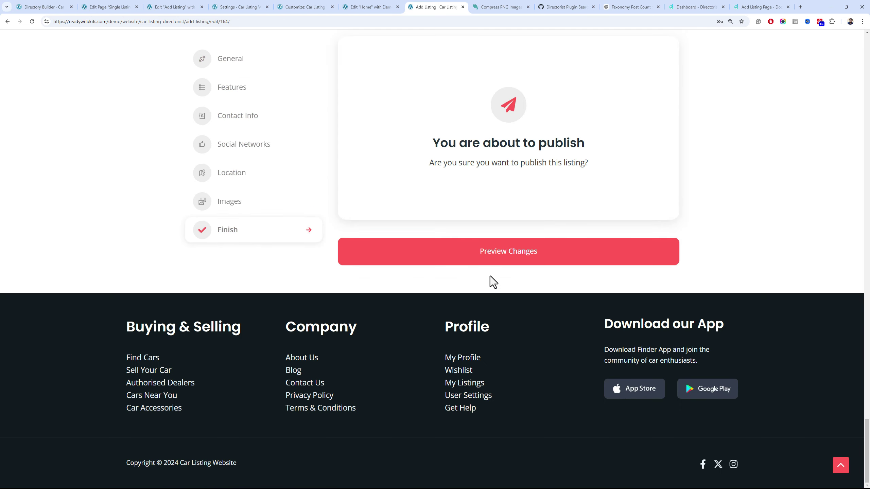
{"action": "left_click", "coordinate": [490, 258]}
{"action": "scroll", "coordinate": [838, 417], "scroll_direction": "down", "scroll_amount": 15}
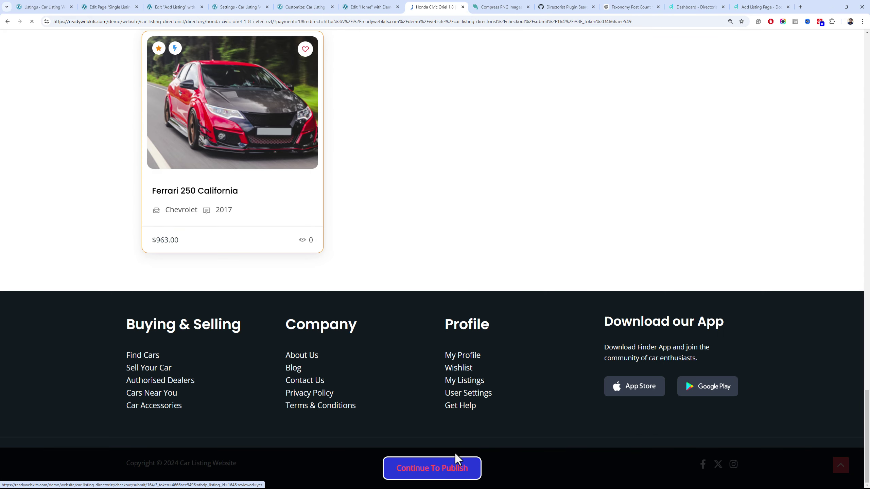
{"action": "left_click", "coordinate": [455, 463]}
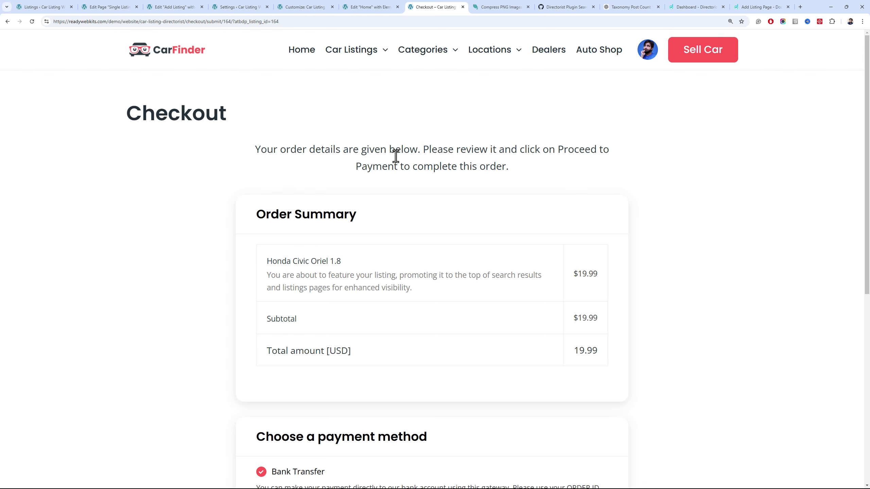
Place the featured listing order with Bank Transfer as the payment method and review the payment receipt
{"action": "scroll", "coordinate": [395, 155], "scroll_direction": "down", "scroll_amount": 3}
{"action": "scroll", "coordinate": [466, 259], "scroll_direction": "down", "scroll_amount": 3}
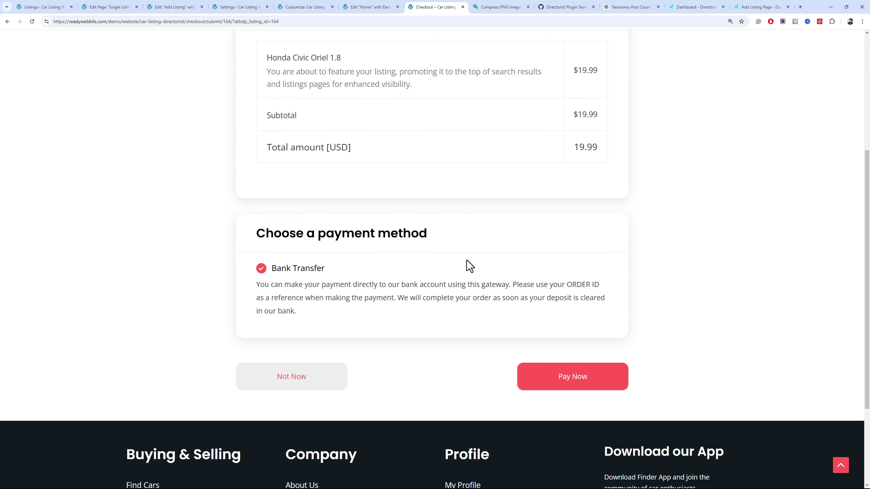
{"action": "left_click", "coordinate": [563, 375]}
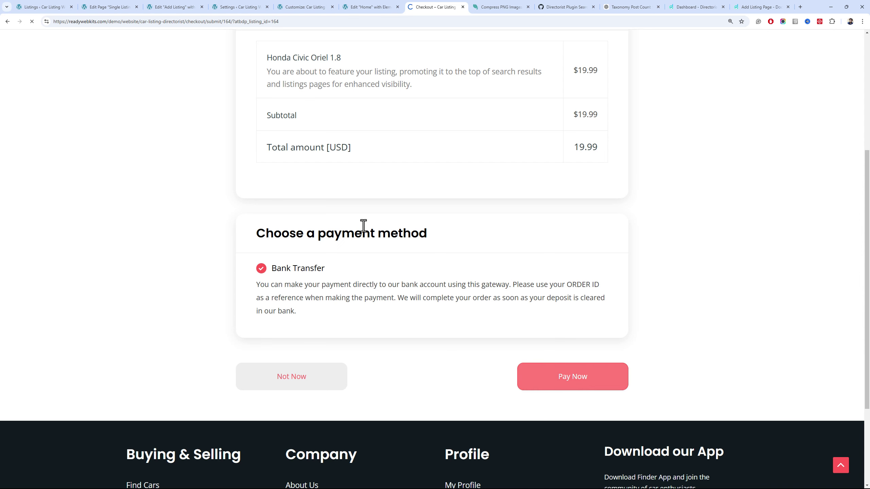
{"action": "scroll", "coordinate": [357, 222], "scroll_direction": "down", "scroll_amount": 6}
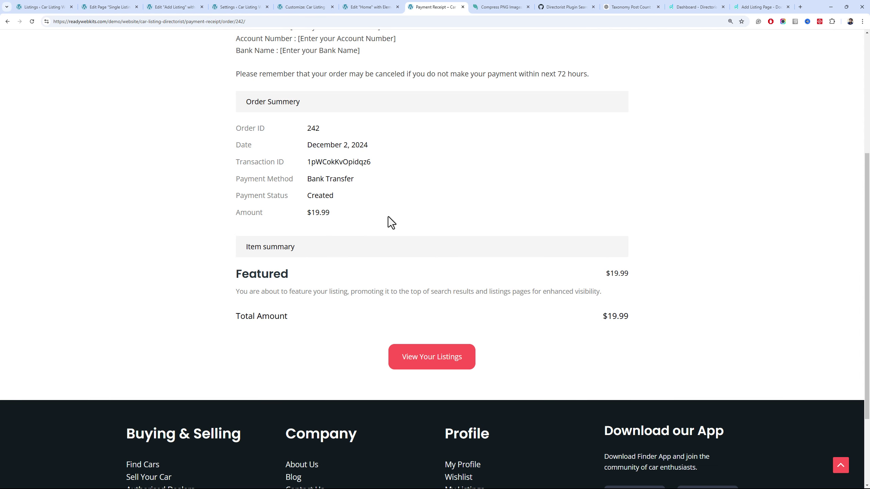
Open the directory's order history in the admin area and review the receipt of the Honda Civic Oriel 1.8 order
{"action": "left_click", "coordinate": [61, 7]}
{"action": "left_click", "coordinate": [27, 207]}
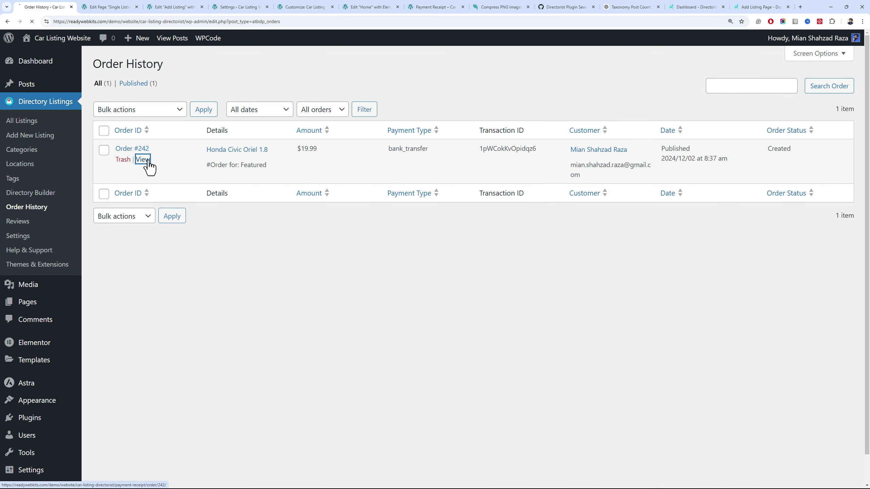
{"action": "scroll", "coordinate": [303, 167], "scroll_direction": "down", "scroll_amount": 6}
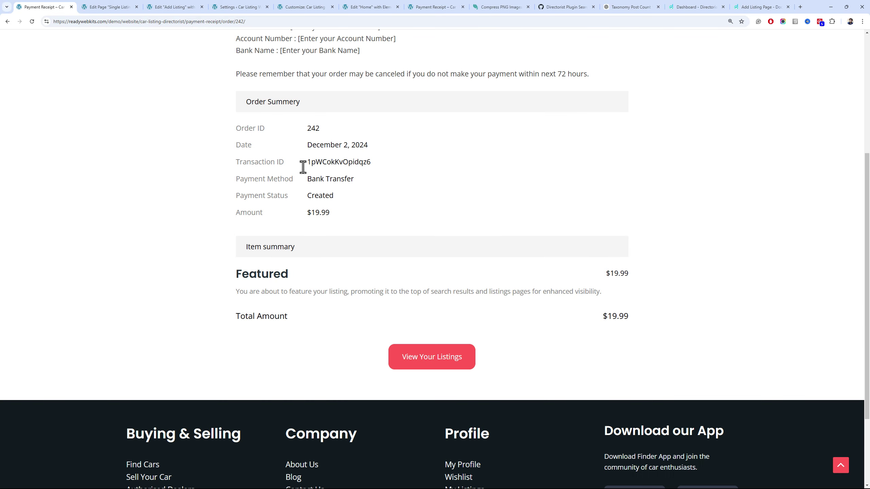
{"action": "scroll", "coordinate": [302, 169], "scroll_direction": "up", "scroll_amount": 6}
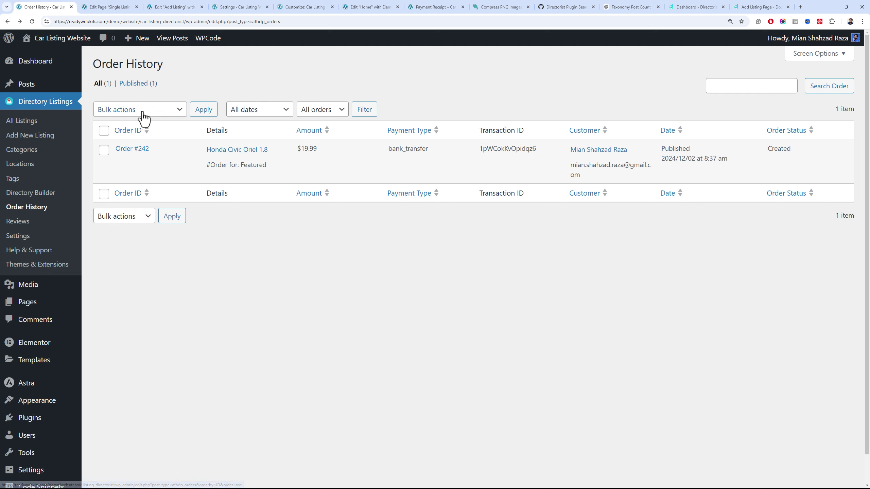
Set the status of the Honda Civic Oriel 1.8 featured order to Completed in the order history
{"action": "left_click", "coordinate": [104, 150]}
{"action": "left_click", "coordinate": [112, 116]}
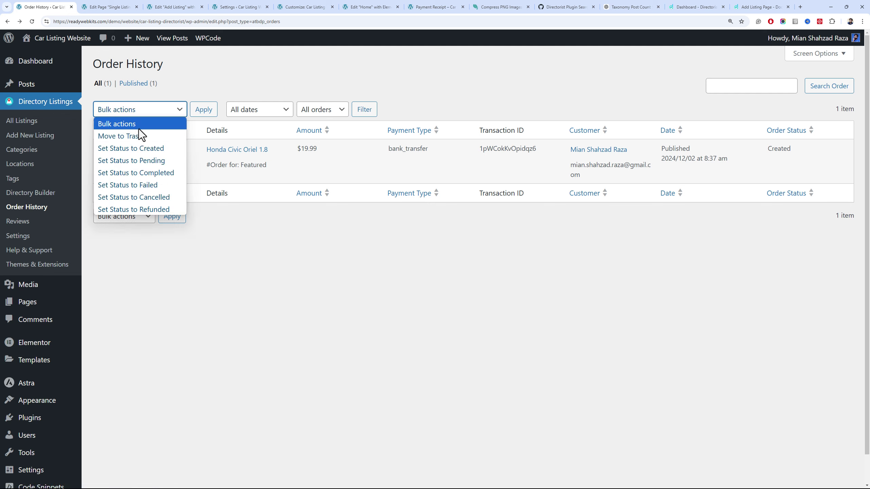
{"action": "left_click", "coordinate": [167, 173]}
{"action": "left_click", "coordinate": [207, 113]}
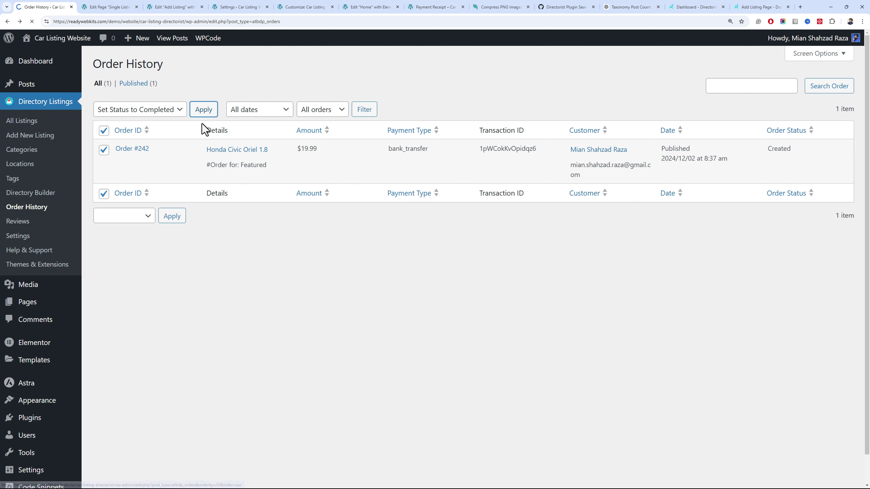
Publish the pending Honda Civic Oriel 1.8 listing from the directory's list of all listings
{"action": "left_click", "coordinate": [64, 127]}
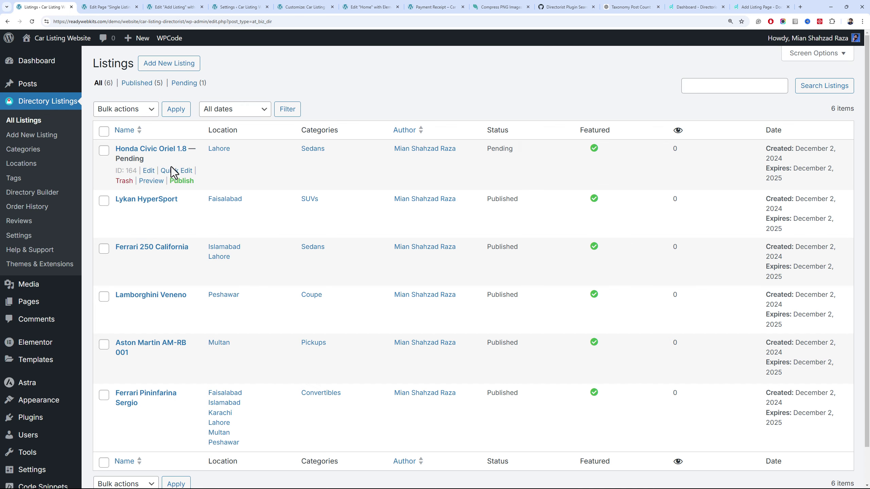
{"action": "left_click", "coordinate": [188, 171]}
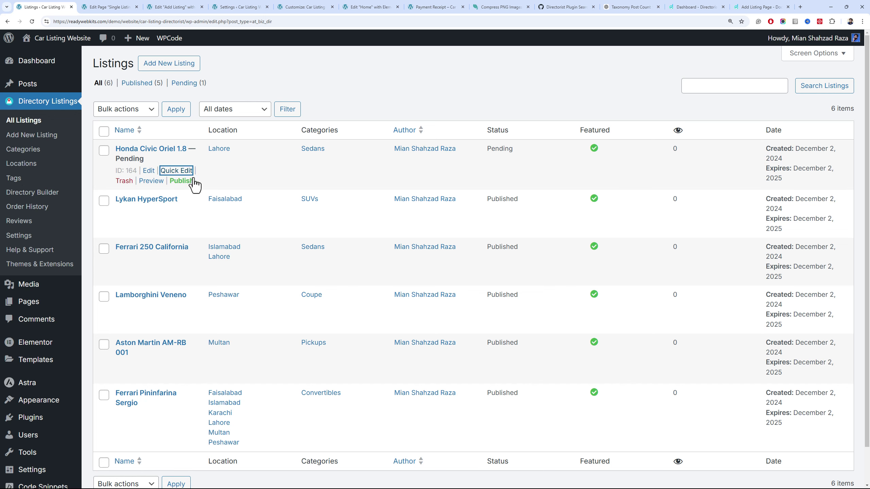
{"action": "left_click", "coordinate": [193, 183]}
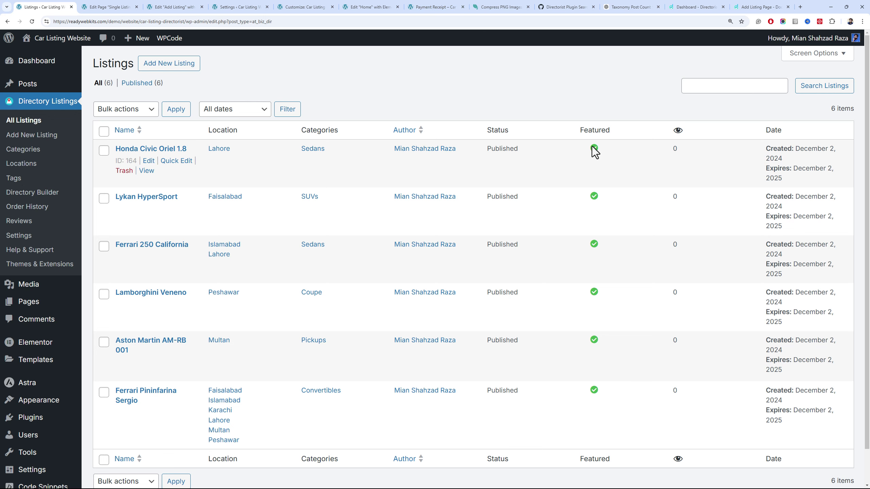
Review the bank account details and order summary on the payment receipt page, and check the order's status in the admin order history
{"action": "left_click", "coordinate": [451, 7]}
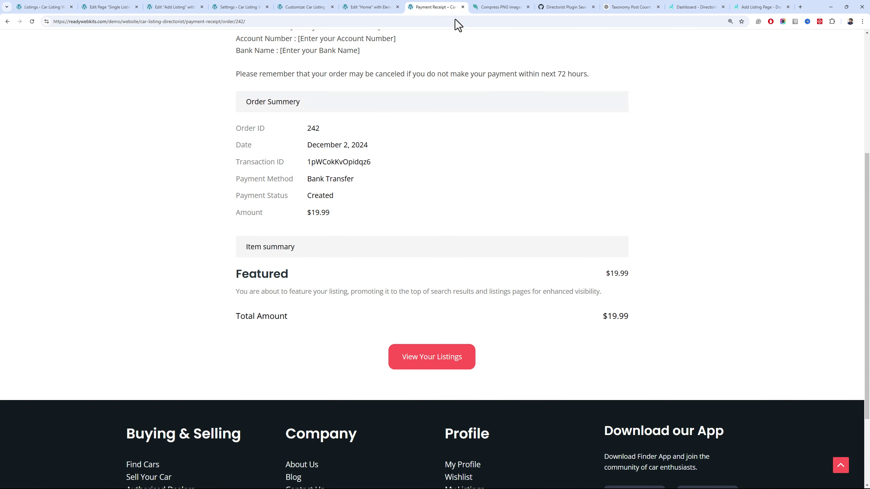
{"action": "scroll", "coordinate": [428, 141], "scroll_direction": "up", "scroll_amount": 3}
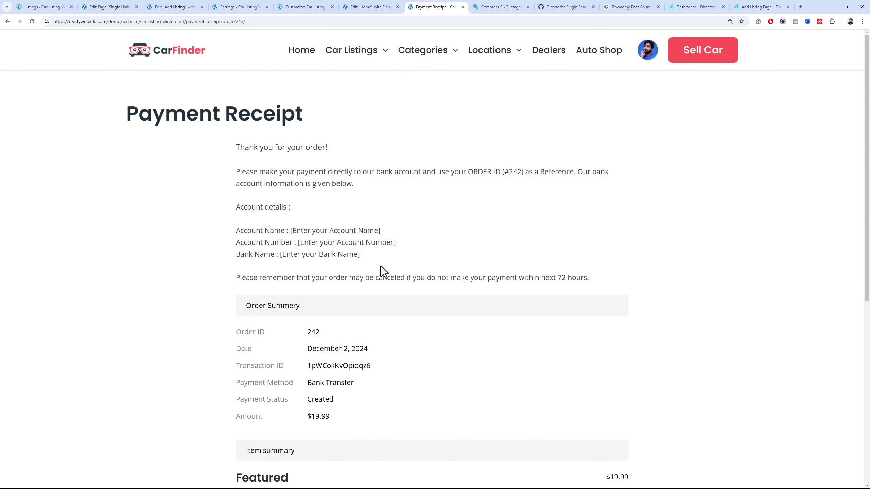
{"action": "left_click_drag", "start_coordinate": [360, 257], "coordinate": [252, 232]}
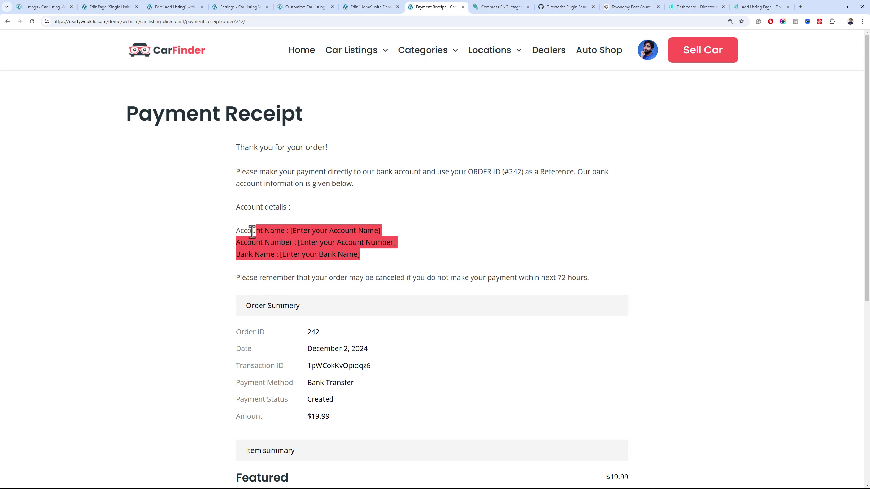
{"action": "double_click", "coordinate": [302, 231]}
{"action": "left_click", "coordinate": [302, 232]}
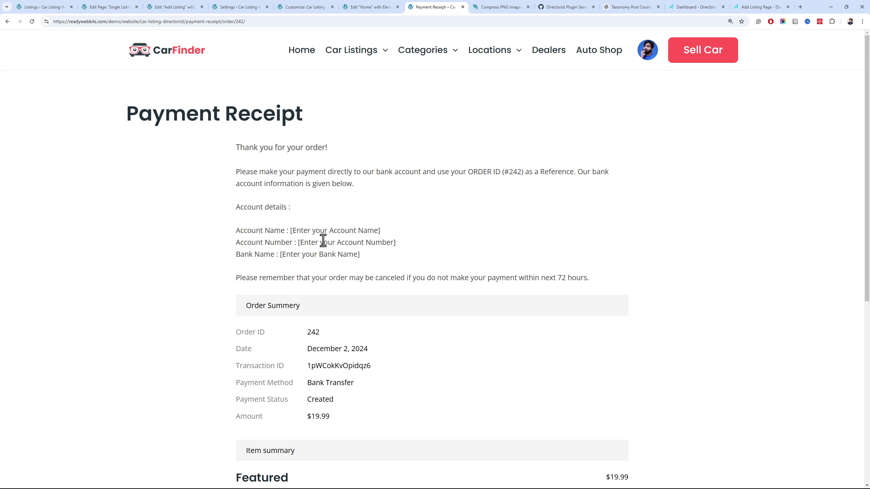
{"action": "scroll", "coordinate": [323, 239], "scroll_direction": "down", "scroll_amount": 8}
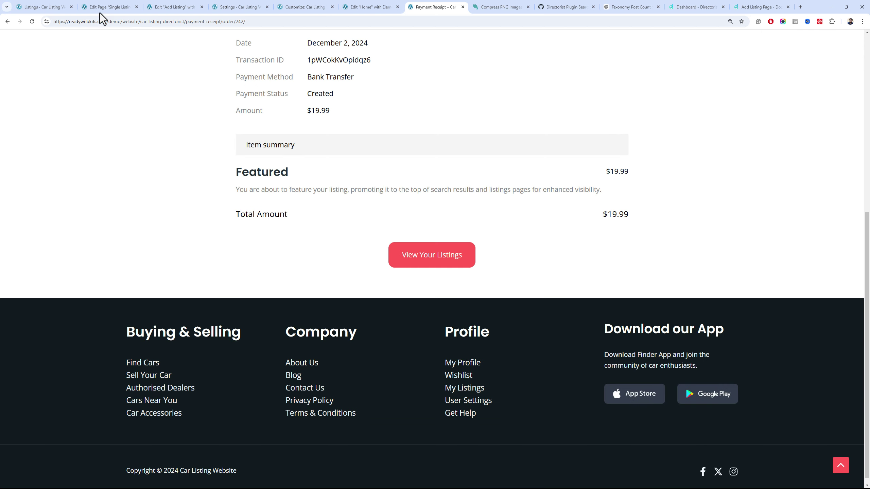
{"action": "left_click", "coordinate": [68, 10]}
{"action": "left_click", "coordinate": [50, 209]}
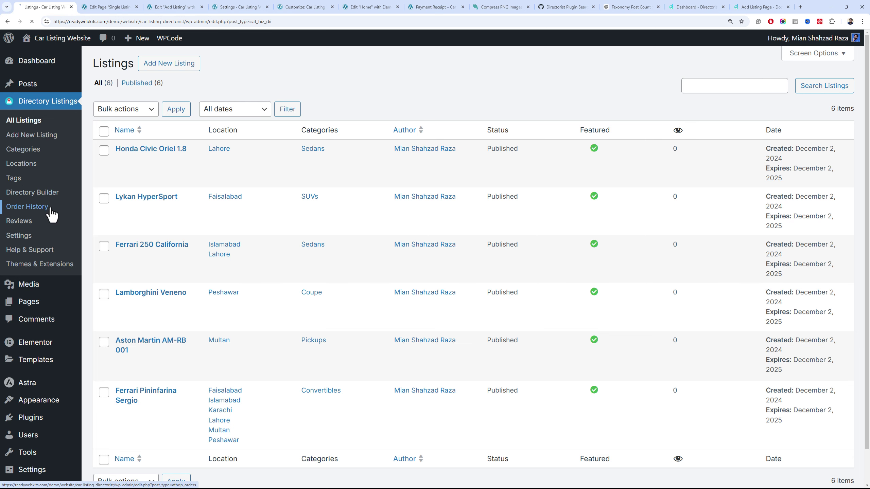
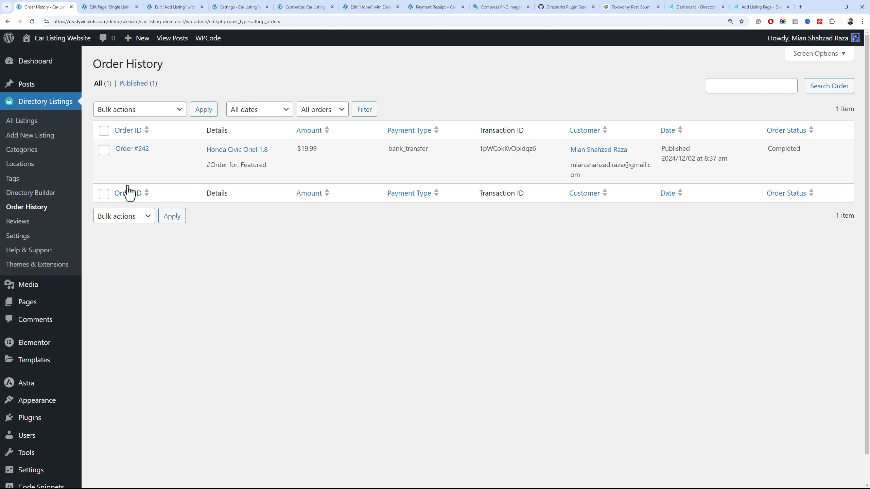
Open the Bank Transfer section of the directory's monetization settings and review the gateway title, gateway description and bank information
{"action": "left_click", "coordinate": [42, 236]}
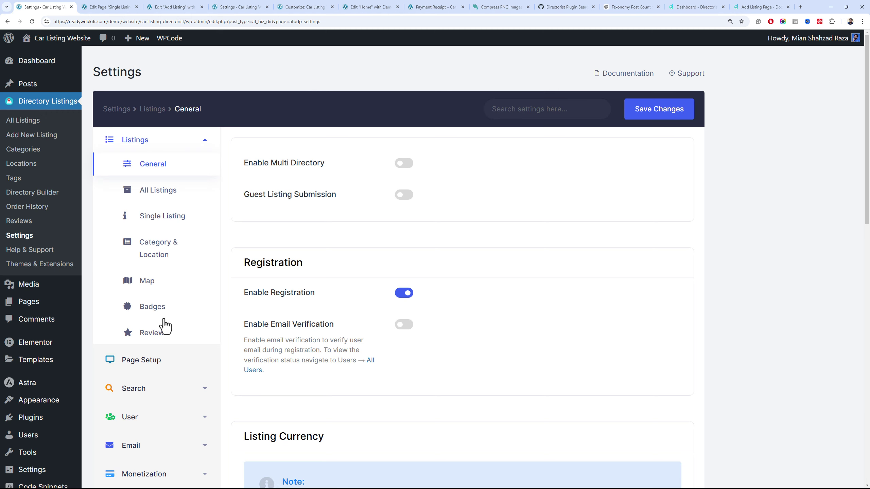
{"action": "scroll", "coordinate": [184, 405], "scroll_direction": "down", "scroll_amount": 3}
{"action": "left_click", "coordinate": [173, 375]}
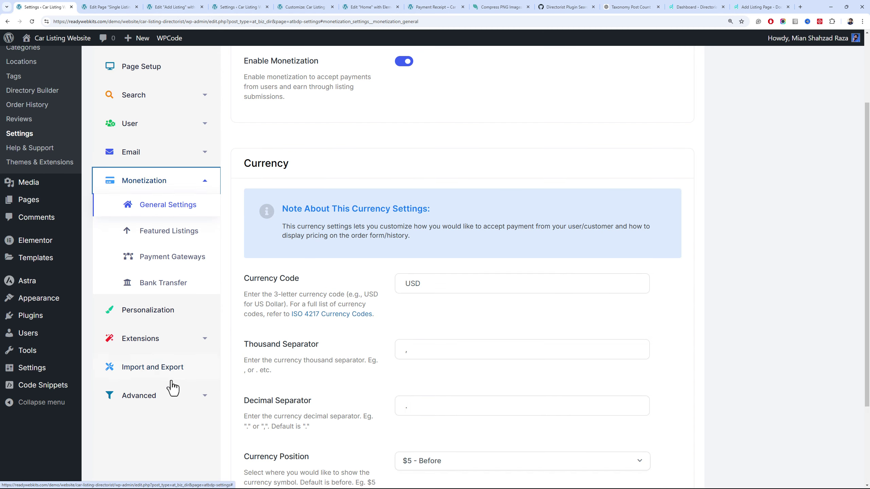
{"action": "left_click", "coordinate": [156, 263]}
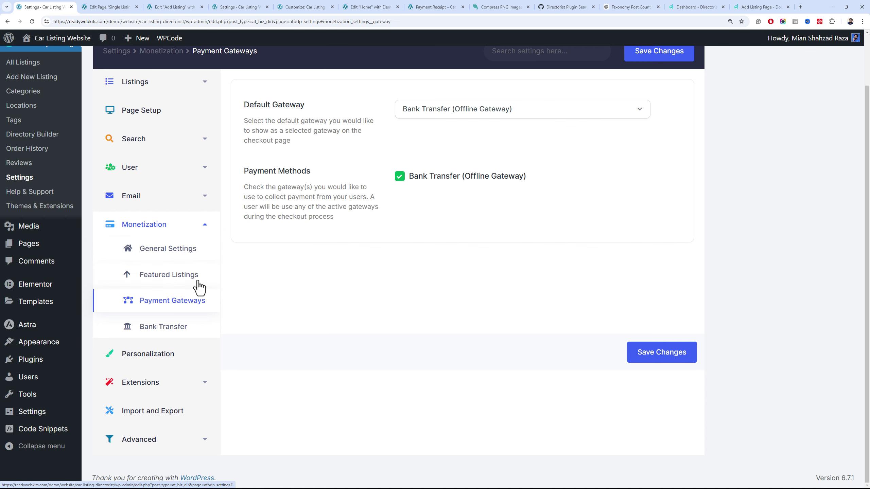
{"action": "left_click", "coordinate": [192, 328]}
{"action": "scroll", "coordinate": [345, 229], "scroll_direction": "down", "scroll_amount": 2}
{"action": "scroll", "coordinate": [344, 223], "scroll_direction": "up", "scroll_amount": 4}
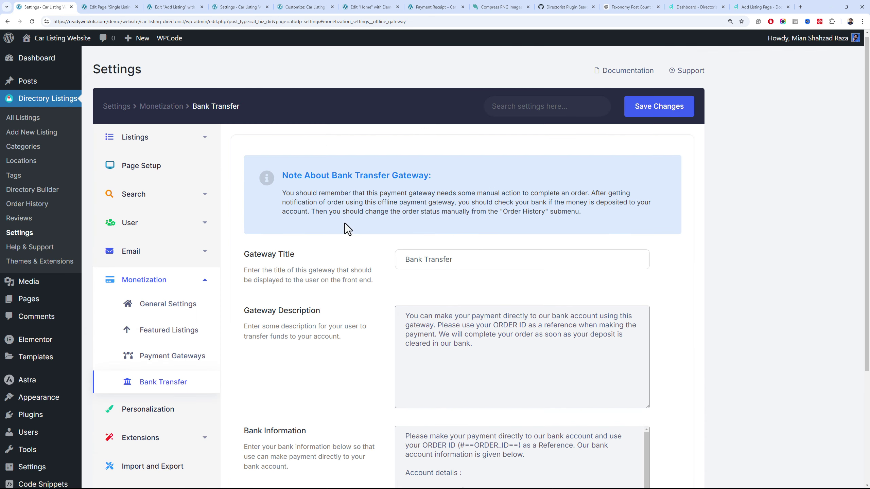
{"action": "scroll", "coordinate": [450, 246], "scroll_direction": "down", "scroll_amount": 3}
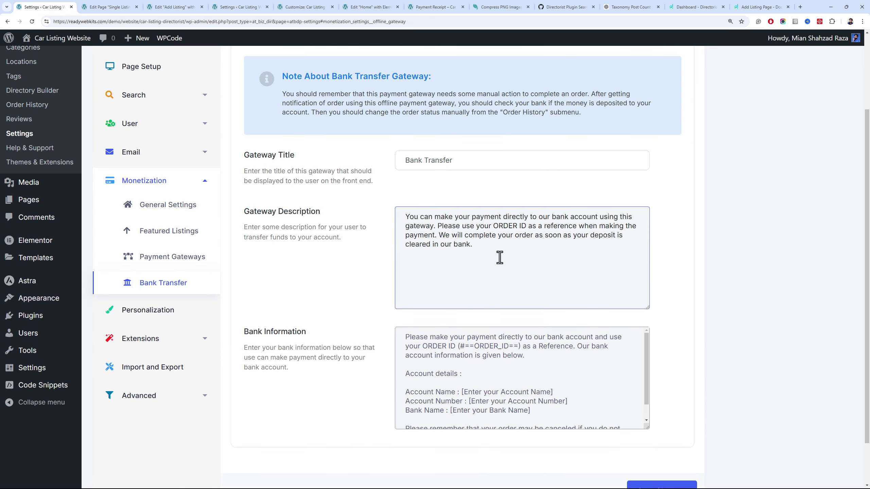
{"action": "left_click", "coordinate": [514, 383]}
{"action": "scroll", "coordinate": [560, 368], "scroll_direction": "down", "scroll_amount": 3}
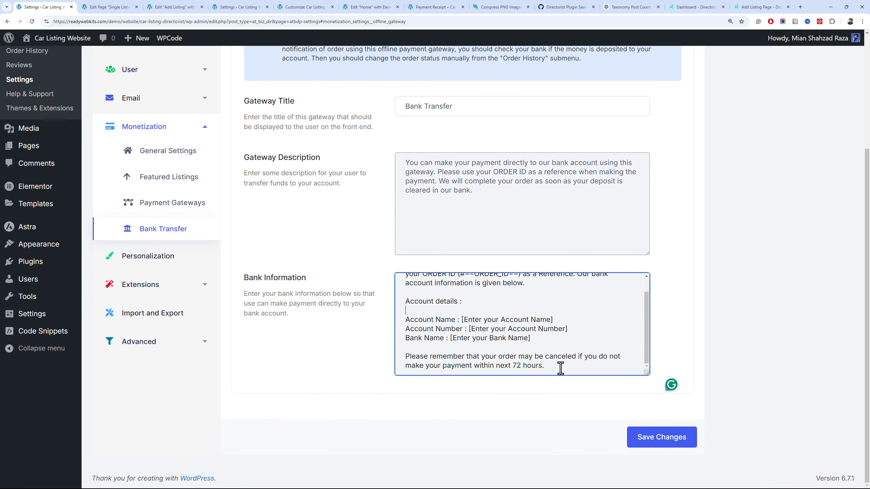
{"action": "scroll", "coordinate": [560, 368], "scroll_direction": "up", "scroll_amount": 1}
{"action": "scroll", "coordinate": [438, 252], "scroll_direction": "up", "scroll_amount": 5}
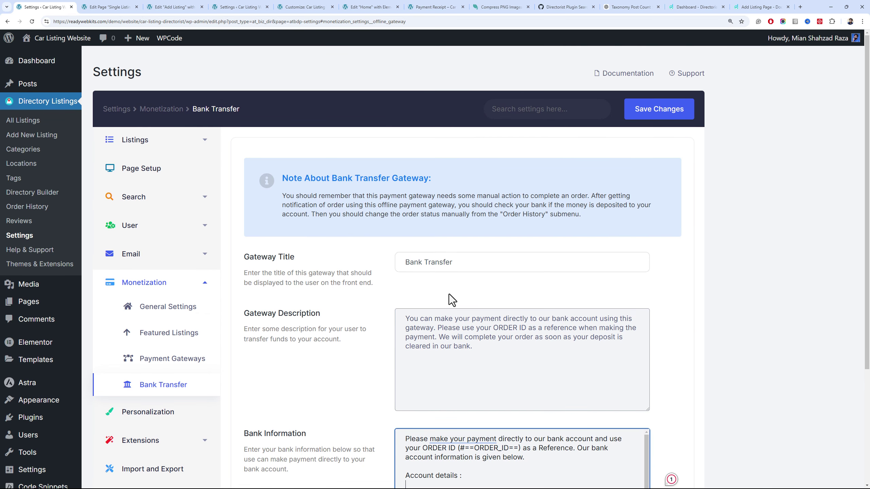
Examine the title and layout of the front-end payment receipt page
{"action": "left_click", "coordinate": [391, 6]}
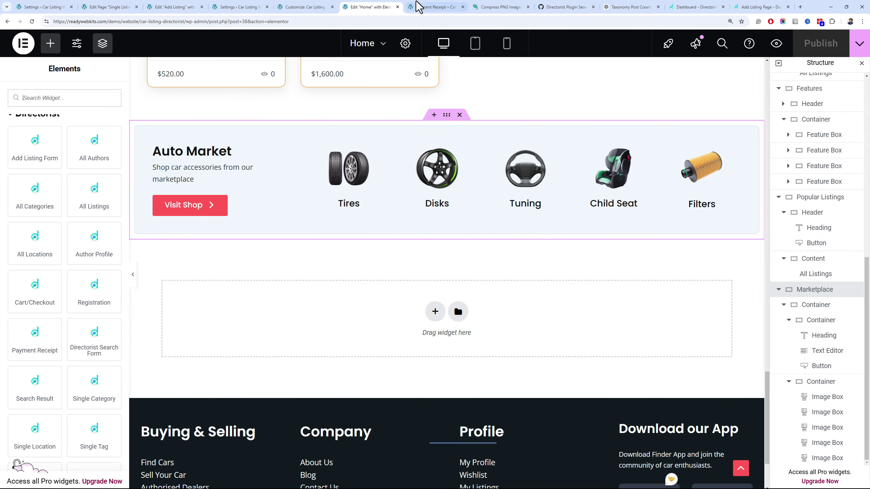
{"action": "left_click", "coordinate": [416, 7]}
{"action": "scroll", "coordinate": [318, 175], "scroll_direction": "up", "scroll_amount": 3}
{"action": "scroll", "coordinate": [420, 214], "scroll_direction": "up", "scroll_amount": 6}
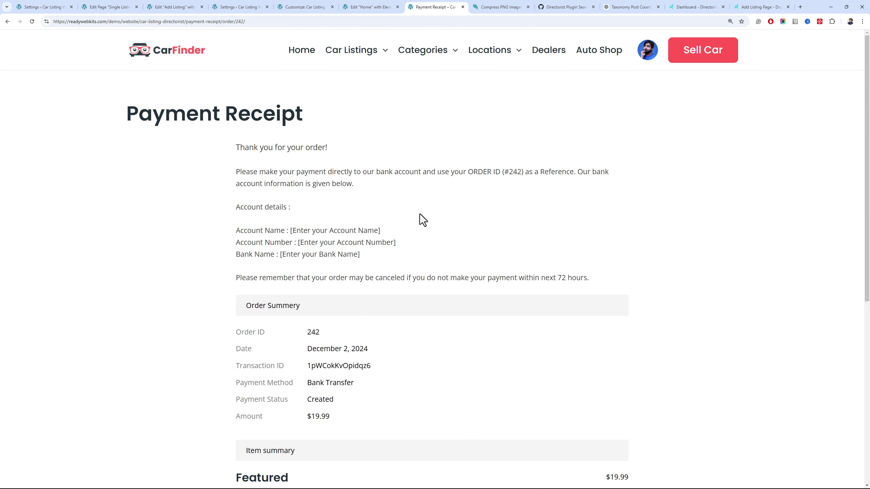
{"action": "scroll", "coordinate": [382, 225], "scroll_direction": "down", "scroll_amount": 3}
{"action": "scroll", "coordinate": [382, 229], "scroll_direction": "up", "scroll_amount": 3}
{"action": "left_click_drag", "start_coordinate": [303, 113], "coordinate": [225, 109]}
Open the Categories page of the front-end site and examine its title and category grid
{"action": "left_click", "coordinate": [369, 7]}
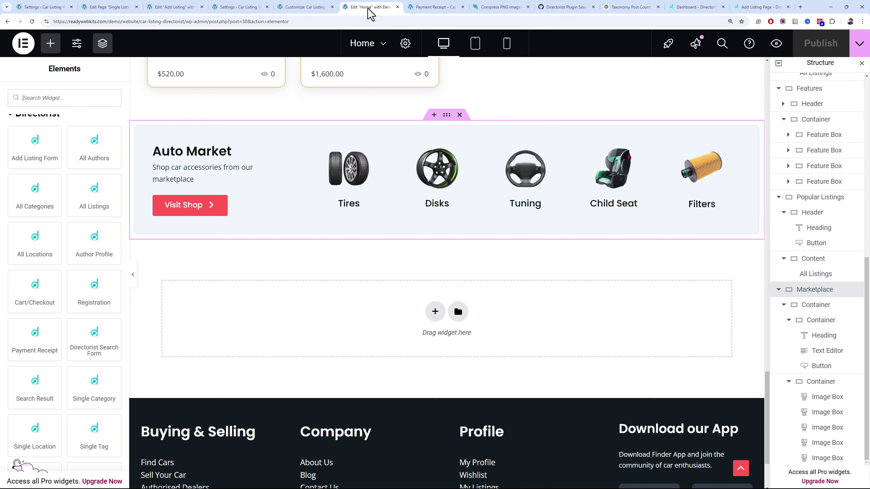
{"action": "left_click", "coordinate": [440, 8]}
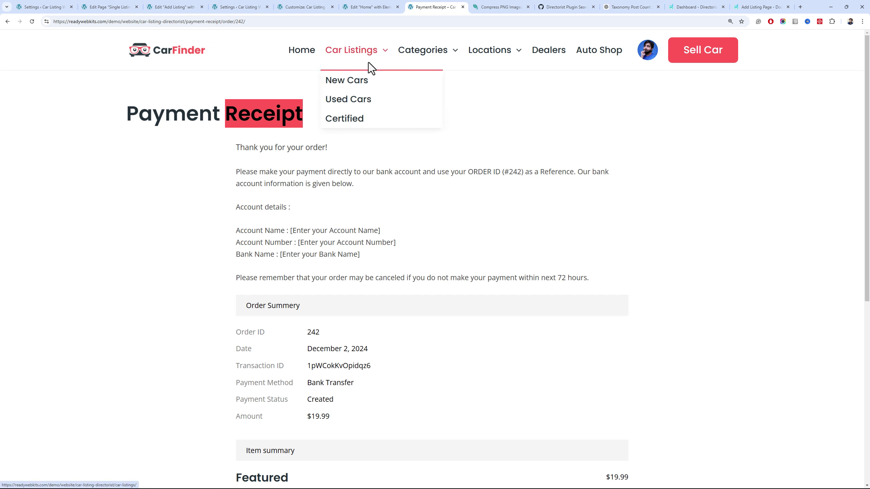
{"action": "mouse_move", "coordinate": [411, 58]}
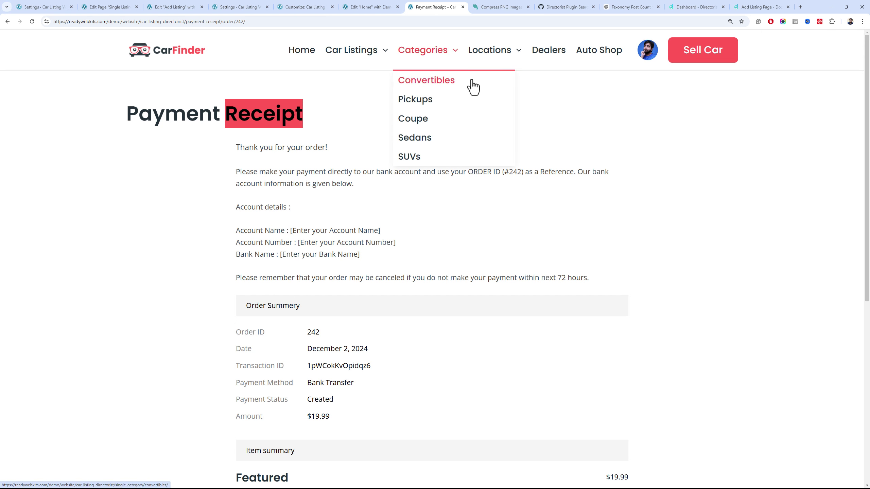
{"action": "left_click_drag", "start_coordinate": [472, 85], "coordinate": [315, 85]}
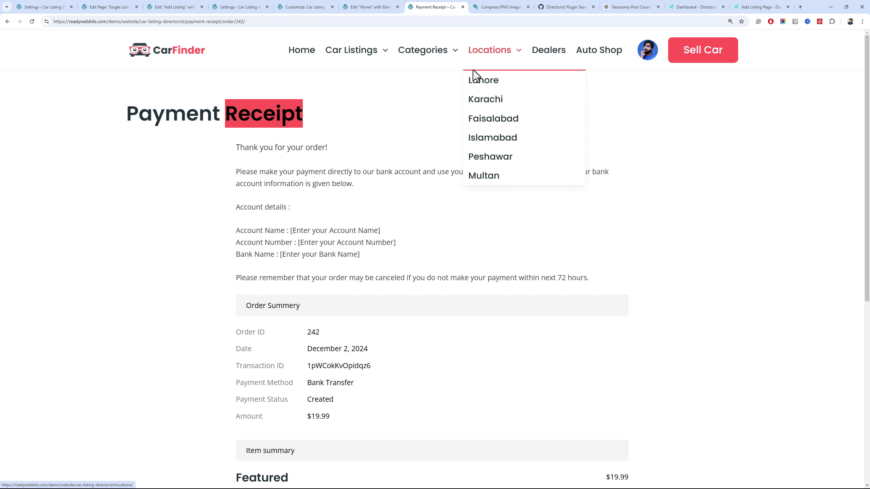
{"action": "left_click", "coordinate": [414, 47]}
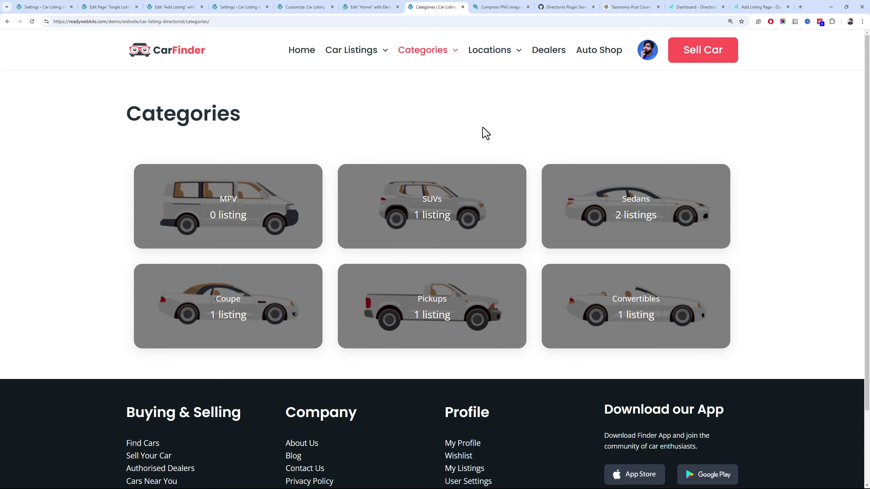
{"action": "mouse_move", "coordinate": [524, 49]}
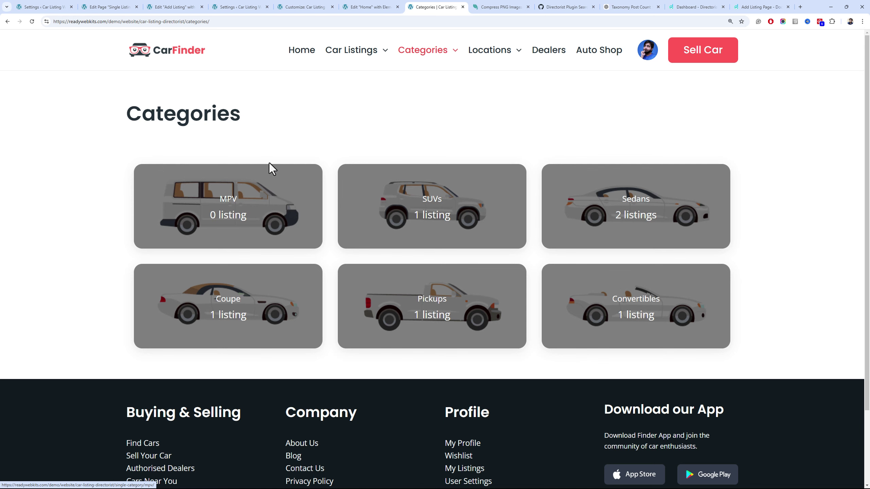
Compare the Categories page's title and layout with the Add Listing page's heading section in the Elementor editor
{"action": "left_click", "coordinate": [231, 7]}
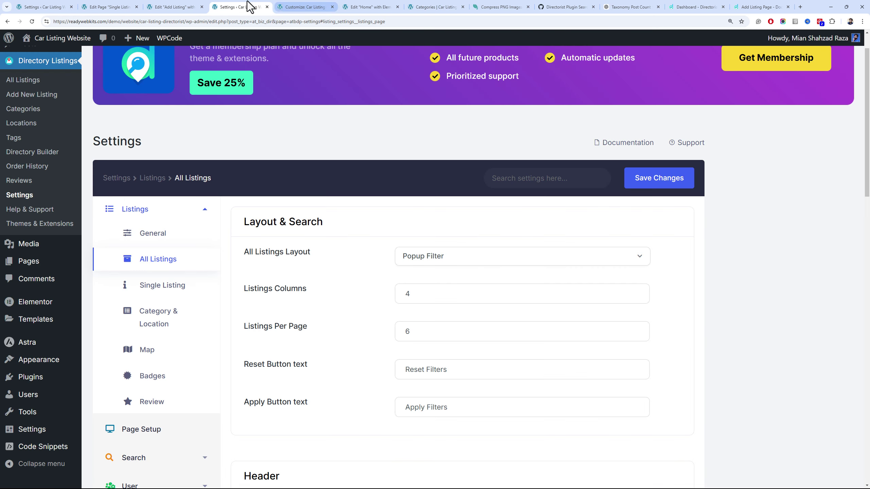
{"action": "left_click", "coordinate": [192, 6]}
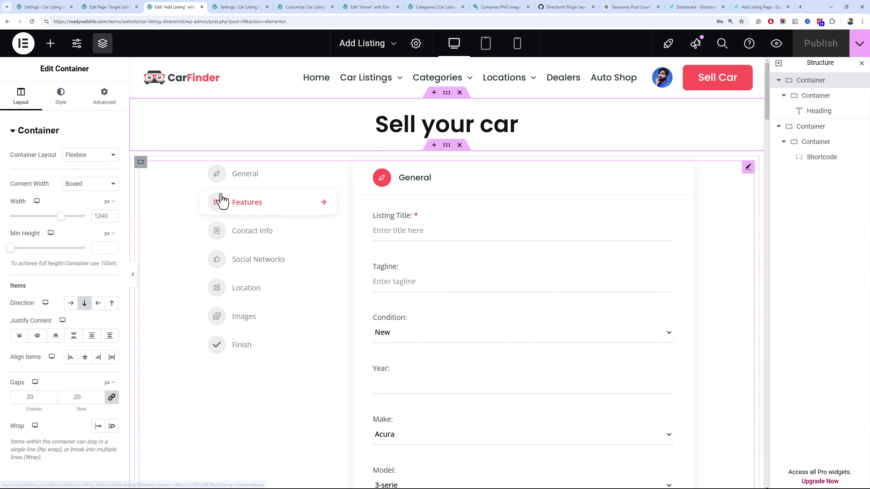
{"action": "left_click", "coordinate": [435, 7]}
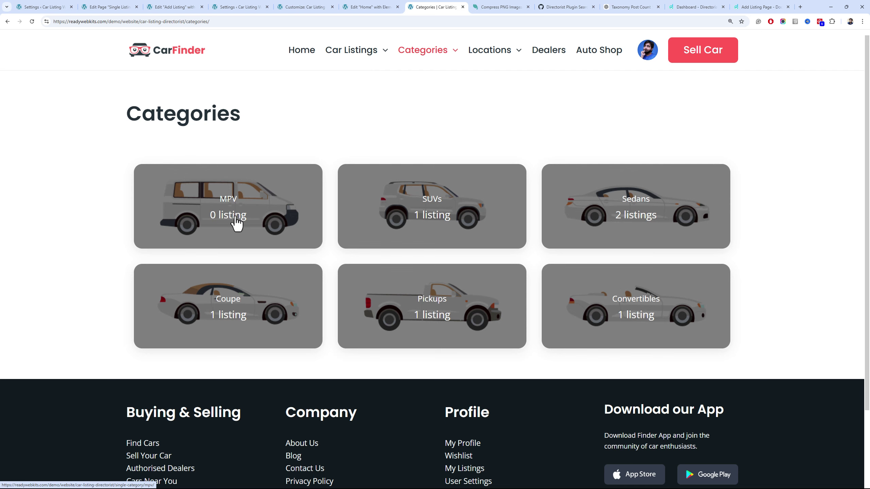
{"action": "left_click", "coordinate": [181, 7]}
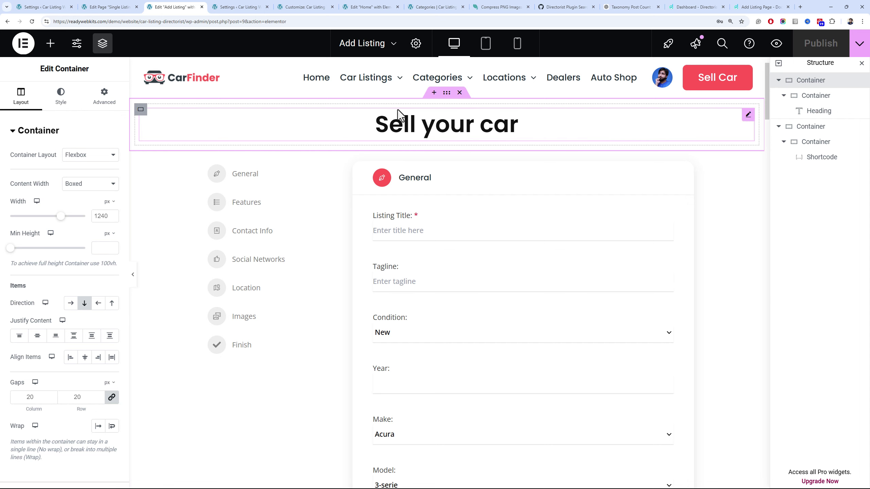
{"action": "left_click", "coordinate": [432, 7]}
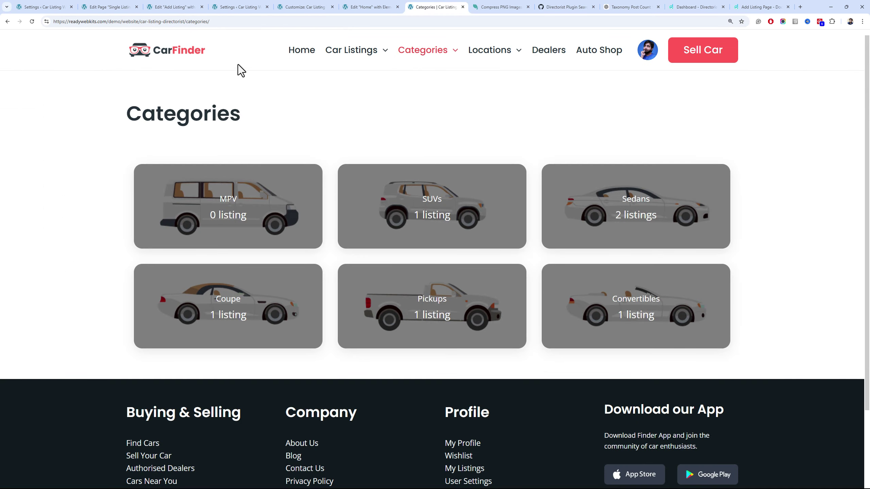
{"action": "left_click", "coordinate": [483, 7]}
{"action": "left_click", "coordinate": [440, 7]}
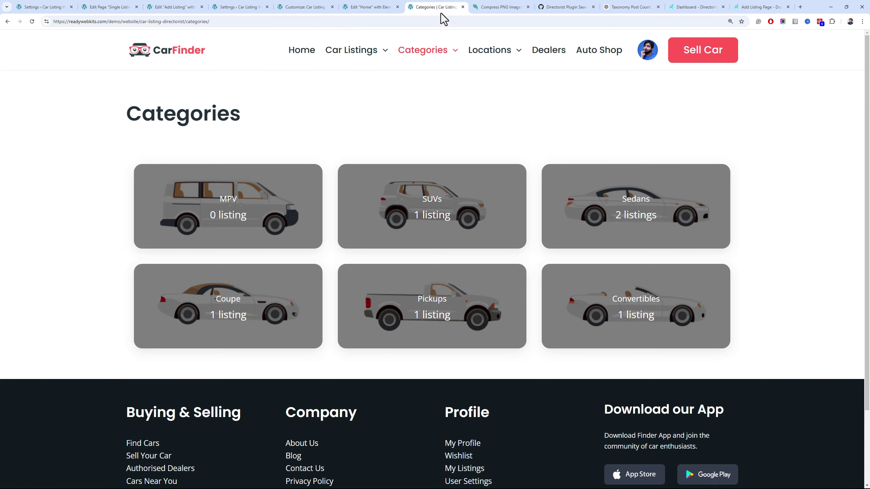
{"action": "left_click", "coordinate": [367, 7]}
{"action": "left_click", "coordinate": [434, 7]}
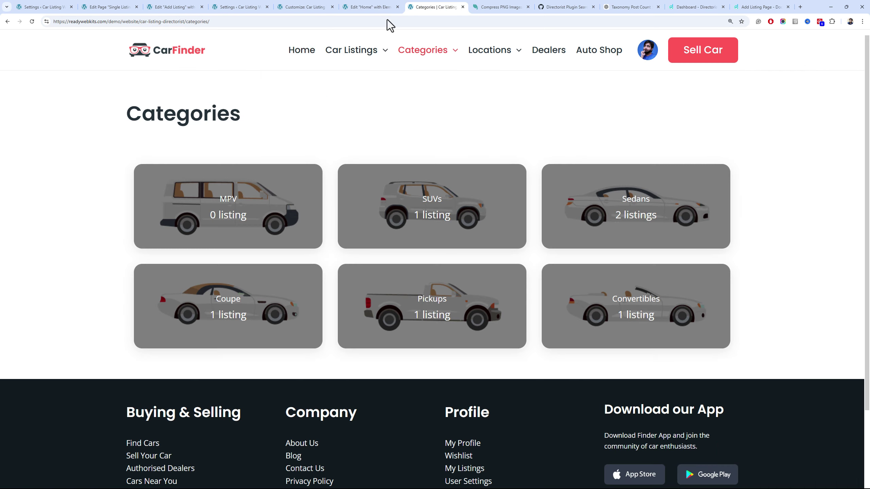
Open the list of all pages in the WordPress admin and look through the directory pages
{"action": "left_click", "coordinate": [60, 6]}
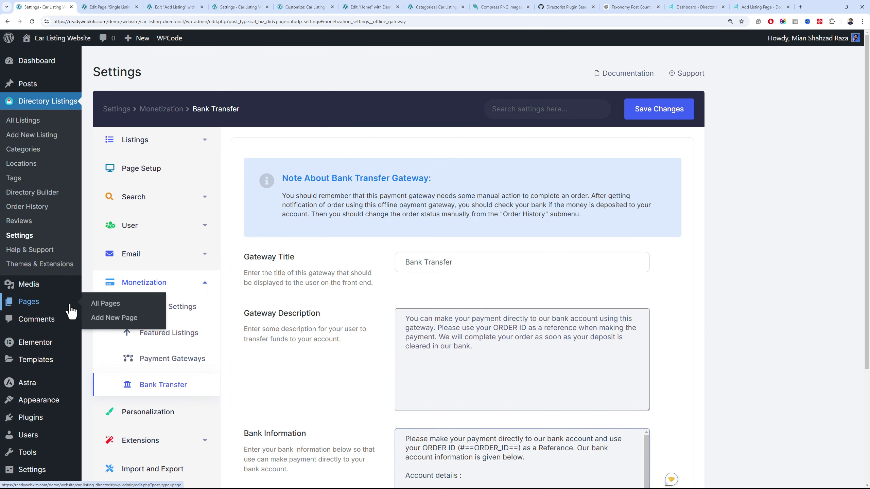
{"action": "left_click", "coordinate": [51, 302]}
{"action": "scroll", "coordinate": [162, 179], "scroll_direction": "down", "scroll_amount": 3}
{"action": "scroll", "coordinate": [161, 179], "scroll_direction": "down", "scroll_amount": 5}
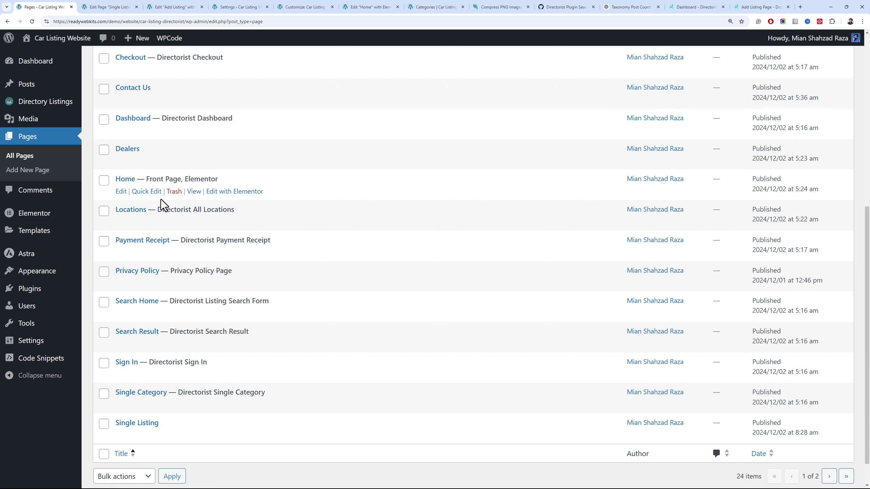
{"action": "scroll", "coordinate": [187, 176], "scroll_direction": "up", "scroll_amount": 4}
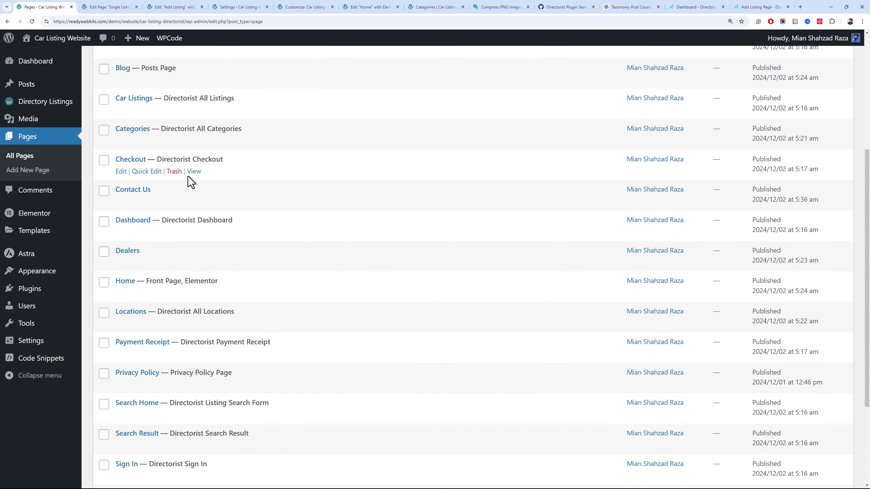
{"action": "left_click", "coordinate": [291, 7]}
{"action": "scroll", "coordinate": [379, 77], "scroll_direction": "up", "scroll_amount": 5}
{"action": "left_click", "coordinate": [271, 7]}
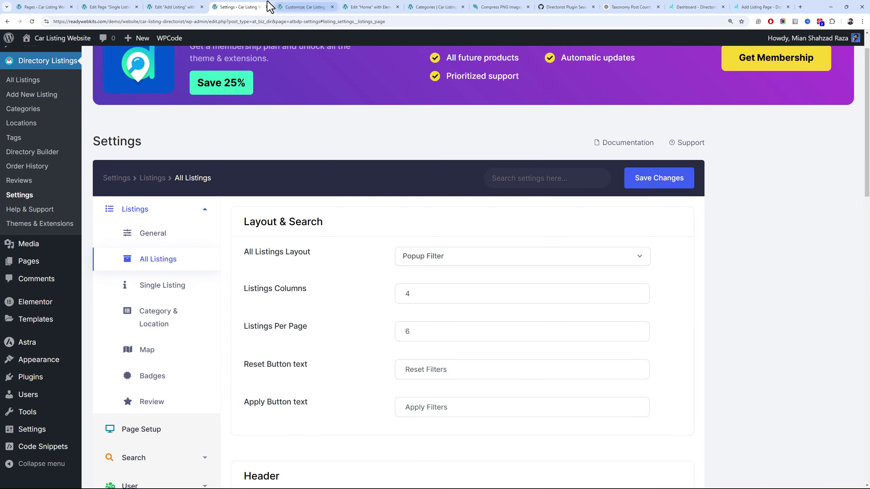
{"action": "scroll", "coordinate": [387, 127], "scroll_direction": "up", "scroll_amount": 2}
{"action": "left_click", "coordinate": [174, 6]}
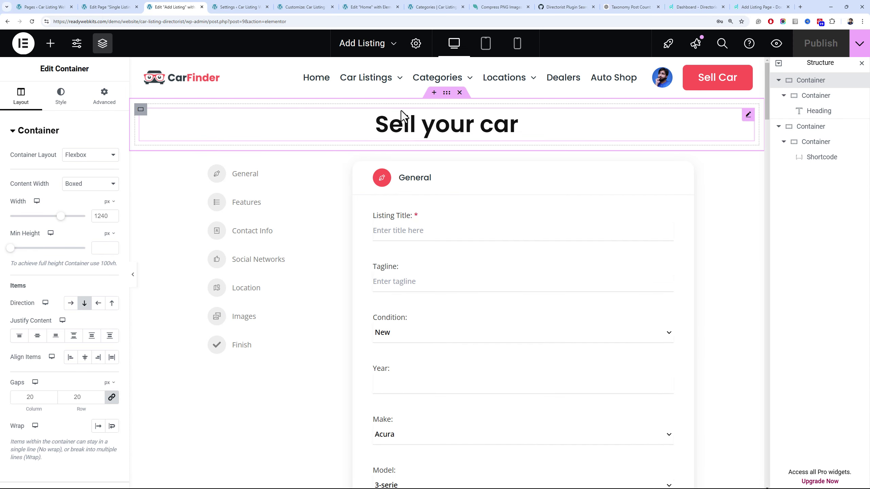
{"action": "left_click", "coordinate": [387, 2]}
{"action": "left_click", "coordinate": [425, 7]}
{"action": "left_click", "coordinate": [58, 6]}
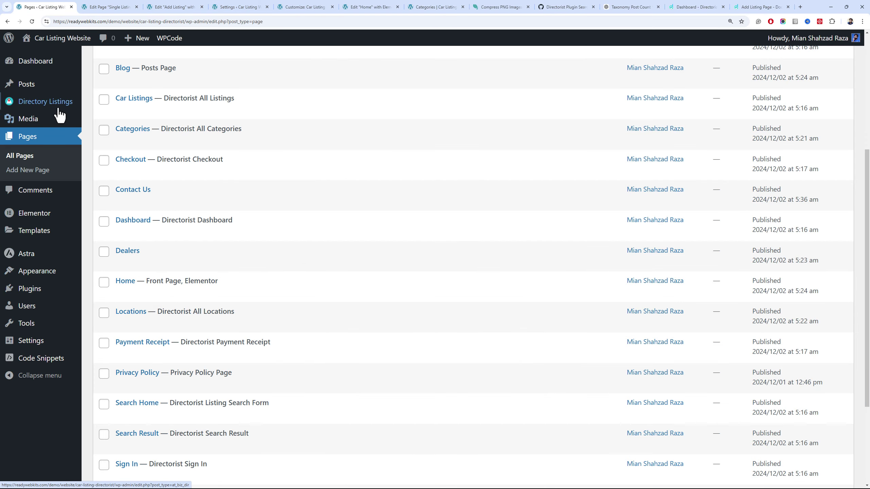
Open the directory's Themes & Extensions page and install the Compare Listings extension from the subscription list
{"action": "mouse_move", "coordinate": [58, 104]}
{"action": "left_click", "coordinate": [123, 247]}
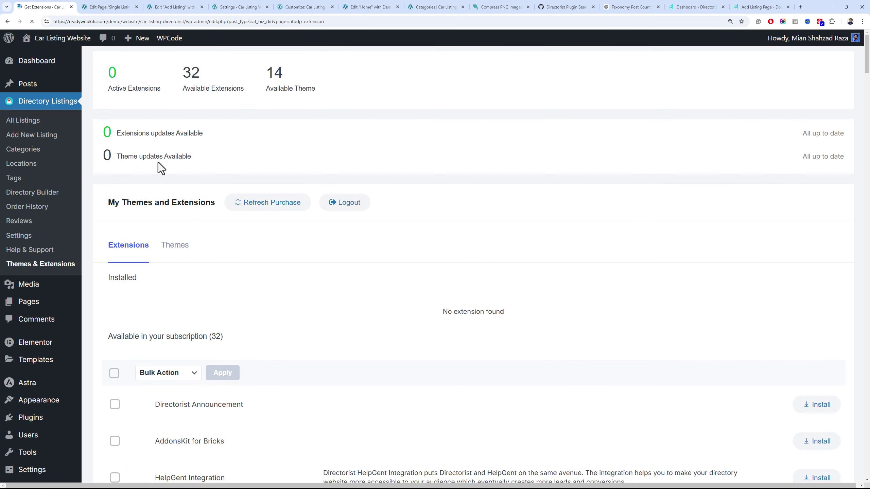
{"action": "left_click_drag", "start_coordinate": [867, 66], "coordinate": [867, 86]}
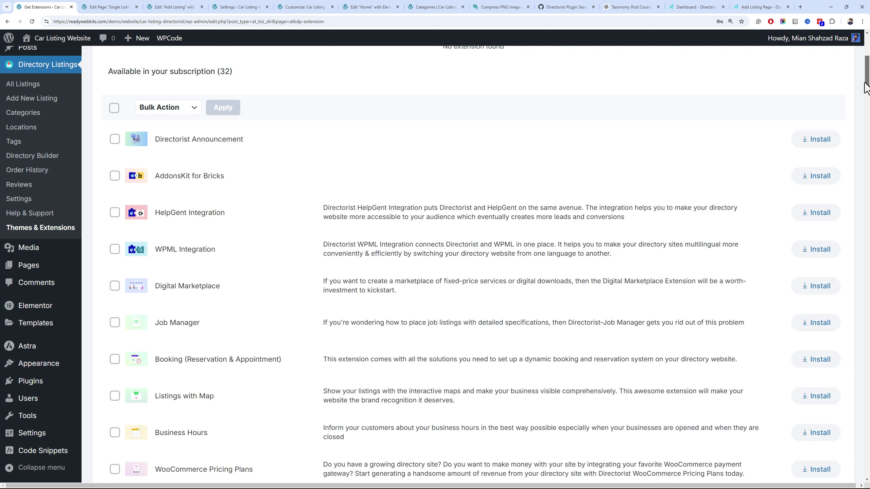
{"action": "left_click_drag", "start_coordinate": [866, 88], "coordinate": [864, 137]}
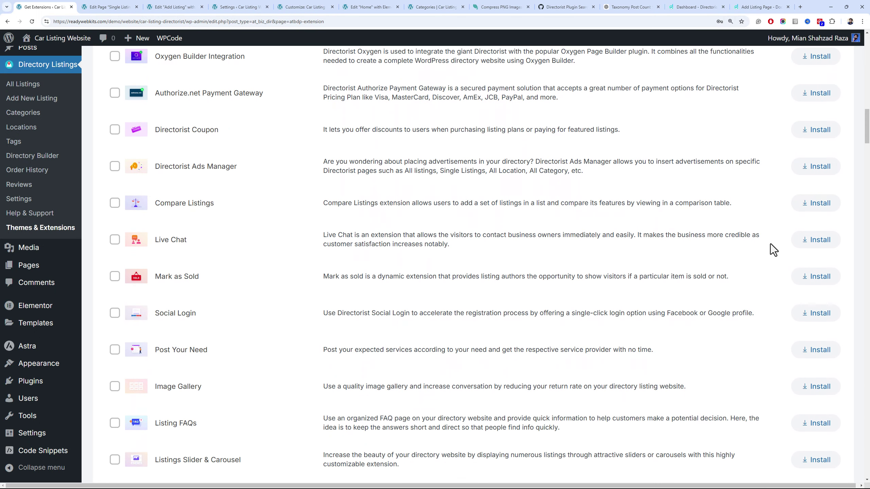
{"action": "left_click", "coordinate": [801, 208]}
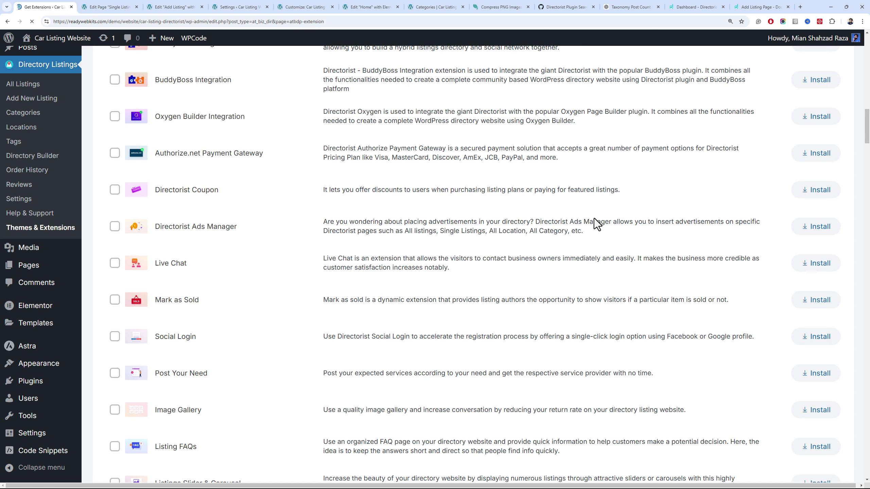
Install the Social Login, Live Chat and Mark as Sold extensions from the subscription list
{"action": "scroll", "coordinate": [594, 218], "scroll_direction": "down", "scroll_amount": 2}
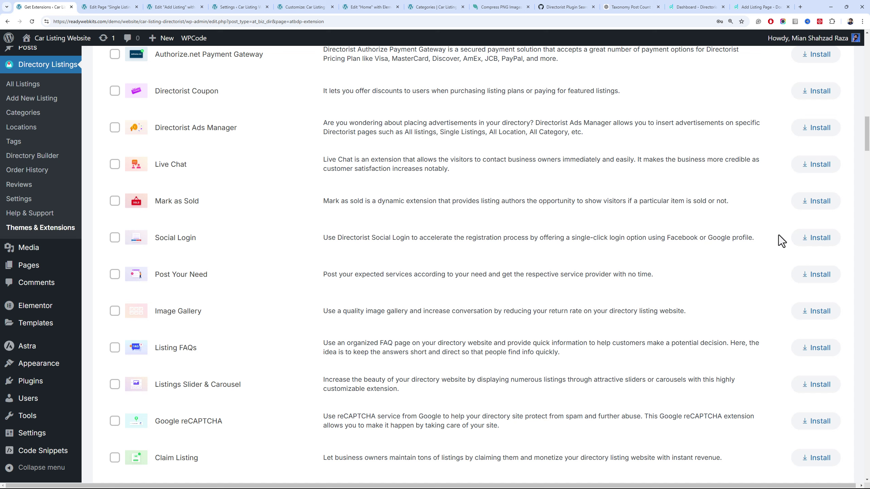
{"action": "left_click", "coordinate": [809, 241]}
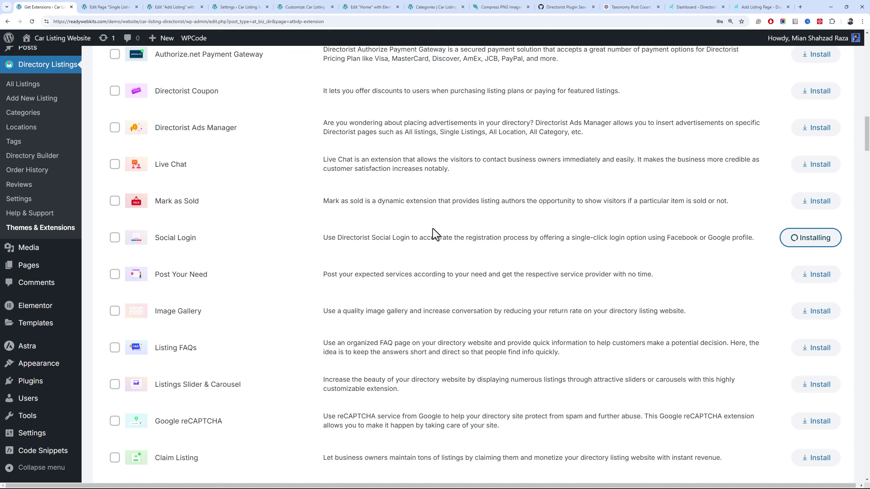
{"action": "left_click", "coordinate": [821, 208]}
{"action": "scroll", "coordinate": [348, 241], "scroll_direction": "up", "scroll_amount": 3}
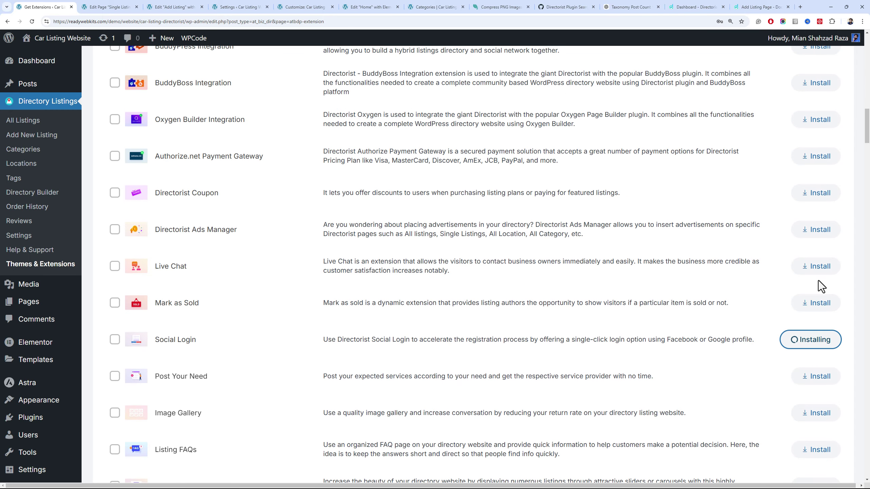
{"action": "left_click", "coordinate": [816, 266]}
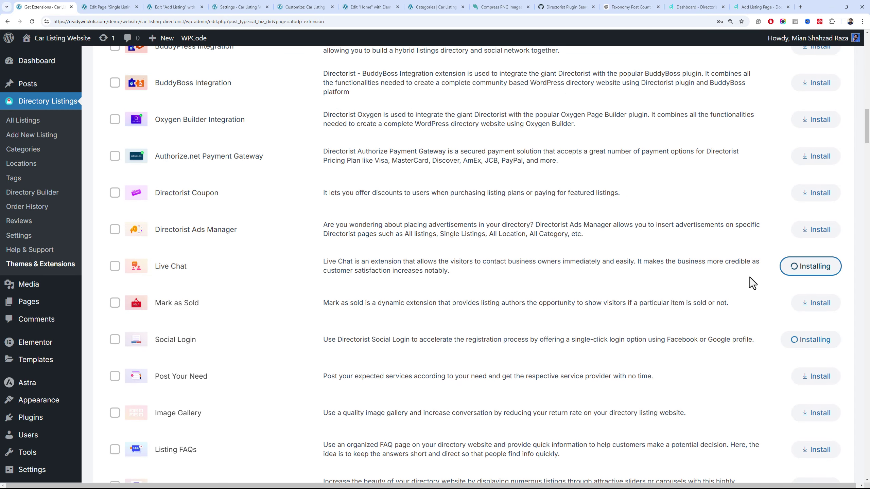
{"action": "left_click", "coordinate": [815, 302]}
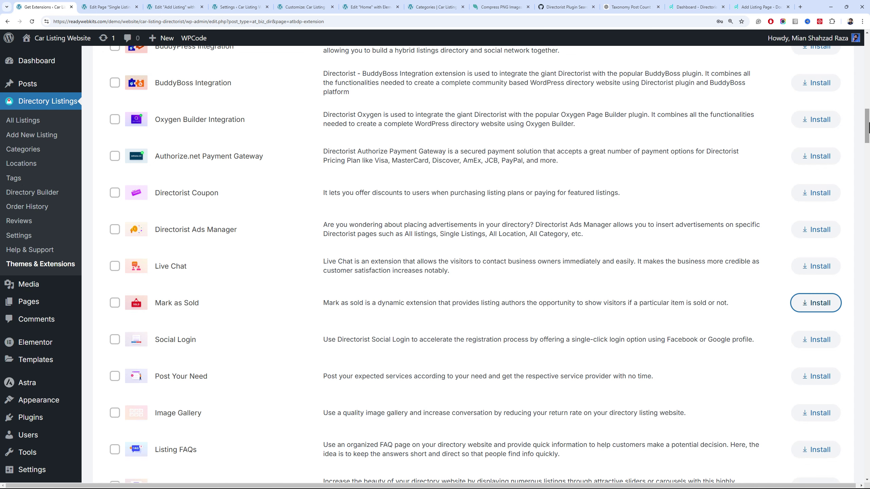
Activate all four Directorist extensions in one bulk action on the Installed Plugins page: Compare Listing, Live Chat, Mark as Sold and Social Login
{"action": "left_click_drag", "start_coordinate": [868, 129], "coordinate": [867, 145]}
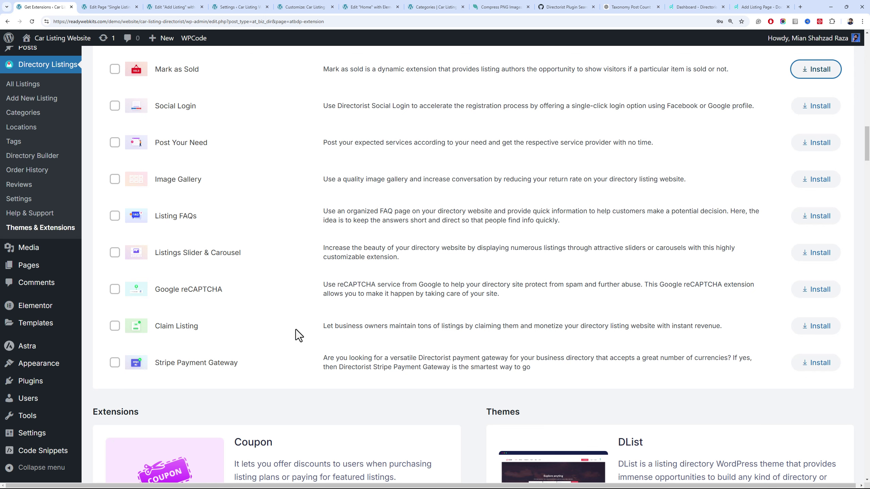
{"action": "scroll", "coordinate": [285, 272], "scroll_direction": "up", "scroll_amount": 3}
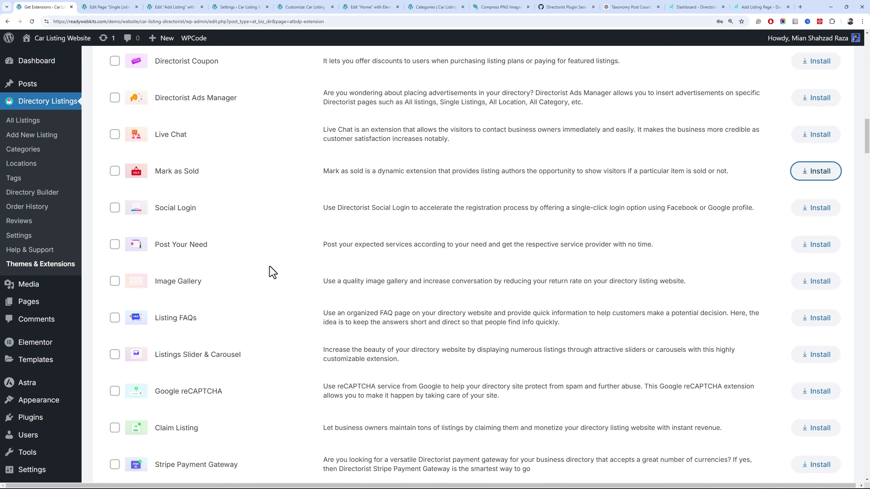
{"action": "scroll", "coordinate": [268, 256], "scroll_direction": "up", "scroll_amount": 3}
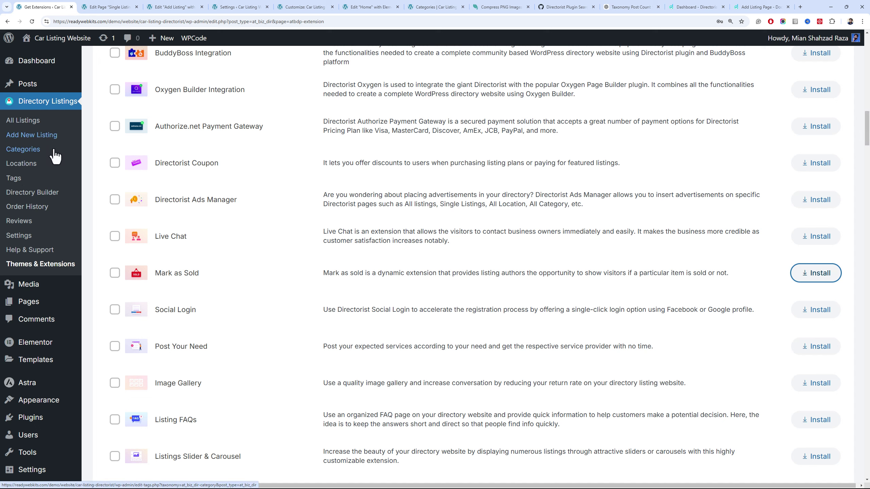
{"action": "left_click", "coordinate": [55, 423]}
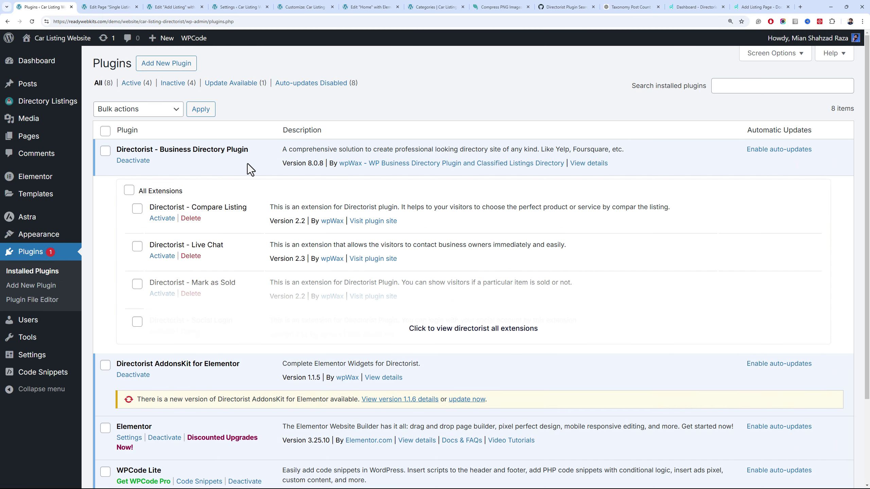
{"action": "left_click", "coordinate": [409, 329]}
{"action": "left_click", "coordinate": [129, 192]}
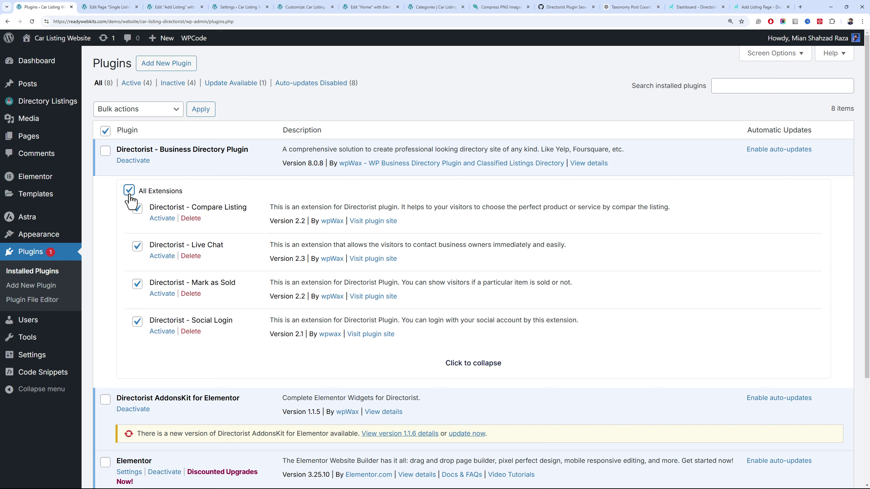
{"action": "left_click", "coordinate": [137, 109]}
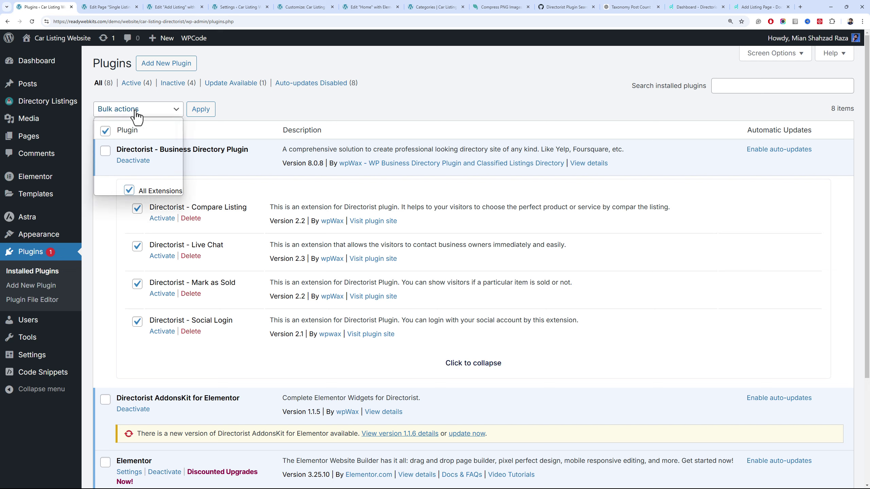
{"action": "left_click", "coordinate": [140, 131]}
{"action": "left_click", "coordinate": [203, 110]}
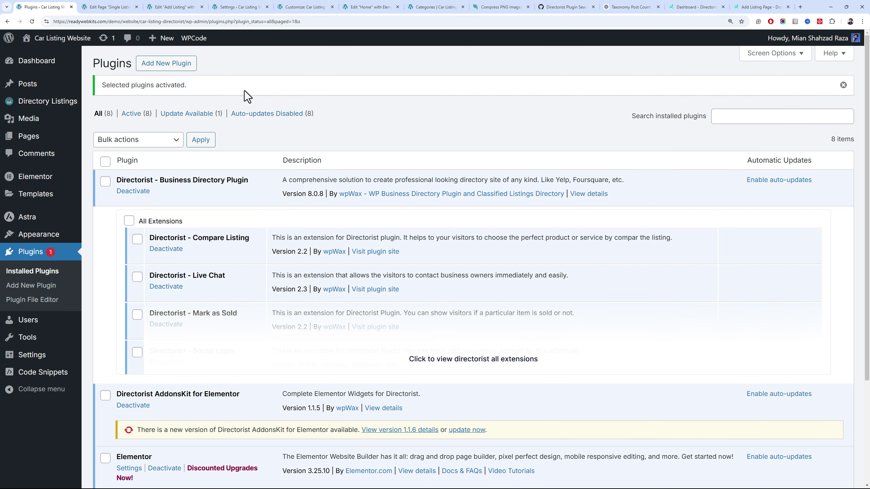
Expand the list of Directorist extensions and update the Directorist AddonsKit for Elementor plugin to version 1.1.6
{"action": "left_click", "coordinate": [421, 366]}
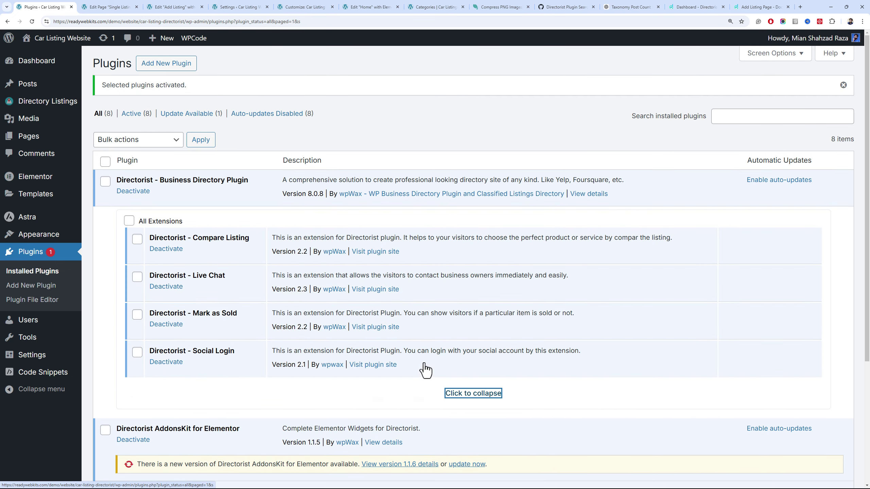
{"action": "scroll", "coordinate": [334, 298], "scroll_direction": "down", "scroll_amount": 3}
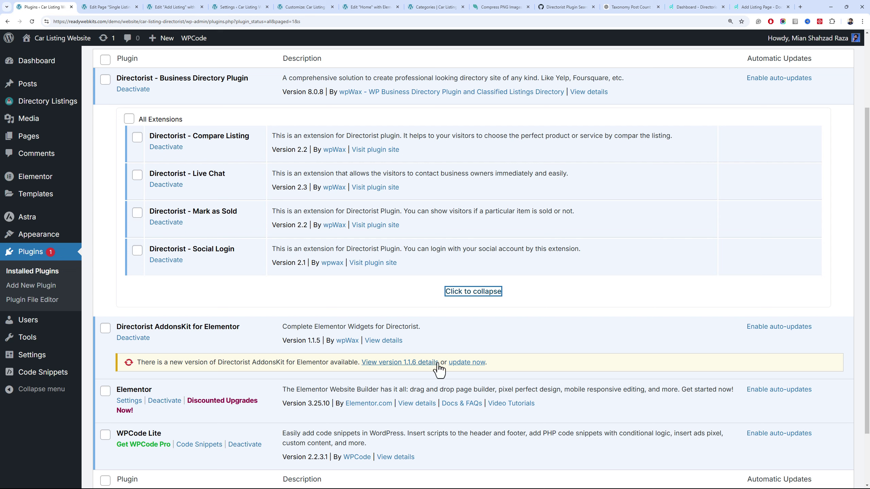
{"action": "left_click", "coordinate": [466, 364]}
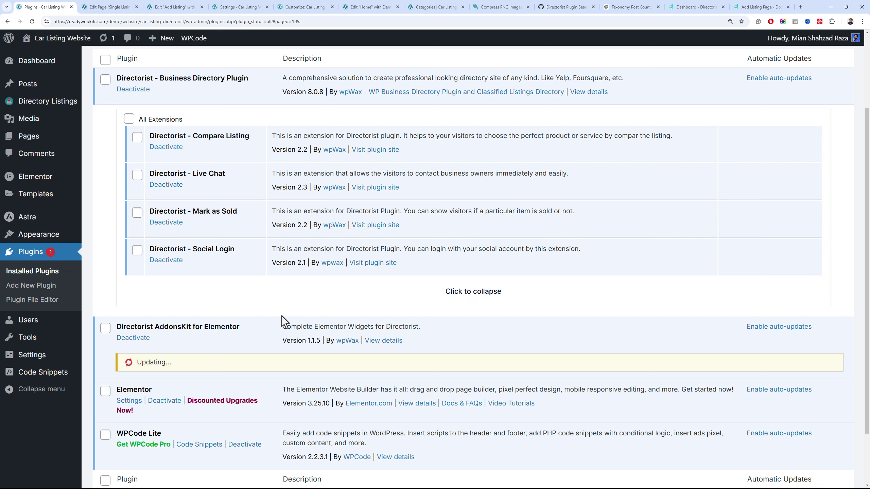
{"action": "scroll", "coordinate": [250, 325], "scroll_direction": "down", "scroll_amount": 2}
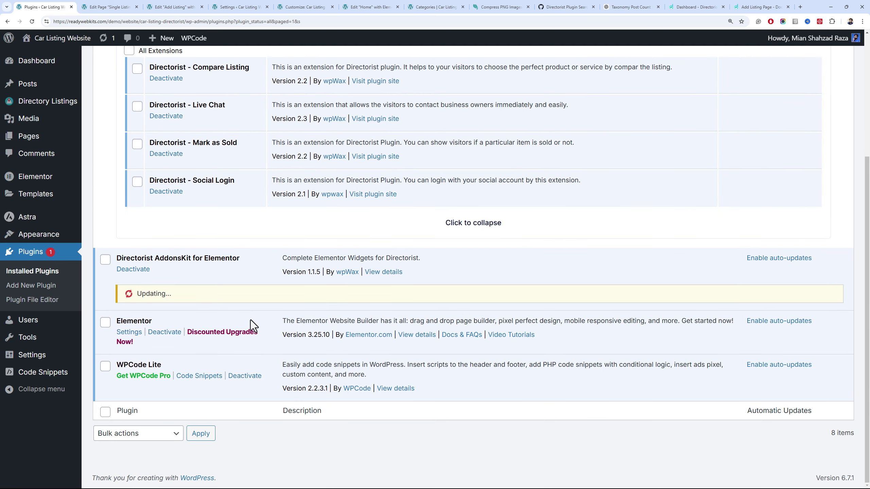
{"action": "scroll", "coordinate": [250, 320], "scroll_direction": "up", "scroll_amount": 3}
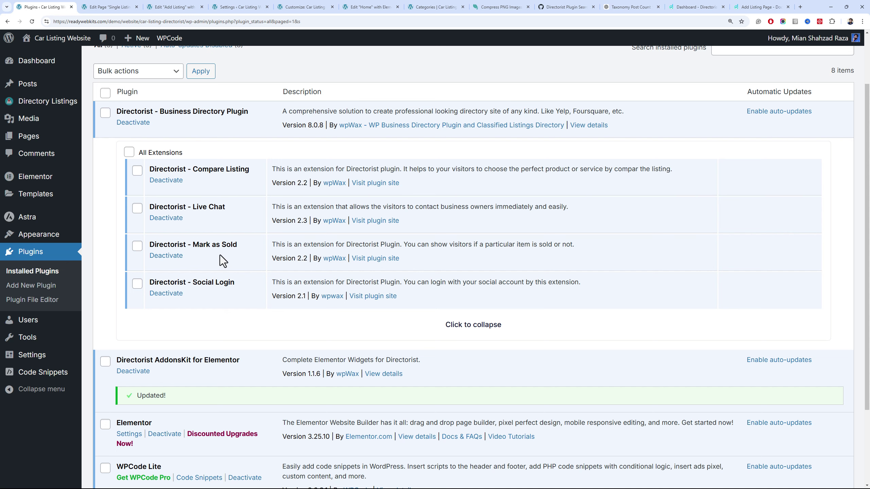
Open the general Extensions section of the directory settings and check the Compare Listings, Live Chat and Mark as Sold toggles
{"action": "scroll", "coordinate": [20, 216], "scroll_direction": "up", "scroll_amount": 2}
{"action": "mouse_move", "coordinate": [70, 104]}
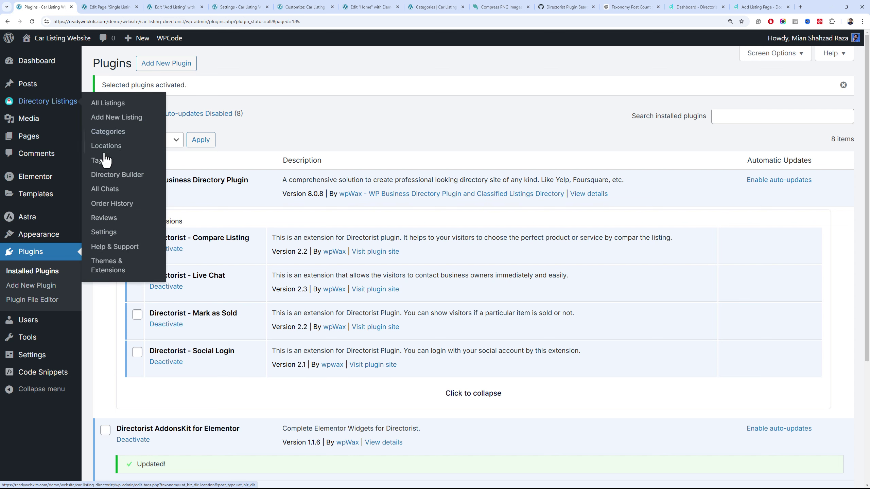
{"action": "left_click", "coordinate": [129, 235]}
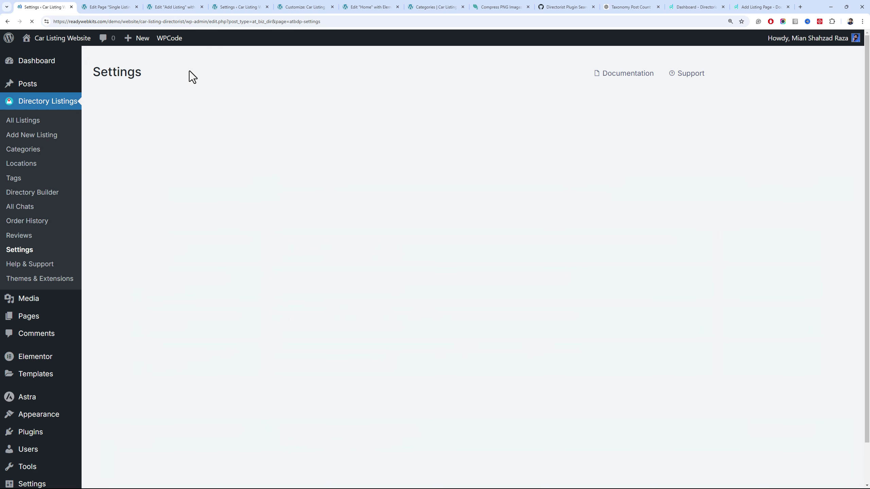
{"action": "scroll", "coordinate": [189, 70], "scroll_direction": "down", "scroll_amount": 5}
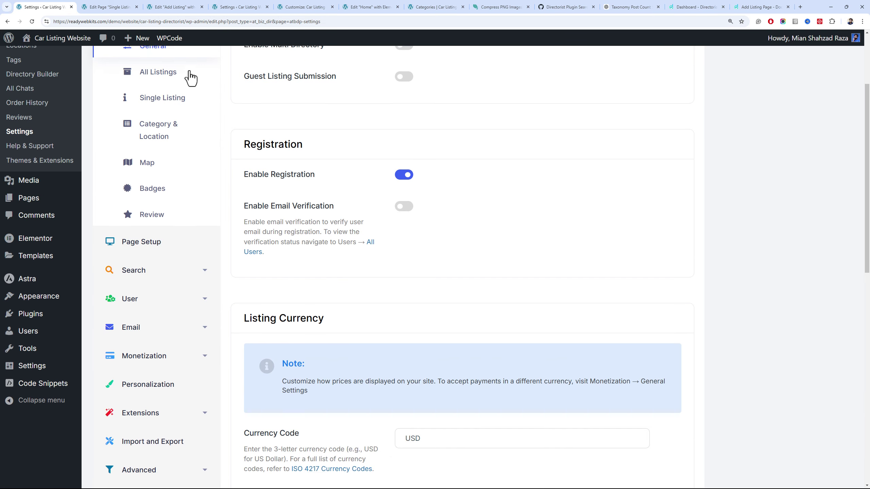
{"action": "scroll", "coordinate": [220, 152], "scroll_direction": "up", "scroll_amount": 5}
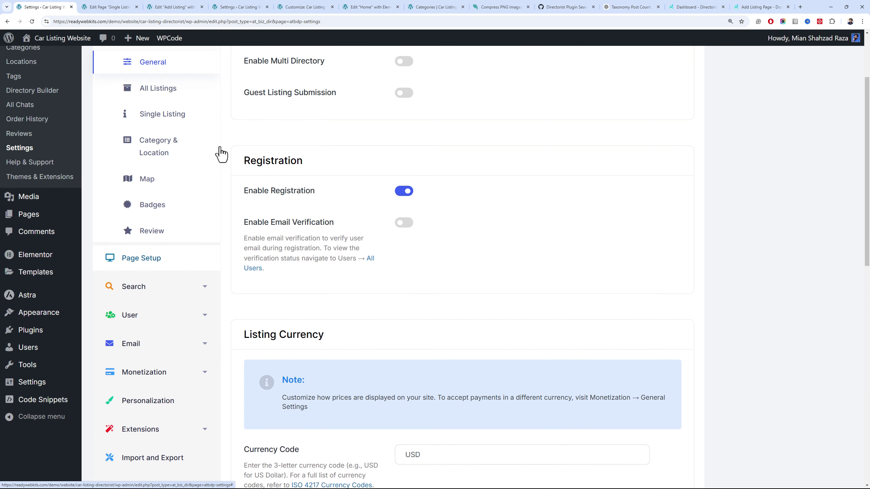
{"action": "scroll", "coordinate": [208, 91], "scroll_direction": "down", "scroll_amount": 5}
{"action": "scroll", "coordinate": [201, 147], "scroll_direction": "up", "scroll_amount": 5}
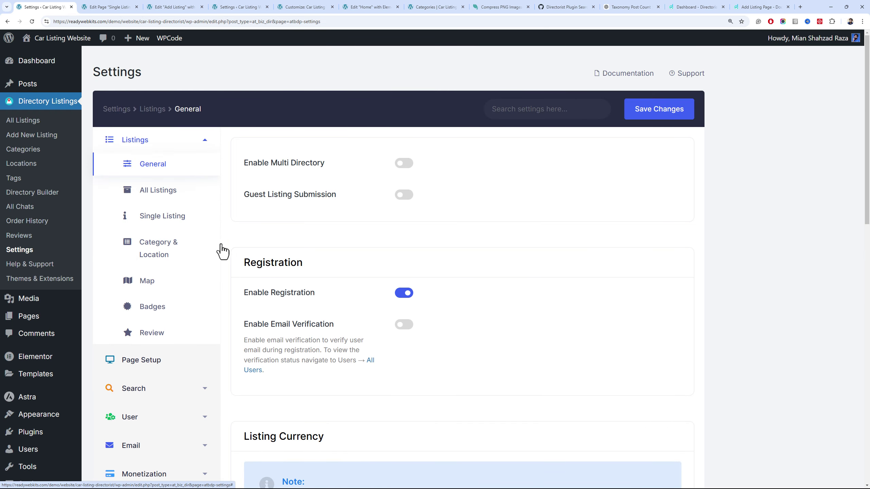
{"action": "scroll", "coordinate": [223, 249], "scroll_direction": "down", "scroll_amount": 6}
{"action": "left_click", "coordinate": [203, 337]}
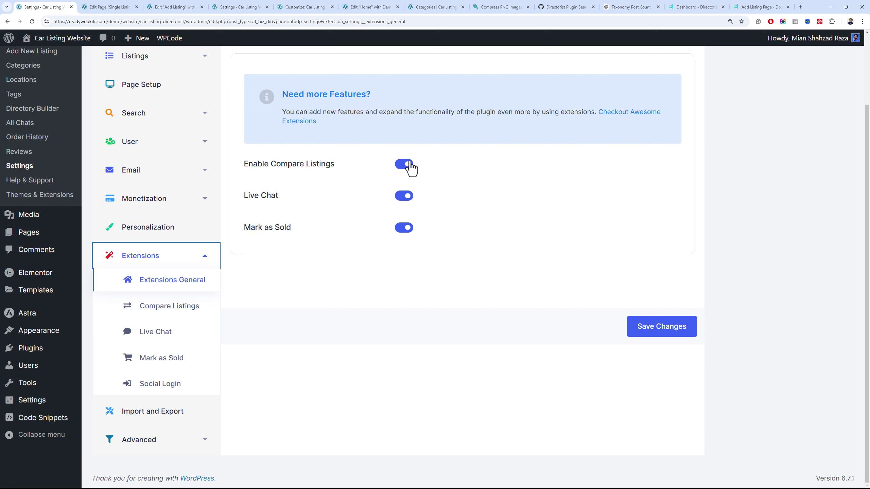
Review the Compare Listings title, limit and button display options and the Live Chat button texts in the extension settings
{"action": "left_click", "coordinate": [188, 313]}
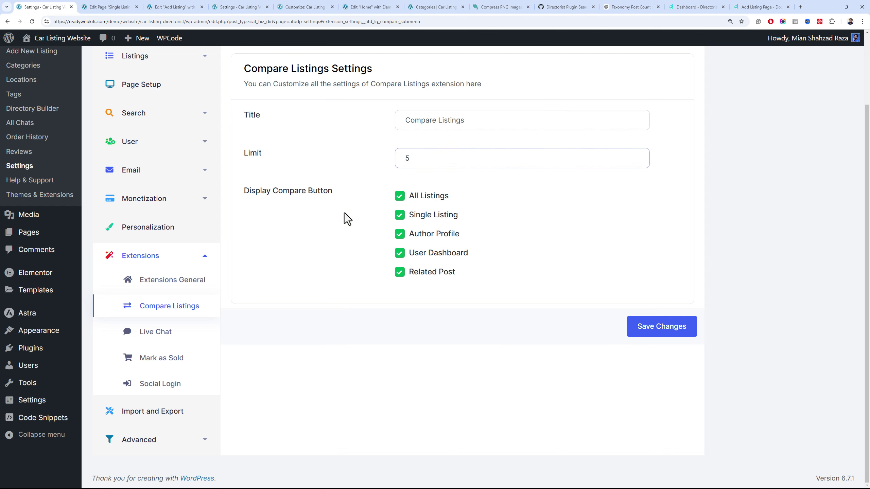
{"action": "left_click", "coordinate": [219, 337]}
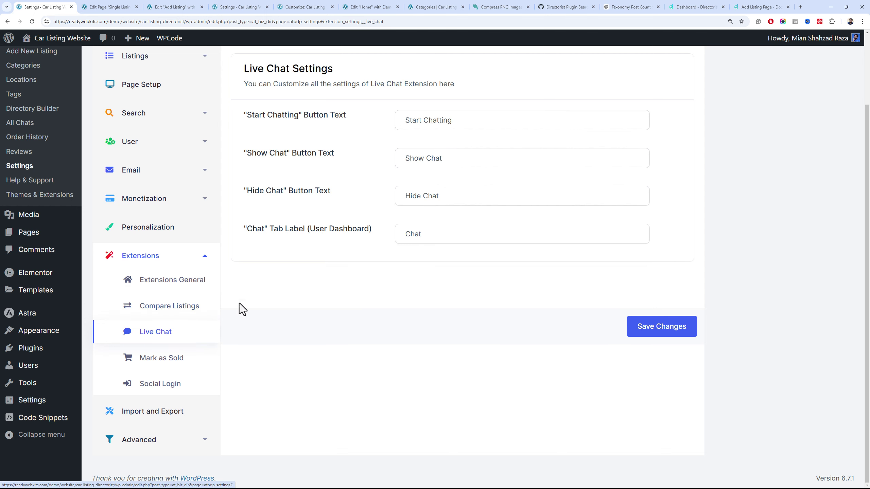
Review the Mark as Sold options and the Social Login Facebook App ID and Google Client ID fields, and save the directory settings
{"action": "left_click", "coordinate": [468, 198]}
{"action": "left_click", "coordinate": [206, 360]}
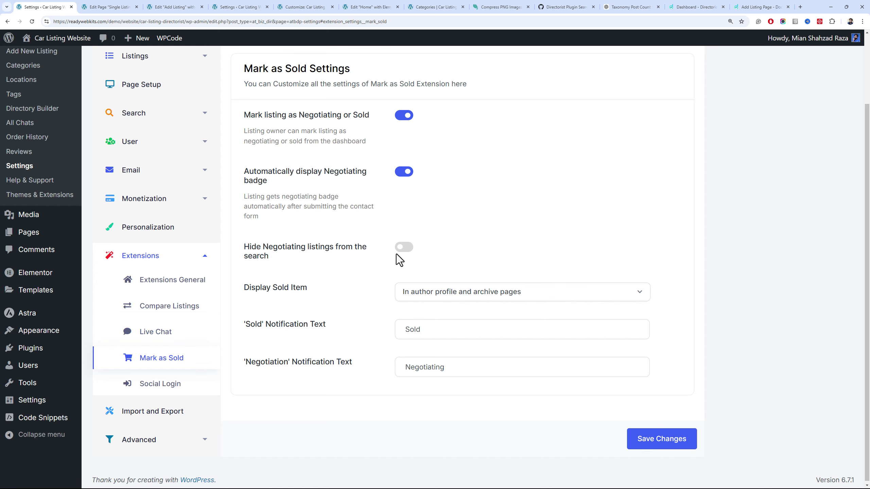
{"action": "left_click", "coordinate": [156, 385]}
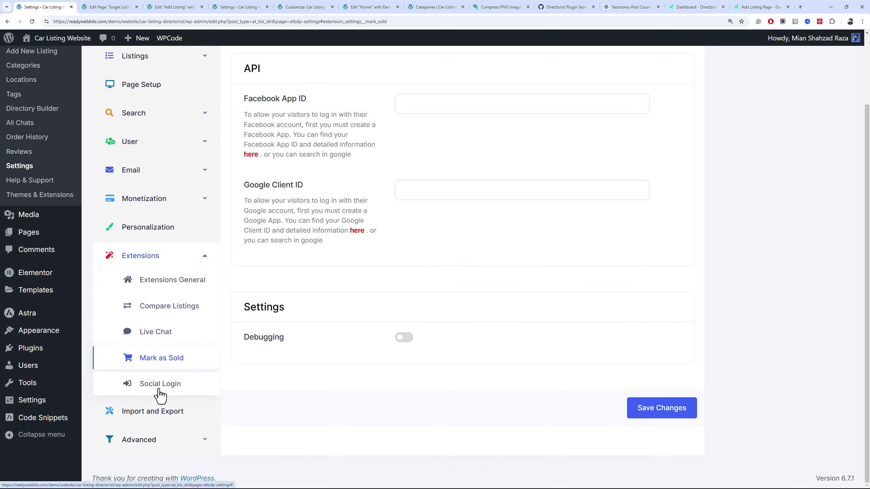
{"action": "left_click", "coordinate": [404, 103]}
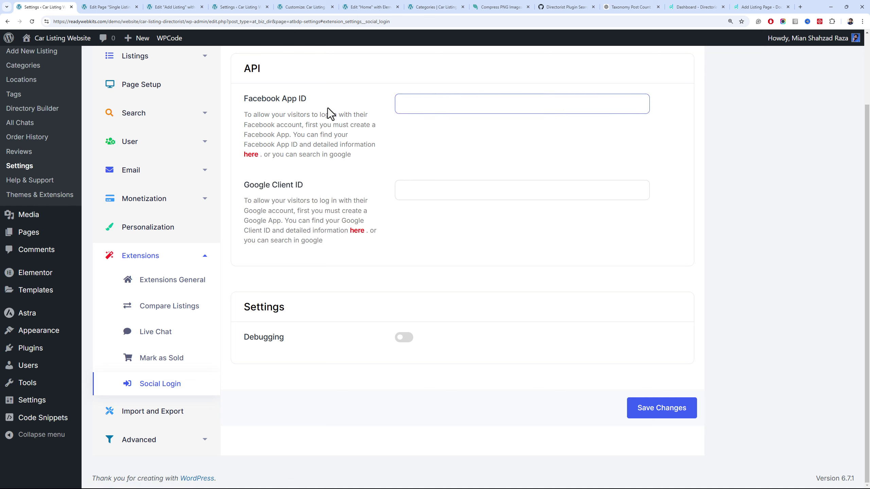
{"action": "left_click", "coordinate": [409, 193]}
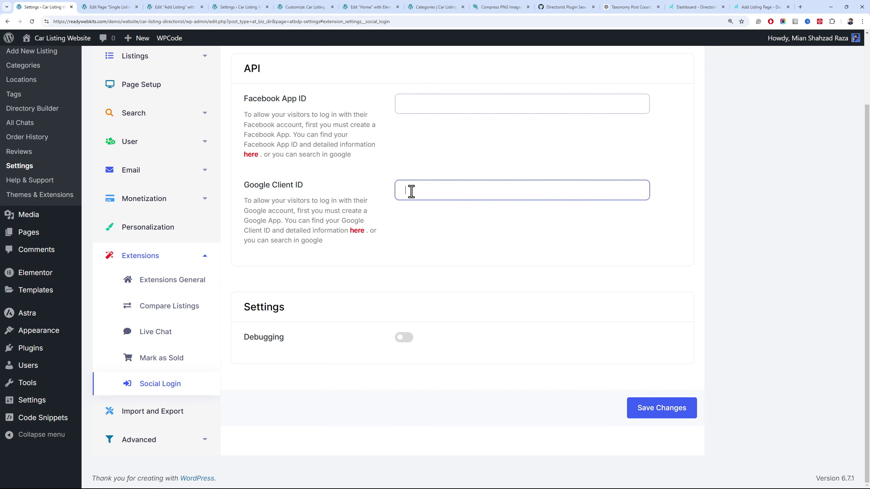
{"action": "left_click", "coordinate": [643, 406]}
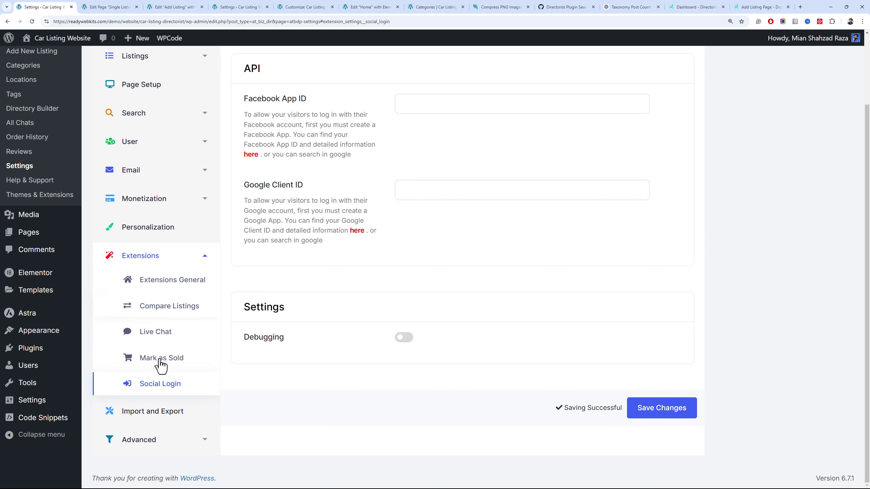
Add the Live Chat field as a section between Description and Basic Info in the Directory Builder's single page contents
{"action": "scroll", "coordinate": [424, 178], "scroll_direction": "up", "scroll_amount": 3}
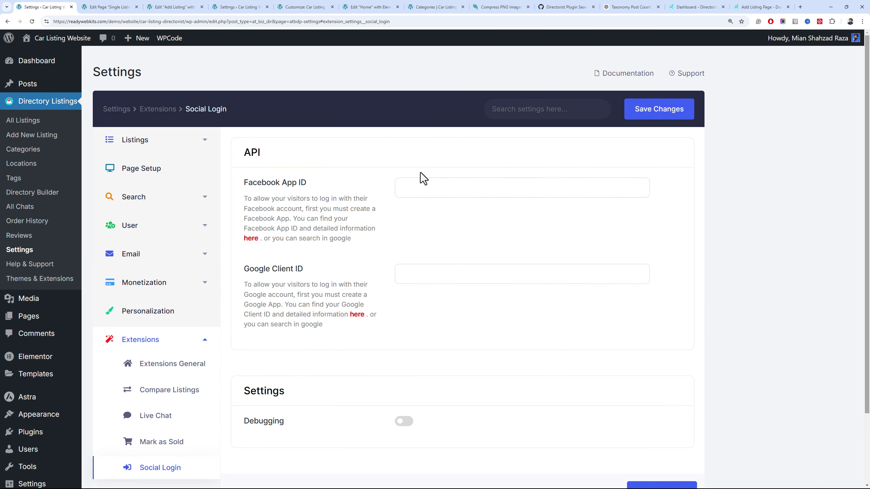
{"action": "left_click", "coordinate": [59, 194]}
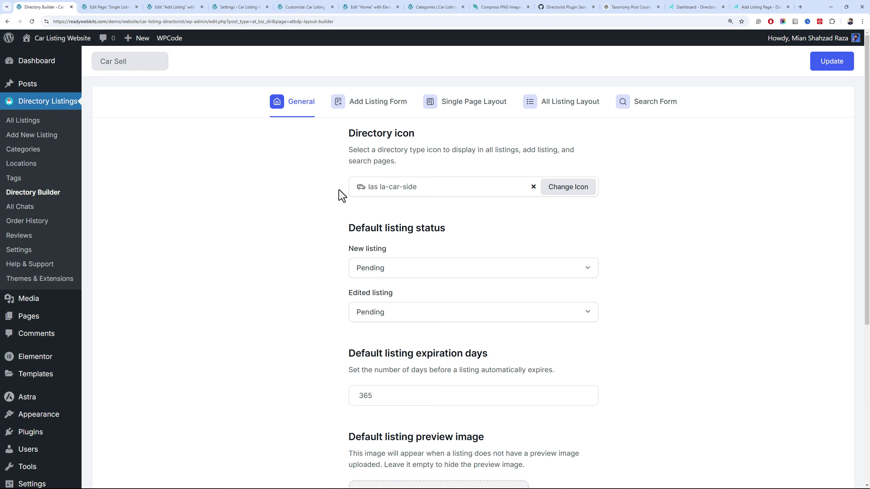
{"action": "left_click", "coordinate": [447, 109]}
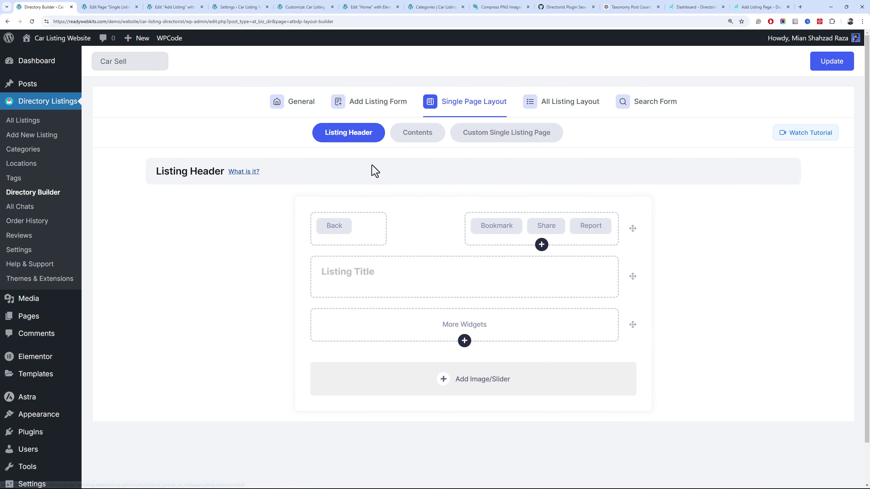
{"action": "left_click", "coordinate": [440, 136]}
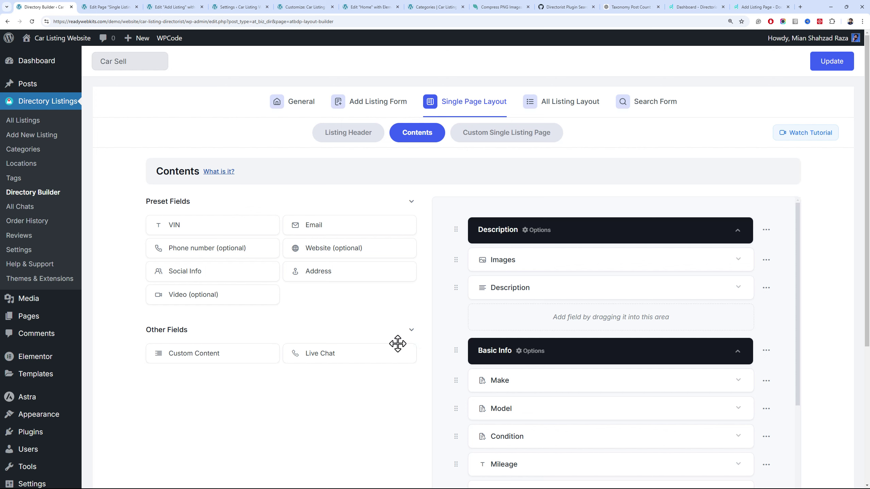
{"action": "scroll", "coordinate": [379, 347], "scroll_direction": "down", "scroll_amount": 3}
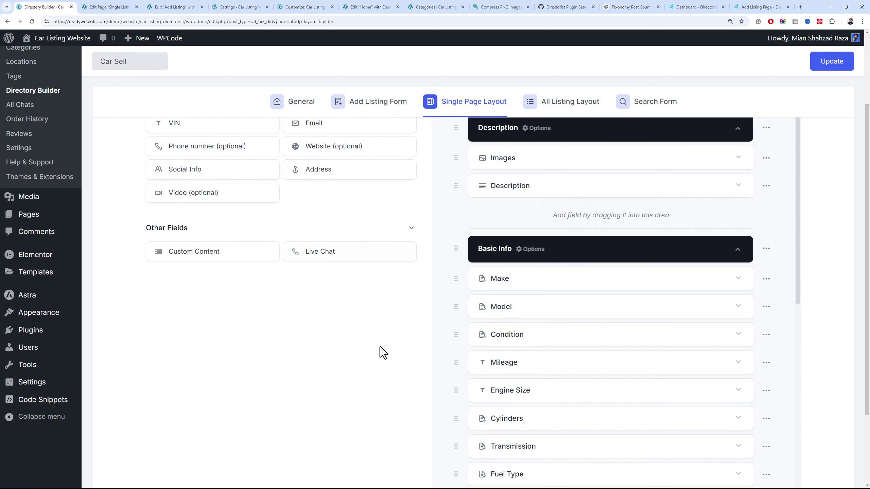
{"action": "left_click_drag", "start_coordinate": [354, 258], "coordinate": [556, 326]}
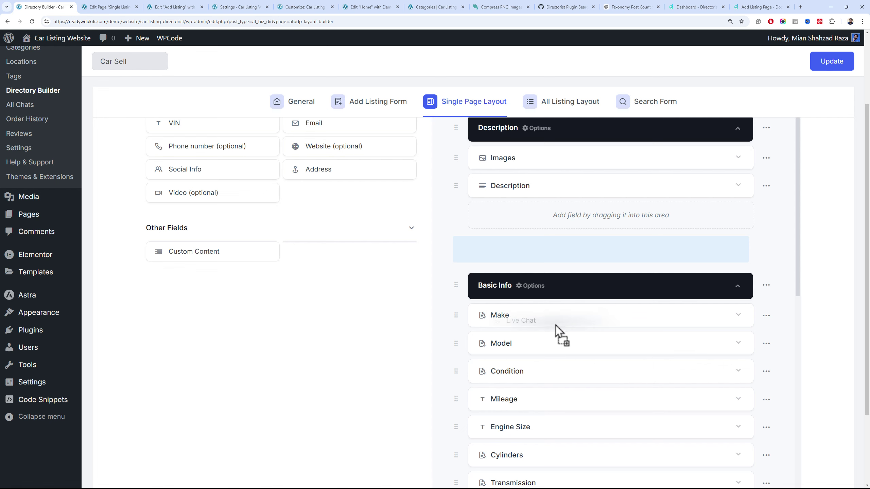
{"action": "left_click_drag", "start_coordinate": [566, 380], "coordinate": [575, 342]}
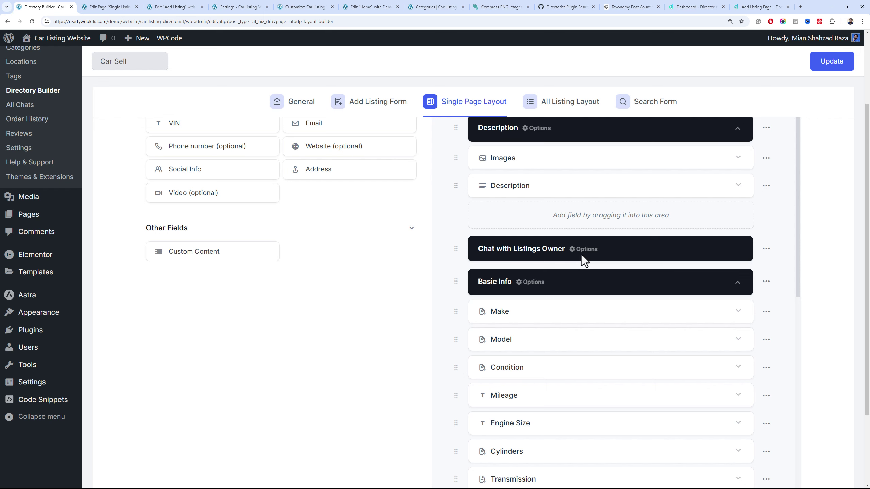
Find a comment icon in Line Awesome and set la-comment as the icon of the Chat with Listings Owner section
{"action": "left_click", "coordinate": [579, 254]}
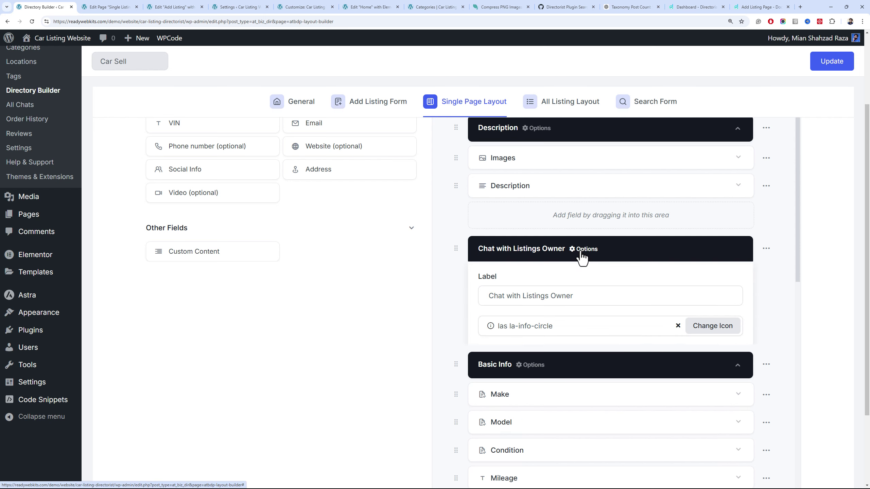
{"action": "left_click", "coordinate": [697, 334]}
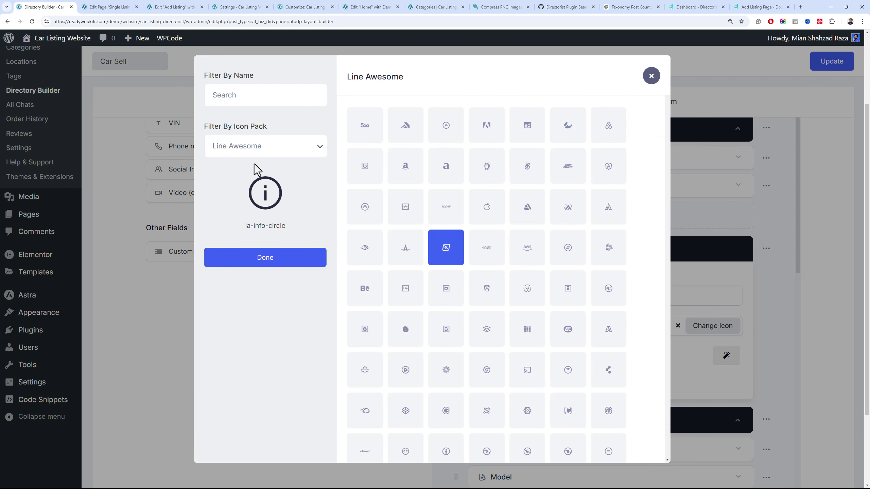
{"action": "left_click", "coordinate": [257, 96]}
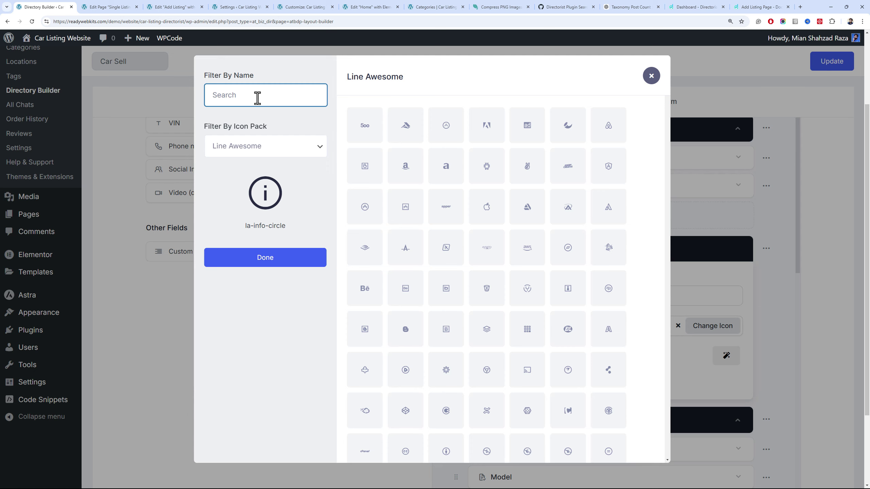
{"action": "type", "text": "cat"}
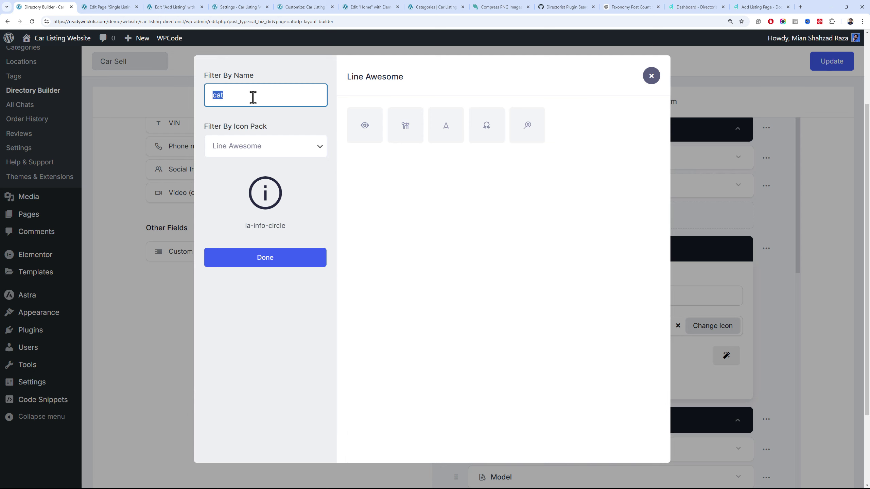
{"action": "type", "text": "chat"}
{"action": "double_click", "coordinate": [266, 107]}
{"action": "type", "text": "comm"}
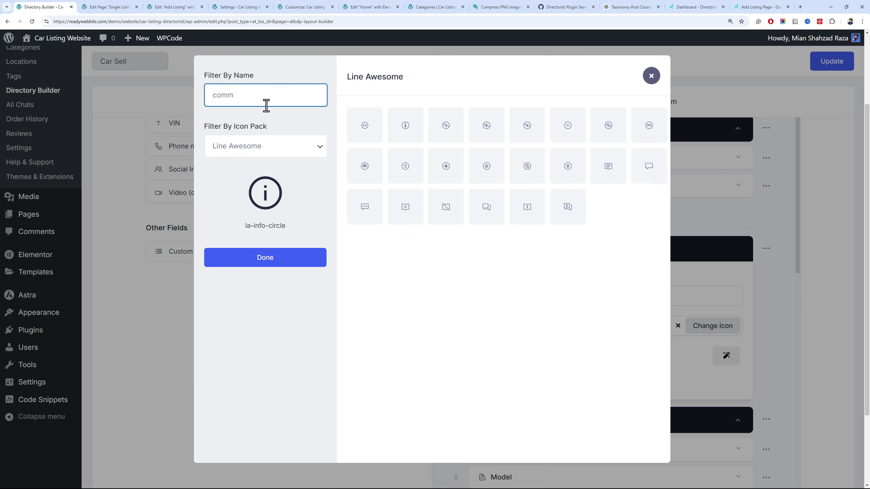
{"action": "left_click", "coordinate": [608, 166]}
{"action": "left_click", "coordinate": [724, 159]}
View the Aston Martin AM-RB 001 listing from the website's Car Listings page and examine its sections
{"action": "left_click", "coordinate": [436, 7]}
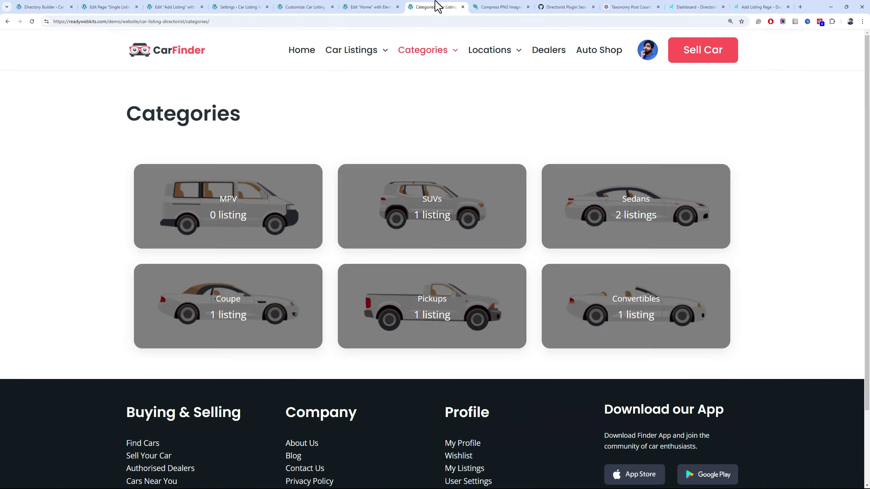
{"action": "left_click", "coordinate": [347, 54]}
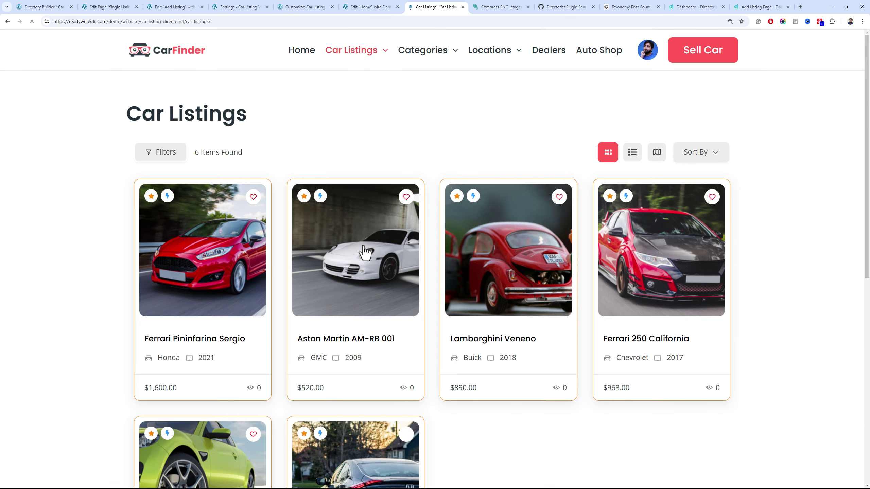
{"action": "left_click", "coordinate": [365, 253]}
{"action": "left_click_drag", "start_coordinate": [866, 107], "coordinate": [867, 79]}
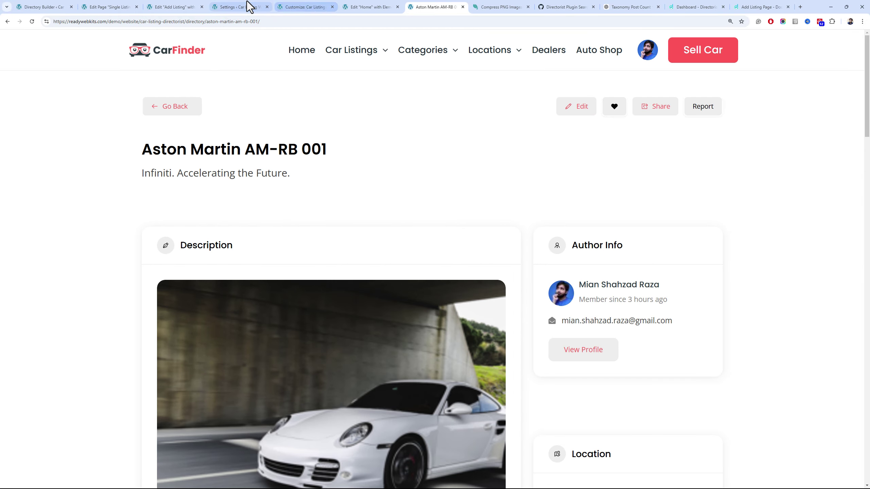
Generate and copy the shortcode of the Chat with Listings Owner section in the Directory Builder
{"action": "left_click", "coordinate": [171, 7]}
{"action": "left_click", "coordinate": [43, 7]}
{"action": "left_click", "coordinate": [494, 385]}
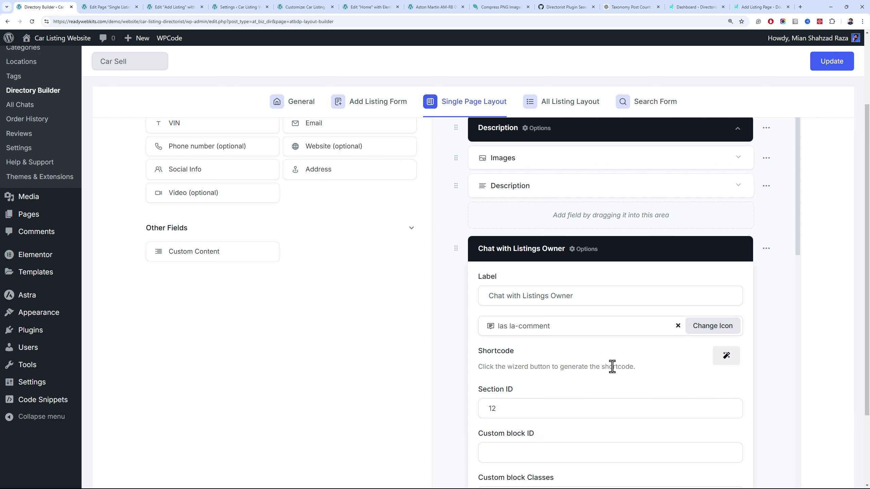
{"action": "left_click", "coordinate": [725, 356]}
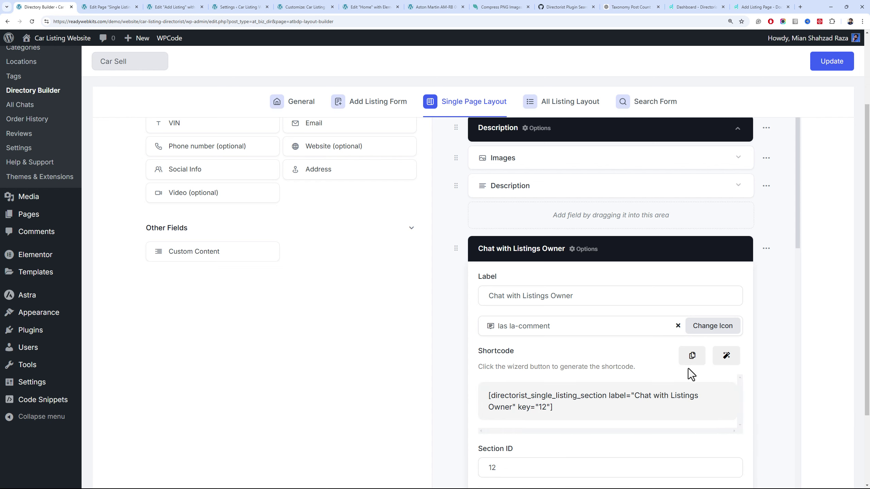
{"action": "left_click", "coordinate": [691, 358]}
Paste the Chat with Listings Owner shortcode after the Location shortcode on the Single Listing page, save it and view the Aston Martin listing
{"action": "left_click", "coordinate": [113, 7]}
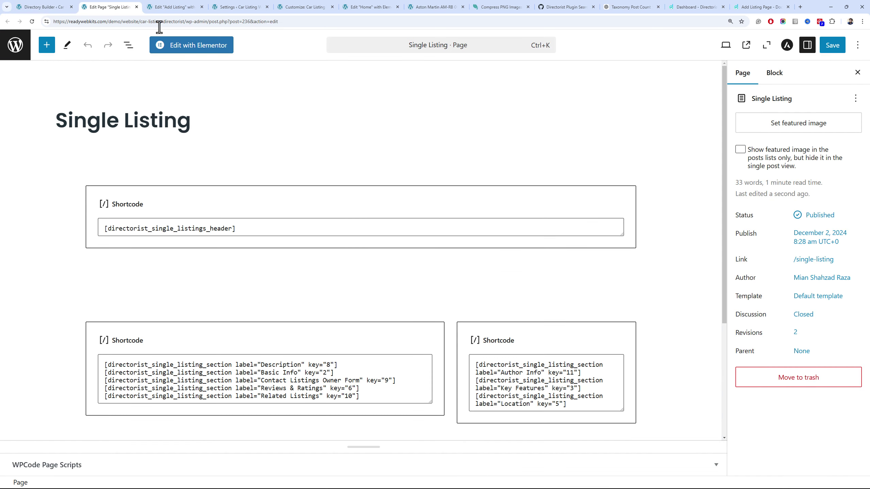
{"action": "left_click", "coordinate": [576, 407]}
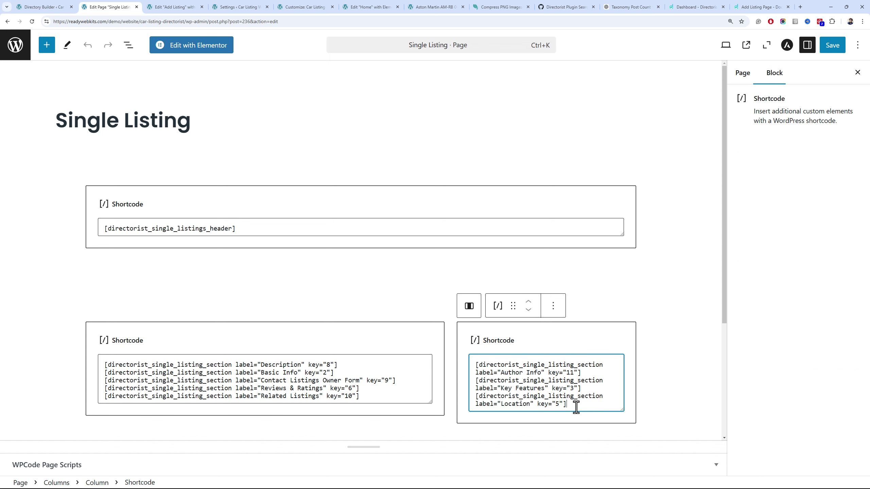
{"action": "key", "text": "Return"}
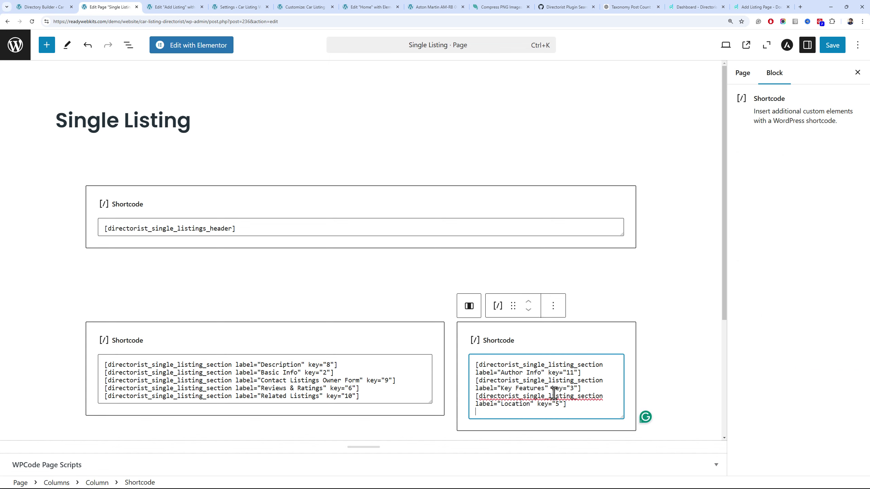
{"action": "key", "text": "ctrl+v"}
{"action": "left_click", "coordinate": [832, 44]}
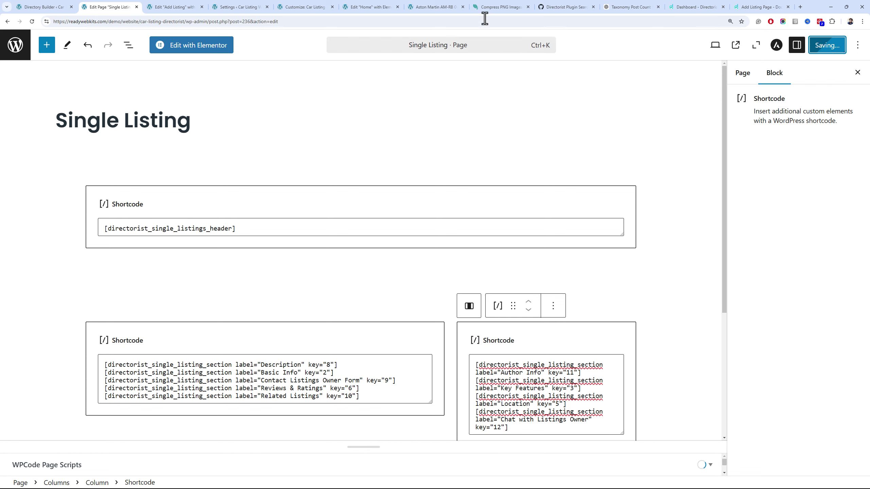
{"action": "left_click", "coordinate": [404, 7]}
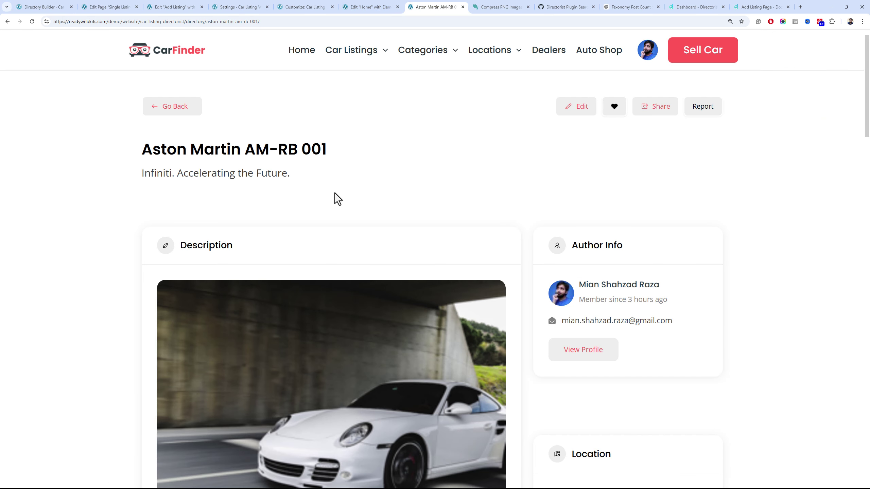
Add the Compare element beside Bookmark, Share and Report in the single page listing header and update the directory
{"action": "left_click", "coordinate": [53, 5]}
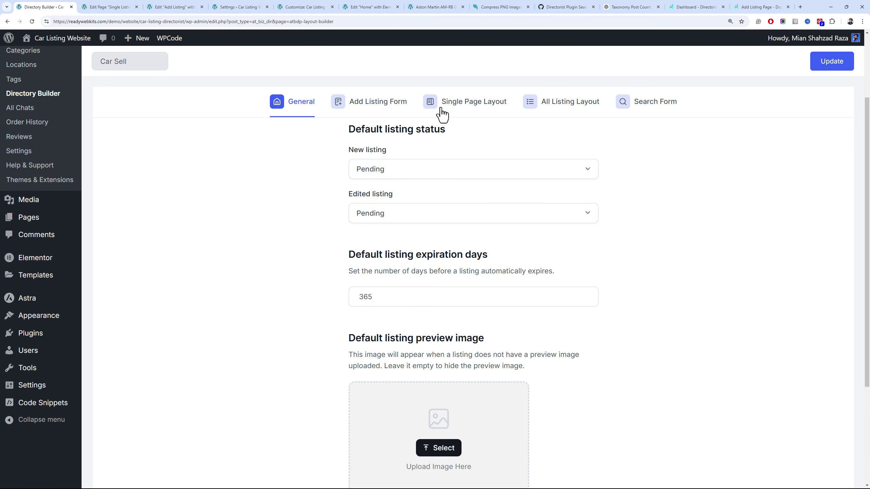
{"action": "left_click", "coordinate": [441, 113]}
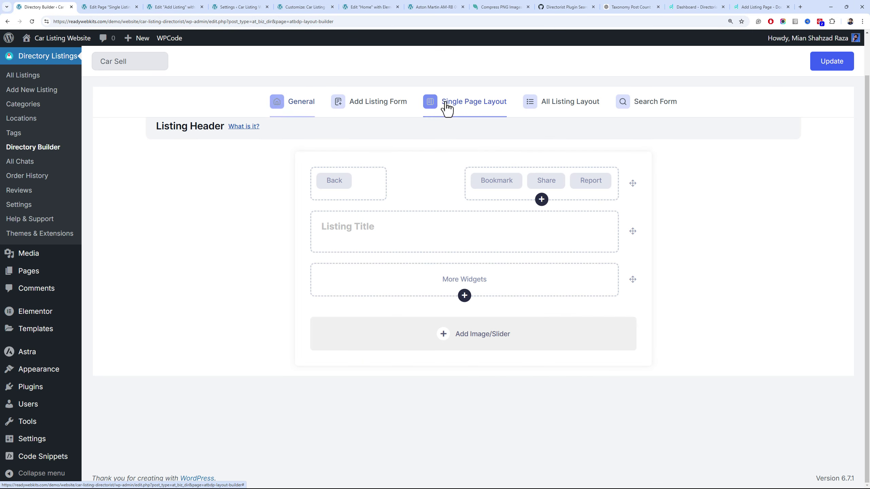
{"action": "left_click", "coordinate": [541, 200]}
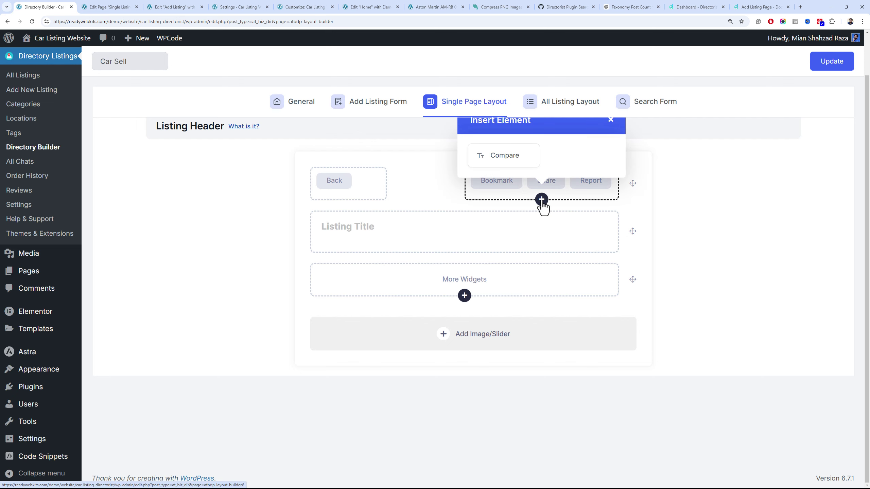
{"action": "left_click", "coordinate": [518, 168]}
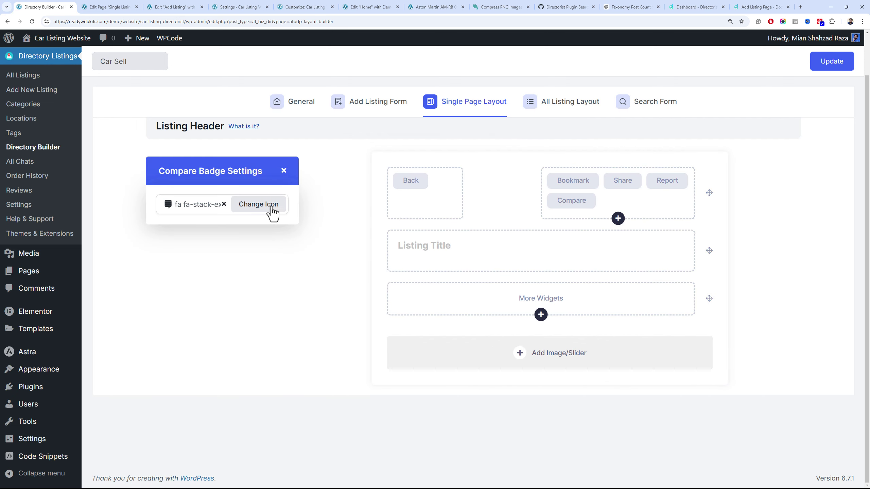
{"action": "left_click", "coordinate": [829, 64]}
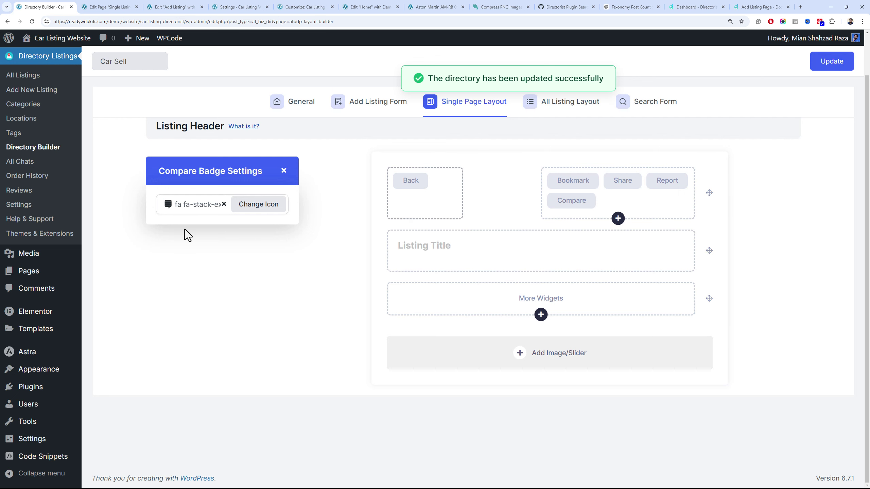
Change the Compare badge's icon to the Line Awesome la-exchange-alt icon
{"action": "left_click", "coordinate": [275, 205]}
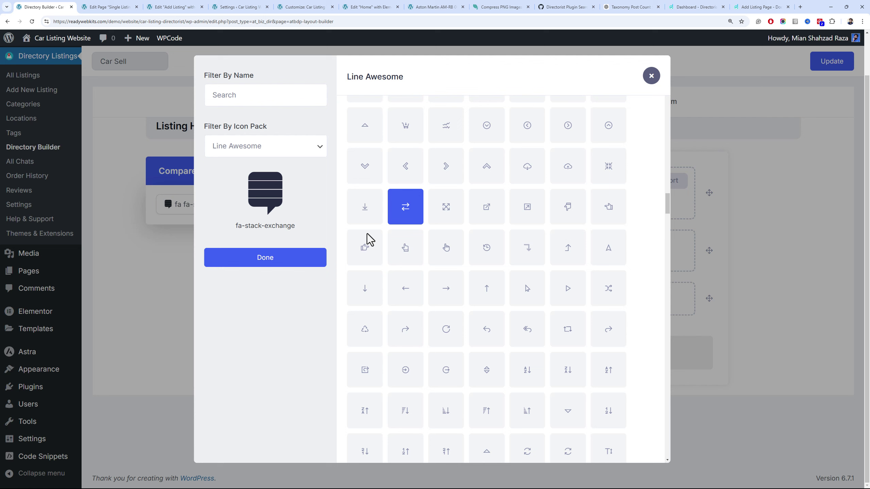
{"action": "left_click", "coordinate": [400, 217]}
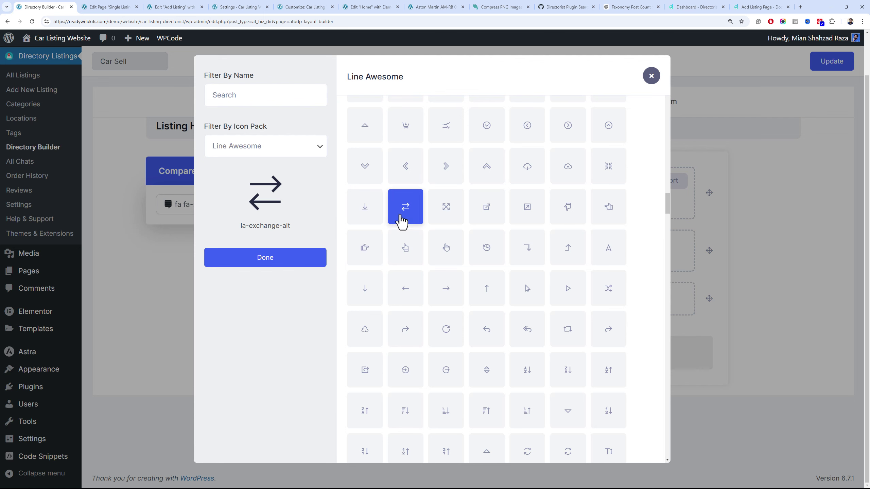
{"action": "left_click", "coordinate": [301, 266]}
{"action": "mouse_move", "coordinate": [833, 40]}
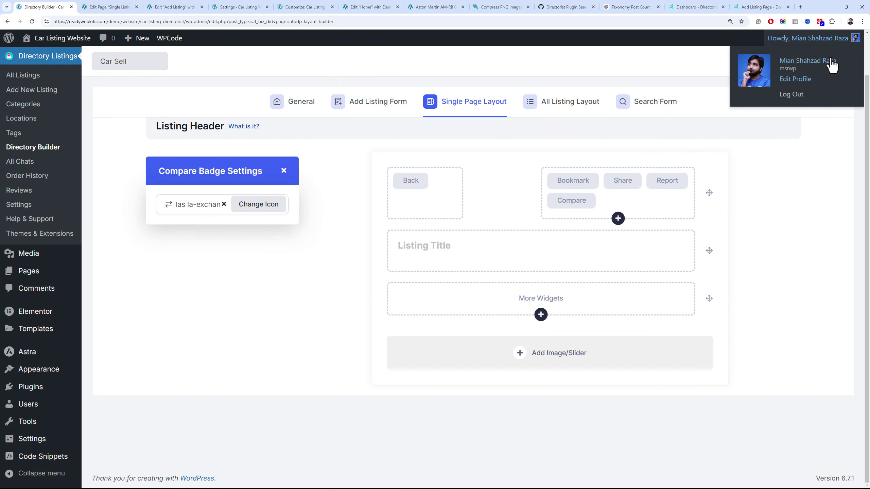
Update the directory and test the Compare icon on the Aston Martin listing by adding and removing the car
{"action": "left_click", "coordinate": [827, 69]}
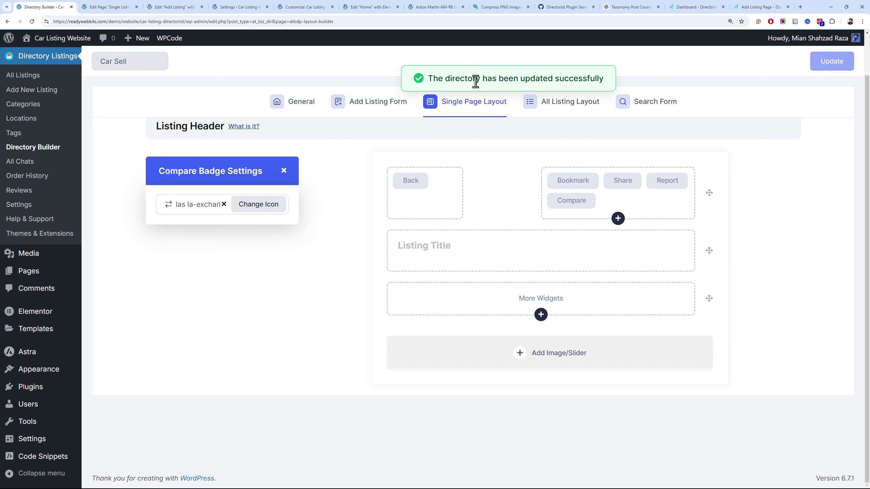
{"action": "left_click", "coordinate": [442, 7]}
{"action": "key", "text": "Return"}
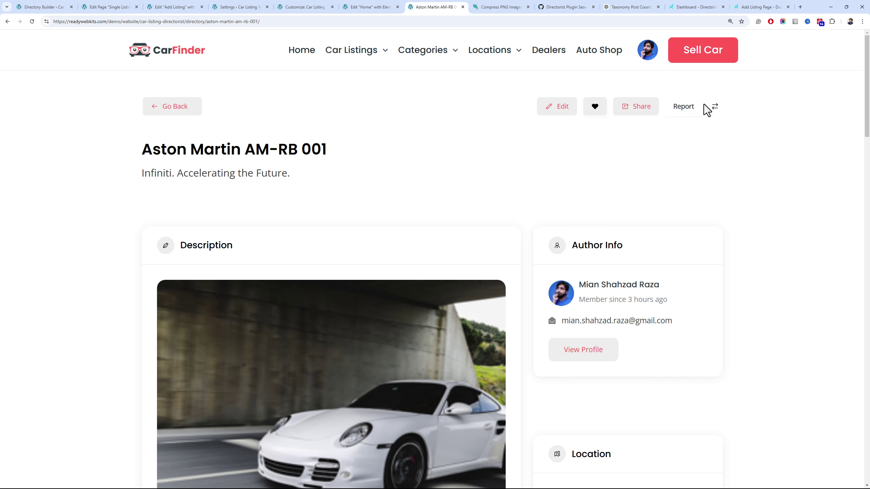
{"action": "left_click", "coordinate": [714, 109]}
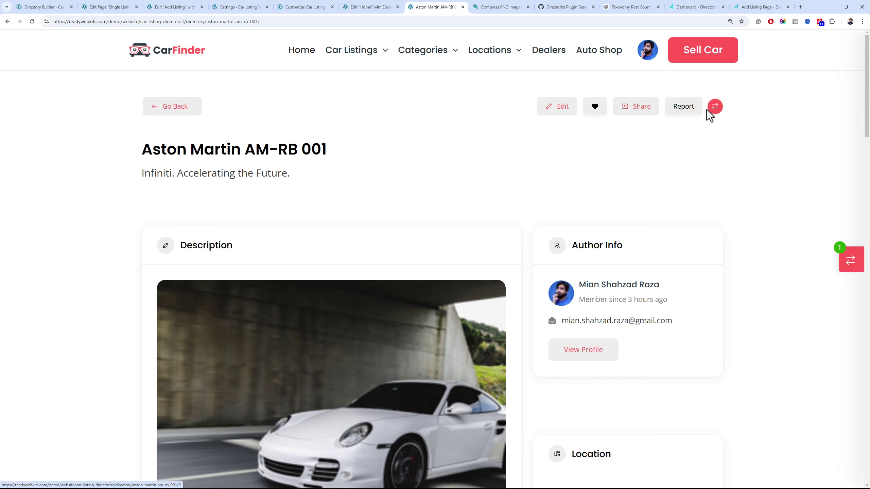
{"action": "left_click", "coordinate": [713, 110]}
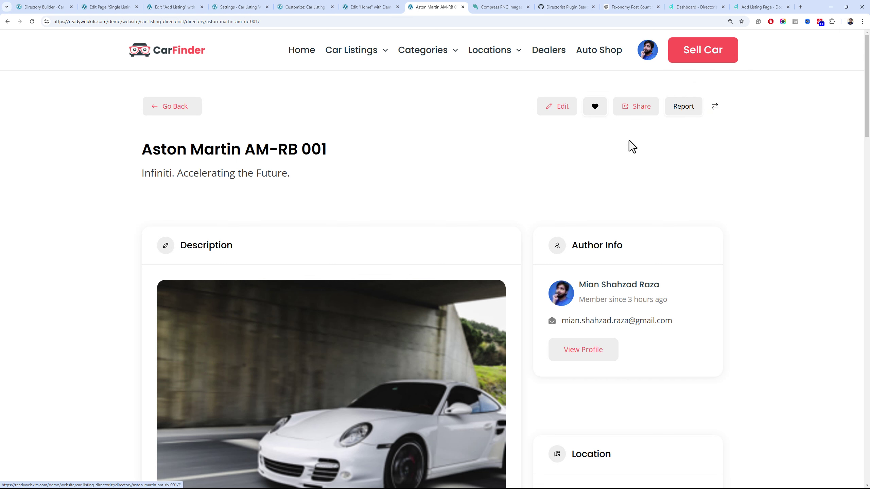
Add the Pricing, Badges, Rating and Location elements below the listing title in the Car Sell listing header and update the directory
{"action": "left_click", "coordinate": [67, 7]}
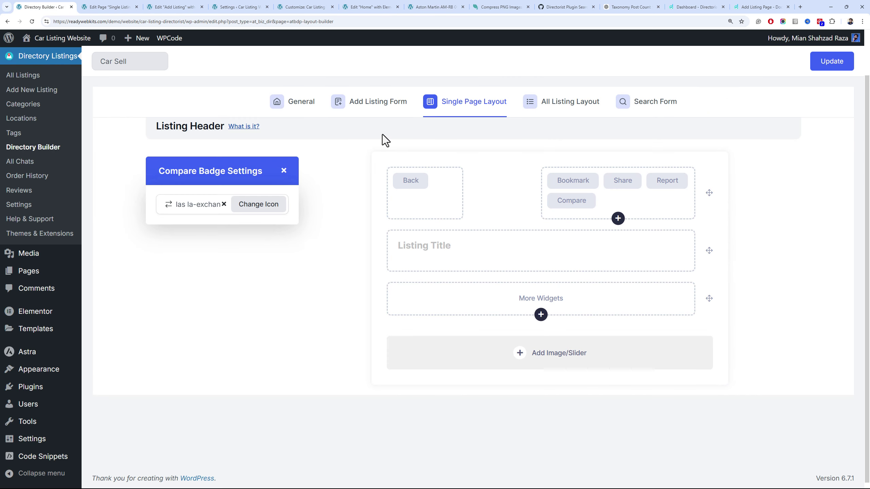
{"action": "left_click", "coordinate": [541, 315]}
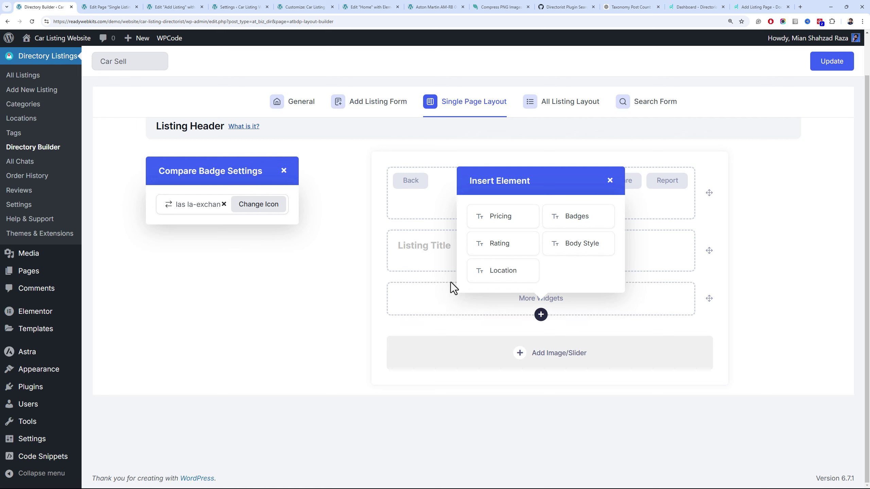
{"action": "left_click", "coordinate": [499, 224]}
{"action": "left_click", "coordinate": [540, 315]}
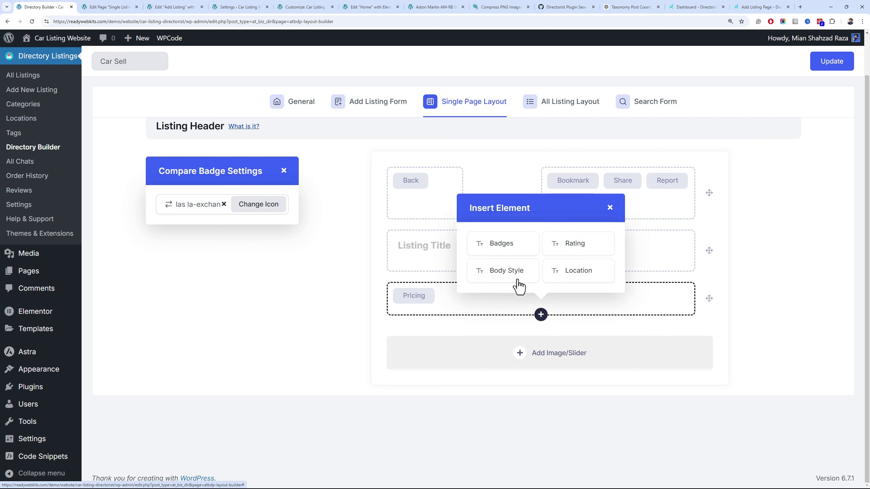
{"action": "left_click", "coordinate": [510, 251]}
{"action": "left_click", "coordinate": [541, 315]}
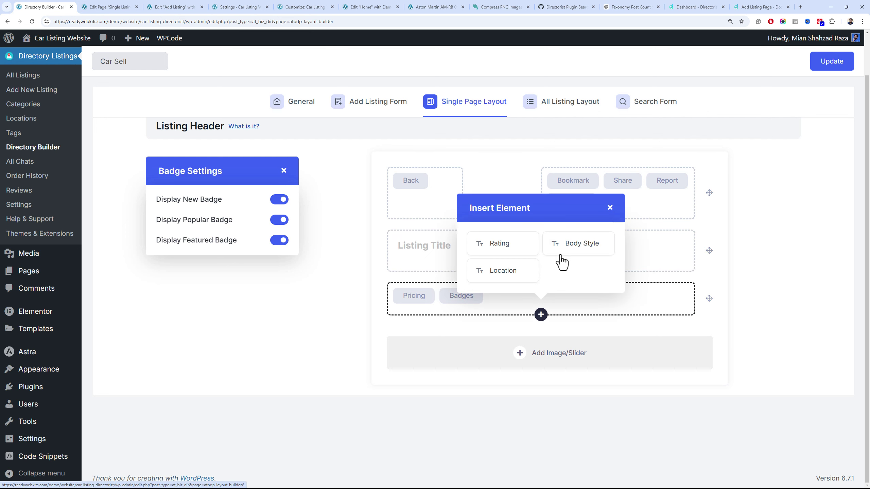
{"action": "left_click", "coordinate": [514, 250]}
{"action": "left_click", "coordinate": [541, 314]}
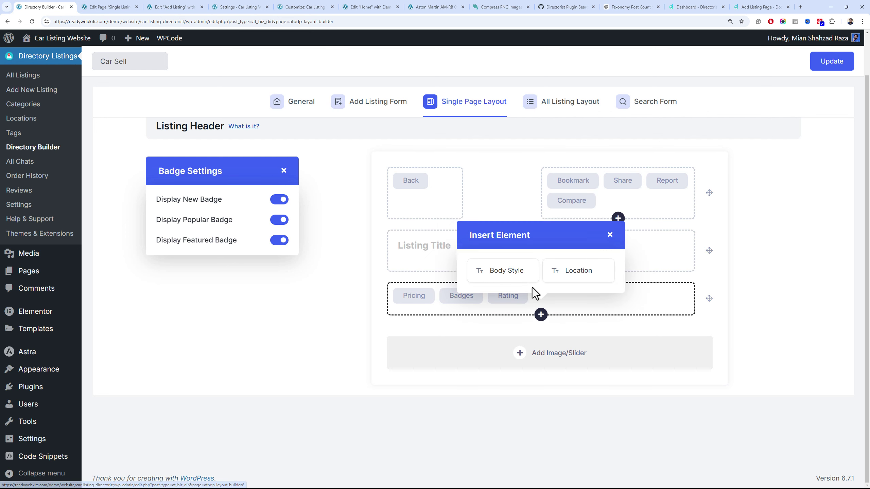
{"action": "left_click", "coordinate": [562, 281]}
{"action": "left_click", "coordinate": [841, 68]}
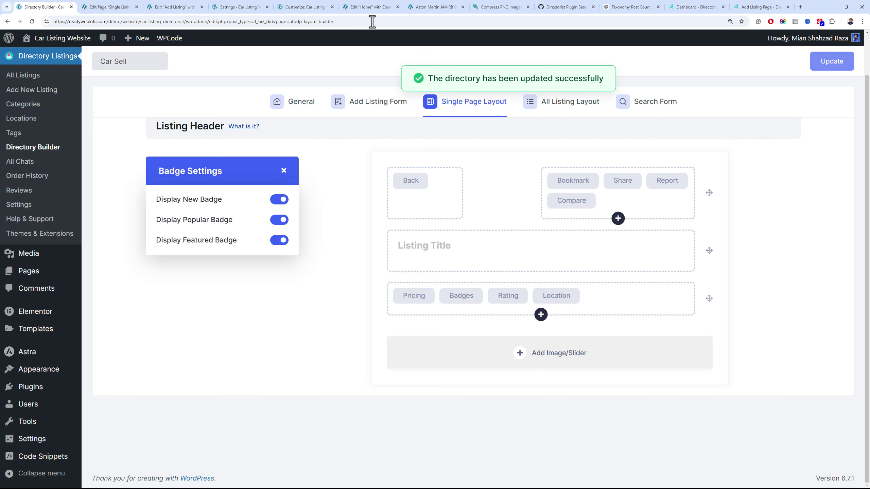
Reload the Aston Martin listing and examine its header details and the sections down to the contact form
{"action": "left_click", "coordinate": [429, 6]}
{"action": "key", "text": "F5"}
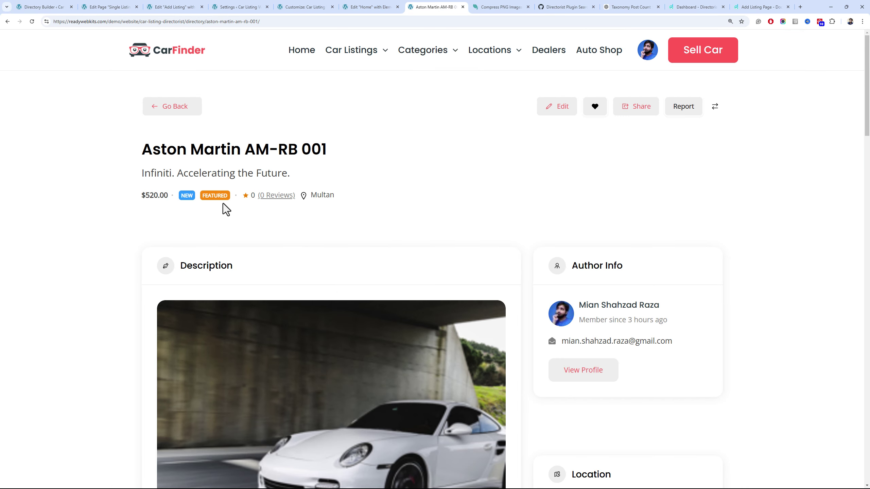
{"action": "scroll", "coordinate": [380, 193], "scroll_direction": "down", "scroll_amount": 3}
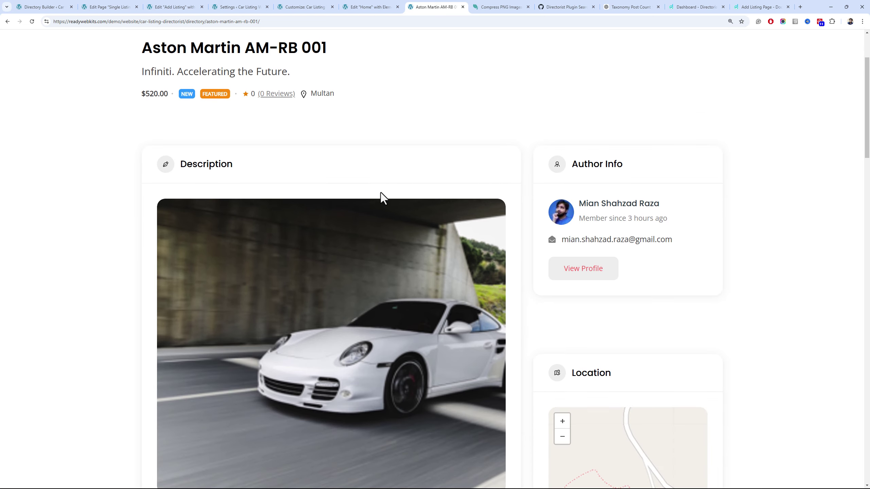
{"action": "scroll", "coordinate": [379, 193], "scroll_direction": "up", "scroll_amount": 3}
{"action": "scroll", "coordinate": [379, 193], "scroll_direction": "down", "scroll_amount": 20}
{"action": "scroll", "coordinate": [343, 176], "scroll_direction": "up", "scroll_amount": 3}
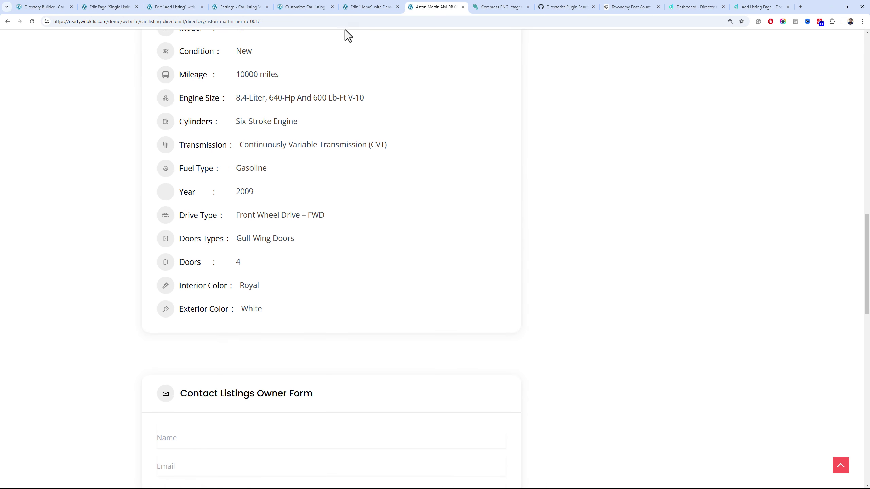
{"action": "scroll", "coordinate": [495, 139], "scroll_direction": "up", "scroll_amount": 20}
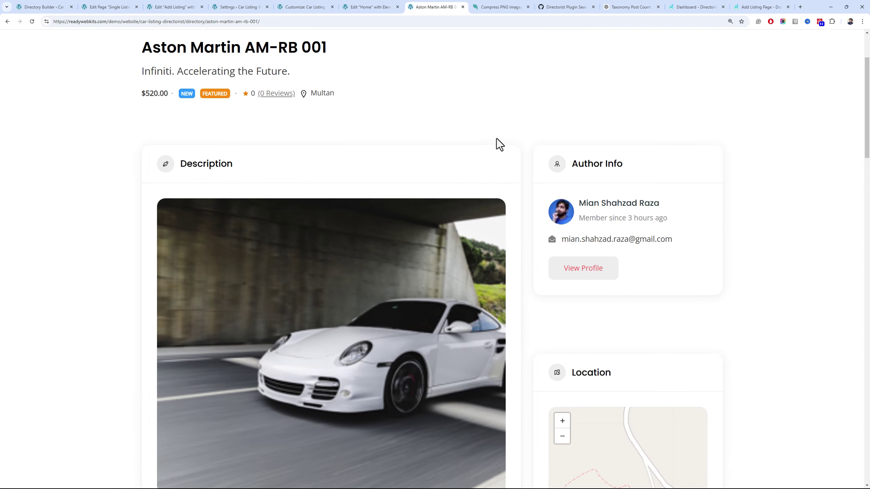
{"action": "scroll", "coordinate": [498, 139], "scroll_direction": "down", "scroll_amount": 11}
{"action": "scroll", "coordinate": [501, 138], "scroll_direction": "down", "scroll_amount": 20}
{"action": "scroll", "coordinate": [502, 138], "scroll_direction": "up", "scroll_amount": 9}
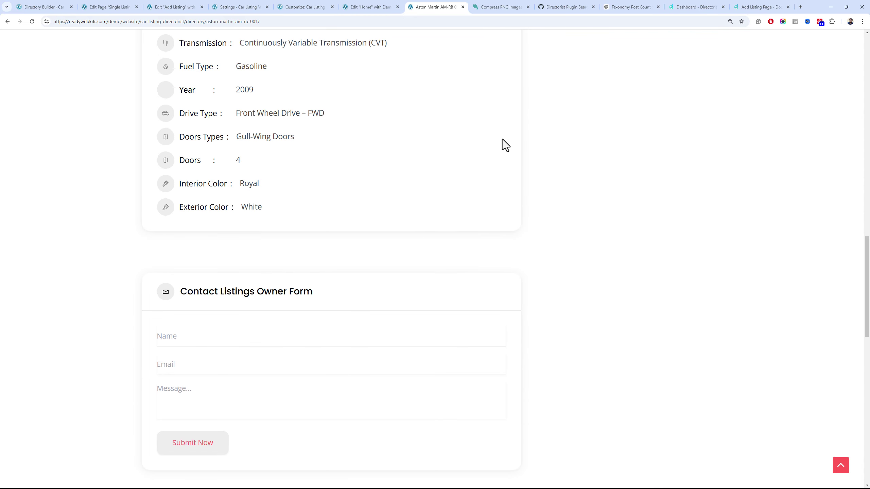
{"action": "scroll", "coordinate": [502, 138], "scroll_direction": "down", "scroll_amount": 7}
{"action": "scroll", "coordinate": [502, 138], "scroll_direction": "down", "scroll_amount": 5}
{"action": "scroll", "coordinate": [502, 139], "scroll_direction": "up", "scroll_amount": 20}
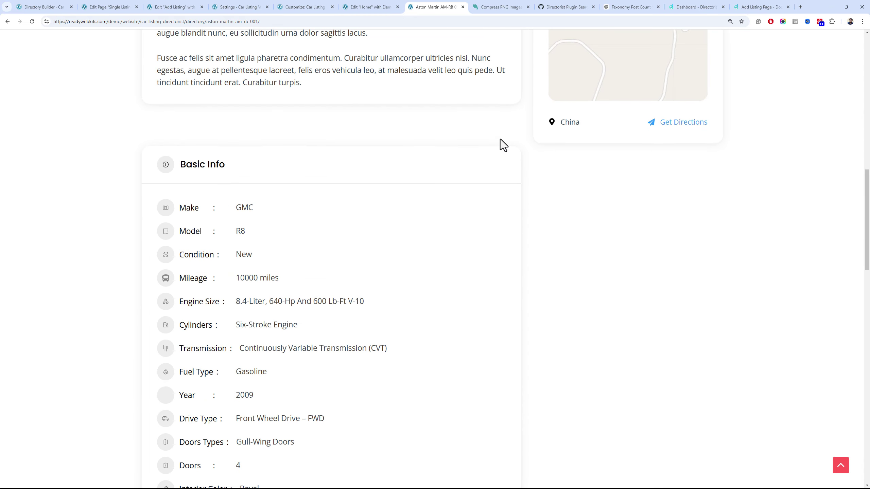
{"action": "scroll", "coordinate": [500, 138], "scroll_direction": "down", "scroll_amount": 9}
{"action": "scroll", "coordinate": [502, 138], "scroll_direction": "down", "scroll_amount": 6}
{"action": "scroll", "coordinate": [501, 138], "scroll_direction": "up", "scroll_amount": 6}
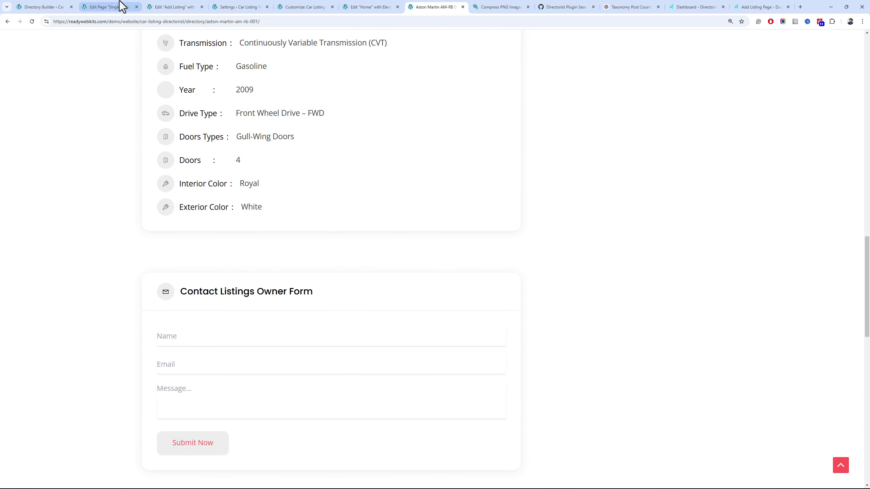
Review the single page layout's Contents in the Directory Builder, including the Chat with Listings Owner section
{"action": "left_click", "coordinate": [106, 6]}
{"action": "left_click", "coordinate": [44, 7]}
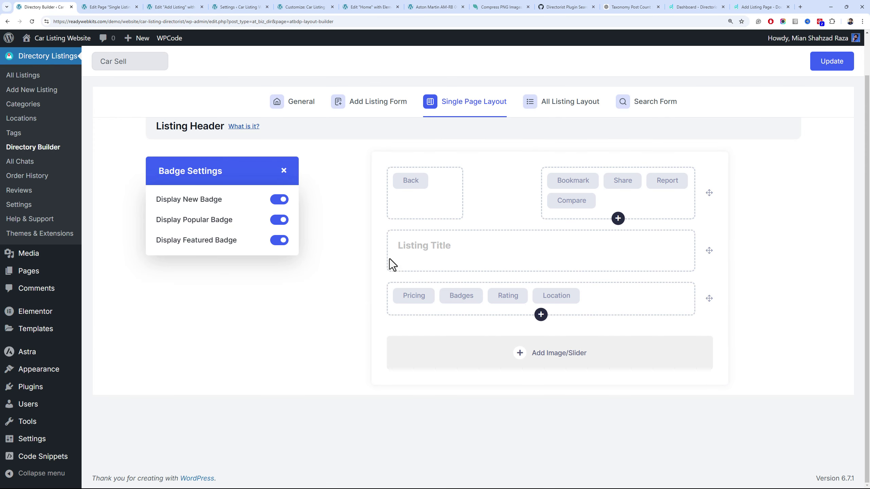
{"action": "scroll", "coordinate": [471, 182], "scroll_direction": "up", "scroll_amount": 2}
{"action": "left_click", "coordinate": [417, 132]}
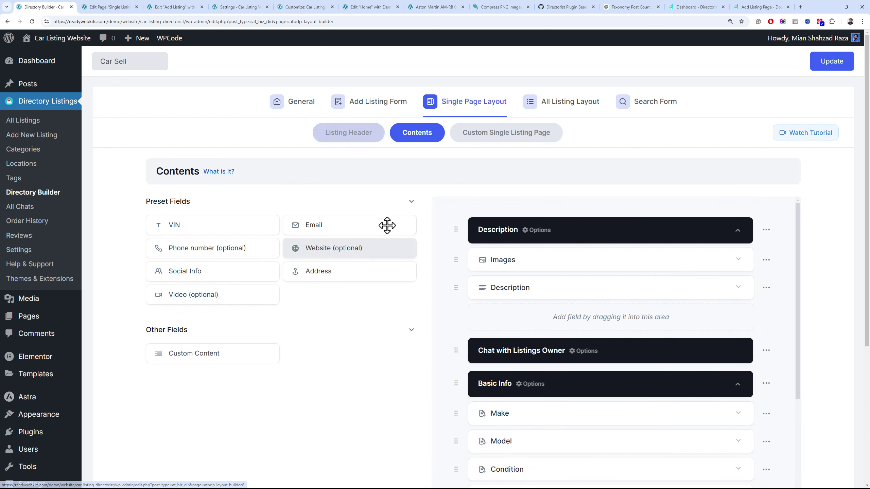
{"action": "scroll", "coordinate": [463, 270], "scroll_direction": "down", "scroll_amount": 3}
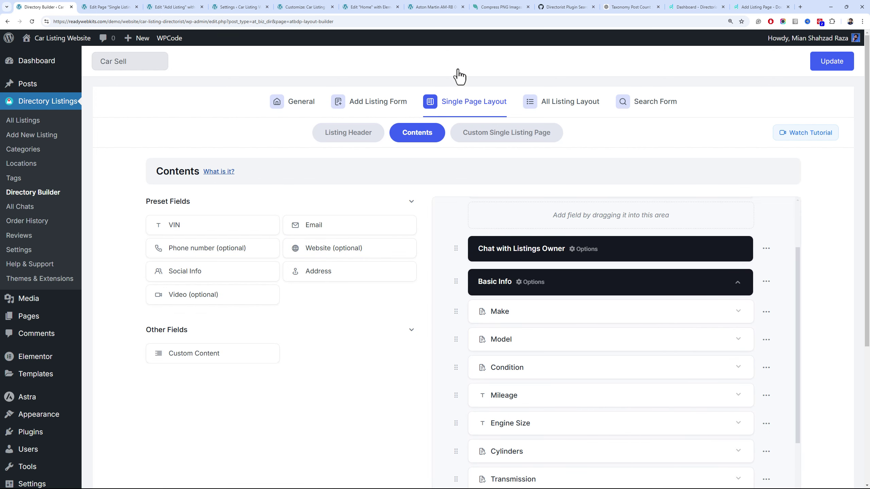
Check the chat section of the Aston Martin listing in the incognito window and log in to the site
{"action": "key", "text": "alt+Tab"}
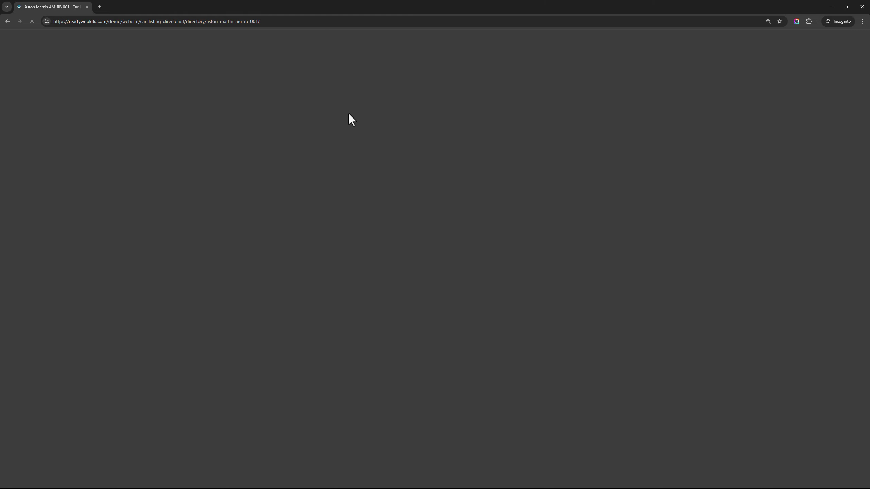
{"action": "scroll", "coordinate": [488, 178], "scroll_direction": "down", "scroll_amount": 12}
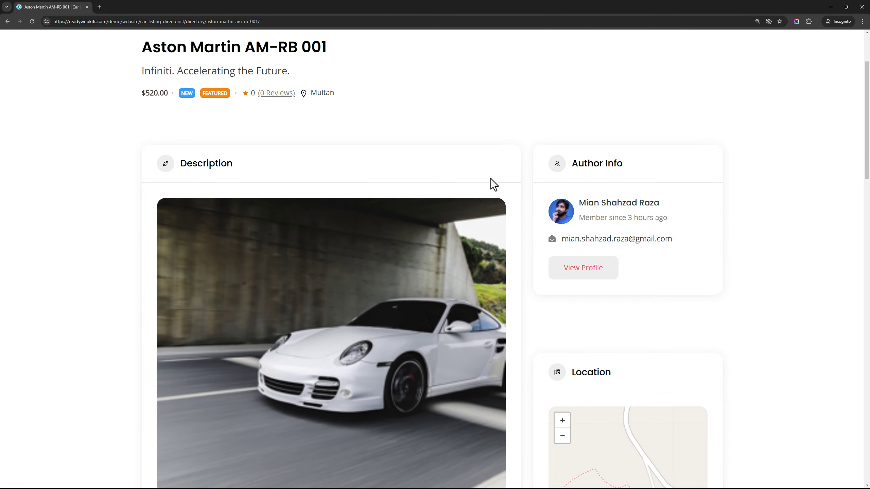
{"action": "scroll", "coordinate": [486, 170], "scroll_direction": "up", "scroll_amount": 1}
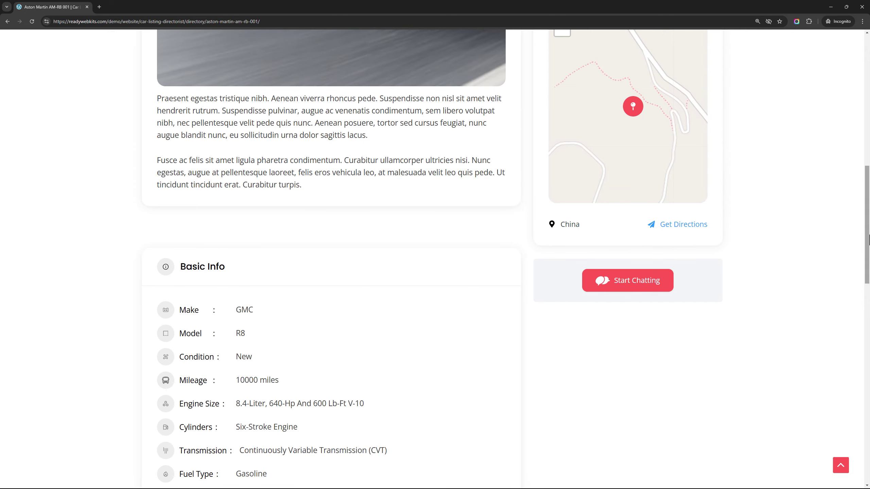
{"action": "left_click_drag", "start_coordinate": [866, 250], "coordinate": [866, 92]}
{"action": "scroll", "coordinate": [608, 258], "scroll_direction": "down", "scroll_amount": 12}
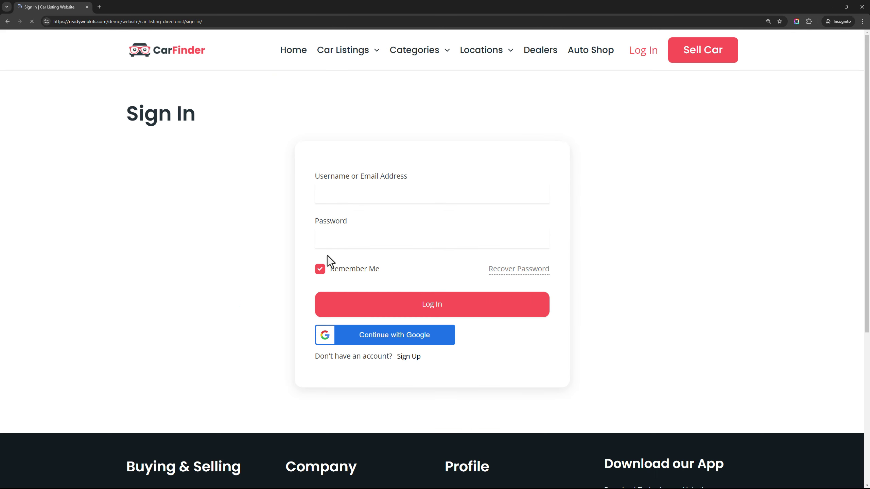
{"action": "left_click", "coordinate": [379, 313]}
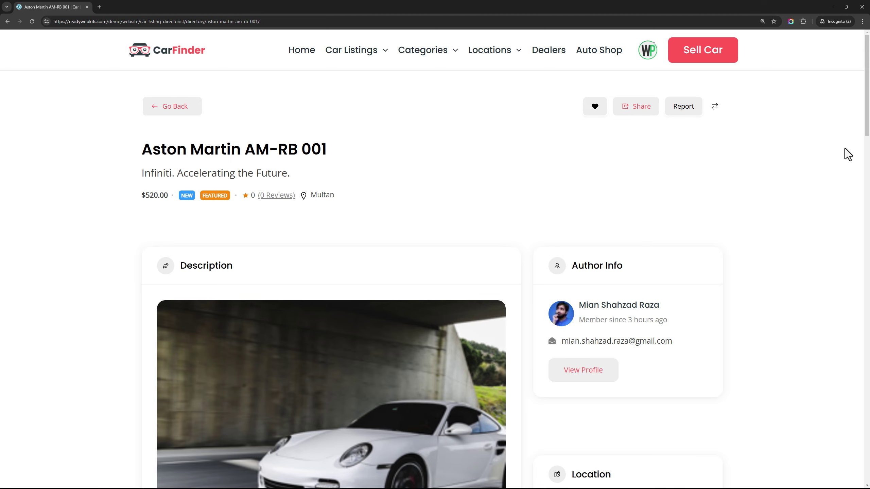
Start a chat with the Aston Martin listing's owner and send the message "Hi, is it still available?"
{"action": "left_click_drag", "start_coordinate": [867, 105], "coordinate": [868, 236]}
{"action": "left_click", "coordinate": [631, 223]}
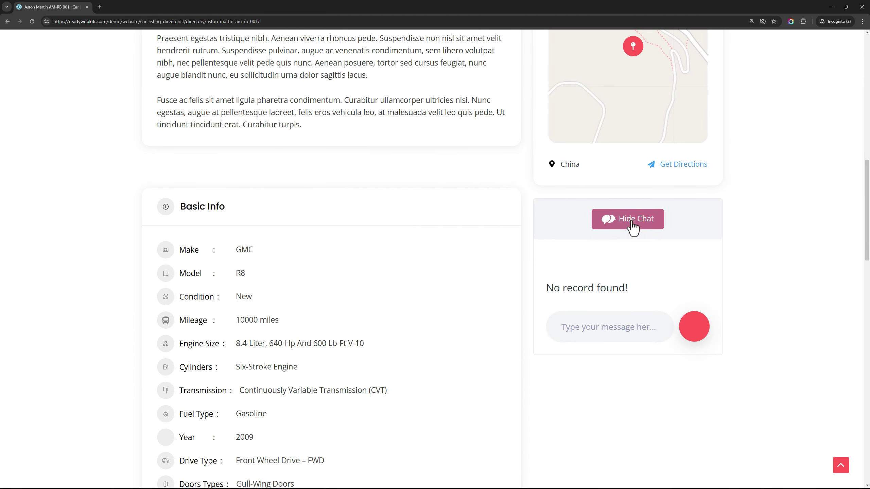
{"action": "left_click", "coordinate": [598, 327]}
{"action": "type", "text": "Hi, is it still available?"}
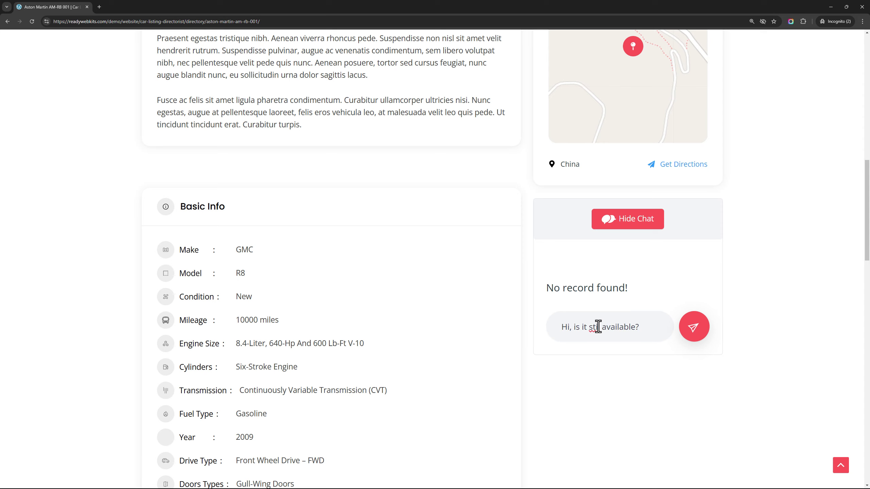
{"action": "left_click", "coordinate": [693, 331]}
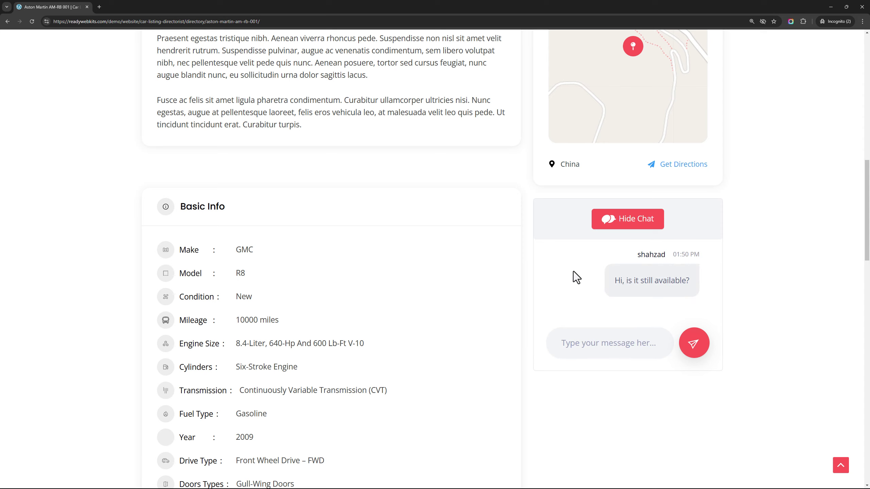
Open the logged-in buyer's dashboard and check its Chat section
{"action": "scroll", "coordinate": [867, 244], "scroll_direction": "up", "scroll_amount": 1}
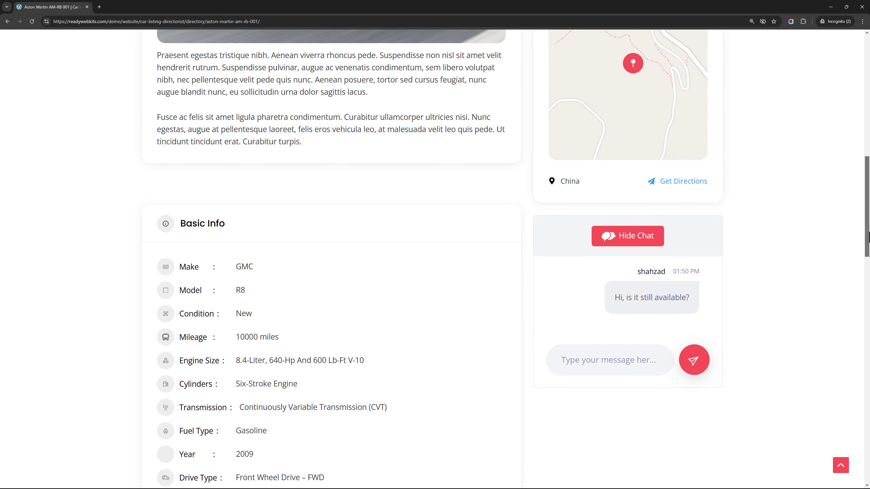
{"action": "left_click_drag", "start_coordinate": [867, 244], "coordinate": [867, 105]}
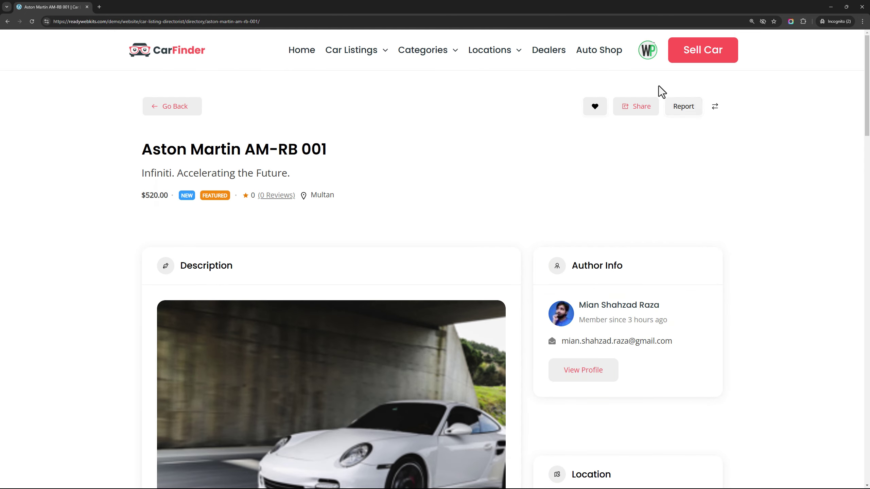
{"action": "left_click", "coordinate": [647, 56]}
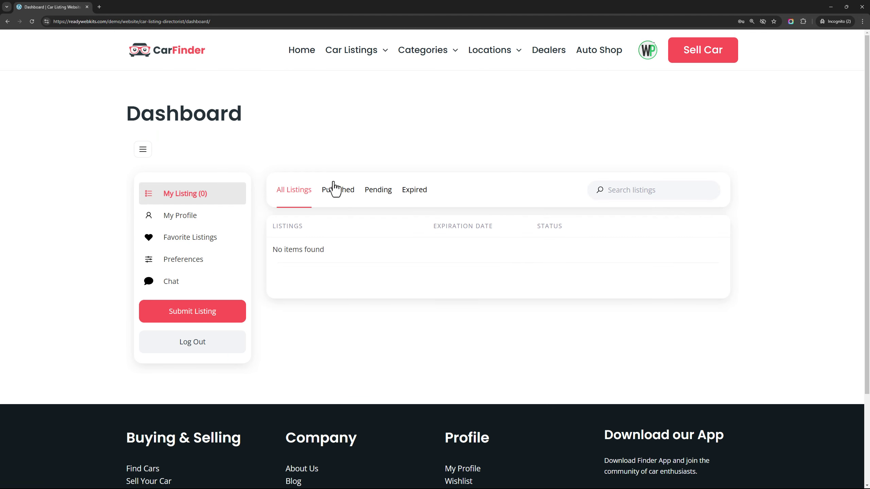
{"action": "left_click", "coordinate": [224, 281]}
{"action": "scroll", "coordinate": [283, 204], "scroll_direction": "up", "scroll_amount": 3}
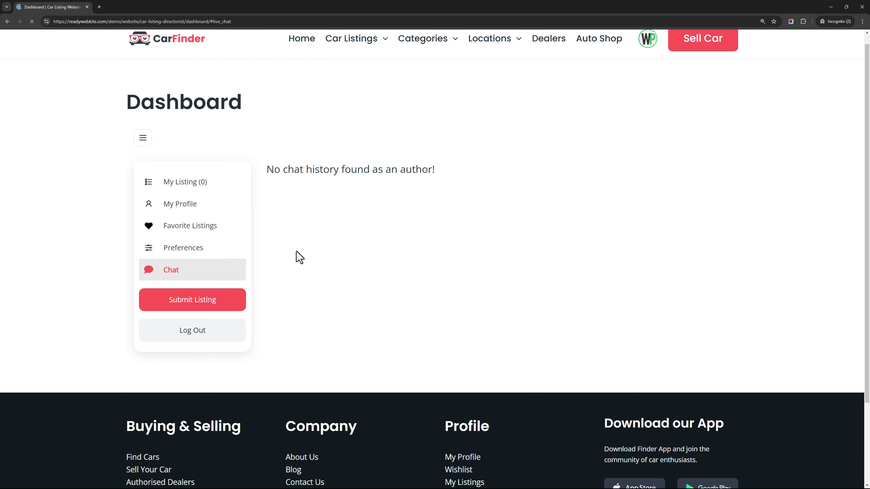
Switch to the listing owner's browser window and open the Aston Martin conversation in the owner's dashboard Chat section
{"action": "key", "text": "alt+Tab"}
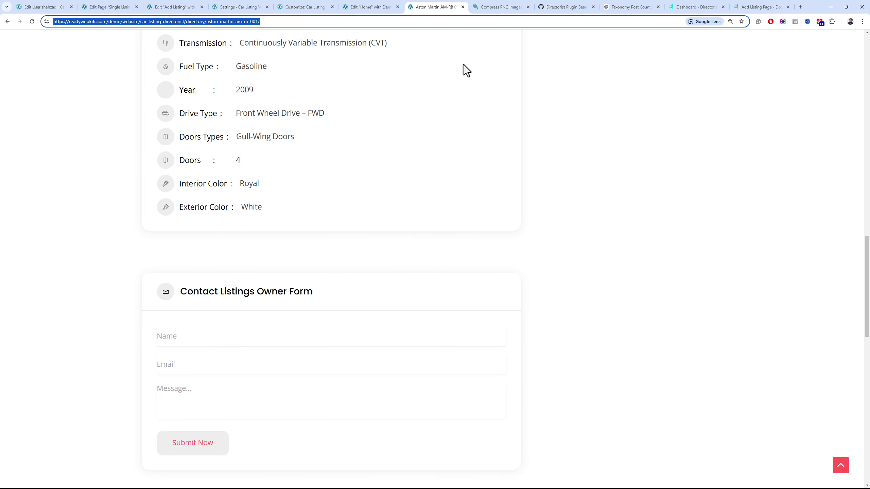
{"action": "scroll", "coordinate": [859, 152], "scroll_direction": "up", "scroll_amount": 10}
{"action": "scroll", "coordinate": [859, 152], "scroll_direction": "up", "scroll_amount": 10}
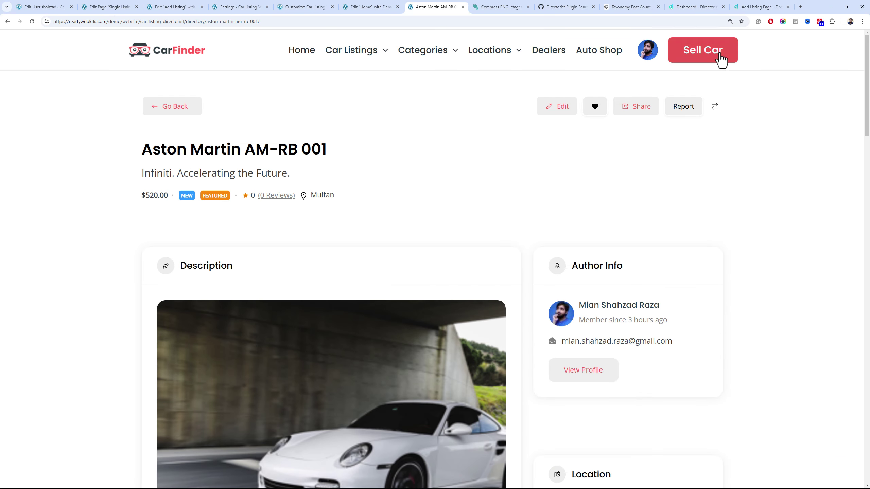
{"action": "left_click", "coordinate": [645, 60]}
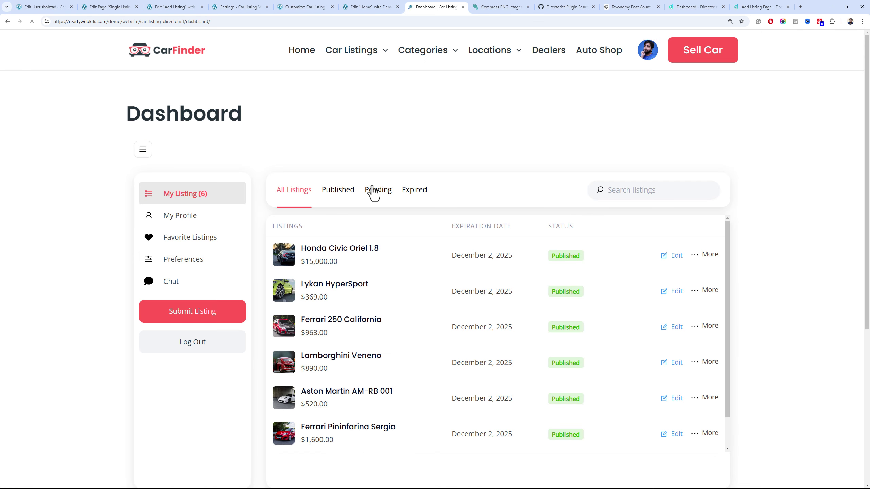
{"action": "left_click", "coordinate": [177, 290]}
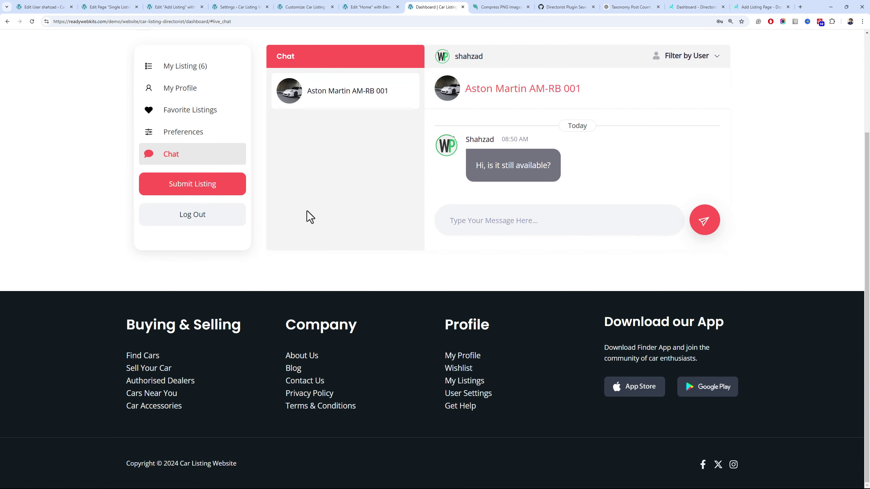
{"action": "scroll", "coordinate": [342, 199], "scroll_direction": "up", "scroll_amount": 3}
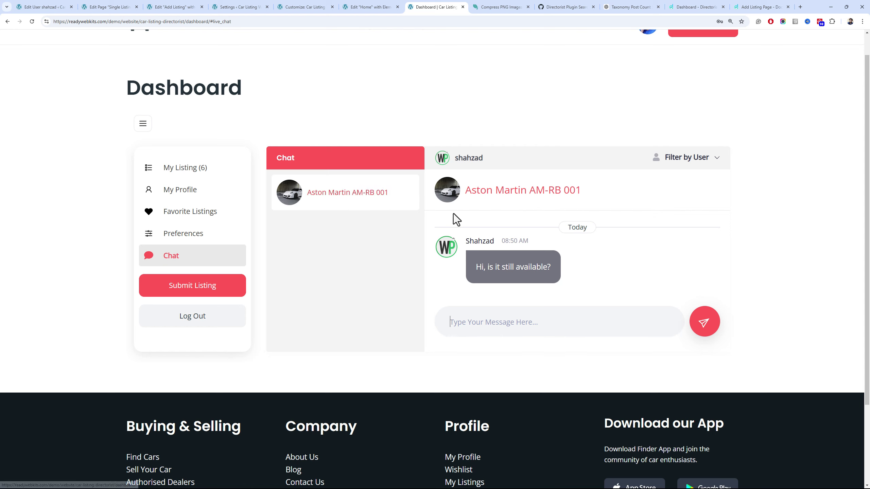
Reply "Yes, it is" to the buyer in the Aston Martin chat and check the buyer's and owner's Chat sections
{"action": "left_click", "coordinate": [518, 333]}
{"action": "type", "text": "Yes, it"}
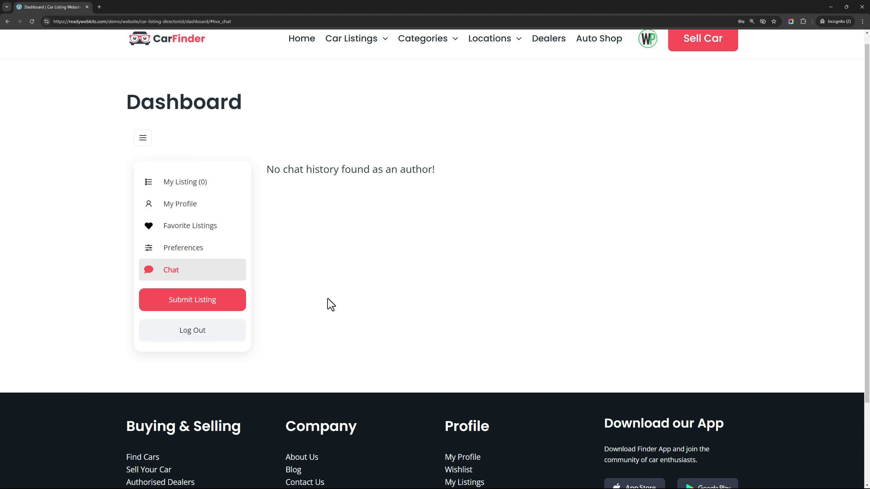
{"action": "scroll", "coordinate": [339, 215], "scroll_direction": "up", "scroll_amount": 1}
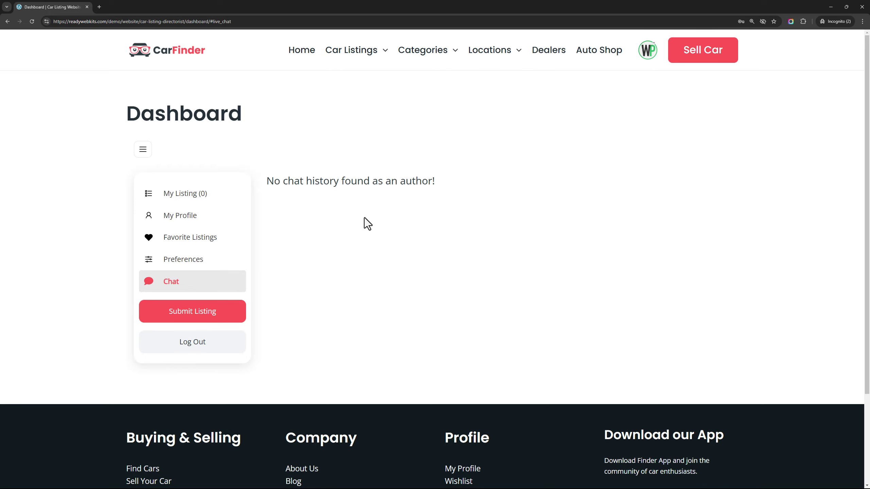
{"action": "key", "text": "alt+Tab"}
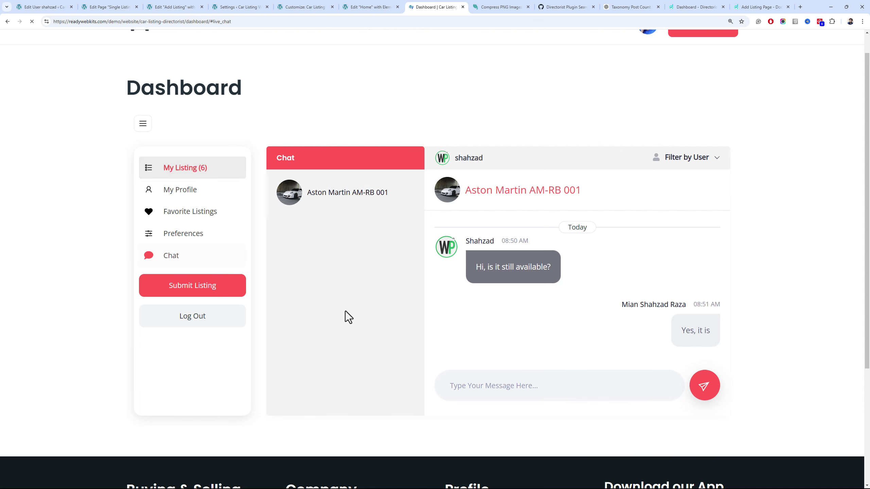
{"action": "scroll", "coordinate": [868, 248], "scroll_direction": "up", "scroll_amount": 1}
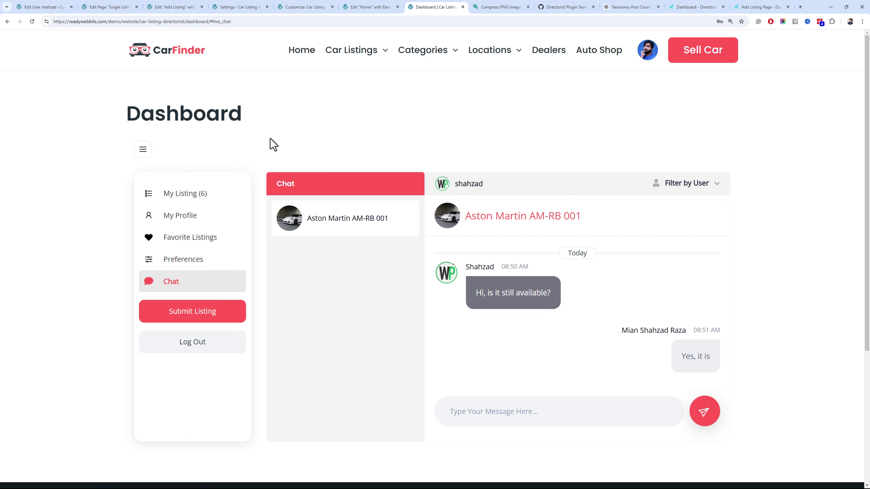
Open All Chats under Directory Listings in the WordPress admin and review the Aston Martin chat entries
{"action": "left_click", "coordinate": [47, 7]}
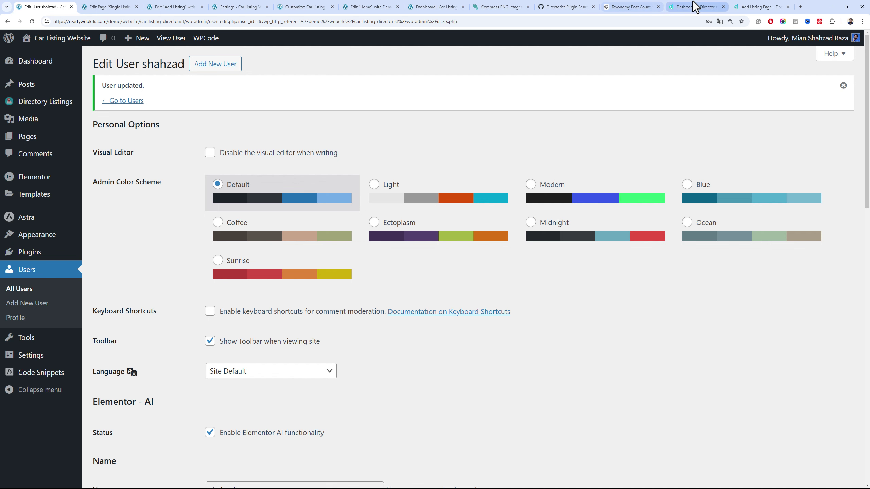
{"action": "left_click", "coordinate": [137, 253]}
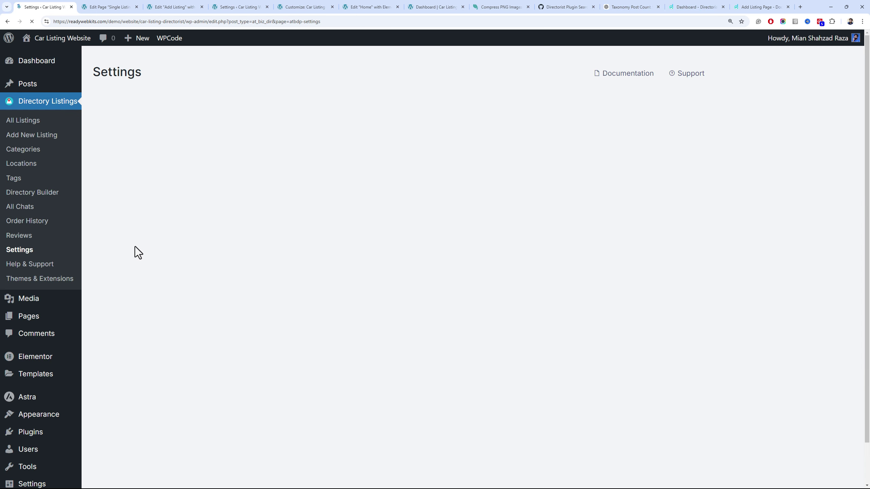
{"action": "left_click", "coordinate": [51, 208]}
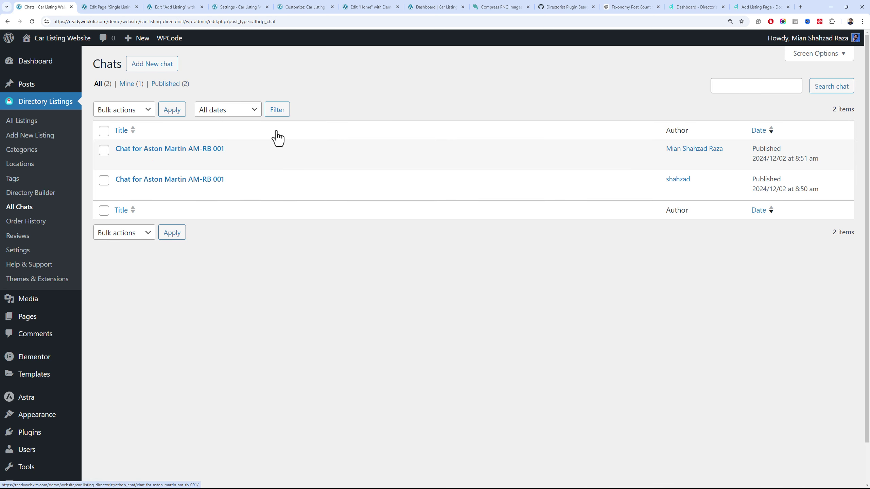
{"action": "mouse_move", "coordinate": [223, 150]}
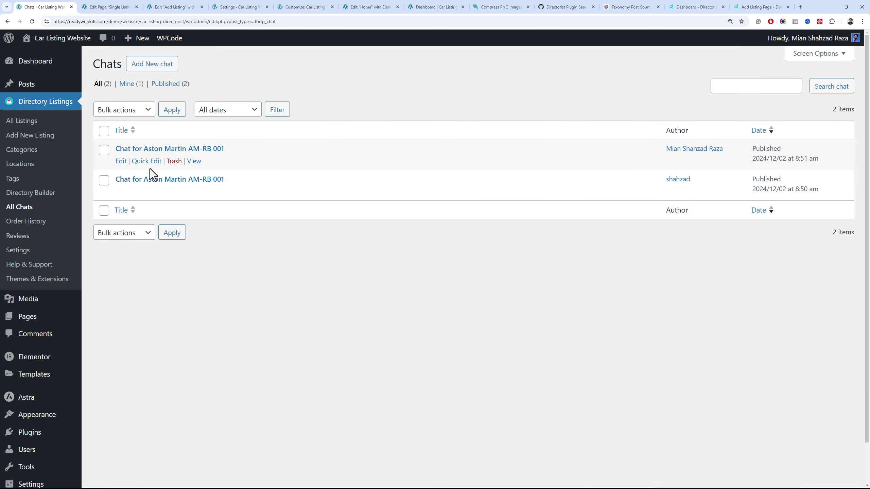
Review the Mark as Sold extension settings alongside the status options for listings in the owner's dashboard
{"action": "left_click", "coordinate": [39, 250]}
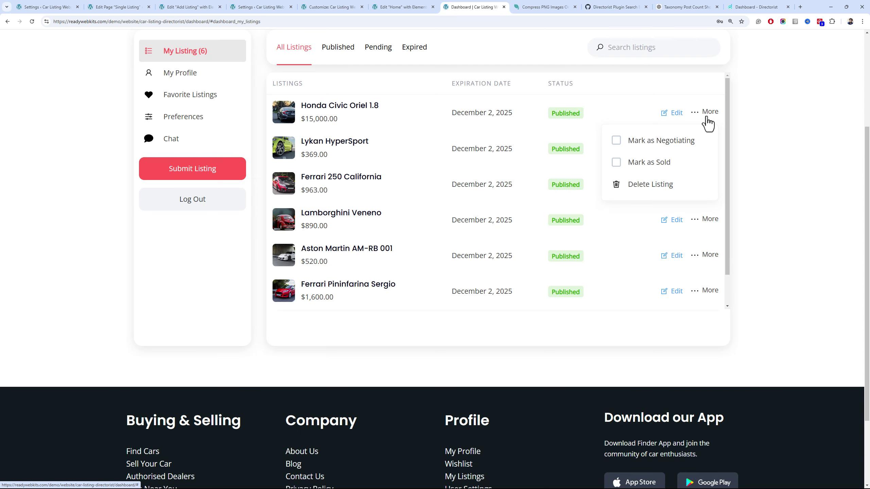
{"action": "scroll", "coordinate": [652, 120], "scroll_direction": "up", "scroll_amount": 3}
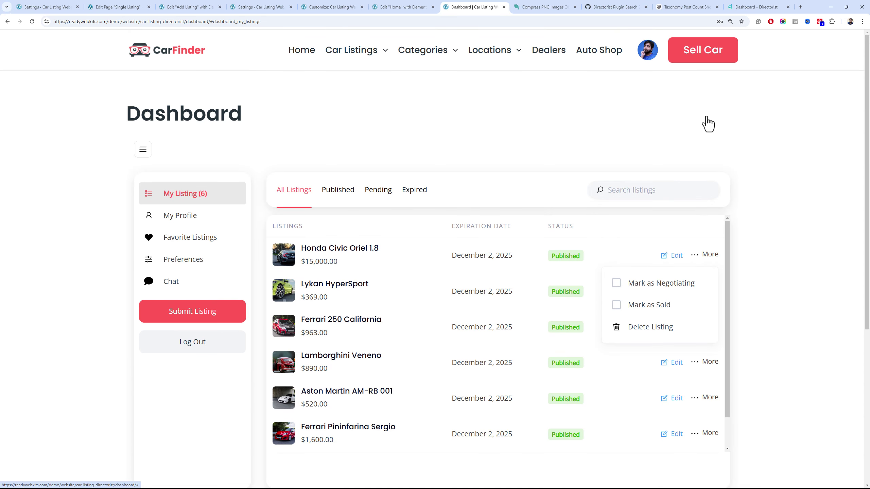
{"action": "left_click", "coordinate": [603, 161]}
{"action": "left_click", "coordinate": [100, 7]}
{"action": "left_click", "coordinate": [70, 7]}
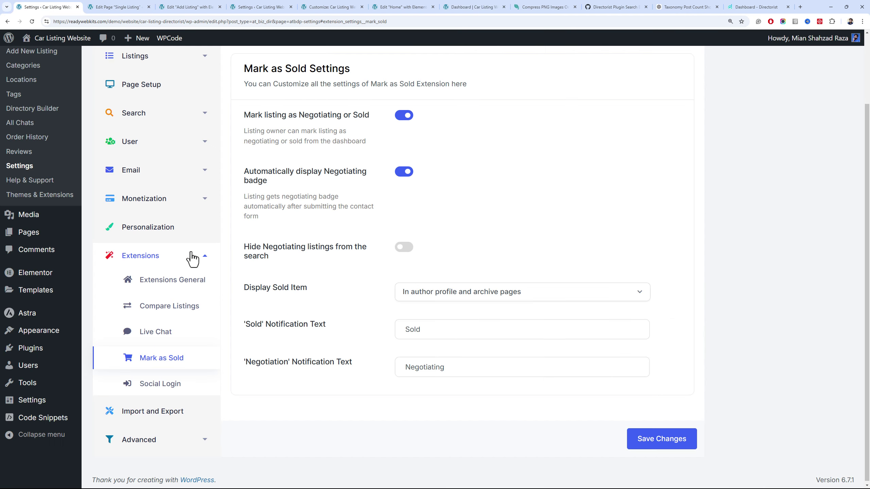
{"action": "left_click", "coordinate": [403, 7]}
{"action": "left_click", "coordinate": [474, 6]}
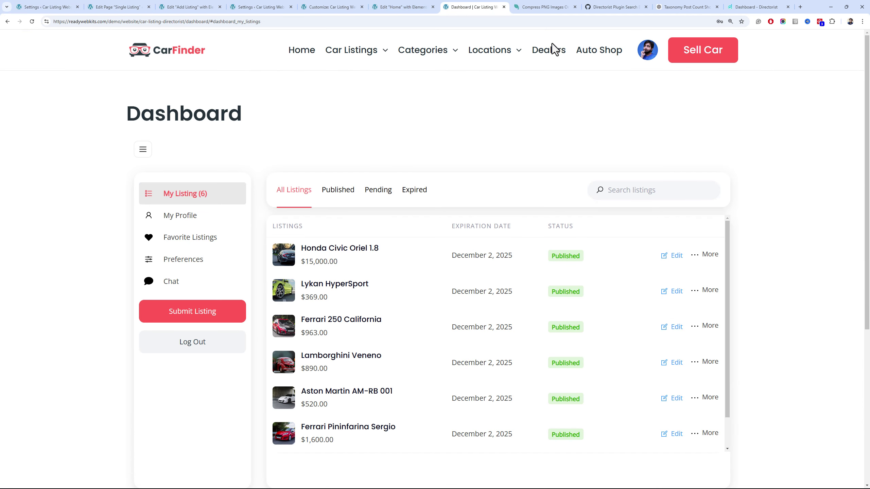
Mark the Honda Civic Oriel 1.8 listing as sold in the owner's dashboard and check its card on Car Listings
{"action": "left_click", "coordinate": [698, 256]}
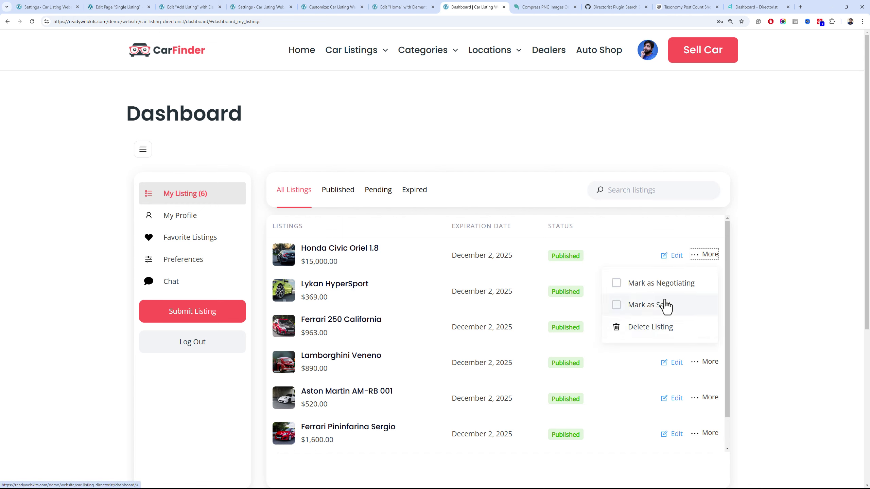
{"action": "left_click", "coordinate": [639, 308]}
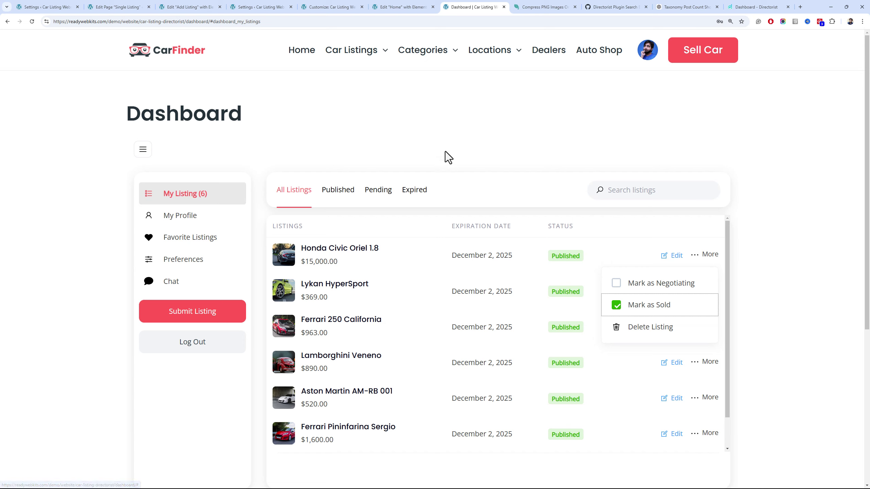
{"action": "left_click", "coordinate": [355, 53]}
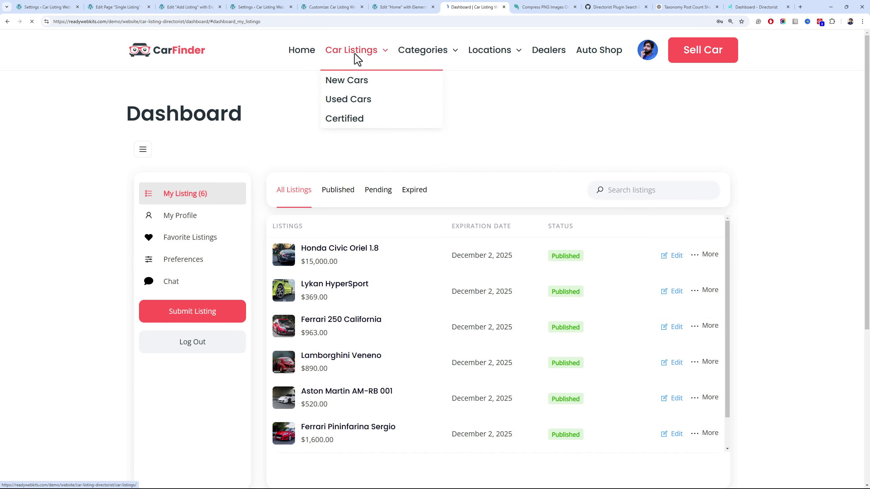
{"action": "scroll", "coordinate": [318, 79], "scroll_direction": "down", "scroll_amount": 5}
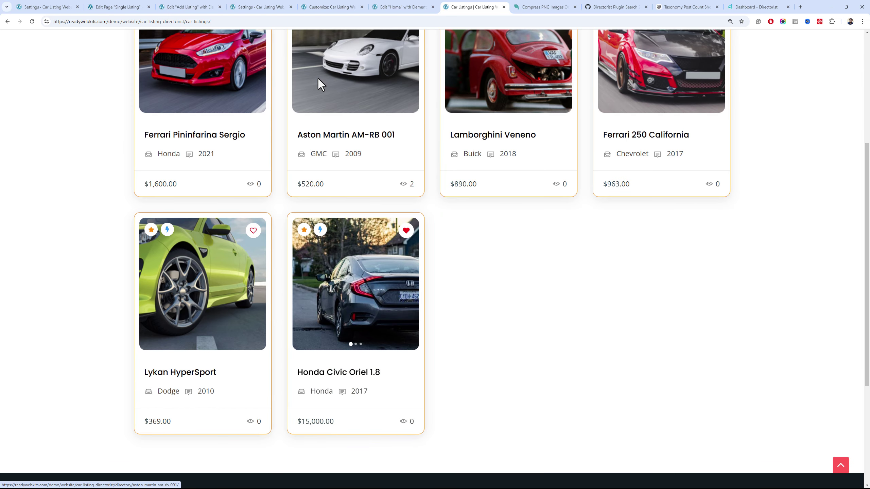
Add the Body Style element beside Location in the Directory Builder's single page Listing Header and update the directory
{"action": "key", "text": "ctrl+1"}
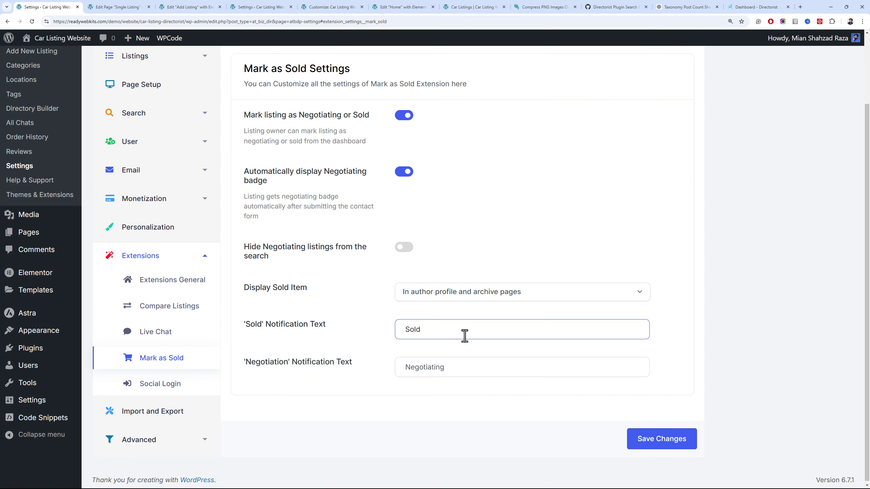
{"action": "scroll", "coordinate": [391, 301], "scroll_direction": "up", "scroll_amount": 1}
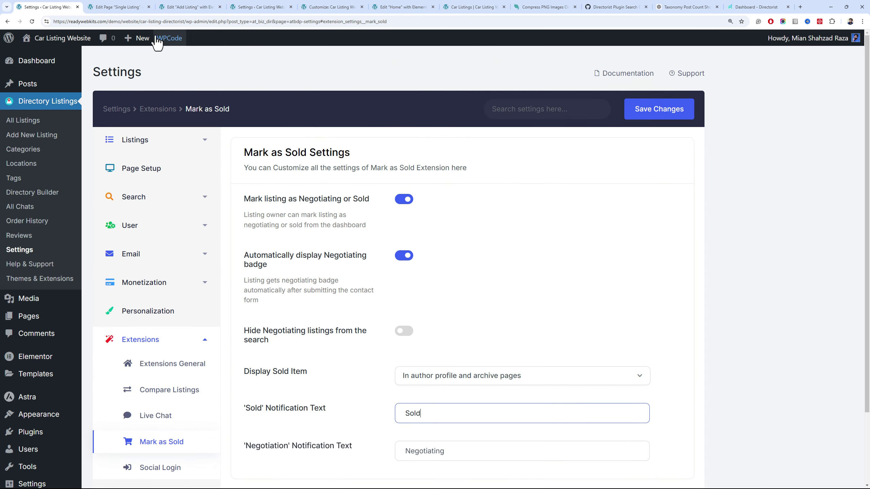
{"action": "left_click", "coordinate": [54, 202]}
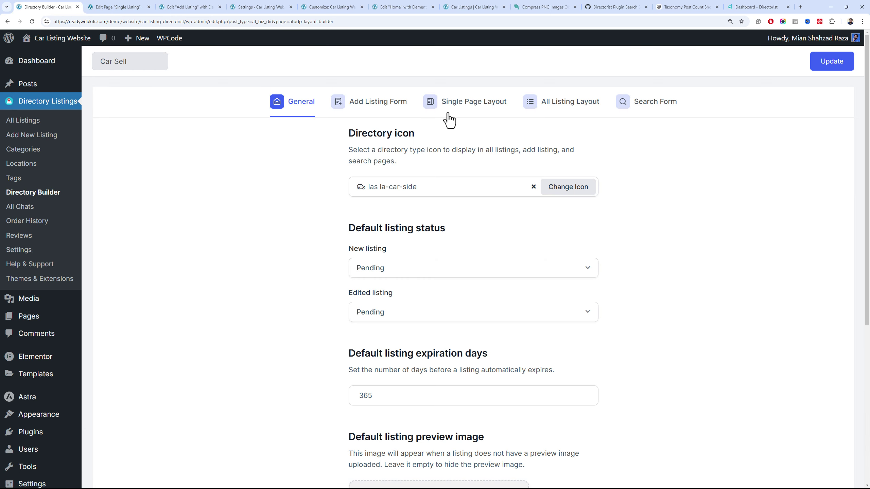
{"action": "left_click", "coordinate": [425, 118]}
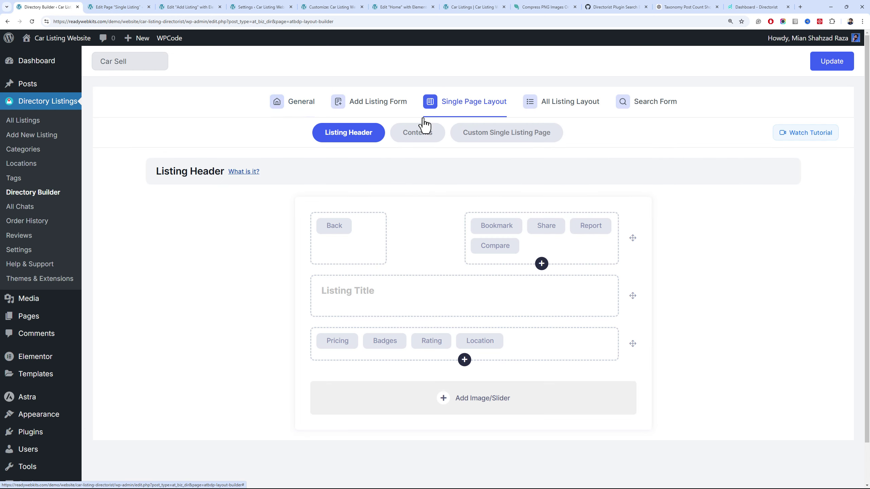
{"action": "left_click", "coordinate": [541, 264]}
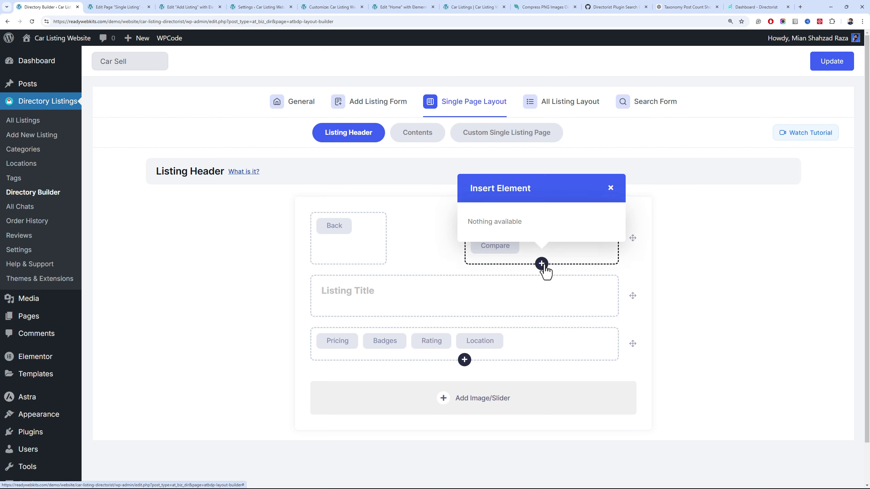
{"action": "left_click", "coordinate": [466, 319]}
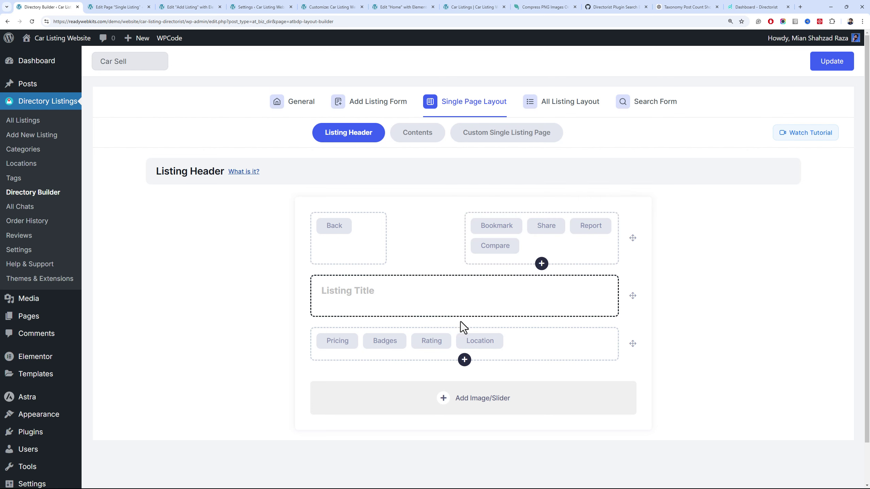
{"action": "left_click", "coordinate": [464, 359]}
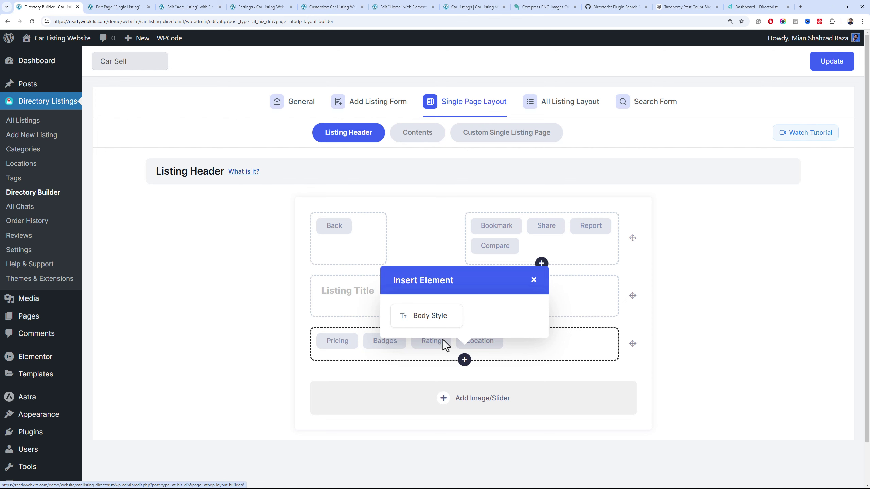
{"action": "left_click", "coordinate": [432, 317]}
{"action": "left_click", "coordinate": [830, 62]}
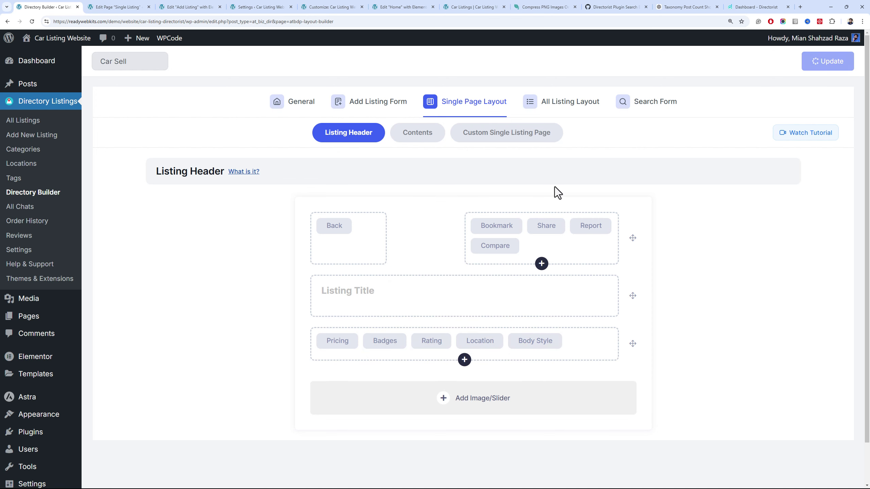
Check the Honda Civic Oriel 1.8 card on the reloaded Car Listings page, then return to the Directory Builder
{"action": "left_click", "coordinate": [471, 7]}
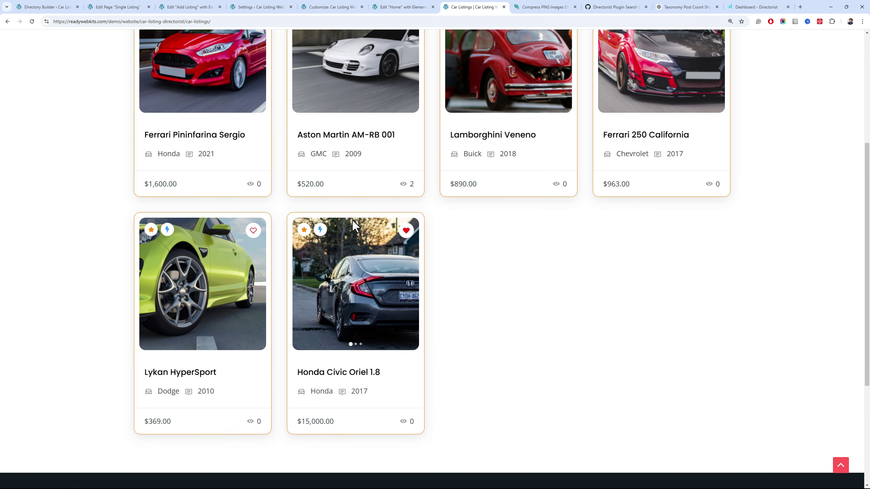
{"action": "left_click", "coordinate": [344, 233]}
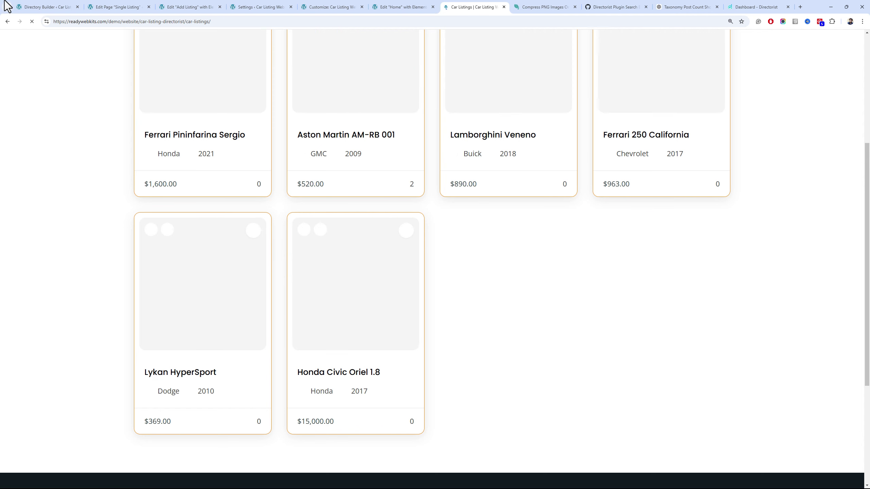
{"action": "key", "text": "ctrl+shift+a"}
{"action": "key", "text": "Return"}
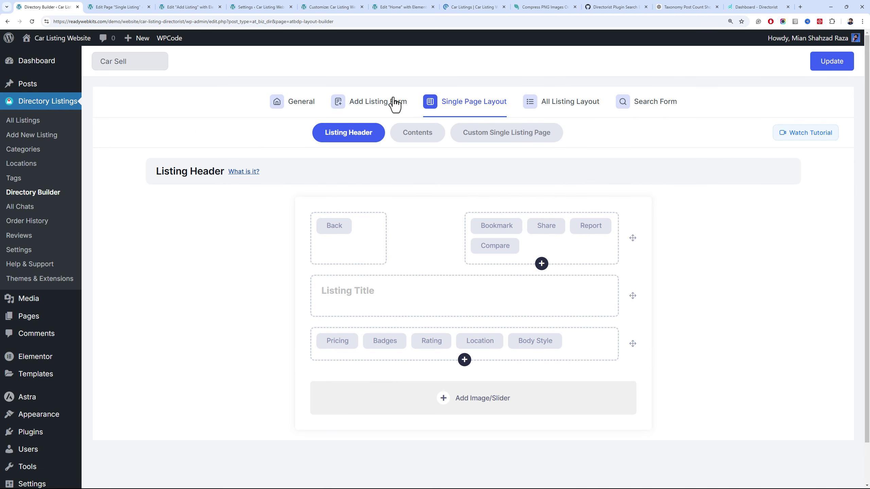
Add the Sold/Negotiating element beneath Listing Title in the All Listing Grid Layout and update the directory
{"action": "left_click", "coordinate": [373, 97]}
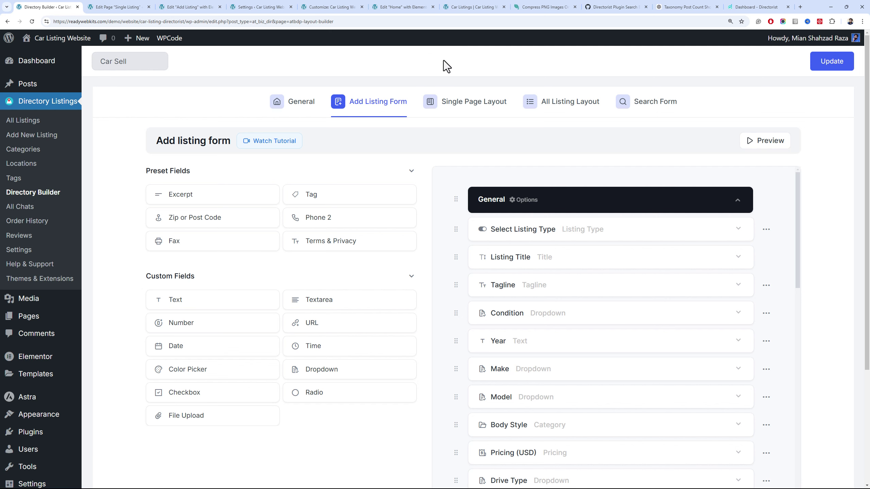
{"action": "left_click", "coordinate": [532, 107]}
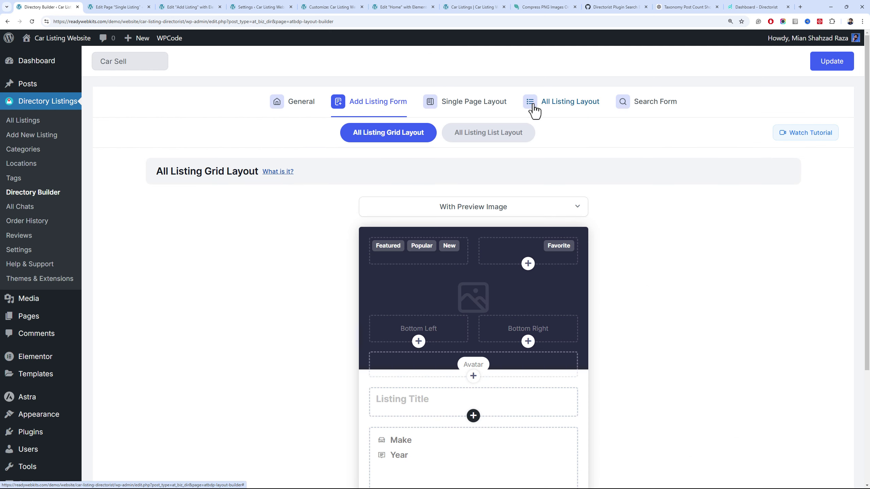
{"action": "scroll", "coordinate": [328, 212], "scroll_direction": "down", "scroll_amount": 3}
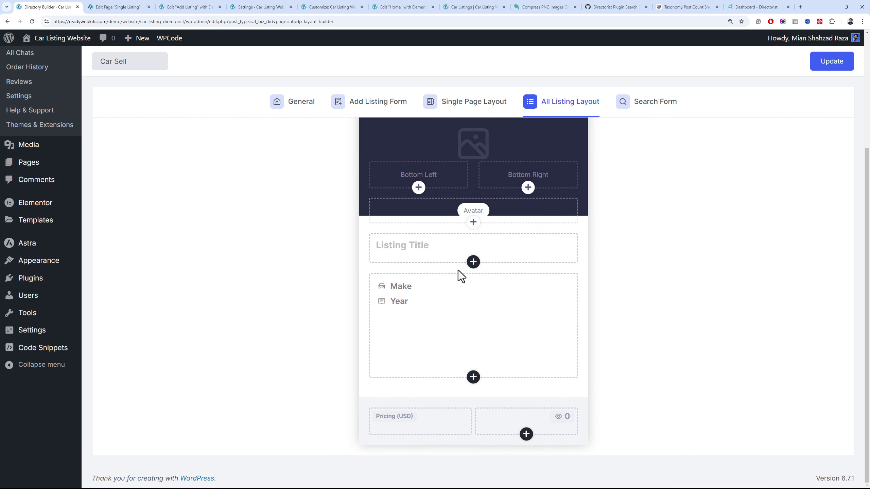
{"action": "left_click", "coordinate": [474, 223]}
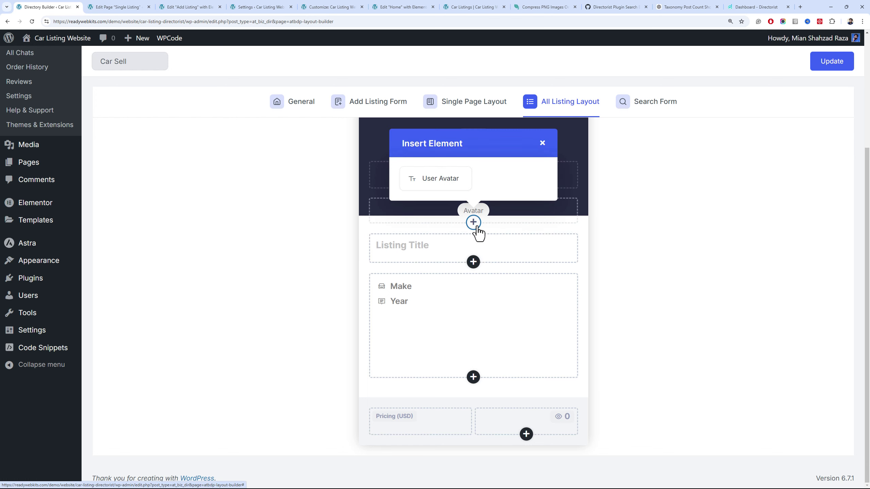
{"action": "left_click", "coordinate": [477, 230]}
{"action": "left_click", "coordinate": [473, 262]}
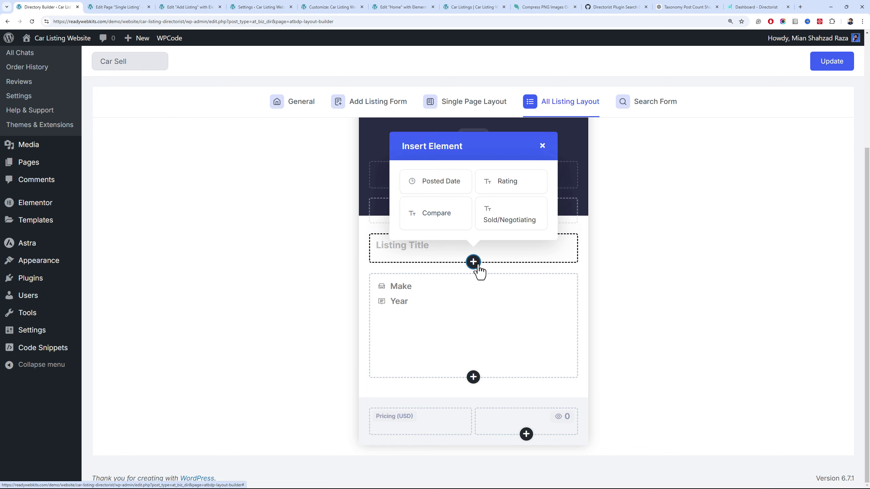
{"action": "left_click", "coordinate": [500, 225]}
{"action": "left_click", "coordinate": [821, 66]}
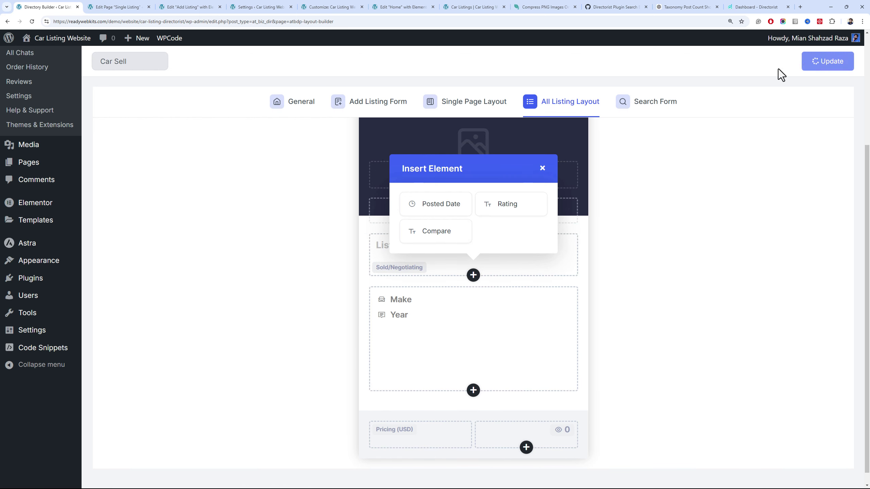
Reload the Car Listings page and check the Honda Civic Oriel 1.8 card for its sold status
{"action": "left_click", "coordinate": [486, 6]}
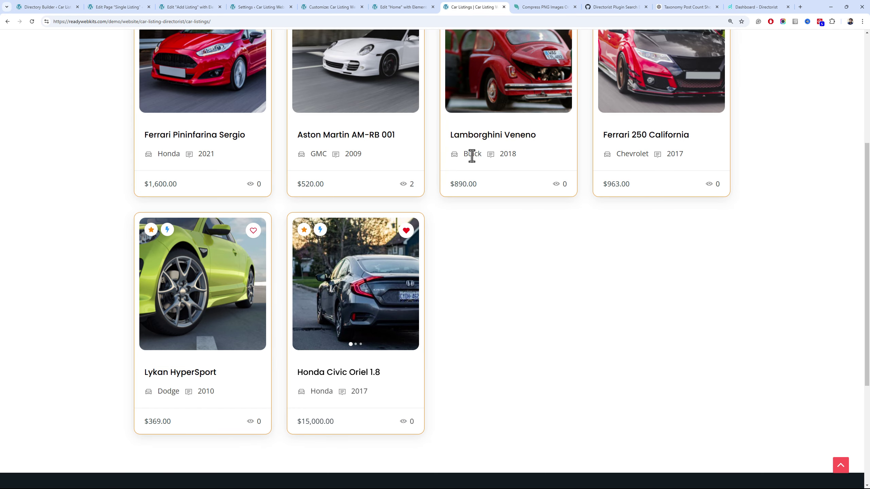
{"action": "key", "text": "F5"}
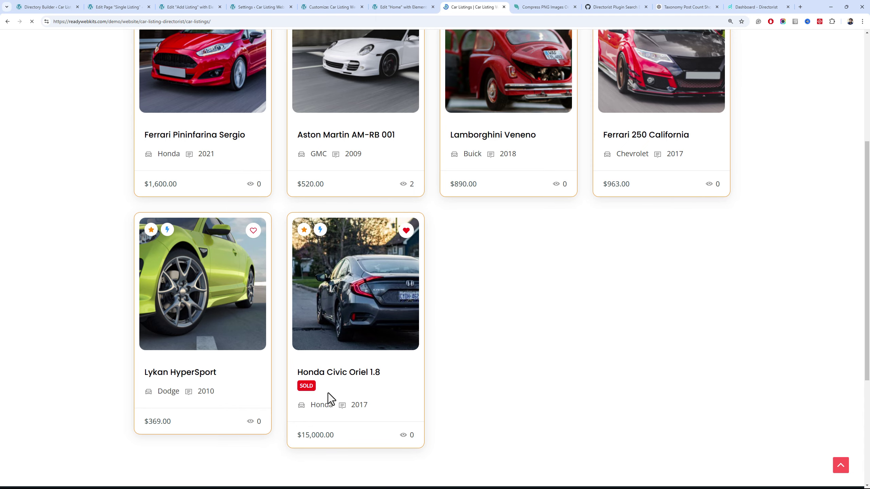
{"action": "left_click_drag", "start_coordinate": [348, 372], "coordinate": [353, 391]}
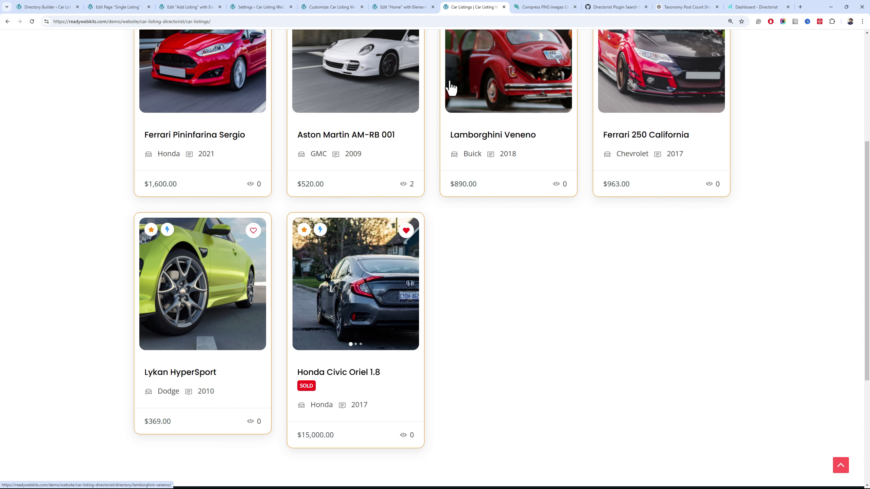
{"action": "scroll", "coordinate": [408, 145], "scroll_direction": "up", "scroll_amount": 5}
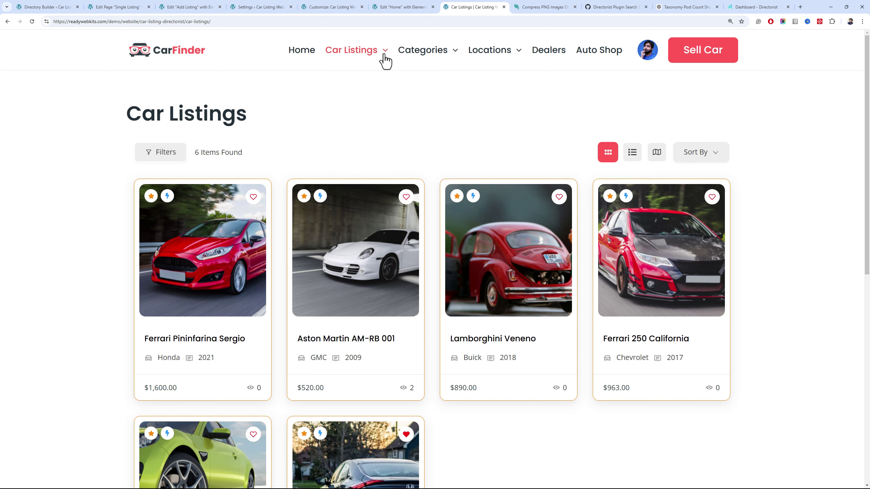
View the Subscription Plan page in the Directorist account dashboard and return to the car listing website's Home page
{"action": "left_click", "coordinate": [705, 7]}
{"action": "left_click", "coordinate": [727, 6]}
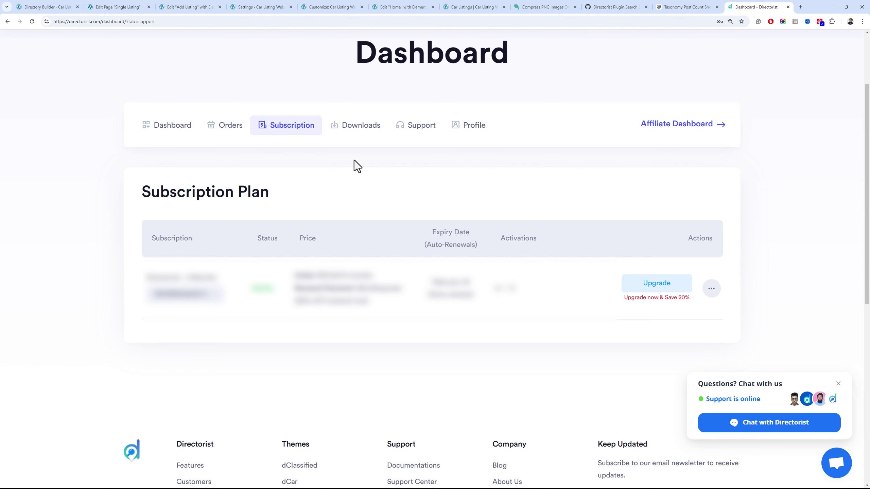
{"action": "left_click", "coordinate": [76, 10]}
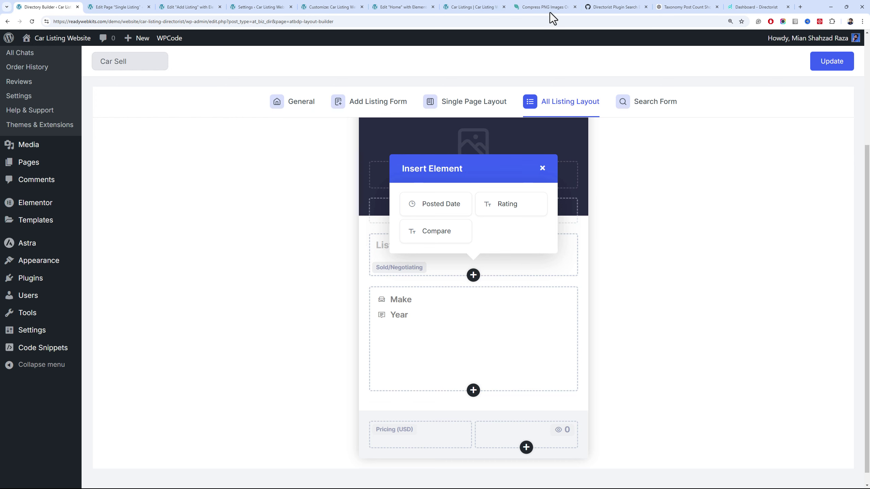
{"action": "left_click", "coordinate": [339, 6]}
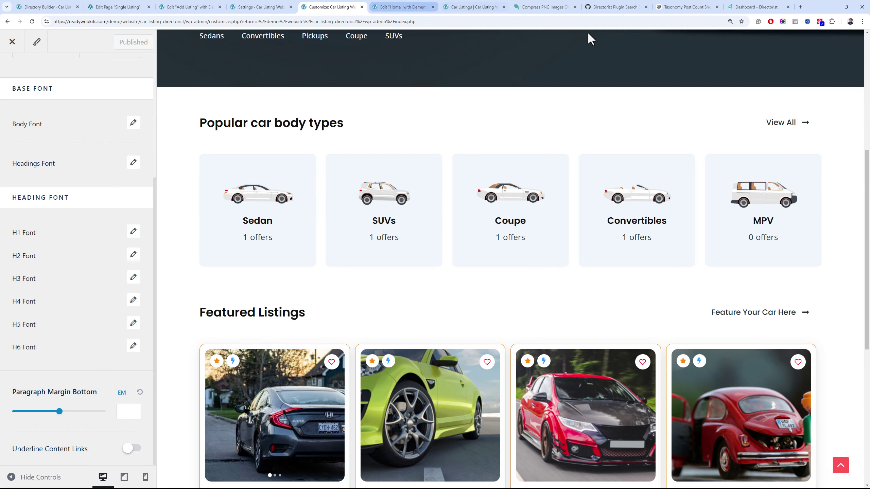
{"action": "key", "text": "ctrl+7"}
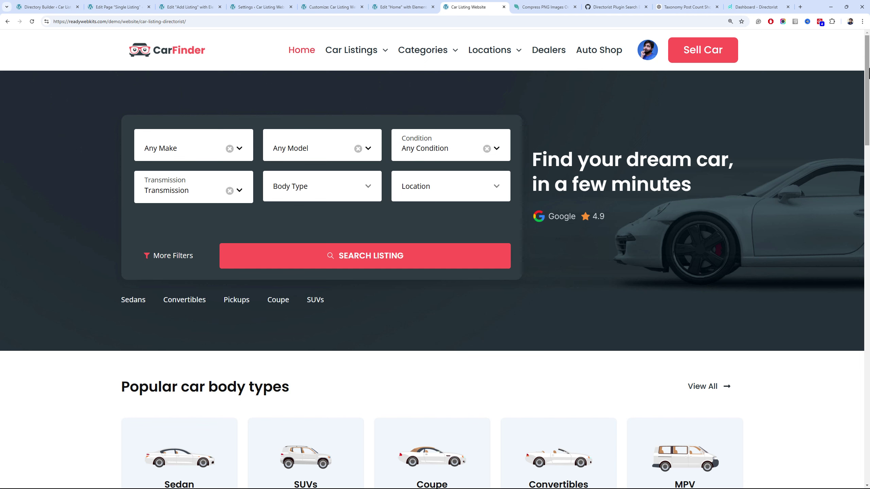
{"action": "mouse_move", "coordinate": [868, 72]}
{"action": "left_mouse_down"}
{"action": "mouse_move", "coordinate": [868, 417]}
{"action": "mouse_move", "coordinate": [867, 74]}
{"action": "left_mouse_up"}
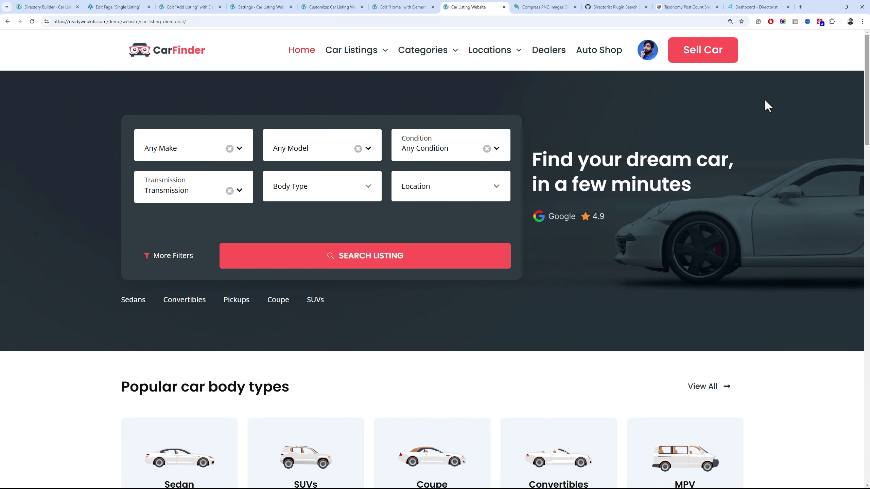